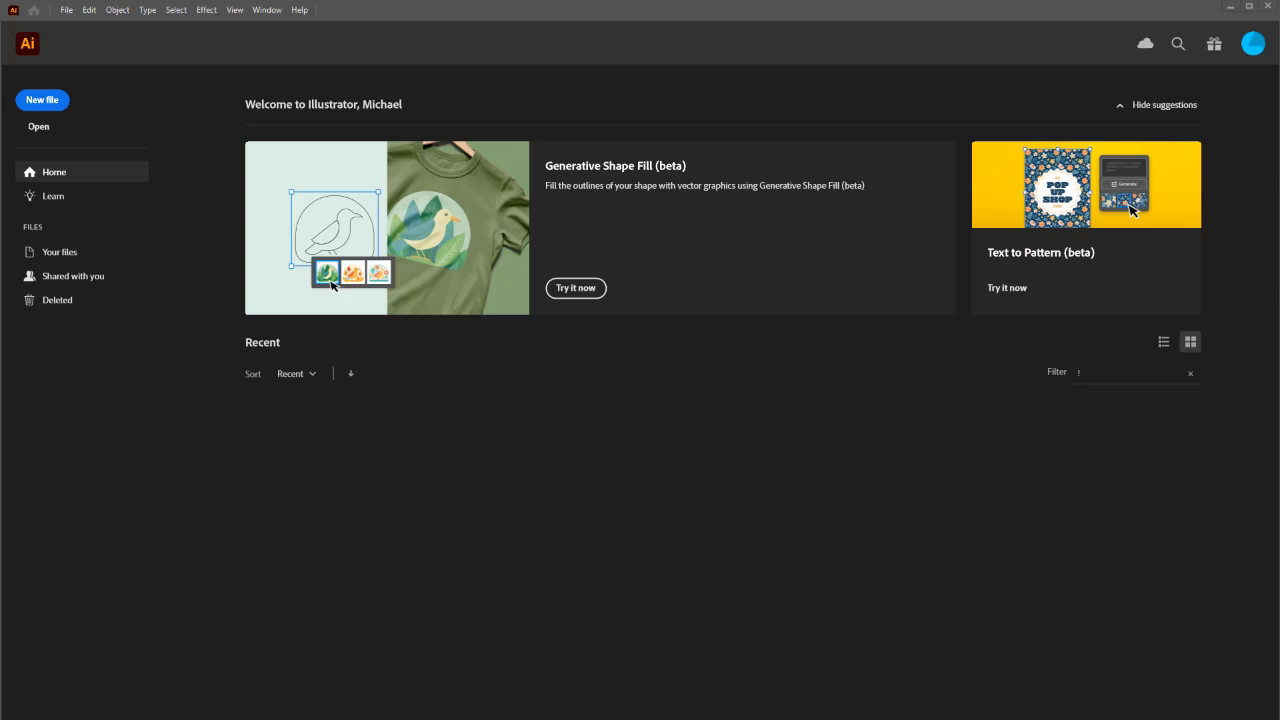
Open logo1.jpg, lock the layer holding the logo image, and add a new layer above it for tracing.
left_click_drag(812, 432, 715, 468)
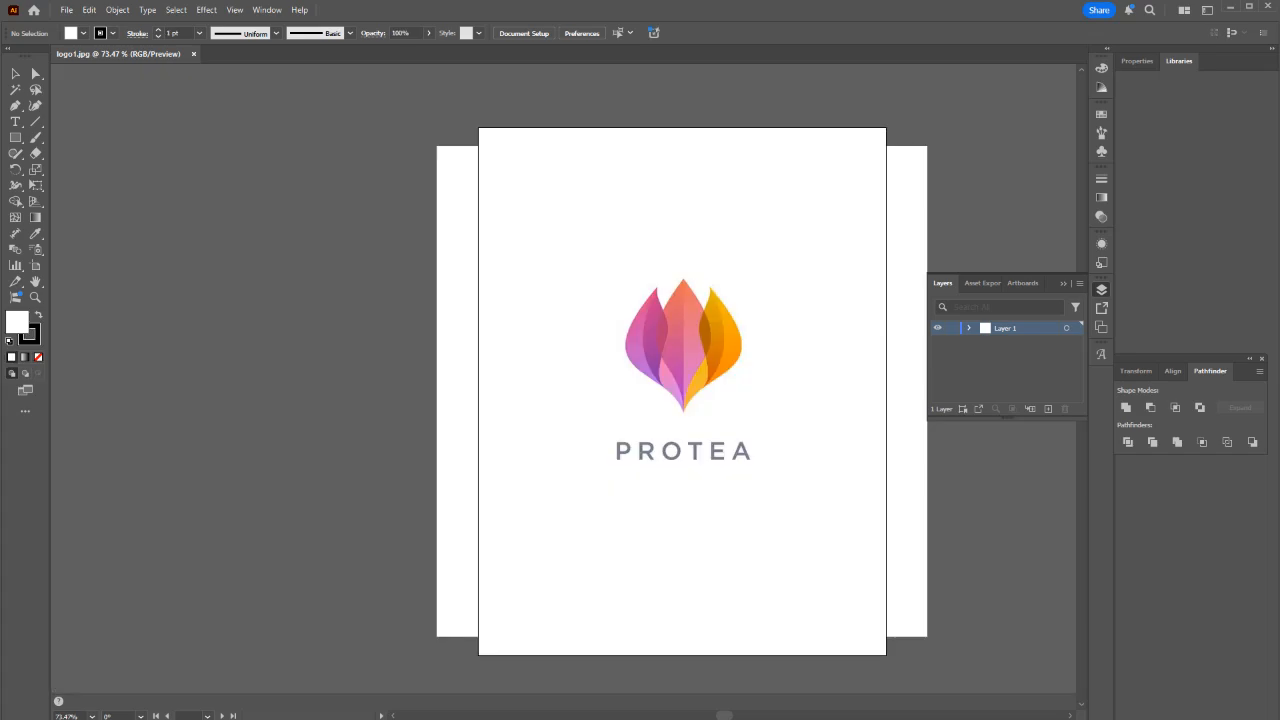
scroll(704, 332, "up", 4)
scroll(688, 367, "down", 2)
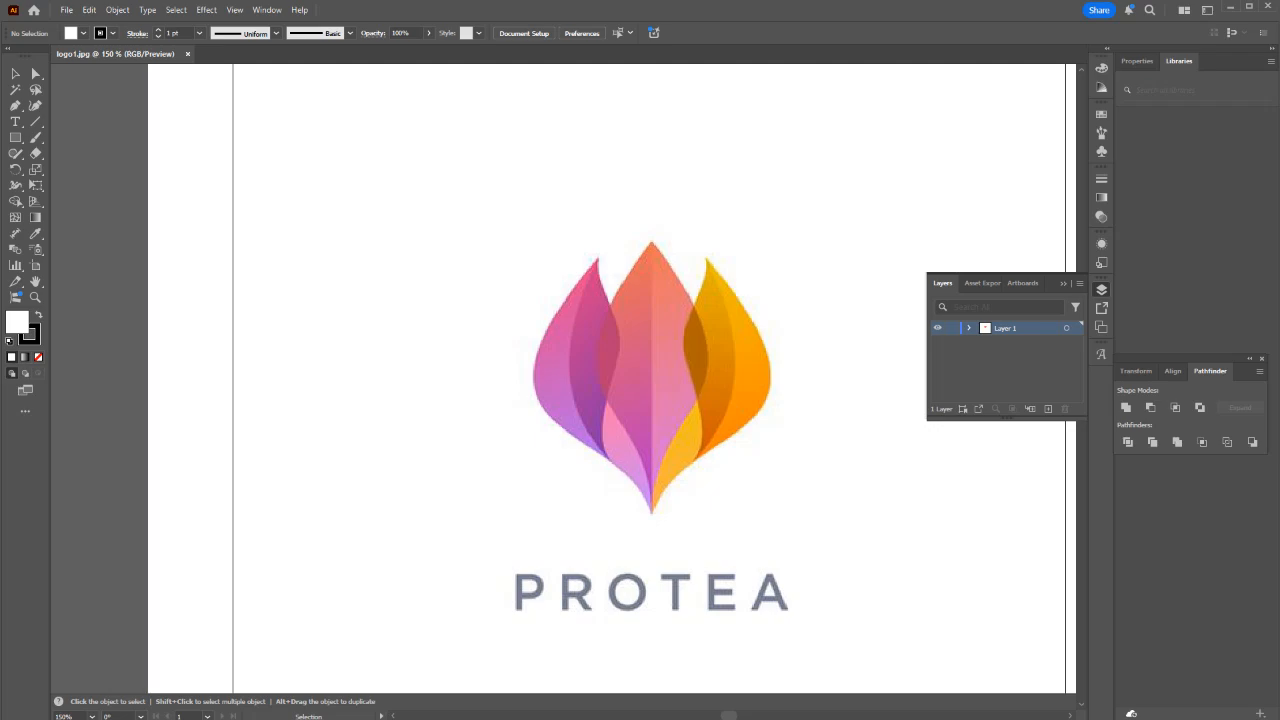
left_click(952, 328)
left_click(1048, 409)
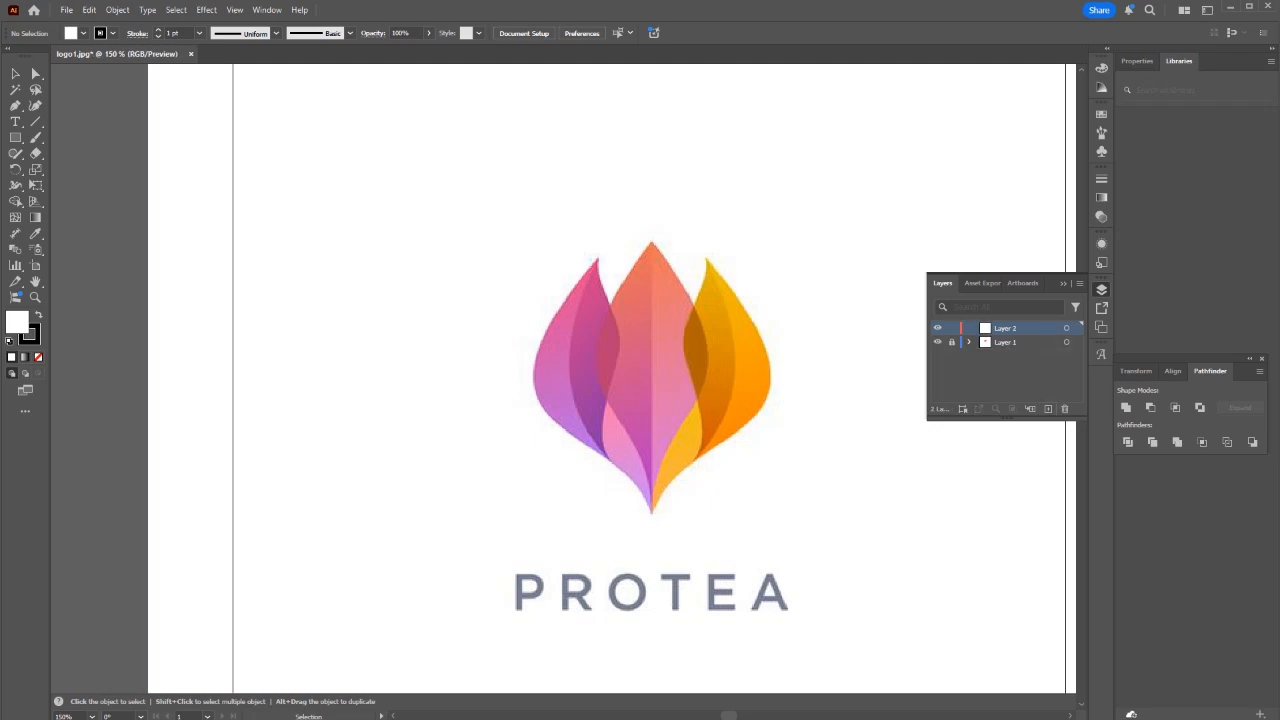
Draw an unfilled rectangle about 2.88 by 3.14 in over the logo's left half, with its right edge on the flower's center line.
key("m")
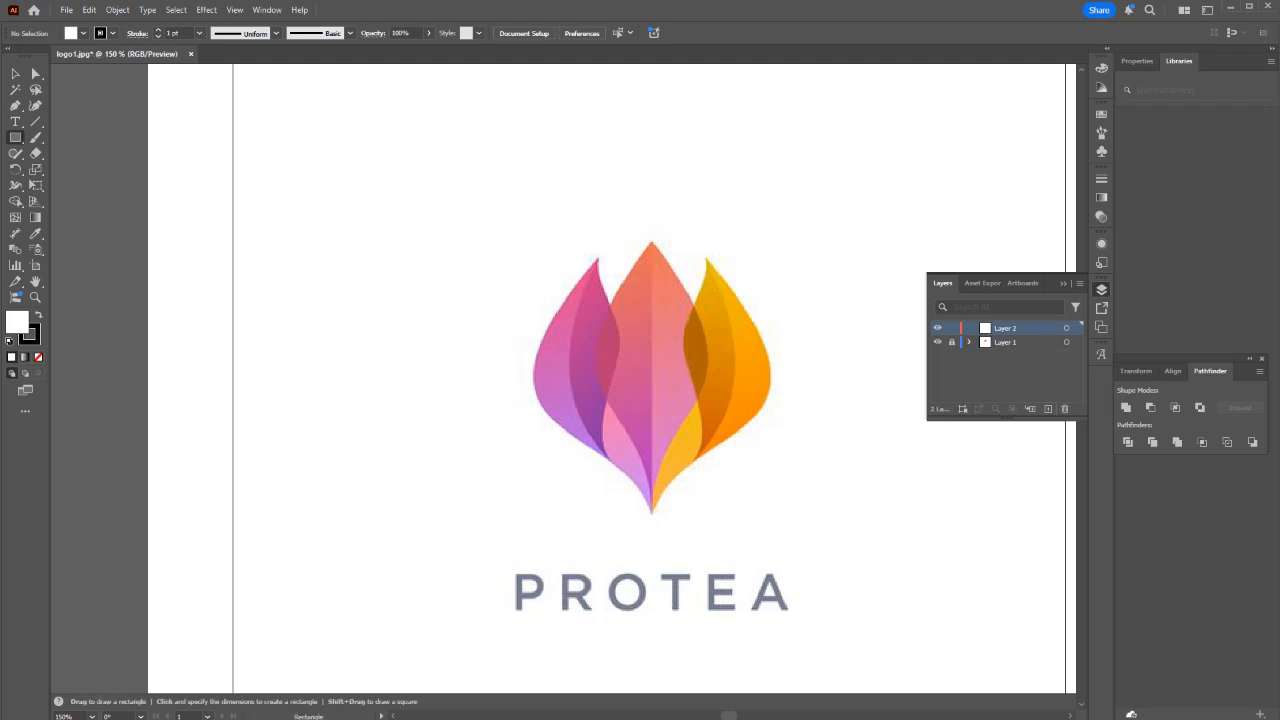
left_click(648, 522)
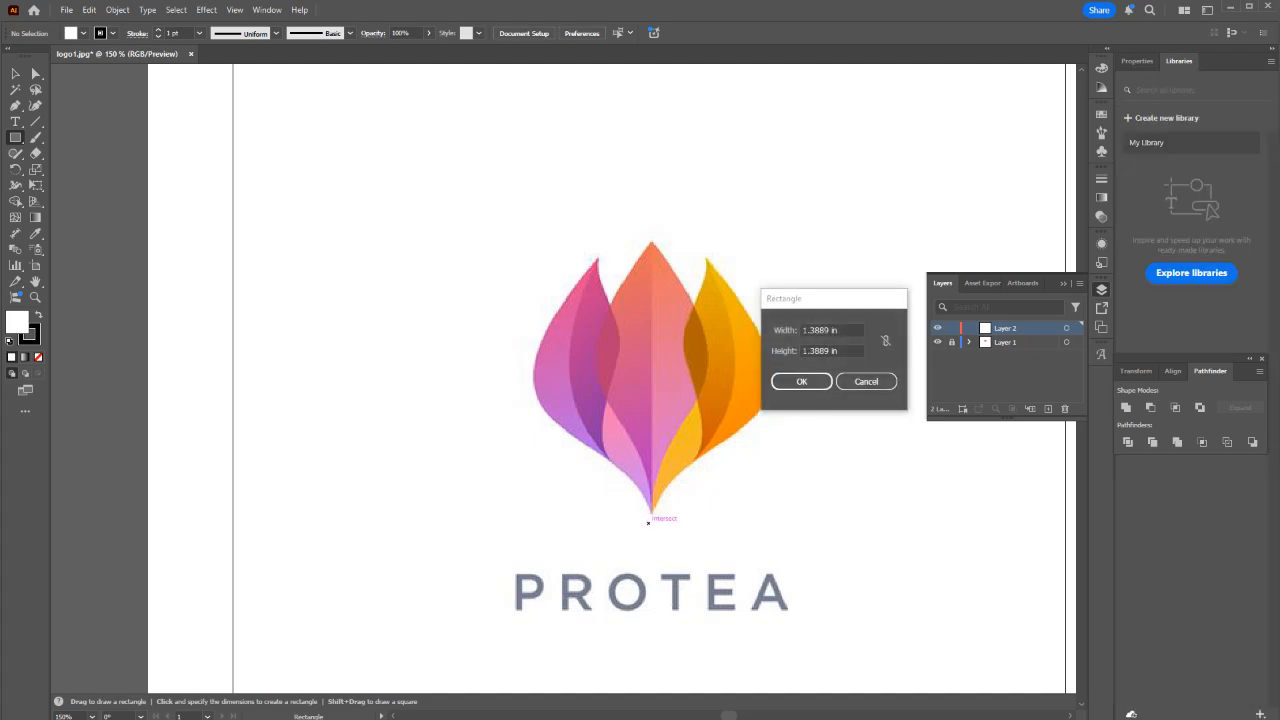
left_click(867, 381)
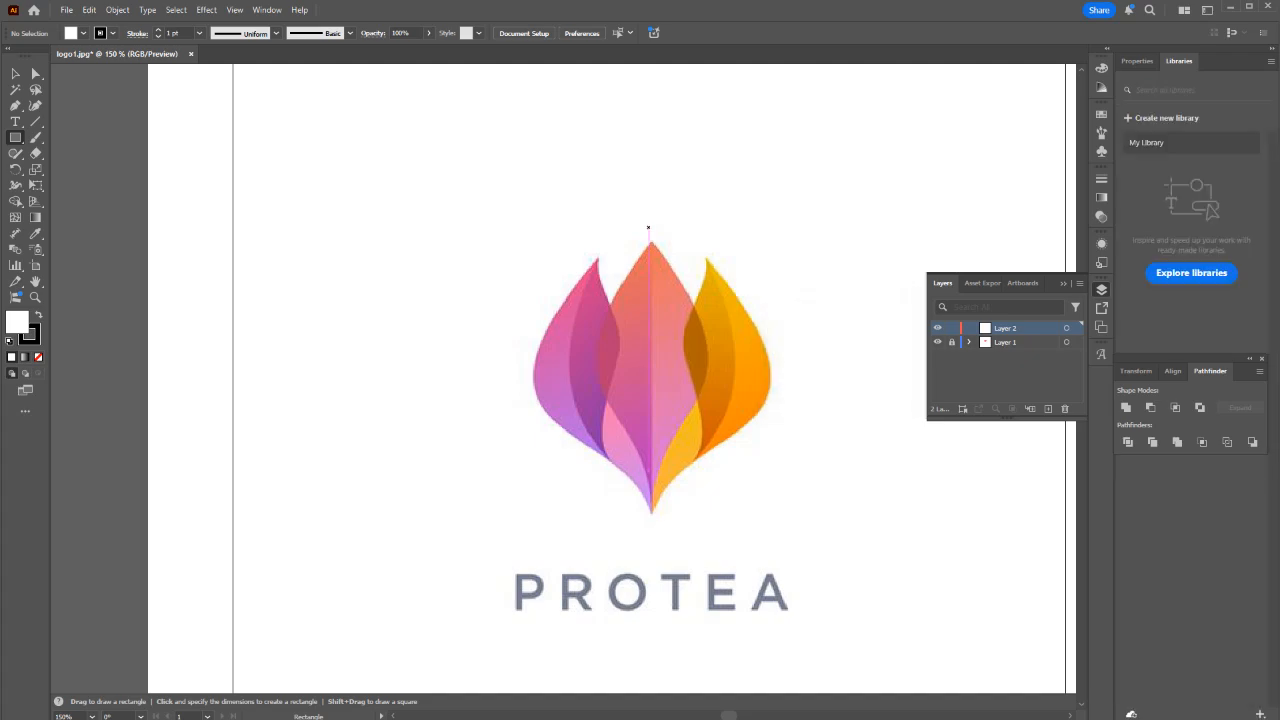
left_click_drag(652, 228, 370, 536)
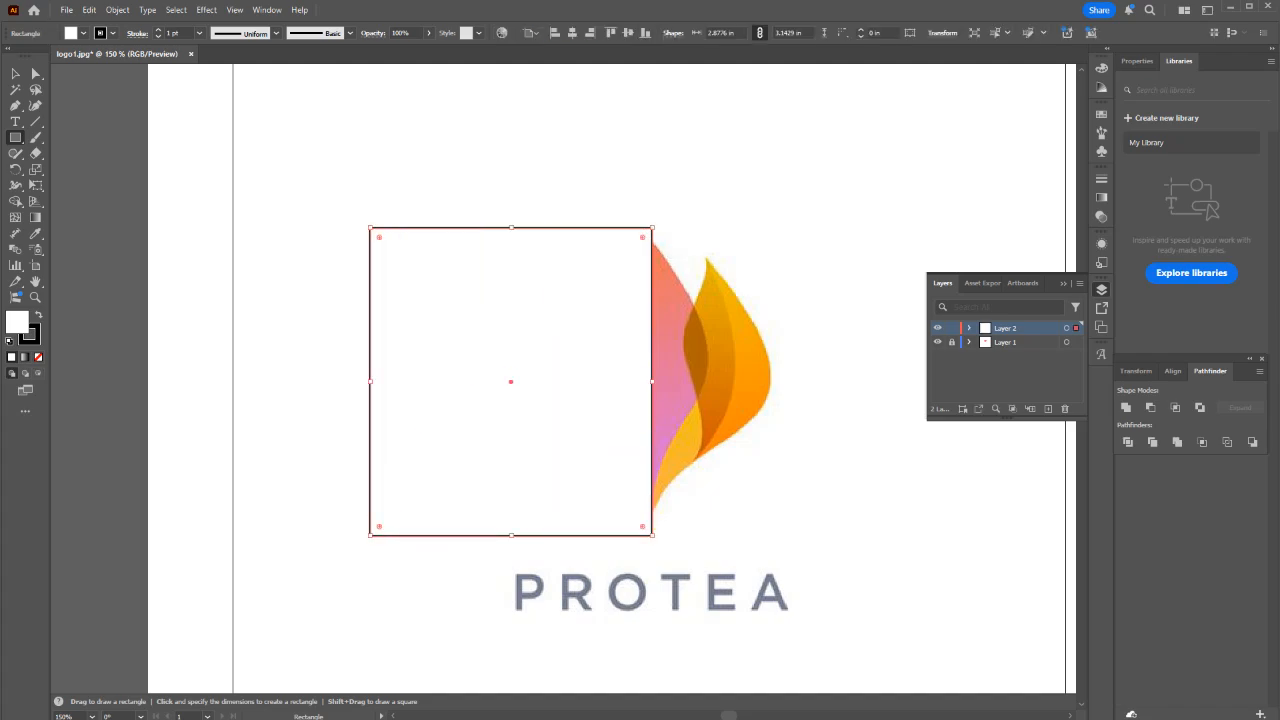
key("slash")
key("v")
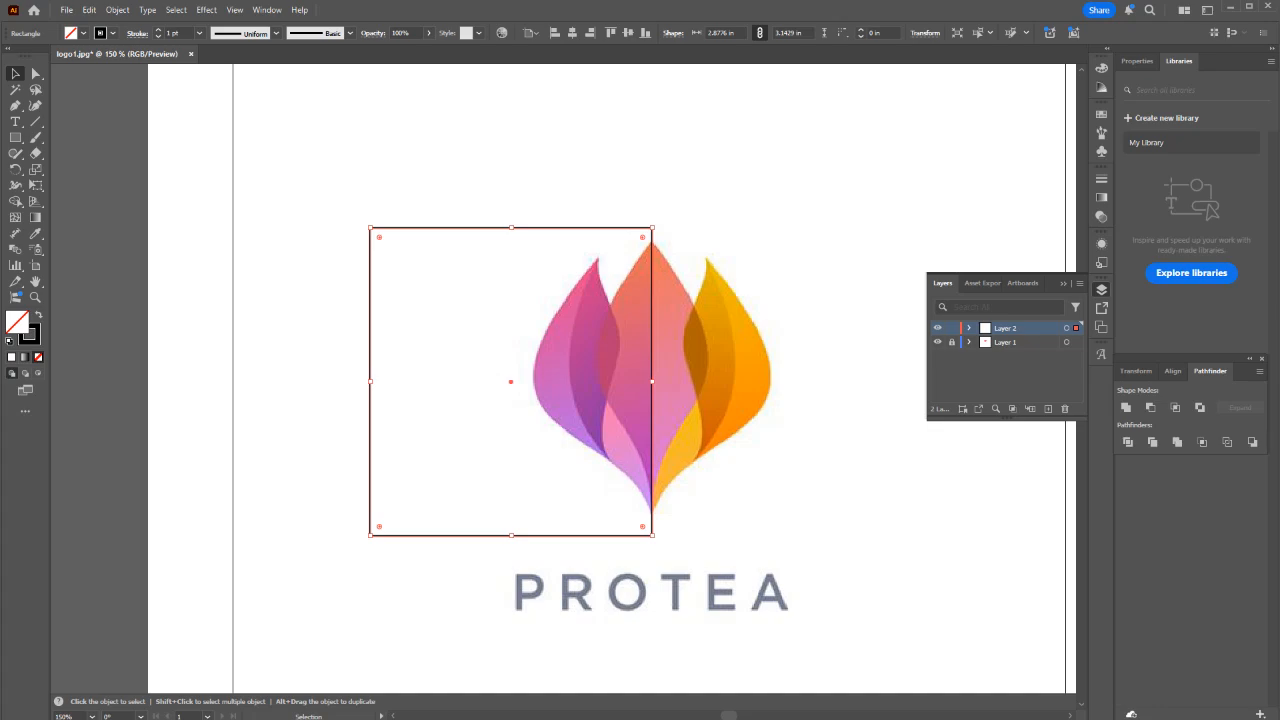
With the Pen tool, trace the left petal's outer edge from just beyond its tip down to its widest point.
key("p")
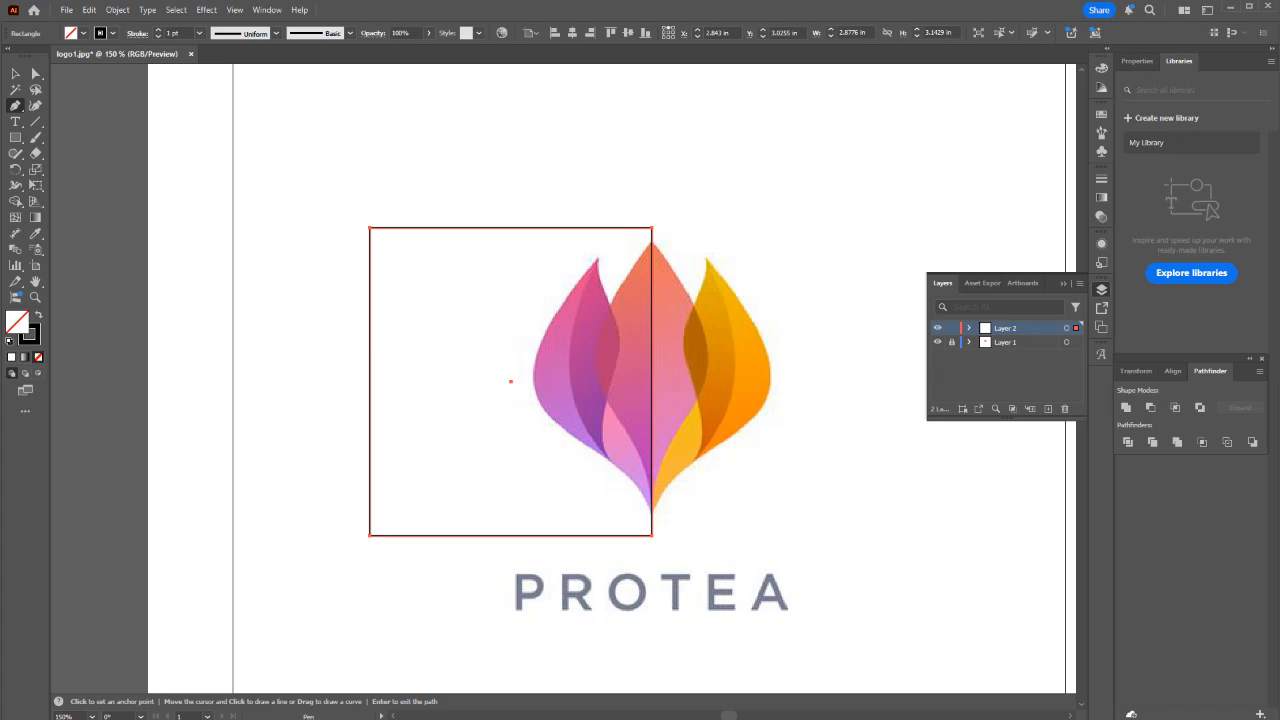
key("ctrl+equal")
key("ctrl+equal")
key("ctrl+equal")
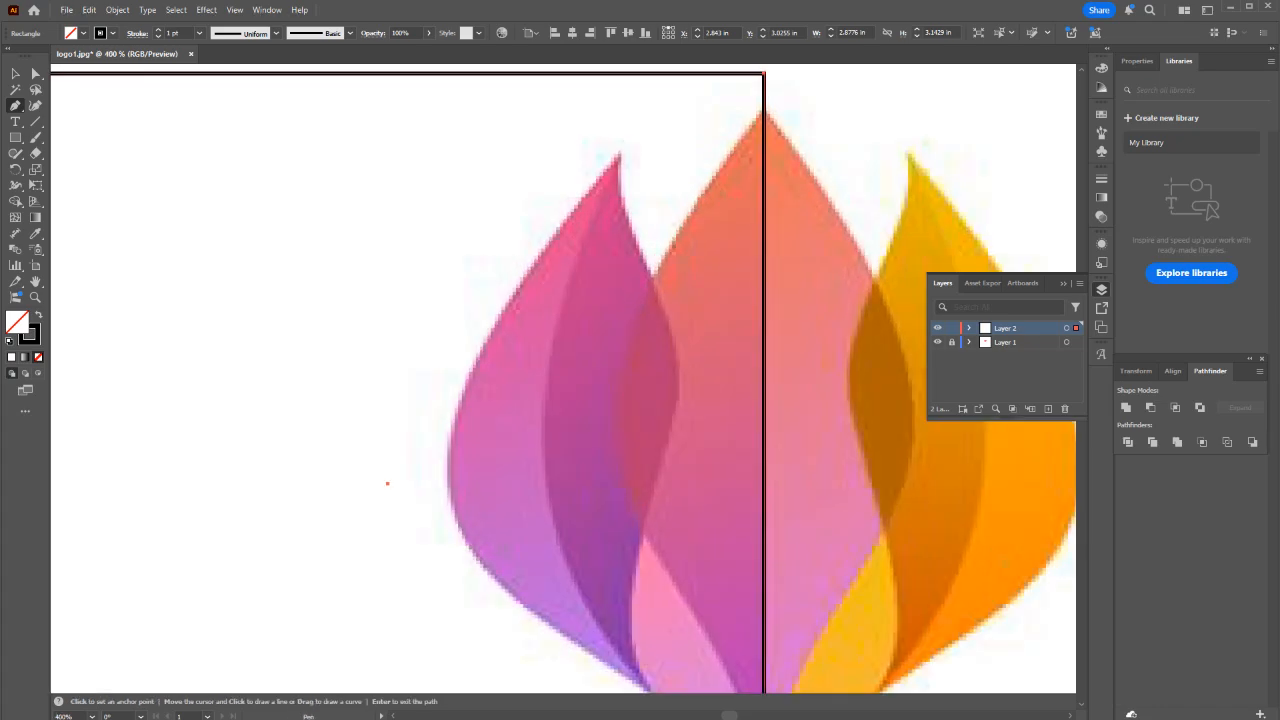
left_click(651, 124)
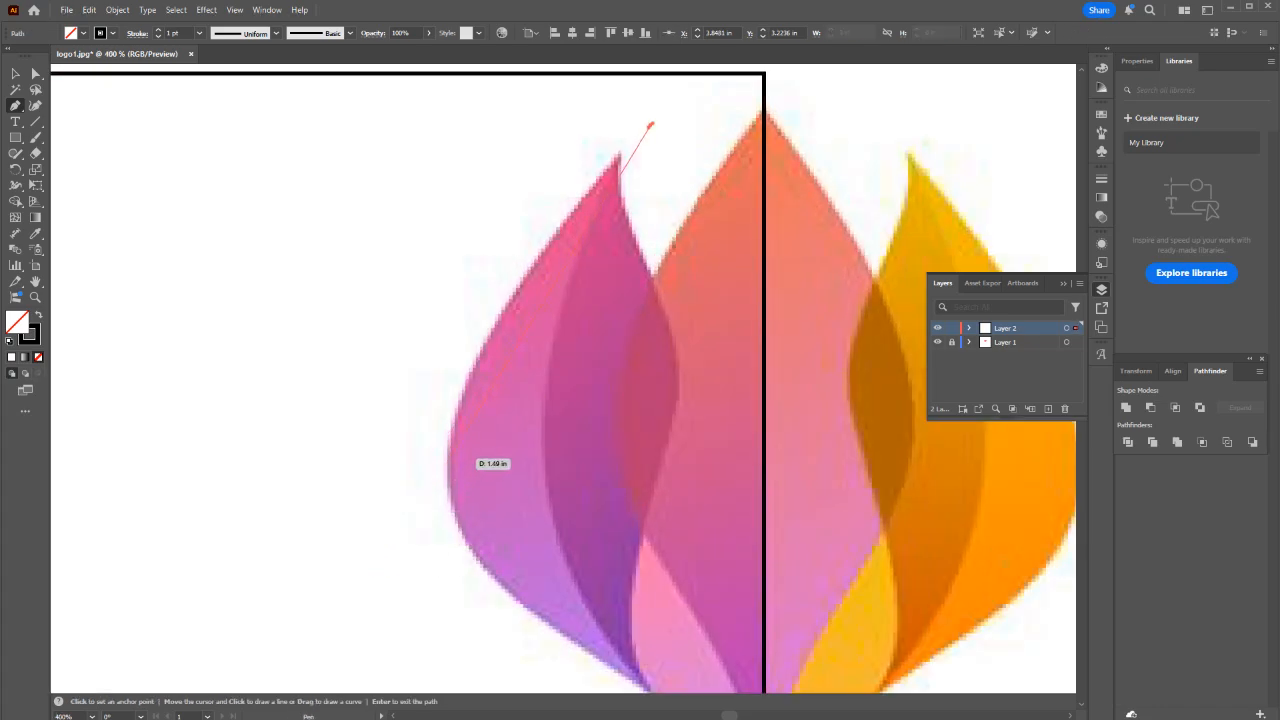
left_click_drag(449, 455, 446, 590)
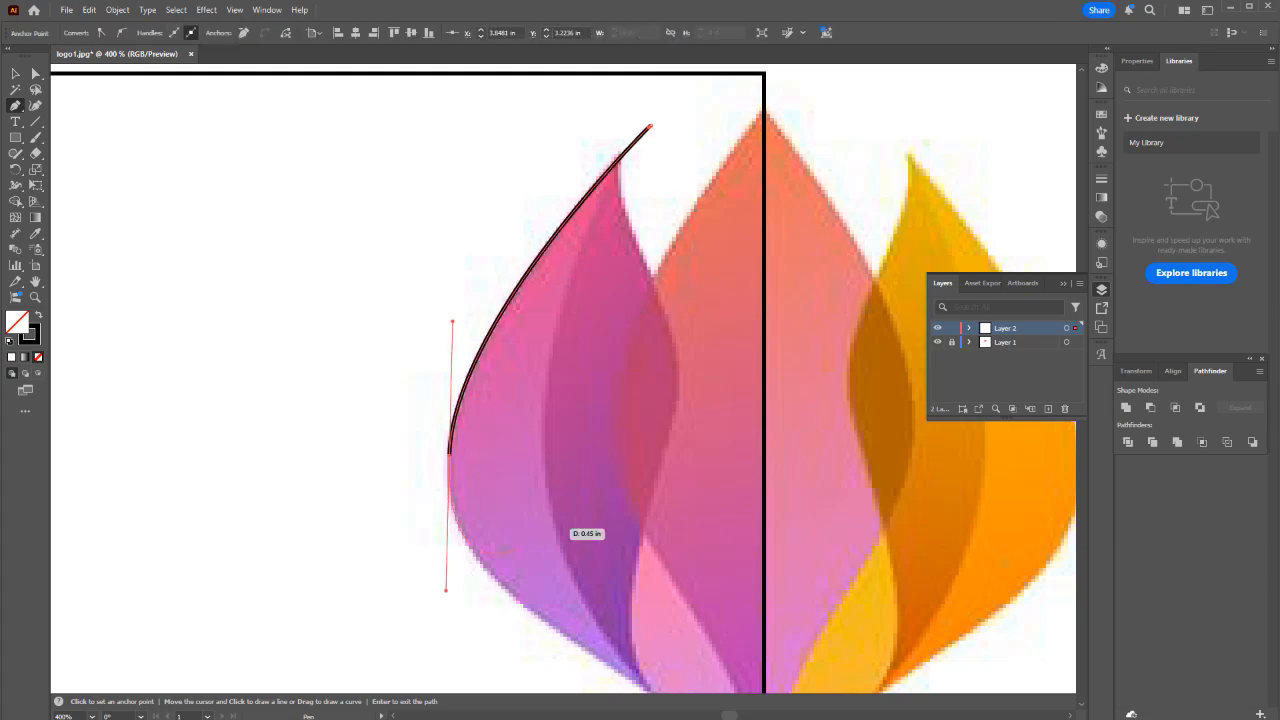
left_click_drag(552, 526, 440, 274)
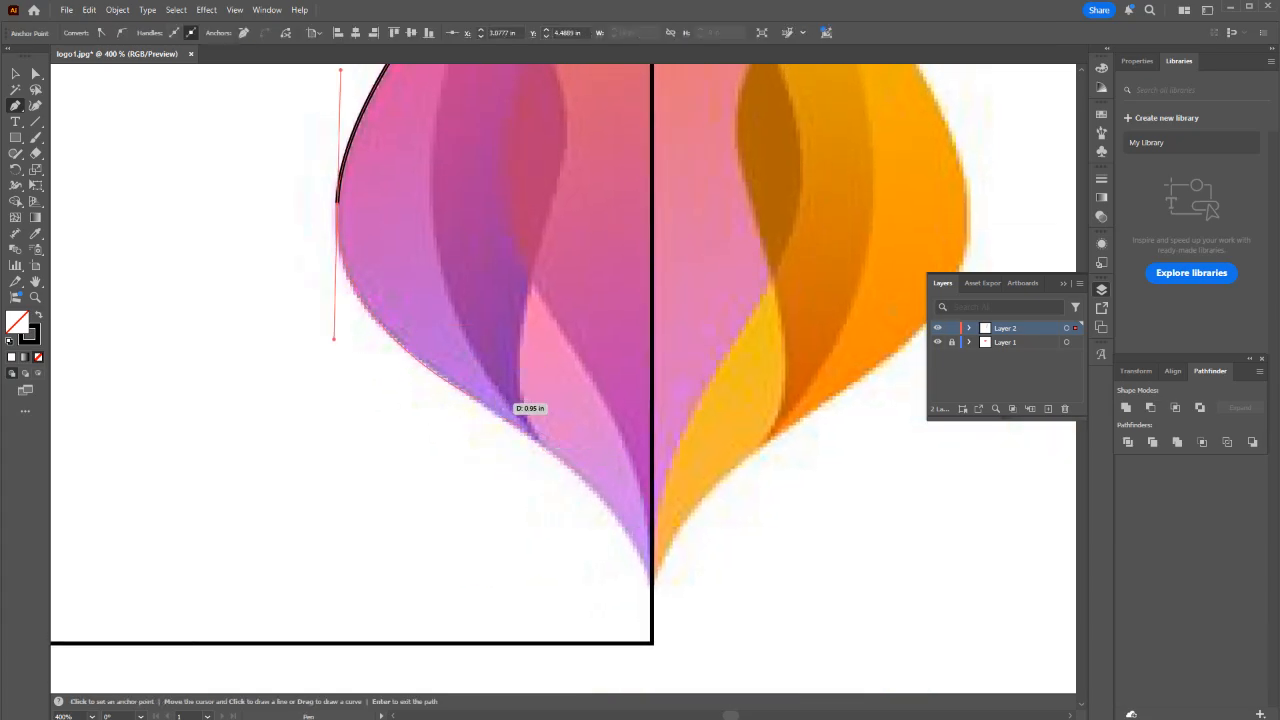
left_click(537, 441)
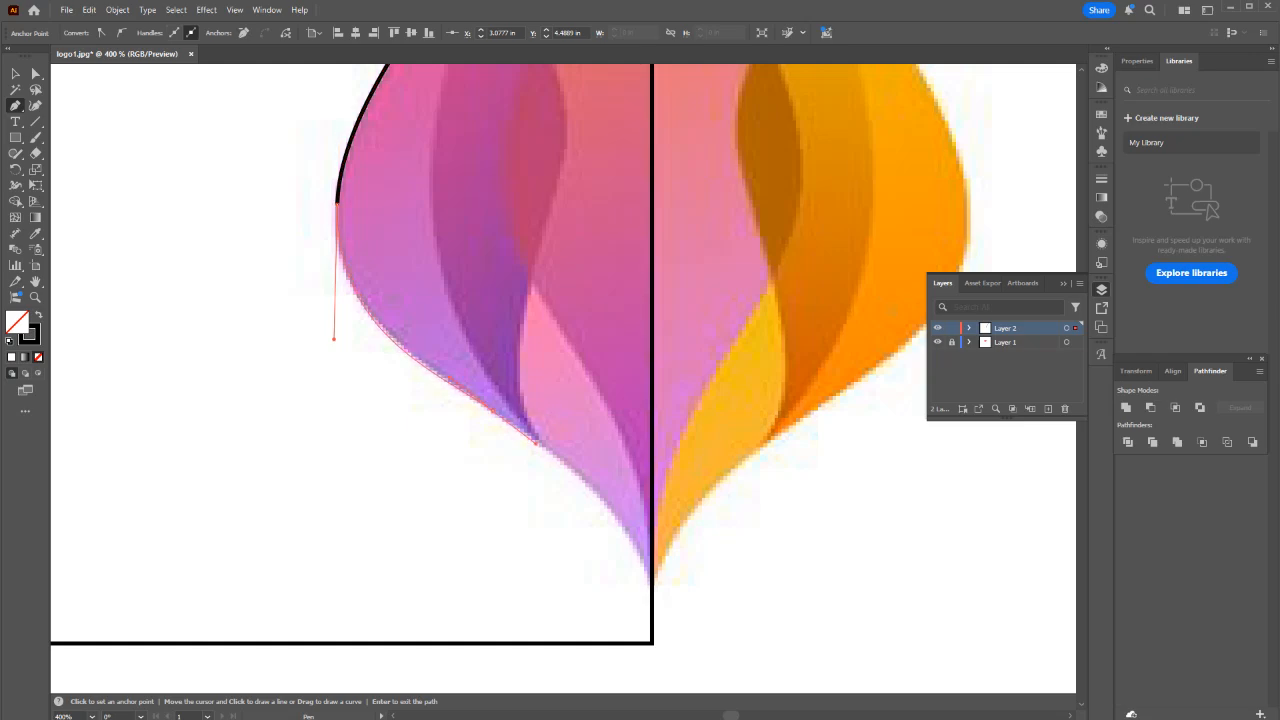
left_click_drag(628, 506, 625, 499)
left_click_drag(537, 440, 537, 441)
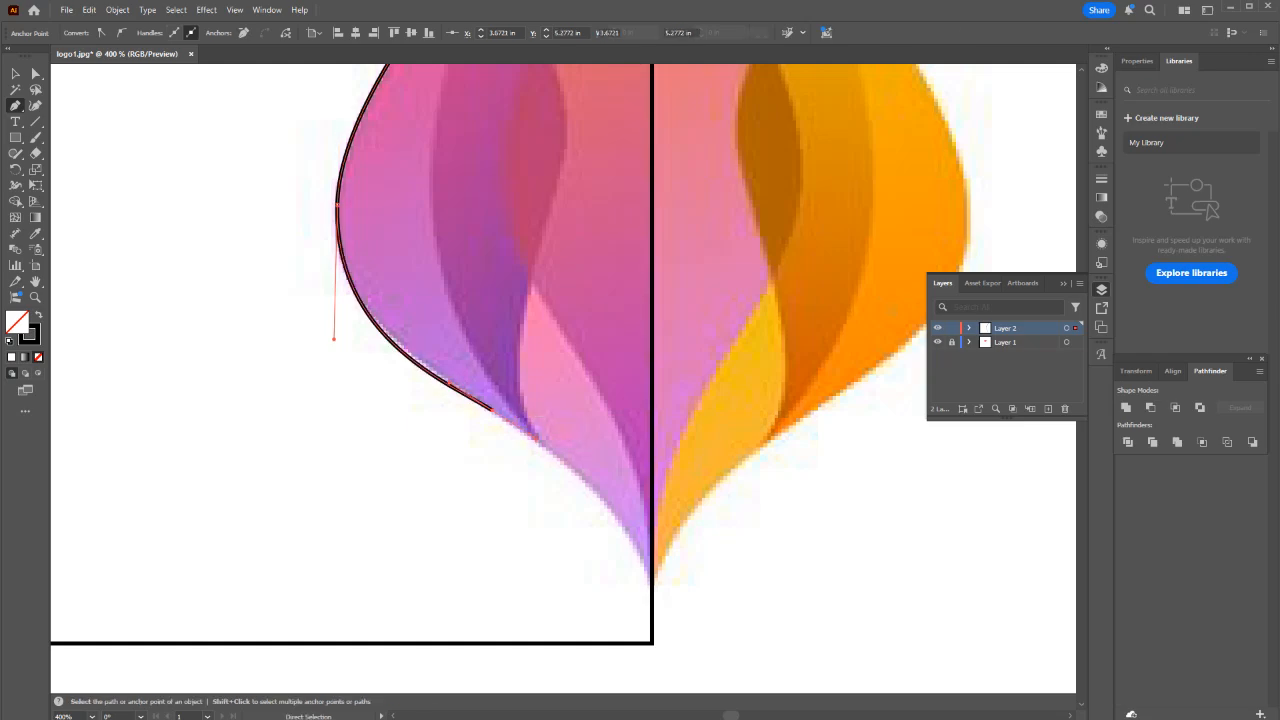
key("ctrl+z")
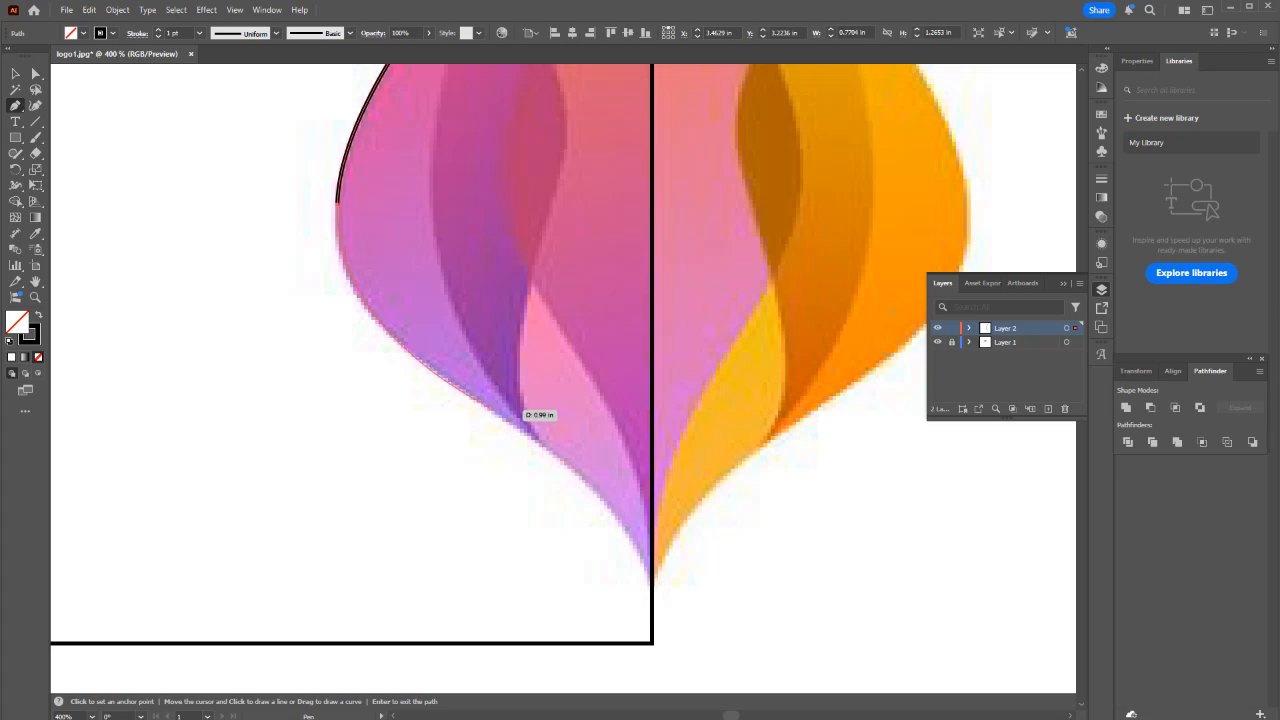
Continue the outline along the flower's lower-left edge to the bottom tip, then close it via the center petal's top point.
left_click_drag(497, 414, 381, 384)
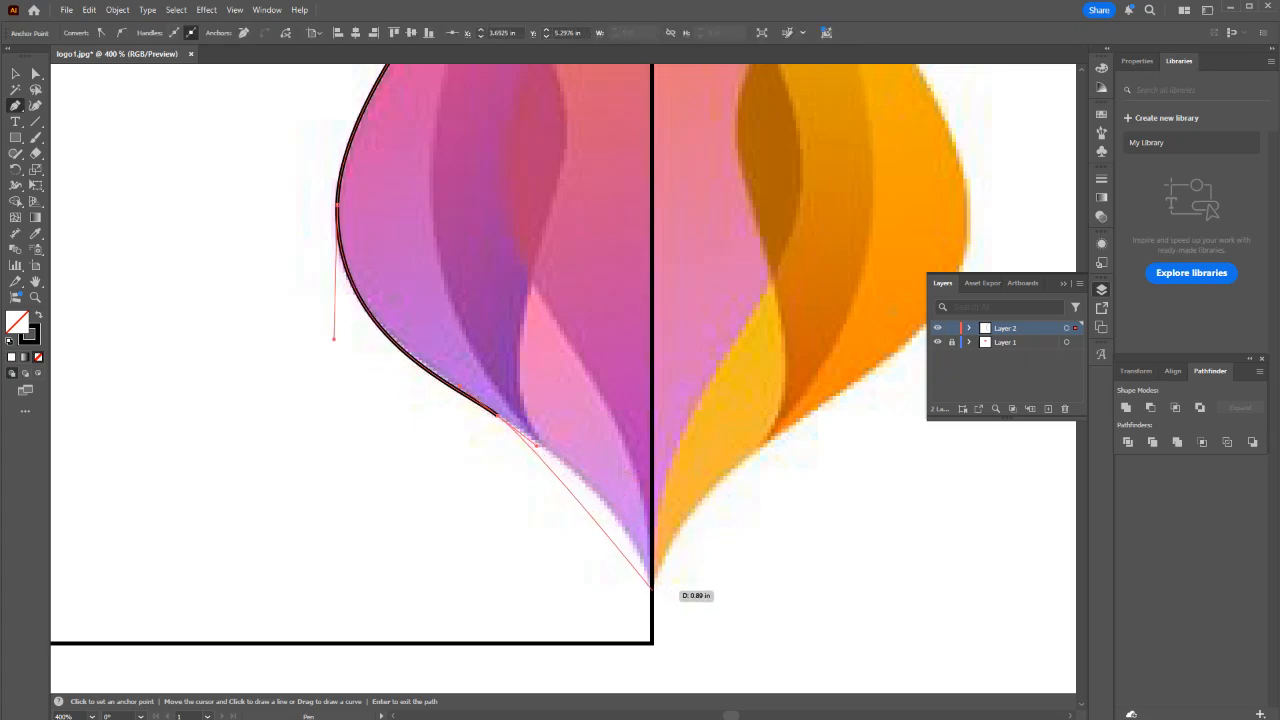
left_click_drag(652, 590, 654, 660)
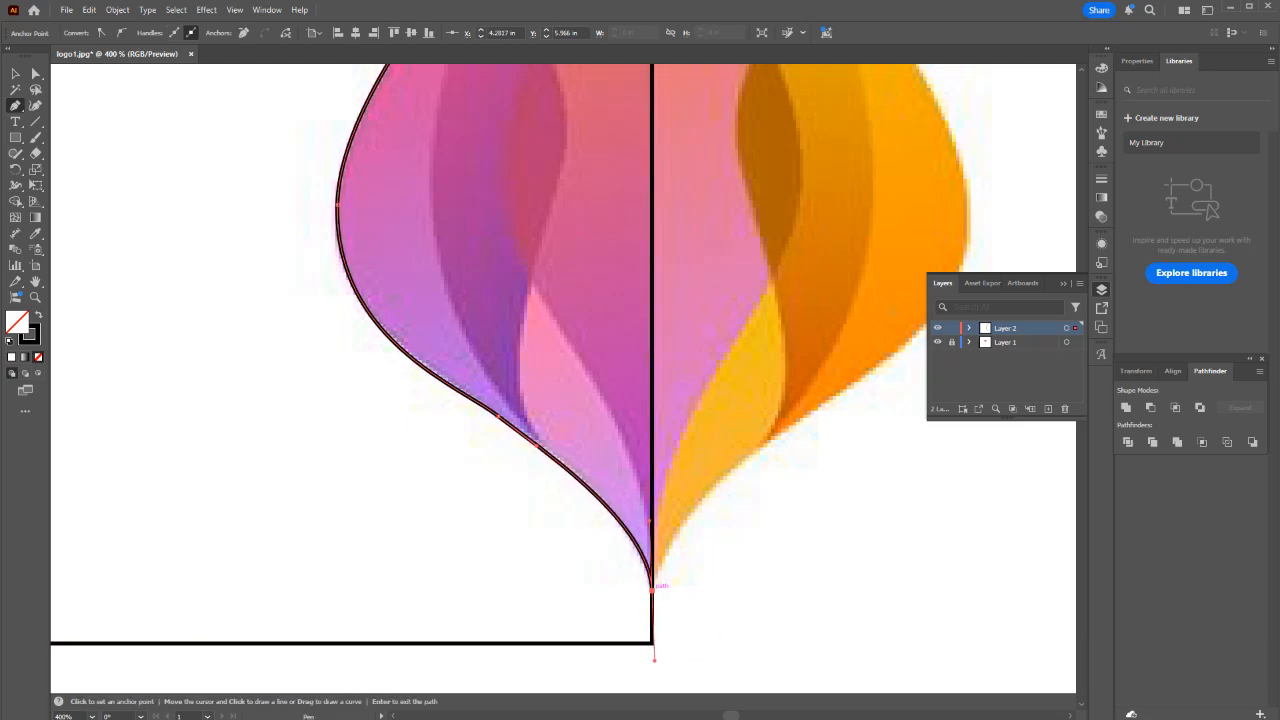
key("ctrl+minus")
key("ctrl+minus")
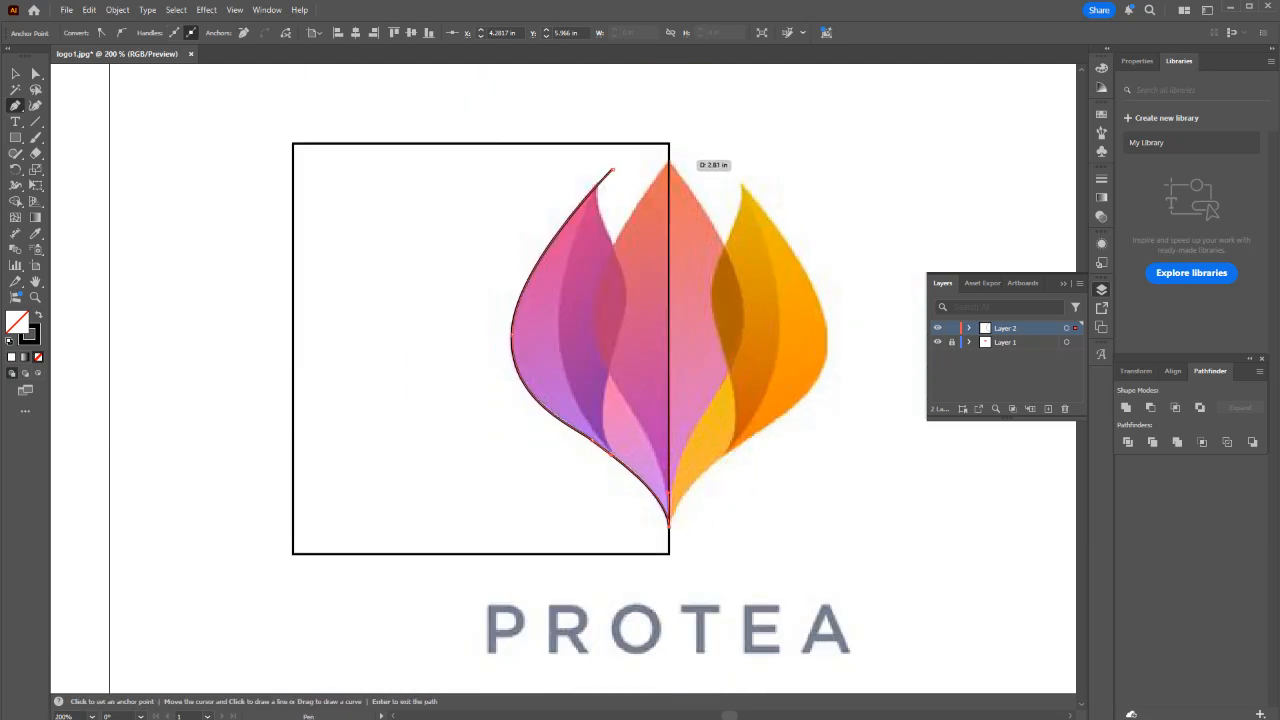
scroll(668, 162, "up", 2)
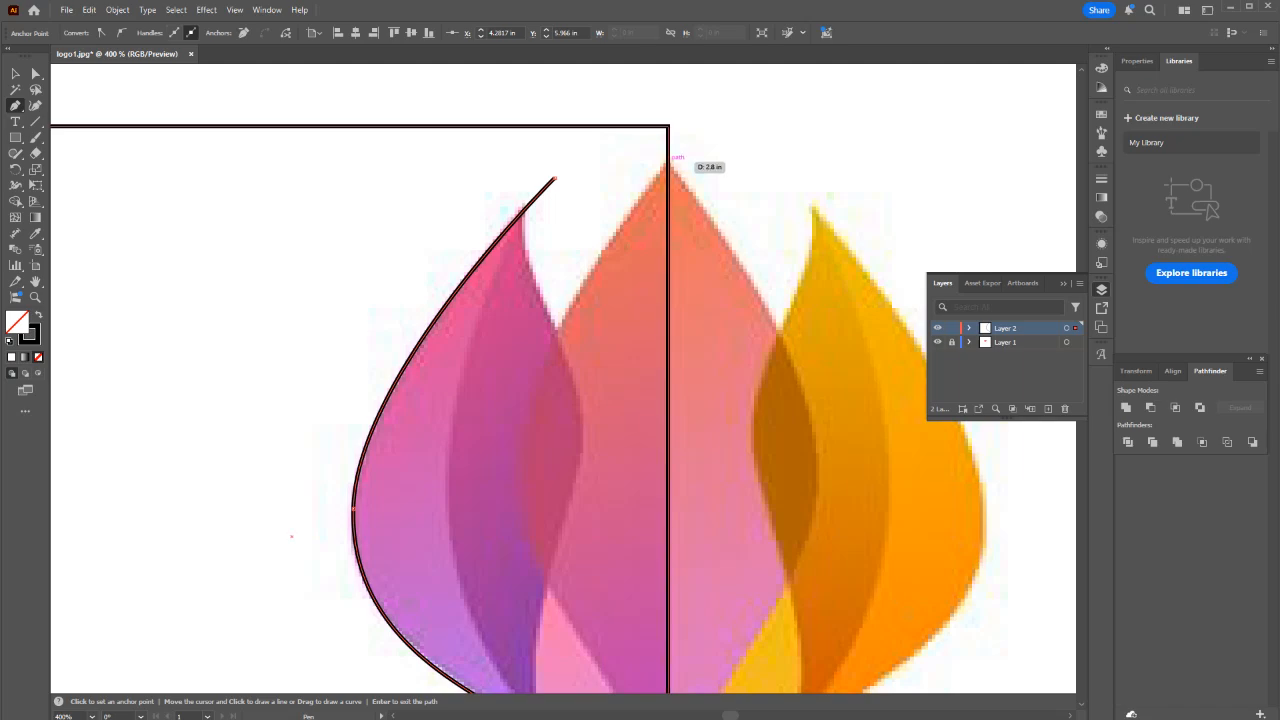
left_click(668, 162)
left_click(555, 178)
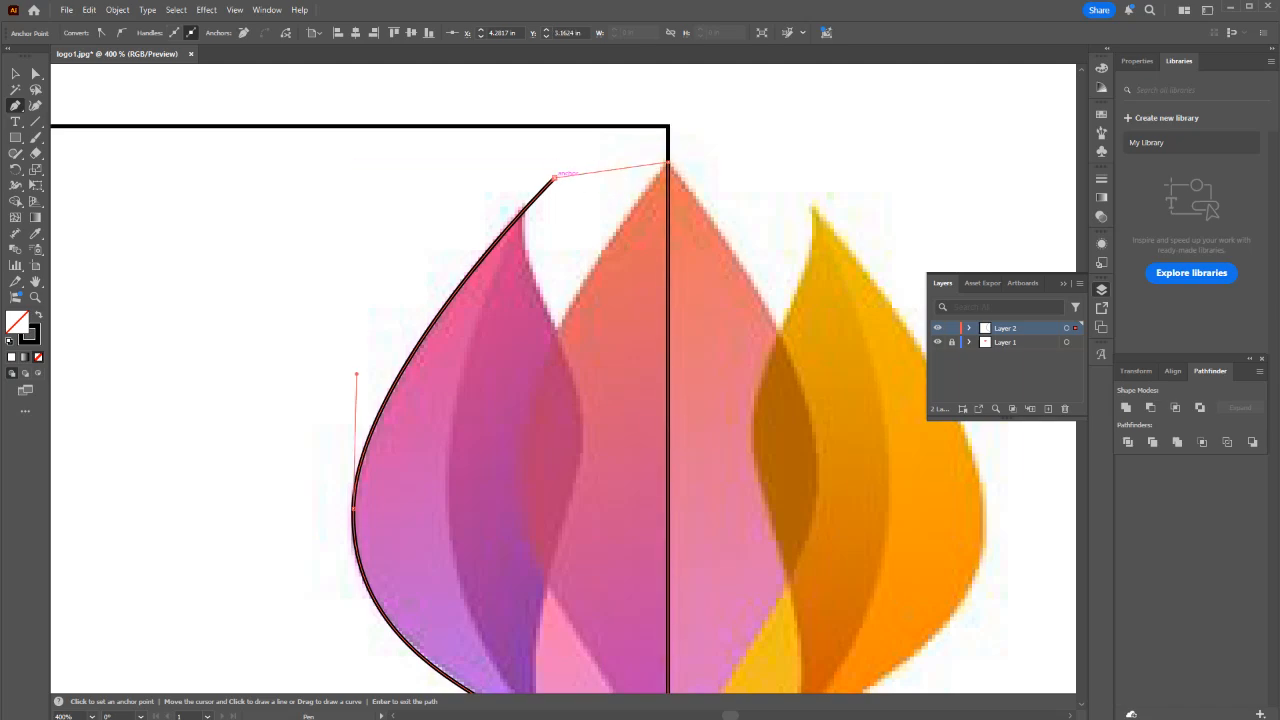
left_click(668, 162)
Trace the left petal's inner S-shaped edge as a new path, from above its tip down to the lower-left outline.
left_click(531, 170)
left_click_drag(522, 211, 522, 237)
left_click_drag(583, 419, 585, 440)
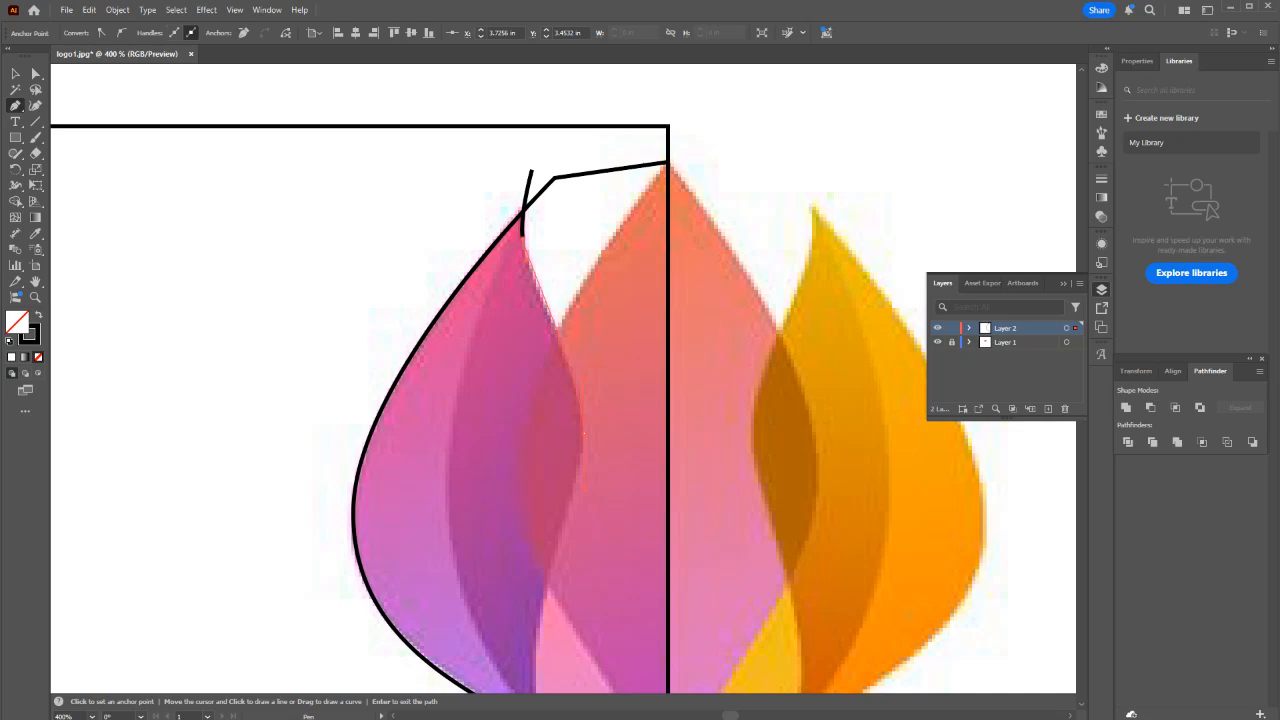
left_click_drag(585, 489, 585, 490)
key("space")
left_click_drag(586, 490, 569, 240)
left_click_drag(518, 418, 518, 424)
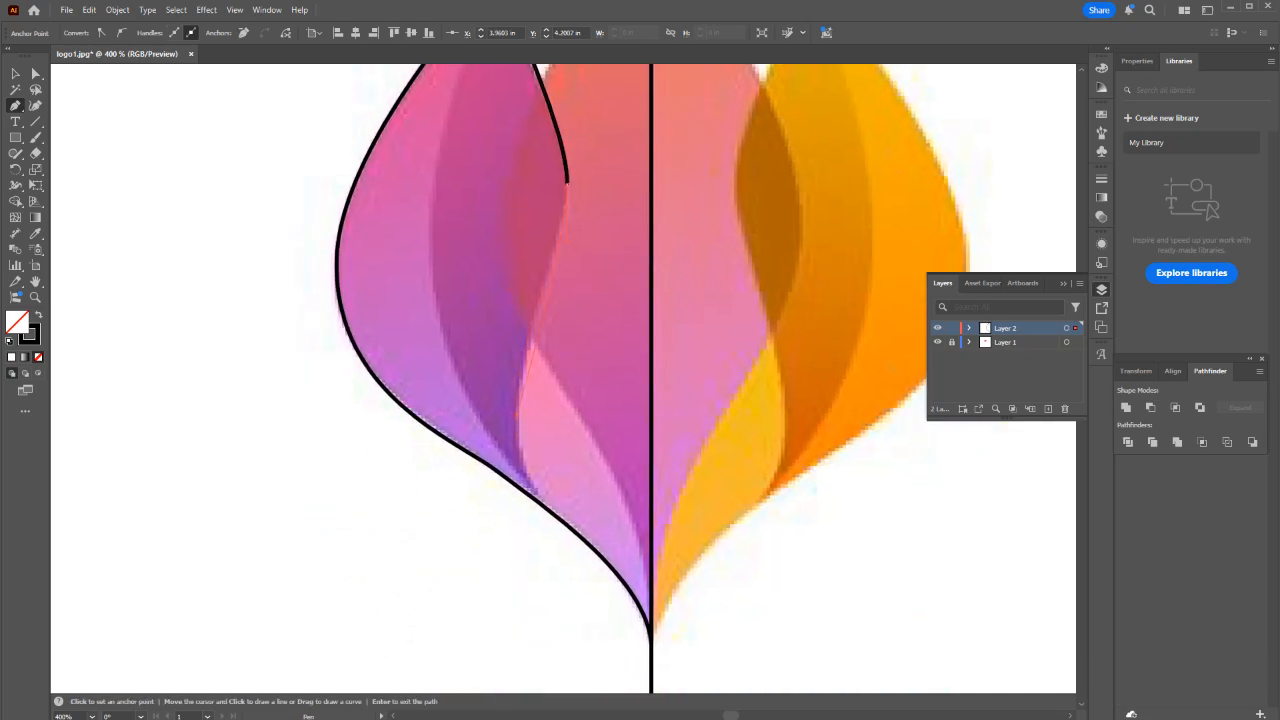
left_click_drag(516, 473, 518, 471)
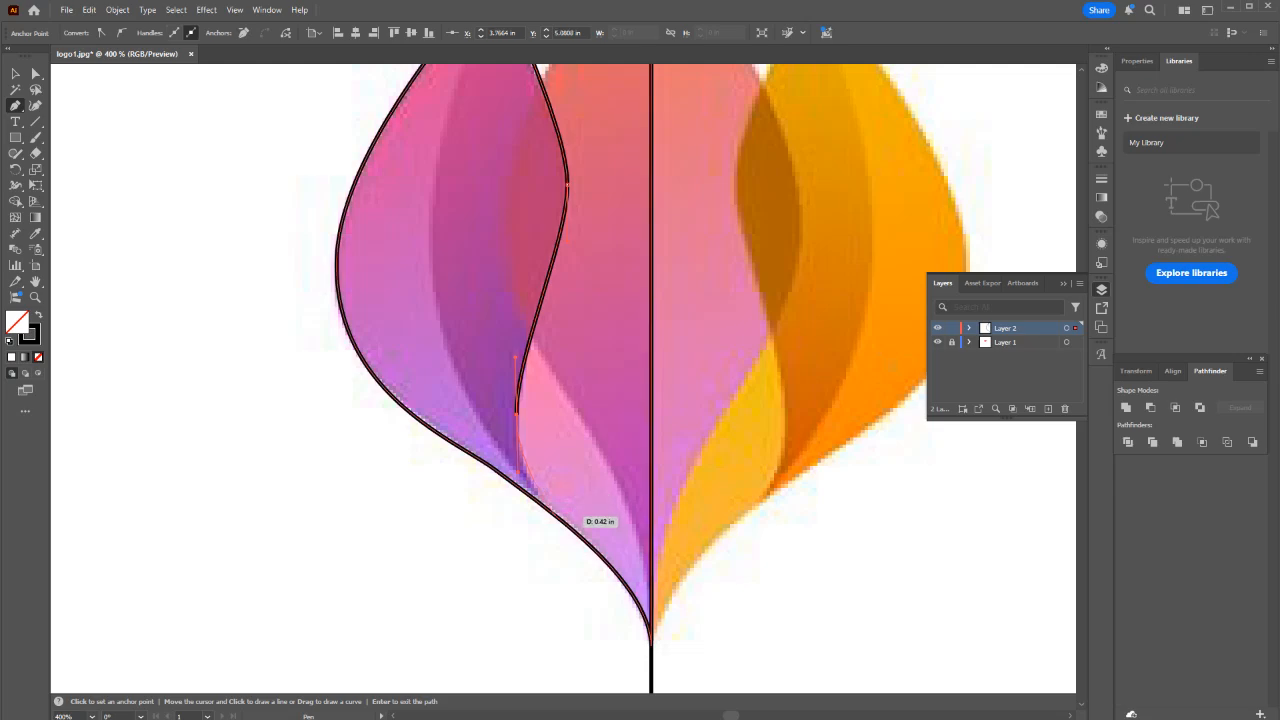
left_click_drag(552, 512, 335, 562)
Close the inner-edge path with straight segments running around the outside of the left petal back to its start.
left_click(335, 562)
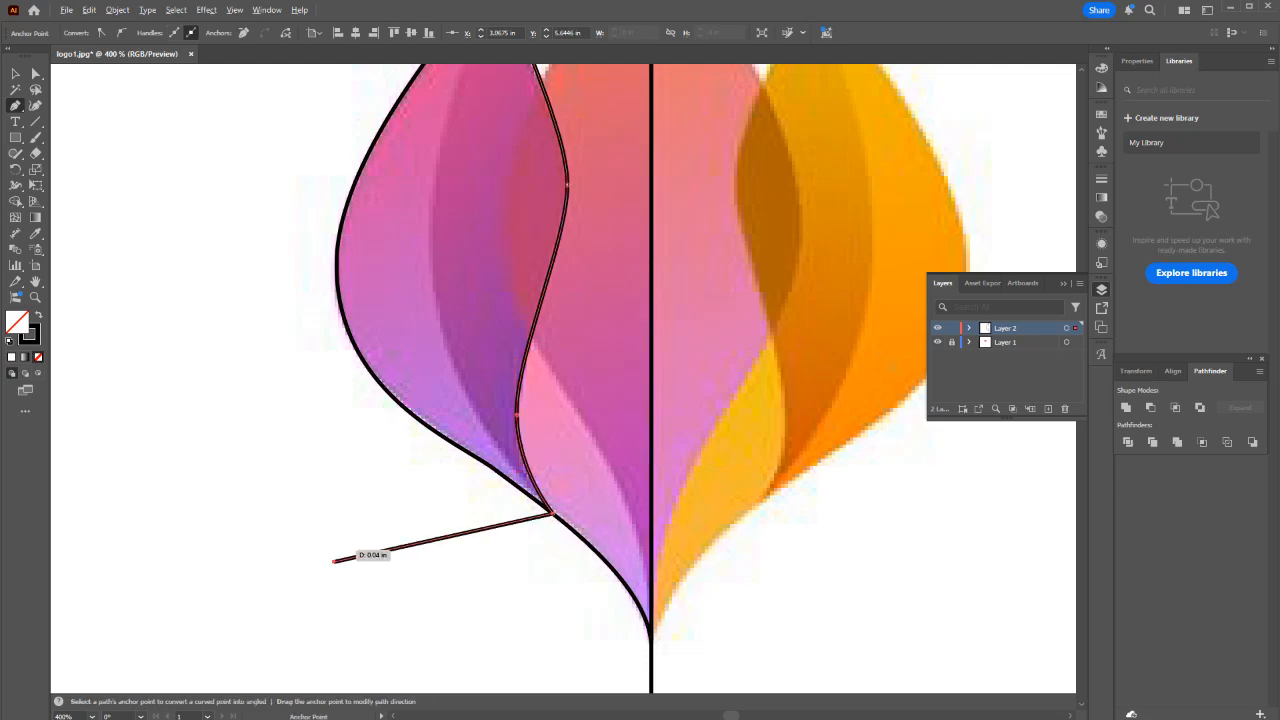
scroll(328, 550, "down", 2)
left_click(302, 385)
left_click(362, 235)
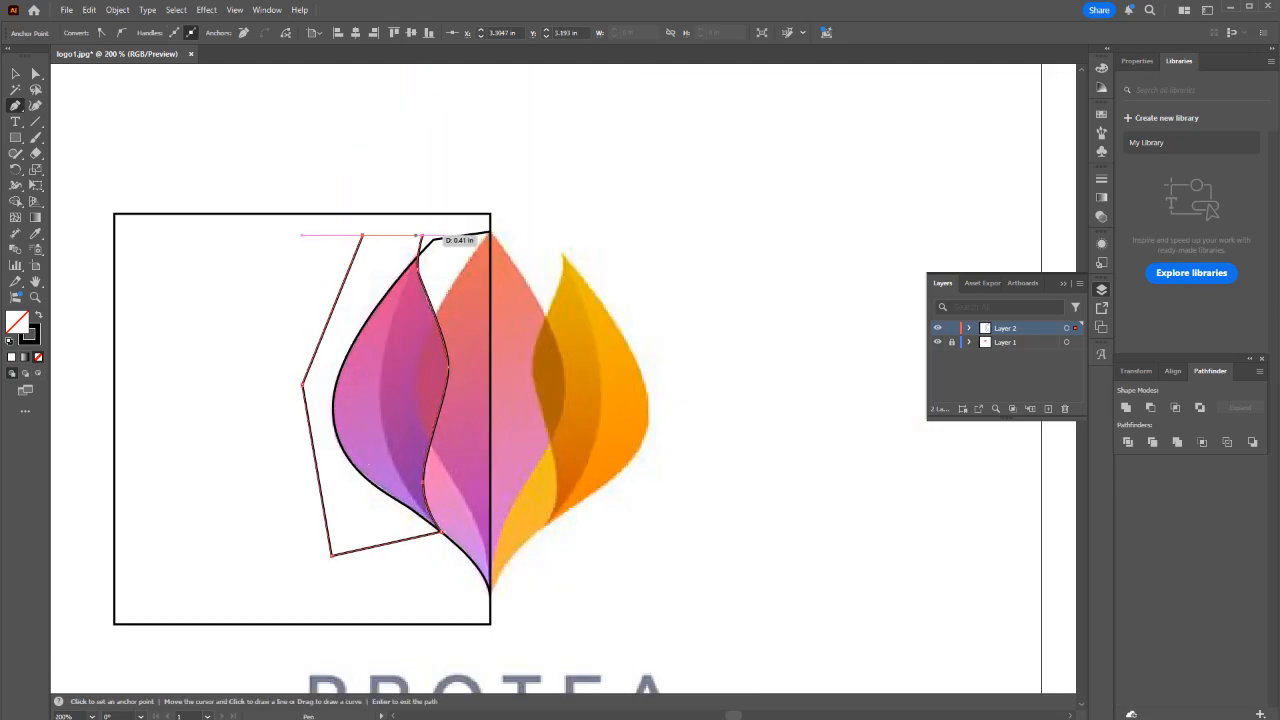
left_click(422, 235)
Trace the left petal's light-dark dividing curve as a new path from the petal's tip to where its inner edge meets the lower outline.
scroll(440, 285, "up", 2)
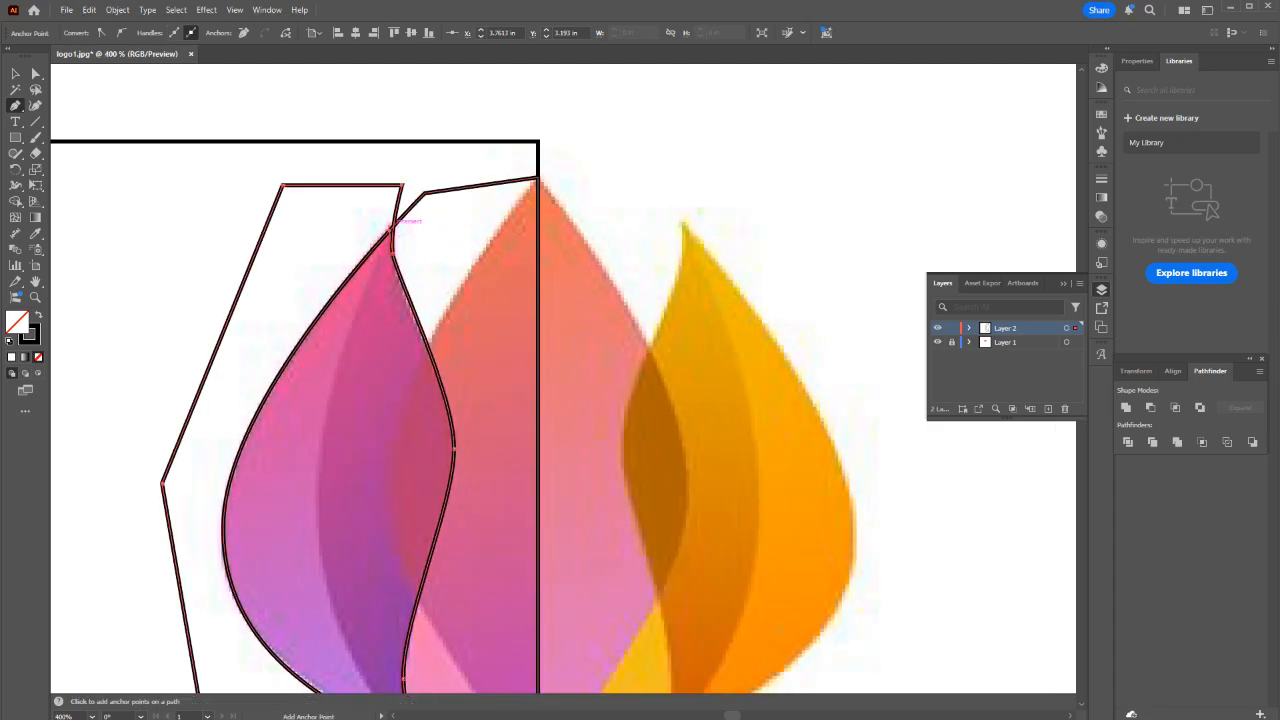
scroll(380, 232, "up", 2)
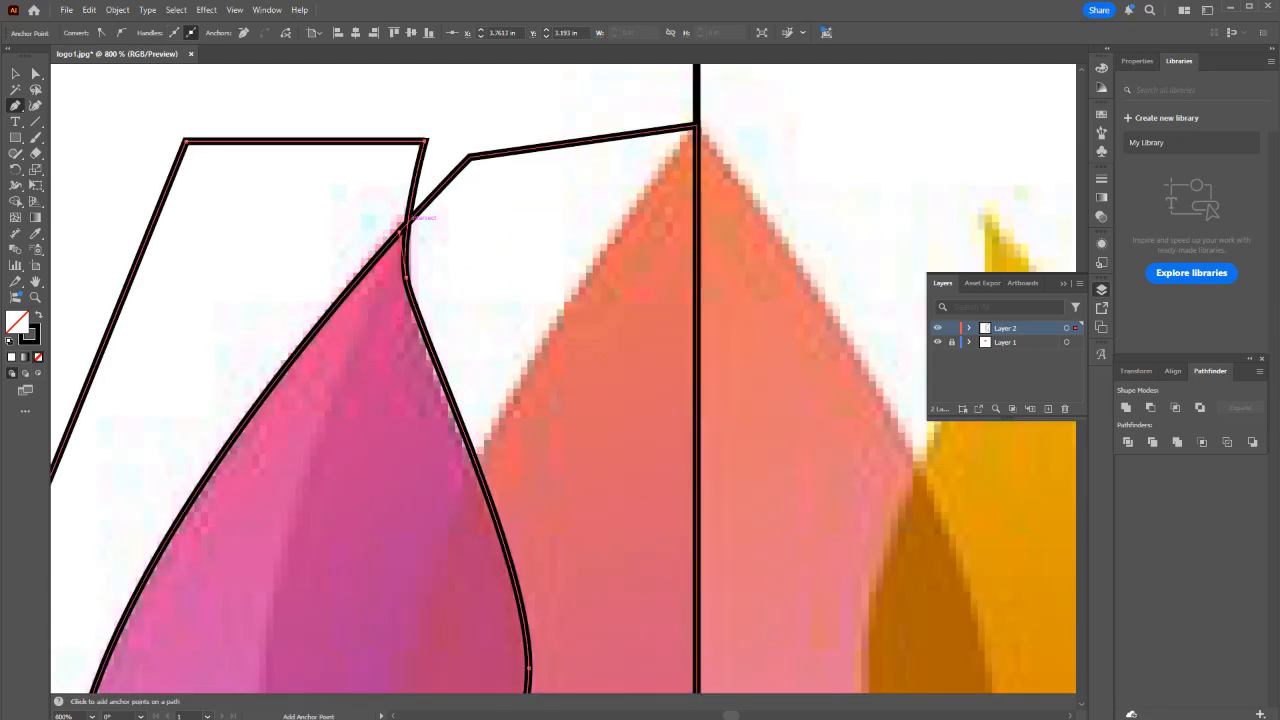
key("v")
left_click(530, 225)
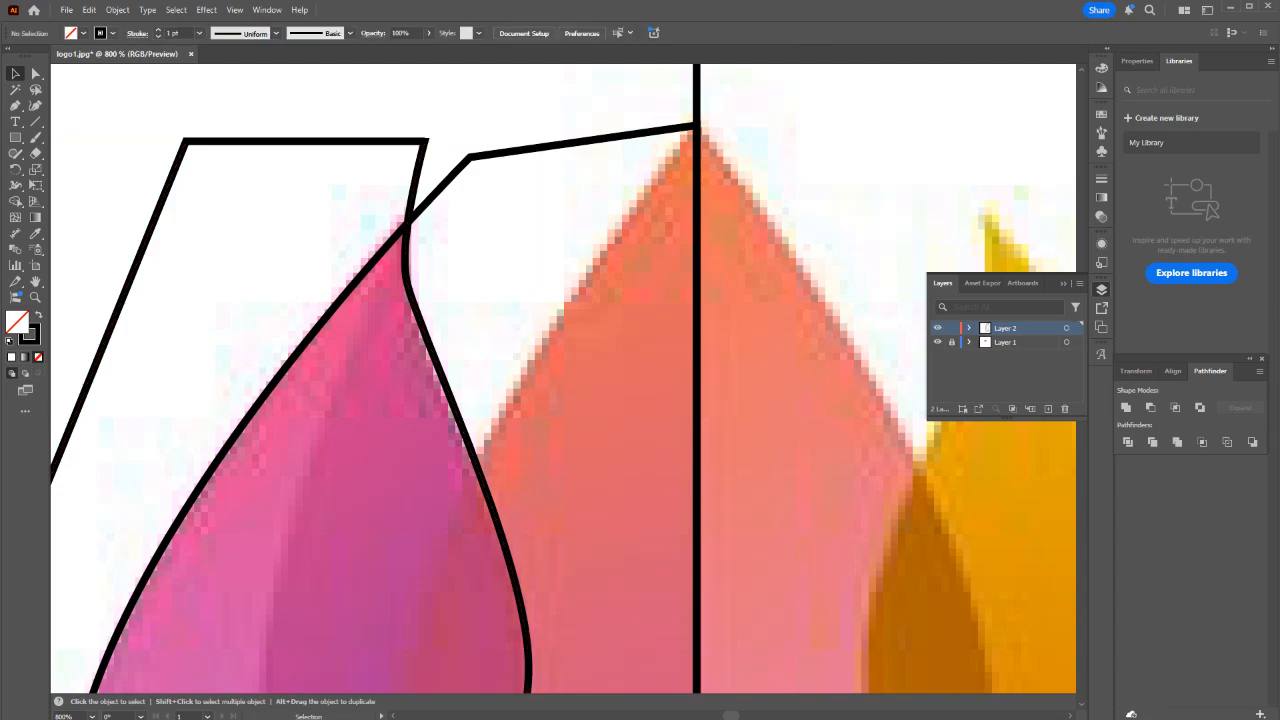
key("p")
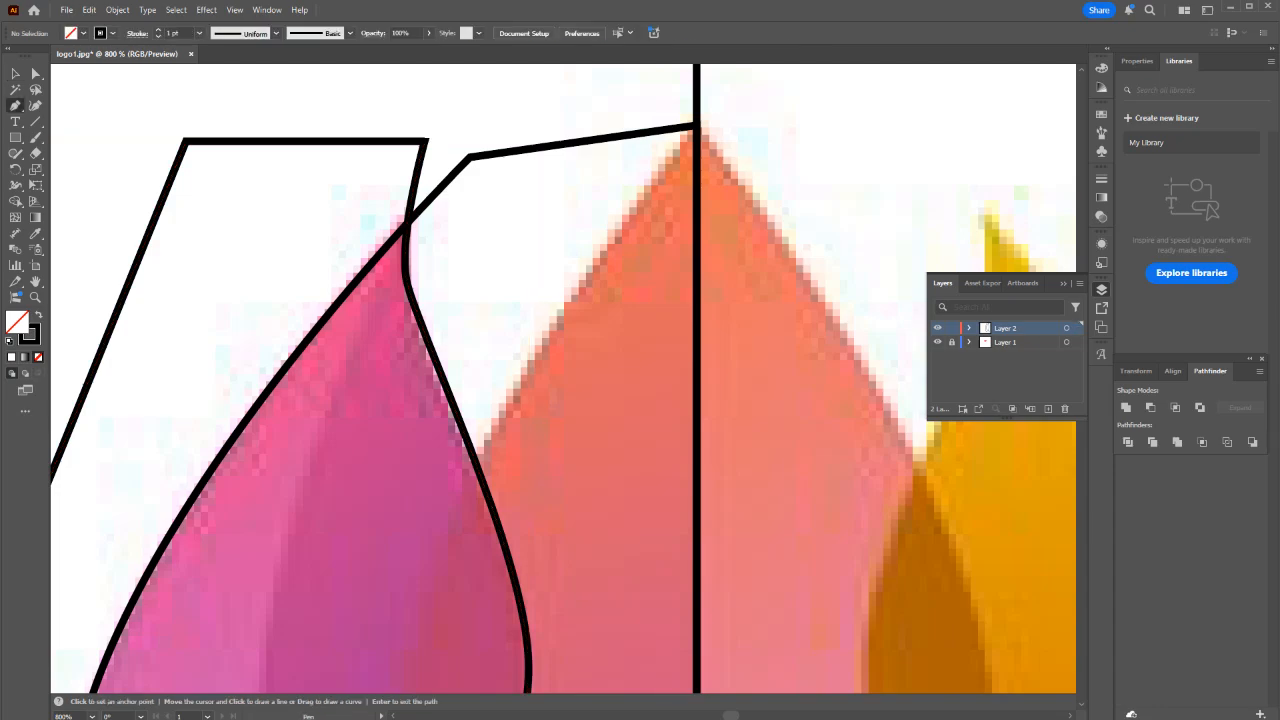
left_click(407, 219)
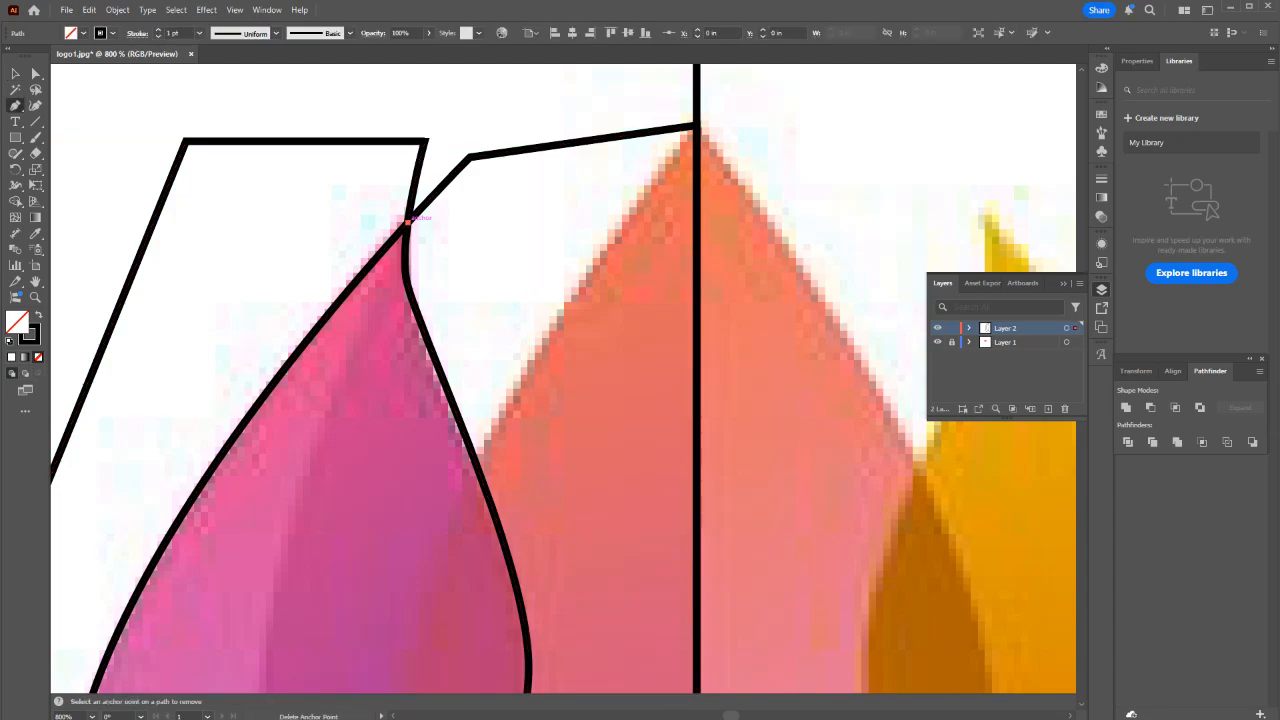
scroll(378, 325, "down", 1)
key("space")
left_click_drag(348, 550, 496, 120)
scroll(450, 145, "down", 2)
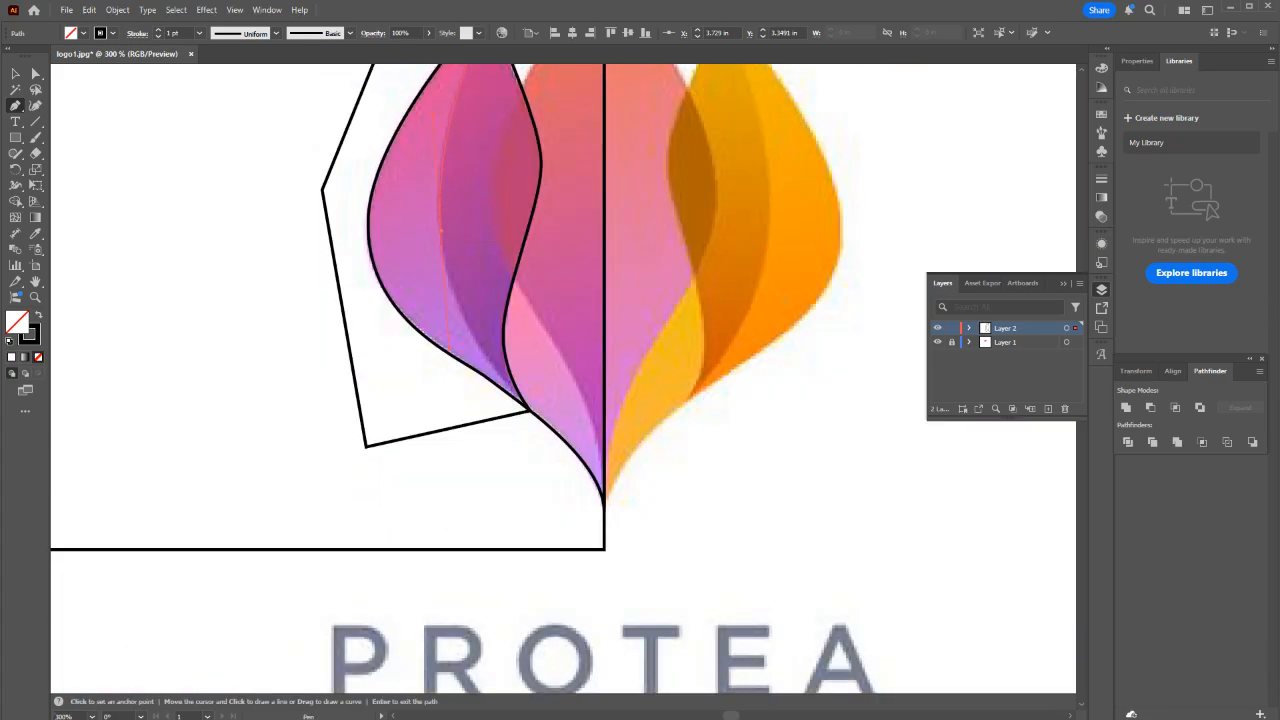
left_click_drag(450, 349, 450, 350)
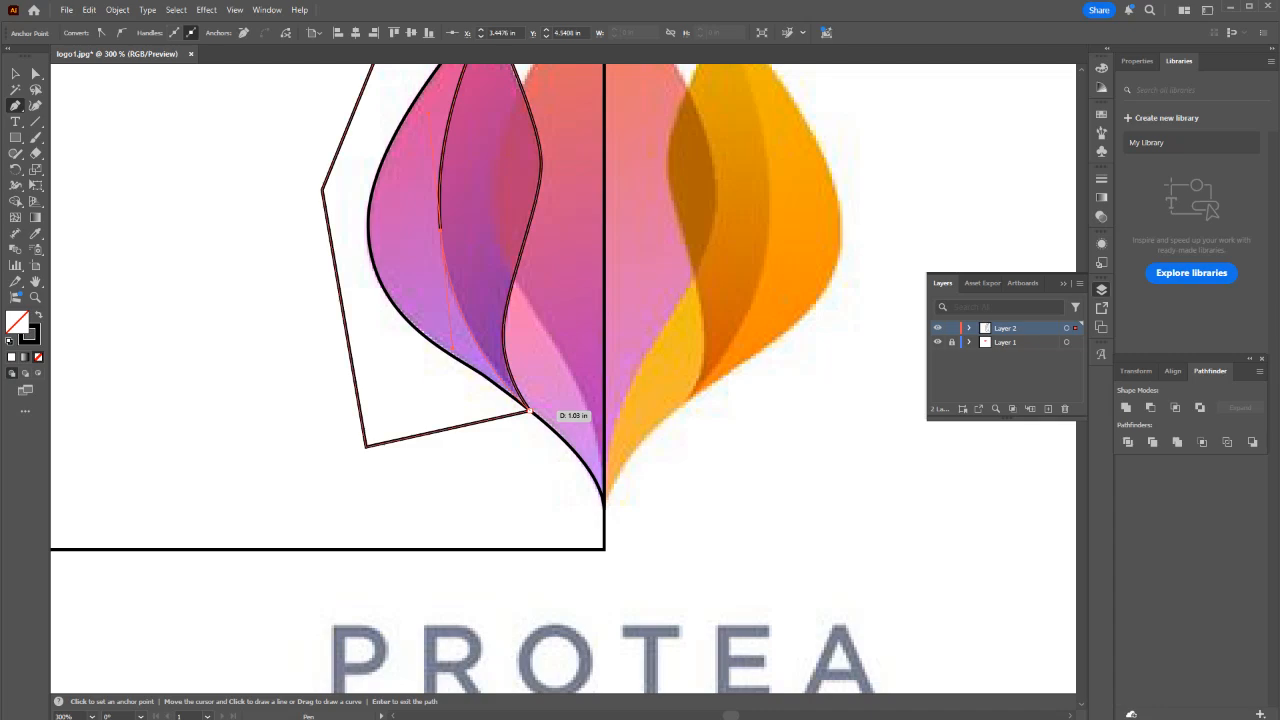
scroll(529, 409, "up", 1)
scroll(529, 409, "up", 2)
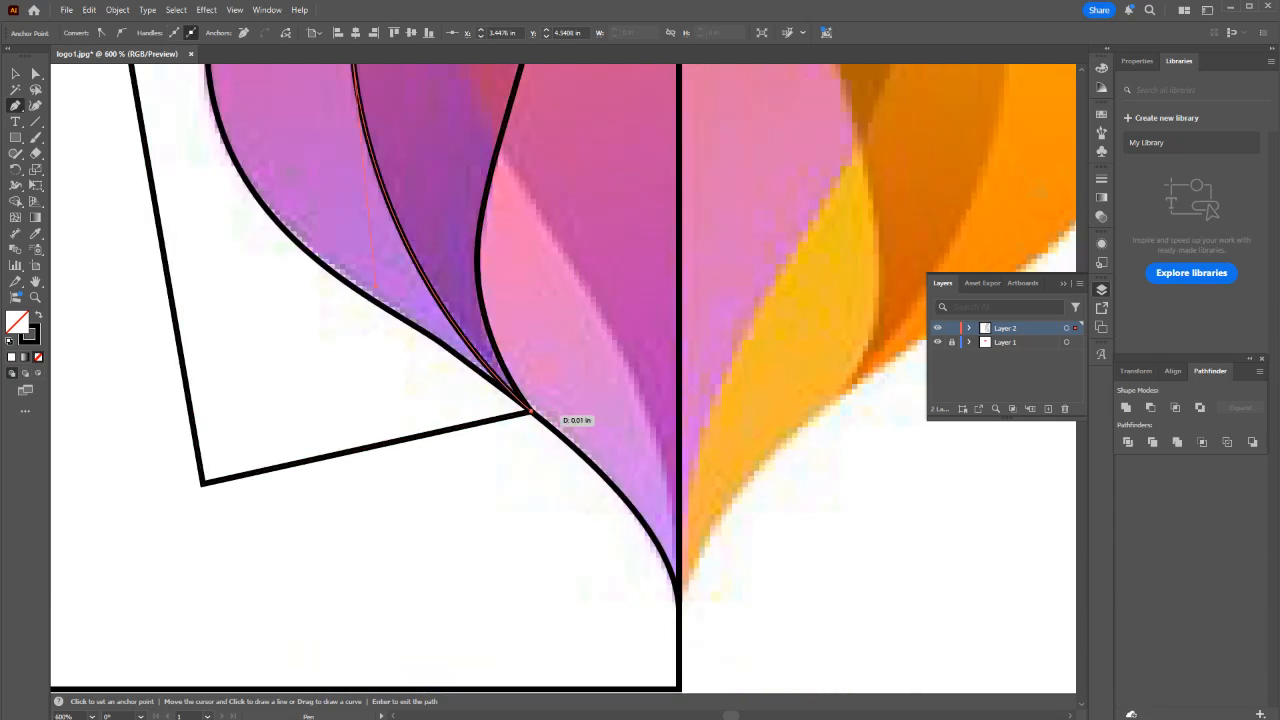
Close the dividing-curve path with straight segments running around the outside of the left petal back to its tip, and deselect it.
scroll(525, 470, "down", 2)
left_click(324, 529)
scroll(197, 422, "down", 3)
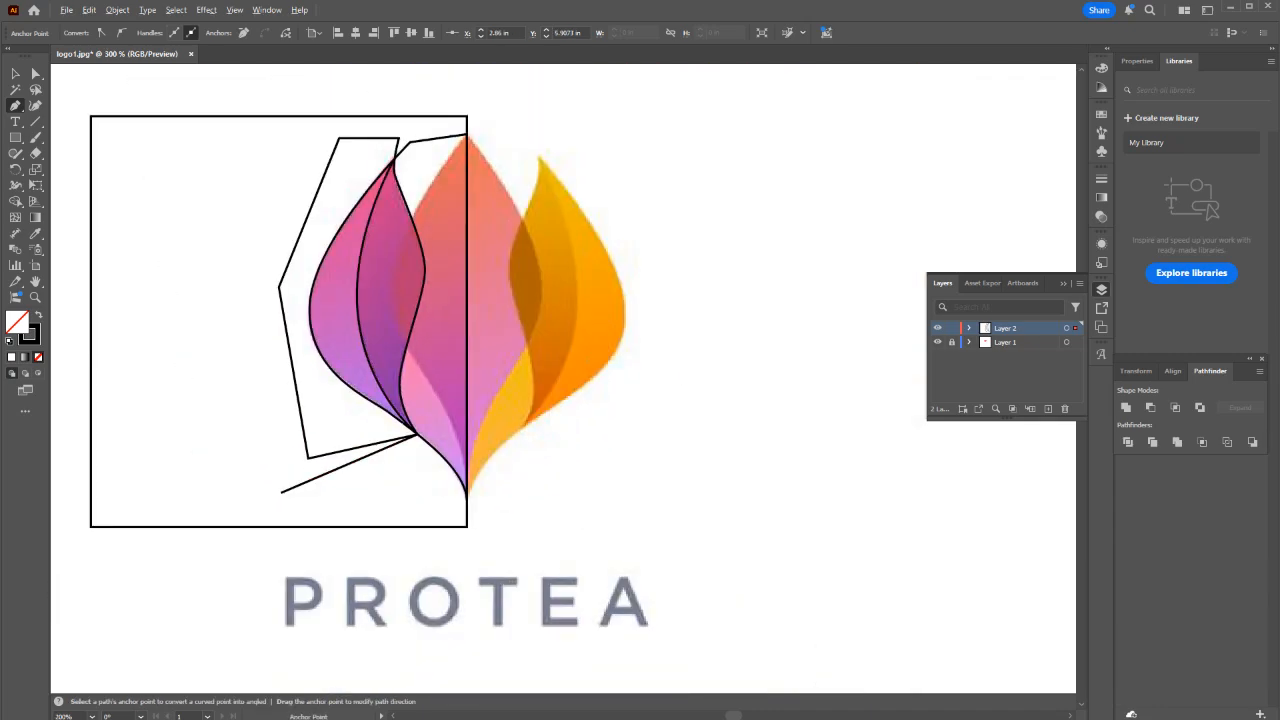
scroll(213, 310, "up", 1)
left_click(213, 366)
scroll(297, 333, "up", 2)
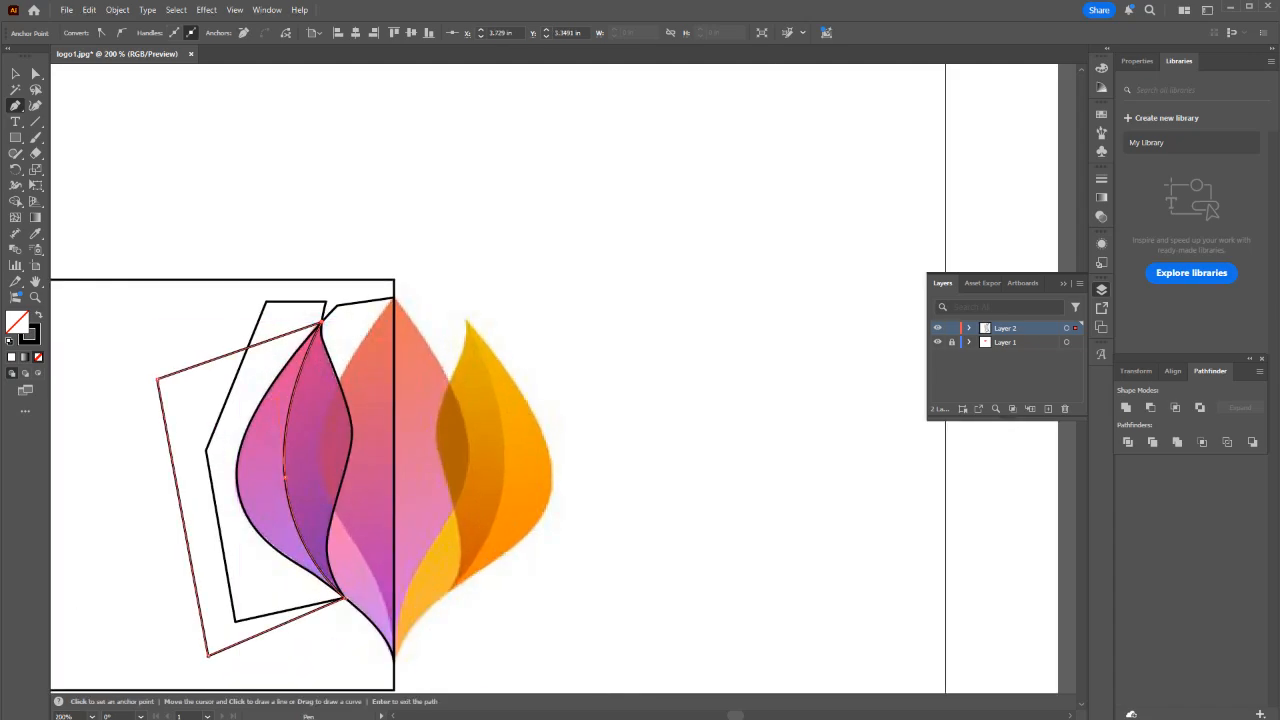
key("v")
scroll(277, 441, "up", 2)
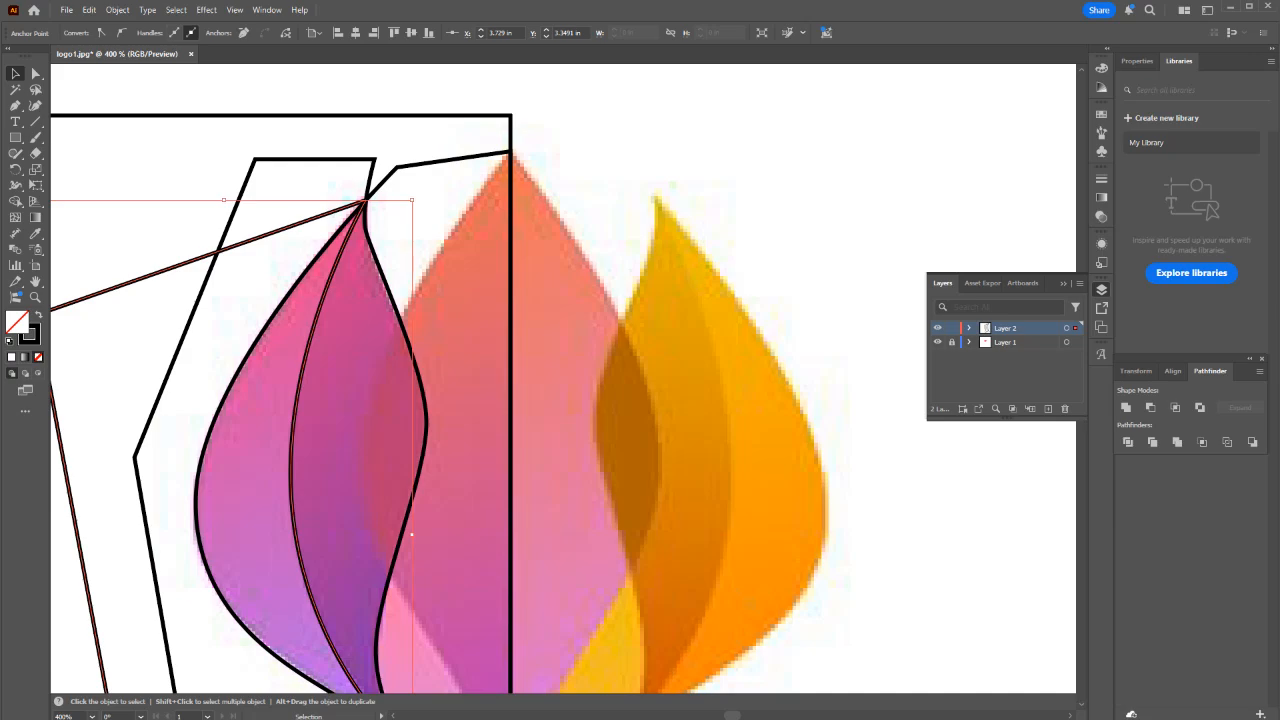
key("ctrl+shift+a")
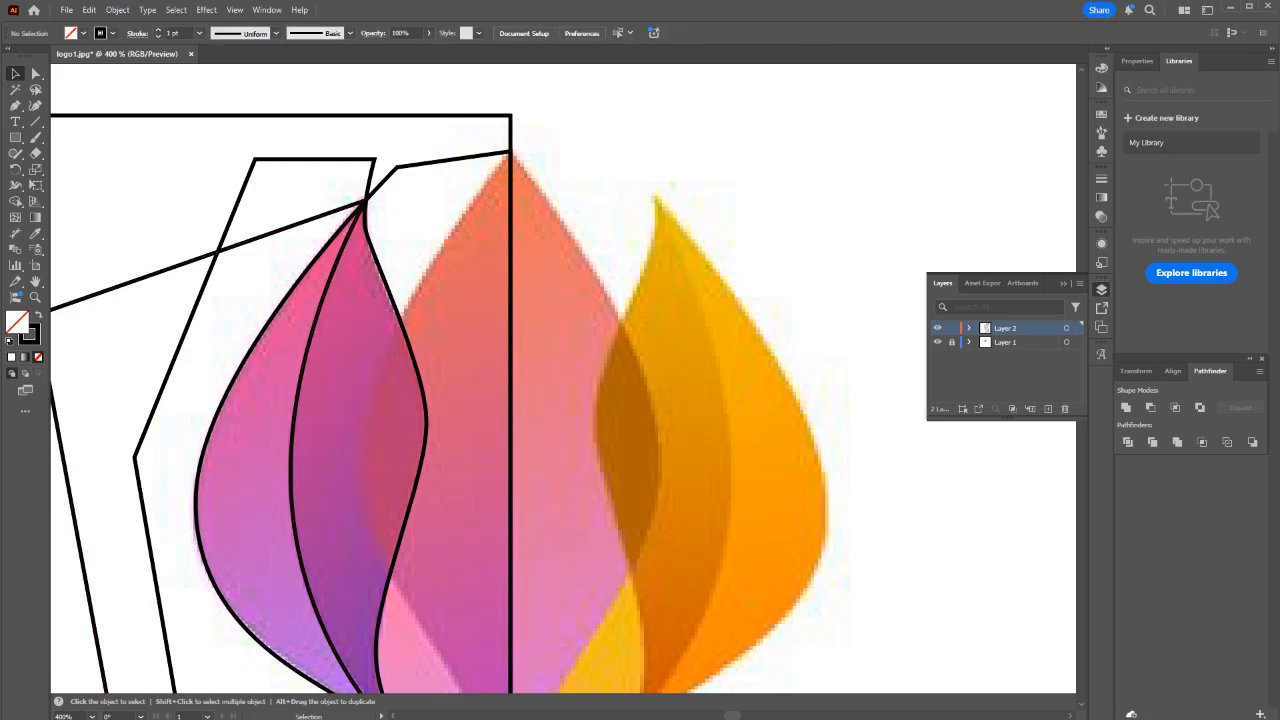
Trace the center petal's left edge as a new path from its top point down to the center line just above the flower's bottom tip.
key("p")
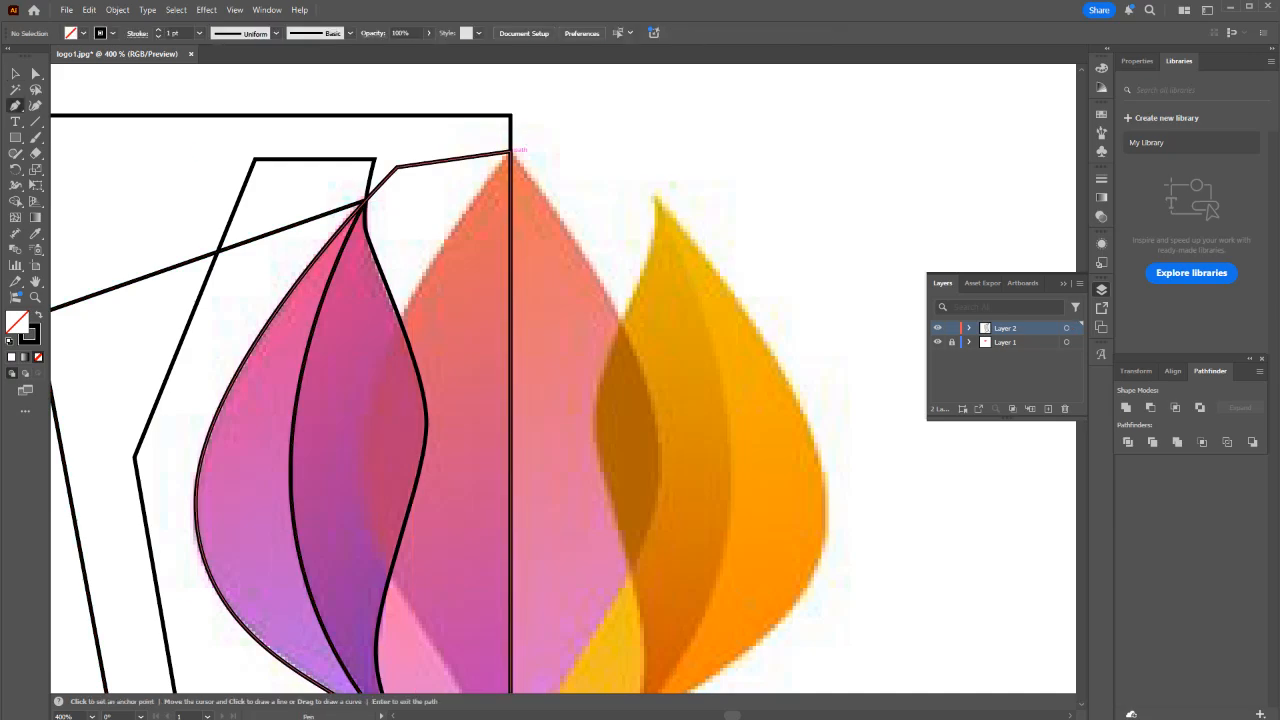
left_click(513, 151)
key("ctrl+minus")
scroll(405, 238, "down", 5)
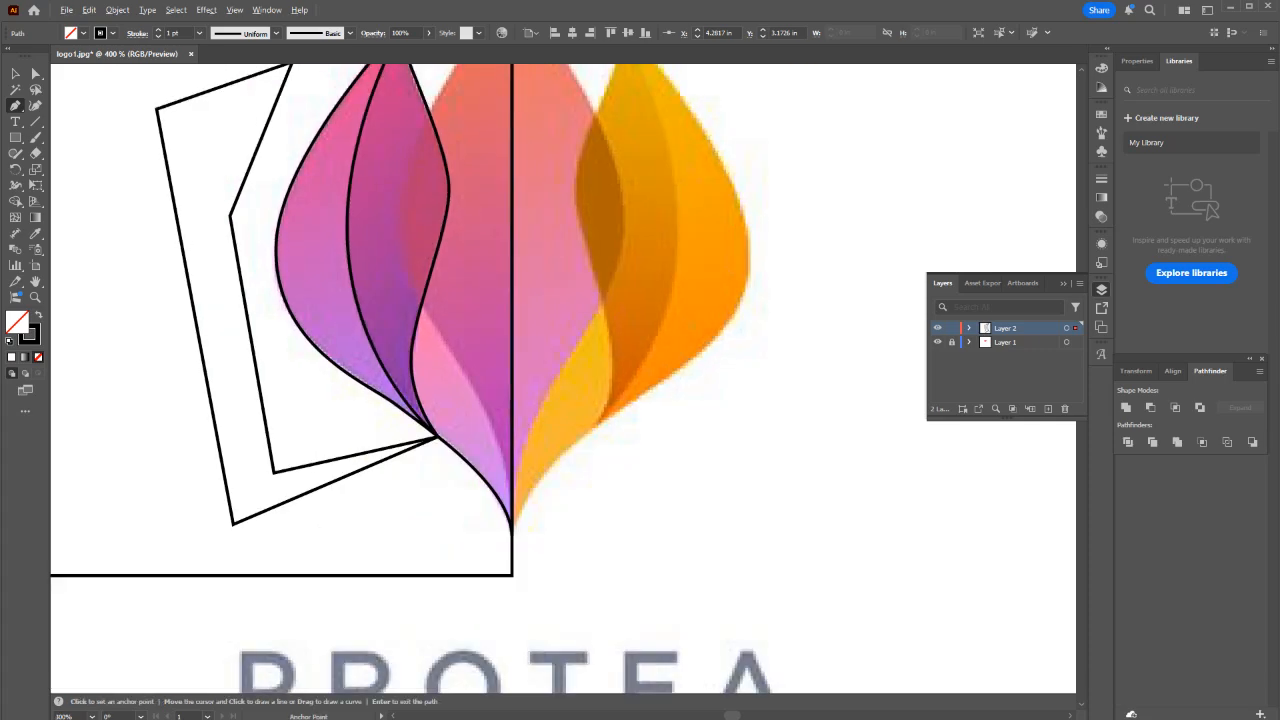
left_click_drag(403, 236, 403, 290)
left_click_drag(403, 391, 403, 376)
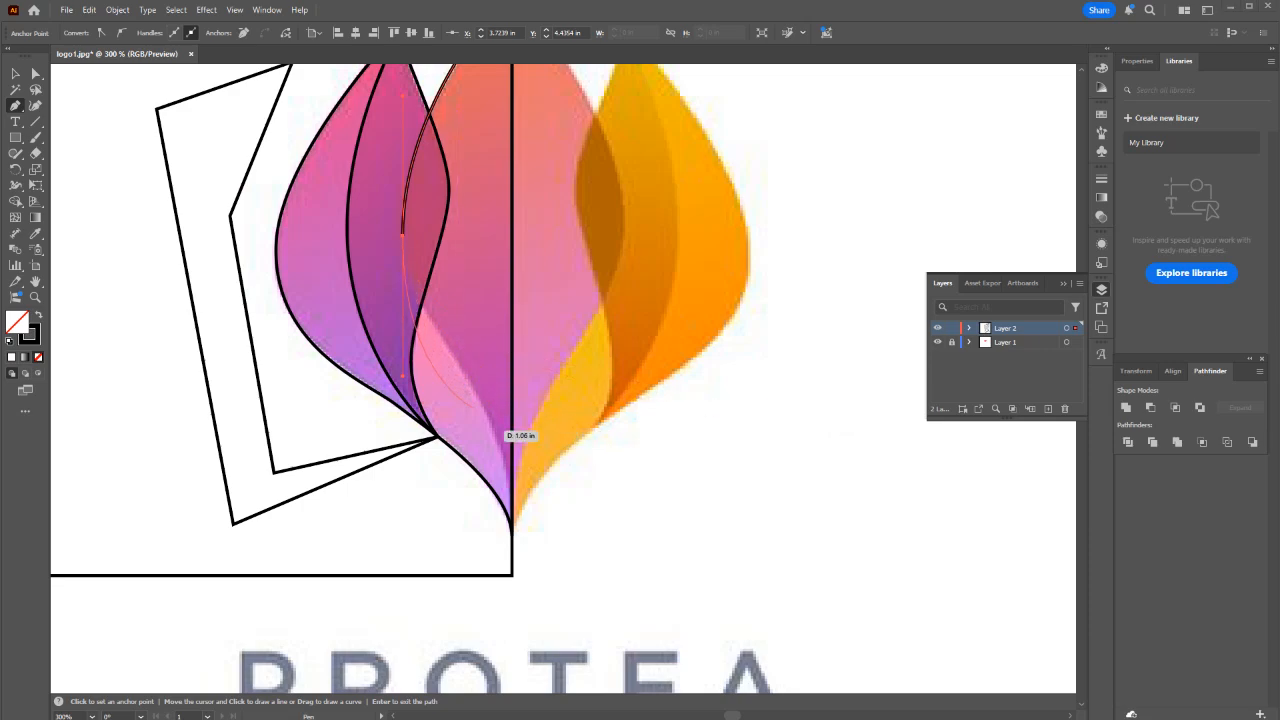
left_click(513, 487)
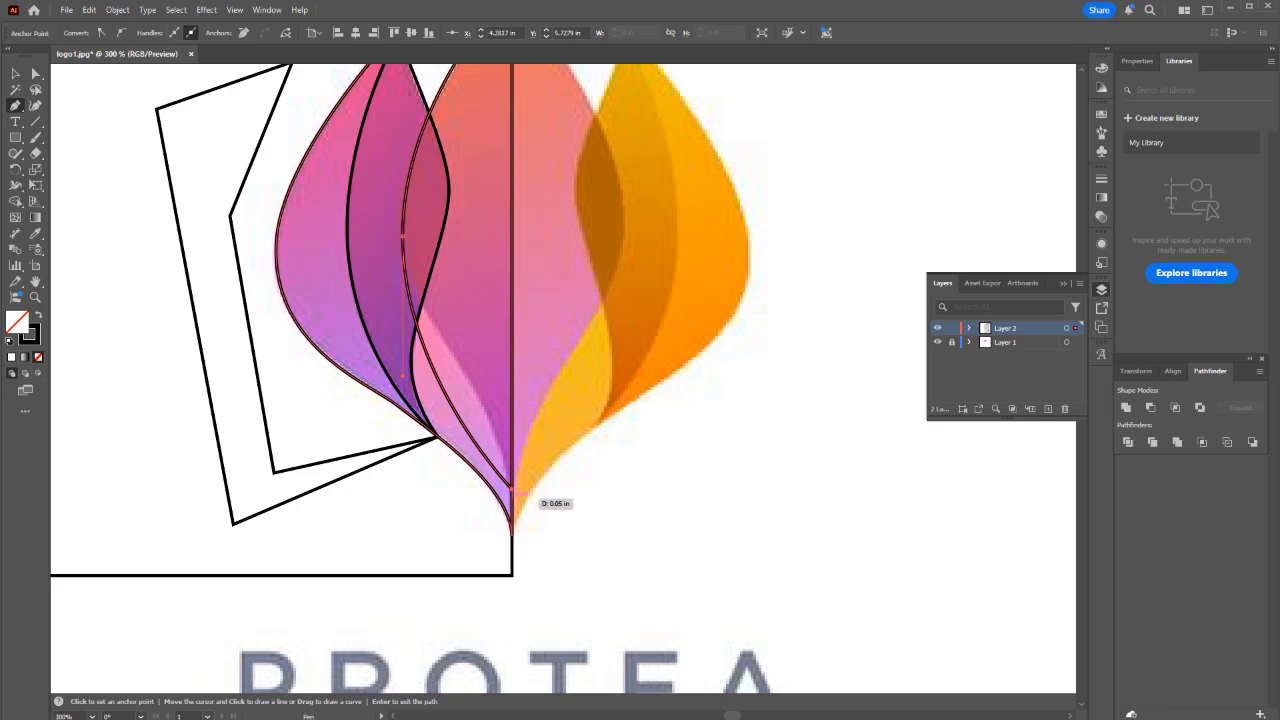
Close the center petal path with a straight segment along the vertical center line back to its top point.
scroll(513, 495, "down", 3)
scroll(532, 338, "up", 1)
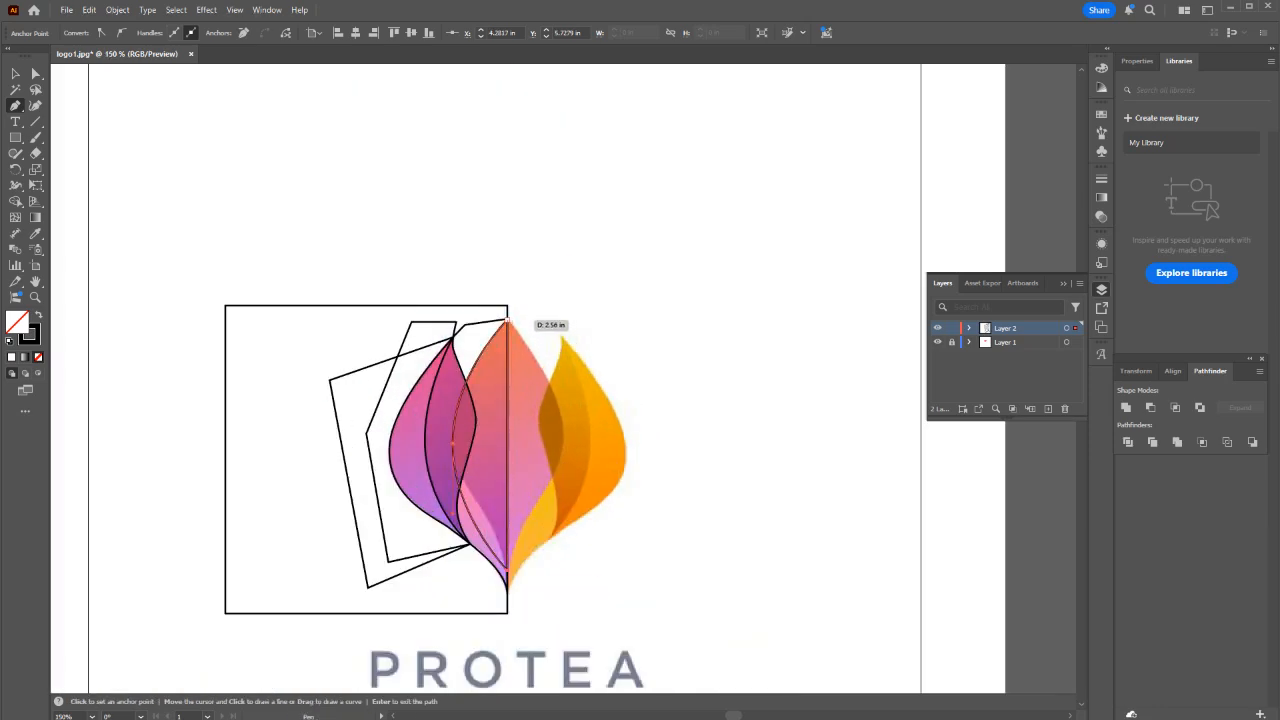
left_click(508, 320)
scroll(452, 459, "up", 2)
key("v")
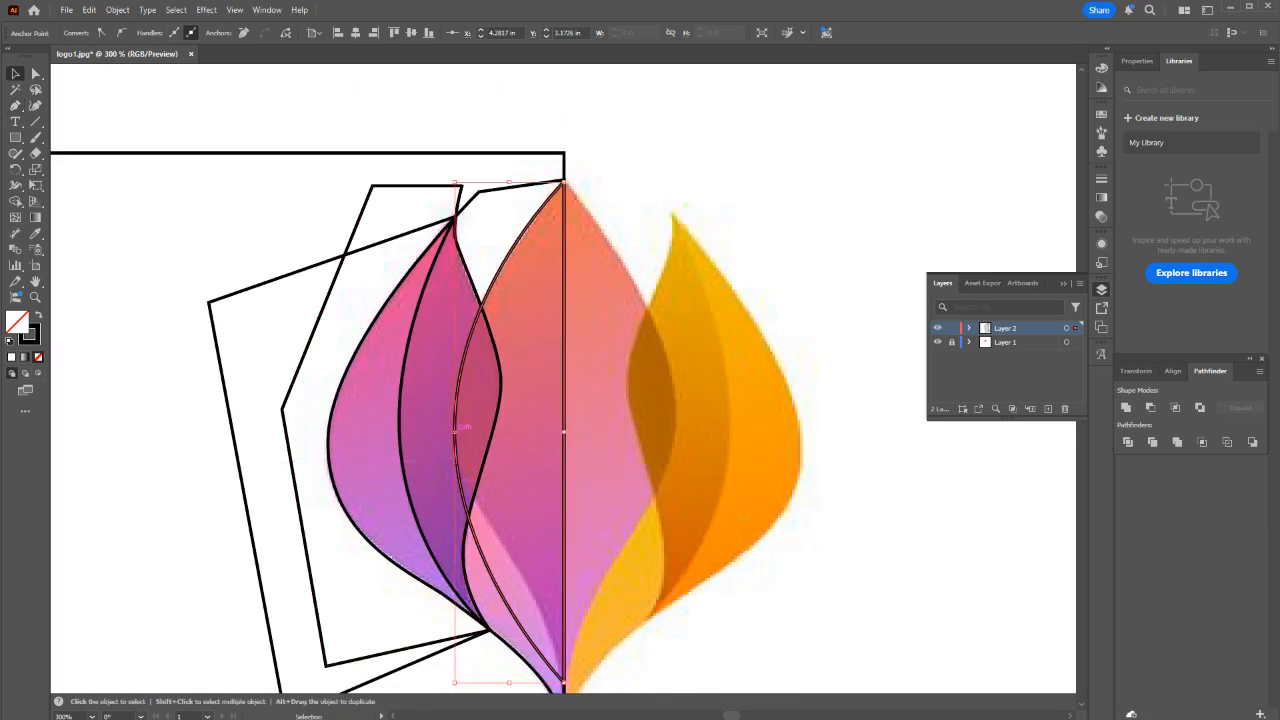
Shorten the lower direction handle of the anchor at the center petal's widest left point.
key("a")
left_click(455, 429)
left_click_drag(460, 432, 466, 363)
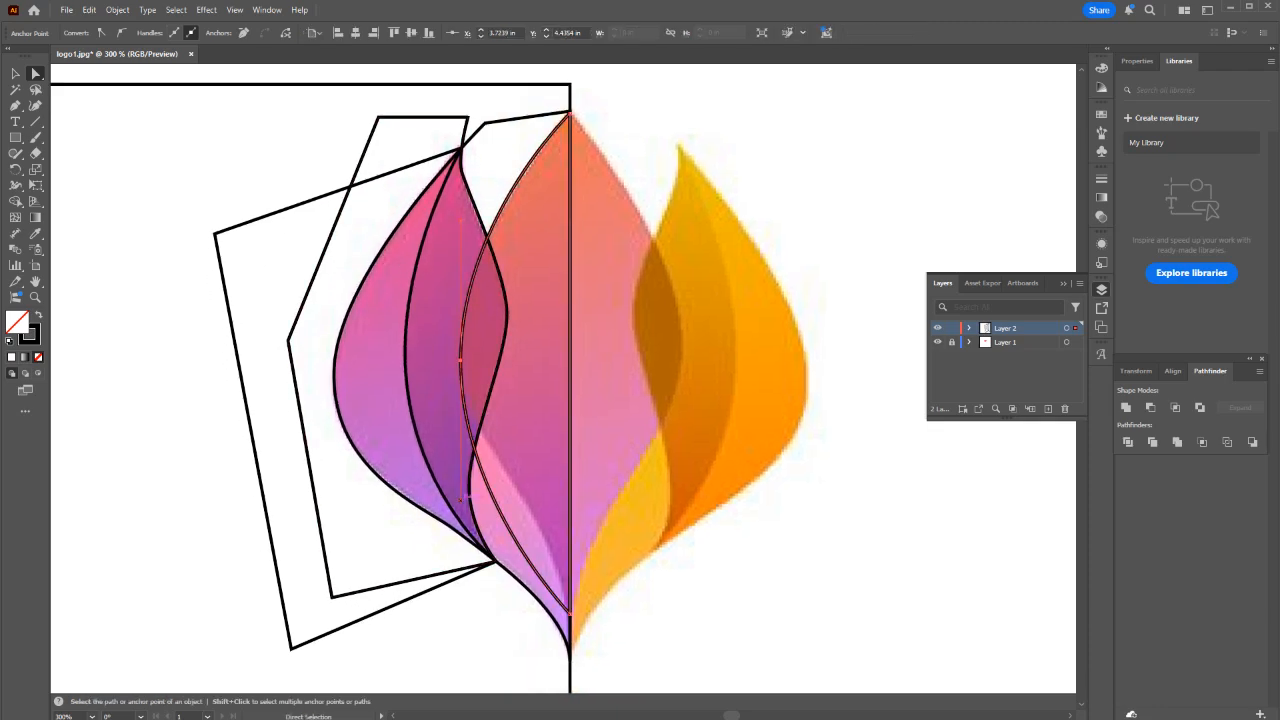
left_click_drag(461, 500, 461, 434)
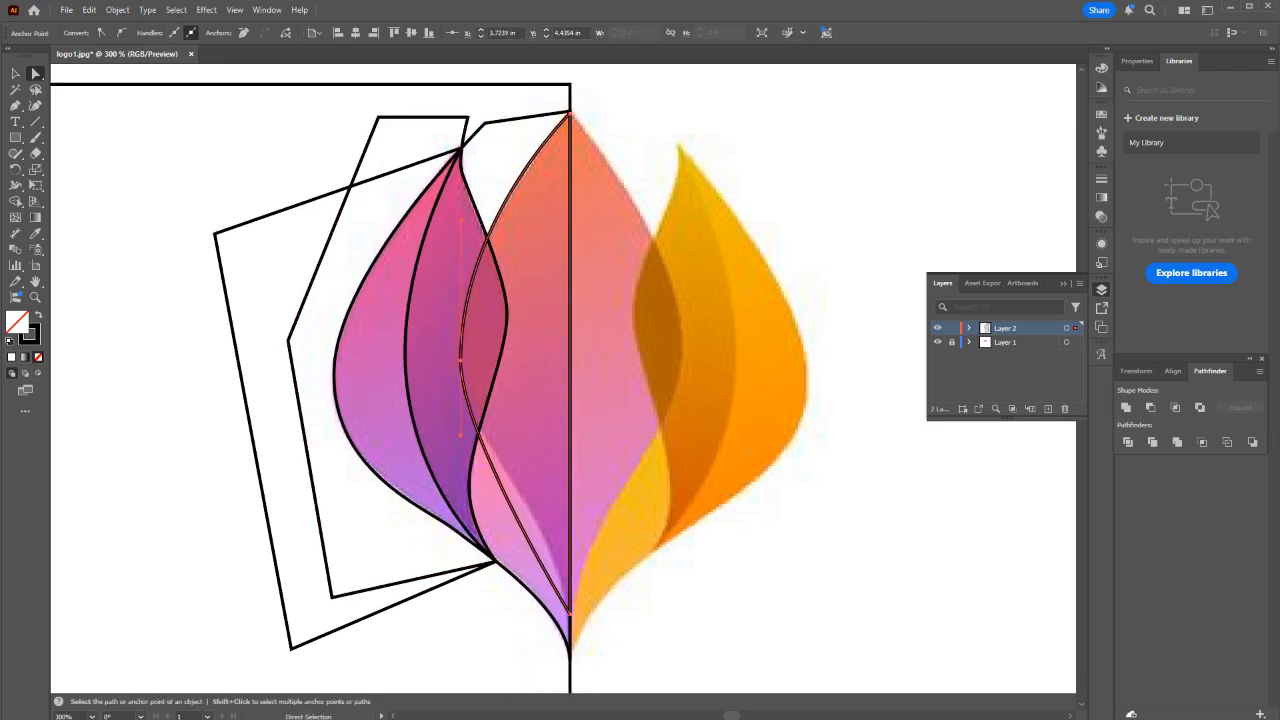
Add an anchor point on the center petal's lower-left edge and move it inward to follow the reference curve.
key("plus")
left_click(529, 541)
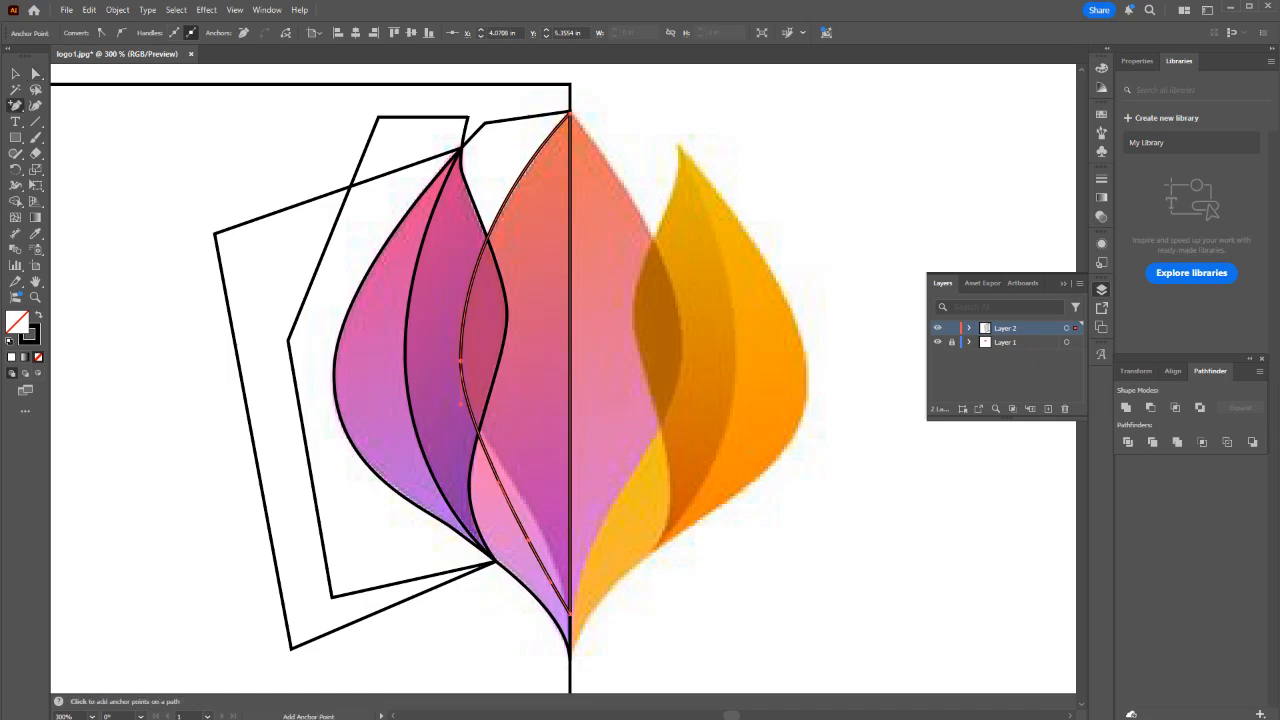
key("a")
left_click_drag(529, 541, 545, 530)
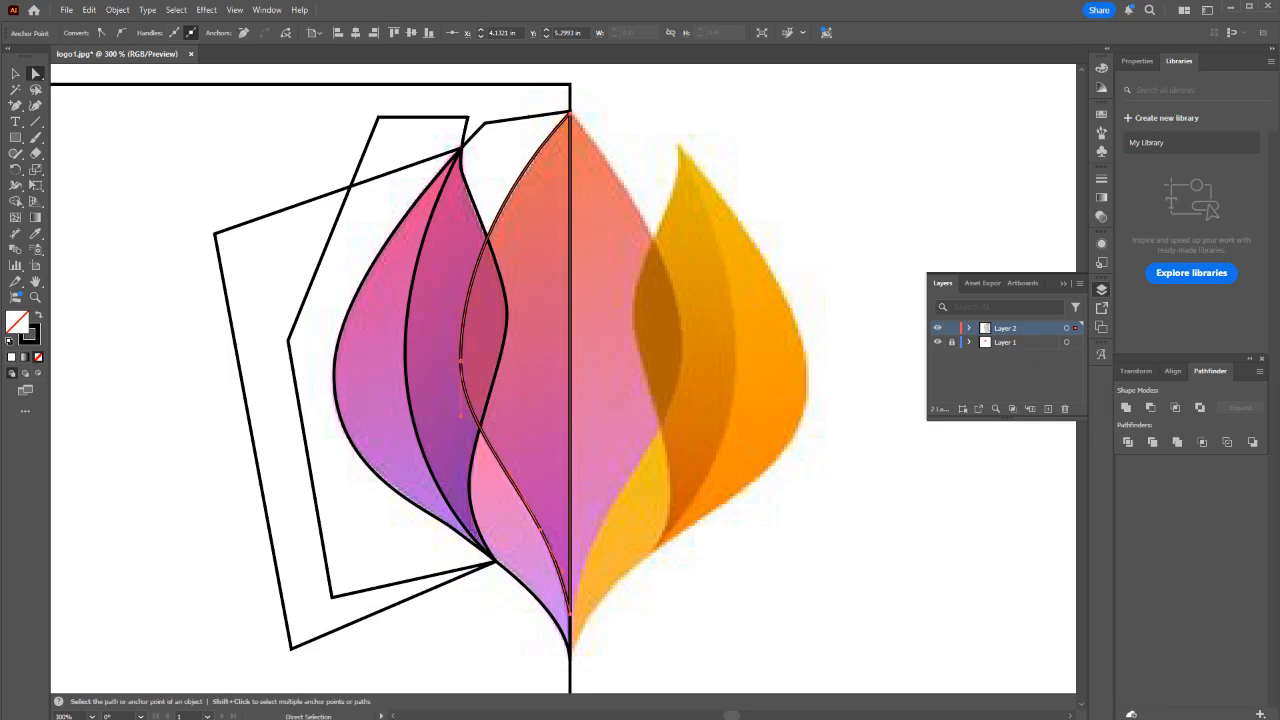
left_click_drag(480, 429, 547, 375)
scroll(547, 375, "down", 3)
key("v")
scroll(505, 408, "up", 1)
scroll(505, 406, "up", 1)
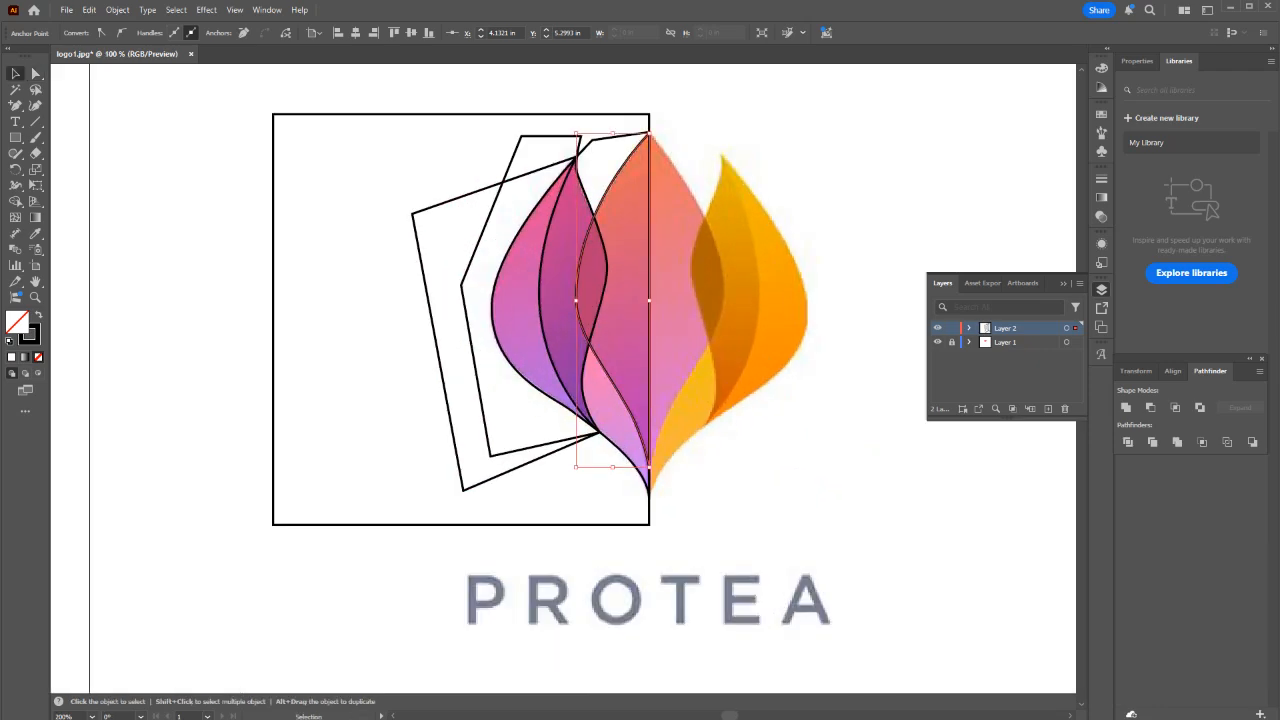
left_click(716, 524)
left_click_drag(716, 524, 223, 107)
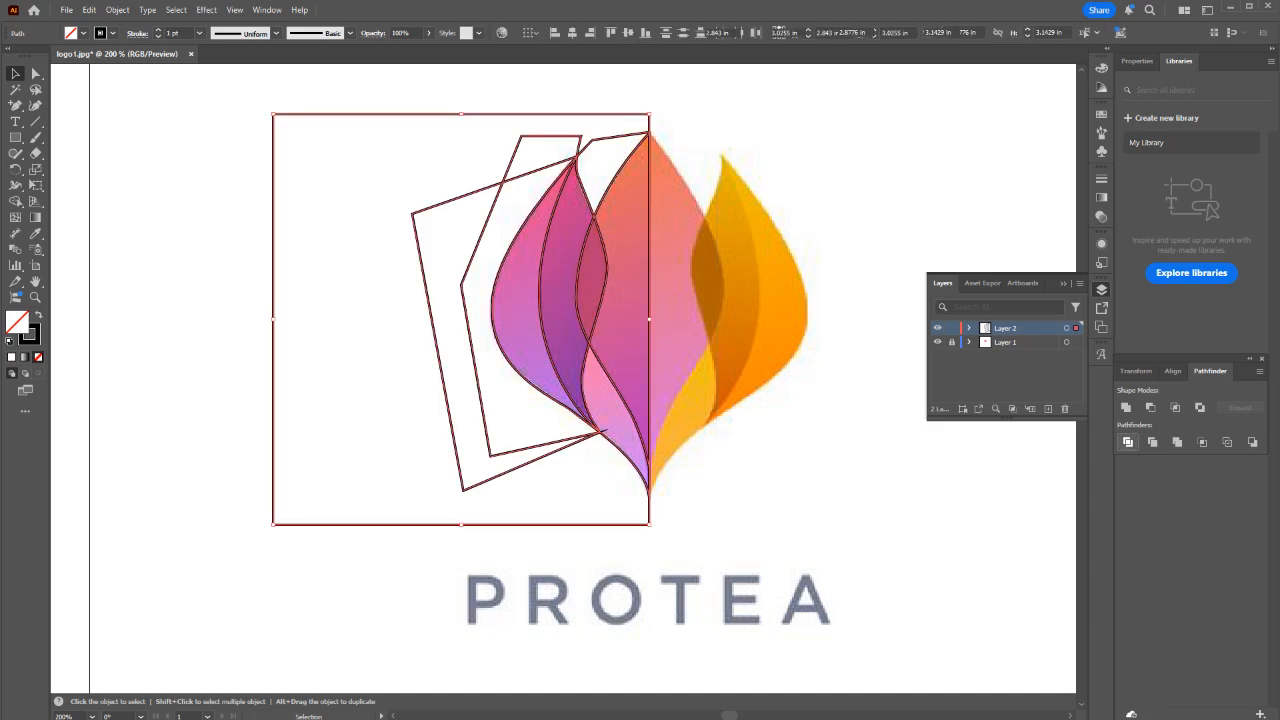
key("ctrl+g")
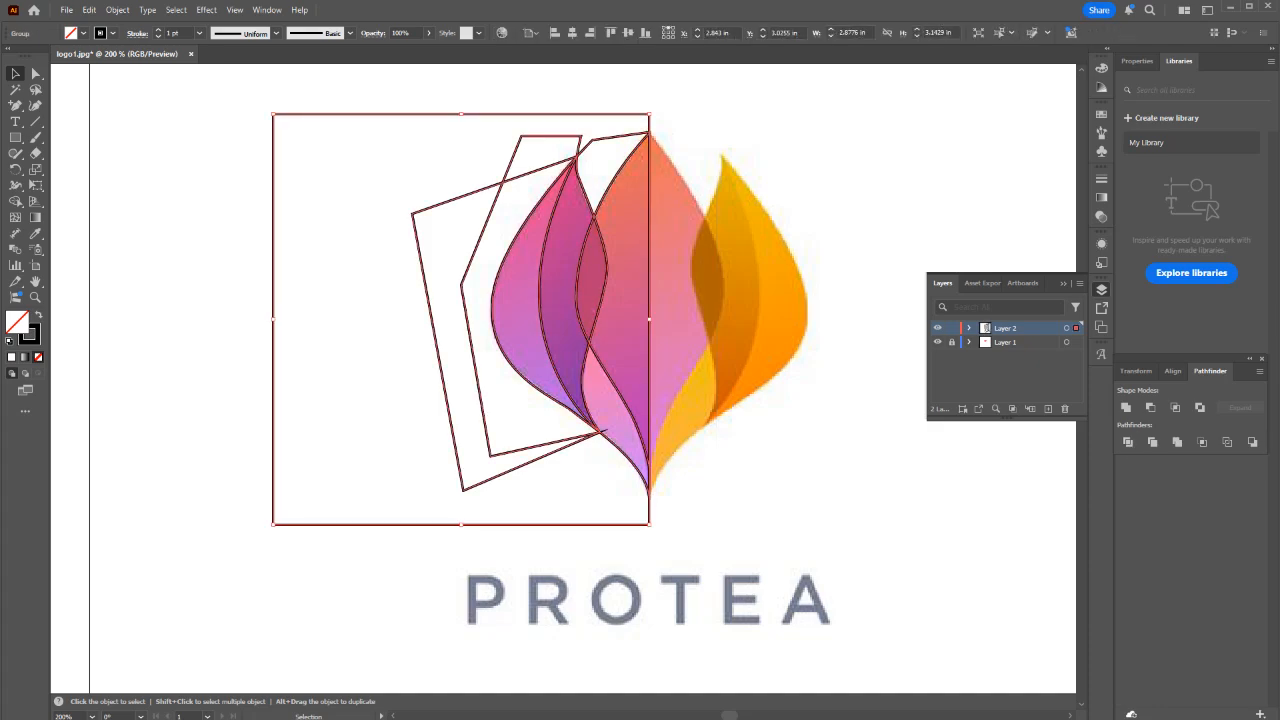
right_click(582, 279)
left_click(620, 443)
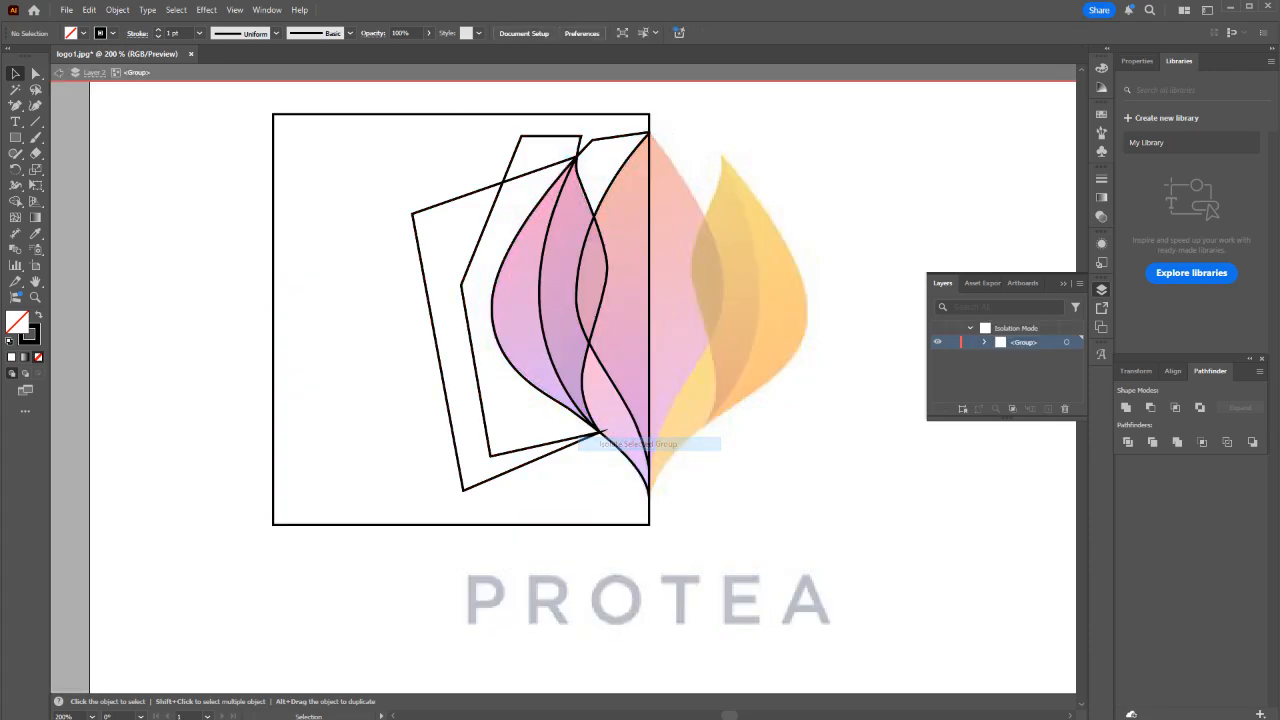
key("Escape")
left_click(545, 444)
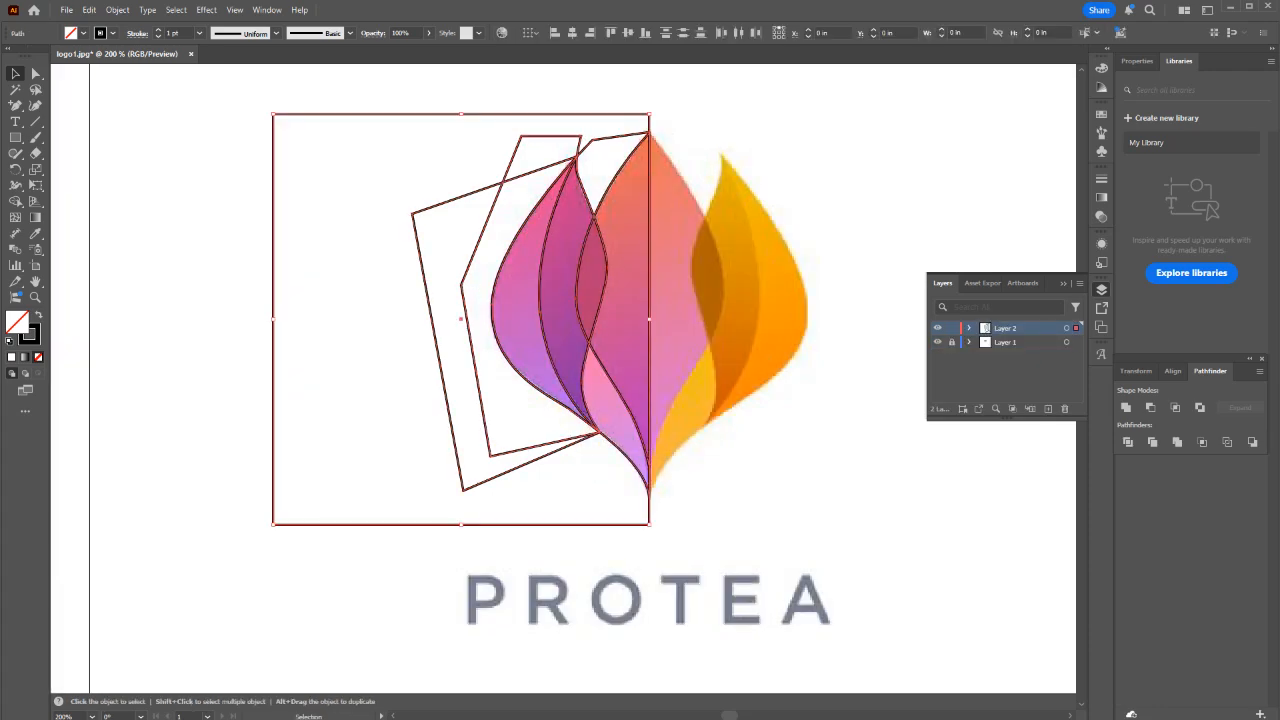
right_click(579, 407)
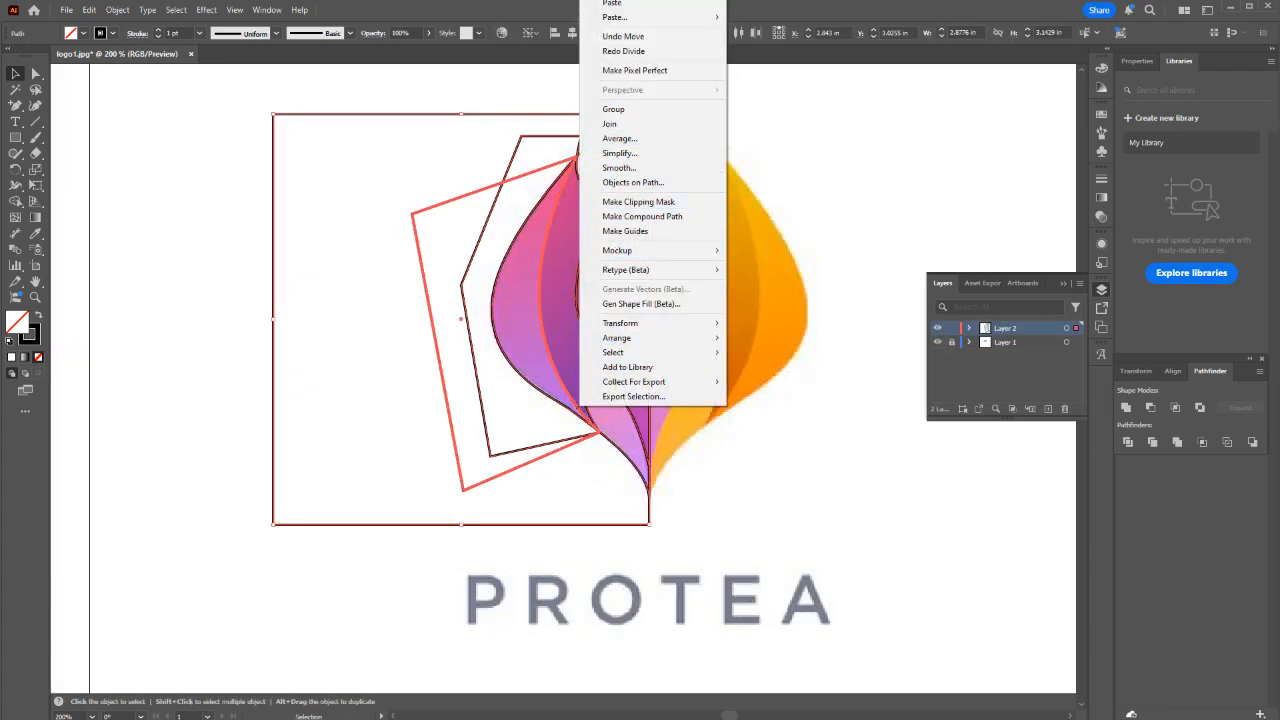
Divide all the traced paths at their intersections with Pathfinder and ungroup the resulting pieces.
left_click(708, 543)
left_click_drag(708, 543, 191, 108)
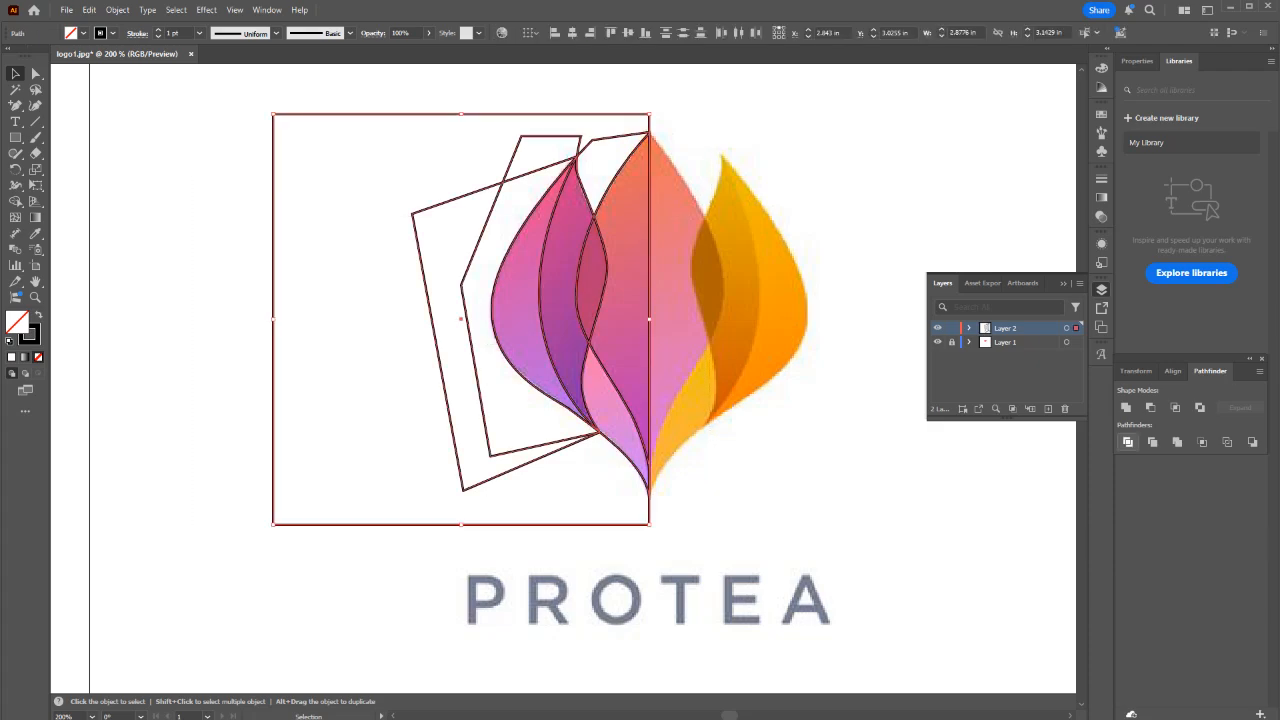
left_click(1128, 442)
right_click(514, 390)
left_click(556, 516)
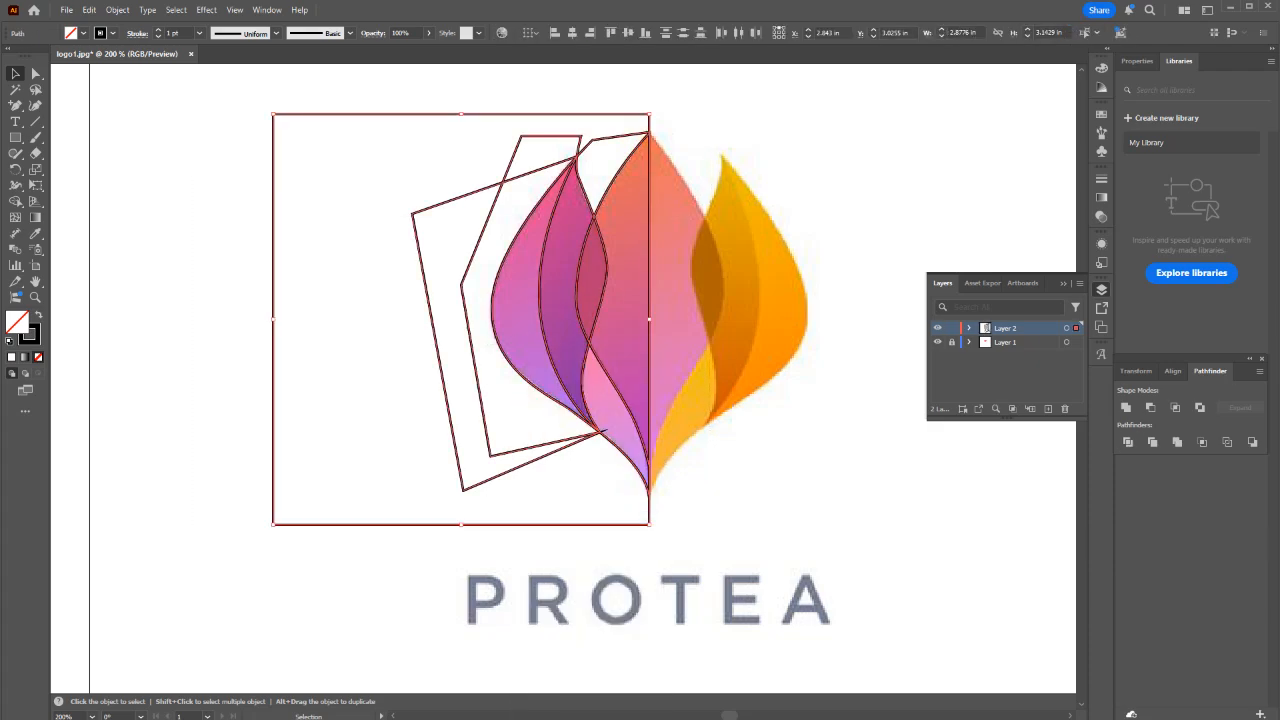
Delete the leftover divided pieces outside the flower, both around the left petal and above the petal tips.
left_click(536, 546)
left_click_drag(536, 546, 402, 408)
key("Delete")
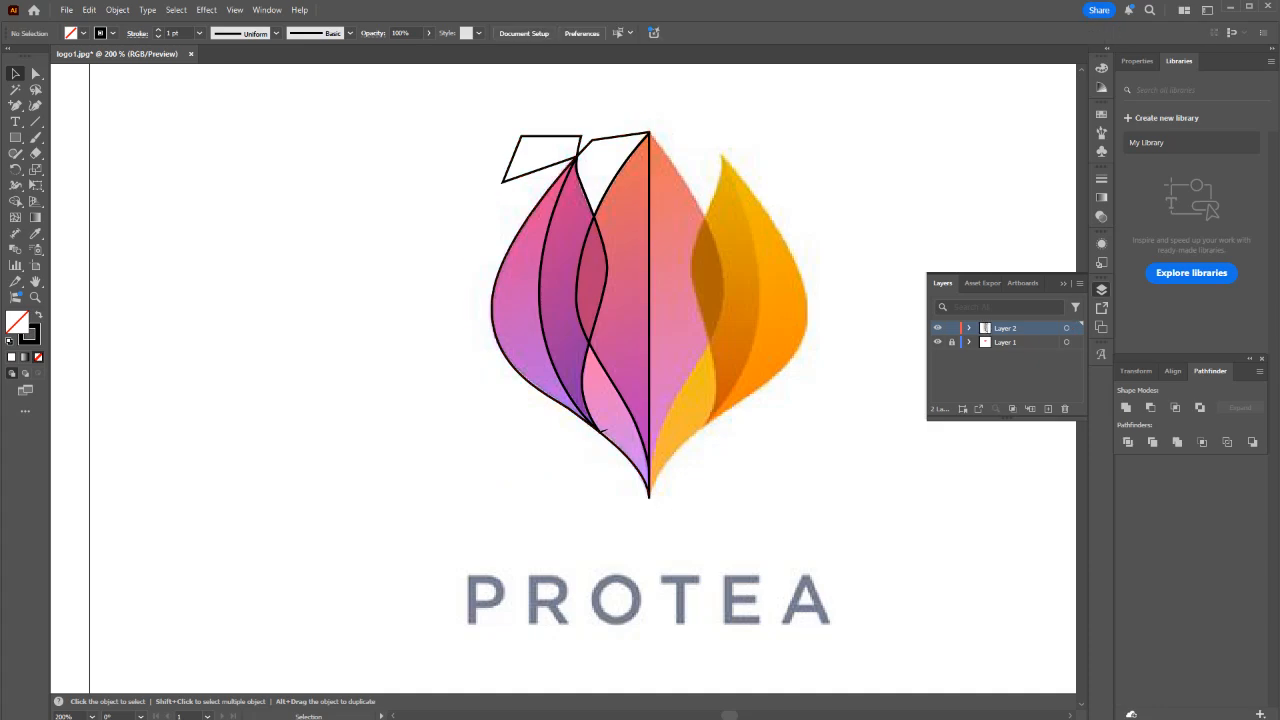
left_click_drag(609, 113, 541, 147)
key("Delete")
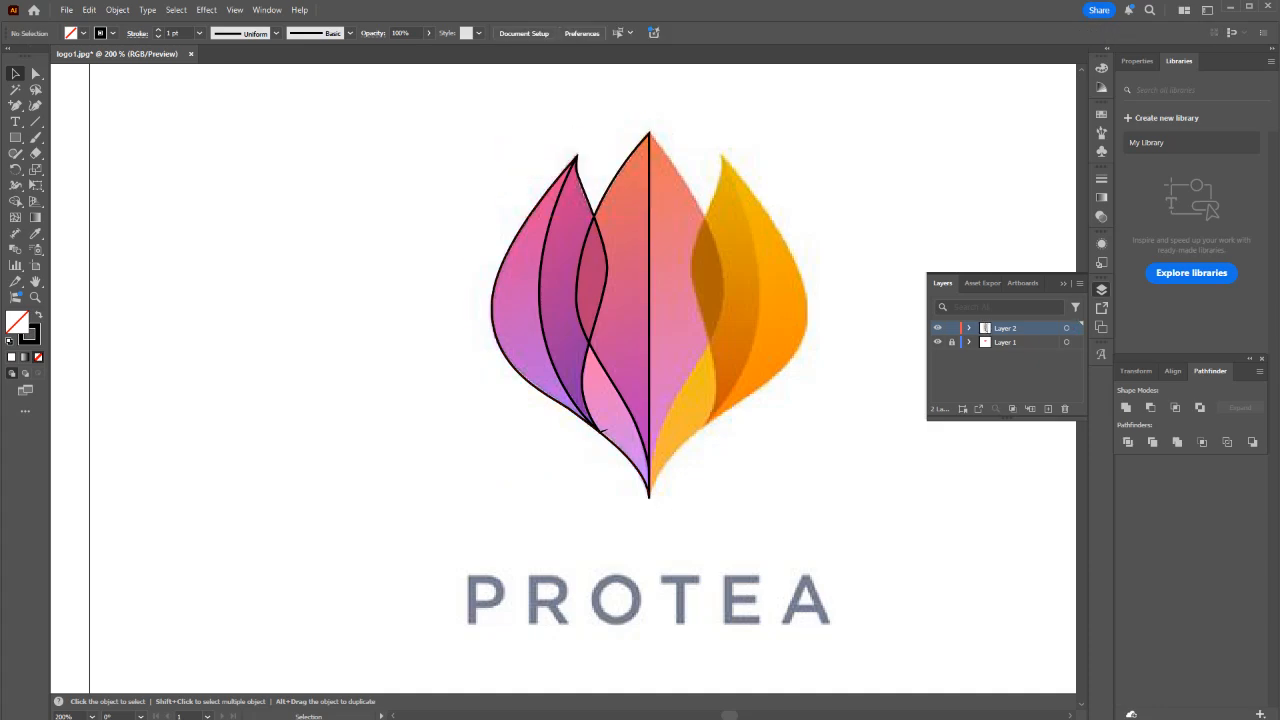
Examine in outline view the junction where the left petal's inner curves meet the lower outline.
scroll(600, 430, "up", 4)
key("a")
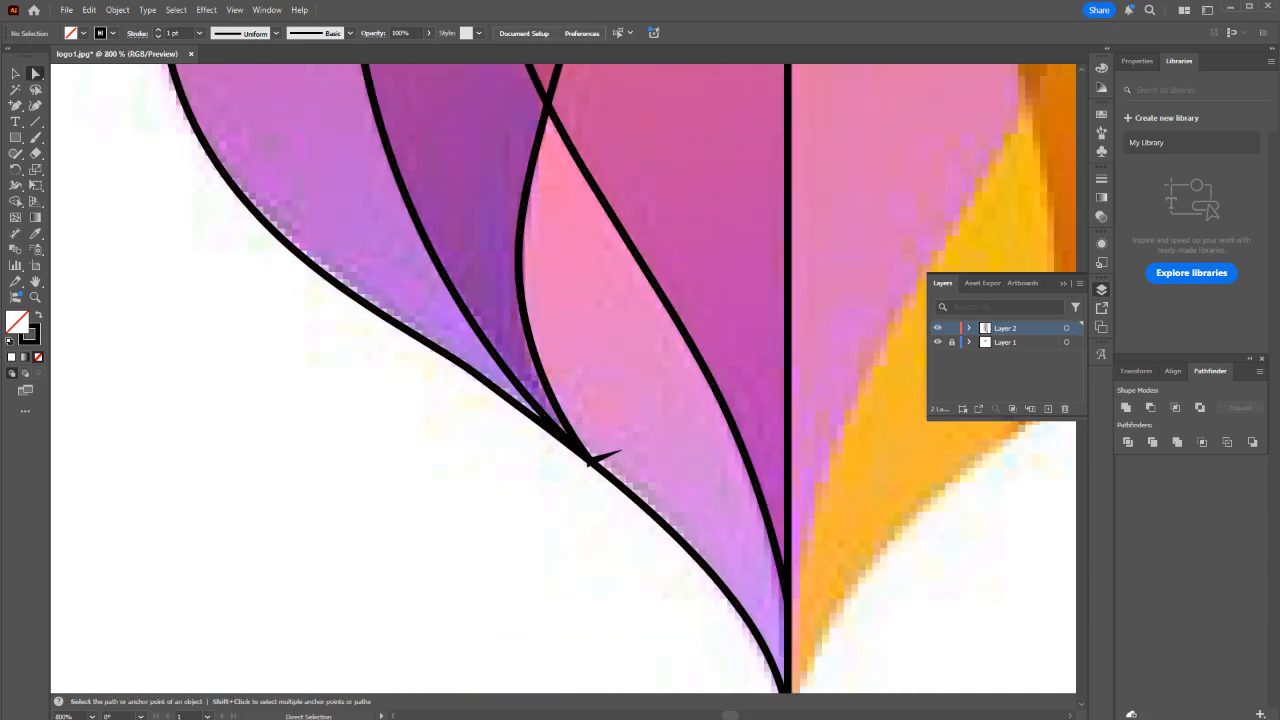
scroll(590, 460, "up", 4)
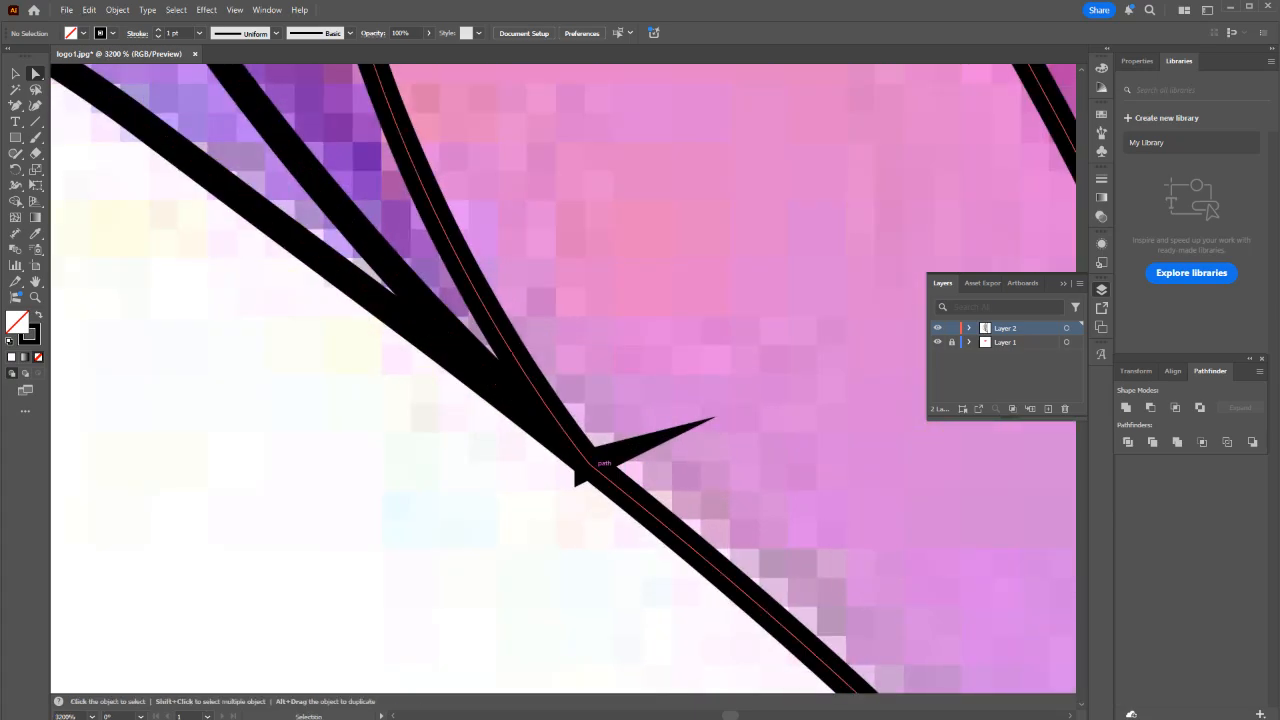
key("ctrl+y")
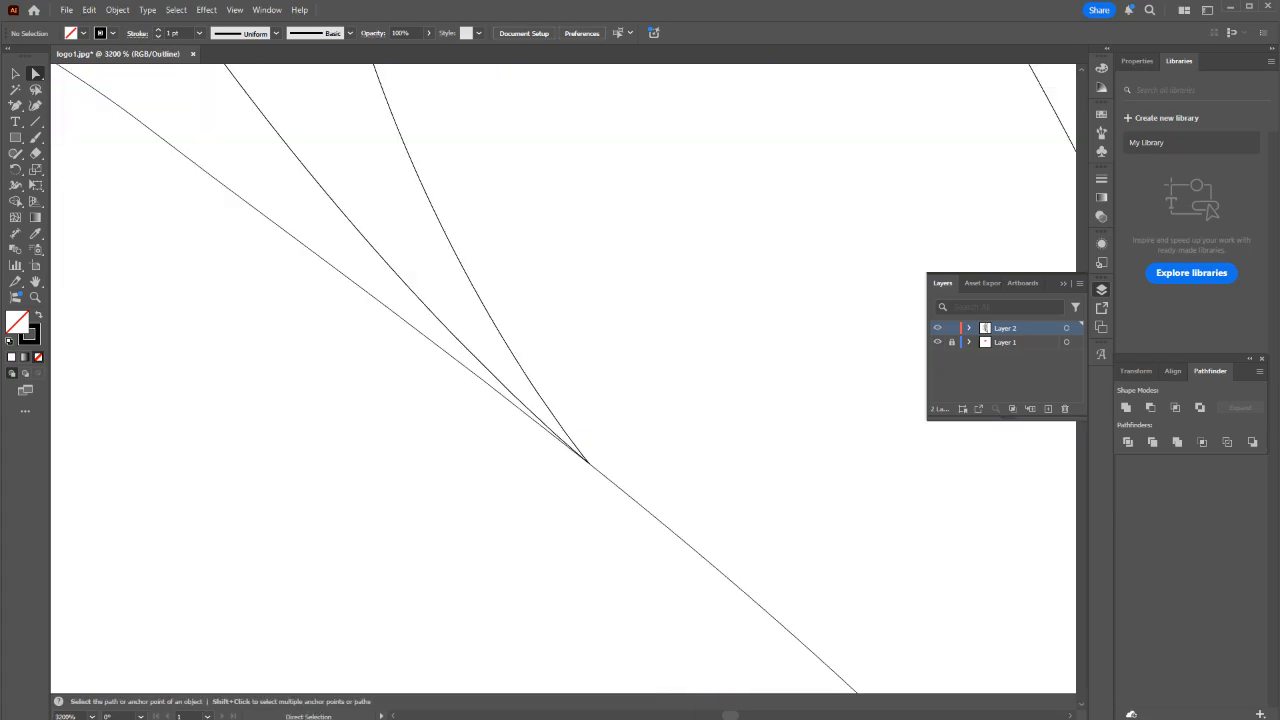
scroll(571, 469, "up", 4)
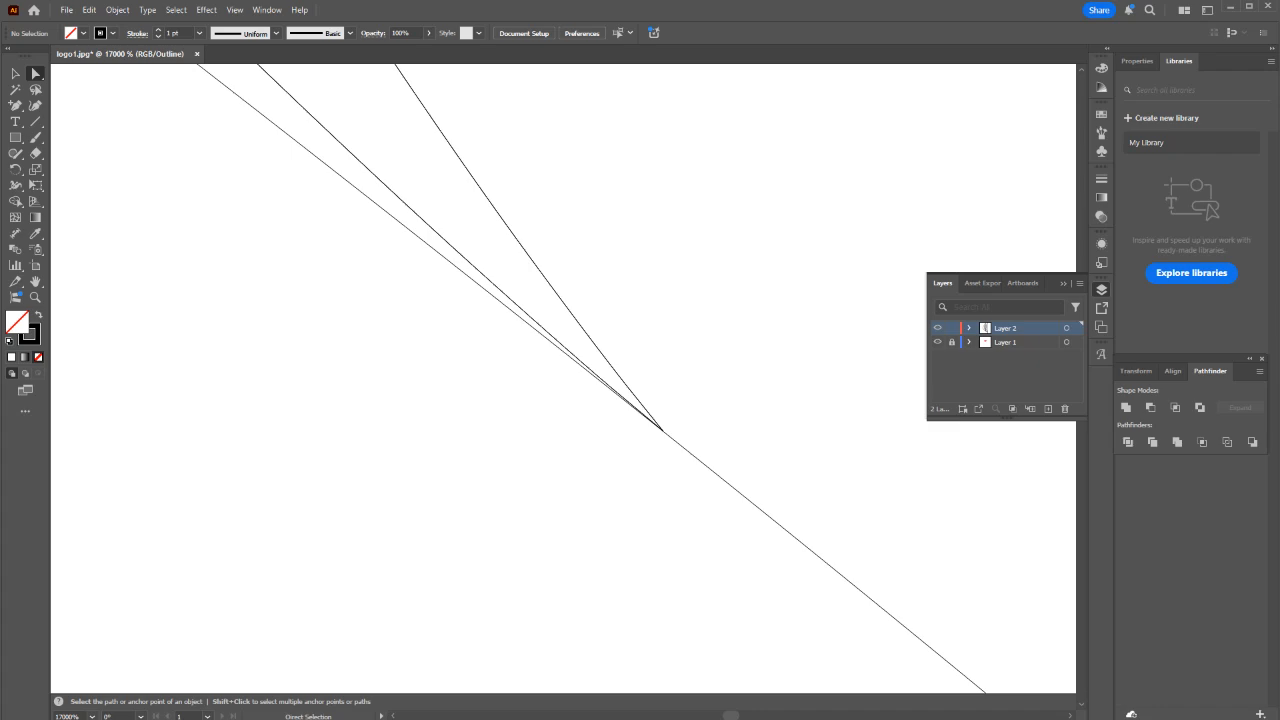
scroll(600, 381, "down", 4)
key("ctrl+y")
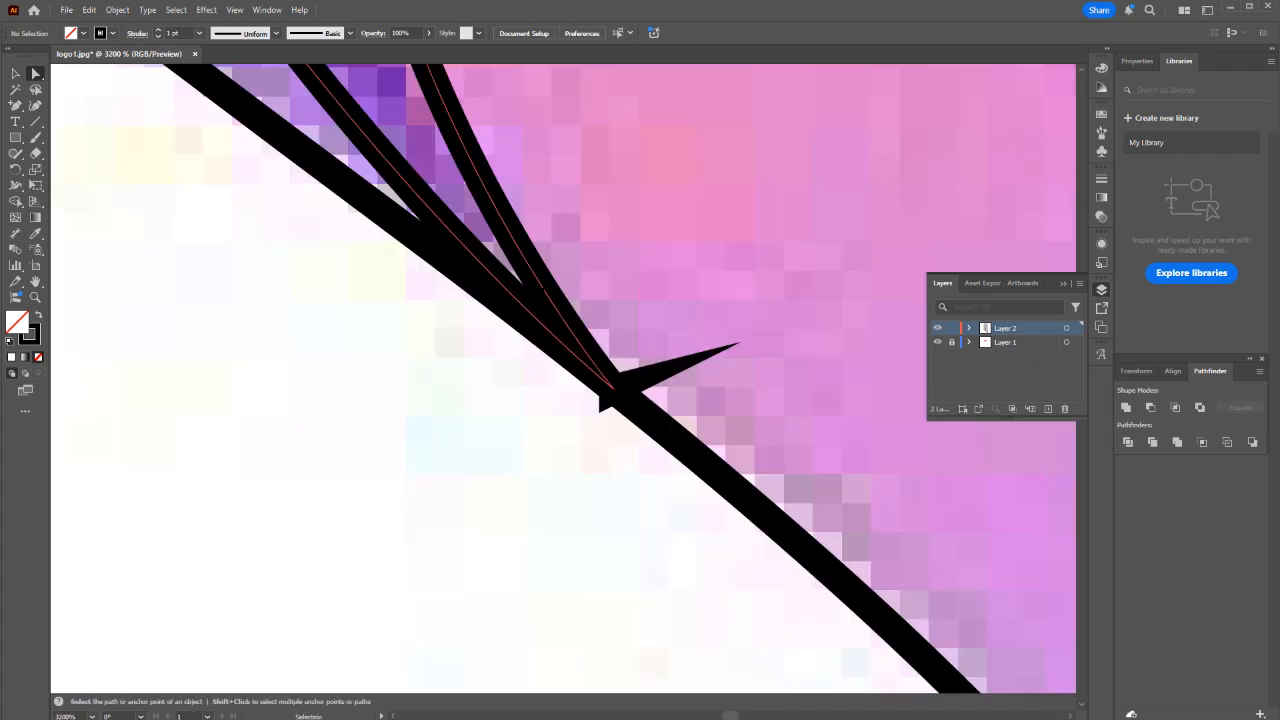
left_click(533, 314)
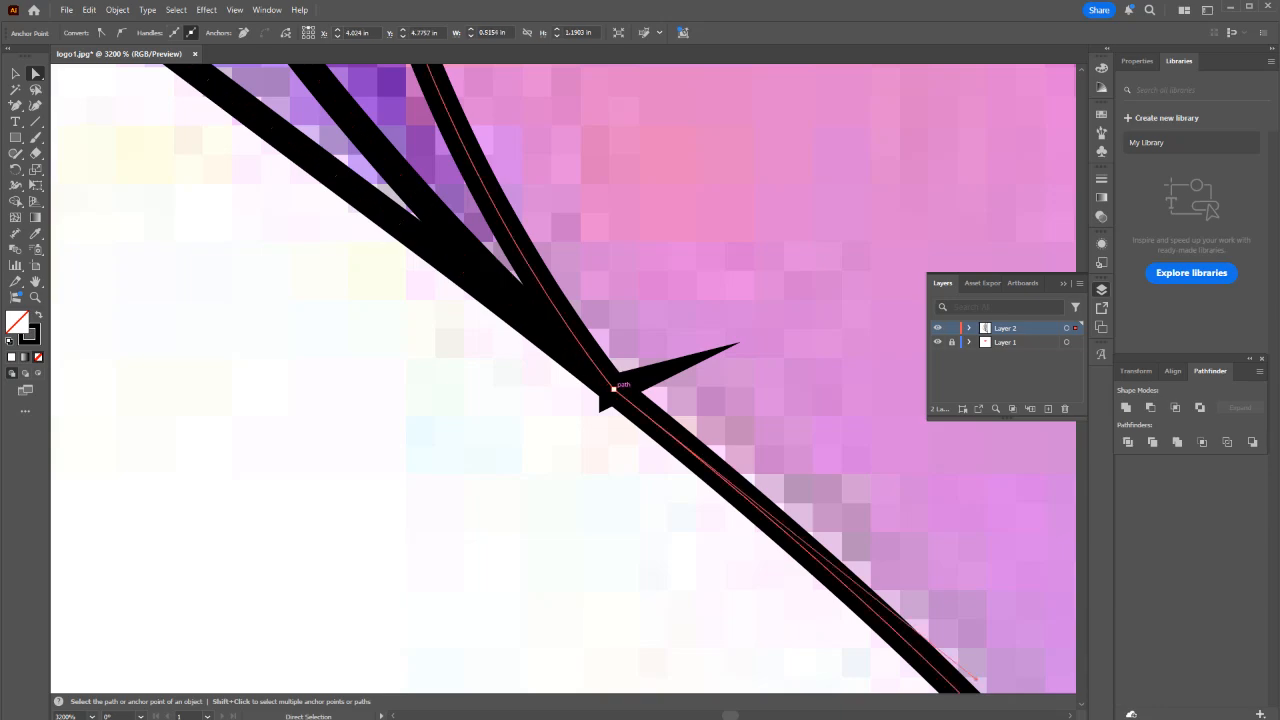
left_click_drag(614, 389, 586, 422)
key("ctrl+z")
scroll(542, 415, "down", 6)
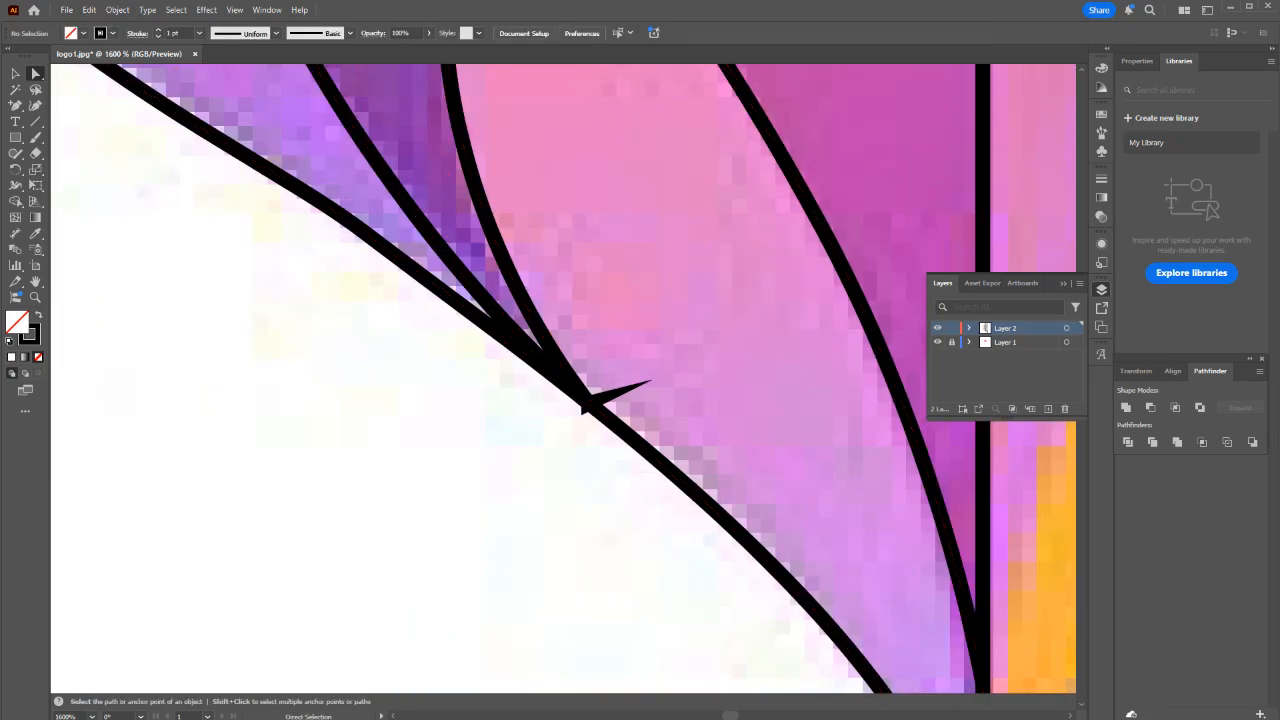
Create a new layer above the tracing layer and move the center petal's left-half piece onto it.
key("v")
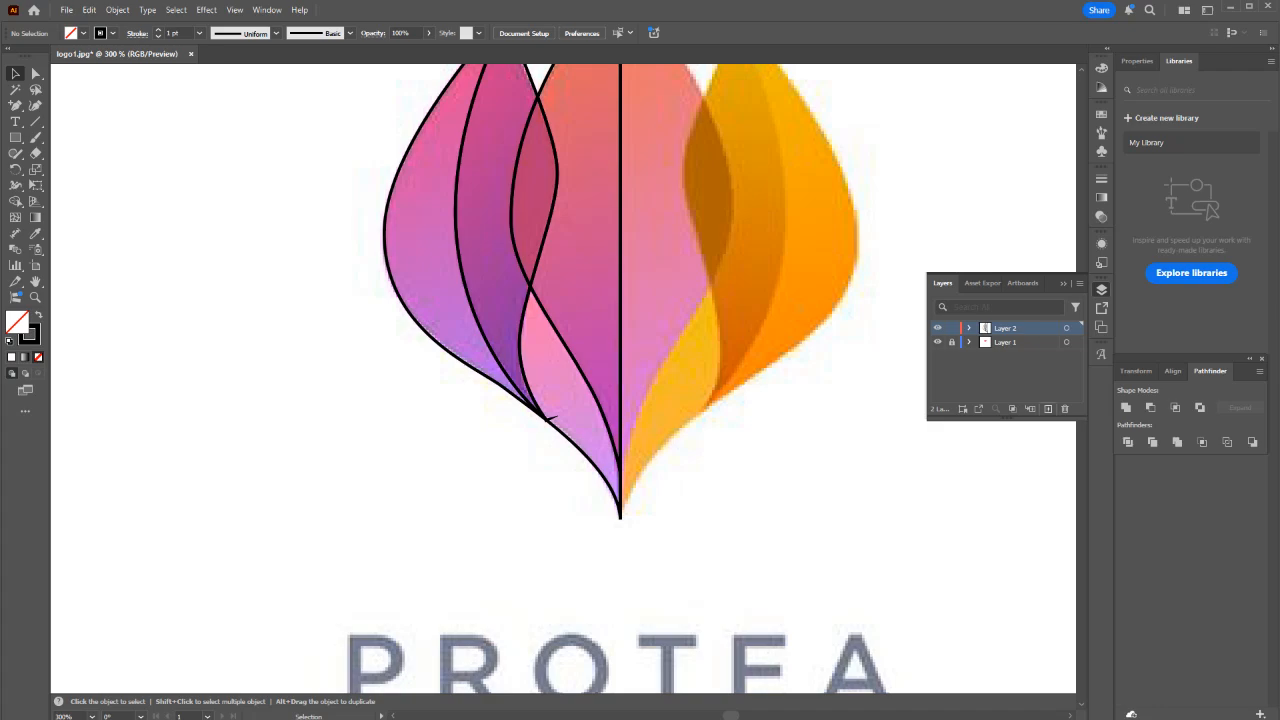
left_click(1048, 409)
left_click_drag(600, 260, 664, 466)
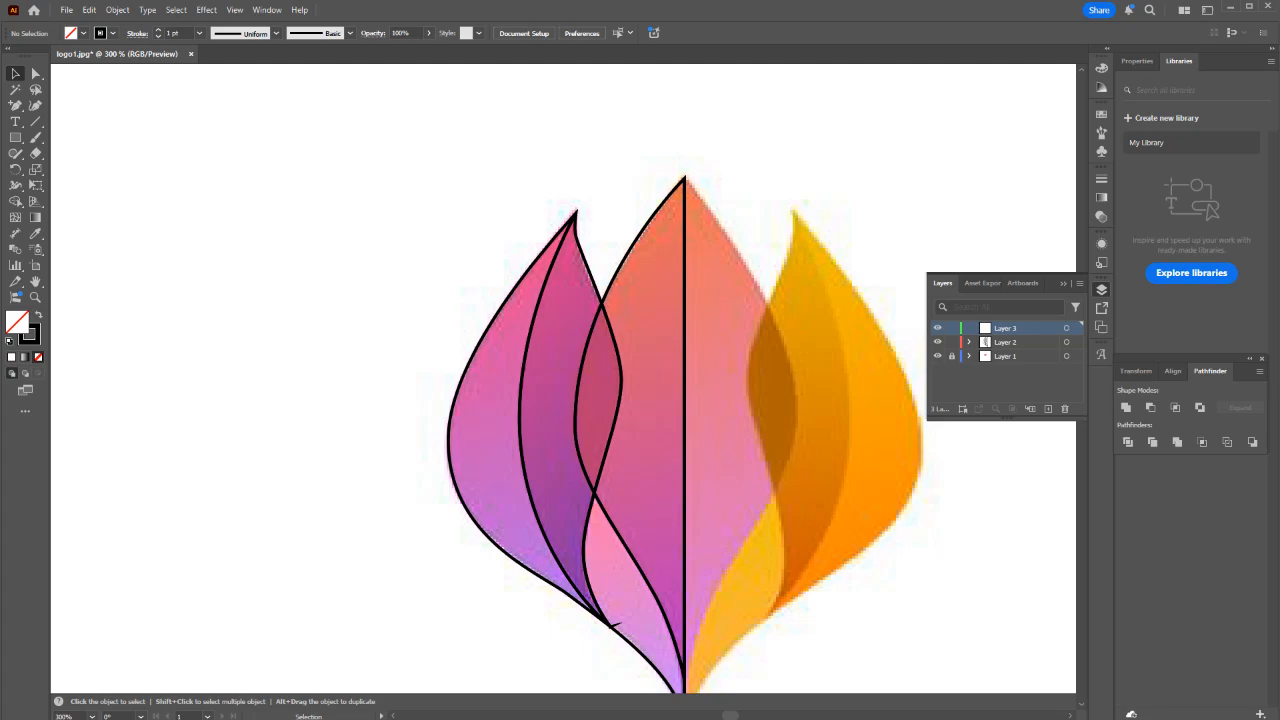
left_click(613, 625)
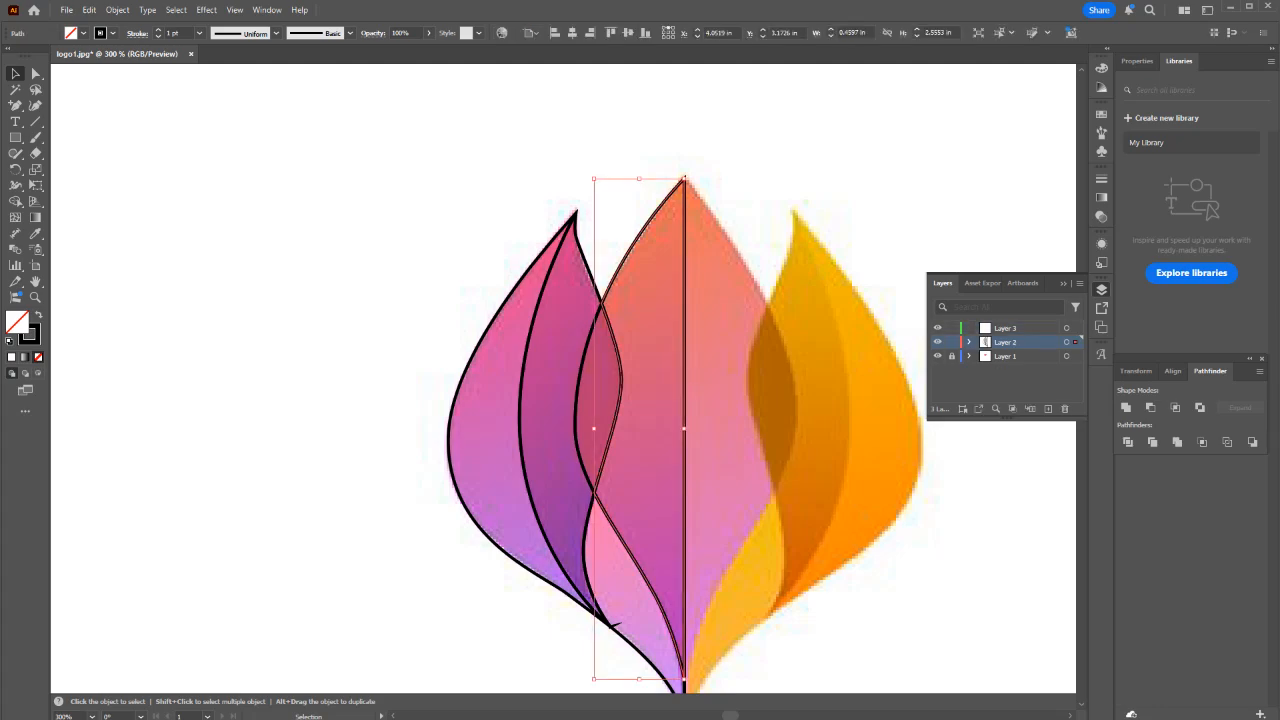
scroll(684, 409, "down", 1)
left_click_drag(1075, 342, 1076, 328)
key("ctrl+shift+a")
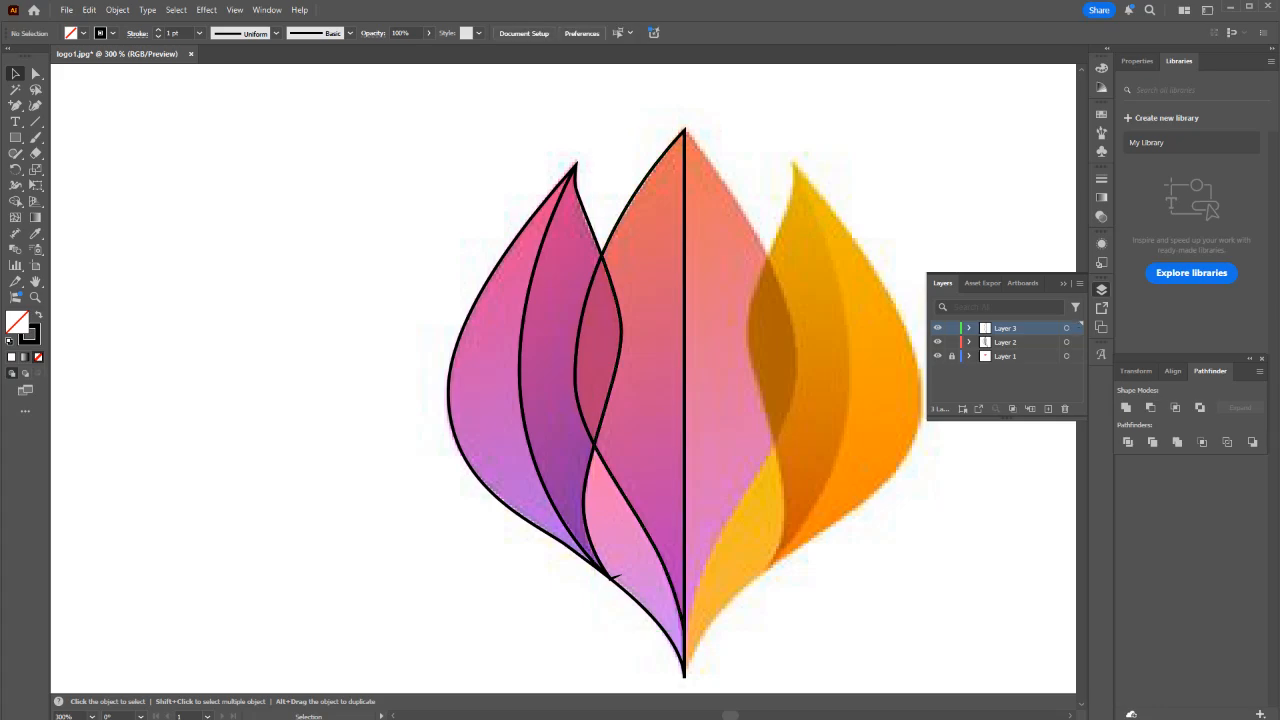
Move the lower pink piece of the left petal and the piece where the two petals overlap onto Layer 3.
left_click(650, 612)
mouse_move(650, 612)
left_mouse_down()
mouse_move(700, 597)
mouse_move(650, 612)
left_mouse_up()
left_click_drag(1075, 342, 1075, 328)
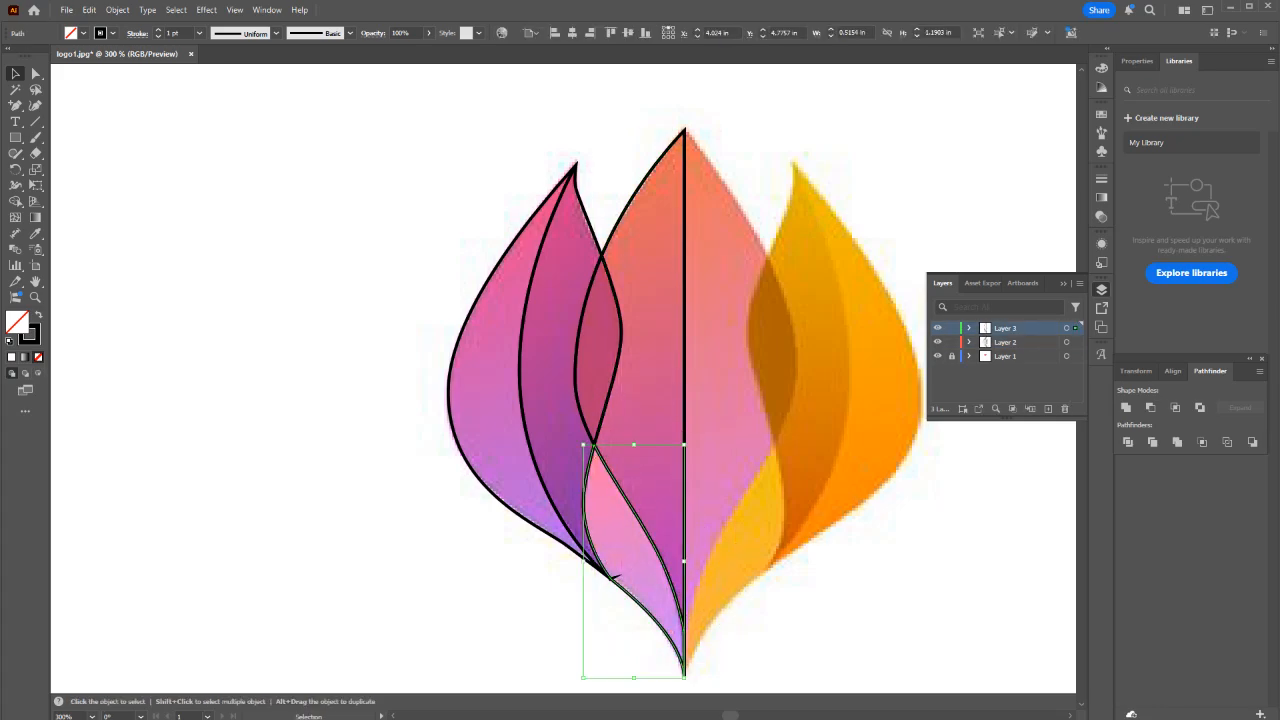
key("ctrl+shift+a")
left_click(586, 350)
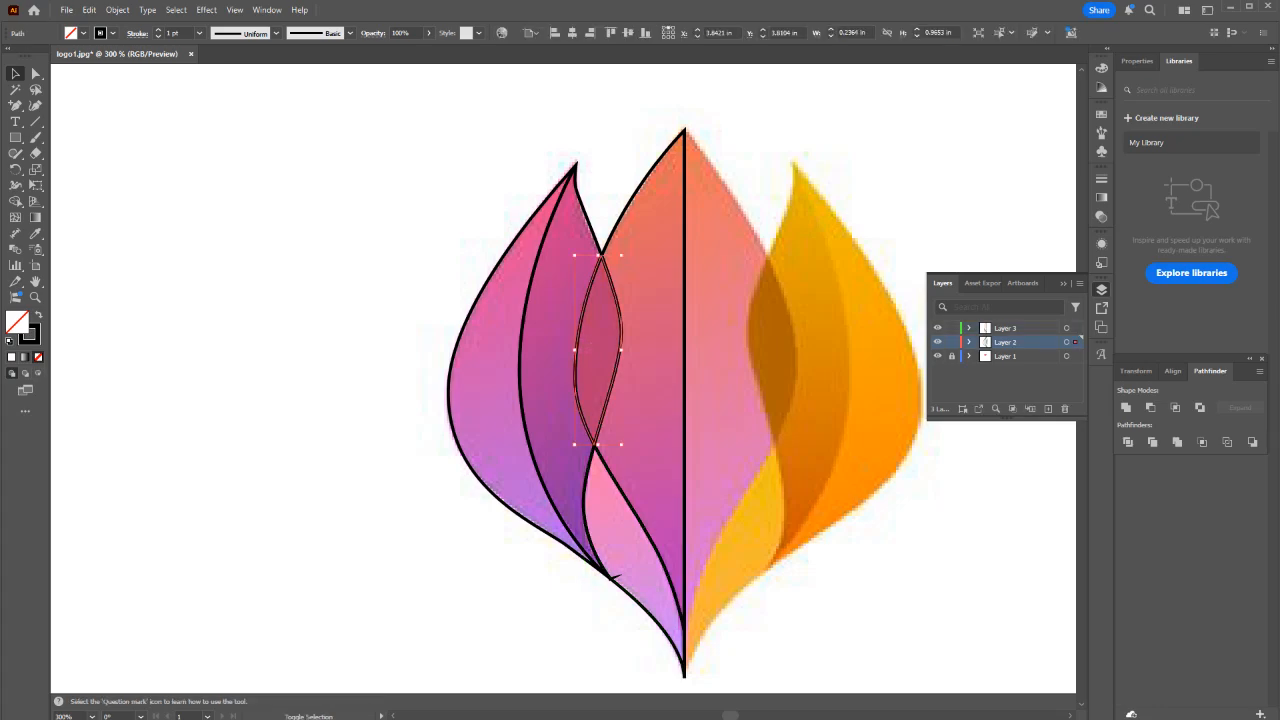
left_click_drag(1075, 342, 1075, 328)
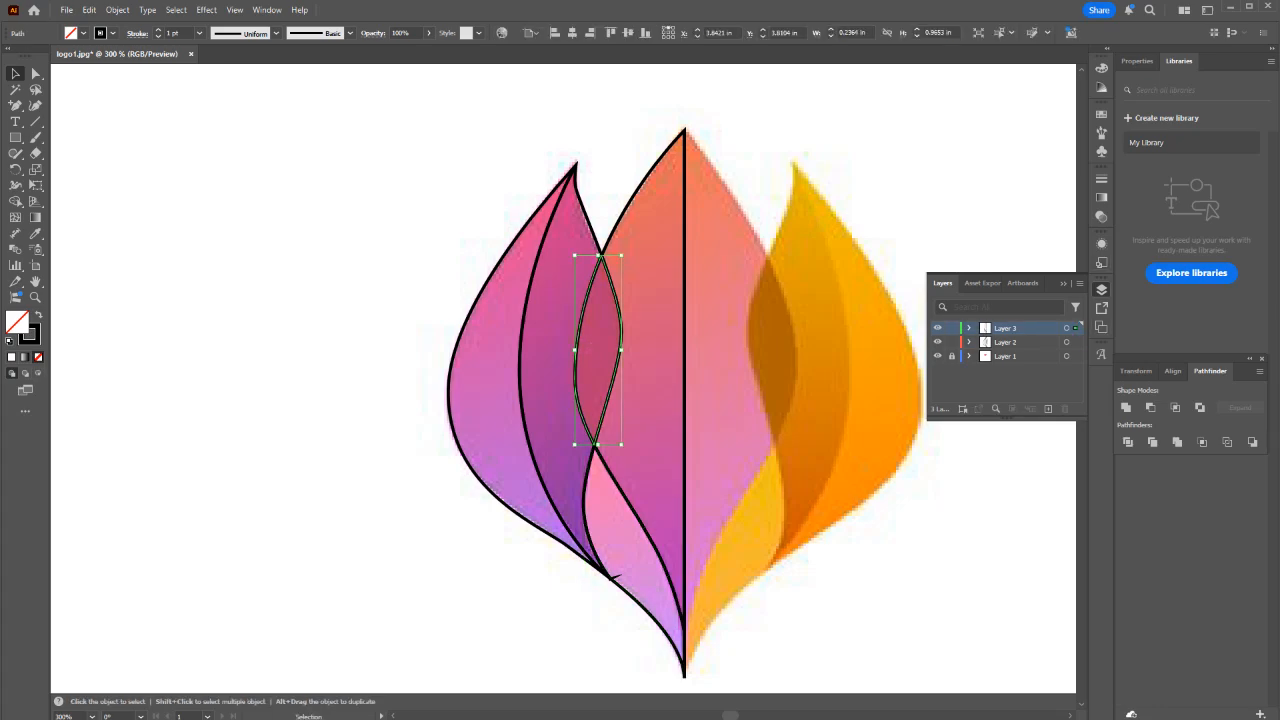
Move the left petal's outer crescent piece onto Layer 3, keeping it in its traced position.
left_click_drag(449, 388, 394, 380)
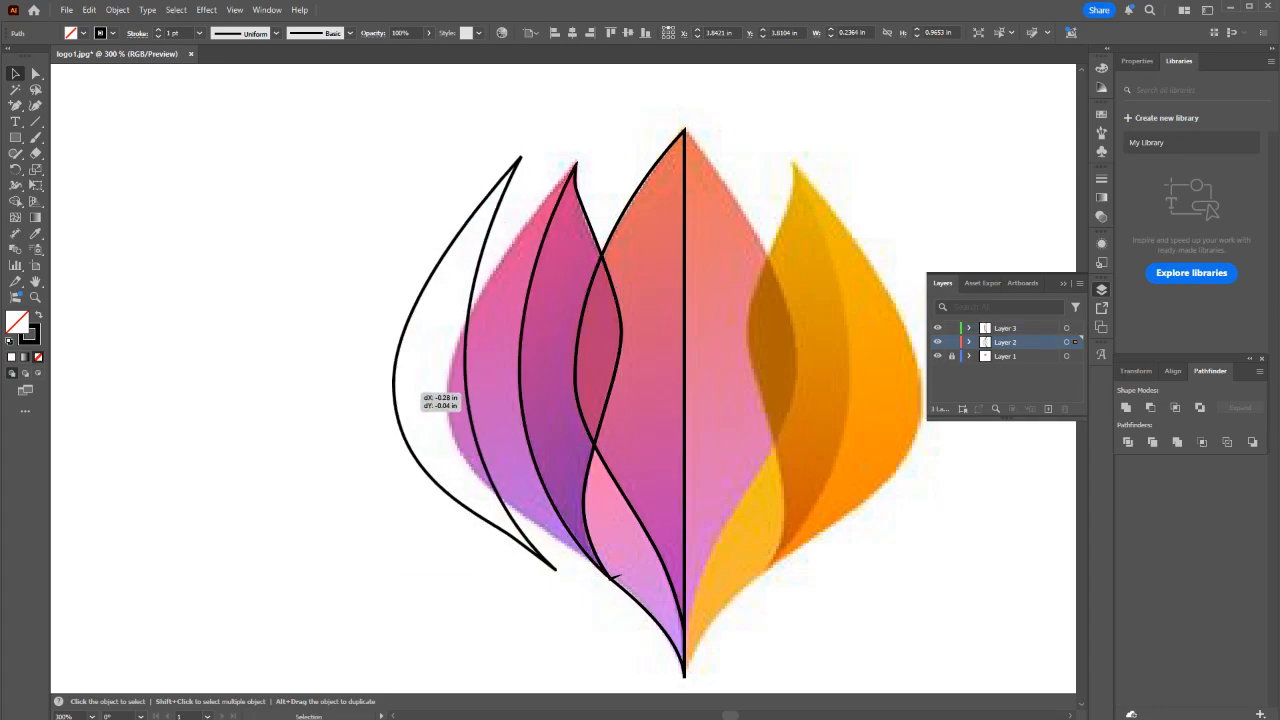
key("ctrl+z")
left_click_drag(1075, 342, 1075, 328)
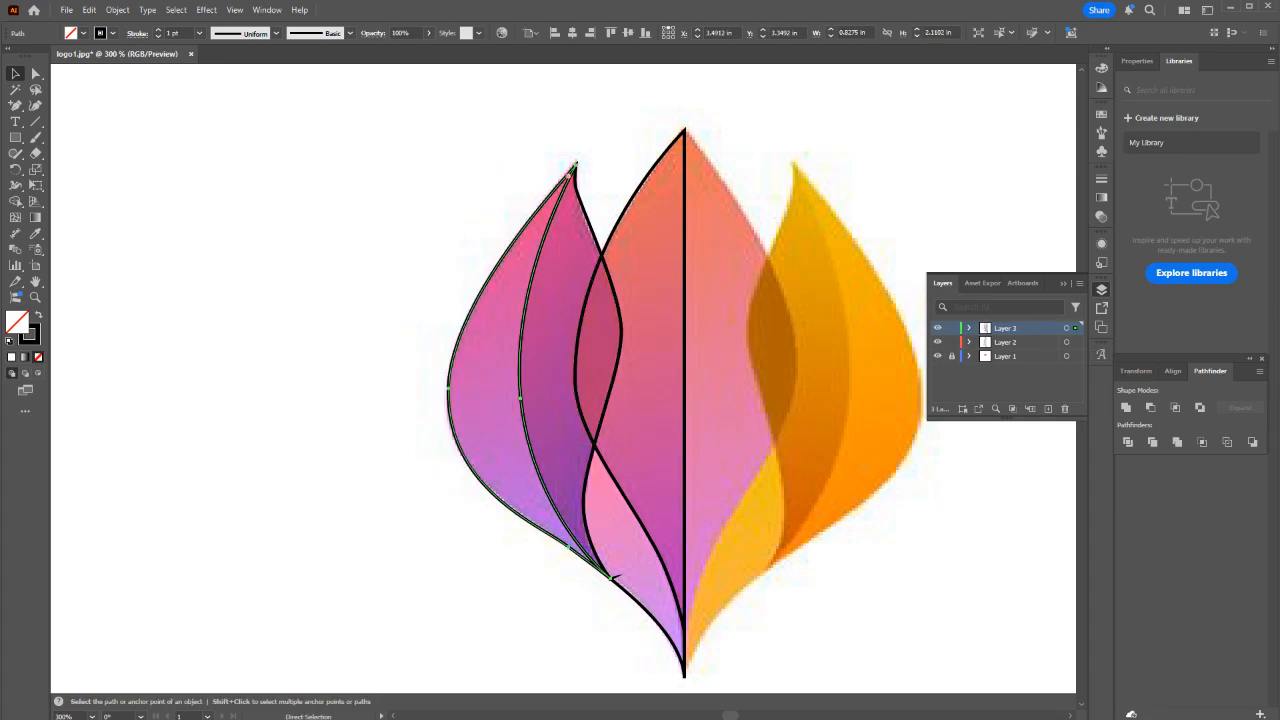
left_click(860, 600)
left_click(611, 576)
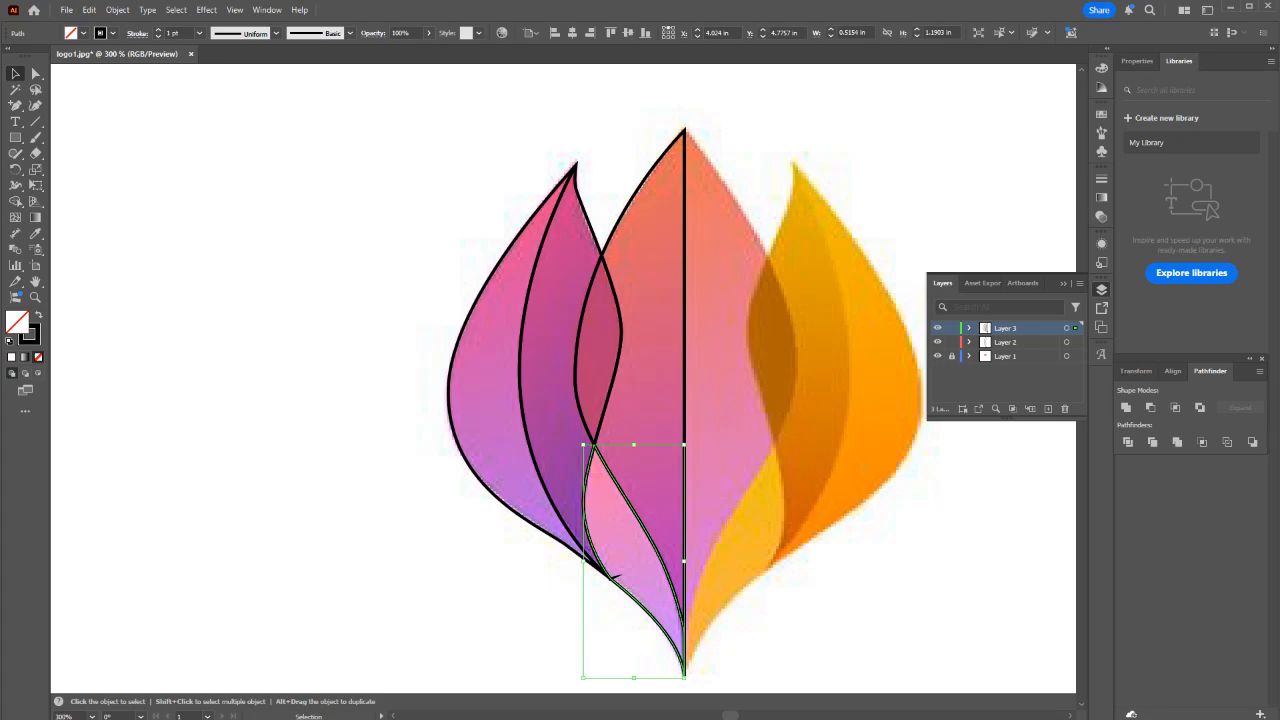
Temporarily hide Layer 3 and delete the stray sliver at the lower tip of the left petal's inner piece, checking the junction in outline view.
left_click(937, 328)
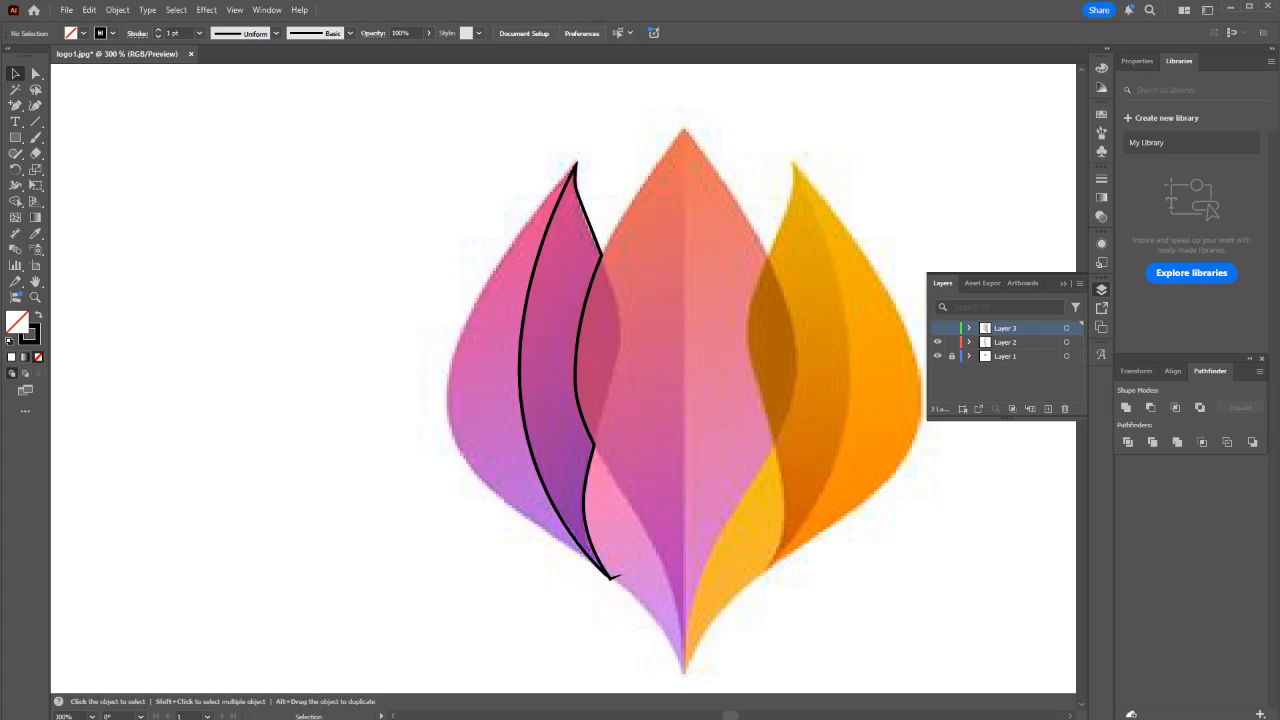
left_click_drag(584, 500, 452, 440)
key("ctrl+z")
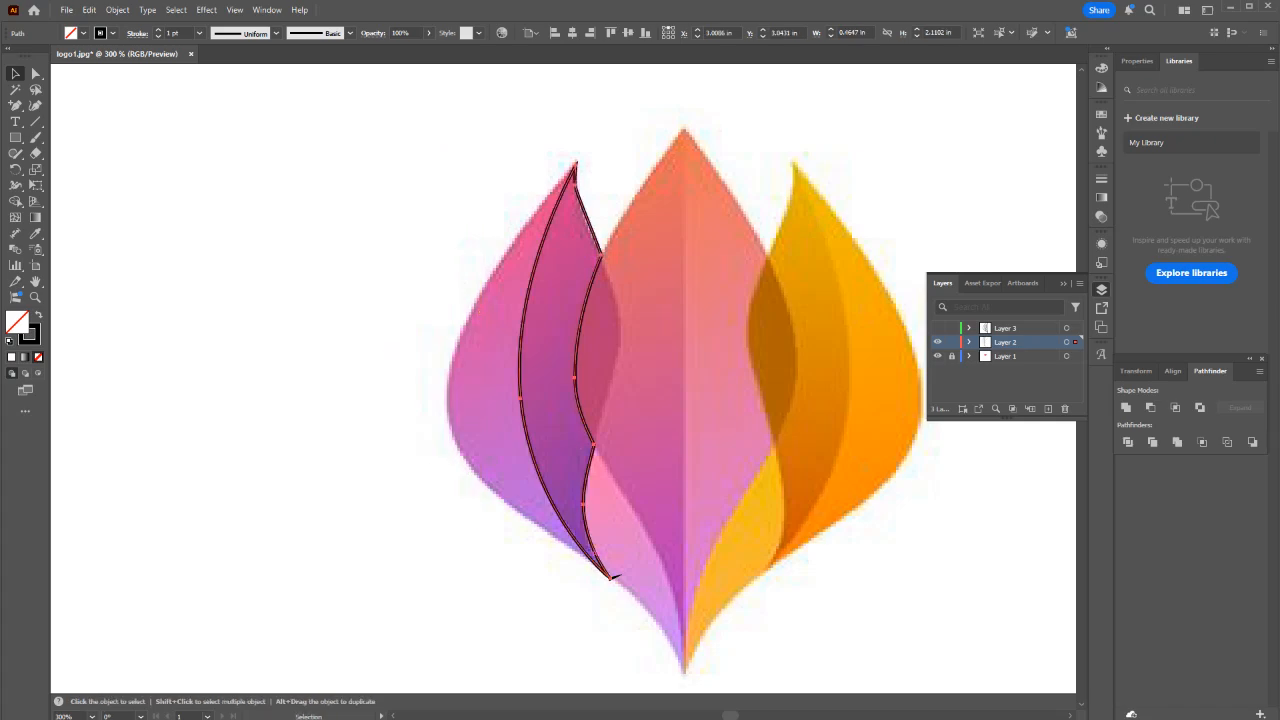
scroll(612, 577, "up", 3)
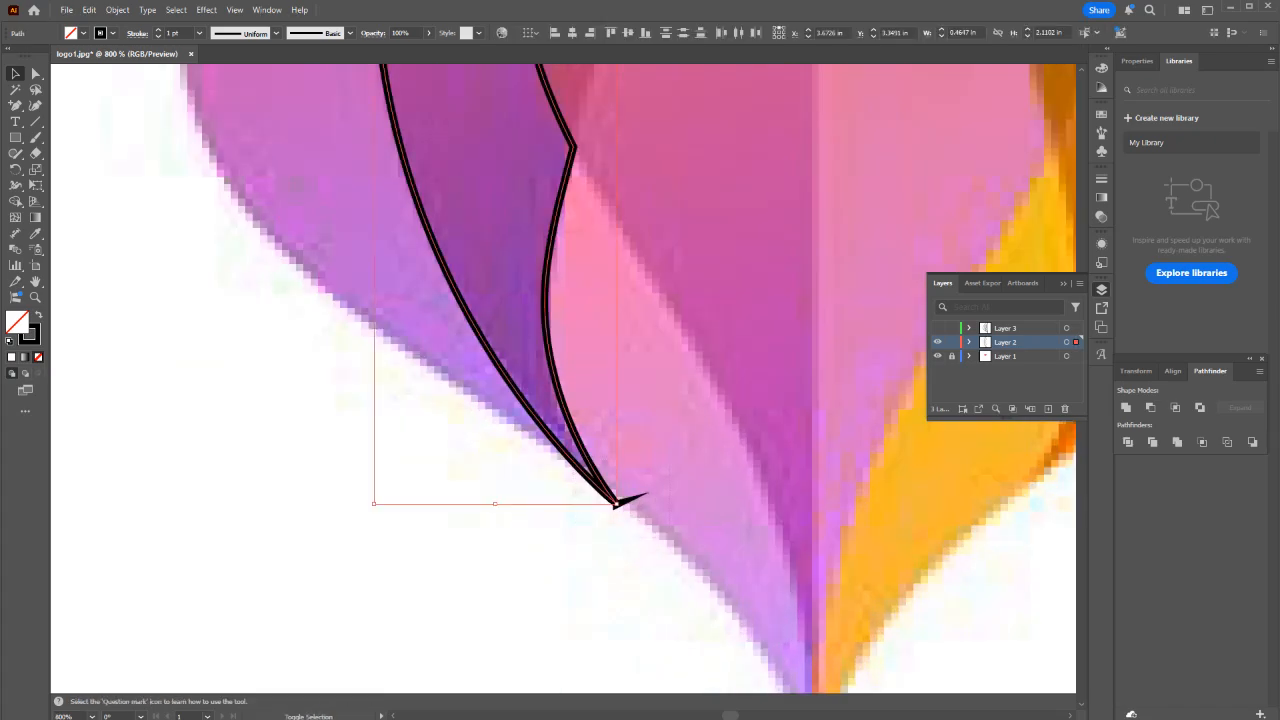
left_click(616, 502)
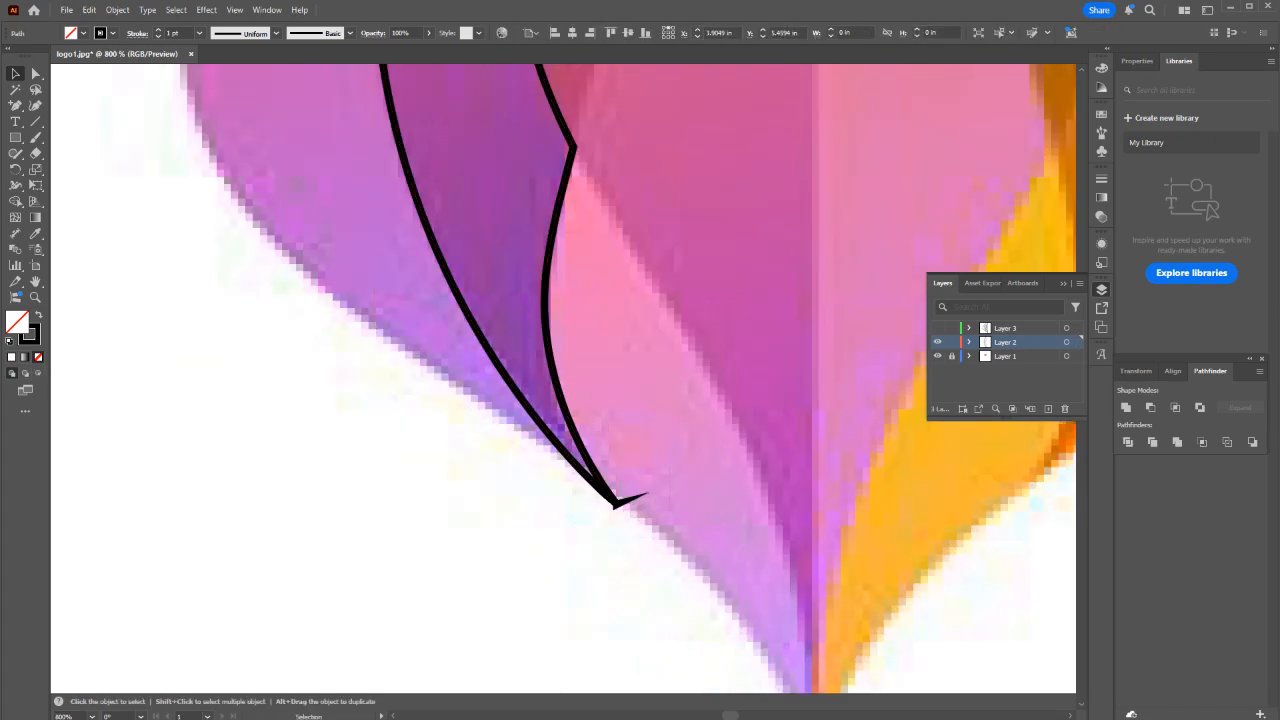
left_click(615, 501)
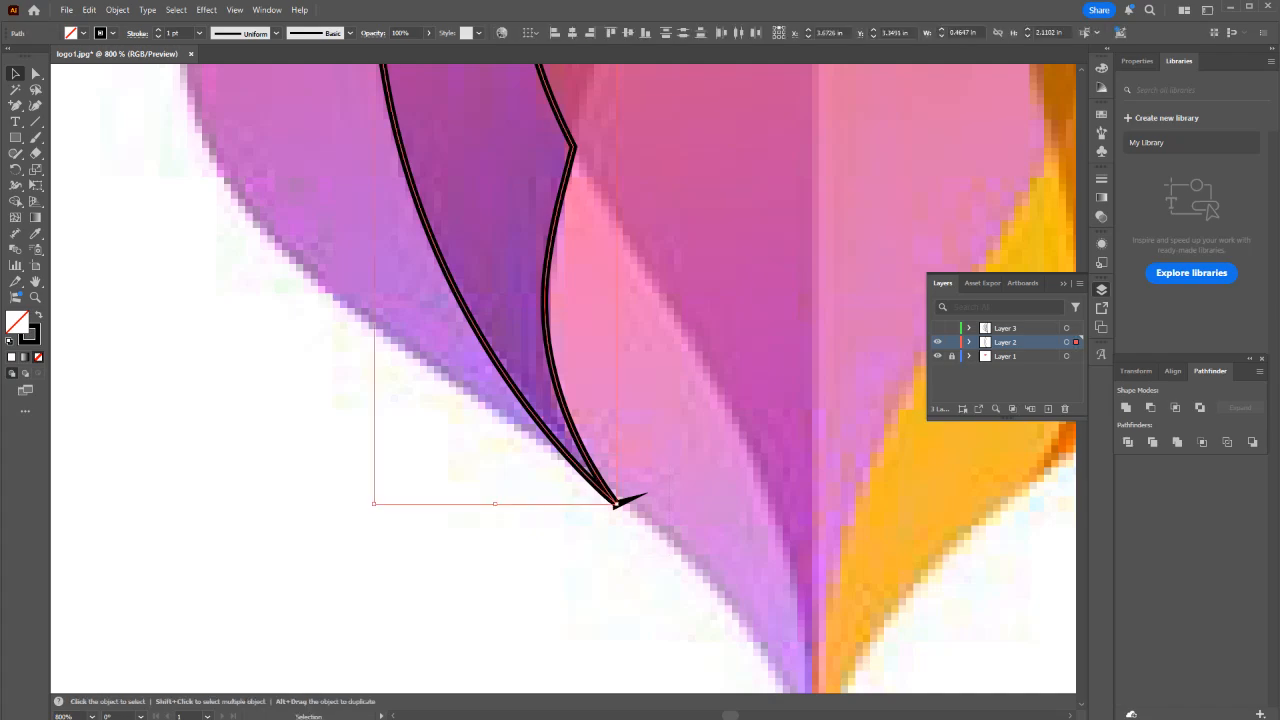
left_click(616, 502)
key("Delete")
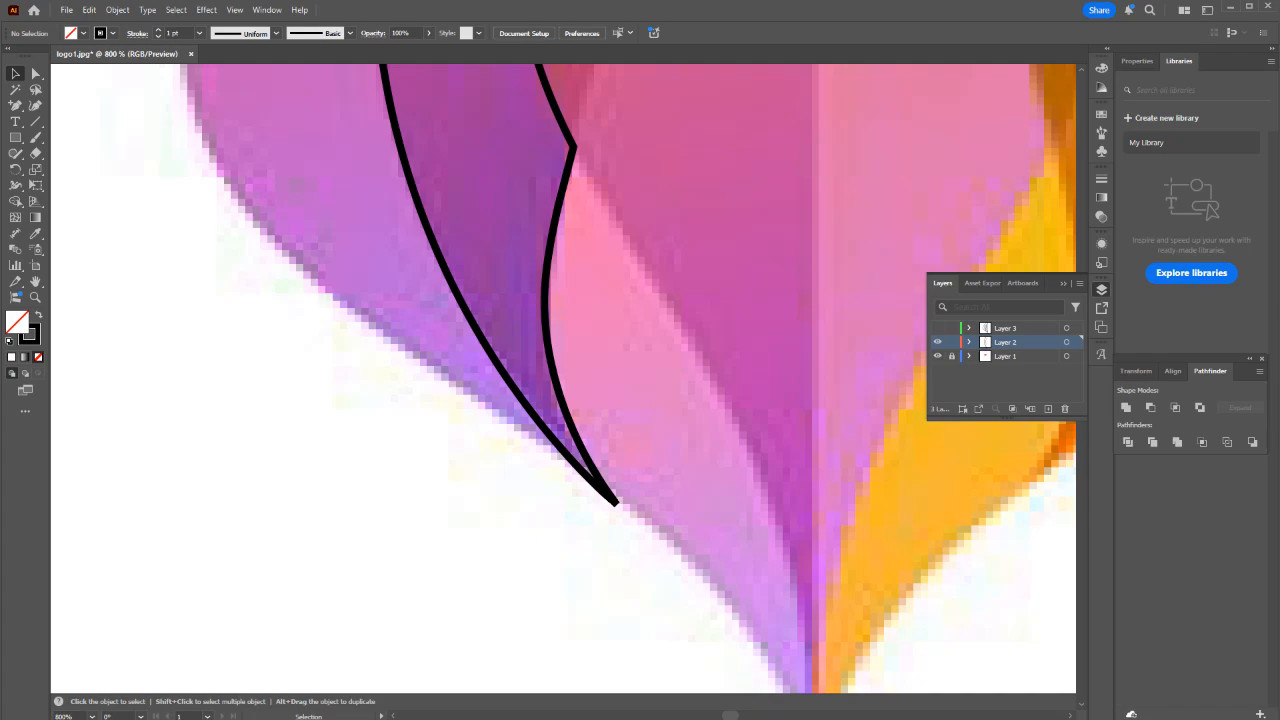
key("ctrl+y")
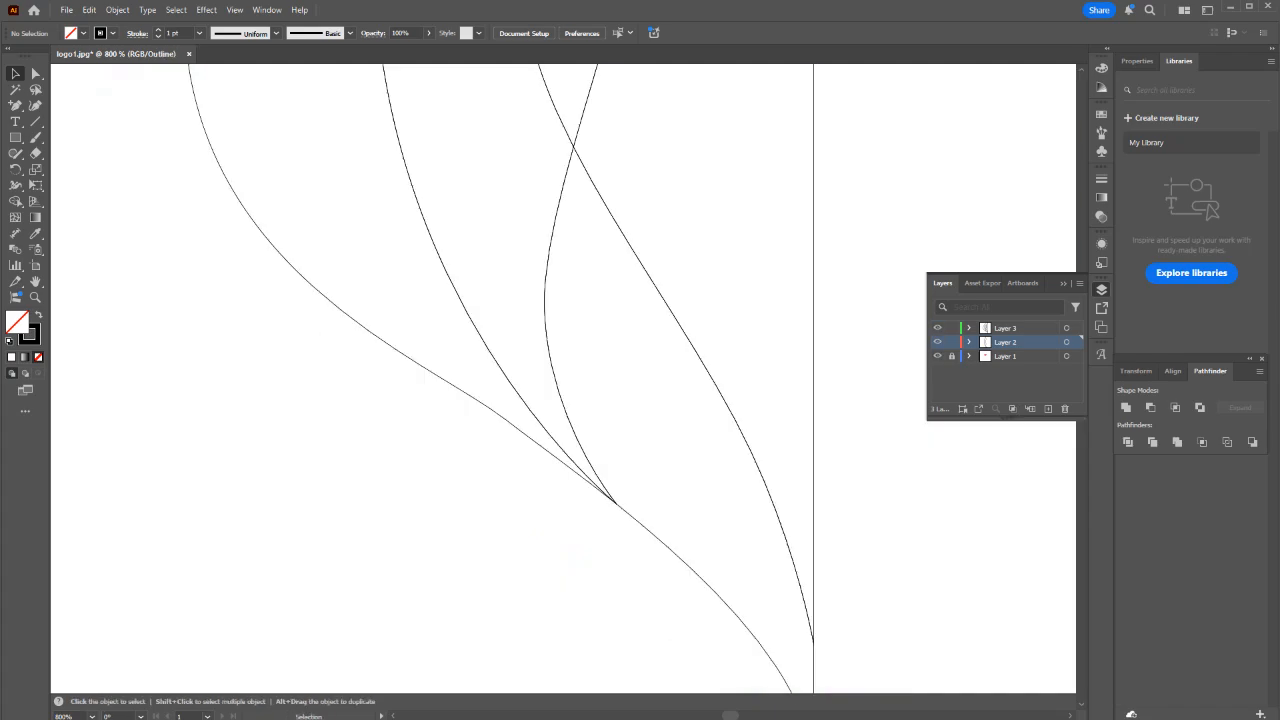
scroll(639, 466, "down", 4)
key("ctrl+y")
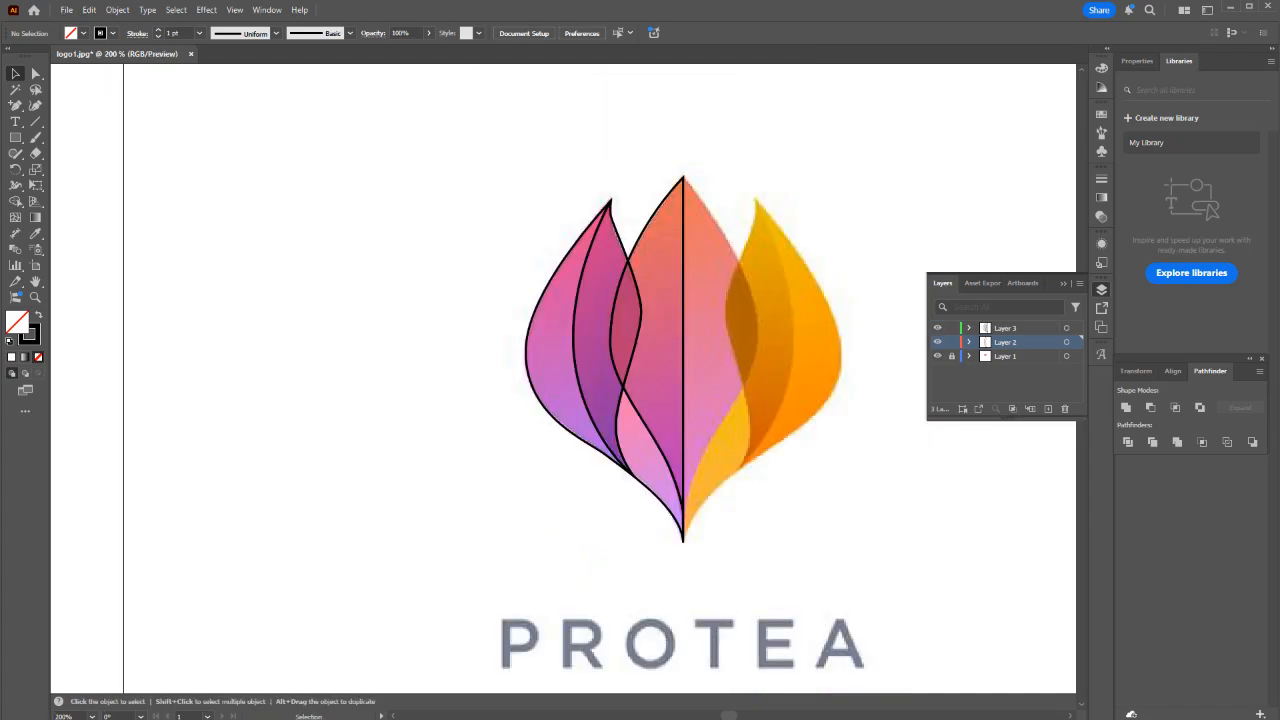
Paste a copy of all left-half pieces in place, reflect it across the vertical axis, and align it over the flower's right half.
key("ctrl+a")
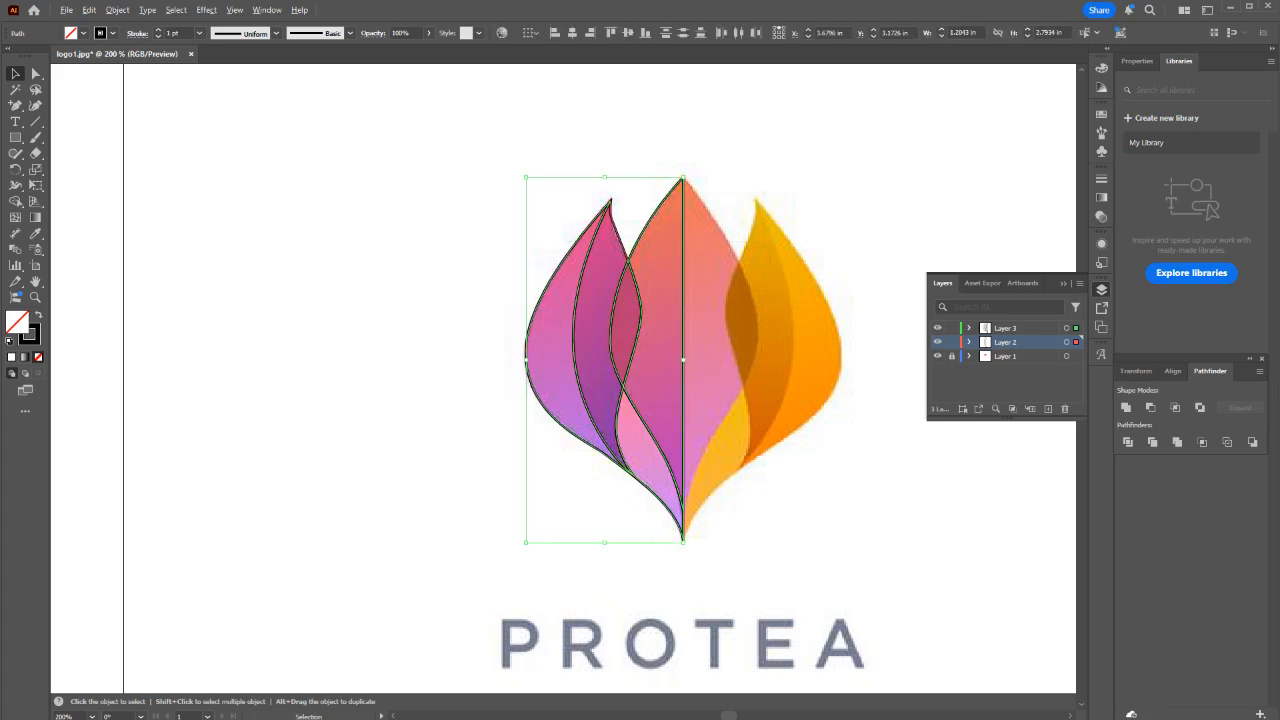
key("a")
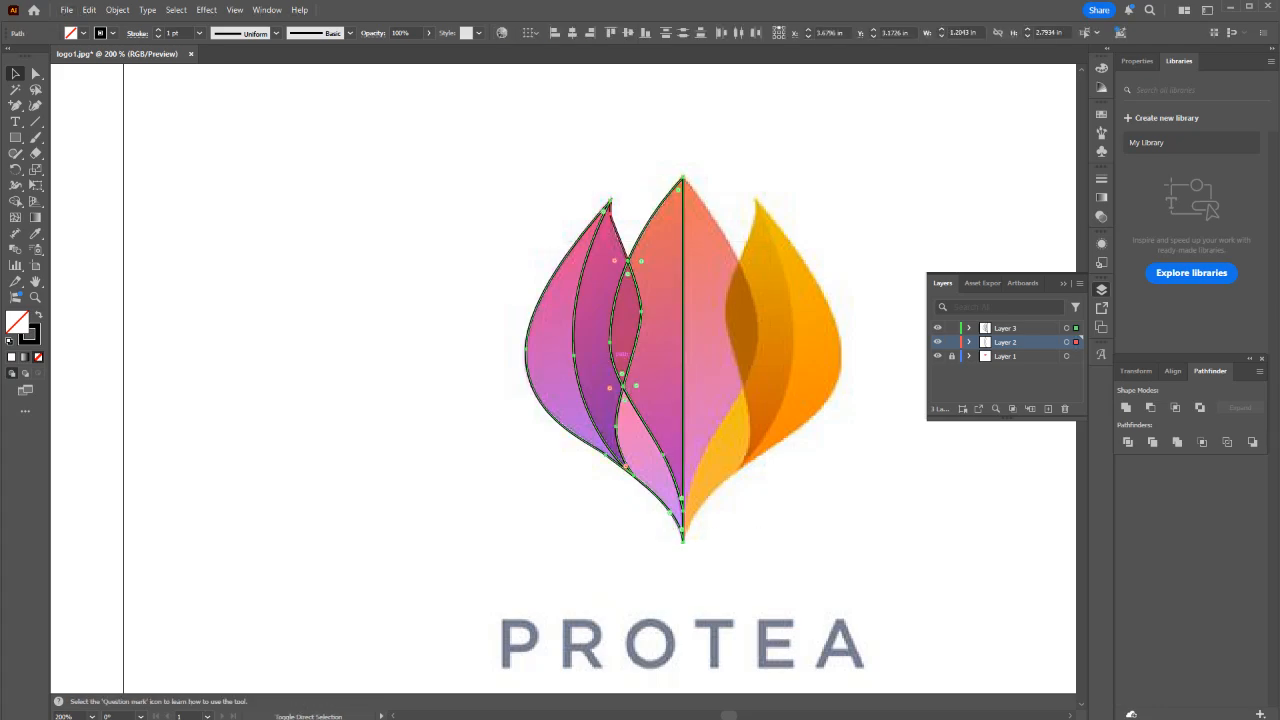
key("v")
right_click(612, 358)
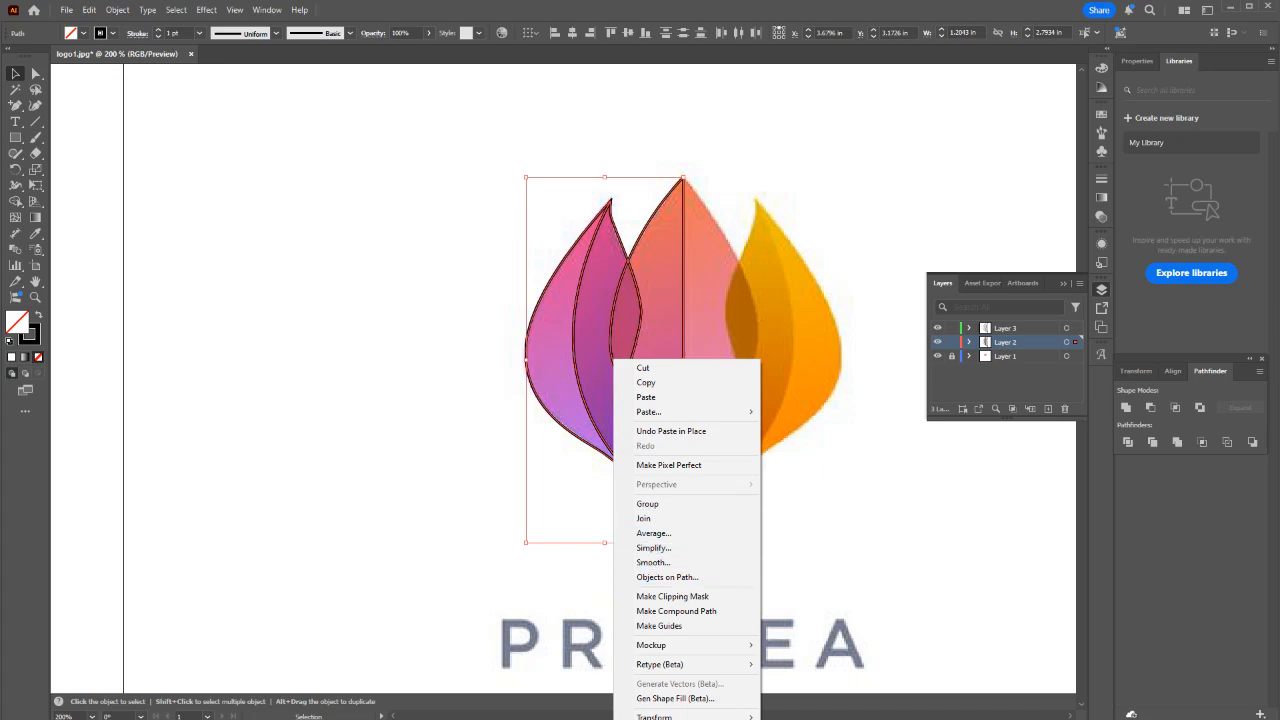
mouse_move(680, 716)
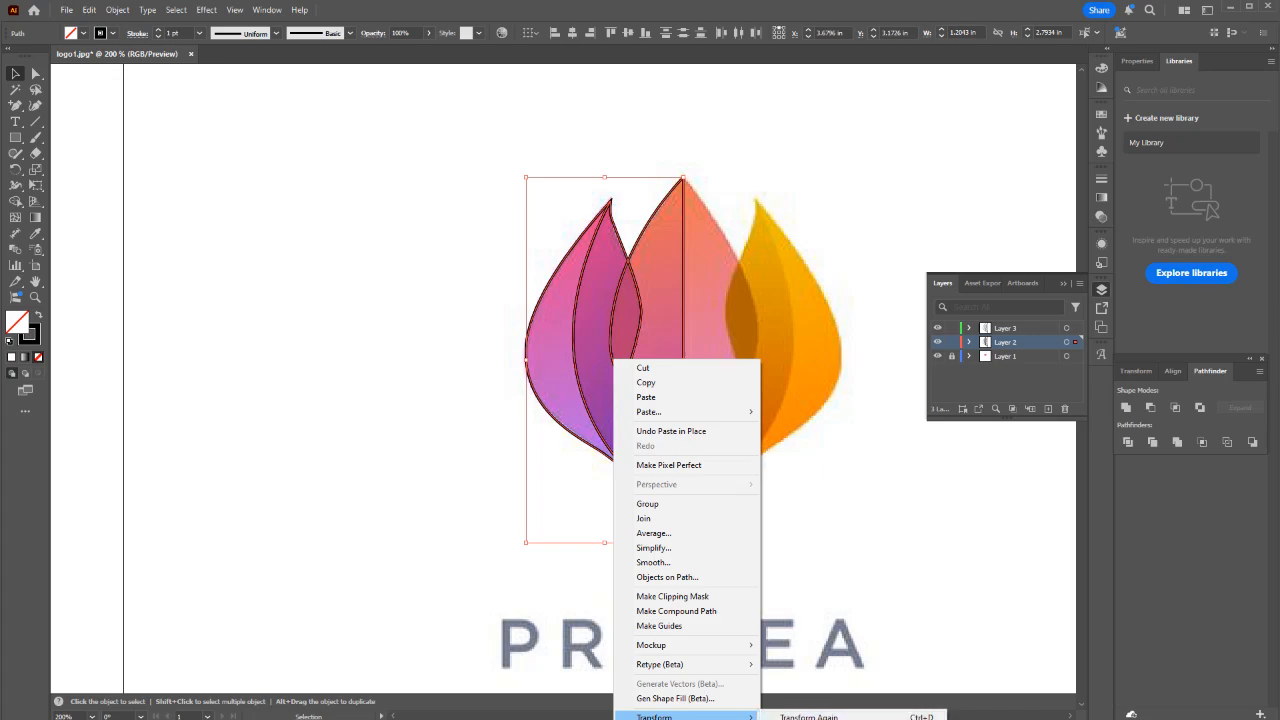
left_click(808, 719)
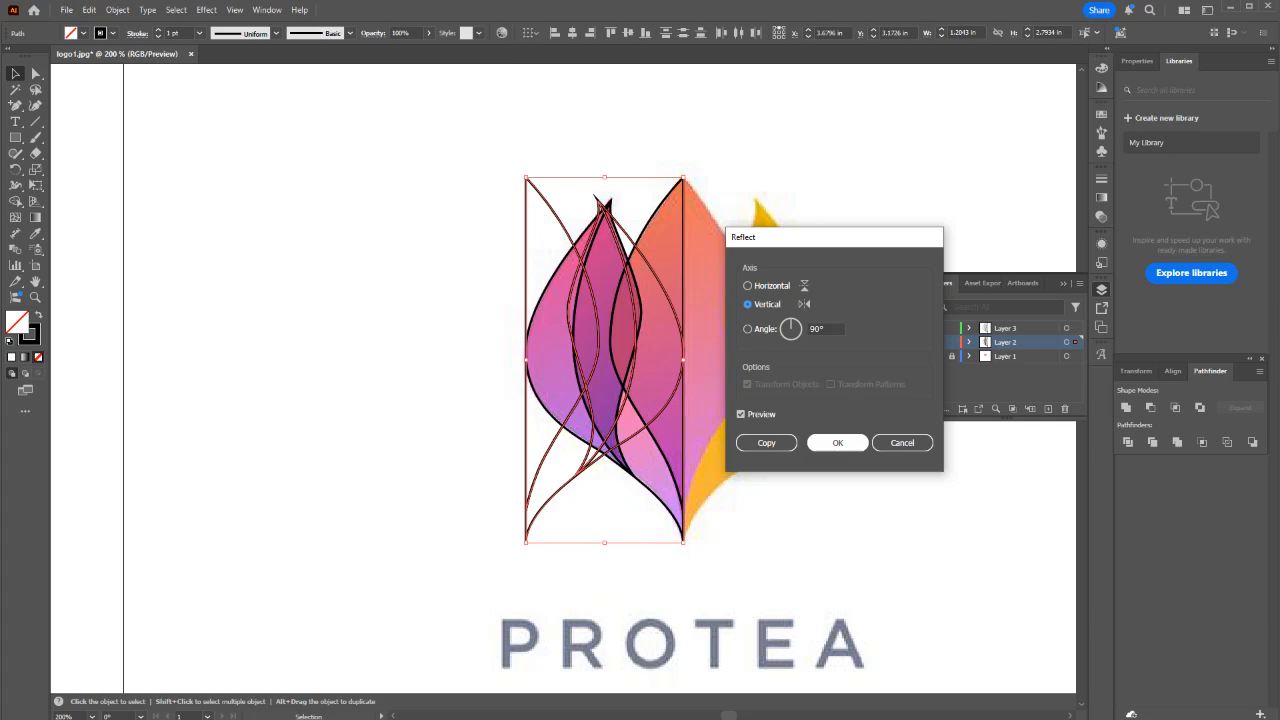
key("Return")
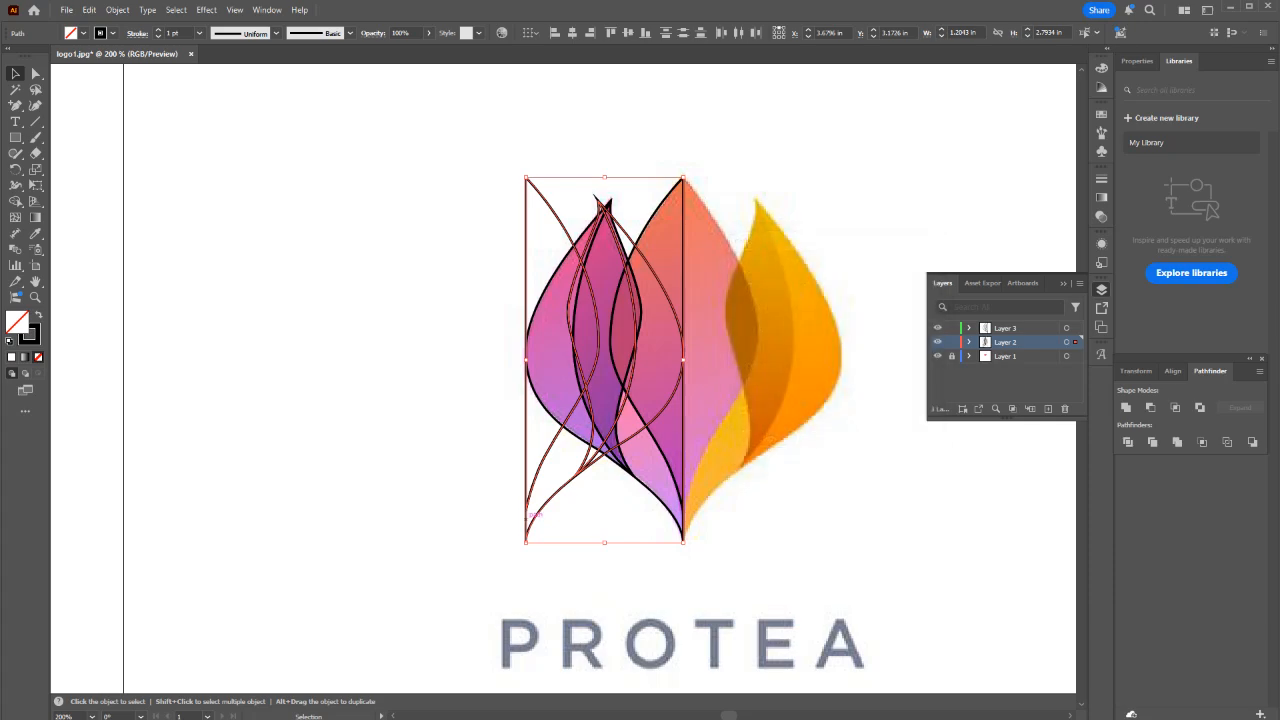
left_click_drag(526, 515, 684, 515)
Move all the flower pieces onto Layer 2 and delete the emptied Layer 3.
left_click(790, 545)
left_click_drag(850, 545, 326, 120)
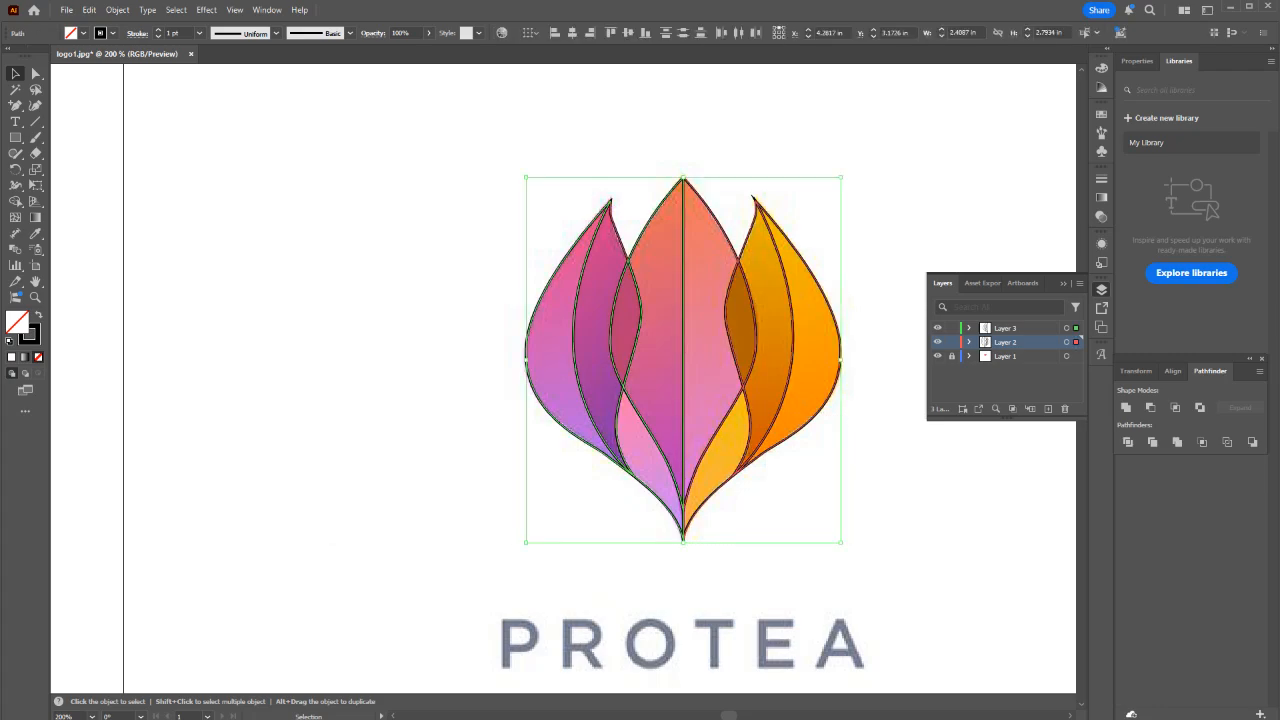
left_click_drag(1076, 328, 1076, 342)
left_click(1030, 328)
left_click(1065, 409)
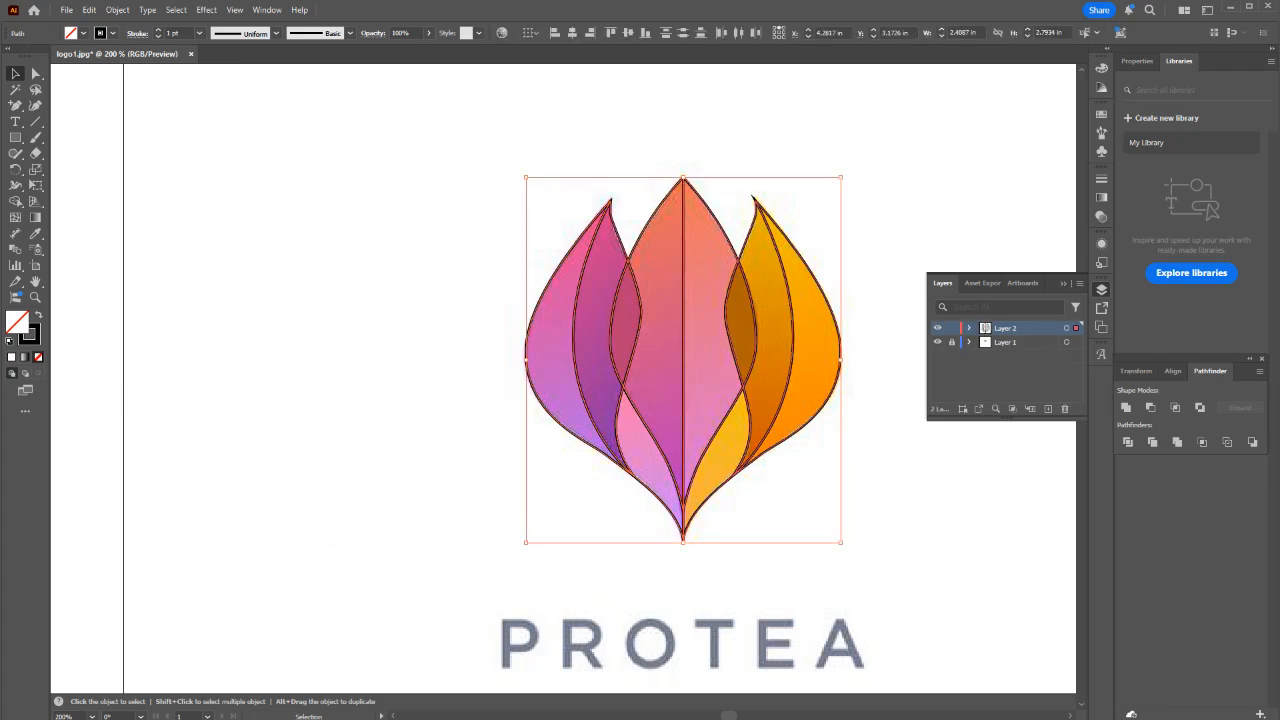
key("ctrl+shift+a")
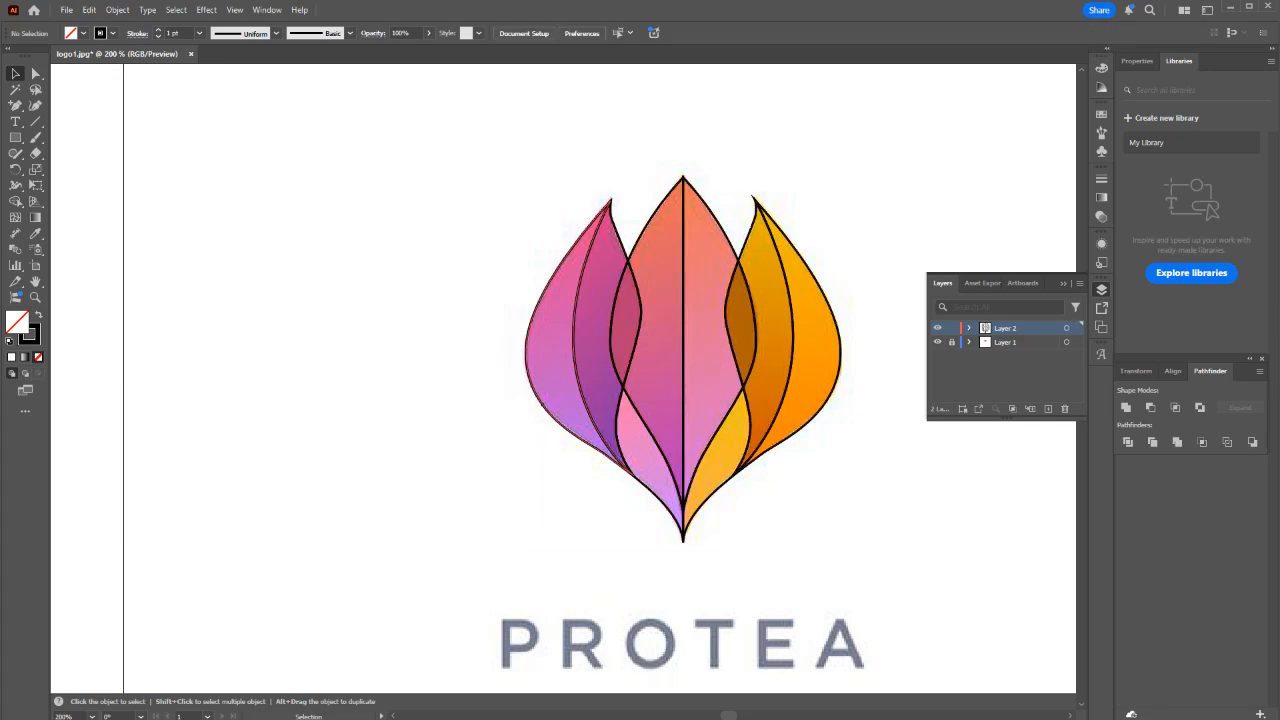
Place a duplicate of the complete flower outline on the empty area left of the original logo.
left_click_drag(890, 545, 398, 197)
left_click_drag(620, 300, 248, 300)
key("ctrl+shift+a")
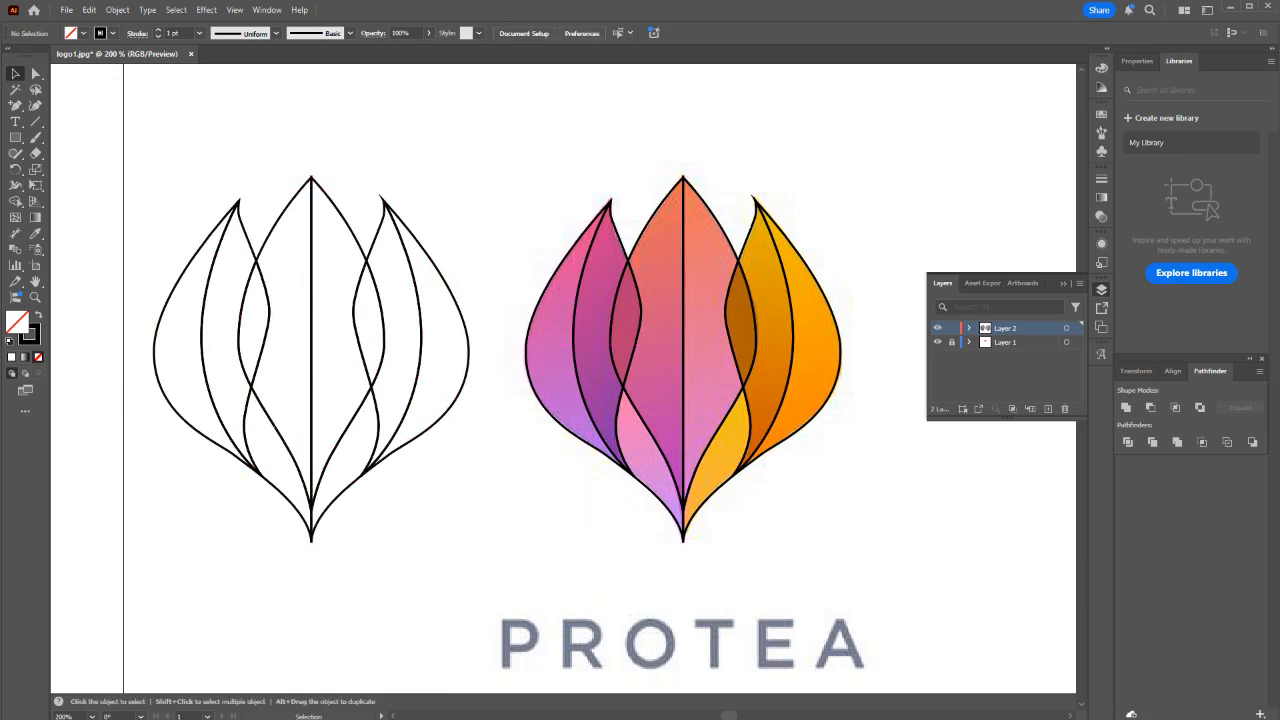
Apply the default white-to-black linear gradient fill to all pieces of the duplicated flower.
left_click_drag(450, 330, 583, 323)
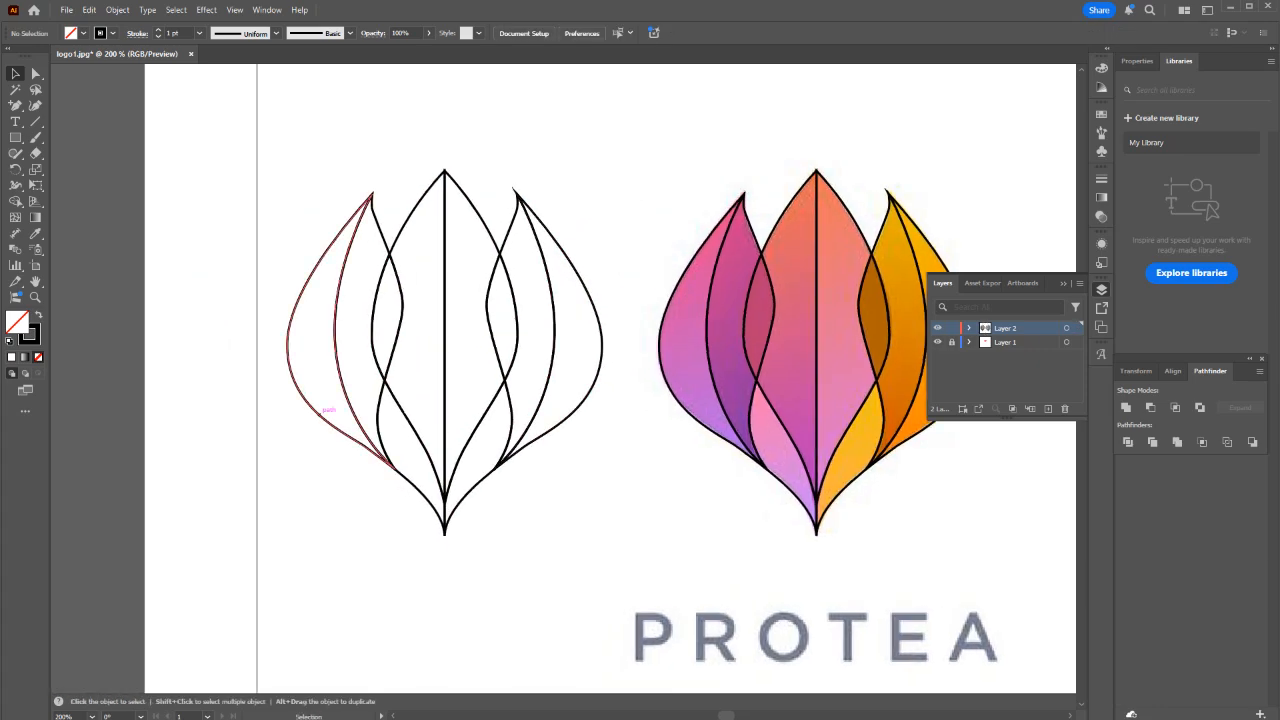
left_click(318, 412)
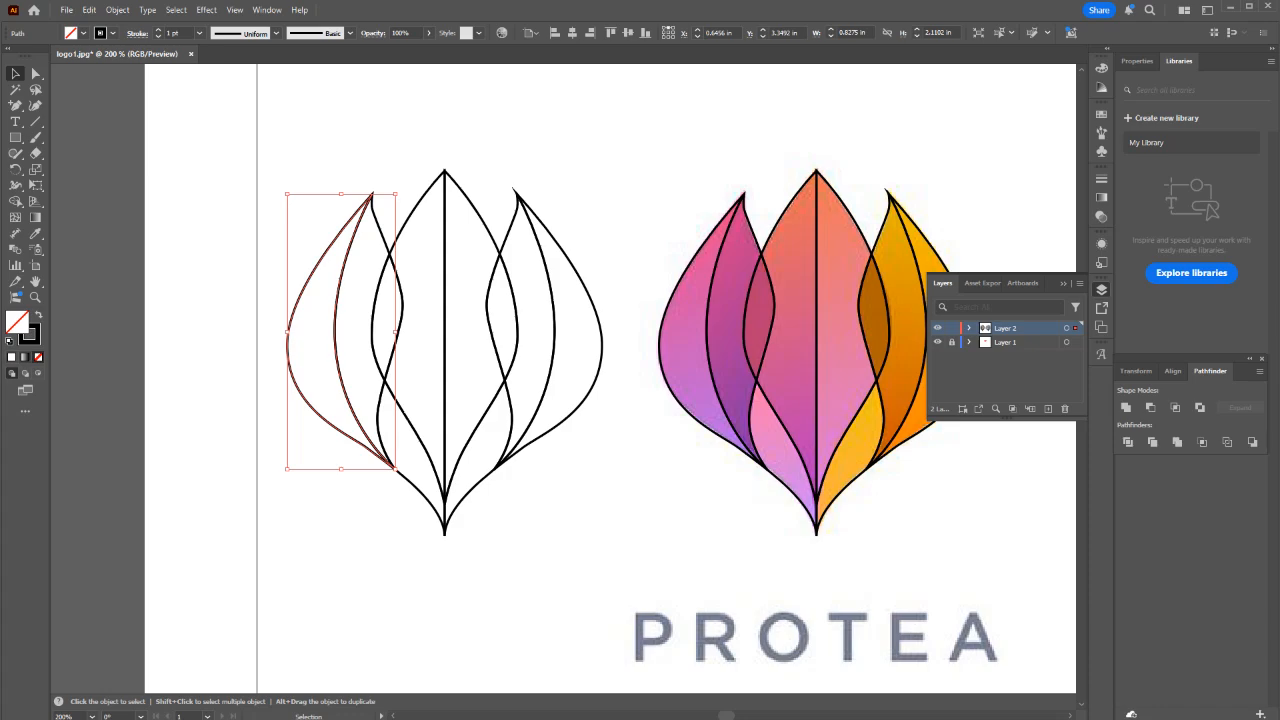
left_click(25, 357)
left_click_drag(194, 275, 633, 516)
left_click(940, 222)
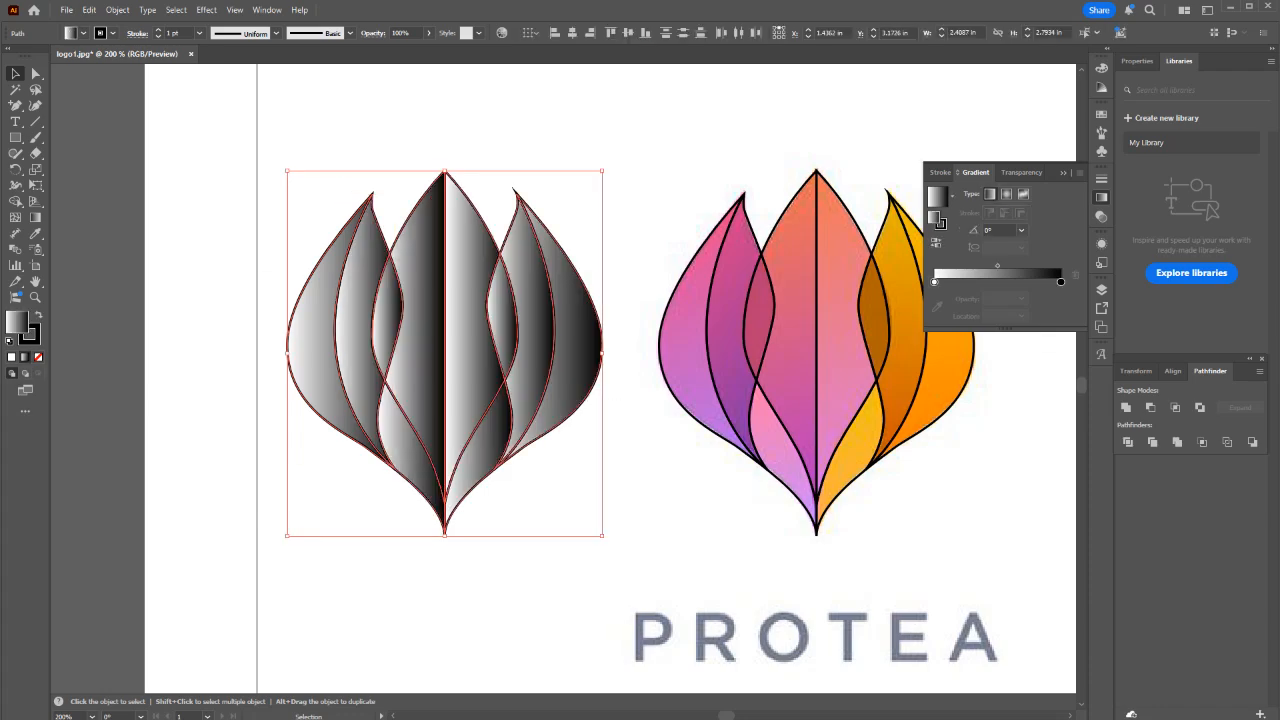
Redirect the gradient on the duplicate's outer left petal piece to run vertically downward at -90°.
key("ctrl+shift+a")
left_click(345, 218)
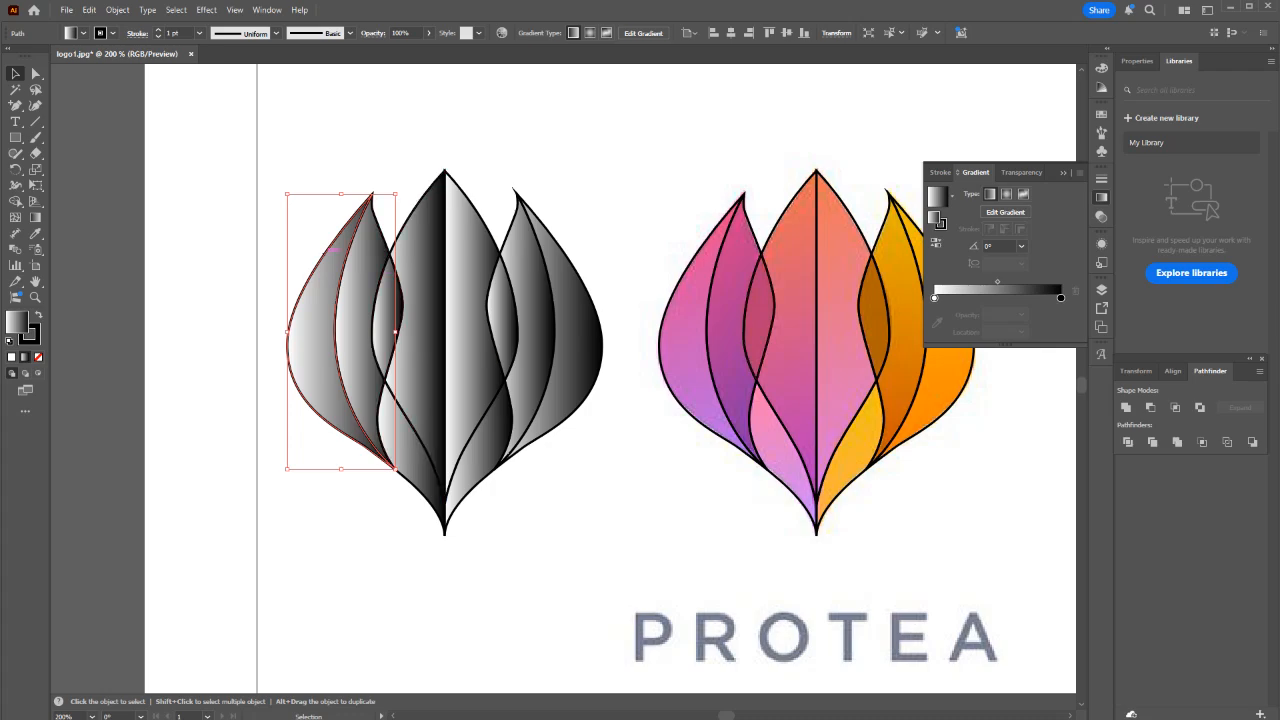
key("g")
left_click_drag(368, 190, 366, 471)
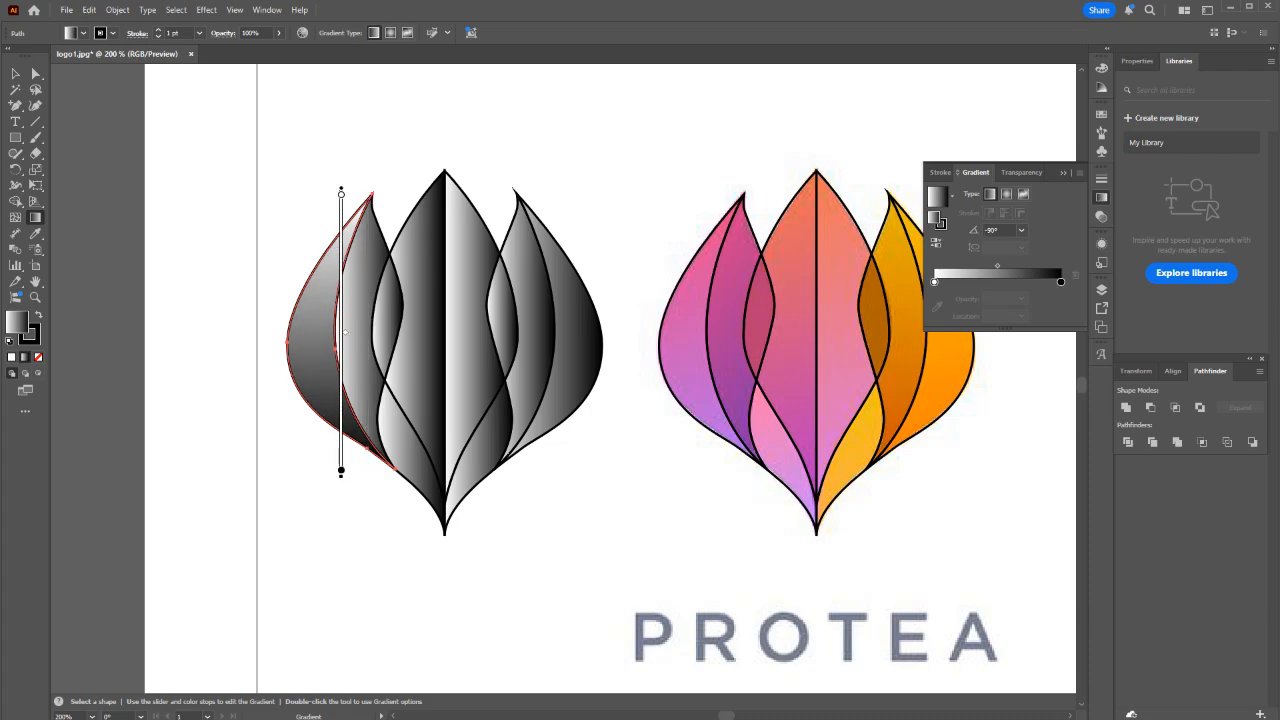
Set that petal piece's gradient stops to pink and purple, sampled from the upper and lower ends of the matching petal in the original logo.
double_click(934, 282)
left_click(886, 374)
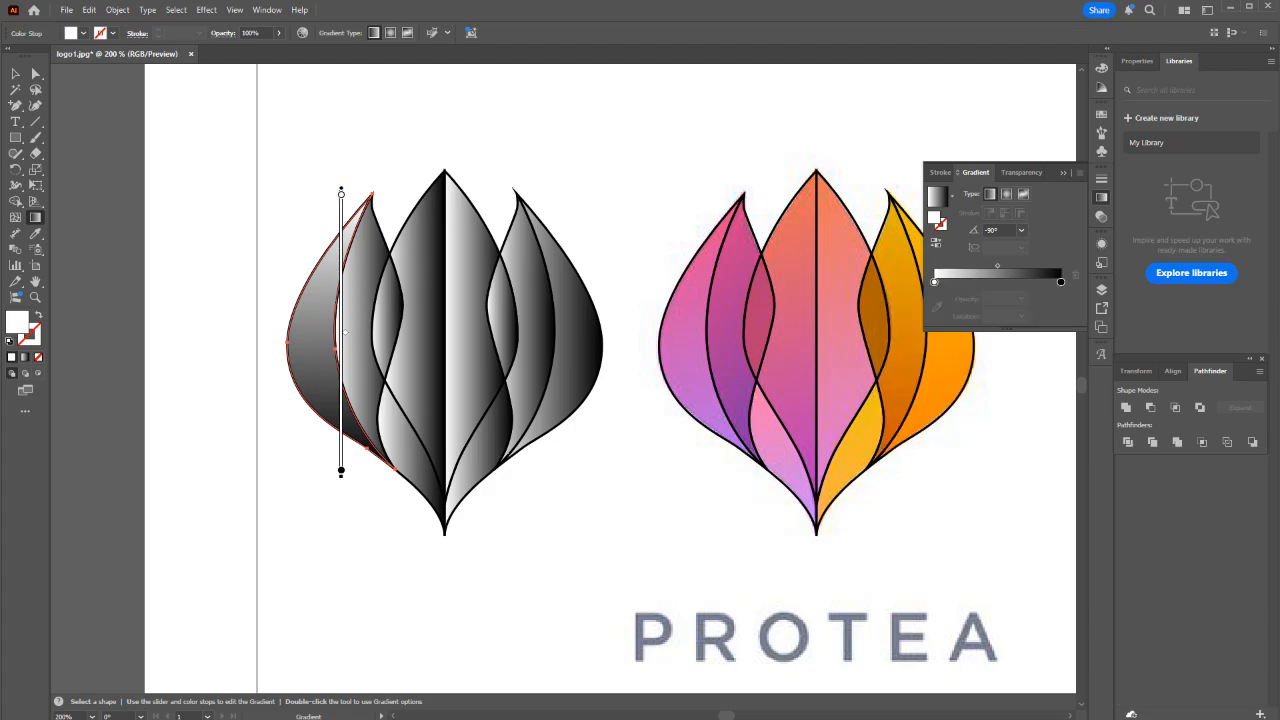
left_click(934, 282)
left_click(937, 307)
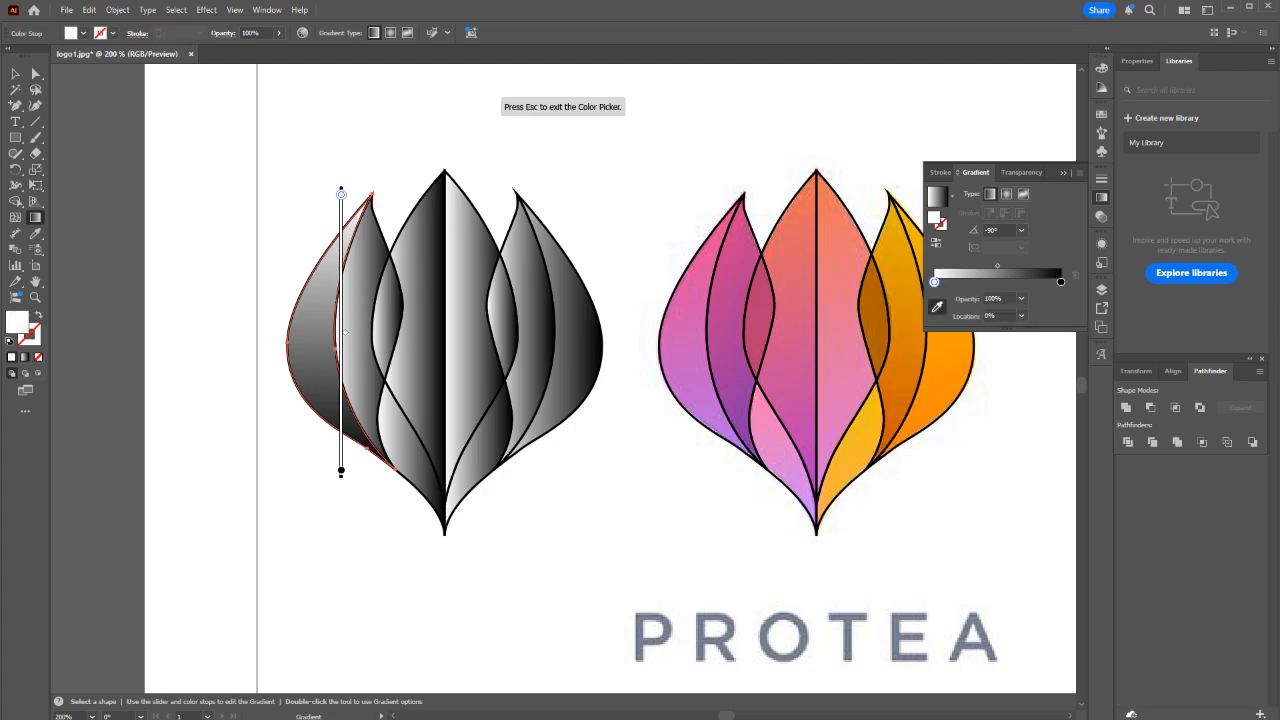
left_click(734, 214)
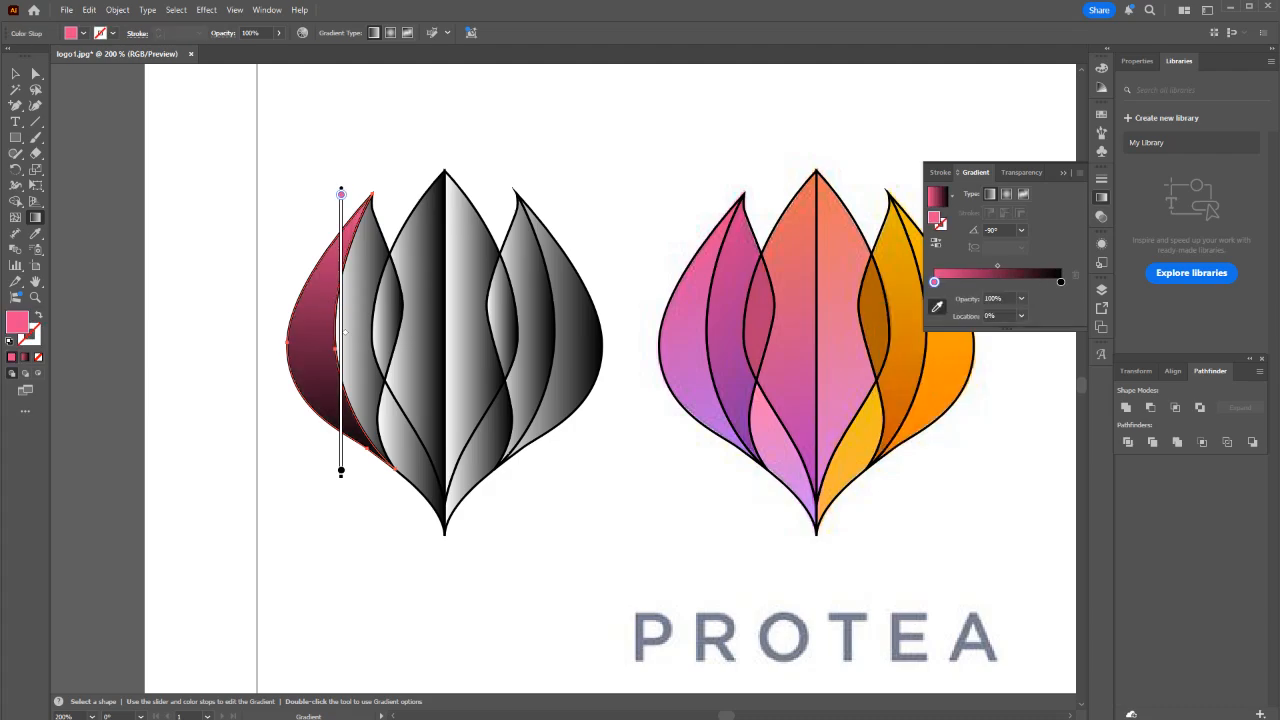
left_click(1060, 282)
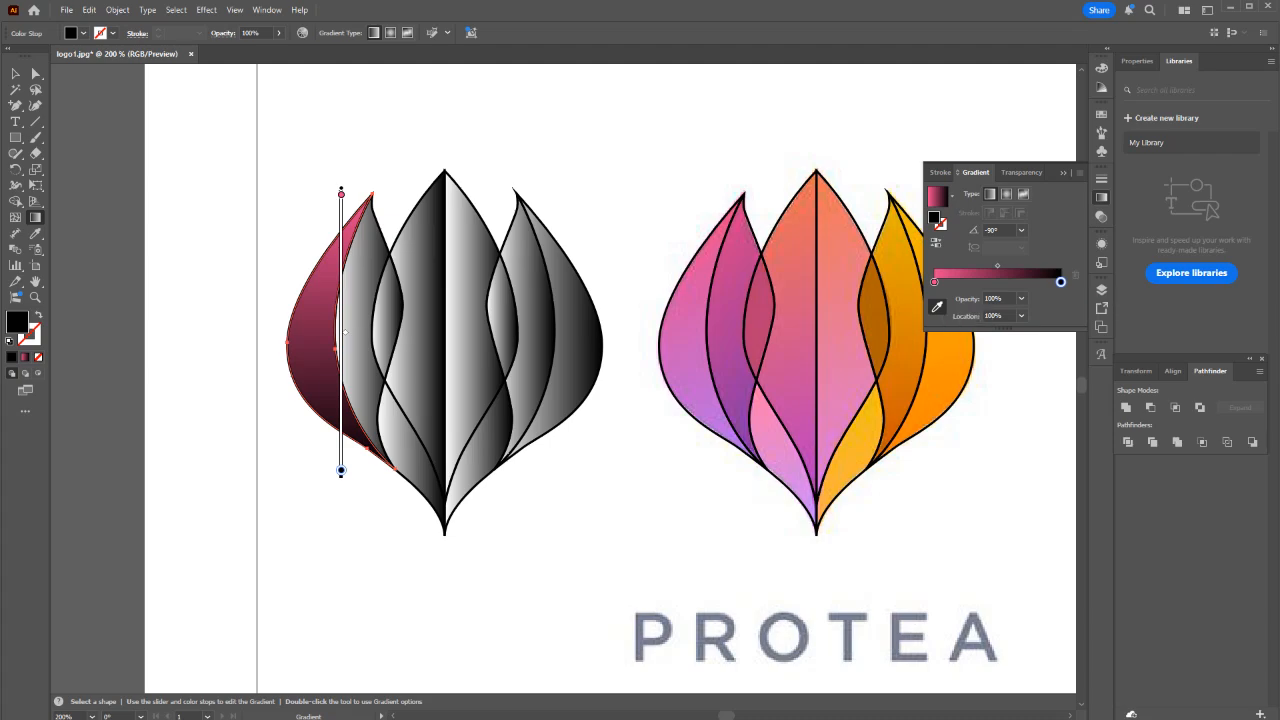
left_click(734, 438)
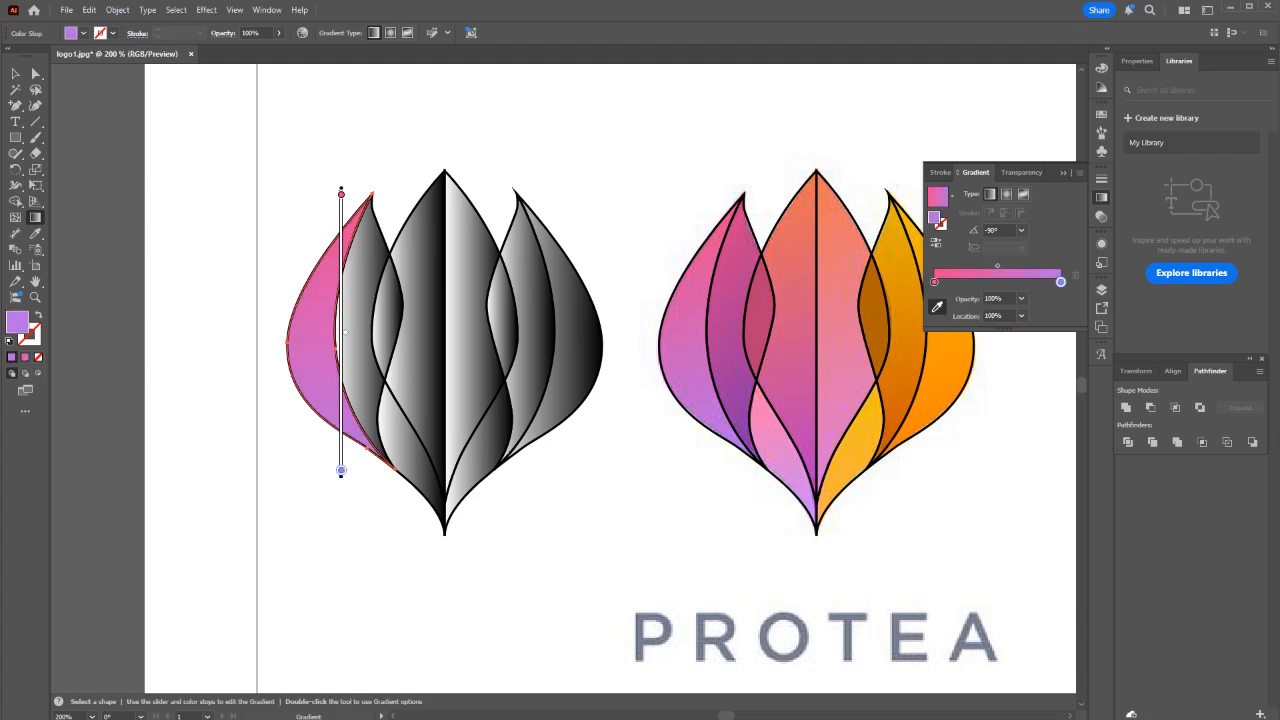
key("v")
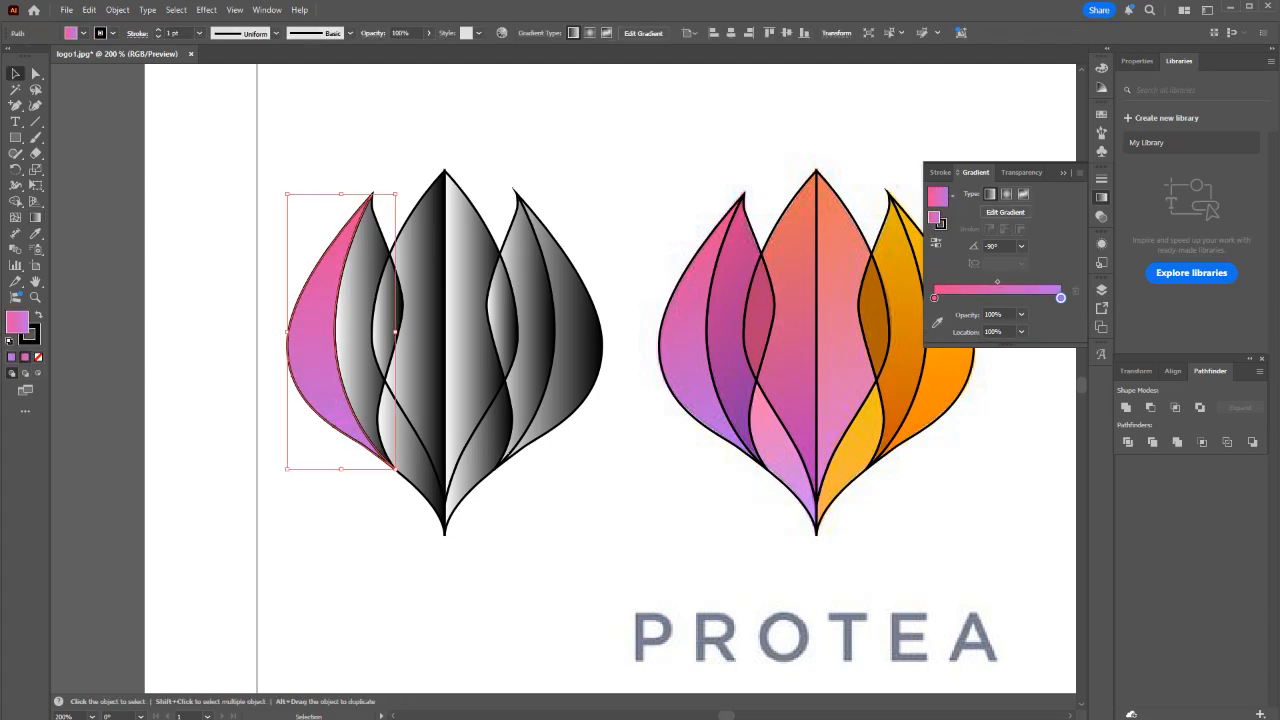
Remove the black stroke from all pieces of the duplicated flower.
key("ctrl+a")
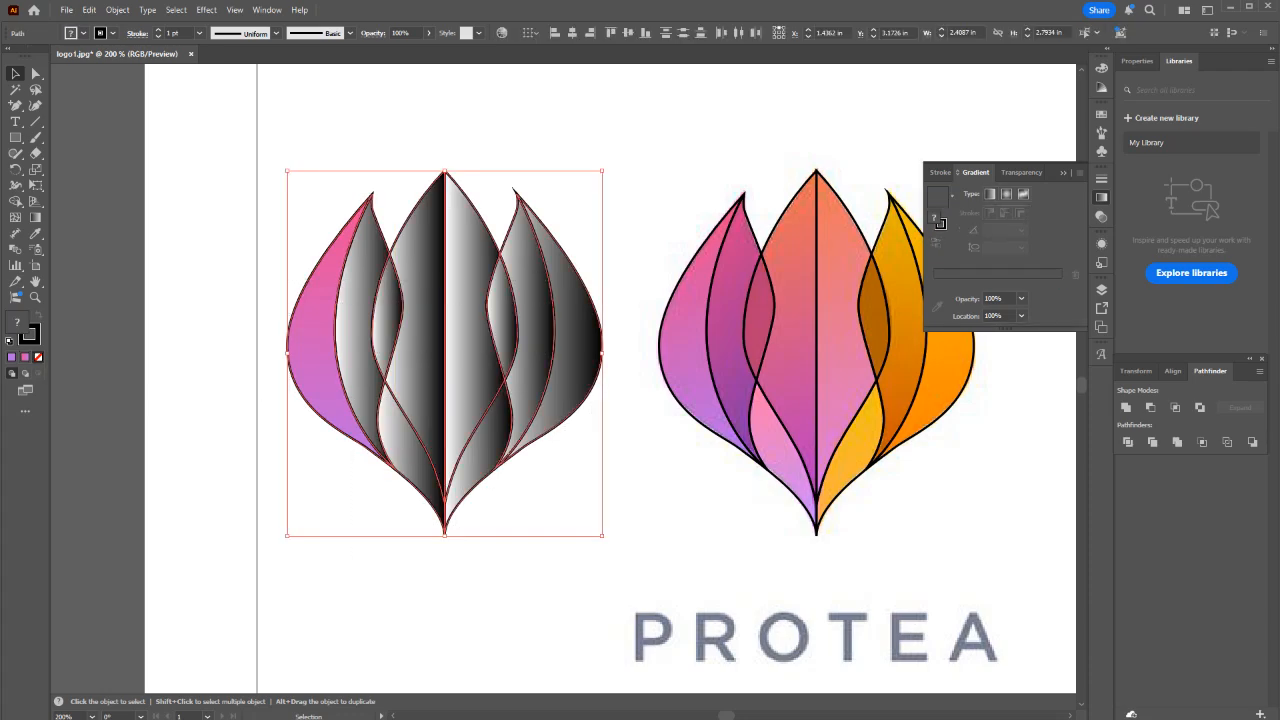
left_click(32, 339)
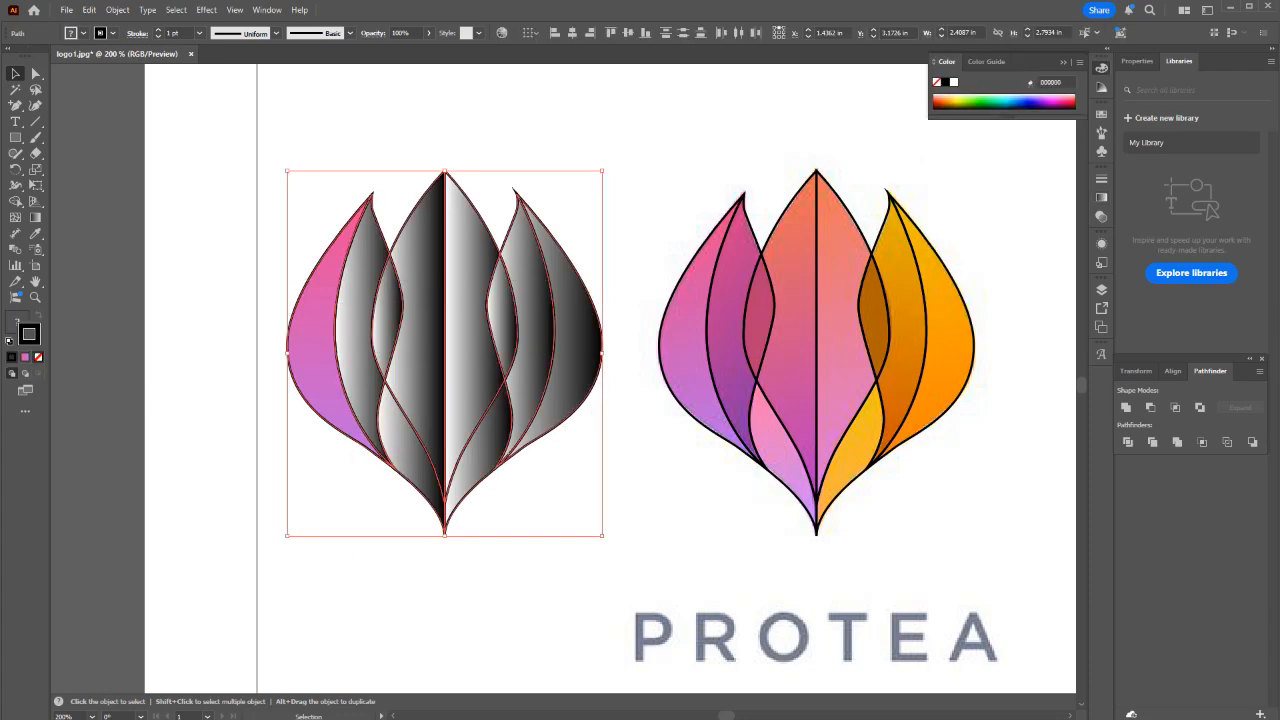
left_click(38, 357)
left_click(497, 577)
Redirect the gradient on the duplicate's second petal piece from the left to run vertically downward at -90°.
left_click(355, 325)
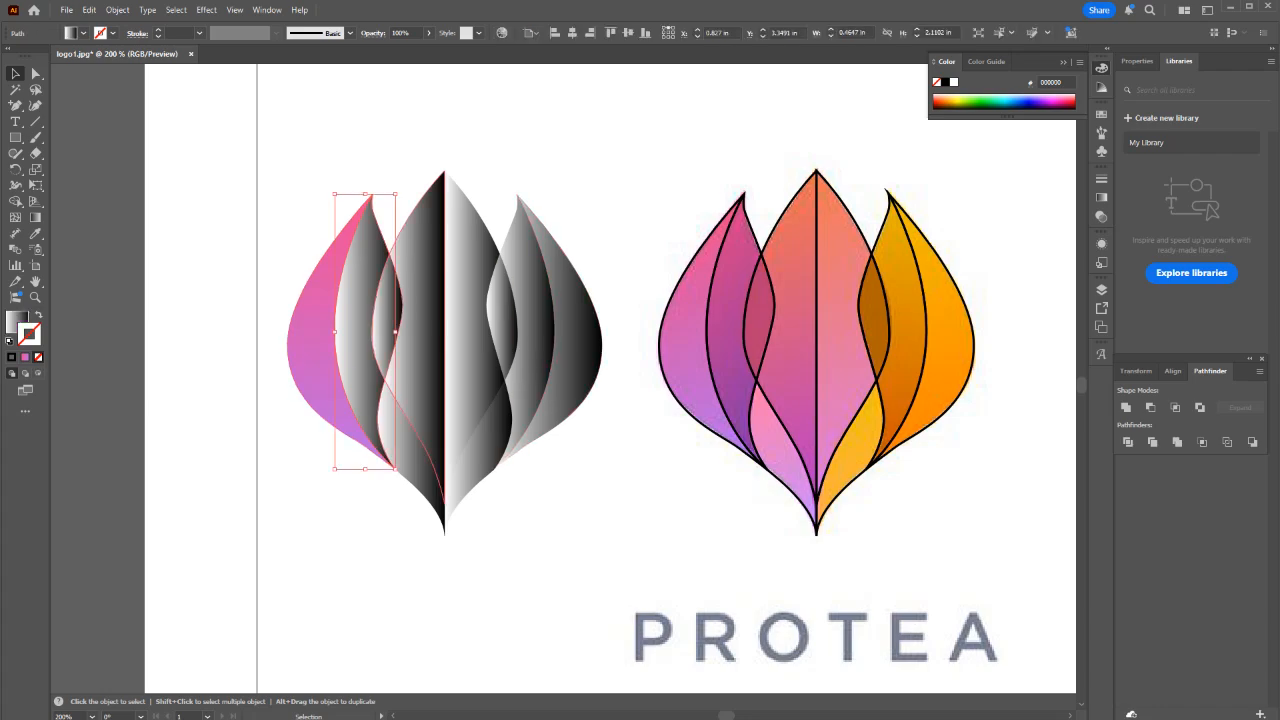
key("g")
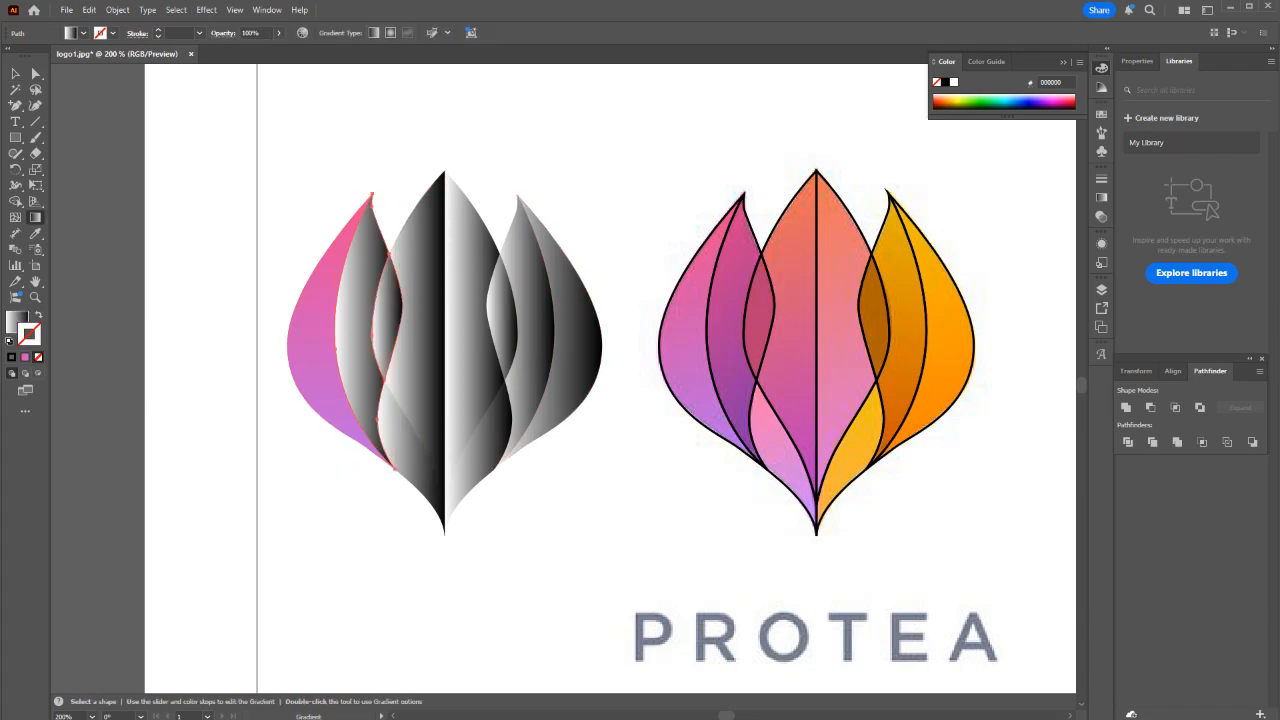
key("v")
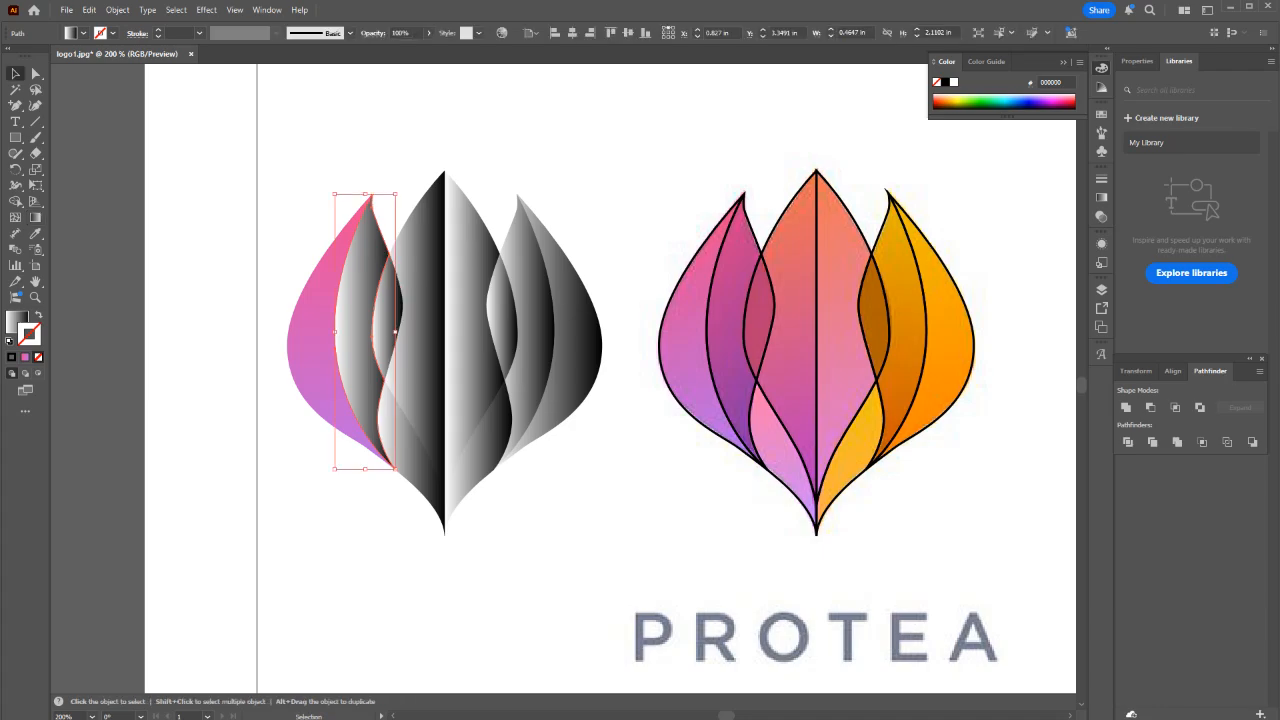
key("g")
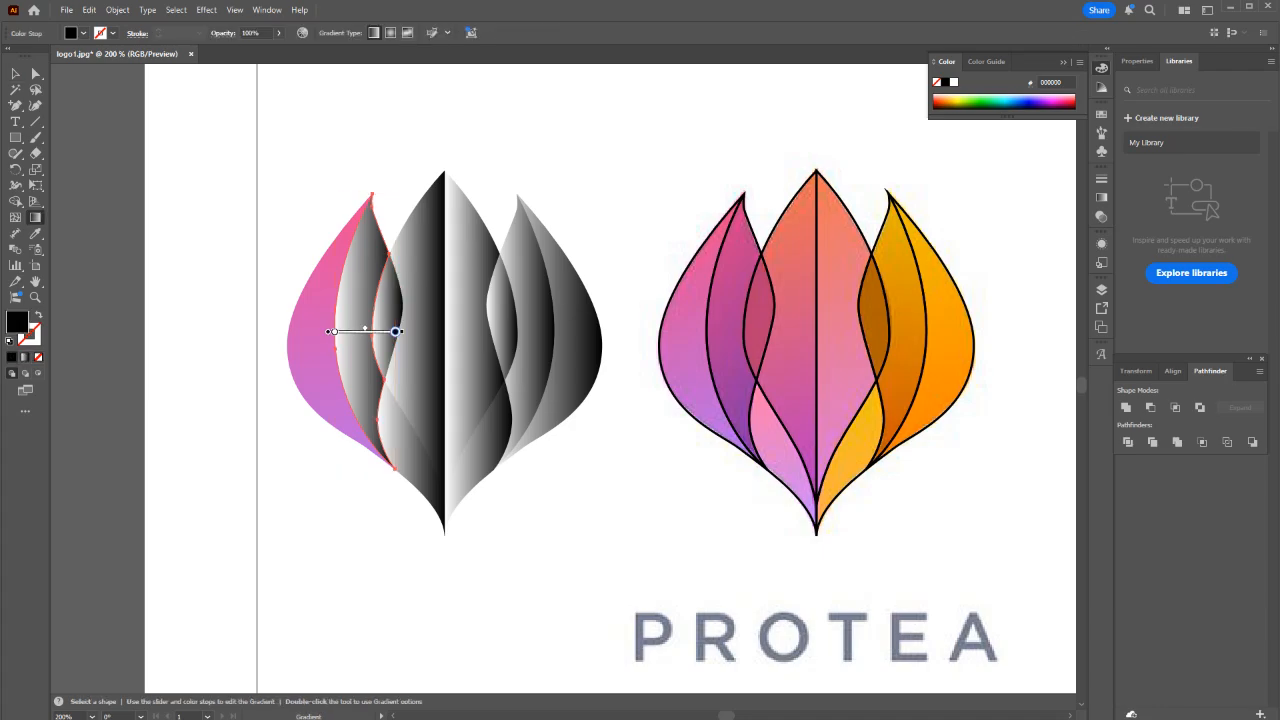
left_click_drag(372, 191, 364, 468)
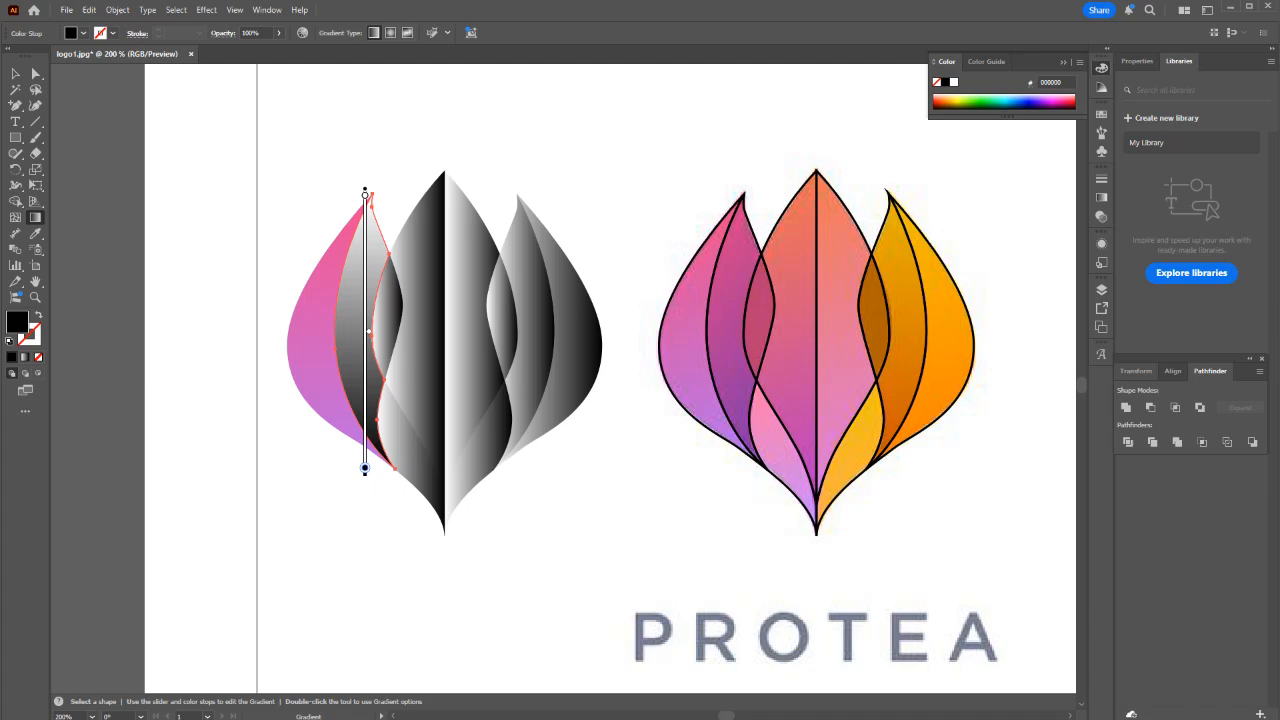
Set the second left petal piece's gradient stops to dark pink and purple, sampled from the upper and lower ends of its original counterpart.
left_click(1101, 198)
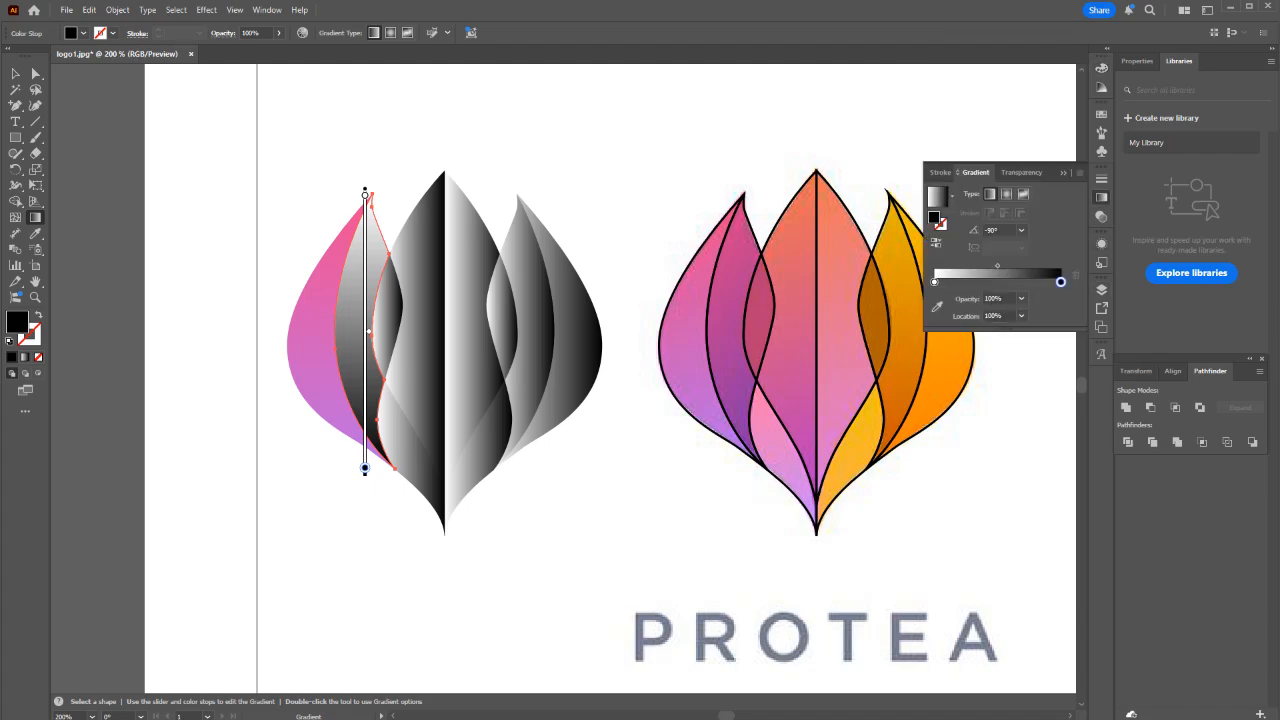
left_click(934, 282)
left_click(937, 307)
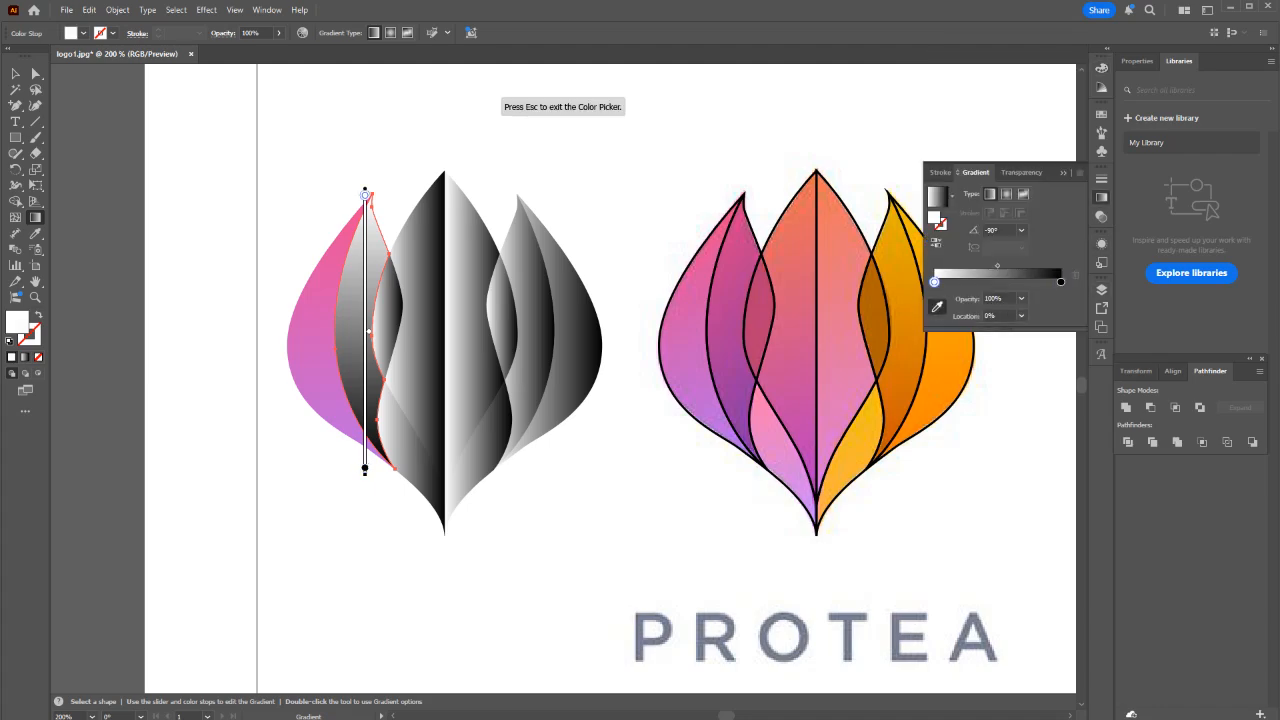
left_click(738, 216)
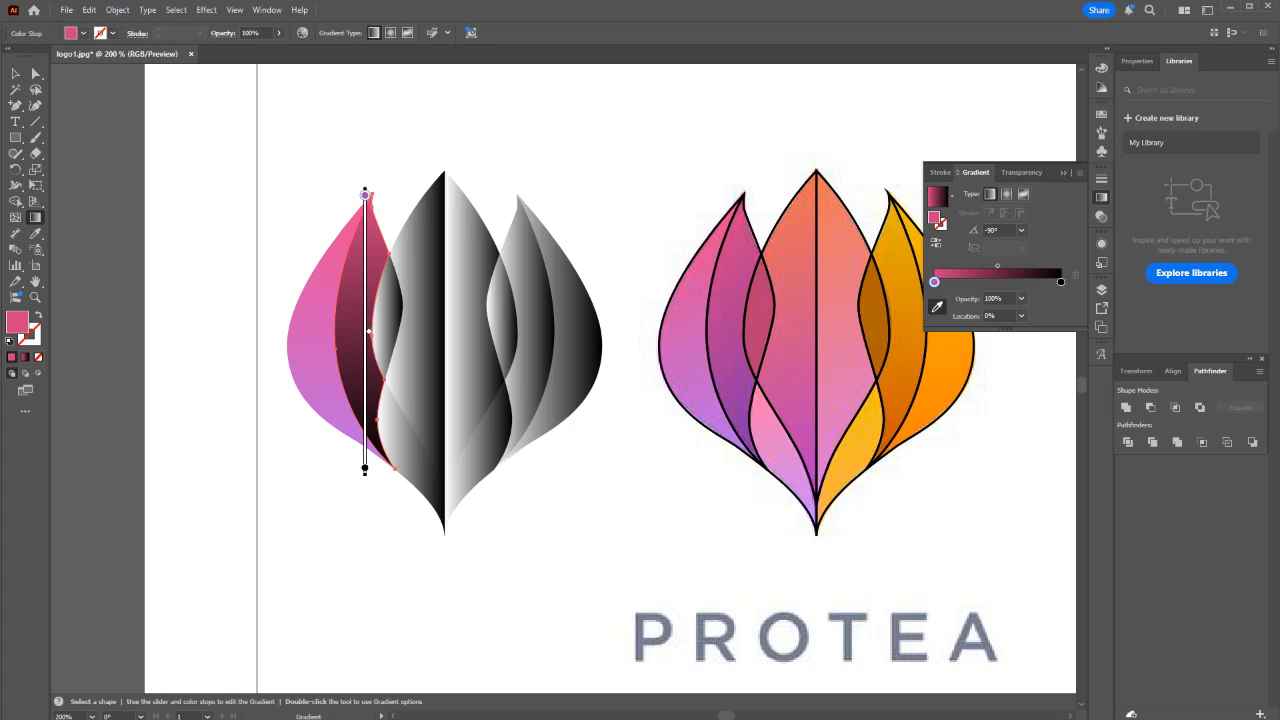
left_click(1061, 282)
scroll(757, 463, "up", 4)
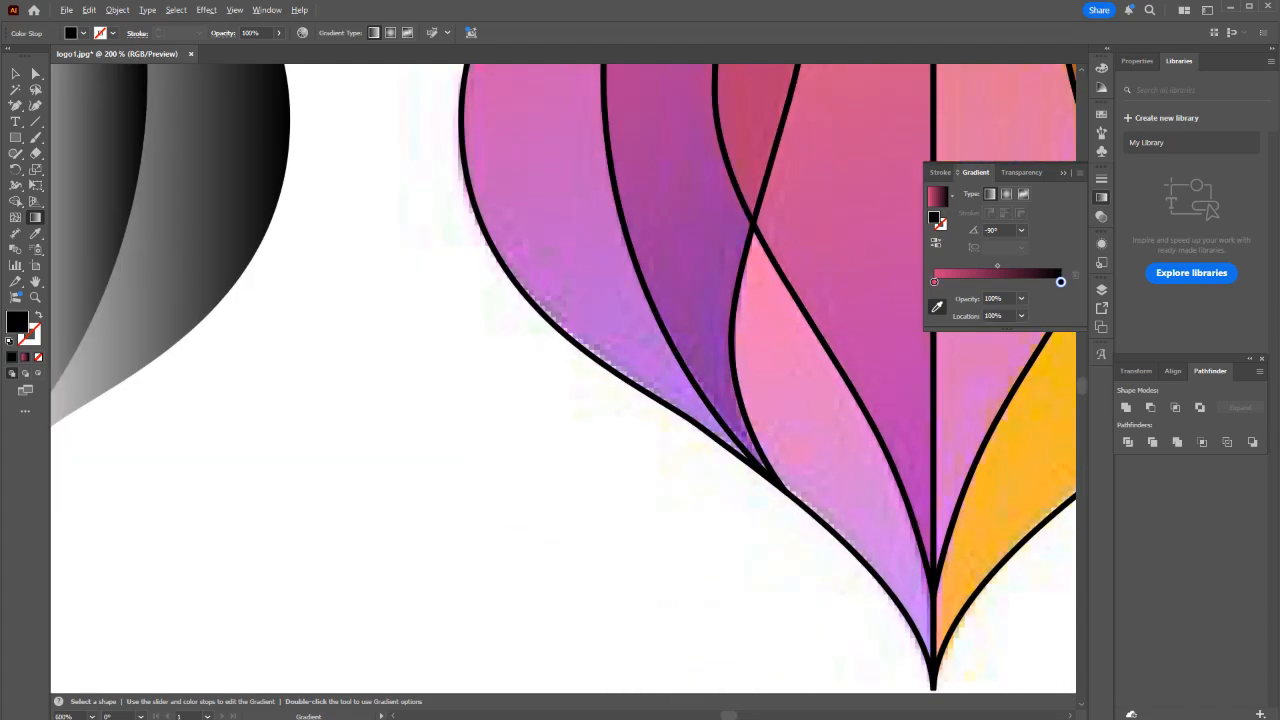
left_click(708, 398)
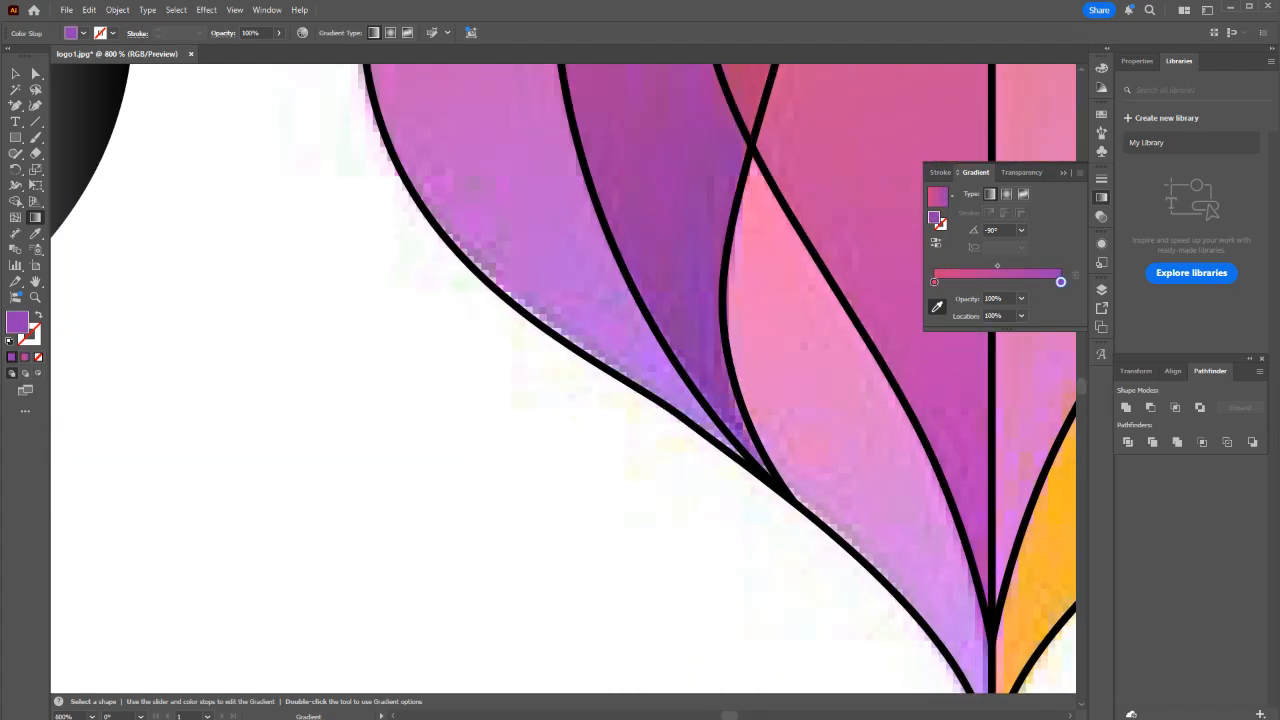
scroll(708, 409, "down", 4)
key("v")
left_click(556, 440)
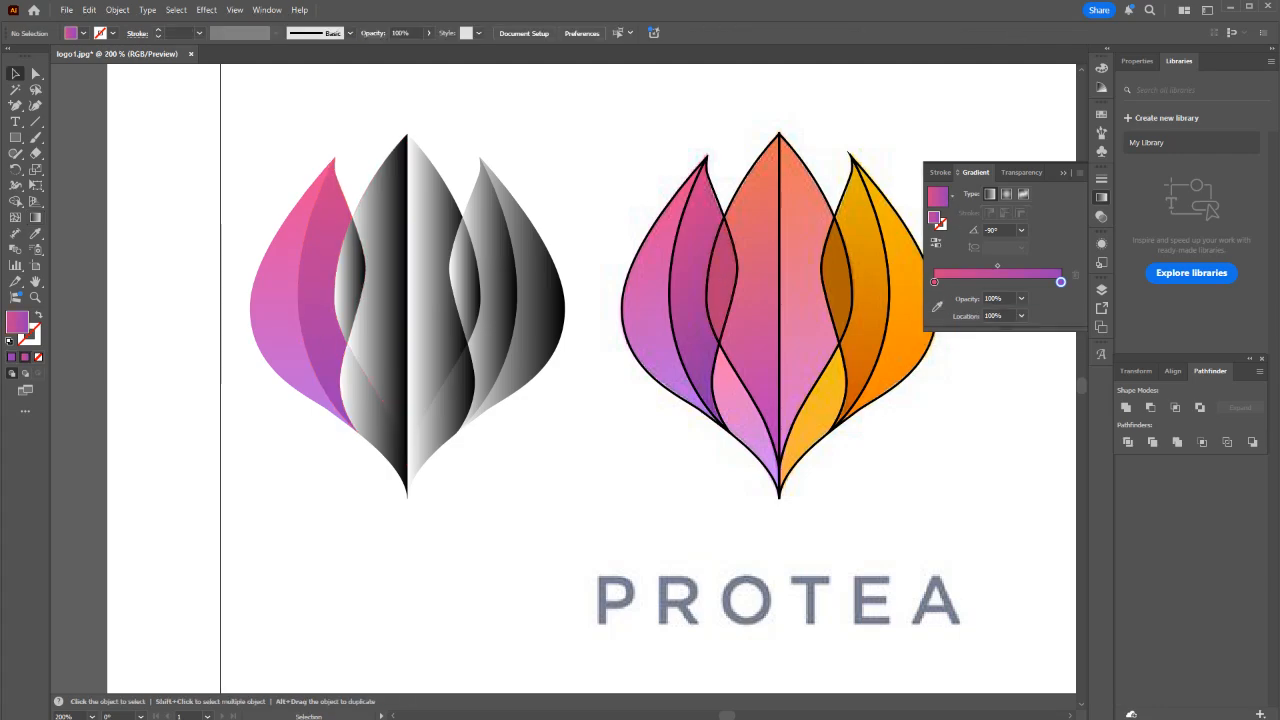
Redirect the gradient on the duplicate's left lens-shaped overlap piece to run vertically downward at -90°.
left_click(720, 283)
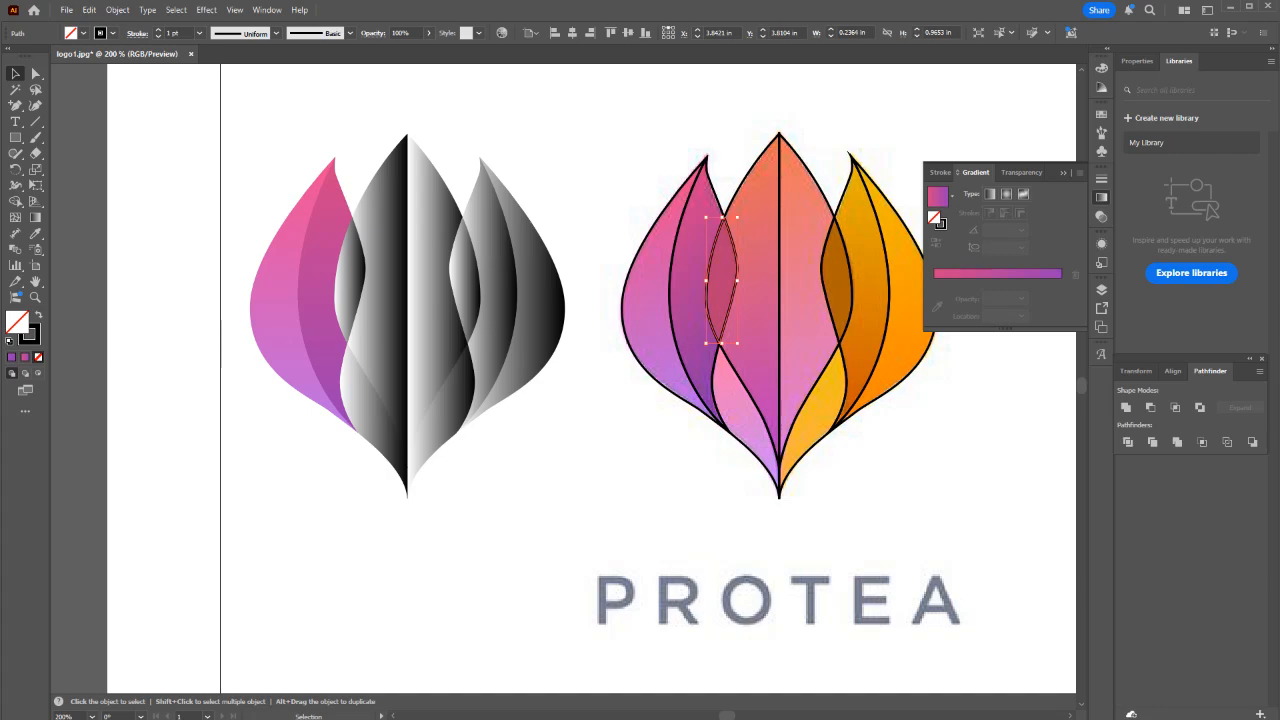
left_click(355, 280)
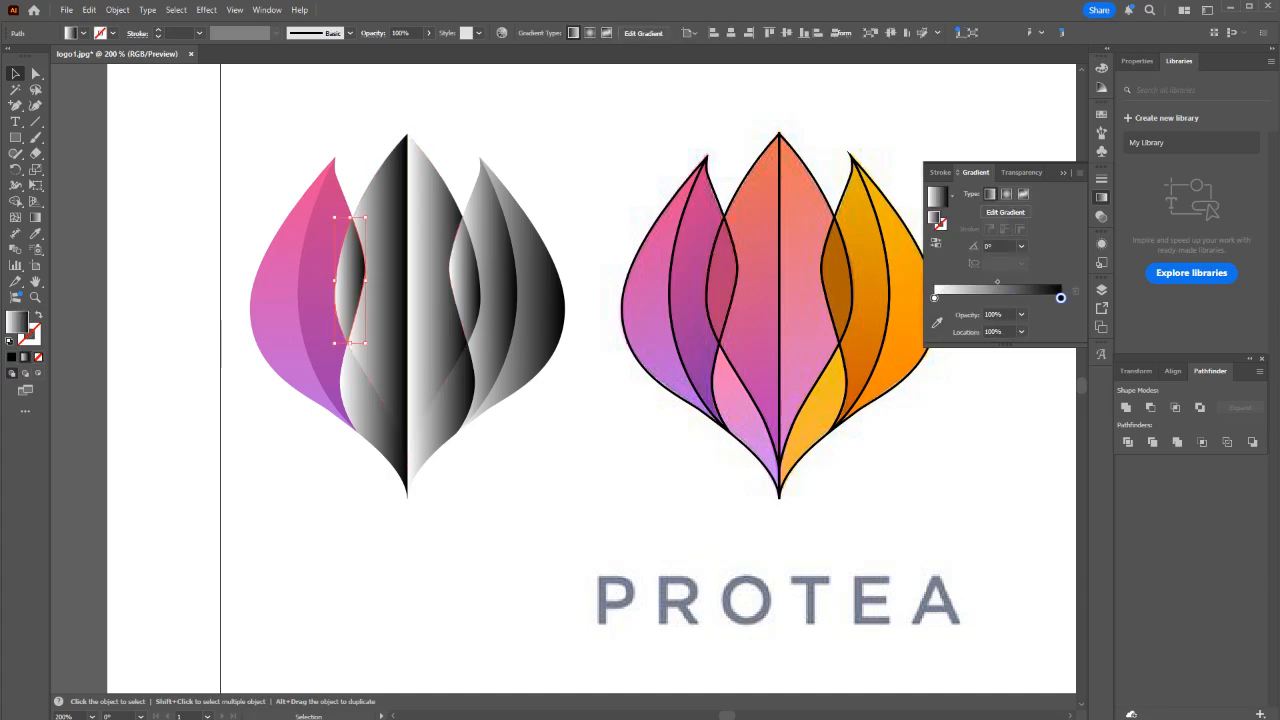
key("g")
left_click_drag(350, 218, 350, 348)
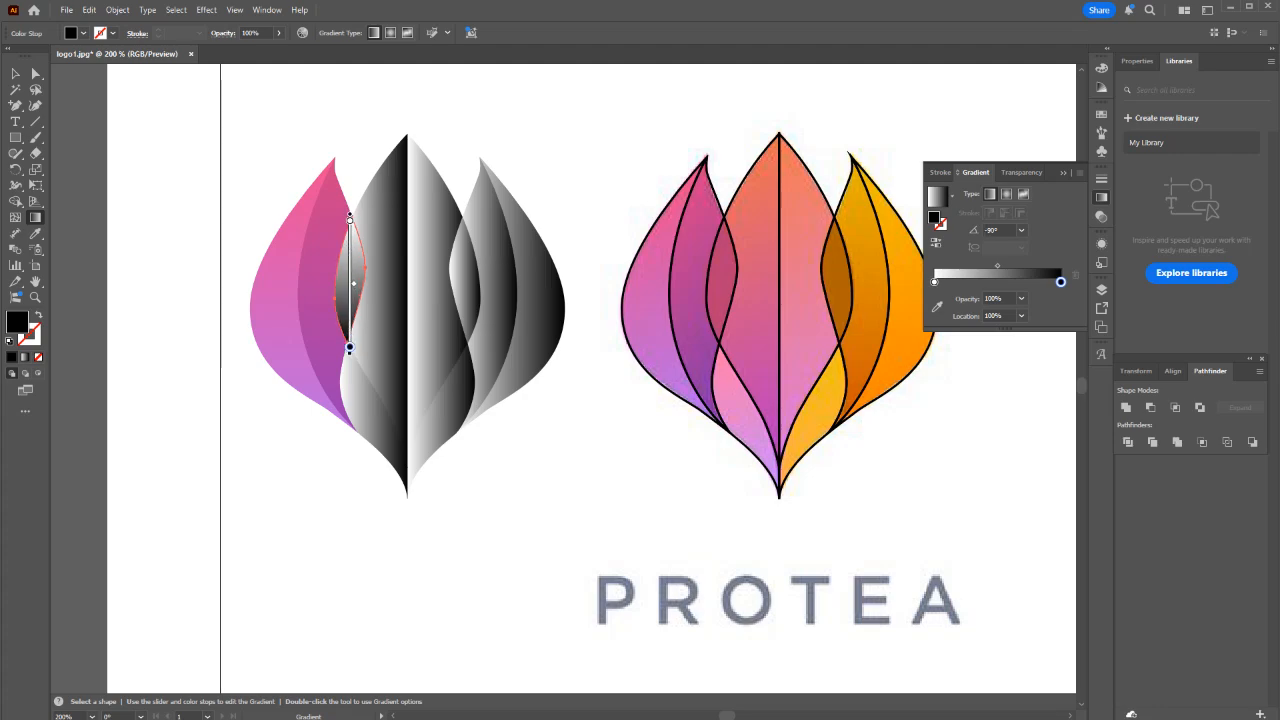
Set the left overlap piece's lower and upper gradient stops to the magenta and reddish pink sampled from the matching overlap in the original.
left_click(937, 306)
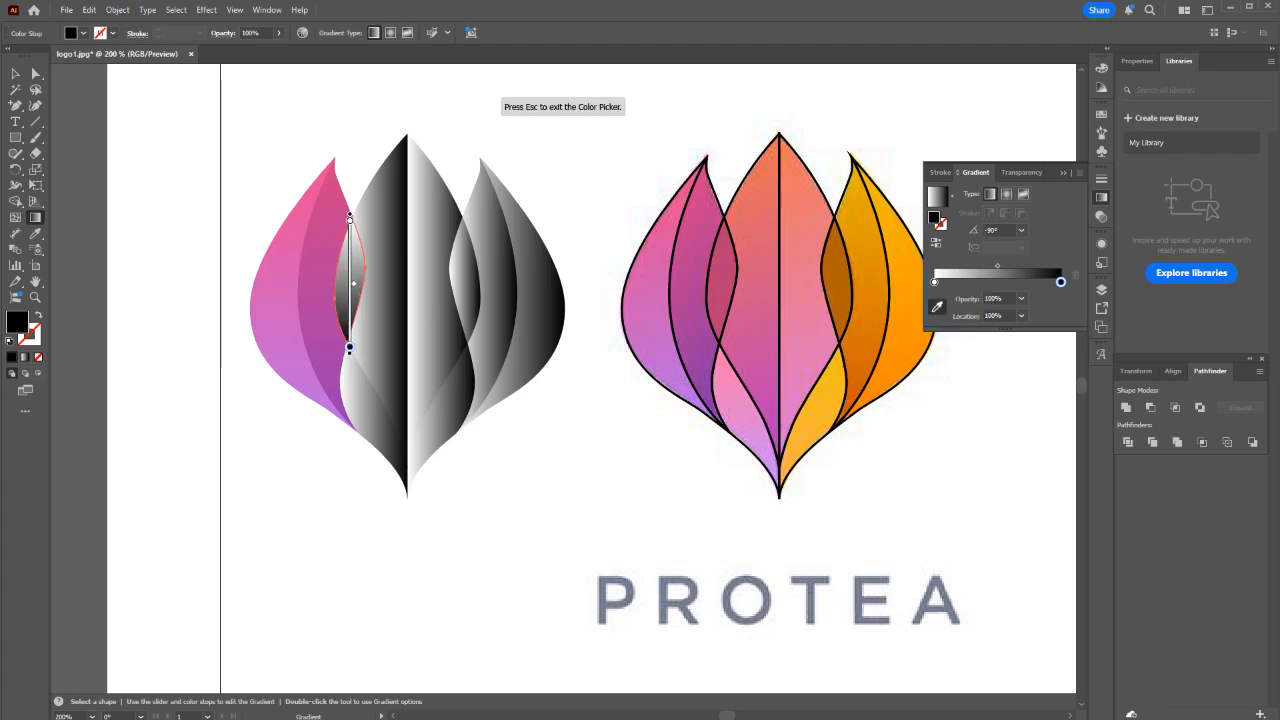
left_click(719, 326)
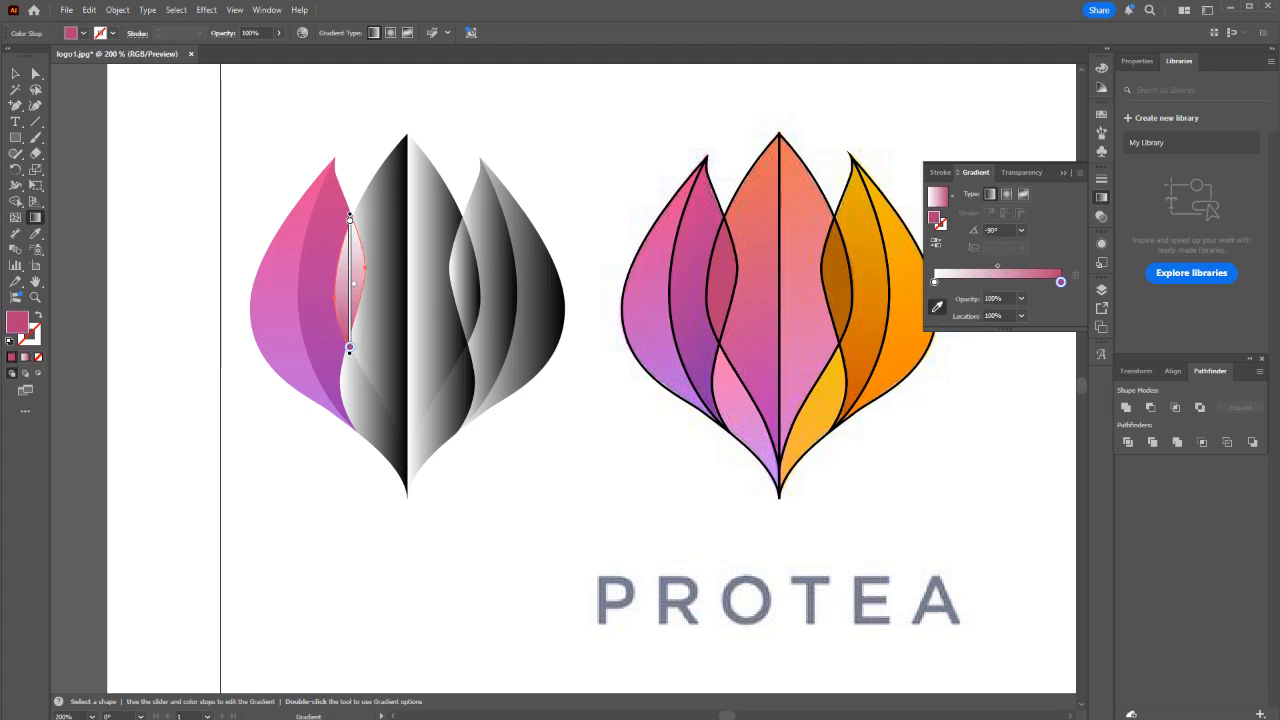
left_click(349, 218)
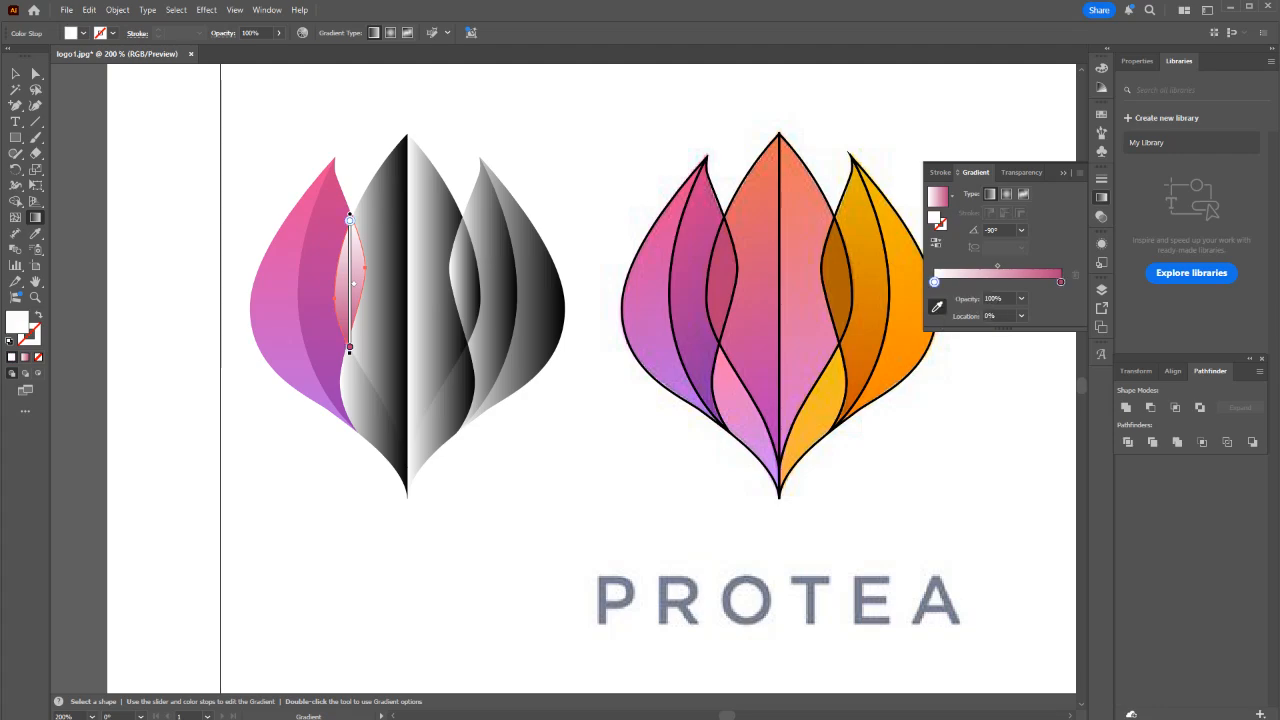
left_click(724, 220)
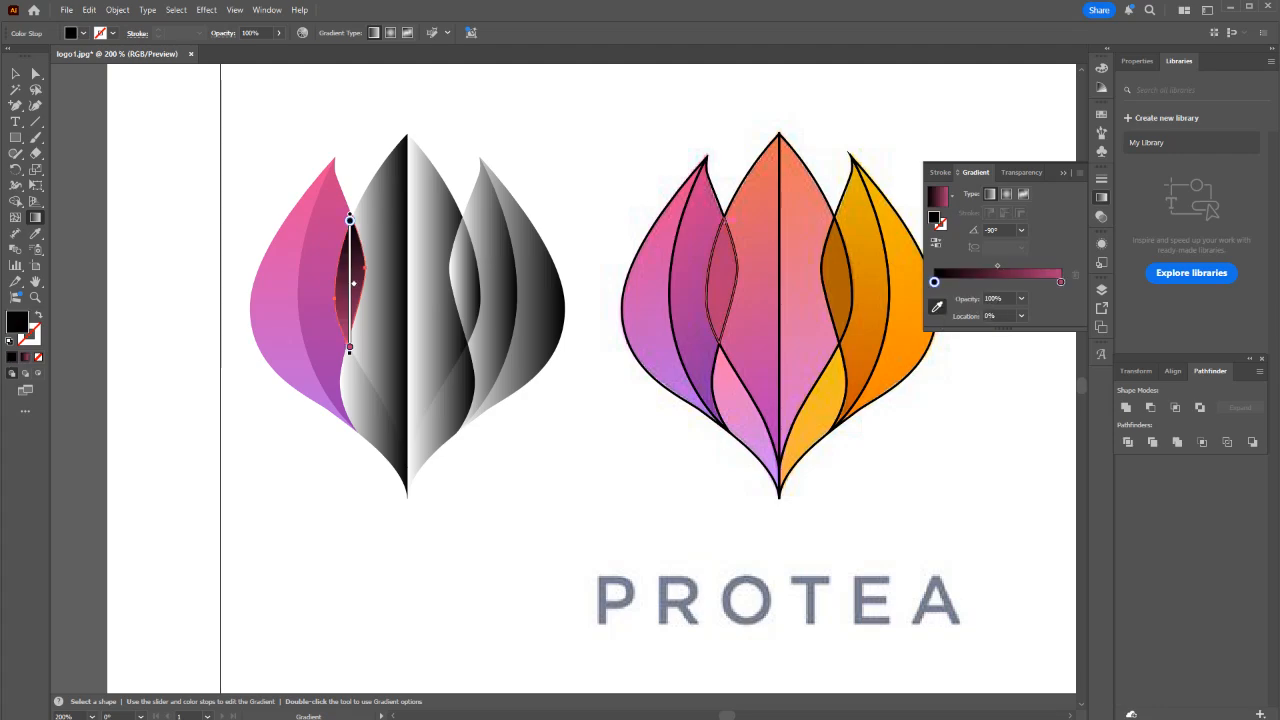
left_click(723, 229)
key("v")
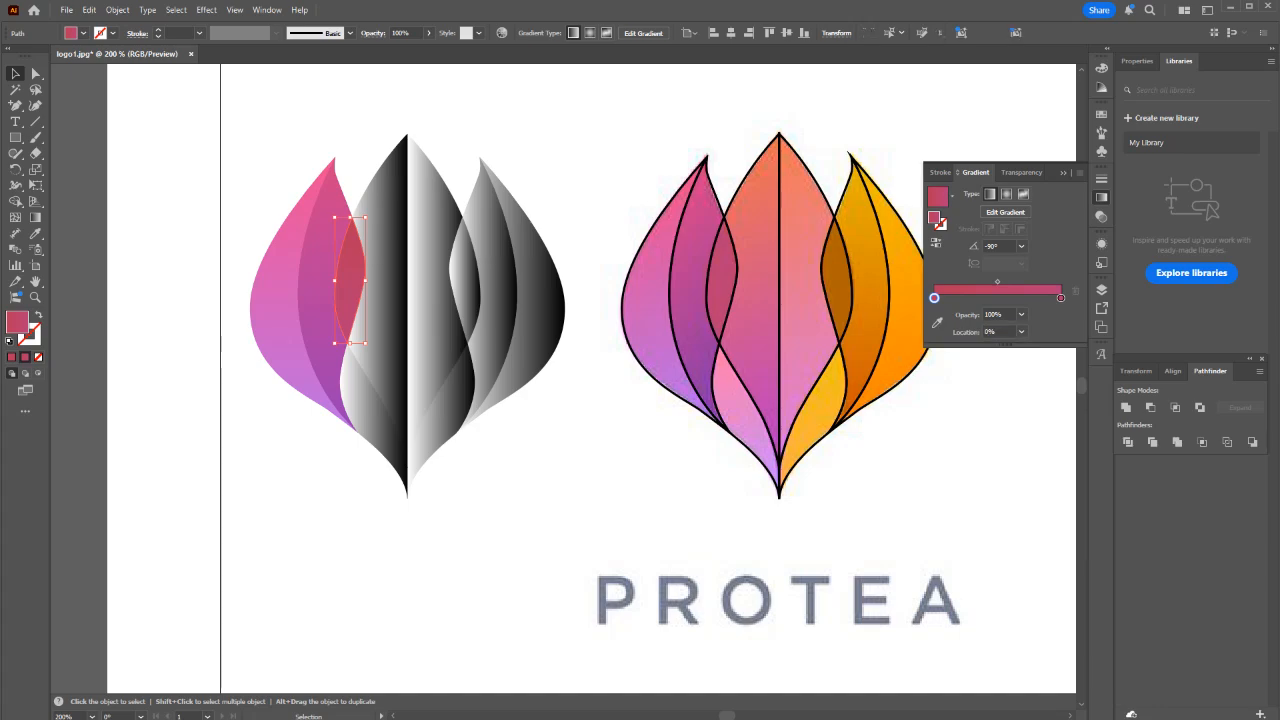
key("ctrl+shift+a")
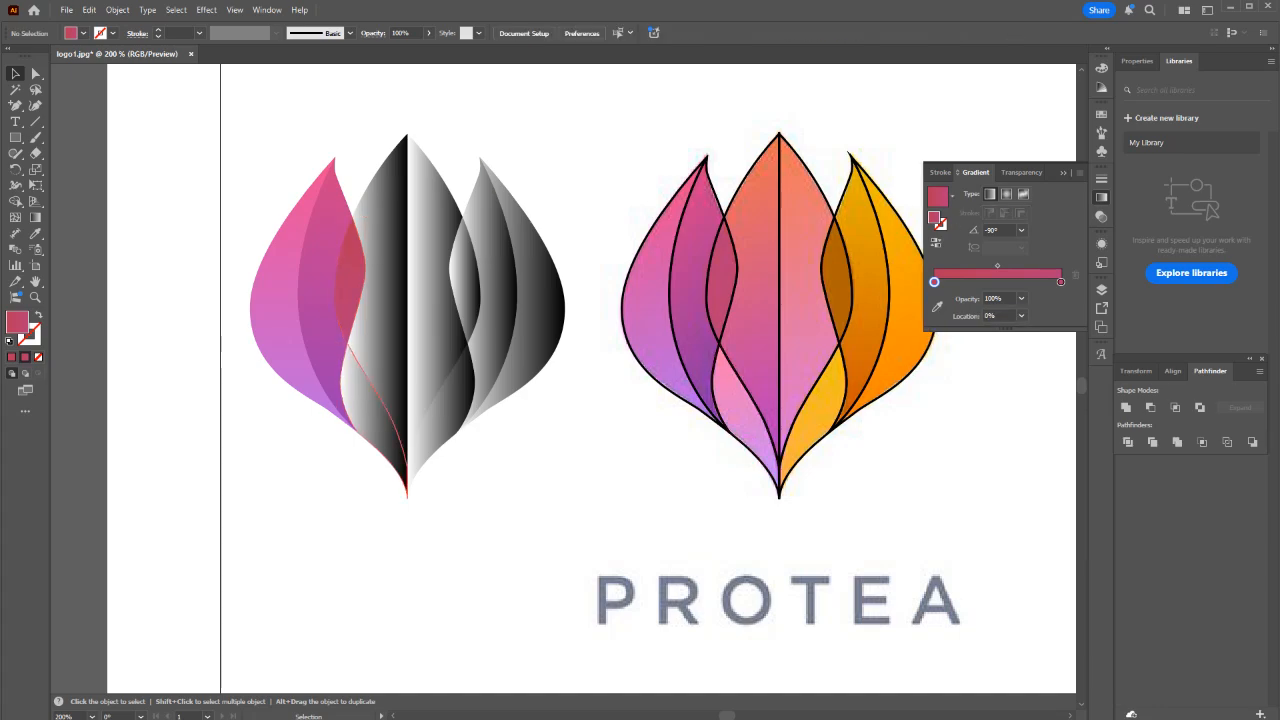
Run the lower-left petal piece's gradient vertically at -90° and set its upper stop to the light pink sampled from the original.
left_click(370, 418)
key("g")
mouse_move(373, 340)
left_mouse_down()
mouse_move(386, 486)
mouse_move(373, 497)
left_mouse_up()
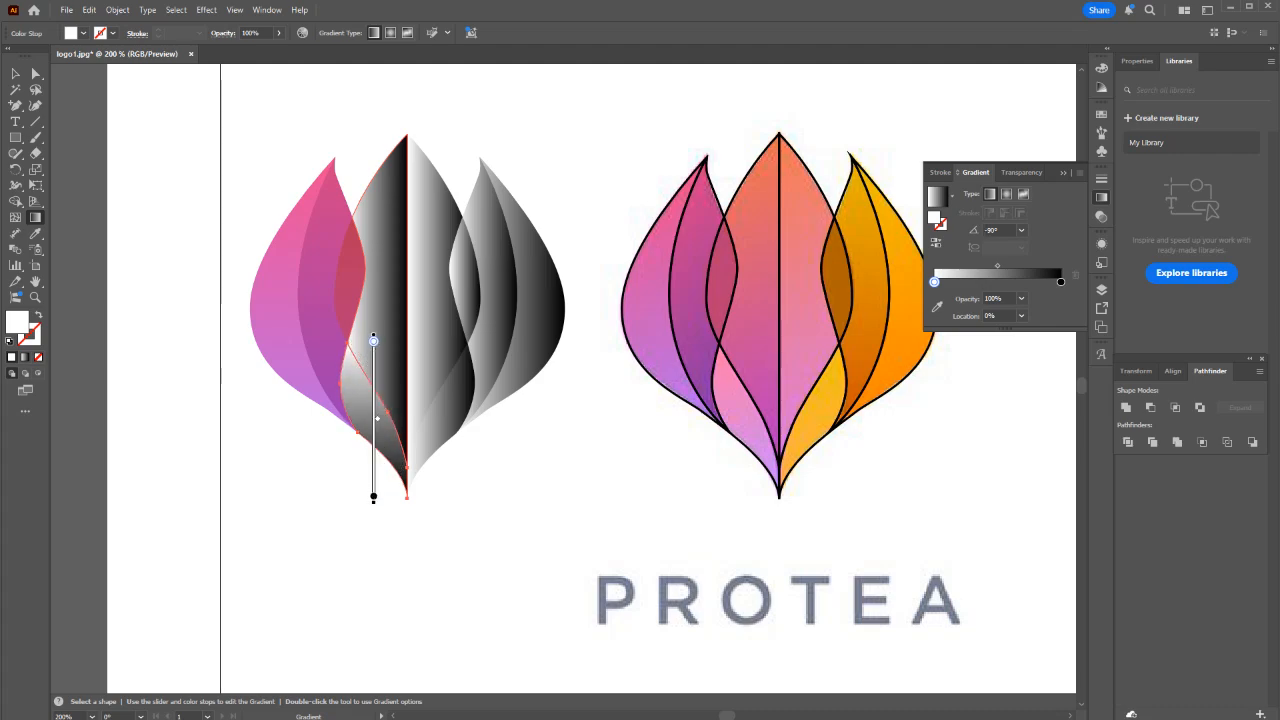
left_click(937, 306)
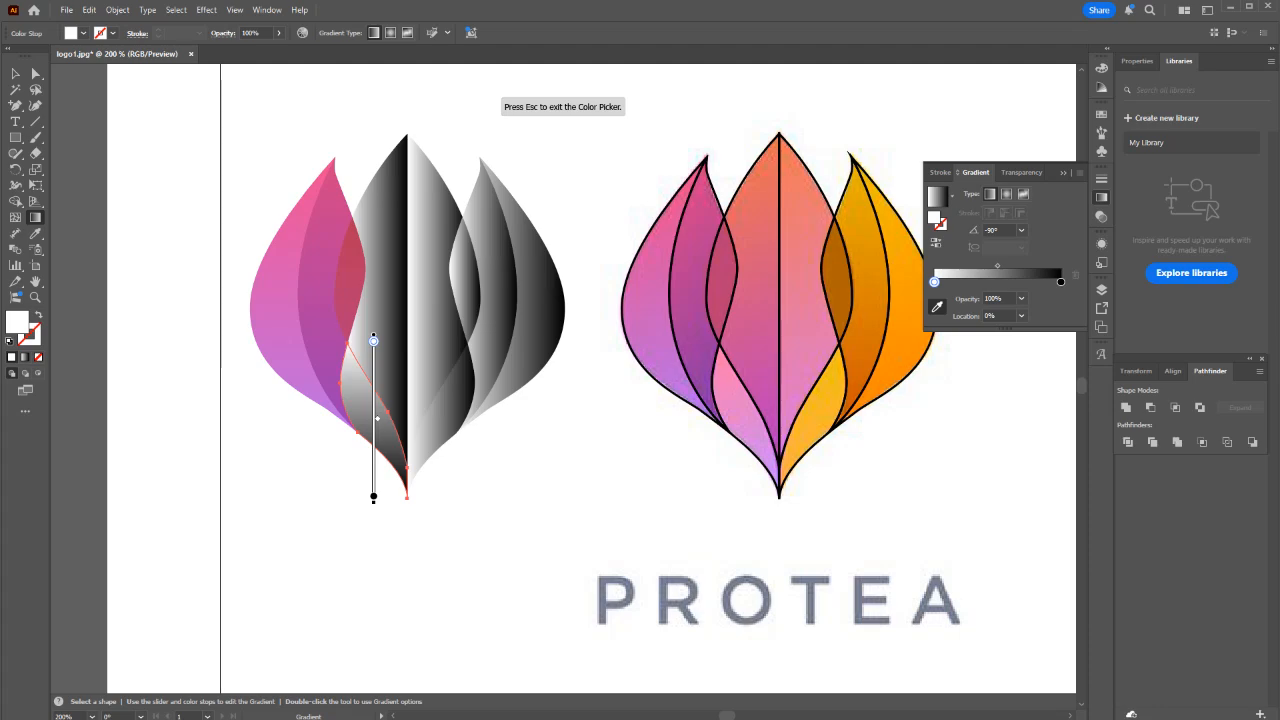
left_click(722, 358)
left_click(1055, 282)
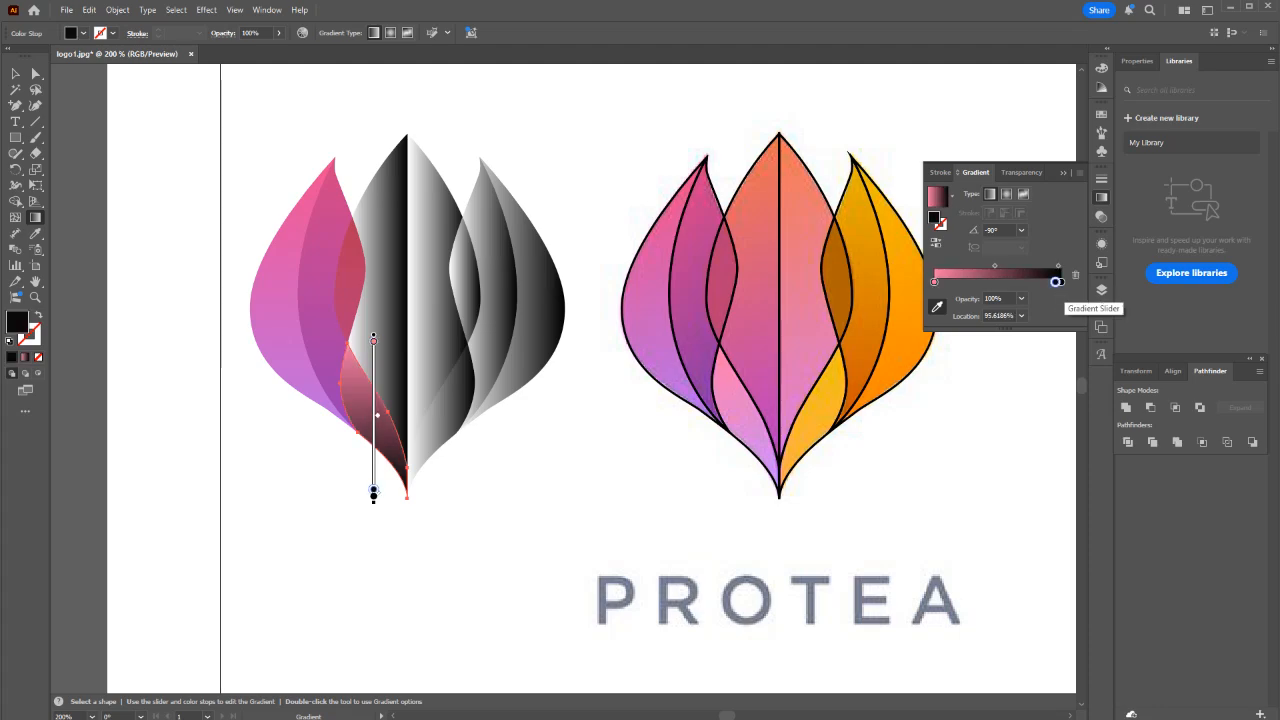
left_click_drag(1056, 283, 1050, 283)
key("ctrl+z")
left_click(1056, 282)
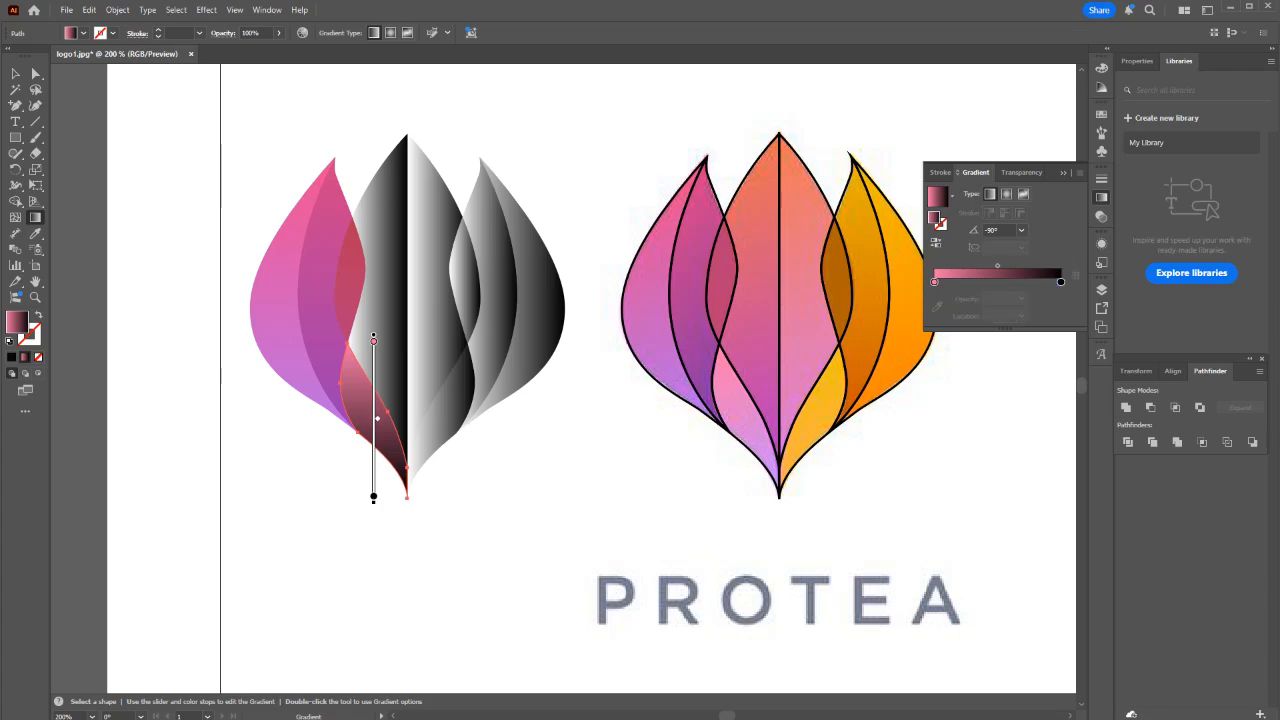
left_click_drag(1056, 282, 1052, 282)
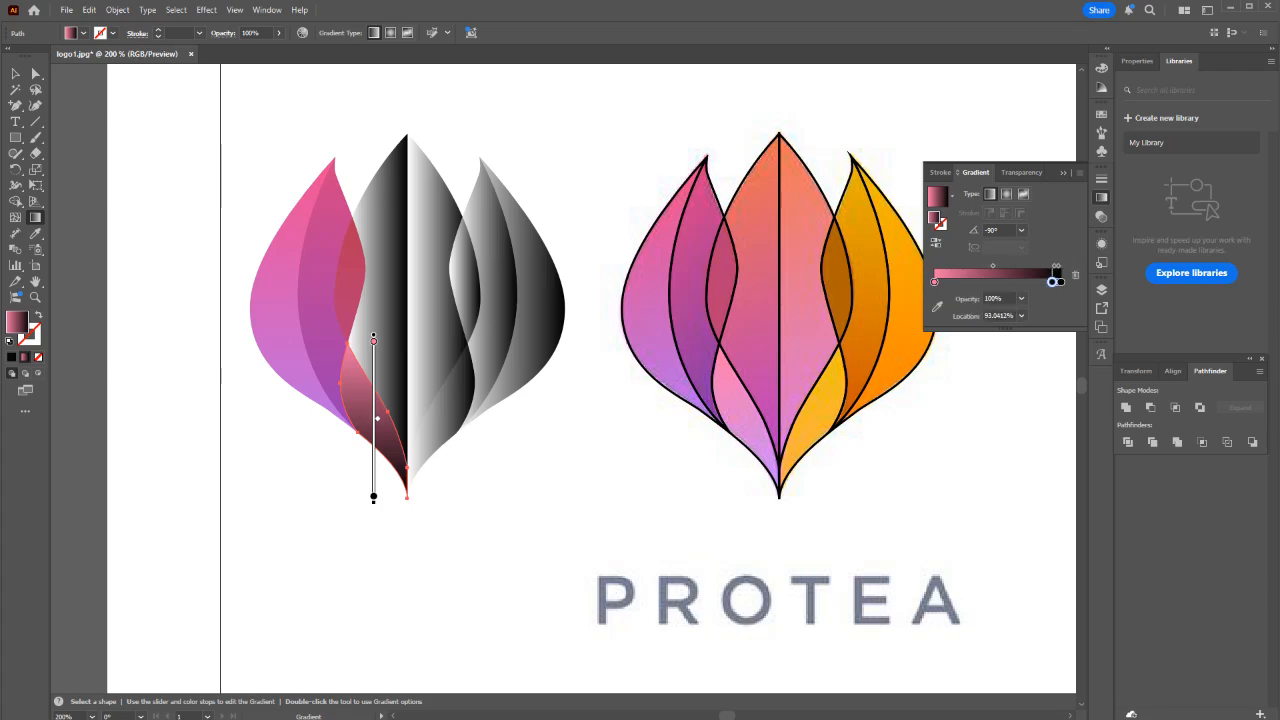
key("ctrl+z")
left_click(1056, 282)
key("ctrl+z")
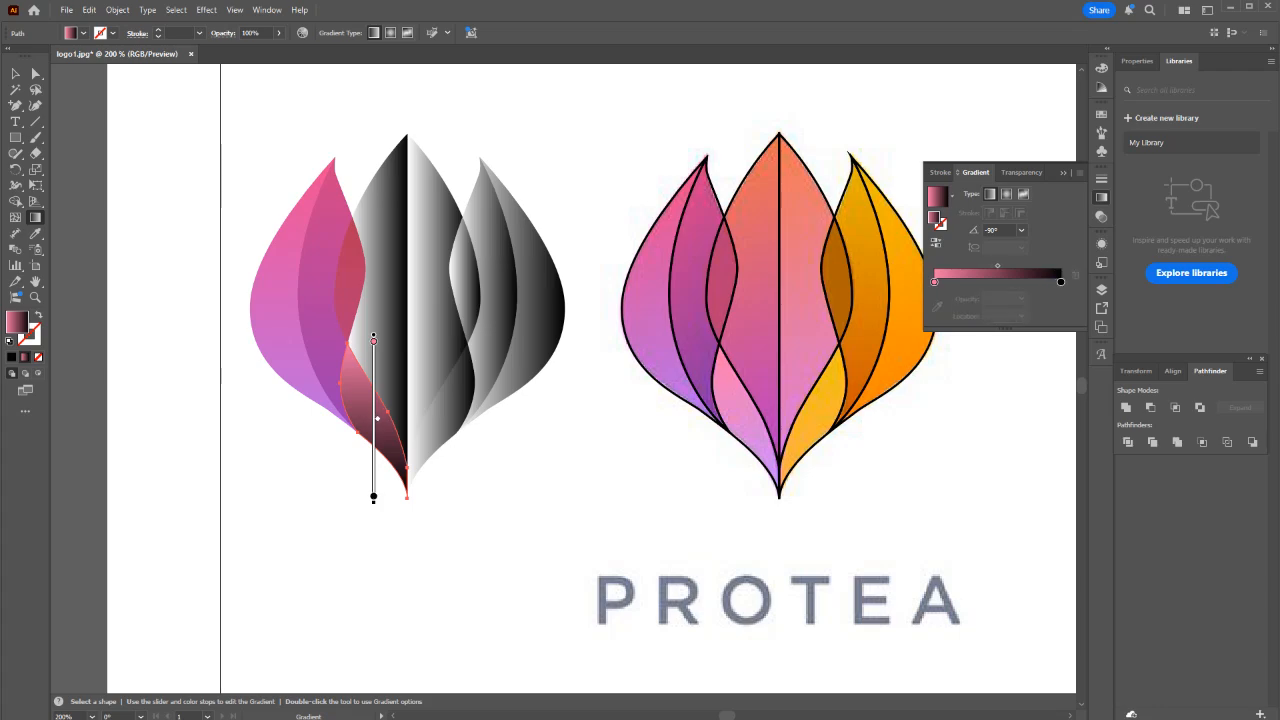
Set the lower-left petal piece's end gradient stop to the light purple sampled from the bottom of the matching original piece.
left_click(1060, 281)
left_click(937, 306)
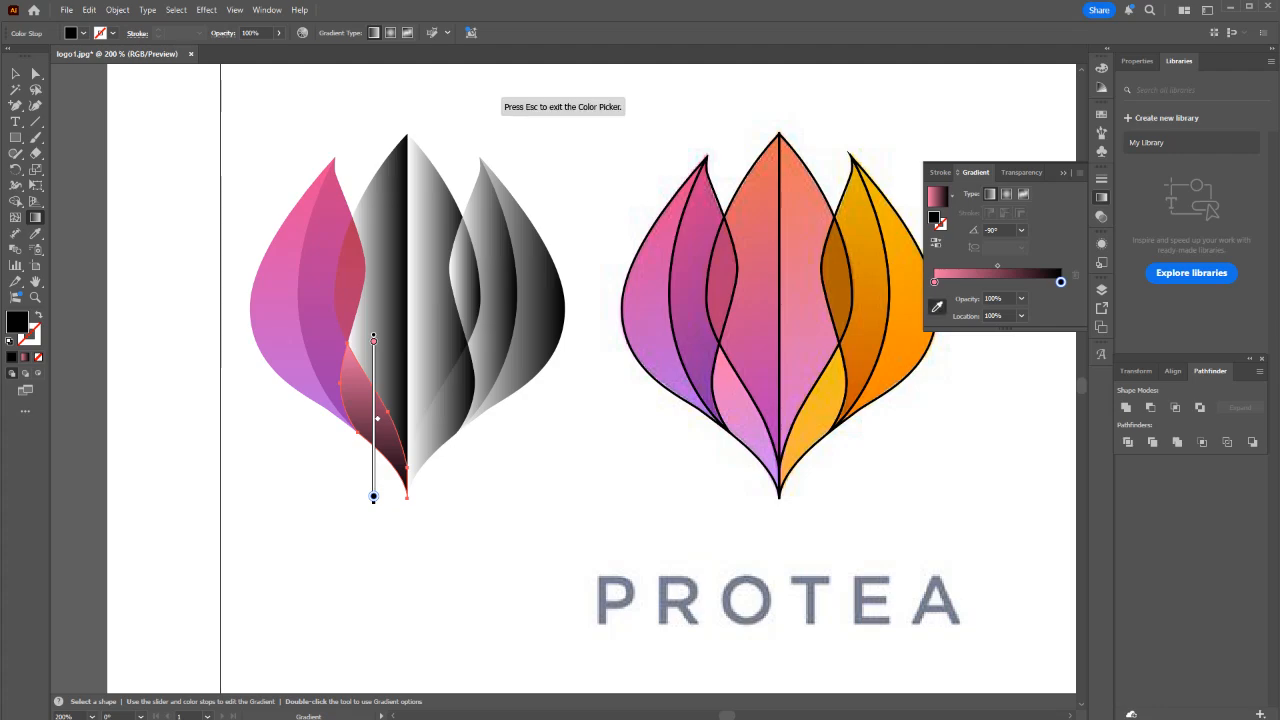
left_click(770, 469)
key("Escape")
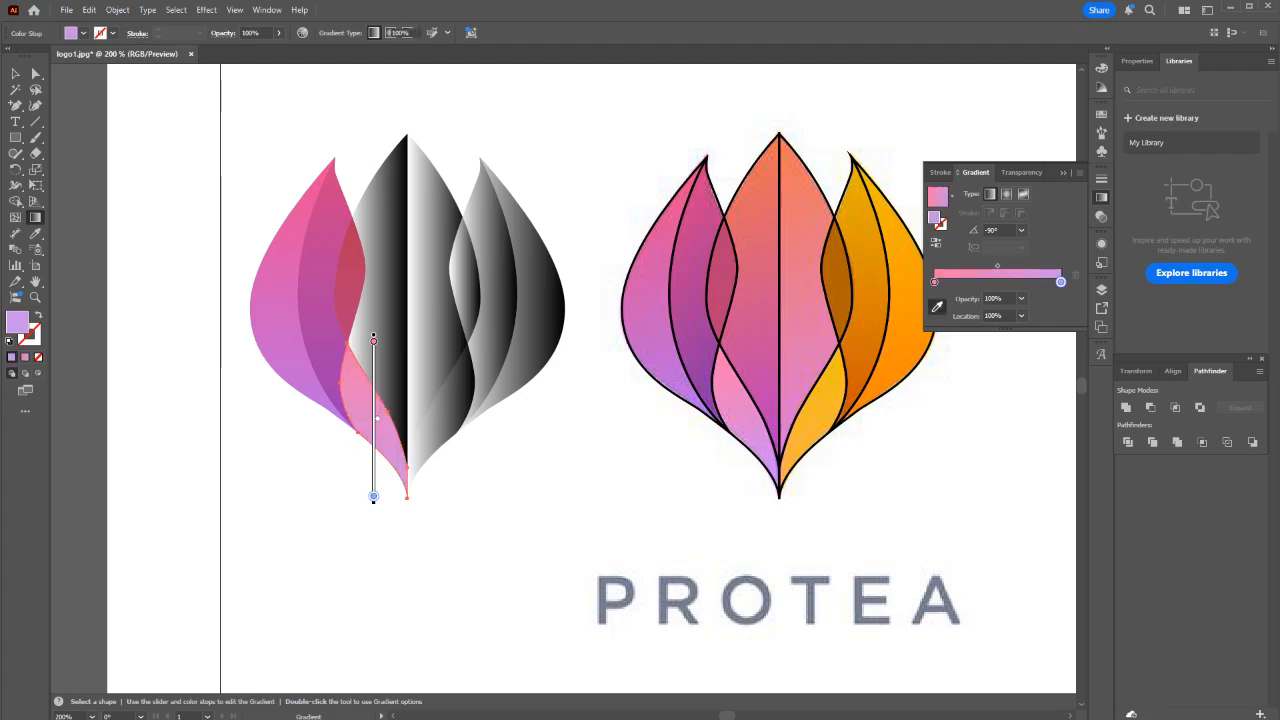
key("v")
left_click(690, 515)
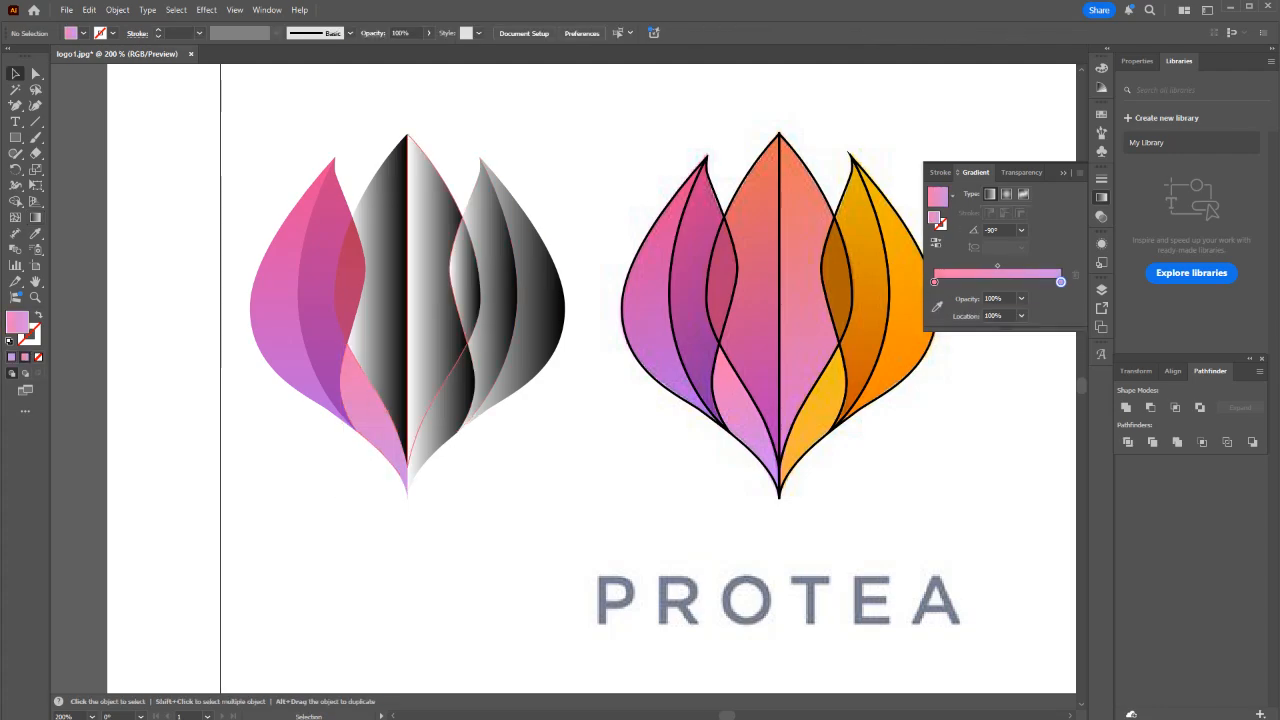
Run the gradient on the centre petal's left half vertically at -90° and set its lower stop to purple sampled from the original.
left_click(384, 284)
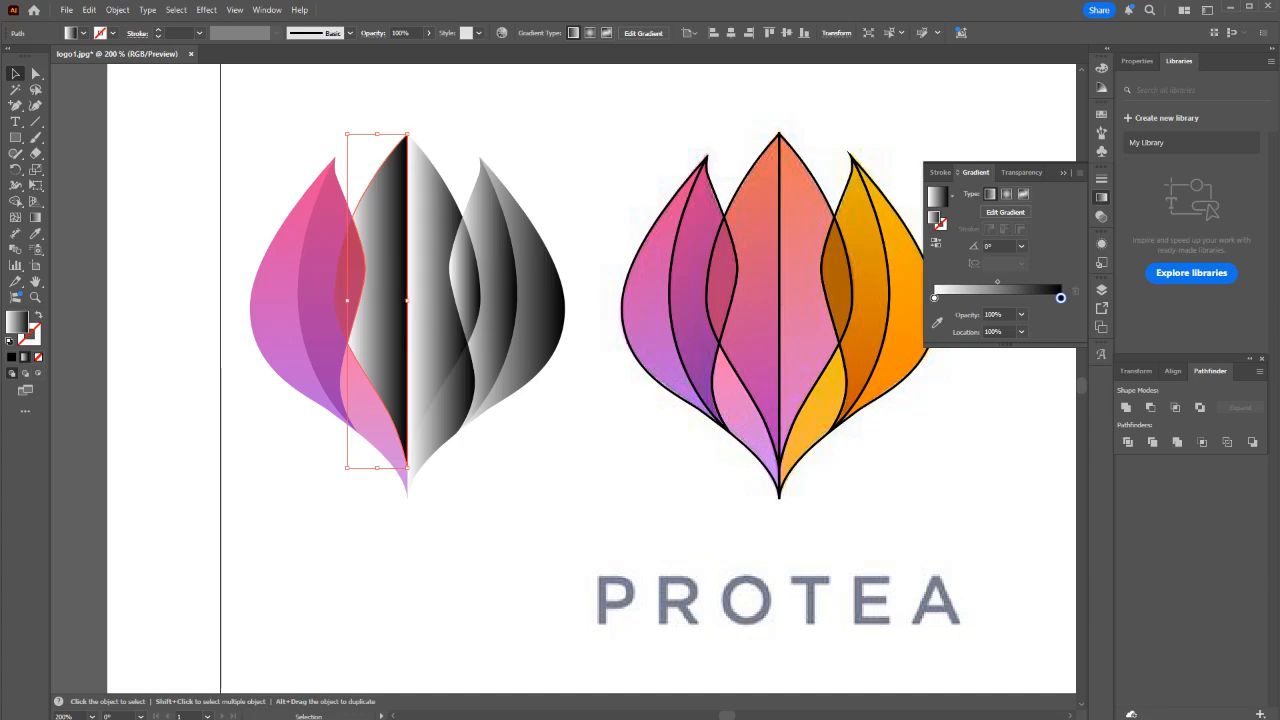
key("g")
left_click_drag(405, 130, 405, 443)
left_click_drag(377, 128, 377, 466)
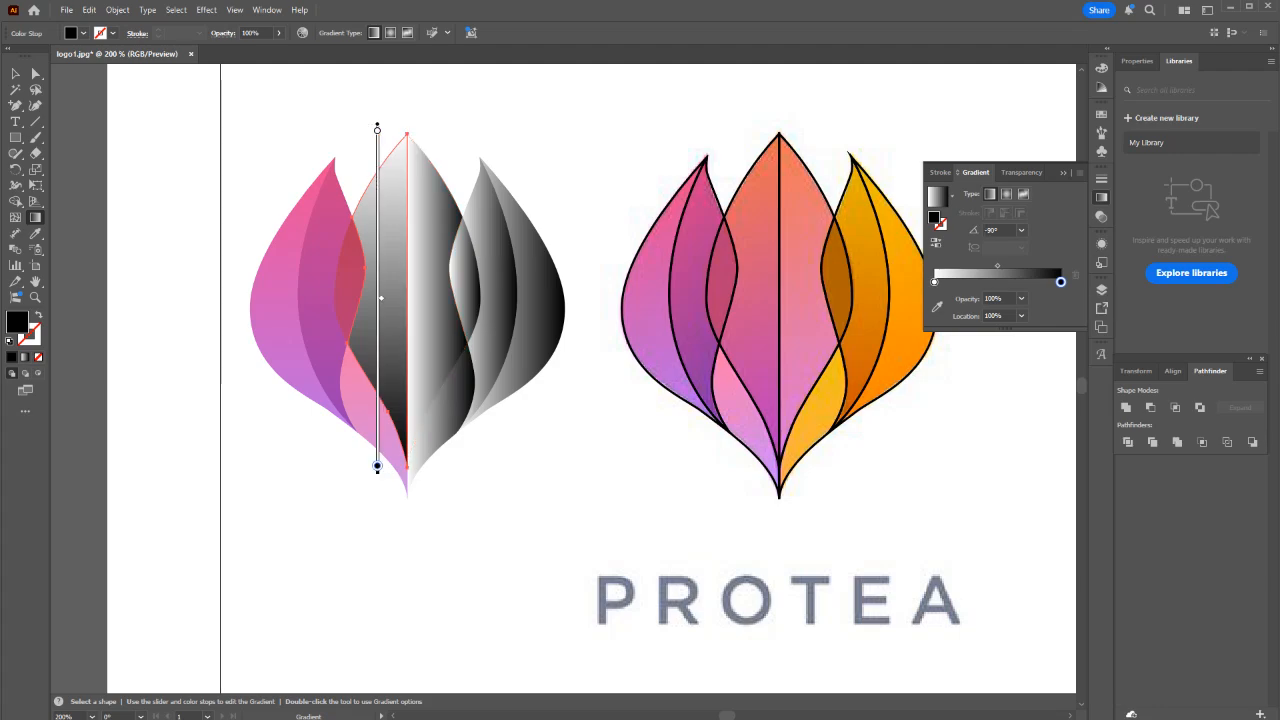
left_click(937, 306)
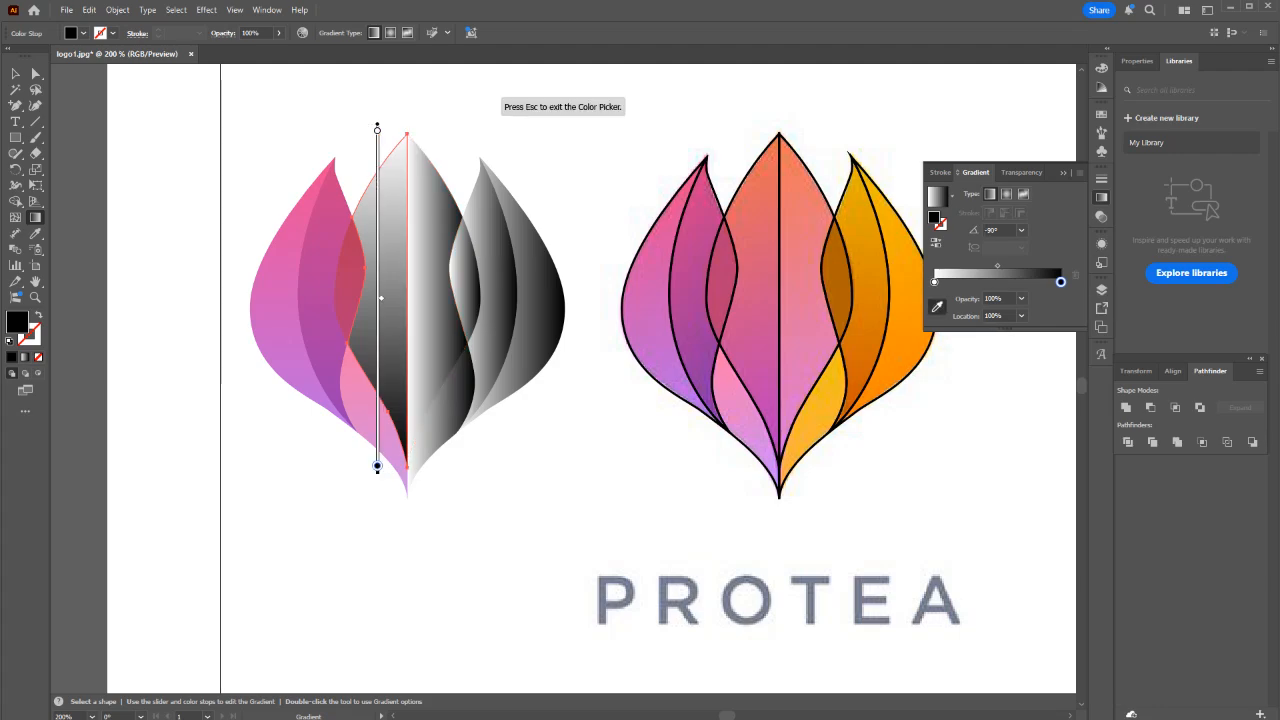
left_click(785, 438)
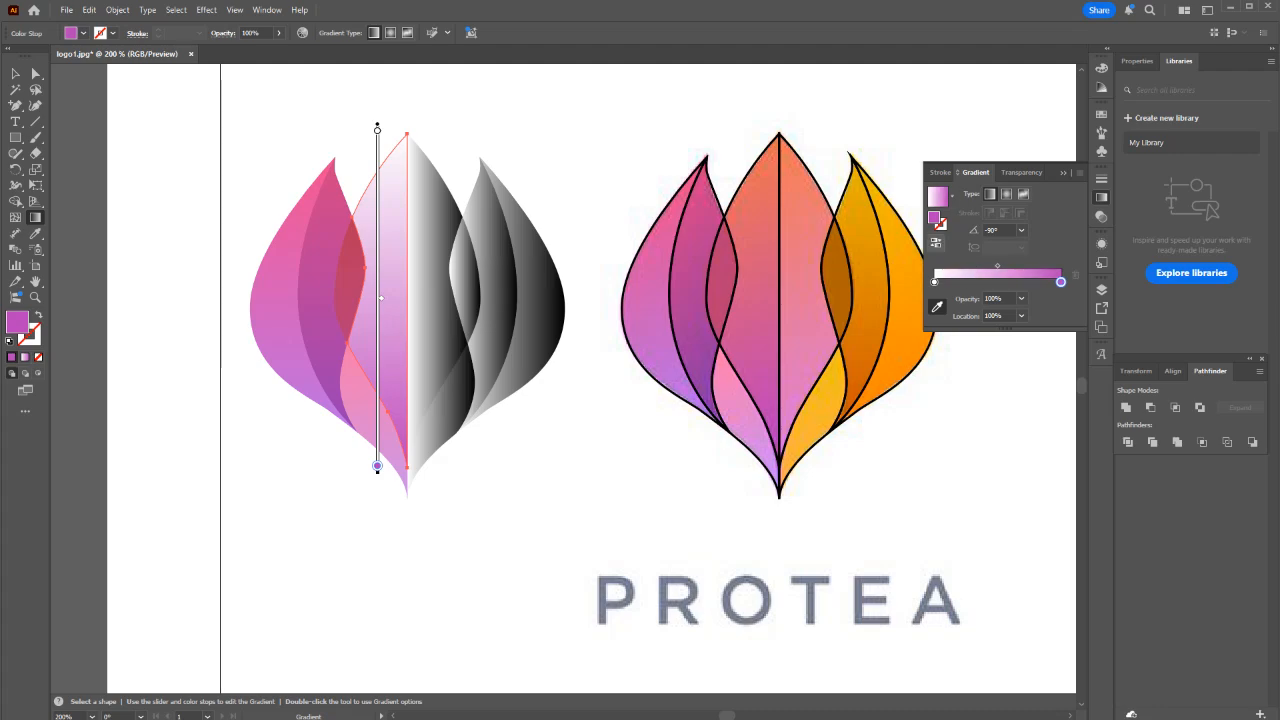
Set the upper gradient stop of the centre petal's left half to the orange sampled from the tip of the original petal.
left_click(934, 282)
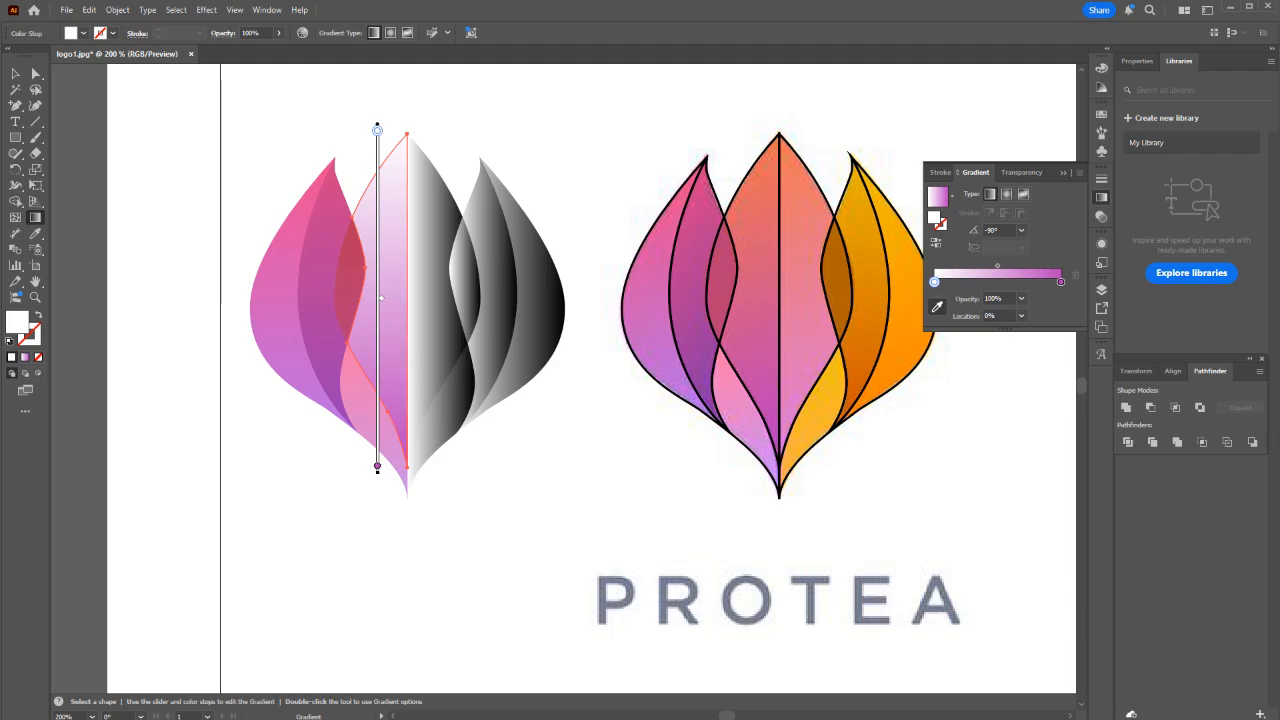
key("v")
left_click(440, 105)
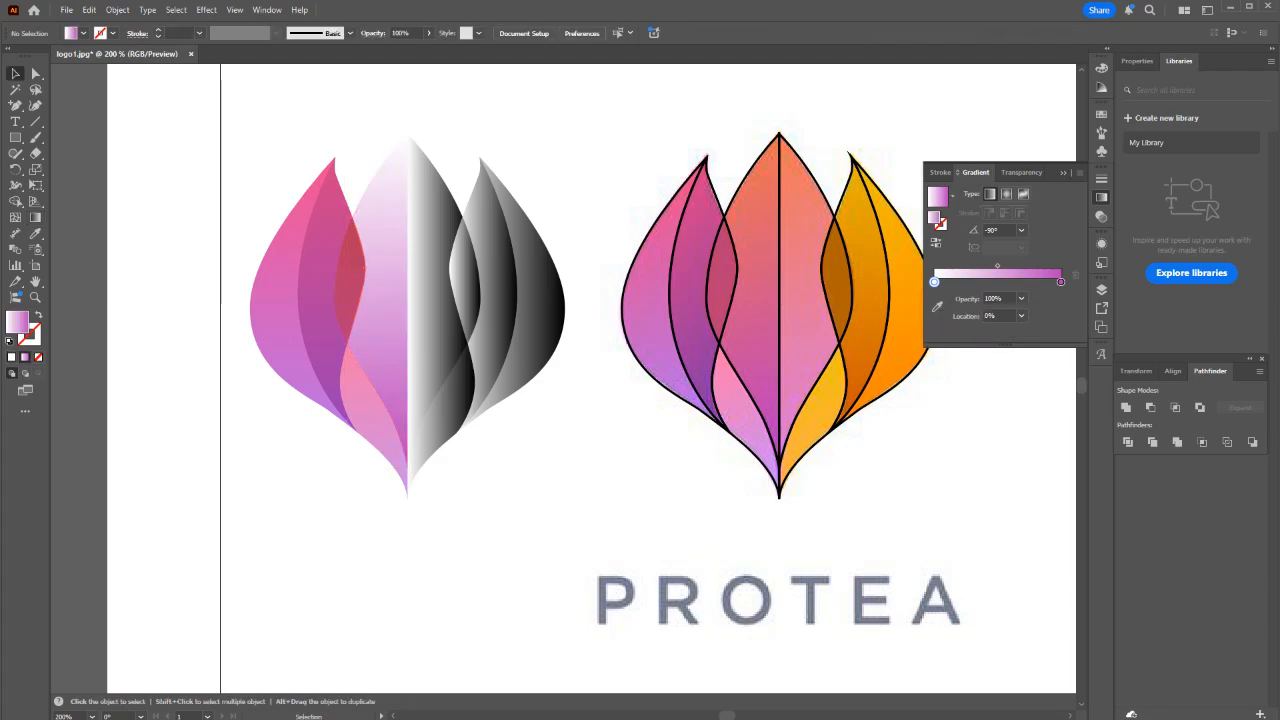
left_click(395, 260)
key("g")
left_click(937, 306)
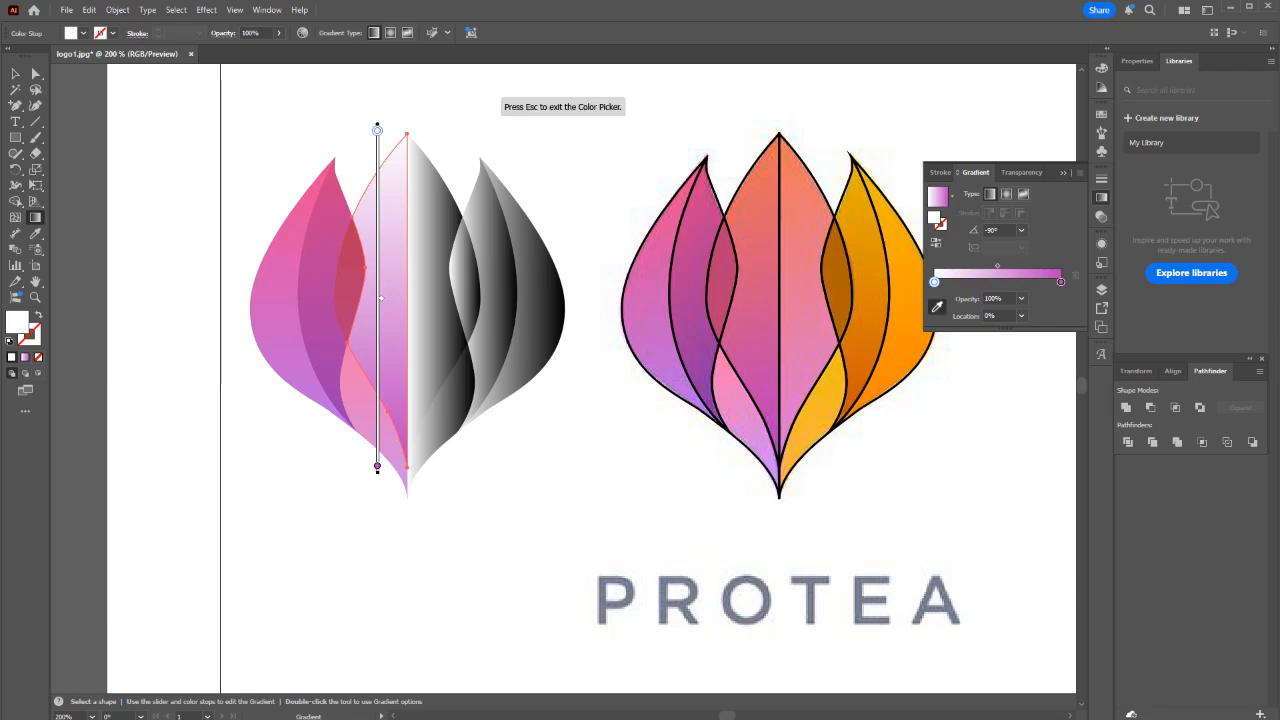
left_click(773, 152)
key("v")
left_click(590, 115)
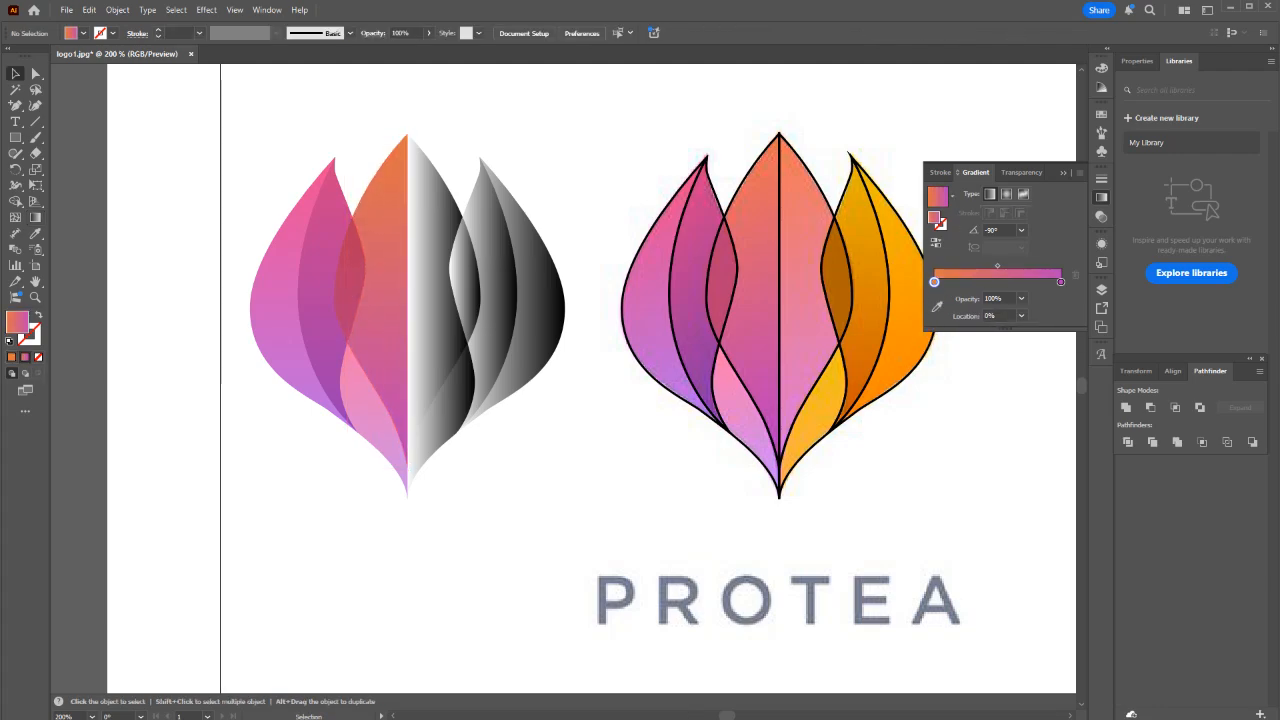
mouse_move(932, 479)
left_mouse_down()
mouse_move(765, 352)
mouse_move(585, 335)
left_mouse_up()
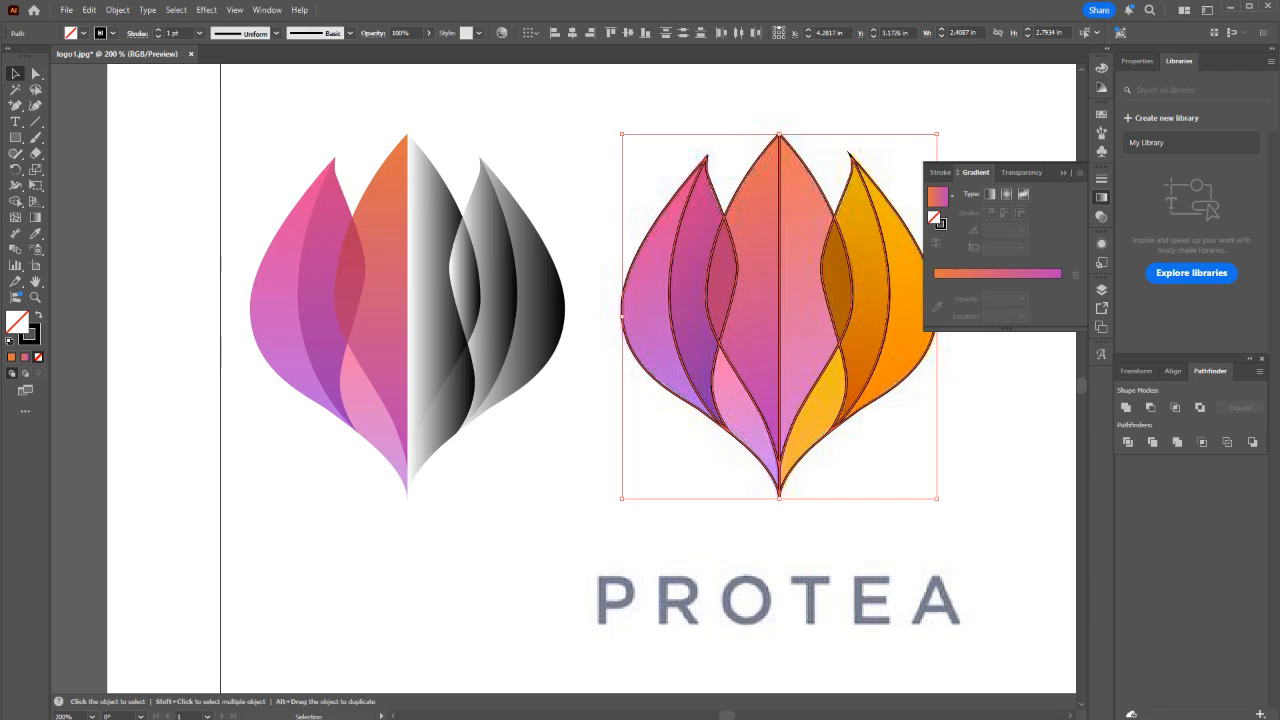
left_click_drag(803, 328, 985, 681)
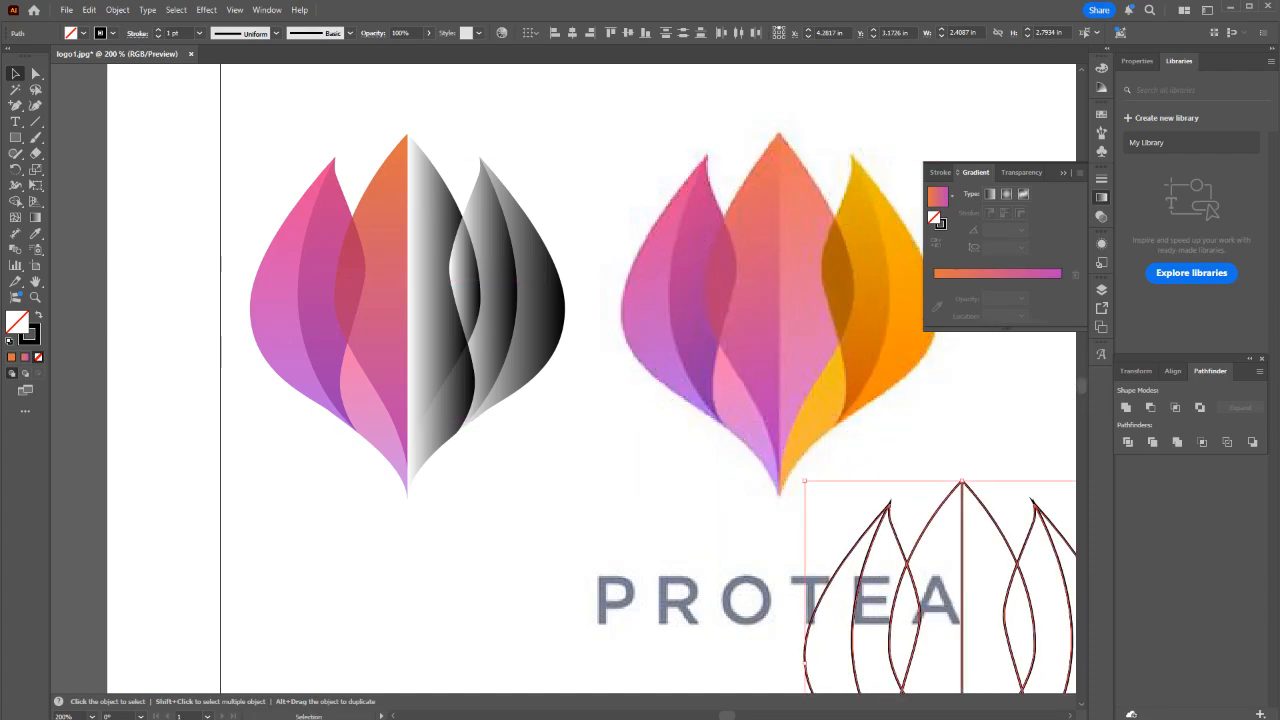
key("ctrl+z")
key("ctrl+shift+a")
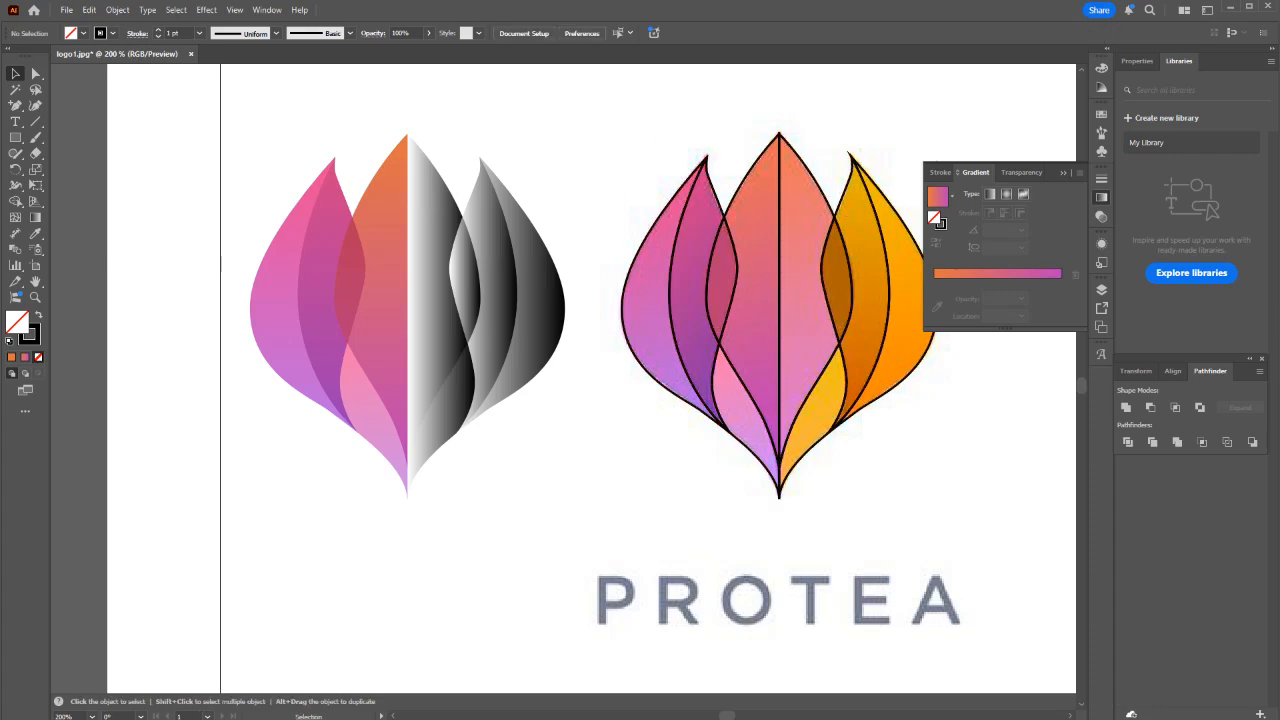
Open logo2.webp with the RUBY hexagon badge as a separate document and make it the active one.
key("ctrl+1")
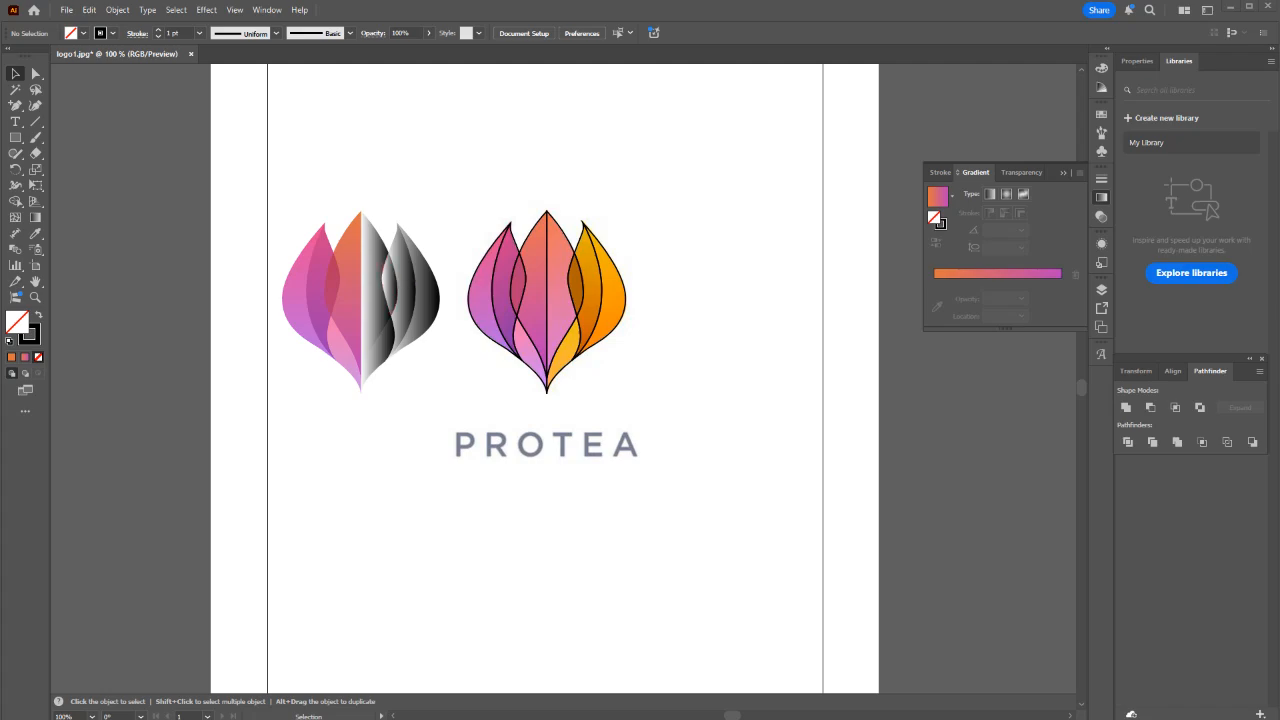
left_click_drag(650, 385, 306, 57)
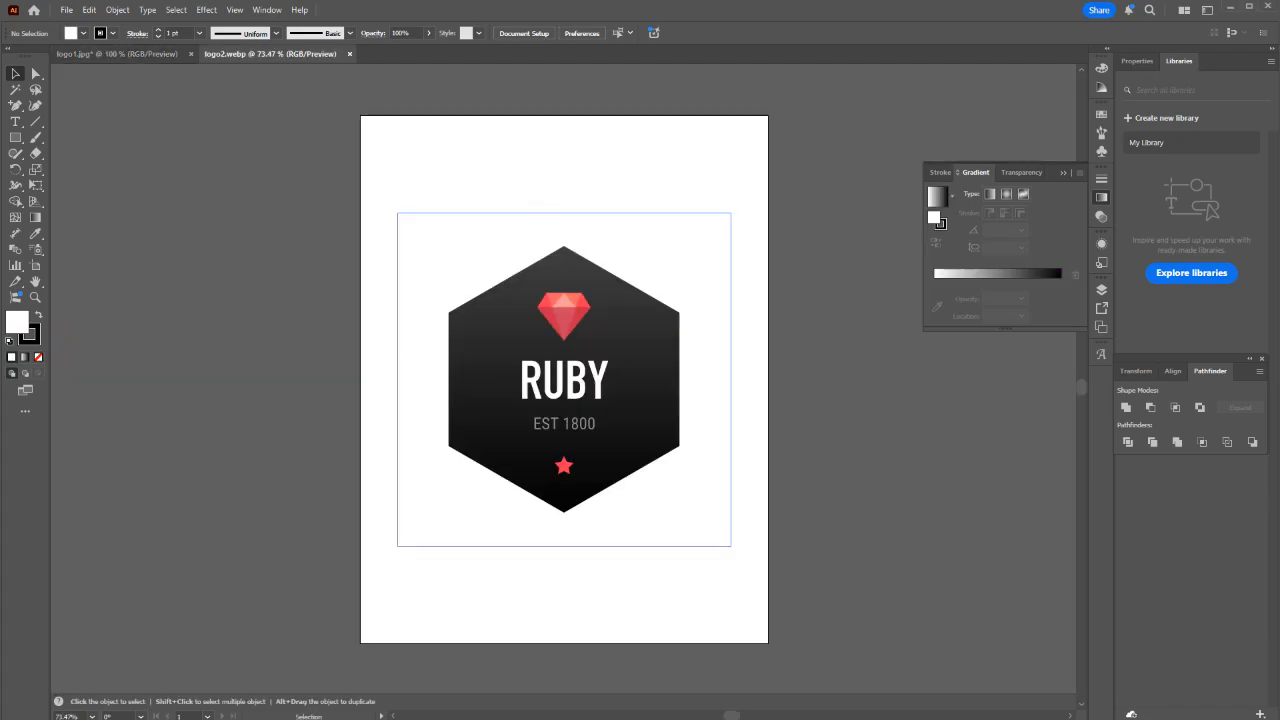
scroll(537, 393, "up", 2)
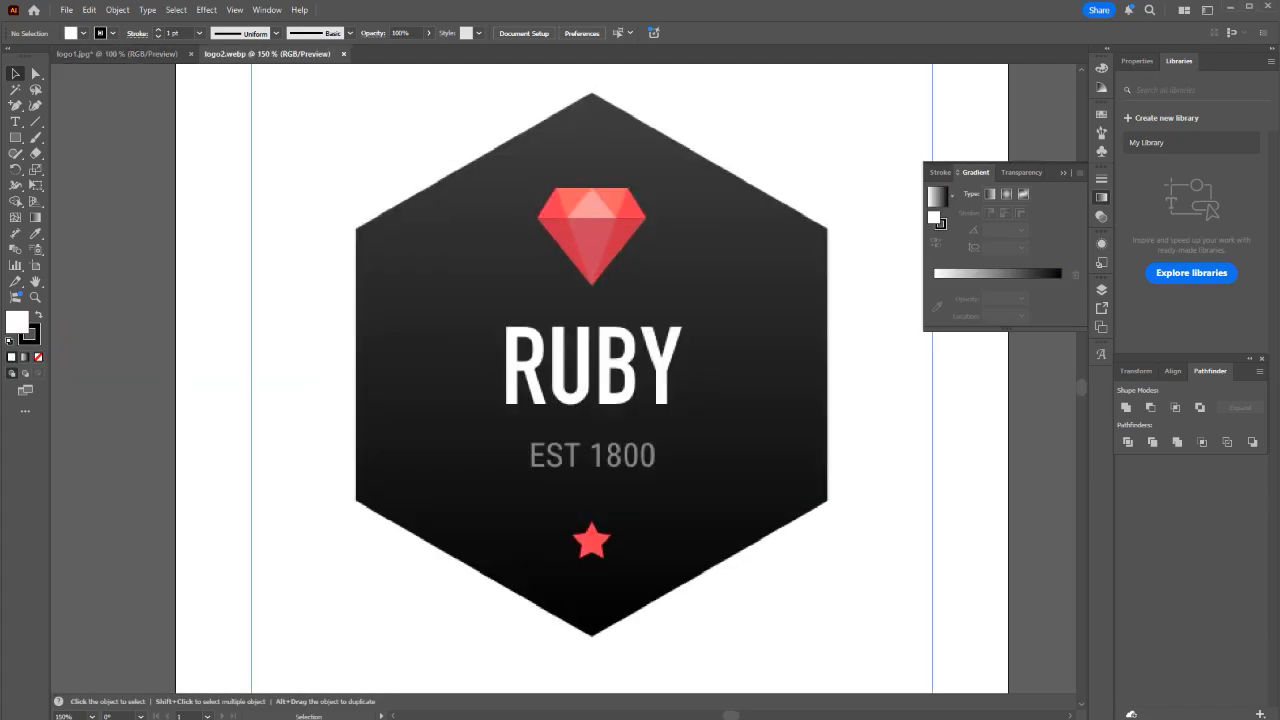
scroll(540, 380, "down", 1)
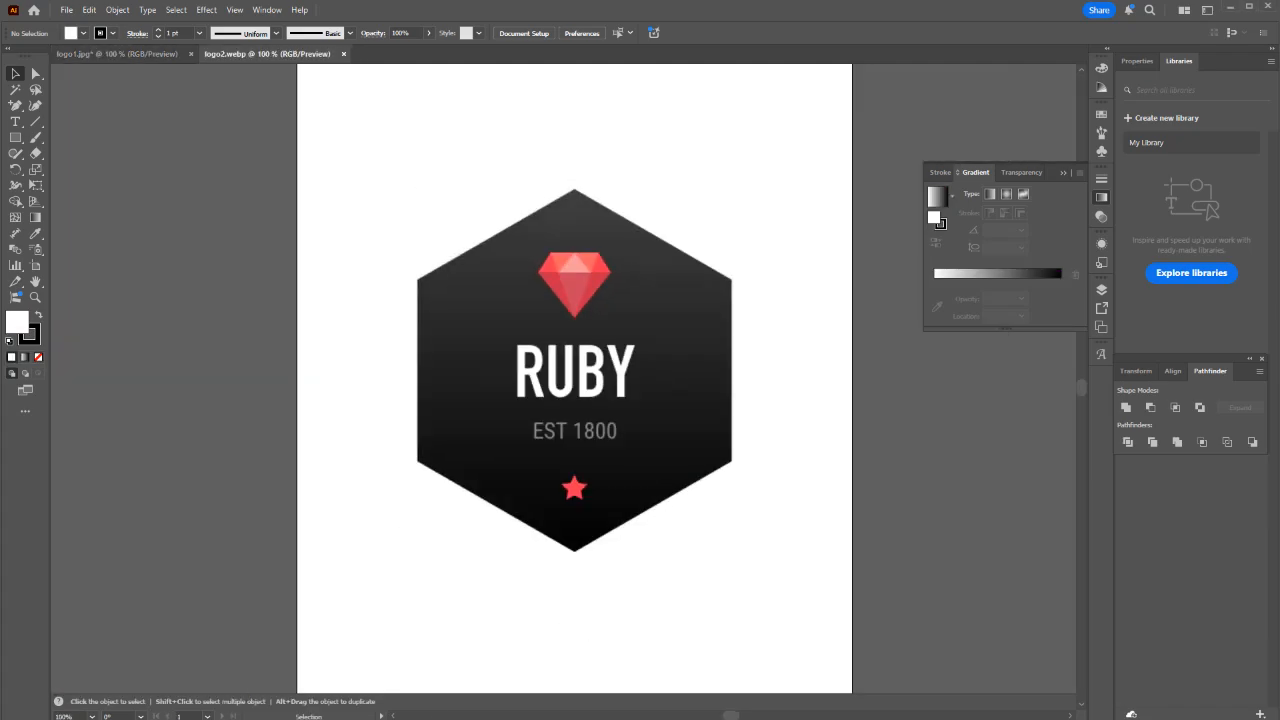
left_click(117, 54)
scroll(451, 432, "up", 2)
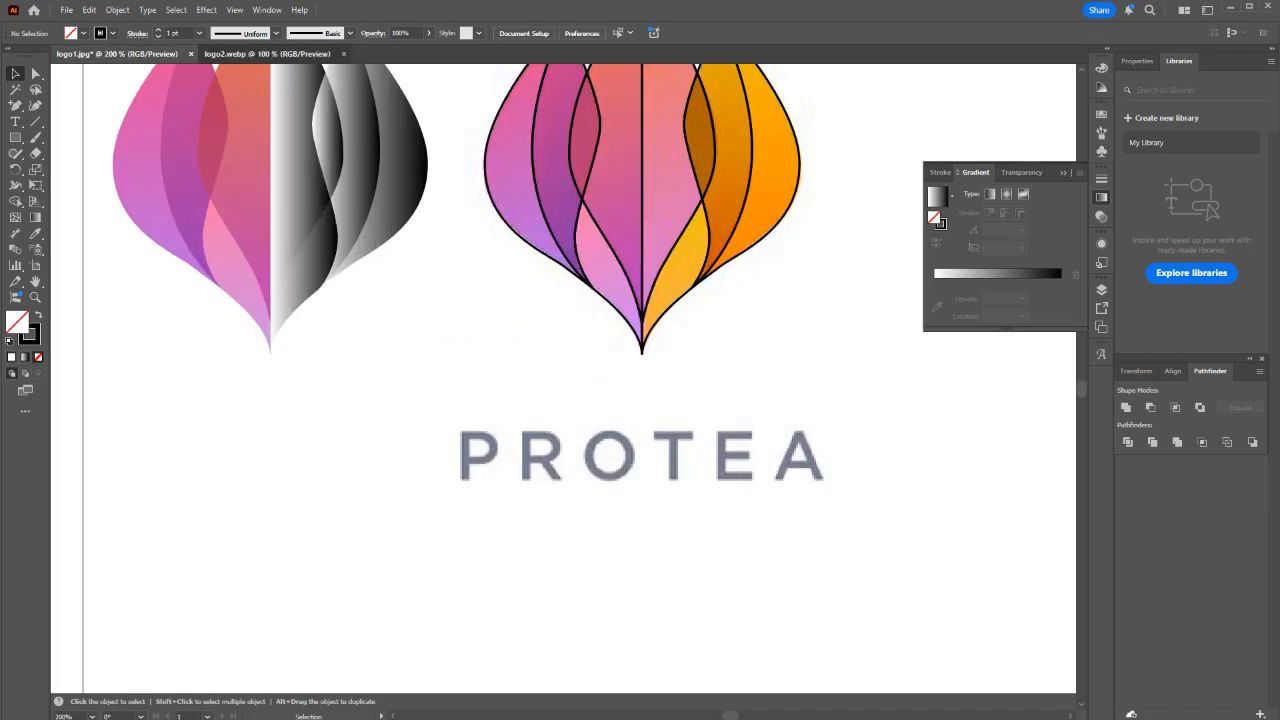
left_click(267, 54)
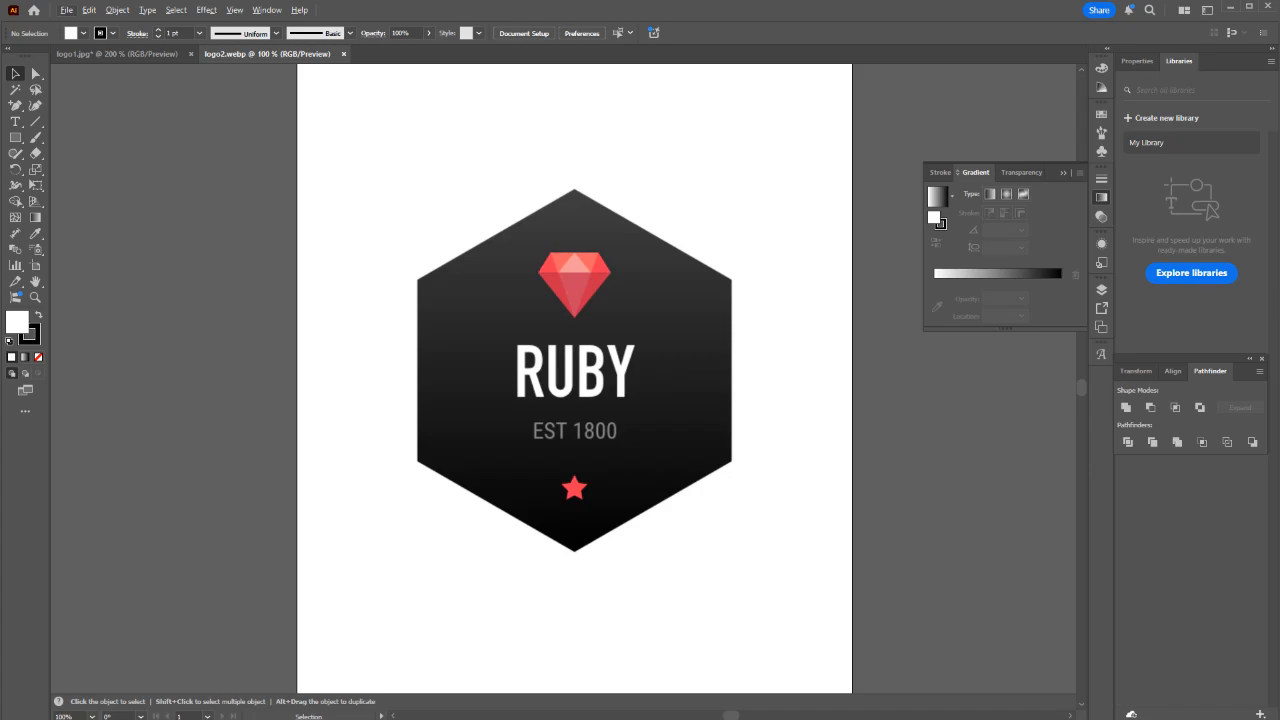
Draw a hexagon about 5.16 in wide and 4.47 in high over the badge with the Polygon tool, with black fill and no stroke.
key("l")
mouse_move(15, 137)
left_mouse_down()
mouse_move(60, 168)
mouse_move(70, 200)
mouse_move(70, 185)
left_mouse_up()
left_click_drag(513, 412, 672, 311)
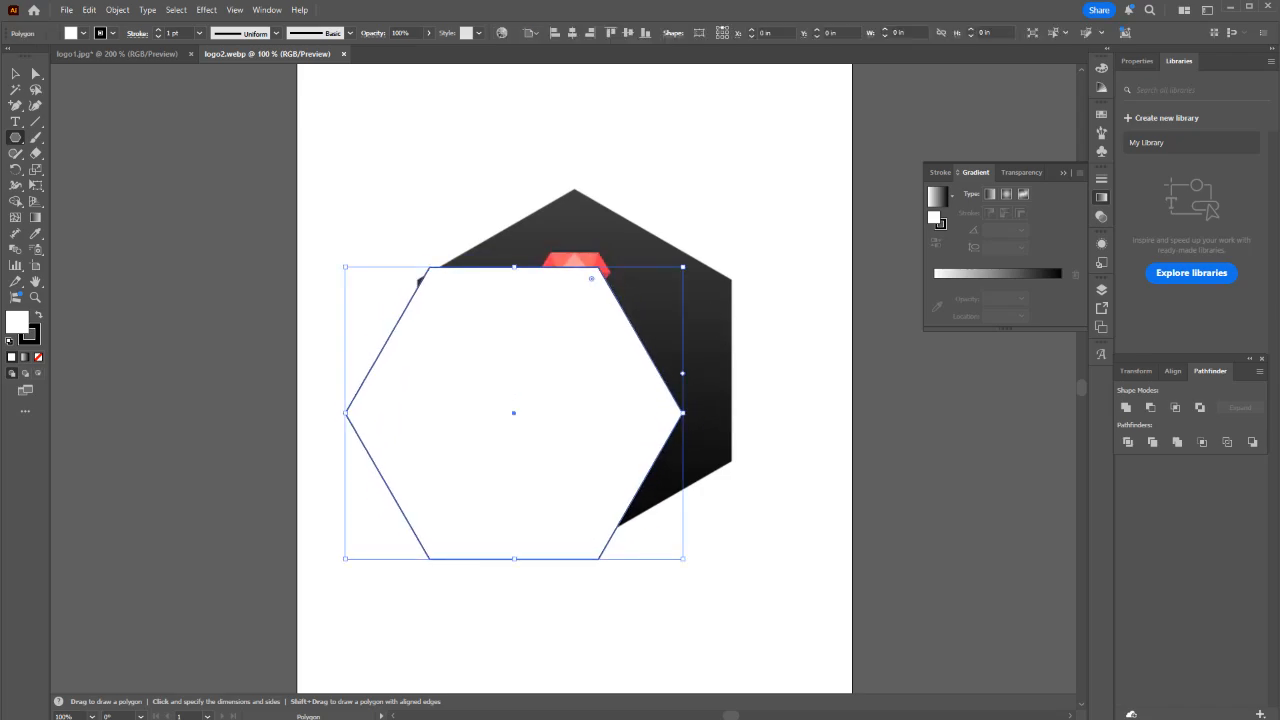
key("x")
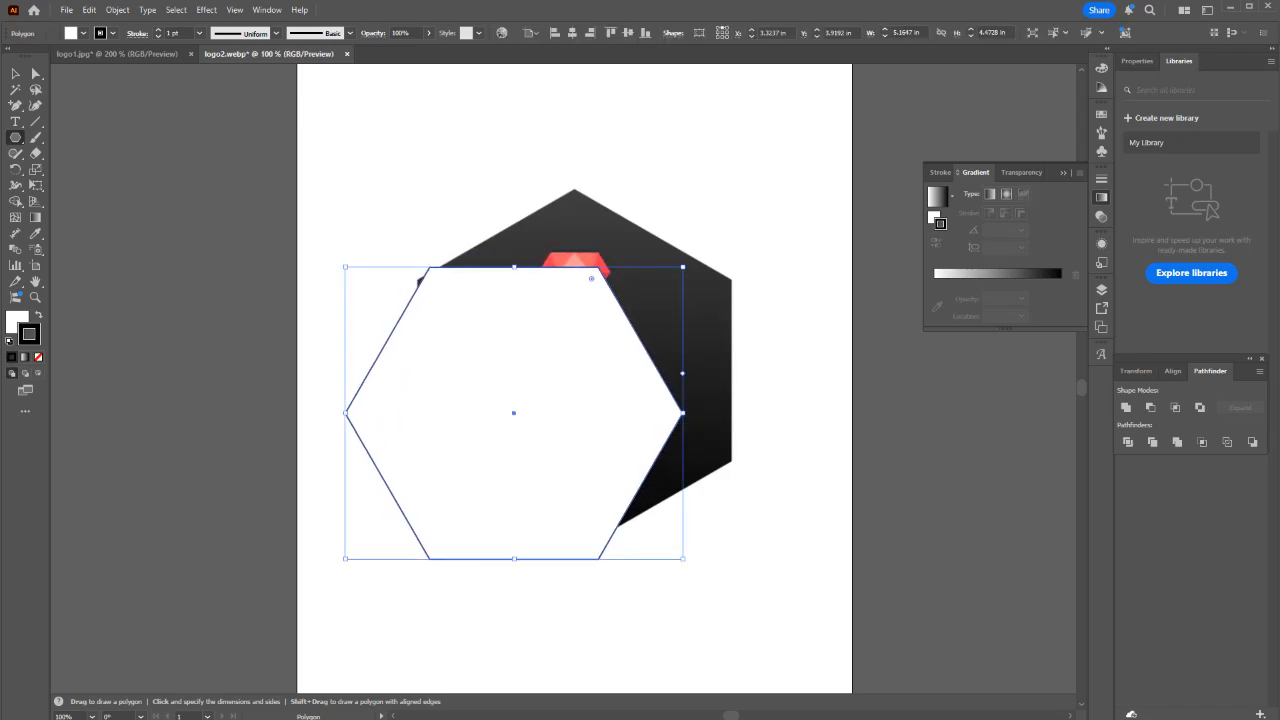
key("shift+x")
key("x")
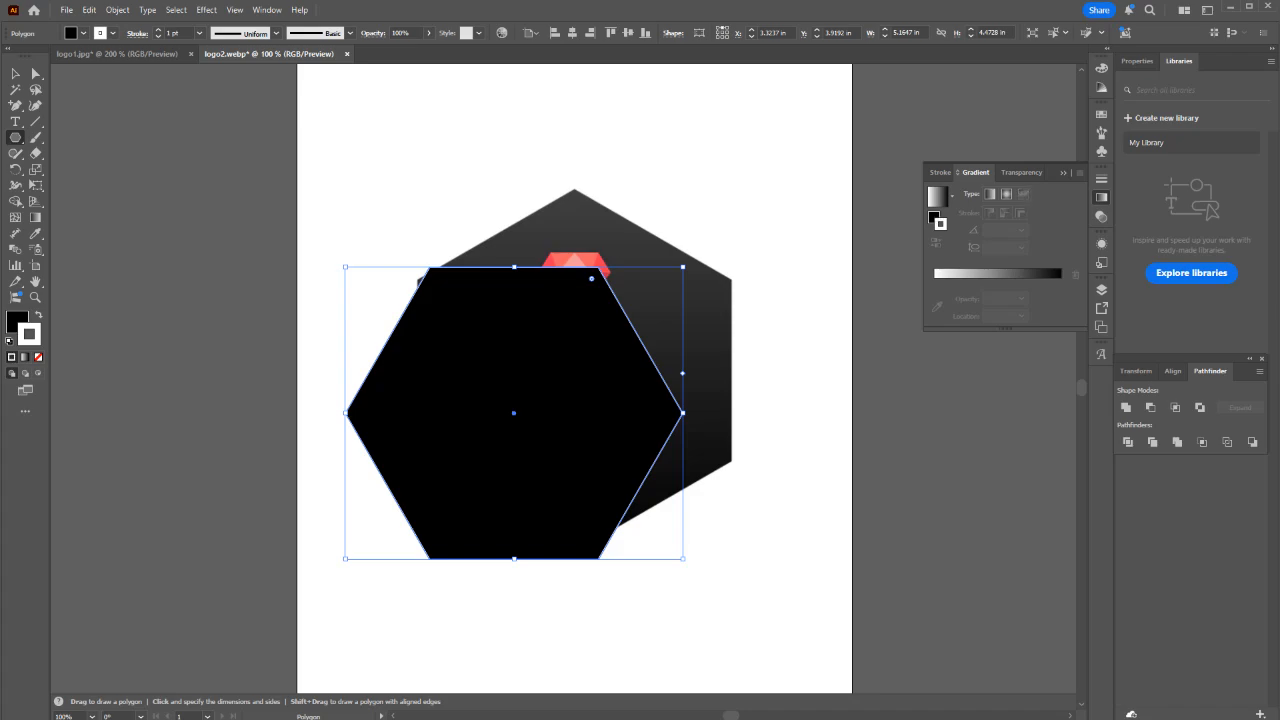
key("slash")
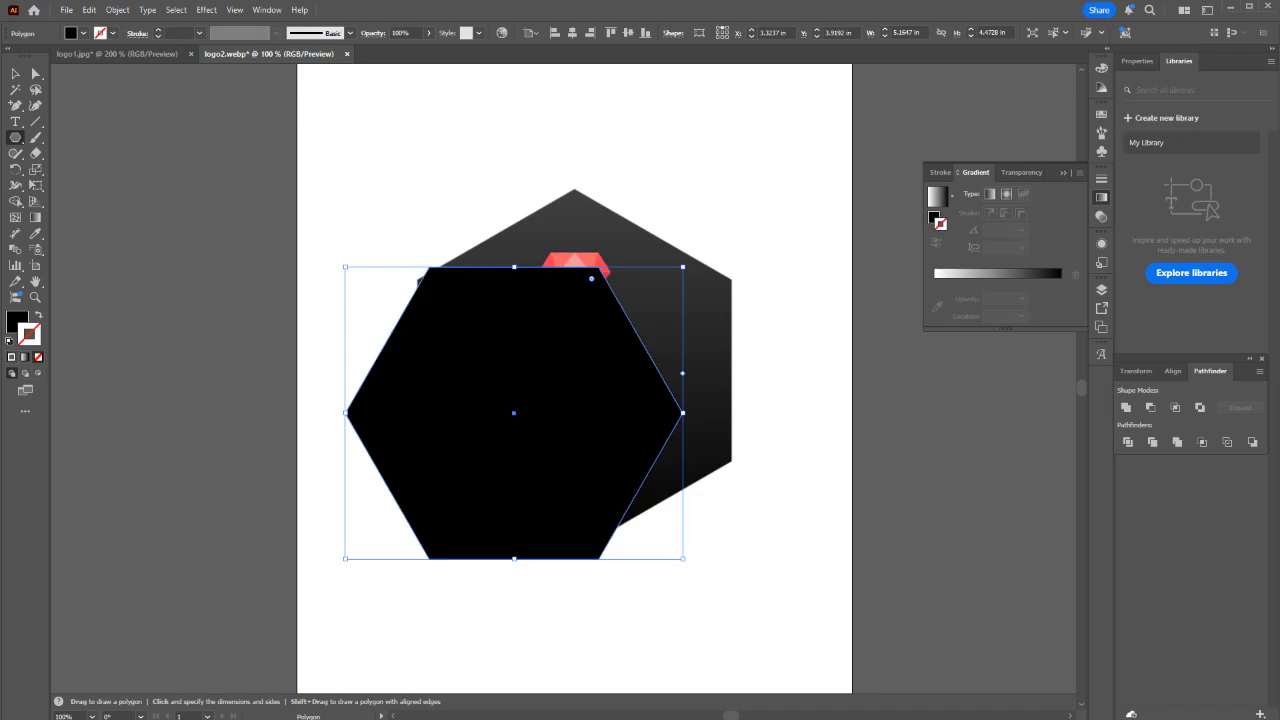
key("v")
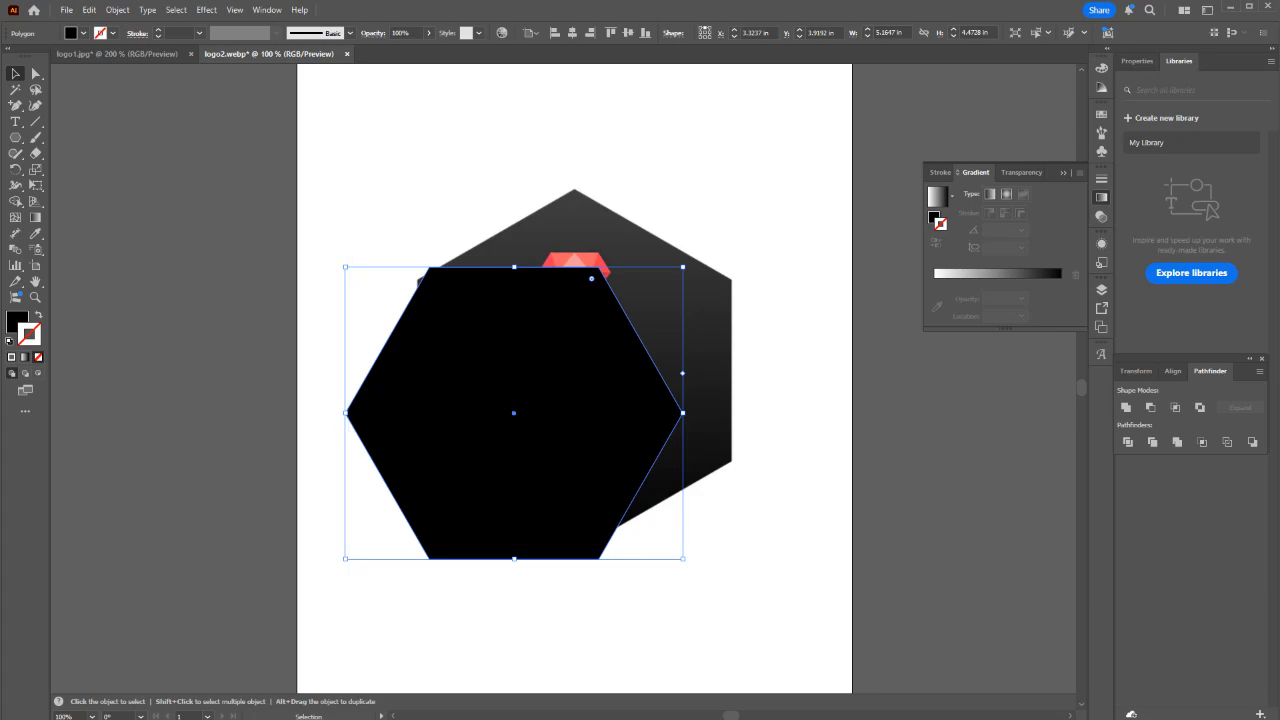
key("F7")
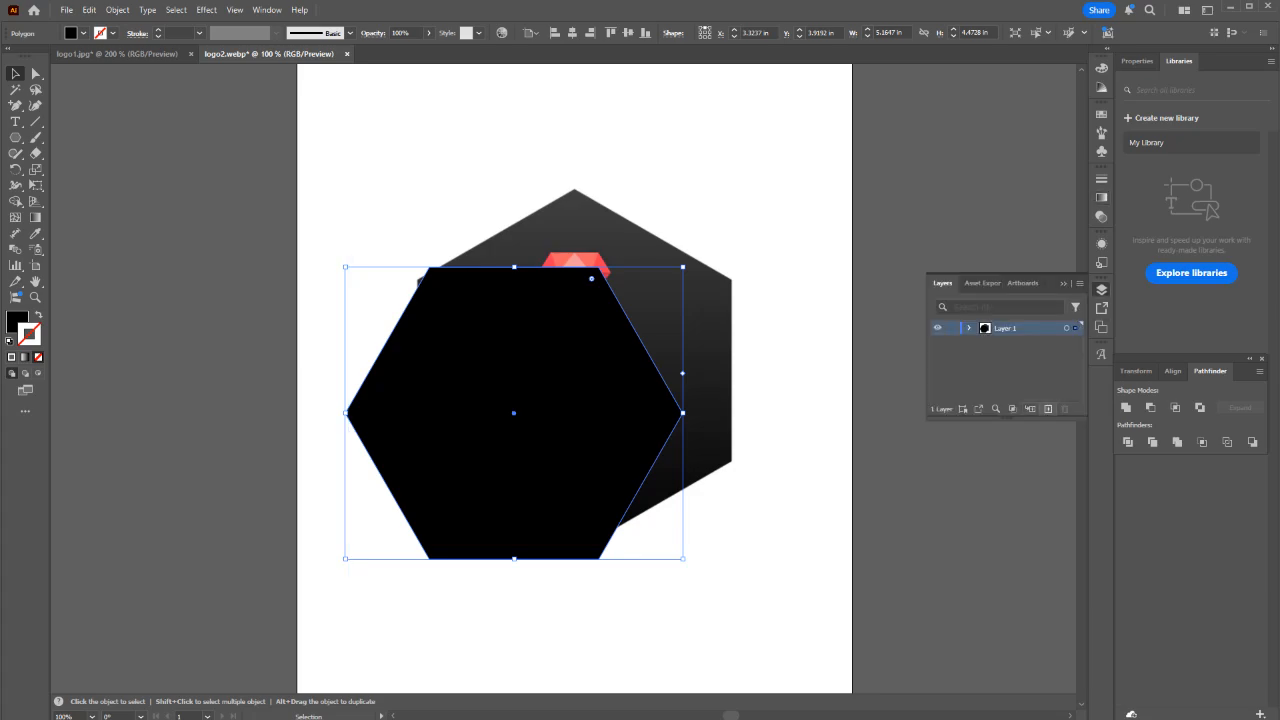
left_click(1048, 409)
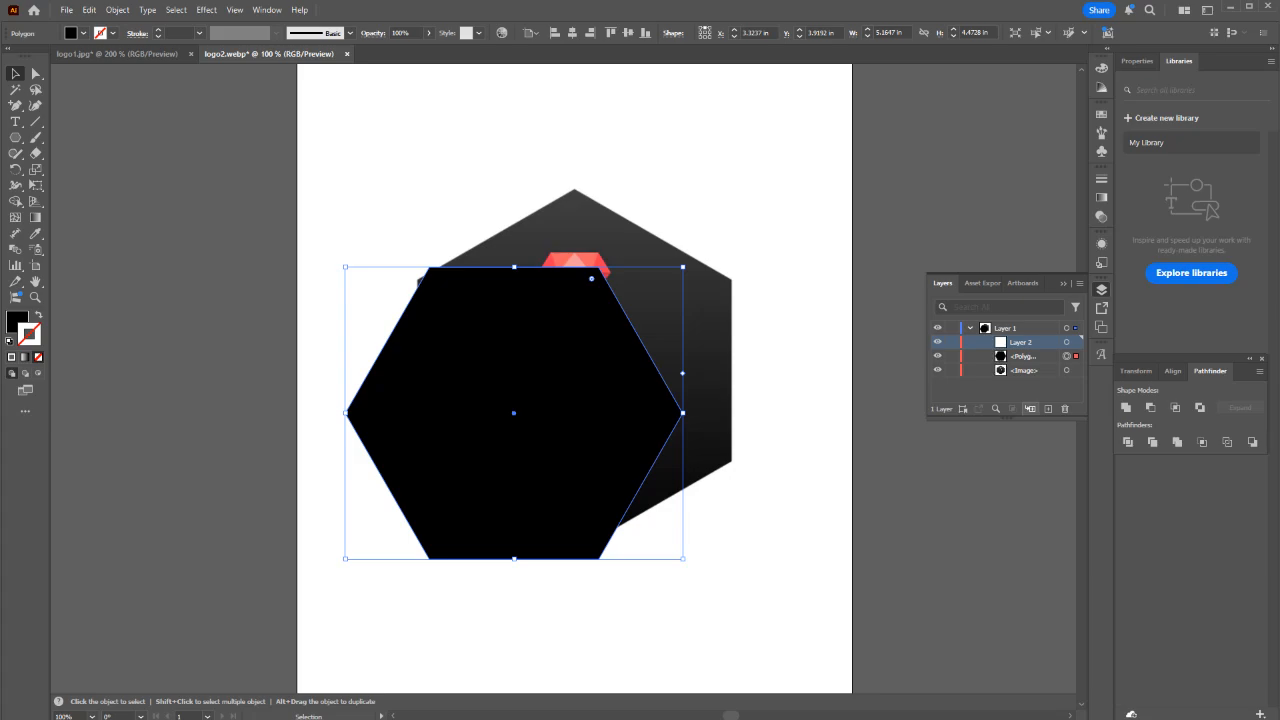
left_click(1065, 409)
key("ctrl+z")
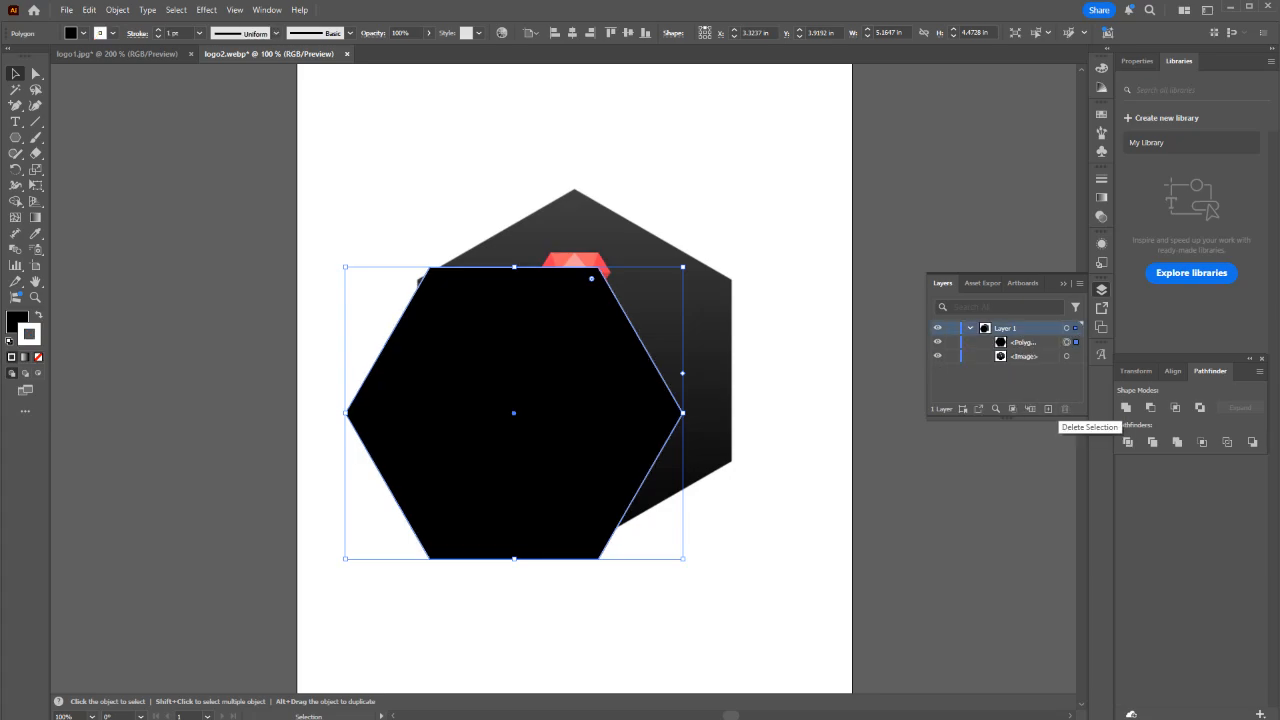
left_click(969, 328)
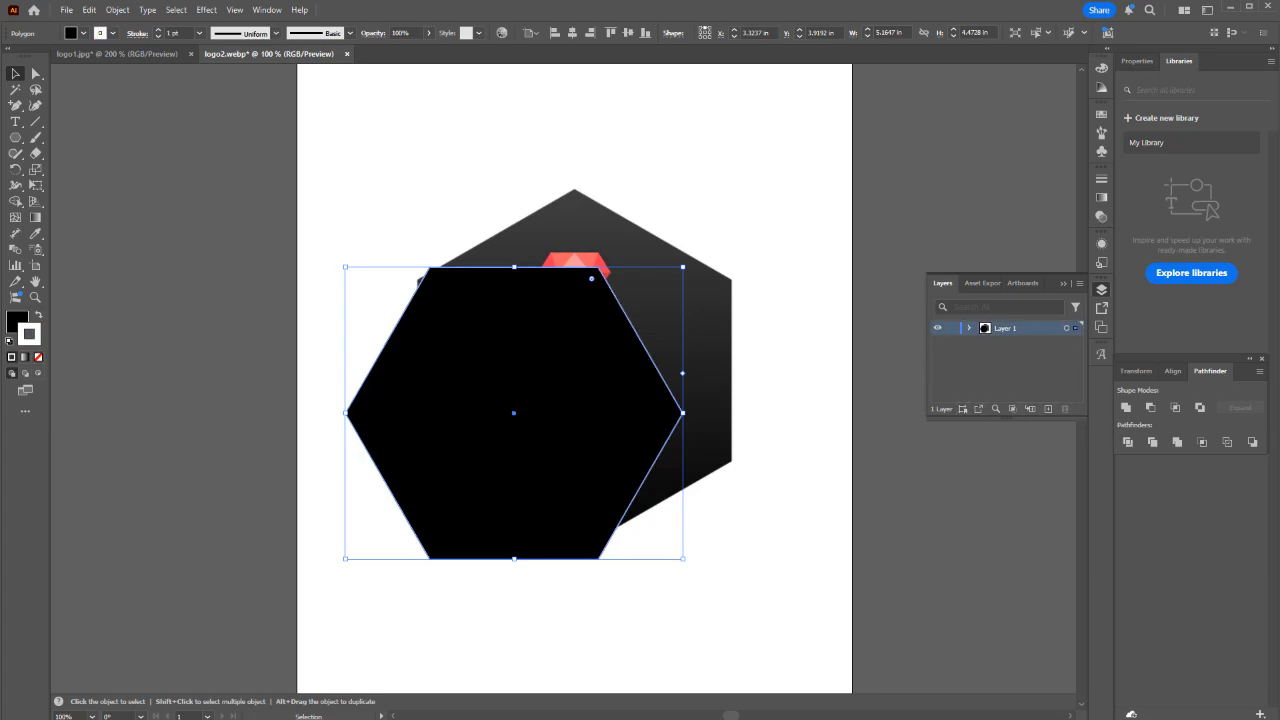
Create a new layer above Layer 1, transfer the hexagon to it, and lock the badge image underneath.
left_click(1048, 409)
left_click_drag(1075, 342, 1075, 328)
left_click(704, 330)
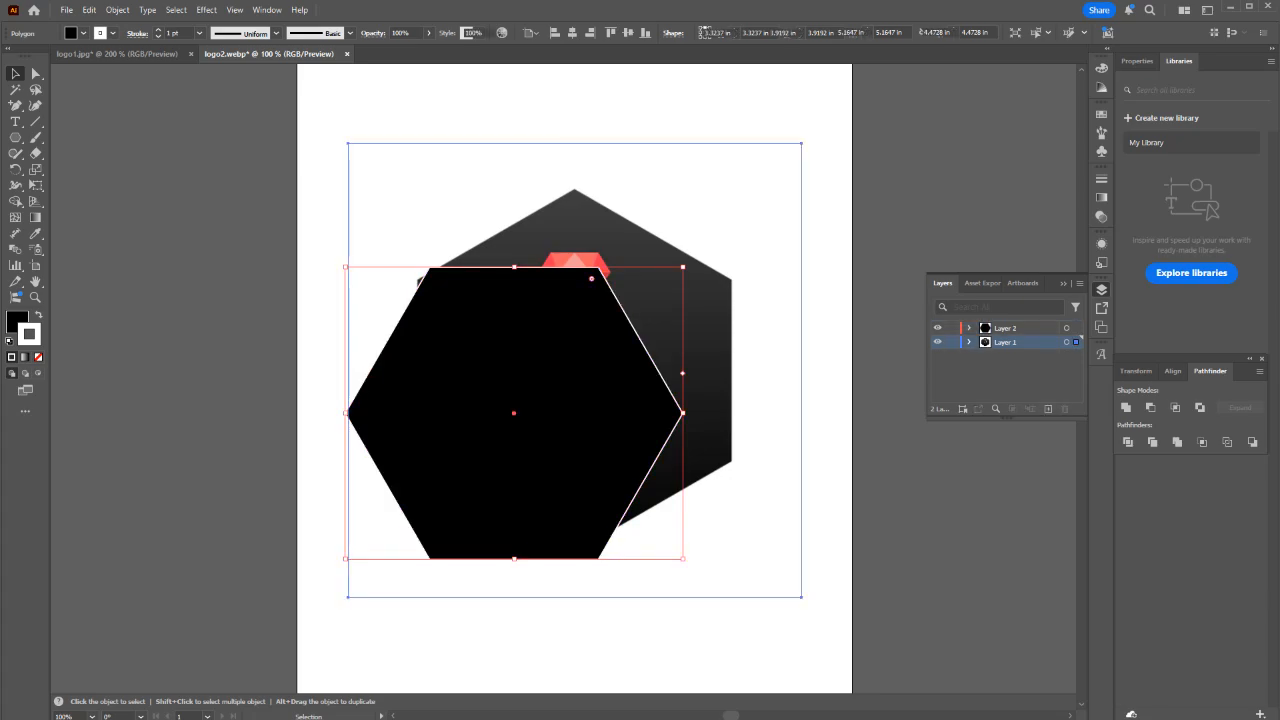
key("ctrl+2")
Rotate the hexagon so a corner points up, centre it on the badge and scale it to the badge's edges, about 4.78 in wide.
left_click(580, 385)
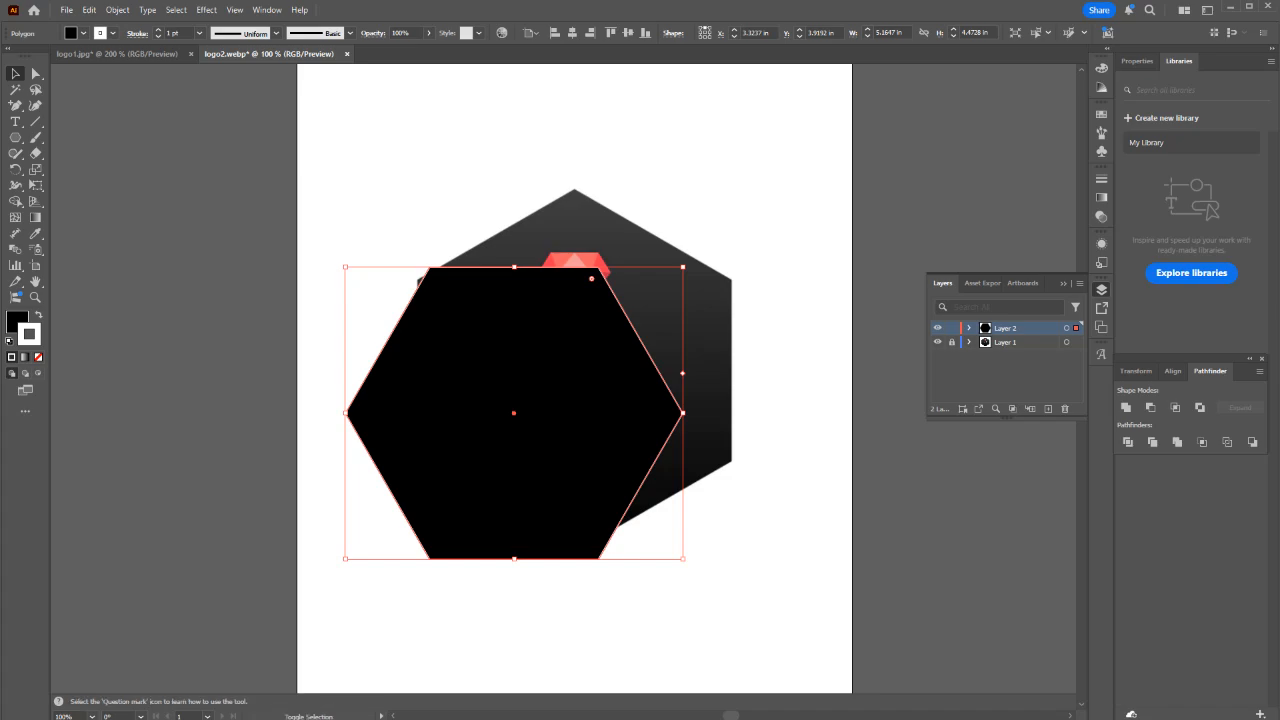
left_click_drag(692, 568, 710, 262)
left_click_drag(514, 413, 574, 370)
left_click_drag(720, 202, 731, 189)
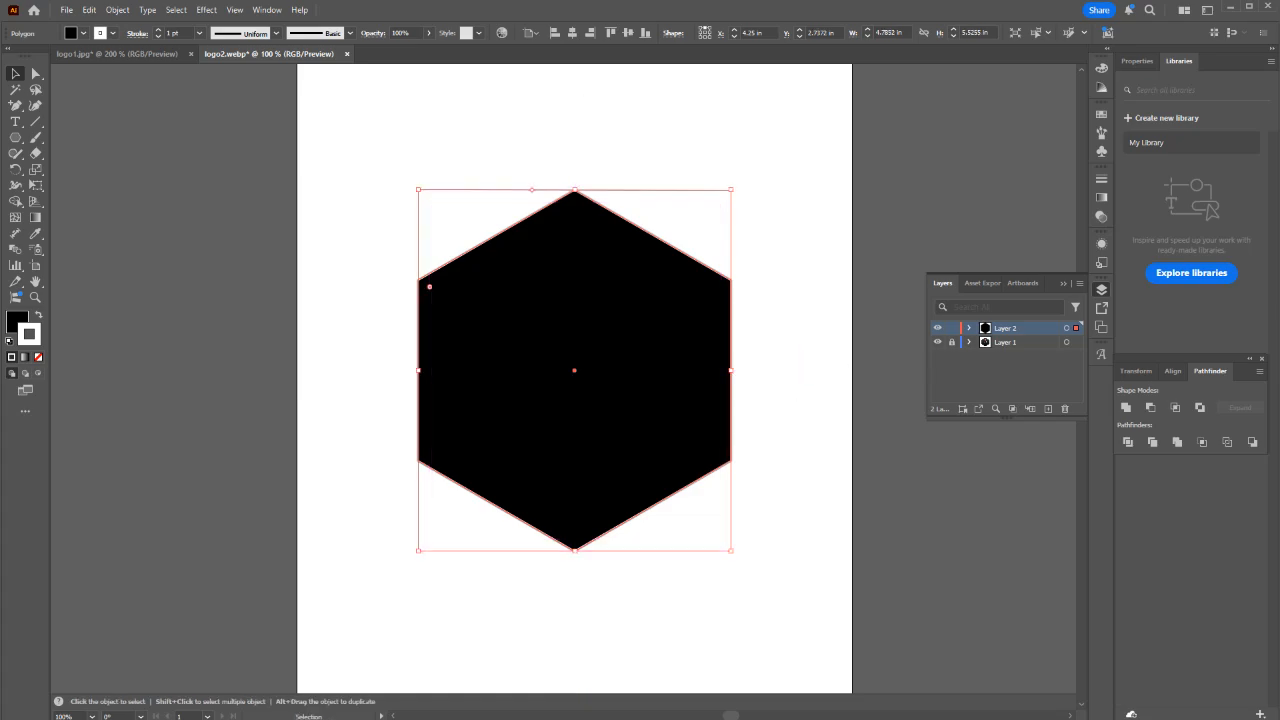
Turn the solid hexagon into an outline with a black stroke and no fill.
left_click(38, 357)
left_click(350, 350)
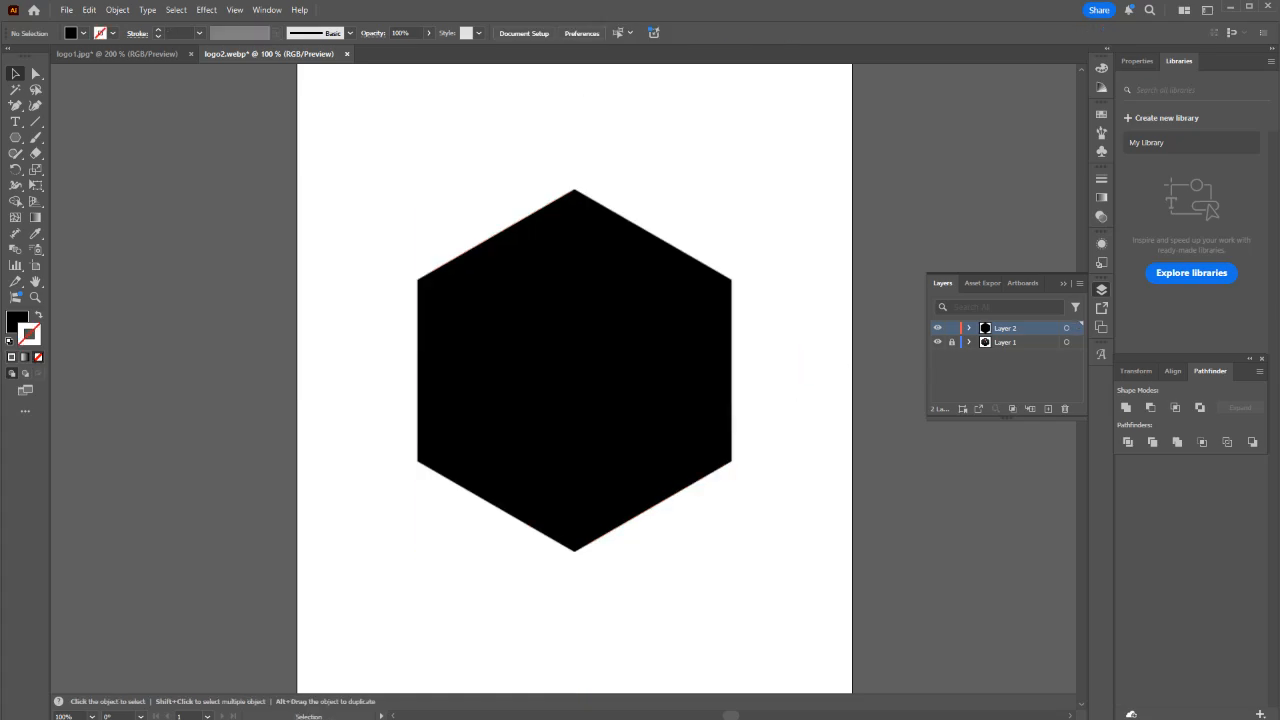
left_click(640, 370)
key("shift+x")
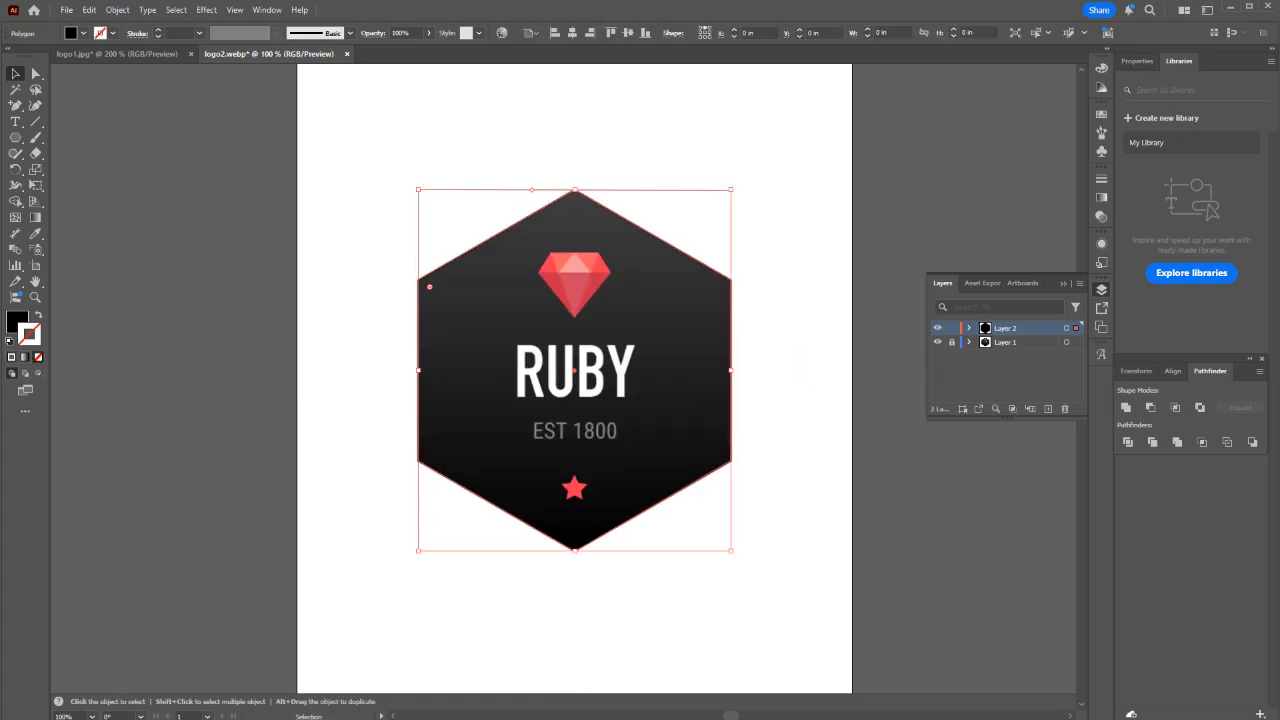
left_click(526, 185)
Draw an unfilled rectangle about 0.97 × 1.24 in around the gem's left half, with its right edge on the gem's centre line.
scroll(526, 185, "up", 2)
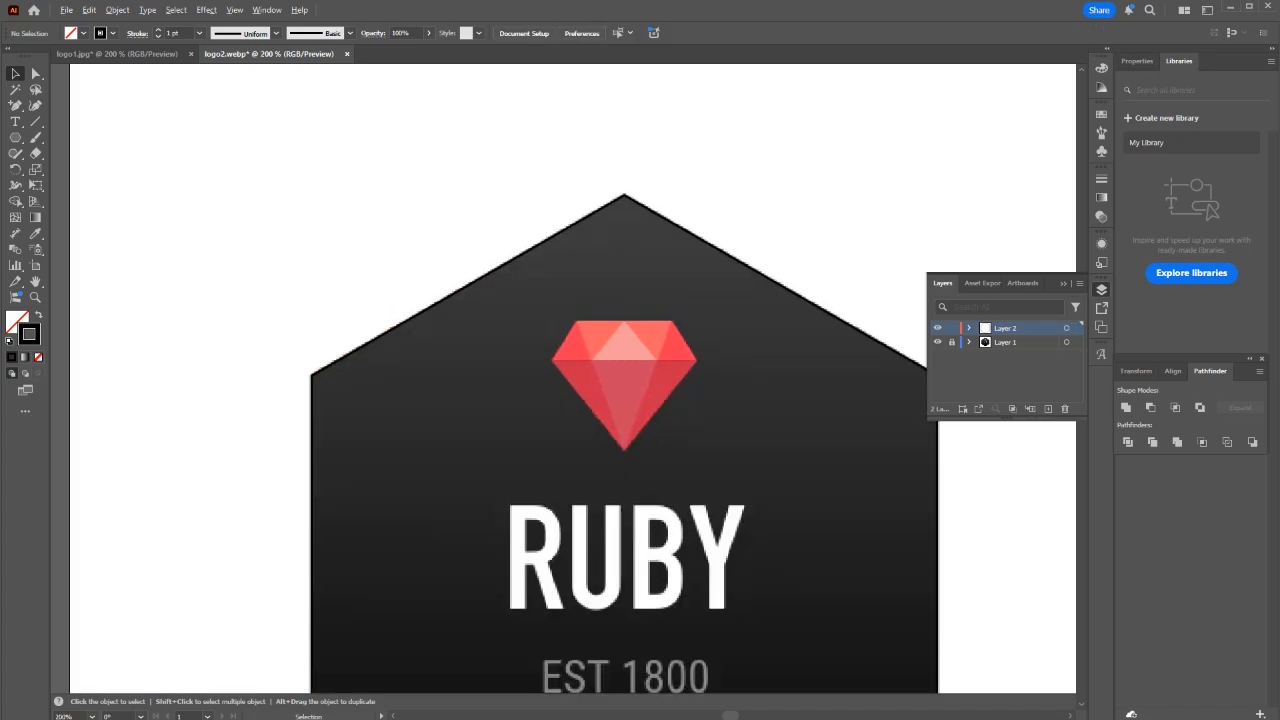
scroll(630, 381, "up", 2)
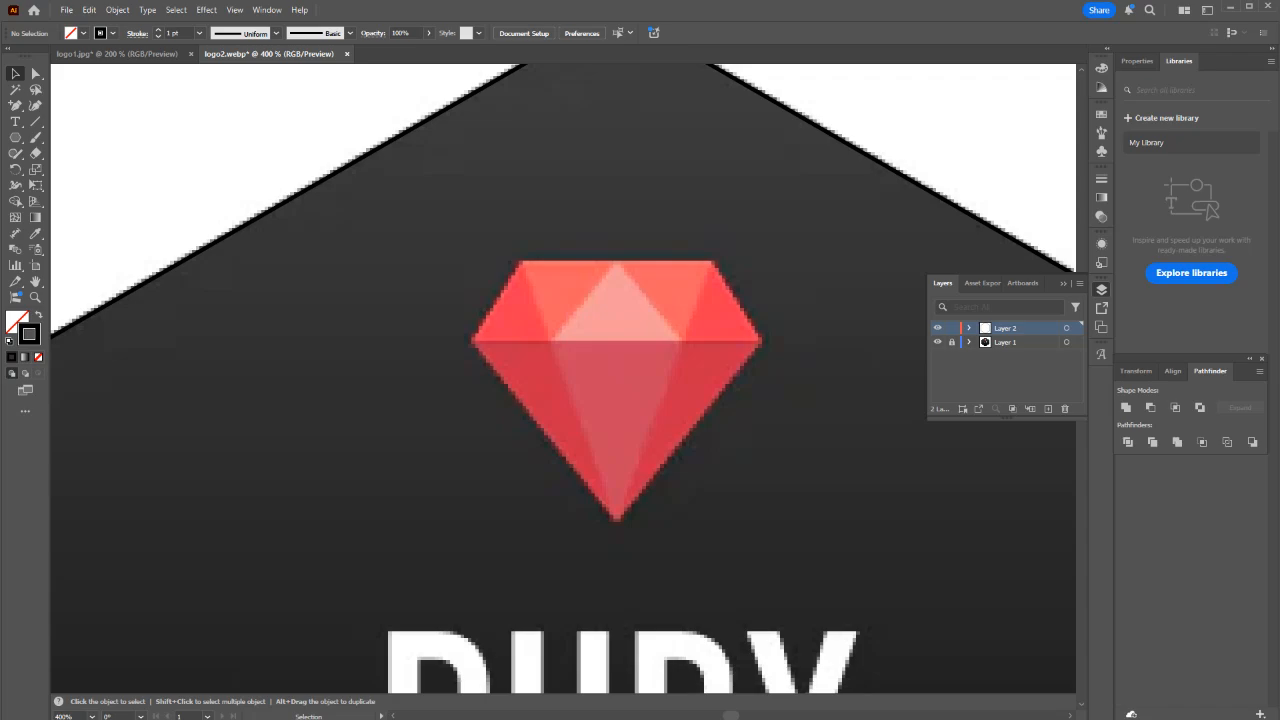
key("m")
mouse_move(617, 535)
left_mouse_down()
mouse_move(457, 254)
mouse_move(363, 212)
left_mouse_up()
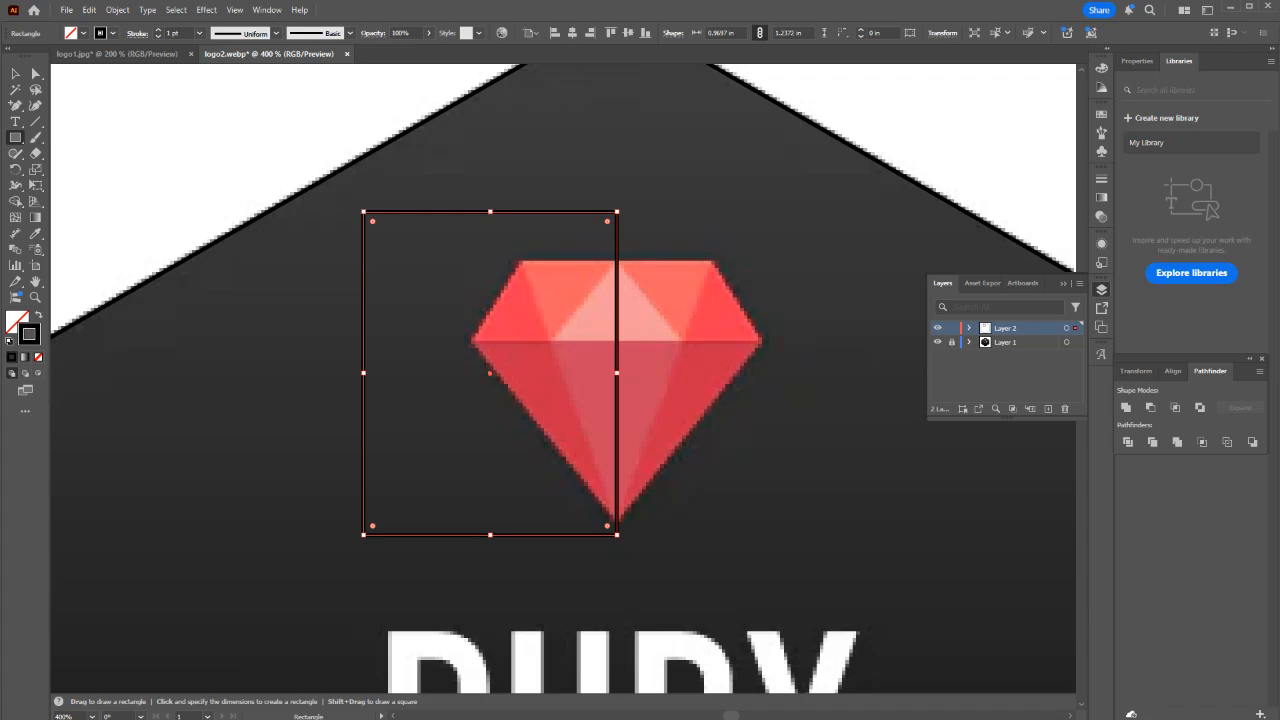
Draw a second rectangle about 0.97 × 0.50 in from the first one's top edge down to the gem's horizontal facet line.
key("p")
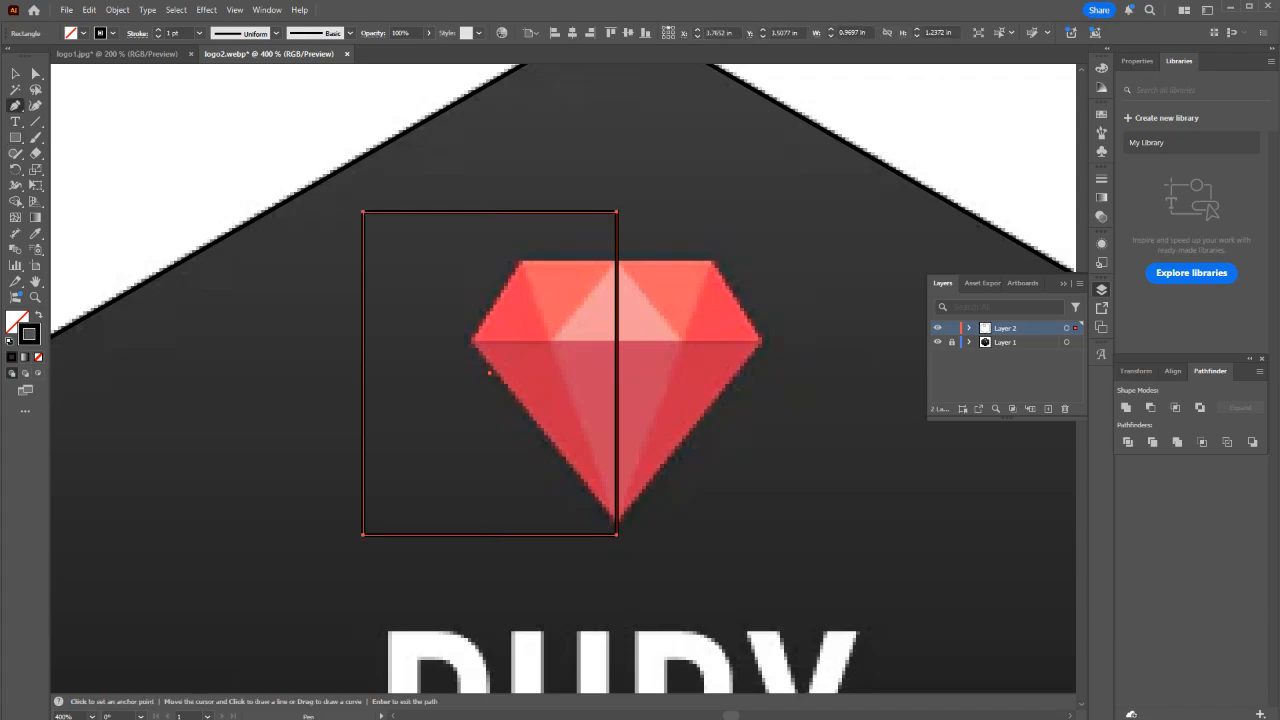
key("m")
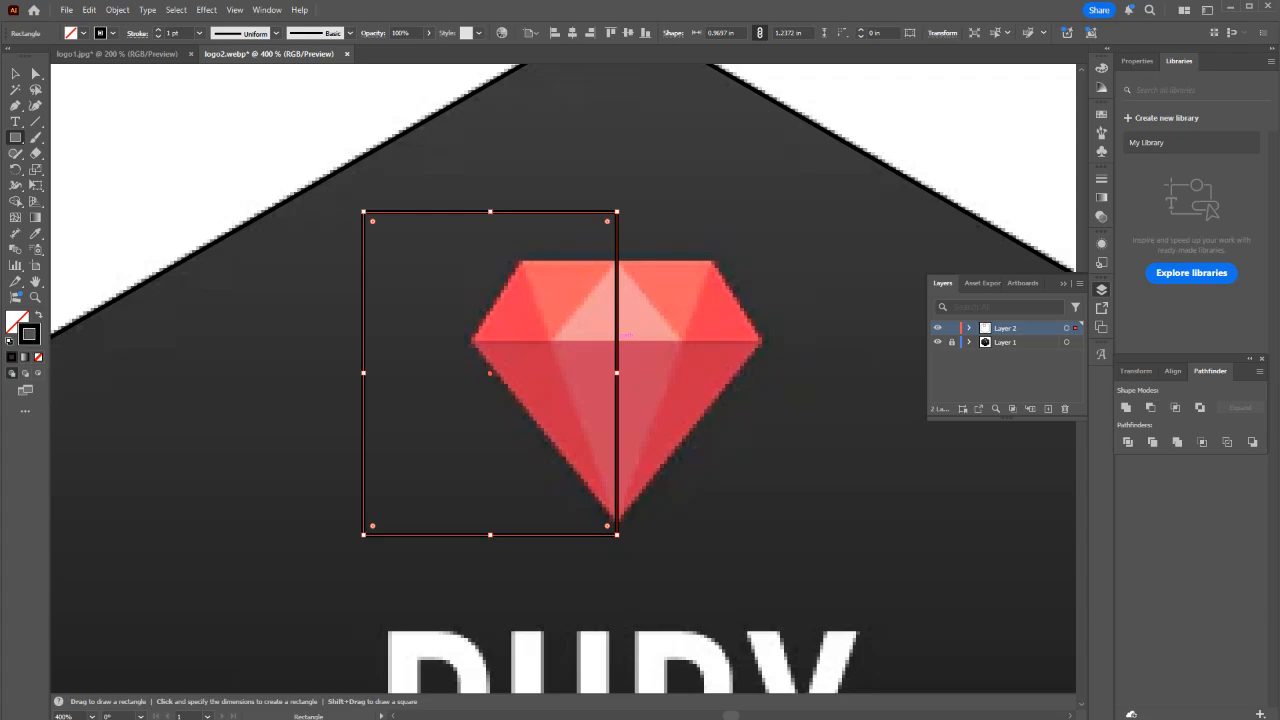
left_click_drag(617, 342, 363, 212)
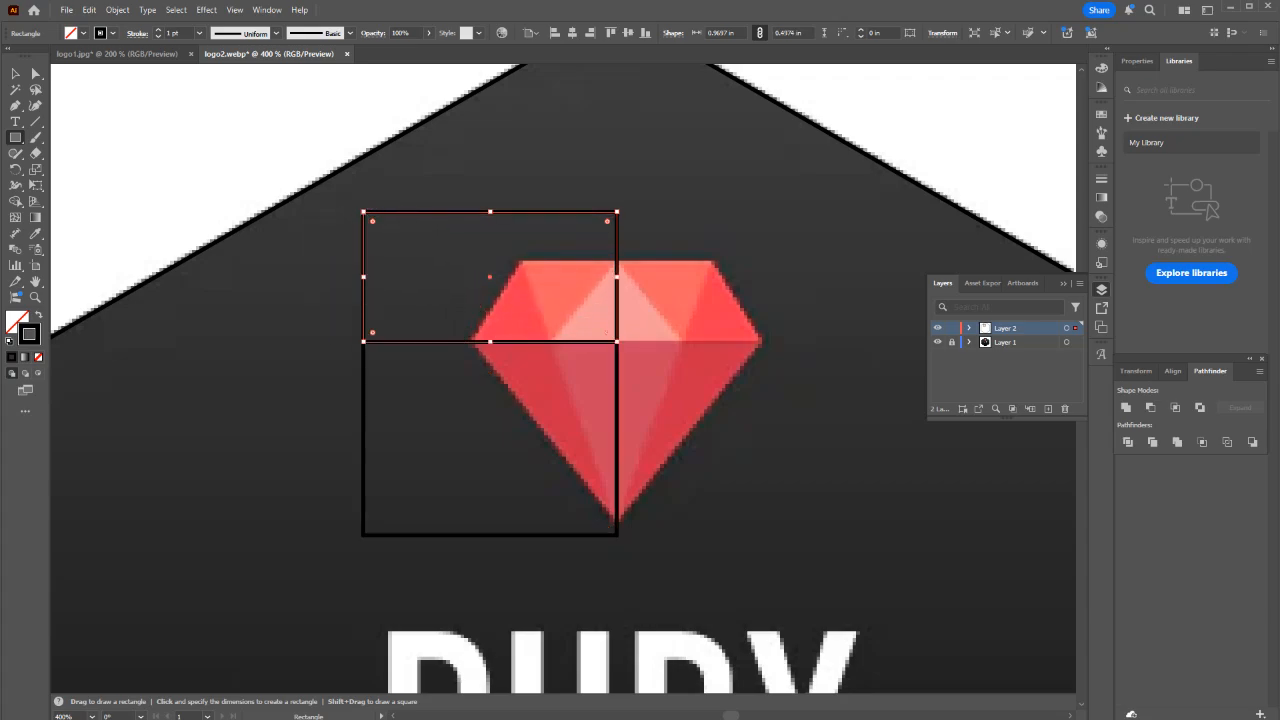
key("v")
key("ctrl+shift+a")
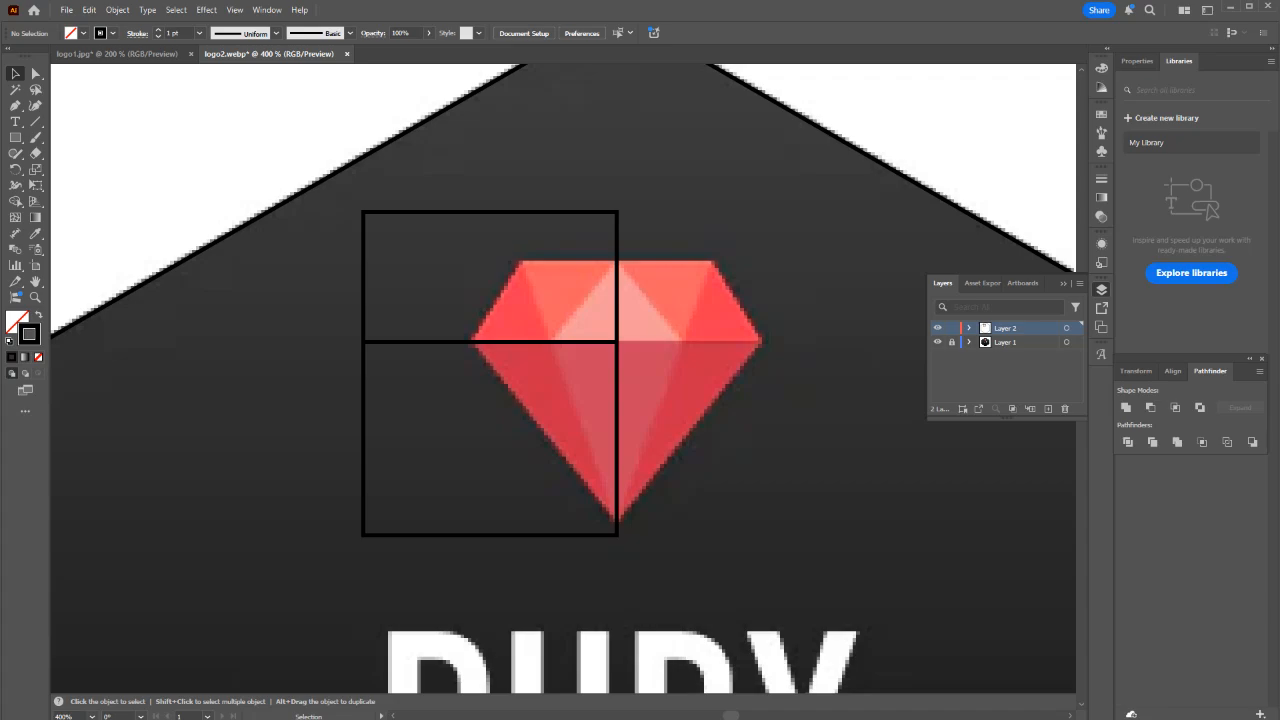
Draw a closed triangle with the Pen tool beside the gem, one side about 1.01 in along its lower-left edge from the bottom tip.
key("p")
scroll(617, 520, "up", 2)
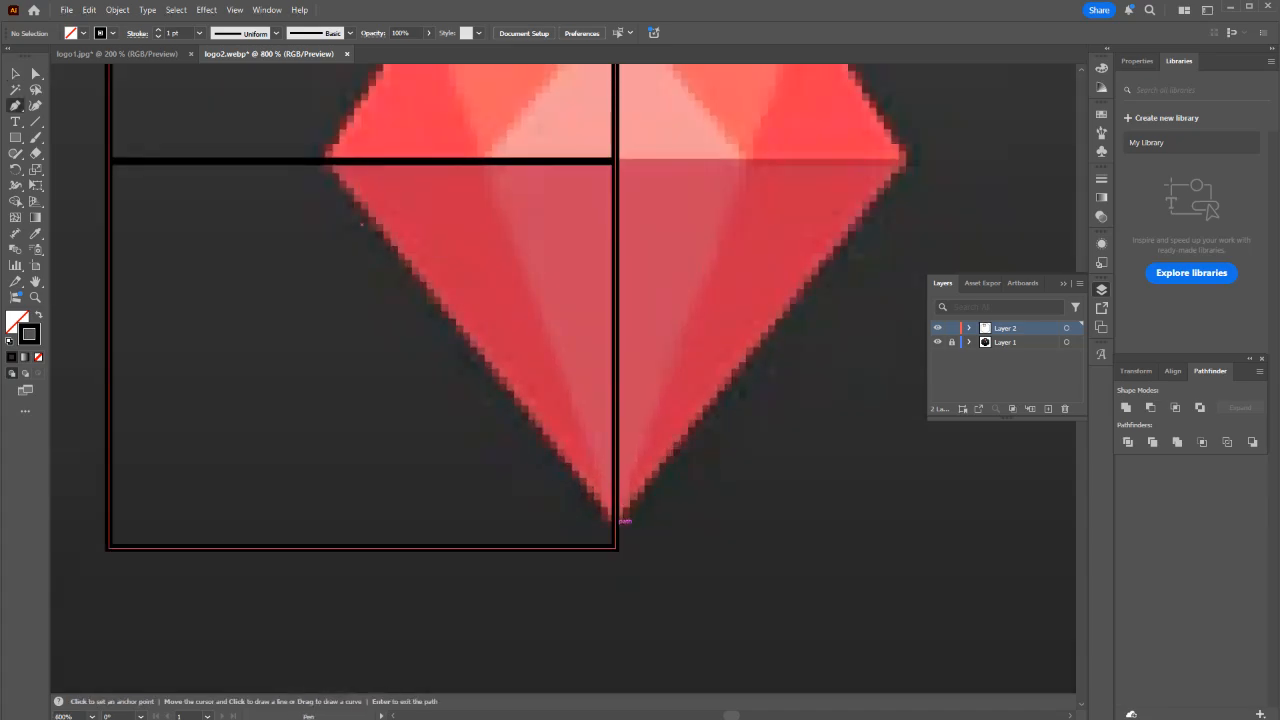
left_click(615, 523)
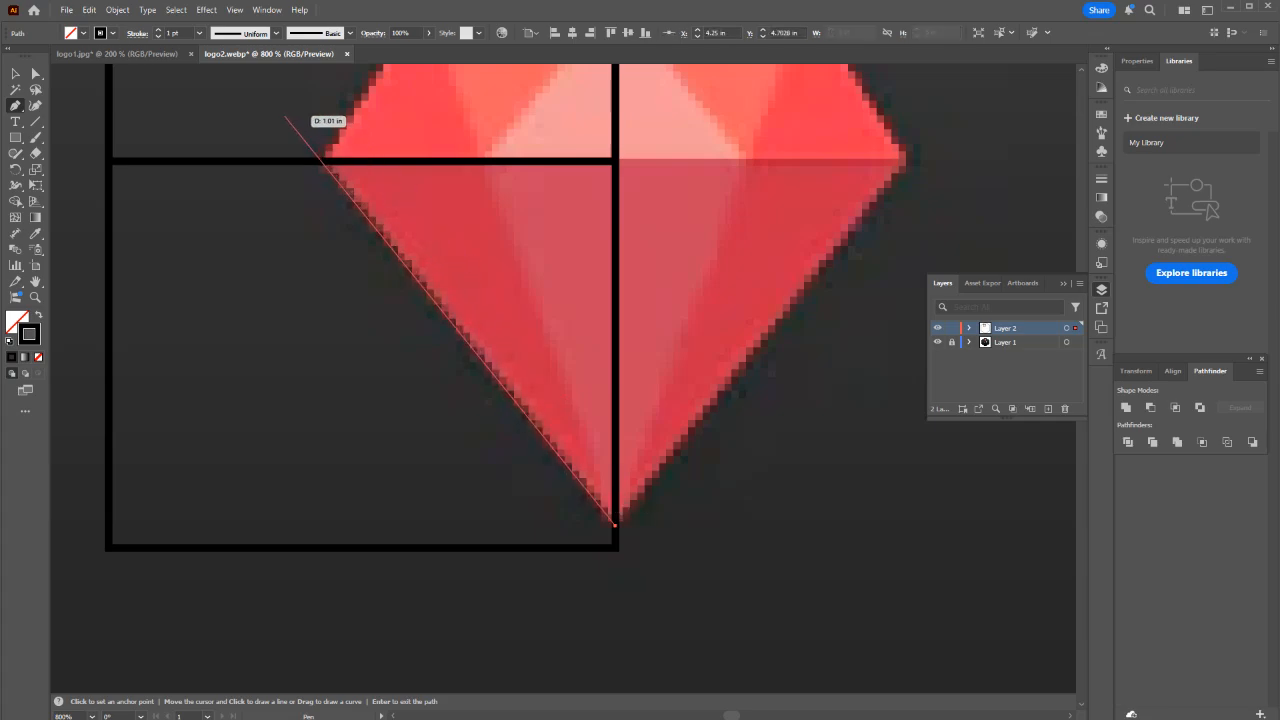
left_click(287, 108)
left_click(178, 363)
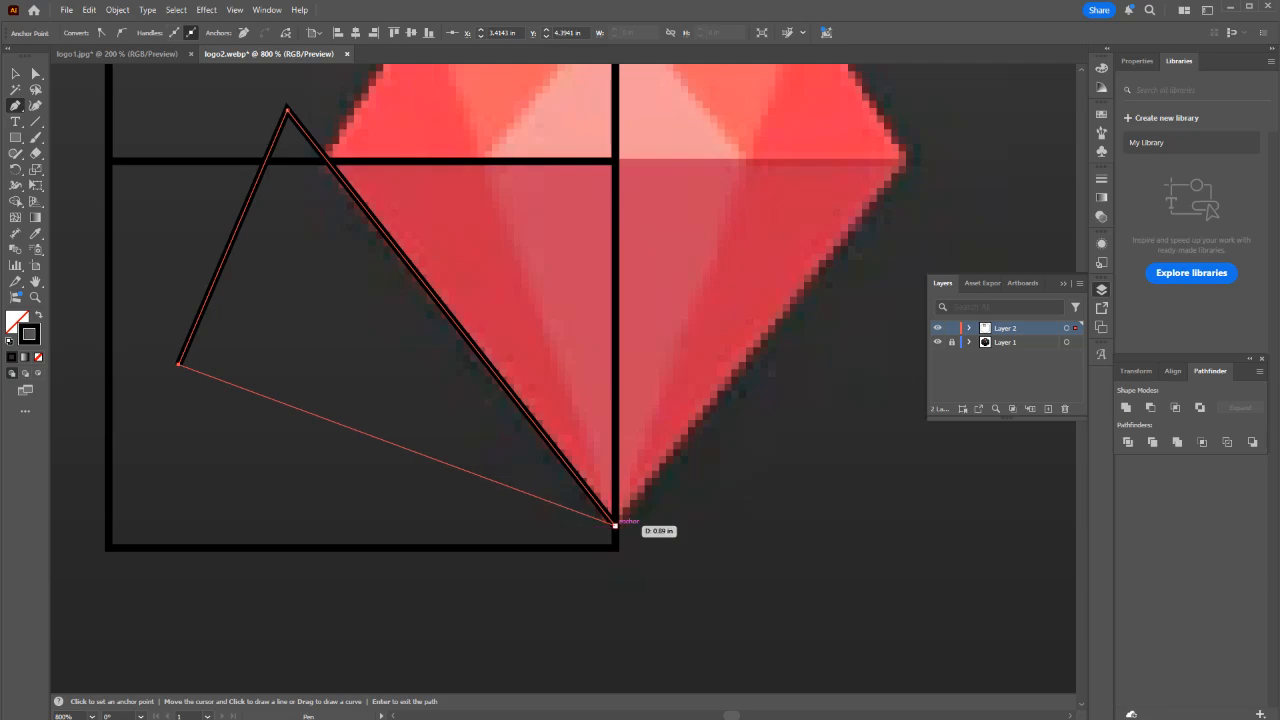
left_click(615, 524)
left_click_drag(605, 350, 628, 579)
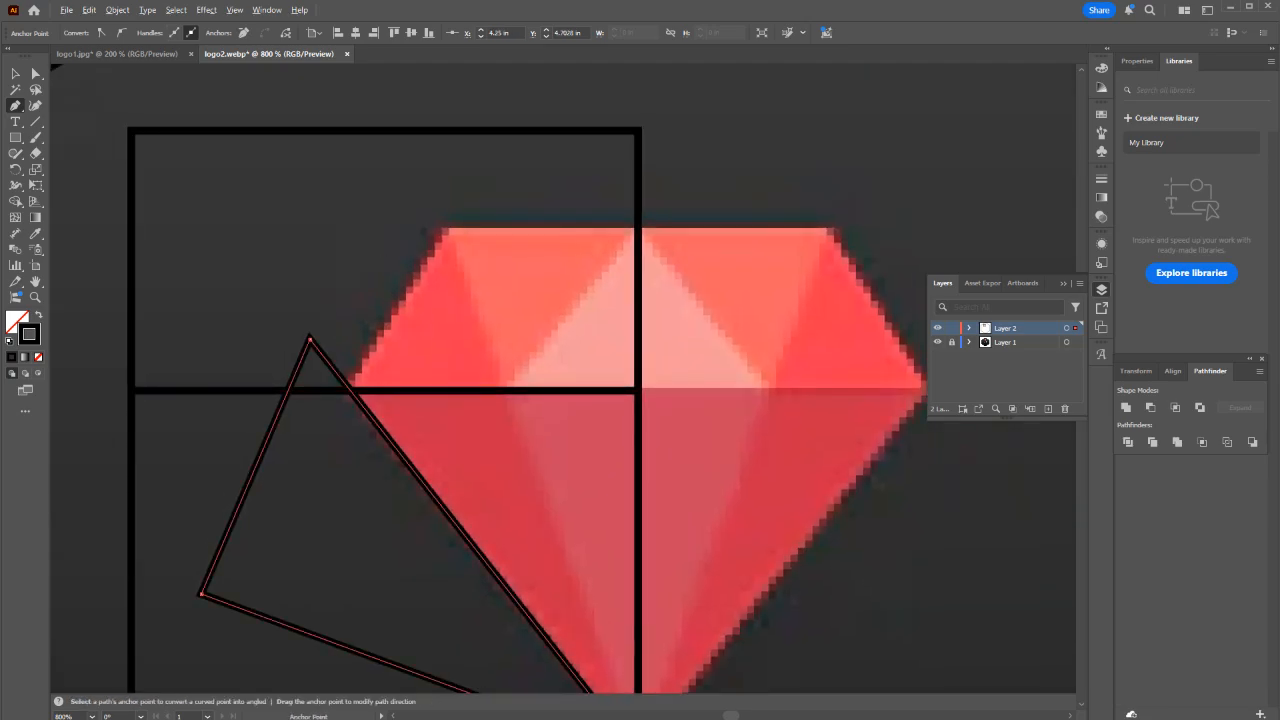
scroll(374, 398, "down", 1)
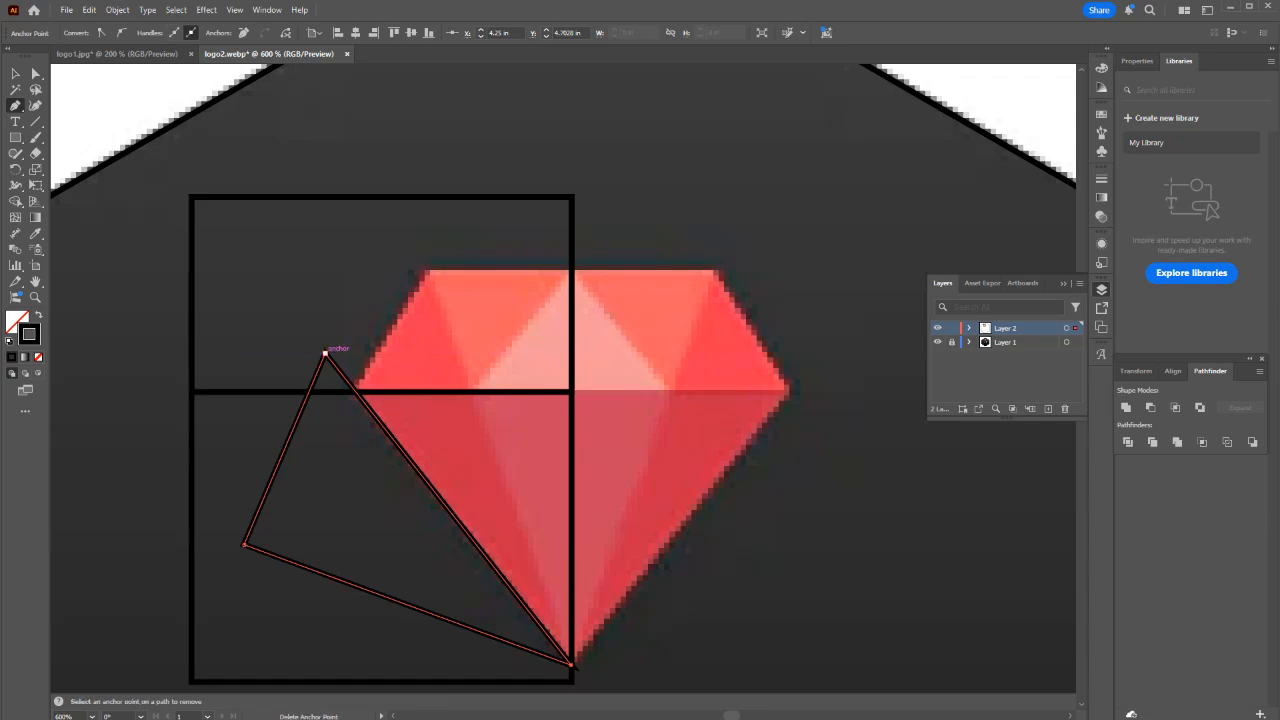
key("v")
left_click(284, 312)
key("p")
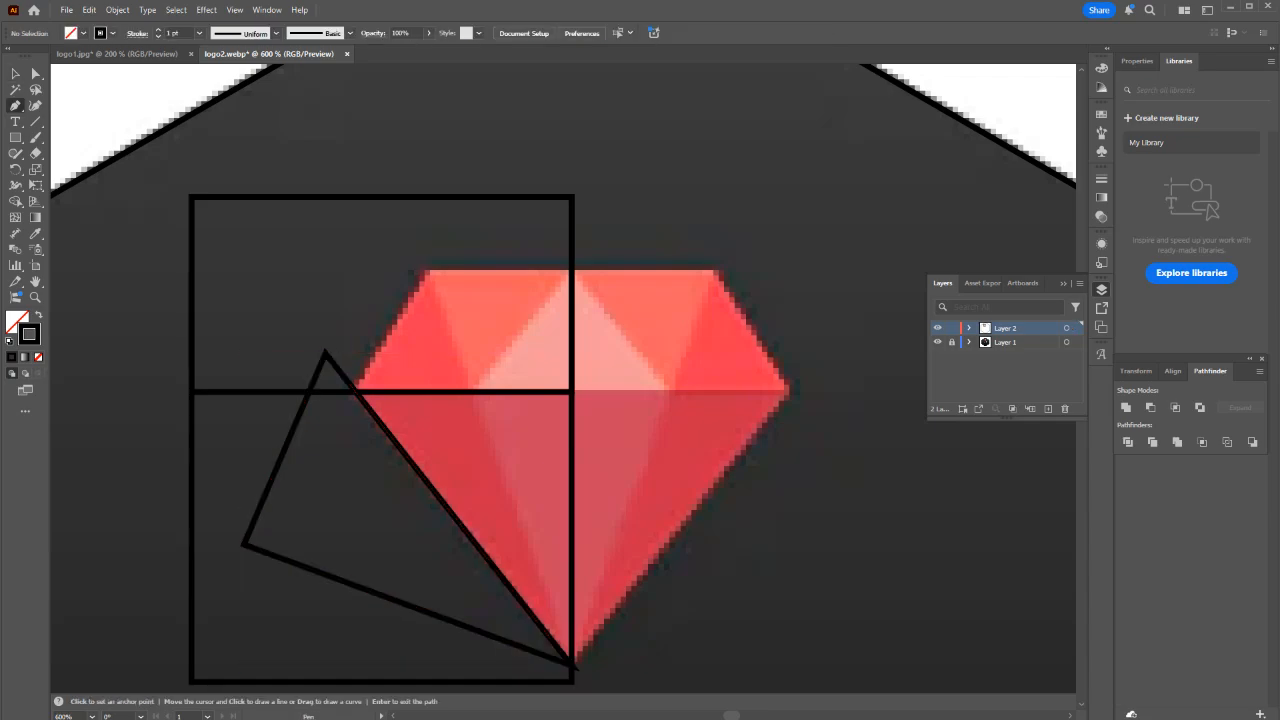
left_click(325, 352)
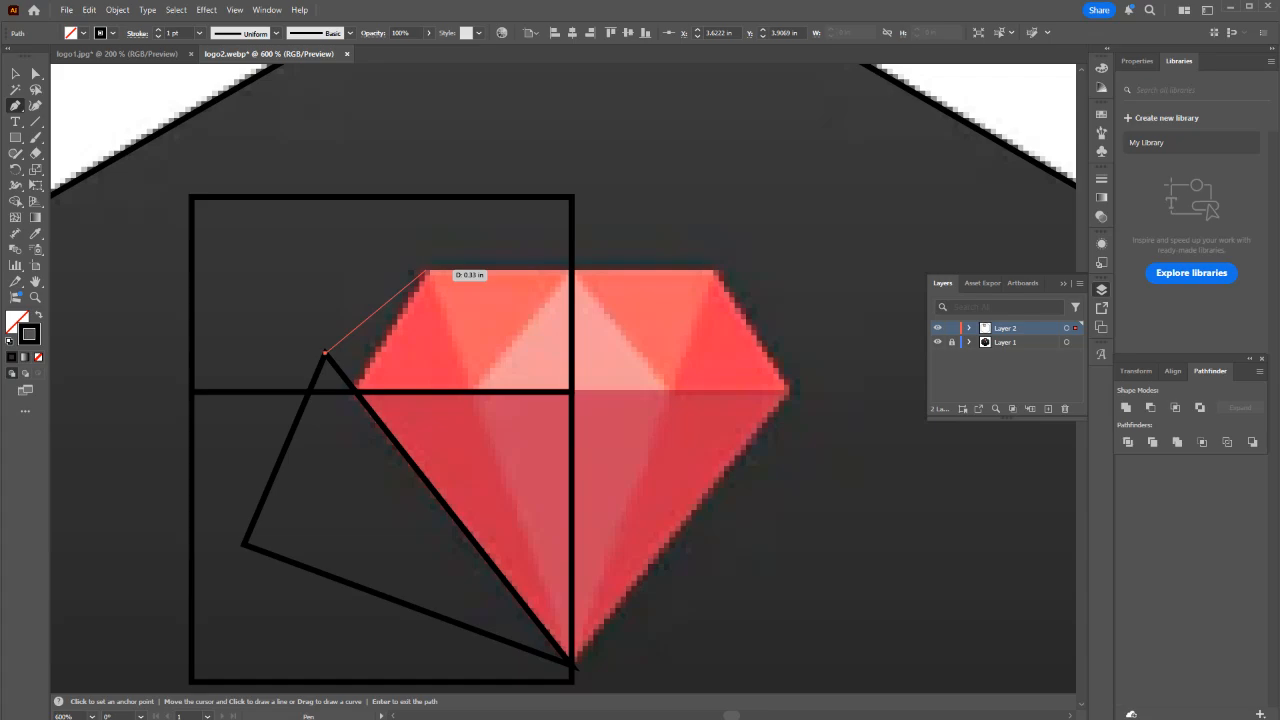
key("Return")
Draw a rectangle about 0.65 × 0.19 in from the gem's top centre point up to the larger rectangle's top edge.
key("m")
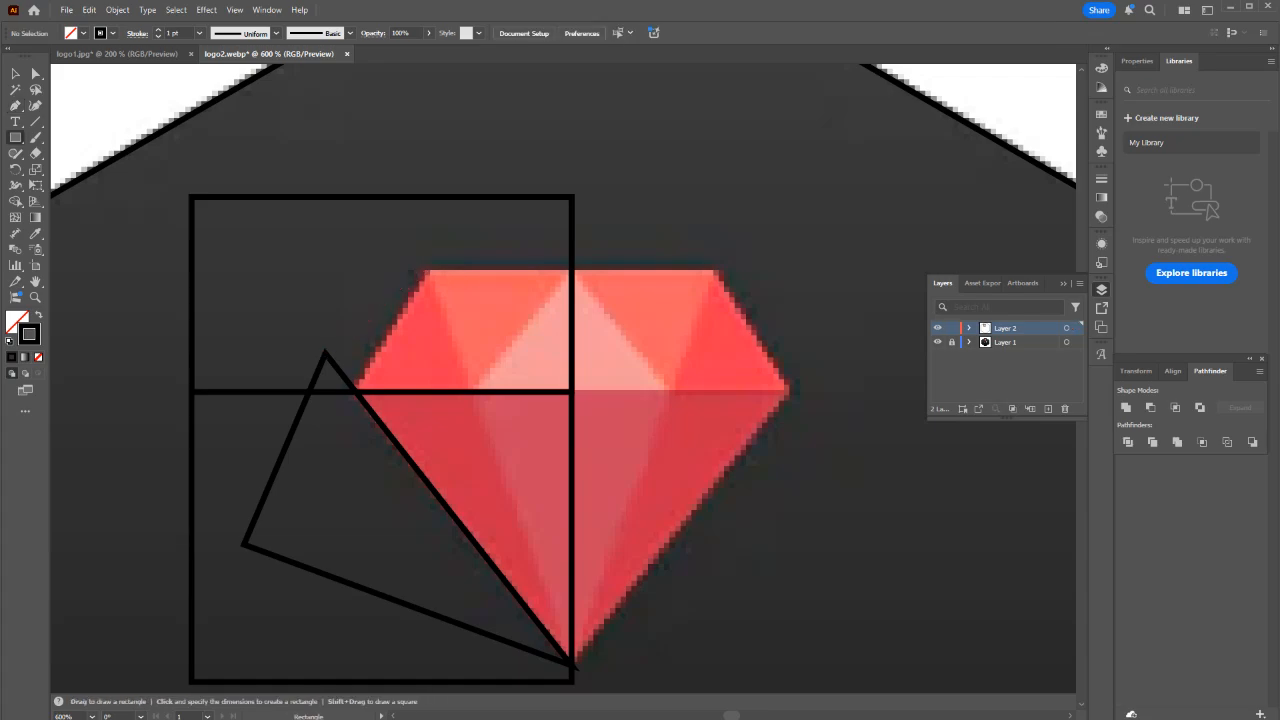
left_click_drag(572, 270, 319, 197)
key("p")
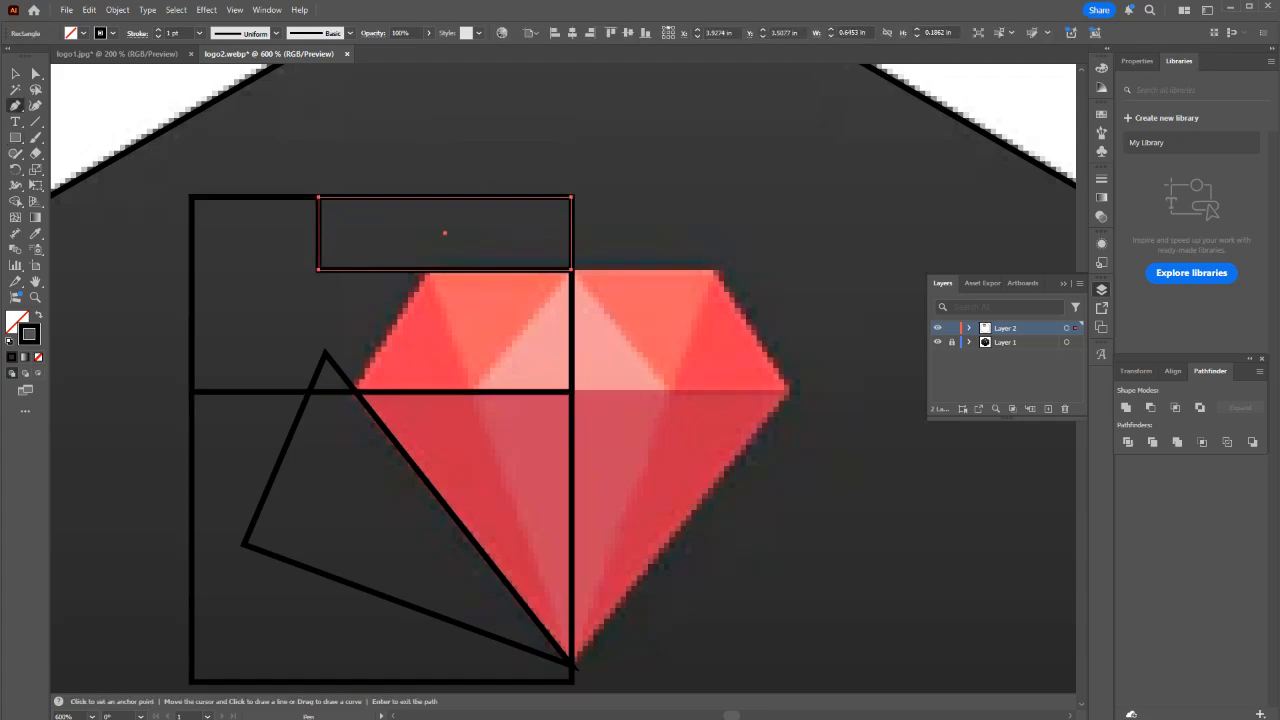
key("v")
left_click(345, 310)
Draw a closed Pen path from the gem's left corner to its upper-left corner, down to the bottom tip and back.
key("p")
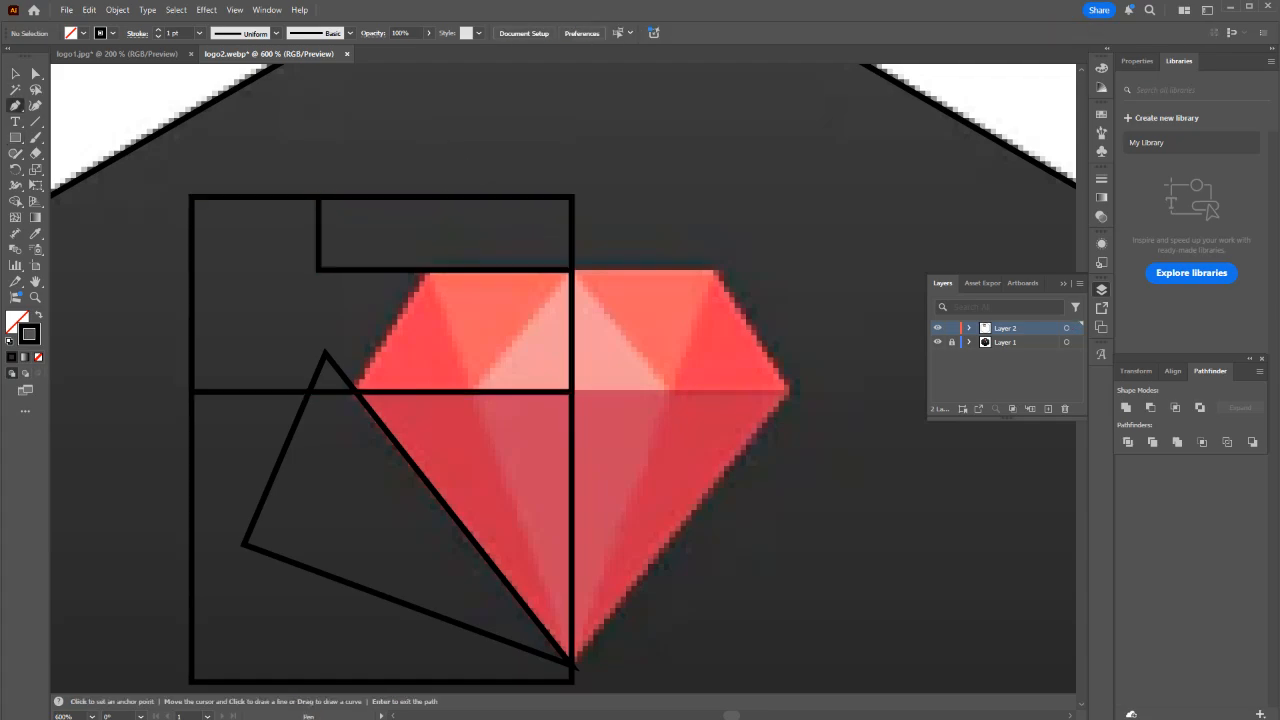
scroll(357, 390, "up", 1)
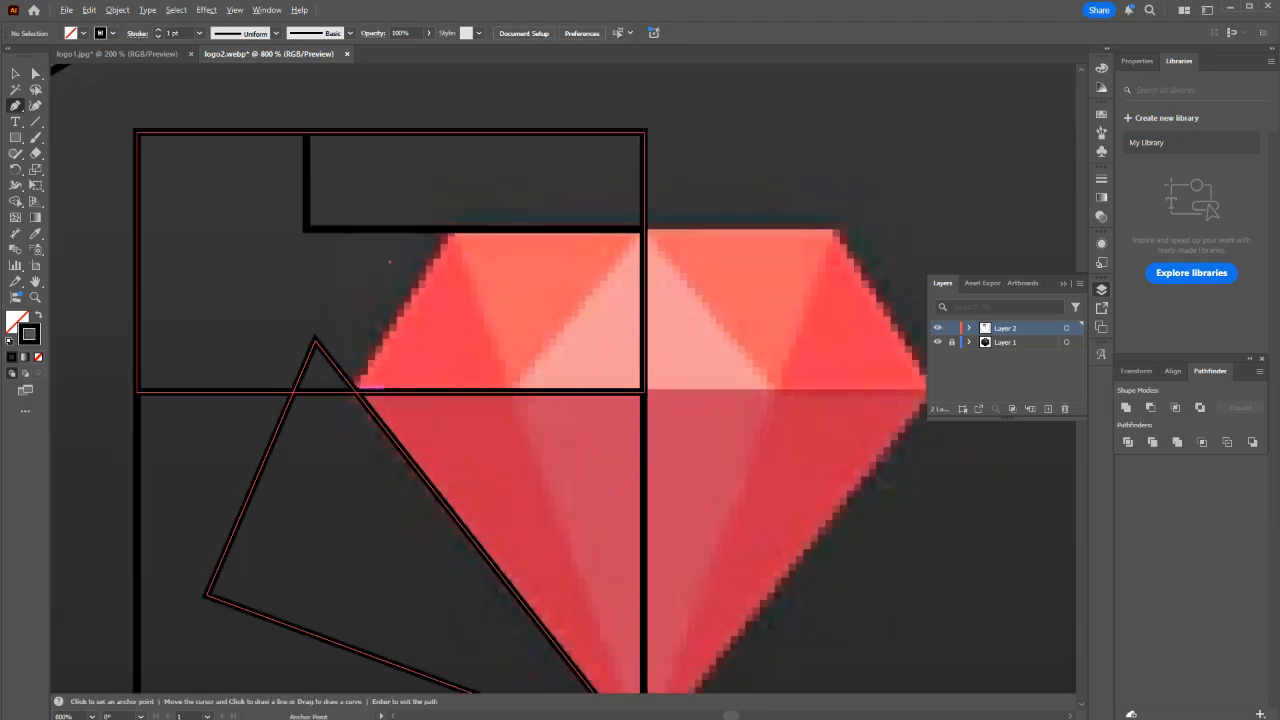
left_click(357, 389)
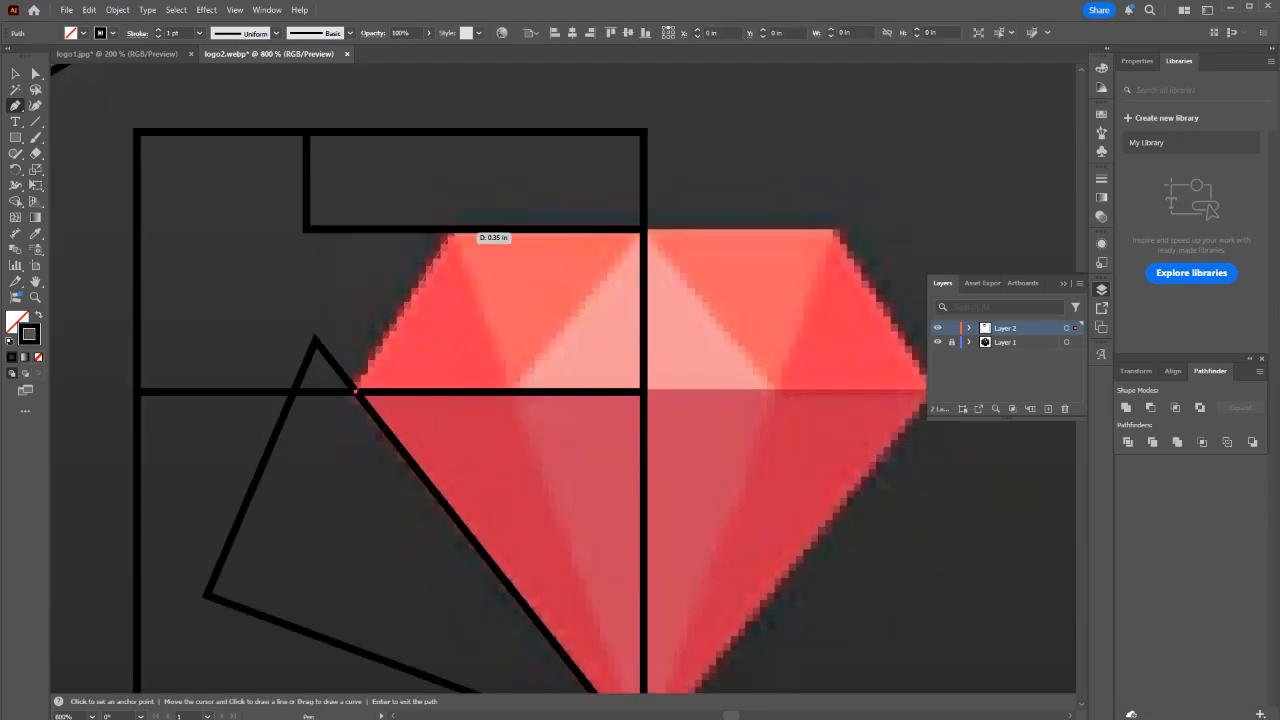
left_click(453, 229)
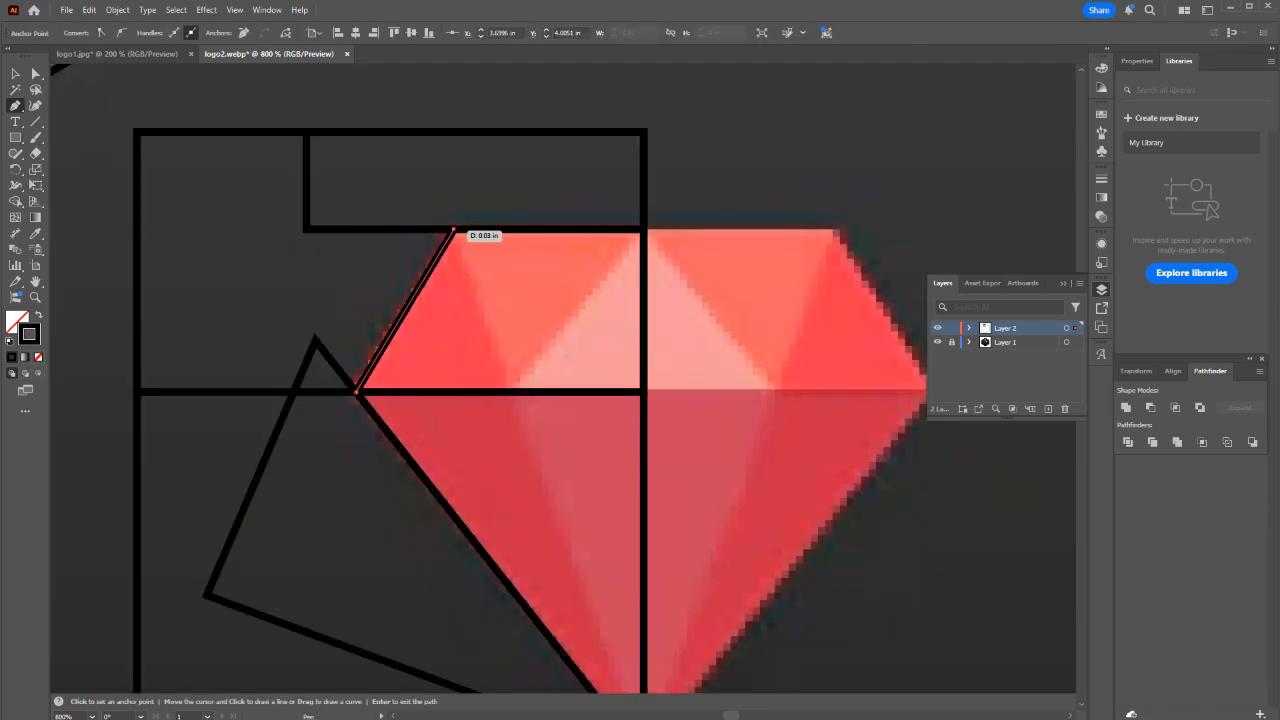
scroll(453, 235, "down", 2)
scroll(545, 485, "up", 1)
left_click(548, 498)
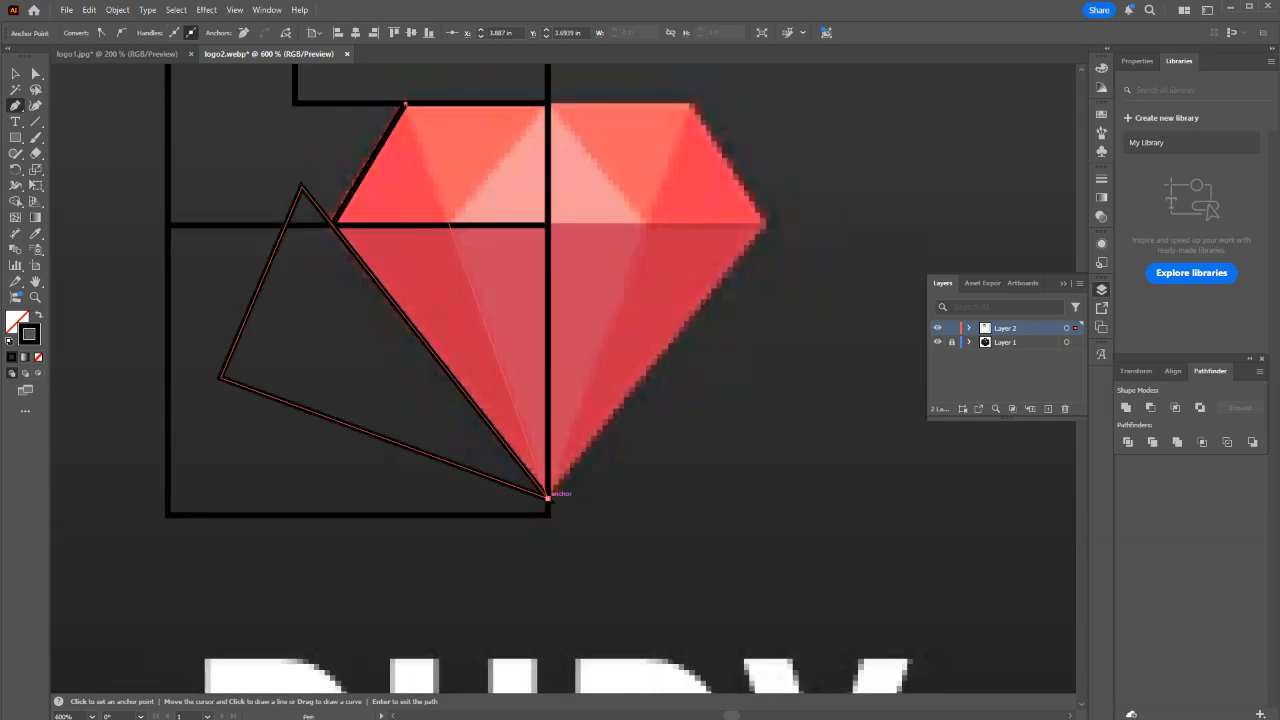
left_click(332, 225)
key("v")
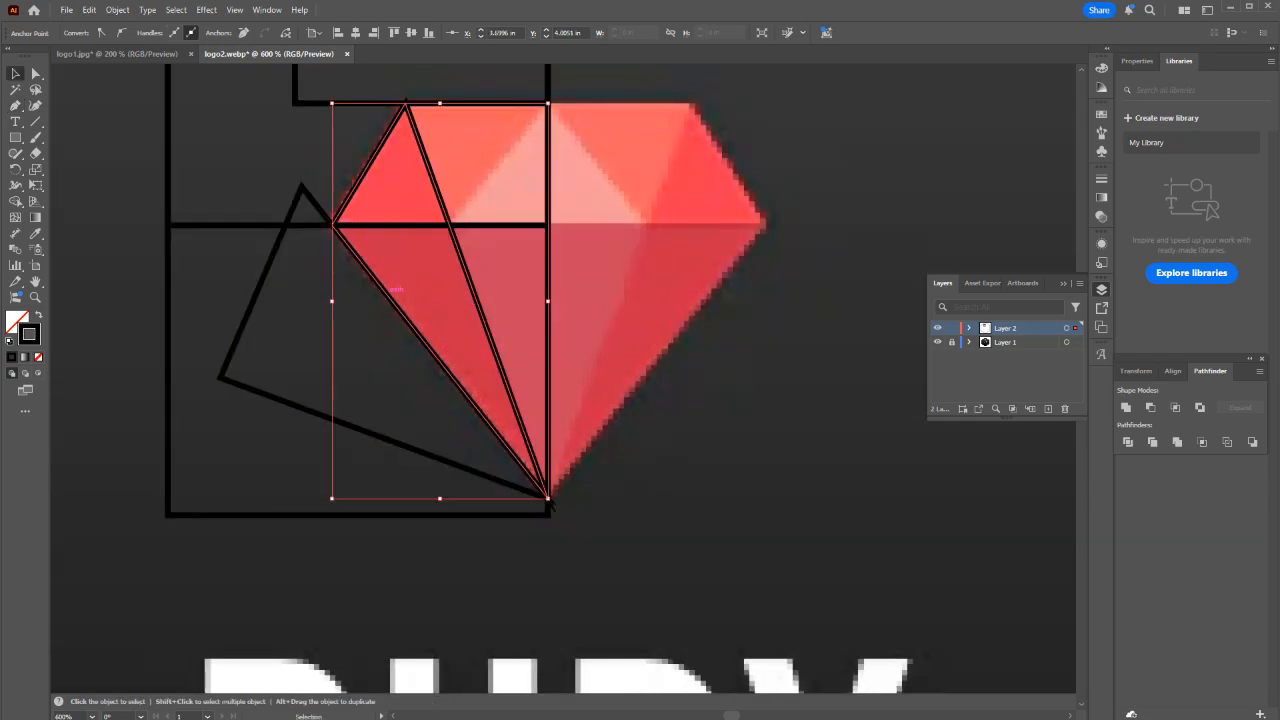
key("ctrl+shift+a")
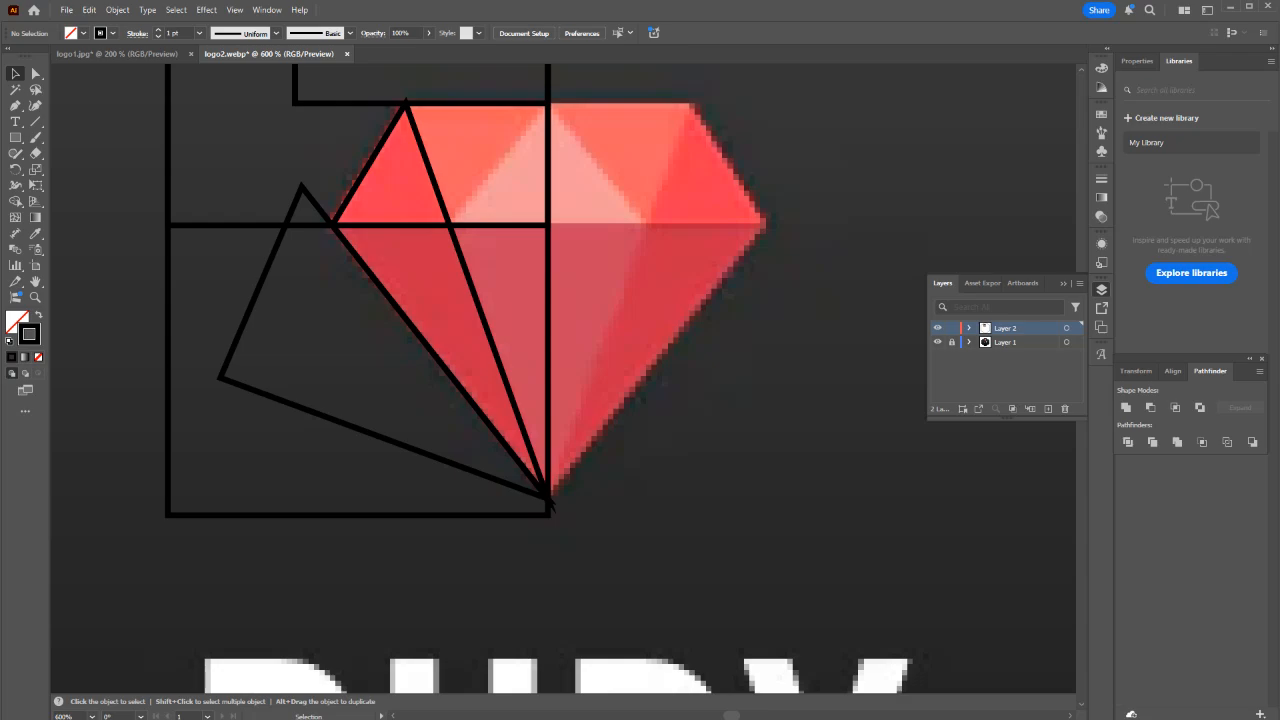
Draw a closed triangle joining the gem's upper-left corner, the facet junction on the horizontal line and the top centre point.
key("p")
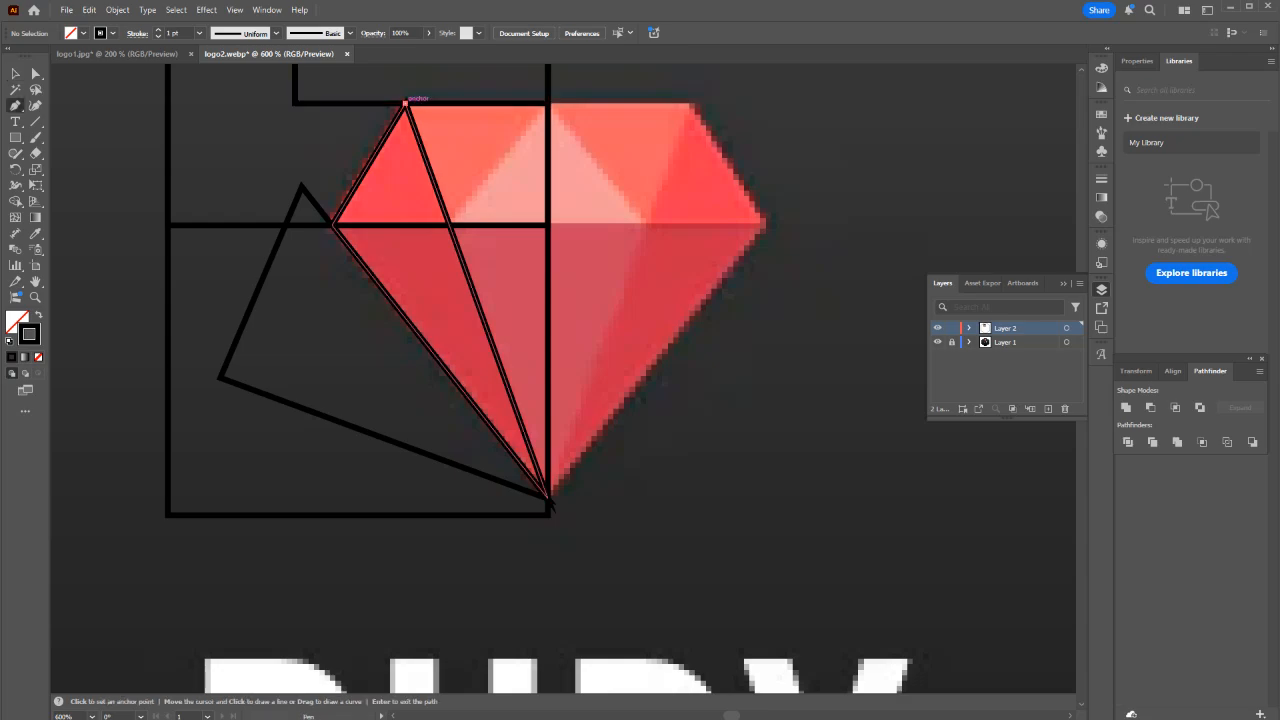
left_click_drag(405, 102, 474, 222)
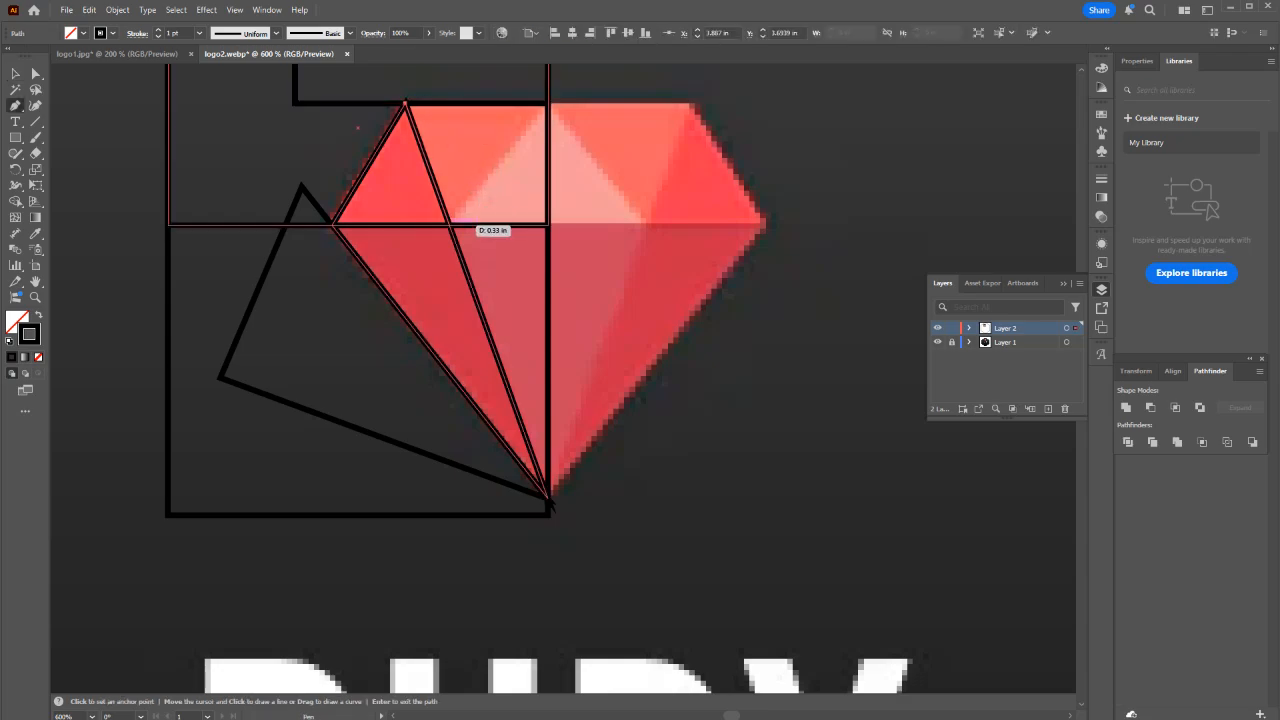
left_click(450, 225)
left_click(548, 103)
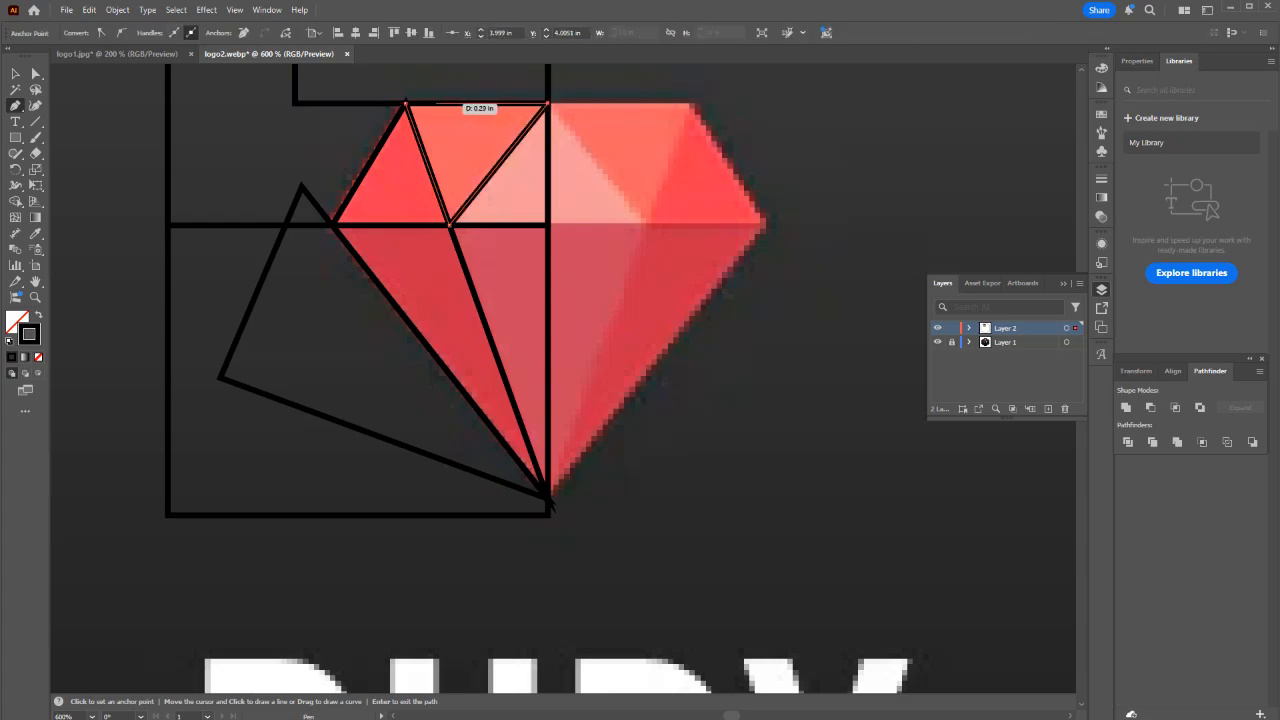
left_click(405, 103)
key("v")
key("ctrl+shift+a")
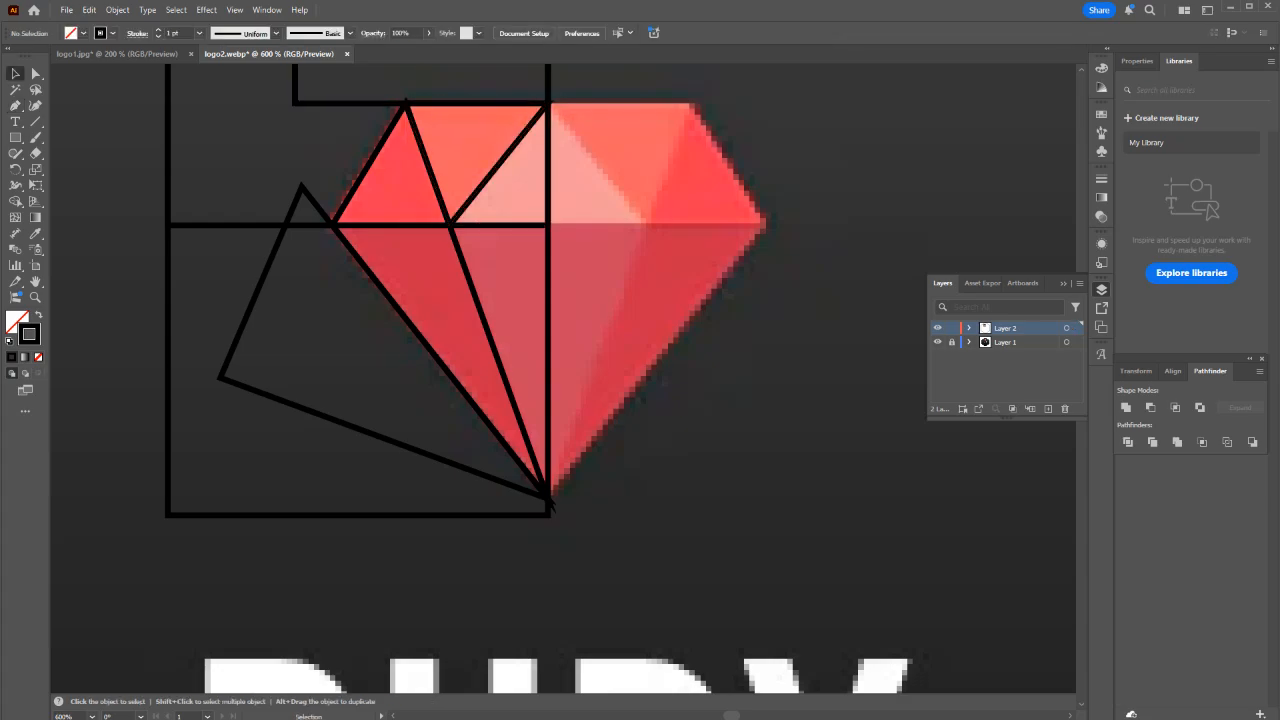
key("p")
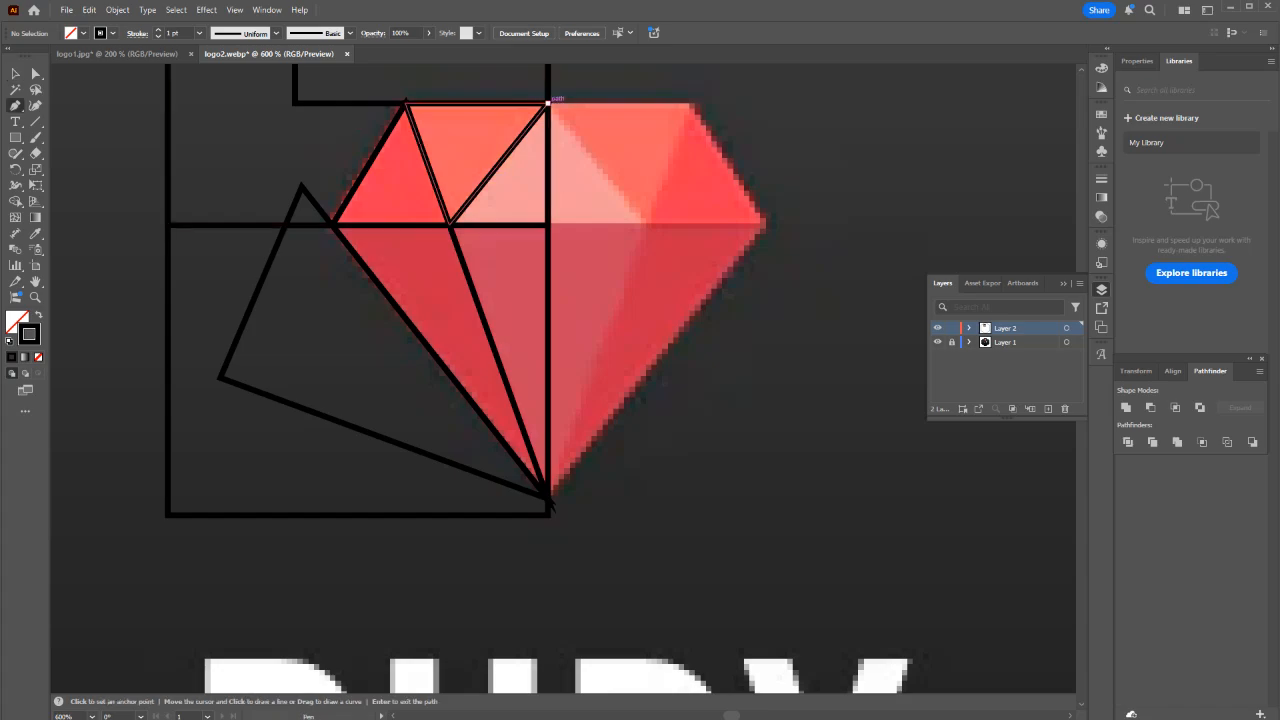
left_click(547, 101)
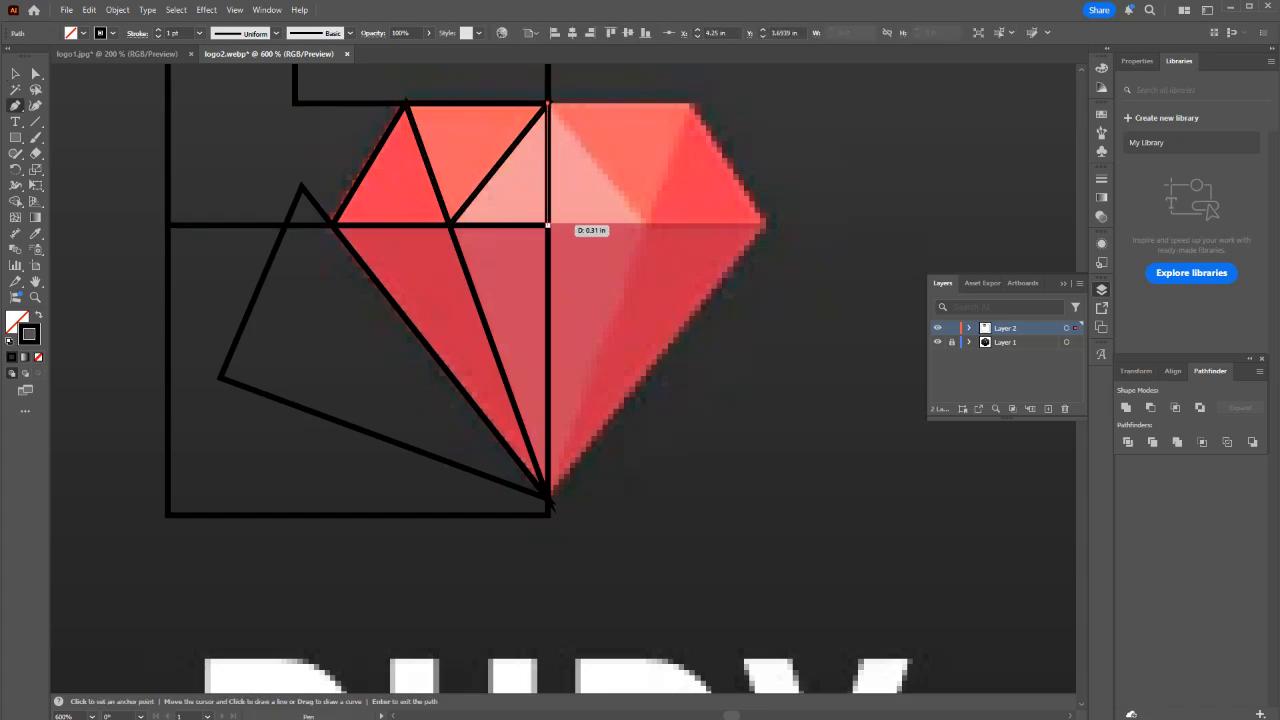
key("v")
left_click(664, 434)
Divide all overlapping shapes over the gem's left half into separate pieces with Pathfinder Divide and ungroup them.
scroll(664, 434, "down", 1)
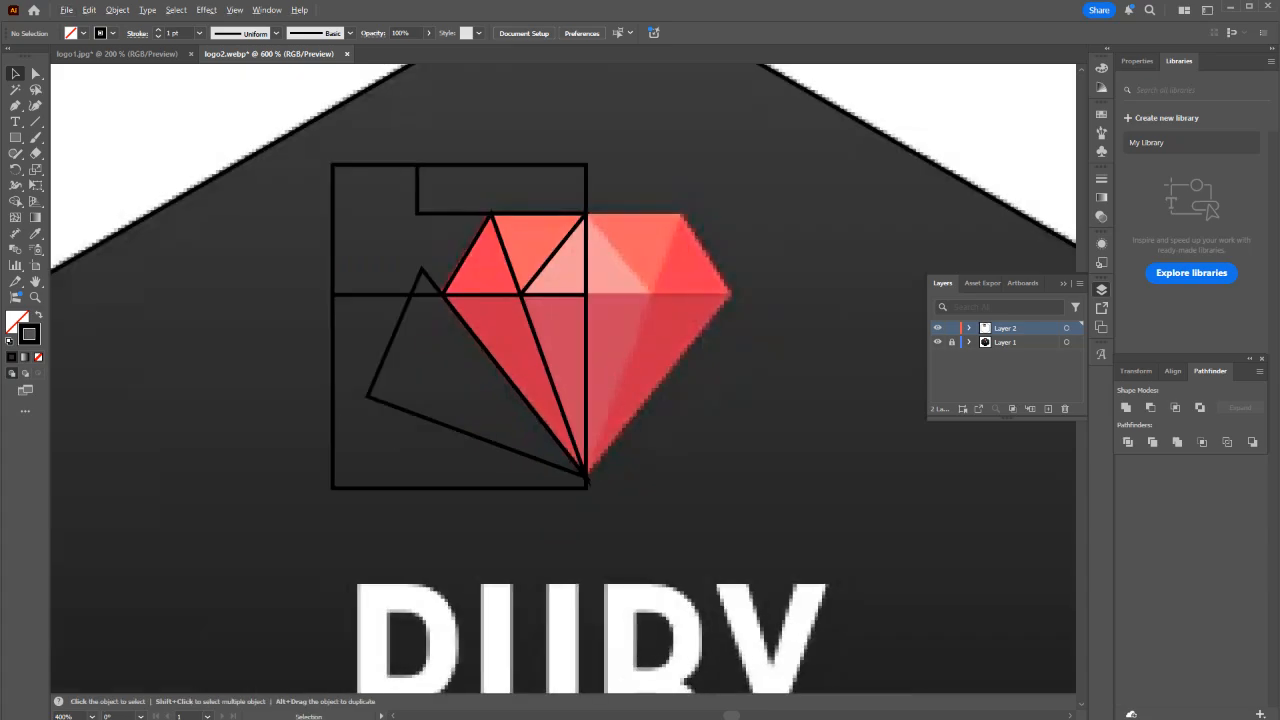
scroll(663, 434, "down", 1)
left_click_drag(663, 477, 390, 223)
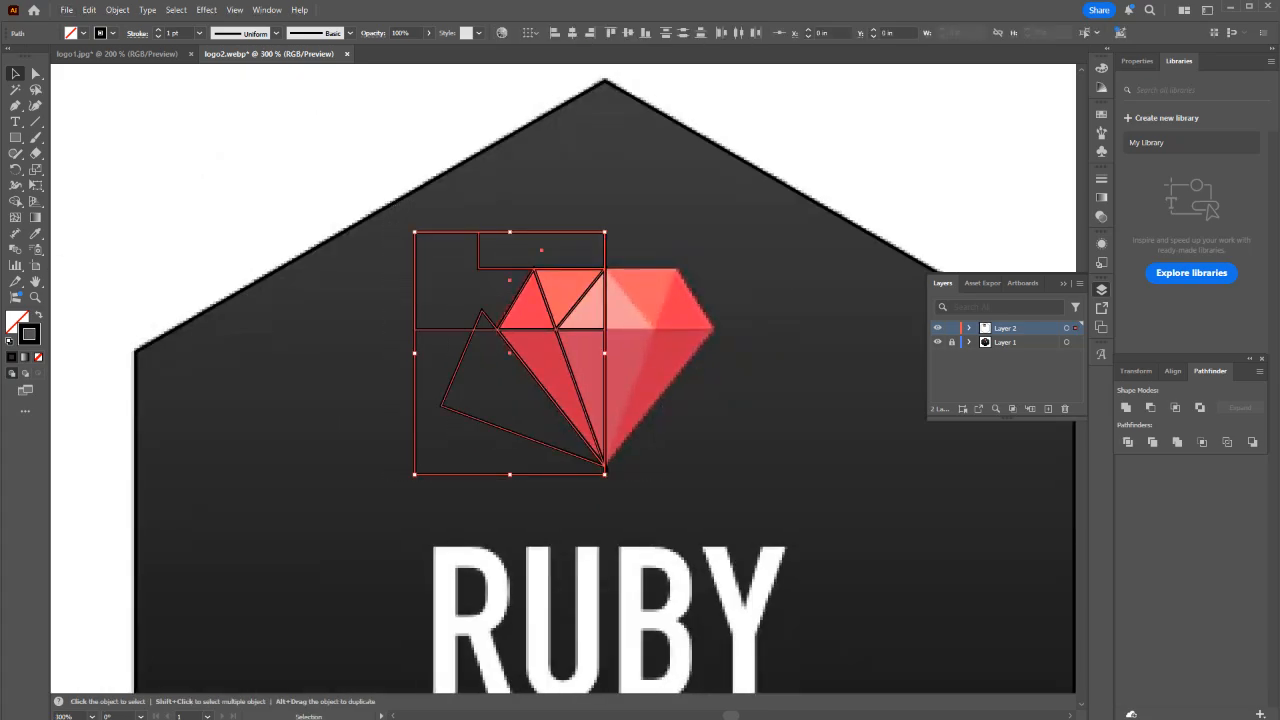
left_click(1128, 442)
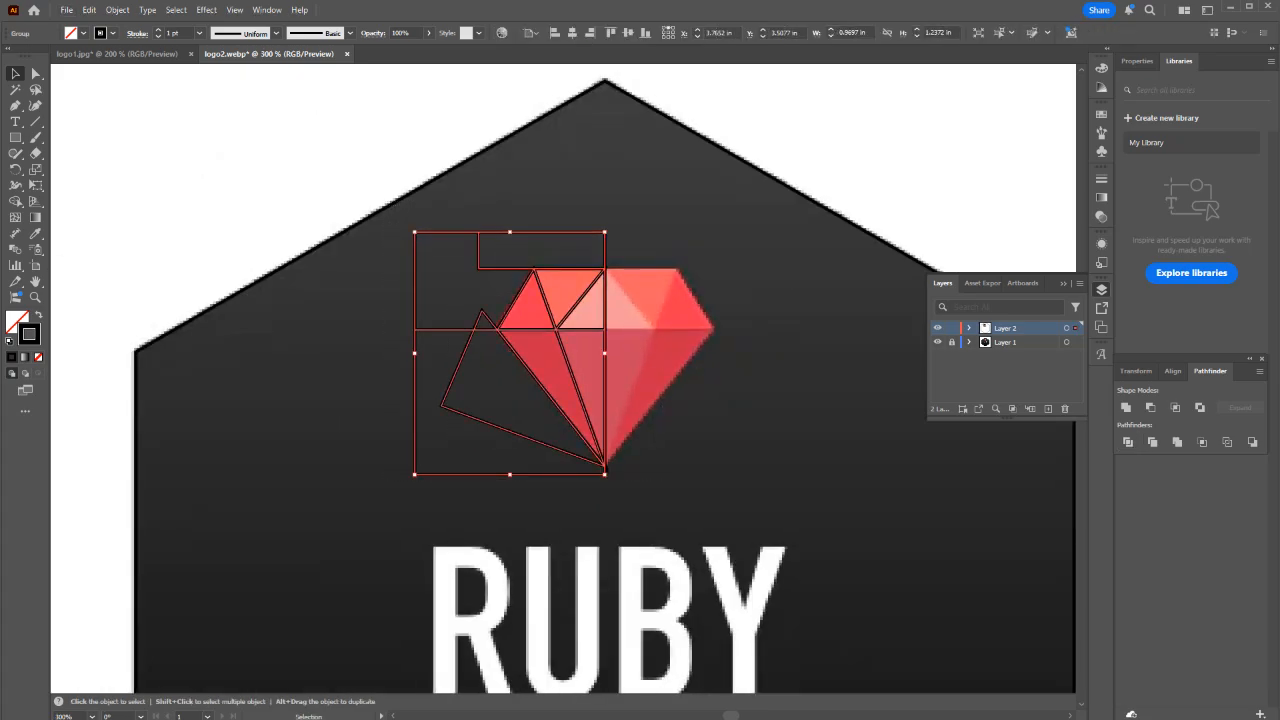
right_click(411, 430)
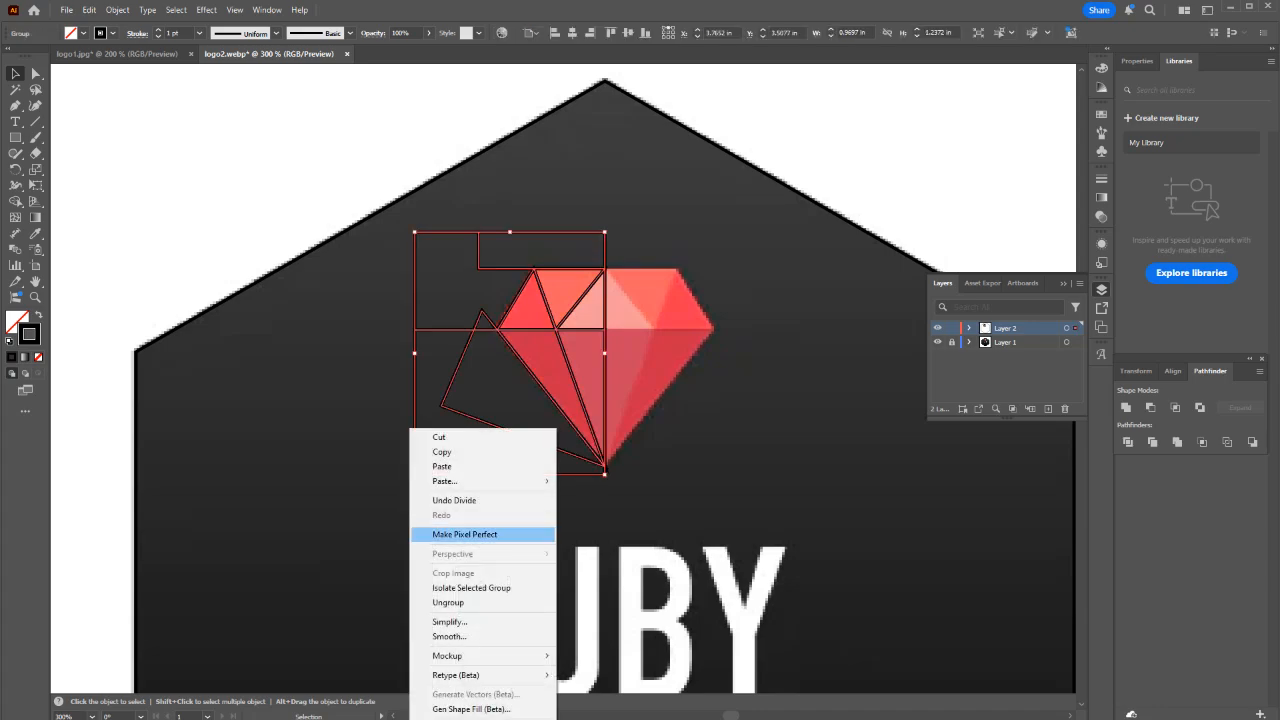
left_click(448, 602)
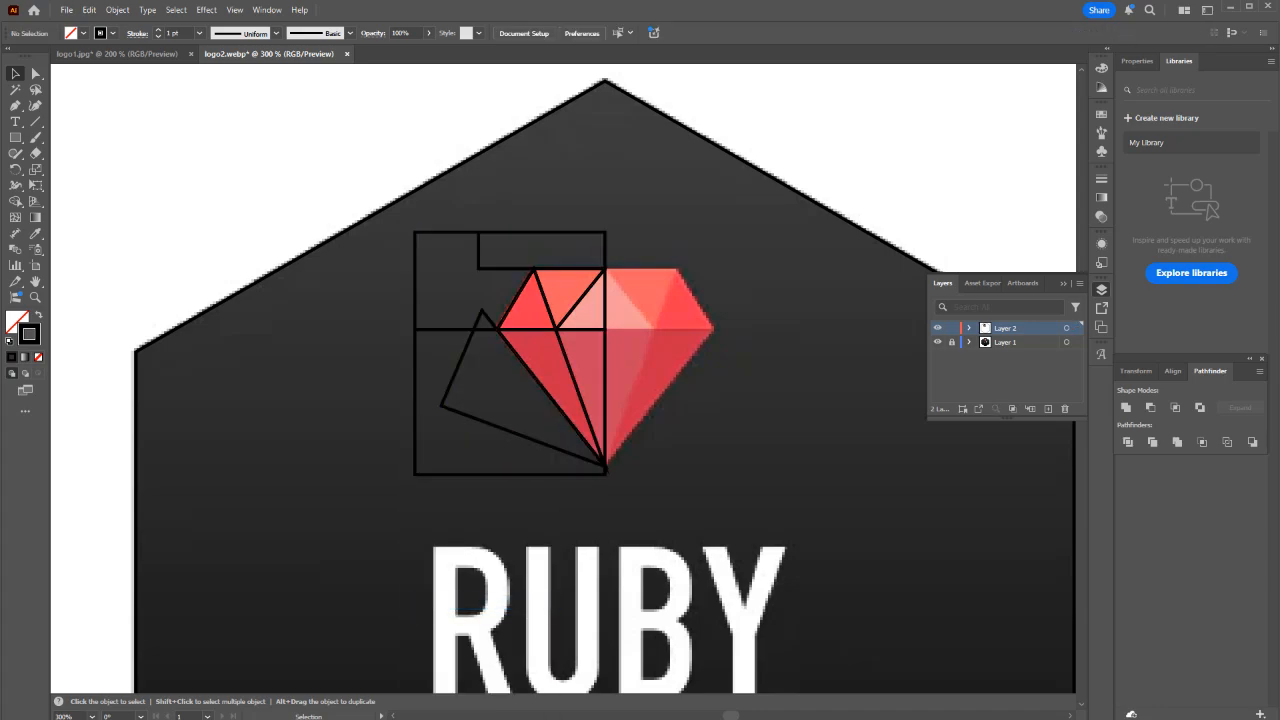
Delete the divided pieces outside the gem's left half and check the remaining facets down to the bottom tip.
left_click_drag(349, 491, 484, 237)
key("Delete")
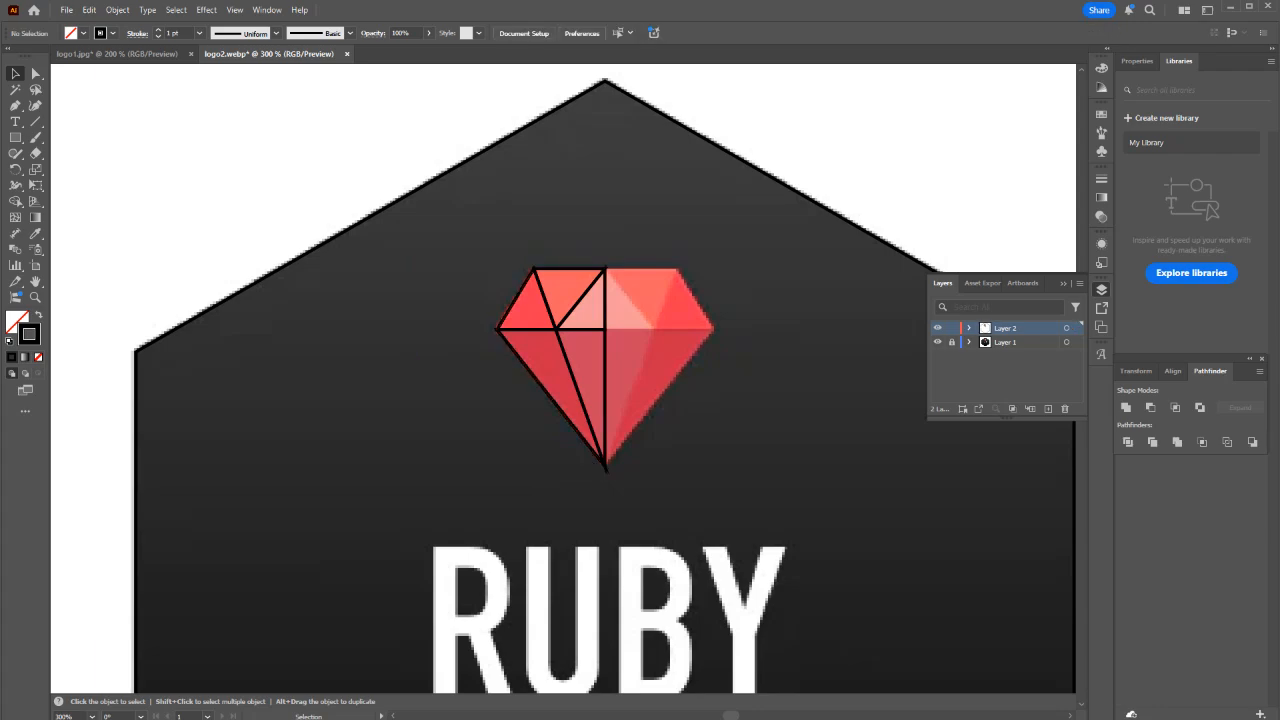
left_click_drag(461, 263, 669, 455)
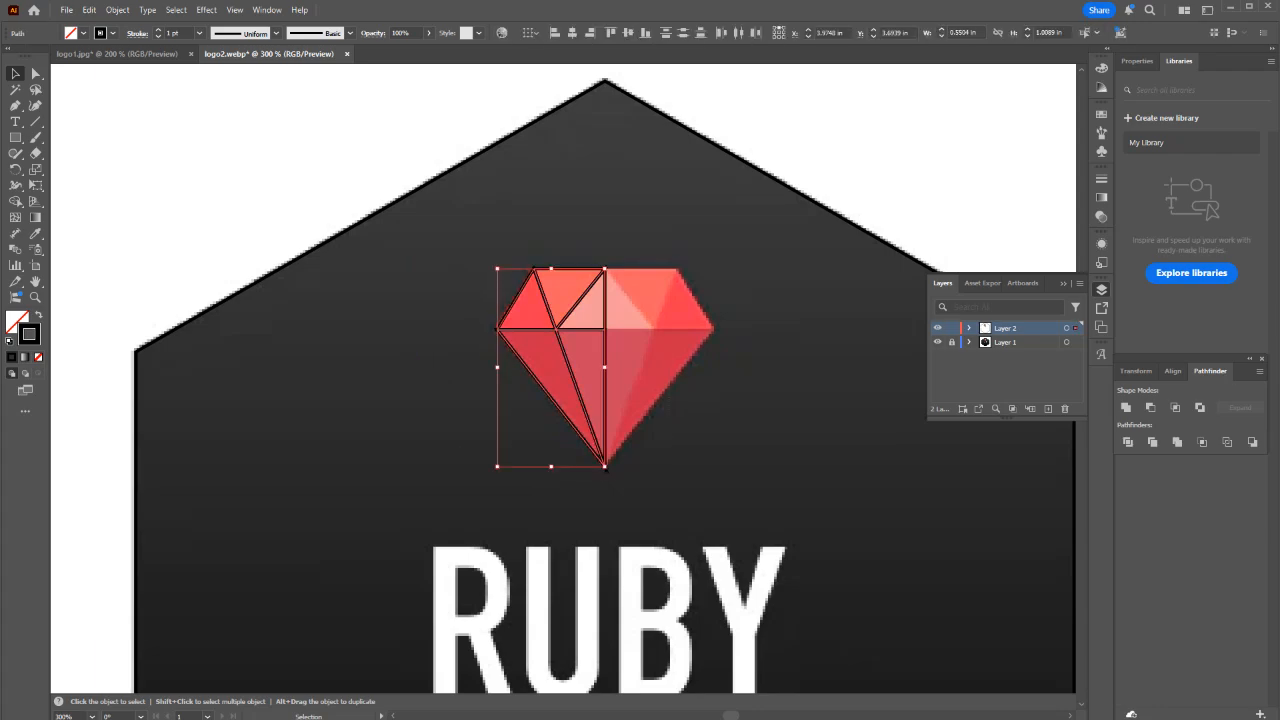
scroll(604, 428, "up", 3)
mouse_move(607, 530)
left_mouse_down()
mouse_move(578, 515)
mouse_move(478, 510)
mouse_move(607, 530)
left_mouse_up()
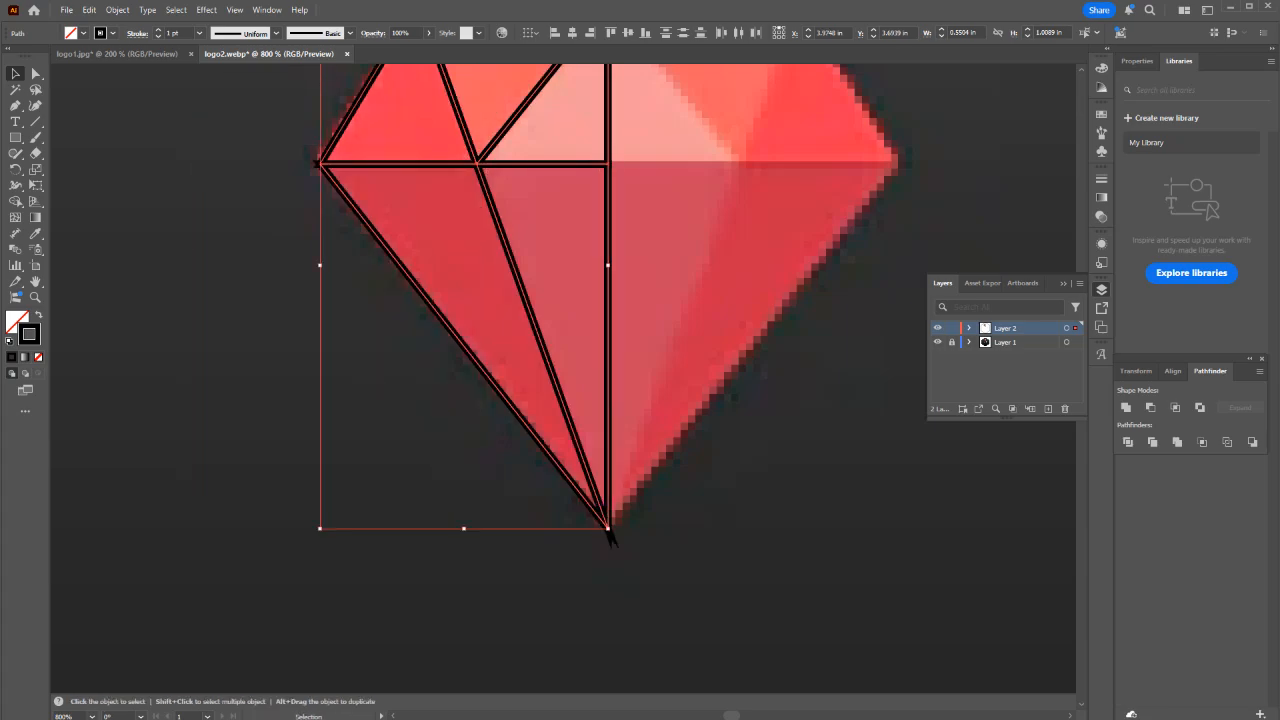
scroll(610, 537, "down", 3)
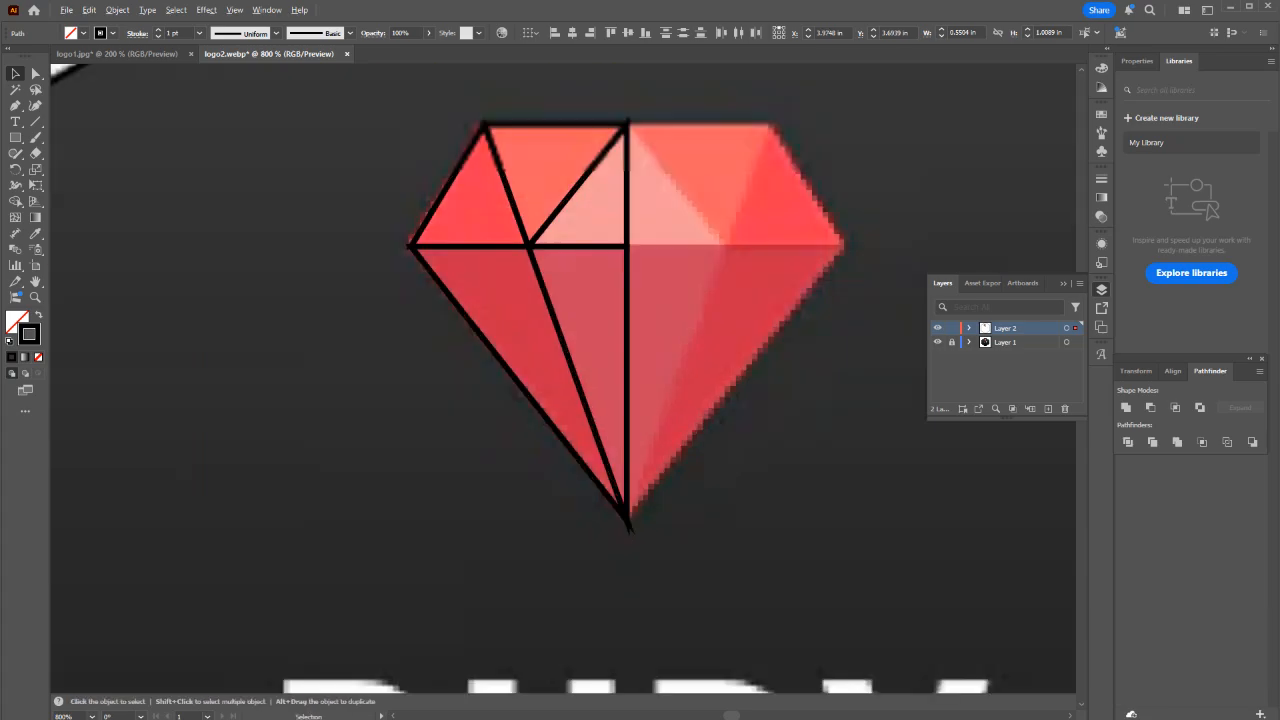
left_click(508, 430)
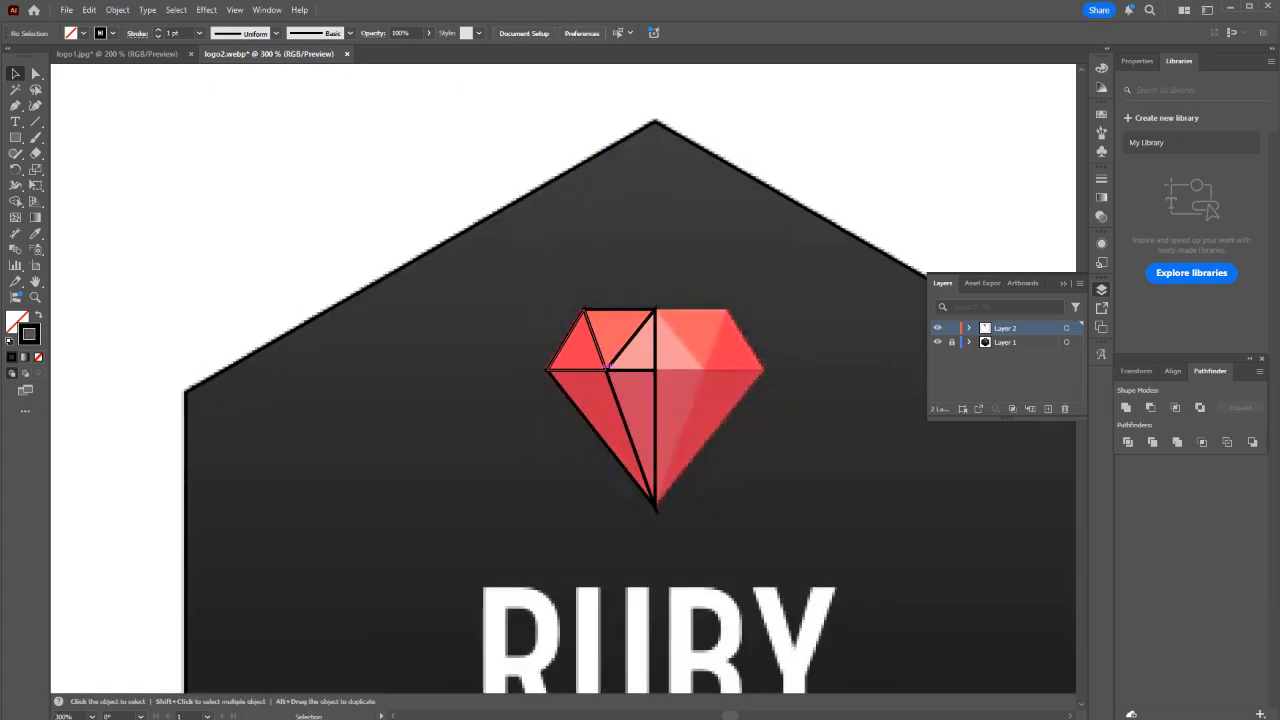
Remove the stroke from all facet pieces of the gem's left half.
left_click(571, 332)
key("ctrl+a")
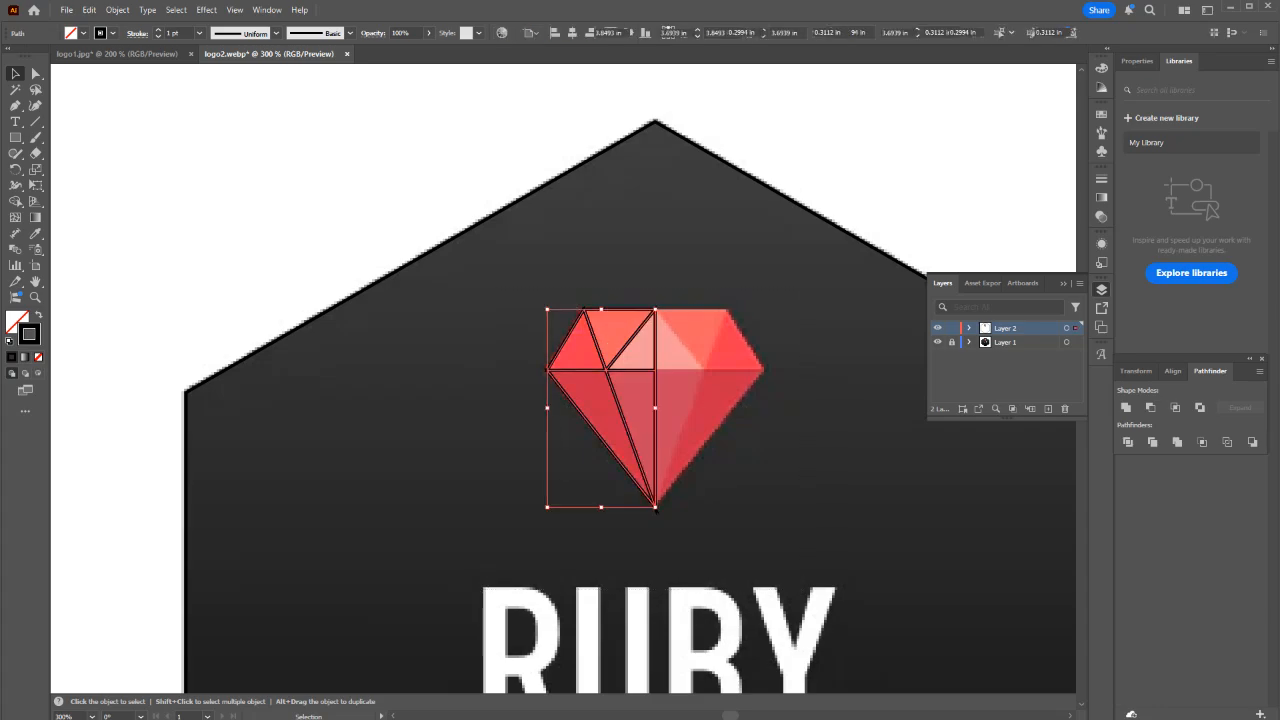
key("slash")
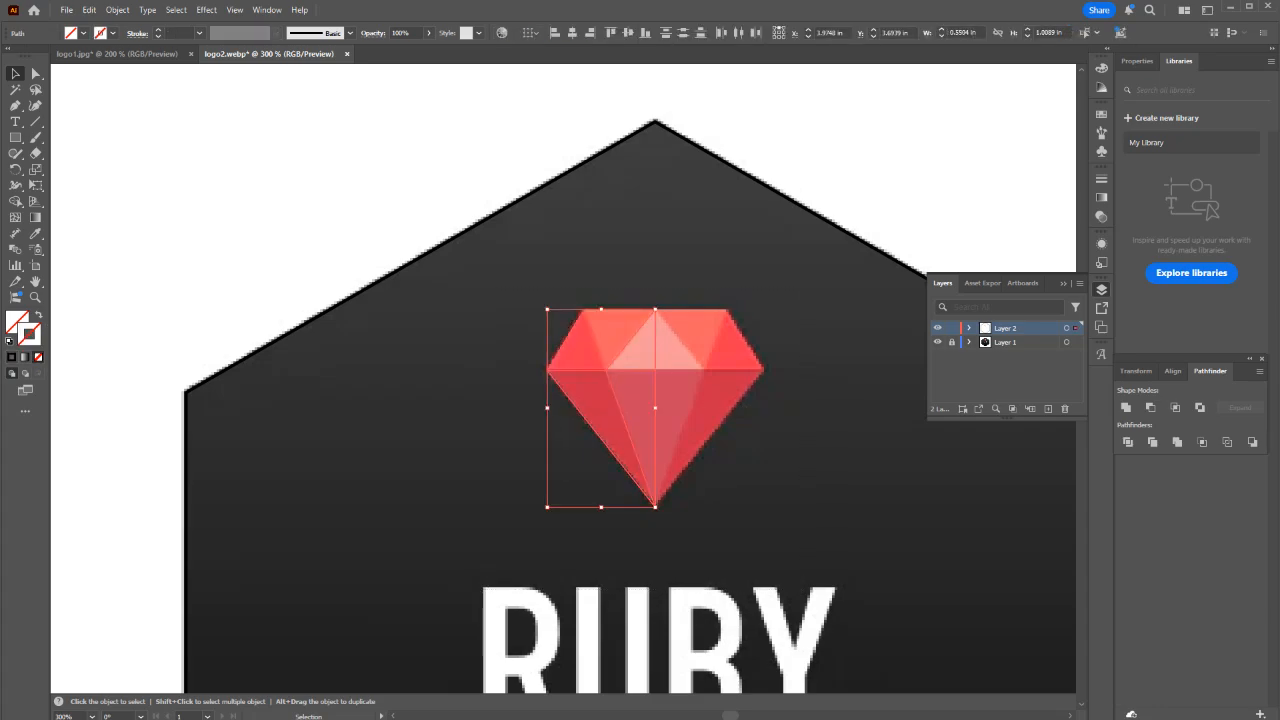
key("ctrl+shift+a")
key("ctrl+equal")
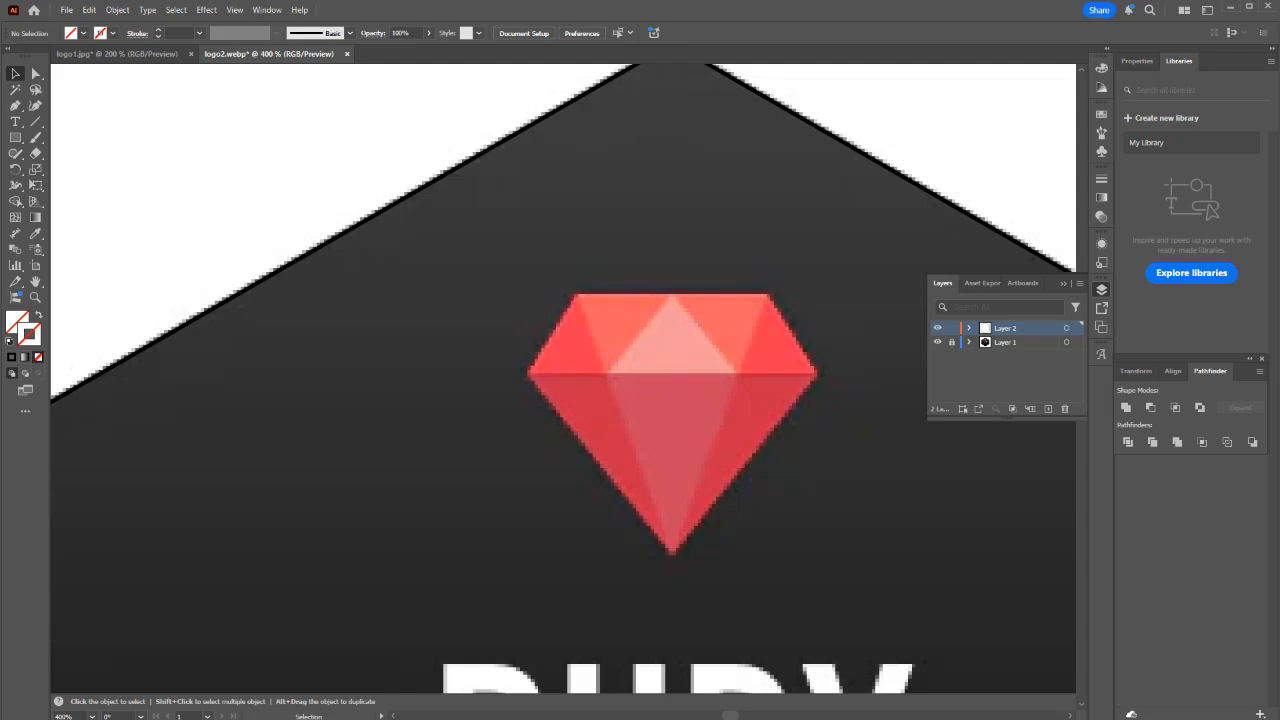
Fill the gem's upper-left outer triangle with the bright red sampled from the same facet of the reference gem.
key("ctrl+a")
key("ctrl+shift+a")
left_click(567, 374)
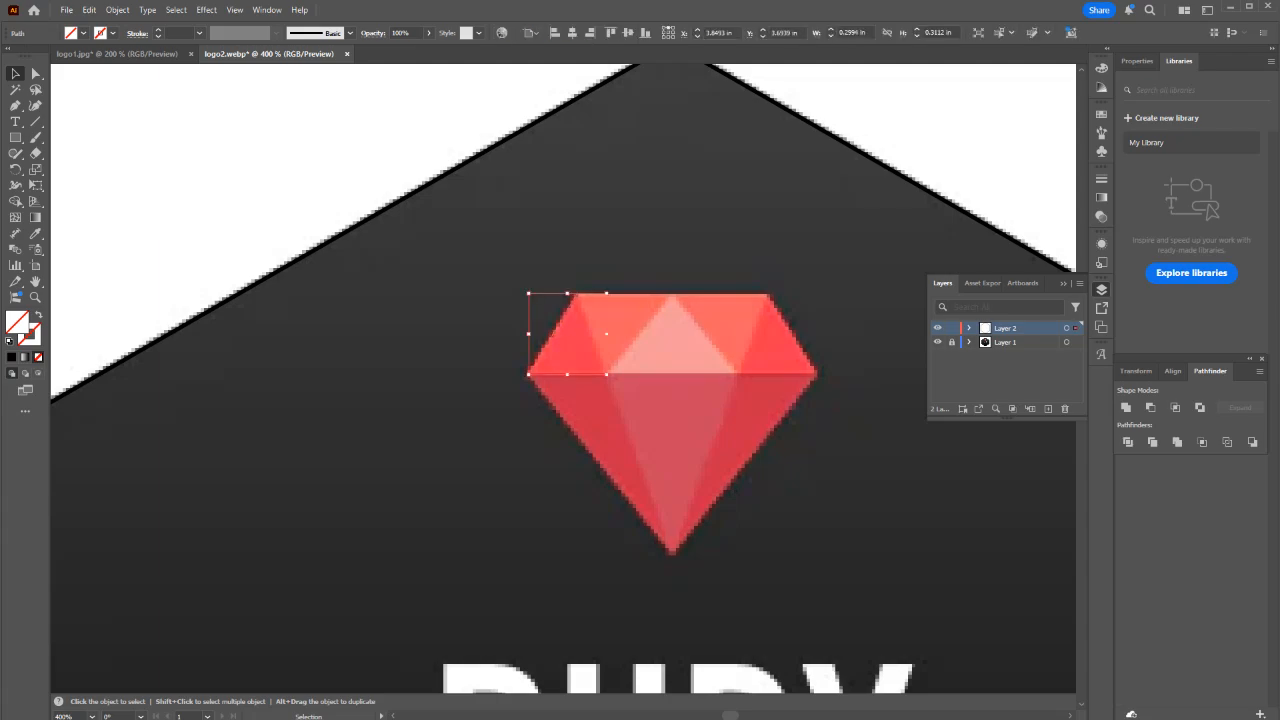
key("i")
left_click(568, 346)
key("v")
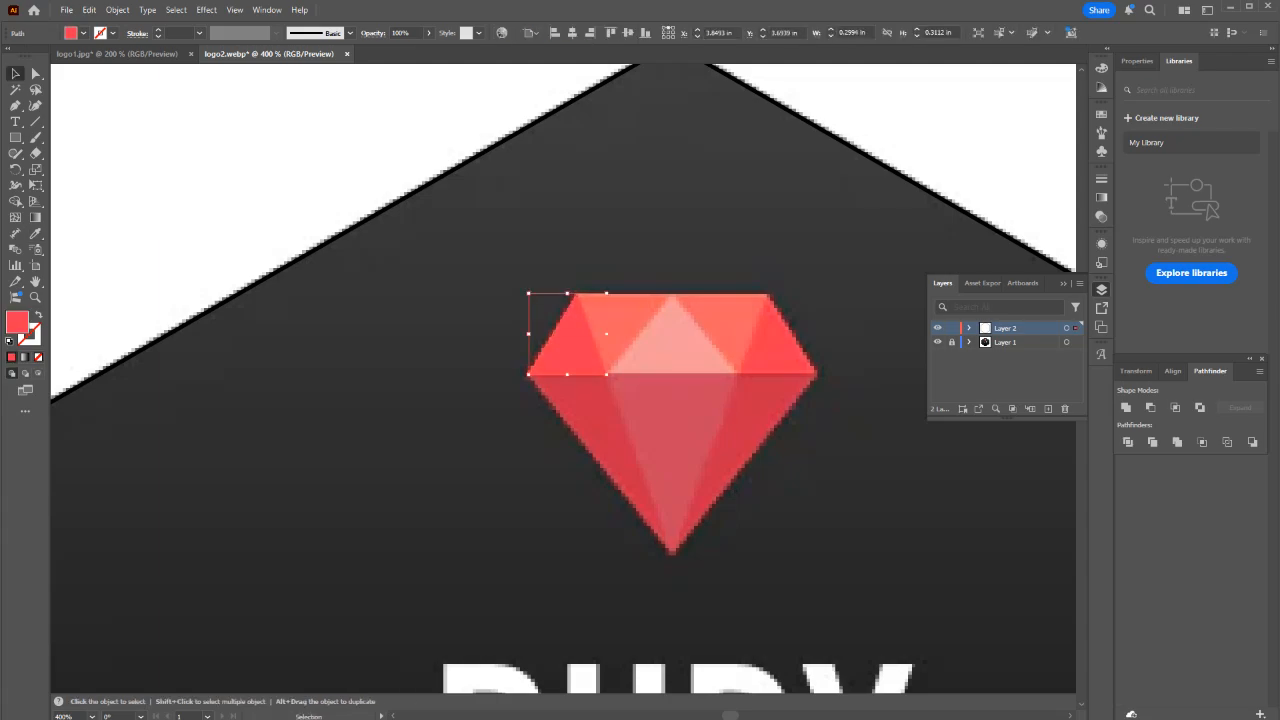
Fill the inverted triangle along the gem's top edge with the coral colour sampled from the reference image.
key("ctrl+shift+a")
left_click(636, 293)
key("i")
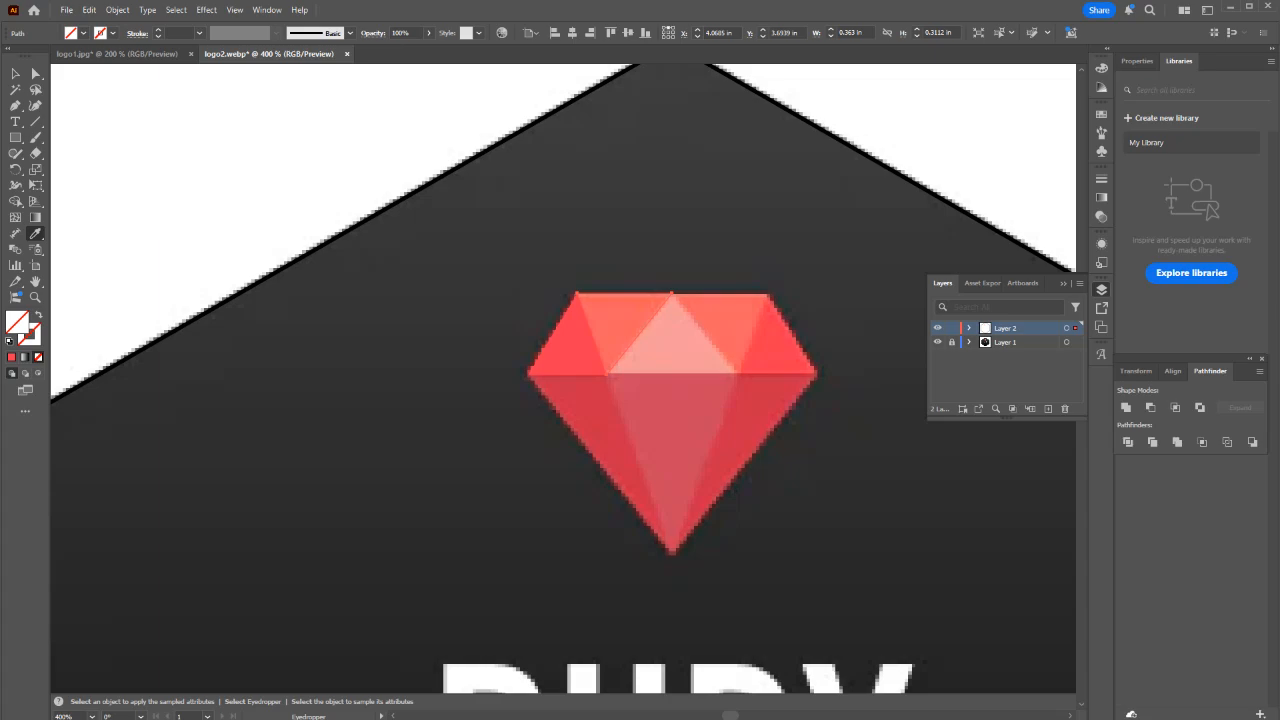
left_click(622, 318)
key("v")
key("ctrl+shift+a")
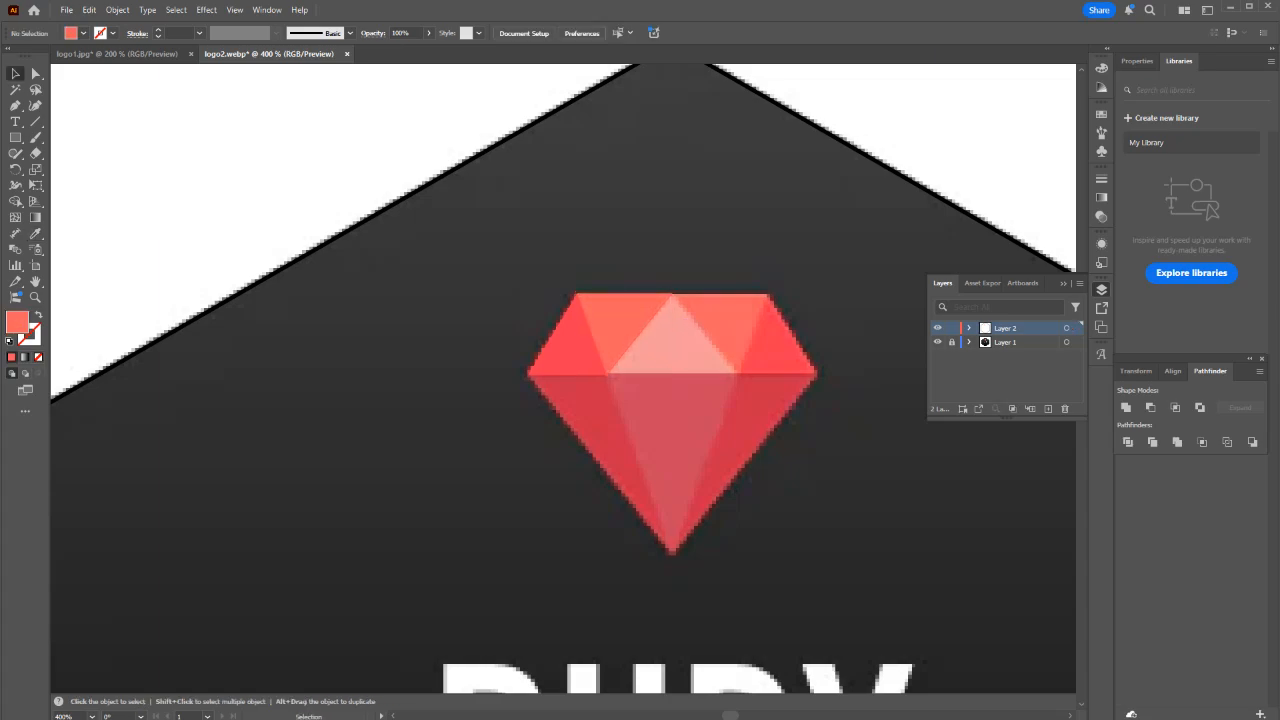
Fill the left halves of the gem's upper and lower centre facets with their light pink and muted red sampled from the reference.
left_click(674, 338)
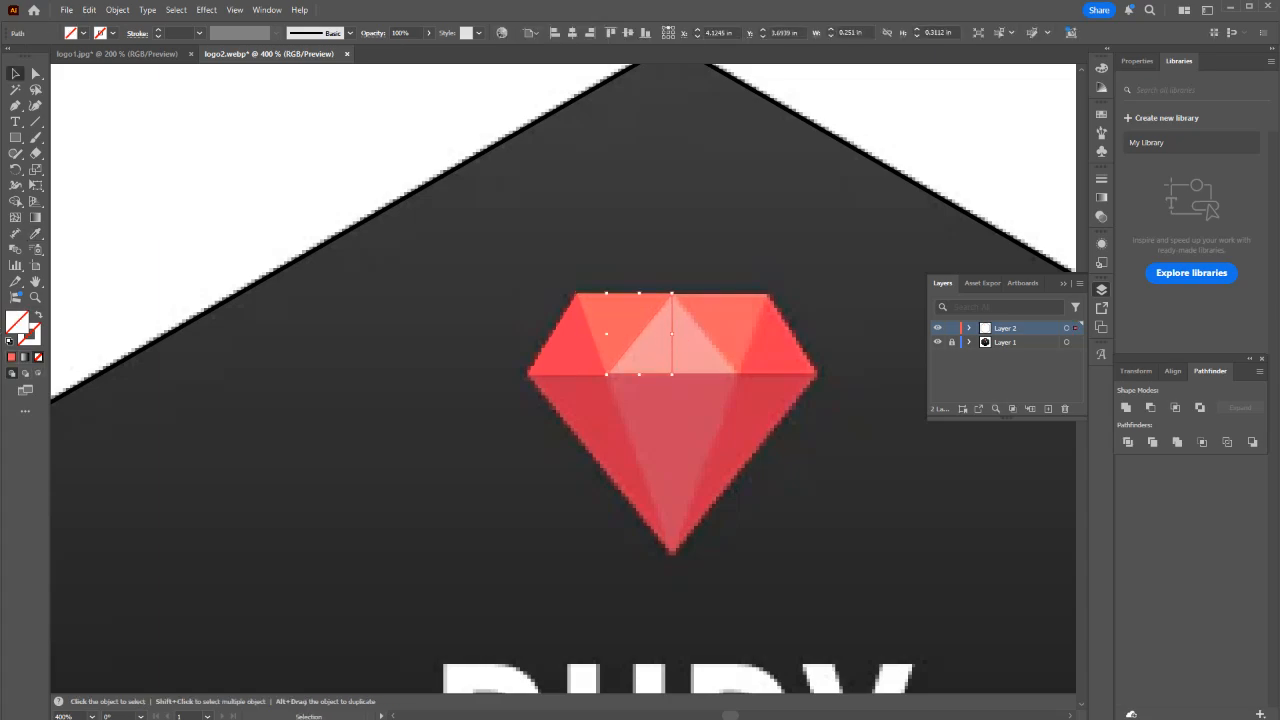
key("i")
left_click(658, 345)
key("v")
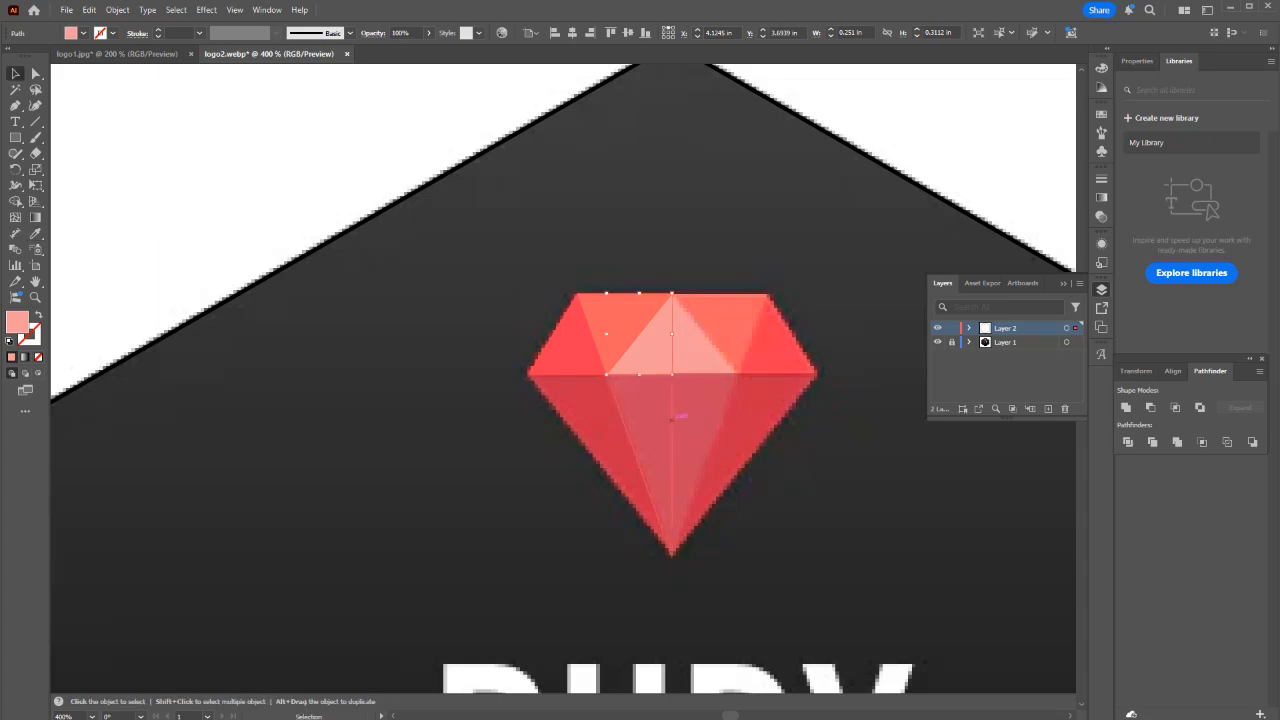
left_click(672, 411)
key("i")
left_click(650, 420)
key("v")
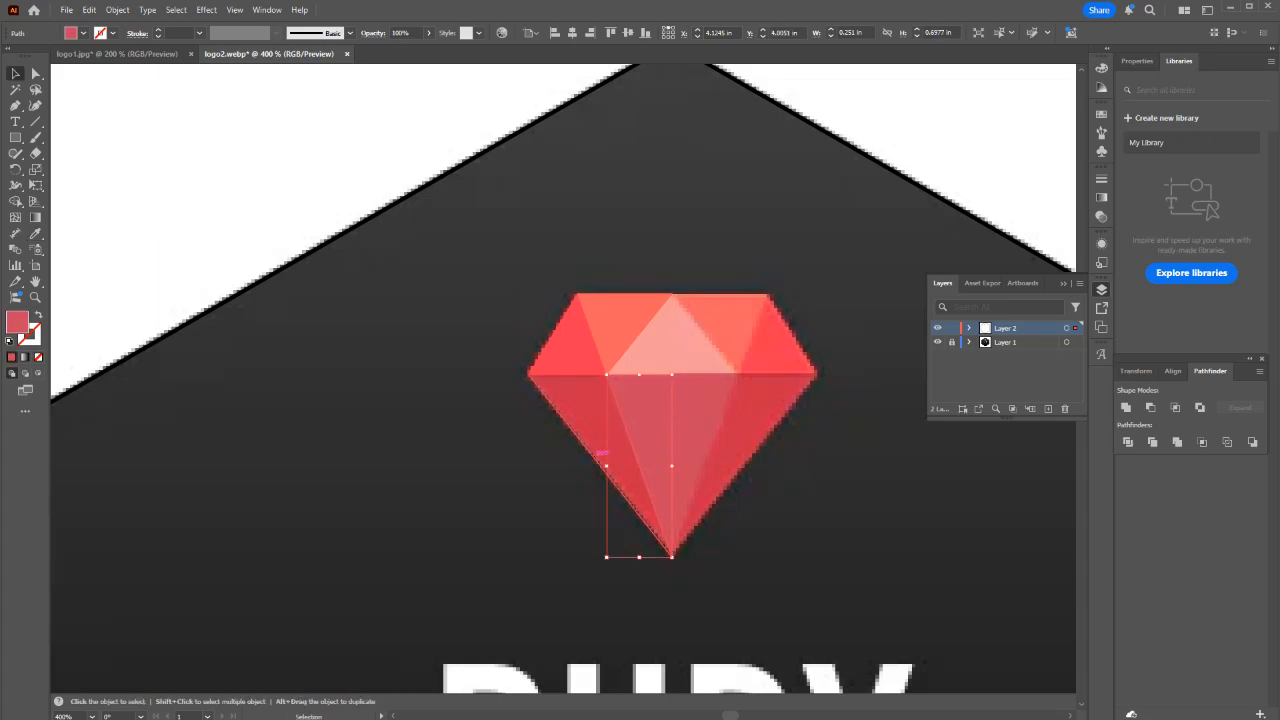
Try to fill the gem's lower-left outer facet with the reference's dark red, and undo the attempt.
left_click(590, 452)
key("i")
left_click(592, 424)
key("v")
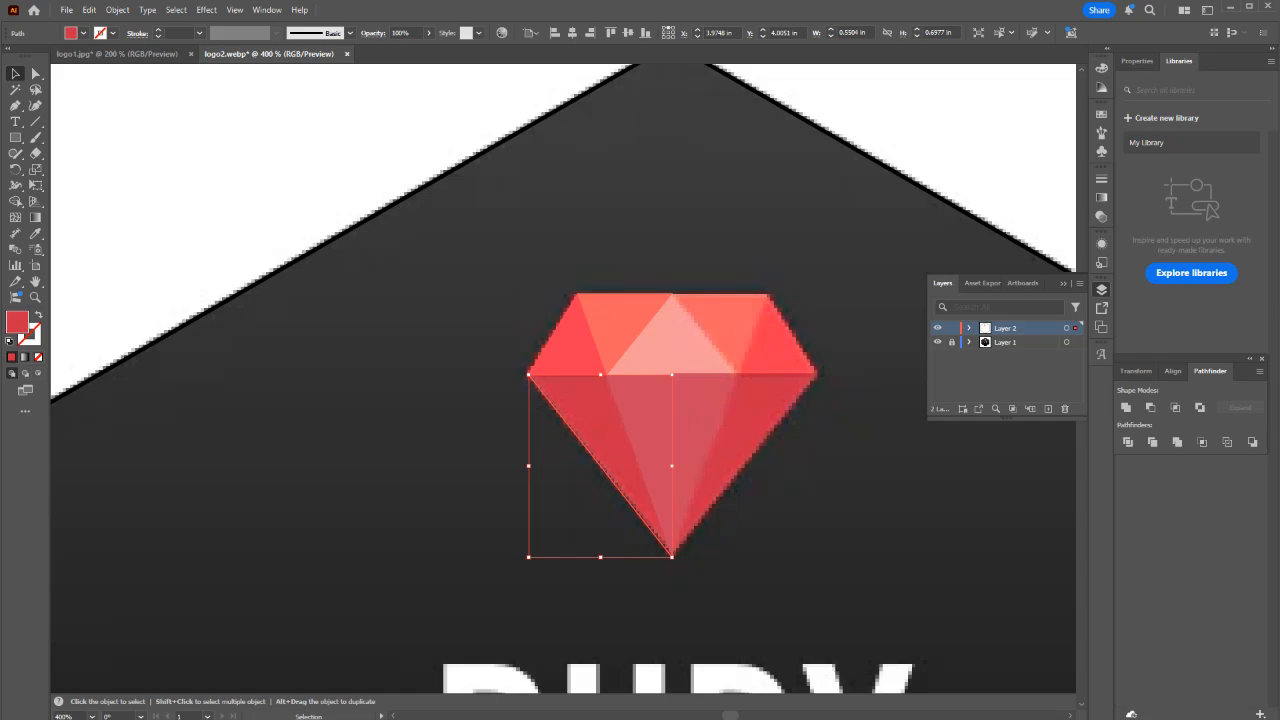
key("i")
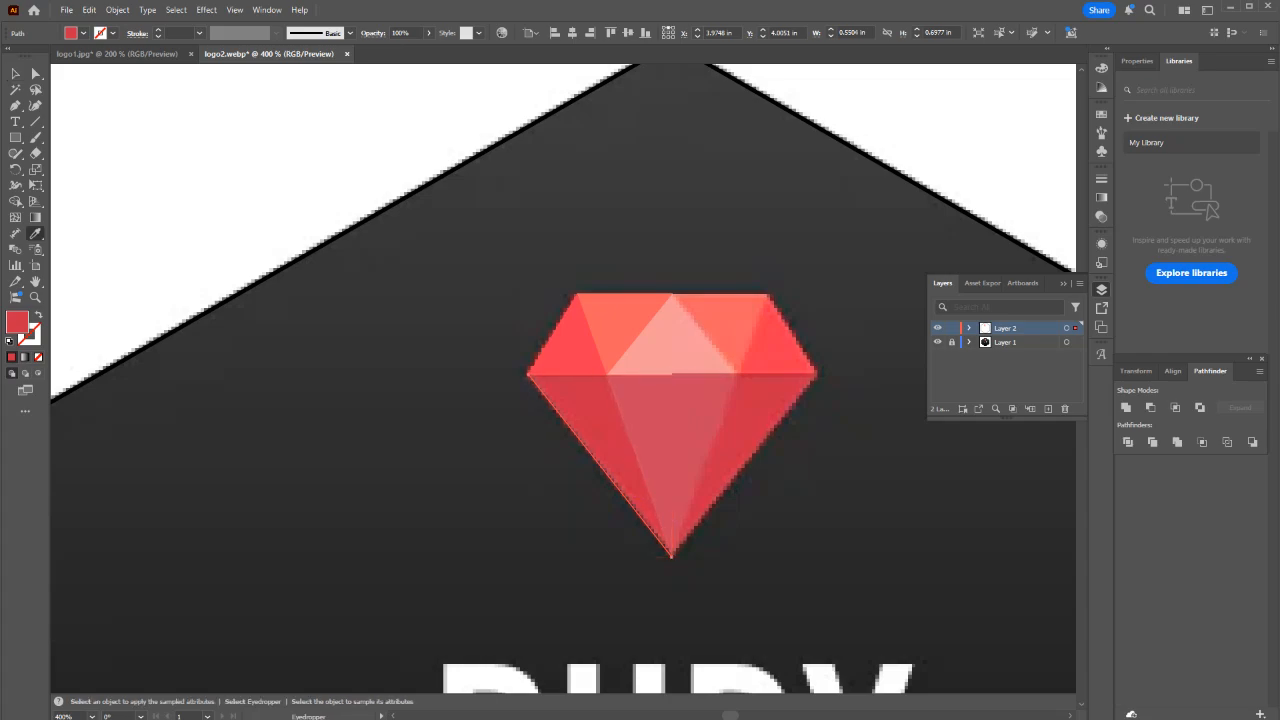
key("v")
left_click_drag(600, 466, 552, 481)
key("ctrl+z")
left_click(552, 481)
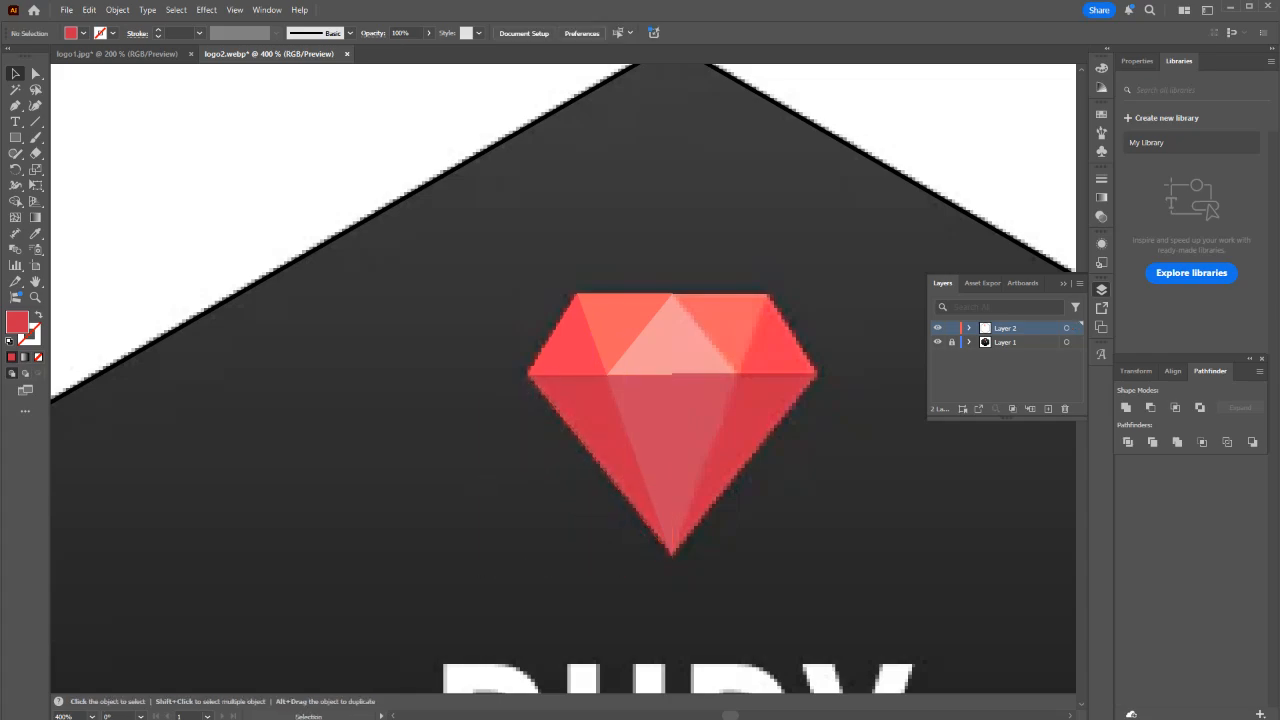
Fill the gem's lower-left outer facet with the dark red sampled from the reference gem.
left_click(600, 465)
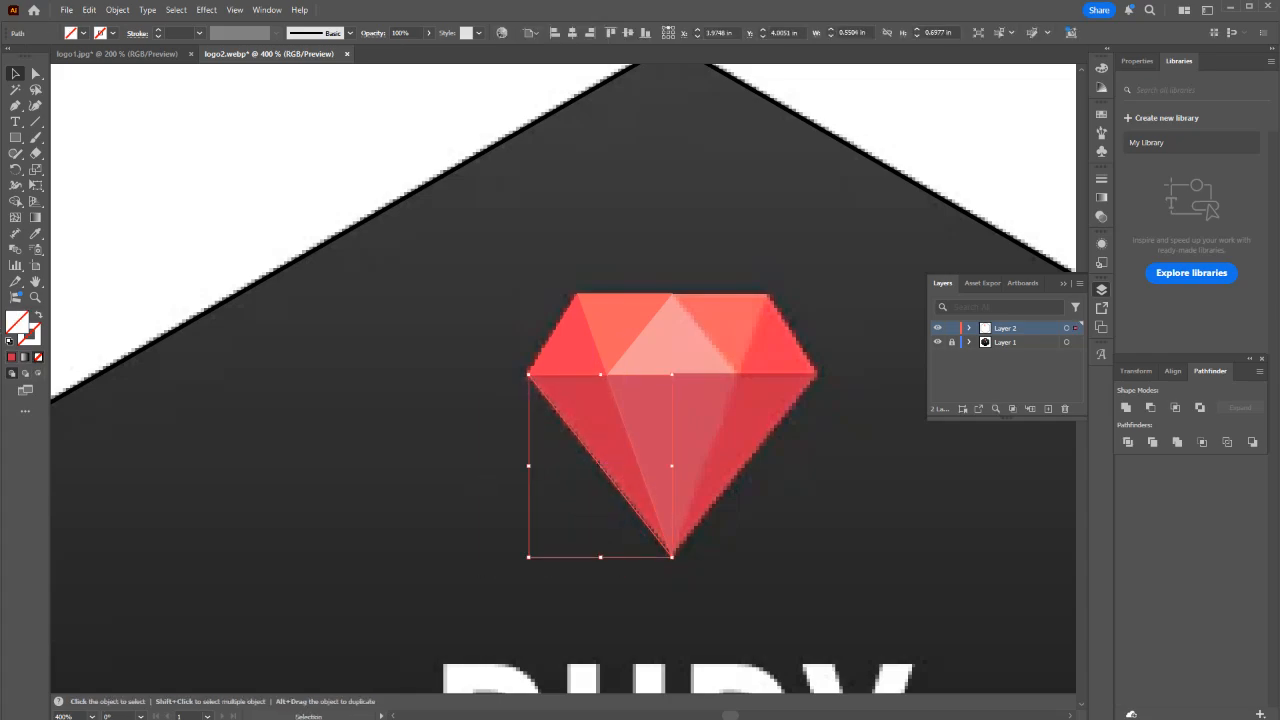
key("i")
left_click(598, 430)
key("v")
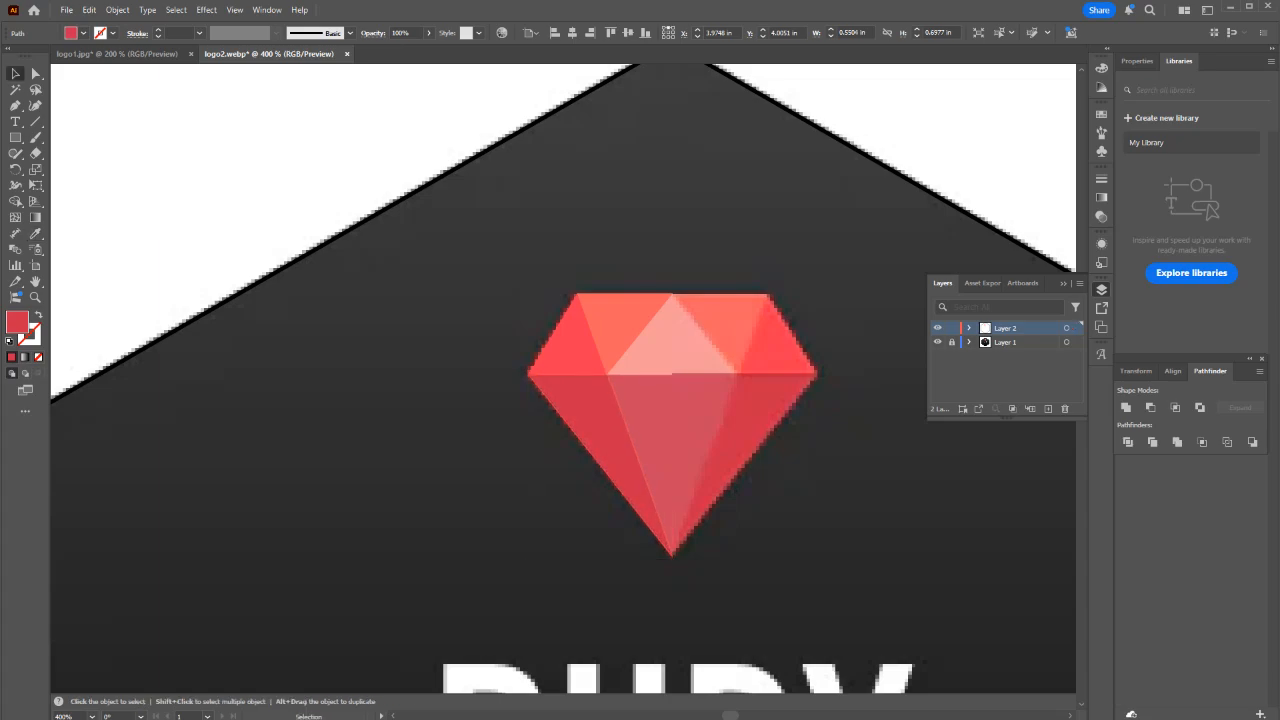
In outline view, pull the five facet pieces of the gem's left half apart to check that they are separate shapes.
left_click_drag(456, 283, 754, 588)
key("ctrl+y")
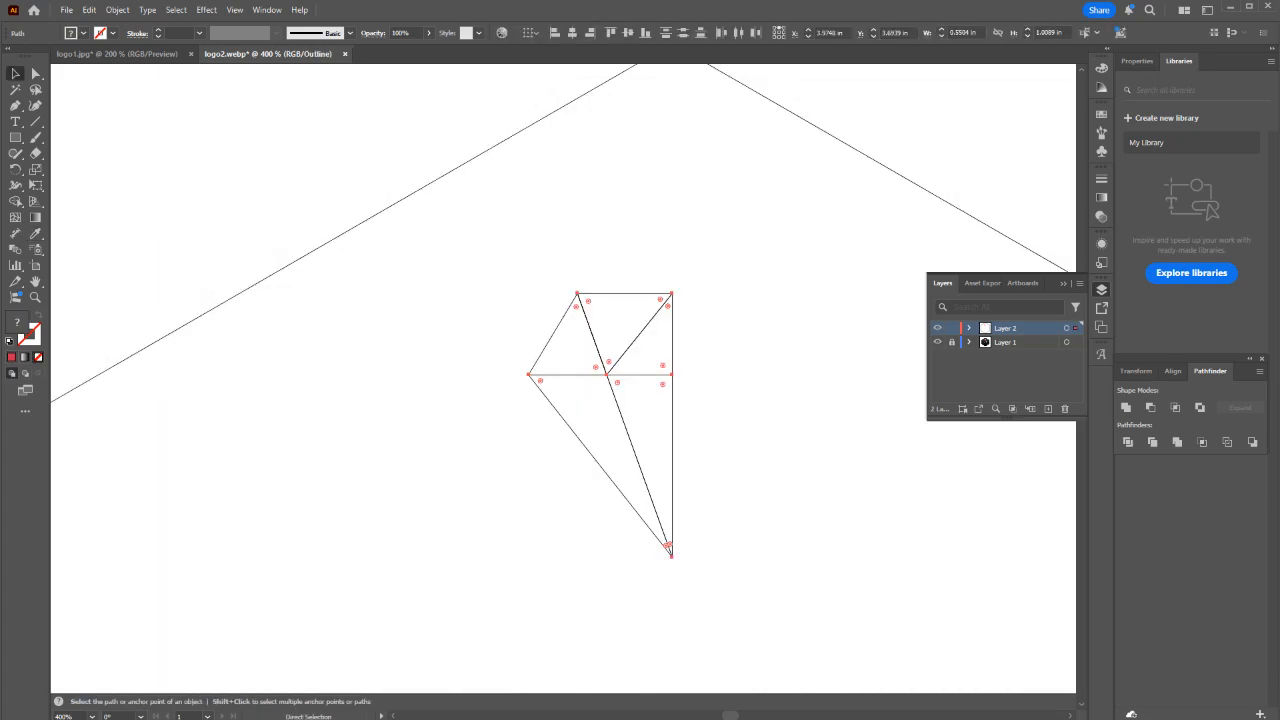
left_click(600, 430)
scroll(595, 371, "up", 3)
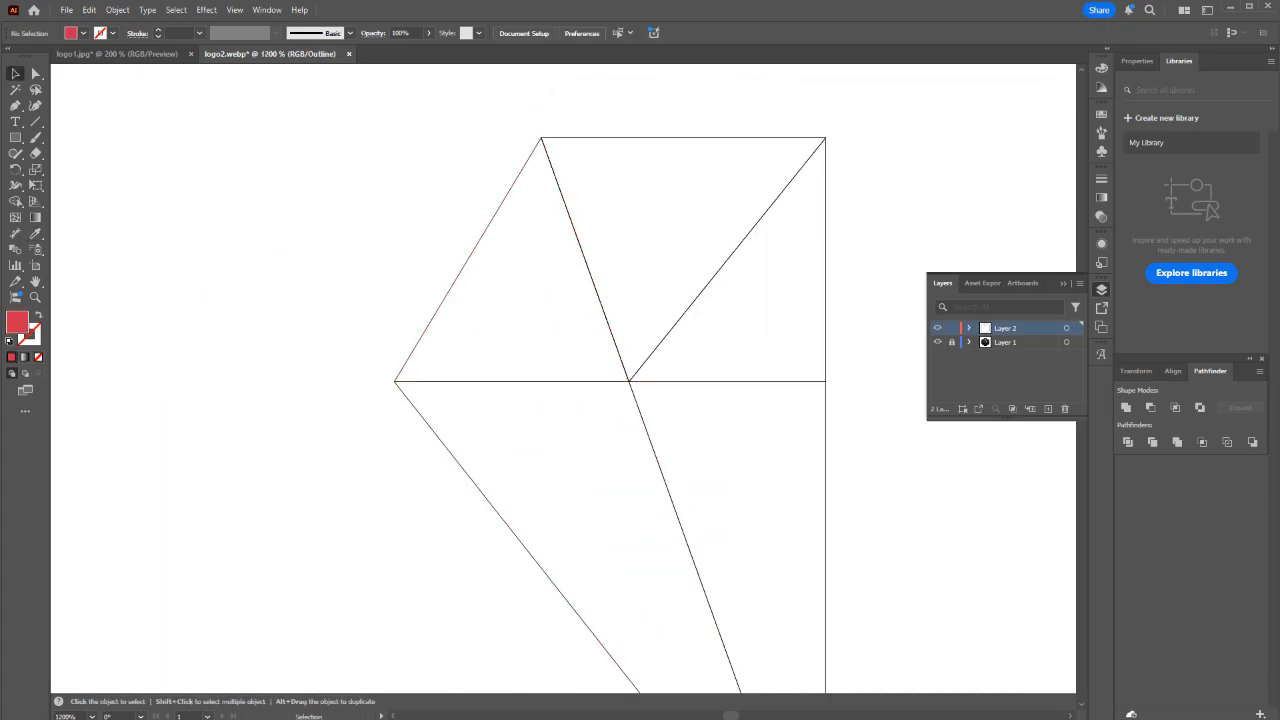
left_click_drag(460, 273, 126, 189)
left_click_drag(557, 186, 686, 300)
left_click_drag(600, 245, 303, 84)
left_click_drag(694, 300, 742, 79)
left_click_drag(766, 381, 913, 245)
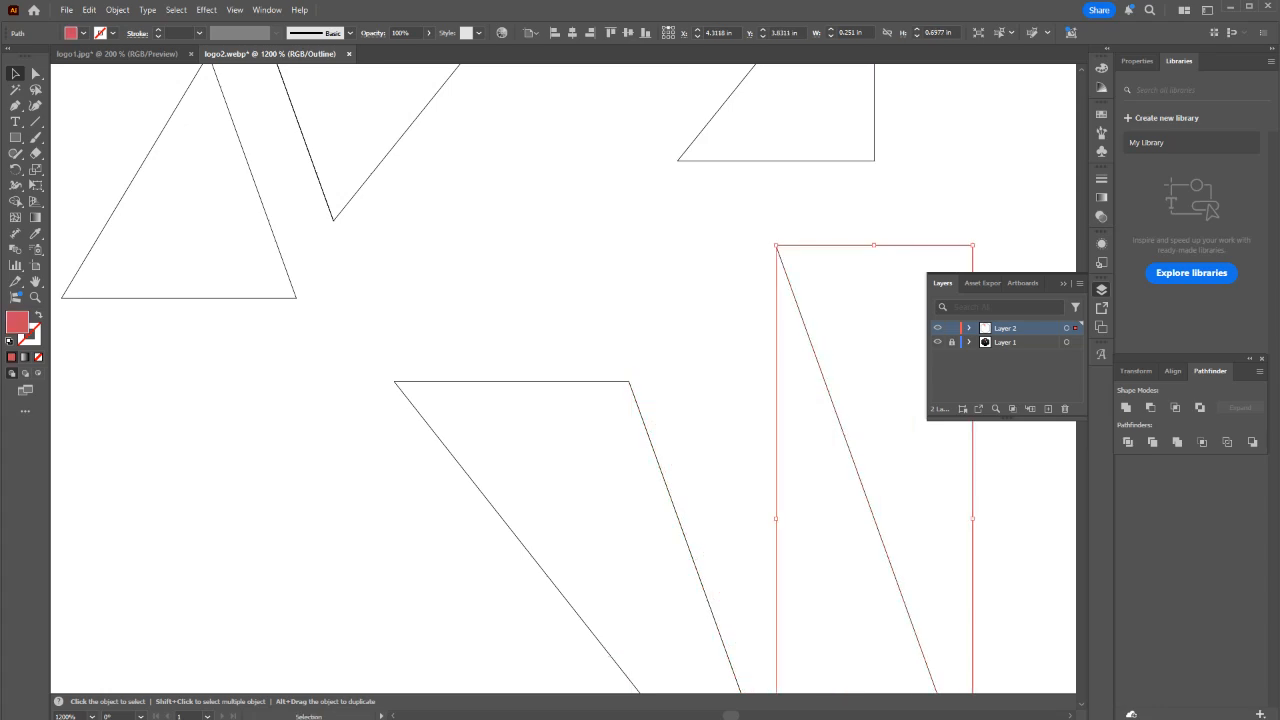
left_click_drag(640, 408, 458, 415)
scroll(567, 347, "down", 3)
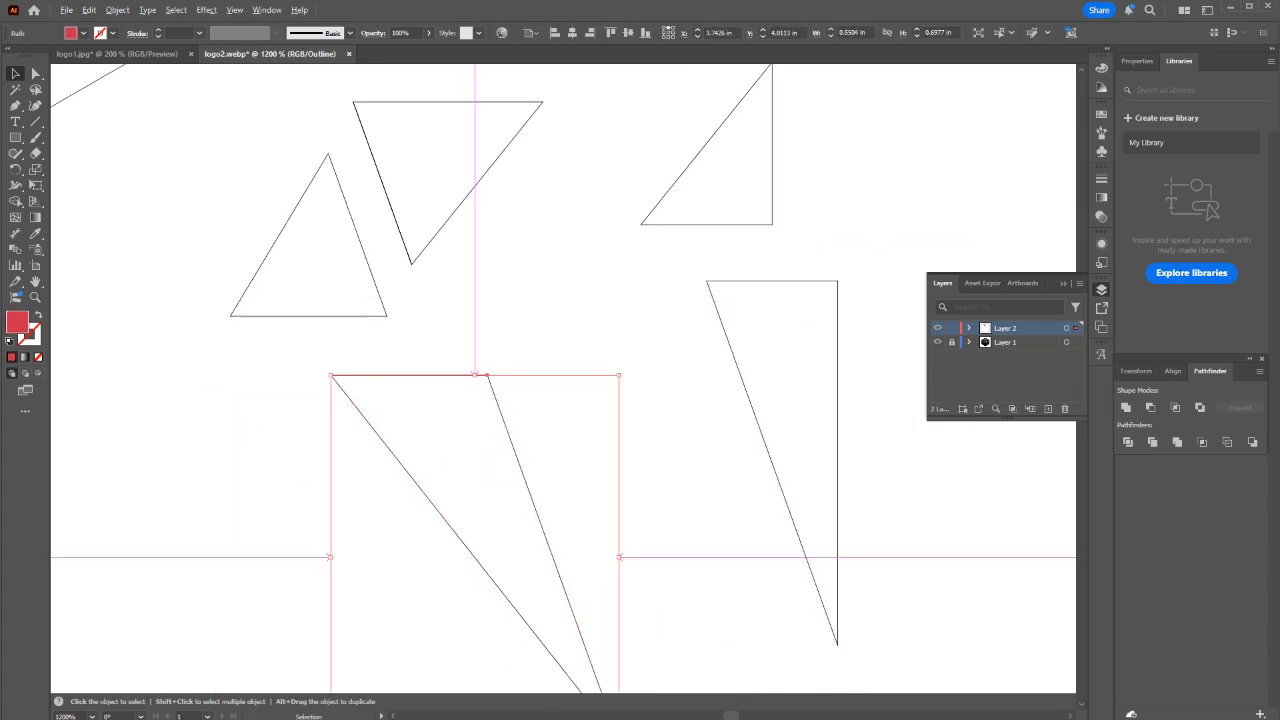
Return to the coloured preview and undo the moves of the separated facet pieces.
key("ctrl+y")
key("ctrl+z")
key("ctrl+z")
key("ctrl+z")
key("ctrl+z")
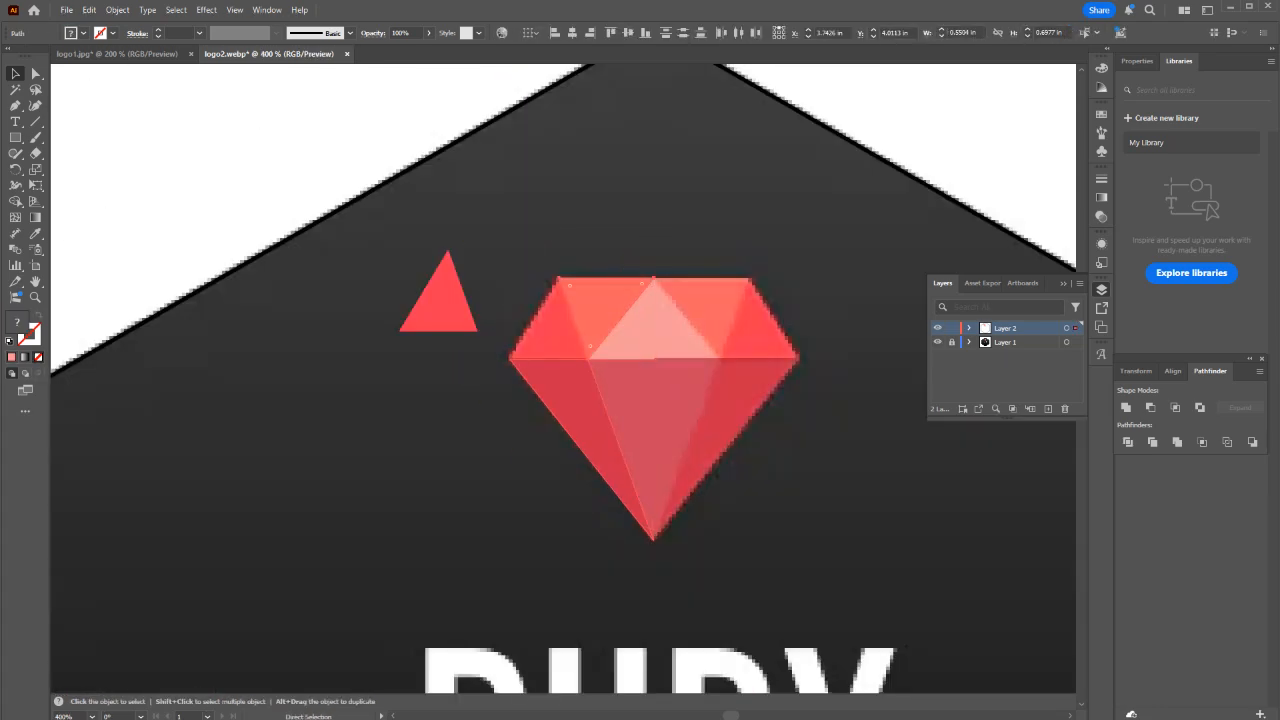
Duplicate all facets of the gem's left half, mirror the copy with Reflect and place it against the centre line as the right half.
left_click_drag(417, 243, 738, 553)
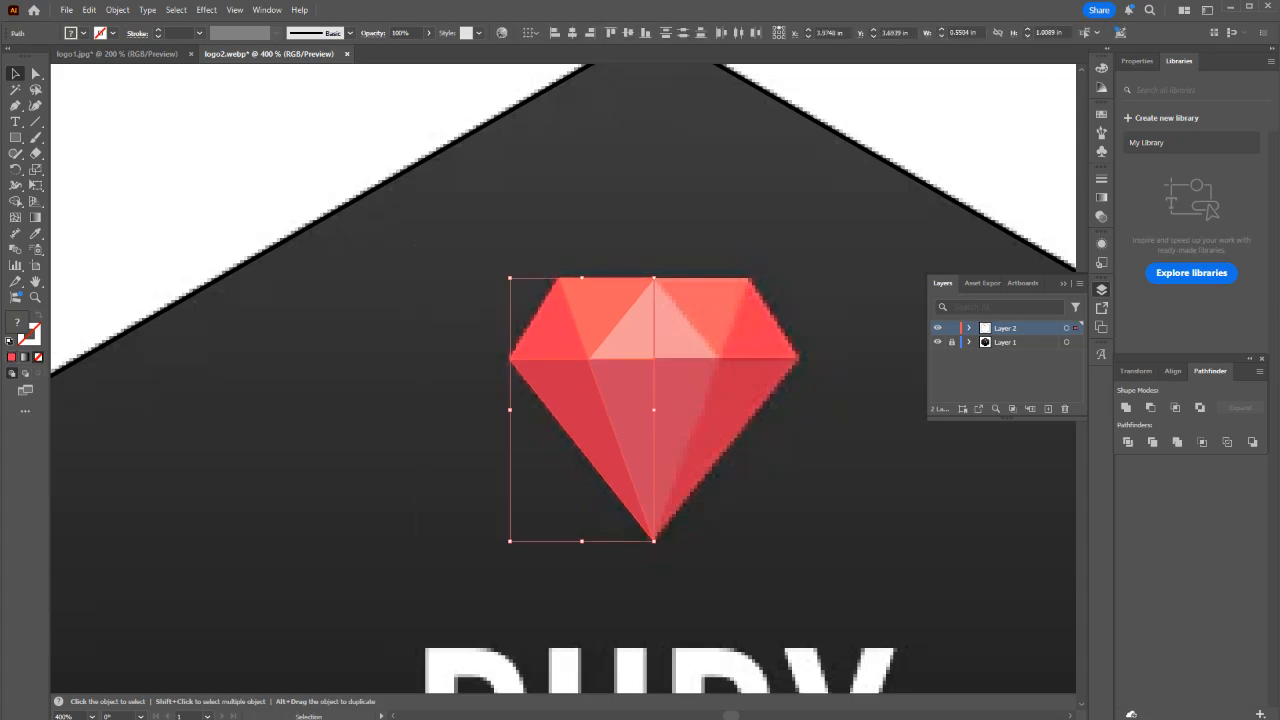
left_click_drag(584, 414, 890, 416)
right_click(888, 417)
mouse_move(925, 333)
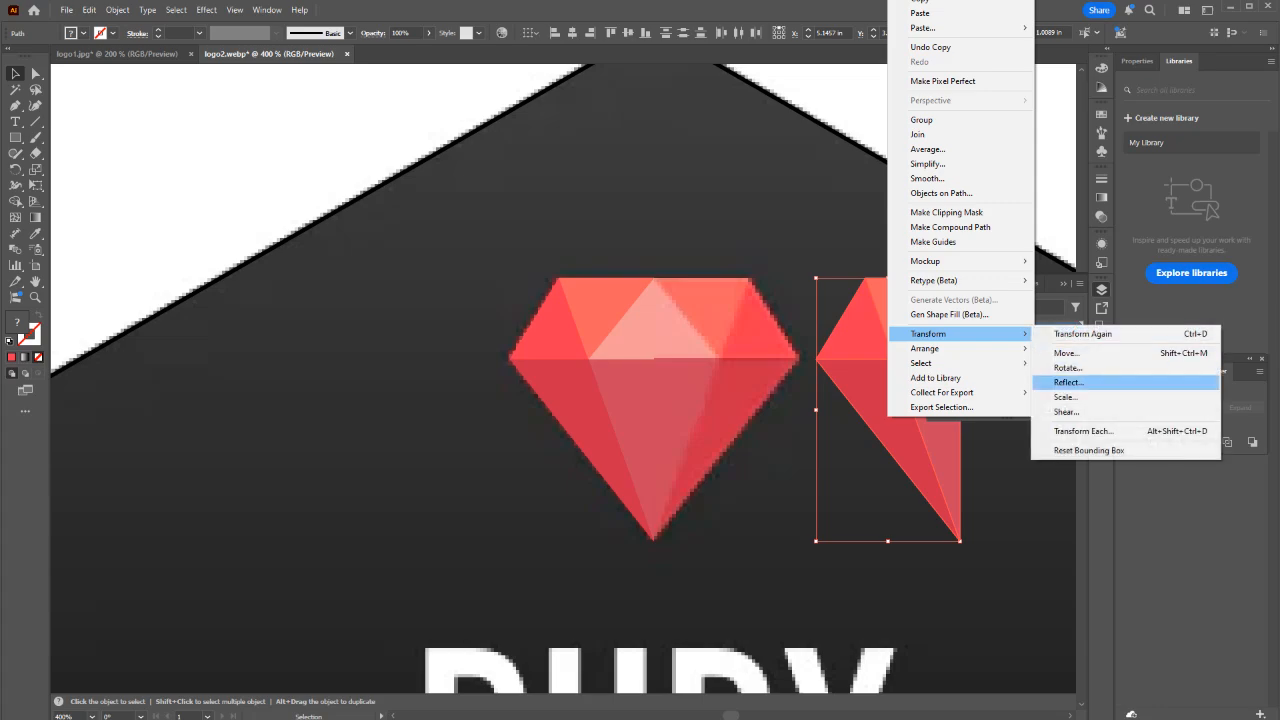
left_click(1070, 383)
left_click(832, 440)
left_click_drag(852, 387, 690, 387)
left_click(854, 305)
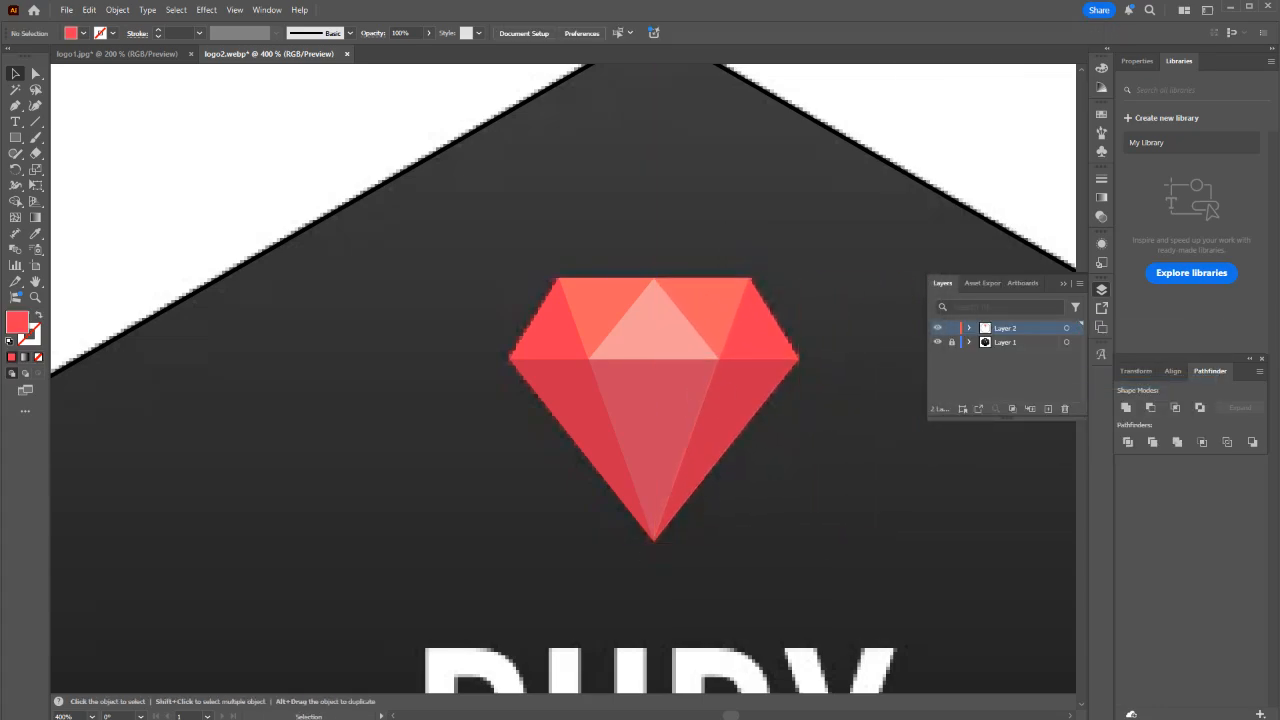
Move the whole vector gem beside the reference gem for comparison, and undo the move.
left_click_drag(854, 305, 440, 504)
mouse_move(578, 307)
left_mouse_down()
mouse_move(521, 359)
mouse_move(202, 341)
left_mouse_up()
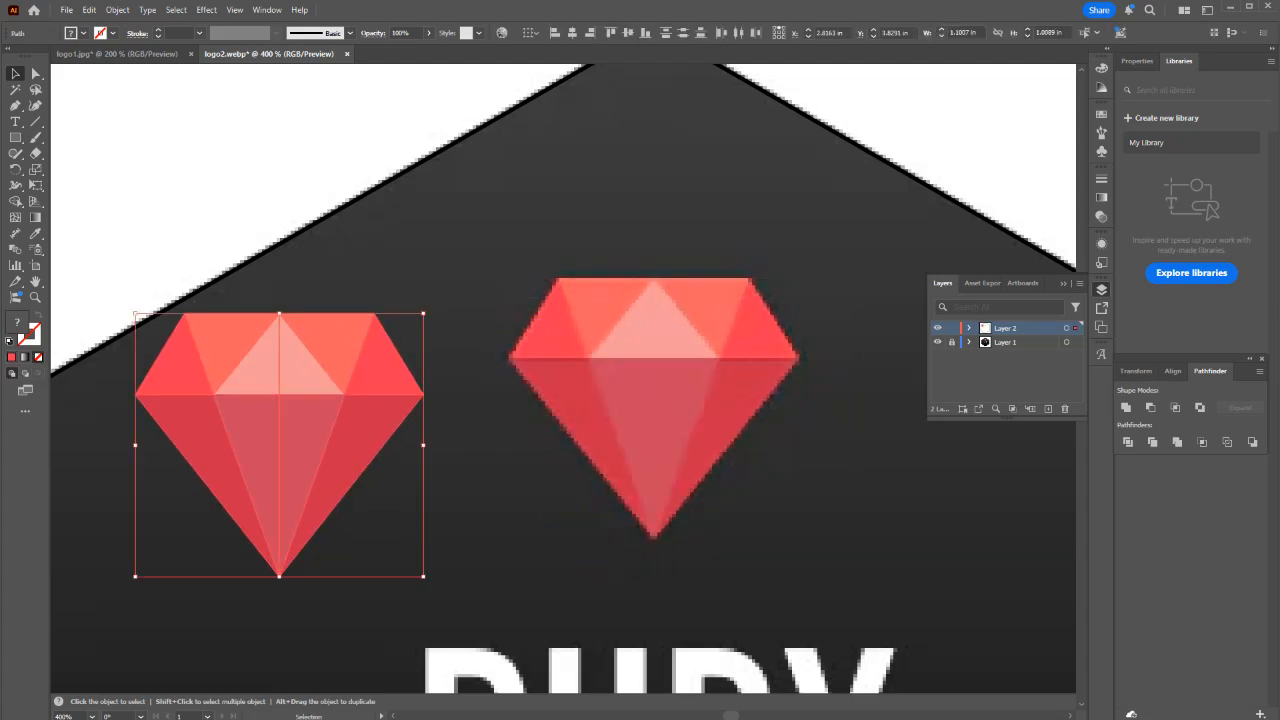
left_click(470, 460)
key("ctrl+z")
left_click(840, 400)
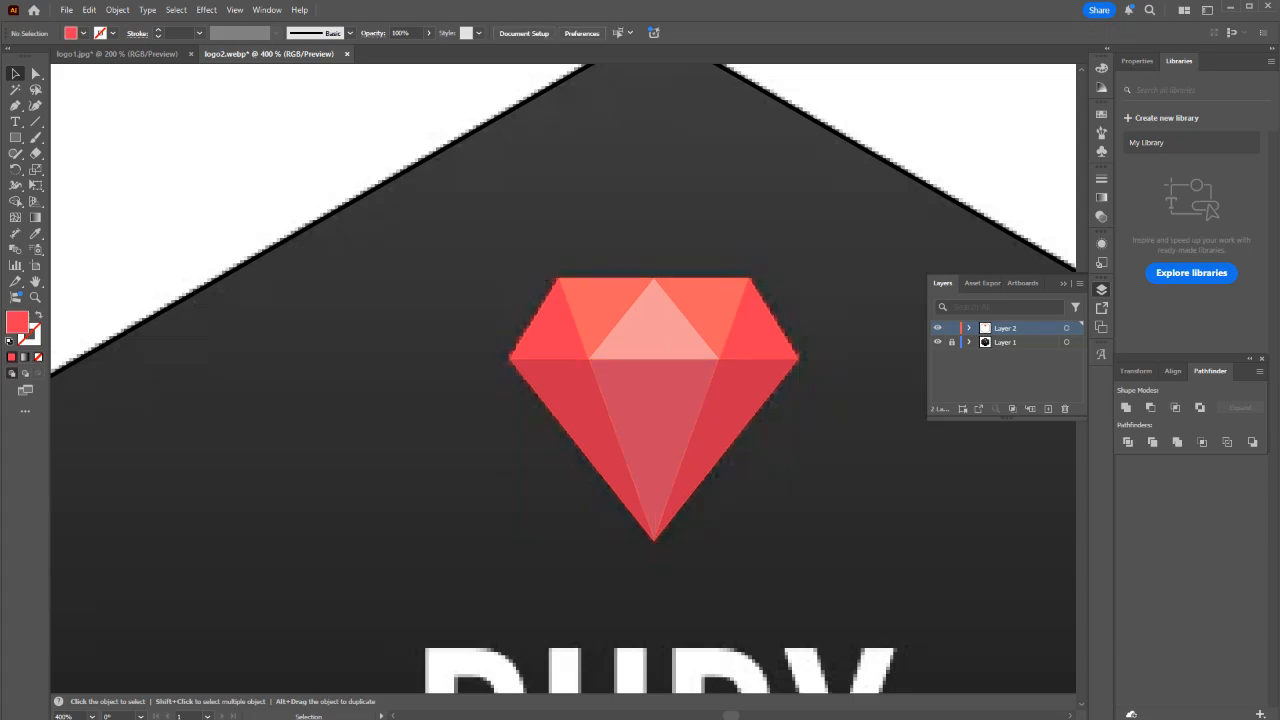
Unite the two halves of the upper centre facet and those of the lower centre facet with Pathfinder, and check the result in outline view.
left_click(673, 337)
left_click(636, 337, "shift")
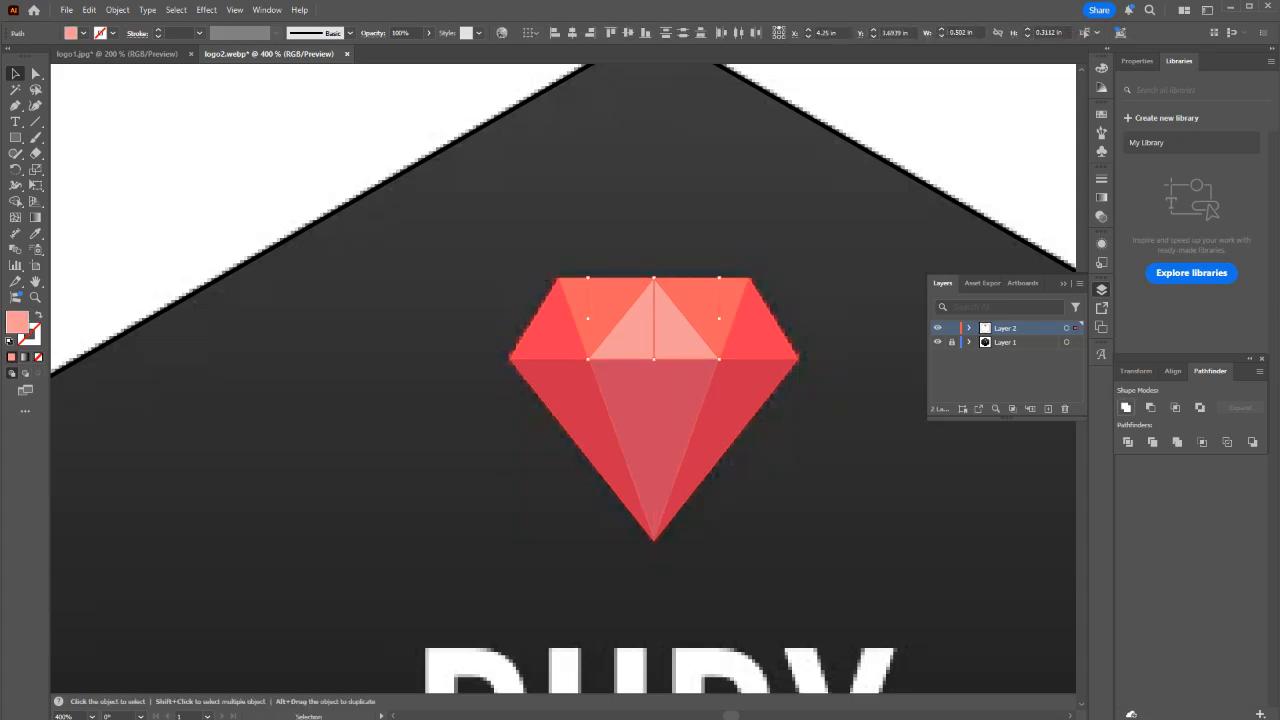
left_click(1126, 407)
left_click(675, 407)
left_click(634, 407, "shift")
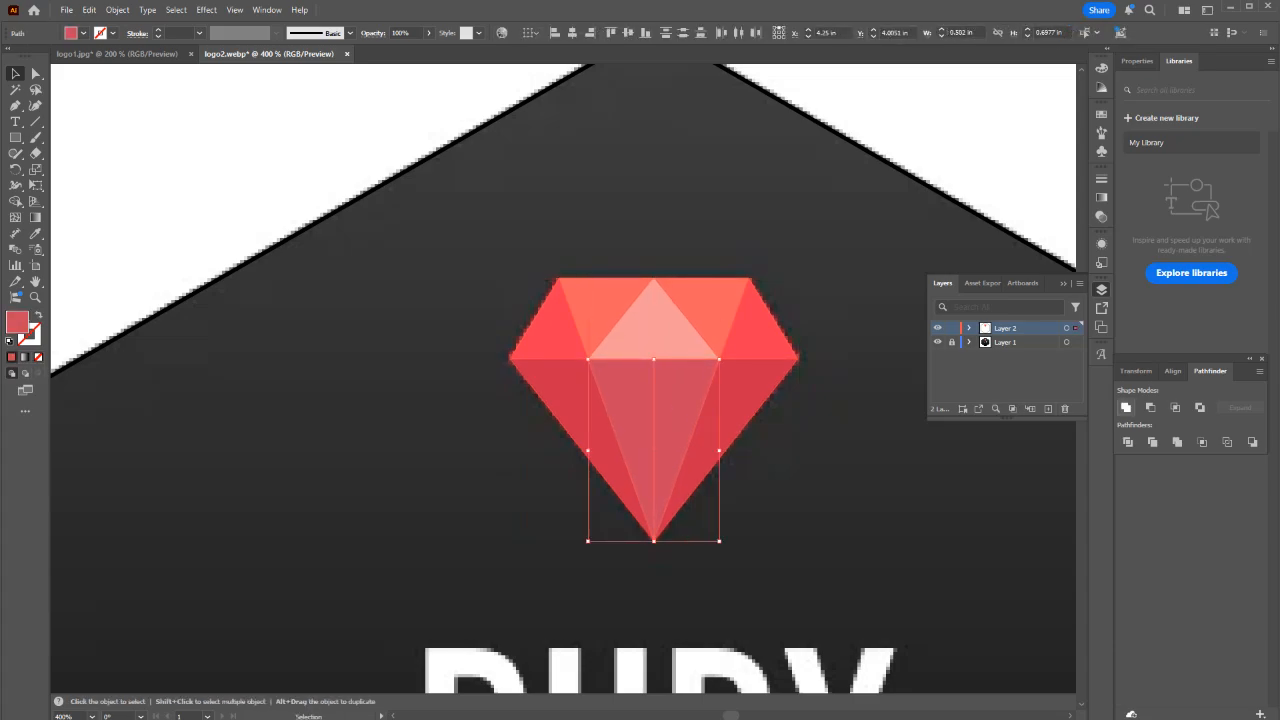
left_click(1126, 407)
left_click(860, 450)
key("ctrl+y")
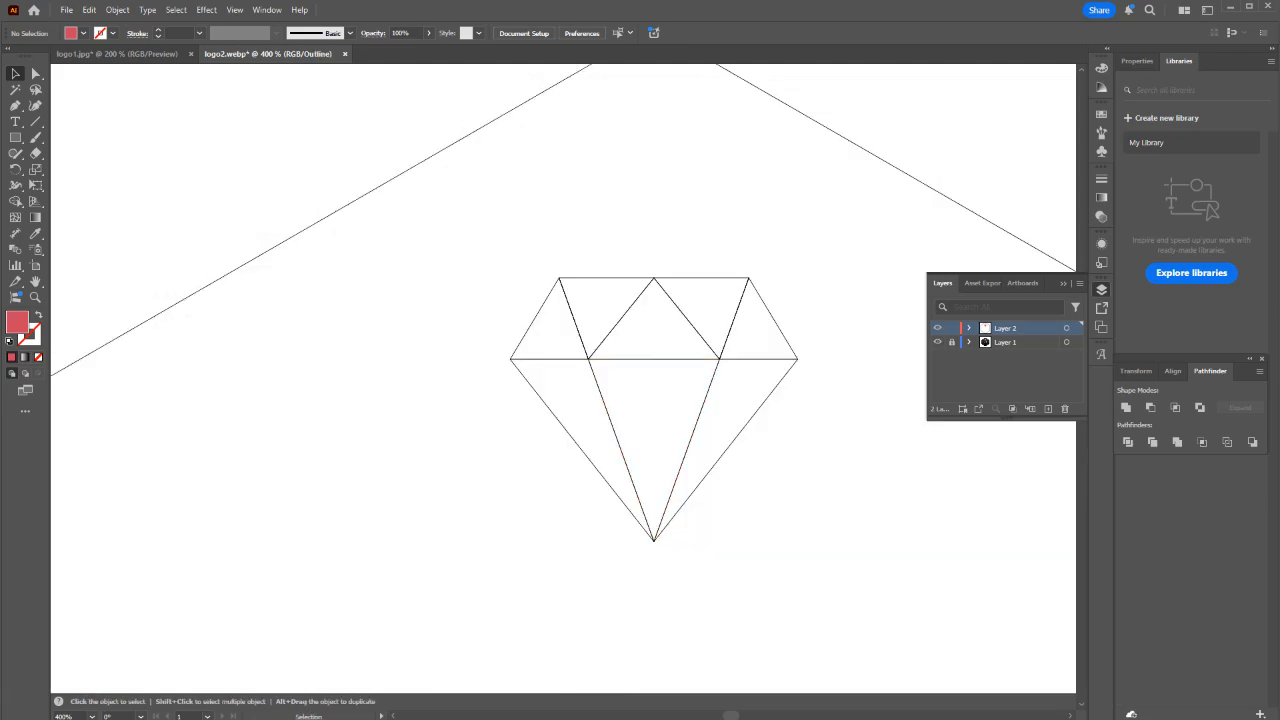
key("ctrl+y")
Draw a five-pointed star about 0.39 in wide with the Star tool, matching the small reference star below EST 1800.
key("ctrl+minus")
key("ctrl+minus")
key("ctrl+minus")
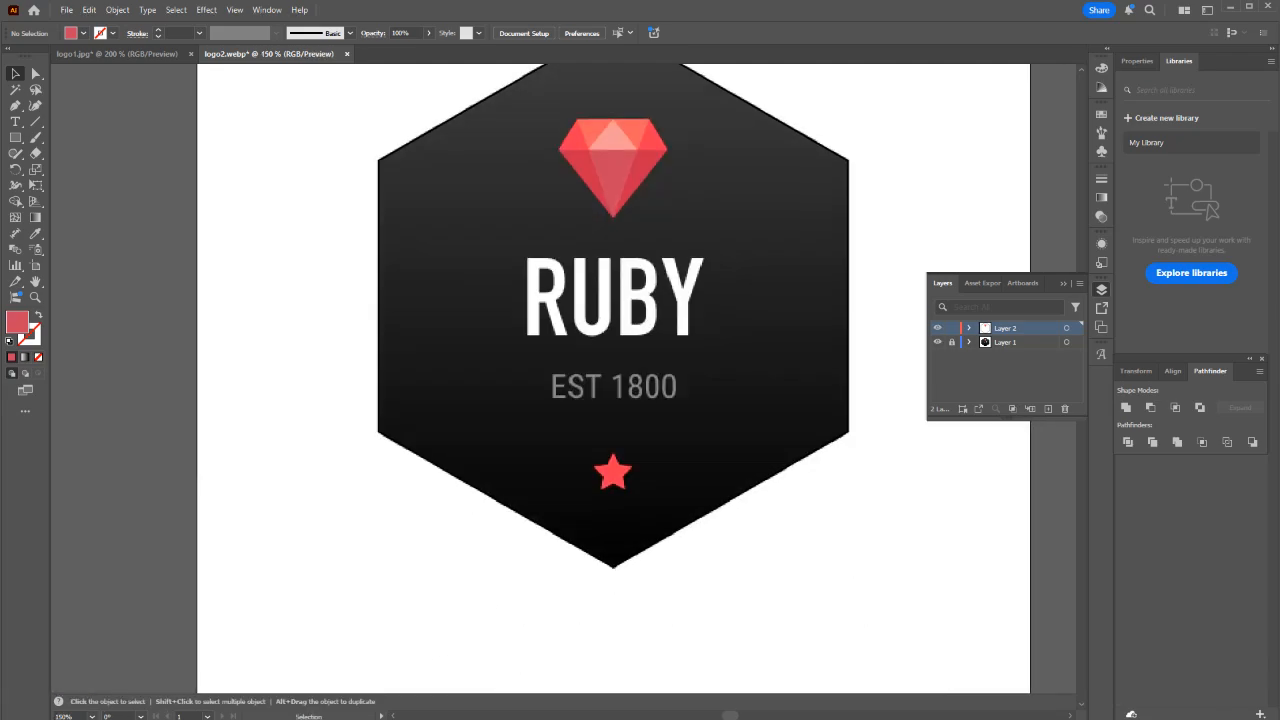
key("ctrl+plus")
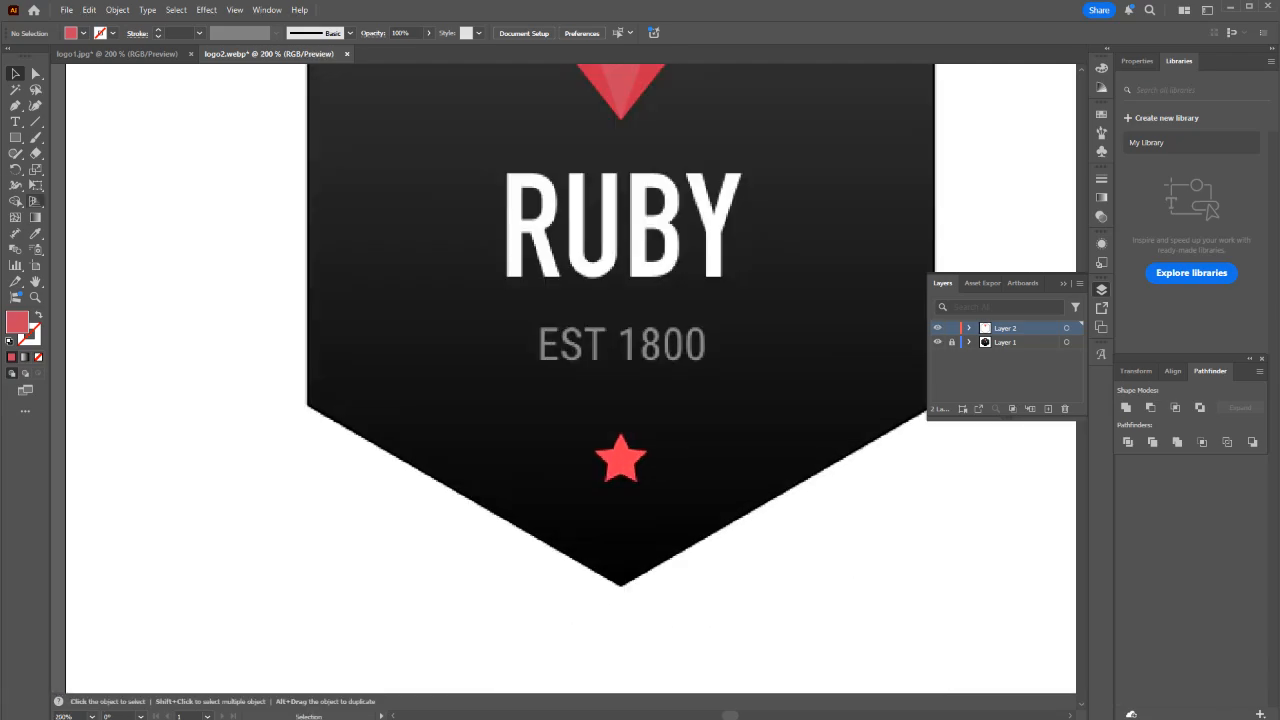
key("m")
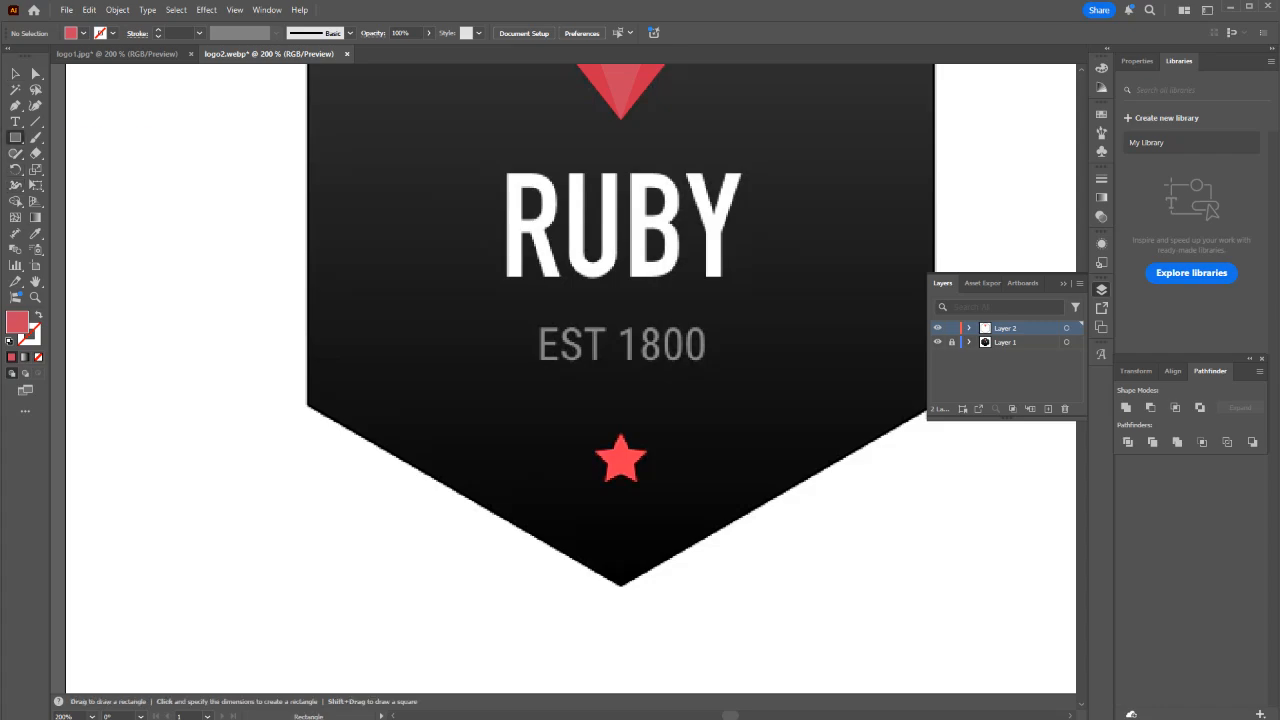
right_click(15, 138)
left_click(72, 201)
scroll(617, 470, "up", 2)
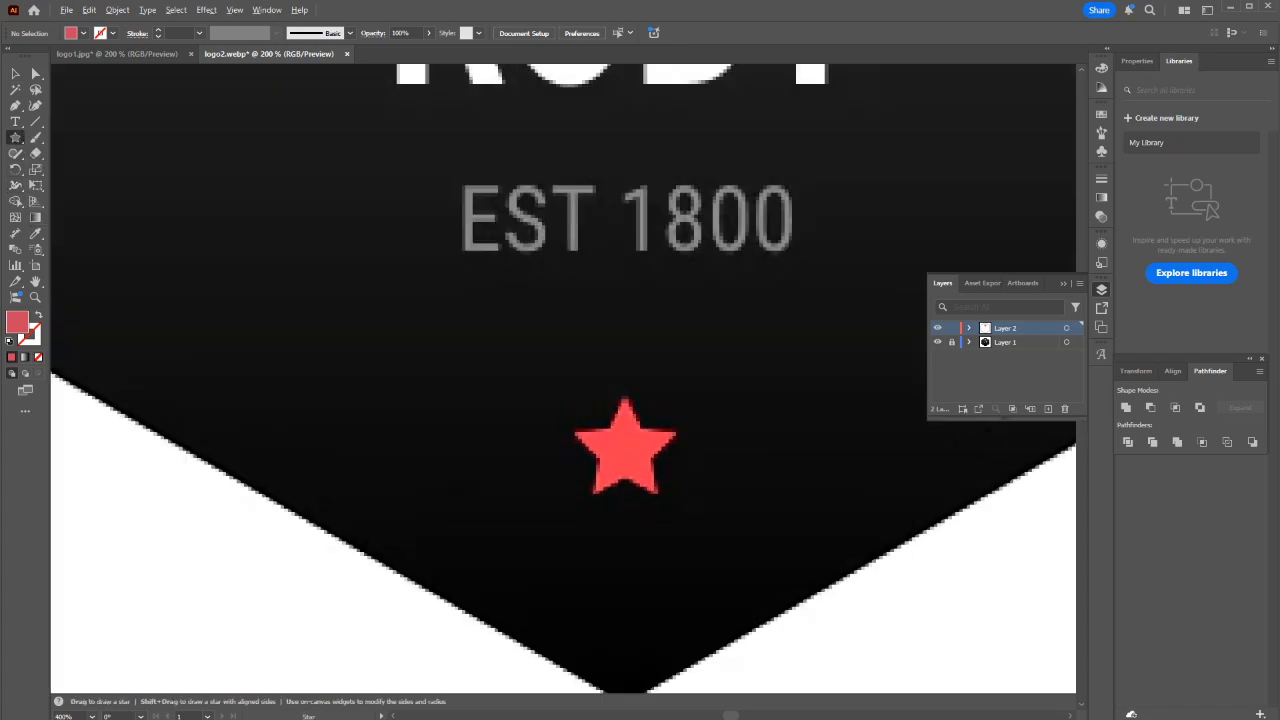
scroll(626, 448, "up", 1)
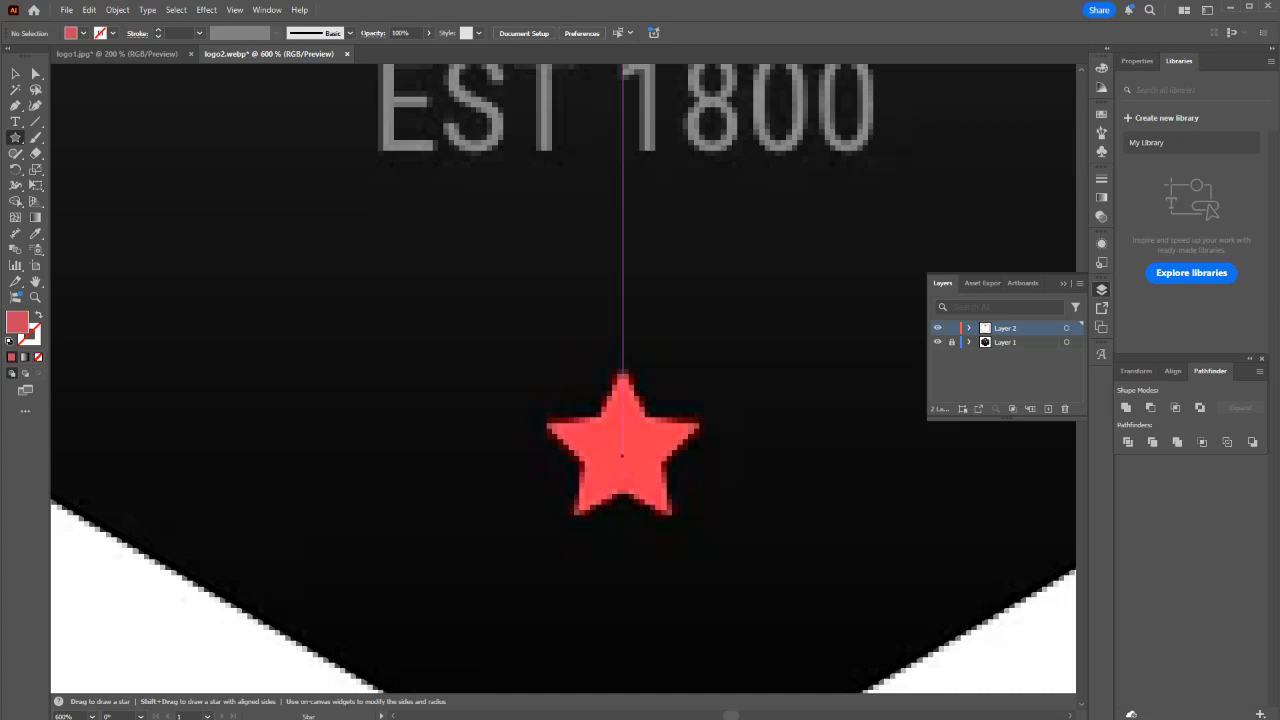
left_click_drag(623, 455, 652, 451)
key("v")
left_click(745, 412)
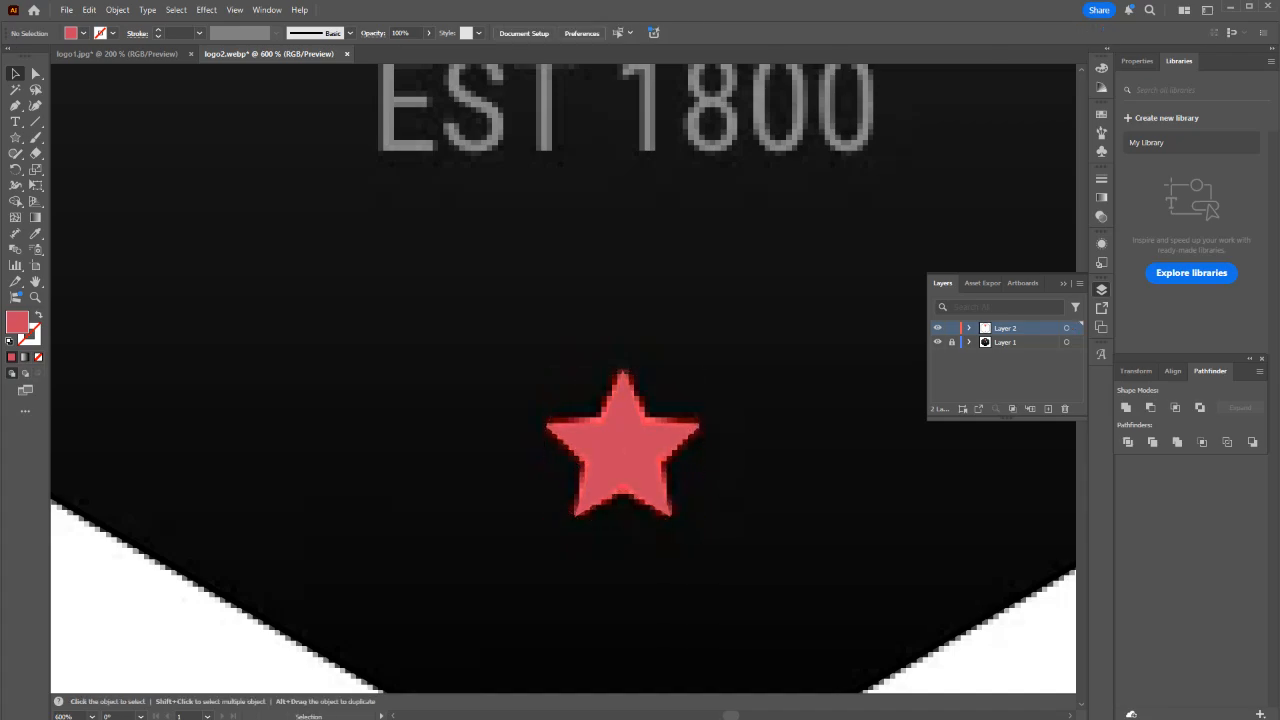
Try moving the drawn star aside and recolouring it with the reference star's red, and undo both changes.
scroll(560, 394, "down", 4)
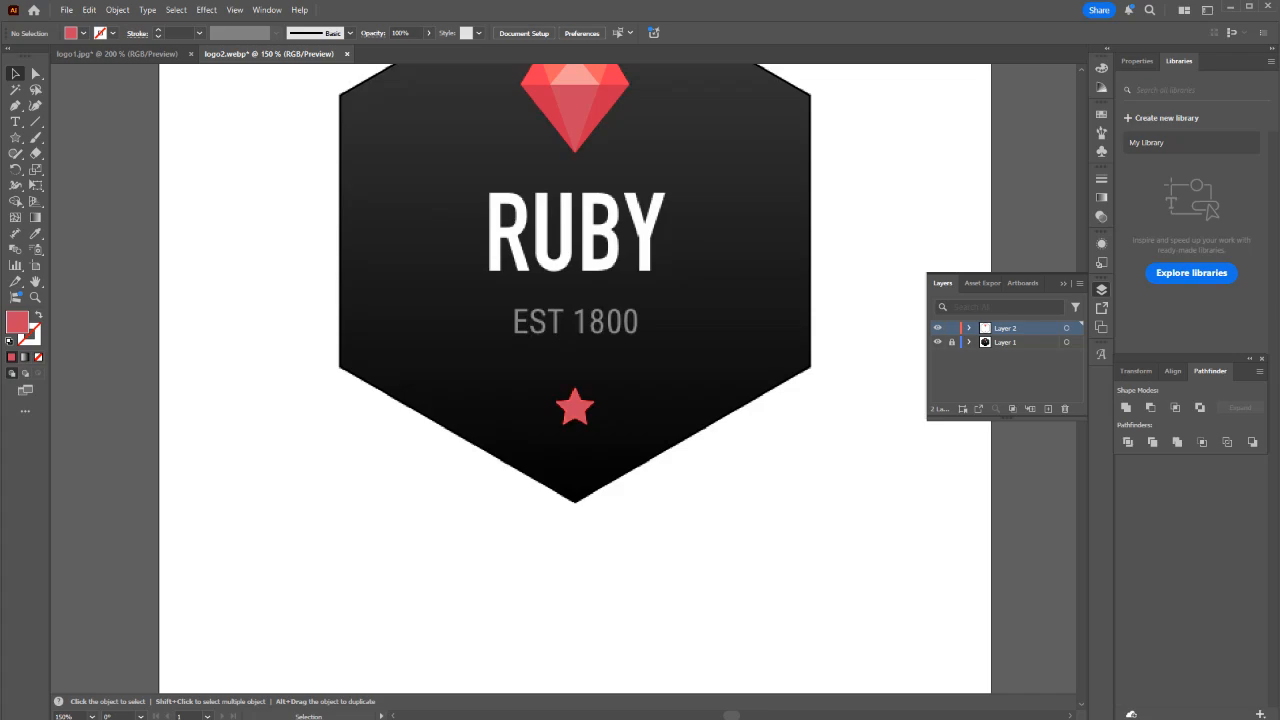
left_click_drag(577, 408, 626, 415)
key("i")
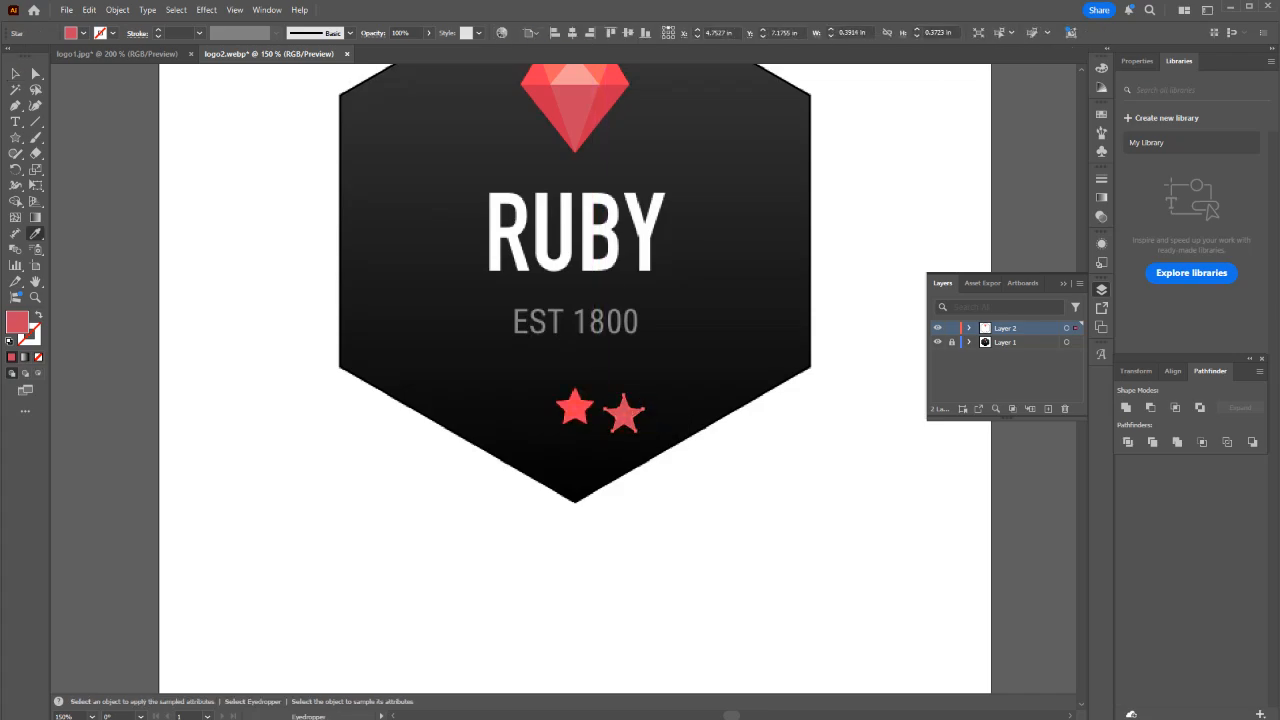
key("v")
scroll(588, 419, "up", 2)
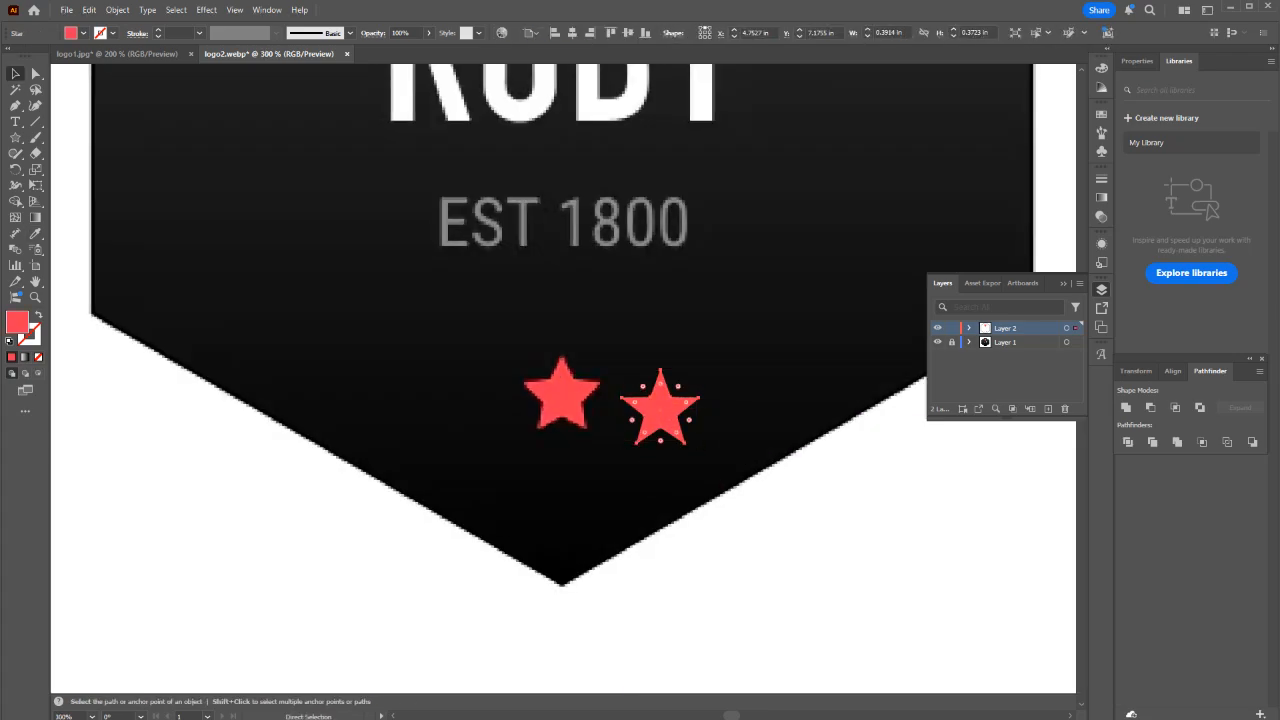
key("ctrl+z")
key("ctrl+z")
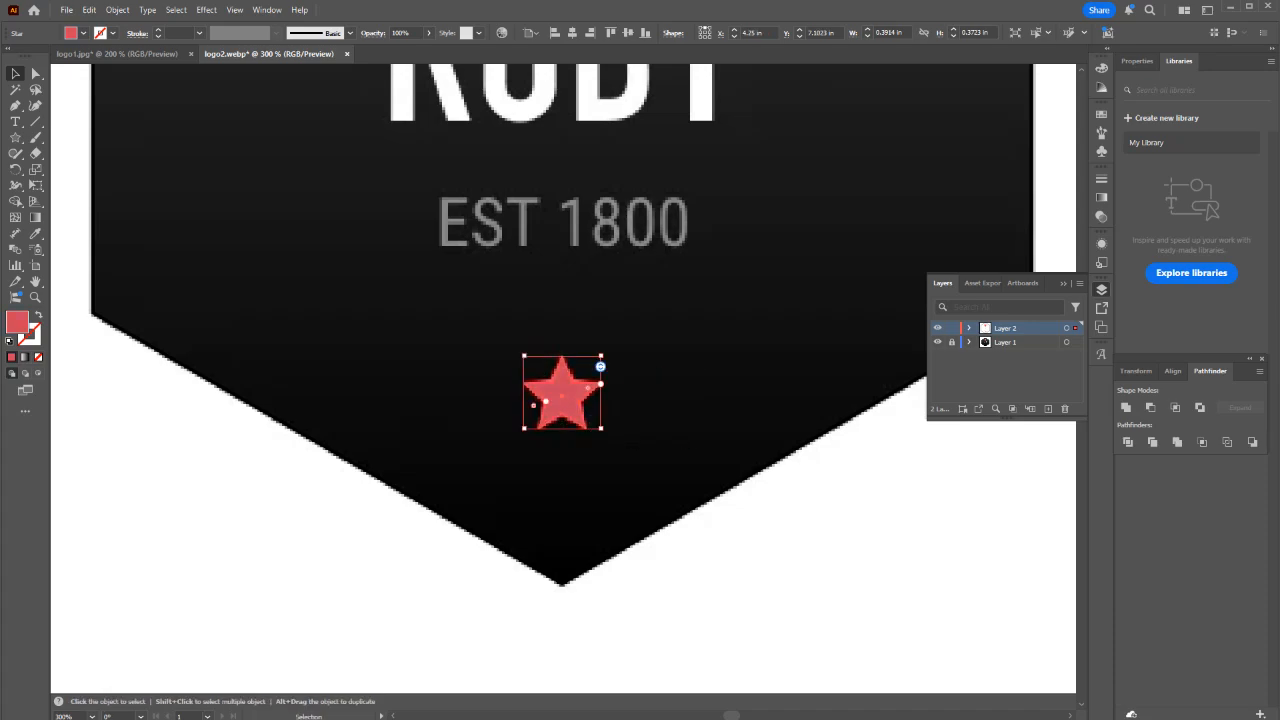
Compare the vector star with the reference by toggling its layer, and fill it with the reference star's sampled red.
left_click(937, 328)
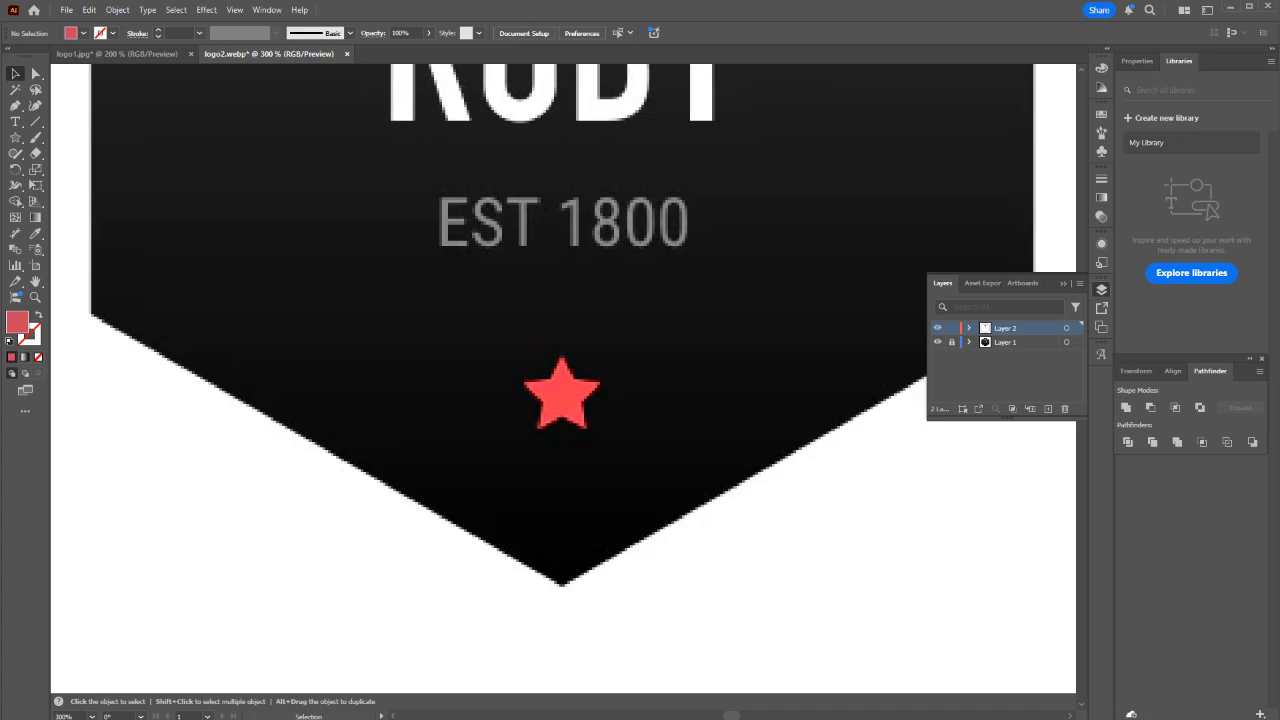
left_click(937, 328)
left_click(562, 396)
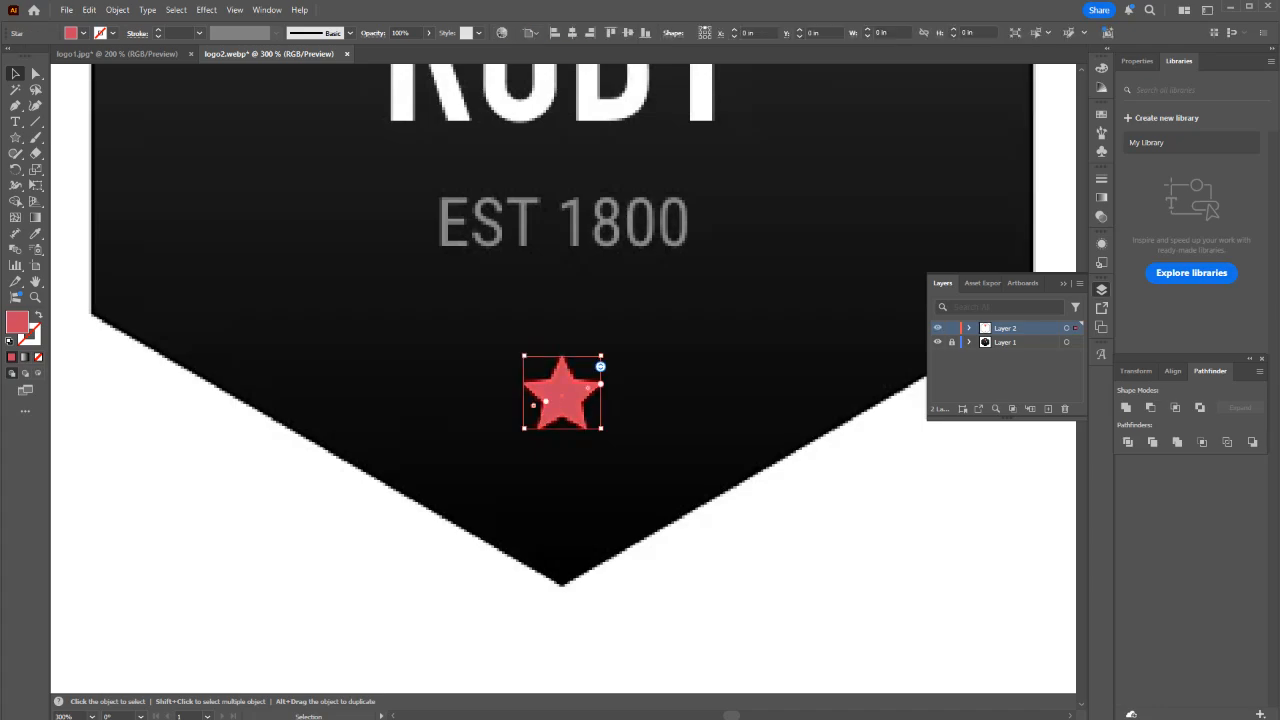
key("shift+x")
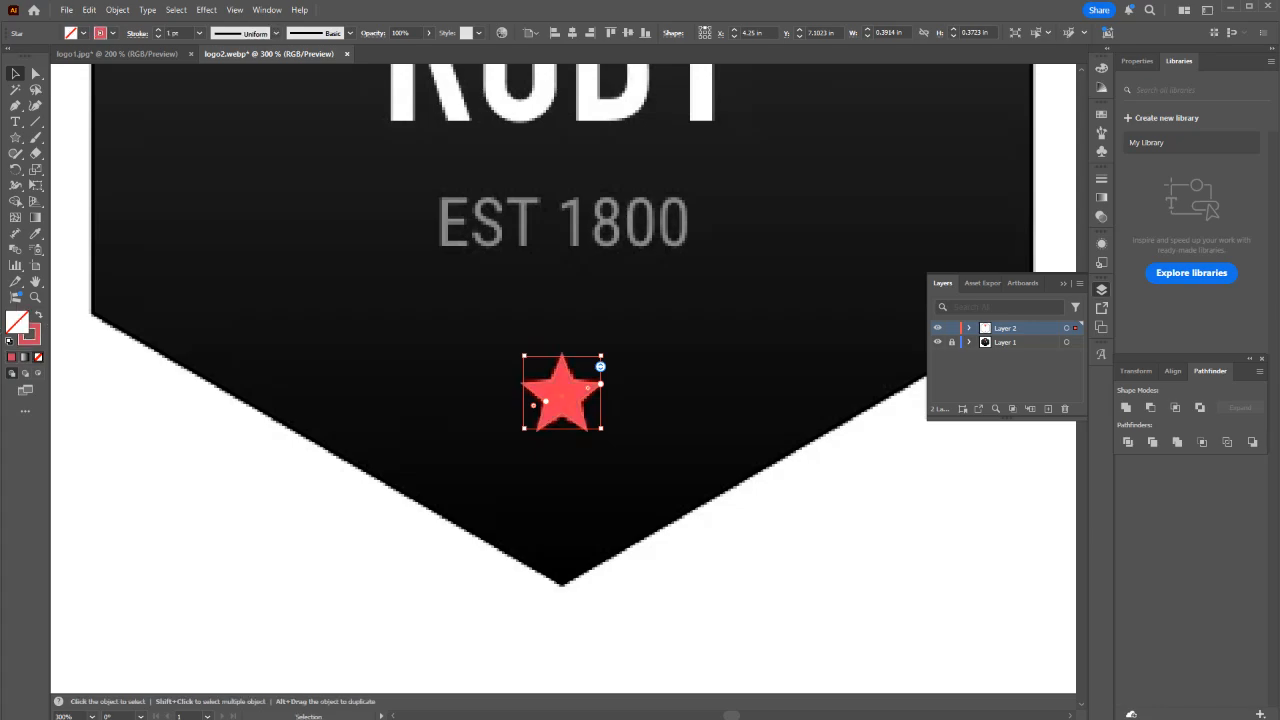
key("i")
left_click(560, 397)
key("v")
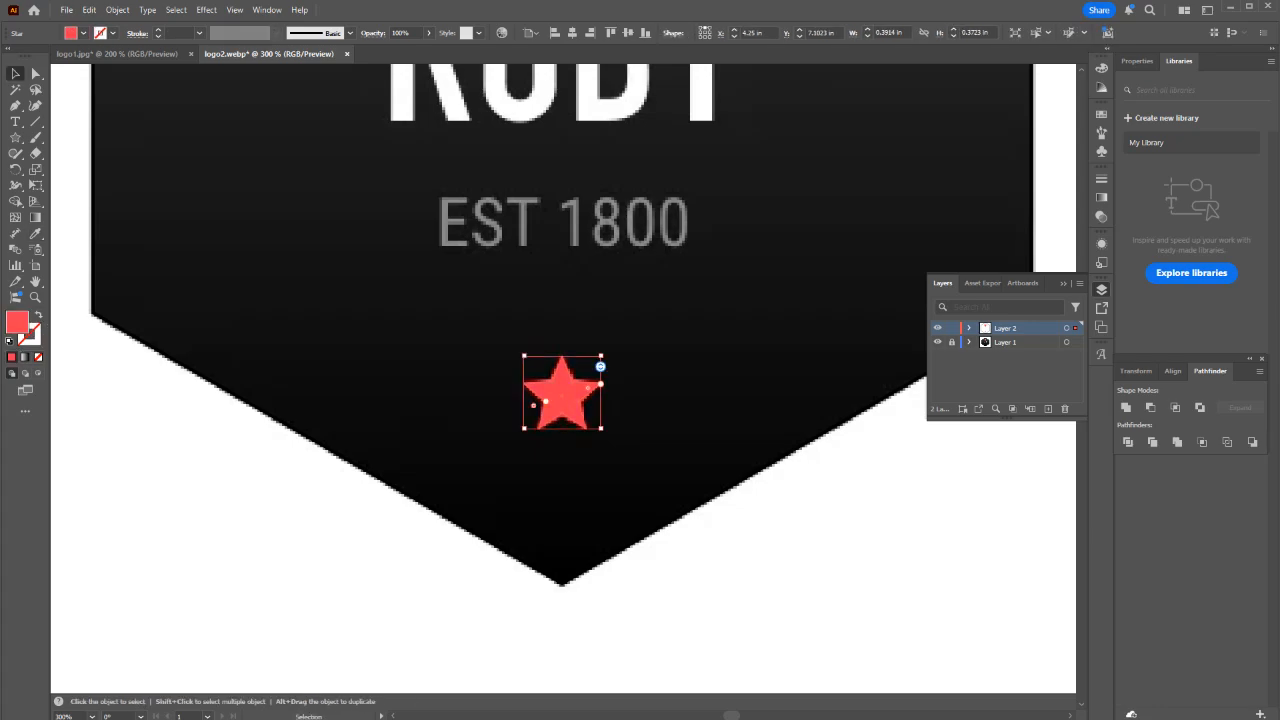
key("c")
left_click(548, 398)
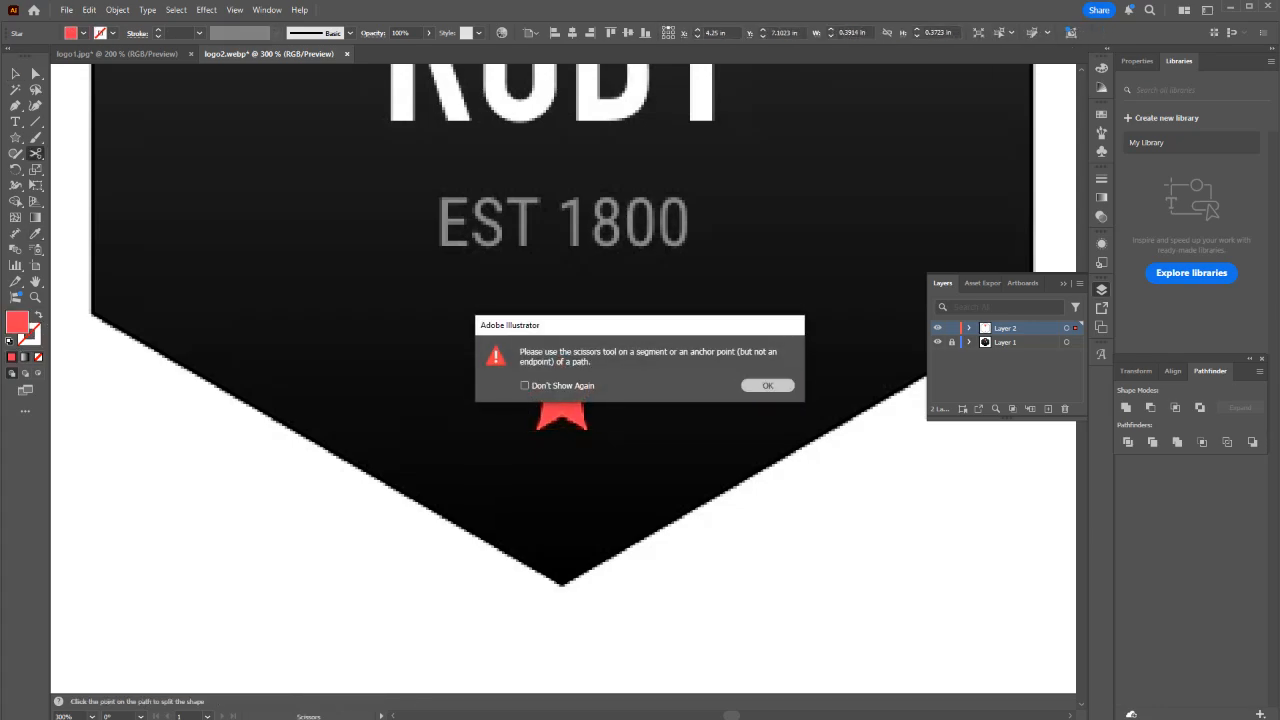
left_click(766, 385)
Remove the stroke from the vector hexagon around the RUBY badge.
key("ctrl+0")
key("v")
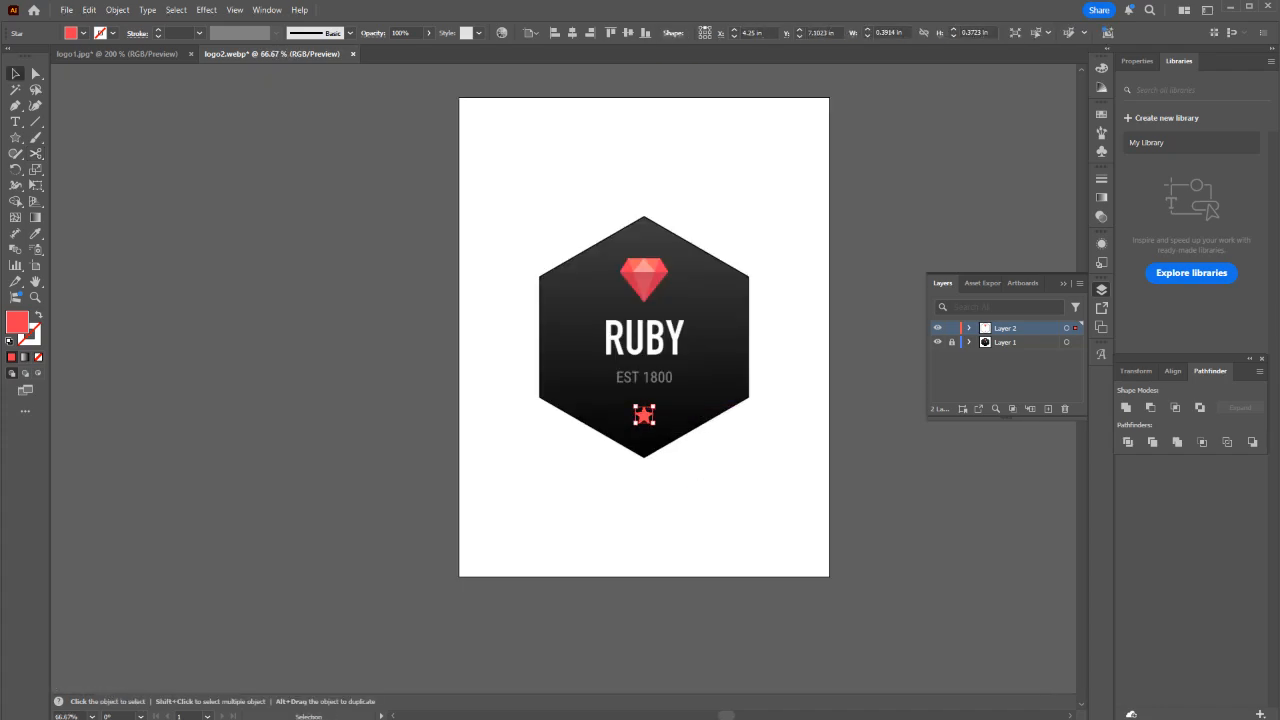
left_click_drag(762, 381, 728, 452)
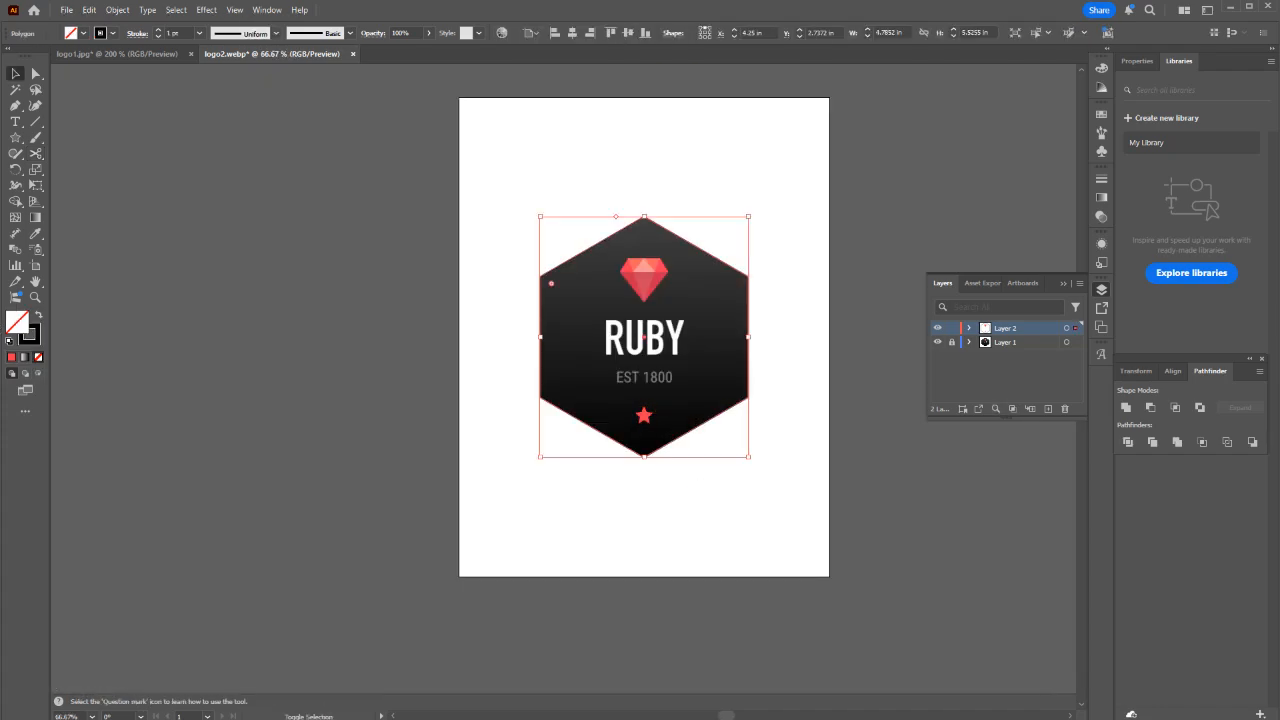
key("x")
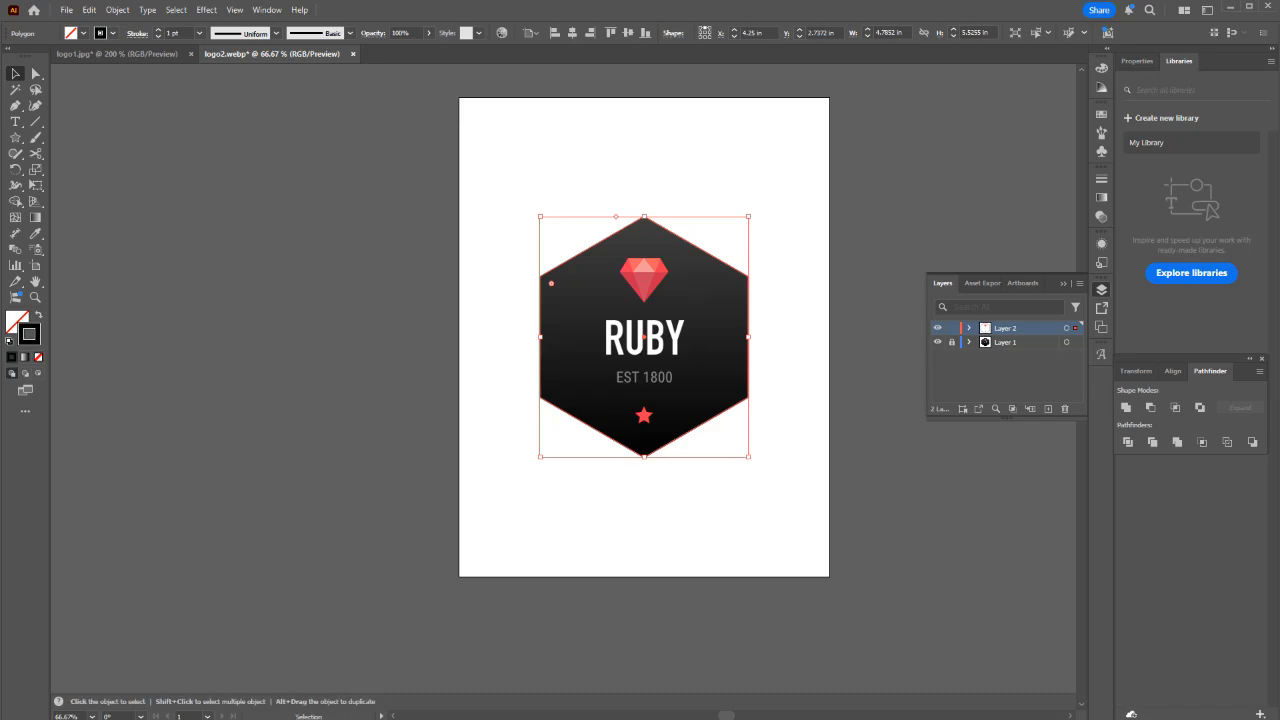
key("slash")
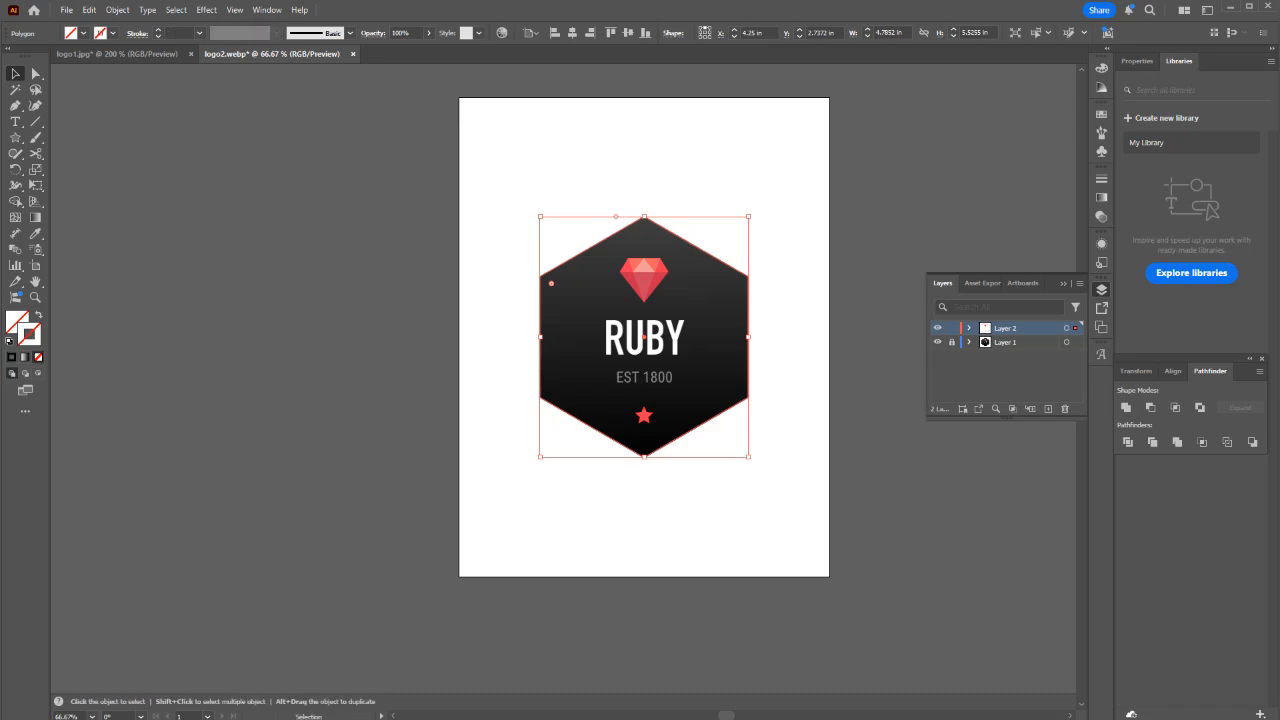
Try filling the vector hexagon with the default white-to-black gradient, and undo the fill.
key("x")
key("period")
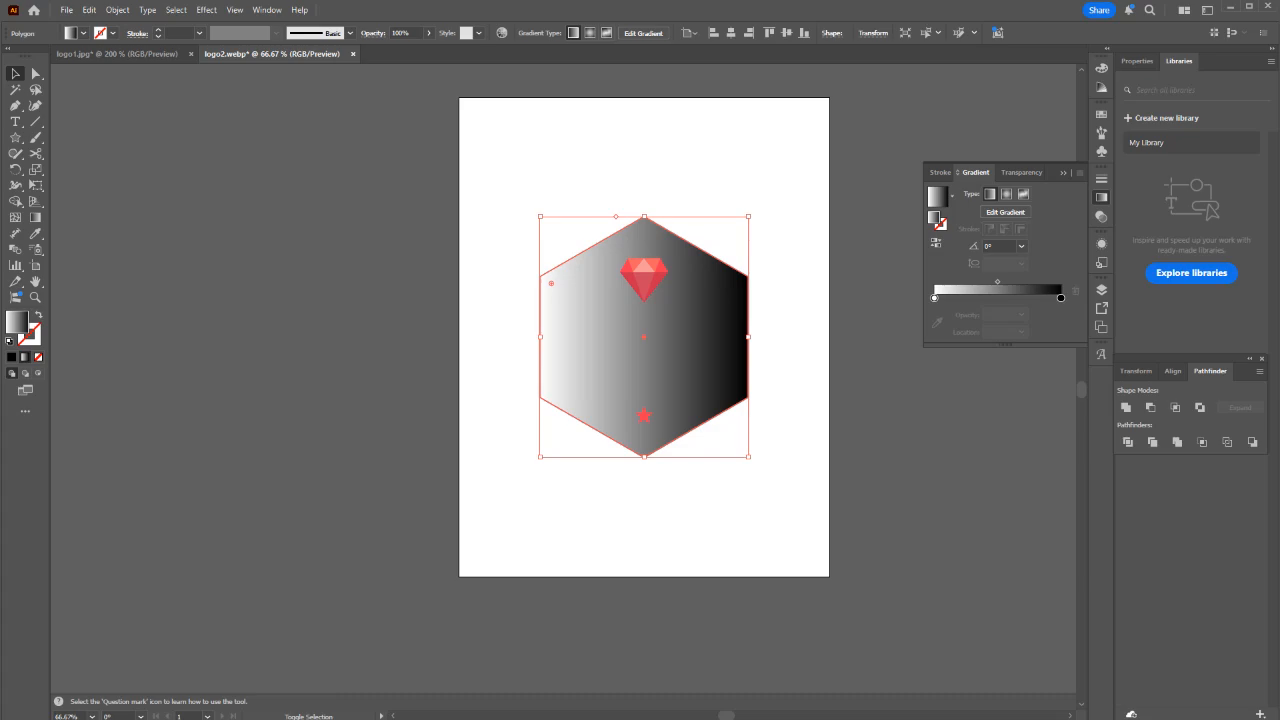
key("ctrl+z")
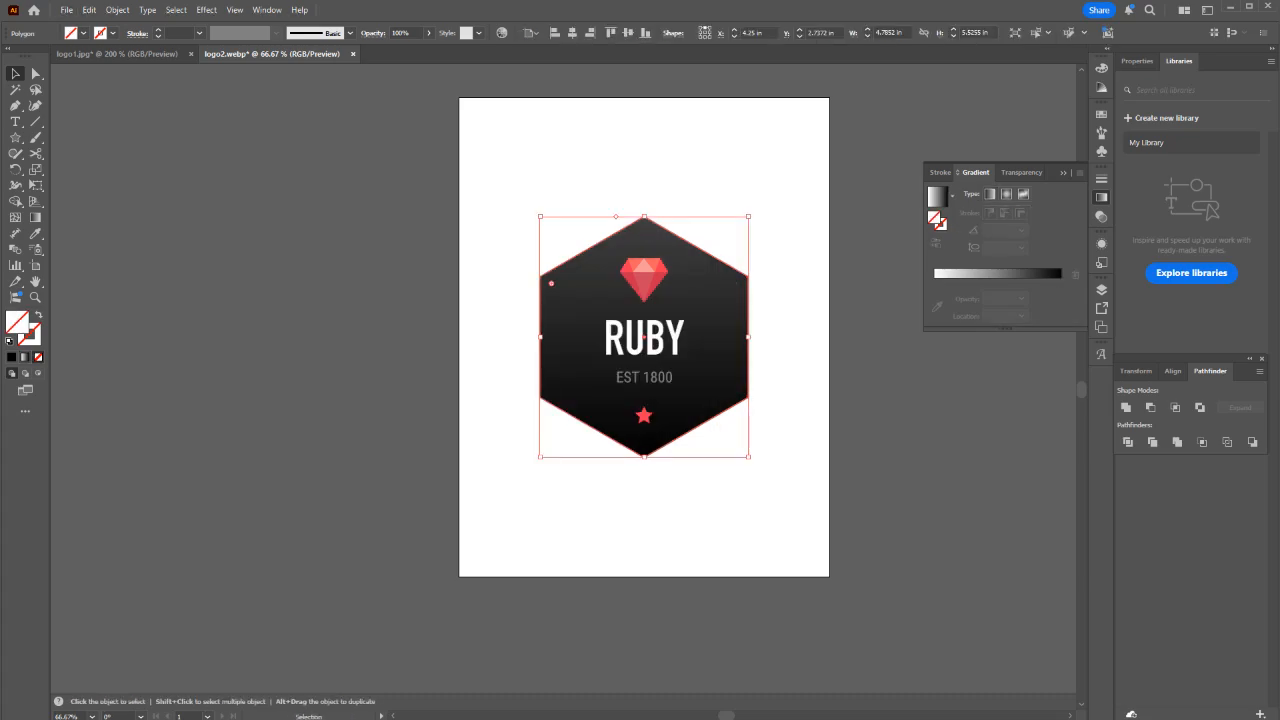
Duplicate the vector hexagon beside the reference badge and fill the copy with a vertical white-to-black linear gradient at -90°.
left_click_drag(750, 345, 532, 340)
key("ctrl+1")
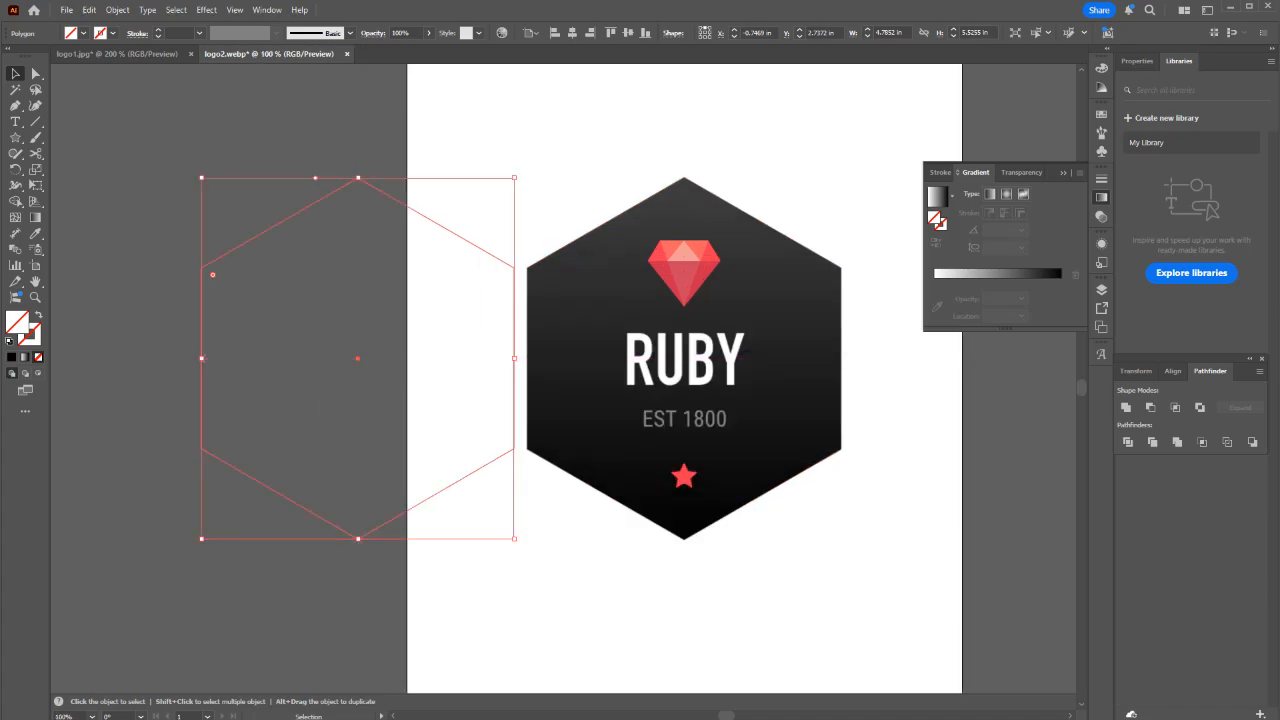
left_click(25, 357)
key("g")
left_click_drag(357, 178, 357, 538)
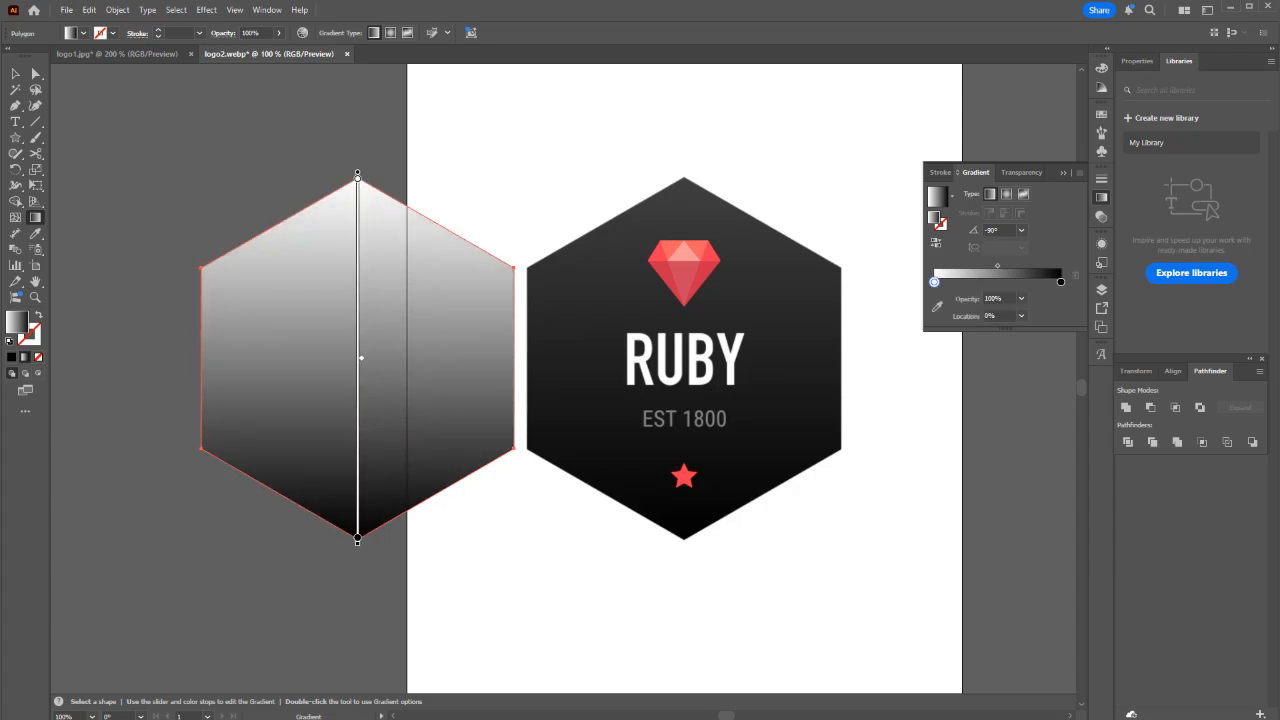
Set the copy's gradient start to the dark grey sampled from the reference badge's upper tip, and its midpoint to about 30%.
left_click(934, 282)
left_click(937, 307)
left_click(684, 187)
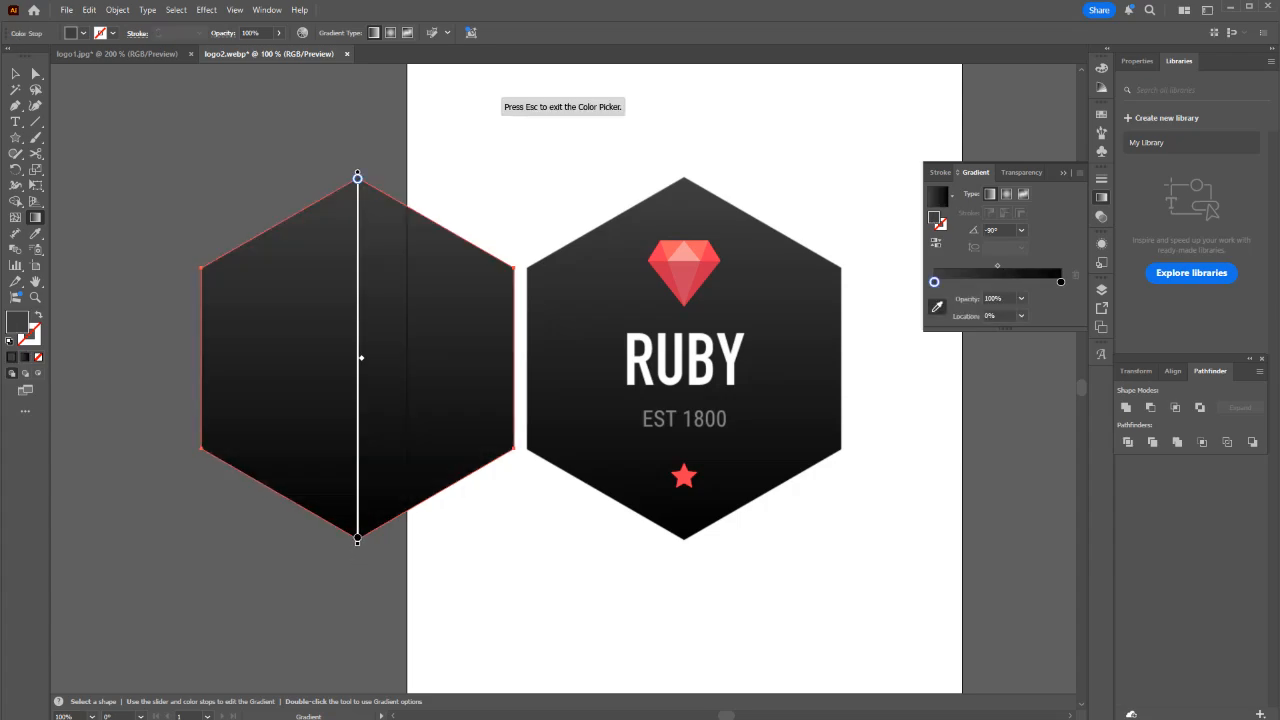
left_click(1061, 282)
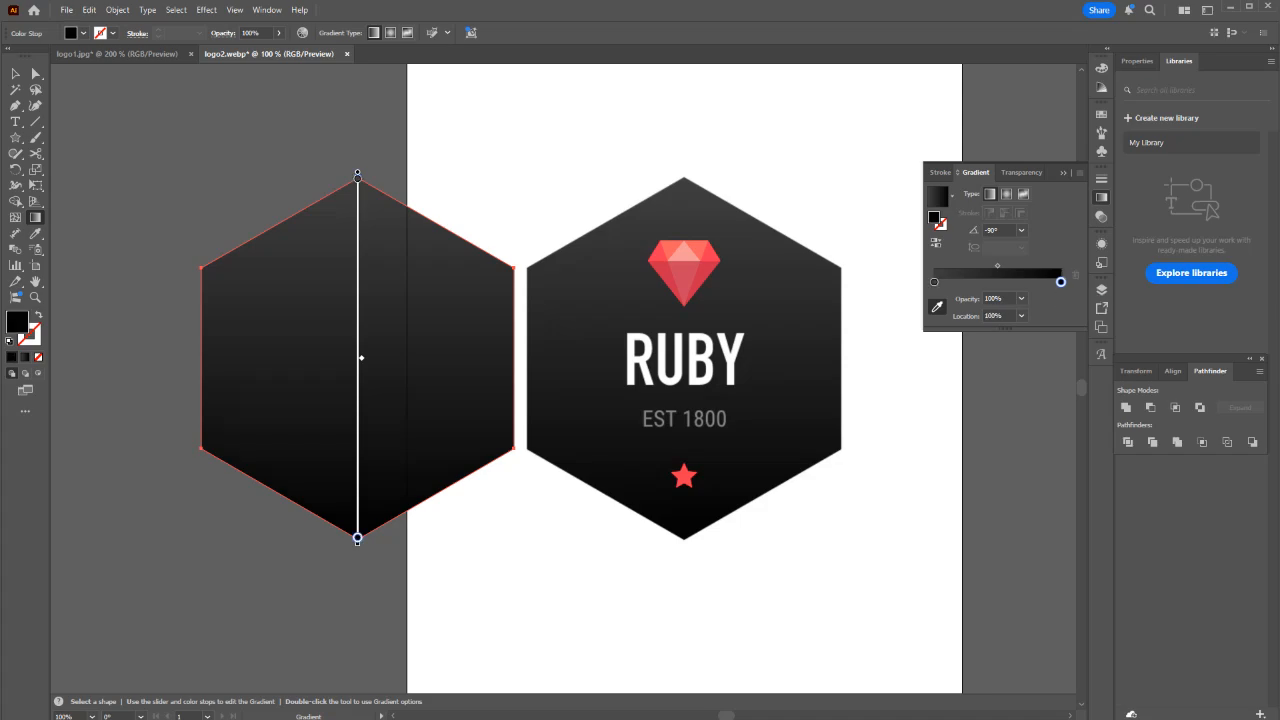
mouse_move(997, 266)
left_mouse_down()
mouse_move(950, 266)
mouse_move(1014, 266)
mouse_move(957, 266)
mouse_move(973, 266)
left_mouse_up()
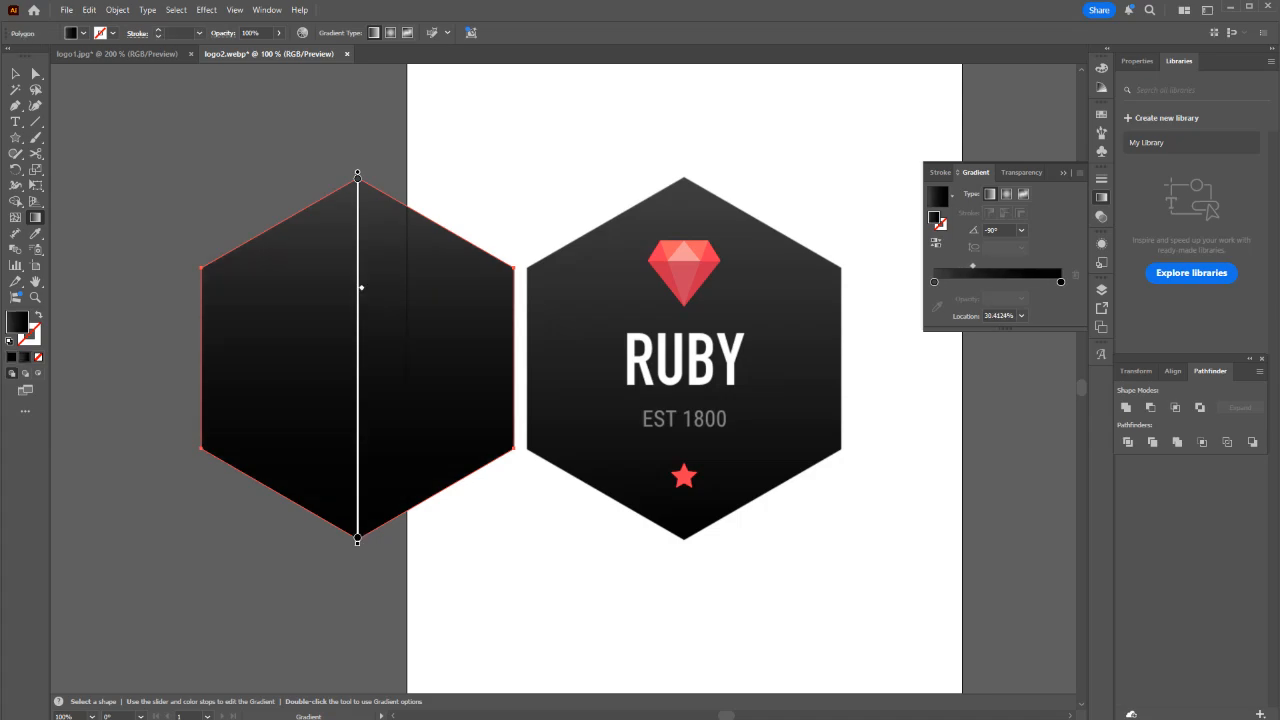
key("v")
key("ctrl+shift+a")
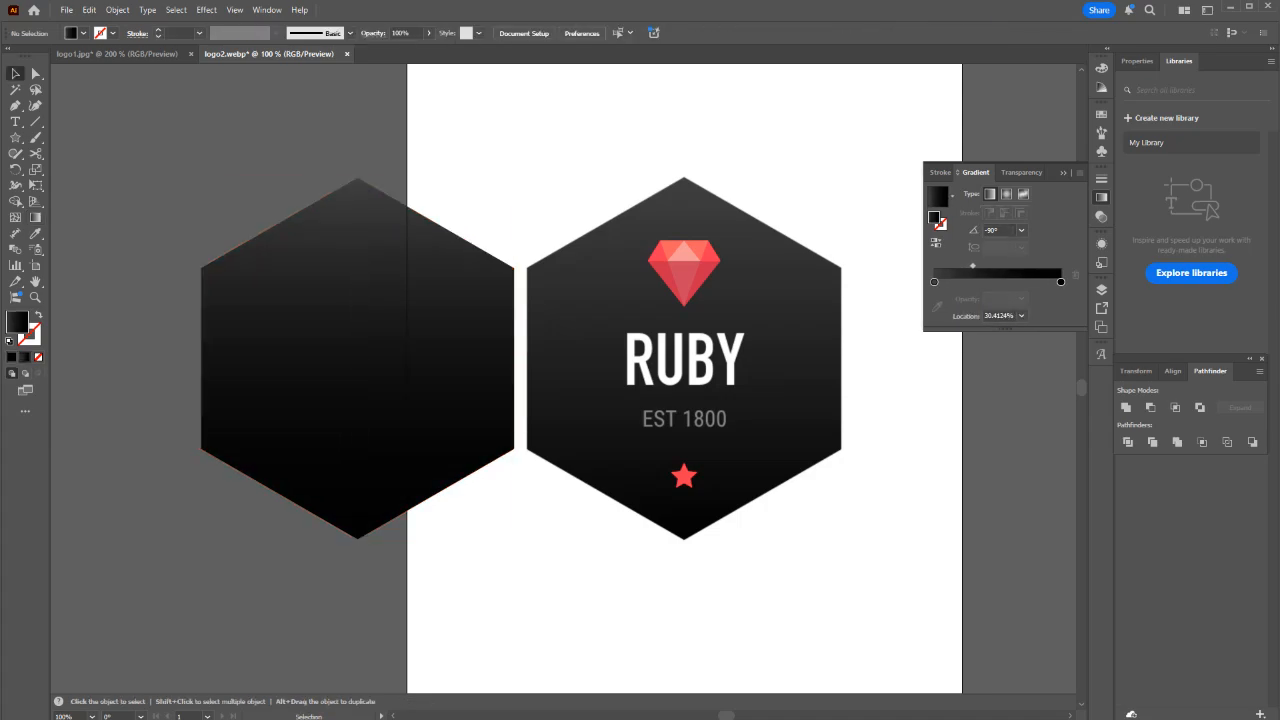
Apply the copy's gradient to the original hexagon with the Eyedropper, and redraw it vertically at -90°.
left_click(586, 483)
key("i")
left_click(440, 410)
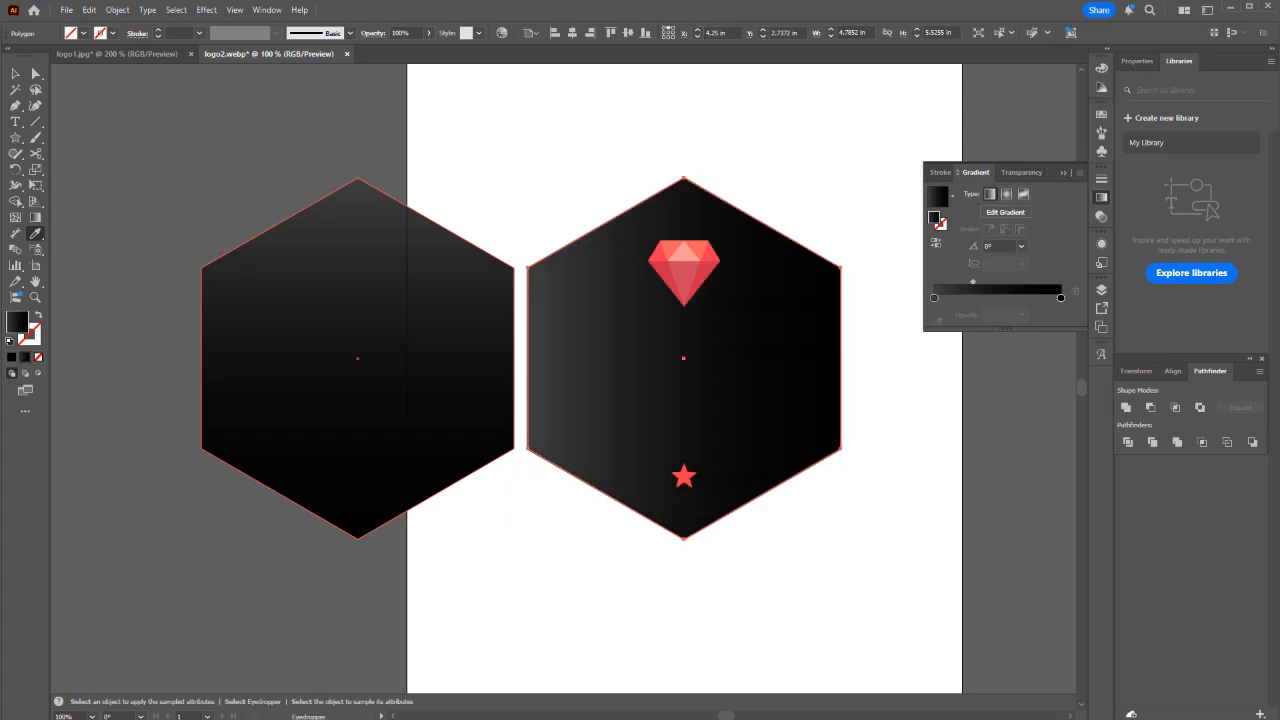
key("g")
mouse_move(683, 358)
left_mouse_down()
mouse_move(683, 175)
mouse_move(683, 538)
left_mouse_up()
key("v")
key("ctrl+shift+a")
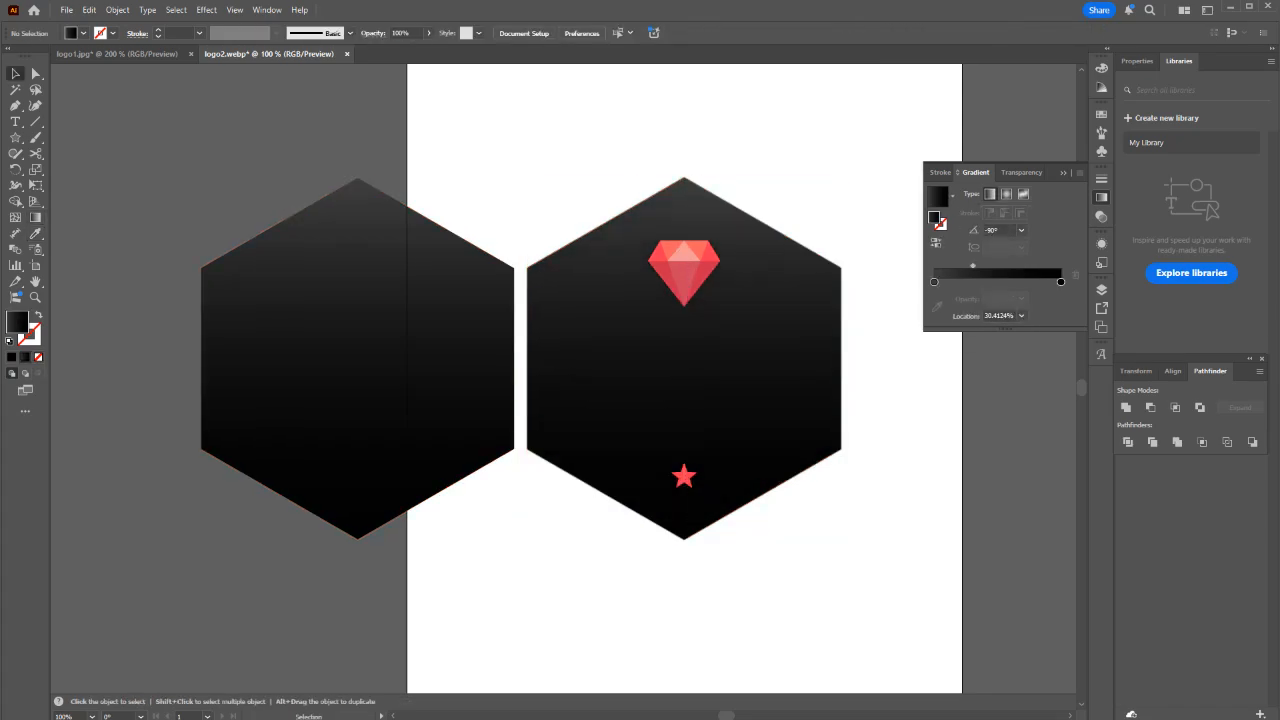
Delete the hexagon copy and check the remaining gradient-filled hexagon without a selection.
left_click(440, 400)
key("Delete")
left_click(600, 400)
key("a")
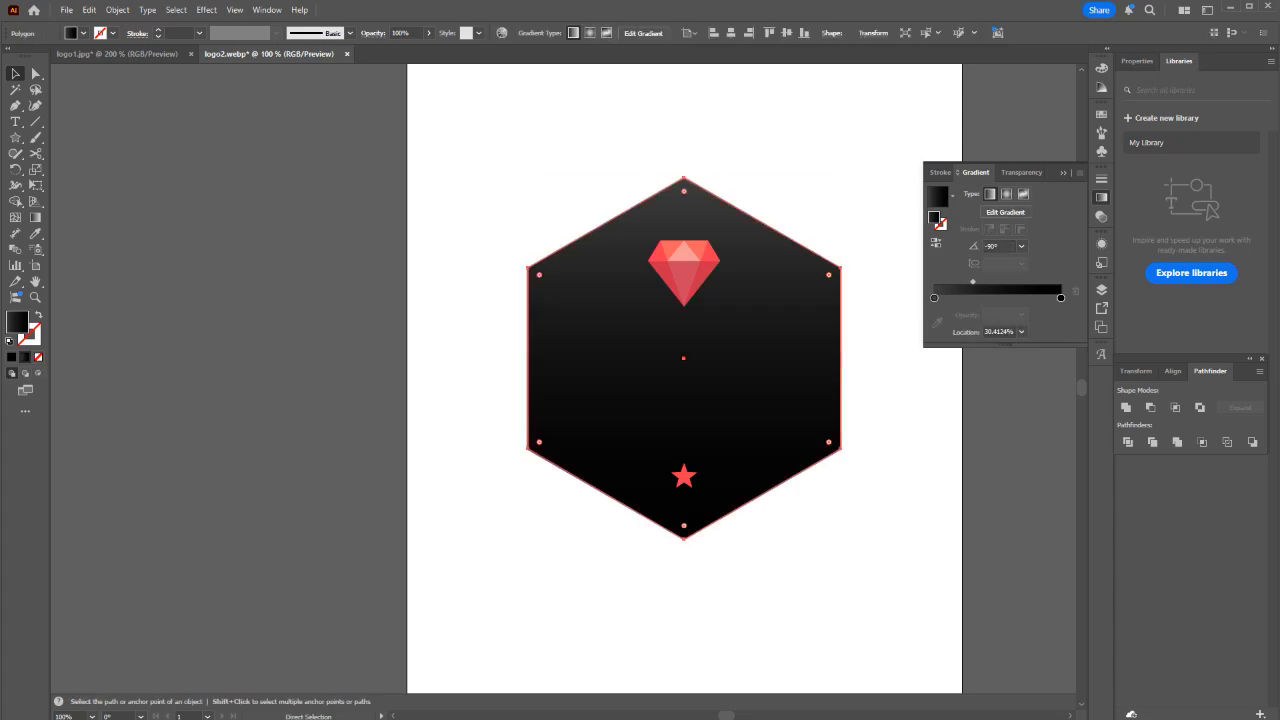
key("v")
key("ctrl+shift+a")
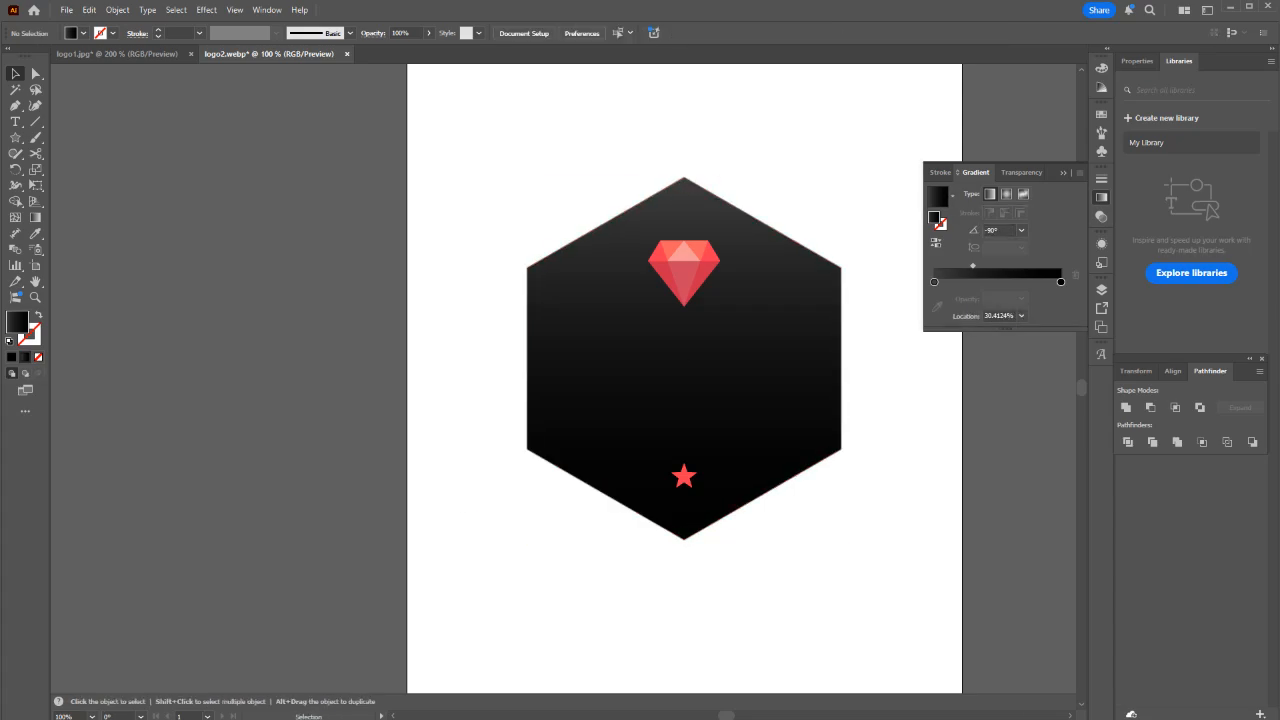
Open logo3.webp in its own document for tracing the REAL ESTATE house emblem.
left_click_drag(546, 0, 546, 49)
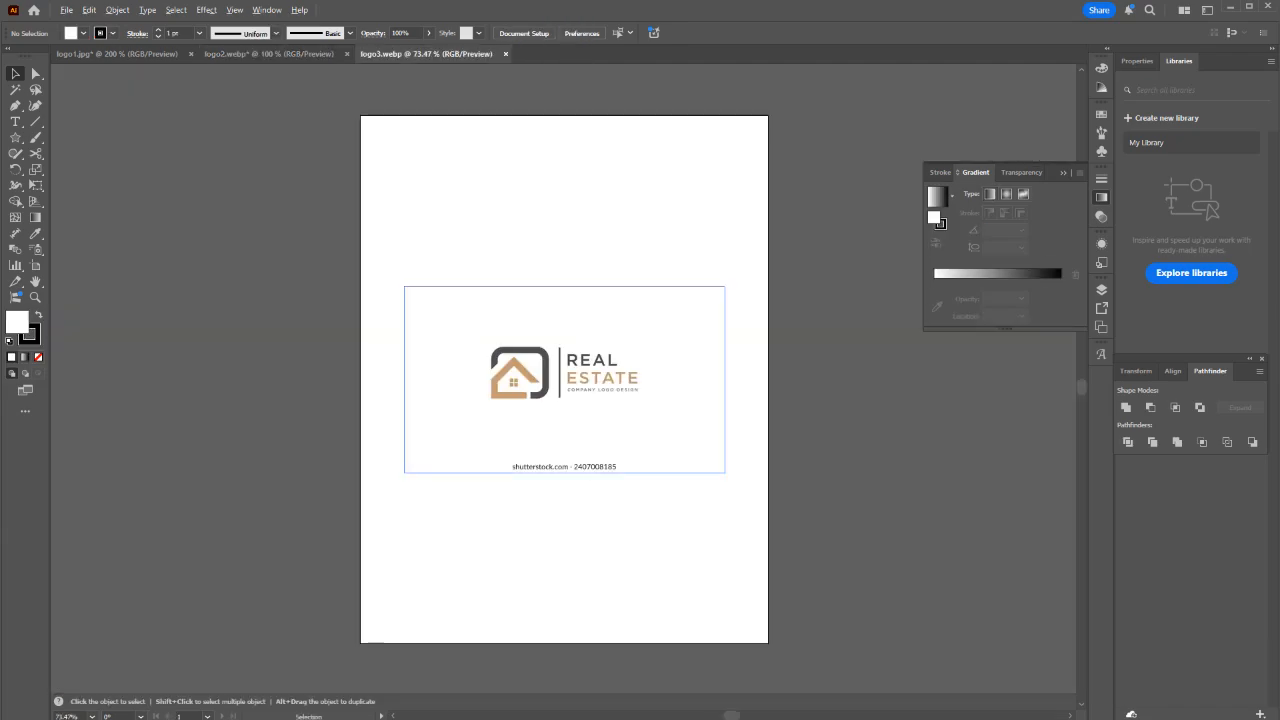
scroll(540, 397, "up", 4)
scroll(538, 342, "down", 1)
scroll(520, 253, "up", 2)
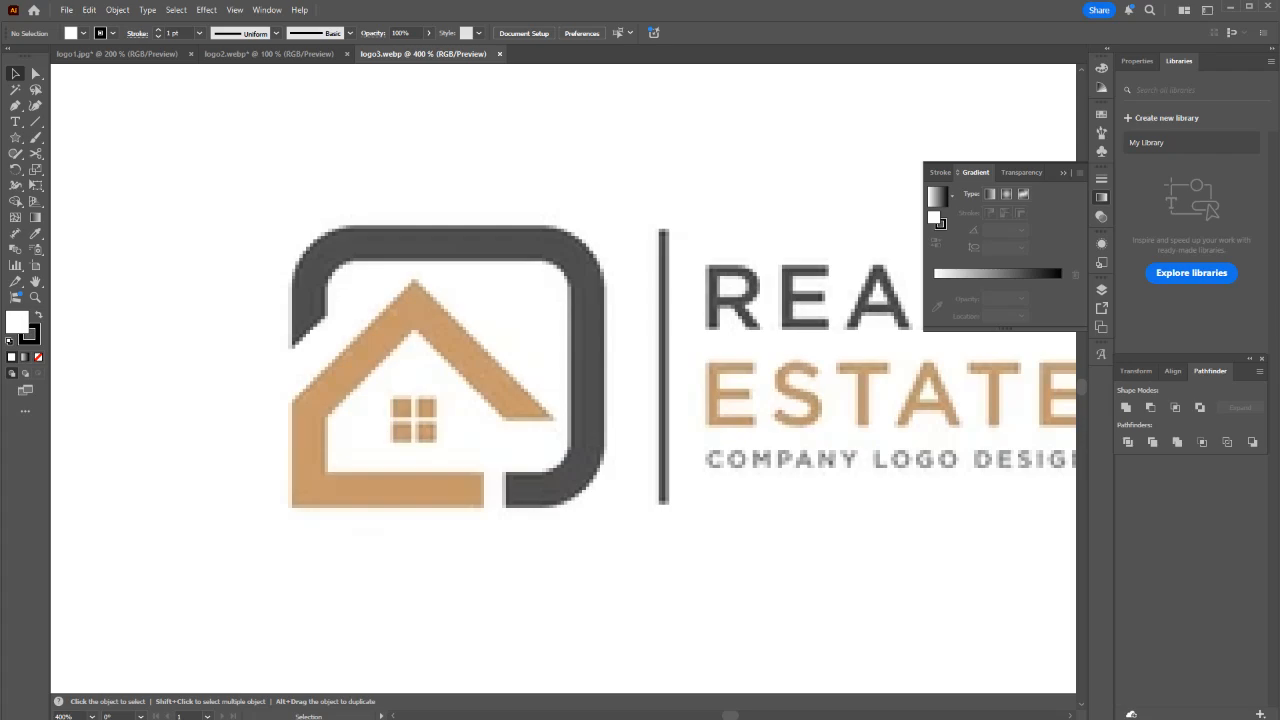
Draw an unfilled, stroked rectangle about 1.19 × 1.08 in along the emblem's outer border, with corners rounded to about 0.24 in.
left_click(520, 253)
key("m")
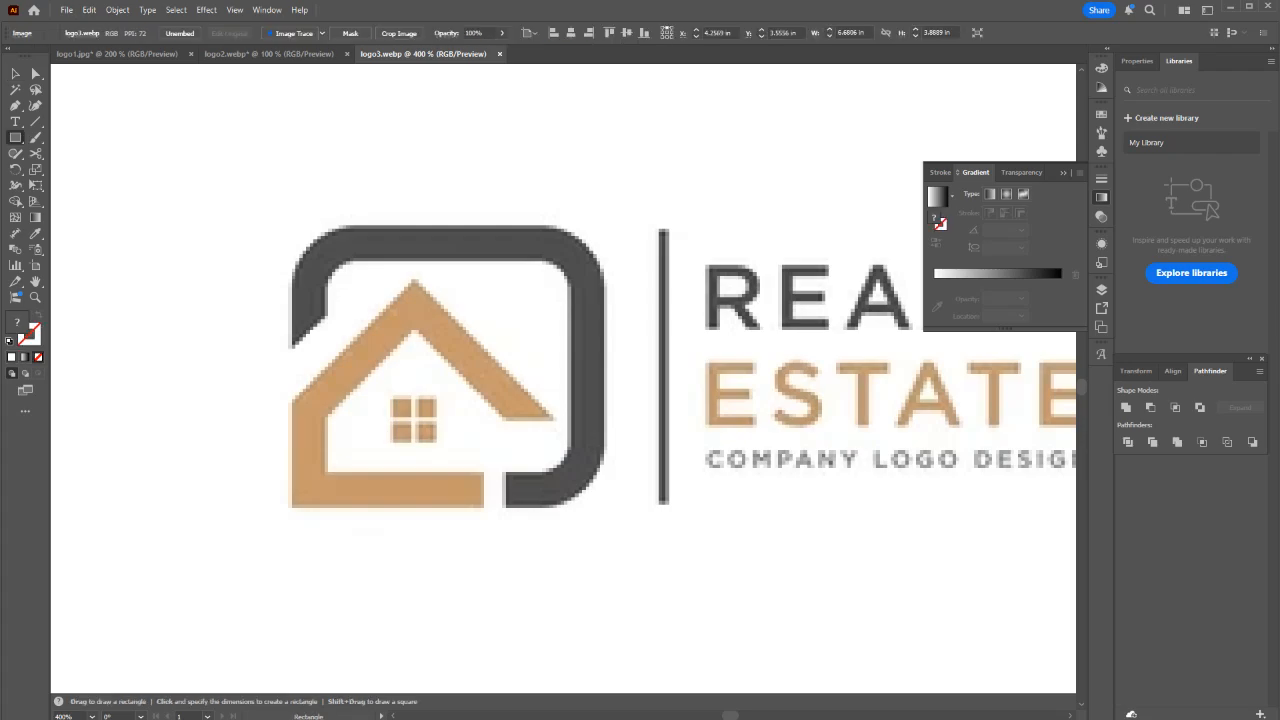
left_click_drag(292, 225, 603, 507)
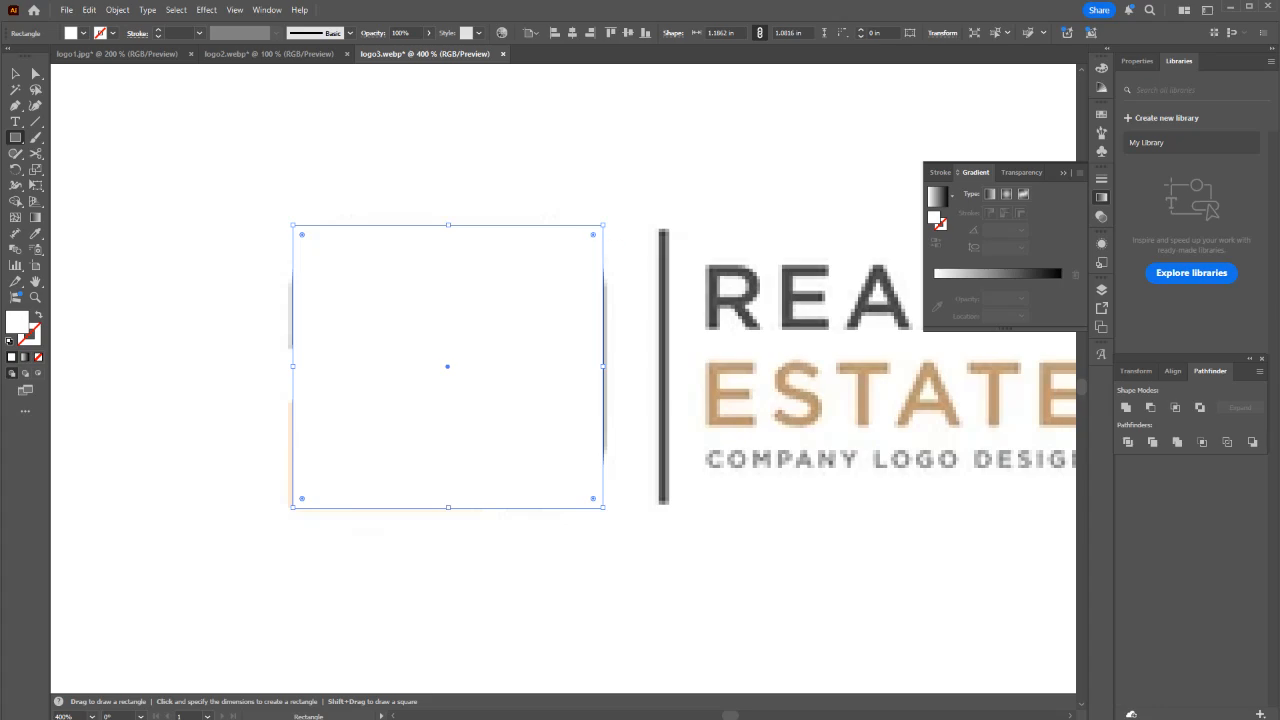
left_click_drag(593, 234, 539, 289)
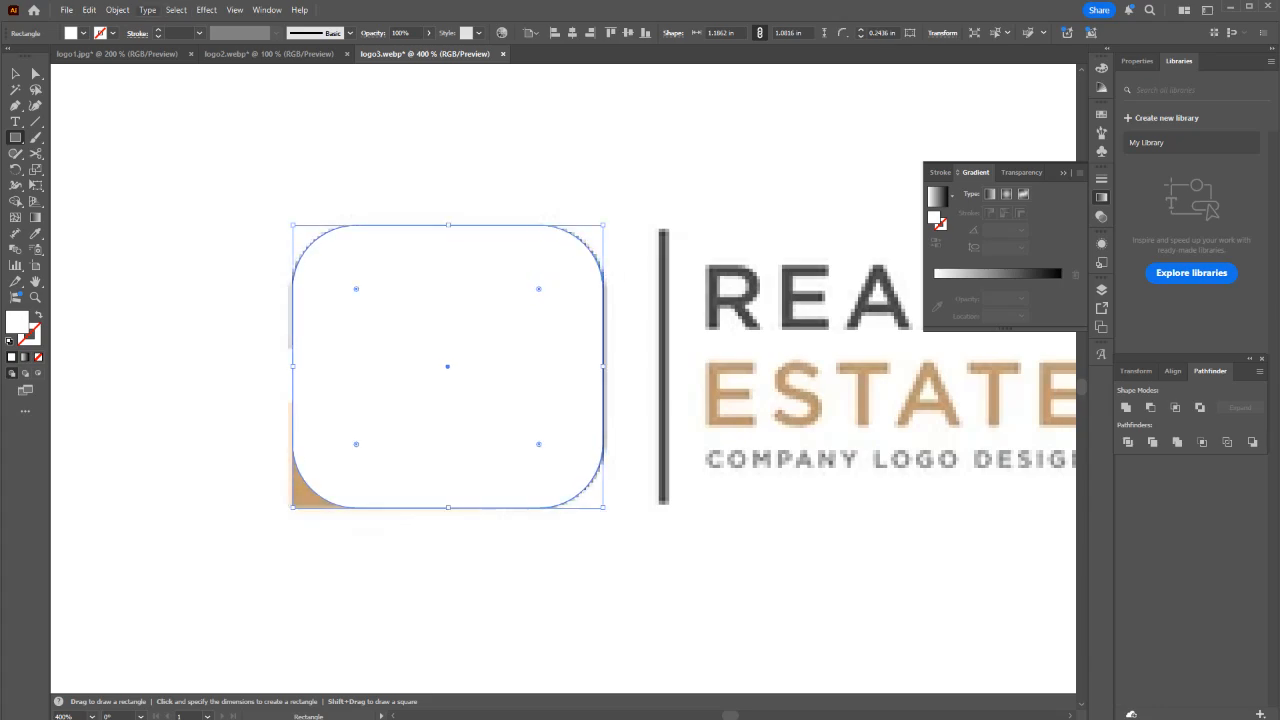
key("shift+x")
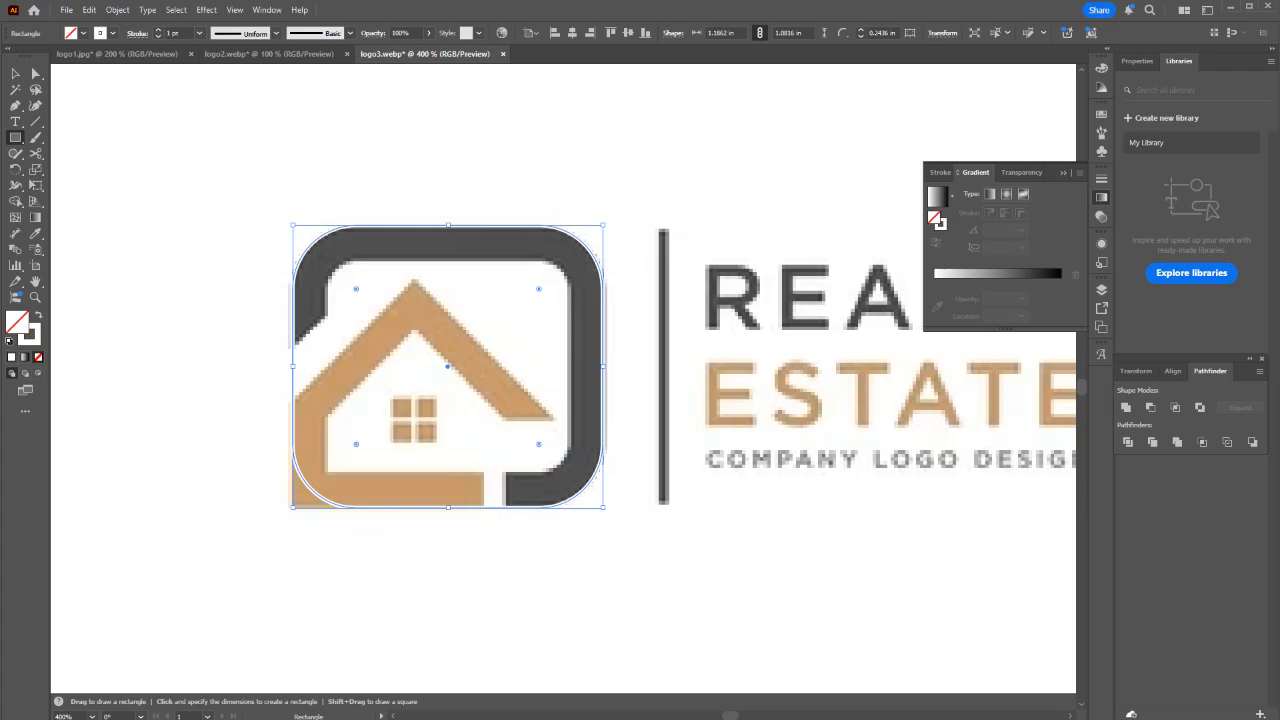
left_click(117, 9)
mouse_move(200, 371)
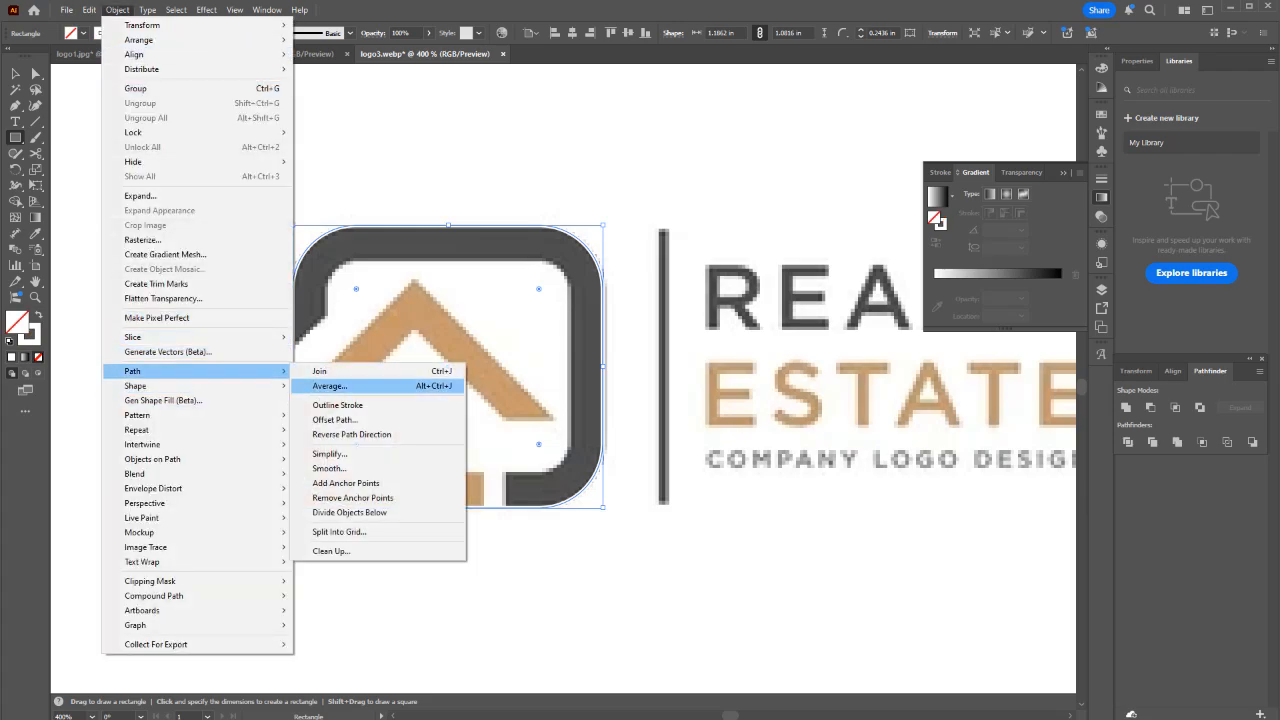
left_click(117, 10)
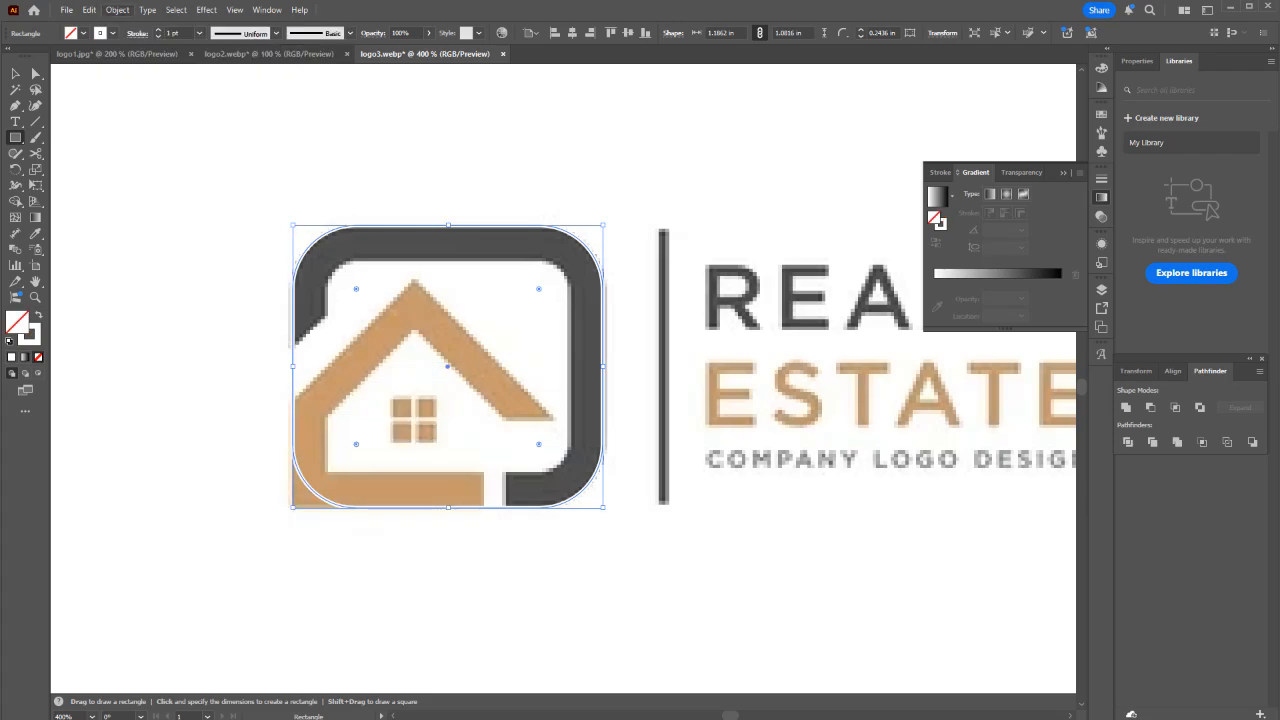
Scale a centred copy of the rounded rectangle to about 0.88 × 0.81 in for the inner border, with corner radius about 0.08 in.
key("ctrl")
key("v")
left_click_drag(603, 226, 529, 294)
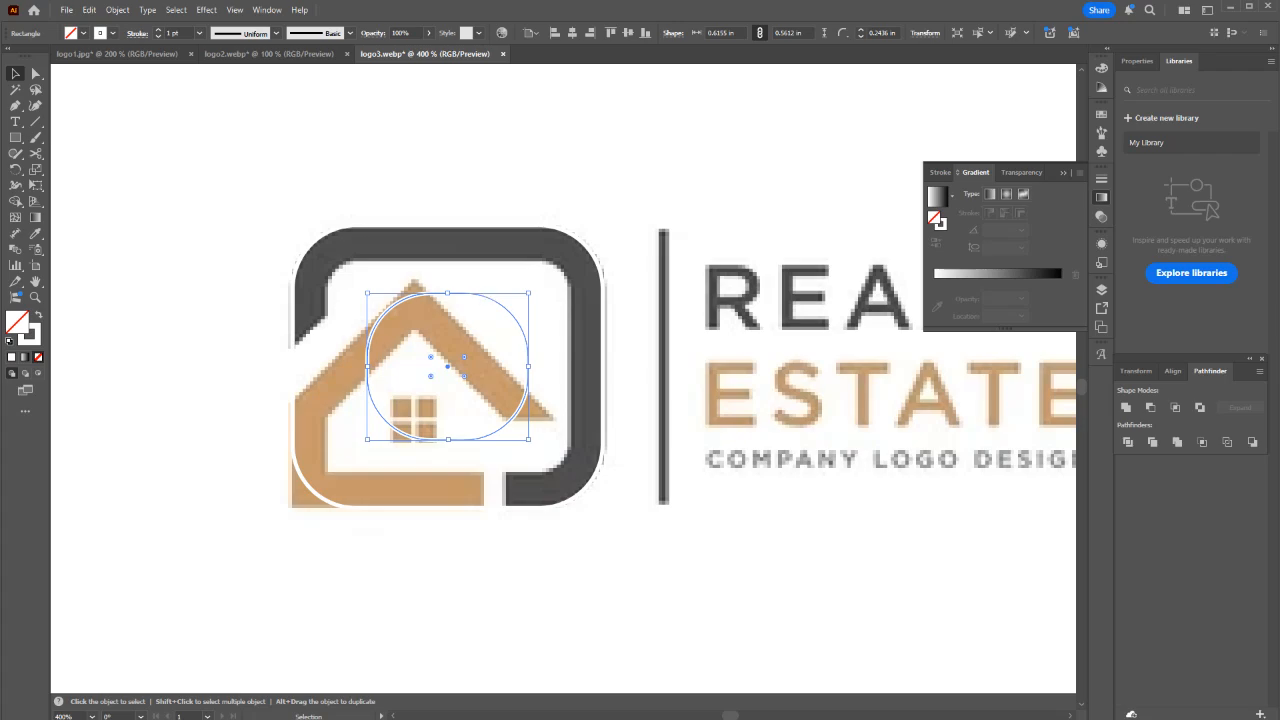
left_click_drag(529, 294, 564, 262)
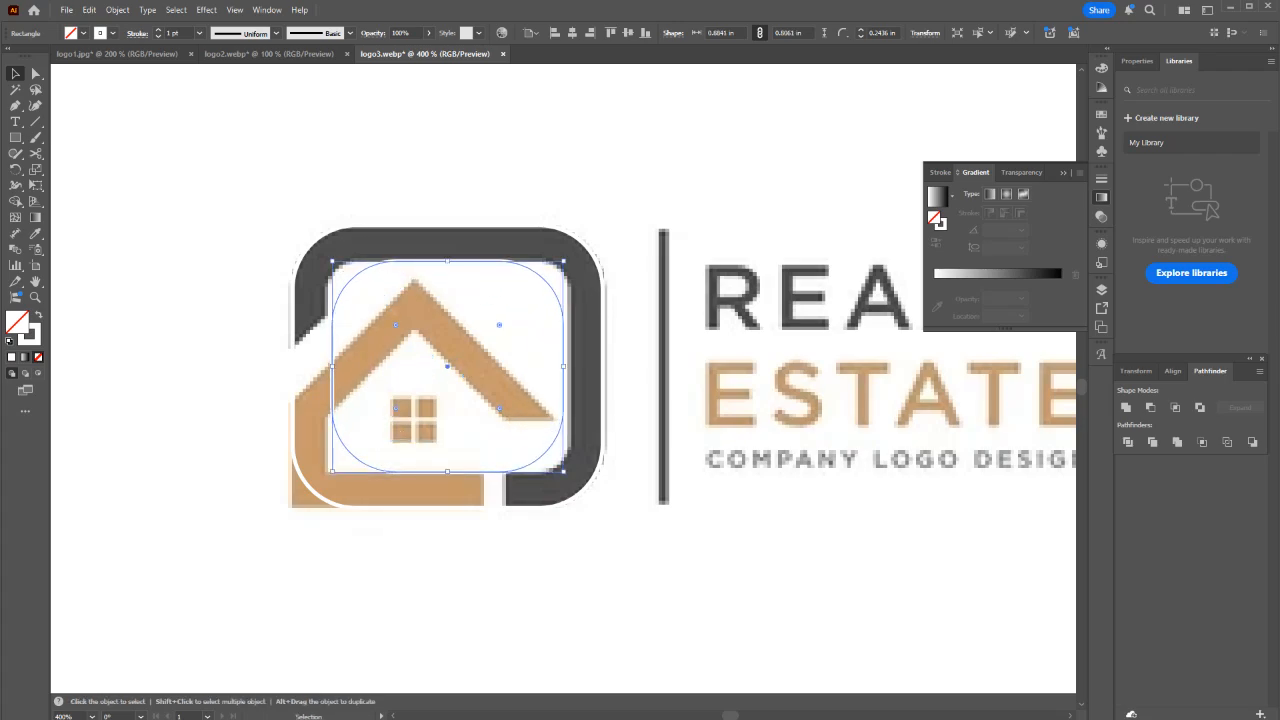
left_click_drag(499, 325, 541, 282)
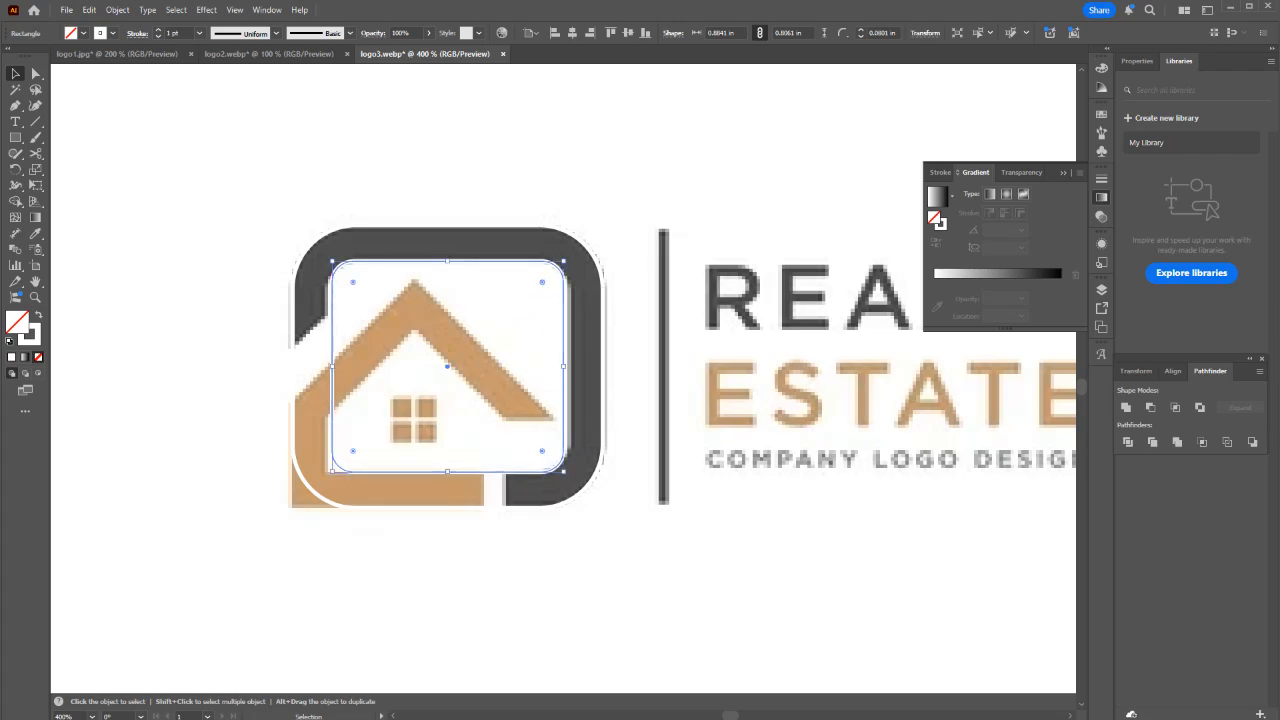
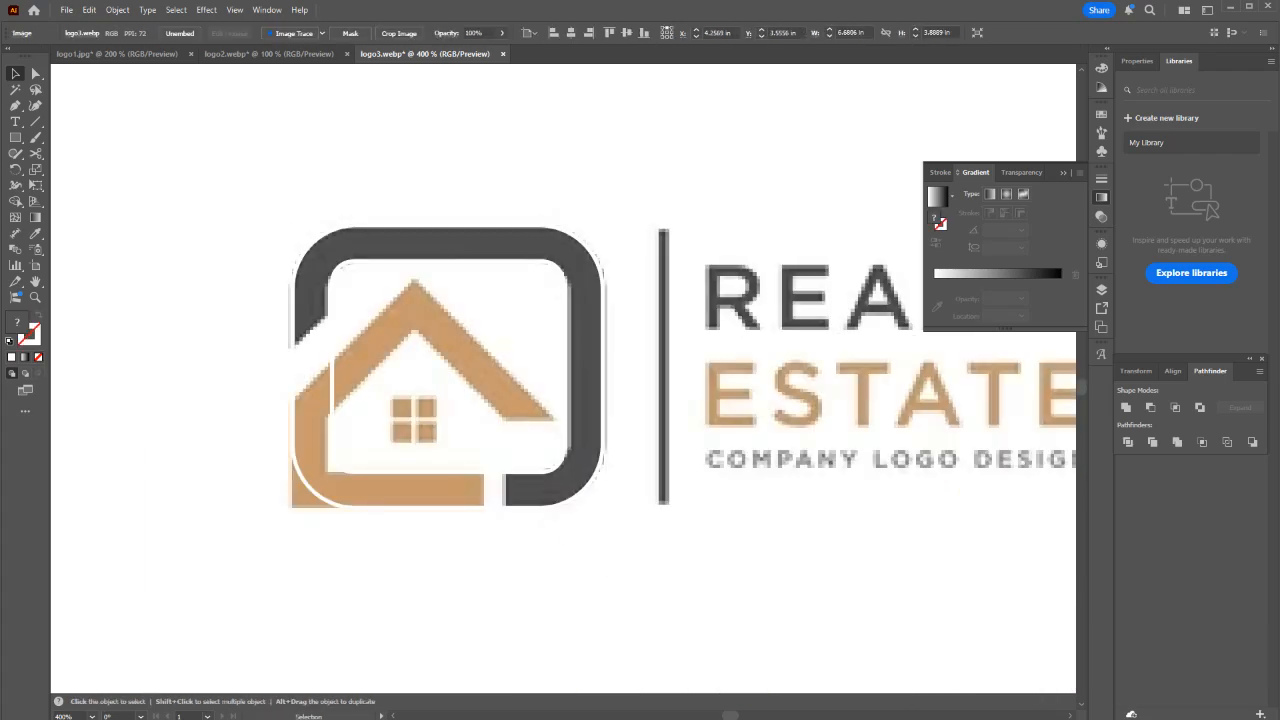
Add a new layer above the reference logo's layer and clear the selection.
left_click(1101, 289)
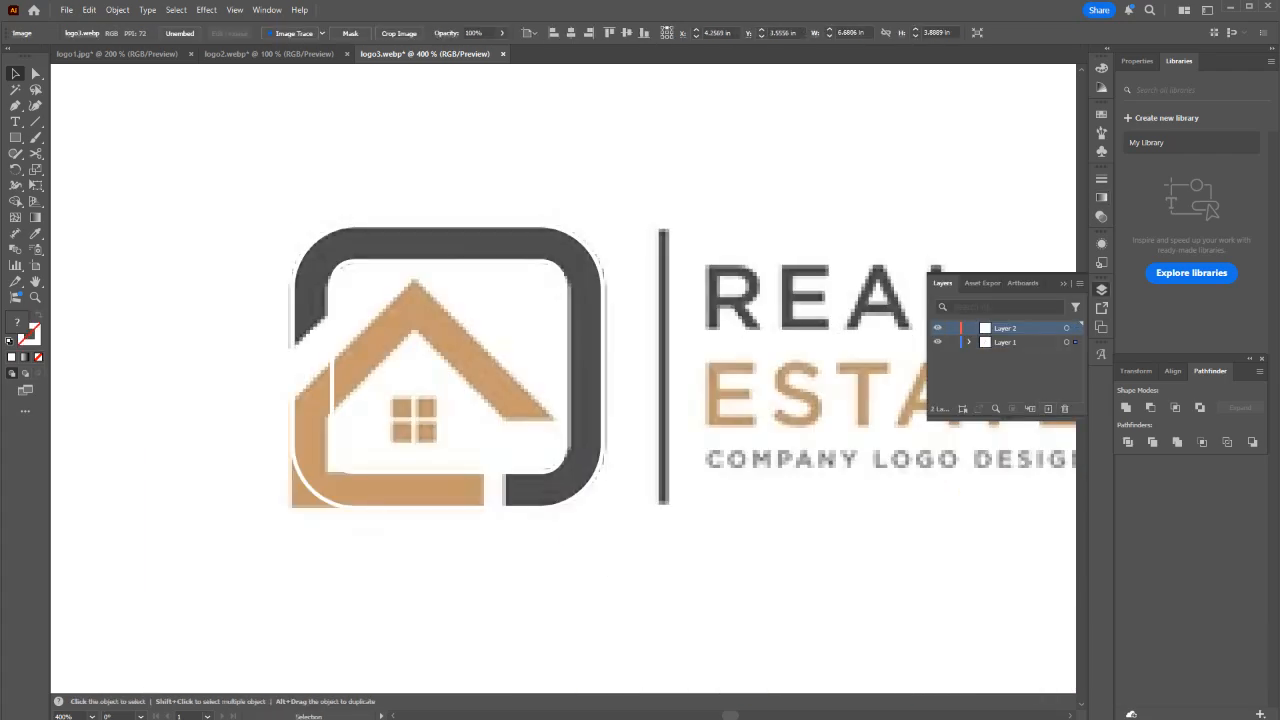
scroll(479, 486, "down", 4)
left_click(262, 412)
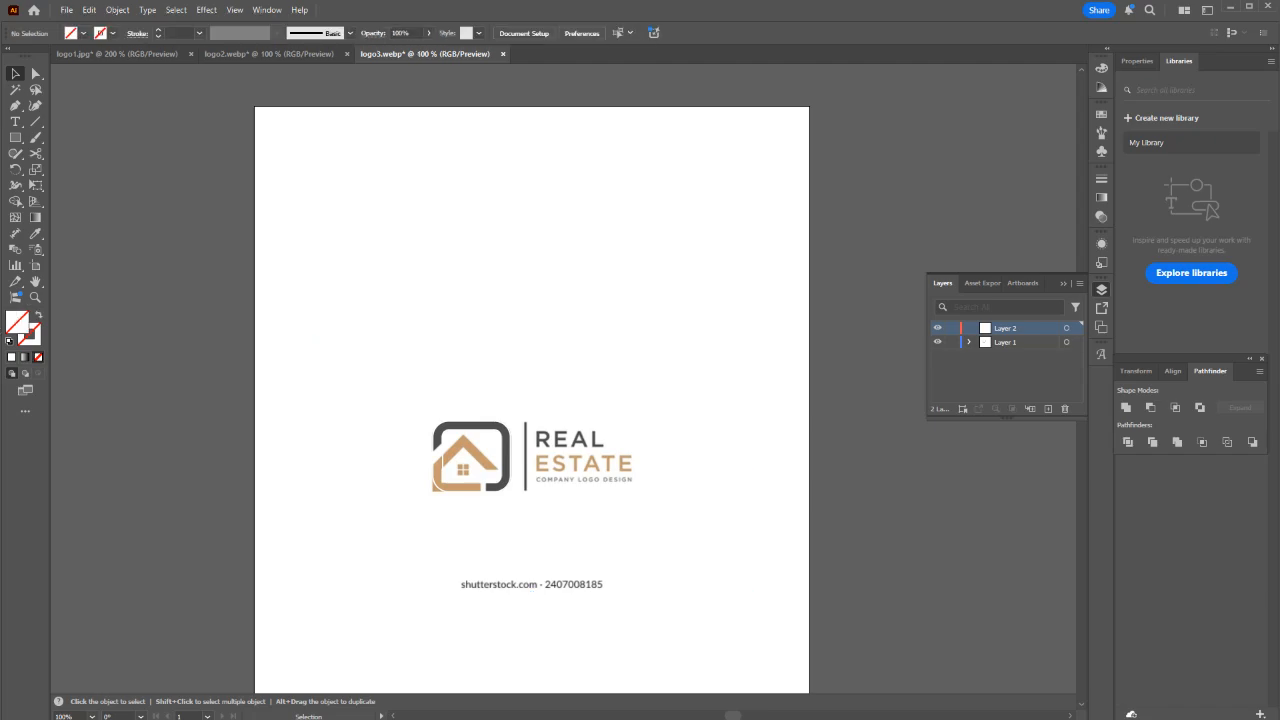
Move both rounded rectangles of the emblem from the reference layer to Layer 2 and lock Layer 1.
left_click_drag(262, 412, 570, 496)
left_click(574, 490, "shift")
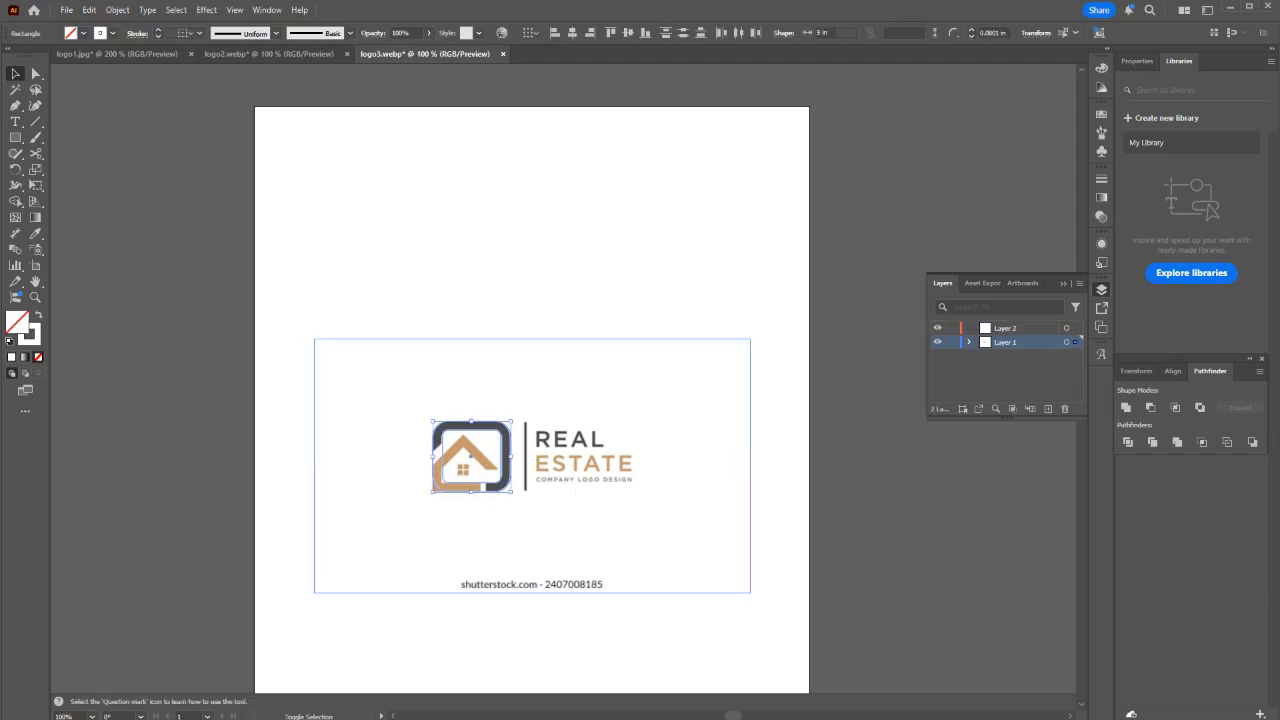
left_click_drag(1075, 342, 1075, 328)
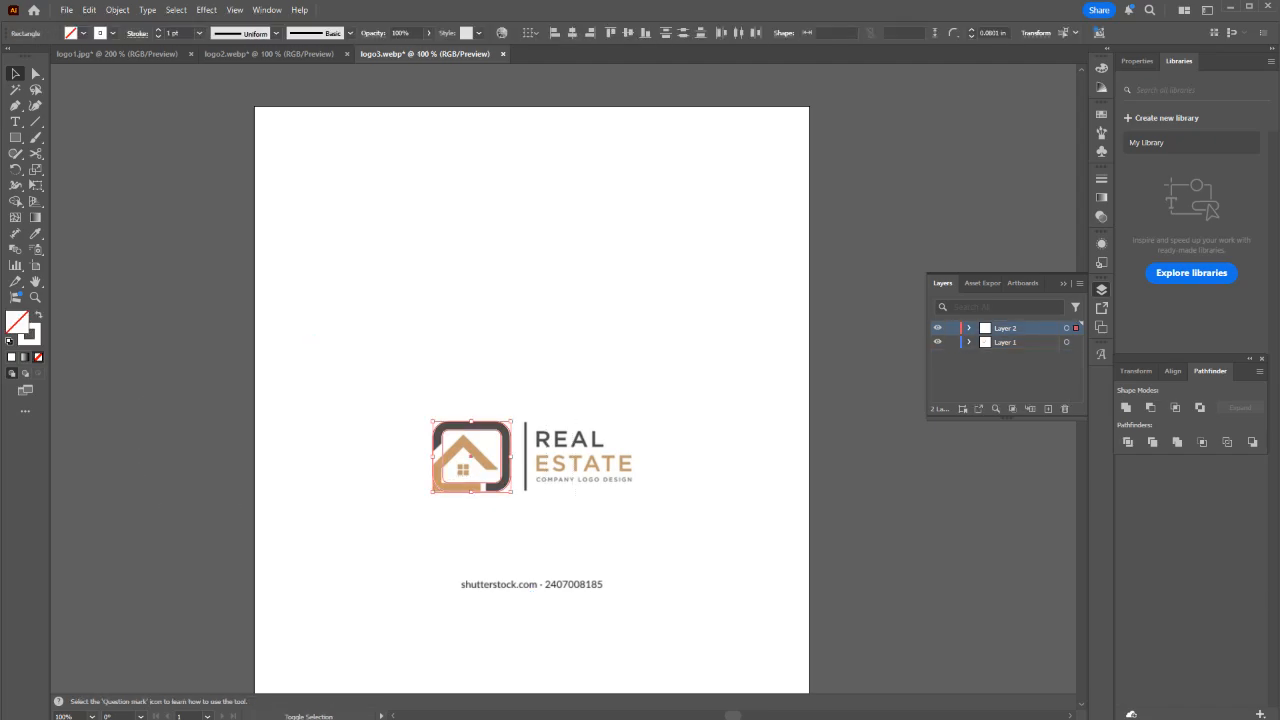
left_click(952, 342)
Toggle Layer 2's visibility to compare the rounded rectangle outlines with the reference emblem's border.
scroll(552, 473, "up", 1)
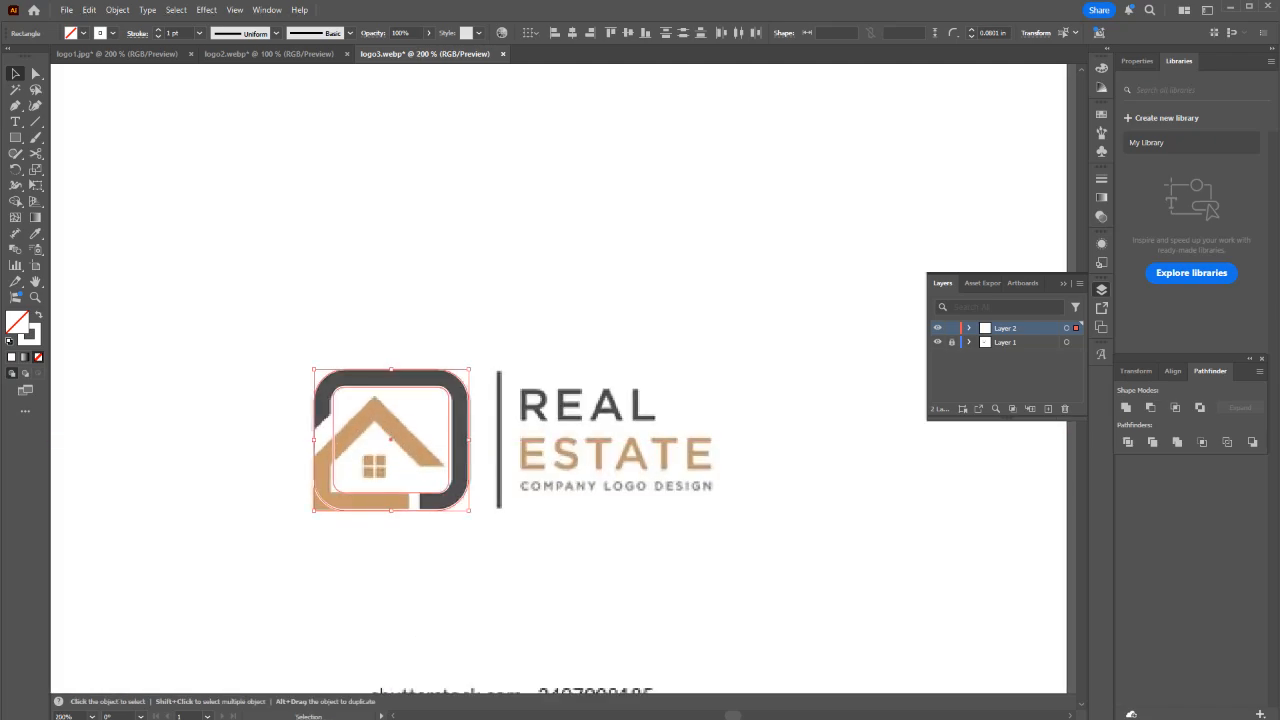
left_click(937, 328)
scroll(337, 427, "up", 3)
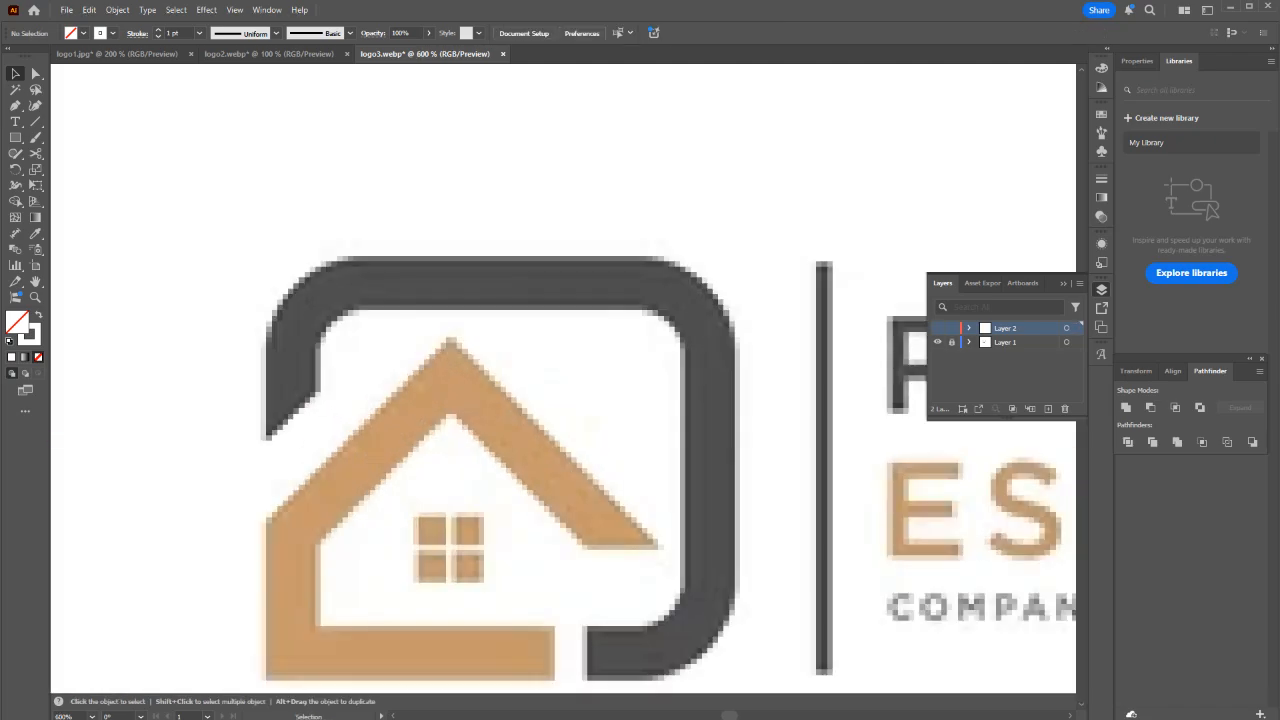
left_click(937, 328)
left_click(937, 328)
left_click(937, 328)
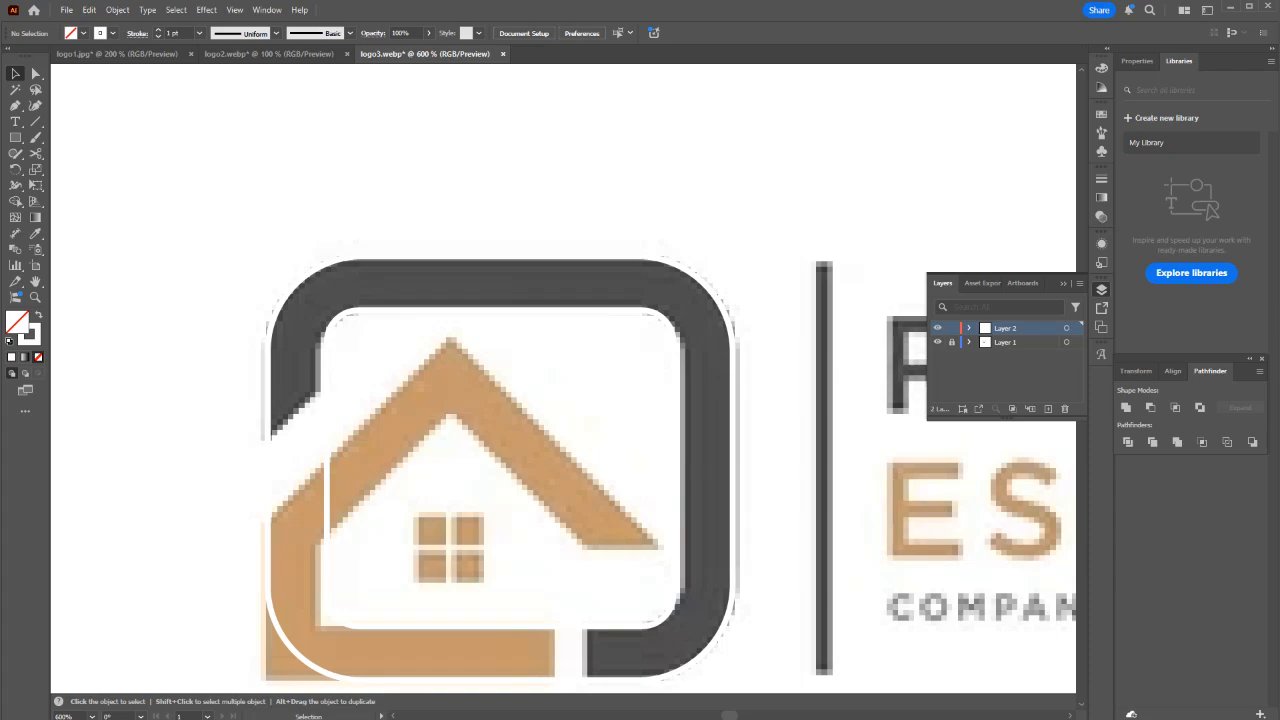
scroll(295, 393, "down", 1)
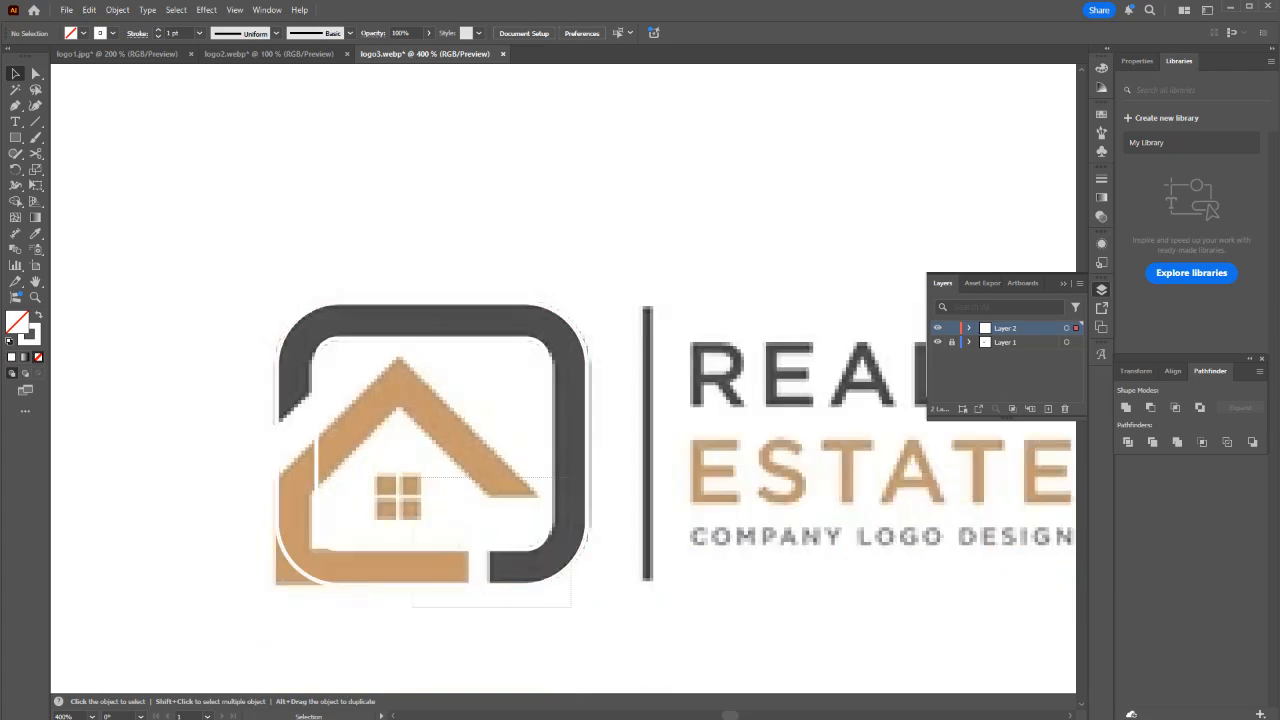
Try refitting the inner rounded rectangle's width to the border's inner edge, and delete that rectangle.
left_click(432, 443)
mouse_move(587, 443)
left_mouse_down()
mouse_move(629, 443)
mouse_move(590, 450)
left_mouse_up()
left_click(614, 458)
left_click(550, 475)
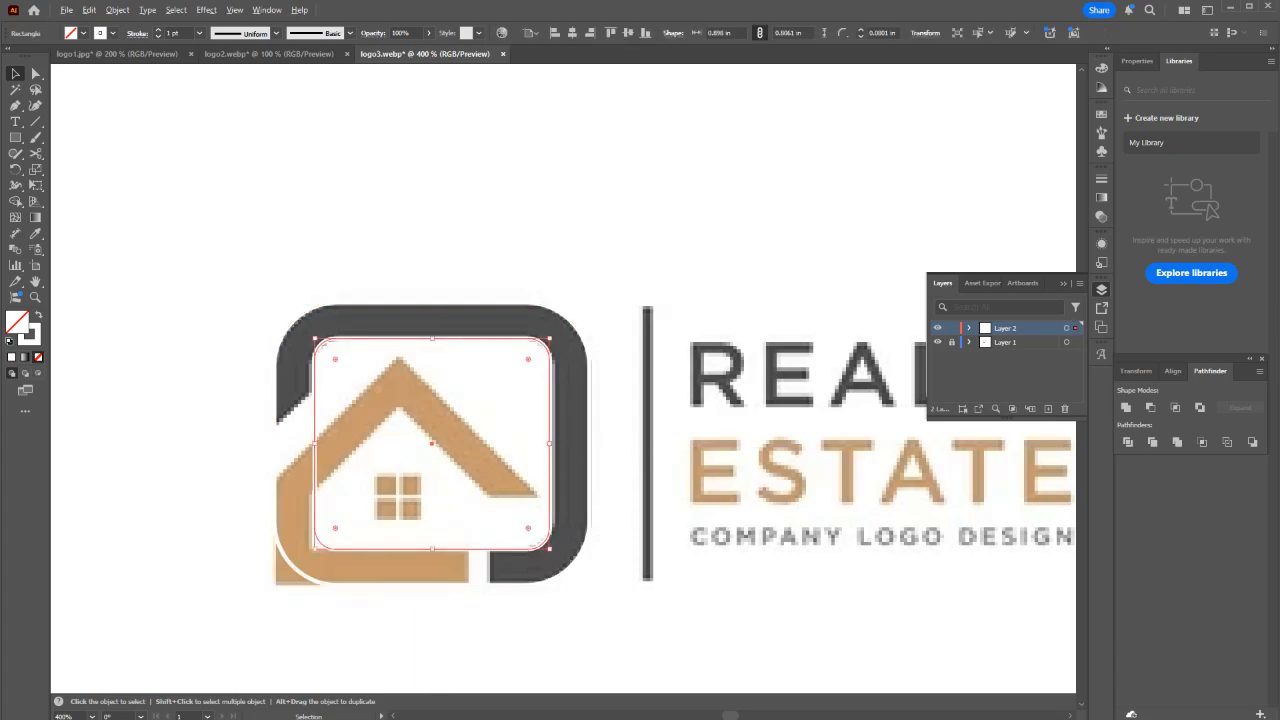
left_click_drag(552, 443, 539, 443)
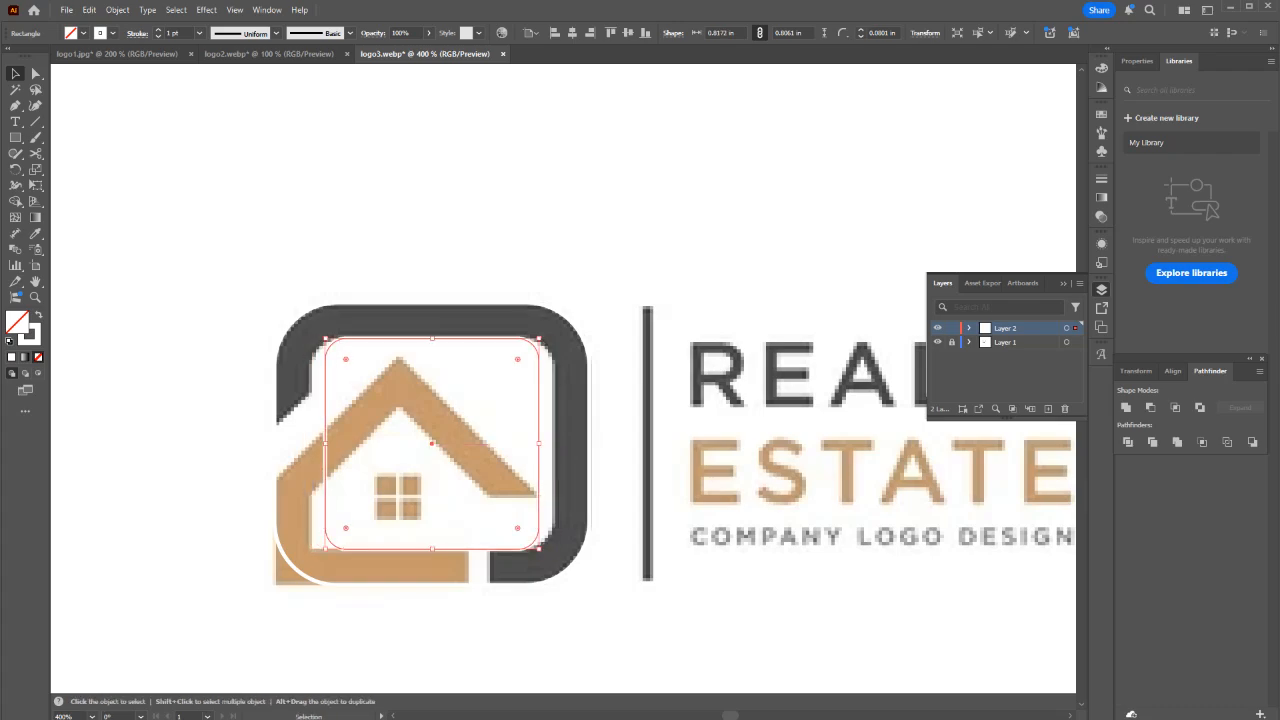
key("Delete")
Scale a centred in-place copy of the outer rounded rectangle to about 0.93 × 0.80 in, with corner radius about 0.09 in.
left_click(589, 438)
key("ctrl+c")
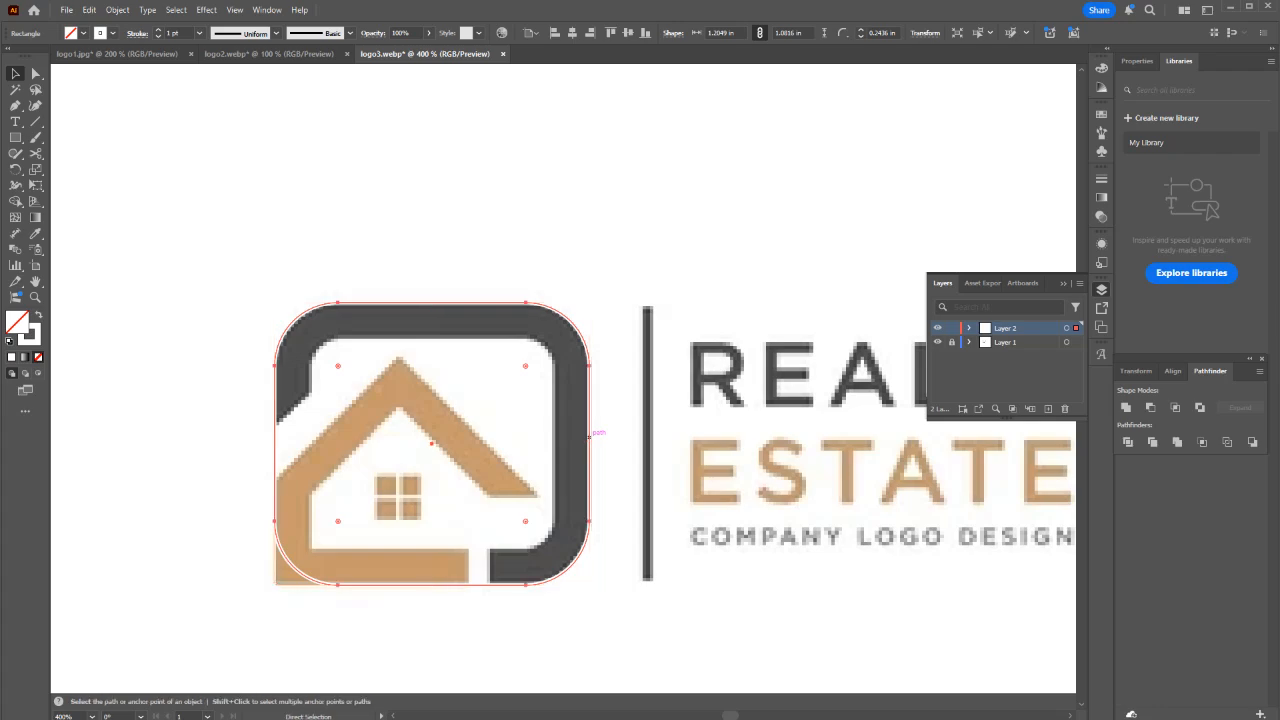
key("ctrl+f")
left_click_drag(589, 443, 589, 443)
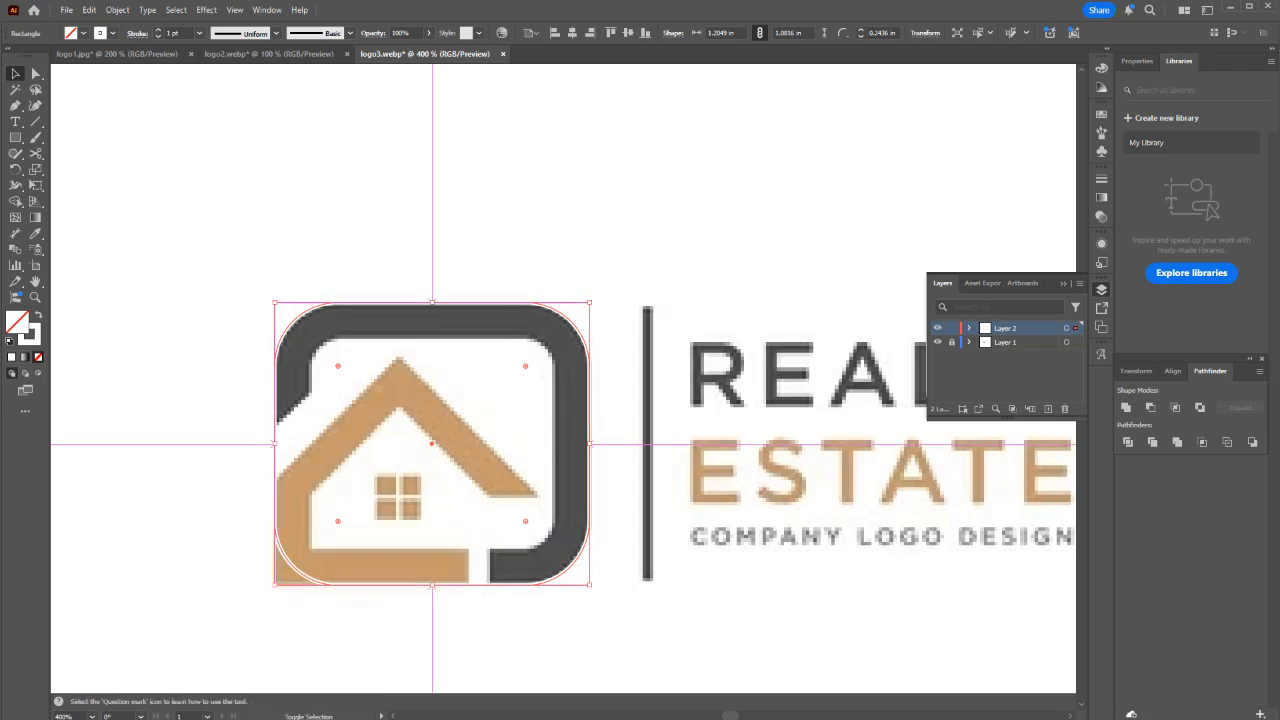
left_click_drag(589, 301, 642, 362)
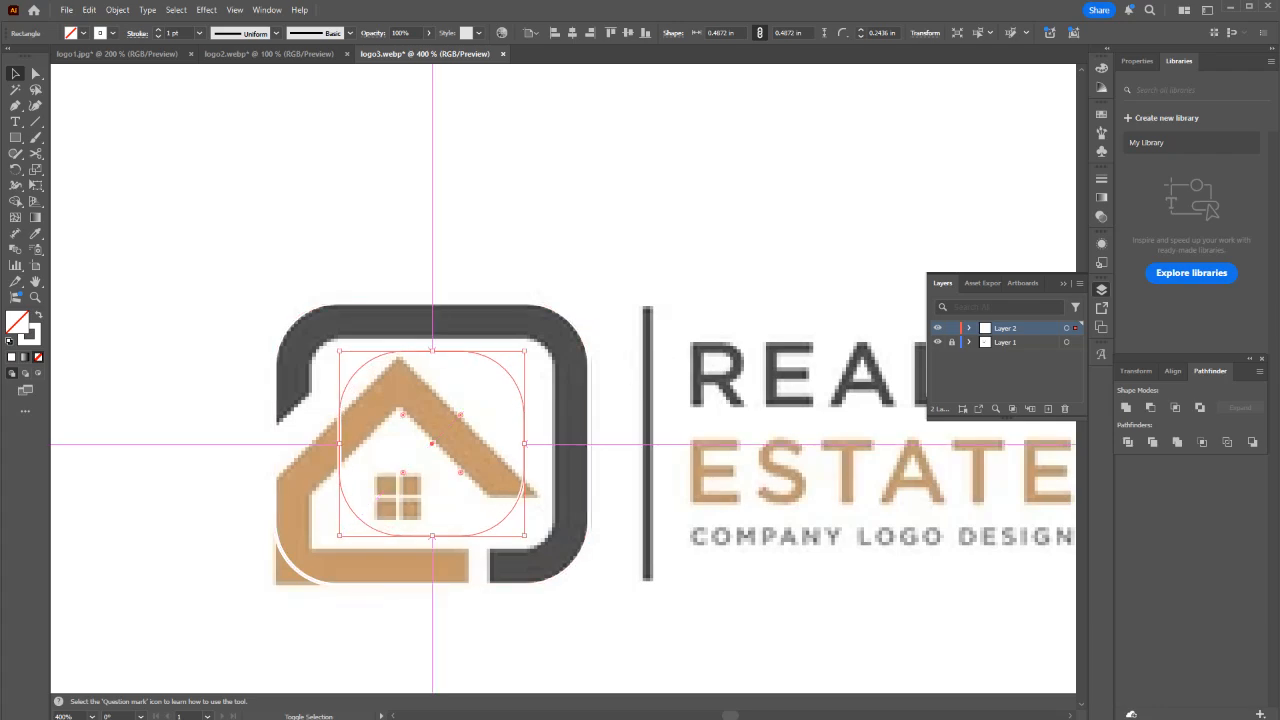
left_click_drag(525, 351, 564, 339)
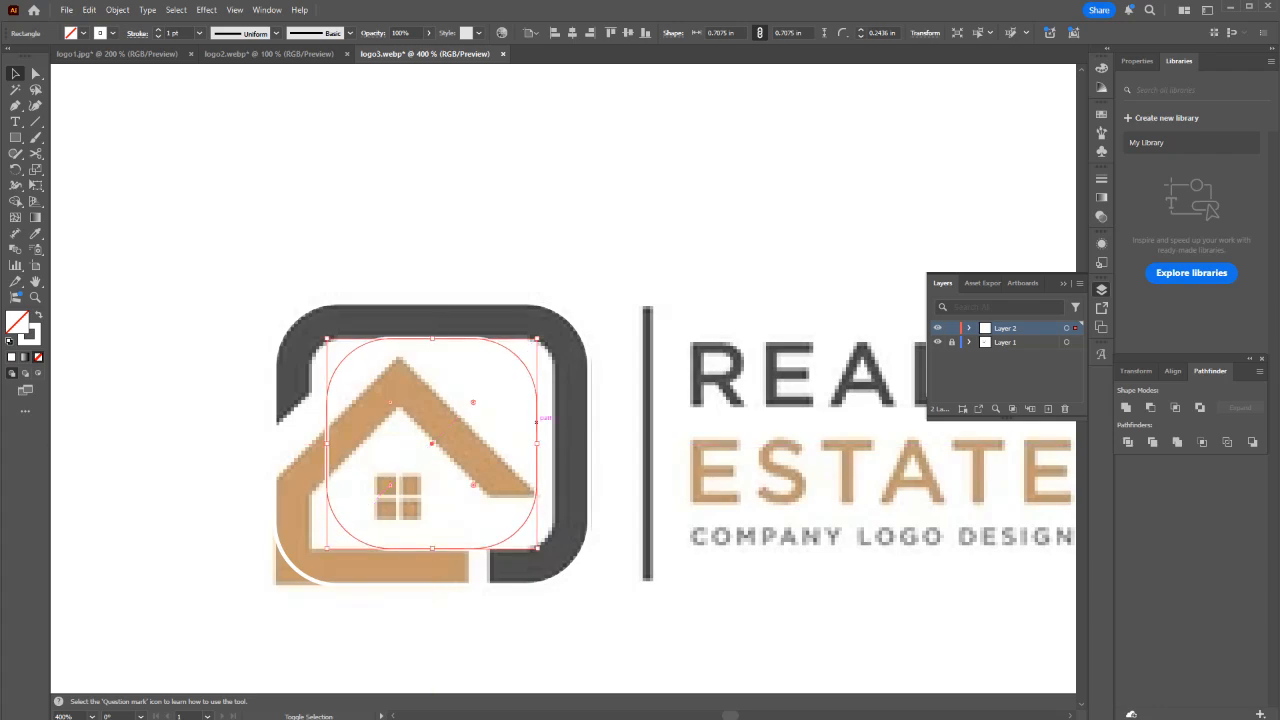
left_click_drag(537, 443, 553, 446)
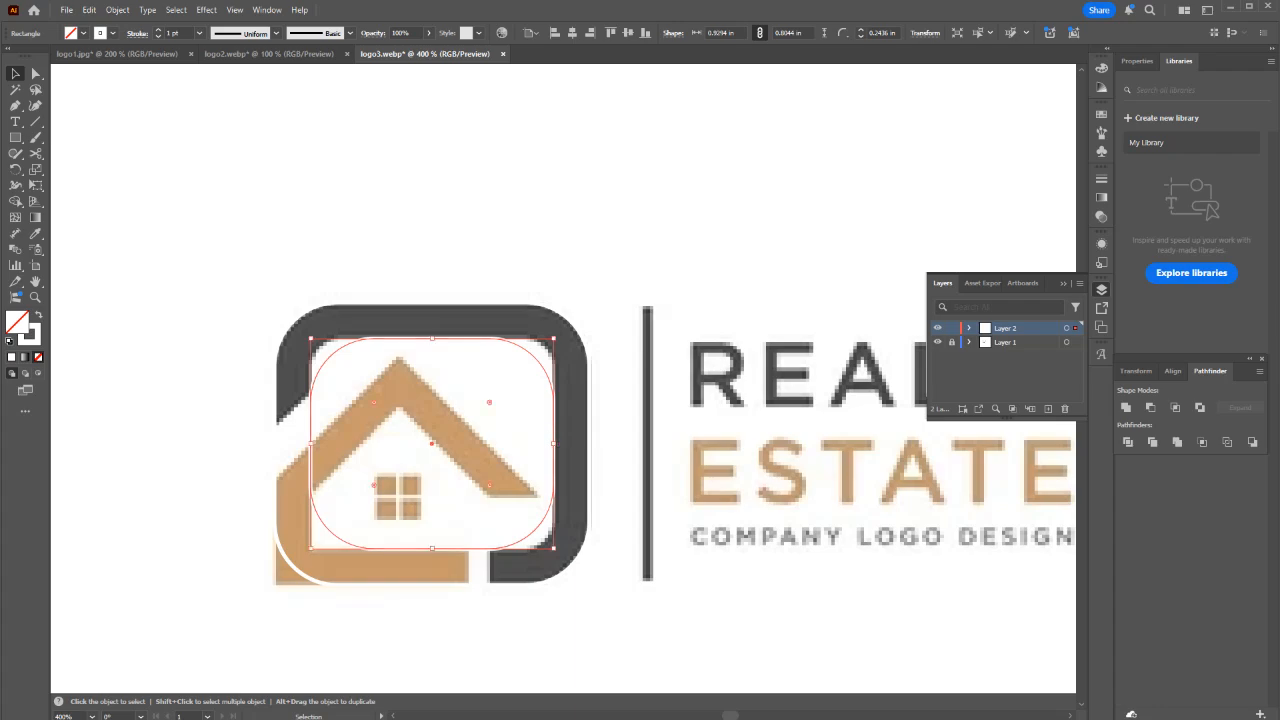
left_click_drag(489, 485, 528, 523)
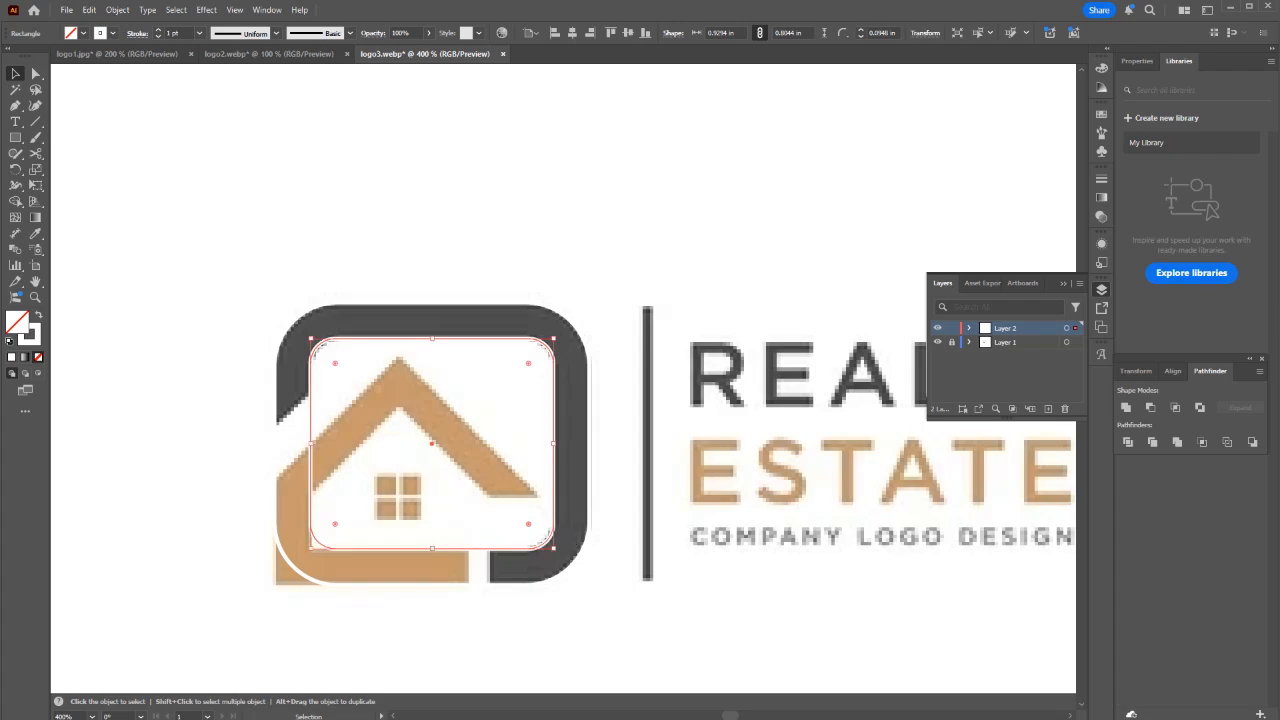
key("ctrl+shift+a")
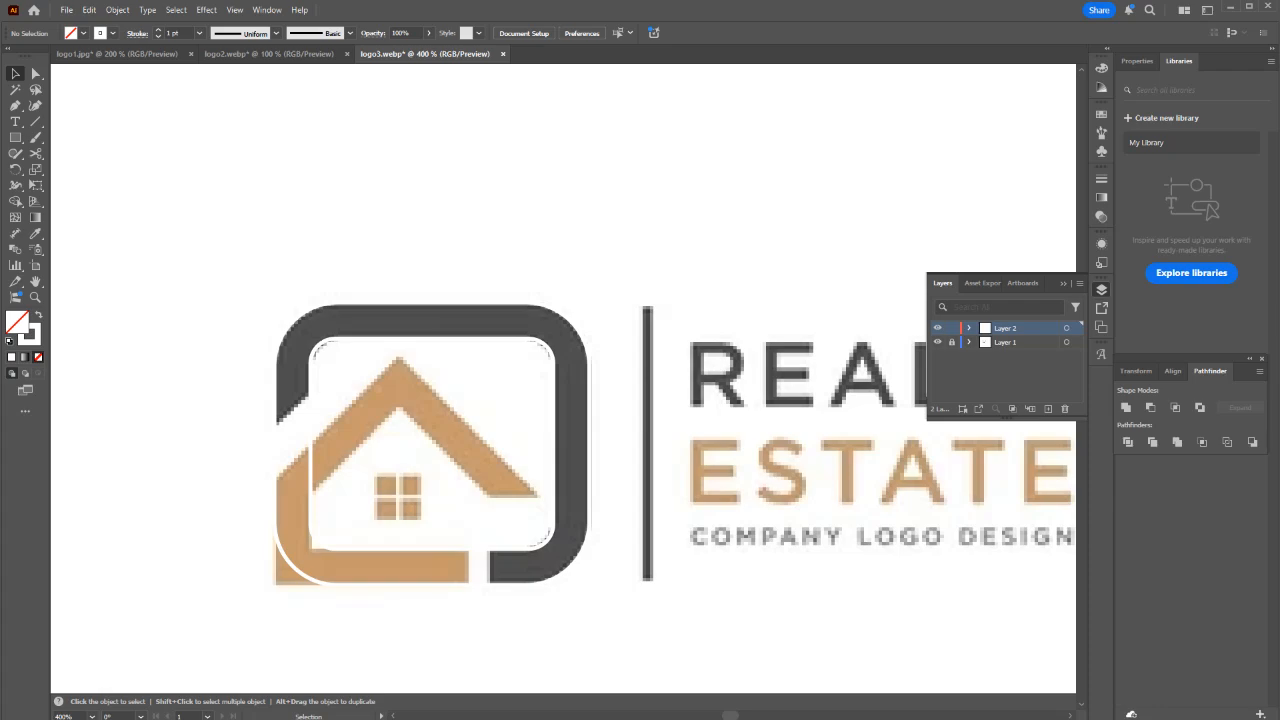
Draw an unfilled, stroked square about 0.72 in wide over the house for tracing the roof.
scroll(563, 378, "down", 3)
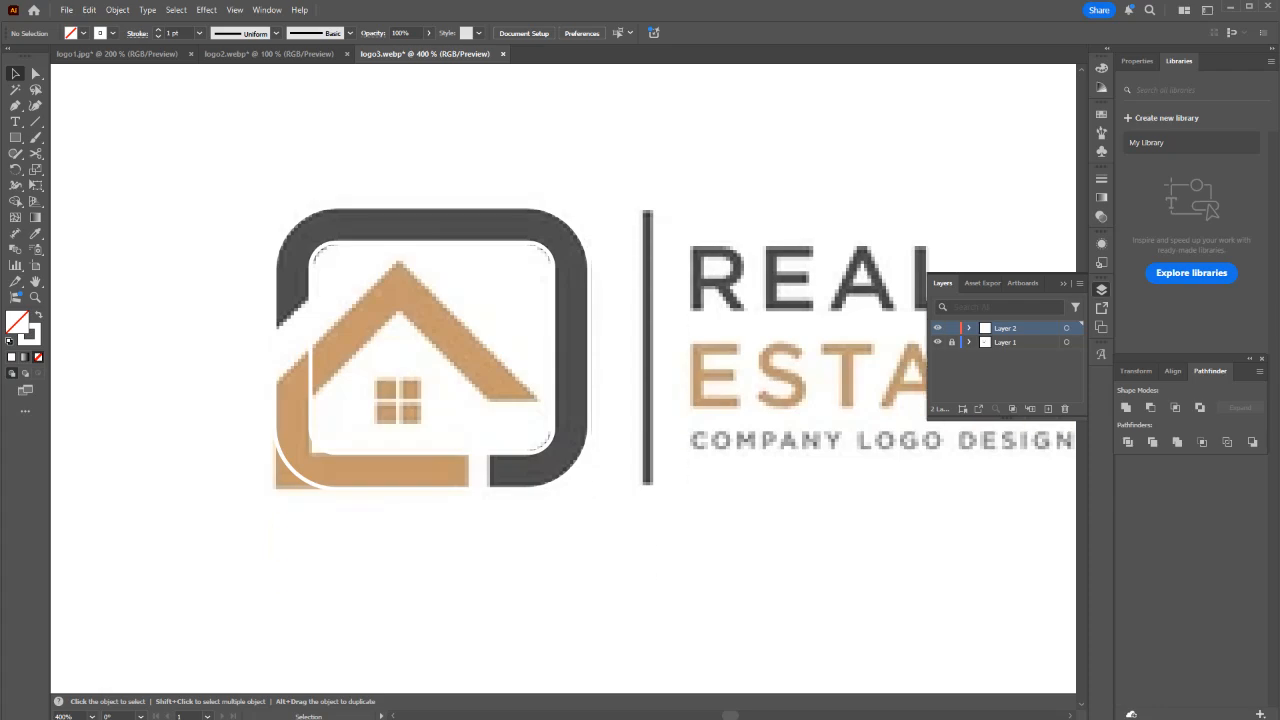
key("m")
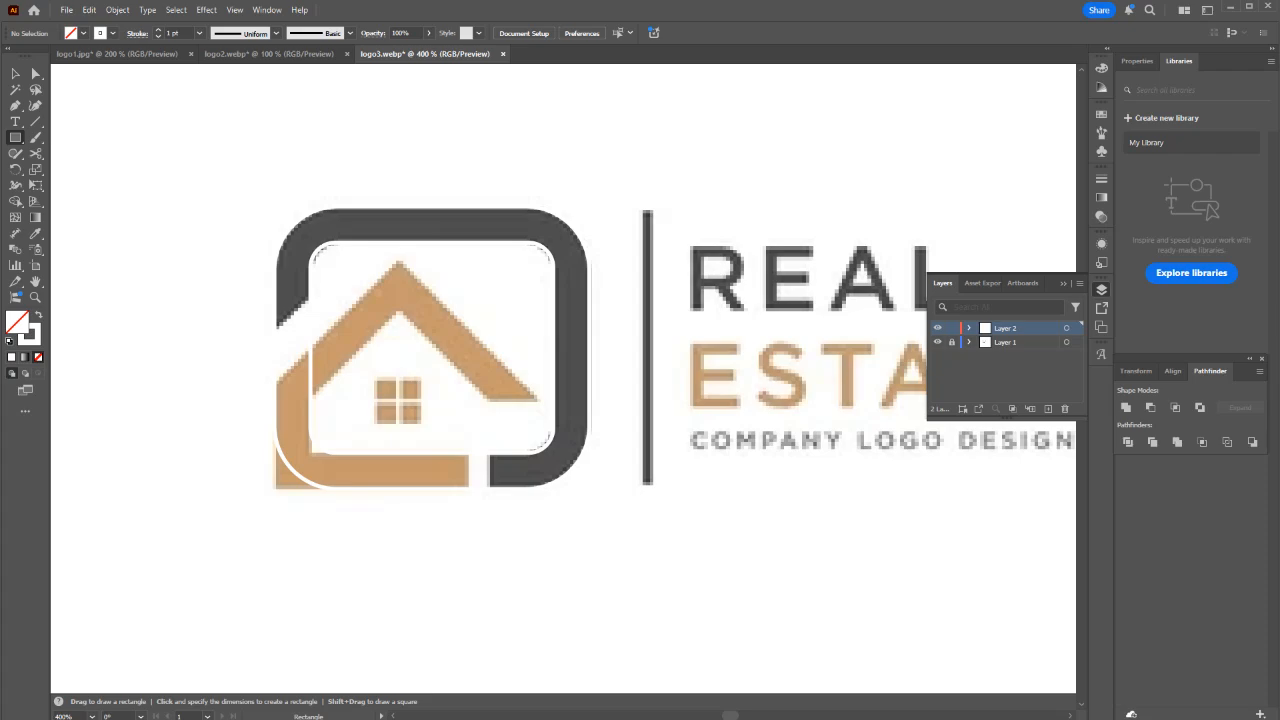
left_click_drag(278, 276, 467, 464)
key("v")
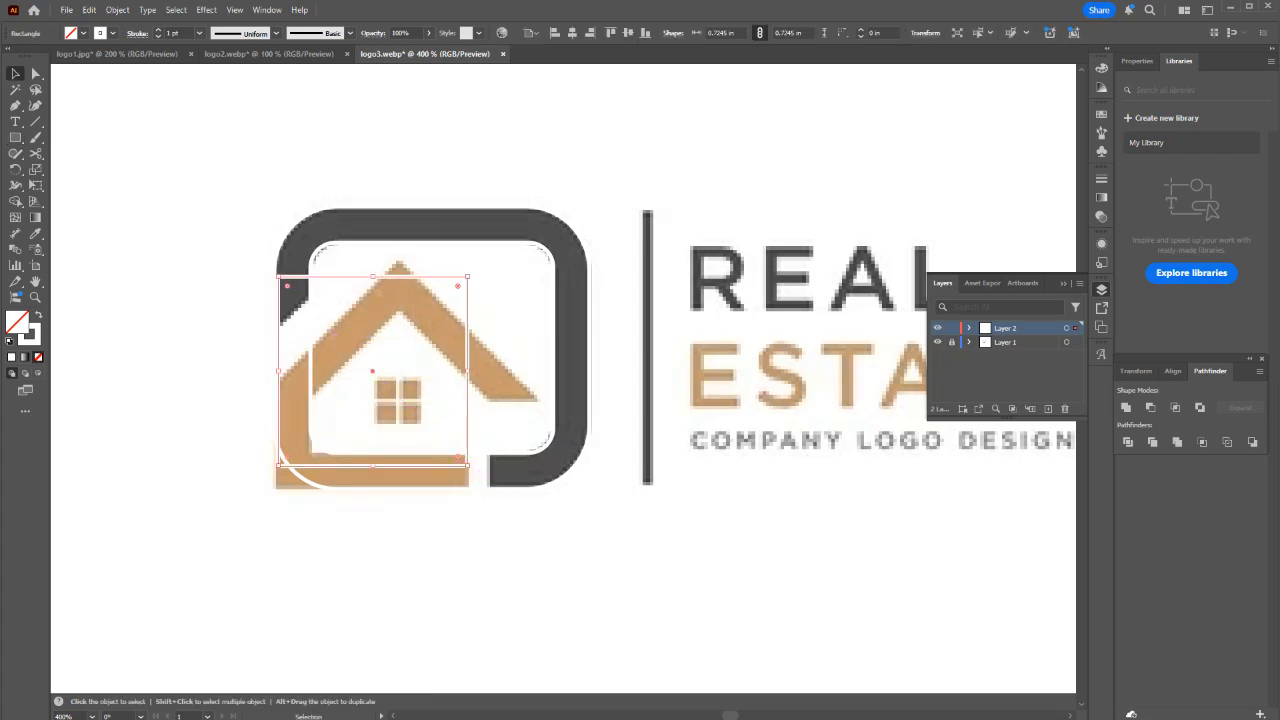
Rotate the square 45° into a diamond and move it so its apex is centred within the roof peak.
left_click(505, 477, "shift")
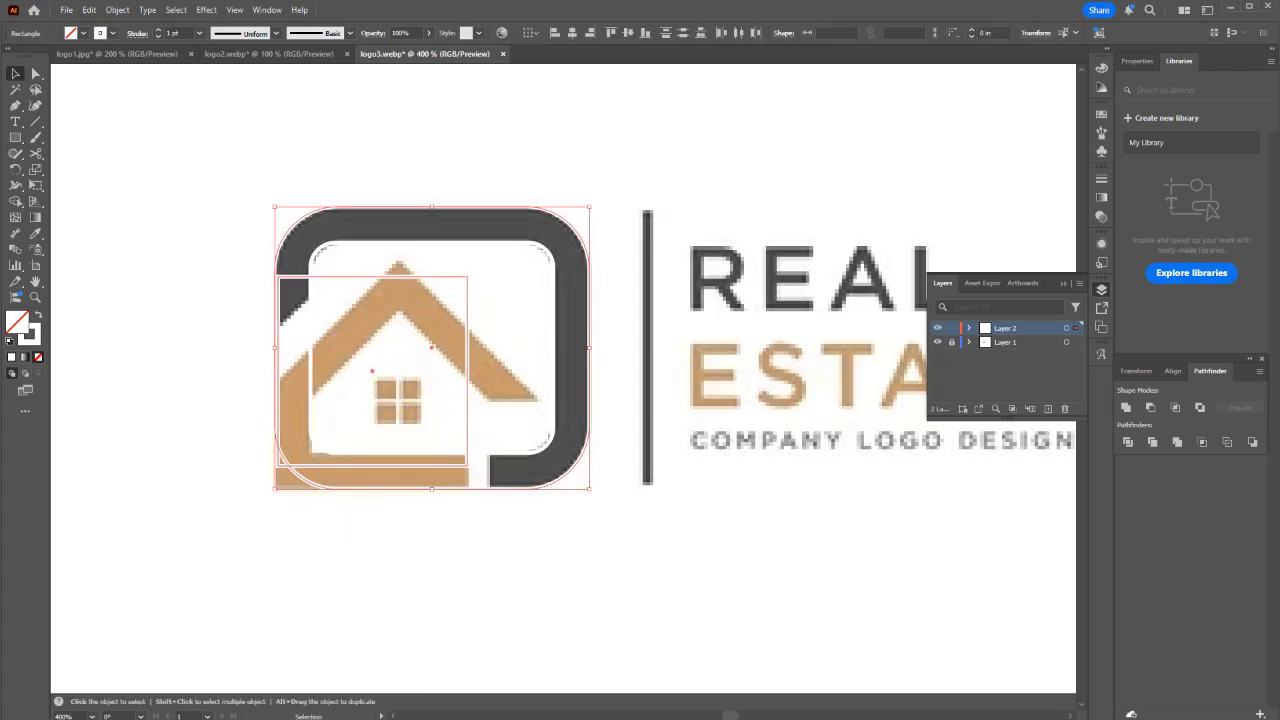
left_click(467, 450)
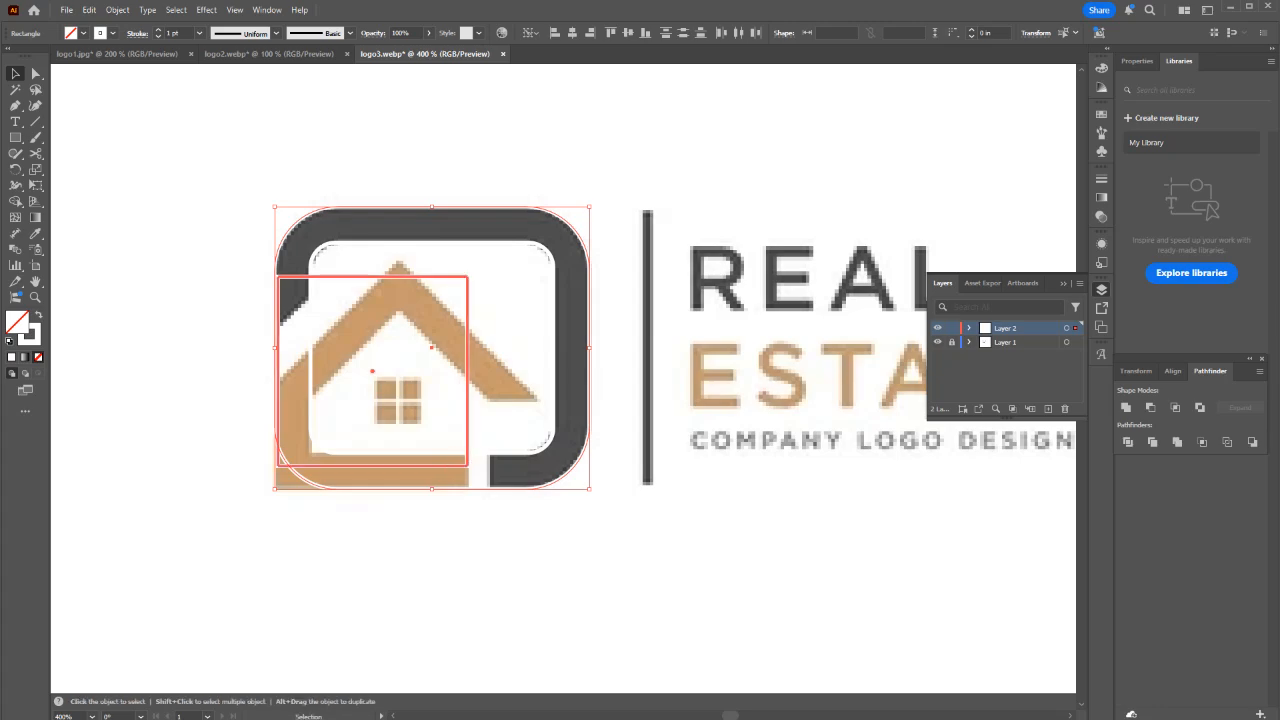
left_click(530, 560)
left_click(467, 440)
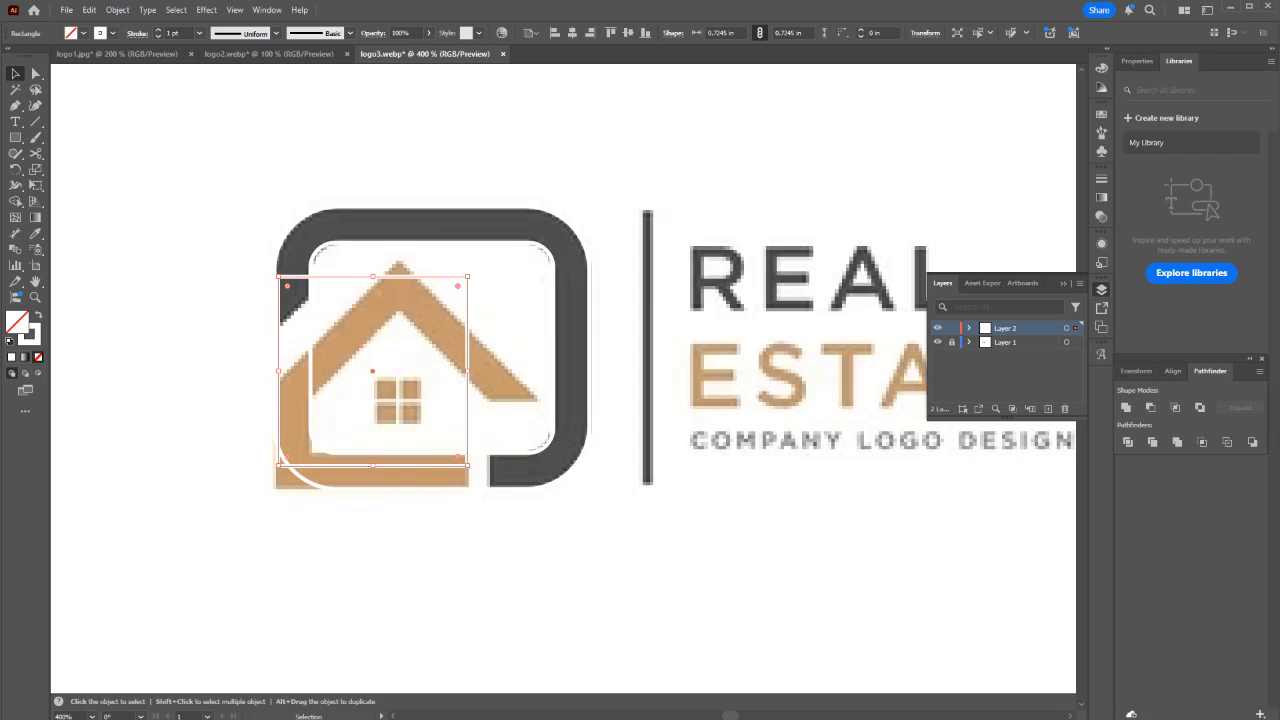
left_click_drag(505, 287, 556, 368)
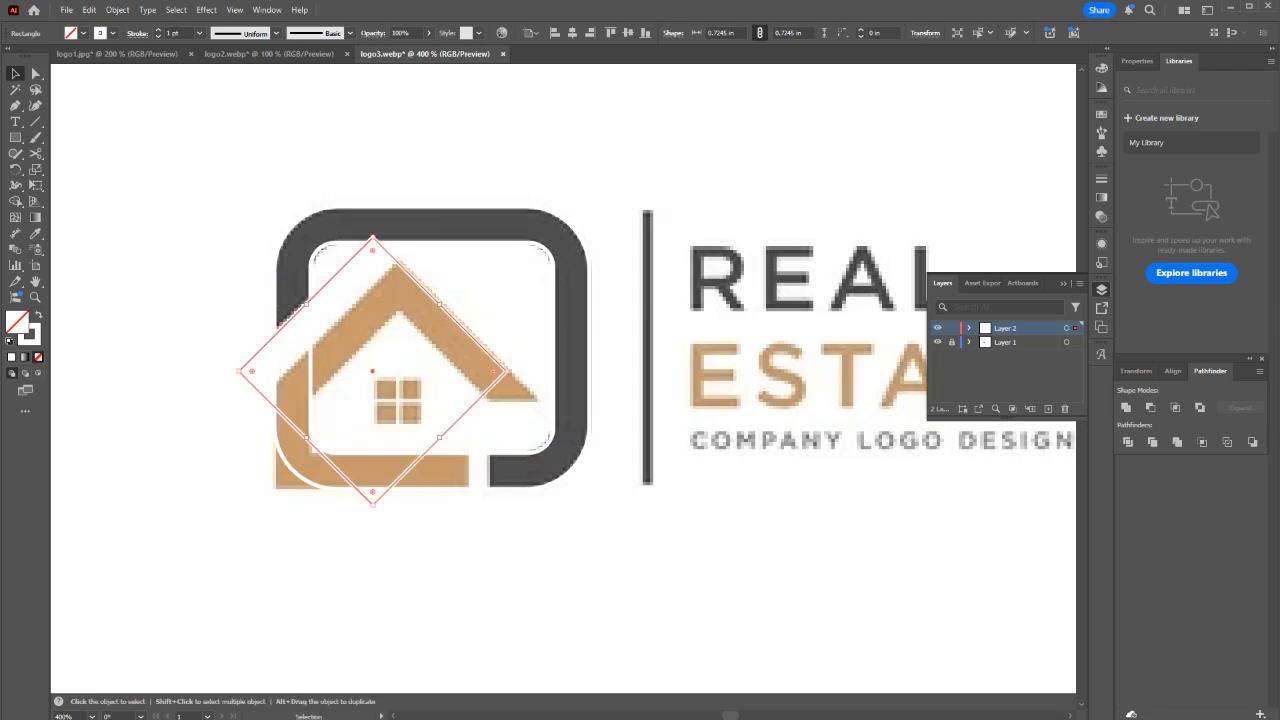
left_click_drag(462, 322, 492, 368)
Give the diamond a 9 pt stroke and enlarge it proportionally to about 0.74 in per side to match the roof band.
left_click(34, 339)
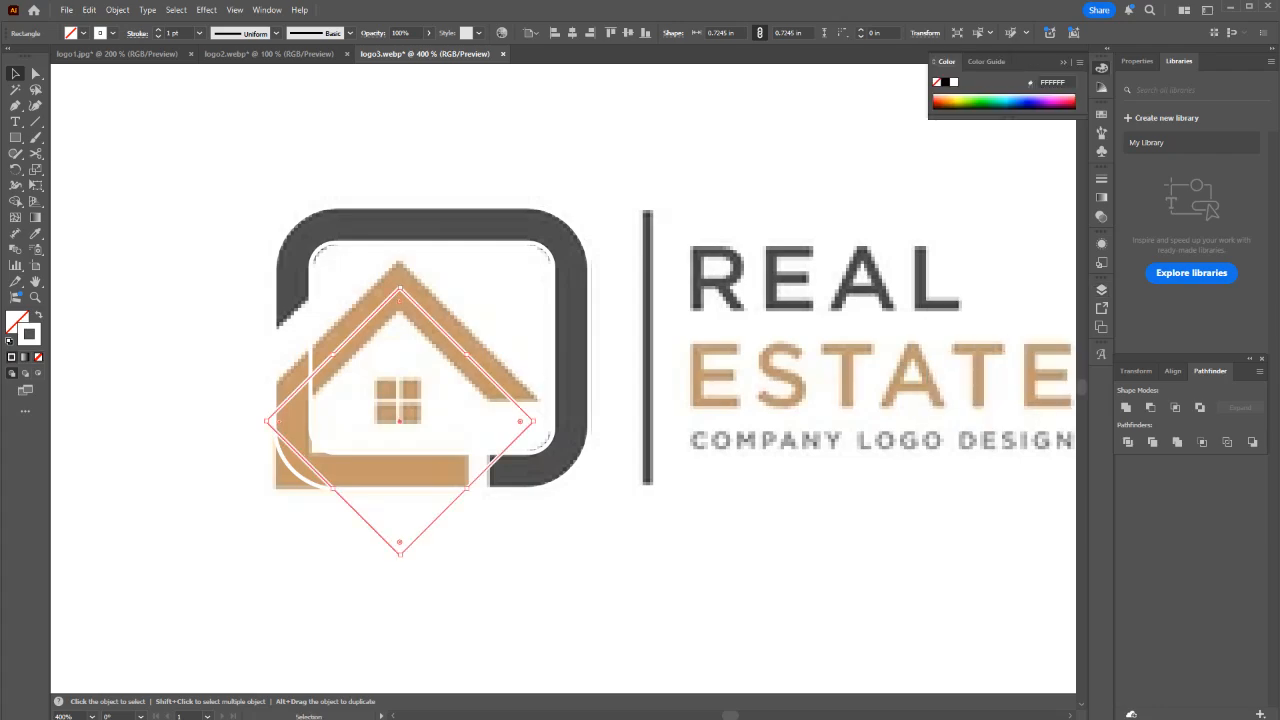
left_click(1101, 179)
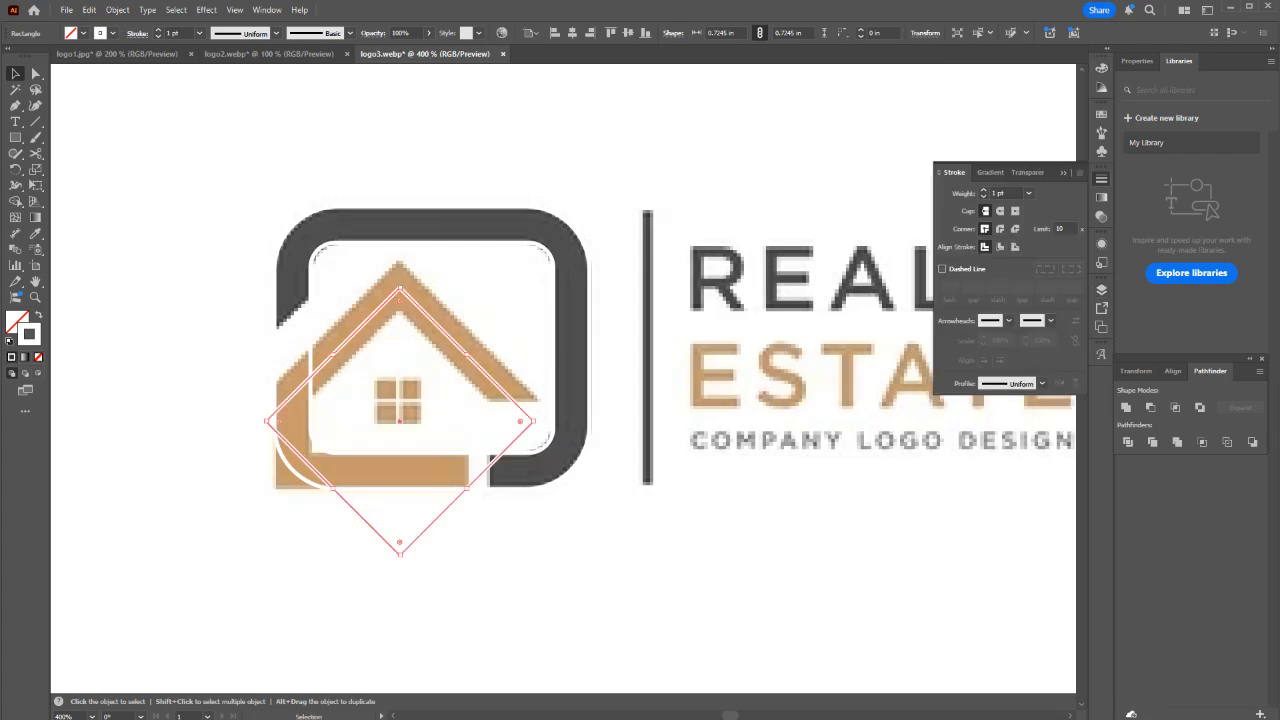
scroll(1004, 193, "up", 8)
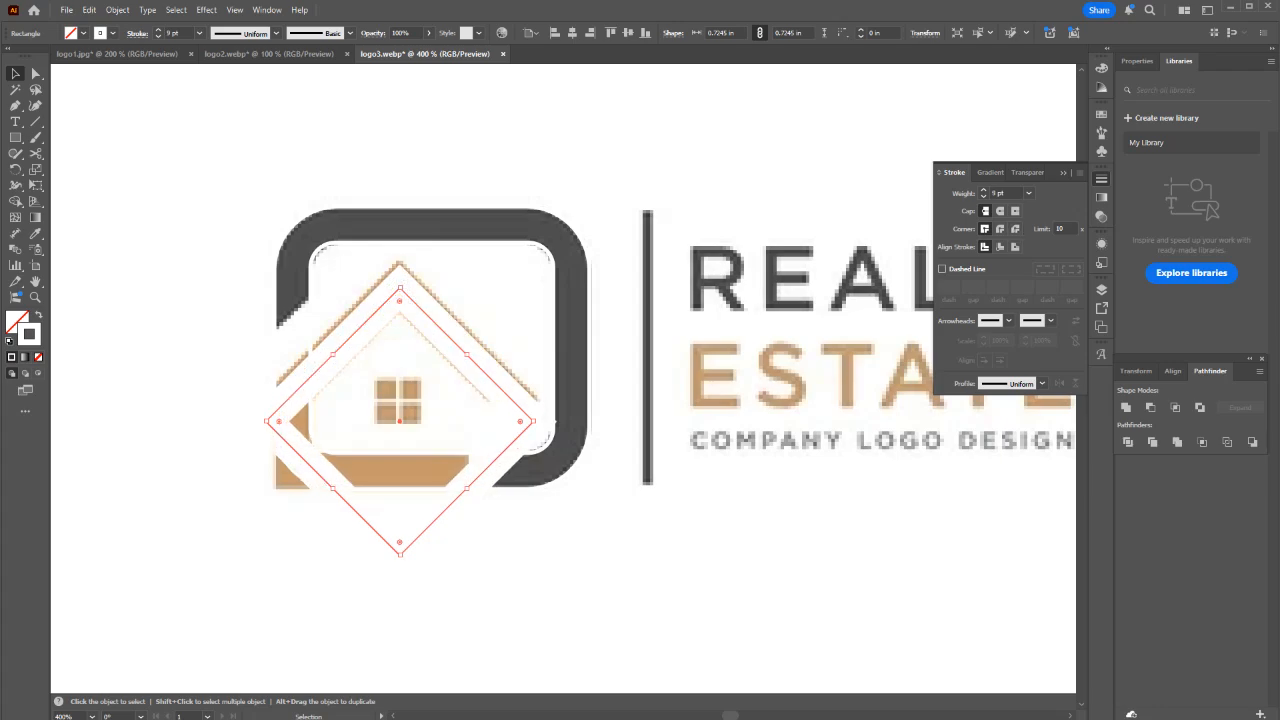
scroll(399, 299, "up", 1)
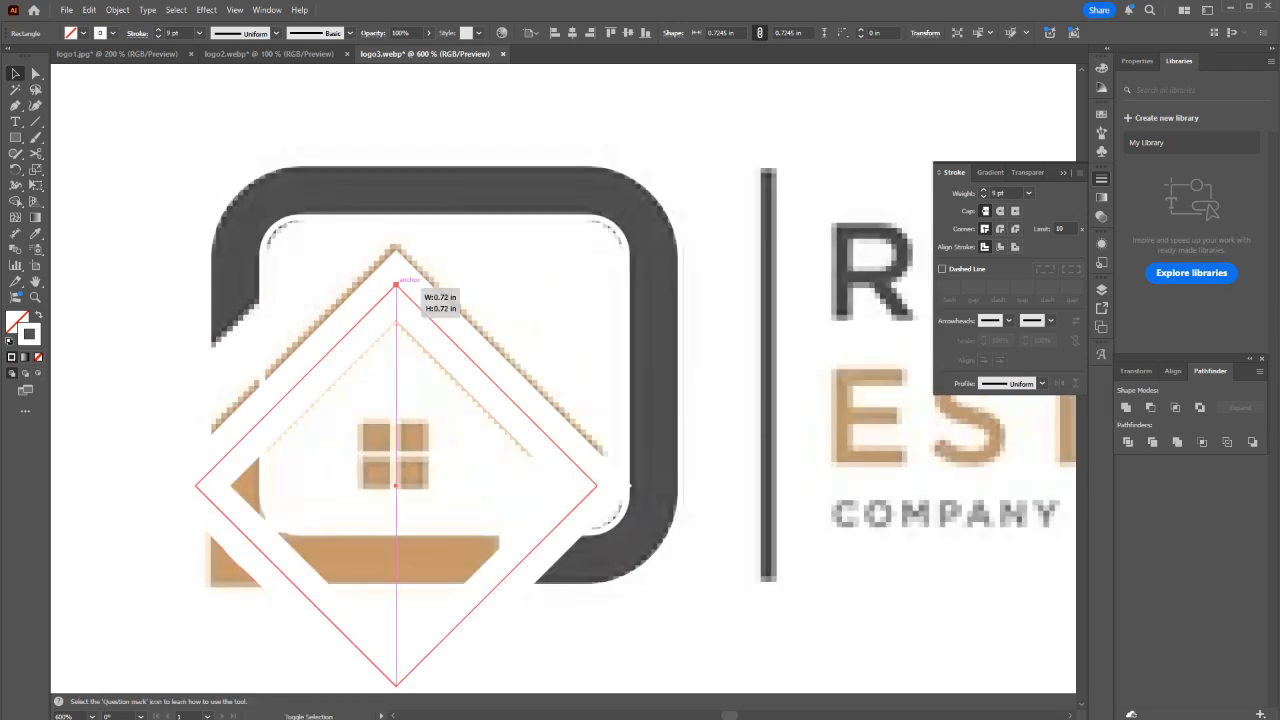
left_click_drag(396, 284, 396, 283)
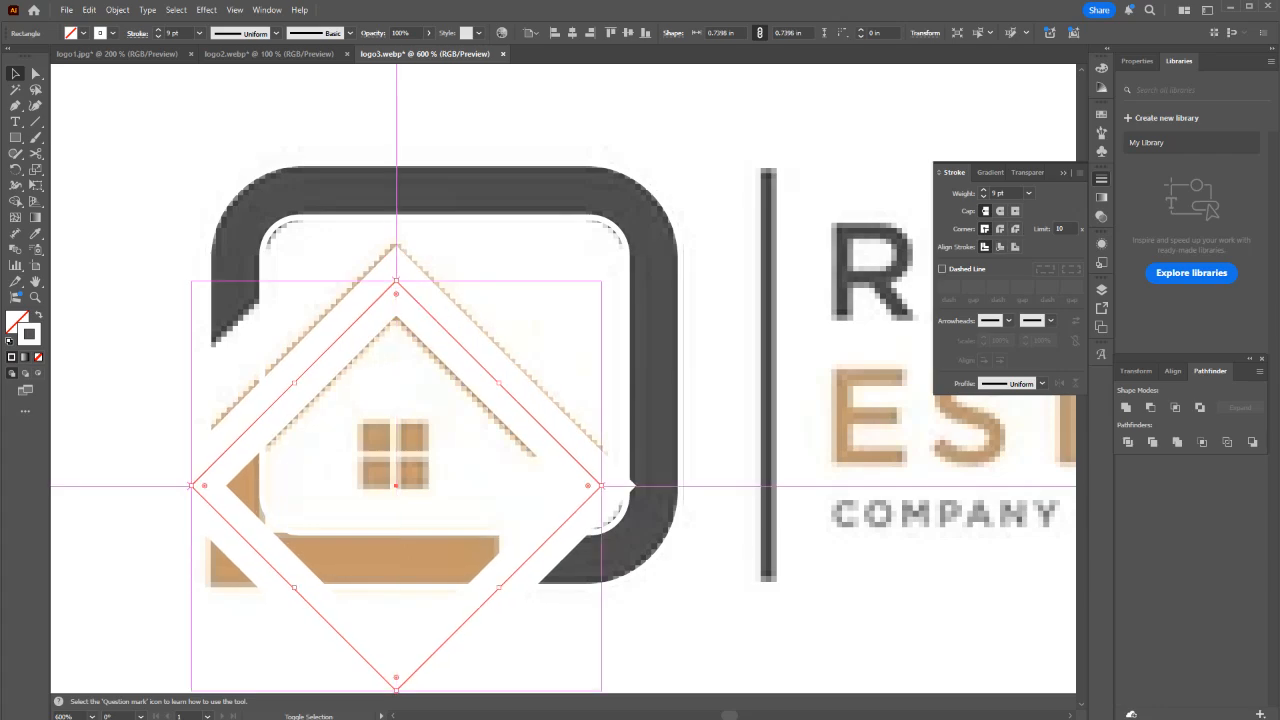
left_click(984, 190)
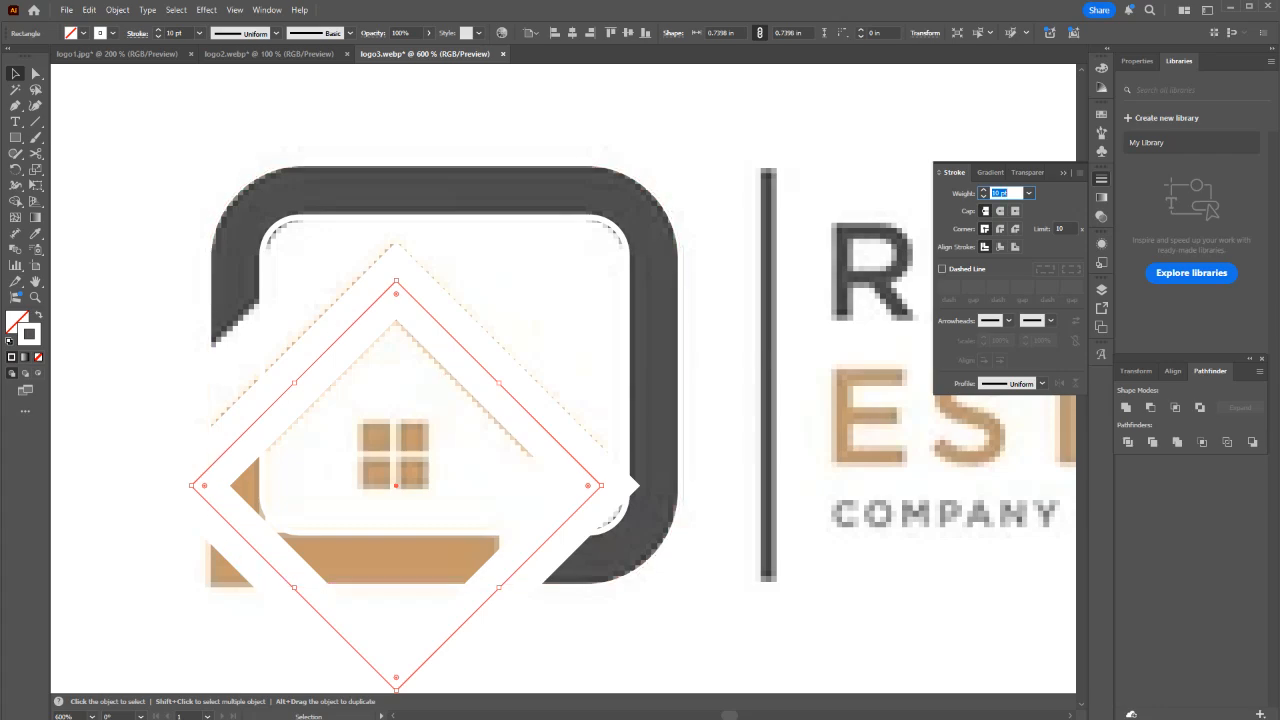
type("9")
Square off only the outer rounded rectangle's lower-left corner, setting its radius to 0 in.
left_click(681, 300)
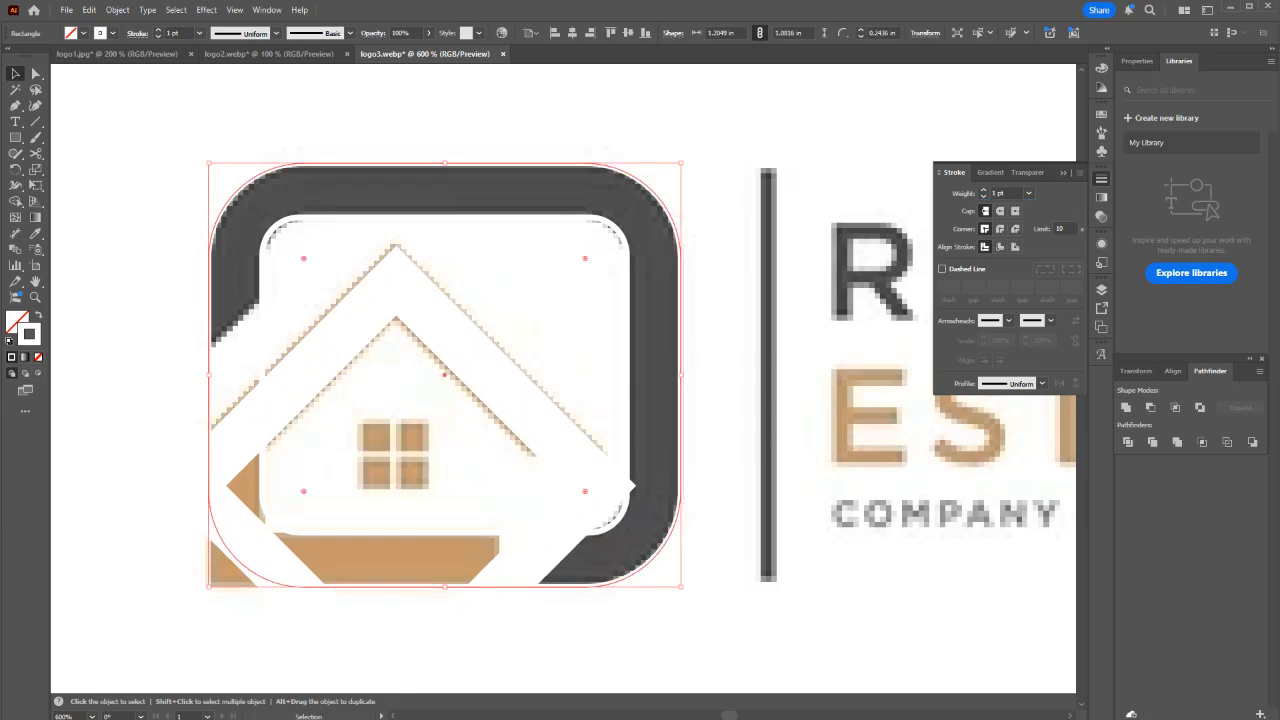
left_click_drag(303, 491, 203, 610)
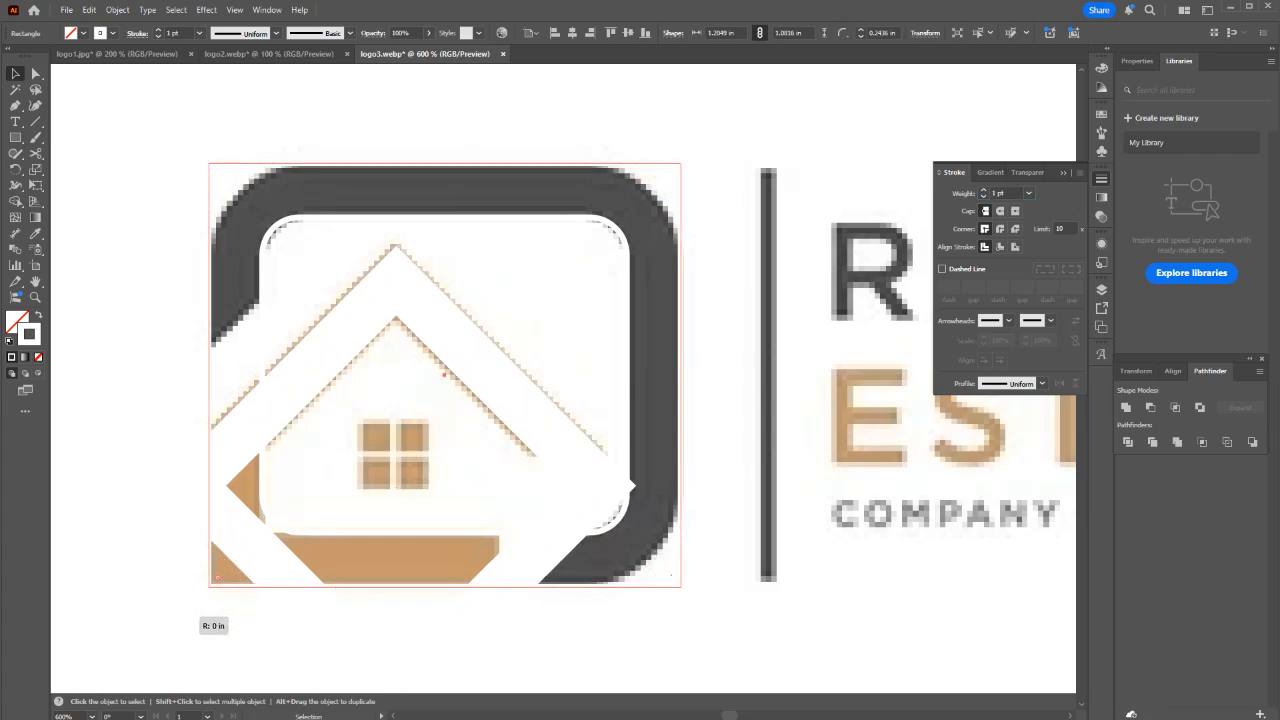
key("ctrl+z")
key("a")
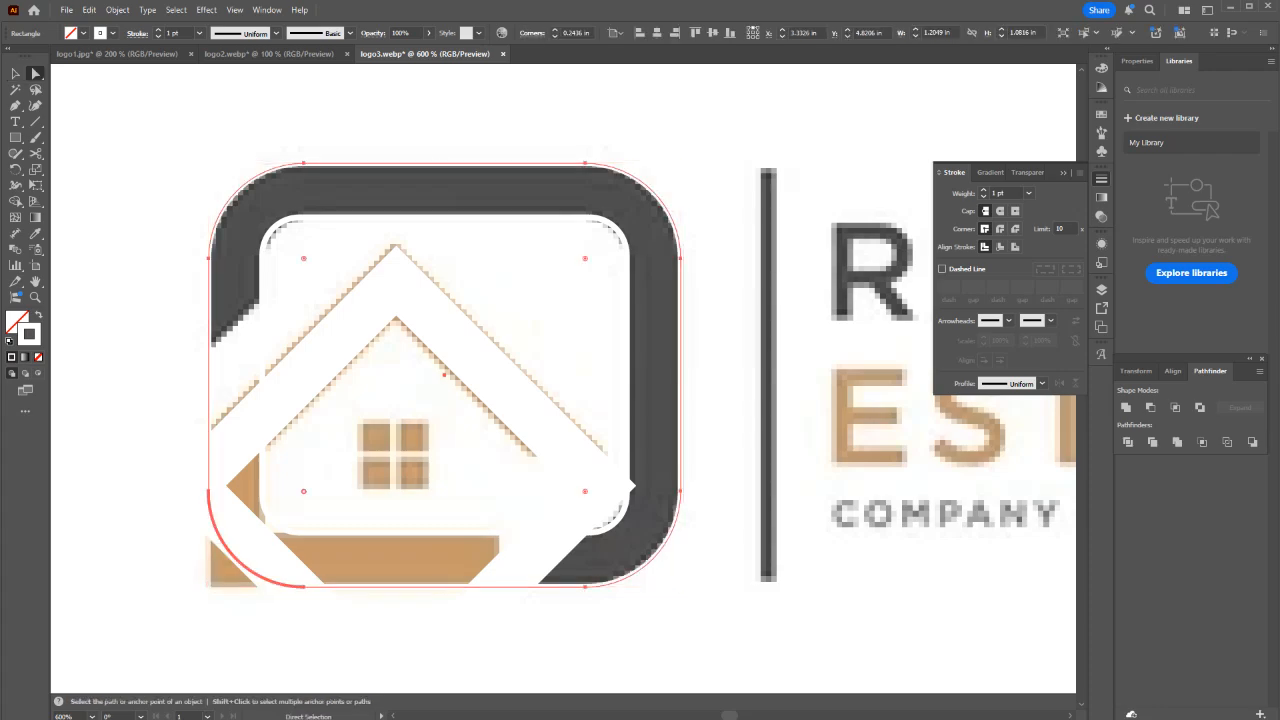
left_click_drag(303, 491, 185, 604)
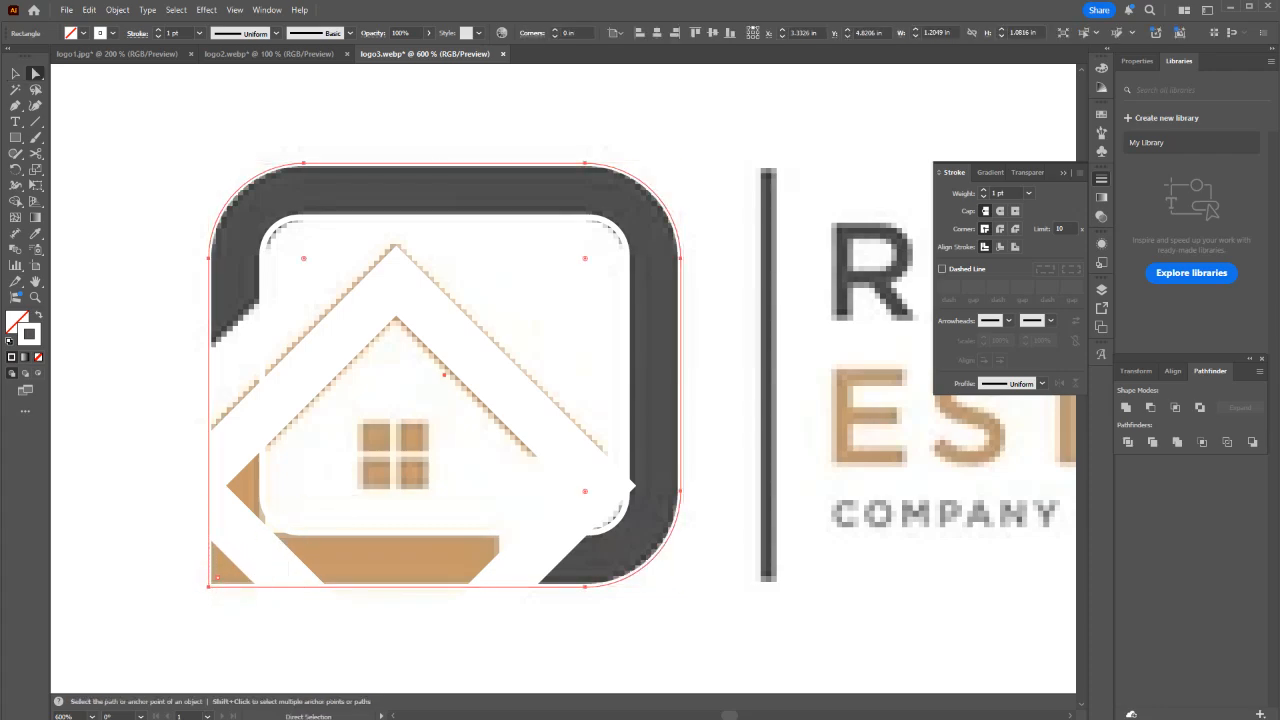
Square off only the inner rounded rectangle's lower-left corner to 0 in radius and clear the selection.
key("v")
left_click(334, 531)
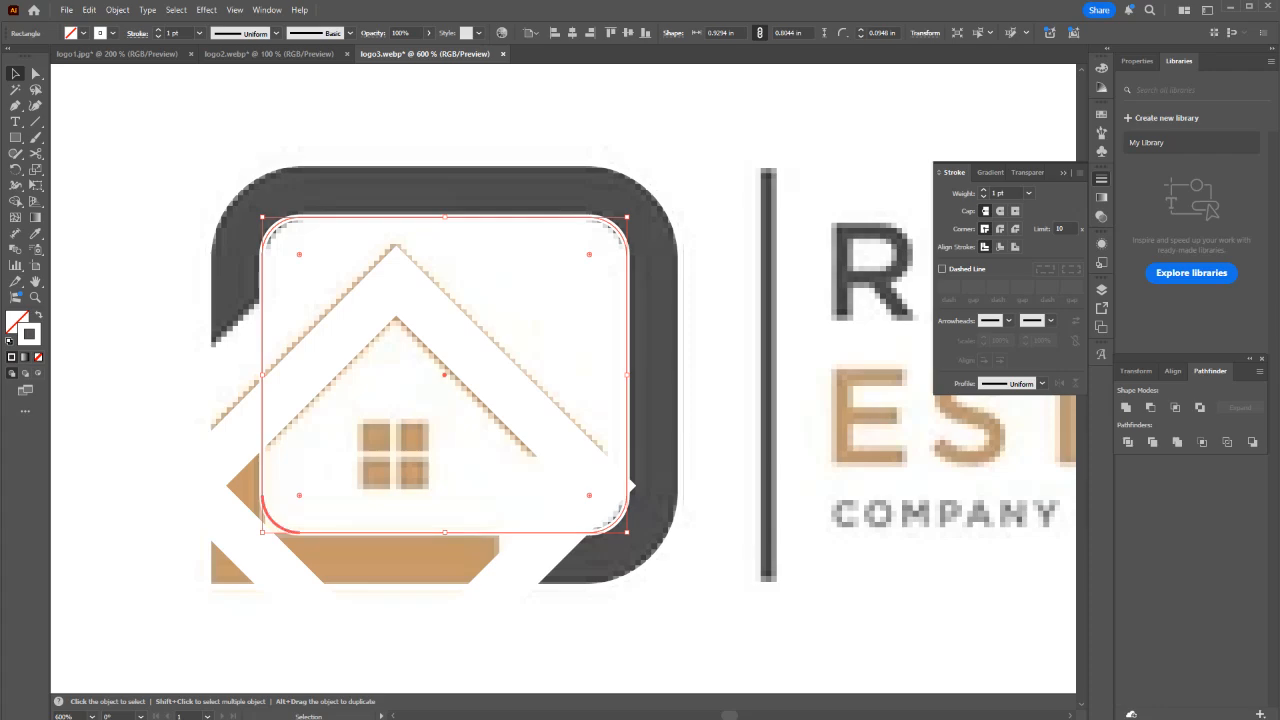
key("a")
left_click_drag(299, 495, 220, 568)
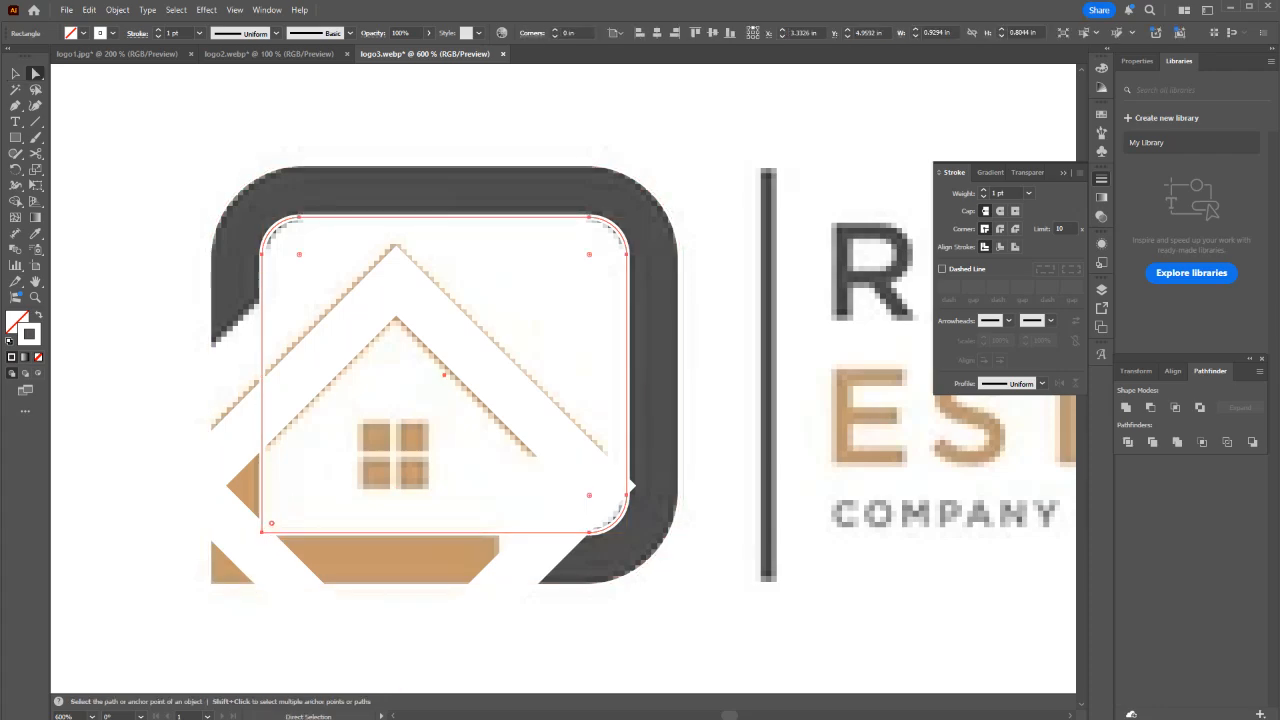
key("ctrl+shift+a")
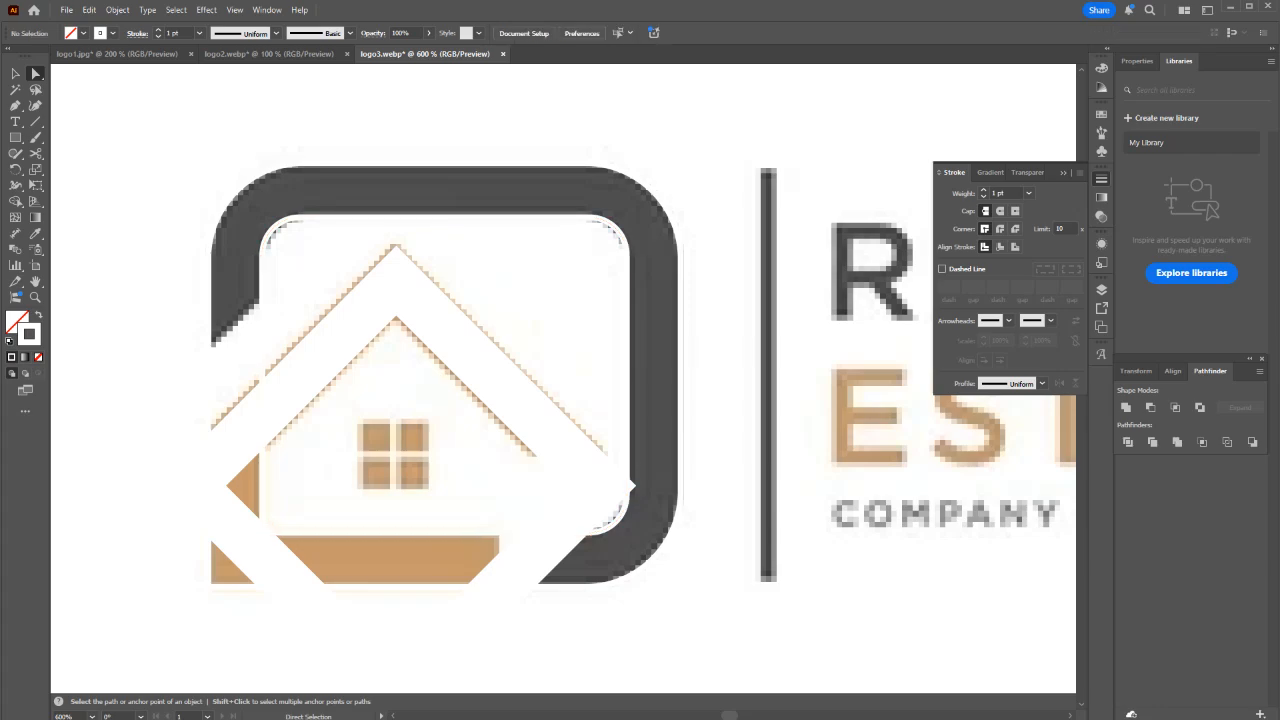
Draw a rectangle about 0.11 × 0.21 in over the gap in the frame's bottom band, and swap the diamond's fill and stroke.
key("m")
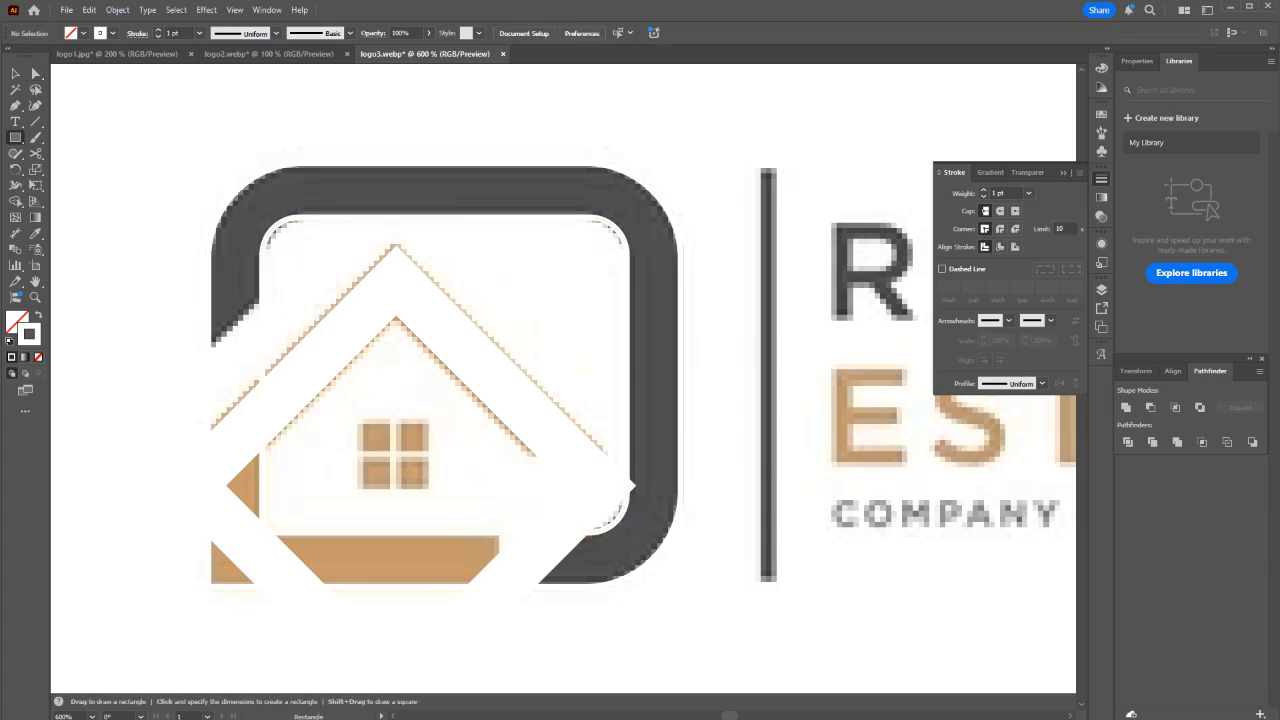
left_click_drag(494, 520, 539, 603)
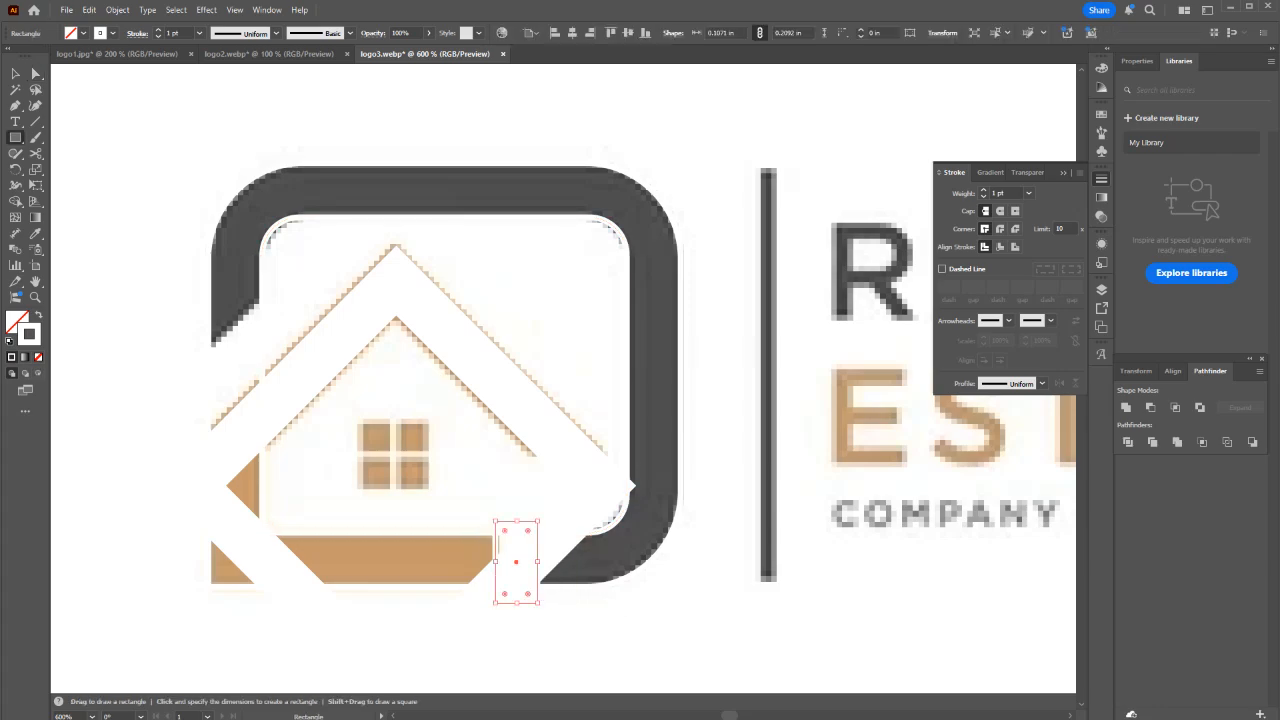
key("v")
key("ctrl+shift+a")
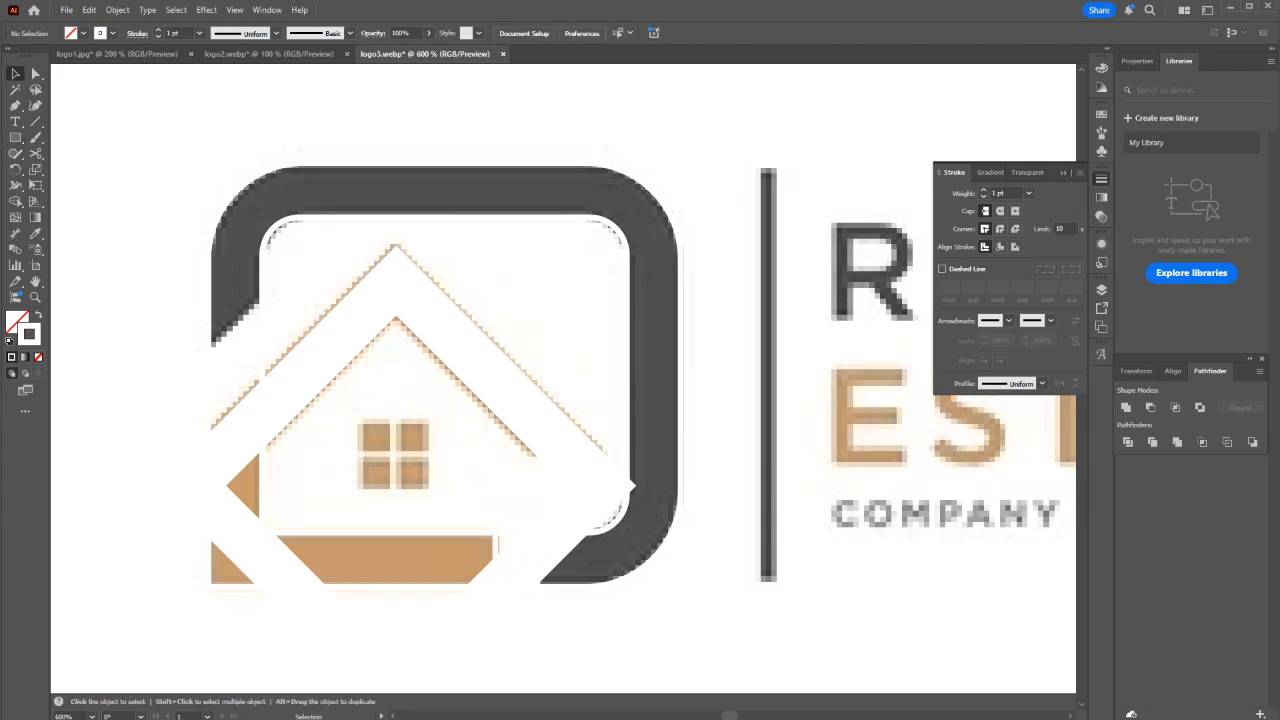
left_click(546, 540)
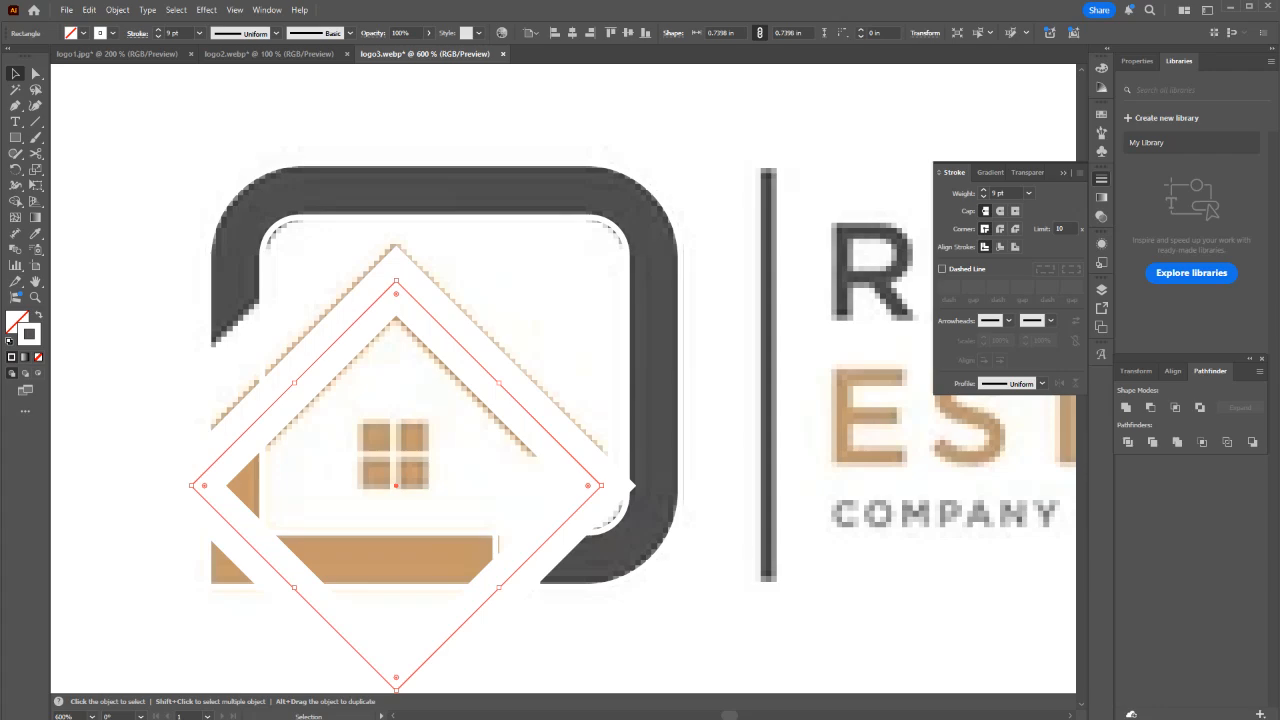
left_click(38, 315)
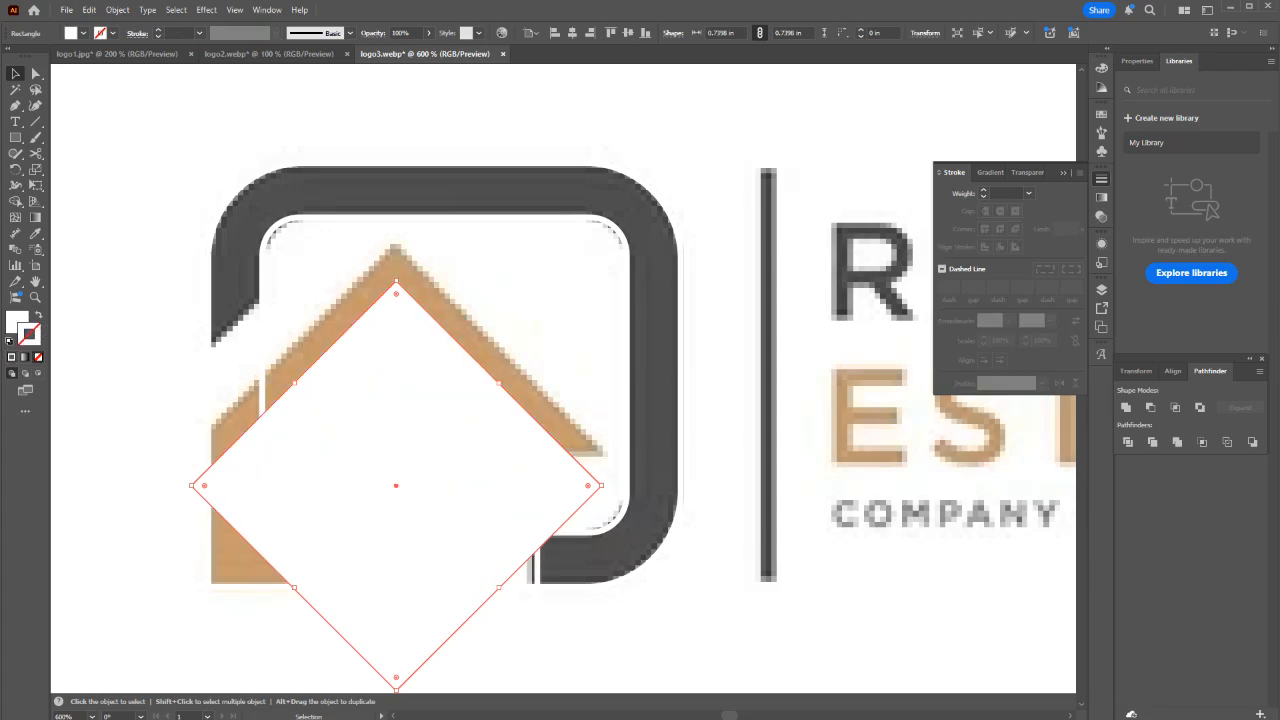
Narrow the small gap rectangle to about 0.096 in and place a copy of it at the break in the frame's left side.
left_click(537, 588)
scroll(541, 593, "up", 2)
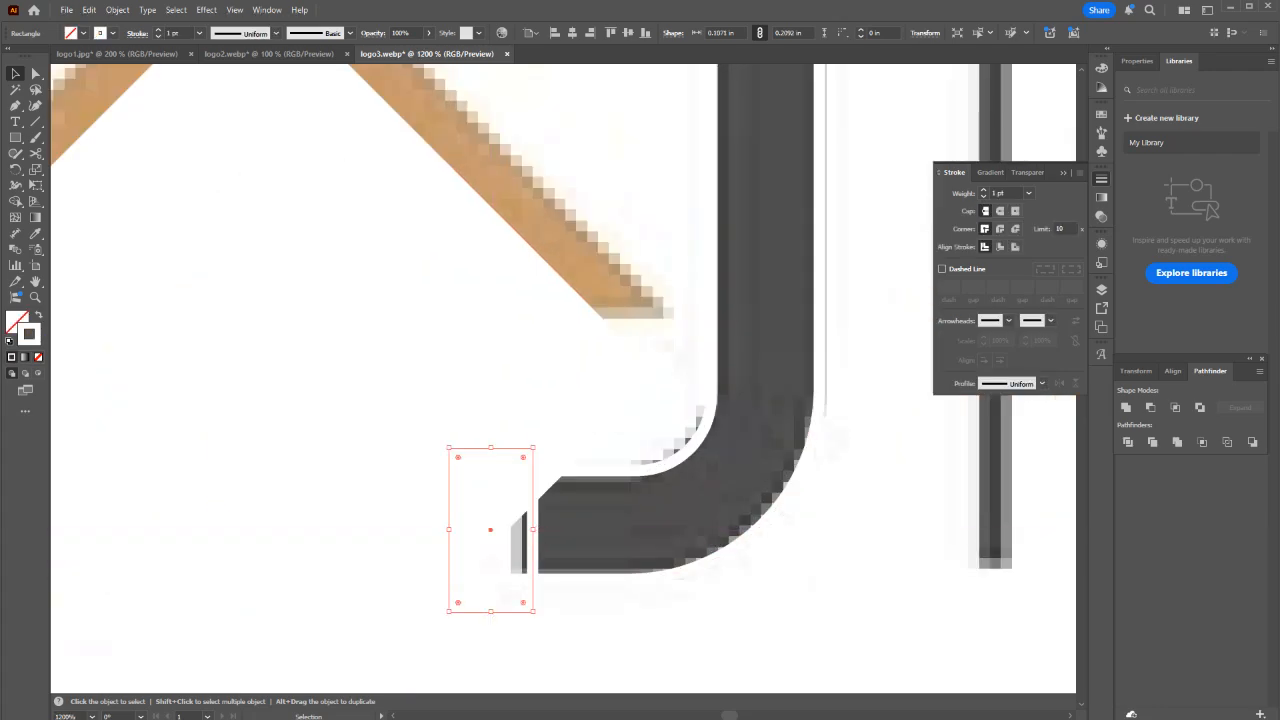
left_click_drag(533, 530, 356, 443)
scroll(524, 531, "down", 4)
scroll(360, 440, "up", 2)
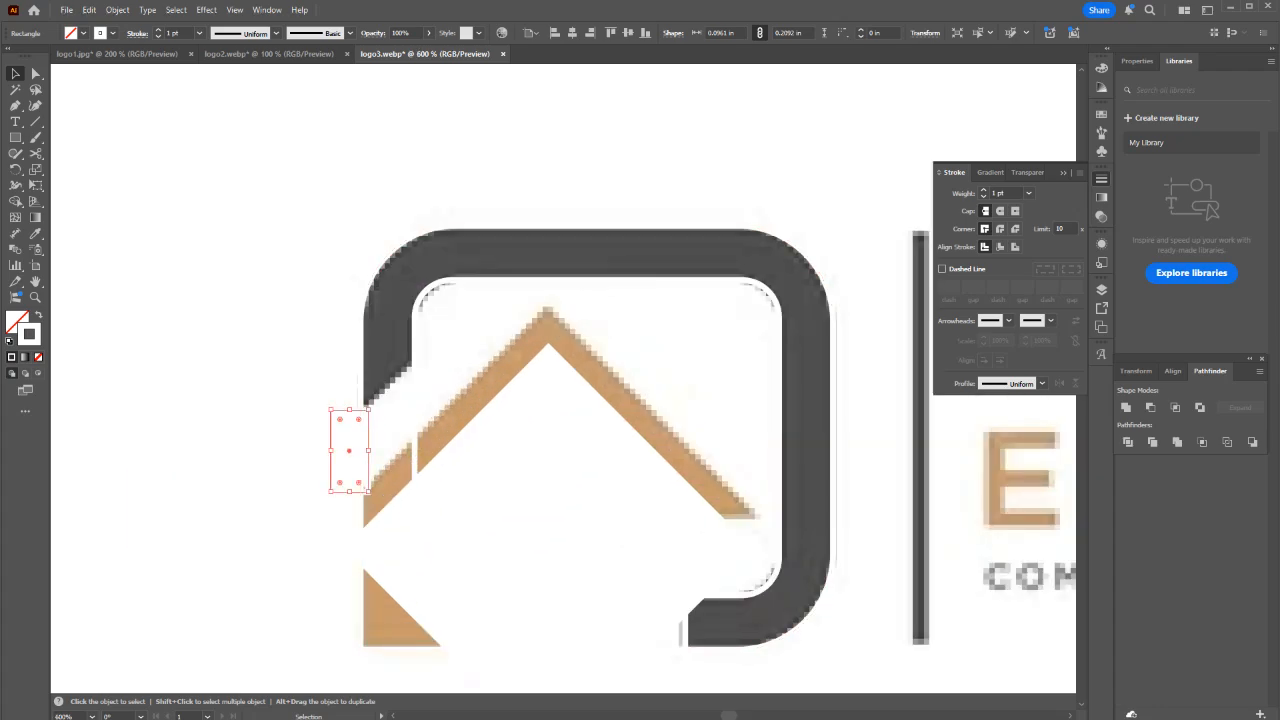
Rotate the copied rectangle 45° and resize it to about 0.14 × 0.41 in so it fits the slanted gap above the roof.
left_click_drag(373, 404, 440, 392)
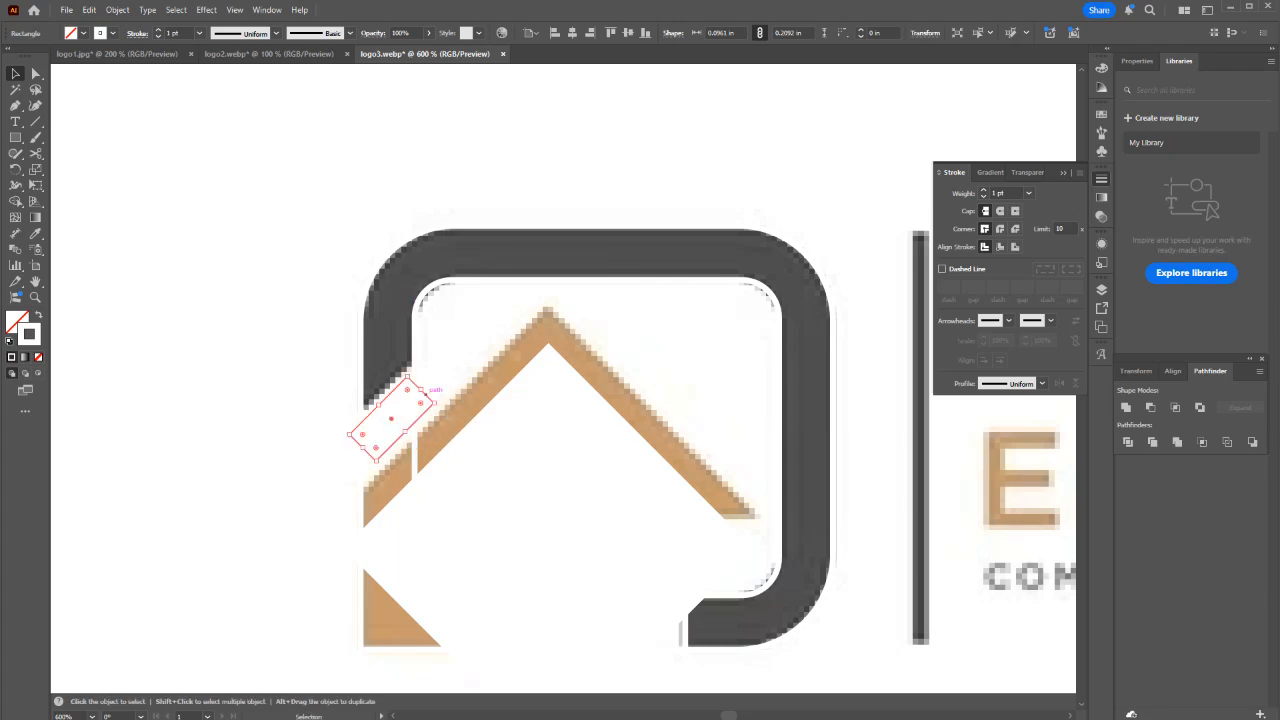
scroll(393, 411, "up", 2)
left_click_drag(414, 451, 427, 466)
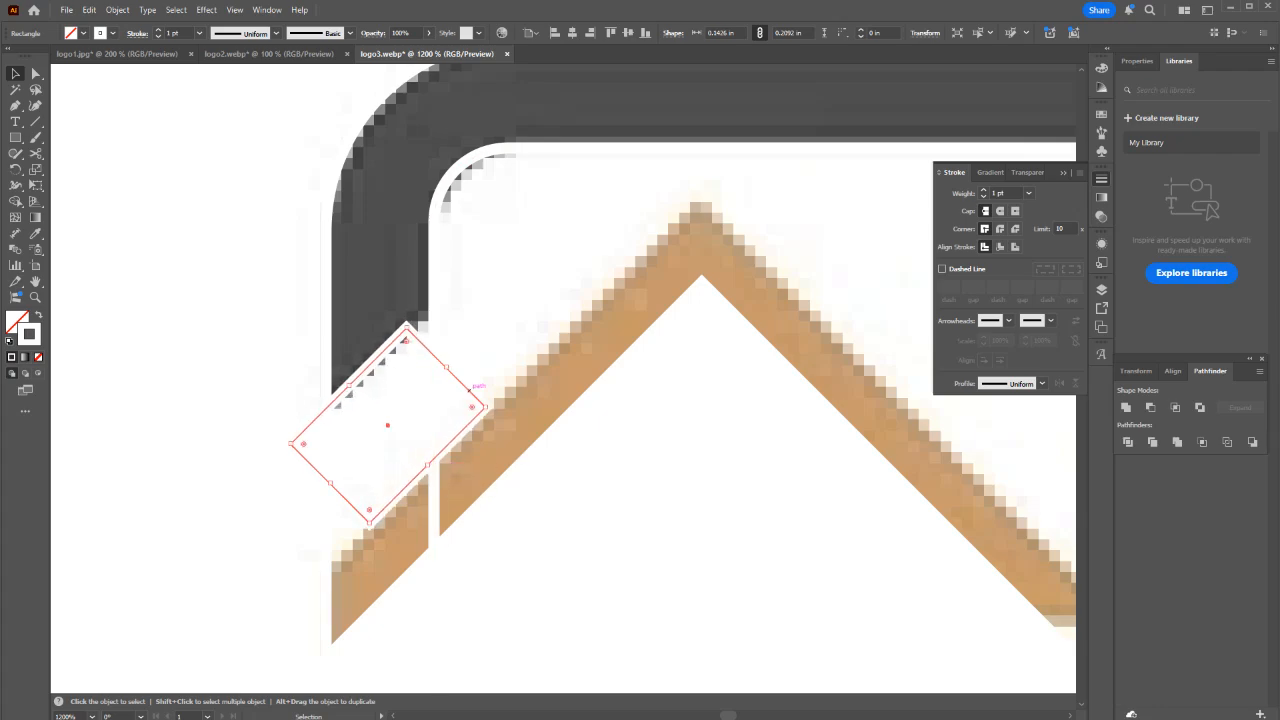
left_click_drag(486, 406, 506, 389)
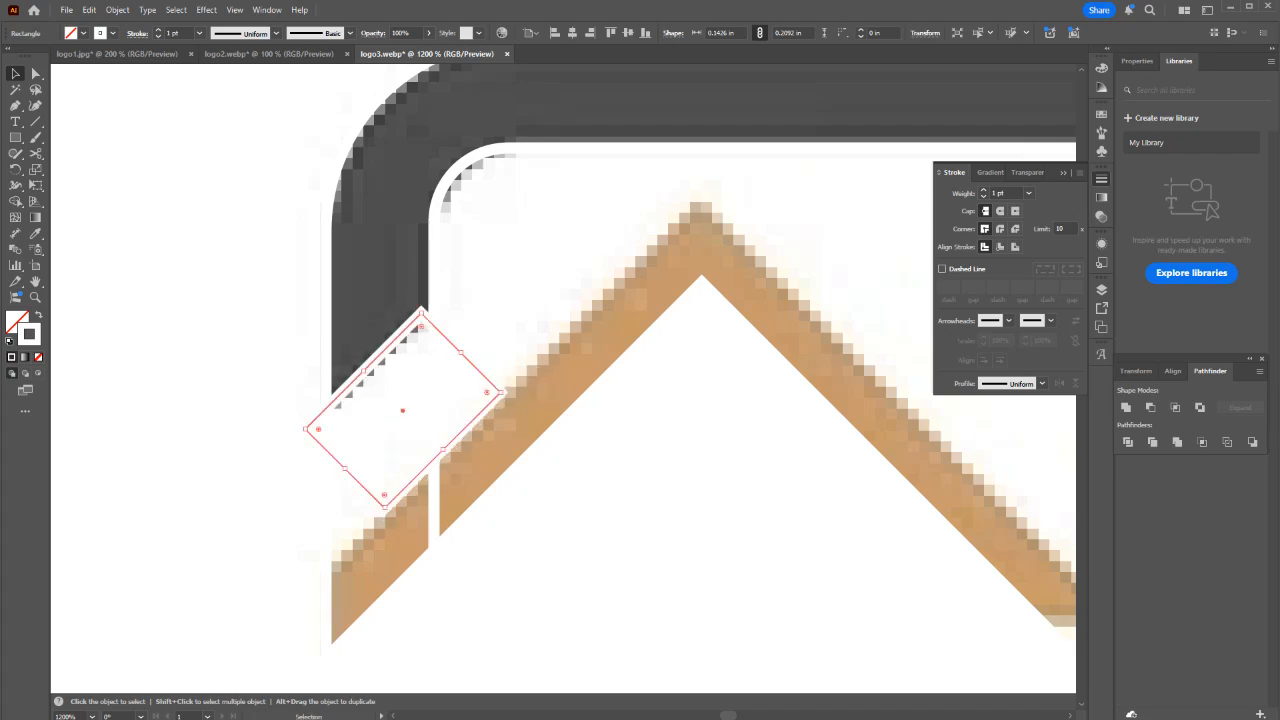
left_click_drag(363, 371, 545, 350)
Swap the diamond's fill and stroke back and set its stroke weight to 10 pt.
left_click(568, 483)
scroll(568, 483, "down", 2)
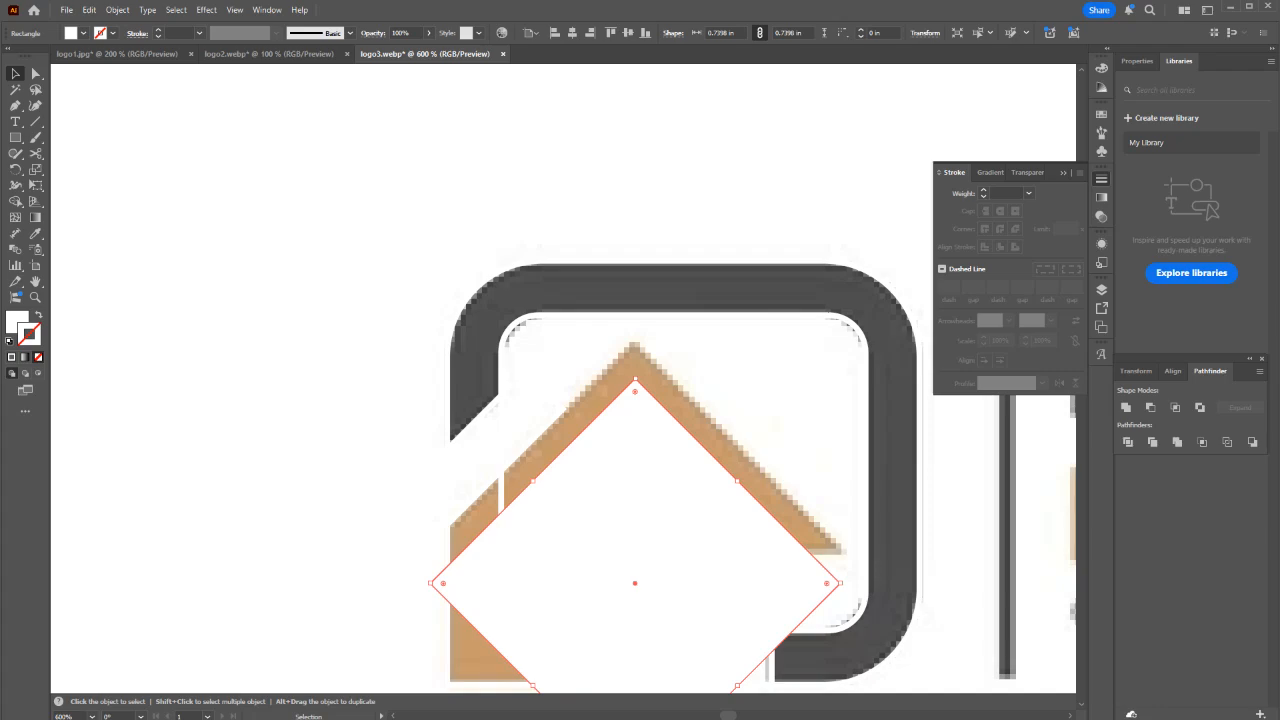
key("shift+x")
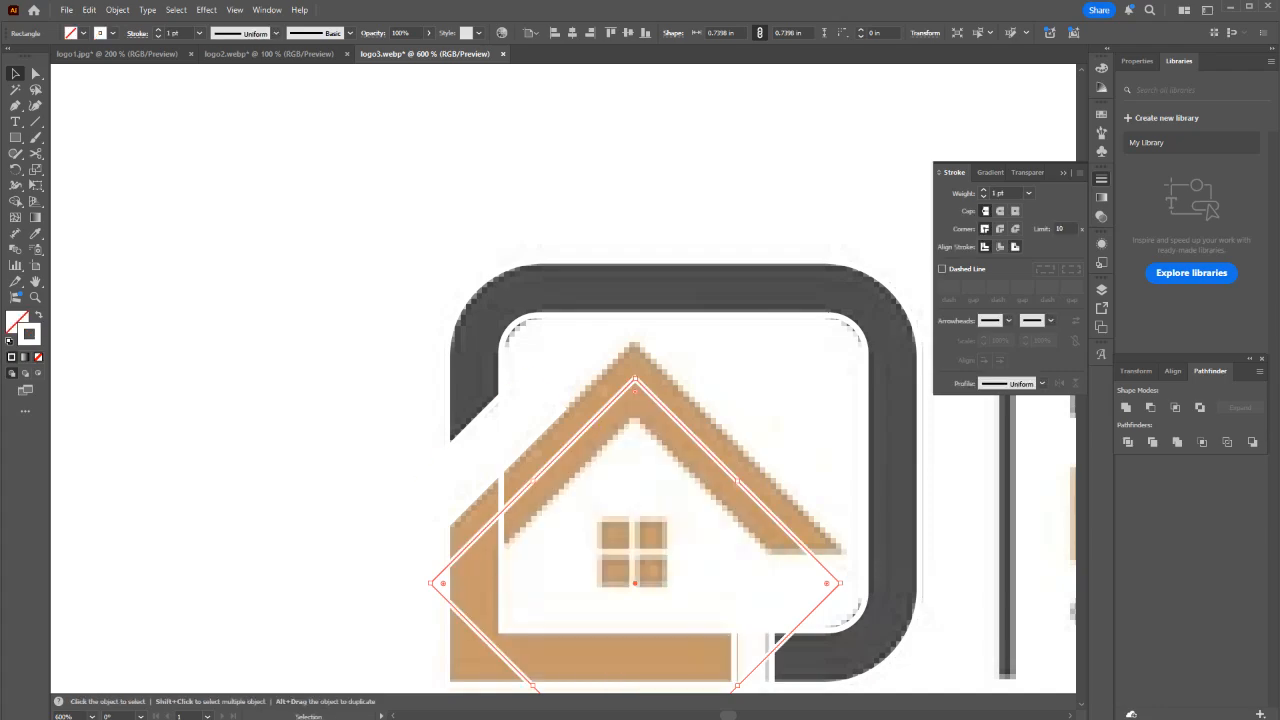
left_click(1003, 193)
scroll(1003, 193, "up", 9)
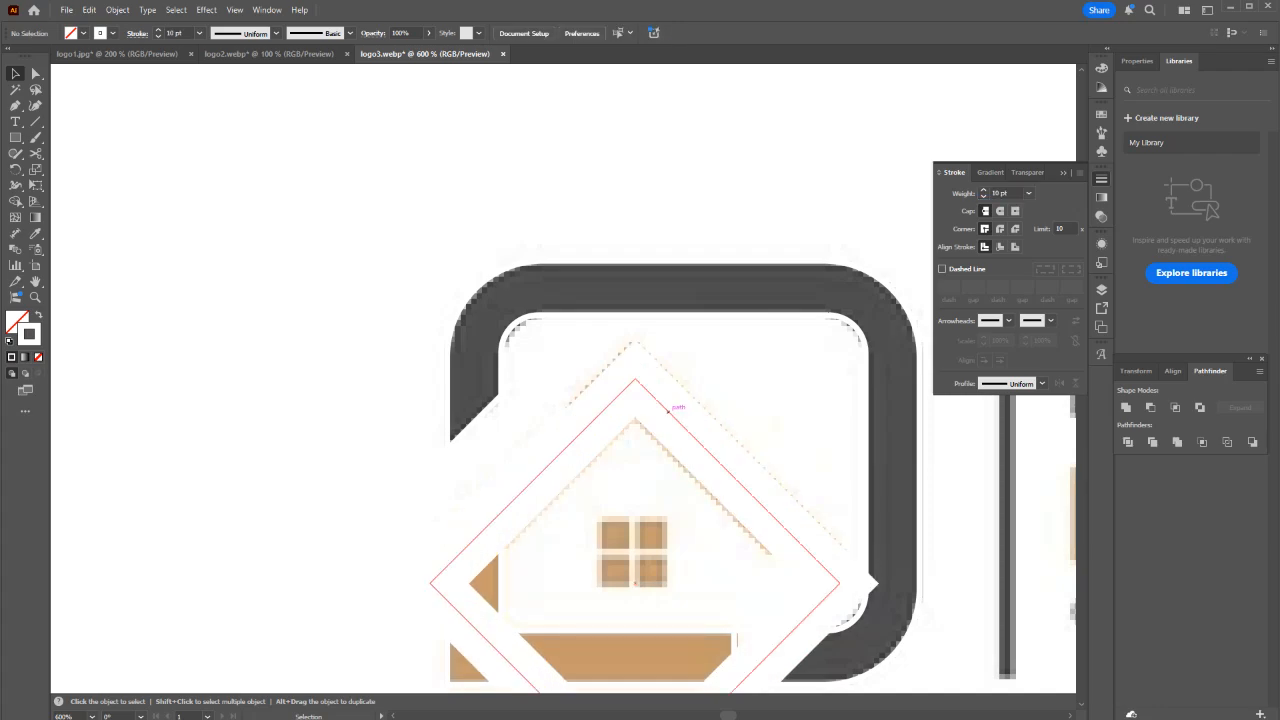
Apply Outline Stroke to the diamond and show the artwork in outline view.
right_click(668, 413)
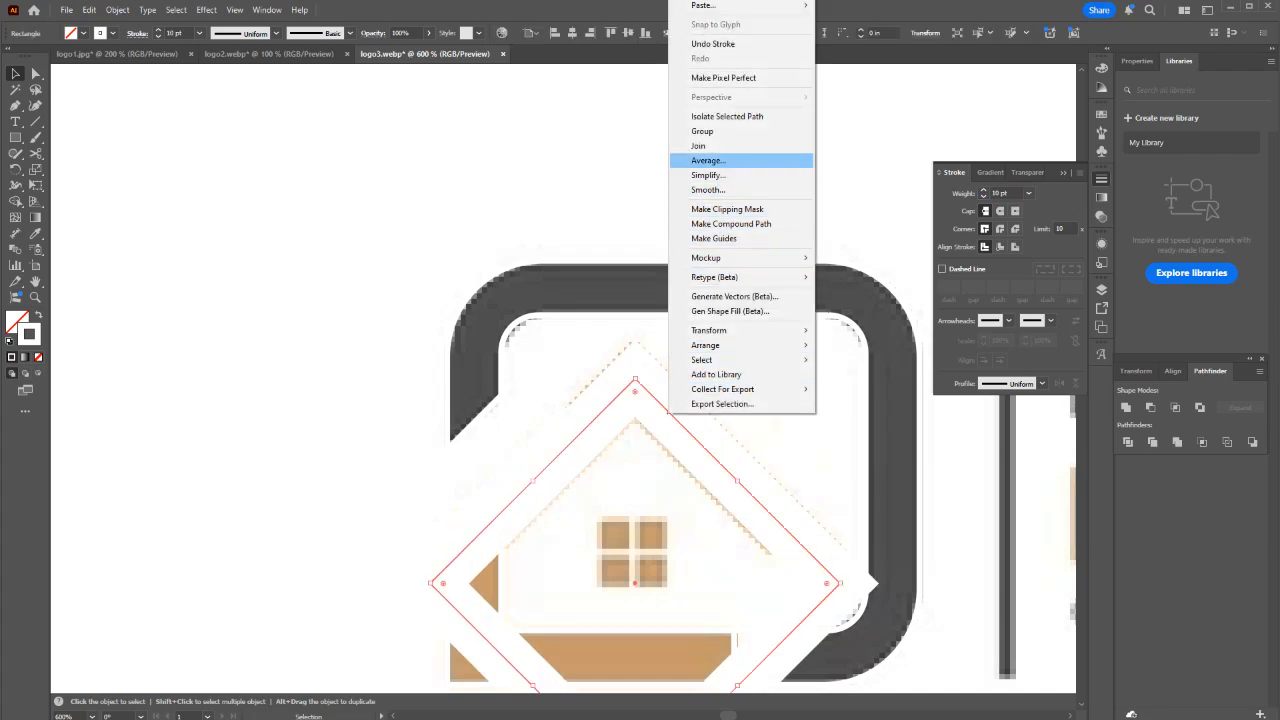
left_click(117, 9)
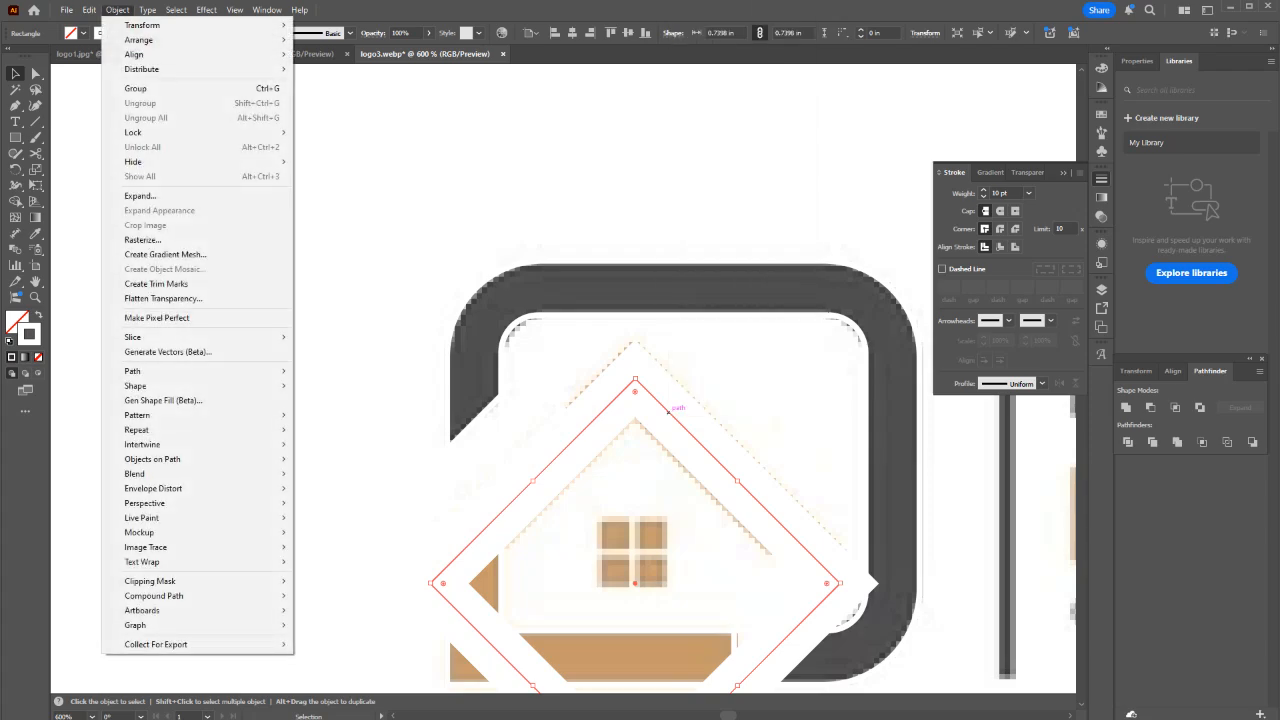
mouse_move(200, 371)
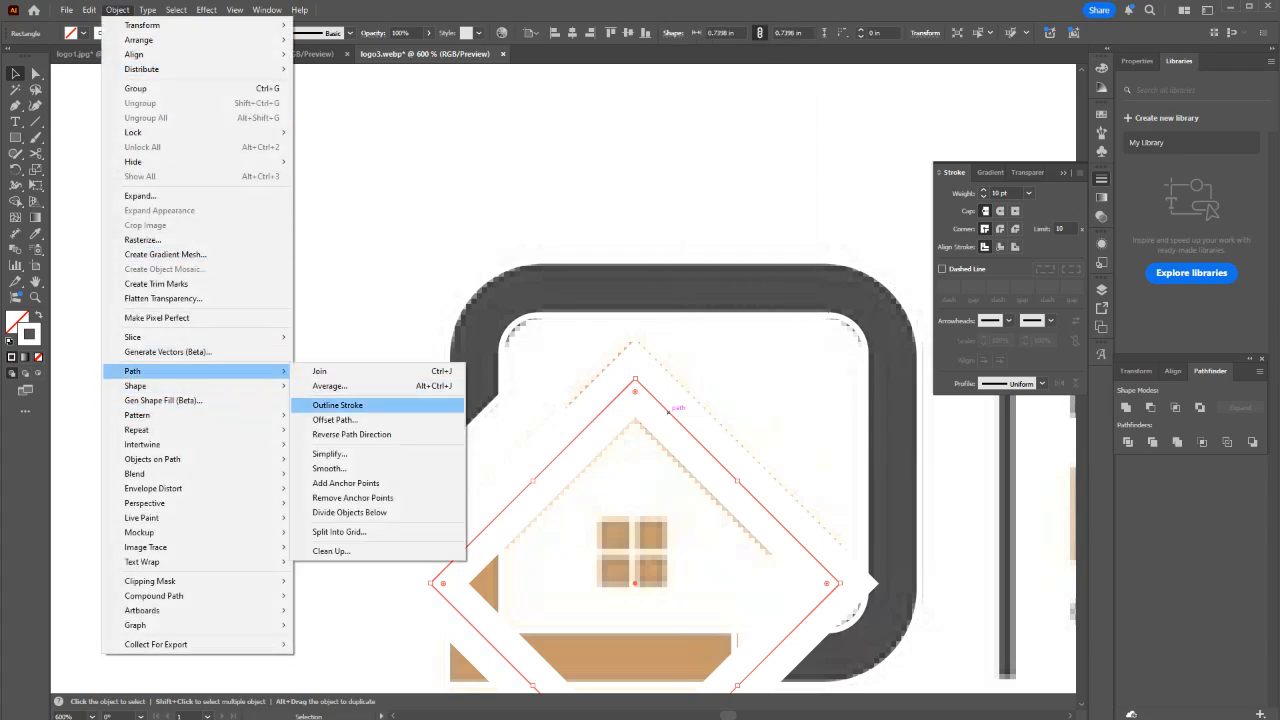
left_click(340, 406)
key("ctrl+y")
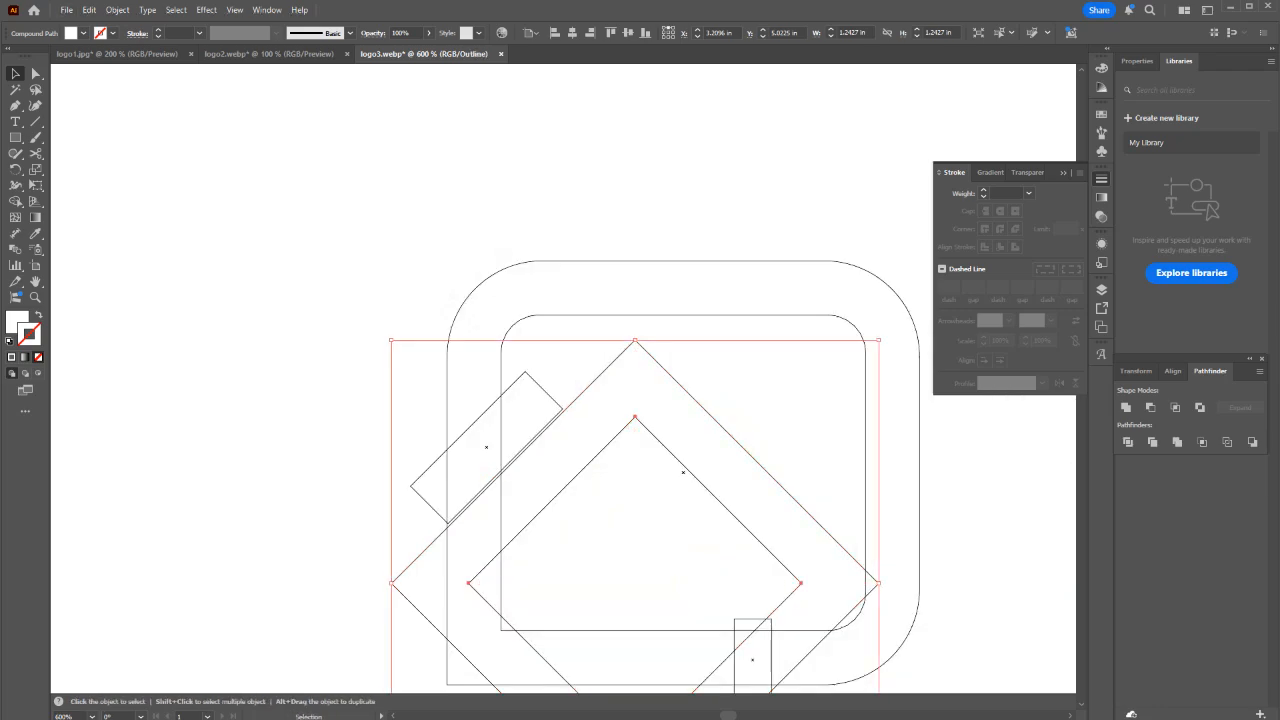
key("ctrl+minus")
key("ctrl+equal")
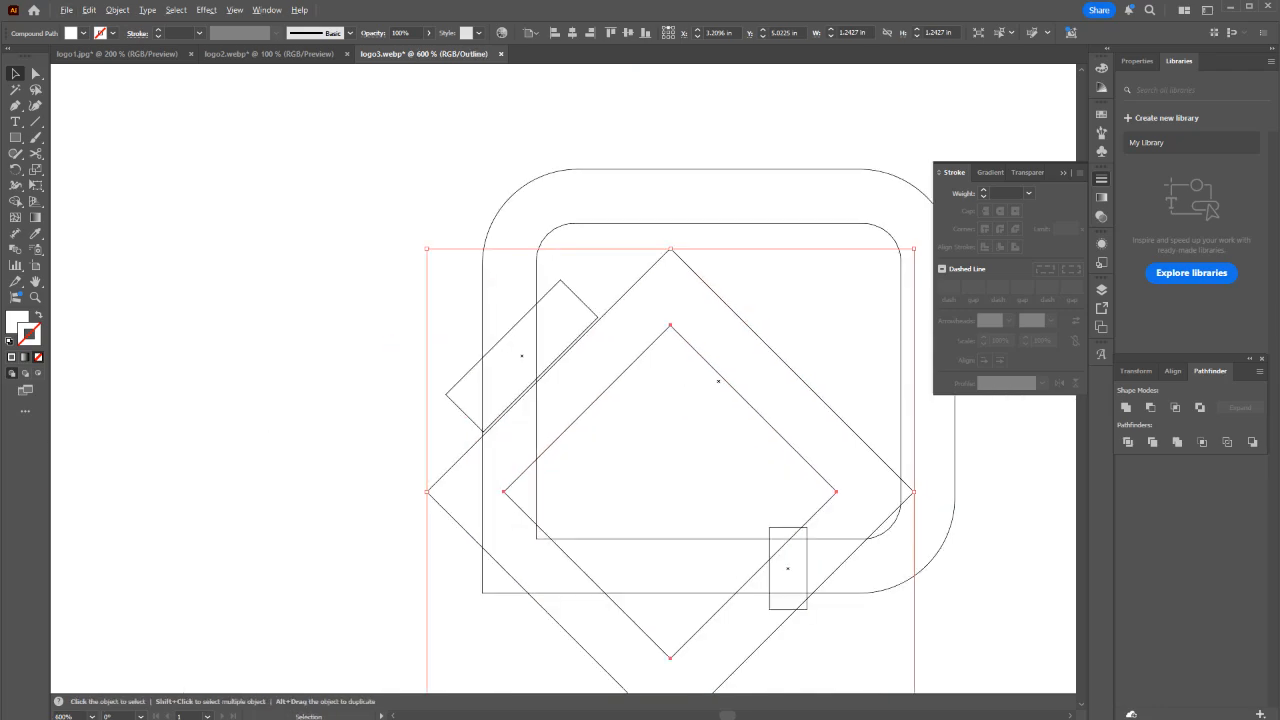
Move the rotated rectangle flush against the diamond's upper-left outer edge and clear the selection.
left_click(552, 362)
scroll(552, 362, "up", 2)
left_click(533, 377)
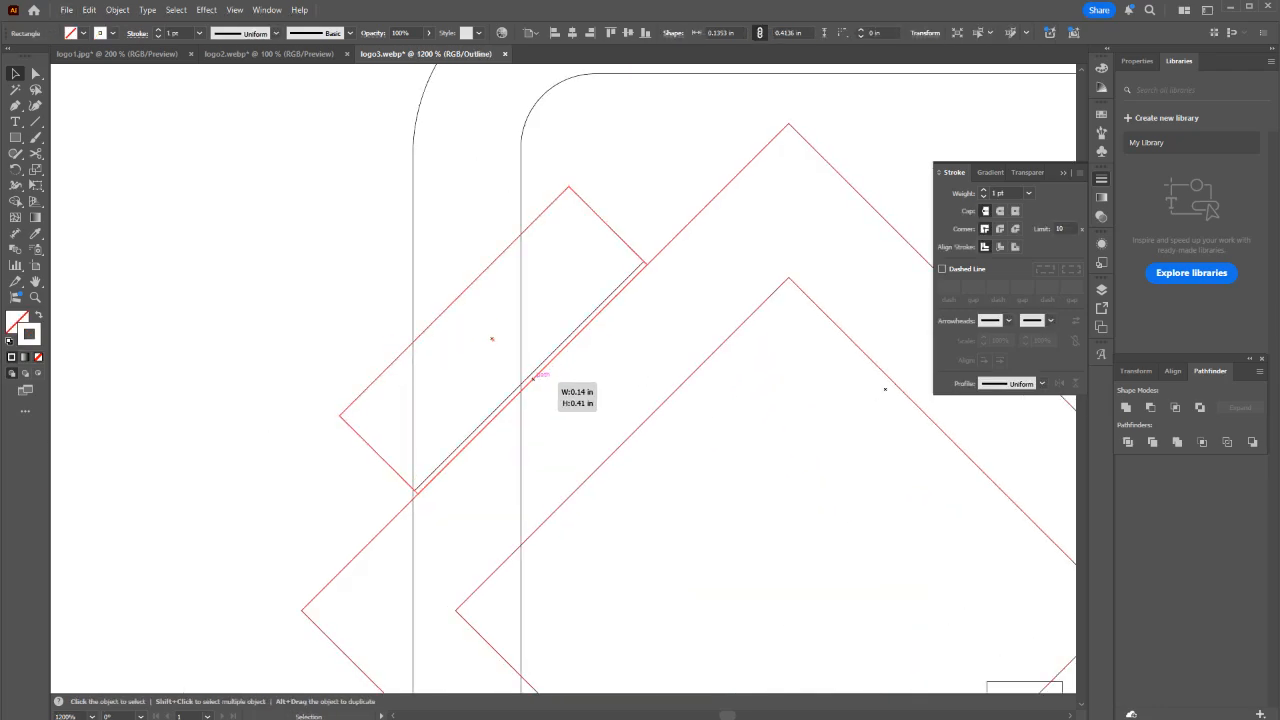
left_click_drag(533, 378, 533, 378)
left_click(260, 431)
scroll(260, 431, "down", 1)
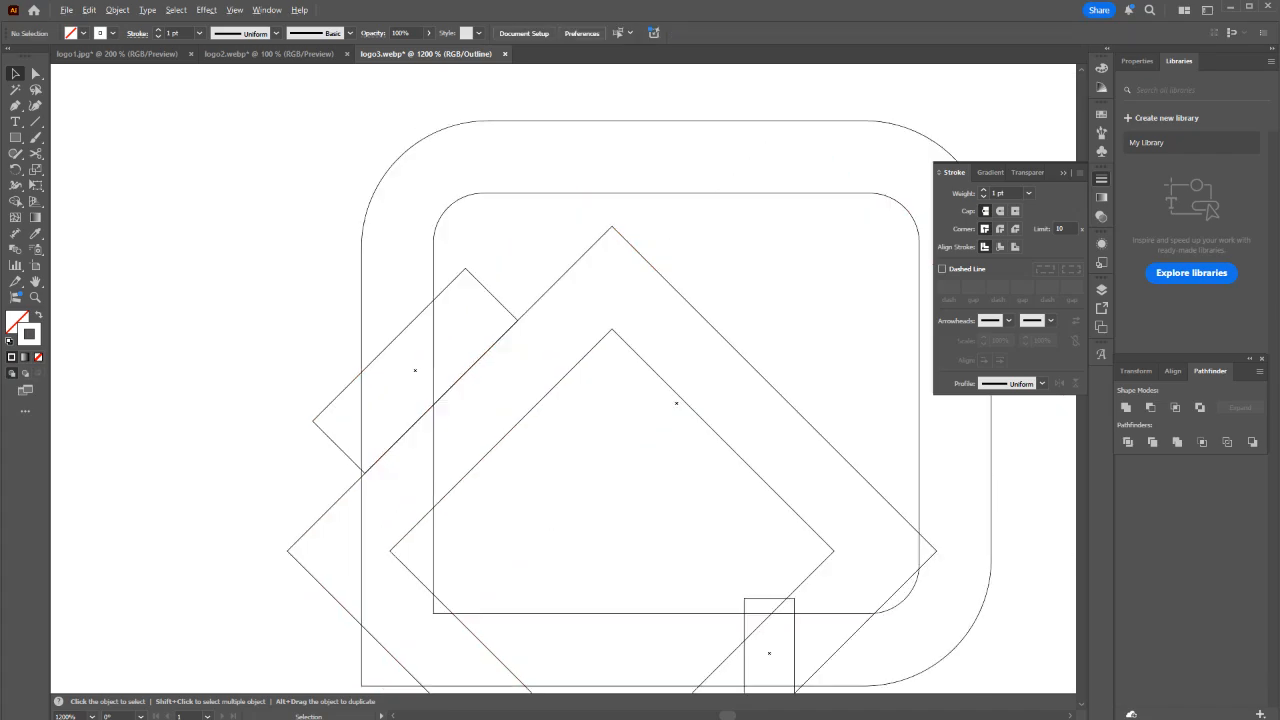
Lengthen the rotated rectangle at its lower end so it extends further beyond the frame's left edge.
scroll(266, 438, "down", 1)
scroll(322, 450, "up", 1)
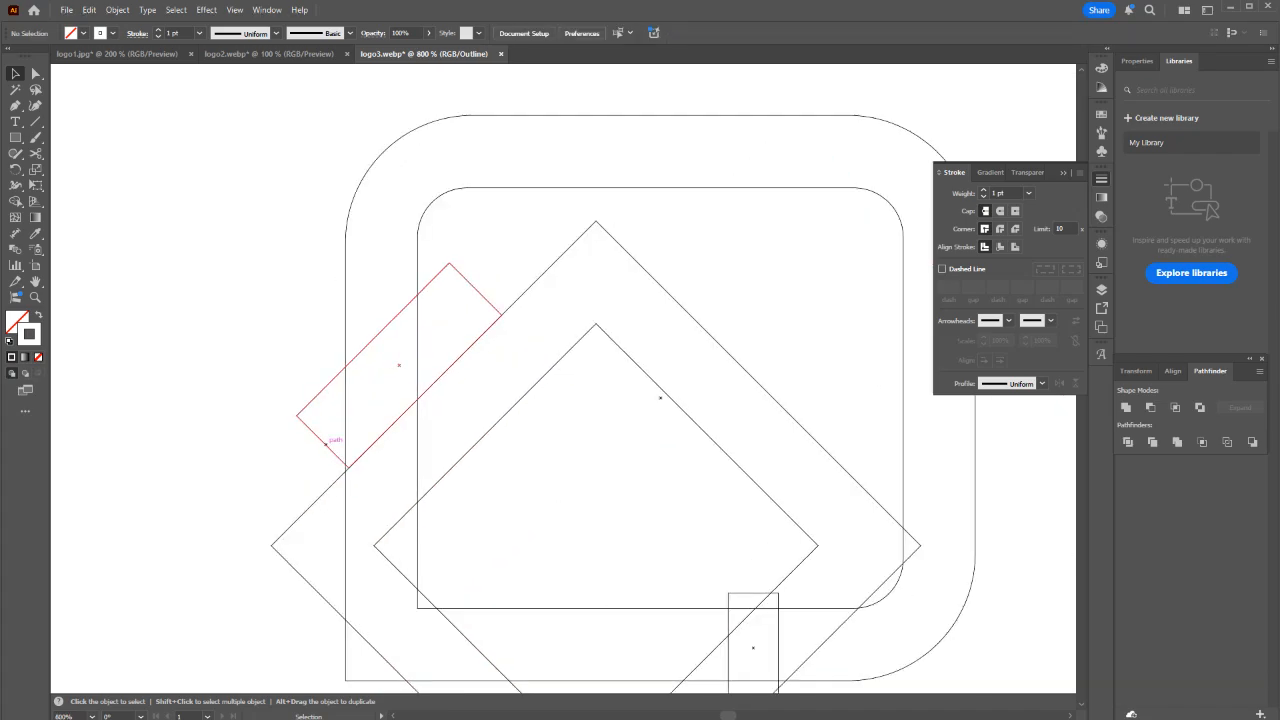
left_click(324, 442)
left_click_drag(324, 442, 296, 470)
left_click(237, 378)
scroll(237, 378, "down", 2)
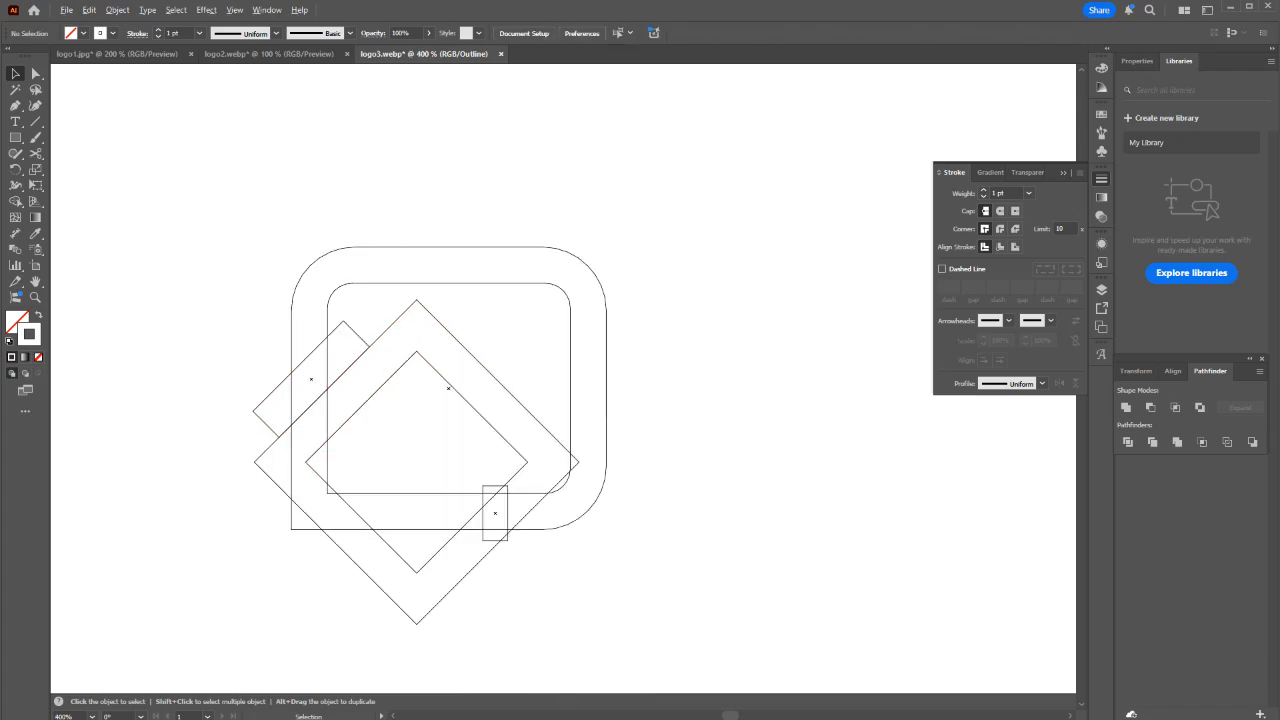
Divide the frame, diamond and both gap rectangles into separate pieces with the Pathfinder, working in normal preview.
left_click_drag(636, 594, 204, 212)
key("ctrl+y")
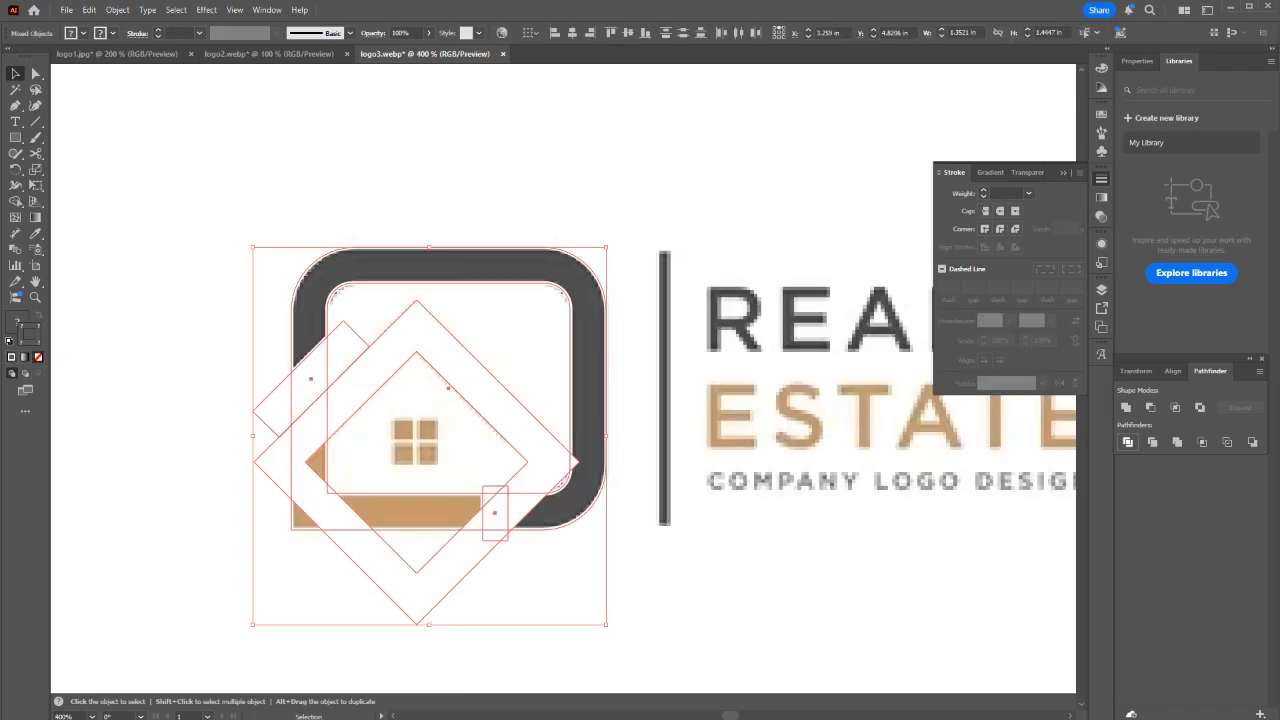
left_click(1127, 441)
left_click(640, 590)
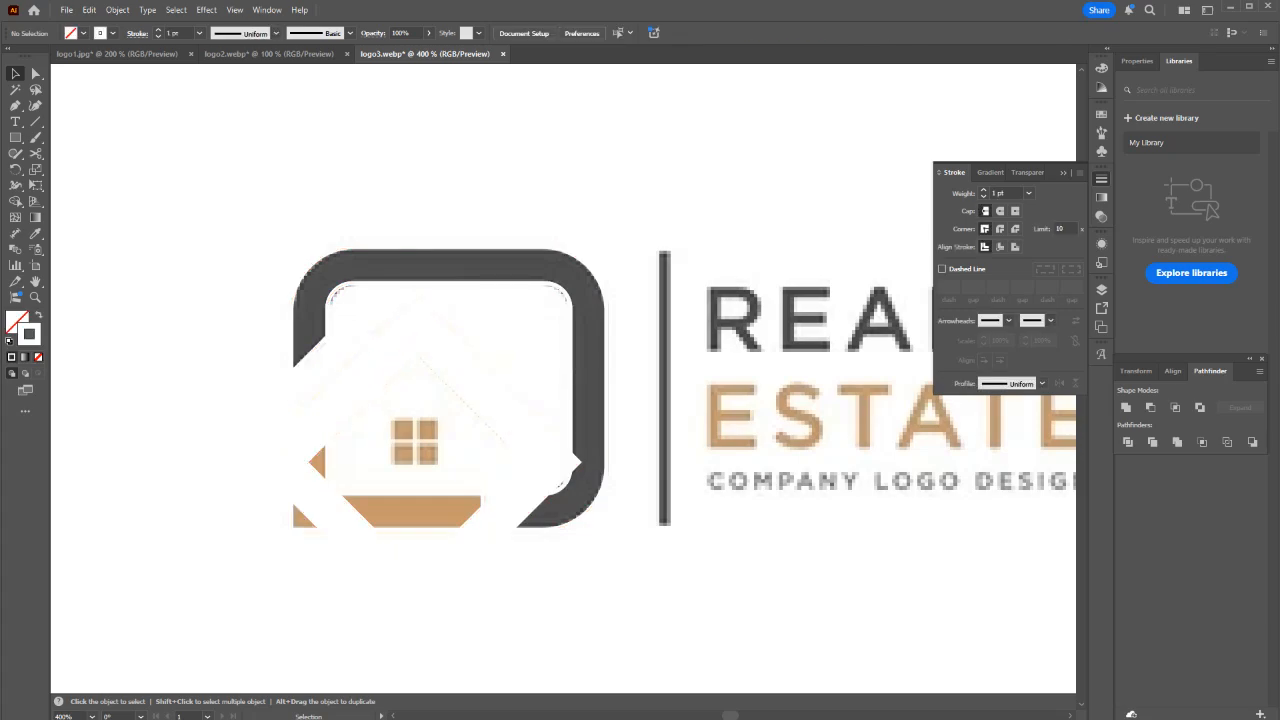
Ungroup the divided artwork in outline view and delete the two diamond pieces hanging below the frame.
left_click(466, 573)
key("ctrl+y")
right_click(466, 573)
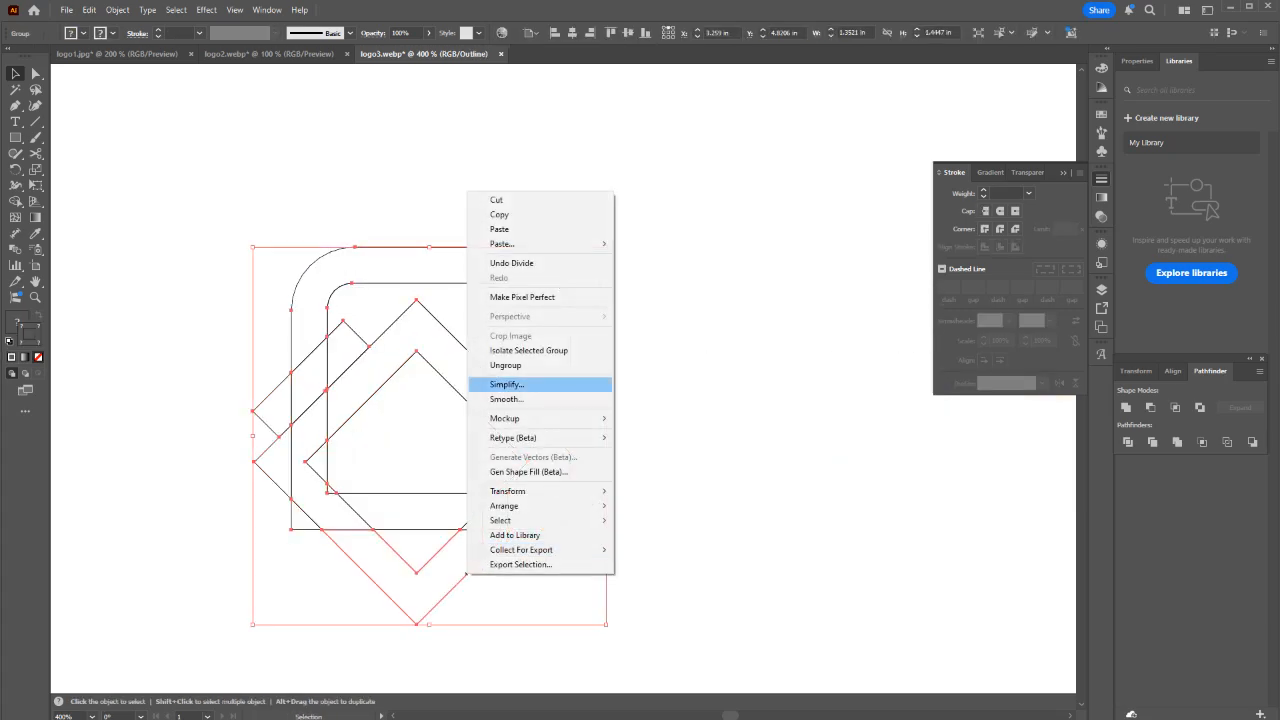
left_click(520, 366)
left_click(522, 592)
left_click_drag(517, 592, 406, 580)
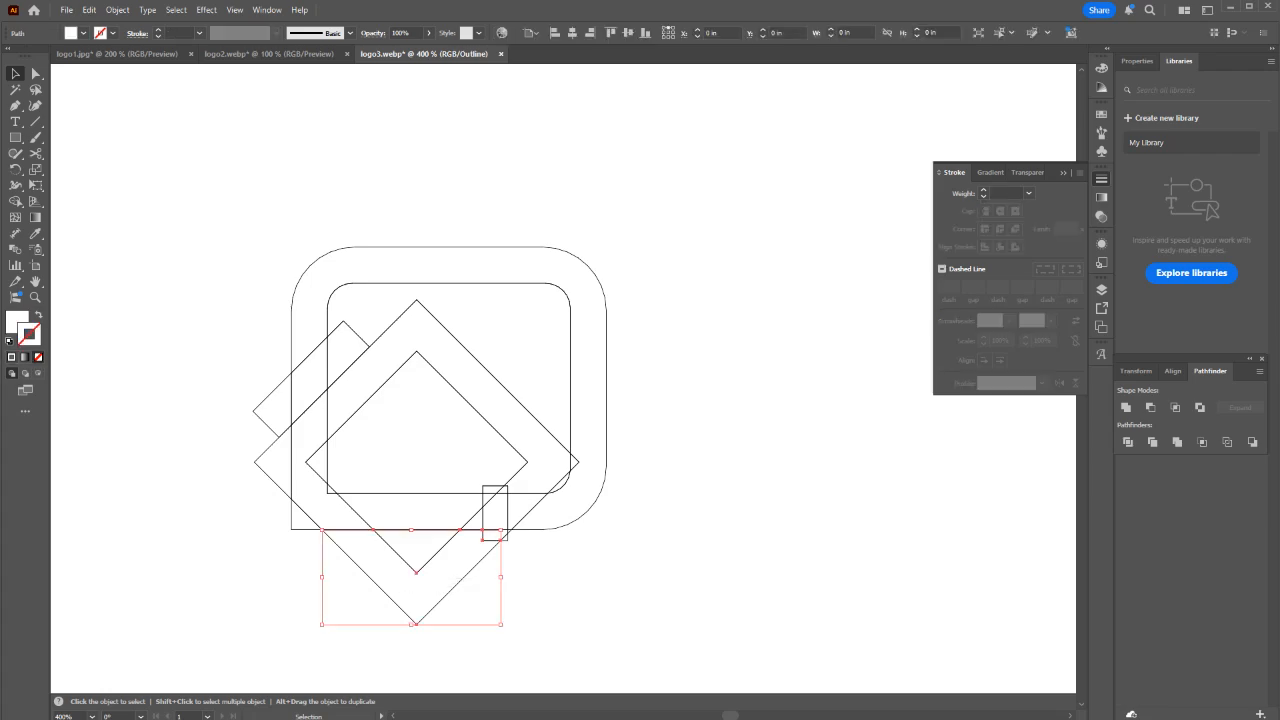
key("Delete")
left_click(433, 556)
key("Delete")
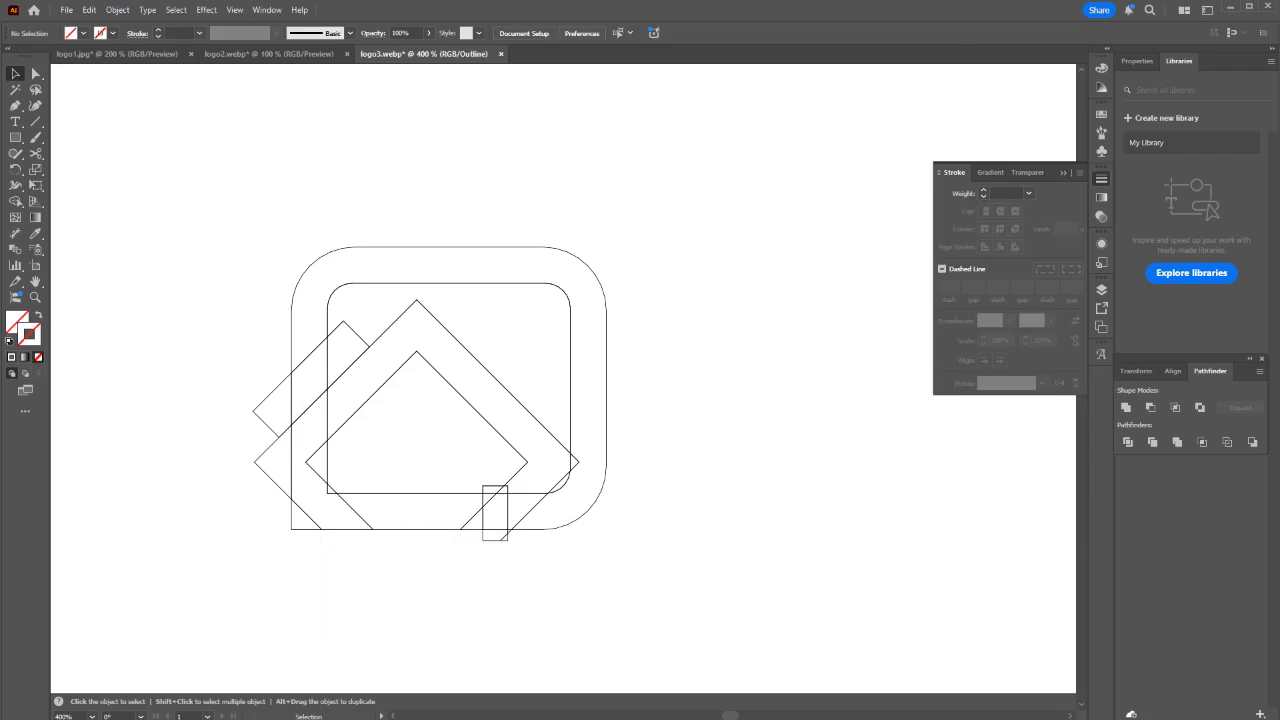
Delete the divided pieces outside the frame's left edge, inside its slanted gap and in the interior above the roof.
left_click_drag(198, 312, 289, 510)
key("Delete")
left_click(353, 332)
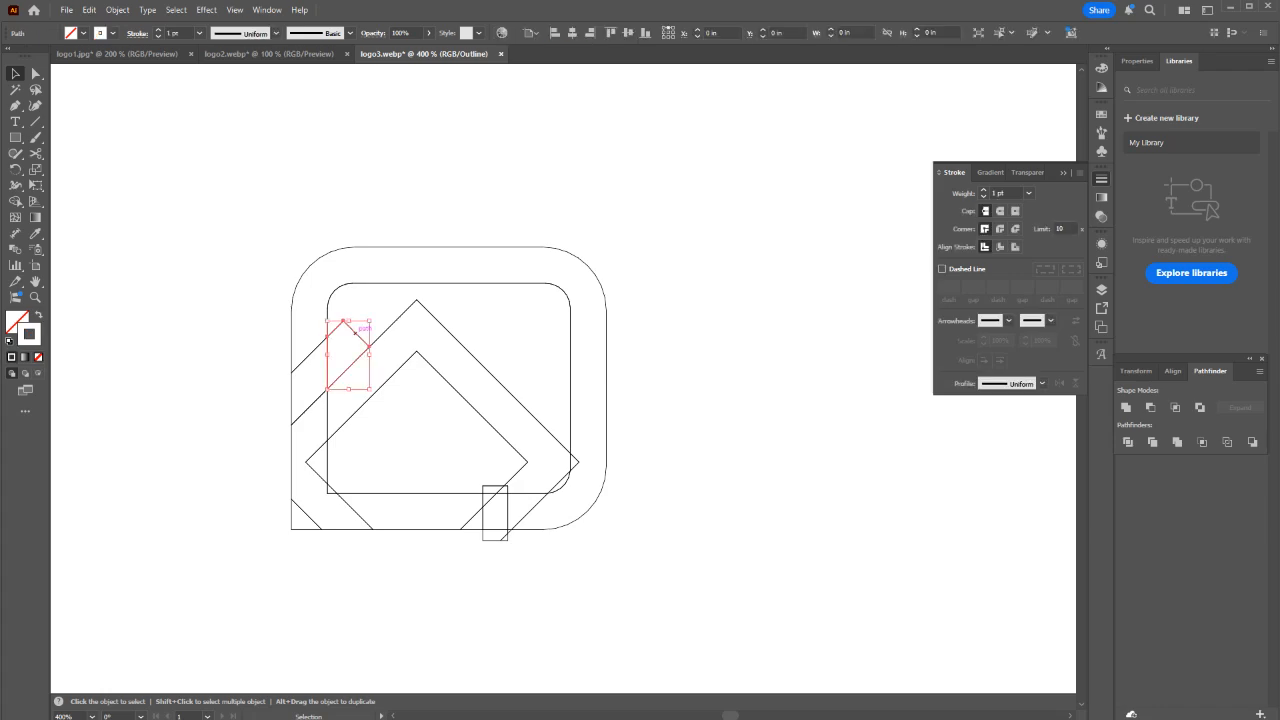
key("Delete")
left_click(326, 362)
key("Delete")
left_click(355, 333)
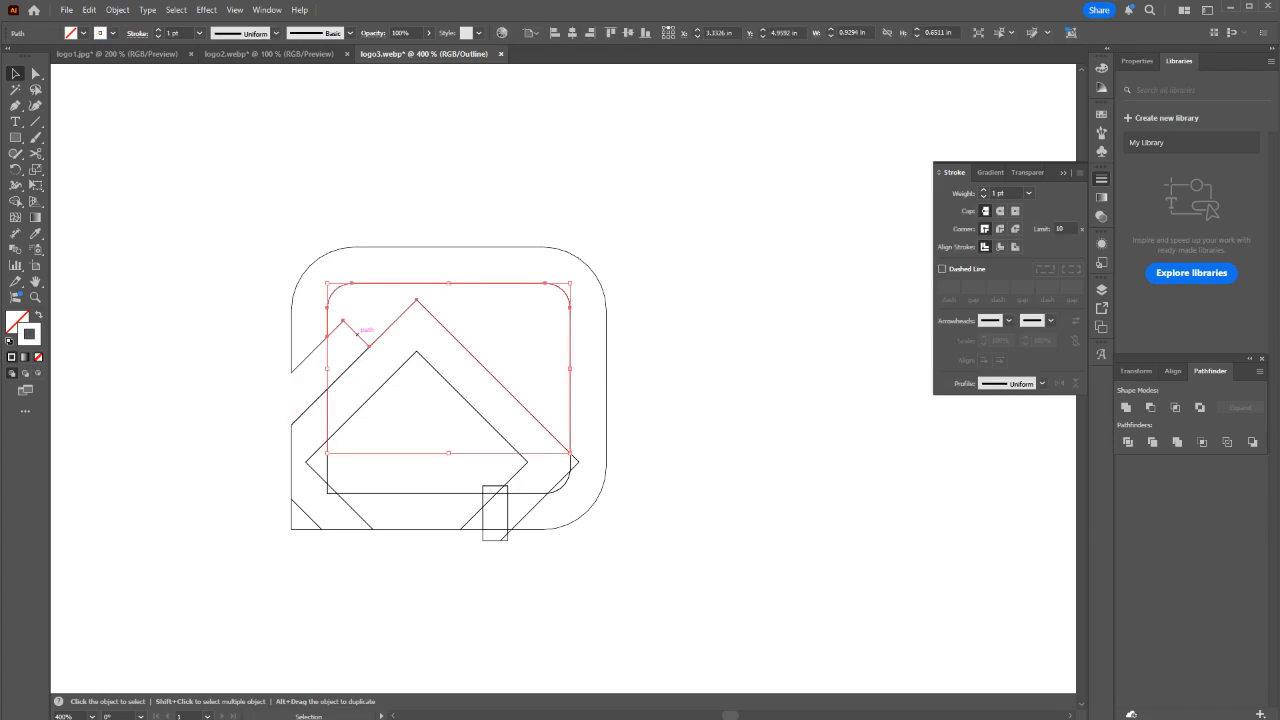
key("Delete")
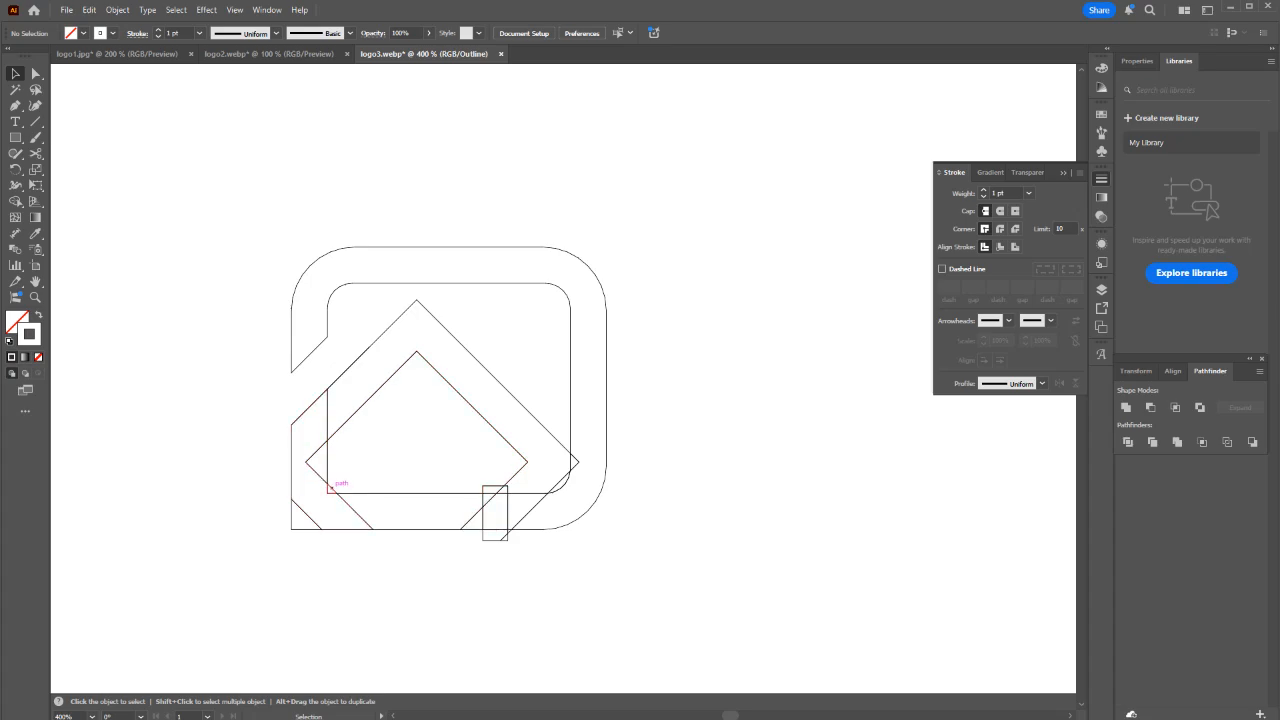
Delete the divided rectangle pieces in and below the frame's bottom gap and return to normal preview.
key("shift+x")
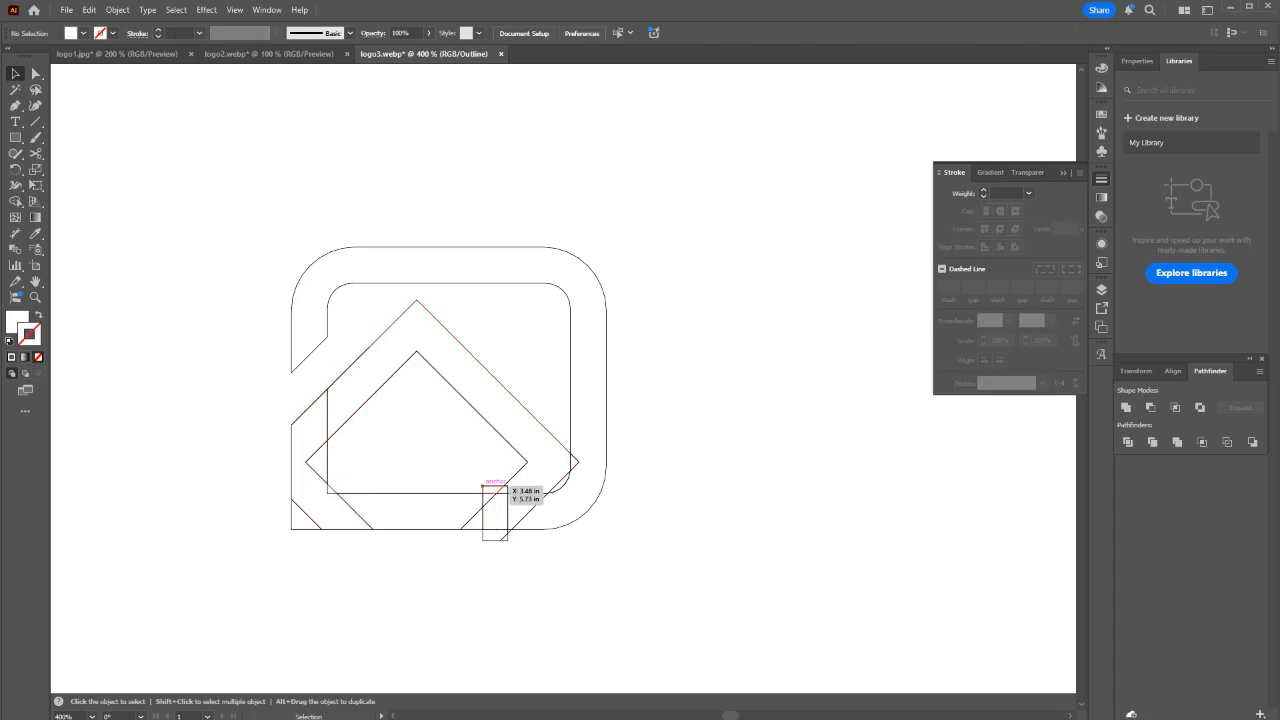
key("shift+x")
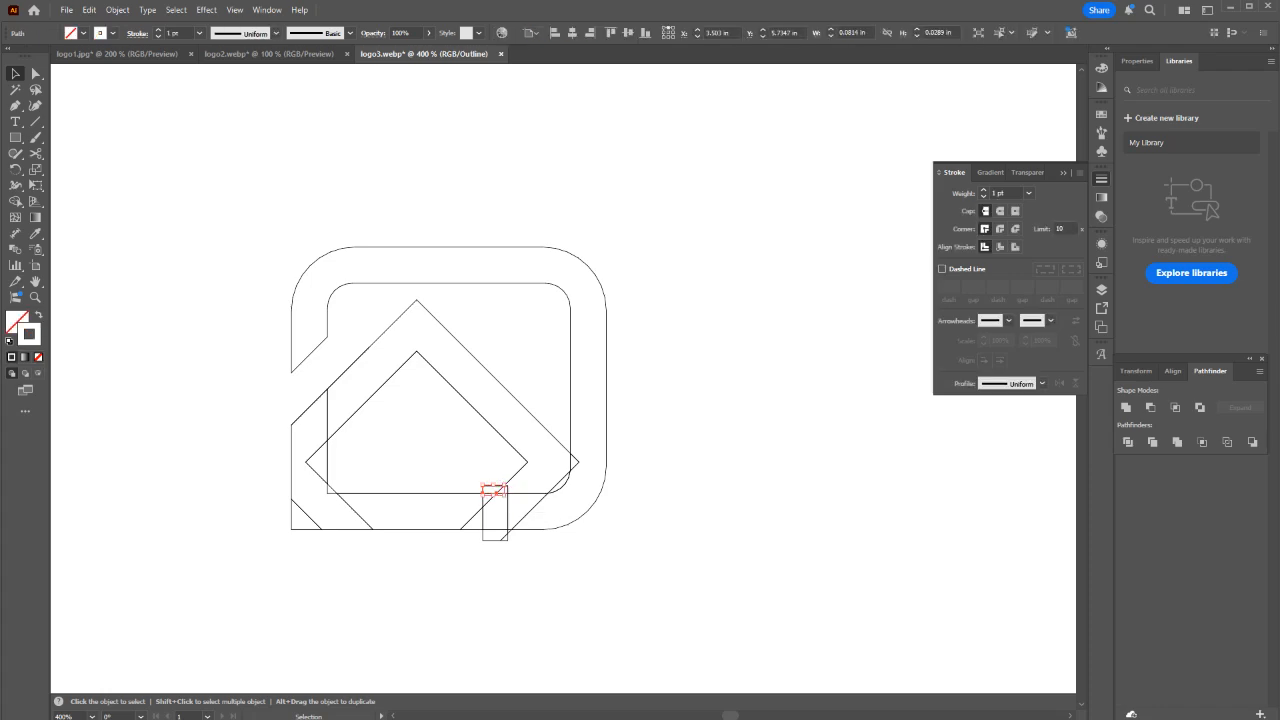
left_click_drag(485, 467, 488, 463)
key("Delete")
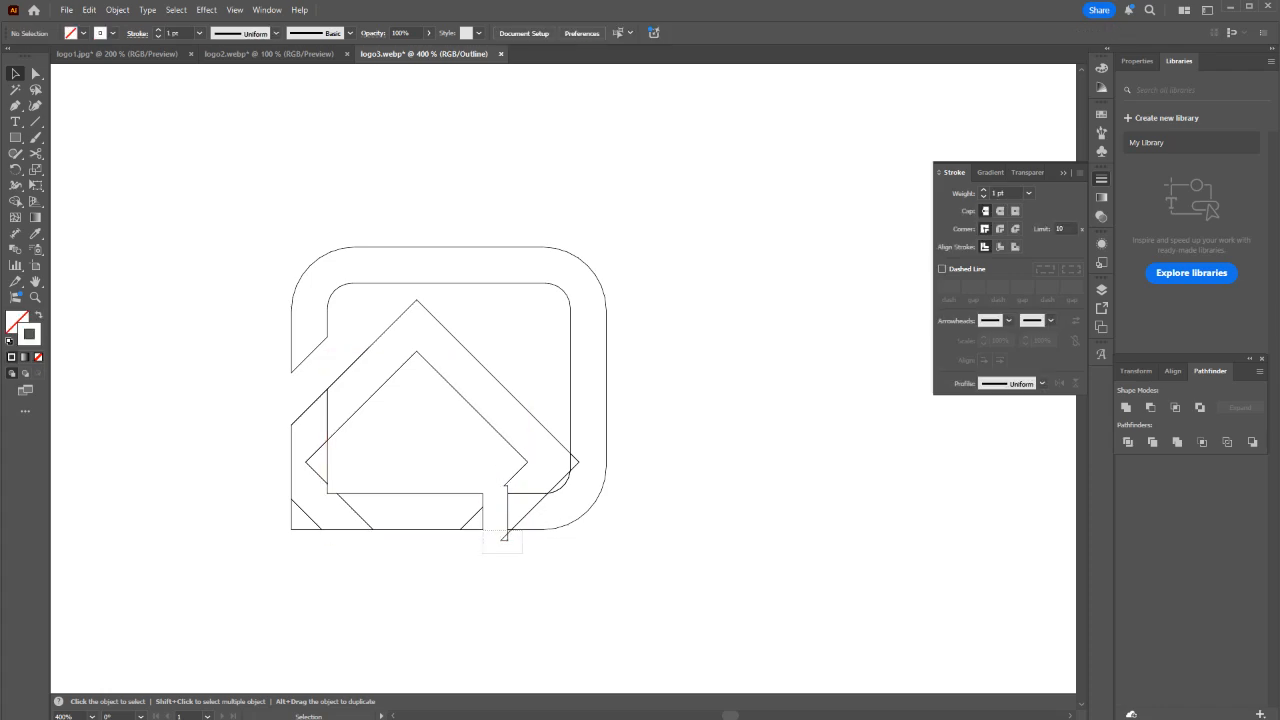
scroll(500, 530, "up", 1)
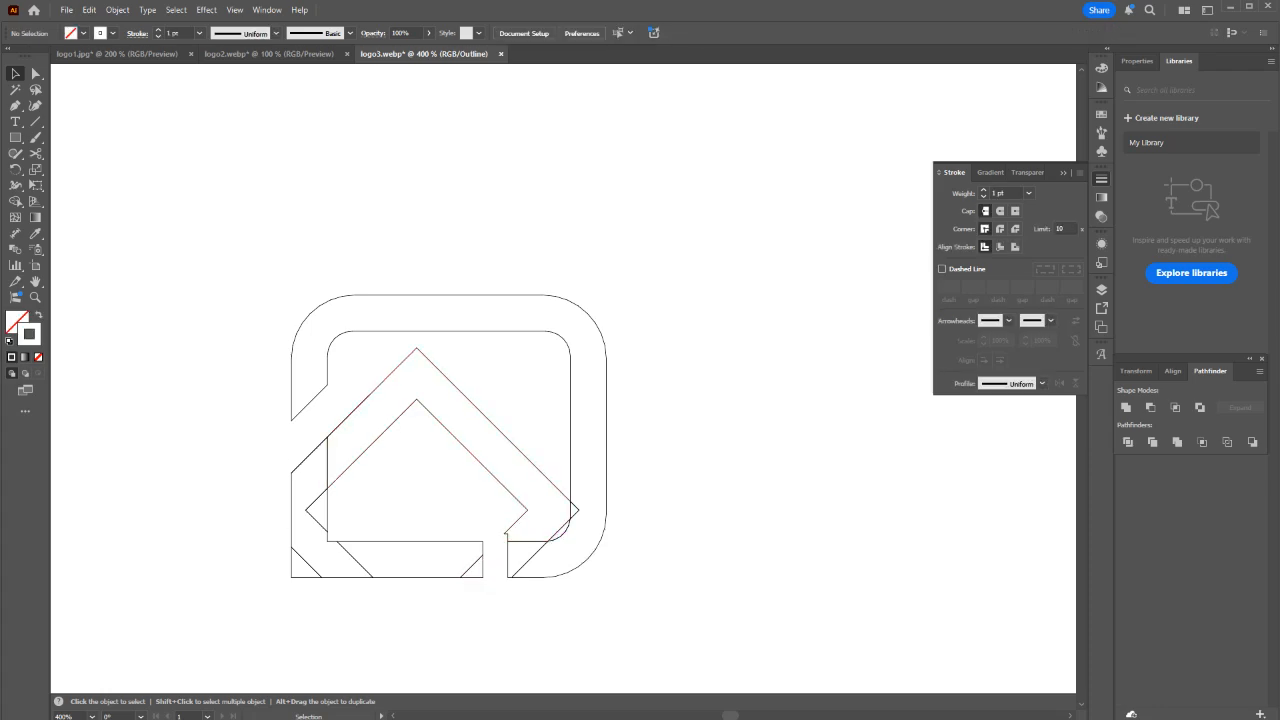
key("ctrl+y")
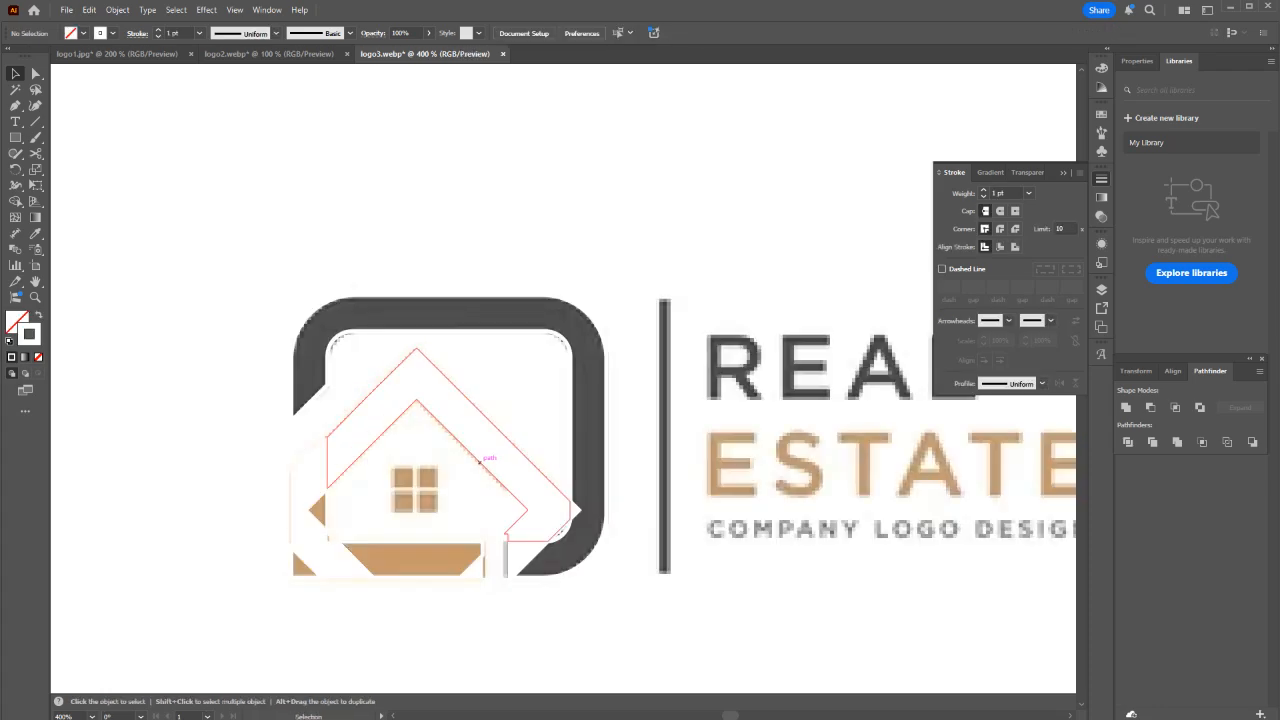
Draw a rectangle across the lower right end of the white roof band and subtract it from the band with Minus Front.
left_click_drag(507, 456, 586, 344)
key("ctrl+z")
scroll(494, 500, "up", 2)
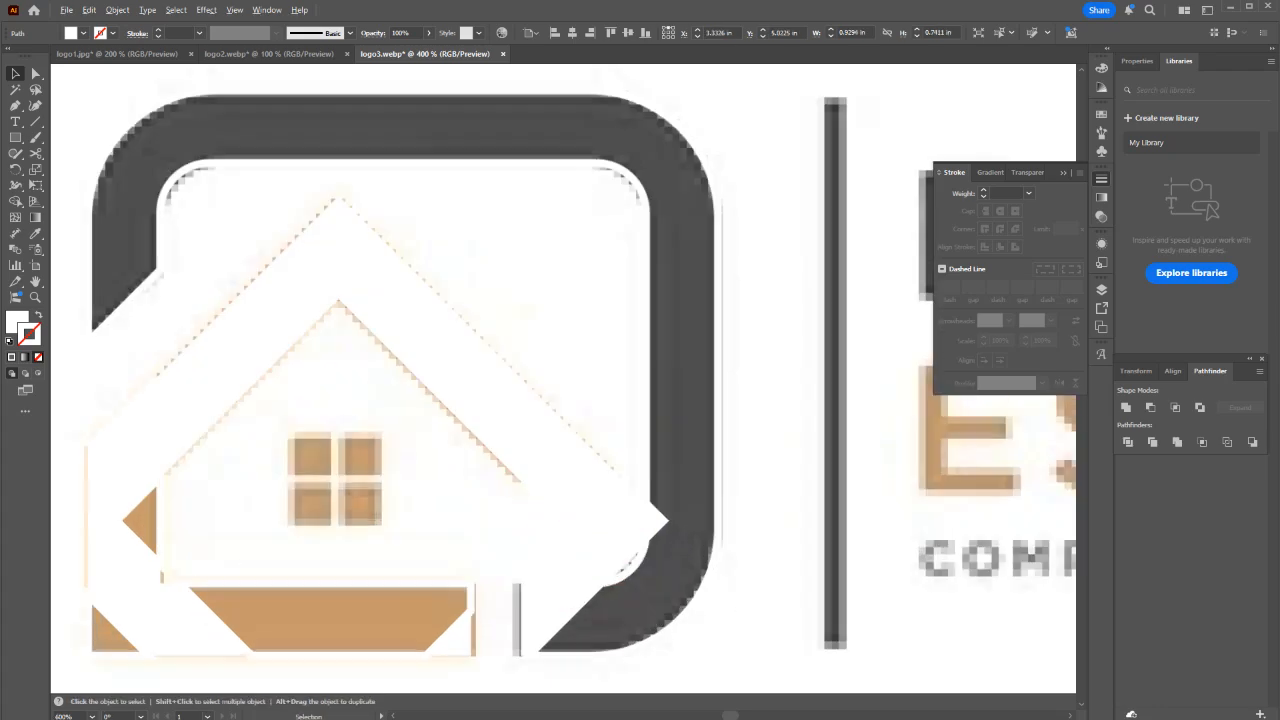
key("m")
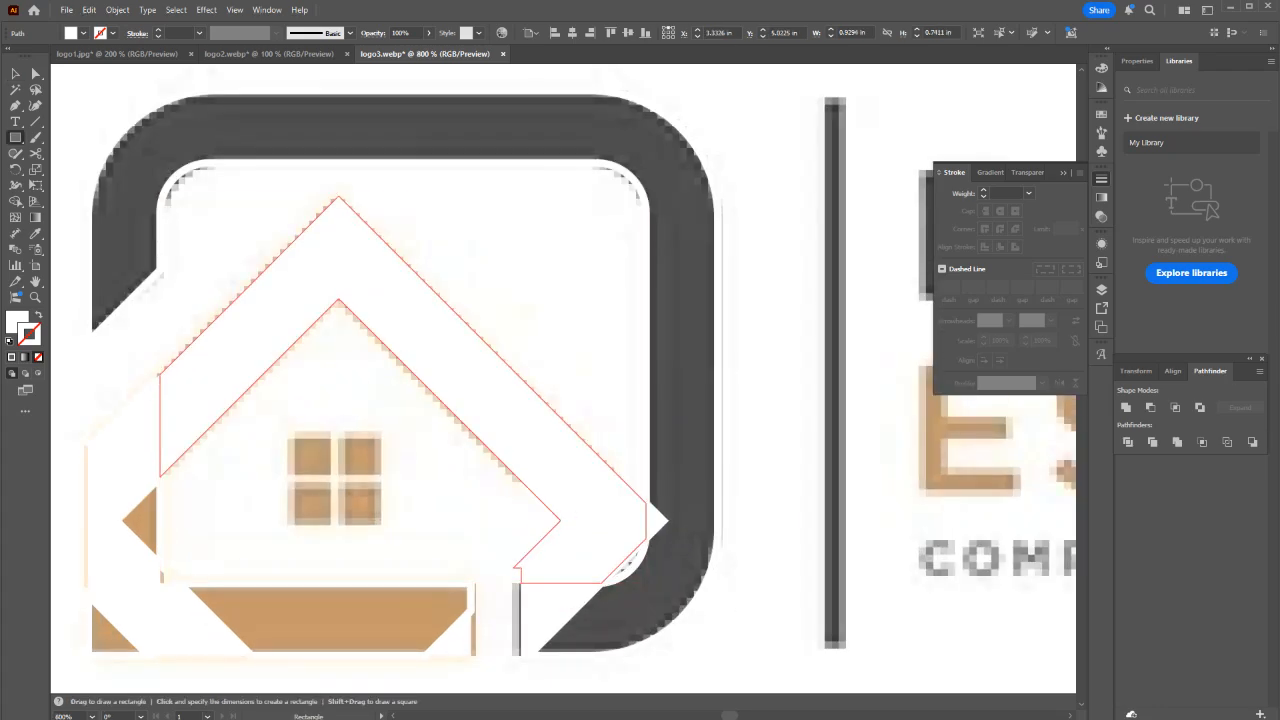
left_click_drag(486, 487, 643, 551)
key("v")
left_click(618, 563, "shift")
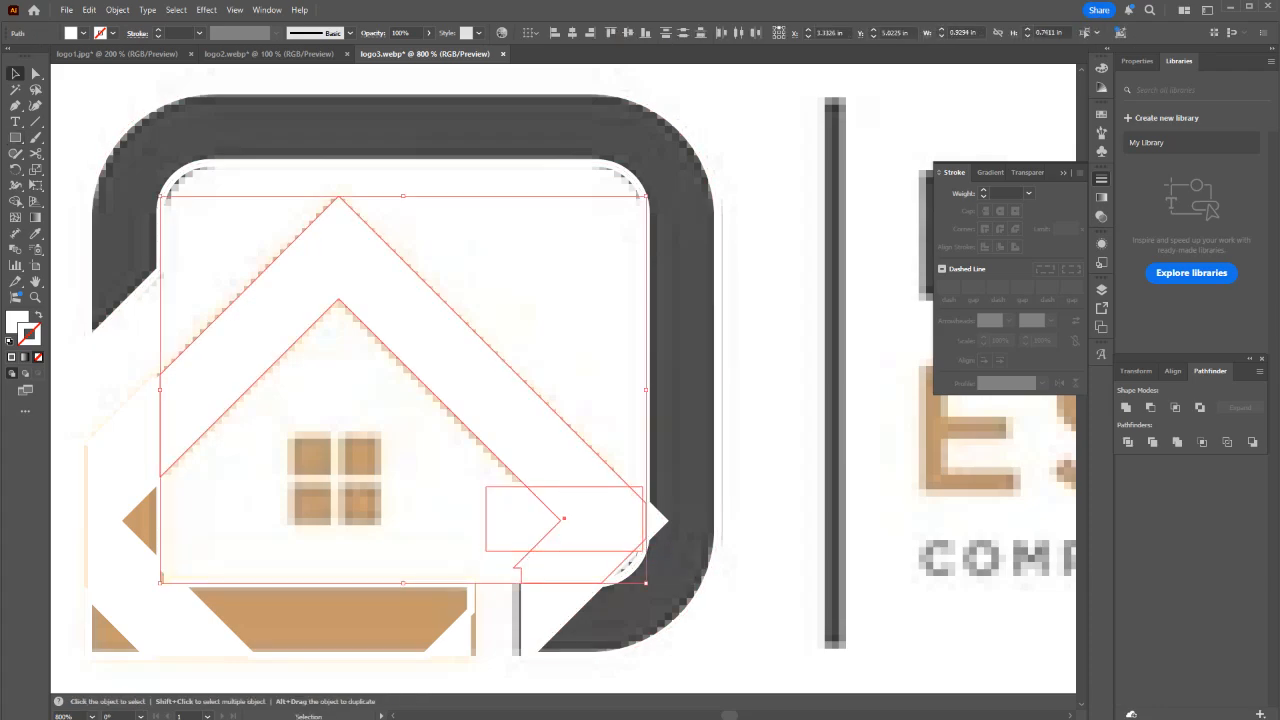
left_click(1150, 407)
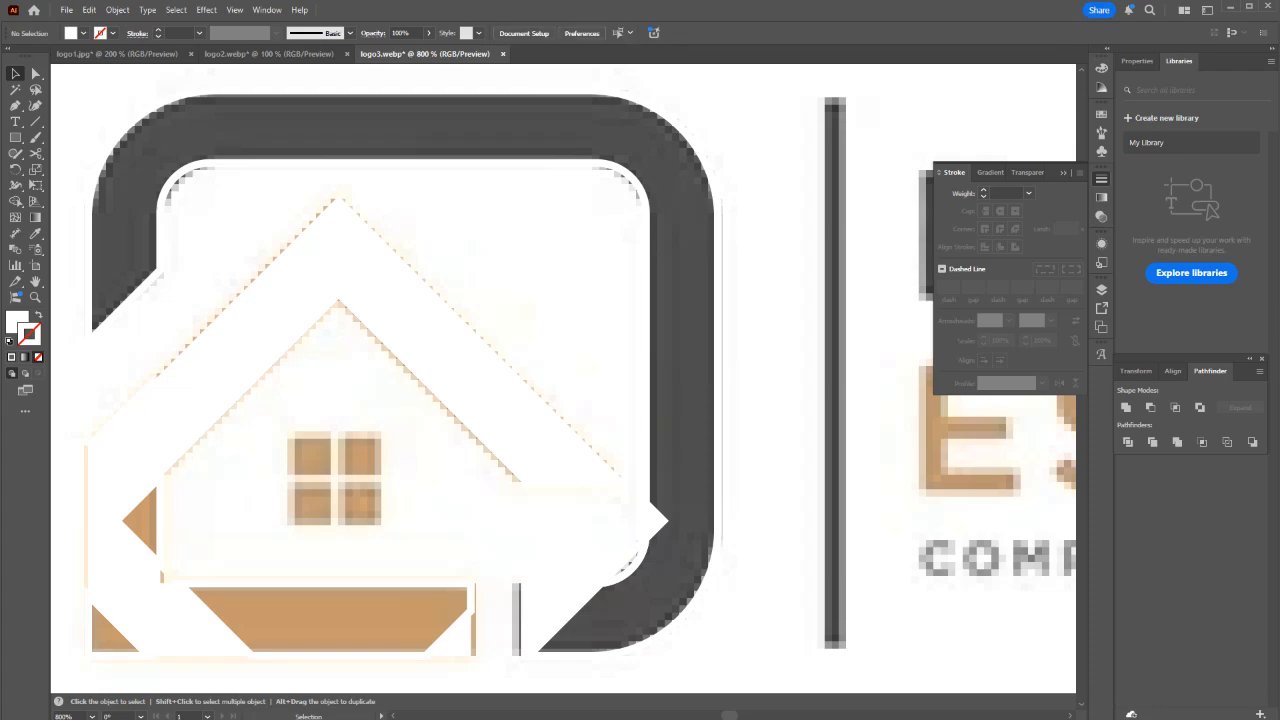
Ungroup the cut roof band and delete the leftover piece below the cut, near the frame's lower right inner corner.
right_click(571, 79)
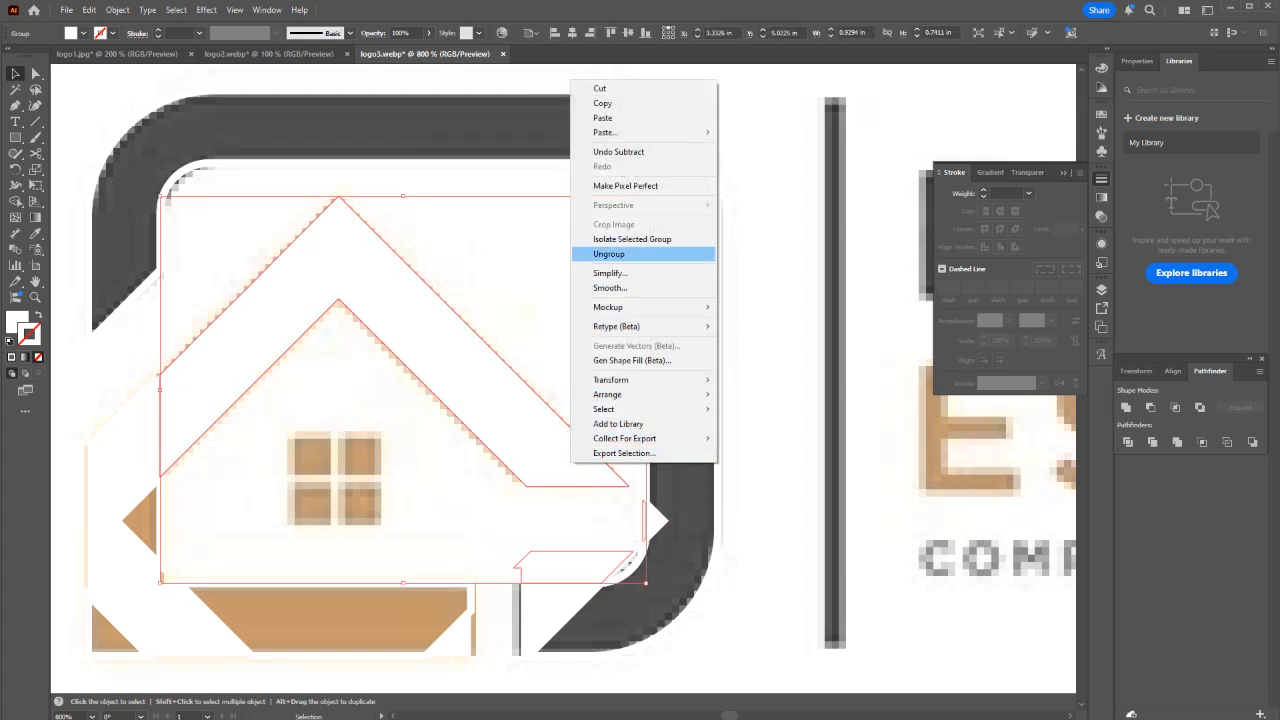
left_click(620, 246)
left_click(760, 480)
left_click(575, 567)
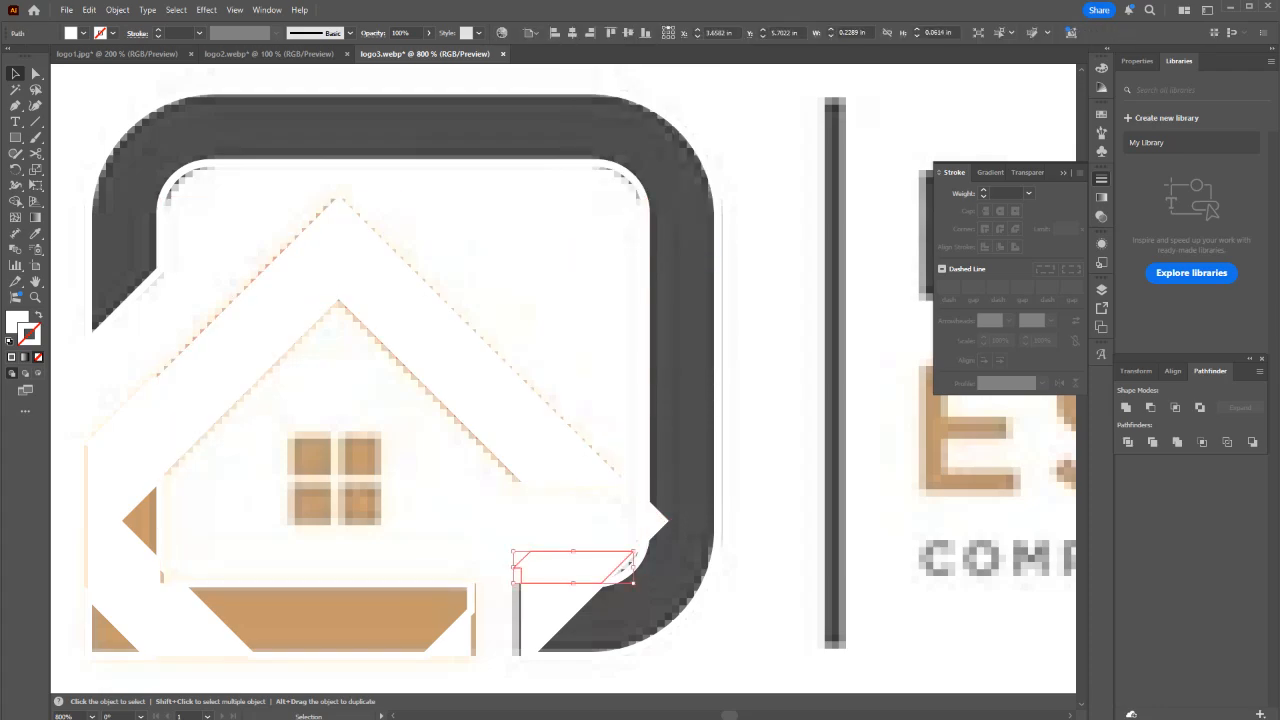
key("Delete")
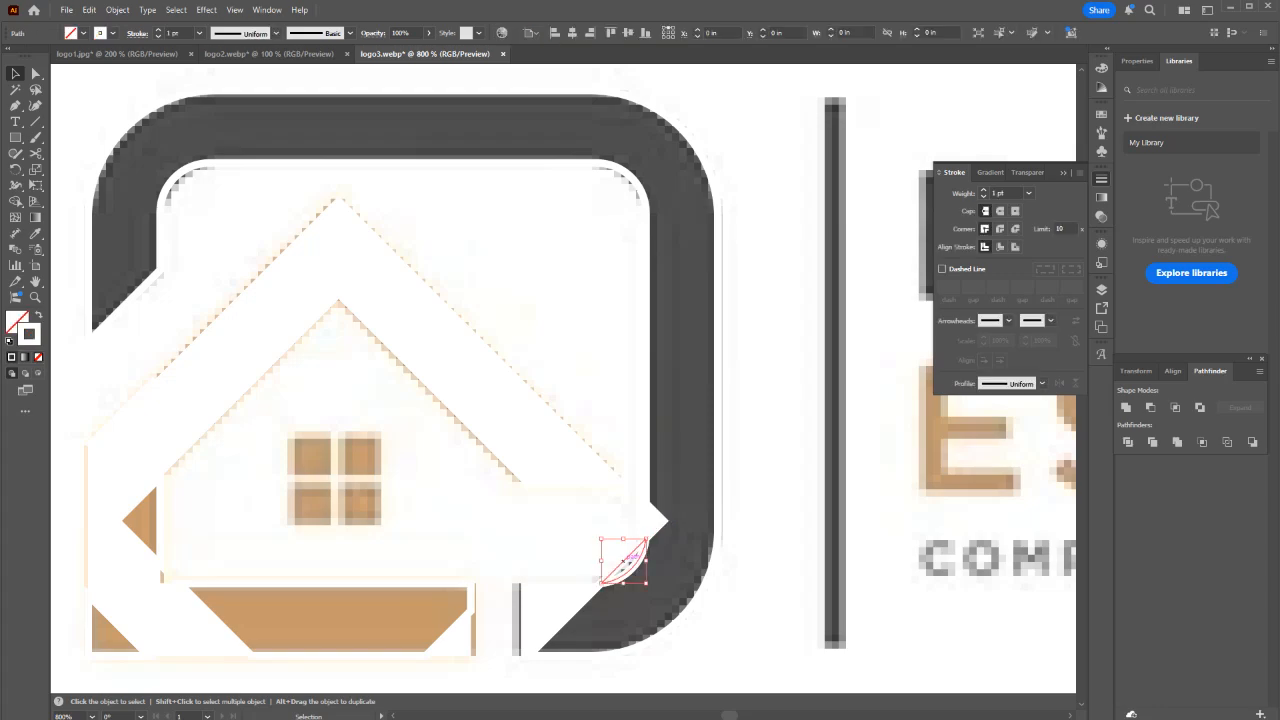
Delete the leftover curved and narrow triangular path pieces at the frame's inner lower-right corner.
key("ctrl+y")
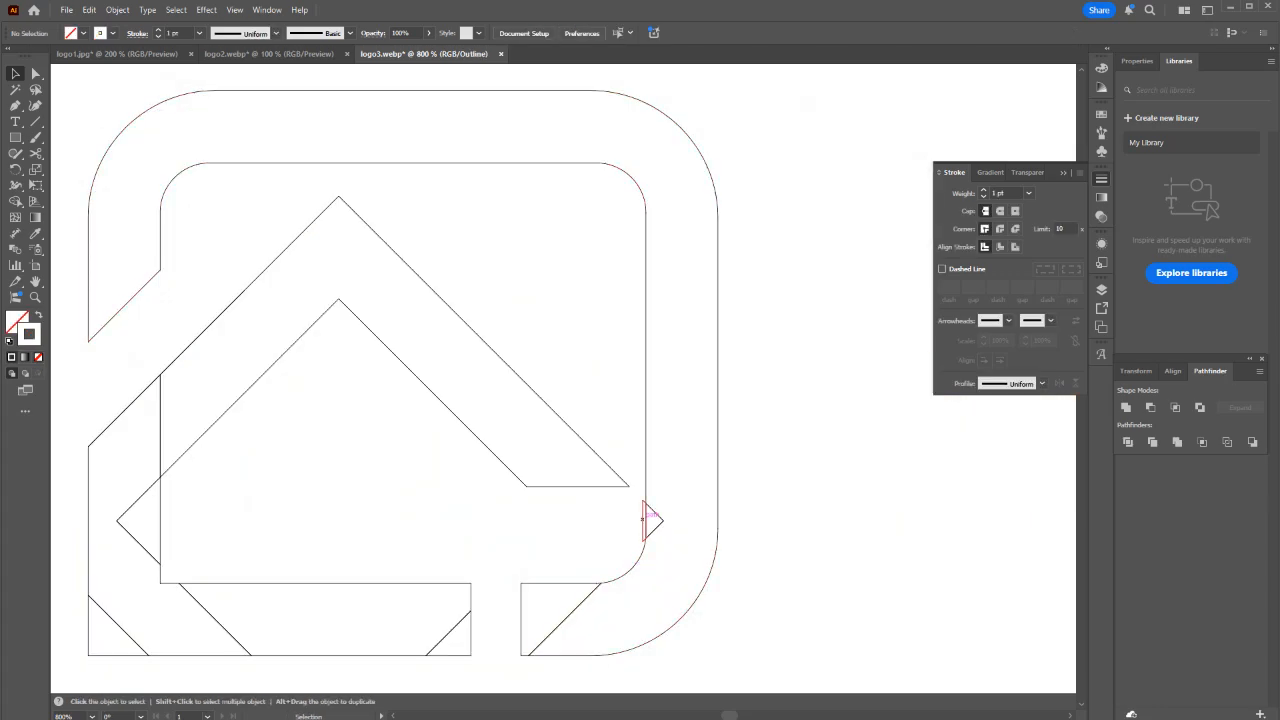
left_click(644, 535)
key("Delete")
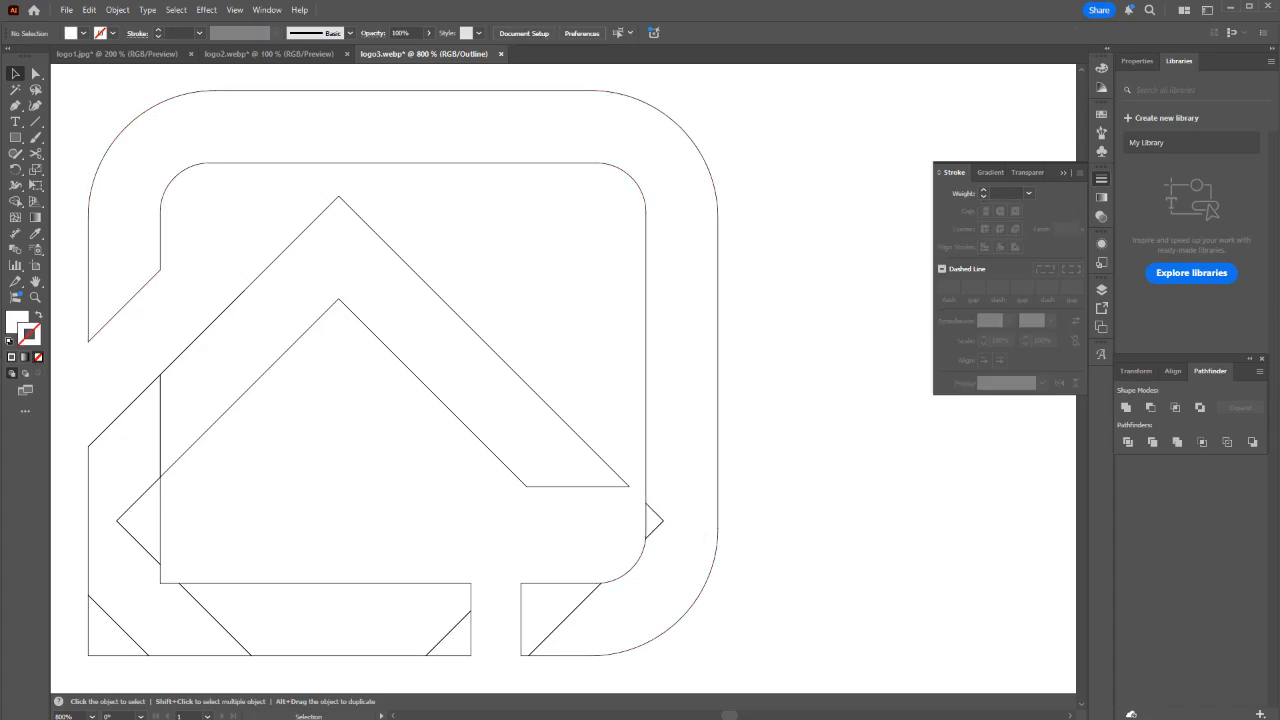
key("ctrl+minus")
key("ctrl+y")
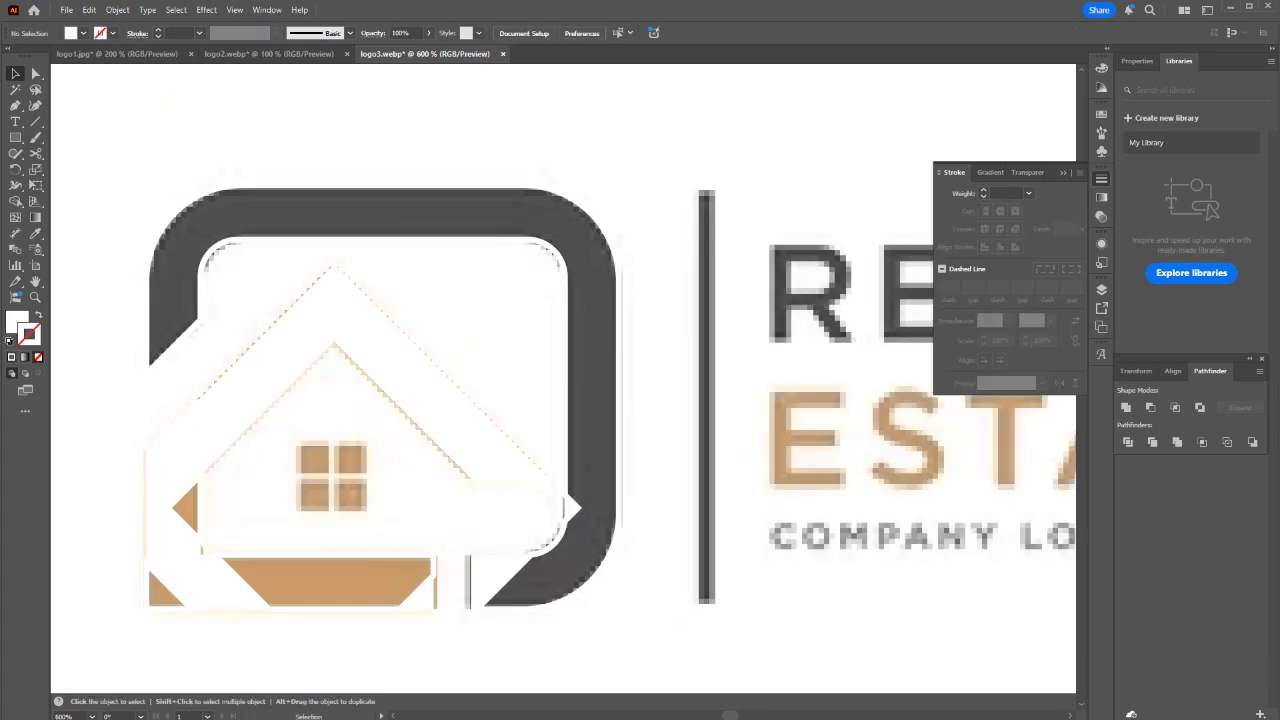
Unite the dark frame's pieces into a single shape without the triangular spike on its inner right edge.
left_click_drag(500, 530, 470, 533)
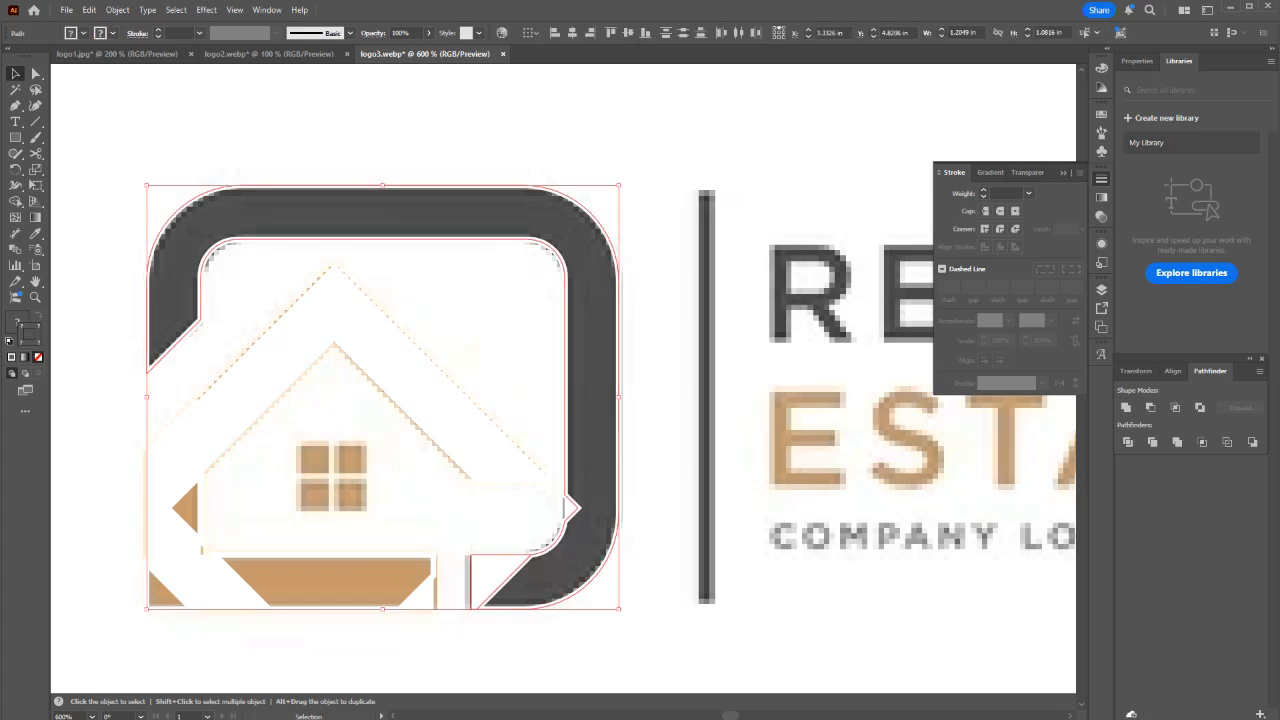
left_click(1126, 407)
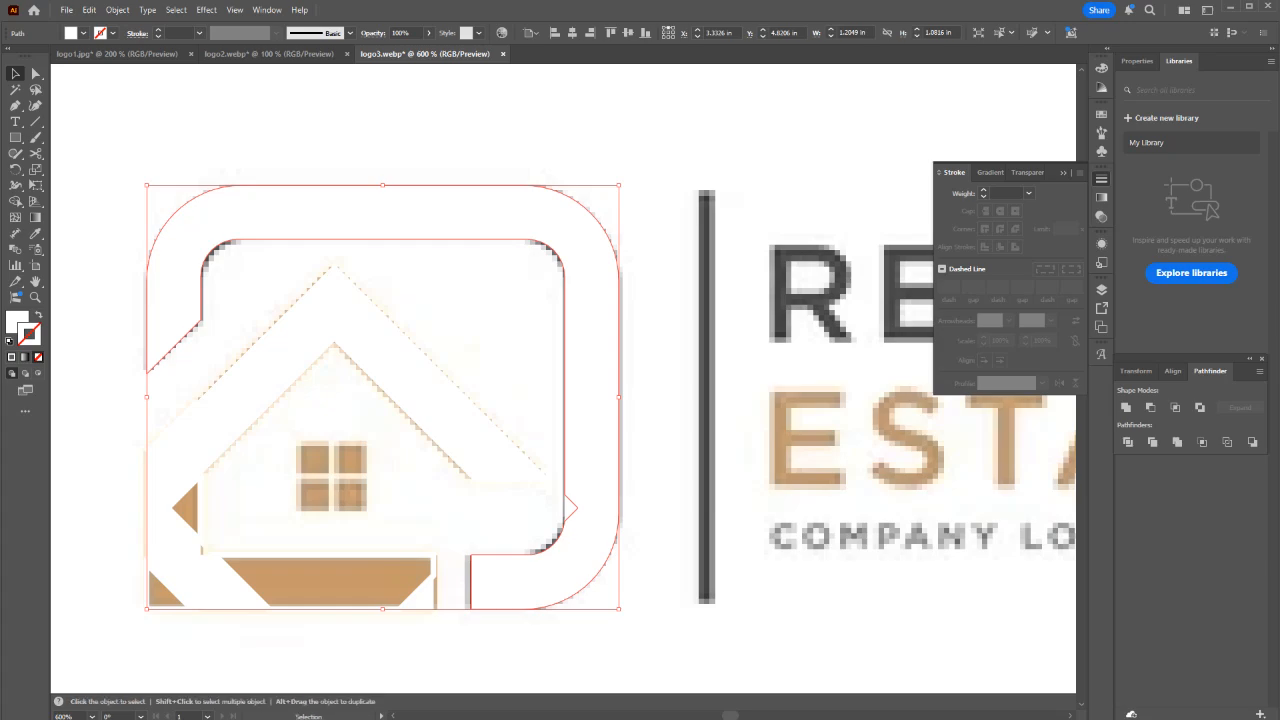
left_click(565, 508, "shift")
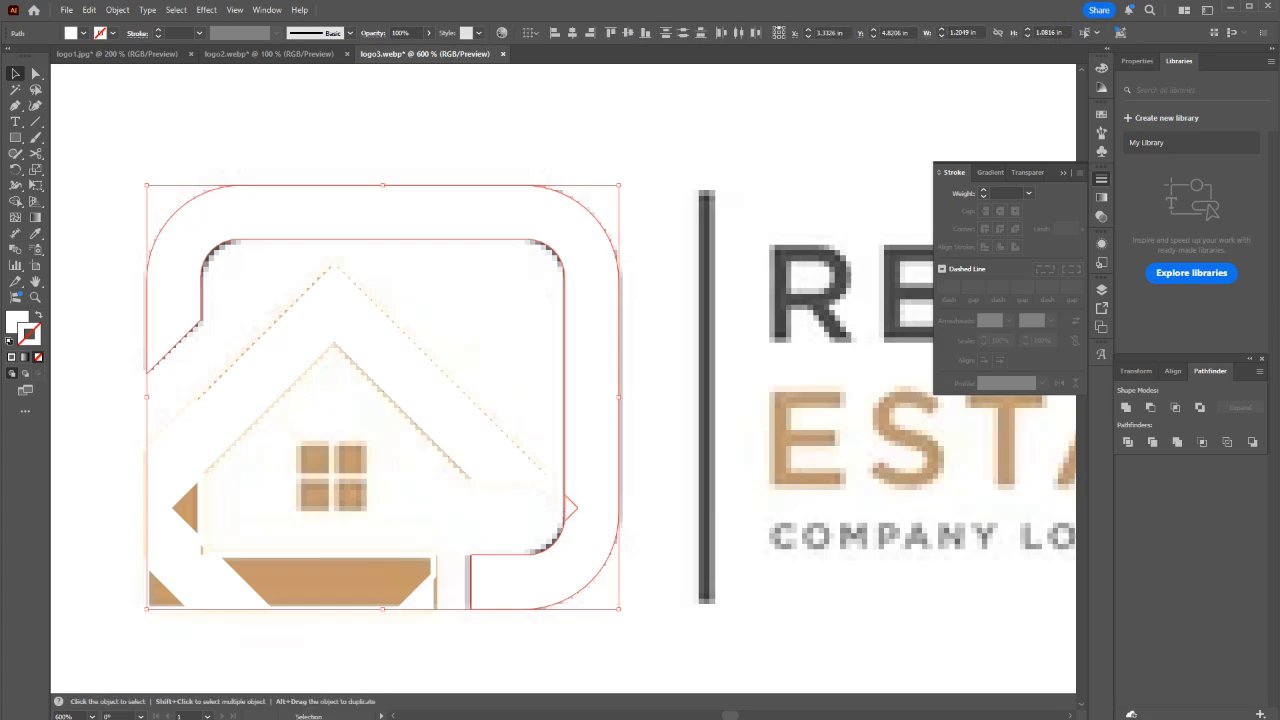
left_click(1126, 407)
key("ctrl+z")
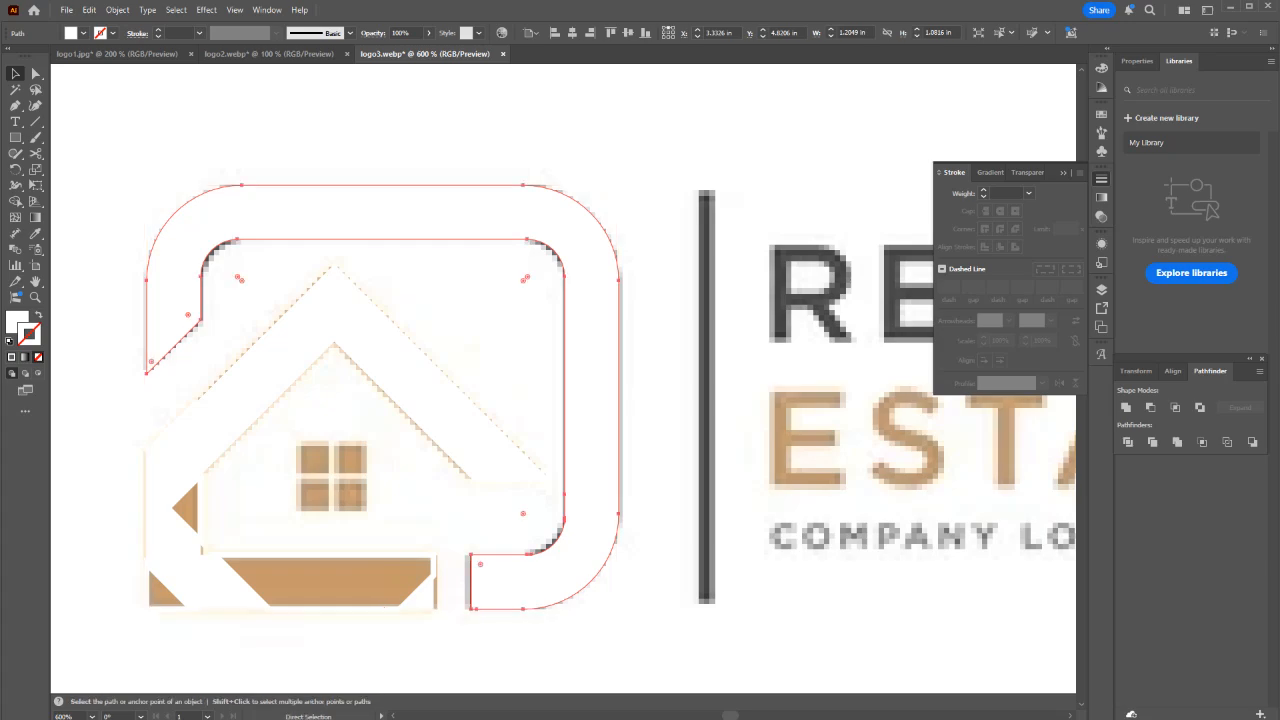
key("ctrl+z")
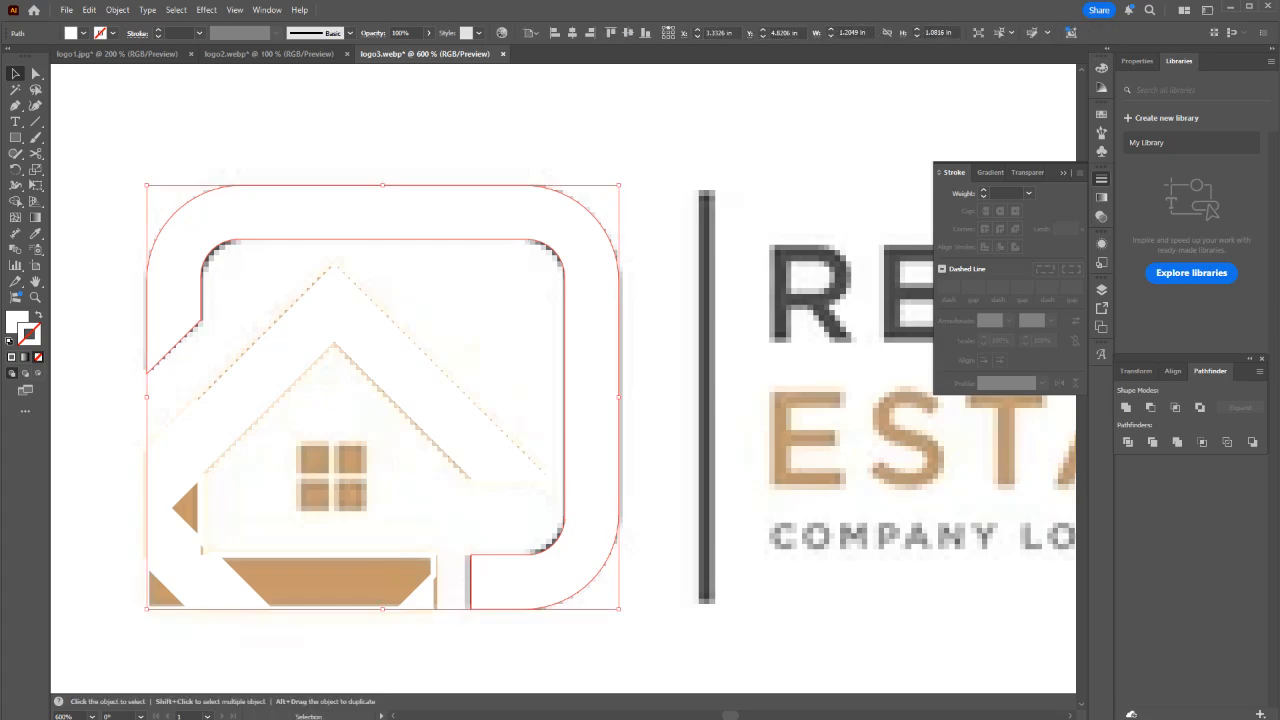
Fill the united frame with the dark grey sampled from the reference logo, with no stroke, and deselect it.
key("shift+x")
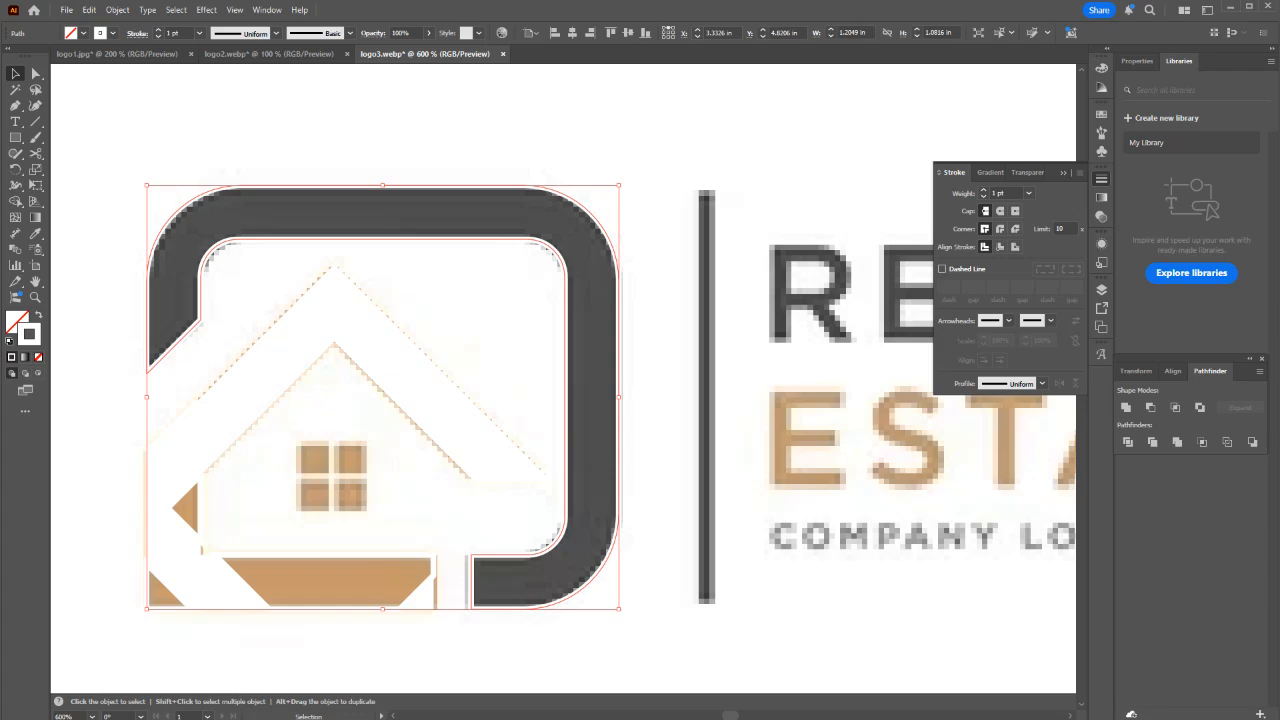
key("o")
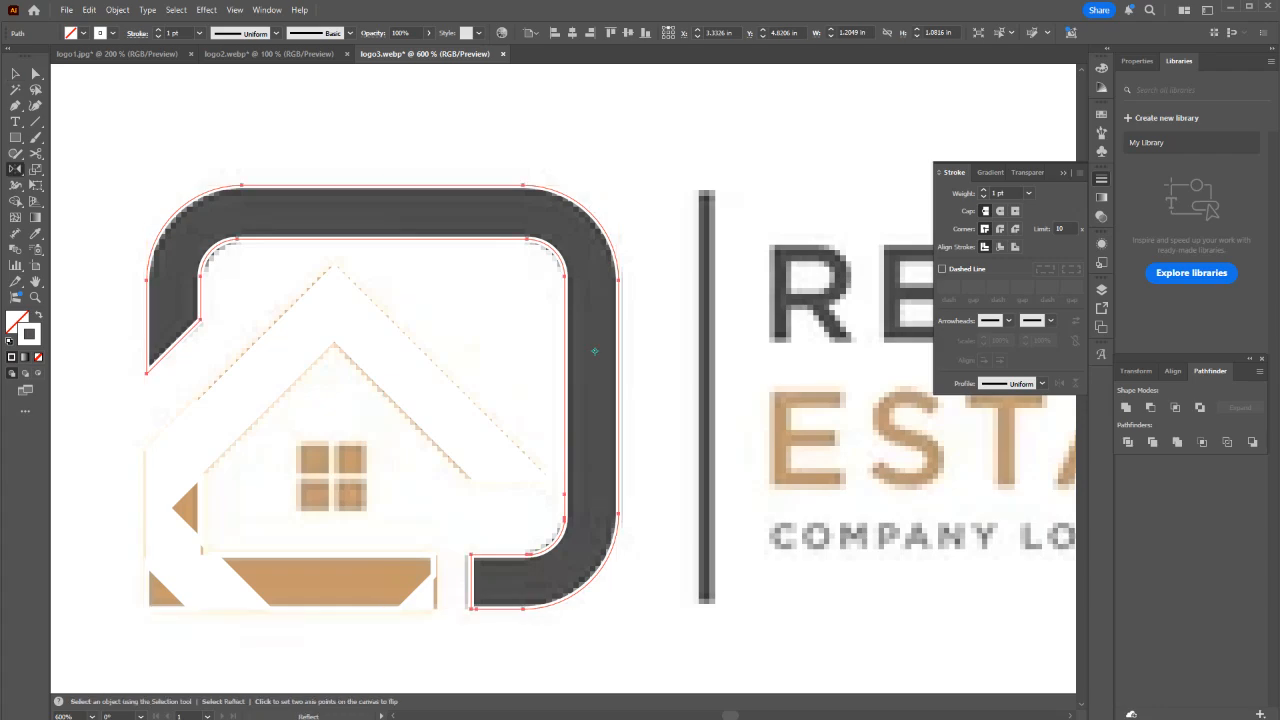
key("v")
key("slash")
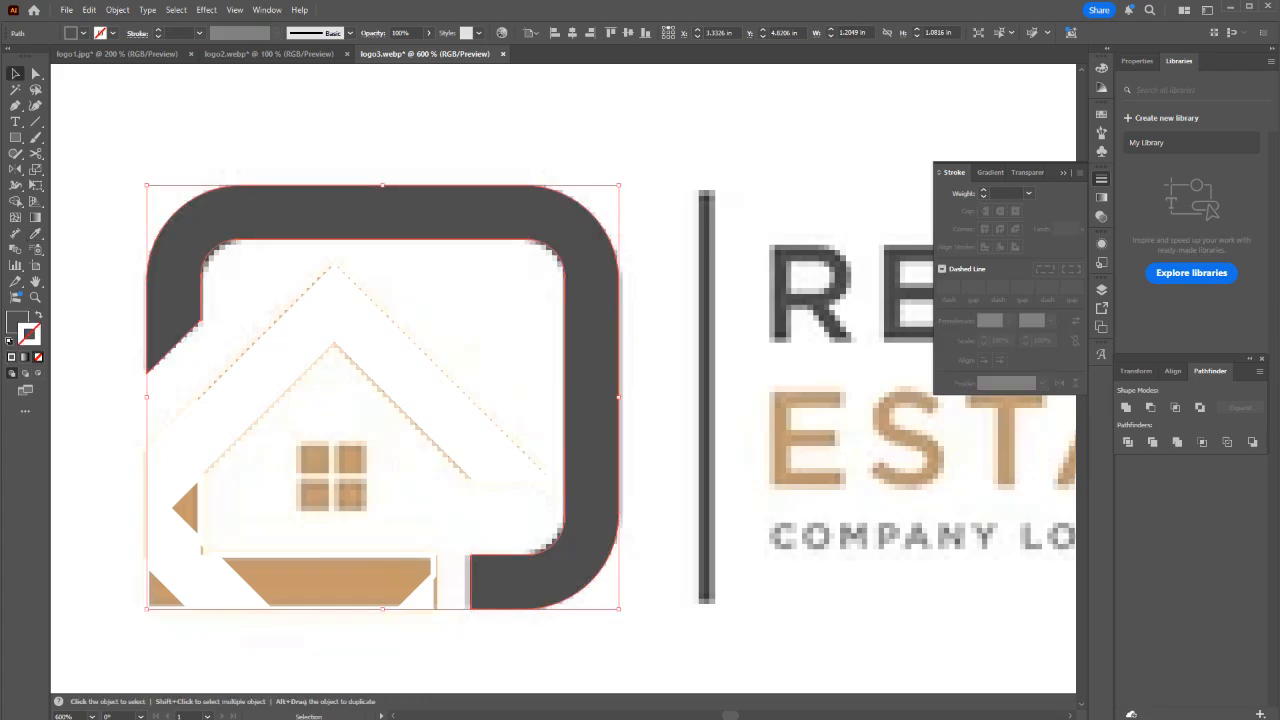
key("ctrl+shift+a")
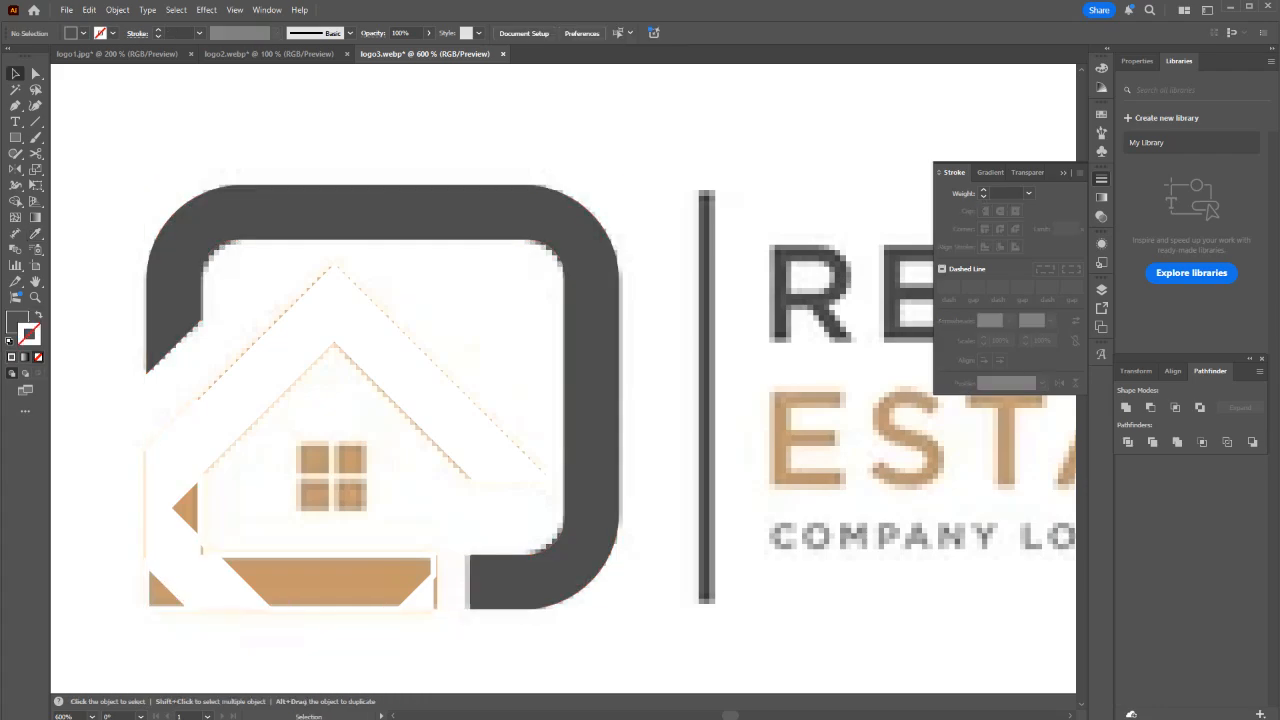
Select all the overlapping house outline pieces and unite them into a single shape.
left_click_drag(430, 660, 104, 390)
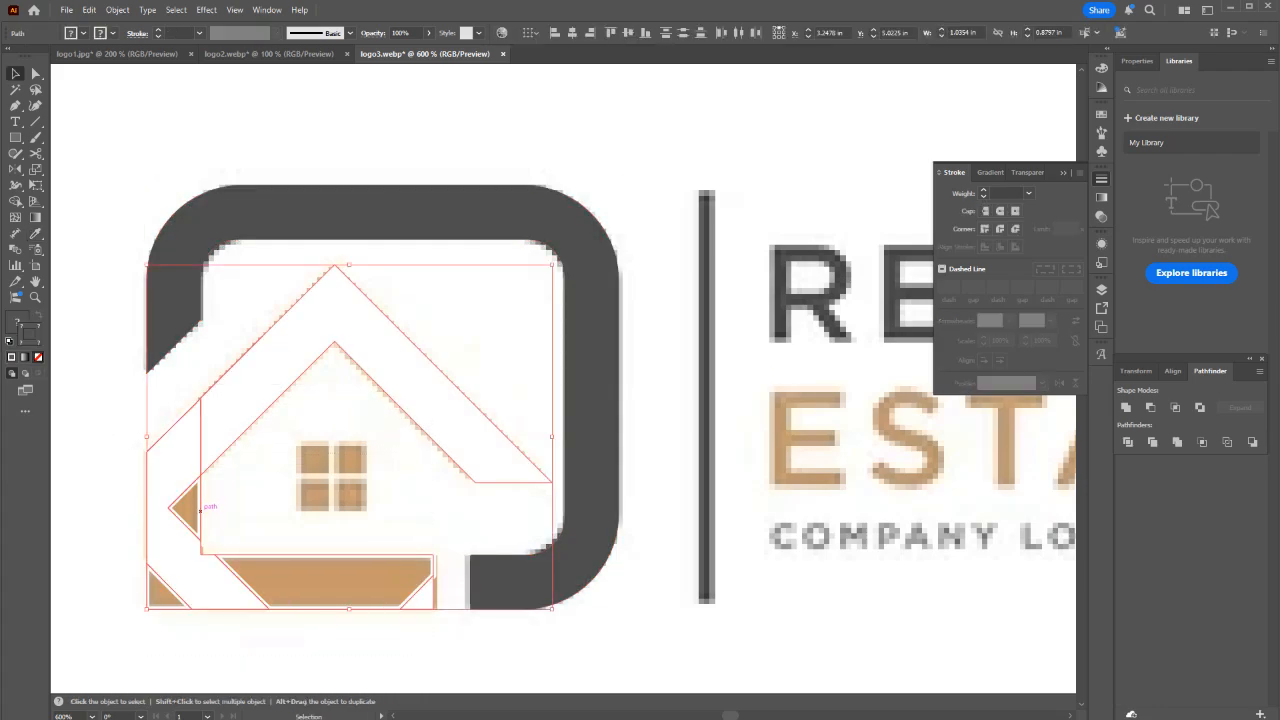
key("a")
key("ctrl+y")
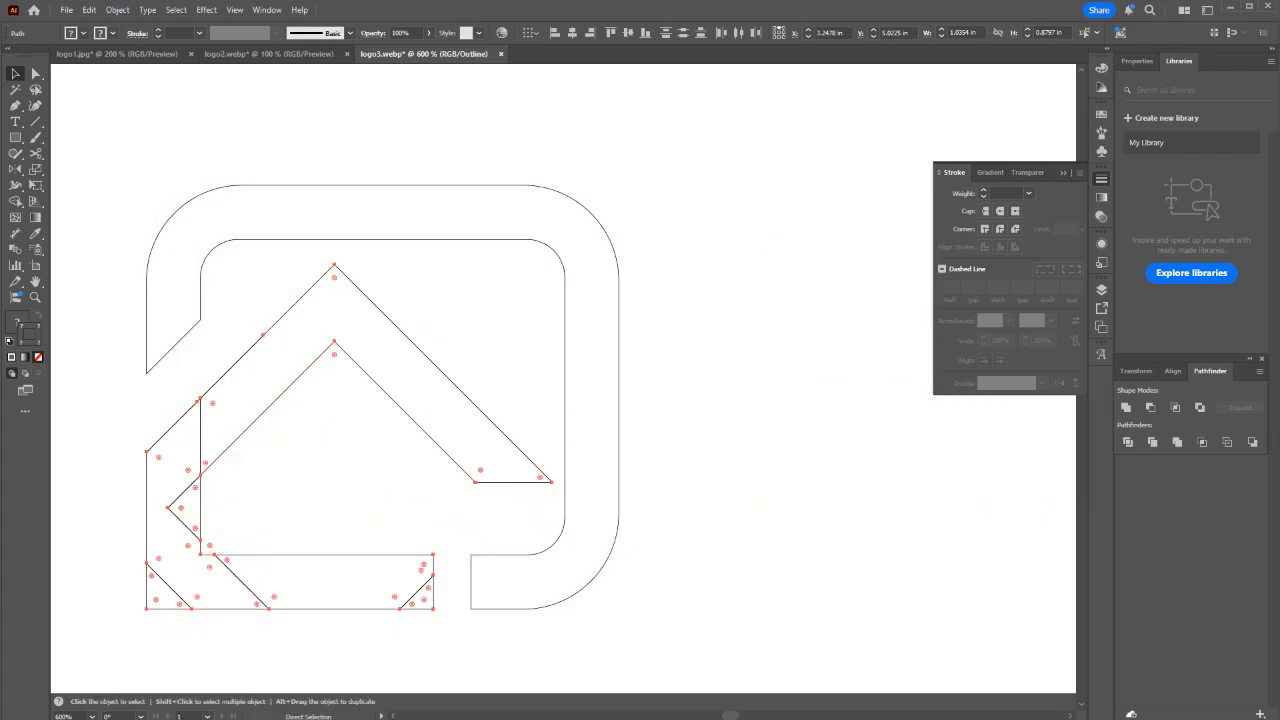
key("ctrl+y")
left_click(1126, 407)
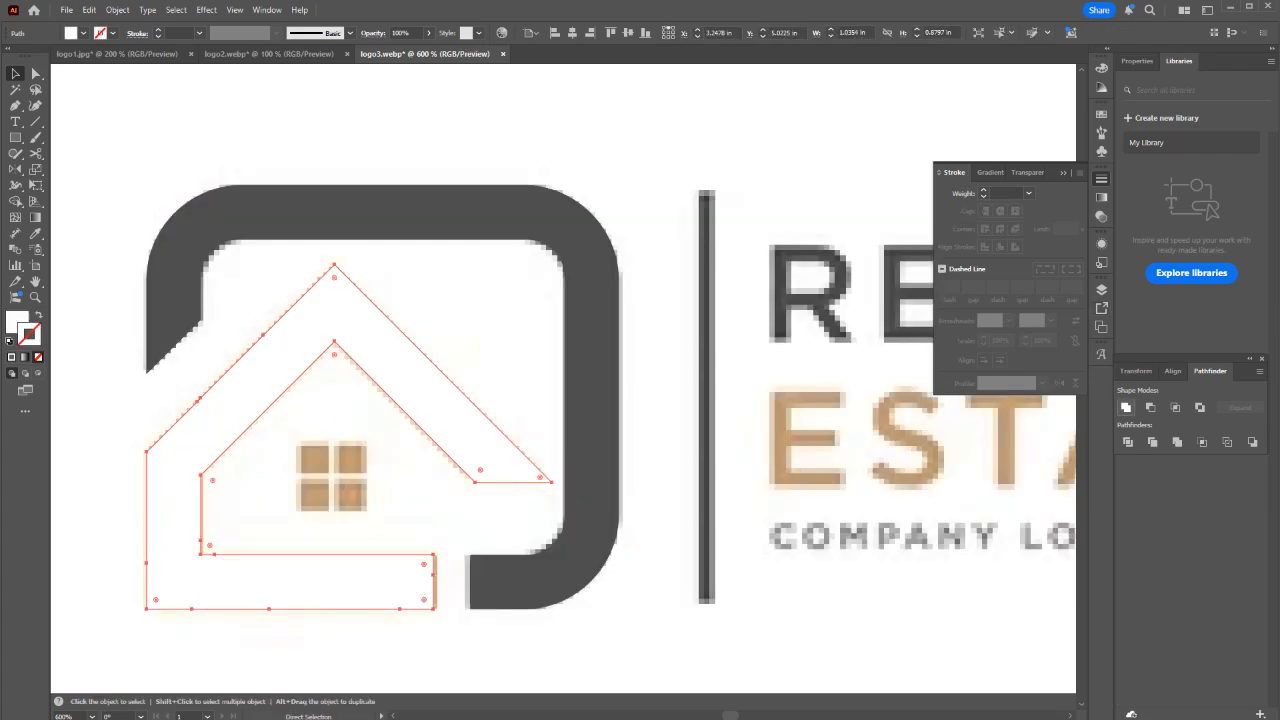
Fill the house outline with the tan sampled from the reference logo, with no stroke, and deselect it.
key("shift+x")
key("i")
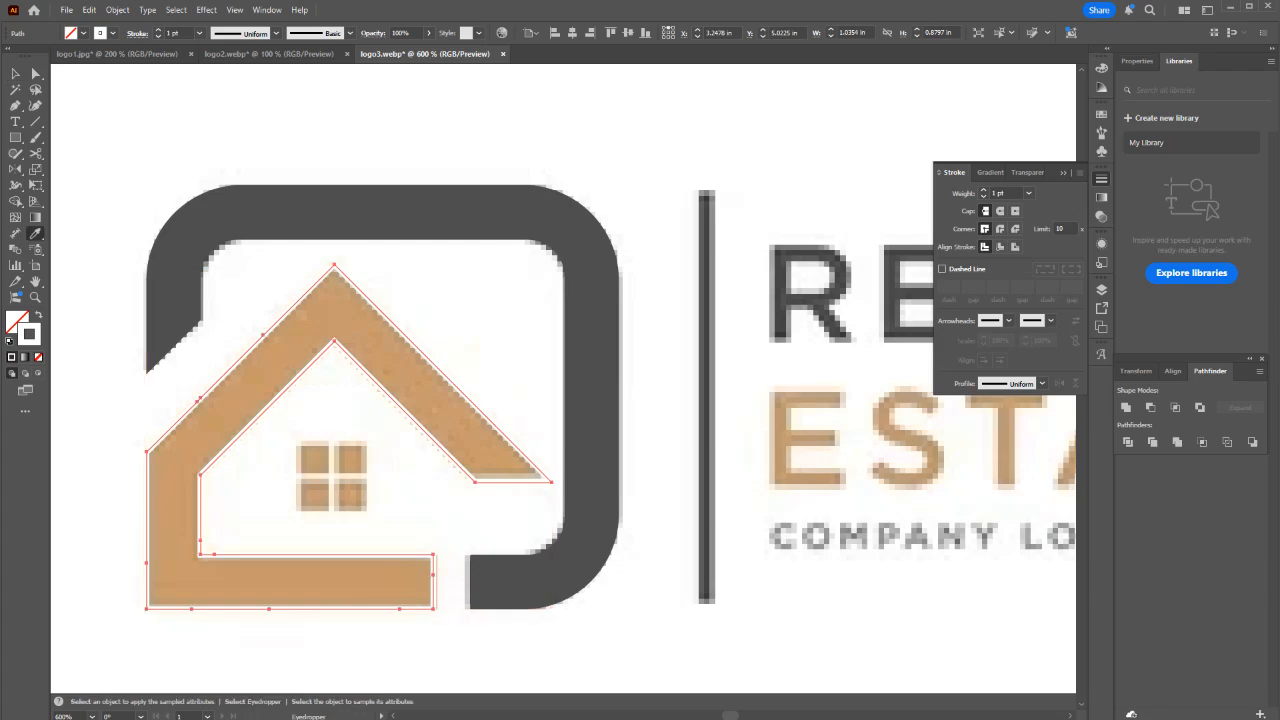
left_click(182, 515)
key("v")
left_click(243, 535)
Draw a tan square of about 0.0714 in over the upper-left window pane and duplicate it to form all four panes.
scroll(243, 556, "up", 1)
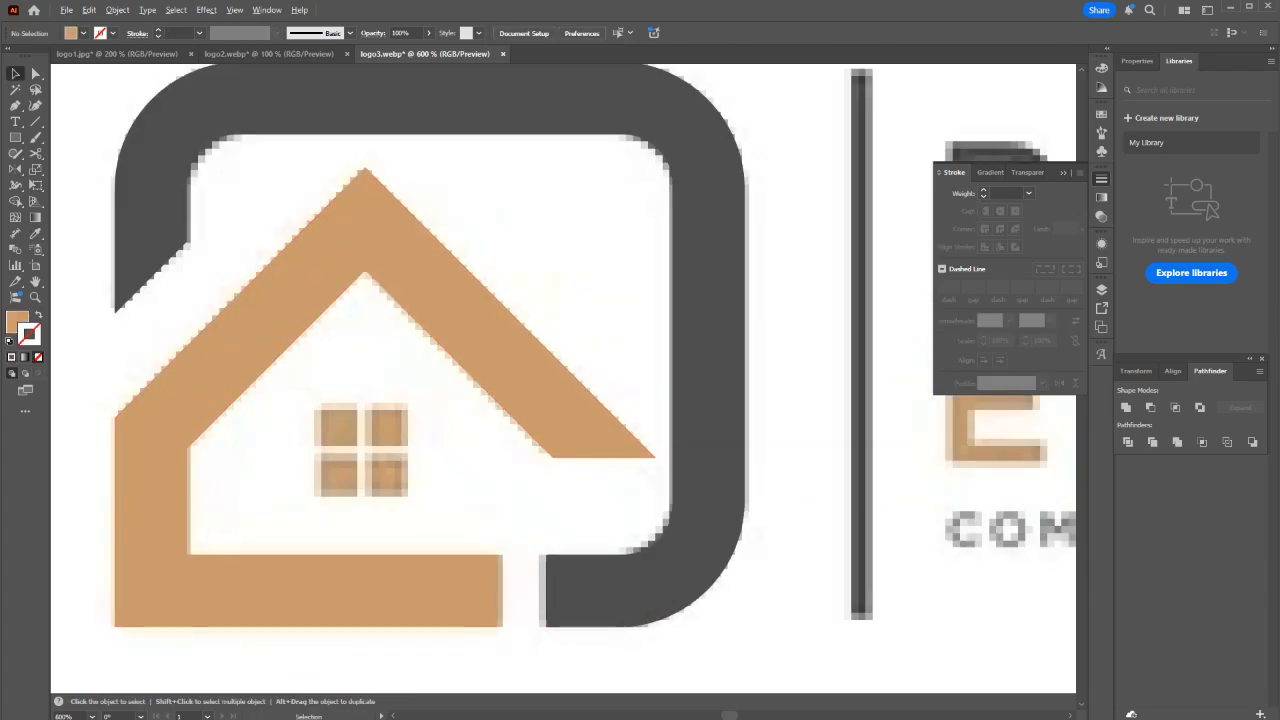
key("m")
scroll(315, 437, "up", 3)
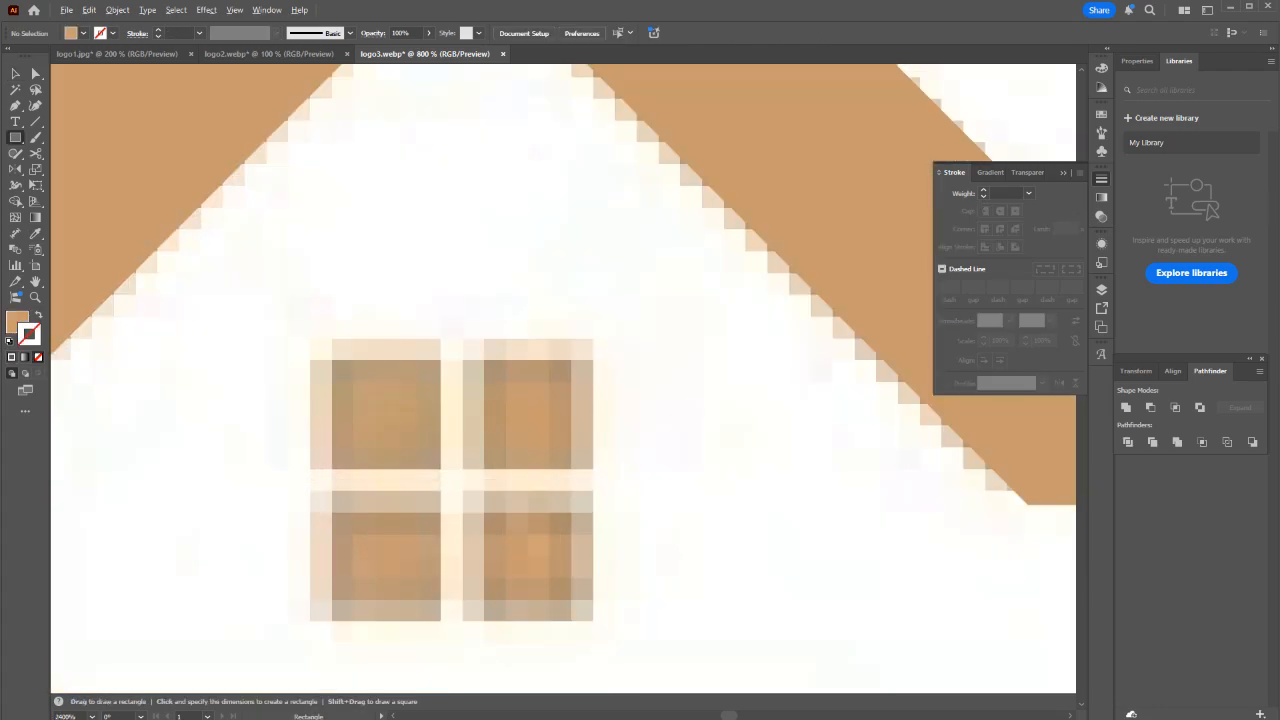
left_click_drag(329, 358, 458, 470)
key("v")
left_click_drag(384, 413, 577, 549)
left_click(410, 411, "shift")
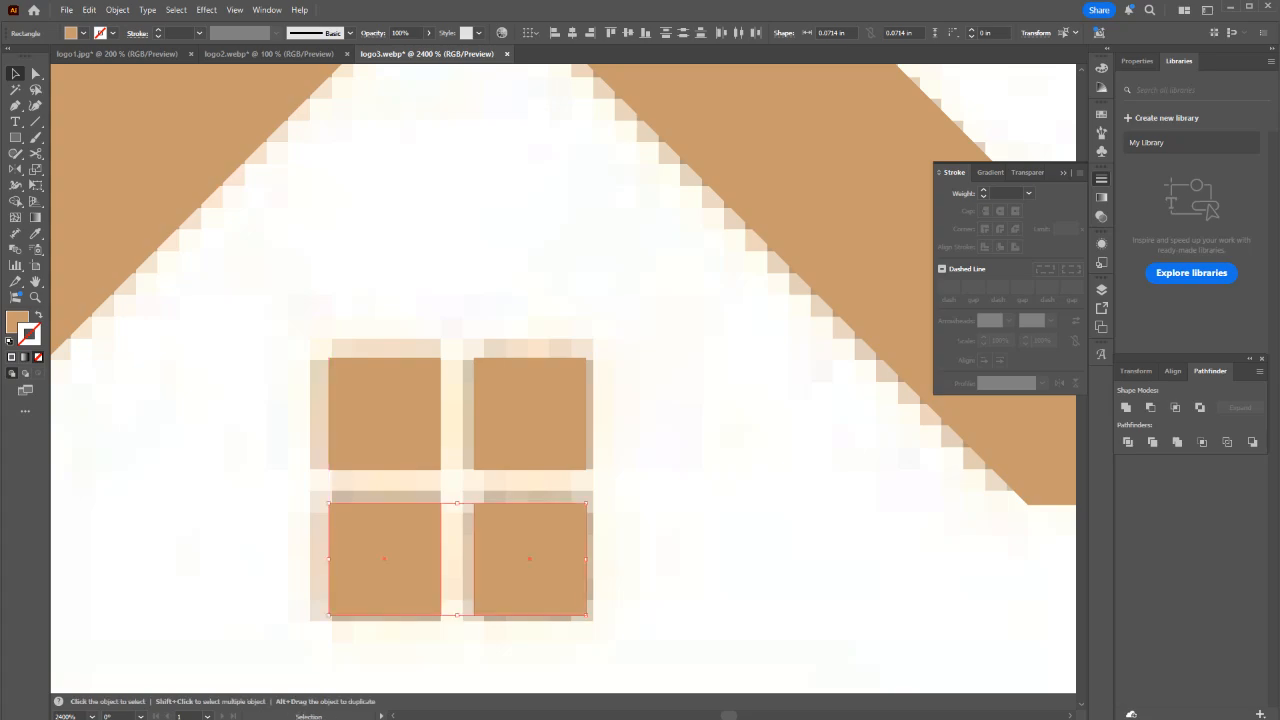
Check the gaps between the four window panes with a temporary square of about 0.0213 in, and delete that square.
key("ctrl+equal")
key("m")
mouse_move(405, 398)
left_mouse_down()
mouse_move(467, 462)
mouse_move(468, 399)
mouse_move(469, 465)
left_mouse_up()
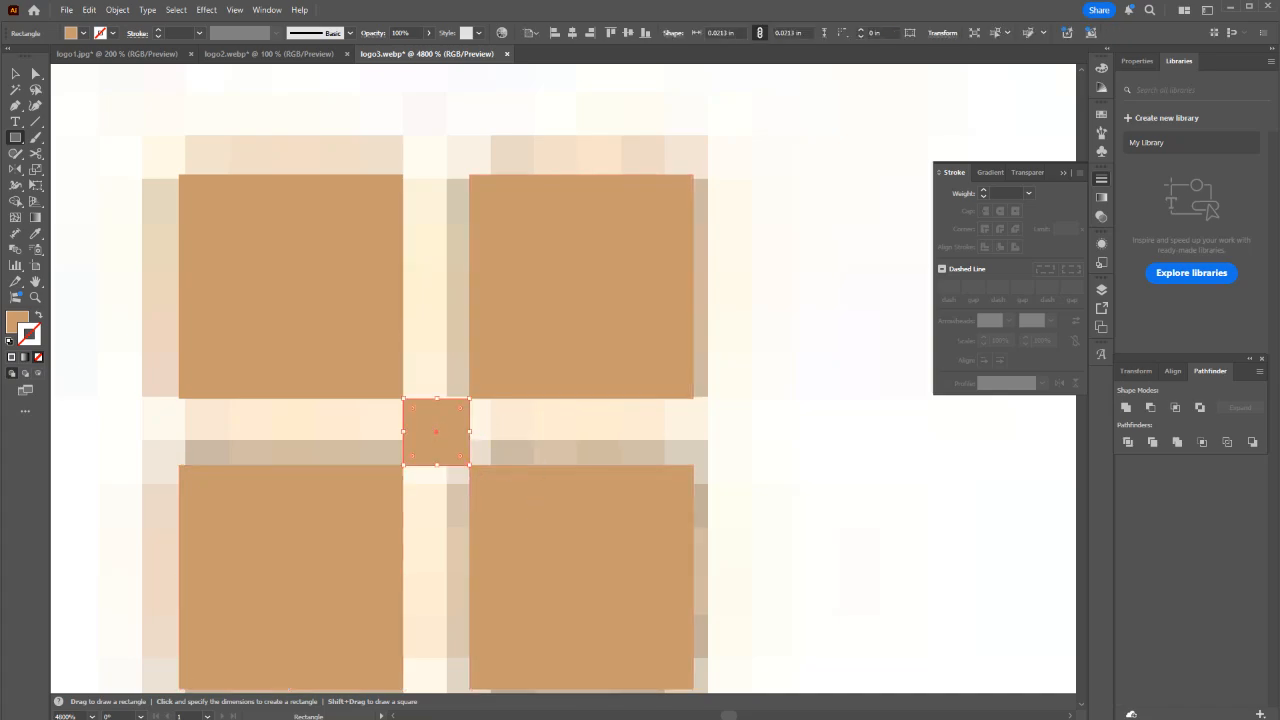
key("v")
scroll(424, 510, "up", 3)
key("ctrl+y")
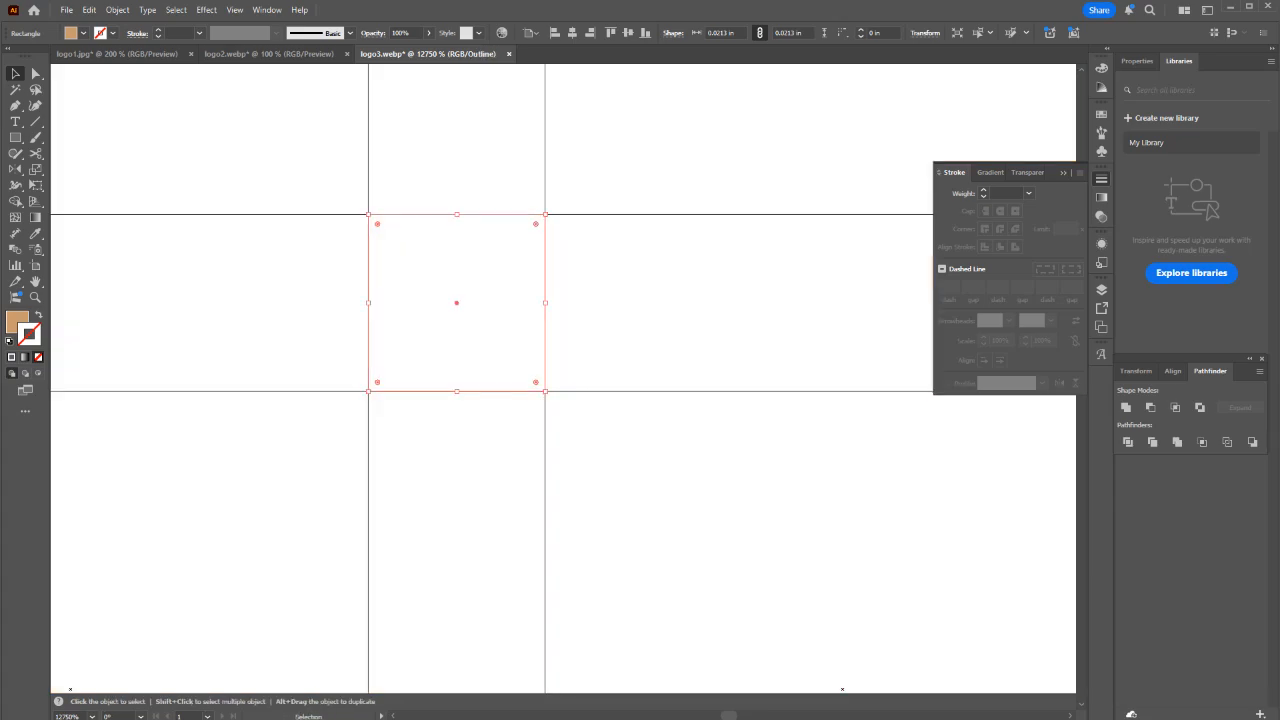
key("ctrl+shift+a")
scroll(657, 501, "down", 1)
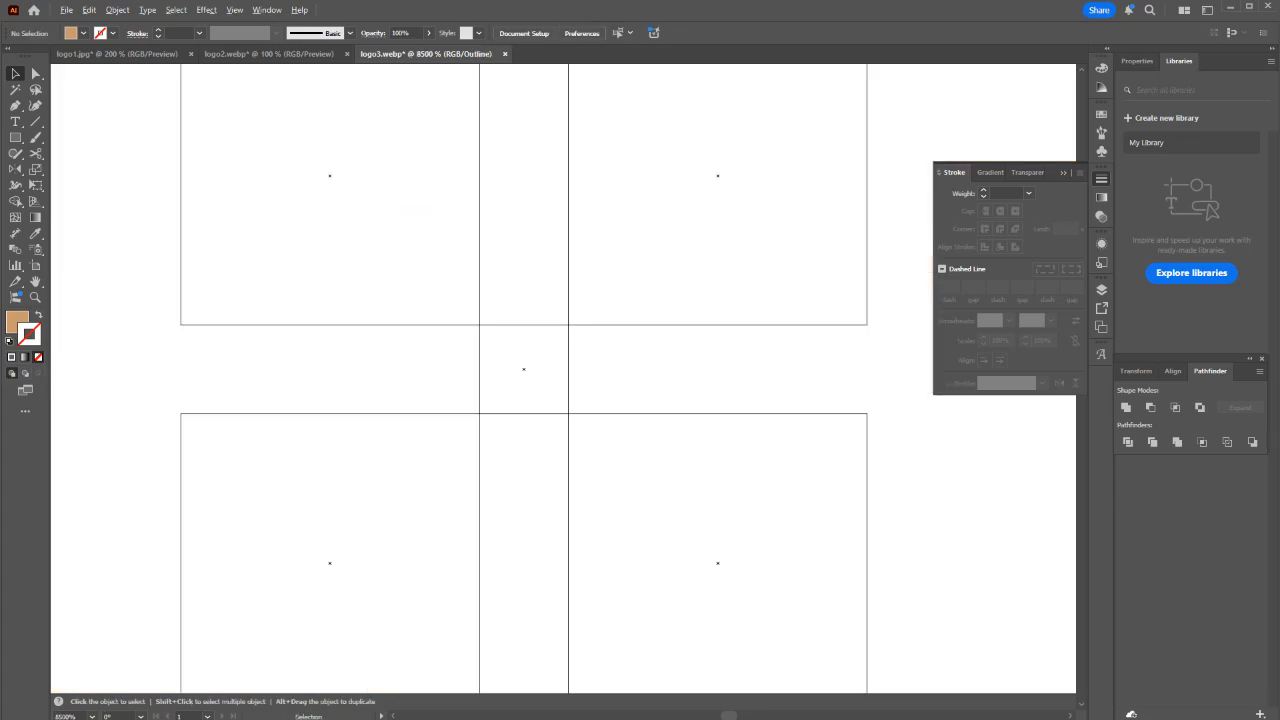
left_click(518, 412)
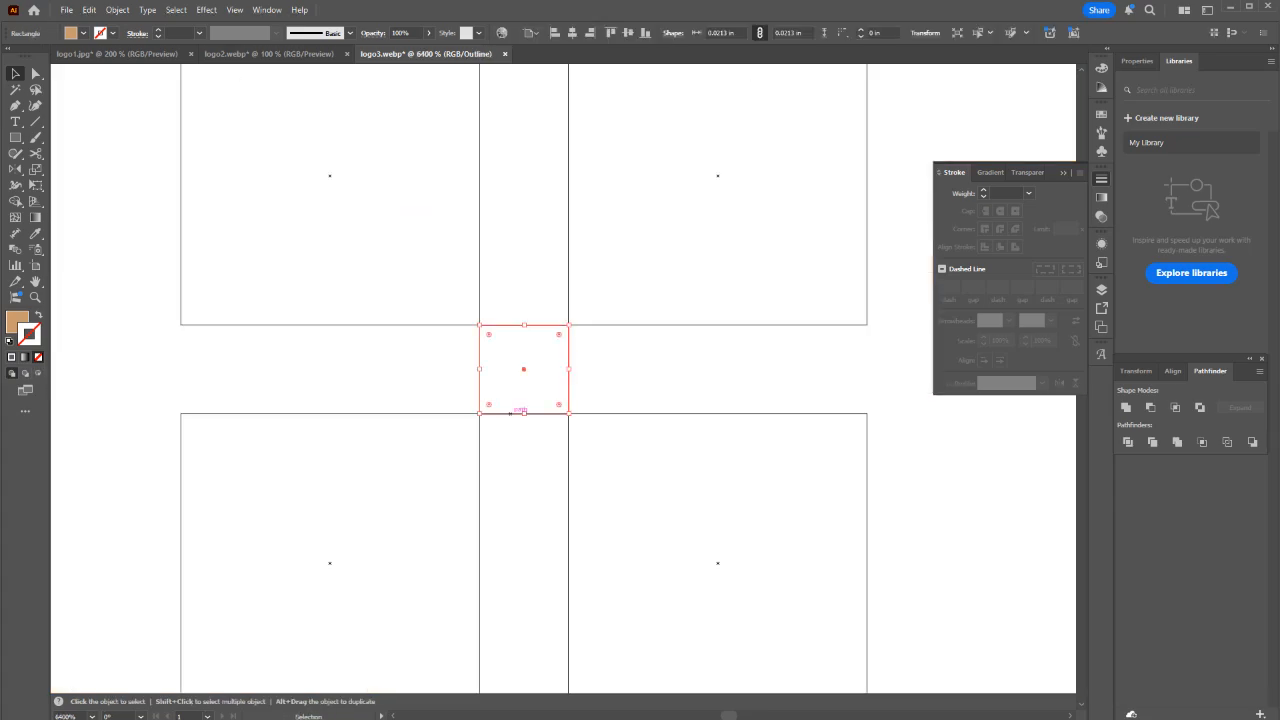
key("ctrl+y")
key("Delete")
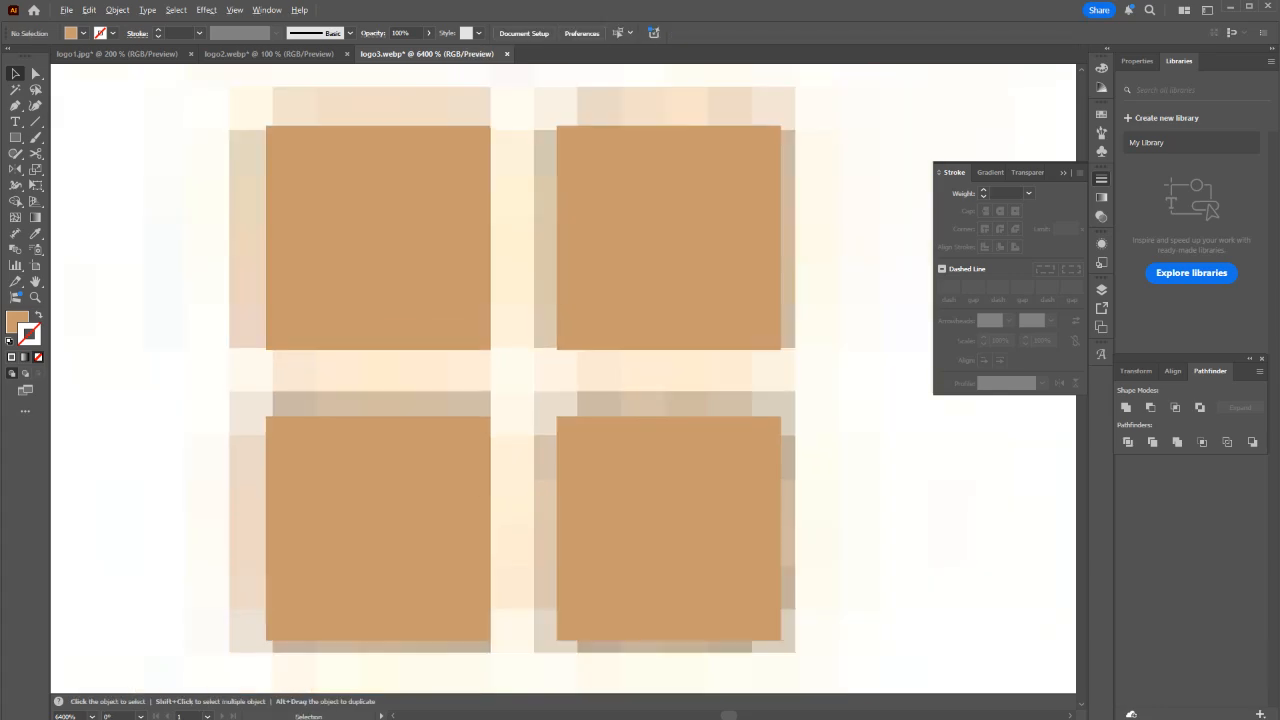
Review the traced house icon as outlines and in full colour, and within the whole reference logo.
scroll(576, 434, "down", 4)
key("ctrl+y")
scroll(576, 434, "down", 4)
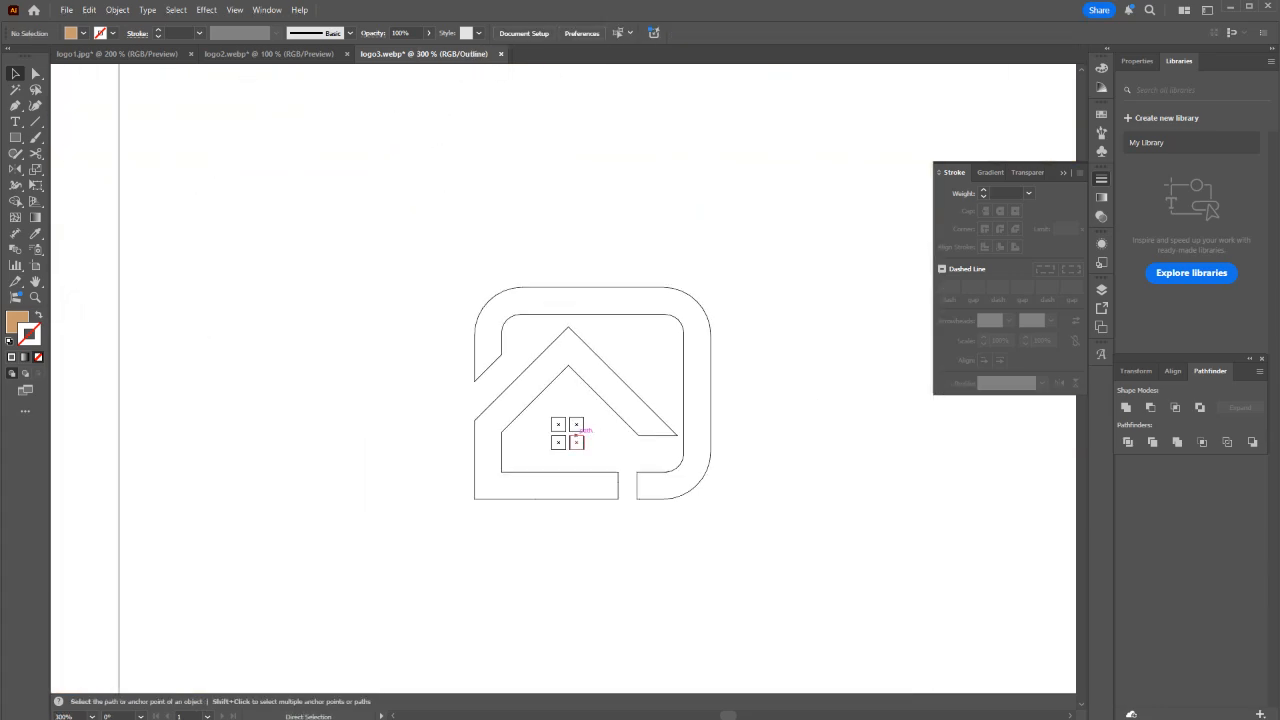
key("ctrl+y")
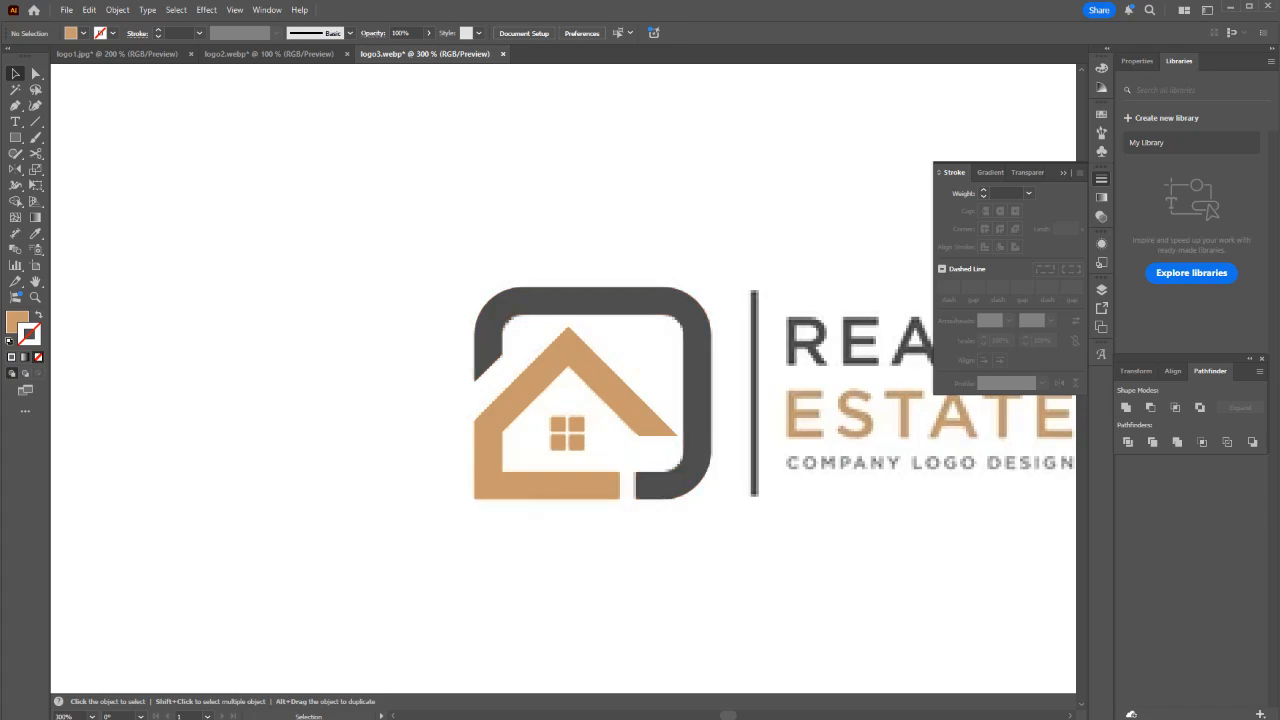
key("ctrl+minus")
key("ctrl+minus")
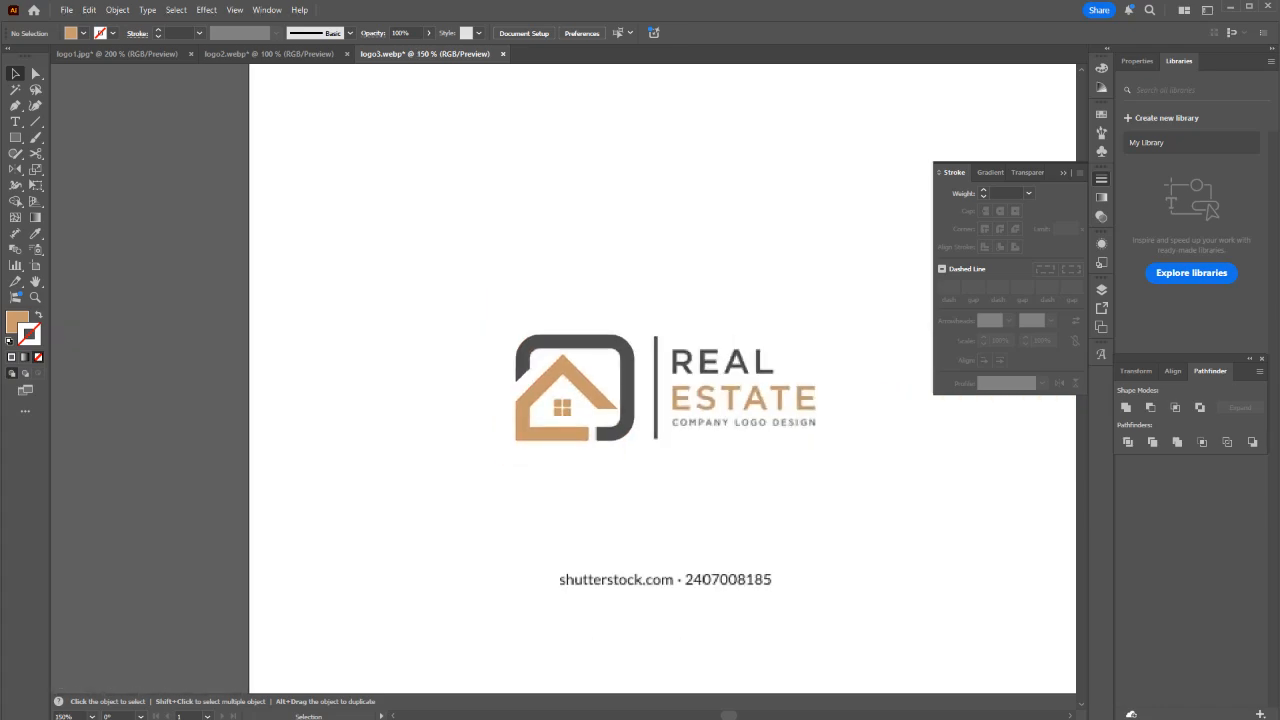
Open logo4.png and draw a hexagon about 6.39 by 5.53 in from the centre of the cube emblem.
left_click_drag(818, 152, 640, 58)
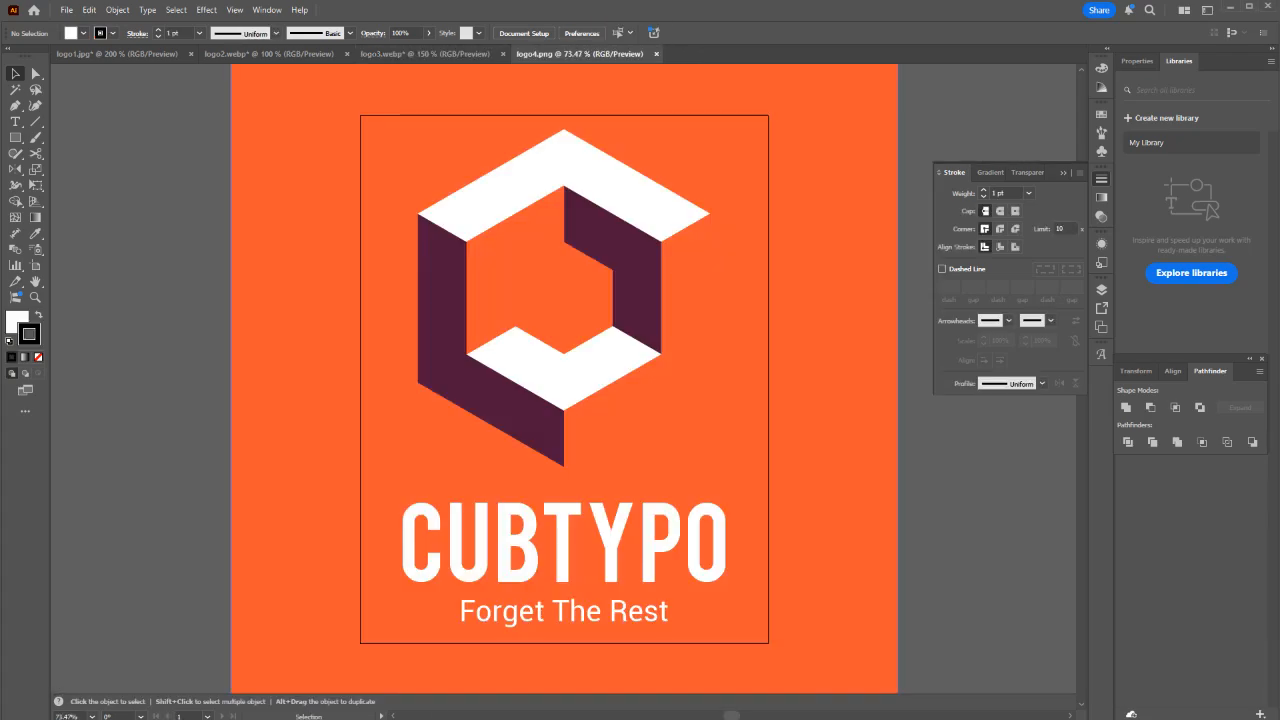
left_click_drag(15, 137, 70, 185)
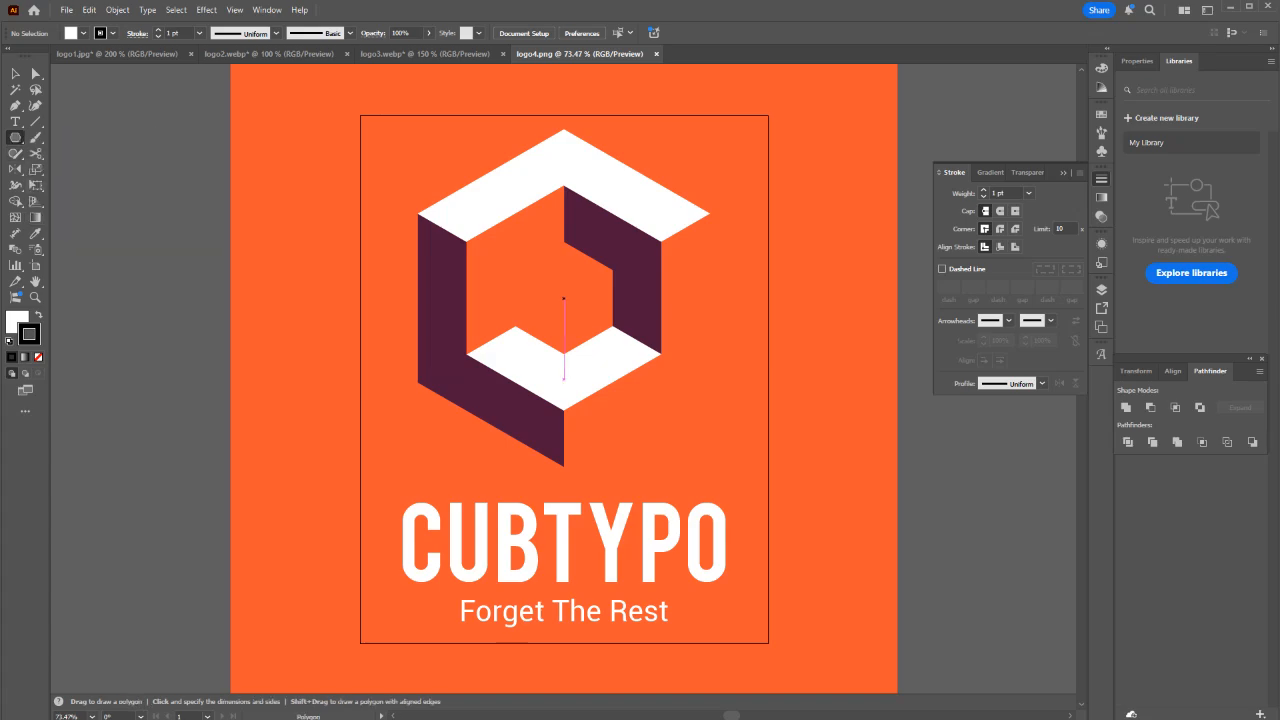
left_click_drag(564, 380, 694, 396)
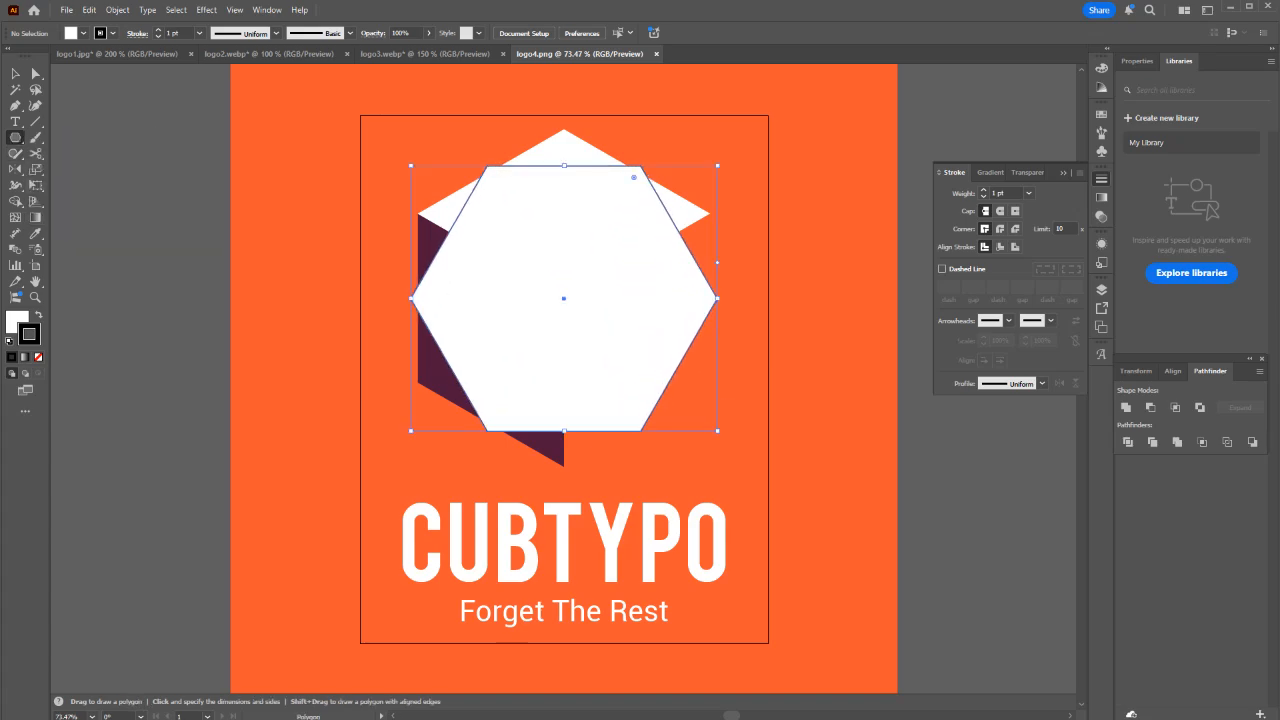
key("v")
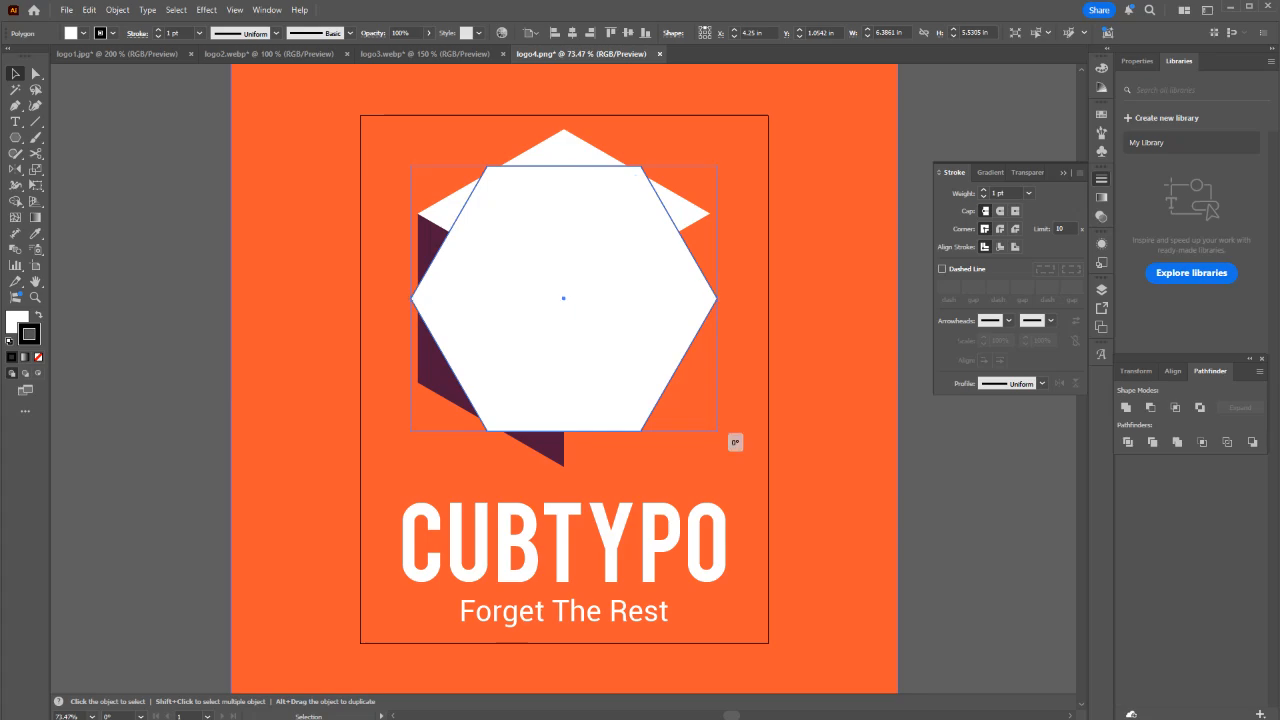
Rotate the hexagon 90° so a corner points up and scale it around its centre to about 1.71 by 1.97 in.
left_click_drag(737, 440, 766, 123)
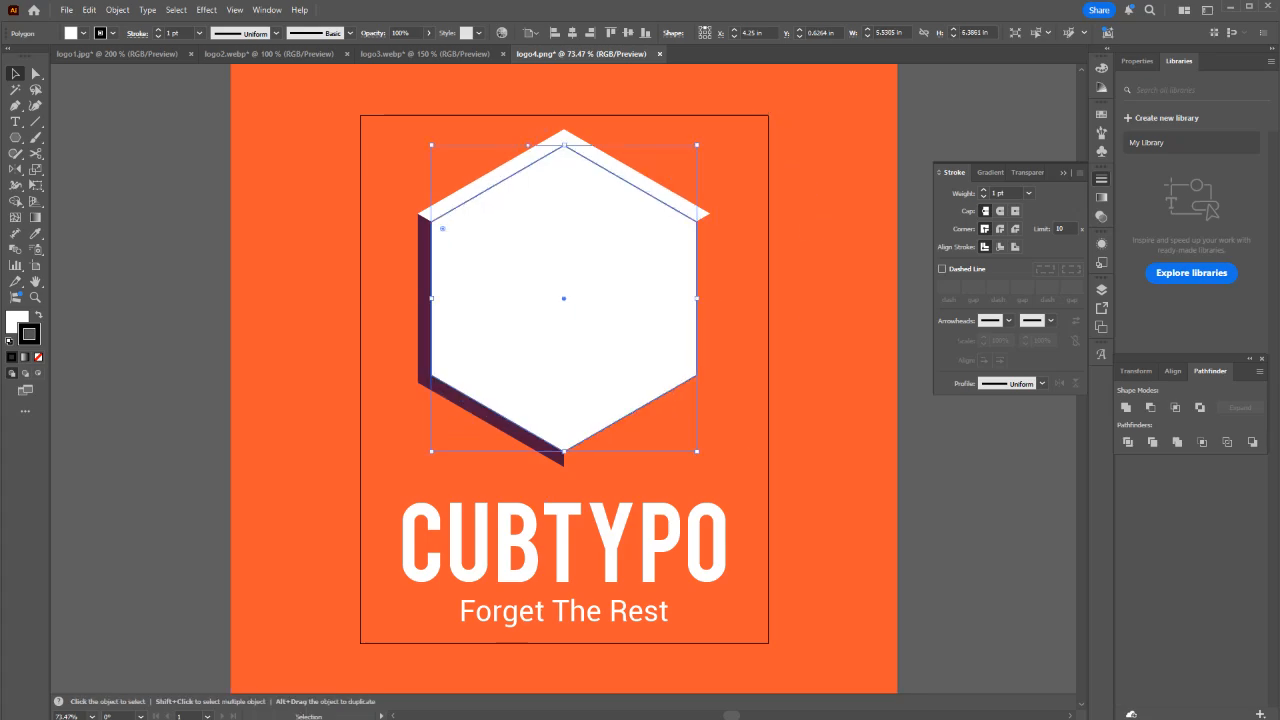
left_click_drag(697, 145, 726, 251)
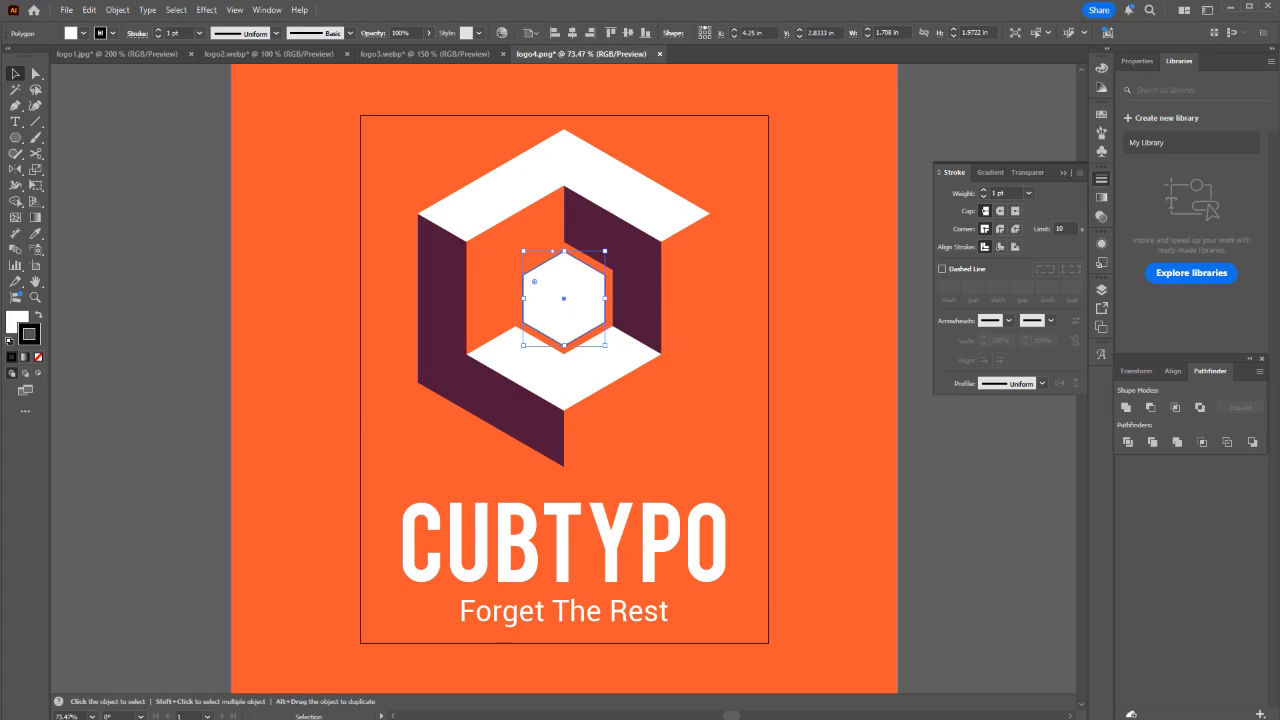
left_click(740, 290)
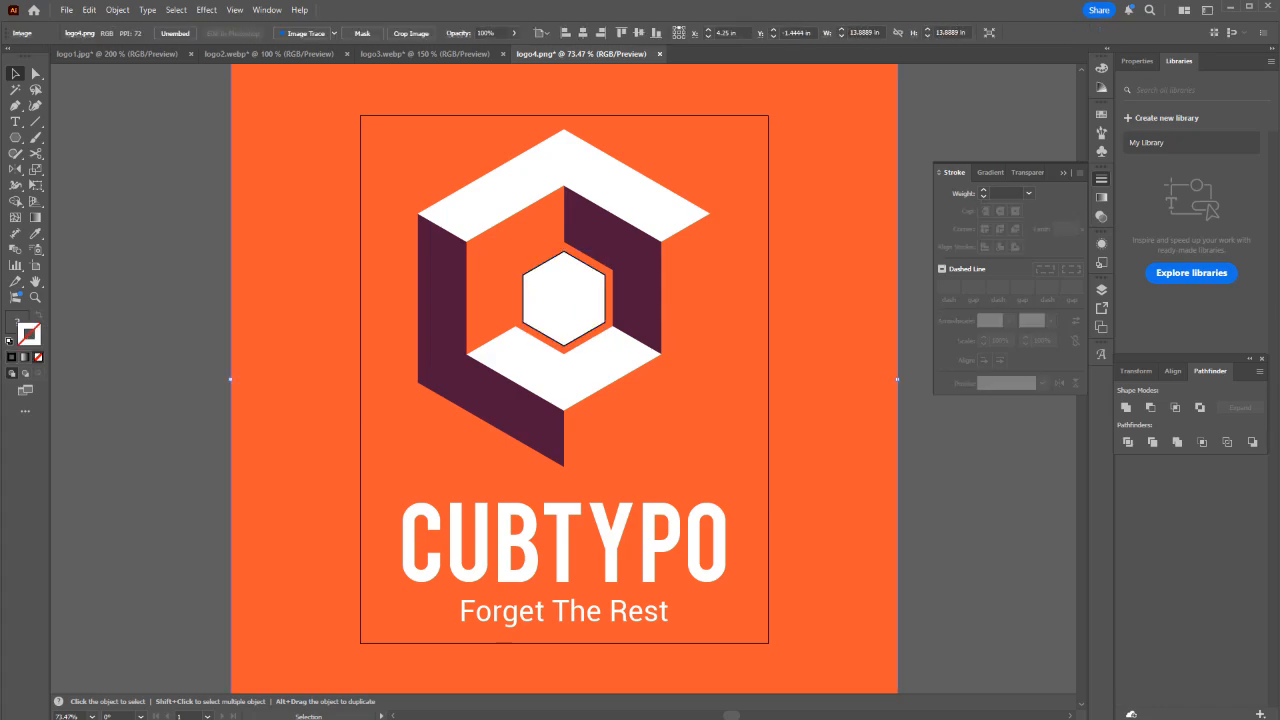
left_click(566, 300)
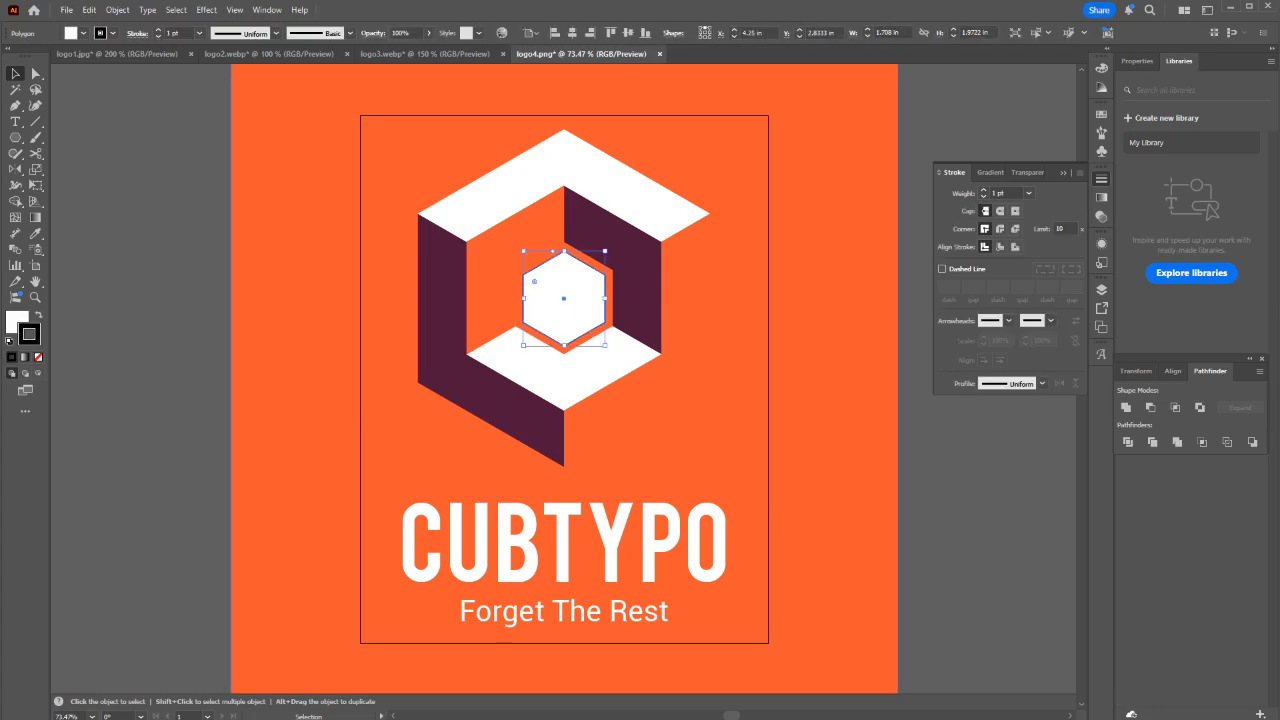
Scale the hexagon around its centre to about 6.09 by 7.03 in to match the emblem's outer edge, and remove its fill.
left_click_drag(605, 251, 772, 121)
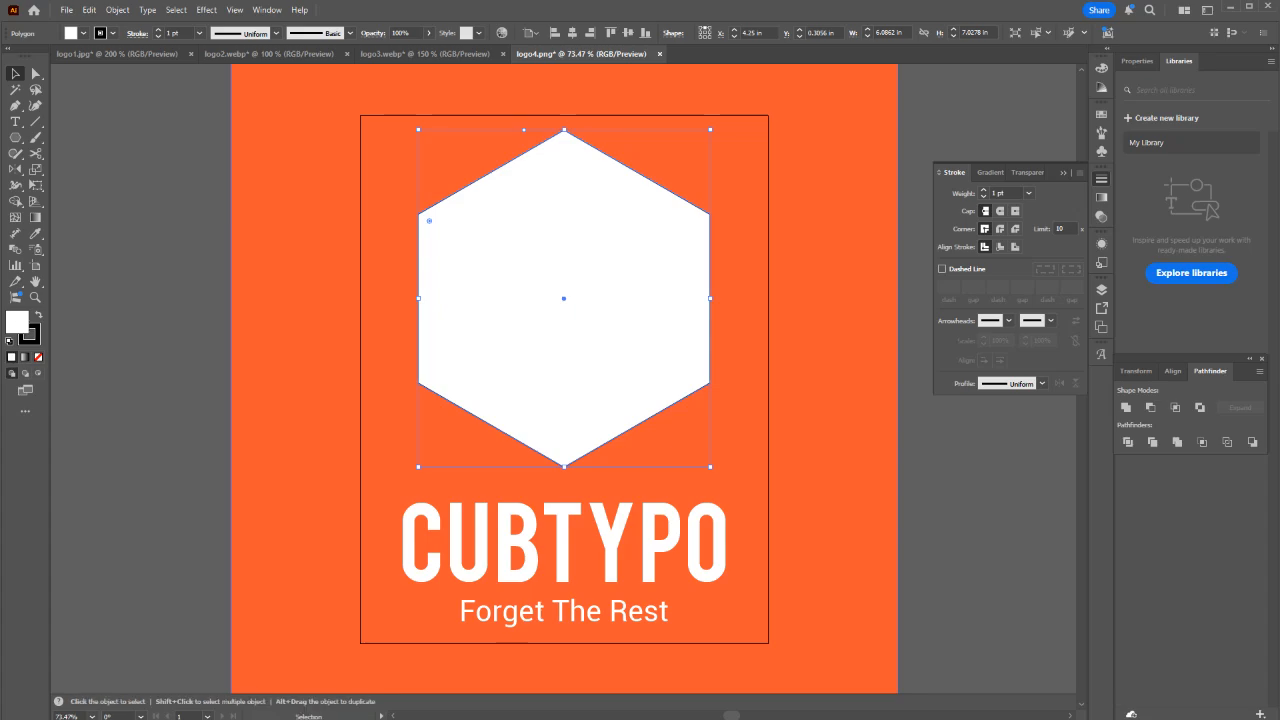
key("slash")
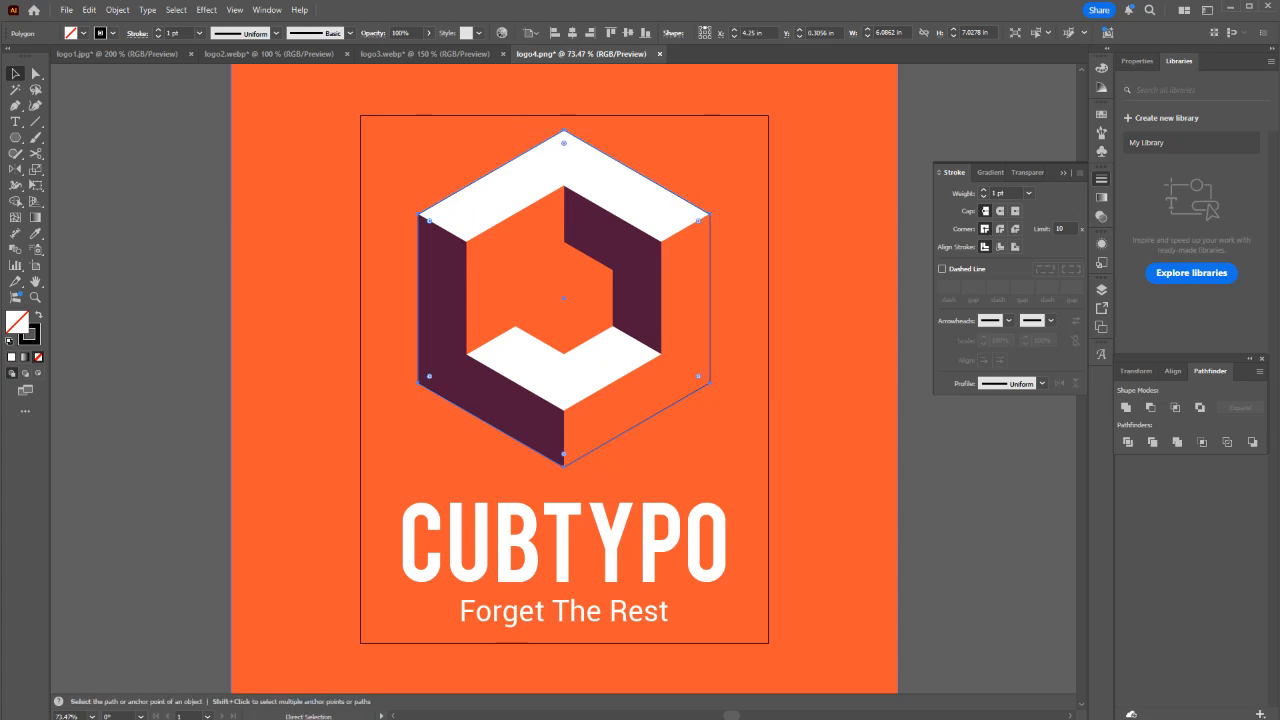
key("v")
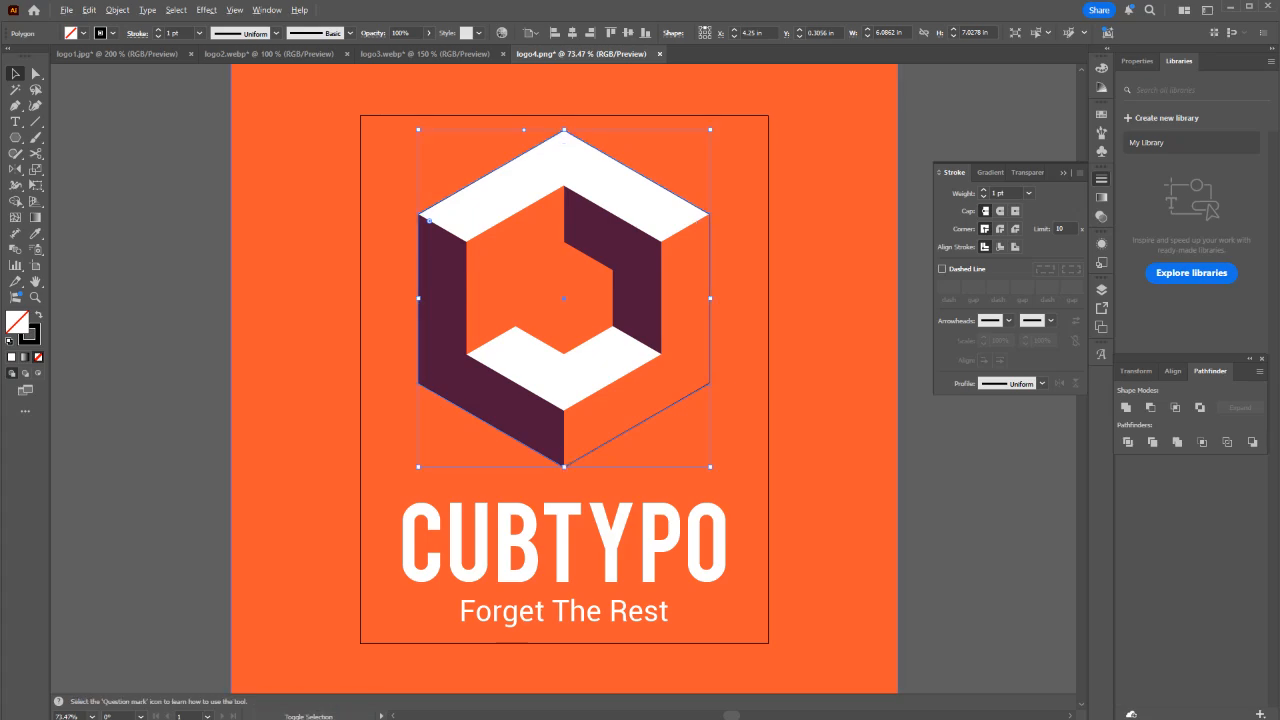
Add two smaller concentric hexagon copies, one about 4.04 by 4.67 in on the middle edges and one on the innermost corners.
left_click_drag(710, 130, 663, 184)
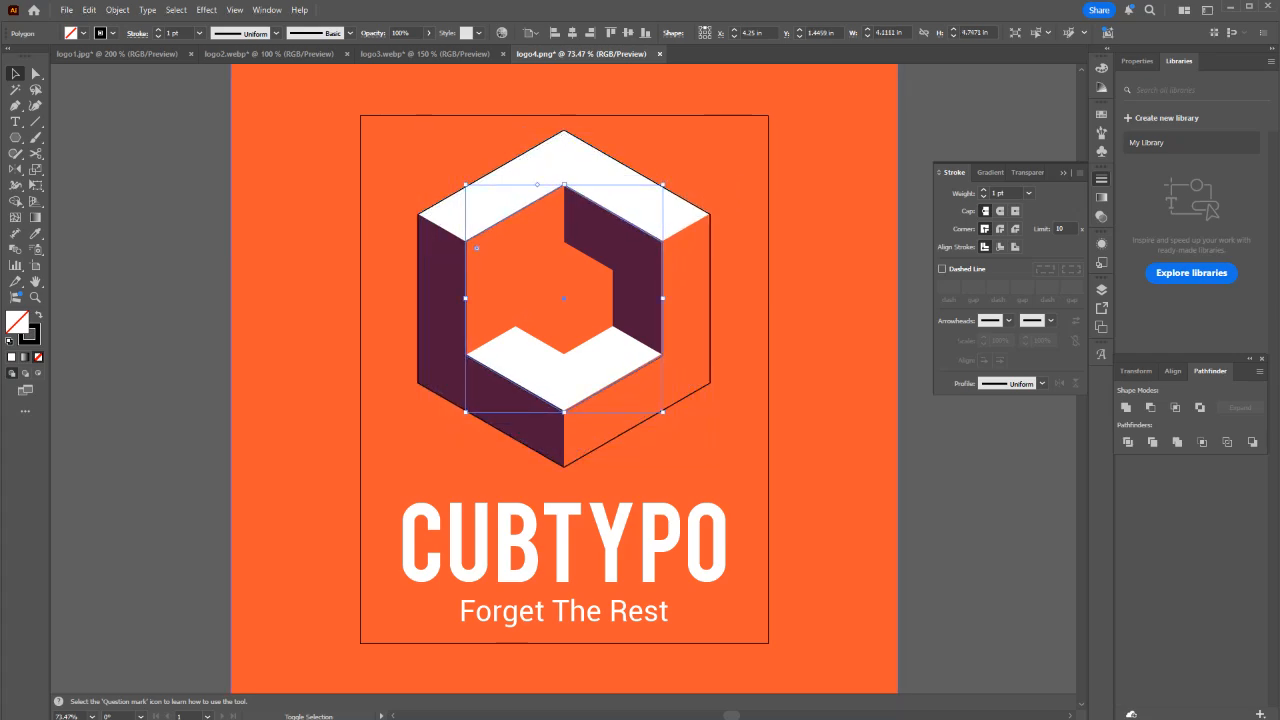
key("ctrl+plus")
key("ctrl+plus")
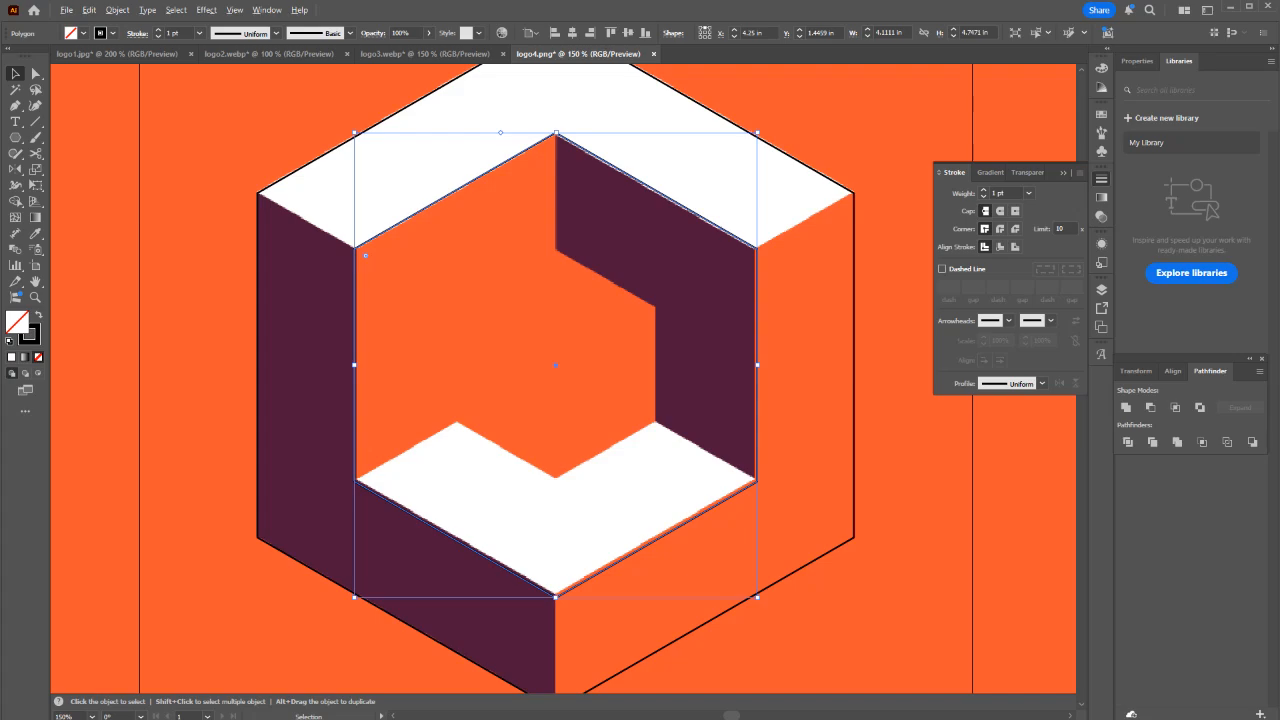
left_click_drag(757, 132, 756, 134)
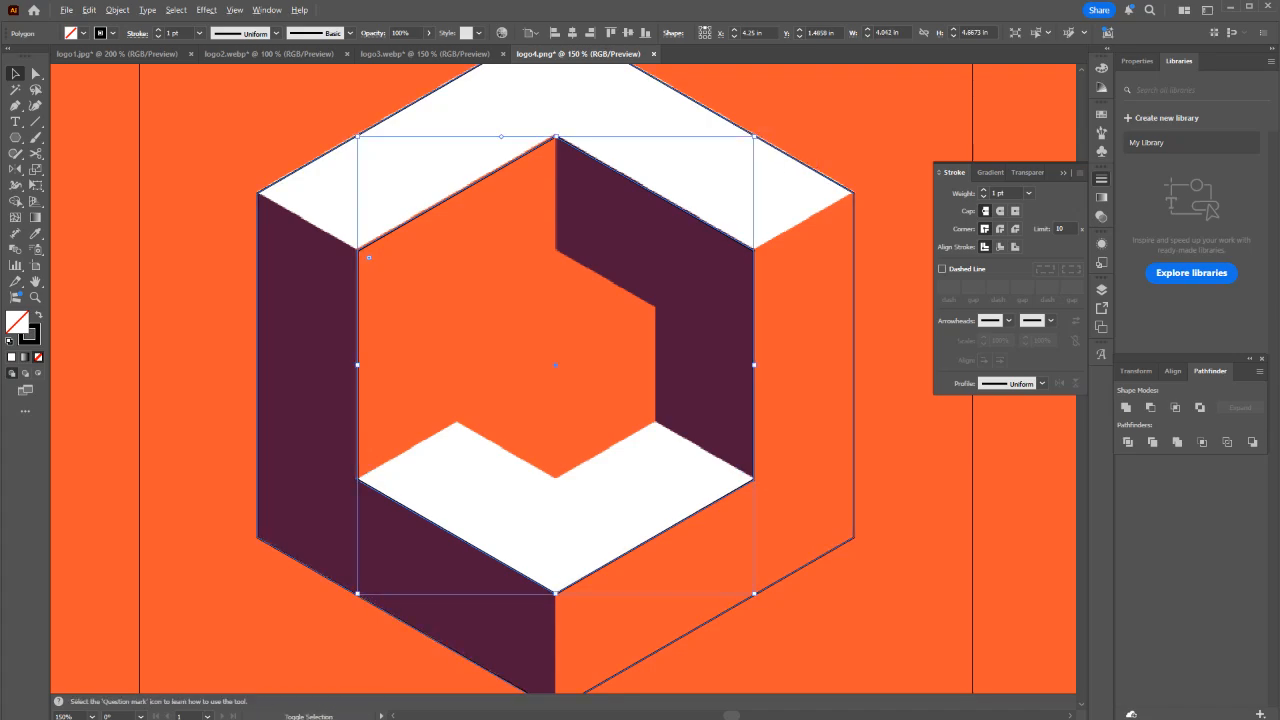
left_click_drag(757, 132, 656, 250)
left_click(702, 300)
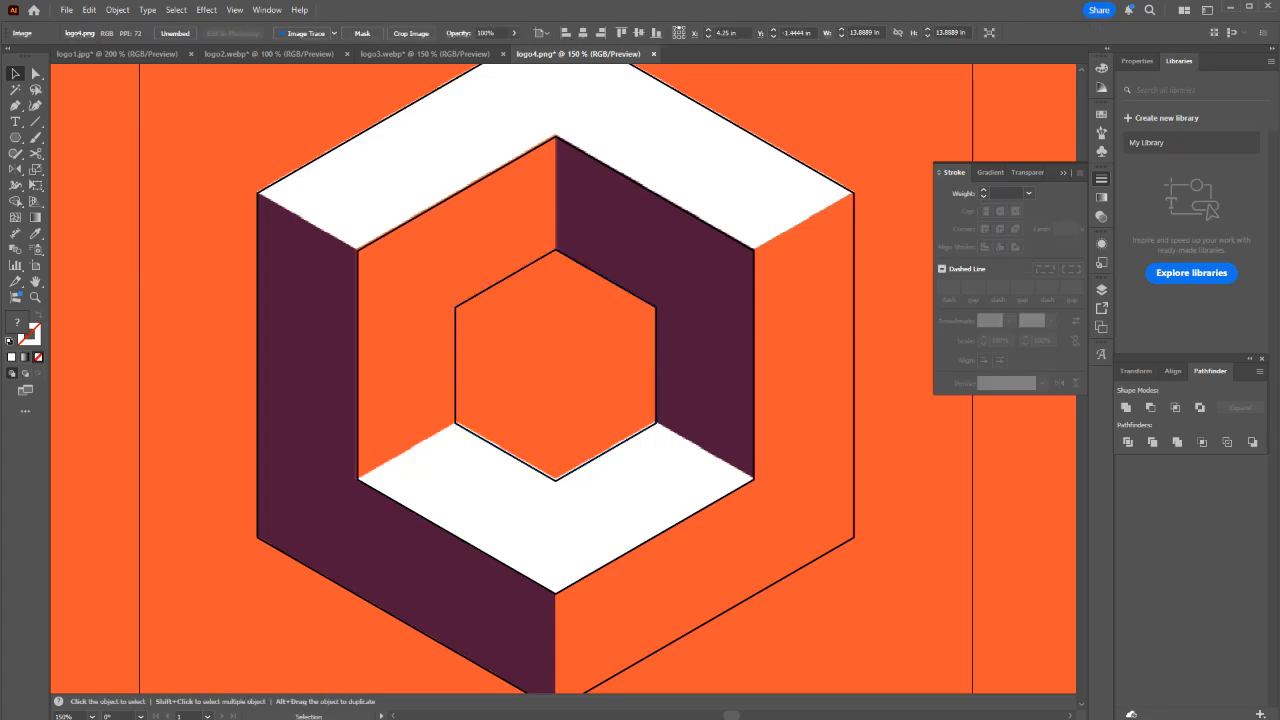
Trace the inner purple face on the emblem's right side as a closed six-point path with the Pen tool.
key("p")
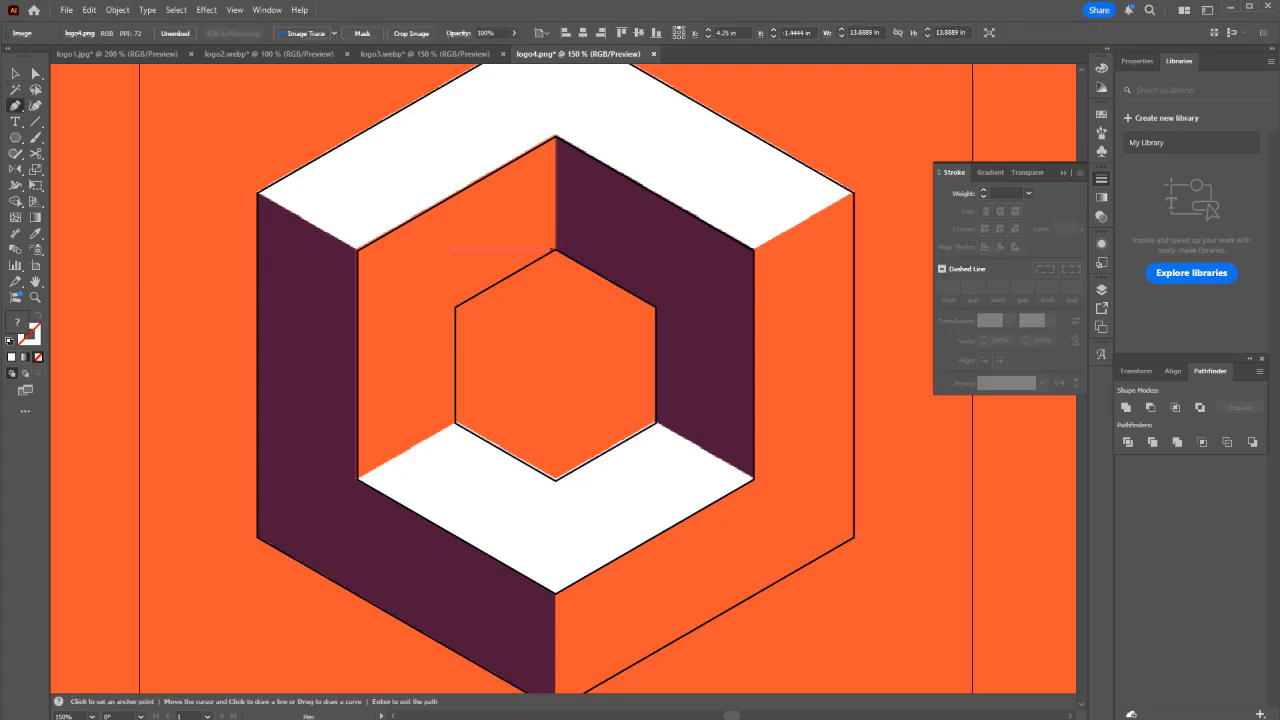
left_click(555, 249)
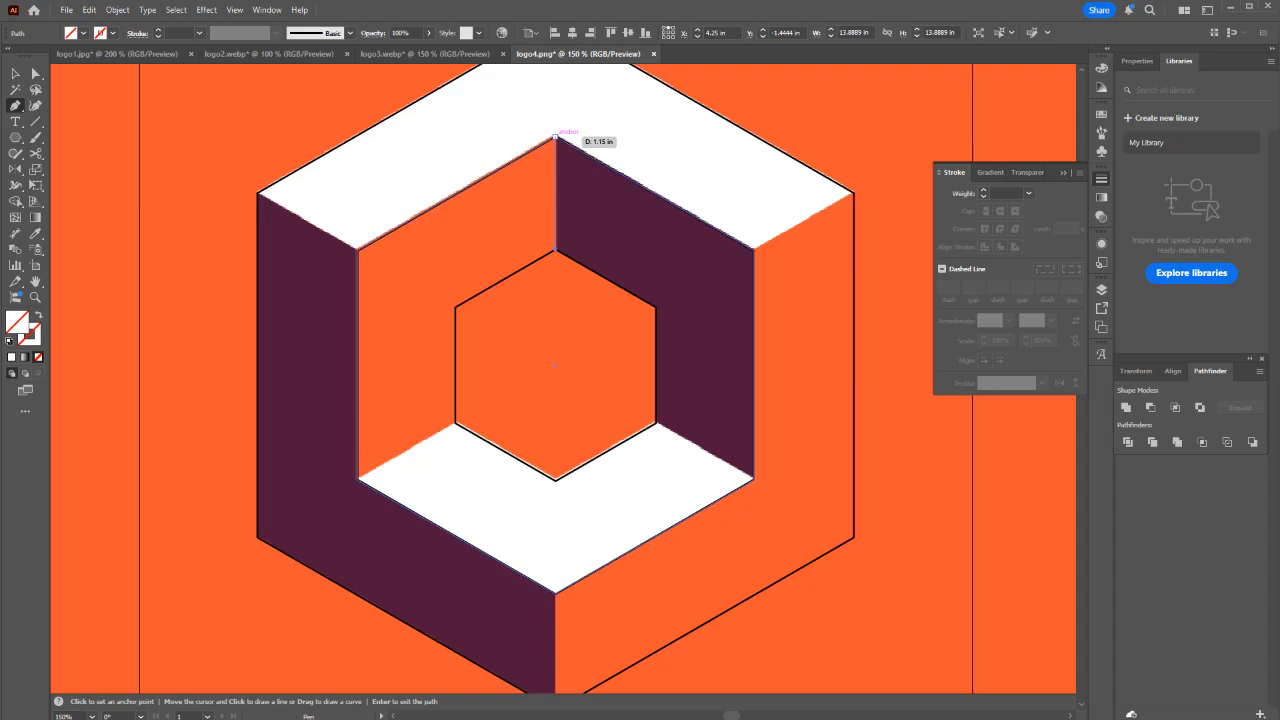
left_click(555, 136)
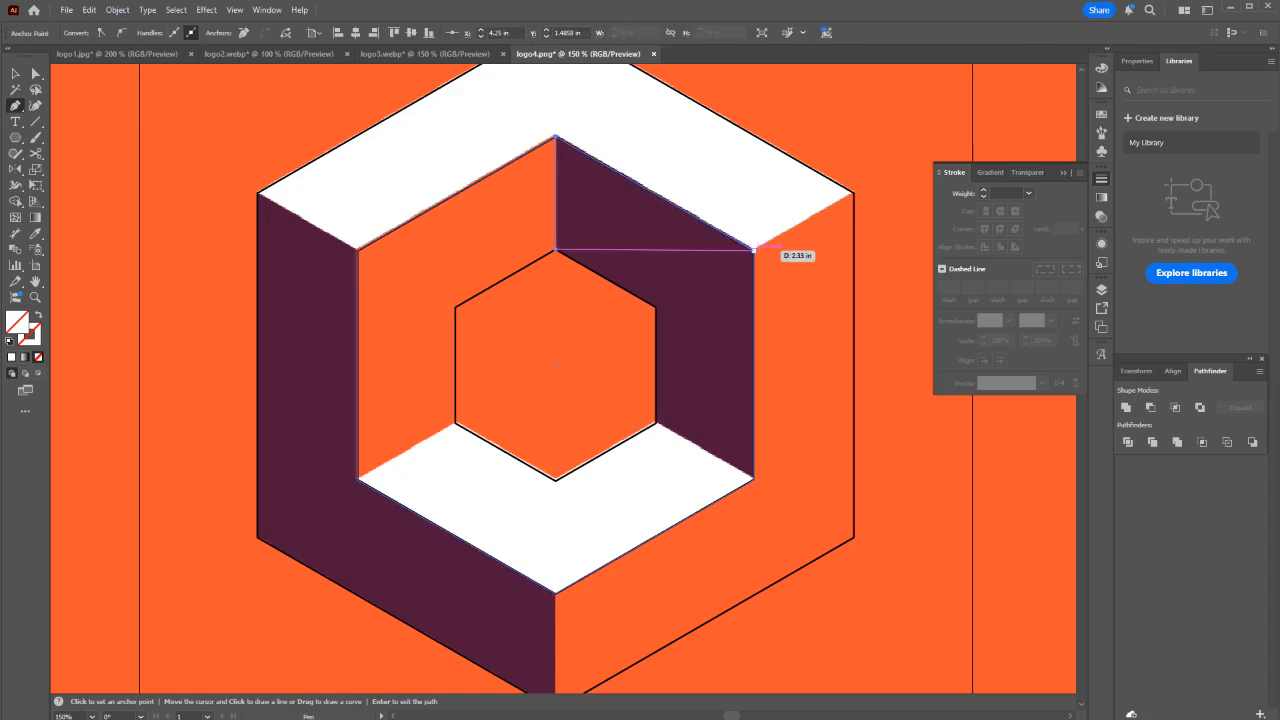
left_click(754, 249)
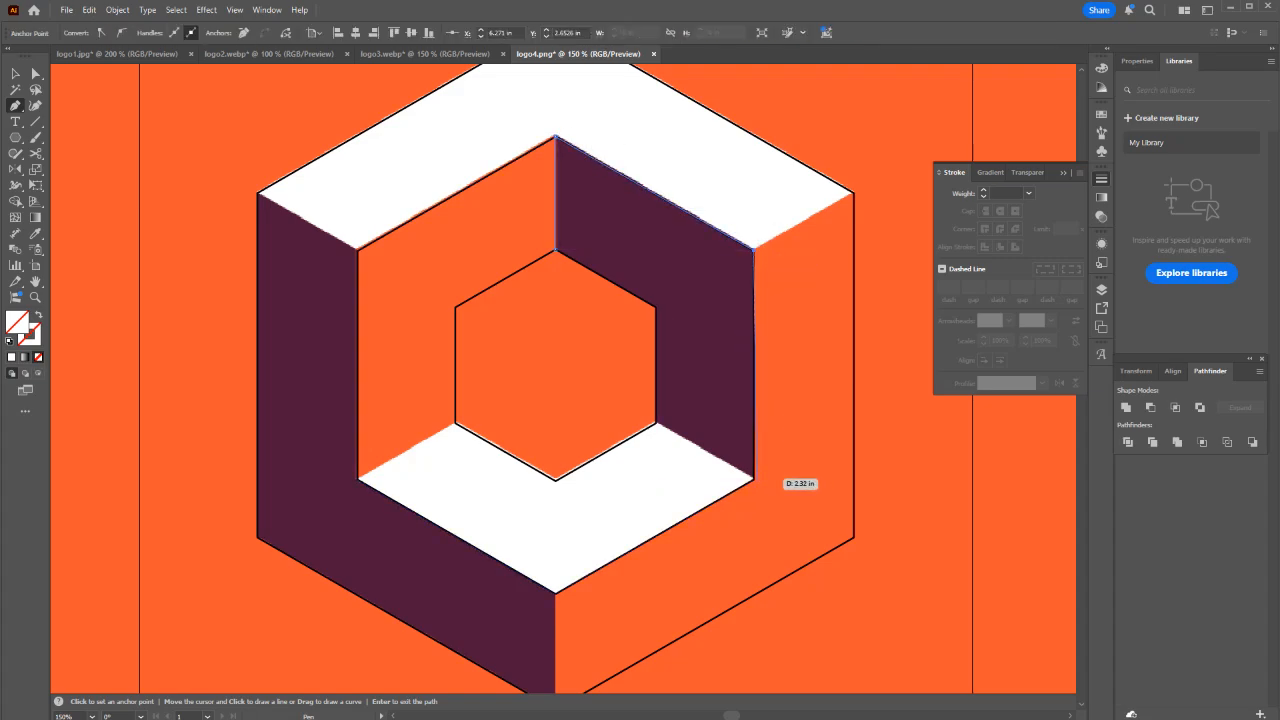
left_click(754, 478)
left_click(656, 424)
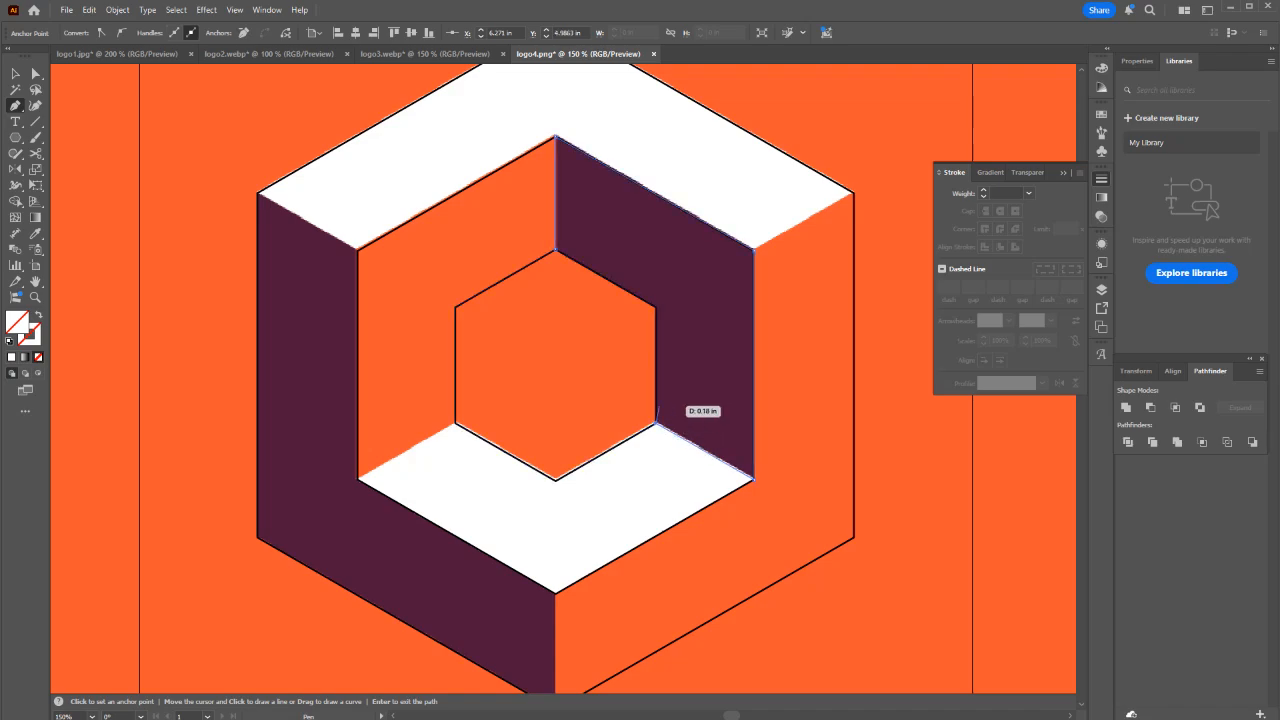
left_click(656, 307)
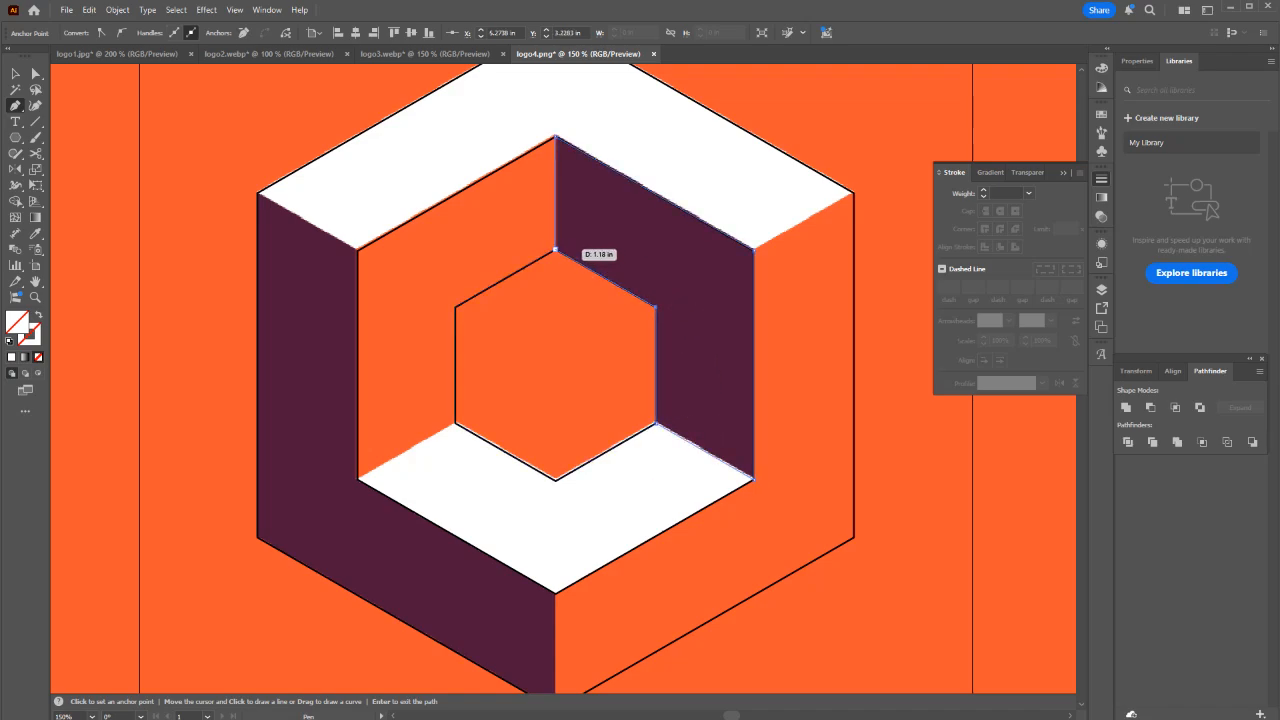
left_click(556, 250)
key("v")
left_click(900, 430)
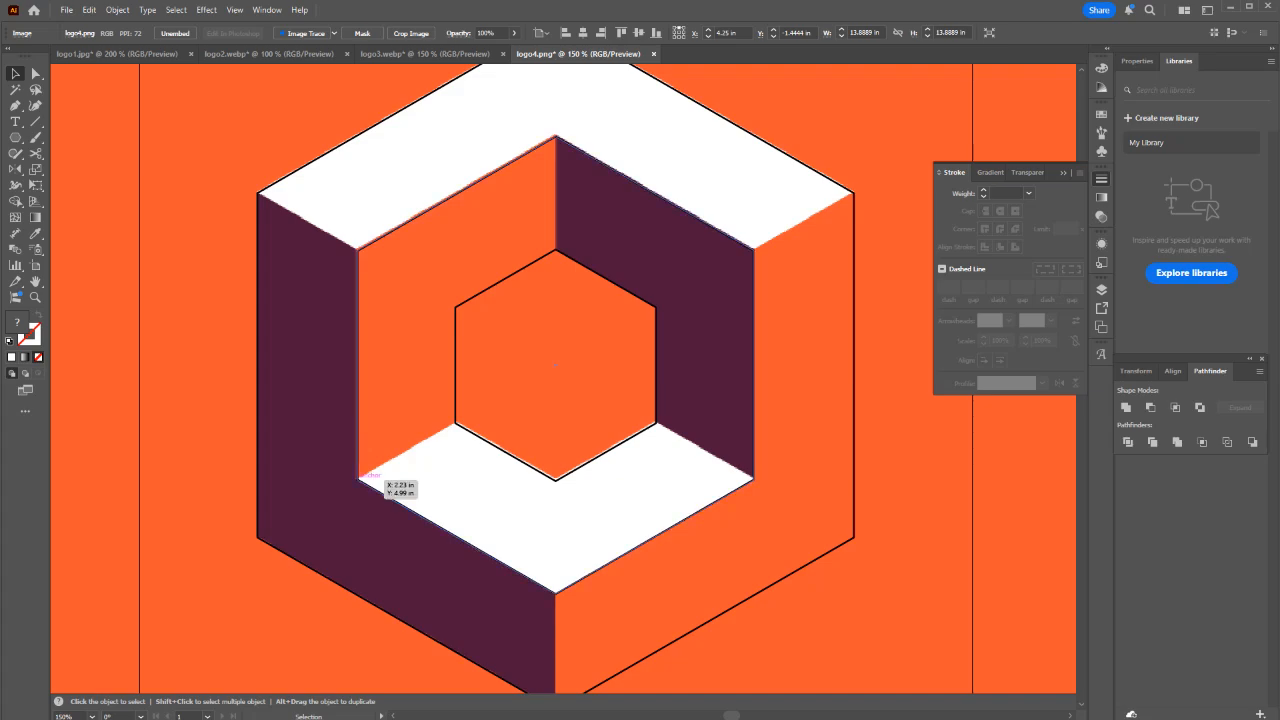
Trace the lower white face between the middle and innermost hexagons as a closed six-point Pen path.
key("p")
left_click(358, 478)
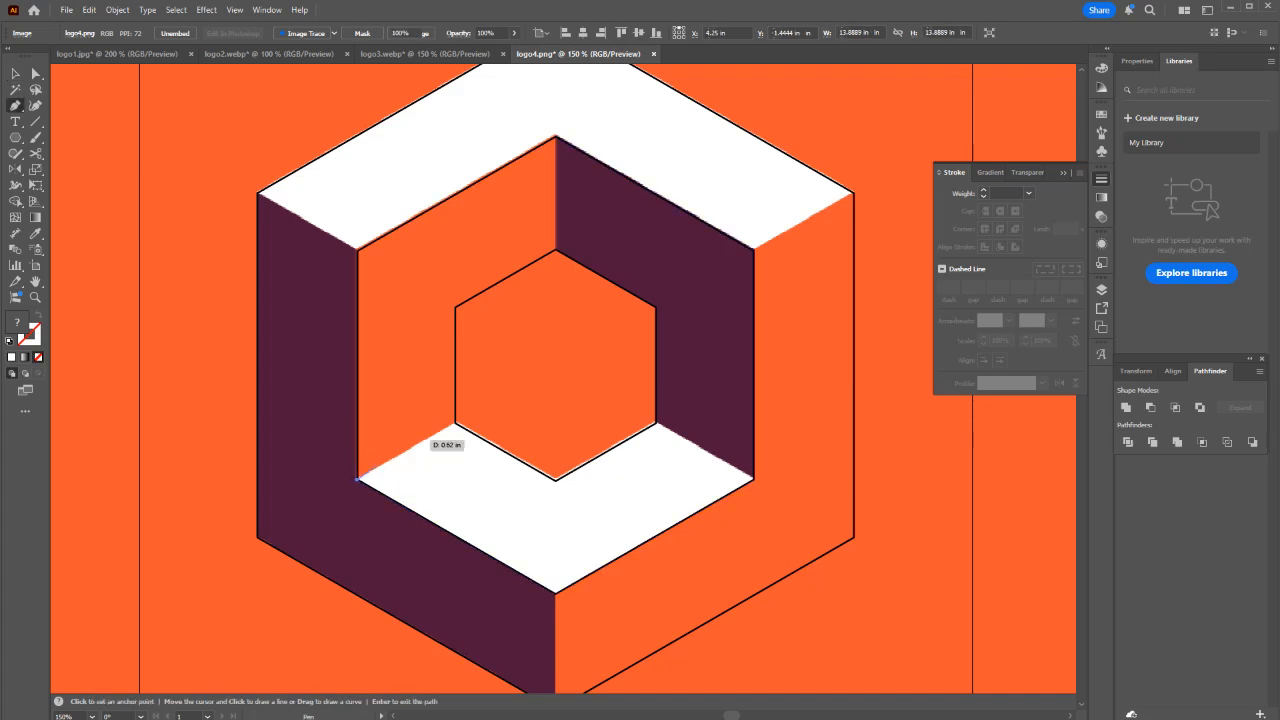
left_click(455, 424)
left_click(556, 480)
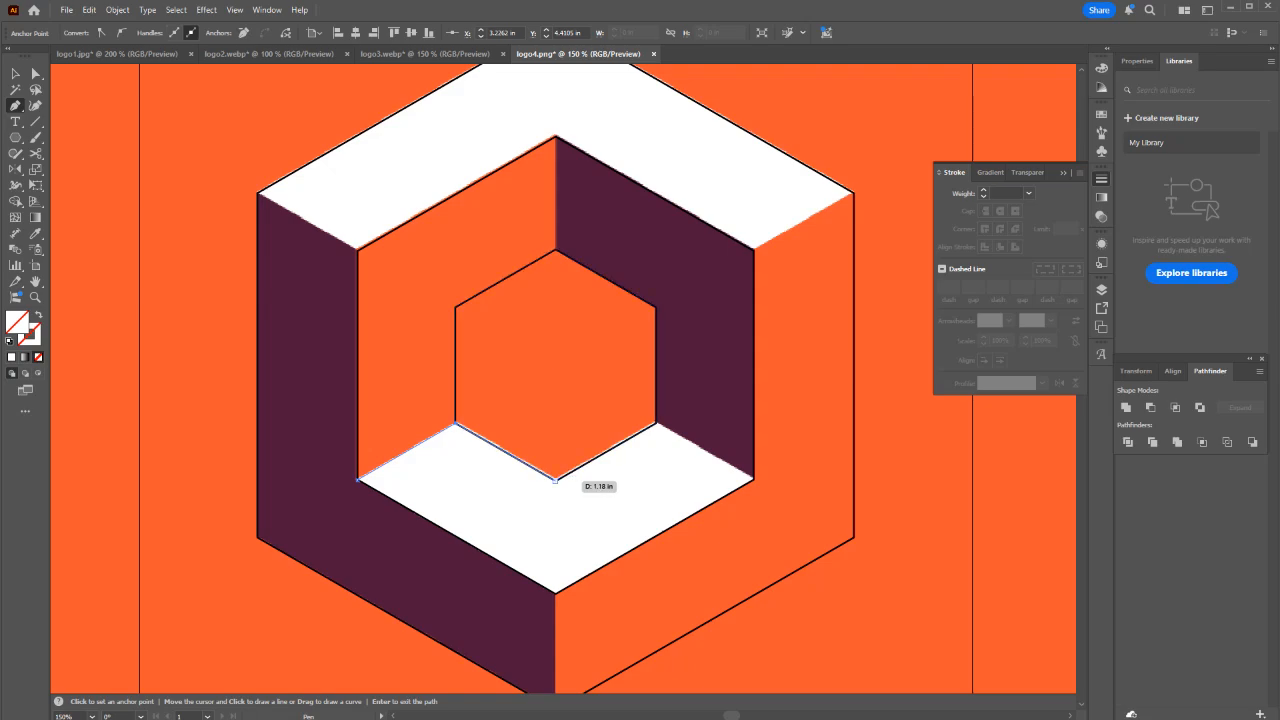
left_click(656, 424)
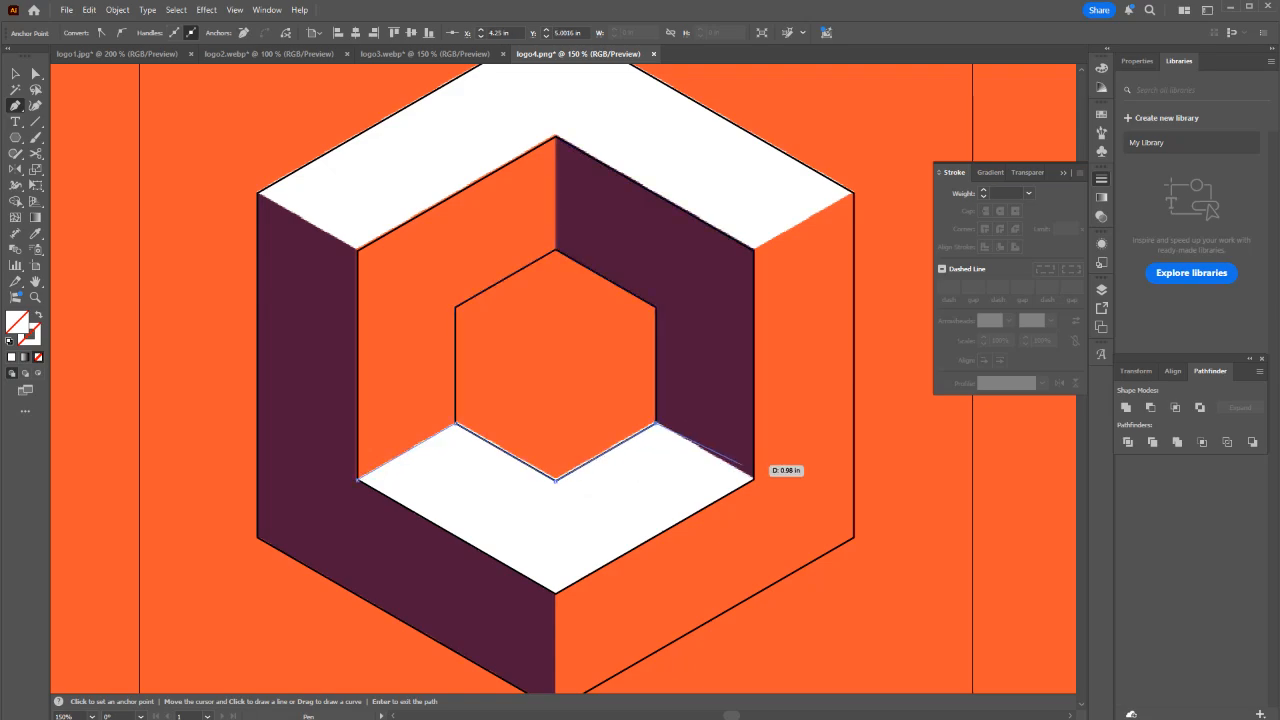
left_click(754, 478)
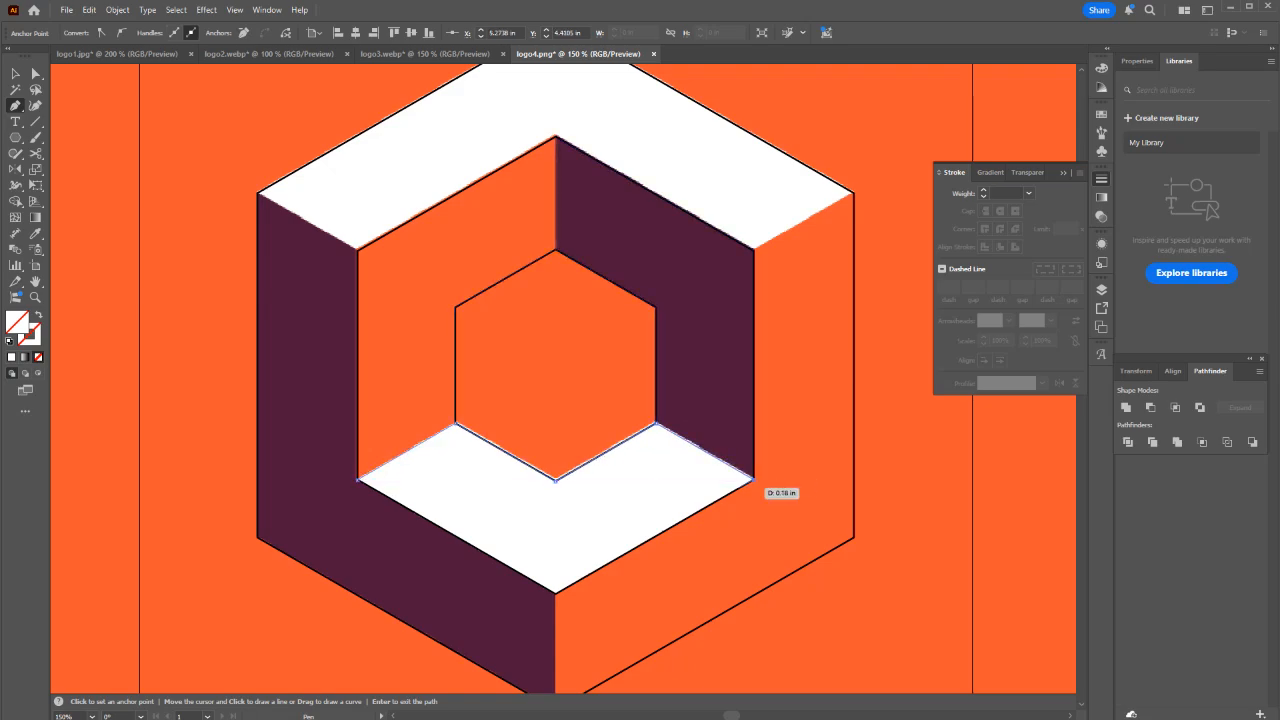
left_click(556, 592)
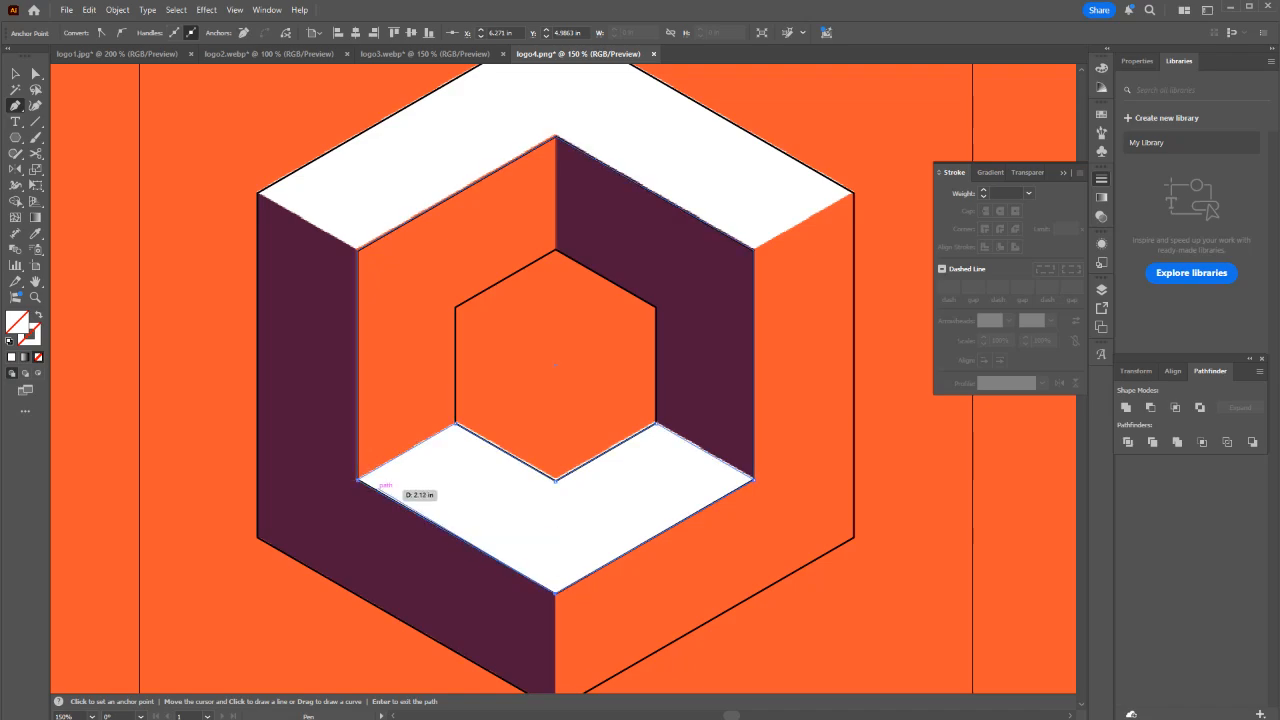
left_click(358, 478)
key("v")
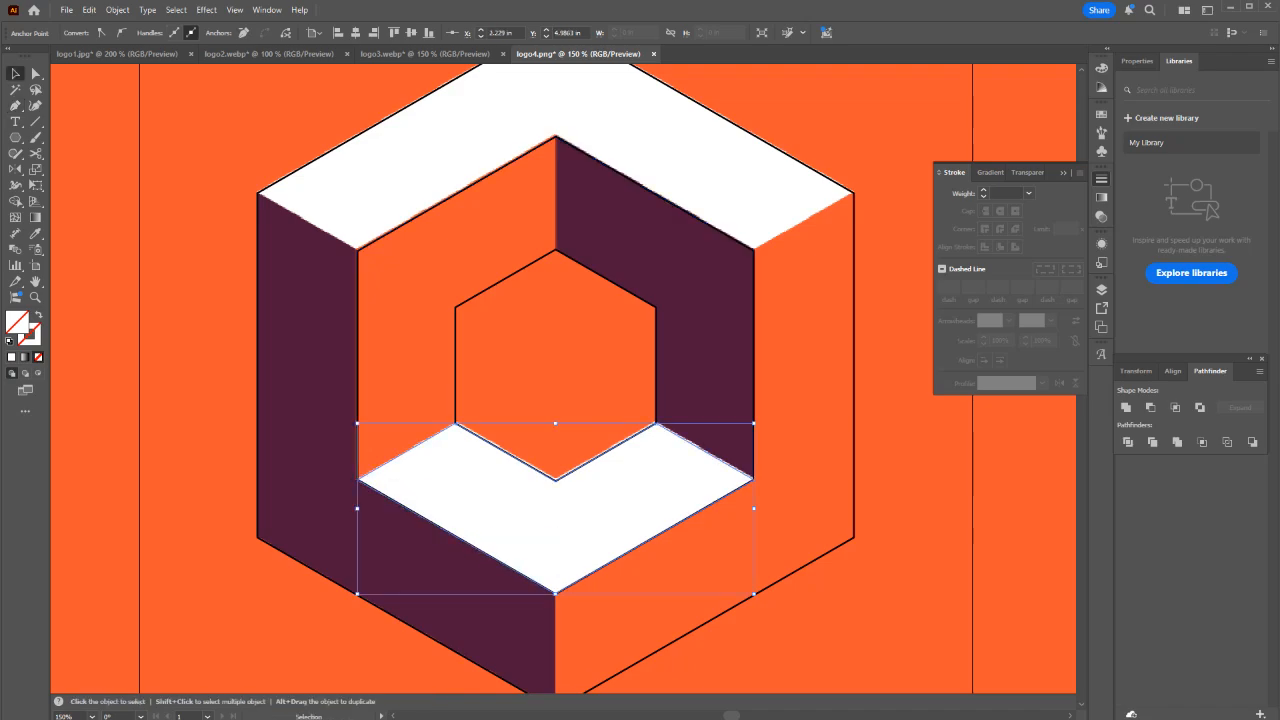
left_click(322, 438)
Trace the upper white face between the outer and middle hexagons as a closed six-point Pen path.
key("p")
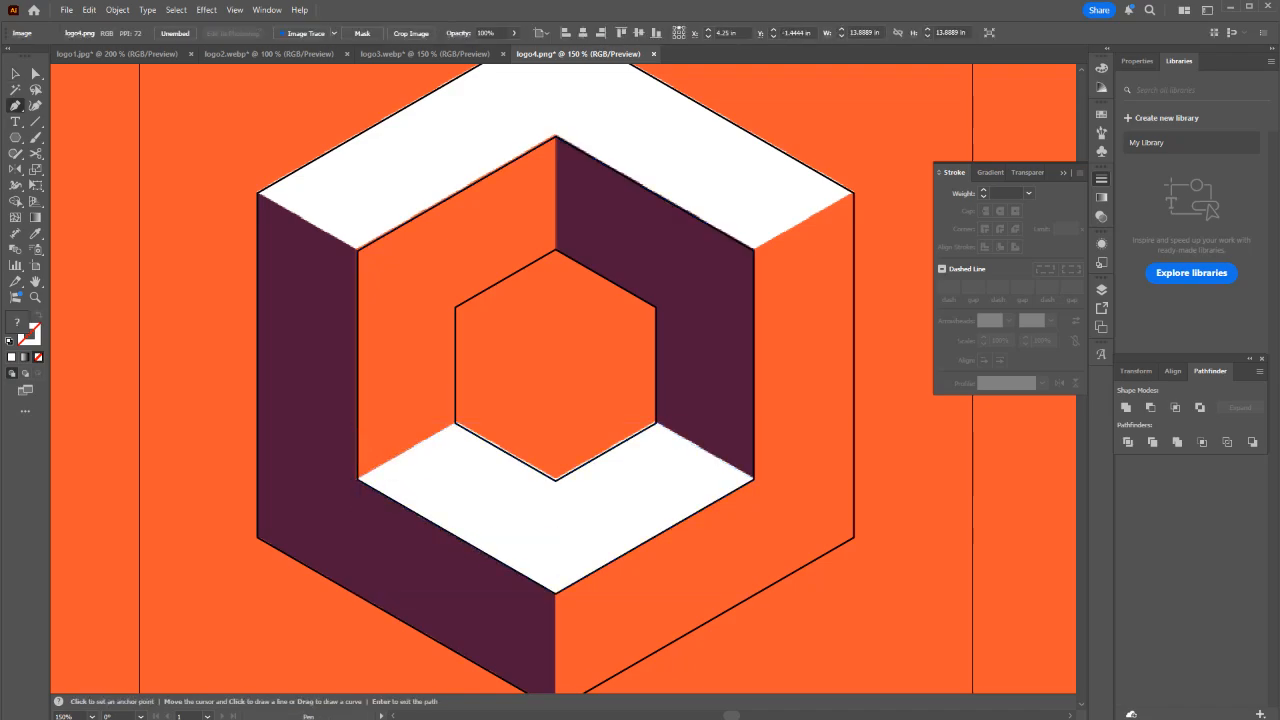
left_click(853, 193)
scroll(768, 162, "up", 1)
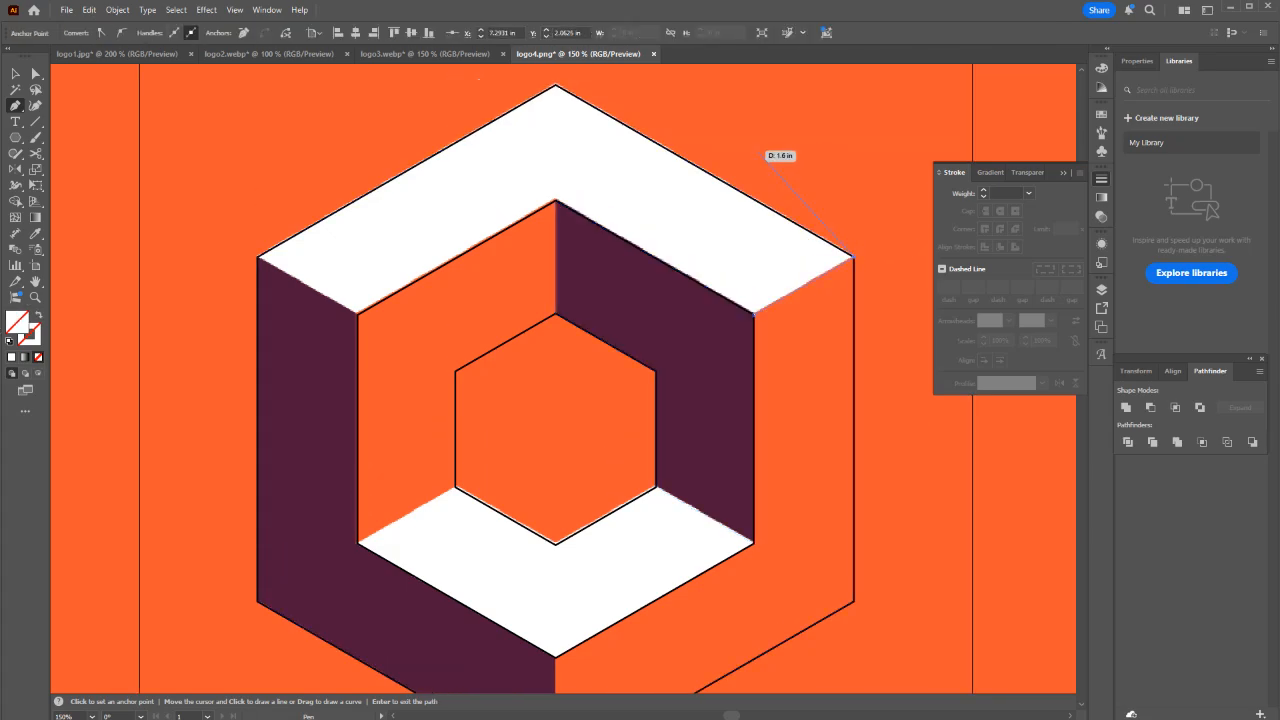
left_click(556, 86)
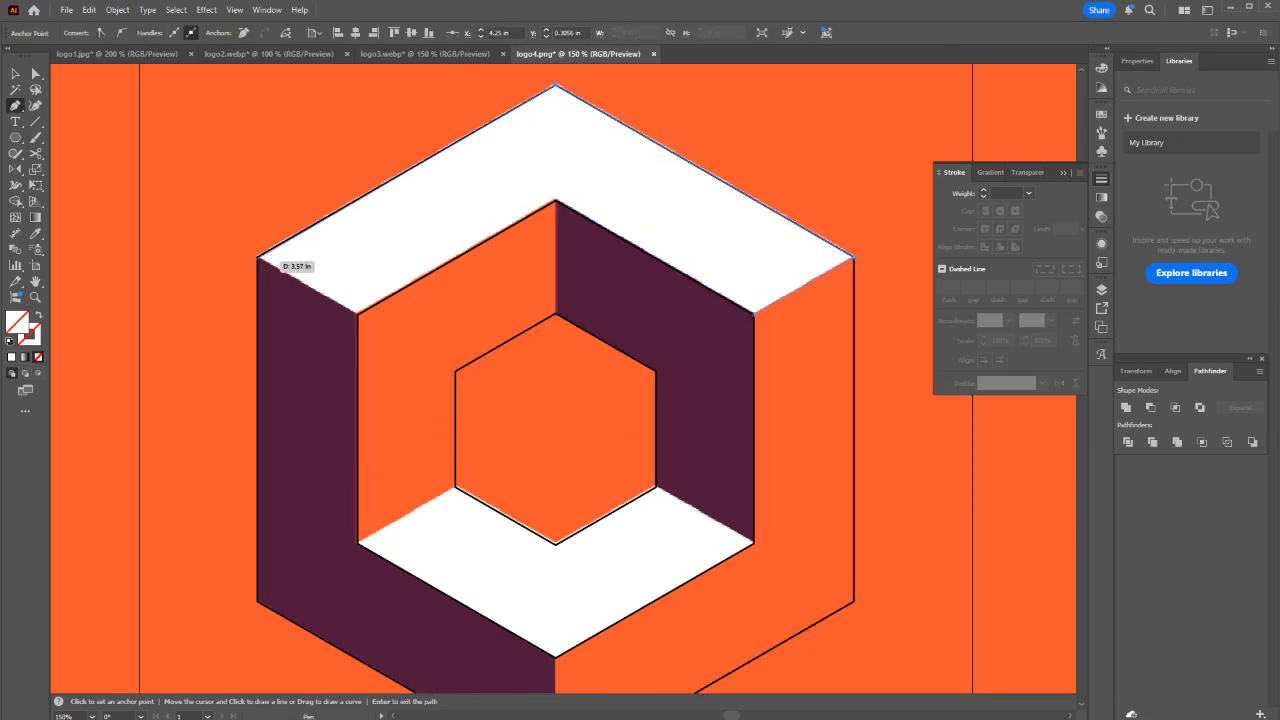
left_click(258, 258)
left_click(357, 314)
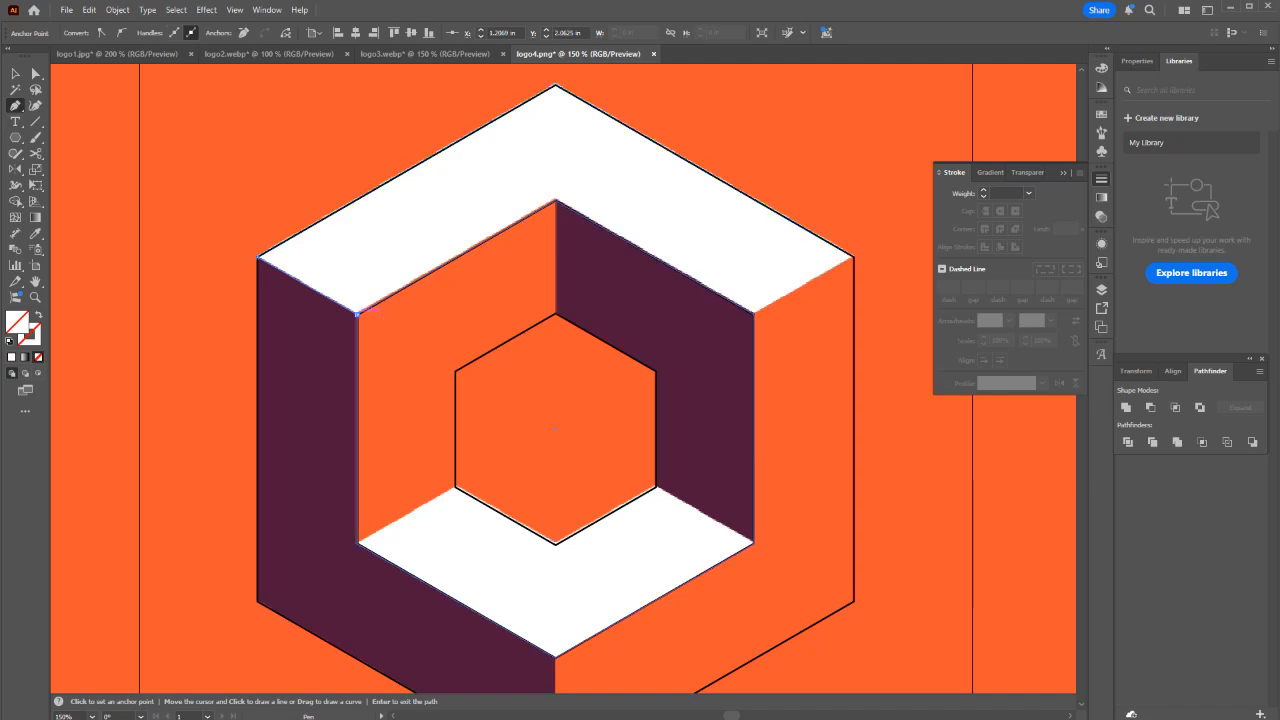
scroll(384, 320, "down", 2)
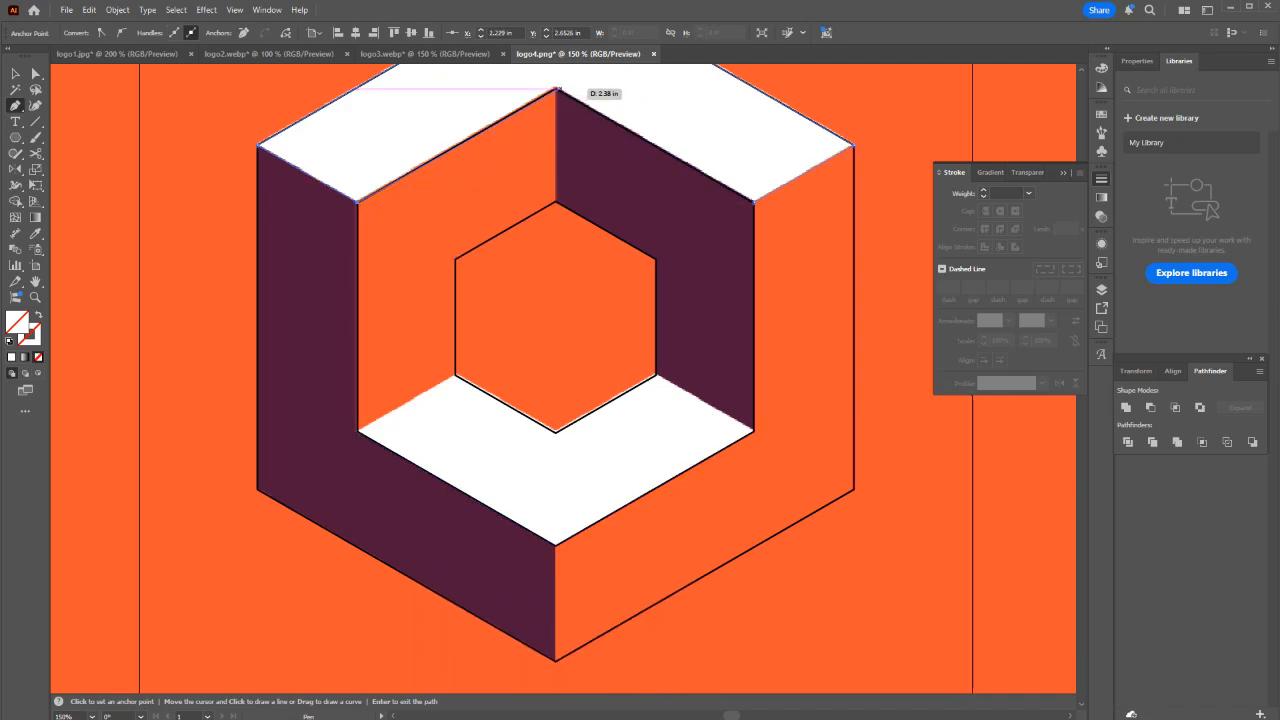
left_click(555, 88)
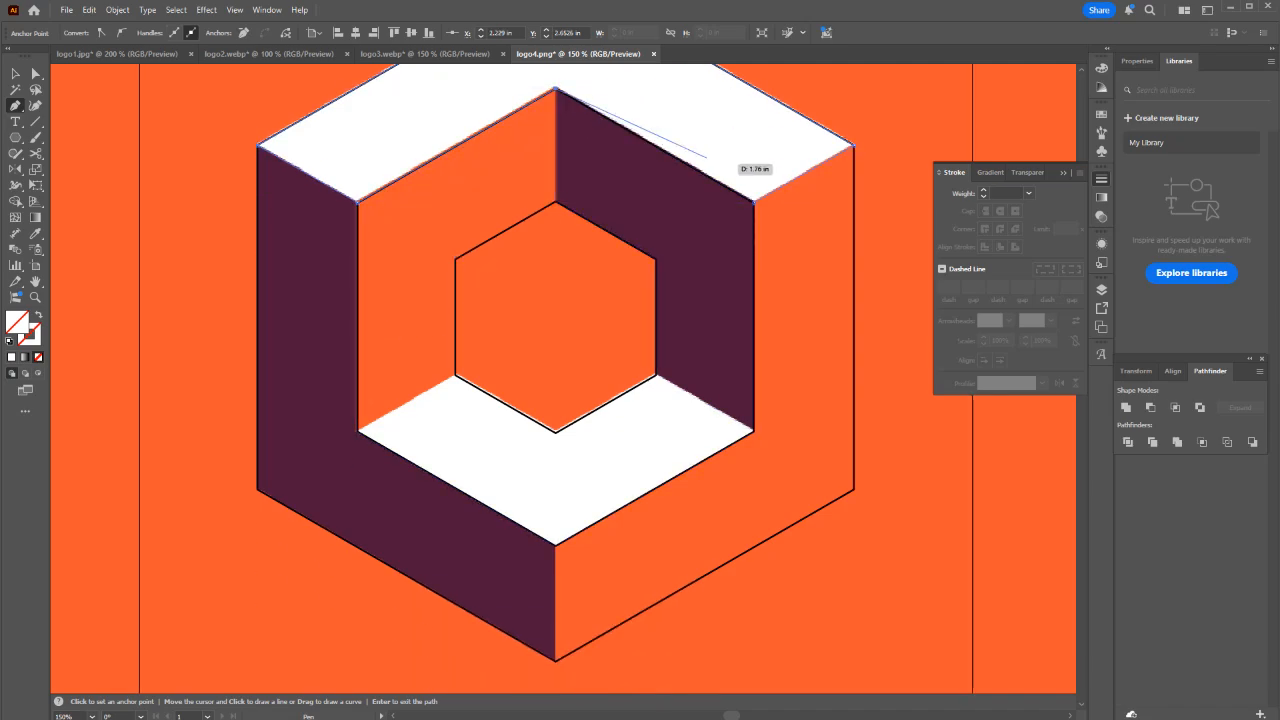
left_click(754, 202)
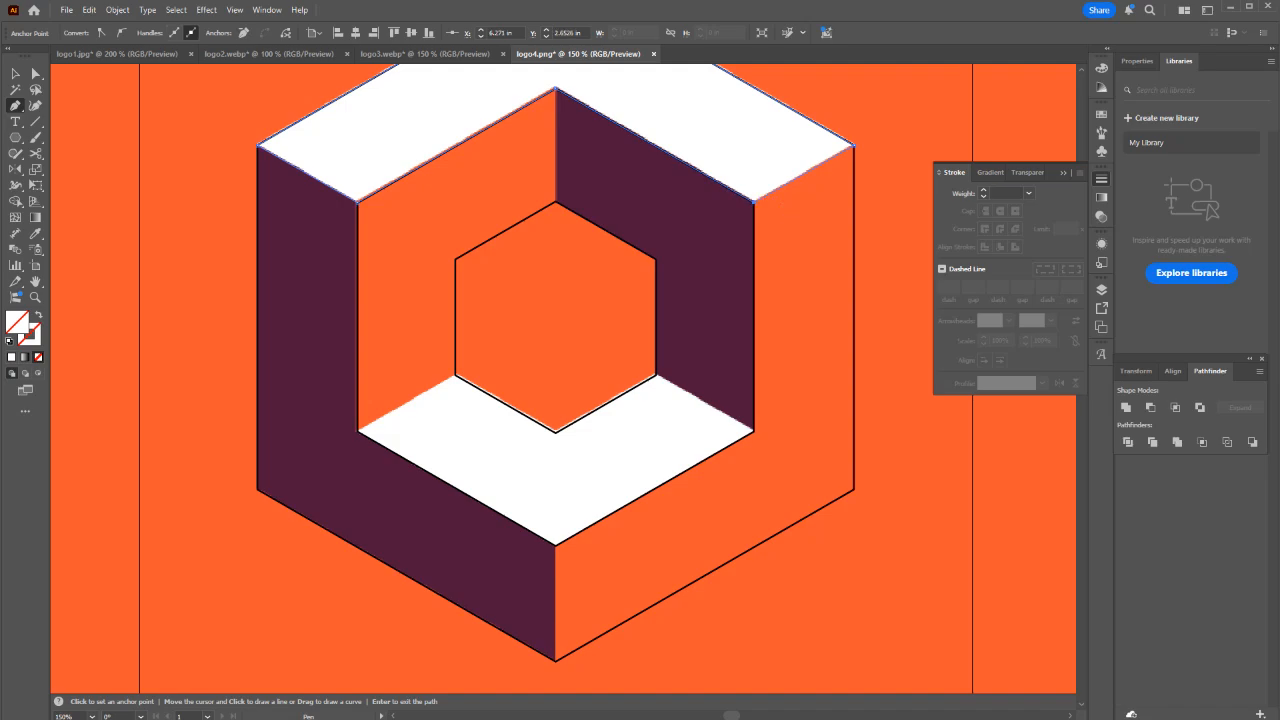
Trace the outer purple face on the emblem's lower left as a closed six-point Pen path.
scroll(556, 380, "down", 1)
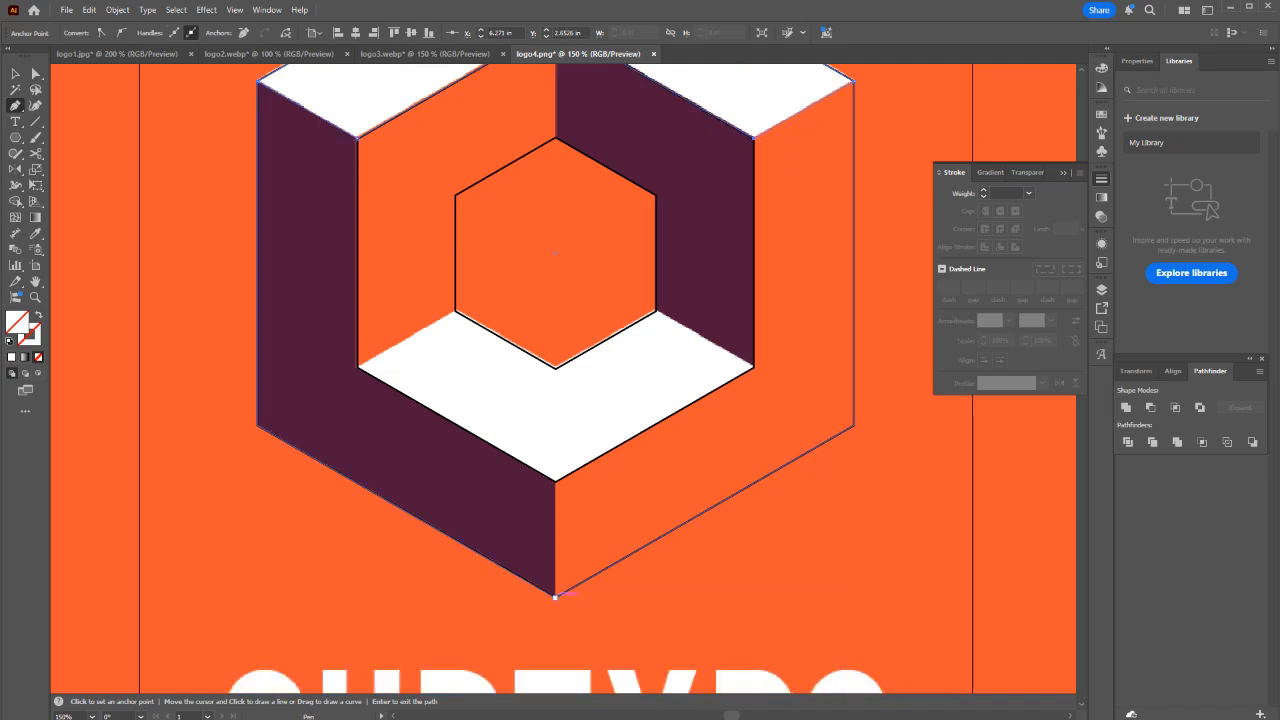
left_click(555, 597)
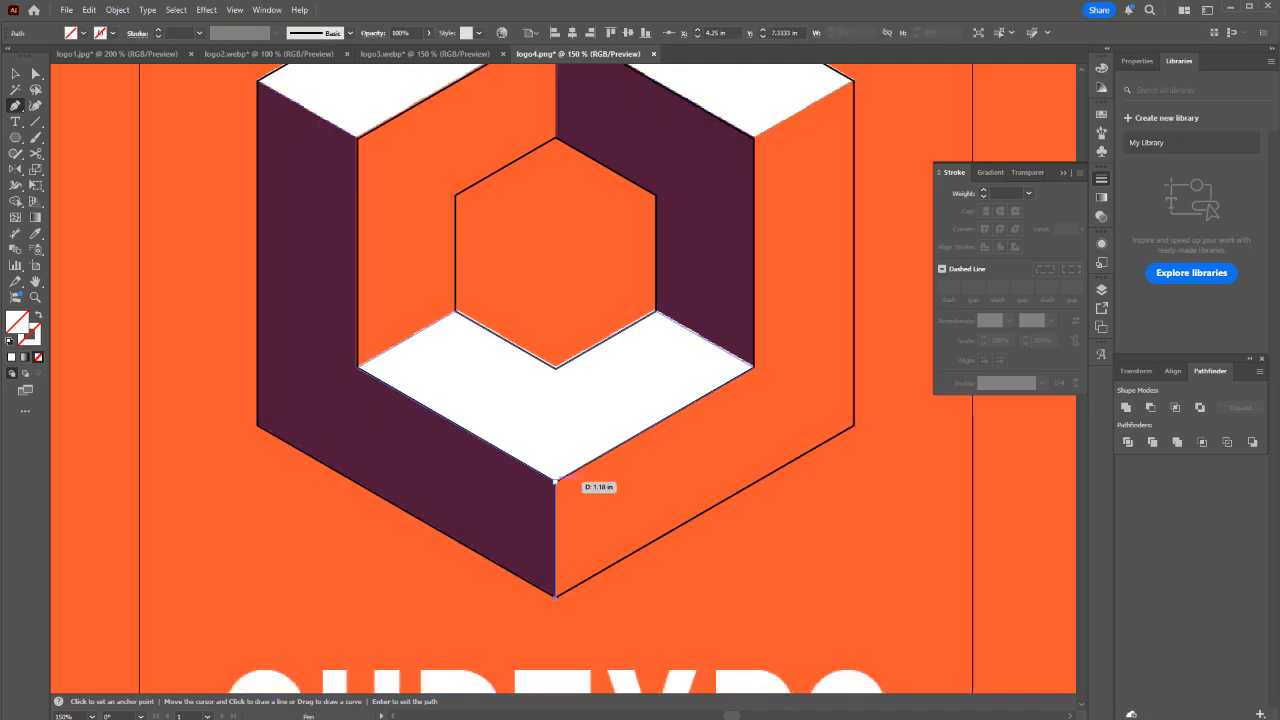
left_click(555, 481)
left_click(357, 367)
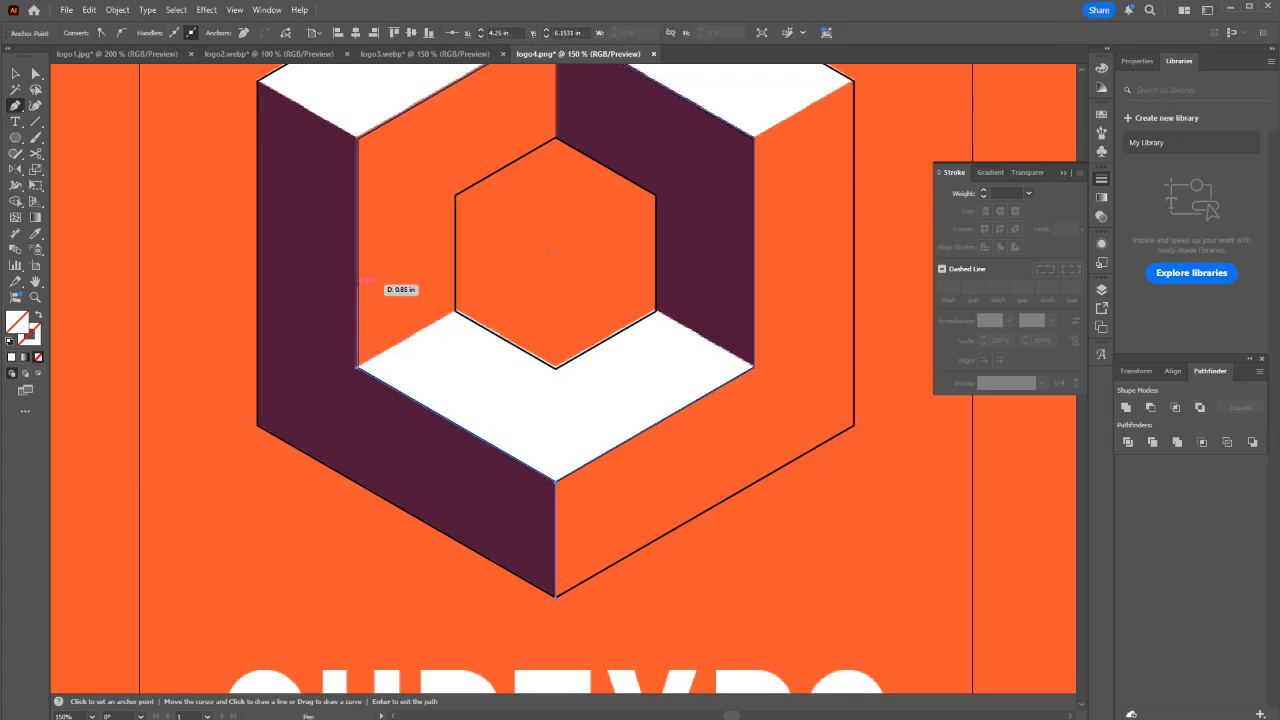
left_click(357, 137)
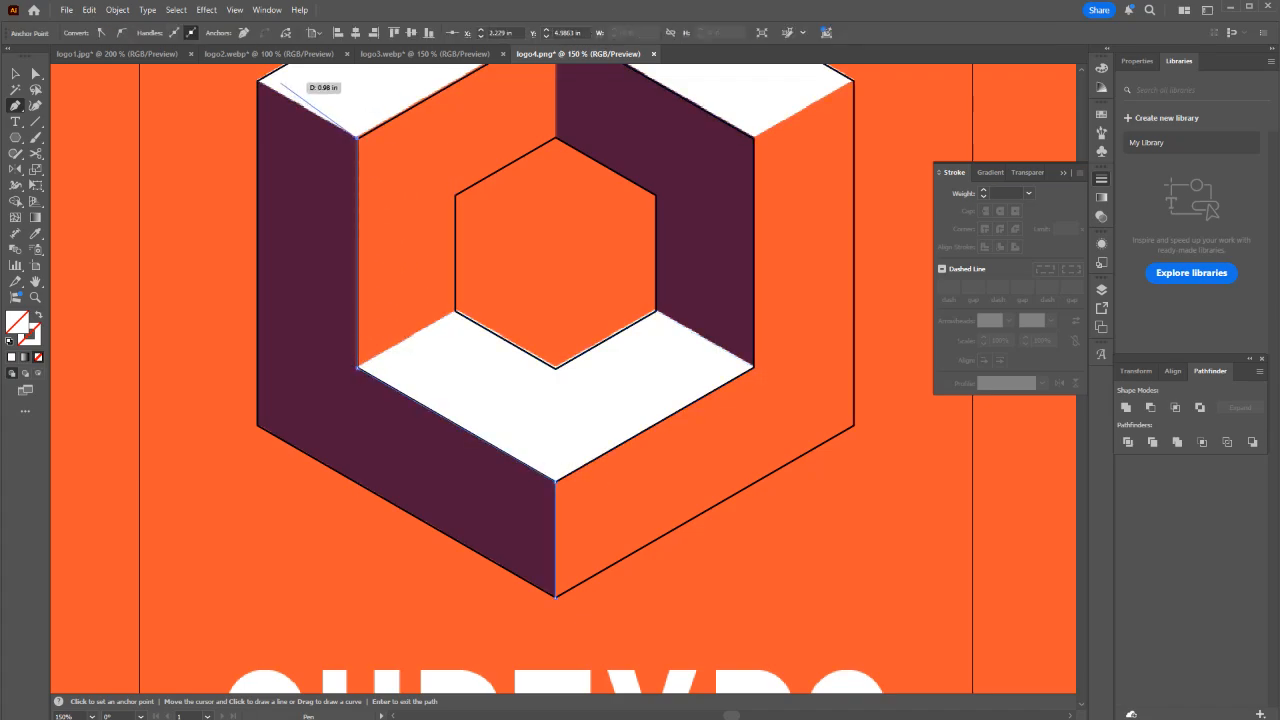
left_click(257, 81)
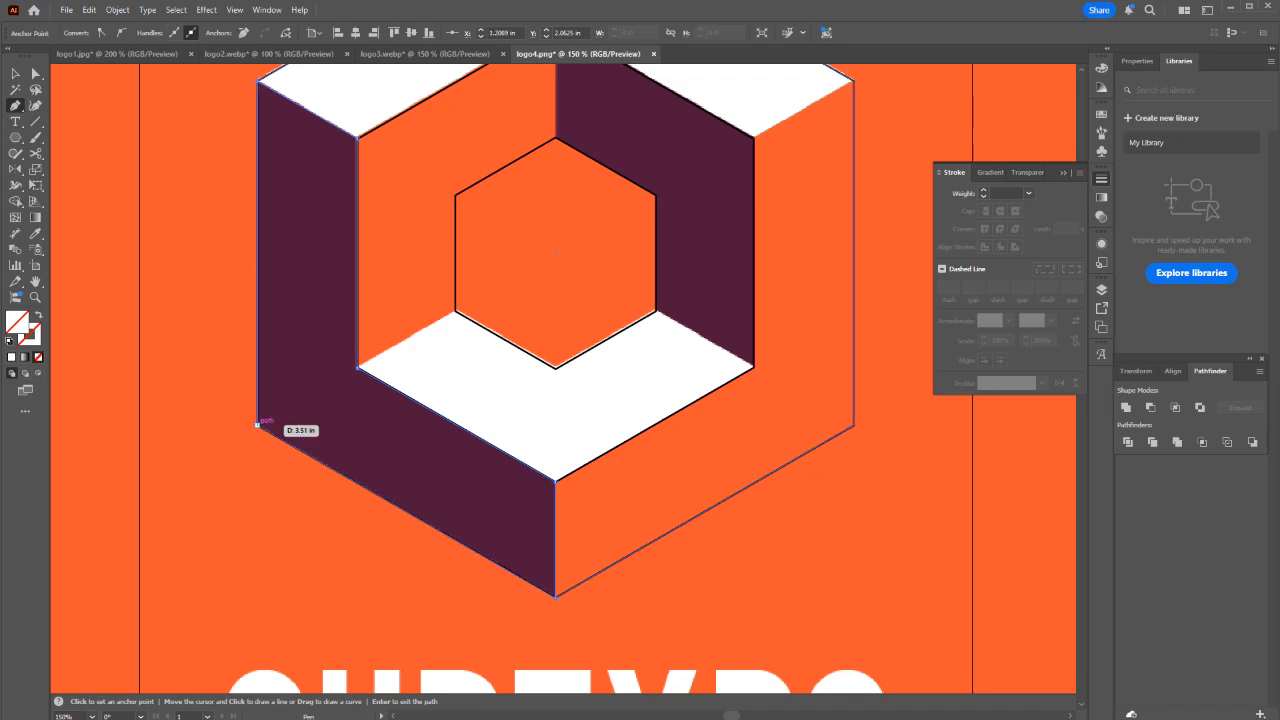
left_click(257, 424)
left_click(555, 597)
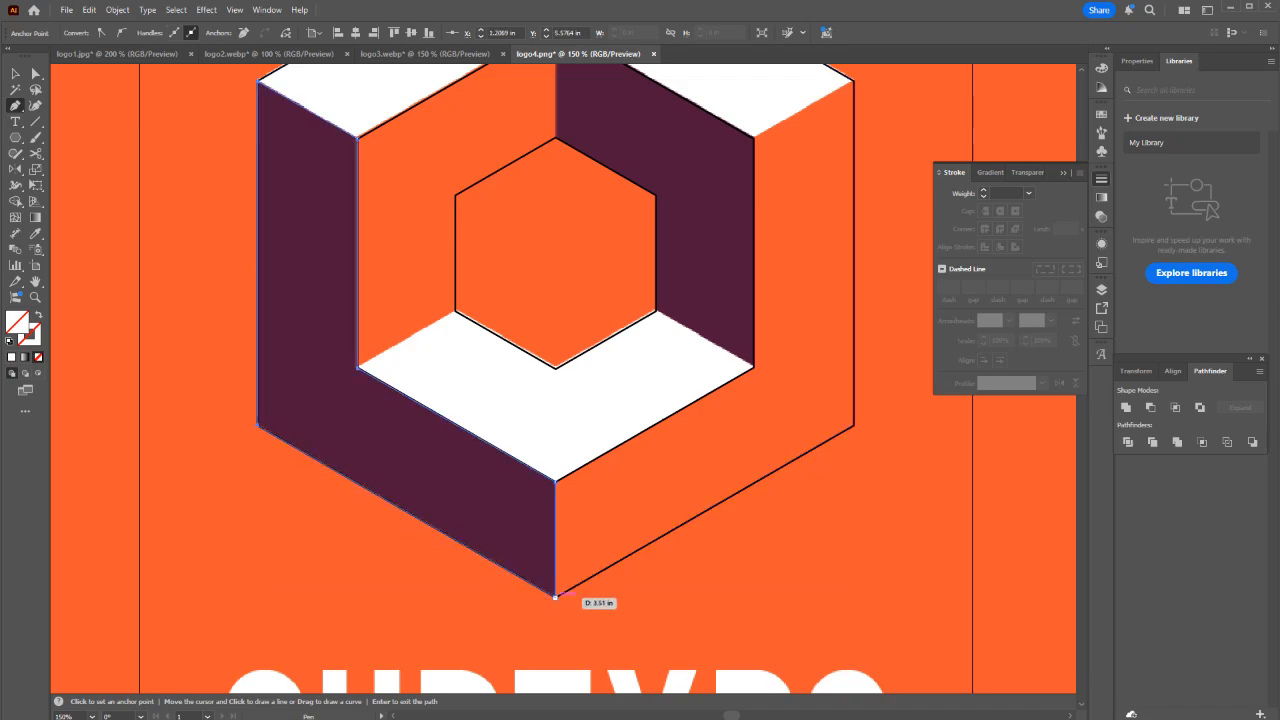
key("v")
Create a new layer, move the emblem's hexagons and traced face paths onto it, and lock Layer 1.
key("ctrl+0")
left_click(860, 410)
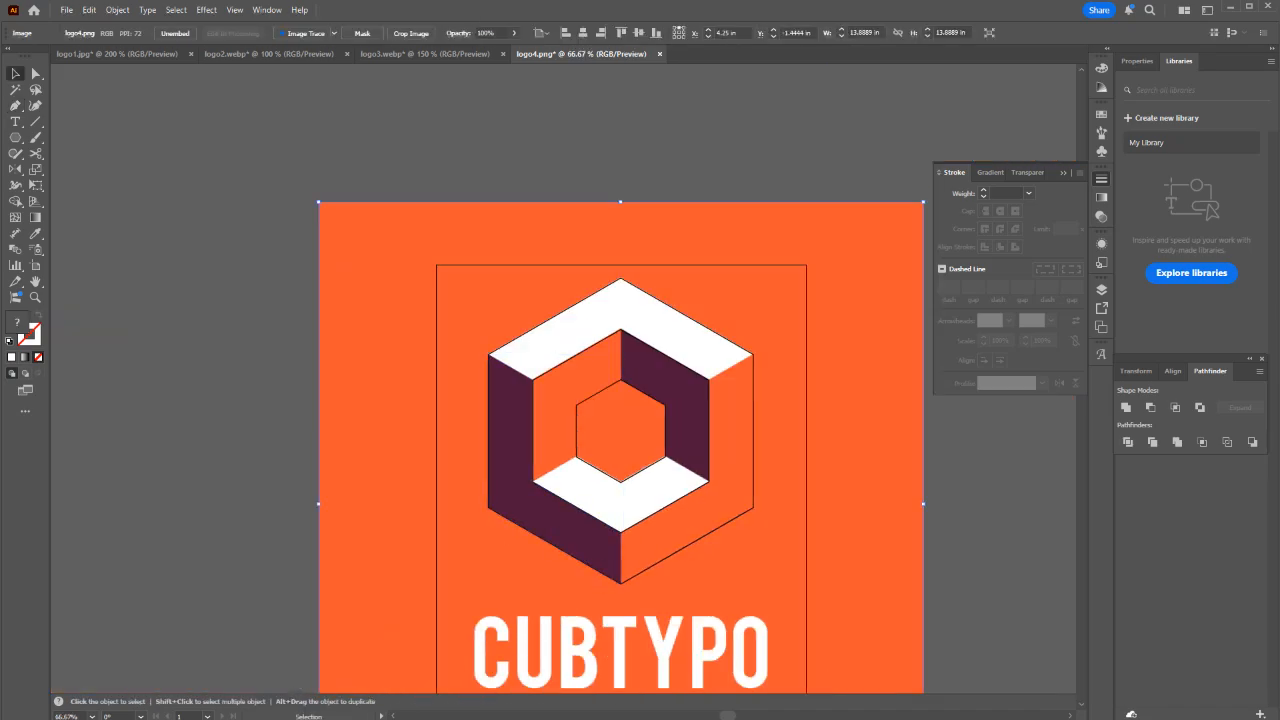
left_click(1101, 290)
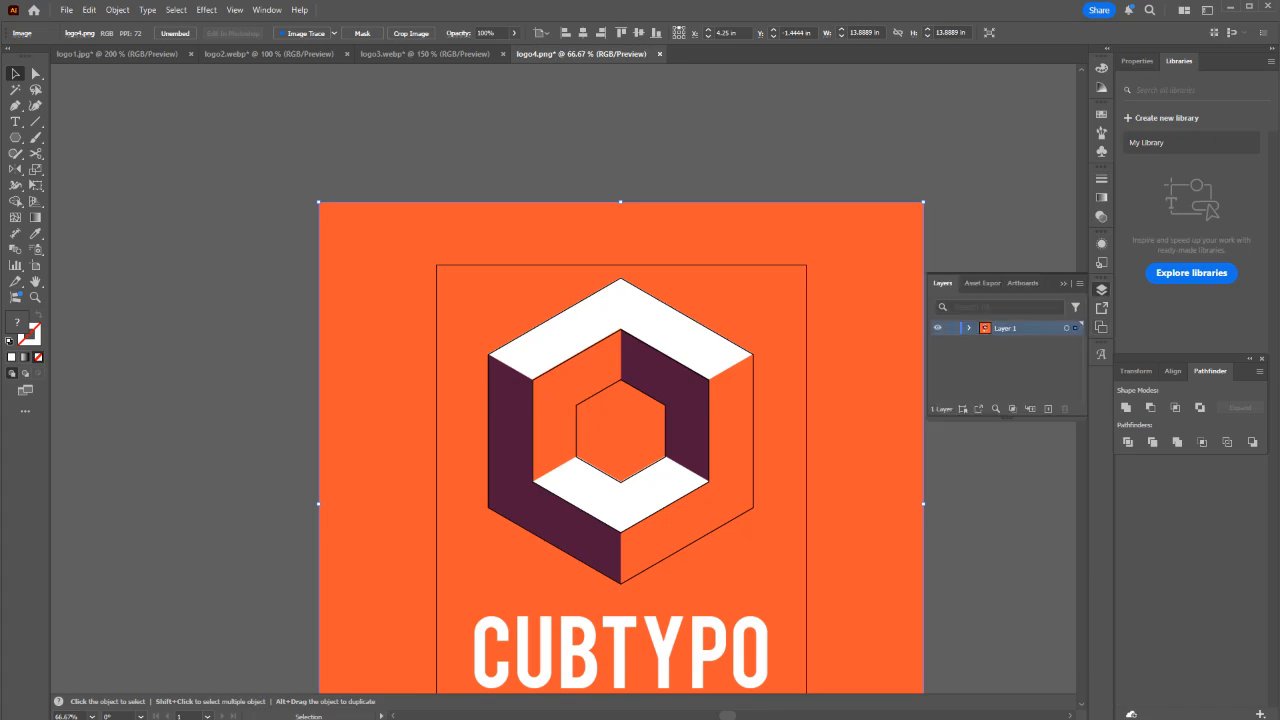
left_click(1048, 409)
left_click(974, 592)
left_click_drag(982, 594, 354, 242)
left_click(374, 262, "shift")
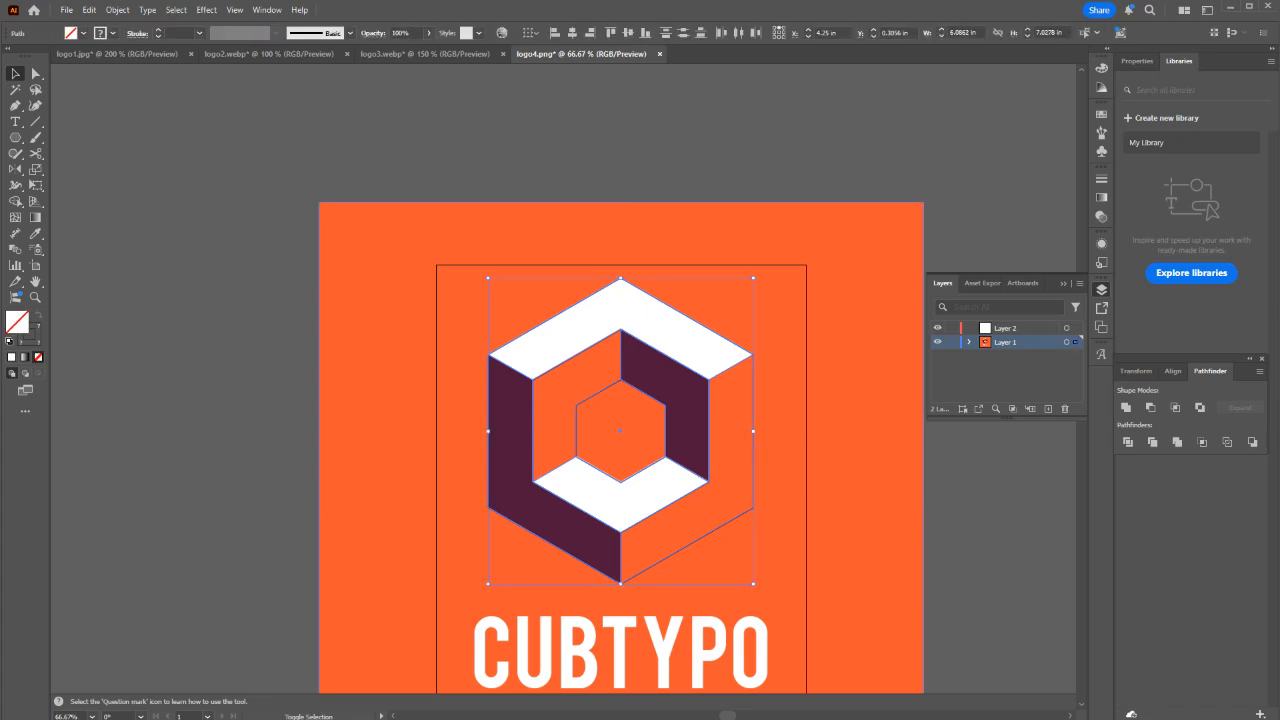
left_click_drag(1075, 342, 1076, 328)
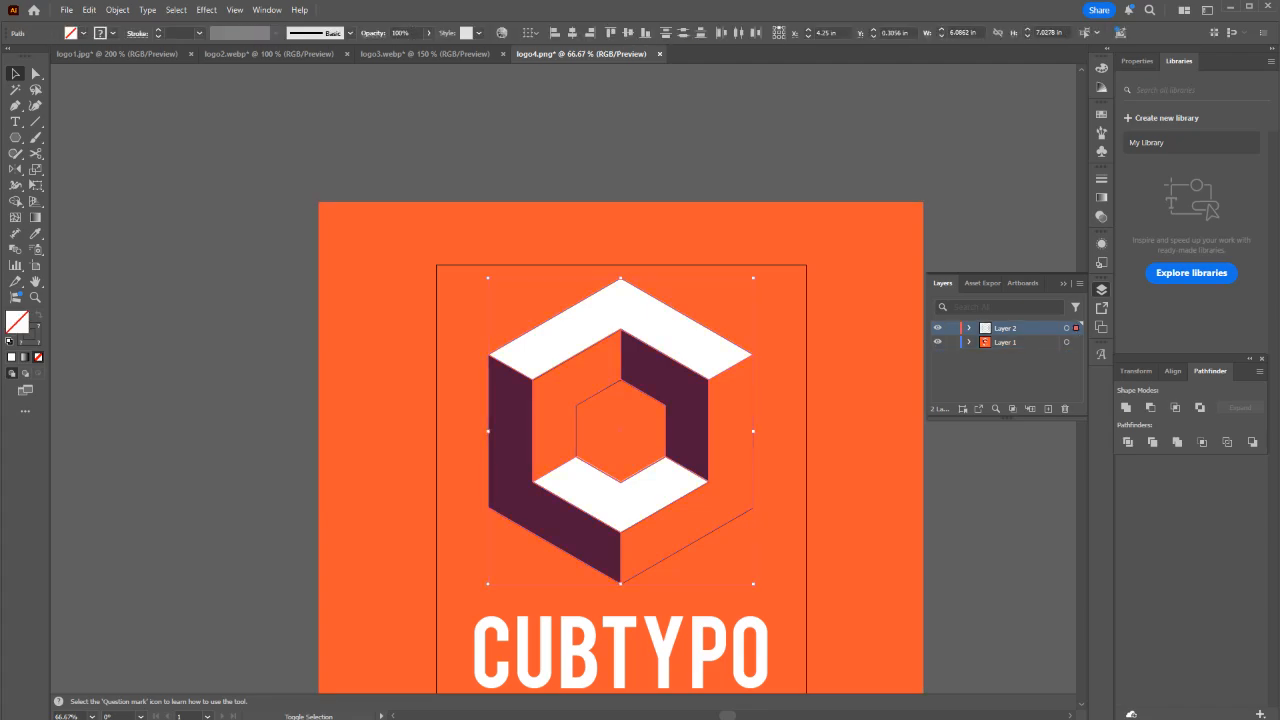
left_click(952, 342)
key("ctrl+shift+a")
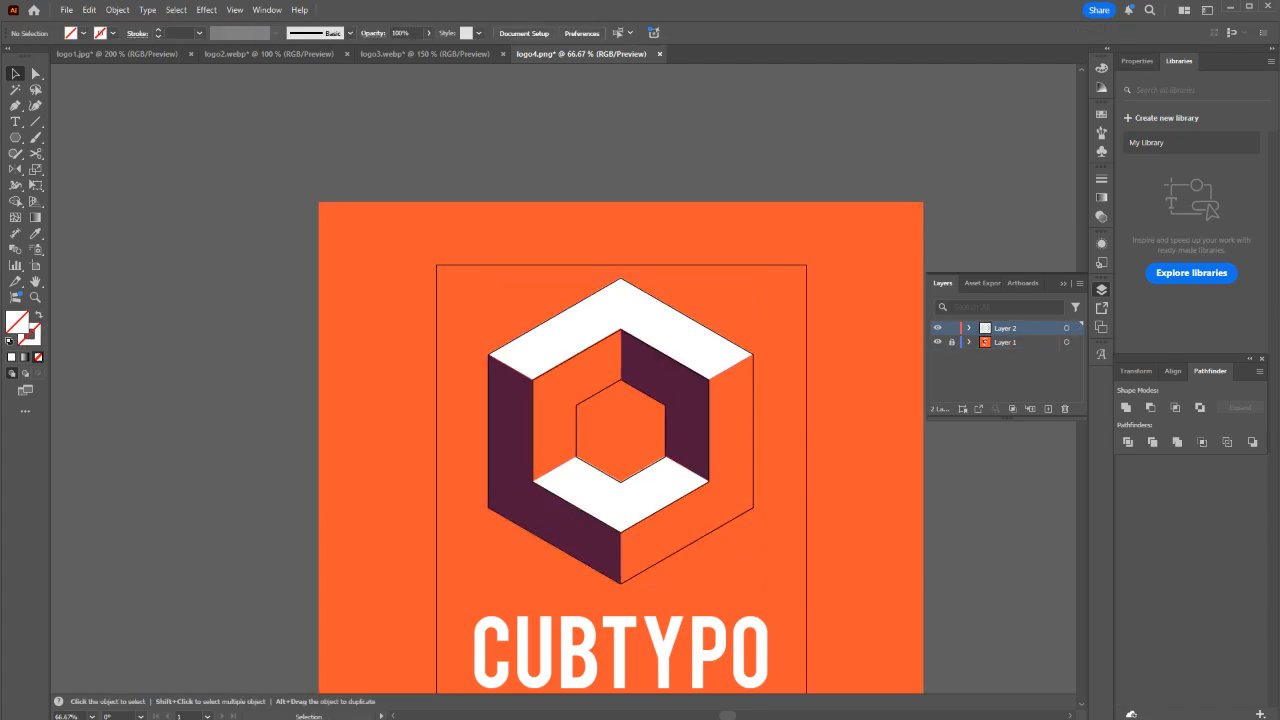
Divide all the overlapping emblem paths into separate face shapes and ungroup the resulting pieces.
key("ctrl+a")
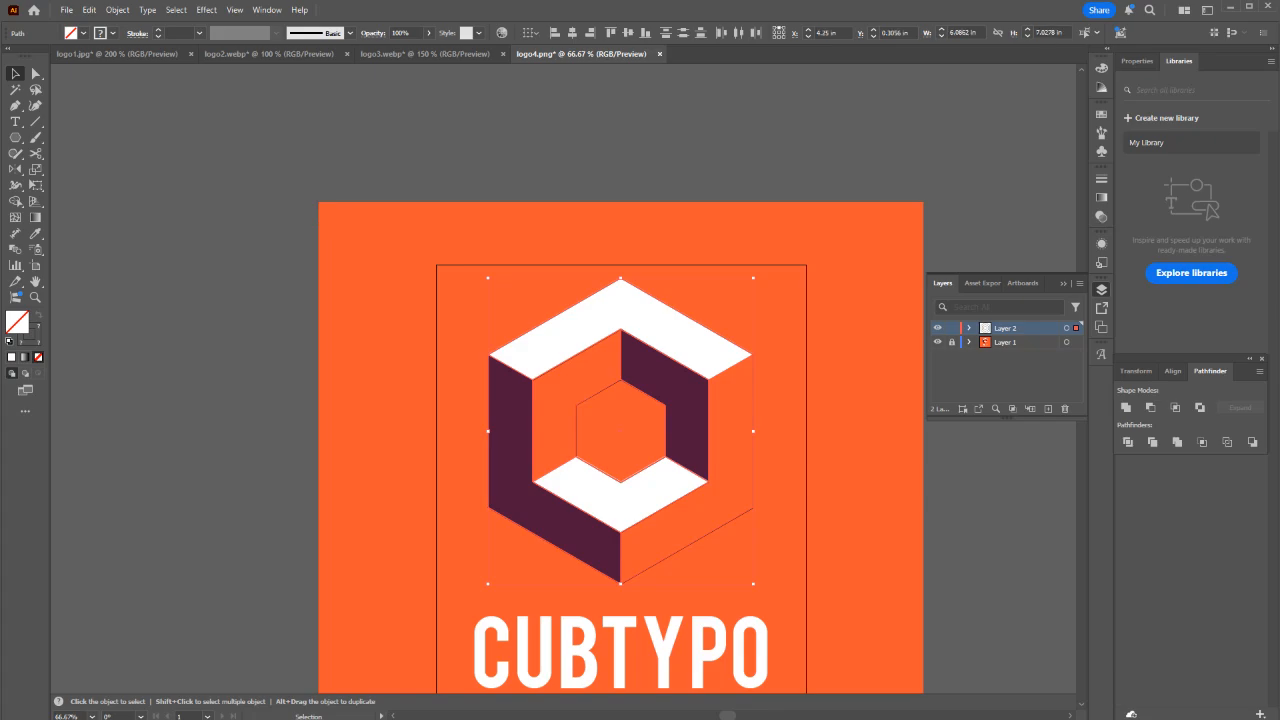
key("ctrl+y")
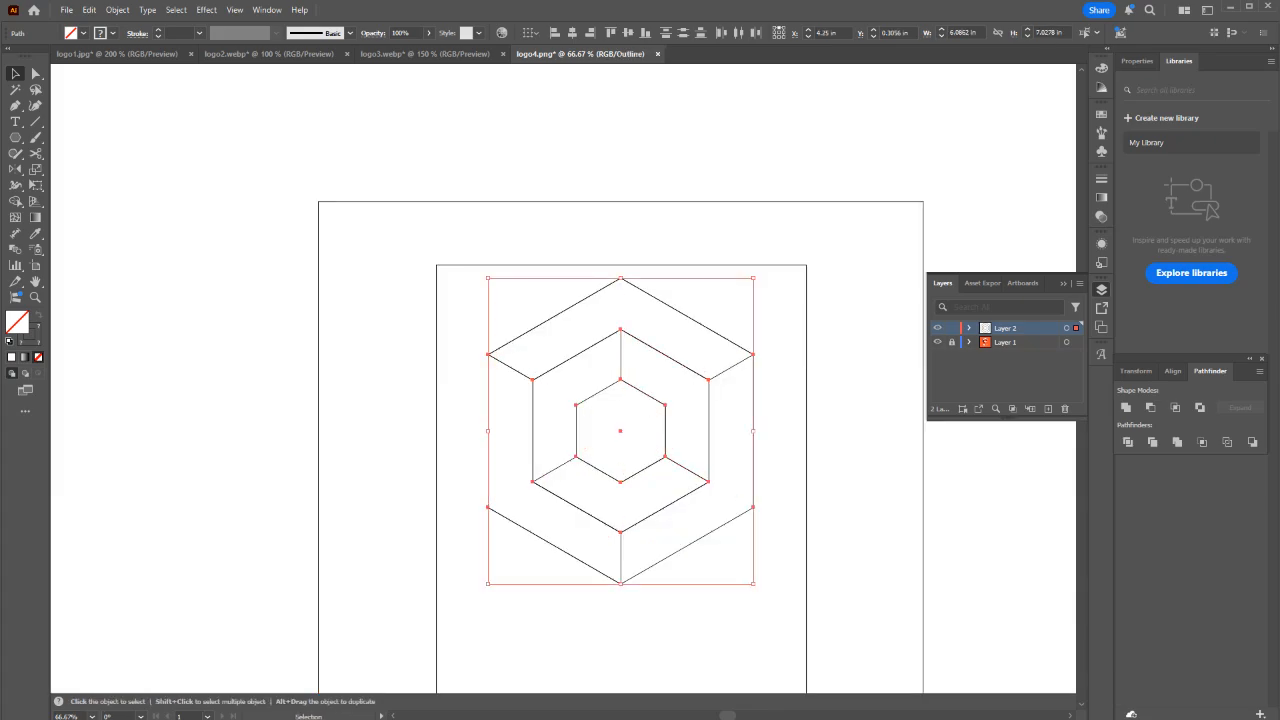
key("ctrl+y")
key("ctrl+shift+a")
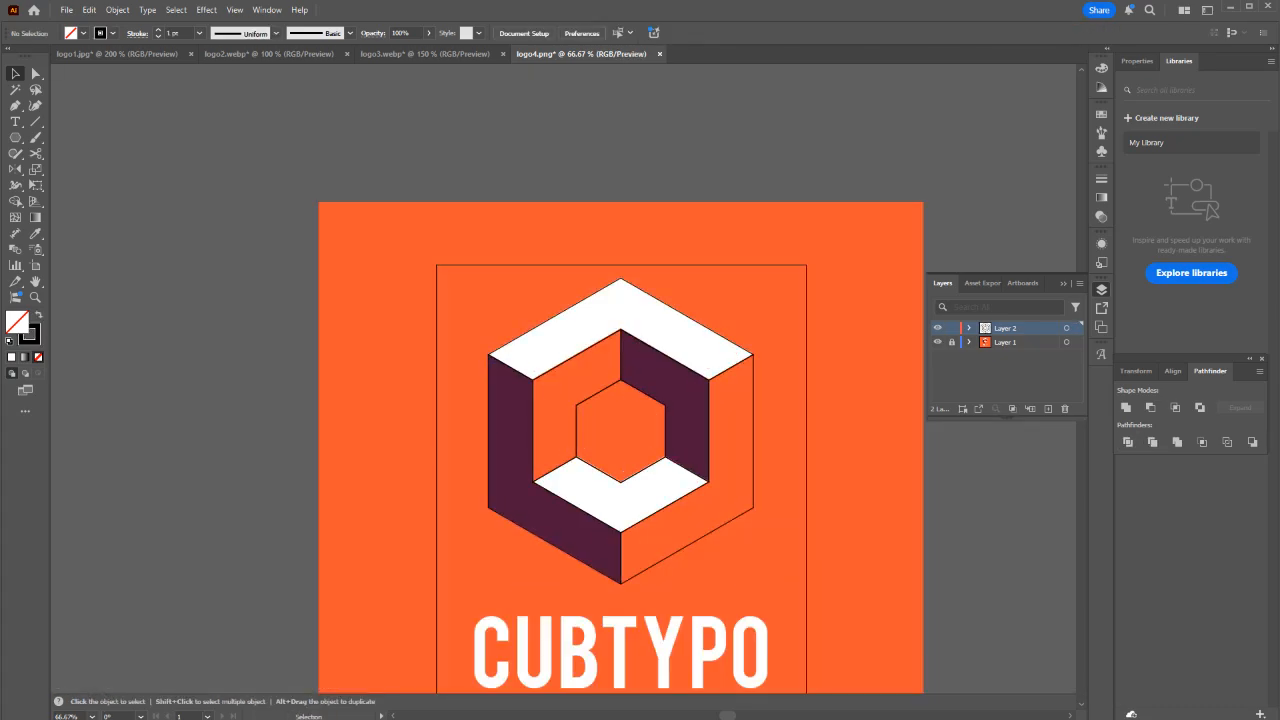
left_click(553, 485)
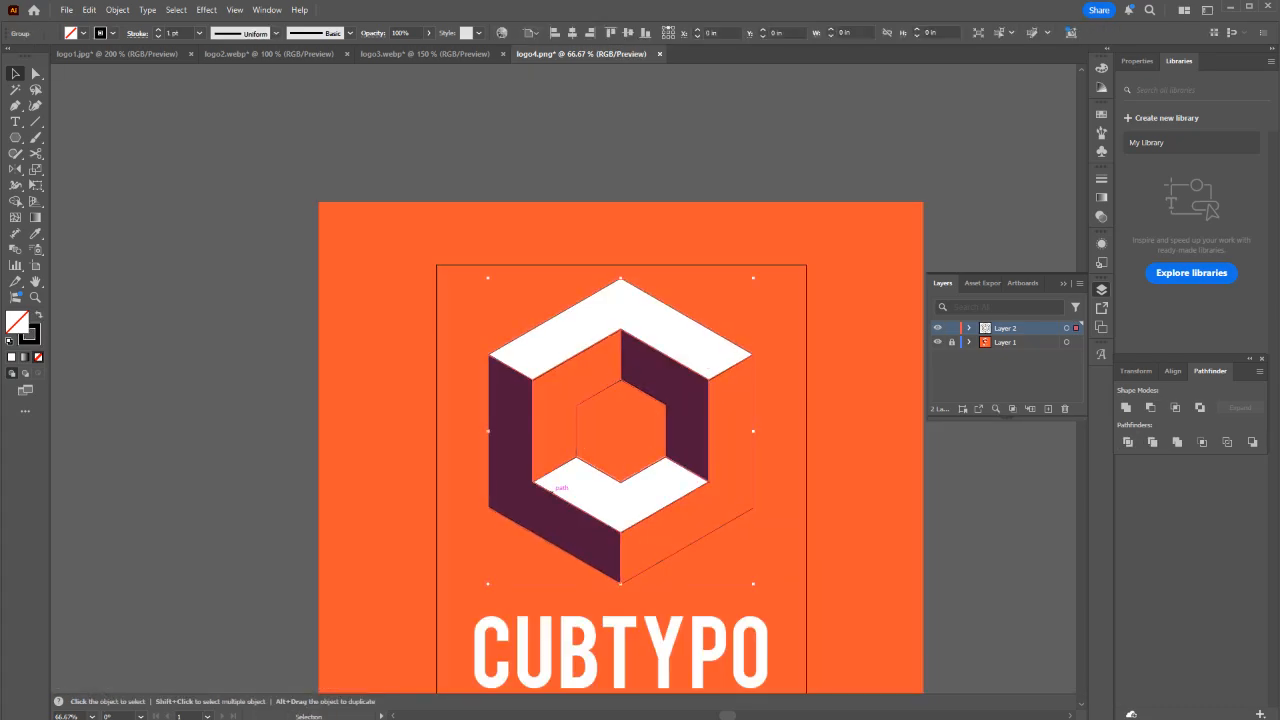
right_click(553, 485)
left_click(590, 282)
key("ctrl+shift+a")
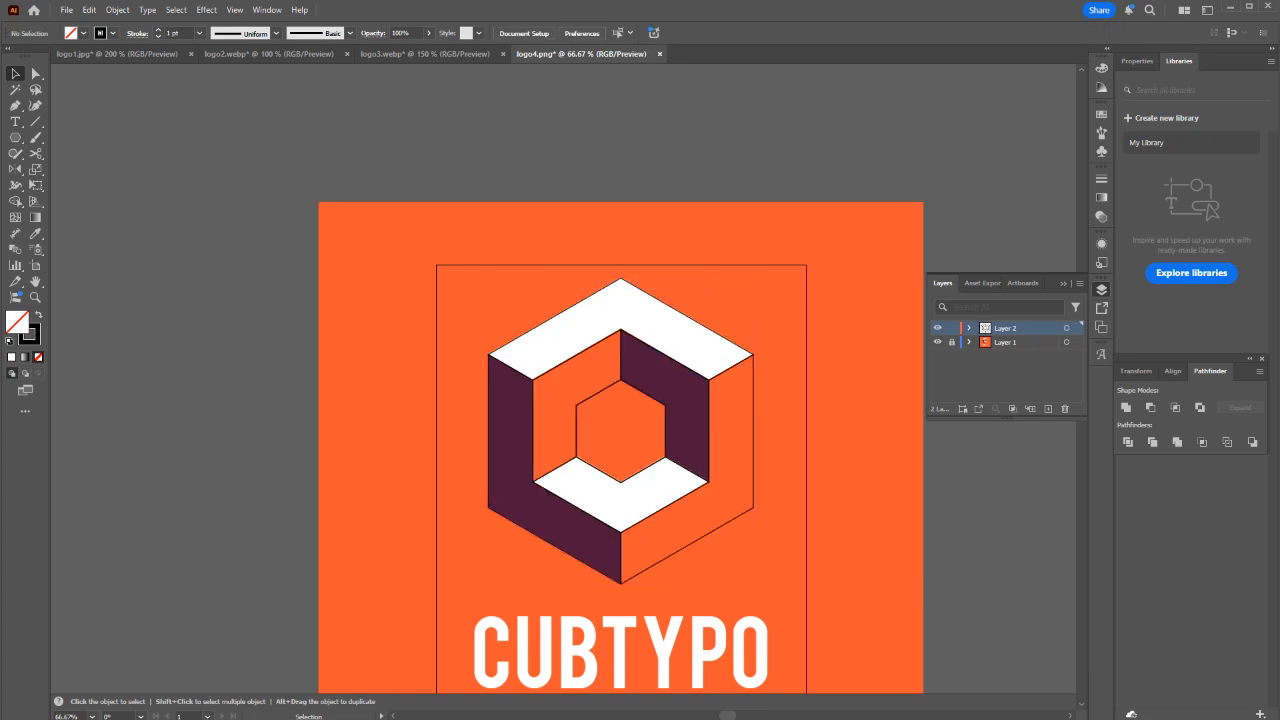
Pull the emblem's faces apart in outline view to check that each one is a separate shape.
left_click_drag(580, 354, 325, 289)
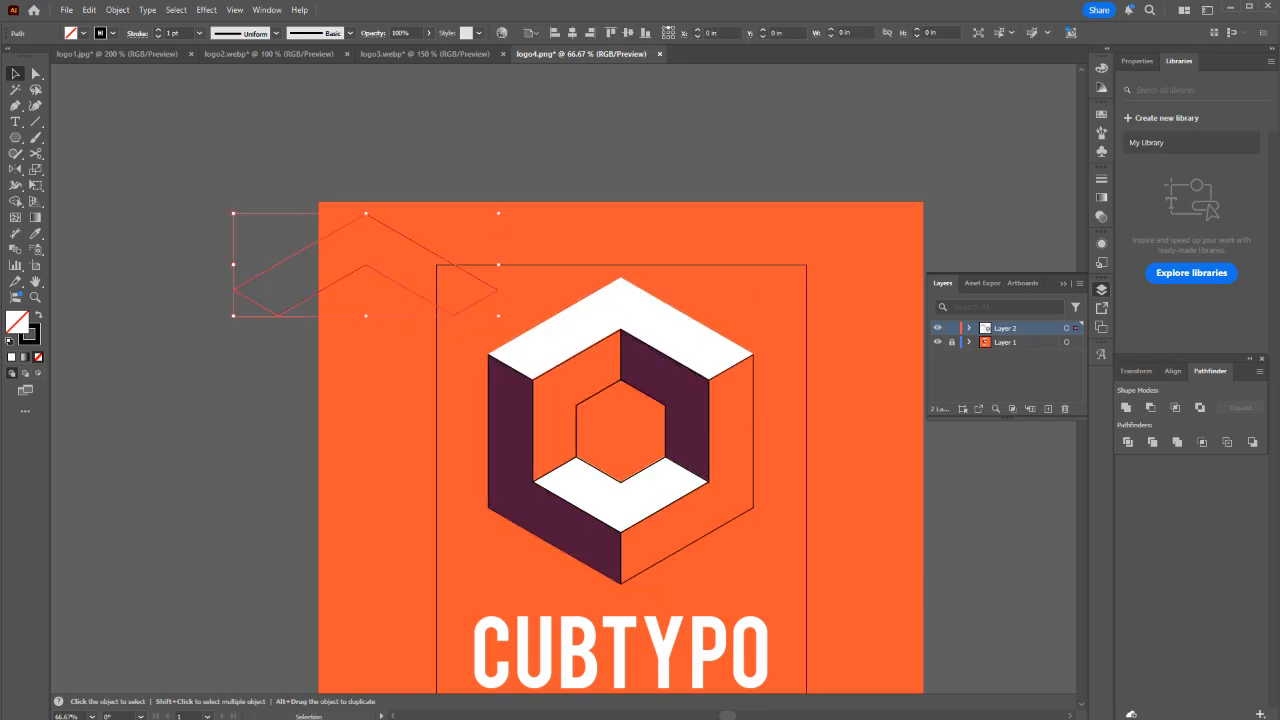
key("ctrl+y")
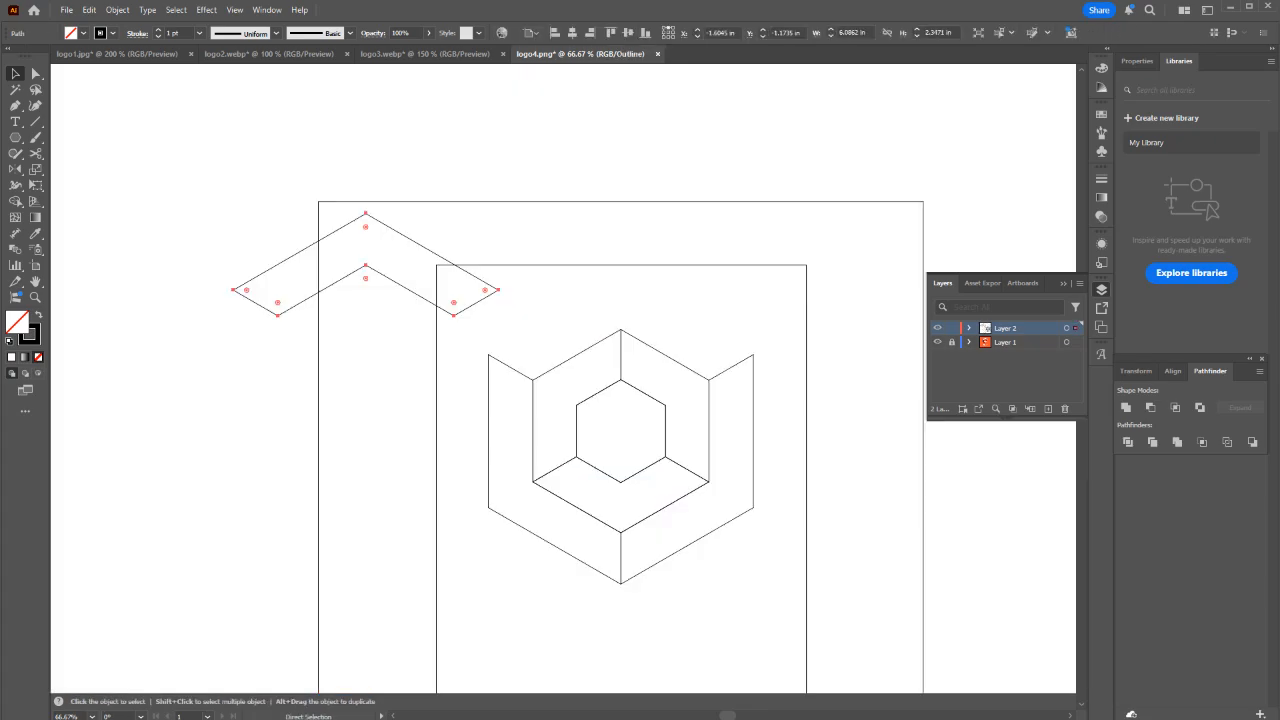
left_click_drag(533, 430, 612, 278)
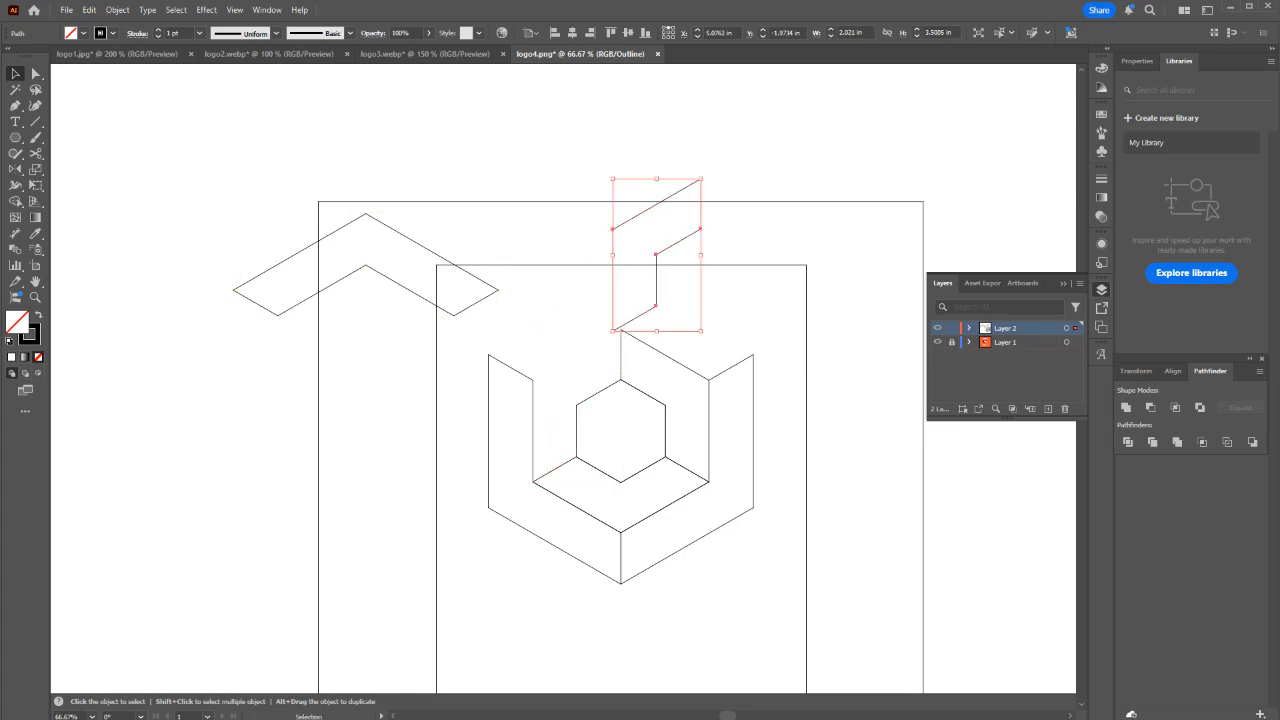
left_click_drag(709, 430, 798, 337)
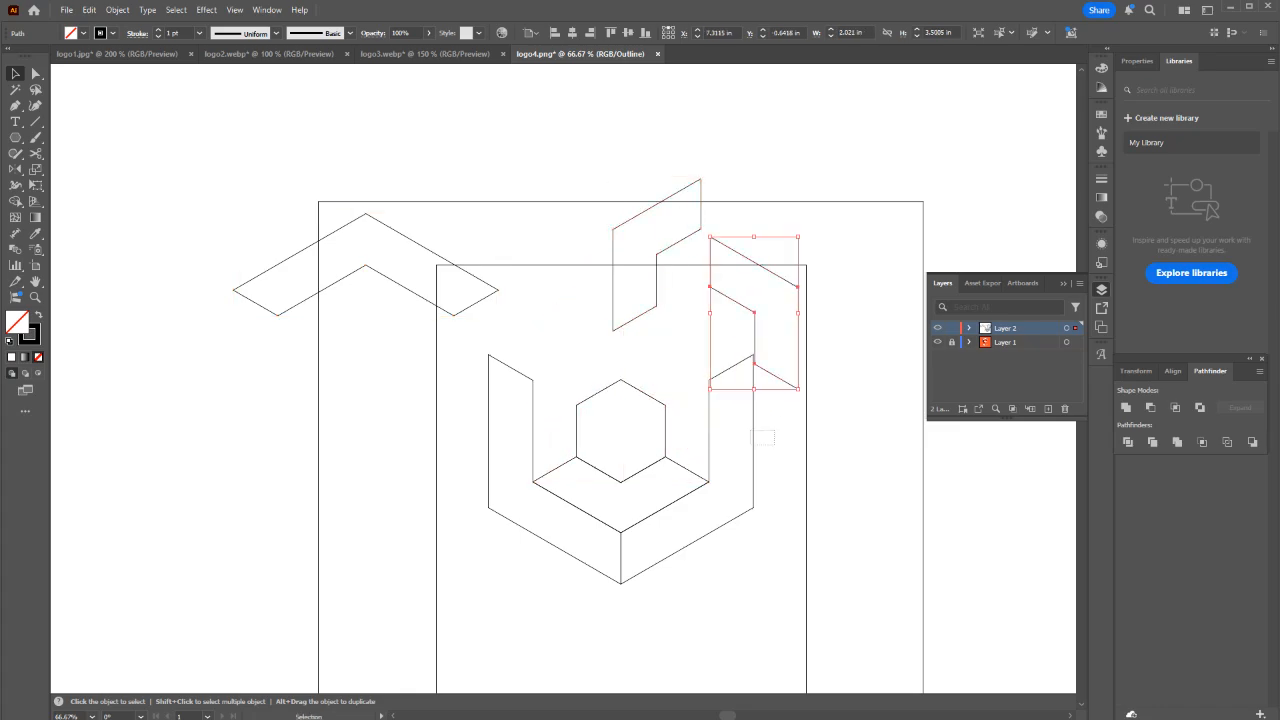
left_click_drag(774, 430, 883, 483)
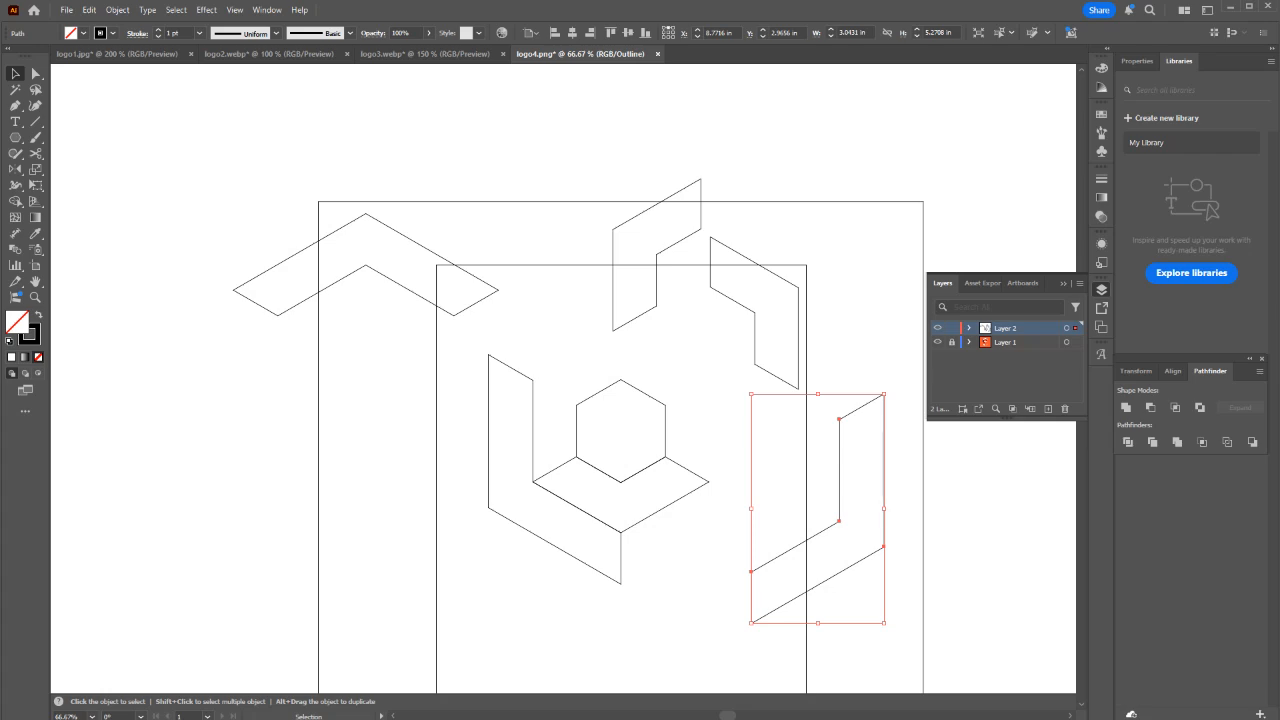
left_click_drag(665, 507, 764, 565)
left_click(592, 550)
left_click_drag(577, 559, 500, 567)
left_click(598, 470)
Undo the face moves so the emblem is reassembled, and return to the preview view with nothing selected.
key("ctrl+z")
key("ctrl+z")
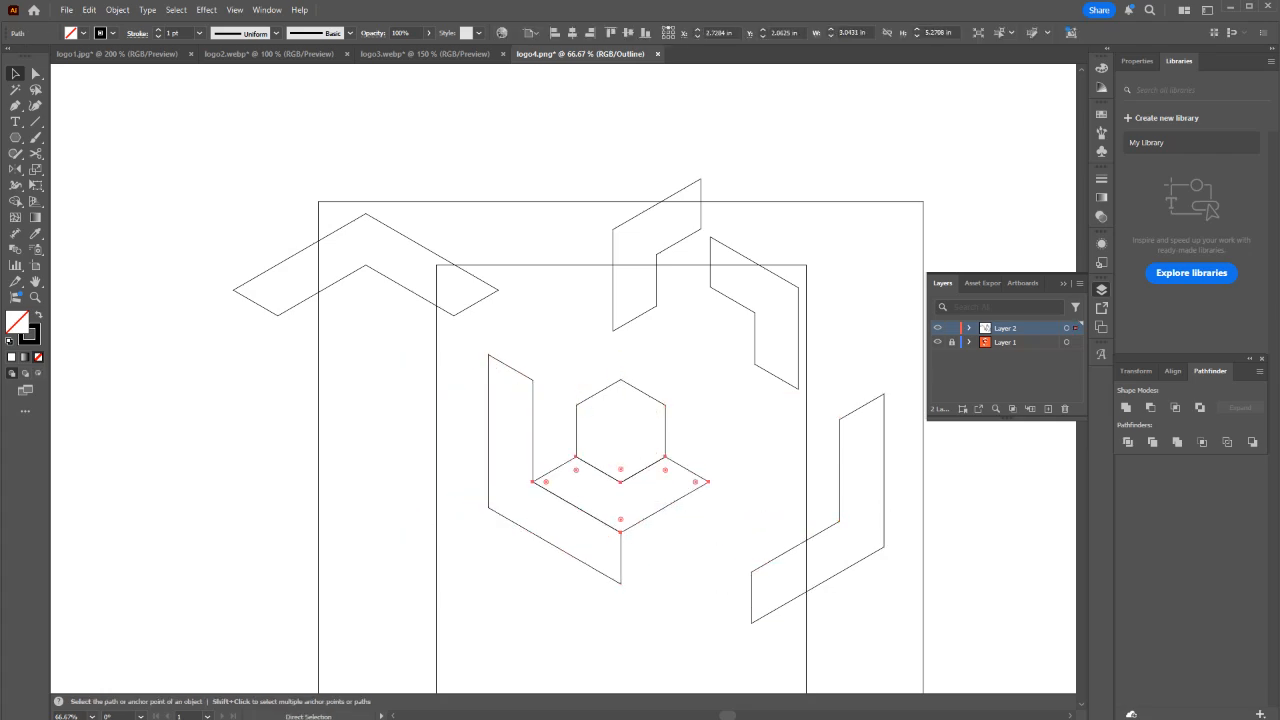
key("ctrl+z")
key("ctrl+z")
key("ctrl+z")
key("ctrl+z")
key("ctrl+y")
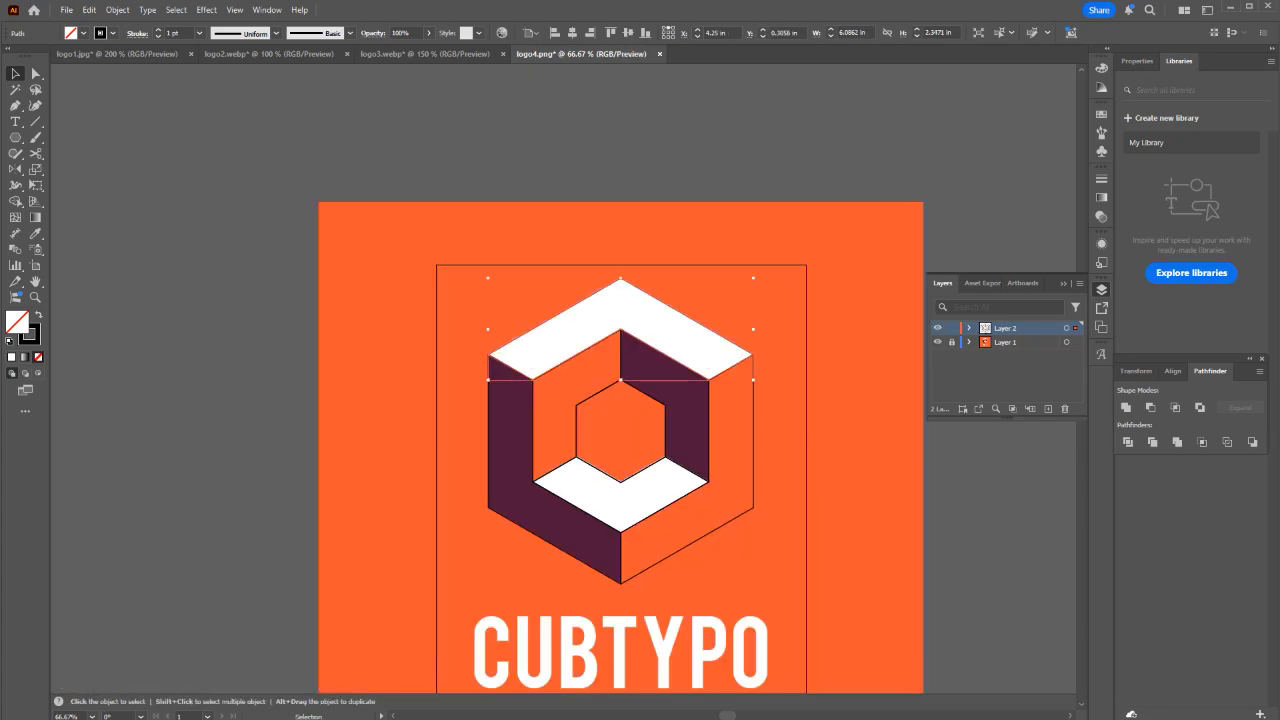
key("ctrl+shift+a")
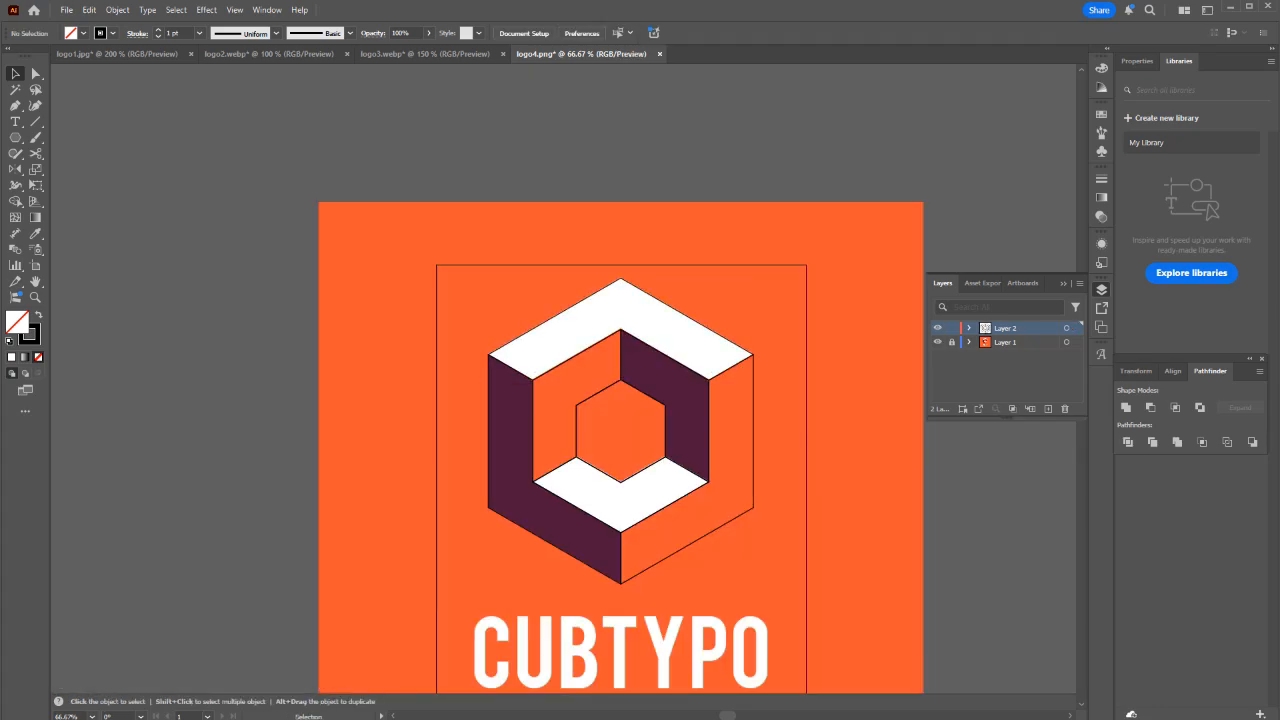
Delete the center hexagon, the inner left orange face and the outer lower-right orange face from the emblem.
left_click(598, 470)
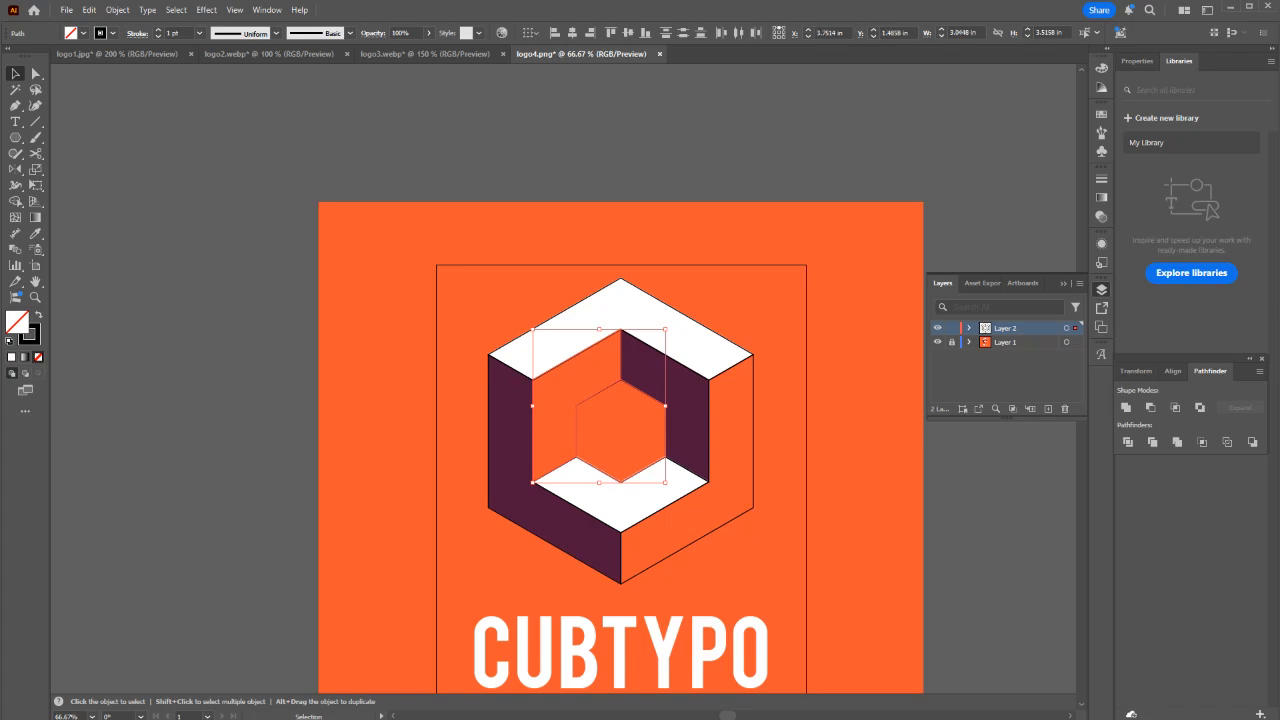
key("Delete")
left_click(738, 517)
key("Delete")
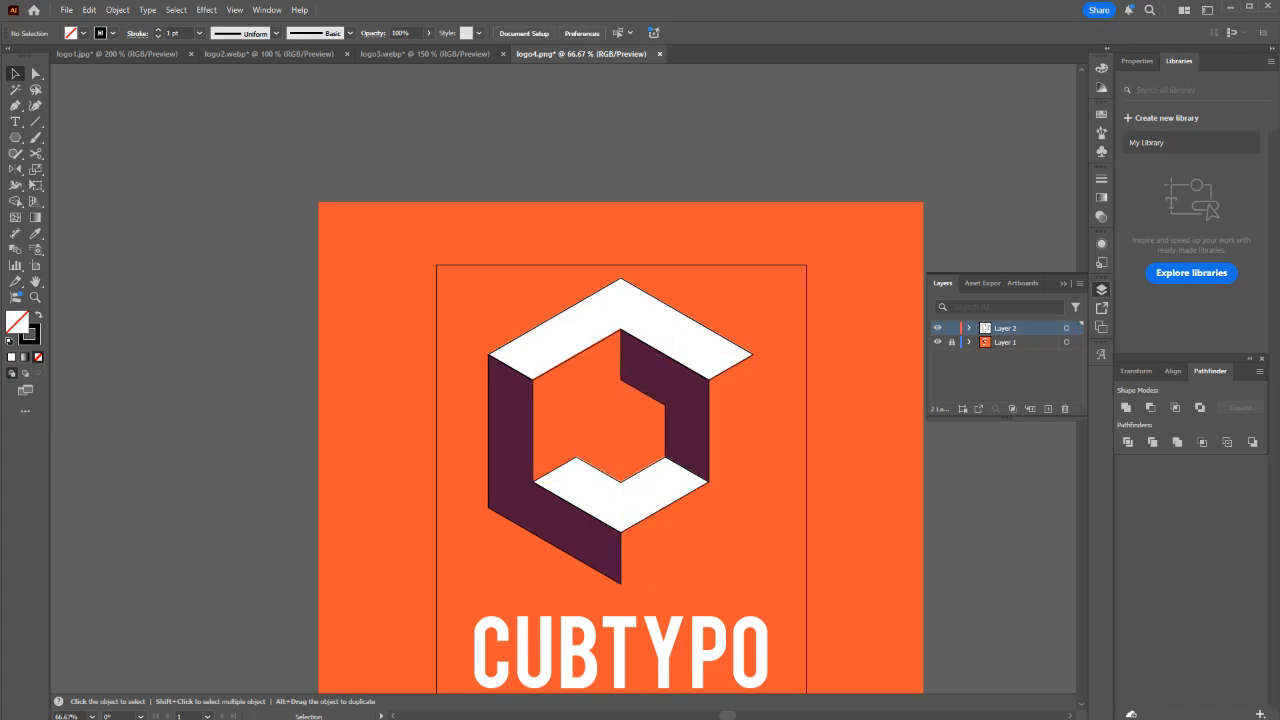
Fill the outer left and inner right faces with the reference logo's dark purple, sampled with the Eyedropper.
left_click(666, 431)
left_click(533, 432, "shift")
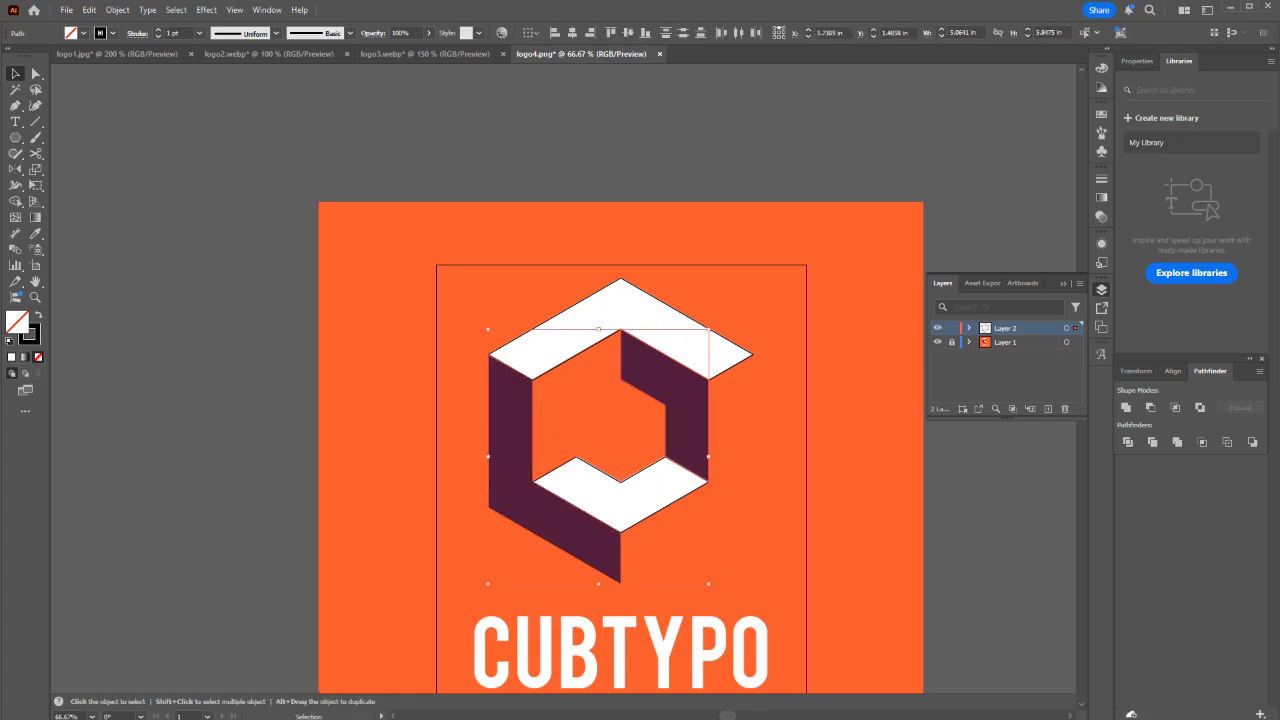
key("i")
left_click(513, 438)
key("v")
Fill the upper and lower chevron faces with the reference logo's white, sampled with the Eyedropper.
left_click(577, 355)
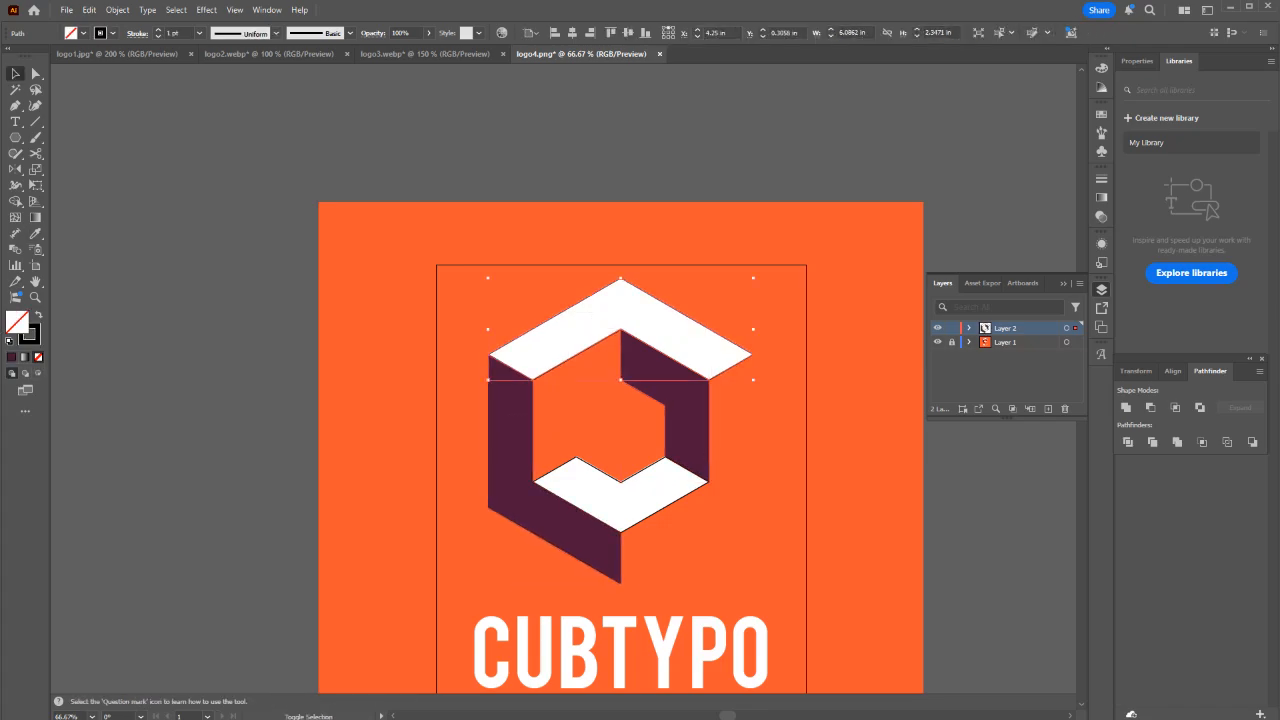
left_click(579, 460, "shift")
key("i")
left_click(588, 484)
key("v")
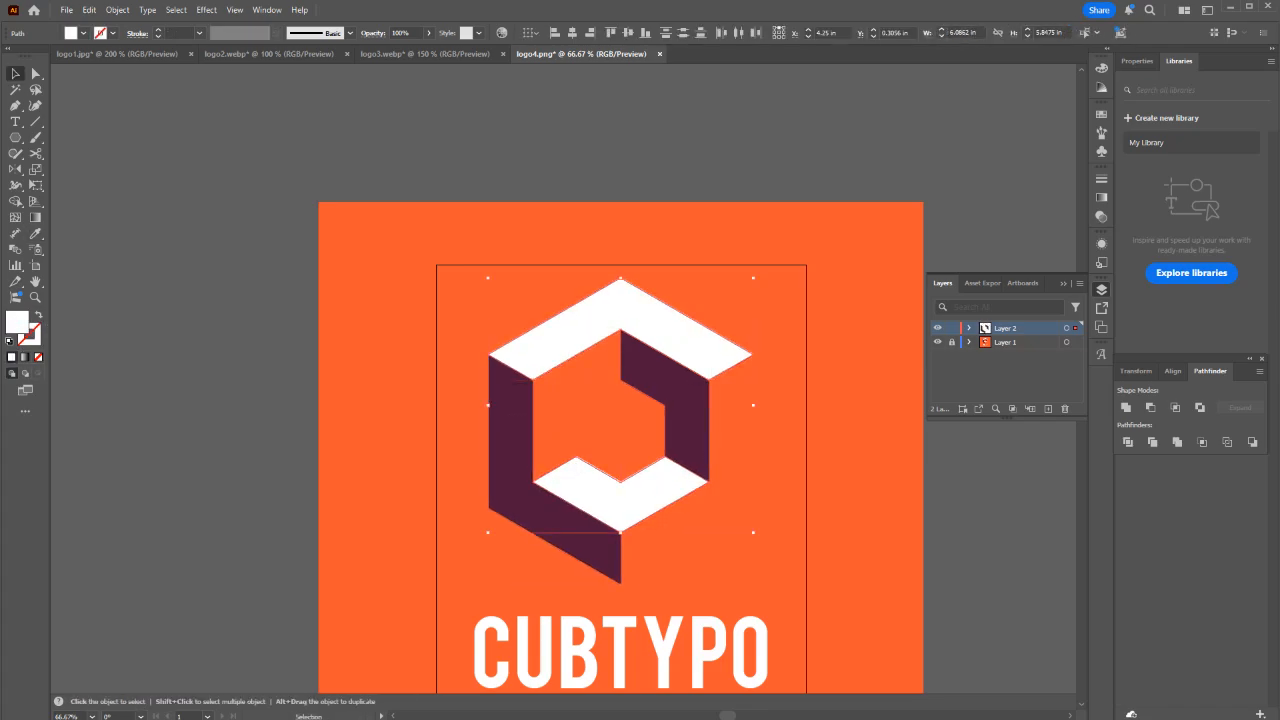
left_click(768, 541)
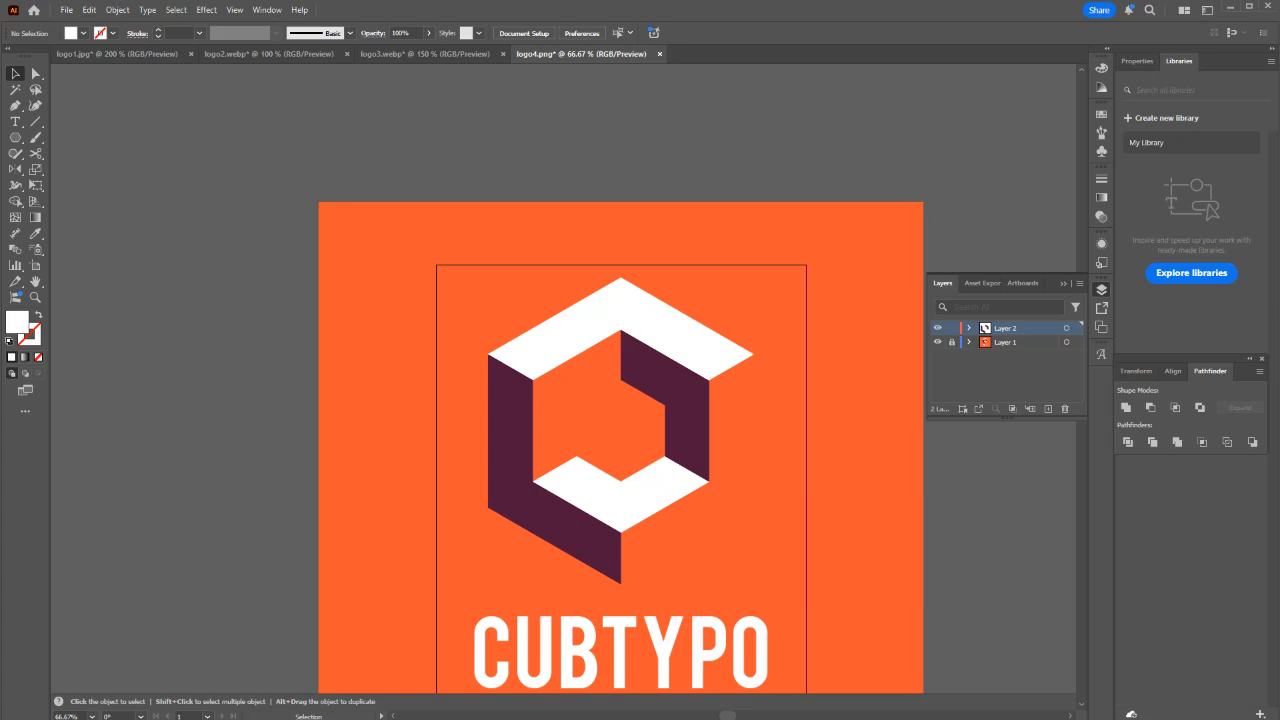
Toggle the visibility of the layers to check the filled emblem shapes with and without the reference image.
left_click(937, 328)
left_click(937, 342)
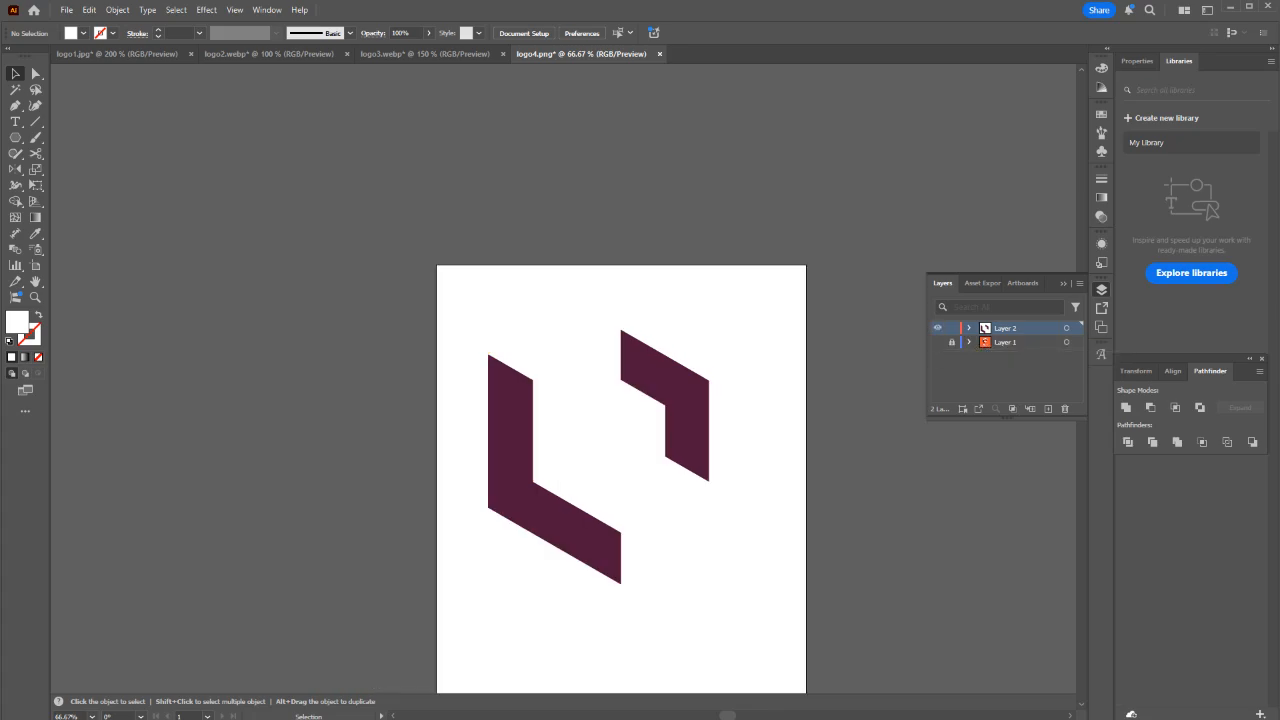
left_click(937, 342)
key("ctrl+1")
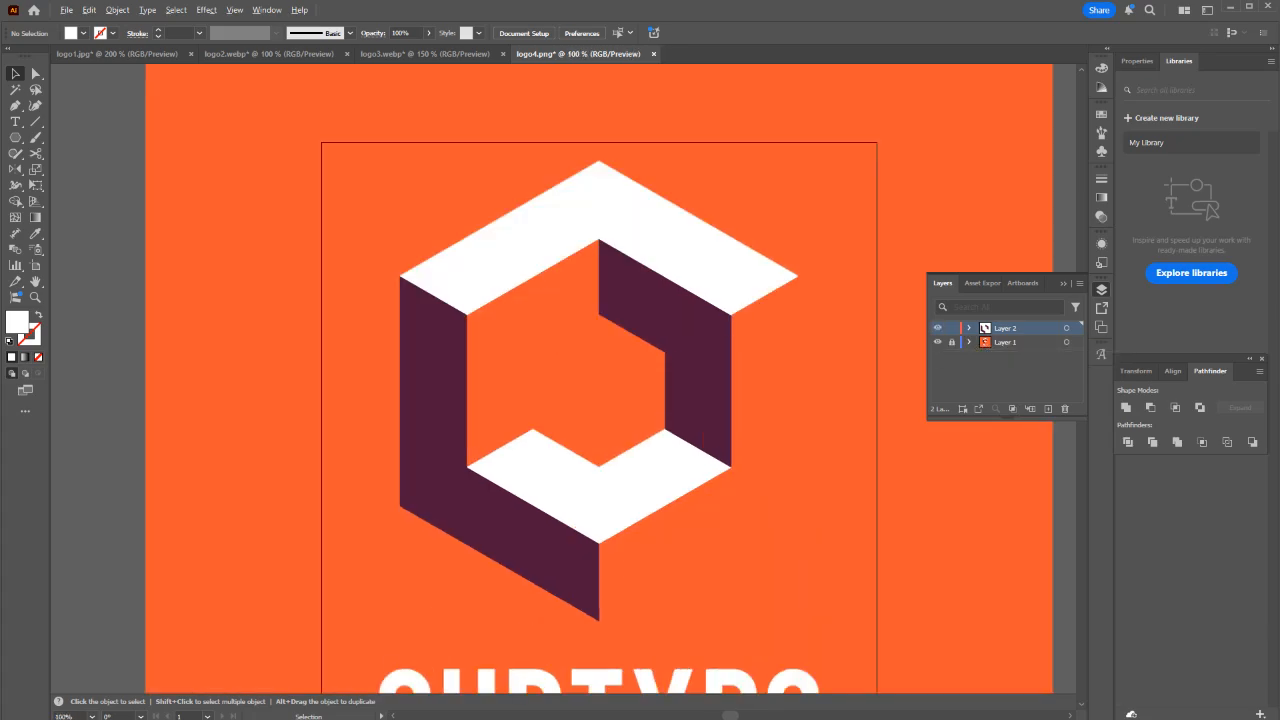
key("ctrl+minus")
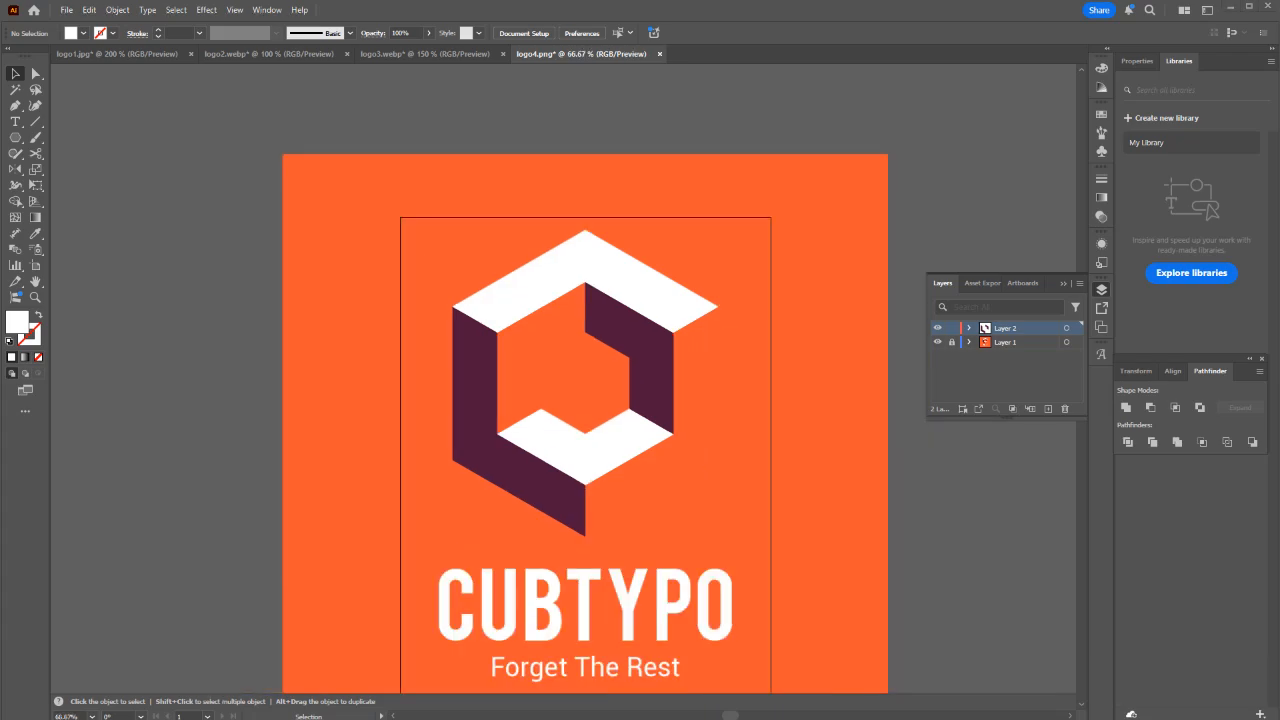
Open logo5.png as a new document and add a new layer above the reference image.
left_click_drag(799, 146, 737, 57)
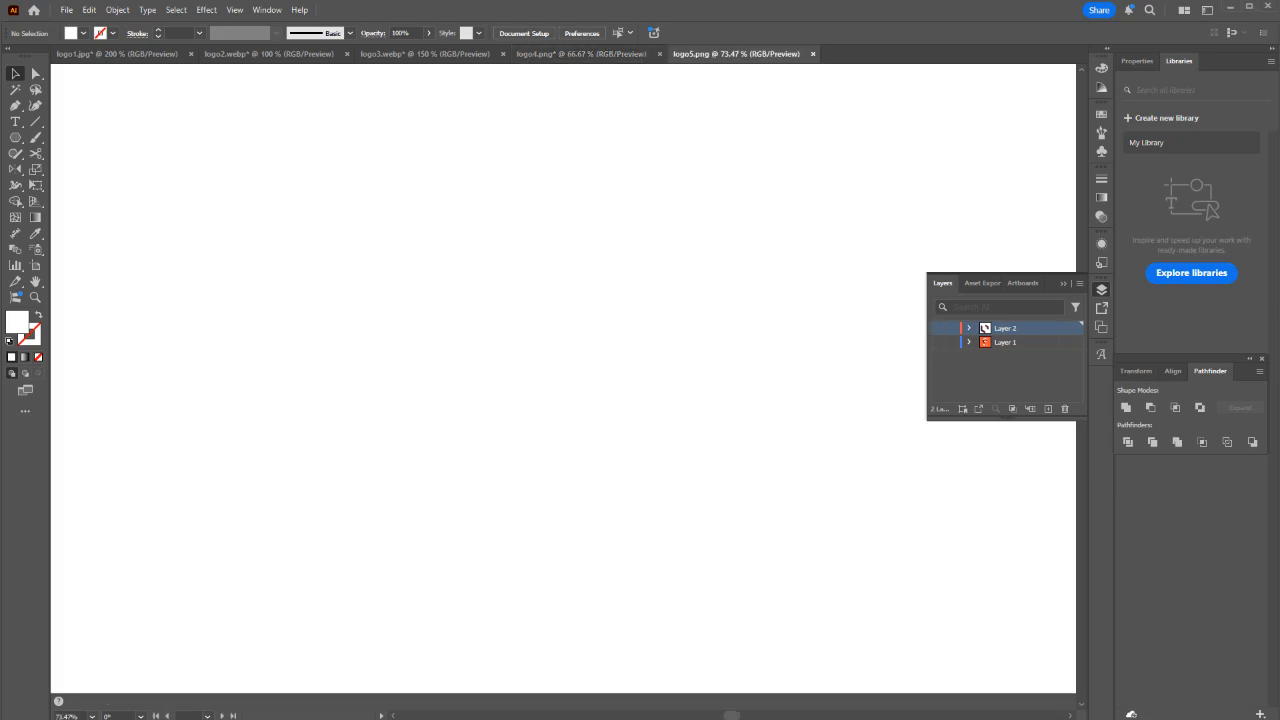
key("ctrl+1")
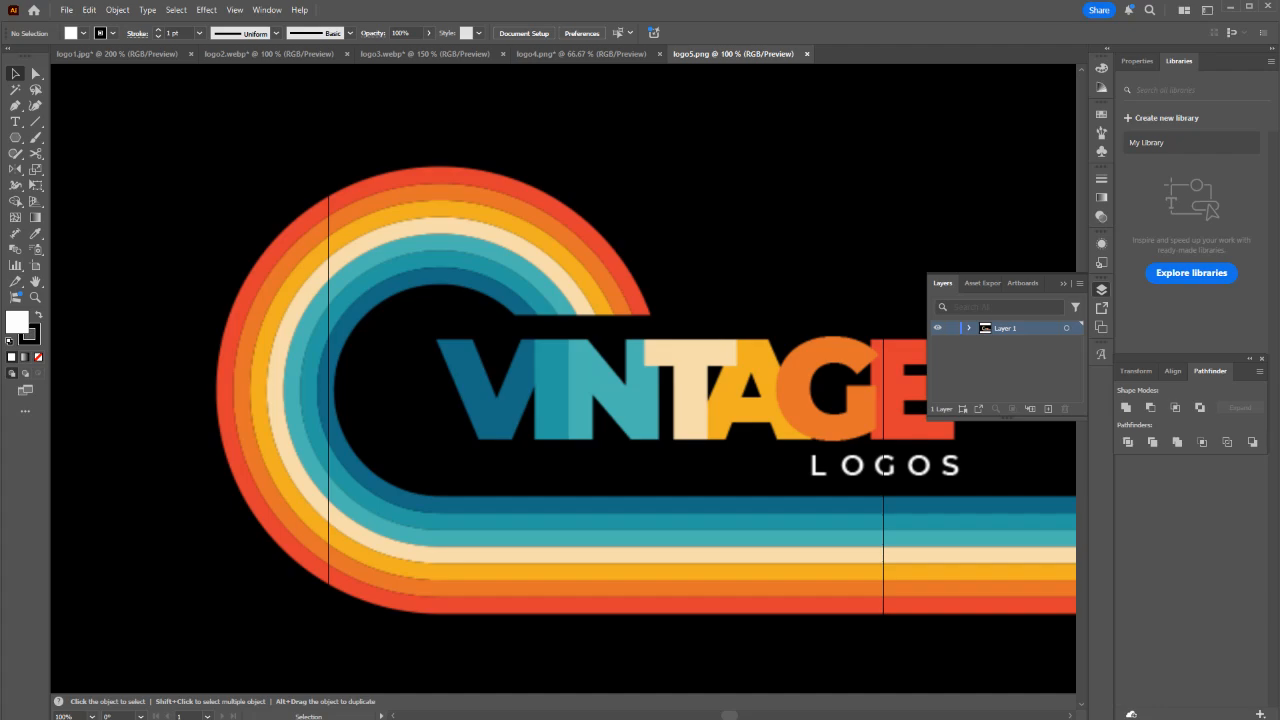
left_click(1048, 408)
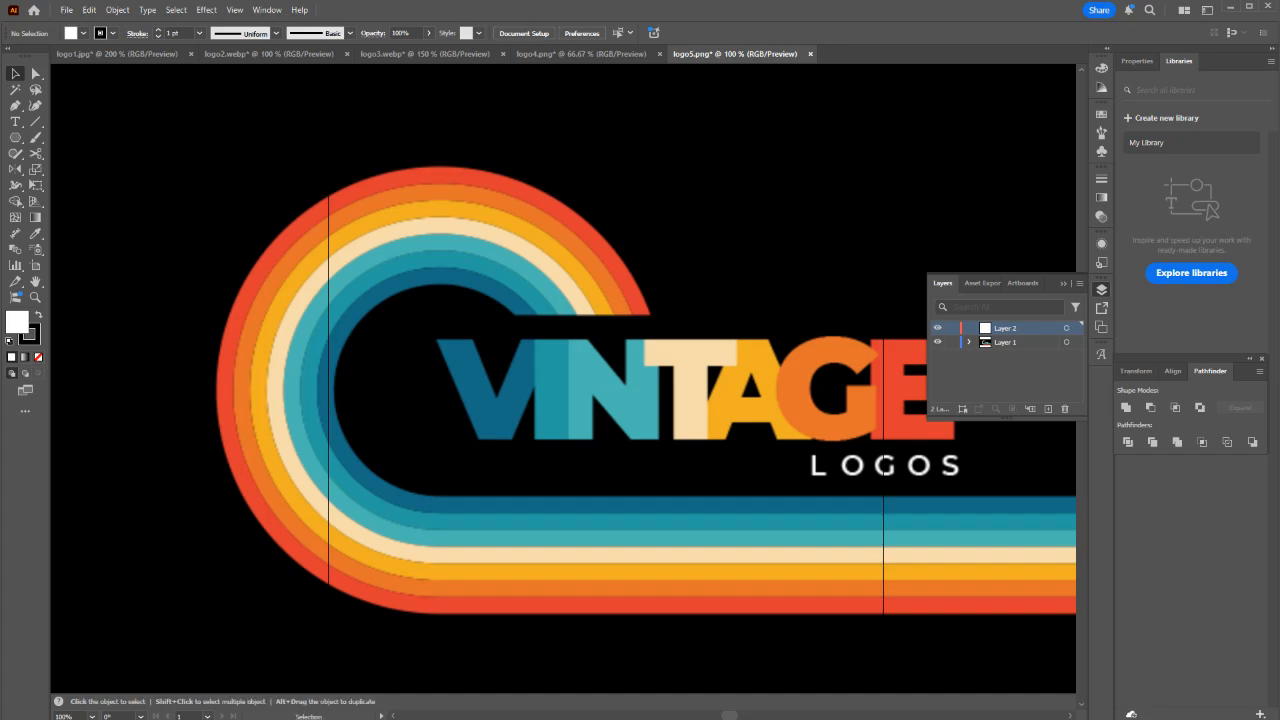
Draw a white-filled circle about 3.18 in across over the black center of the Vintage logo's striped arc.
left_click(15, 137)
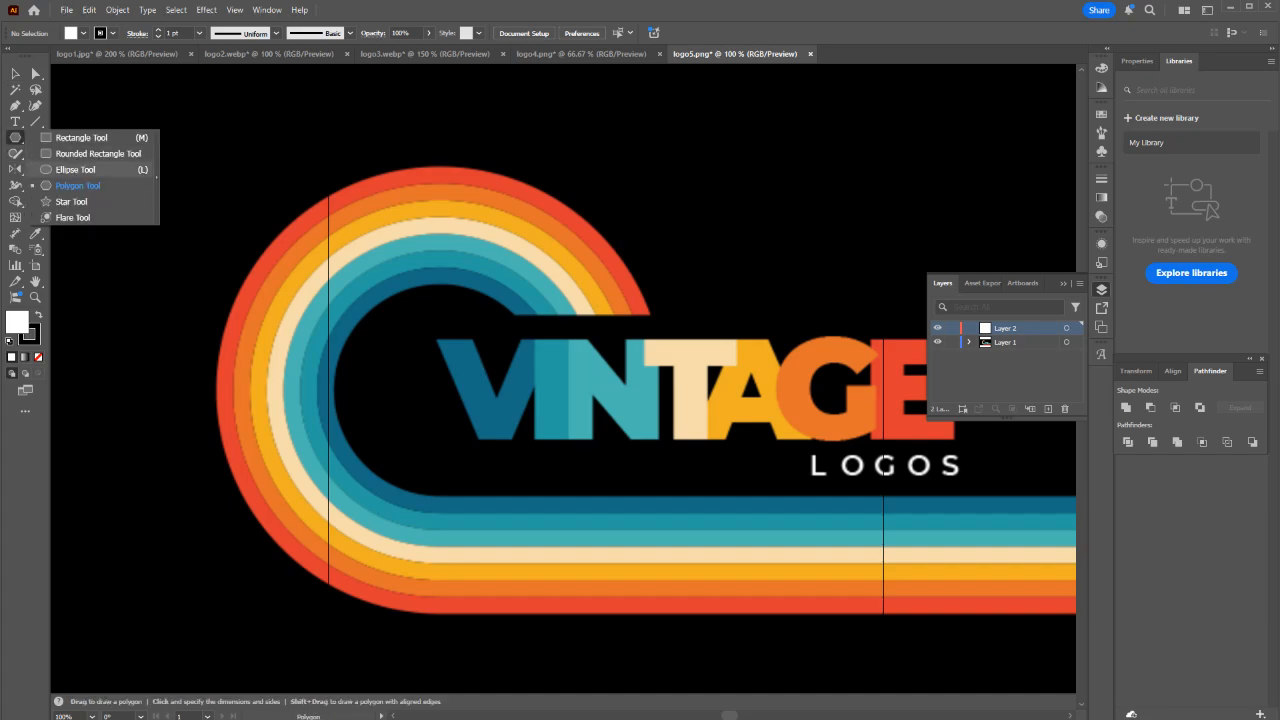
left_click(75, 169)
left_click_drag(436, 395, 541, 498)
key("v")
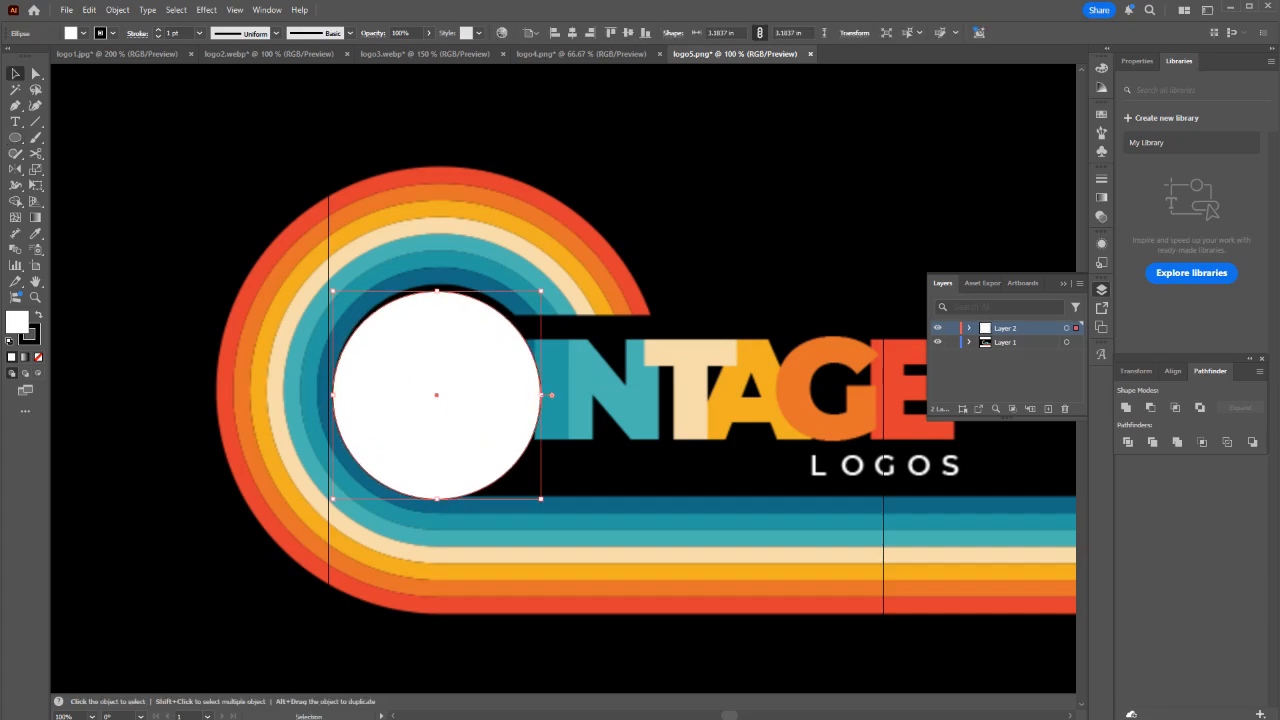
Nudge the white circle until it is centered within the logo's inner dark blue stripe.
key("ctrl+h")
key("Right")
key("Right")
key("Right")
key("Right")
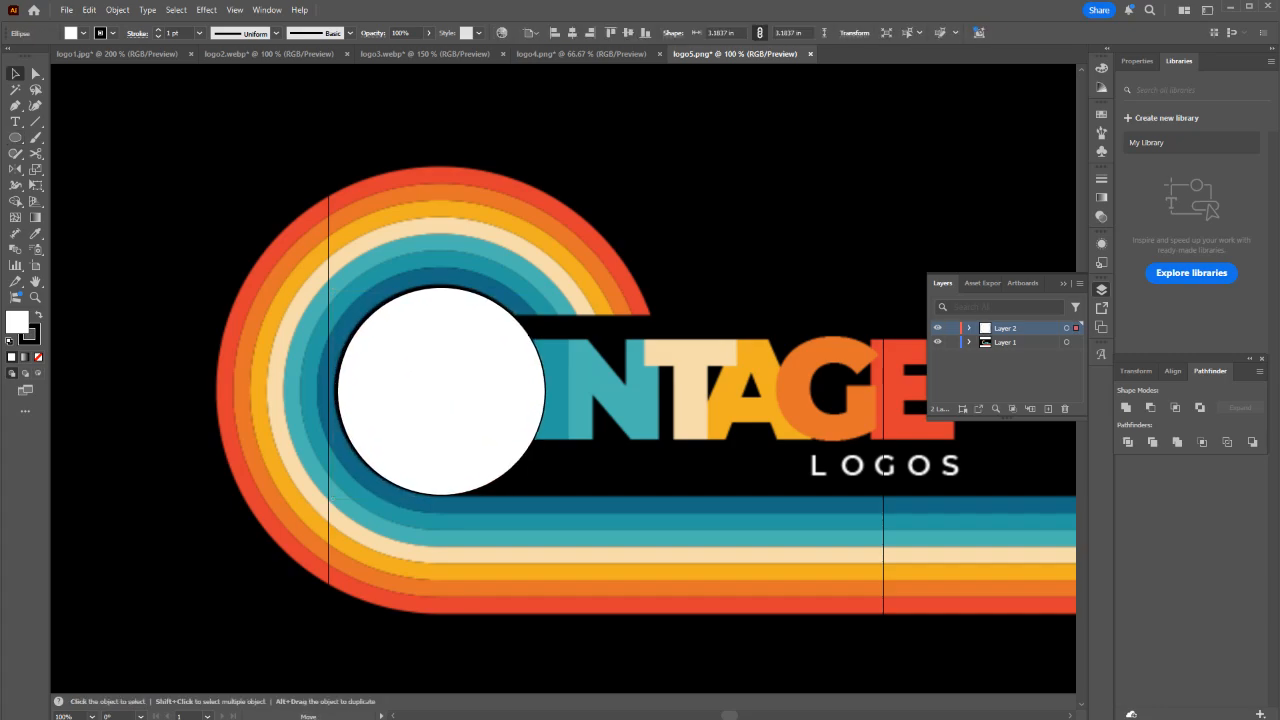
key("Up")
key("Left")
key("Up")
key("Up")
key("Right")
key("Down")
key("Down")
key("Down")
key("Left")
key("Left")
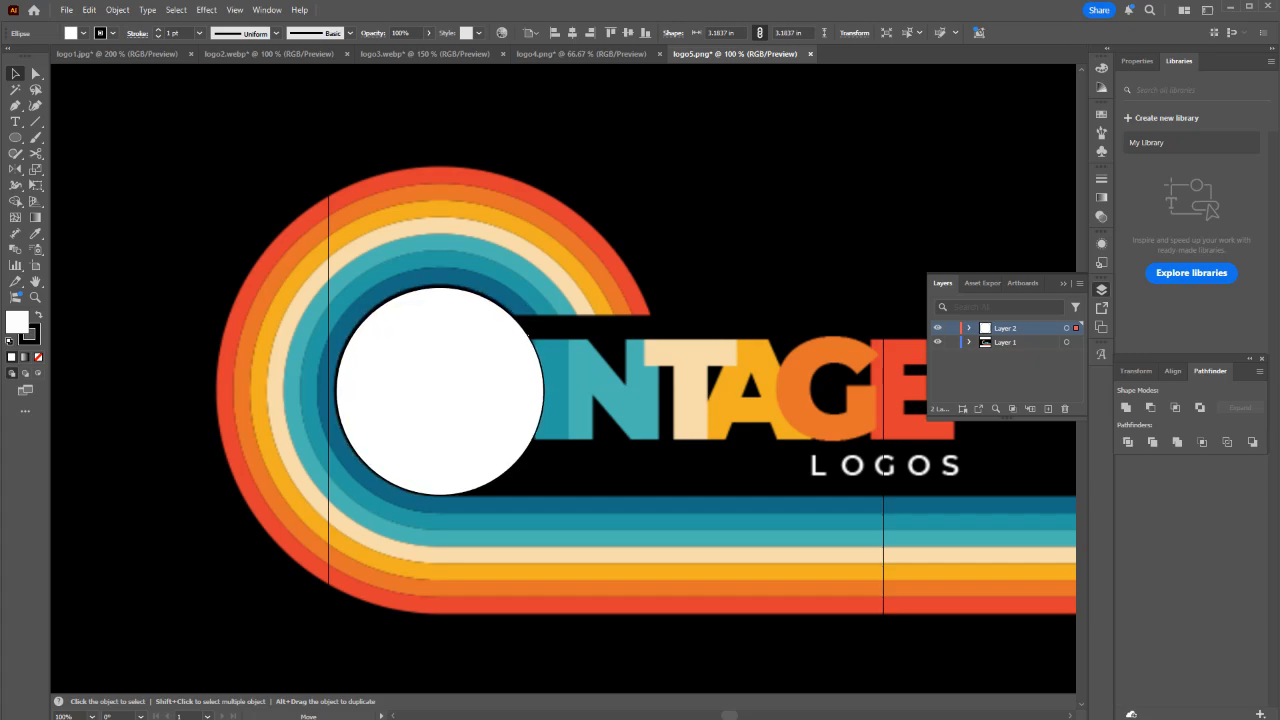
key("Up")
key("ctrl+h")
Enlarge the white circle to about 3.26 in across so it meets the dark blue stripe's inner edge.
scroll(387, 283, "up", 2)
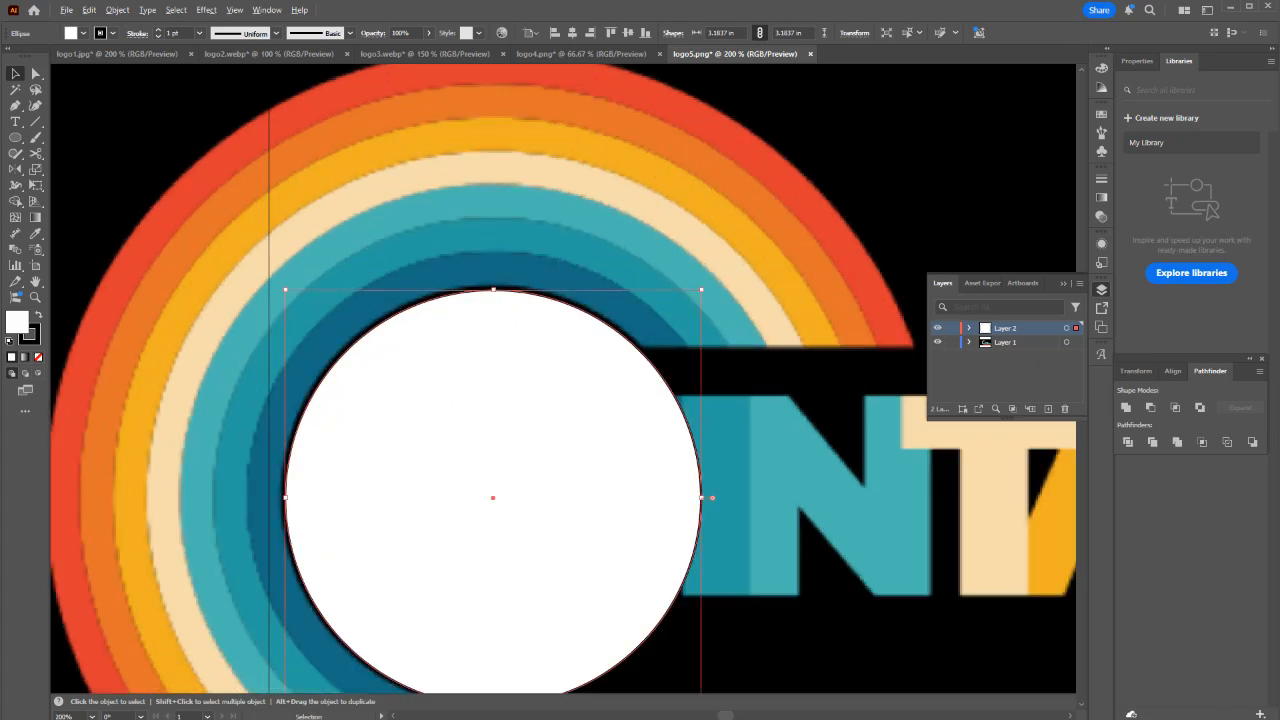
left_click_drag(285, 289, 280, 285)
scroll(358, 391, "down", 2)
scroll(416, 530, "up", 3)
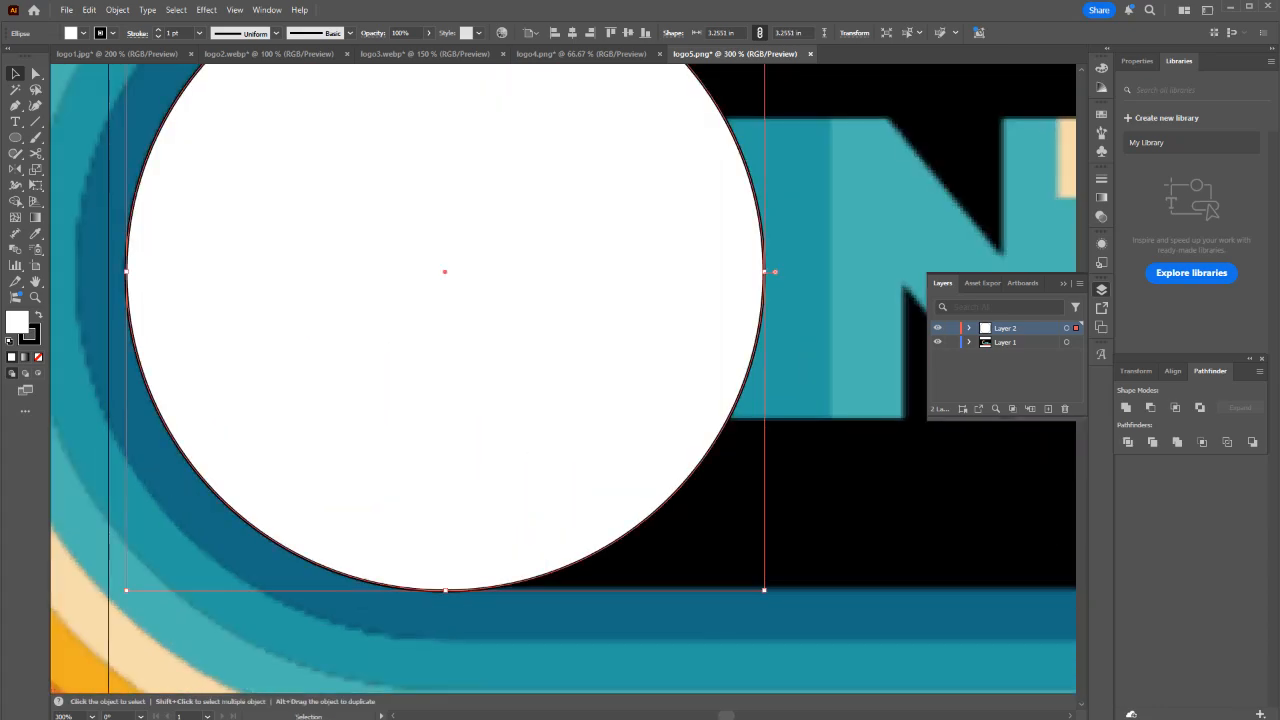
scroll(465, 613, "down", 1)
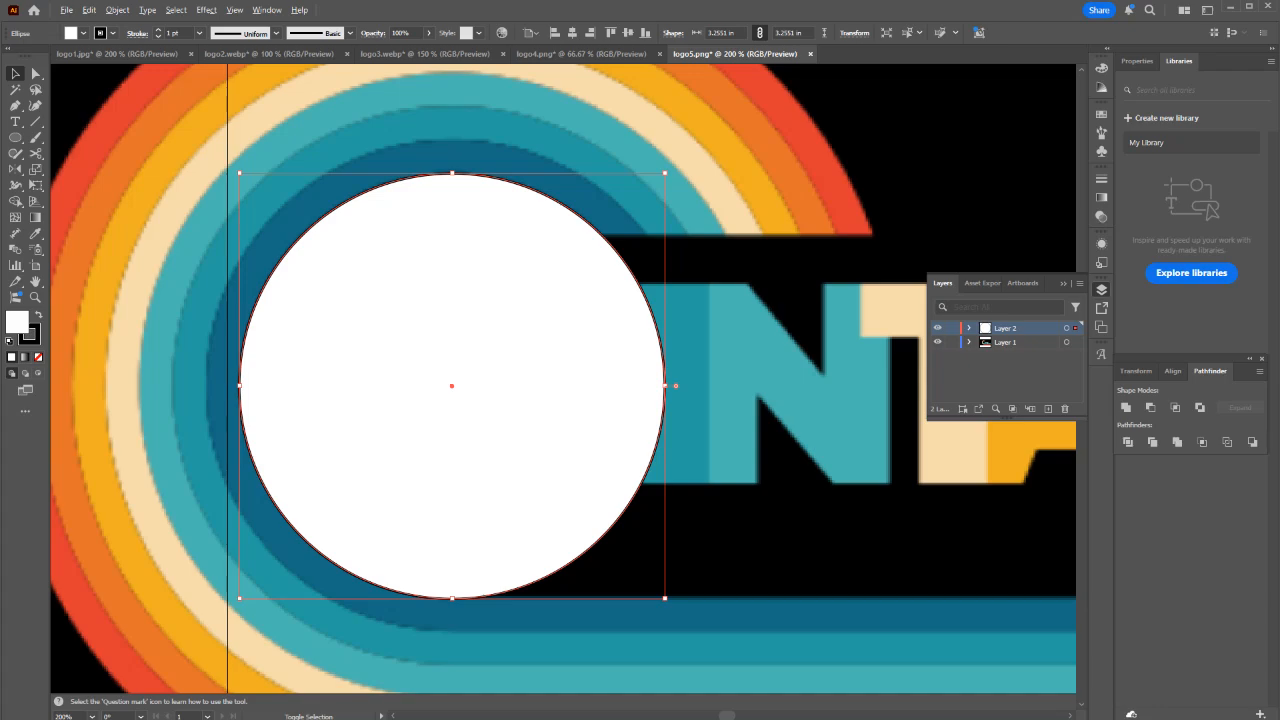
Add two concentric copies about 3.81 in and 4.30 in across, matching the outer edges of the two innermost blue stripes.
left_click_drag(239, 173, 203, 137)
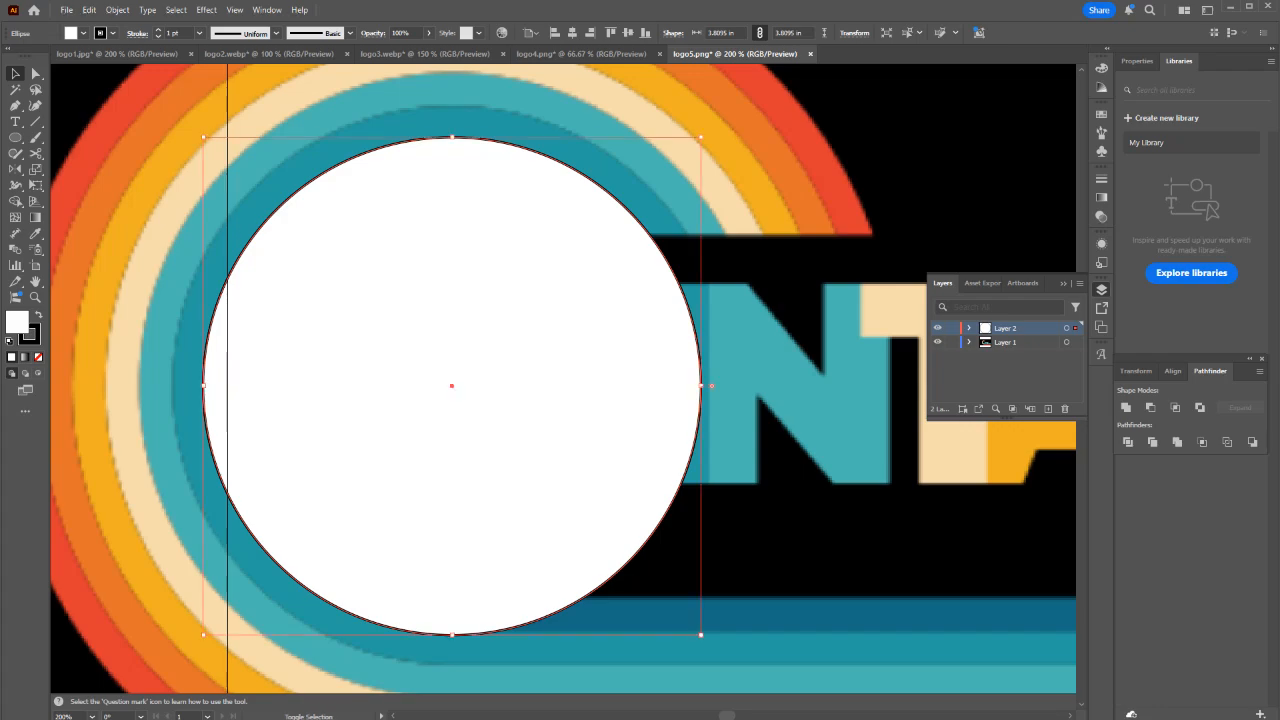
left_click_drag(203, 137, 171, 104)
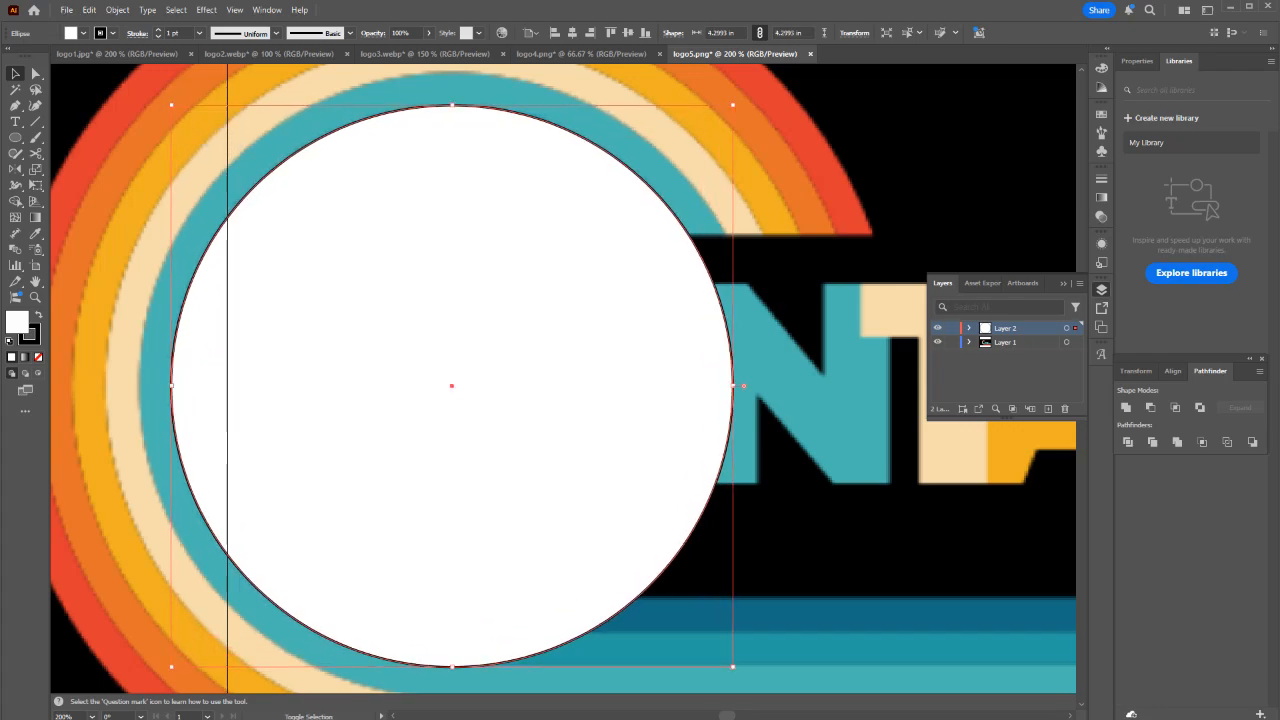
scroll(368, 272, "up", 1)
scroll(516, 338, "down", 3)
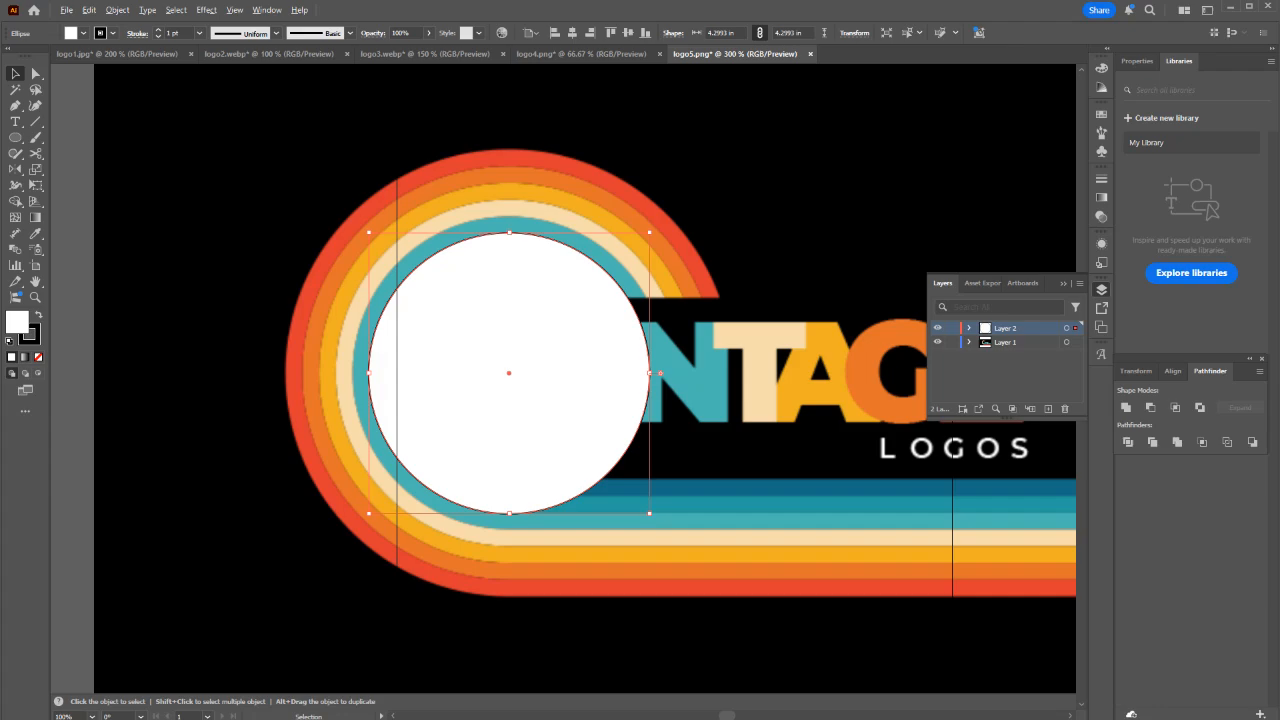
scroll(331, 207, "up", 1)
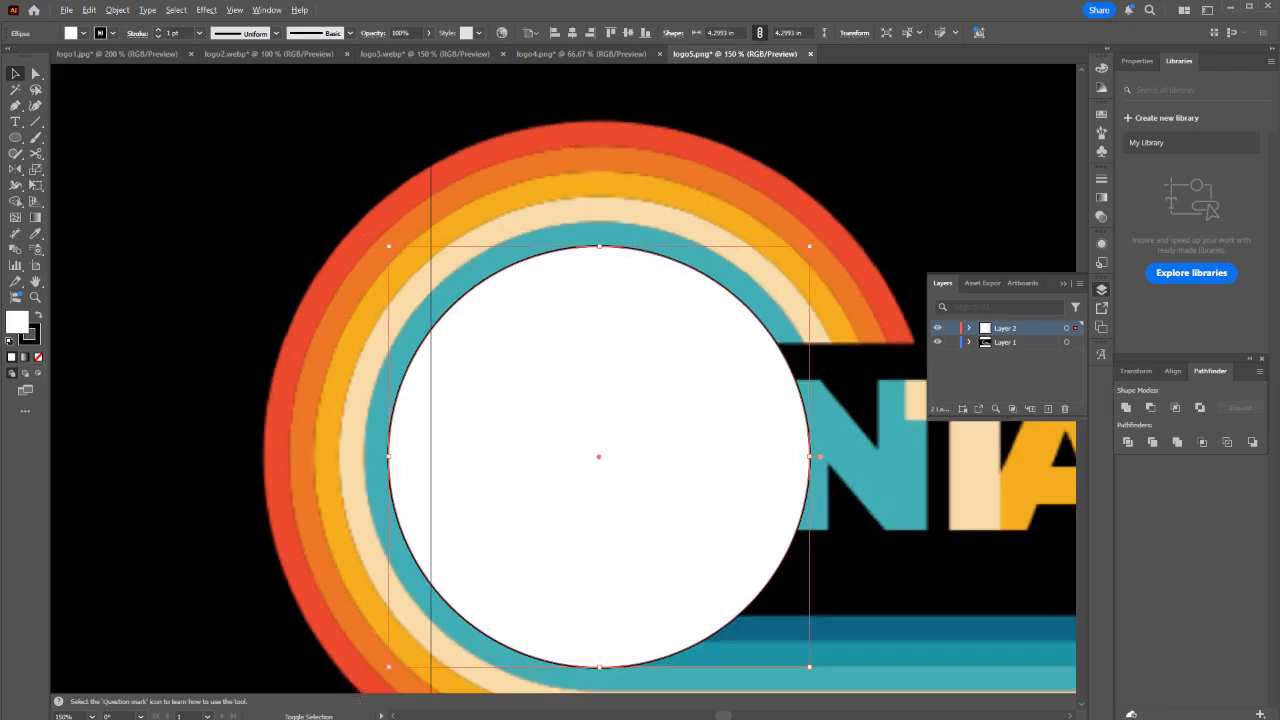
Add concentric copies about 4.82 in and 5.29 in across along the outer edges of the light teal and cream stripes.
left_click_drag(388, 246, 454, 312)
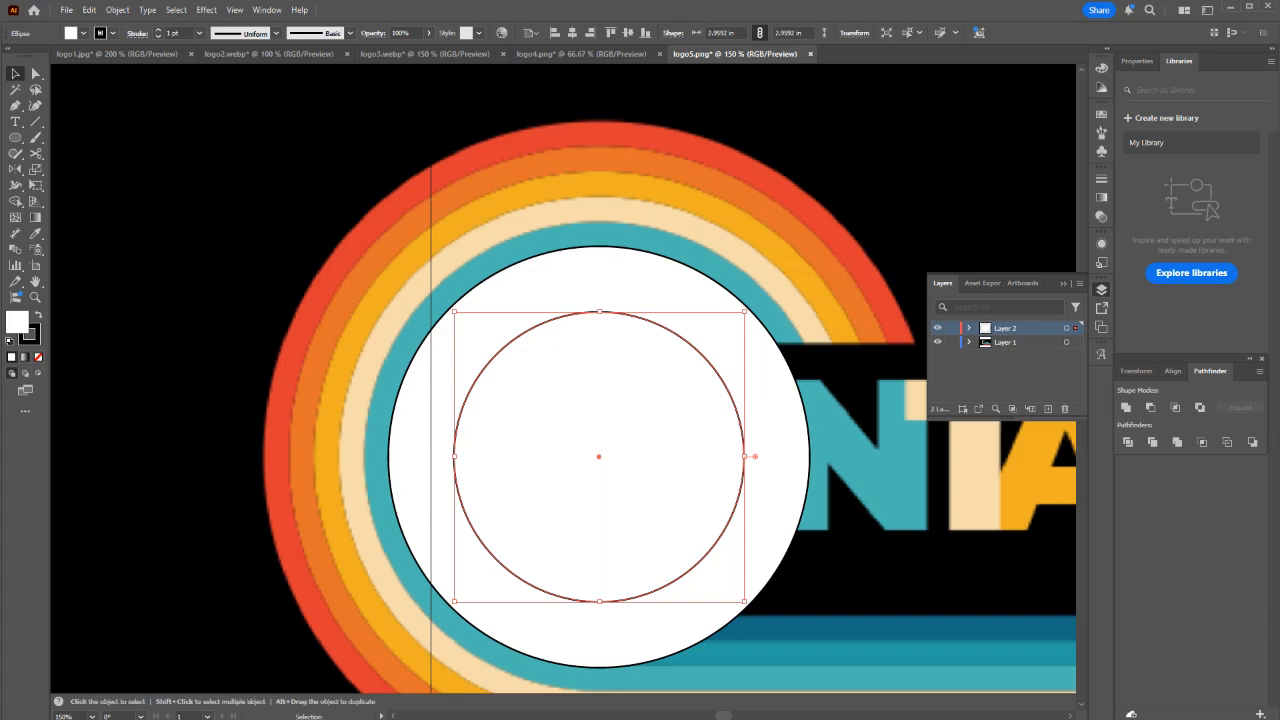
left_click_drag(455, 312, 363, 220)
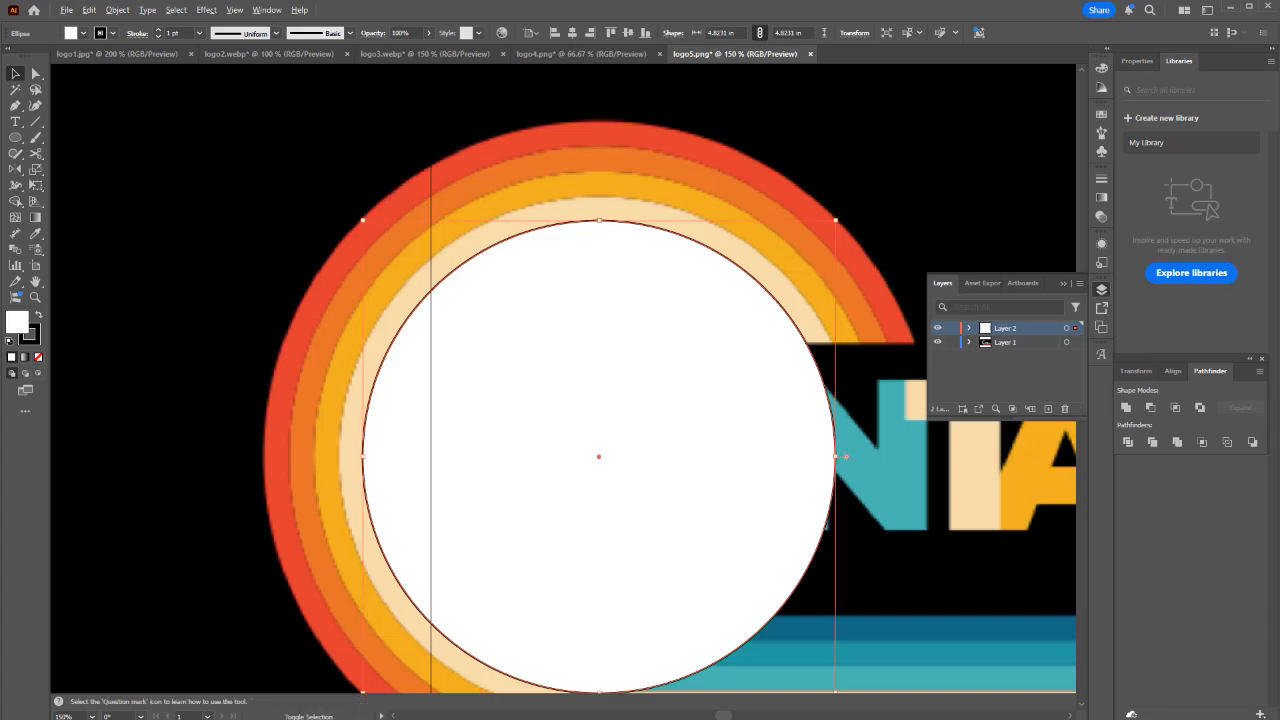
left_click_drag(363, 220, 340, 198)
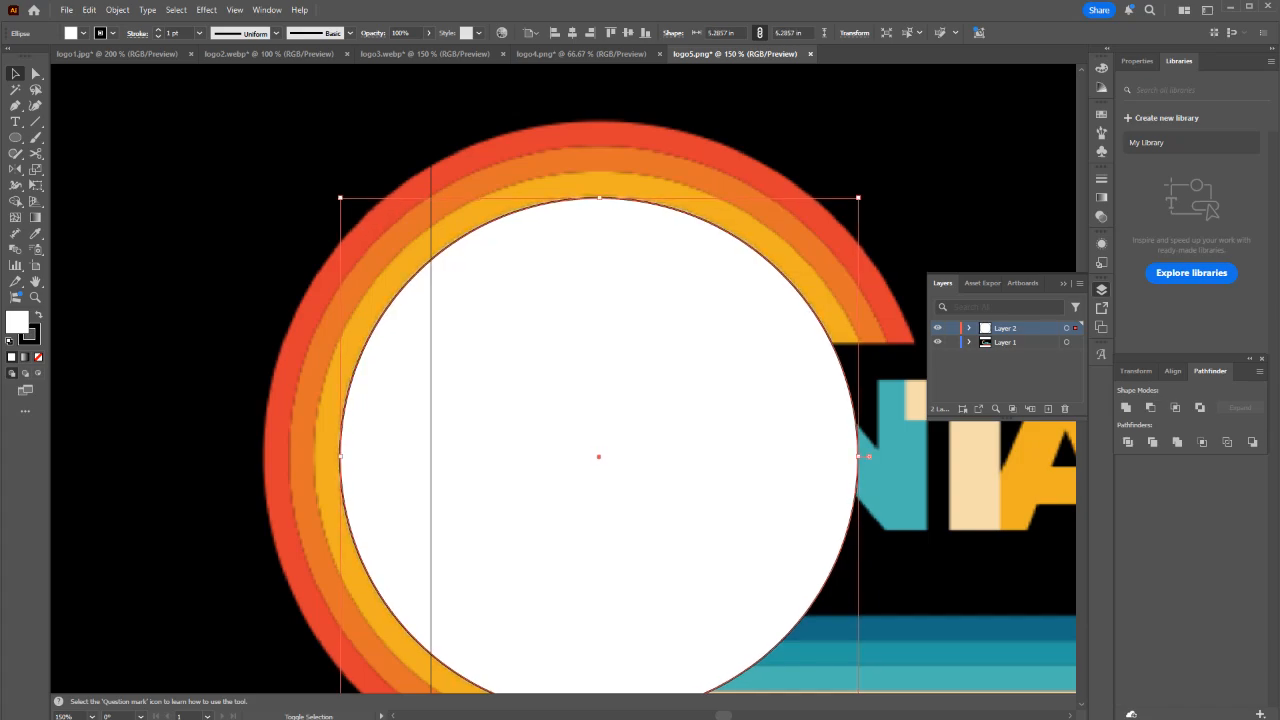
Add concentric copies about 5.79 in and 6.32 in across along the outer edges of the yellow and orange stripes.
scroll(569, 379, "down", 2)
key("ctrl+c")
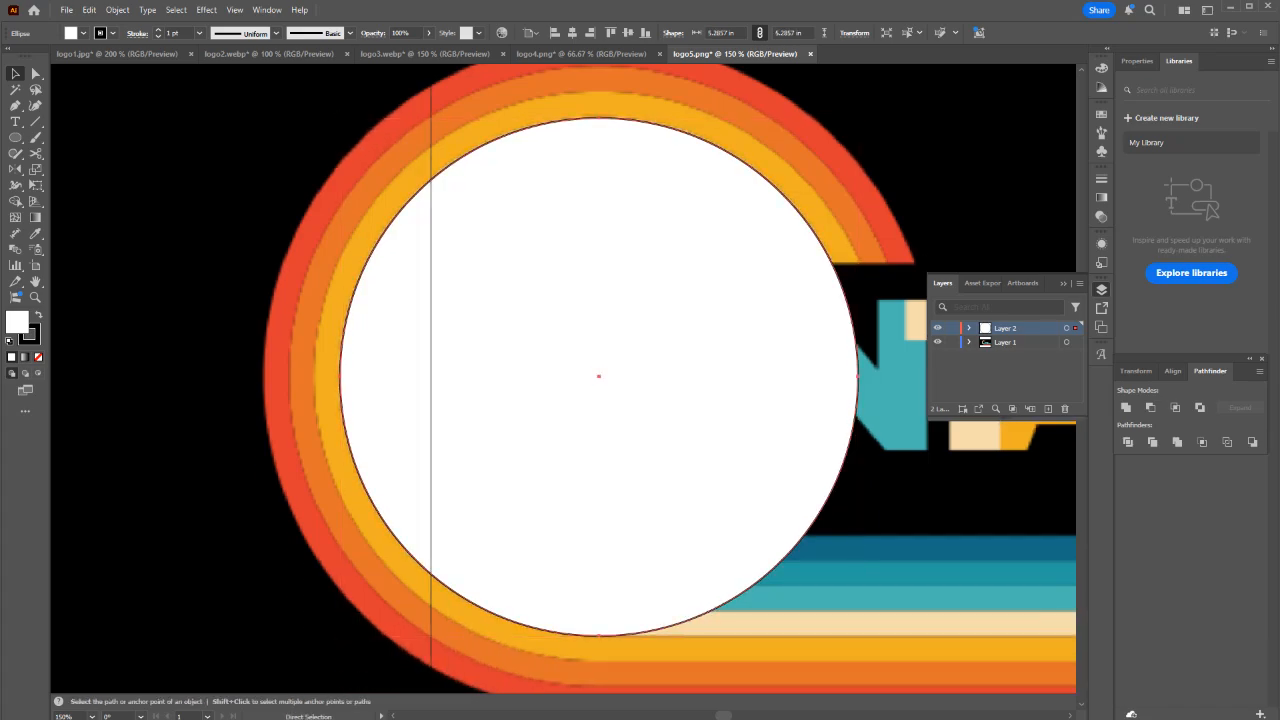
key("ctrl+shift+v")
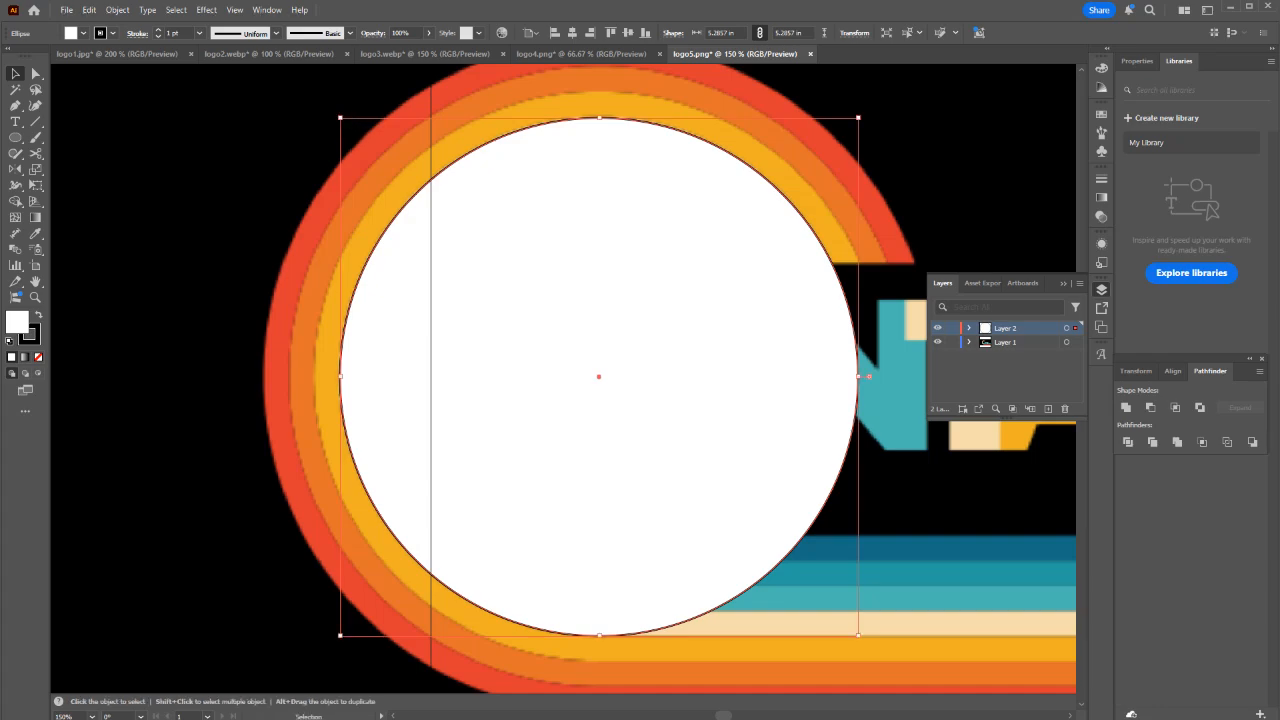
left_click_drag(340, 118, 316, 95)
key("a")
key("v")
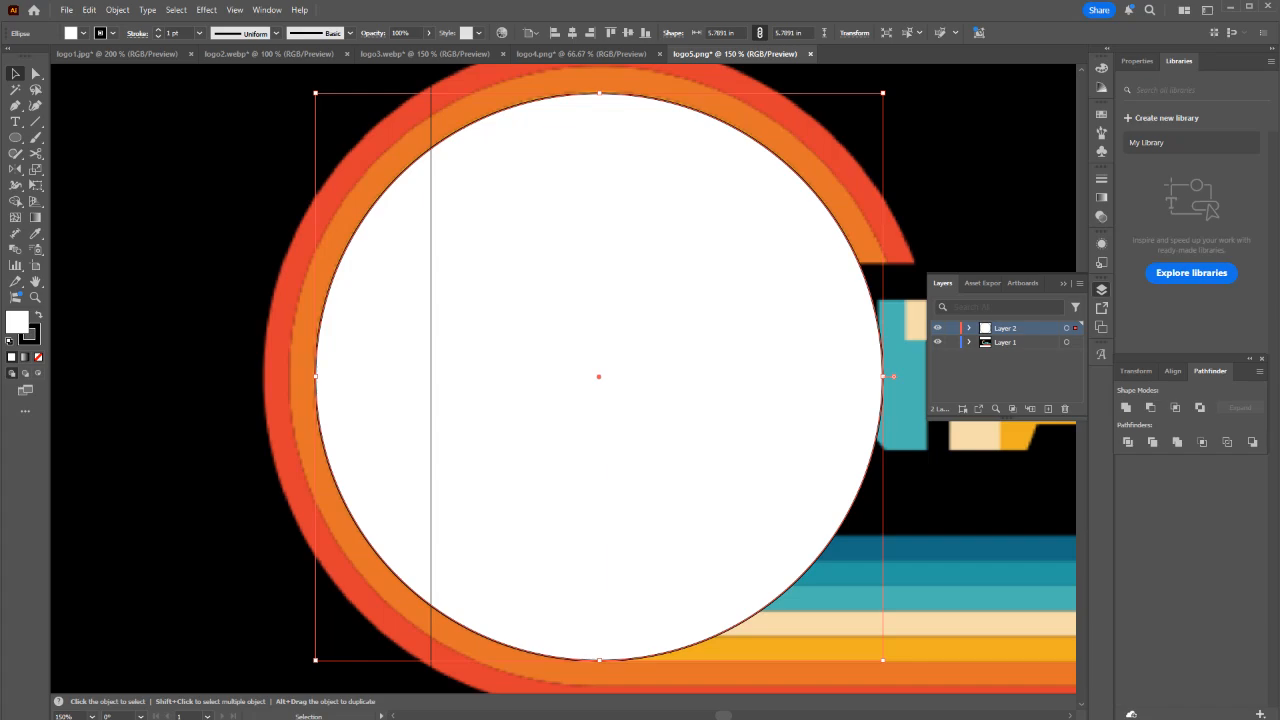
scroll(669, 379, "up", 1)
left_click_drag(316, 108, 289, 83)
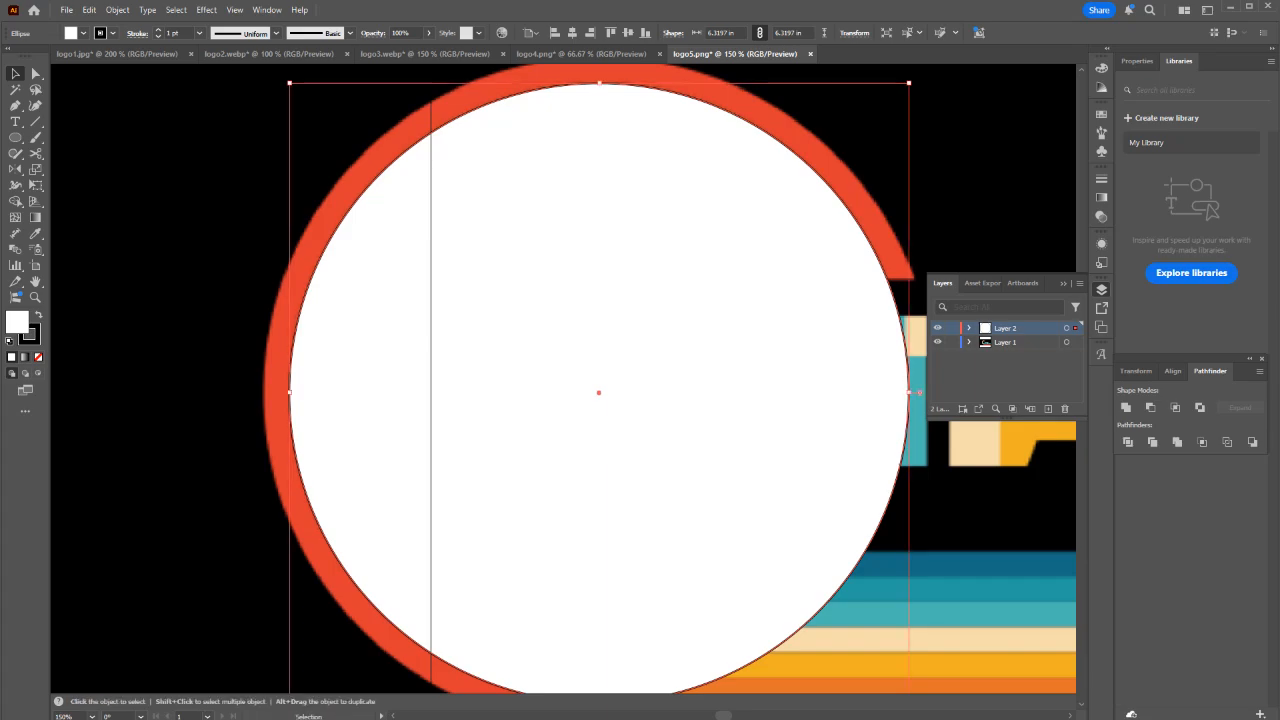
Add an outermost concentric copy about 6.84 in across around the red stripe and check all circles as outlines.
scroll(289, 178, "up", 1)
scroll(289, 178, "down", 1)
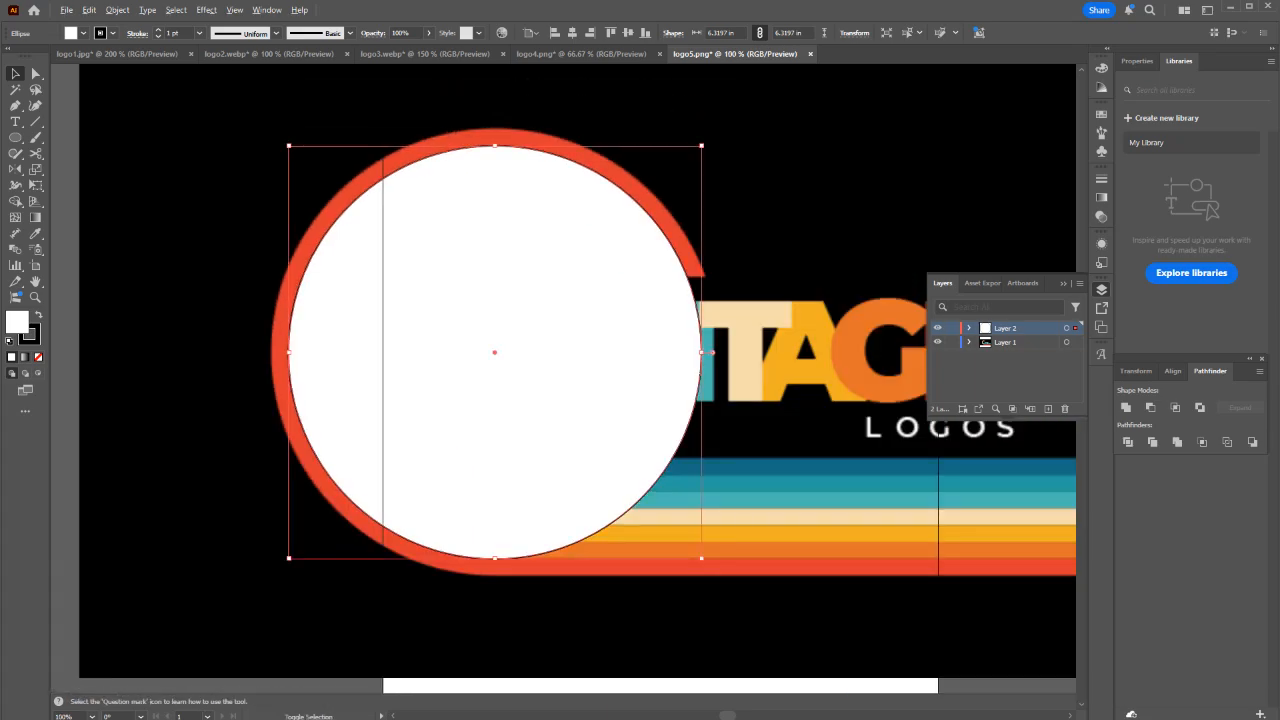
left_click_drag(289, 146, 273, 130)
key("ctrl+y")
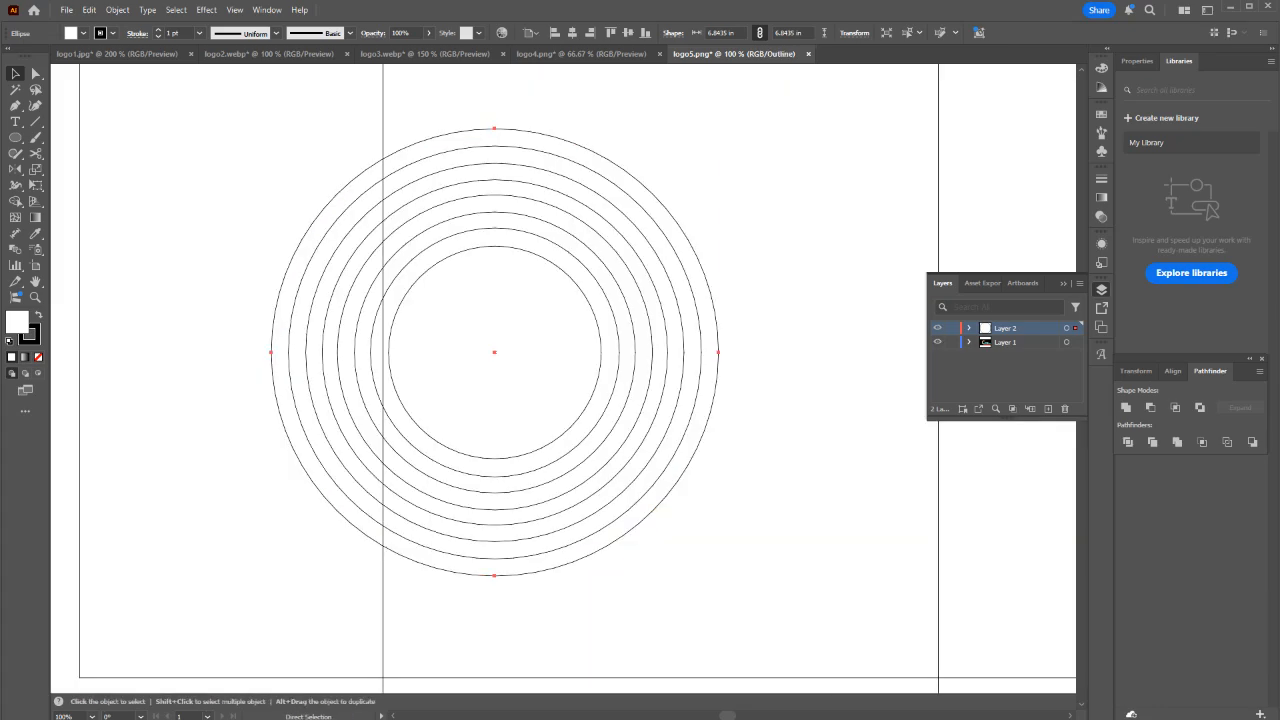
key("ctrl+y")
Undo the accidental move of the reference image and lock the image in place.
left_click_drag(800, 520, 599, 278)
key("ctrl+z")
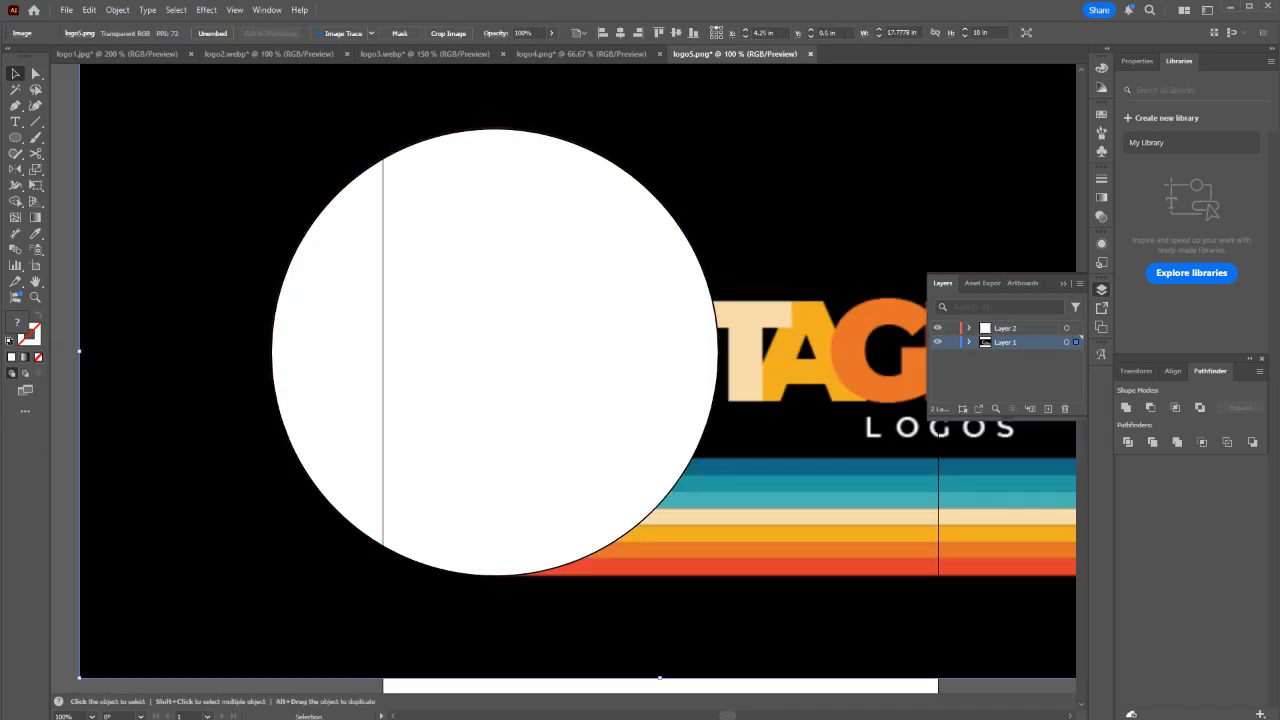
key("ctrl+2")
Remove the fill from all the concentric circles, leaving only their strokes over the reference stripes.
left_click_drag(705, 555, 438, 268)
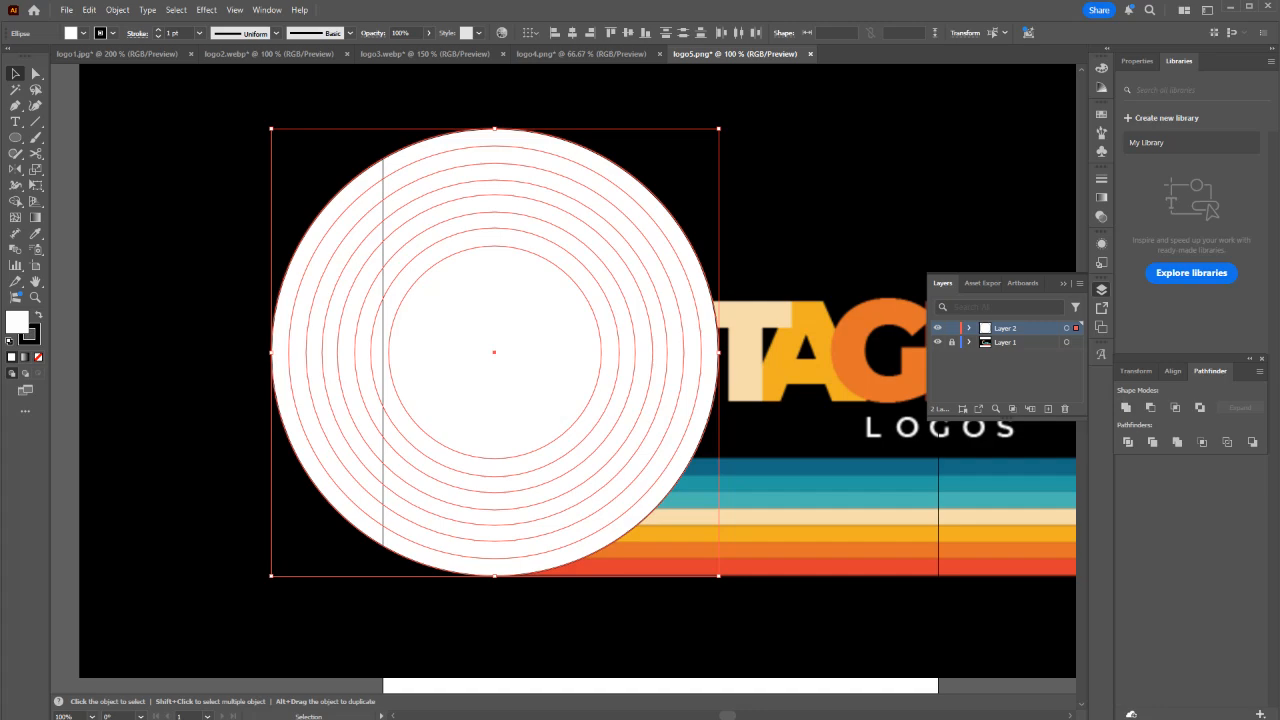
key("ctrl+shift+a")
left_click_drag(781, 439, 427, 313)
key("slash")
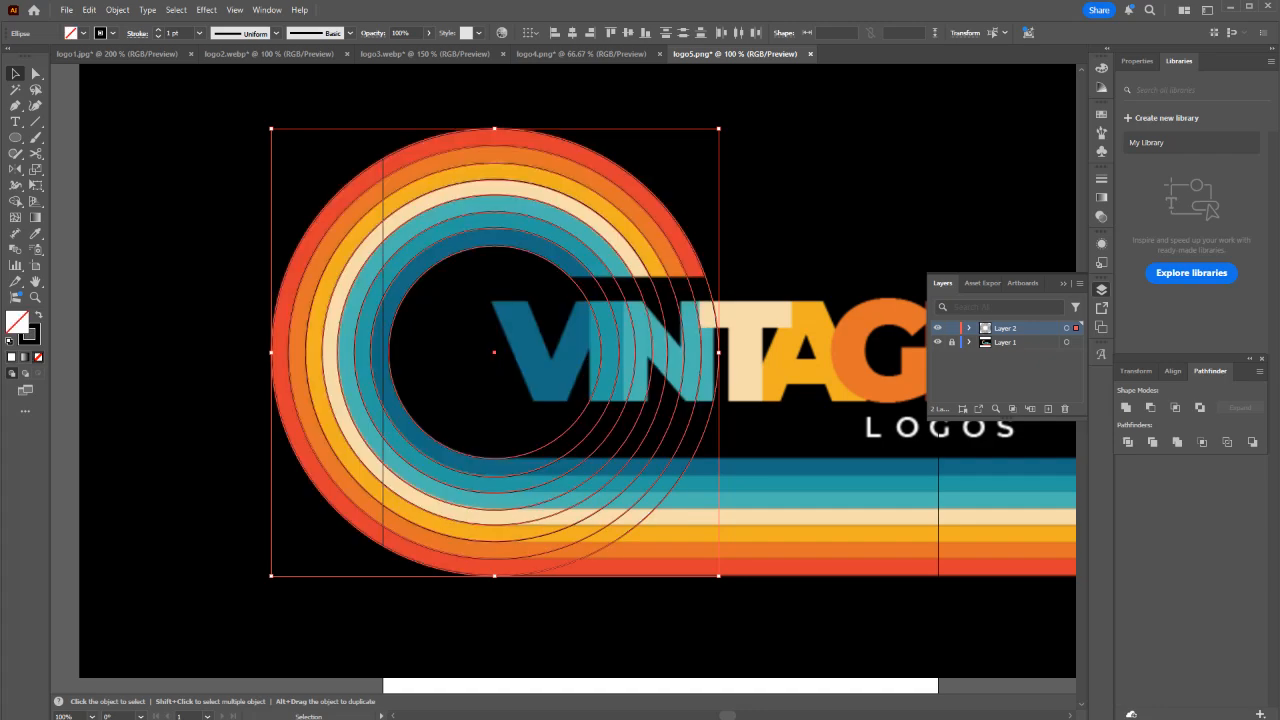
key("m")
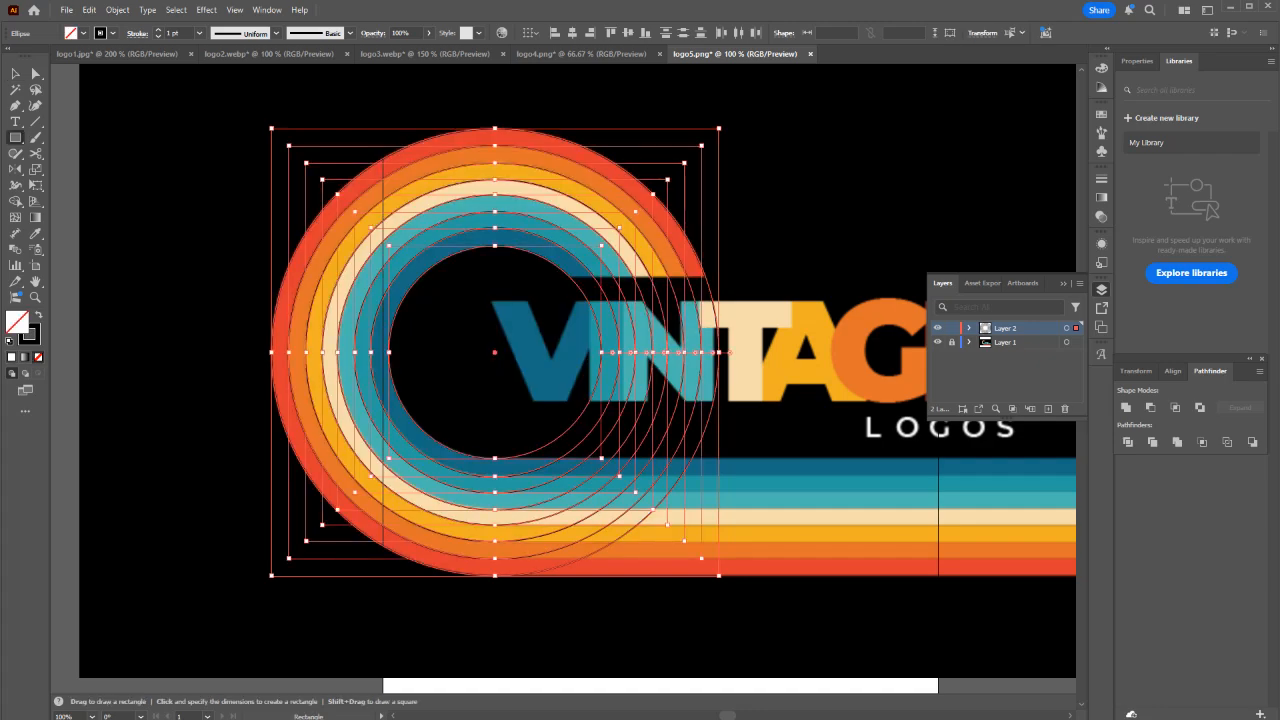
key("ctrl+shift+a")
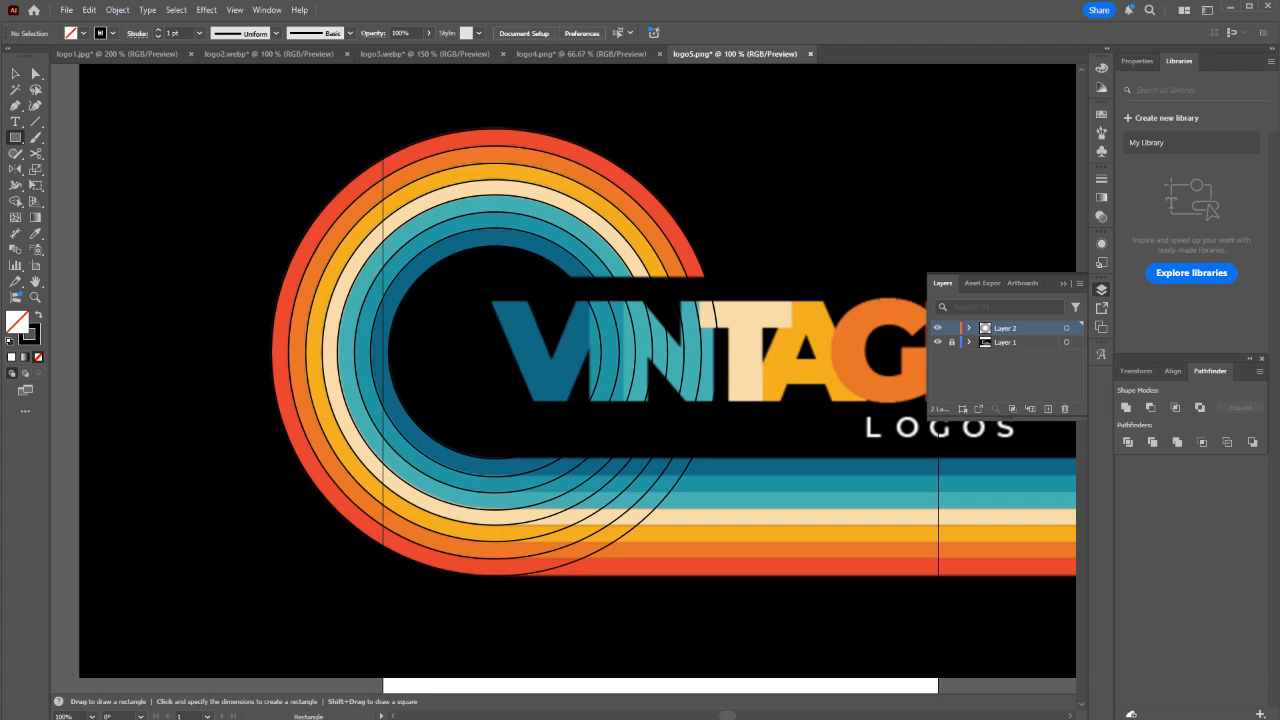
scroll(724, 277, "up", 1)
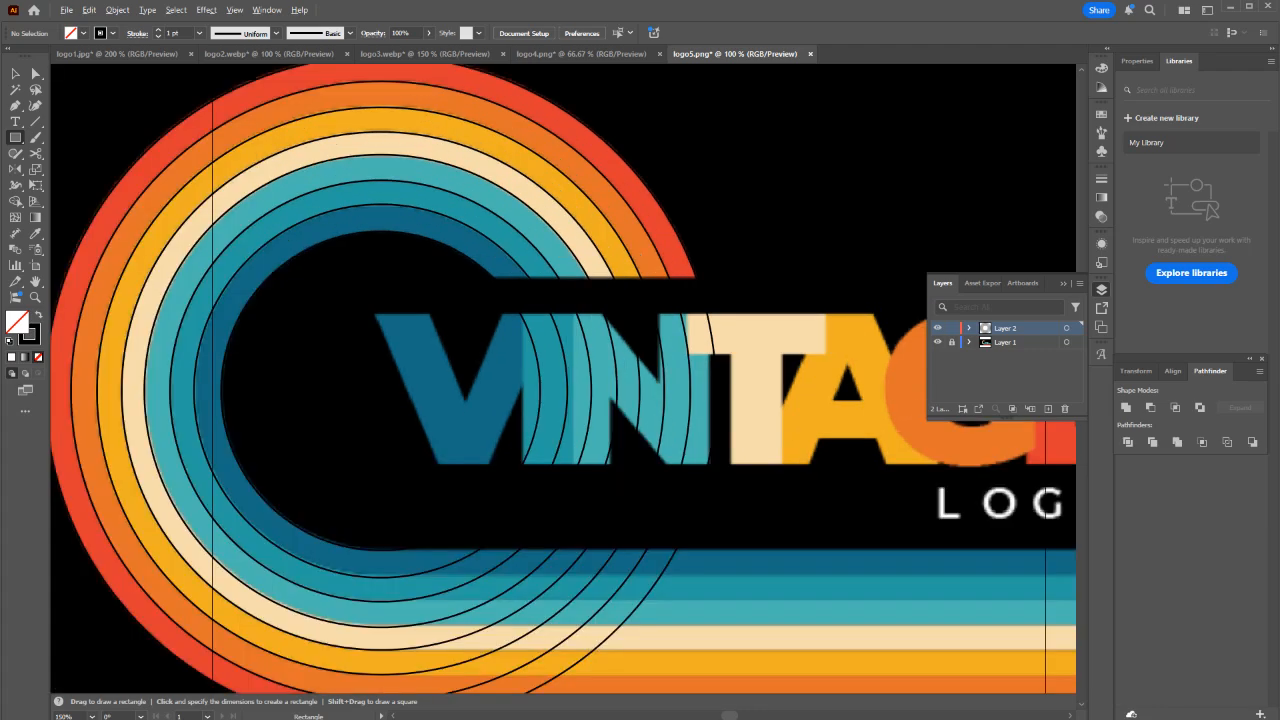
left_click_drag(734, 277, 371, 551)
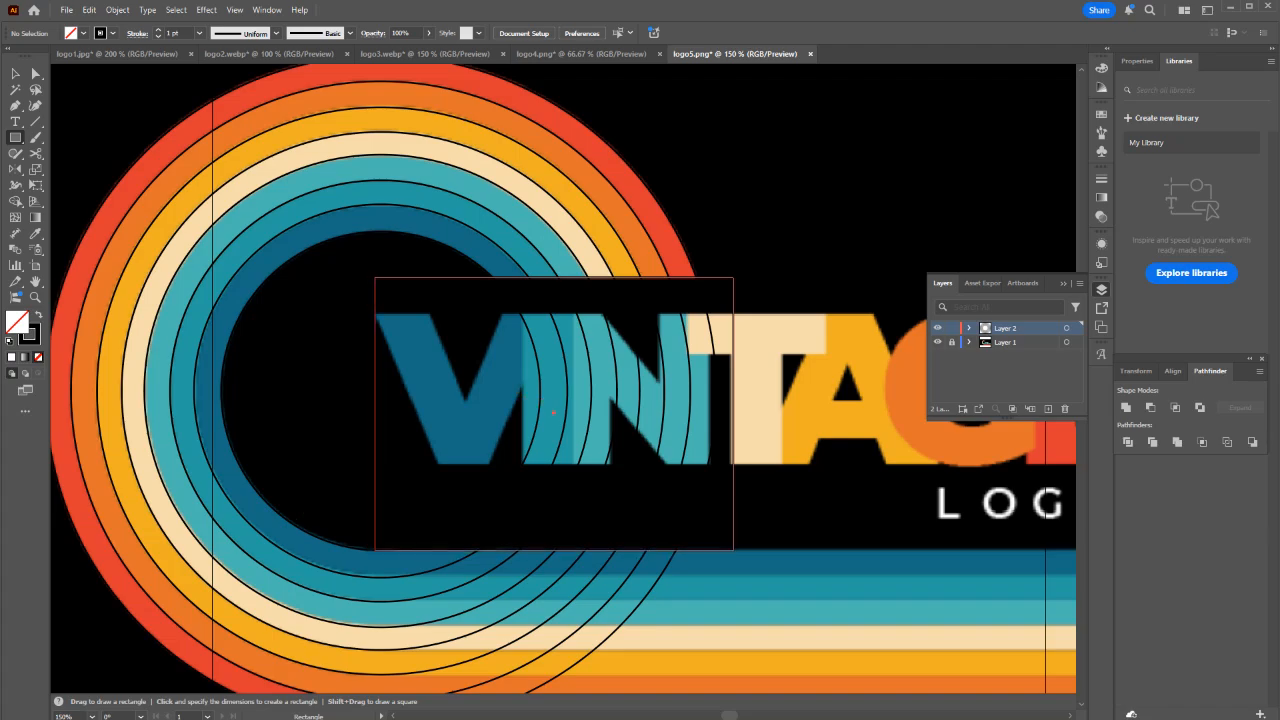
scroll(371, 551, "up", 3)
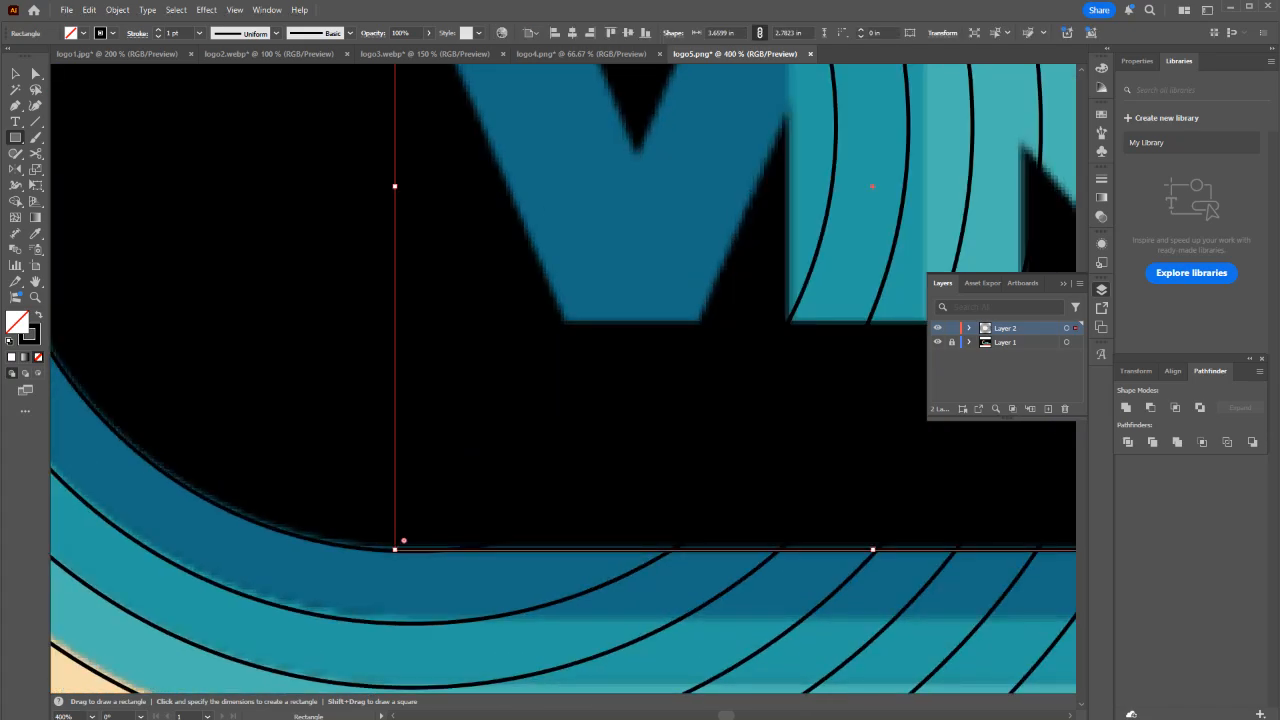
key("v")
left_click_drag(873, 549, 431, 549)
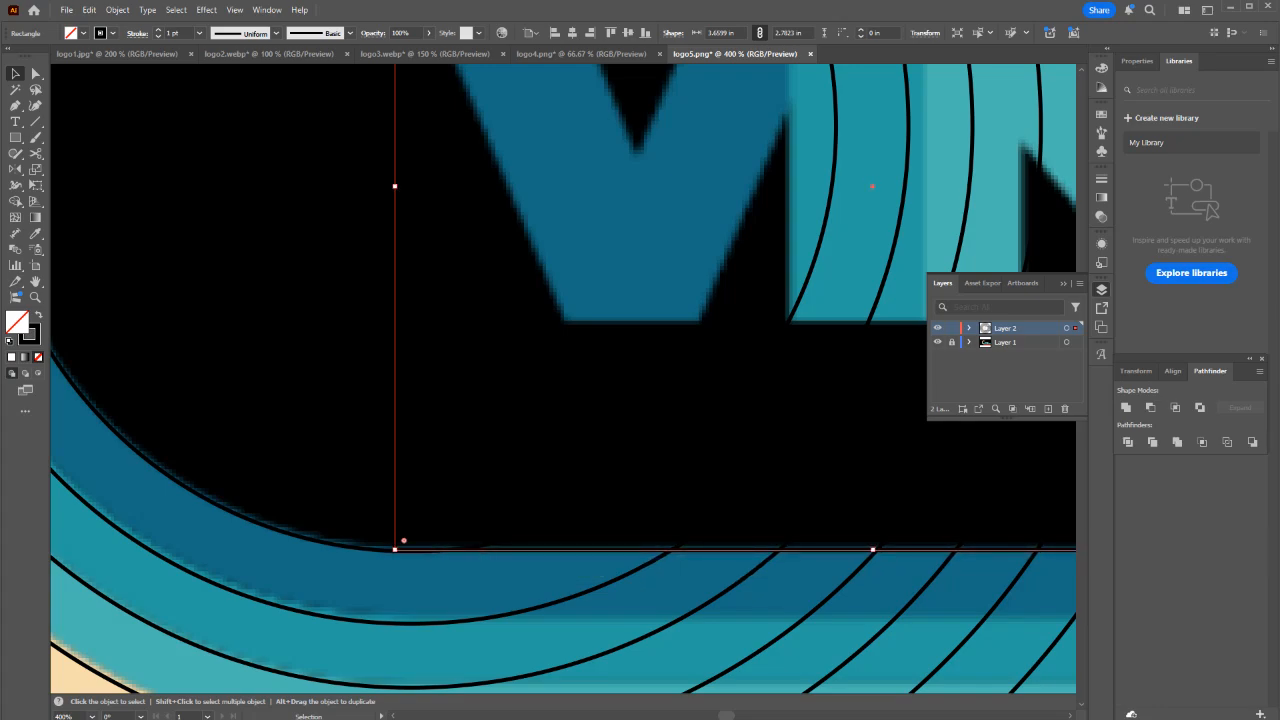
left_click(330, 542)
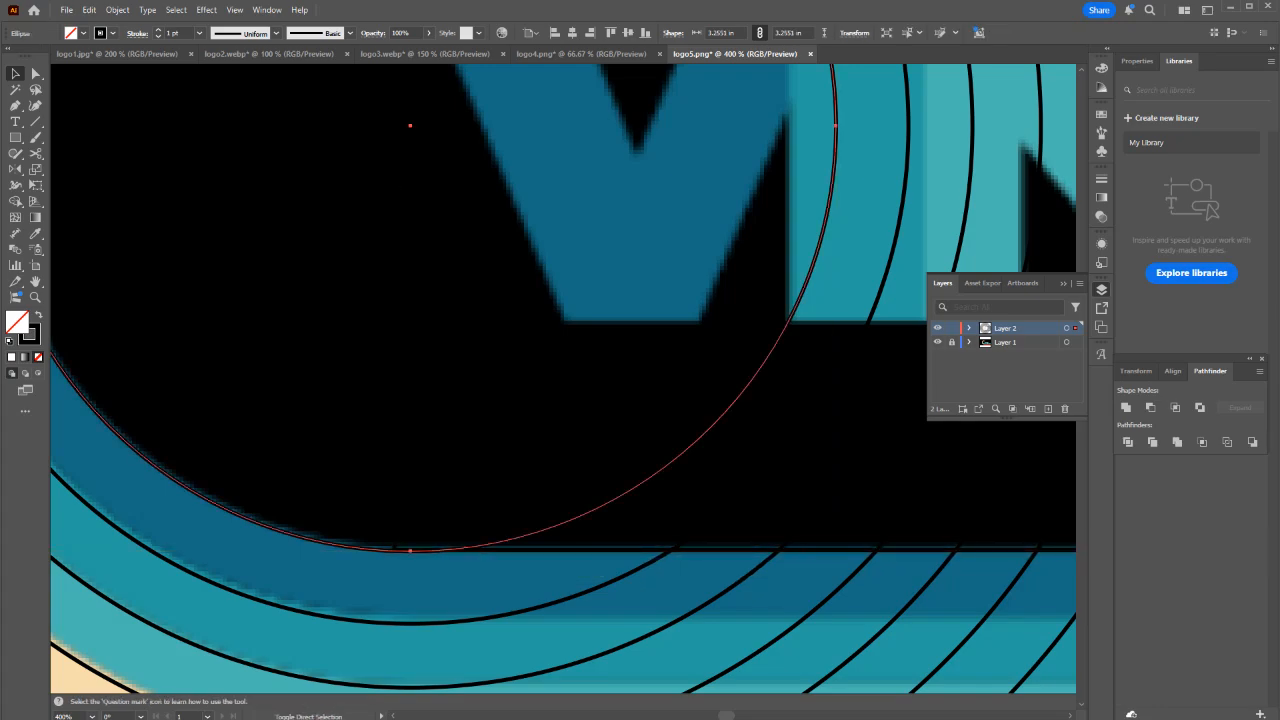
scroll(446, 540, "down", 2)
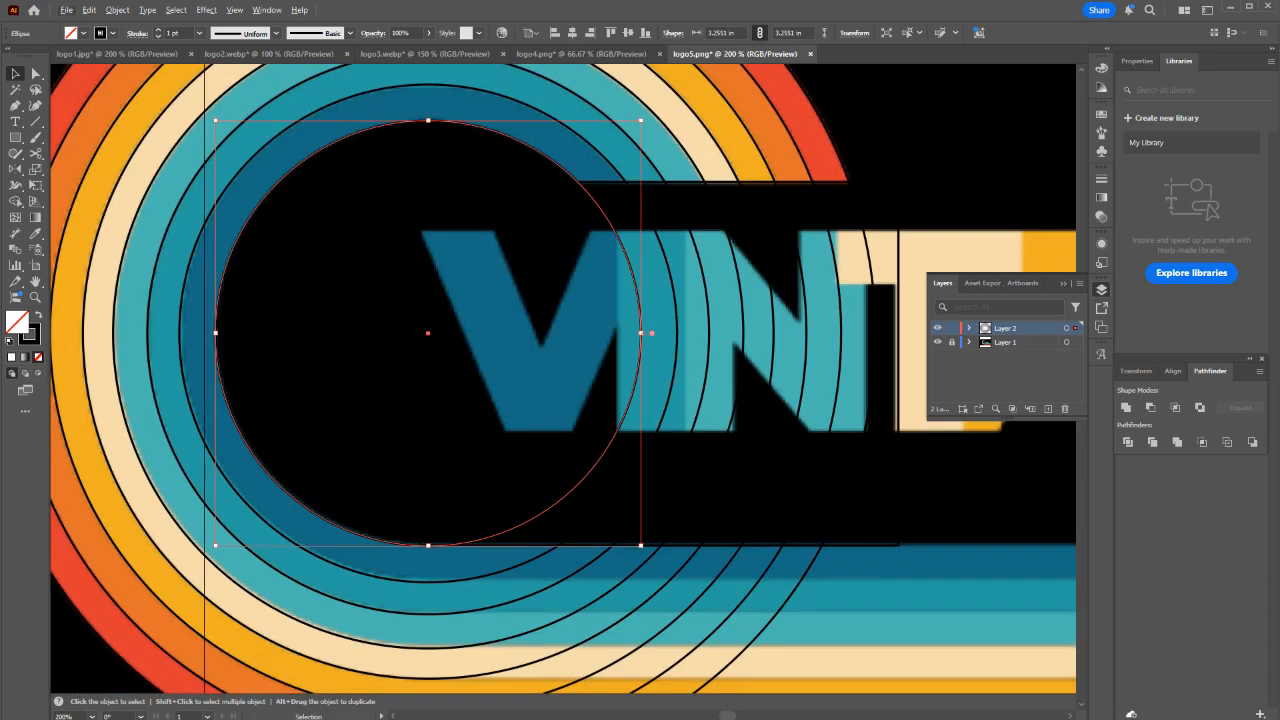
left_click(520, 510)
left_click(520, 546)
scroll(520, 546, "up", 1)
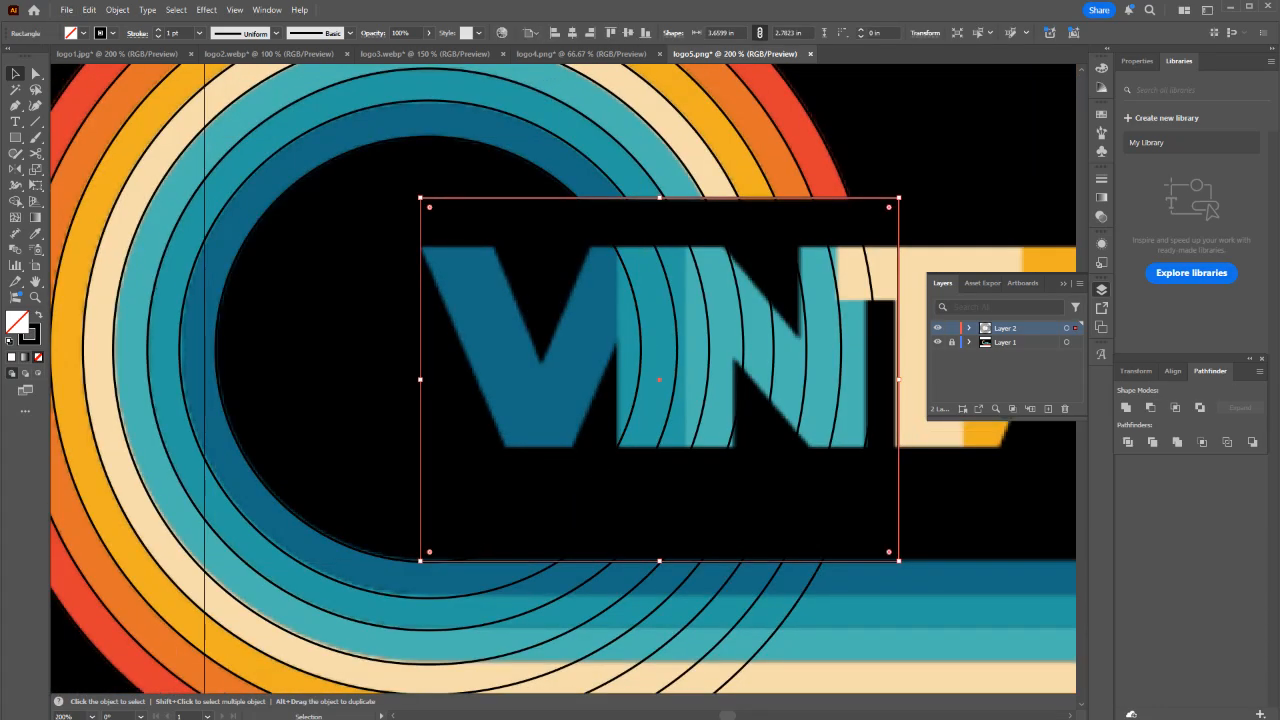
key("Delete")
Turn on Smart Guides and draw an unfilled rectangle about 4.24 by 2.79 in from the innermost circle's lowest anchor across the arc's opening.
key("m")
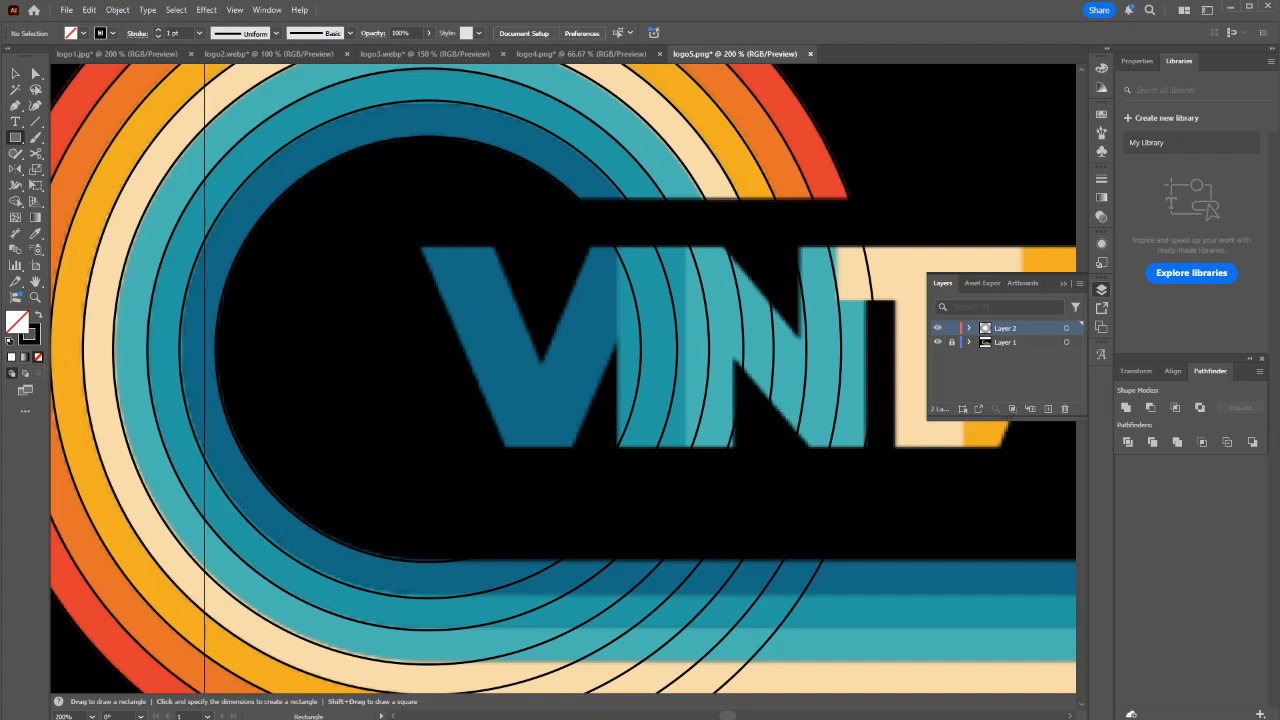
left_click(234, 9)
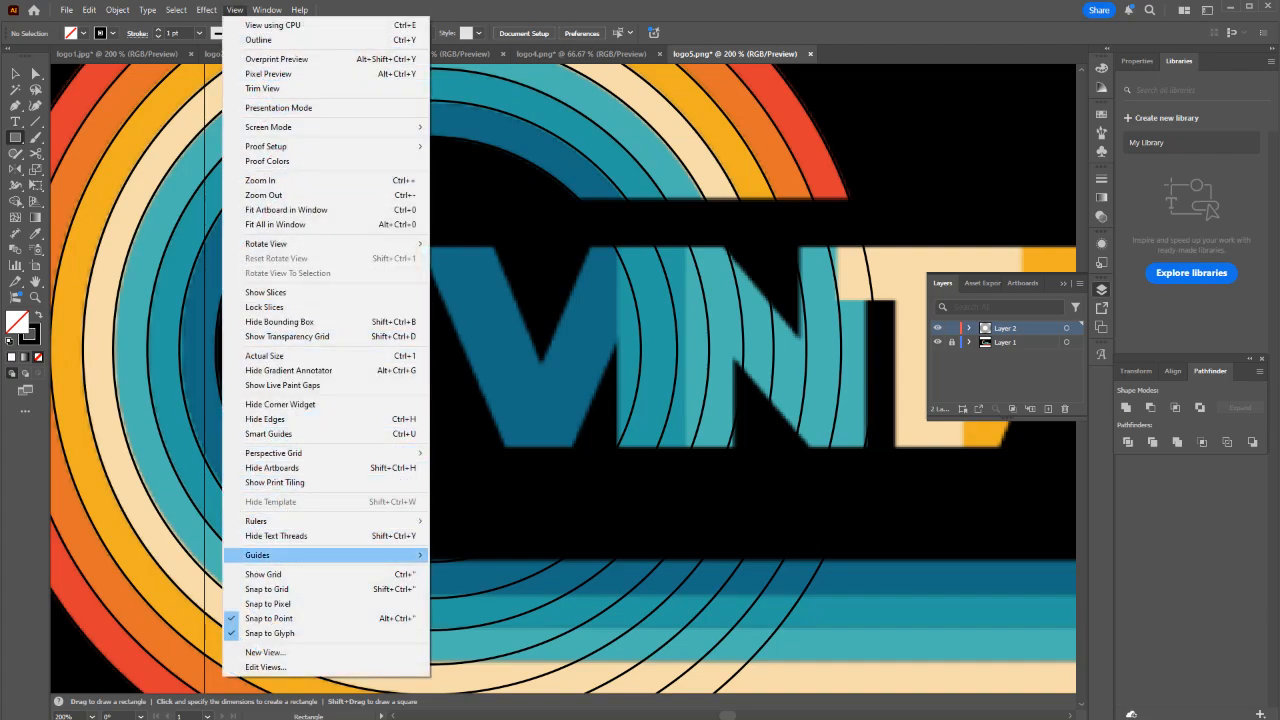
mouse_move(300, 521)
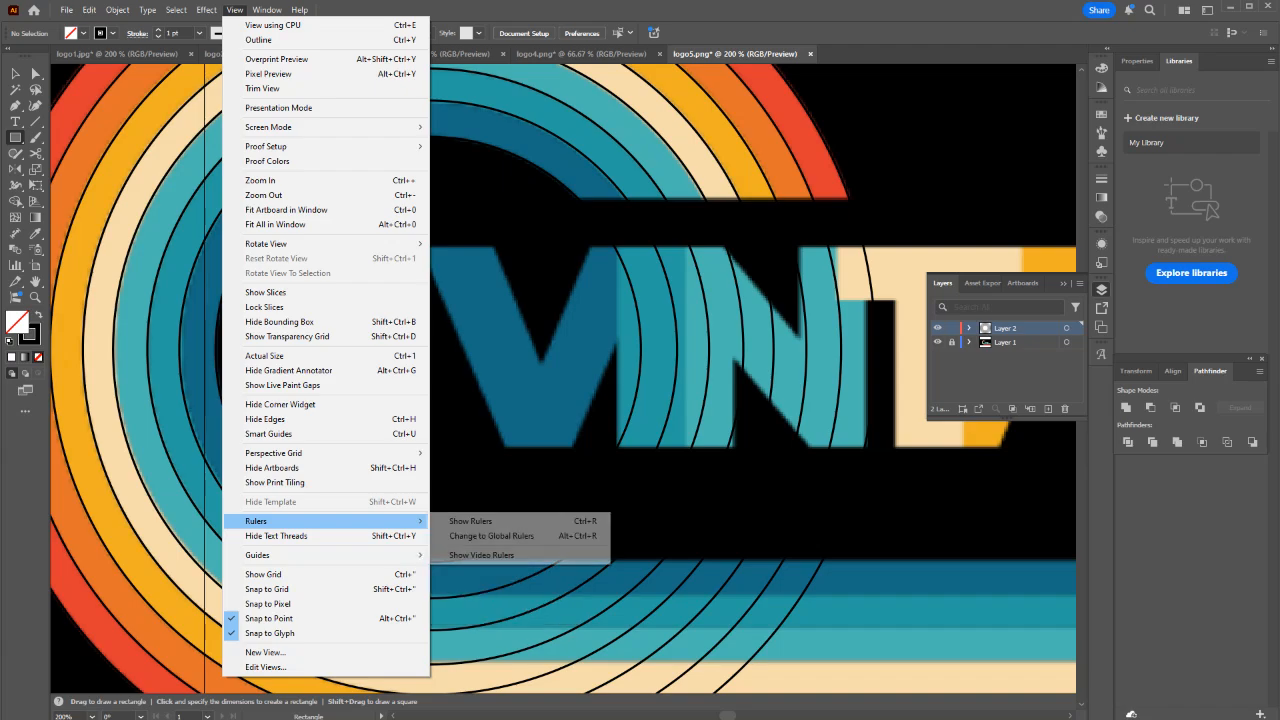
left_click(300, 434)
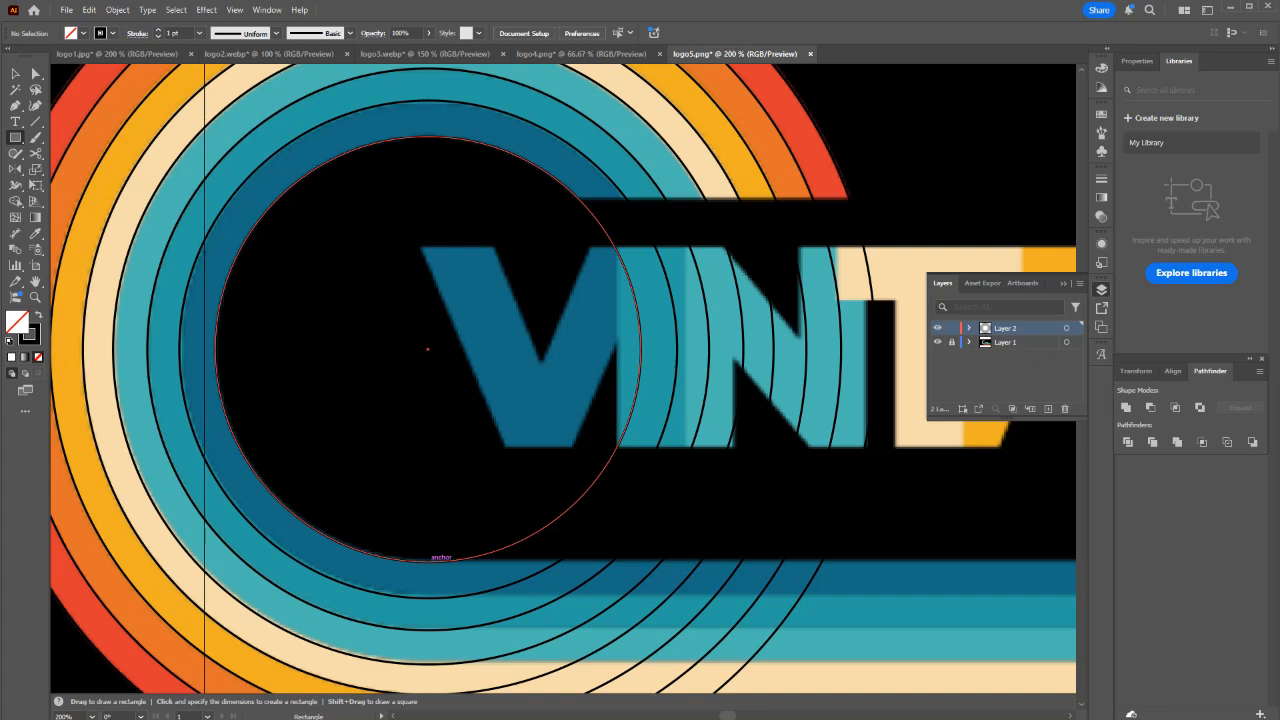
left_click_drag(428, 560, 982, 197)
key("v")
scroll(703, 189, "up", 1)
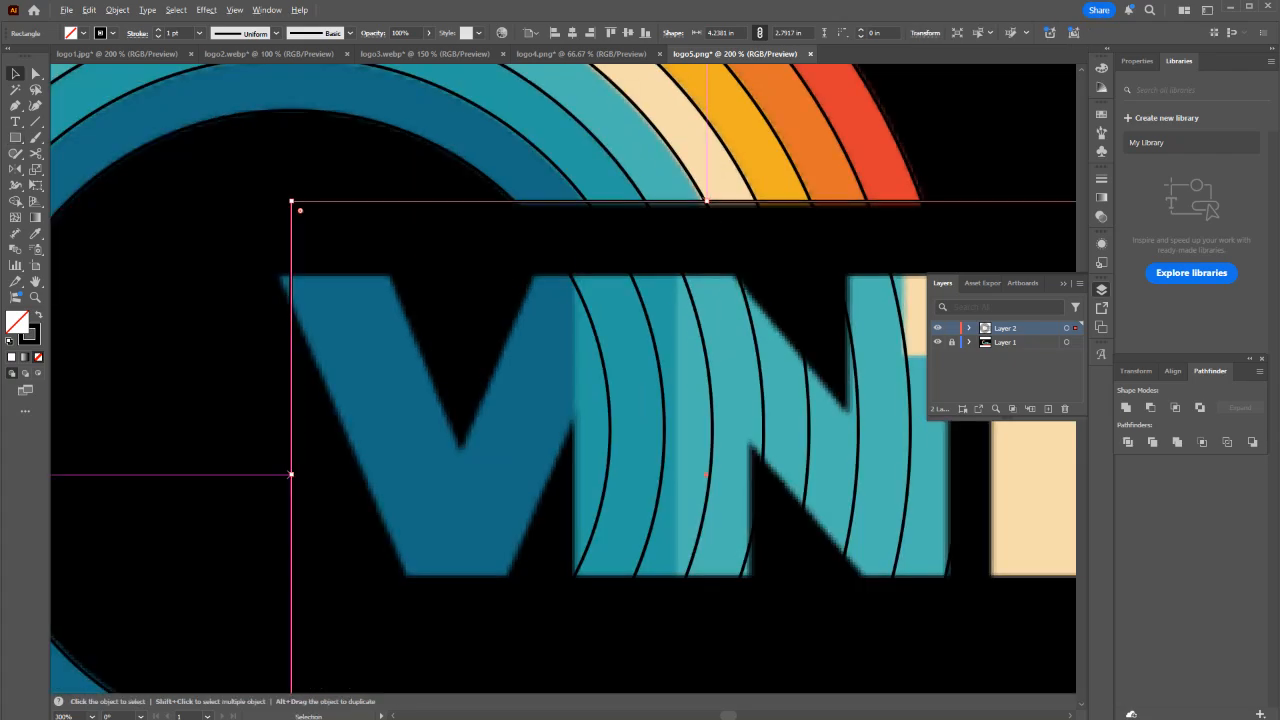
Lower the rectangle's upper edge to the arc's cut end, making it about 2.78 in high, and divide the circles and rectangle into pieces.
left_click_drag(707, 201, 707, 204)
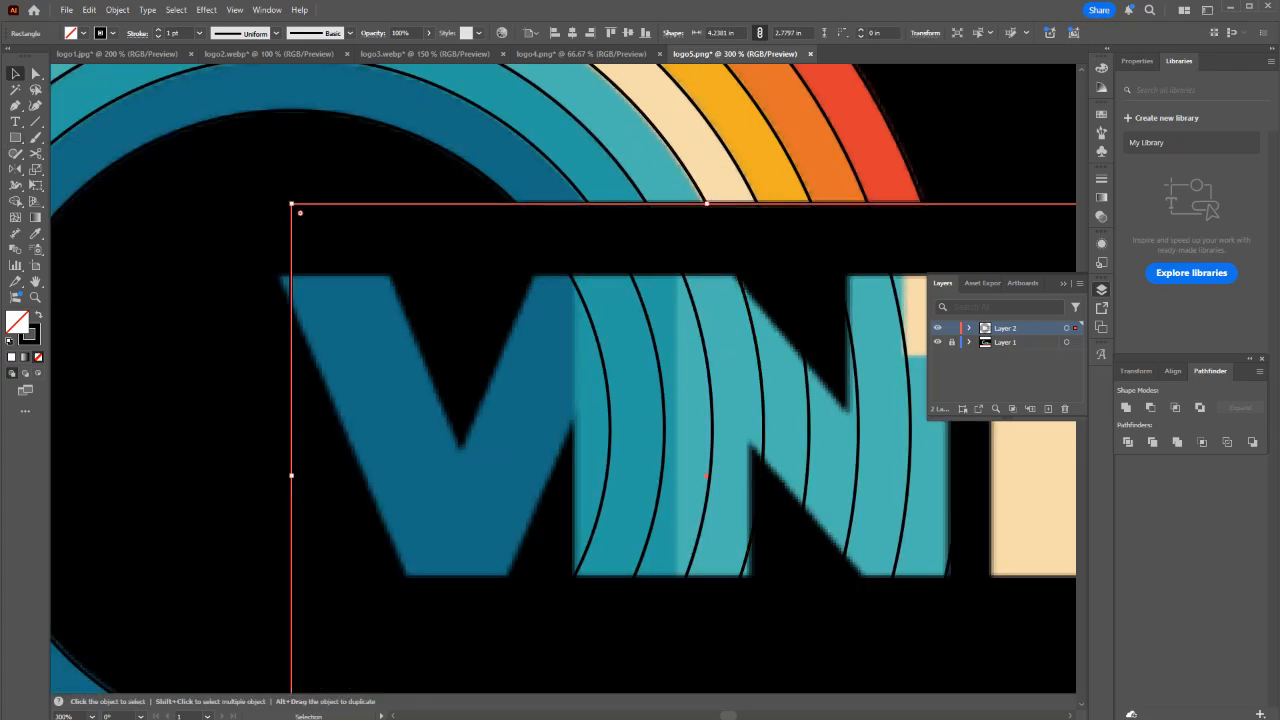
scroll(517, 215, "down", 4)
left_click_drag(644, 433, 283, 102)
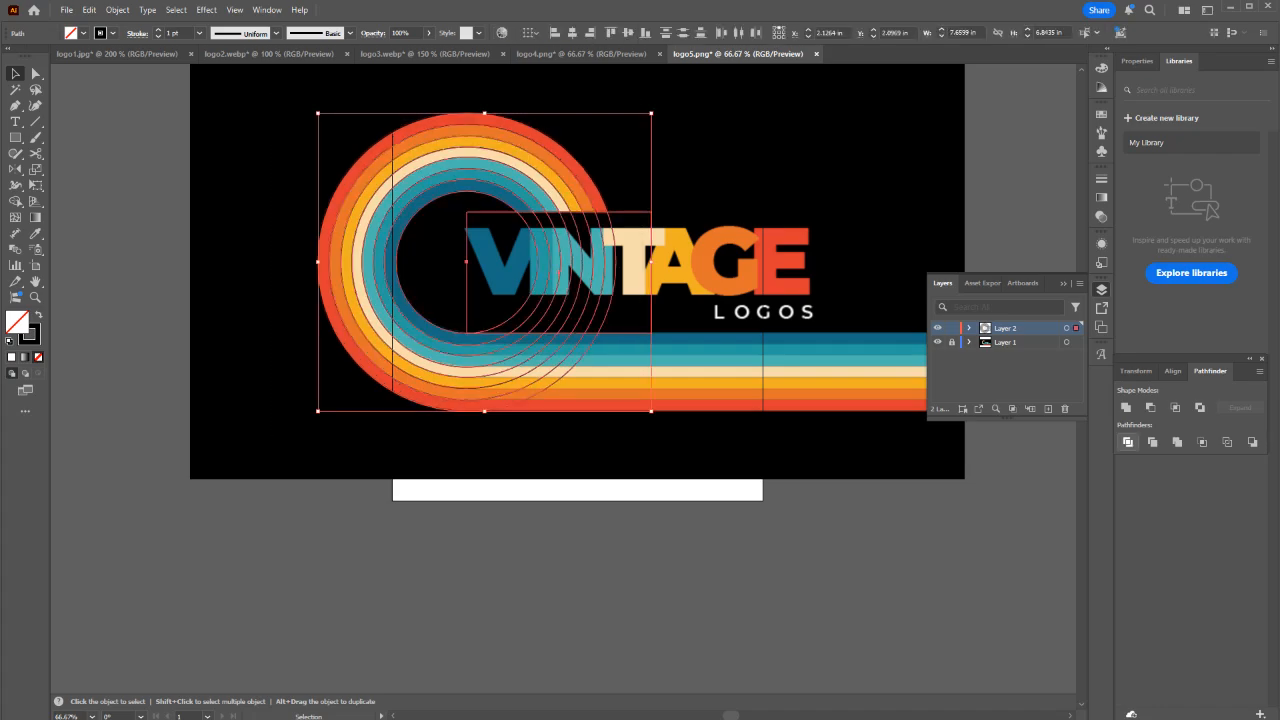
left_click(1128, 442)
left_click(790, 560)
key("ctrl+y")
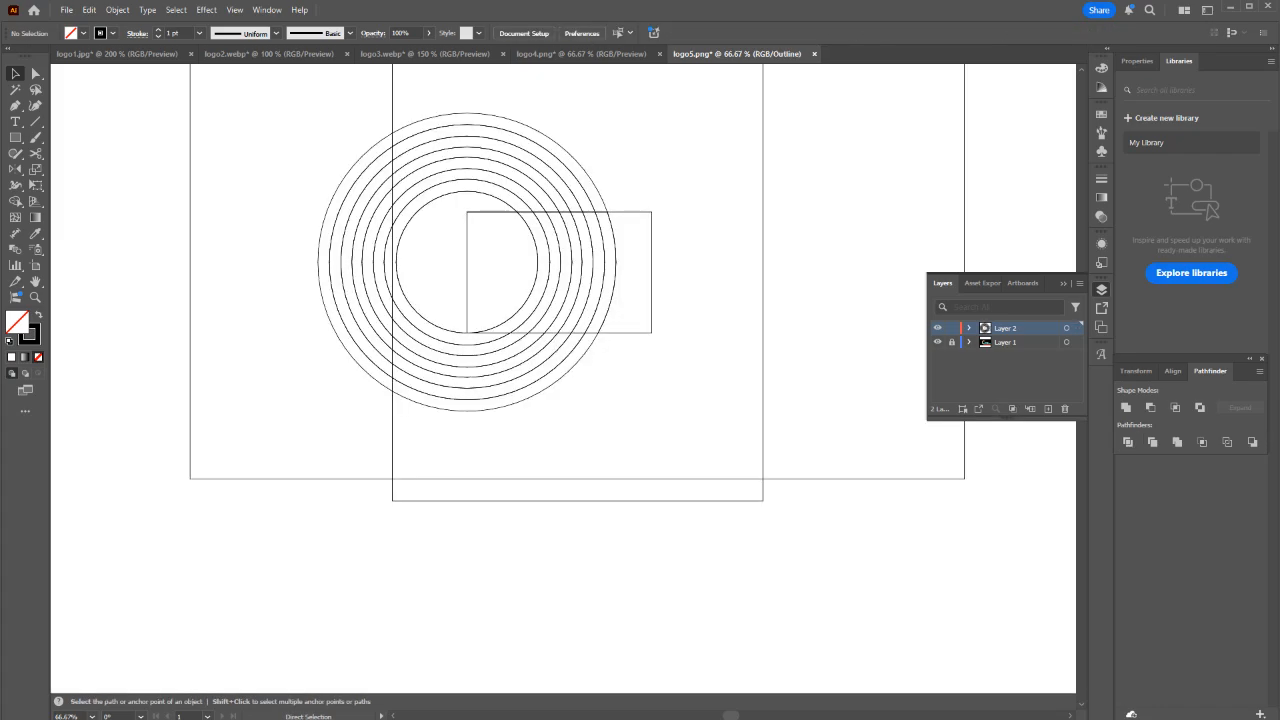
Ungroup the divided pieces and delete those inside the rectangle, leaving an open C-shaped set of stripes.
left_click_drag(704, 244, 486, 262)
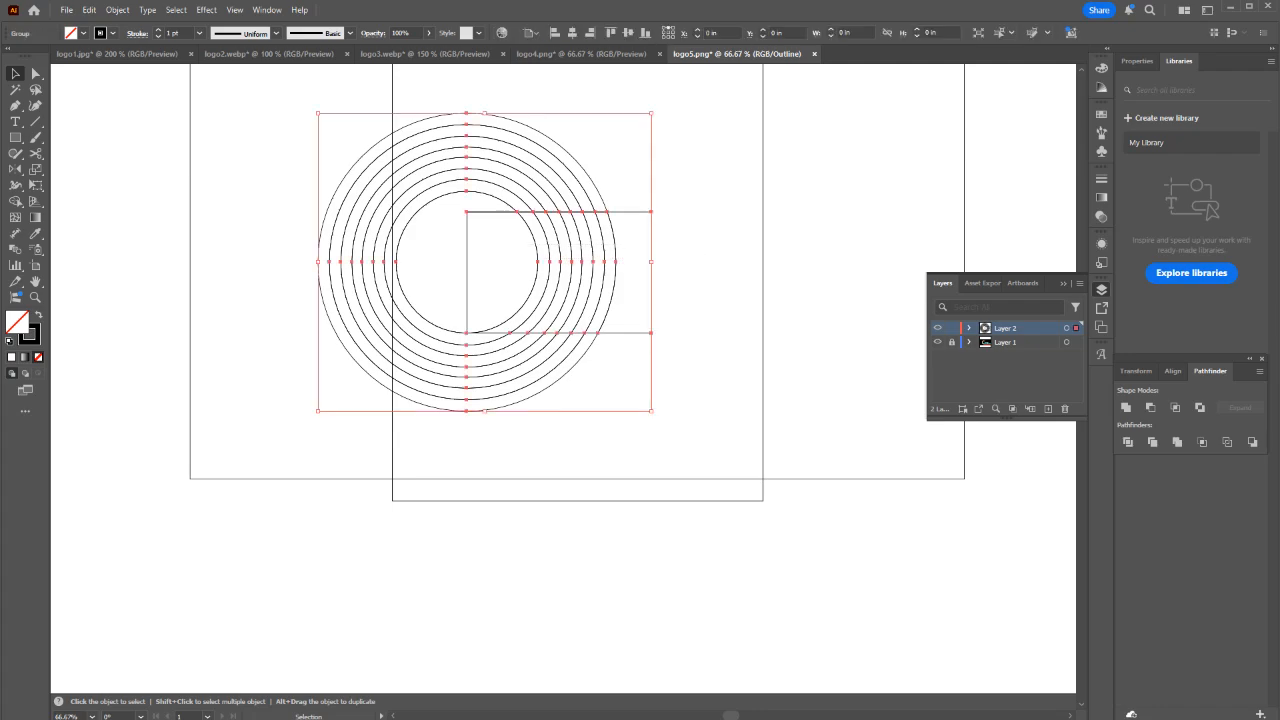
right_click(551, 241)
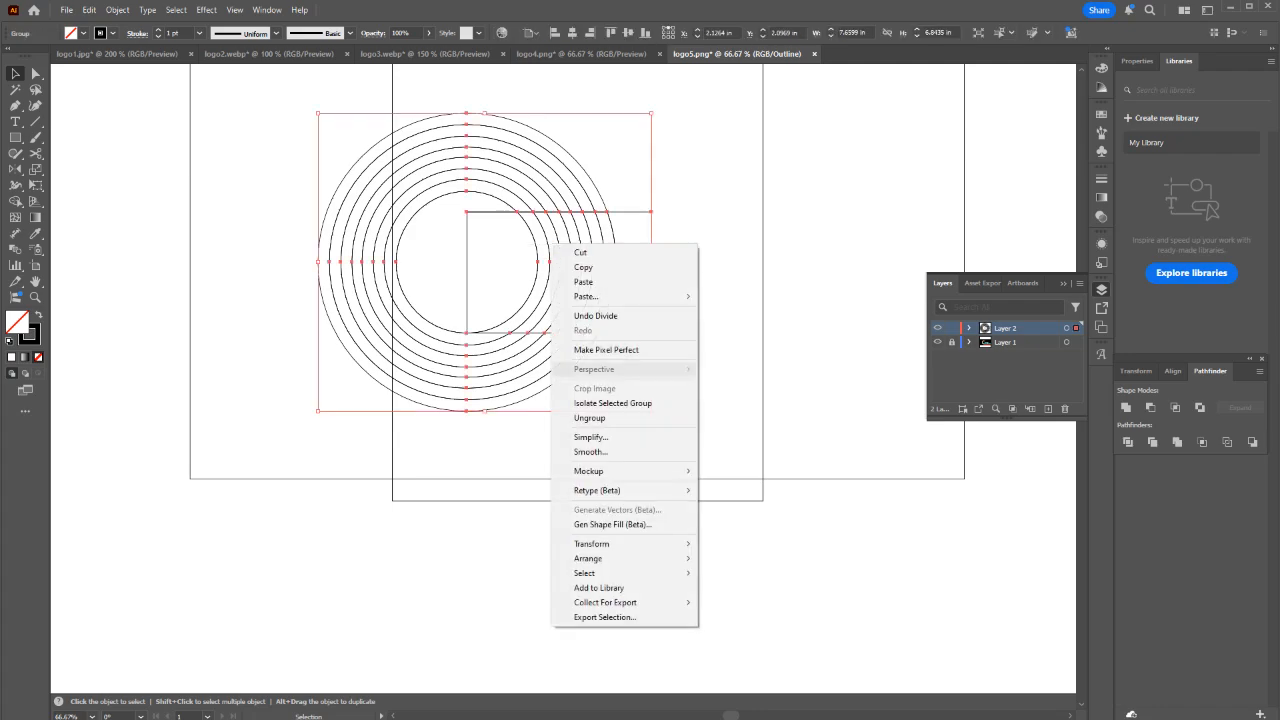
left_click(610, 419)
left_click(688, 288)
left_click_drag(687, 278, 447, 218)
key("Delete")
key("Delete")
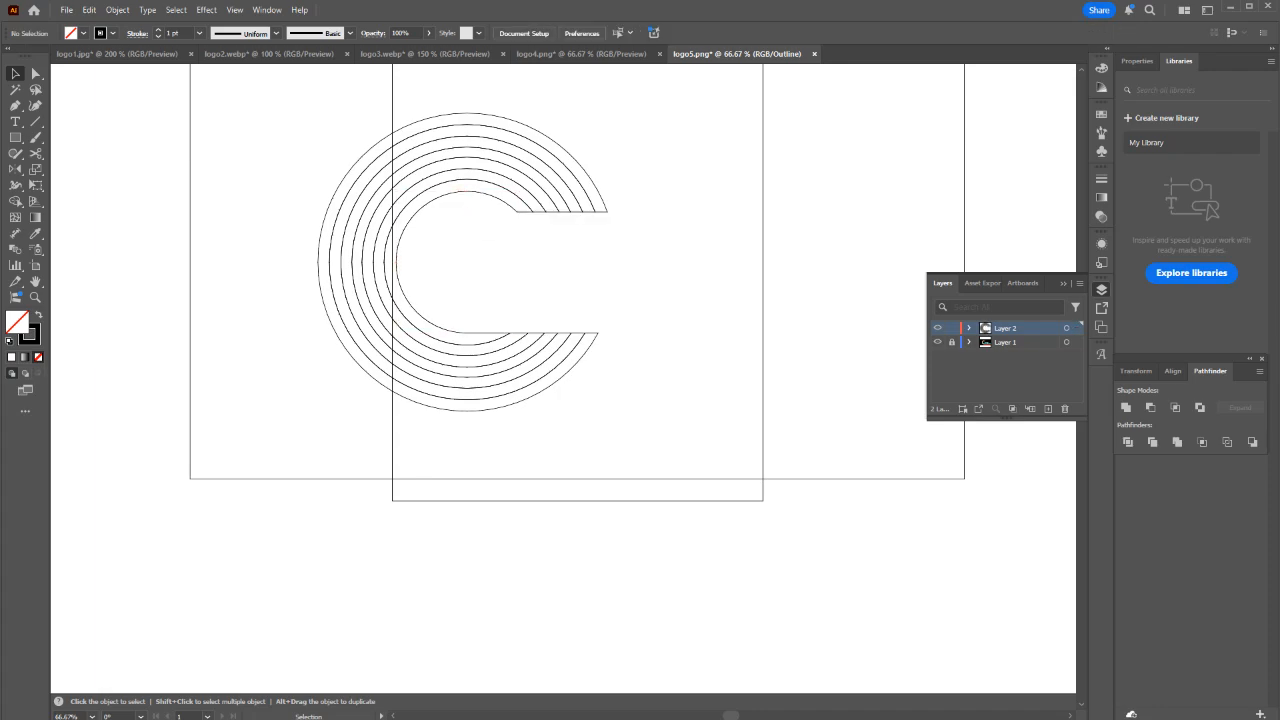
Draw an unfilled rectangle about 3.81 by 1.96 in from the innermost arc's lowest anchor over the start of the straight stripes.
key("ctrl+y")
scroll(486, 377, "up", 2)
key("m")
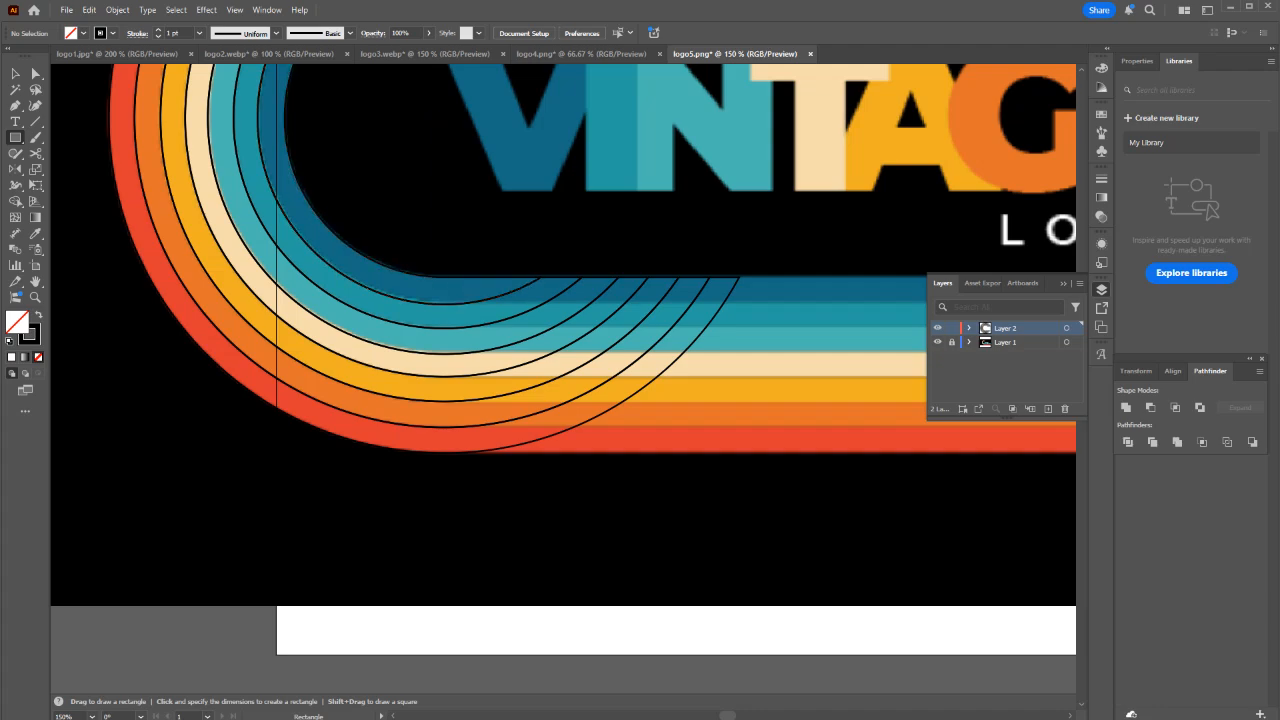
left_click_drag(444, 277, 817, 468)
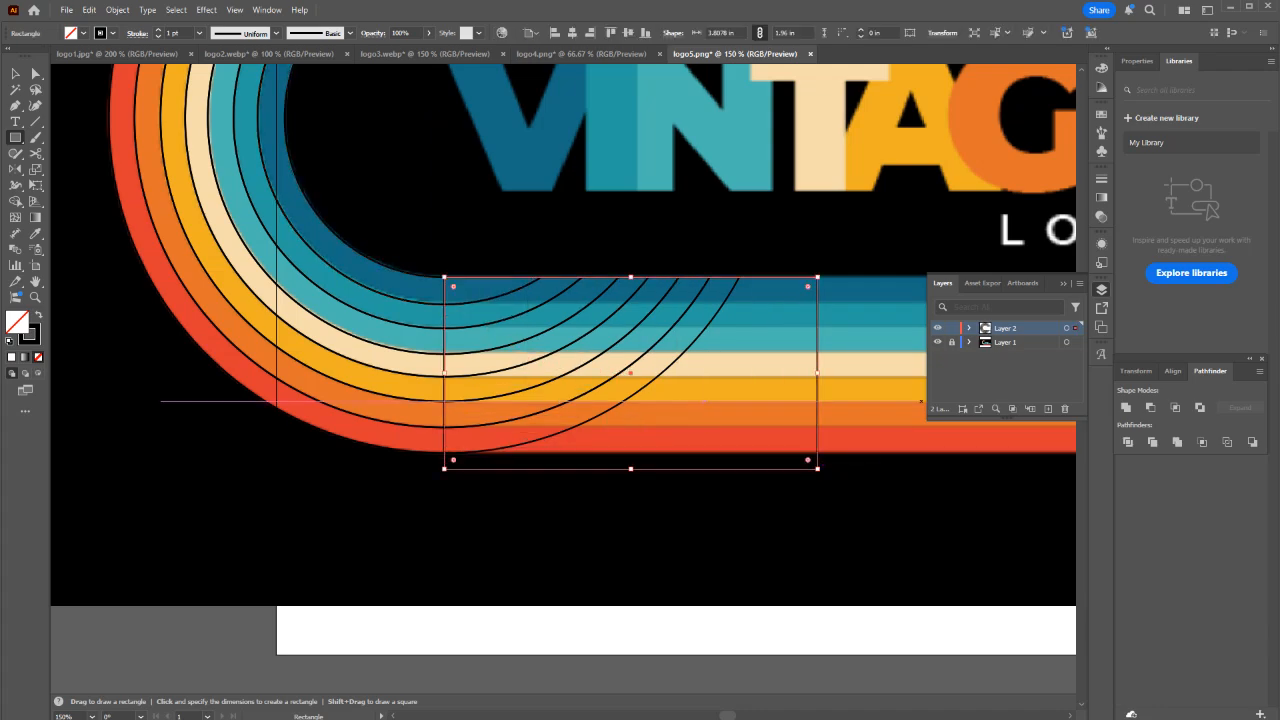
key("v")
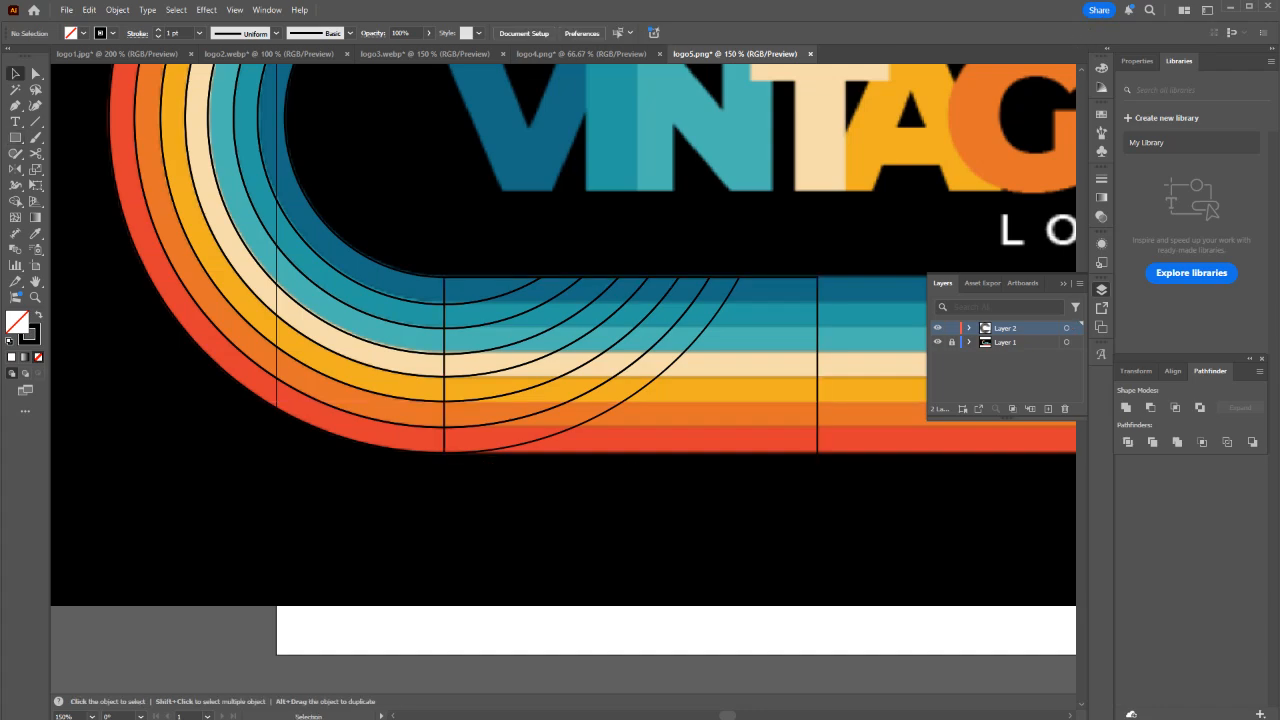
Divide all the arcs with the new rectangle and ungroup the resulting pieces.
key("ctrl+a")
left_click(1128, 442)
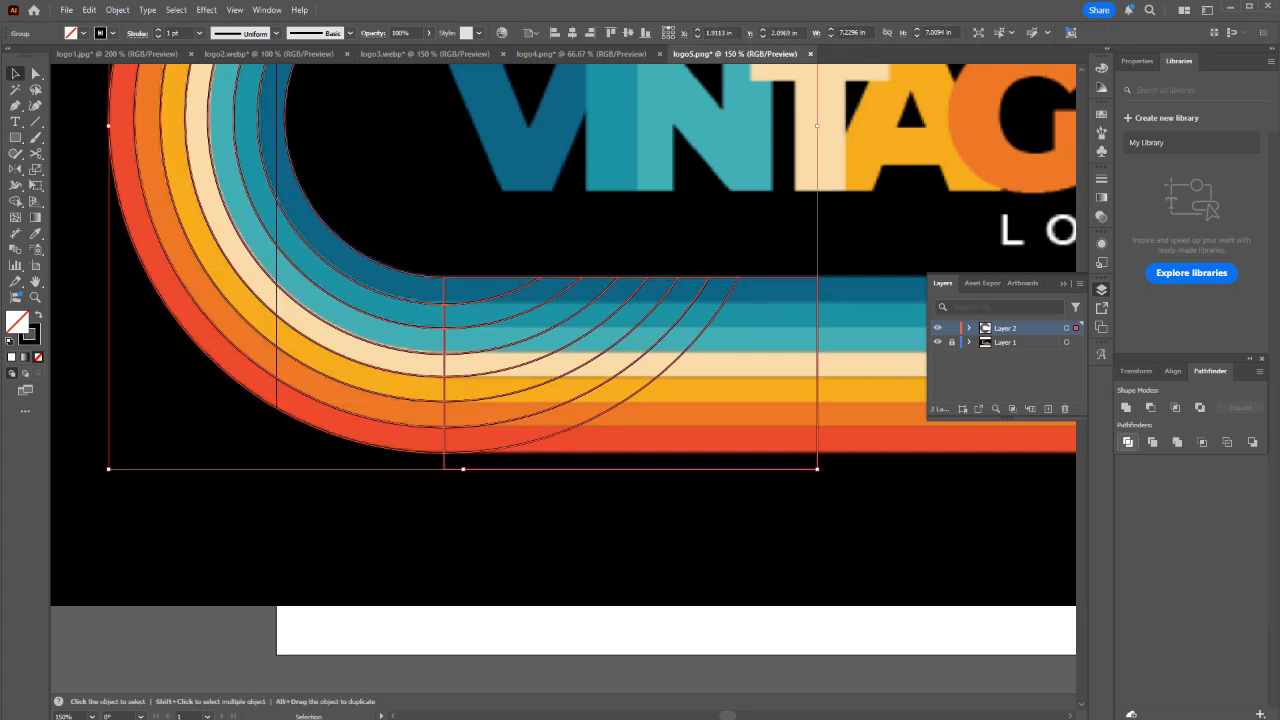
left_click(760, 525)
left_click(530, 386)
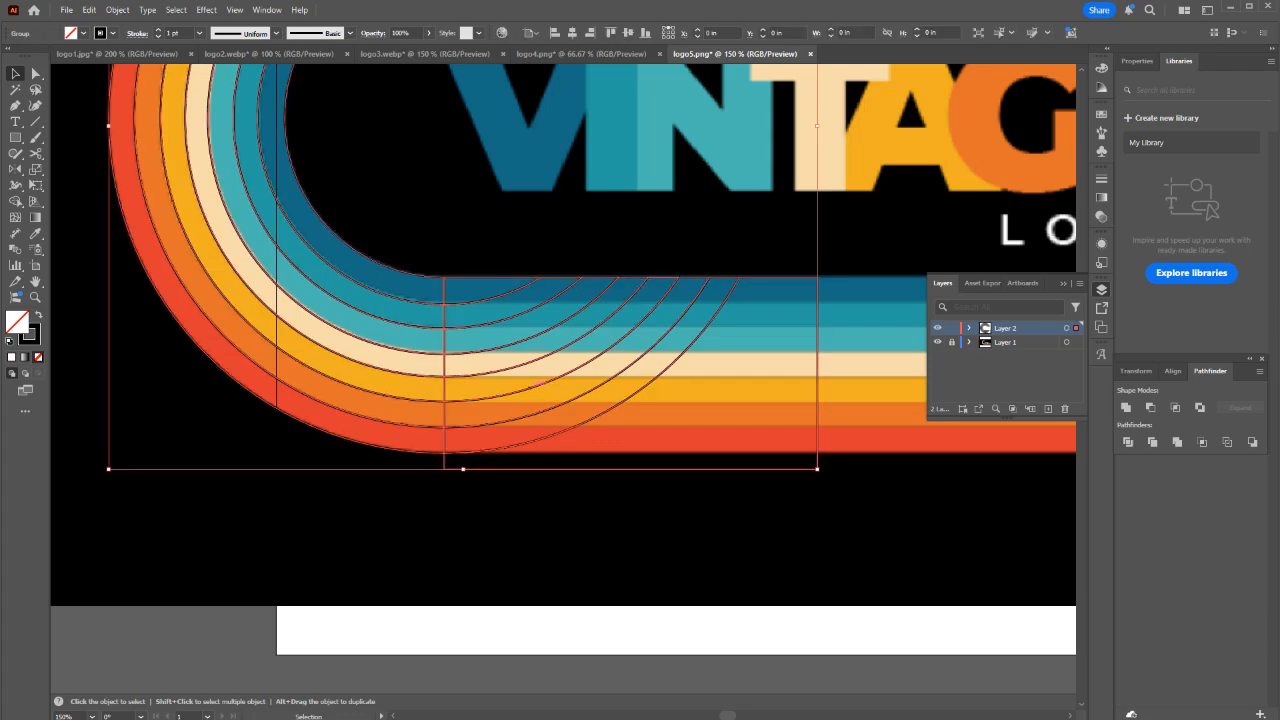
right_click(530, 386)
left_click(600, 560)
left_click(600, 560)
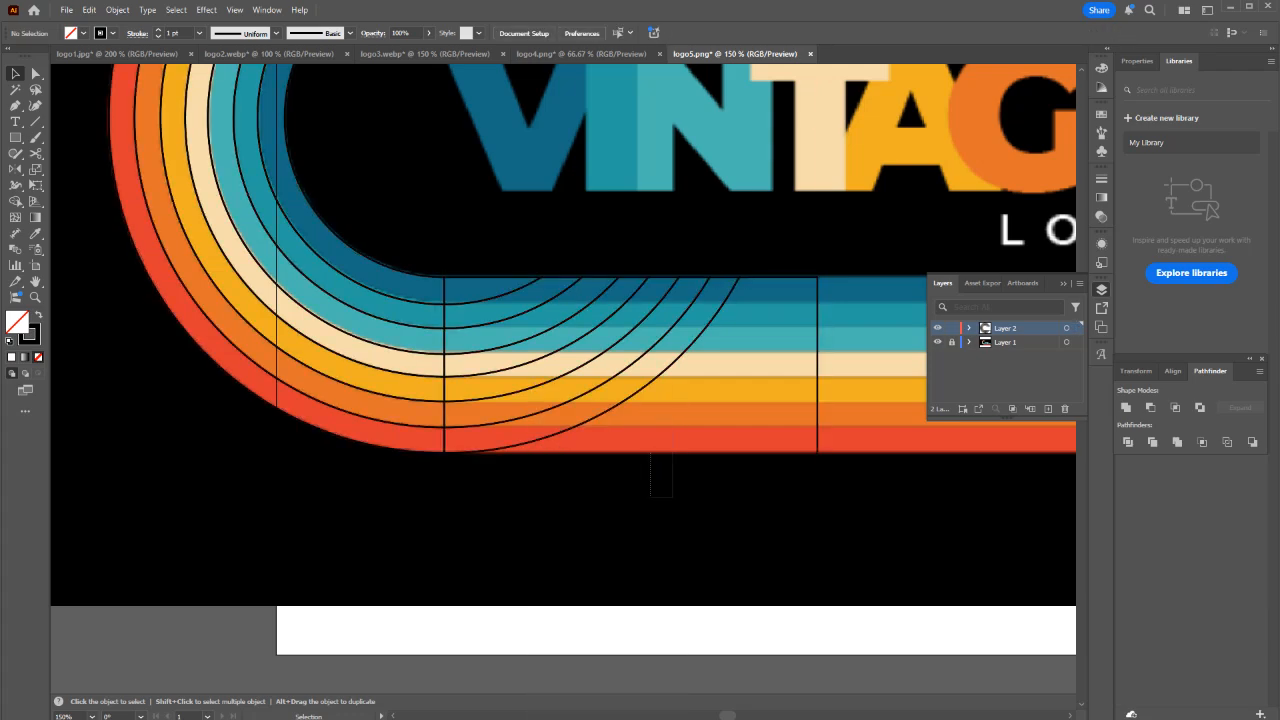
Delete the pieces inside the rectangle so the arcs end at a vertical edge, and check the result as outlines.
left_click_drag(665, 485, 550, 228)
key("Delete")
key("a")
key("ctrl+y")
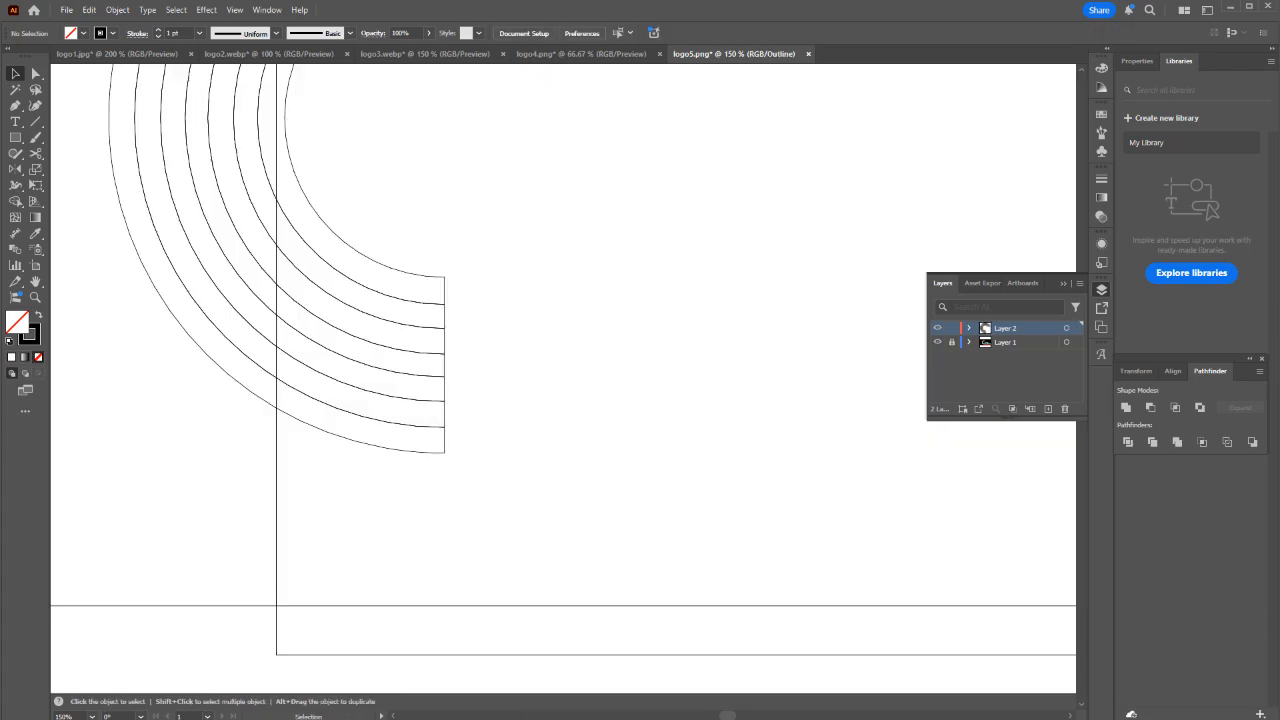
Draw an unfilled rectangle about 0.70 by 0.28 in from the dark blue arc's lower end over its straight stripe.
key("ctrl+0")
key("v")
key("ctrl+y")
key("ctrl+equal")
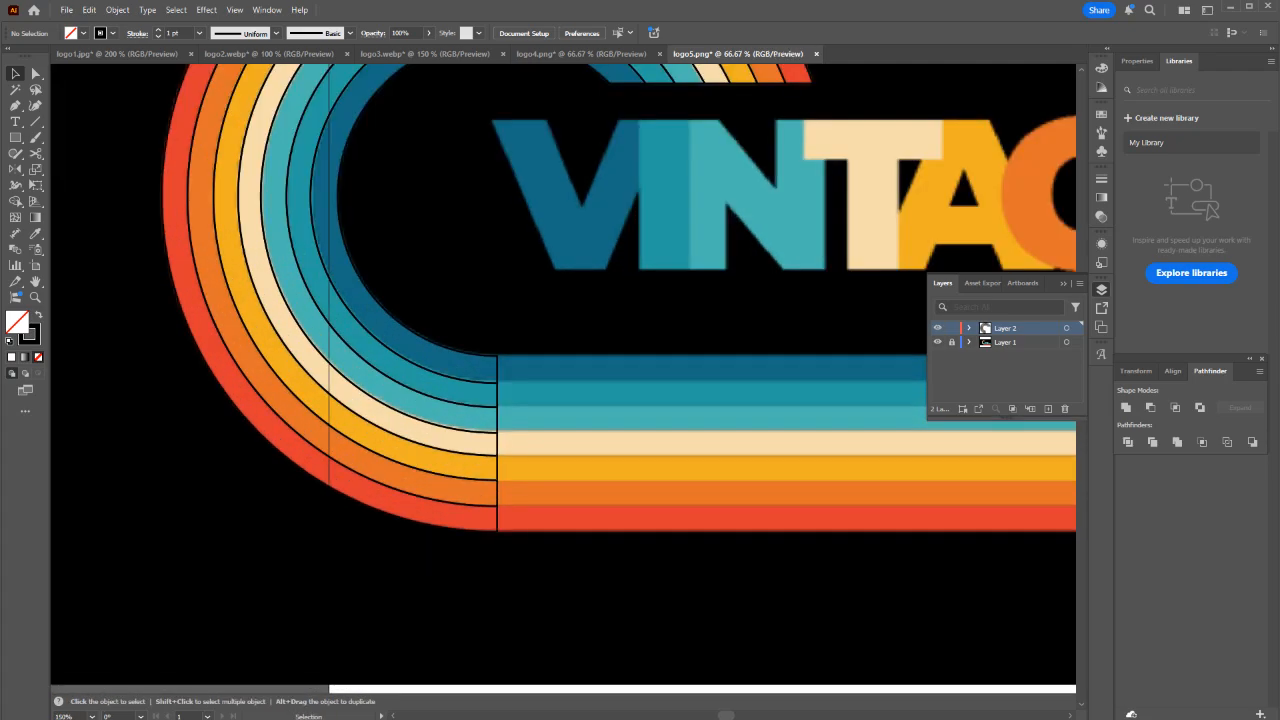
key("m")
key("ctrl+equal")
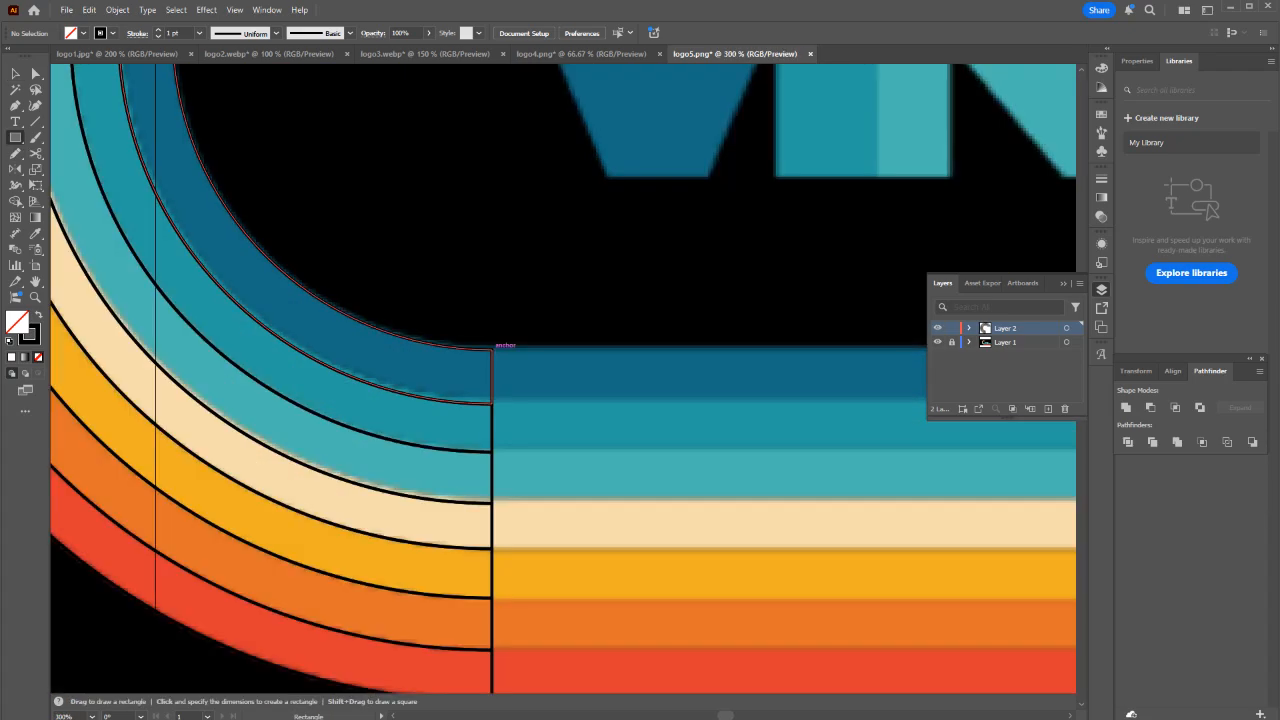
left_click_drag(492, 348, 629, 404)
key("v")
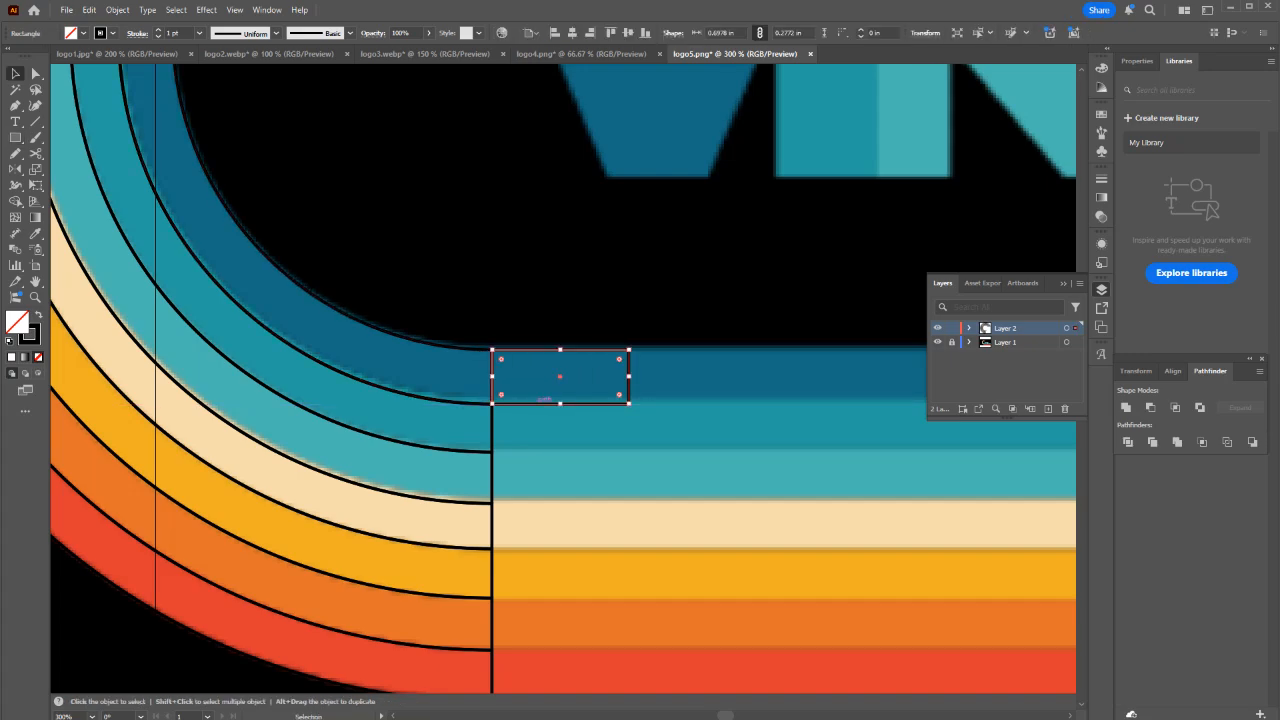
Copy the rectangle onto each of the six stripes below, fitting each copy's height to its arc's end anchors.
left_click_drag(552, 404, 562, 447)
scroll(555, 462, "up", 1)
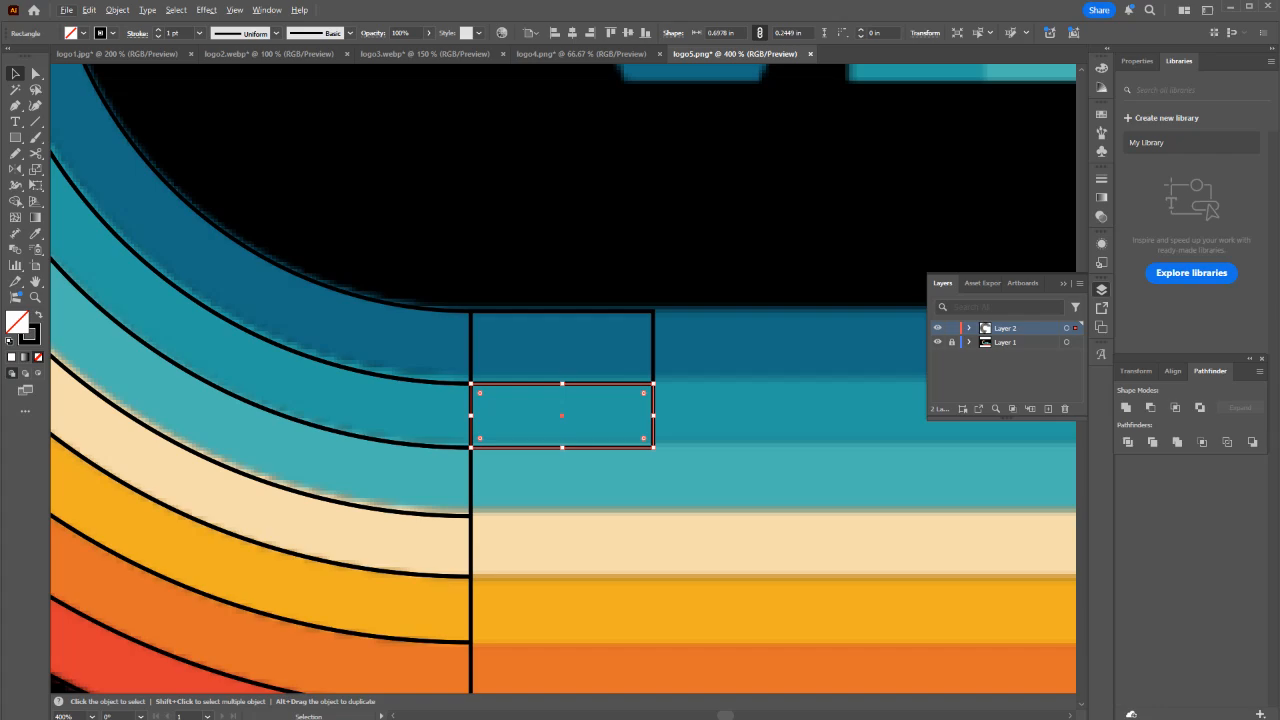
left_click_drag(562, 415, 470, 574)
scroll(470, 574, "down", 3)
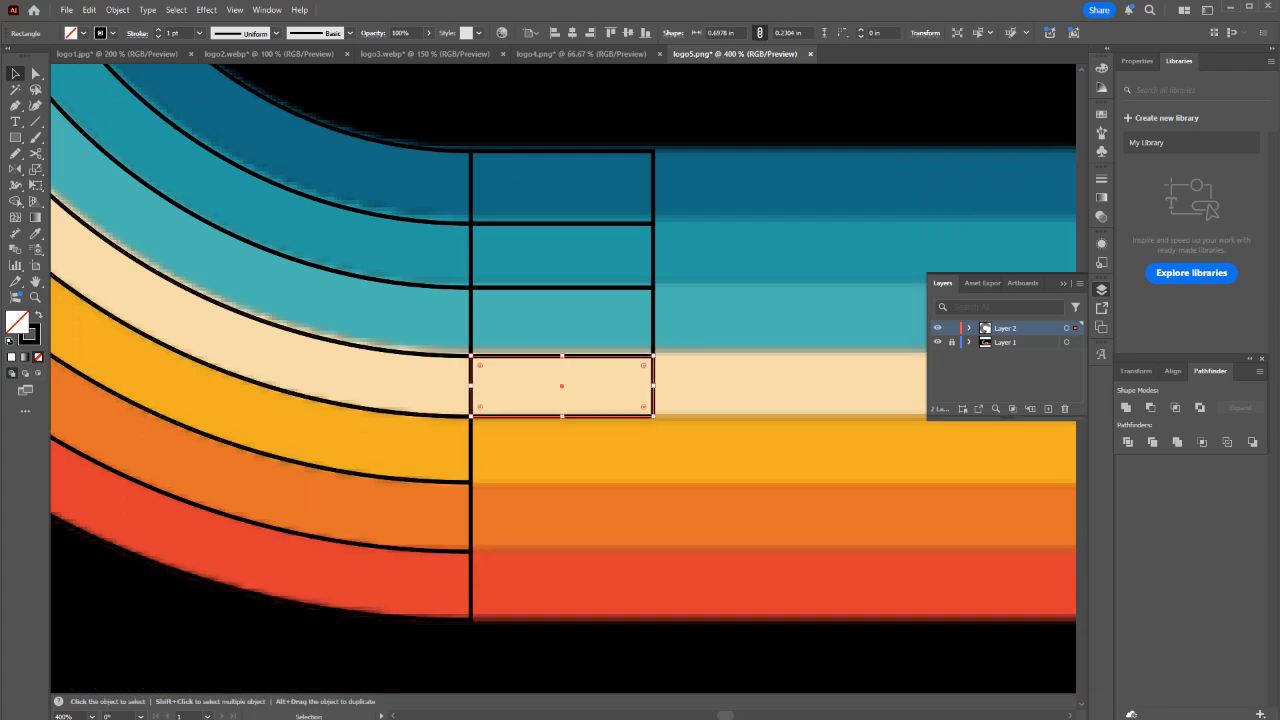
left_click_drag(562, 385, 488, 482)
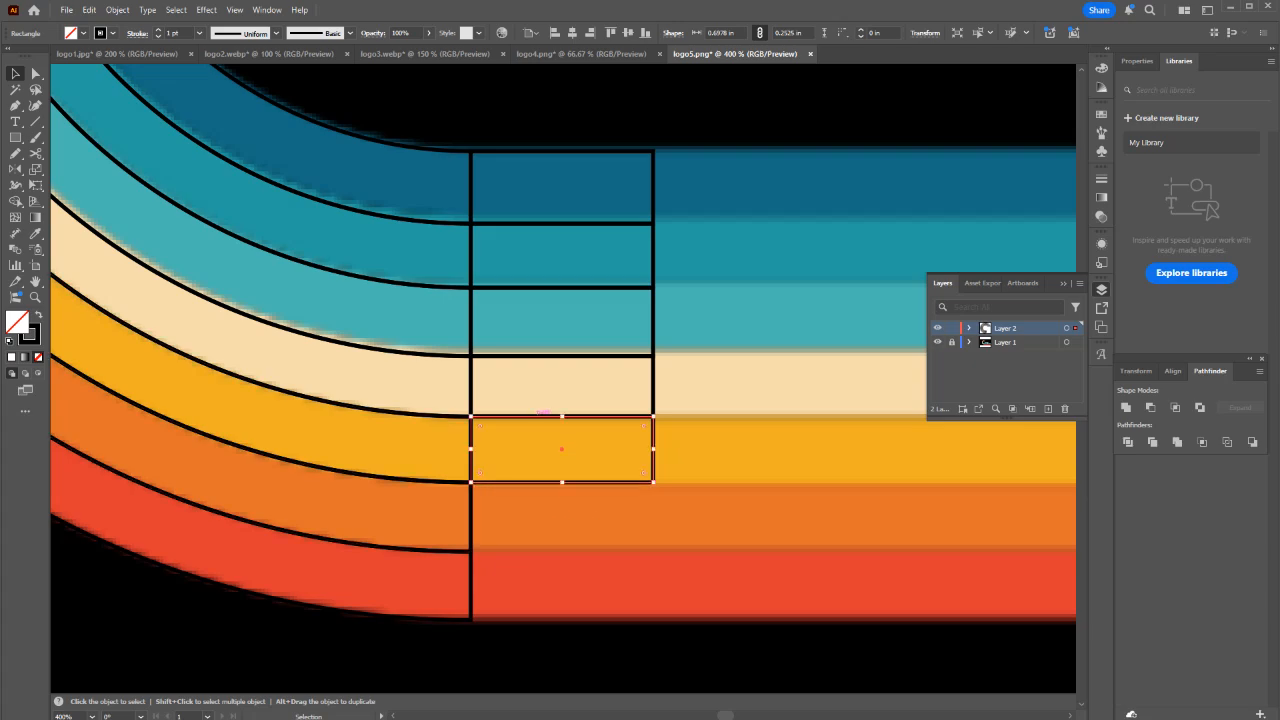
left_click_drag(562, 449, 470, 550)
left_click_drag(562, 516, 562, 586)
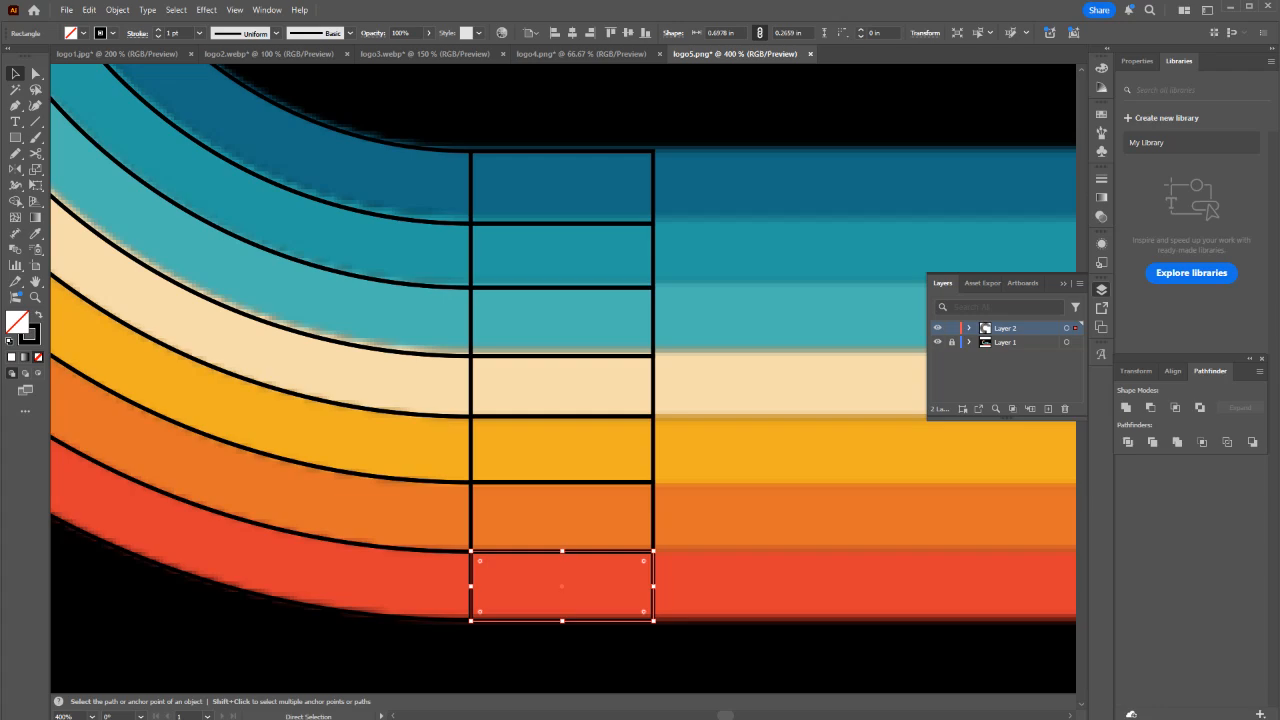
Check the stripe rectangles as outlines and reduce the red stripe's rectangle to about 0.26 in high to match the arc's end.
key("ctrl+y")
key("ctrl+shift+a")
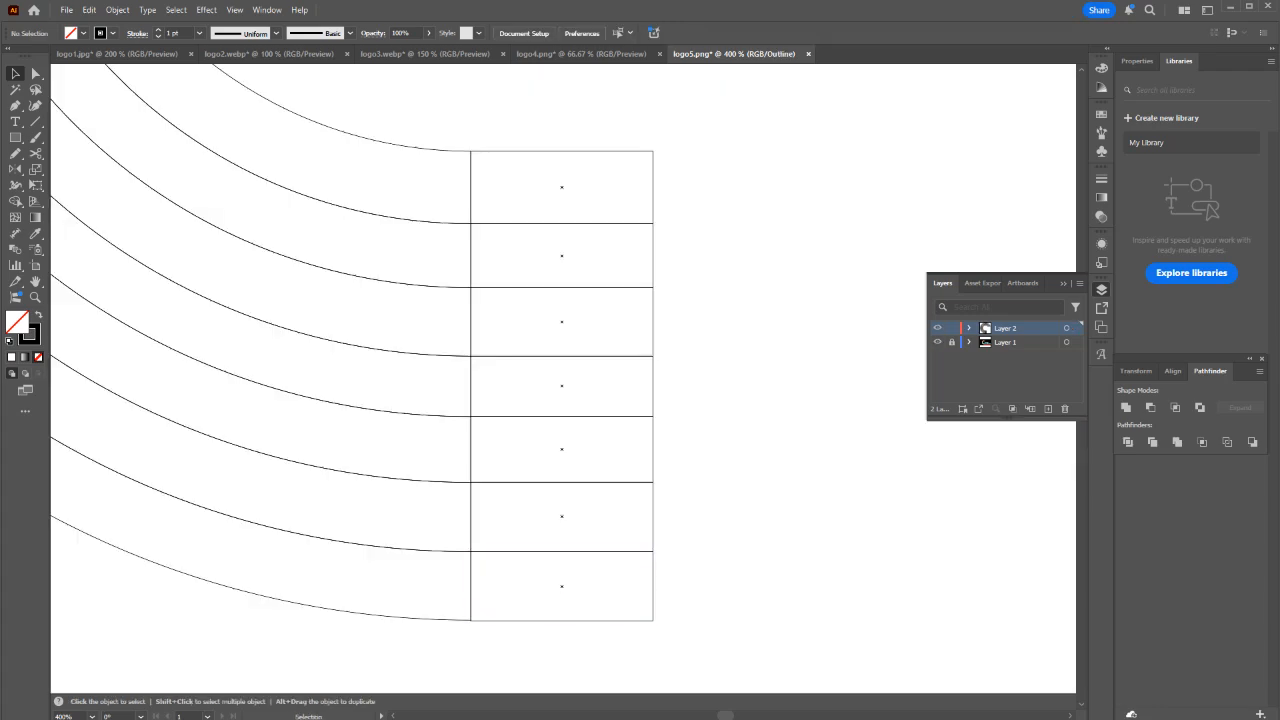
left_click(530, 620)
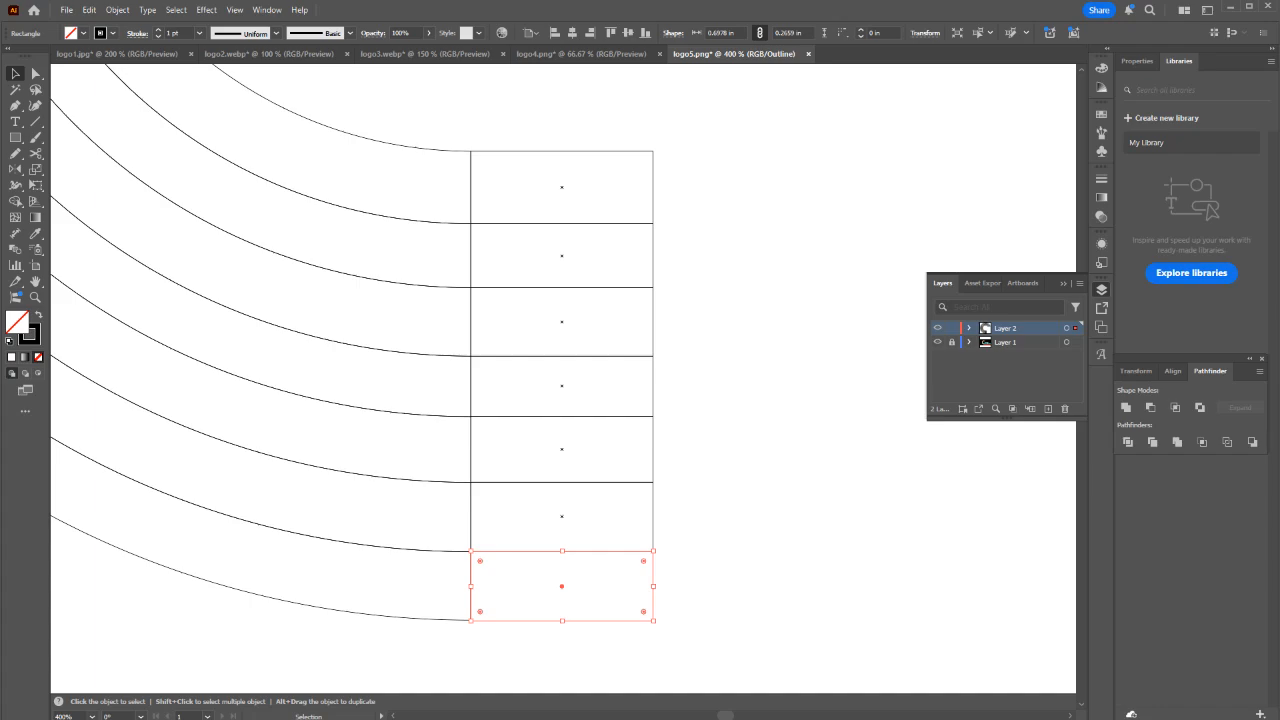
mouse_move(562, 620)
left_mouse_down()
mouse_move(562, 596)
mouse_move(562, 620)
left_mouse_up()
key("ctrl+y")
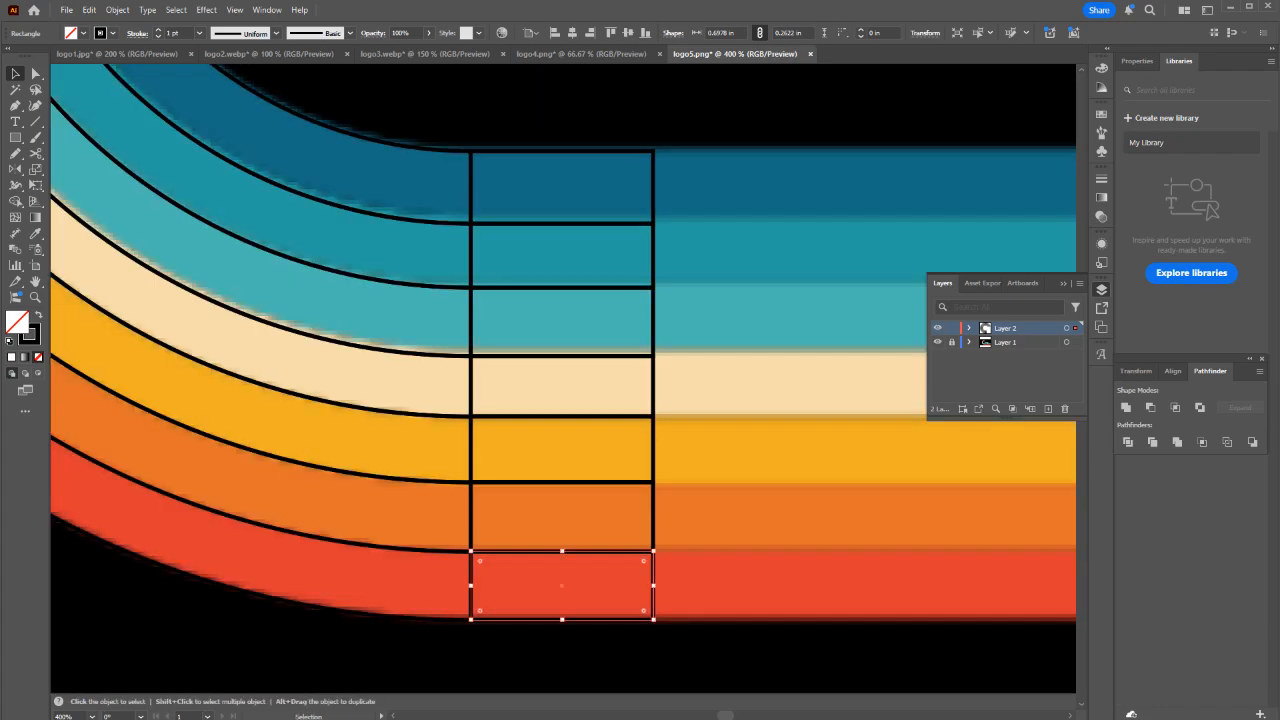
Unite the dark blue arc with its rectangle, and the adjacent teal arc with its own rectangle.
scroll(465, 182, "down", 1)
left_click_drag(442, 134, 492, 170)
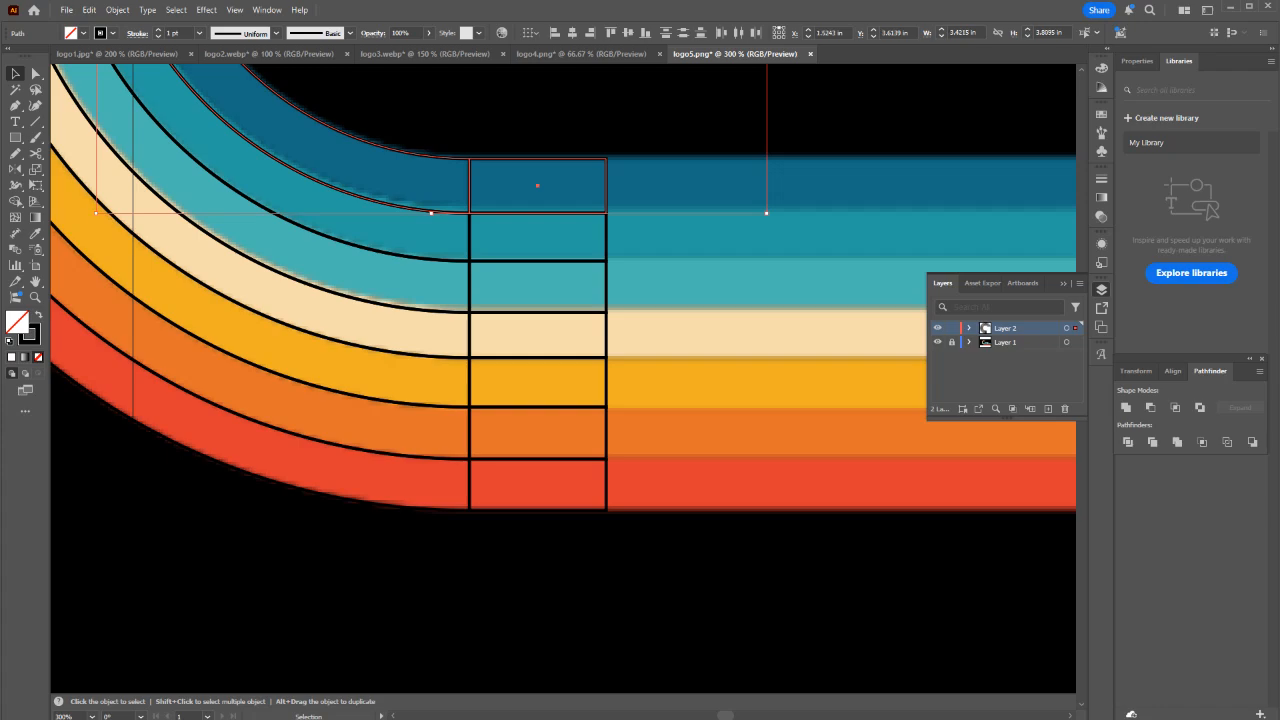
left_click(1126, 407)
left_click(700, 122)
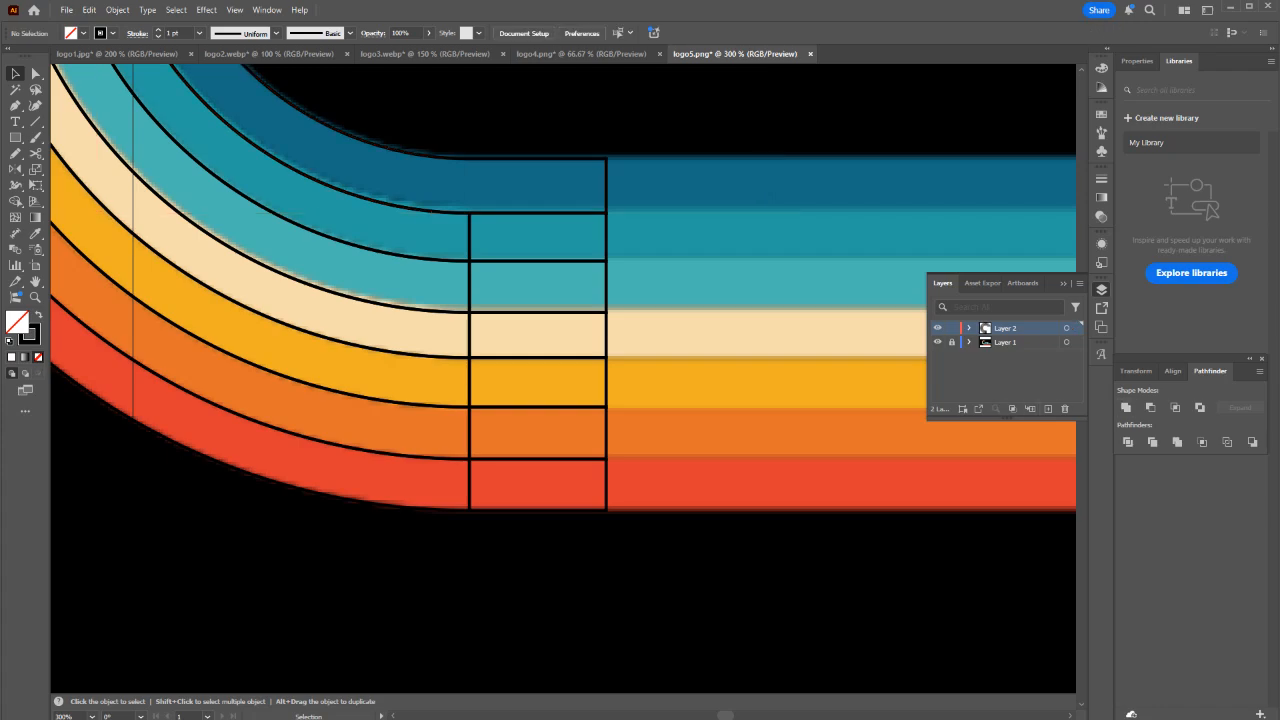
left_click(471, 234)
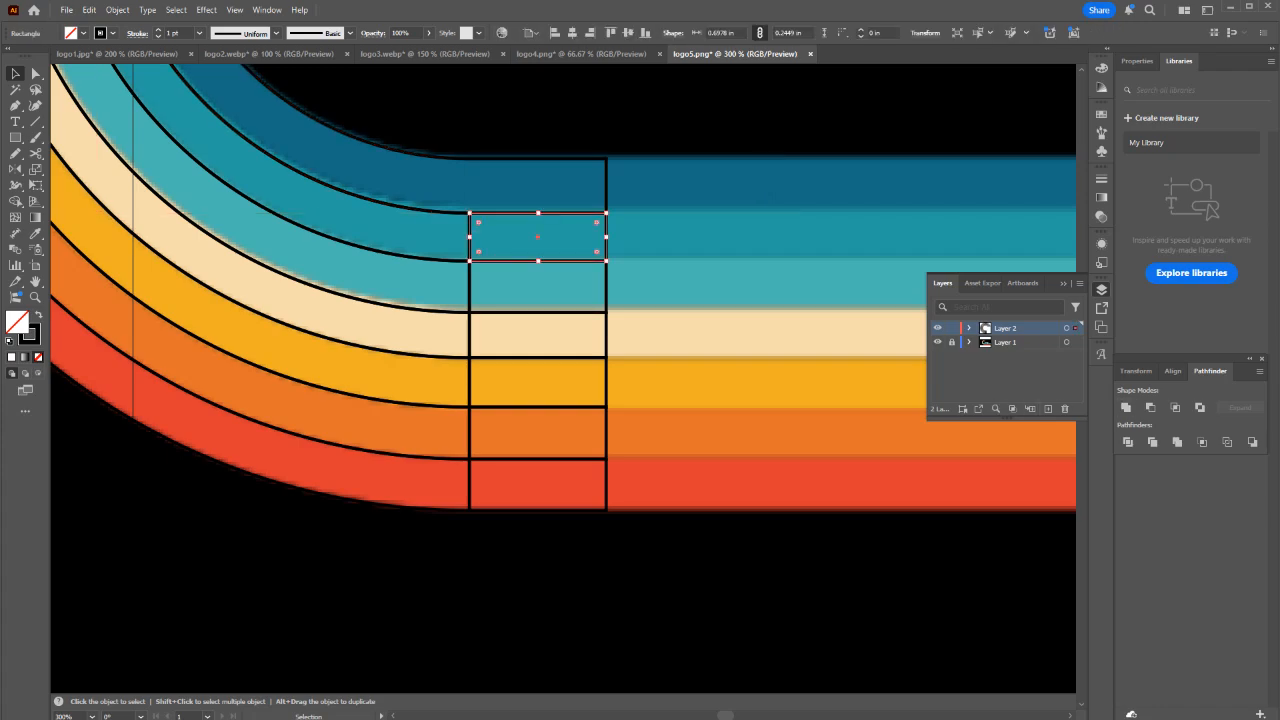
left_click(660, 122)
left_click_drag(644, 233, 434, 234)
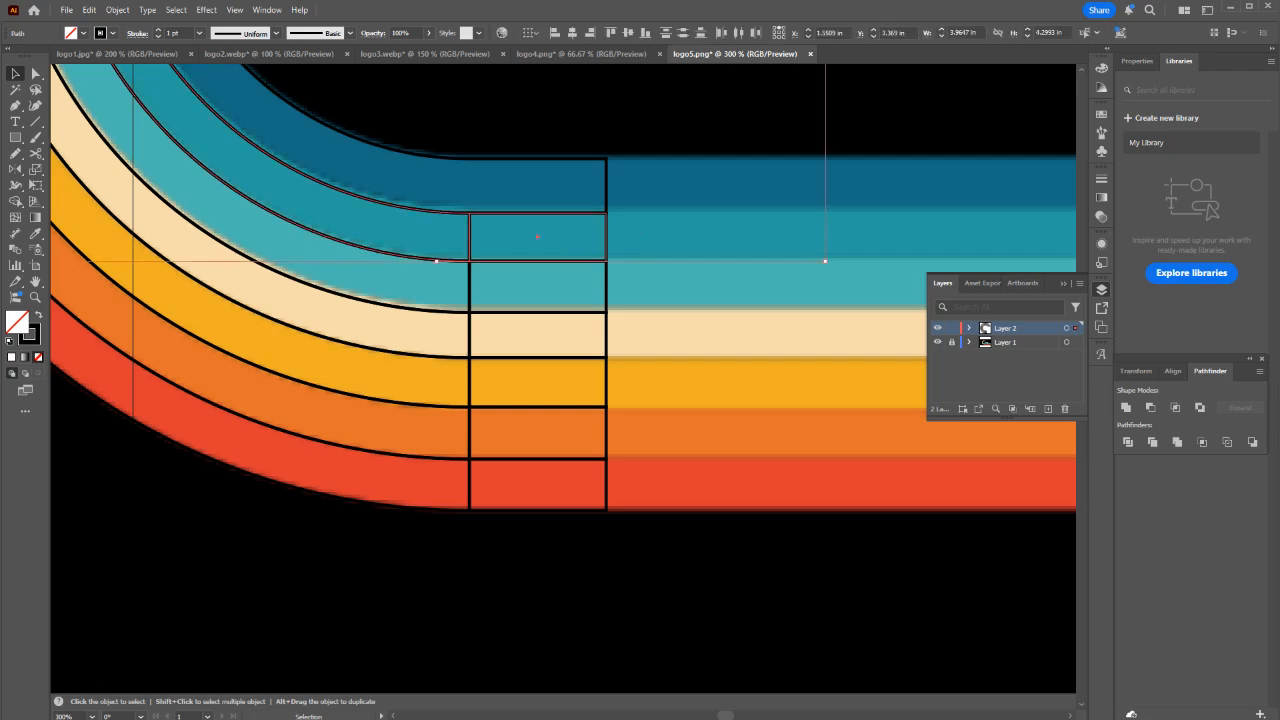
left_click(1126, 407)
Unite the light teal, cream and yellow arcs each with the matching rectangle at their lower ends.
left_click_drag(644, 286, 434, 286)
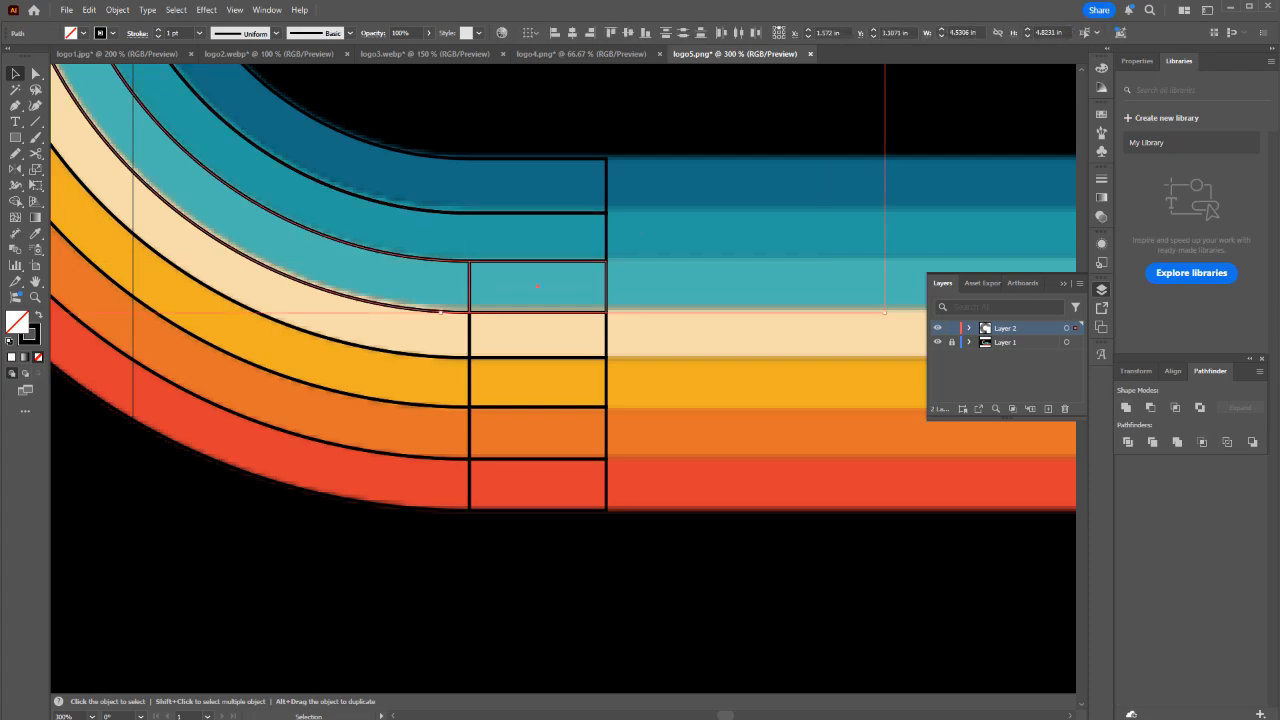
left_click(1126, 407)
left_click_drag(657, 339, 455, 334)
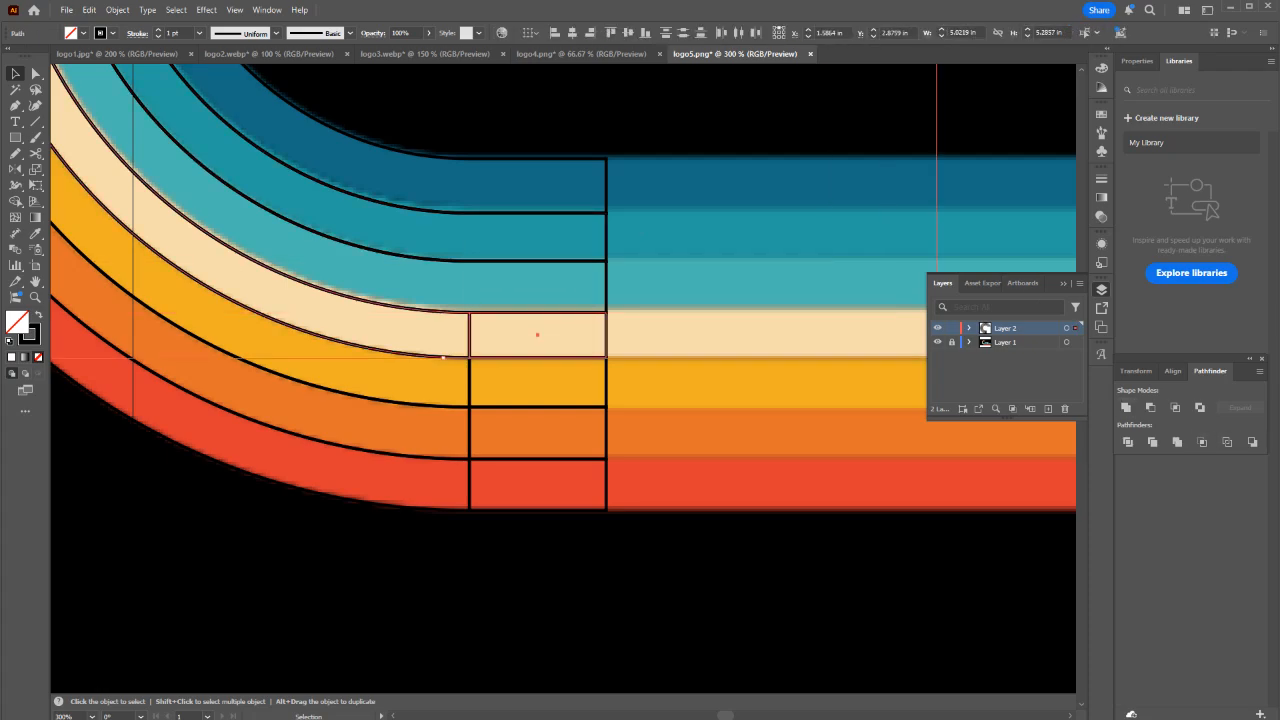
left_click(1126, 408)
left_click_drag(416, 379, 418, 381)
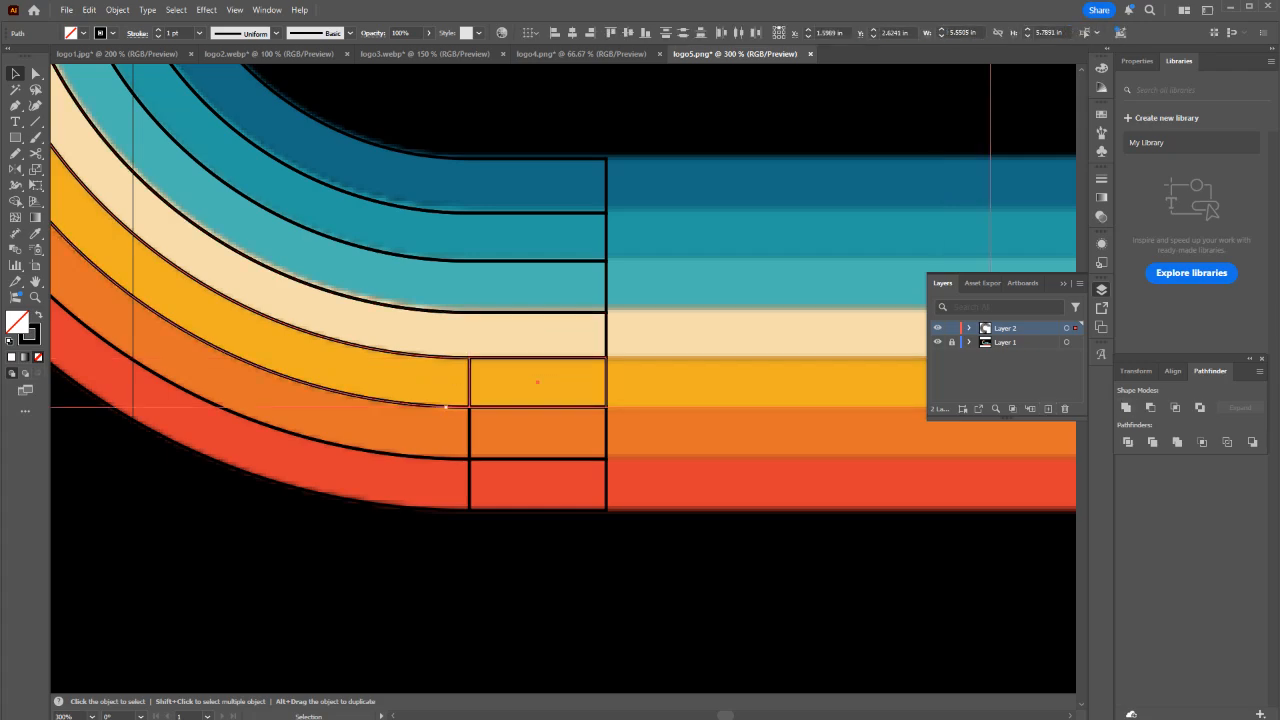
left_click(1126, 408)
Unite the orange and red arcs each with the matching rectangle at their lower ends.
left_click_drag(636, 421, 432, 430)
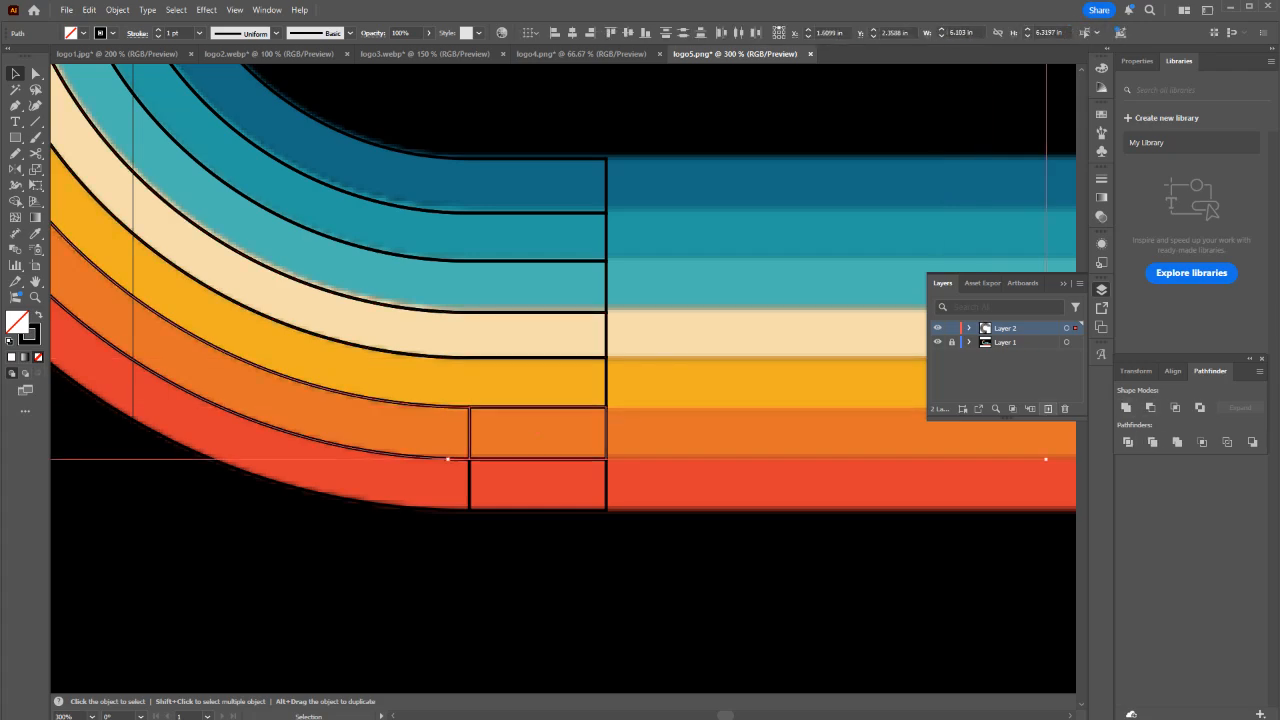
left_click(1126, 408)
left_click_drag(622, 486, 428, 487)
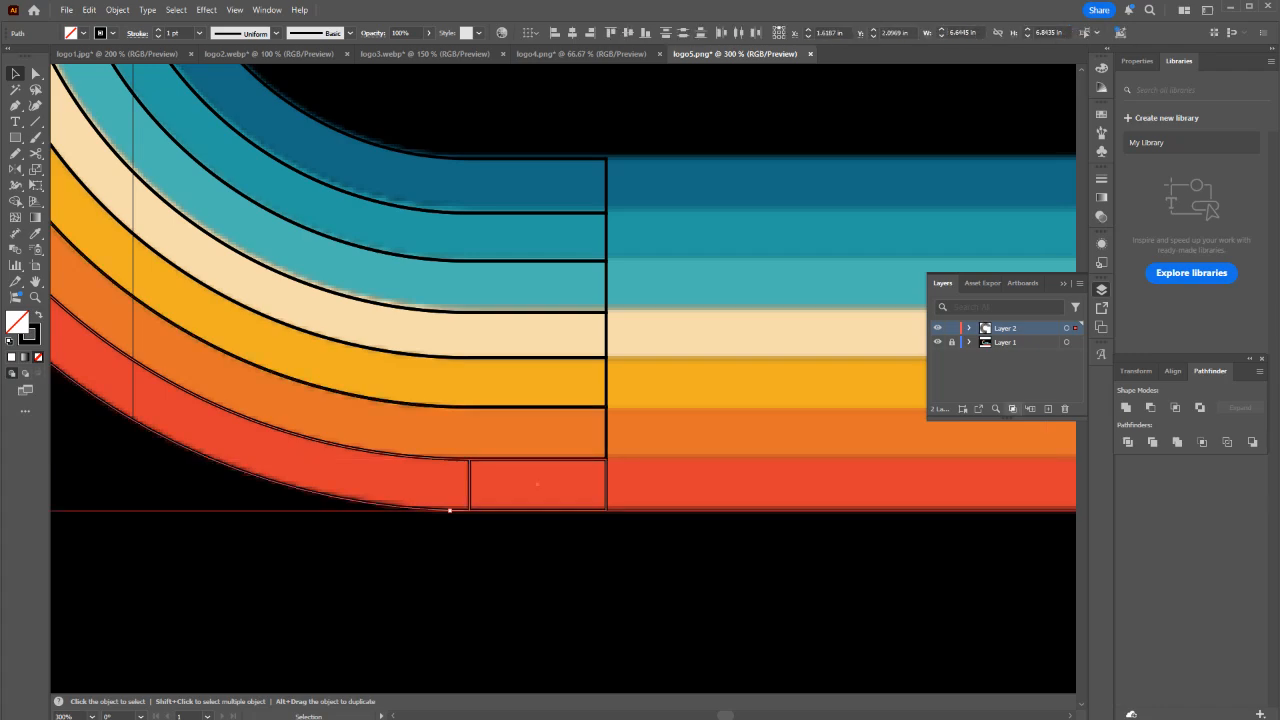
left_click(1126, 408)
Stretch the end anchors of all seven straight stripes horizontally to the reference image's edge, making the shape about 14.84 in wide.
scroll(330, 388, "down", 4)
scroll(300, 450, "down", 1)
scroll(358, 441, "up", 1)
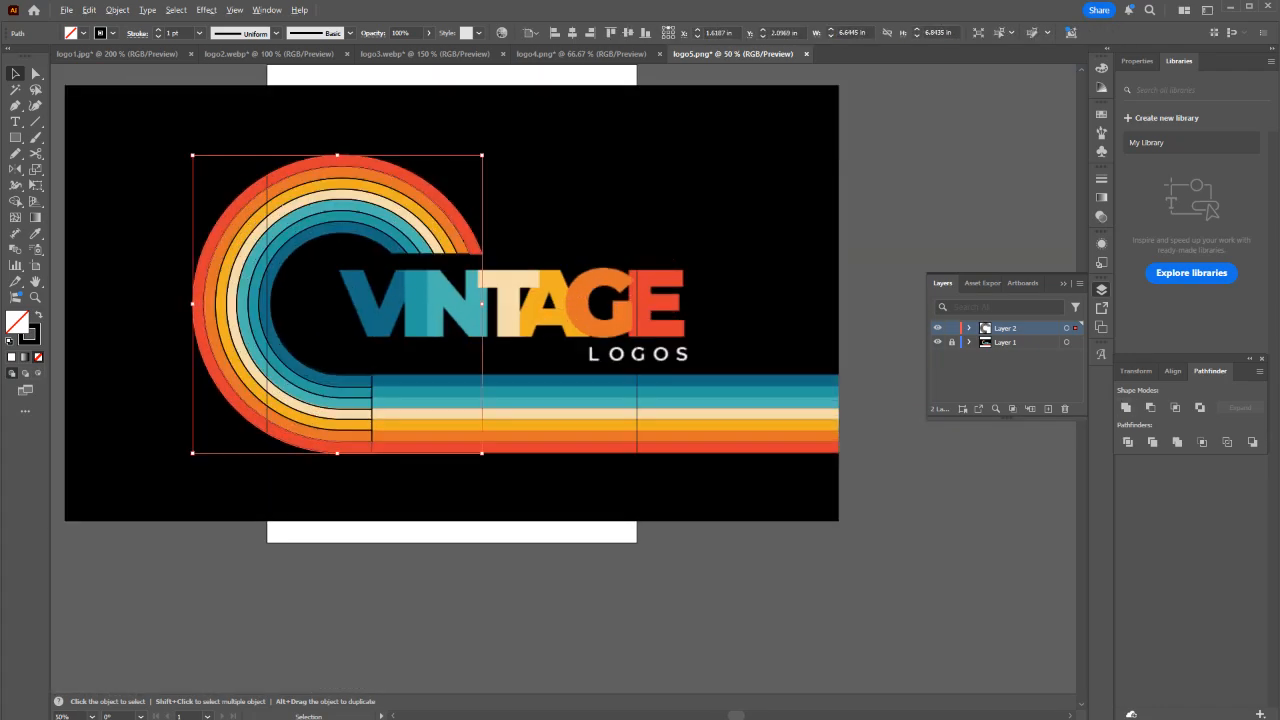
scroll(358, 441, "up", 1)
left_click(362, 500)
key("a")
left_click_drag(428, 498, 362, 332)
scroll(303, 345, "down", 1)
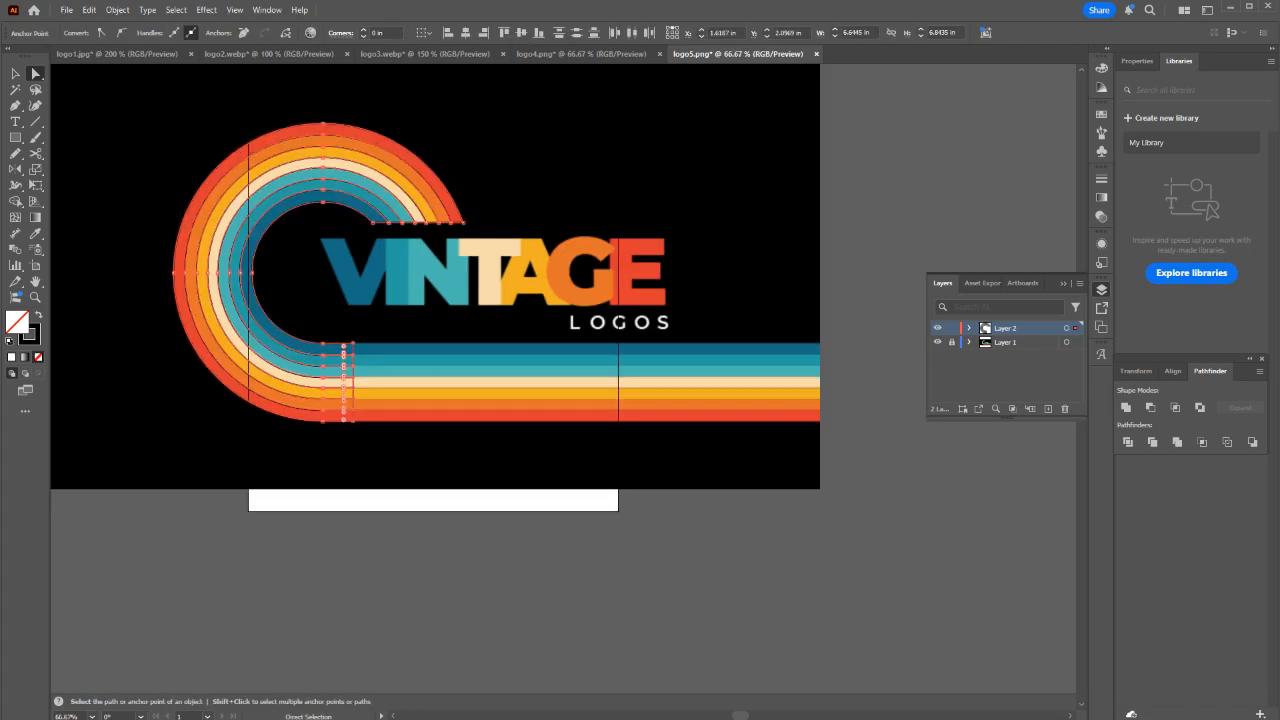
left_click_drag(345, 418, 842, 424)
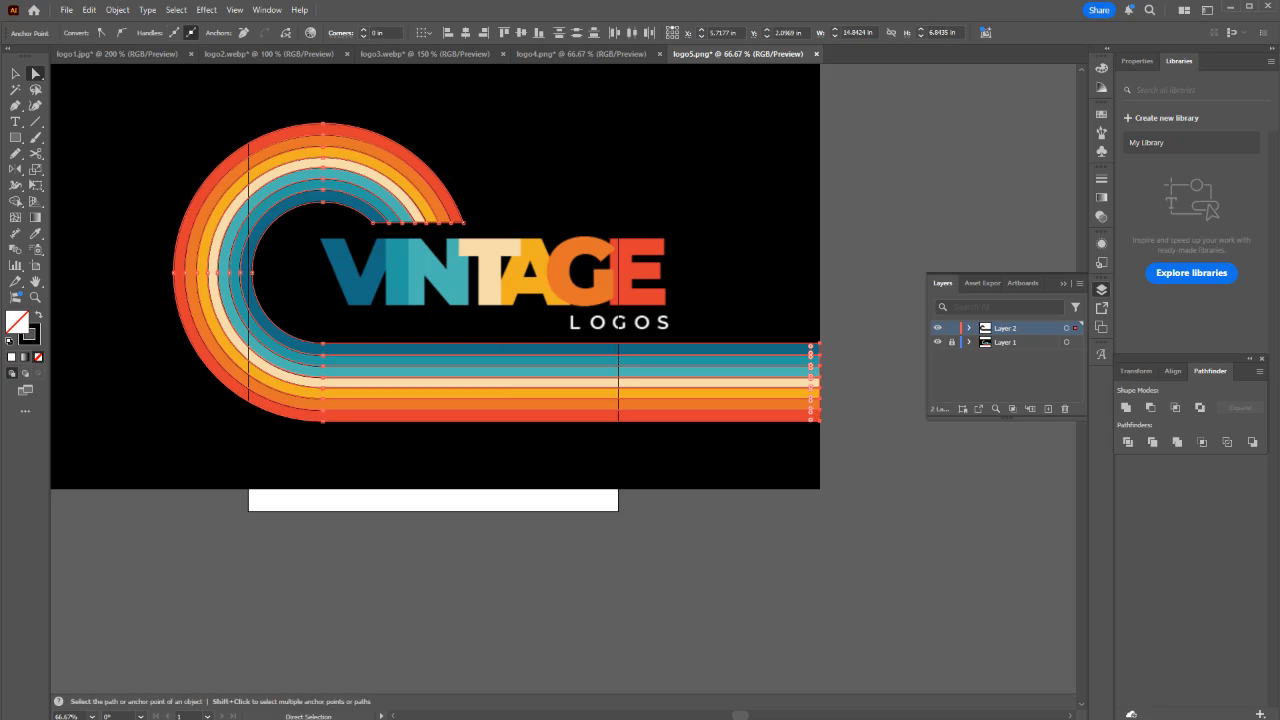
Fill the innermost dark blue stripe and the light teal stripe with their colours sampled from the reference image.
scroll(295, 251, "up", 1)
key("v")
left_click(389, 388)
key("i")
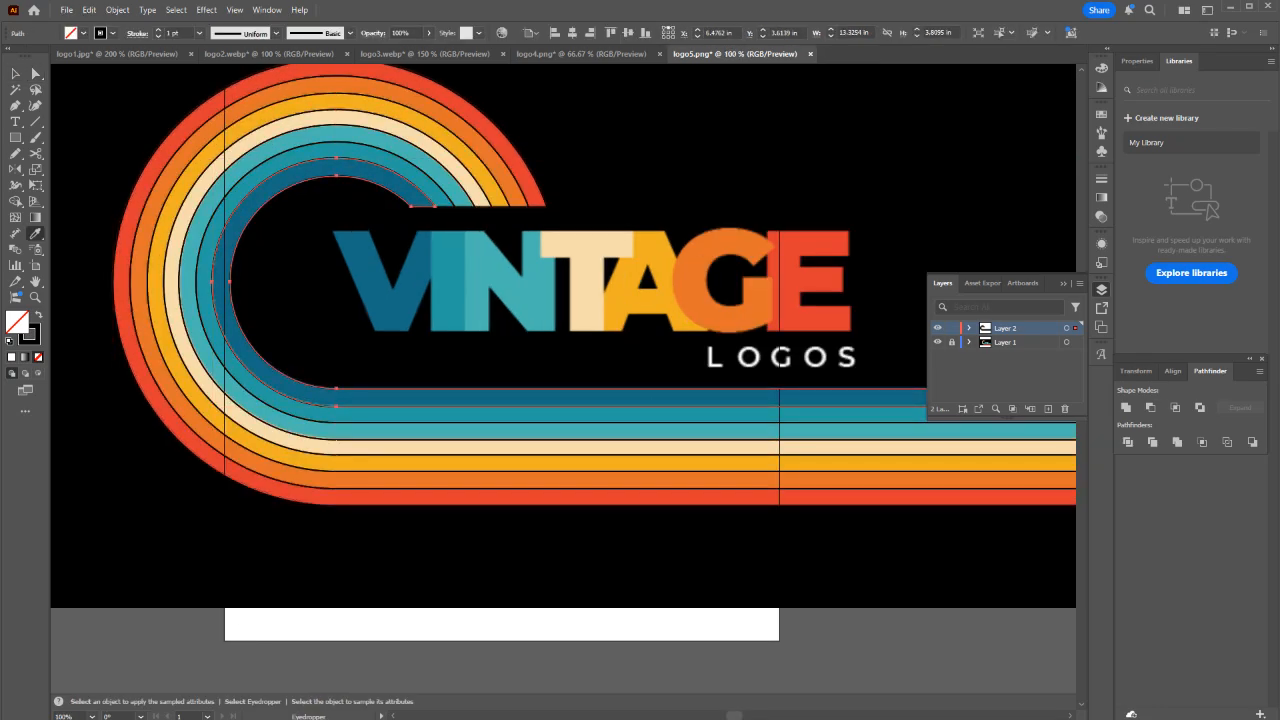
left_click(378, 398)
key("v")
left_click(356, 422)
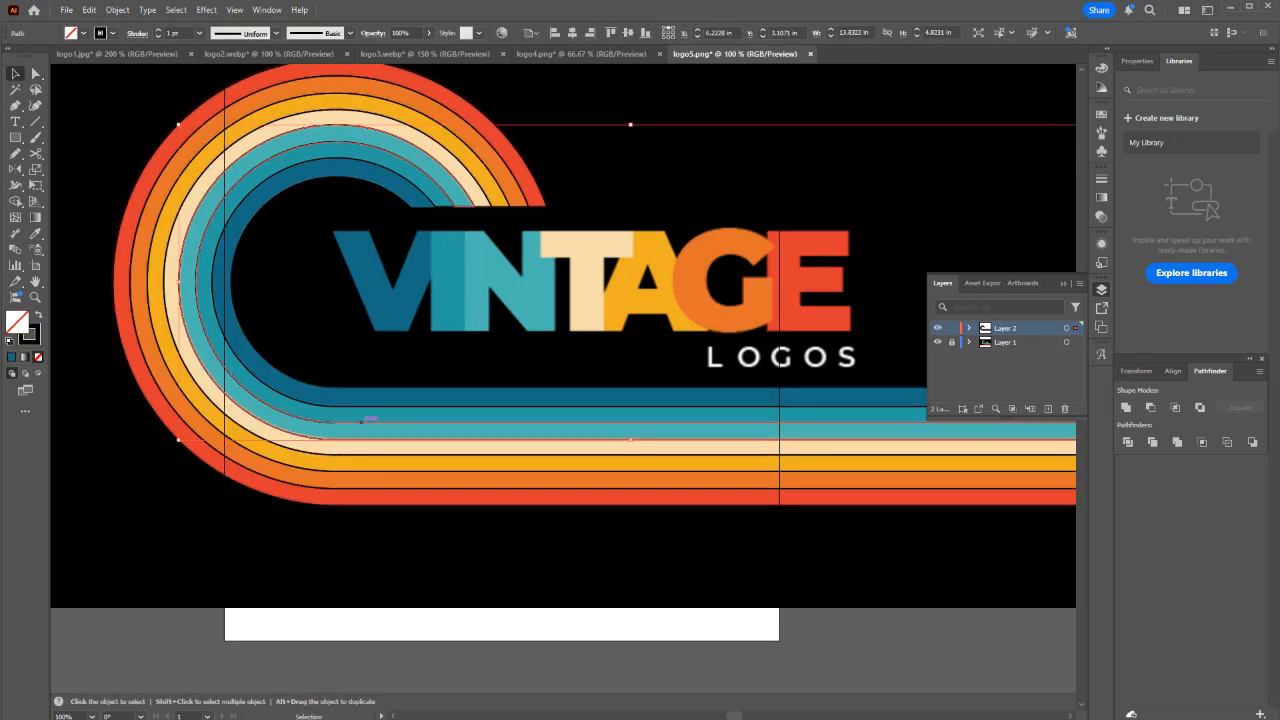
key("i")
left_click(356, 431)
key("v")
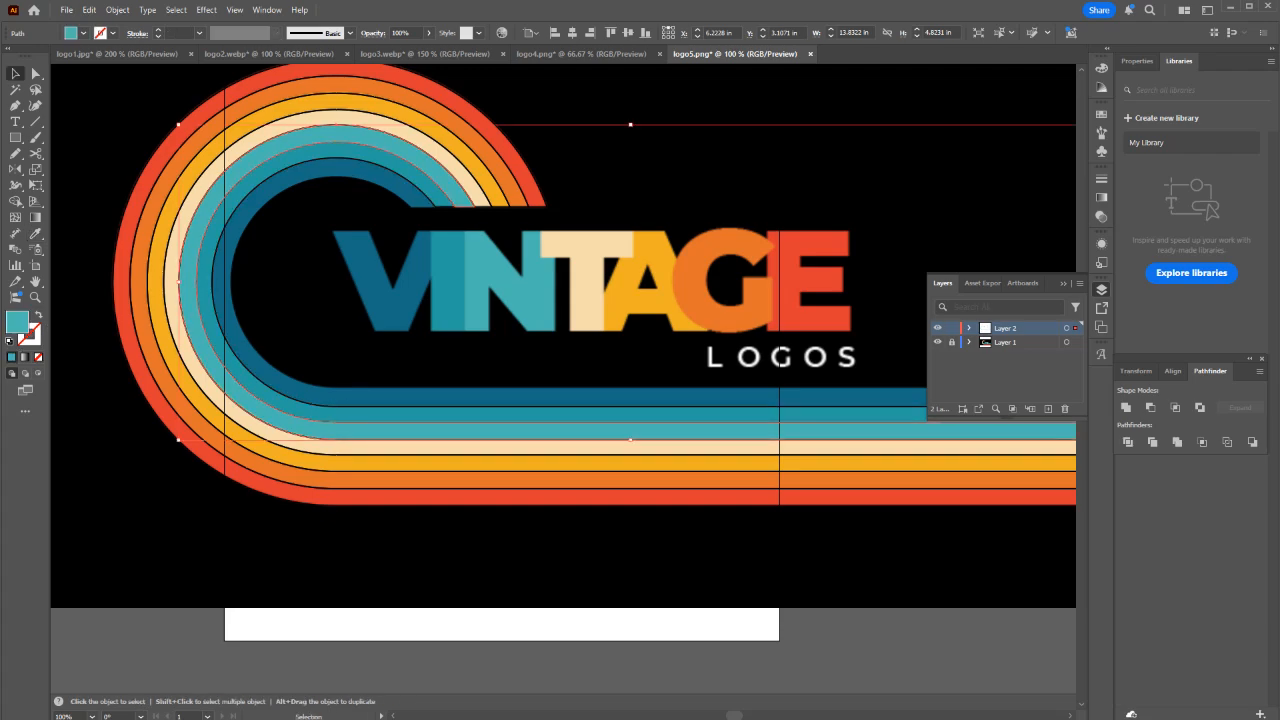
Fill the middle teal stripe and the cream stripe with their colours sampled from the reference image.
scroll(407, 197, "up", 2)
left_click(426, 178)
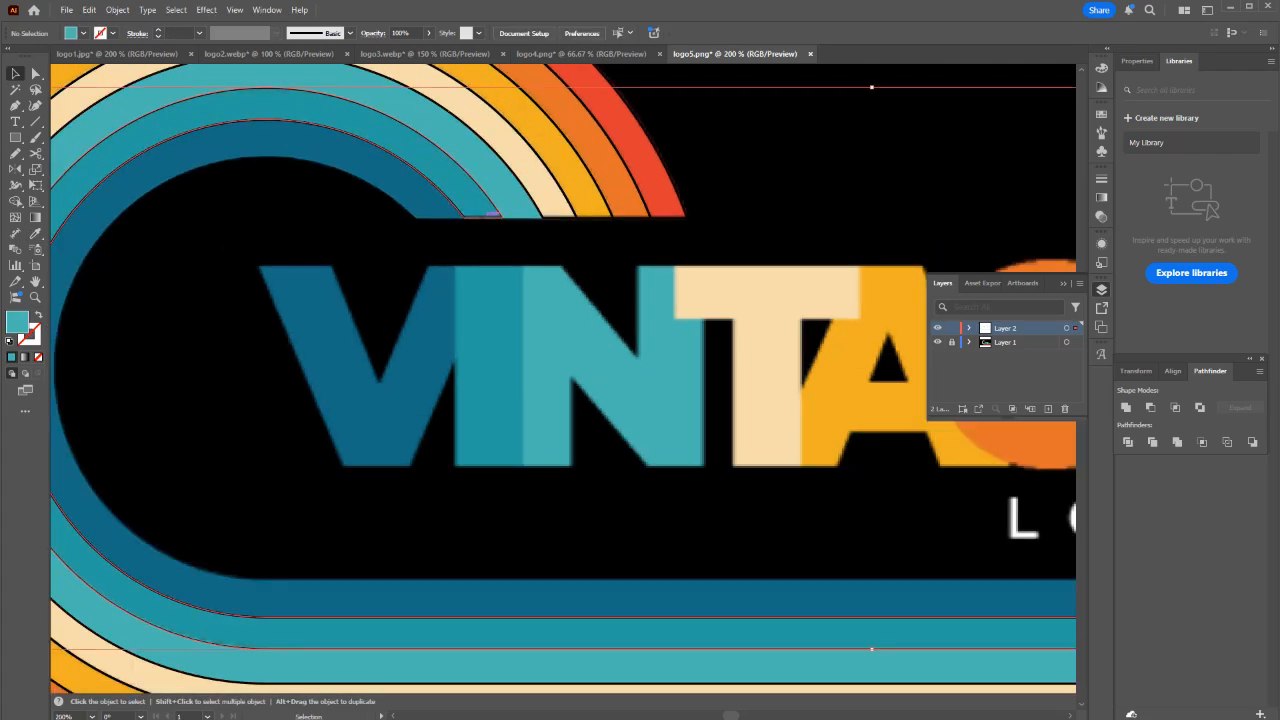
key("i")
left_click(440, 172)
key("v")
left_click(500, 157)
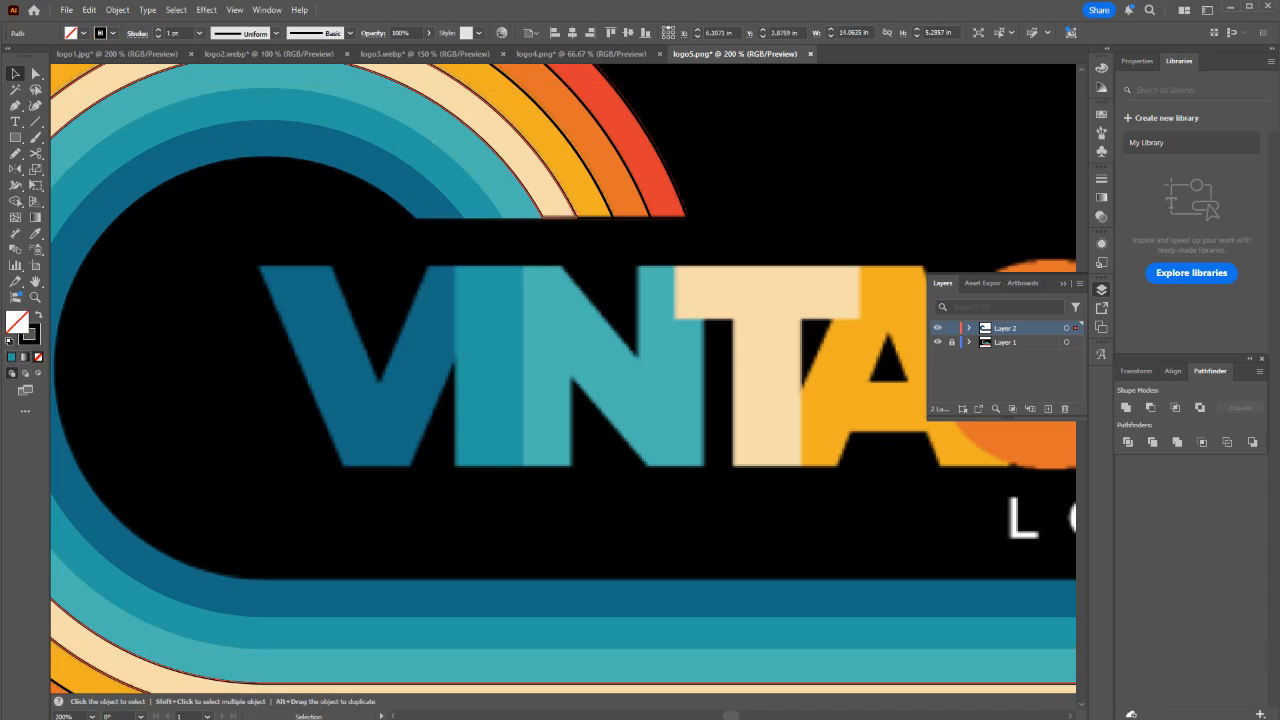
key("i")
left_click(512, 148)
key("v")
Fill the yellow stripe and the orange stripe with their colours sampled from the reference image.
left_click(524, 137)
key("i")
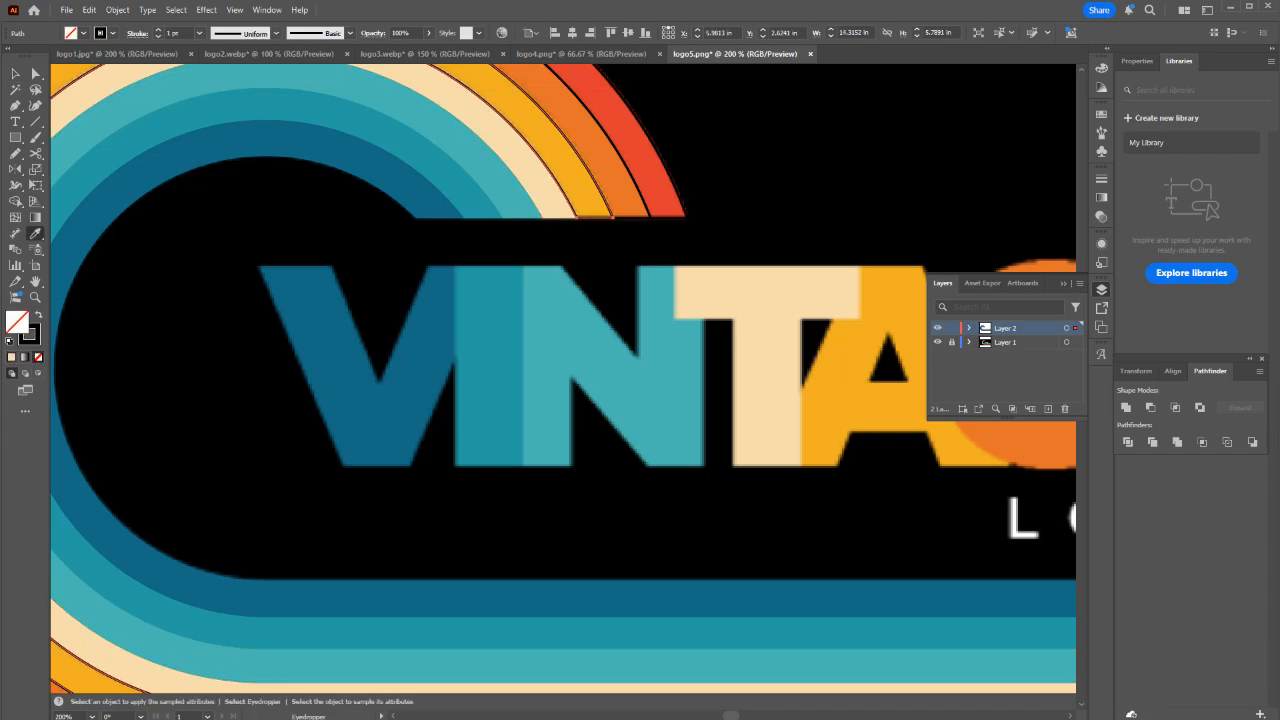
left_click(537, 130)
key("v")
left_click(640, 215)
key("i")
left_click(633, 204)
key("v")
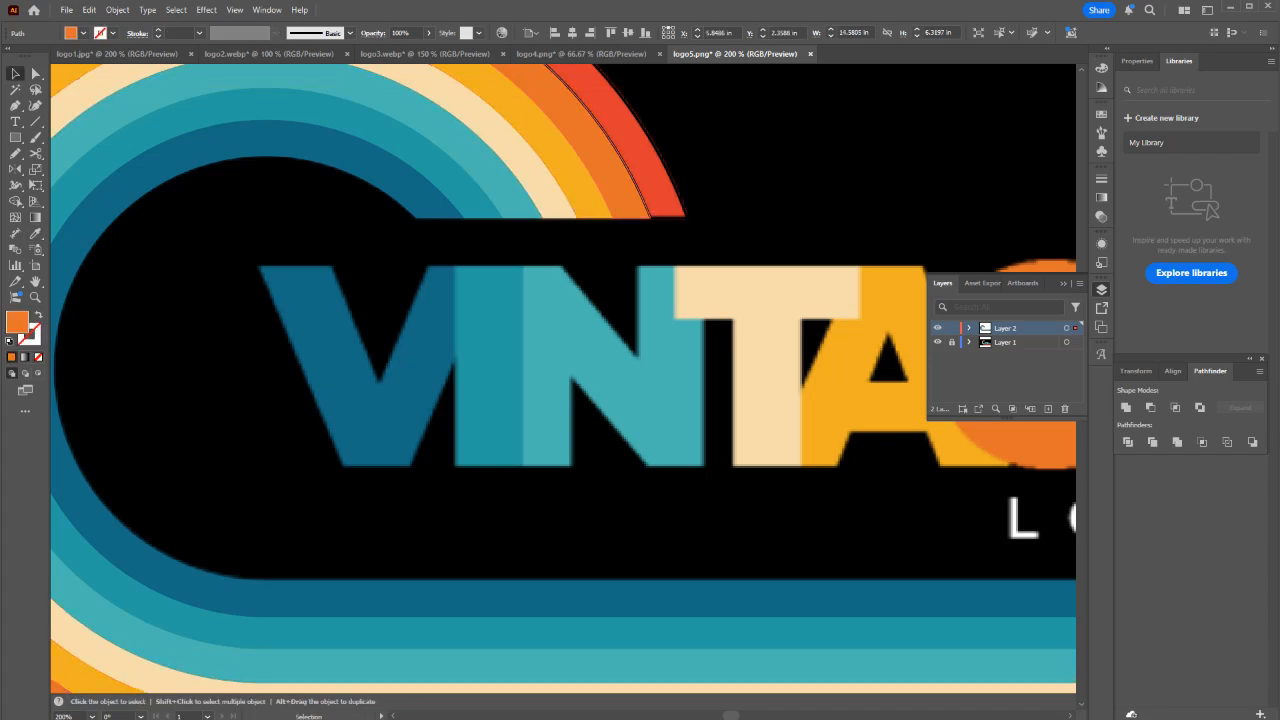
Fill the outermost red stripe with the red sampled from the reference image.
left_click(674, 215)
key("i")
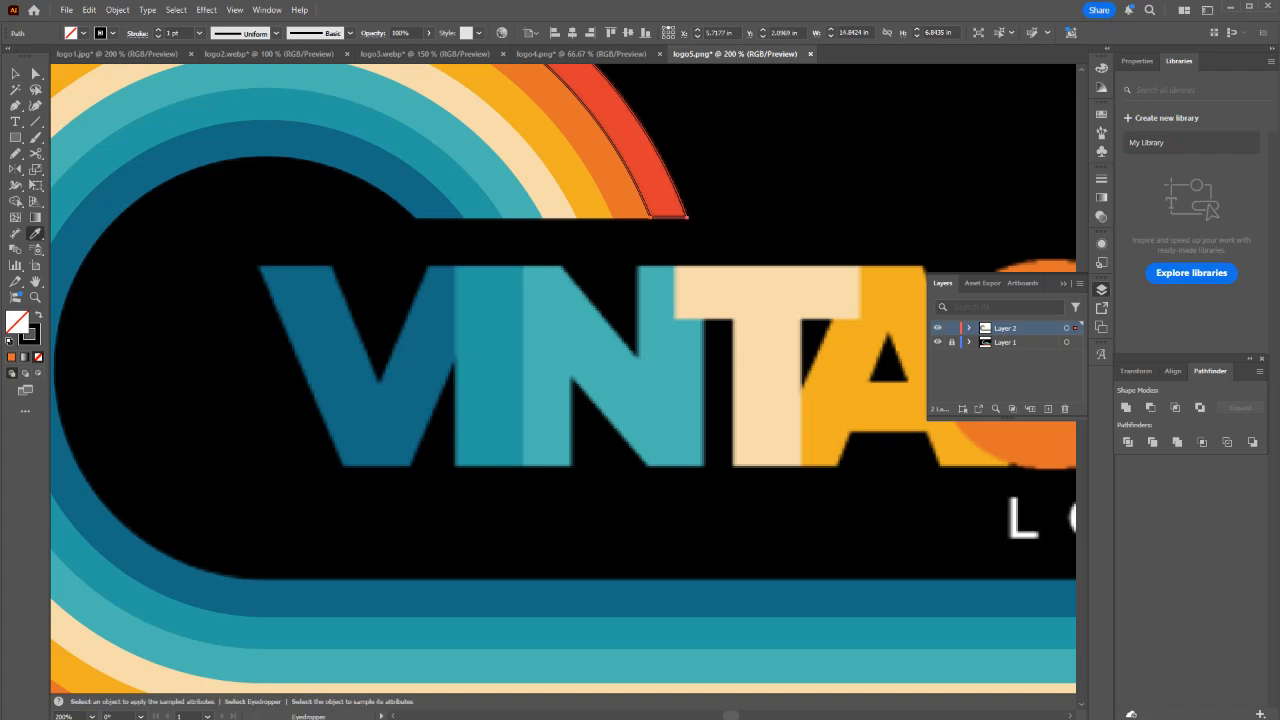
left_click(665, 203)
key("v")
scroll(361, 291, "down", 2)
scroll(499, 501, "down", 2)
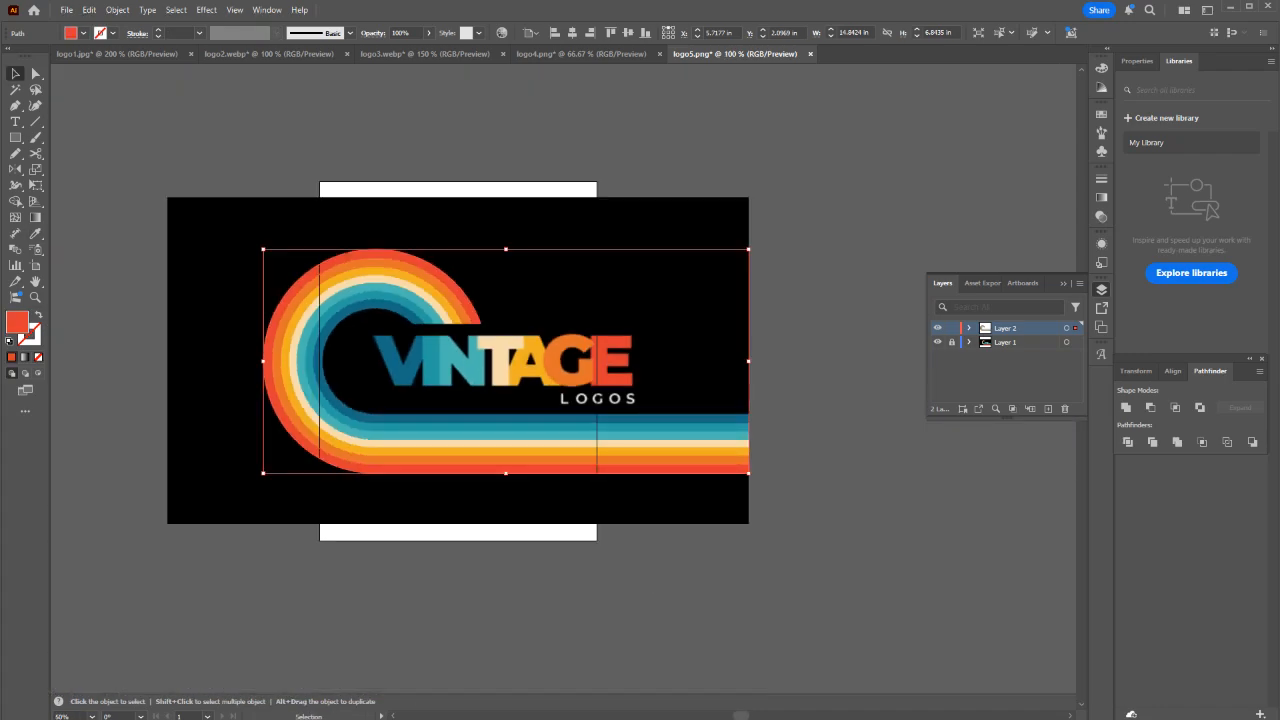
Add the point text VINTAGE over the lower part of the reference wordmark's V.
key("t")
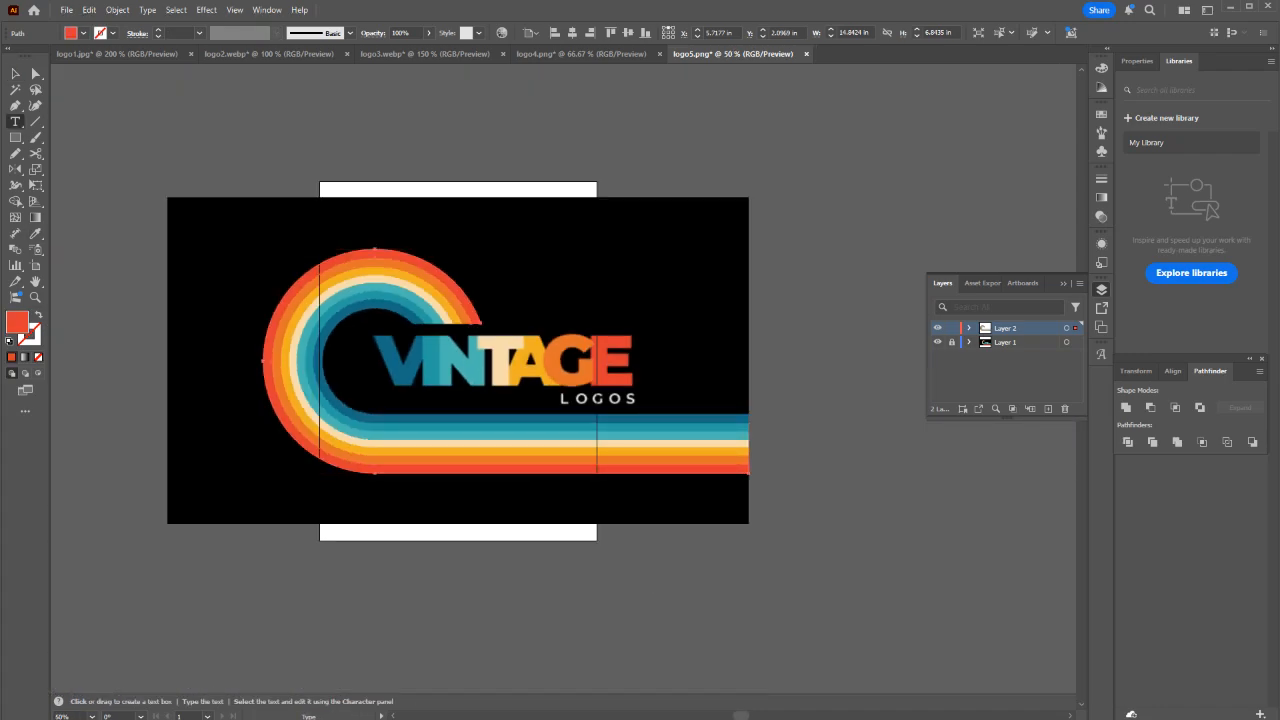
left_click(383, 383)
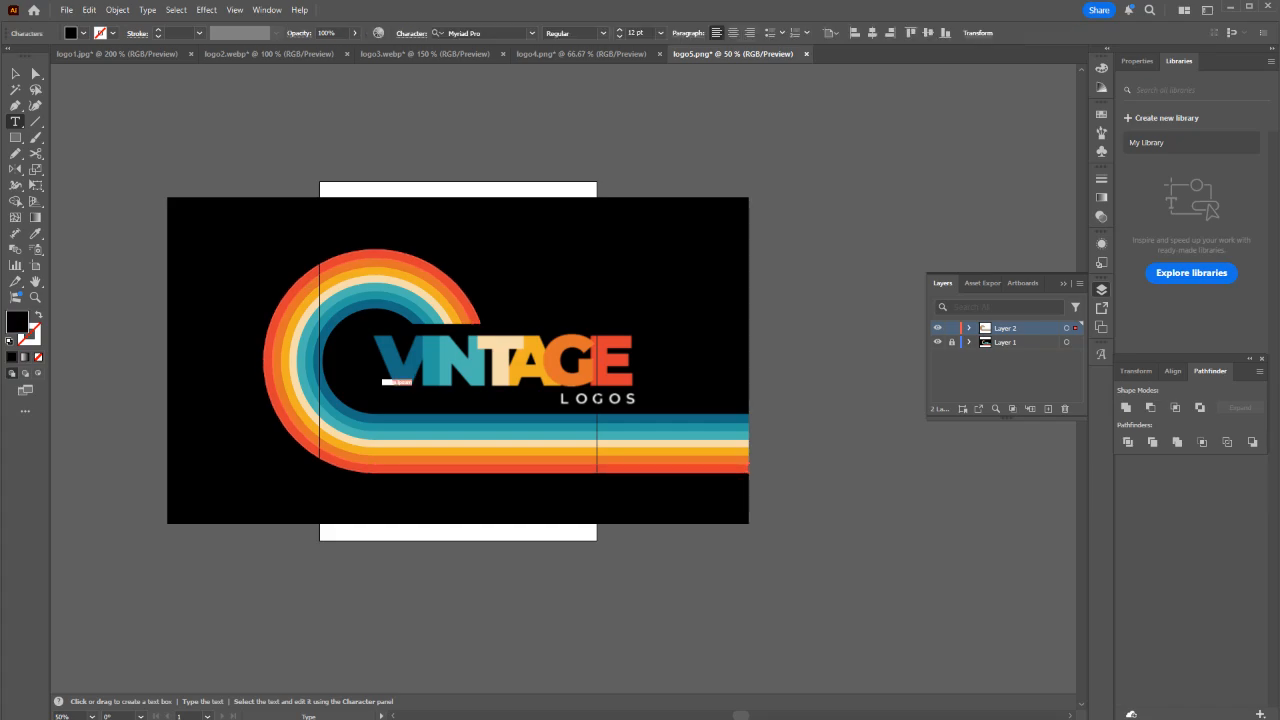
type("VIN")
key("Escape")
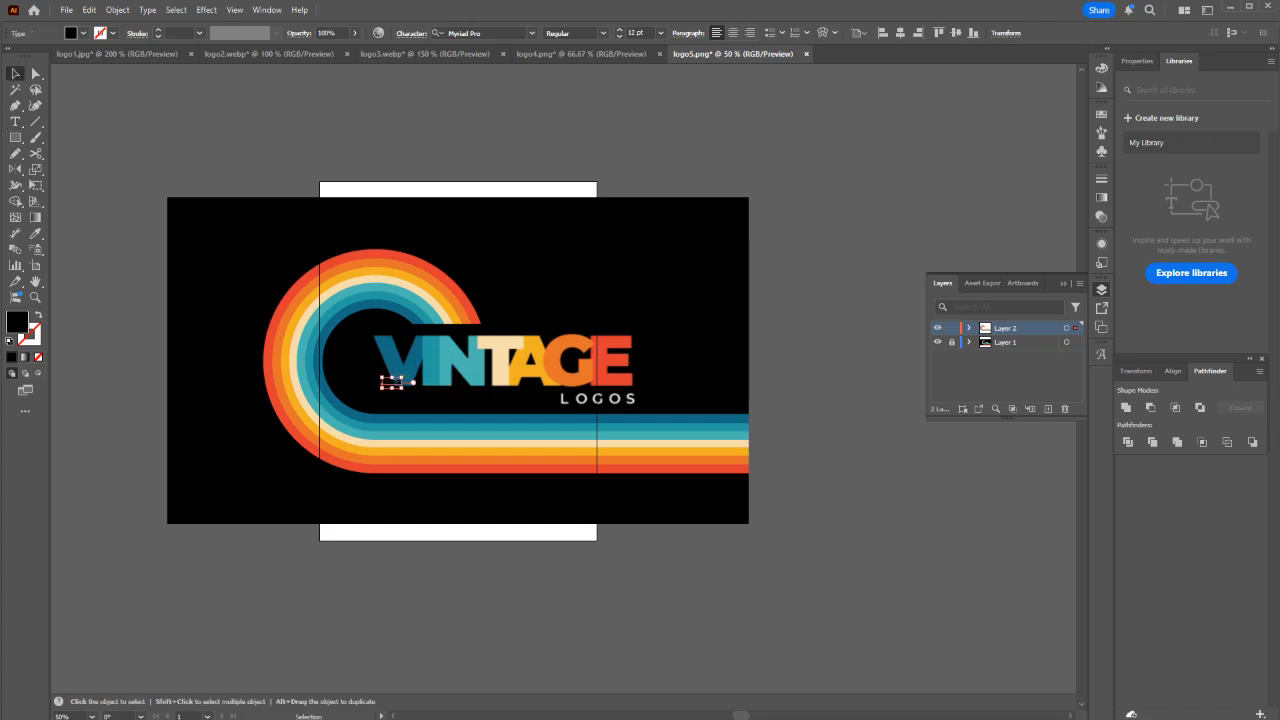
Enlarge the VINTAGE text to 152 pt so its letters come close to the reference wordmark's height.
left_click(640, 33)
scroll(640, 33, "up", 20)
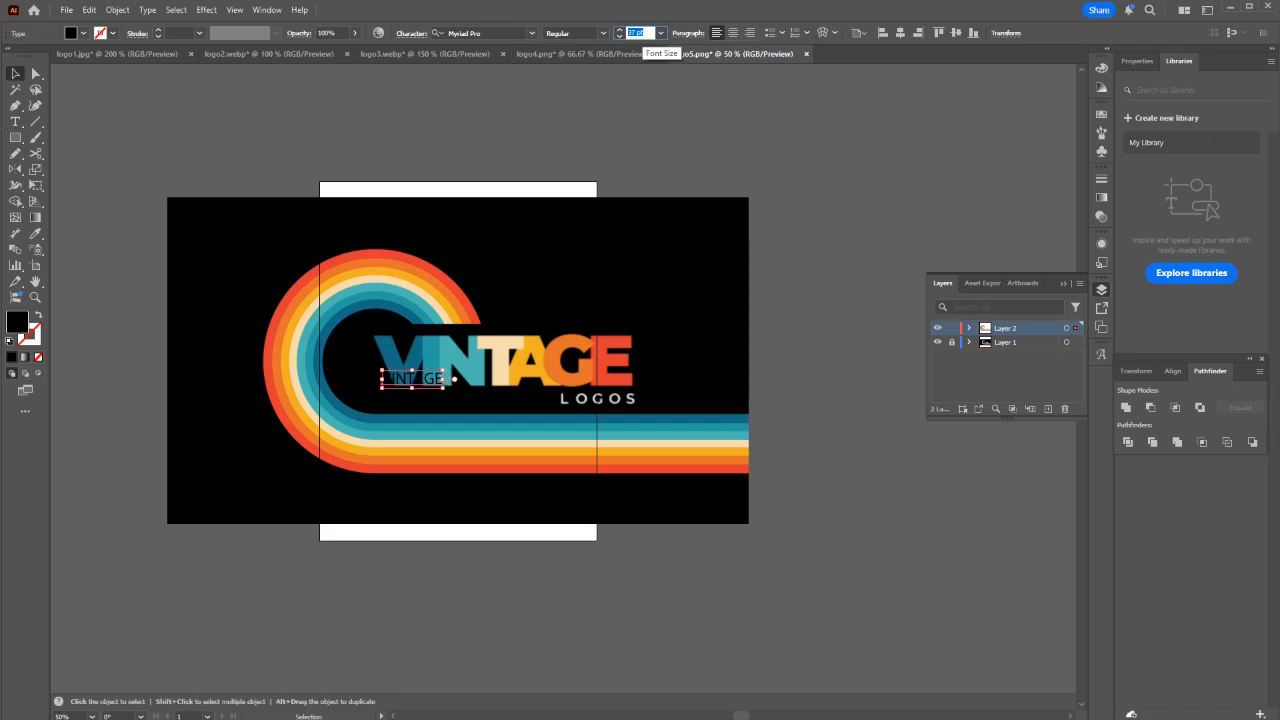
scroll(640, 33, "up", 20)
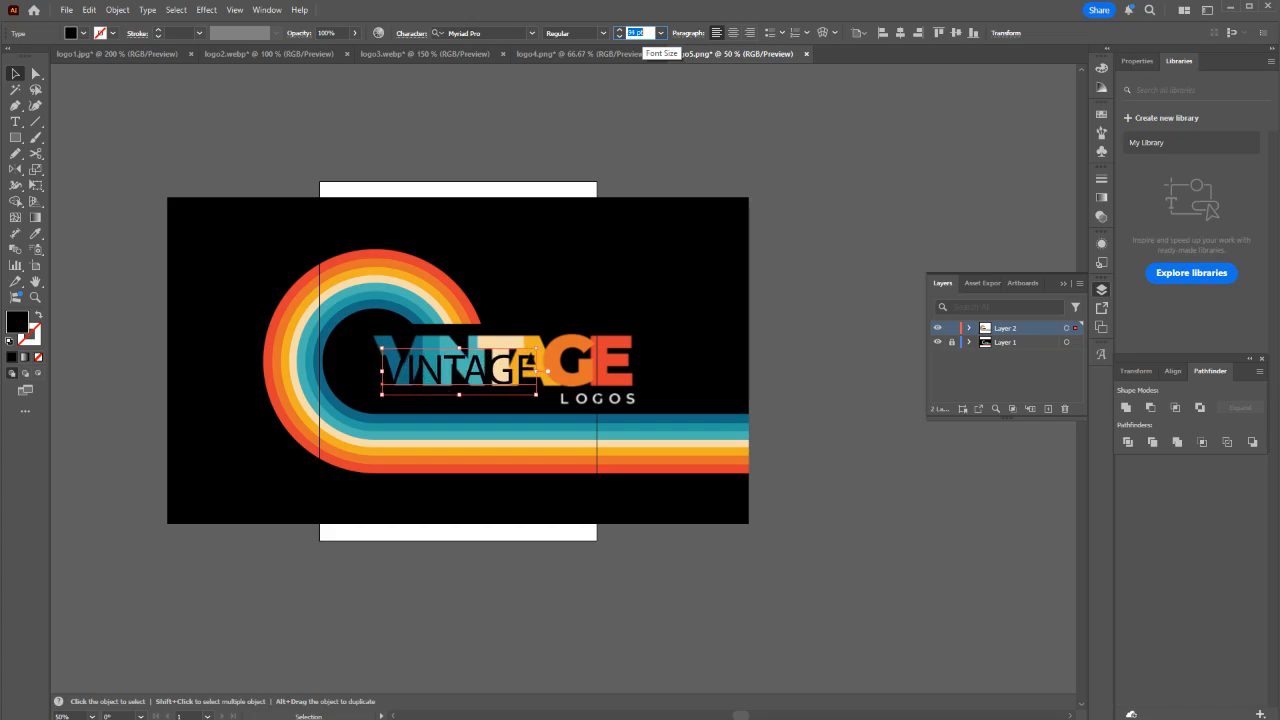
scroll(458, 369, "up", 1)
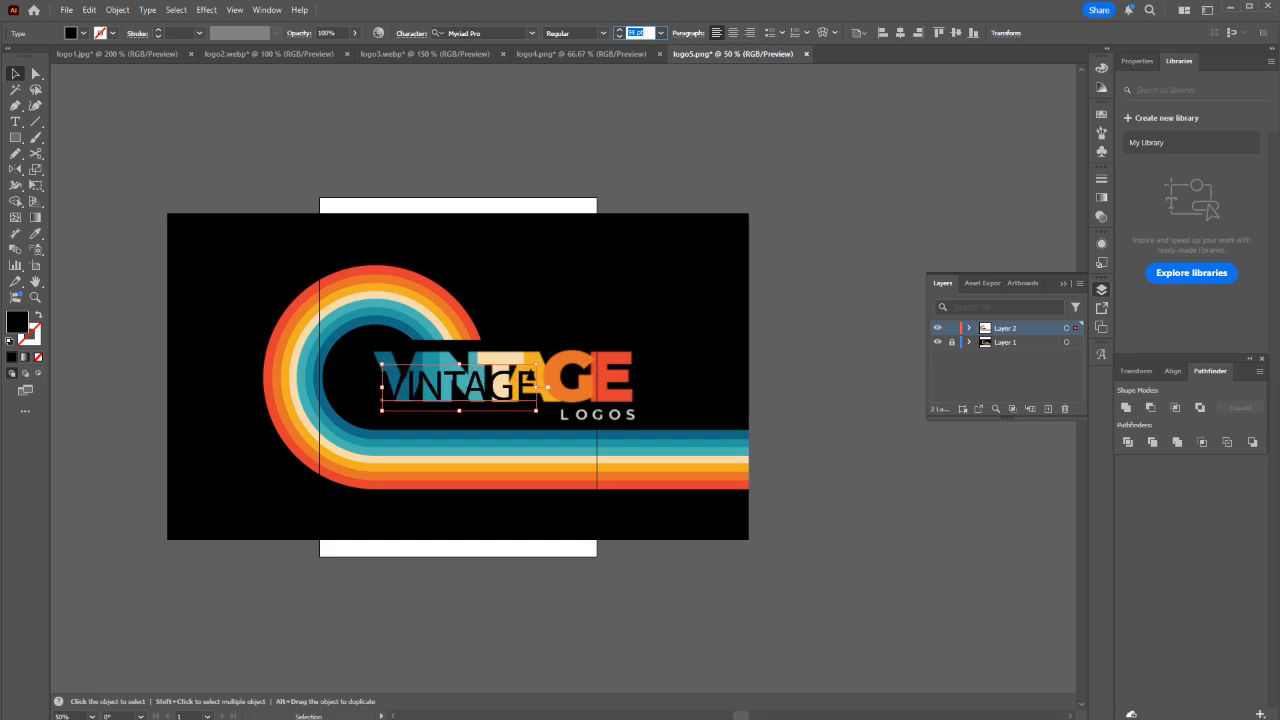
scroll(640, 33, "up", 20)
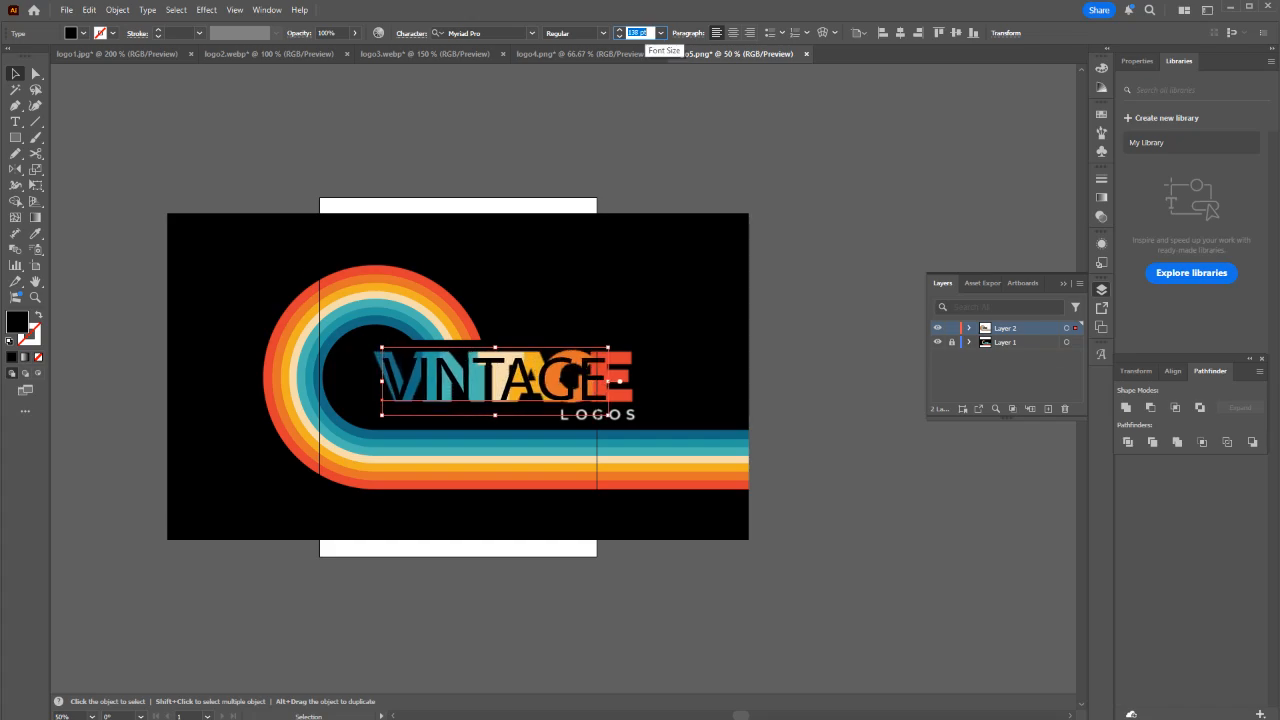
scroll(640, 33, "up", 14)
scroll(404, 322, "up", 4)
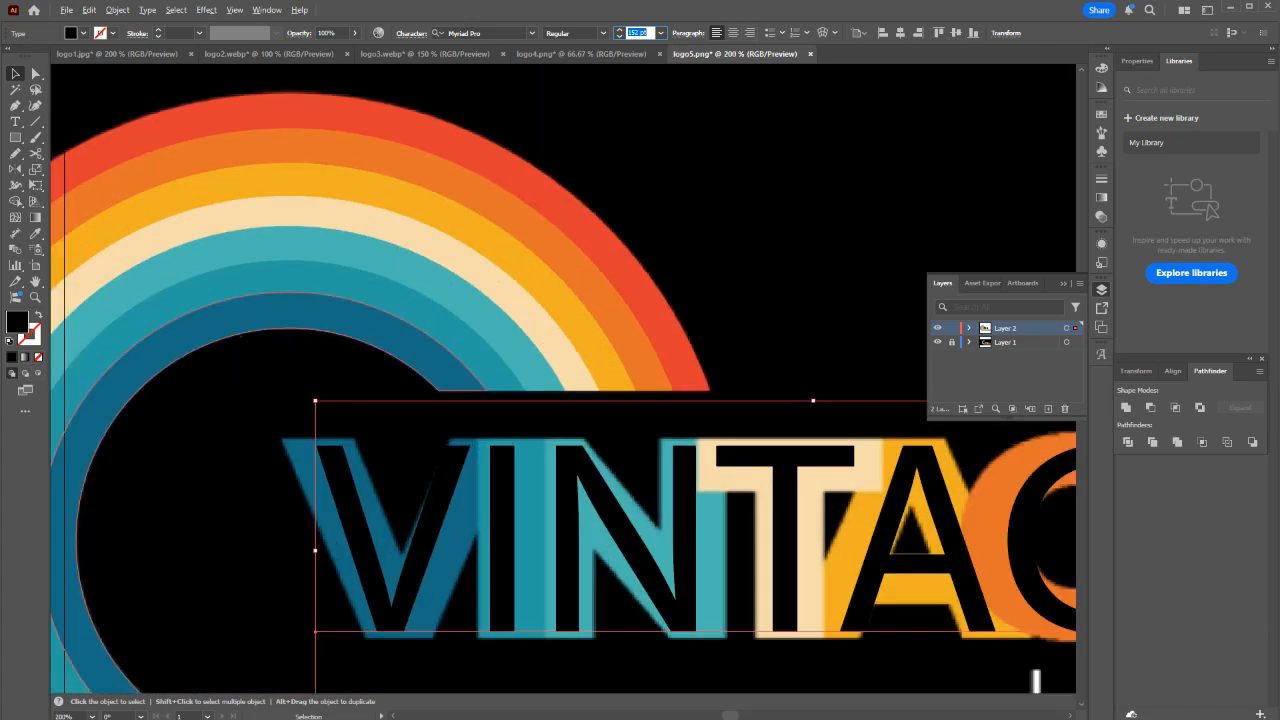
Filter the available fonts to the Sans Serif classification with Regular Weight.
left_click(532, 33)
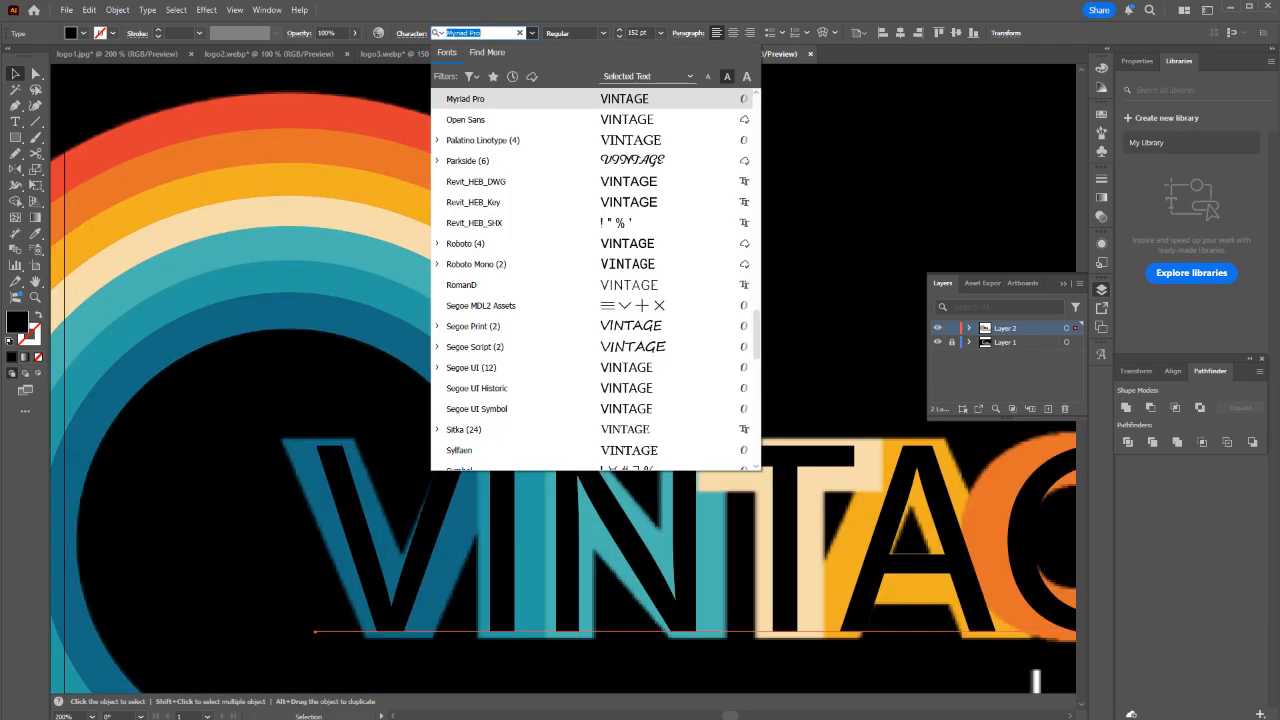
left_click(471, 76)
left_click(341, 147)
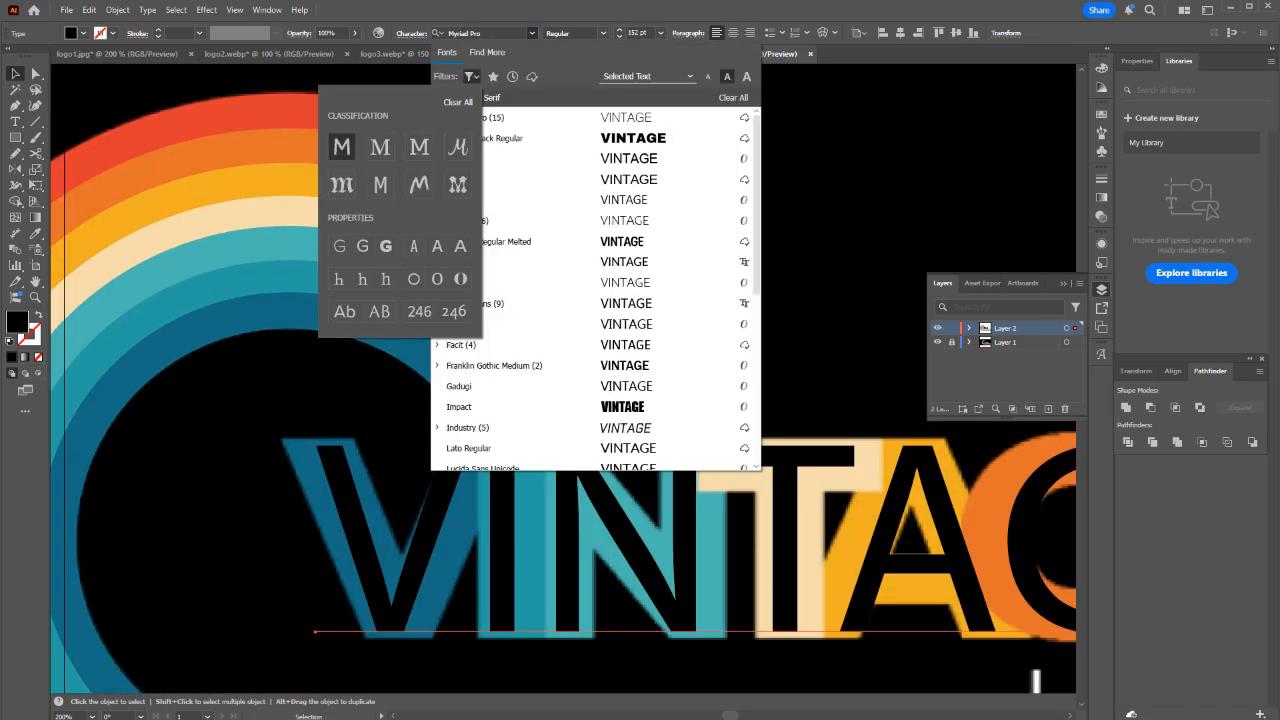
left_click(362, 246)
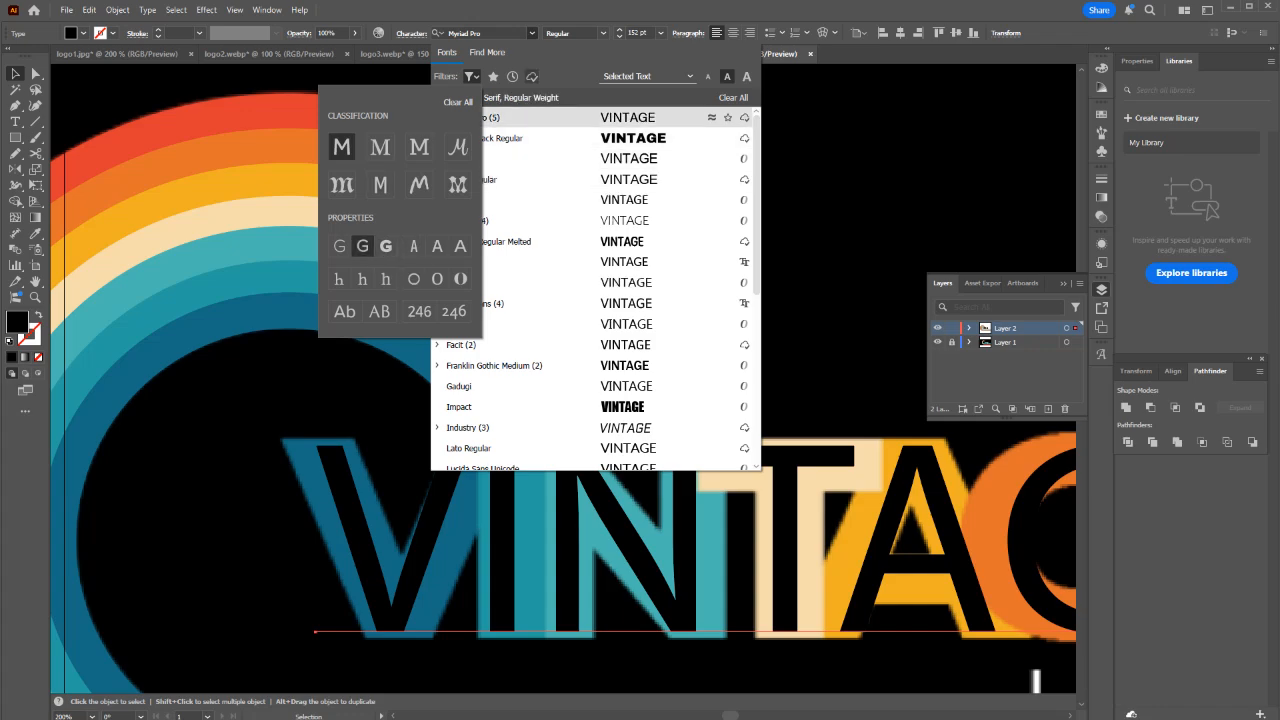
left_click(560, 74)
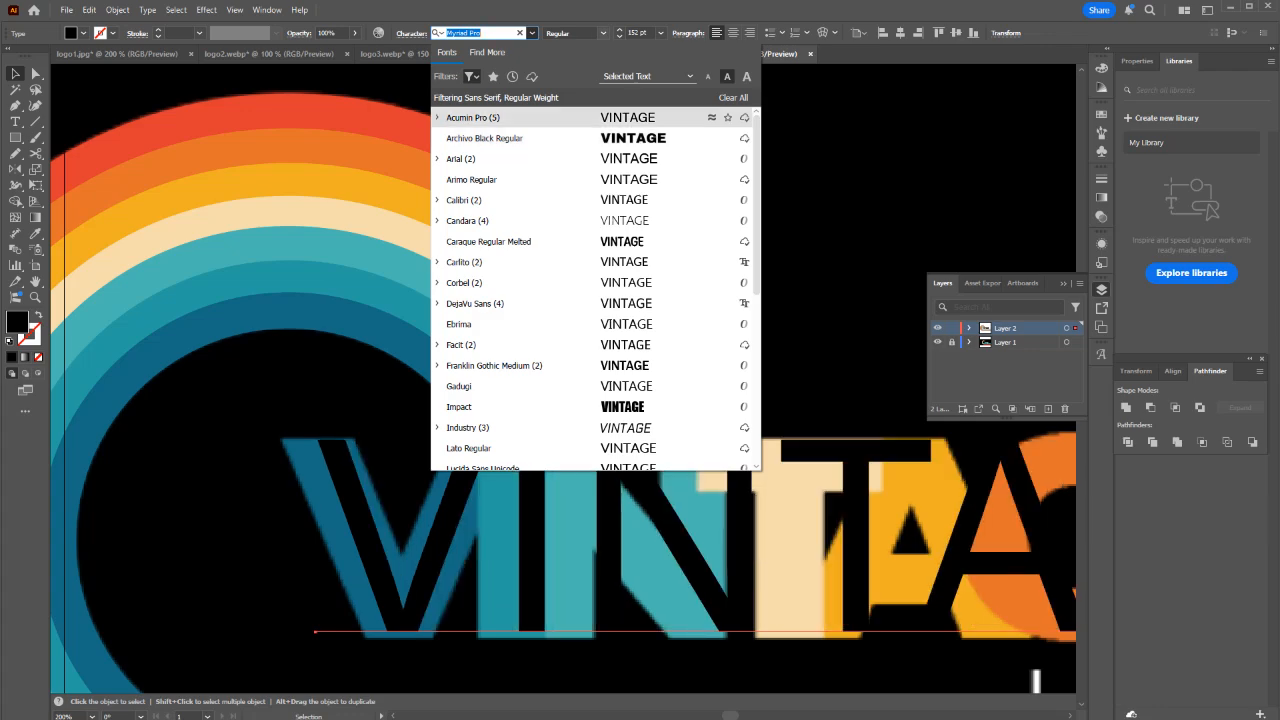
Set the VINTAGE text to 158 pt in the Archivo Black Regular font.
left_click(619, 30)
left_click(619, 30)
scroll(640, 33, "up", 5)
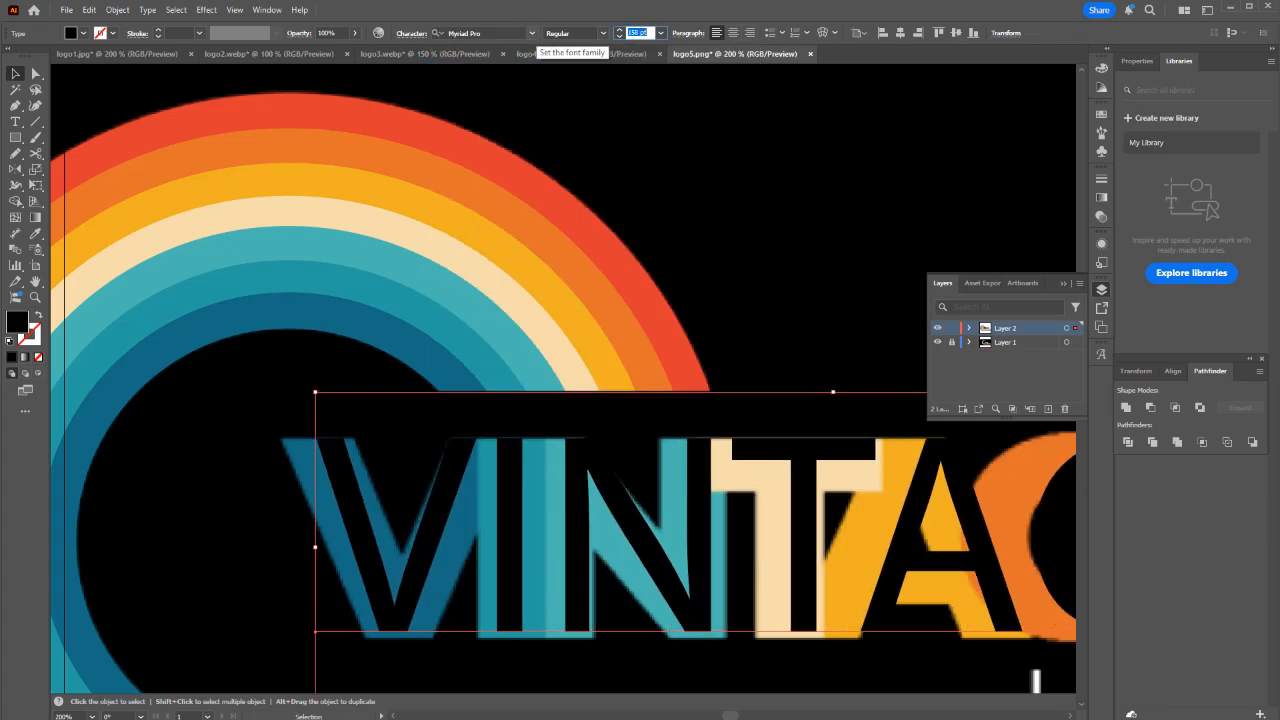
left_click(532, 33)
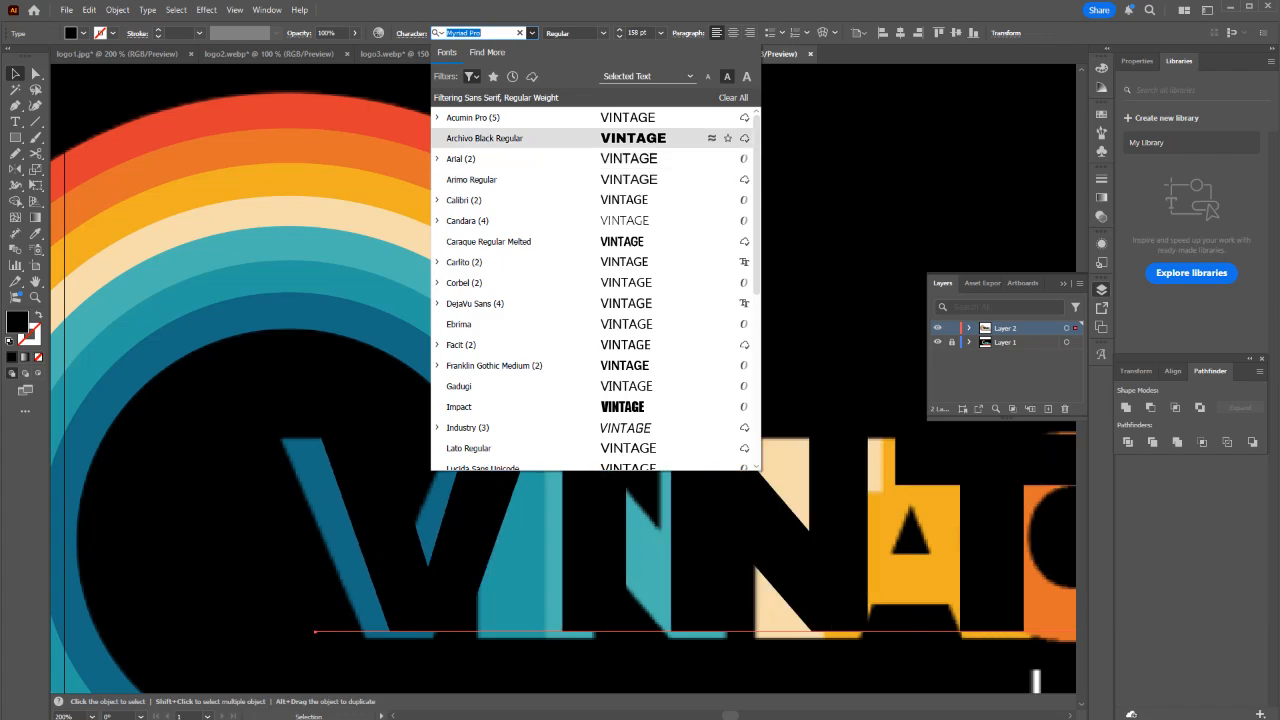
left_click(500, 138)
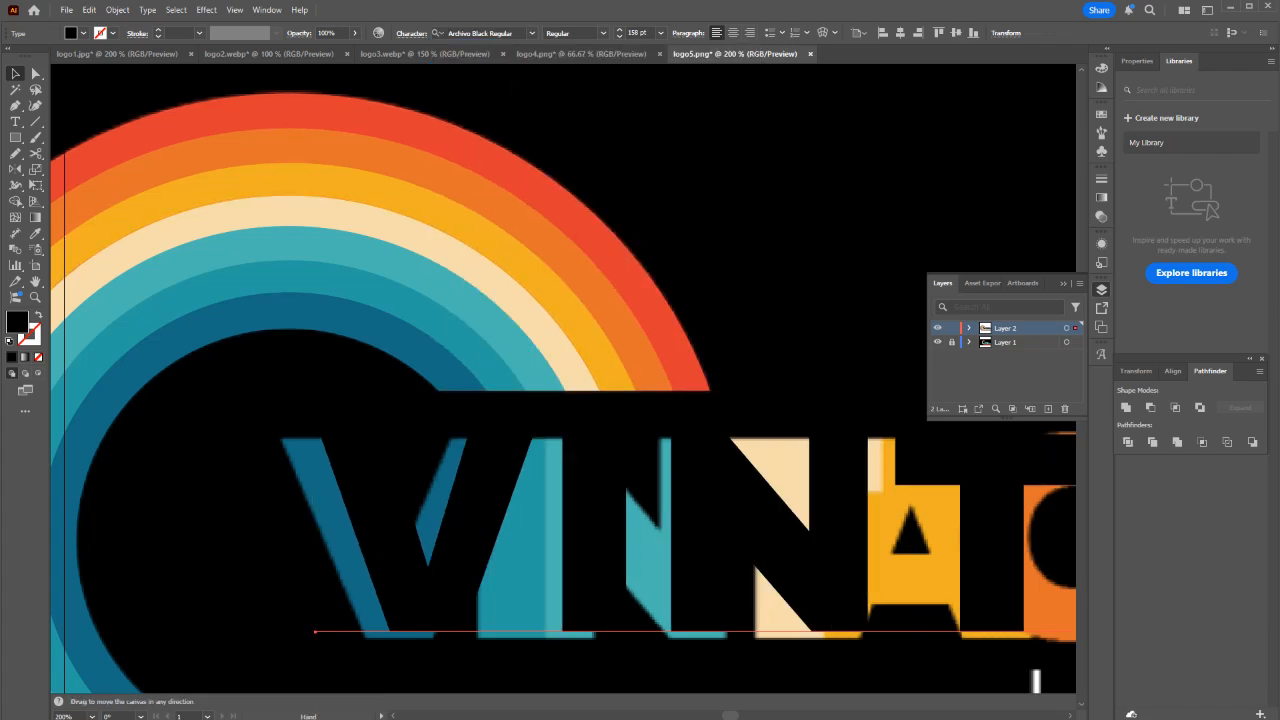
Move the VINTAGE text straight up so it sits just above the reference wordmark.
left_click_drag(600, 350, 410, 212)
left_click_drag(545, 402, 551, 200)
scroll(518, 212, "down", 2)
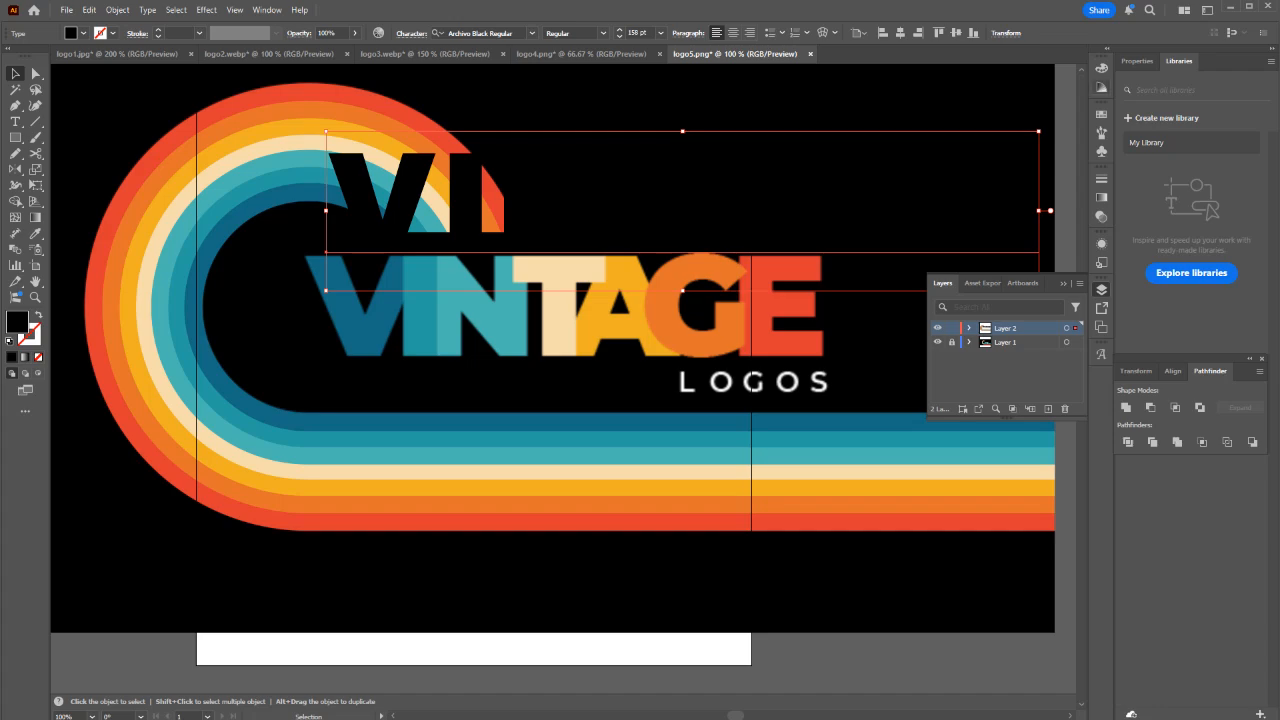
Fill the VINTAGE text with white (FFFFFF).
left_click(1101, 88)
left_click(1101, 114)
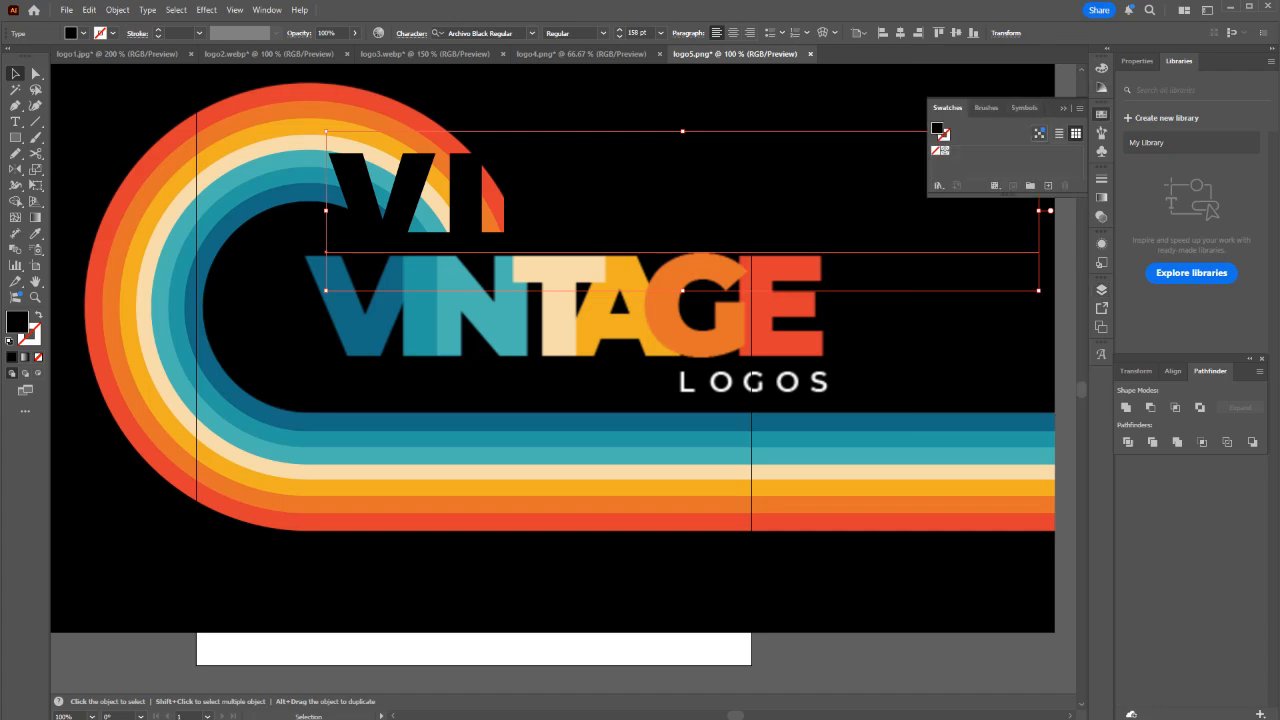
left_click(1101, 67)
left_click(953, 82)
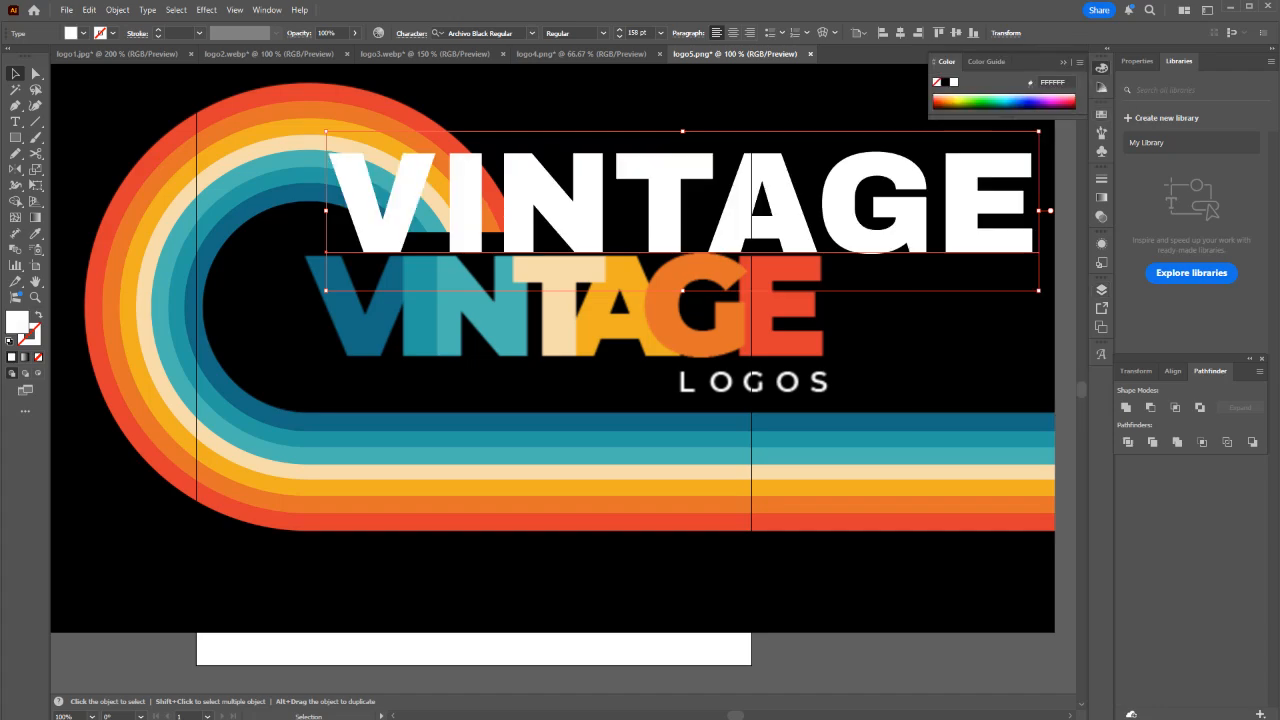
left_click(1101, 67)
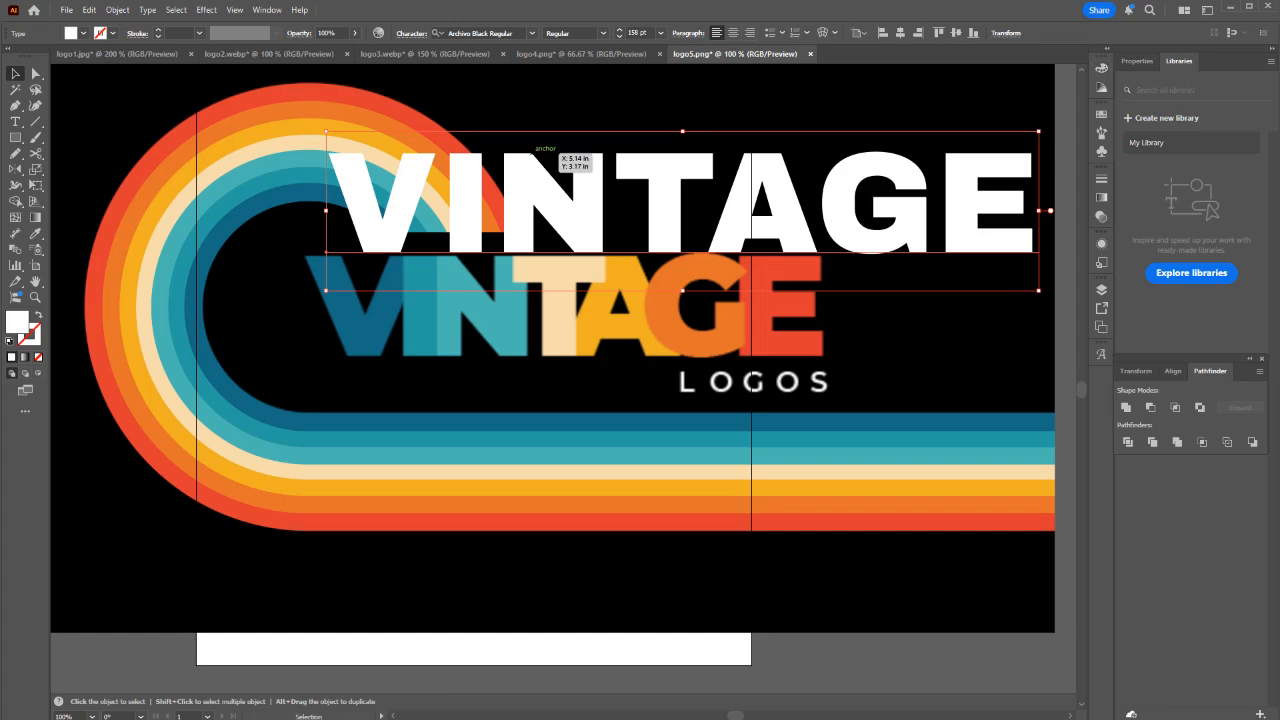
Preview the regular-weight sans-serif fonts on the VINTAGE text and compare them with the reference wordmark.
scroll(585, 160, "up", 1)
scroll(605, 210, "down", 1)
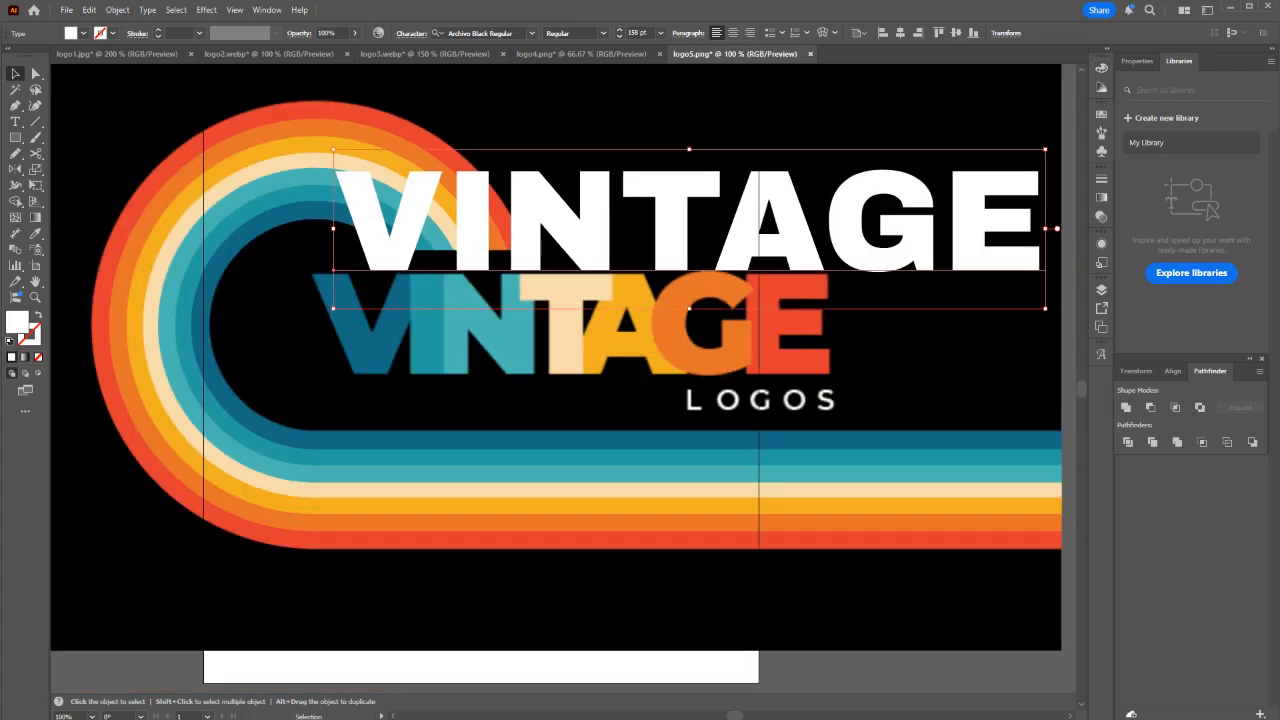
left_click(531, 33)
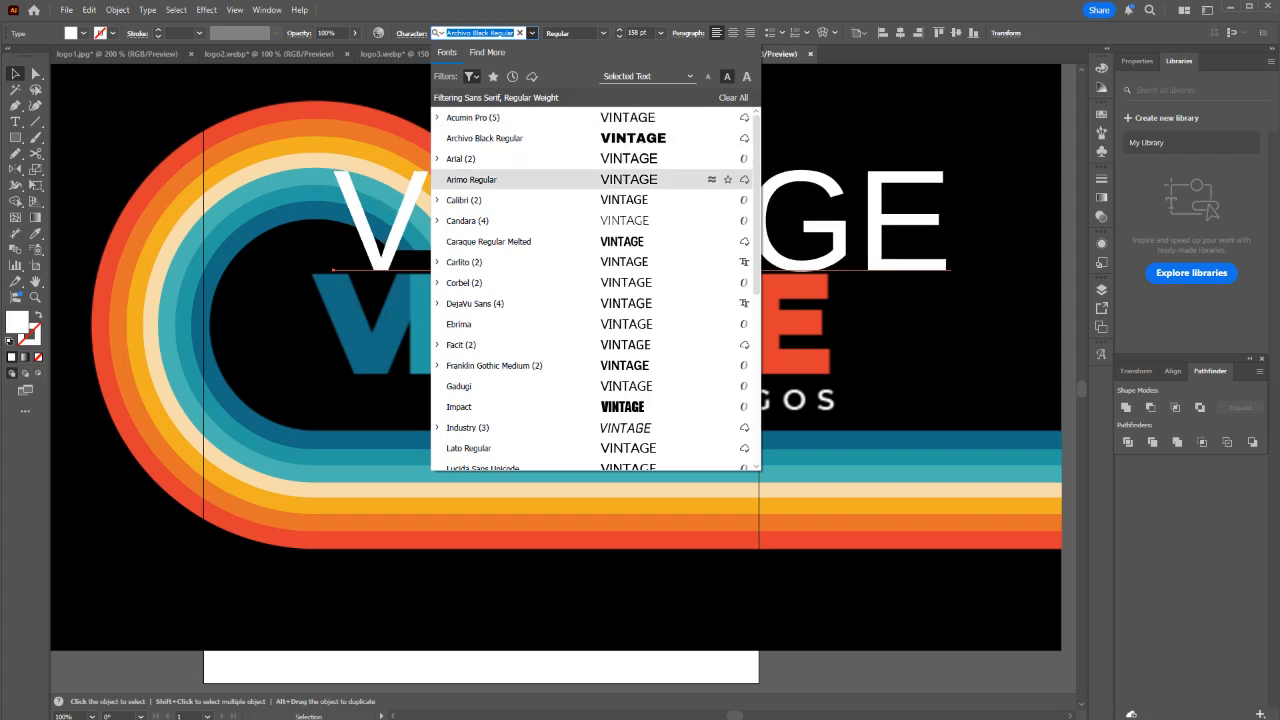
left_click(532, 33)
key("space")
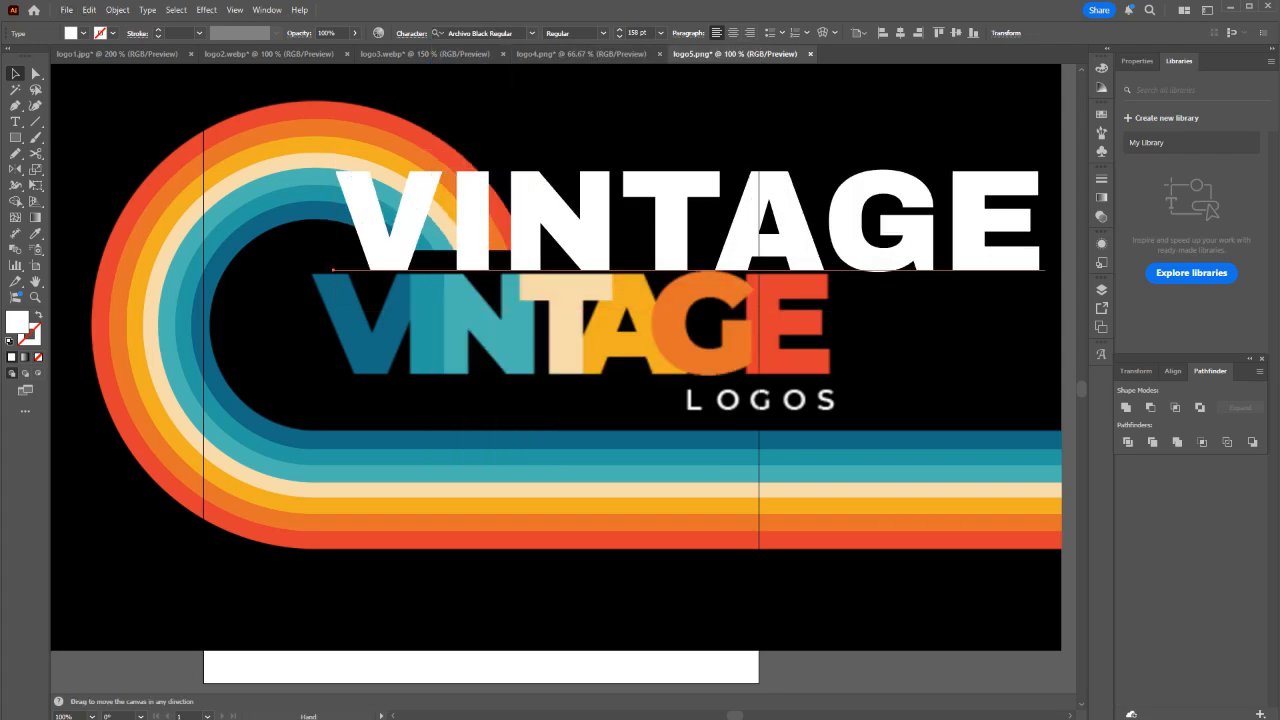
left_click_drag(590, 250, 670, 273)
scroll(482, 237, "down", 2)
key("space")
left_click_drag(482, 237, 682, 328)
left_click(532, 33)
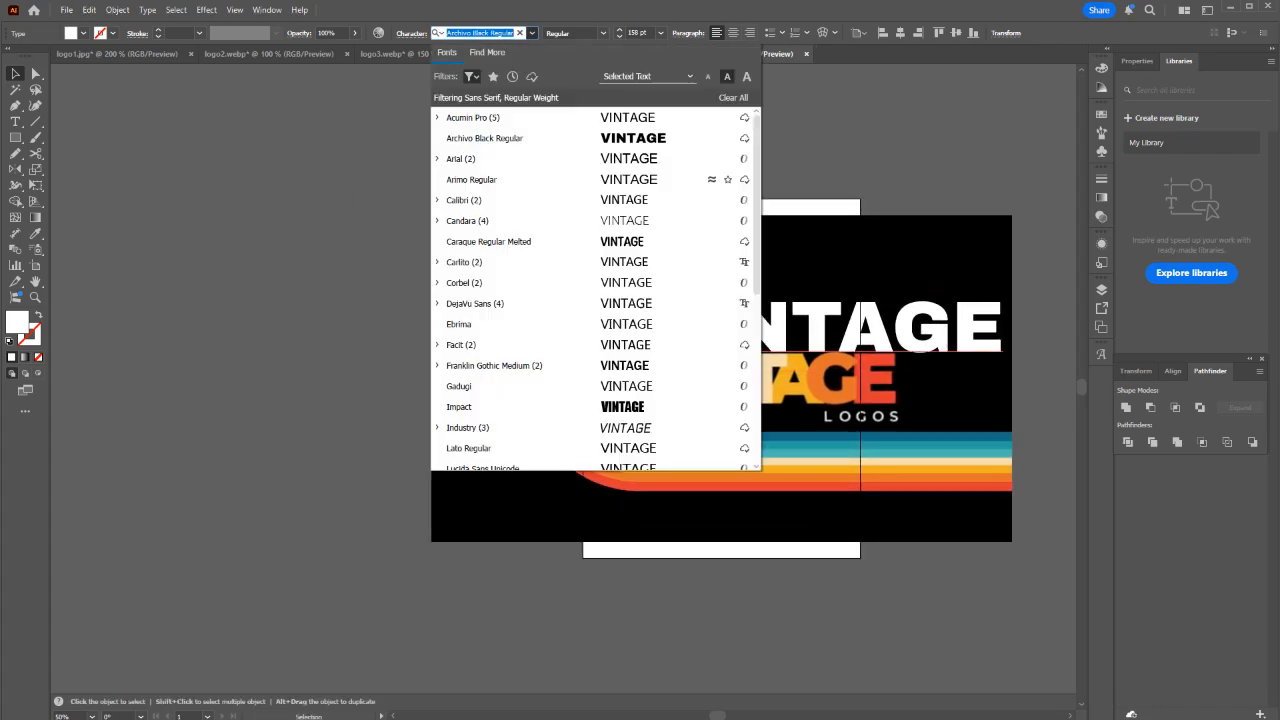
key("Down")
key("Down")
key("Down")
key("Down")
key("Down")
key("Down")
key("Down")
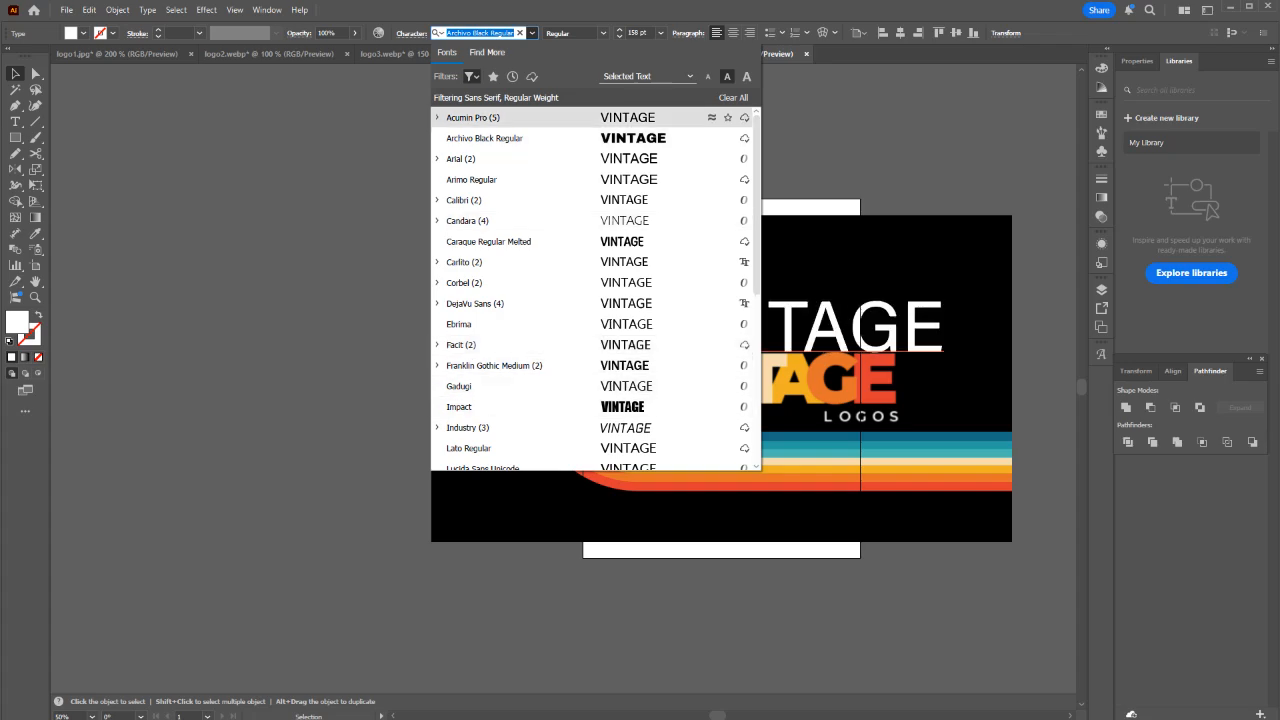
key("Up")
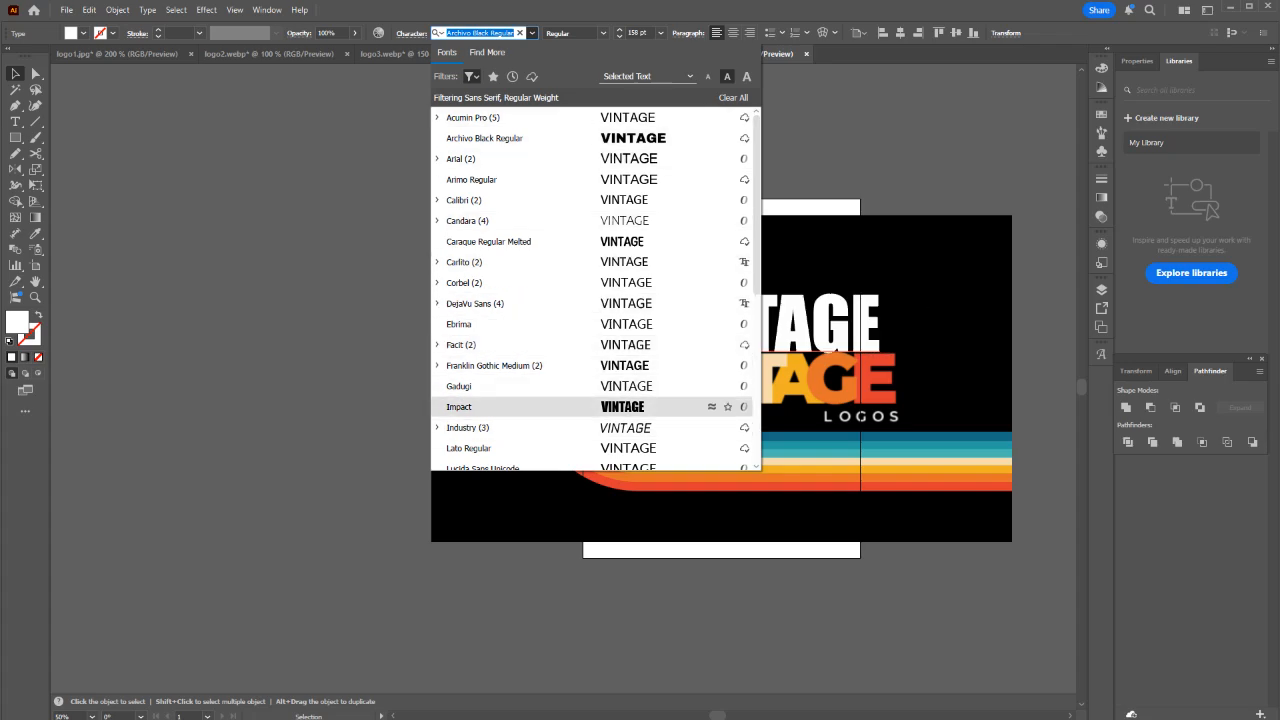
scroll(596, 288, "down", 6)
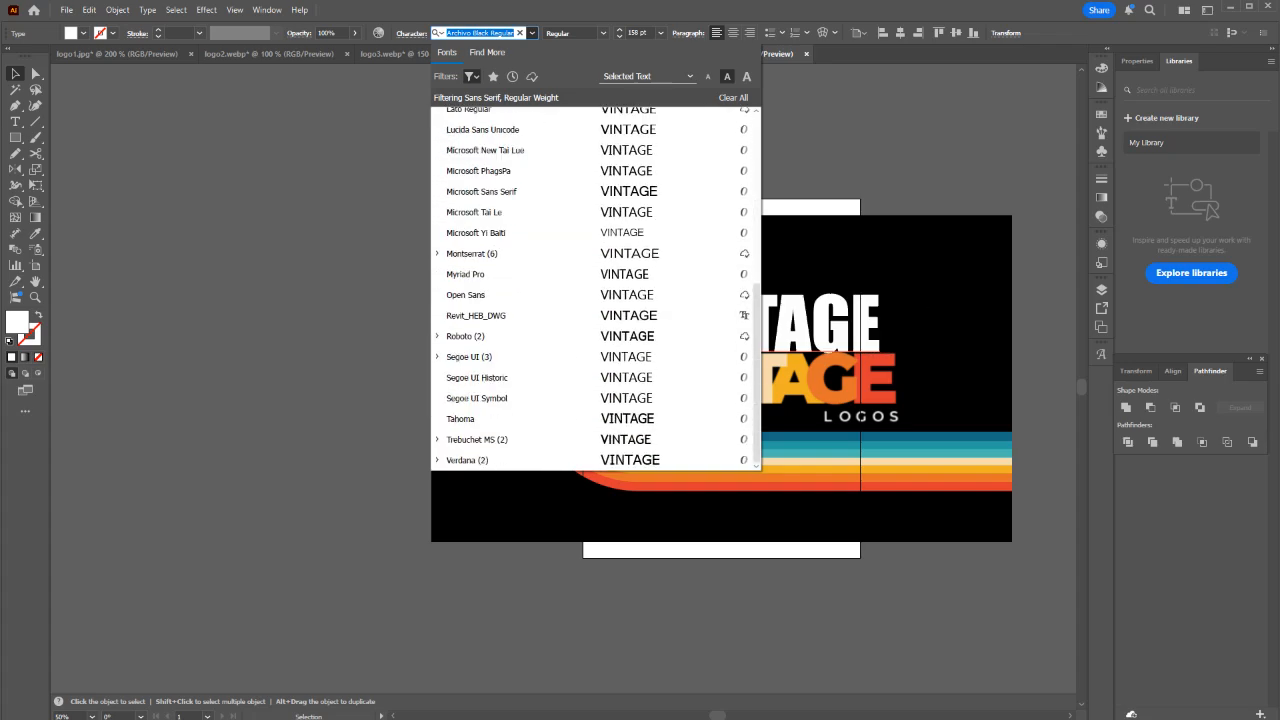
Change the sans-serif font filter to Heavy Weight.
left_click(471, 76)
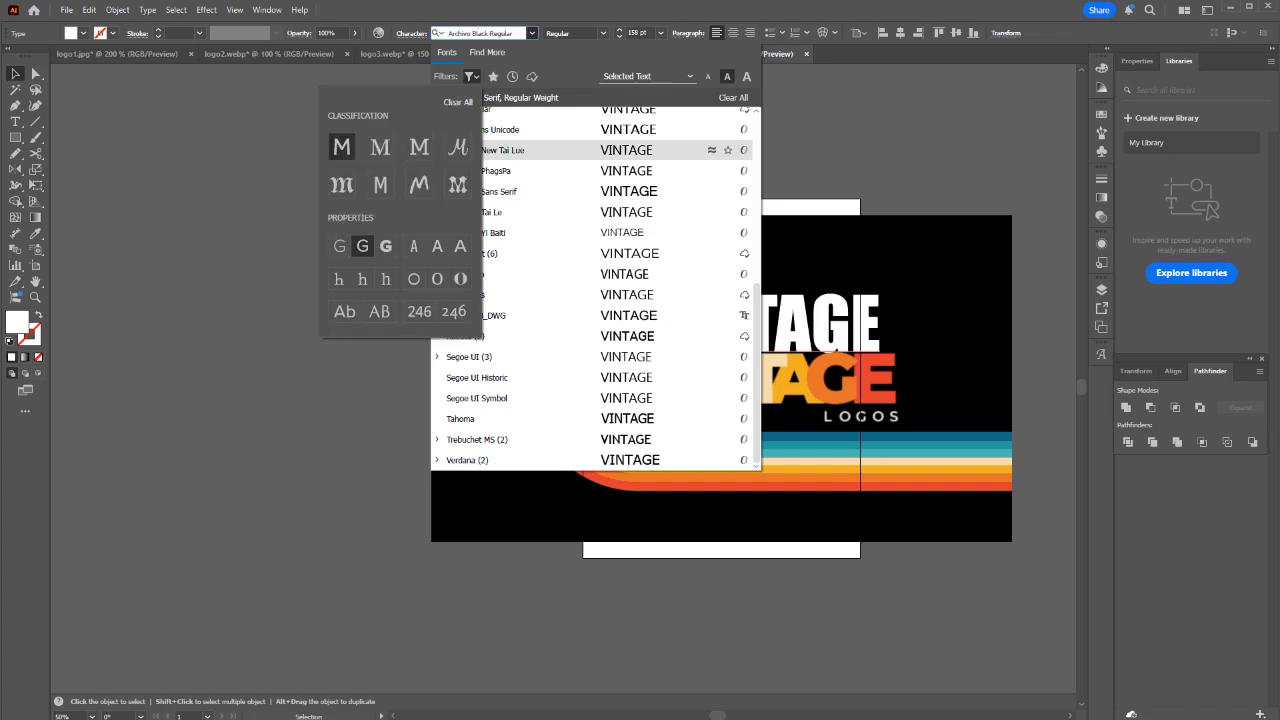
left_click(385, 246)
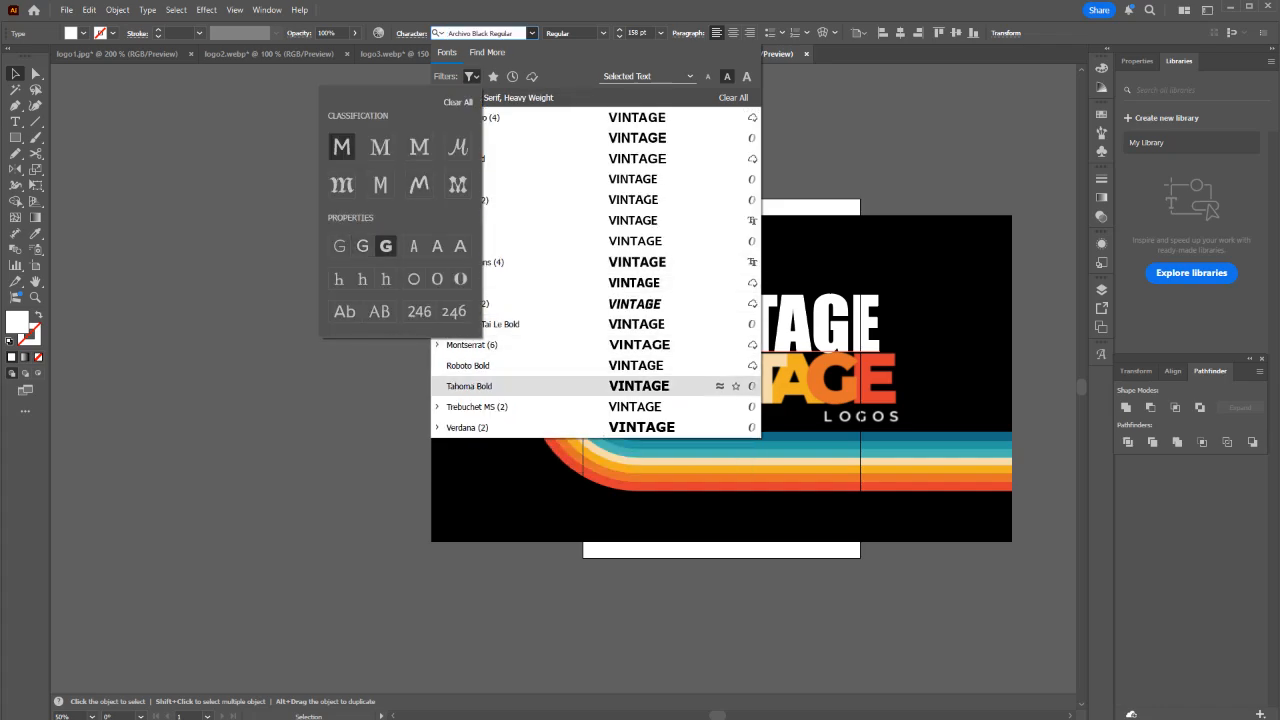
left_click(471, 76)
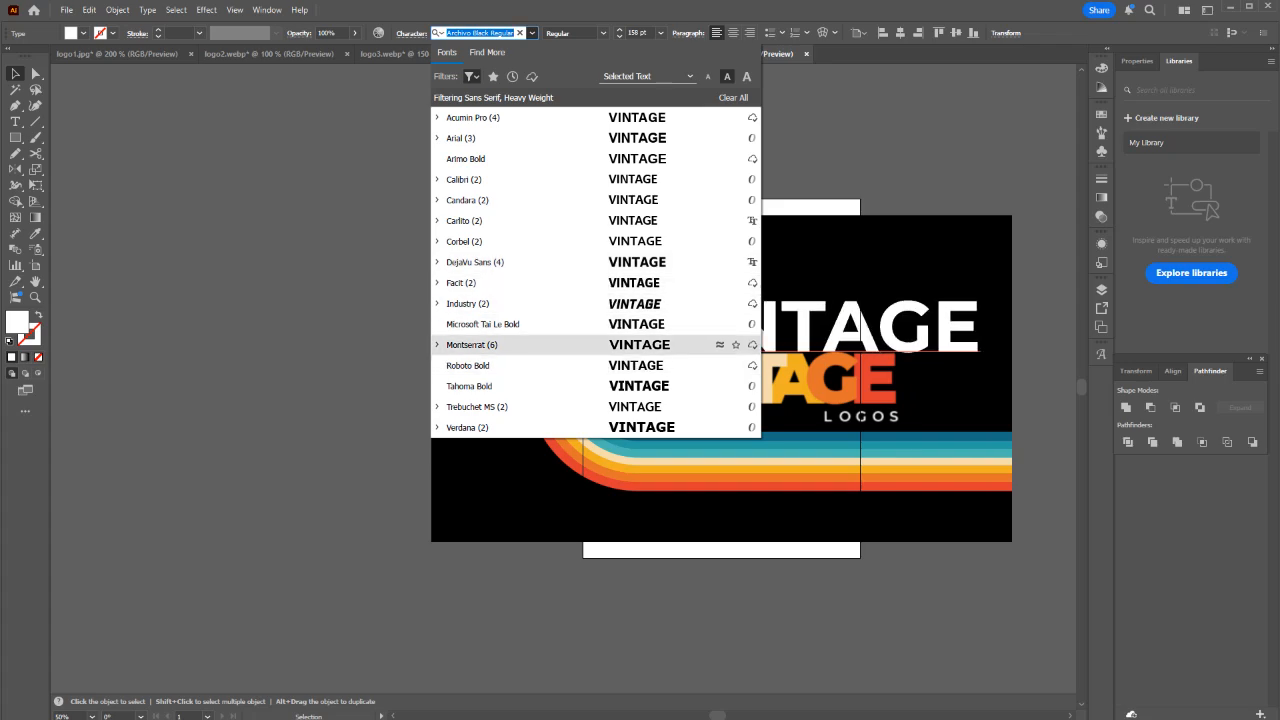
Preview the available heavy-weight sans-serif fonts on the VINTAGE text and compare their letterforms with the reference wordmark.
key("Down")
key("Down")
key("Down")
key("Down")
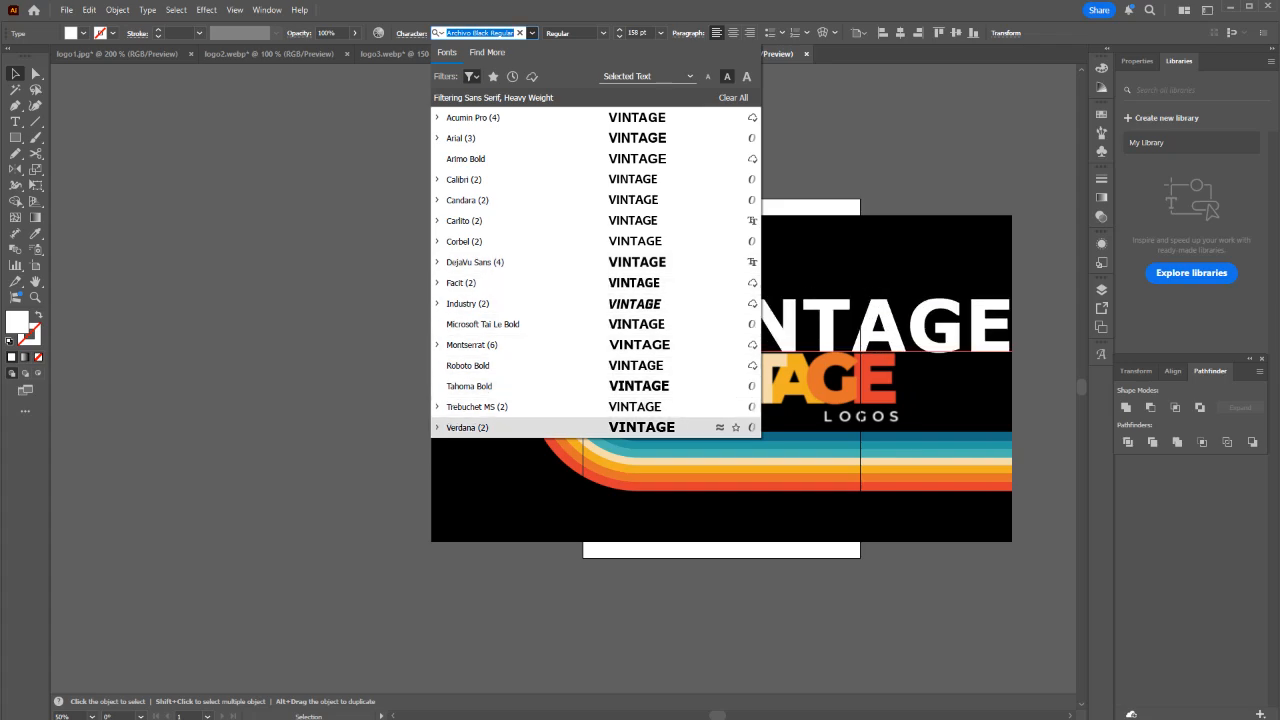
key("Up")
key("Up")
key("Up")
key("Up")
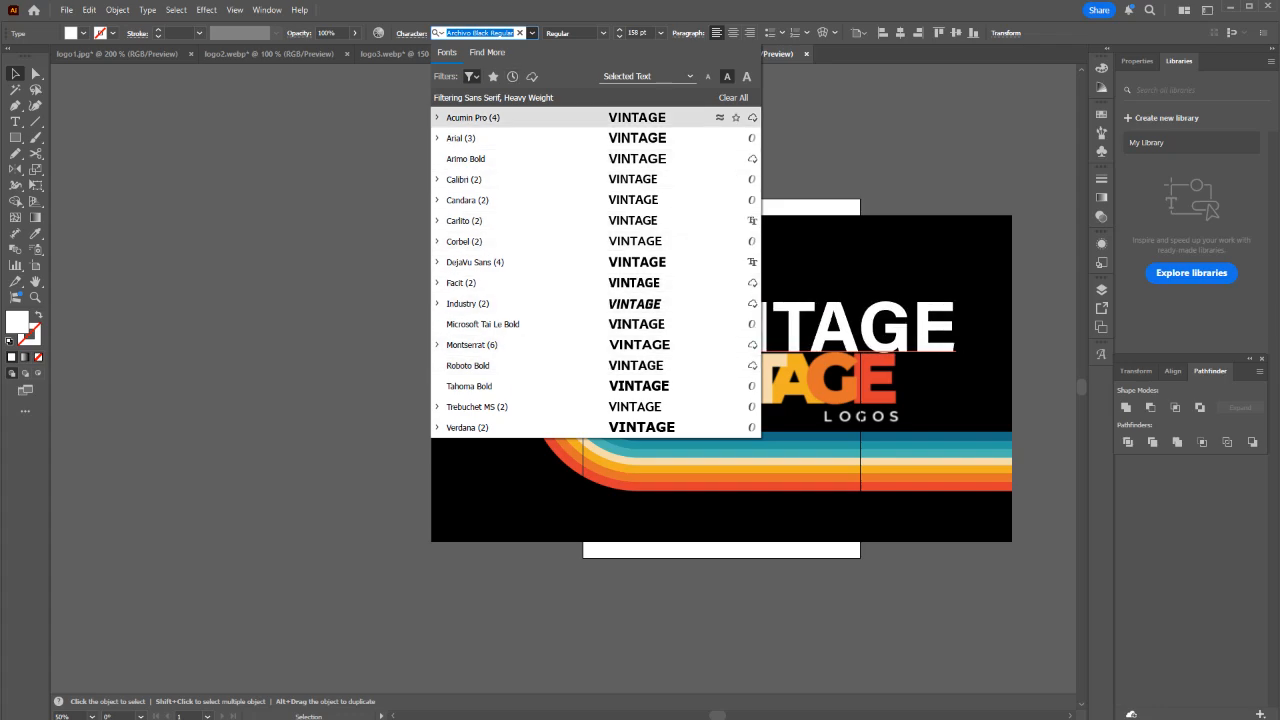
Browse the heavy sans-serif Adobe Fonts and add the Anisette Std Petite family.
left_click(487, 53)
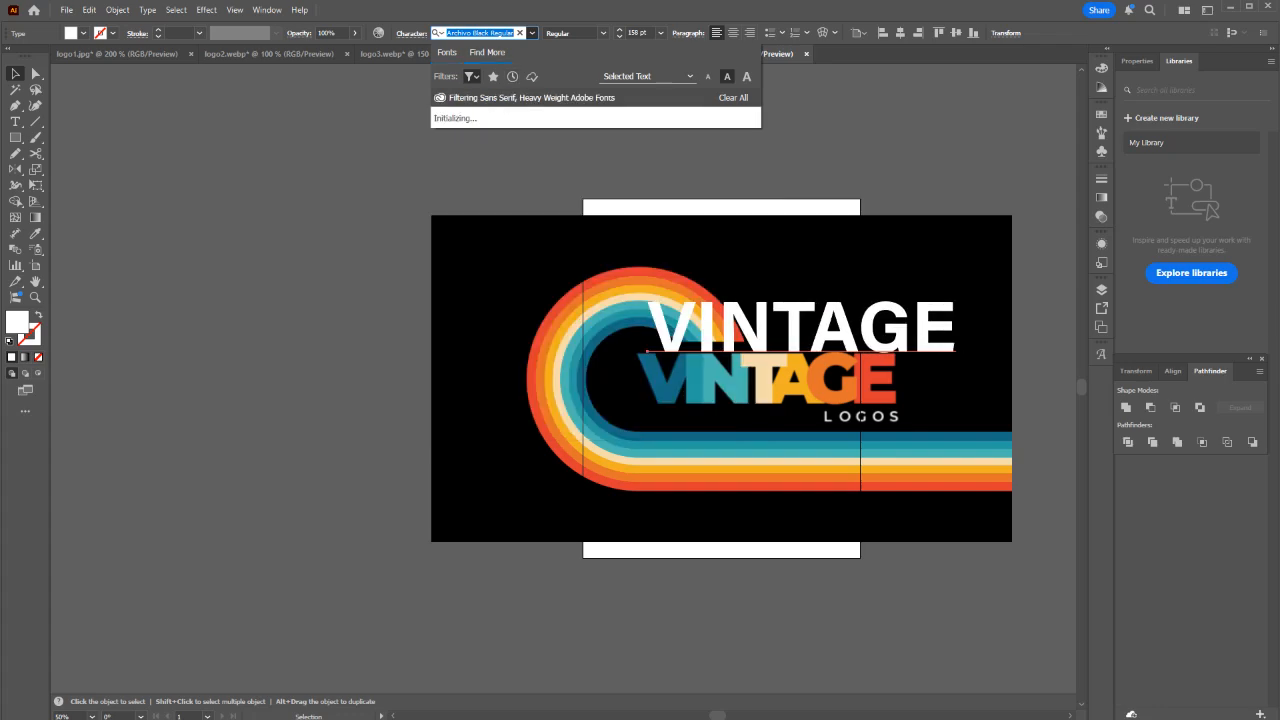
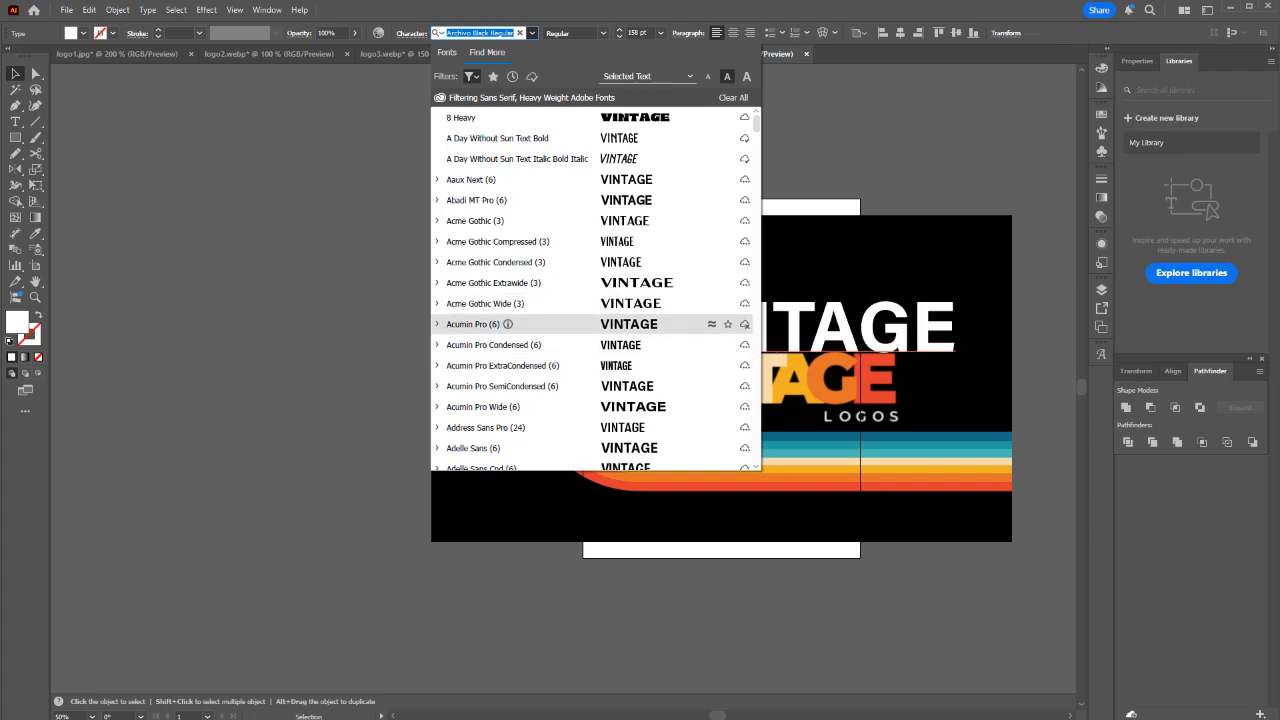
scroll(520, 285, "down", 3)
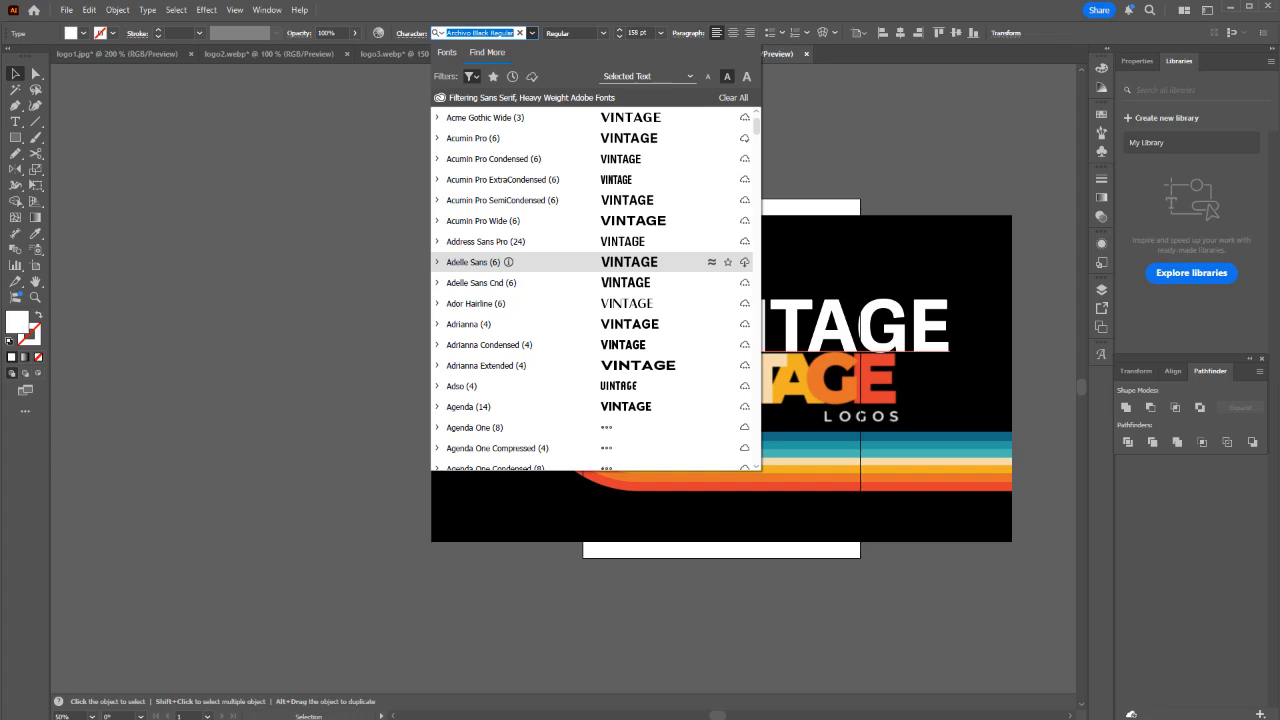
scroll(520, 262, "down", 1)
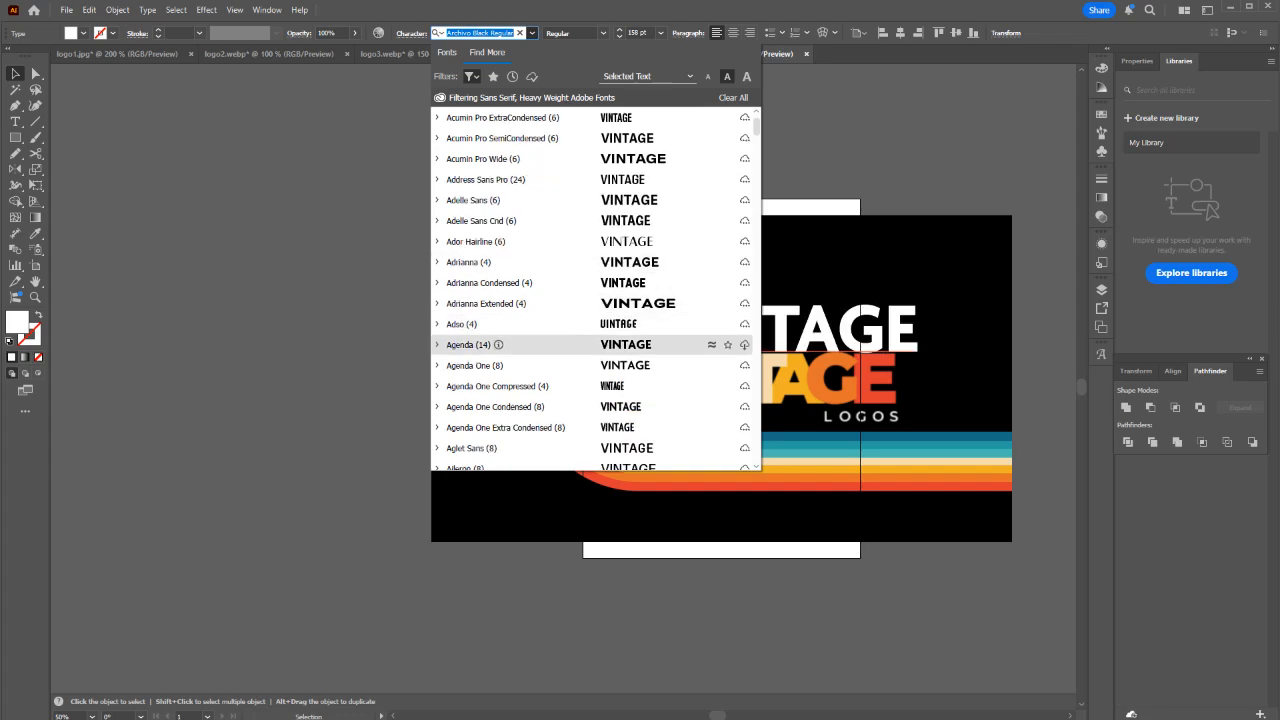
scroll(520, 344, "down", 5)
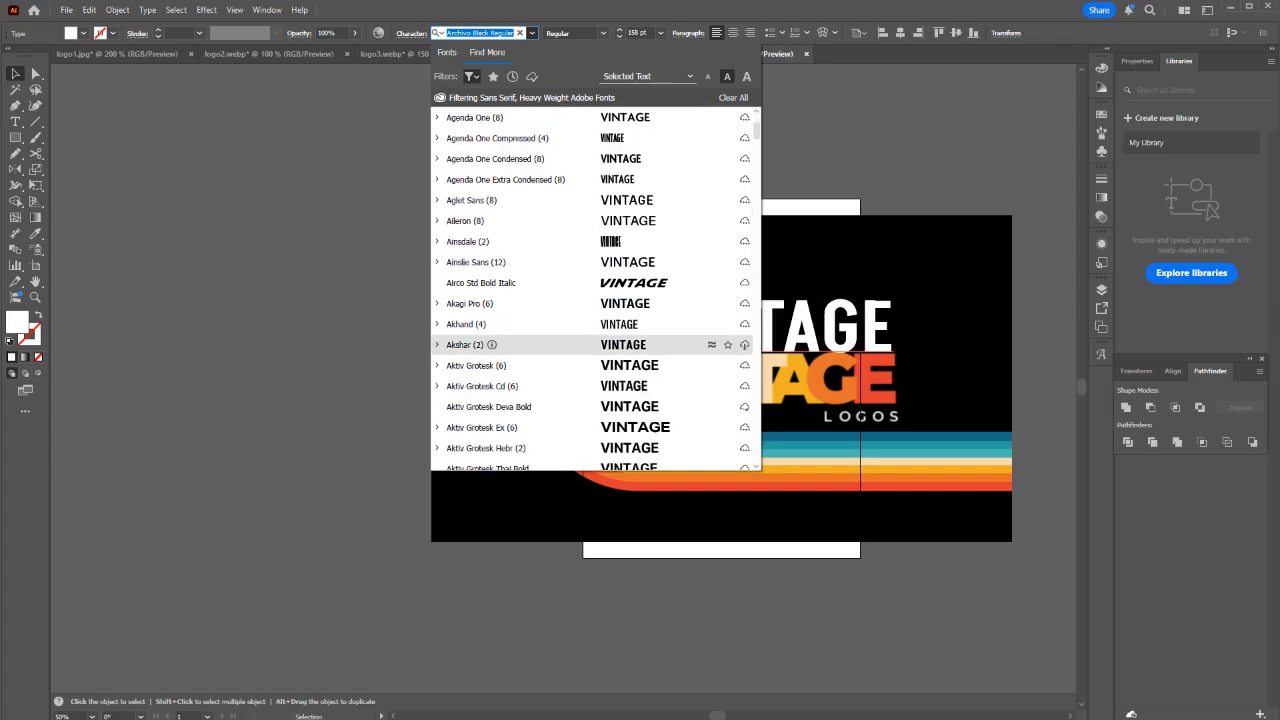
scroll(520, 282, "down", 1)
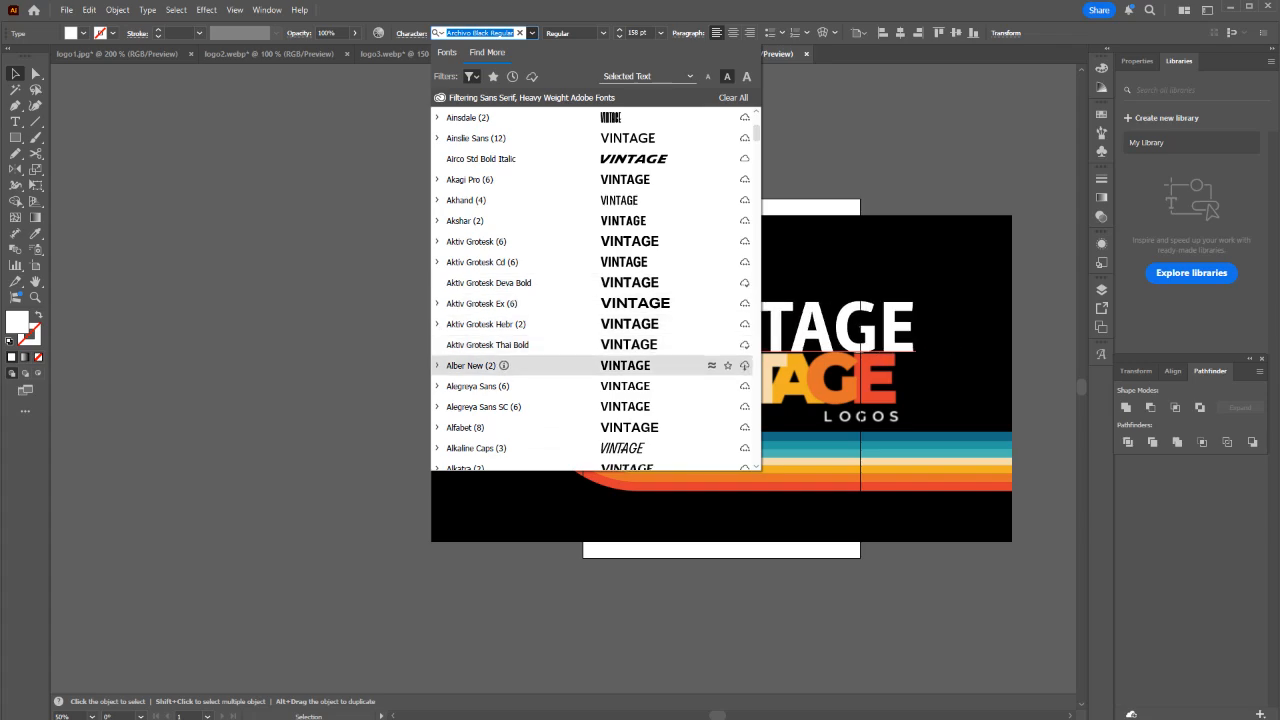
scroll(595, 290, "down", 5)
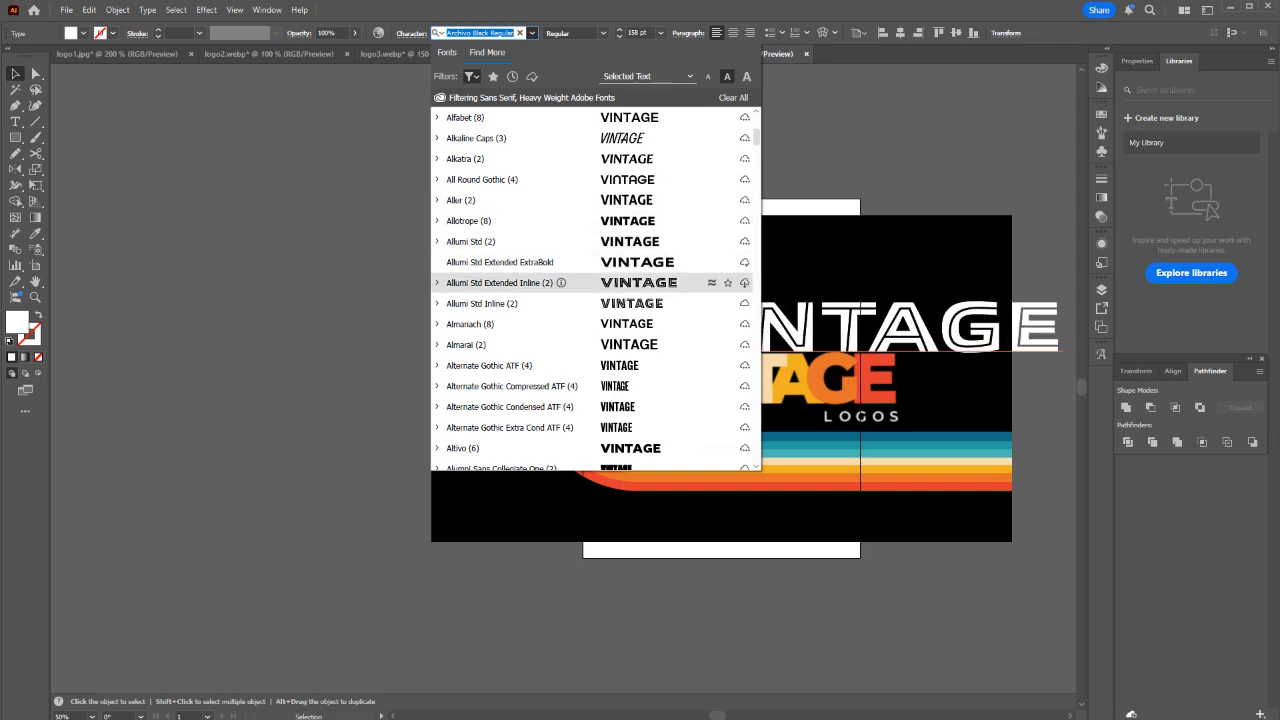
scroll(595, 320, "down", 2)
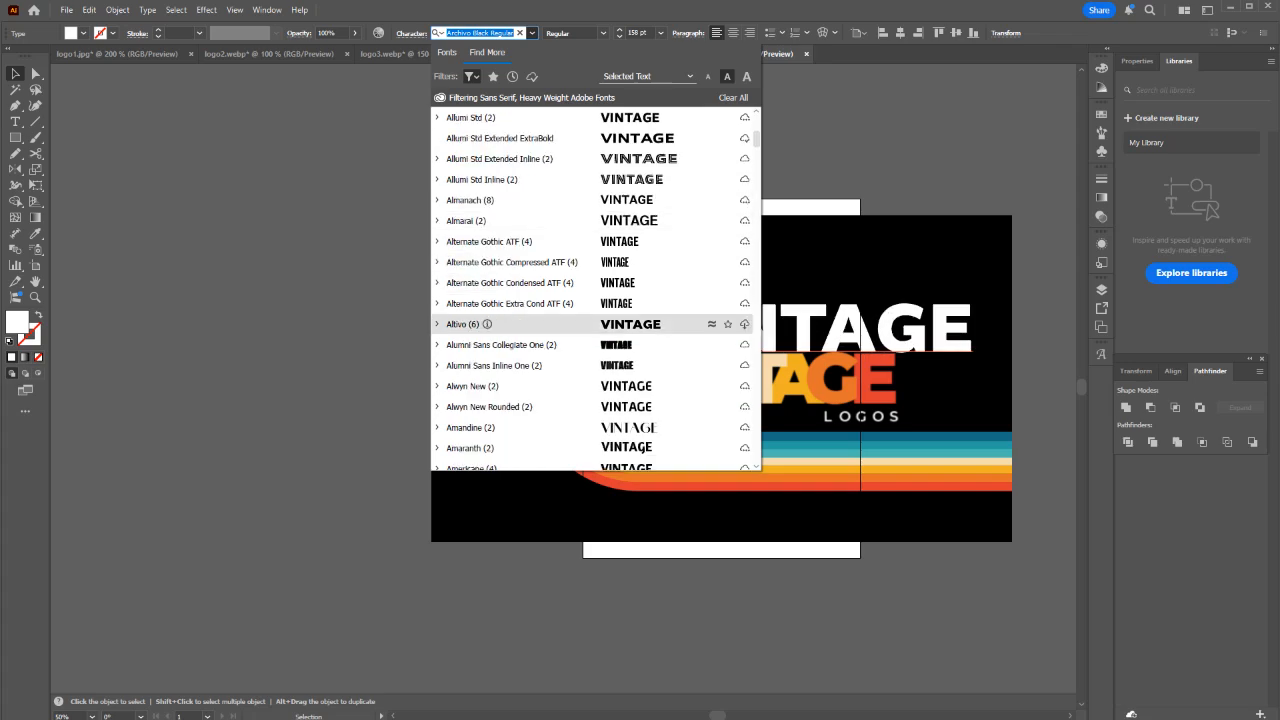
scroll(600, 324, "down", 4)
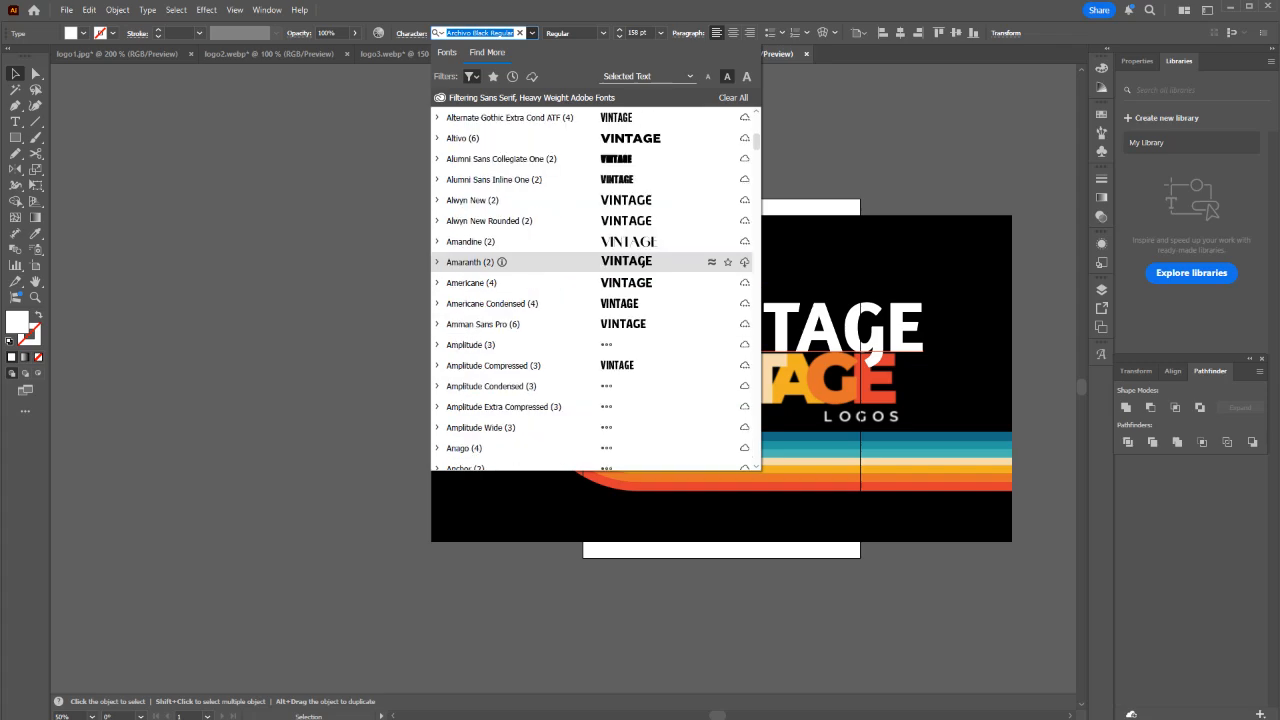
scroll(600, 340, "down", 1)
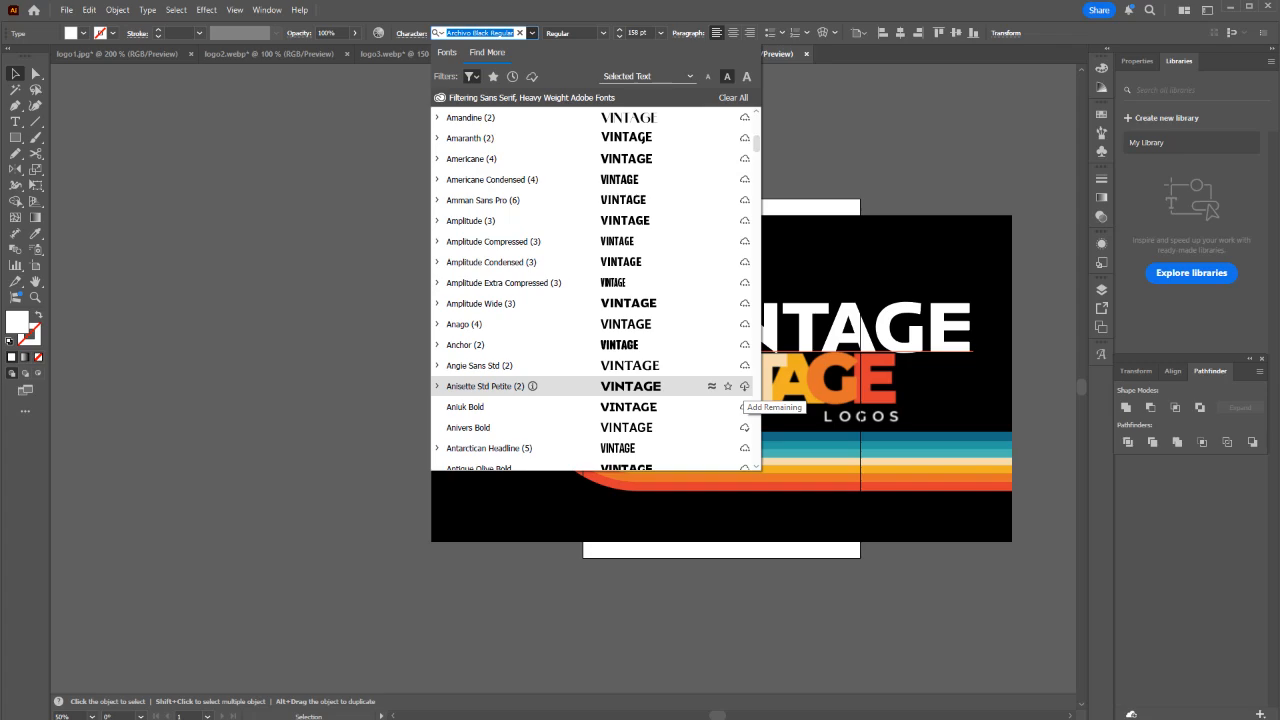
left_click(744, 386)
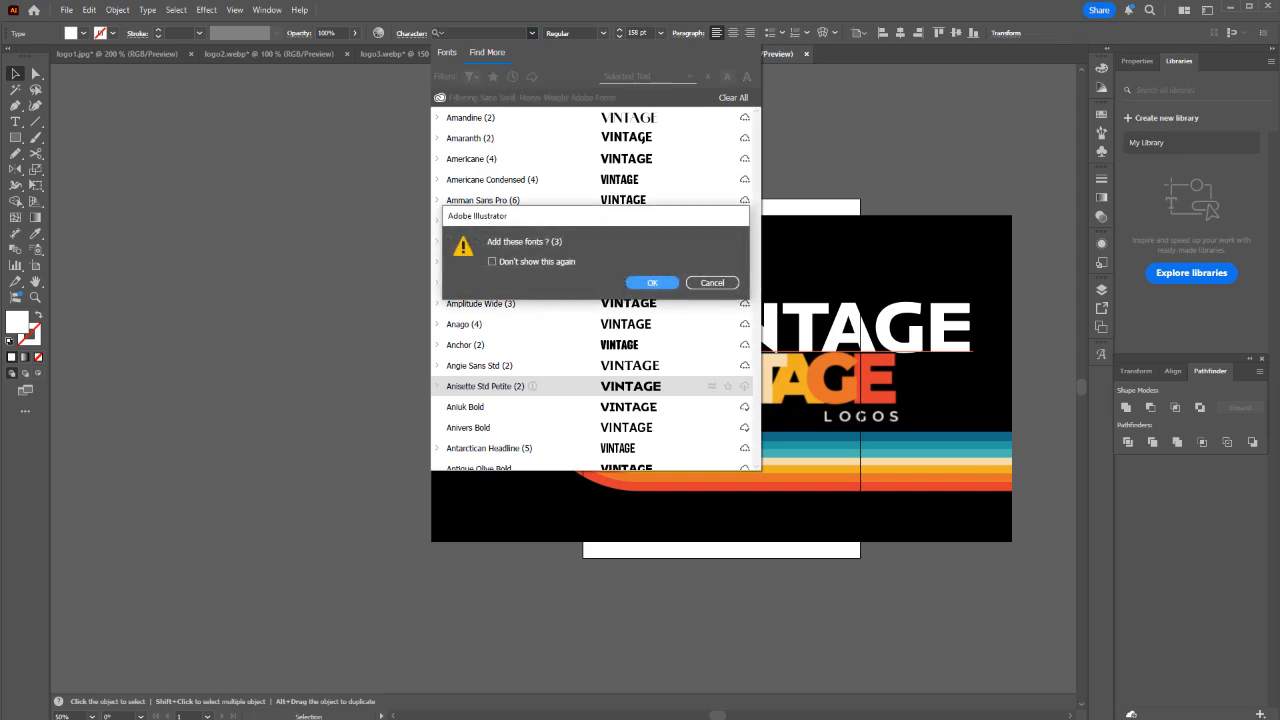
key("Return")
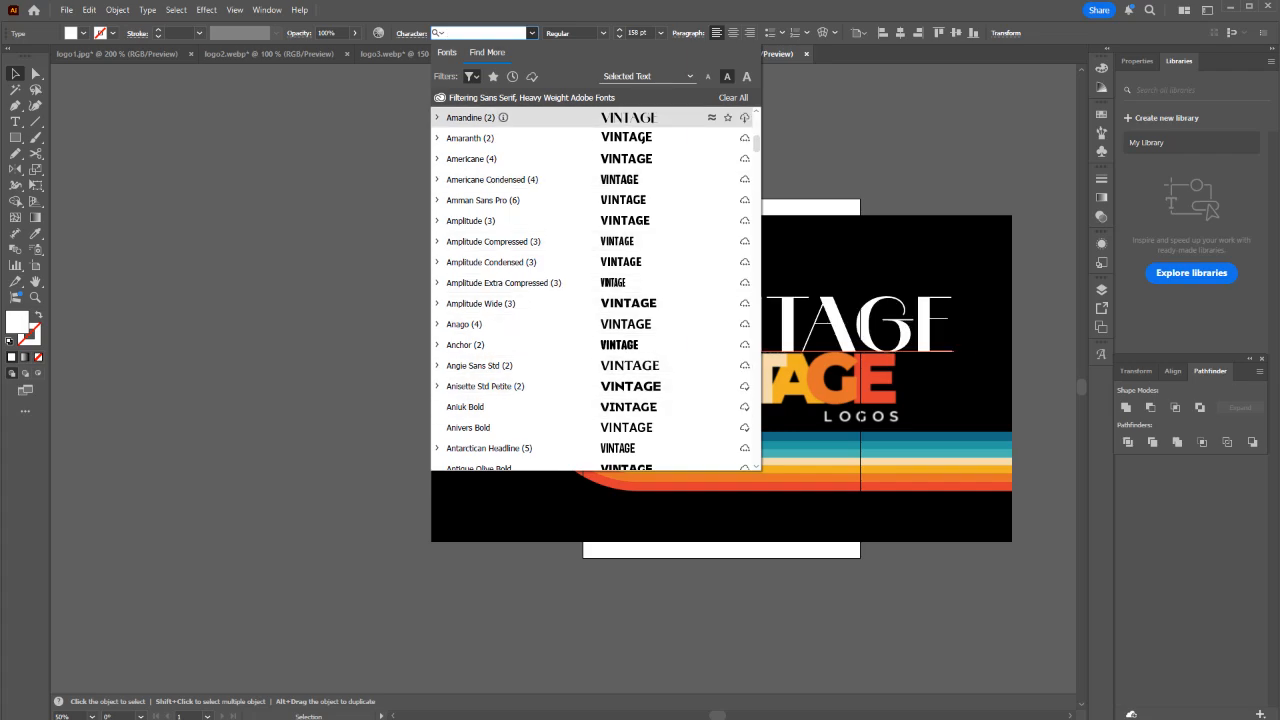
Search the fonts for "ANI" and set the VINTAGE text in Anisette Std Petite Bold.
left_click(447, 53)
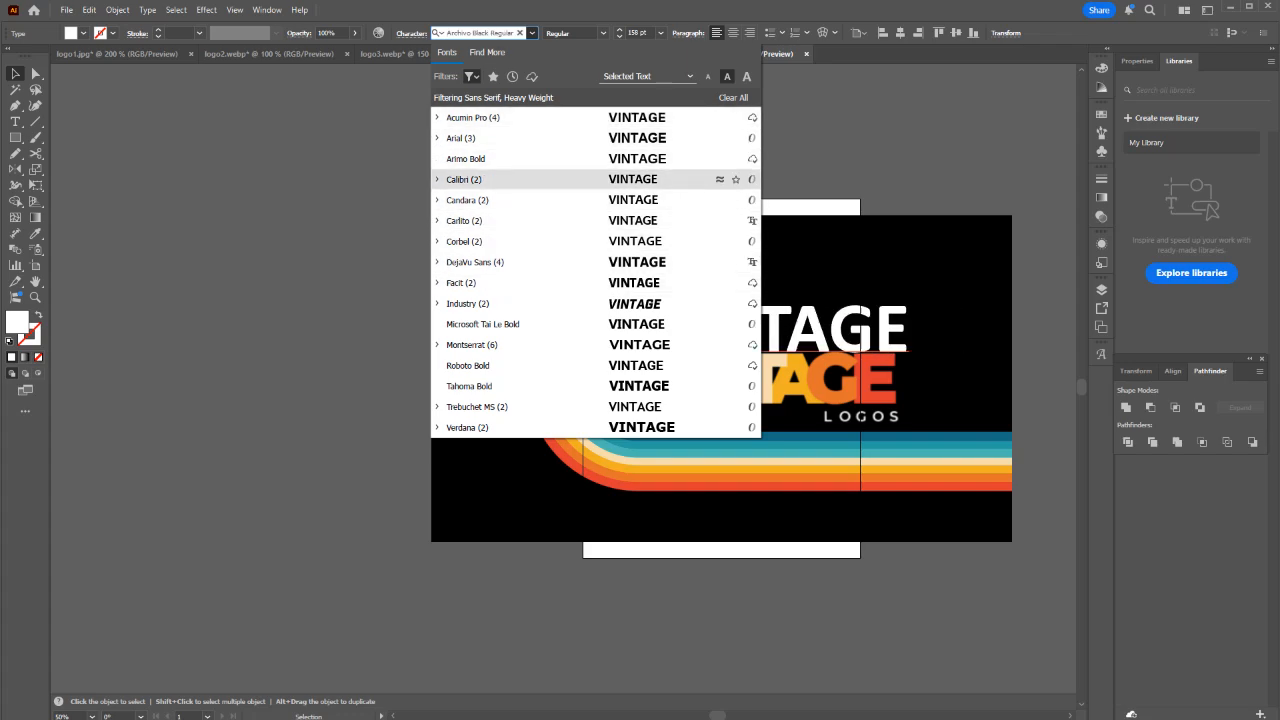
key("Escape")
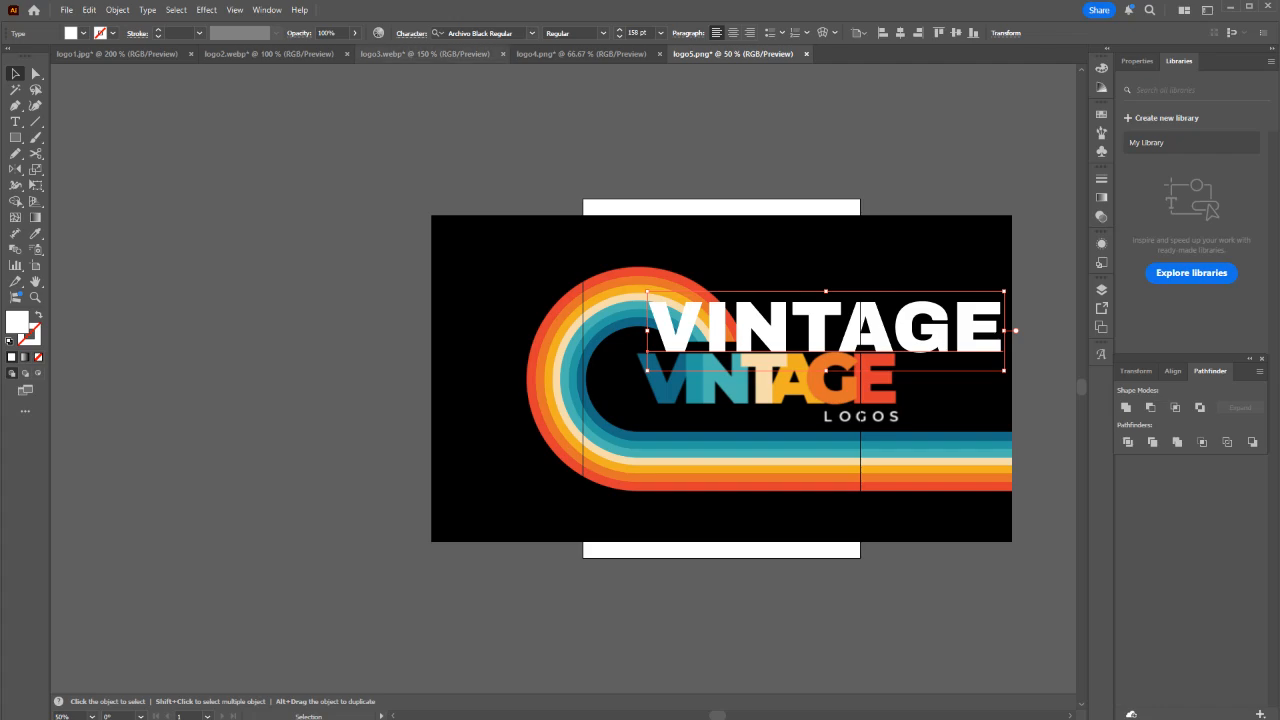
type("AN")
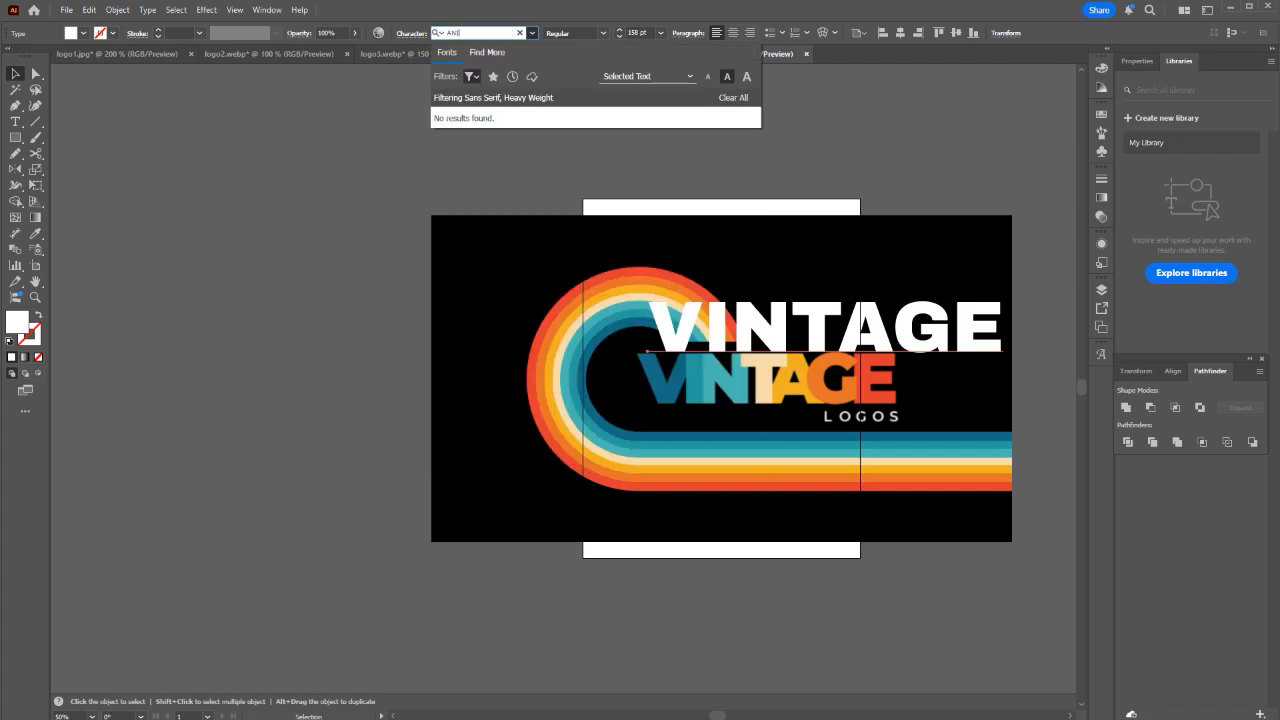
left_click(487, 52)
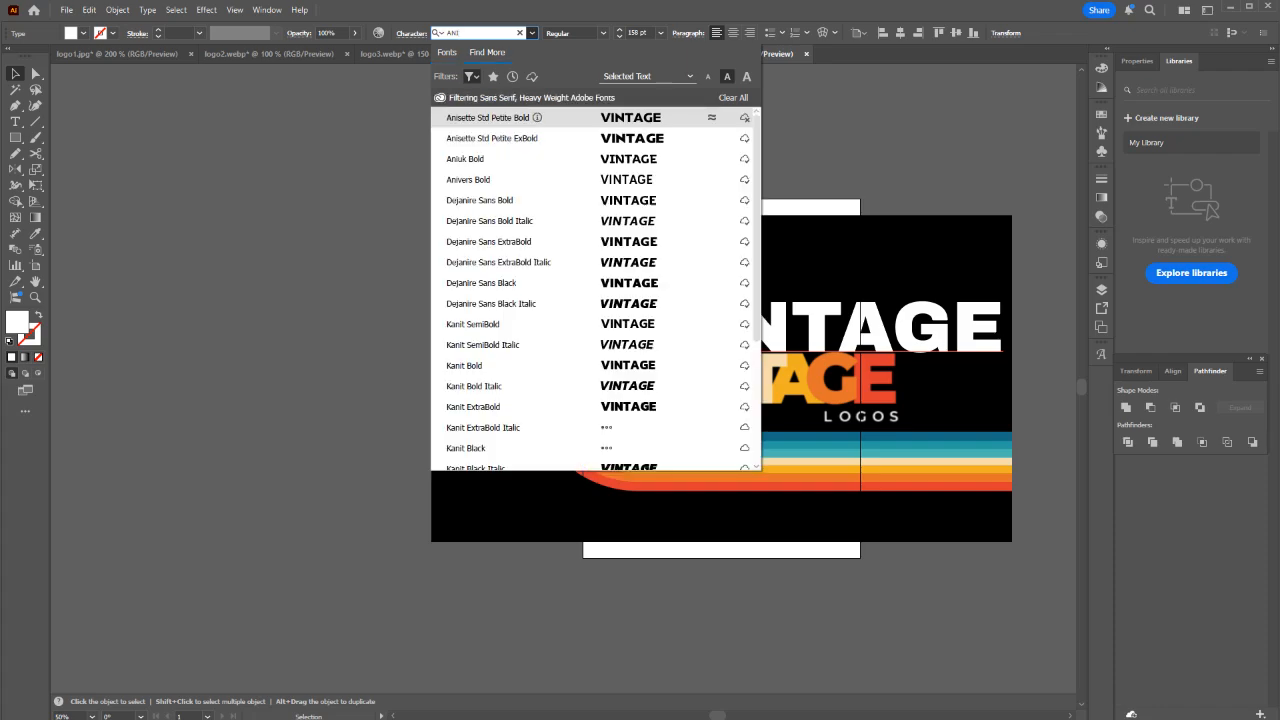
key("Down")
key("Up")
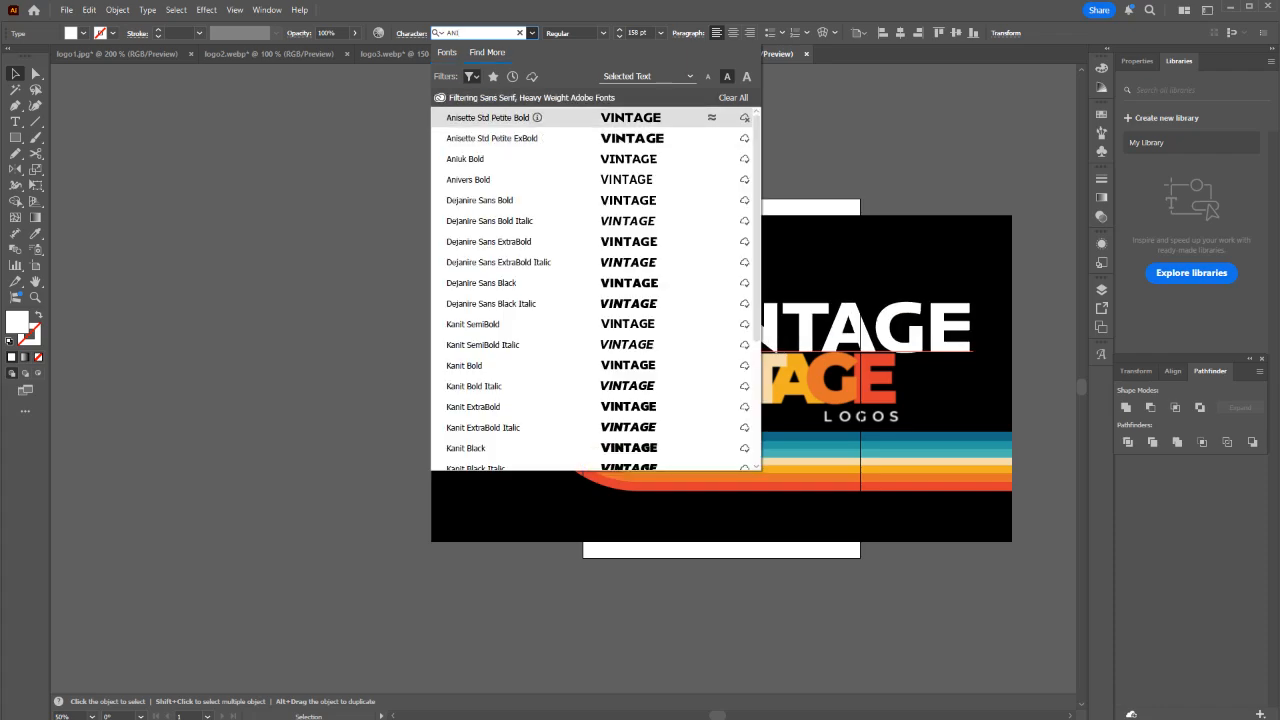
key("Return")
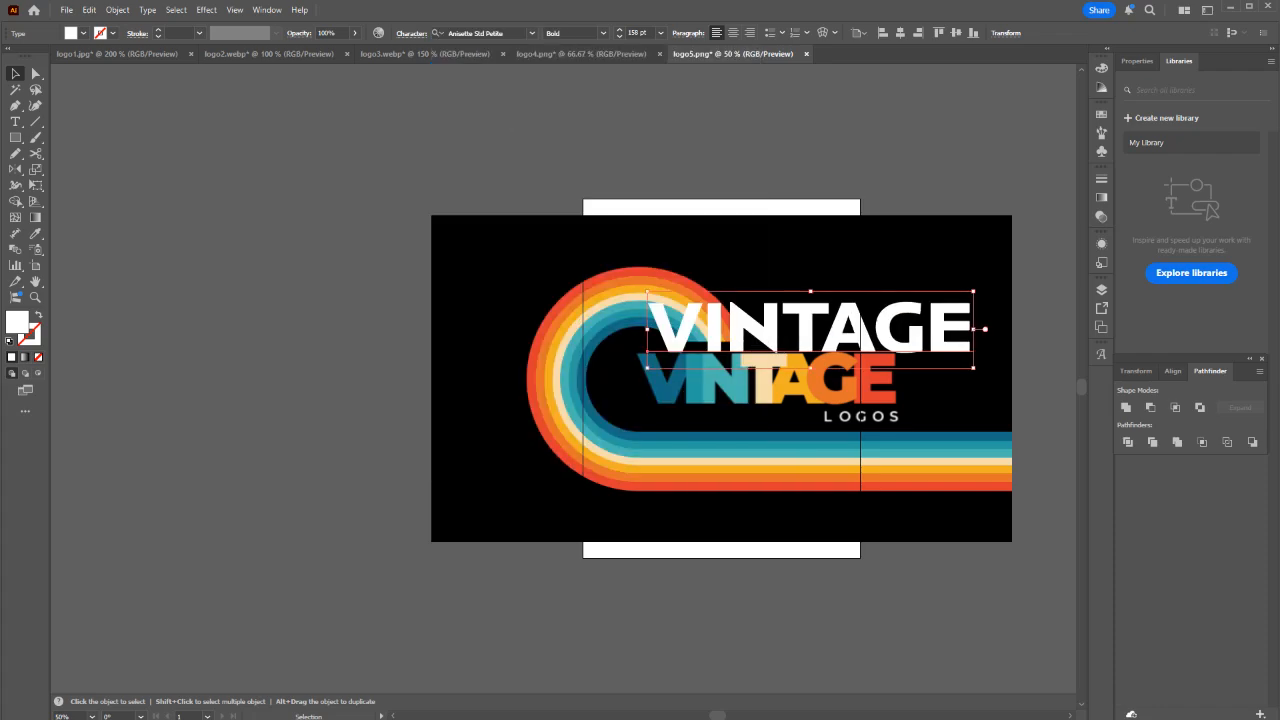
Move the VINTAGE text down onto the reference wordmark, lining up the first letter V.
scroll(922, 345, "up", 1)
left_click_drag(922, 345, 909, 396)
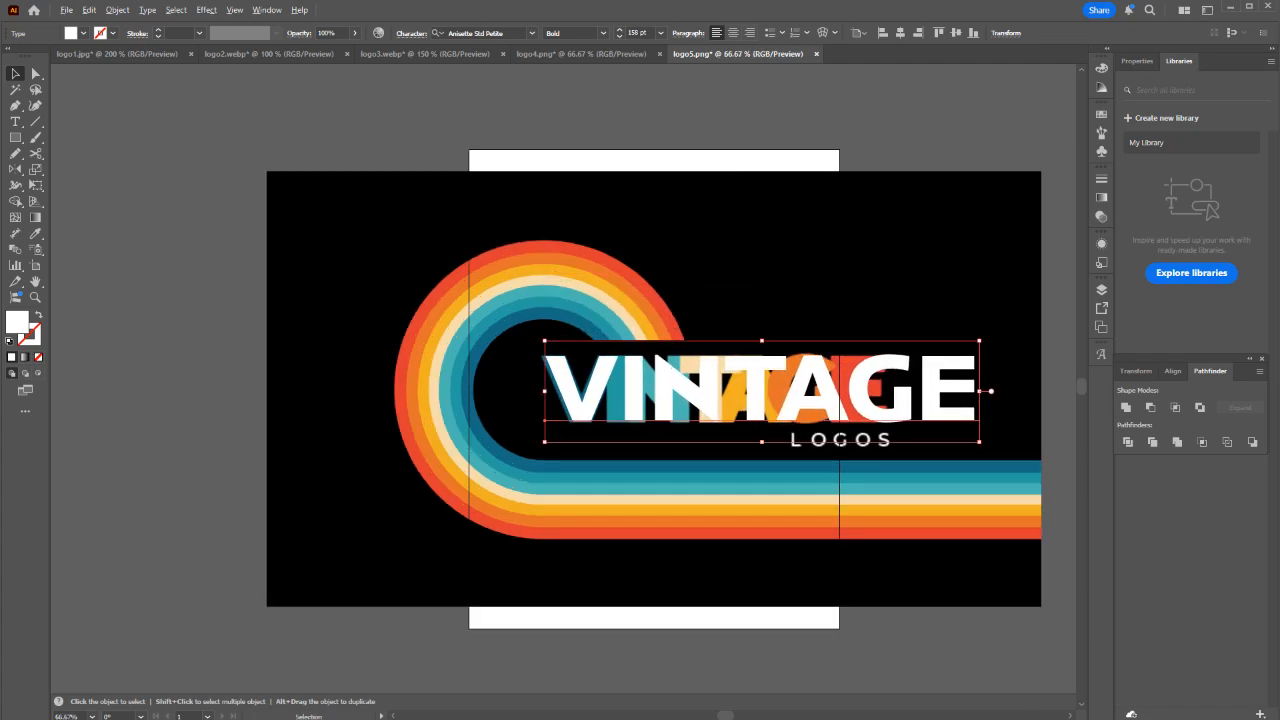
scroll(909, 396, "up", 3)
scroll(691, 351, "down", 2)
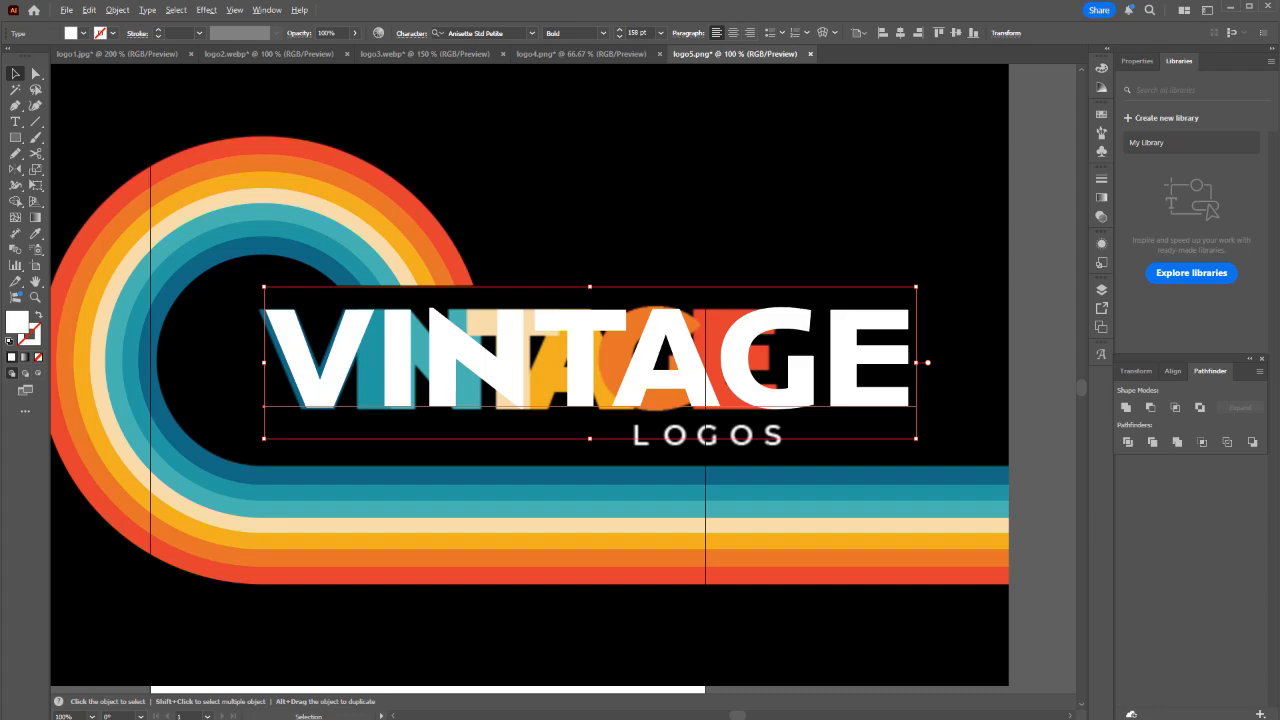
Enlarge the VINTAGE text to about 162 pt, nudge it onto the reference's V and convert it to outlines.
left_click(952, 284)
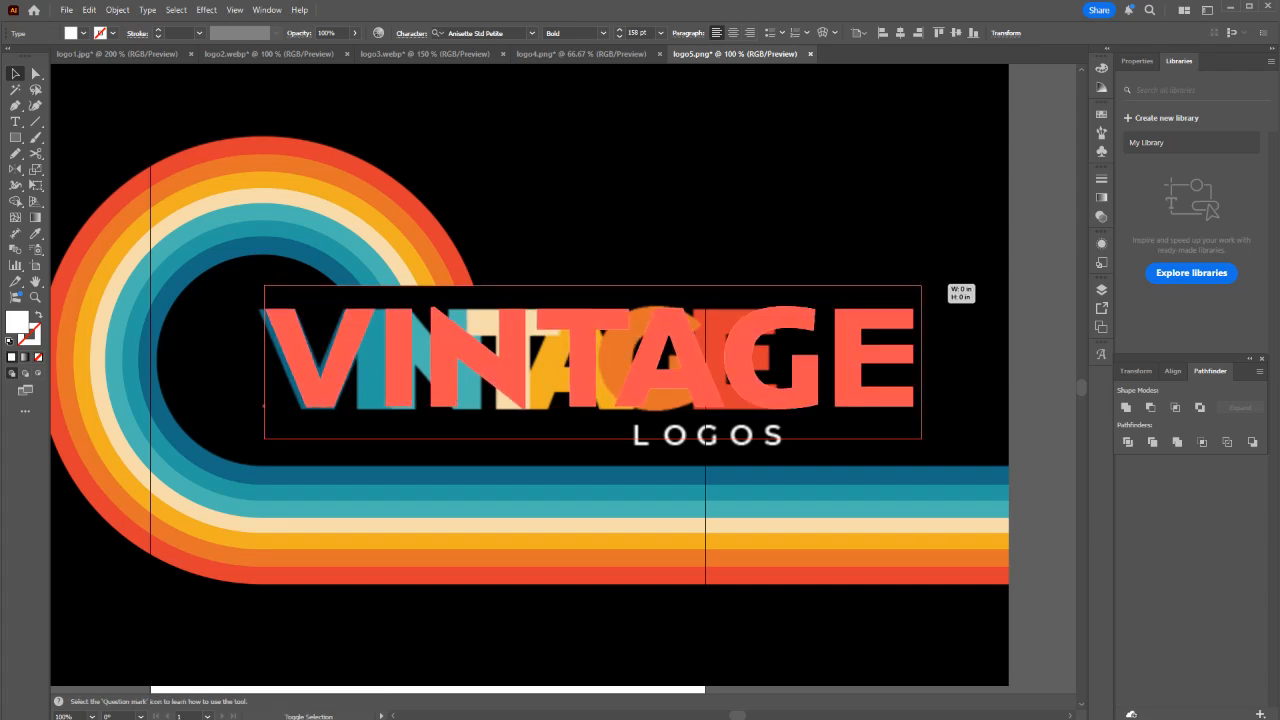
left_click_drag(733, 354, 728, 358)
right_click(697, 358)
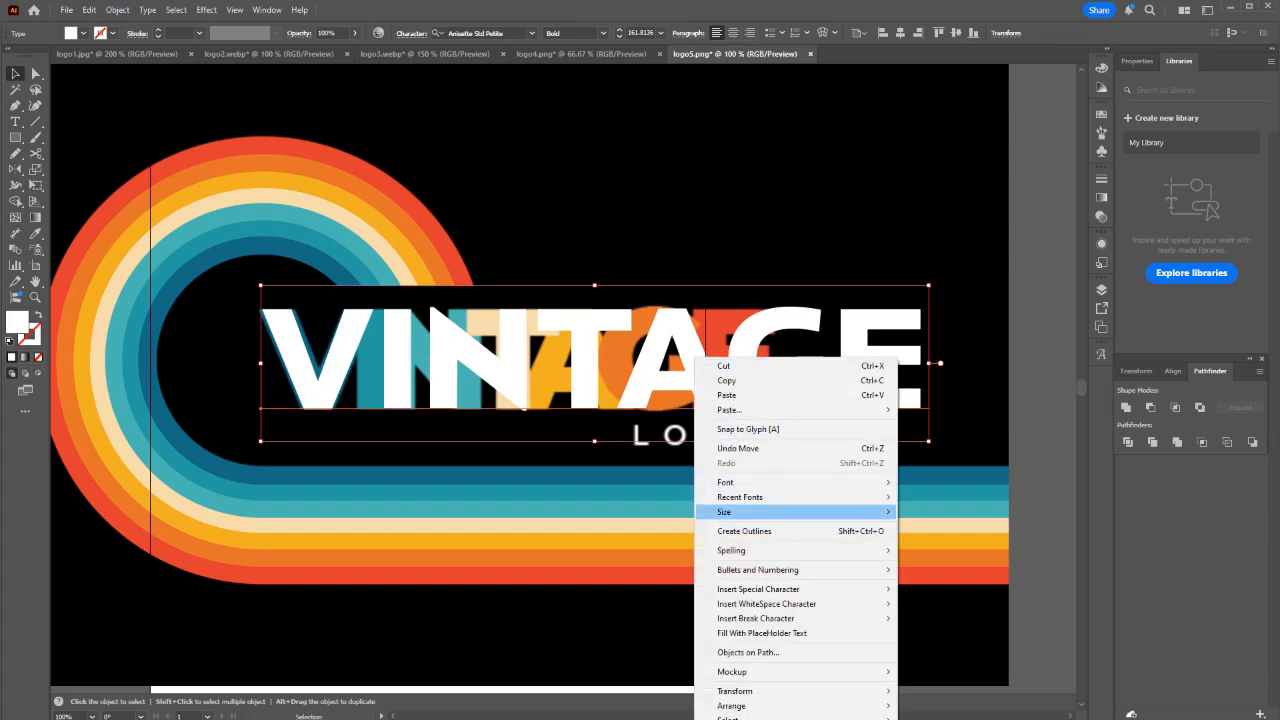
left_click(745, 531)
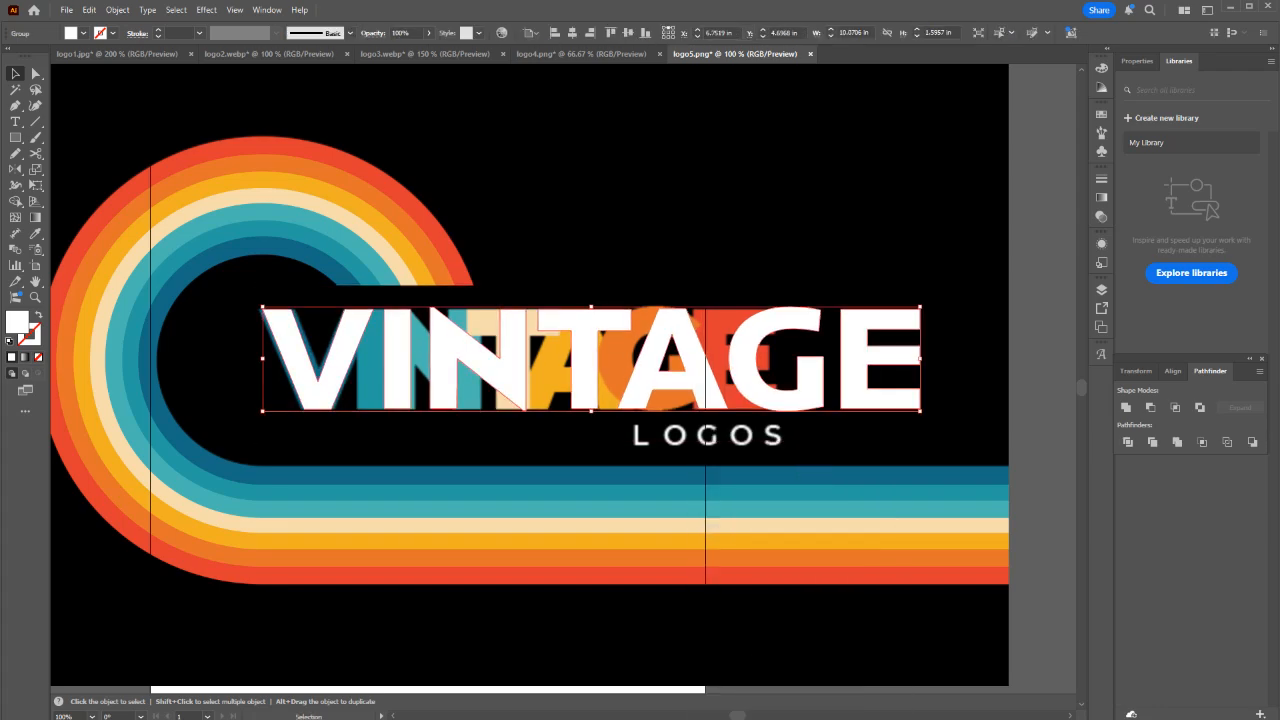
Ungroup the outlined VINTAGE lettering and move the I, N, T, A, G and E individually over their matching reference letters.
right_click(472, 366)
left_click(509, 541)
left_click_drag(405, 358, 373, 357)
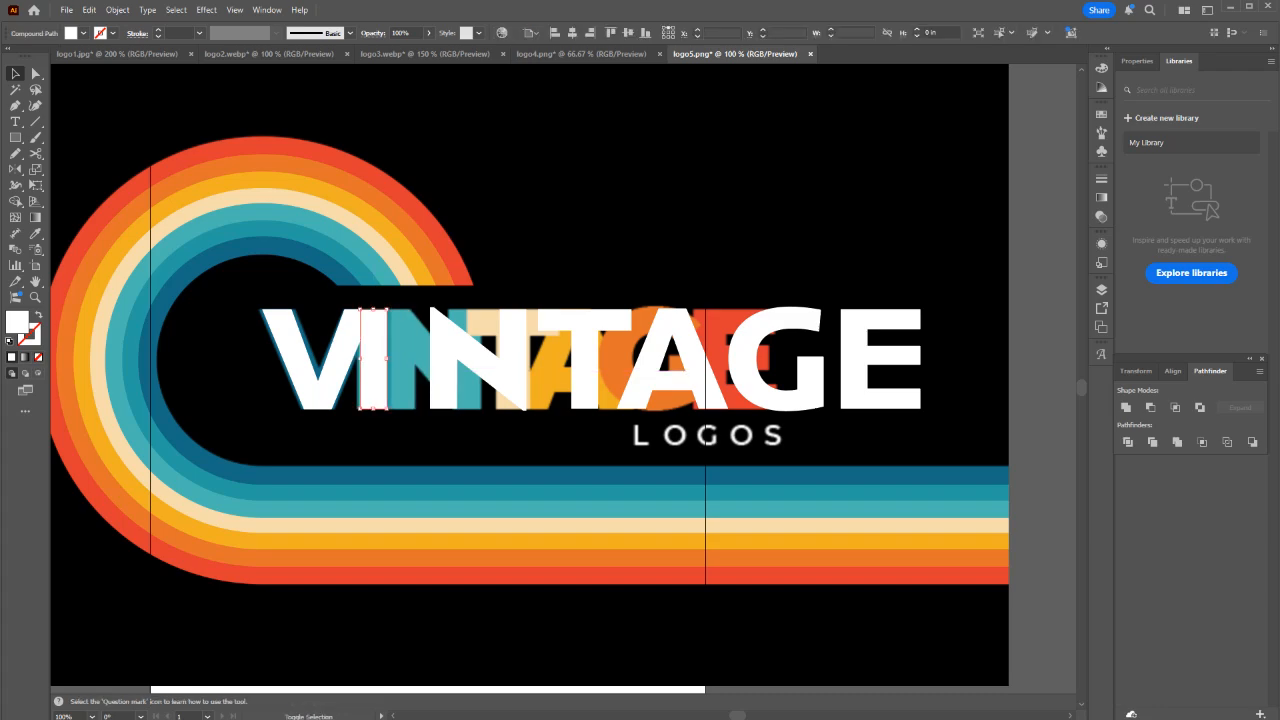
left_click_drag(470, 380, 426, 380)
left_click_drag(605, 360, 513, 360)
left_click_drag(666, 360, 572, 382)
left_click_drag(778, 392, 649, 392)
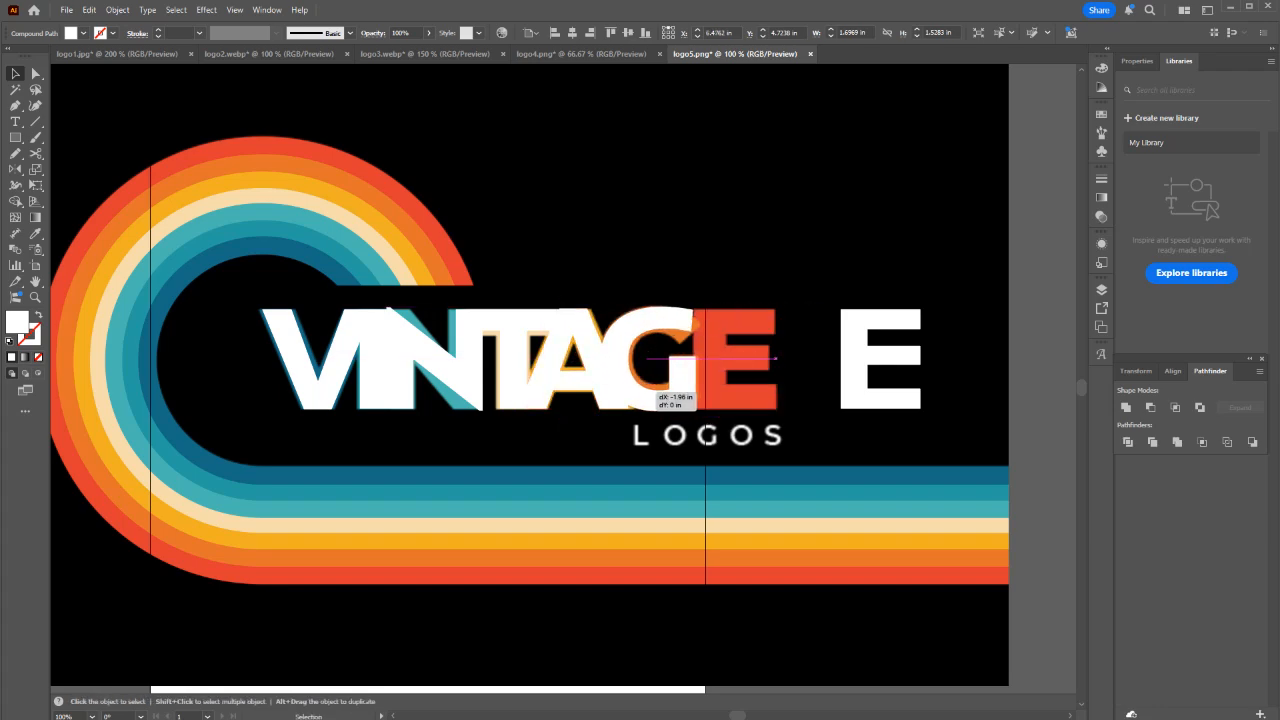
left_click_drag(884, 391, 739, 391)
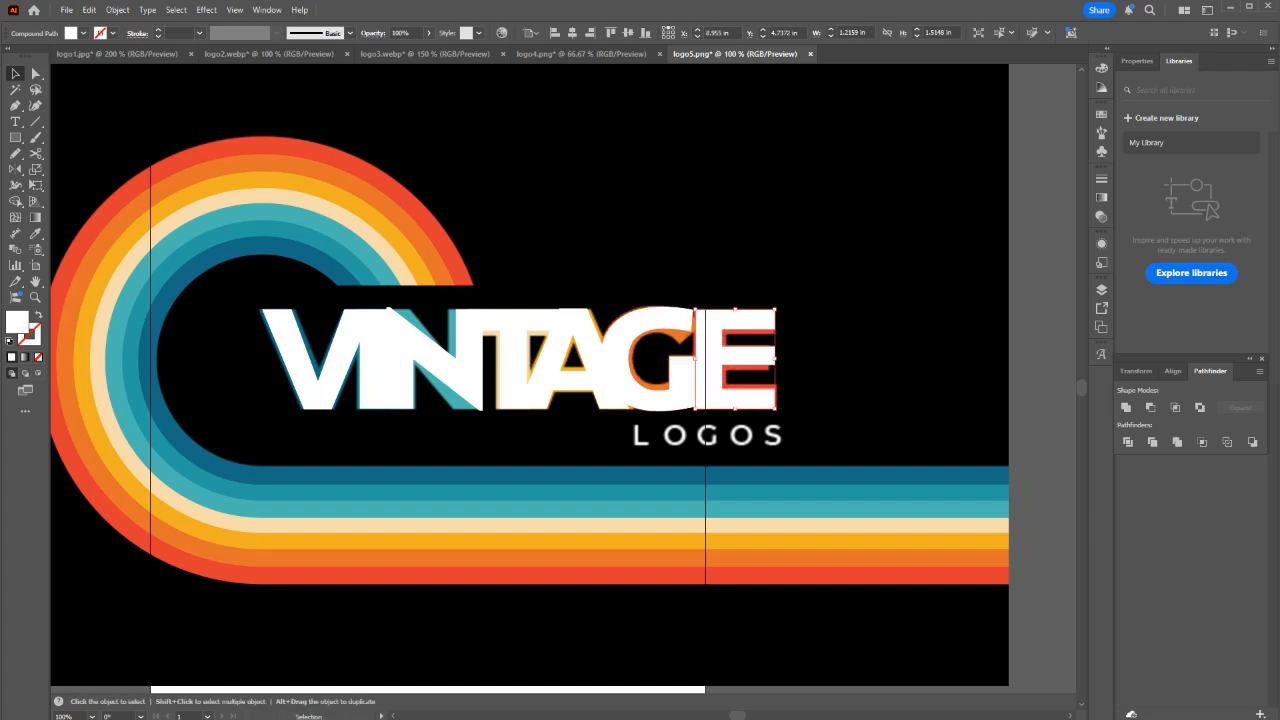
Swap fill and stroke on all VINTAGE letters for unfilled white outlines, and widen the I slightly to match its reference.
left_click_drag(842, 347, 355, 378)
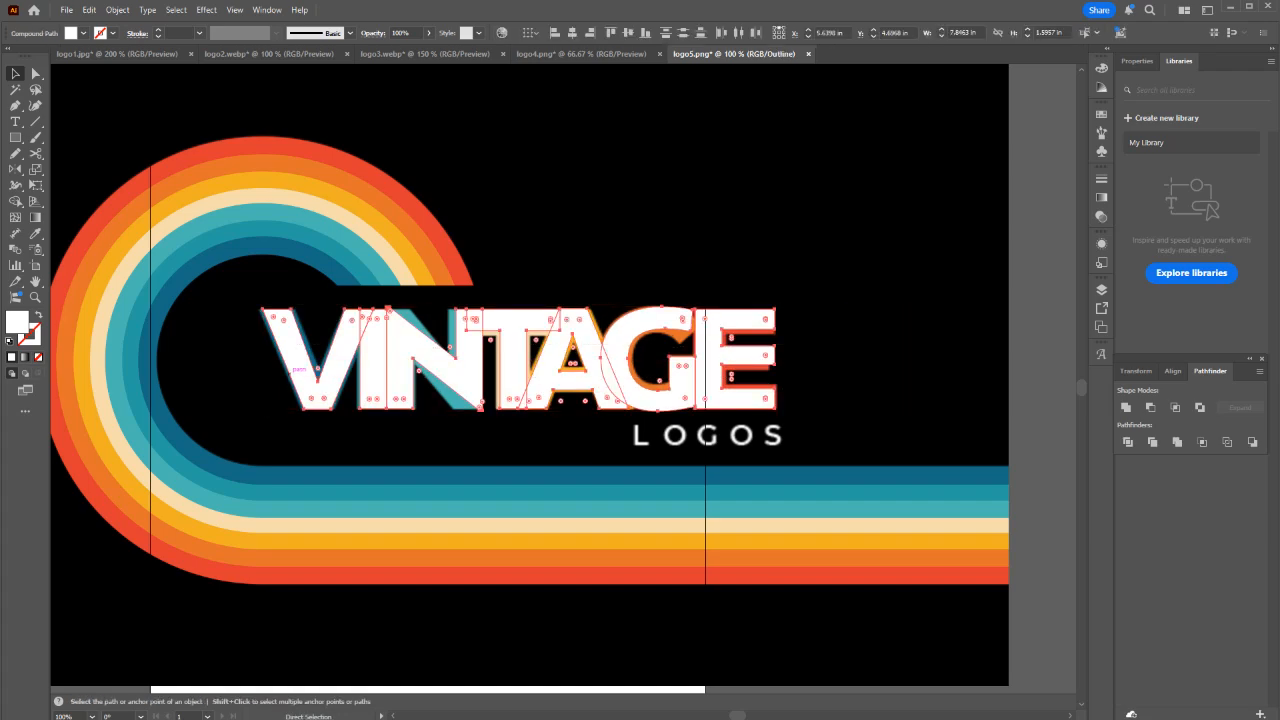
key("ctrl+y")
key("ctrl+y")
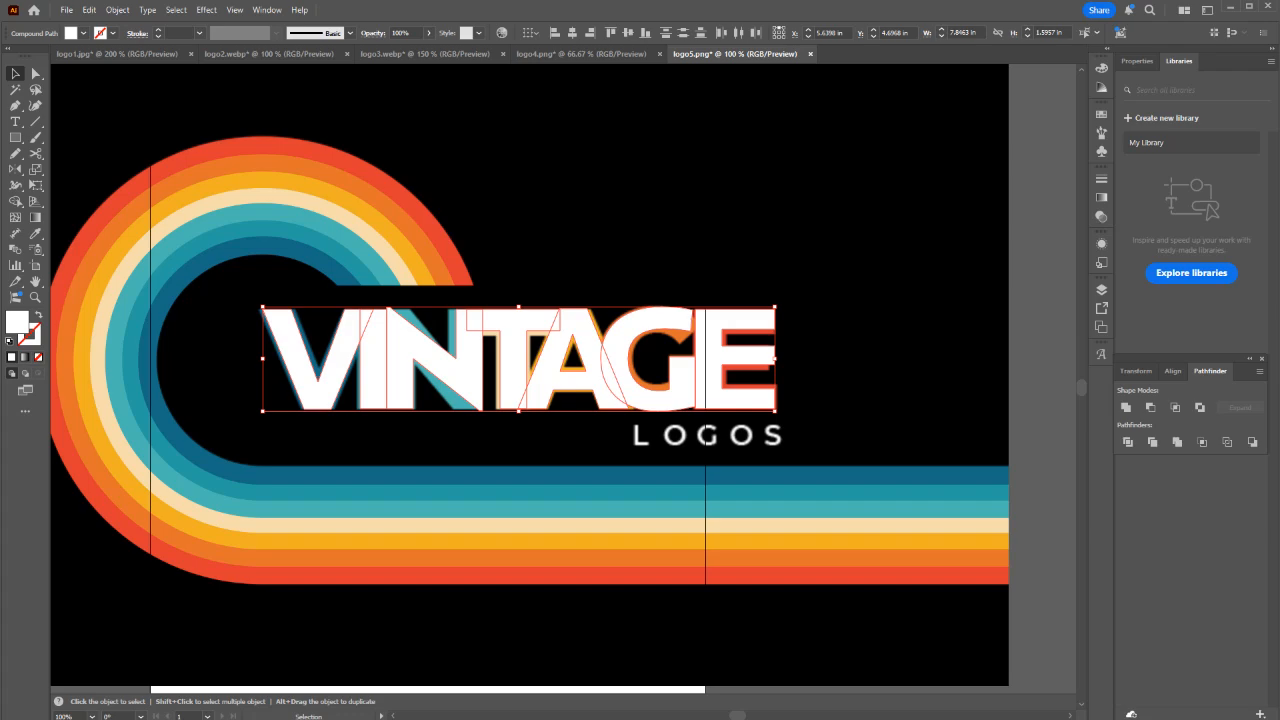
key("shift+x")
key("ctrl+shift+a")
scroll(326, 390, "up", 2)
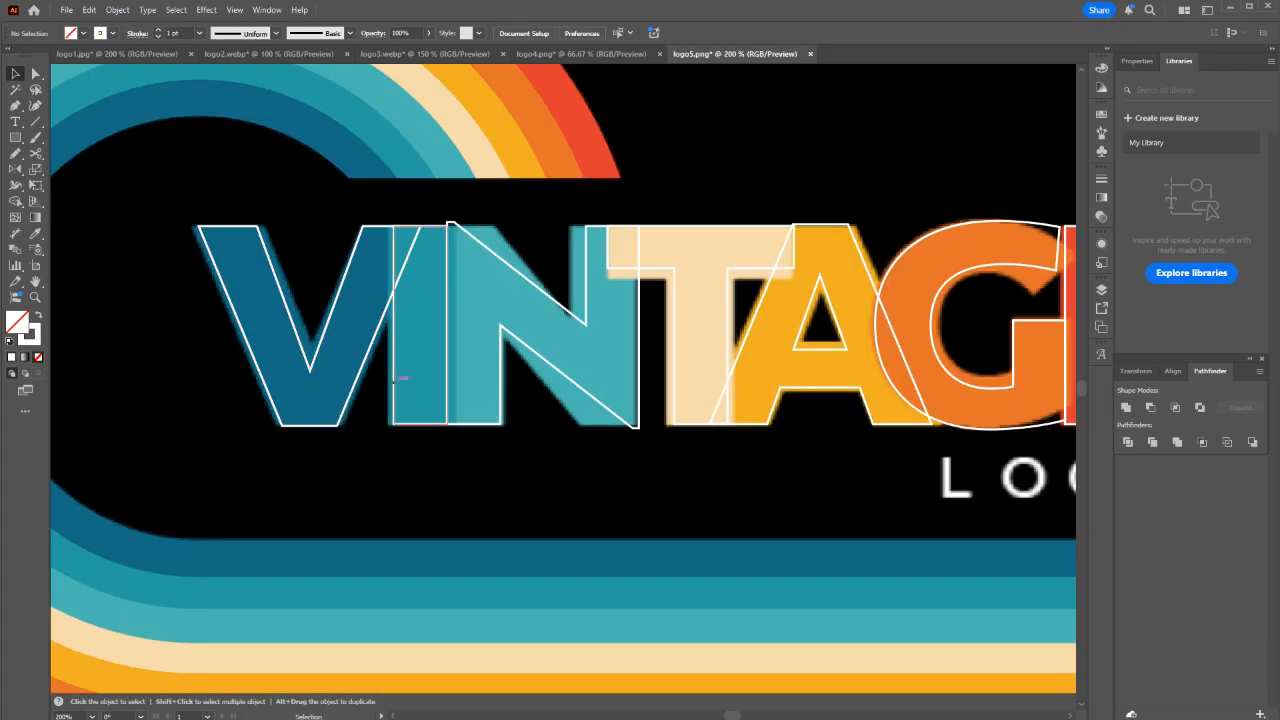
left_click(394, 374)
left_click_drag(447, 325, 455, 325)
left_click(362, 362)
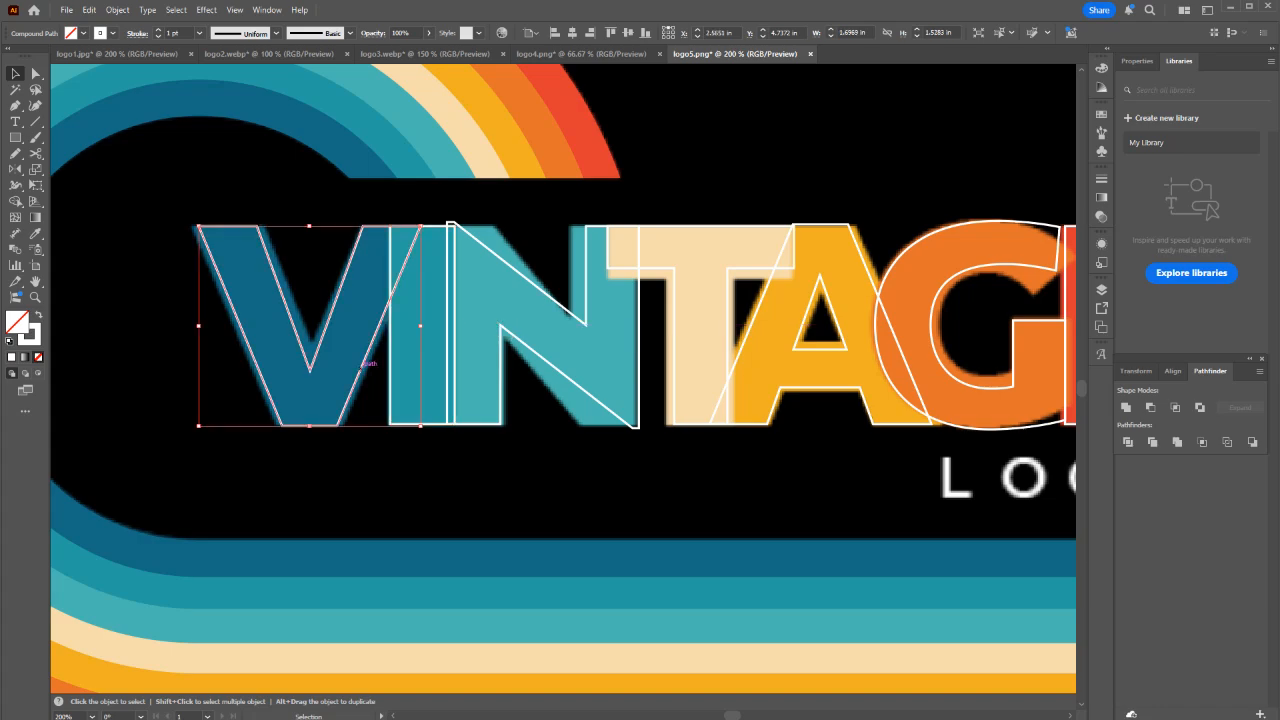
key("i")
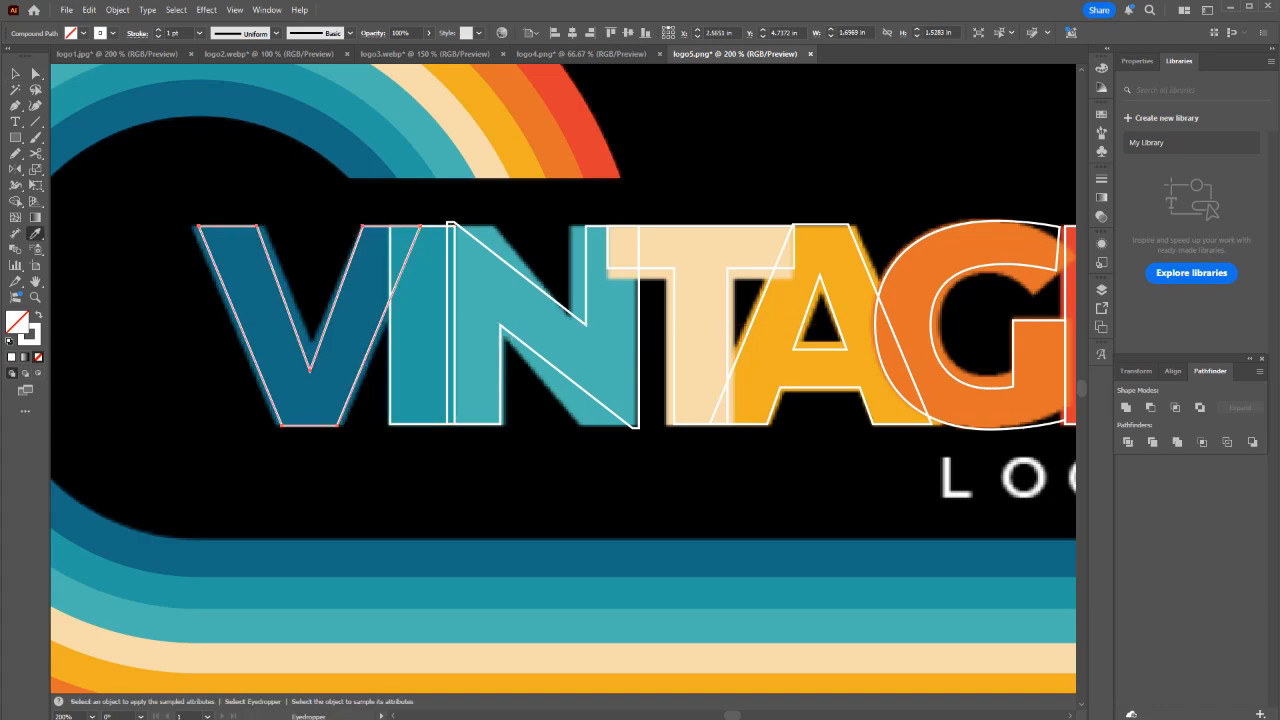
key("u")
key("v")
Shift the outlined E slightly toward the G and fill it with the red sampled from the reference E.
key("space")
left_click_drag(640, 360, 427, 360)
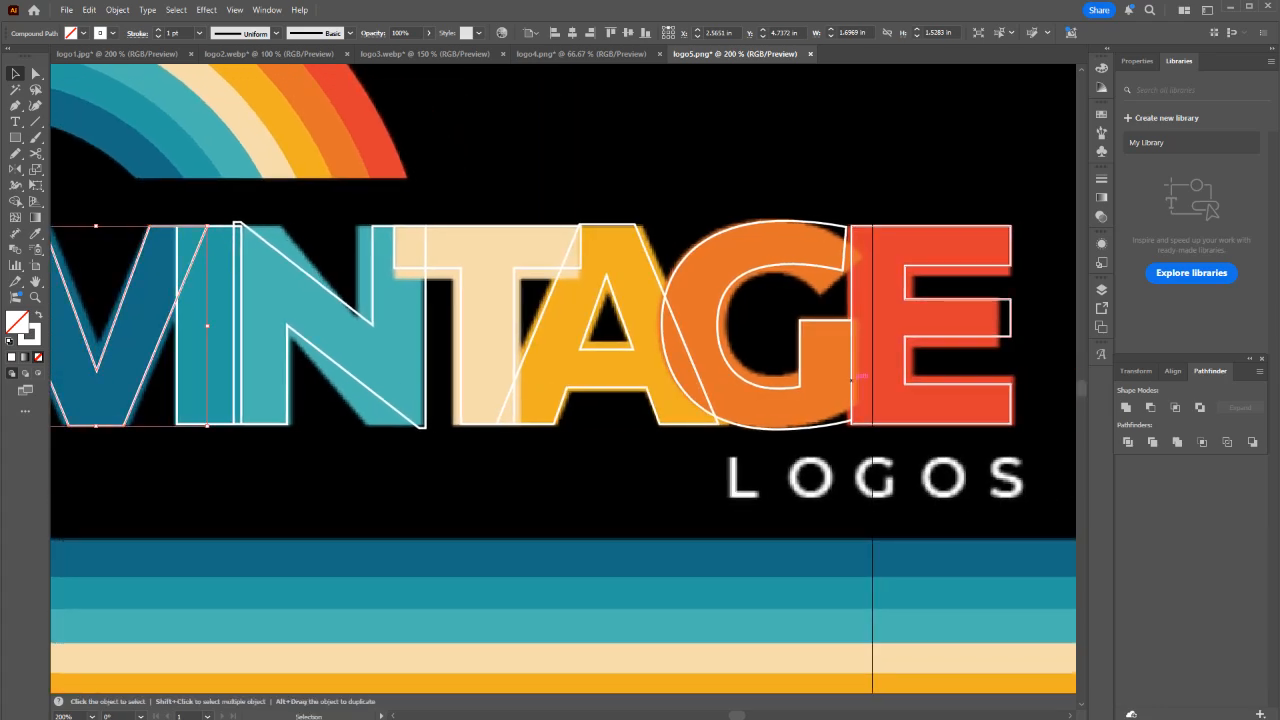
left_click(886, 380)
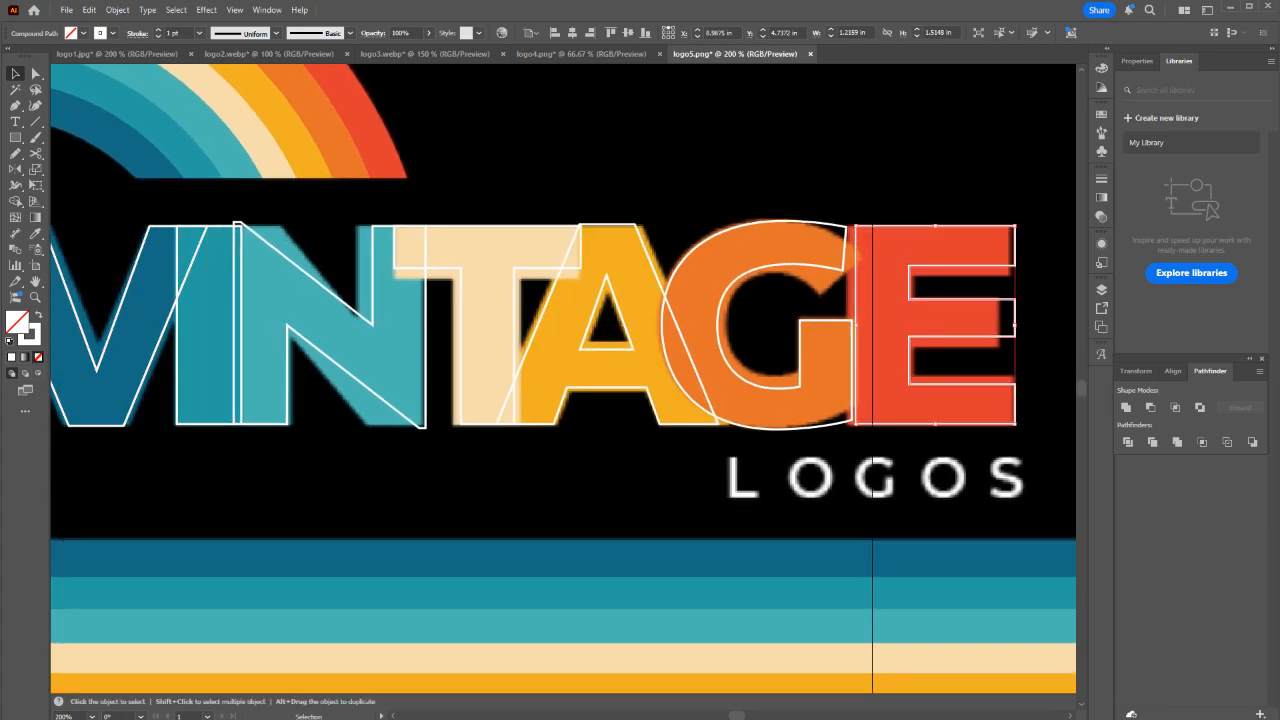
left_click_drag(856, 394, 848, 394)
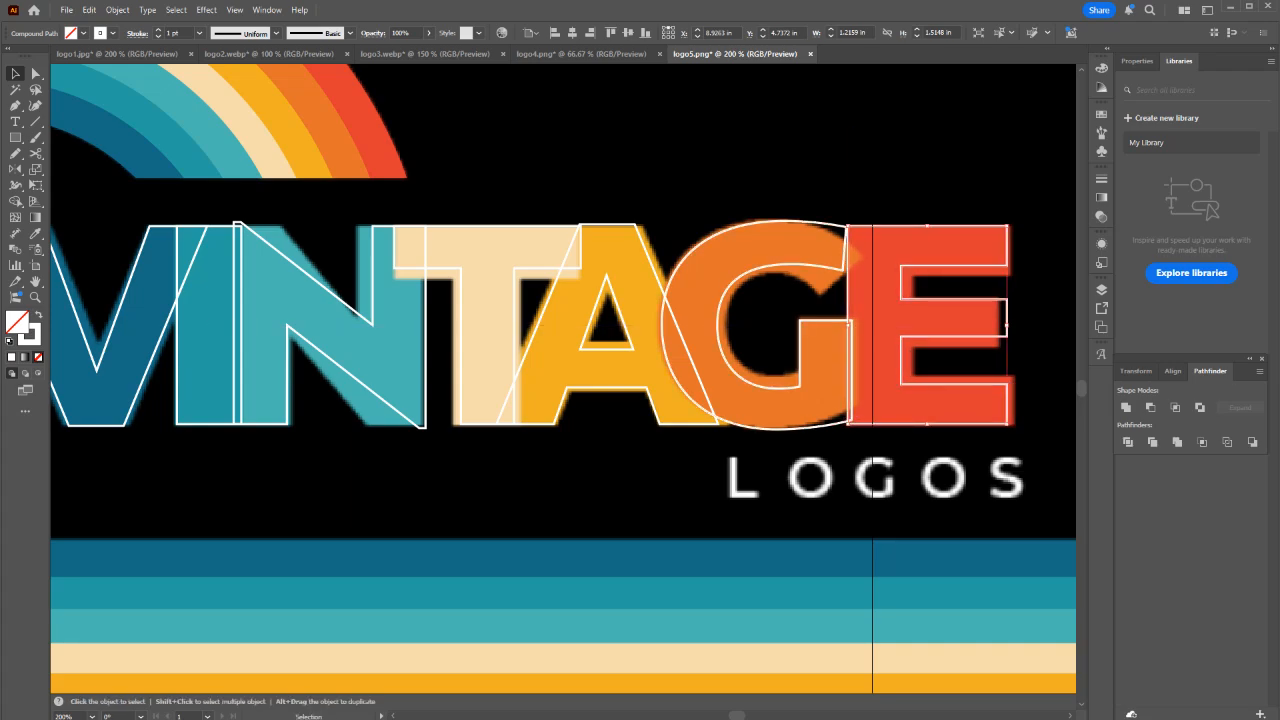
left_click(964, 432)
left_click(963, 425)
key("i")
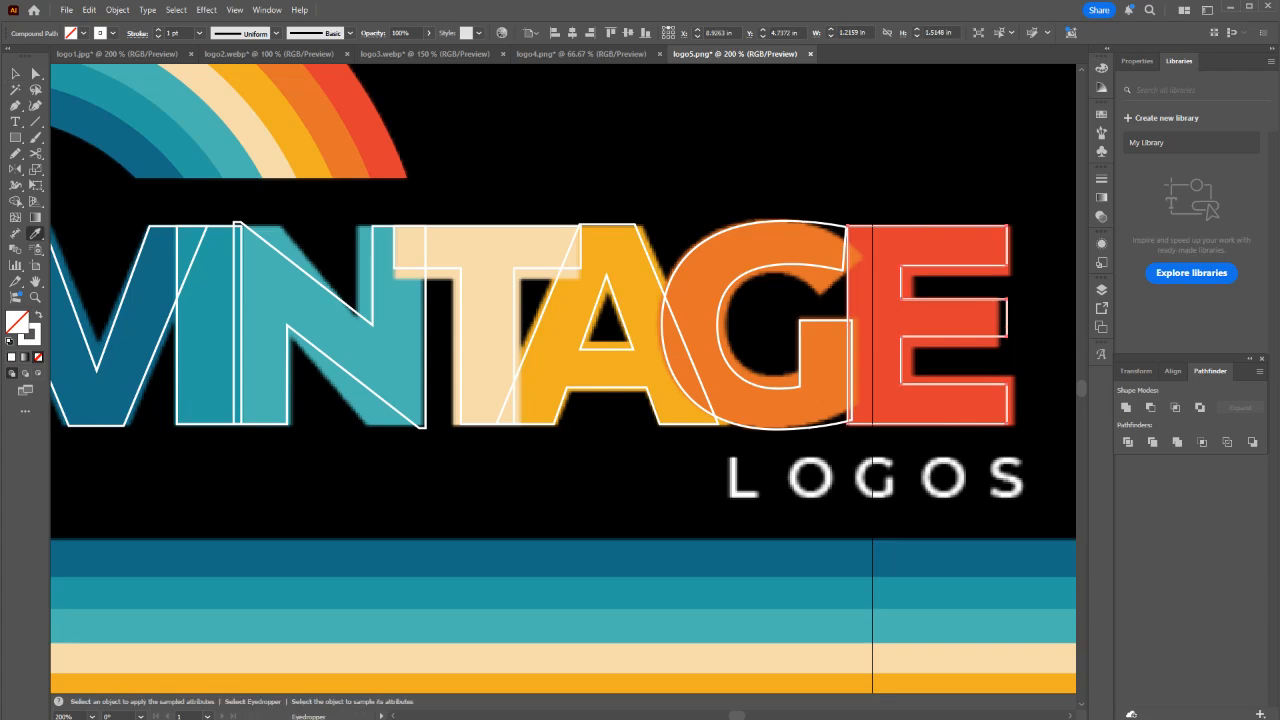
left_click(960, 406)
key("v")
left_click(850, 445)
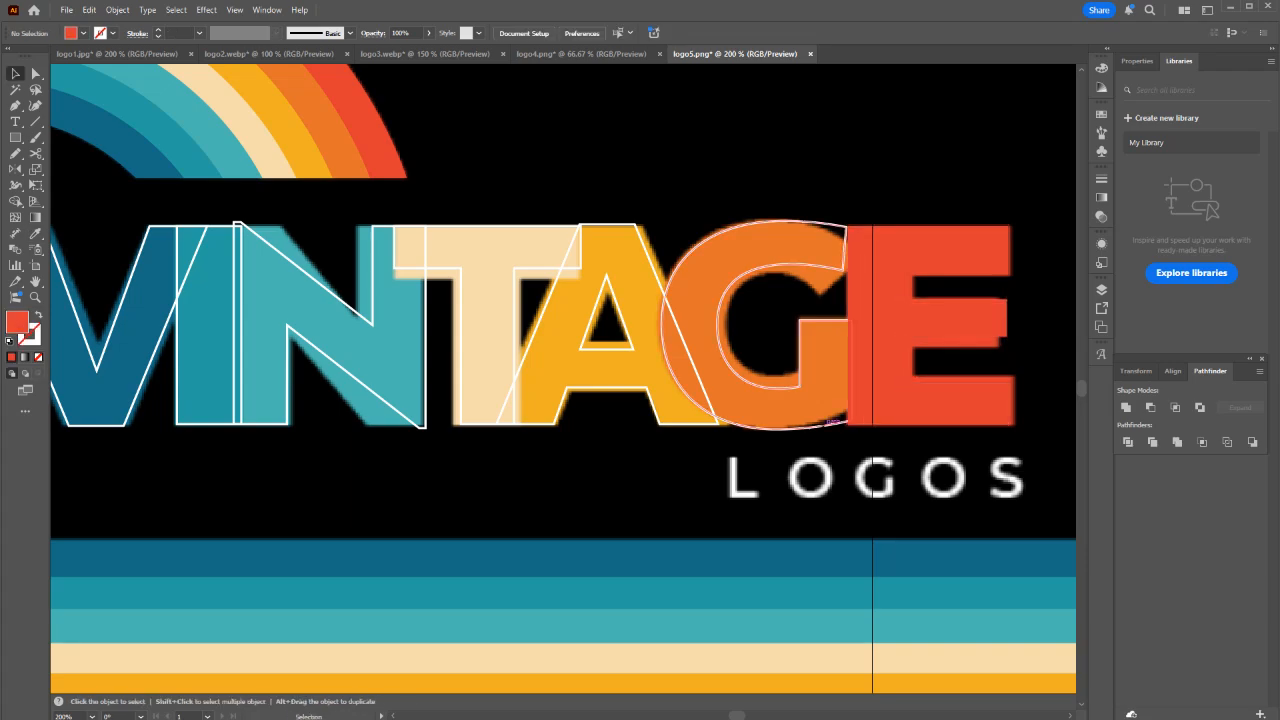
Fill the G with the reference's orange and the A with its yellow, sampling each colour with the Eyedropper.
left_click(790, 429)
key("i")
left_click(722, 408)
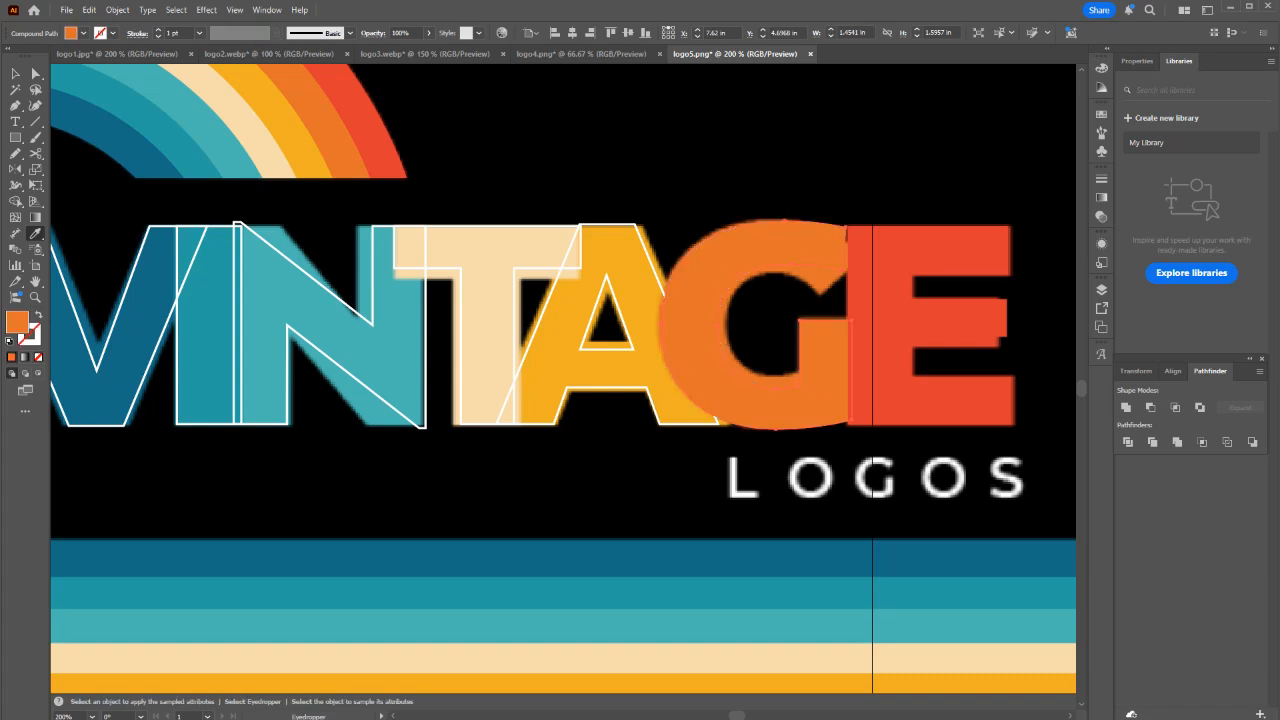
key("v")
left_click(654, 408)
key("u")
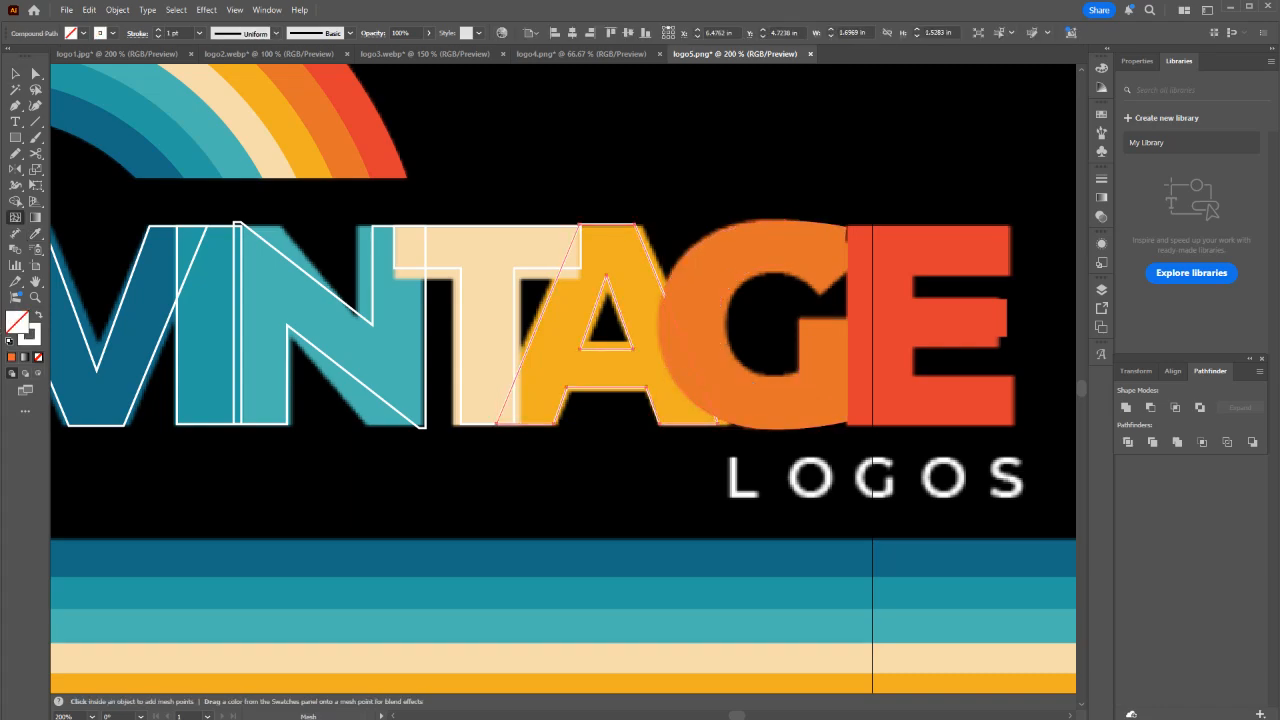
key("i")
left_click(668, 402)
Fill the T with the reference's cream and the N with its light teal, using the Eyedropper on each letter.
left_click_drag(668, 402, 824, 409)
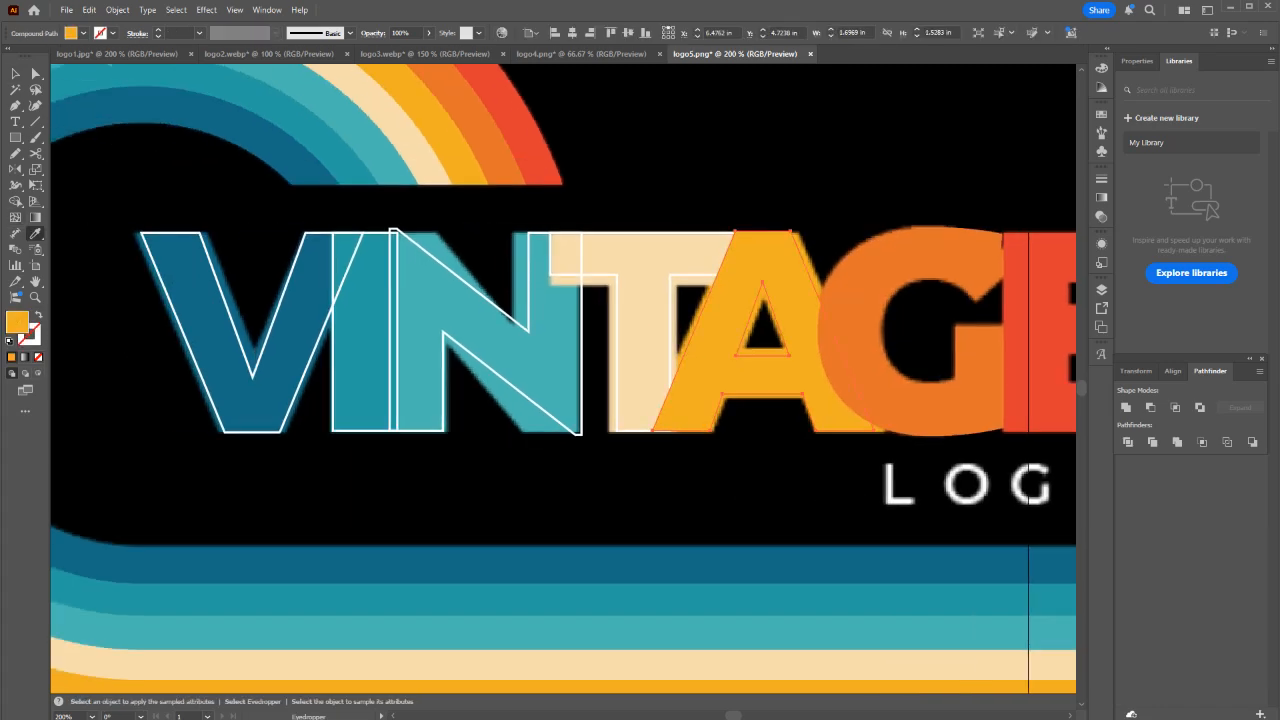
key("v")
left_click(670, 330)
key("u")
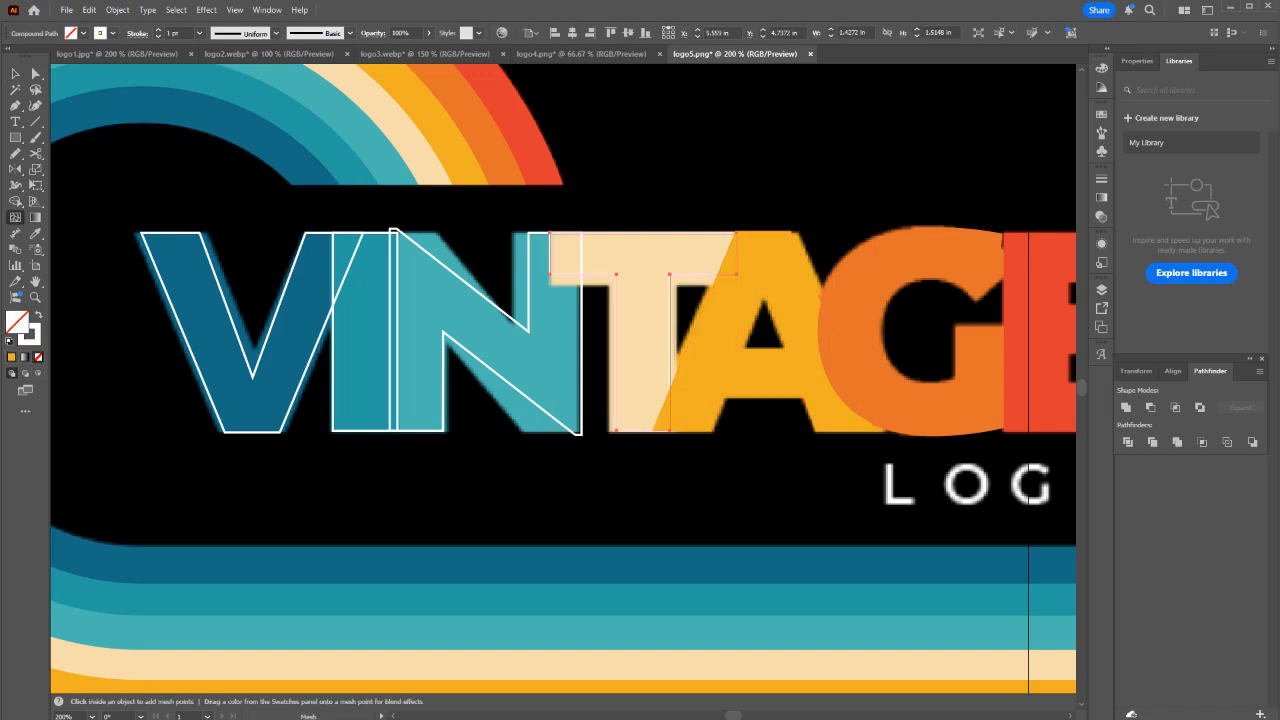
key("i")
left_click(648, 333)
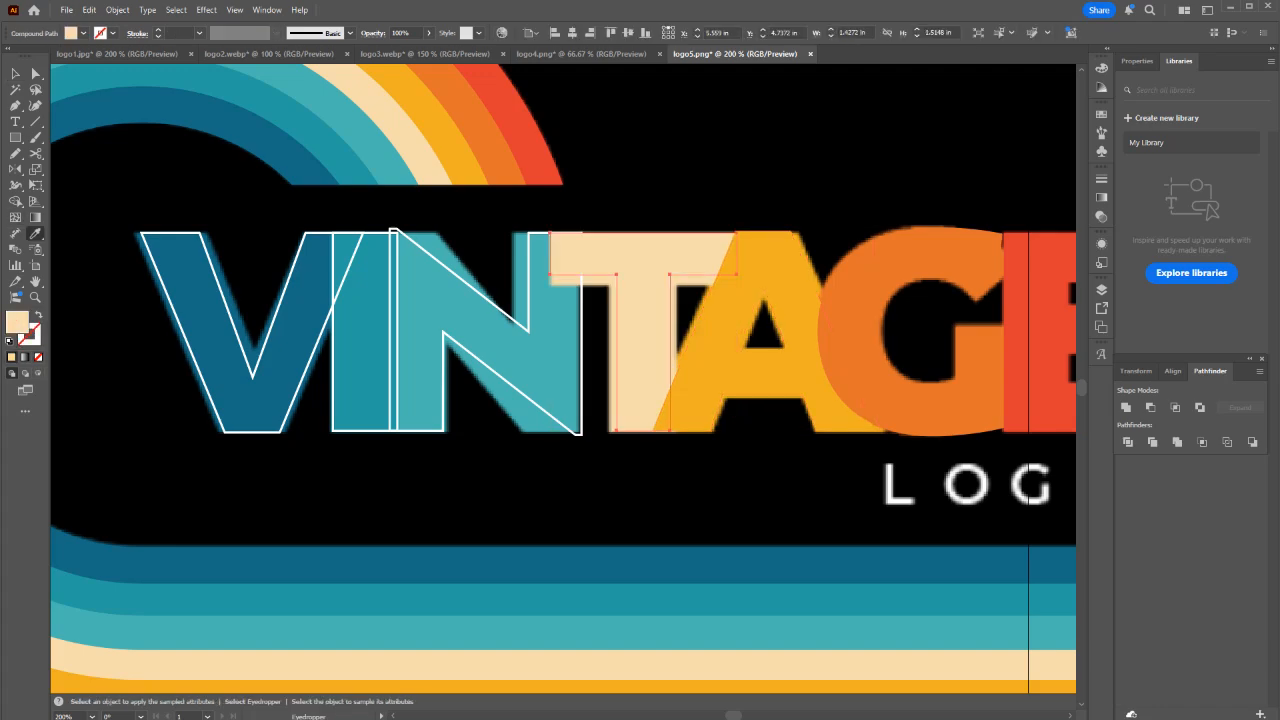
key("v")
left_click(583, 340)
key("u")
key("i")
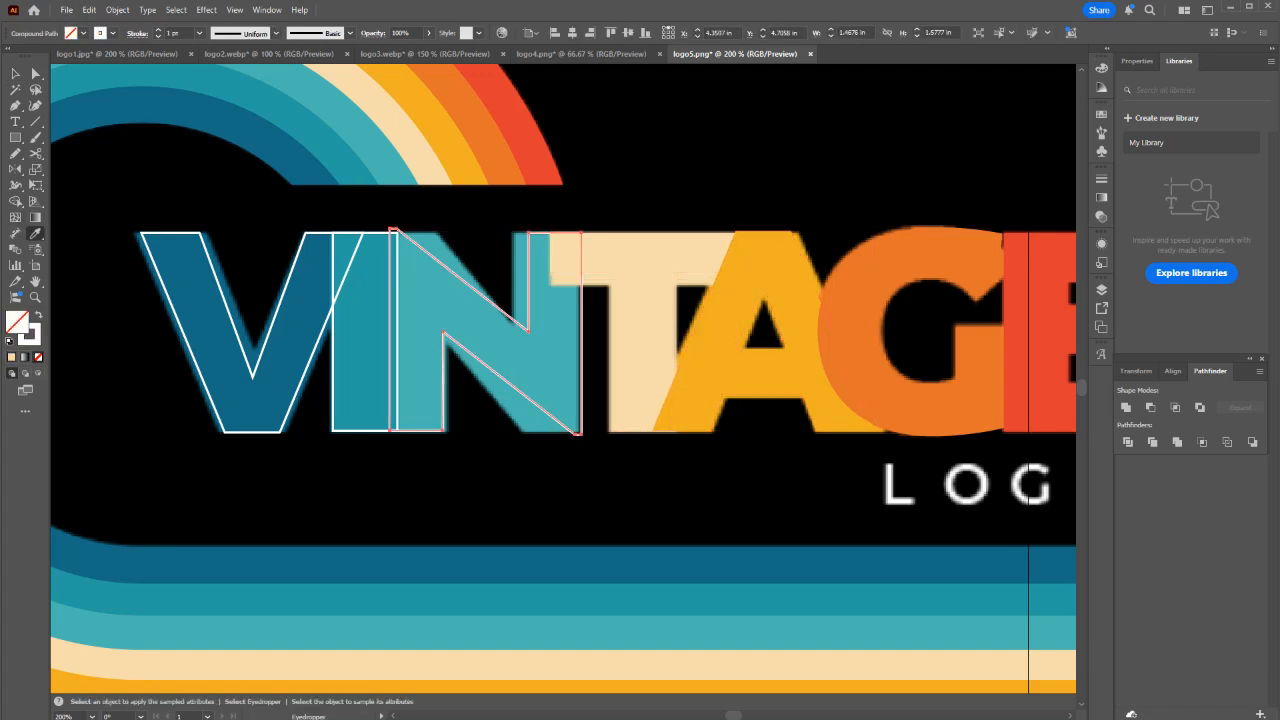
left_click(558, 345)
Fill the I with the reference's medium teal and the V with its dark blue, then deselect the lettering.
key("v")
left_click(348, 430)
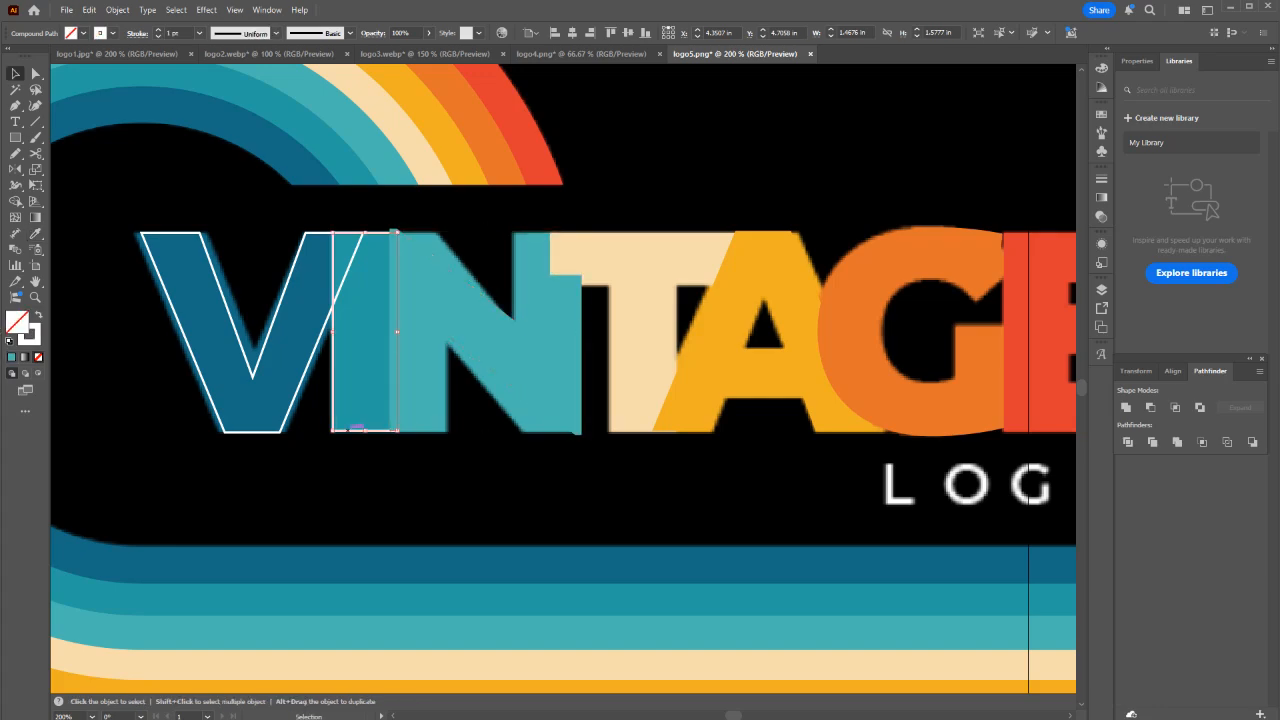
key("u")
key("i")
left_click(359, 392)
key("v")
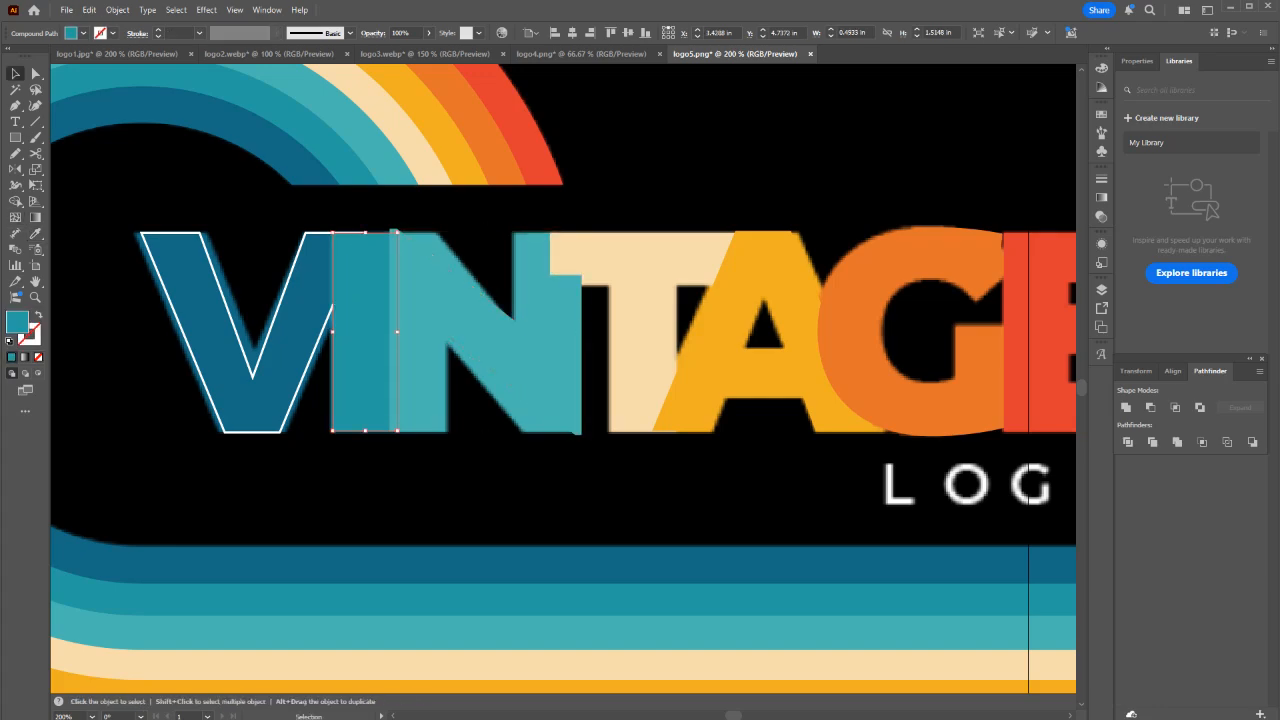
left_click(301, 386)
key("i")
left_click(266, 397)
key("v")
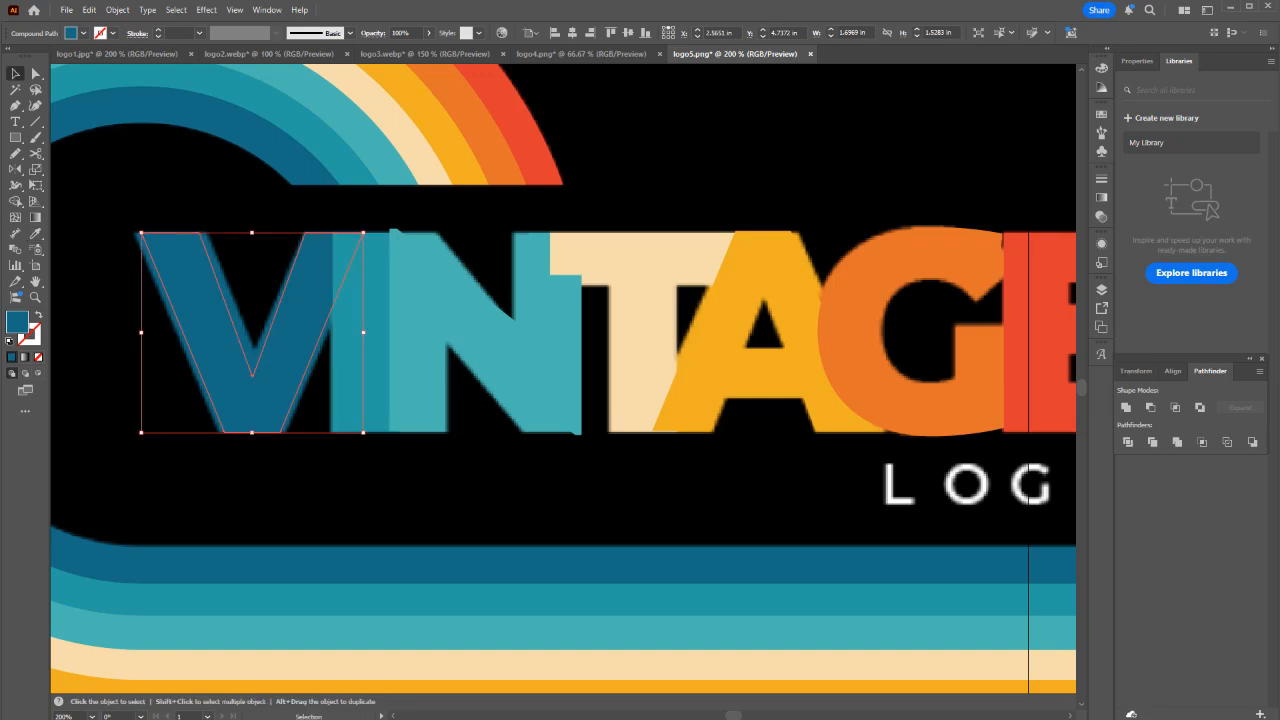
left_click(400, 480)
Toggle the visibility of Layer 2 to compare the traced Vintage logo with the reference image.
scroll(415, 342, "down", 3)
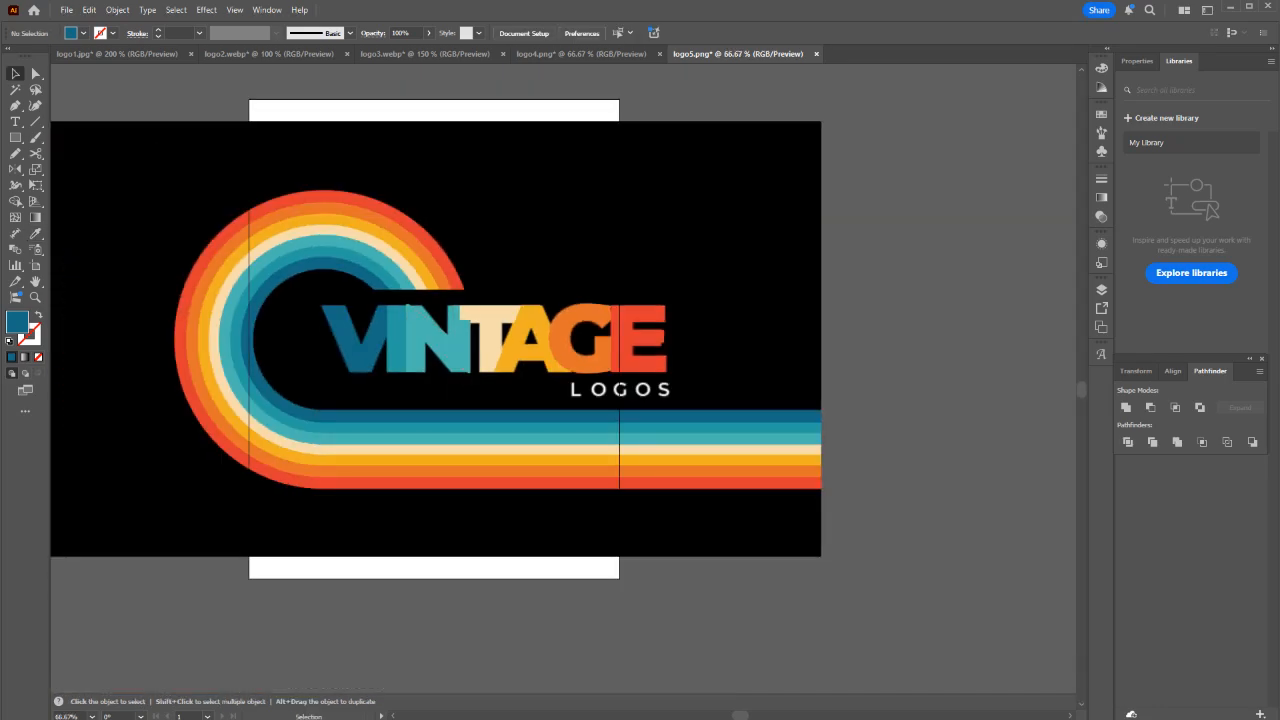
left_click(1101, 290)
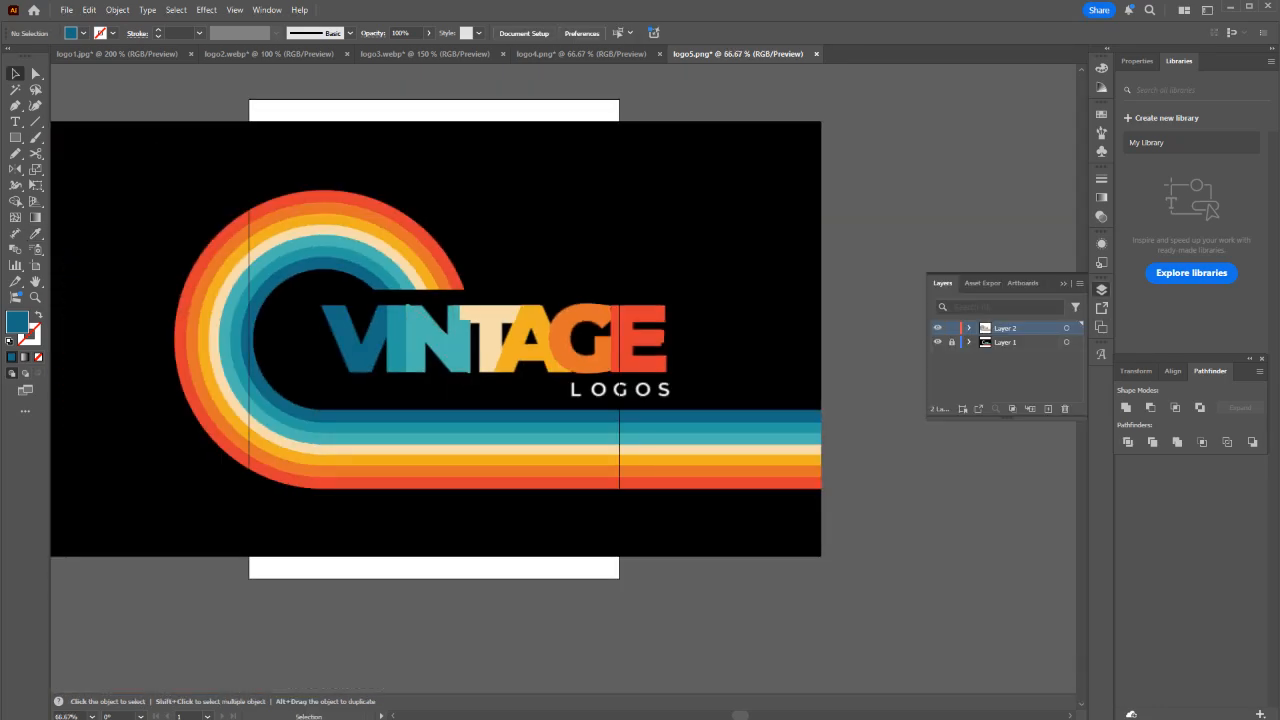
left_click(937, 328)
left_click(937, 328)
left_click(937, 328)
left_click(937, 328)
Open the cat logo reference logo6.avif and add a new layer above the image for tracing.
left_click_drag(877, 136, 899, 53)
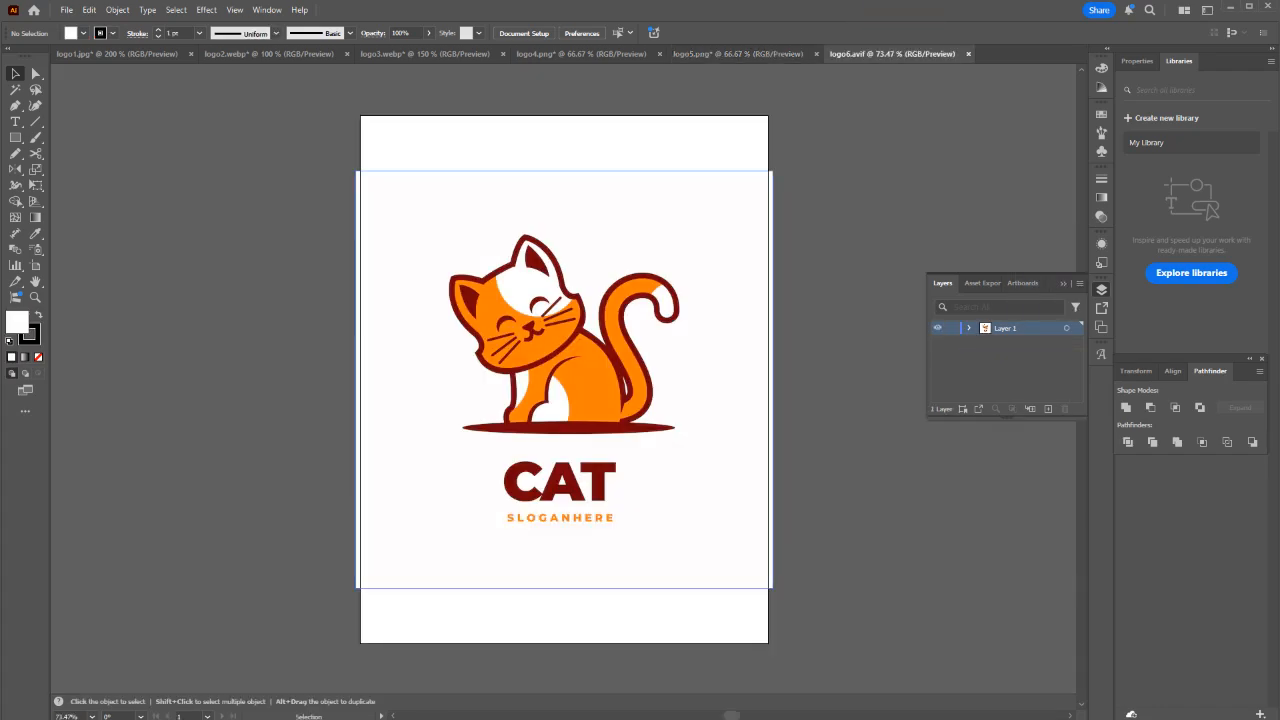
scroll(527, 368, "up", 4)
scroll(500, 355, "down", 2)
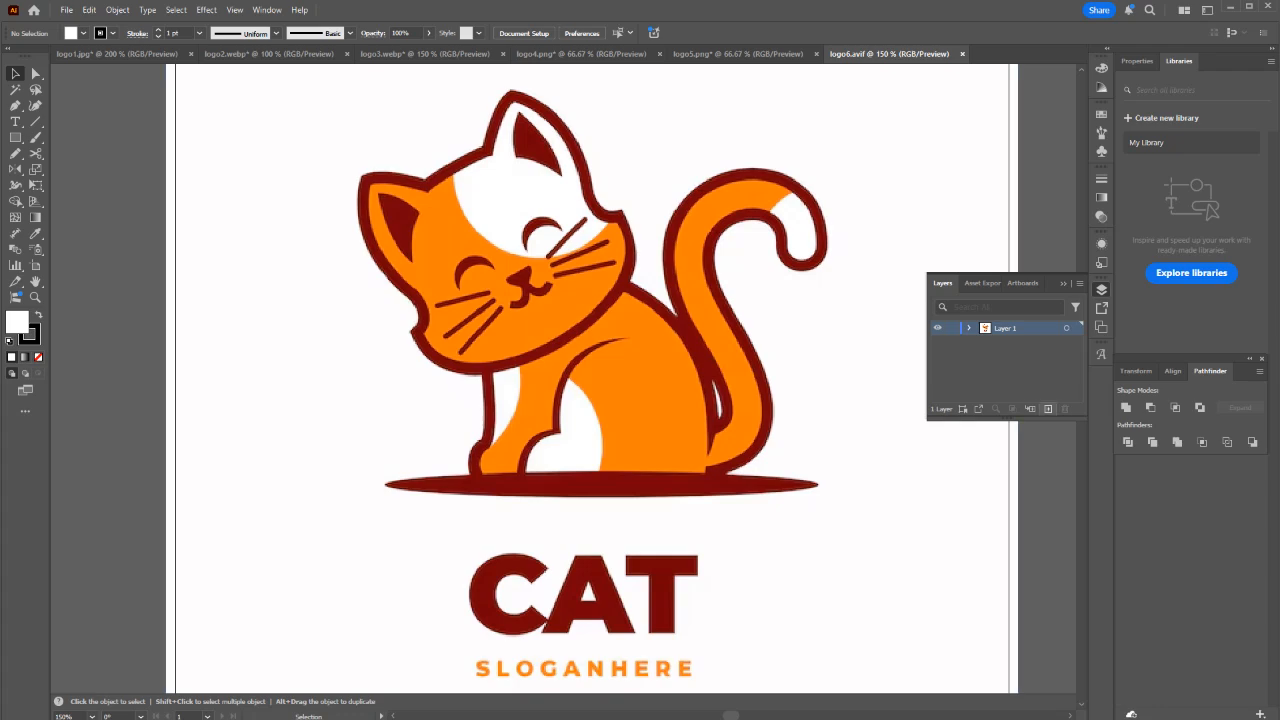
left_click(1048, 408)
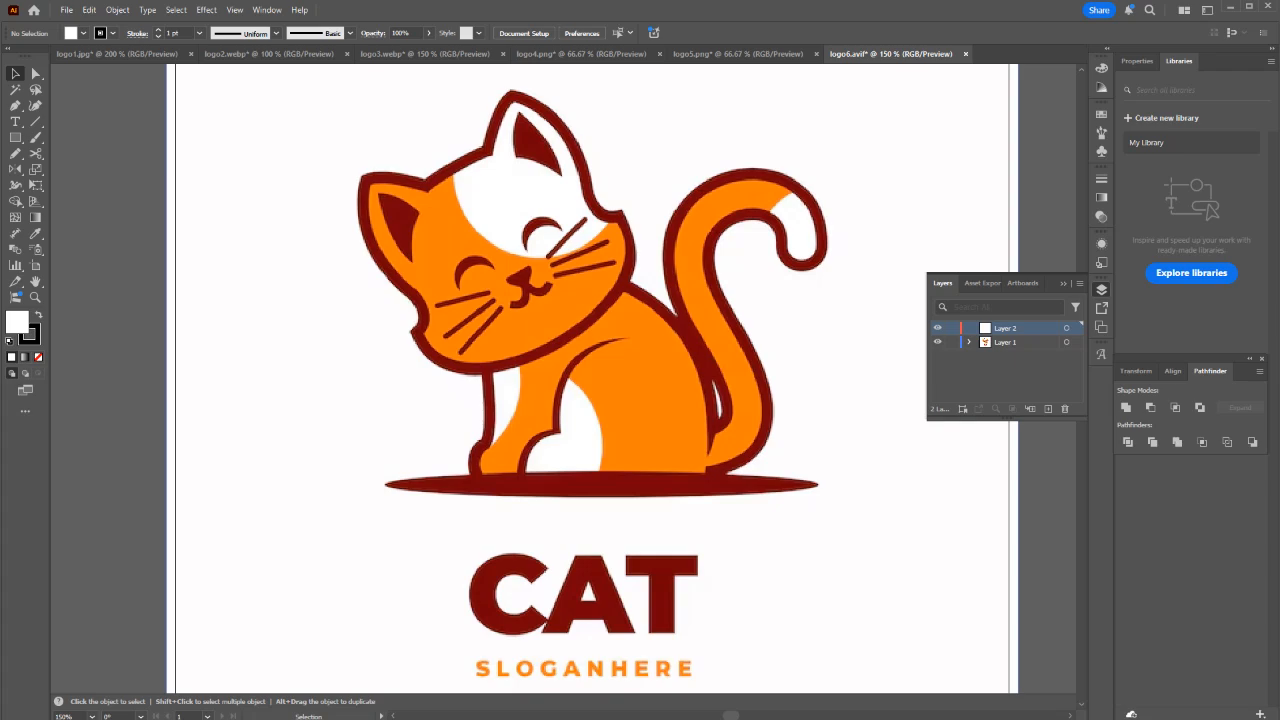
Trace an open Pen path along the centre of the cat's tail, from the white tip around the curve to the base.
key("p")
scroll(457, 146, "up", 1)
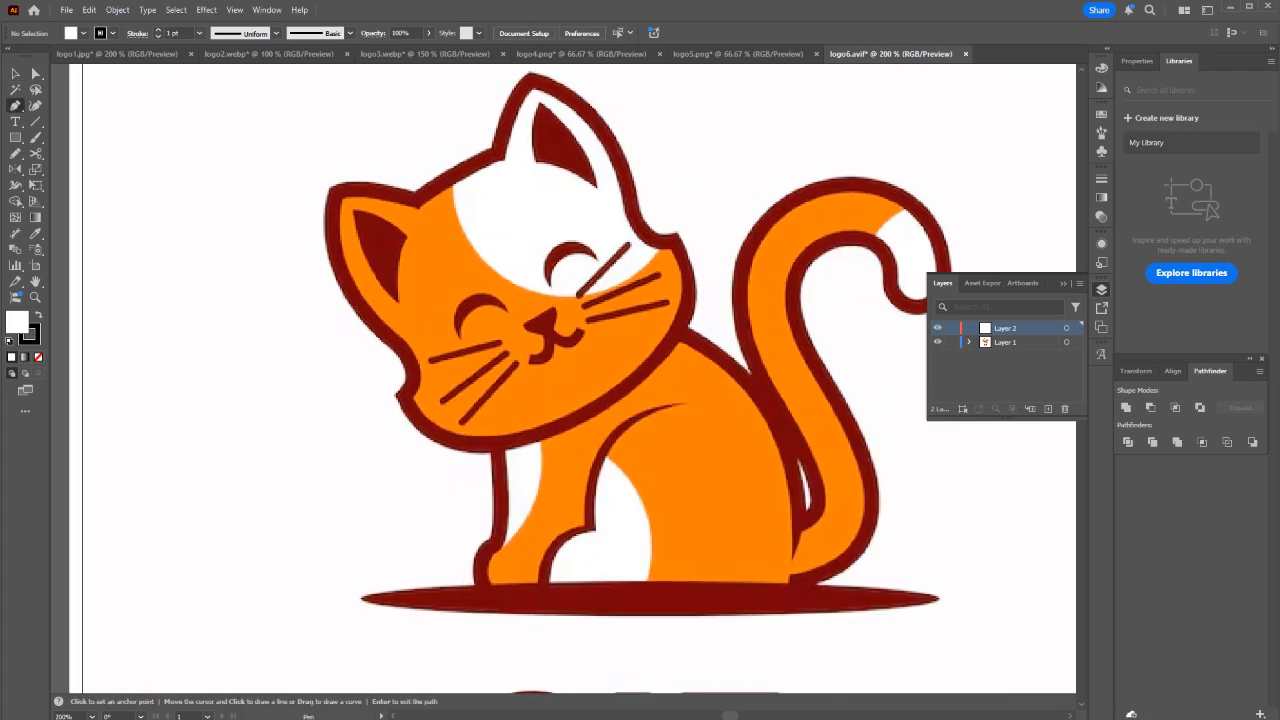
key("space")
left_click_drag(640, 300, 572, 274)
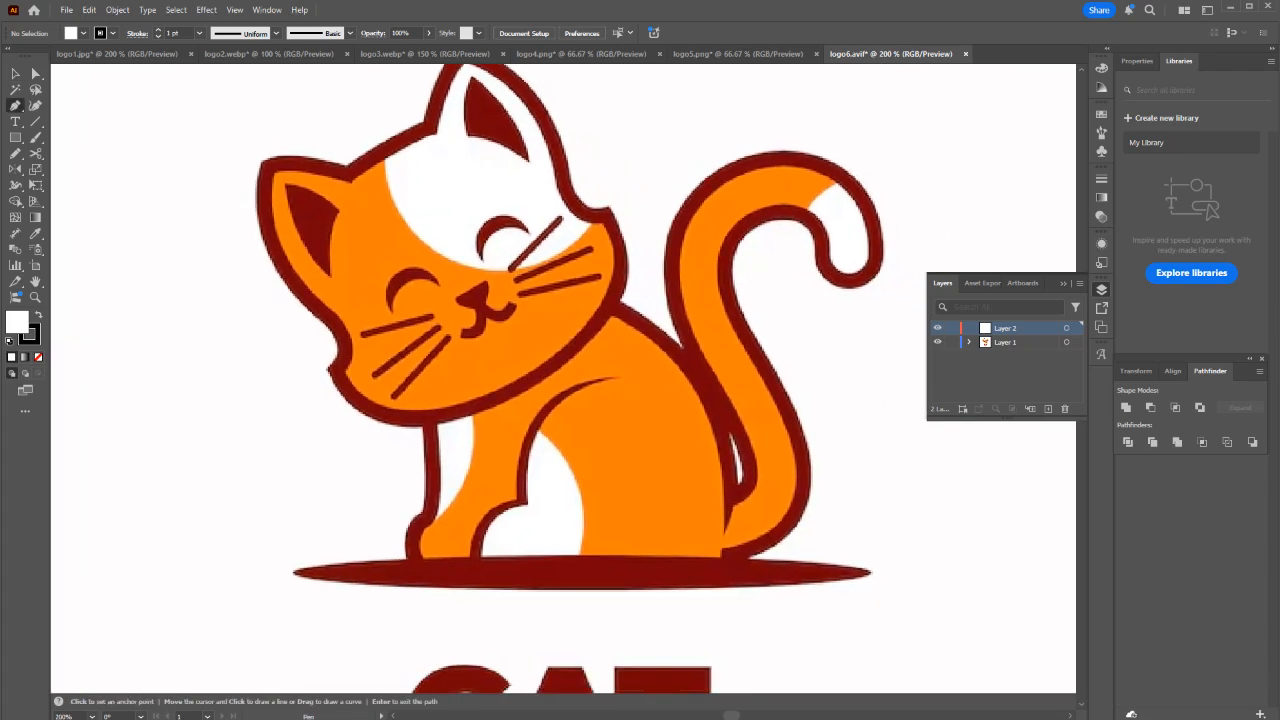
left_click(850, 254)
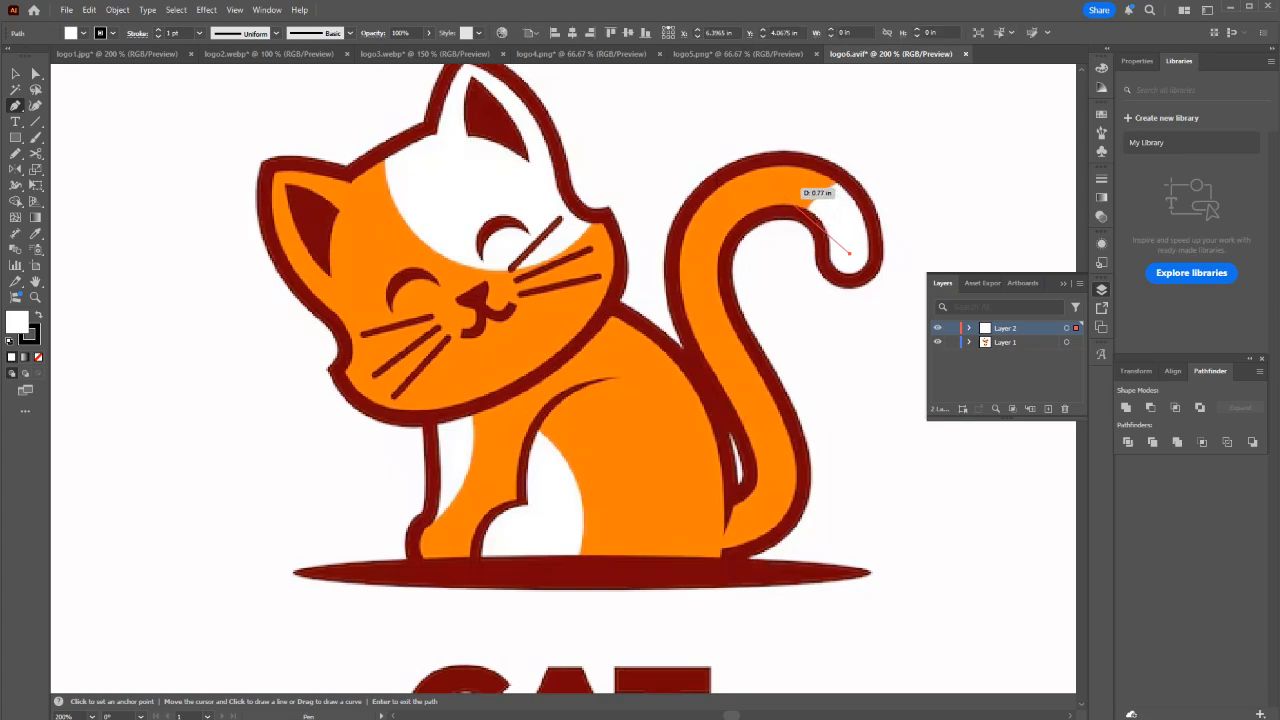
left_click_drag(774, 188, 692, 187)
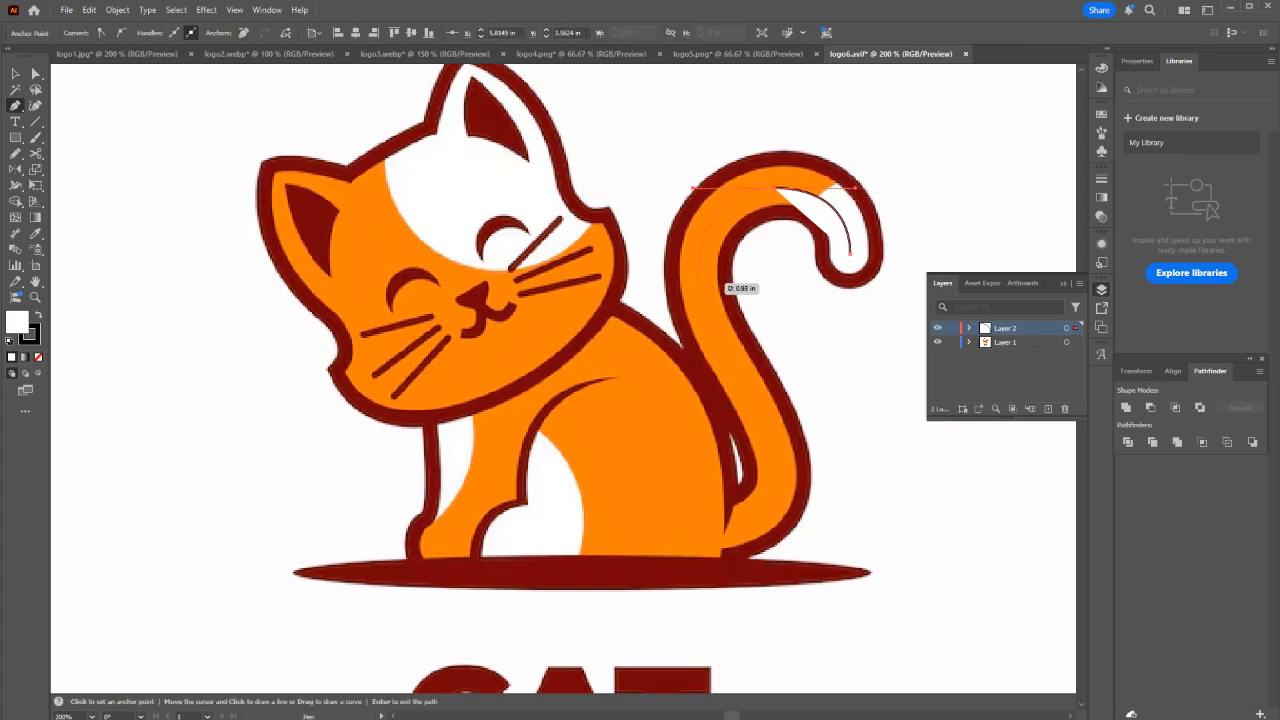
left_click_drag(699, 283, 734, 378)
key("ctrl+z")
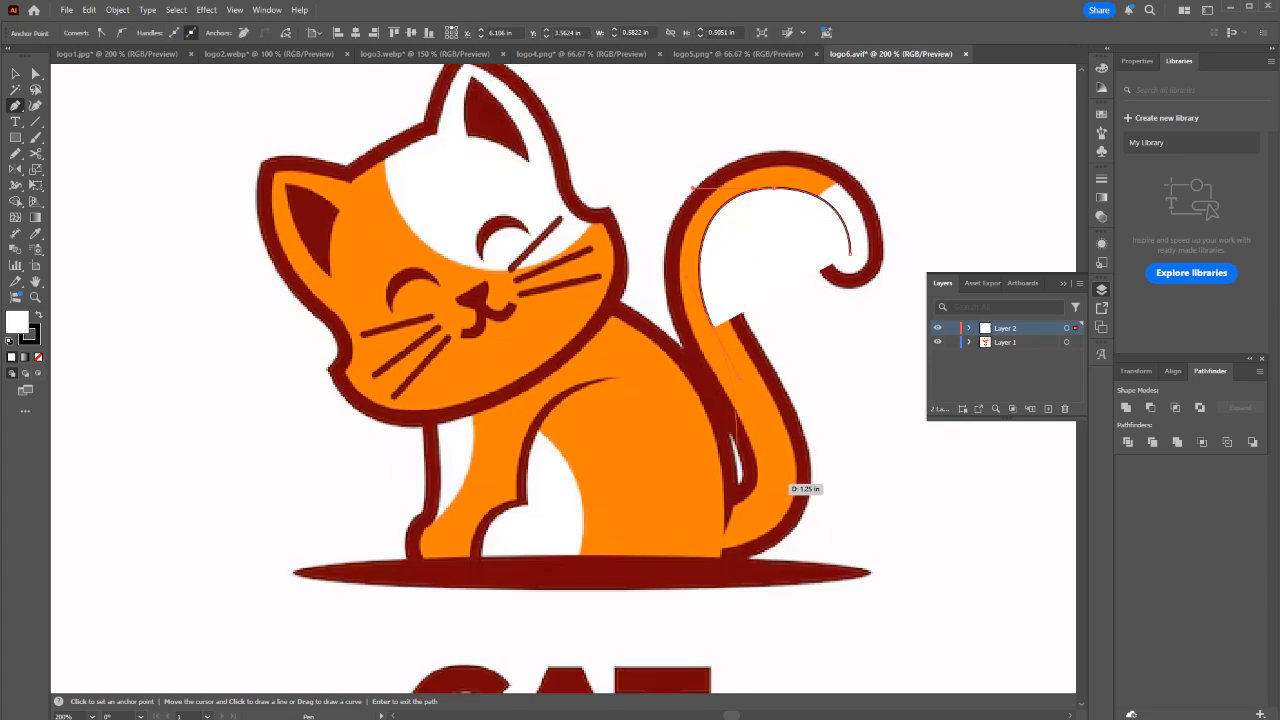
key("Return")
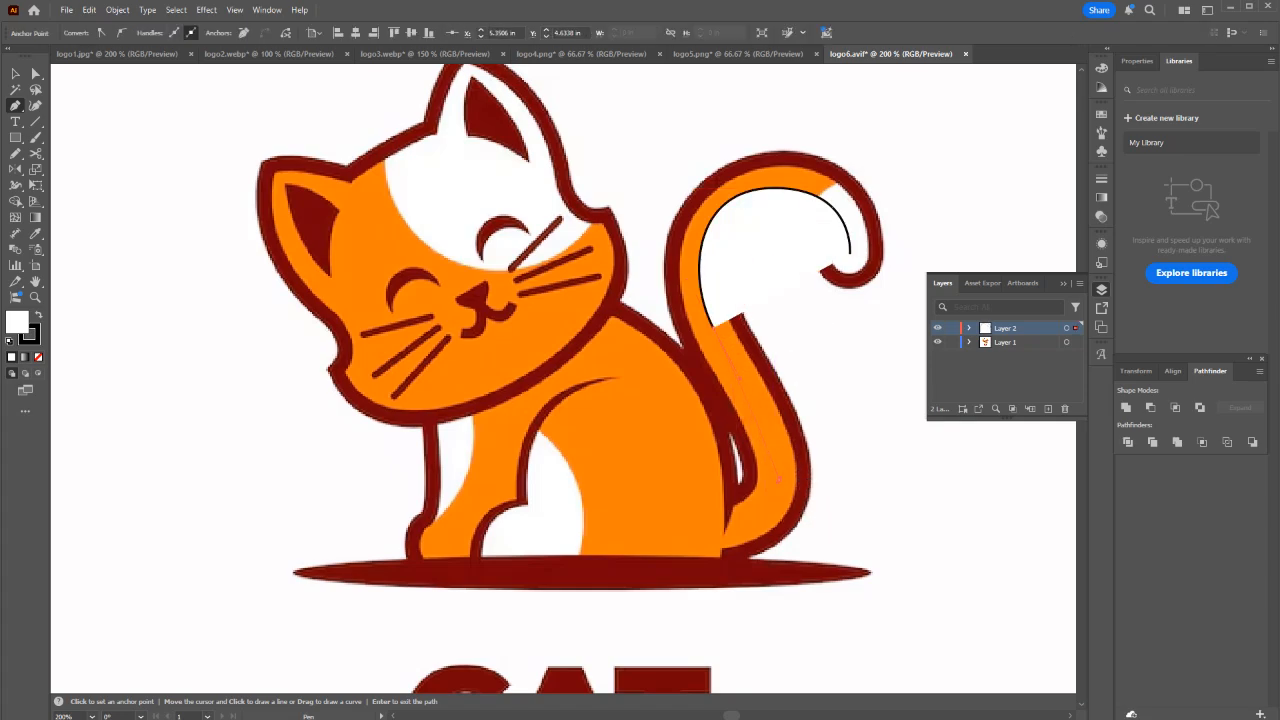
left_click(778, 443)
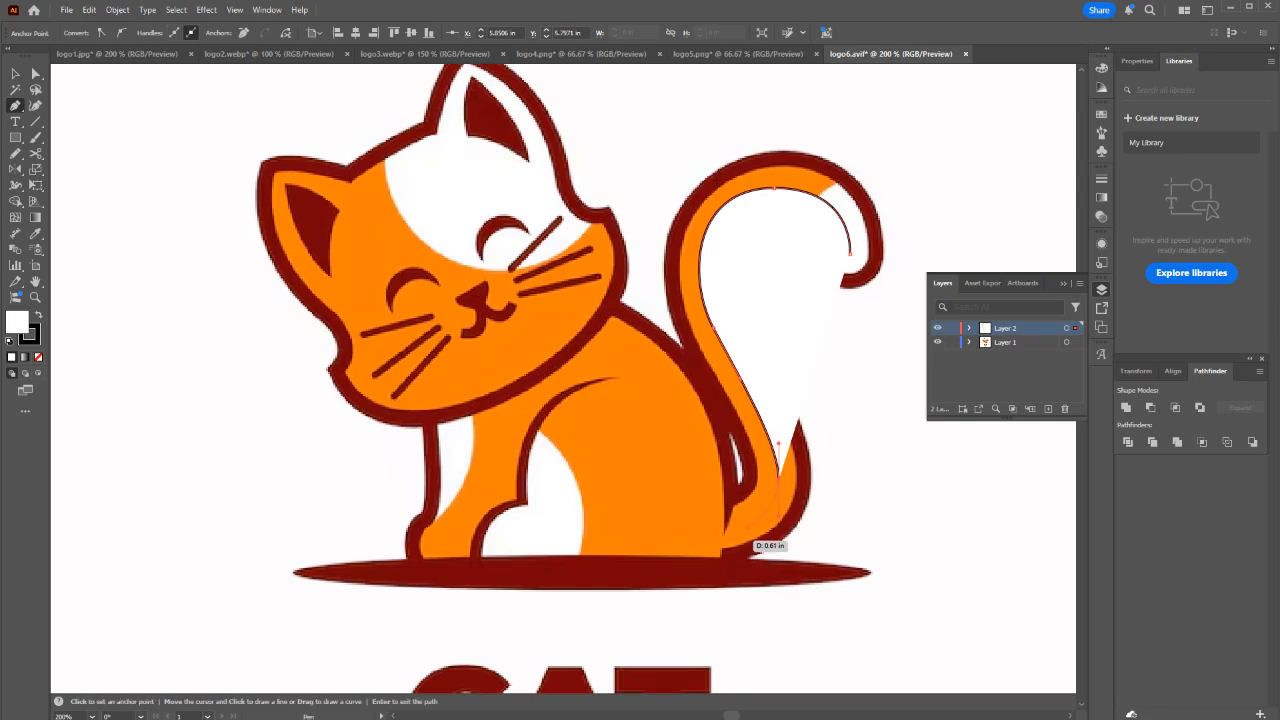
left_click(751, 520)
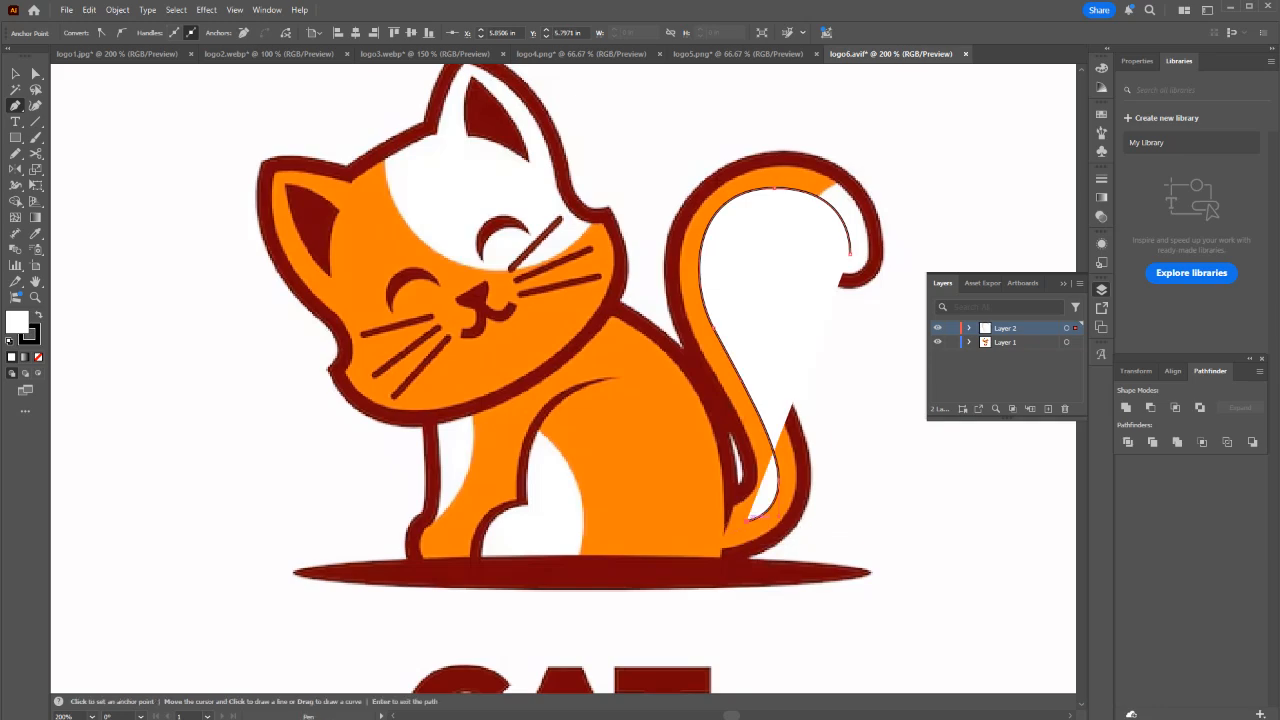
Swap the tail path's fill and stroke colours and remove its fill, leaving only a white stroke.
key("v")
left_click(117, 10)
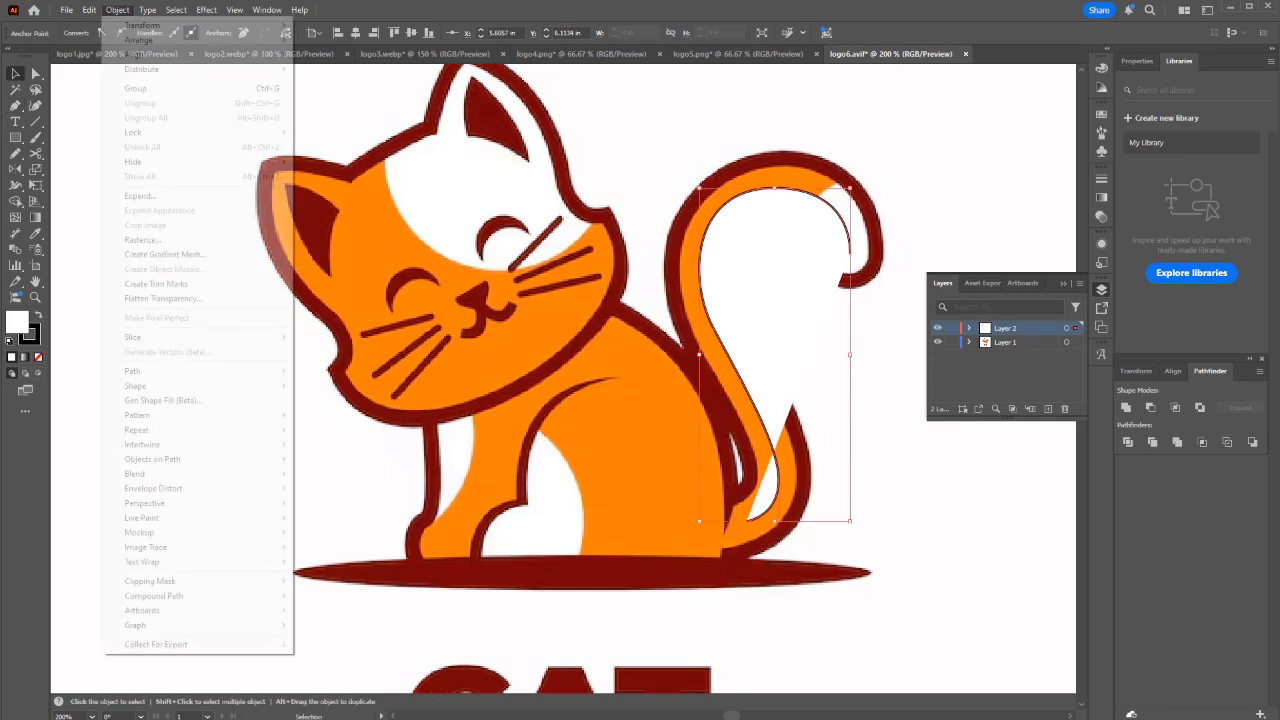
mouse_move(190, 371)
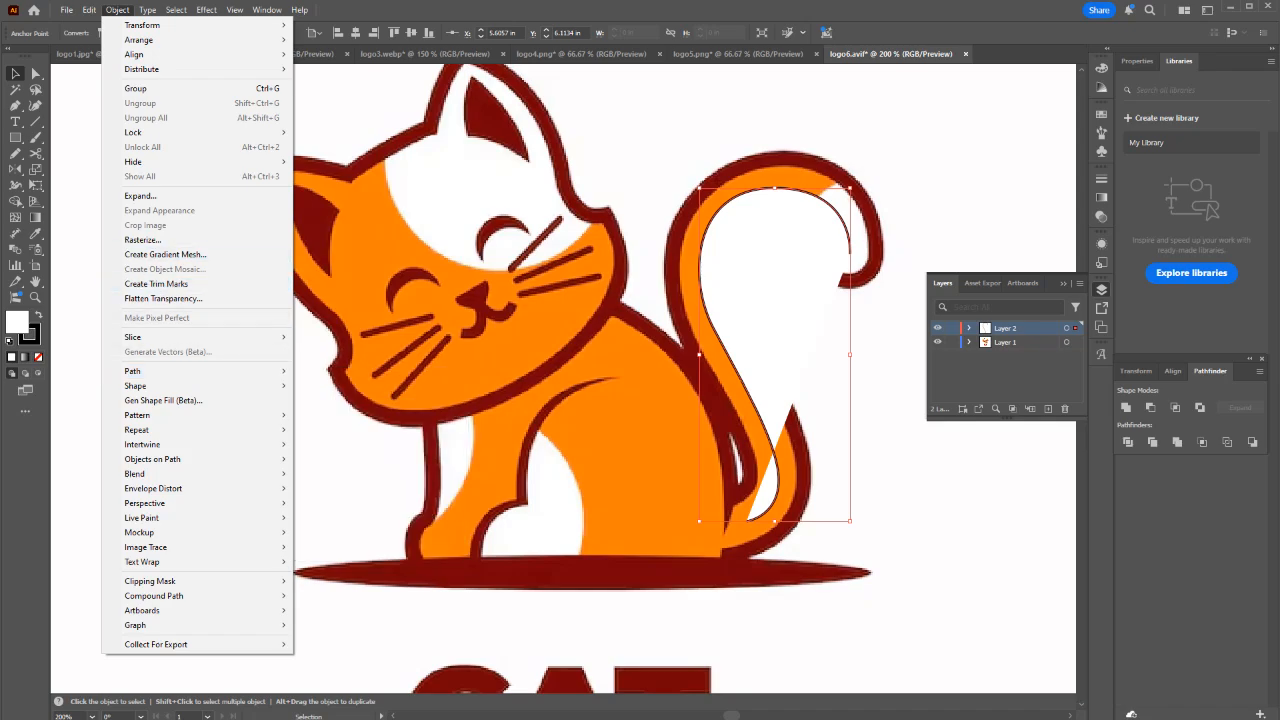
key("Escape")
key("shift+x")
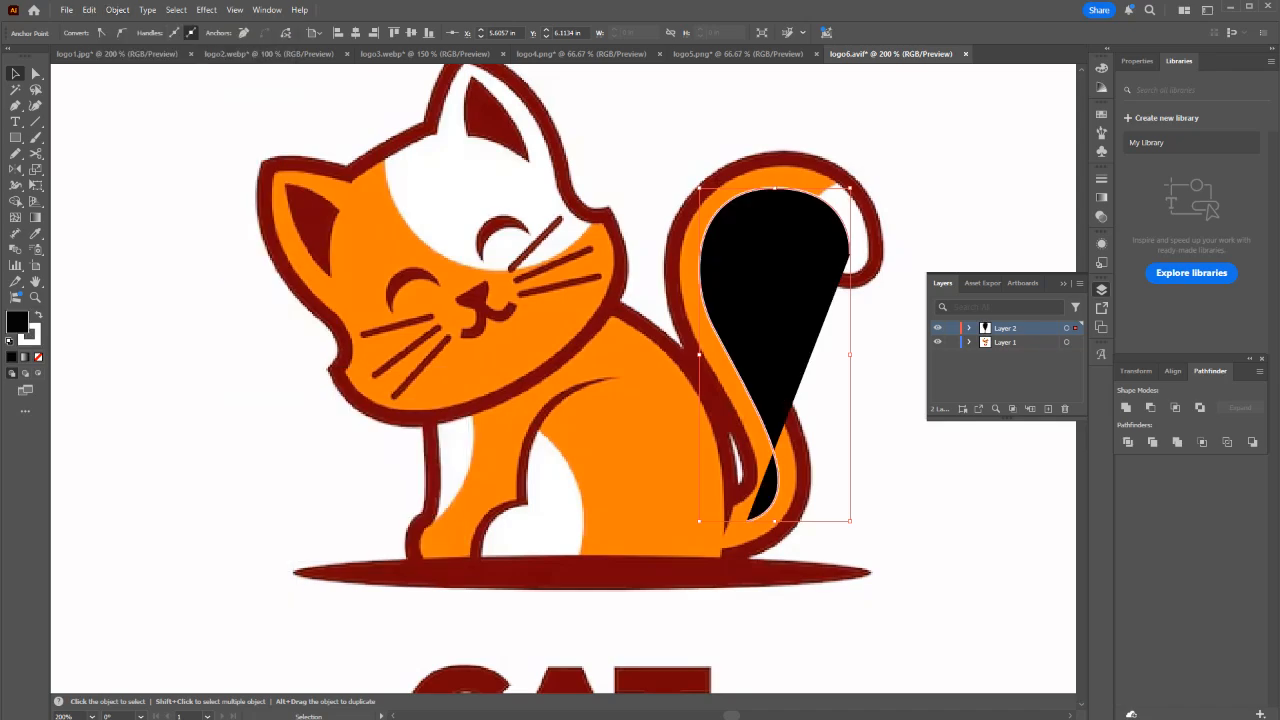
left_click(17, 322)
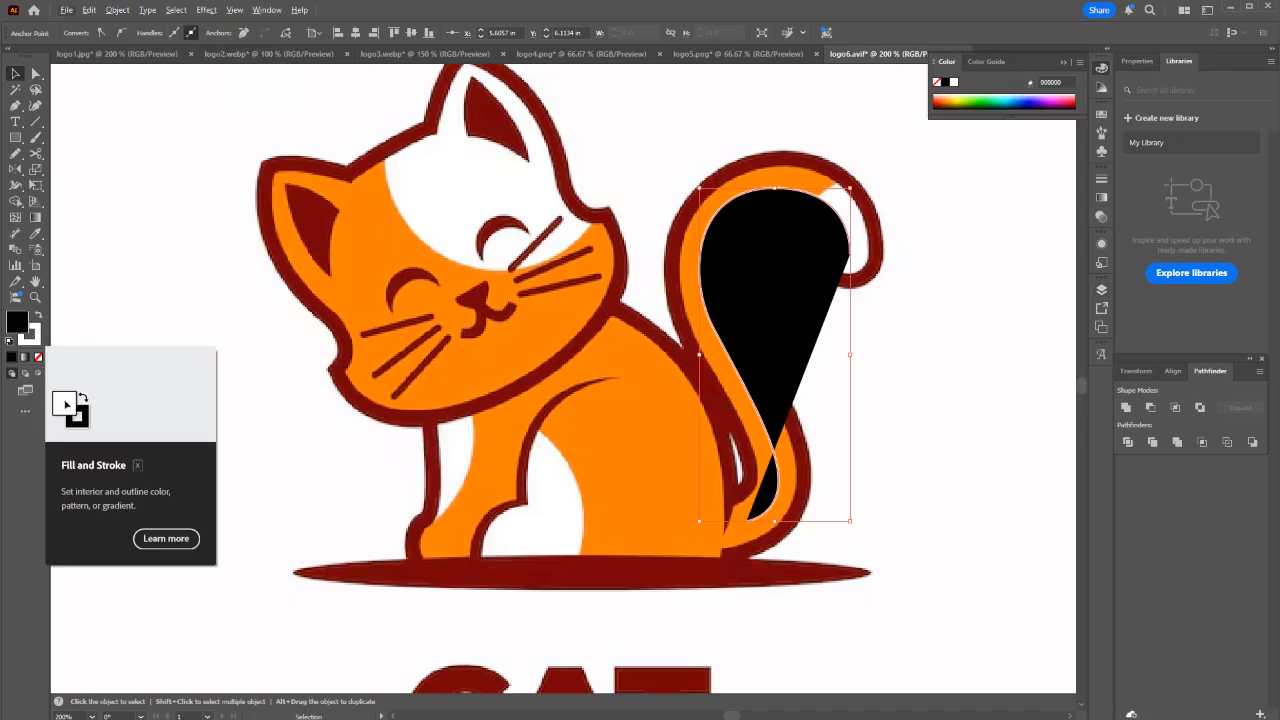
left_click(166, 538)
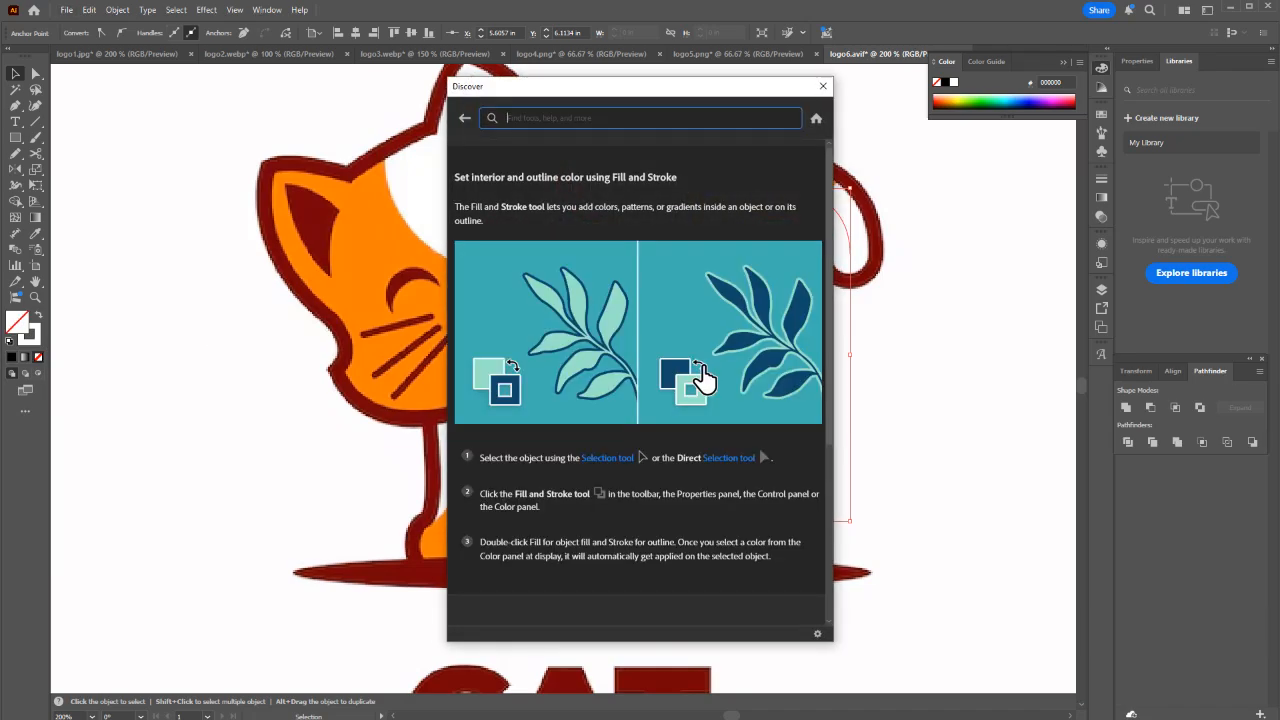
left_click(823, 86)
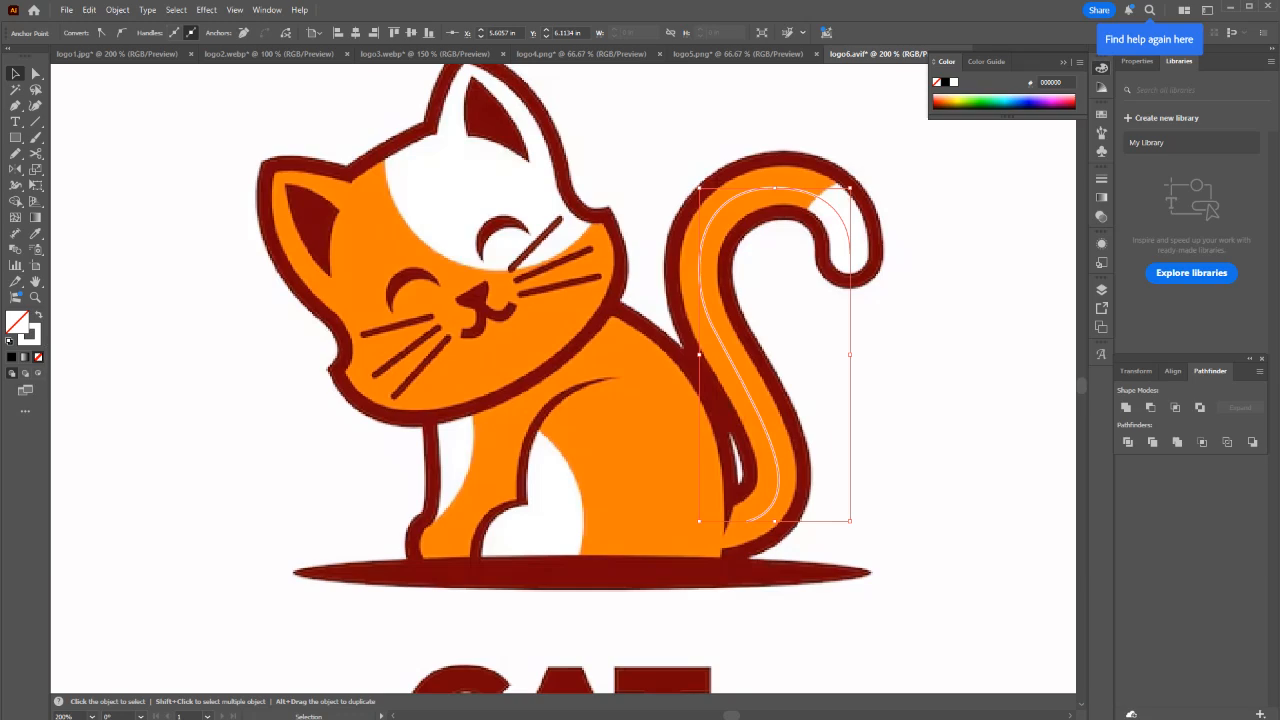
Set the tail path's stroke weight to 19 pt.
left_click(34, 340)
left_click(1101, 179)
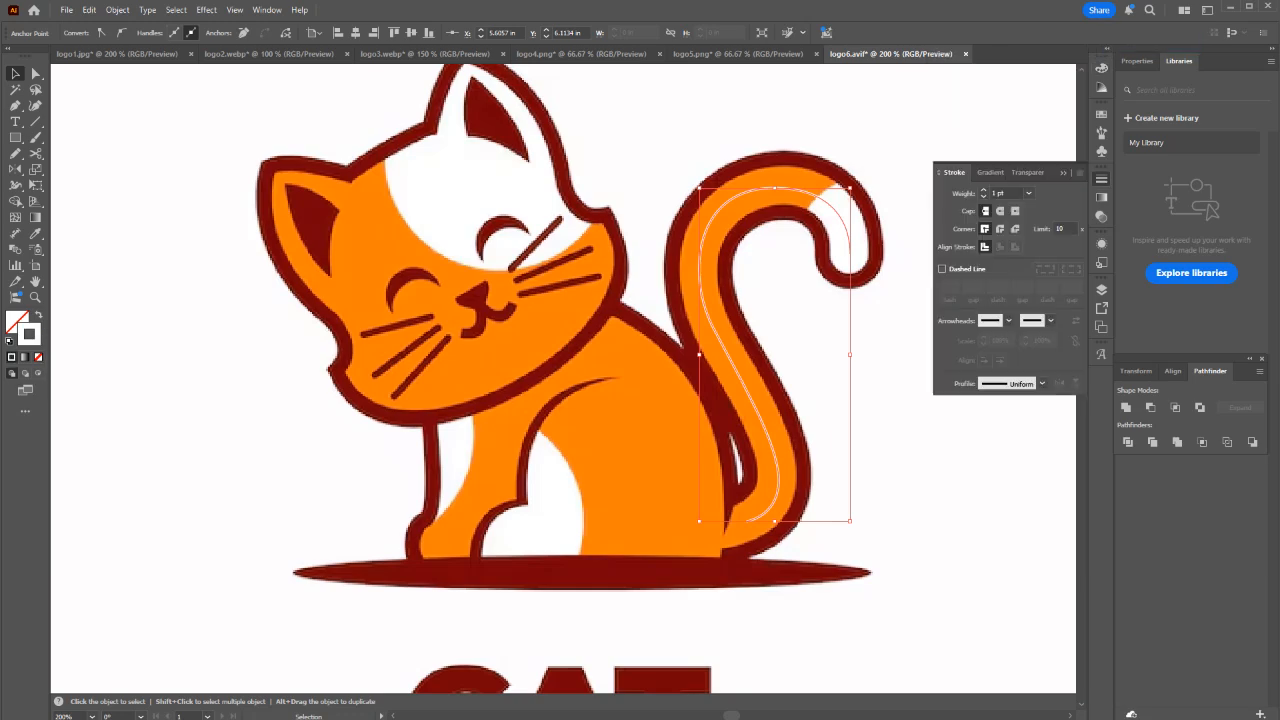
left_click(983, 190)
key("Up")
key("Up")
key("Up")
key("Up")
key("Up")
key("Up")
key("Up")
key("Up")
key("Up")
key("Up")
key("Up")
key("Up")
key("Up")
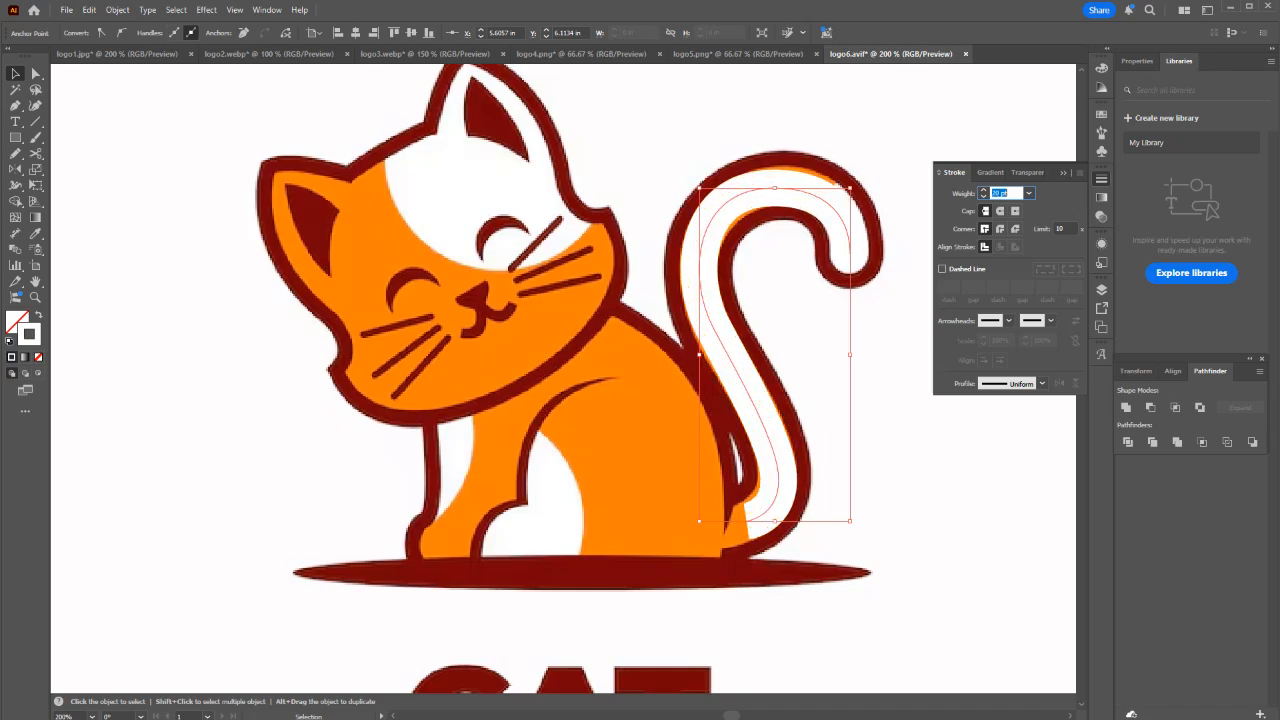
type("4")
key("Return")
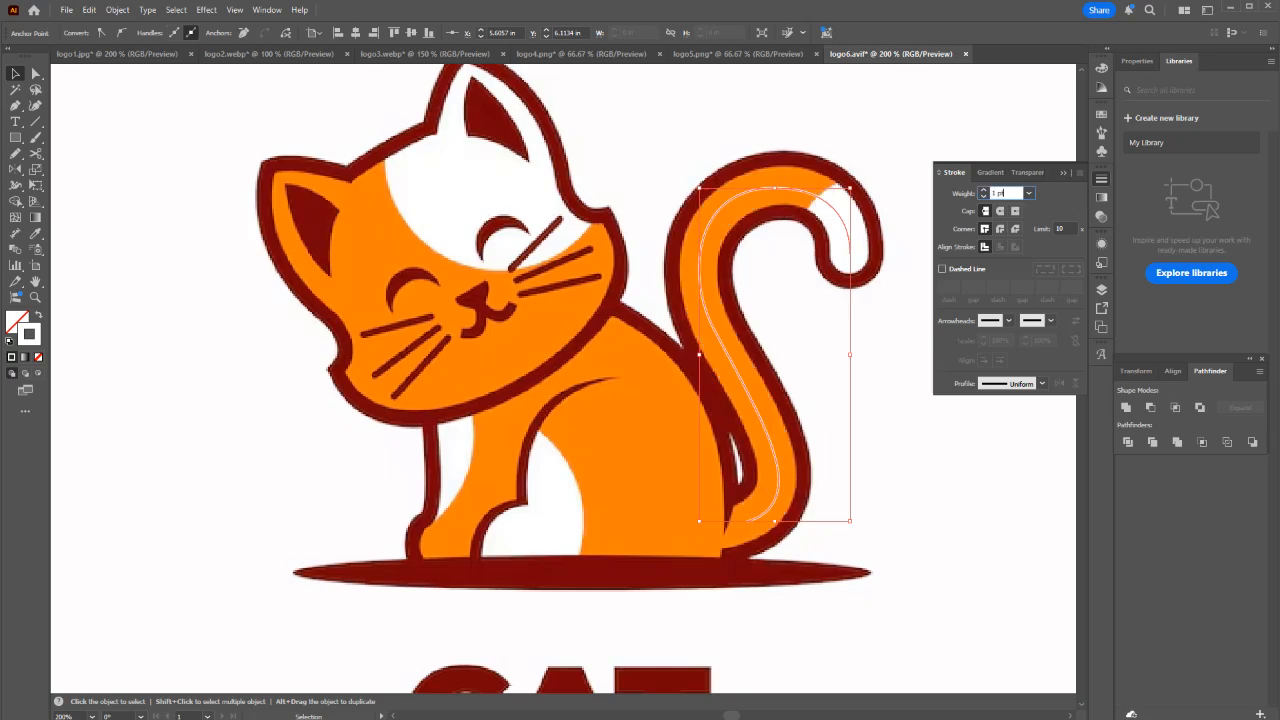
key("Up")
key("Up")
key("Up")
key("Up")
key("Up")
key("Up")
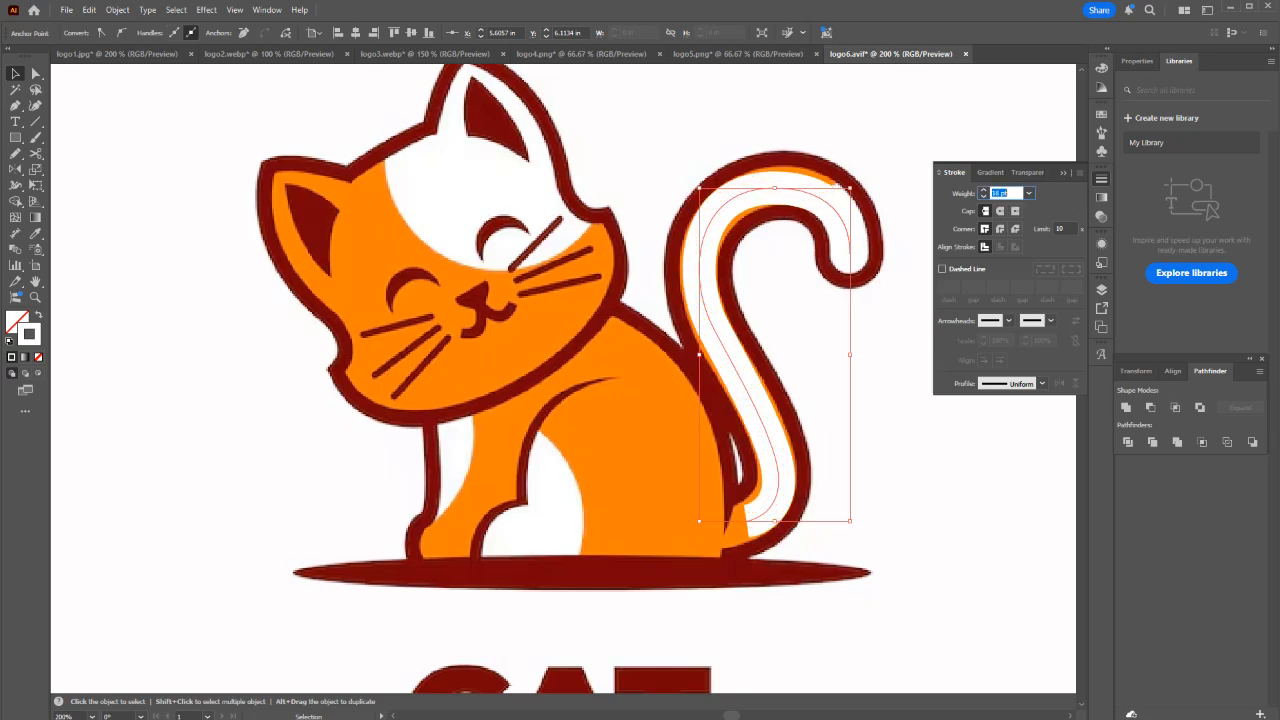
key("Return")
Adjust the direction handles around the tail's upper curve so the stroke follows the reference outline.
key("ctrl+equal")
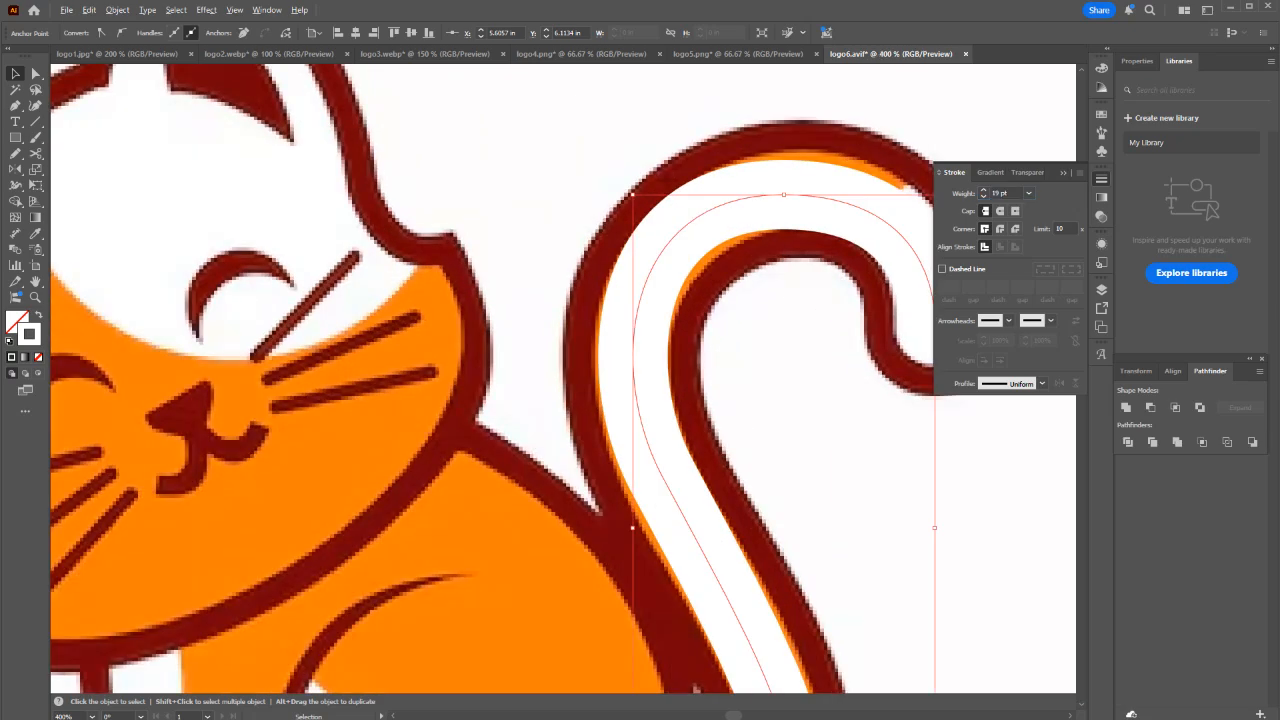
key("a")
left_click_drag(677, 167, 688, 162)
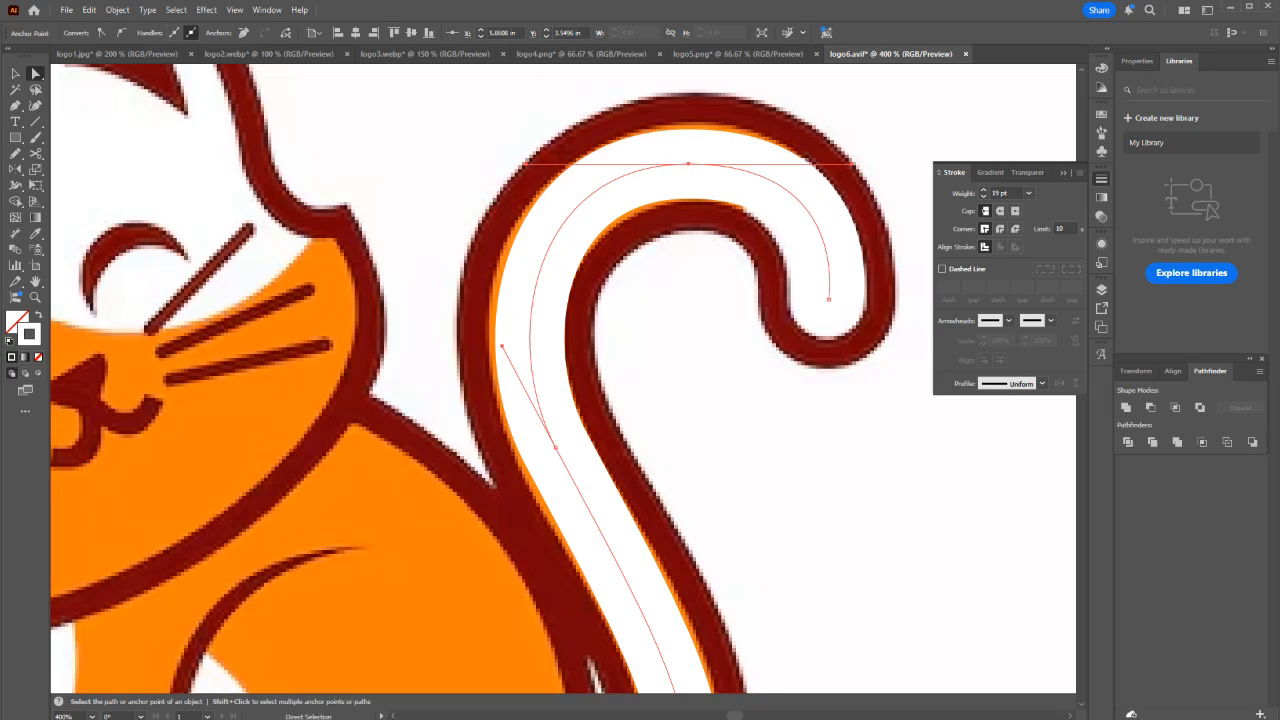
left_click_drag(502, 346, 498, 320)
left_click_drag(542, 160, 548, 154)
key("ctrl+z")
key("v")
key("a")
left_click(579, 197)
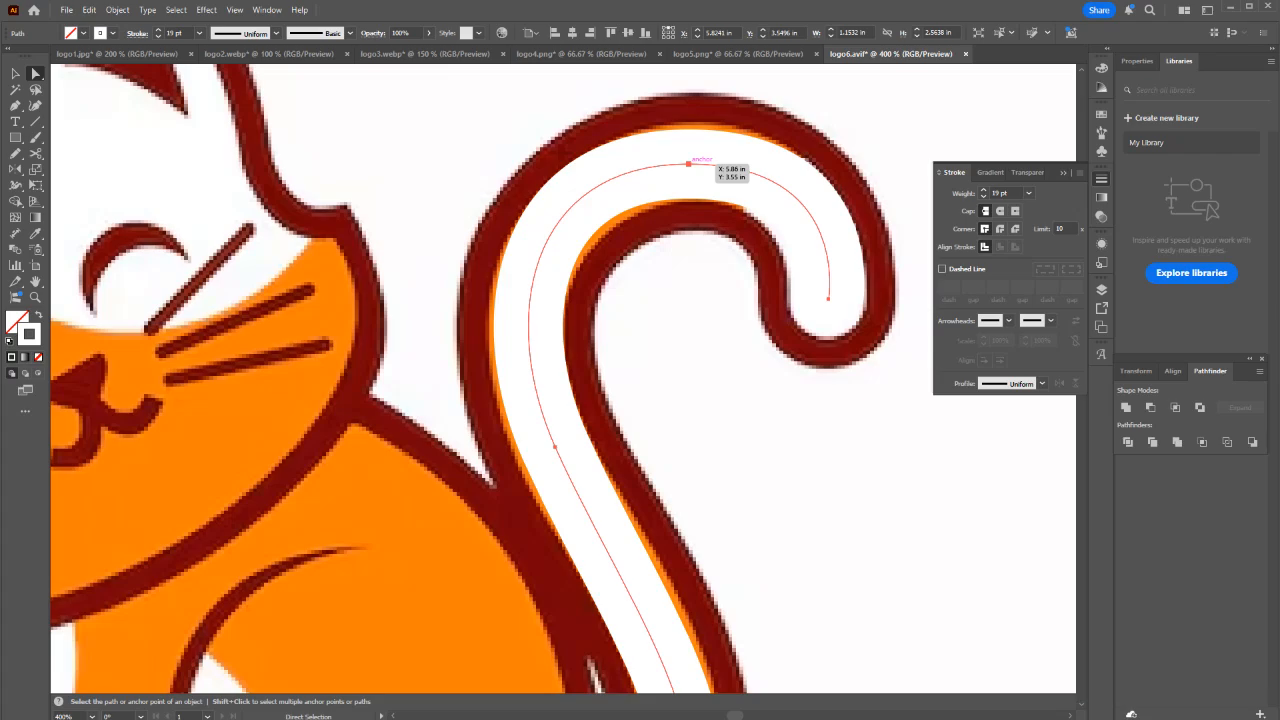
left_click(688, 163)
mouse_move(524, 164)
left_mouse_down()
mouse_move(540, 158)
mouse_move(531, 167)
left_mouse_up()
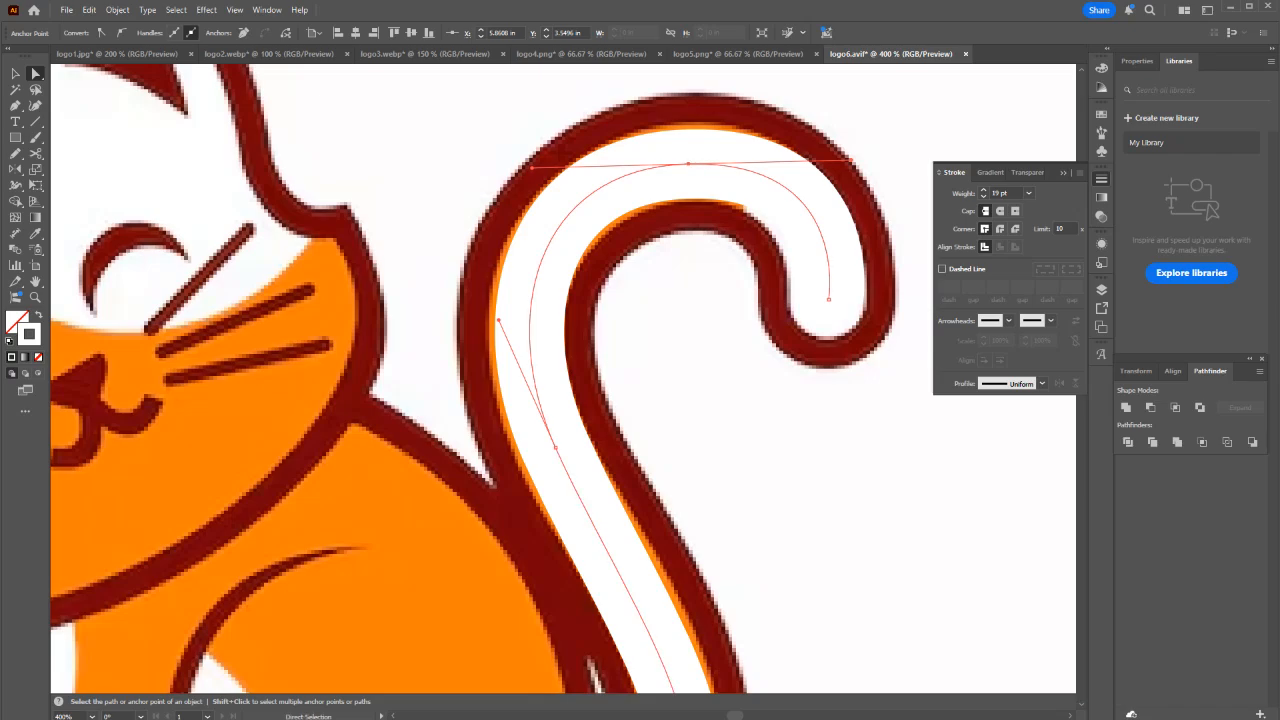
left_click_drag(498, 320, 494, 322)
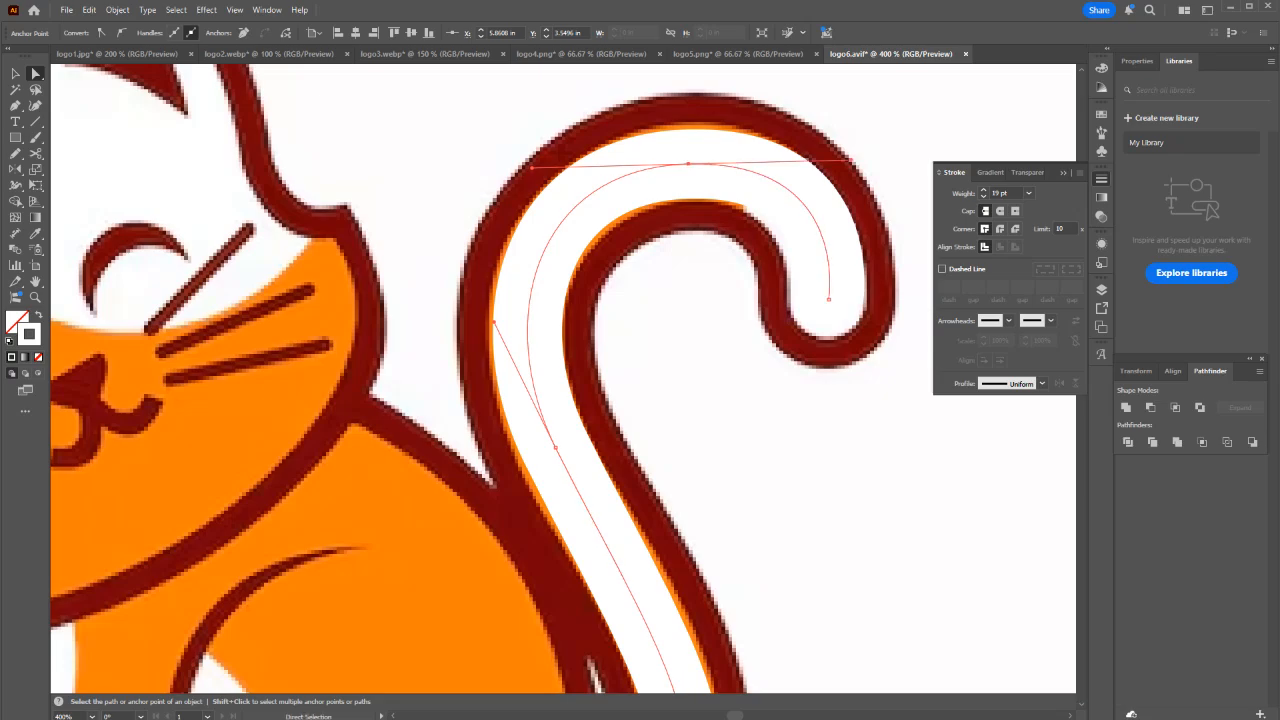
Change the tail path's stroke colour to black.
key("v")
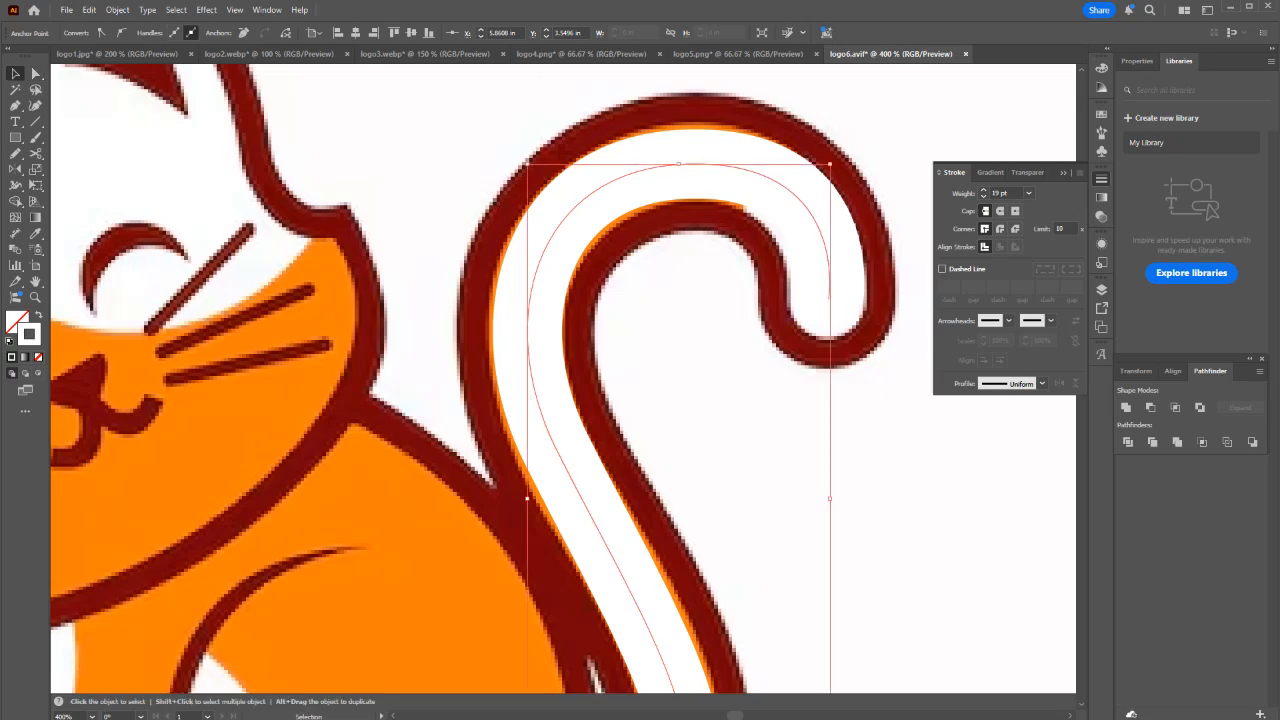
key("x")
key("x")
left_click(1101, 115)
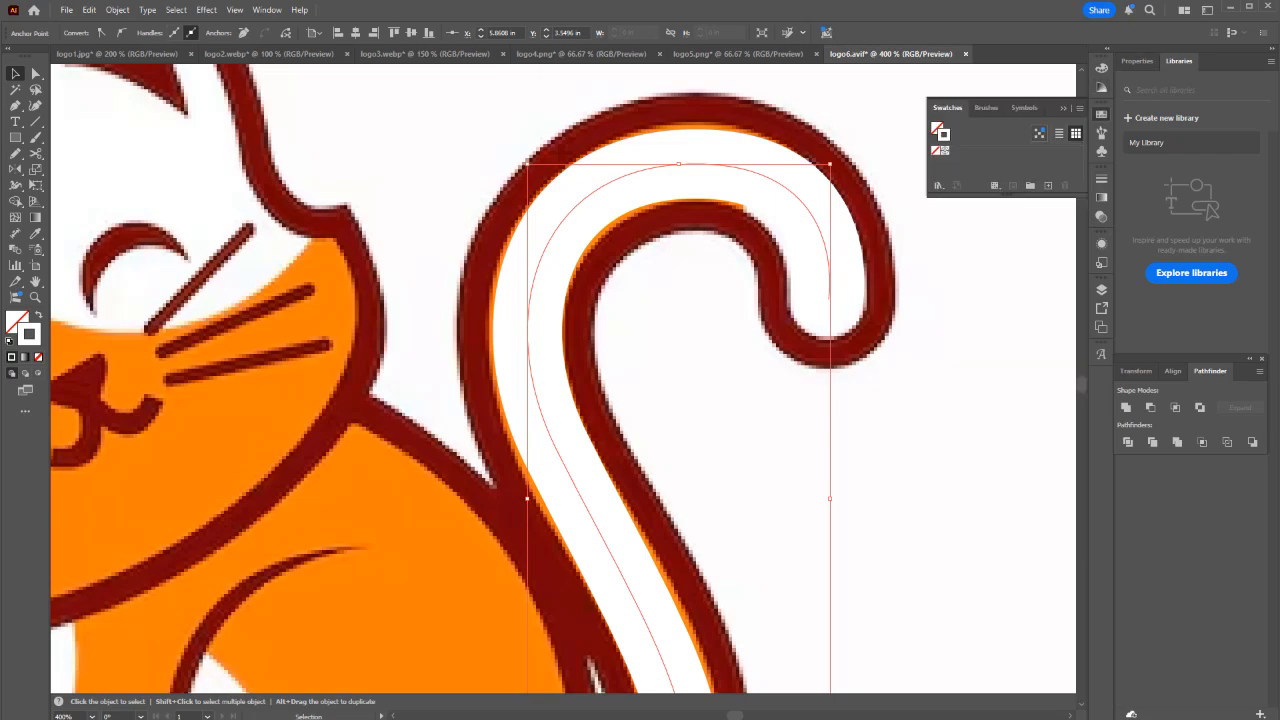
left_click(1101, 68)
left_click(945, 82)
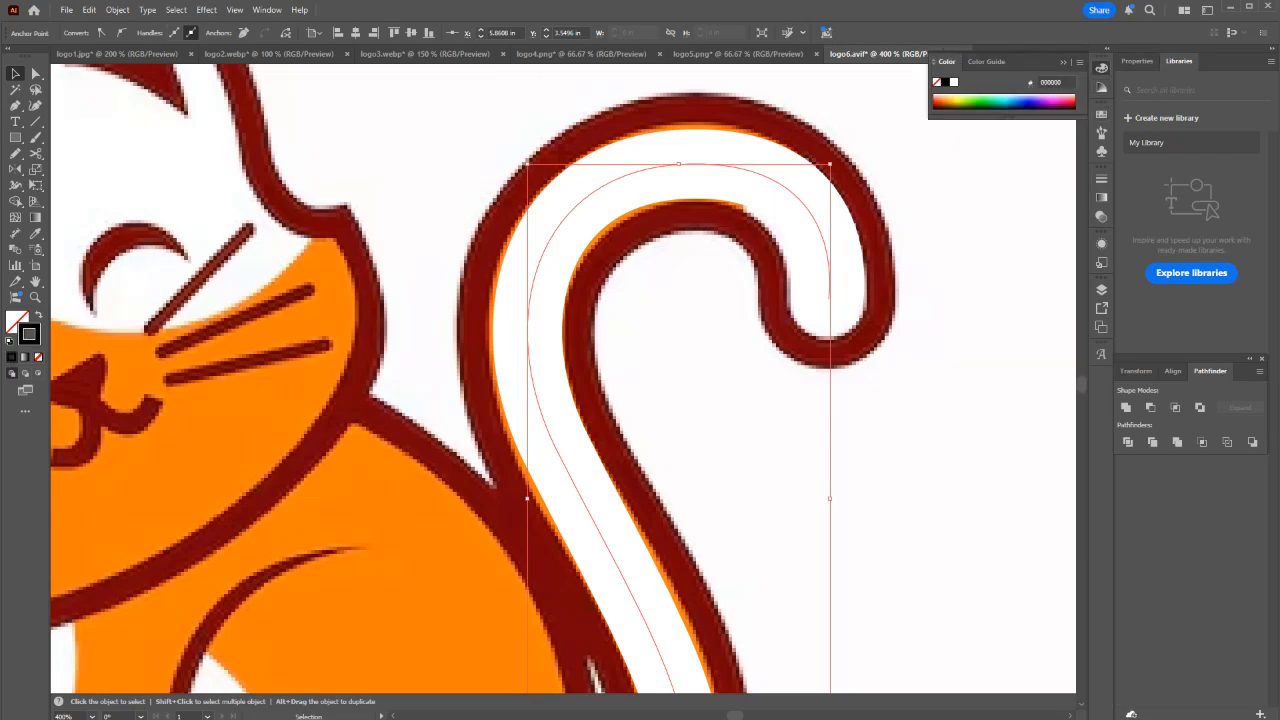
Move the anchor point at the tail's lower bend slightly upward to match the reference.
scroll(563, 379, "down", 4)
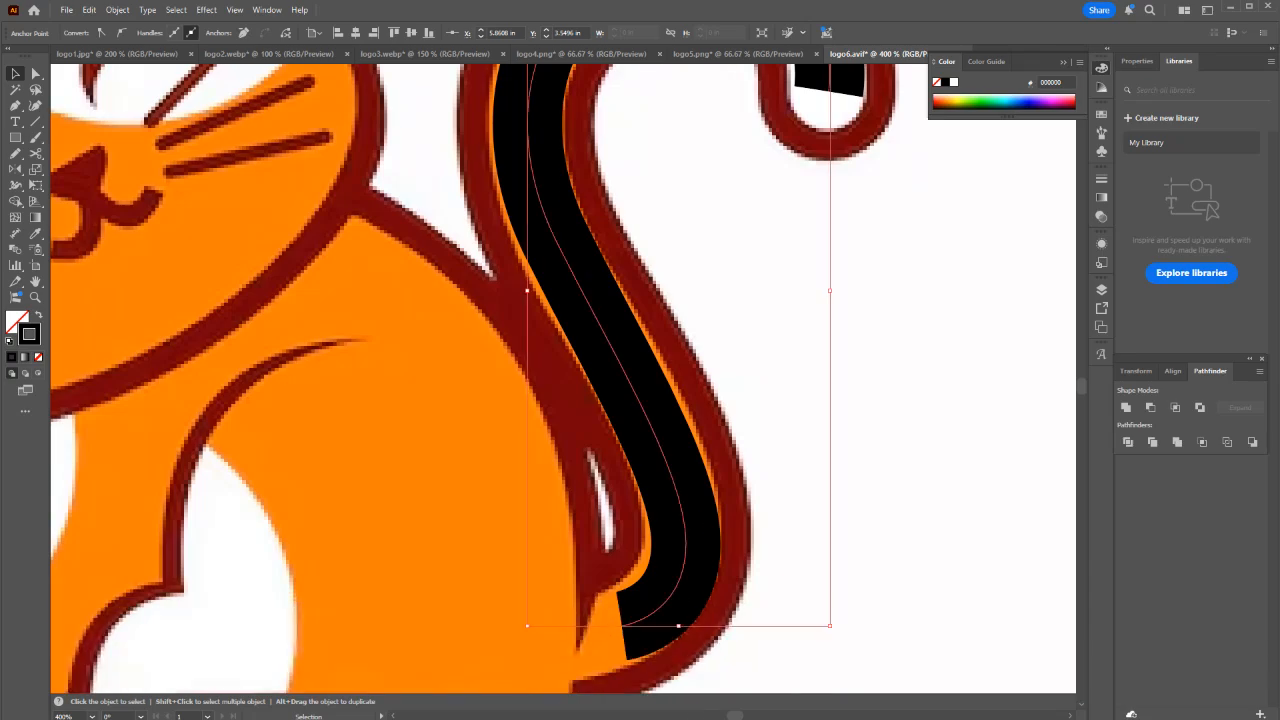
key("a")
left_click_drag(686, 543, 685, 527)
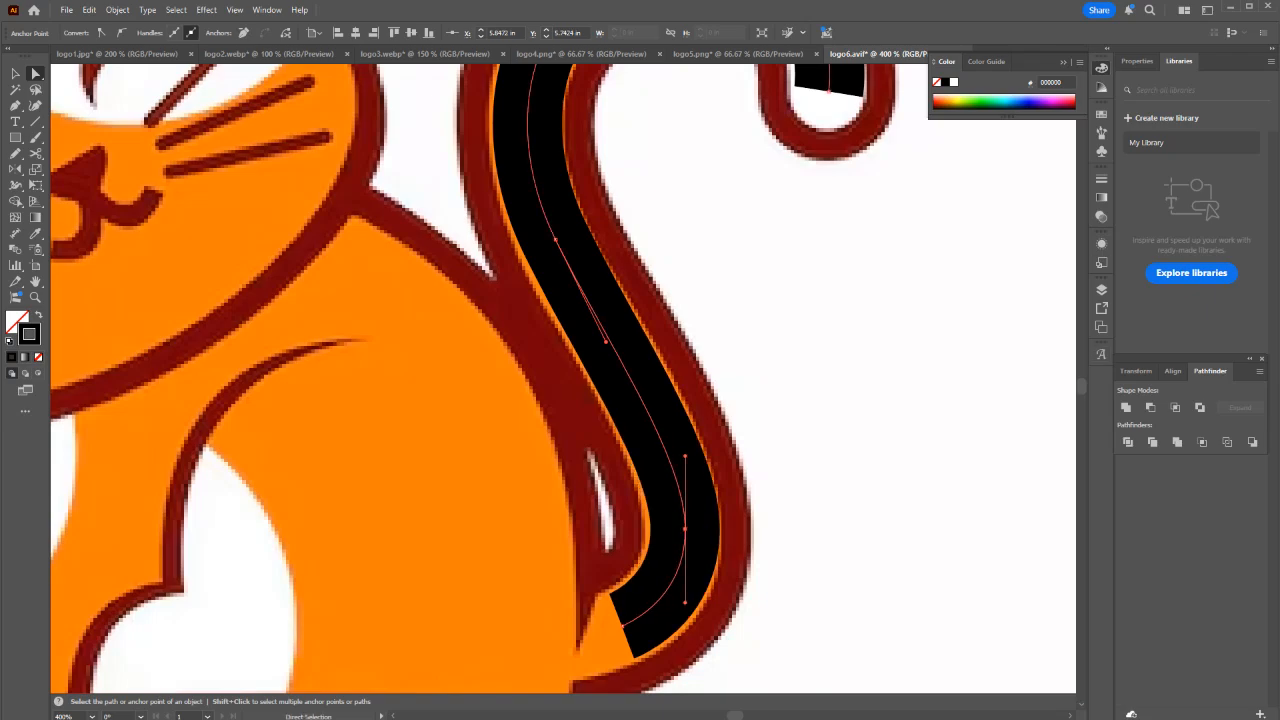
Give the tail stroke round caps and set its weight to 21 pt.
left_click(1101, 179)
left_click(1000, 211)
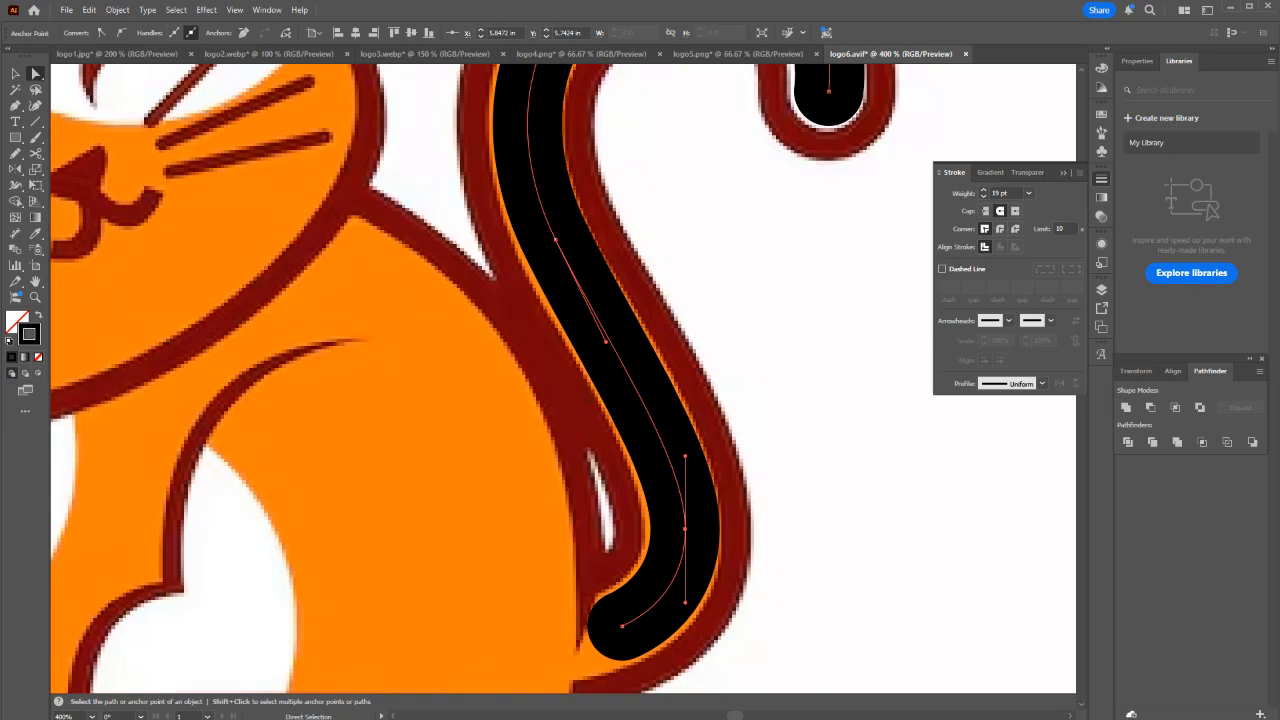
scroll(475, 380, "up", 3)
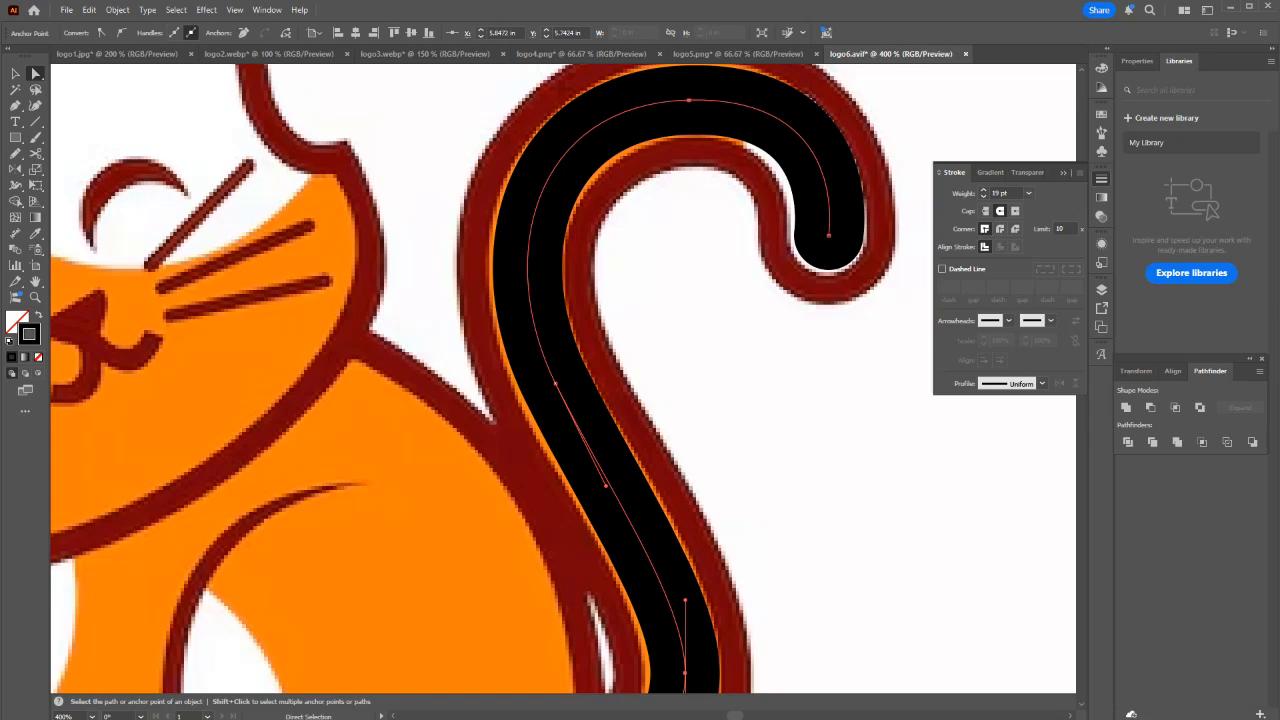
left_click(1005, 193)
key("Up")
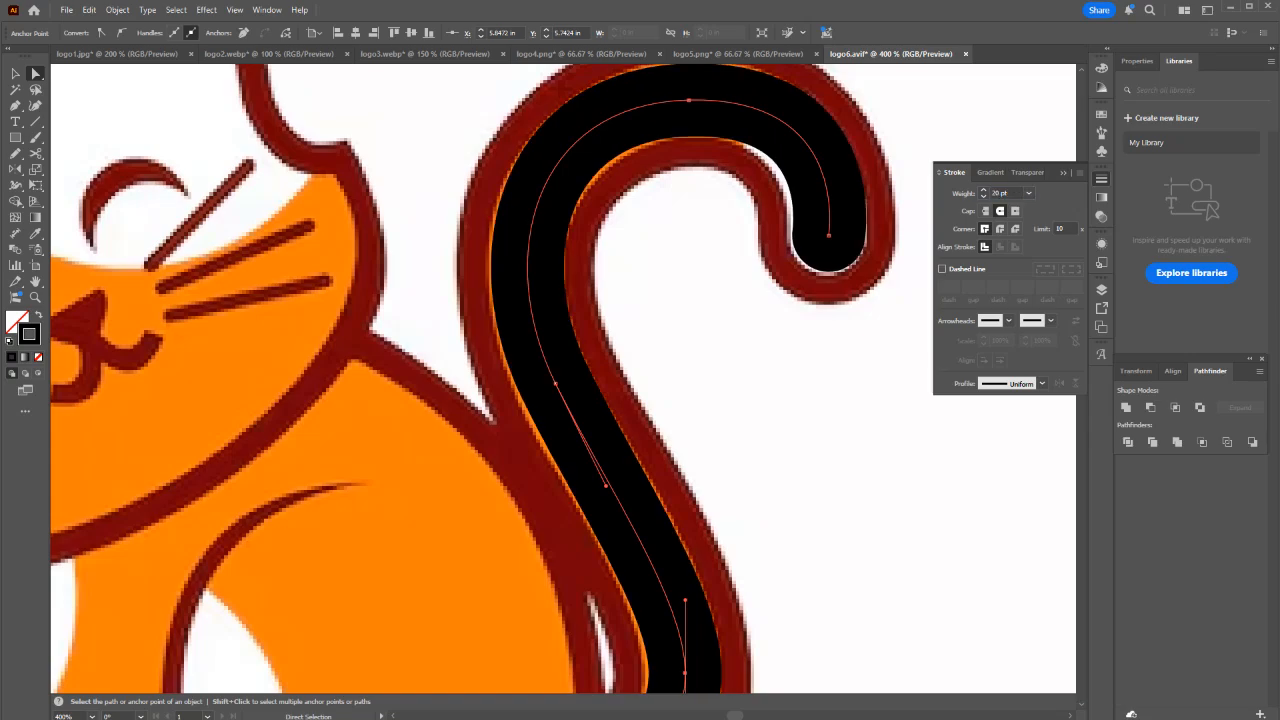
key("Up")
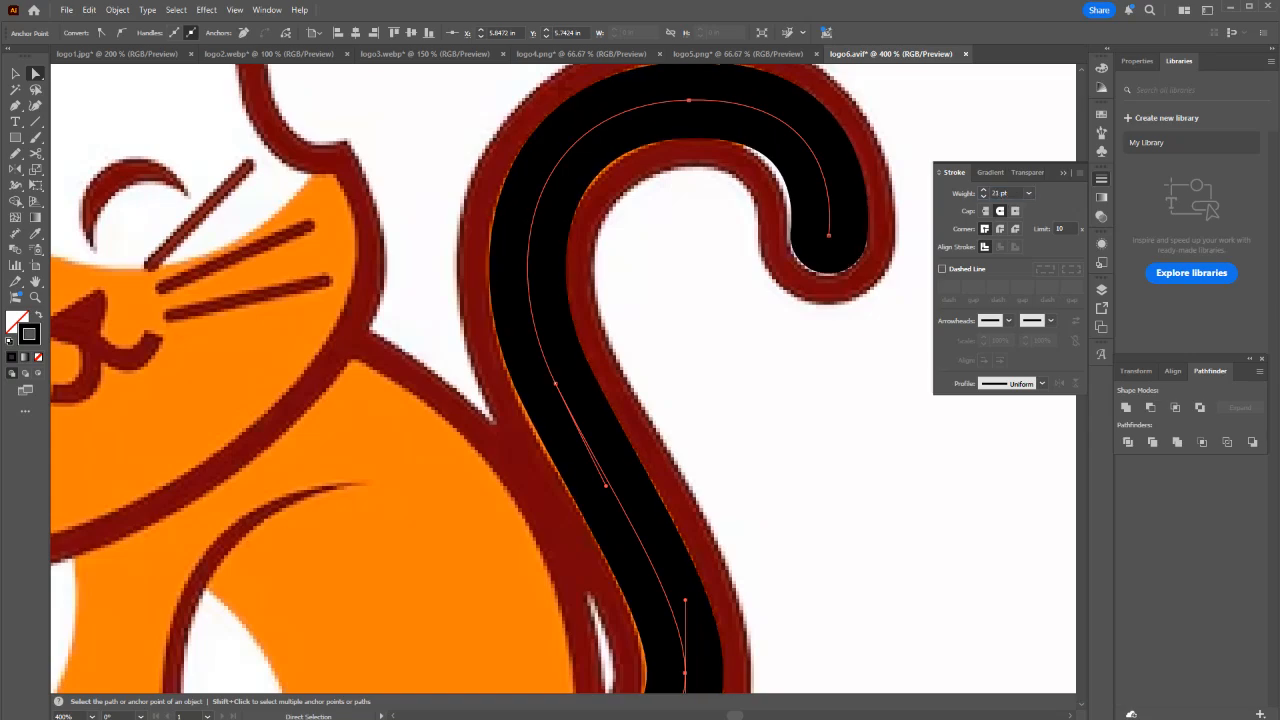
Convert the 21 pt tail stroke to an outlined shape with Outline Stroke.
key("v")
left_click(790, 420)
scroll(790, 420, "down", 5)
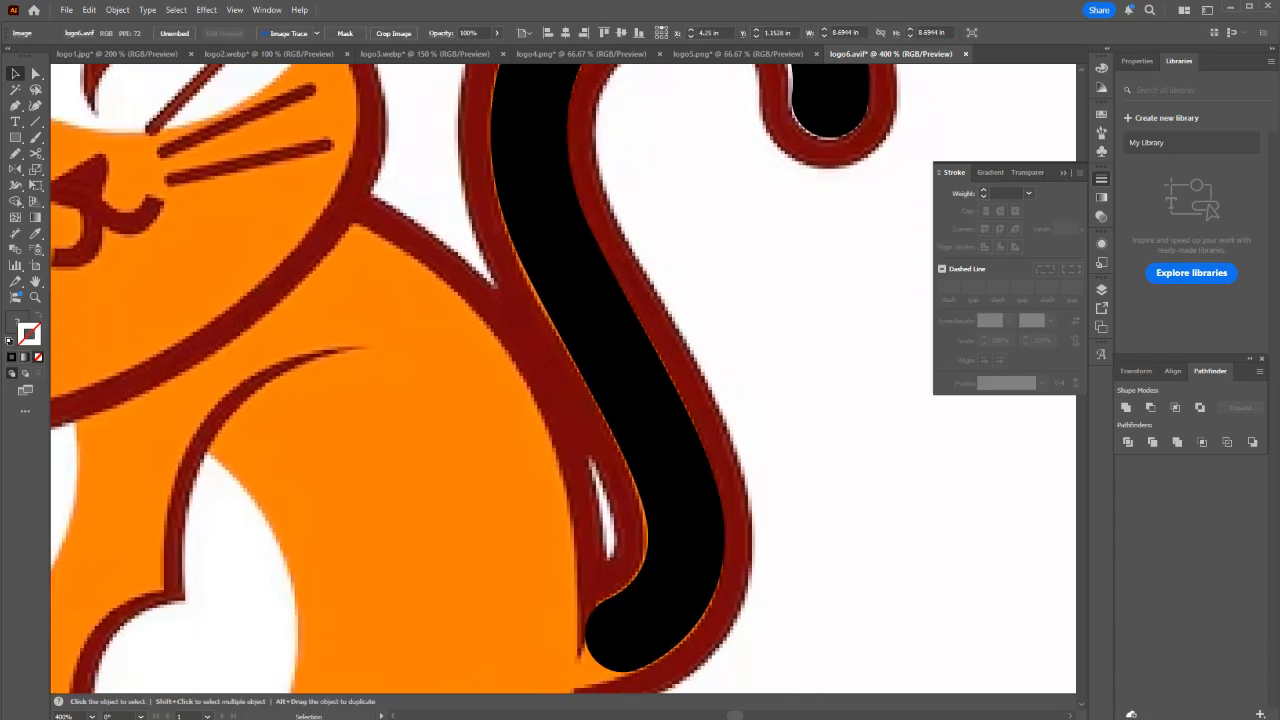
left_click(684, 470)
left_click(117, 9)
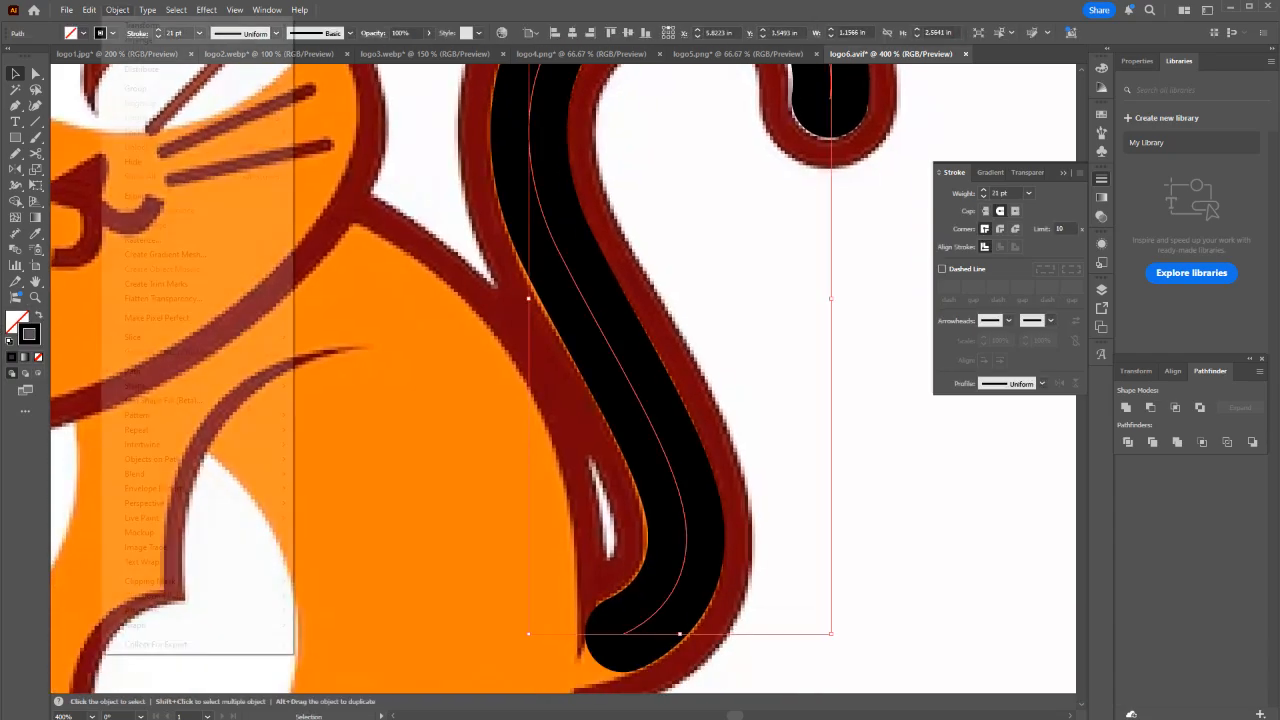
mouse_move(160, 371)
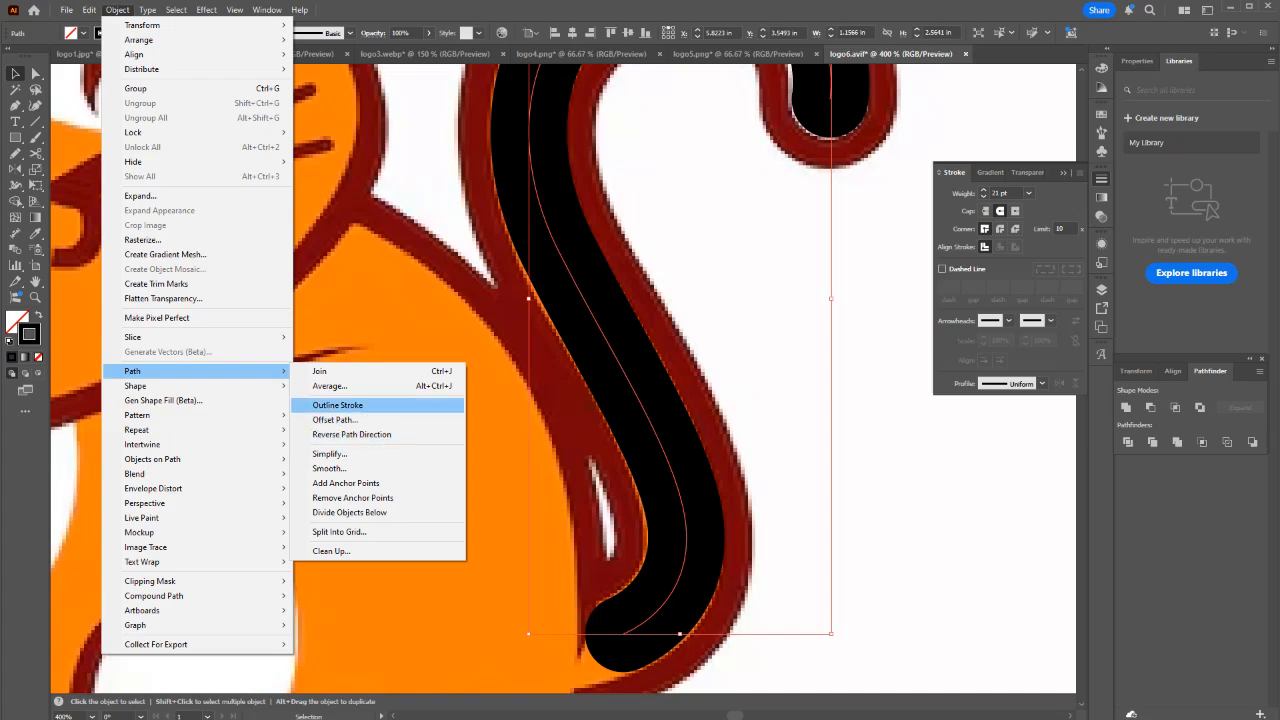
left_click(337, 405)
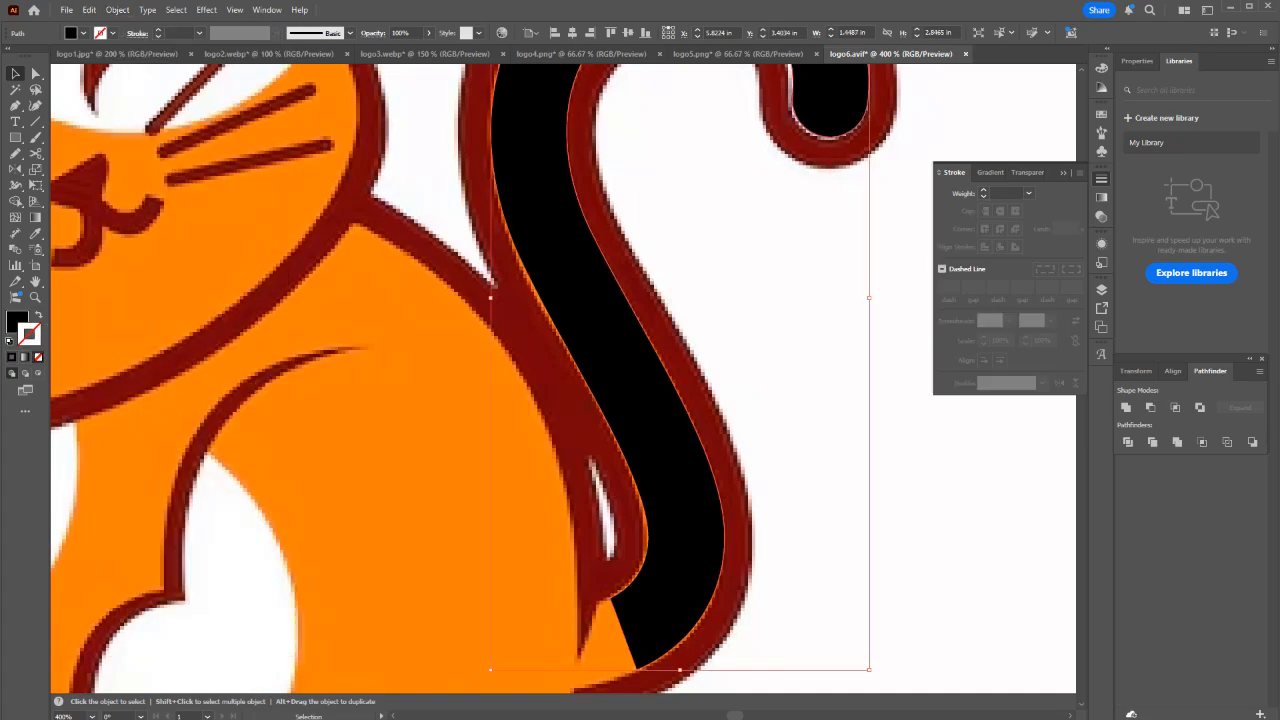
Draw a closed black wedge with the Pen tool that extends the tail's flat lower end to its pointed base at the ground.
key("a")
left_click_drag(560, 400, 553, 292)
left_click(634, 549)
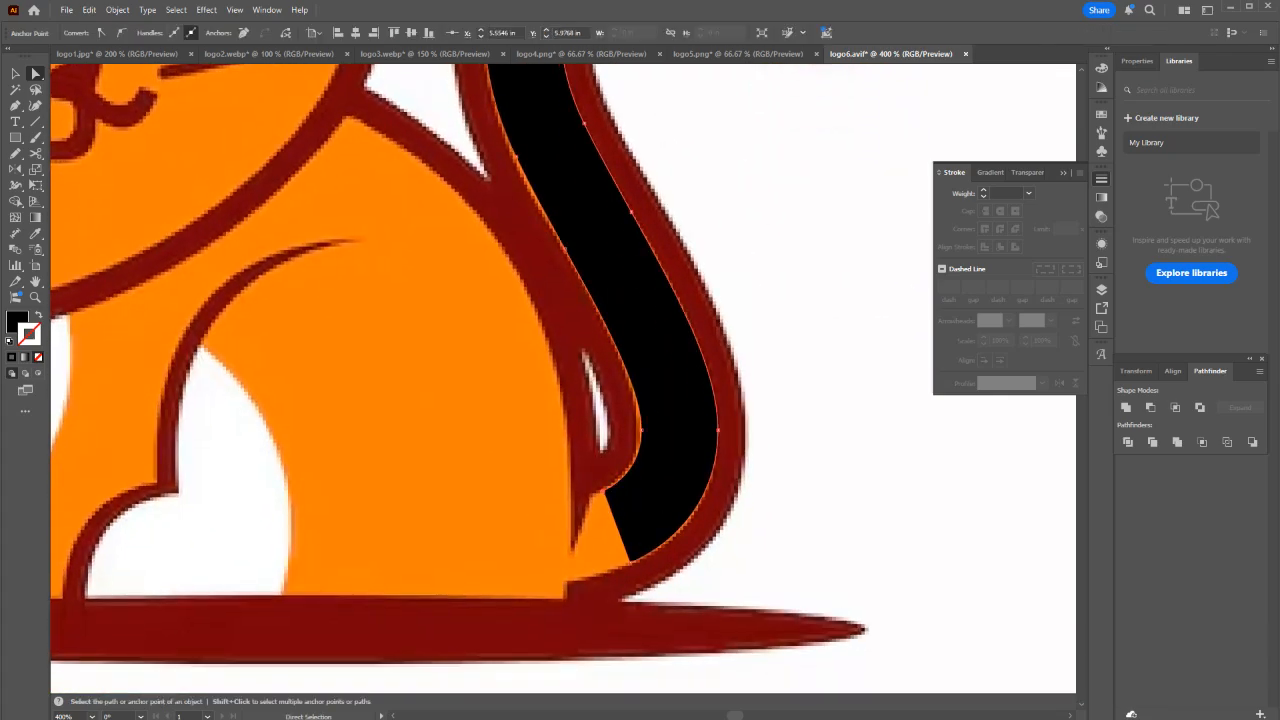
scroll(628, 543, "up", 1)
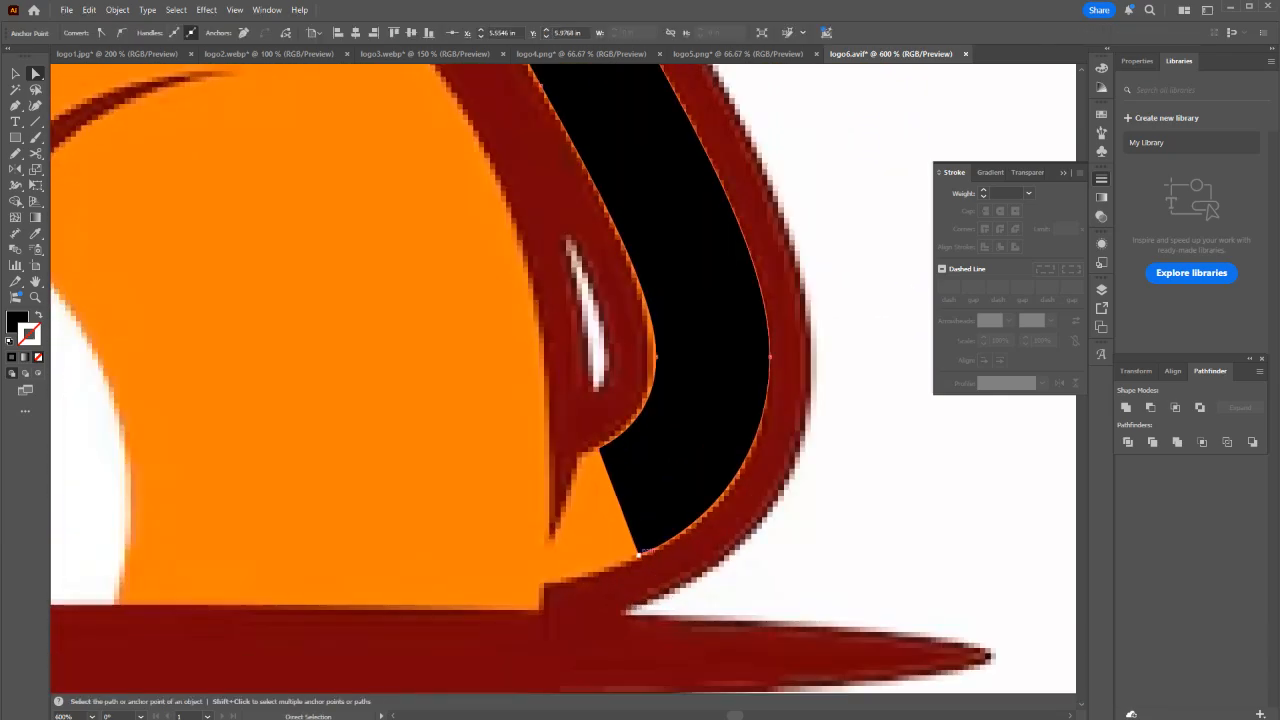
key("minus")
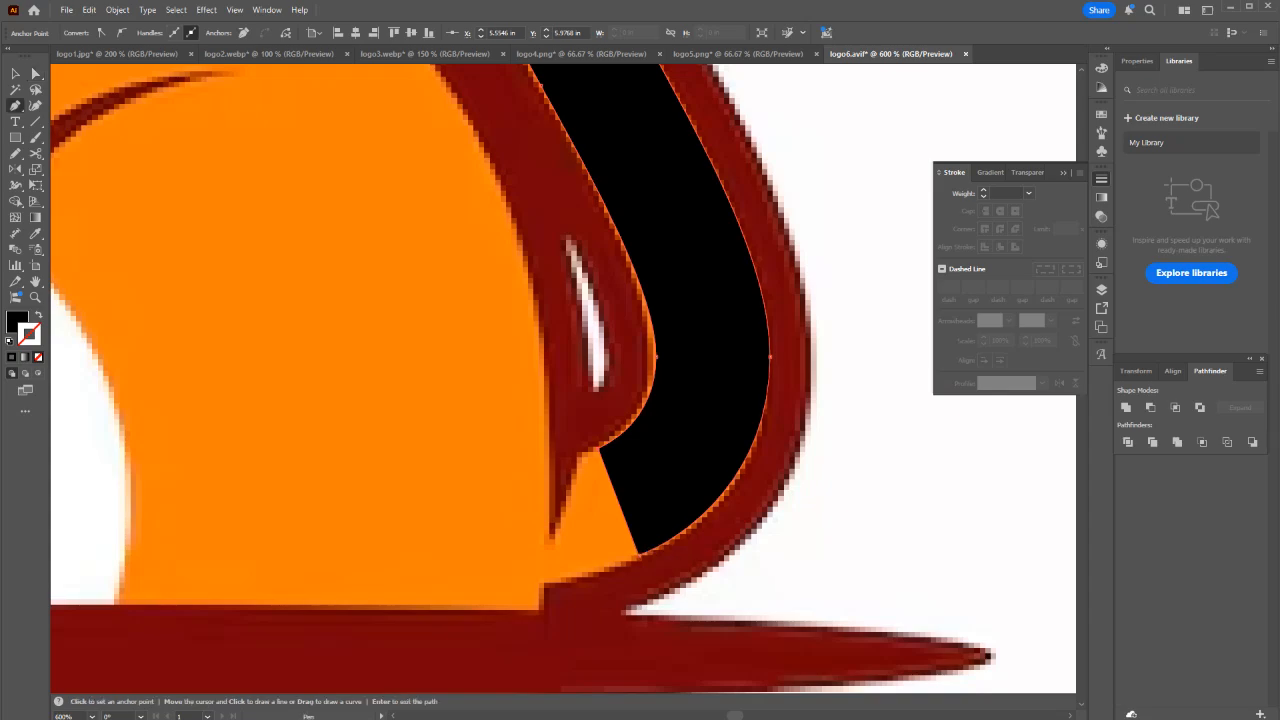
left_click(600, 450)
key("p")
left_click(581, 454)
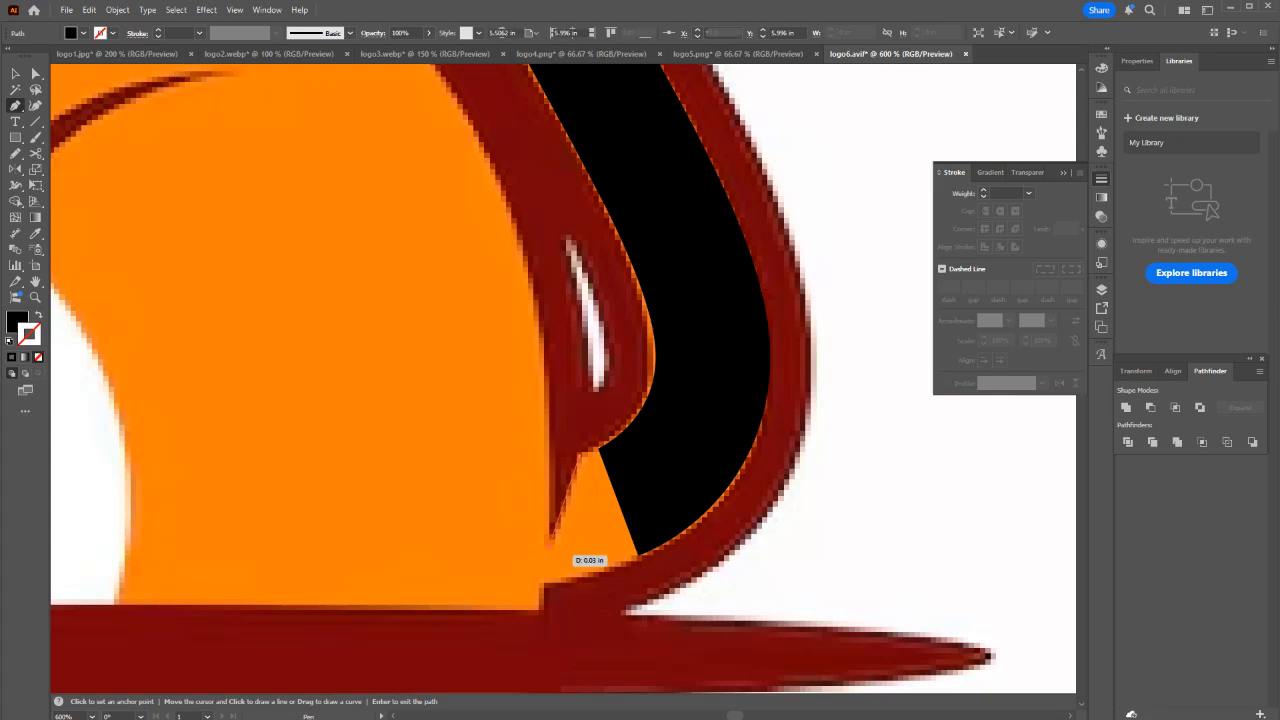
left_click(546, 580)
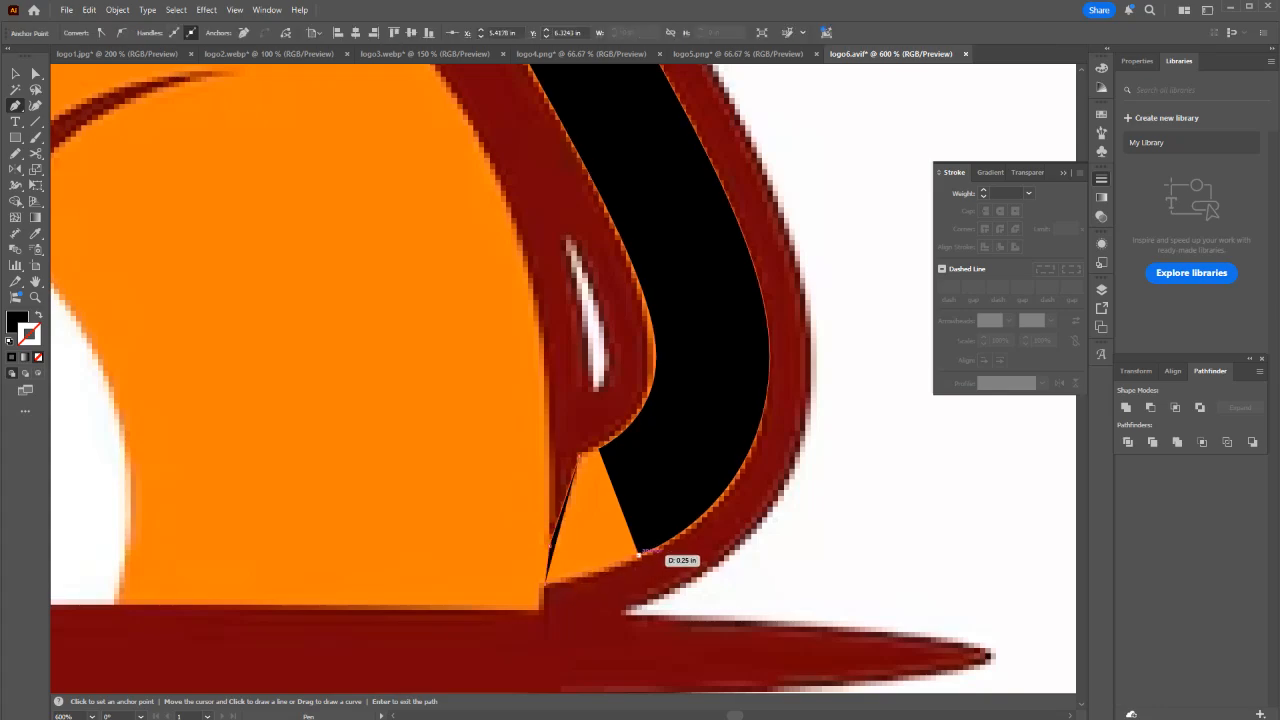
left_click(636, 553)
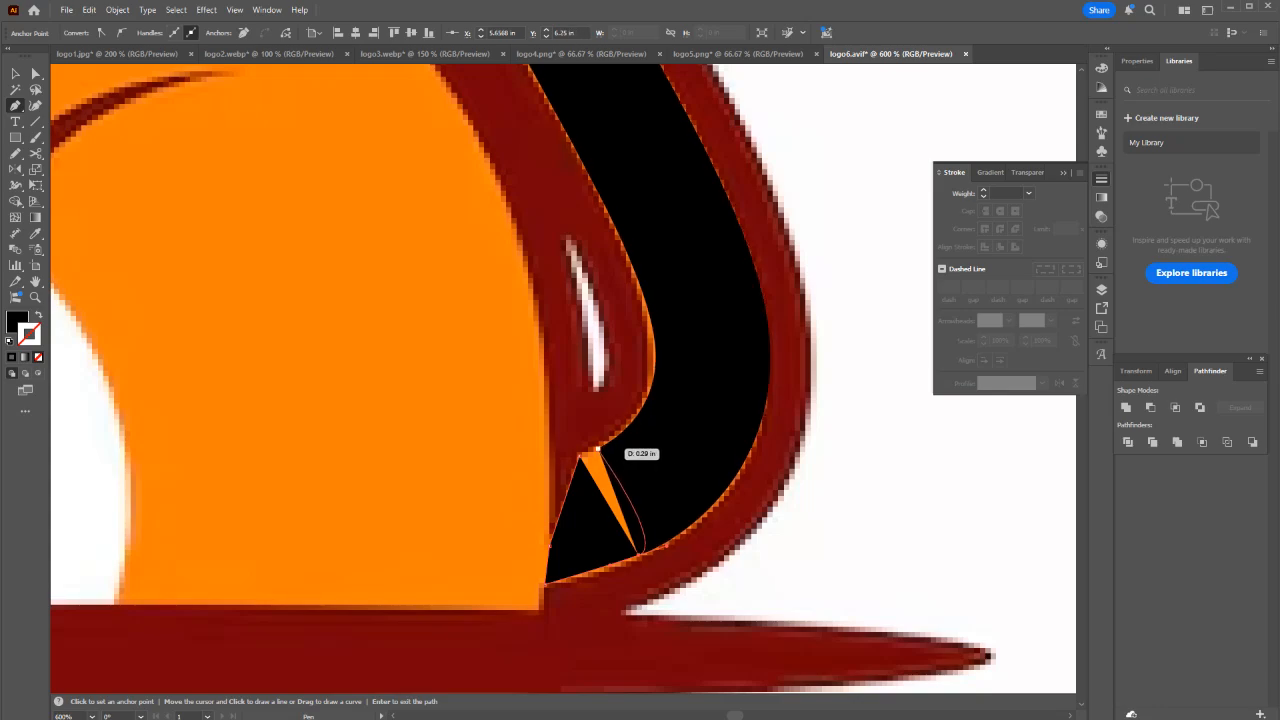
left_click_drag(581, 454, 593, 451)
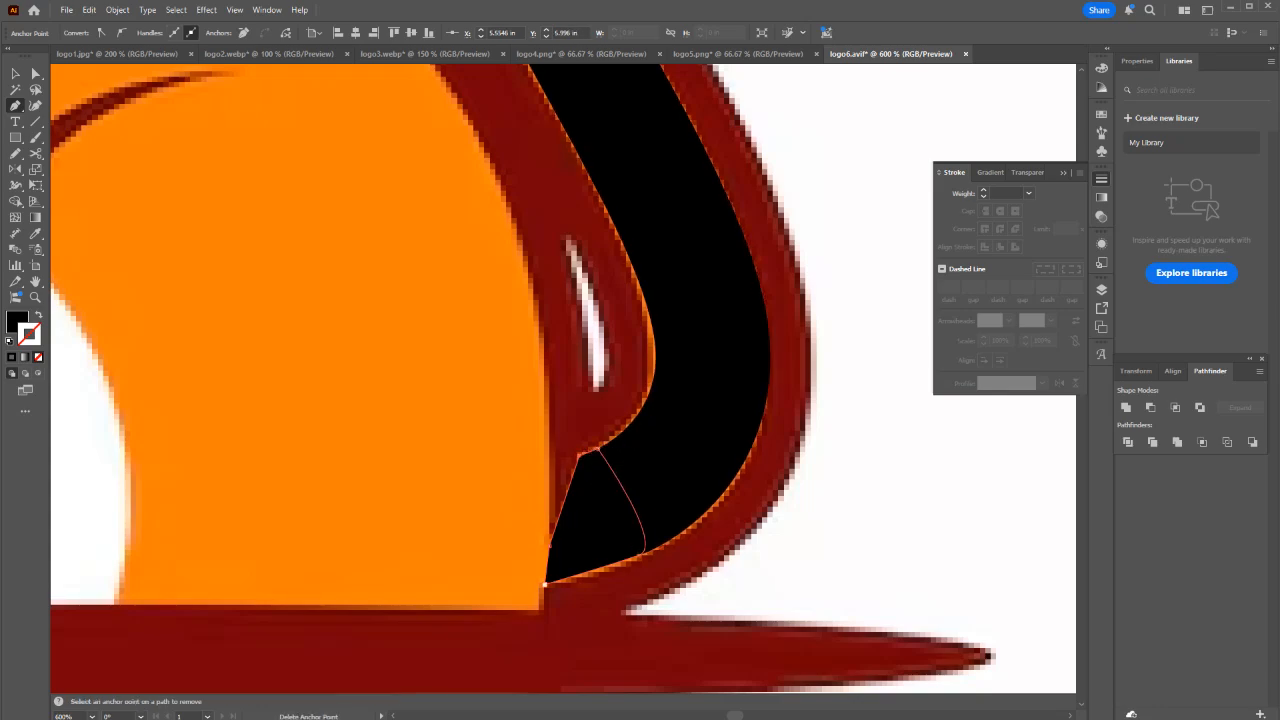
Unite the wedge with the outlined tail into one shape and select the merged tail.
key("v")
scroll(618, 531, "down", 1)
left_click(668, 478, "shift")
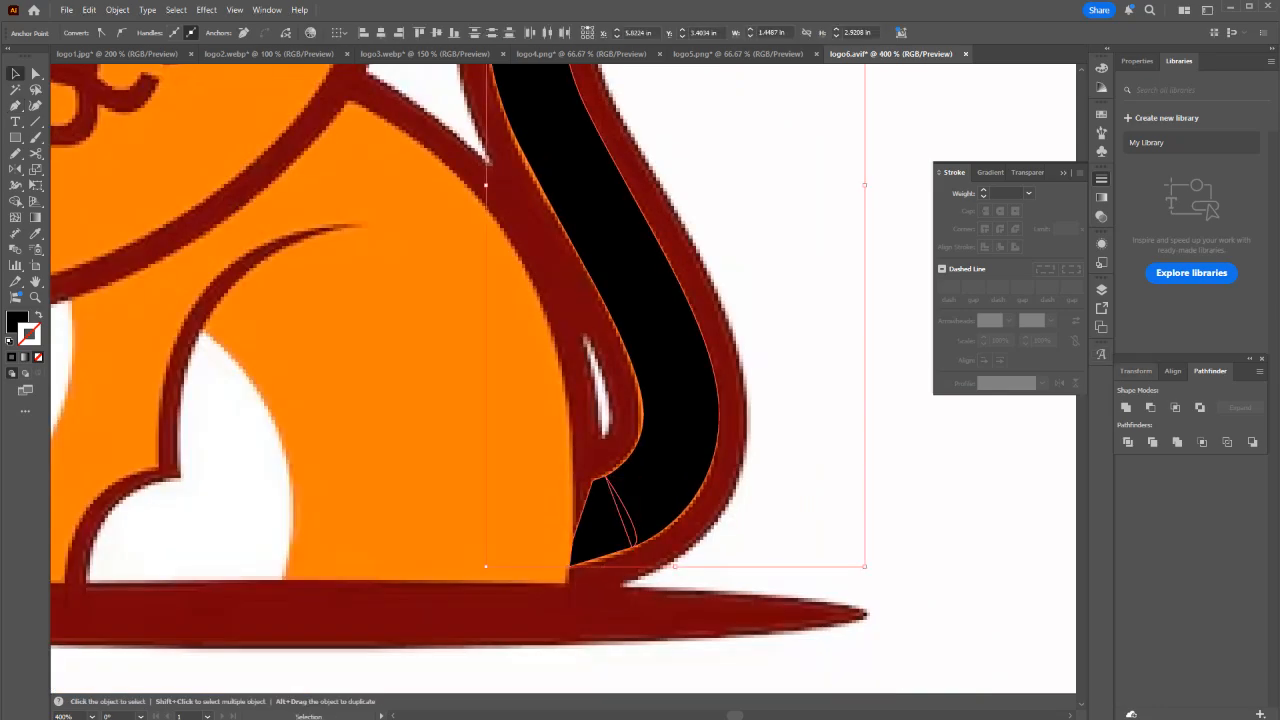
left_click(1126, 407)
left_click(778, 308)
scroll(700, 293, "down", 2)
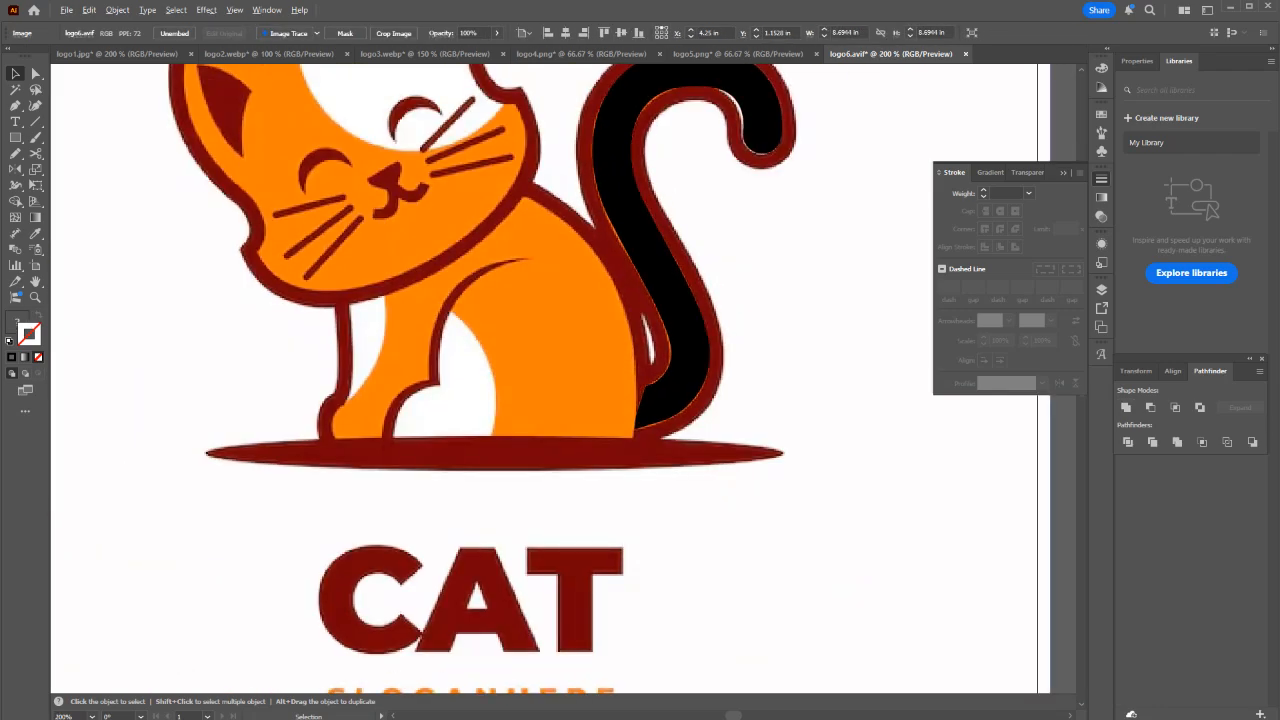
left_click(672, 292)
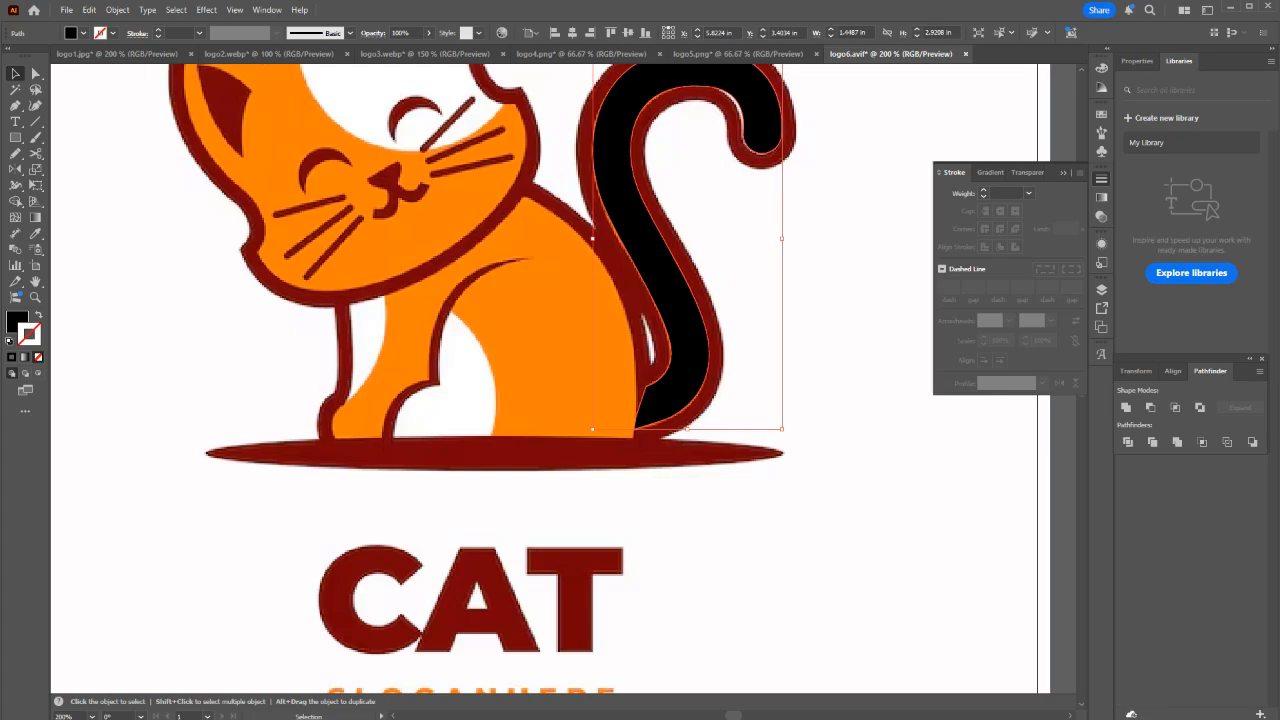
left_click(117, 9)
mouse_move(150, 371)
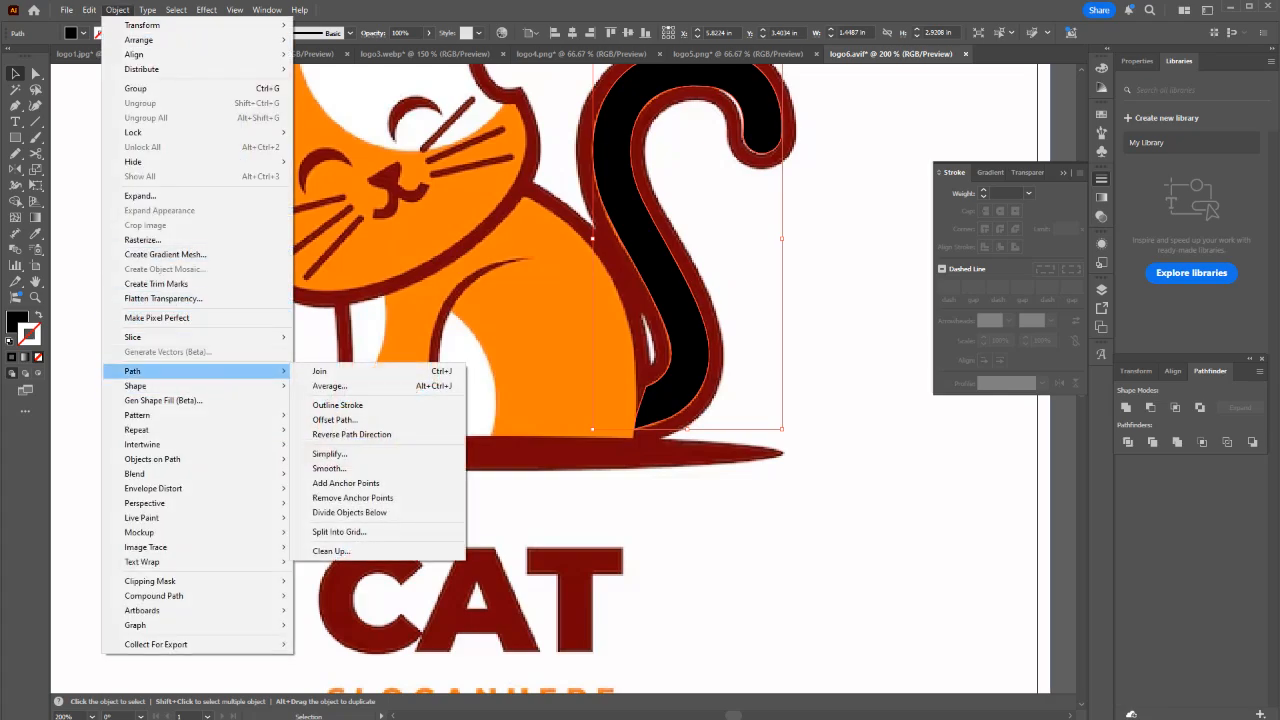
left_click(335, 420)
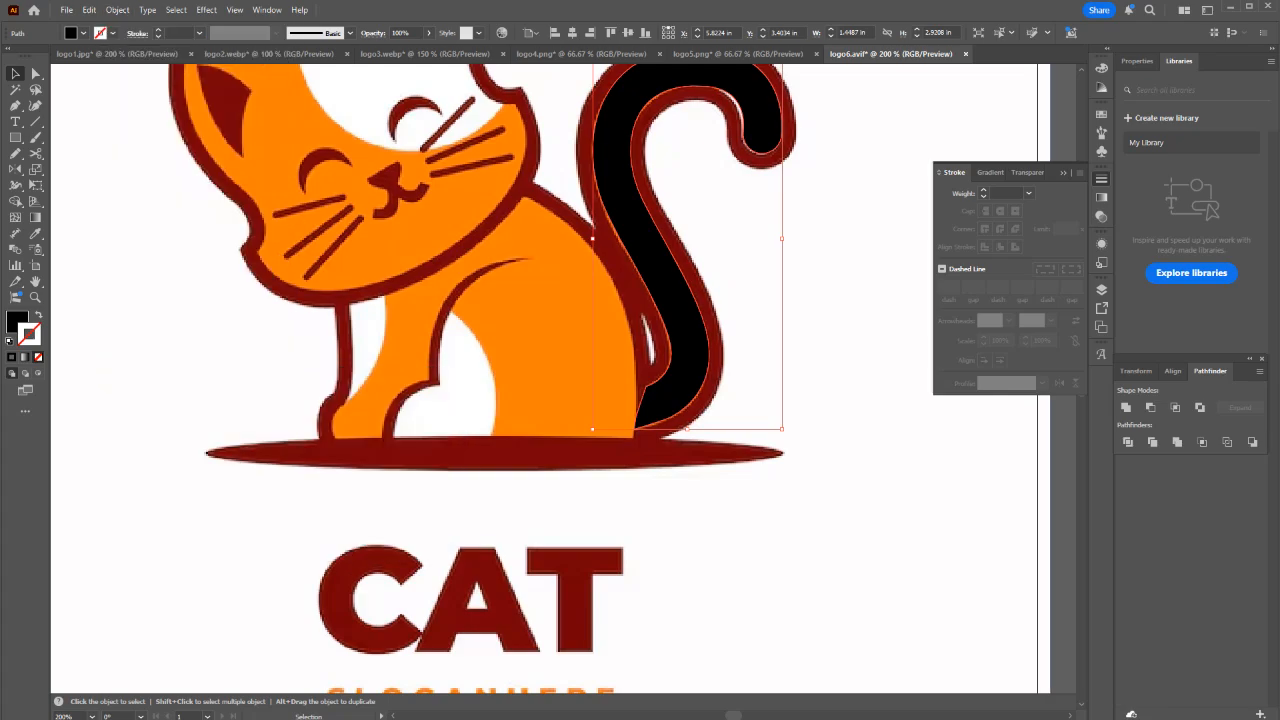
Give the merged tail the default white fill and black stroke, aligned to the outside with a weight of 8 pt.
key("d")
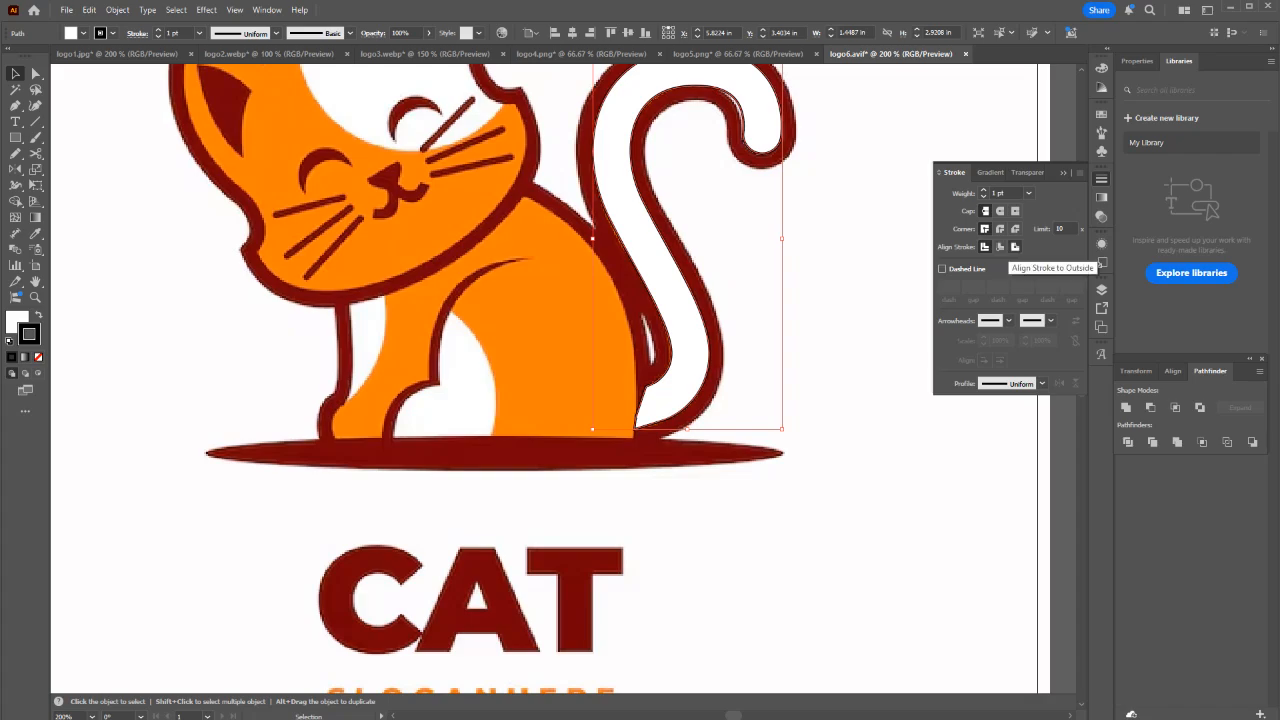
left_click(1015, 247)
left_click(1010, 193)
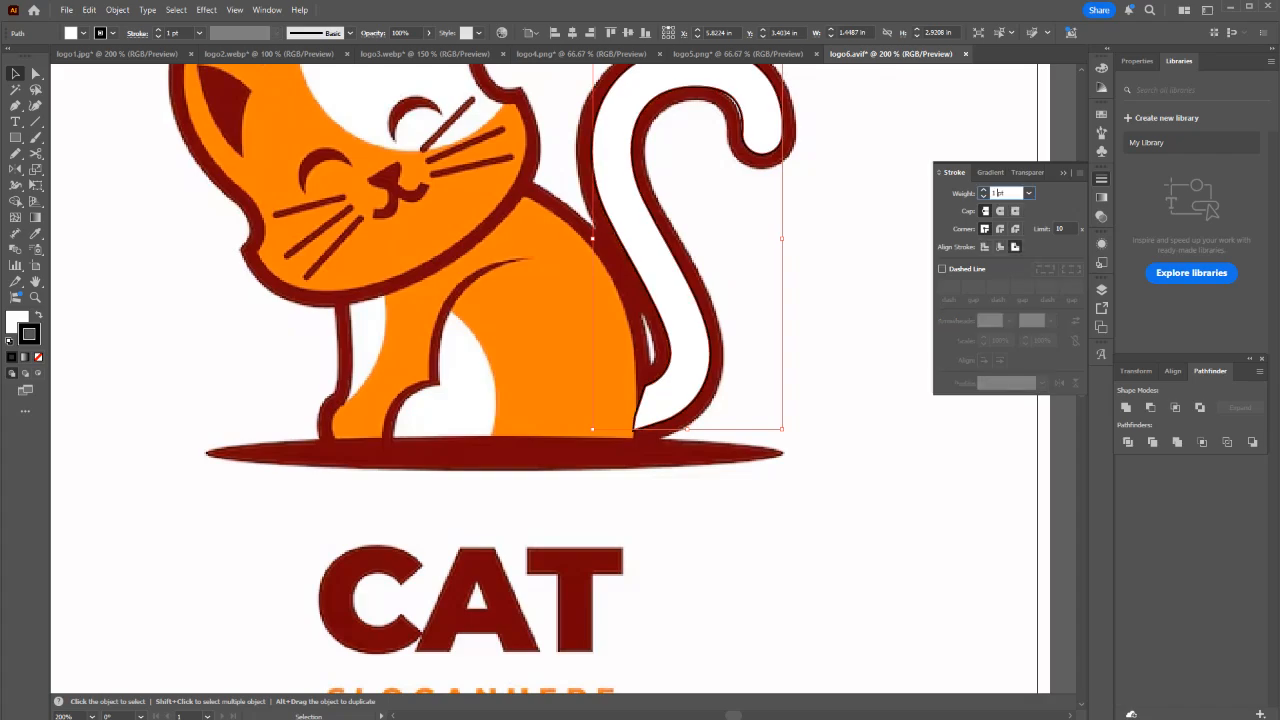
key("Up")
key("Up")
key("Up")
key("Up")
key("Up")
key("Up")
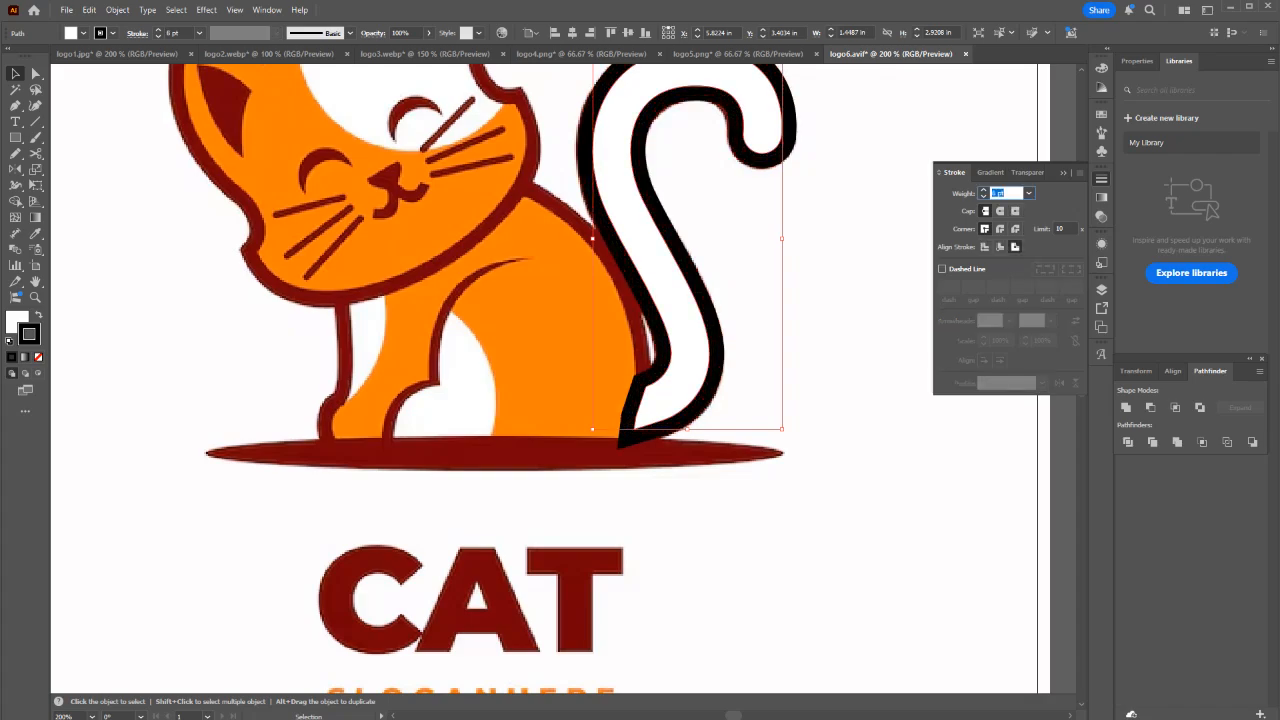
scroll(545, 380, "up", 1)
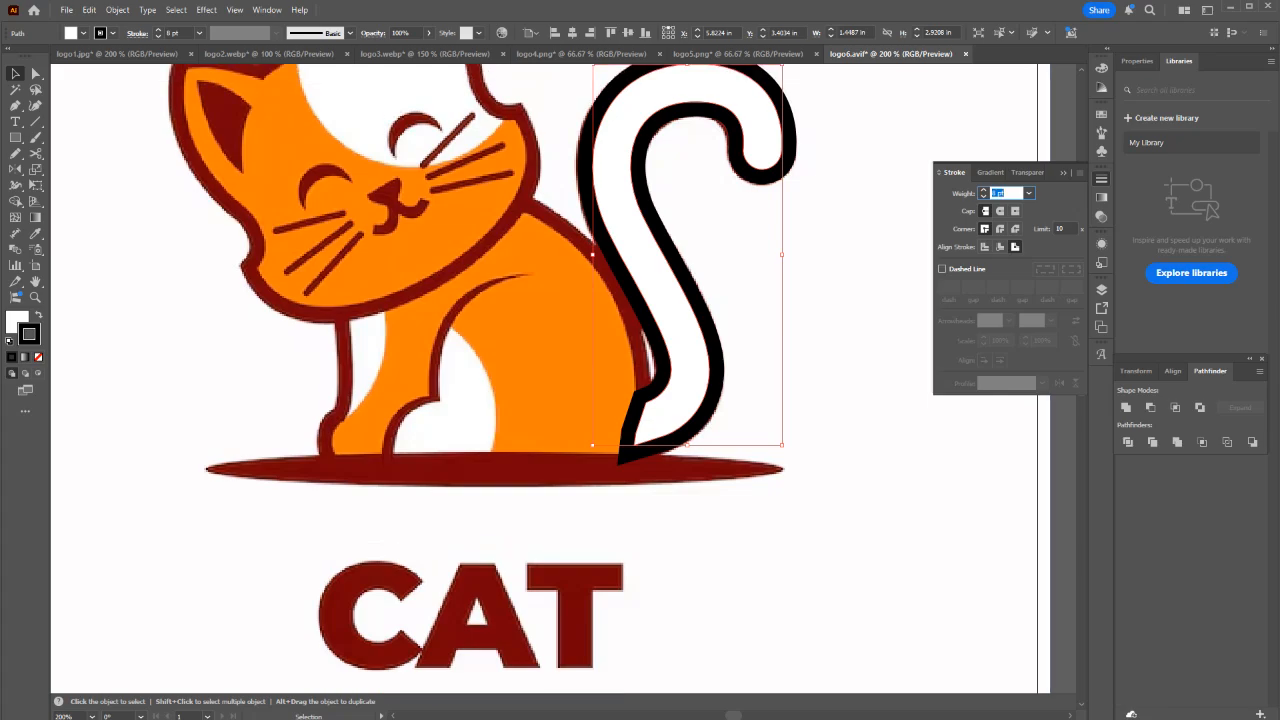
Try centre and inside stroke alignment on the tail, then restore outside alignment.
left_click(985, 247)
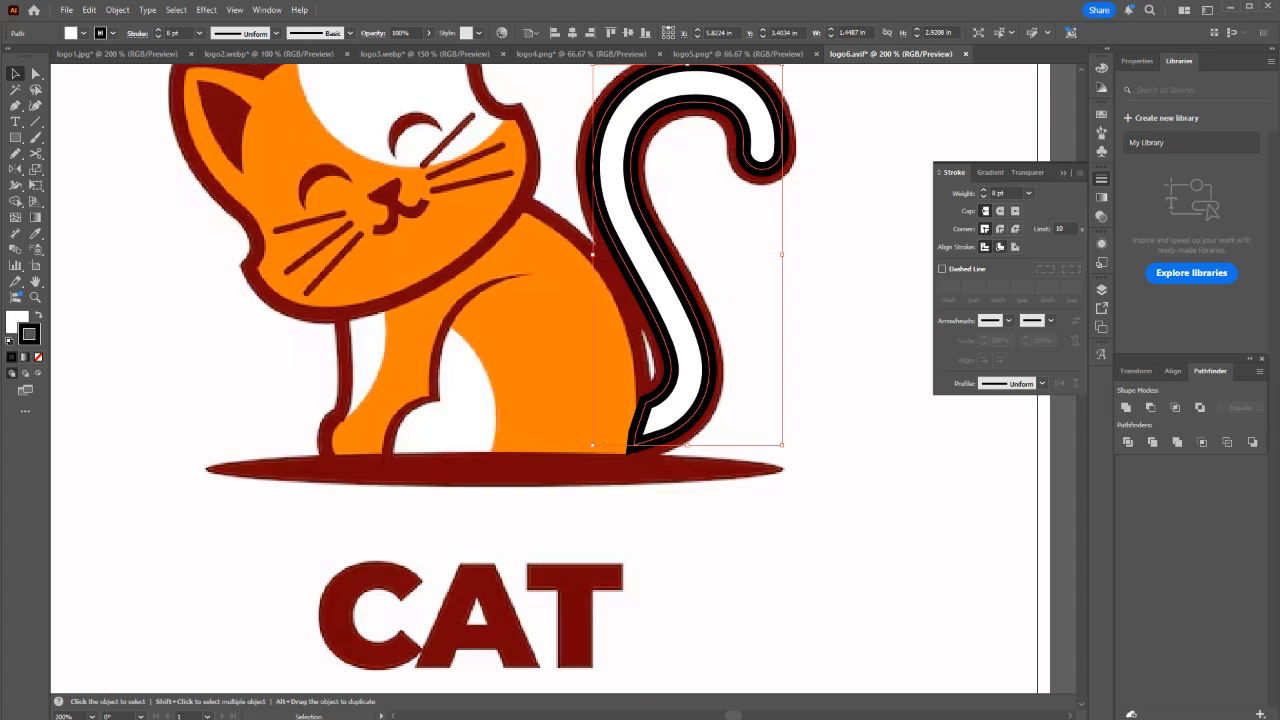
left_click(1000, 247)
left_click(1015, 247)
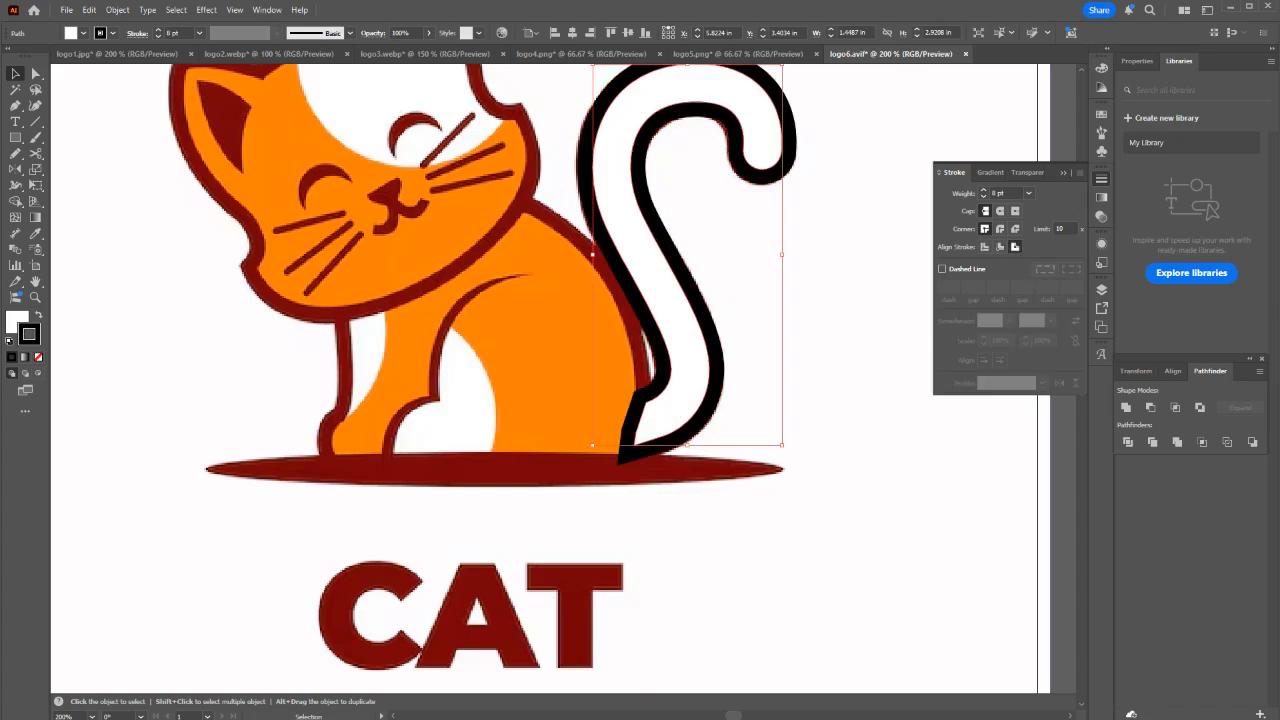
Convert the tail's outside-aligned 8 pt stroke to an outline and deselect it.
scroll(545, 380, "up", 3)
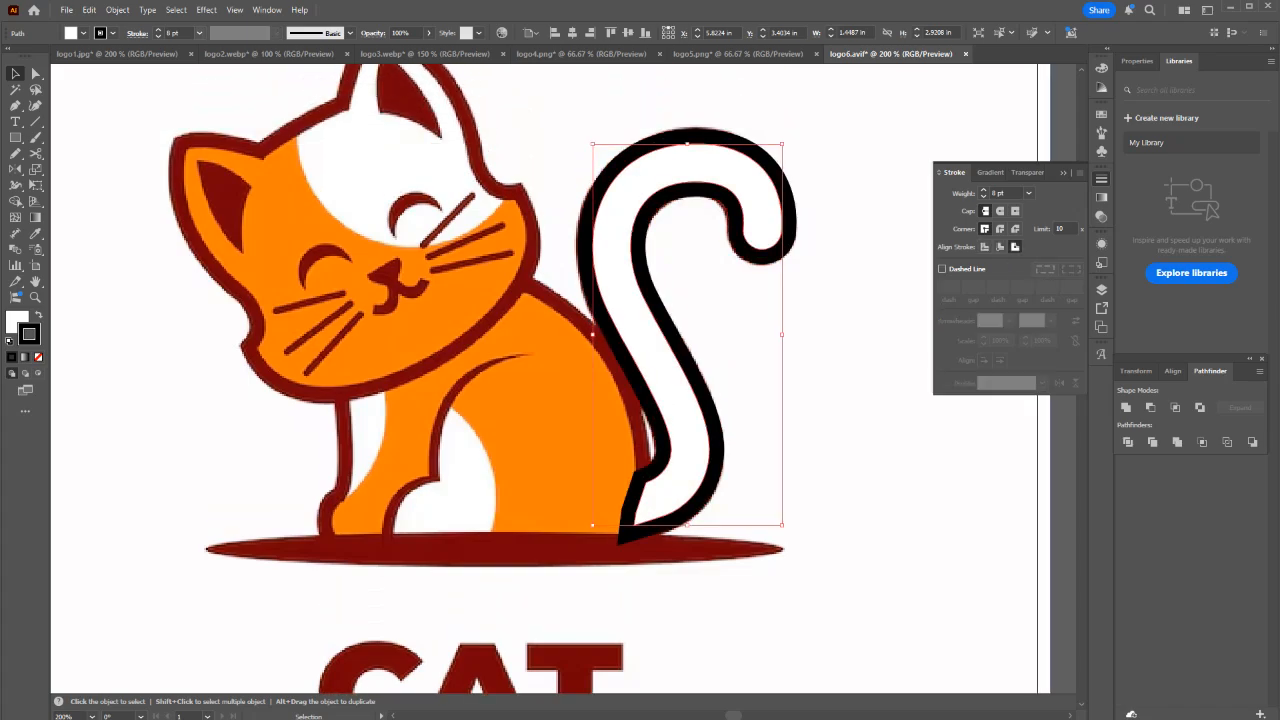
left_click(117, 9)
mouse_move(150, 371)
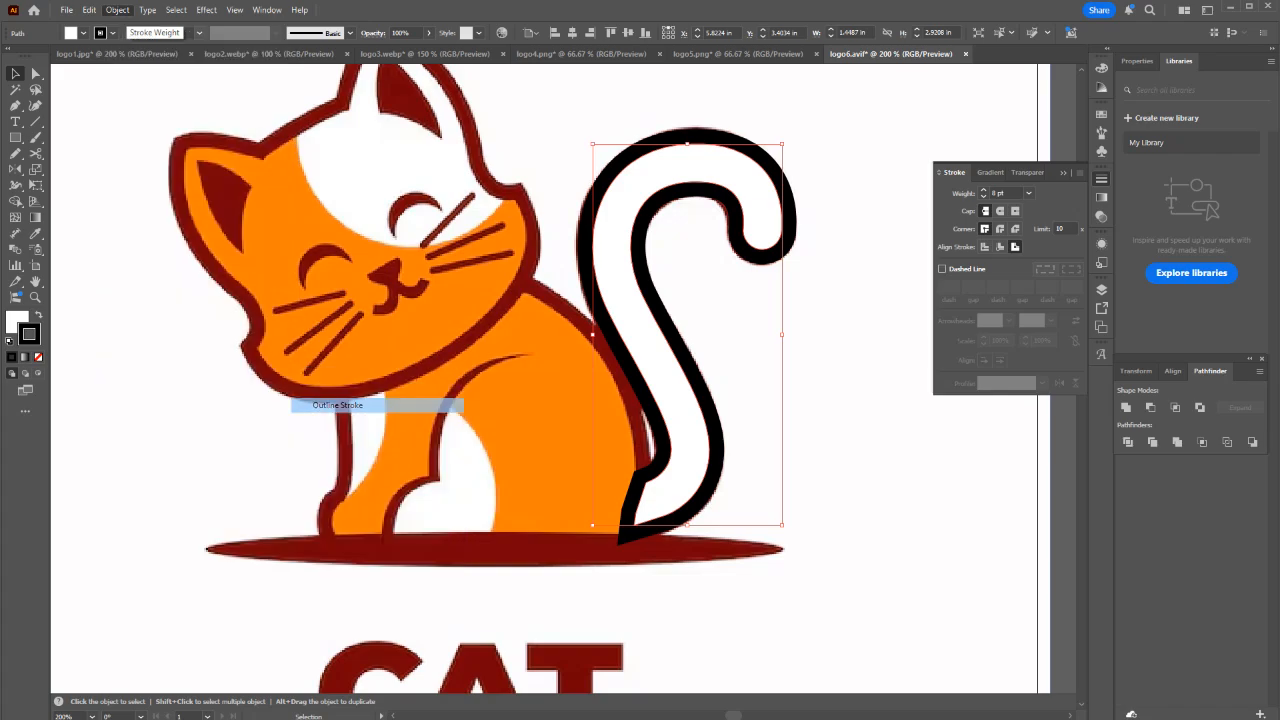
left_click(337, 404)
left_click(252, 151)
Start the body shape with the Pen tool inside the chin and trace down the inner edge of the front leg's outline.
scroll(252, 151, "up", 1)
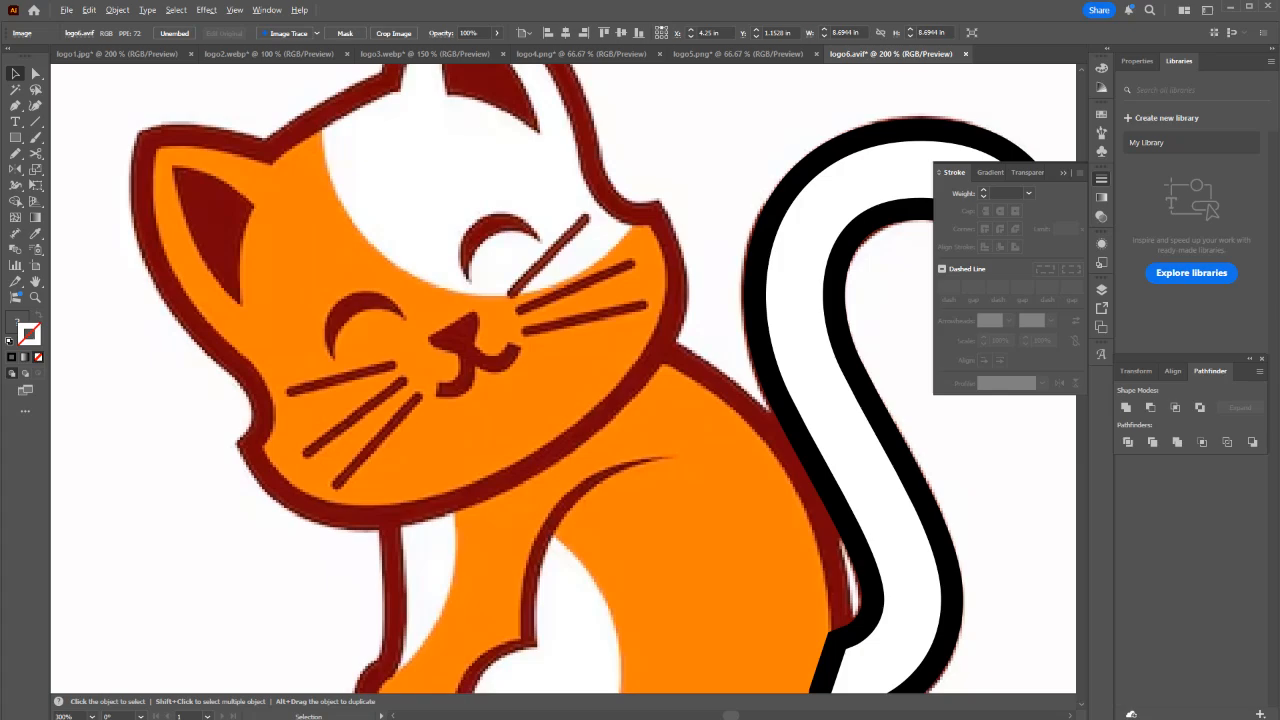
scroll(288, 245, "down", 2)
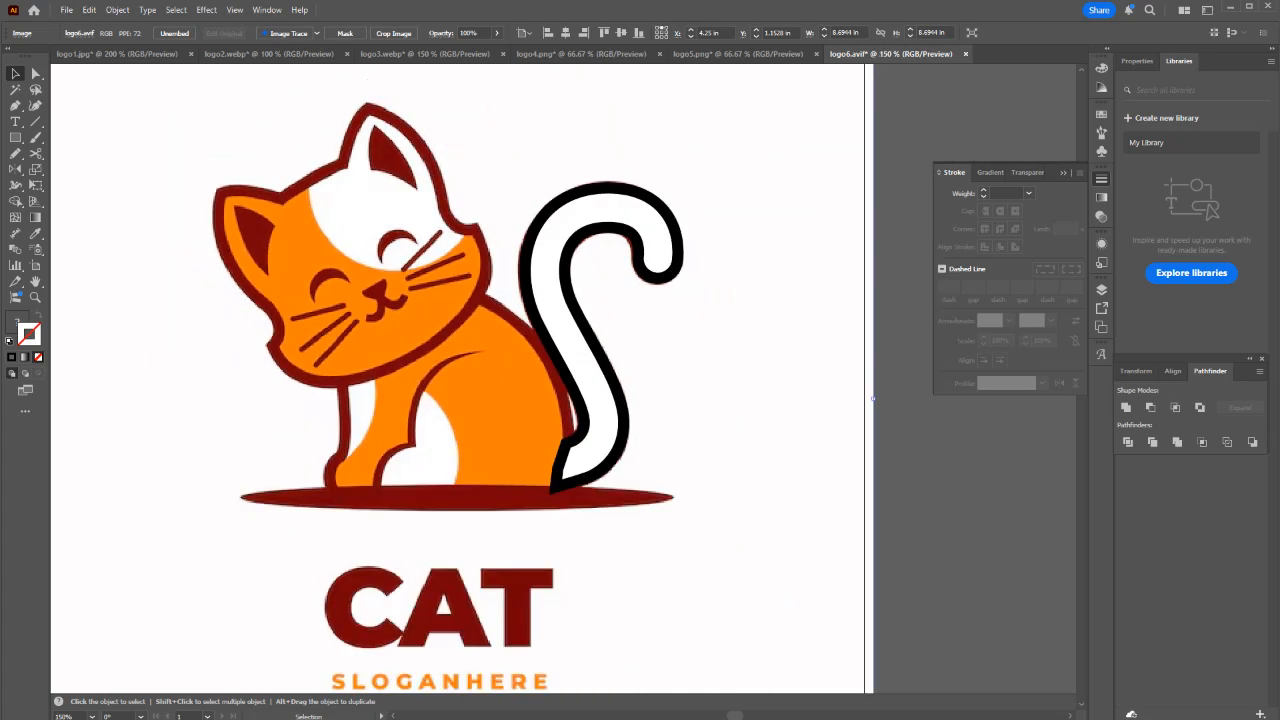
key("p")
scroll(366, 465, "up", 2)
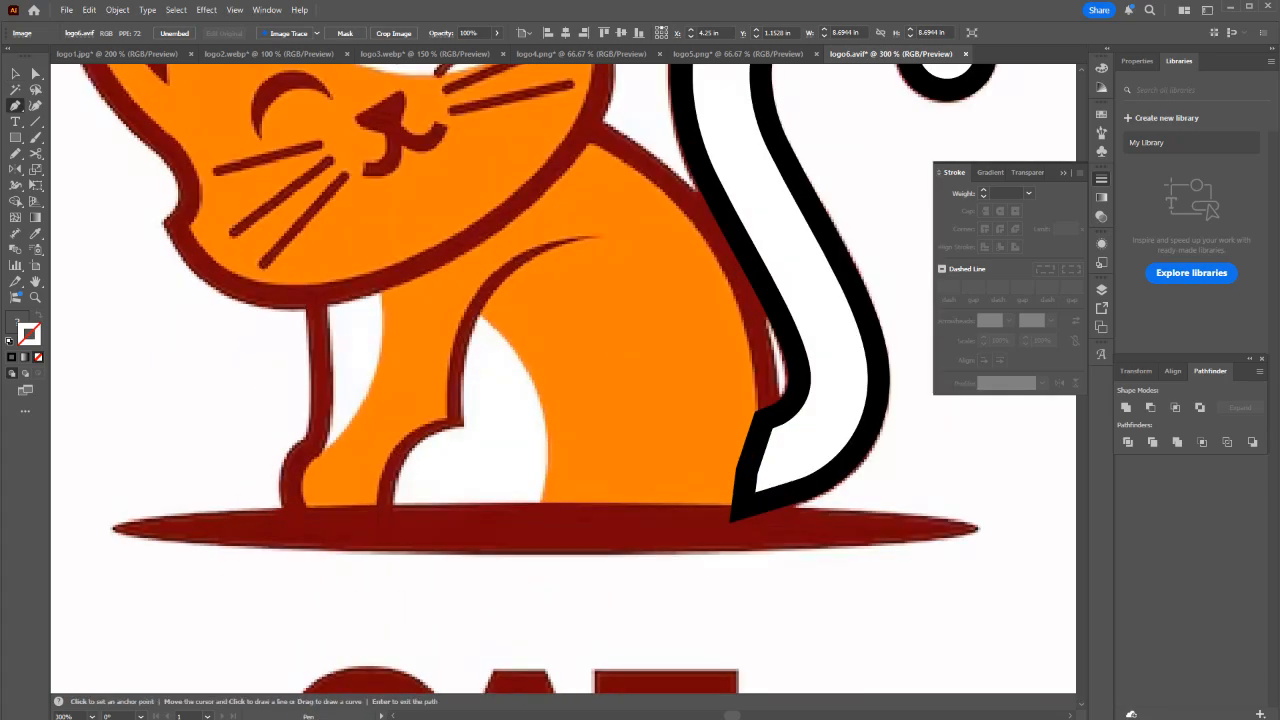
left_click(318, 250)
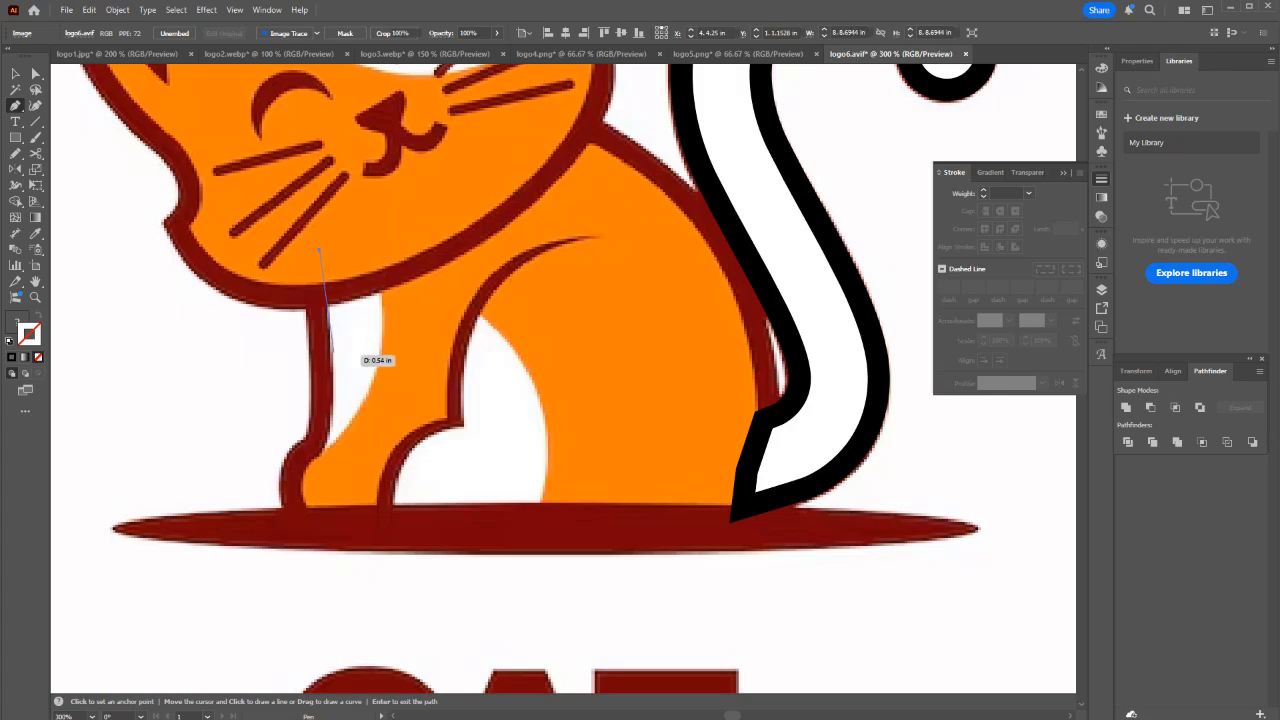
left_click_drag(333, 388, 334, 430)
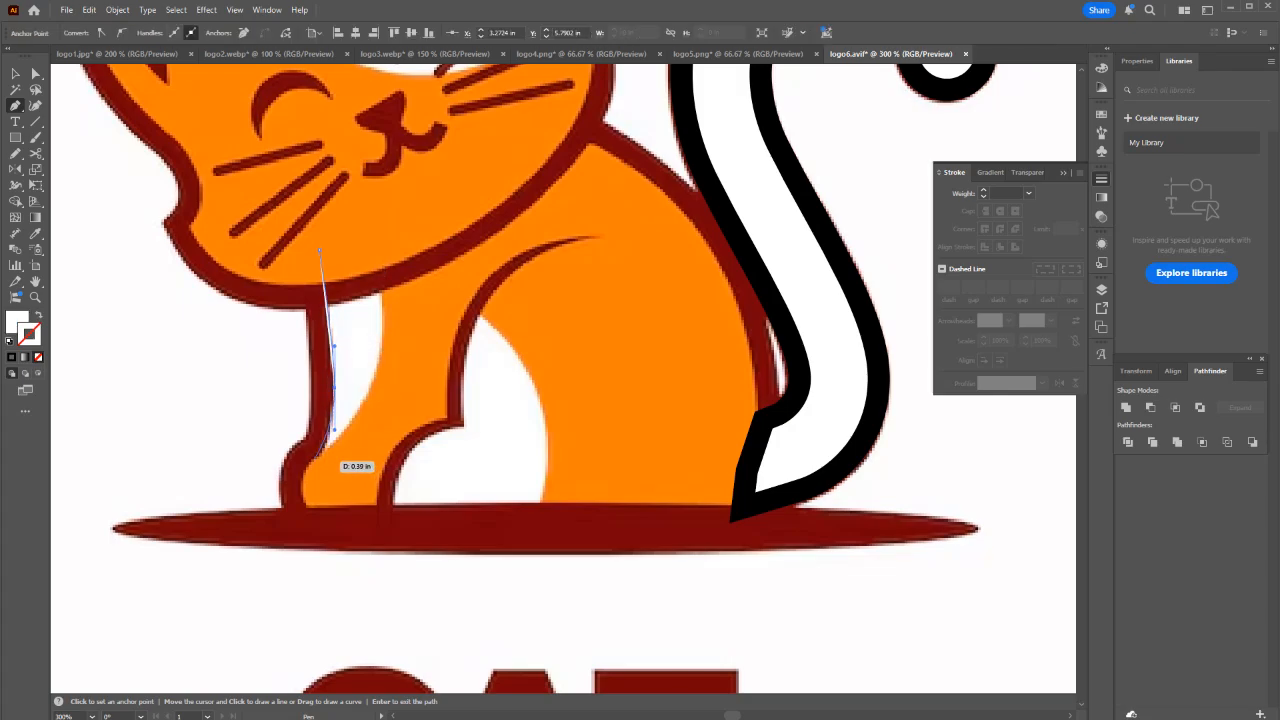
scroll(317, 461, "up", 1)
key("ctrl+z")
mouse_move(338, 290)
left_mouse_down()
mouse_move(340, 395)
mouse_move(338, 308)
left_mouse_up()
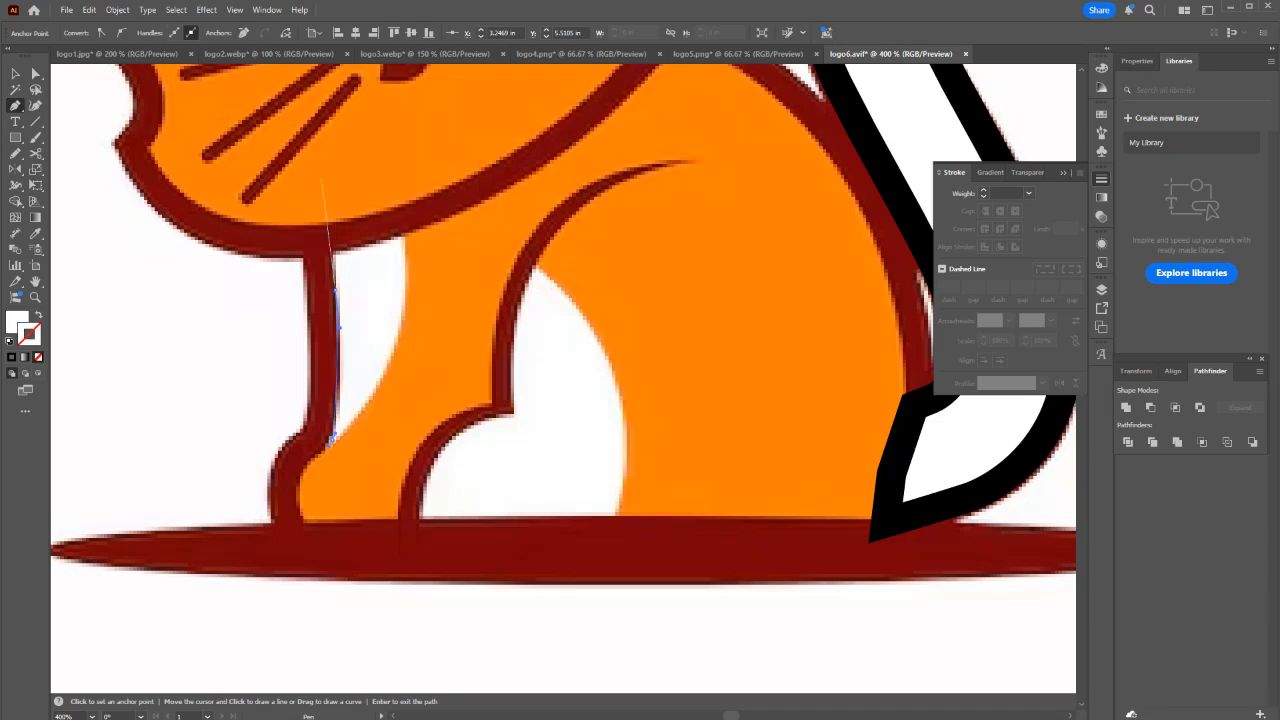
Continue the body path around the inner edge of the front paw's outline and down into the ground ellipse.
left_click_drag(332, 439, 319, 455)
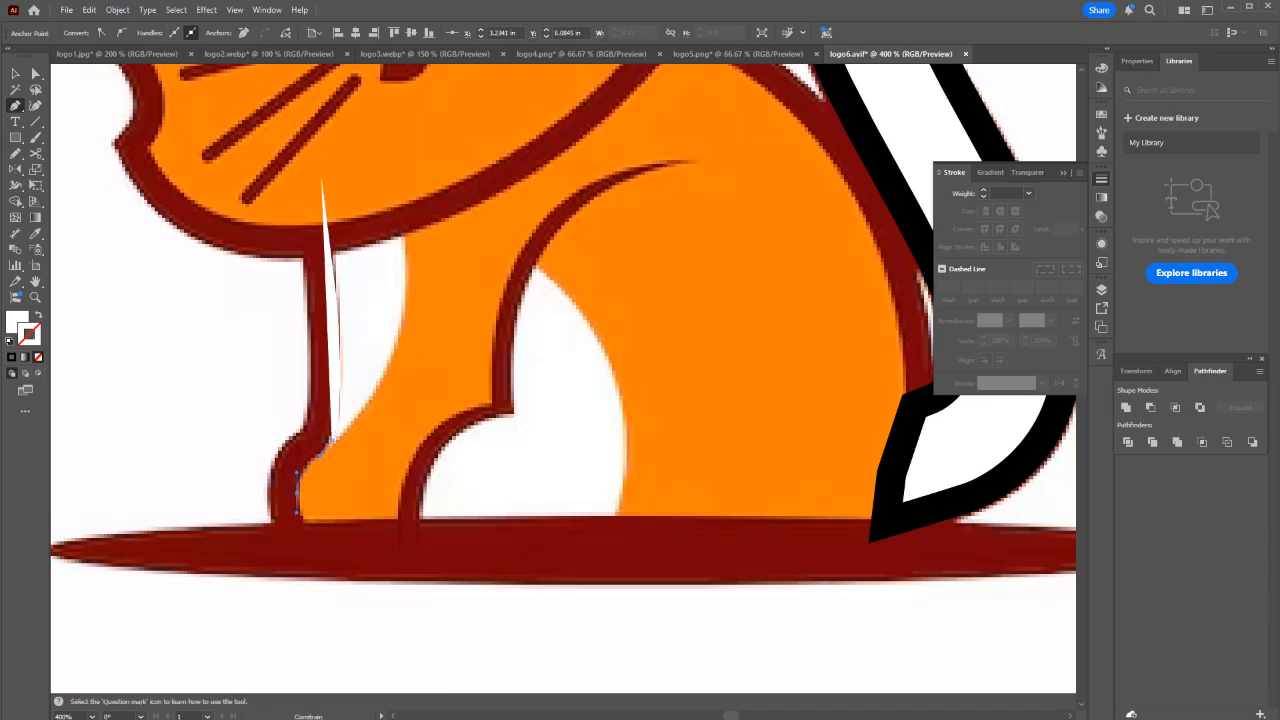
left_click_drag(297, 512, 321, 529)
left_click(313, 534)
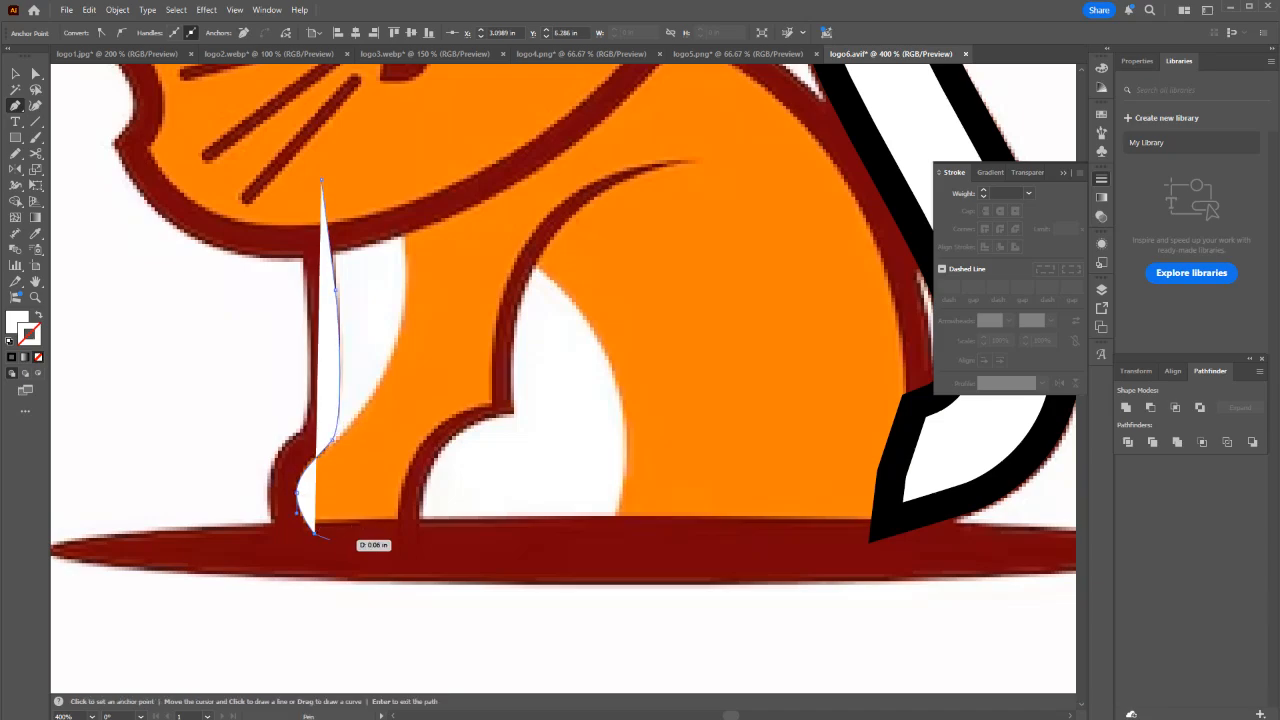
Finish the body path across the ground ellipse, up the inner edge of the back and behind the head, and close it at its starting point.
scroll(345, 537, "down", 1)
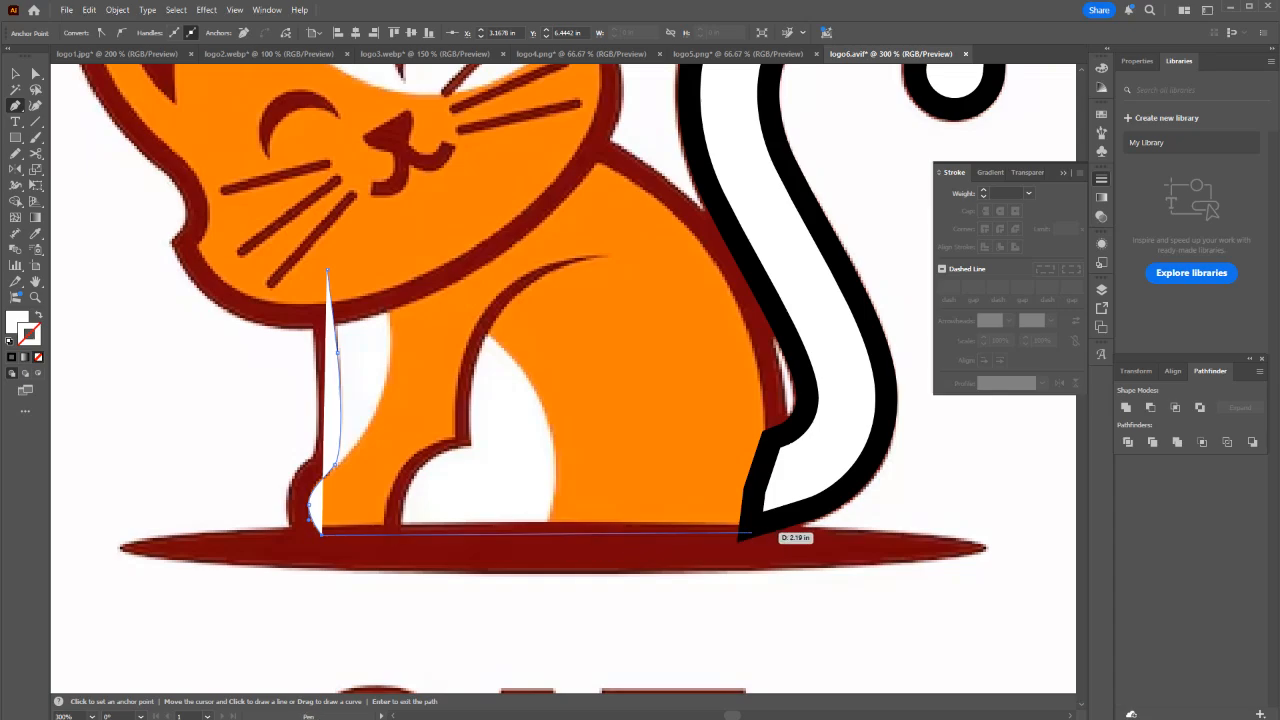
left_click(740, 536)
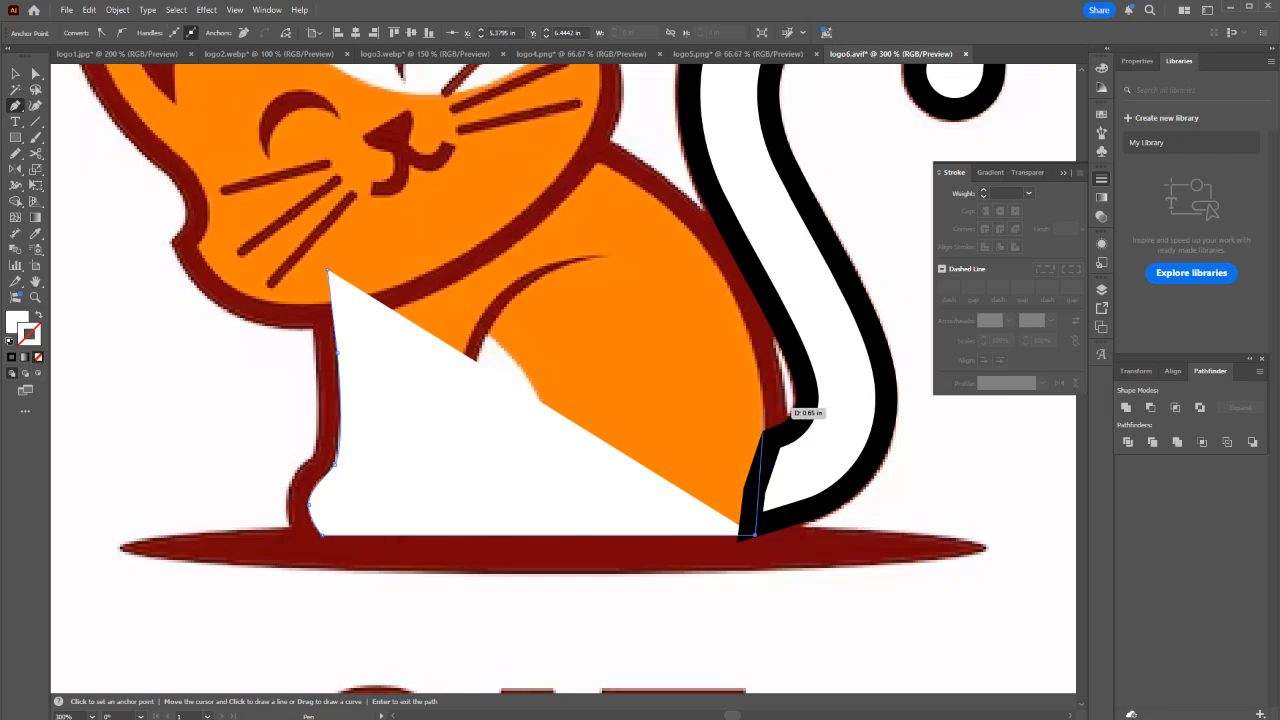
left_click(766, 405)
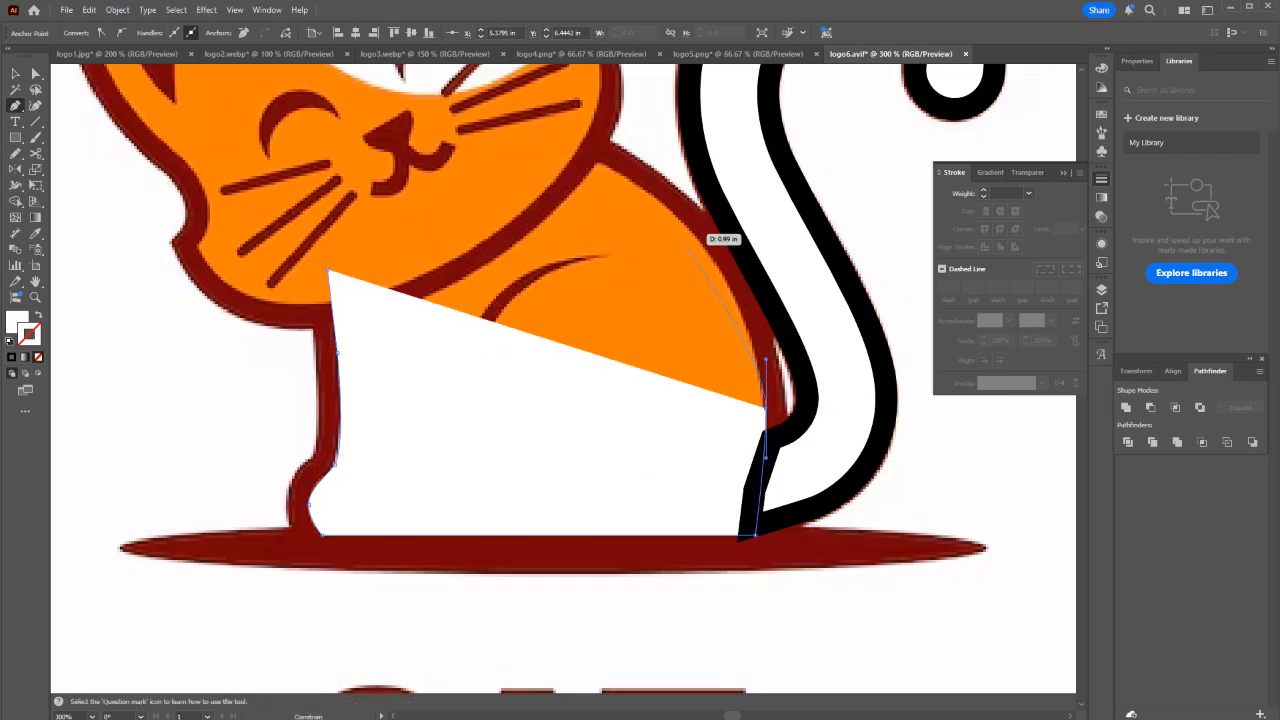
left_click_drag(660, 200, 582, 140)
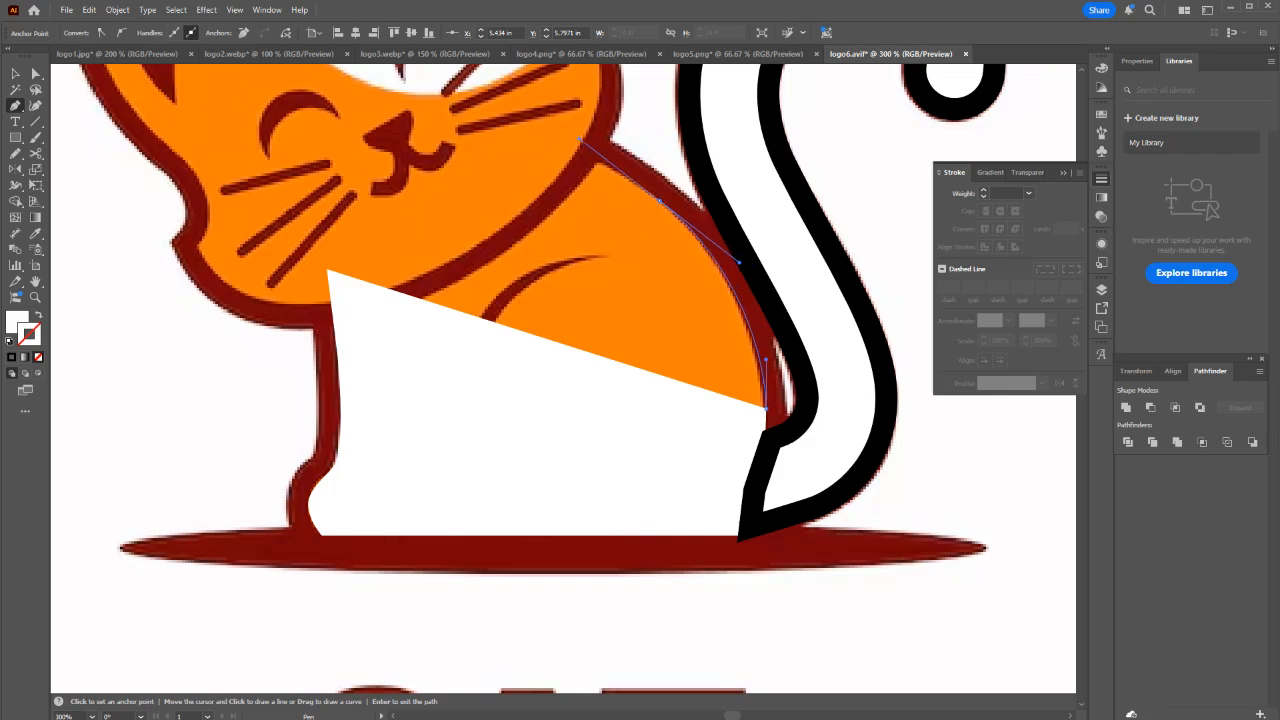
left_click(534, 153)
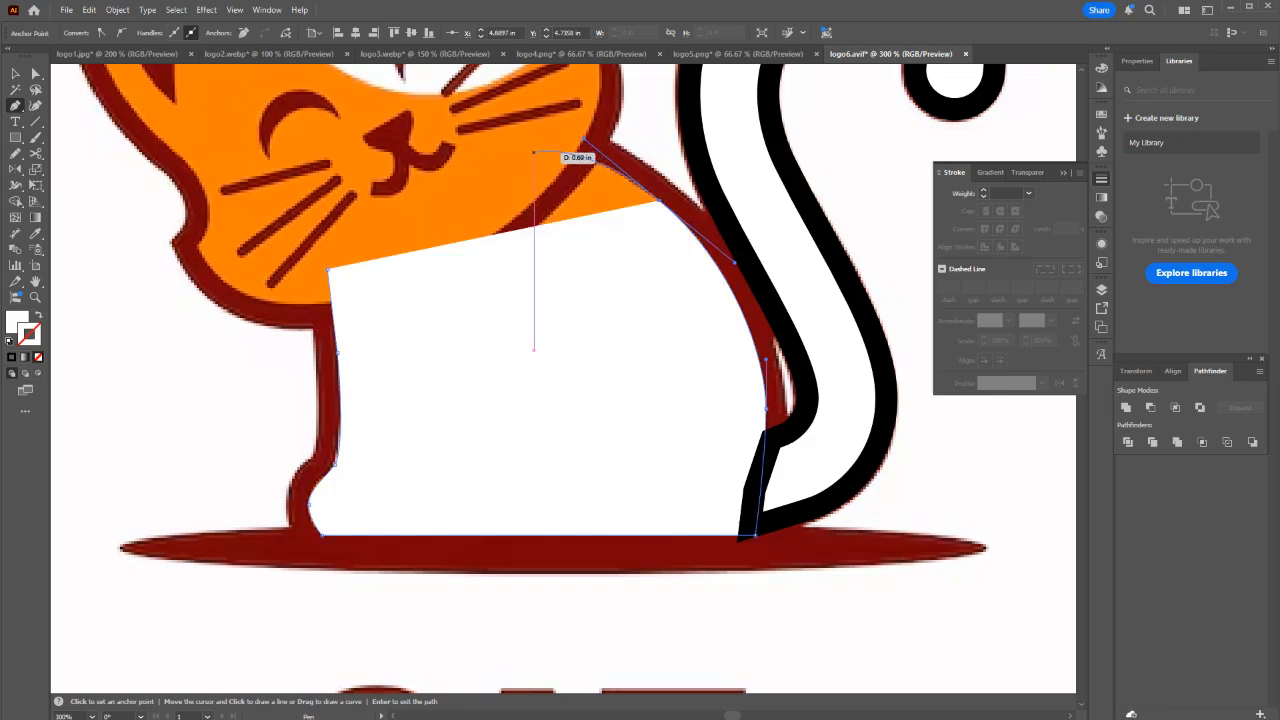
left_click(330, 270)
key("v")
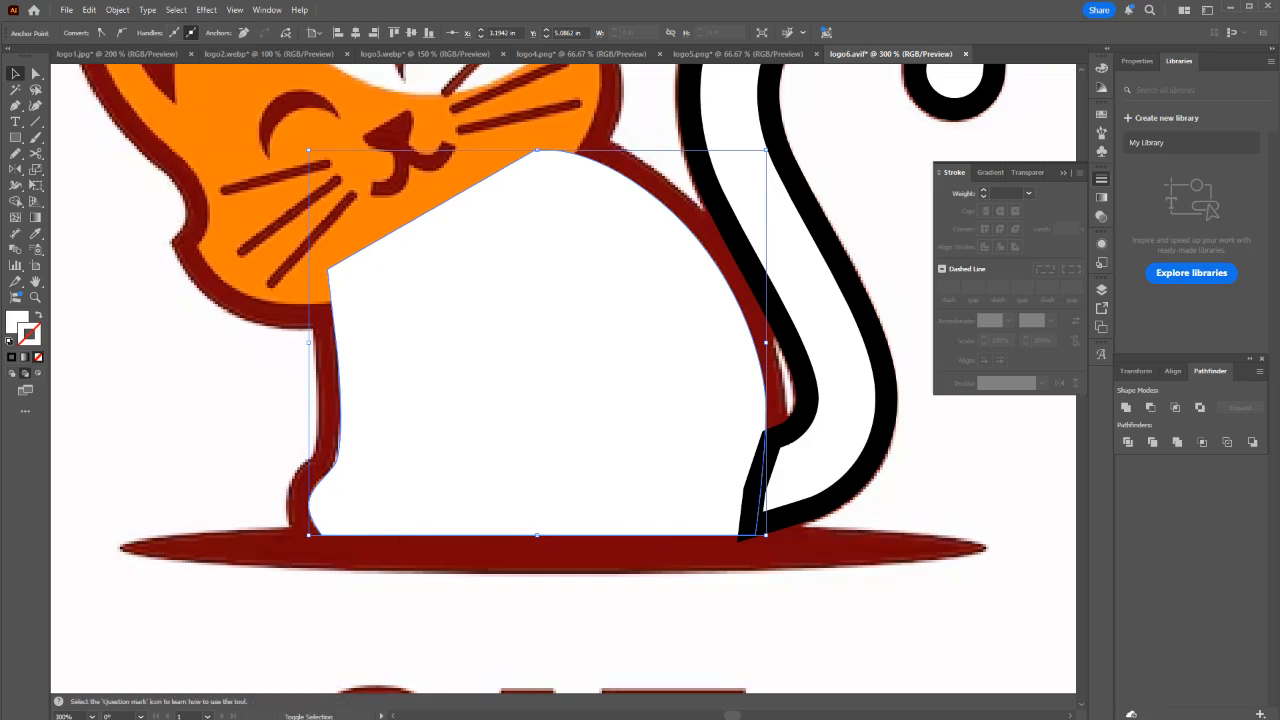
Give the body shape the default white fill and black stroke, aligned to the outside with a weight of 8 pt.
key("d")
left_click(1015, 246)
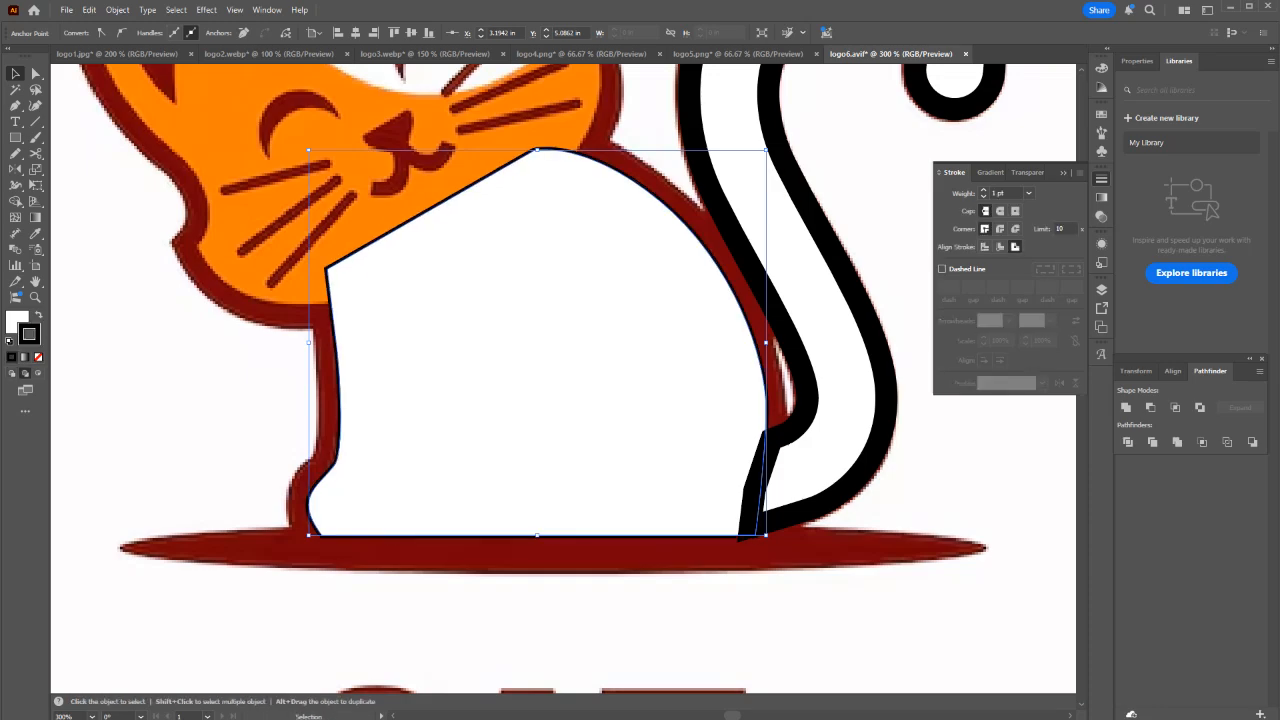
left_click(983, 190)
left_click(983, 190)
left_click(983, 190)
left_click(983, 190)
left_click(983, 190)
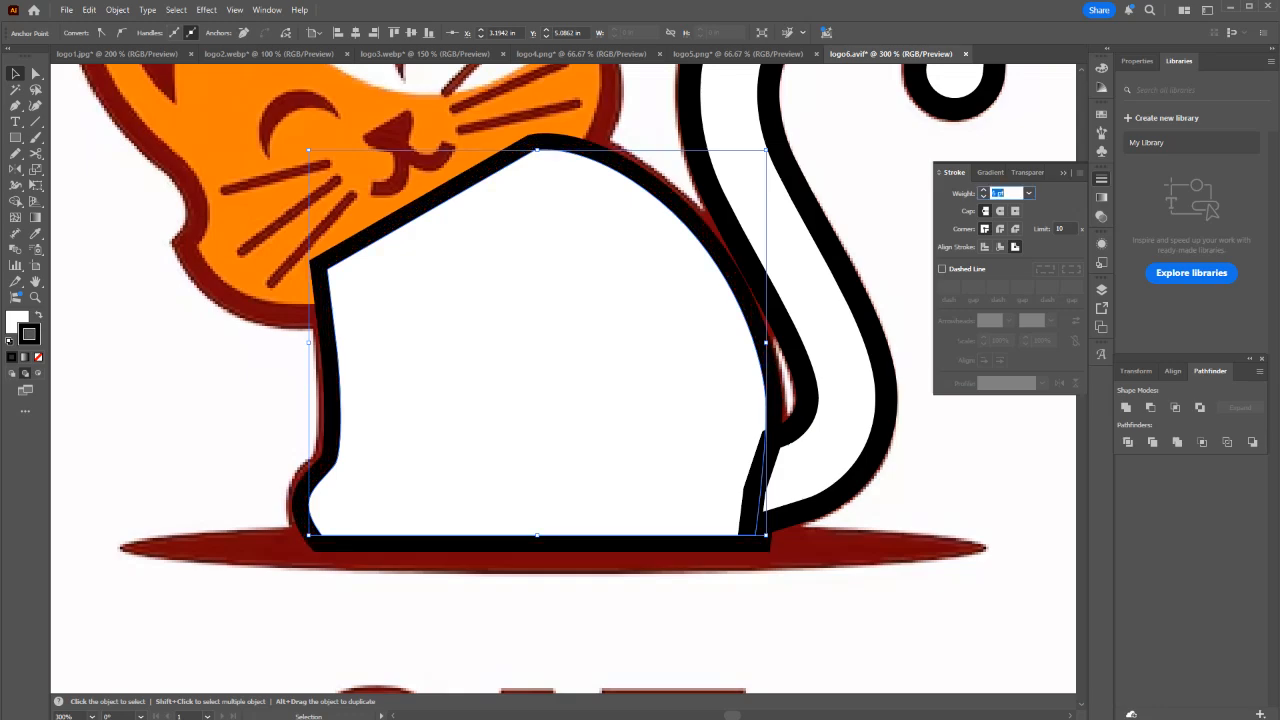
left_click(983, 190)
left_click(983, 190)
left_click(983, 190)
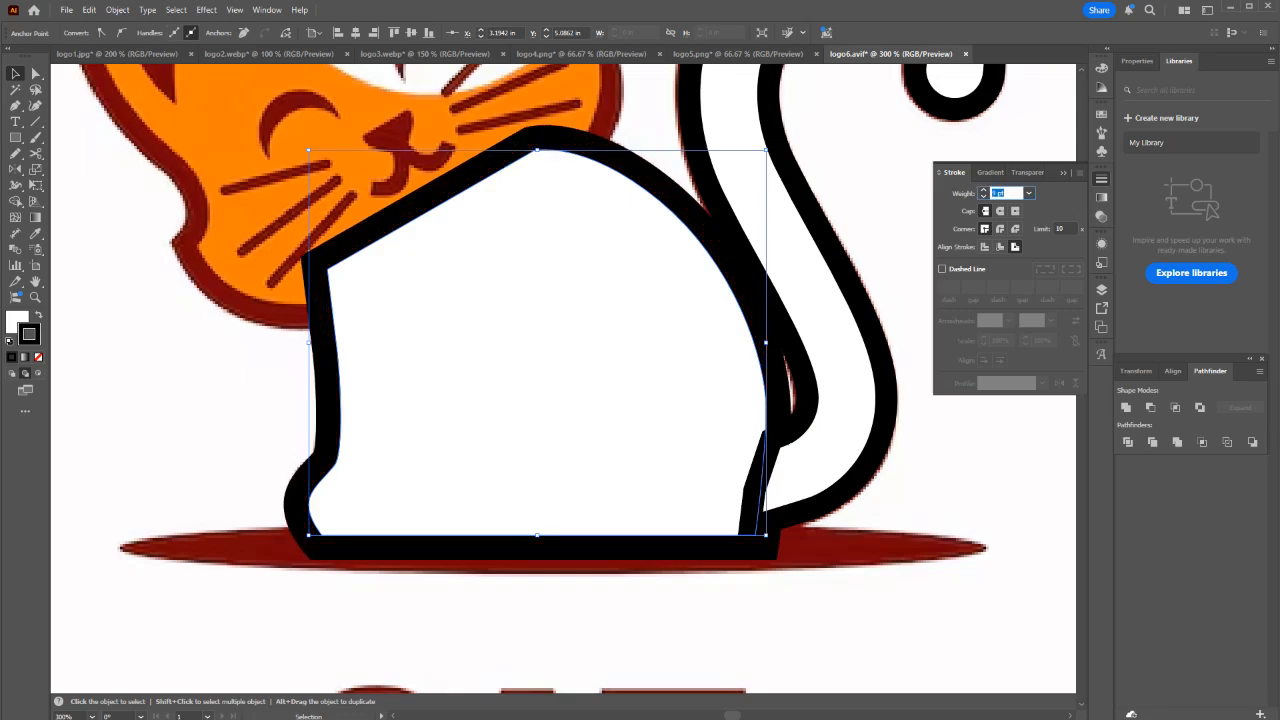
type("4")
key("Return")
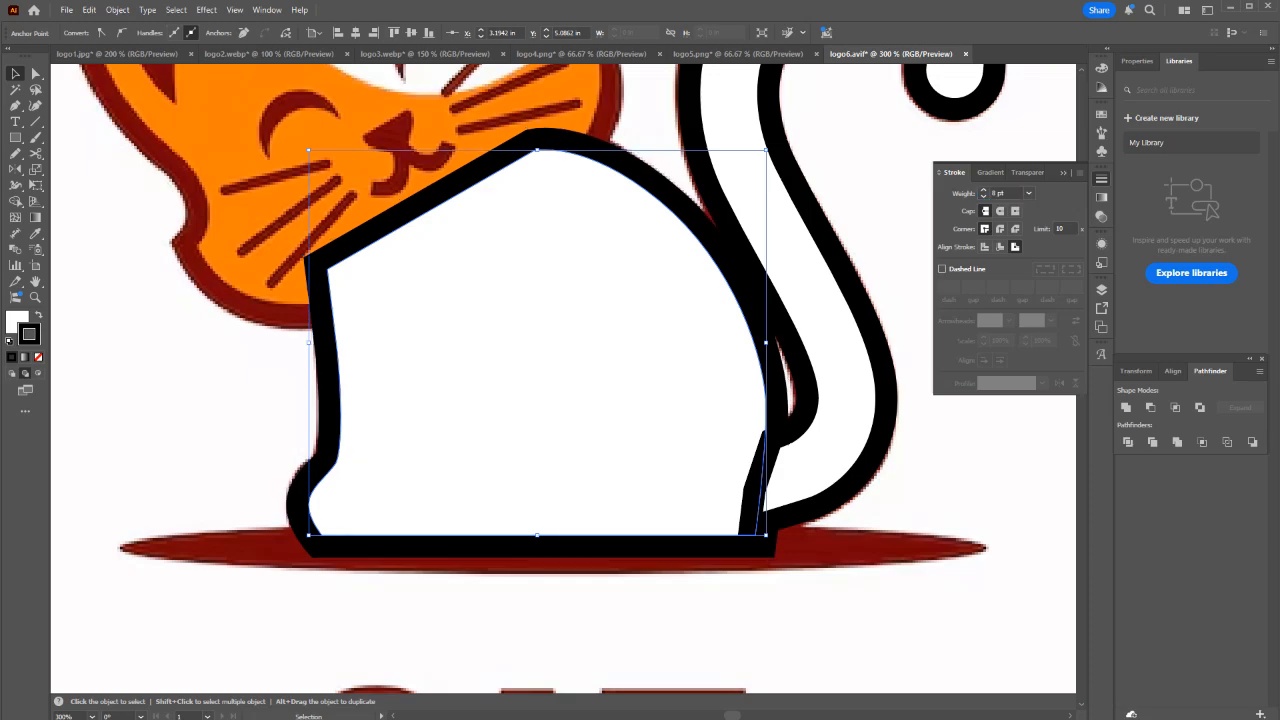
Convert the body shape's stroke to an outline with Outline Stroke and deselect it.
left_click(117, 9)
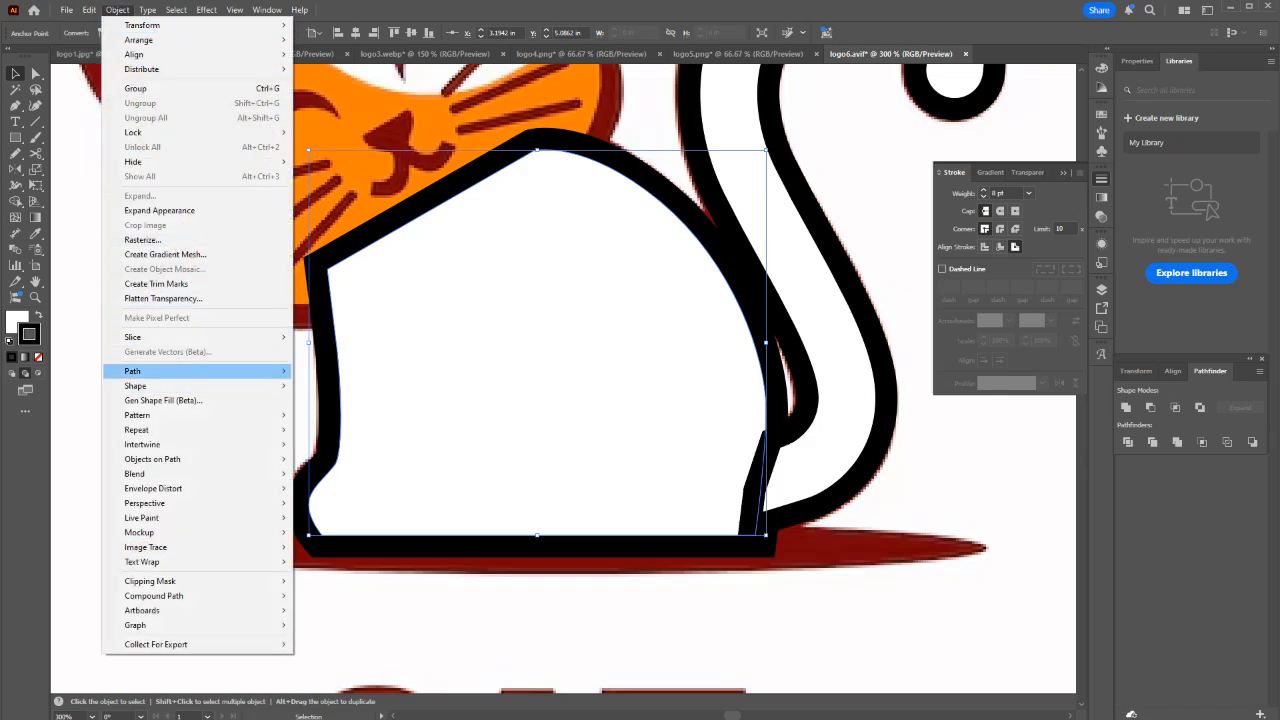
mouse_move(160, 371)
left_click(345, 404)
left_click(210, 425)
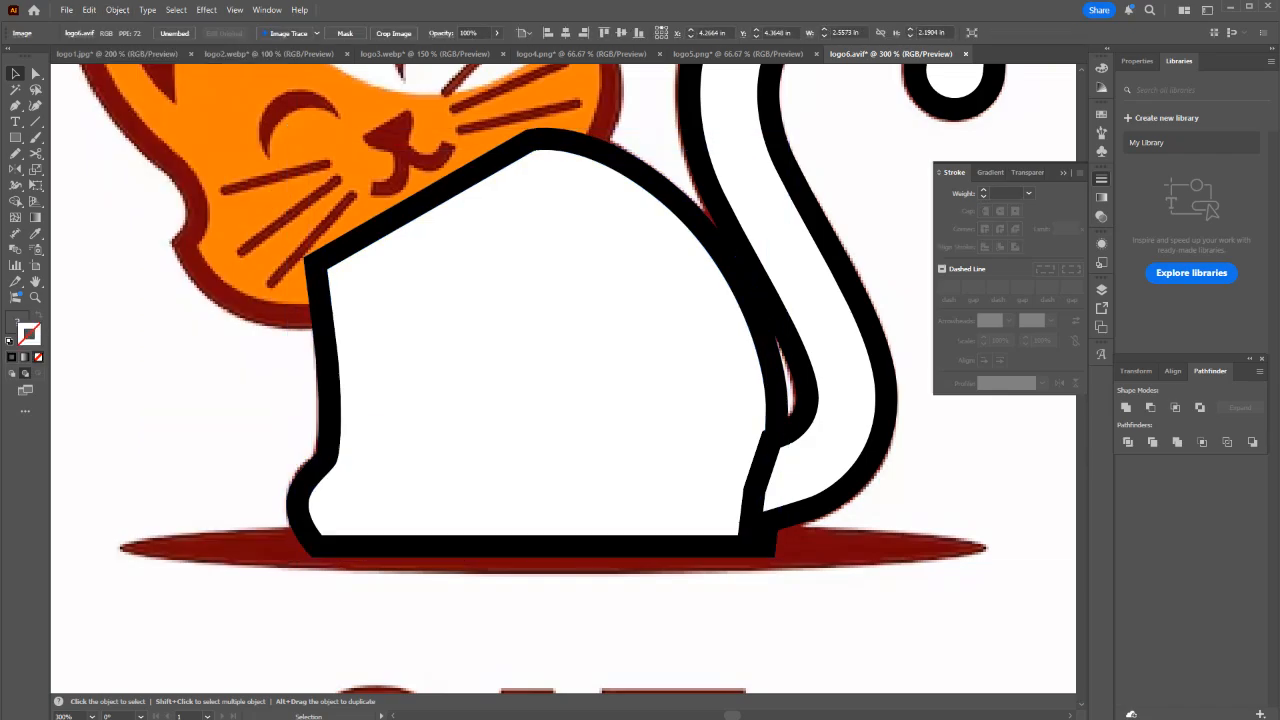
Start the head shape with the Pen tool at the white ear's inner tip and curve down to the ear's base.
left_click_drag(430, 300, 609, 575)
key("p")
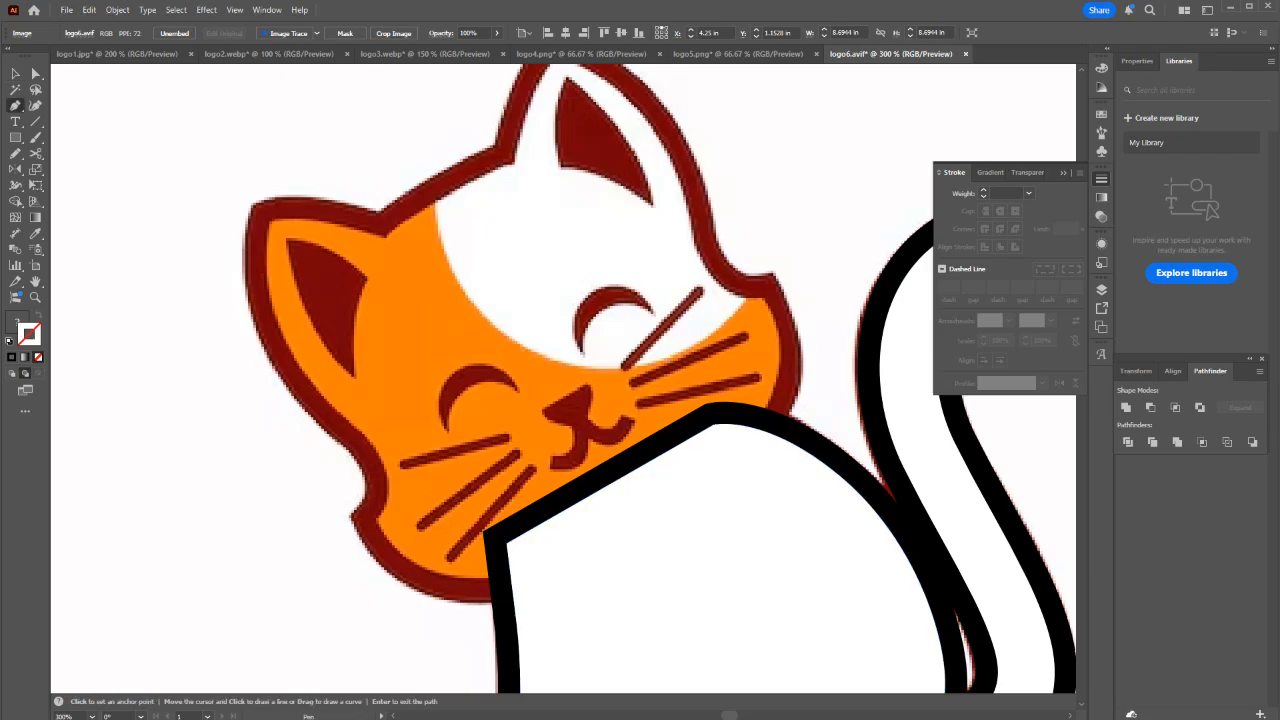
scroll(466, 262, "up", 1)
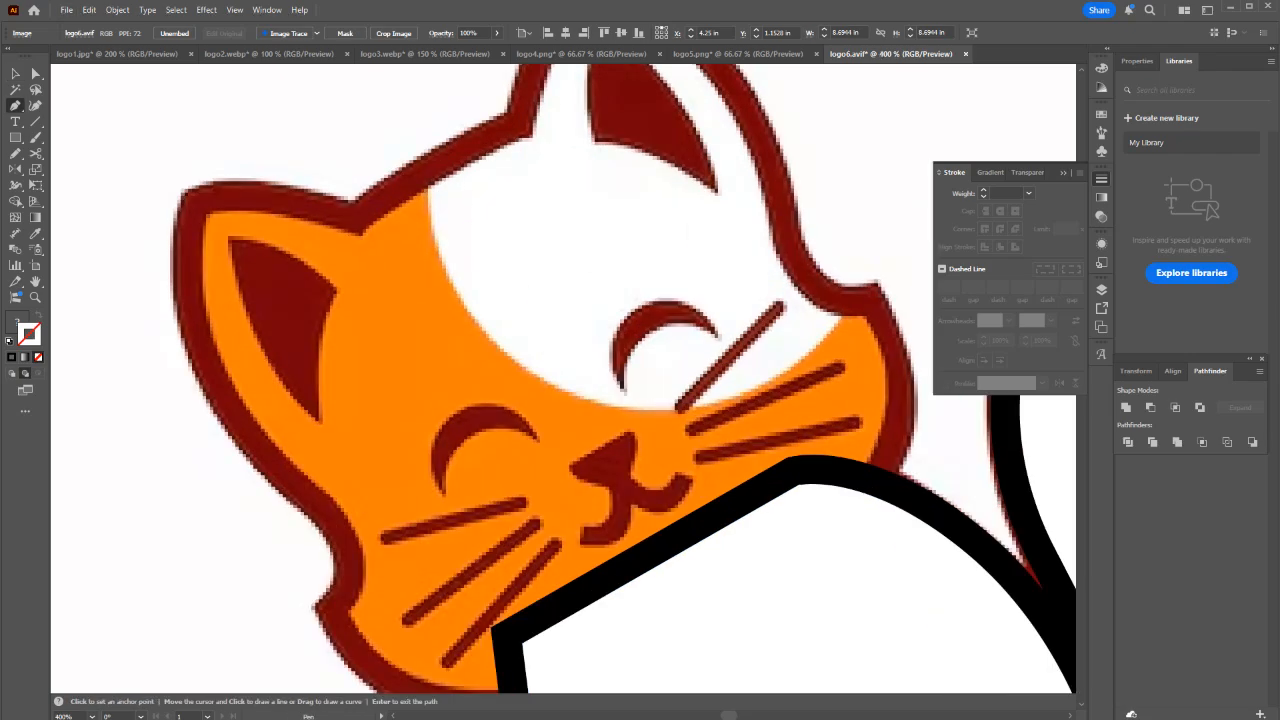
key("space")
left_click_drag(491, 174, 595, 248)
key("space")
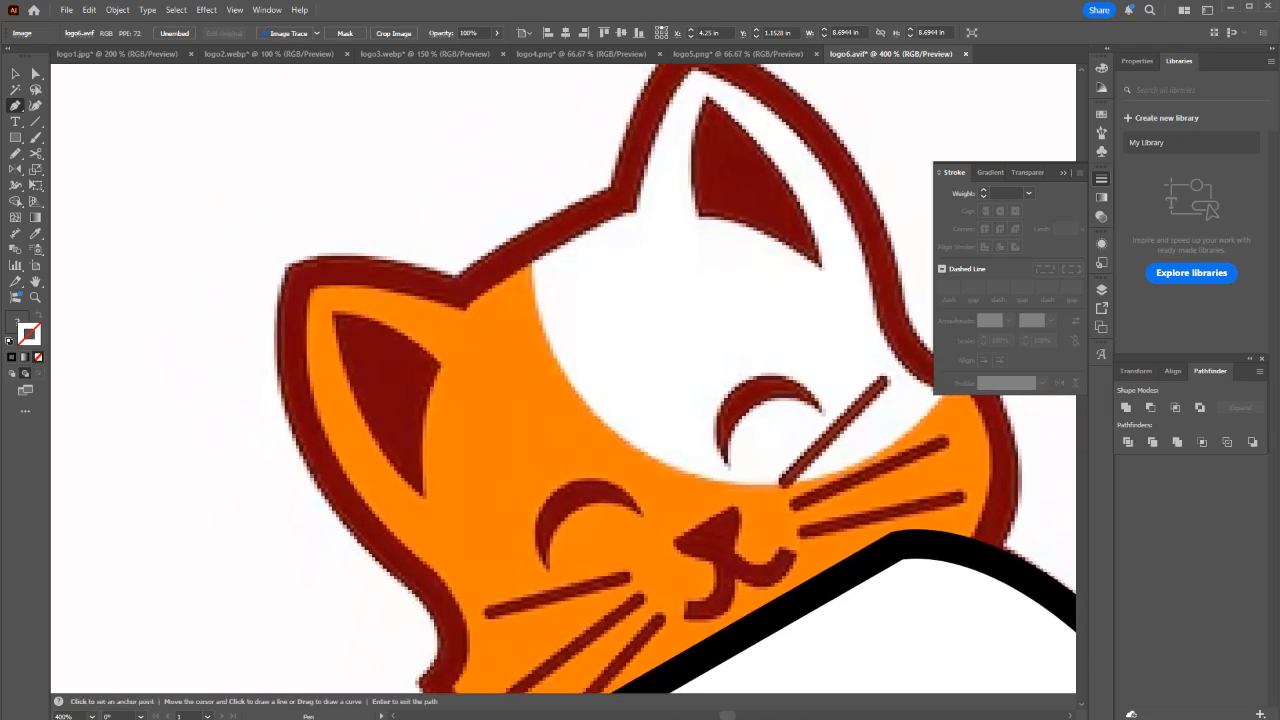
scroll(563, 379, "up", 1)
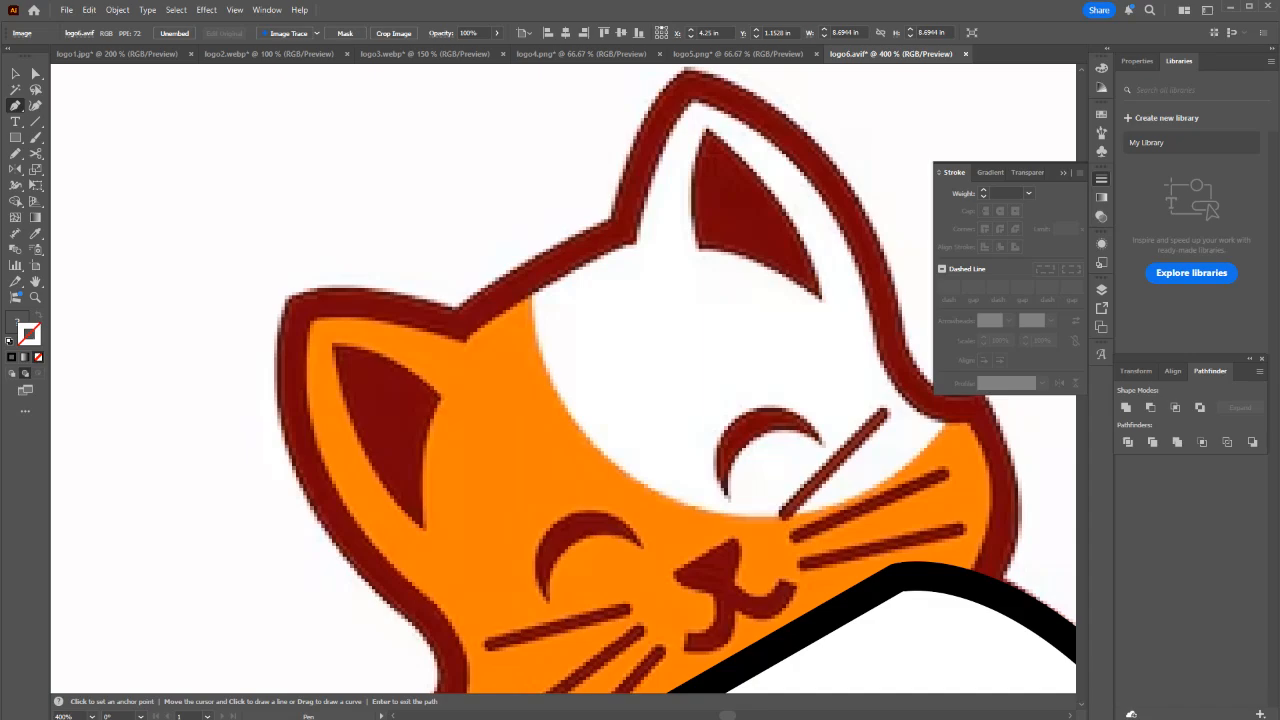
left_click(637, 243)
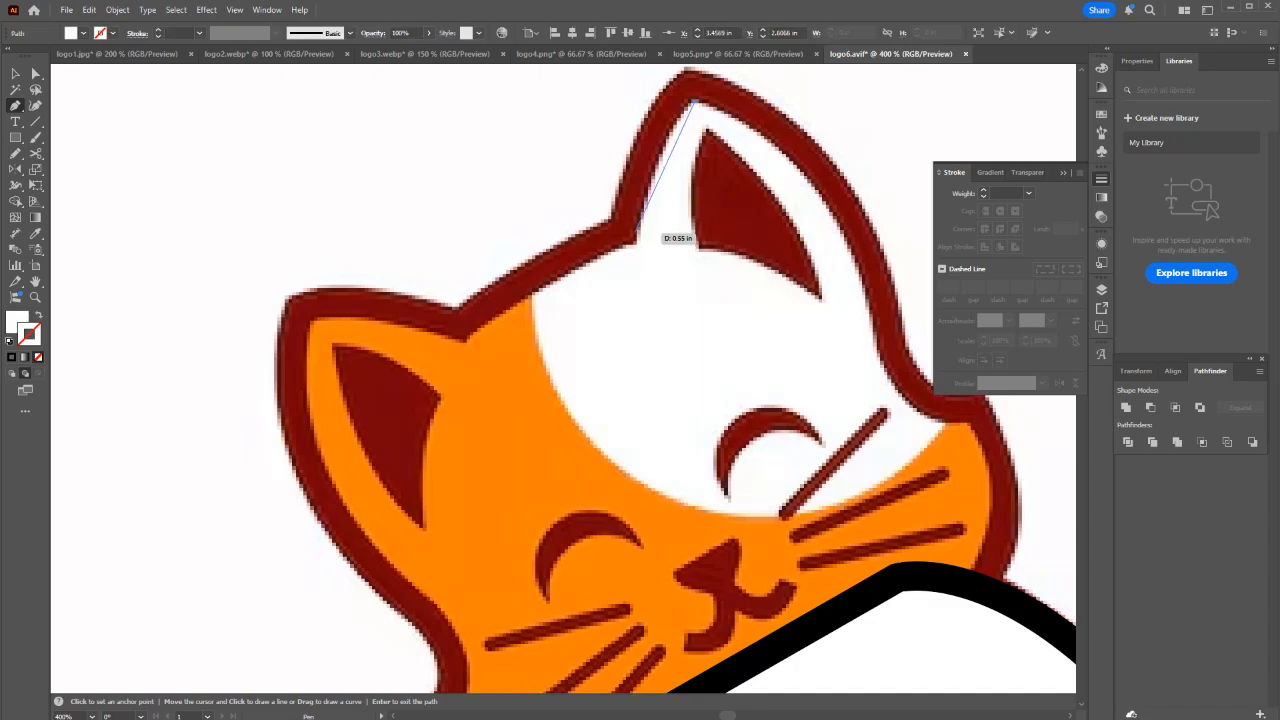
left_click_drag(637, 242, 620, 338)
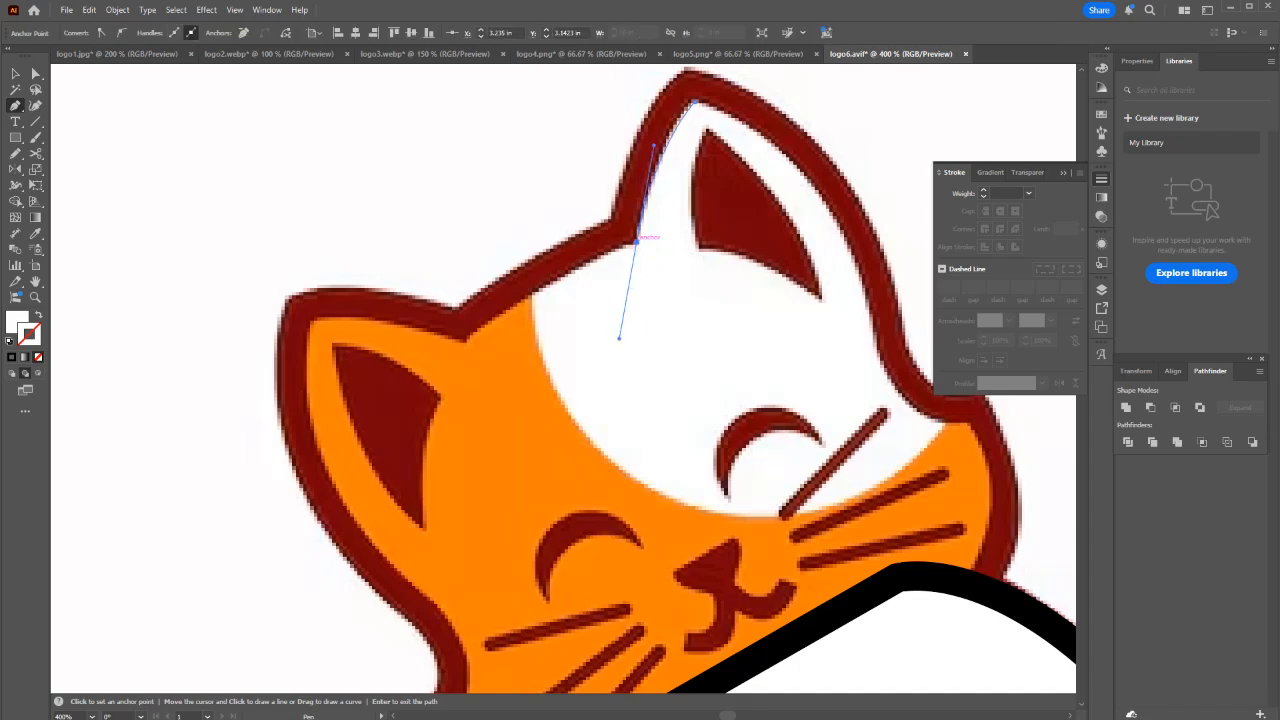
left_click(637, 241)
left_click_drag(636, 241, 623, 343)
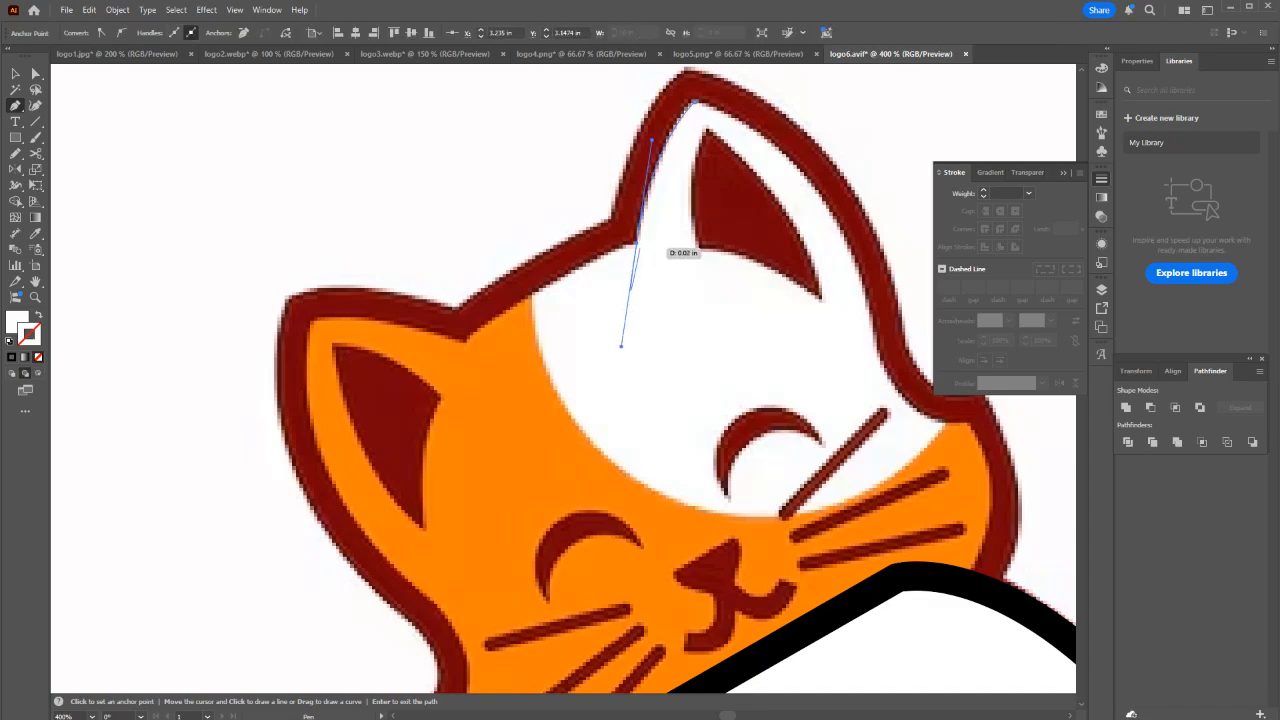
left_click(637, 242)
Continue the head path along the inner edge of the forehead's outline and over to the orange ear's tip, converting the anchors to corners.
scroll(552, 283, "up", 1)
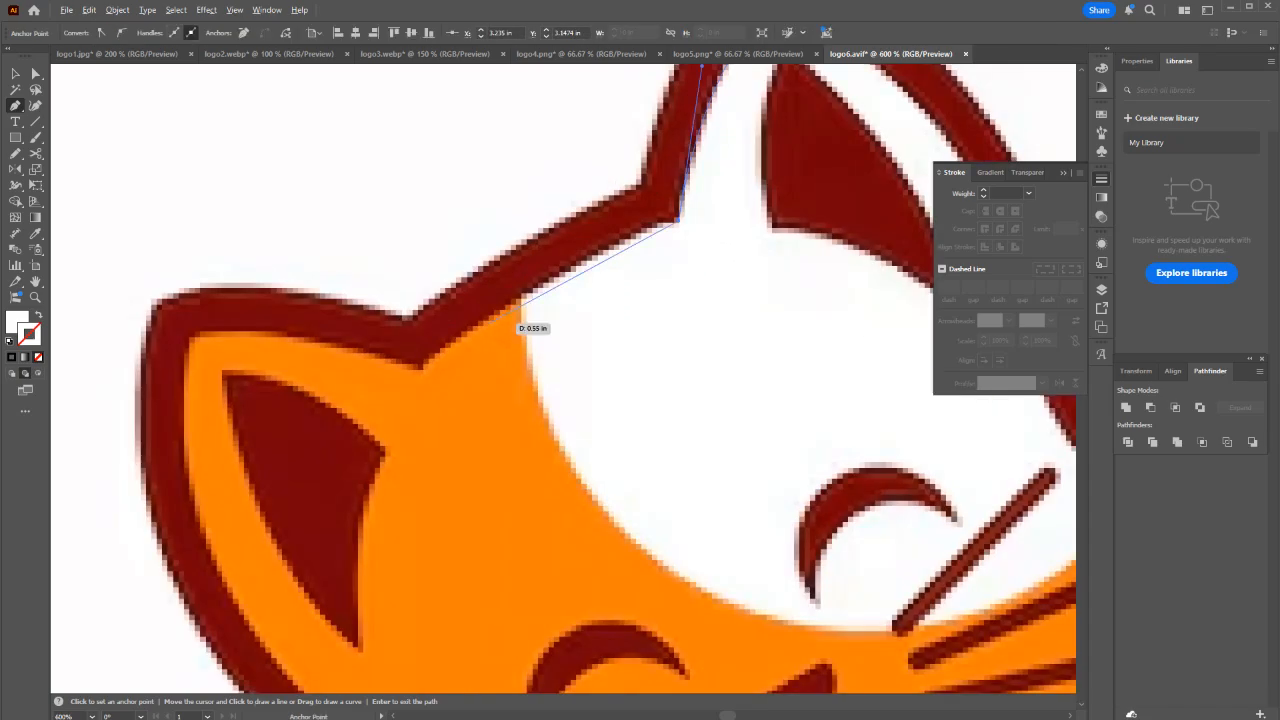
left_click_drag(538, 285, 427, 354)
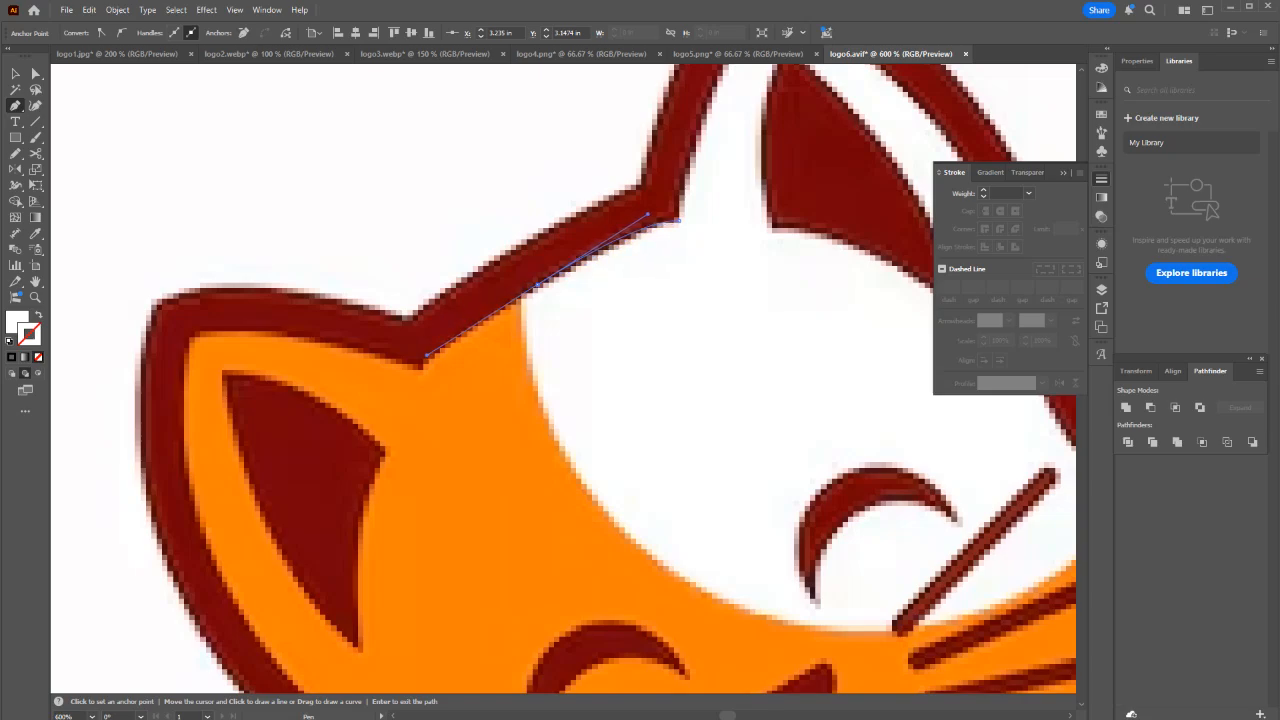
left_click_drag(427, 354, 427, 356)
left_click(425, 357)
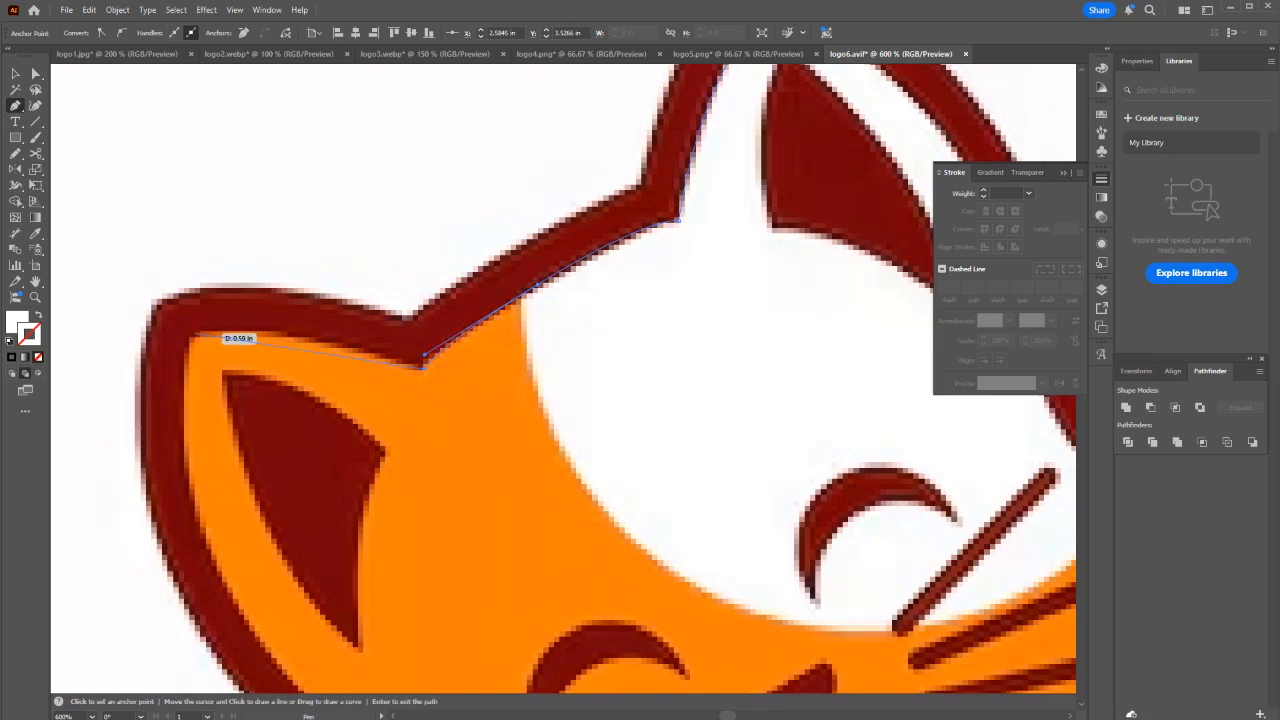
left_click_drag(196, 333, 93, 350)
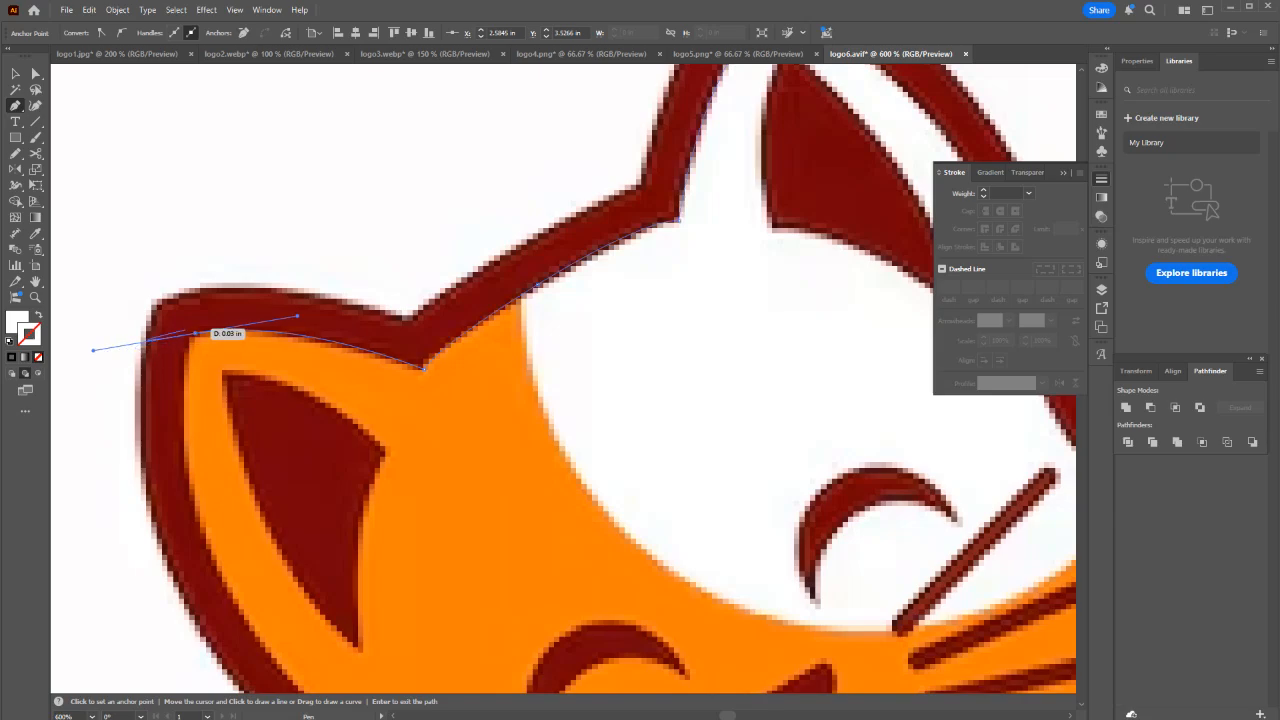
left_click(196, 333)
Trace the head path down the orange ear and cheek, around the cheek notch and along the chin into the body, ending it open.
scroll(179, 247, "down", 1)
scroll(200, 245, "down", 4)
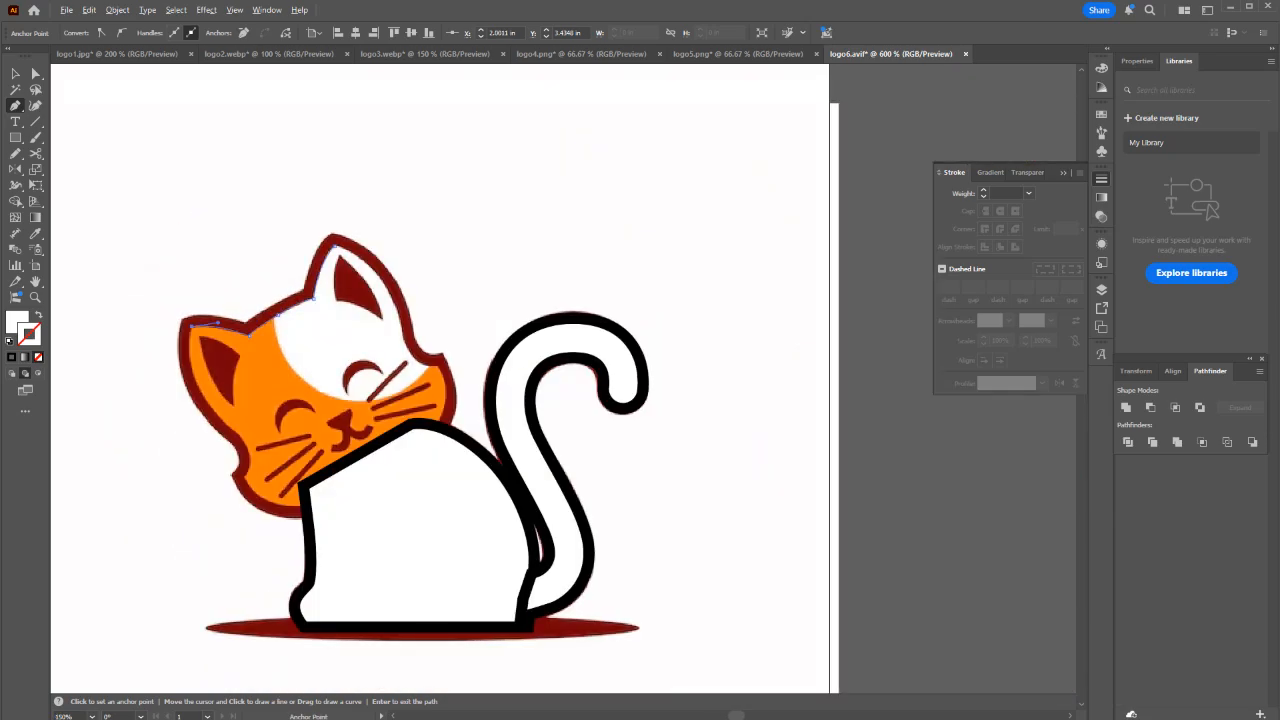
scroll(200, 245, "up", 2)
left_click_drag(175, 356, 260, 450)
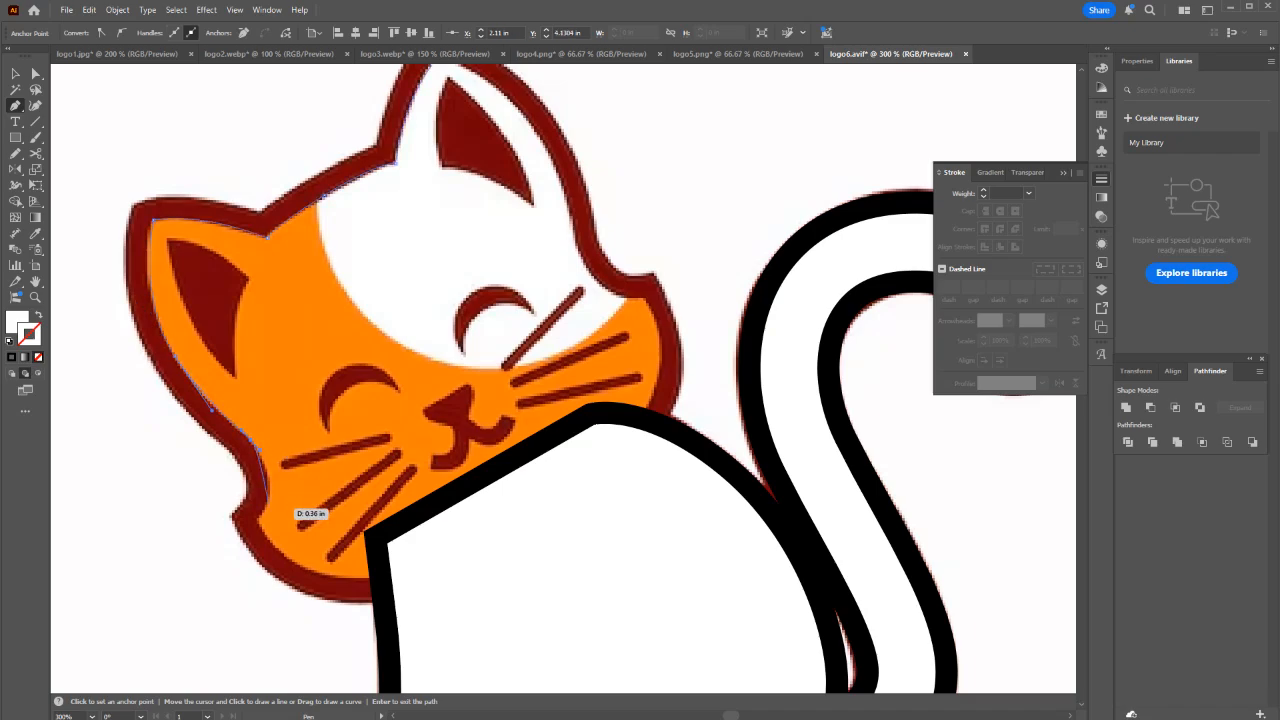
left_click_drag(258, 517, 227, 539)
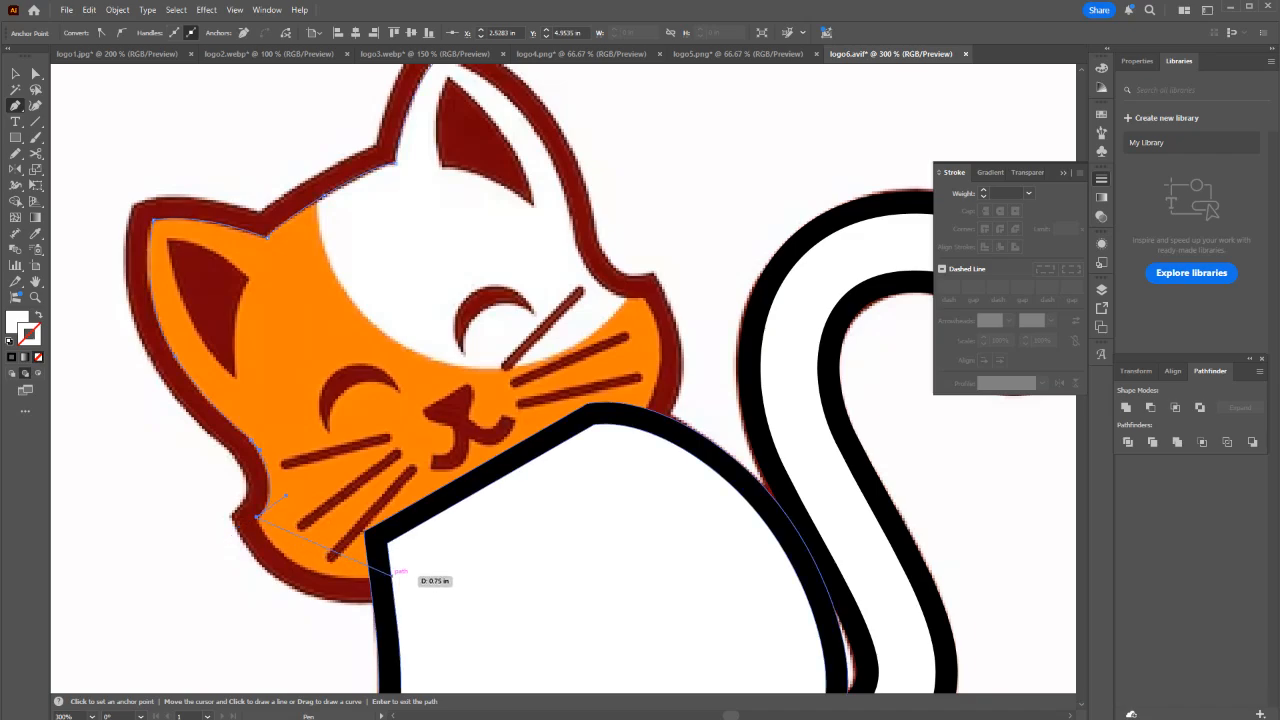
left_click_drag(392, 572, 516, 567)
key("v")
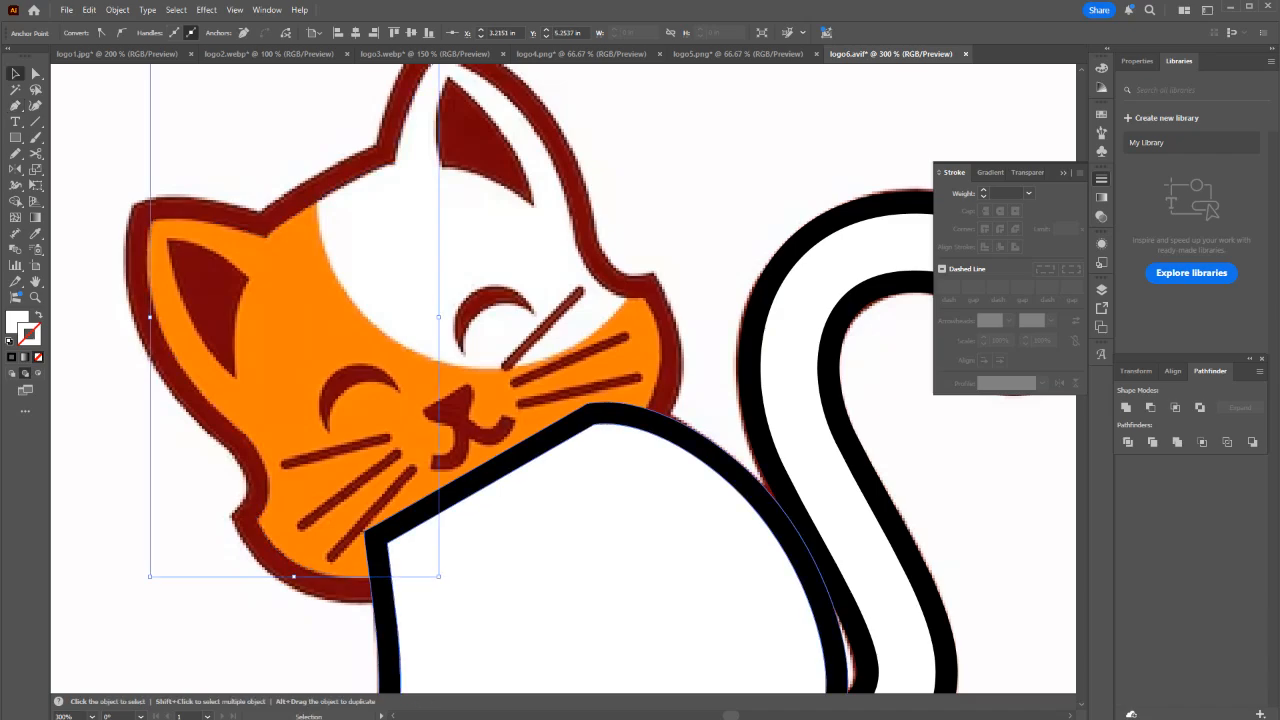
Select the tail and body outlines and add a new layer directly above Layer 1.
left_click(846, 610)
left_click(804, 538, "shift")
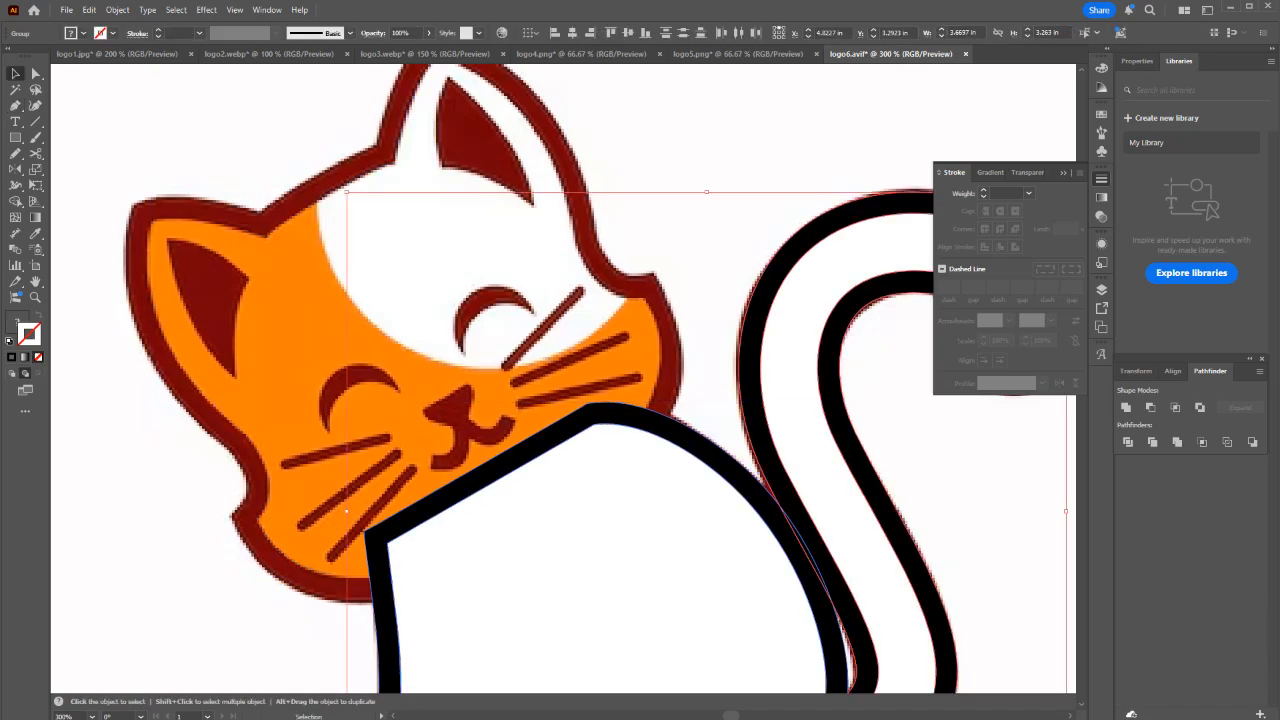
left_click(1101, 290)
left_click(1048, 409)
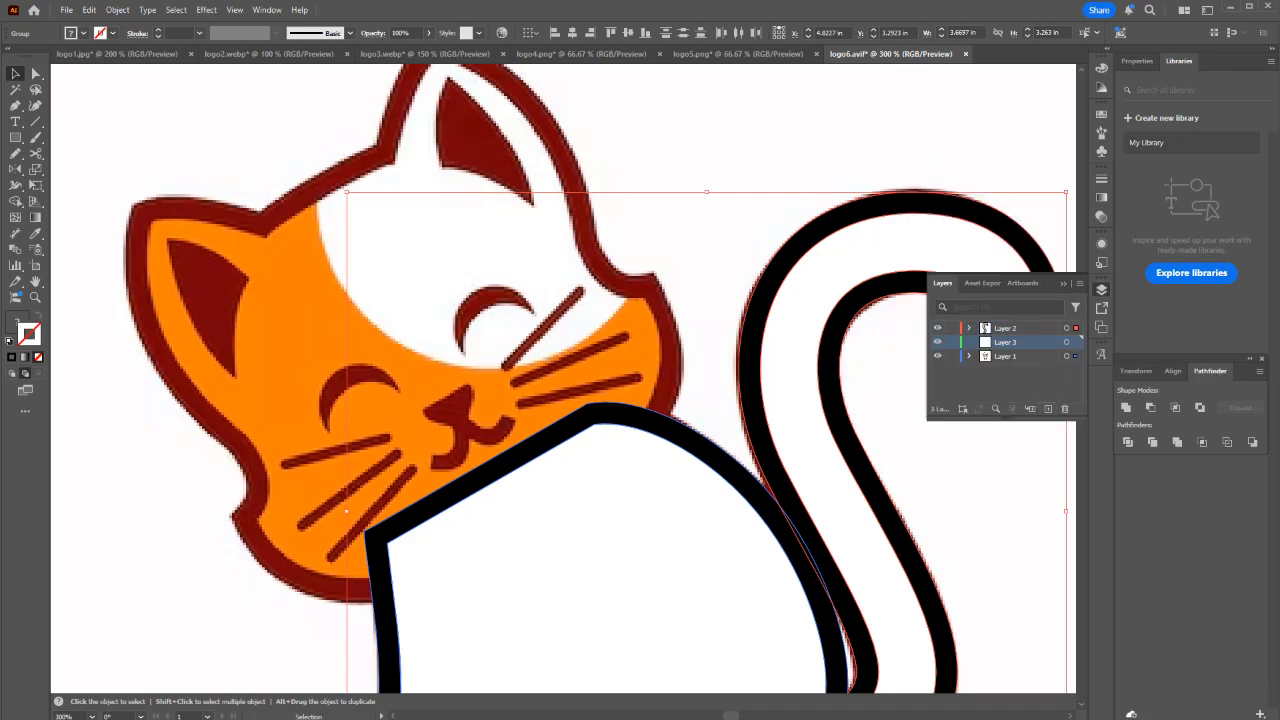
Clear the selection, lock Layer 1 and select the tail group.
left_click(660, 254)
scroll(660, 254, "down", 2)
left_click(952, 356)
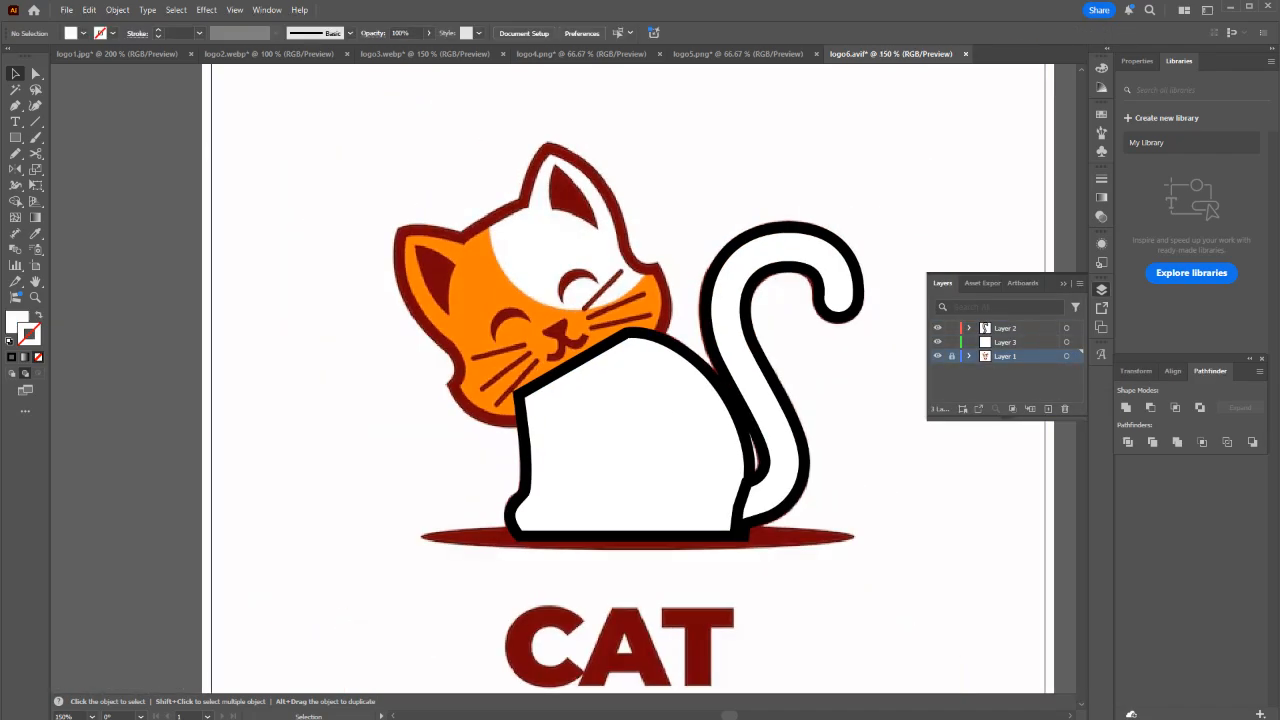
left_click(783, 431)
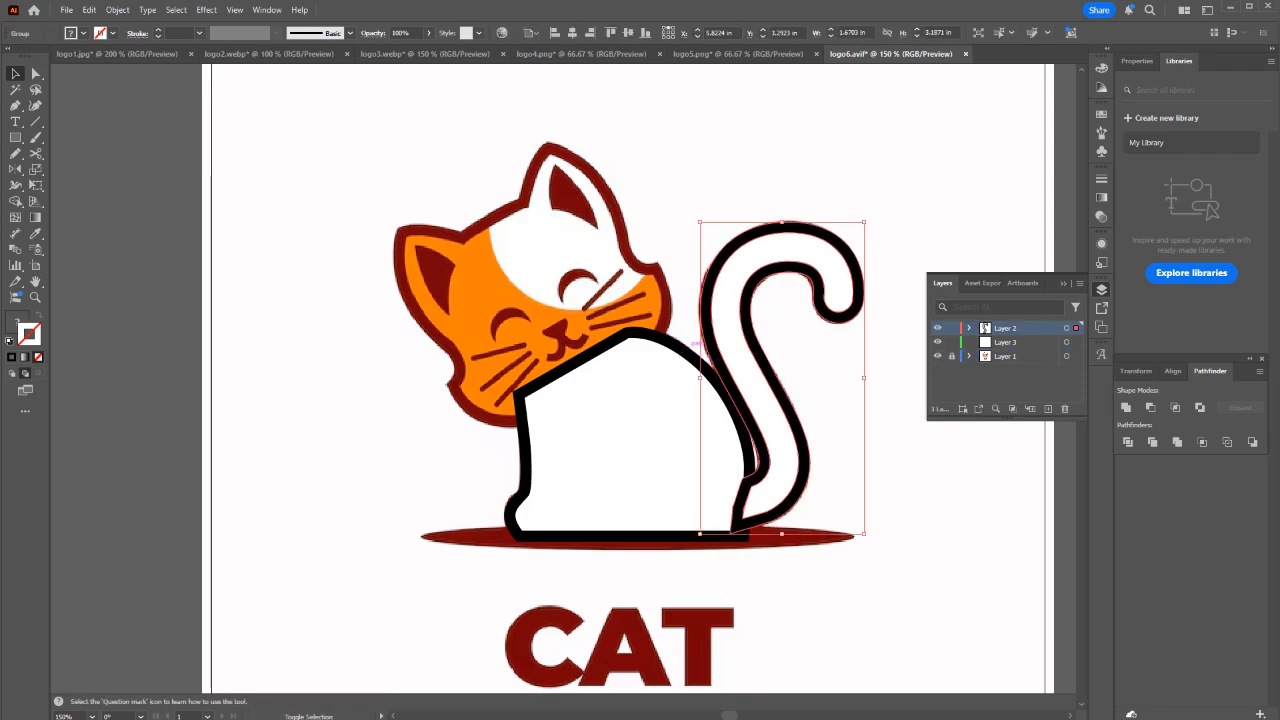
Gather the tail and body artwork on Layer 3, place that layer above Layer 2, and hide it.
left_click(952, 356)
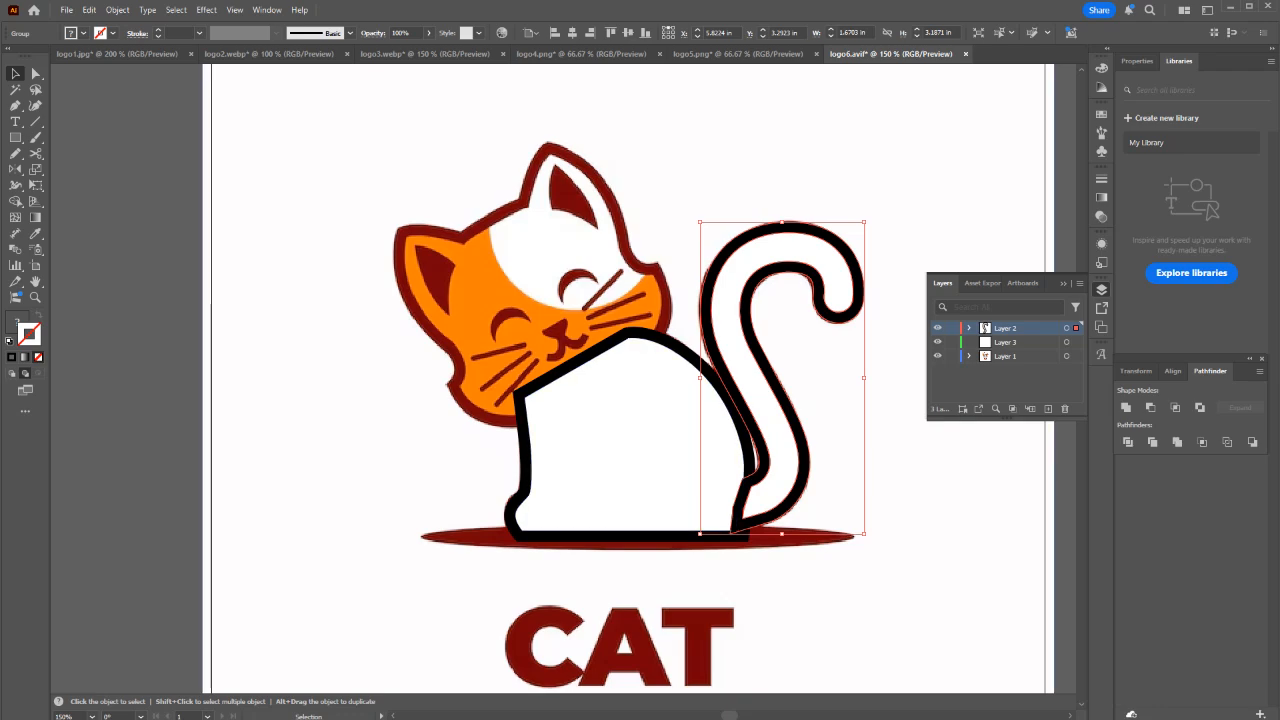
left_click(650, 440, "shift")
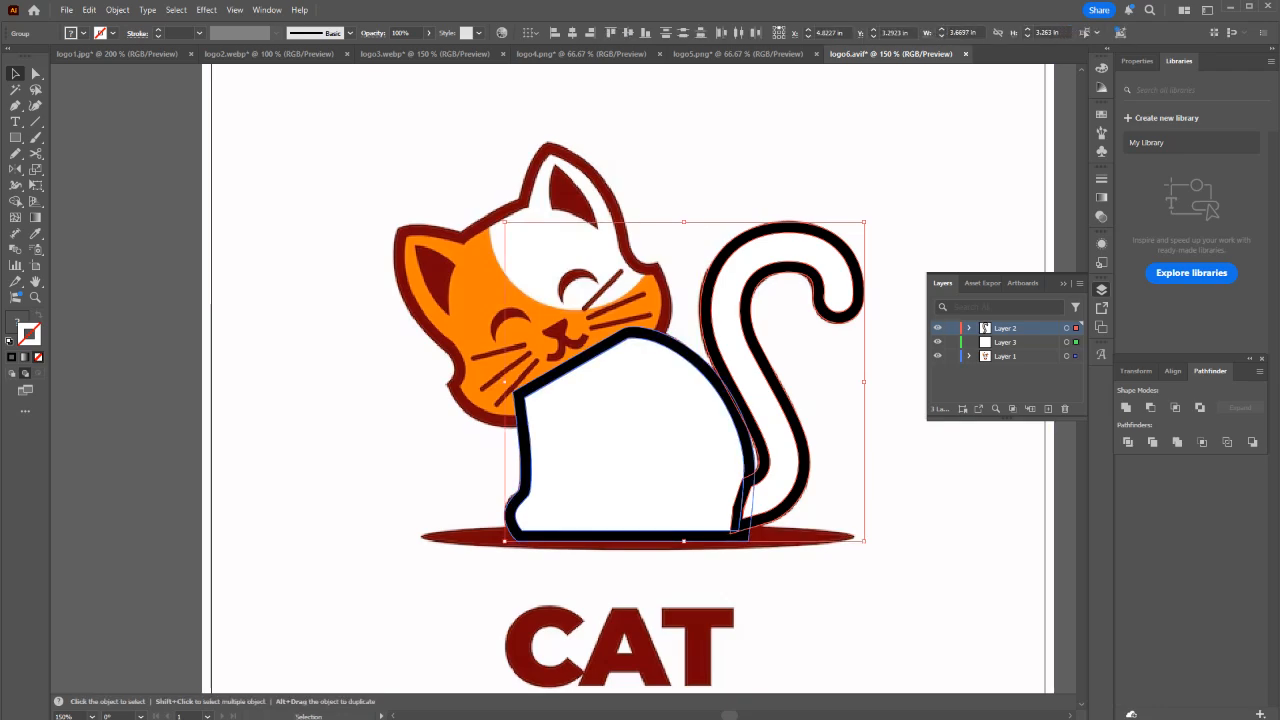
left_click_drag(1076, 356, 1010, 322)
key("ctrl+z")
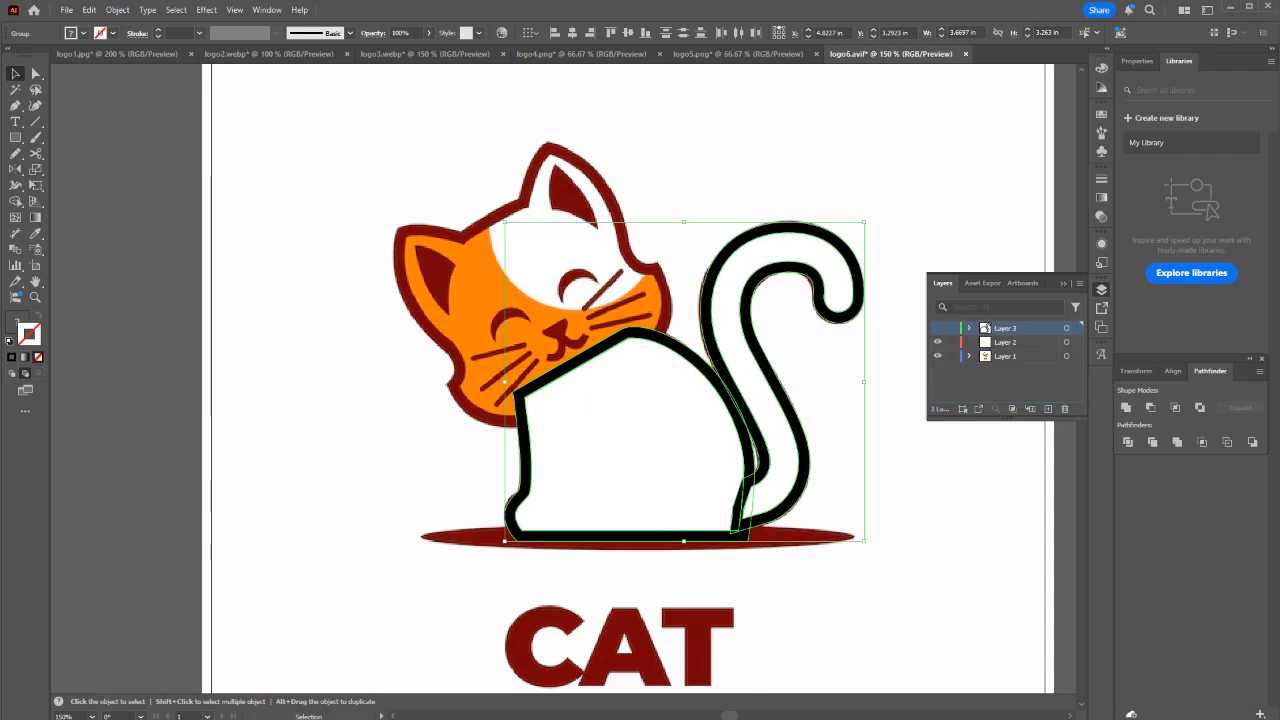
scroll(442, 337, "up", 1)
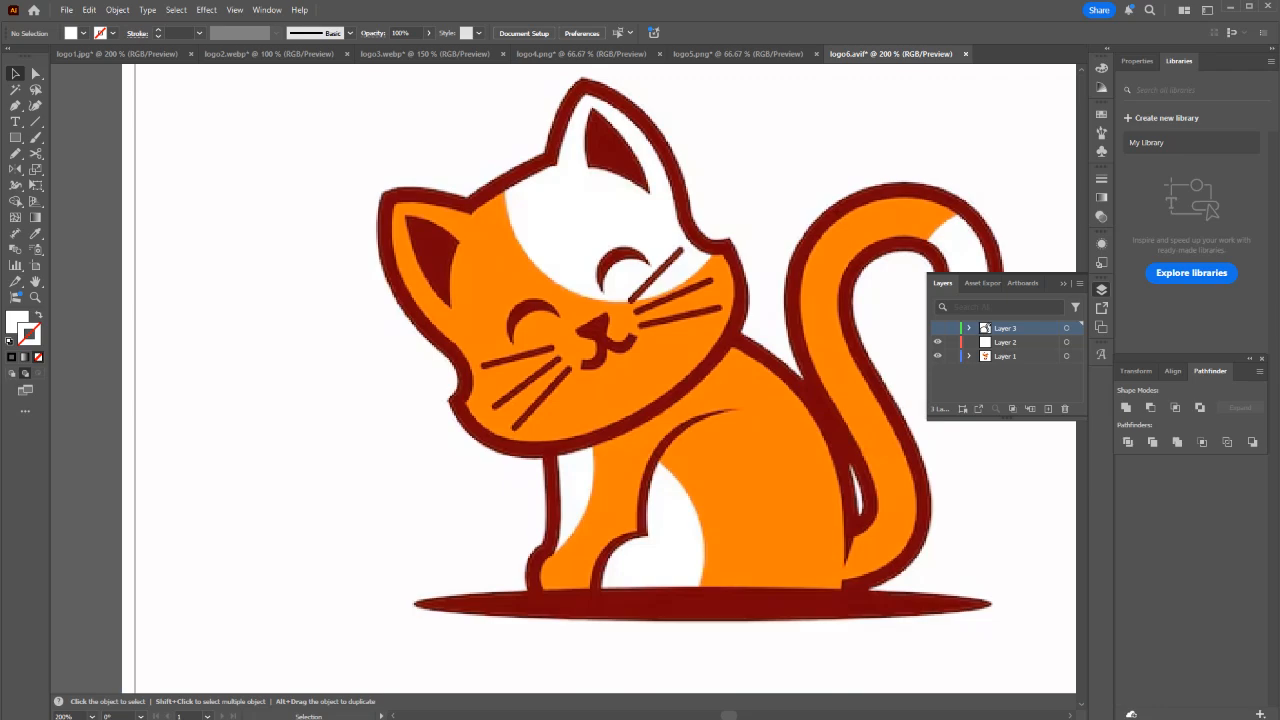
Unlock Layer 1 and transfer the unfinished head outline path from it to Layer 2.
scroll(428, 362, "up", 1)
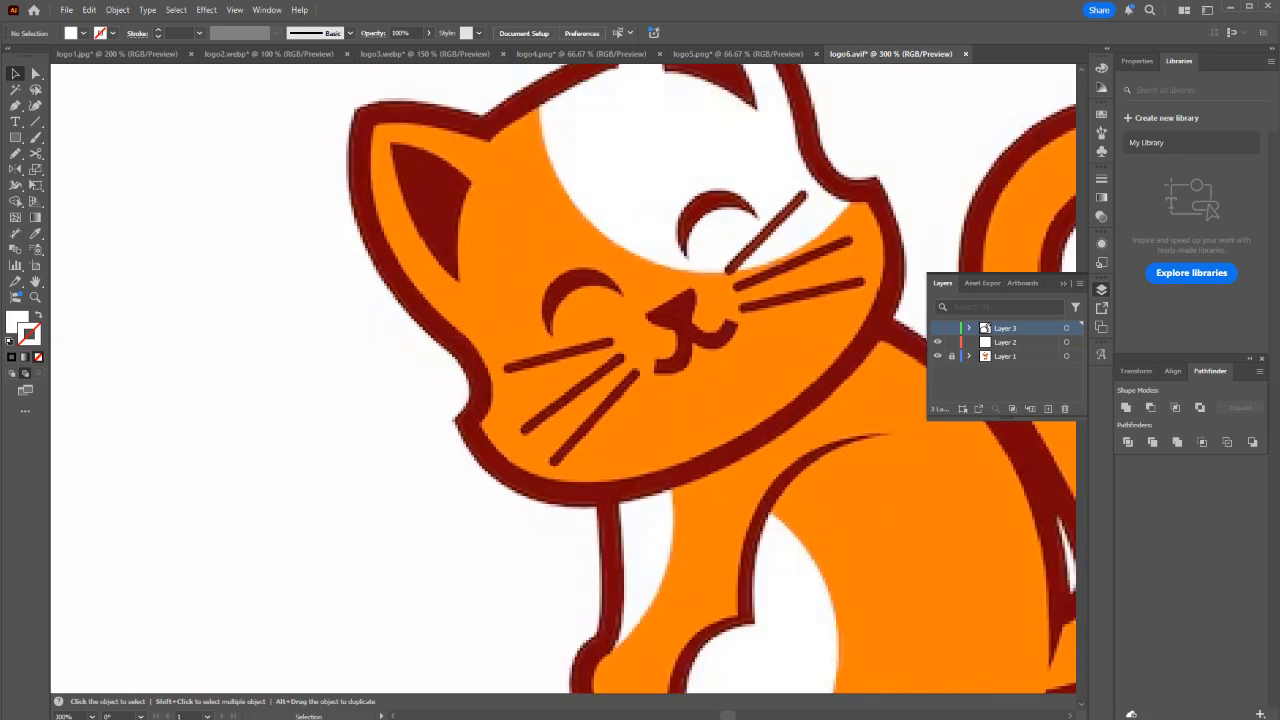
left_click(937, 356)
left_click_drag(386, 510, 398, 504)
left_click_drag(398, 504, 488, 368)
key("ctrl+z")
key("ctrl+z")
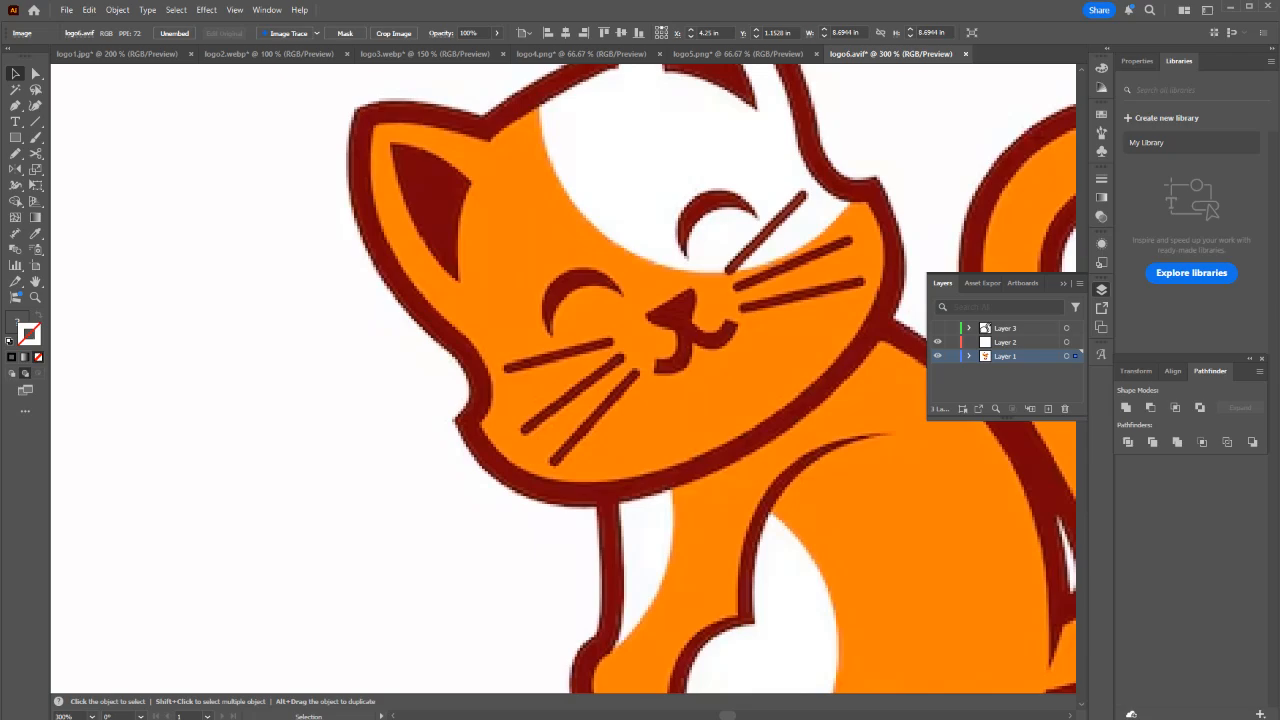
key("ctrl+y")
left_click(491, 394)
key("ctrl+y")
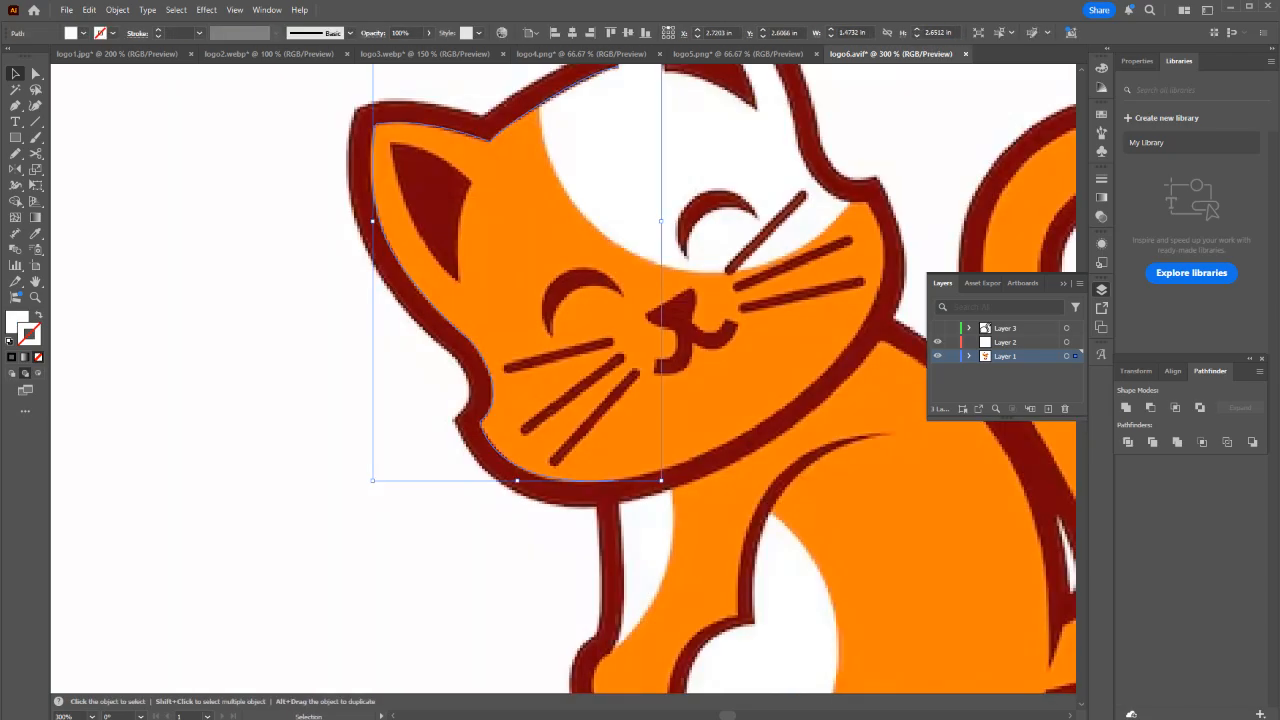
left_click_drag(1076, 356, 1076, 342)
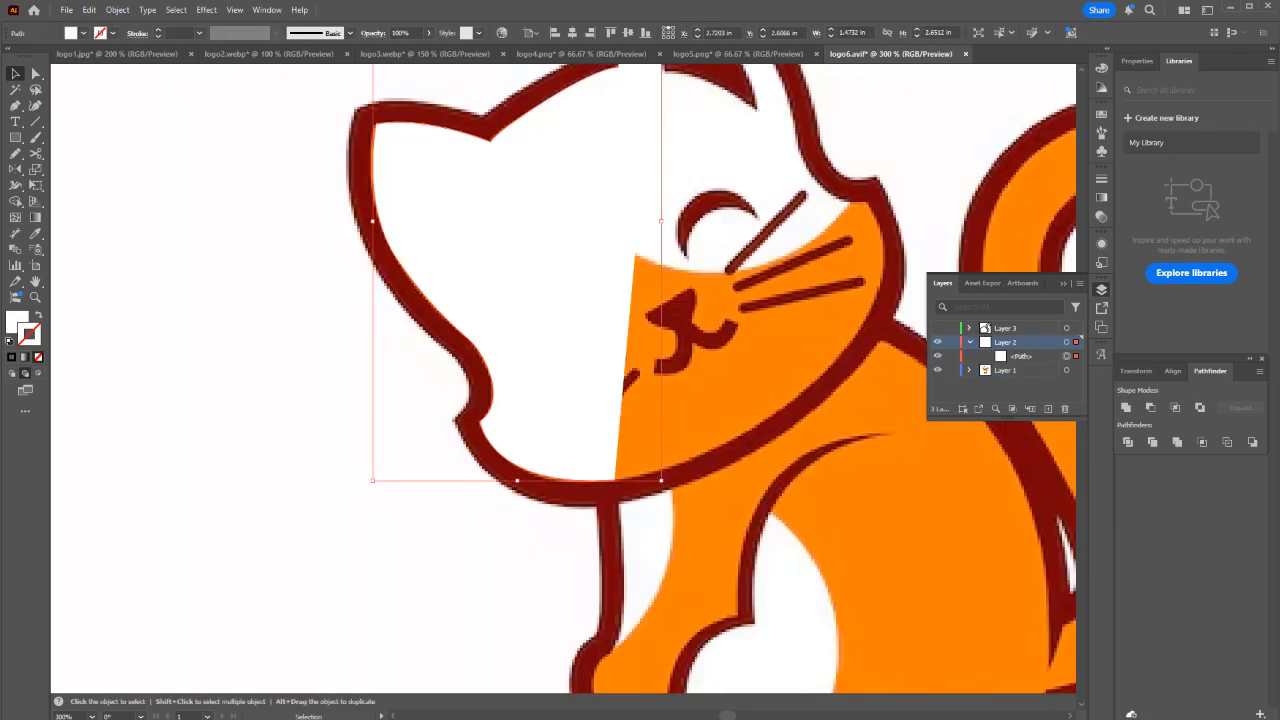
Collapse the contents of Layer 2 and lock Layer 1 with the reference image.
key("ctrl+z")
key("ctrl+shift+z")
left_click(969, 342)
left_click(937, 356)
left_click(952, 356)
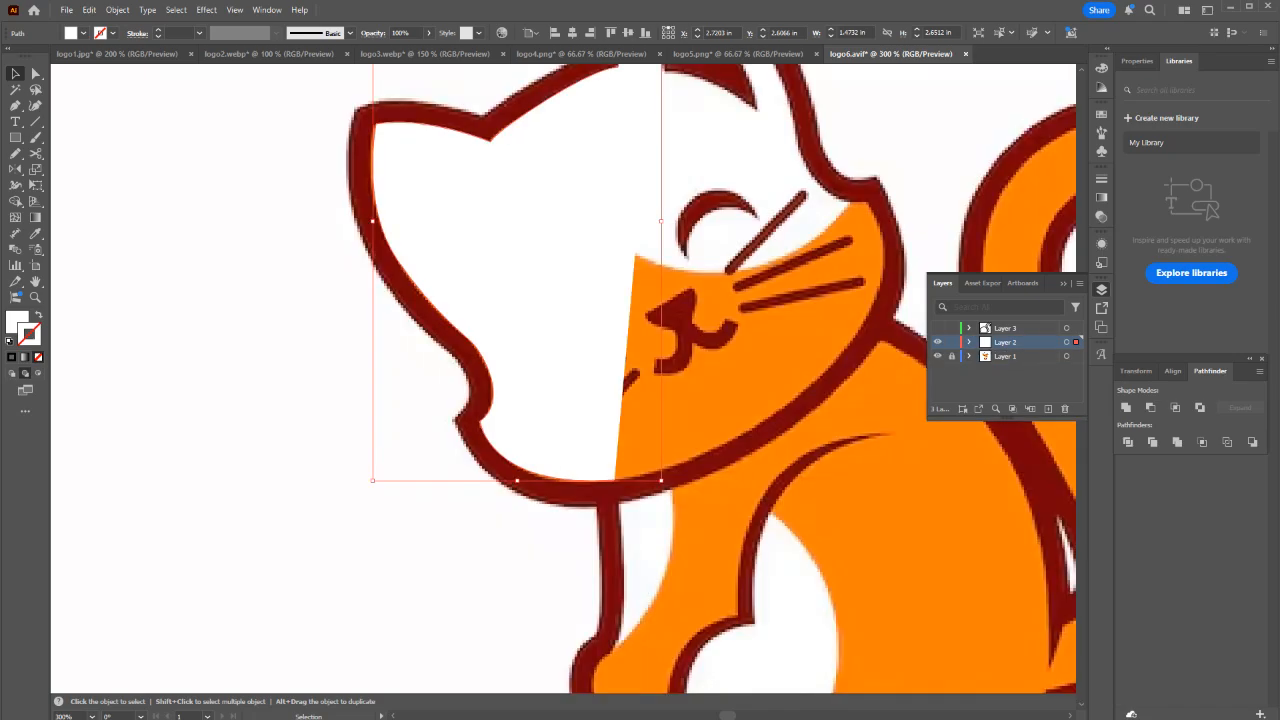
Continue the head outline with the Pen tool from the chin up the right cheek to its pointed corner.
key("p")
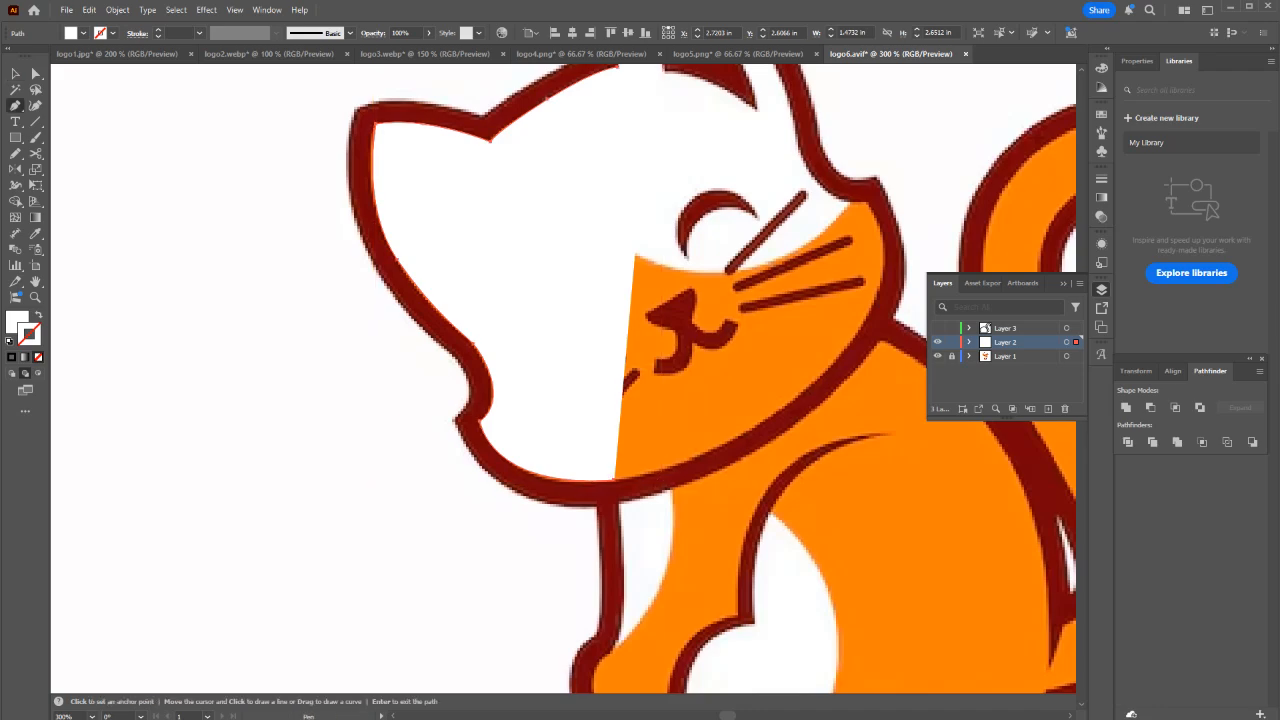
left_click_drag(614, 481, 709, 471)
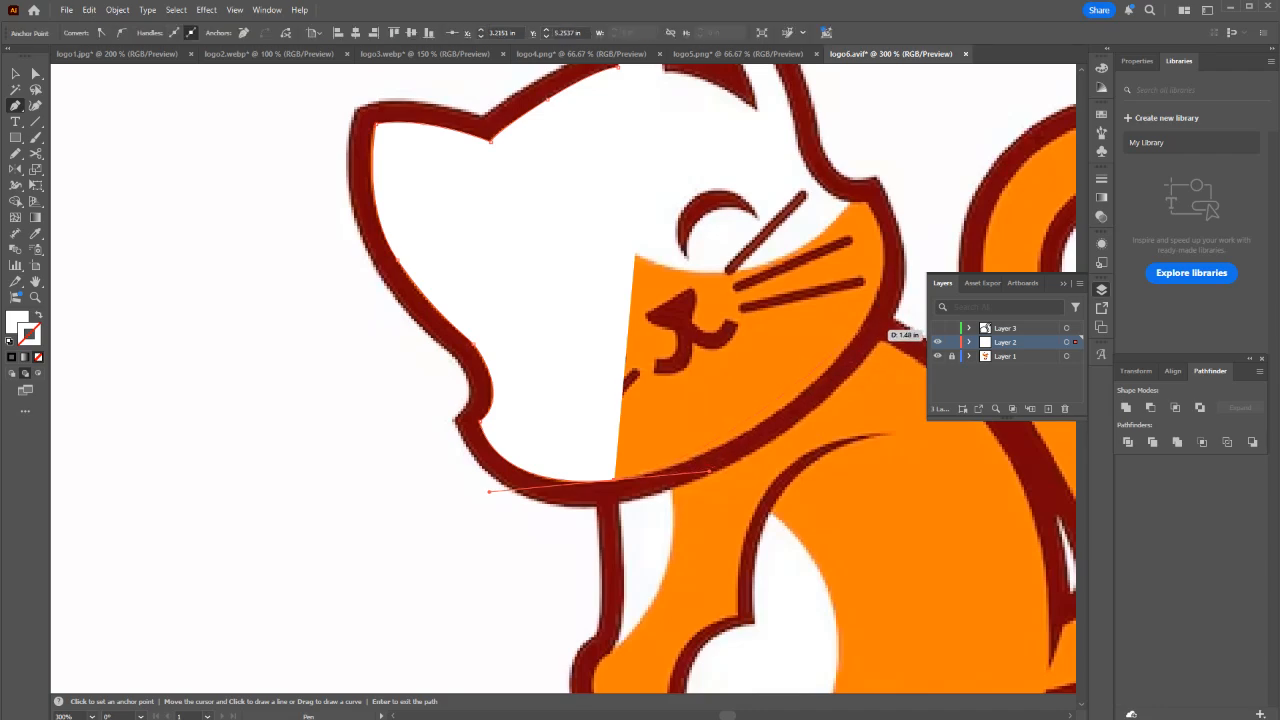
left_click_drag(861, 330, 911, 260)
left_click(867, 202)
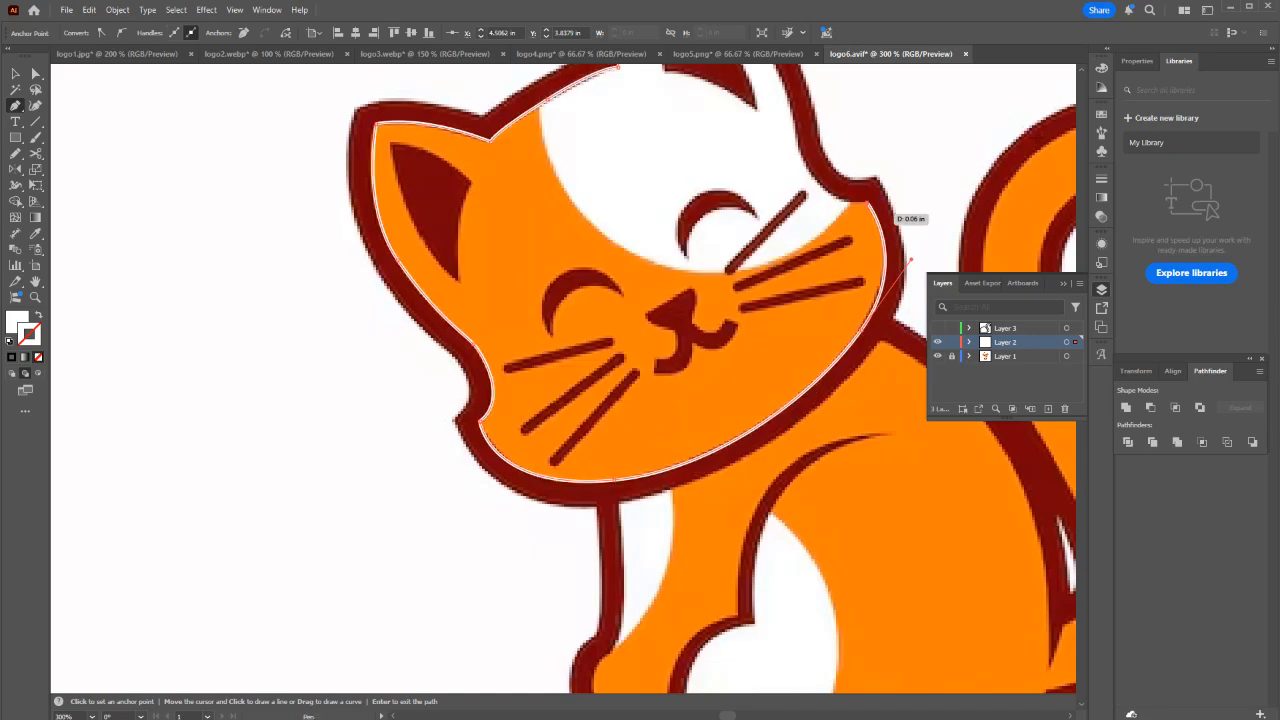
Trace the outer edge of the cat's right-hand ear and close the head path at the ear tip.
left_click_drag(814, 146, 868, 374)
scroll(730, 331, "up", 1)
left_click(745, 321)
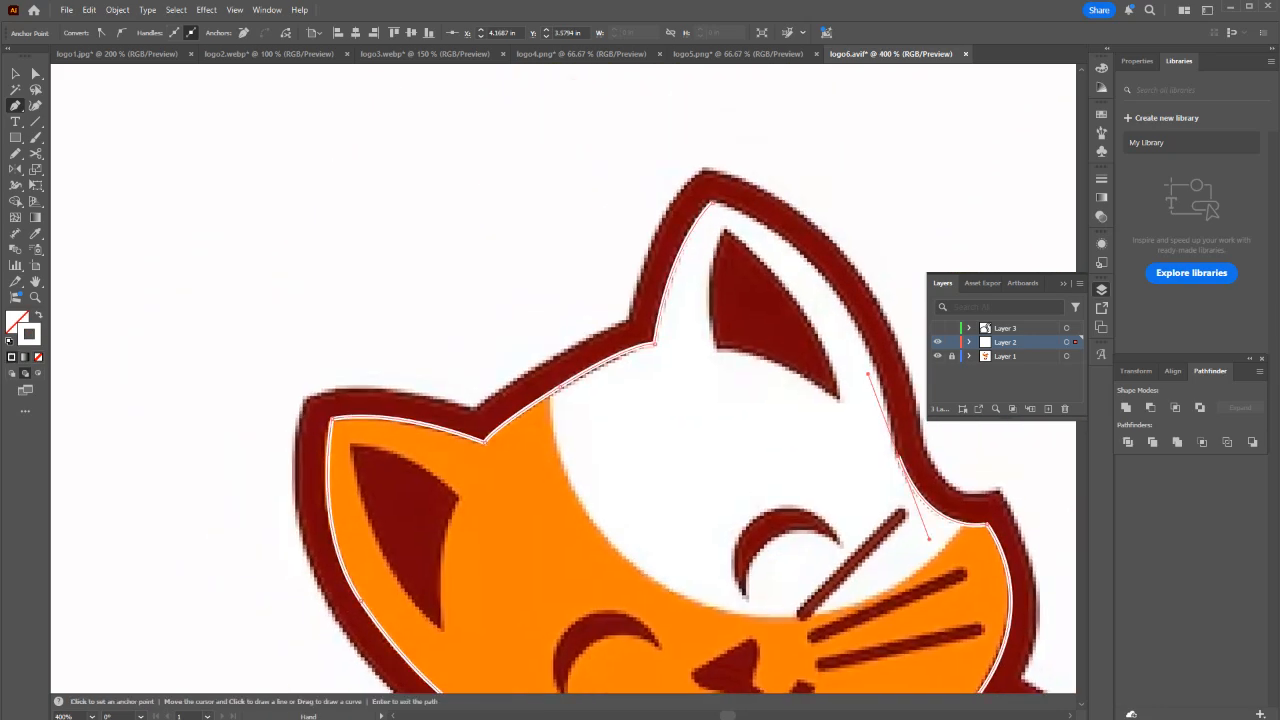
left_click_drag(828, 280, 779, 222)
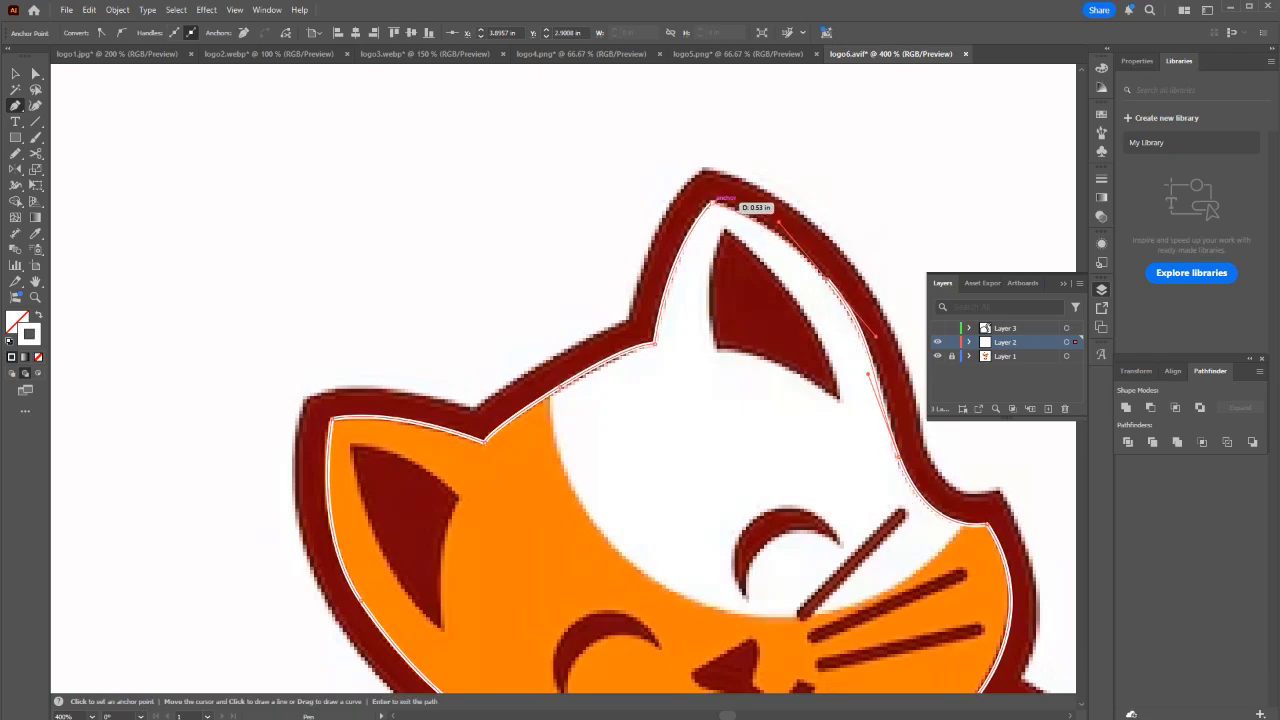
left_click(718, 199)
key("v")
key("ctrl+minus")
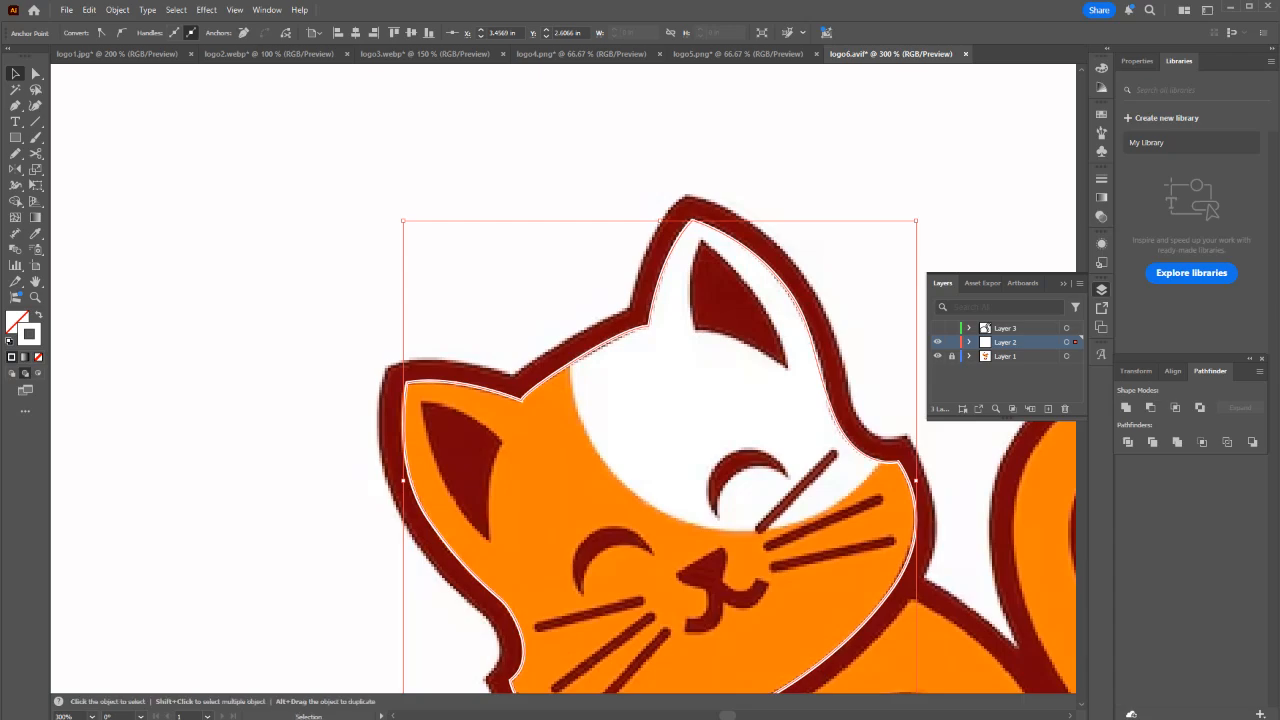
Give the closed head shape the default white fill and black stroke.
key("d")
key("slash")
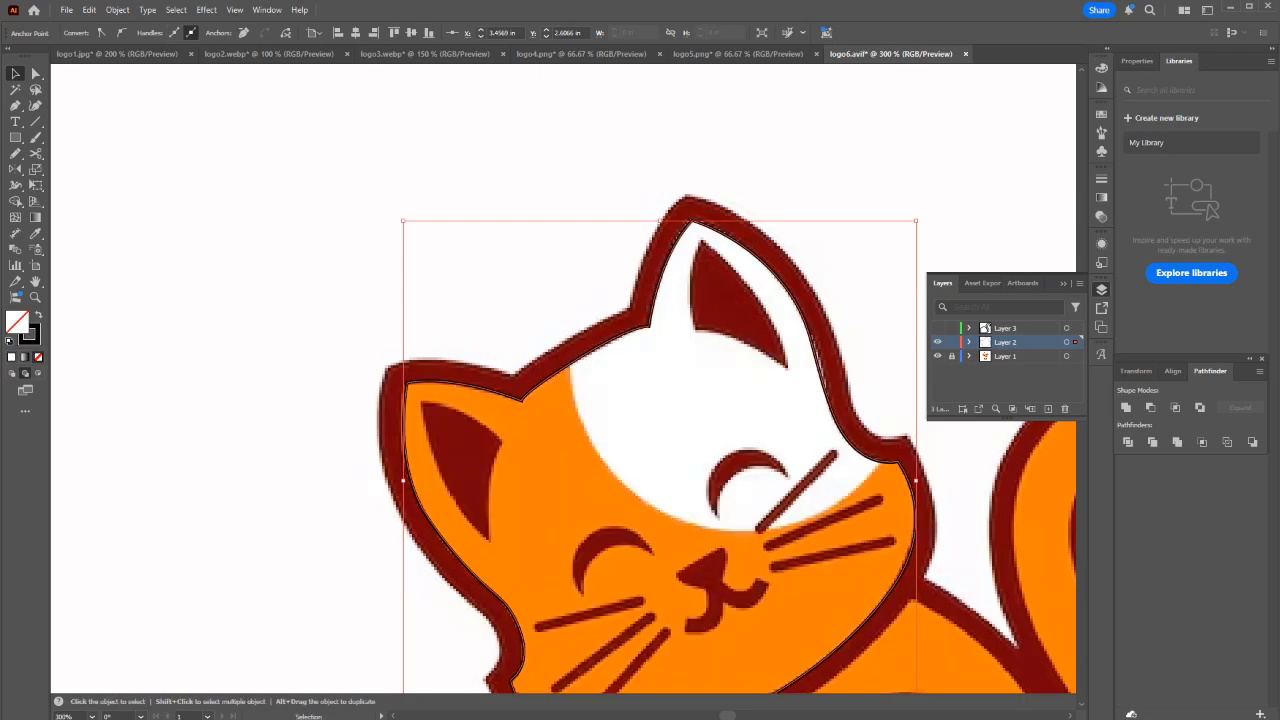
key("shift+x")
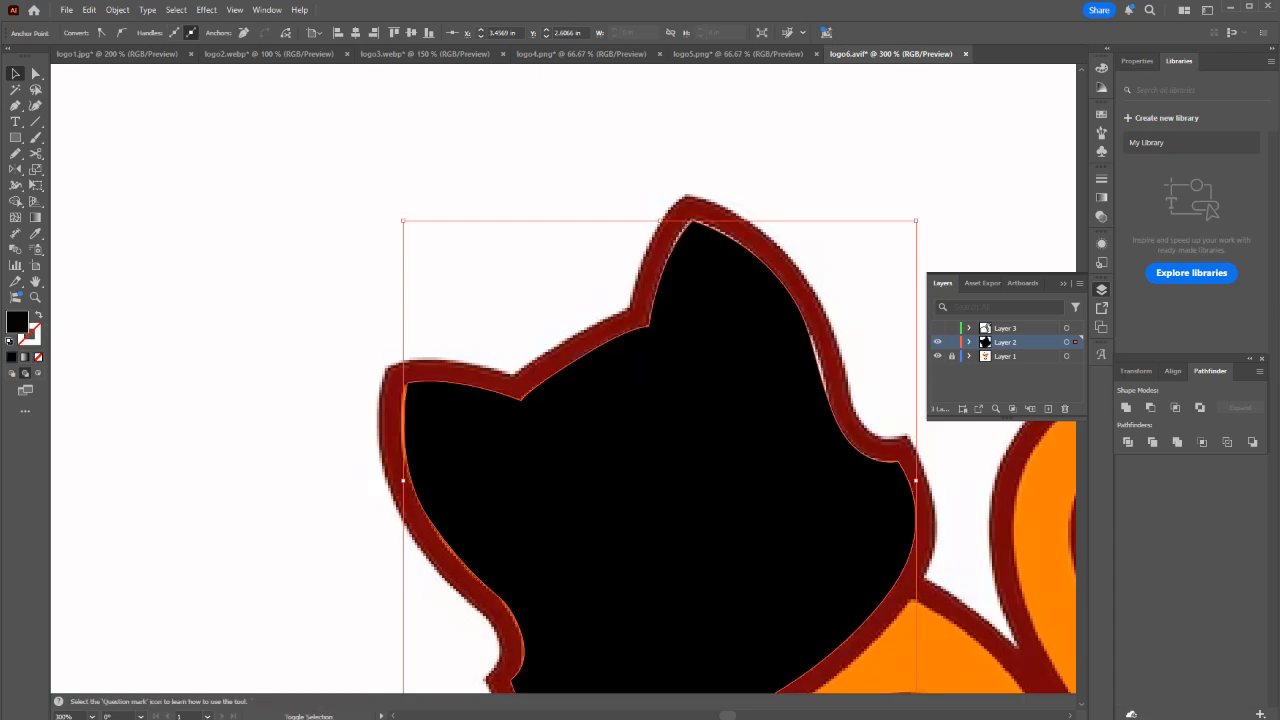
key("shift+x")
key("d")
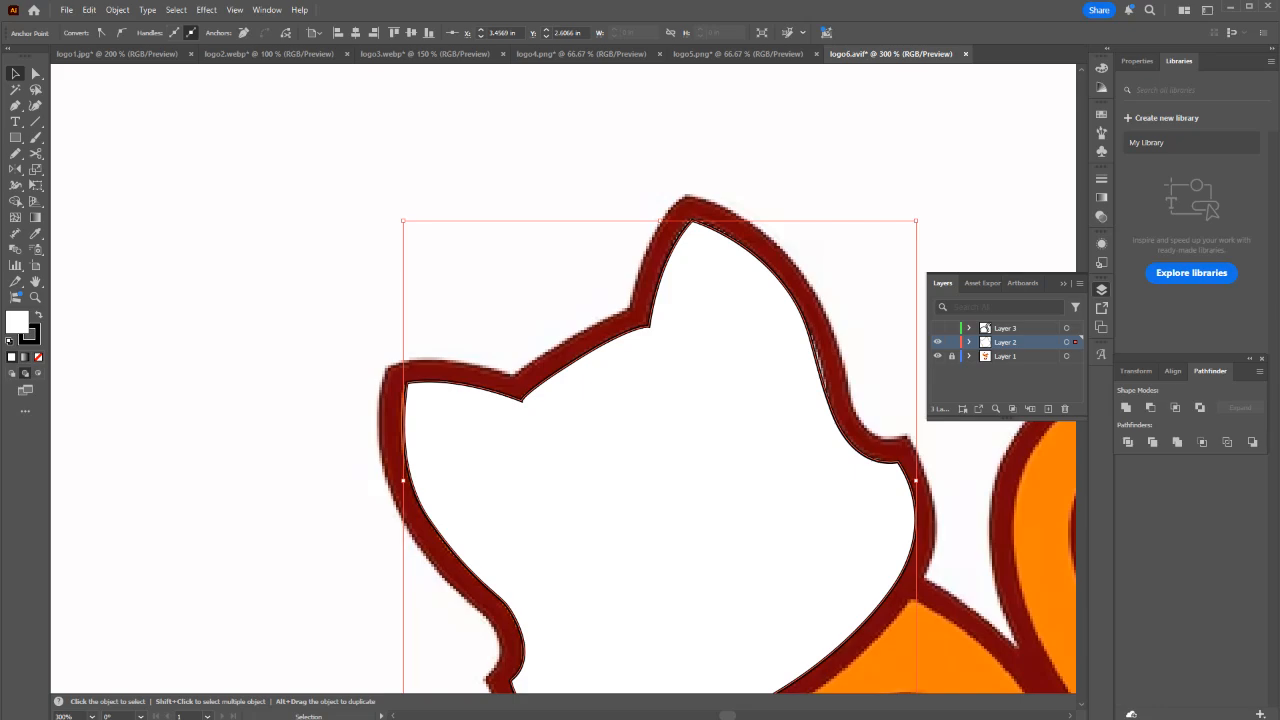
Set the head shape's stroke weight to 8 pt, align the stroke to the outside, and deselect the shape.
left_click(1101, 179)
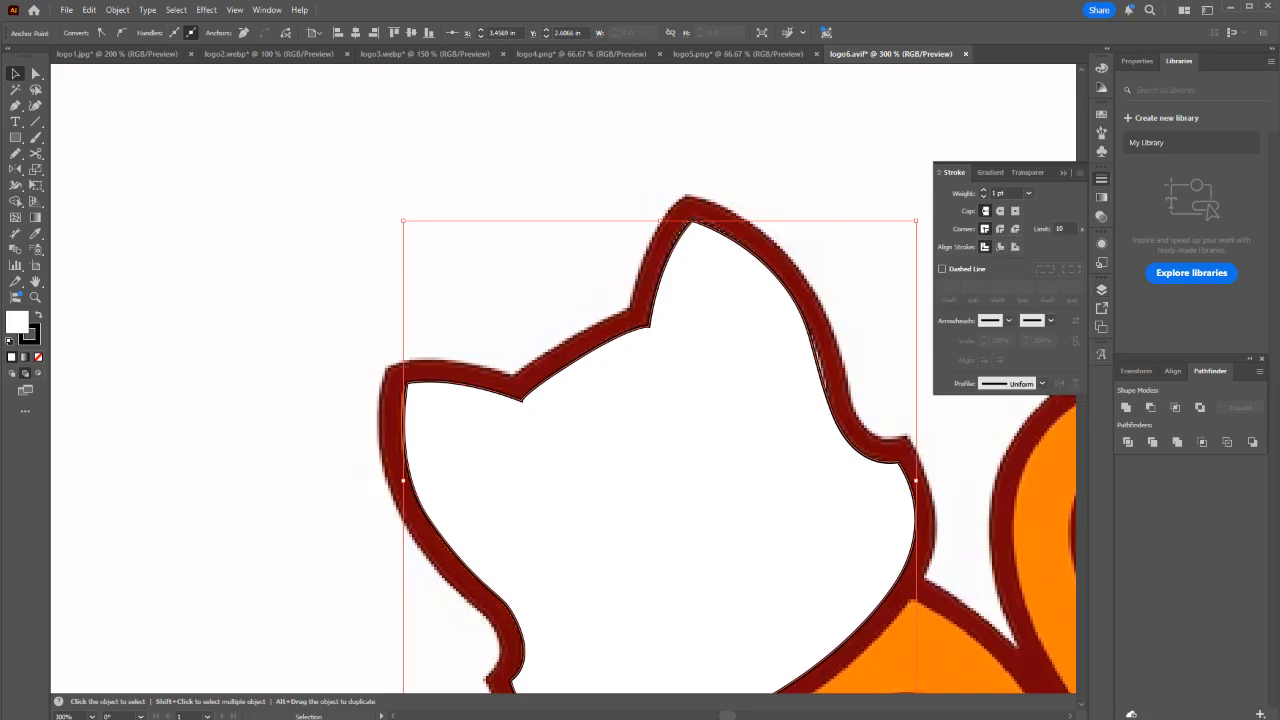
left_click(1005, 193)
scroll(1005, 193, "up", 5)
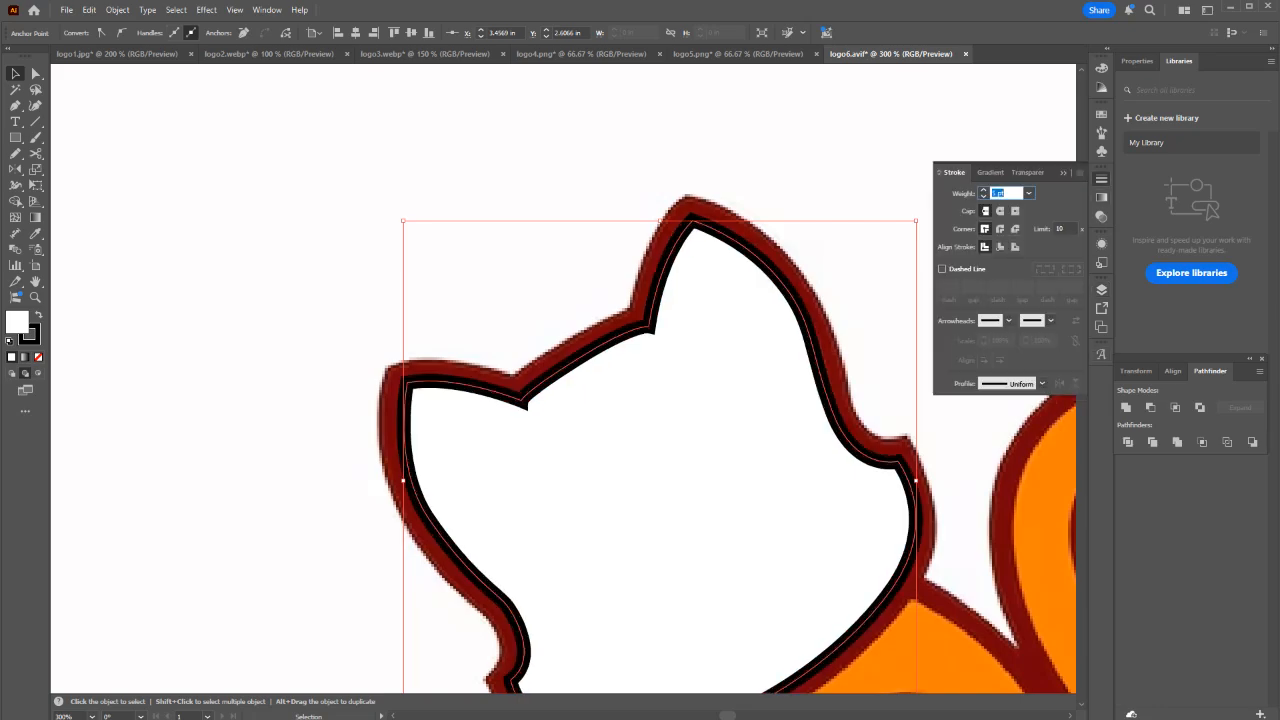
scroll(1005, 193, "up", 2)
left_click(1015, 246)
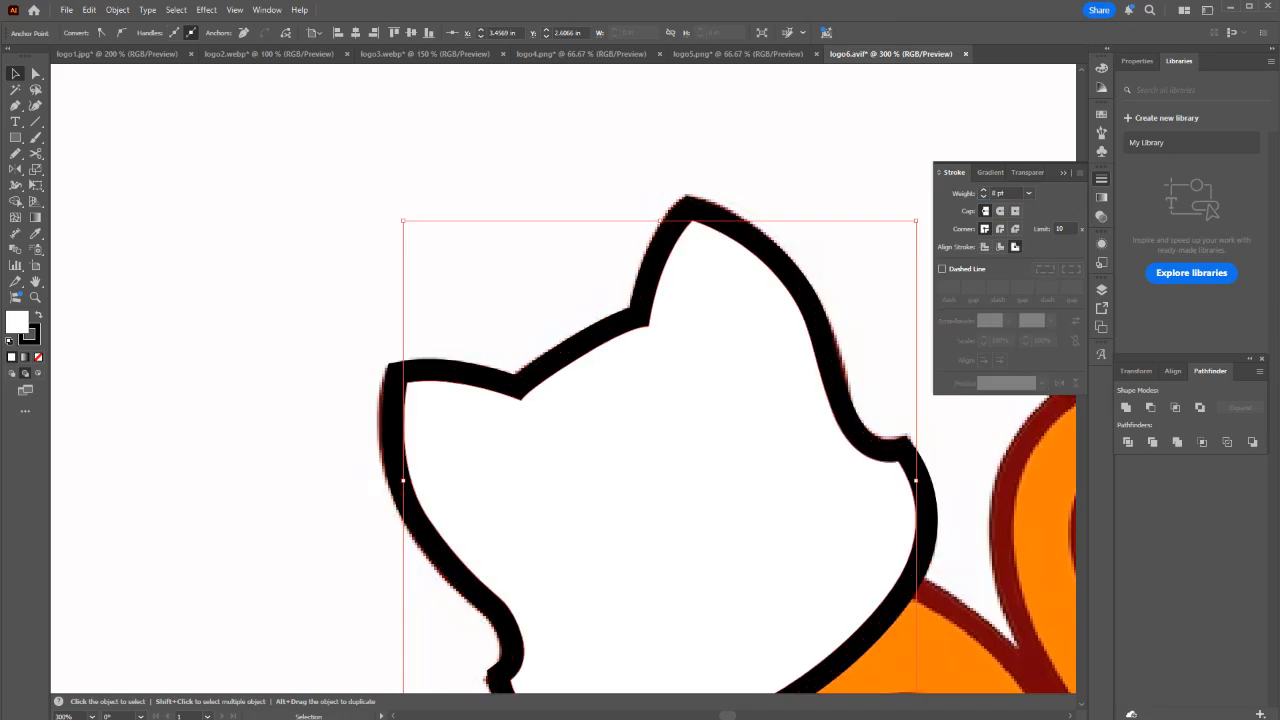
key("ctrl+shift+a")
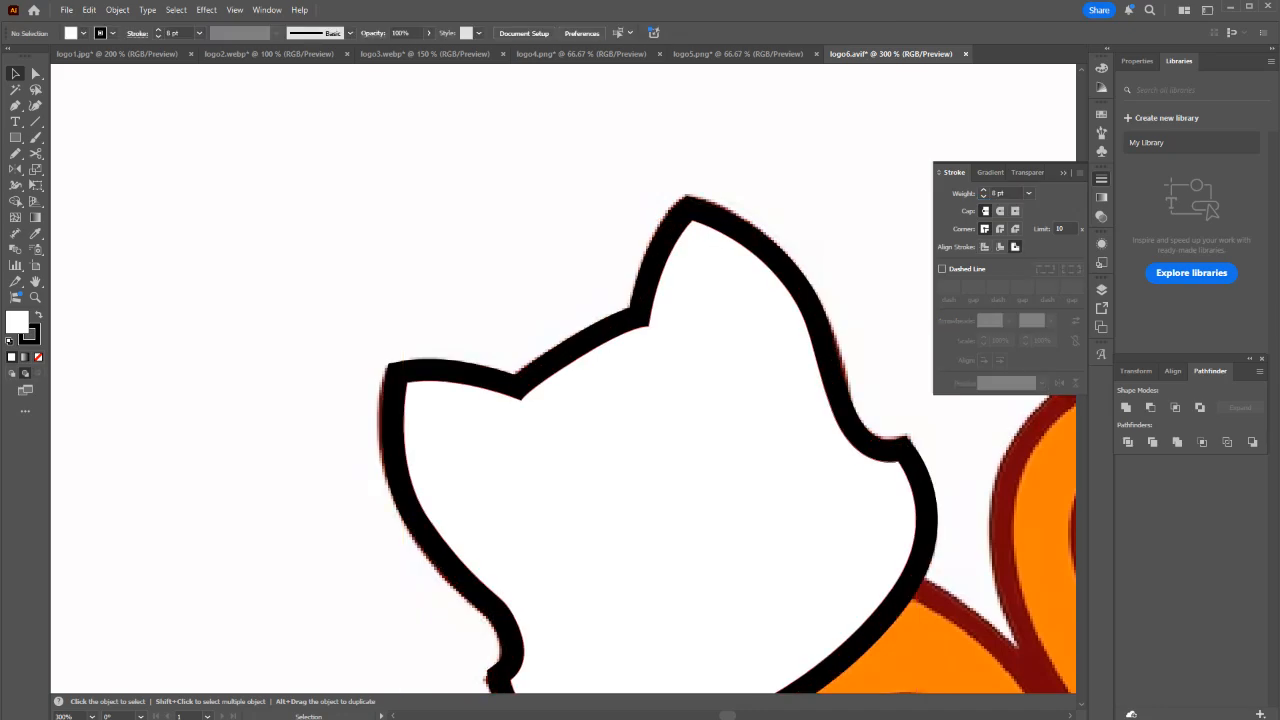
Convert the head's stroke to outlines with Outline Stroke and move the resulting group to the hidden Layer 3.
left_click(818, 352)
scroll(563, 380, "down", 2)
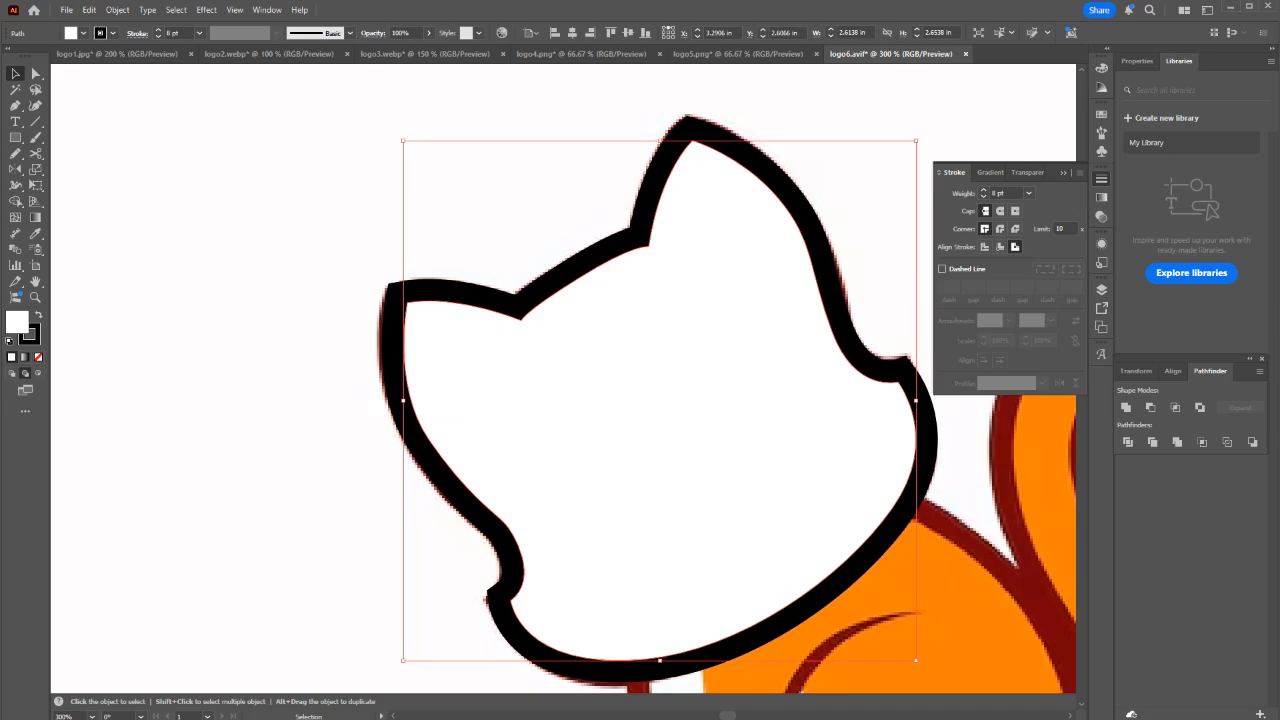
left_click(117, 9)
mouse_move(200, 371)
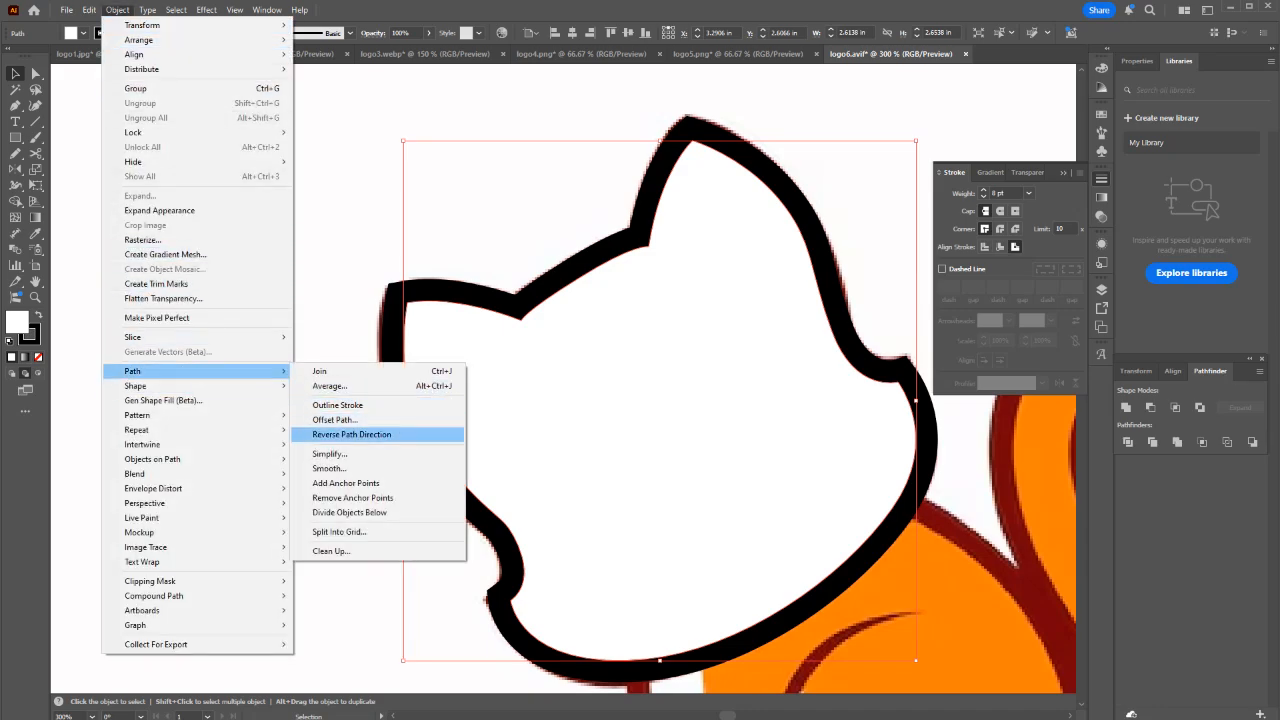
left_click(337, 405)
key("ctrl+minus")
key("ctrl+minus")
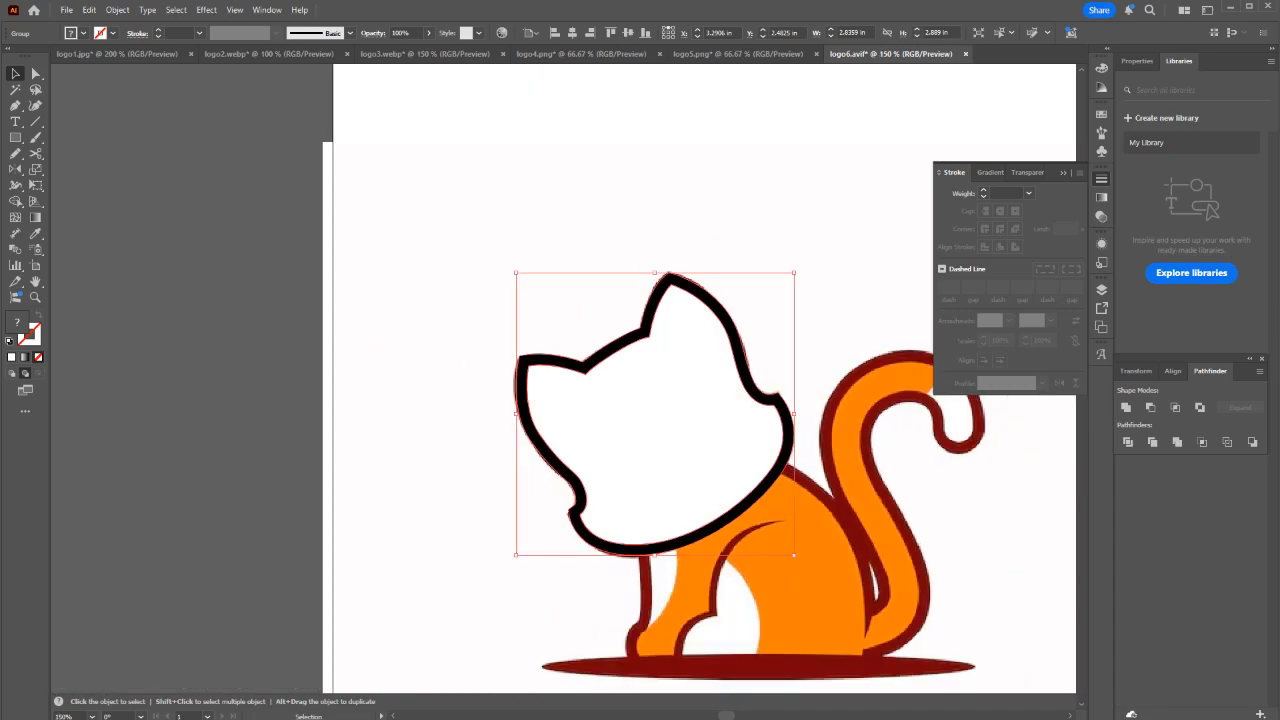
left_click(1101, 290)
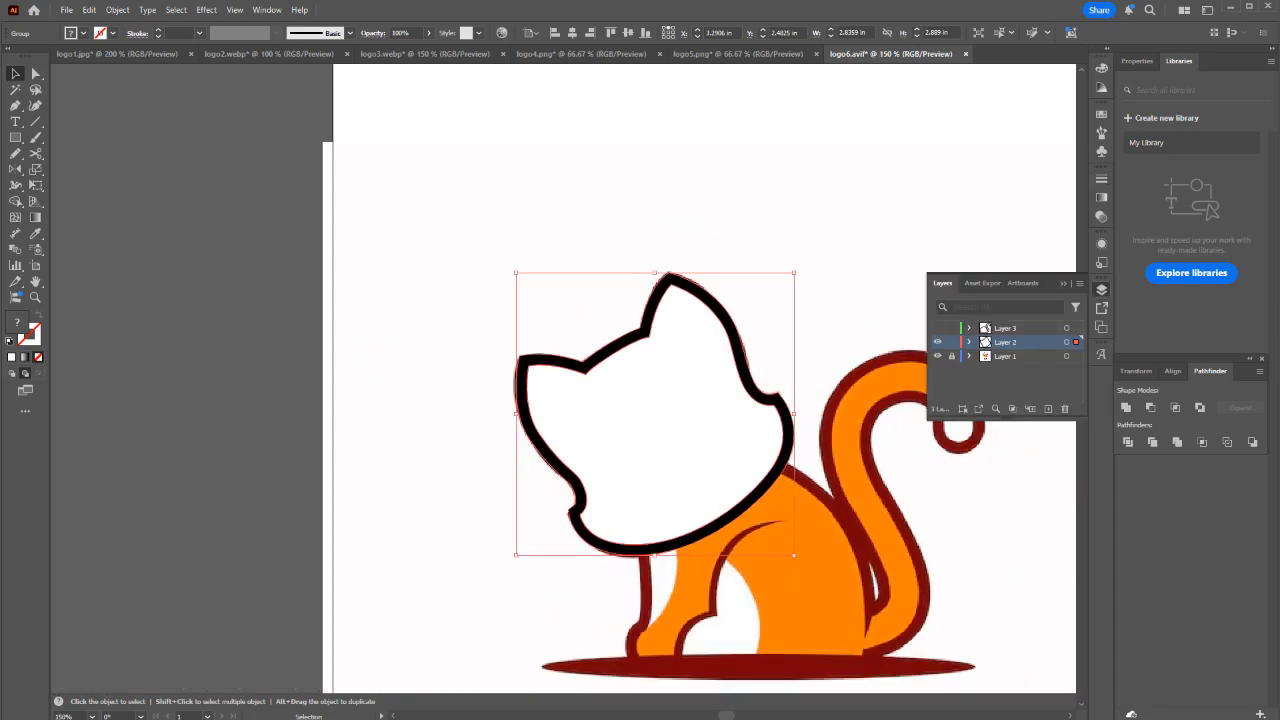
left_click_drag(1076, 342, 1076, 328)
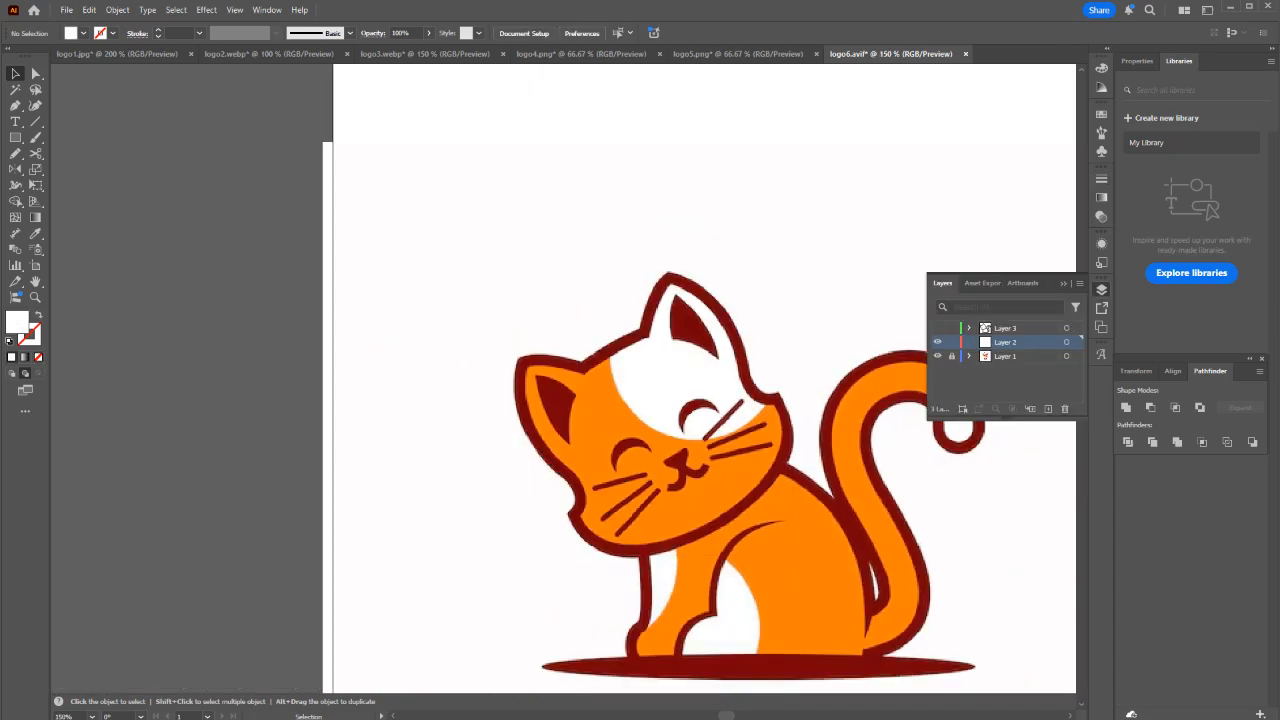
Trace the lowest whisker on the cat's left-hand cheek with a straight Pen tool line and deselect it.
left_click_drag(595, 486, 555, 293)
scroll(555, 293, "up", 3)
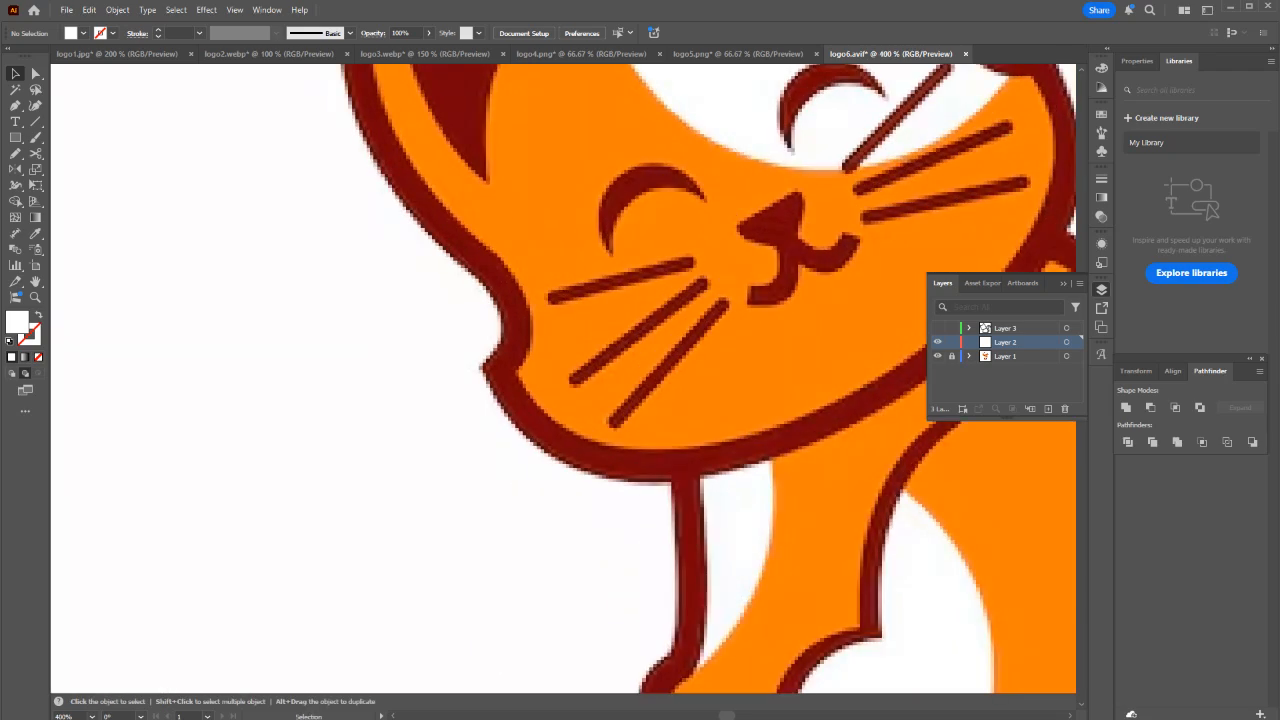
key("o")
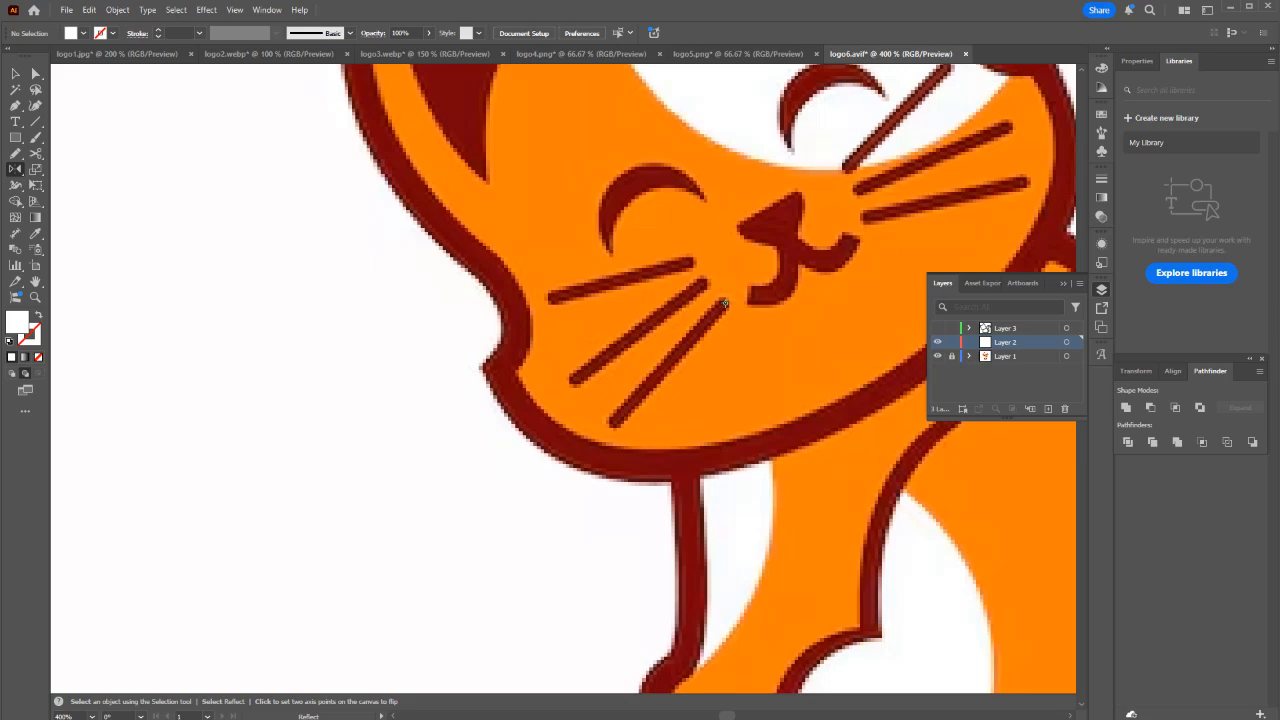
key("p")
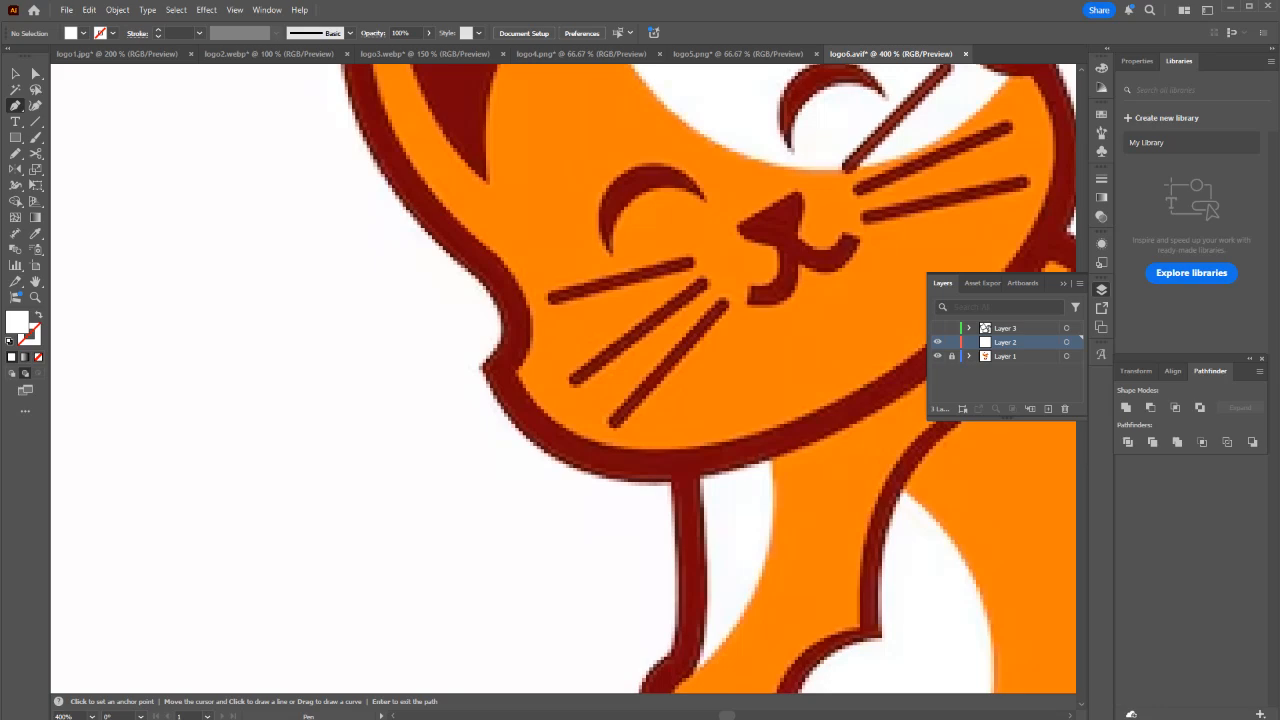
left_click(722, 303)
left_click(615, 420)
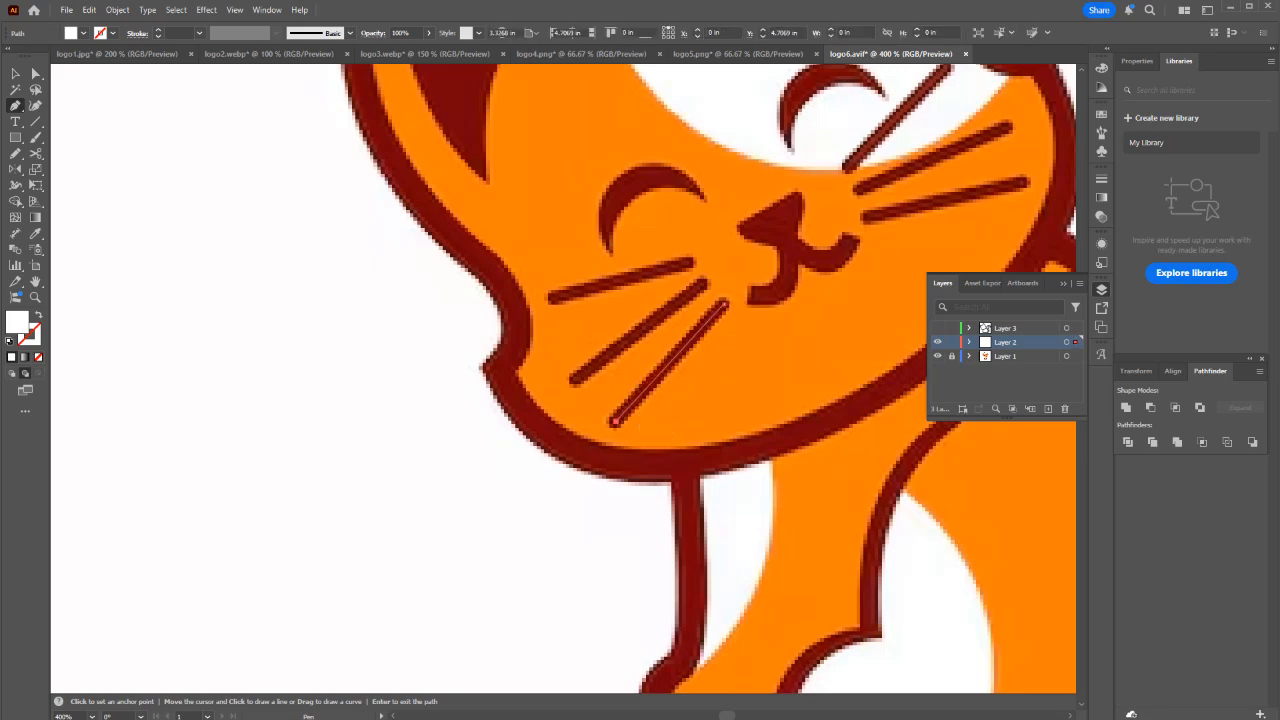
key("v")
key("ctrl+shift+a")
Trace the middle left-hand whisker with a straight Pen tool line about 0.59 in long and deselect it.
key("p")
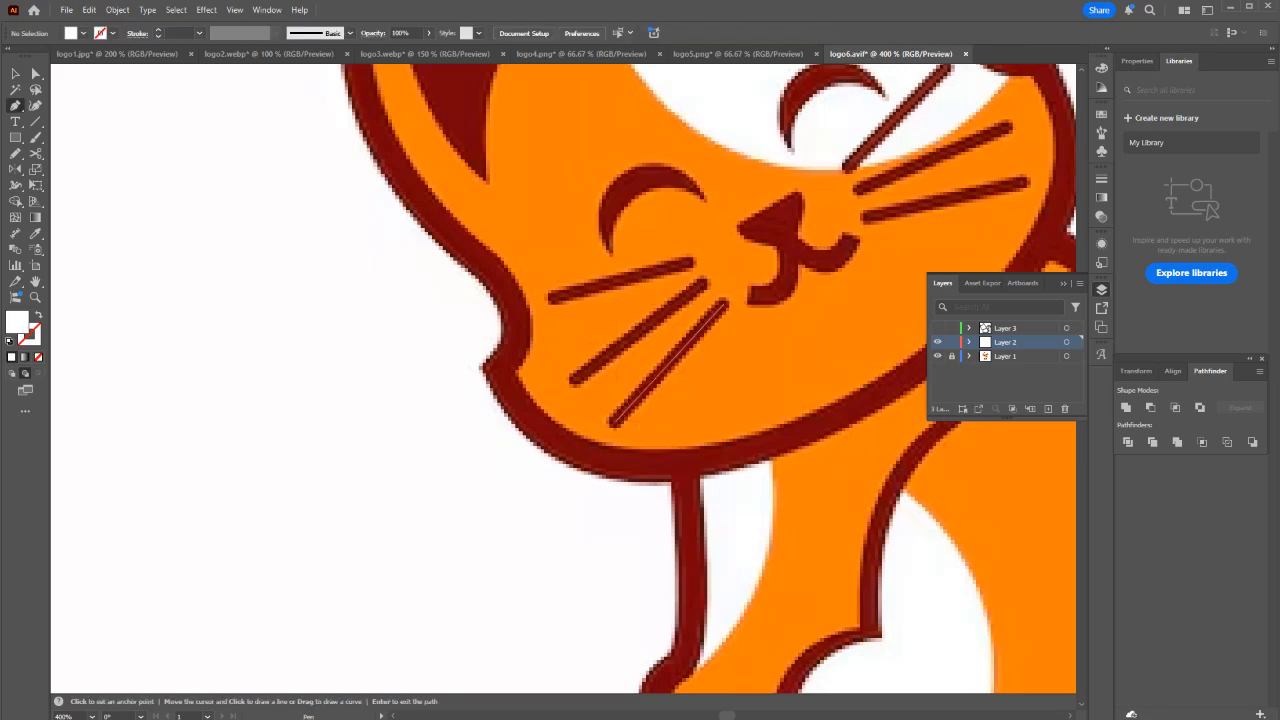
left_click(703, 285)
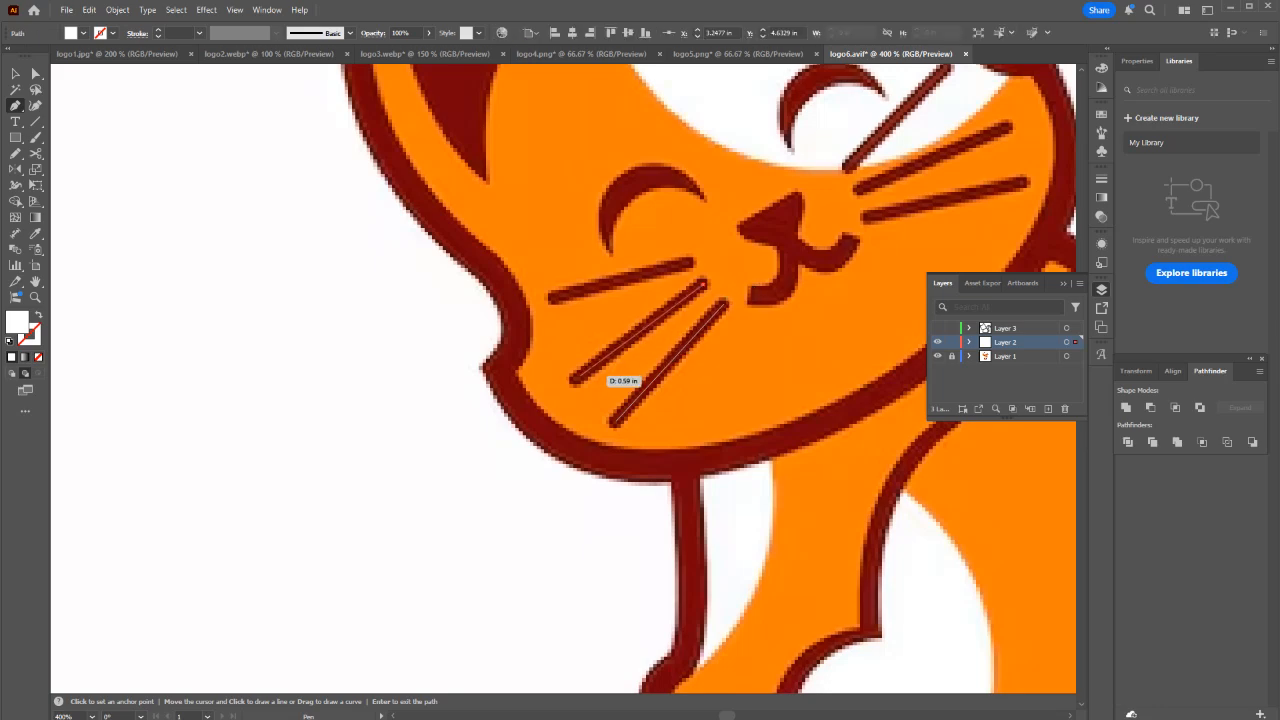
left_click(575, 380)
key("v")
key("ctrl+shift+a")
Trace the top left-hand whisker with a straight Pen tool line about 0.58 in long and end the path.
key("p")
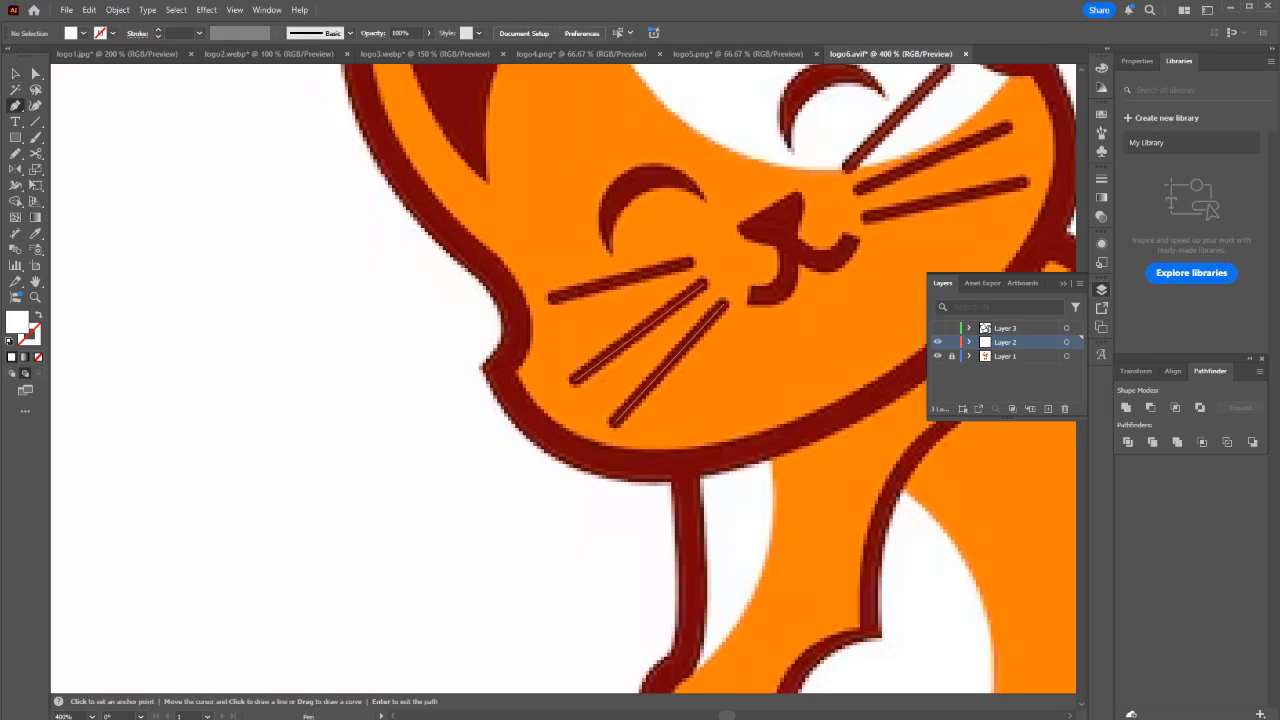
left_click(689, 262)
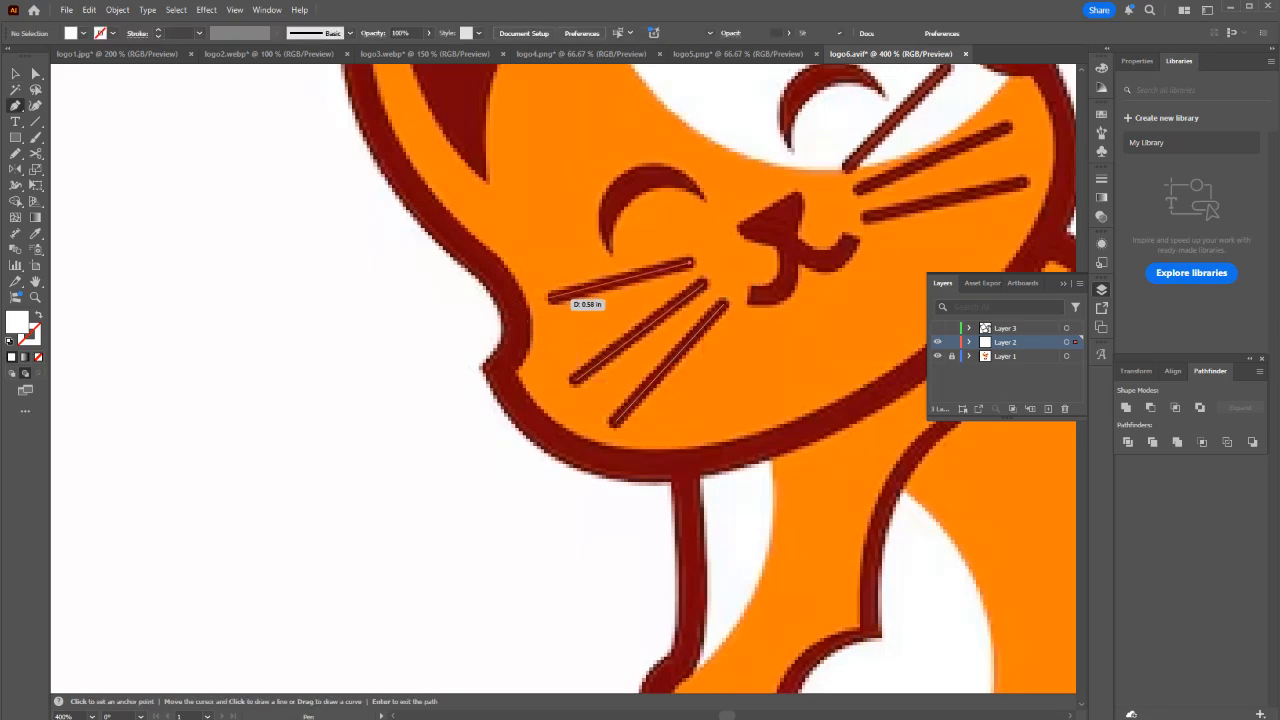
left_click(548, 297)
left_click_drag(548, 297, 410, 365)
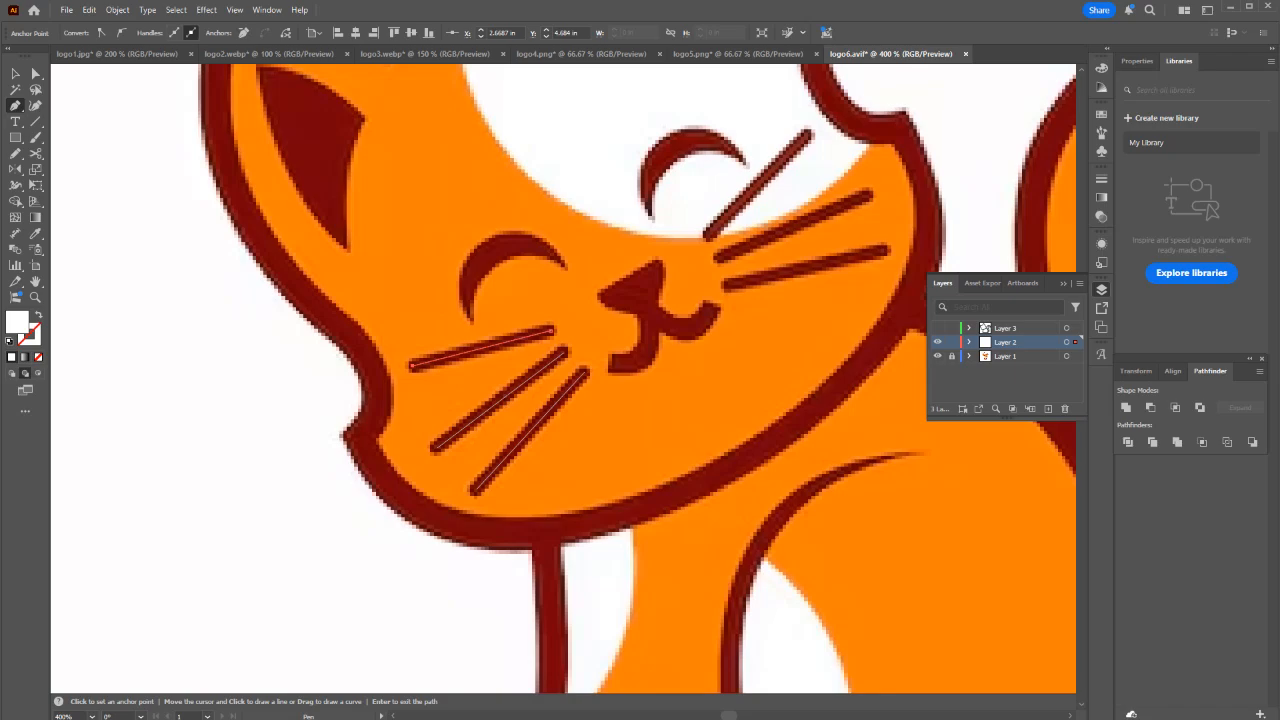
scroll(485, 245, "up", 2)
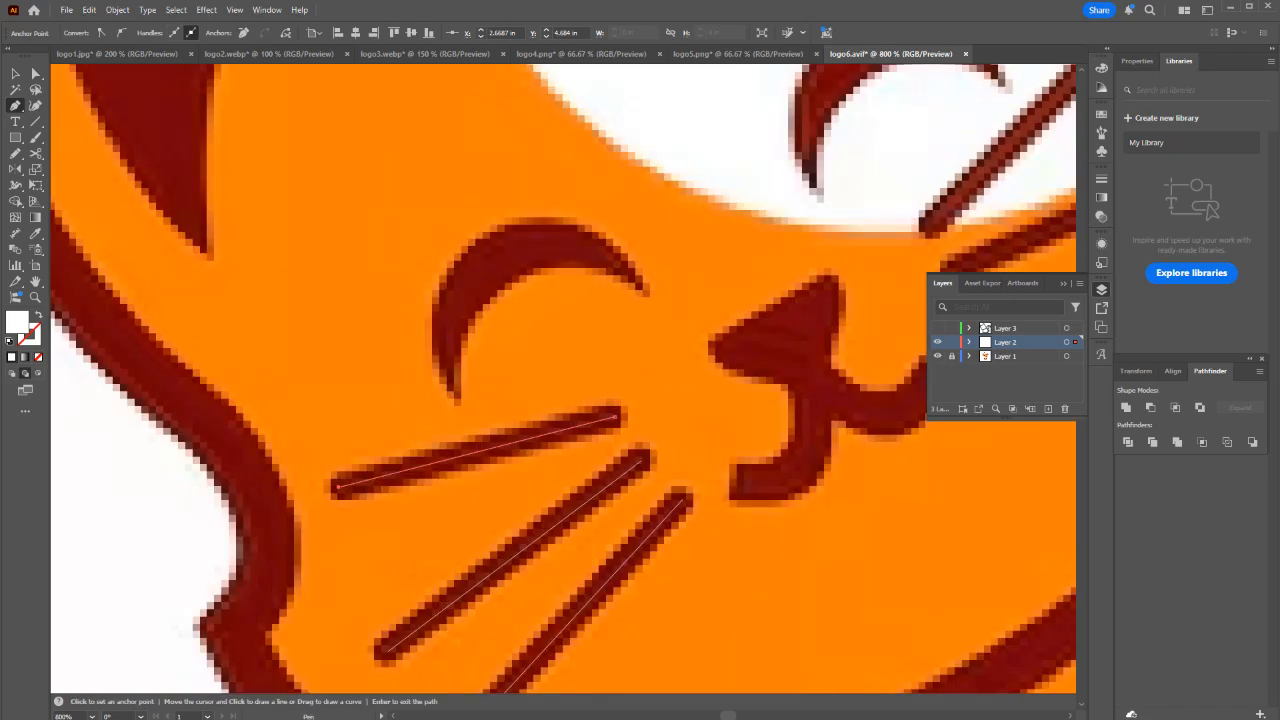
key("Return")
left_click(448, 323)
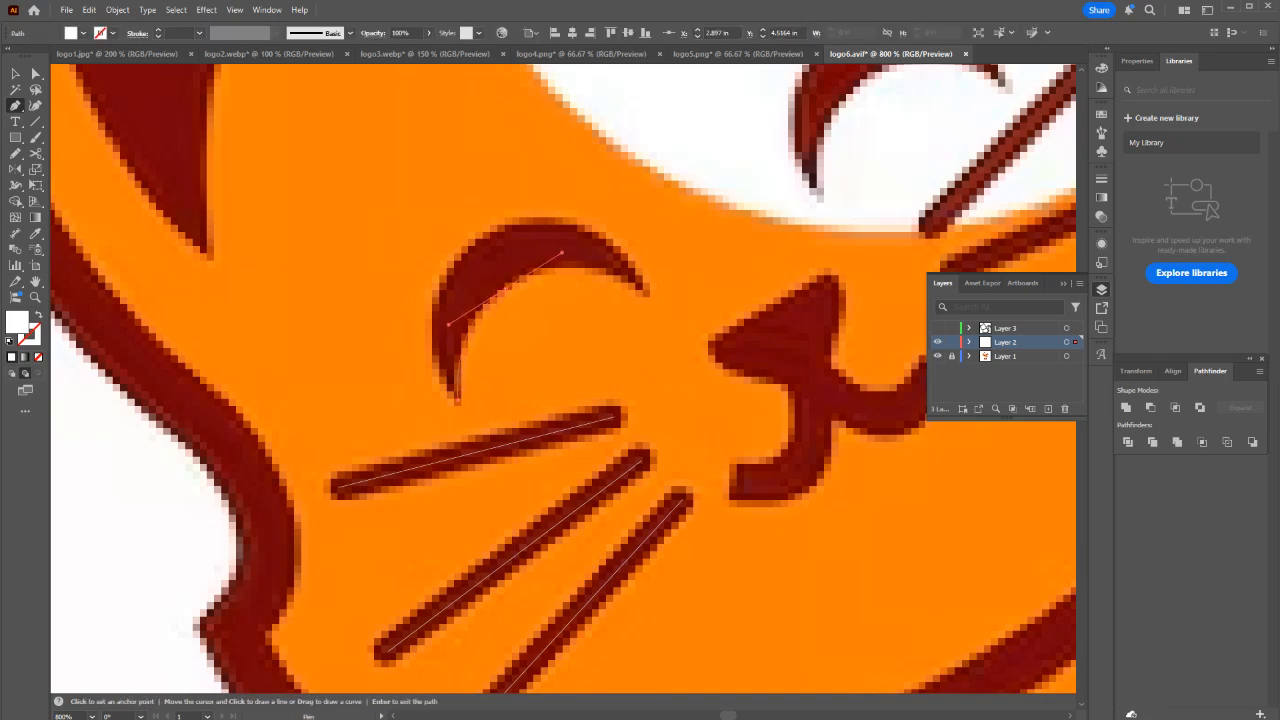
left_click(647, 291)
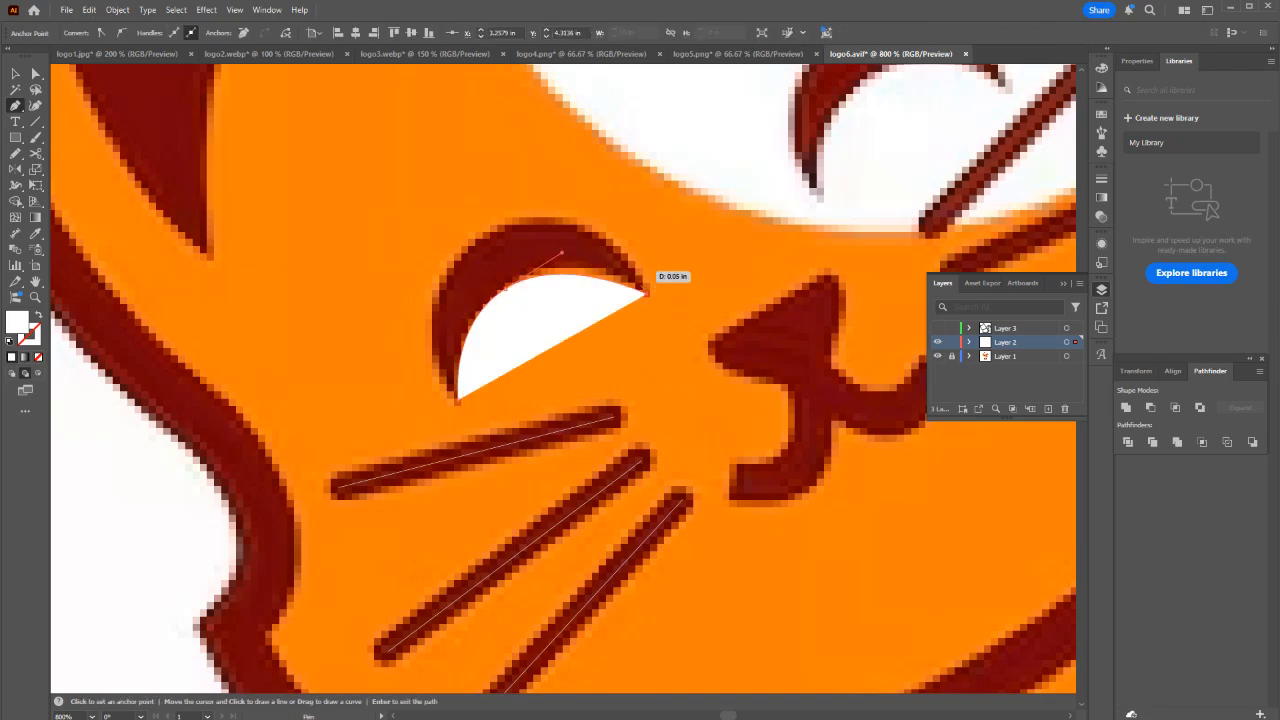
key("ctrl+z")
key("ctrl+z")
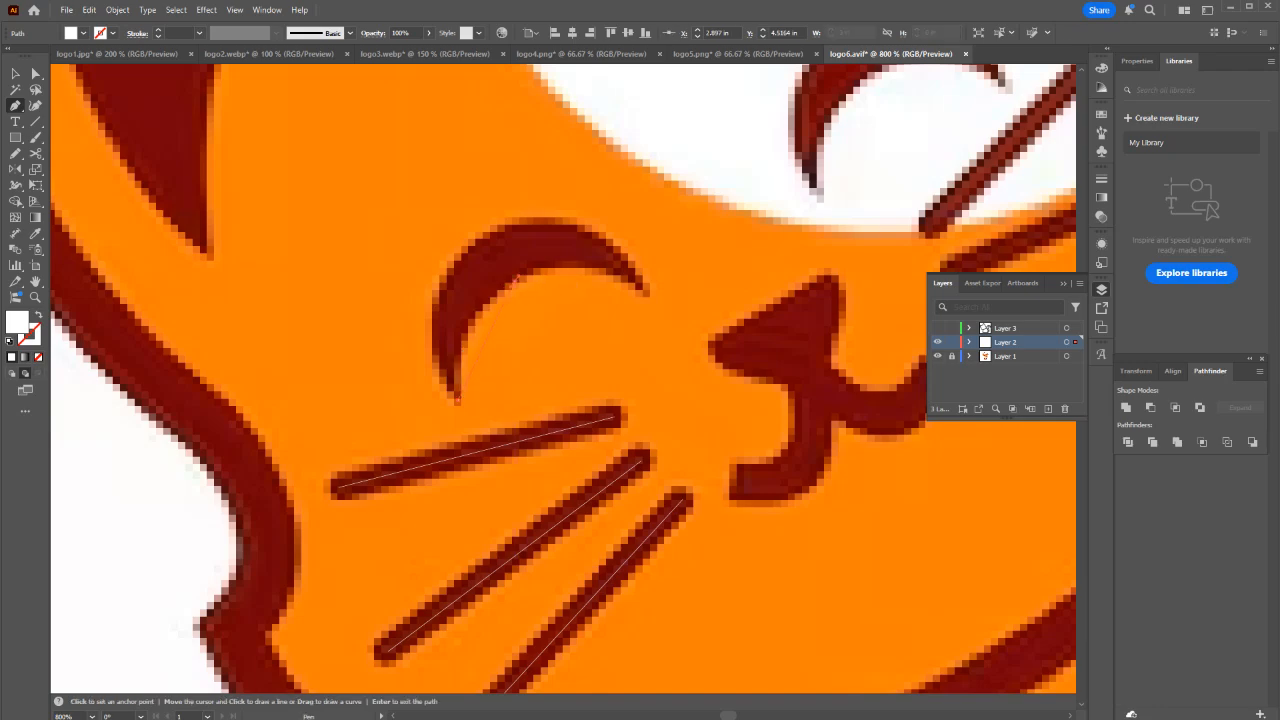
Trace the left-hand closed eye as a closed crescent with the Pen tool, following its inner and outer curves.
left_click_drag(515, 281, 578, 247)
left_click(647, 291)
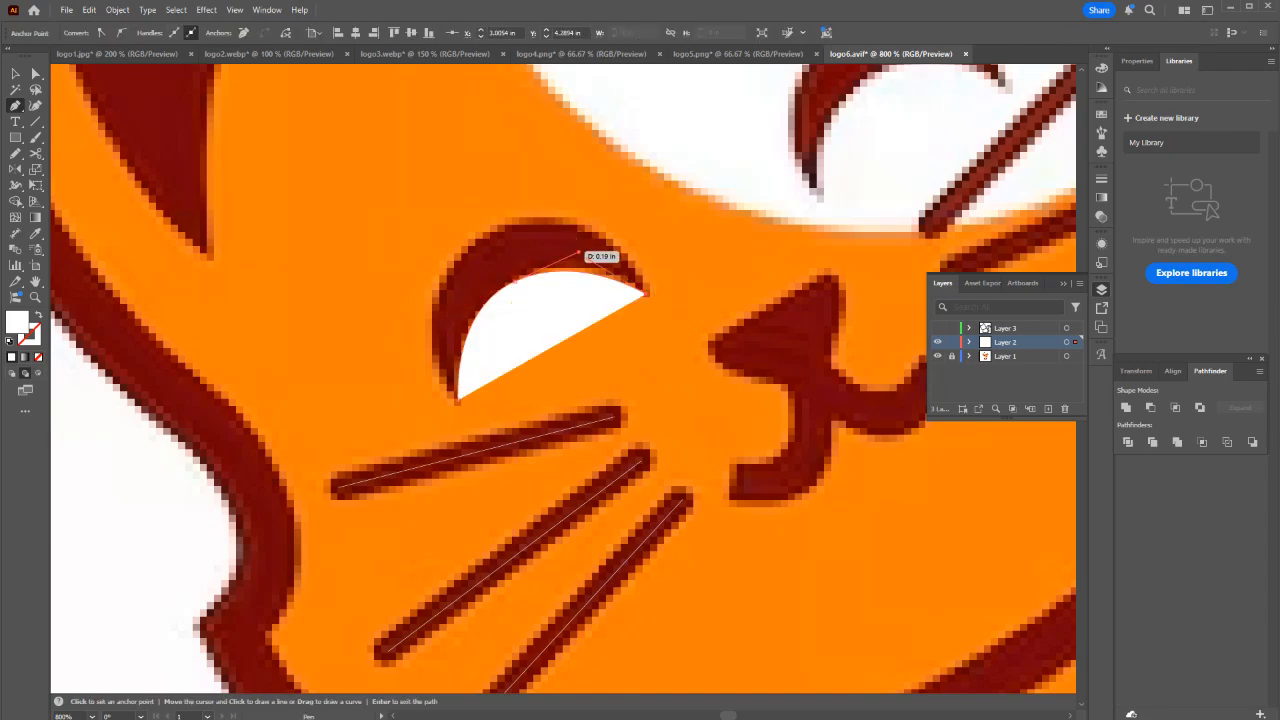
left_click_drag(487, 236, 382, 297)
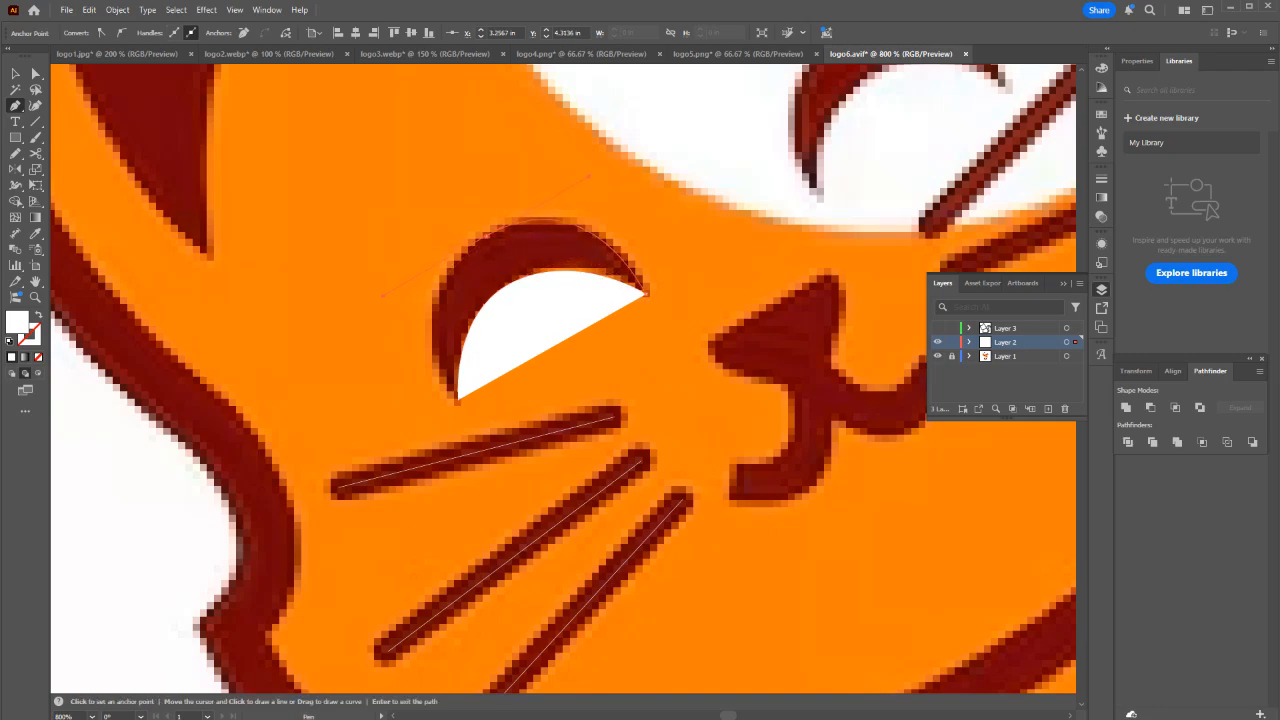
left_click(457, 398)
key("v")
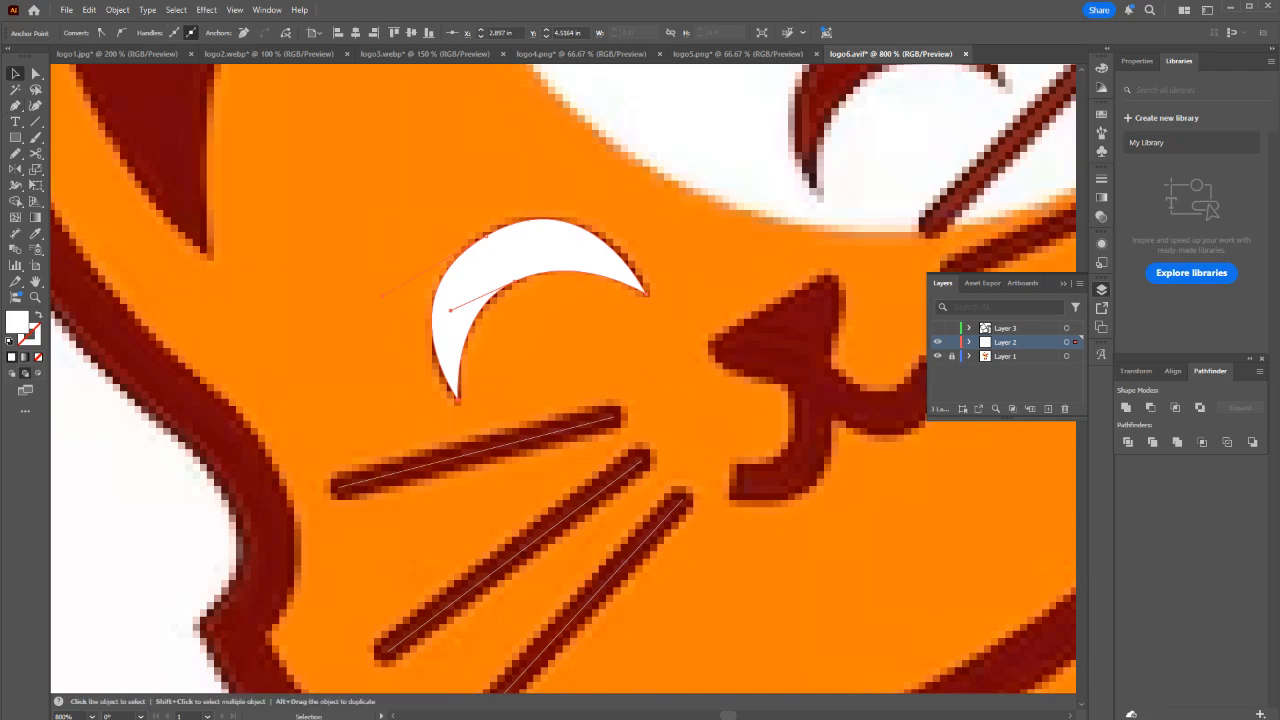
Fill the left-hand eye crescent with the reference image's dark red using the Eyedropper.
scroll(553, 333, "down", 2)
key("o")
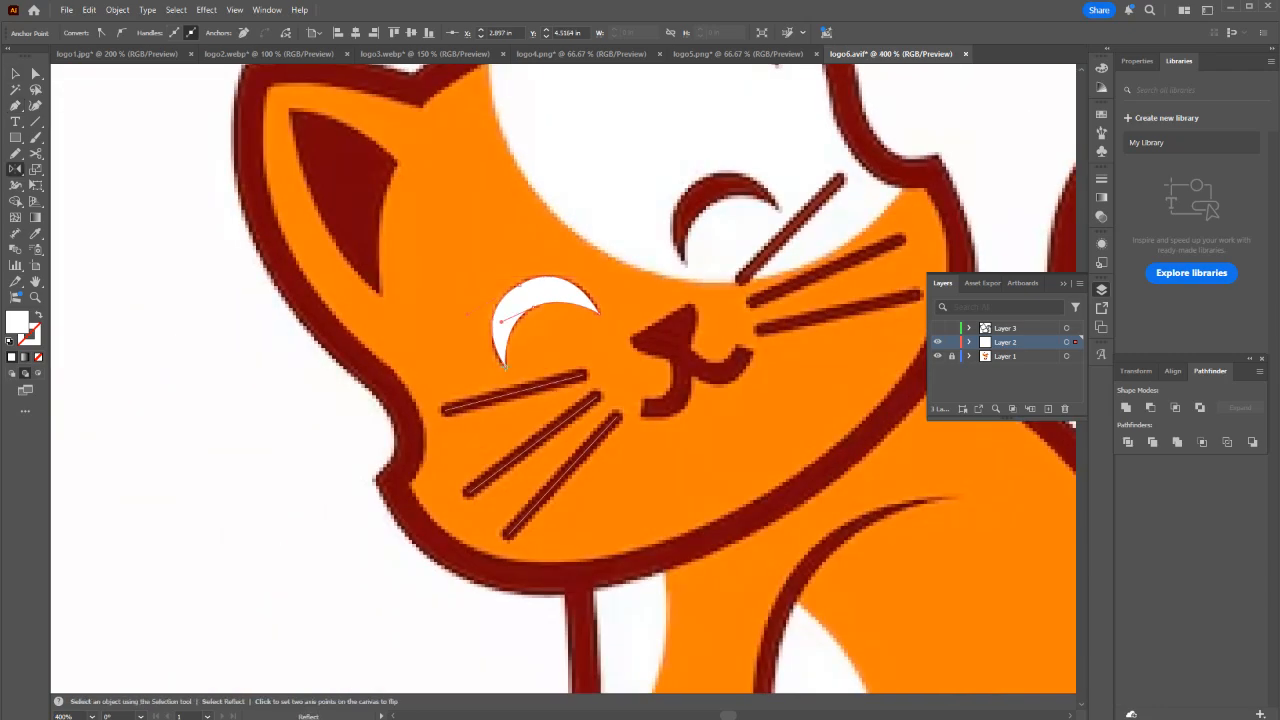
key("i")
left_click(672, 335)
key("v")
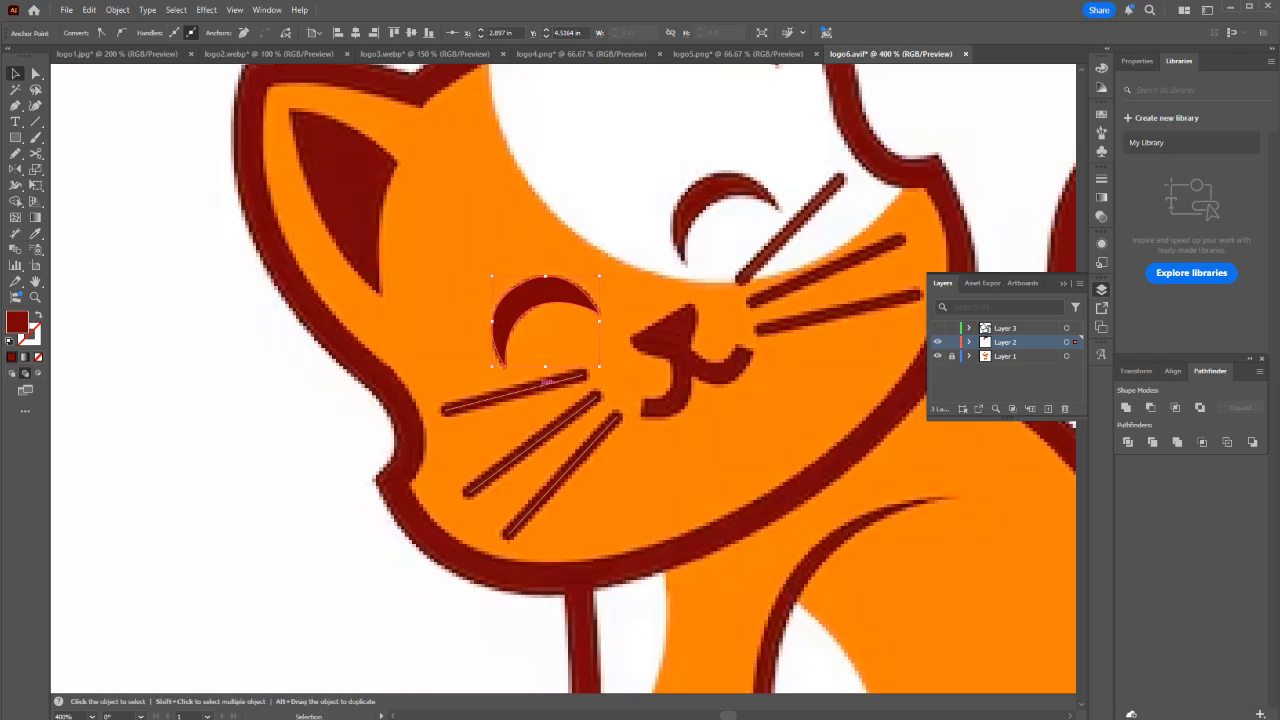
Swap fill and stroke on the three left-hand whiskers, and set their stroke to 3 pt with round caps.
left_click(545, 381)
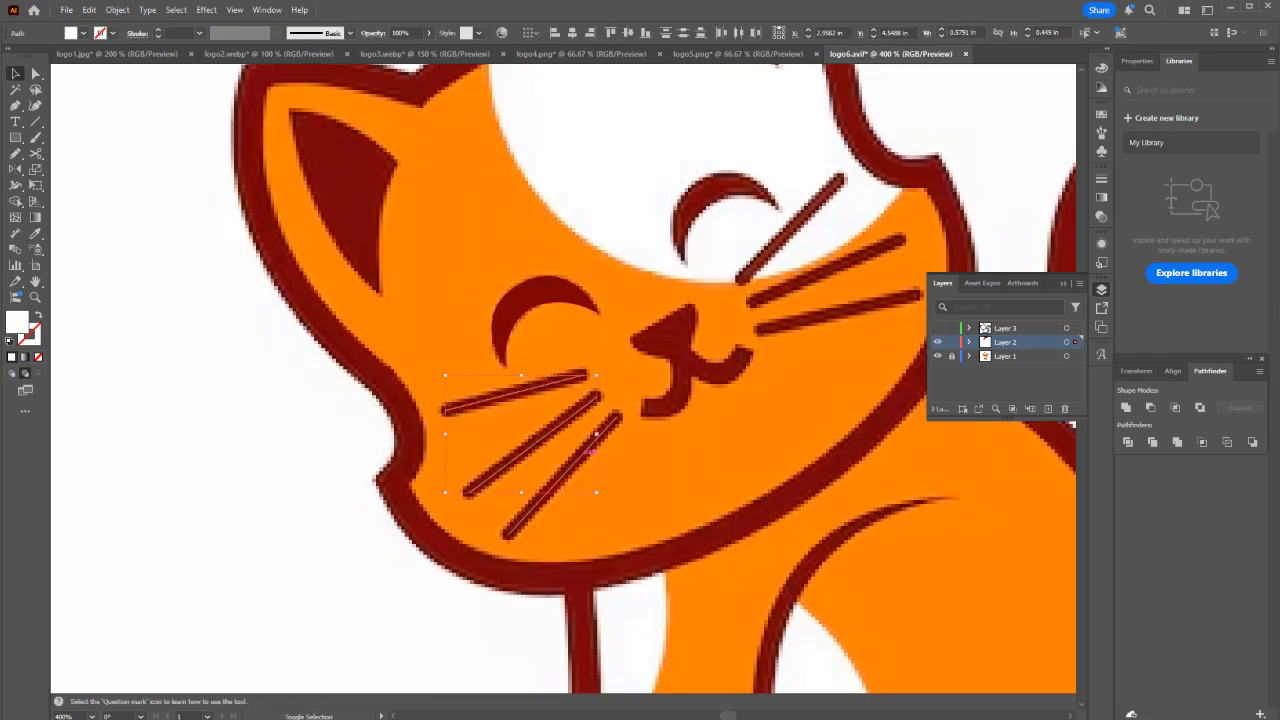
key("shift+x")
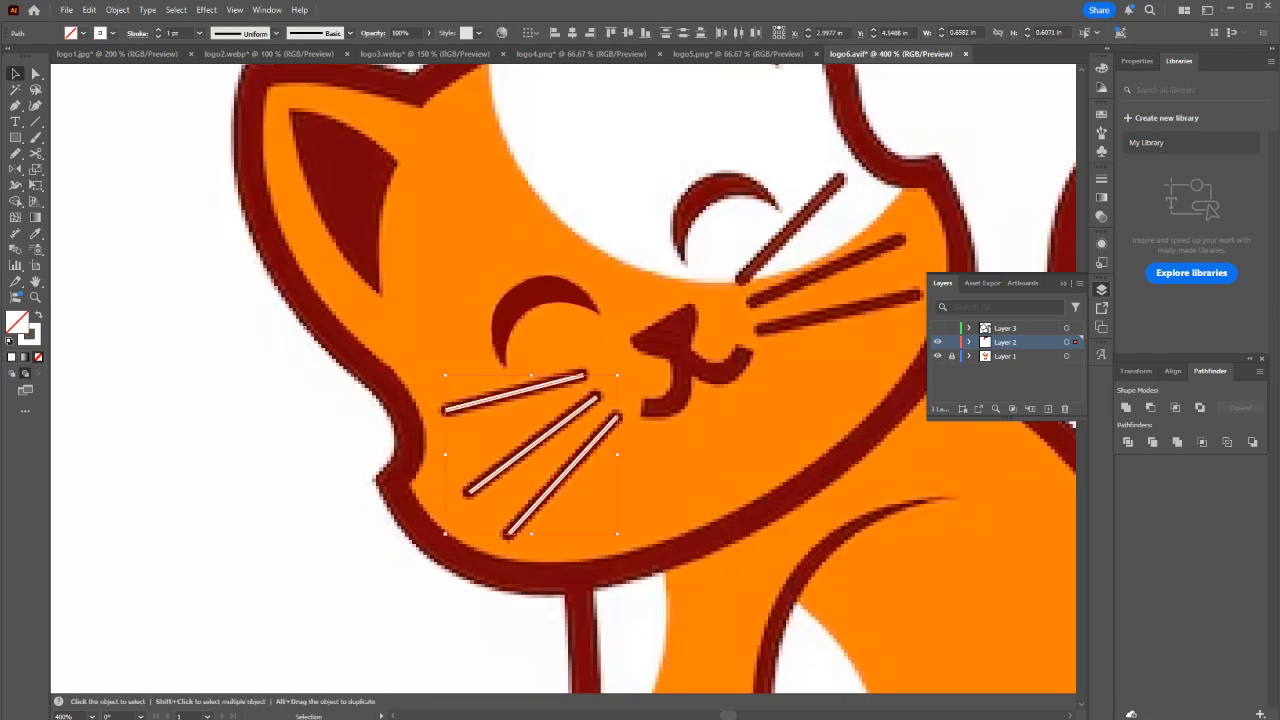
scroll(671, 396, "up", 1)
left_click(1101, 179)
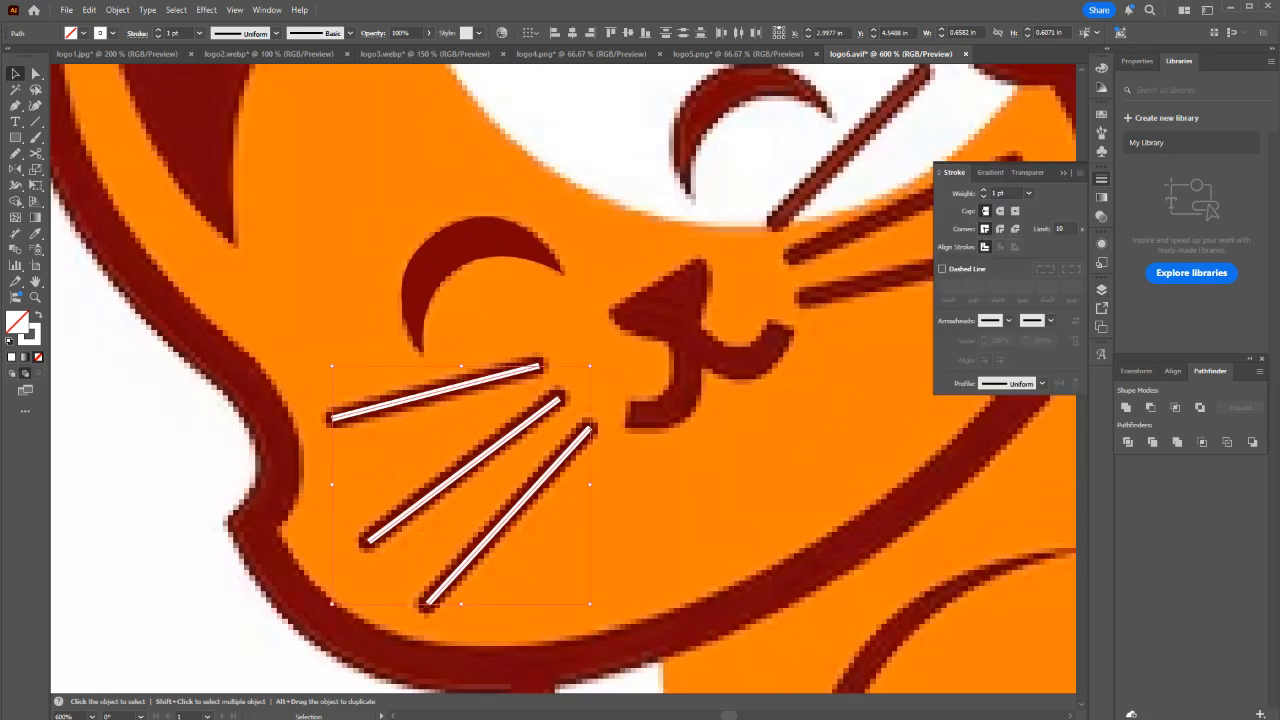
left_click(984, 190)
left_click(984, 190)
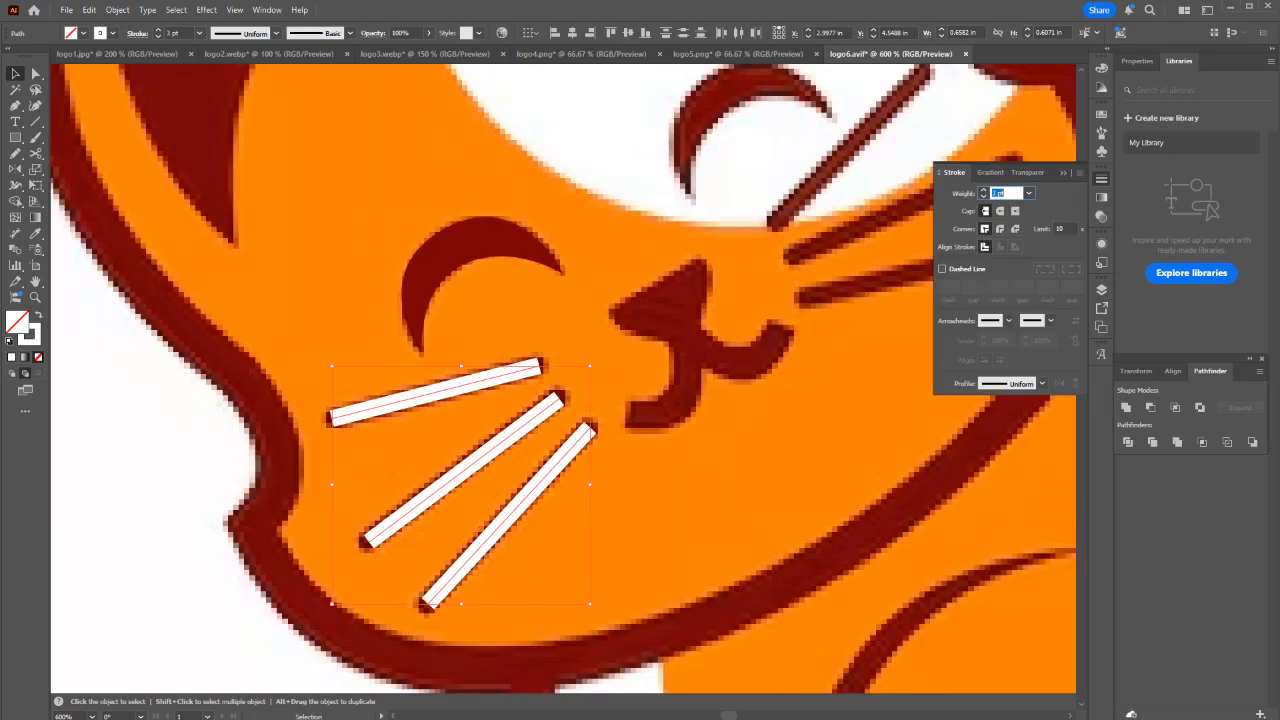
left_click(1000, 211)
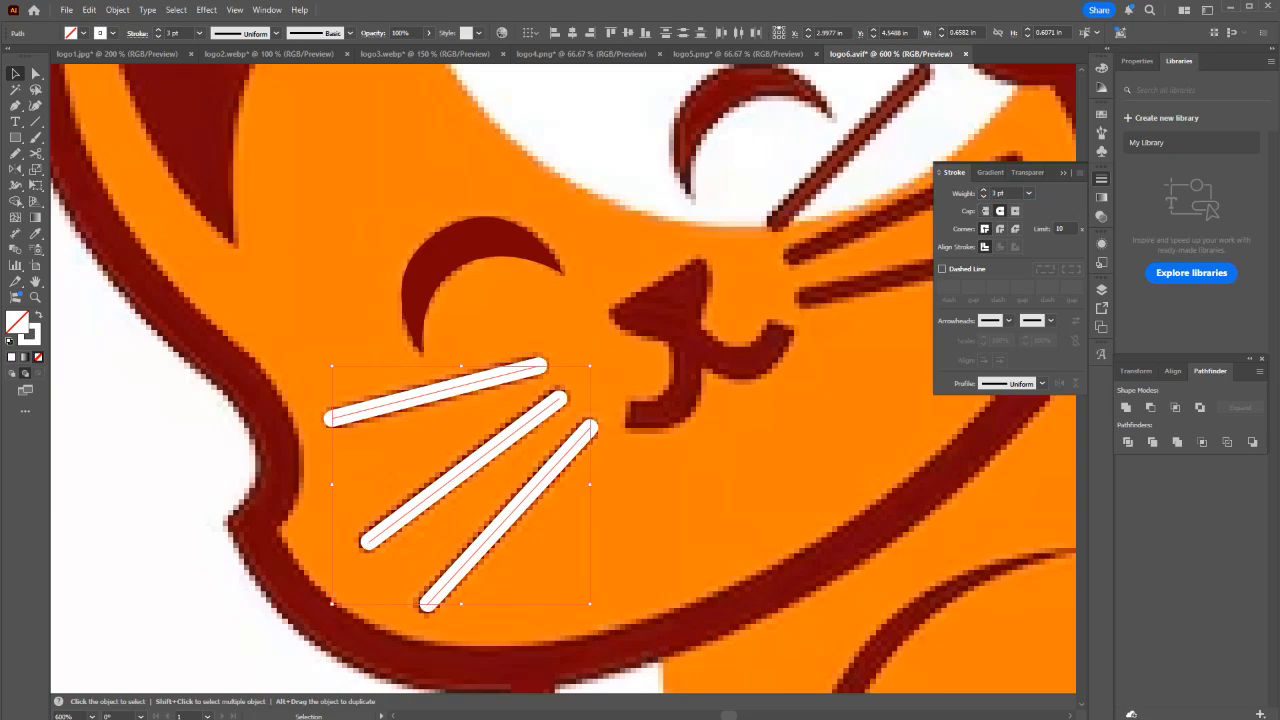
Convert the three left-hand whiskers to shapes with Outline Stroke and fill them with the eye's dark red.
left_click(117, 9)
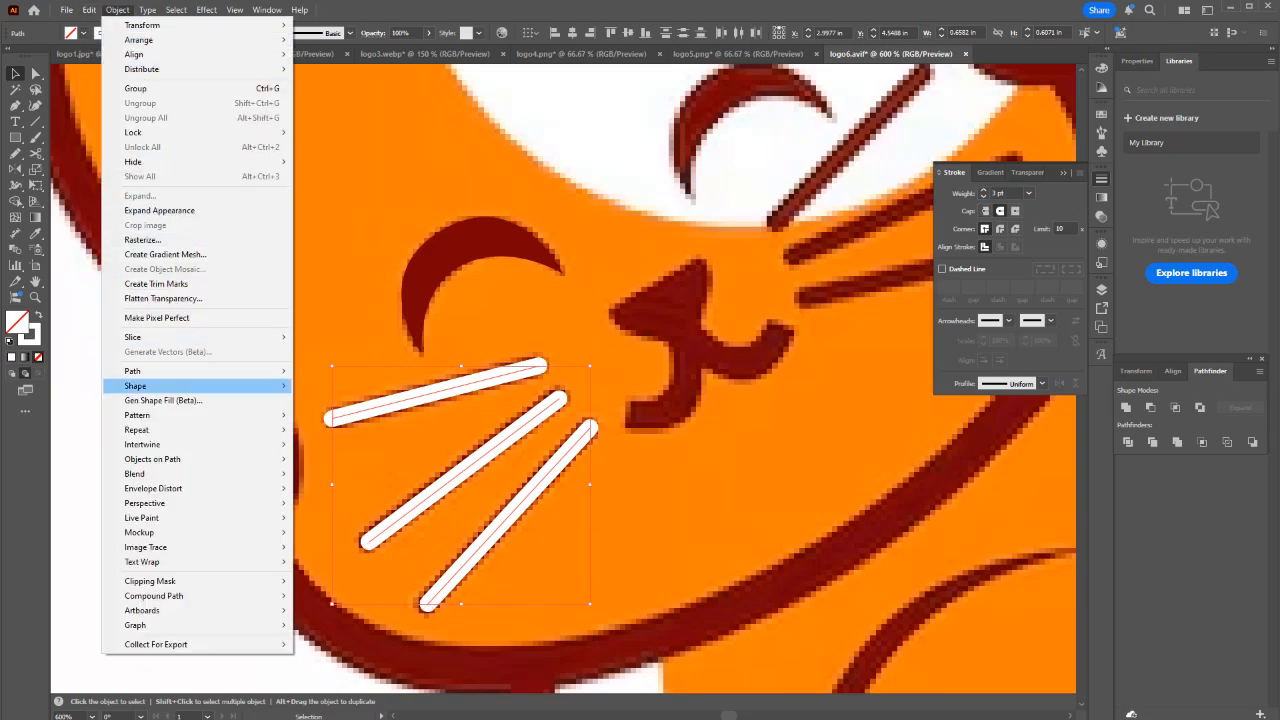
mouse_move(132, 371)
left_click(337, 405)
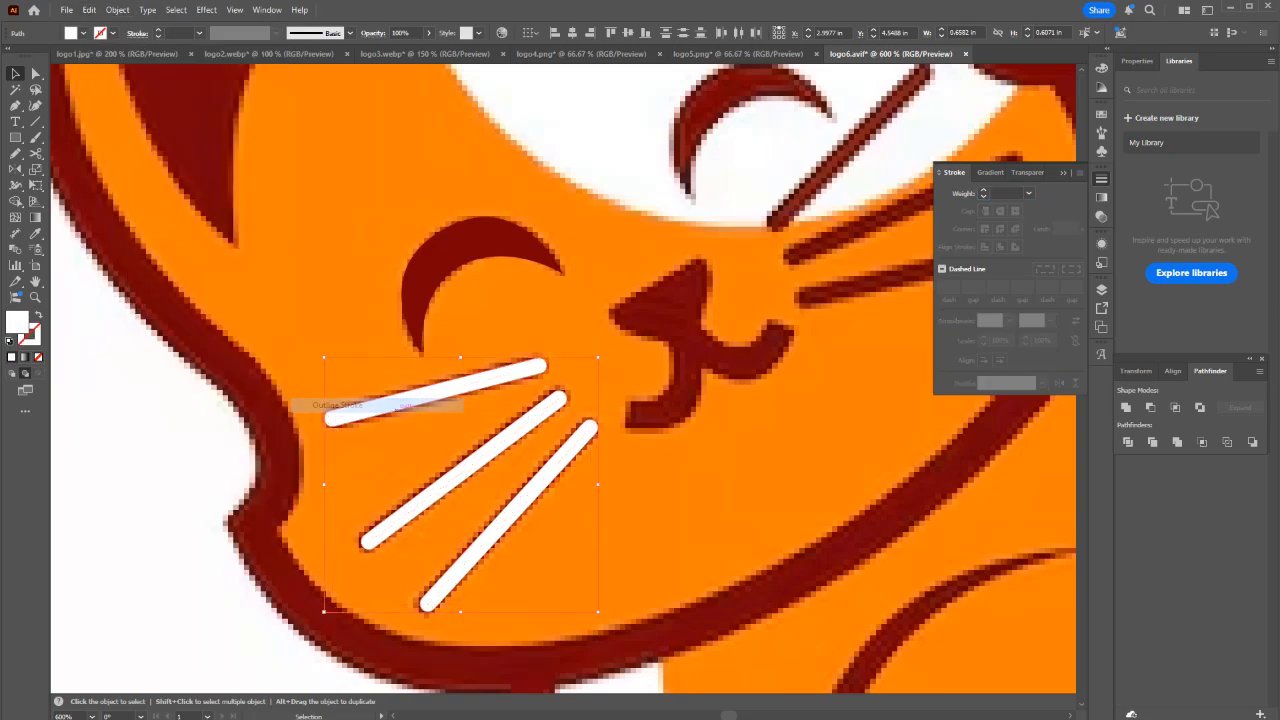
key("i")
left_click(437, 252)
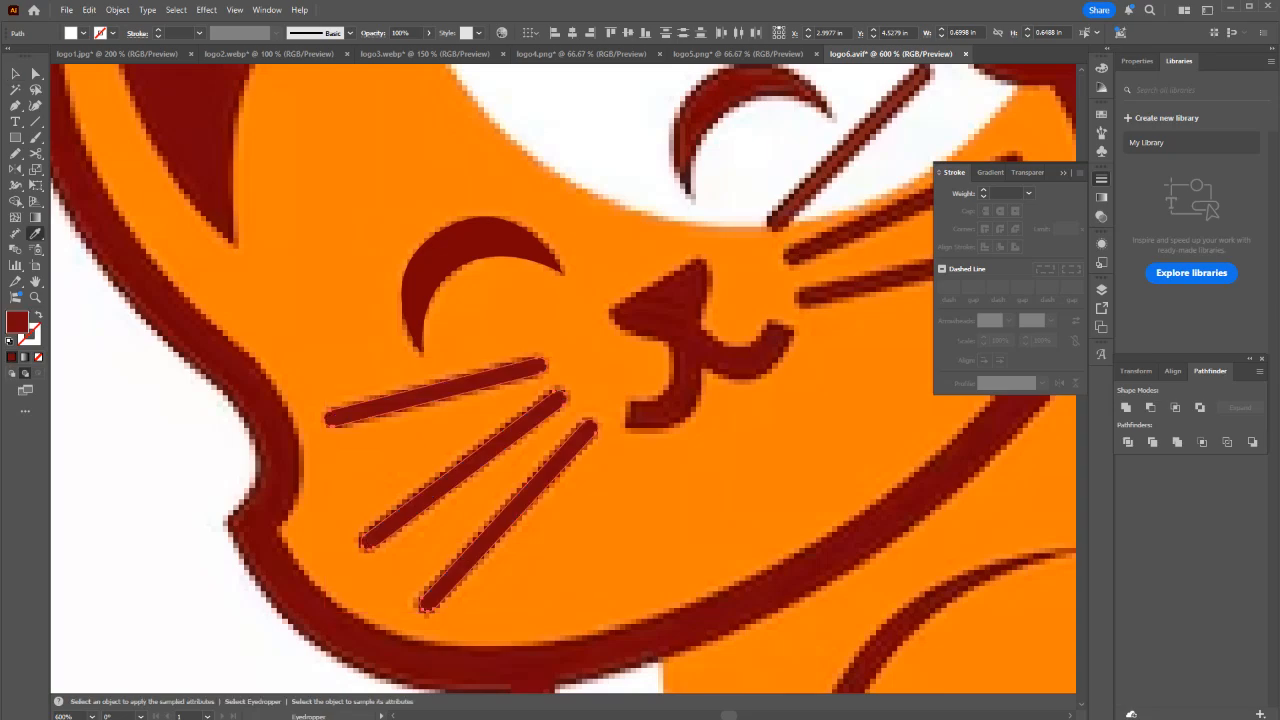
key("v")
key("ctrl+minus")
key("ctrl+minus")
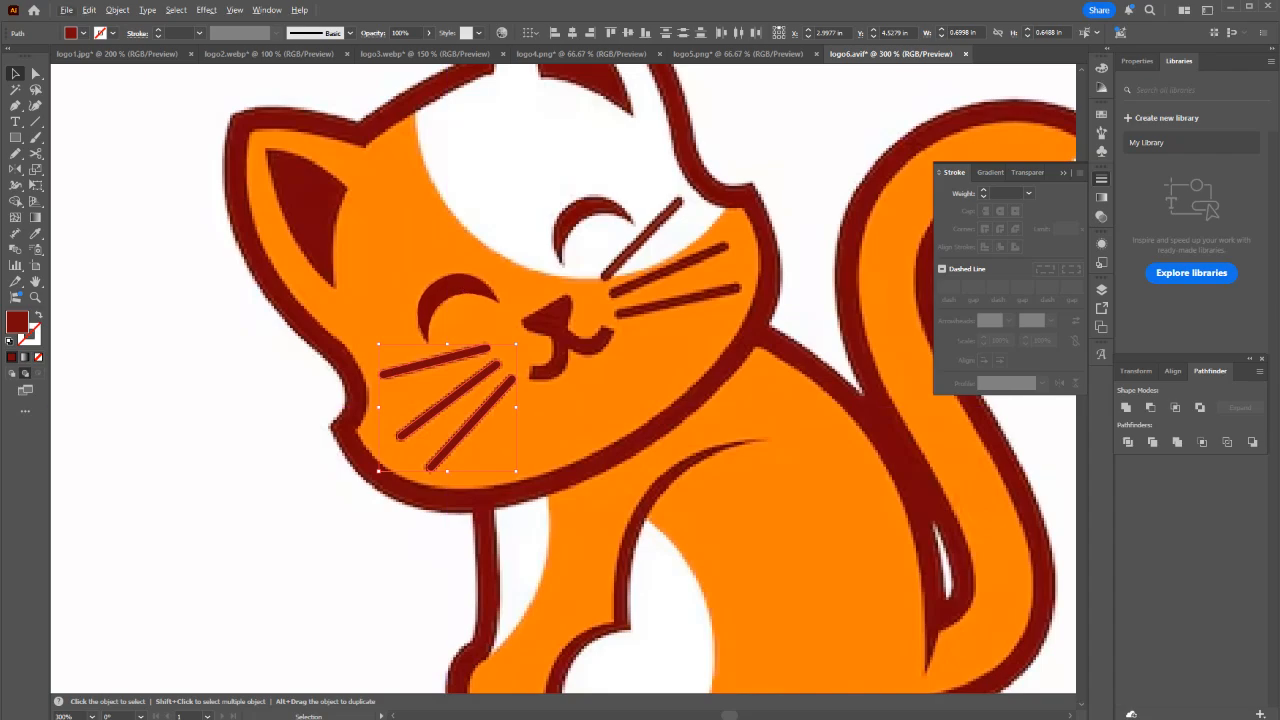
Trace the dark red inner shape of the left-hand ear as a closed Pen tool path with curved sides.
key("p")
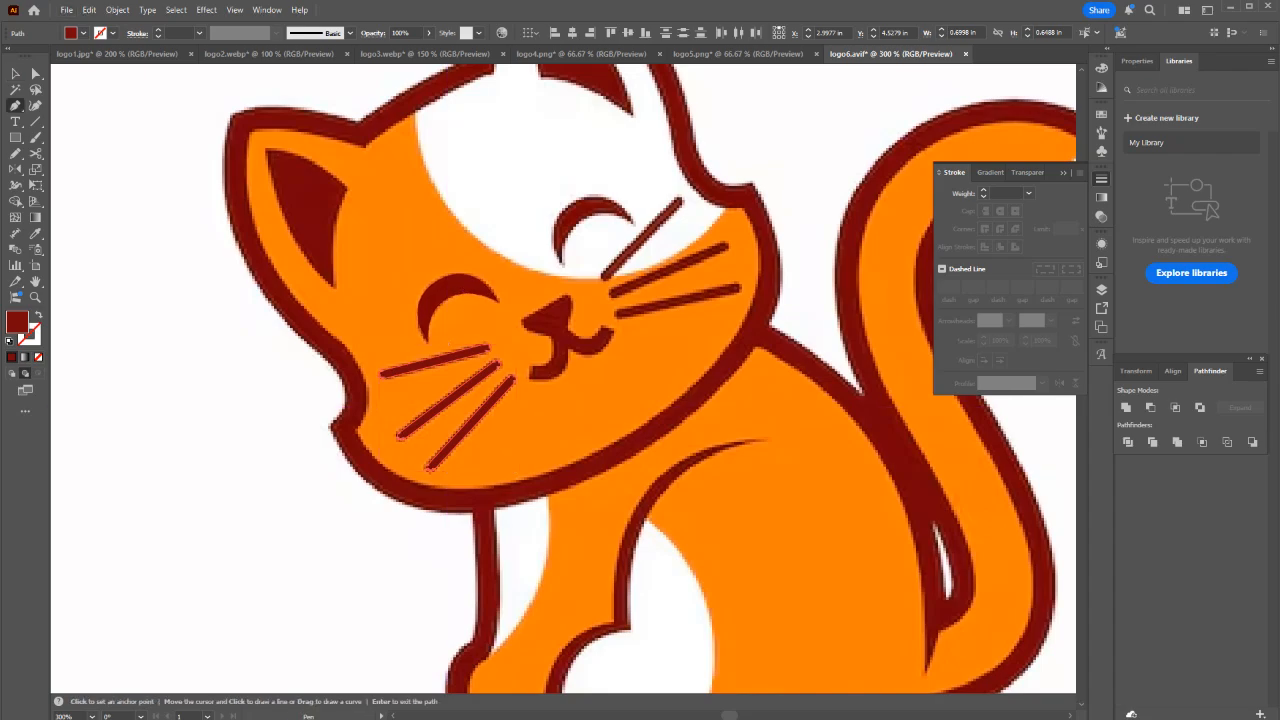
scroll(385, 310, "down", 1)
scroll(284, 181, "up", 2)
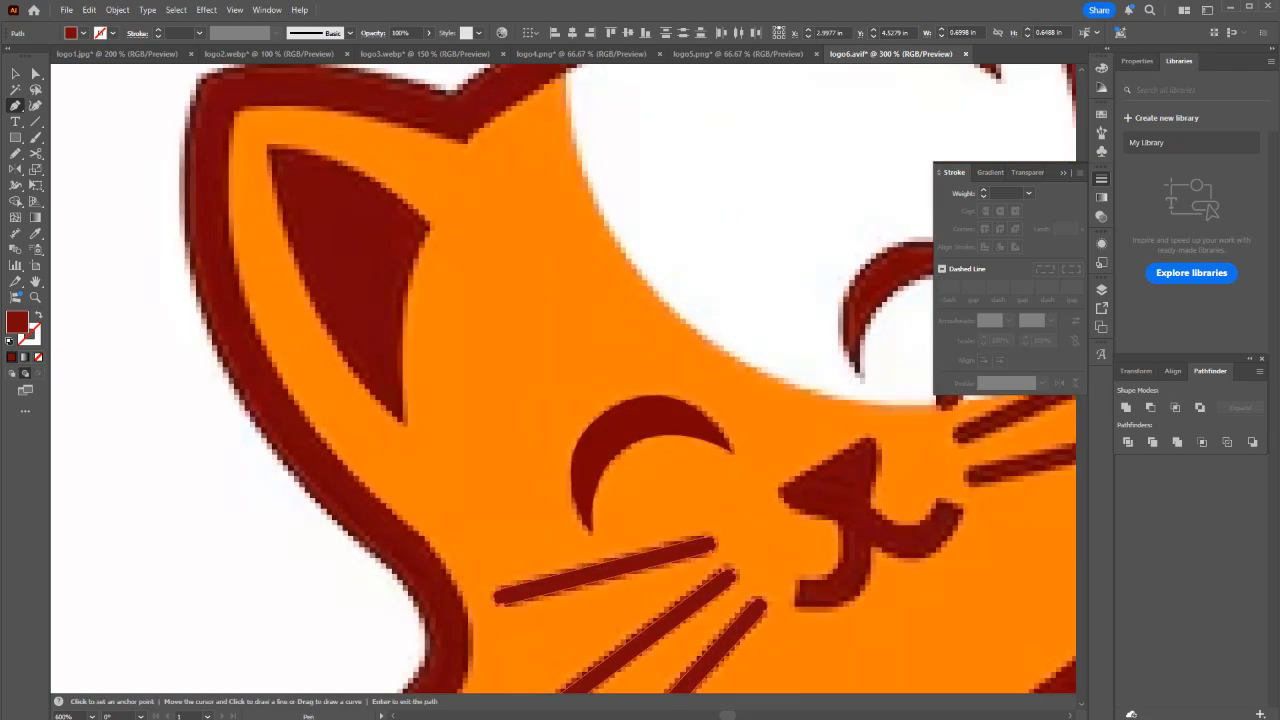
left_click(268, 148)
left_click_drag(404, 423, 510, 490)
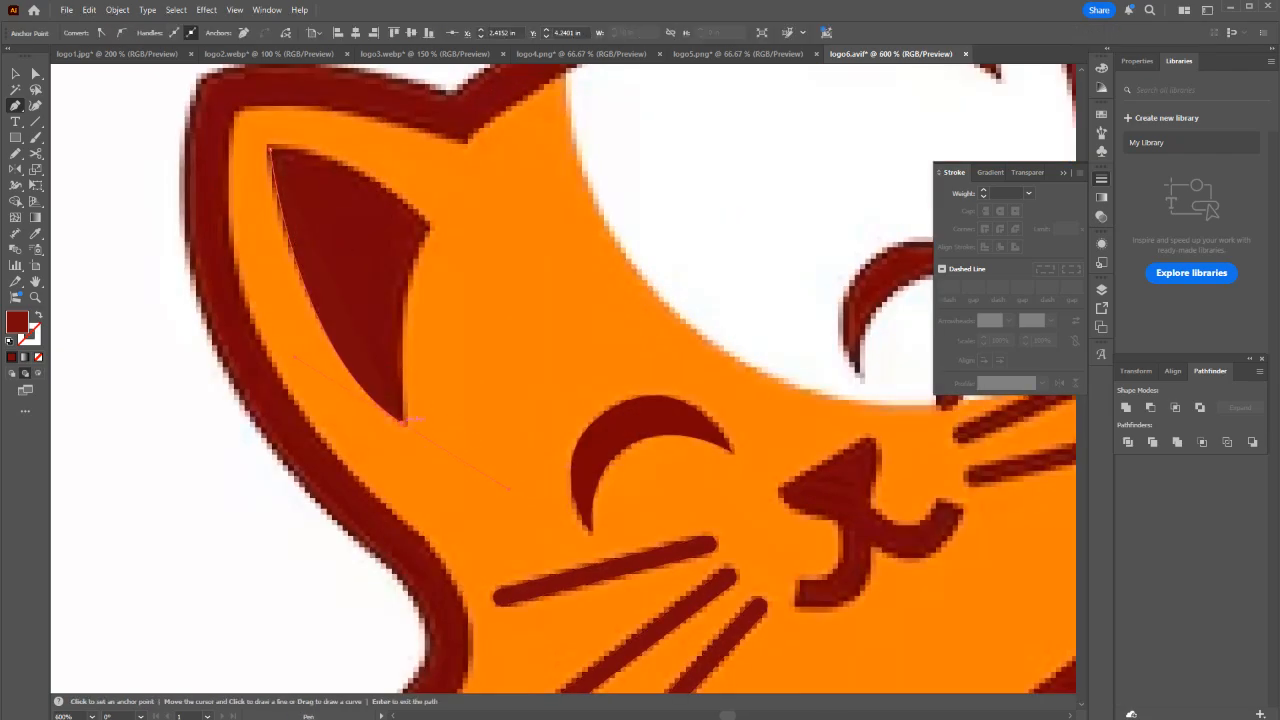
left_click(404, 421)
left_click_drag(429, 228, 466, 142)
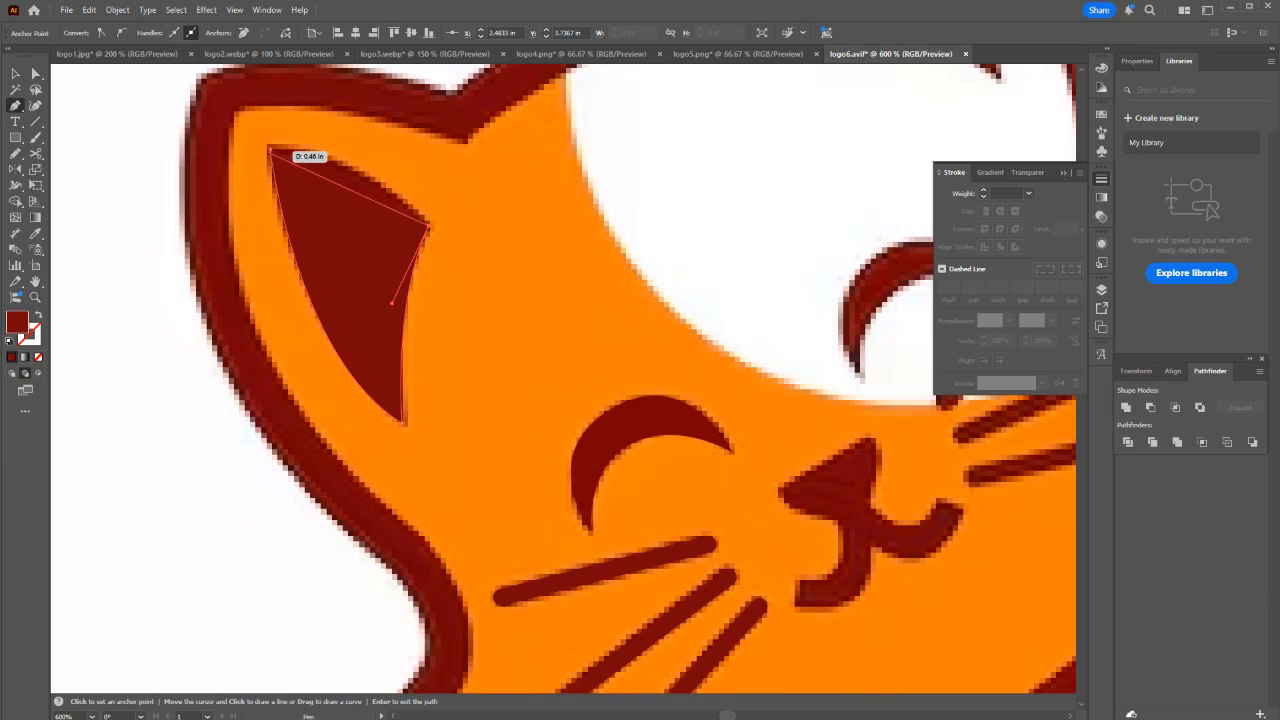
left_click(269, 149)
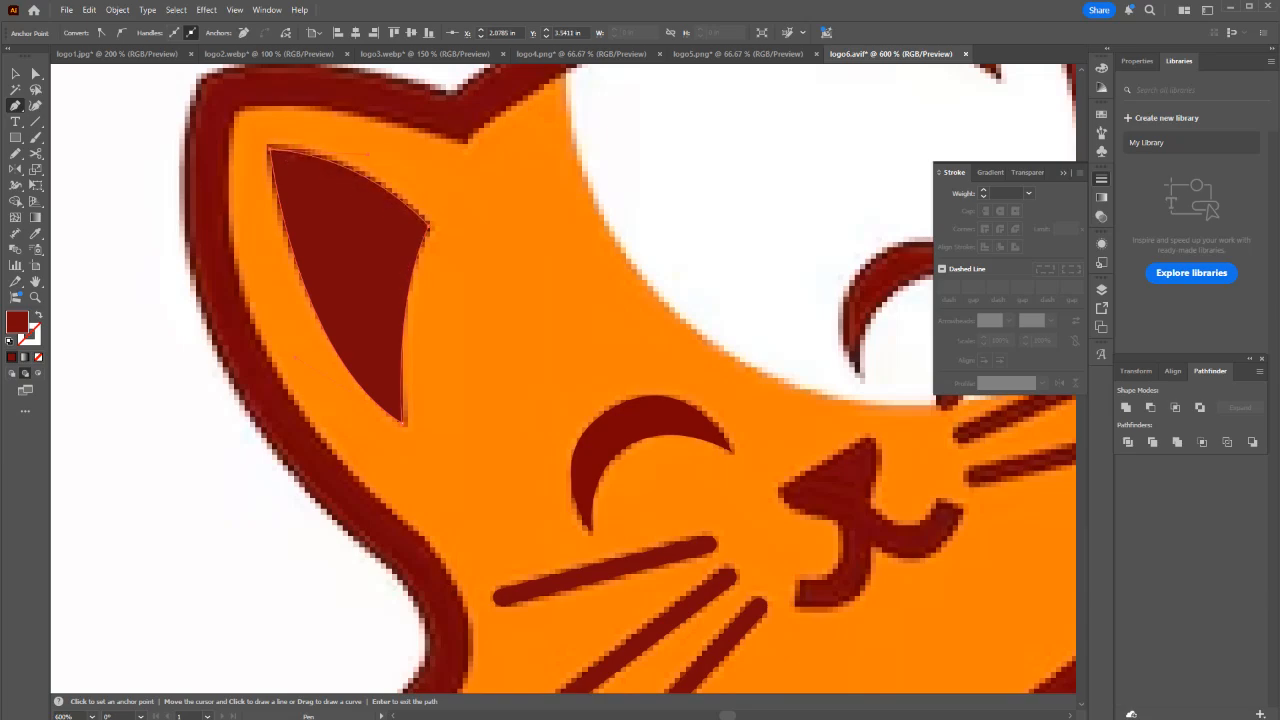
key("v")
Trace the dark red inner shape of the right-hand ear as a closed curved Pen tool path and deselect it.
scroll(432, 275, "down", 1)
left_click_drag(432, 275, 272, 373)
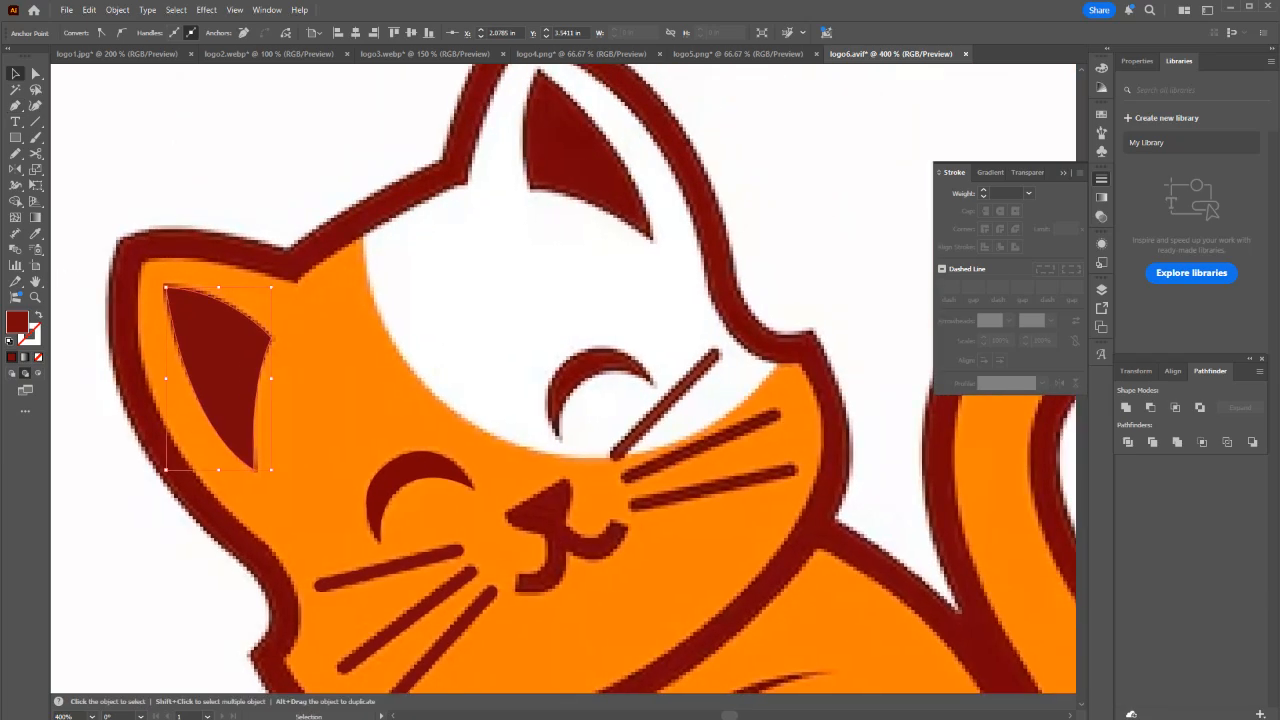
key("p")
left_click_drag(440, 300, 404, 430)
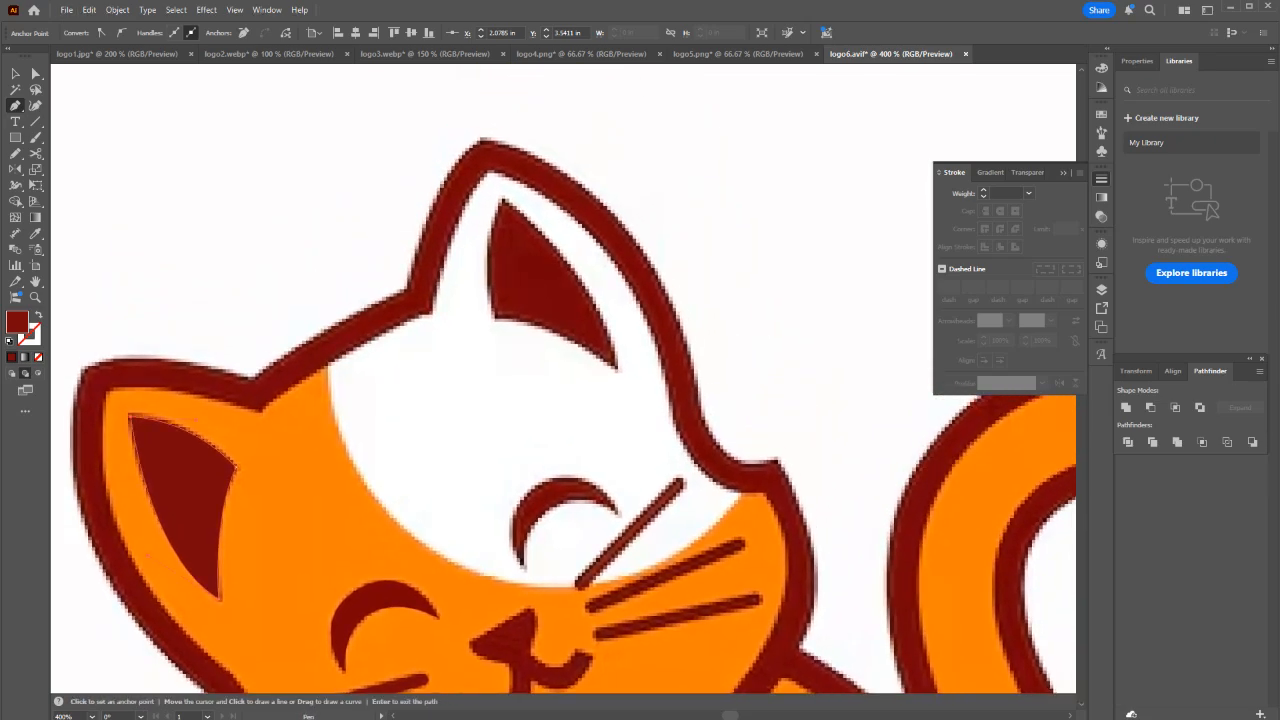
scroll(488, 241, "up", 1)
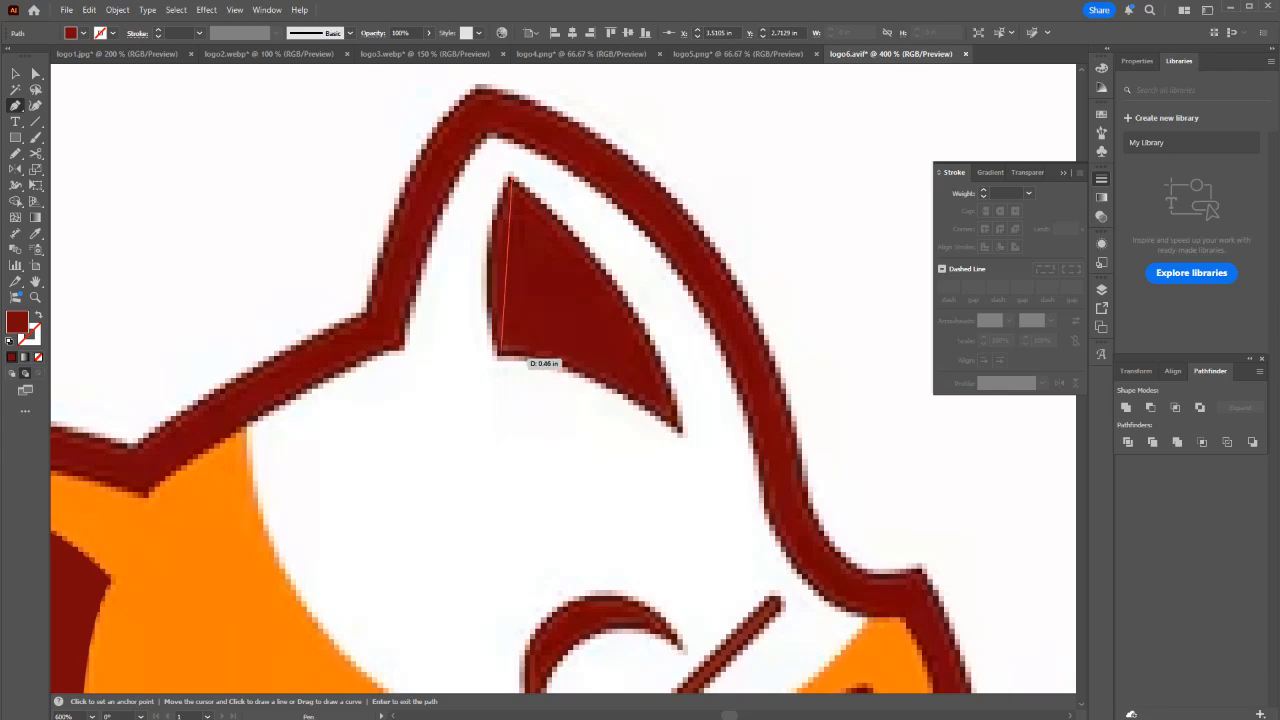
left_click_drag(497, 350, 526, 449)
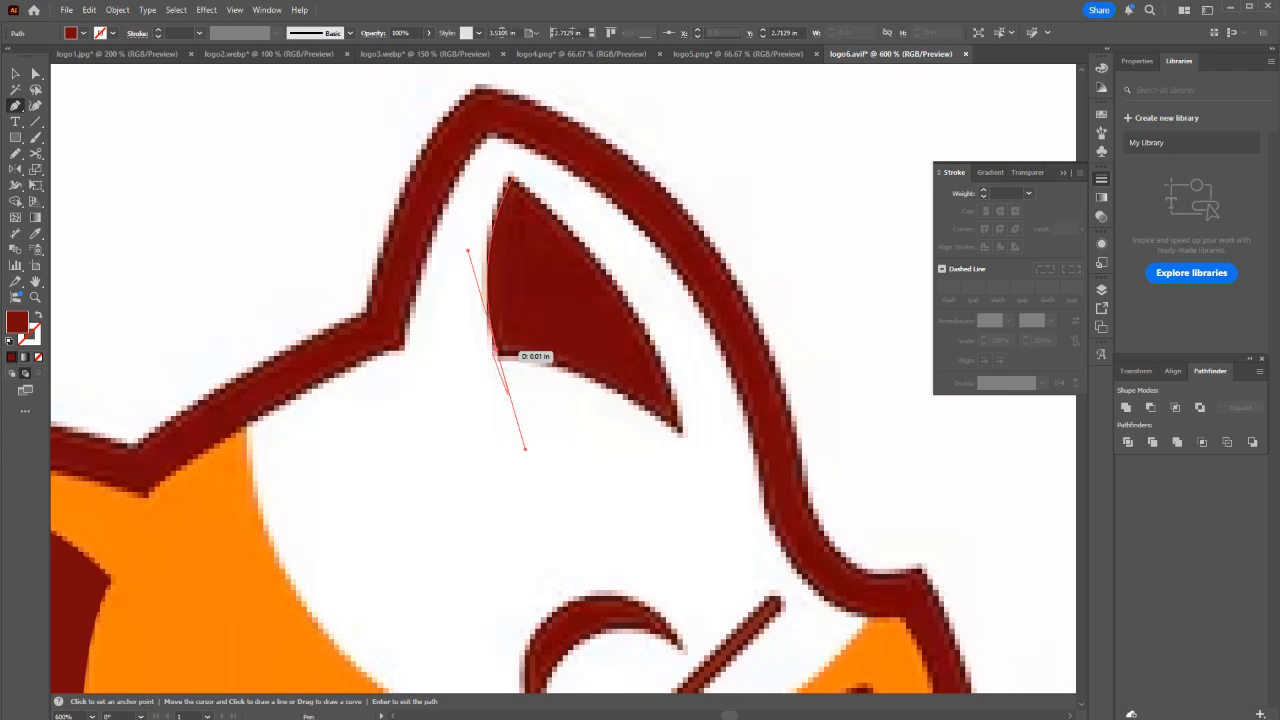
left_click(497, 350)
left_click_drag(680, 432, 734, 493)
left_click(680, 432)
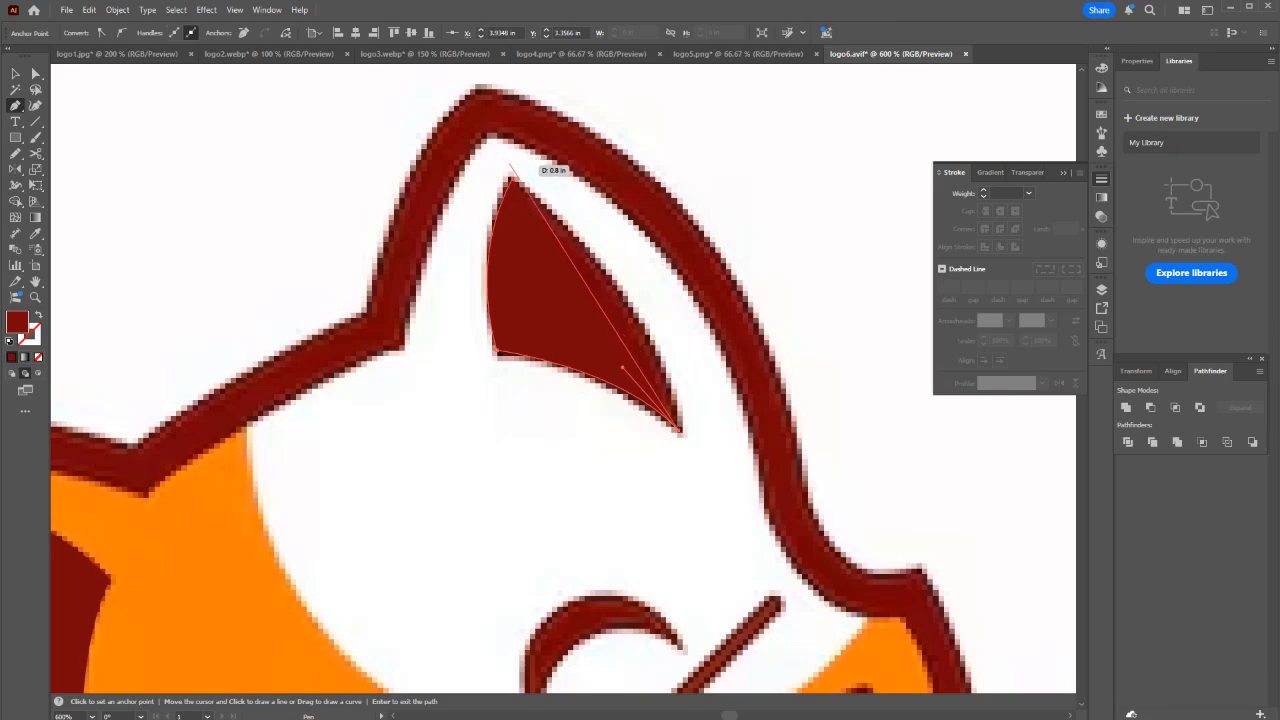
left_click_drag(510, 178, 690, 457)
scroll(655, 281, "up", 4)
key("v")
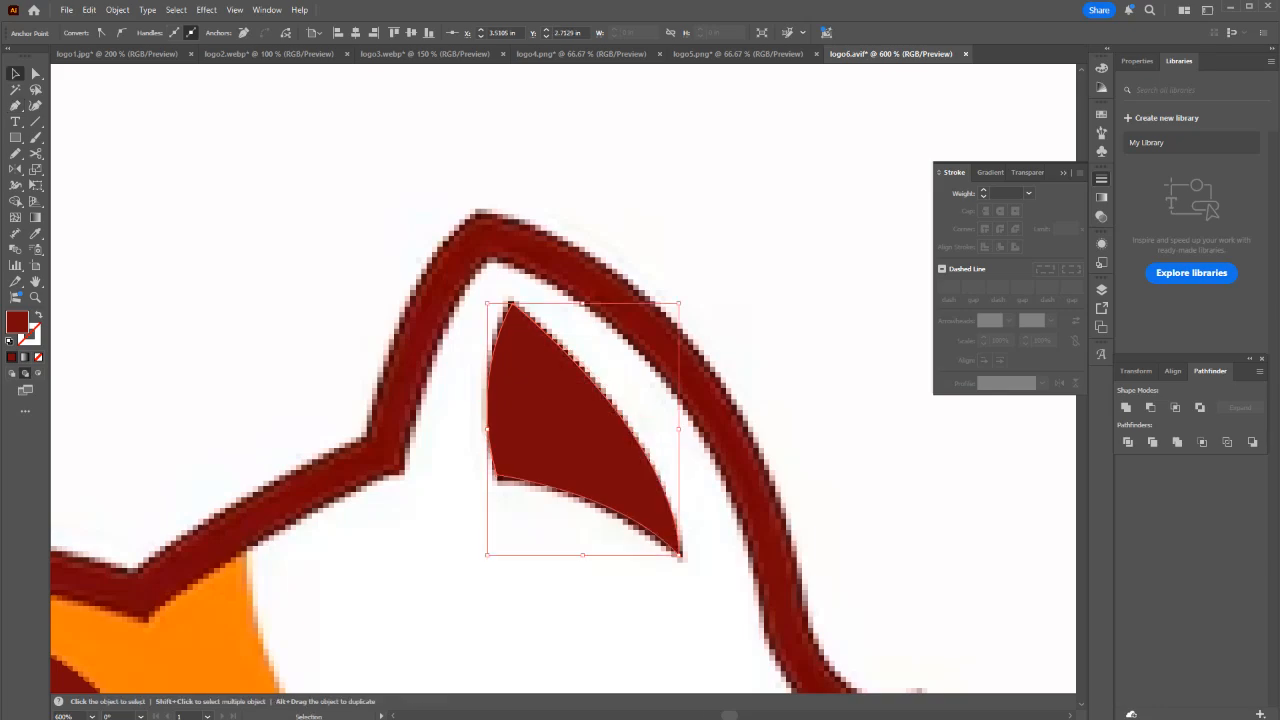
scroll(588, 394, "down", 2)
left_click(690, 325)
Draw a circle about 2.05 in across over the white forehead patch and switch to Draw Inside mode.
scroll(563, 380, "down", 5)
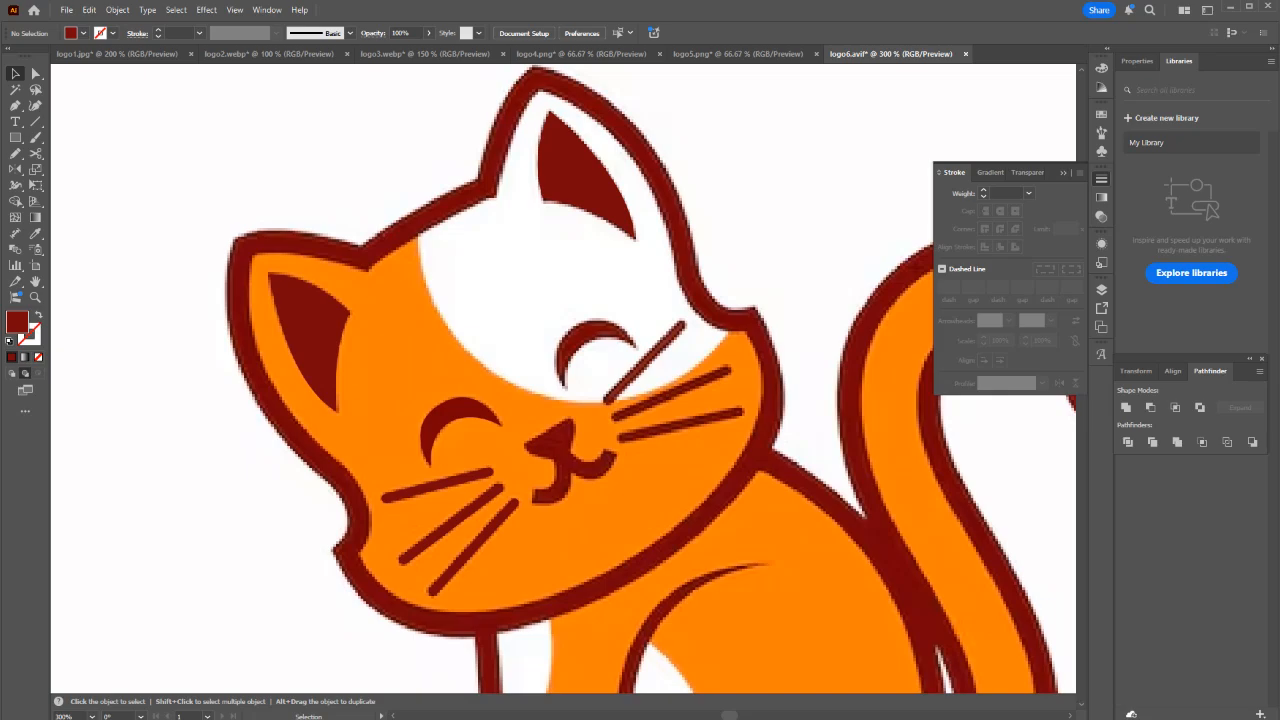
key("l")
mouse_move(604, 194)
left_mouse_down()
mouse_move(722, 252)
mouse_move(806, 330)
left_mouse_up()
key("v")
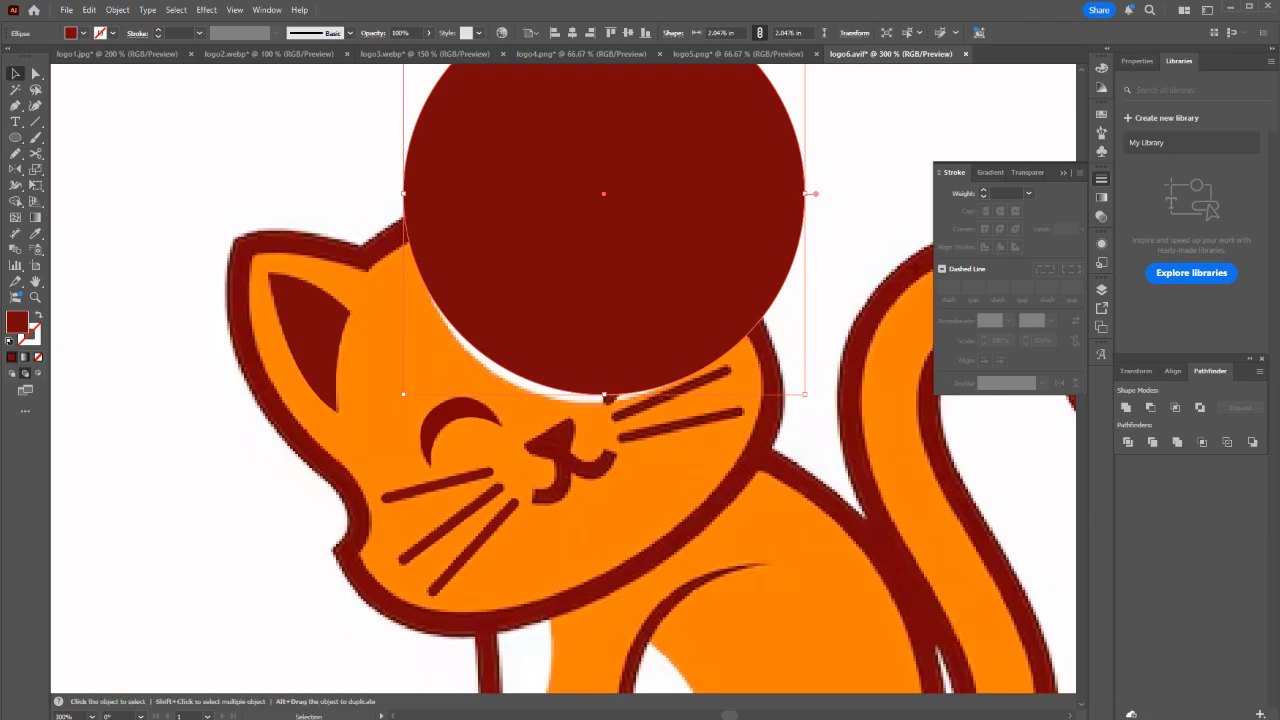
key("a")
key("shift+d")
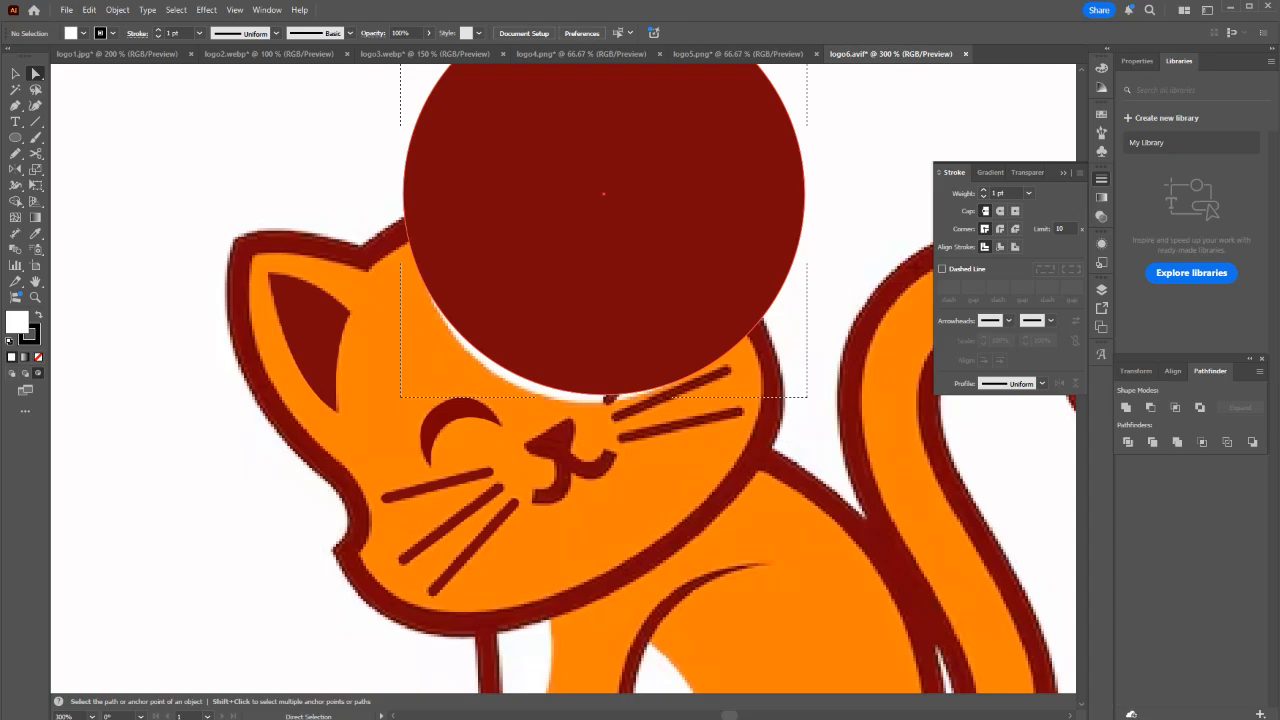
Delete the large dark red circle covering the forehead patch.
key("v")
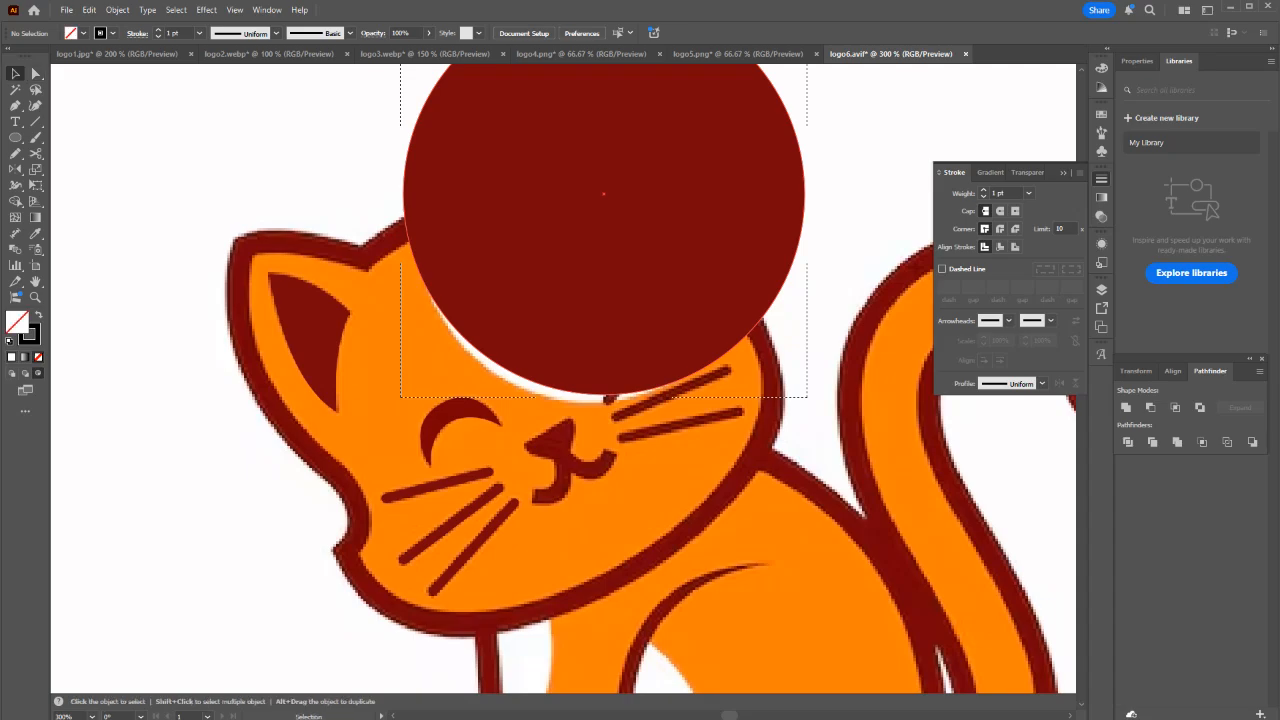
left_click(604, 240)
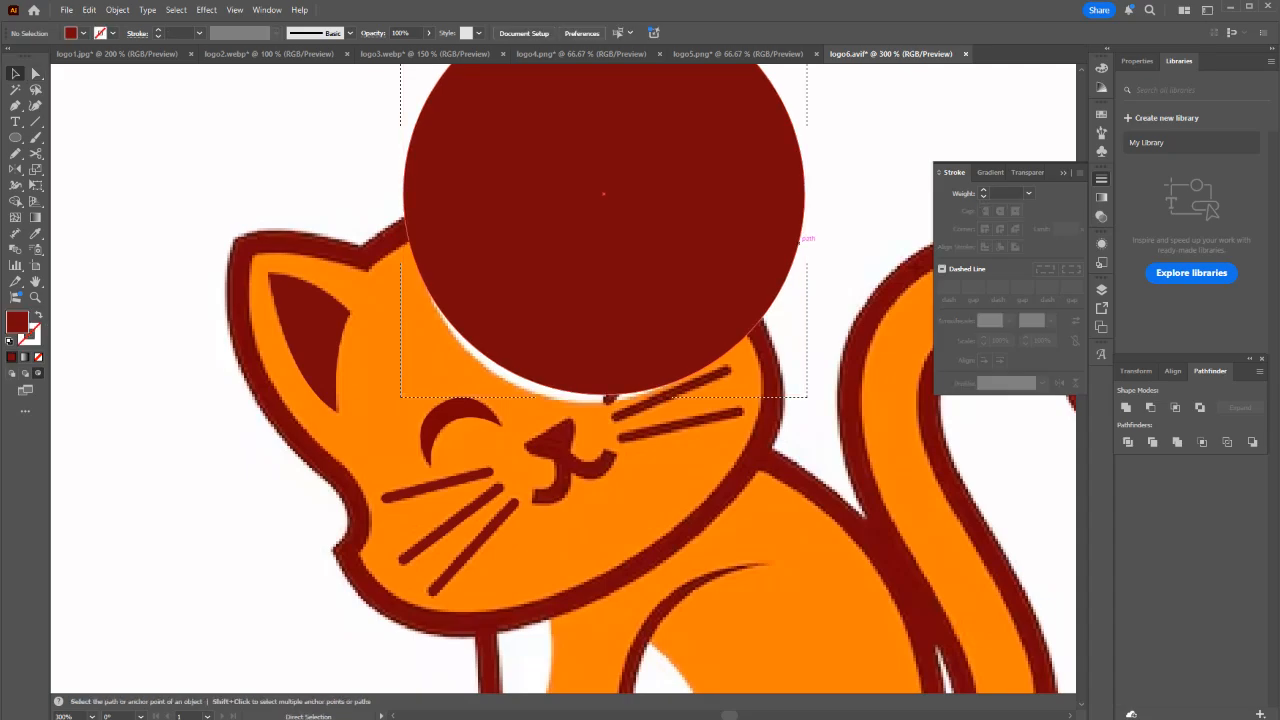
key("Delete")
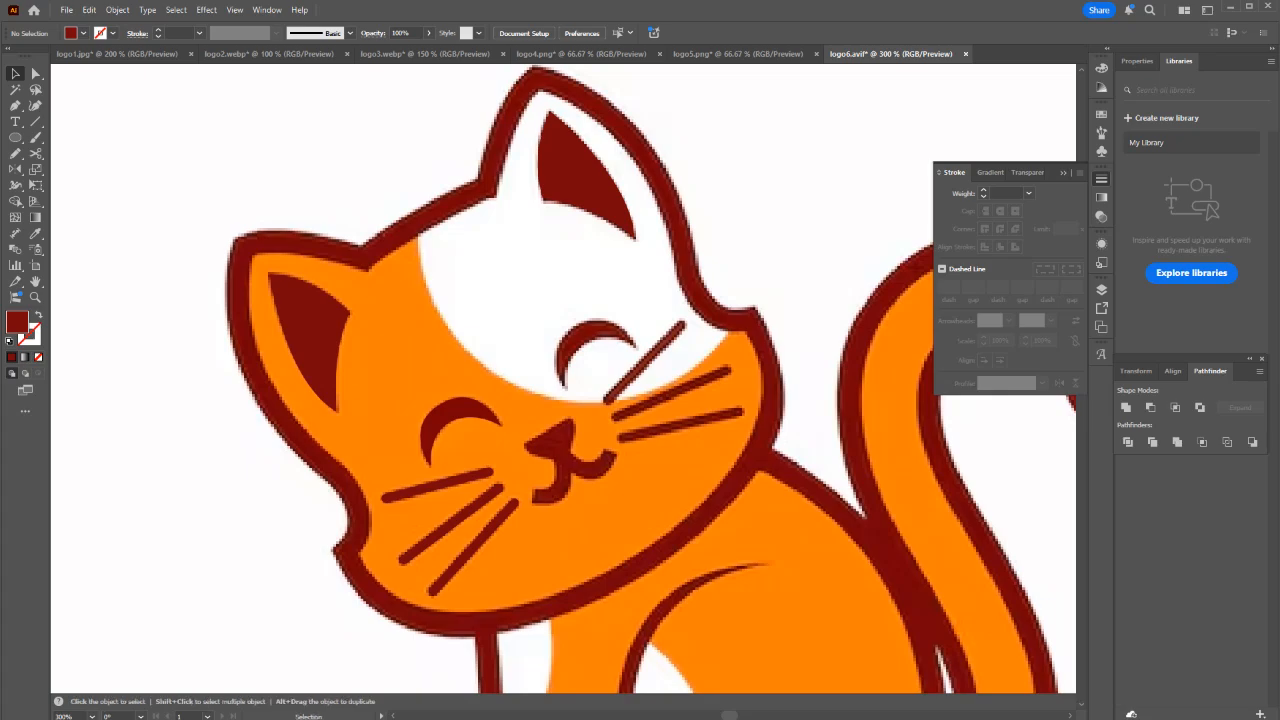
key("m")
left_click_drag(613, 241, 713, 341)
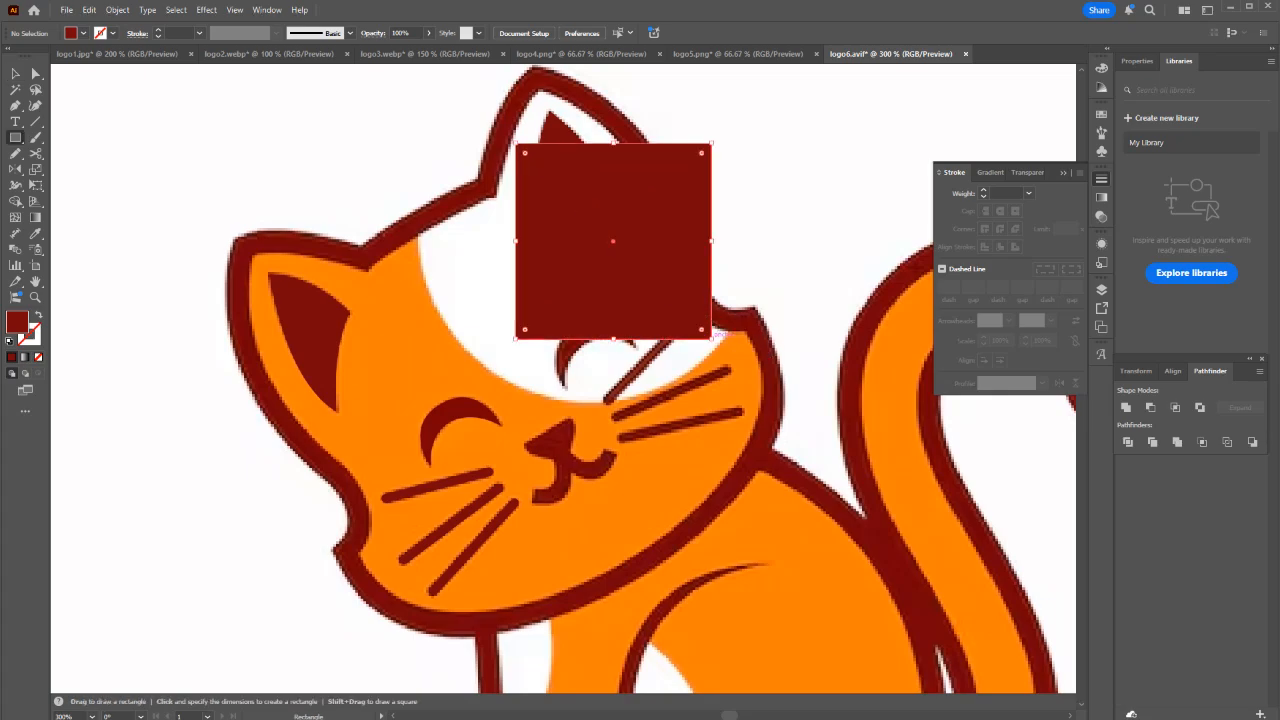
key("Delete")
Draw a dark red circle about 1.65 in across over the forehead patch, enlarge it to match the patch's lower curve, and deselect it.
key("l")
left_click_drag(595, 238, 776, 350)
key("a")
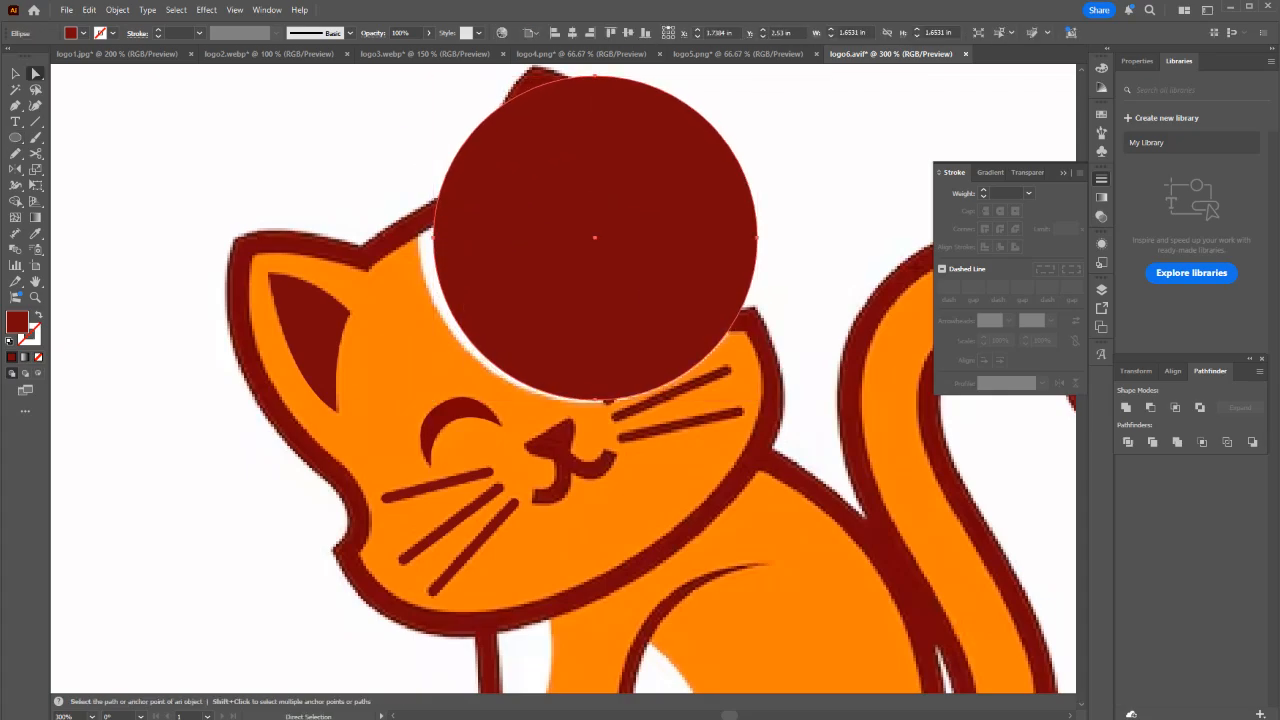
key("v")
scroll(650, 379, "up", 1)
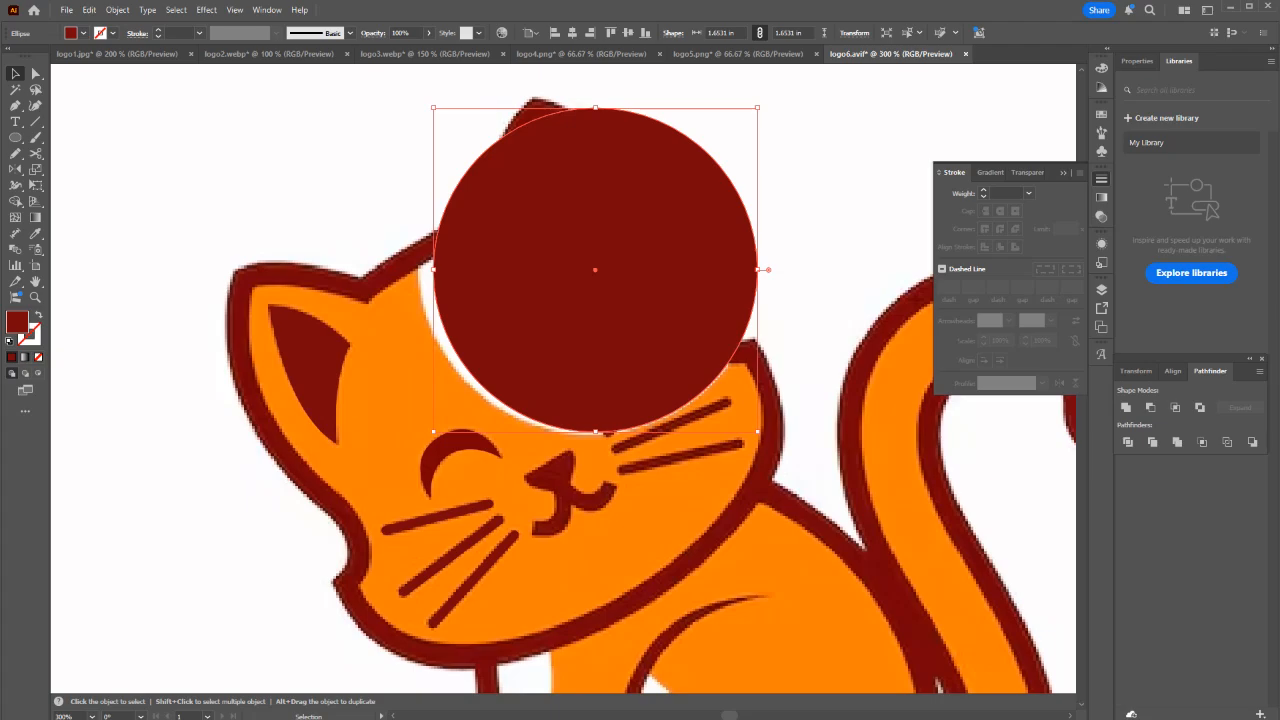
left_click_drag(433, 107, 417, 84)
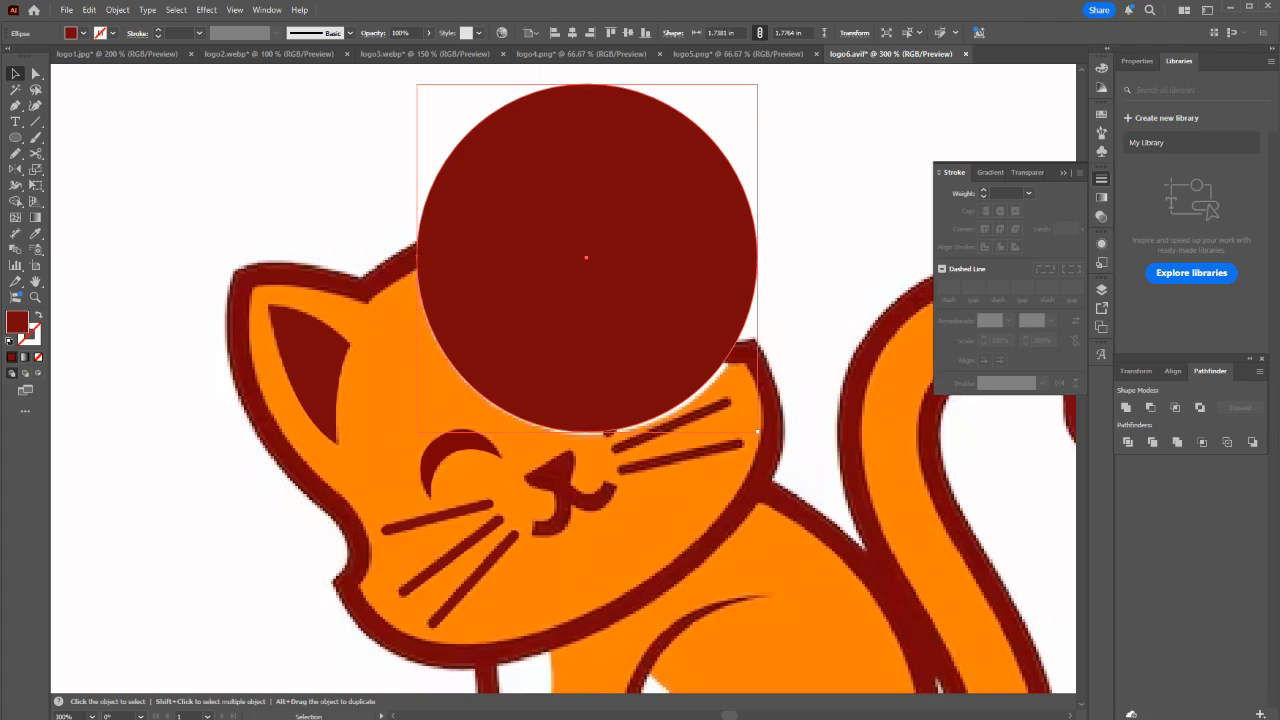
left_click_drag(757, 432, 772, 430)
left_click(411, 373)
Start a Pen tool path along the inner edge of the dark red leg line, from its upper tip past the knee to the ground.
scroll(411, 373, "down", 3)
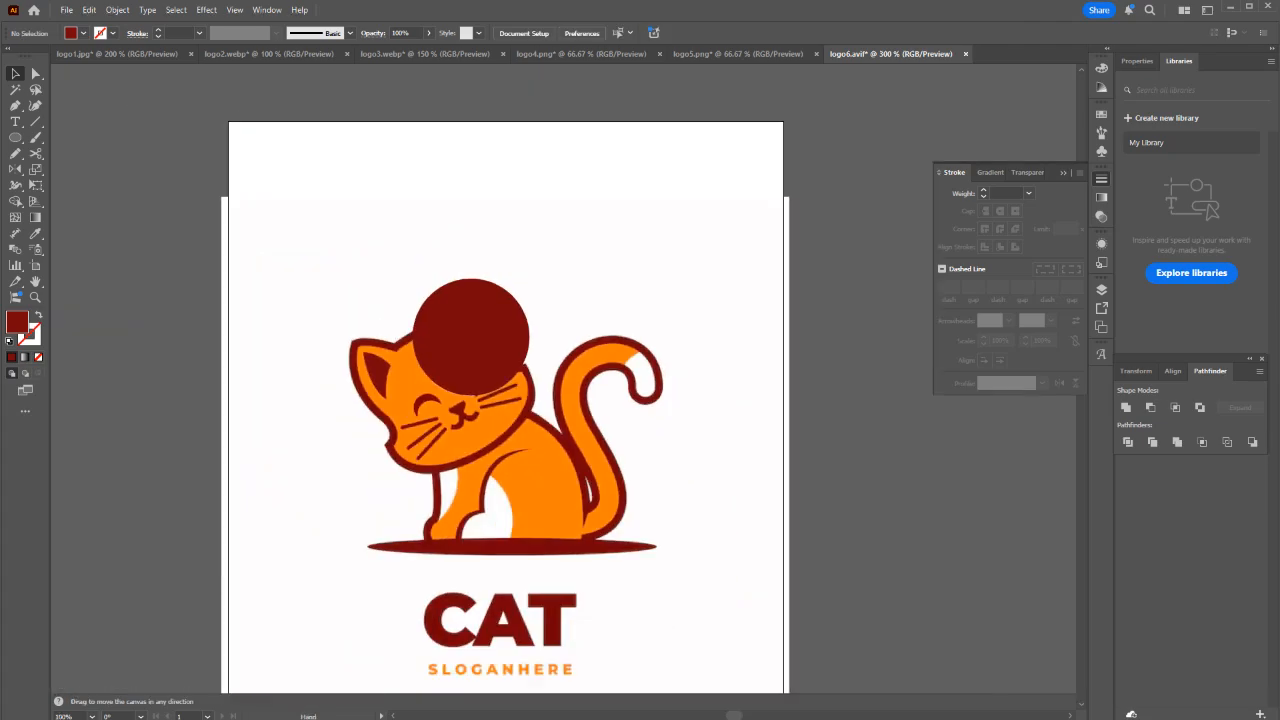
scroll(439, 555, "up", 3)
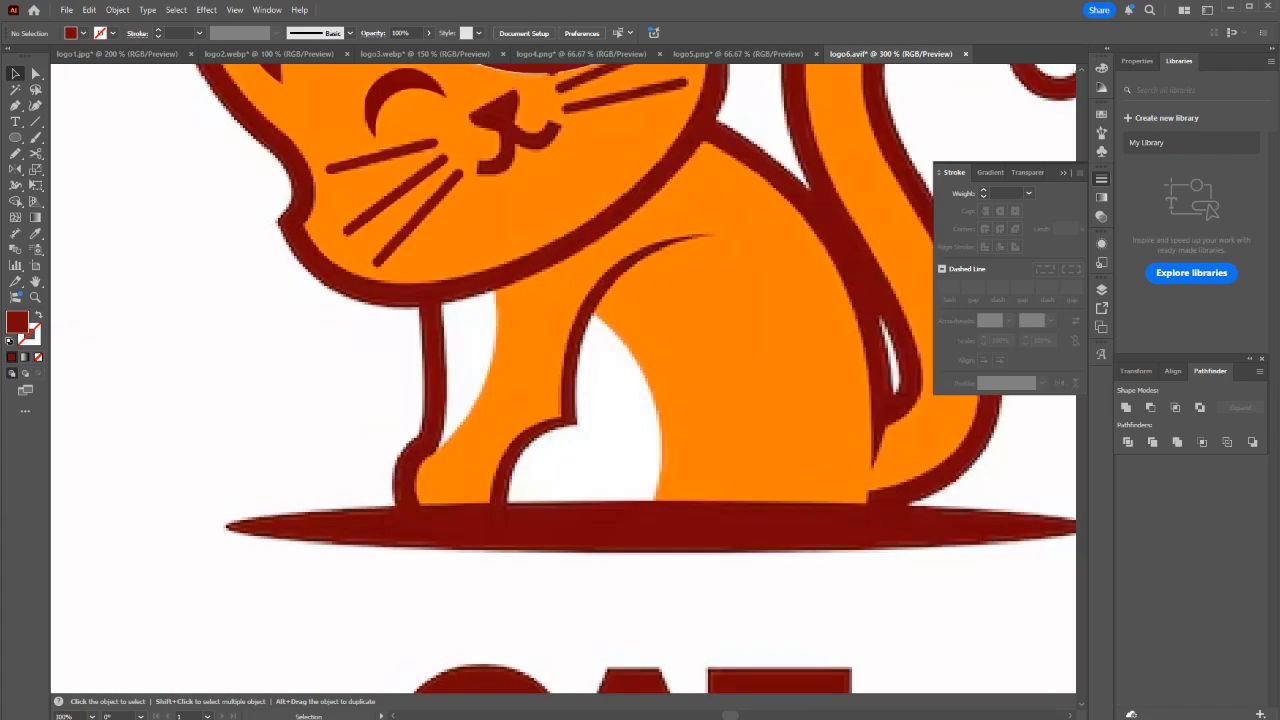
key("p")
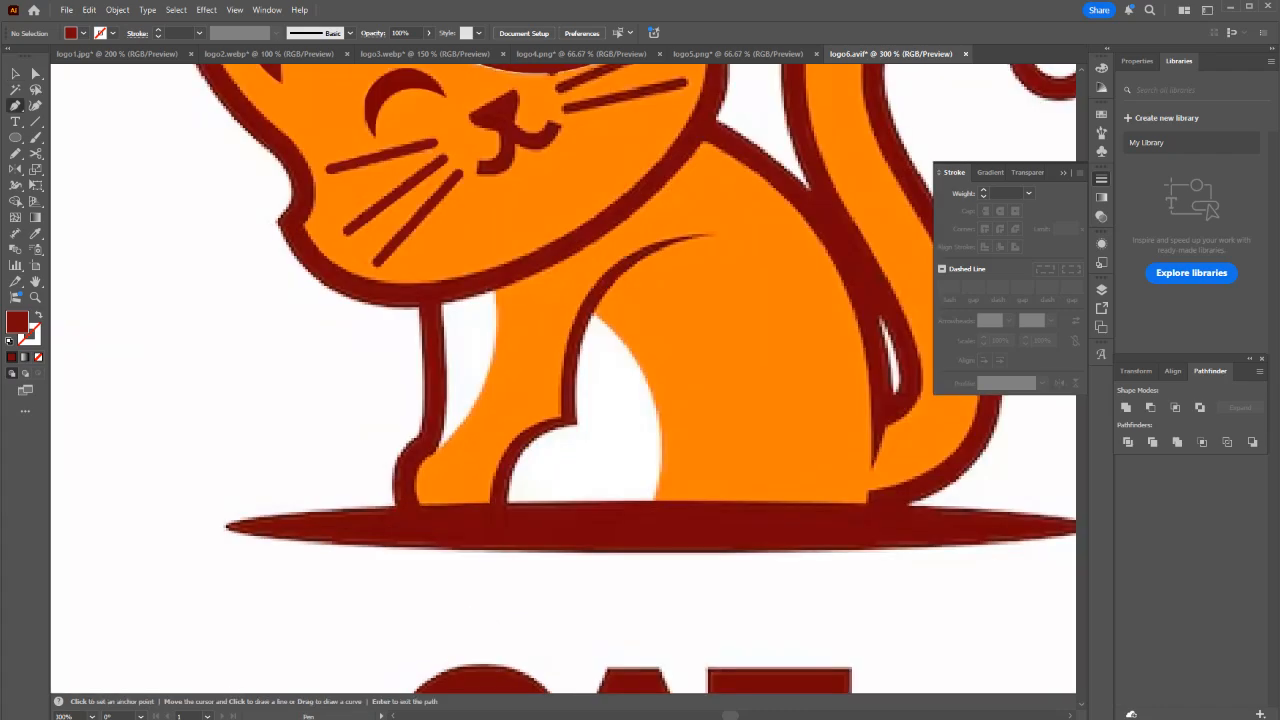
scroll(630, 380, "up", 1)
left_click(707, 251)
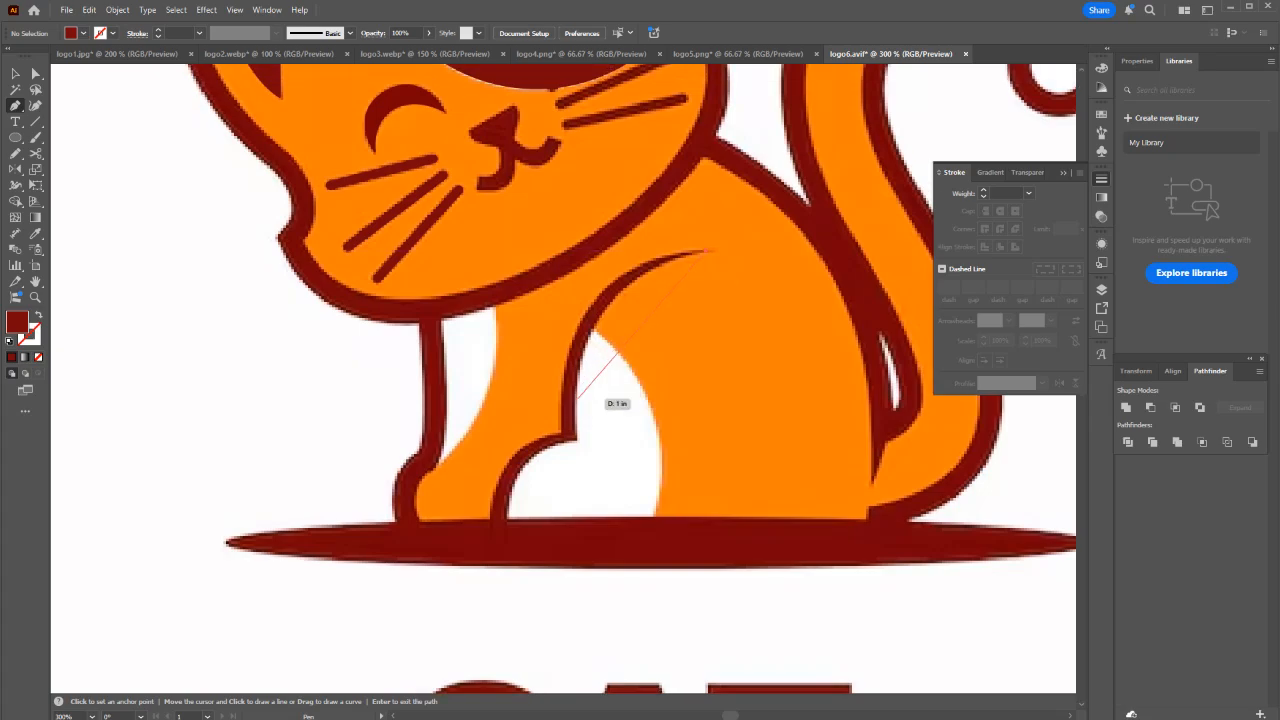
left_click_drag(577, 438, 590, 608)
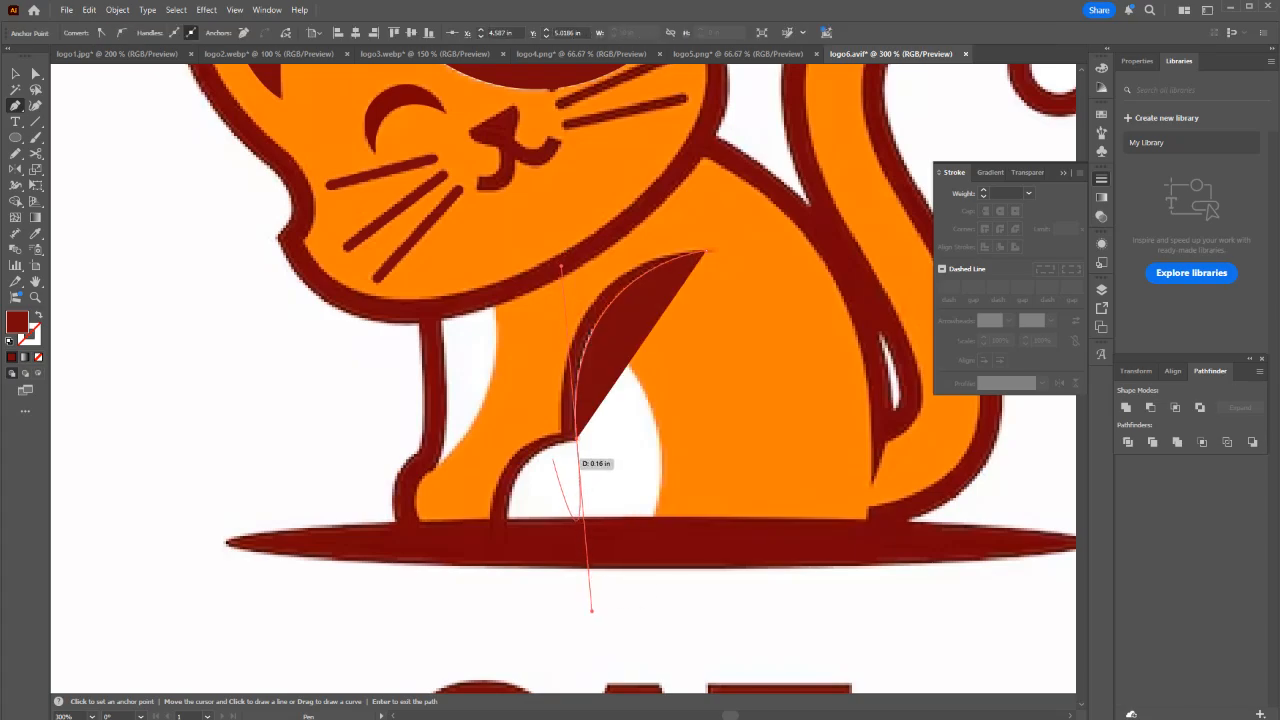
left_click(577, 438)
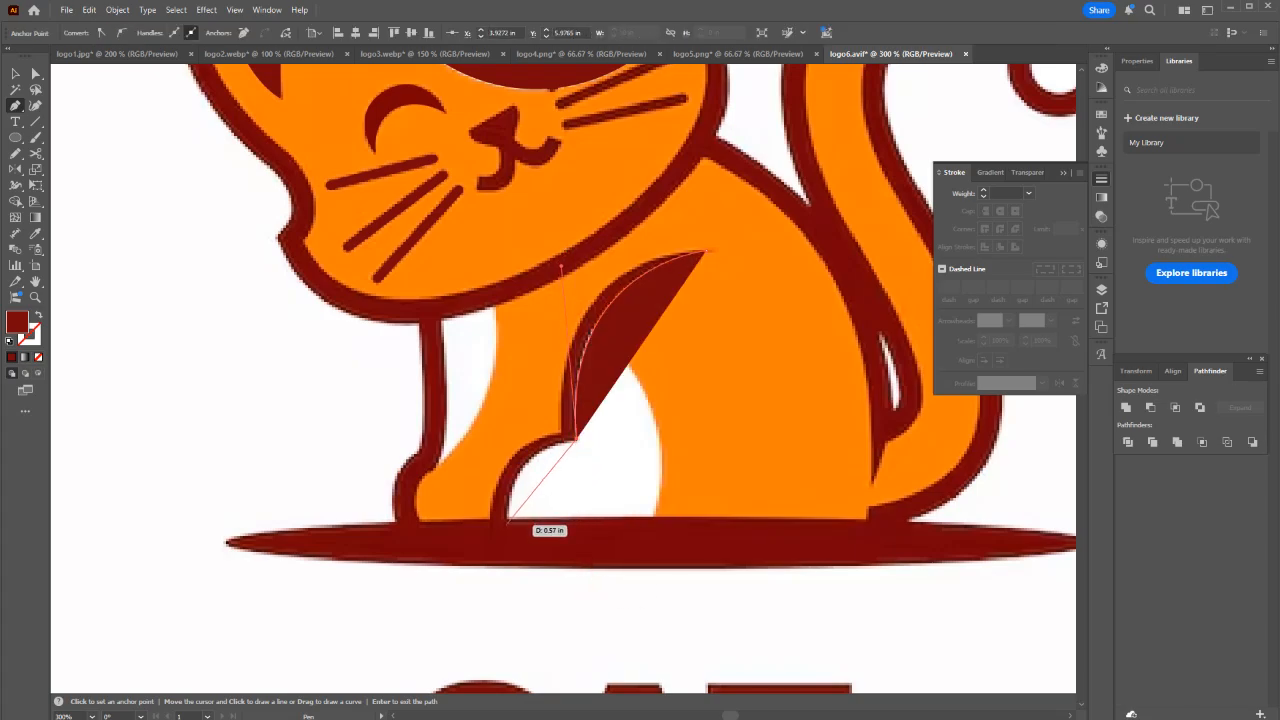
left_click_drag(506, 523, 507, 603)
left_click(506, 523)
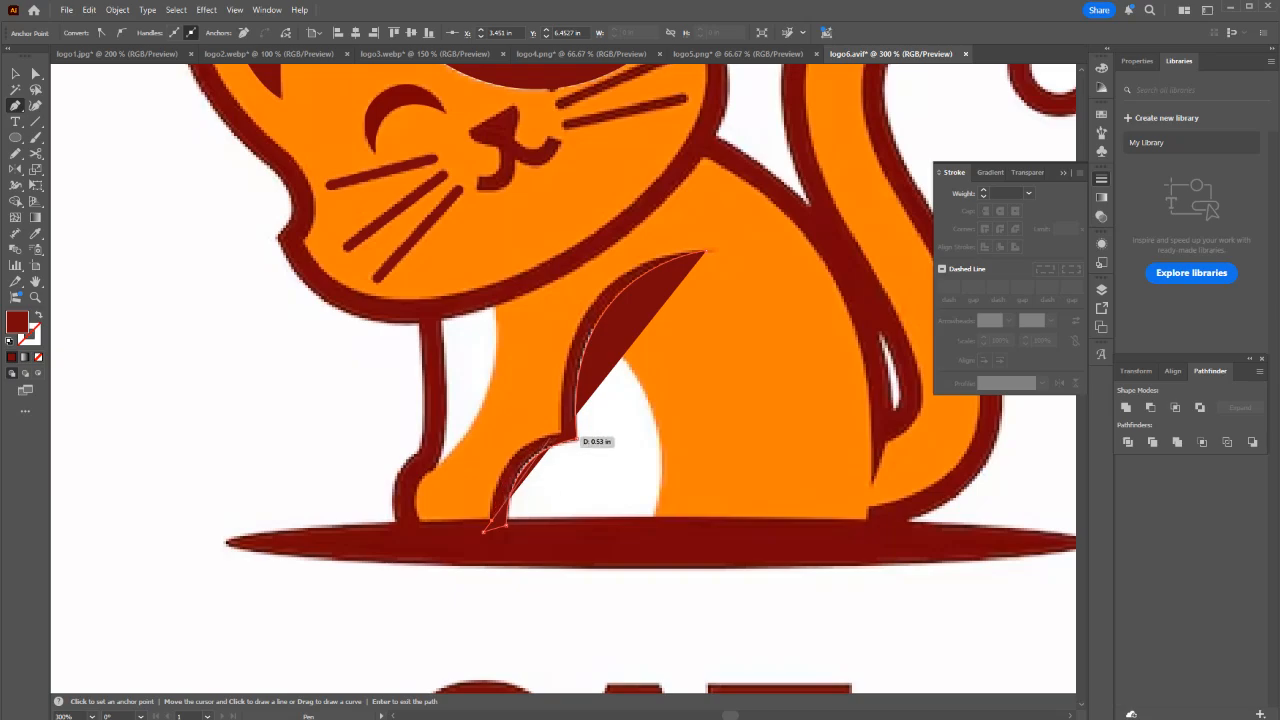
Trace back along the outer edge of the leg line to its upper tip, closing the path, and deselect it.
left_click_drag(577, 438, 641, 426)
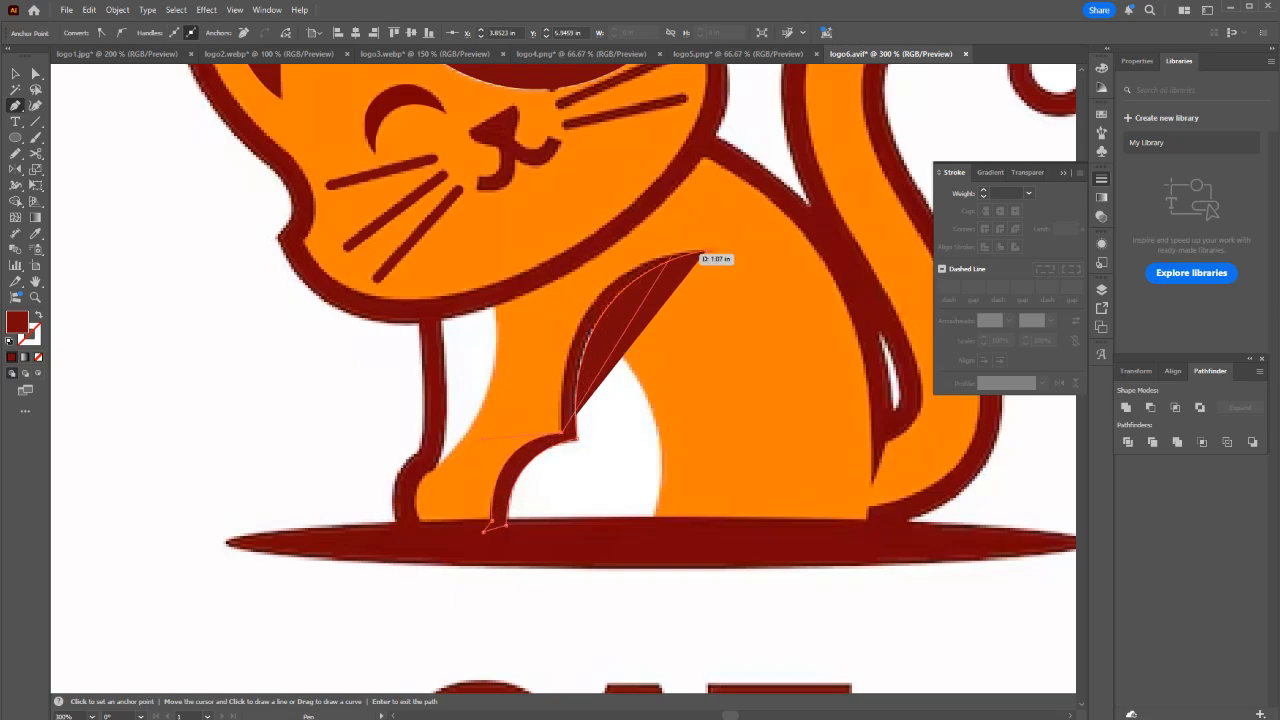
left_click(706, 251)
left_click_drag(706, 251, 866, 252)
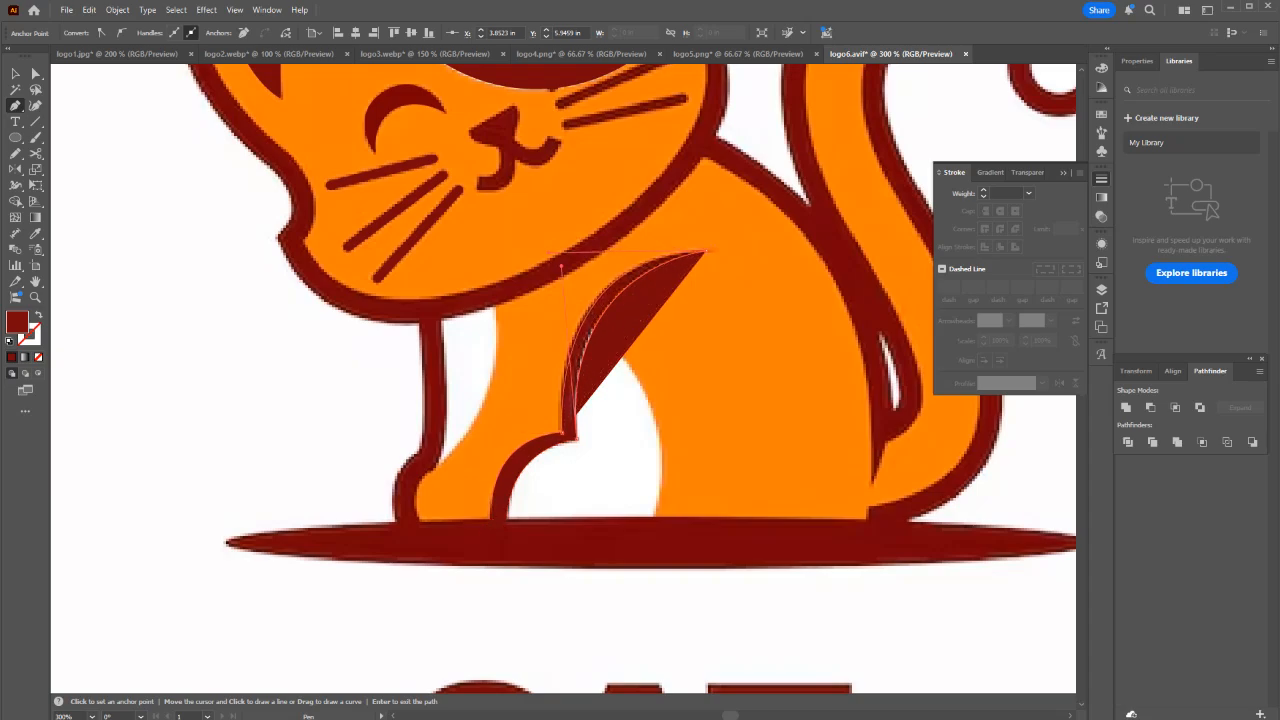
left_click(483, 531)
key("v")
key("ctrl+shift+a")
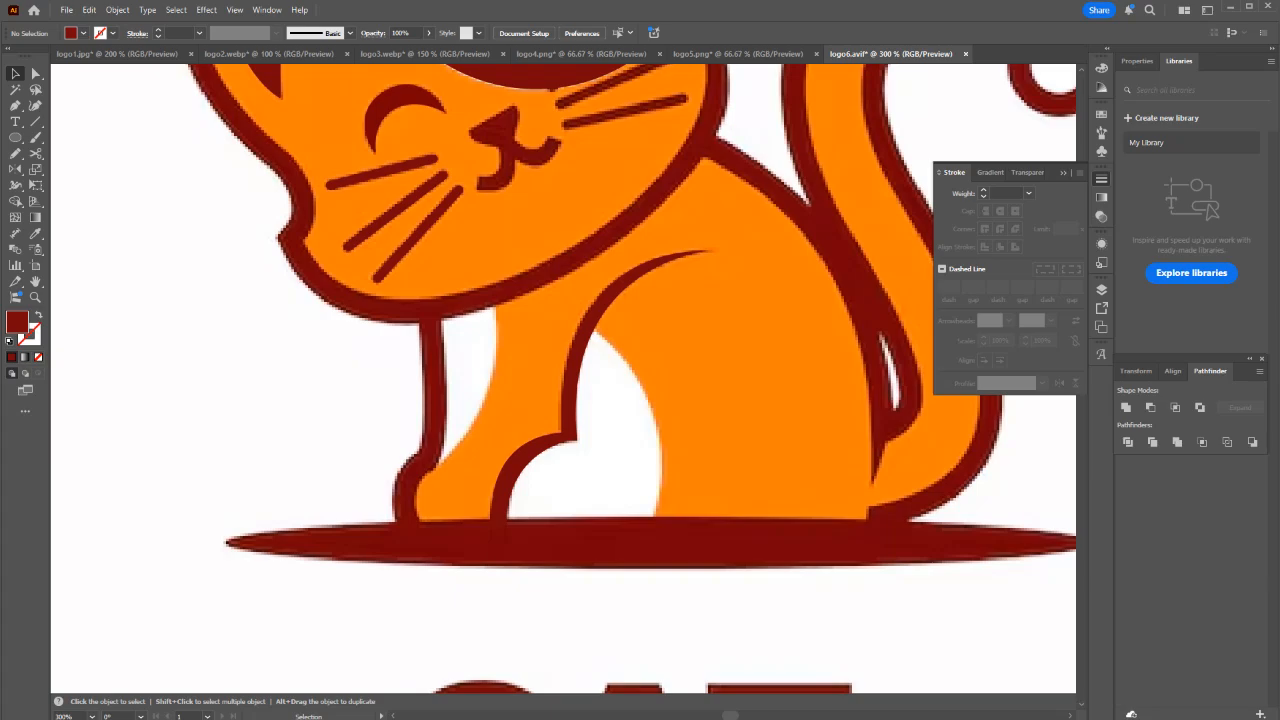
Trace the white chest patch below the chin as a closed Pen tool path and adjust its curved edge to the reference.
key("p")
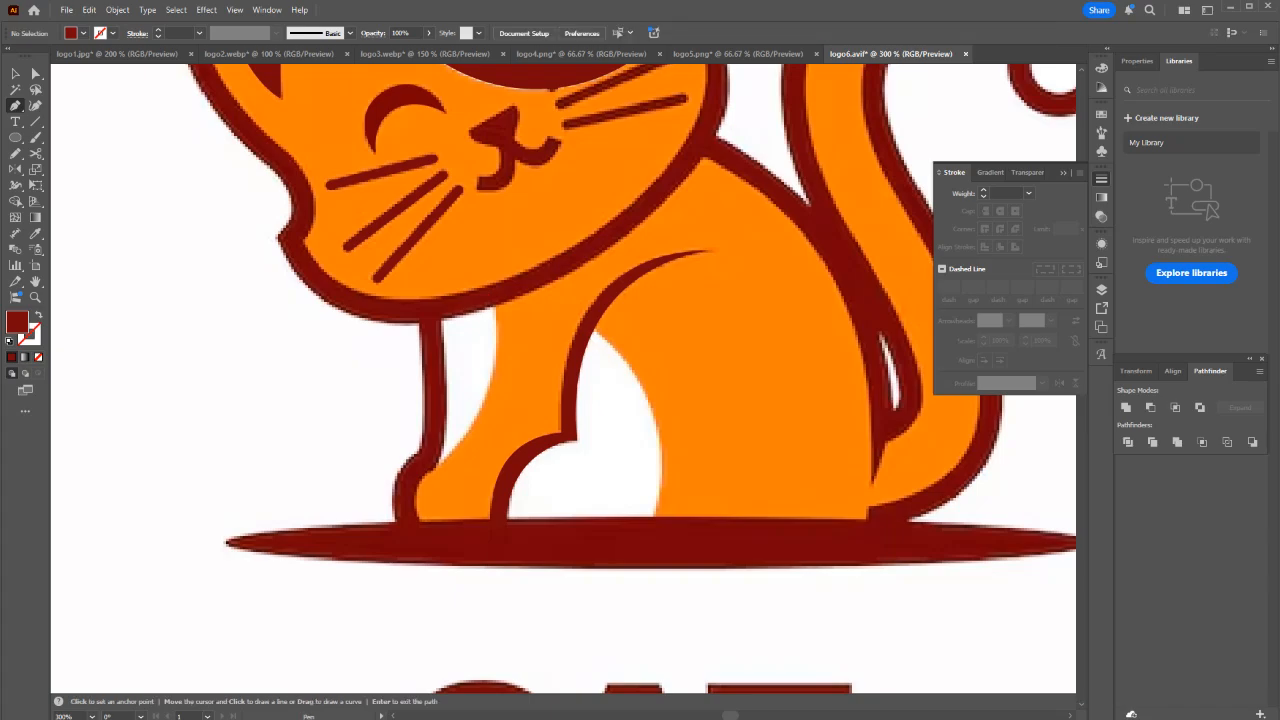
left_click_drag(487, 396, 471, 438)
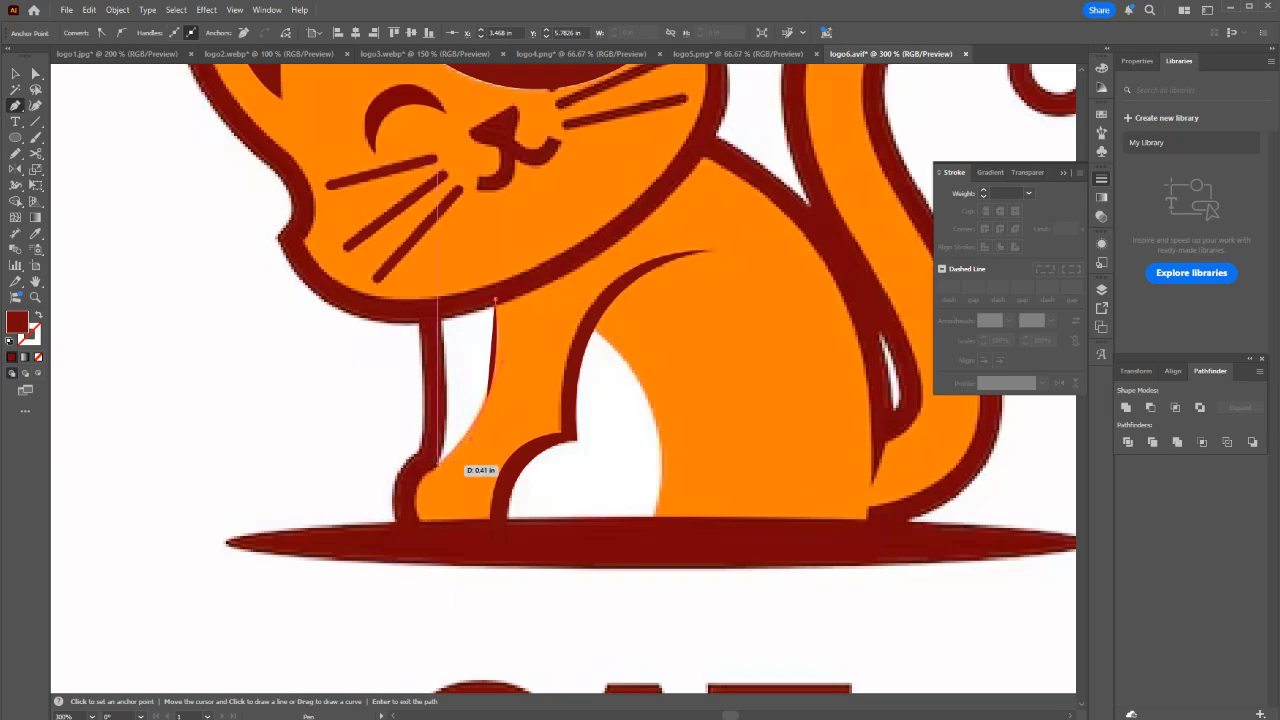
scroll(438, 490, "up", 2)
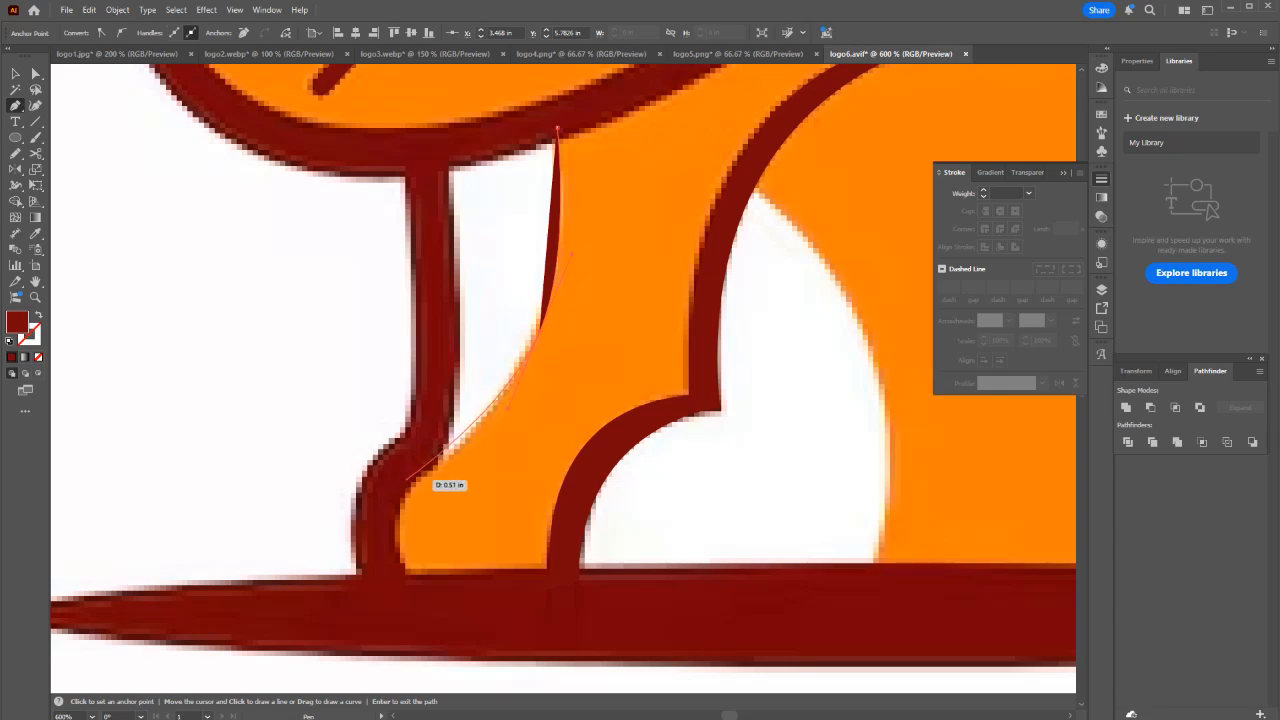
left_click(405, 479)
left_click(434, 418)
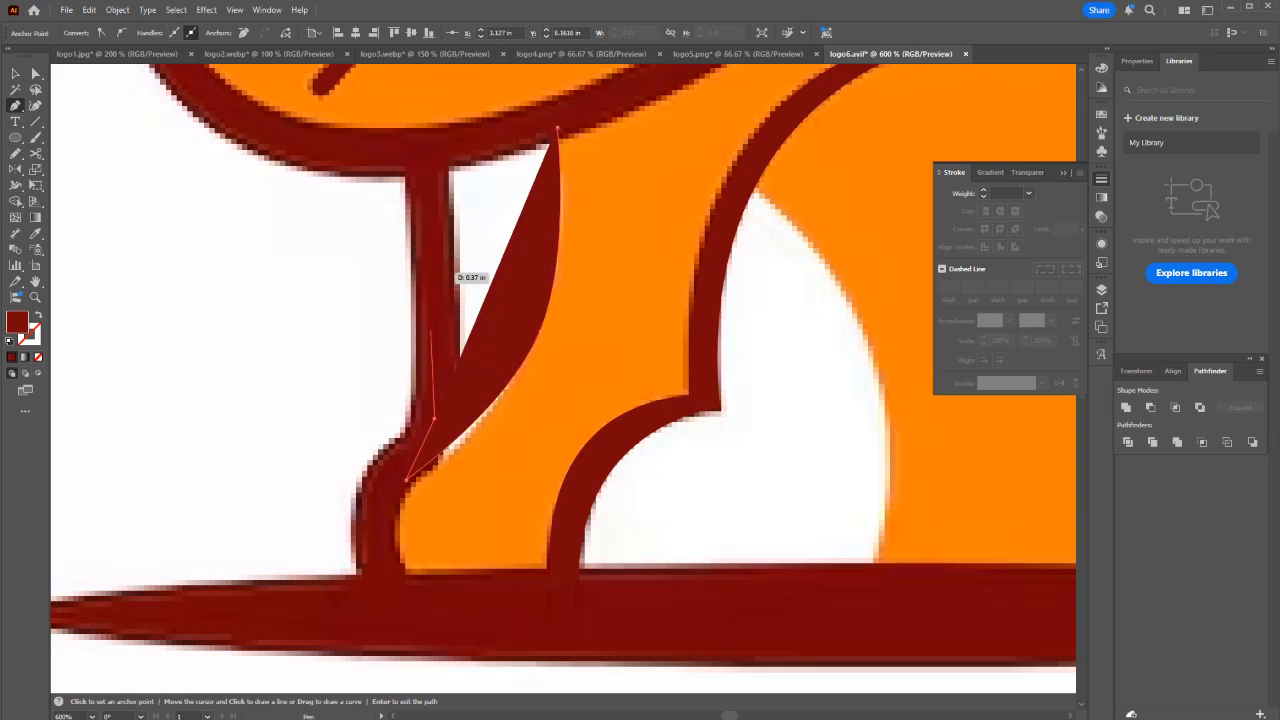
left_click(429, 150)
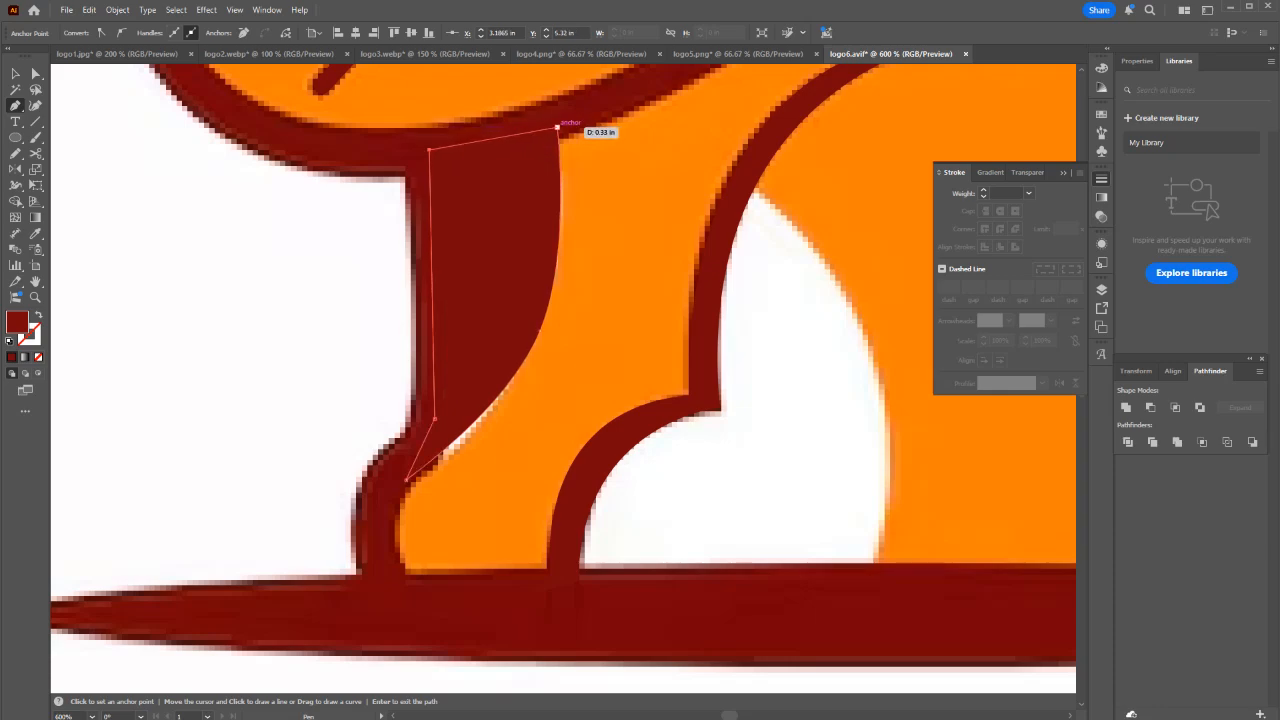
key("a")
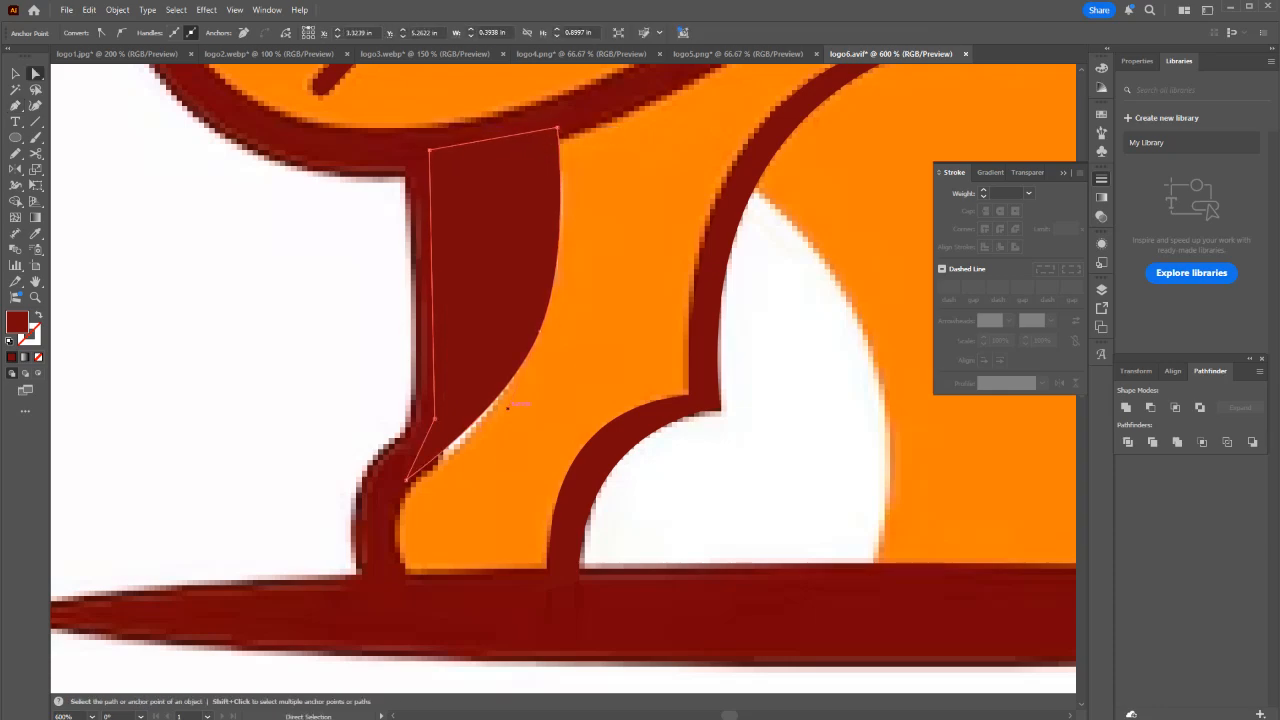
left_click_drag(482, 420, 480, 462)
scroll(606, 411, "down", 1)
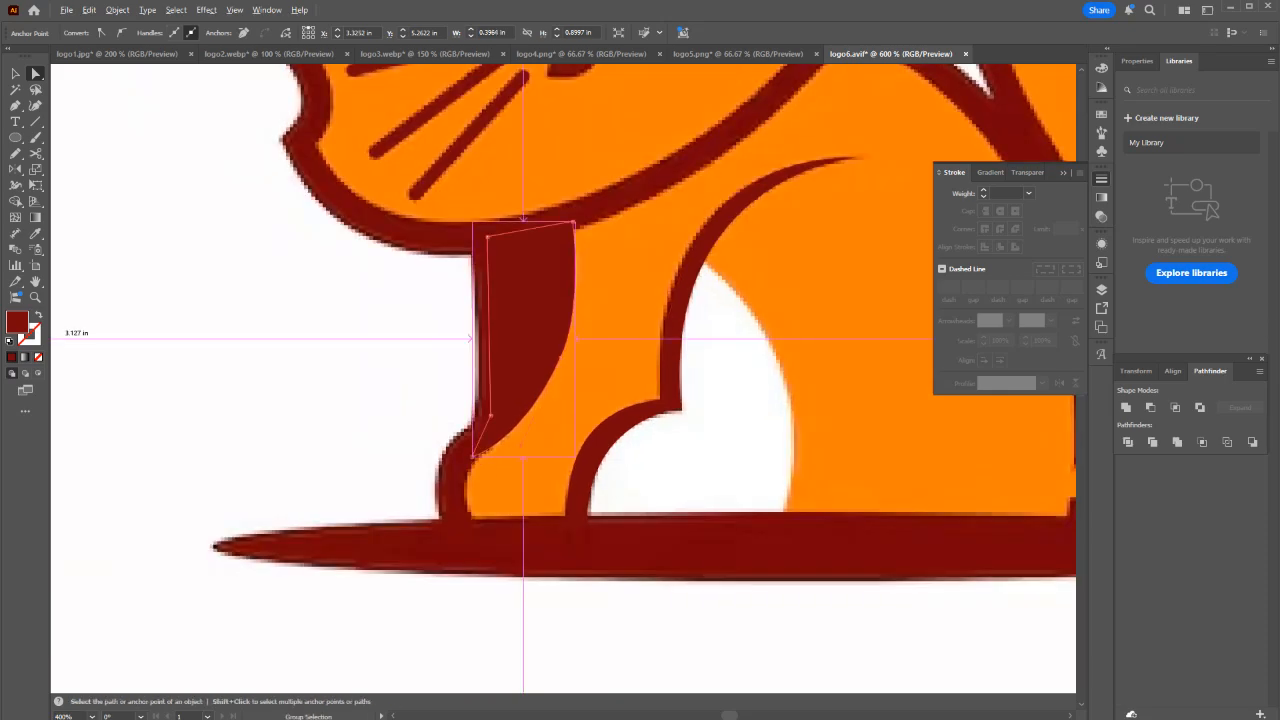
Trace the white belly patch behind the front leg as a closed Pen tool path with a curved rear edge.
key("p")
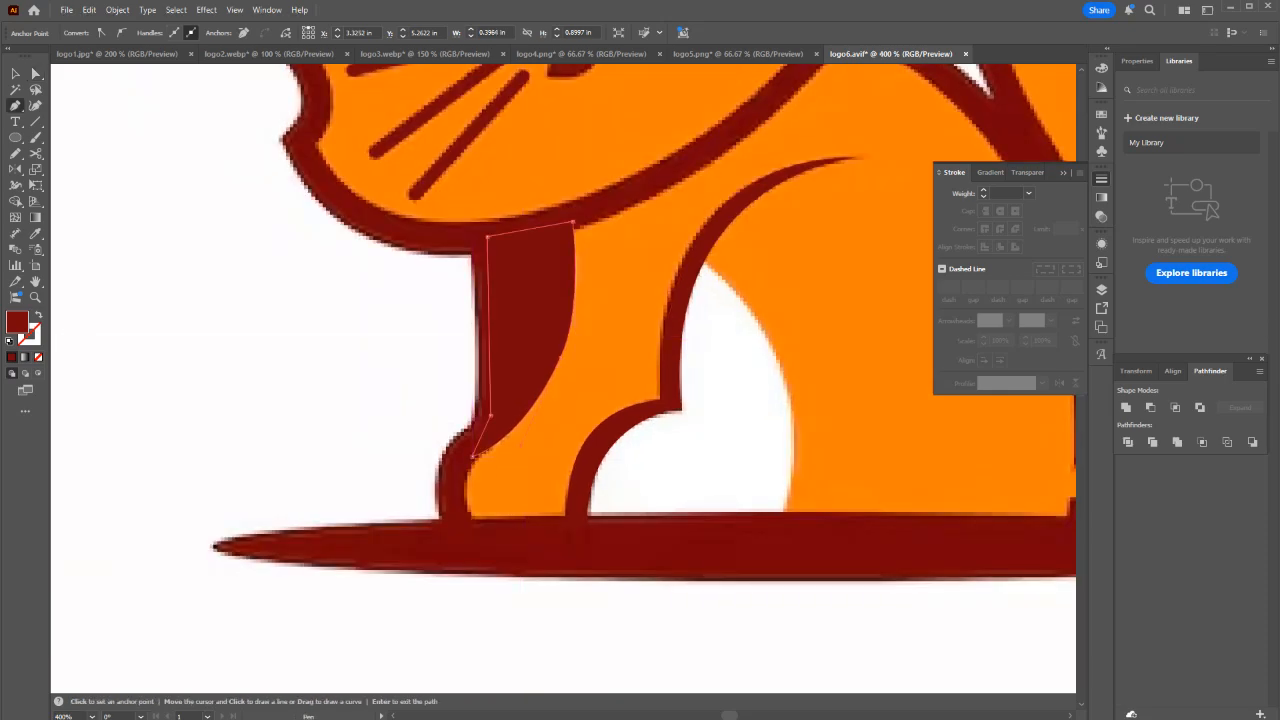
scroll(700, 383, "up", 2)
left_click(693, 258)
left_click(641, 270)
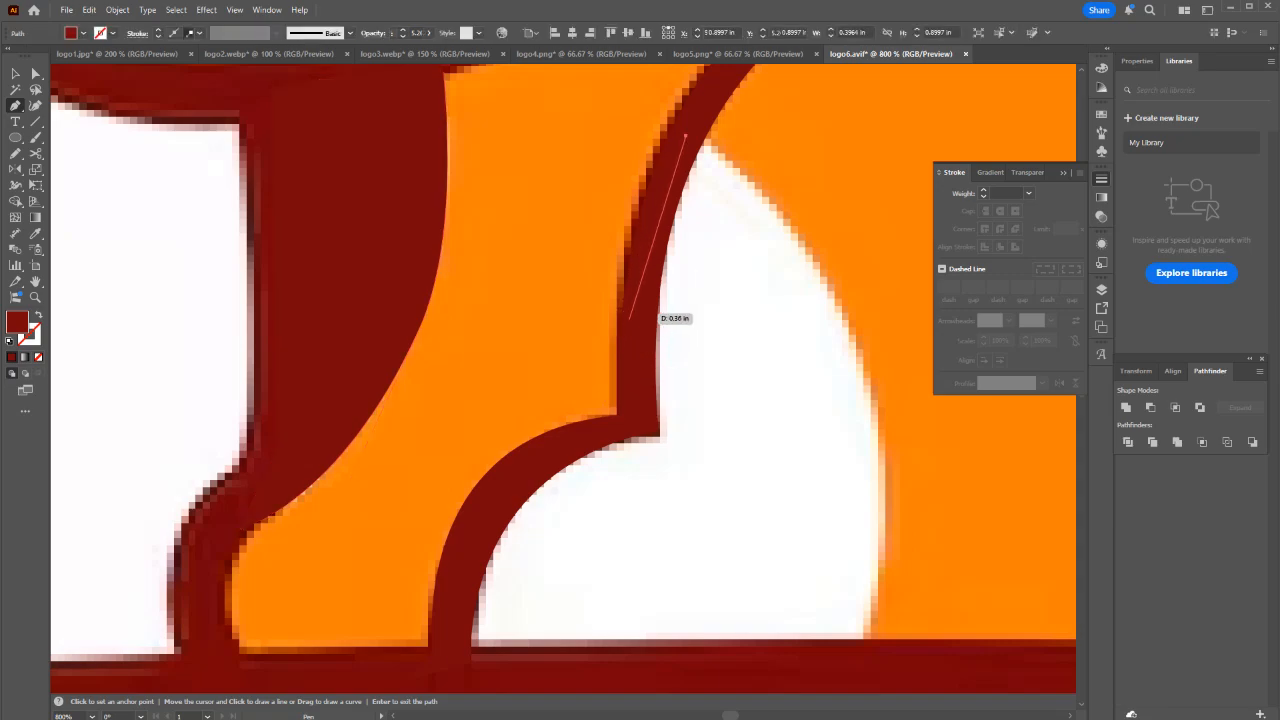
left_click(637, 422)
left_click(497, 493)
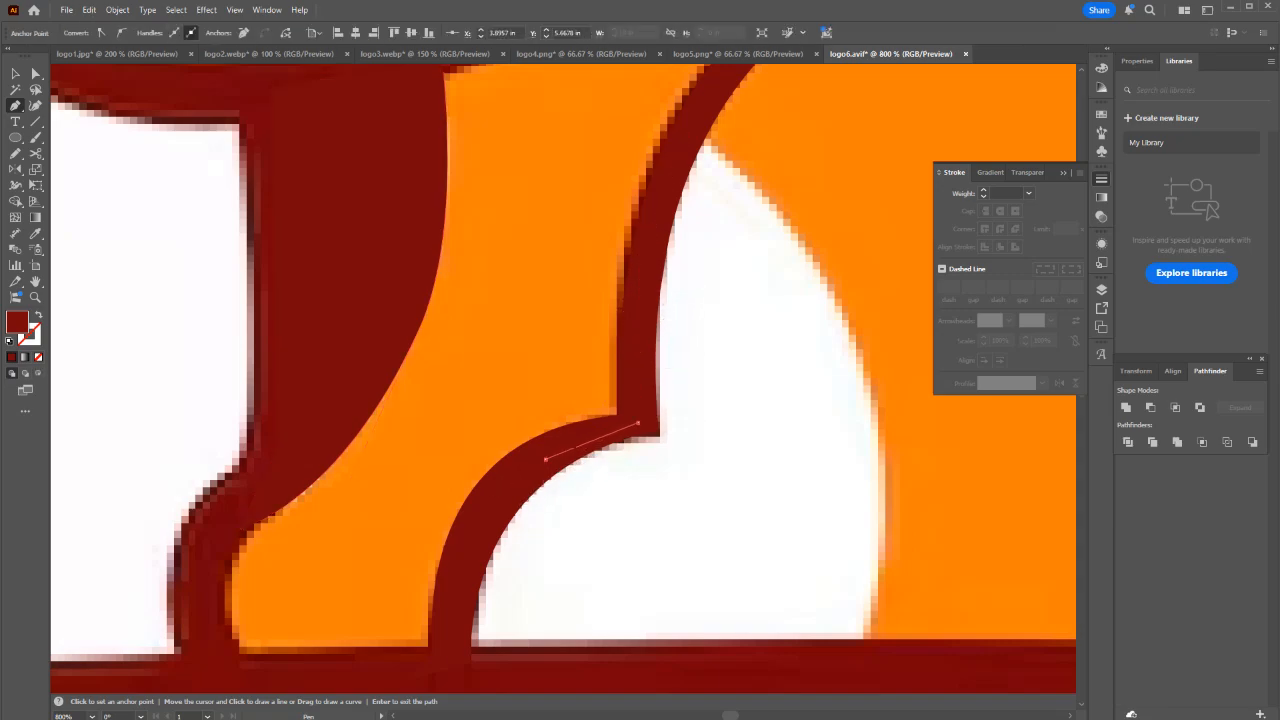
left_click(447, 604)
left_click(450, 674)
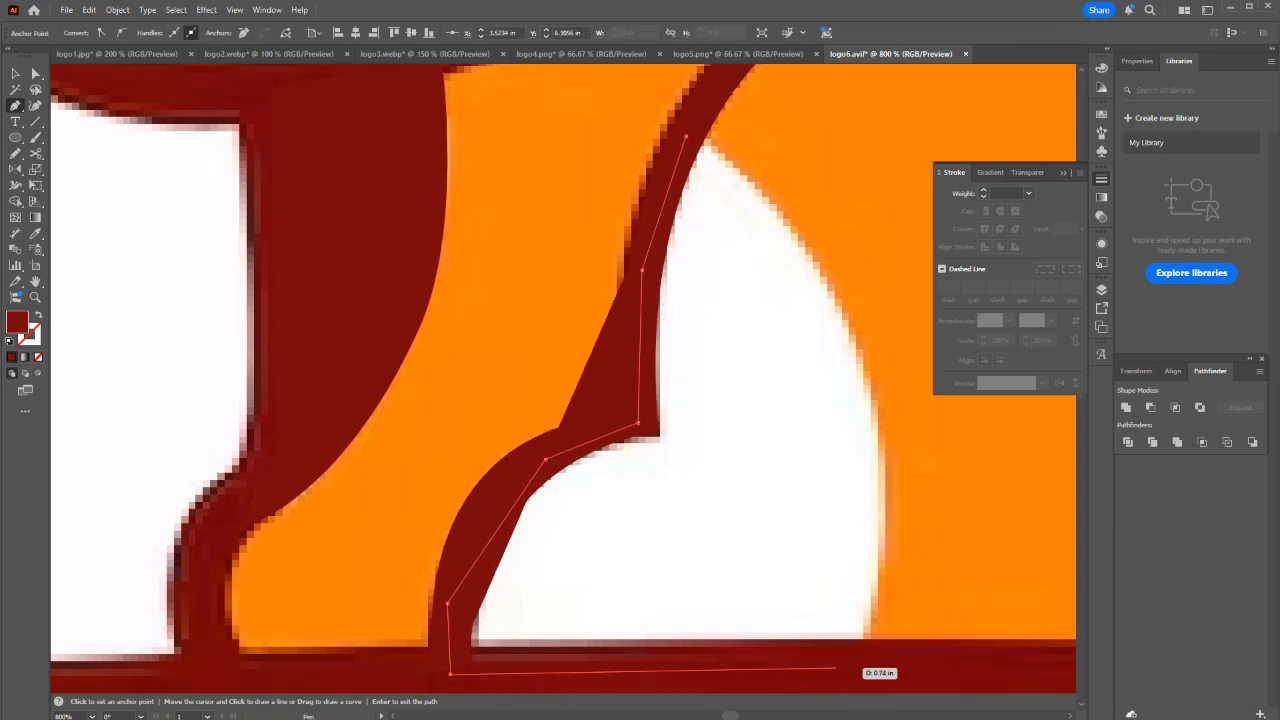
left_click(855, 652)
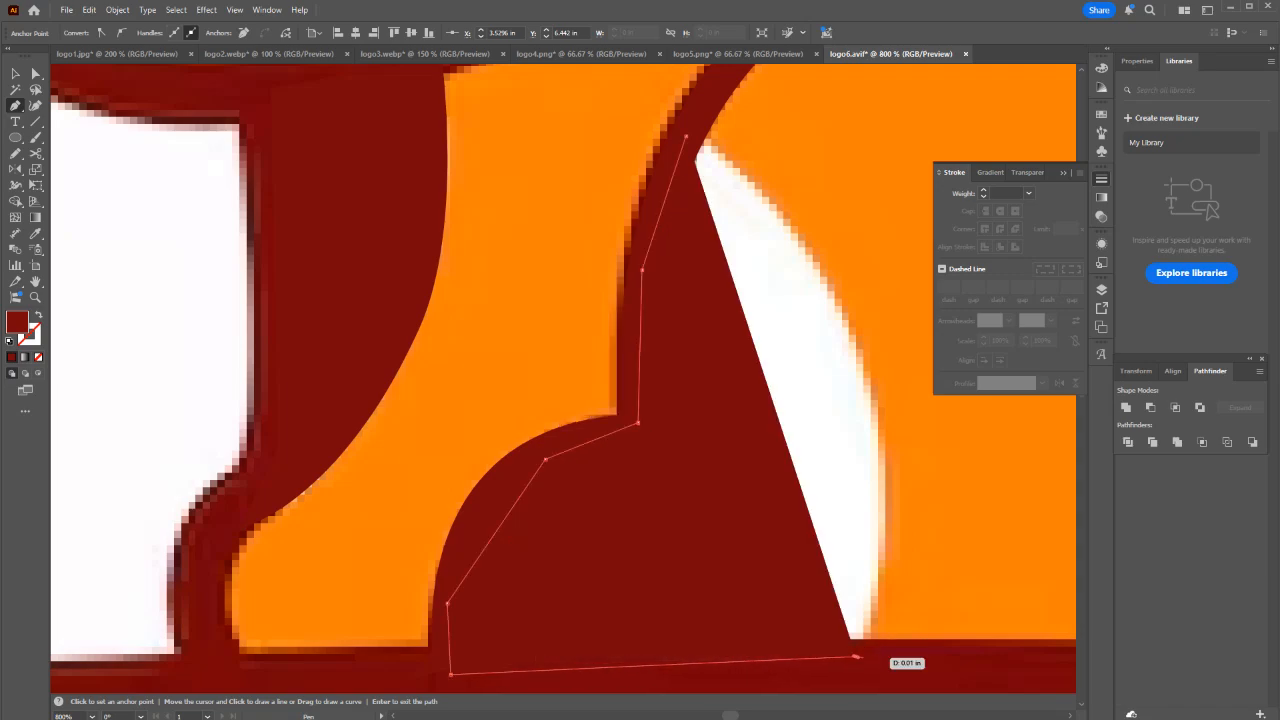
left_click_drag(820, 264, 810, 211)
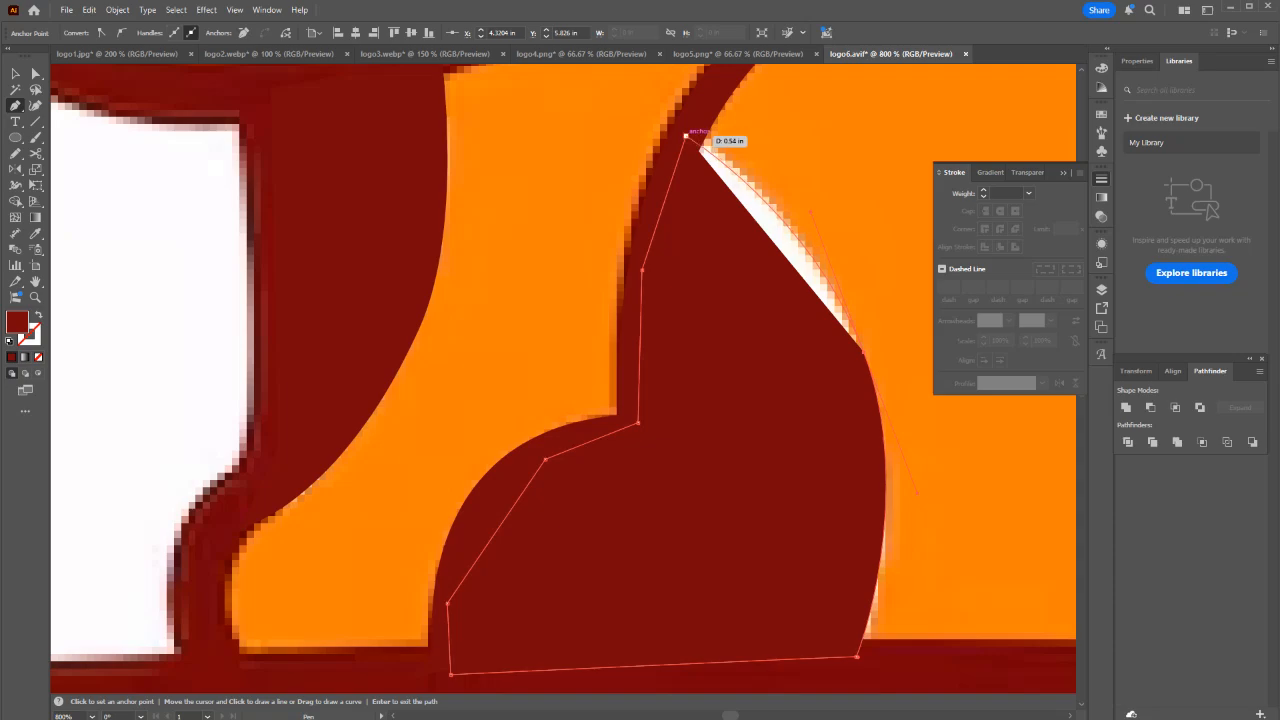
left_click(686, 133)
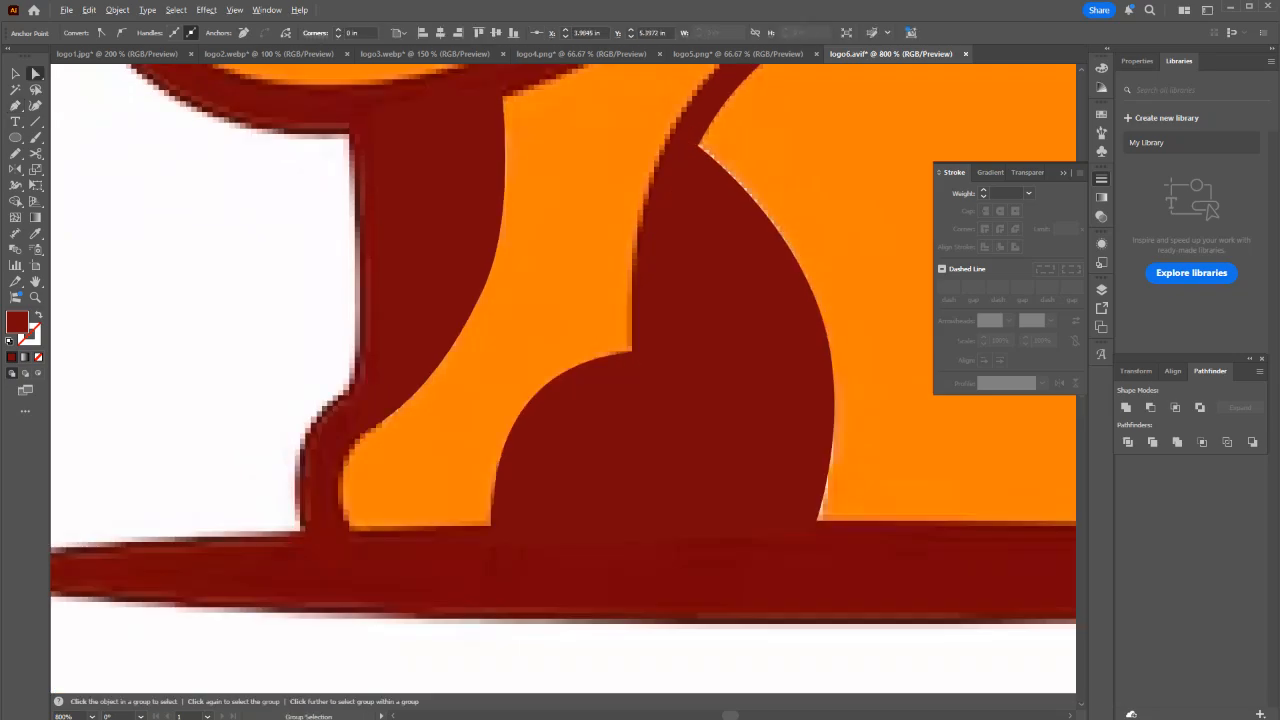
Deselect the belly patch and make Layer 3, holding the cat's outline shapes, visible.
scroll(675, 195, "down", 4)
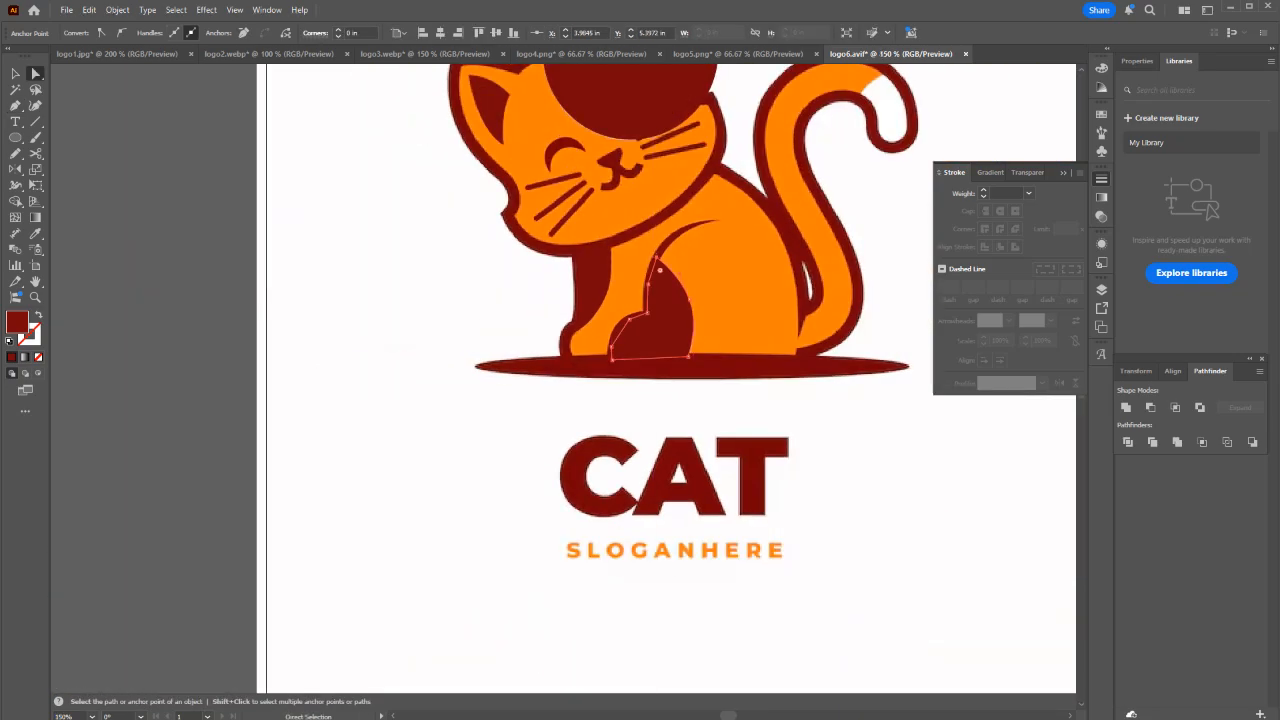
left_click_drag(675, 195, 590, 373)
key("ctrl+shift+a")
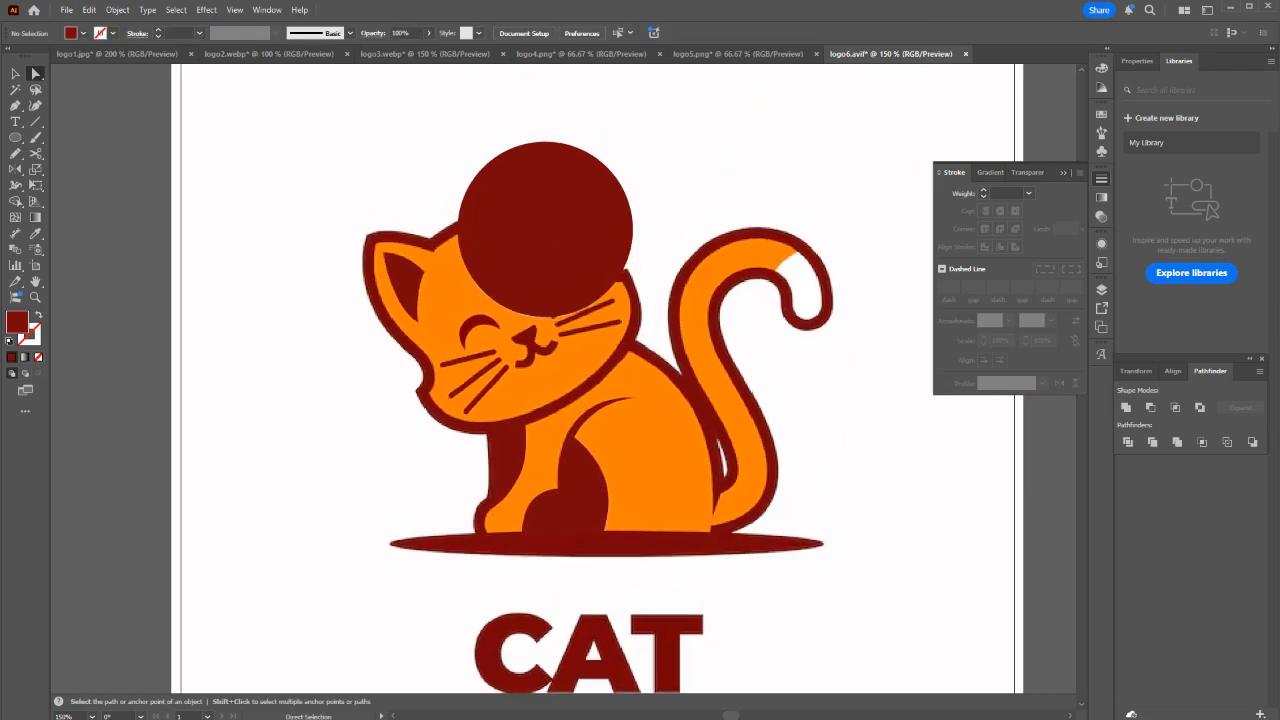
left_click(1101, 290)
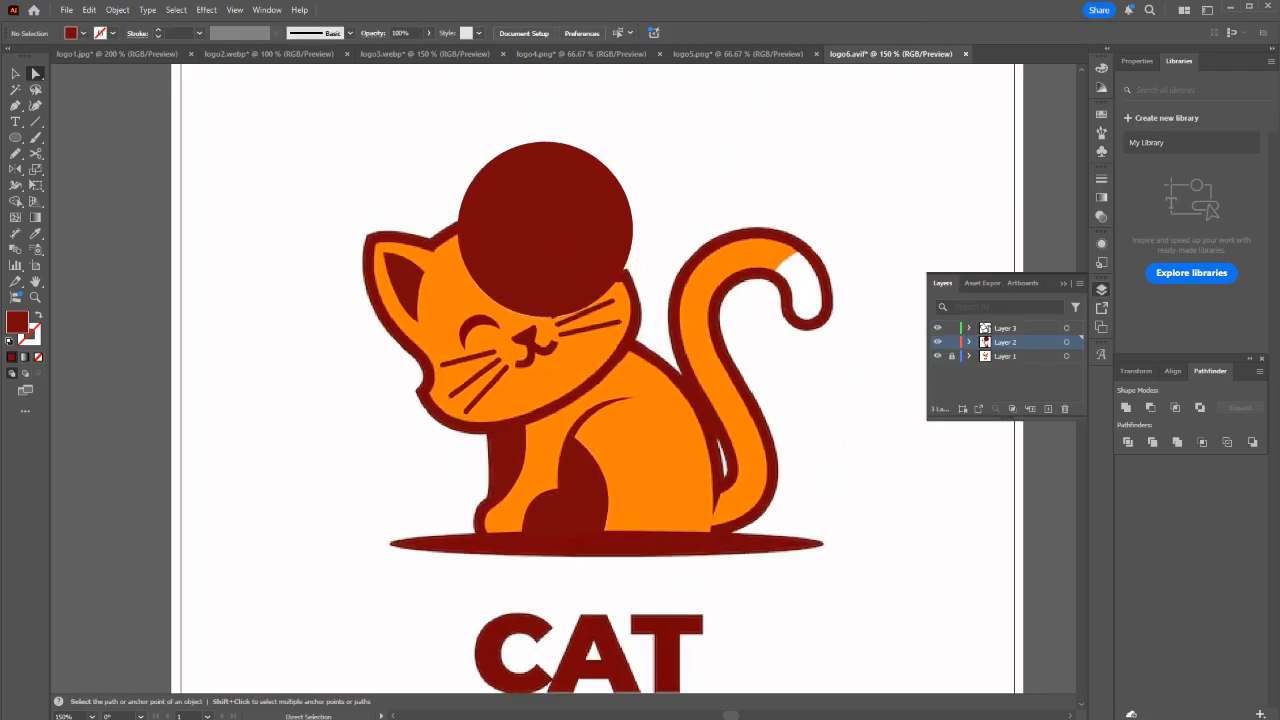
left_click(937, 328)
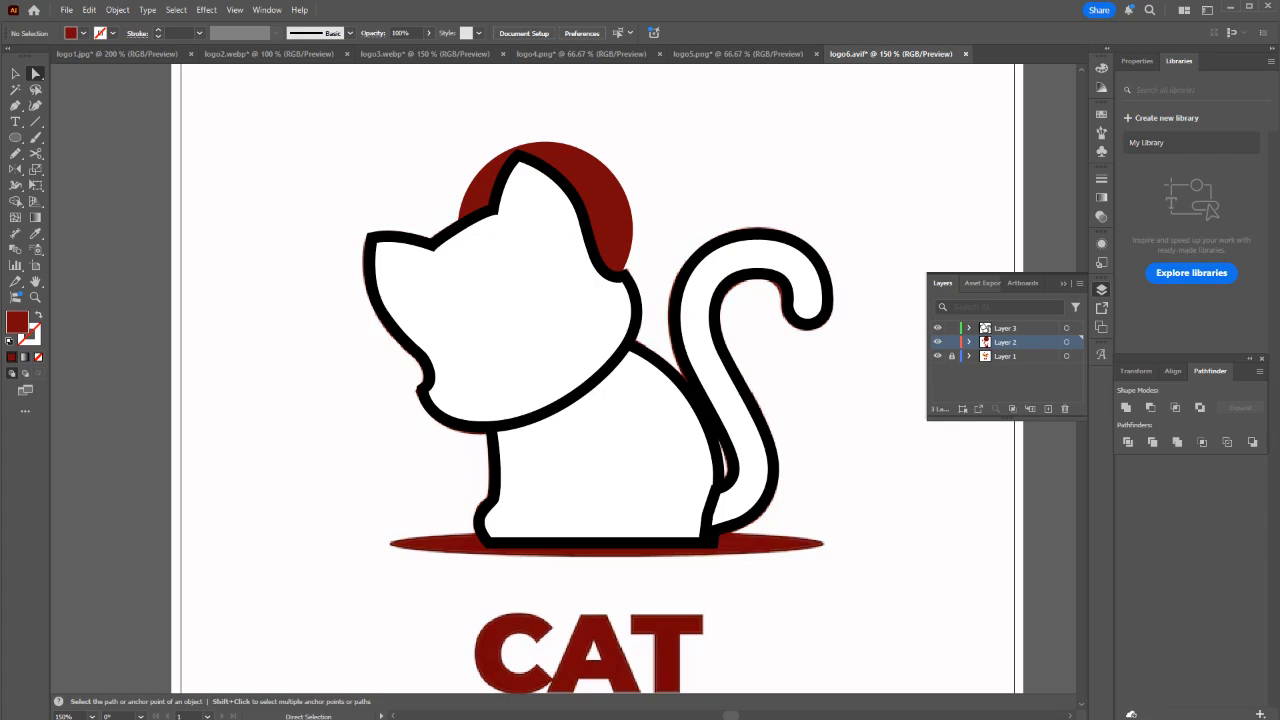
Move all of Layer 3's cat outline shapes into Layer 2 and deselect them.
left_click(1015, 328)
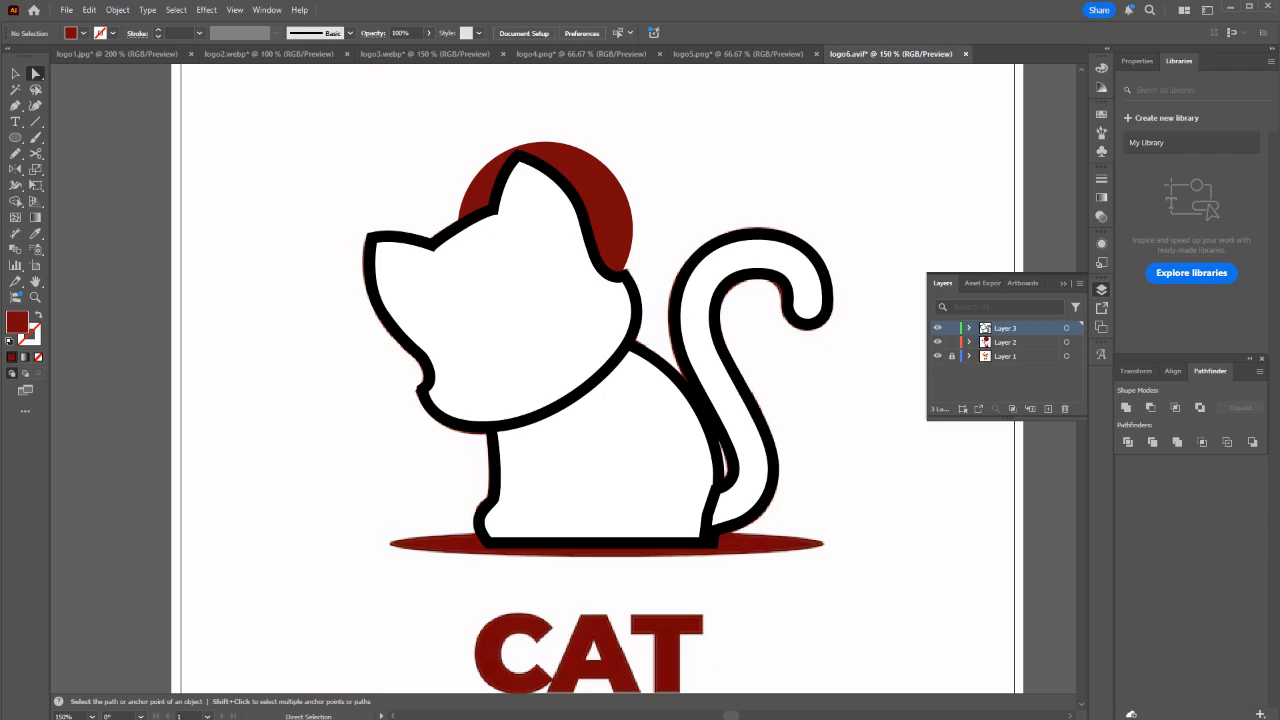
left_click(1076, 328)
left_click_drag(1076, 328, 1076, 342)
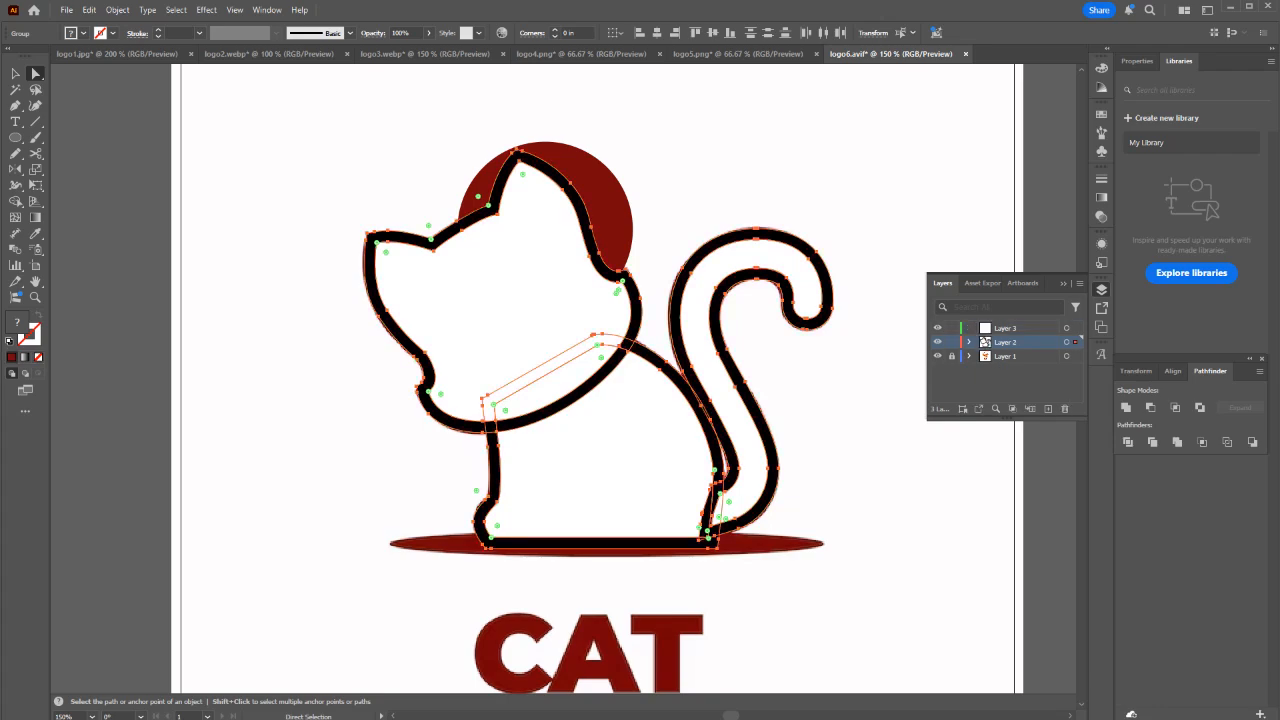
key("ctrl+shift+a")
Select every traced cat shape on Layer 2 in outline view and split them where they overlap with Pathfinder Divide.
key("ctrl+y")
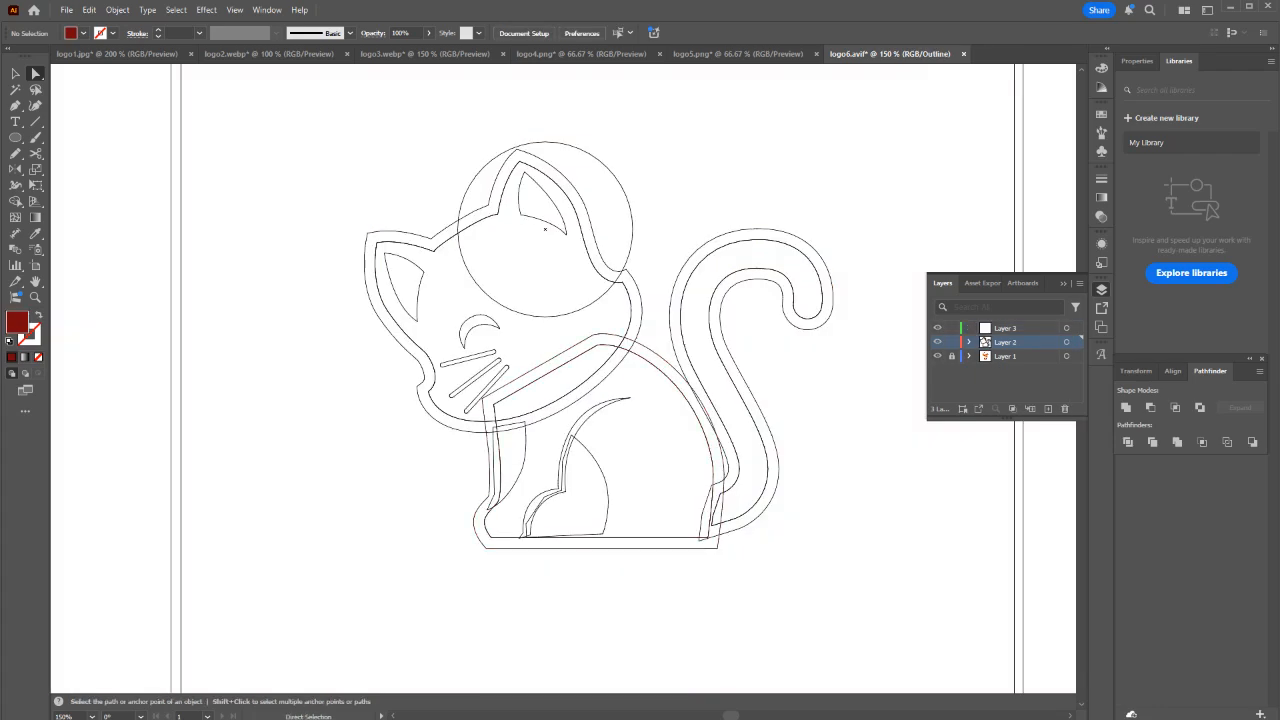
left_click_drag(855, 590, 335, 121)
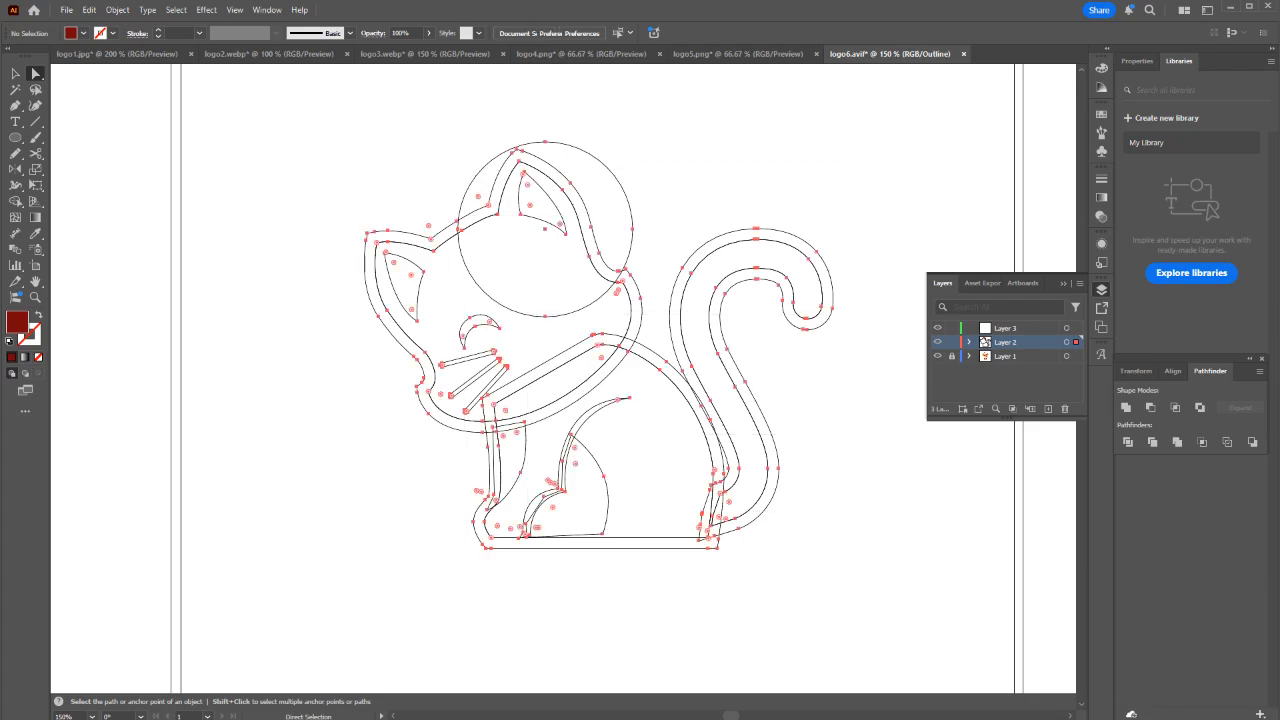
key("ctrl+y")
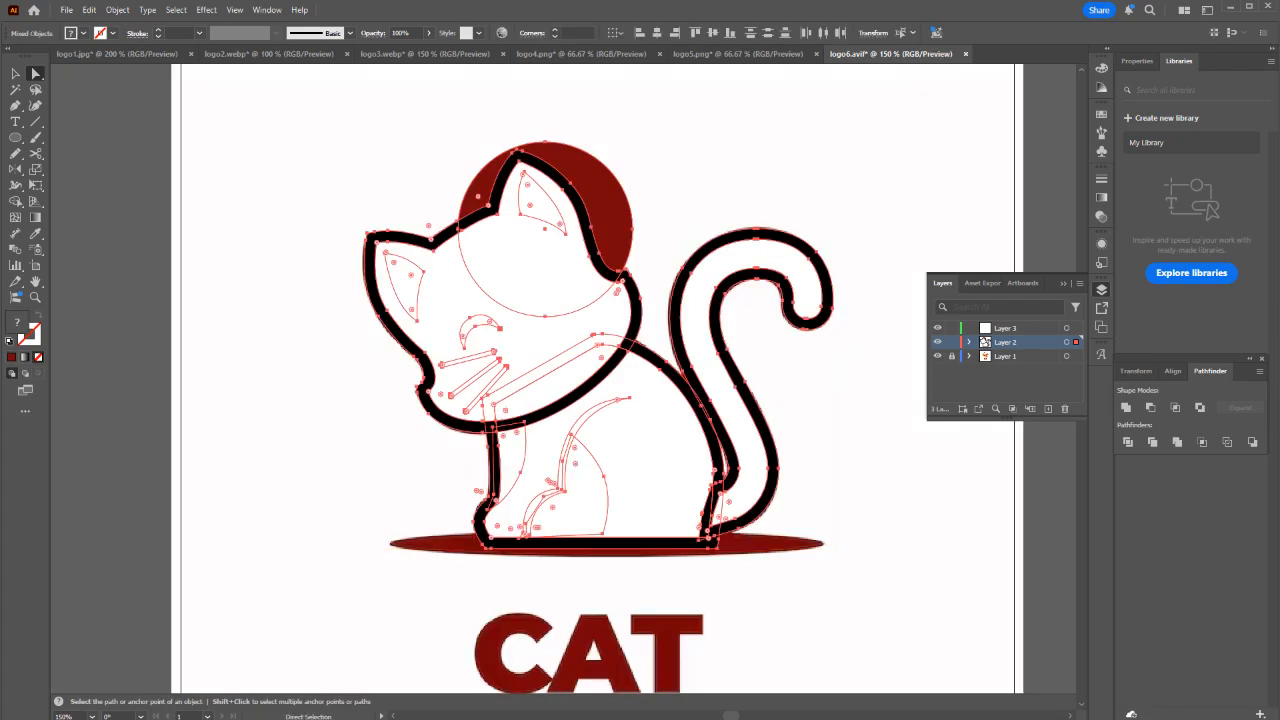
key("ctrl+g")
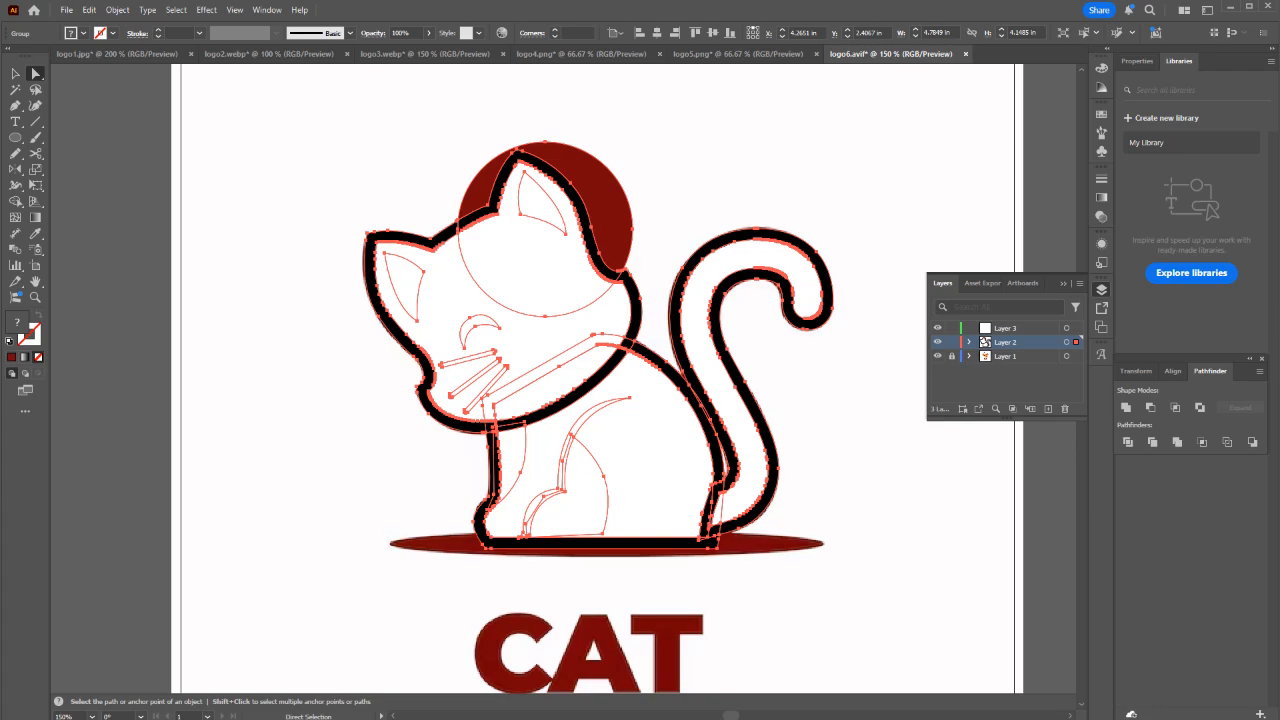
key("ctrl+shift+a")
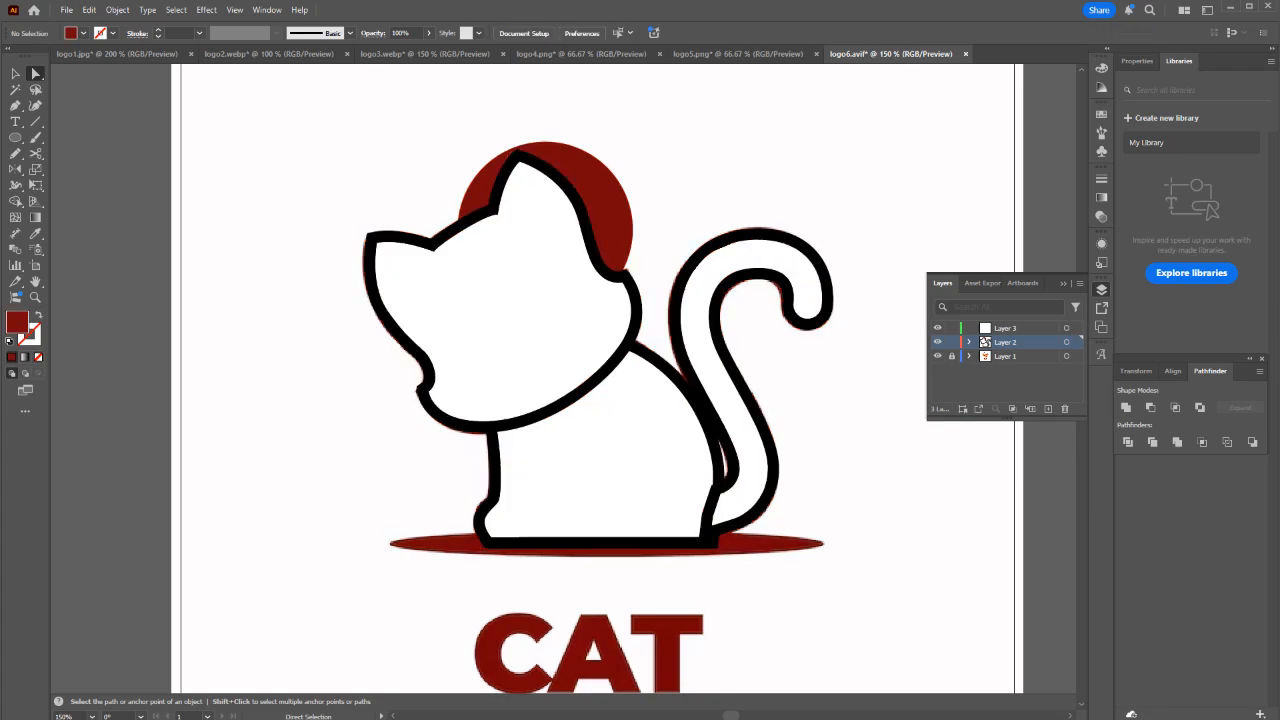
Delete the empty Layer 3, and toggle Layer 2's visibility to compare the tracing with the reference.
left_click(1010, 328)
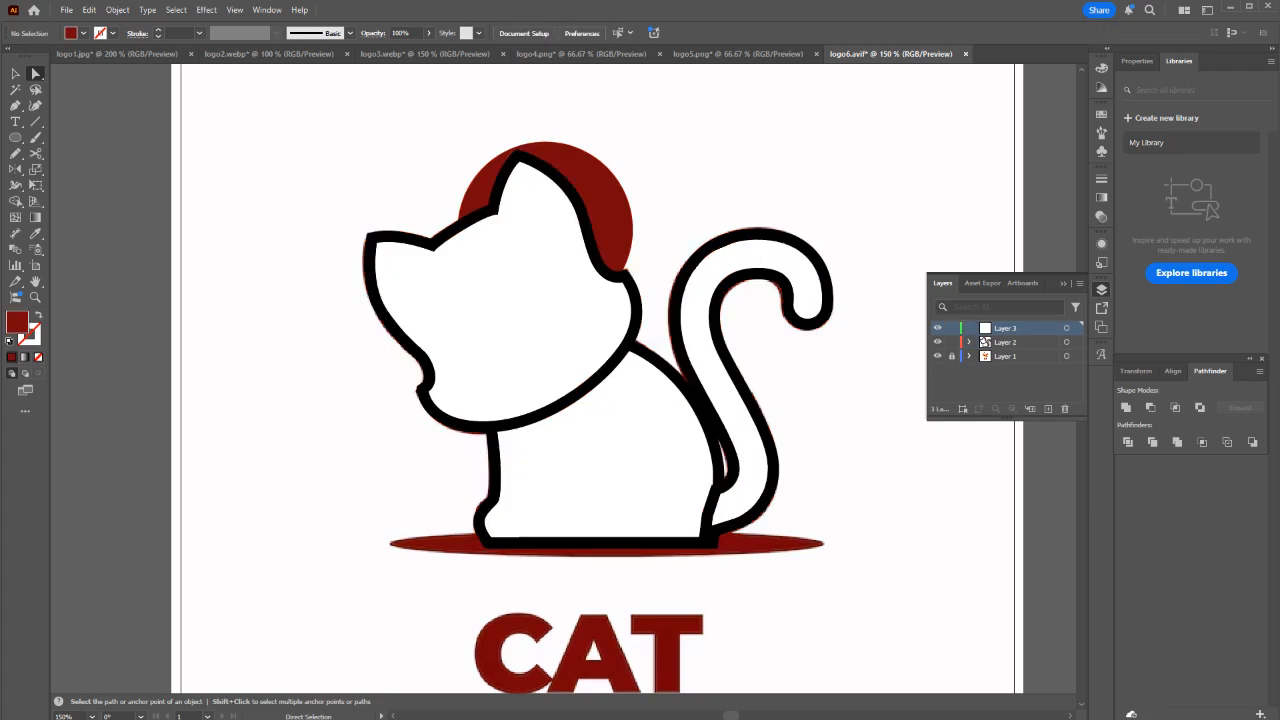
left_click(1064, 408)
left_click(937, 328)
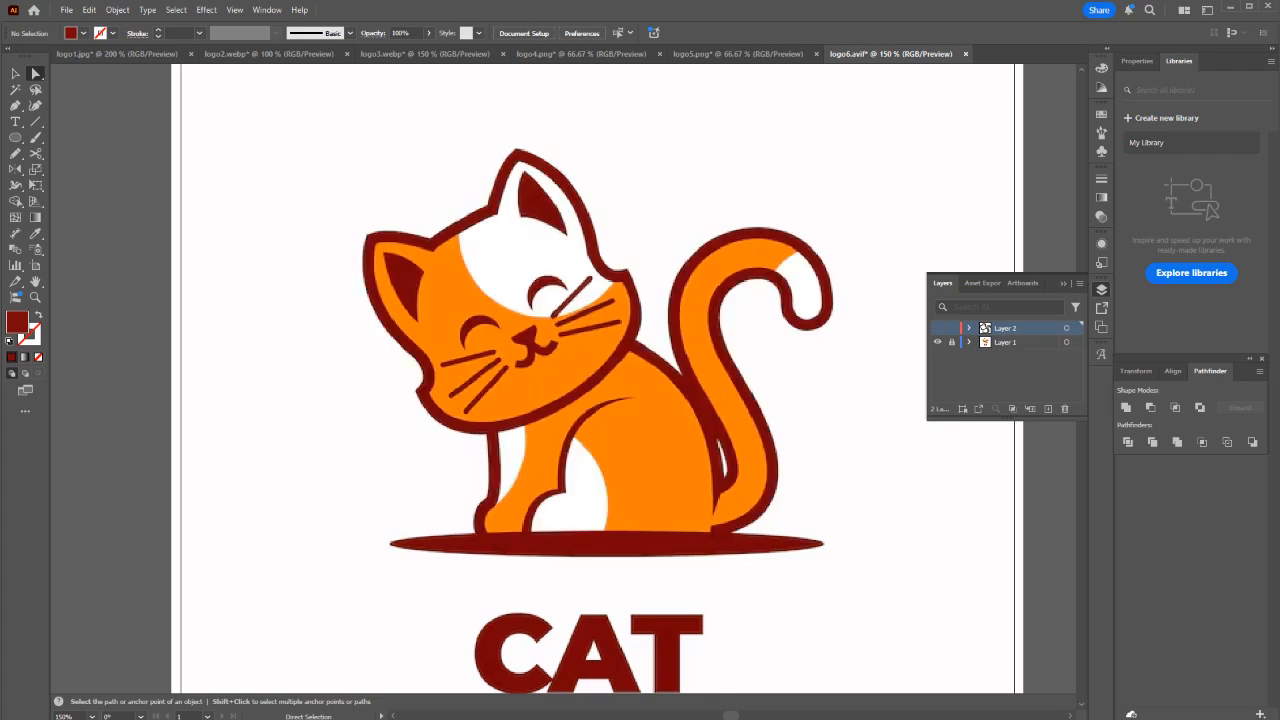
left_click(937, 328)
left_click(937, 328)
left_click(937, 328)
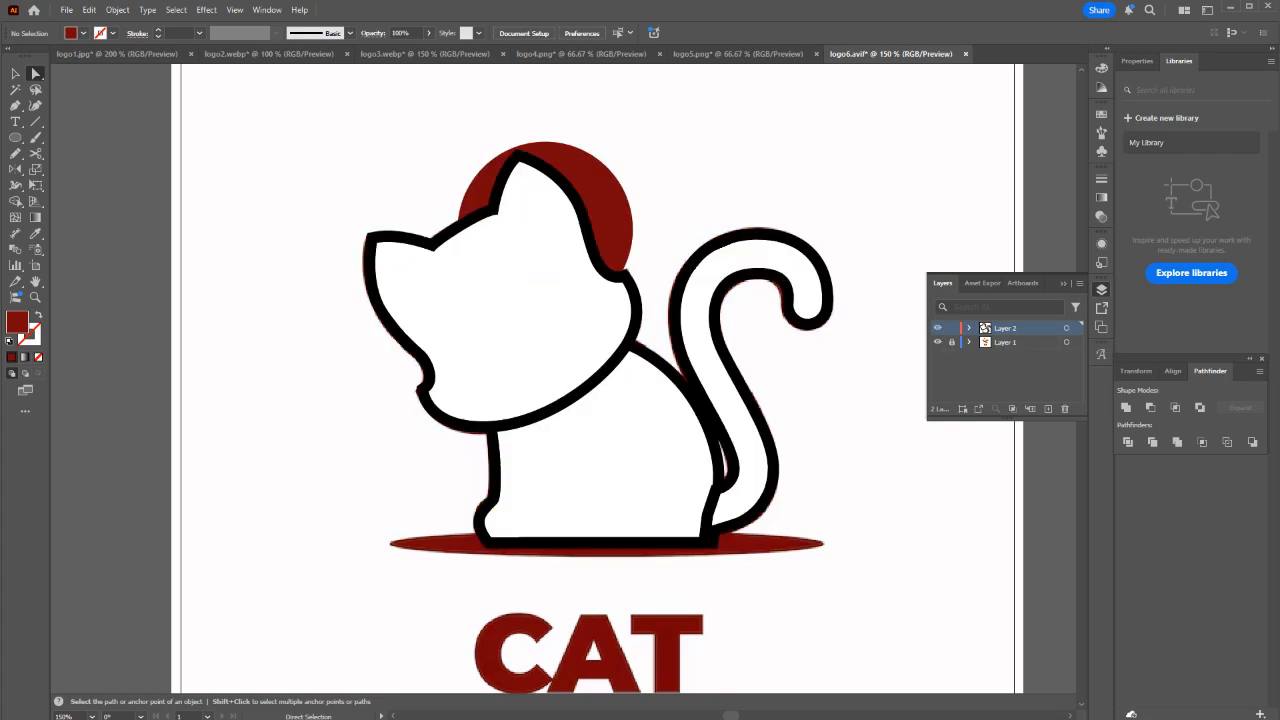
left_click(937, 328)
left_click(937, 328)
Delete the piece of the forehead circle that lies outside the cat's head.
right_click(590, 183)
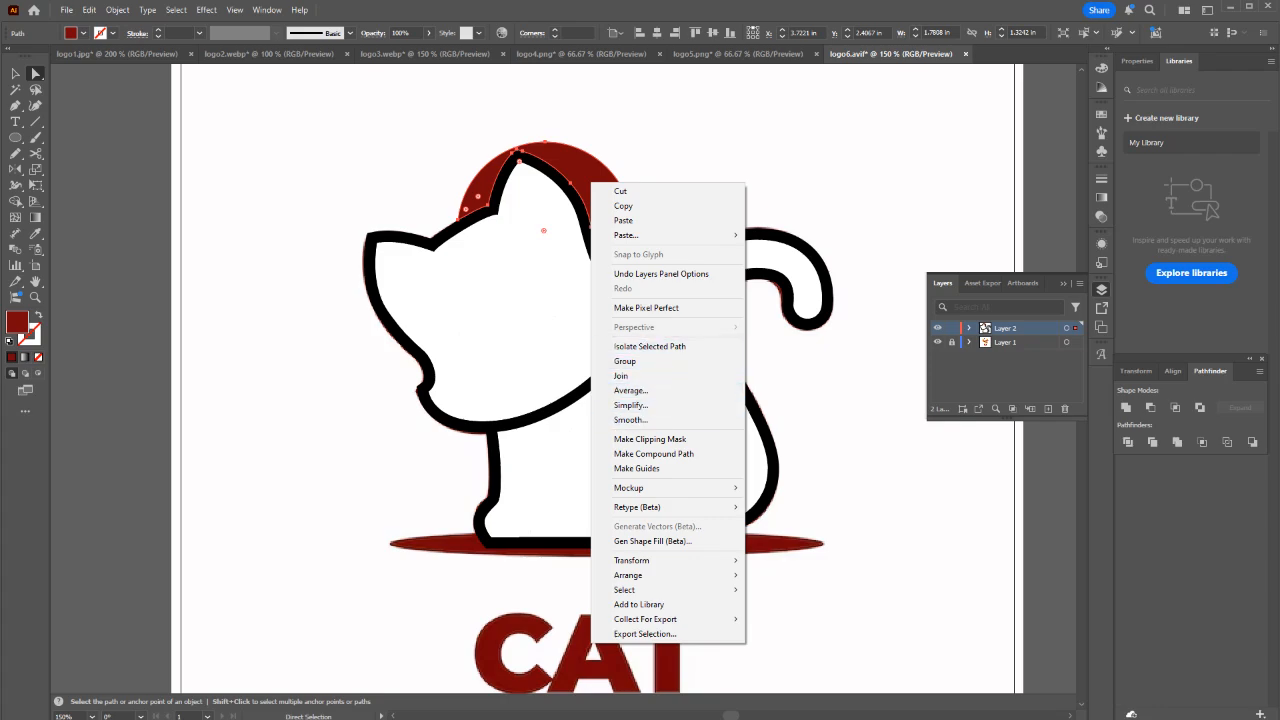
left_click(860, 375)
left_click(600, 190)
key("Delete")
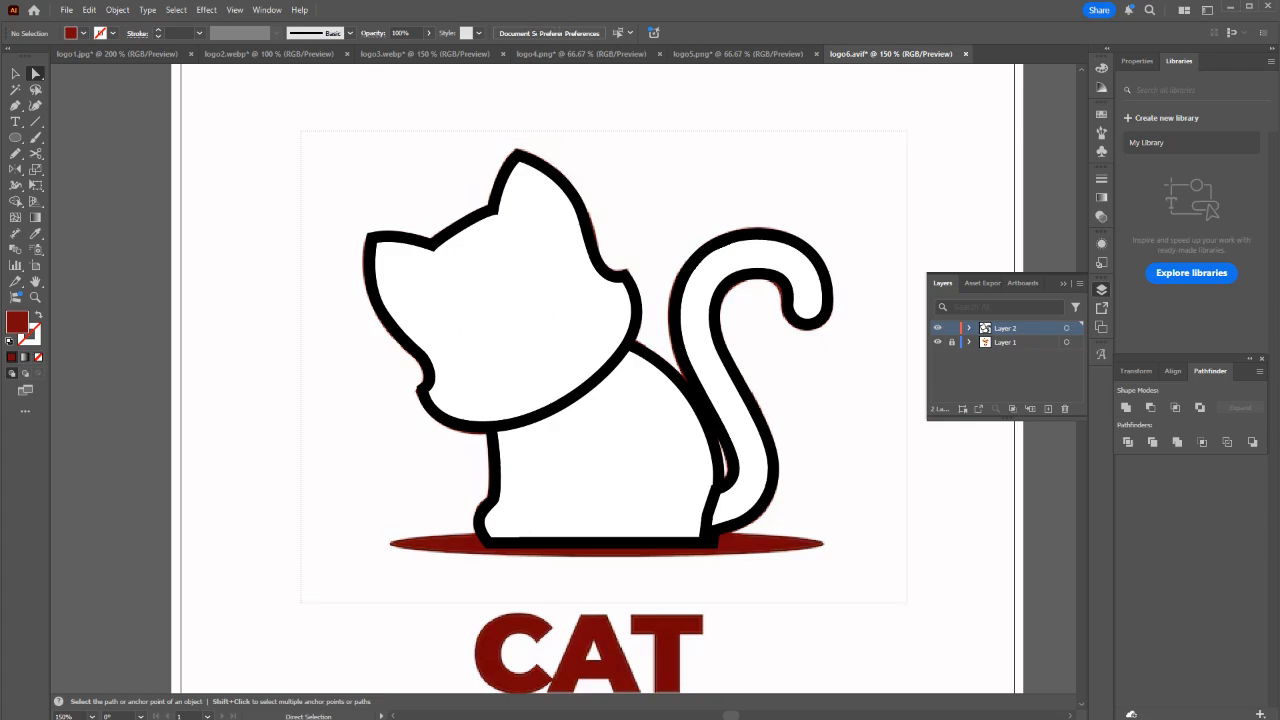
Give all the cat pieces a 1 pt black stroke and no fill, then deselect them.
key("ctrl+a")
key("d")
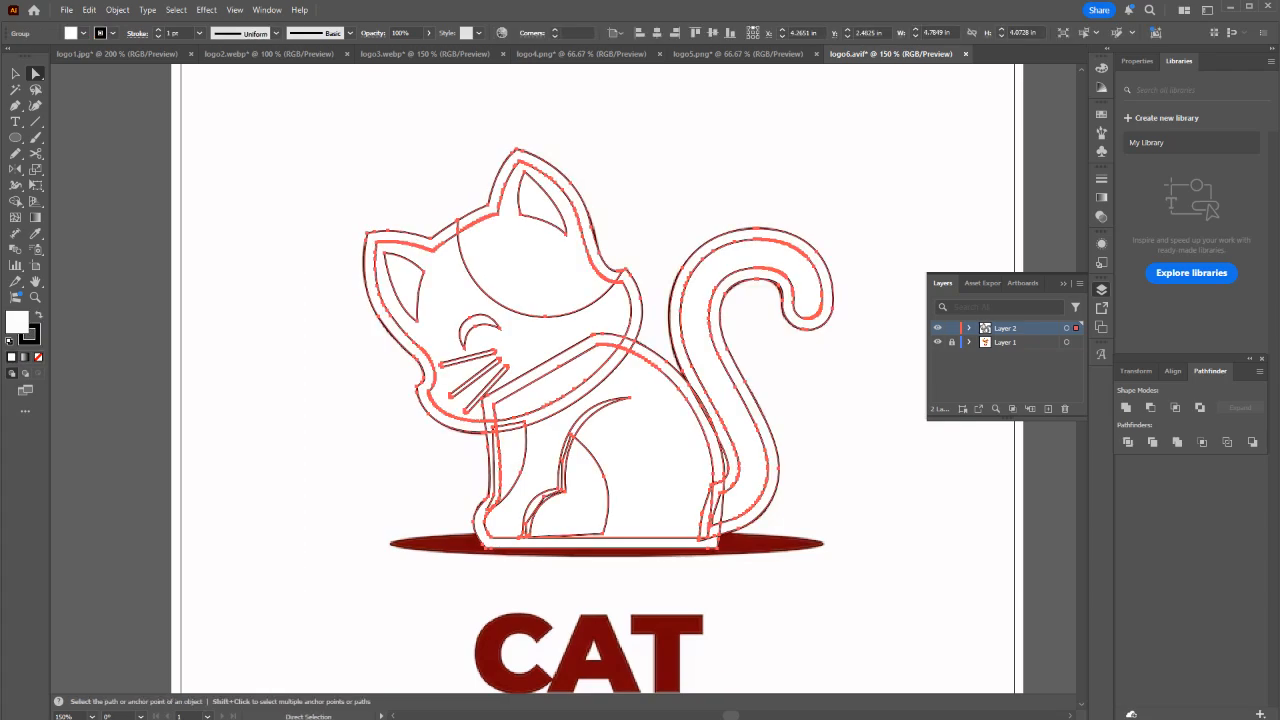
key("ctrl+z")
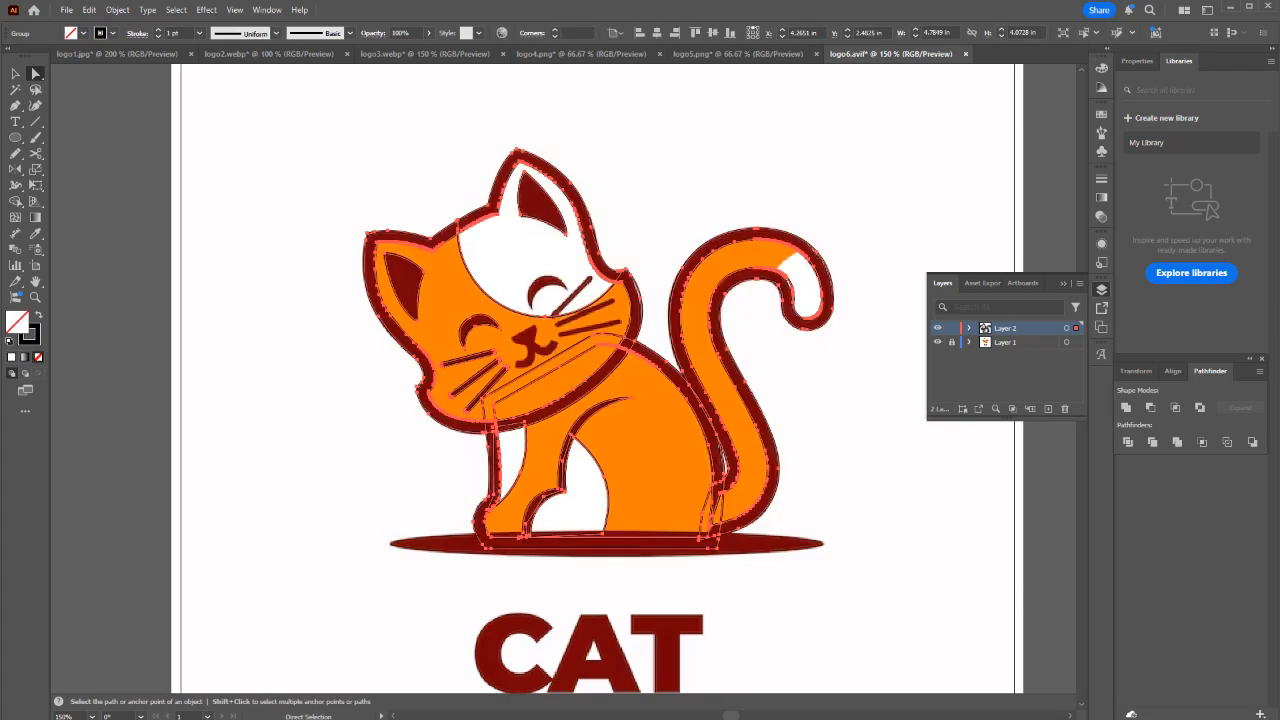
left_click(381, 465)
Unite the outline pieces around the ears, cheeks, chin and back into one shape with Pathfinder.
scroll(381, 465, "up", 2, "alt")
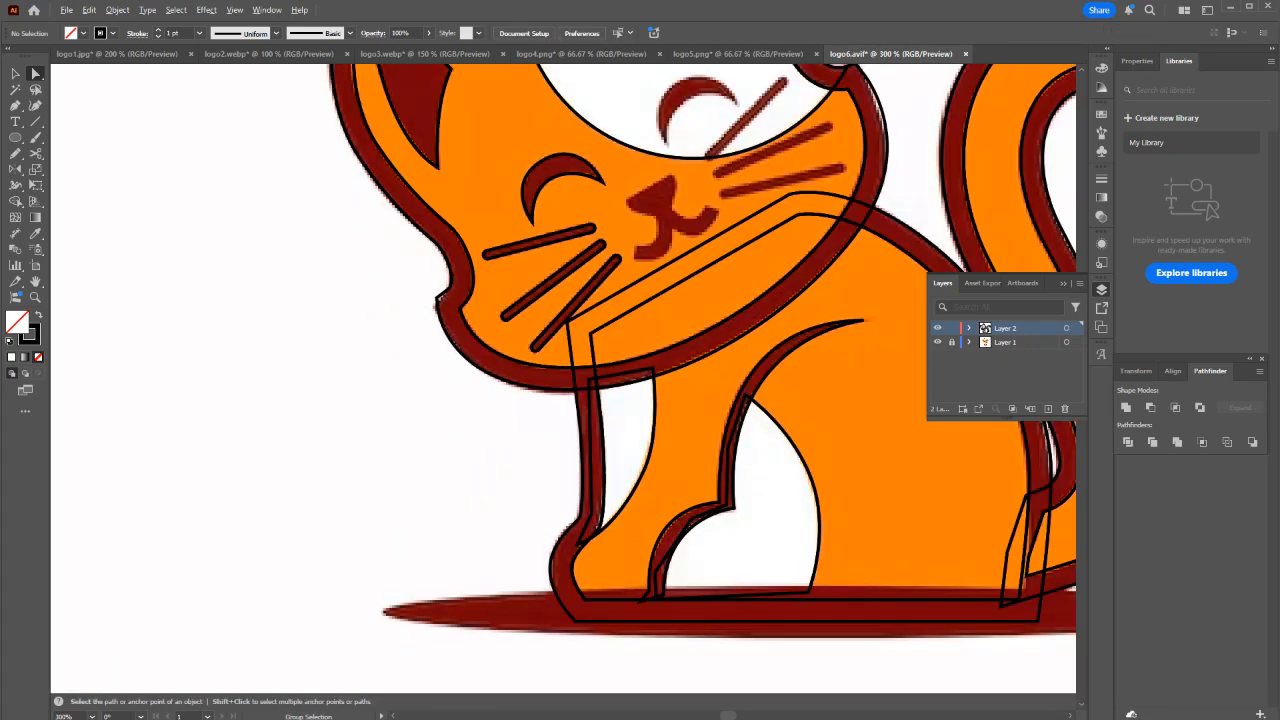
left_click(598, 432)
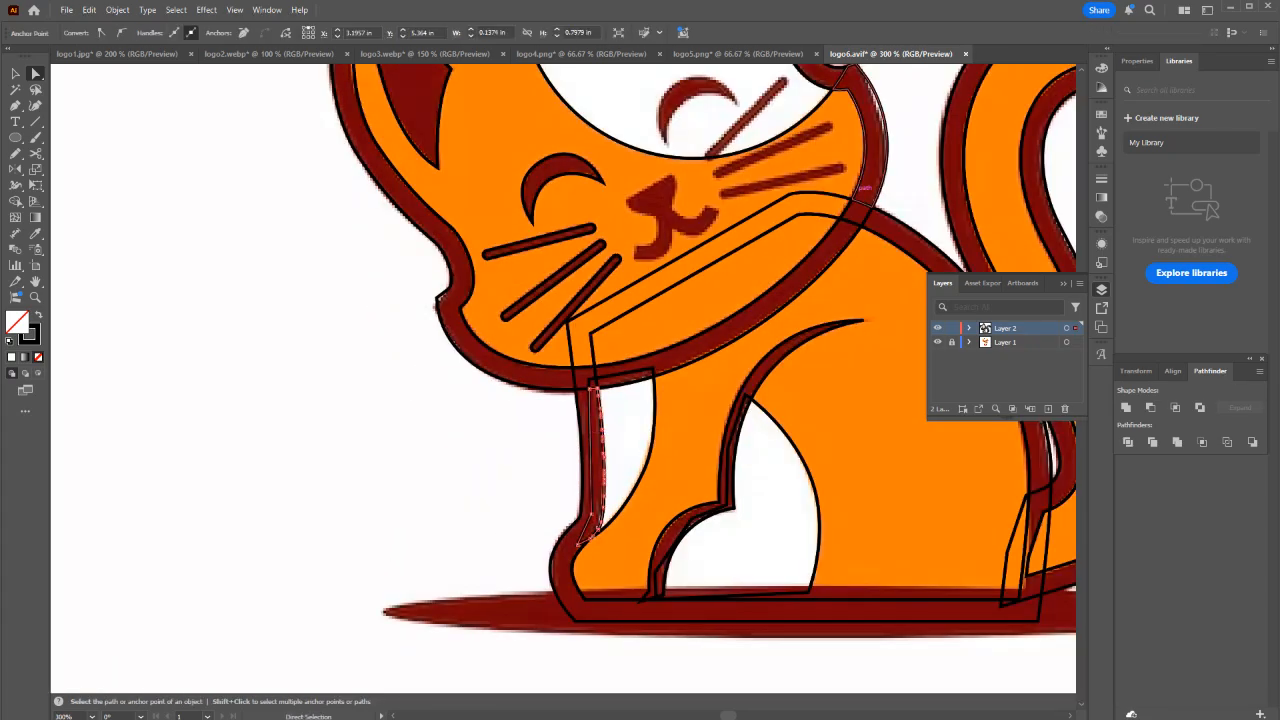
scroll(563, 379, "up", 2)
left_click(845, 160)
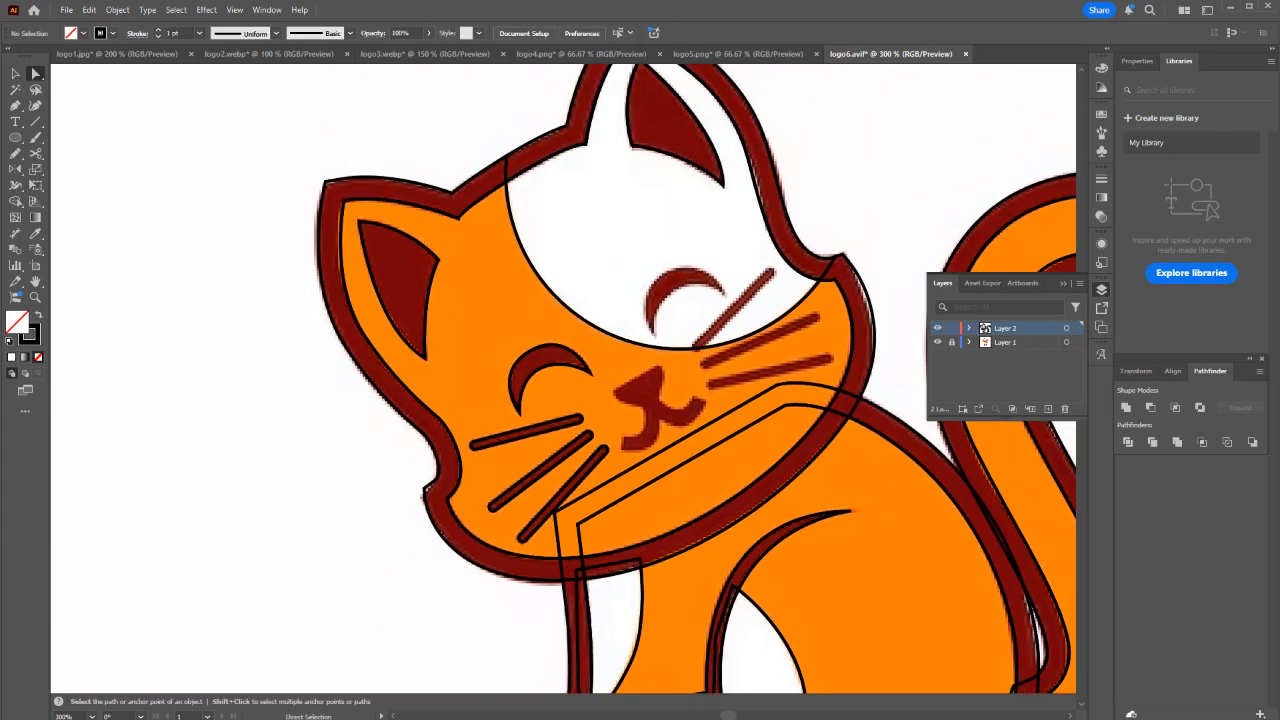
left_click(770, 190)
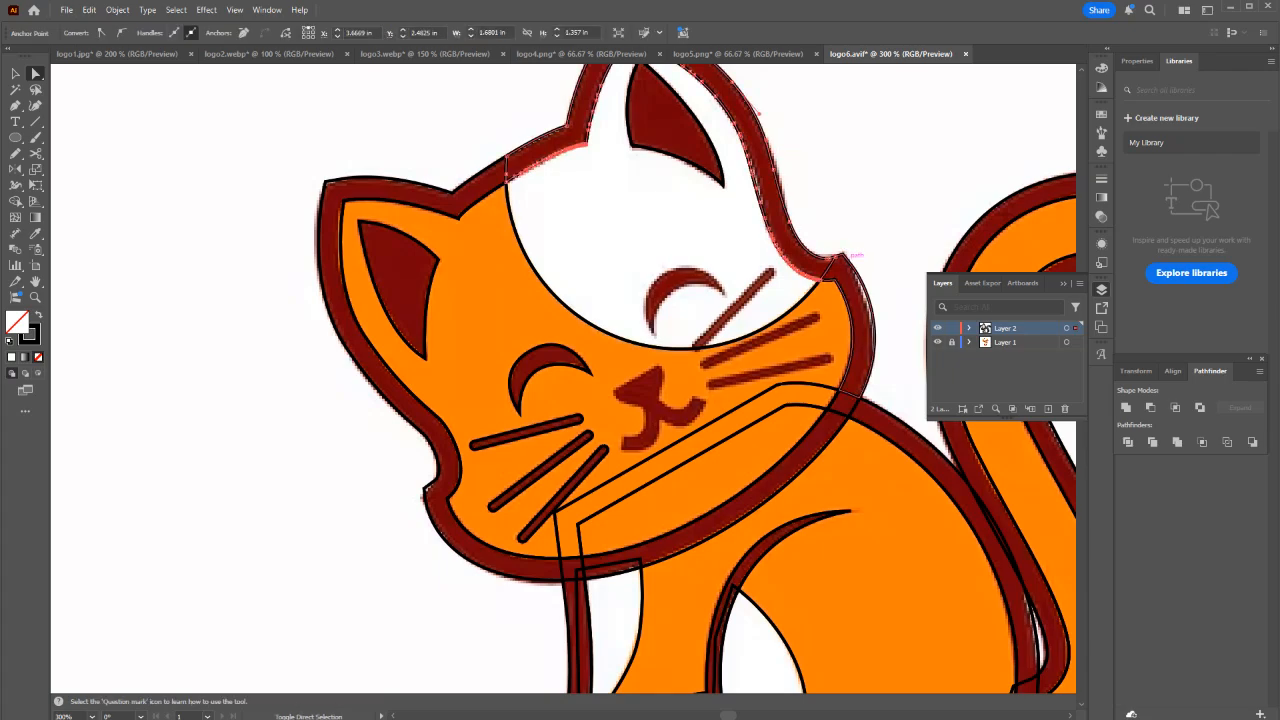
left_click(848, 262)
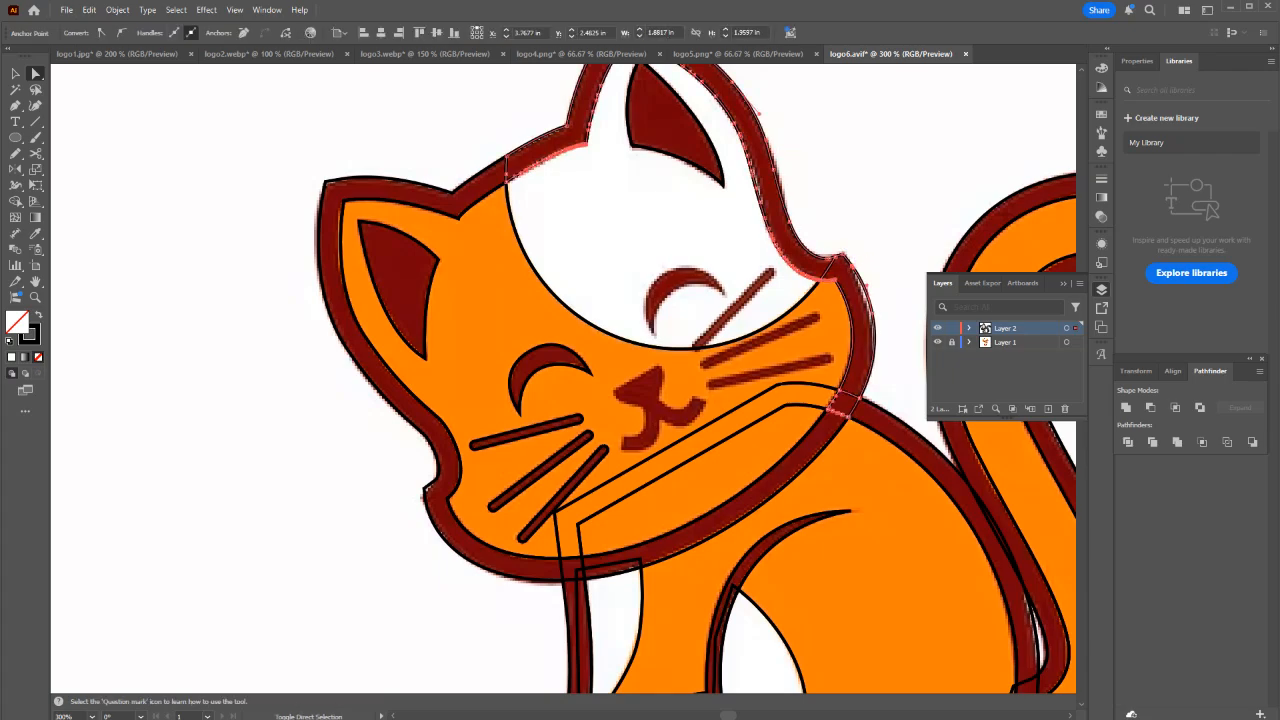
left_click(850, 402, "shift")
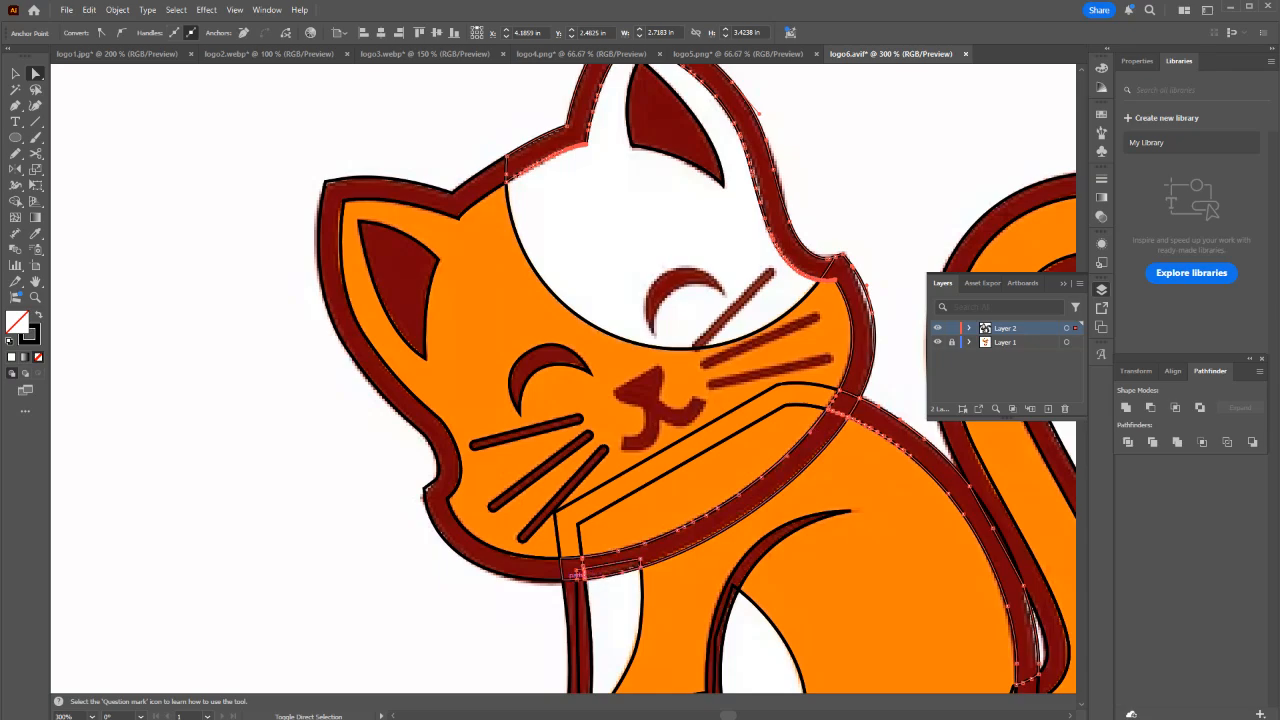
left_click(425, 492, "shift")
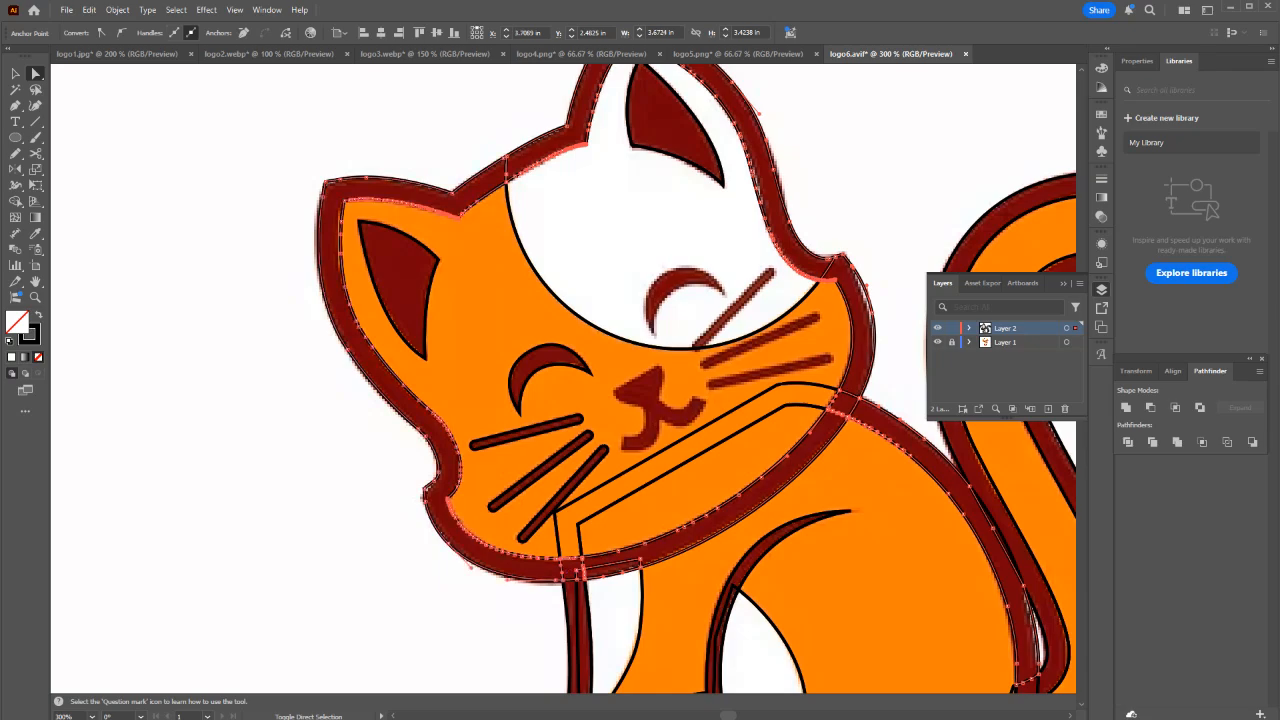
left_click(1126, 407)
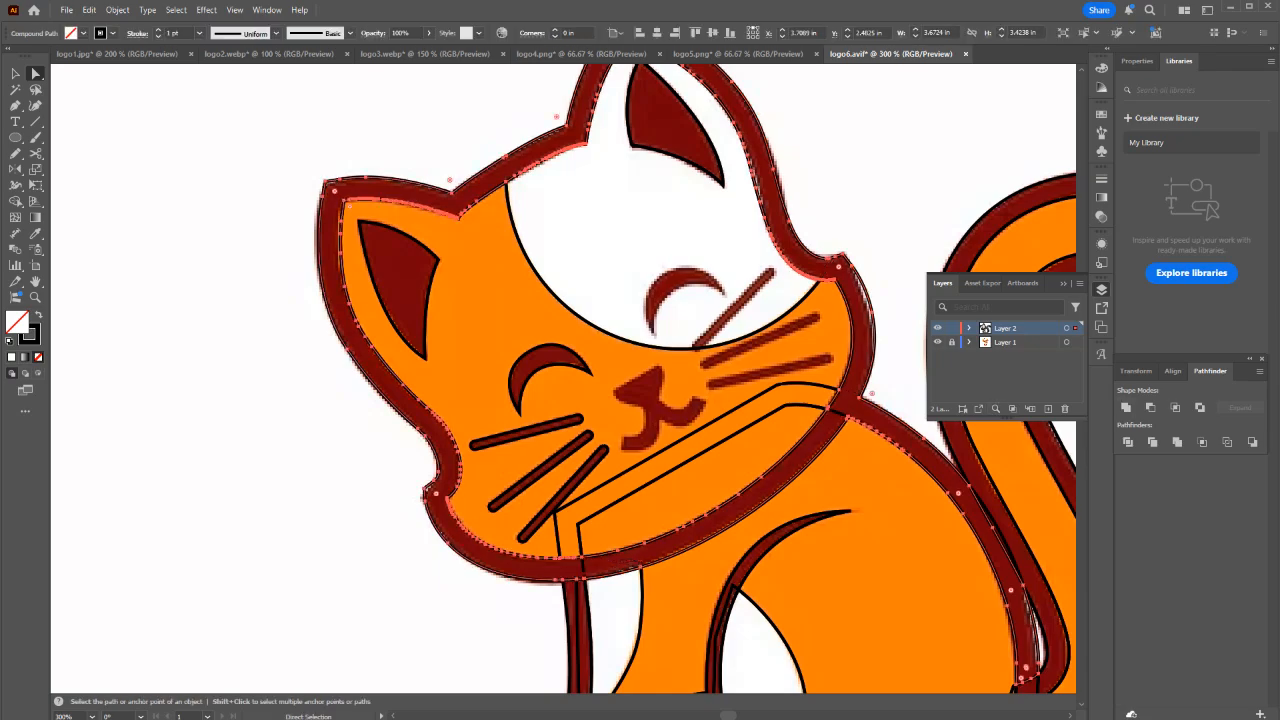
scroll(880, 480, "down", 3)
left_click(880, 480)
Unite the front leg's outline pieces, and the pieces of the curved inner leg line, with Pathfinder.
left_click_drag(582, 522, 580, 296)
scroll(580, 298, "up", 1)
left_click(583, 346)
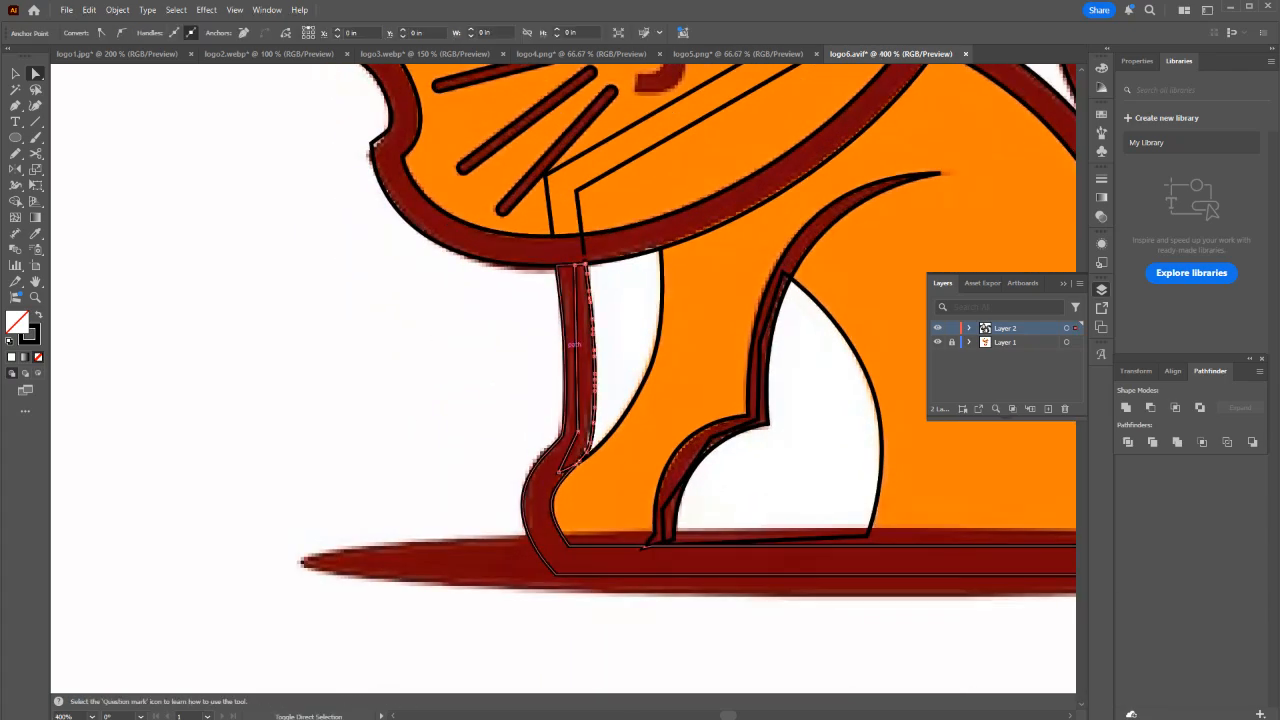
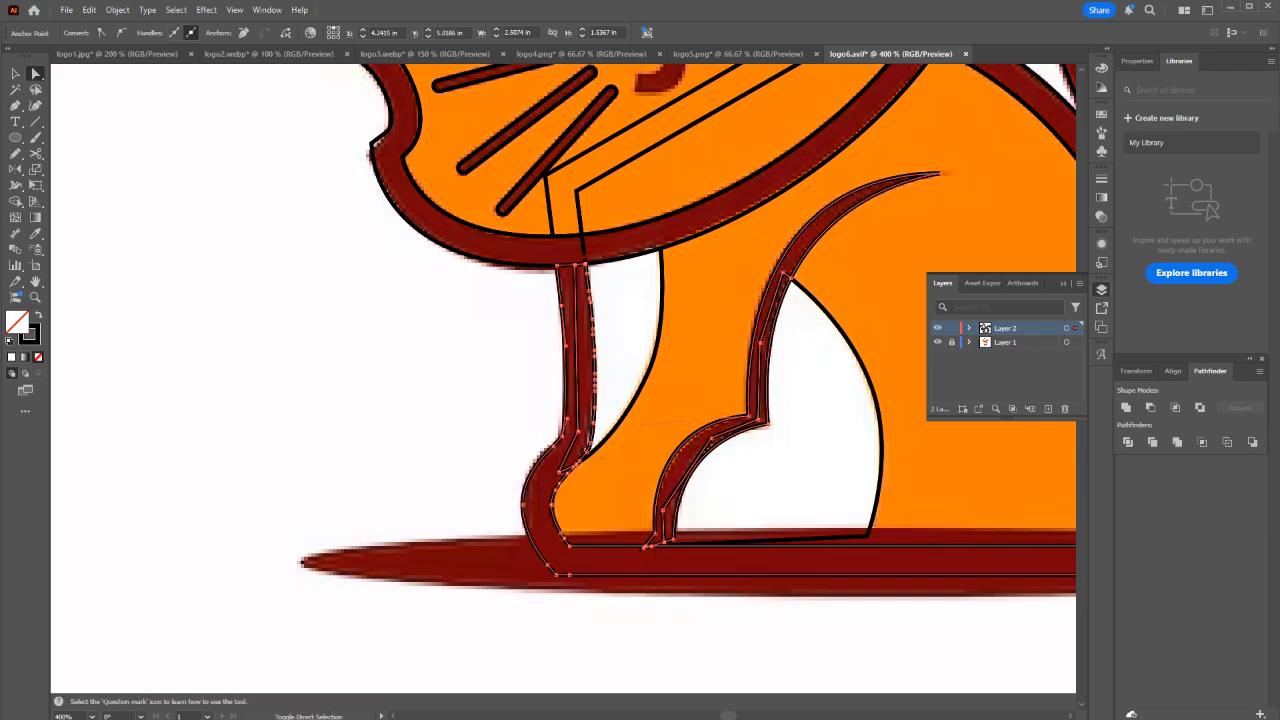
left_click(1126, 408)
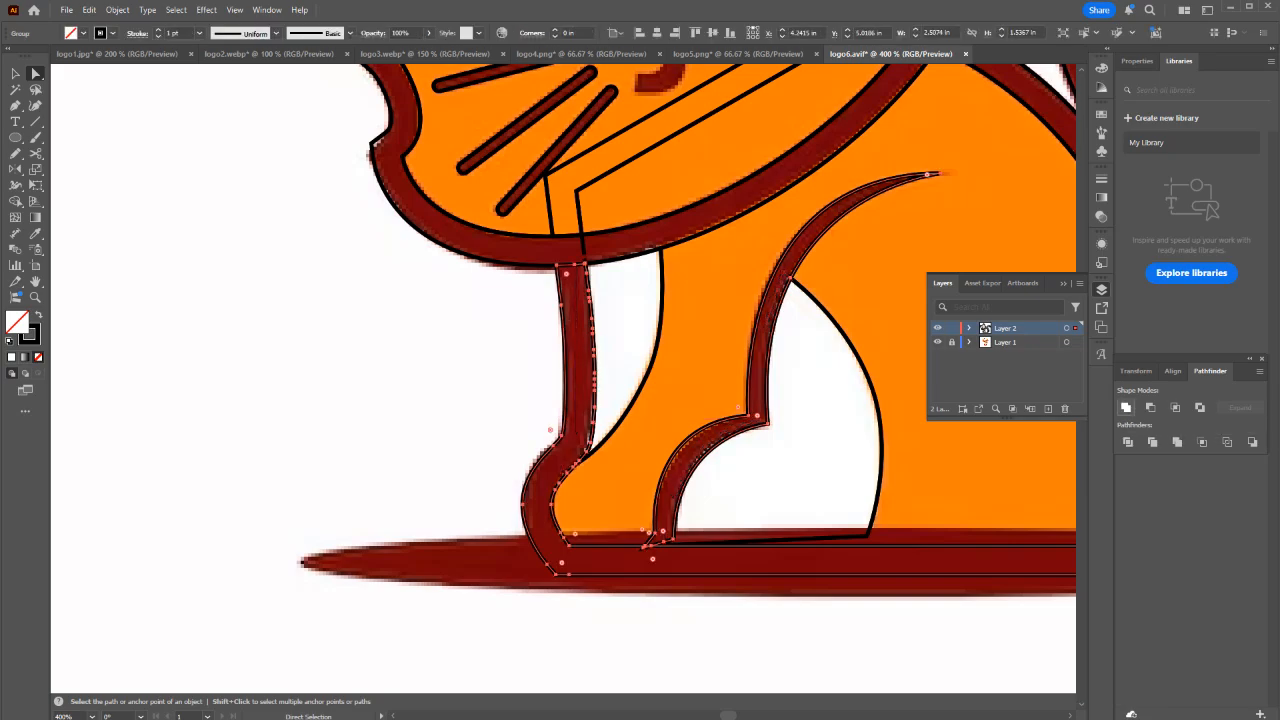
left_click(800, 470)
Draw a flat ellipse about 4.45 in wide and 0.15 in high, centred over the ground shadow.
left_click_drag(800, 470, 658, 395)
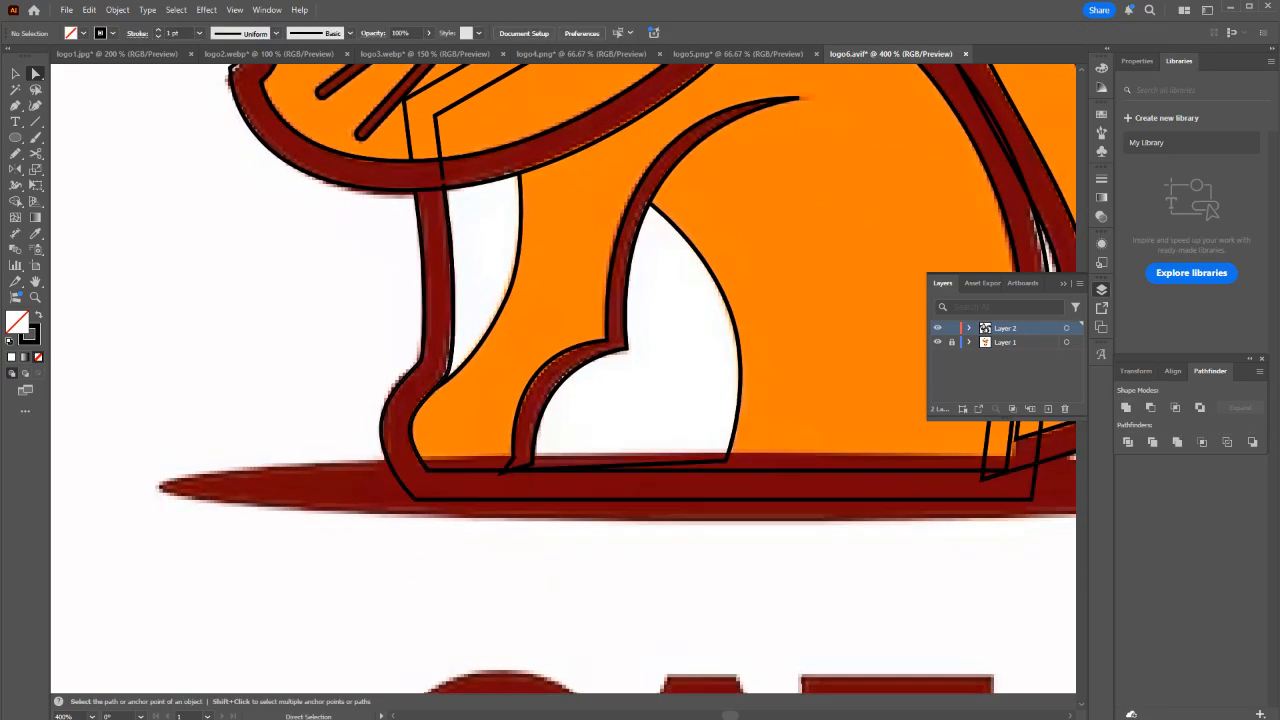
key("l")
key("ctrl+0")
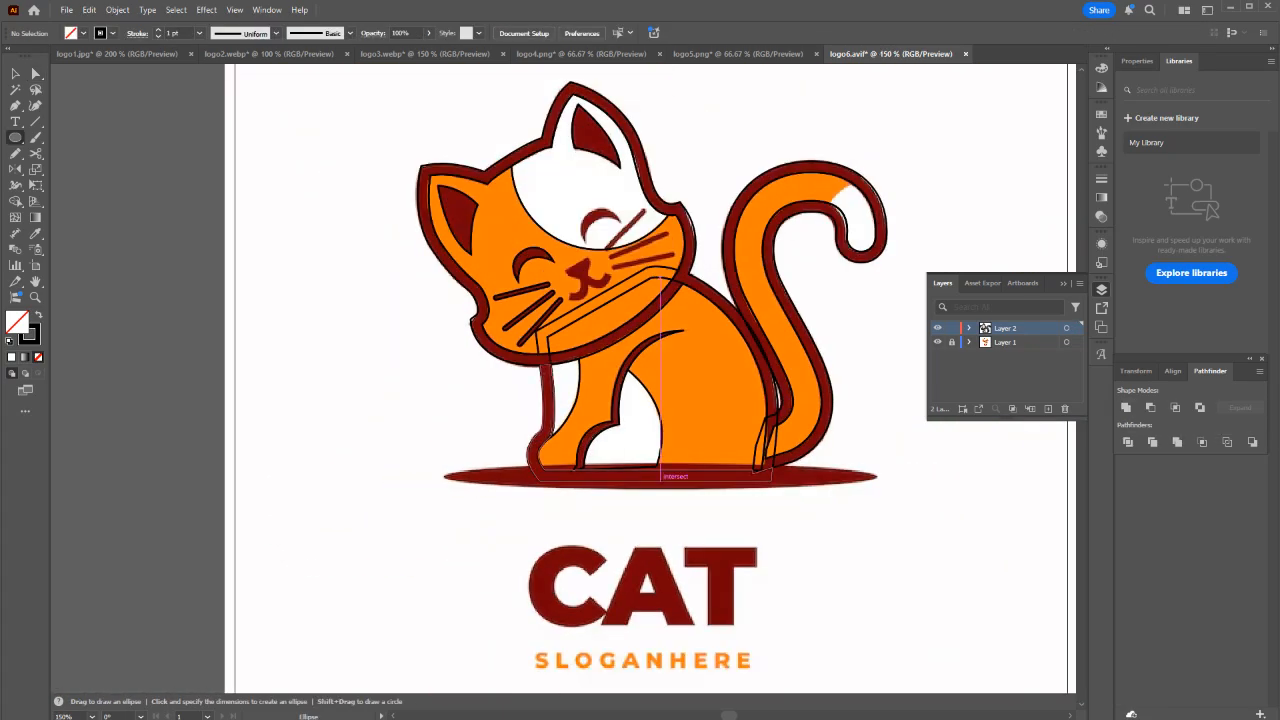
left_click_drag(658, 468, 876, 478)
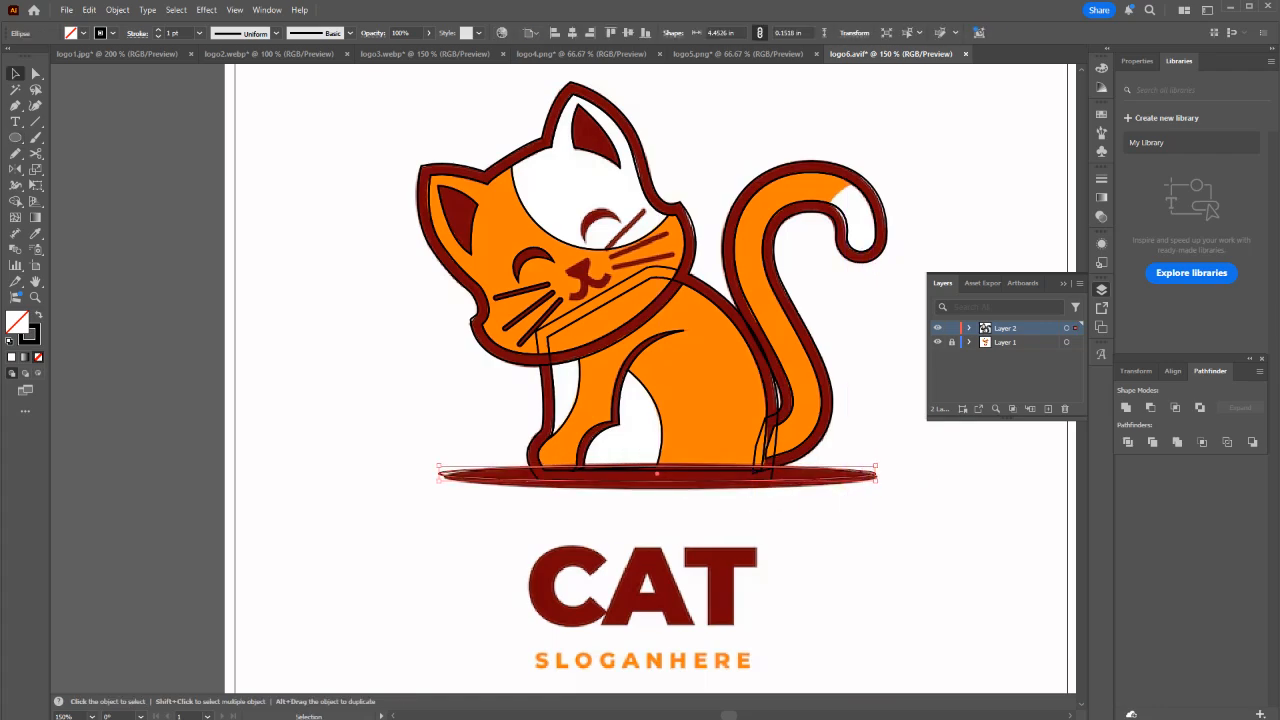
Stretch the ground ellipse to about 0.25 in high so it covers the reference shadow.
key("v")
key("ctrl+equal")
key("ctrl+equal")
key("ctrl+equal")
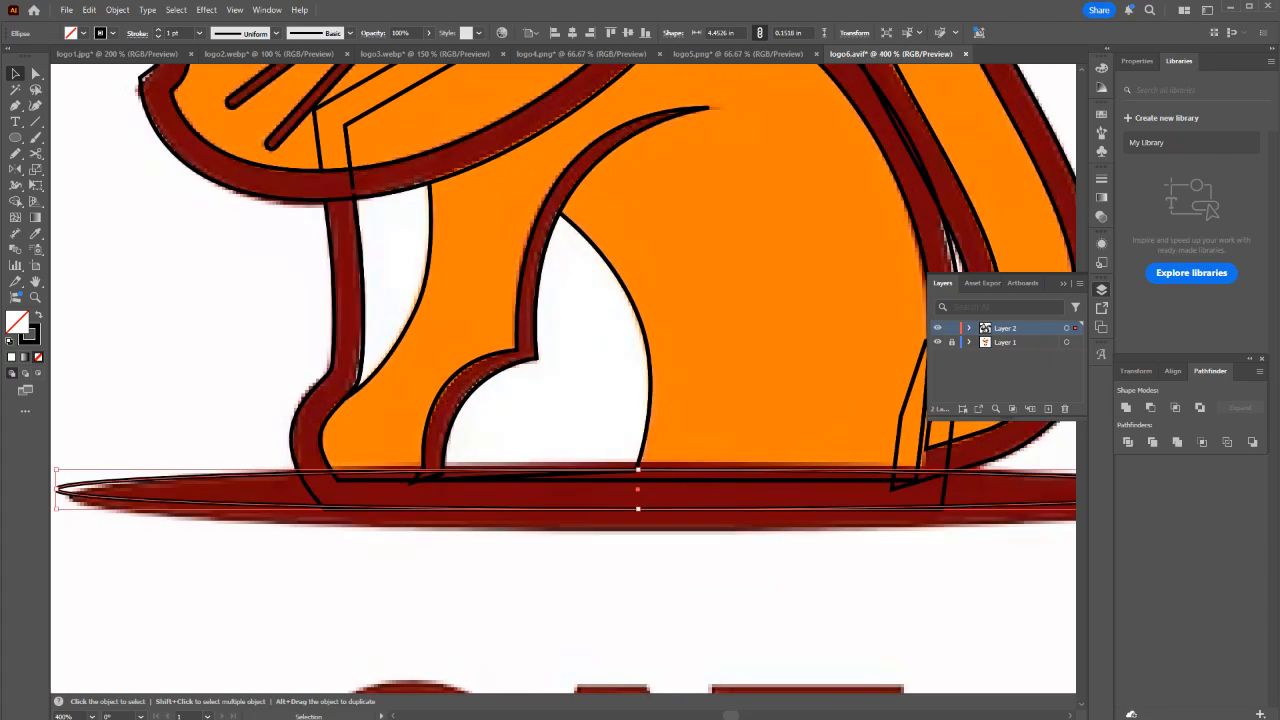
left_click_drag(702, 509, 558, 437)
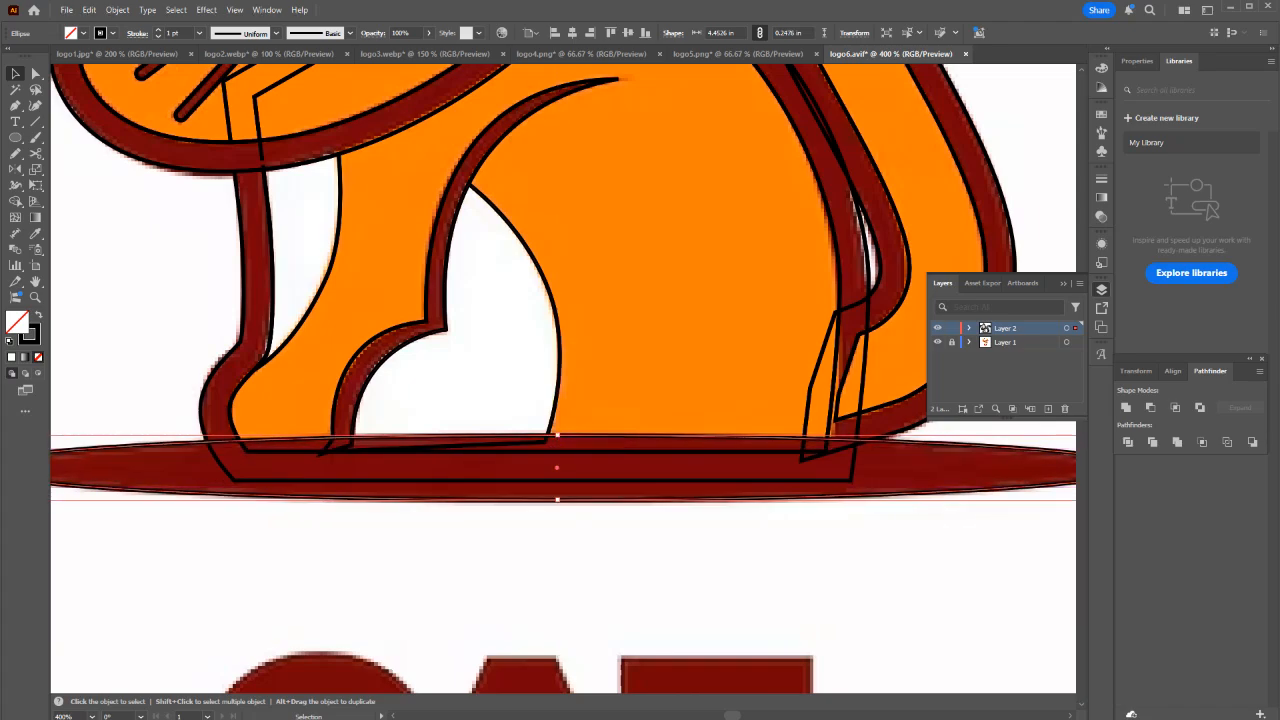
Select the whole cat together with the ground ellipse and split the overlapping shapes with Pathfinder Divide.
scroll(358, 337, "down", 1)
left_click_drag(849, 494, 120, 98)
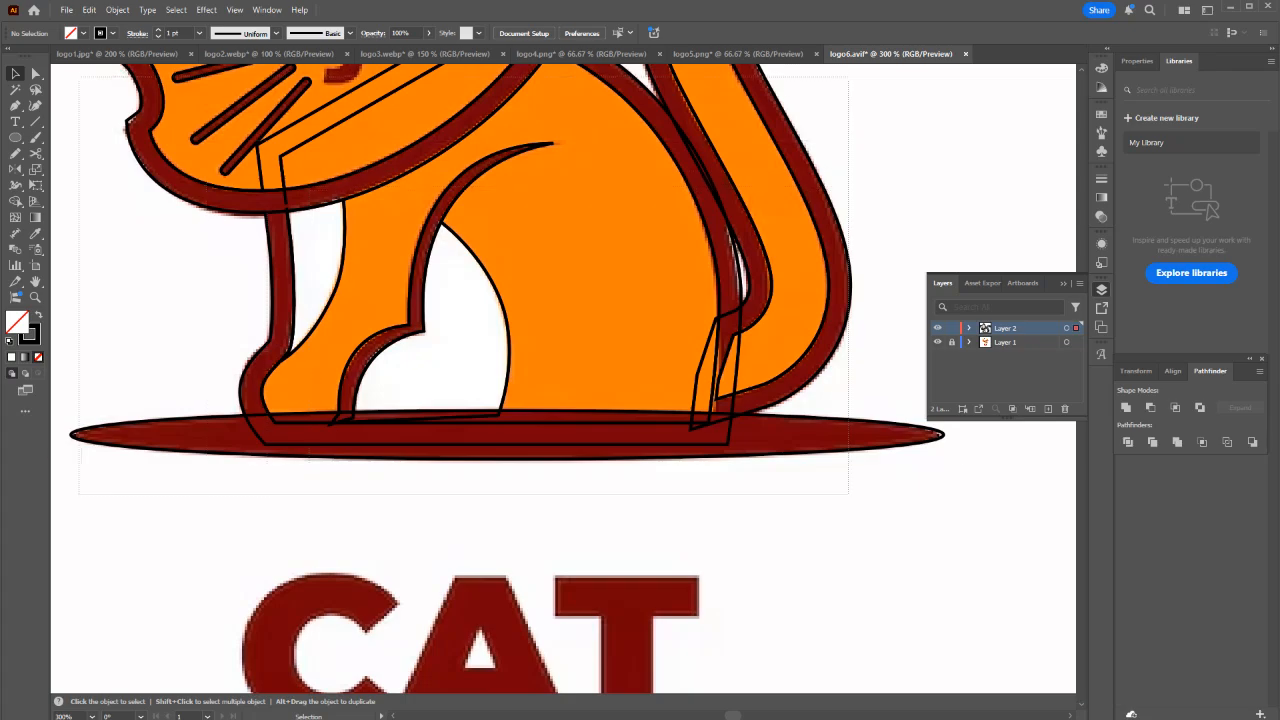
key("ctrl+1")
left_click_drag(654, 404, 256, 82)
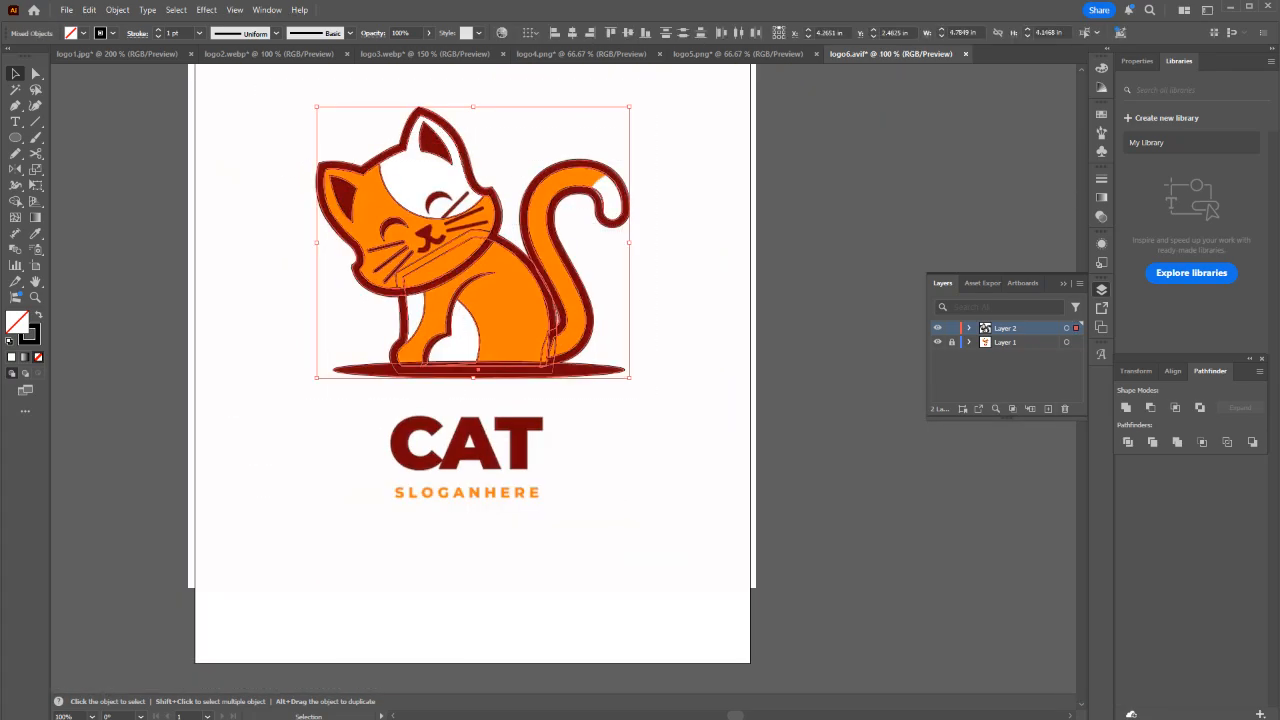
left_click(1128, 442)
left_click(668, 398)
Ungroup the divided cat and ground artwork into separate pieces.
scroll(416, 354, "up", 2)
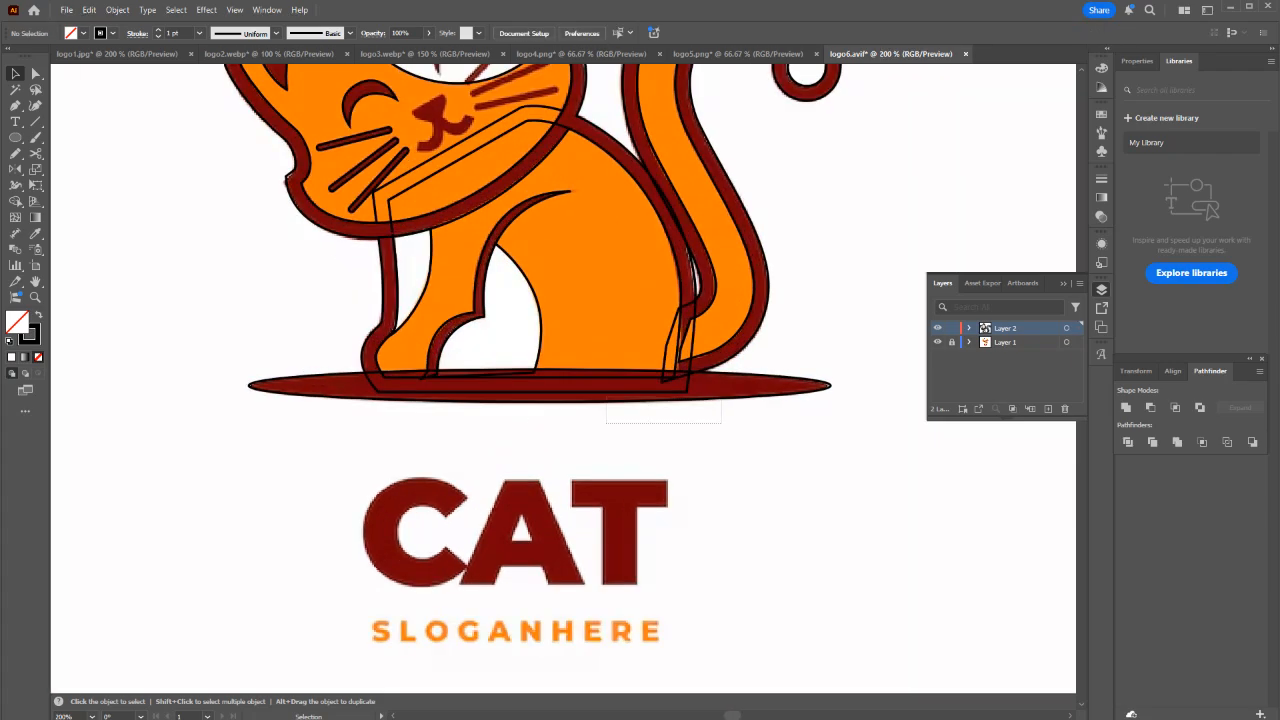
left_click_drag(606, 398, 366, 400)
scroll(368, 375, "up", 2)
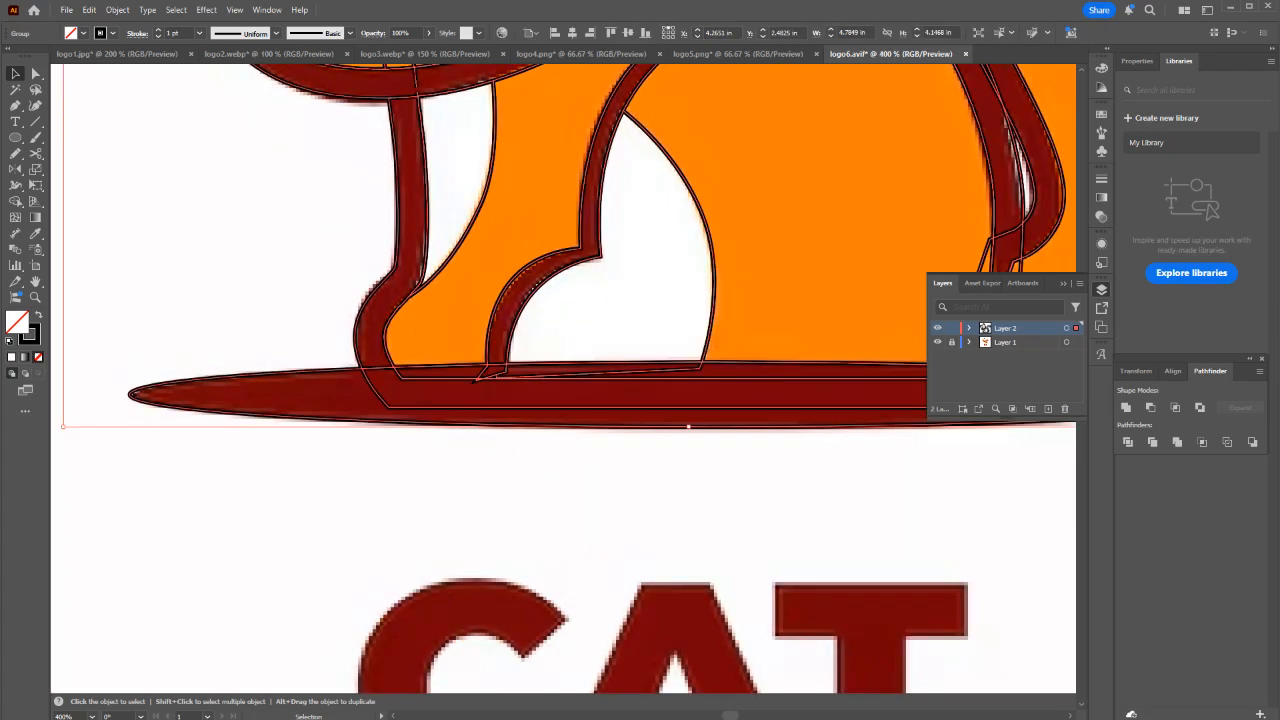
right_click(562, 377)
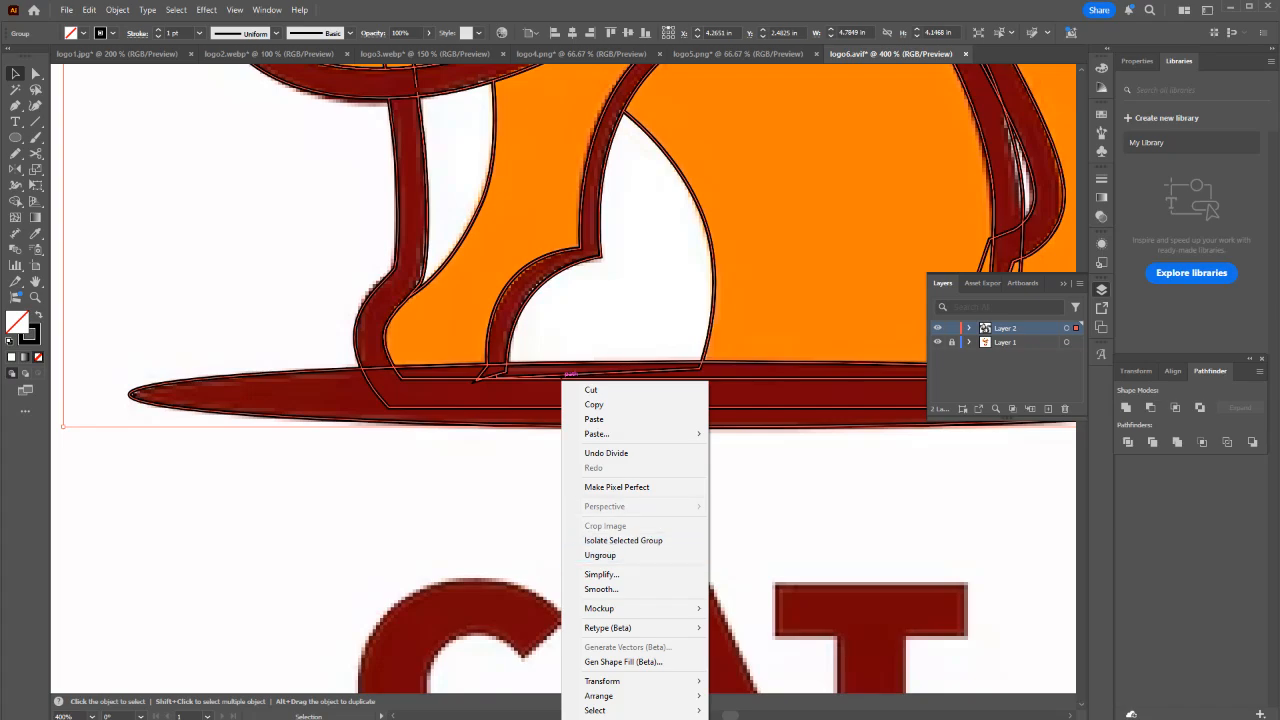
left_click(600, 555)
left_click(688, 500)
Select the divided pieces of the ground ellipse and unite them with Pathfinder.
scroll(360, 453, "down", 2)
left_click_drag(815, 475, 270, 402)
left_click(262, 392)
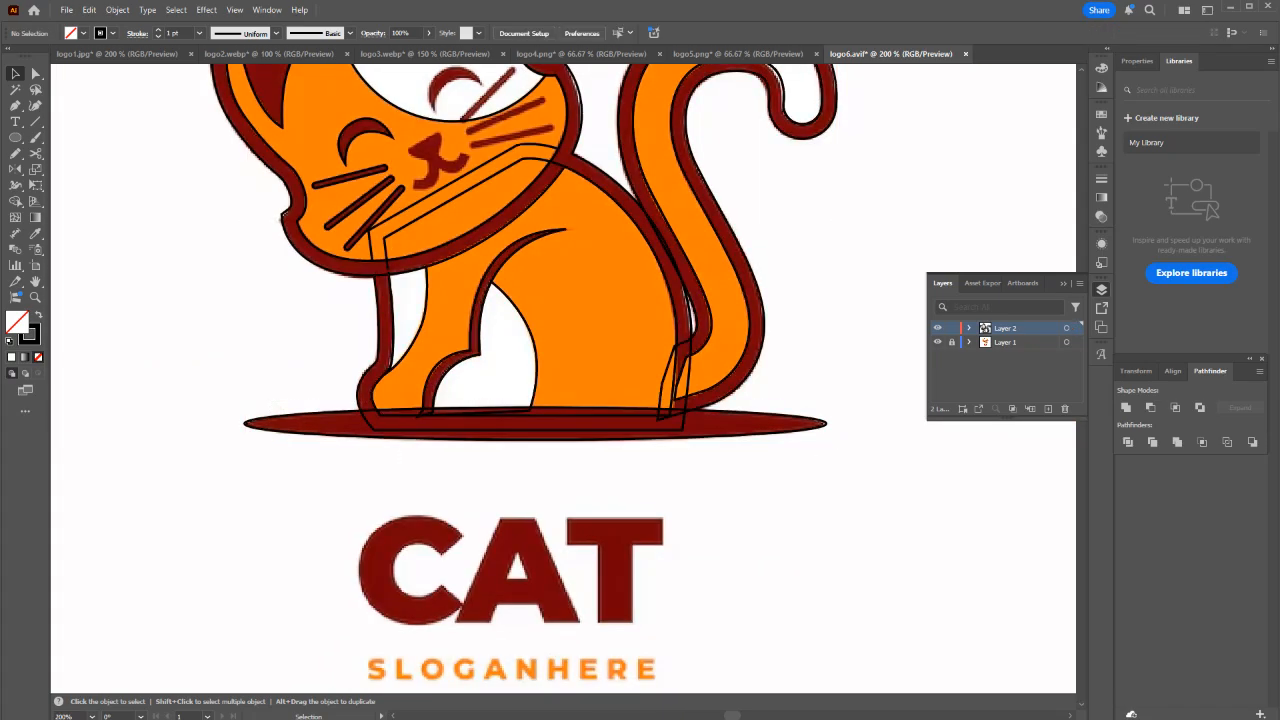
left_click_drag(502, 410, 478, 411)
scroll(400, 412, "up", 1)
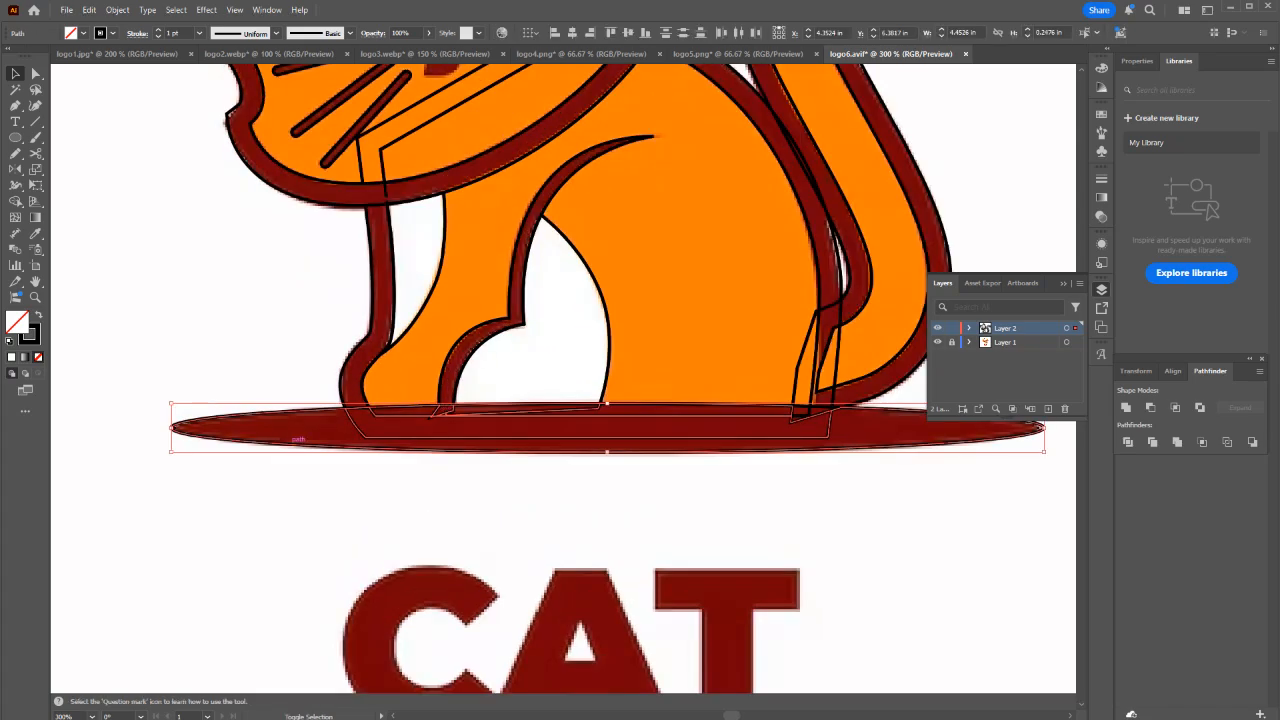
left_click(1126, 407)
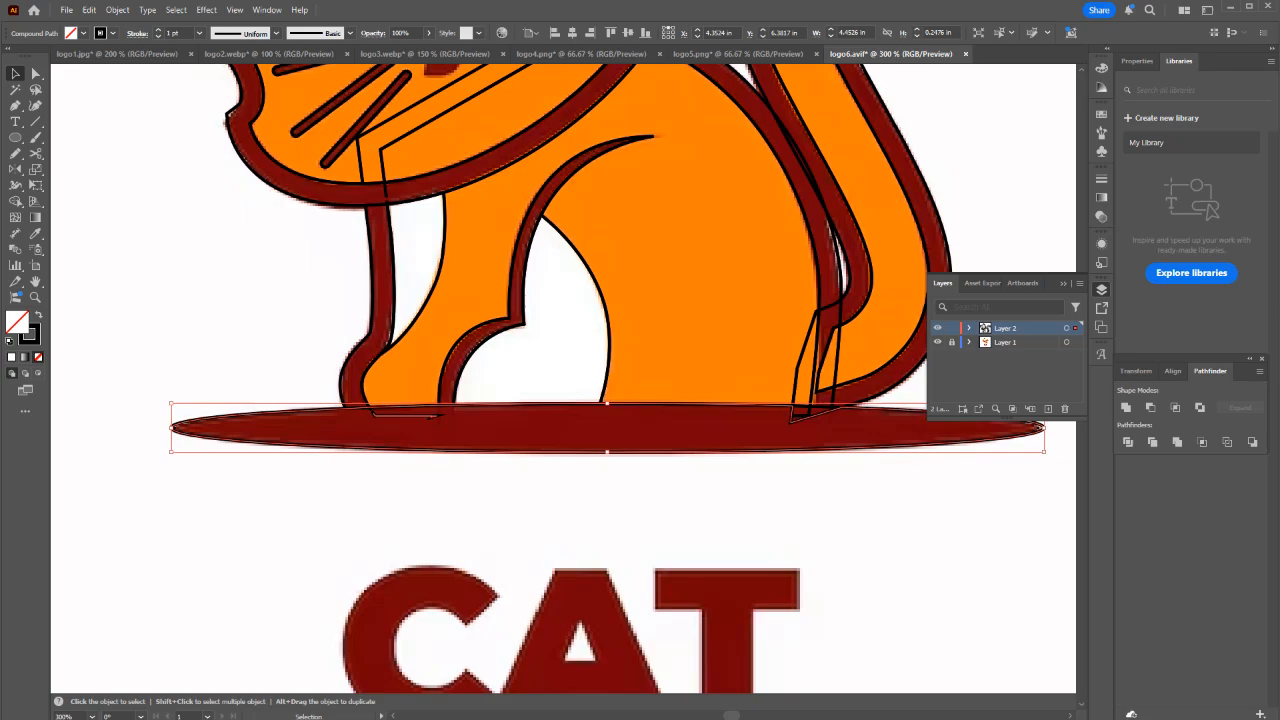
Try to pull the leftover line under the front paw out of the ground ellipse.
left_click(395, 424)
scroll(395, 422, "up", 2)
left_click_drag(410, 407, 444, 486)
key("ctrl+z")
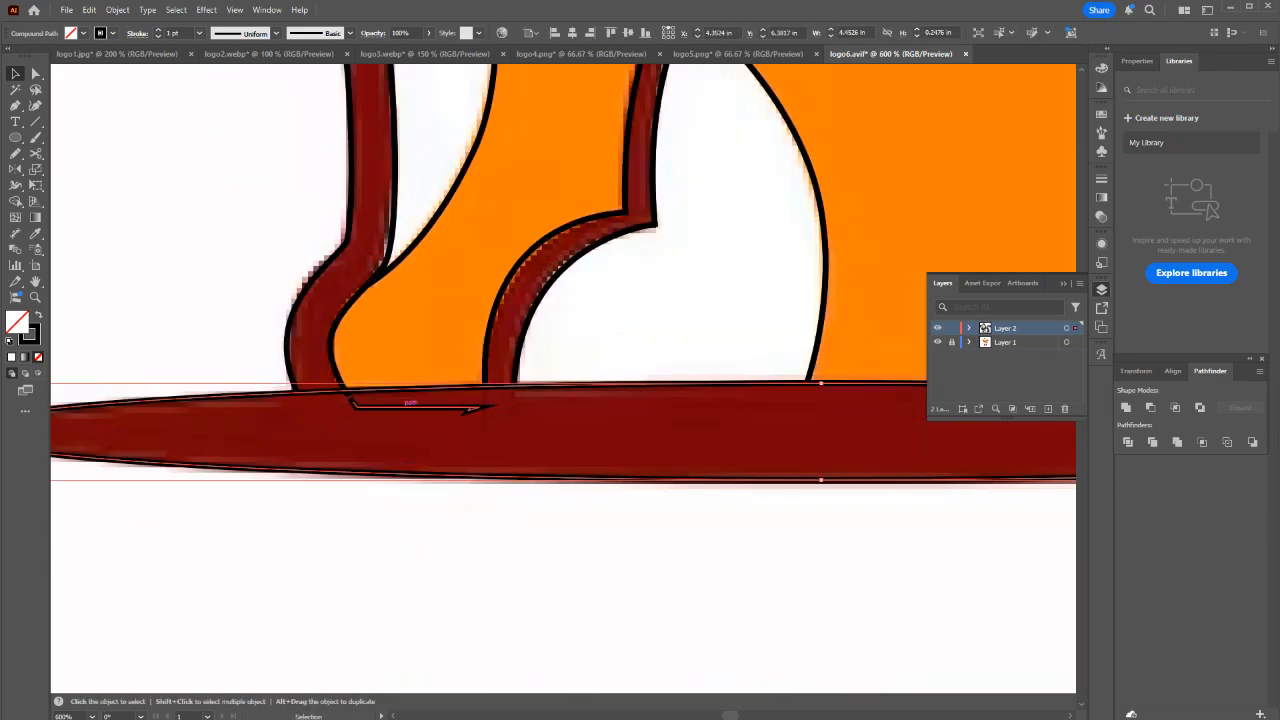
right_click(405, 403)
left_click(360, 548)
left_click(384, 407)
Delete the leftover anchor points and segments under the front paw from the ground ellipse's compound path.
key("ctrl+y")
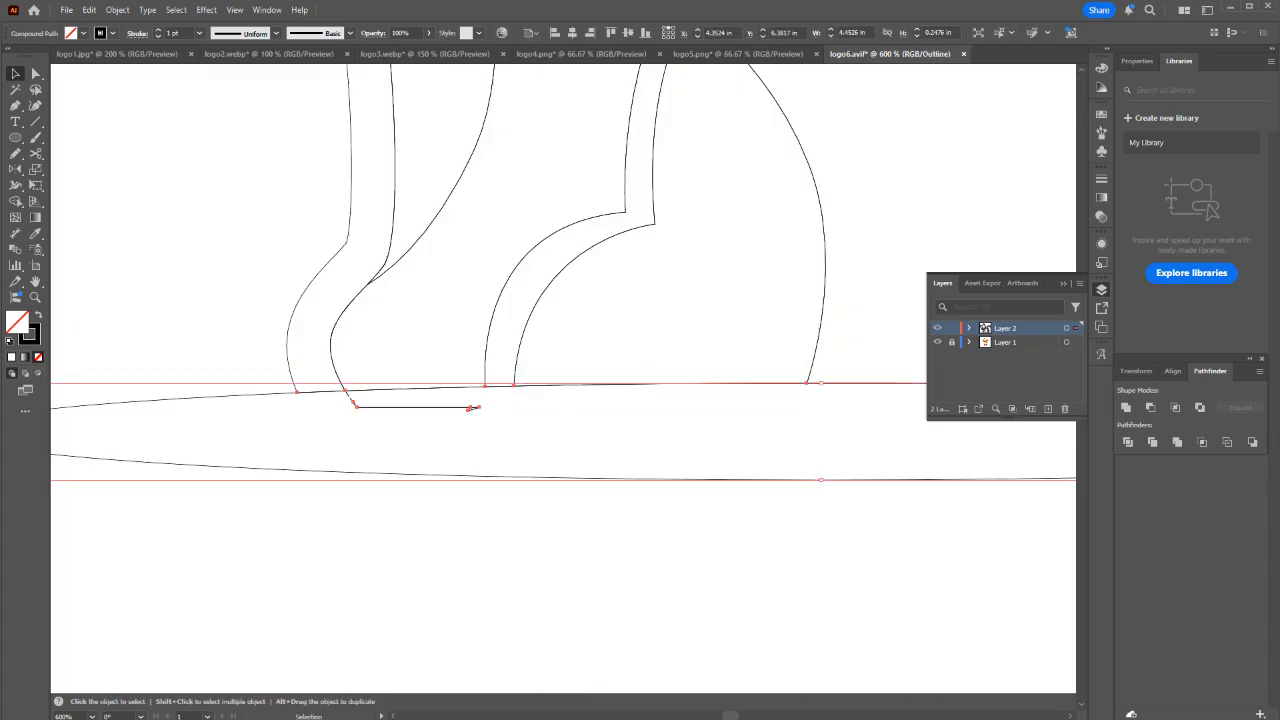
key("a")
left_click(468, 408)
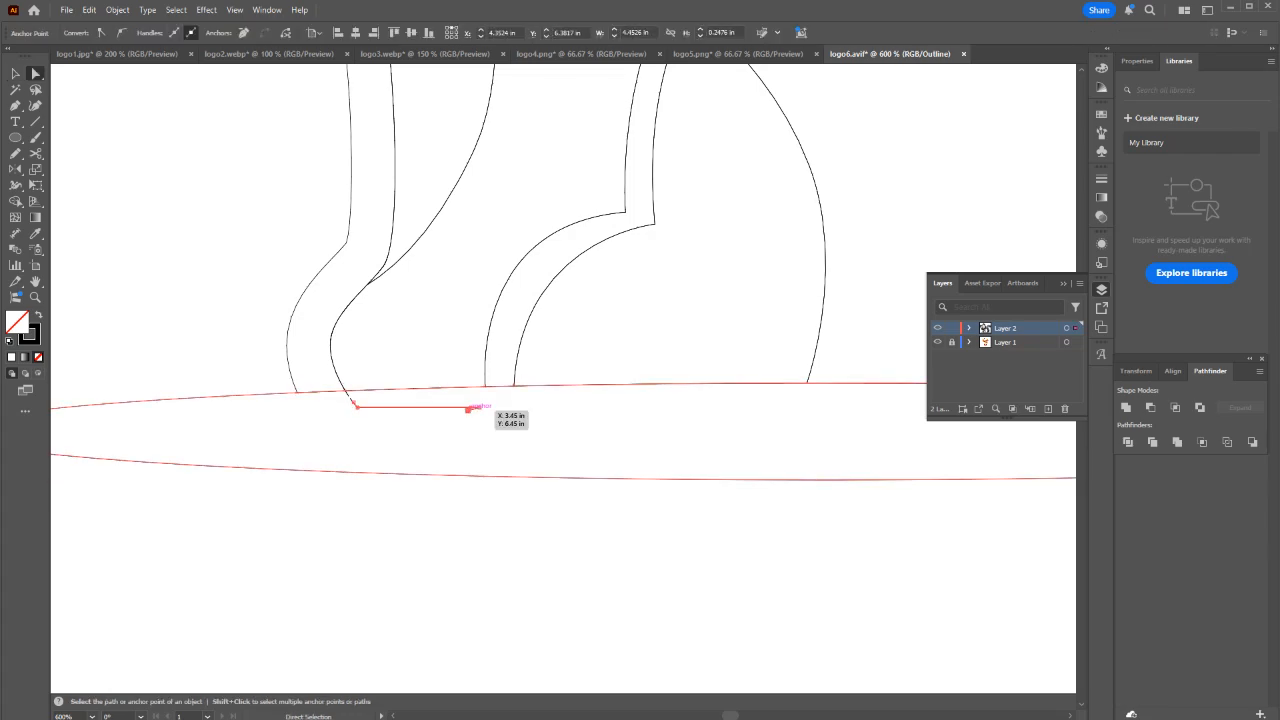
key("ctrl+y")
left_click(478, 406)
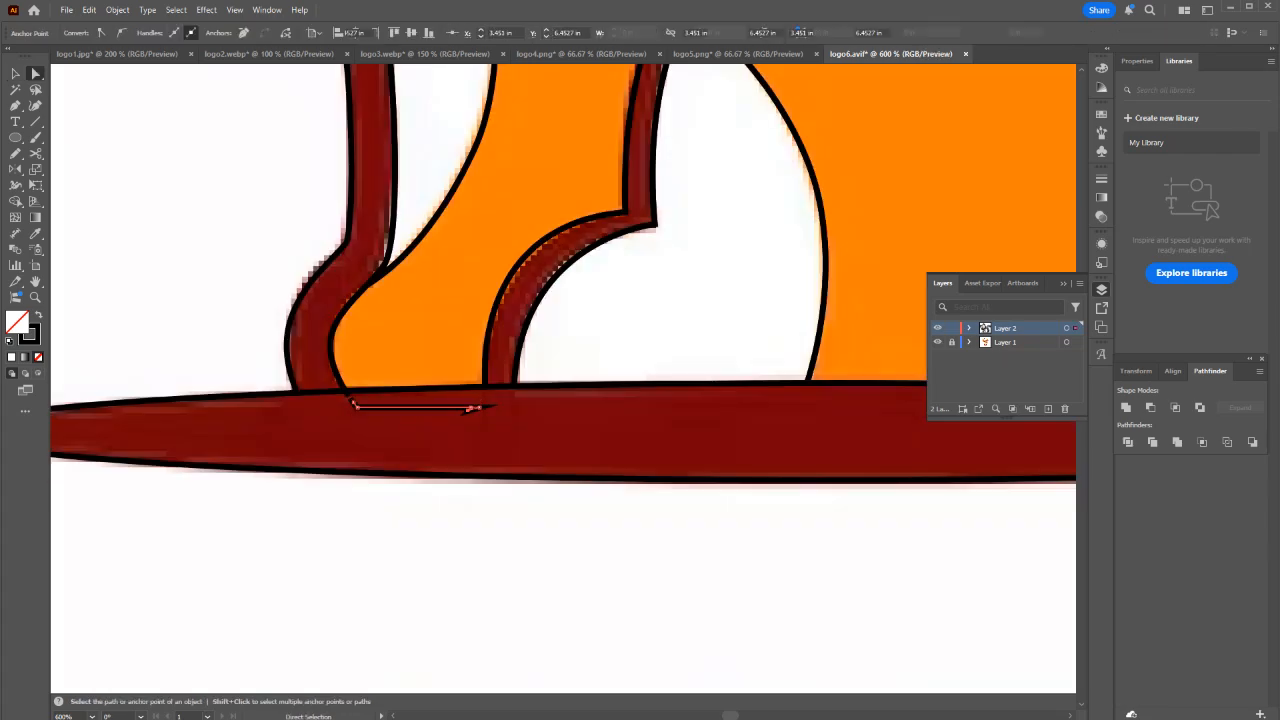
key("Delete")
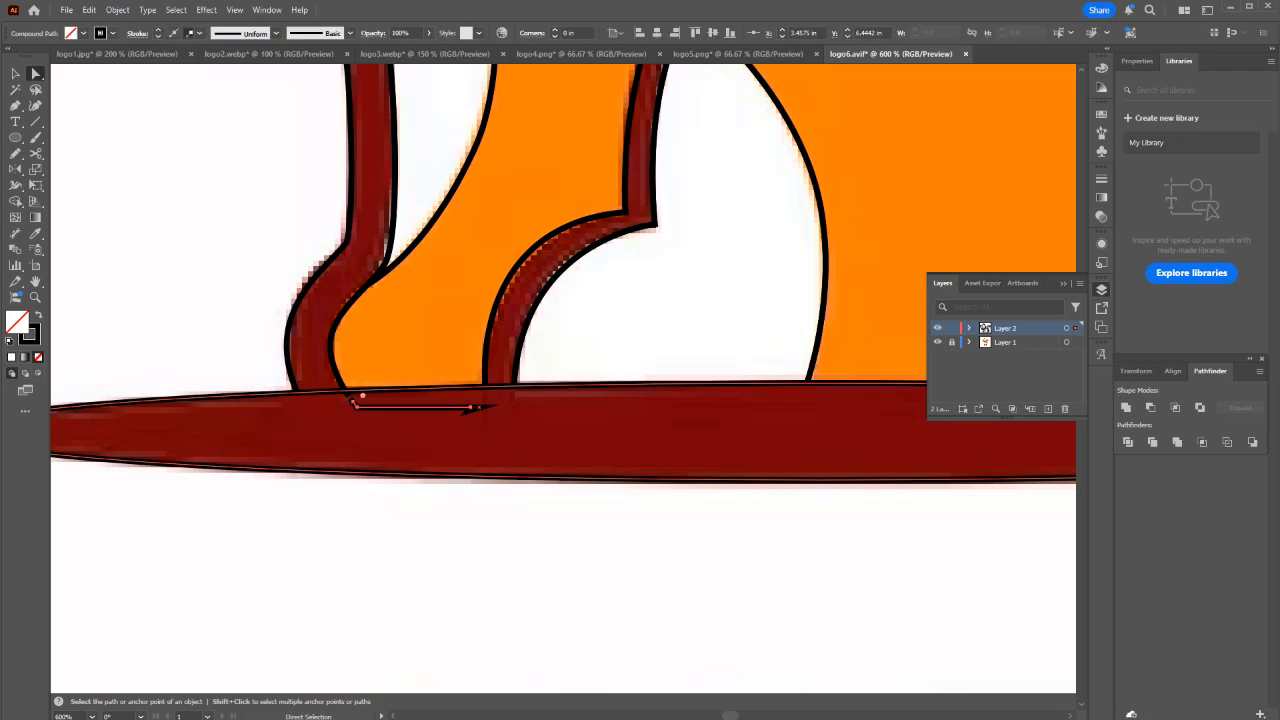
left_click(464, 407)
key("Delete")
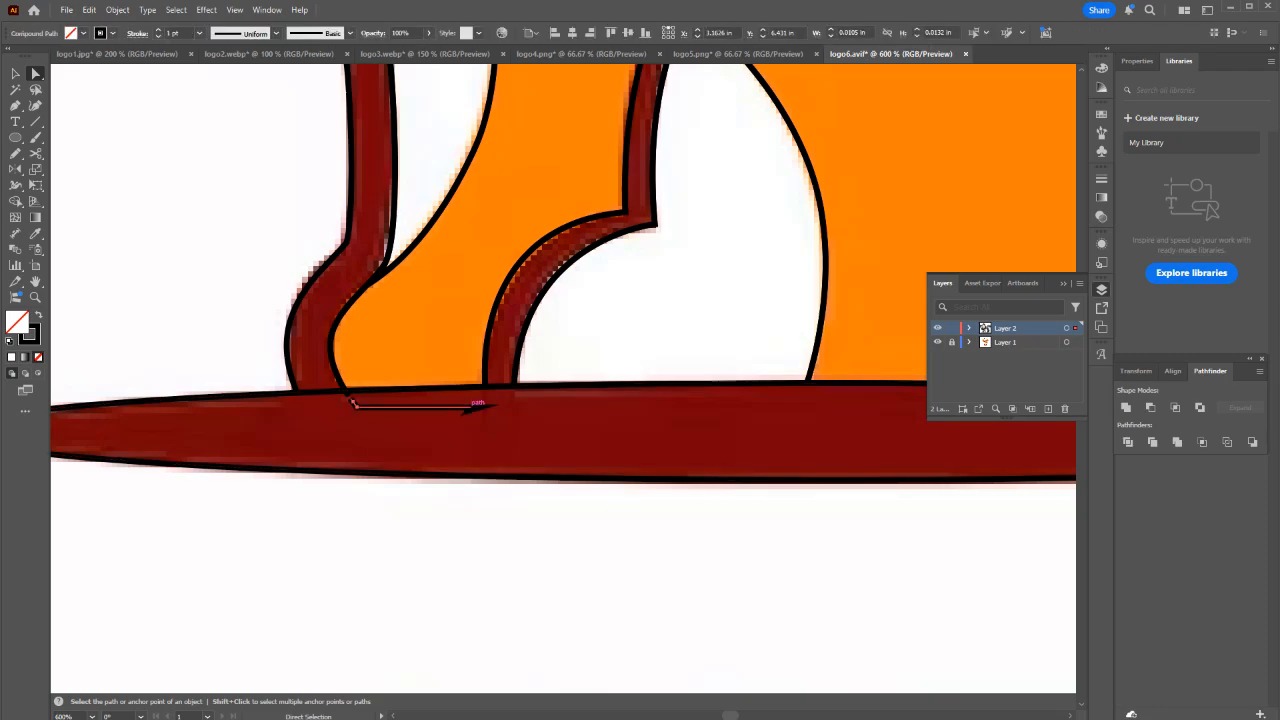
left_click(476, 406)
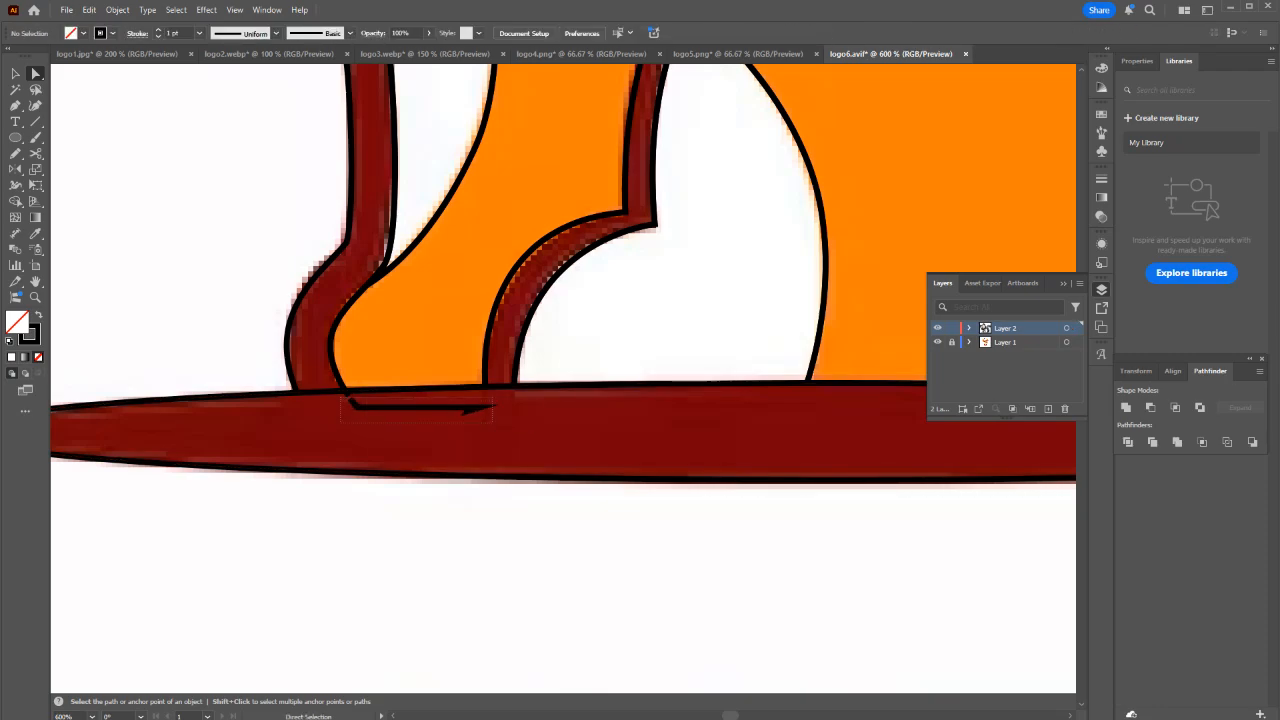
left_click_drag(492, 423, 341, 396)
key("Delete")
left_click(348, 393)
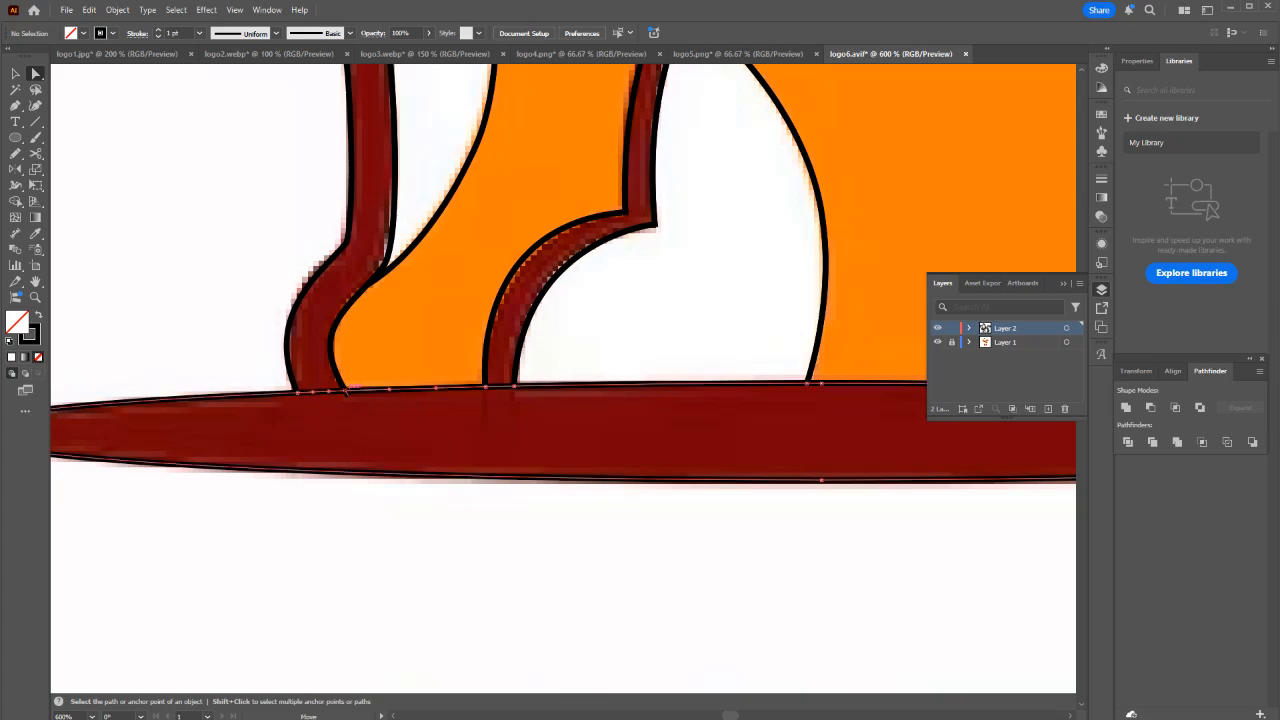
Unite the front leg outline with the ground ellipse using Pathfinder.
key("v")
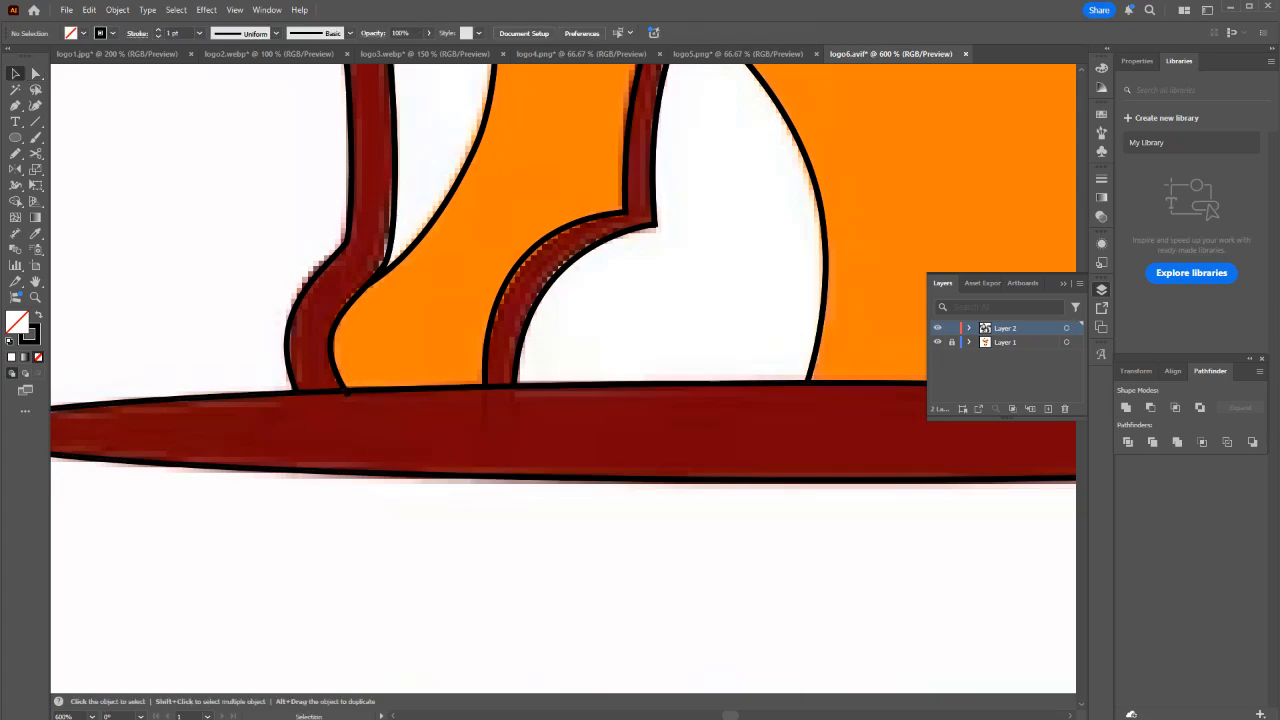
left_click(341, 388)
left_click(821, 480, "shift")
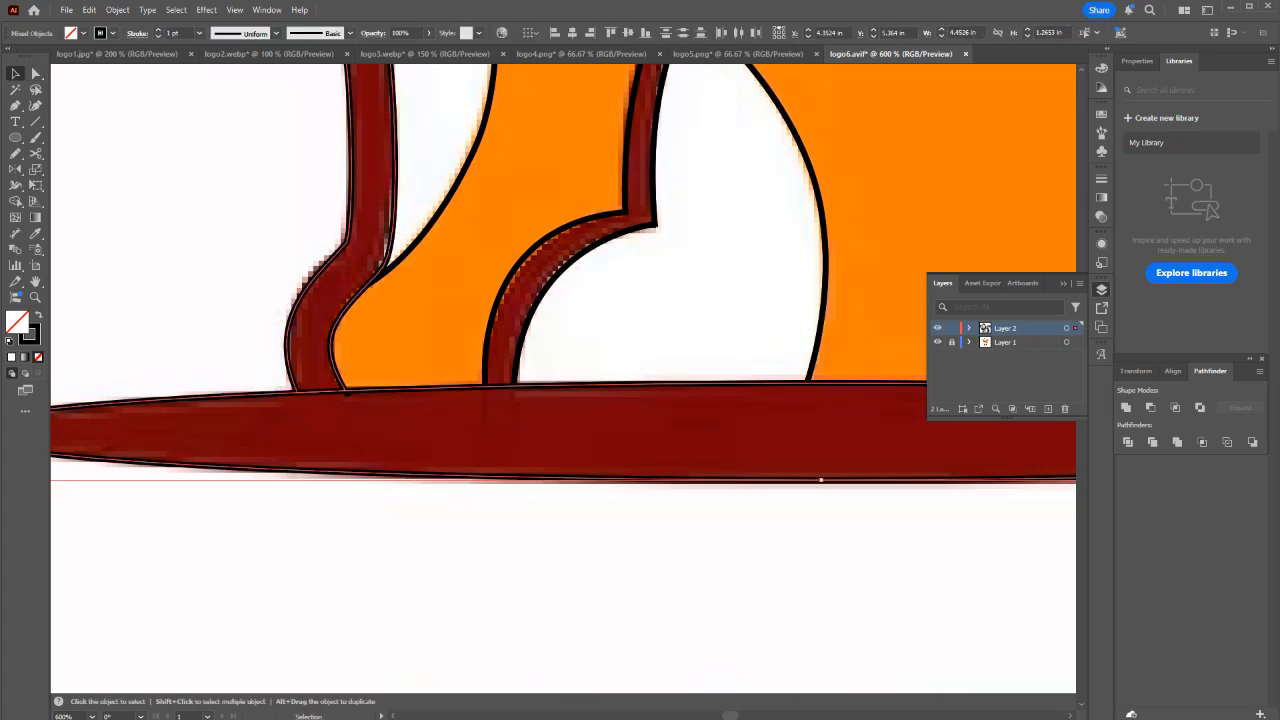
left_click(1126, 407)
scroll(360, 395, "up", 3)
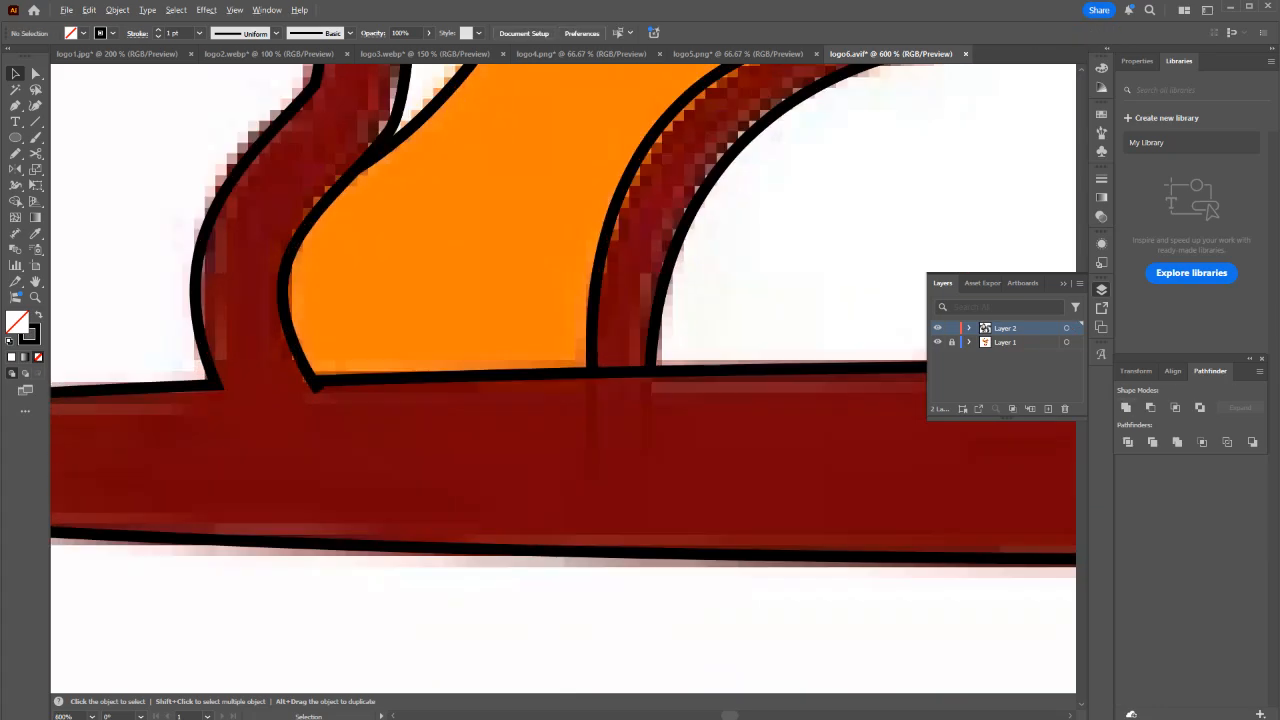
left_click(296, 381)
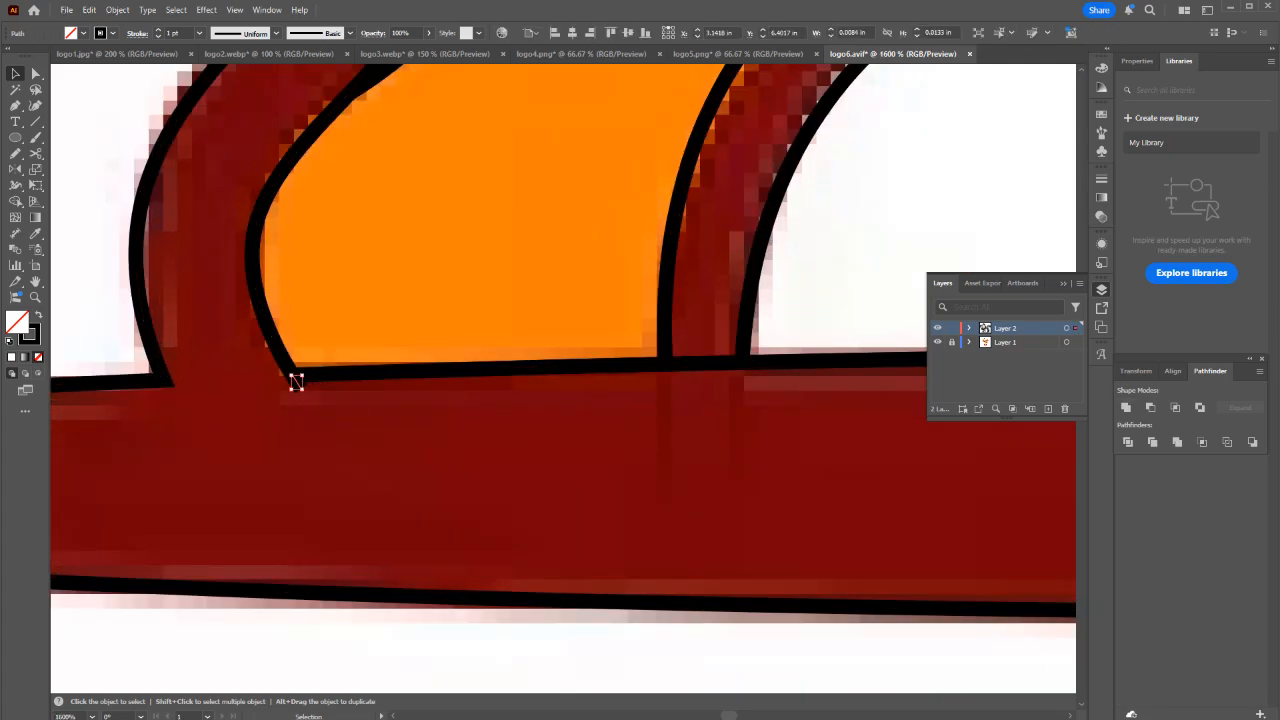
key("ctrl+shift+a")
Remove the stray anchor point from the gap in the chin outline where the front leg joins it.
scroll(296, 381, "down", 5)
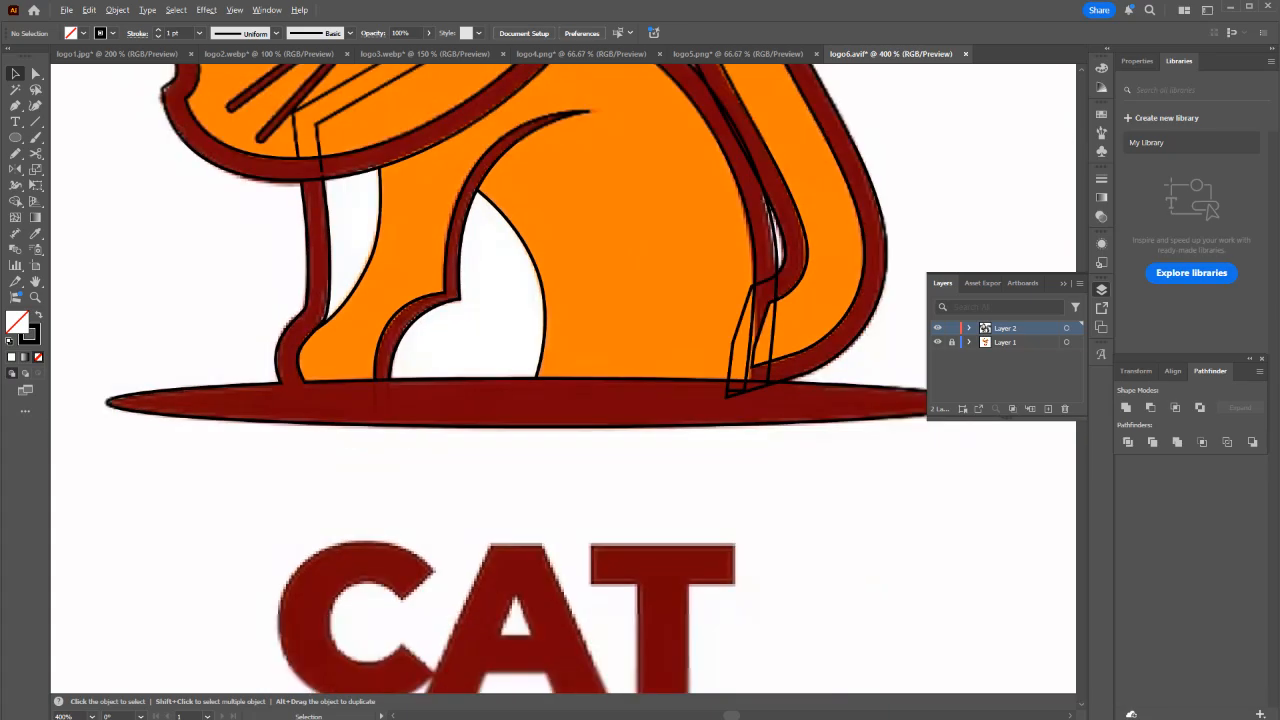
left_click(328, 178)
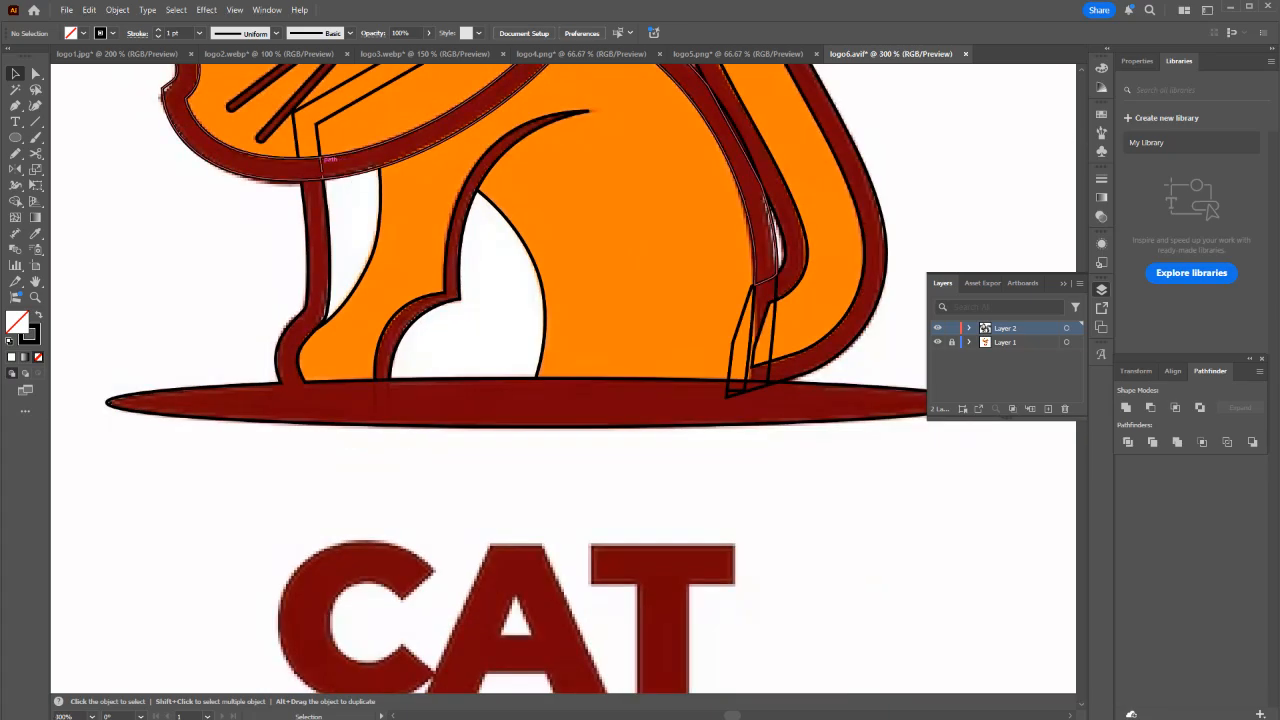
key("space")
left_click_drag(309, 153, 345, 253)
scroll(345, 253, "up", 6)
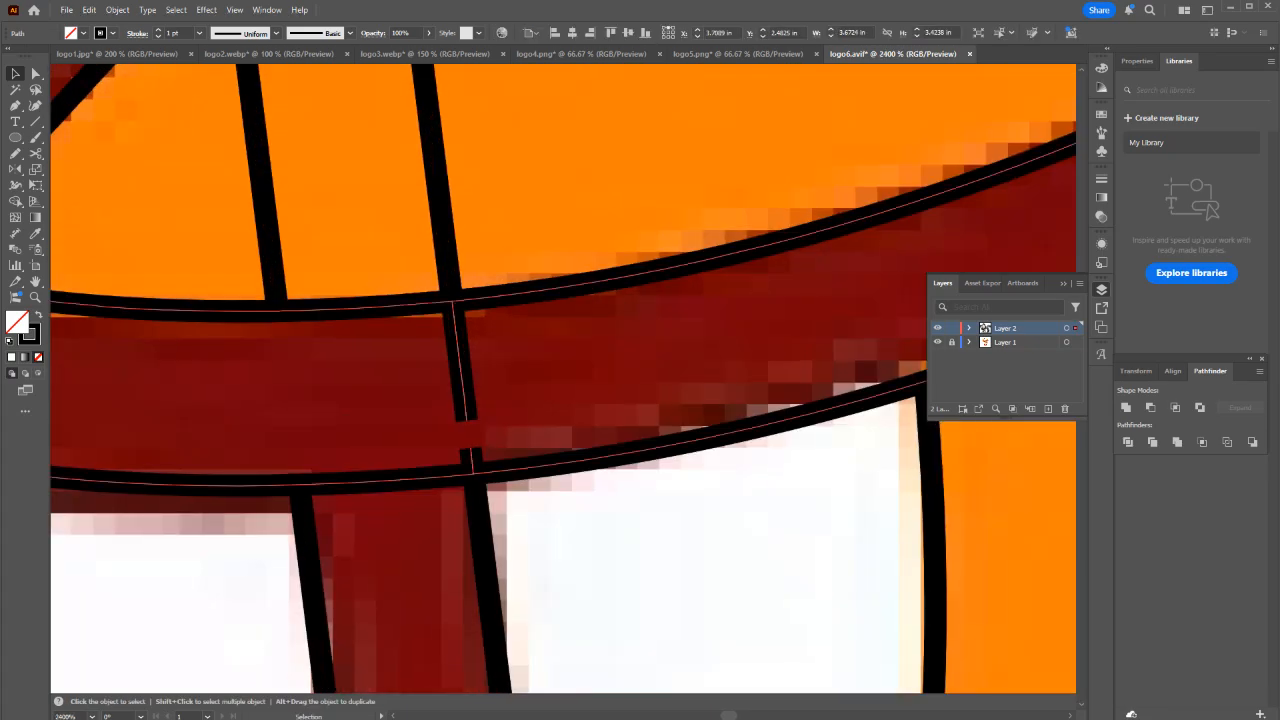
key("a")
left_click(466, 419)
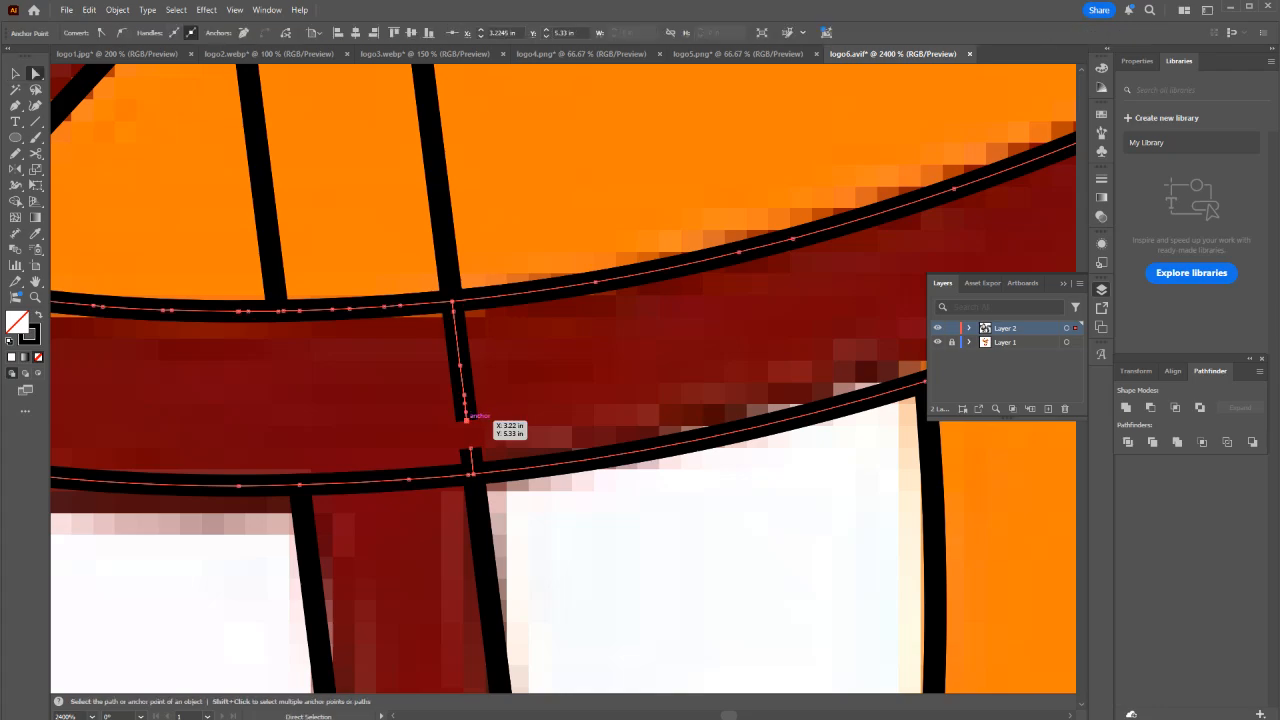
key("minus")
left_click(471, 449)
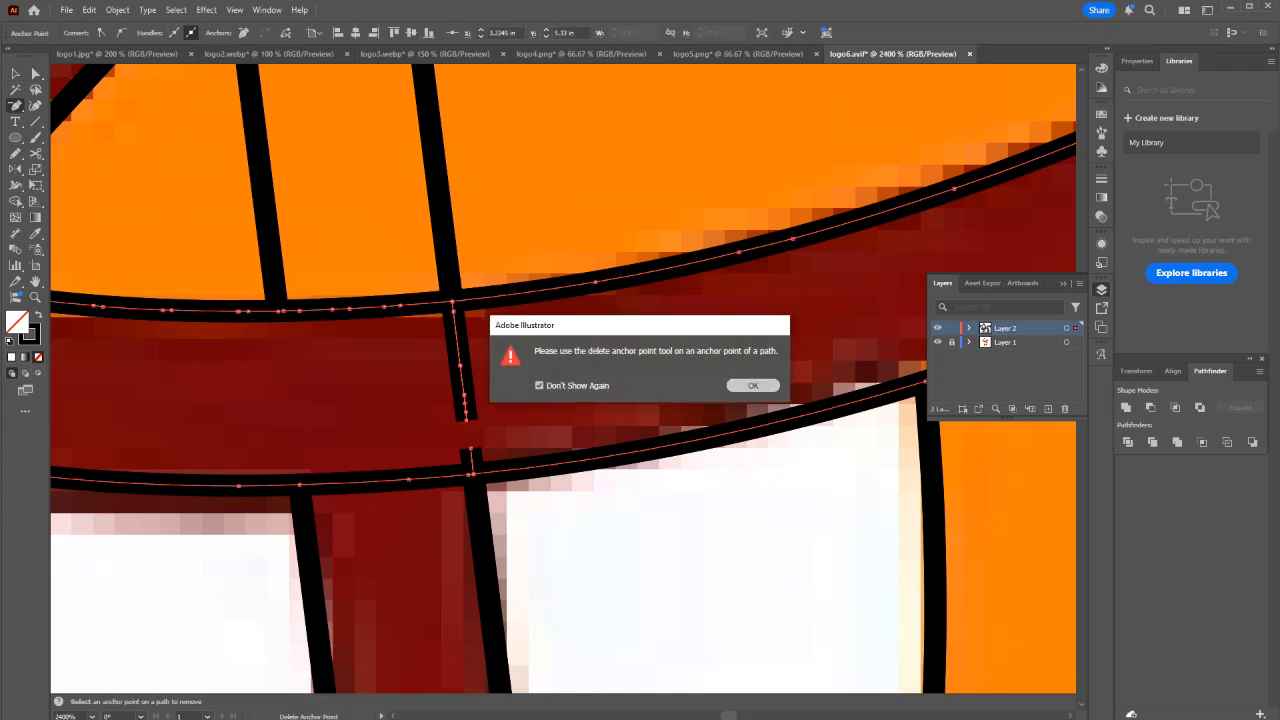
key("Return")
left_click(472, 466)
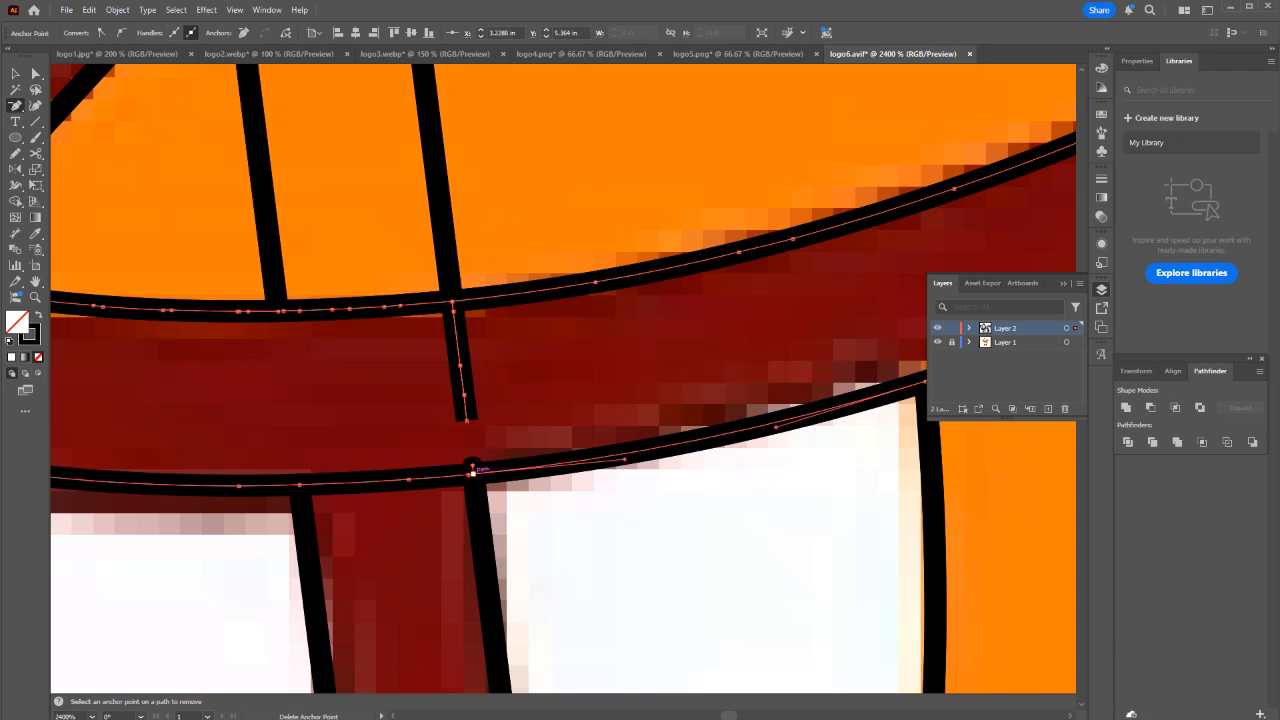
Try to remove another anchor point at the corner where the front leg meets the chin outline.
left_click(472, 468)
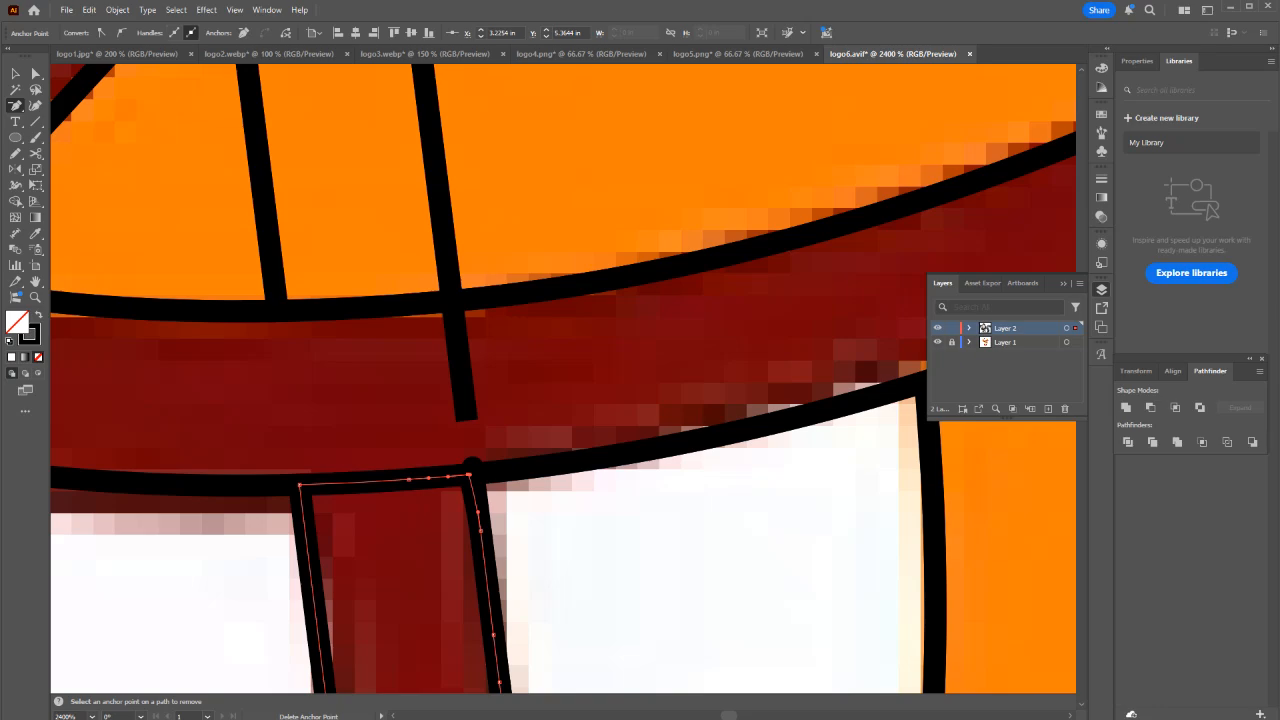
key("ctrl+z")
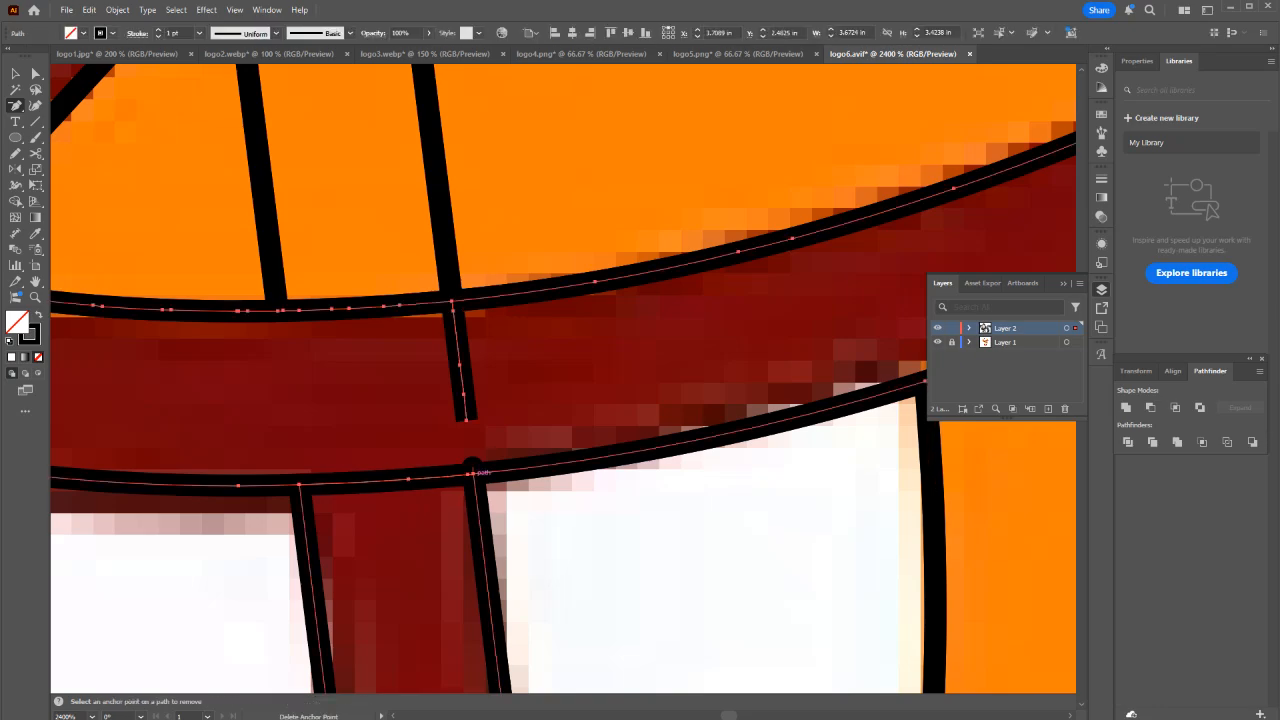
key("a")
key("ctrl+shift+a")
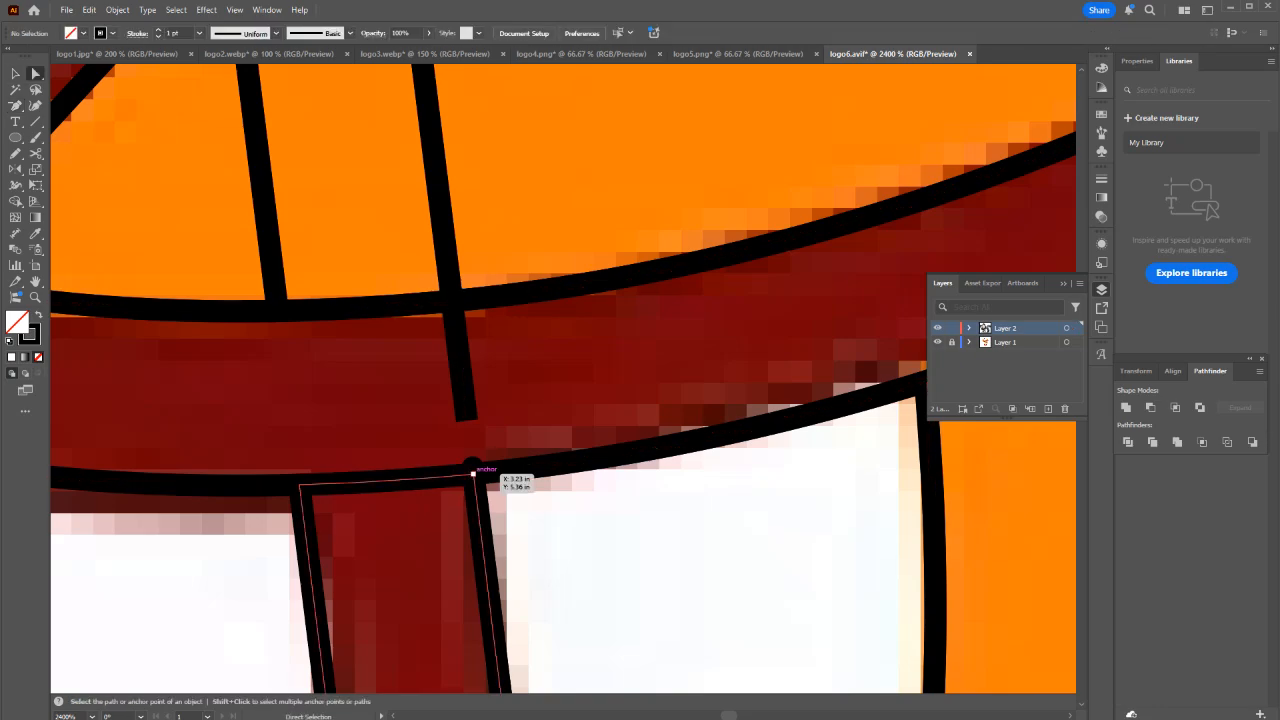
left_click(472, 471)
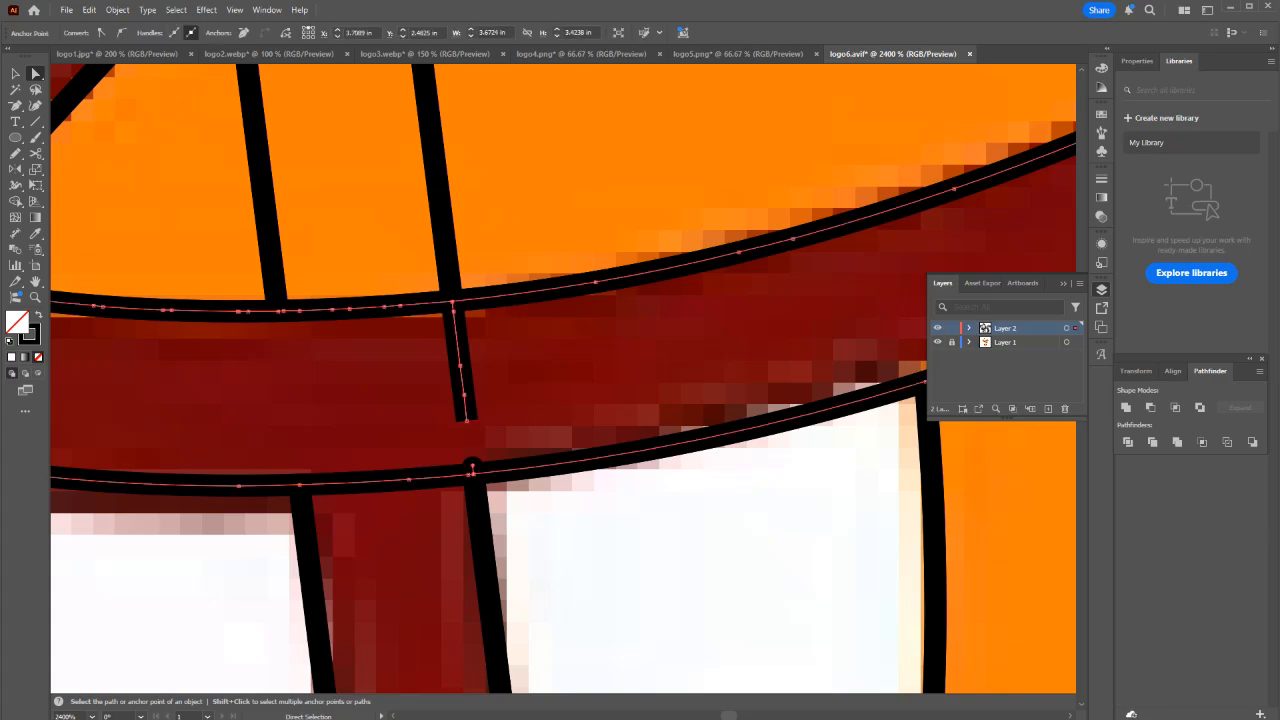
scroll(446, 408, "down", 9)
key("ctrl+shift+a")
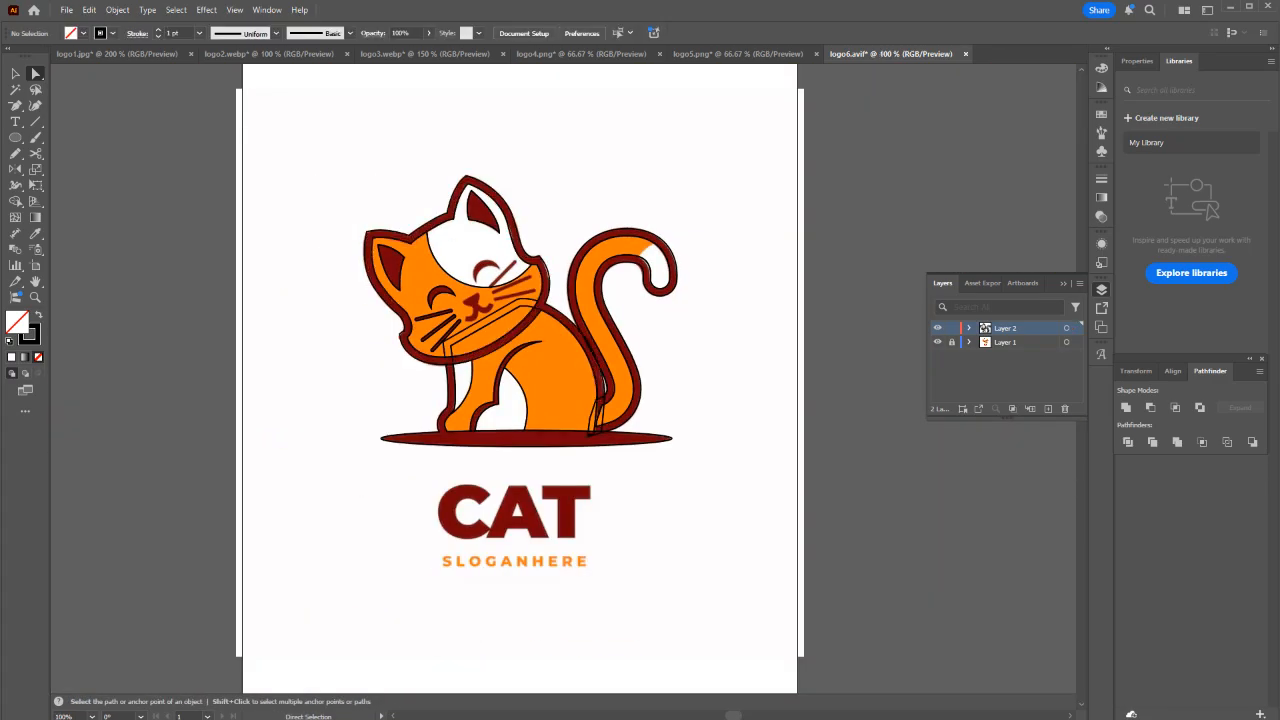
Unite the head and back outline with the overlapping tail outline using Pathfinder.
scroll(607, 261, "up", 3)
left_click(389, 401)
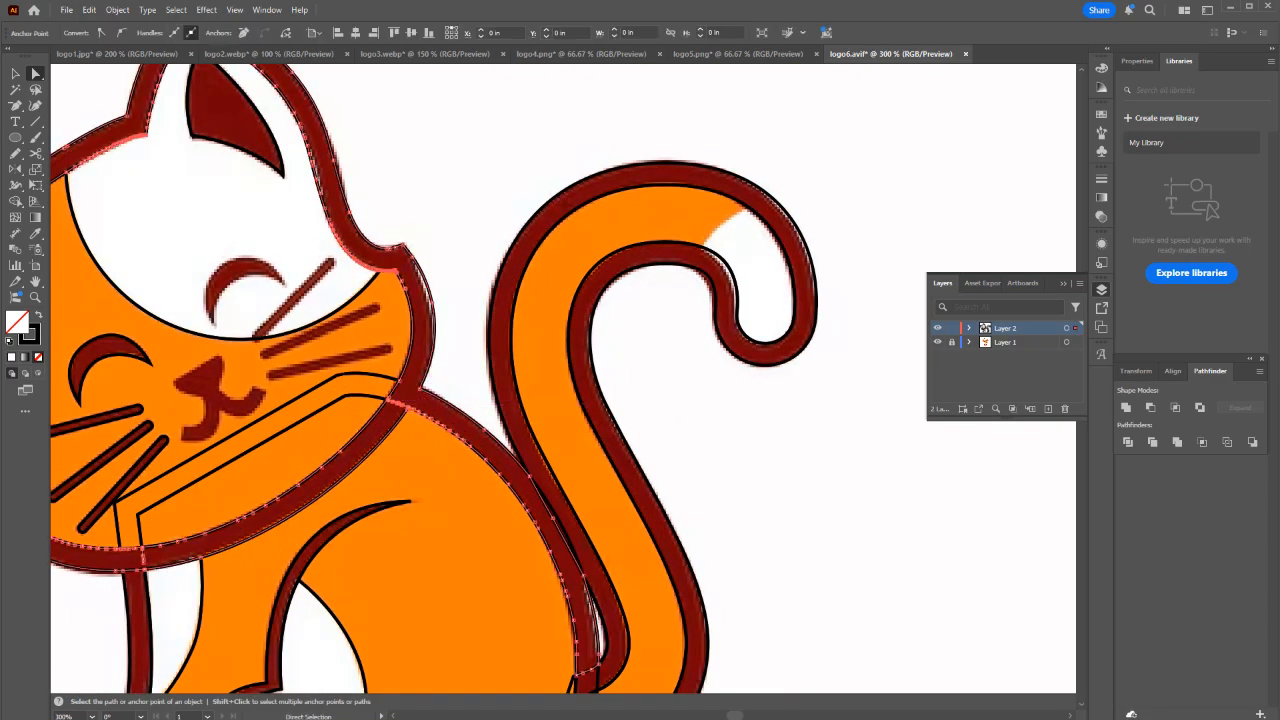
scroll(563, 379, "down", 2)
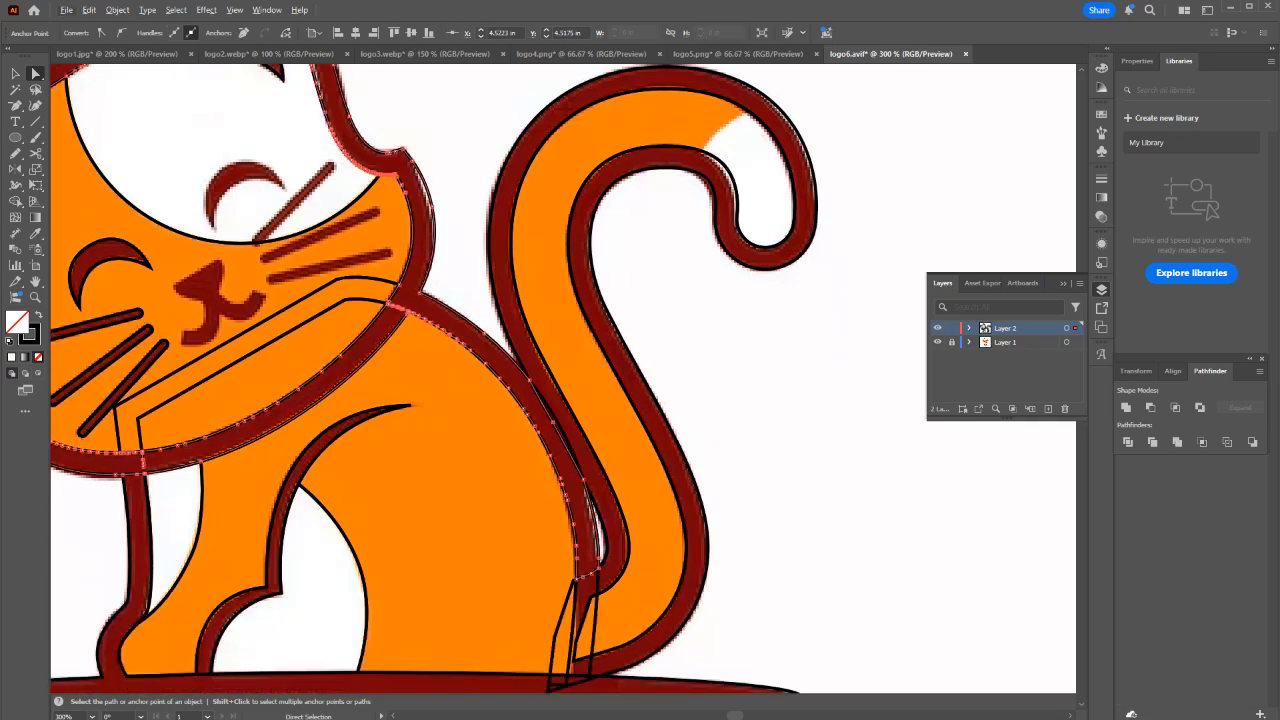
key("ctrl+shift+a")
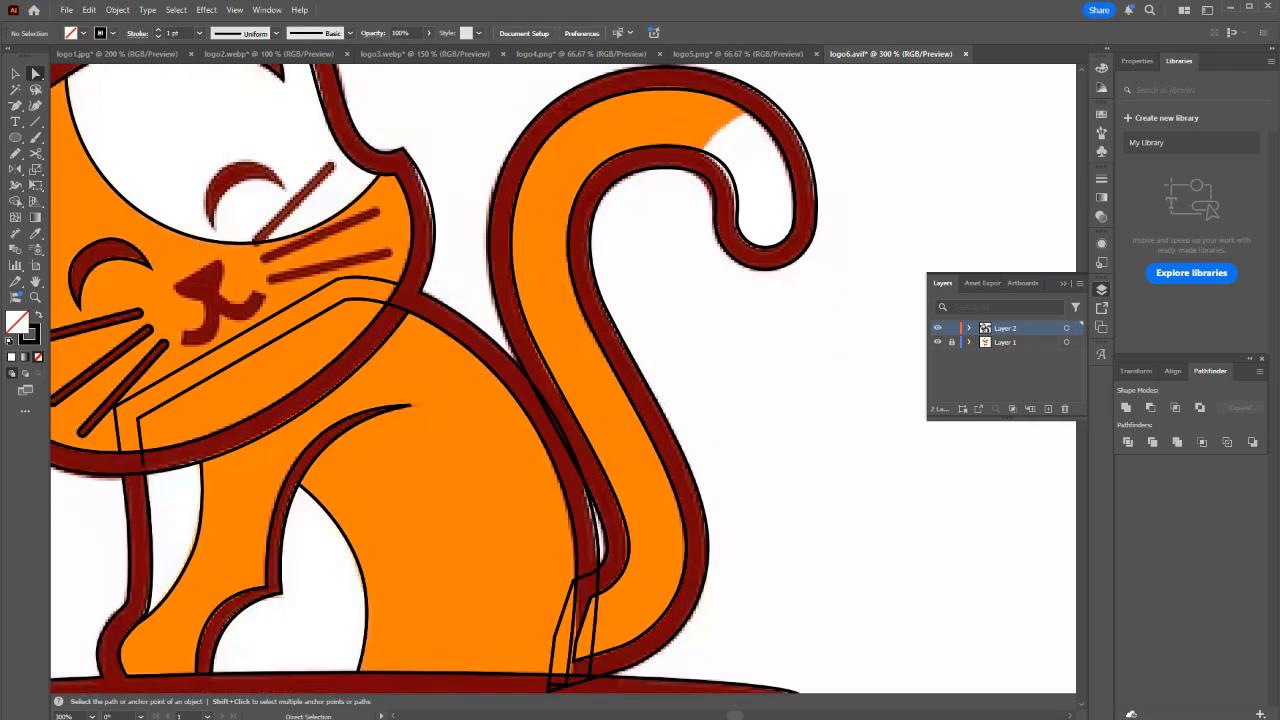
left_click(561, 431)
left_click(535, 386, "shift")
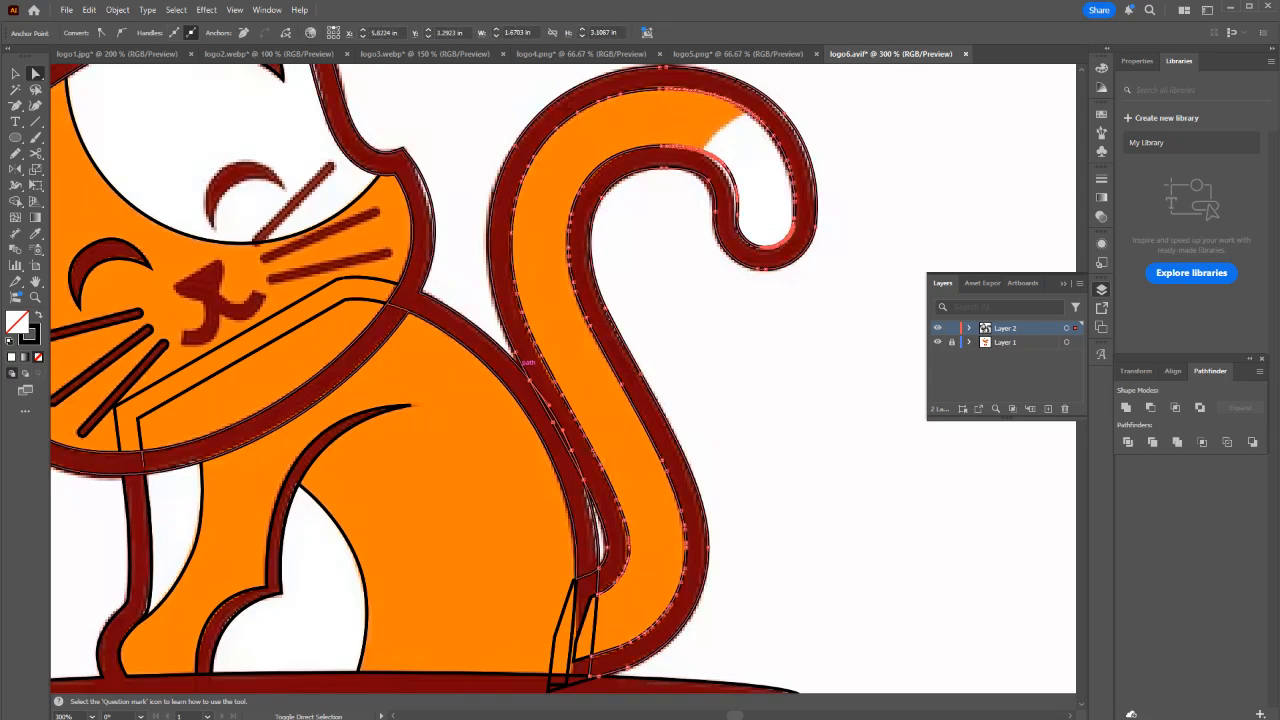
left_click(517, 353, "shift")
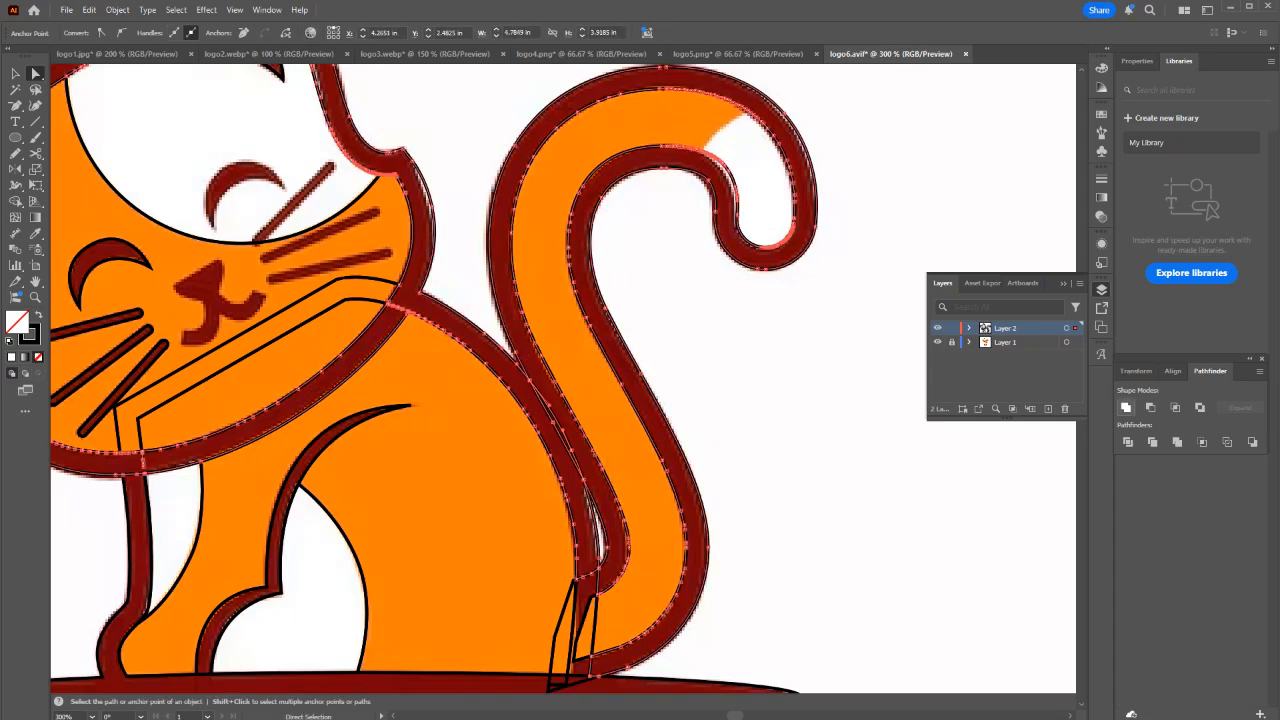
left_click(1126, 408)
left_click(790, 538)
left_click_drag(705, 578, 804, 363)
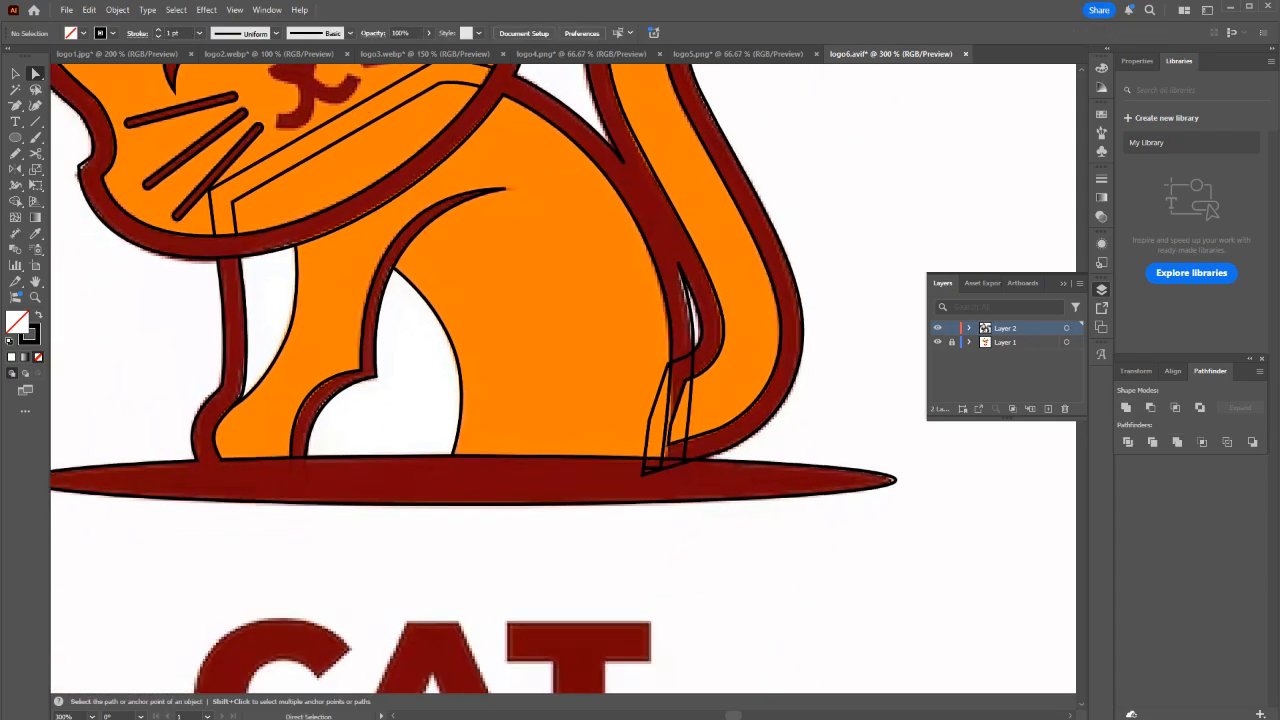
Delete the duplicate path fragment along the inner edge where the tail outline meets the rear leg.
scroll(648, 430, "up", 2)
left_click_drag(758, 634, 640, 496)
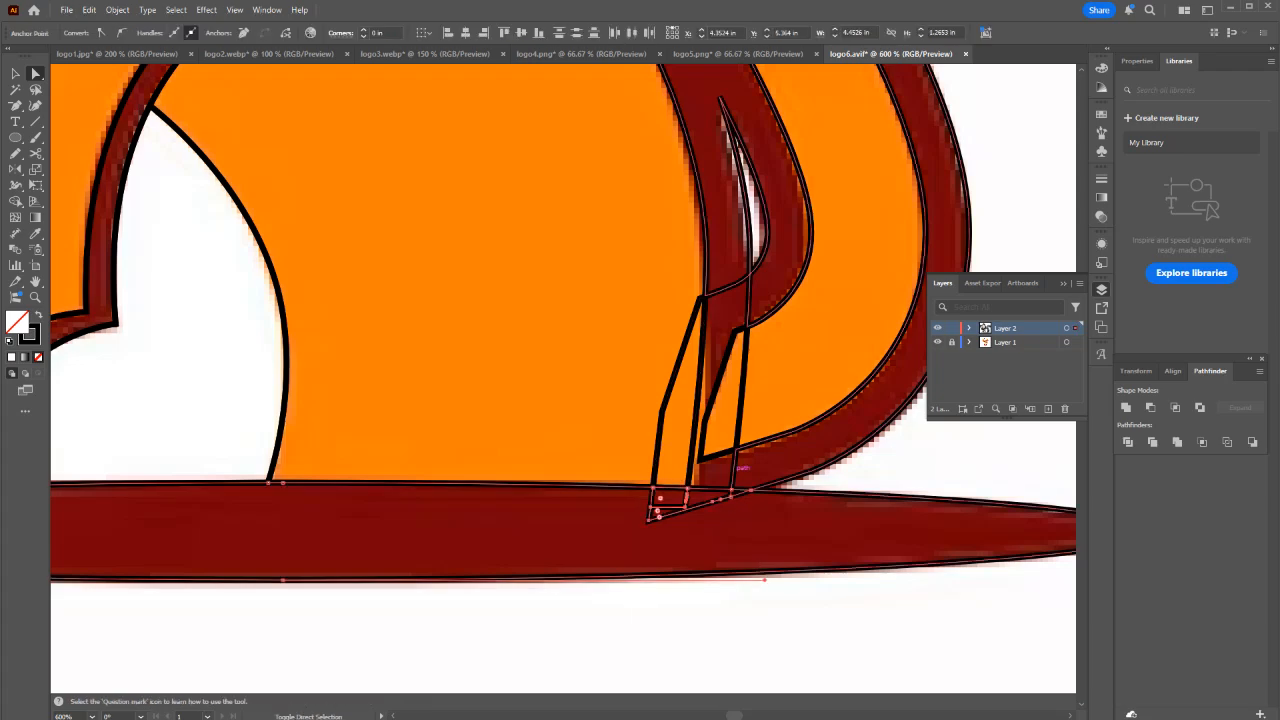
left_click(737, 462, "shift")
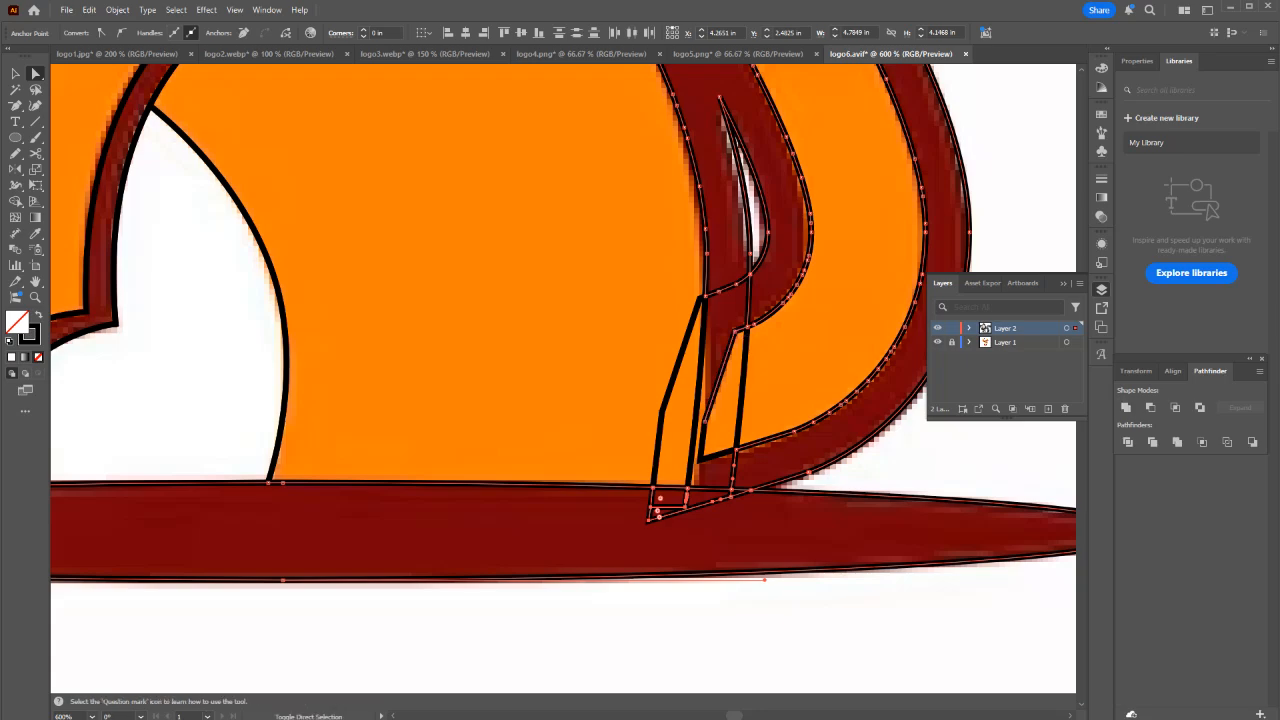
left_click(778, 383)
left_click(720, 376)
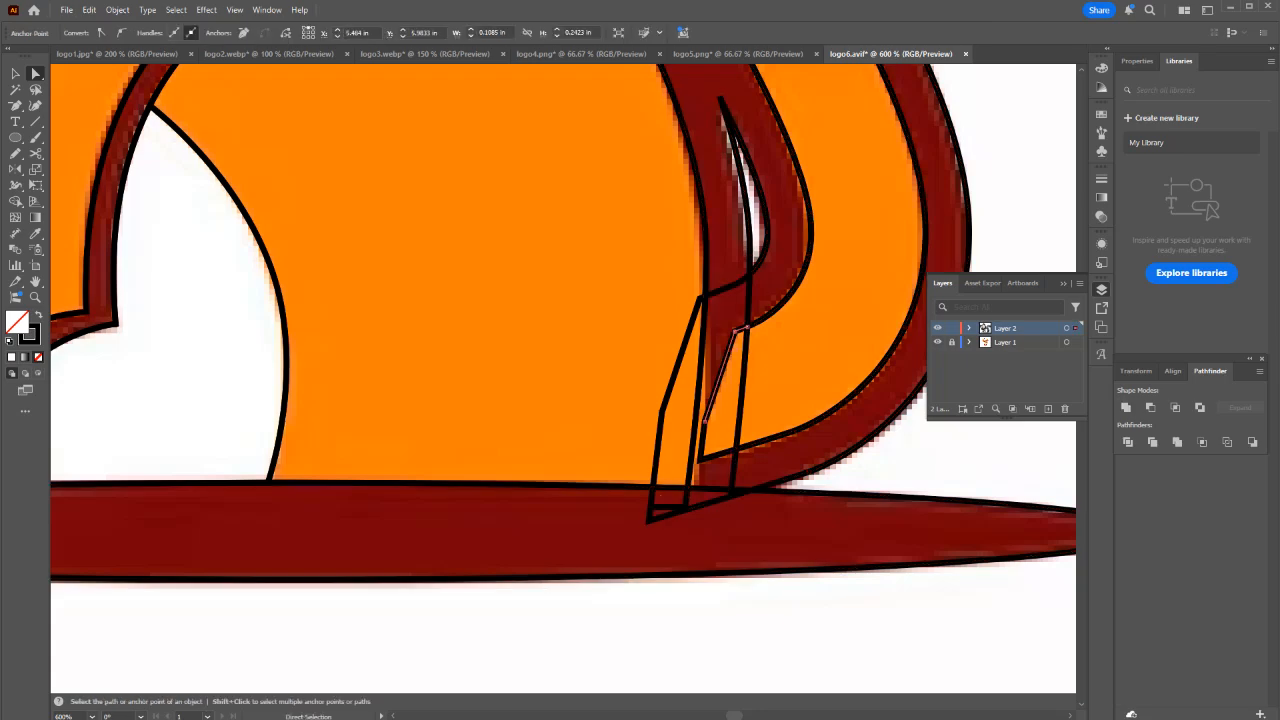
key("Delete")
key("Delete")
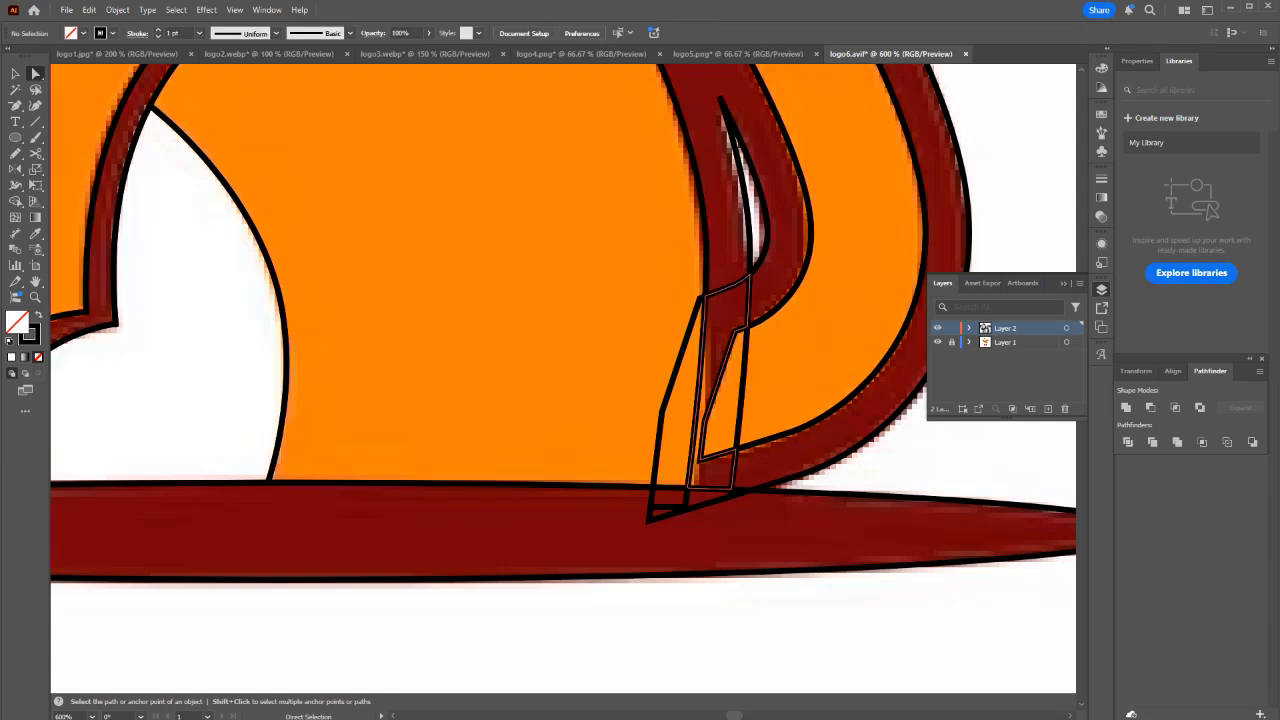
Unite the narrow strip at the tail's base with the cat outline and the ground ellipse using Pathfinder.
left_click(721, 374)
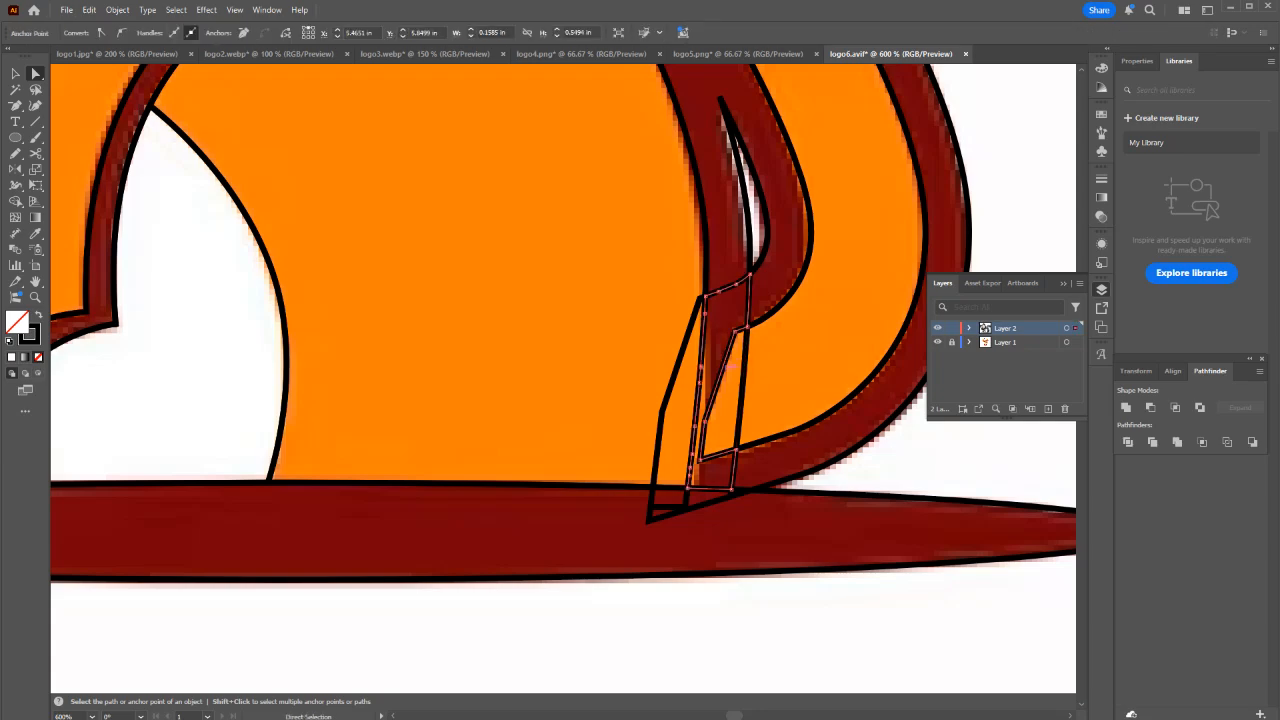
key("ctrl+equal")
key("ctrl+equal")
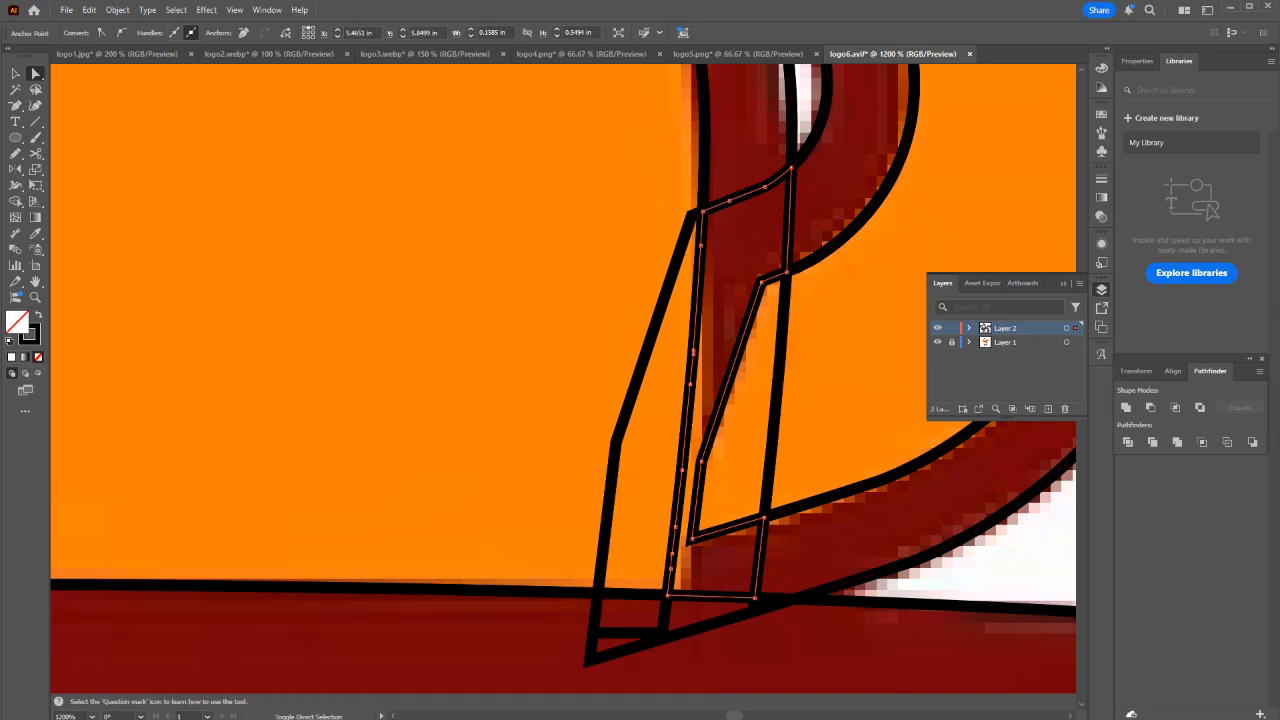
left_click(836, 248, "shift")
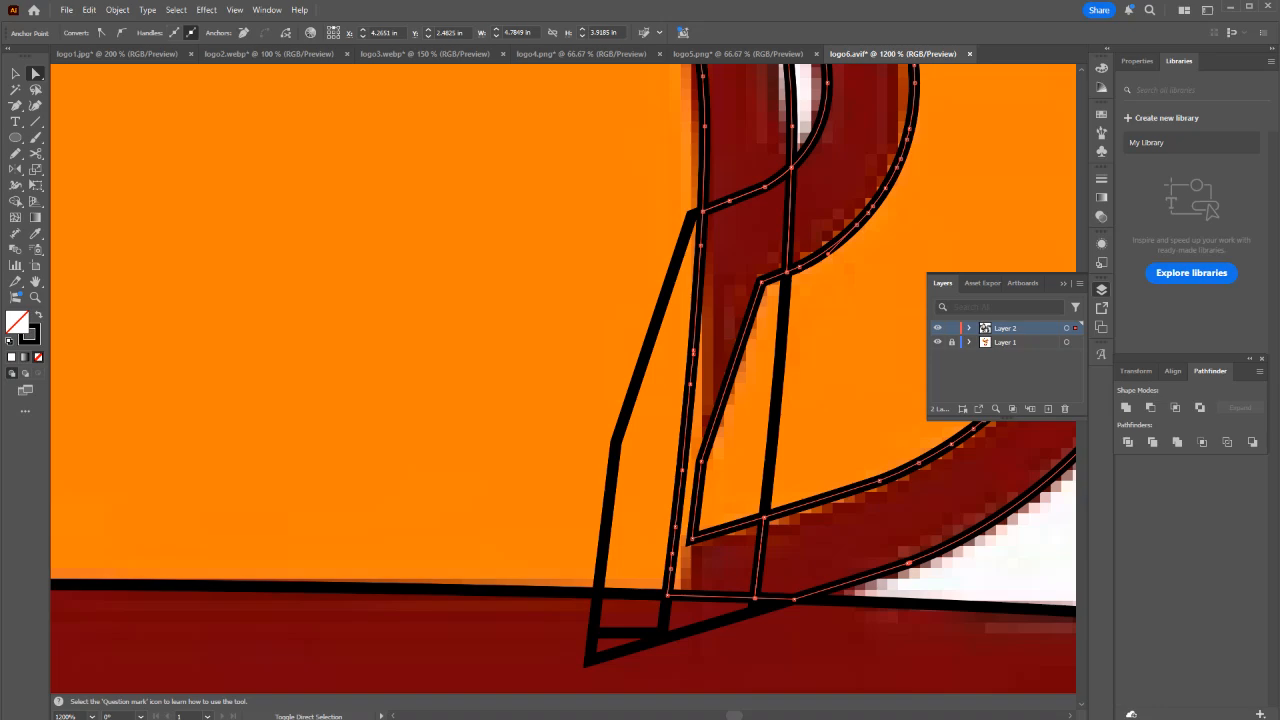
left_click(900, 602, "shift")
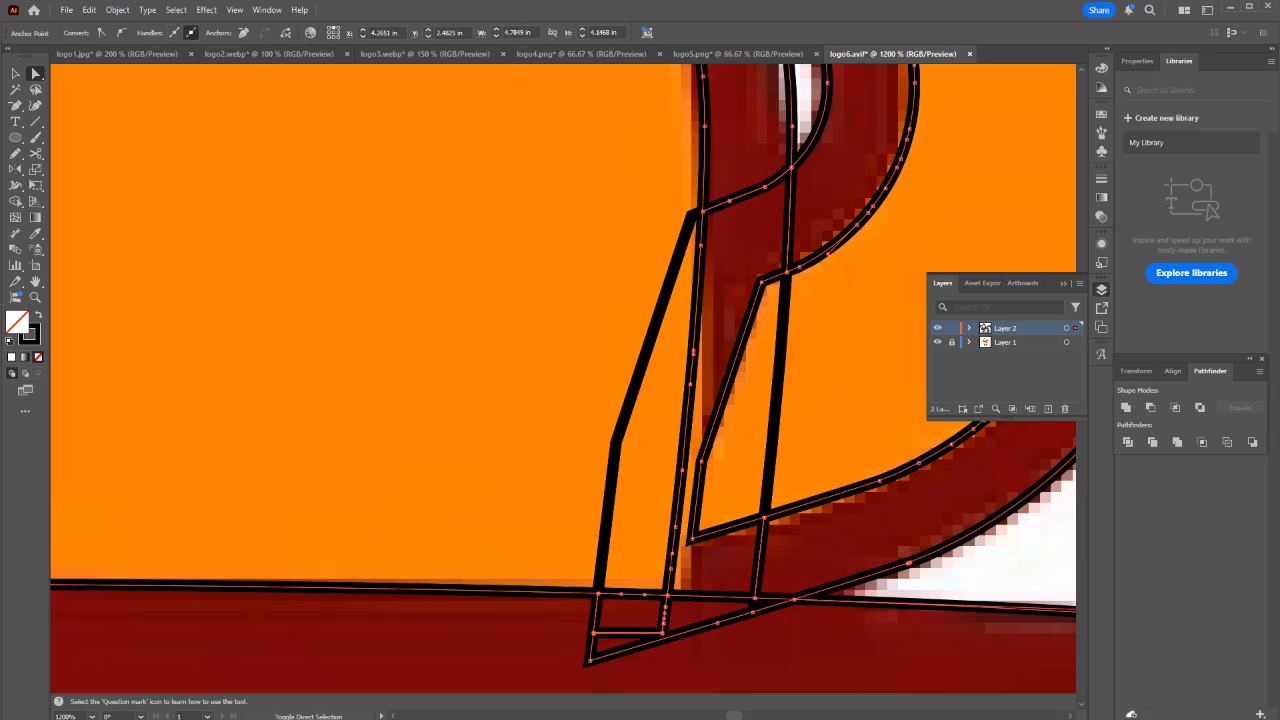
left_click(1126, 407)
key("ctrl+shift+a")
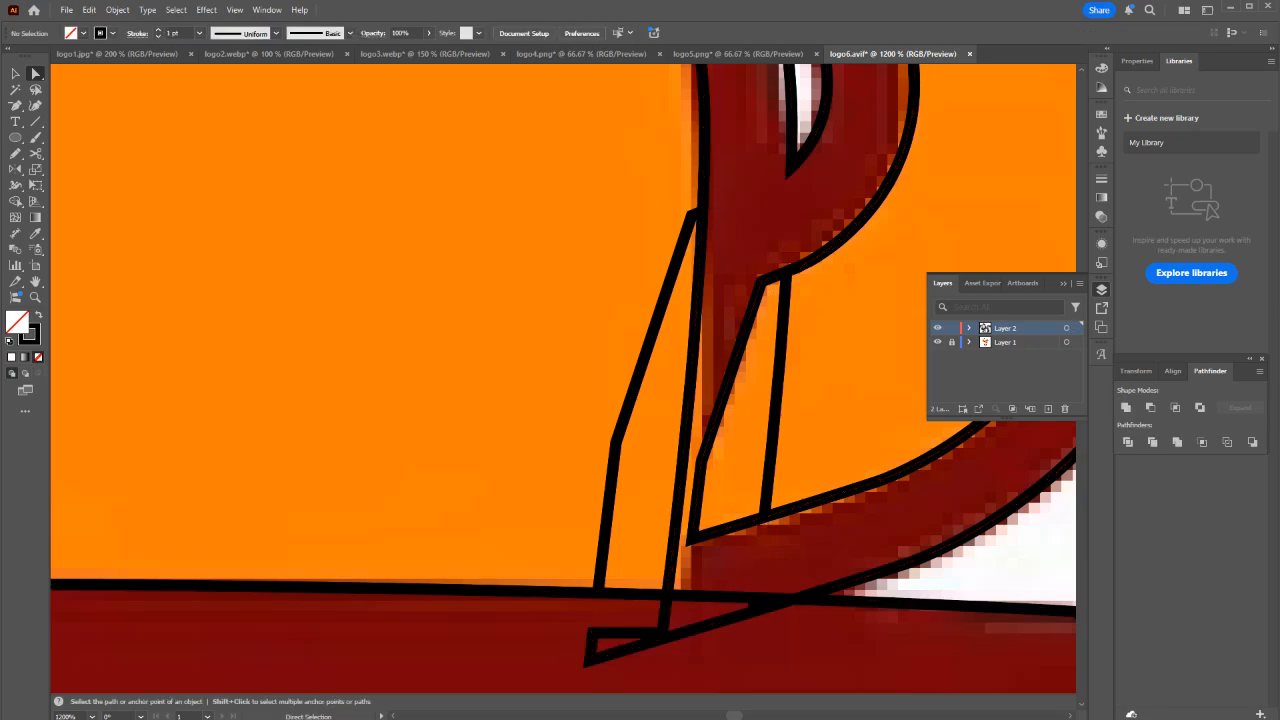
Merge the leftover overlap pieces inside the ground ellipse below the tail into the outline and clear the stray remnant there.
key("ctrl+a")
scroll(778, 654, "down", 5)
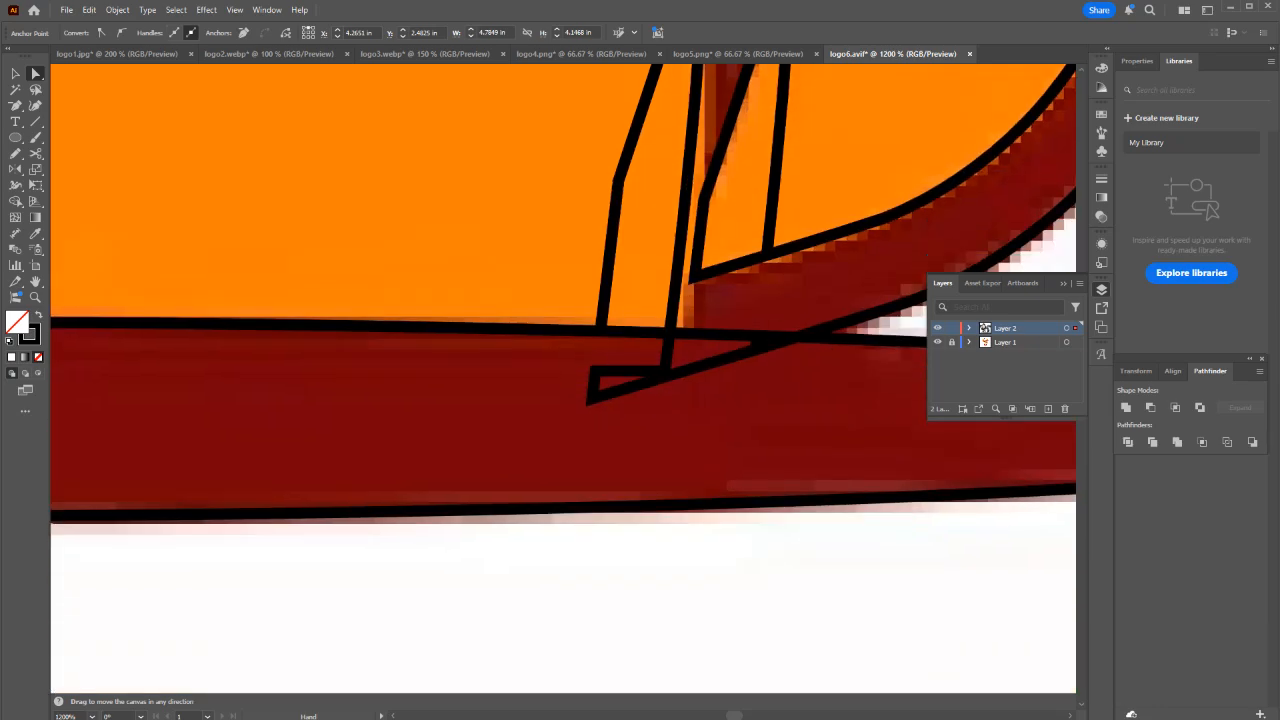
left_click_drag(797, 589, 521, 340)
key("Delete")
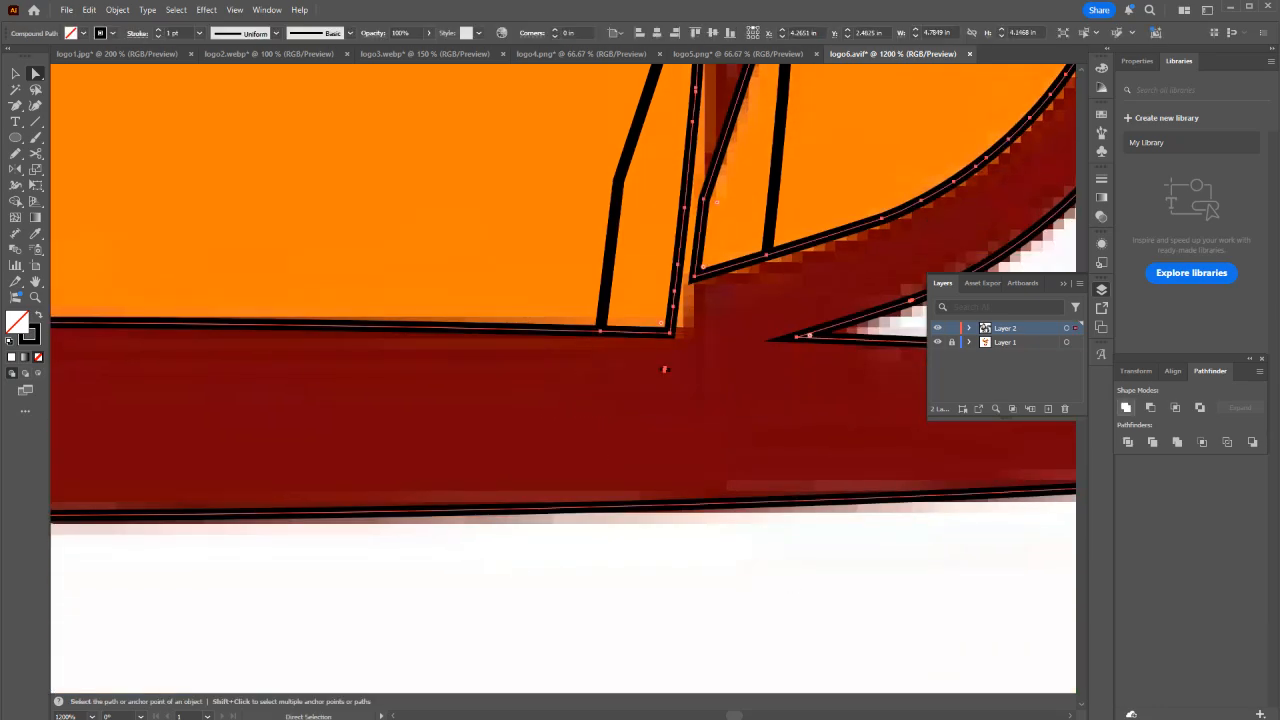
left_click_drag(762, 573, 614, 343)
left_click(664, 370)
scroll(700, 330, "up", 1)
left_click_drag(700, 330, 577, 624)
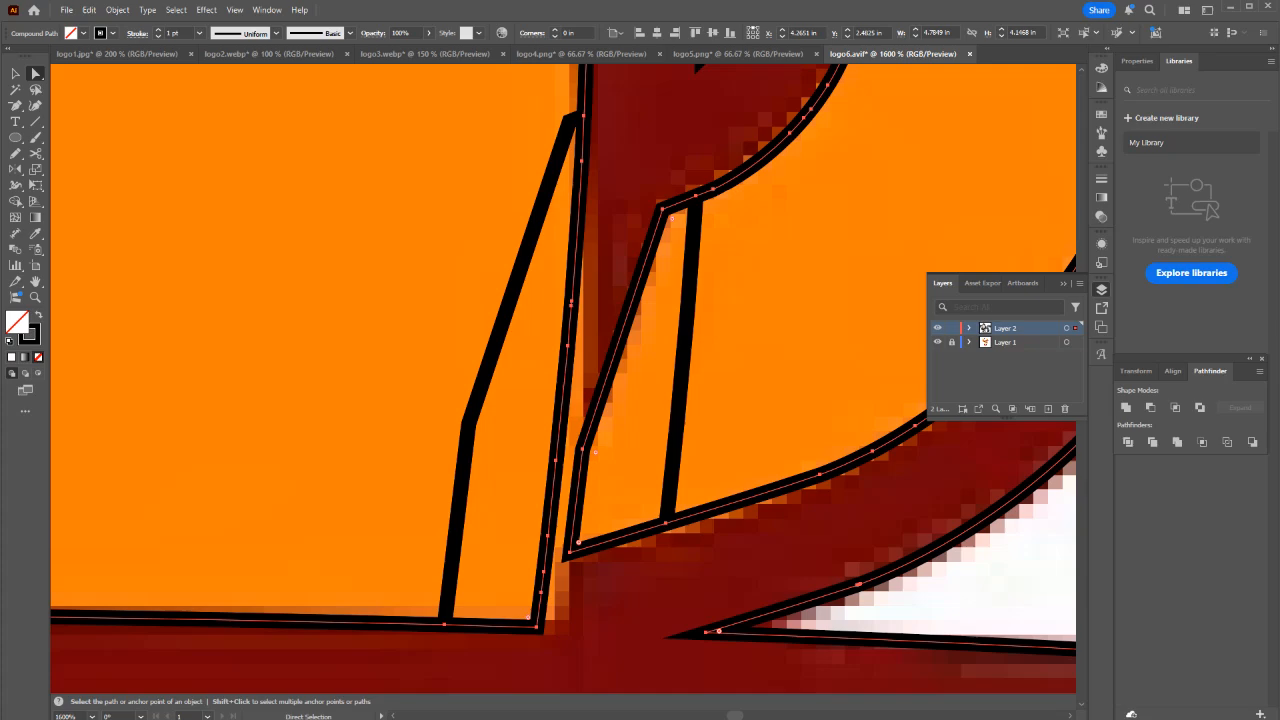
Try moving the united cat outline away from the reference to check it, and undo the move.
left_click(469, 425)
key("v")
scroll(696, 460, "down", 4)
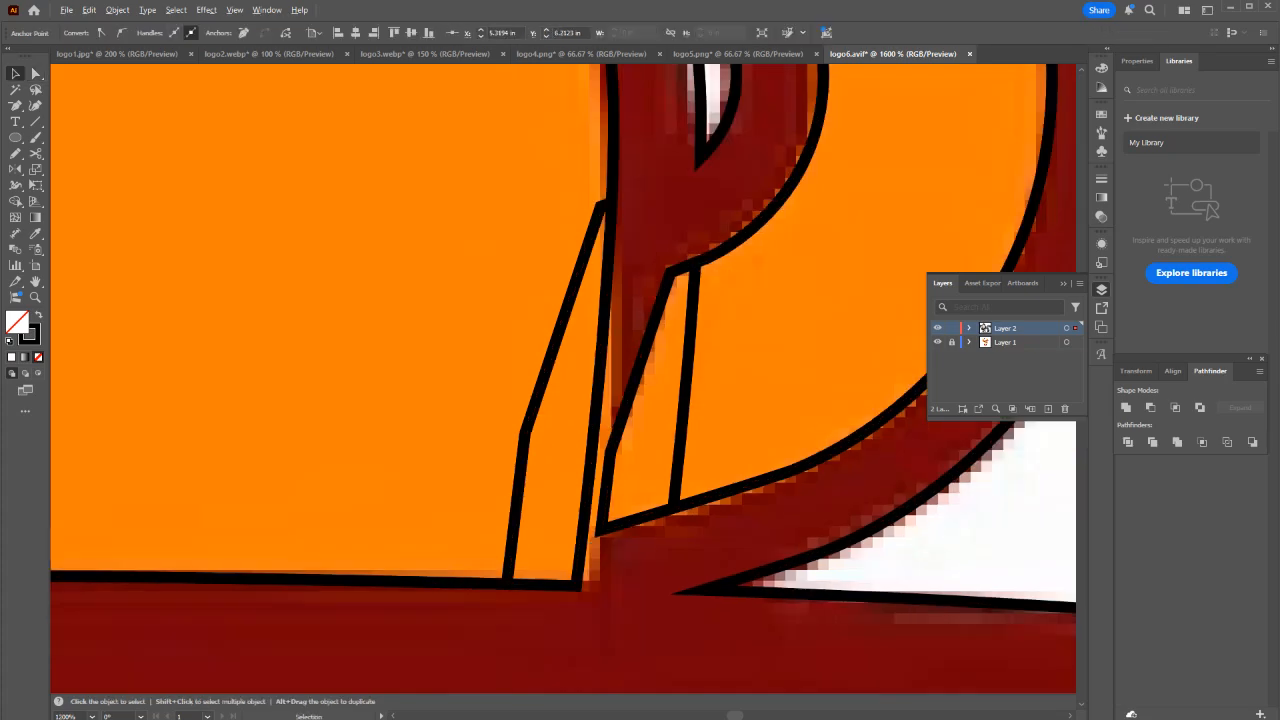
left_click(868, 452)
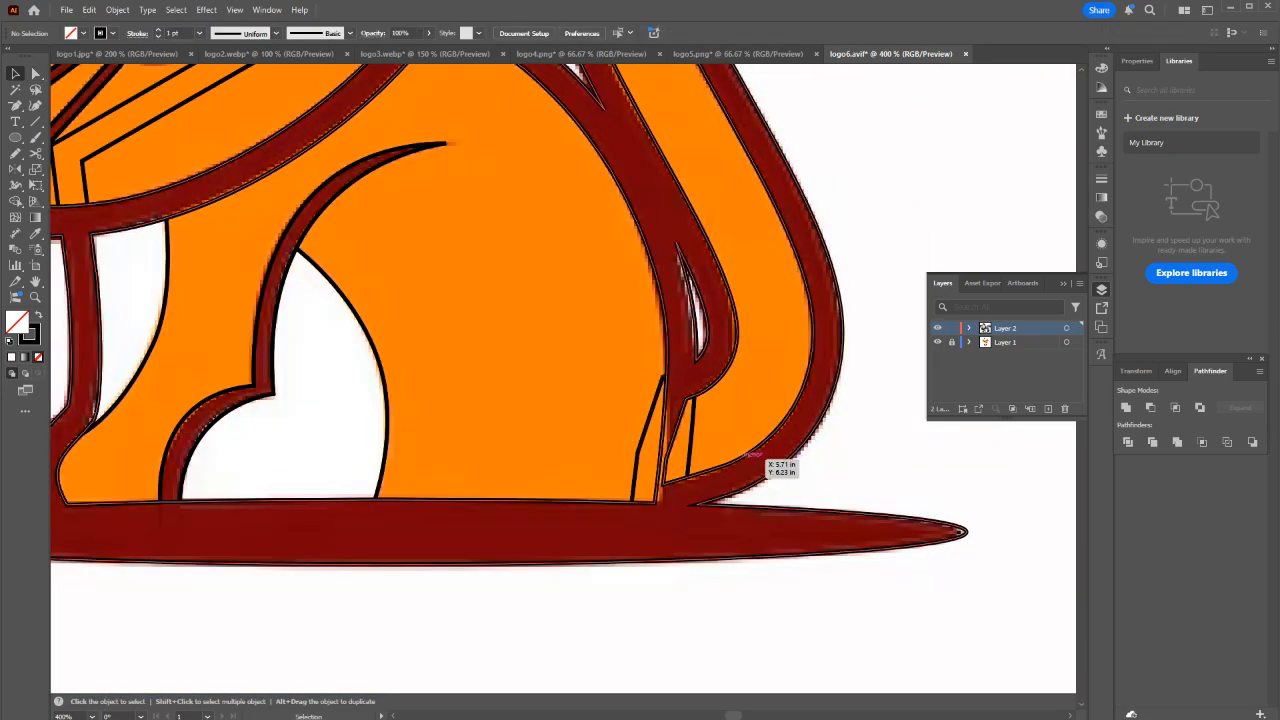
left_click(777, 466)
key("ctrl+0")
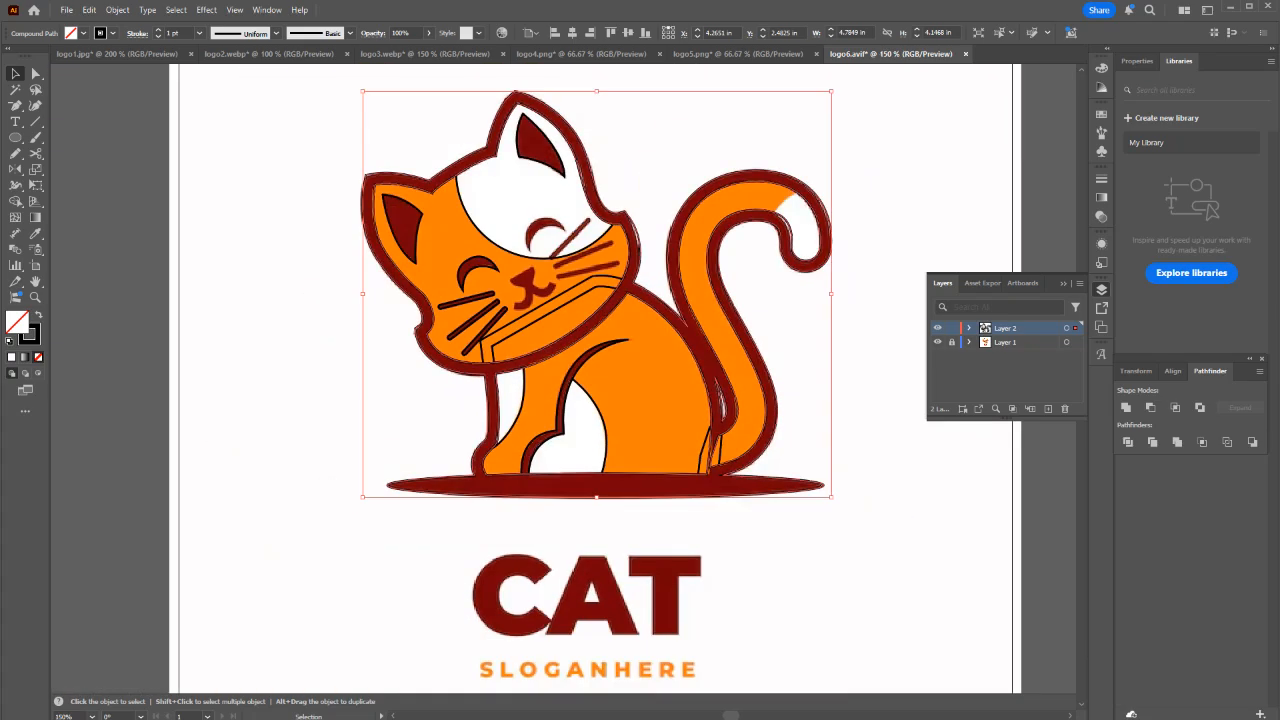
left_click_drag(812, 205, 972, 150)
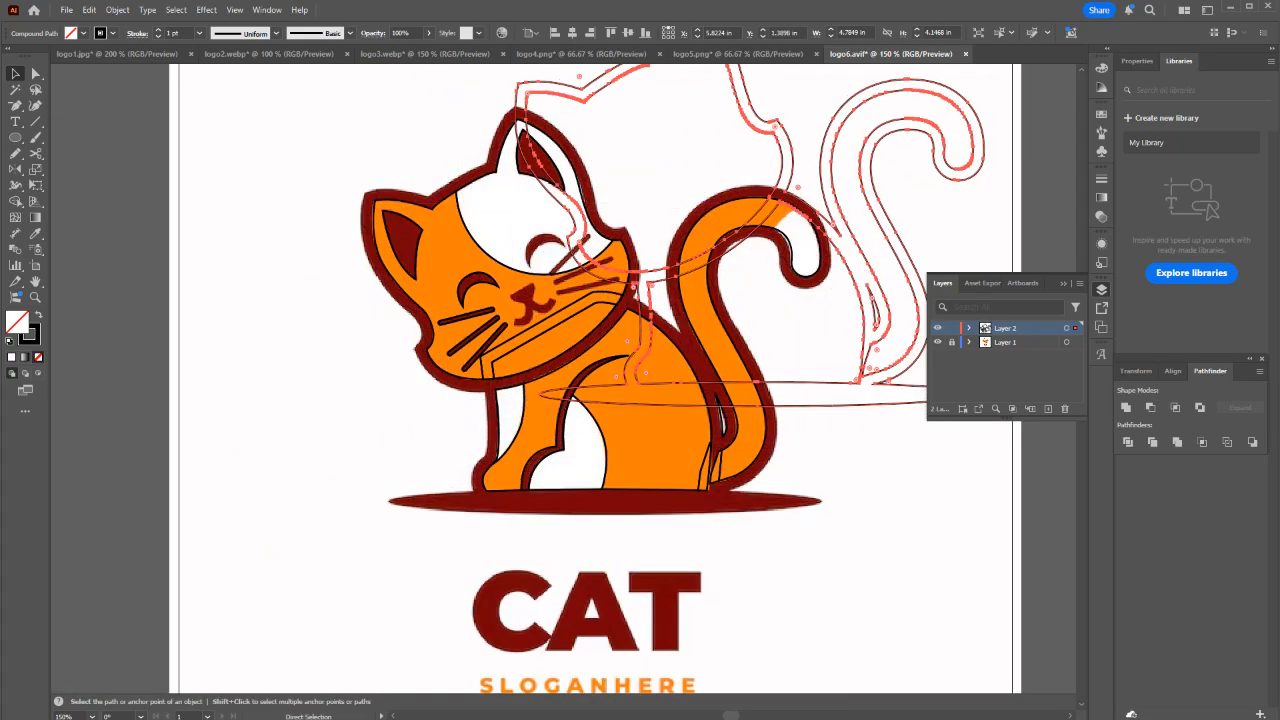
key("ctrl+z")
key("ctrl+z")
Try shifting the united outline, a tiny stray path and the tail interior shape aside, and undo the moves.
left_click(721, 459)
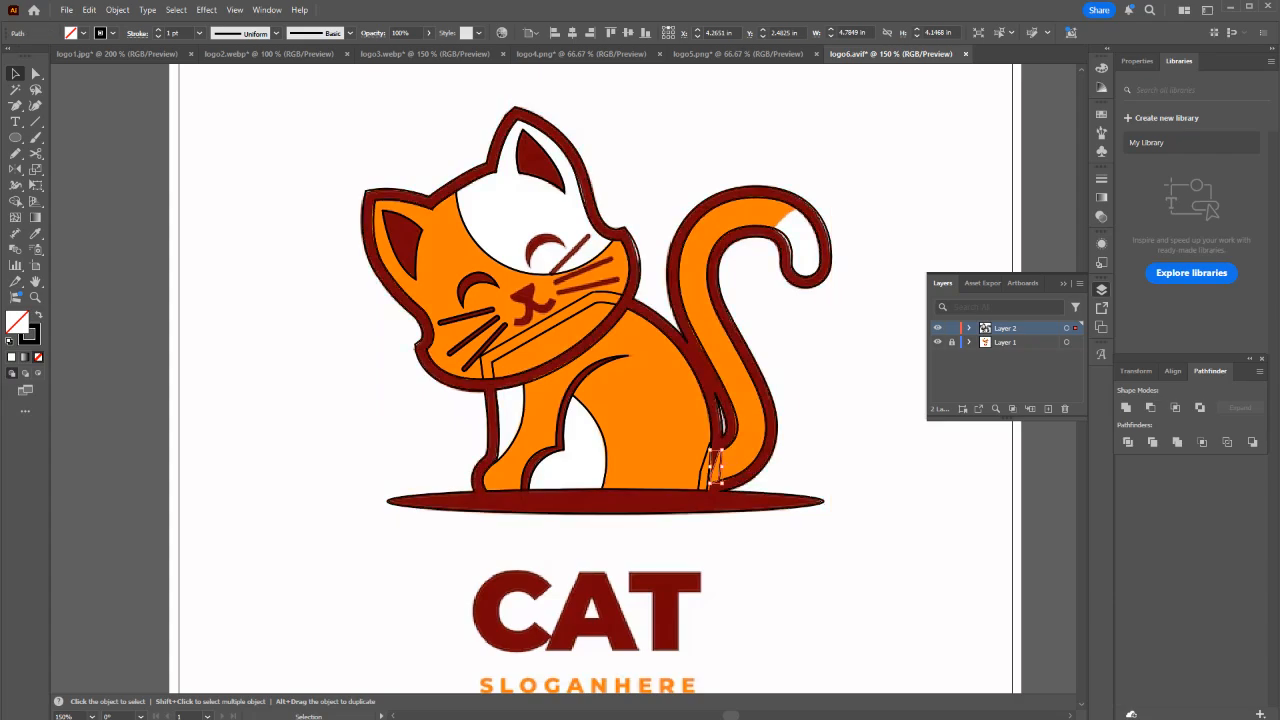
scroll(735, 470, "up", 3)
left_click_drag(728, 398, 906, 389)
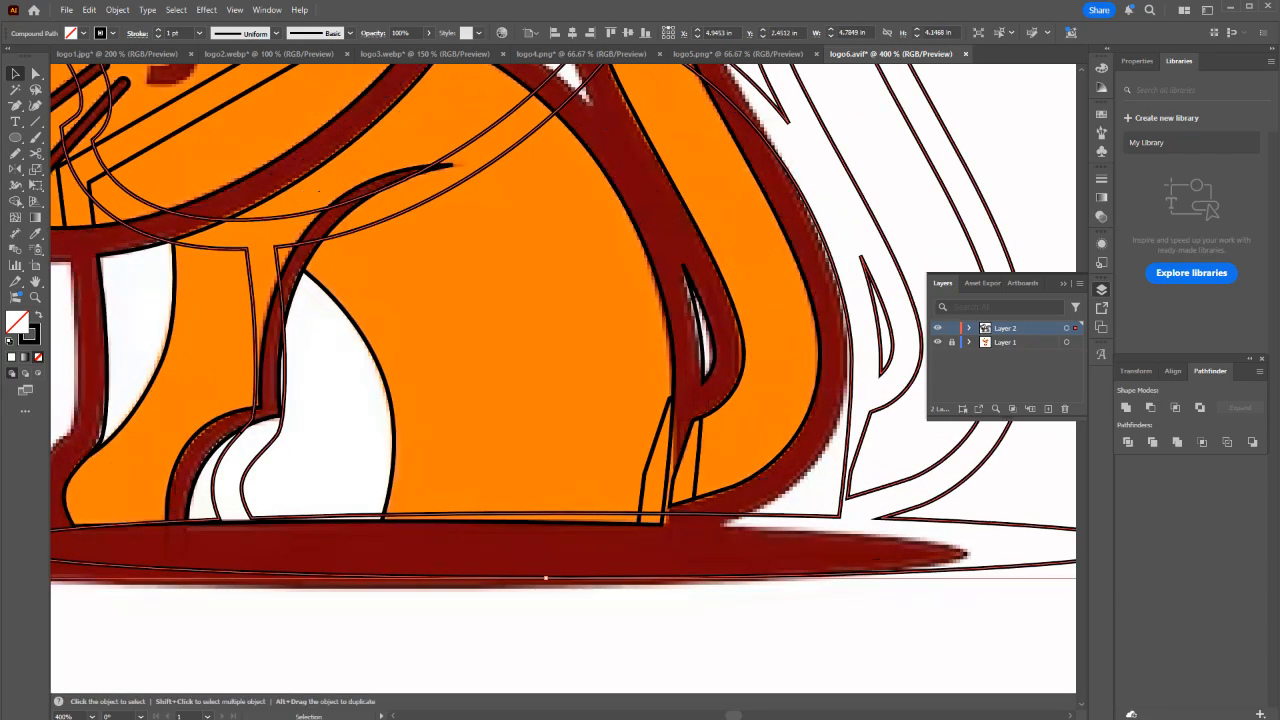
left_click(831, 349)
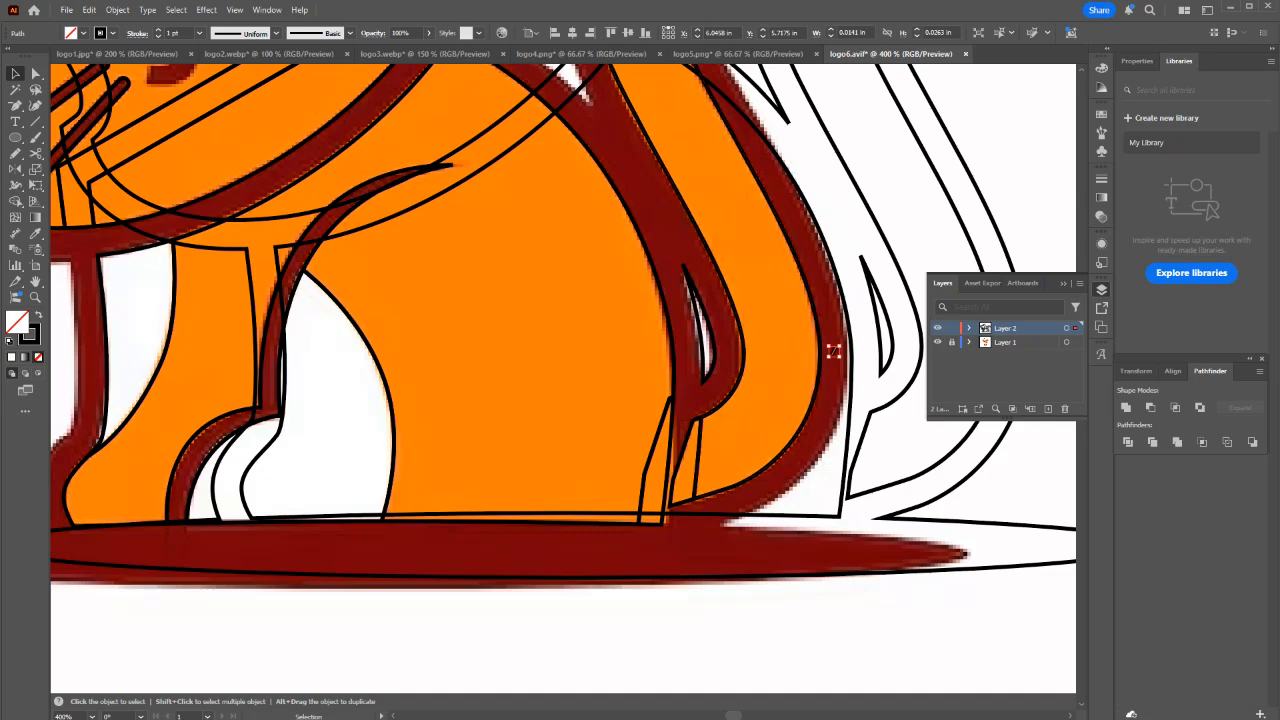
left_click(733, 378)
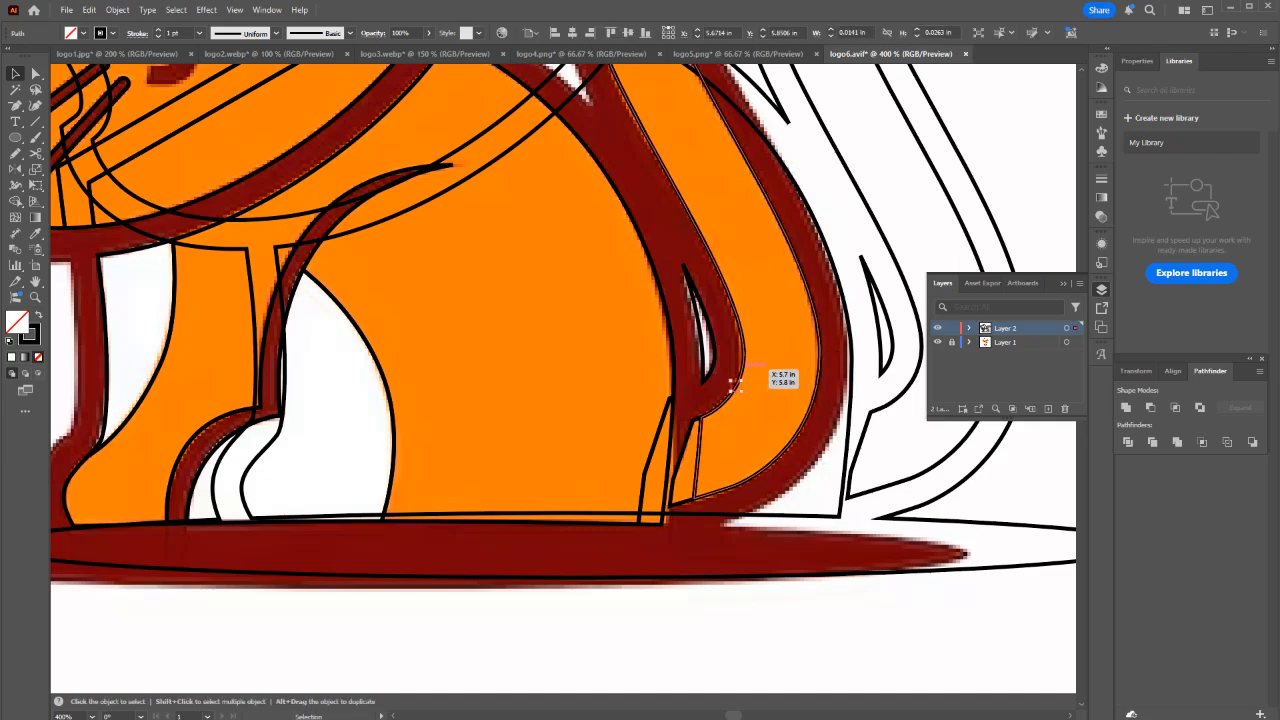
key("a")
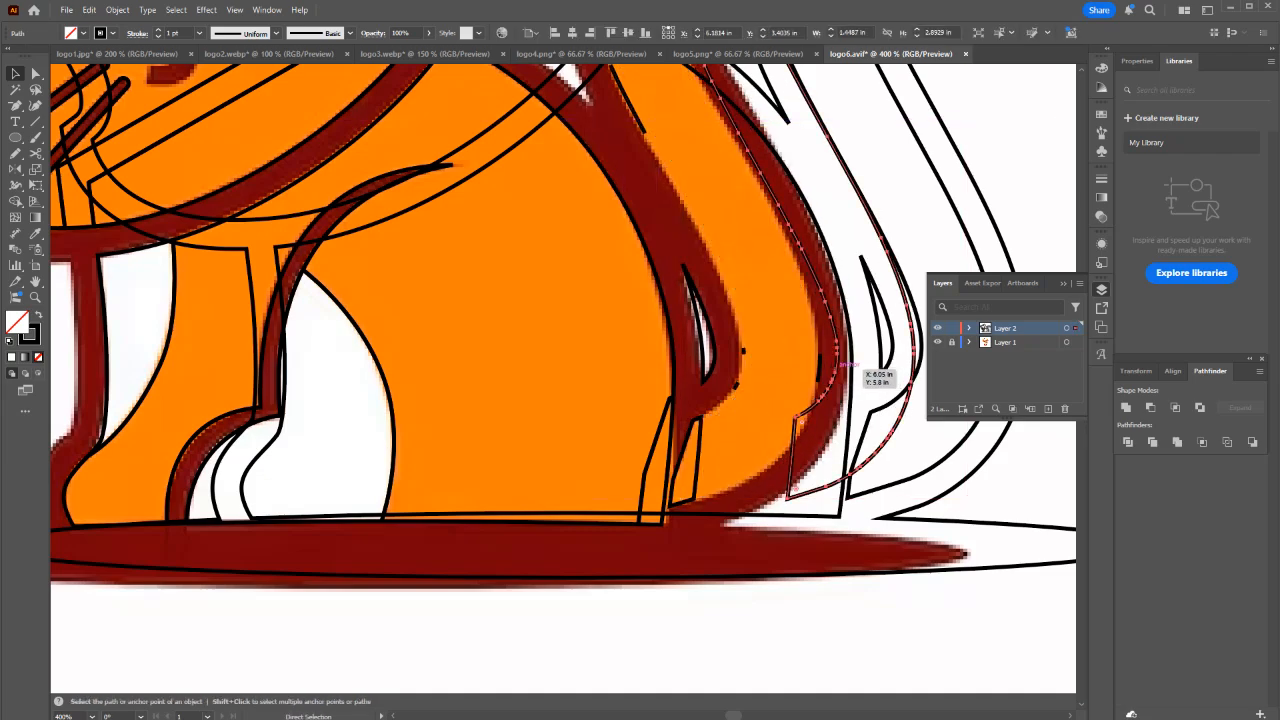
key("ctrl+z")
key("v")
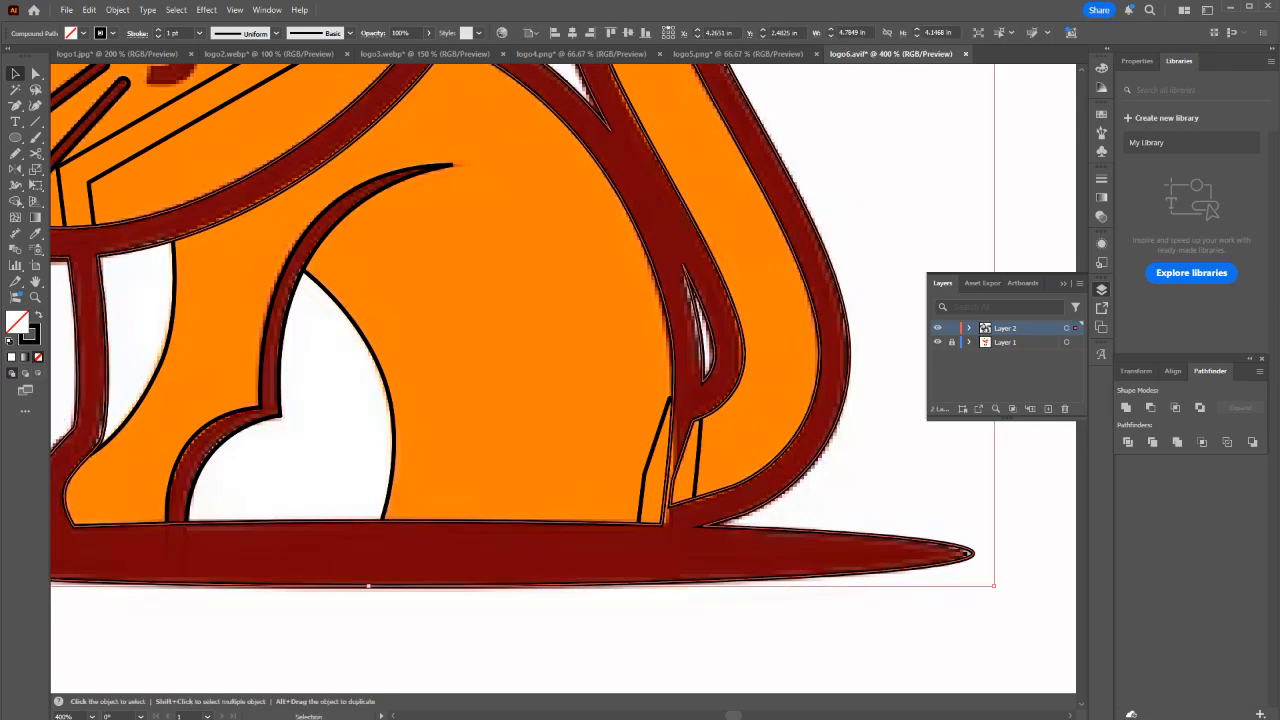
Create a new layer, transfer the united cat outline onto it and hide that layer.
left_click(1048, 408)
left_click_drag(1076, 342, 1076, 328)
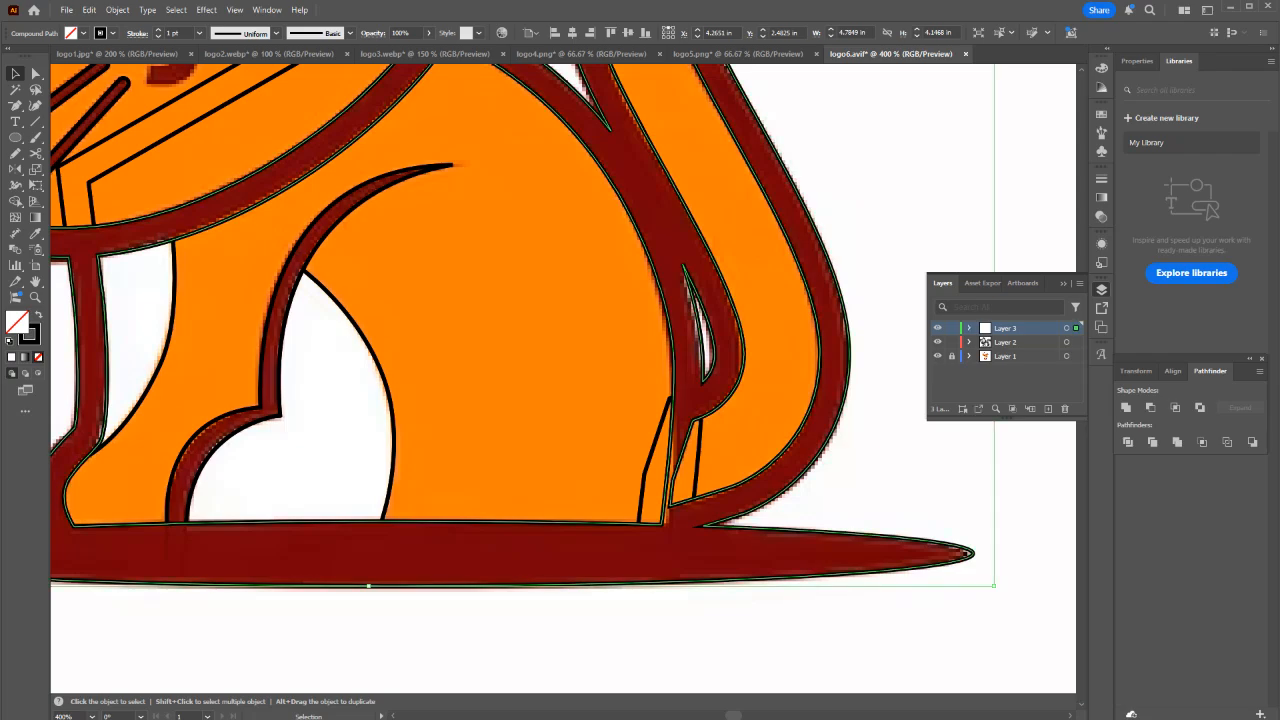
left_click(938, 328)
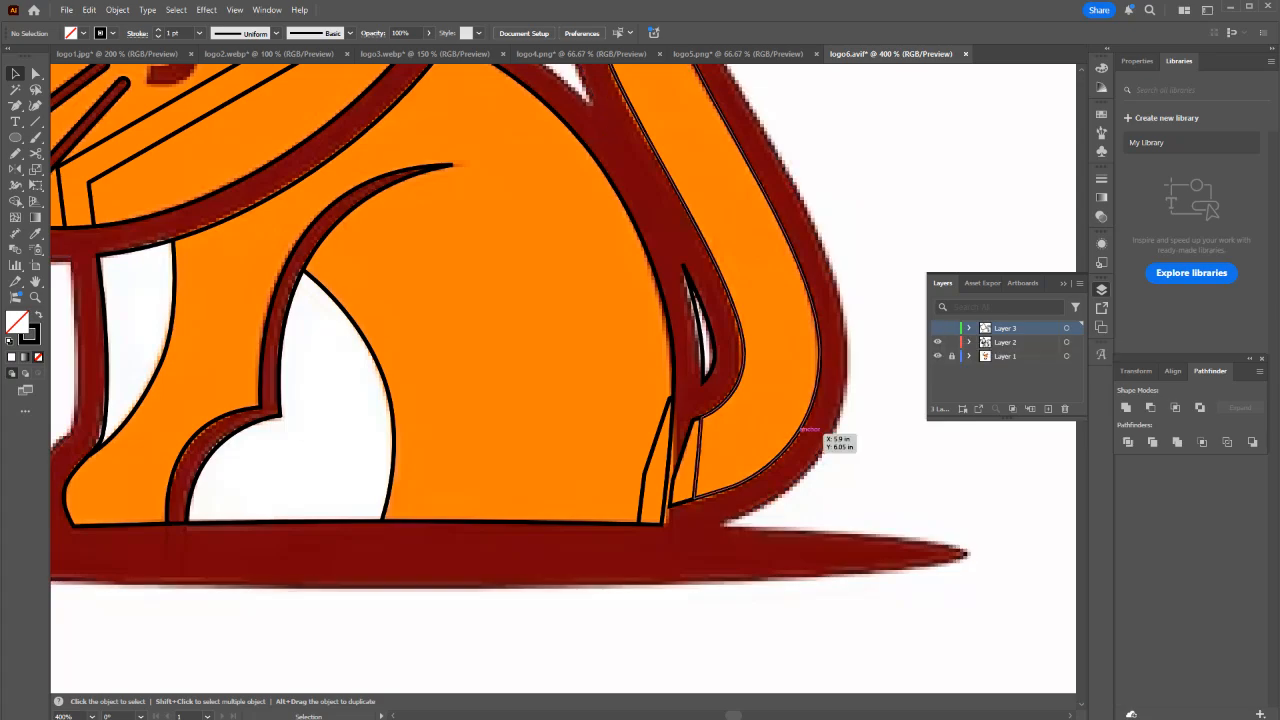
Unite the small leftover piece at the tail's base with the tail interior shape using Pathfinder.
left_click(695, 495)
left_click(718, 493, "shift")
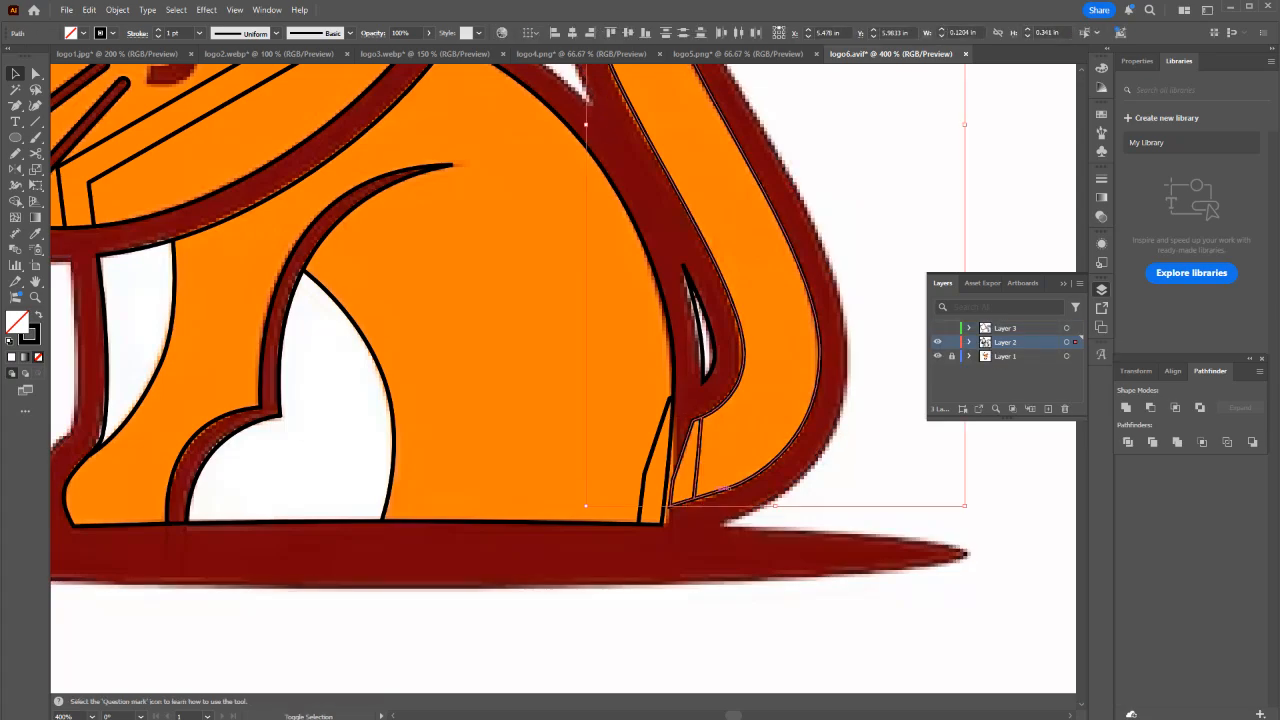
left_click(1126, 407)
left_click(880, 490)
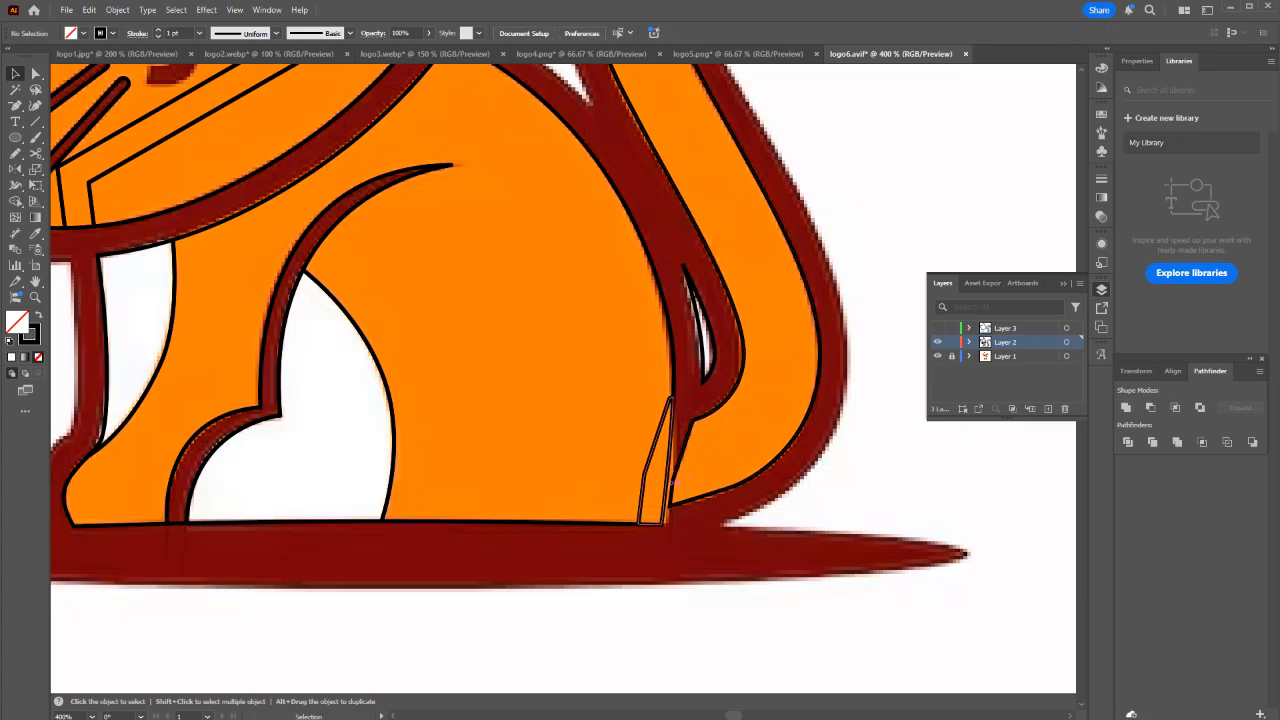
Unite the leftover sliver at the lower back with the cat's body interior shape.
left_click(646, 470)
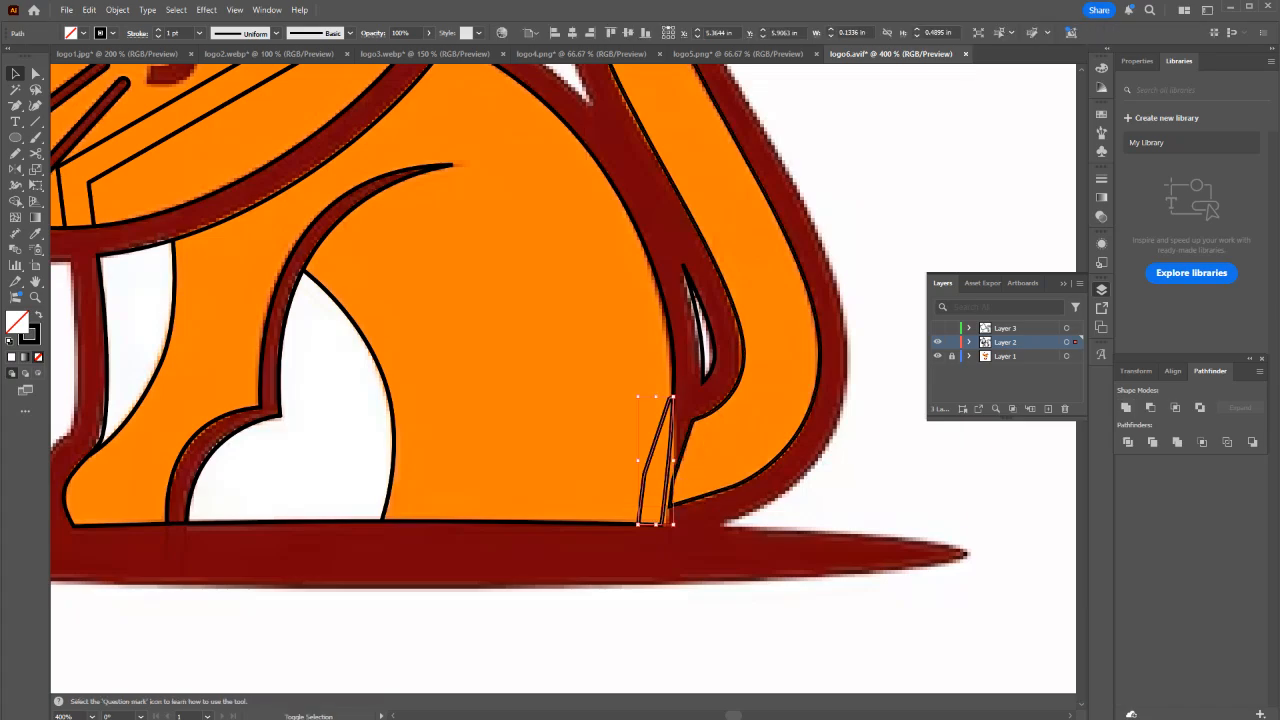
left_click(672, 370, "shift")
scroll(729, 473, "down", 1)
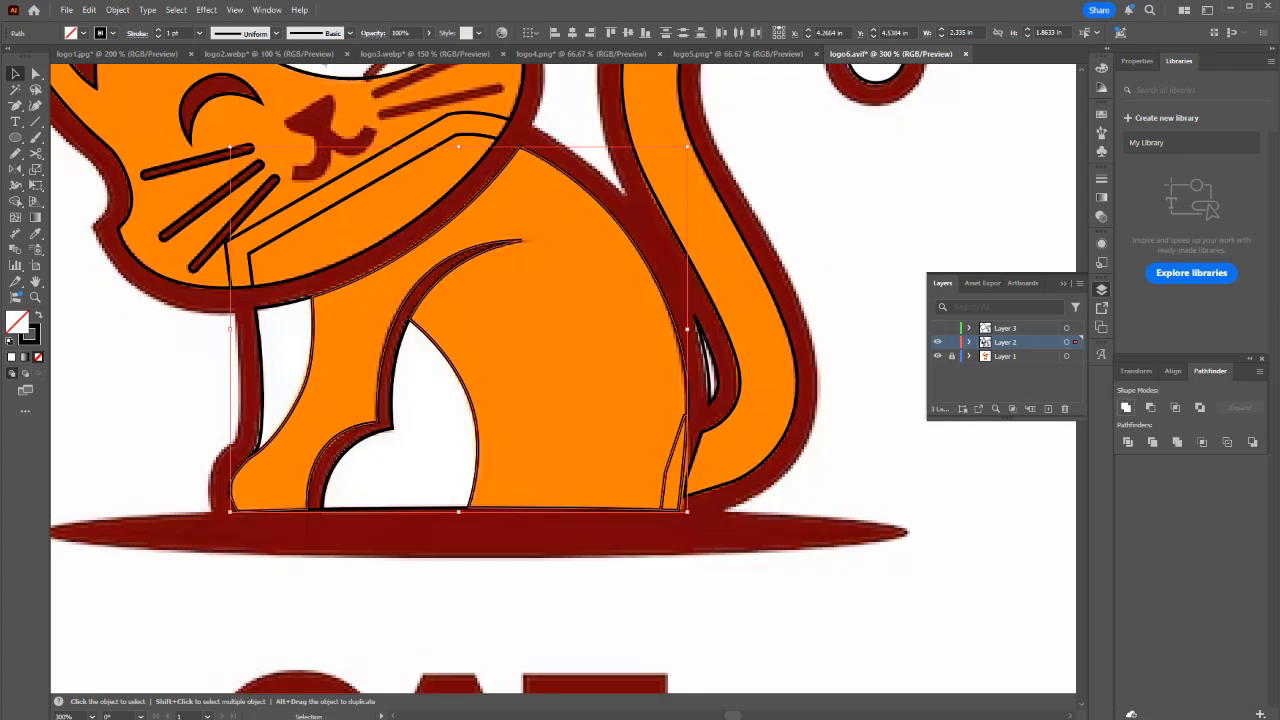
scroll(653, 502, "up", 2)
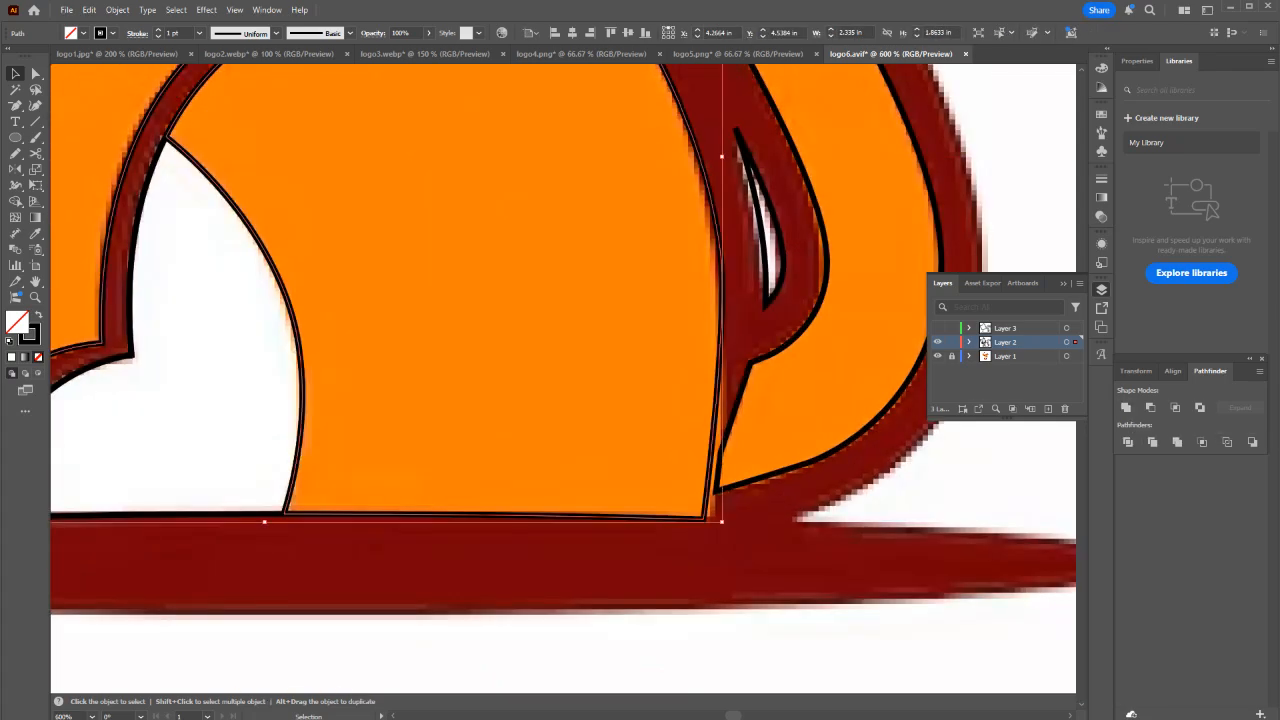
Reposition the anchor points on the body shape's lower back edge so they follow the reference beside the tail.
key("a")
left_click(742, 530)
left_click(704, 518)
left_click_drag(704, 518, 728, 356)
scroll(714, 516, "up", 2)
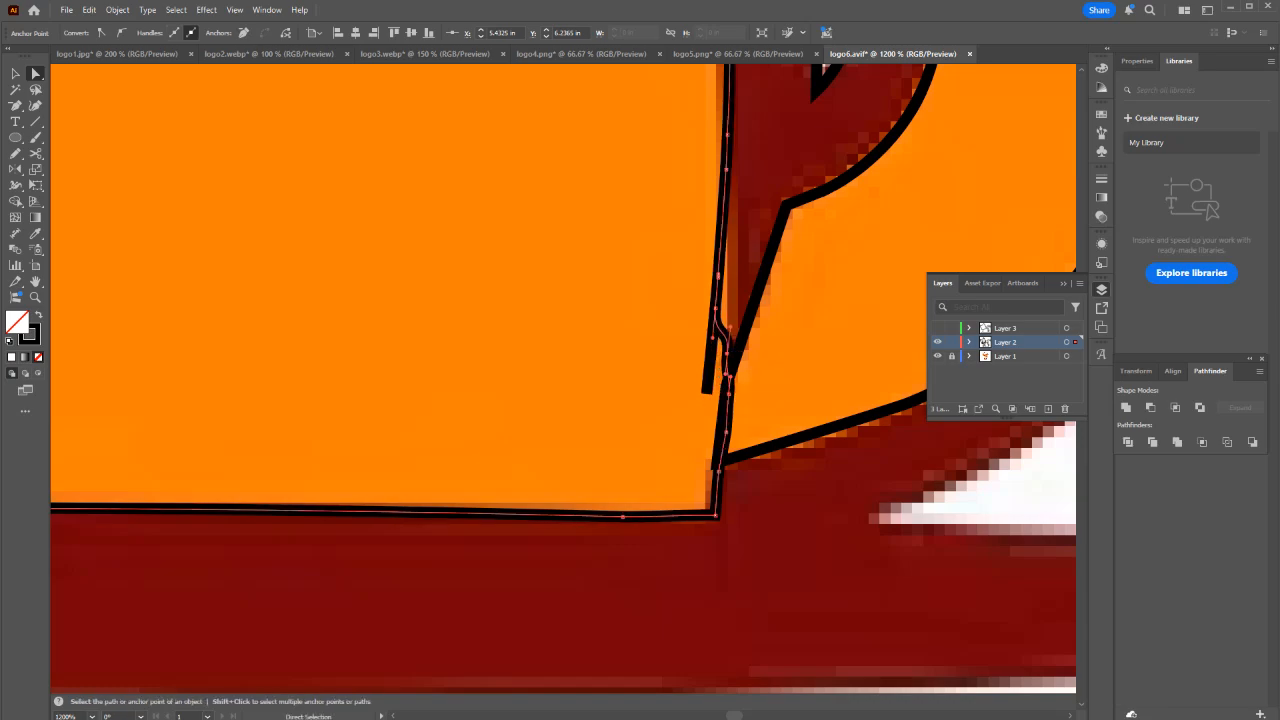
left_click(718, 303)
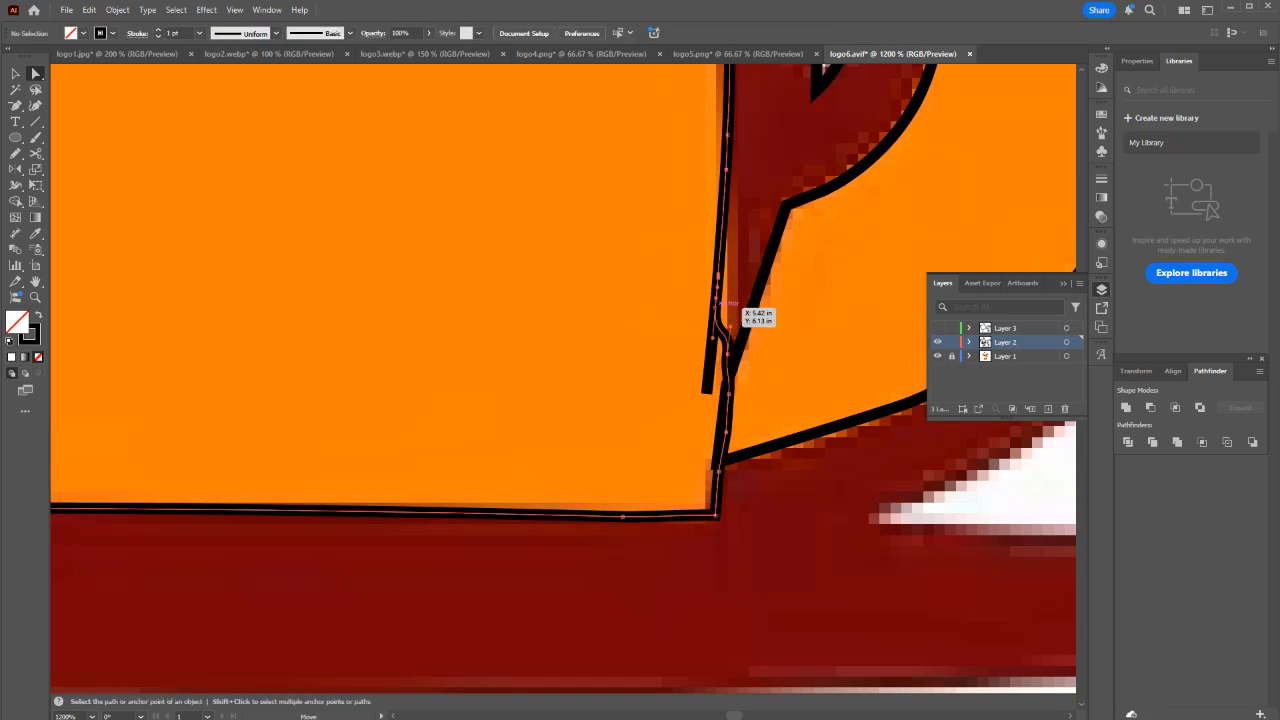
left_click_drag(718, 303, 731, 276)
Remove the excess anchor points along the body shape's lower back edge to smooth it.
key("minus")
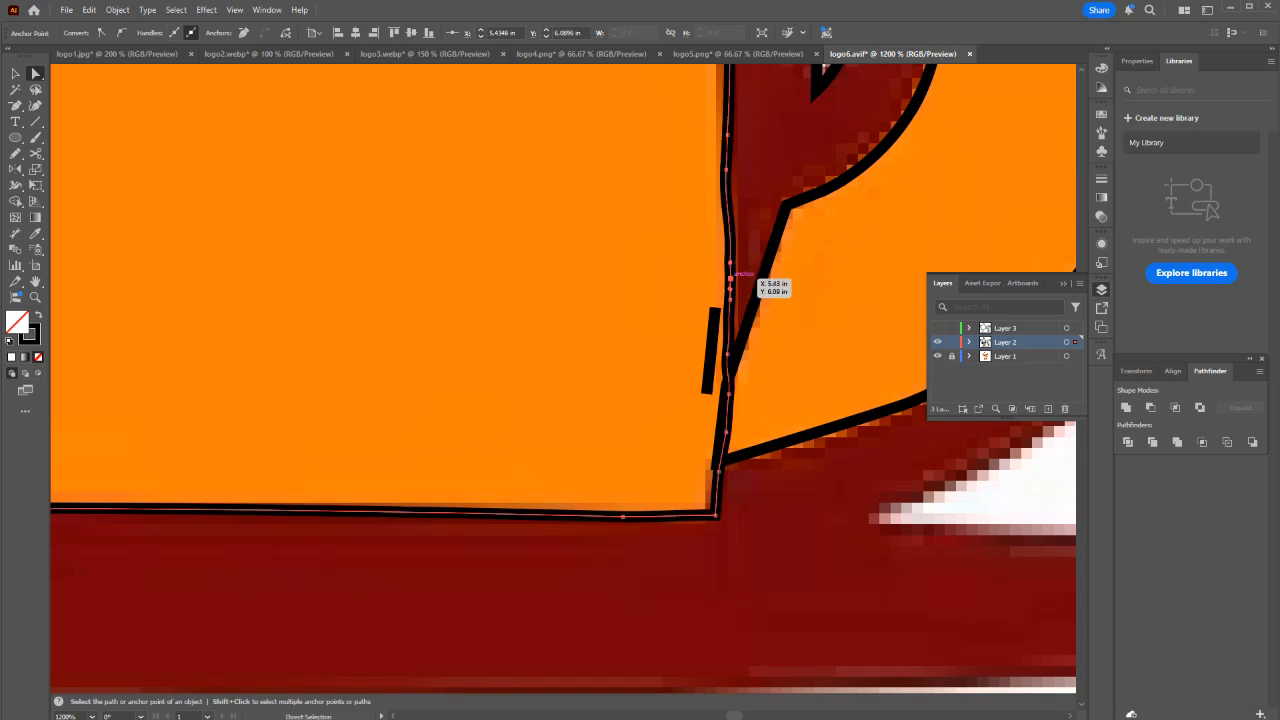
left_click(730, 262)
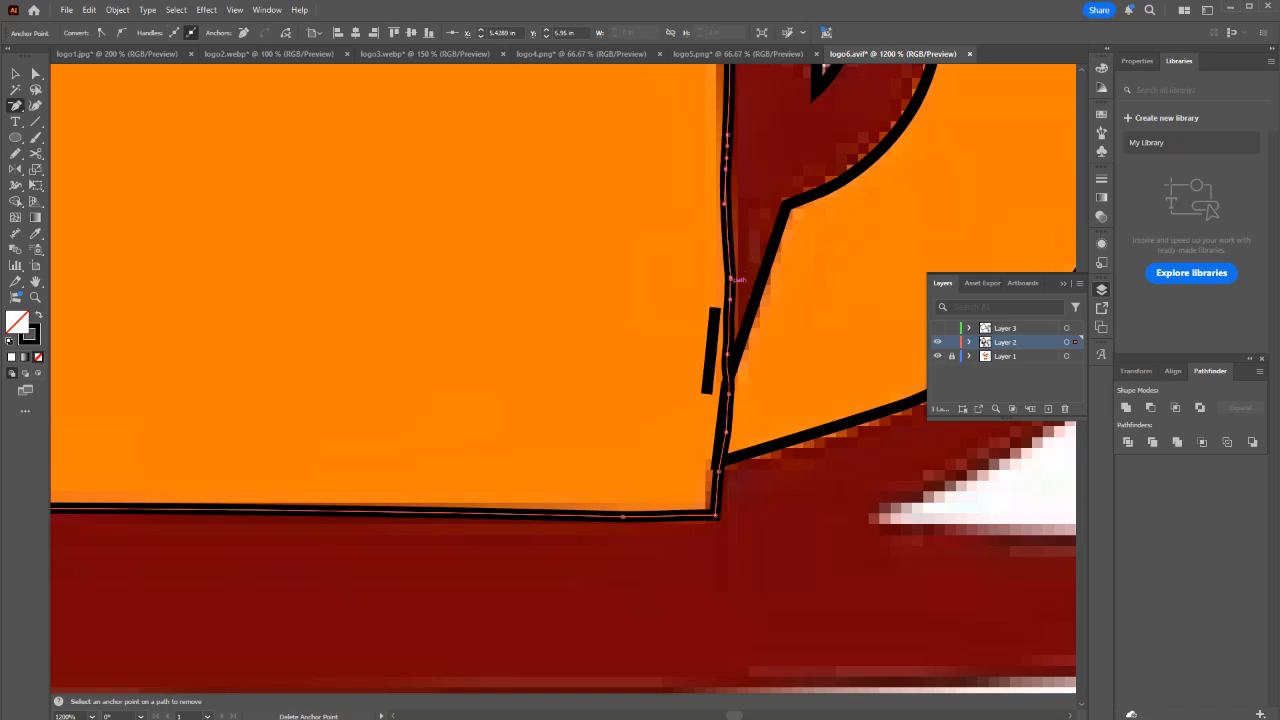
left_click(727, 161)
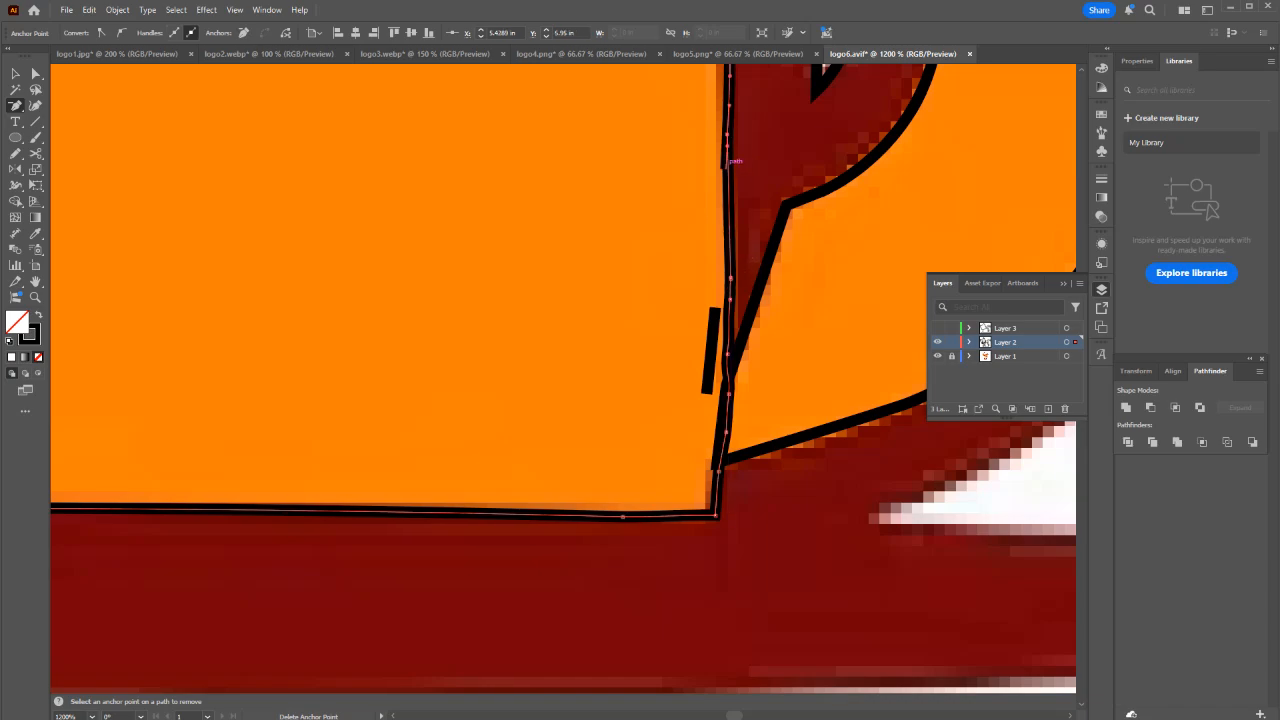
left_click(727, 353)
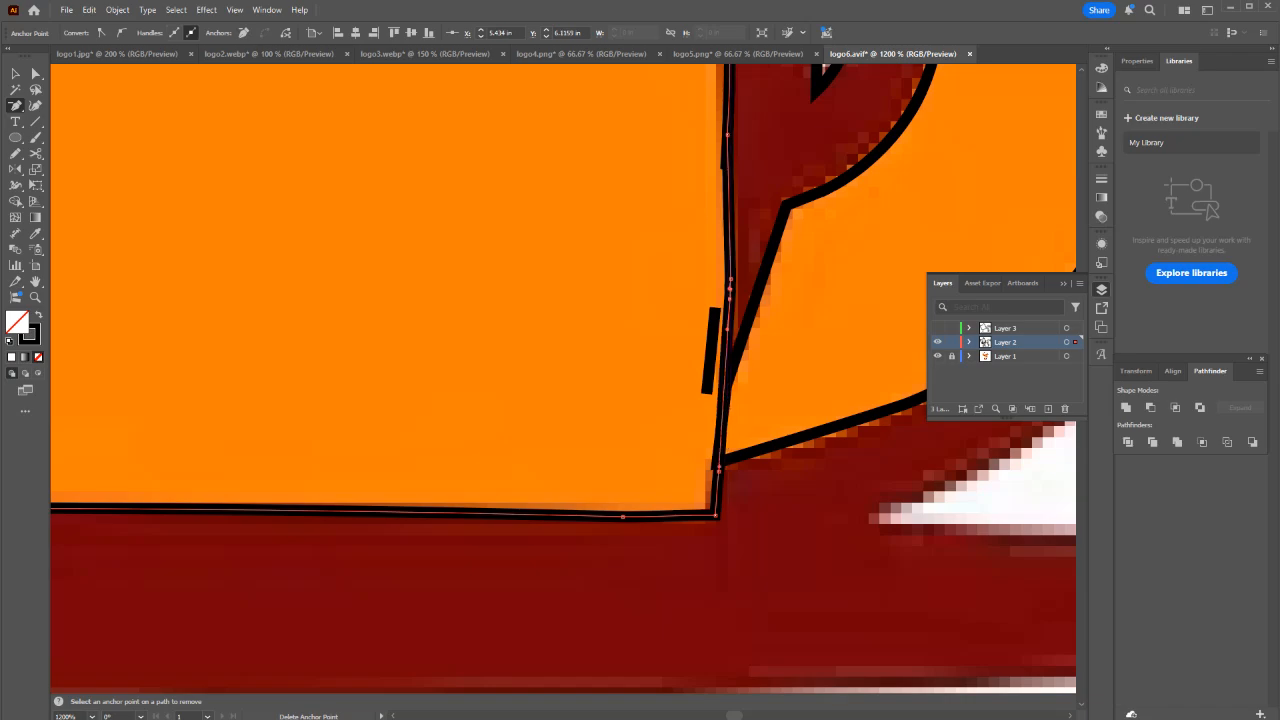
Delete the stray outline fragment lying just inside the body's lower back edge.
key("a")
key("v")
left_click(711, 354)
key("Delete")
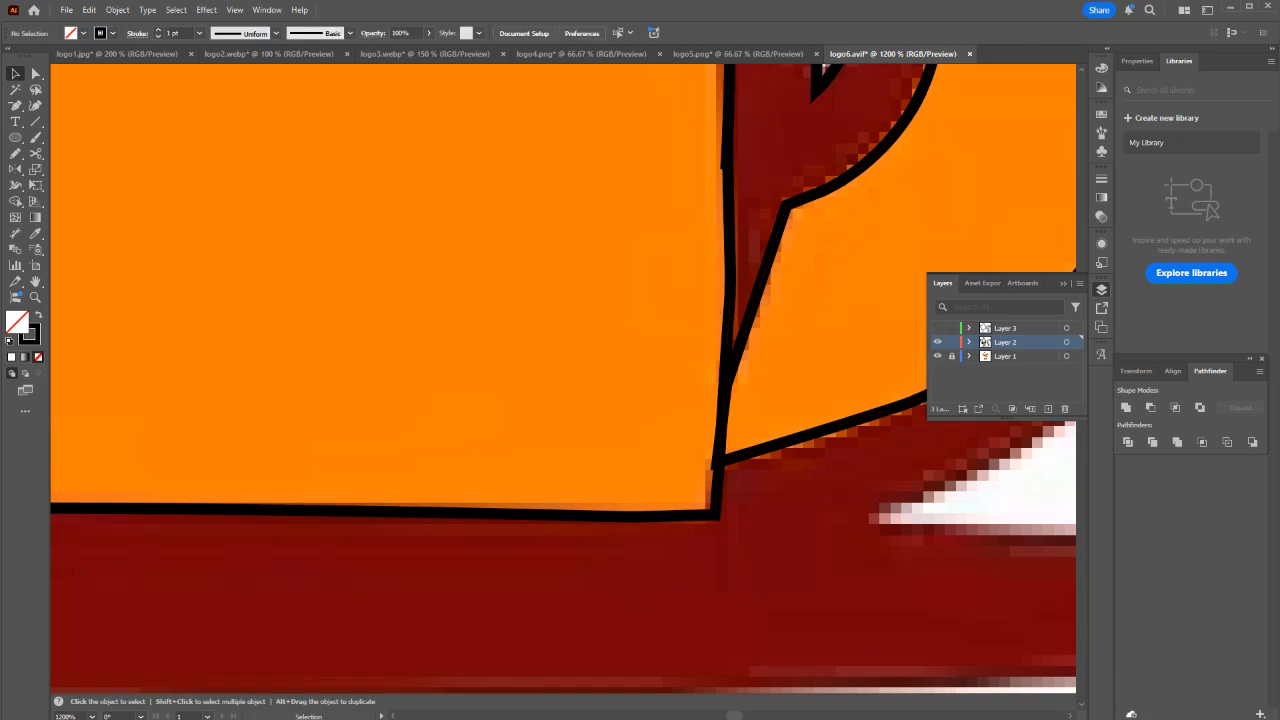
Shift the tail base's anchor point into the body so the shapes overlap, and unite tail and body with Pathfinder.
left_click(730, 379)
key("a")
left_click_drag(727, 385, 716, 401)
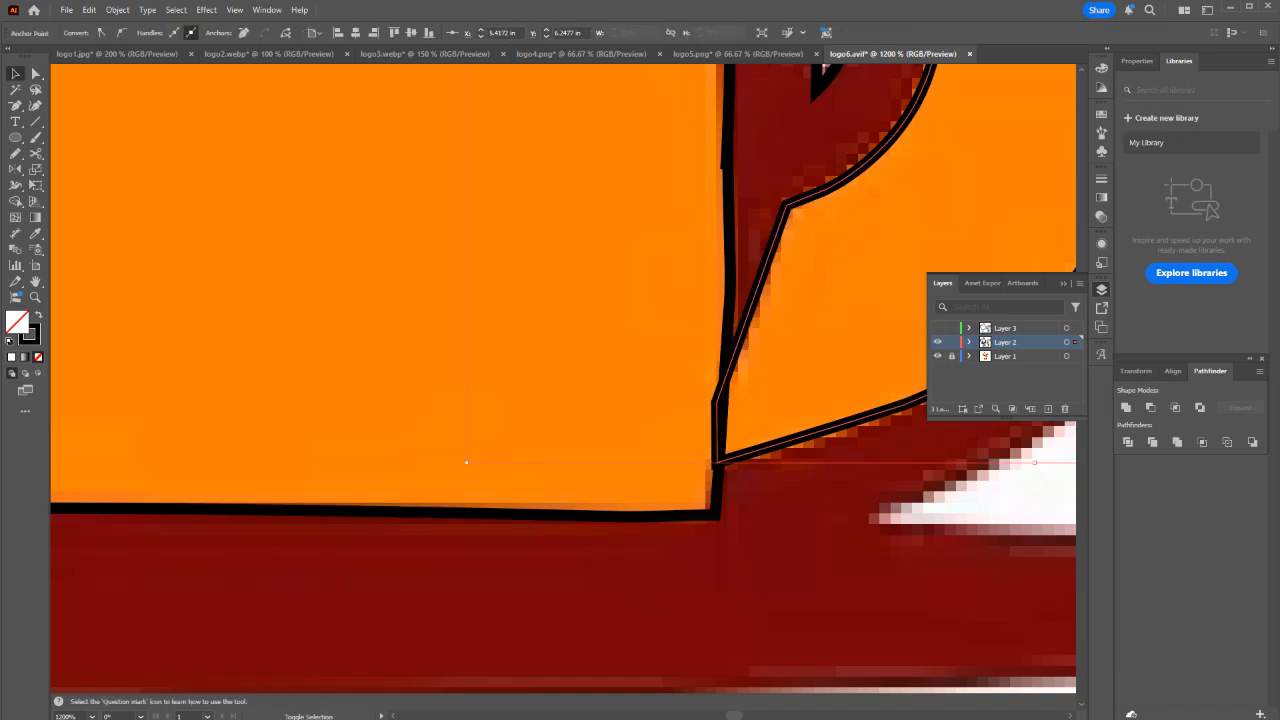
key("v")
left_click(1126, 408)
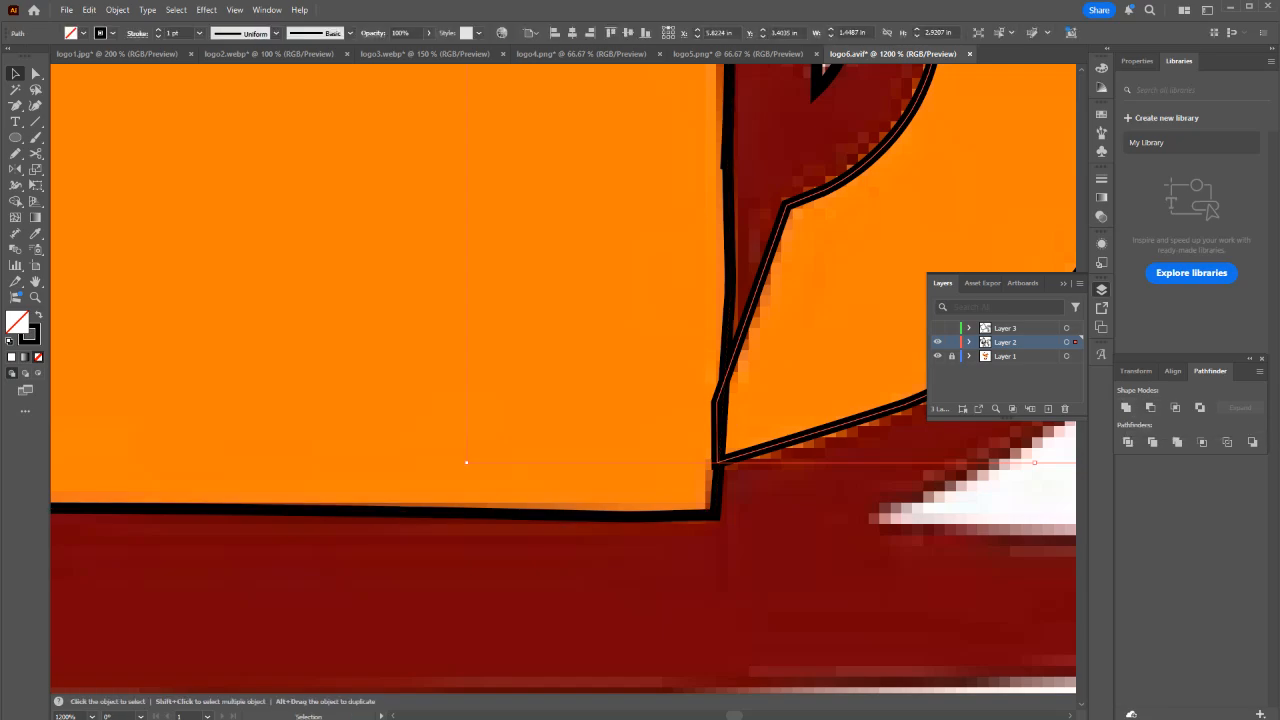
left_click(730, 522)
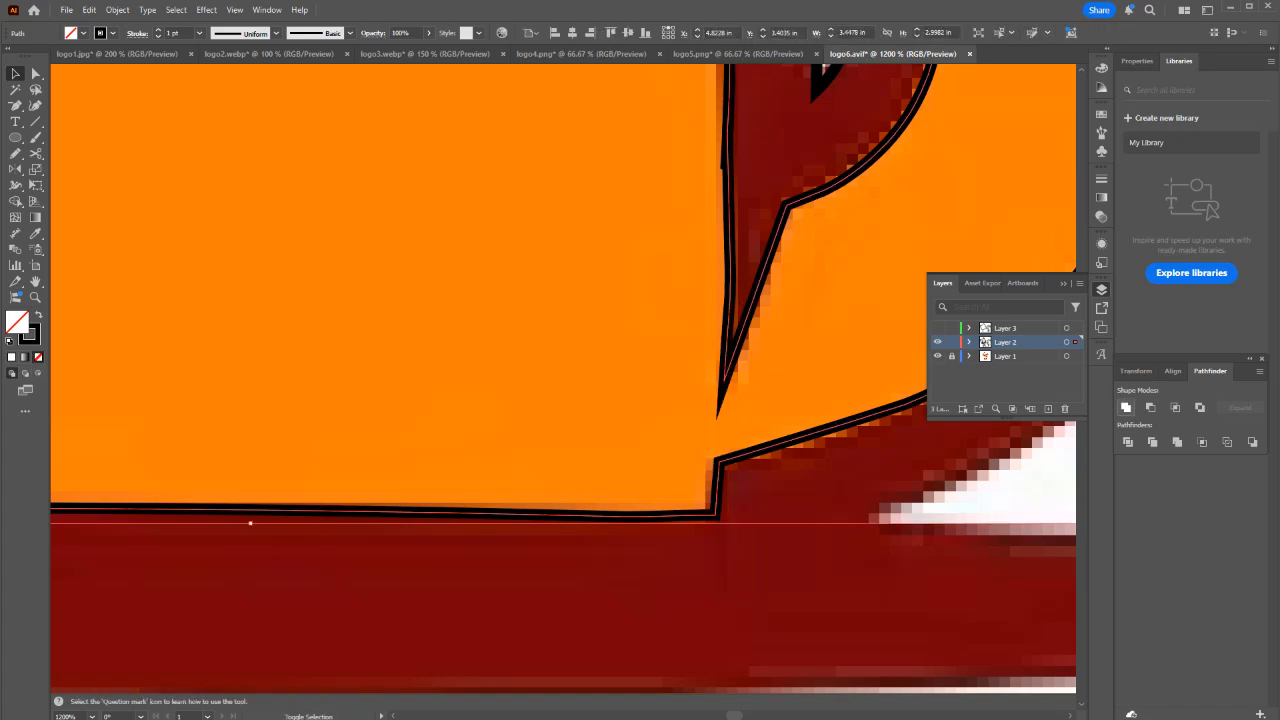
Delete the tiny leftover fragment on the cat's upper back edge beside the tail.
key("ctrl+minus")
key("ctrl+minus")
key("ctrl+minus")
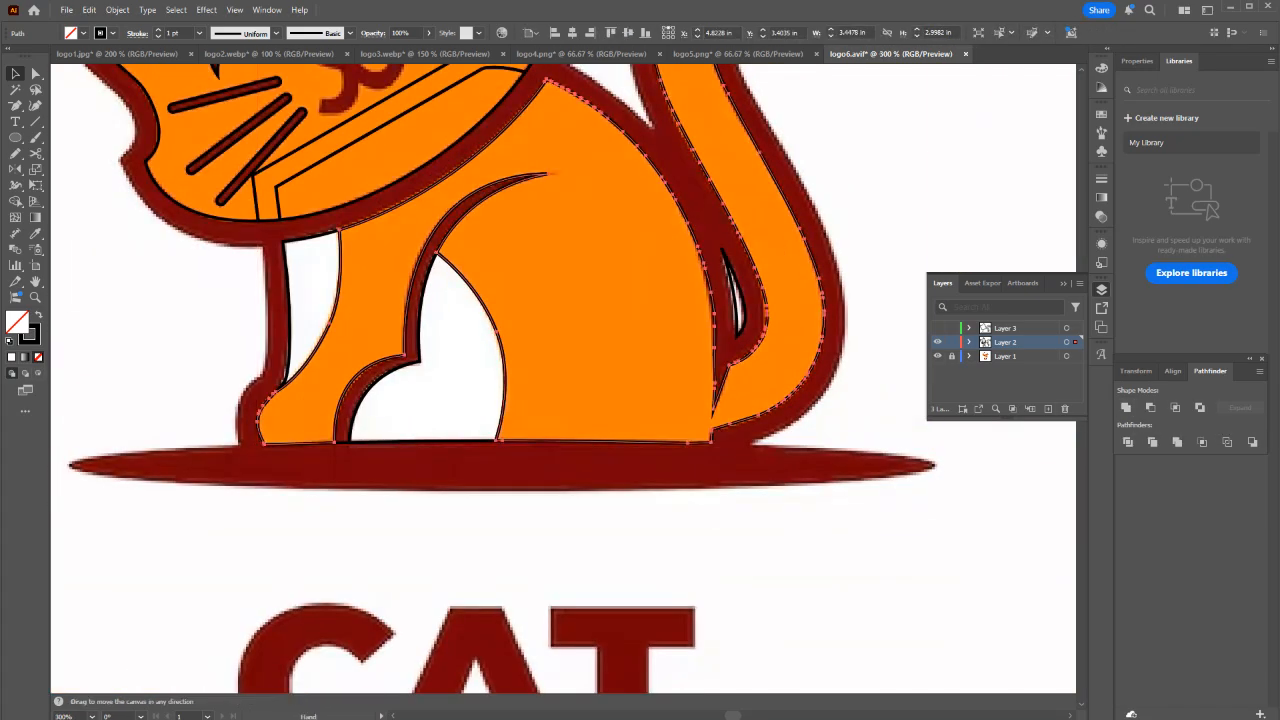
left_click_drag(560, 330, 699, 482)
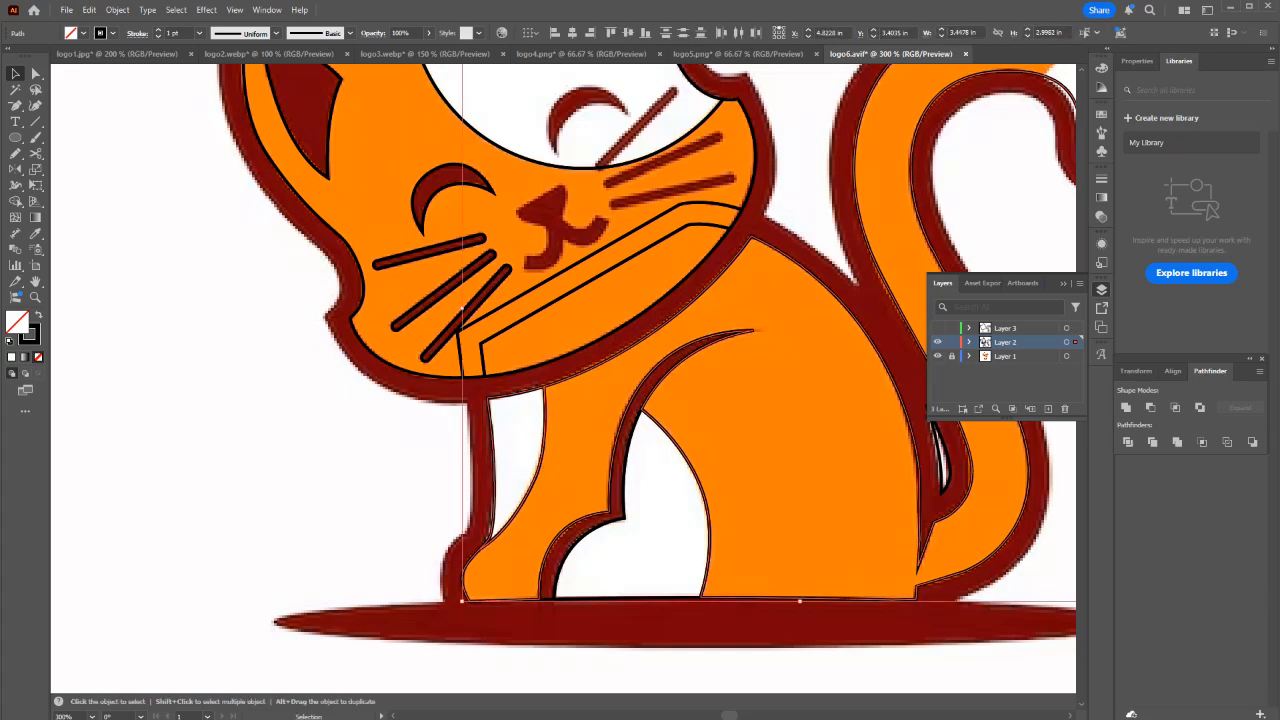
key("ctrl+shift+a")
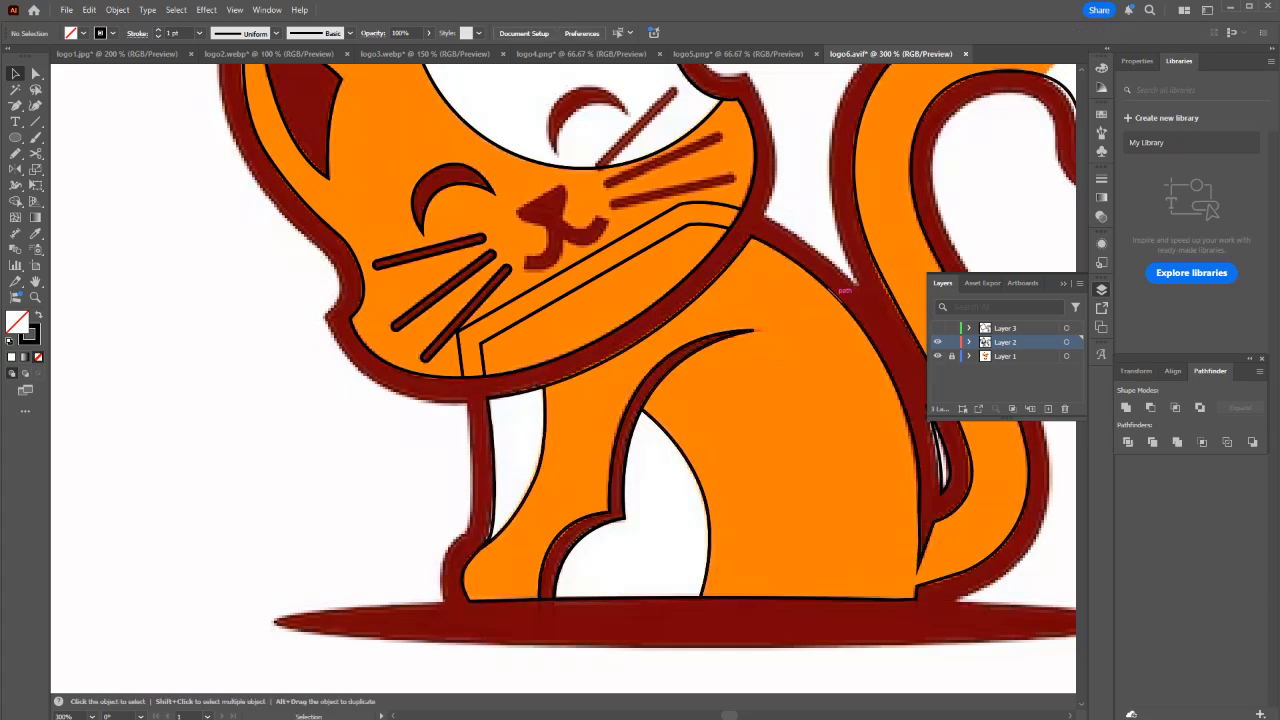
left_click(835, 292)
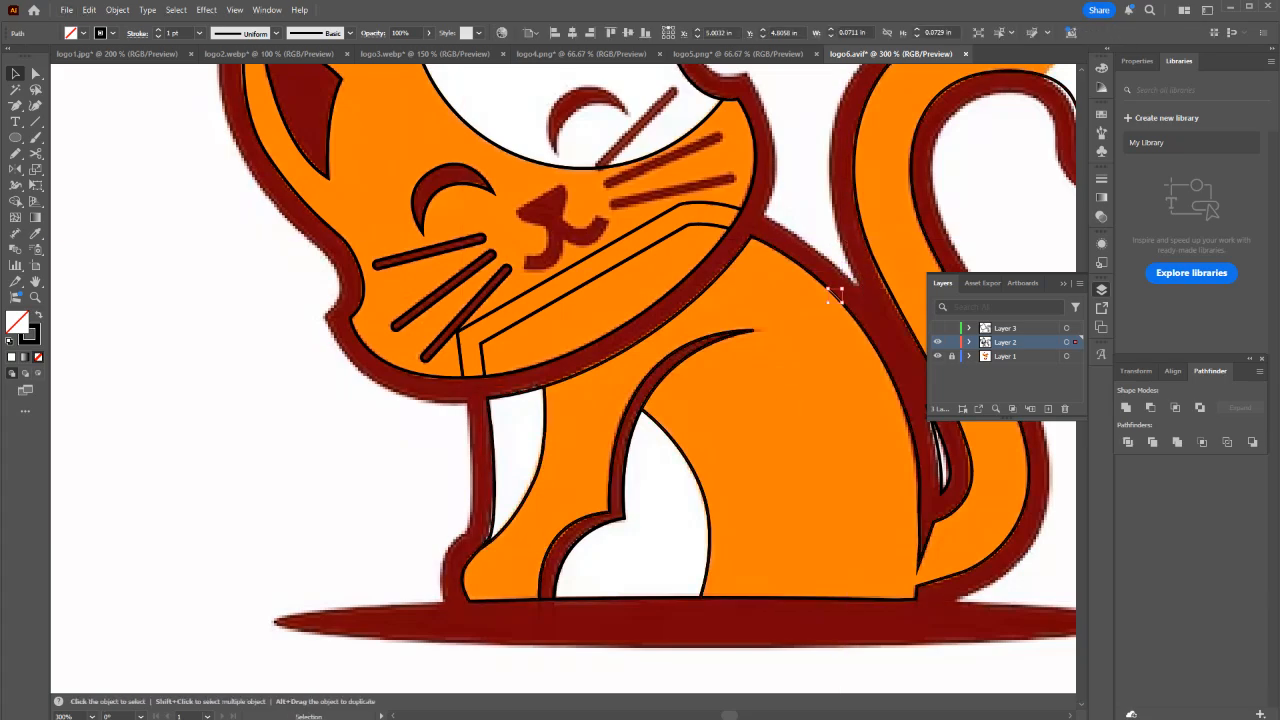
key("Delete")
Move the united body and tail shape from Layer 2 onto Layer 3.
left_click_drag(840, 298, 620, 240)
left_click_drag(788, 306, 895, 309)
key("ctrl+z")
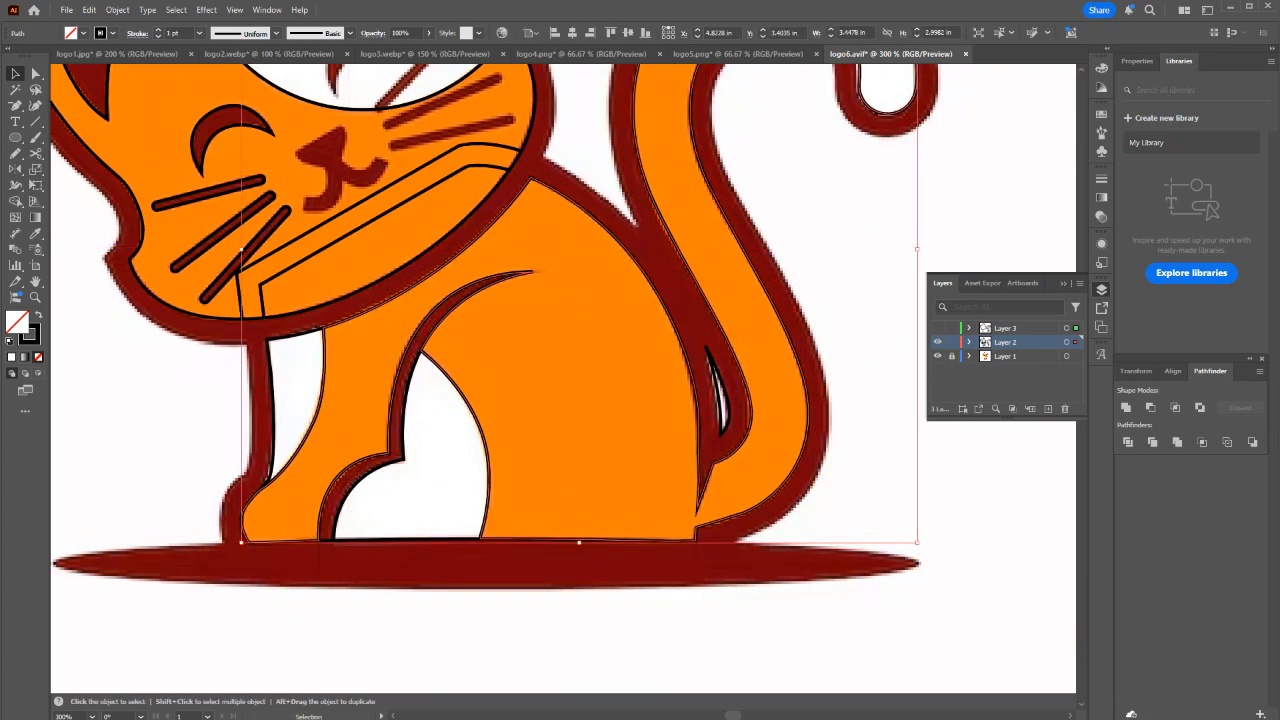
left_click_drag(1076, 342, 1076, 328)
left_click_drag(927, 330, 925, 330)
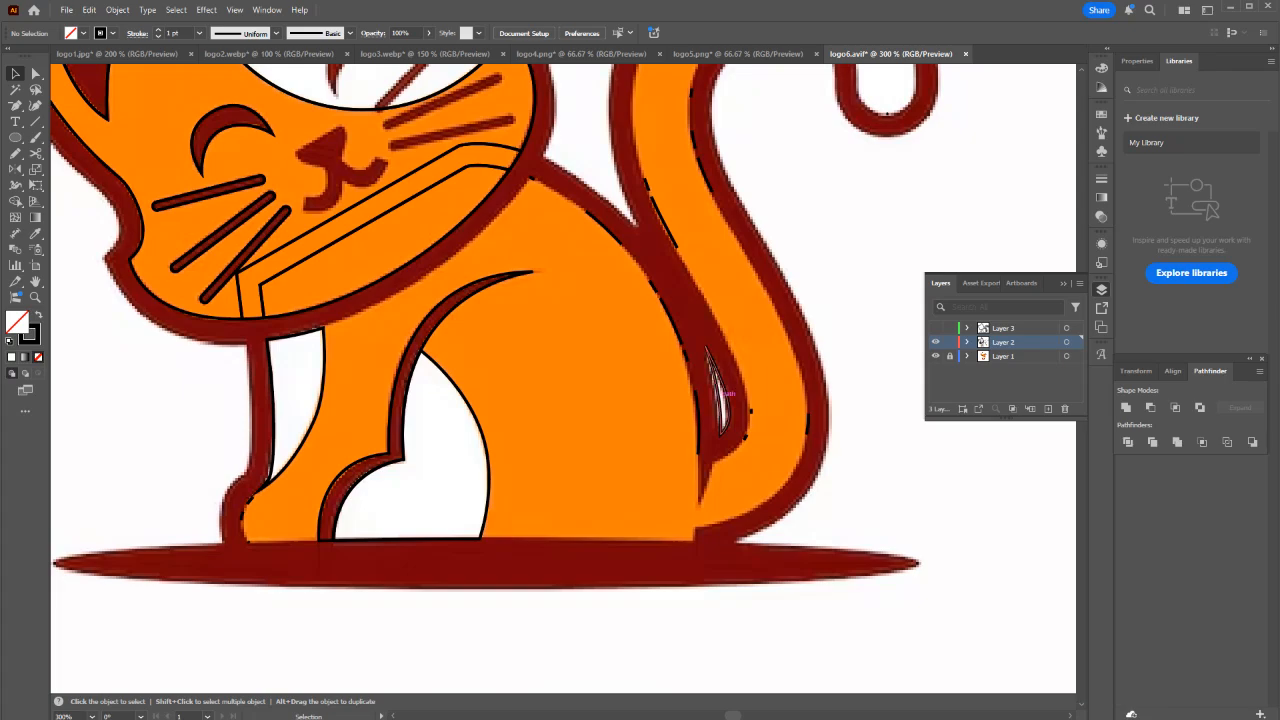
Move the narrow gap shape beside the tail and the body's leg and white patch shapes onto Layer 3.
left_click(726, 398)
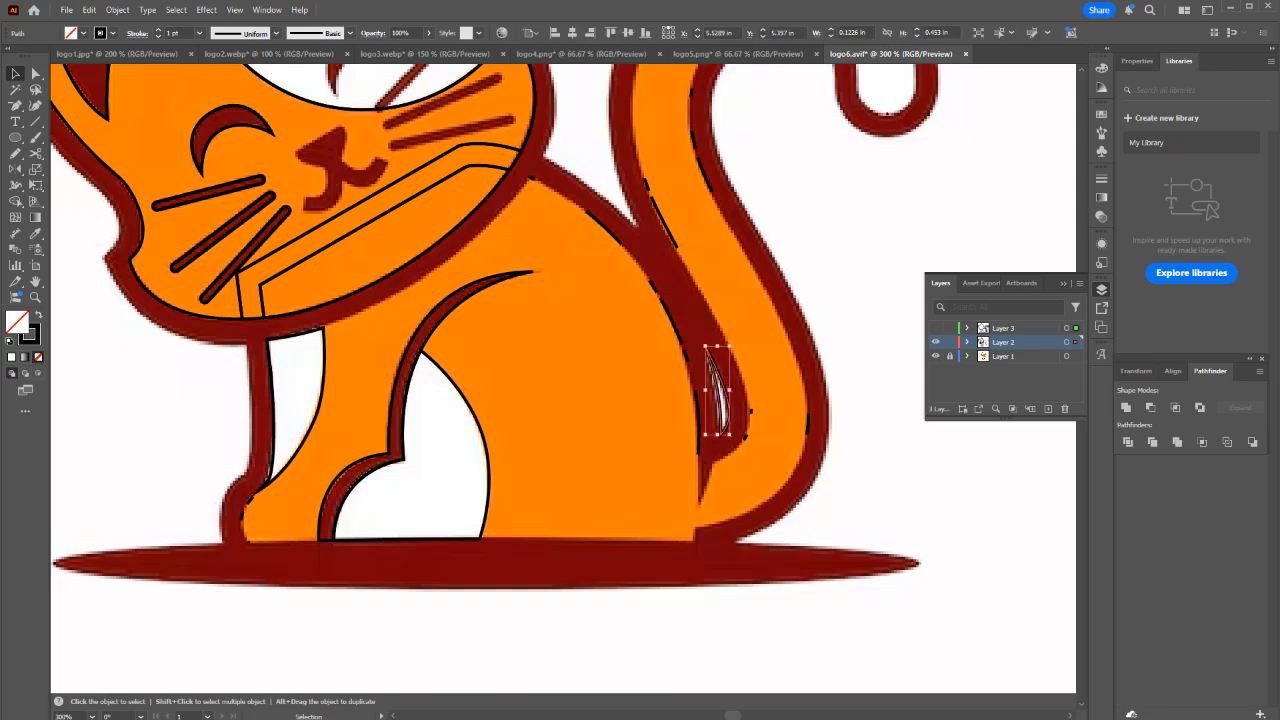
key("Delete")
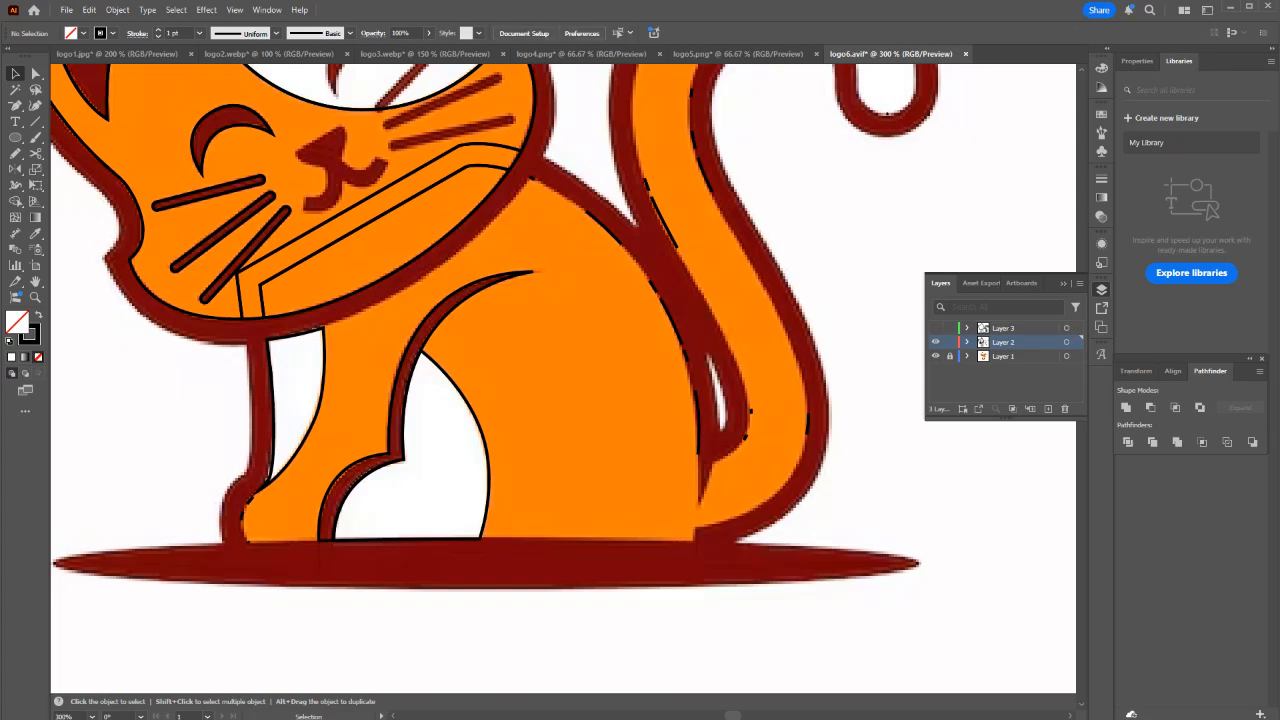
left_click(457, 385)
left_click(440, 325)
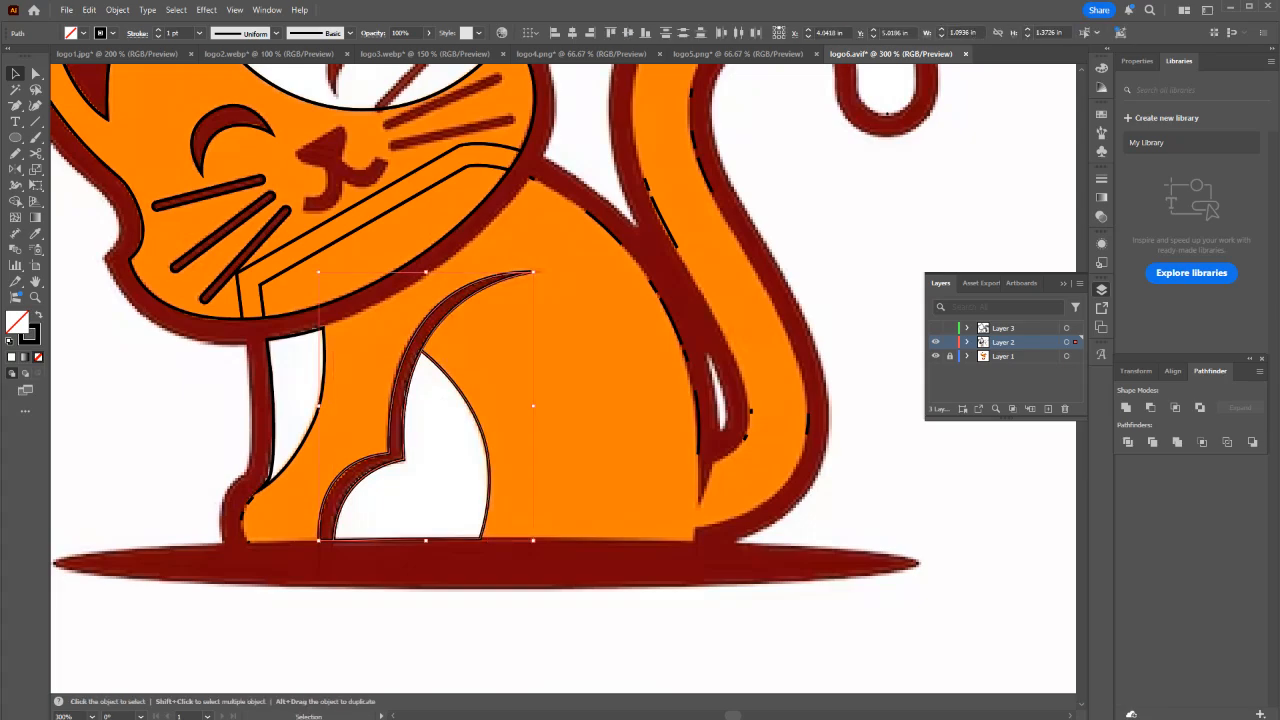
key("Delete")
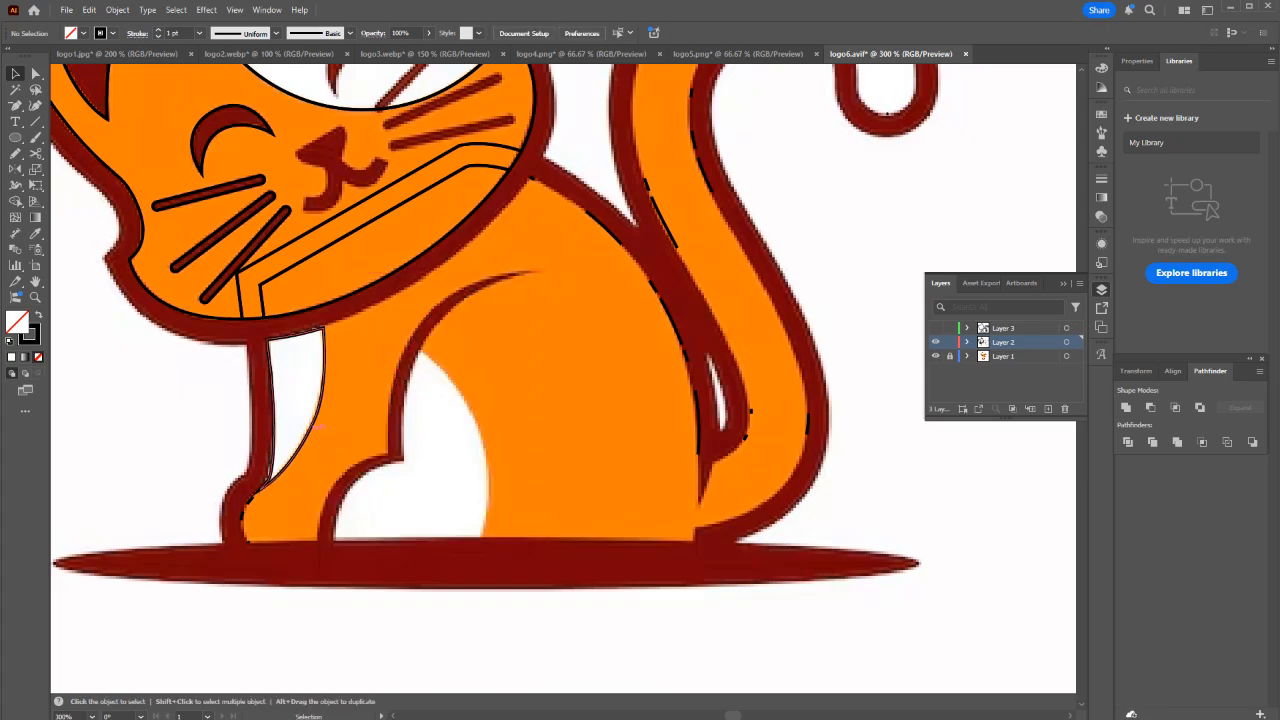
left_click(322, 385)
left_click_drag(322, 385, 458, 529)
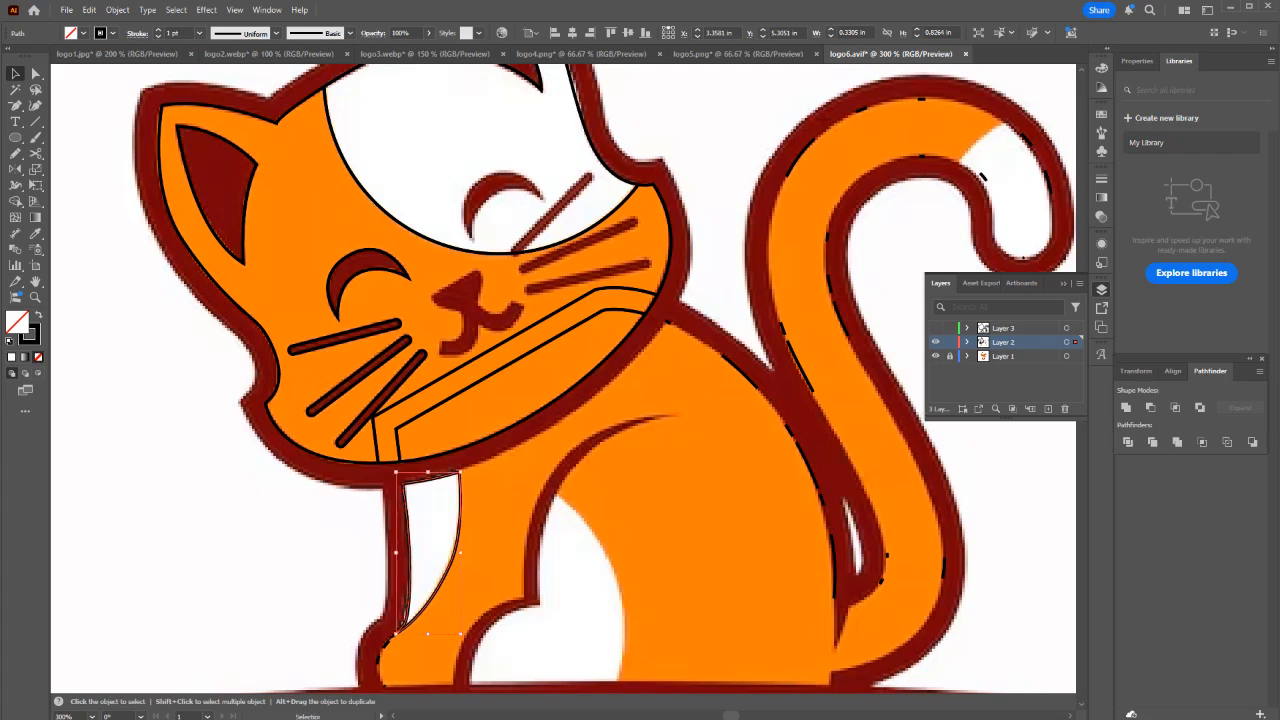
key("Delete")
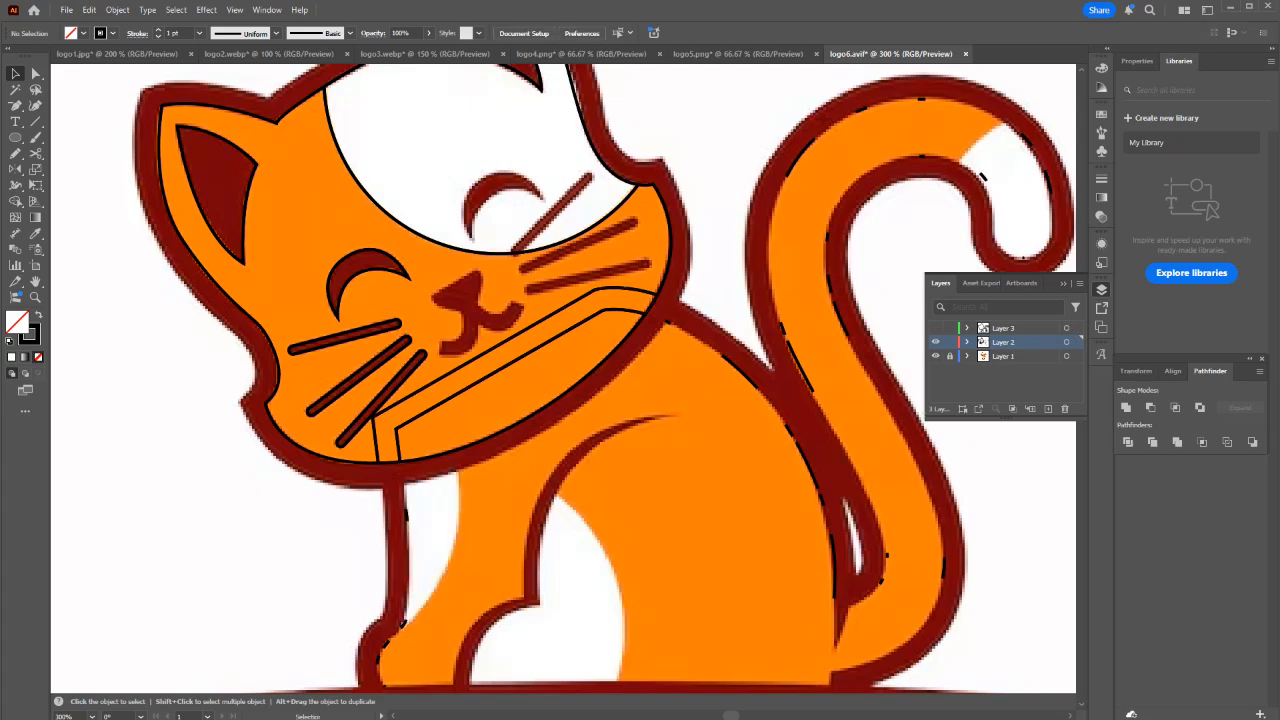
Unite the angular band pieces under the chin with the orange face shape using Pathfinder.
left_click(474, 386)
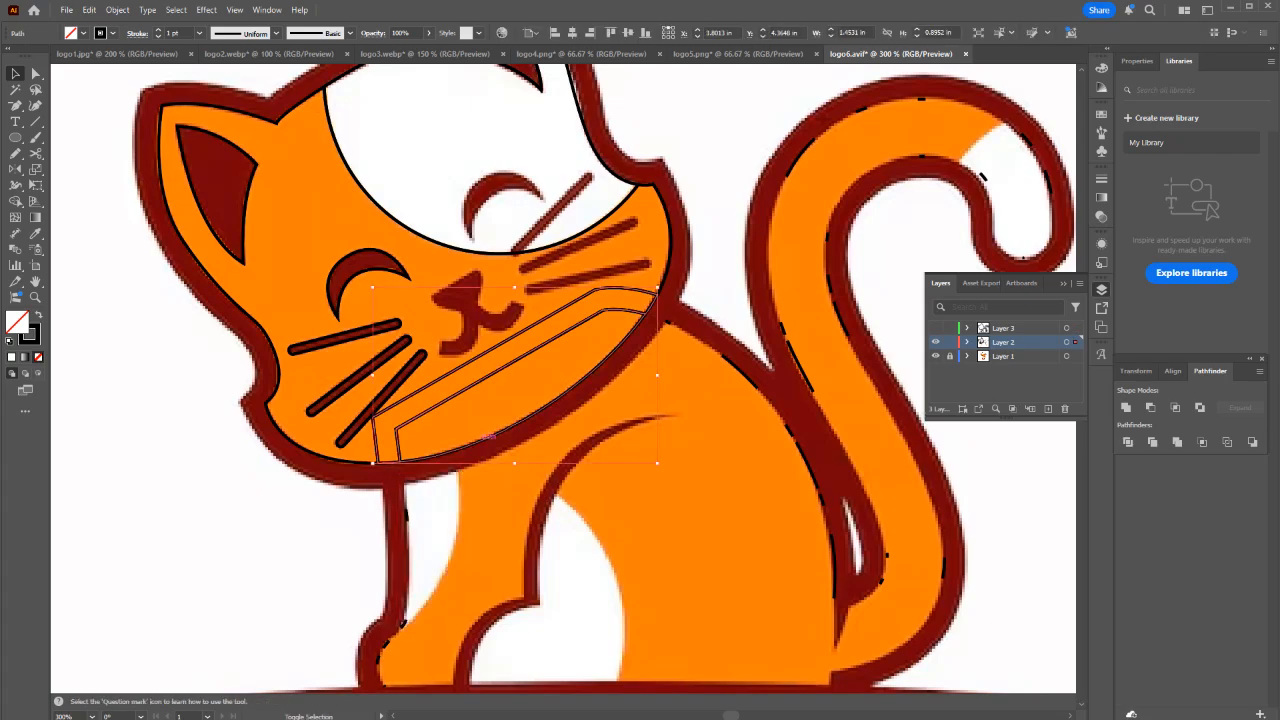
left_click(382, 398, "shift")
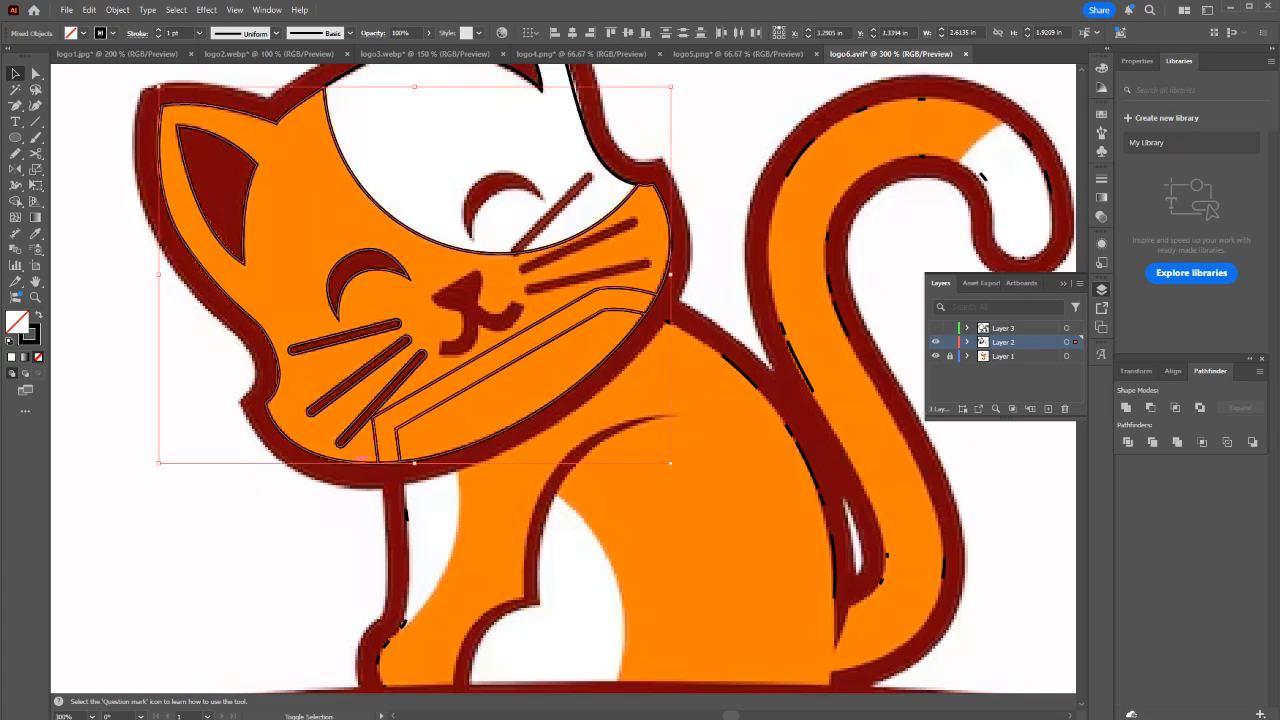
left_click(1126, 407)
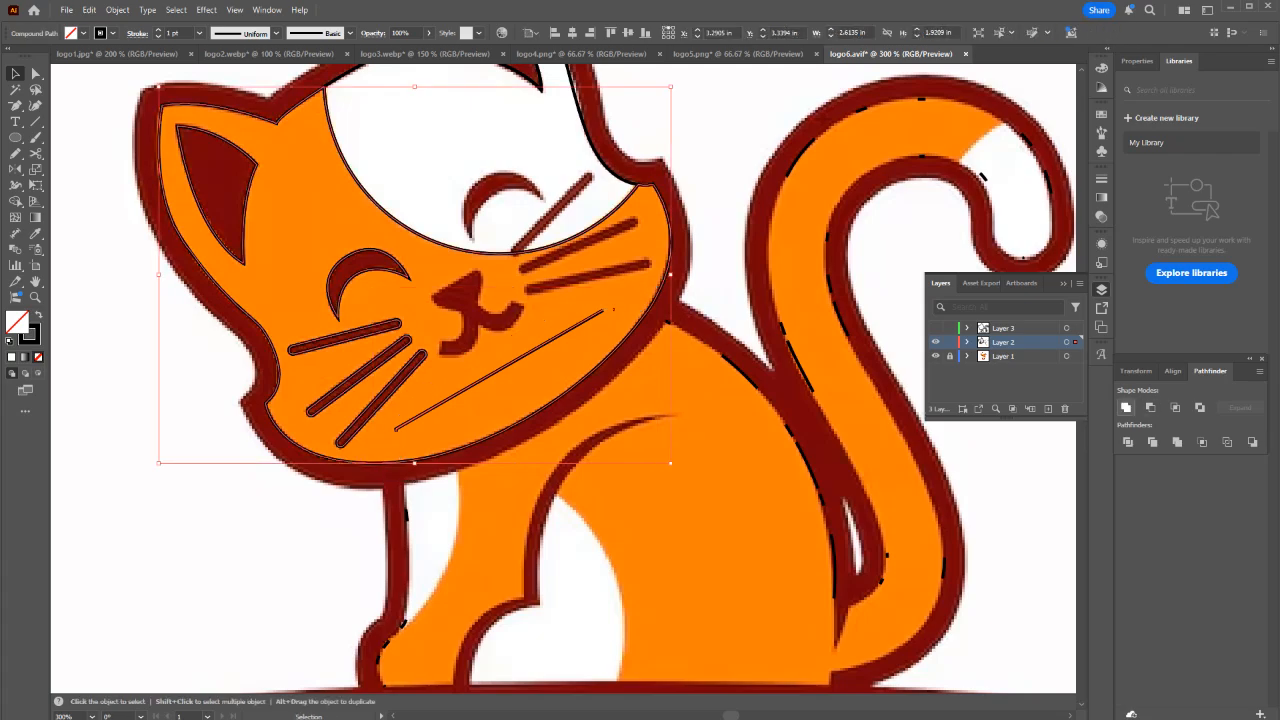
Remove the leftover diagonal line inside the lower face by deleting its anchor points.
left_click(610, 310)
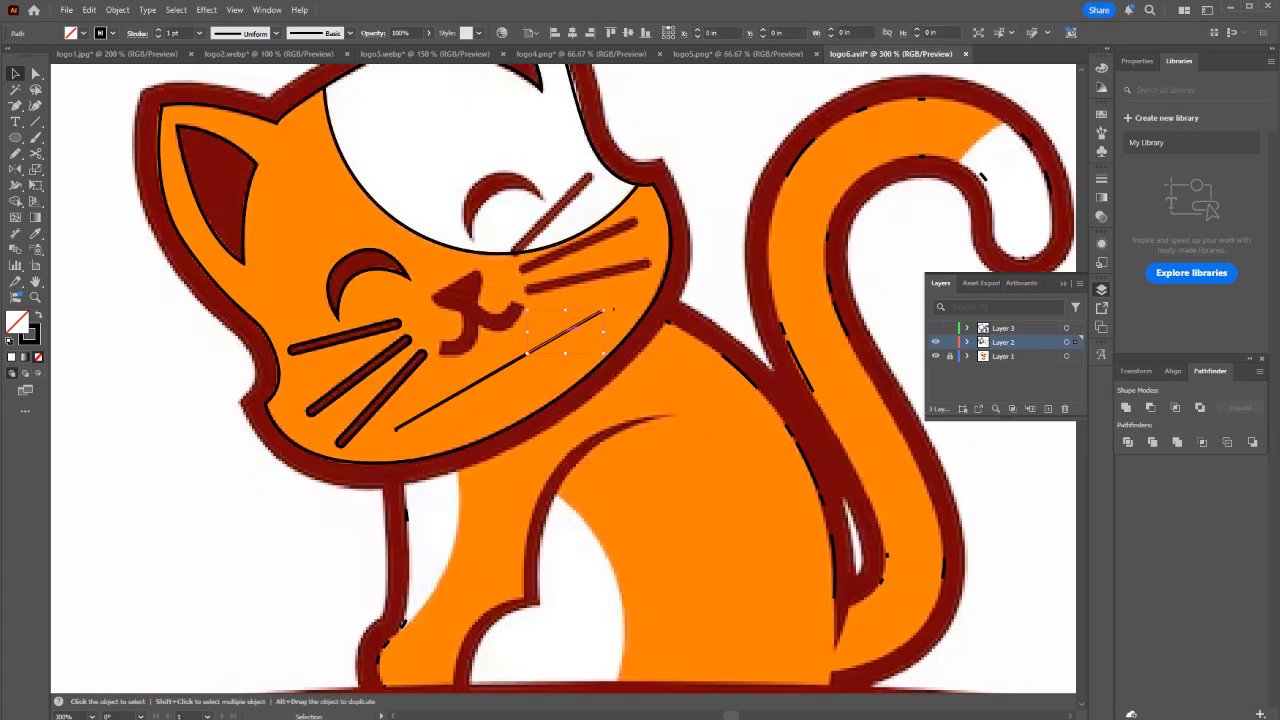
left_click(612, 310)
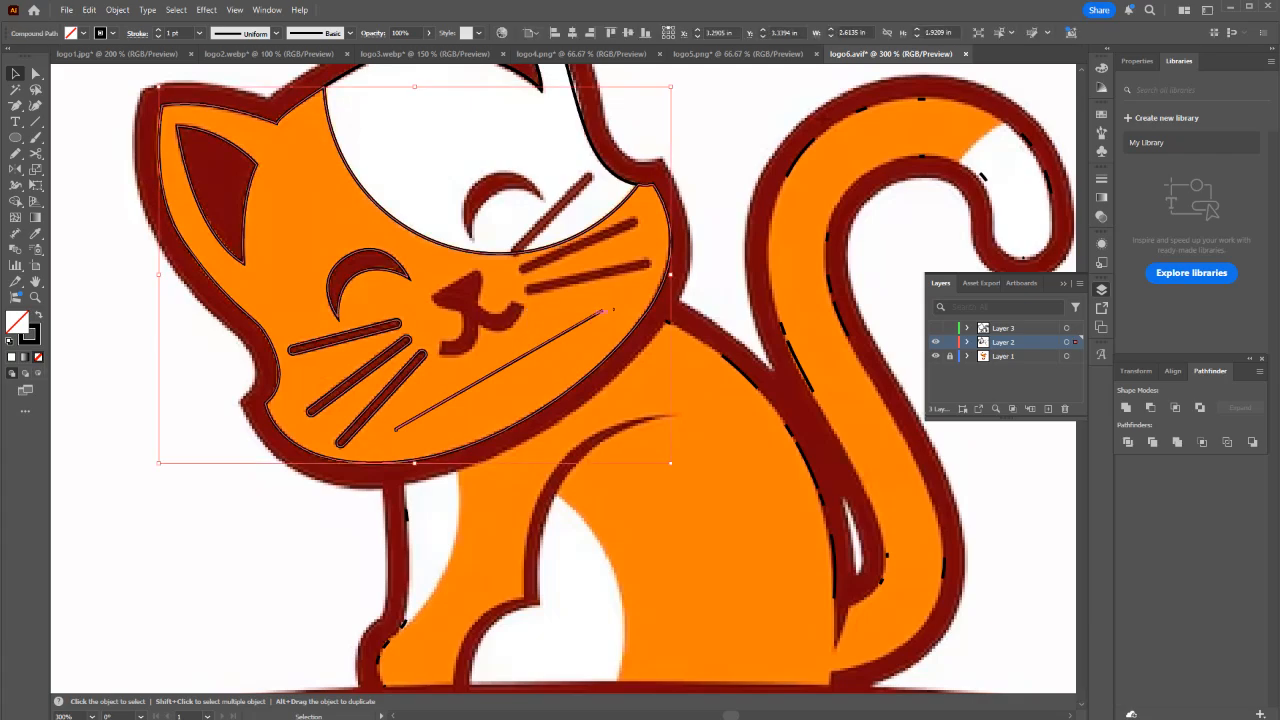
right_click(592, 315)
left_click(578, 352)
key("a")
left_click(610, 311)
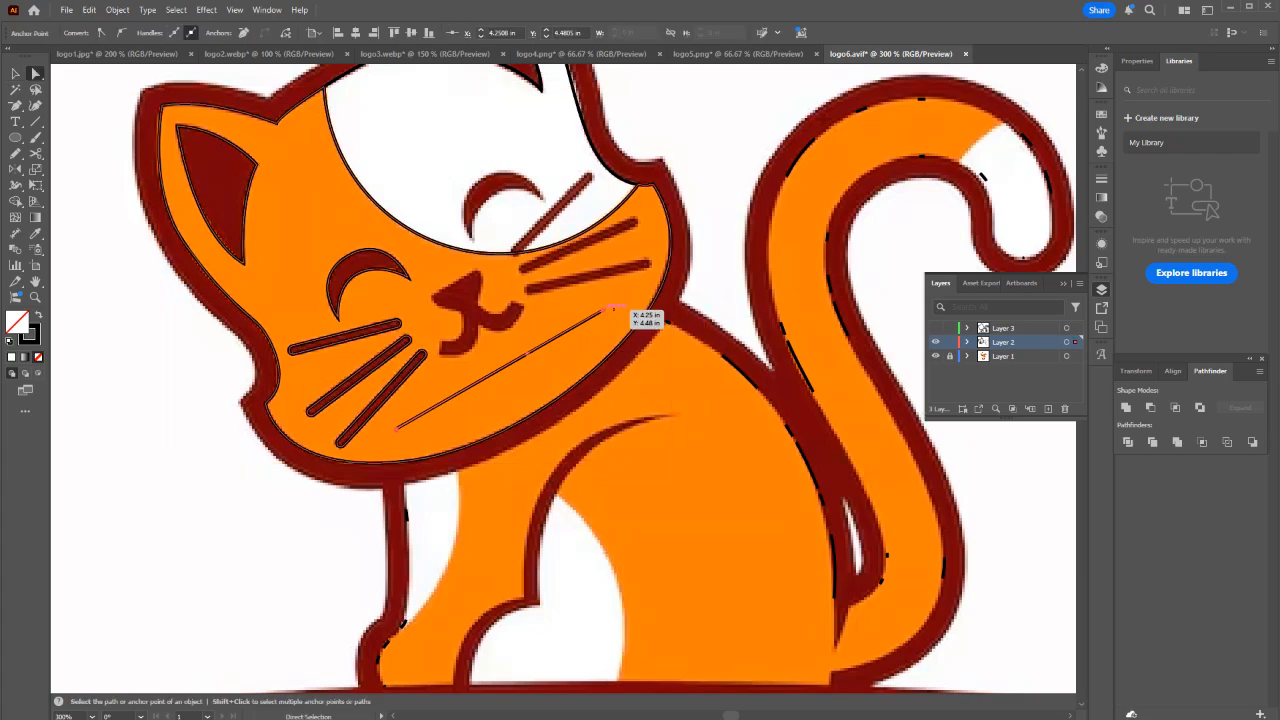
key("minus")
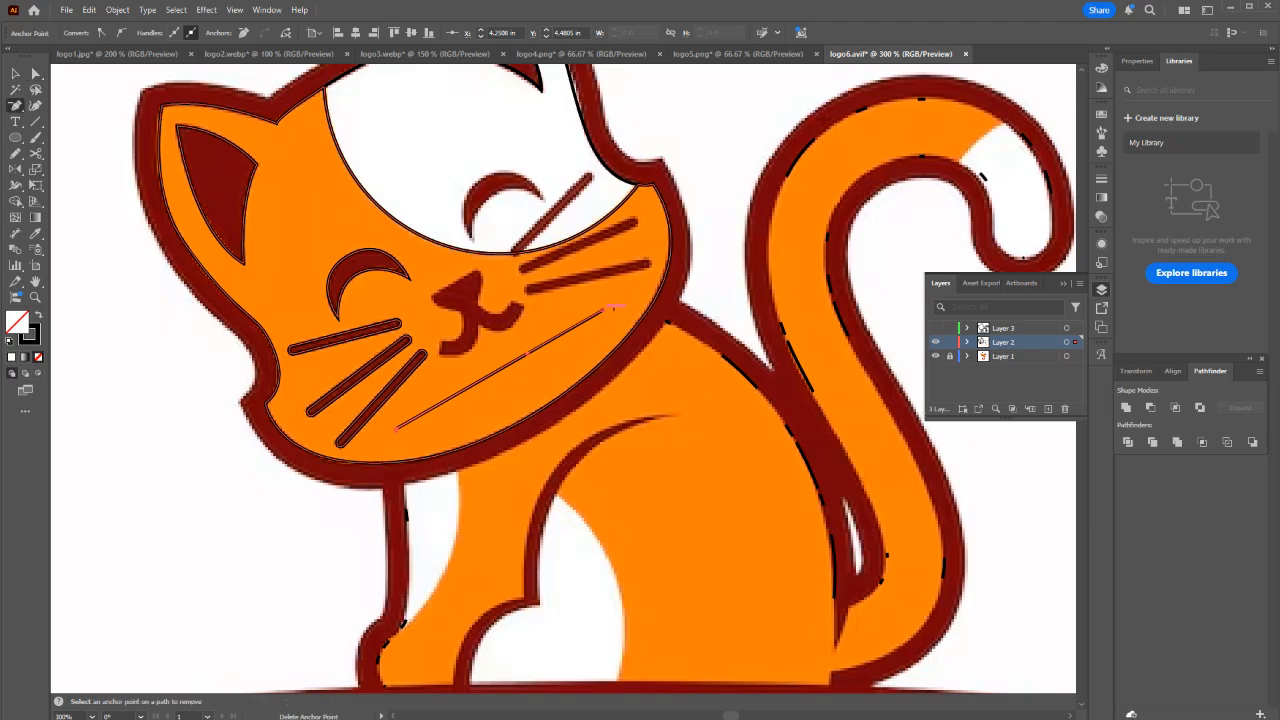
left_click(608, 310)
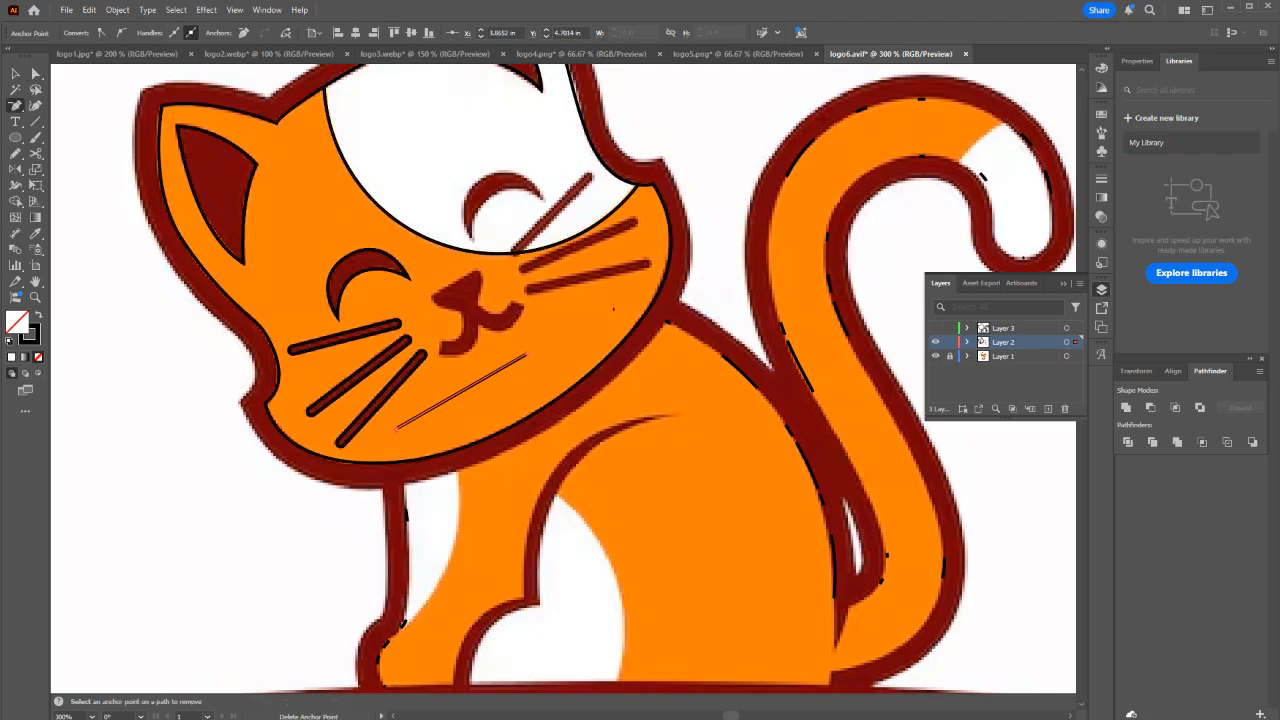
left_click(527, 354)
left_click(527, 354)
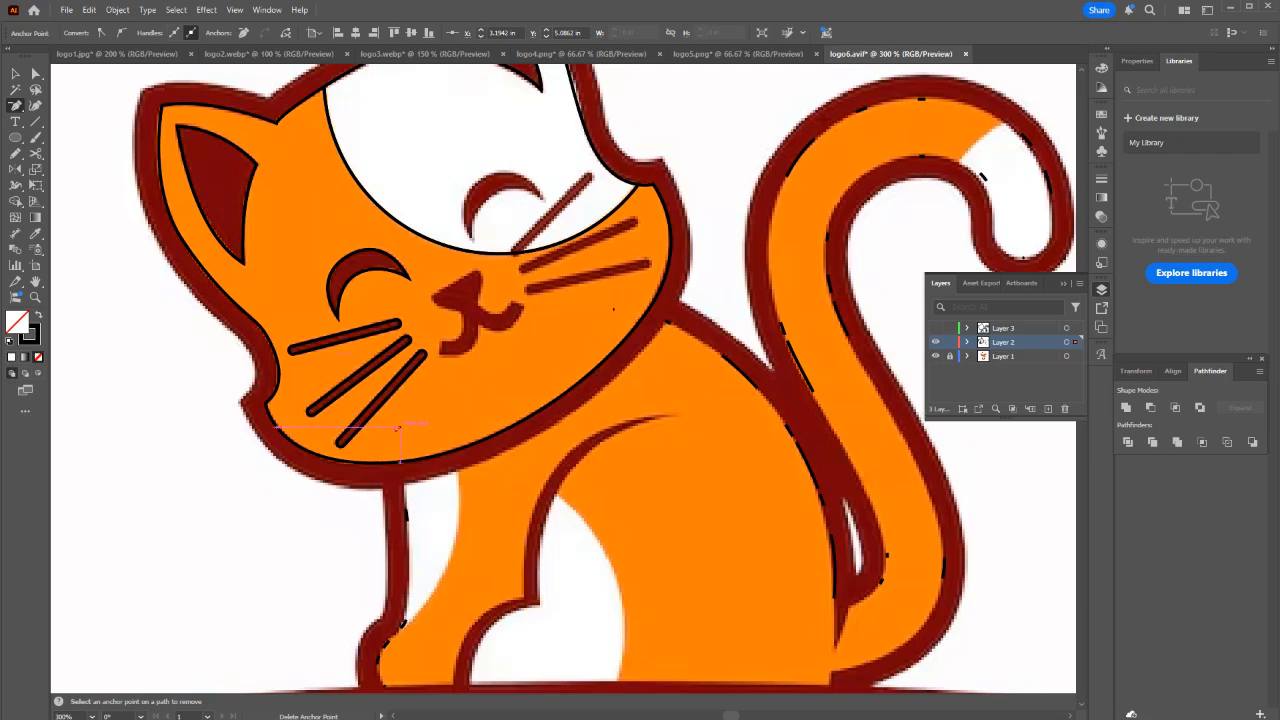
key("Delete")
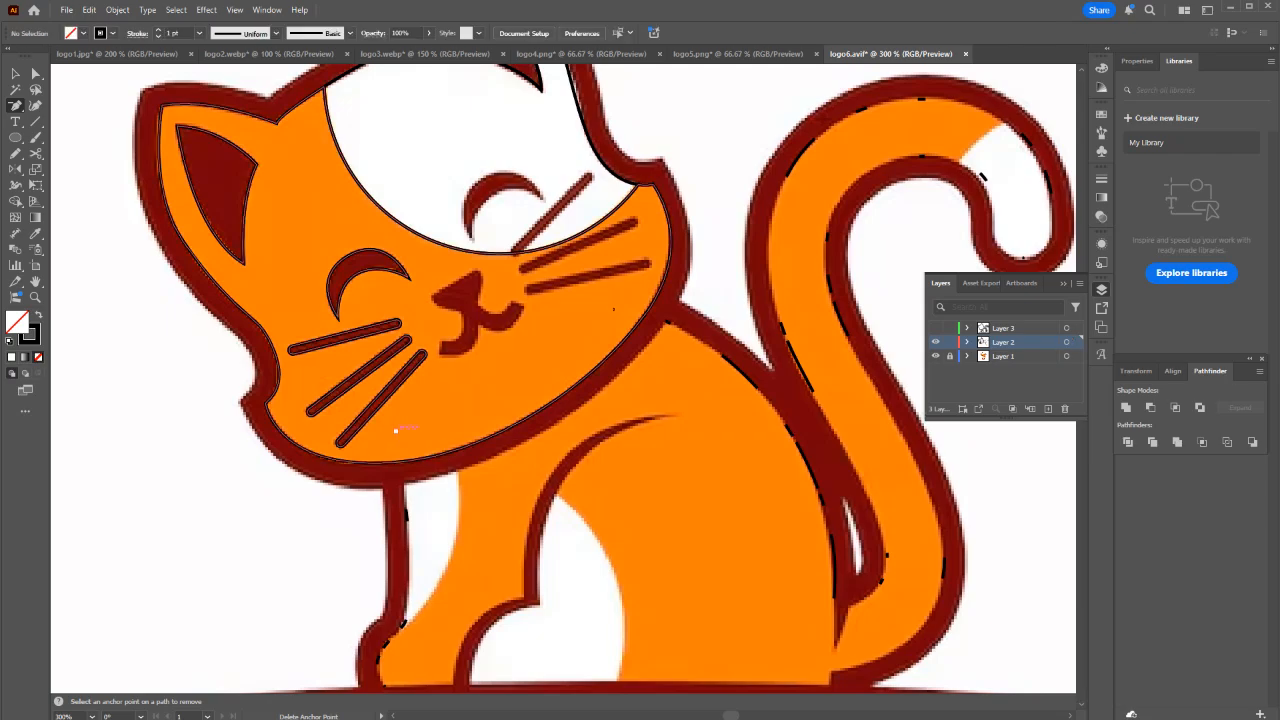
Remove an anchor point from the tiny leftover speck inside the cat's cheek.
key("ctrl+z")
key("ctrl+z")
key("ctrl+z")
key("ctrl+z")
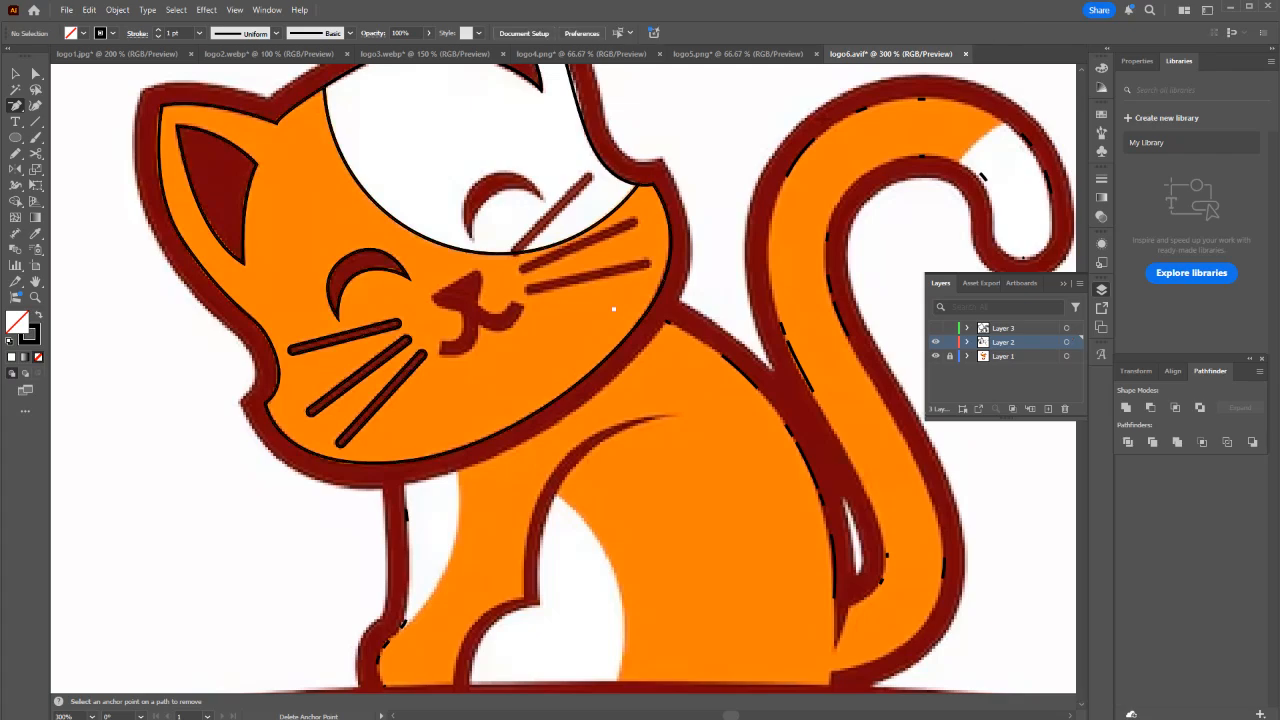
left_click(613, 310)
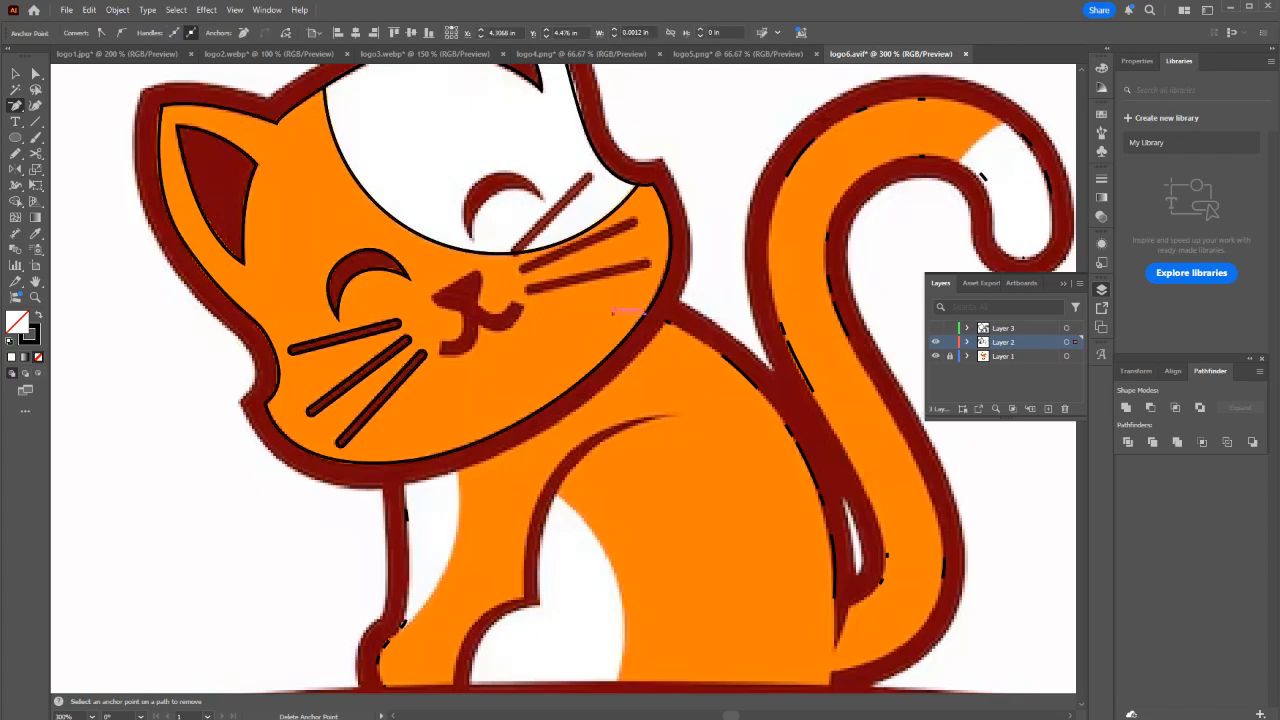
Check the orange face shape for stray pieces in Outline view by shifting it aside.
key("ctrl+y")
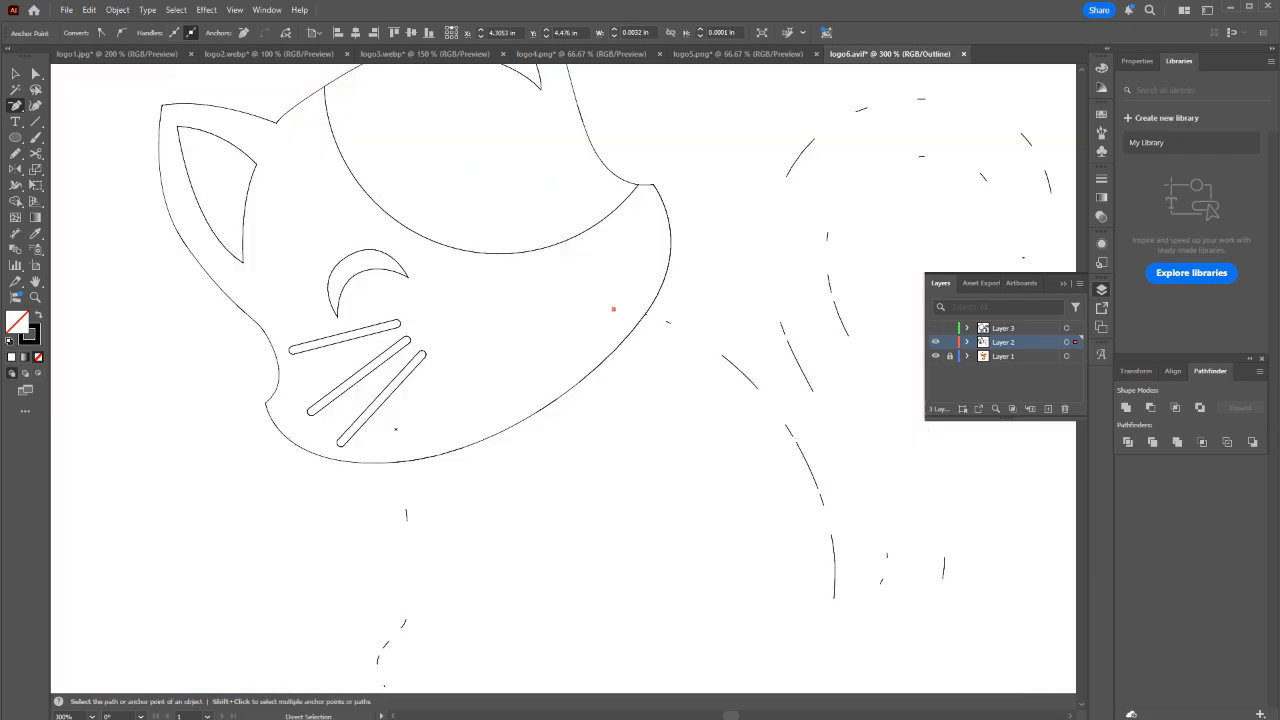
scroll(511, 358, "up", 1)
key("v")
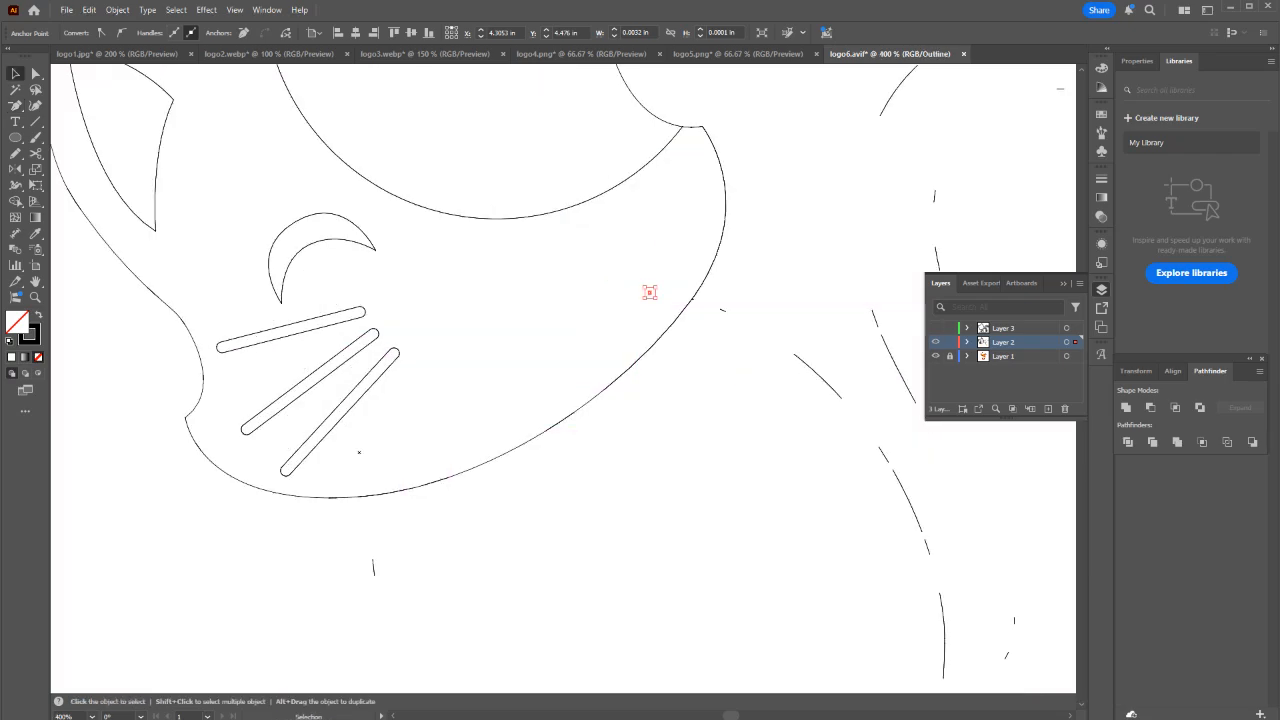
left_click(604, 388)
left_click_drag(598, 394, 542, 343)
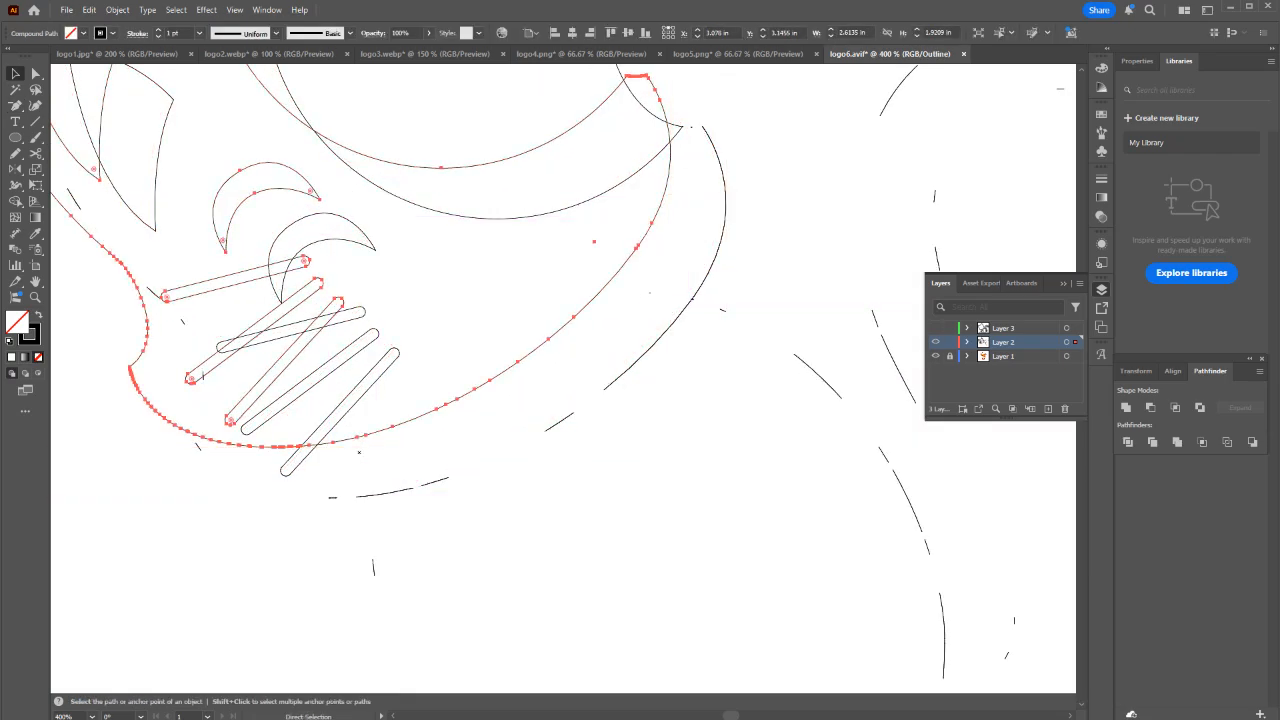
key("ctrl+y")
Move the orange face shape and the white face patch onto Layer 3.
key("ctrl+minus")
key("ctrl+minus")
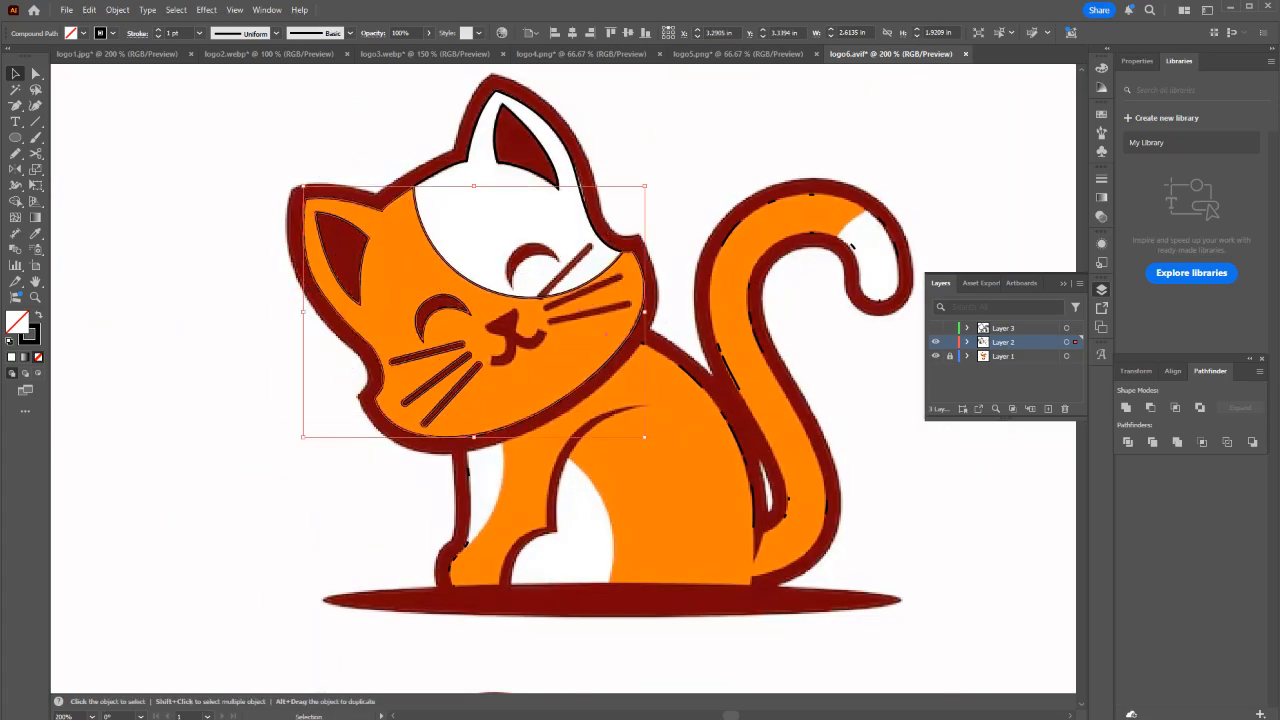
key("ctrl+shift+a")
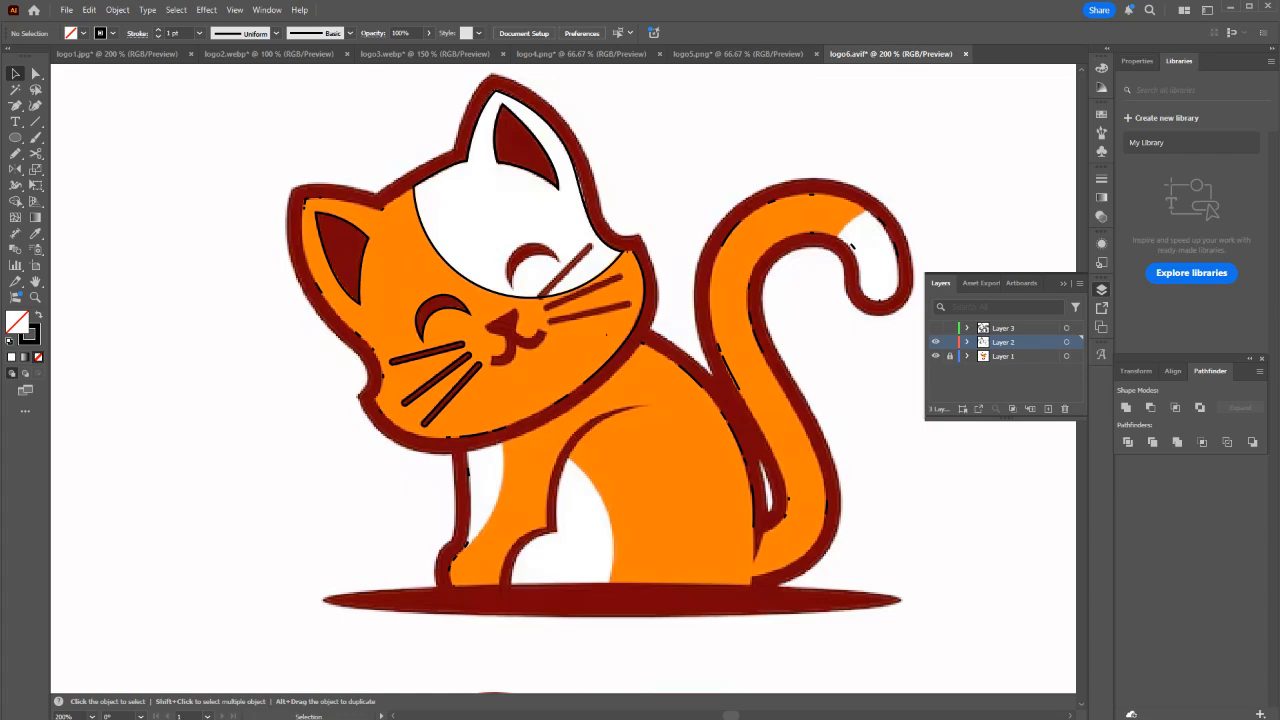
left_click(505, 293)
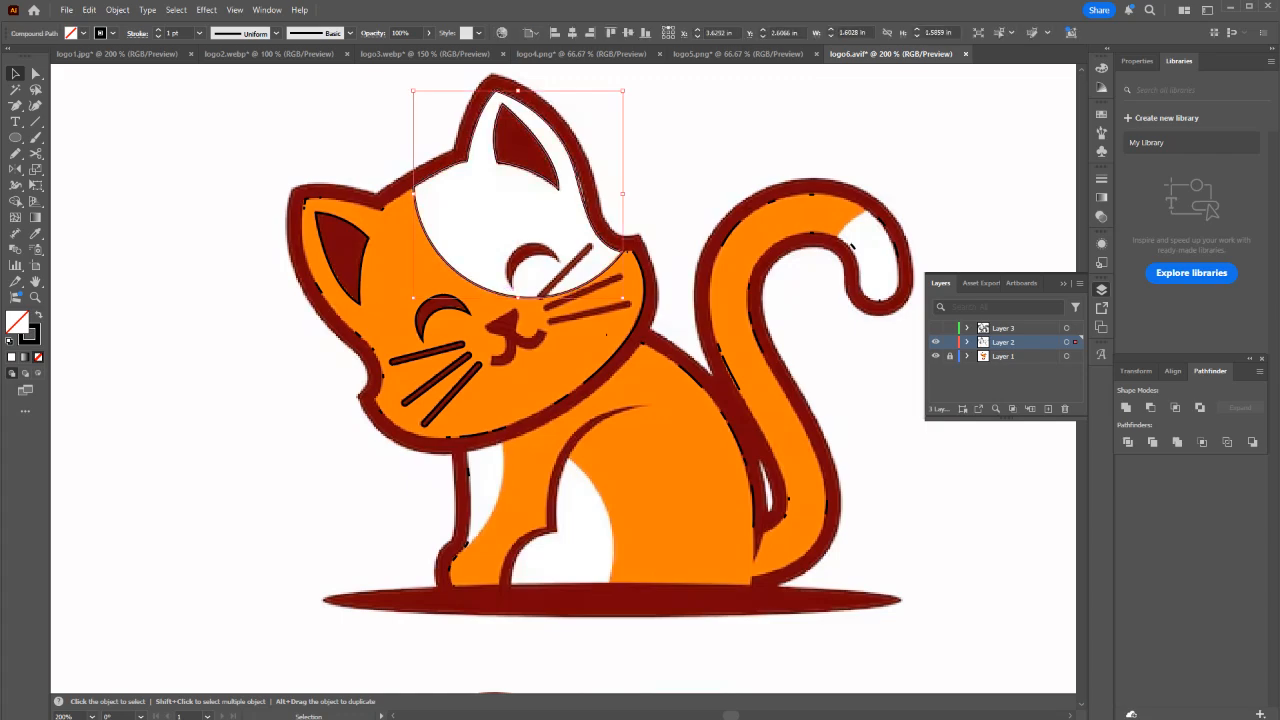
key("ctrl+shift+a")
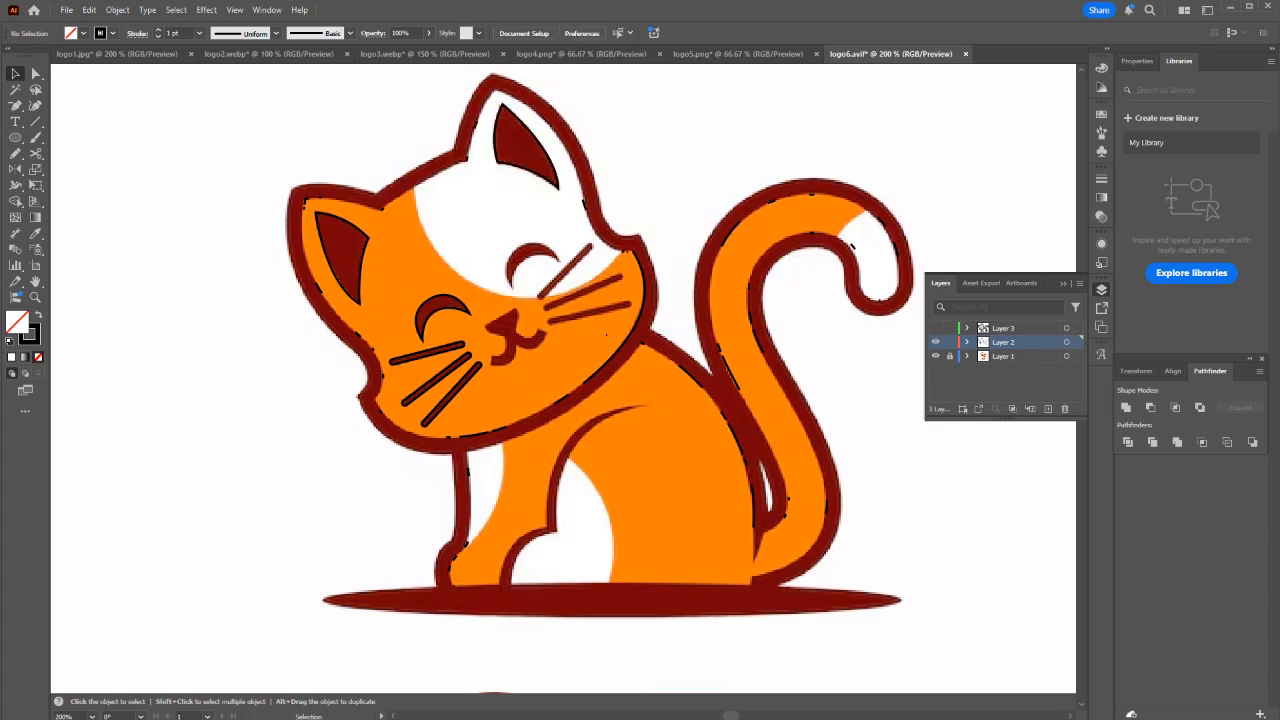
Delete the duplicate eye, the three whiskers and both inner-ear shapes from Layer 2.
key("ctrl+y")
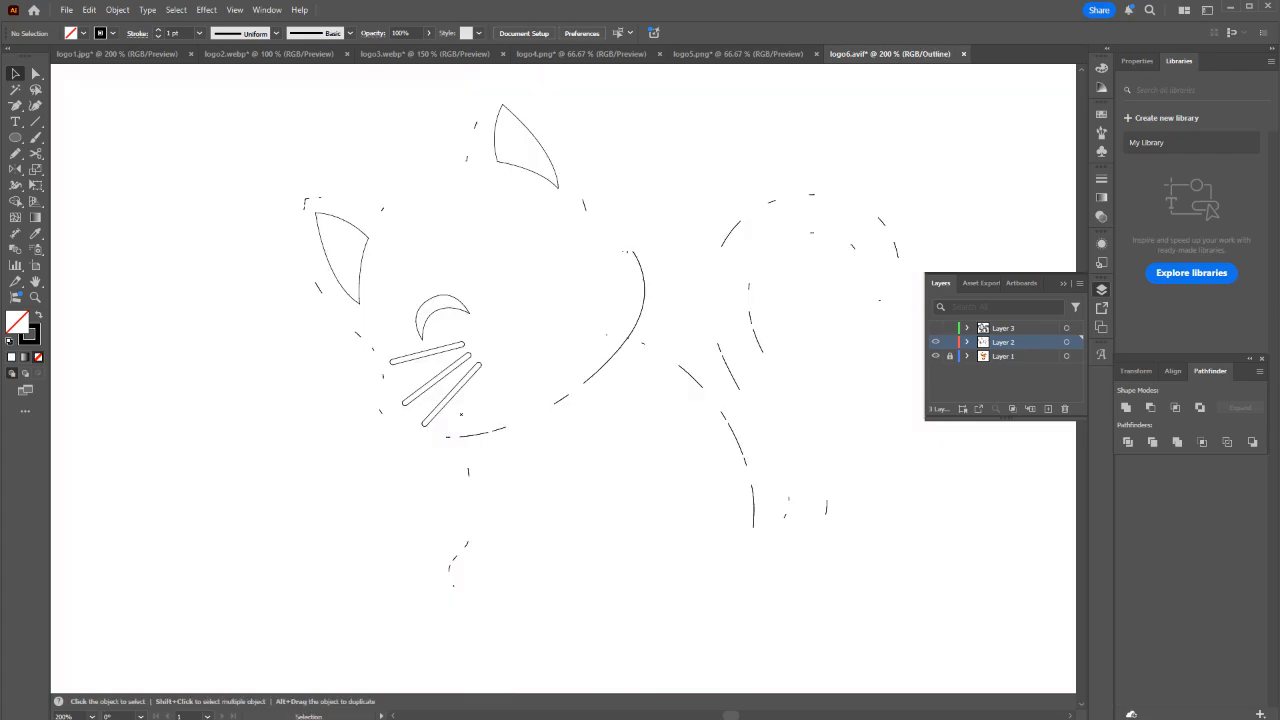
key("ctrl+y")
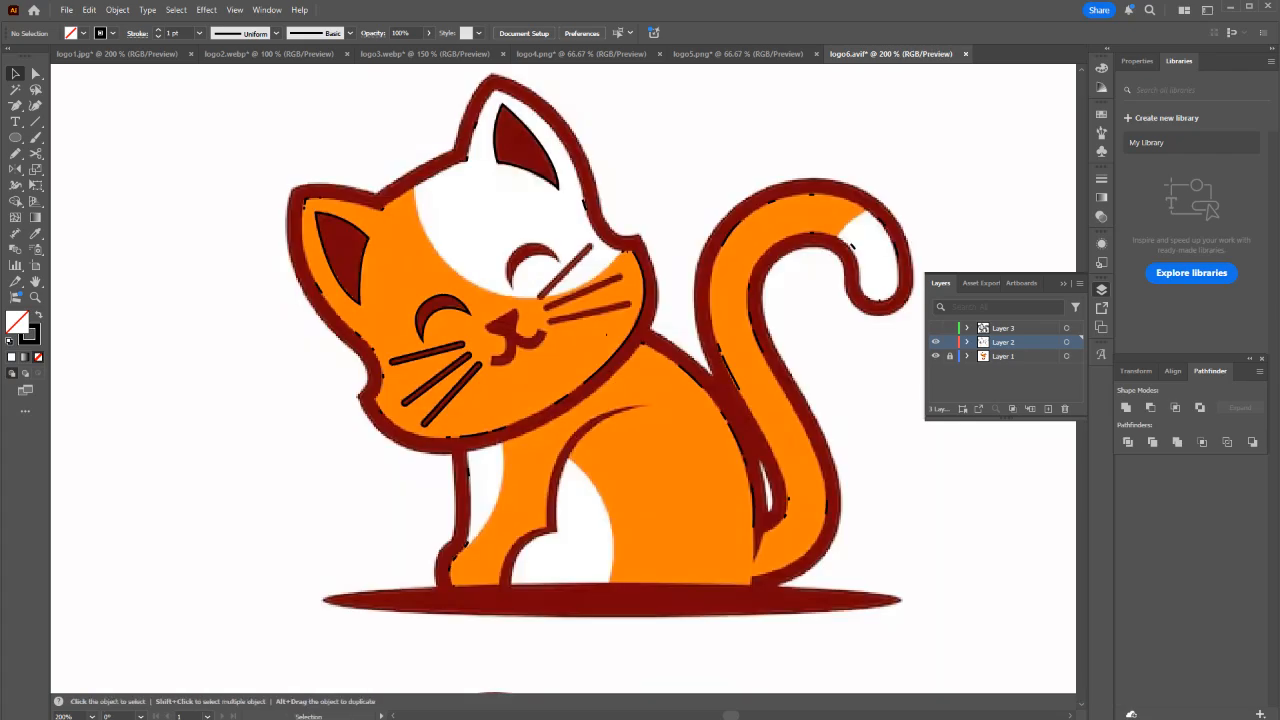
left_click(450, 396)
left_click(437, 379, "shift")
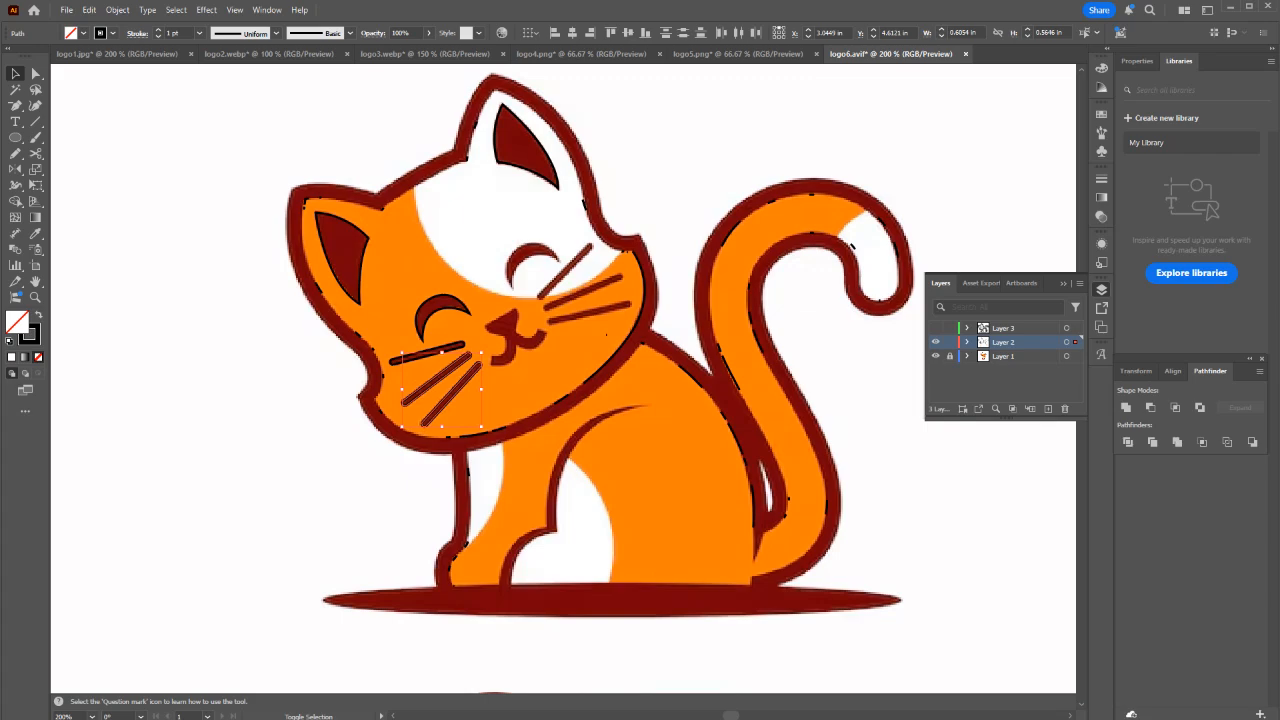
left_click(430, 353, "shift")
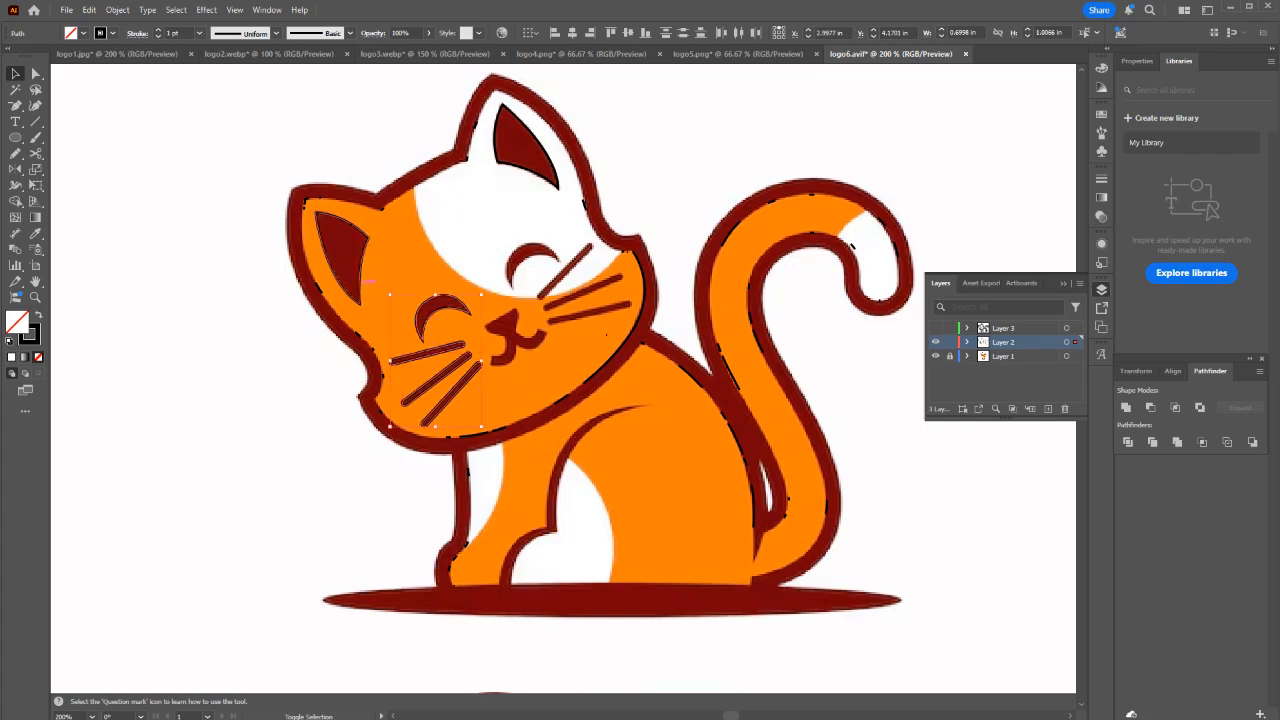
left_click(365, 250, "shift")
left_click(499, 160, "shift")
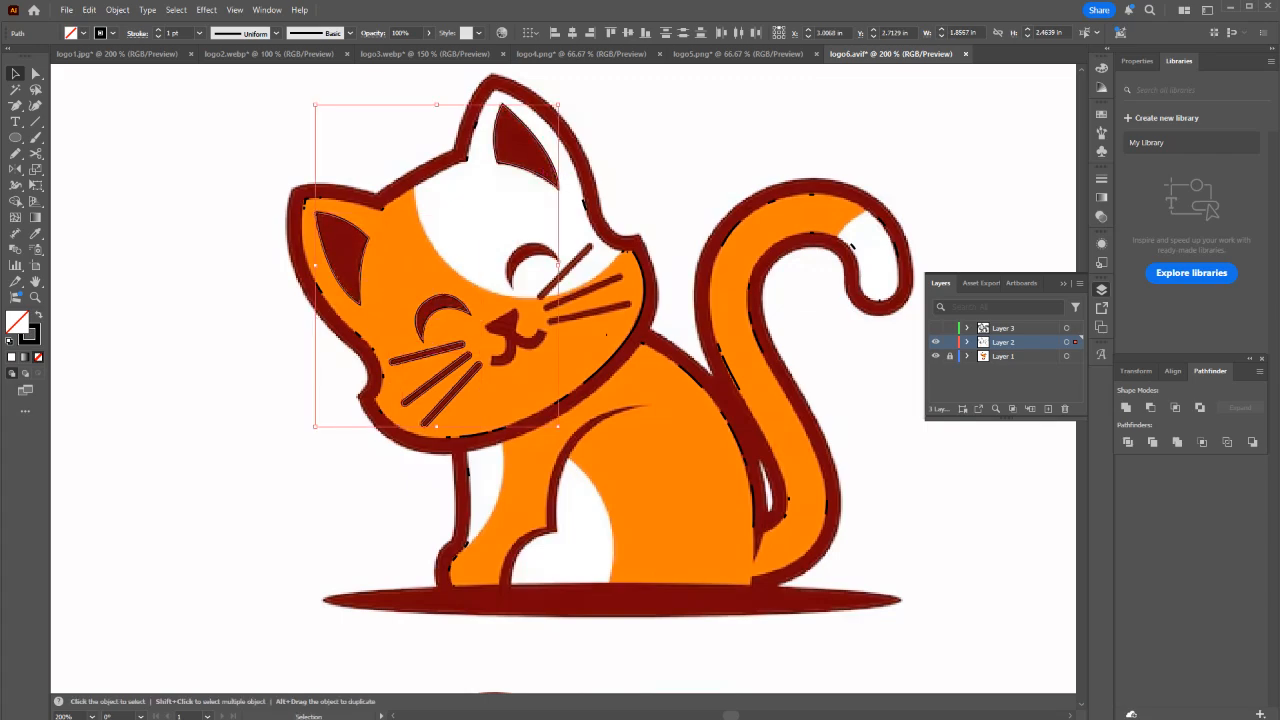
key("Delete")
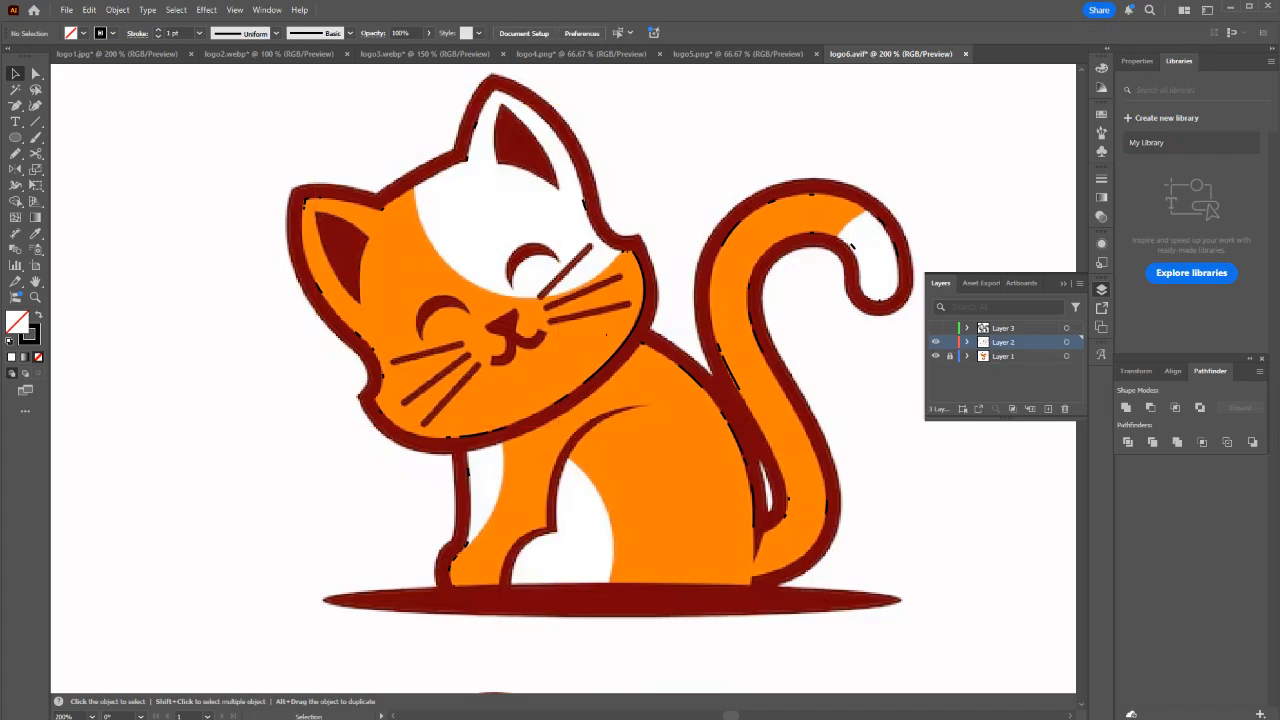
Delete all the remaining outline fragments around the cat from Layer 2.
key("ctrl+y")
key("ctrl+y")
scroll(501, 348, "down", 2)
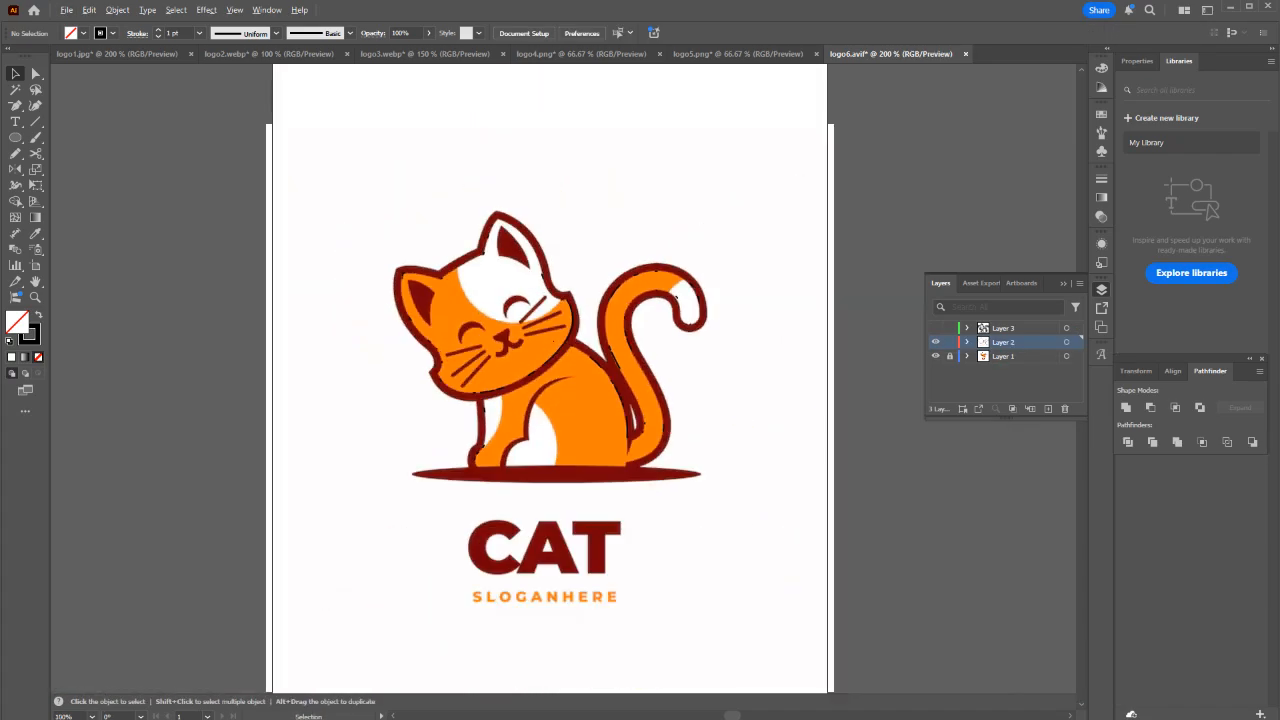
left_click_drag(326, 182, 802, 538)
key("Delete")
Show Layer 3, move all its artwork to Layer 2, and delete the emptied Layer 3.
left_click(935, 328)
left_click(1076, 328)
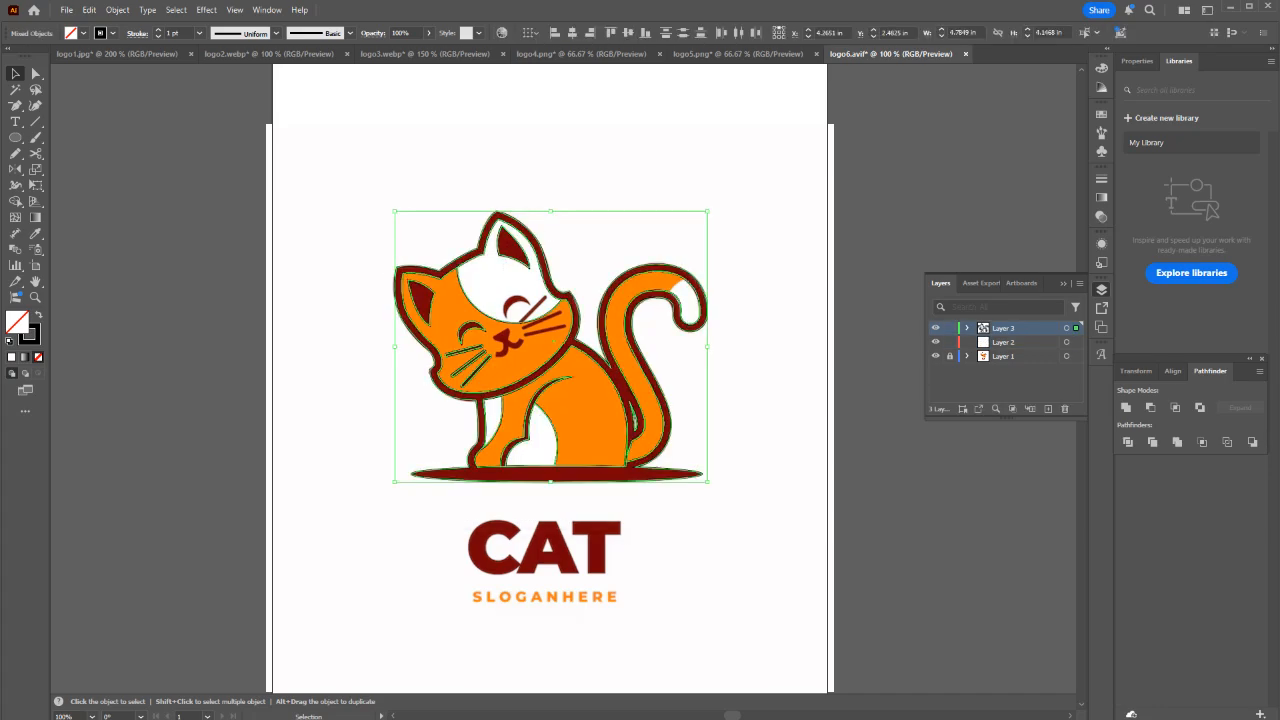
left_click_drag(1076, 328, 1076, 342)
left_click(1018, 328)
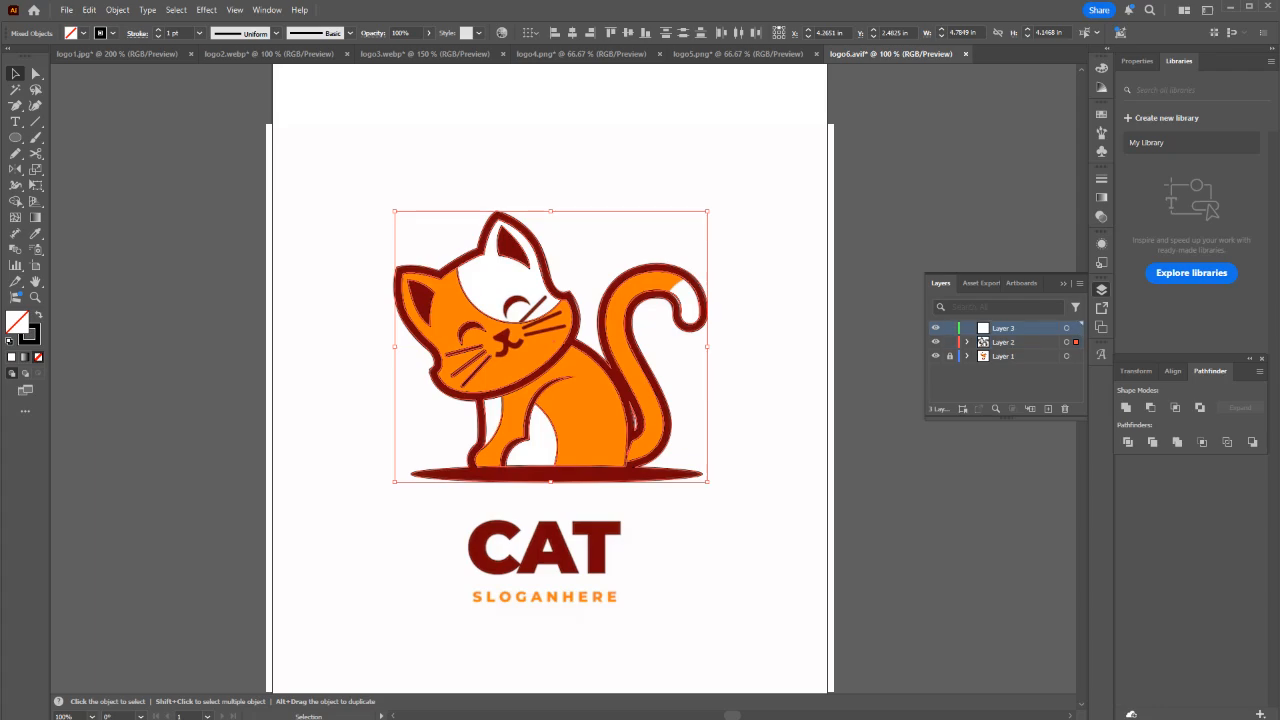
left_click(1064, 408)
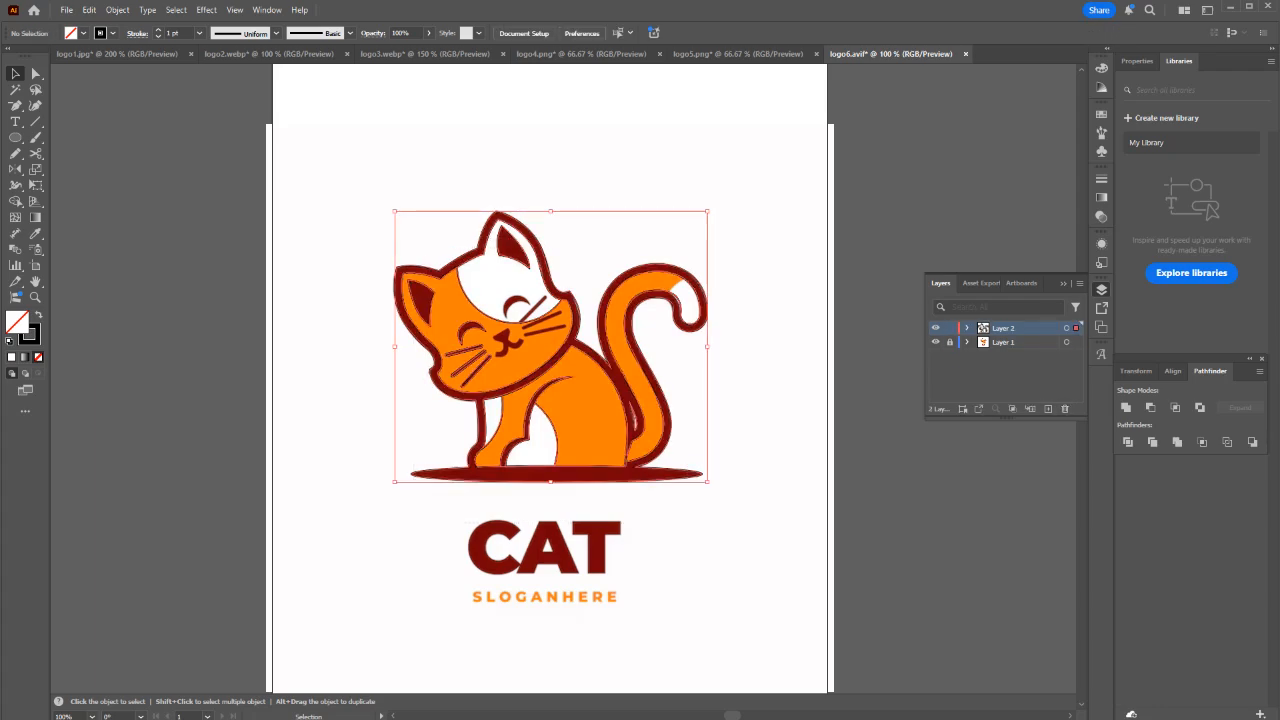
Remove the stray anchor point inside the cheek of the face shape in Outline view.
key("ctrl+y")
key("ctrl+plus")
key("ctrl+plus")
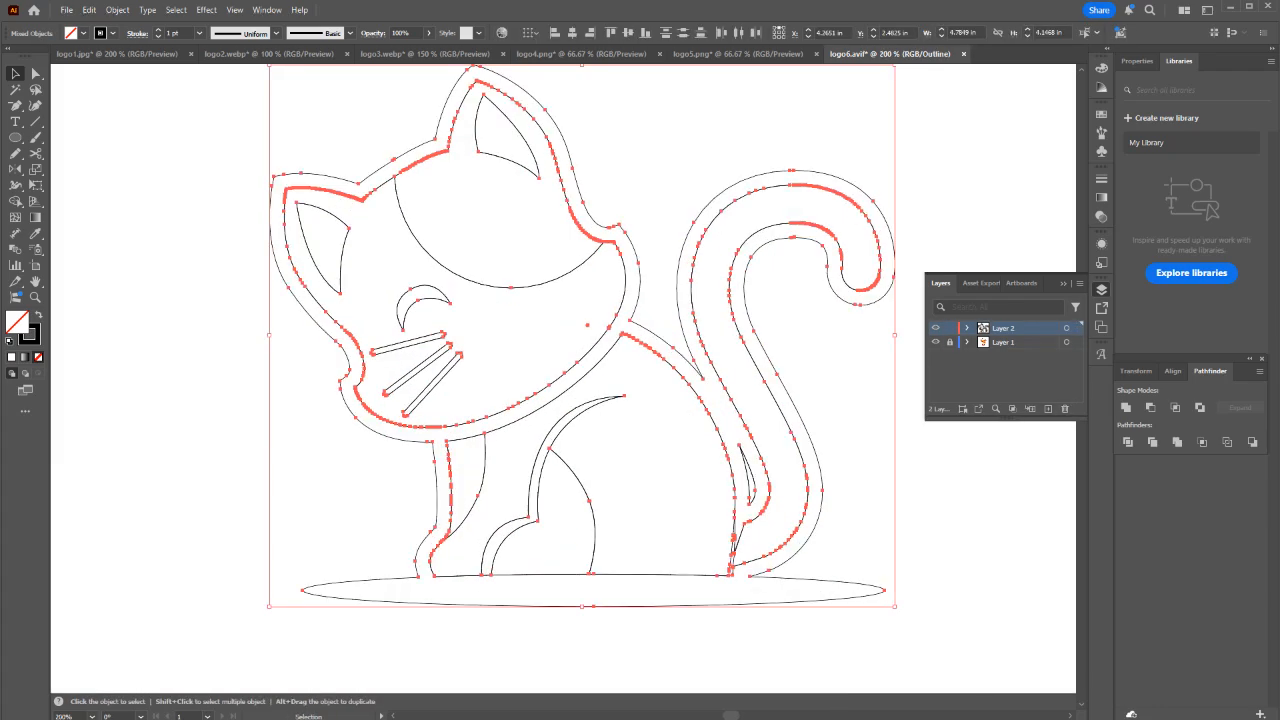
key("ctrl+shift+a")
key("ctrl+y")
key("ctrl+y")
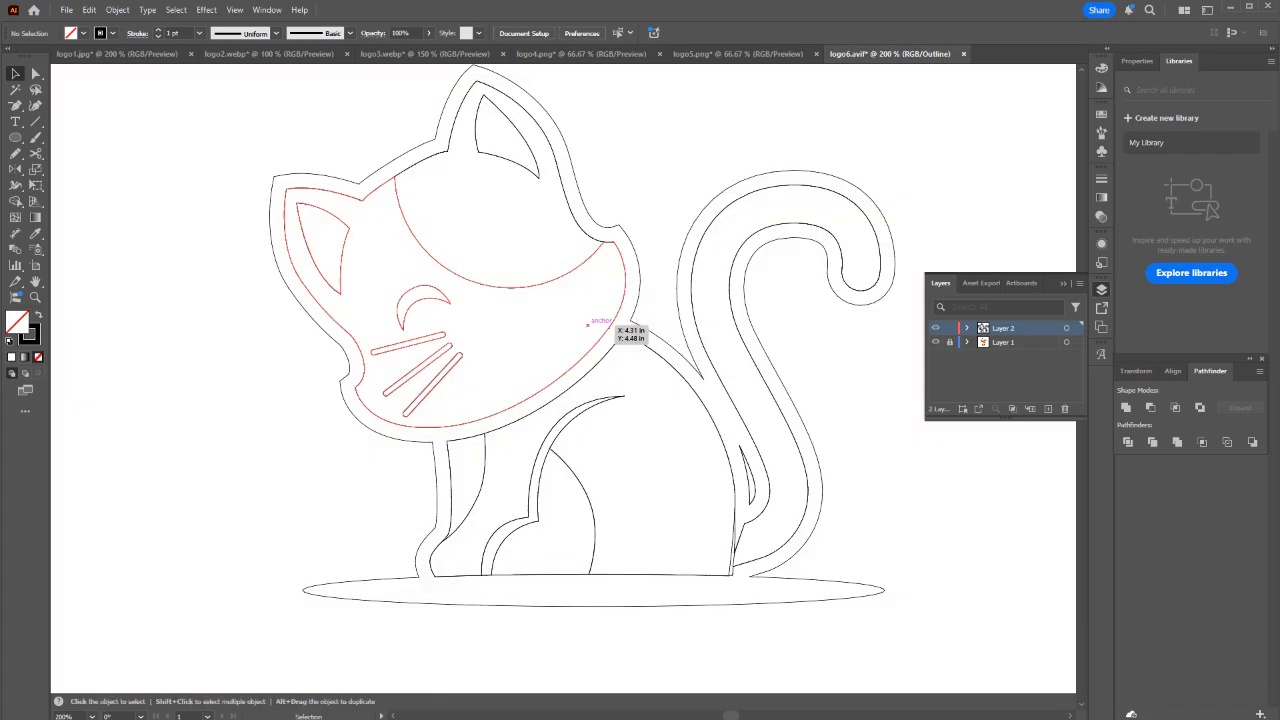
left_click(612, 327)
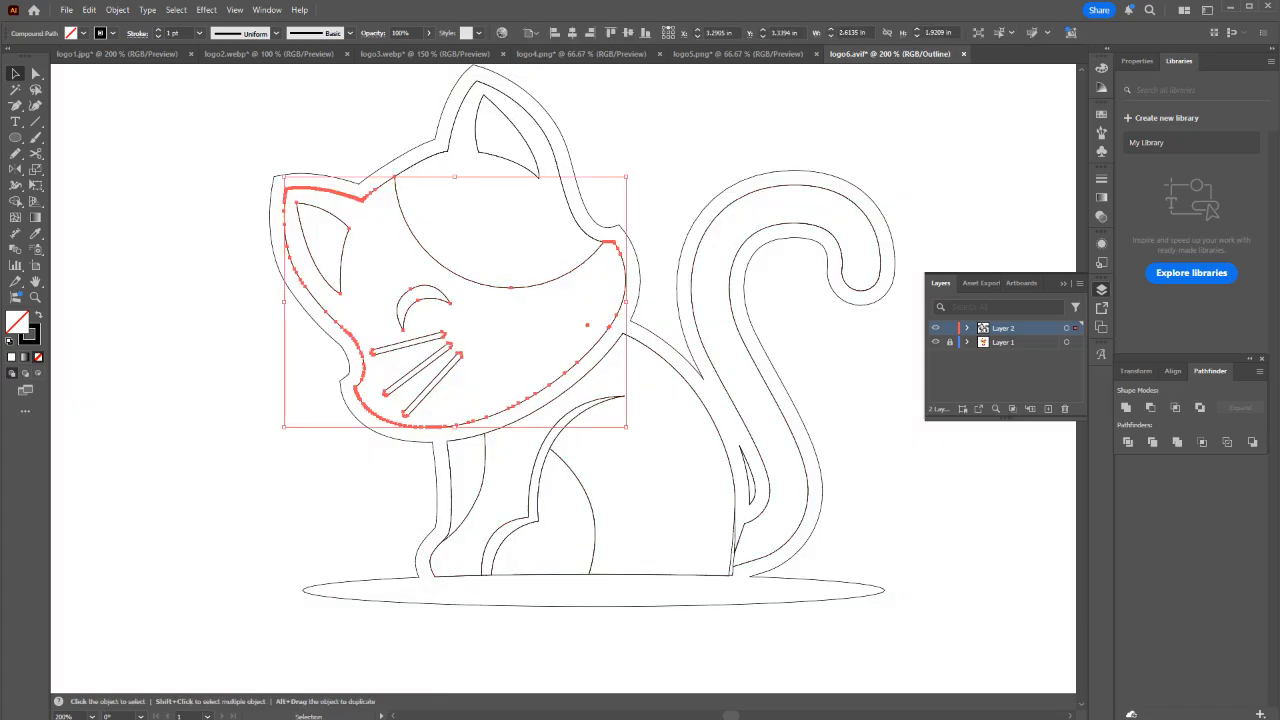
key("minus")
left_click(587, 323, "ctrl")
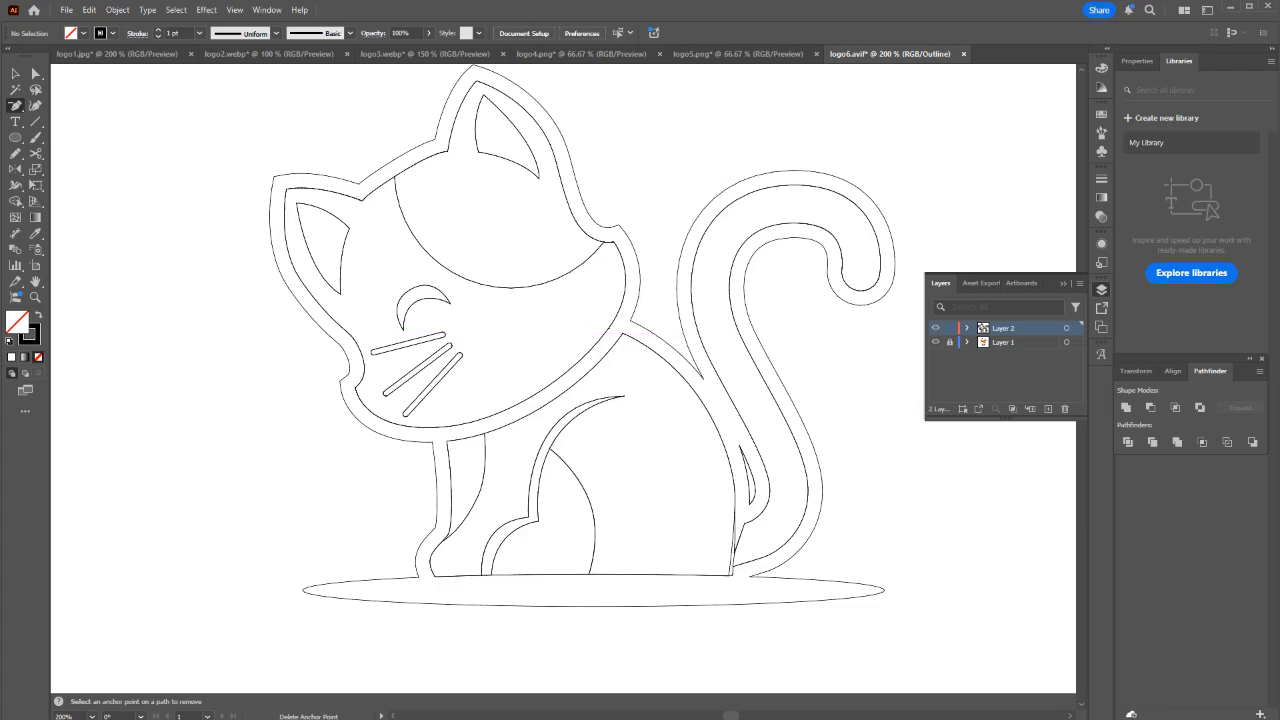
Delete the anchor points of the tiny spur on the face shape's edge near the neck, then return to Preview.
scroll(615, 369, "up", 6)
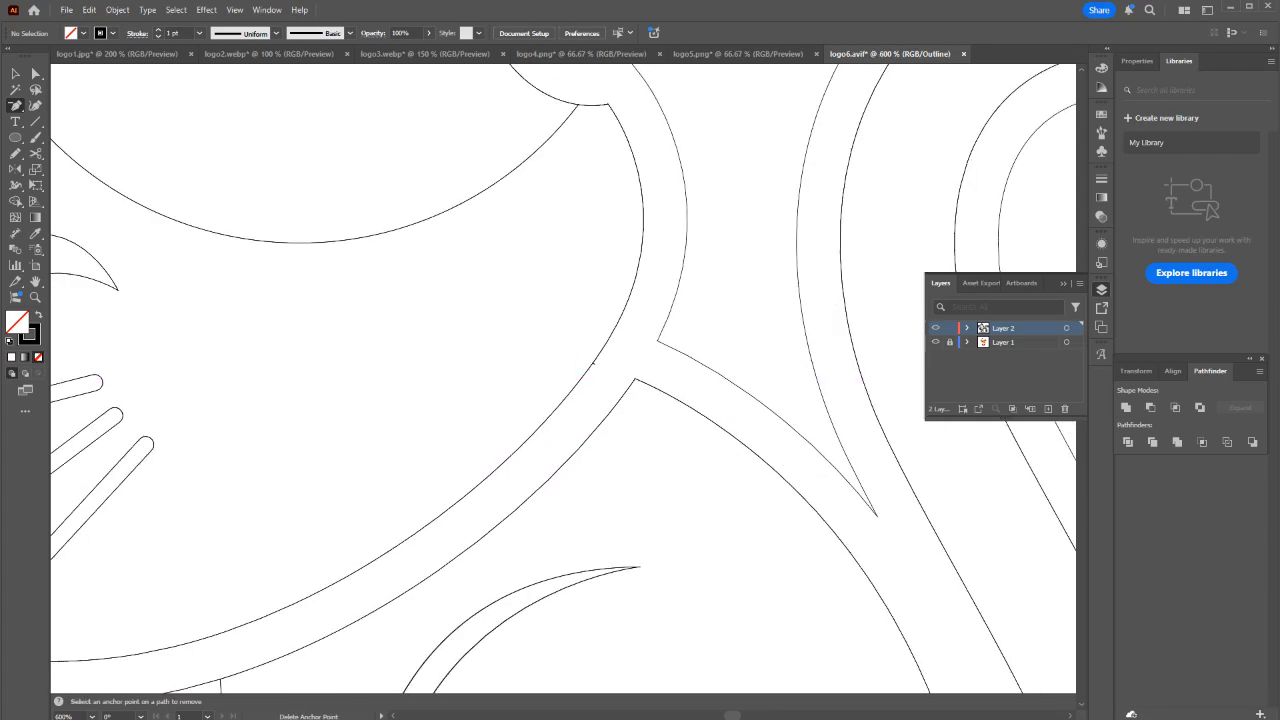
key("a")
scroll(581, 365, "up", 3)
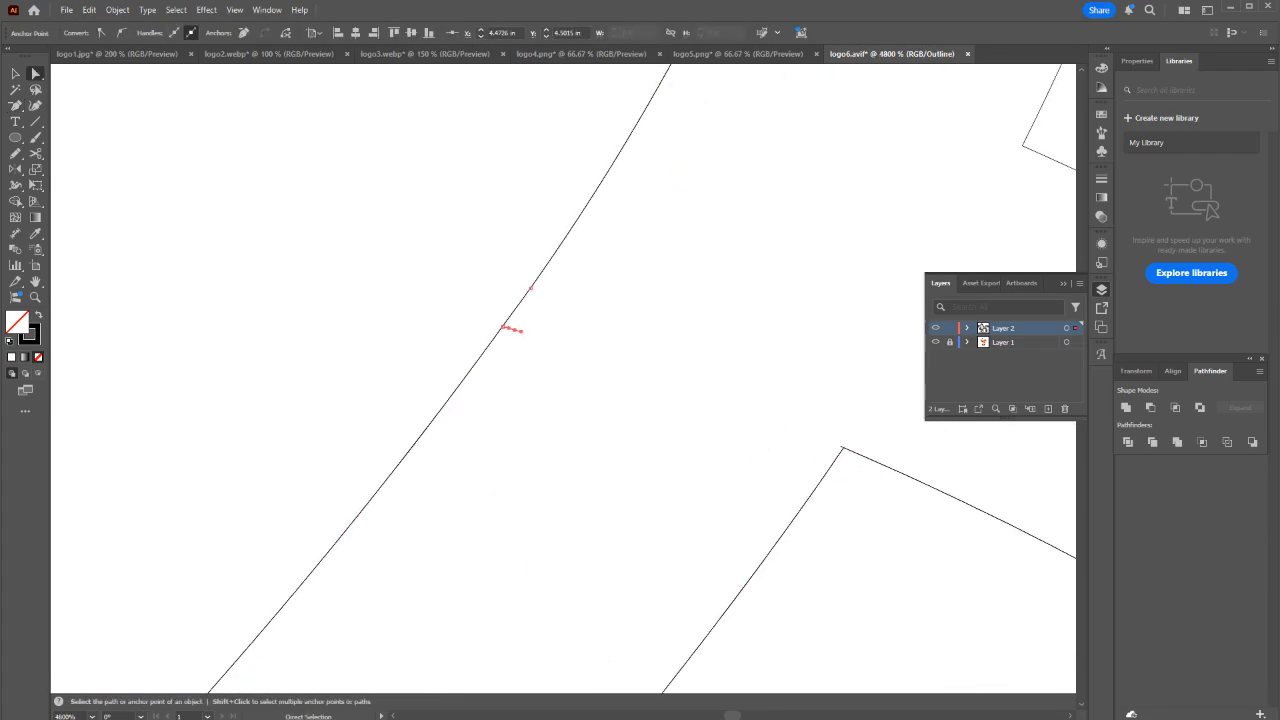
left_click(520, 331)
key("minus")
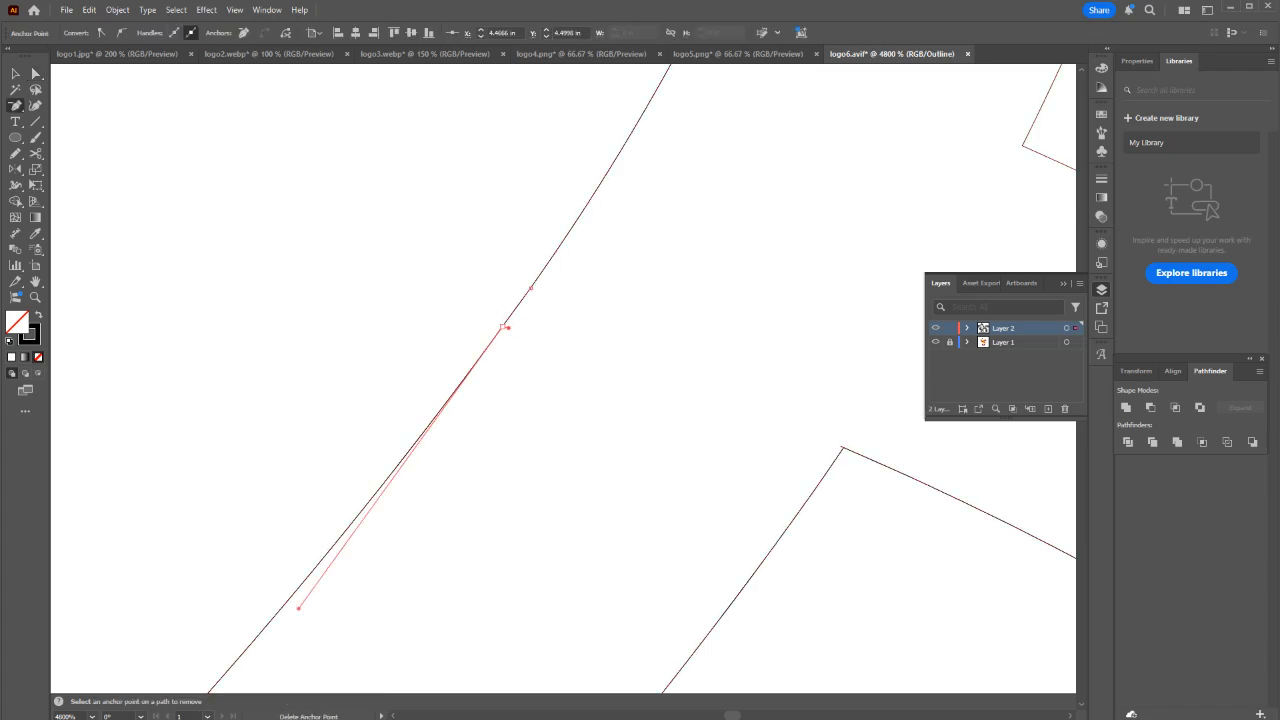
left_click(505, 327)
key("v")
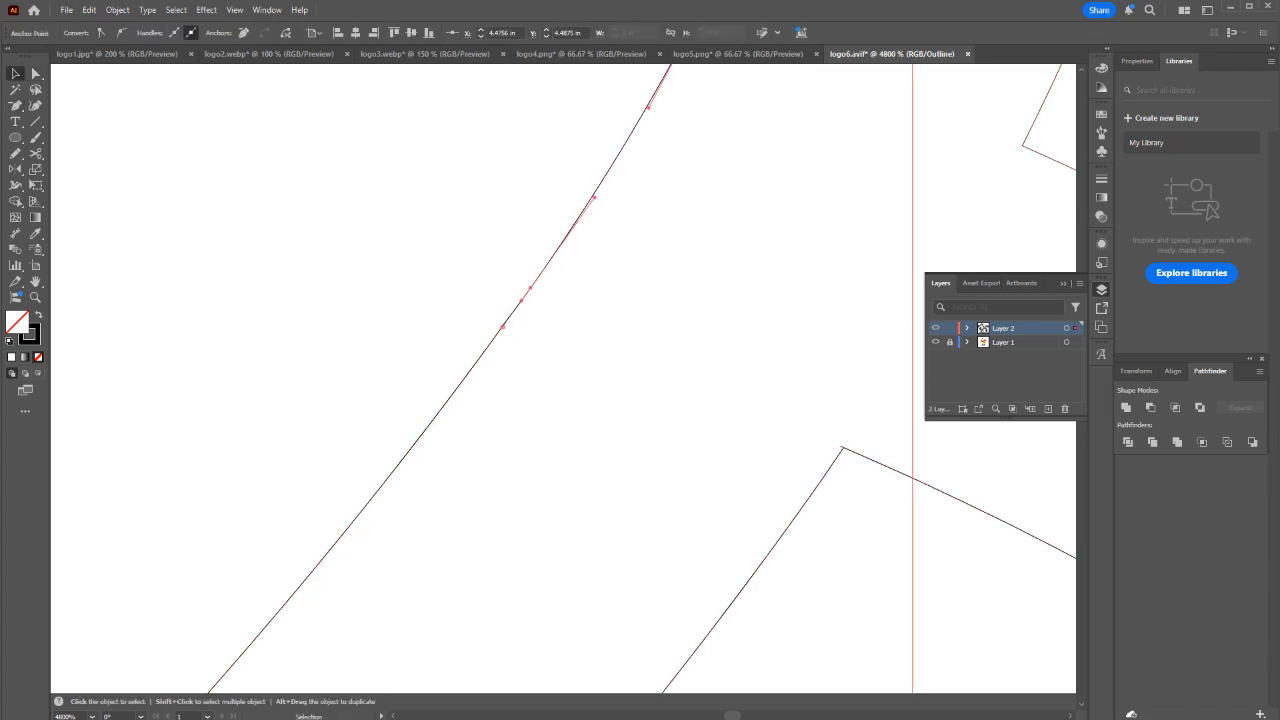
key("ctrl+shift+a")
key("ctrl+y")
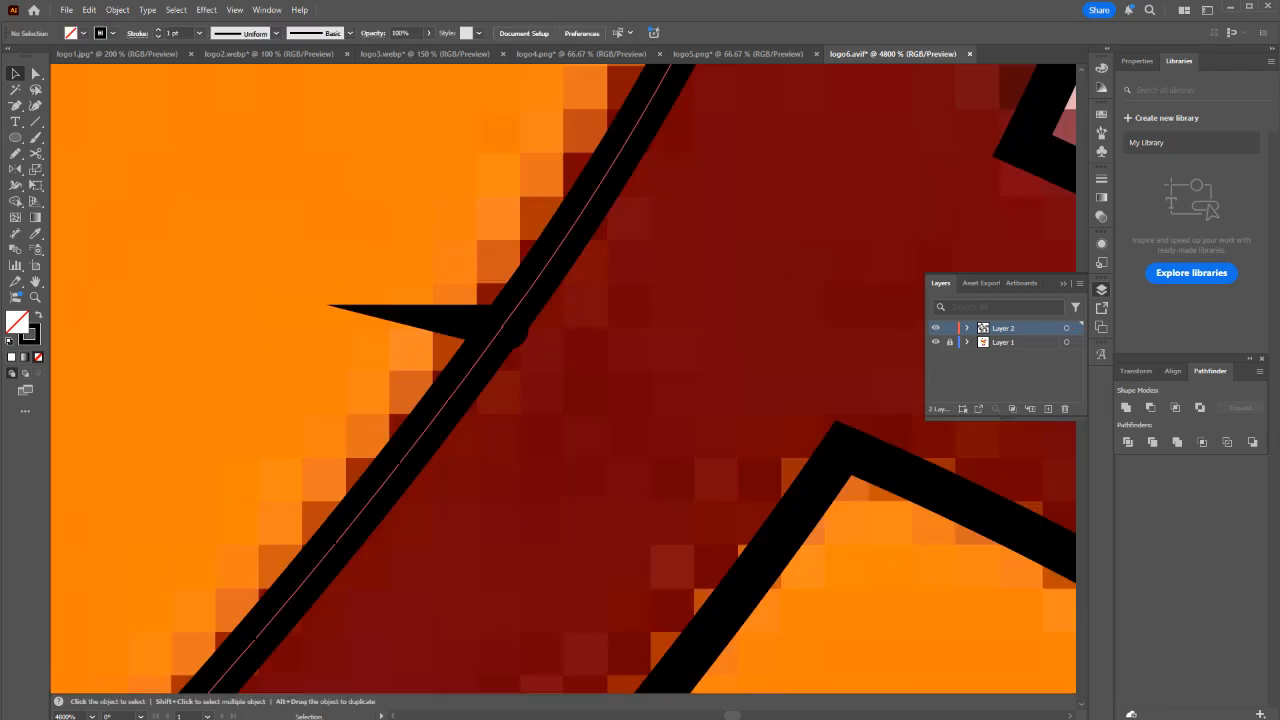
Remove the spike left on the face shape's edge near the neck by deleting its overlapping anchor points.
left_click(507, 326)
key("a")
mouse_move(505, 326)
left_mouse_down()
mouse_move(522, 326)
mouse_move(500, 327)
left_mouse_up()
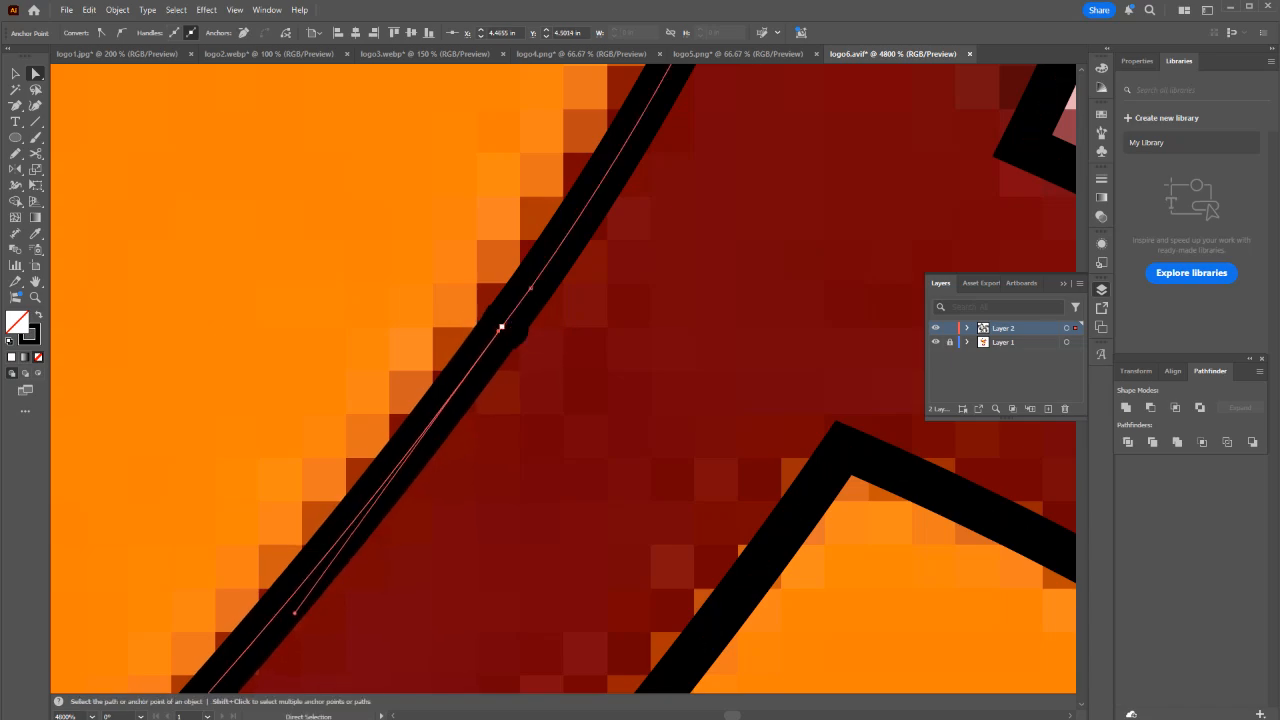
key("minus")
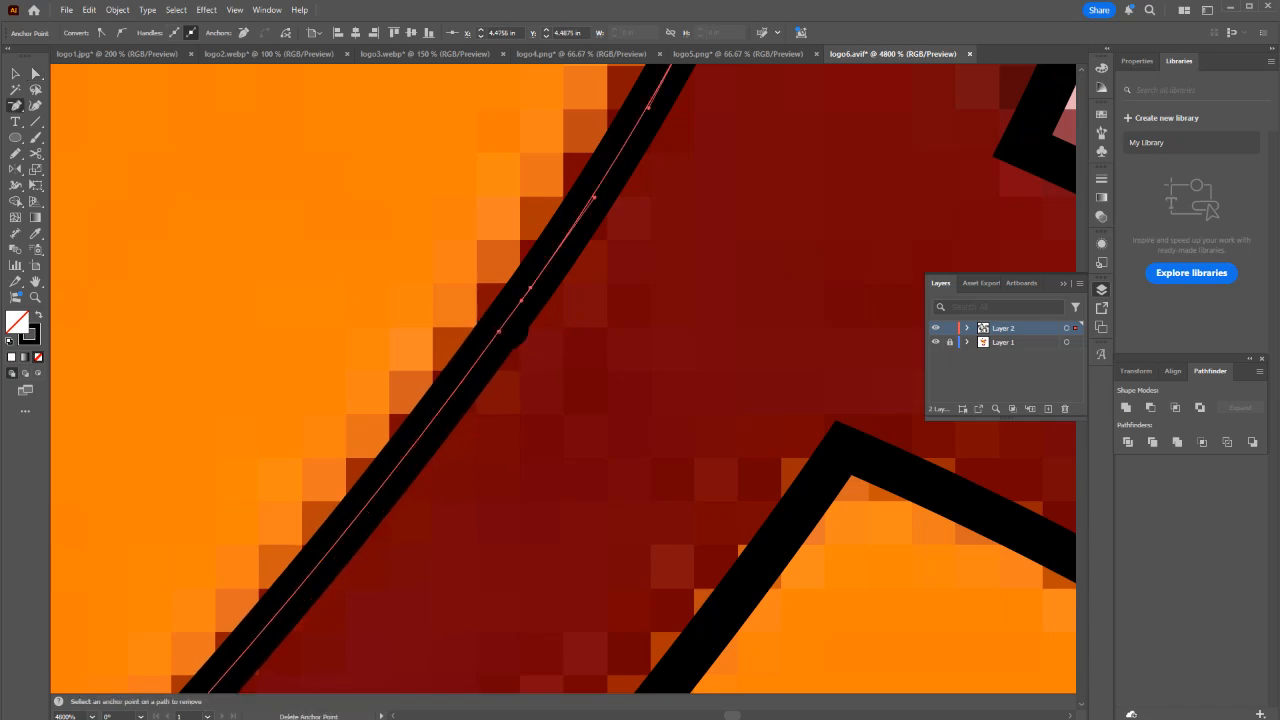
left_click(500, 331)
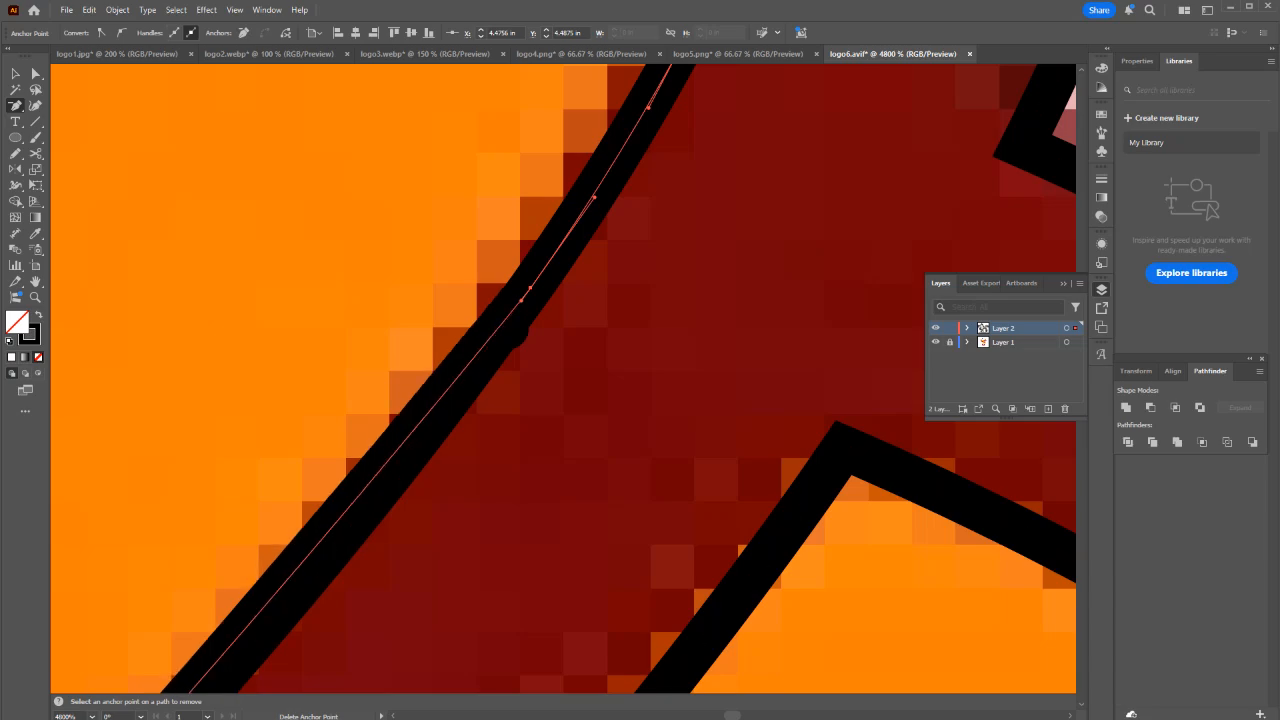
scroll(503, 334, "down", 5)
key("v")
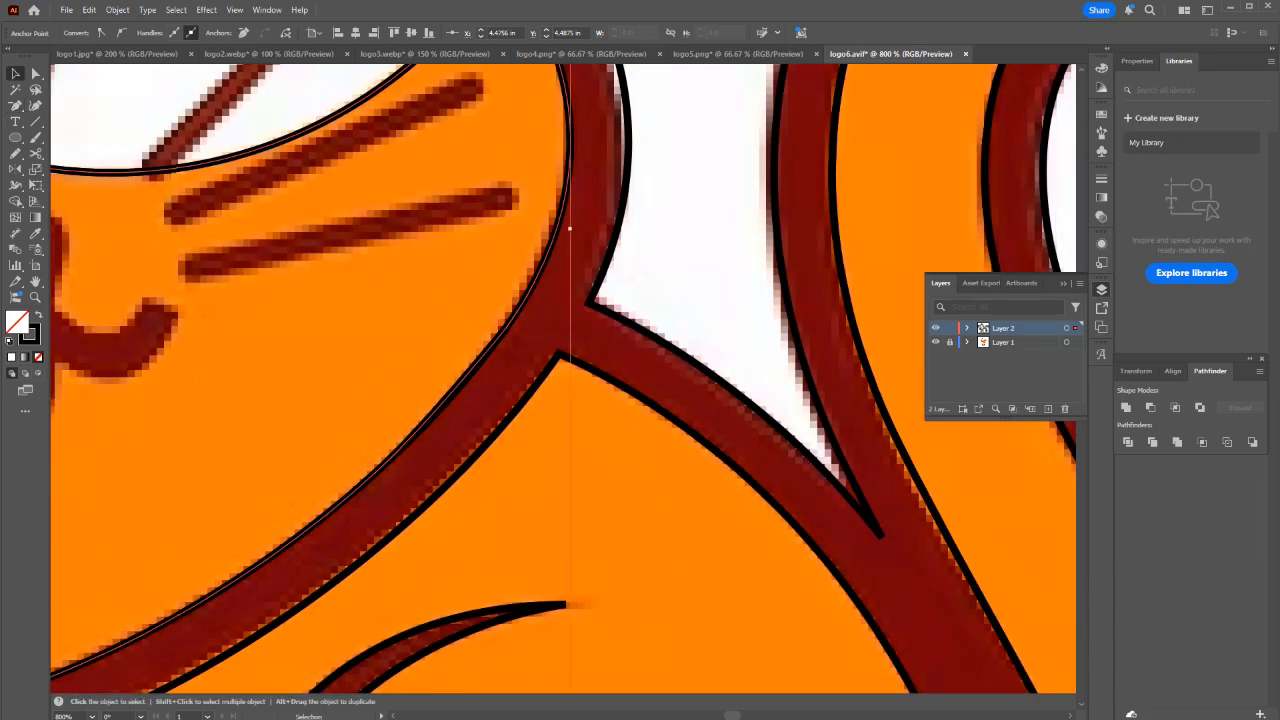
left_click(569, 229)
Move the body and tail shape onto a new Layer 3.
key("ctrl+0")
scroll(559, 406, "up", 2)
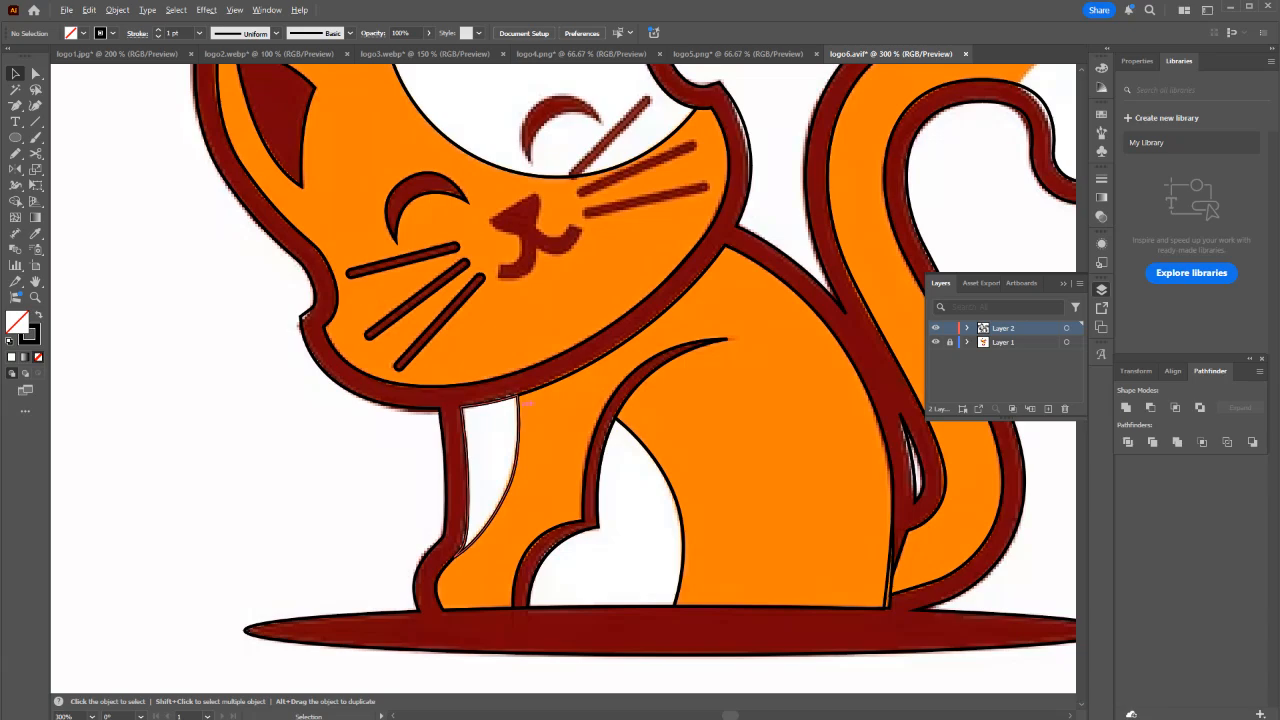
scroll(470, 470, "up", 6)
scroll(448, 357, "down", 3)
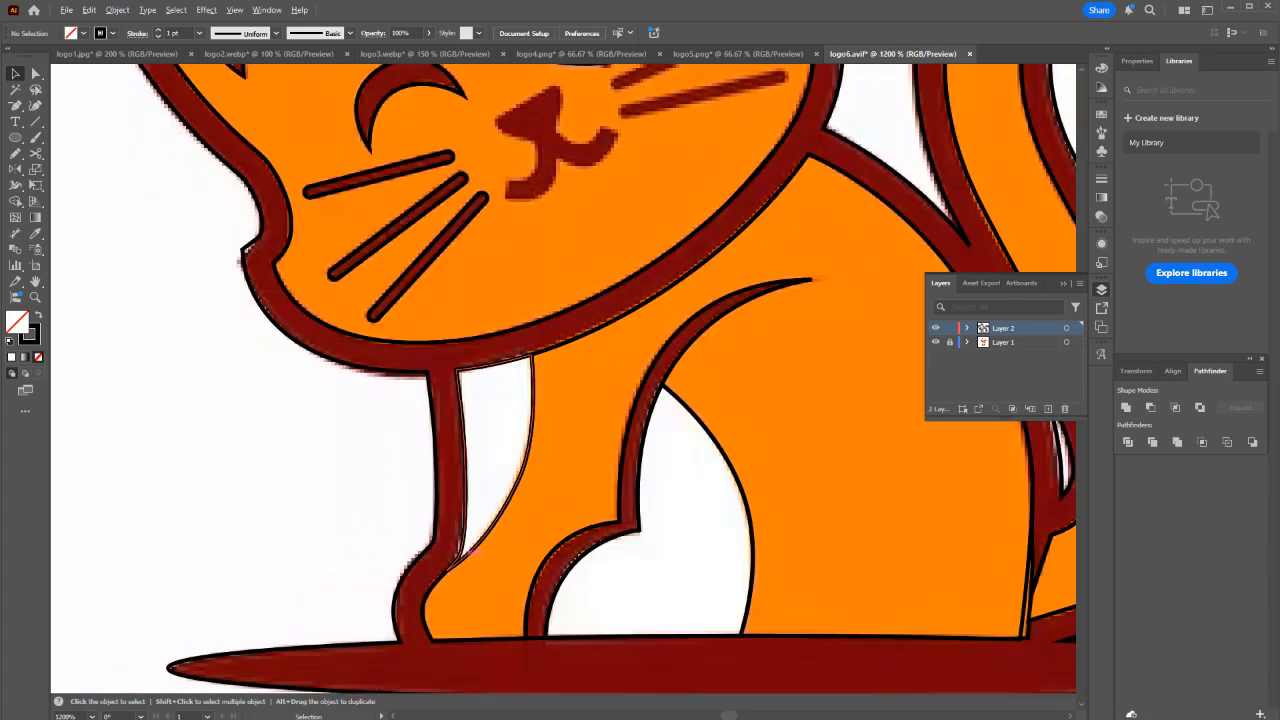
scroll(470, 378, "down", 2)
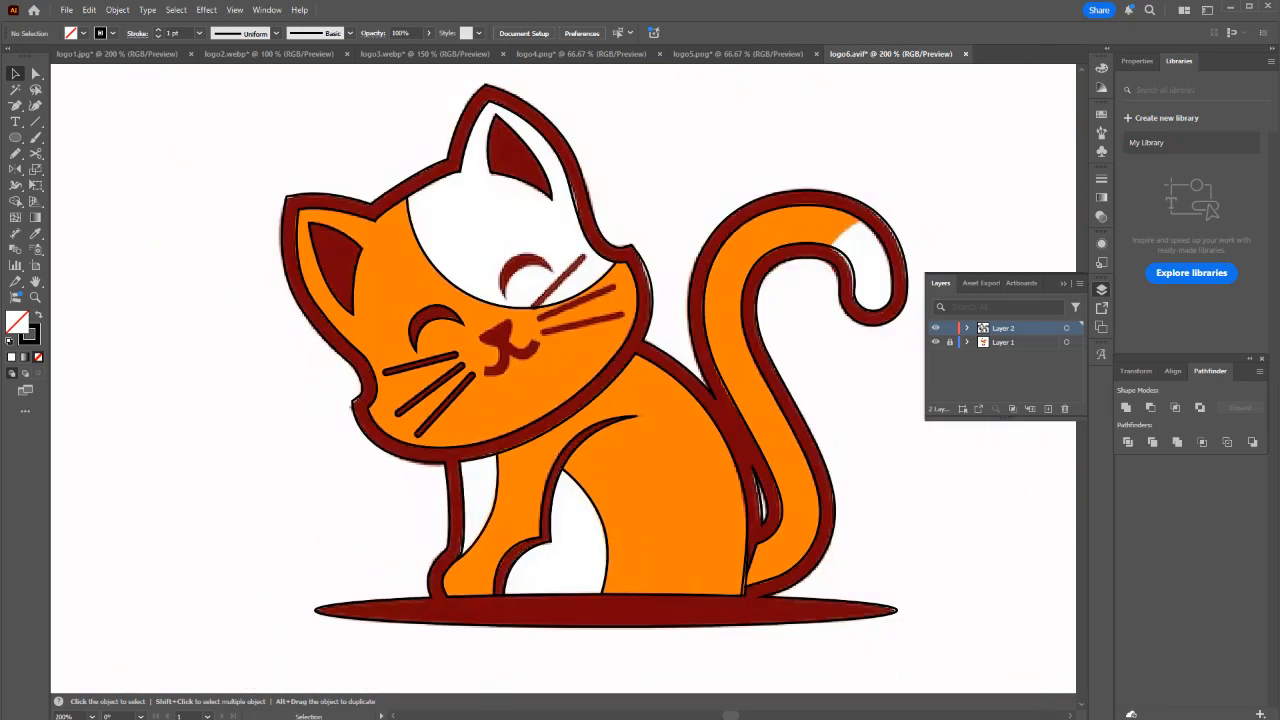
left_click(497, 487)
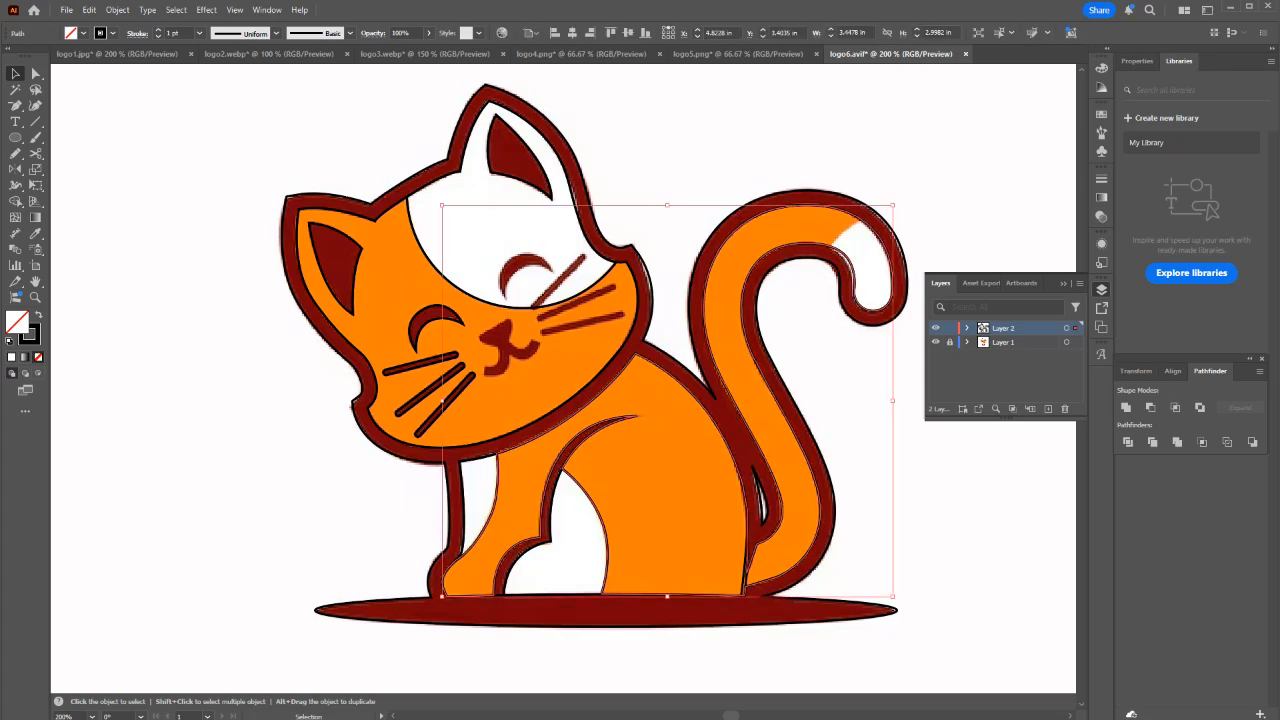
left_click(1048, 408)
left_click_drag(1076, 342, 1076, 328)
Fill the body and tail shape with orange sampled from the logo, and hide Layer 3.
key("i")
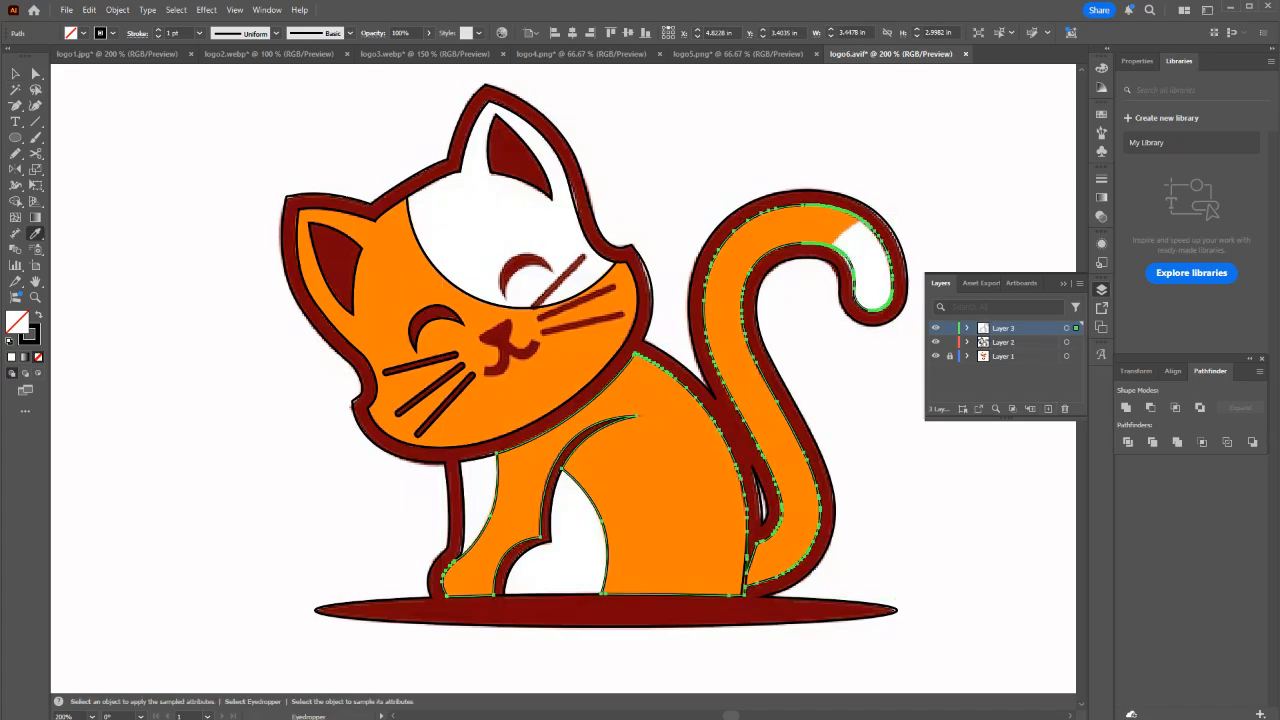
left_click(668, 480)
key("v")
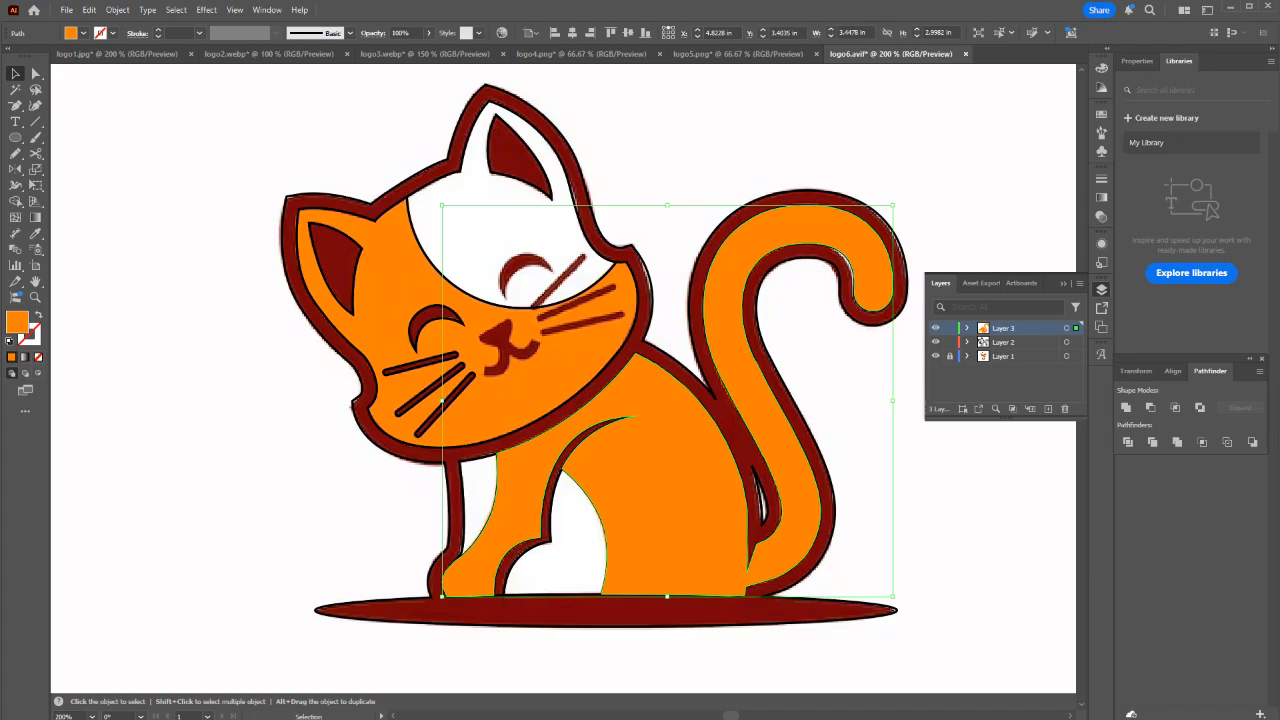
left_click(950, 328)
left_click(936, 328)
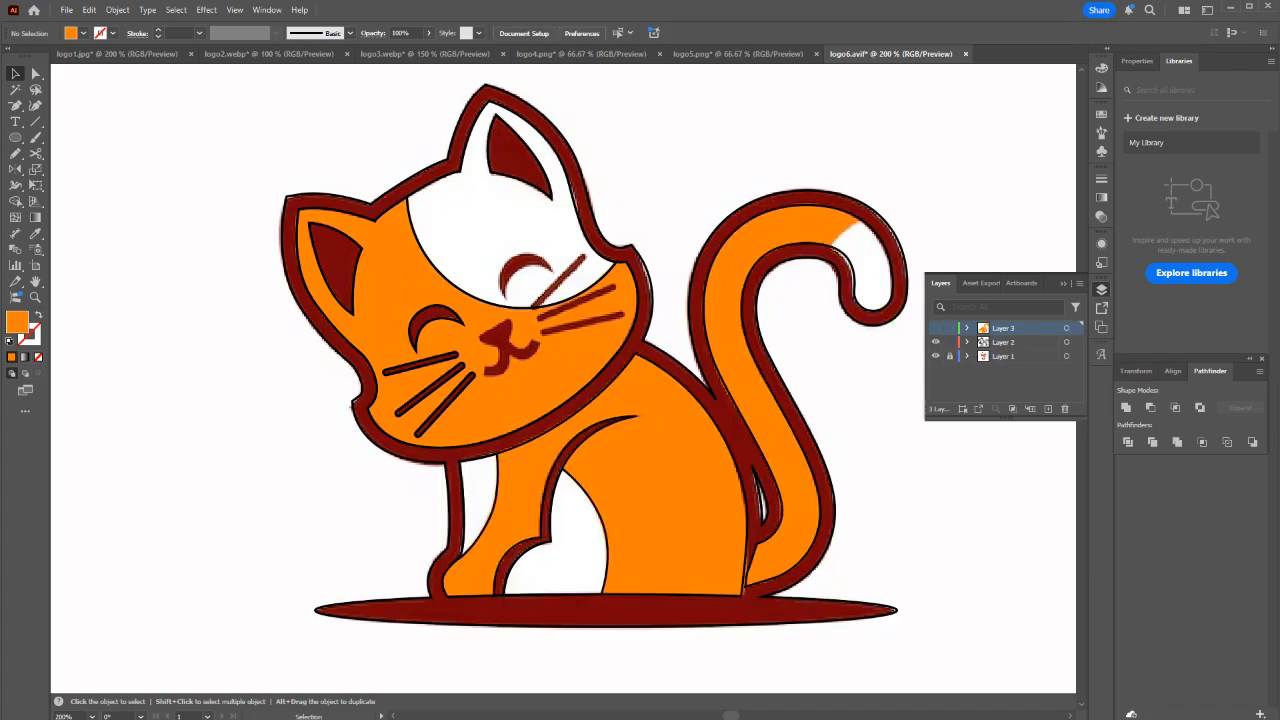
Fill the cat's outline shape with dark red sampled from the logo and move it onto the hidden Layer 3.
left_click(866, 318)
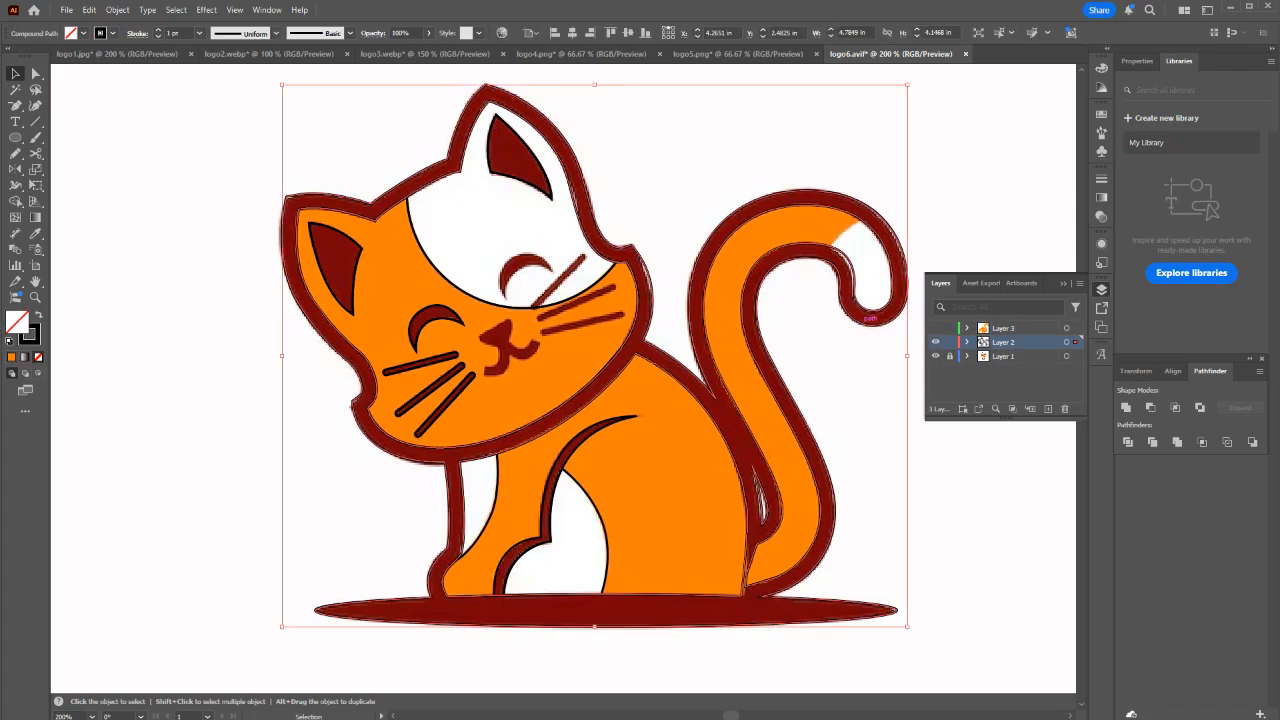
key("o")
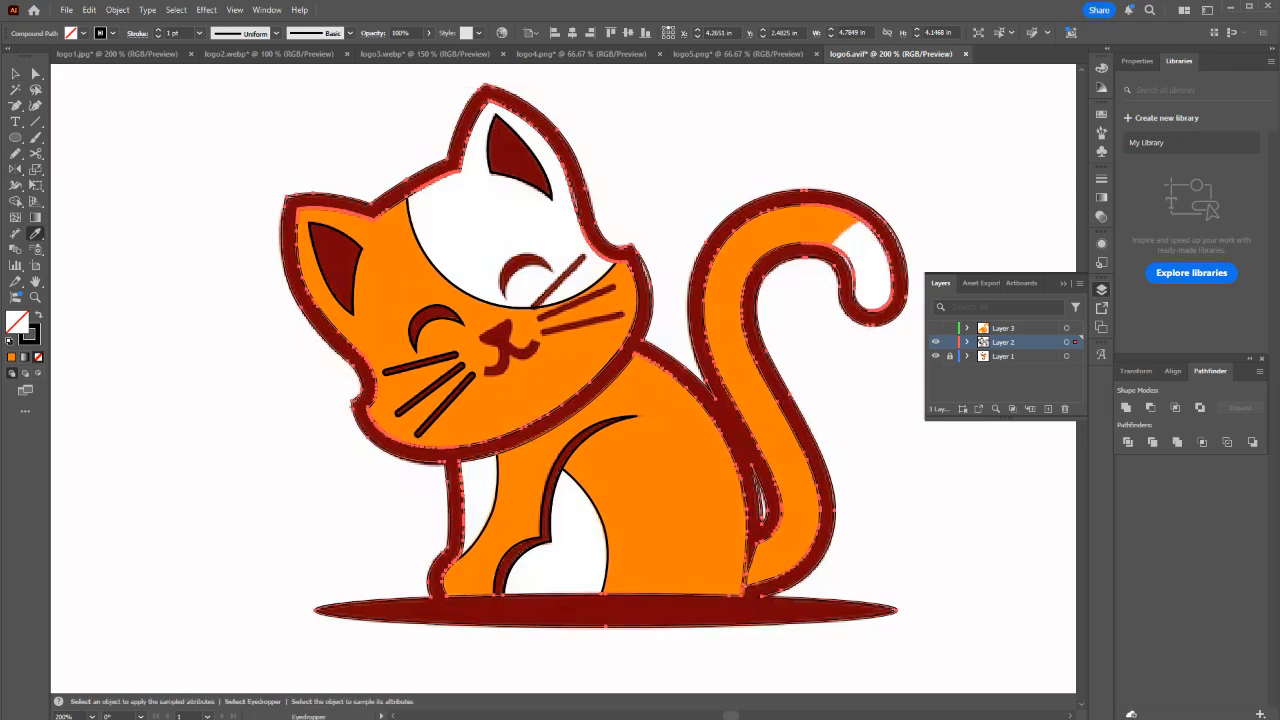
key("shift+x")
key("v")
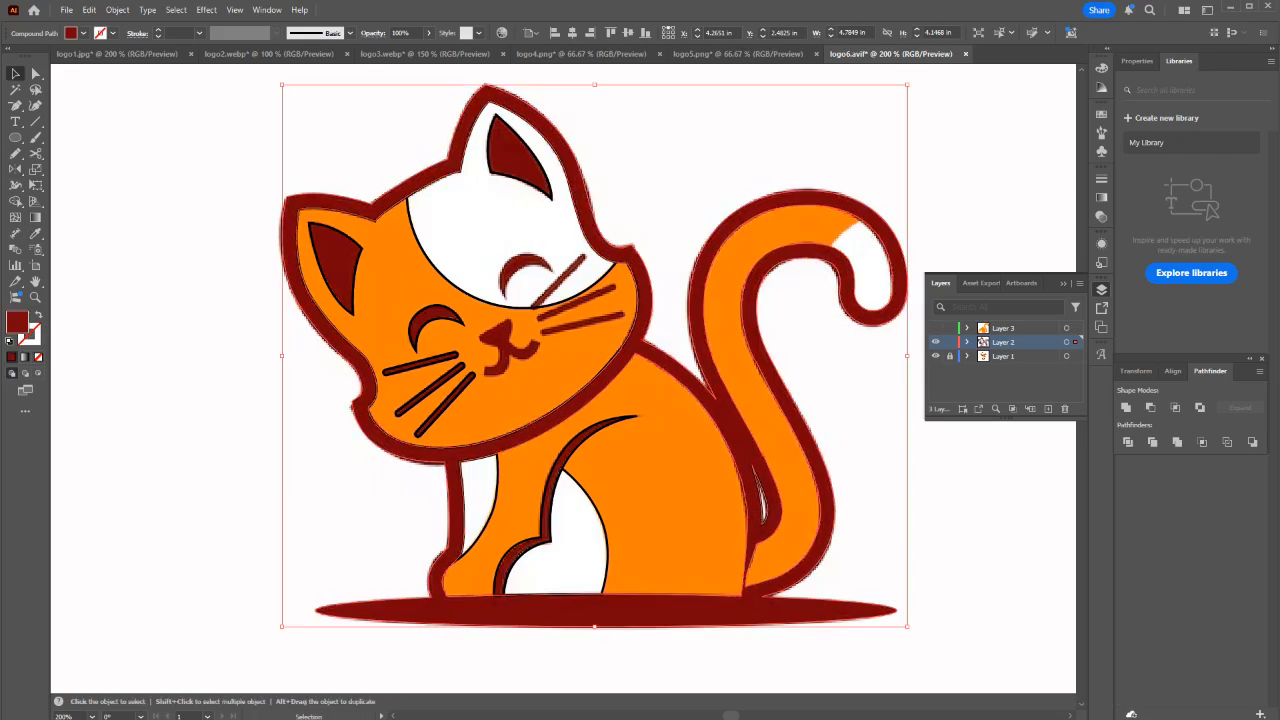
key("ctrl+shift+a")
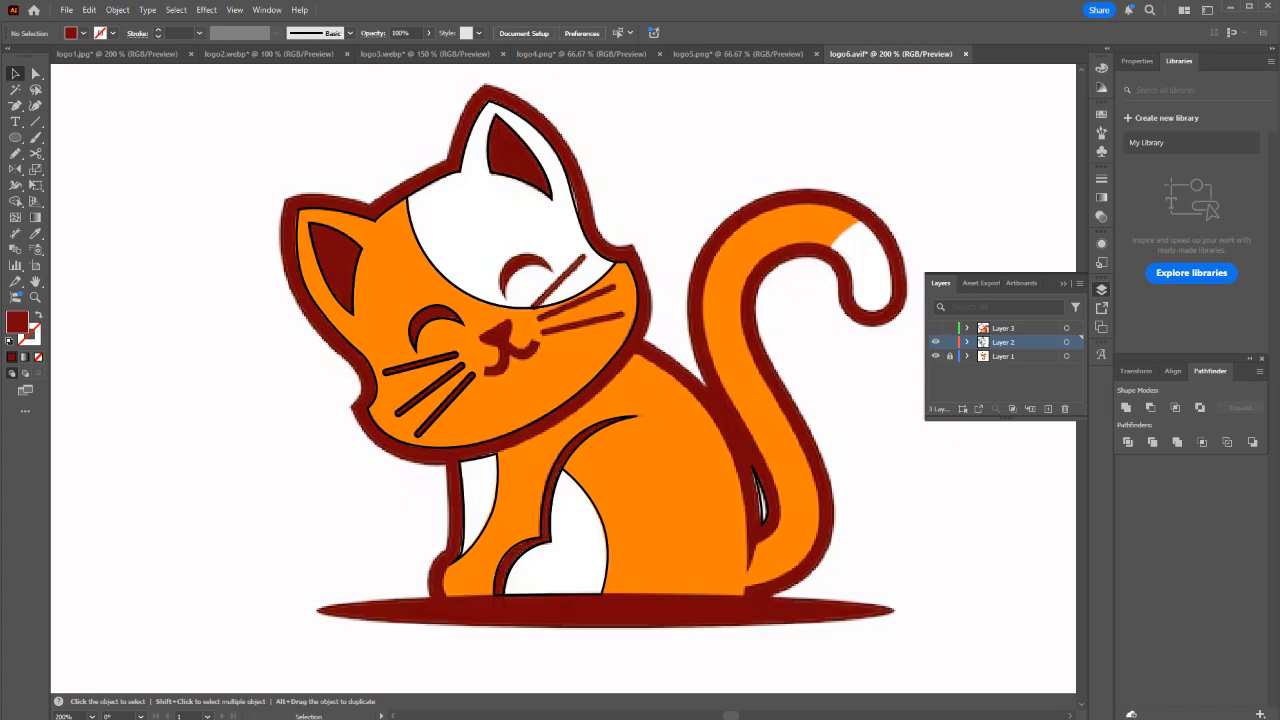
Fill the head, front-leg and chest patches with white sampled from the logo and move them onto the hidden Layer 3.
left_click(512, 514)
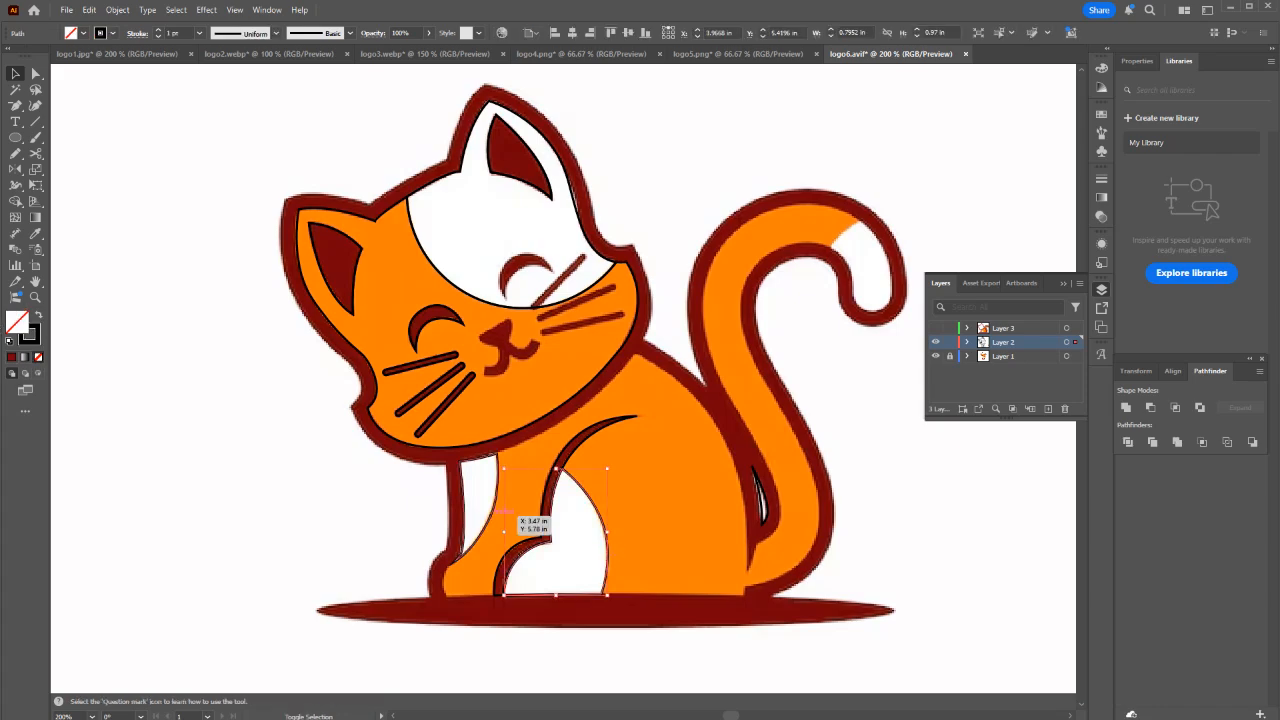
left_click(497, 297, "shift")
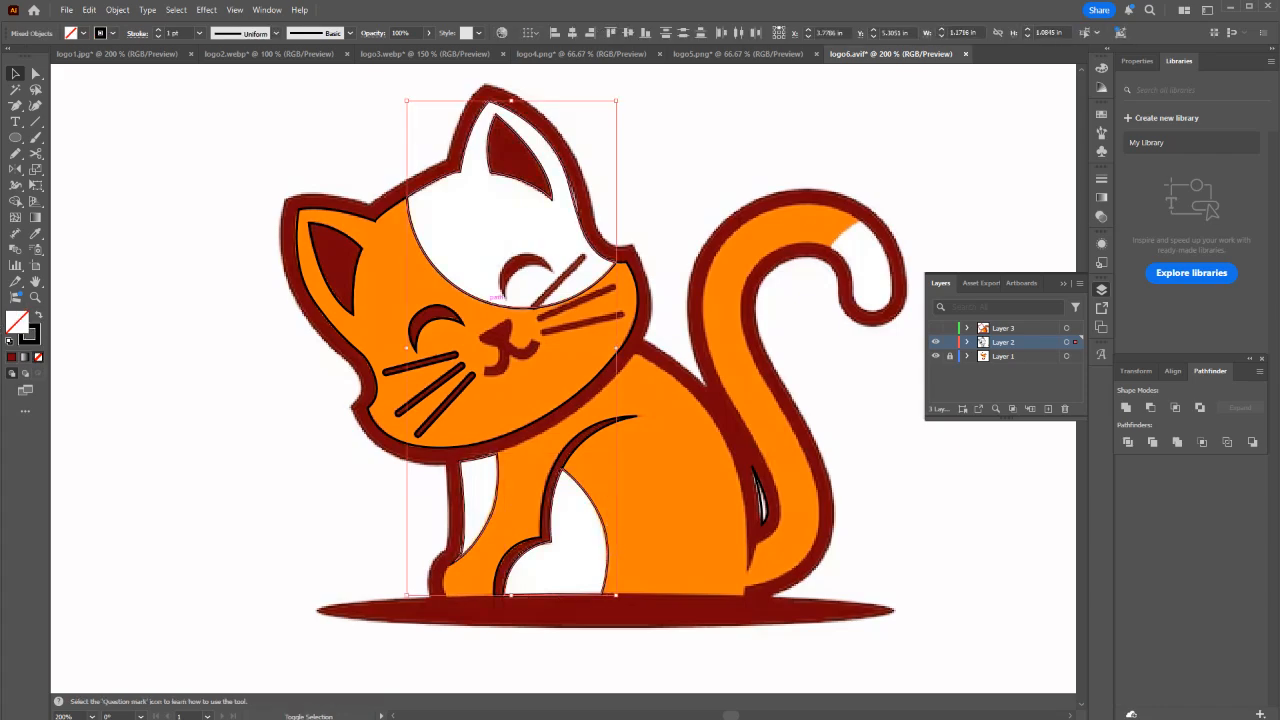
key("i")
left_click(492, 232)
key("v")
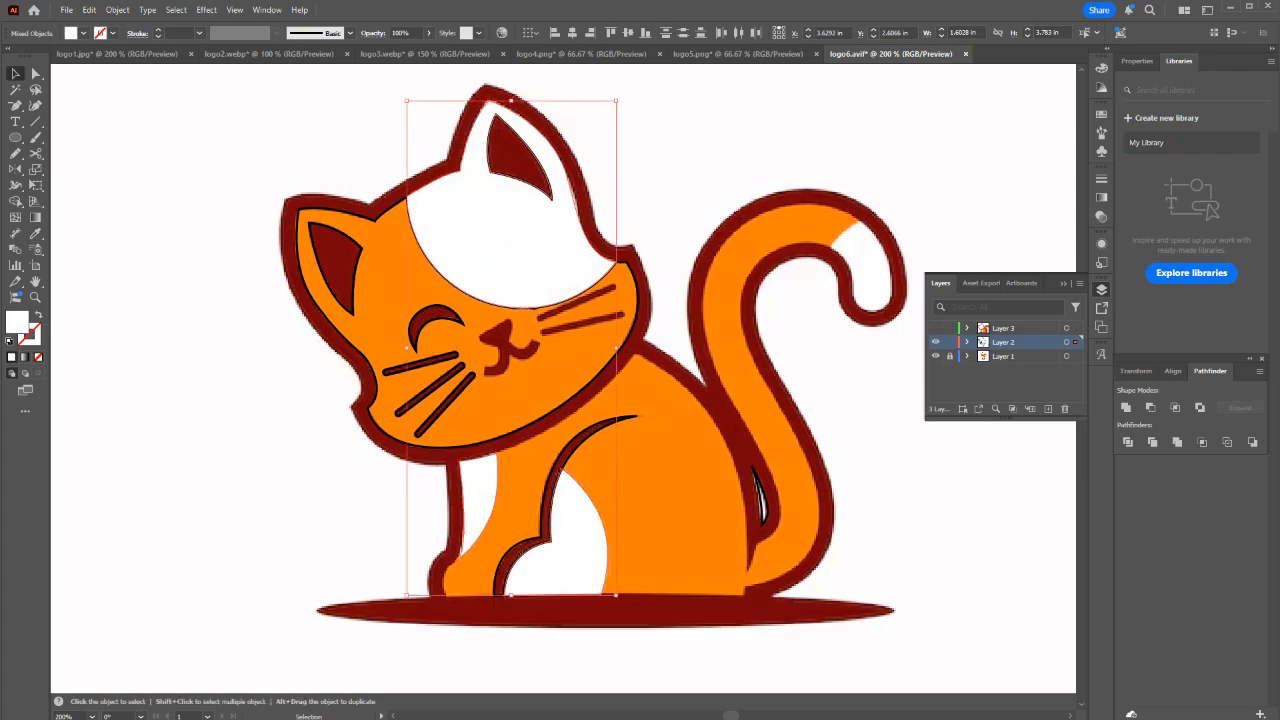
key("ctrl+z")
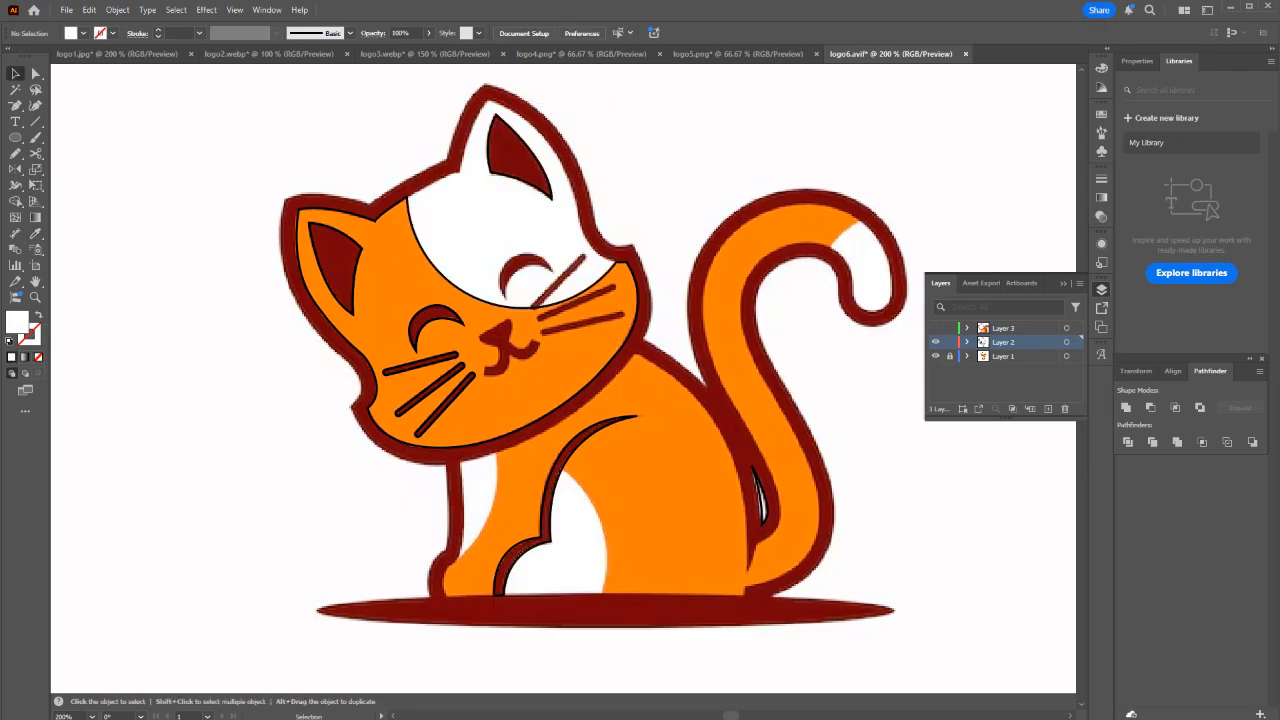
Fill the curved line shape between the chest and hind leg with dark red sampled from the ground ellipse.
left_click(556, 505)
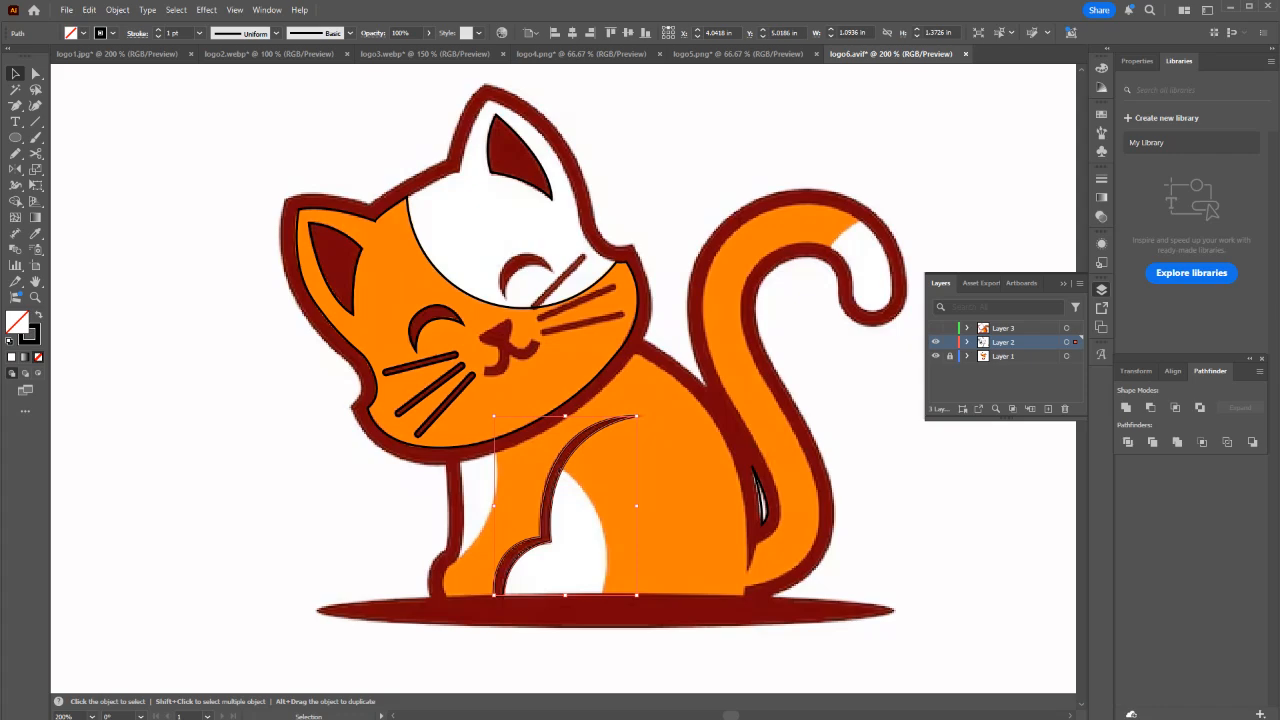
key("i")
left_click(552, 610)
key("v")
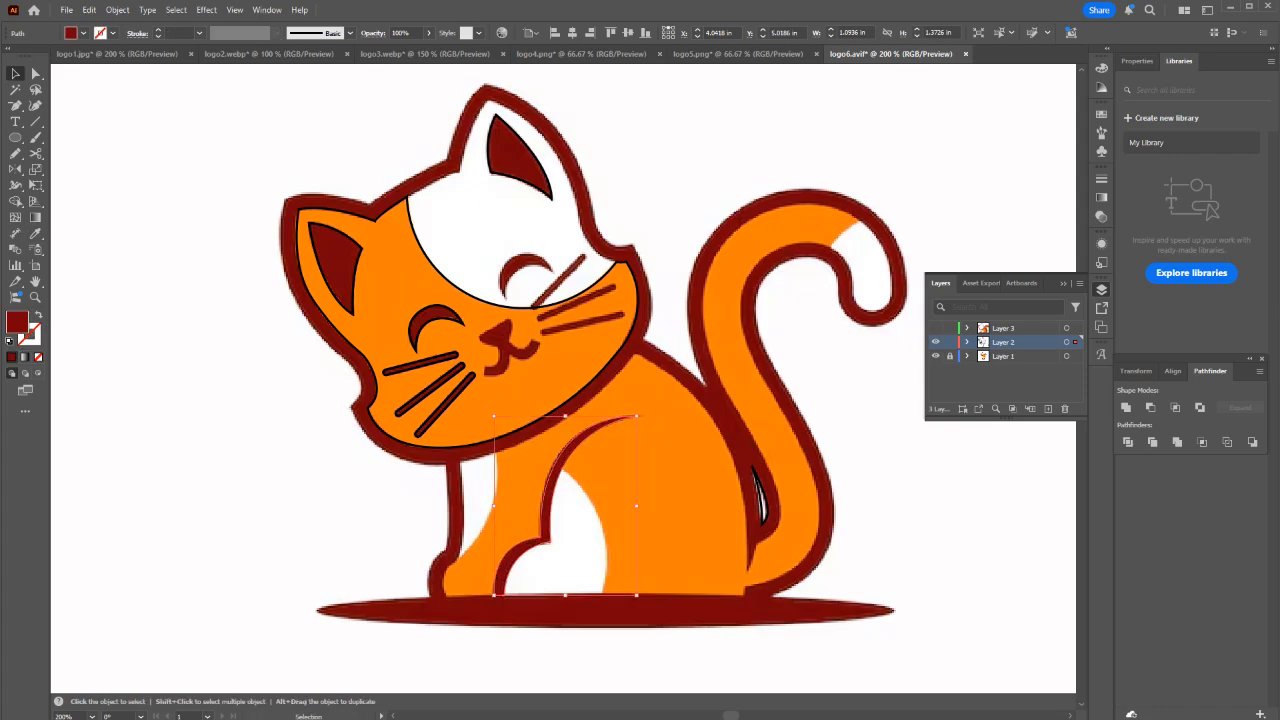
Fill the left whiskers, eye and inner ear with dark red, and move them with the hind-leg line onto Layer 3.
left_click(443, 407)
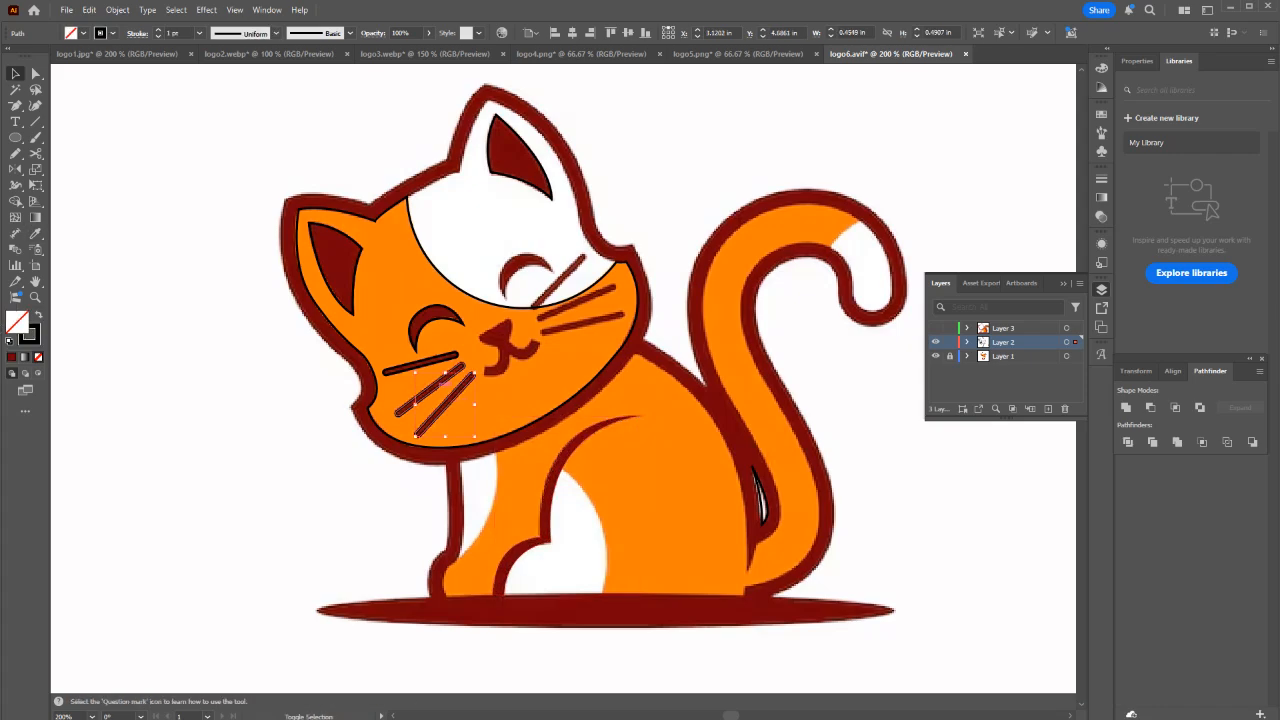
left_click(436, 386, "shift")
left_click(440, 360, "shift")
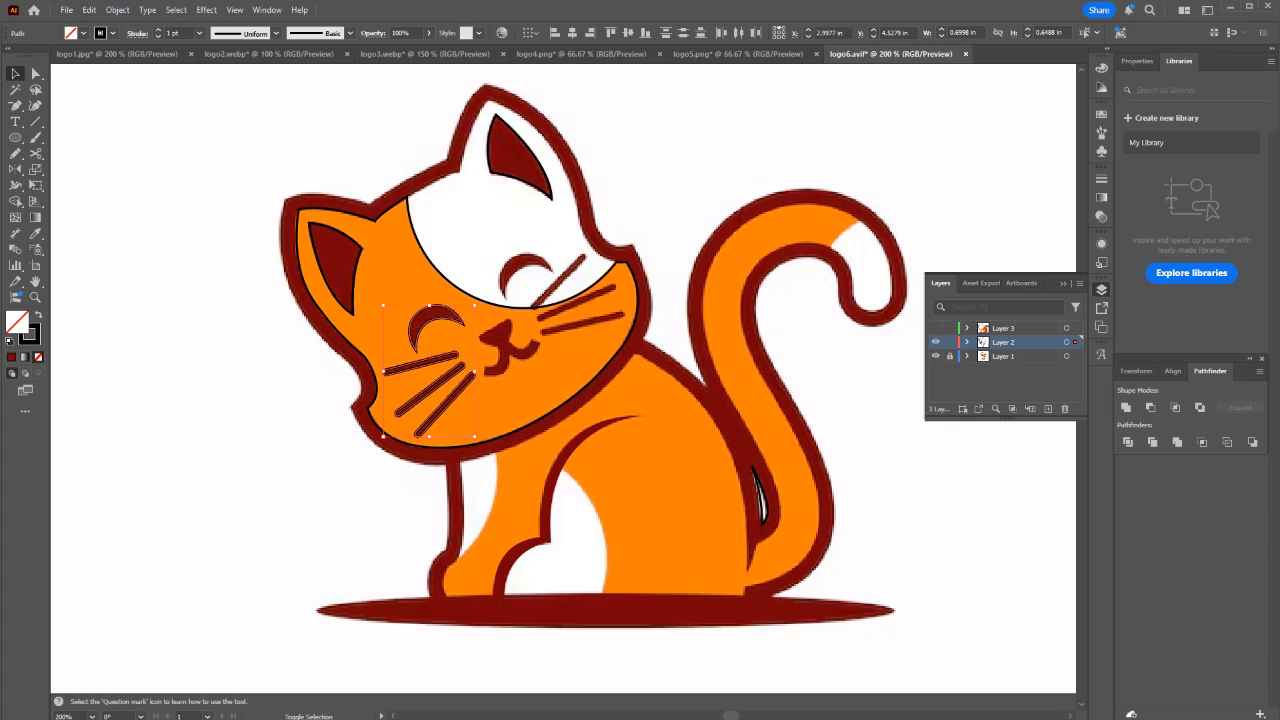
left_click(357, 275, "shift")
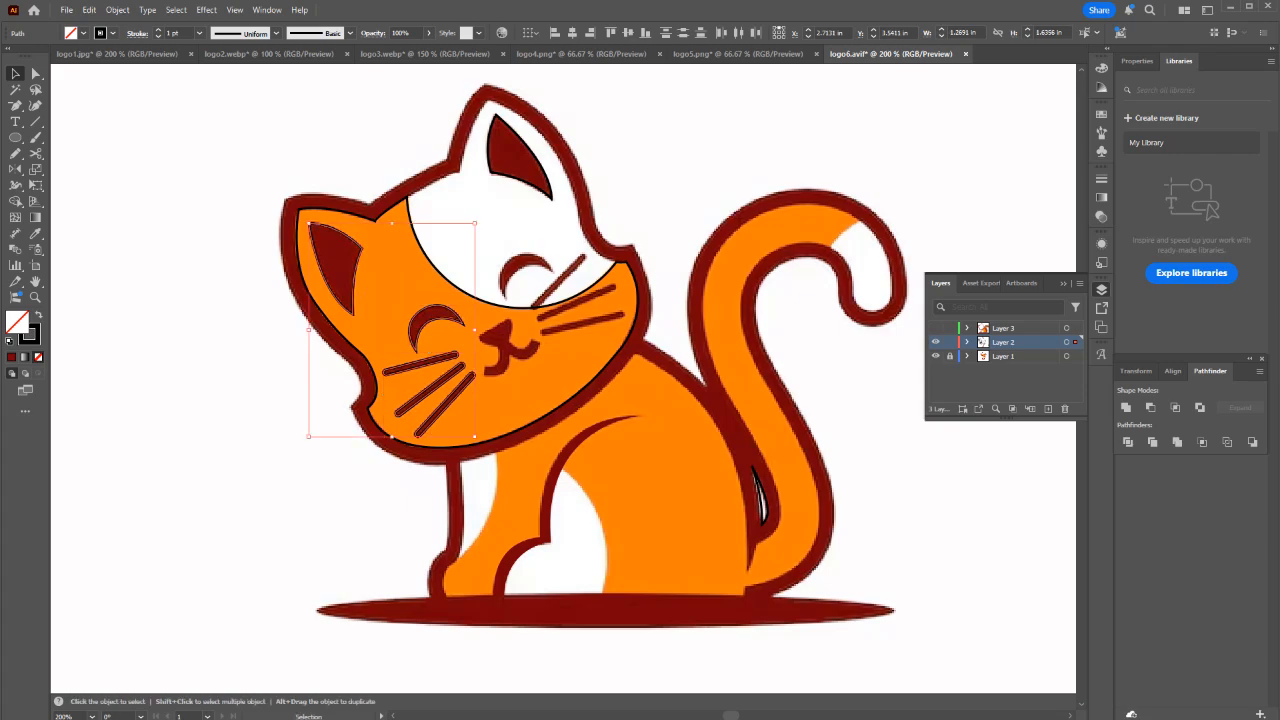
key("i")
left_click(490, 610)
key("v")
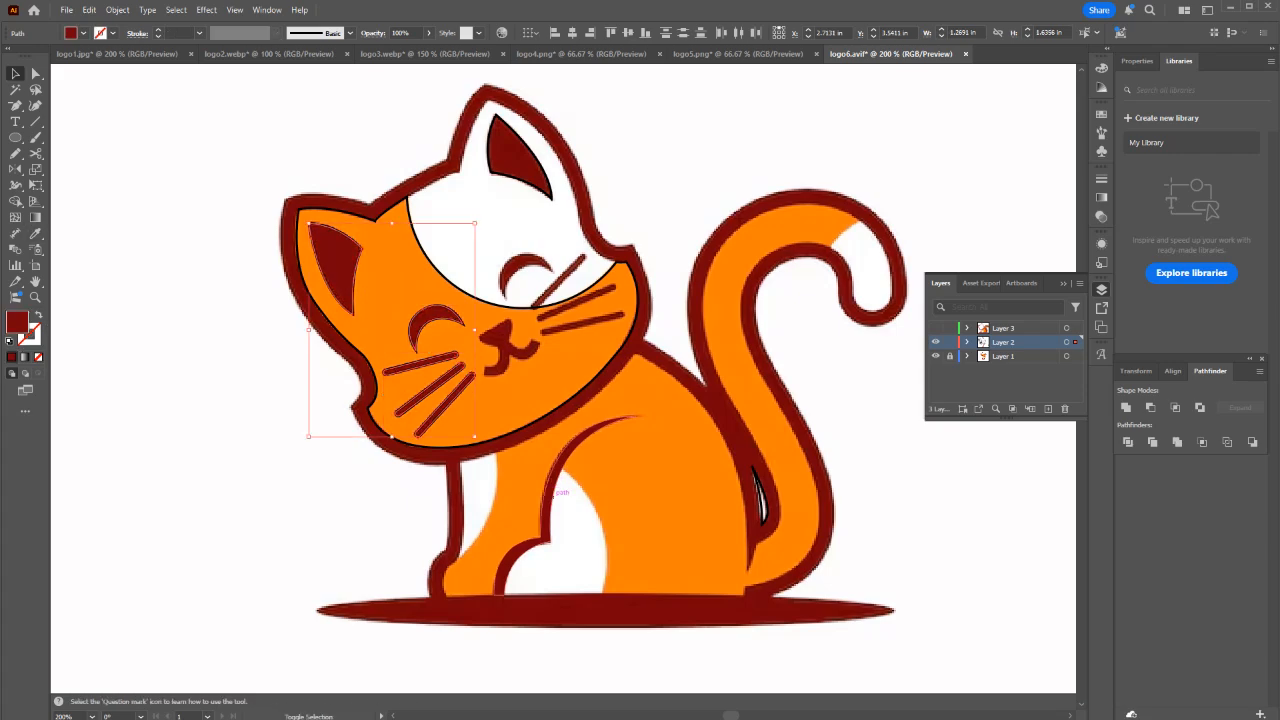
left_click(556, 480, "shift")
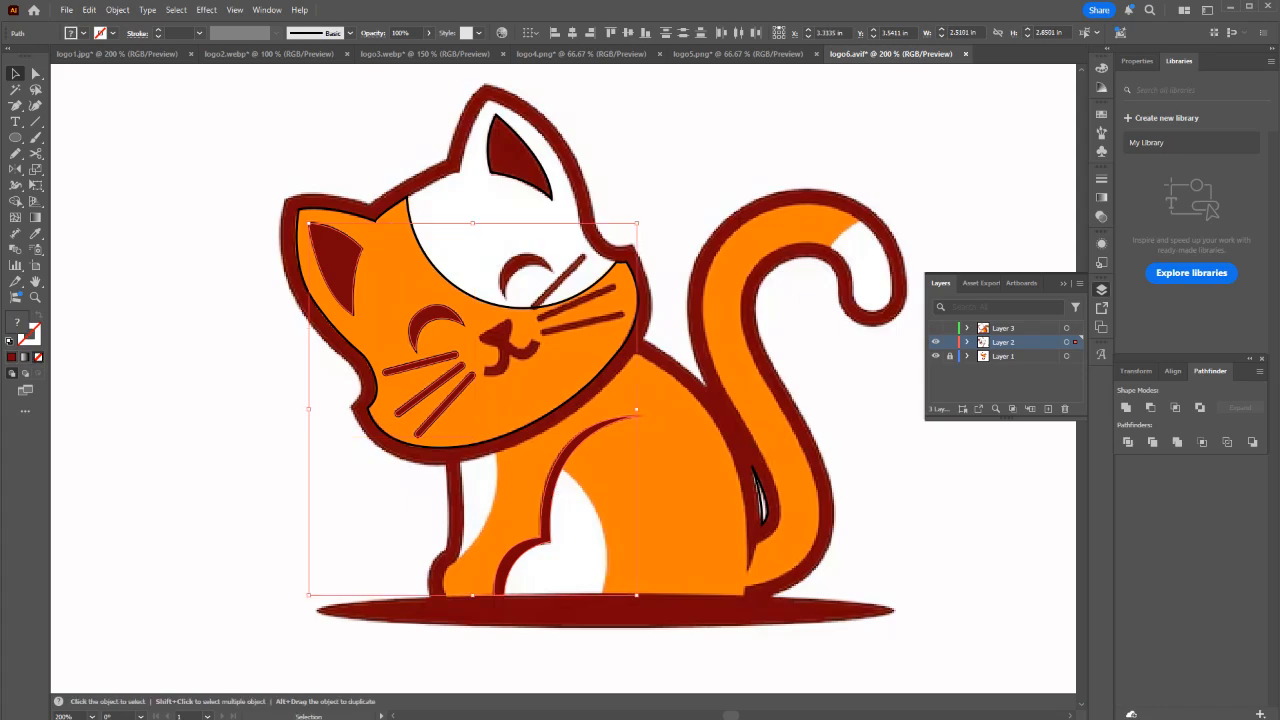
left_click_drag(1075, 342, 1075, 328)
Fill the cat's face shape with orange sampled from the logo and move it onto the hidden Layer 3.
left_click(457, 443)
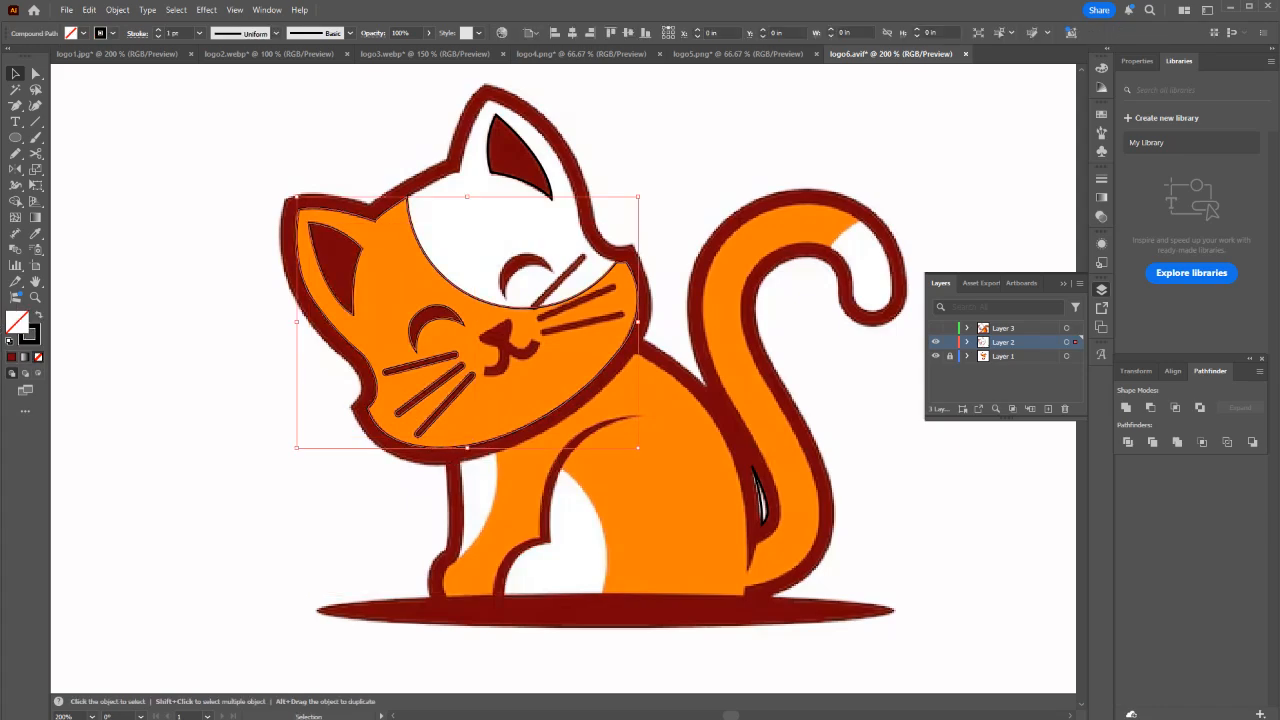
key("i")
left_click(500, 414)
key("v")
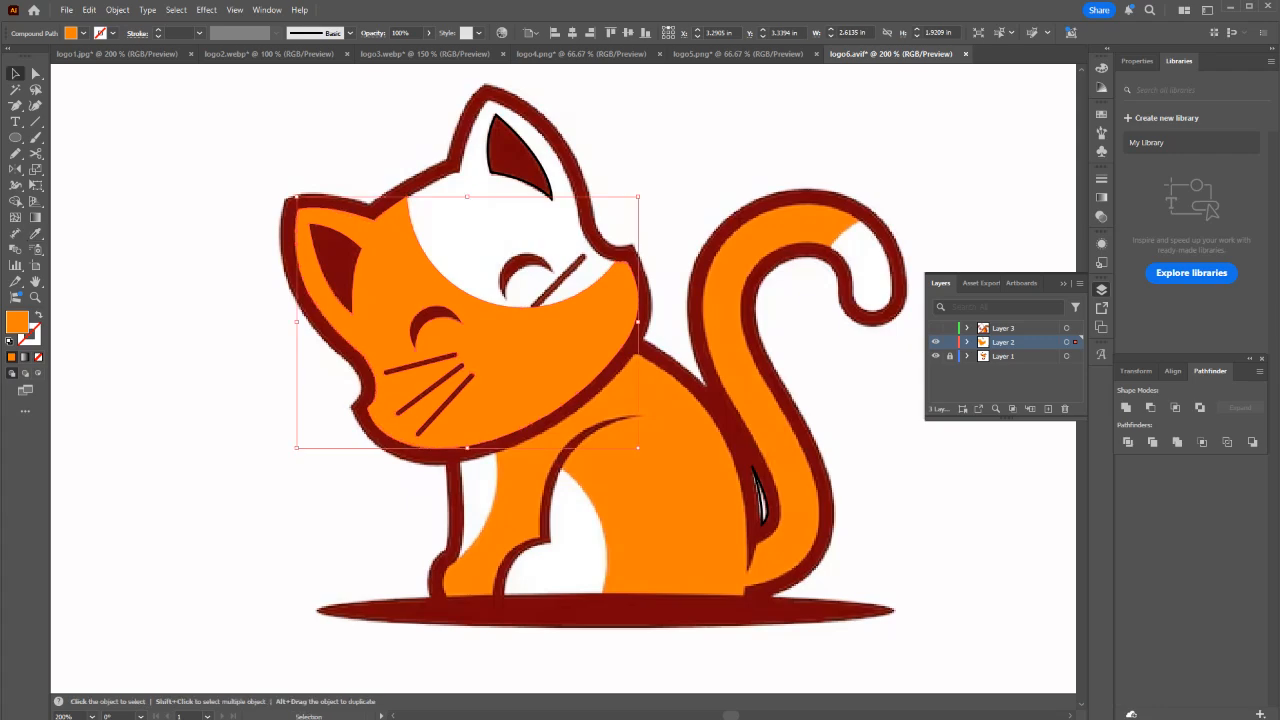
left_click_drag(1075, 342, 1075, 328)
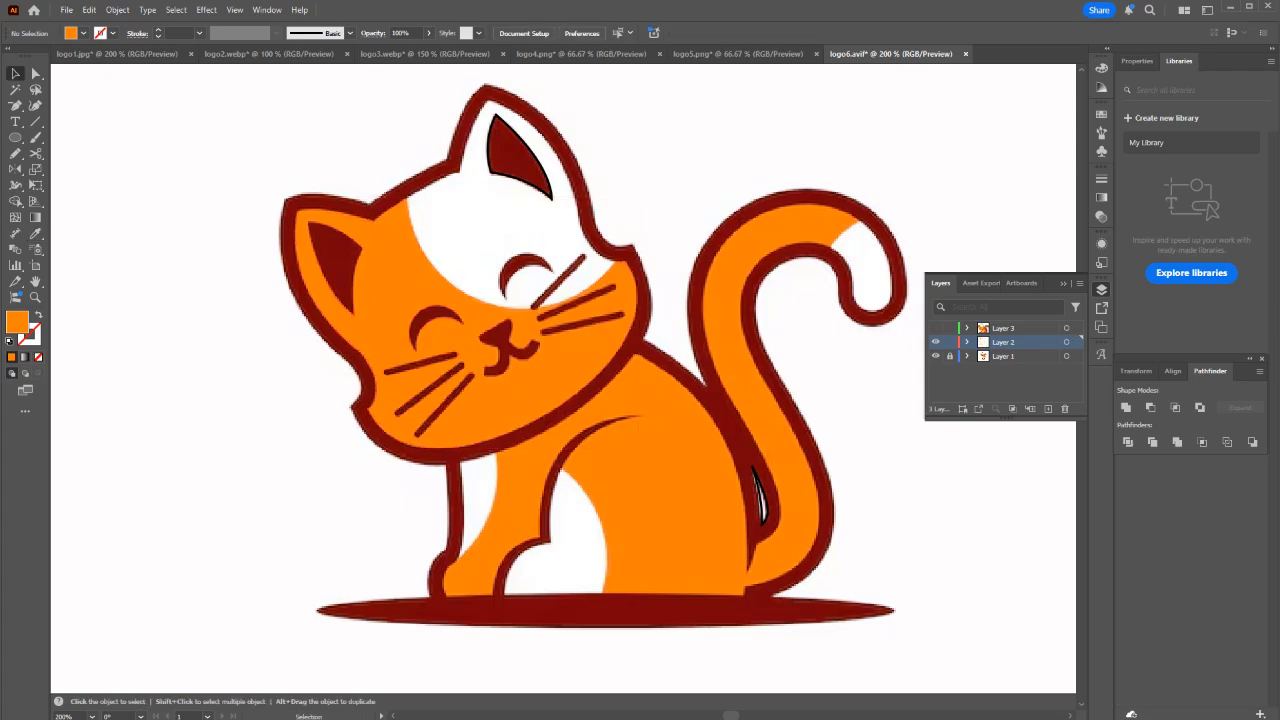
key("ctrl+z")
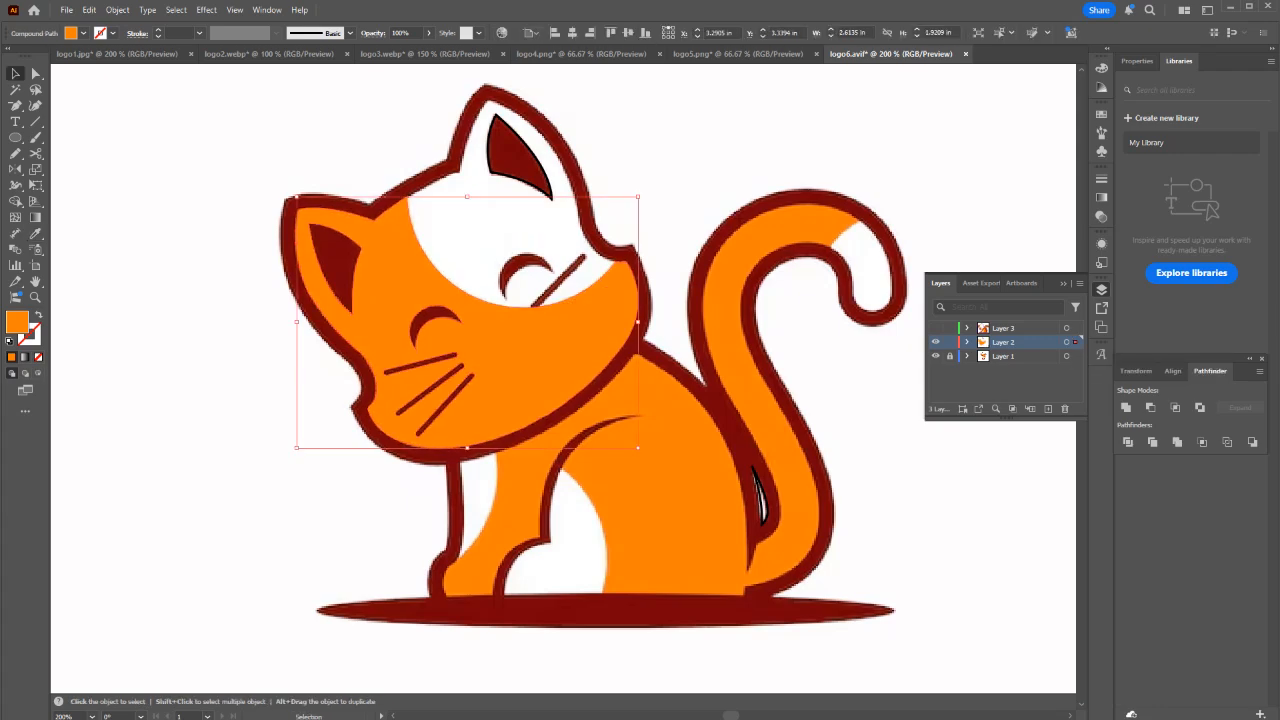
left_click_drag(1075, 342, 1075, 328)
Fill the narrow gap shape between the body and tail with sampled white and move it onto Layer 3.
left_click(768, 498)
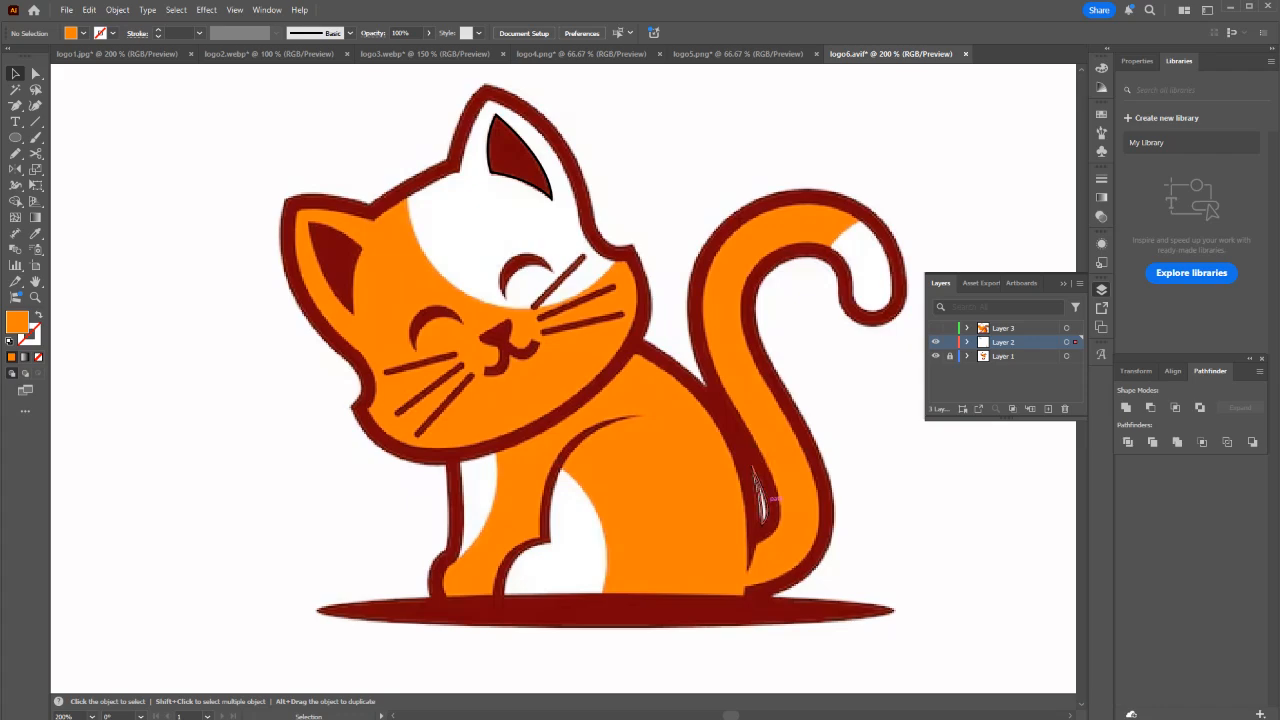
key("o")
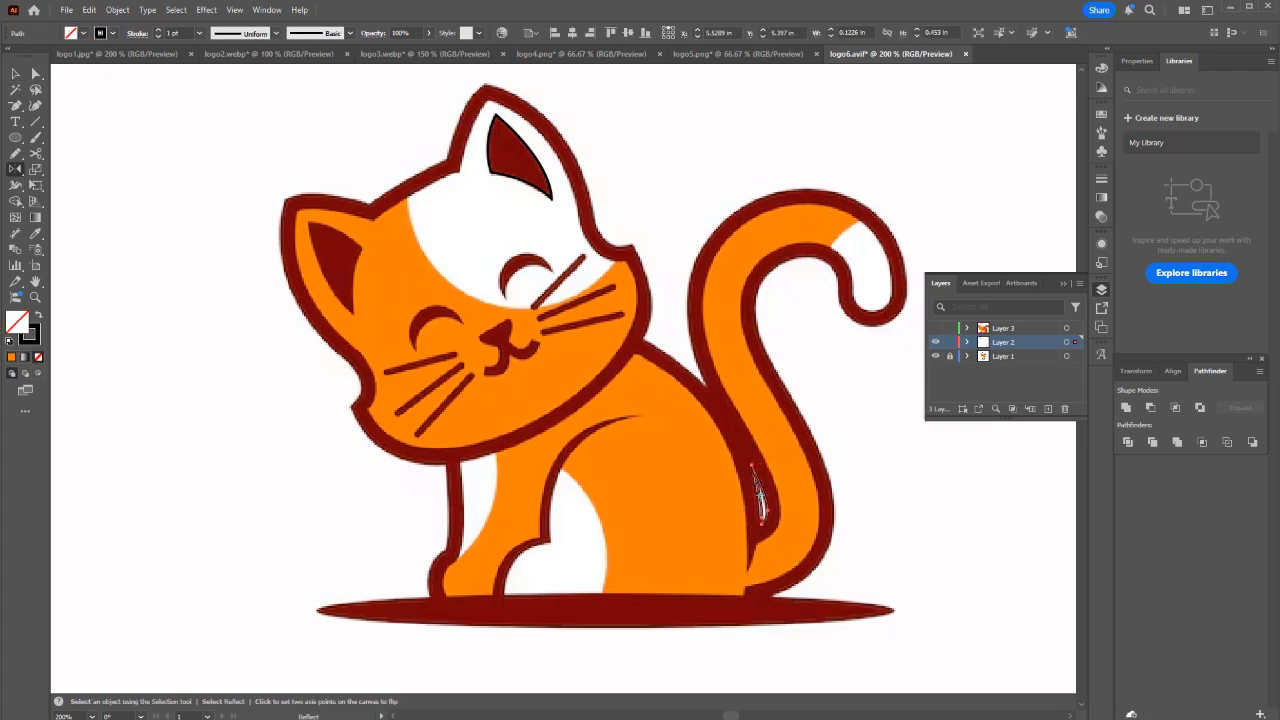
key("i")
left_click(763, 507)
key("v")
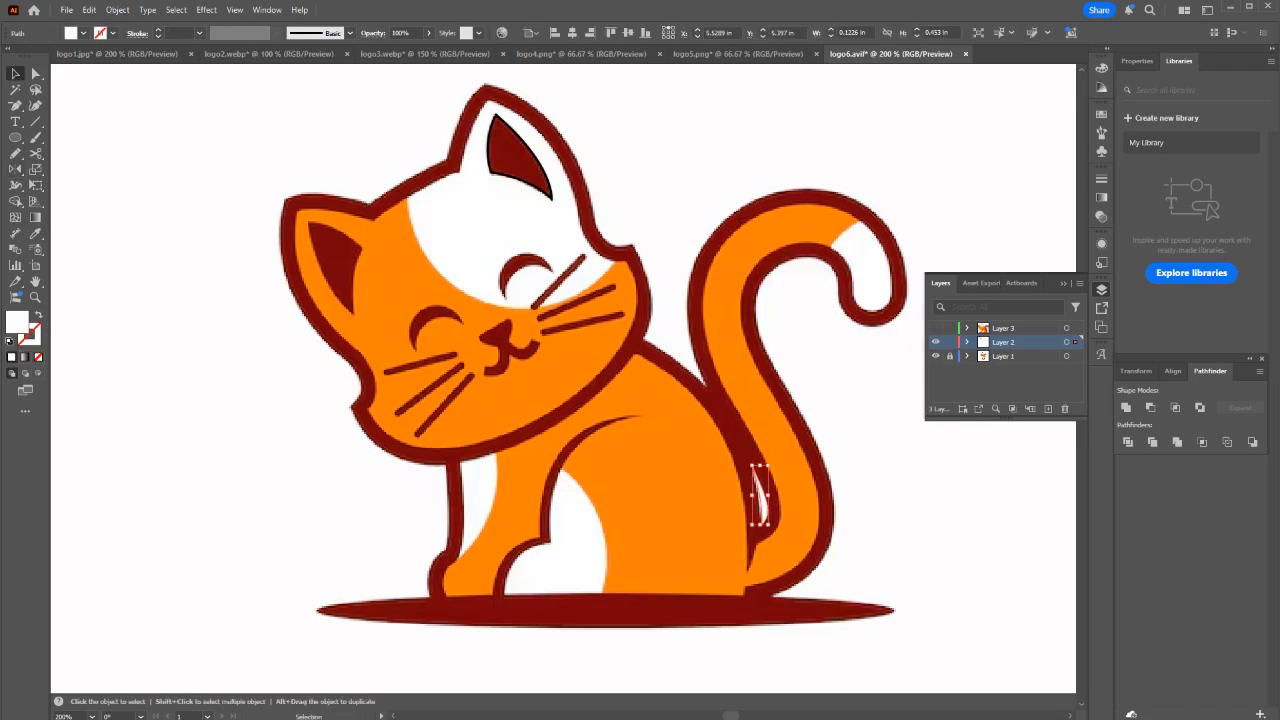
key("ctrl+shift+a")
Check Layer 2 in outline mode for leftover shapes, and fill the remaining inner ear with sampled dark red.
key("ctrl+y")
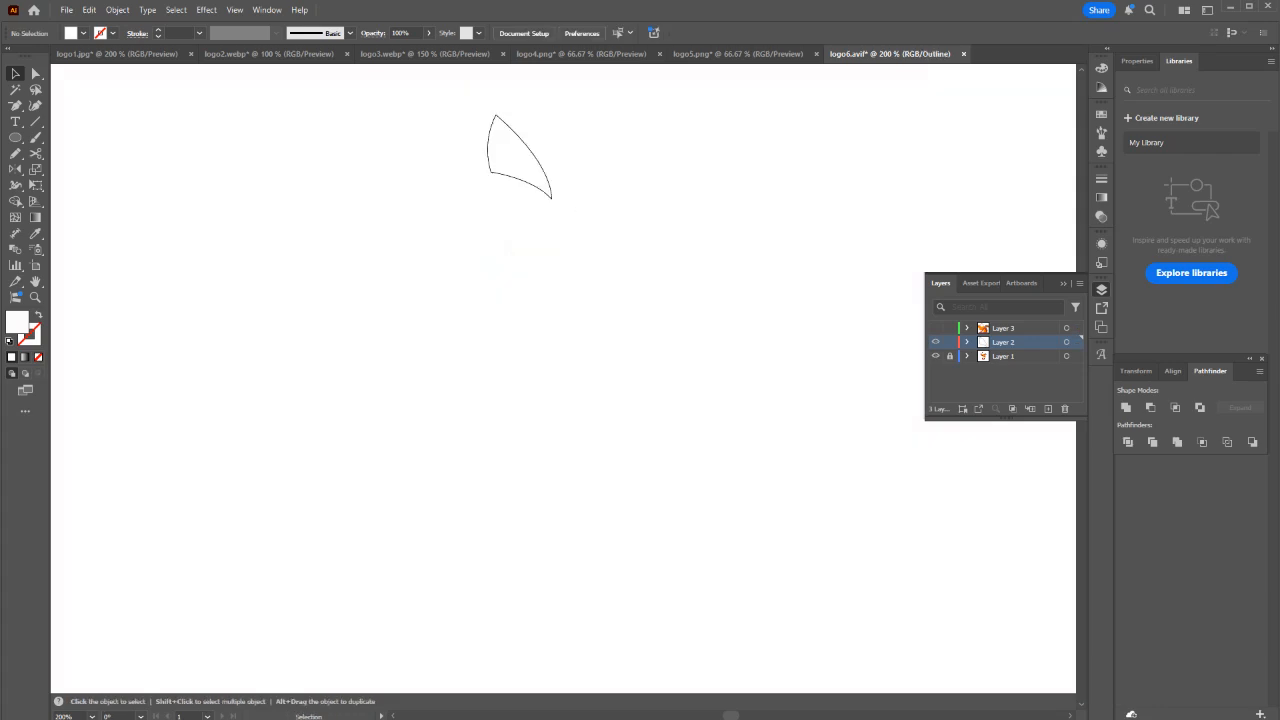
key("ctrl+y")
left_click(550, 186)
key("i")
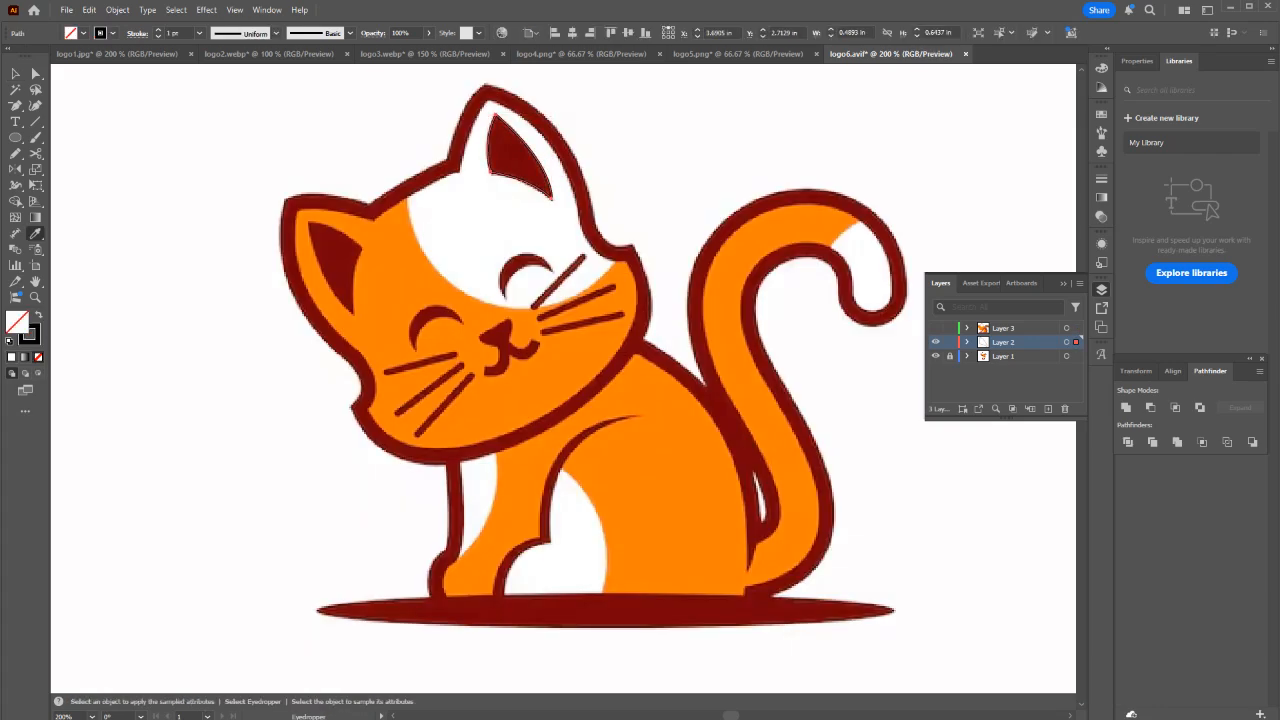
left_click(528, 164)
key("v")
key("ctrl+shift+a")
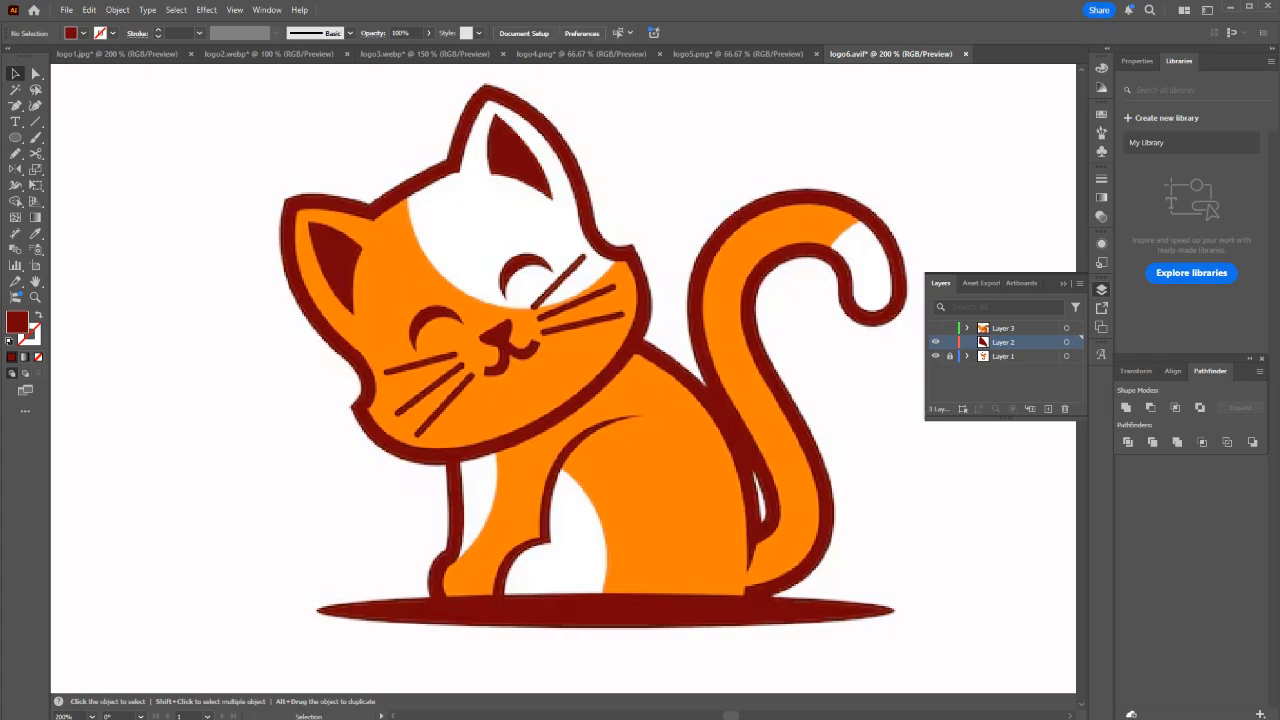
Show Layer 3, hide Layer 2 and inspect the coloured cat artwork up close and as a whole.
left_click(936, 328)
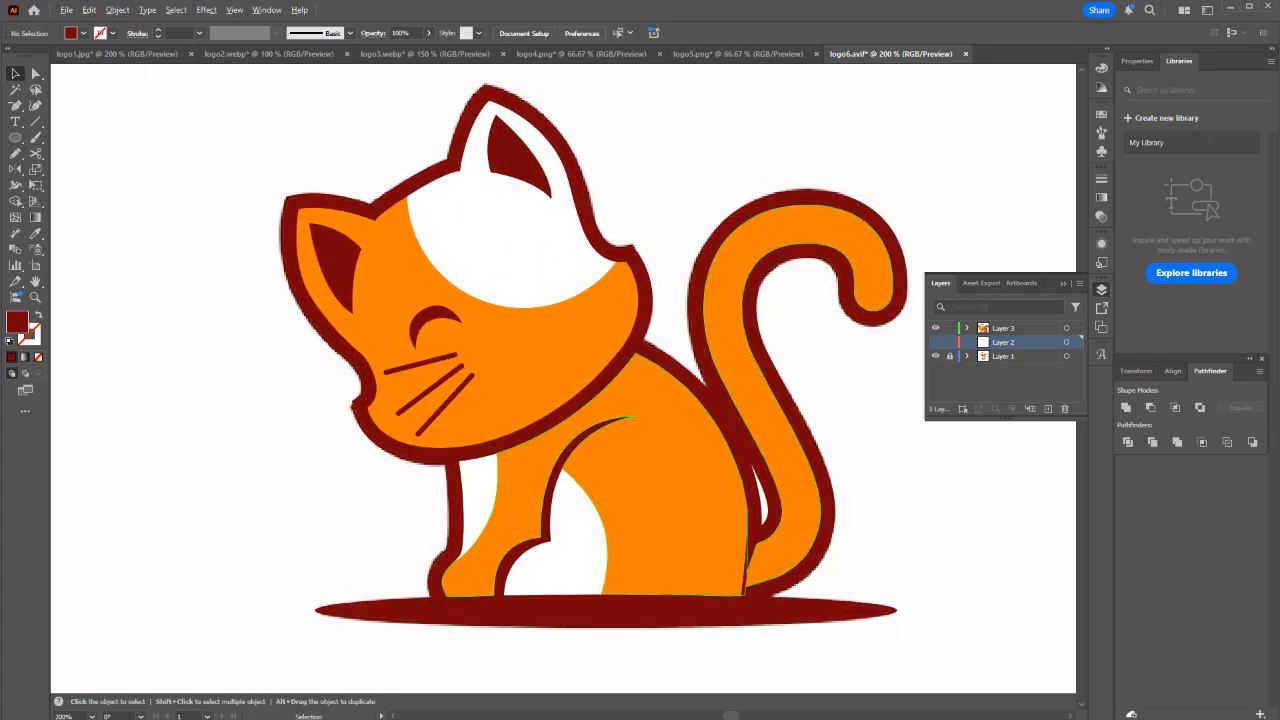
scroll(755, 635, "up", 1)
scroll(750, 590, "up", 3)
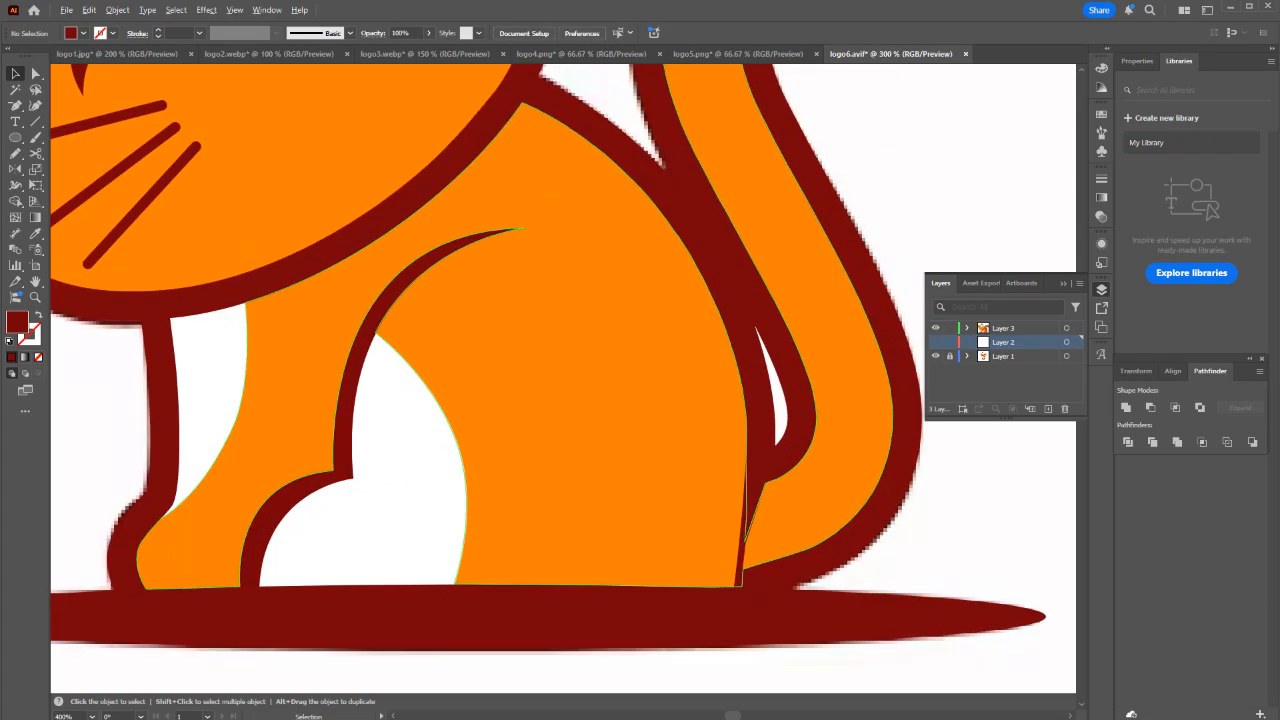
scroll(757, 538, "down", 3)
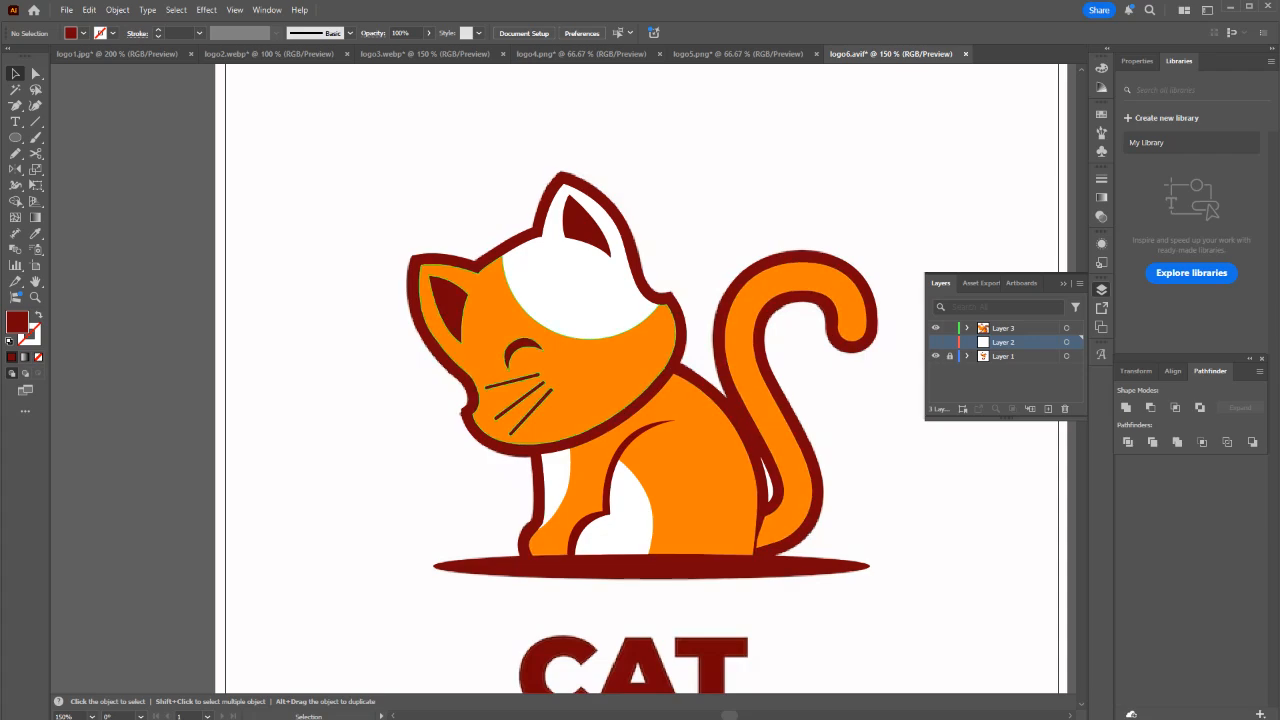
scroll(556, 364, "down", 2)
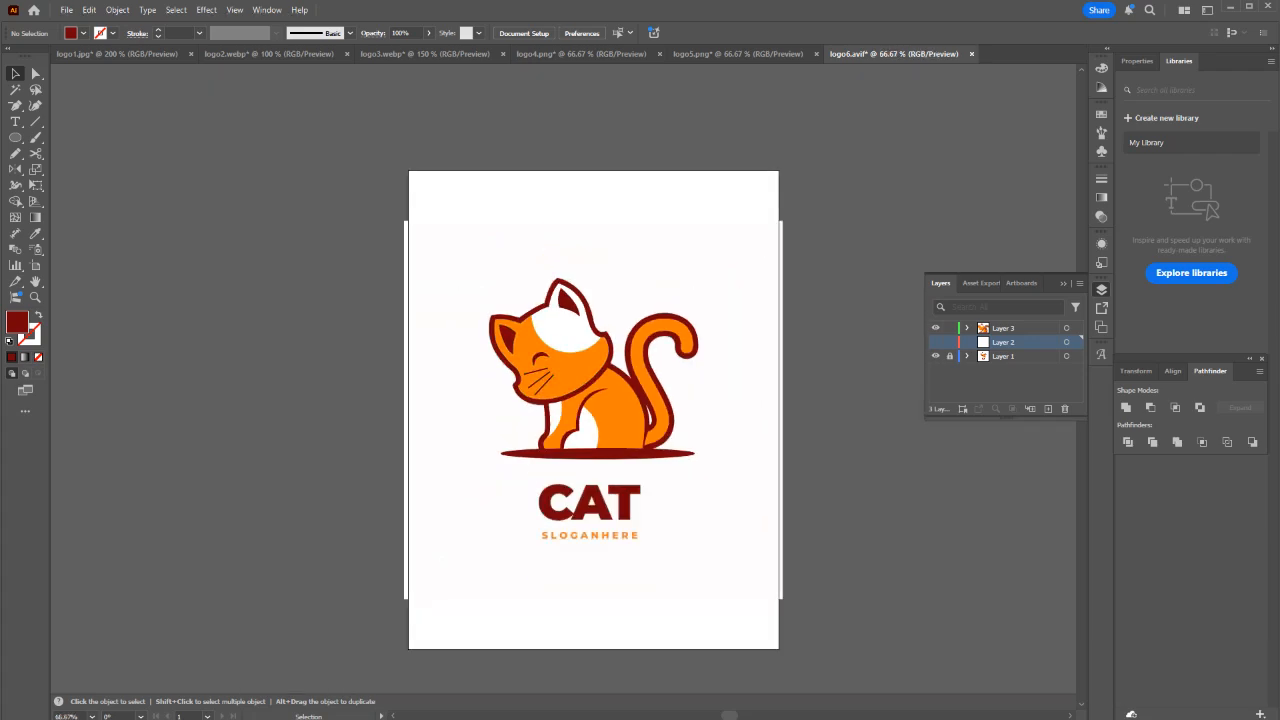
Open logo7.jpg as a separate document, lock Layer 1 and add a new Layer 2 for tracing.
left_click_drag(738, 684, 1018, 56)
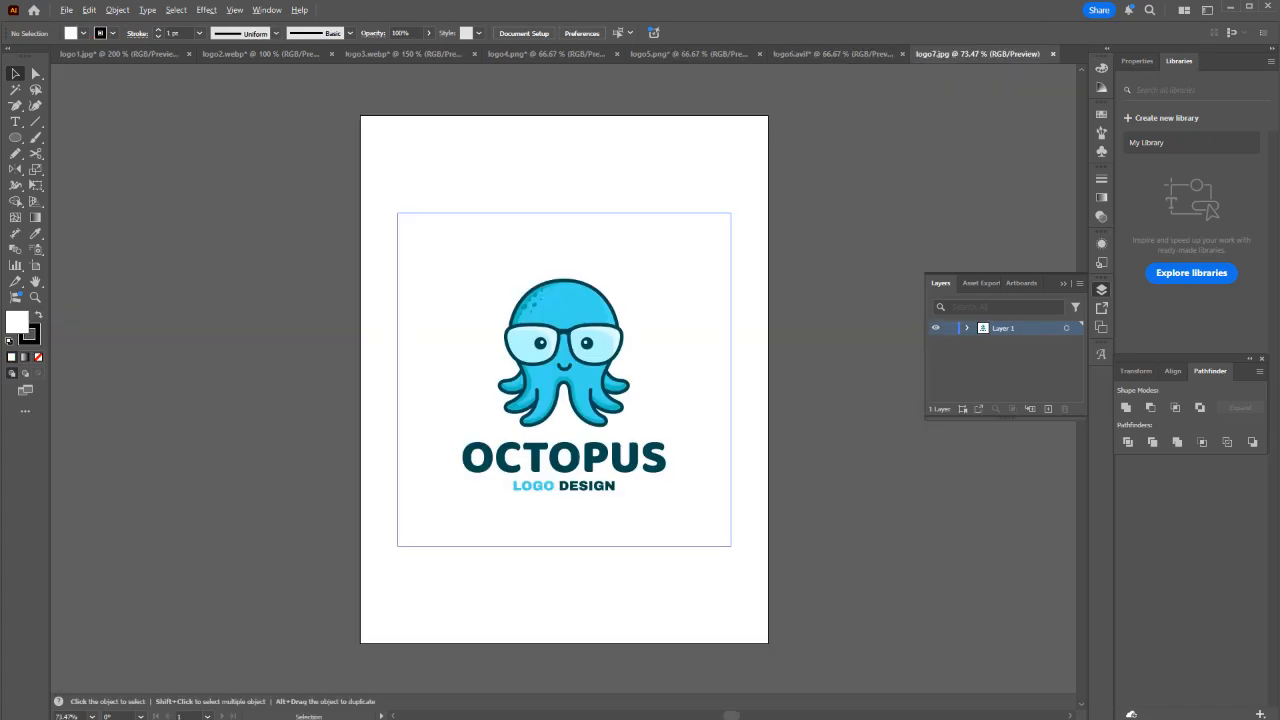
scroll(532, 381, "up", 2)
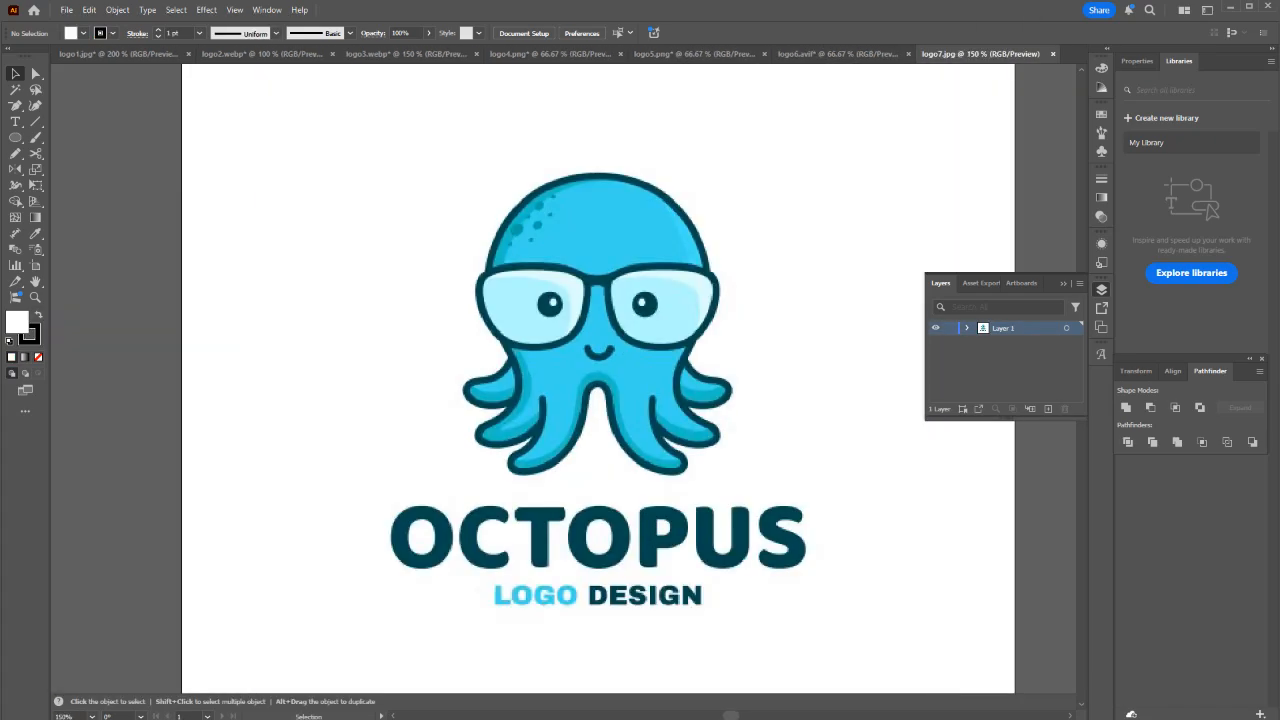
left_click(1048, 408)
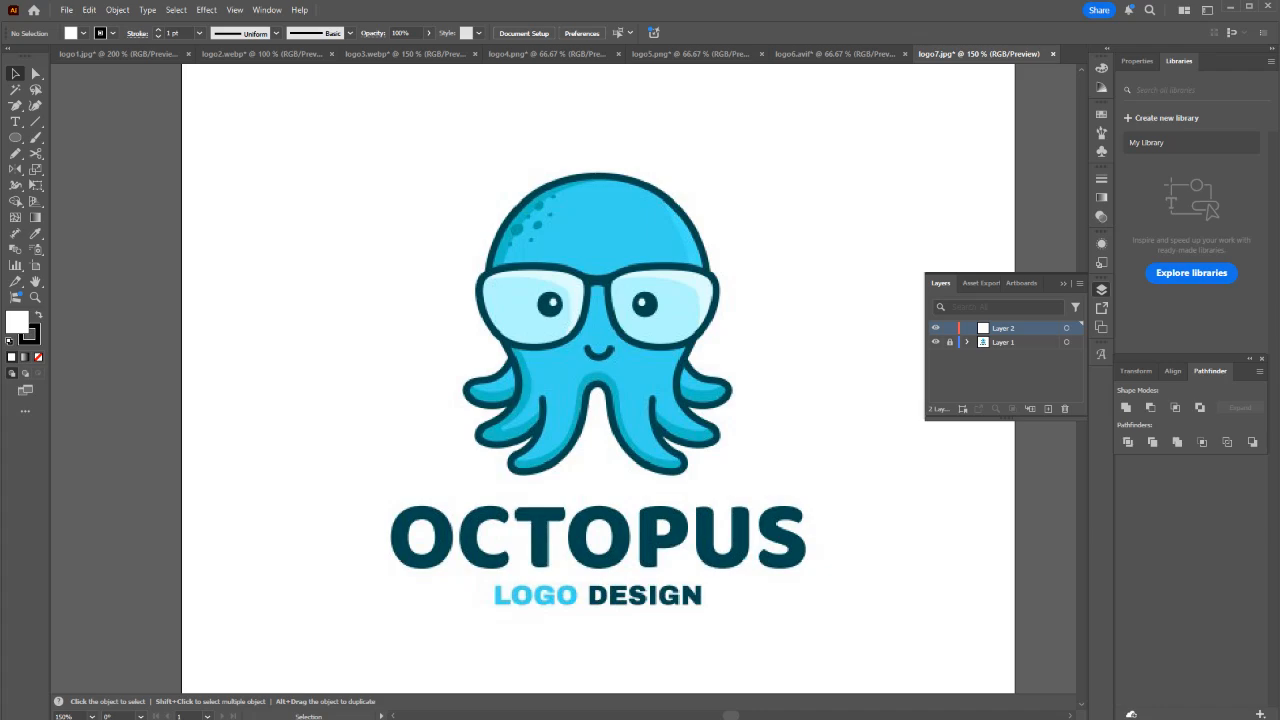
Draw a circle about 2.17 in across and fit it to the top curve of the octopus's head.
key("l")
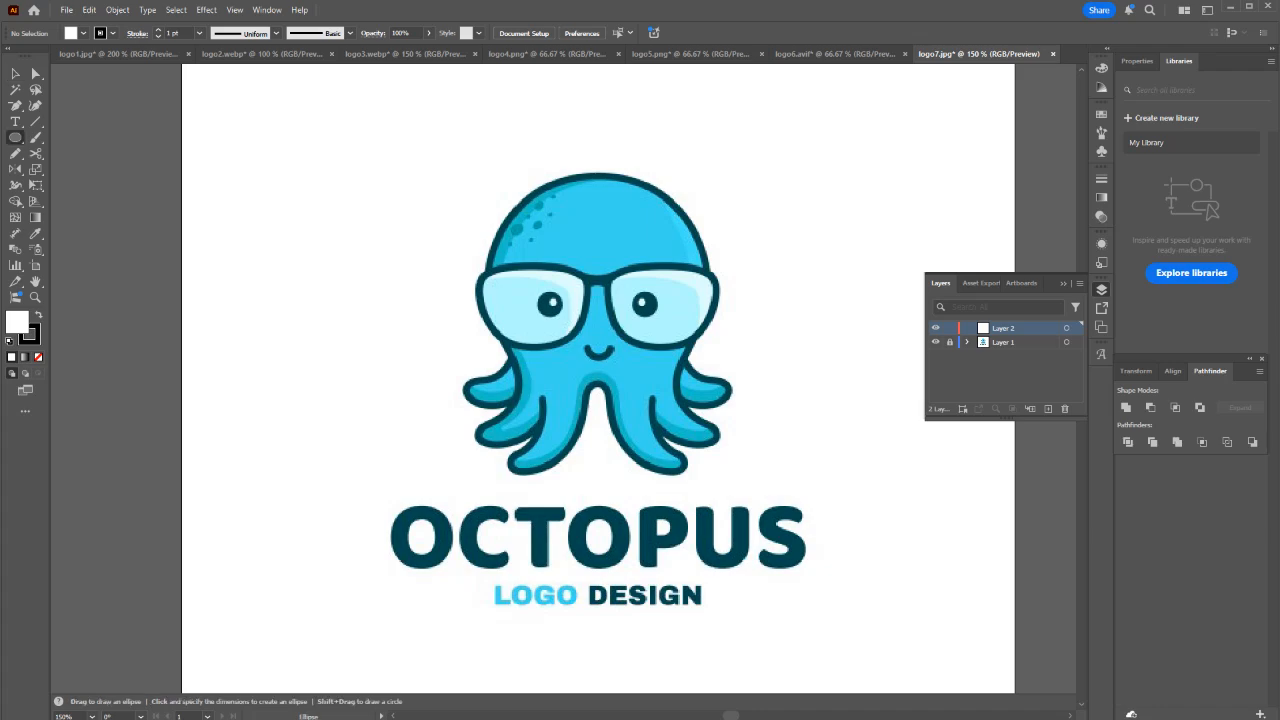
left_click_drag(597, 295, 712, 411)
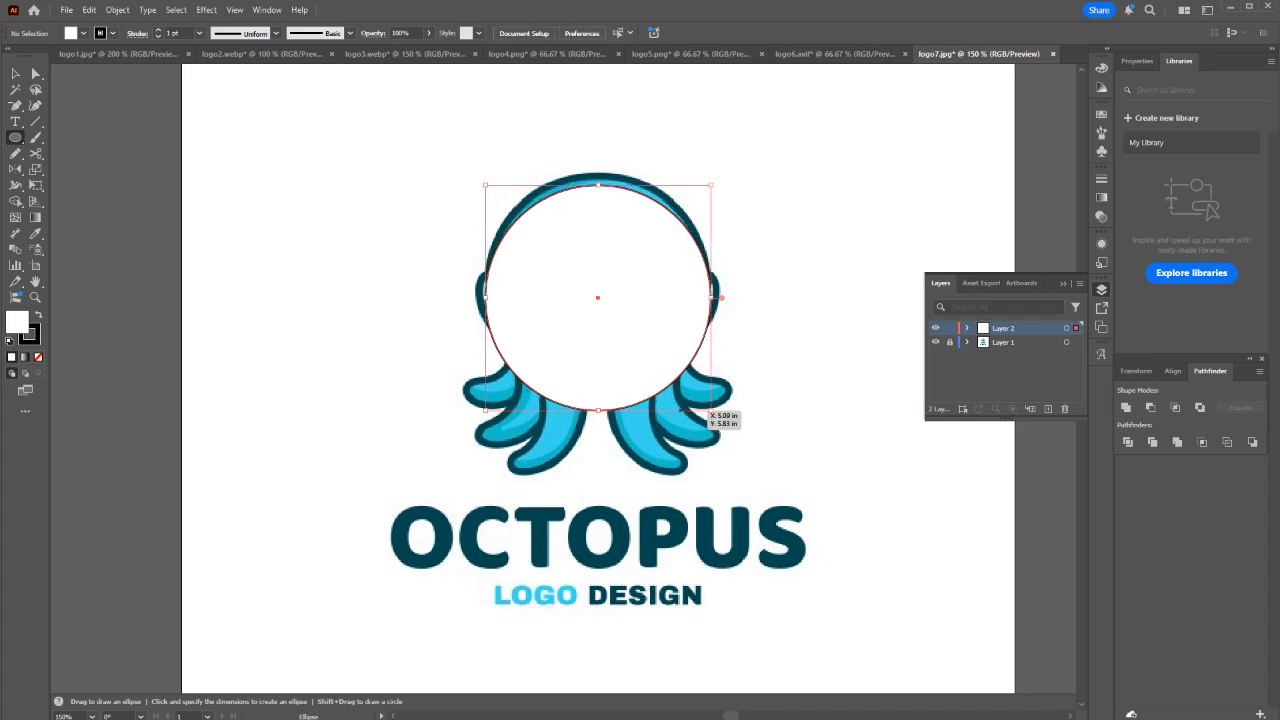
key("v")
left_click_drag(711, 184, 705, 190)
left_click_drag(597, 297, 597, 288)
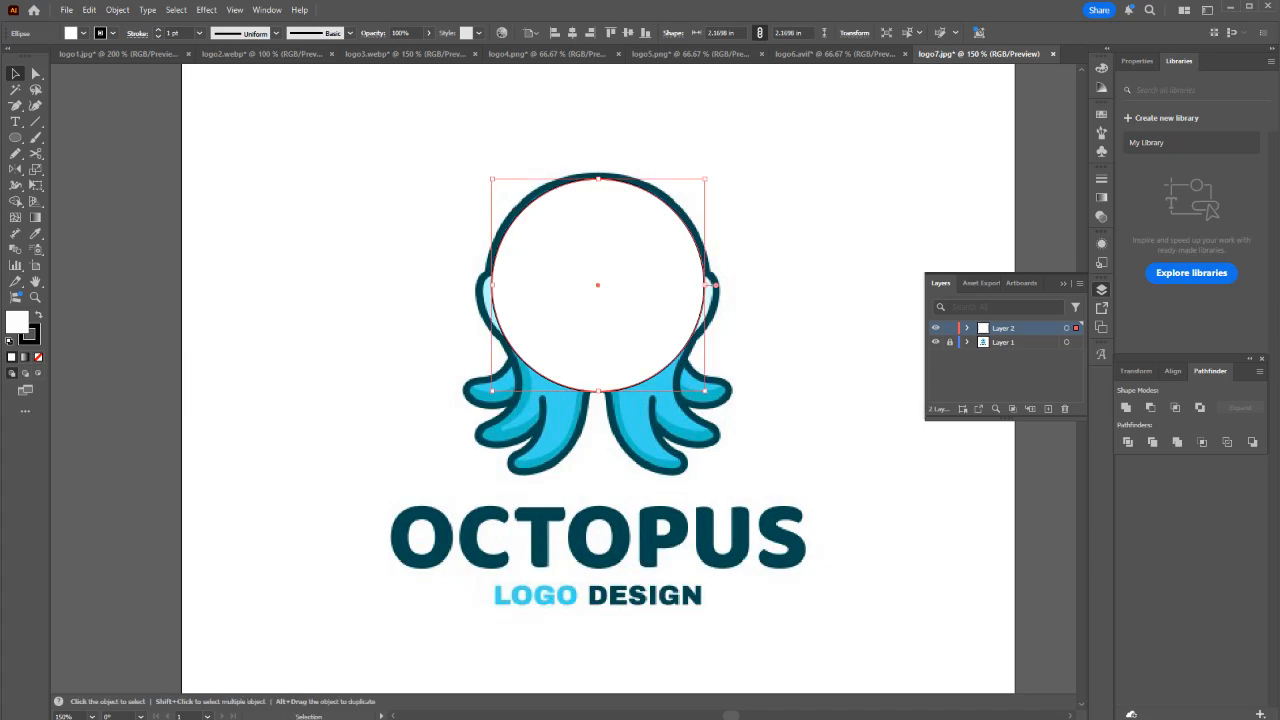
Delete the anchor point at the right side of the head circle.
key("ctrl+equal")
key("a")
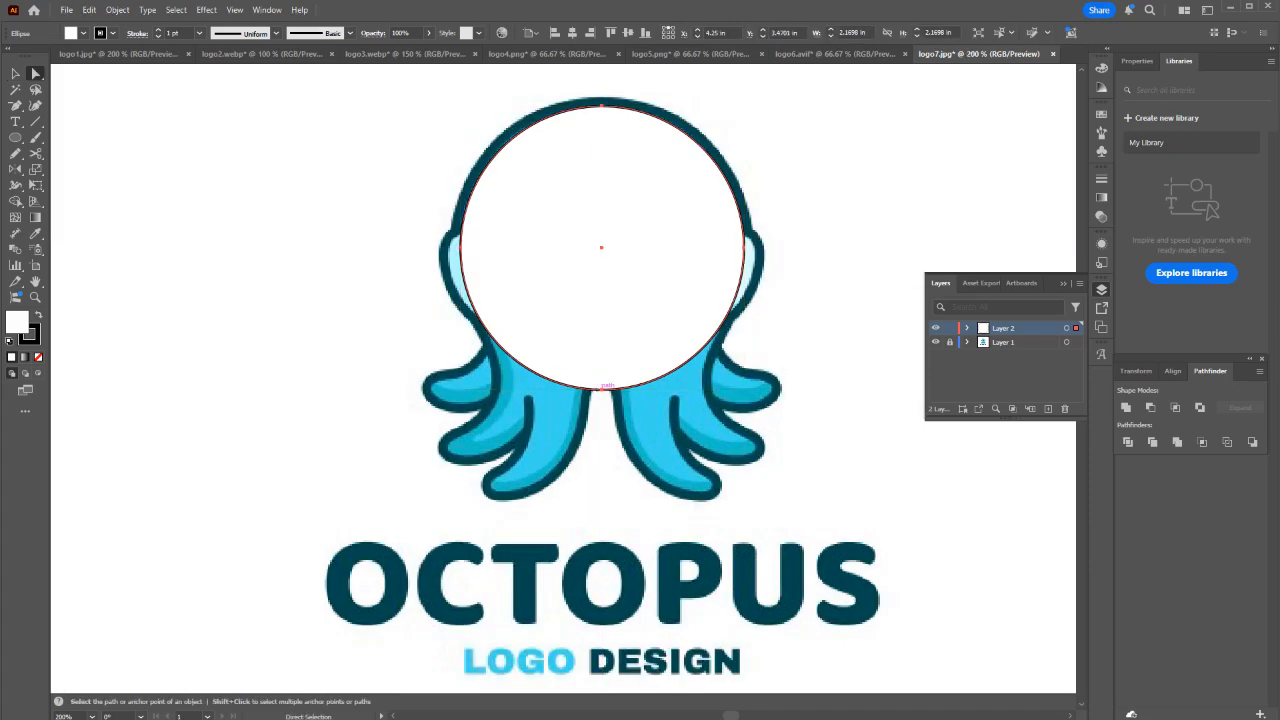
left_click(603, 388)
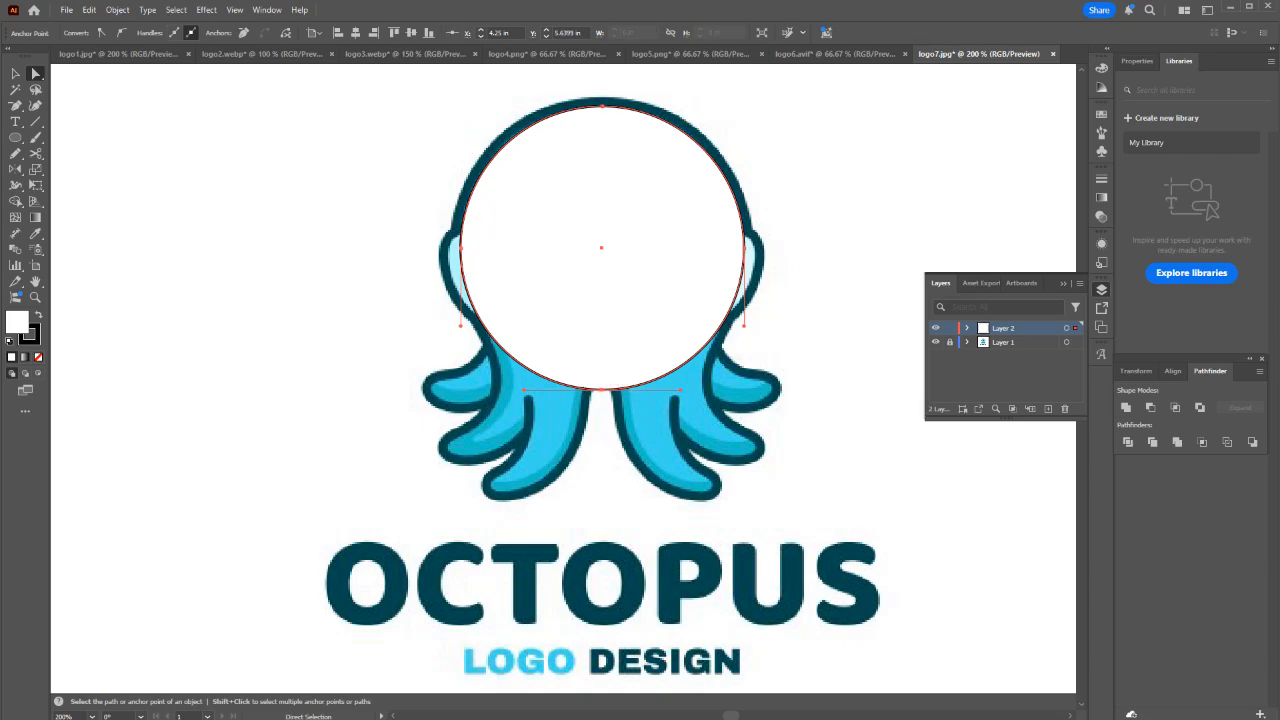
key("minus")
left_click(744, 247)
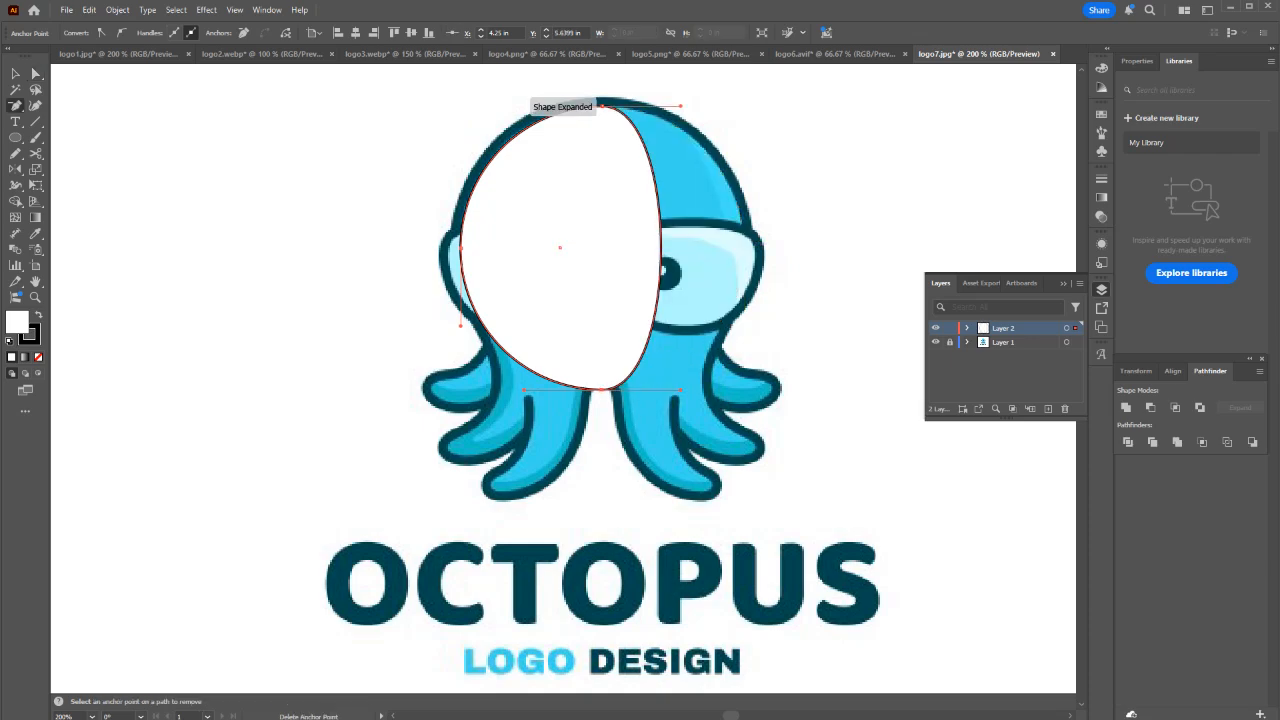
Straighten the head shape's right side into a vertical centre edge and raise its lowest anchor to the top of the gap between the tentacles.
key("a")
left_click_drag(681, 390, 594, 380)
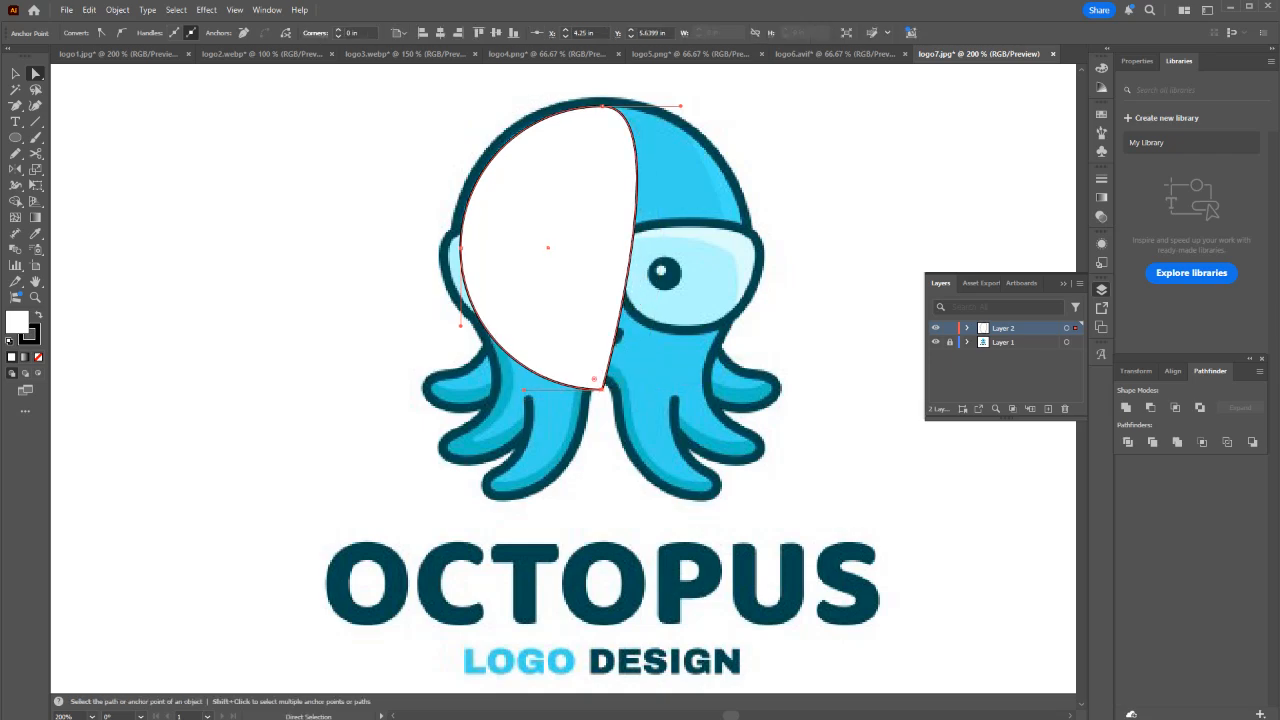
left_click_drag(681, 104, 602, 106)
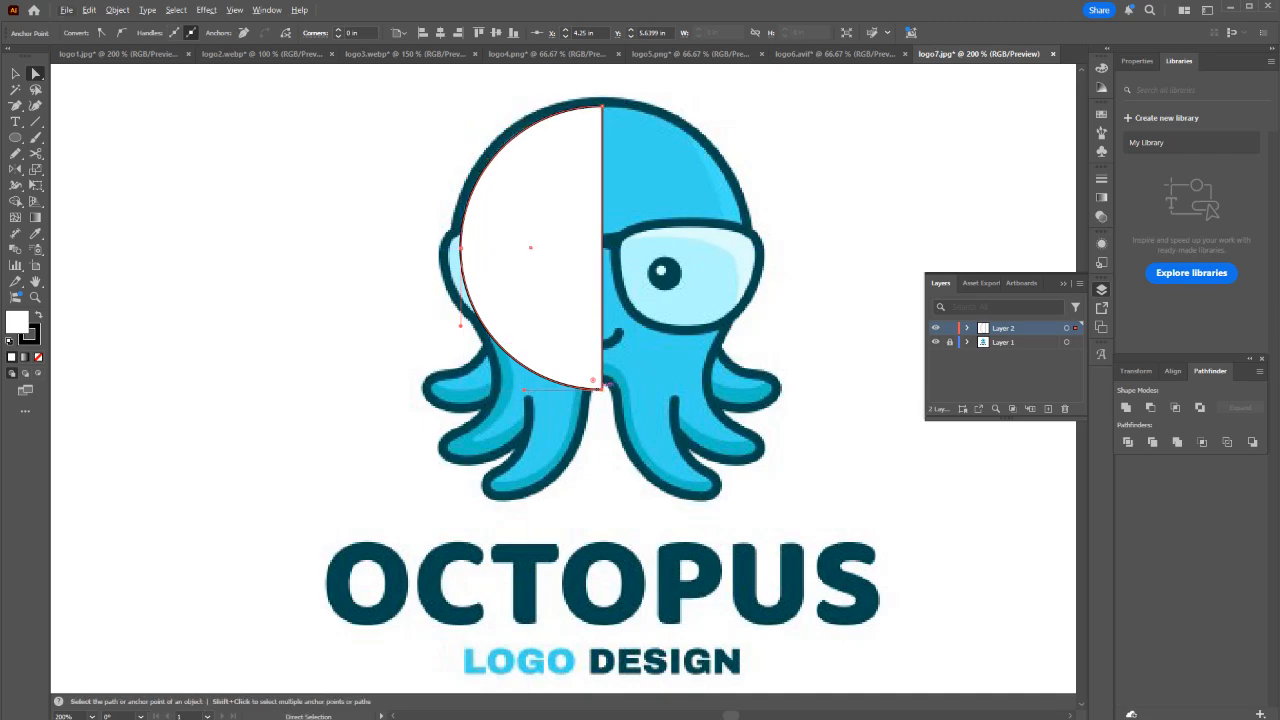
left_click_drag(602, 389, 603, 375)
scroll(545, 404, "up", 3)
left_click(545, 404)
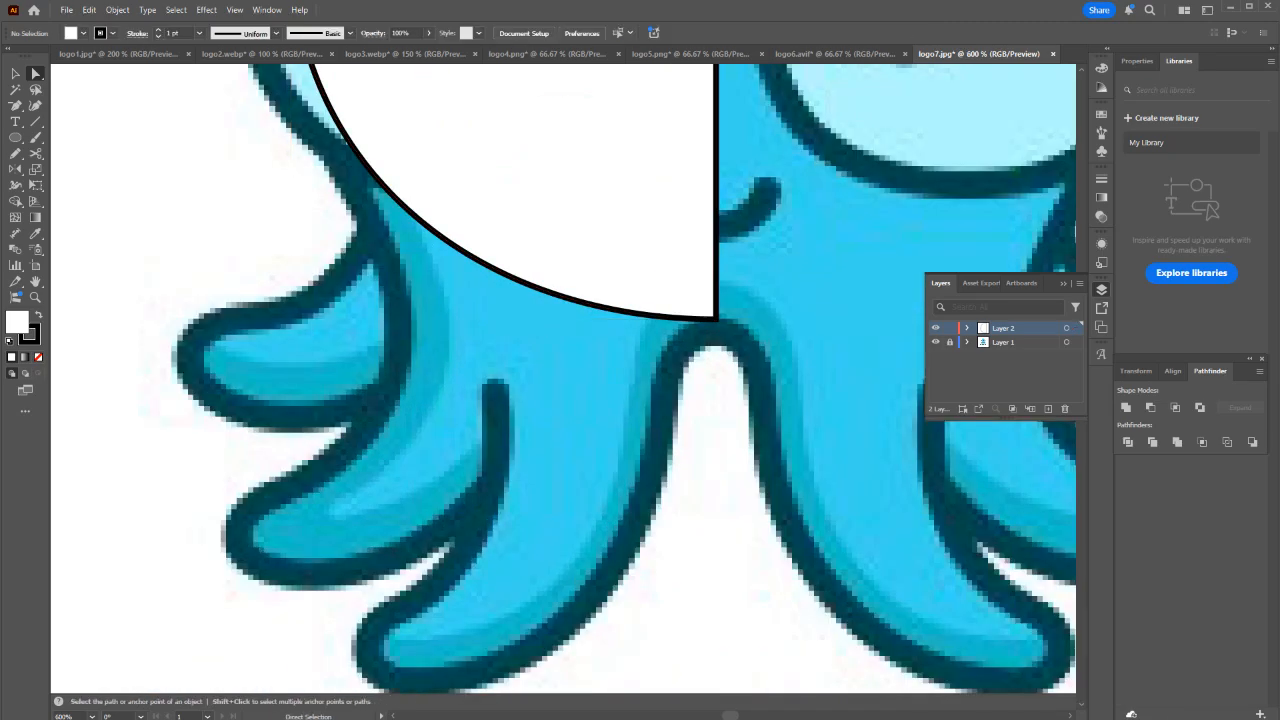
Trace a Pen path from the half head's lower corner down the inner edge of the left front tentacle and around its tip.
key("p")
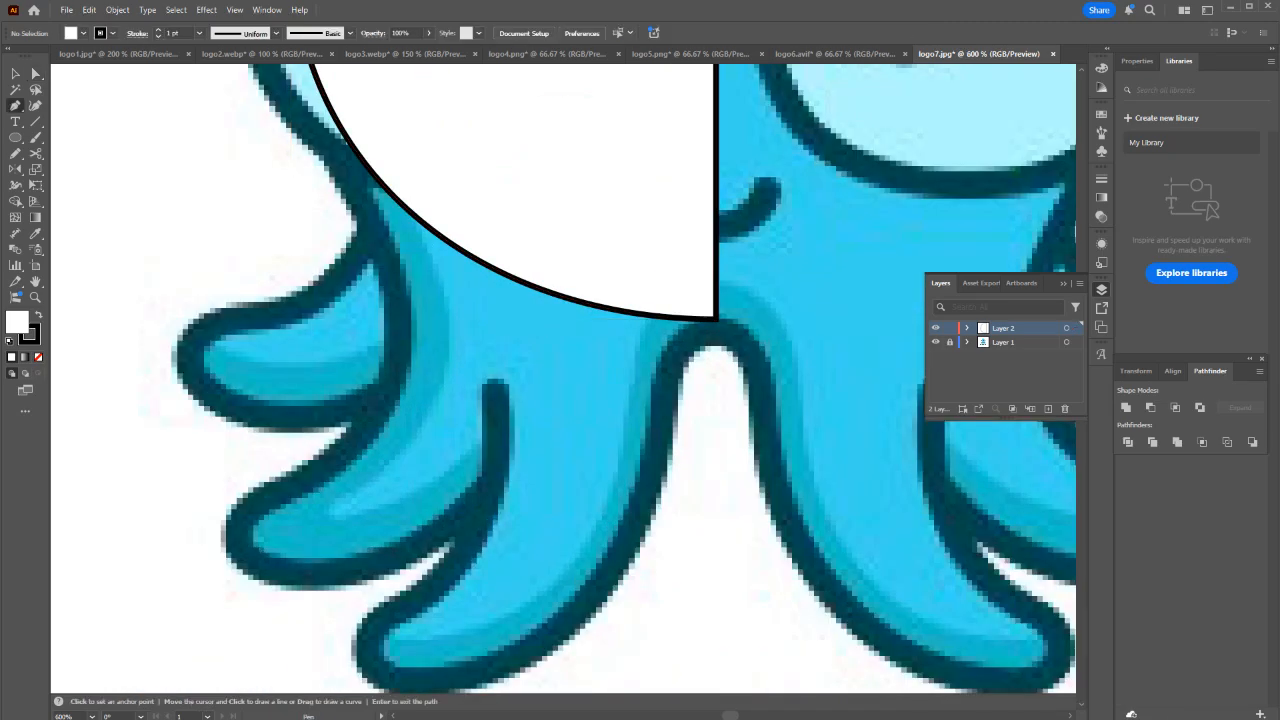
left_click(715, 319)
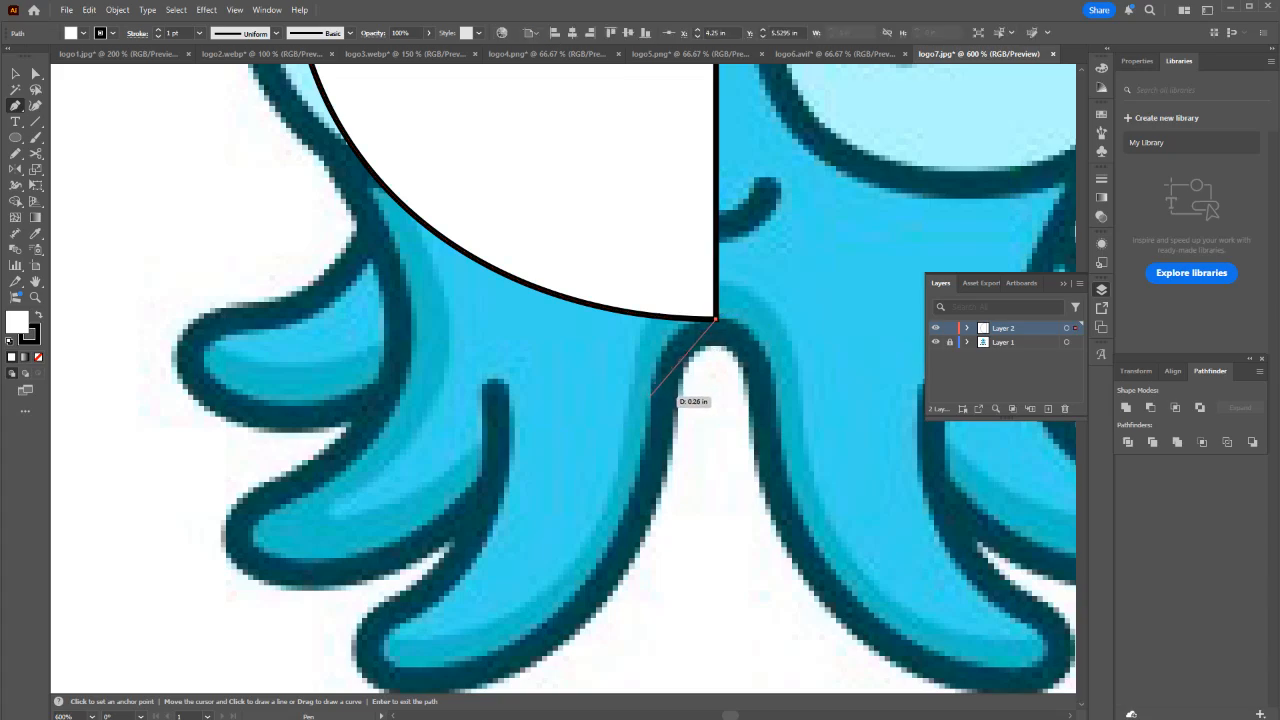
left_click_drag(651, 397, 651, 460)
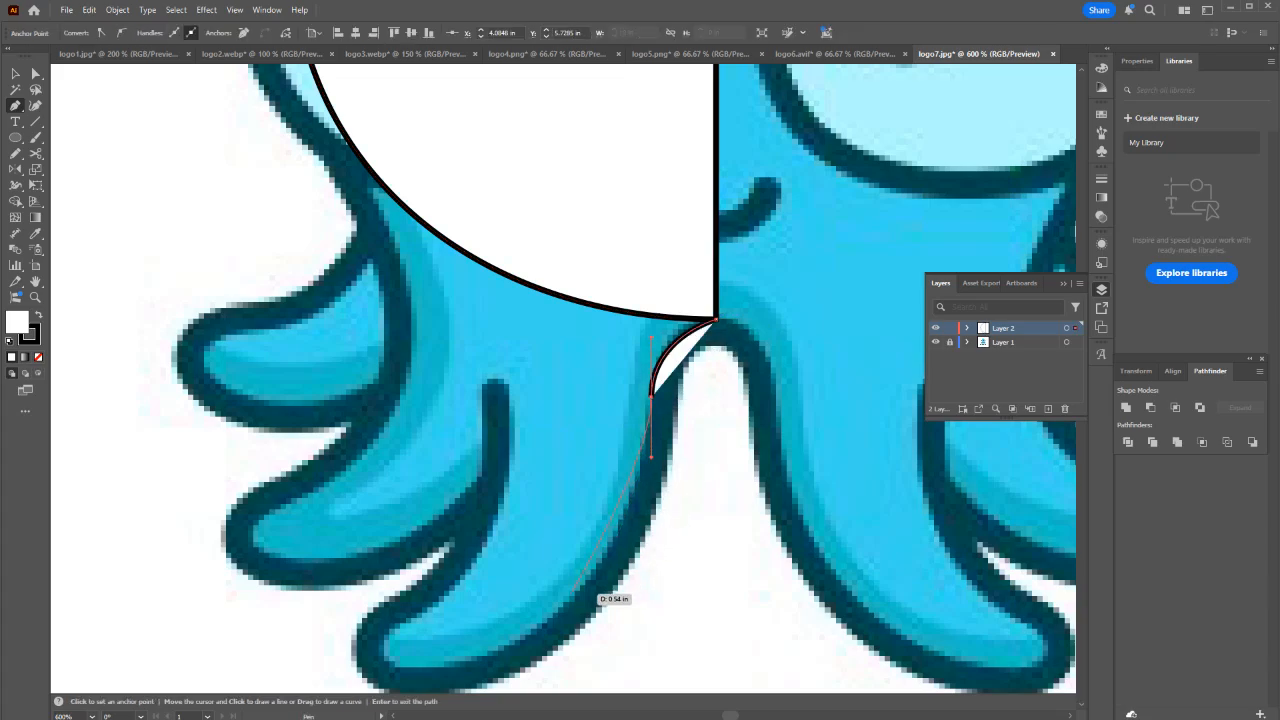
key("ctrl+z")
left_click_drag(656, 375, 648, 440)
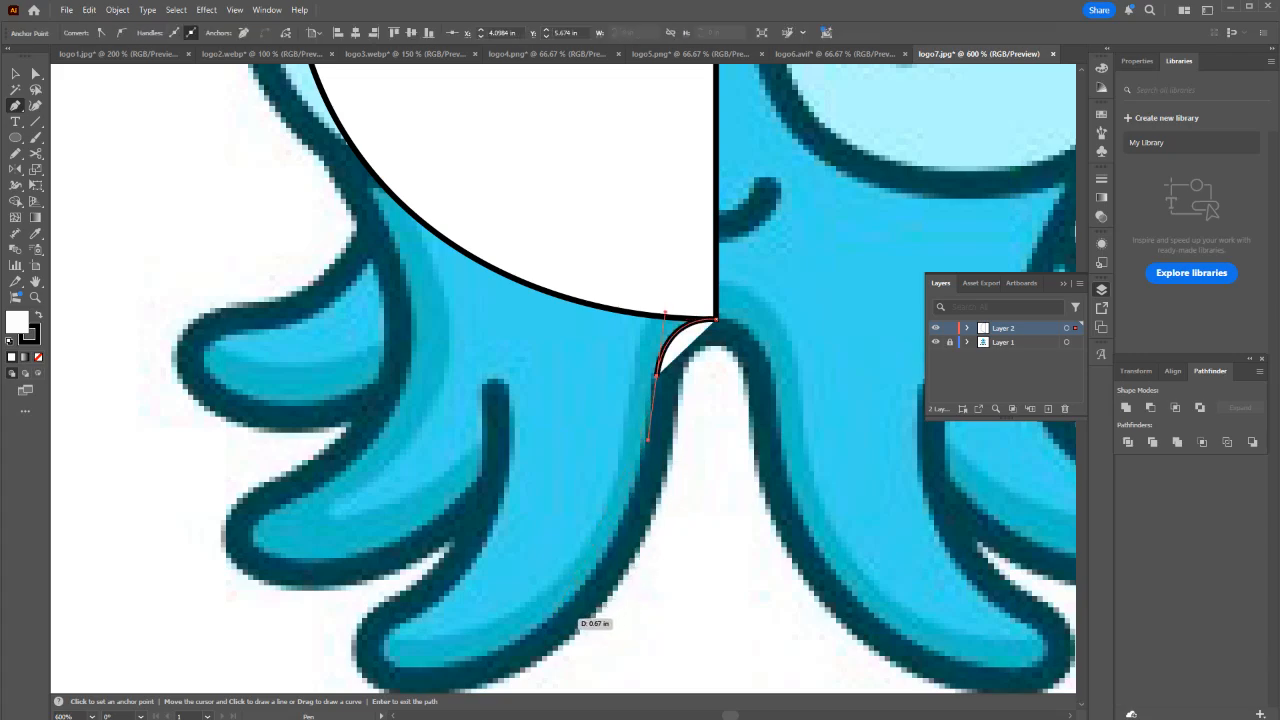
left_click_drag(551, 618, 474, 674)
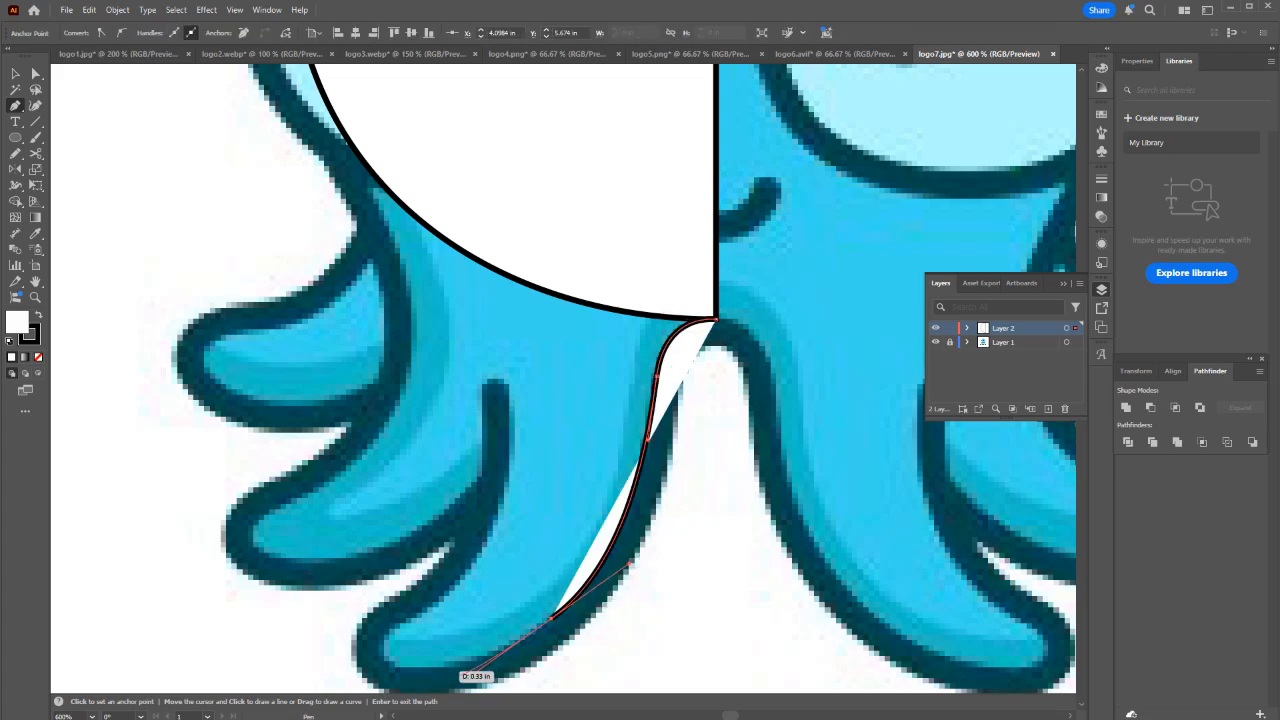
left_click_drag(384, 651, 382, 629)
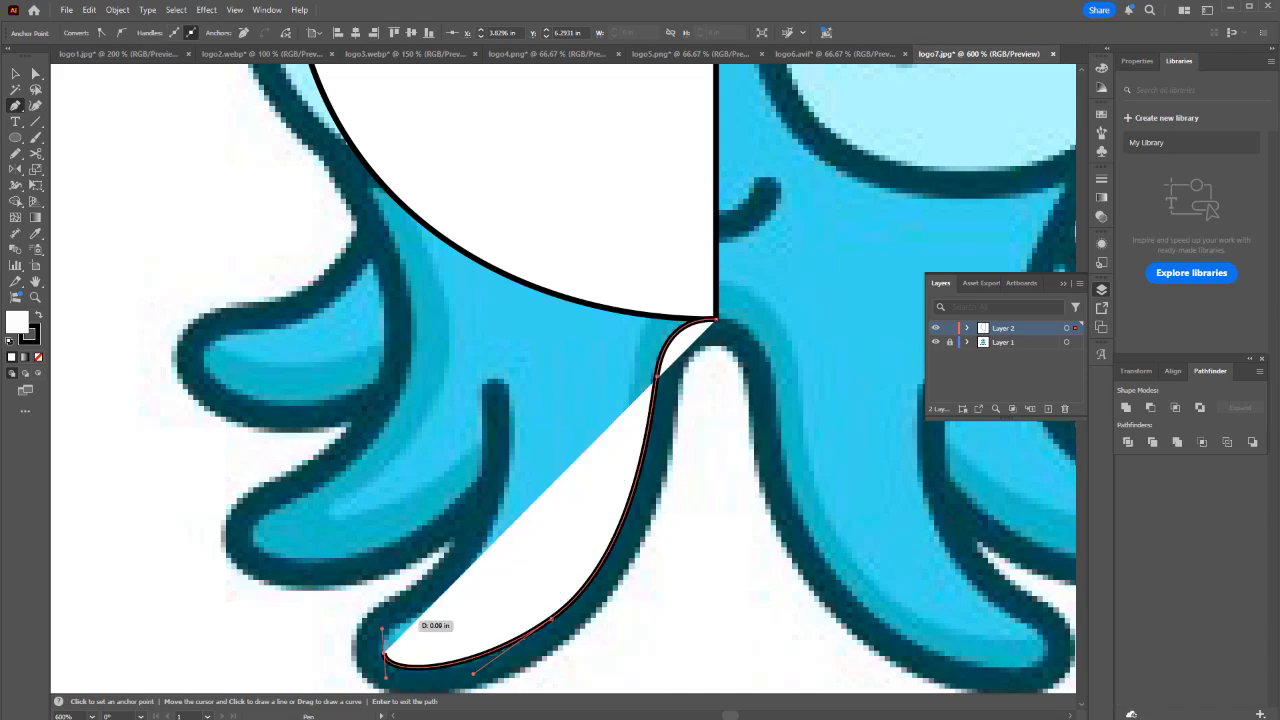
key("ctrl+z")
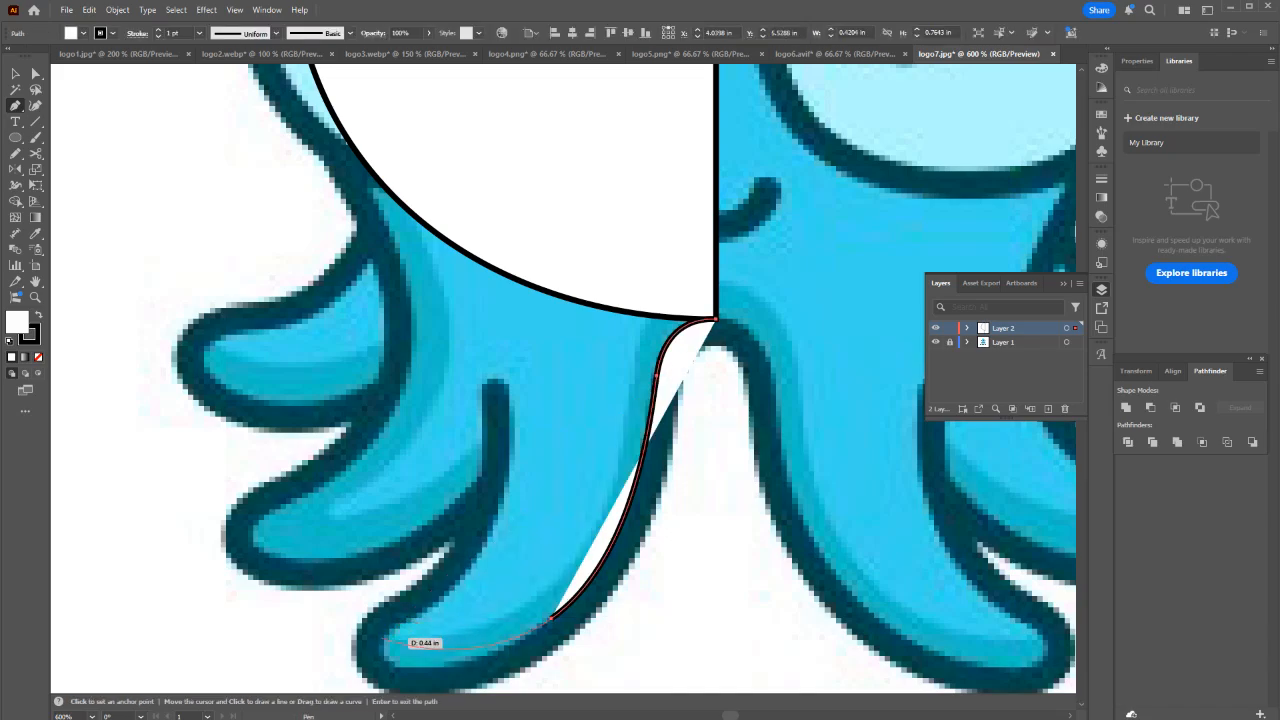
left_click_drag(383, 651, 478, 570)
key("shift+x")
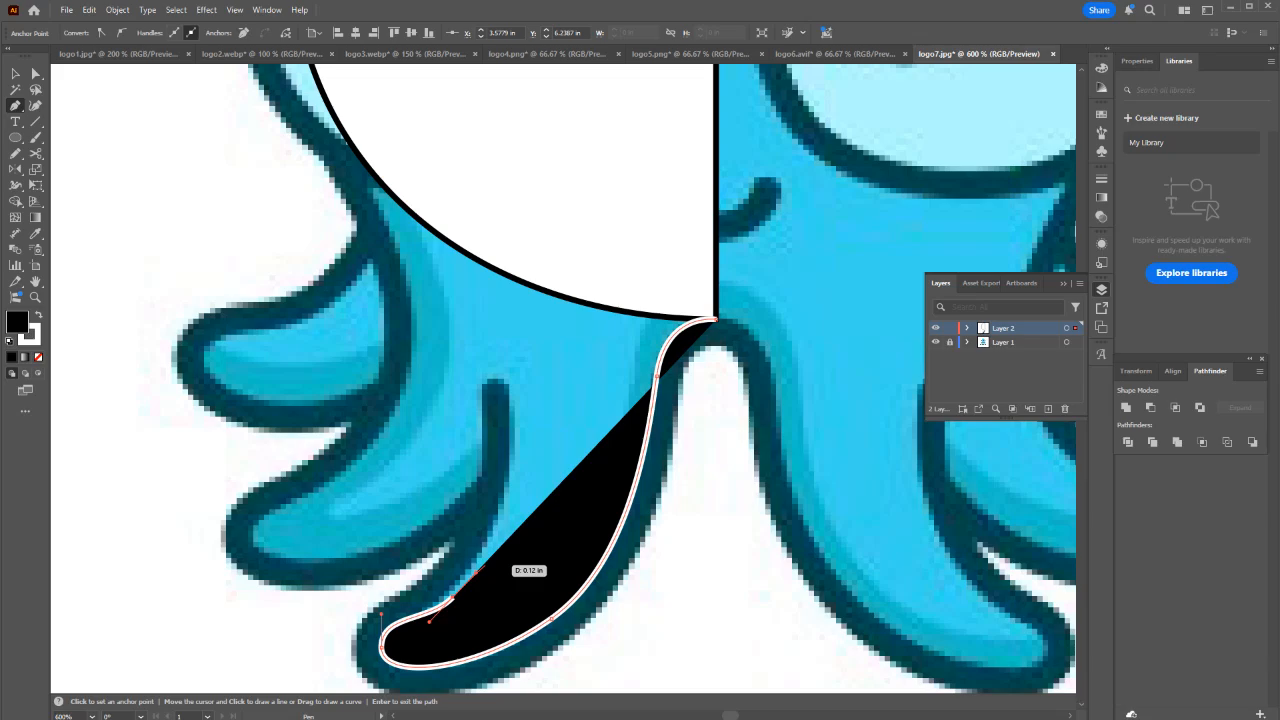
key("shift+x")
key("slash")
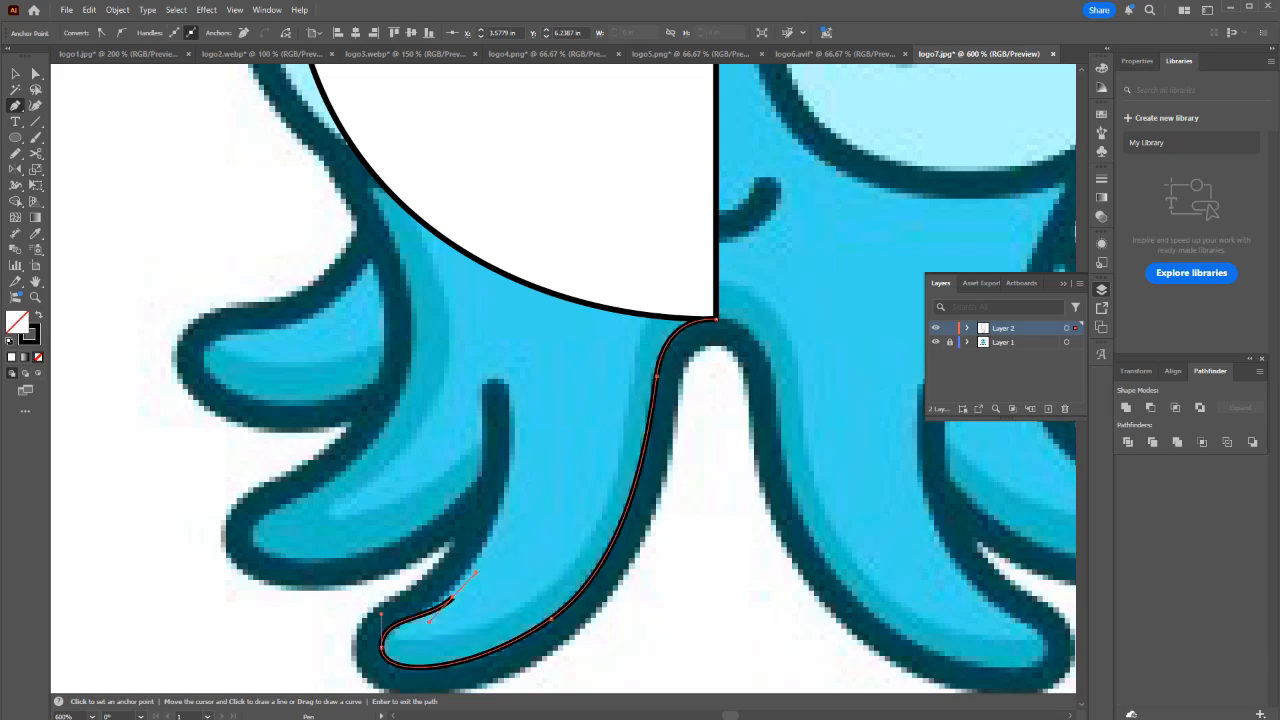
key("ctrl+z")
key("ctrl+z")
key("ctrl+z")
key("ctrl+z")
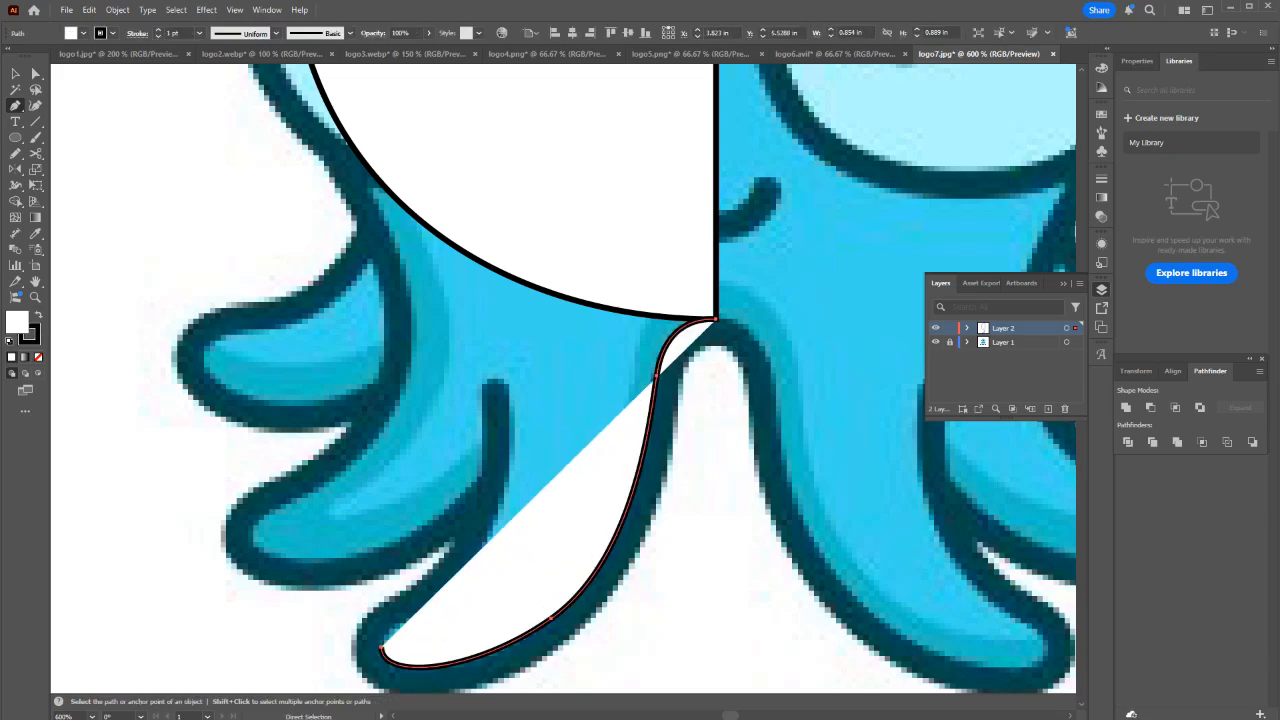
Remove the path's fill and continue tracing up the front tentacle's outer edge and around the rounded slit beside it.
key("slash")
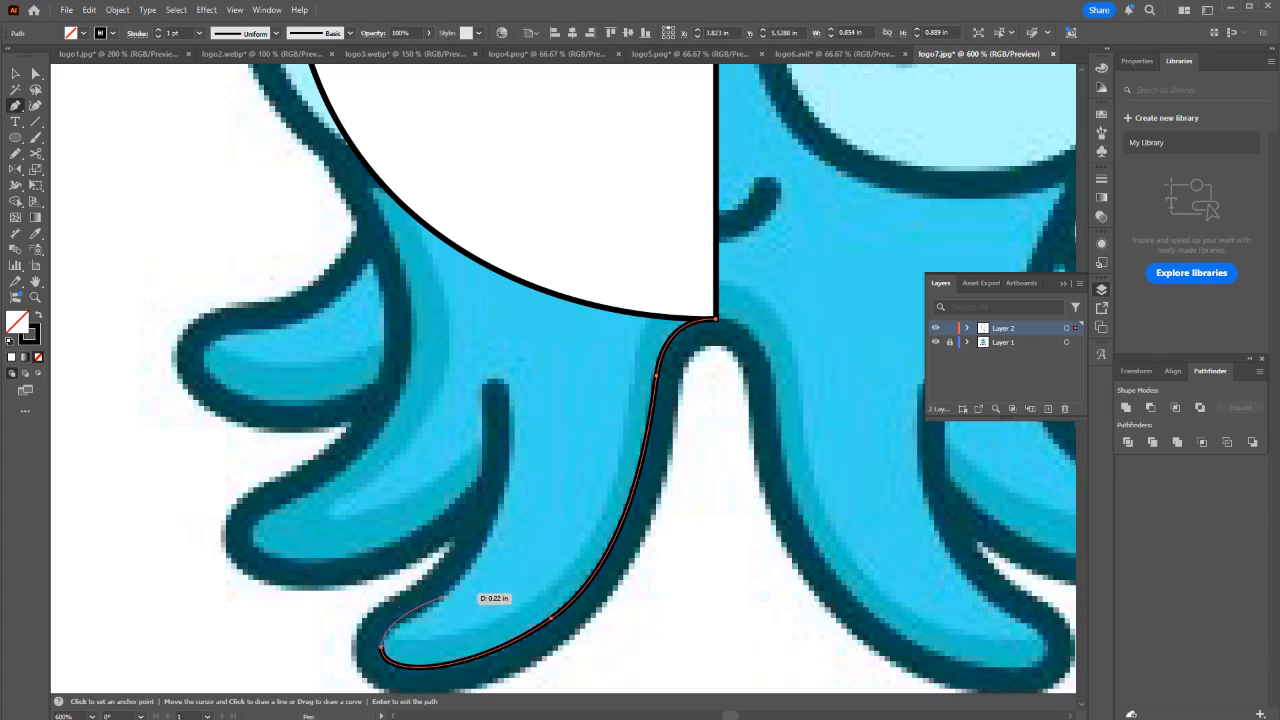
left_click_drag(454, 588, 493, 544)
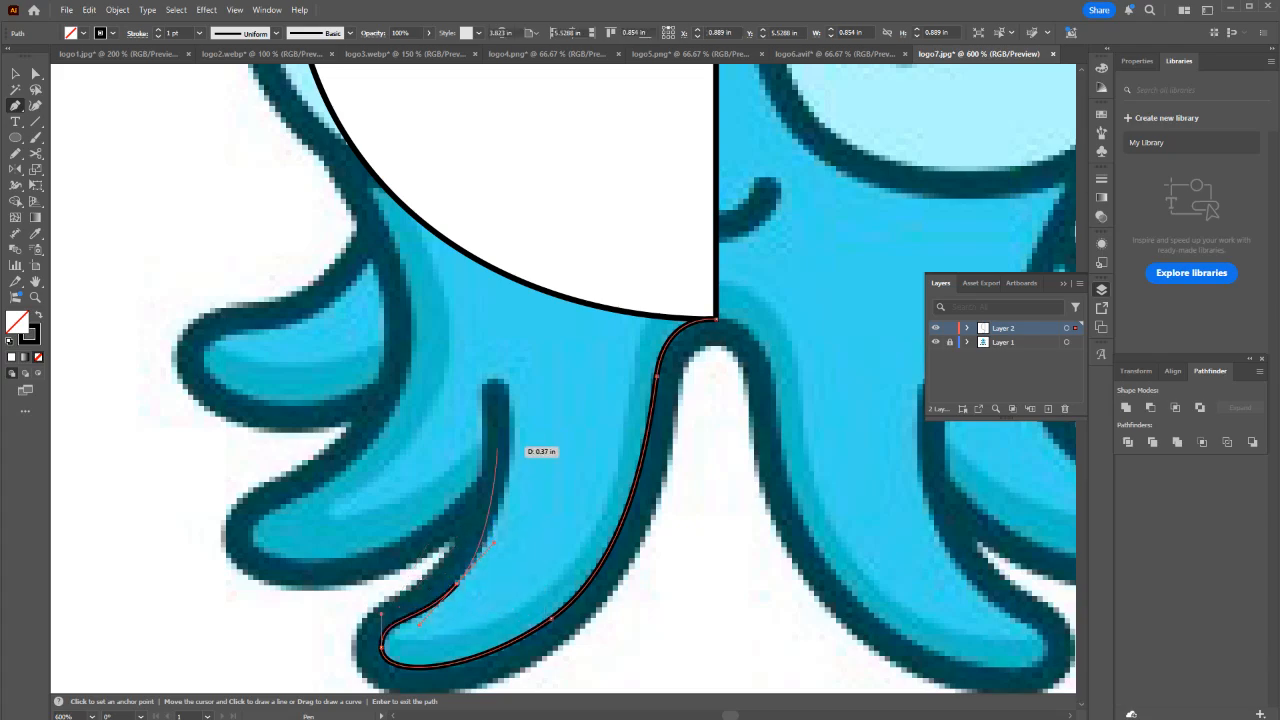
left_click(508, 441)
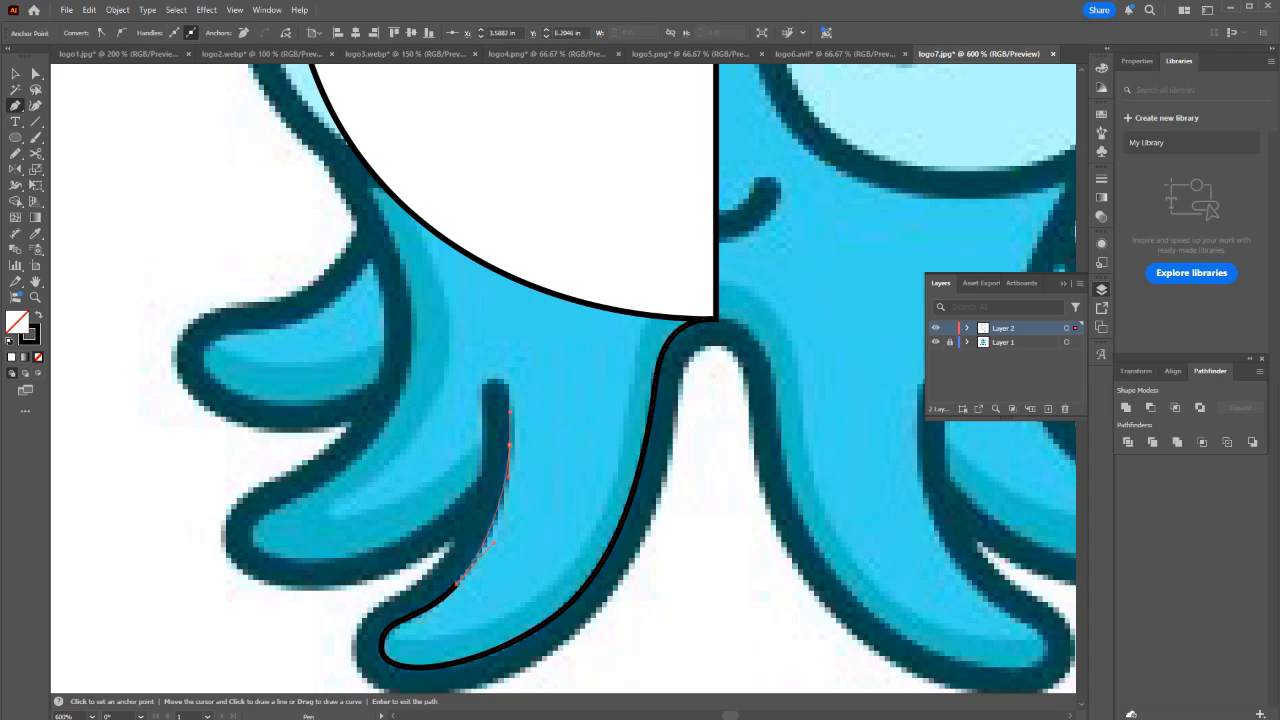
left_click(495, 381)
left_click_drag(490, 380, 484, 380)
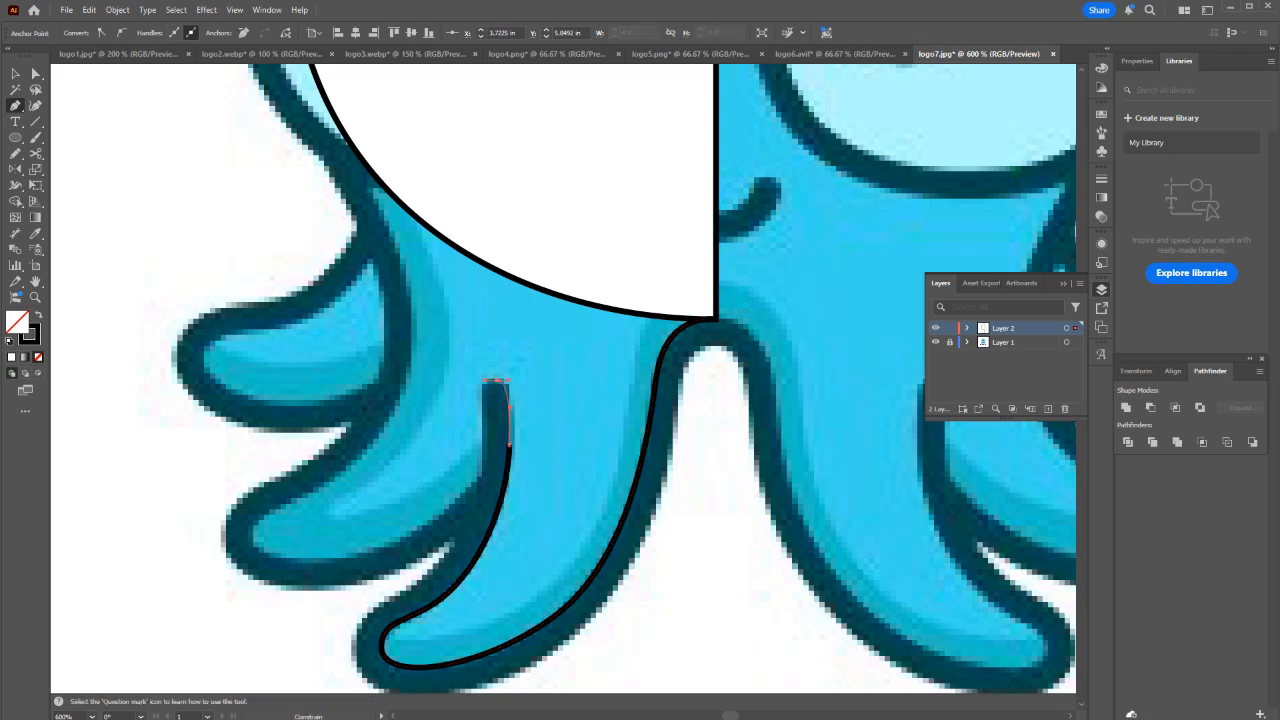
left_click(484, 412)
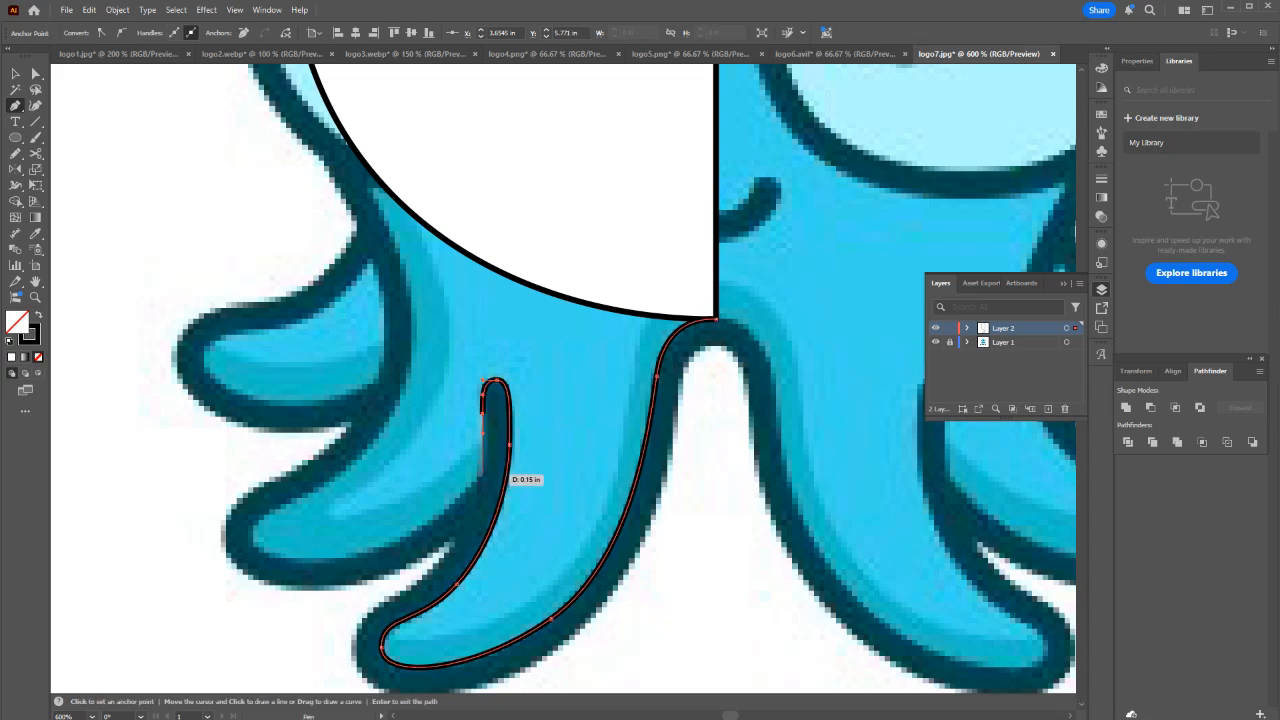
left_click(481, 480)
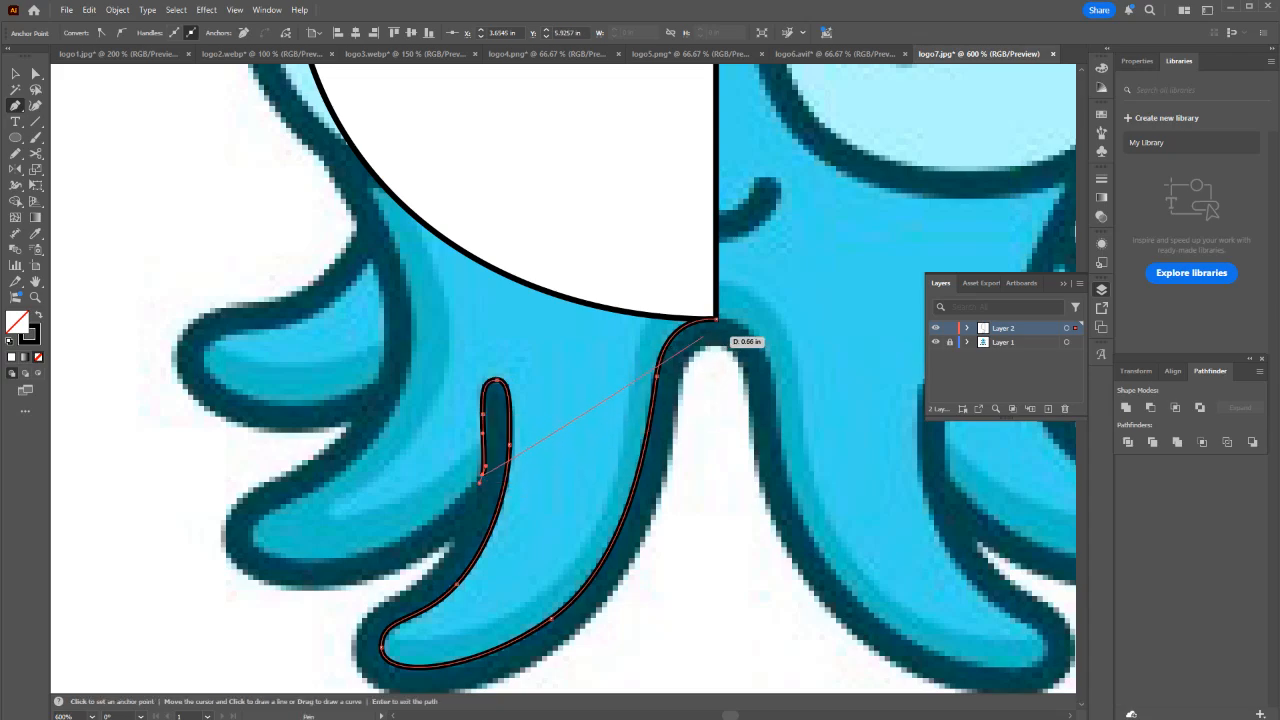
key("ctrl")
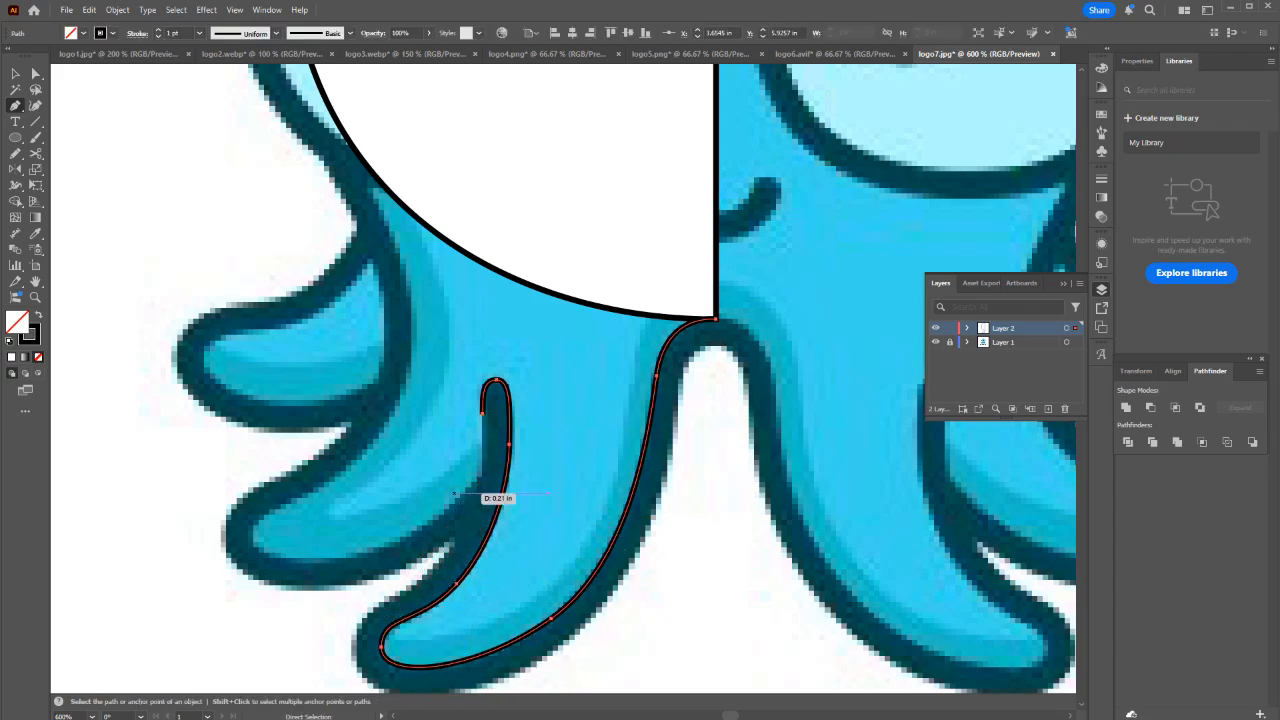
Continue the path along the lower edge of the second left tentacle and around its rounded tip.
left_click_drag(484, 468, 456, 499)
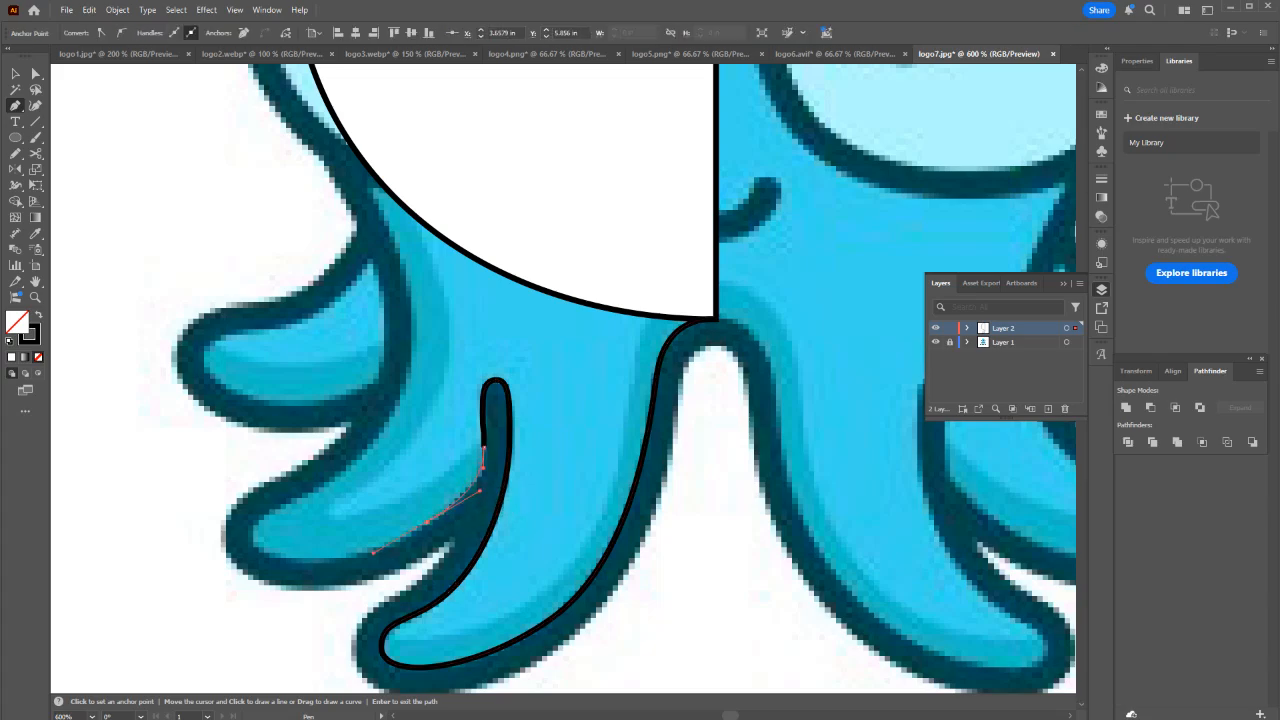
left_click_drag(373, 553, 373, 553)
left_click_drag(253, 538, 235, 493)
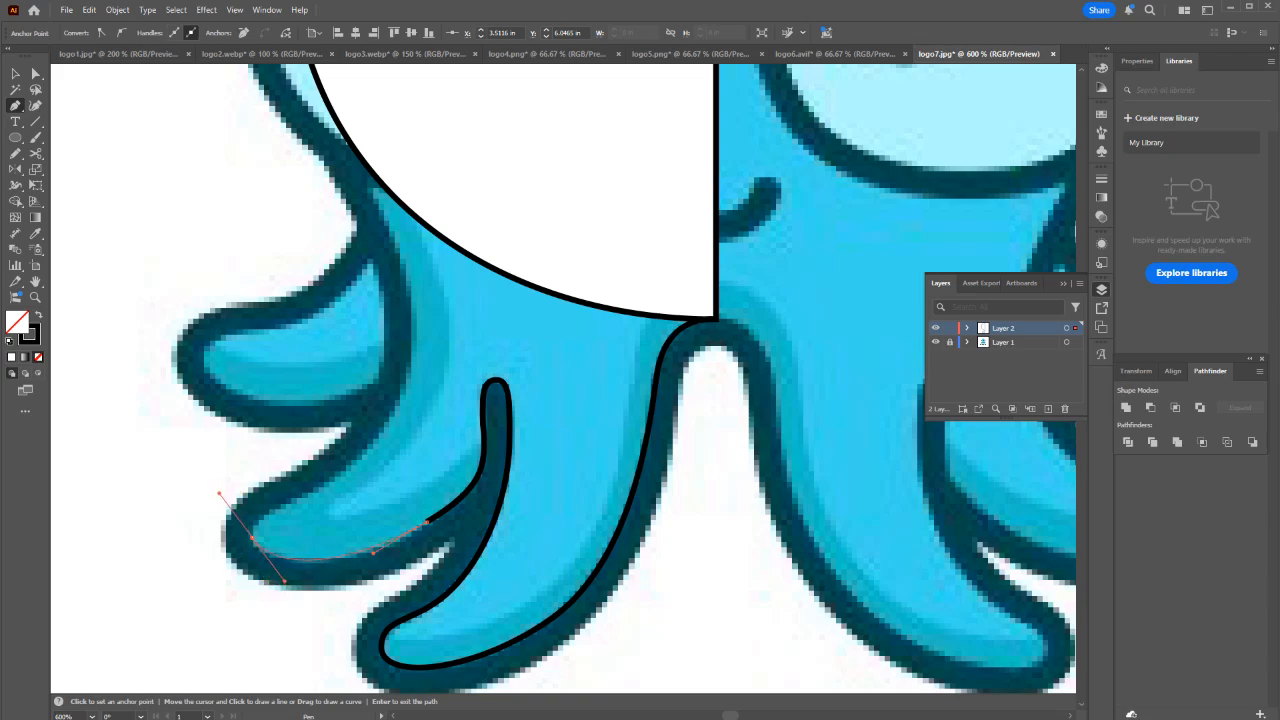
key("ctrl+z")
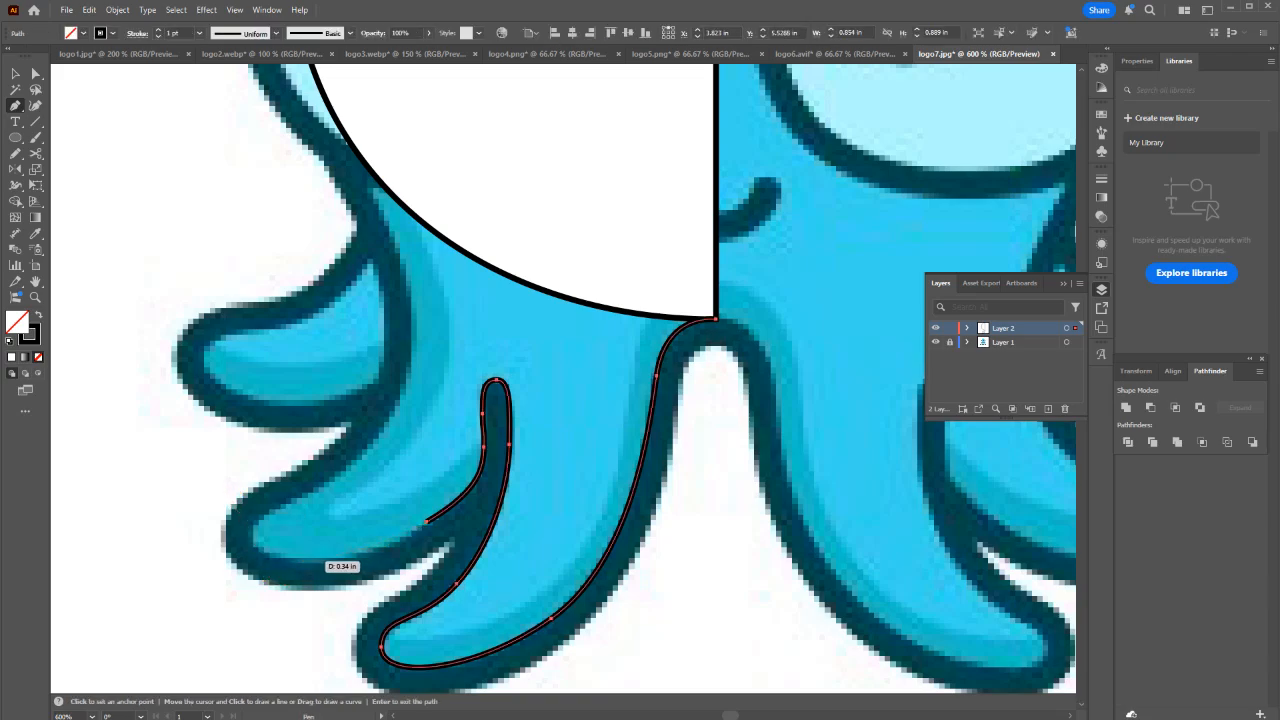
left_click_drag(299, 562, 263, 561)
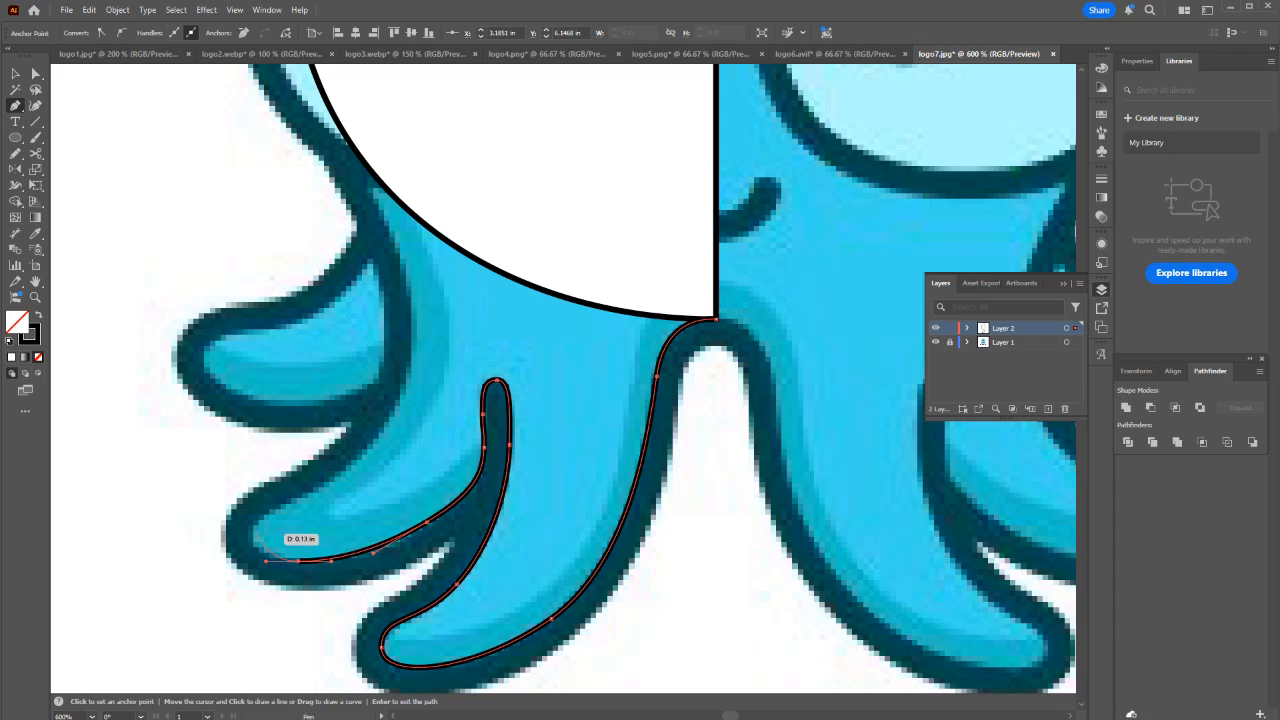
left_click(250, 524)
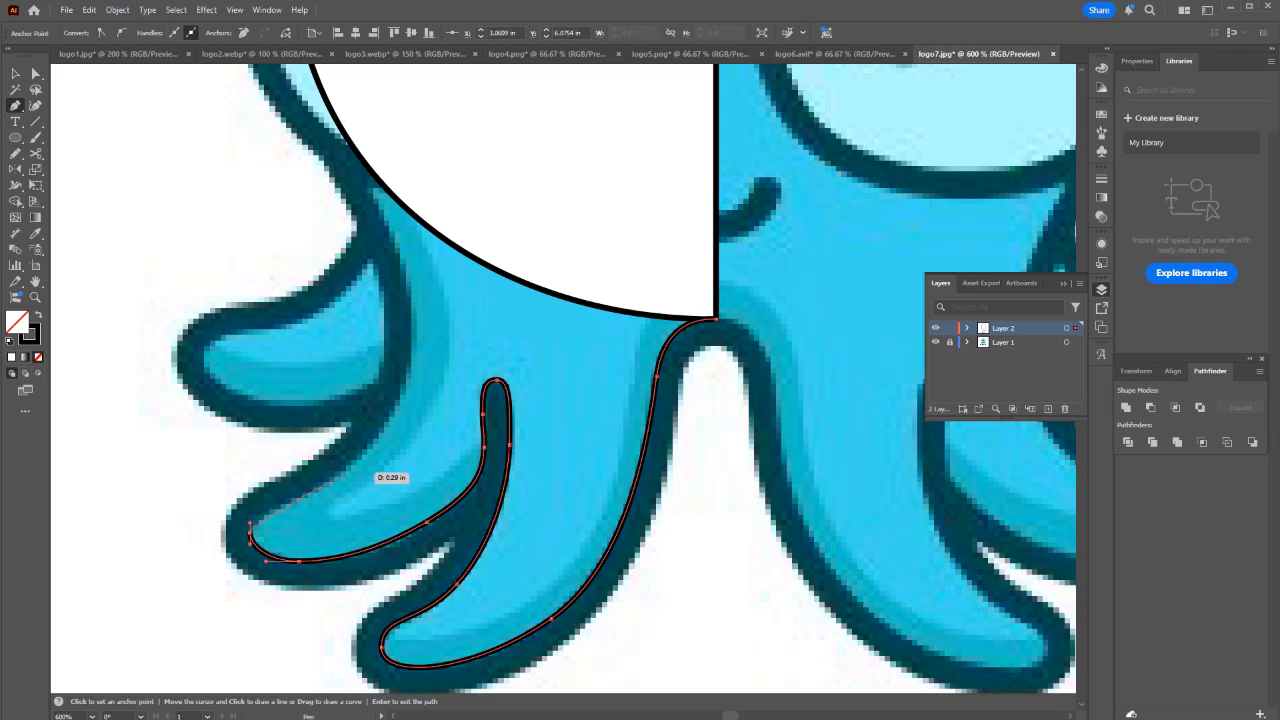
key("a")
key("ctrl+z")
left_click_drag(253, 527, 264, 510)
Trace the second tentacle's outer edge up to the head and close the path inside the half head at its starting point.
left_click_drag(360, 459, 386, 427)
left_click_drag(413, 320, 409, 263)
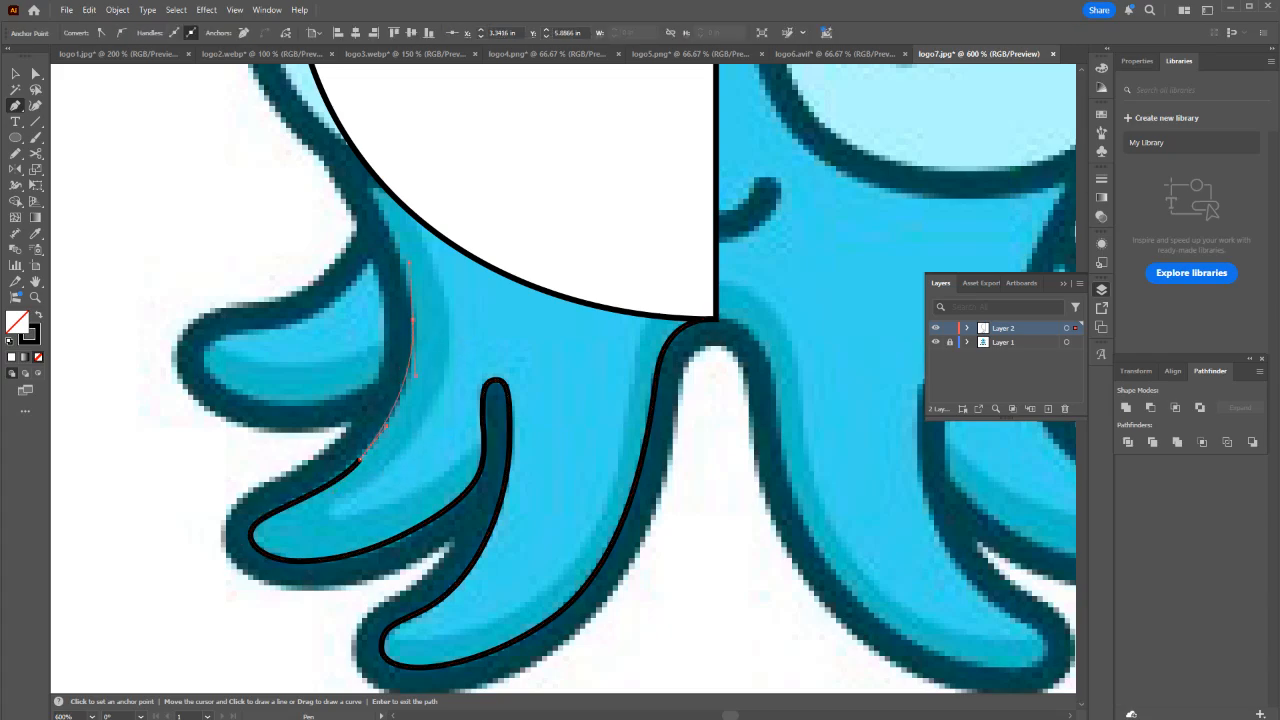
scroll(420, 300, "up", 3)
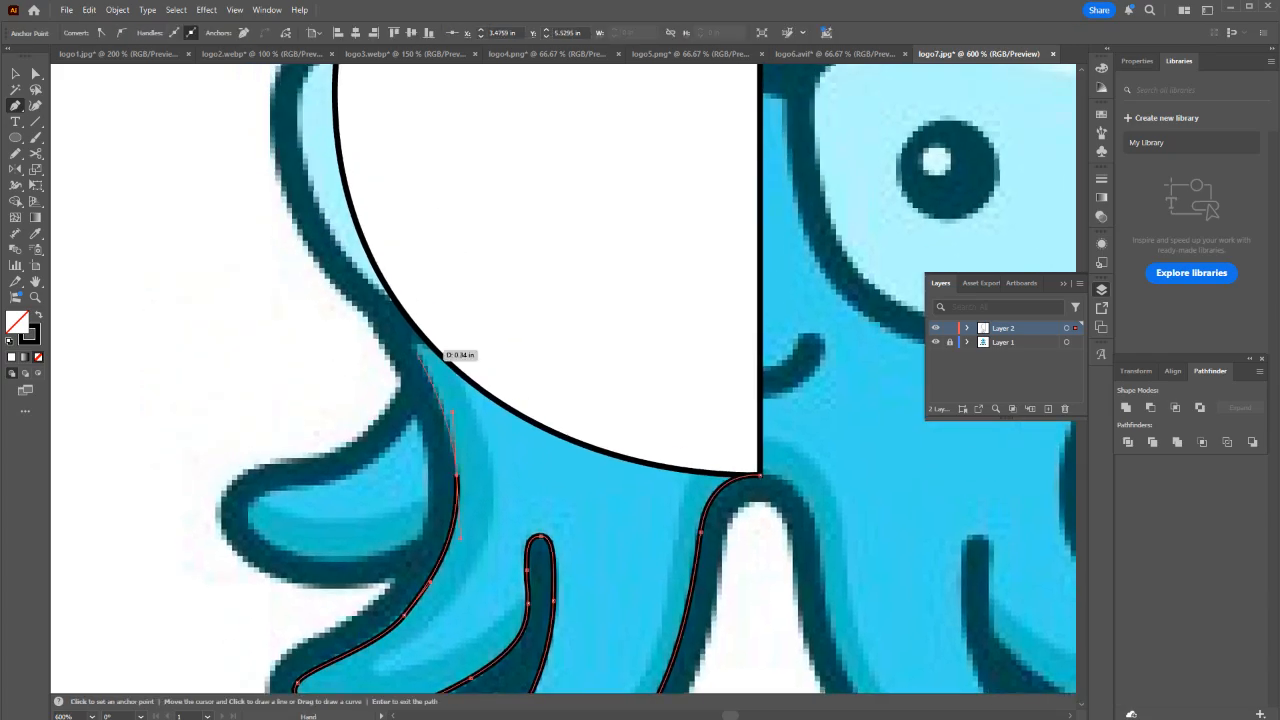
key("Return")
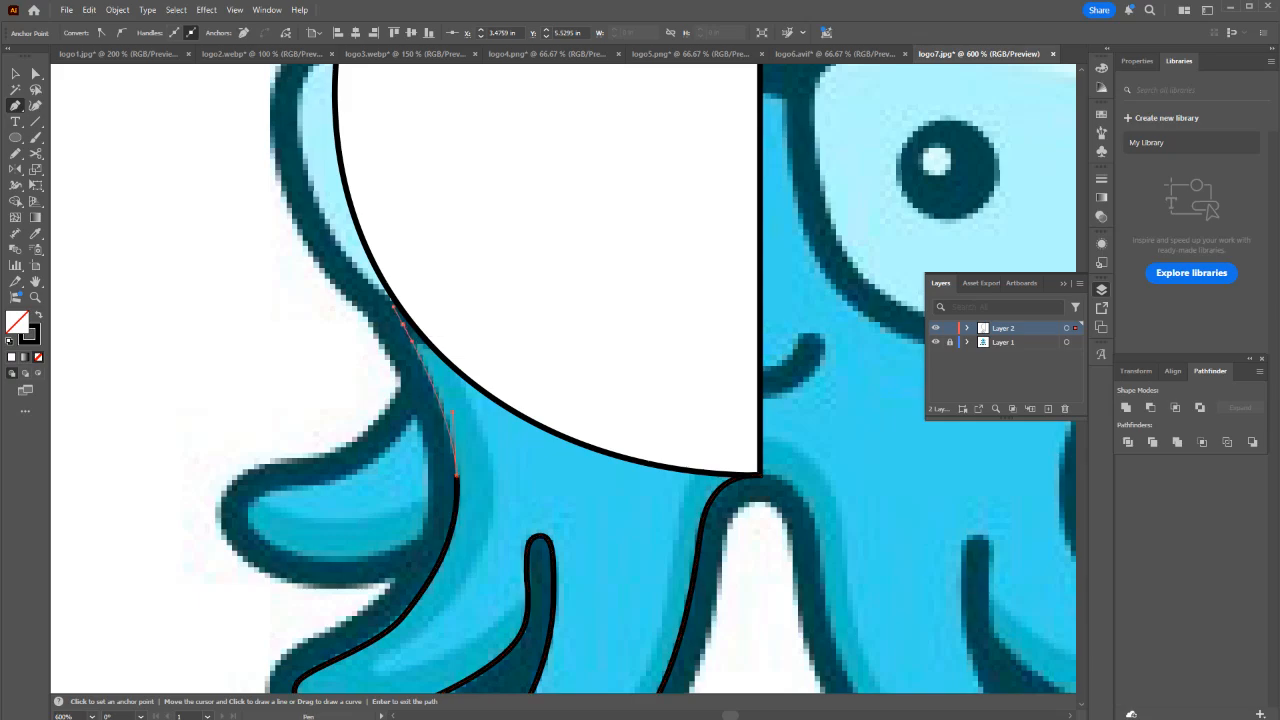
left_click(372, 260)
left_click(600, 283)
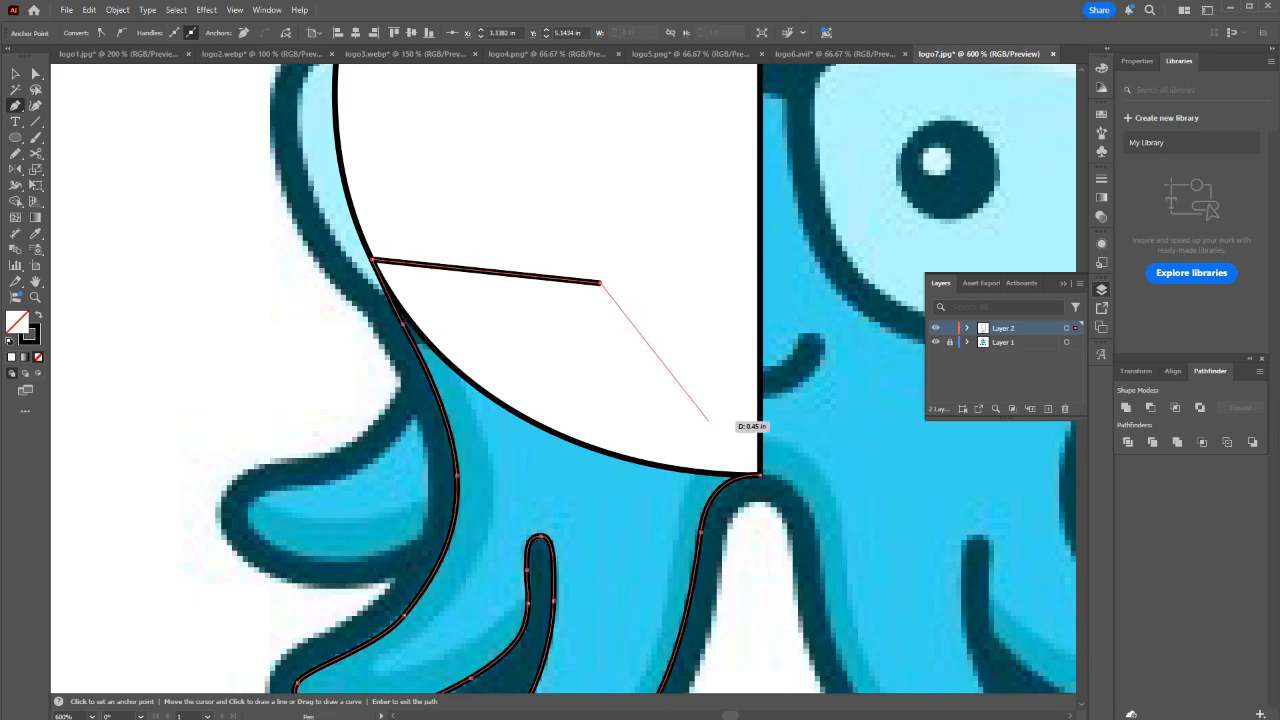
left_click(759, 473)
Unite the tentacle path with the half head and fill the combined shape with light blue sampled from the octopus's body.
key("v")
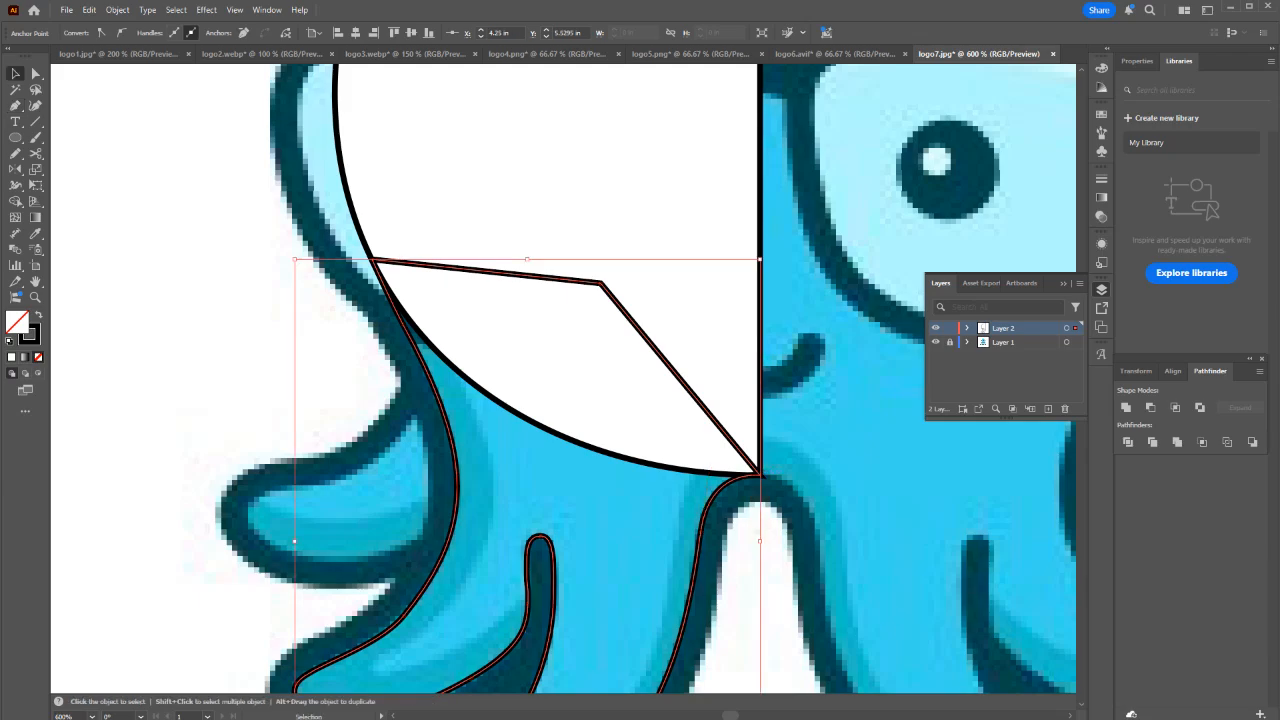
scroll(685, 549, "down", 2)
left_click(668, 405, "shift")
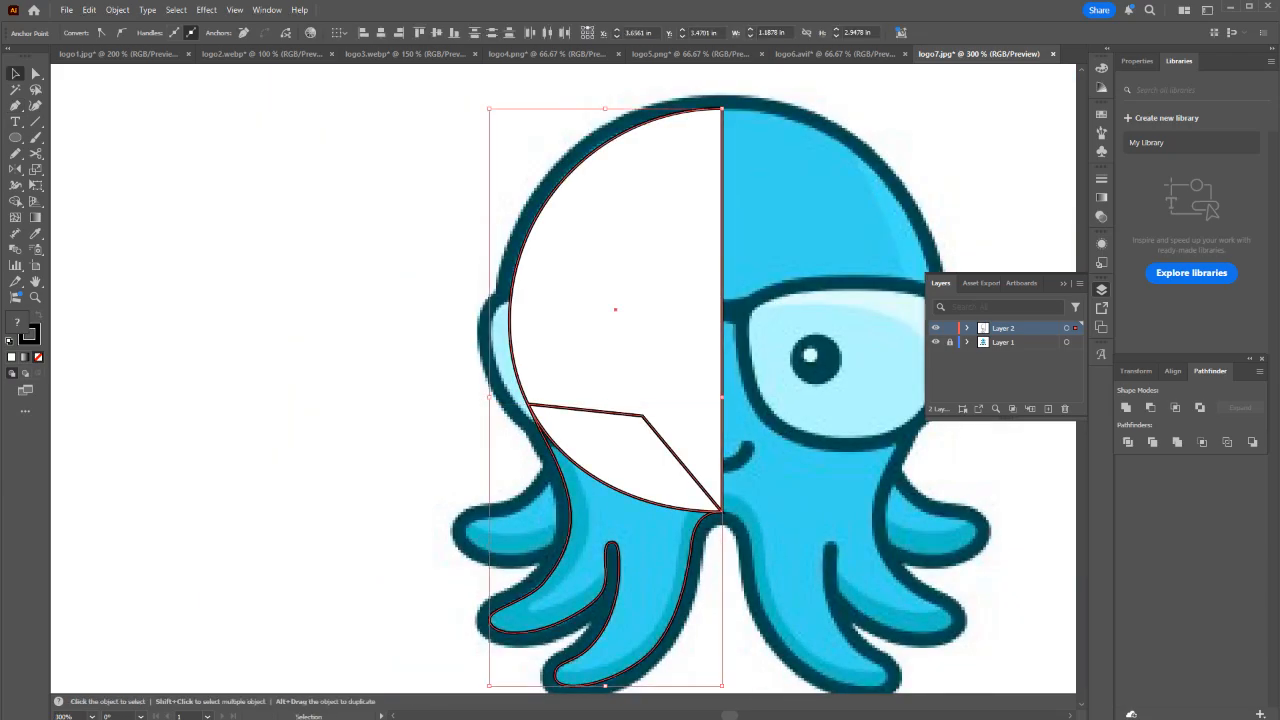
left_click(1126, 407)
key("i")
left_click(820, 480)
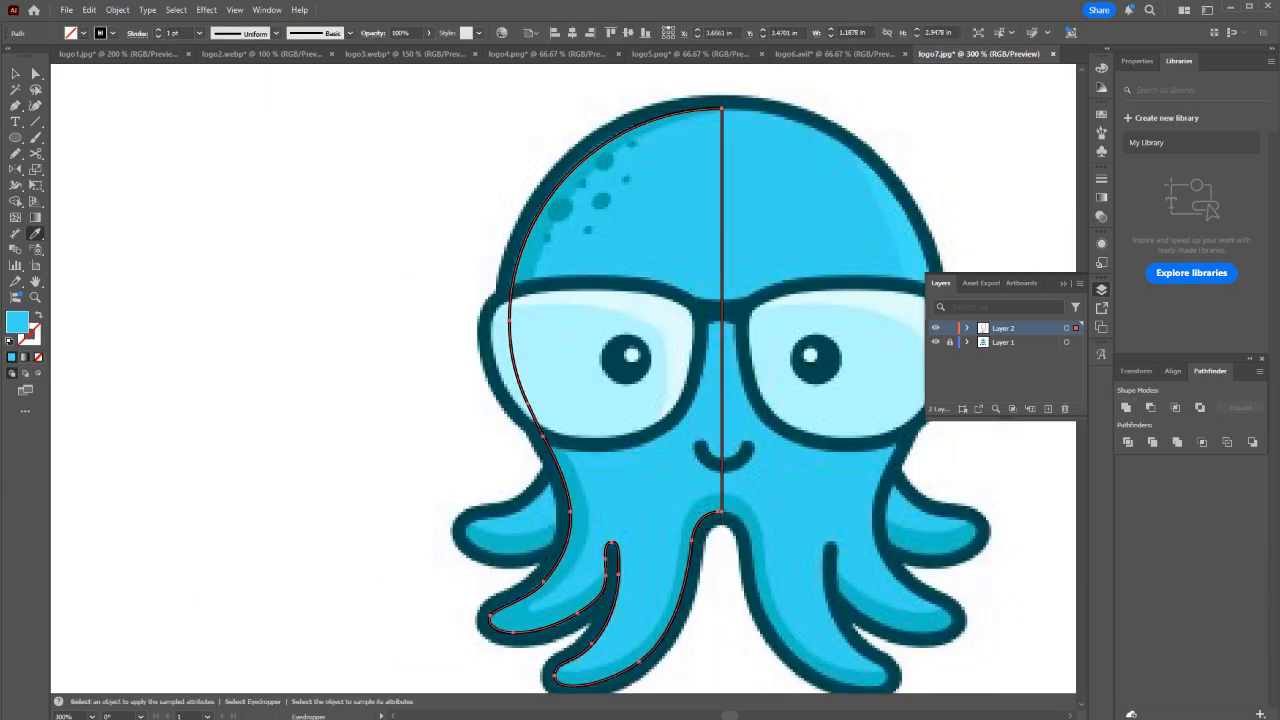
key("v")
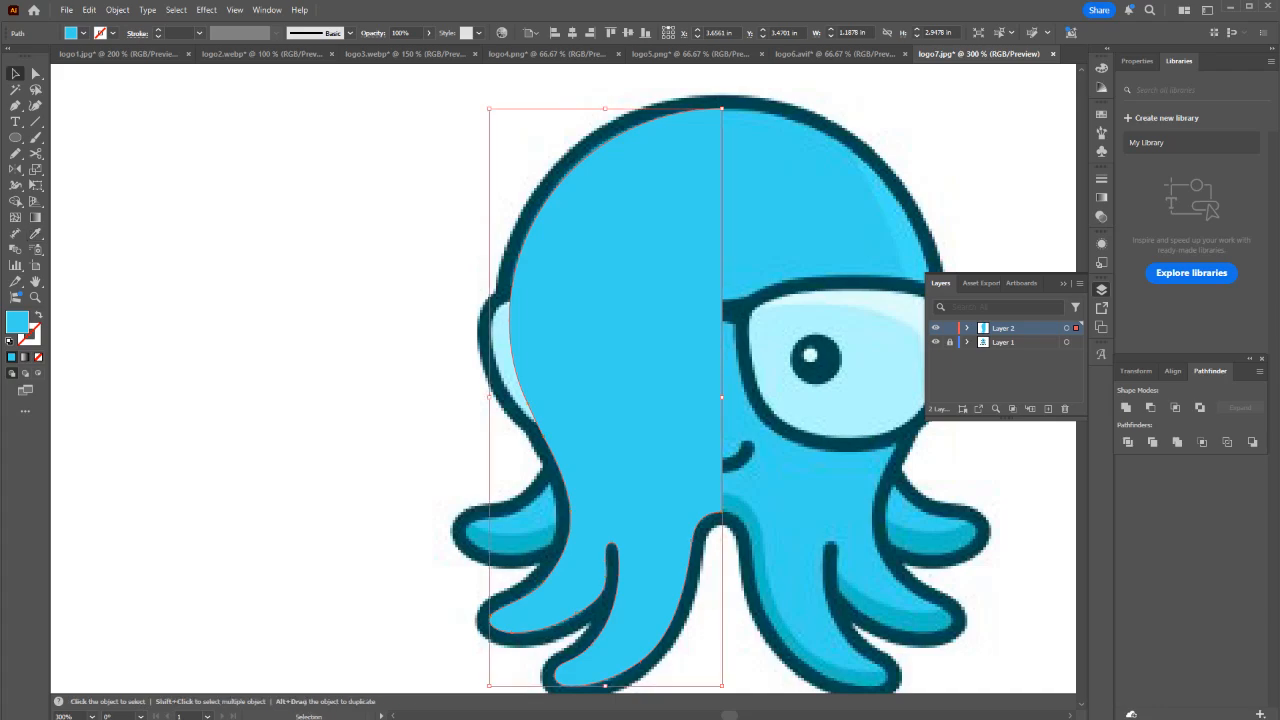
key("d")
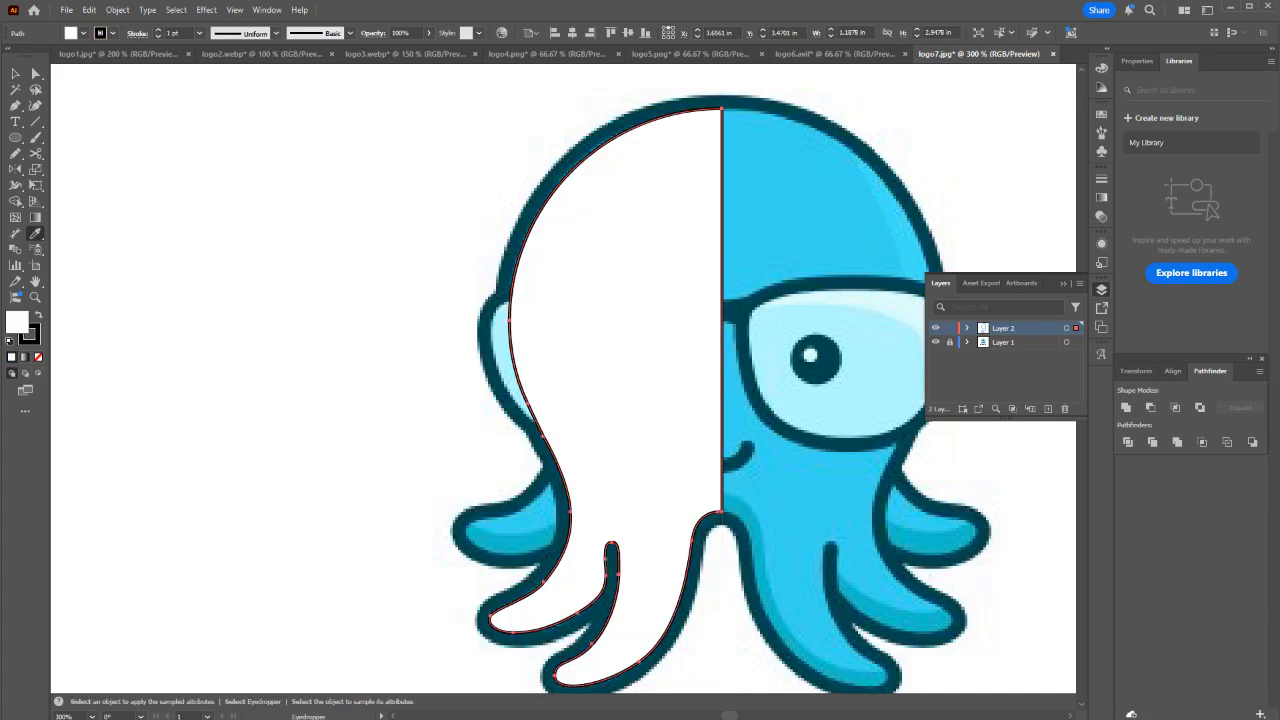
key("ctrl+z")
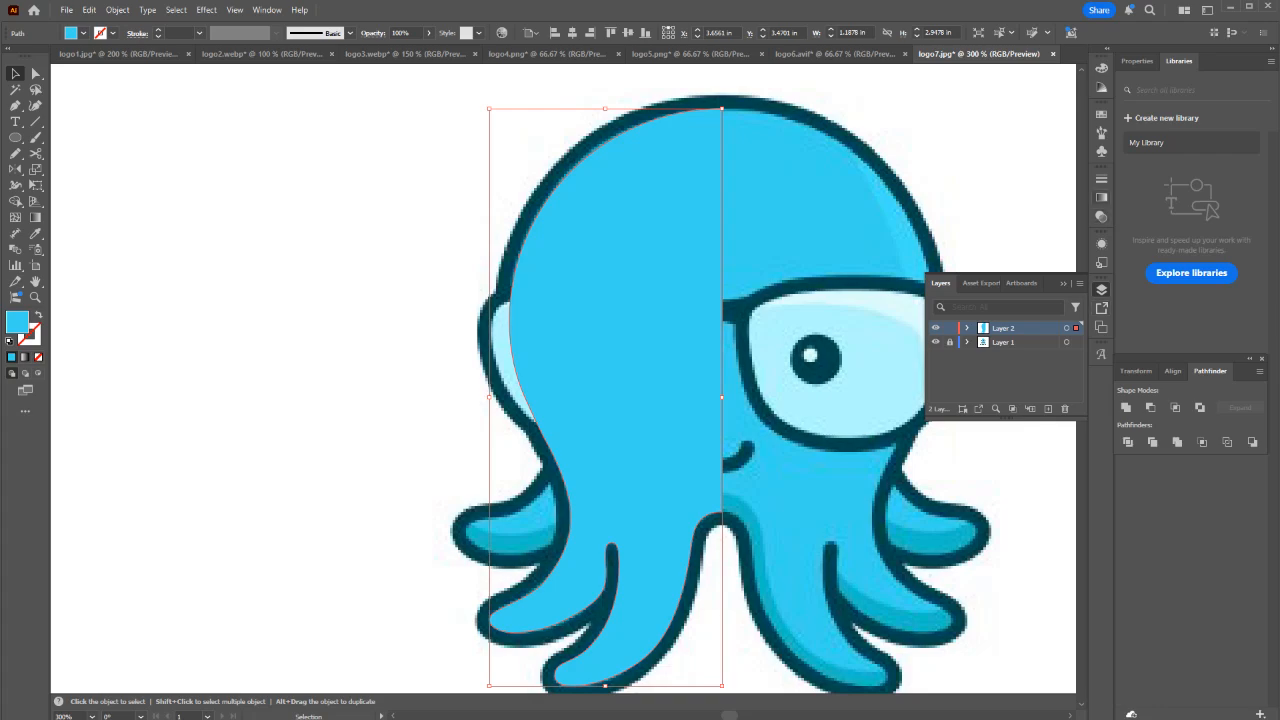
Give the light blue half body with head and tentacles a dark brown stroke.
left_click(1101, 179)
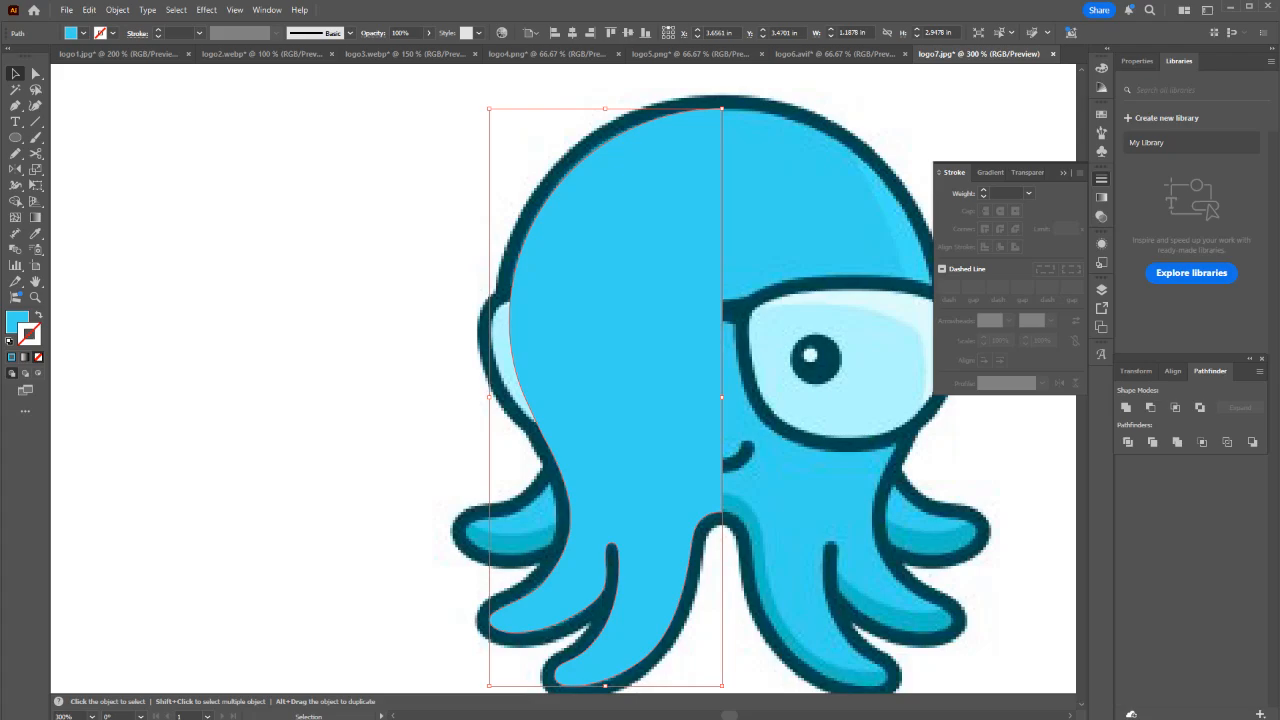
double_click(30, 336)
left_click(1078, 317)
key("Return")
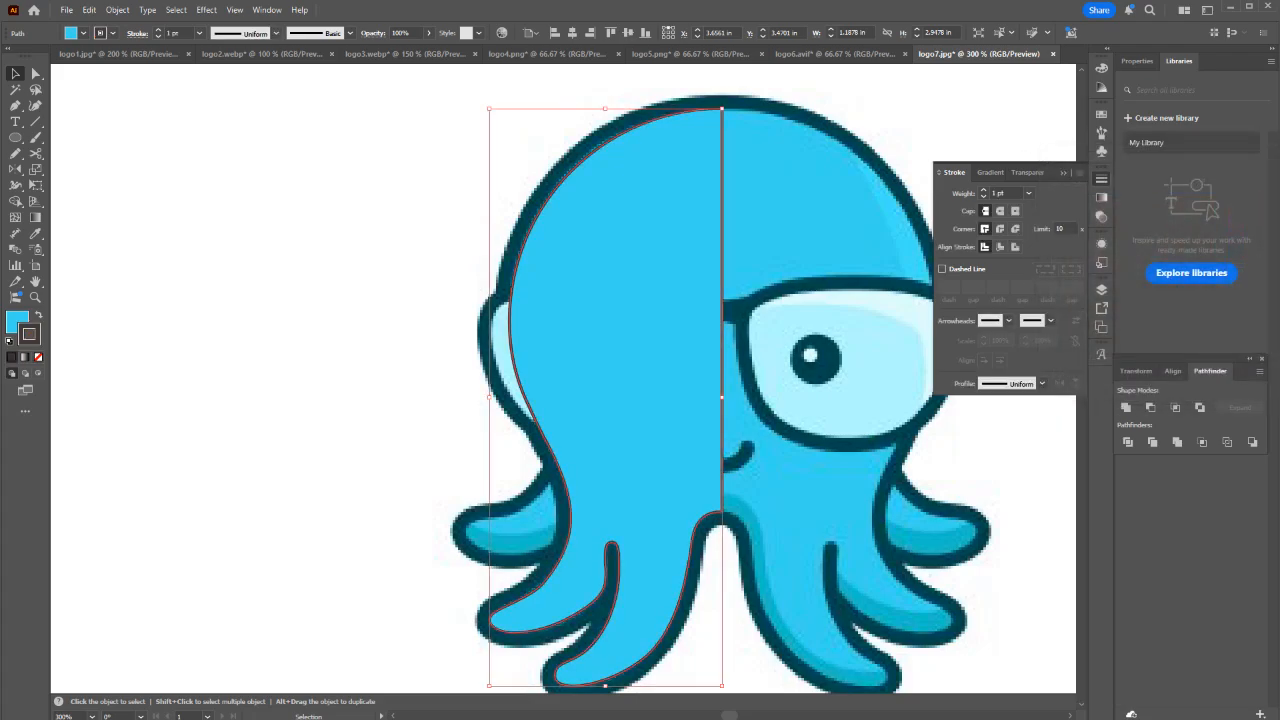
Align the half body's stroke to the outside, set its weight to 5 pt, and deselect the shape.
left_click(1015, 247)
left_click(1003, 193)
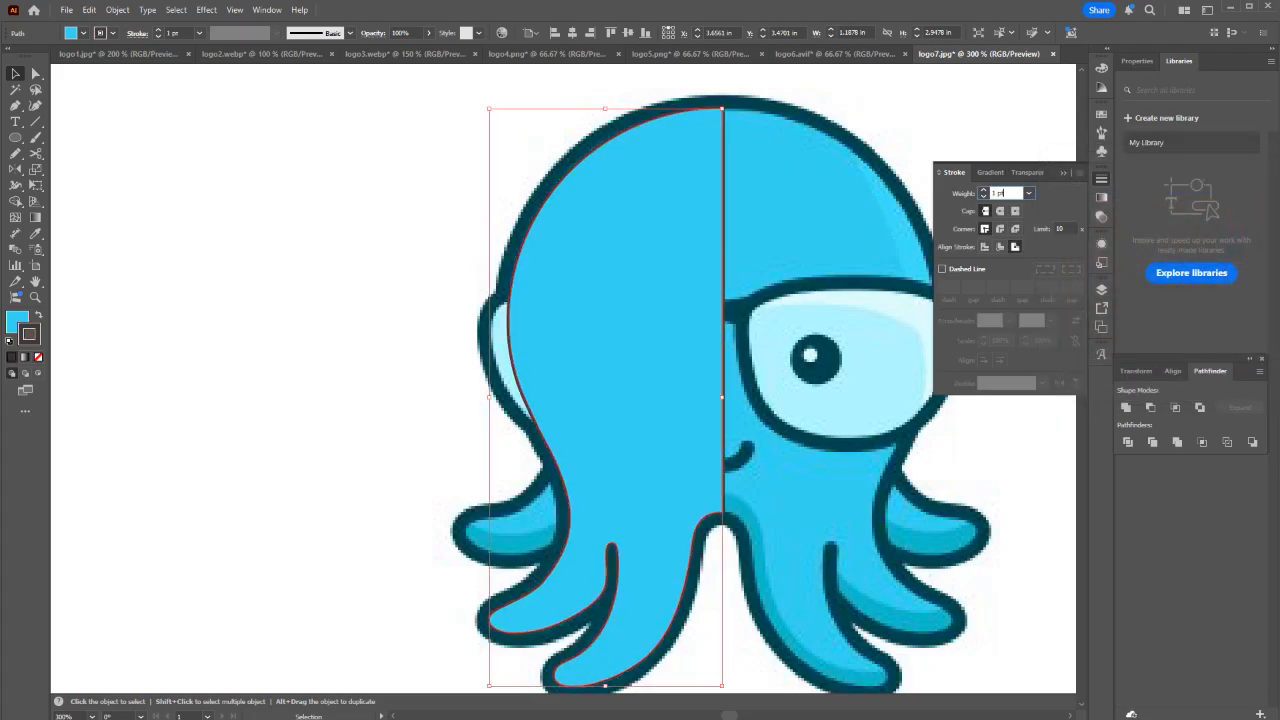
key("Up")
key("Up")
key("Up")
key("Up")
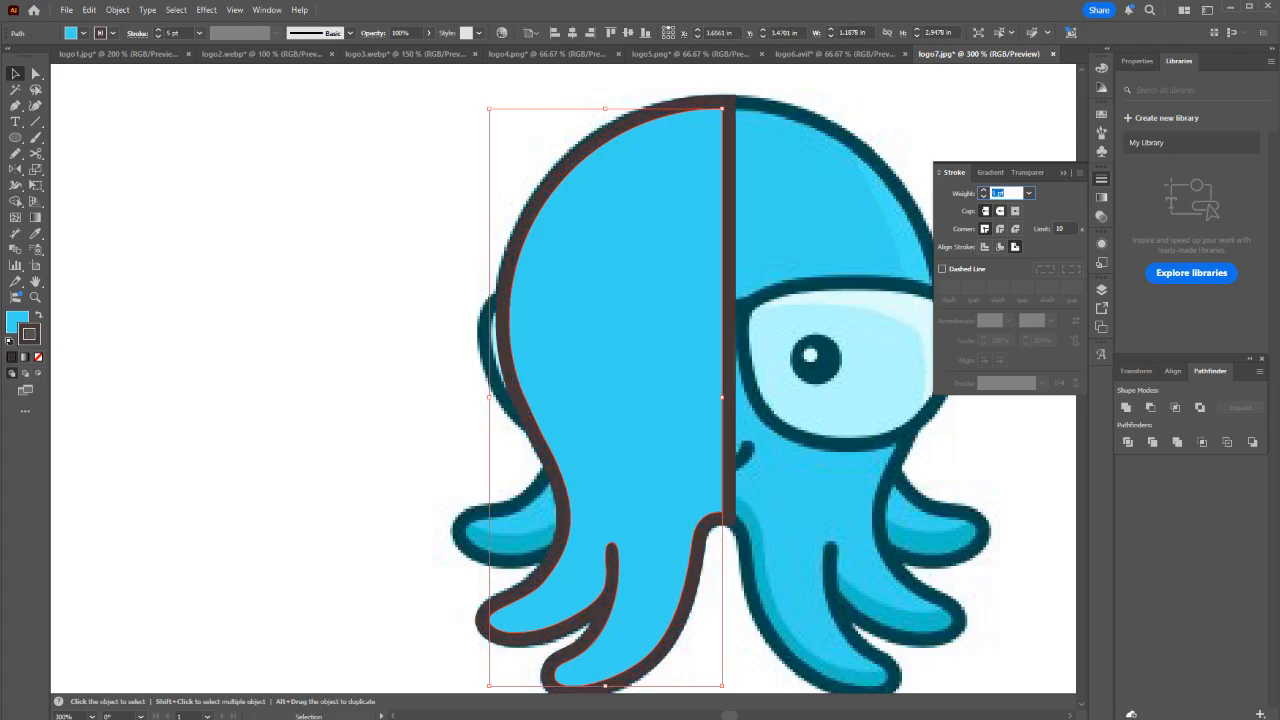
key("ctrl+plus")
key("ctrl+shift+a")
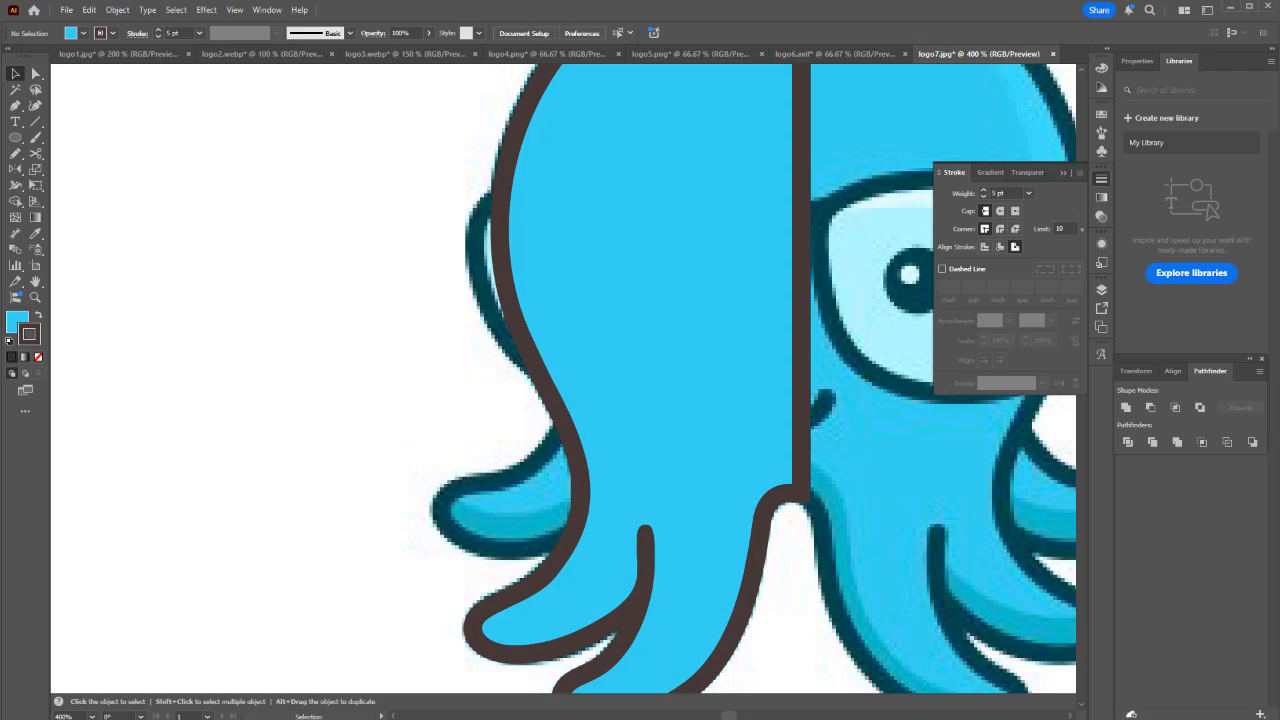
Start a Pen path inside the body's edge and trace the upper edge of the rear left tentacle to its rounded tip.
key("o")
key("ctrl+plus")
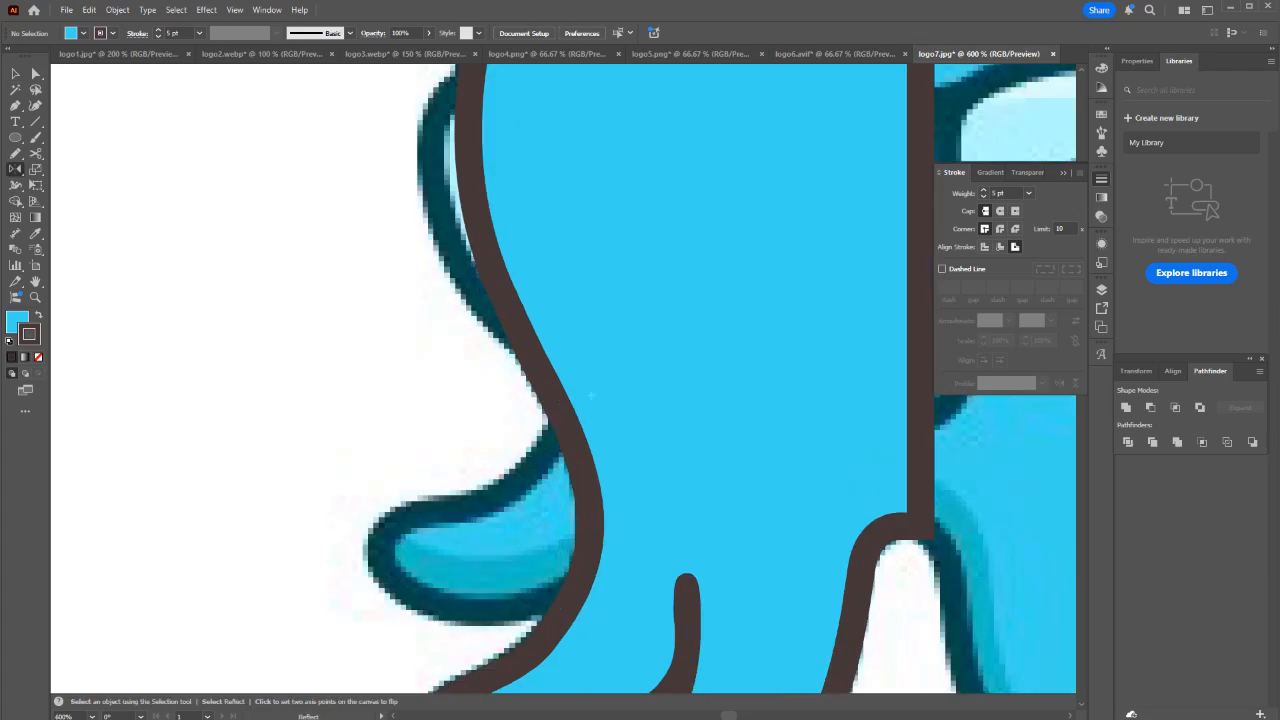
key("p")
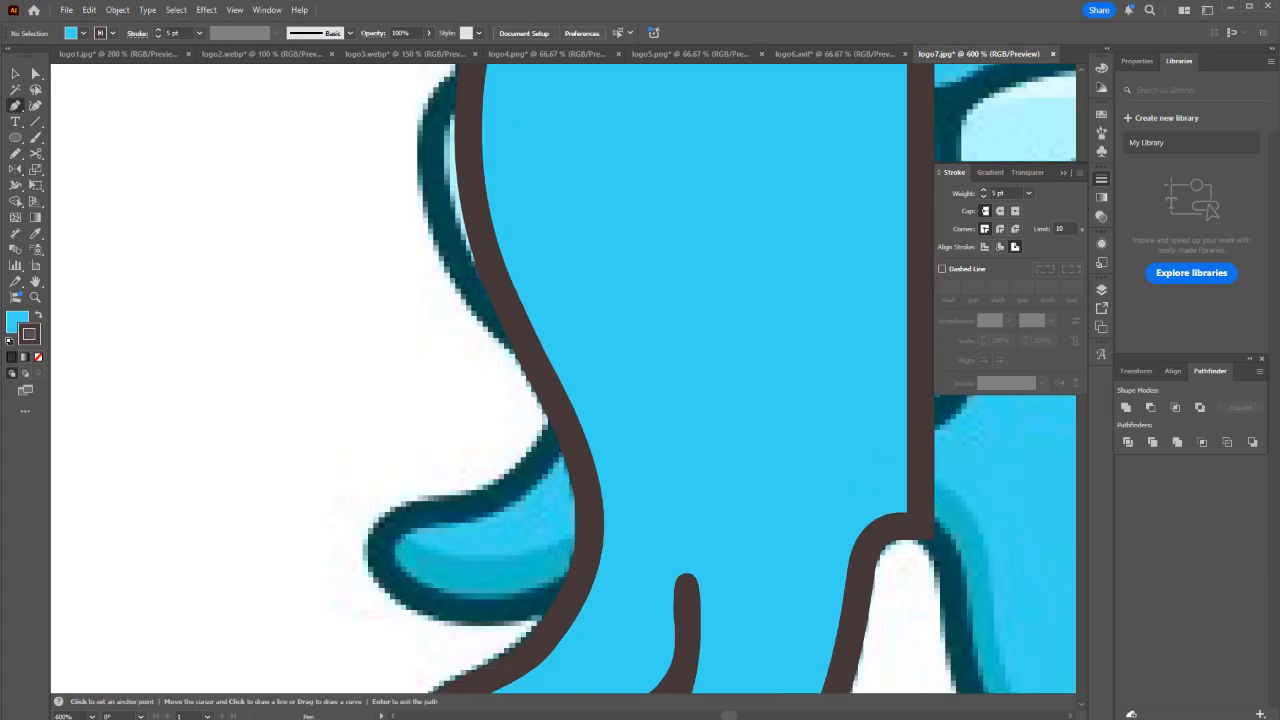
left_click(577, 396)
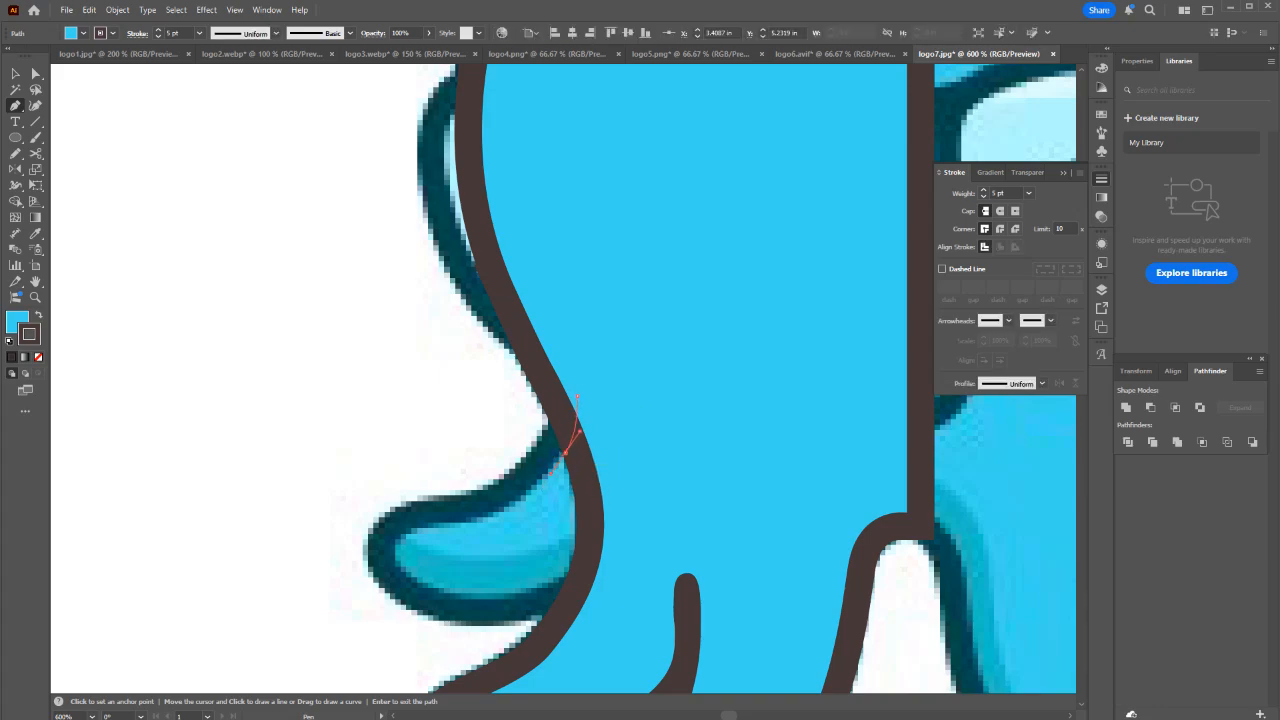
left_click_drag(565, 453, 550, 473)
mouse_move(469, 520)
left_mouse_down()
mouse_move(424, 525)
mouse_move(395, 567)
left_mouse_up()
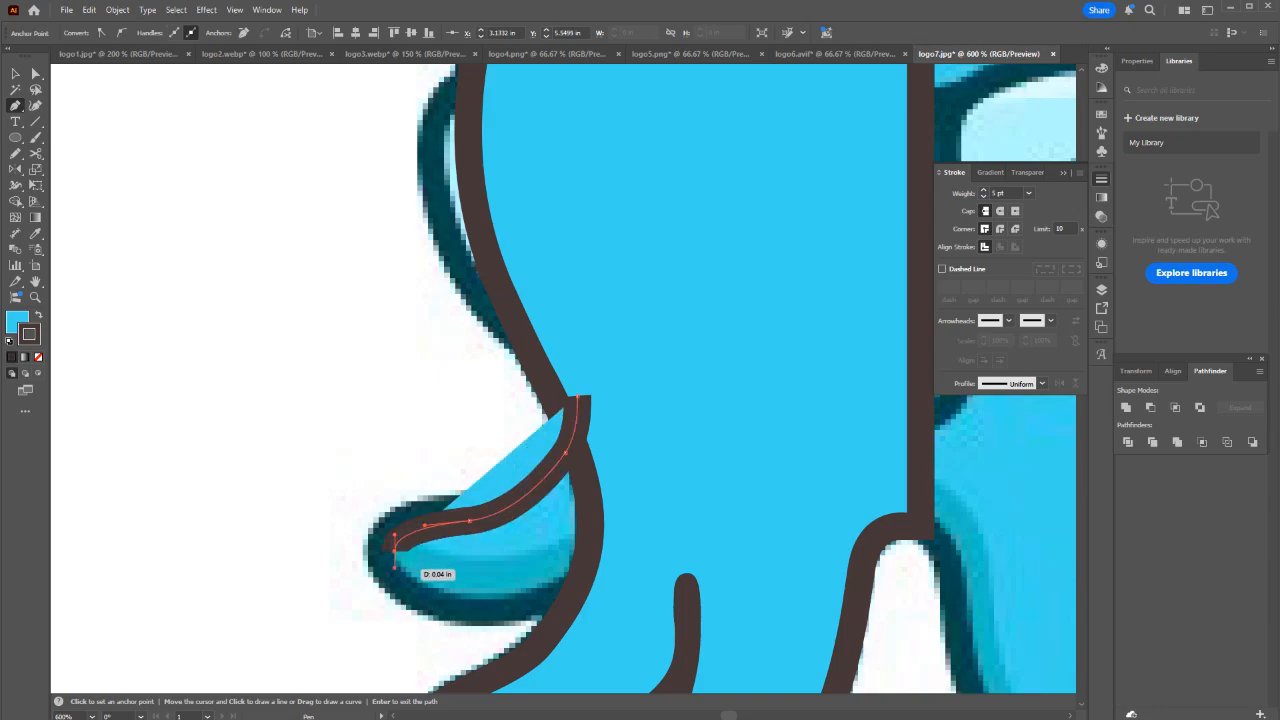
Trace the rear tentacle's lower edge back into the body and close the path at its starting point.
left_click_drag(486, 597, 545, 598)
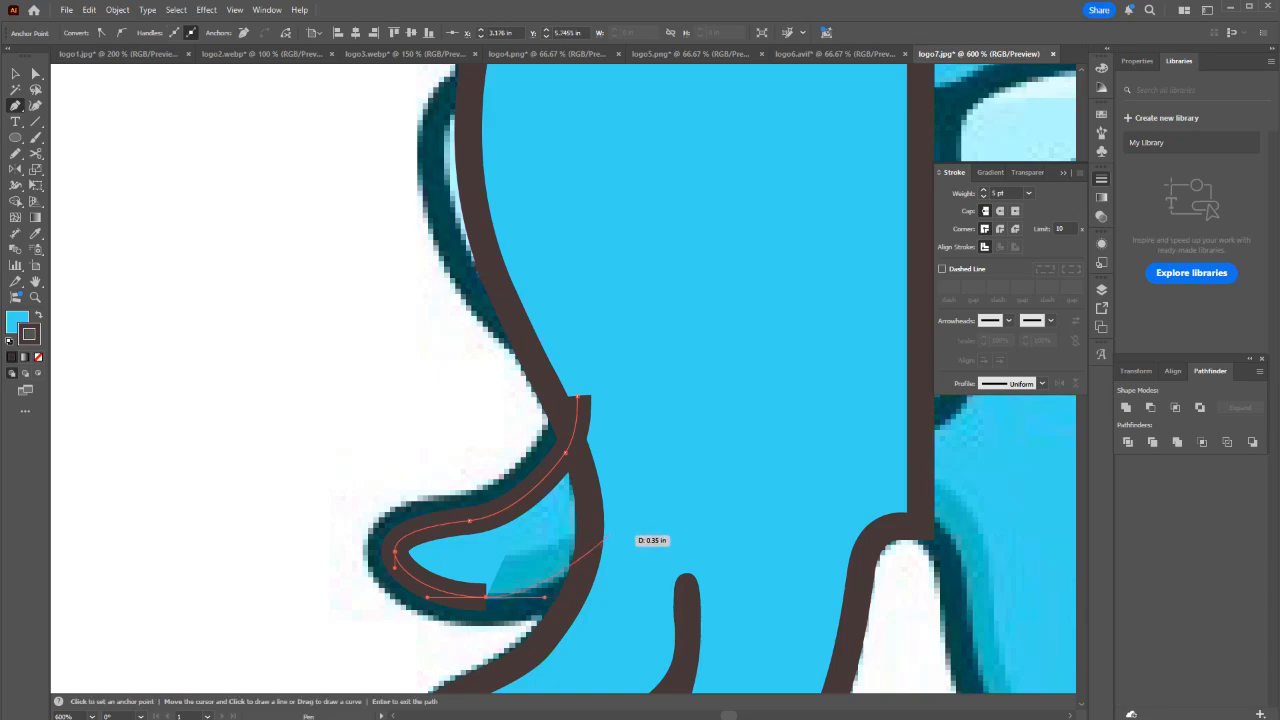
left_click(608, 535)
left_click(622, 400)
left_click(577, 397)
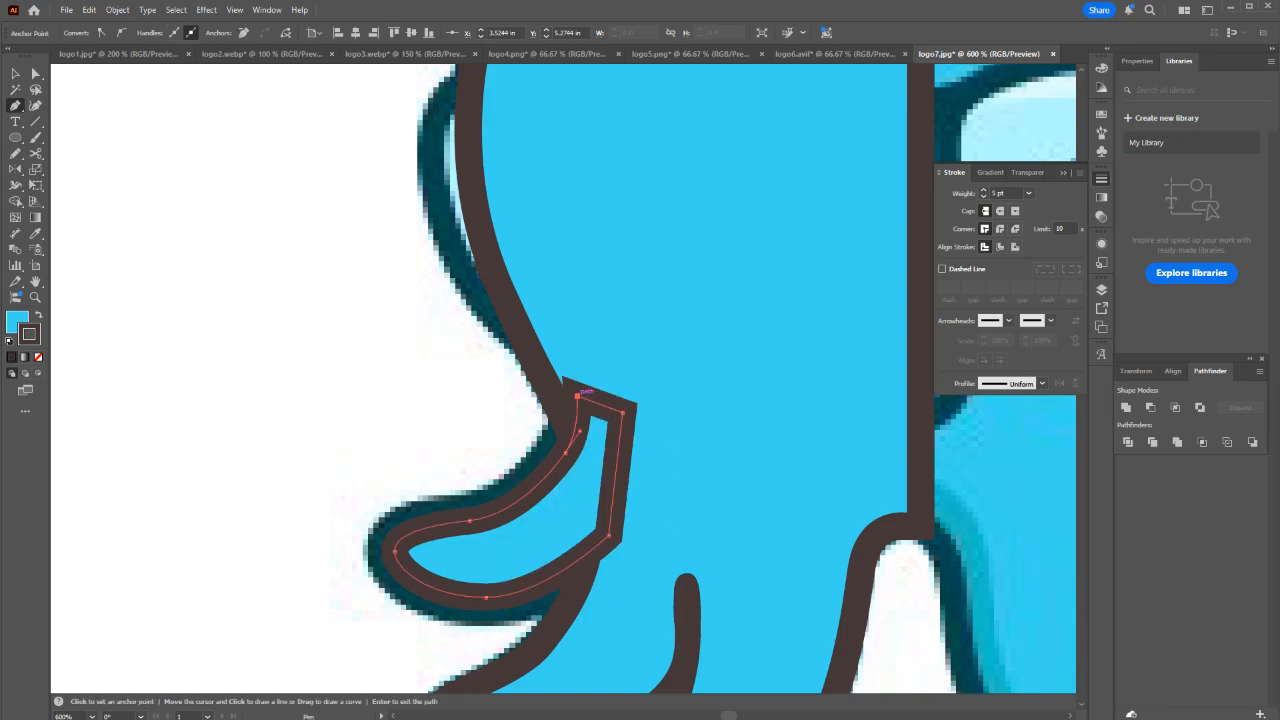
Adjust the direction handles of the anchor point at the upper-left tentacle's tip.
key("v")
scroll(533, 440, "down", 1)
scroll(432, 557, "up", 1)
key("a")
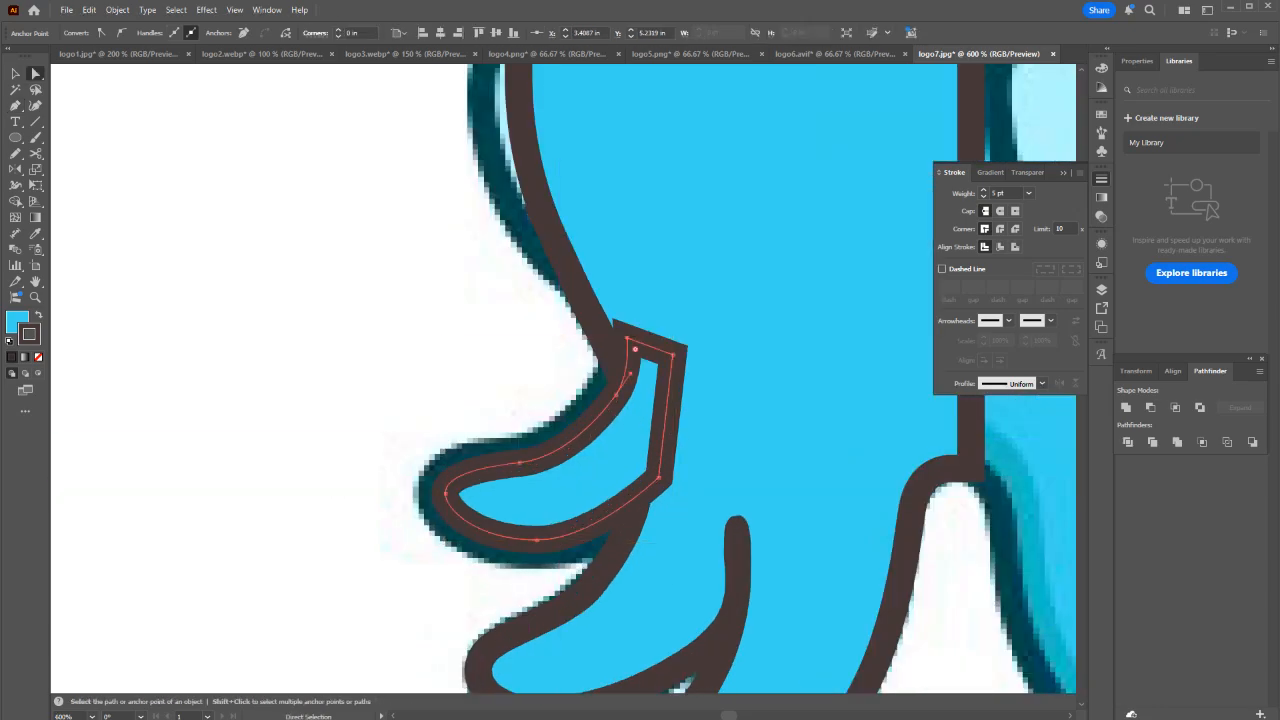
left_click(632, 428)
left_click(446, 492)
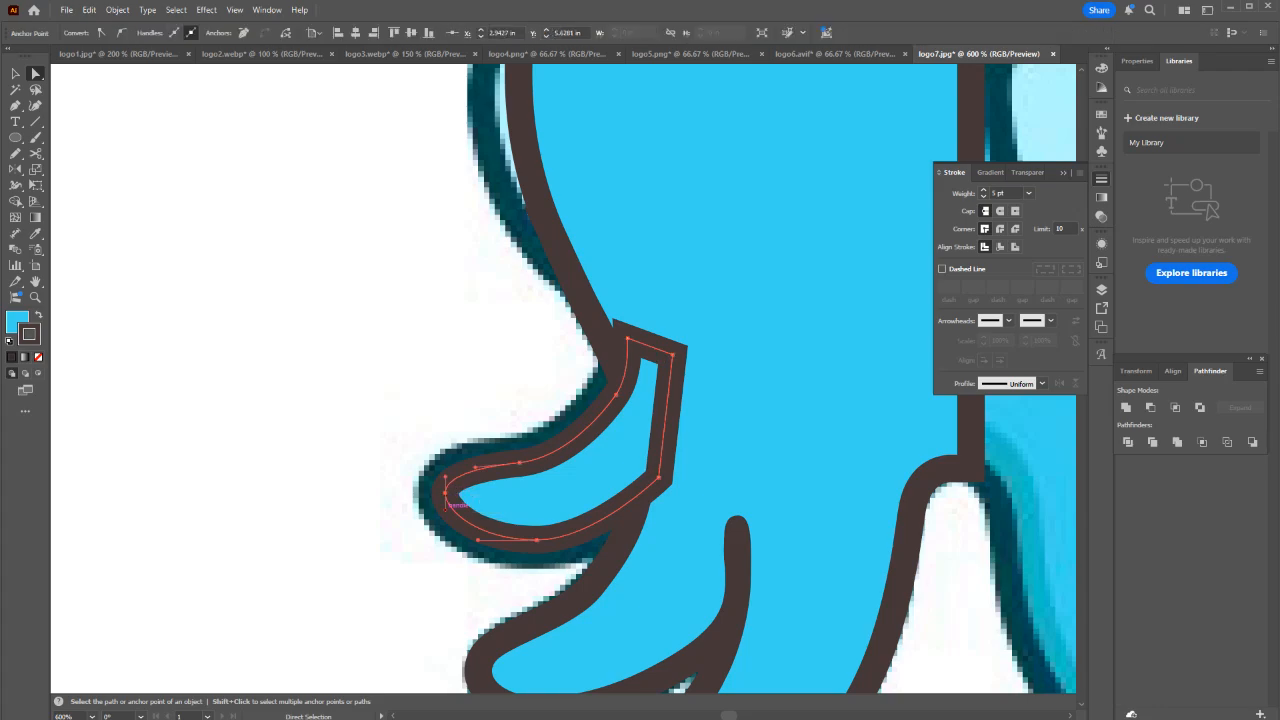
left_click_drag(446, 493, 445, 338)
left_click_drag(445, 518, 445, 518)
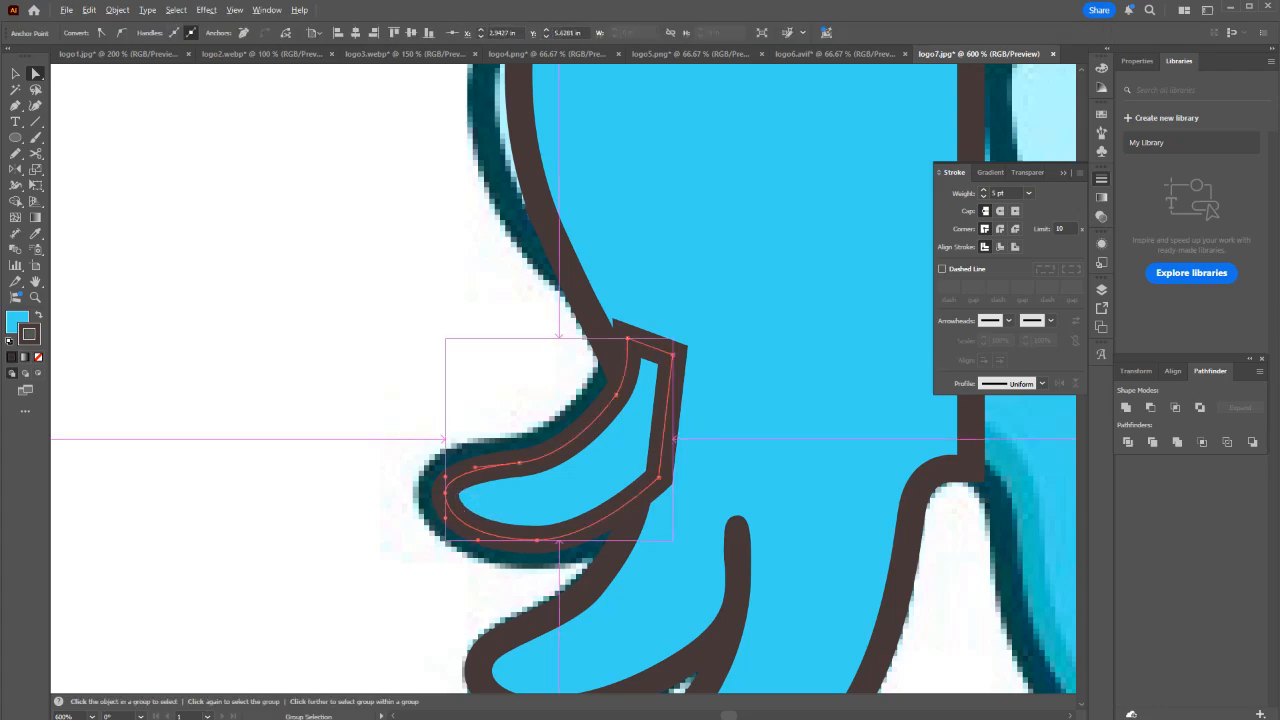
Align the upper-left tentacle's stroke to the outside and deselect the shape.
left_click(234, 10)
left_click(1015, 247)
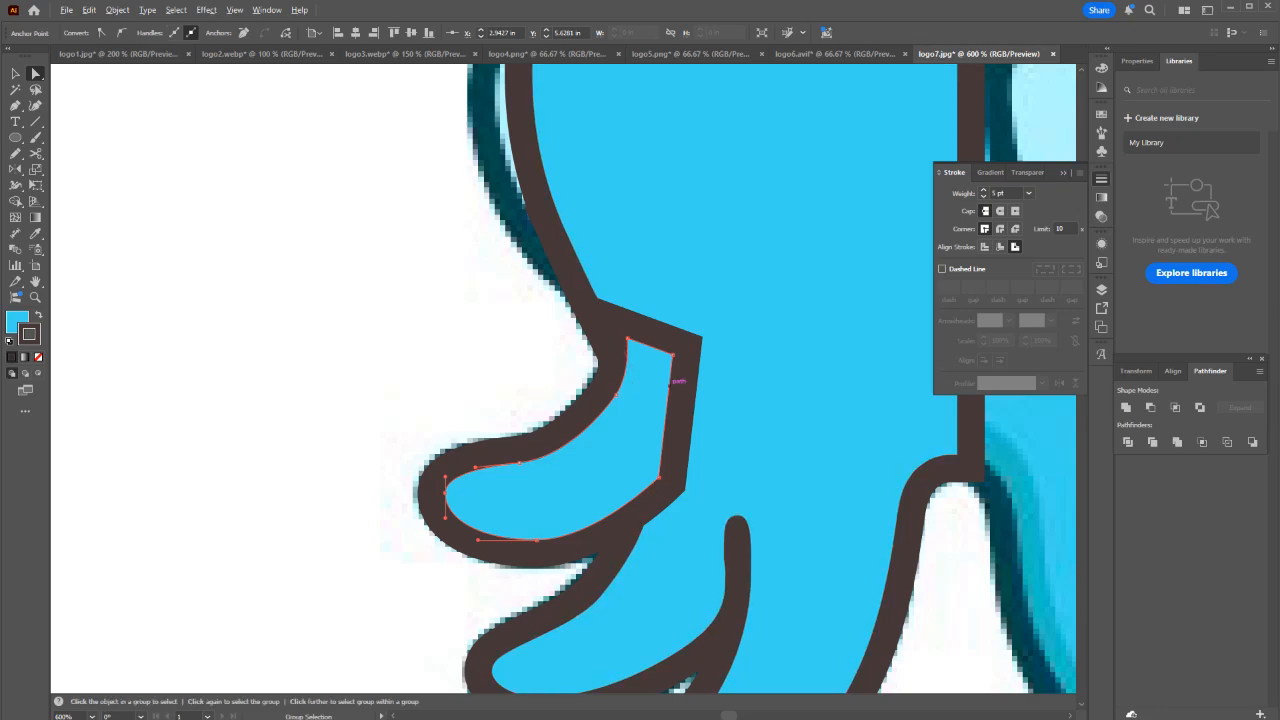
scroll(673, 386, "down", 1)
key("v")
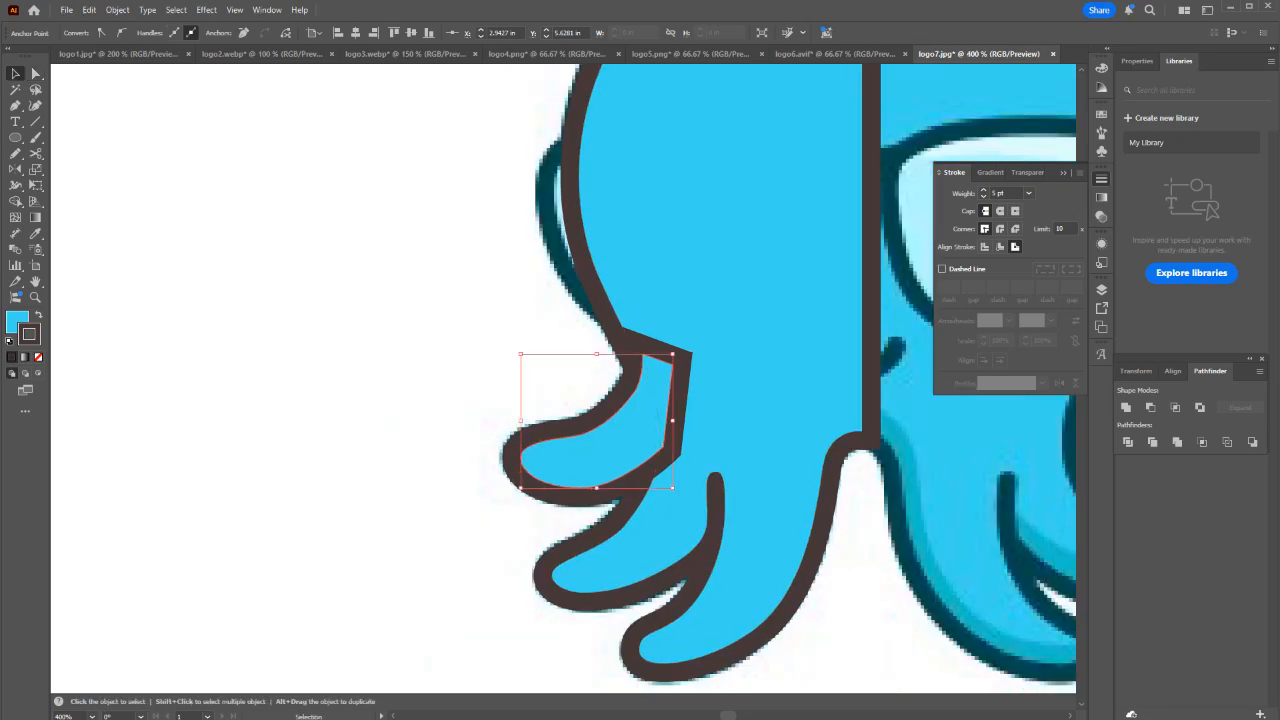
left_click(452, 374)
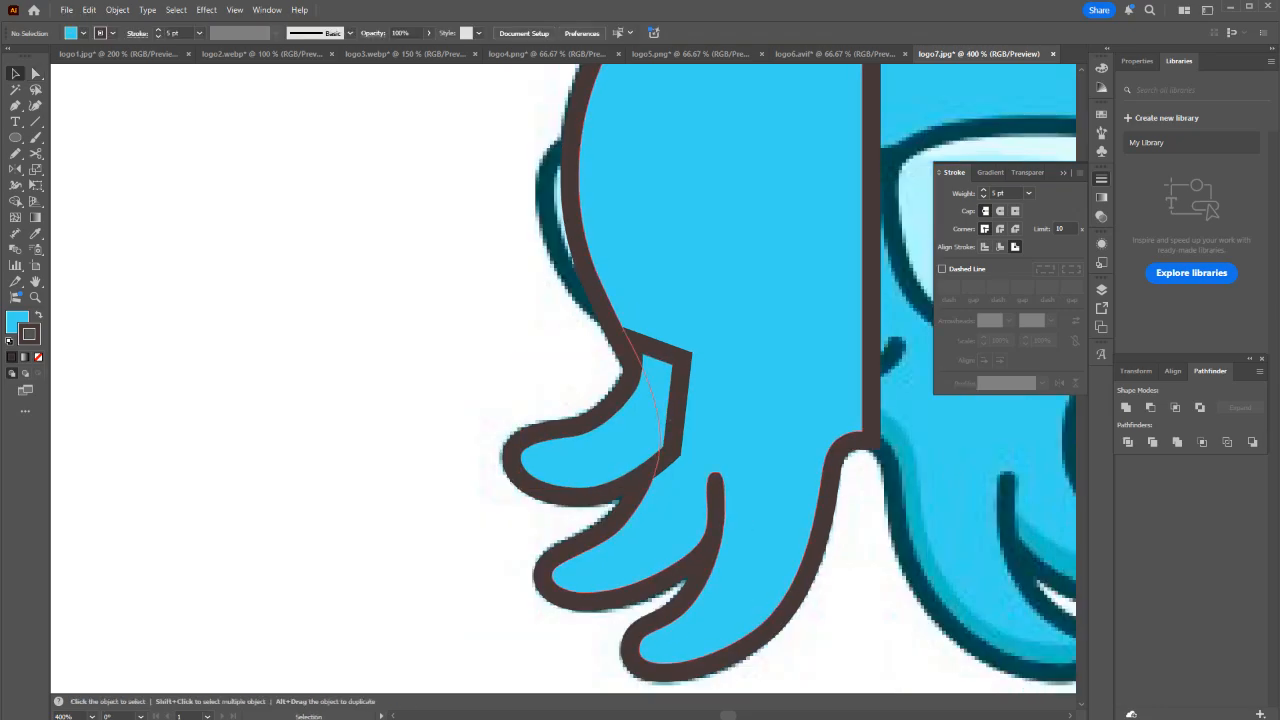
scroll(690, 421, "down", 2)
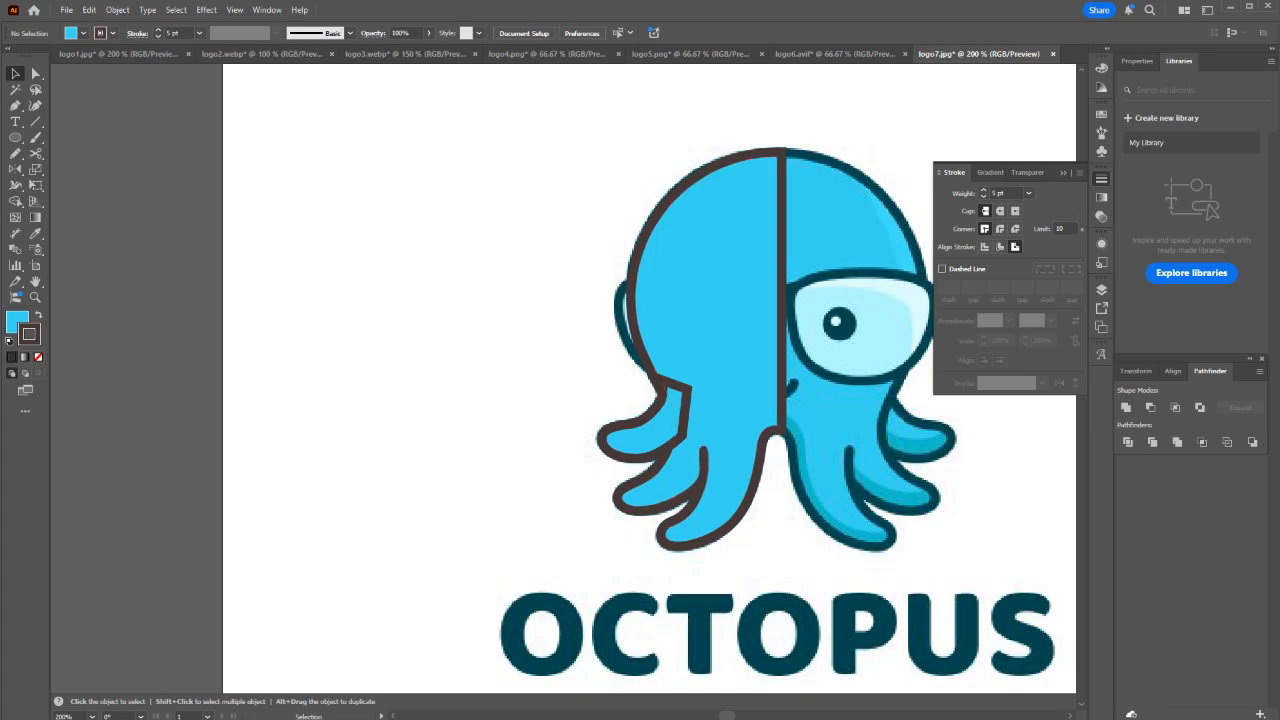
Duplicate the octopus half with its tentacle to the right and reflect the copy across the vertical axis.
left_click_drag(775, 549, 607, 447)
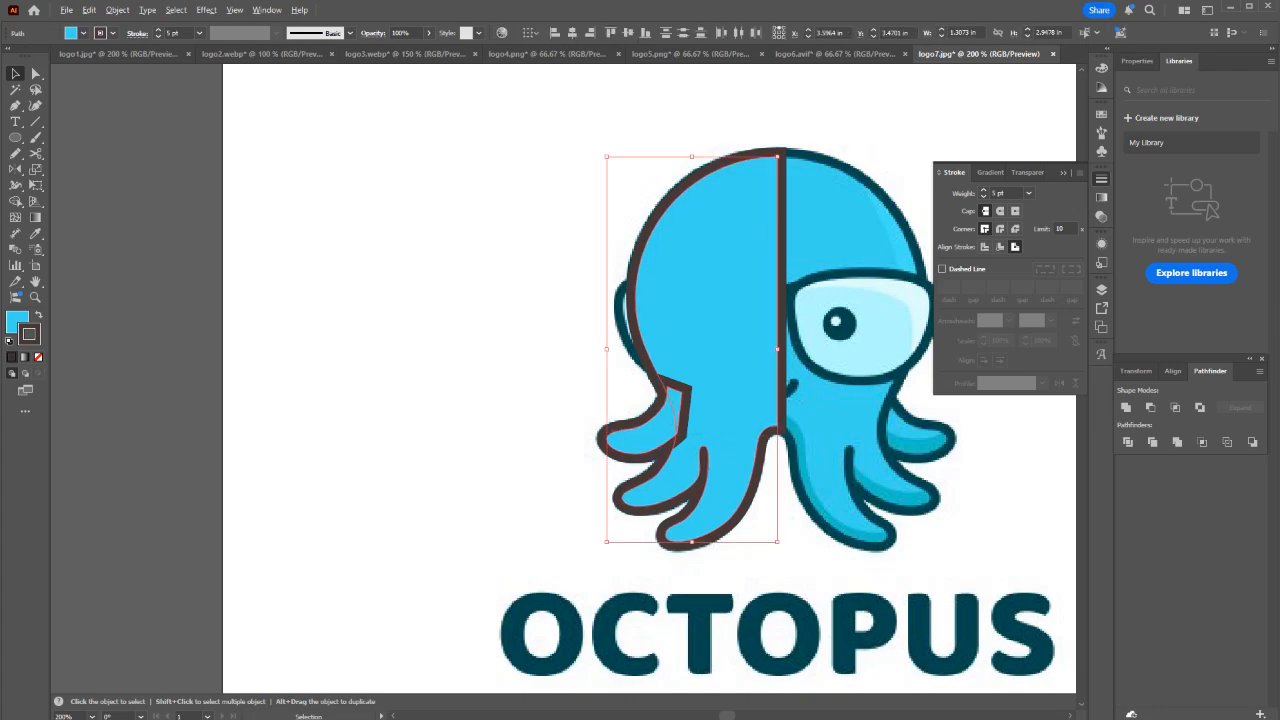
left_click_drag(716, 474, 914, 474)
right_click(914, 474)
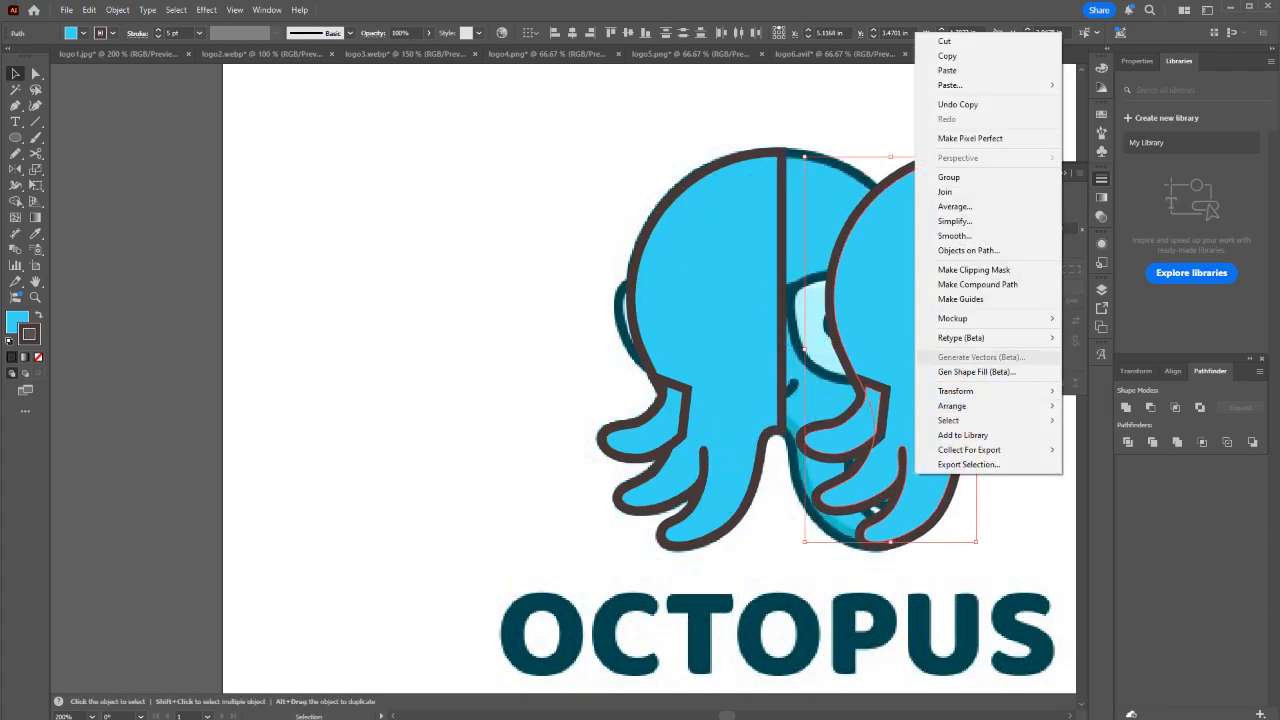
mouse_move(1000, 391)
left_click(1100, 446)
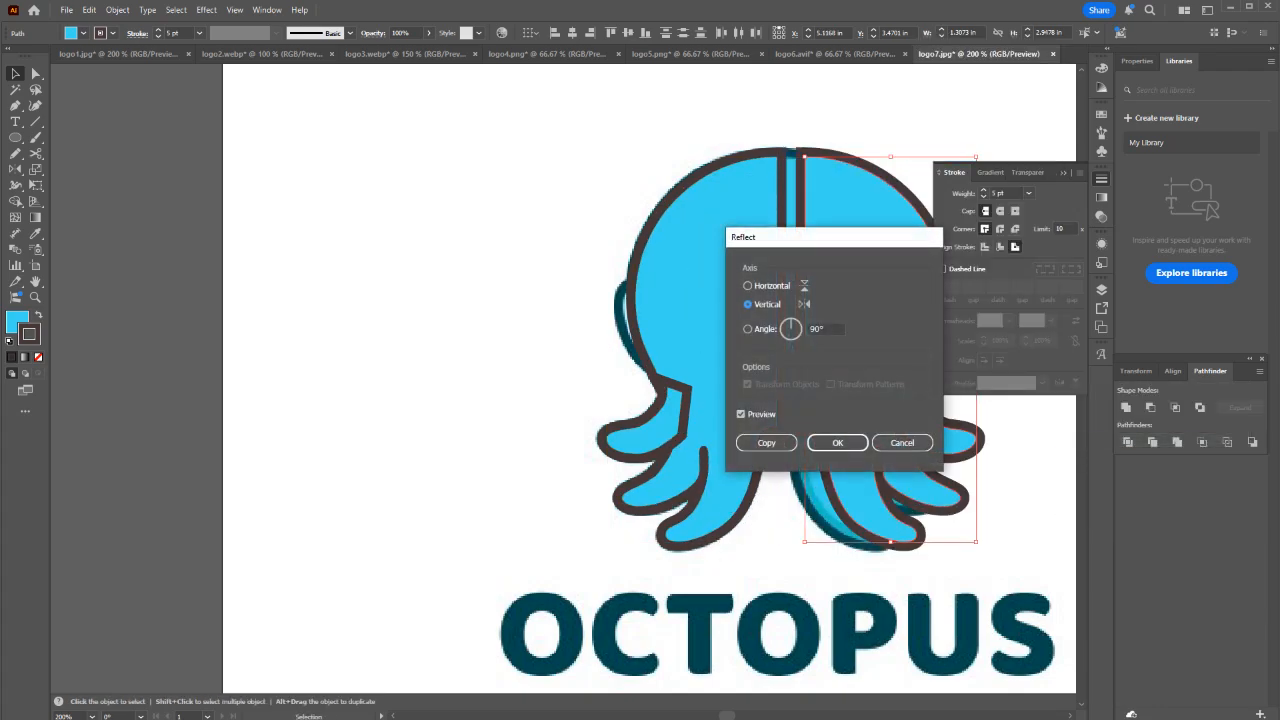
key("Return")
Move the mirrored half so its straight edge meets the original half's edge along the center line.
left_click_drag(891, 348, 862, 348)
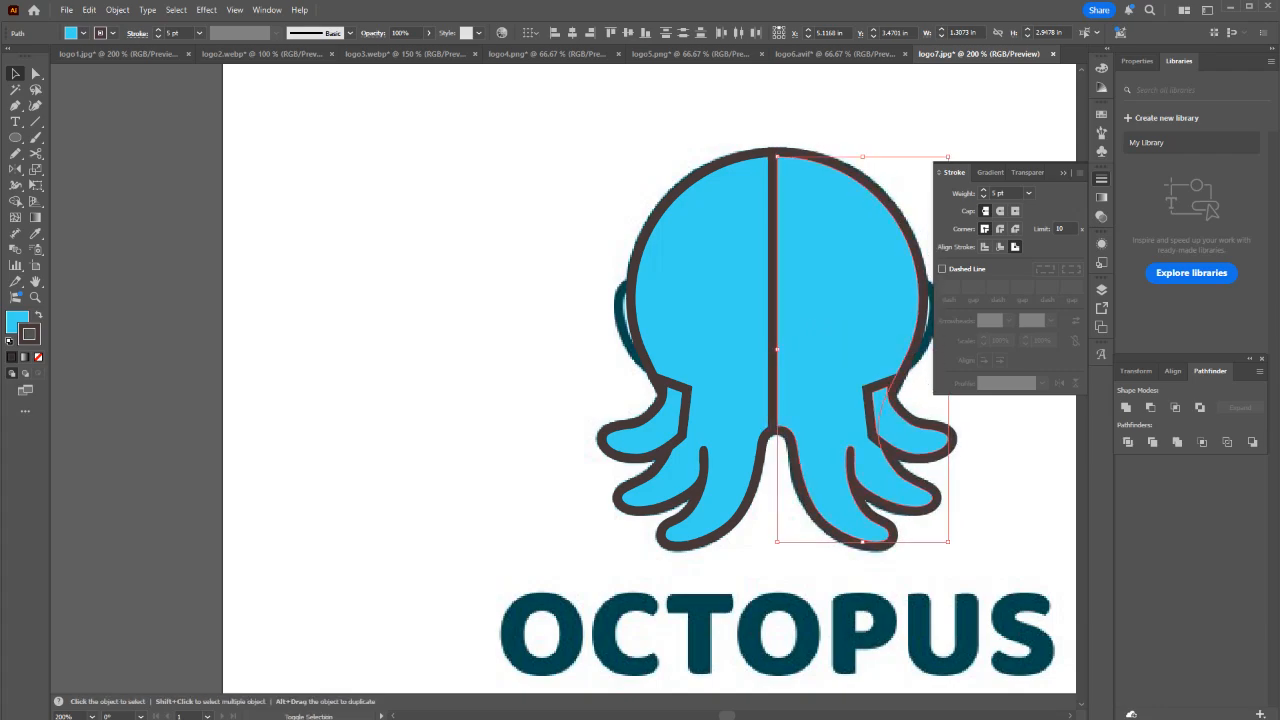
left_click(1000, 470)
left_click_drag(1000, 470, 899, 417)
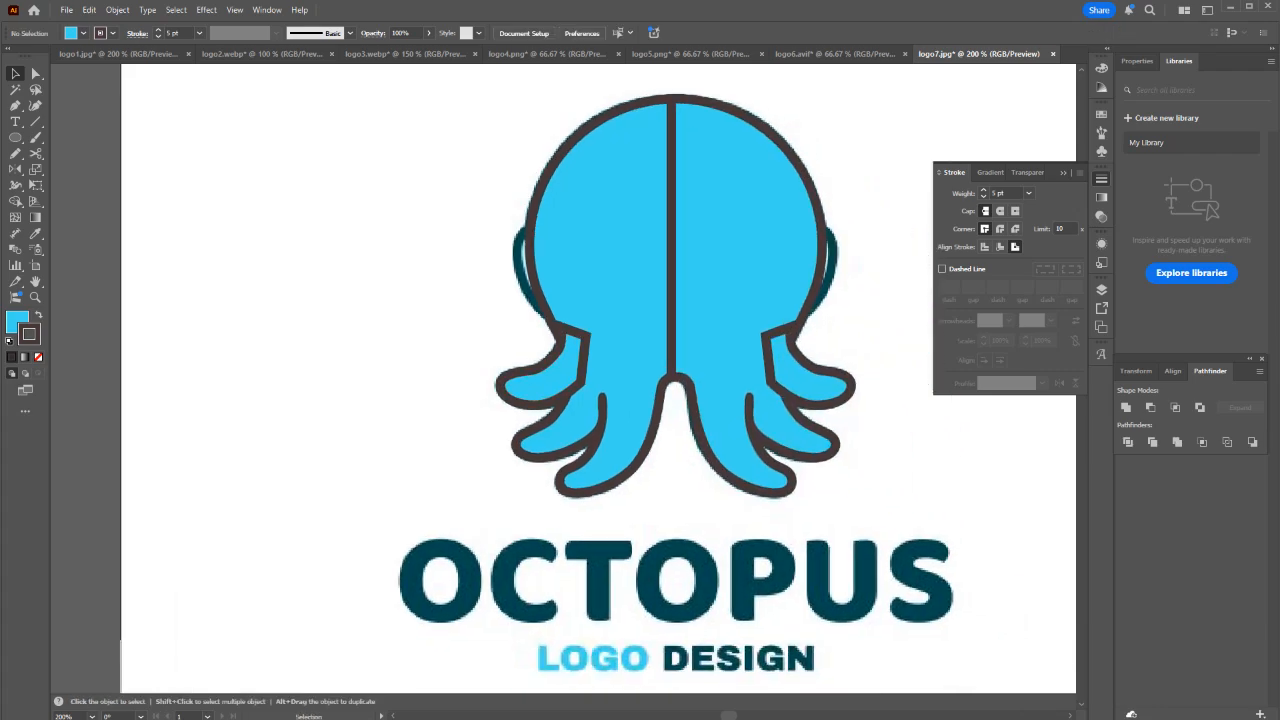
Try to divide both stroked octopus halves and their tentacles, and inspect the paths in outline view.
left_click_drag(858, 508, 344, 240)
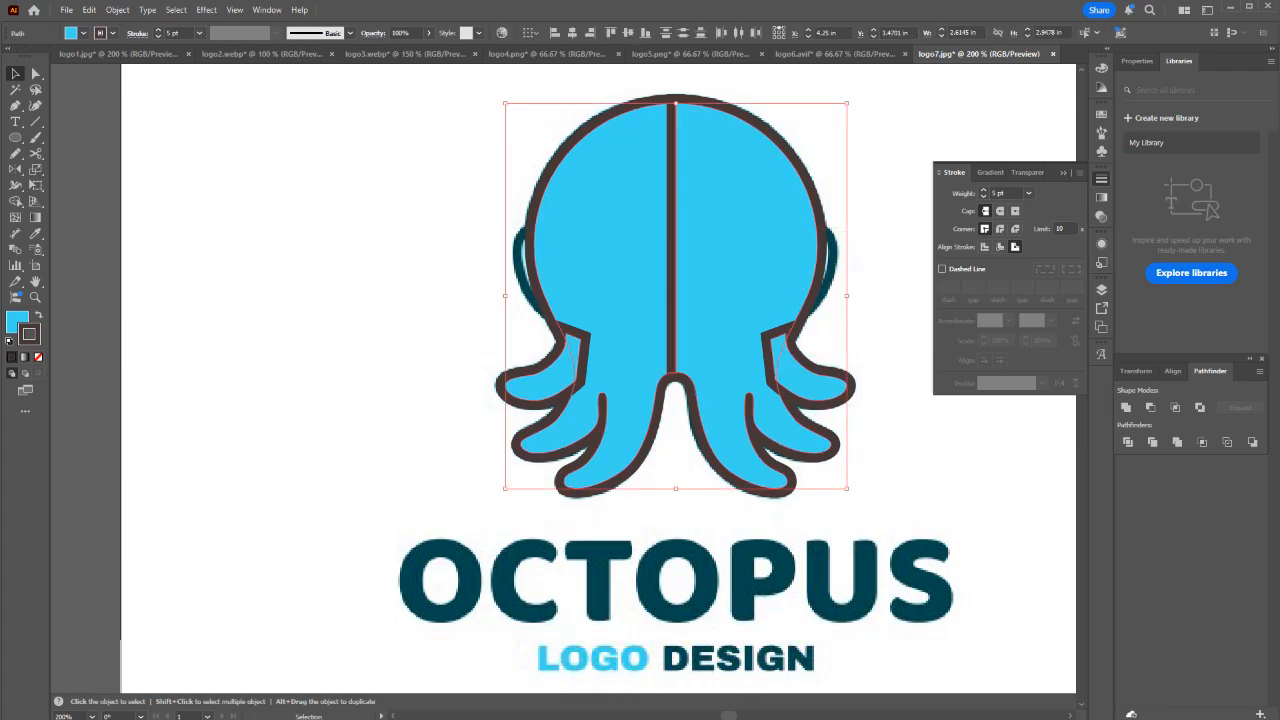
left_click(1128, 442)
left_click(955, 445)
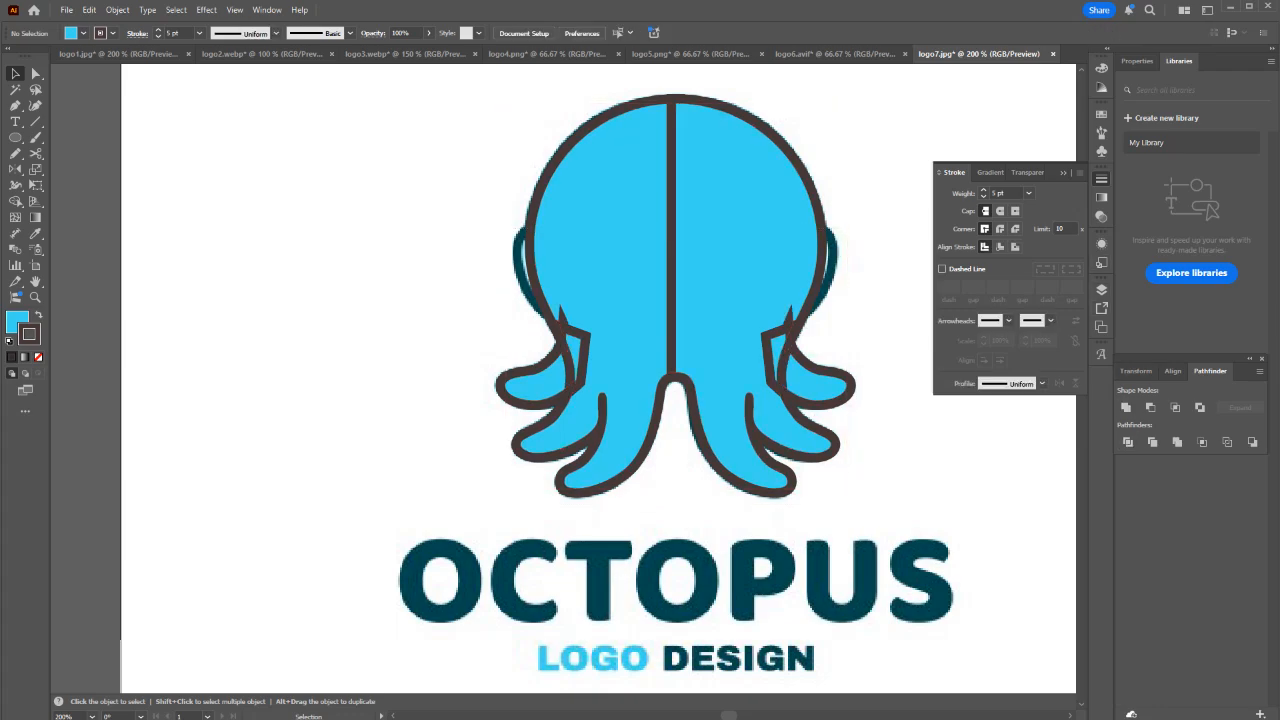
scroll(705, 296, "up", 1)
key("ctrl+y")
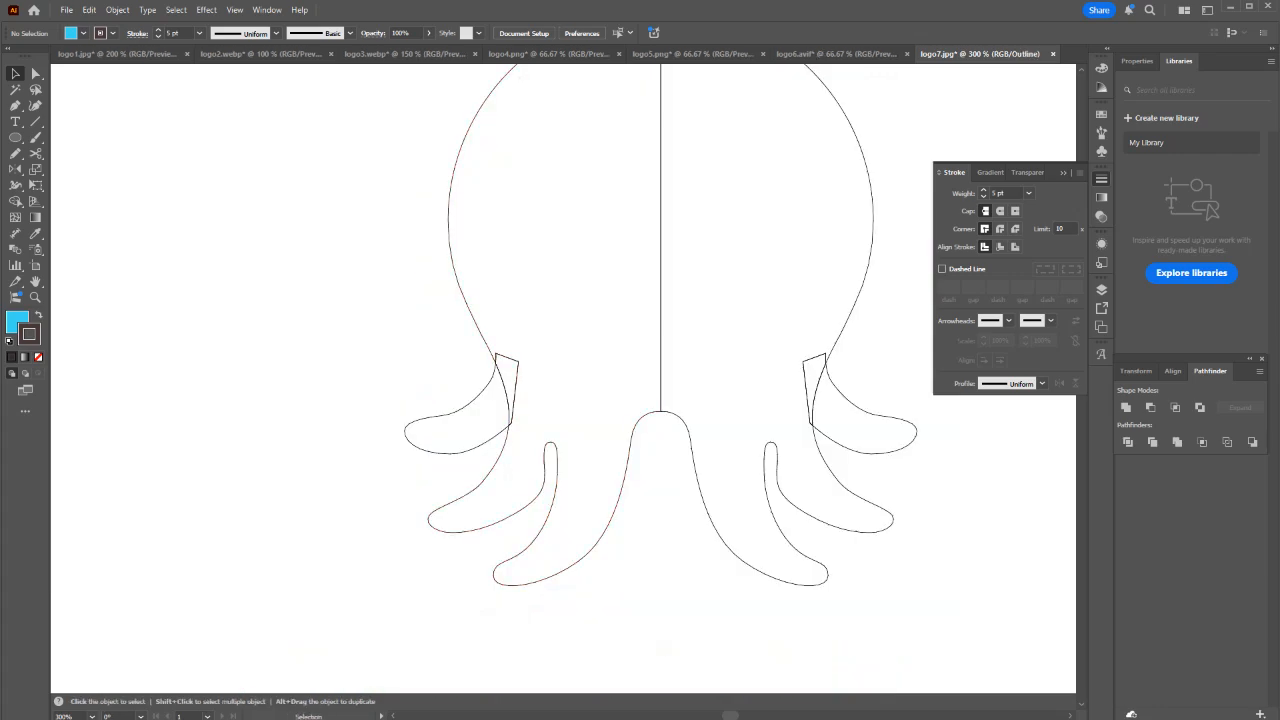
left_click(660, 382)
key("ctrl+y")
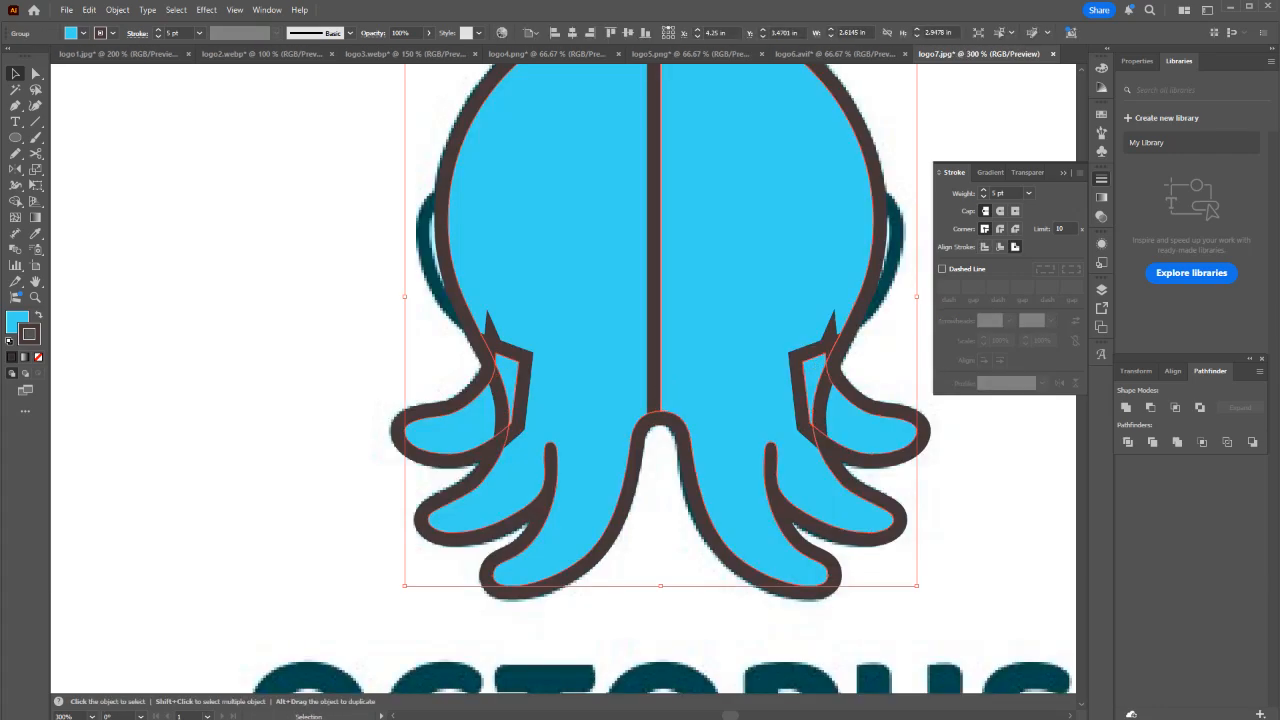
Try pulling the right half away from the left, and undo back to the undivided shapes.
key("a")
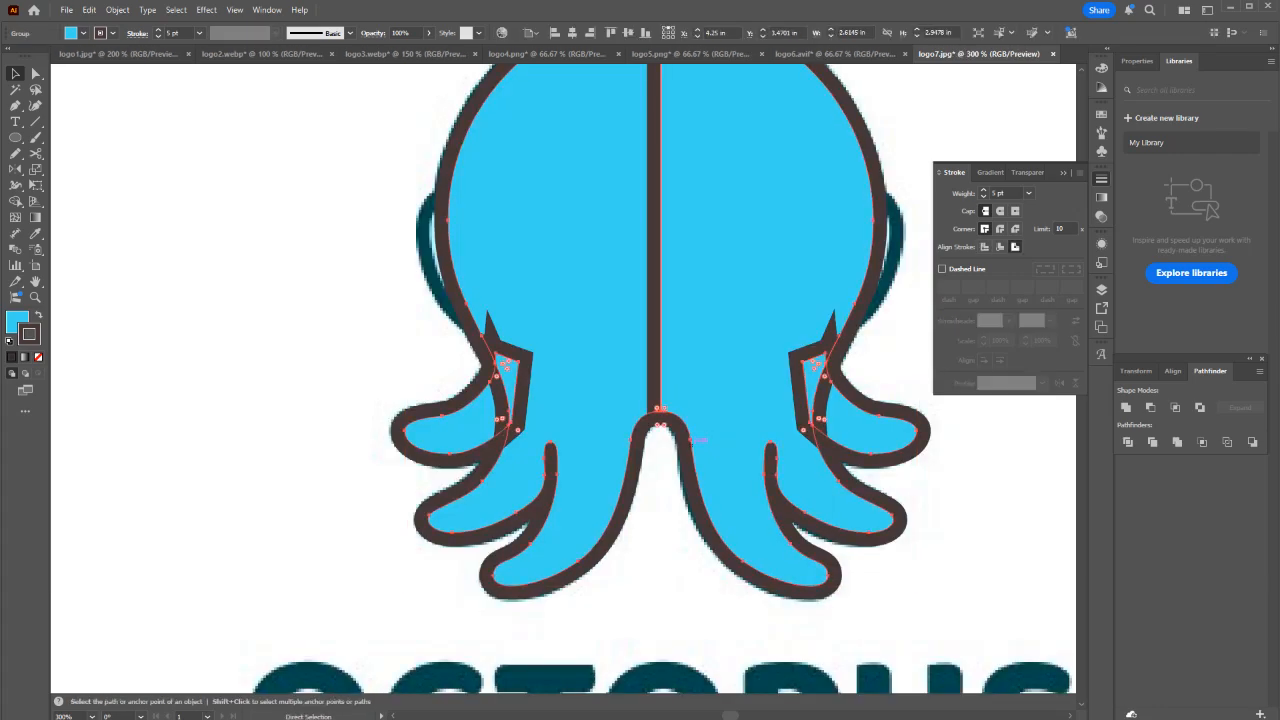
key("ctrl+shift+g")
left_click_drag(692, 440, 734, 440)
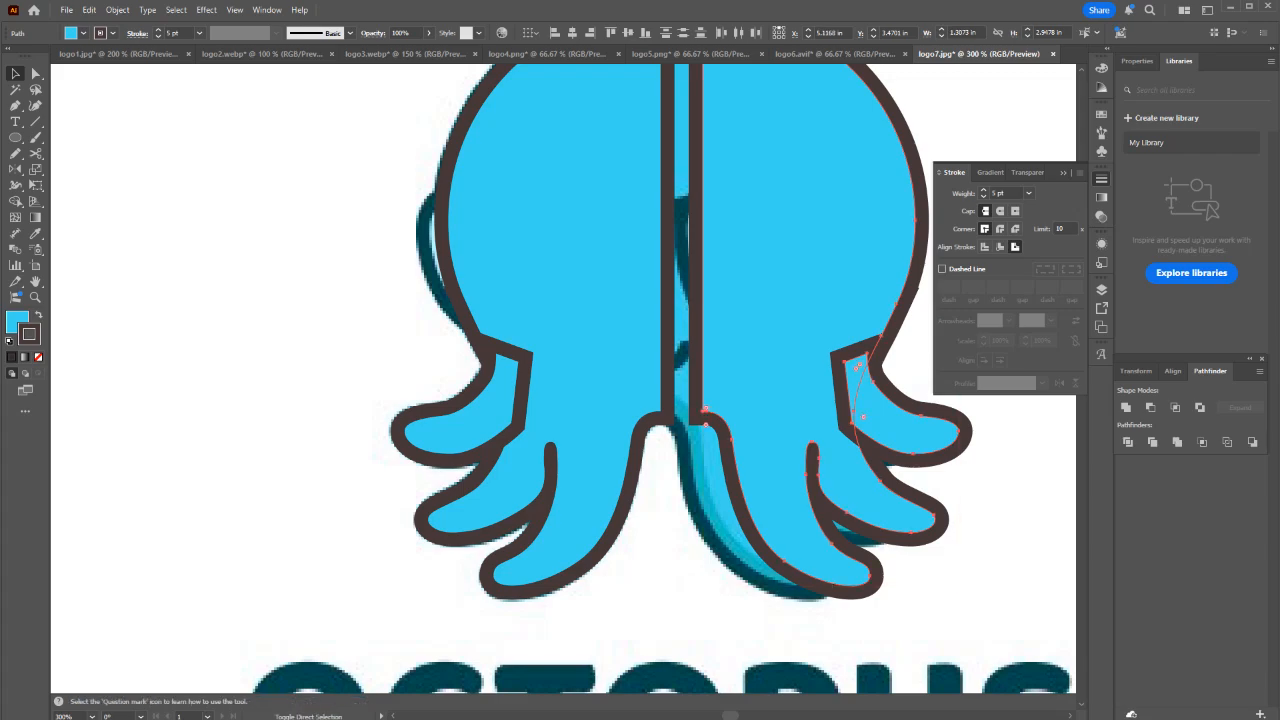
key("ctrl+z")
key("ctrl+shift+a")
Convert the strokes of both octopus halves and tentacles to outlines and divide all the shapes.
left_click_drag(930, 606, 436, 322)
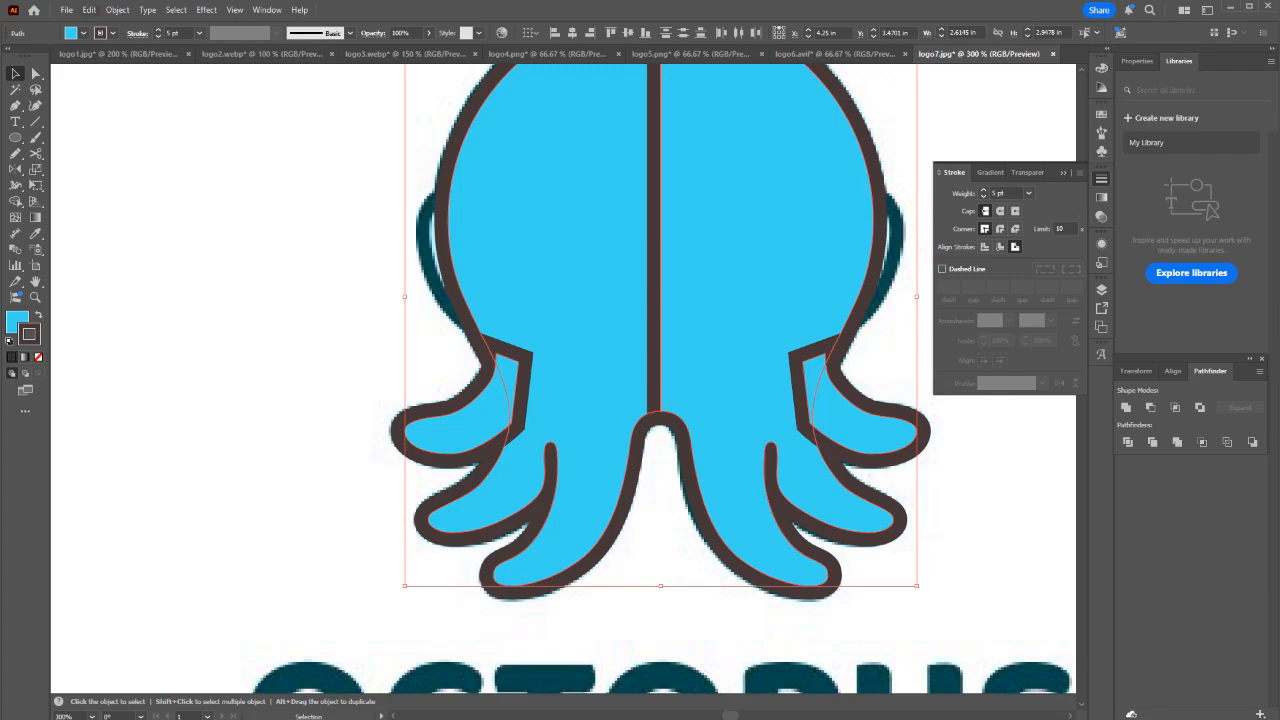
left_click(117, 9)
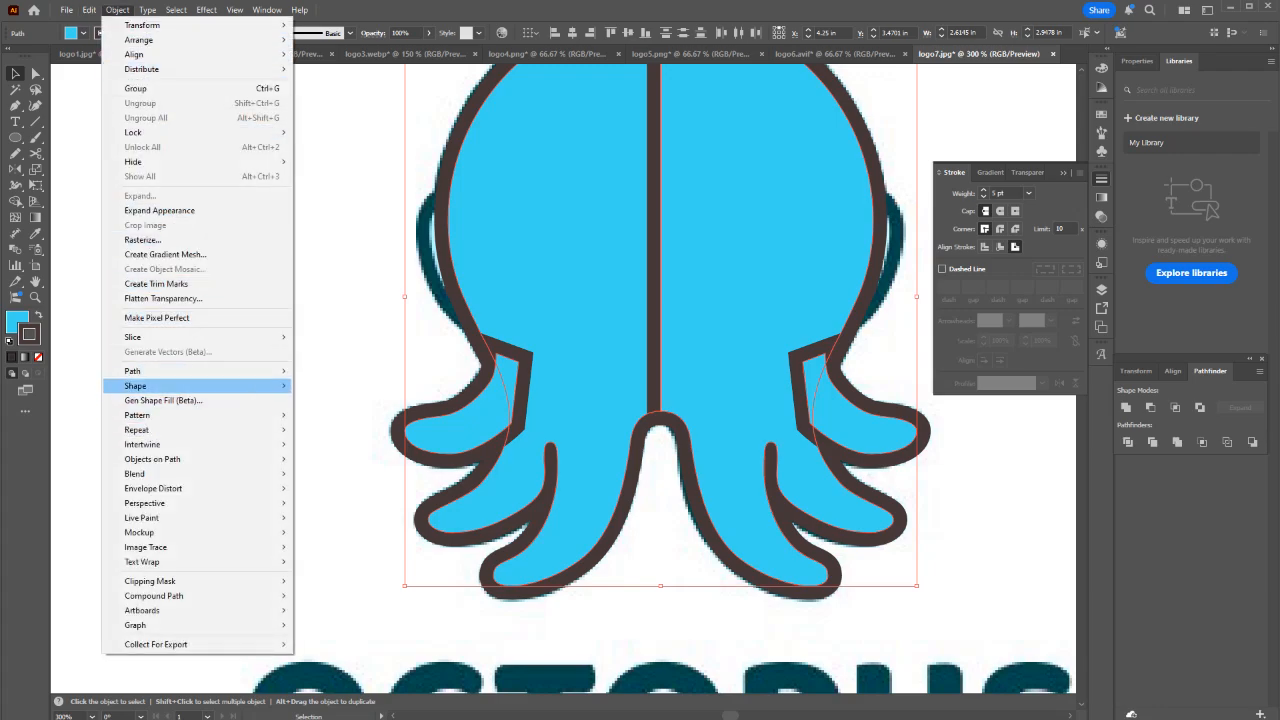
mouse_move(140, 371)
left_click(340, 405)
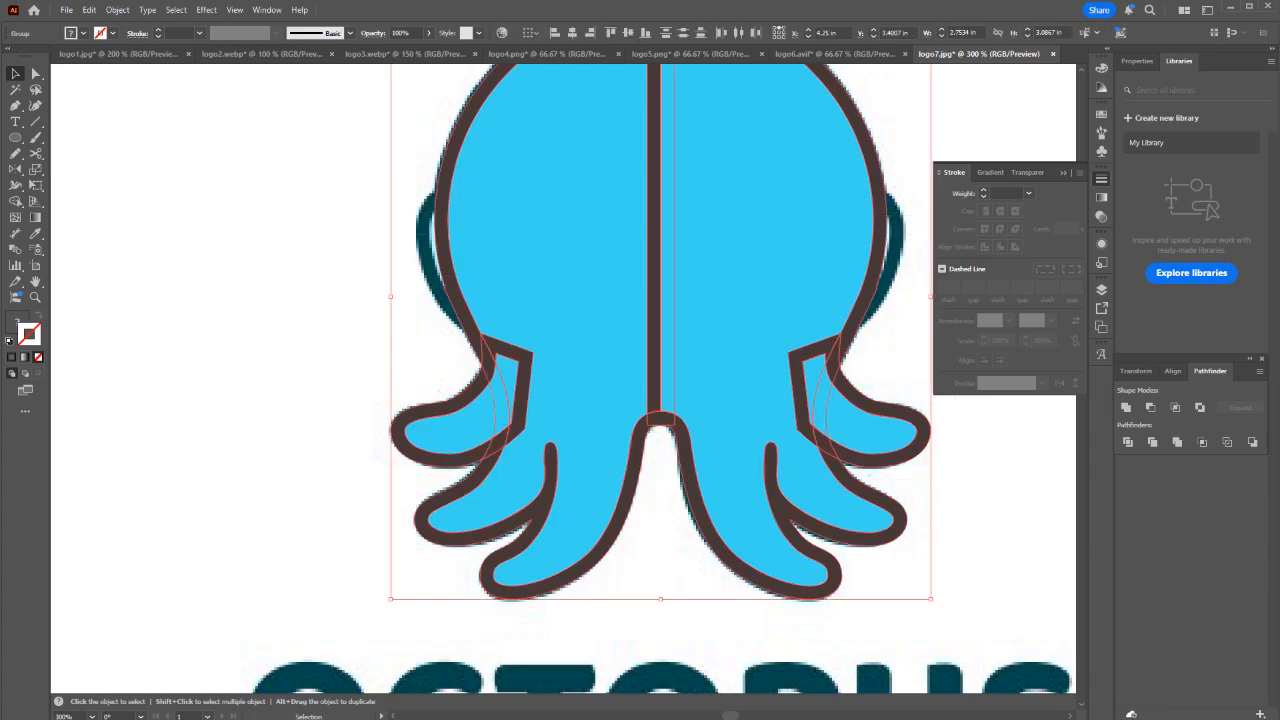
left_click(1128, 442)
left_click(988, 495)
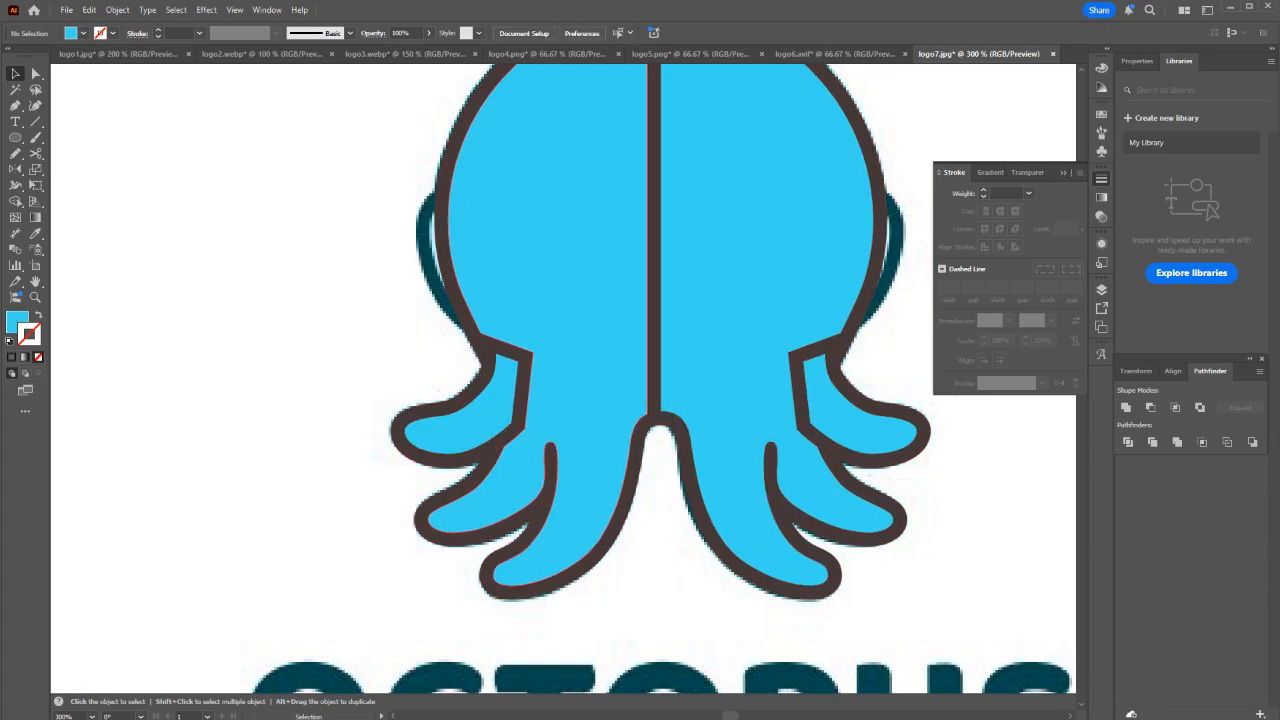
Ungroup the divided octopus artwork into separate pieces.
left_click(580, 320)
right_click(686, 330)
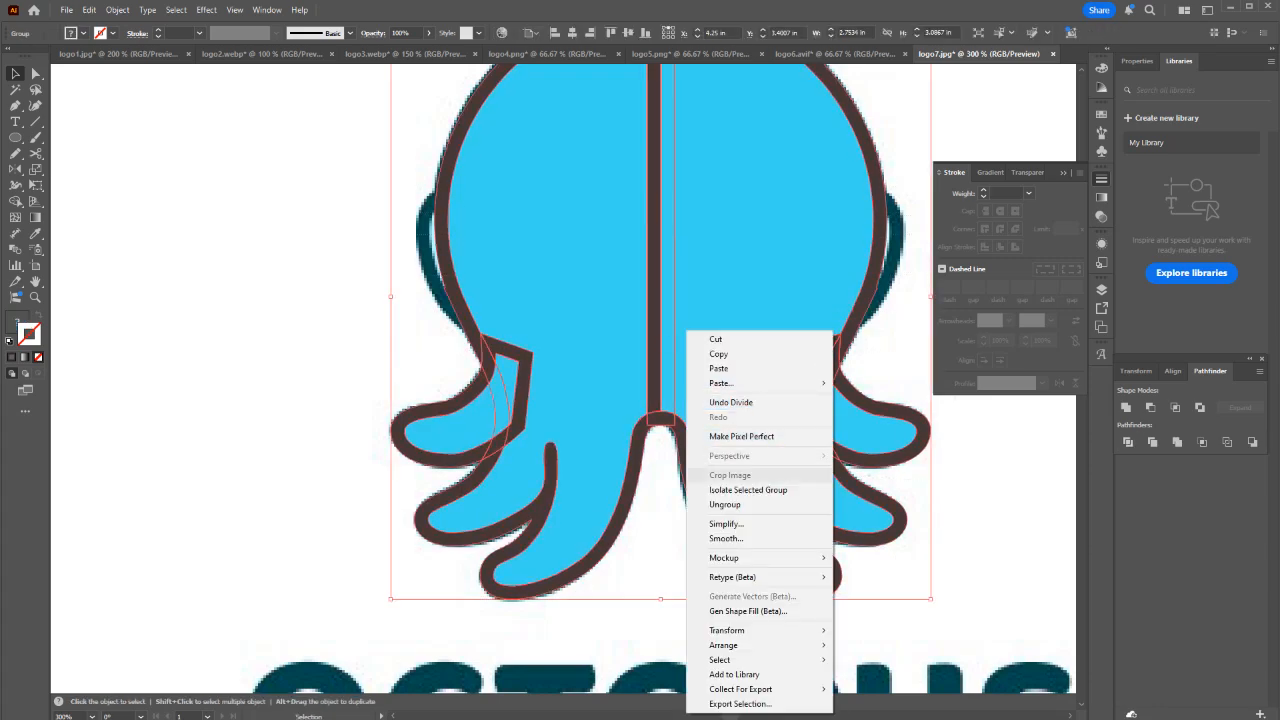
left_click(724, 505)
left_click(662, 502)
Unite both body fills with the two narrow strips along the center line into one shape.
left_click(655, 366)
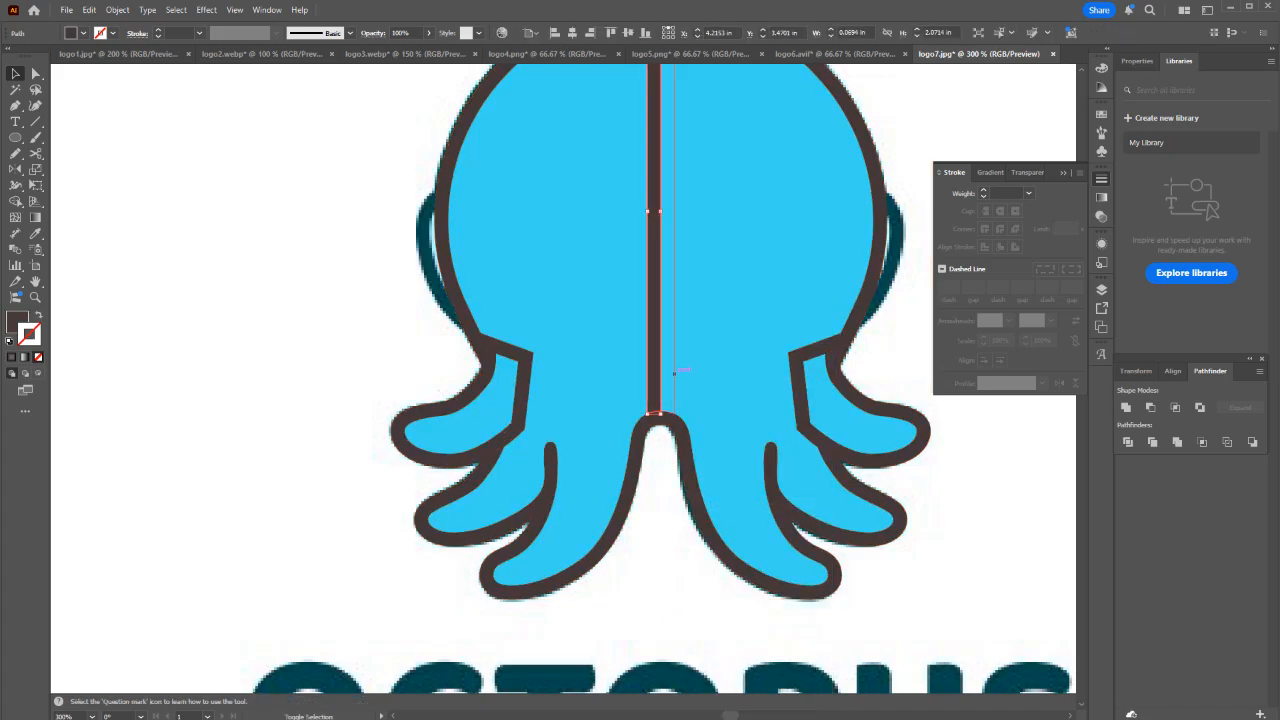
left_click(668, 366, "shift")
left_click(712, 366, "shift")
left_click(608, 366, "shift")
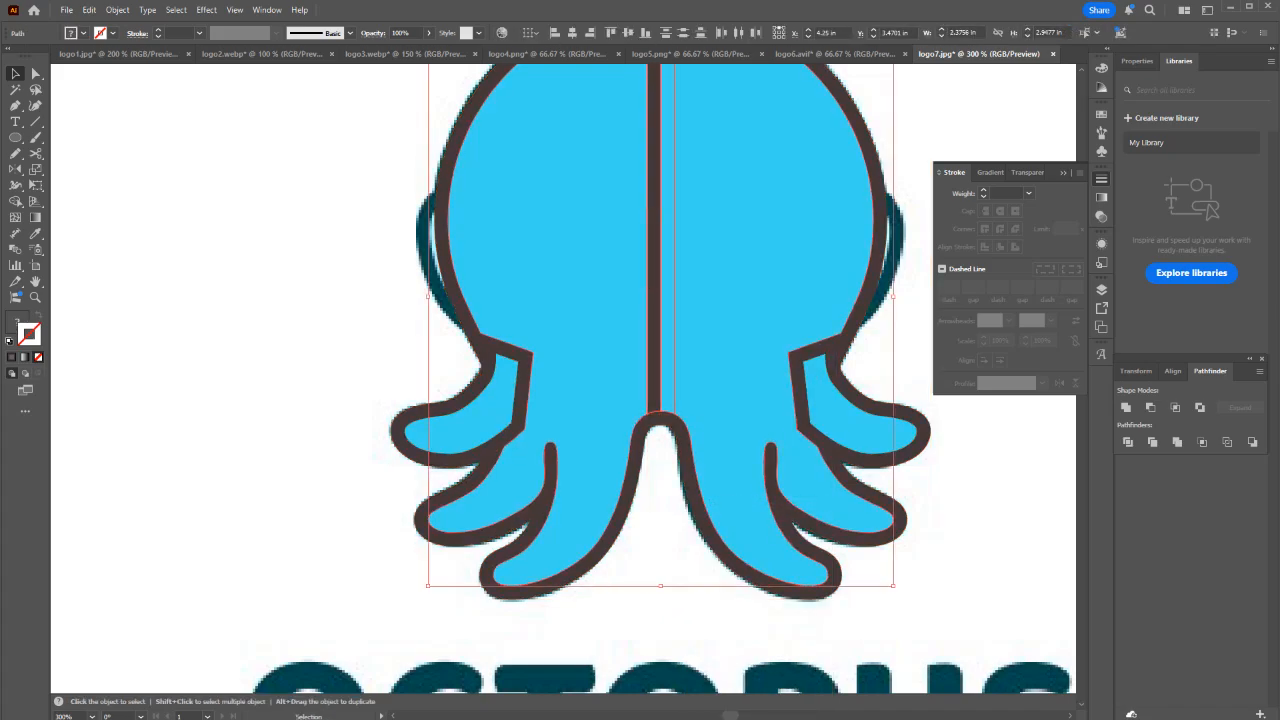
left_click(1126, 407)
Fill the united body with the blue sampled from the right tentacle.
key("i")
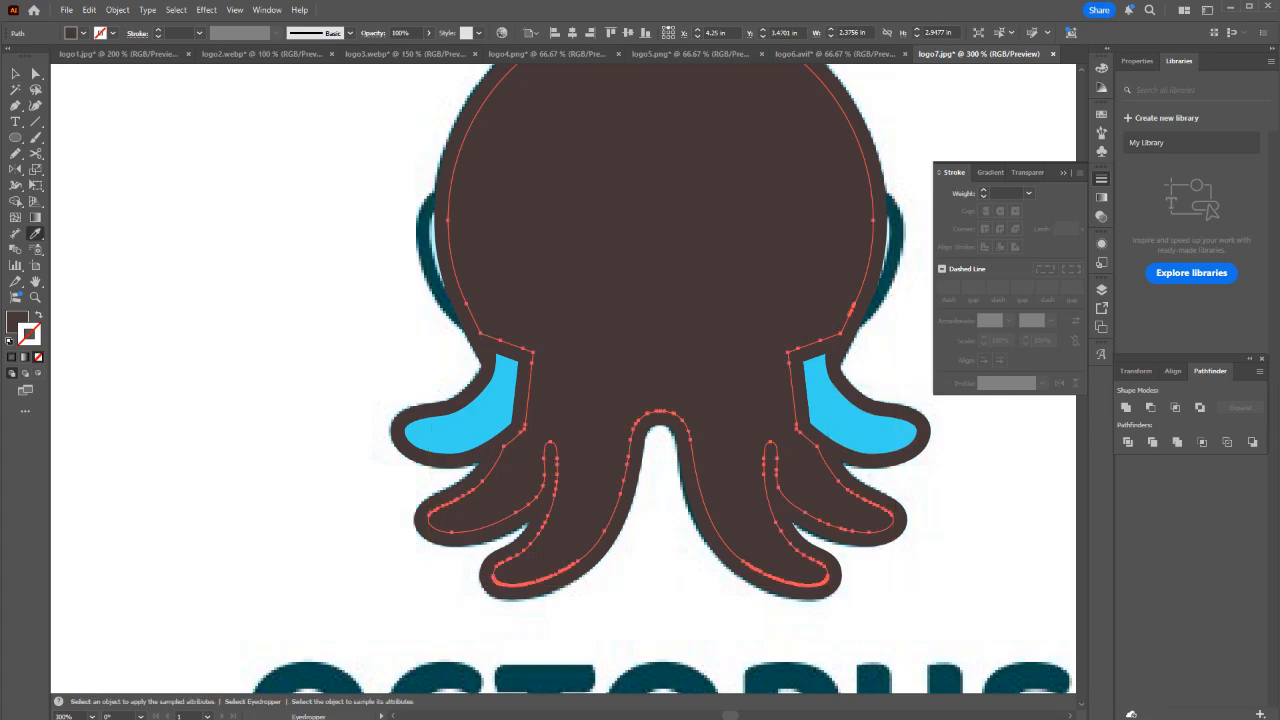
left_click(866, 426)
key("v")
left_click(985, 480)
Select the right tentacle's fill piece and check the Layer 2 artwork by hiding and reshowing the layer.
left_click(868, 430)
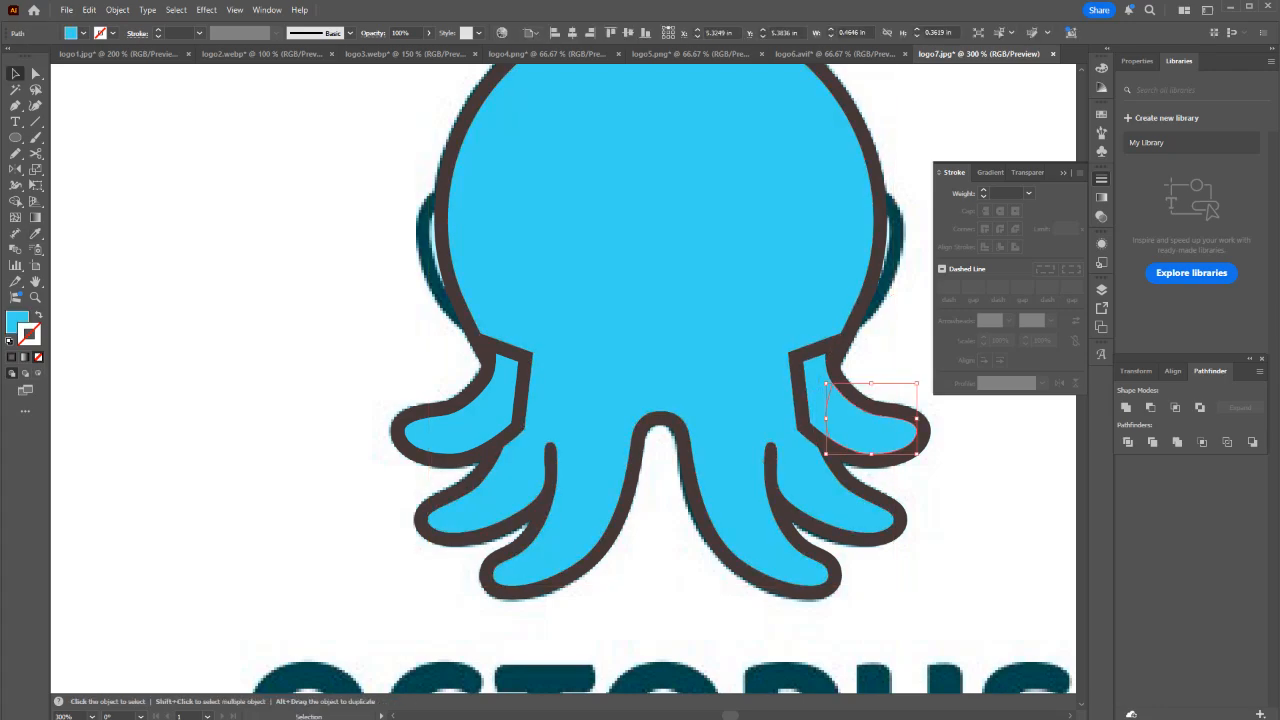
left_click(1101, 290)
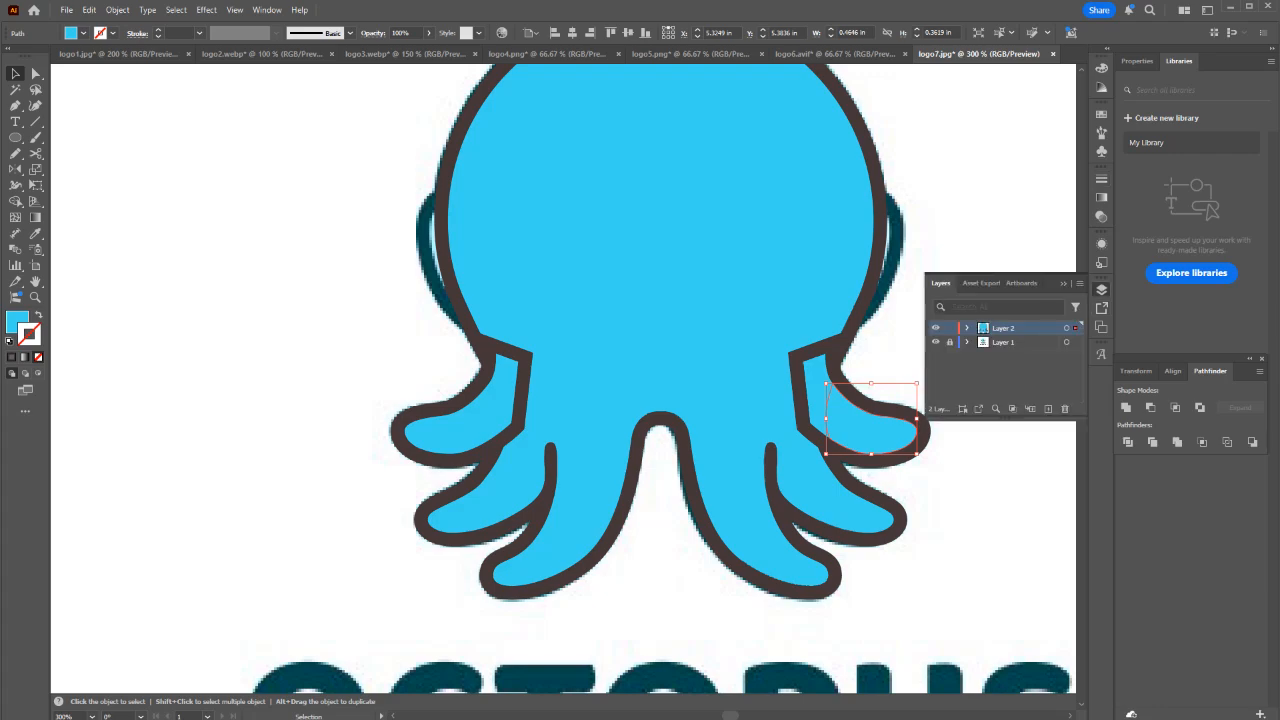
left_click(936, 328)
left_click(936, 328)
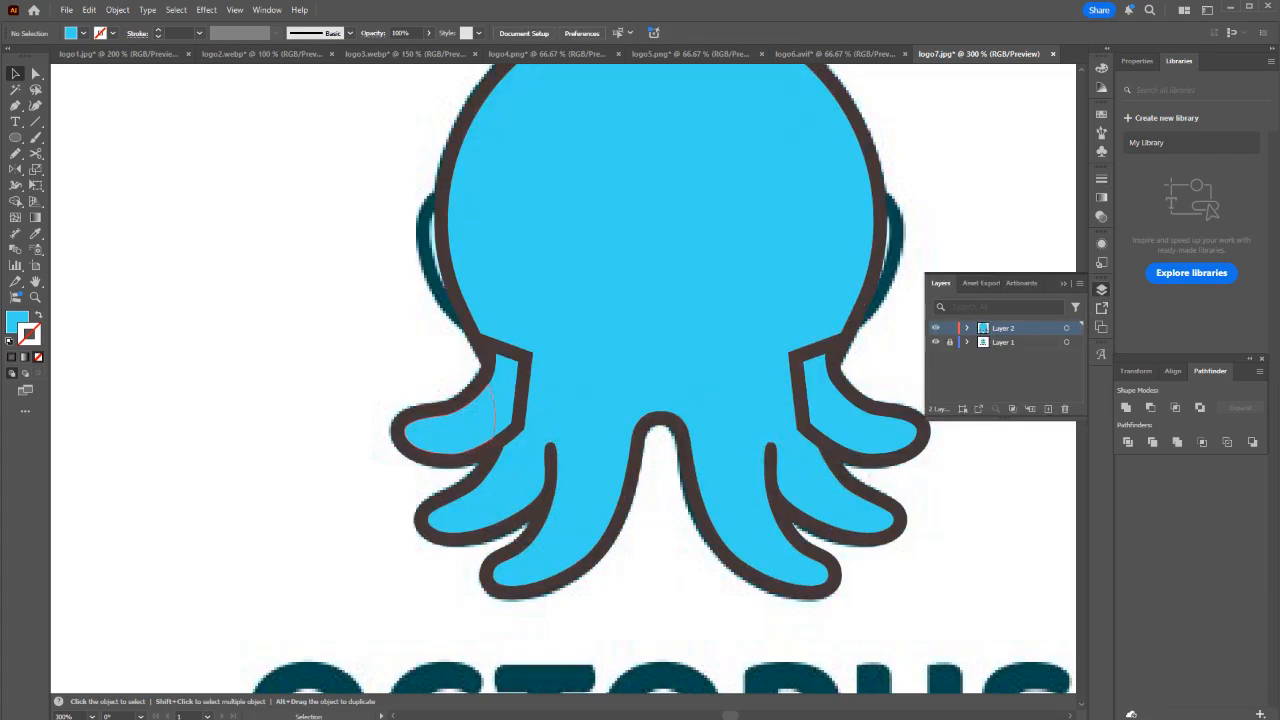
Select the body with the dark outline pieces inside both upper tentacle joints and recolor them with the body's blue.
left_click(484, 352)
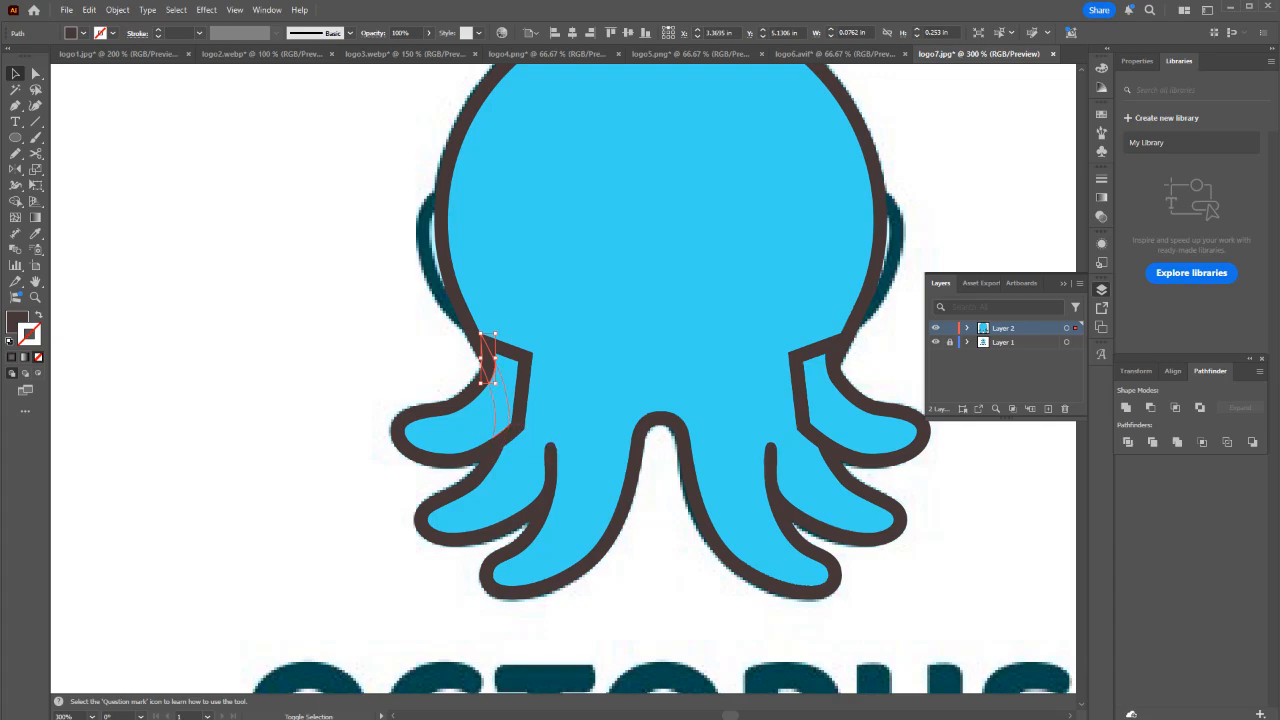
left_click(556, 344)
left_click(487, 354, "shift")
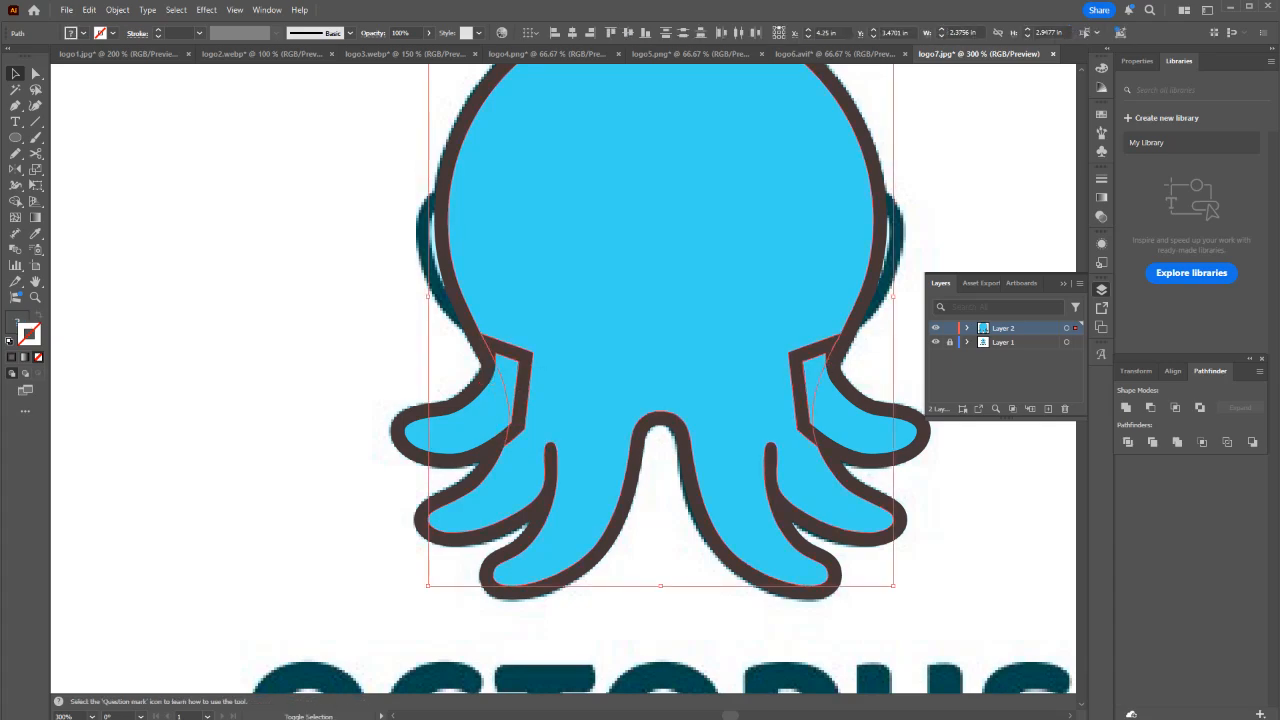
key("i")
left_click(560, 340)
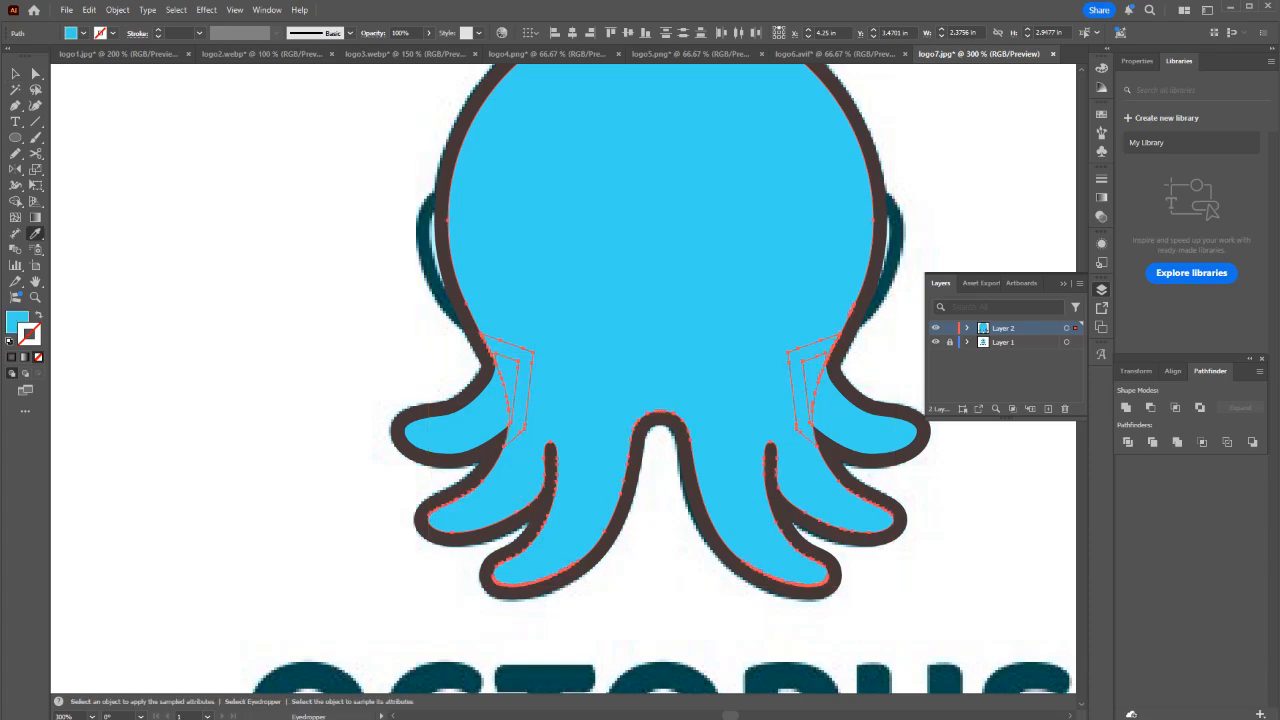
Unite the recolored joint pieces with the body and undo the accidental white fill.
left_click(1126, 407)
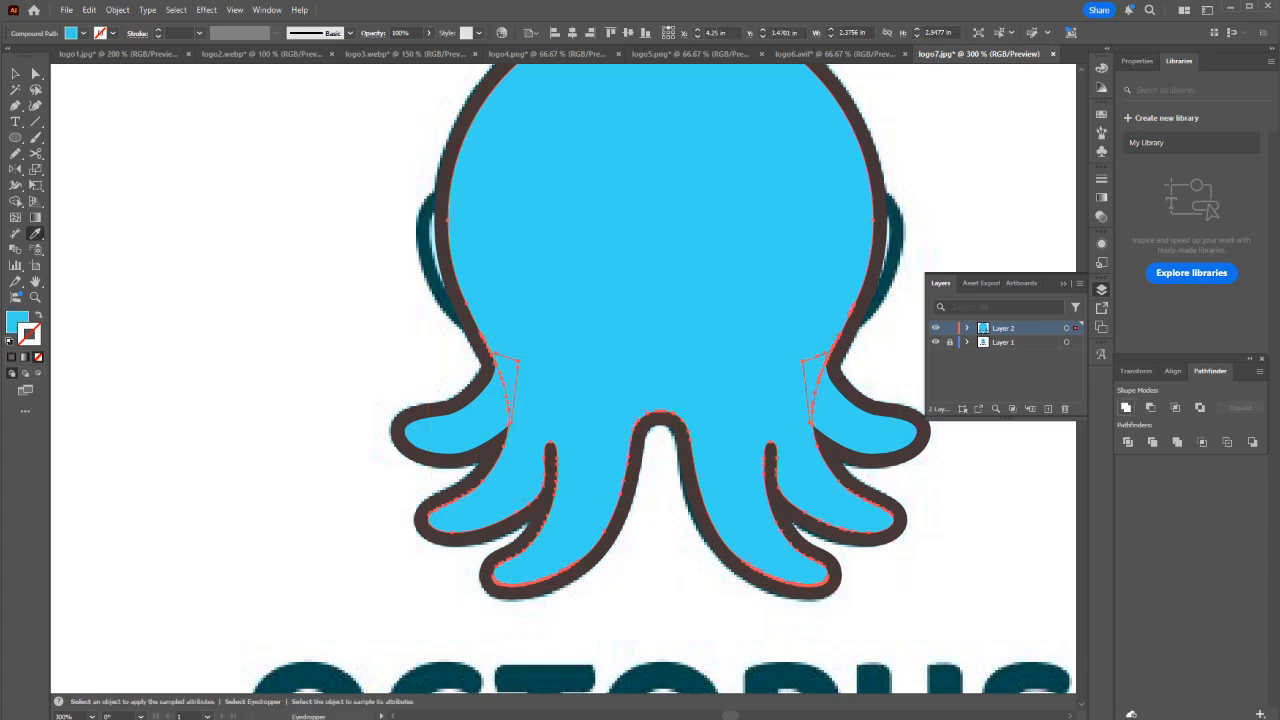
left_click(956, 490)
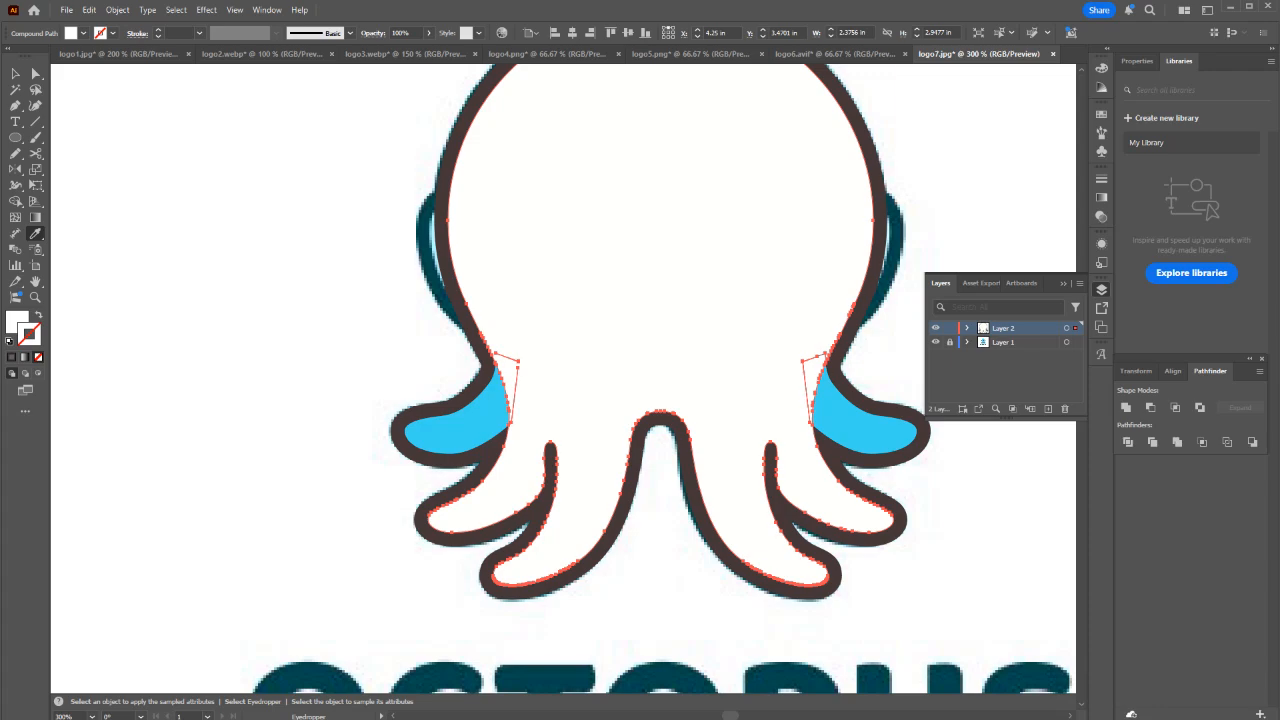
key("ctrl+z")
Delete the stray anchor points of the body fill and outline fragment beside the right upper tentacle joint.
key("a")
left_click(803, 361)
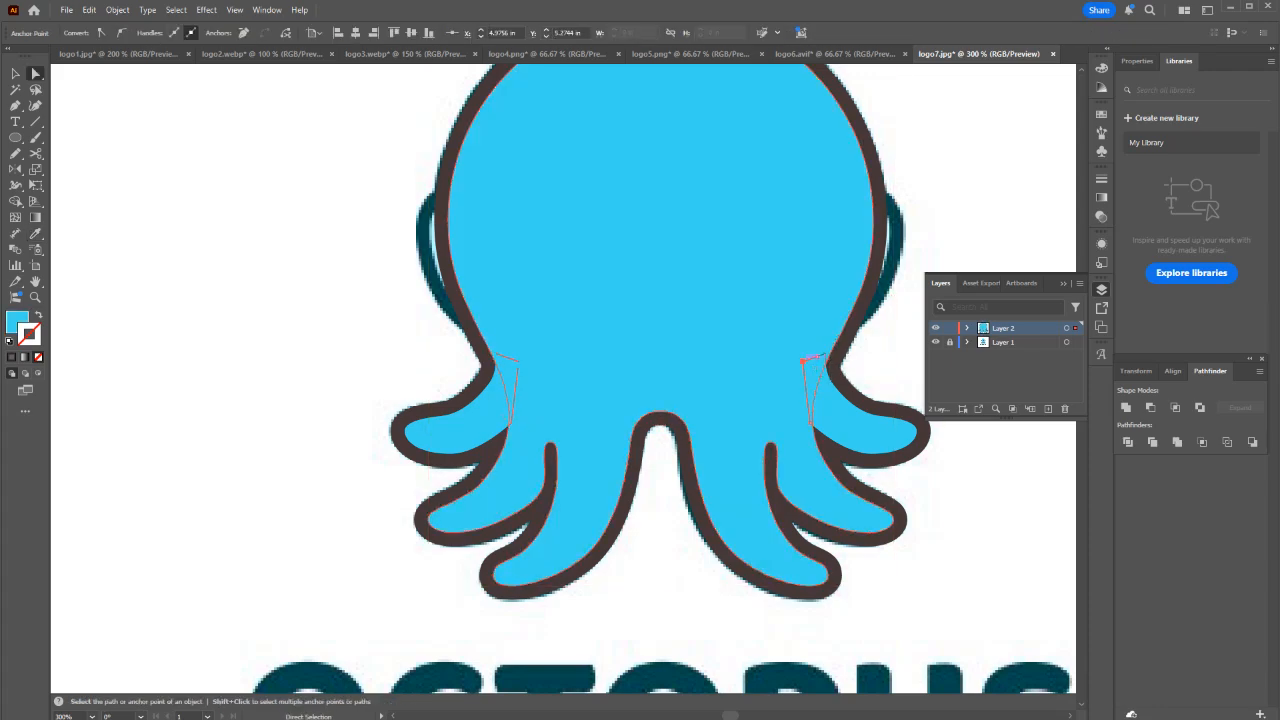
key("minus")
left_click(803, 361)
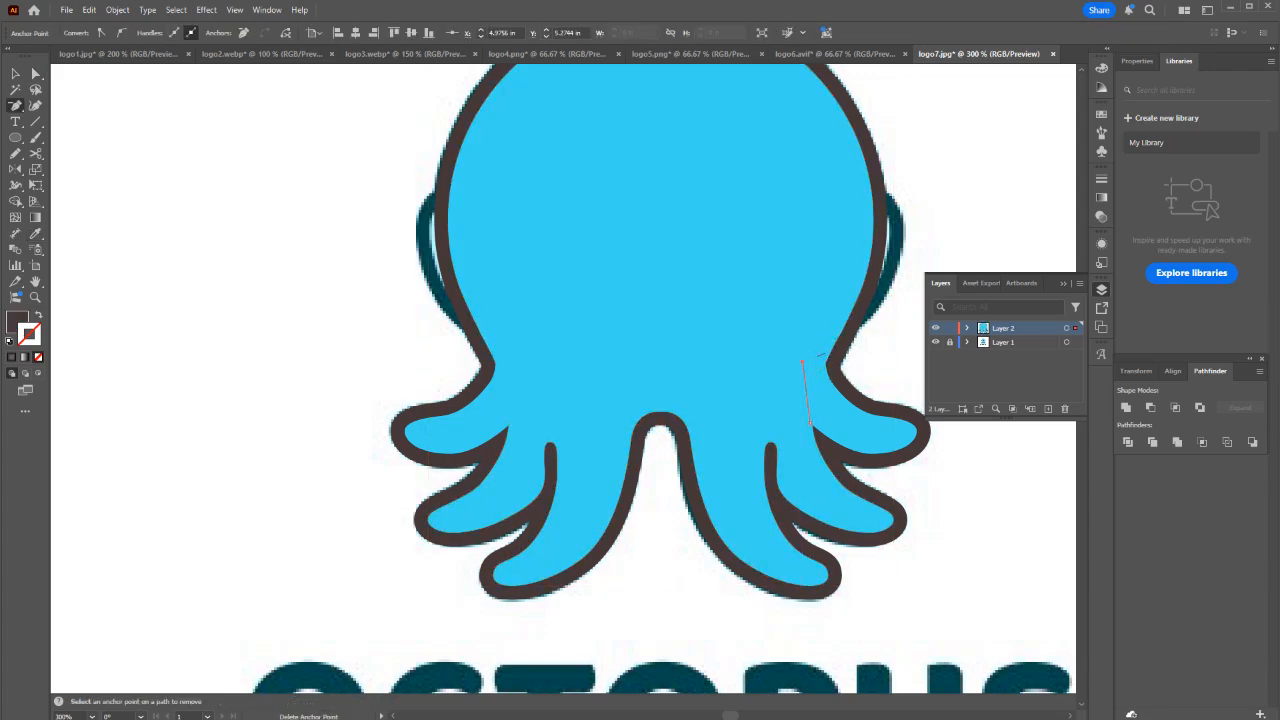
left_click(818, 355)
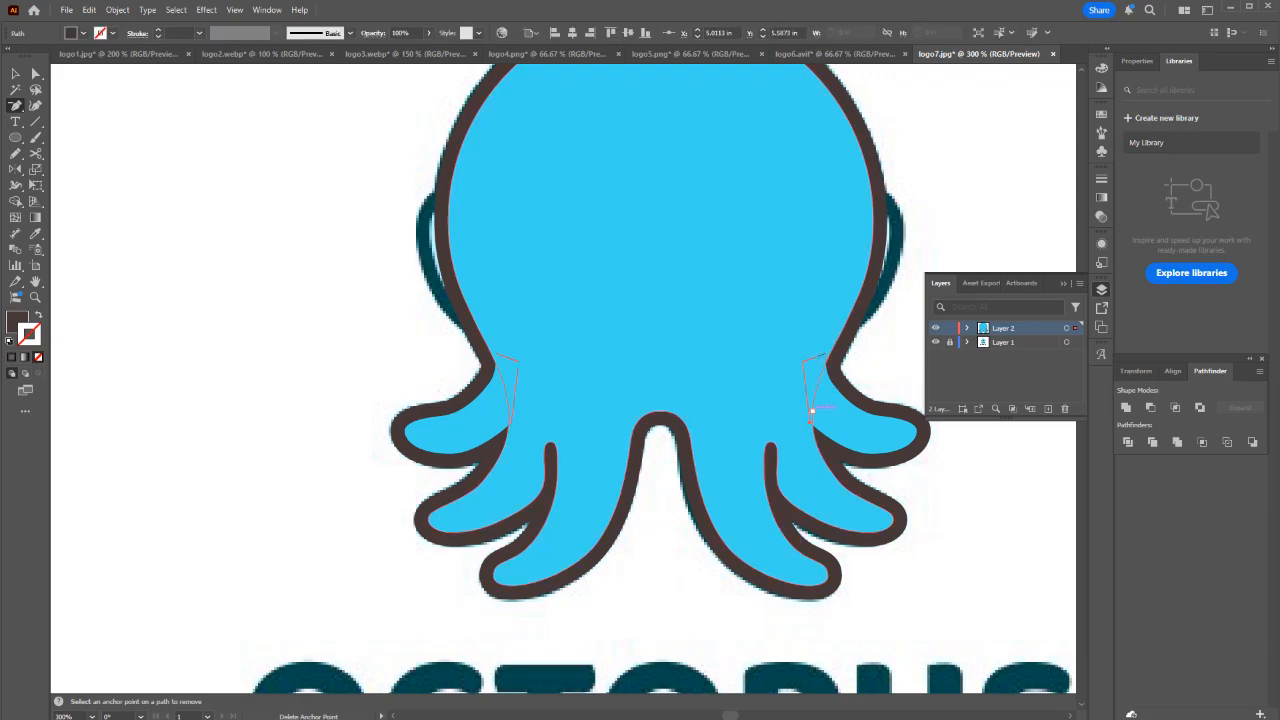
key("Delete")
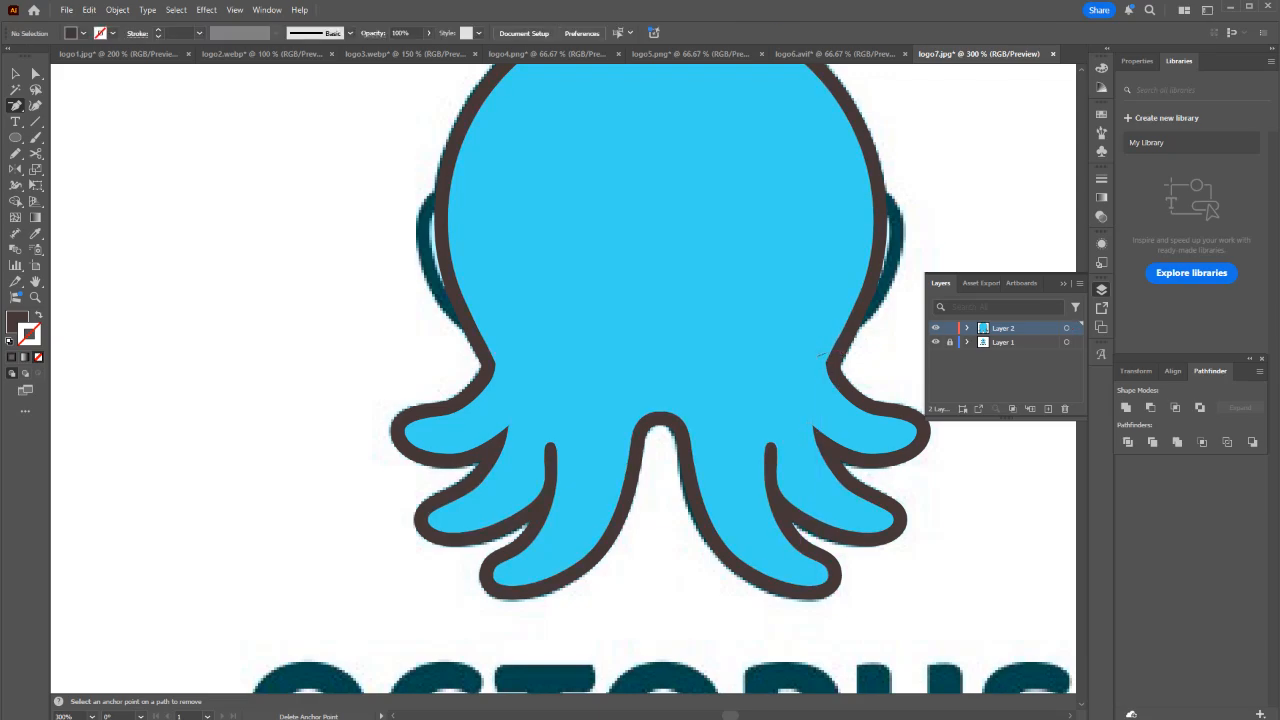
left_click(817, 357)
key("Delete")
Delete the stray anchor points of the body fill beside the left upper tentacle joint.
left_click(517, 366)
left_click(521, 369)
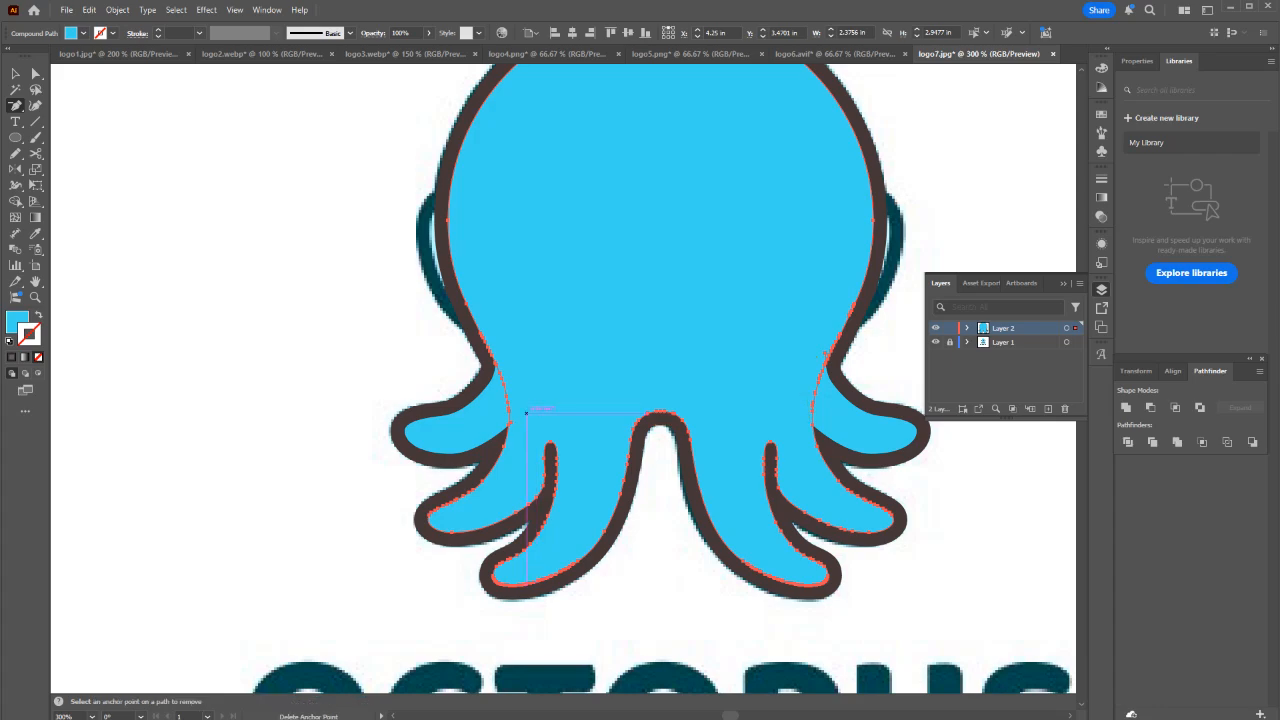
key("v")
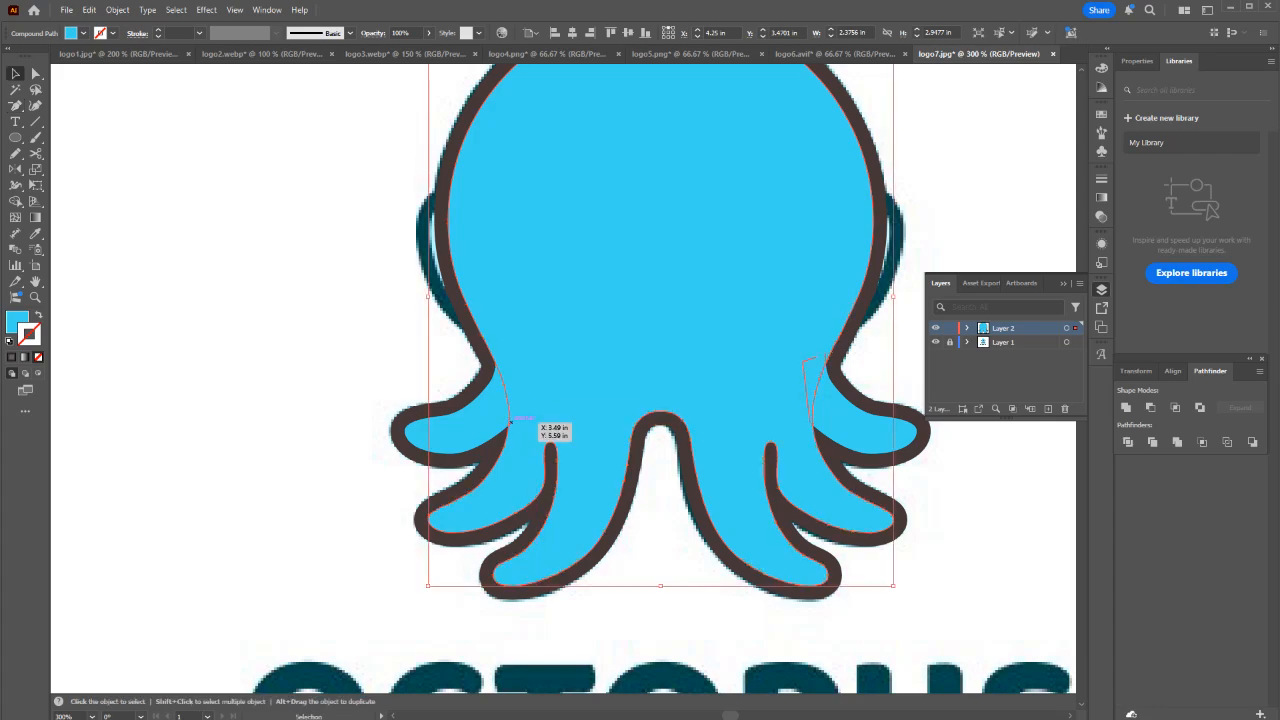
key("a")
scroll(505, 415, "up", 3)
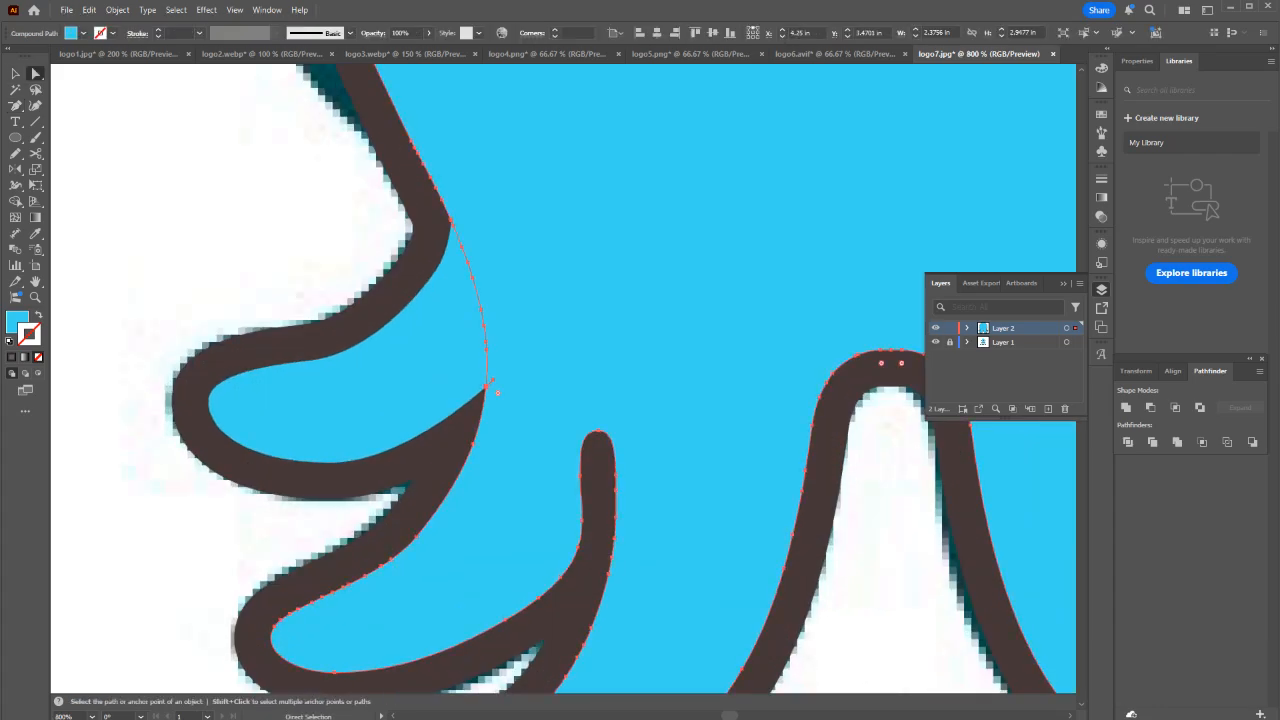
left_click(490, 383)
key("minus")
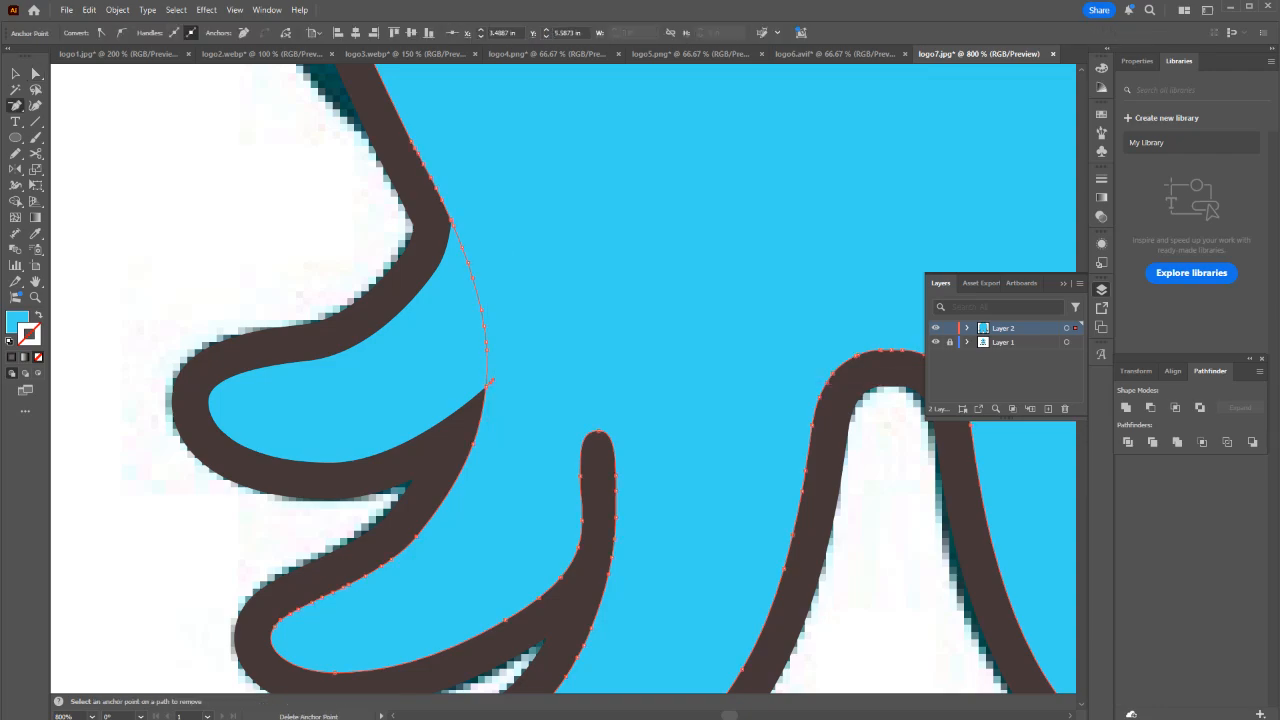
key("a")
key("Delete")
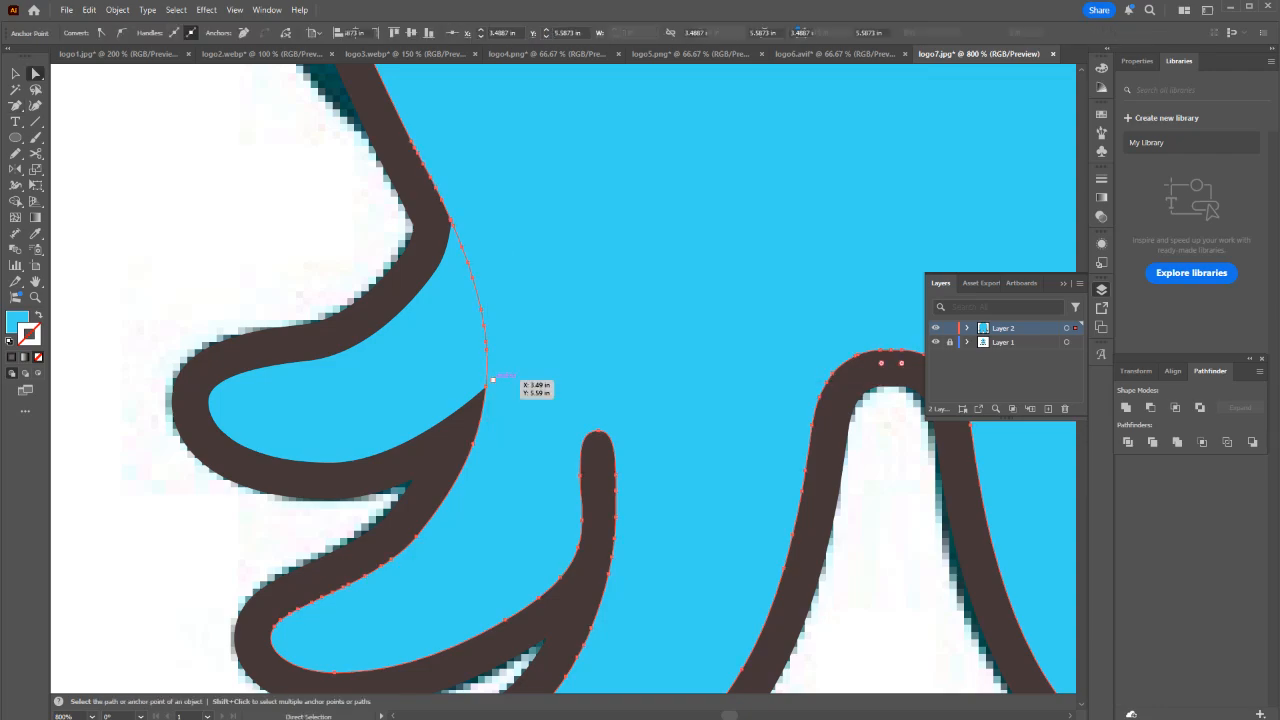
key("v")
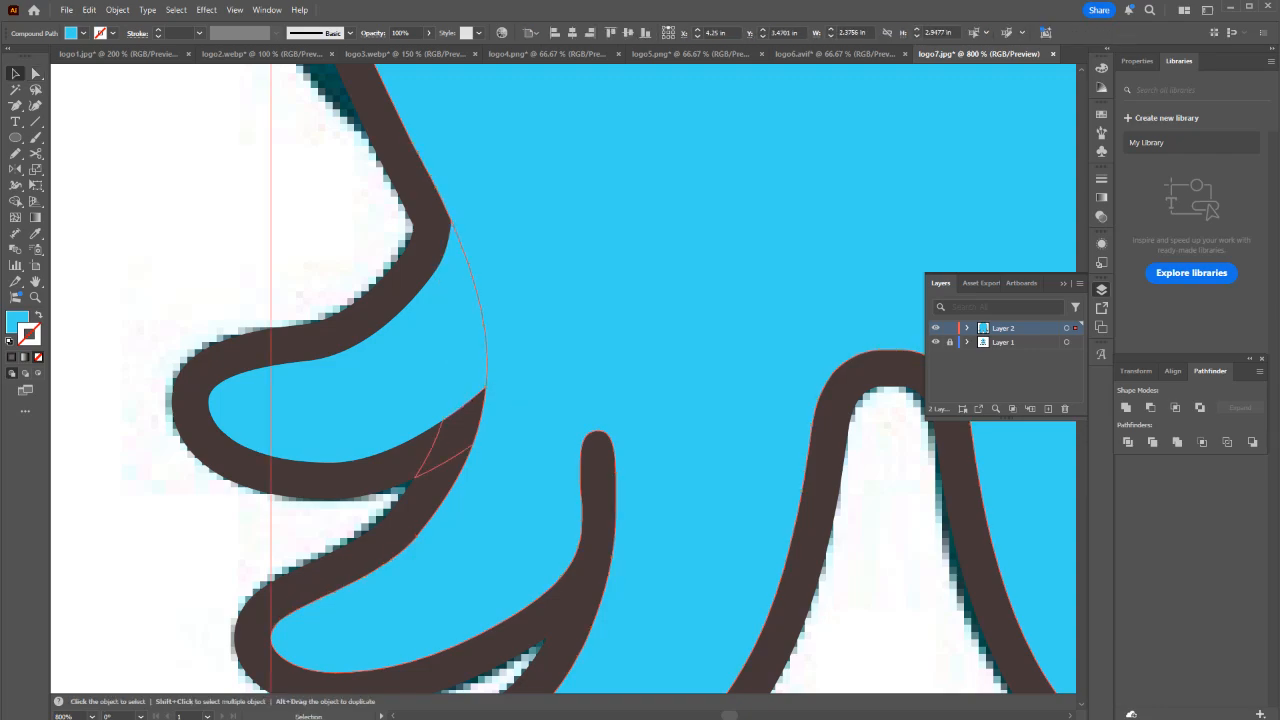
Select the left joint pieces, left tentacle outlines, arch piece and right lower tentacle outline, and unite them.
left_click(457, 431)
left_click(467, 338, "shift")
left_click(431, 208, "shift")
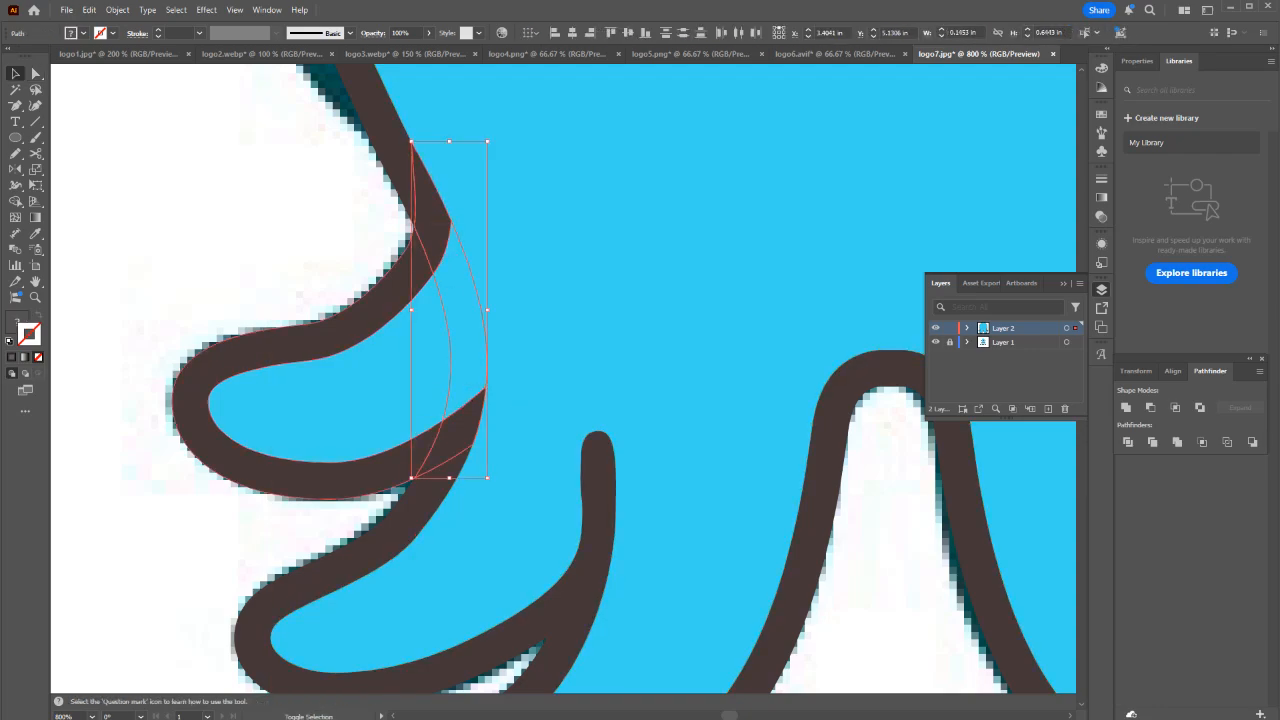
left_click(396, 290, "shift")
left_click(424, 508, "shift")
scroll(566, 489, "down", 2)
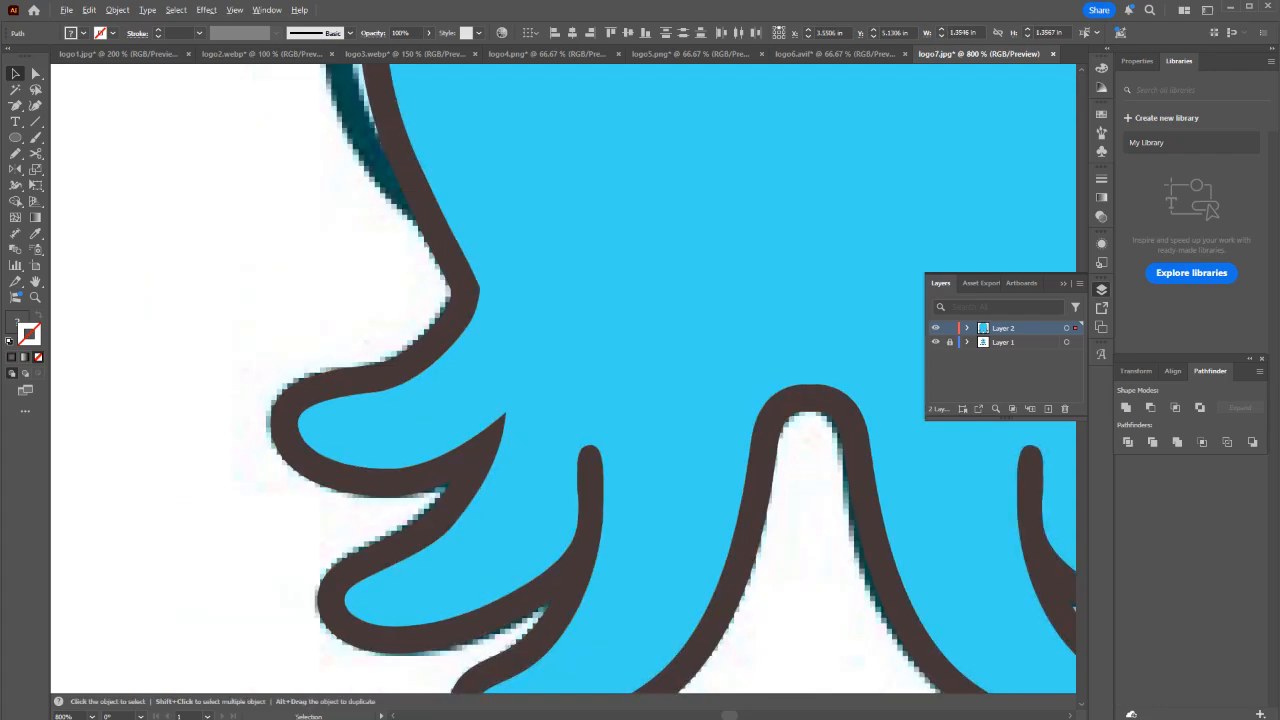
left_click(734, 429, "shift")
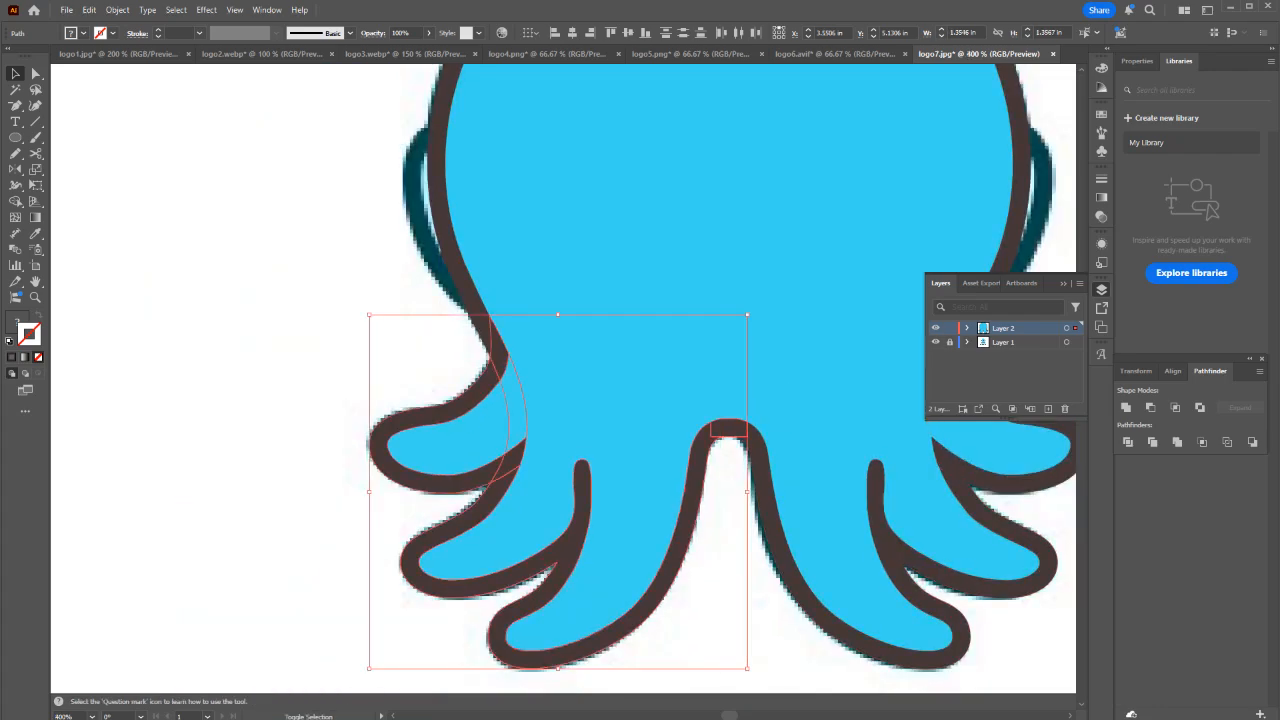
left_click(759, 463, "shift")
left_click(1126, 407)
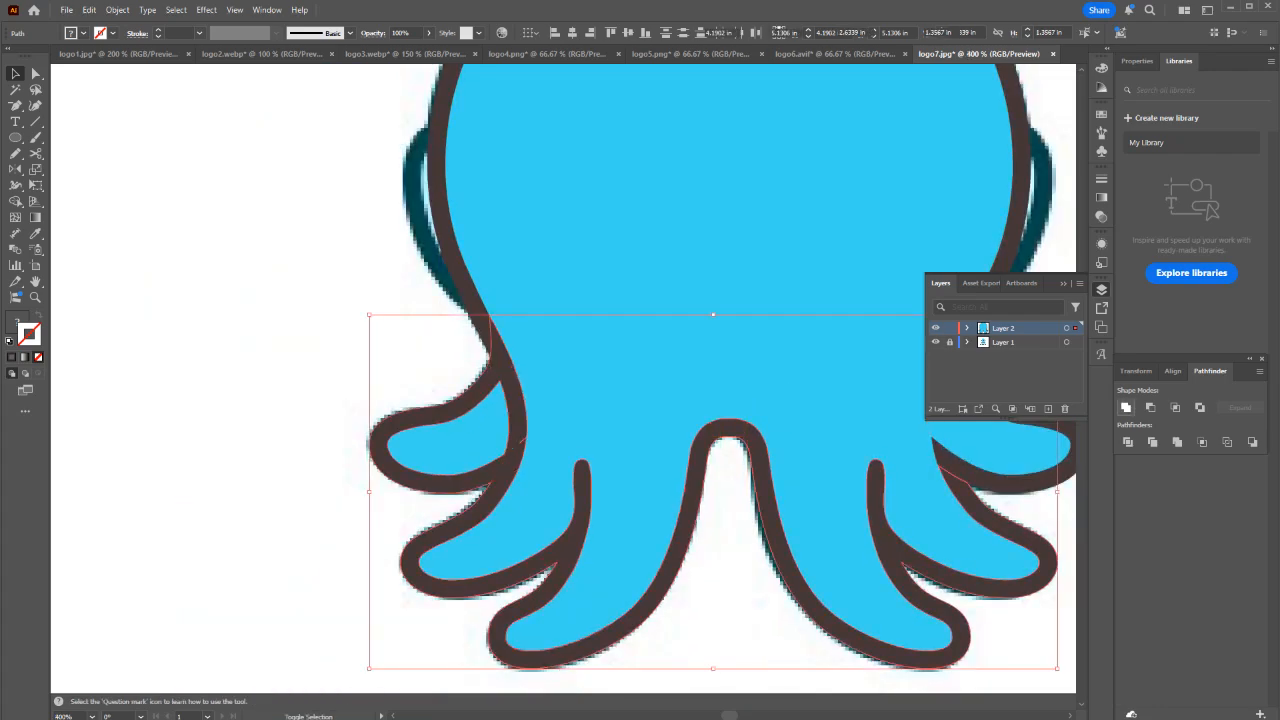
Add the right upper tentacle outline, its joint pieces and the head outline to the selection and unite them into one outline.
left_click_drag(880, 370, 676, 360)
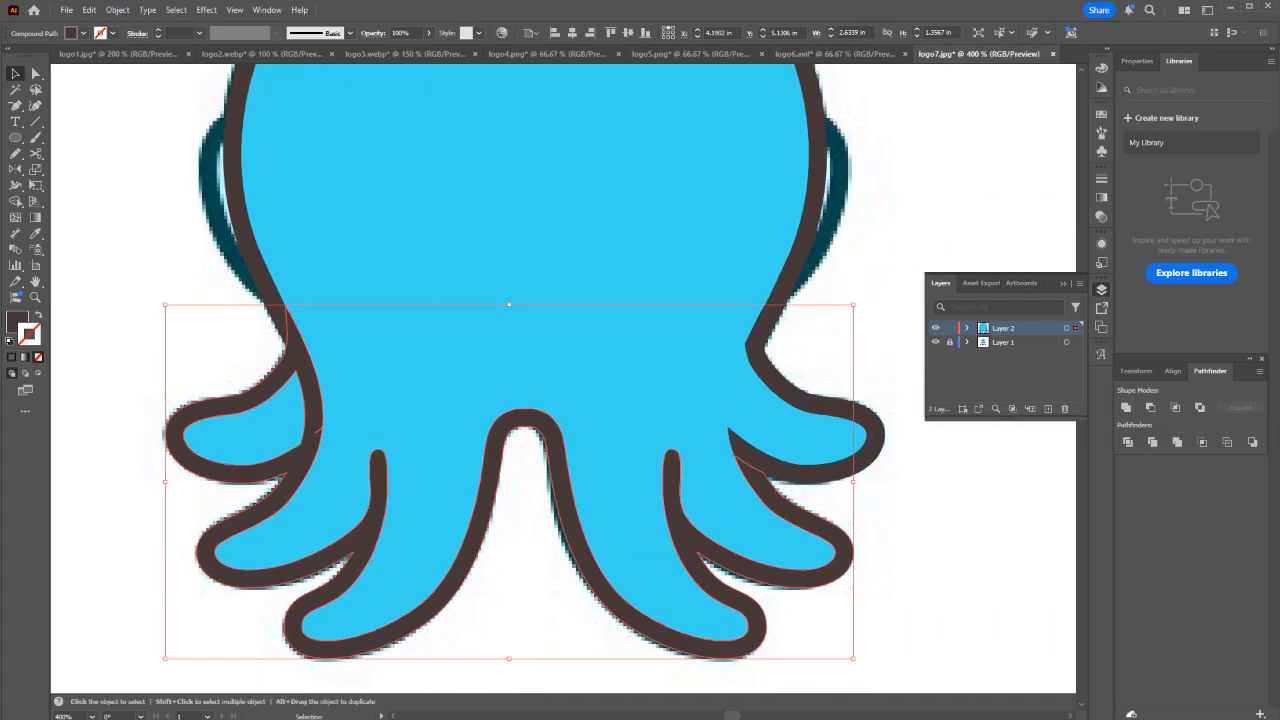
left_click(788, 396, "shift")
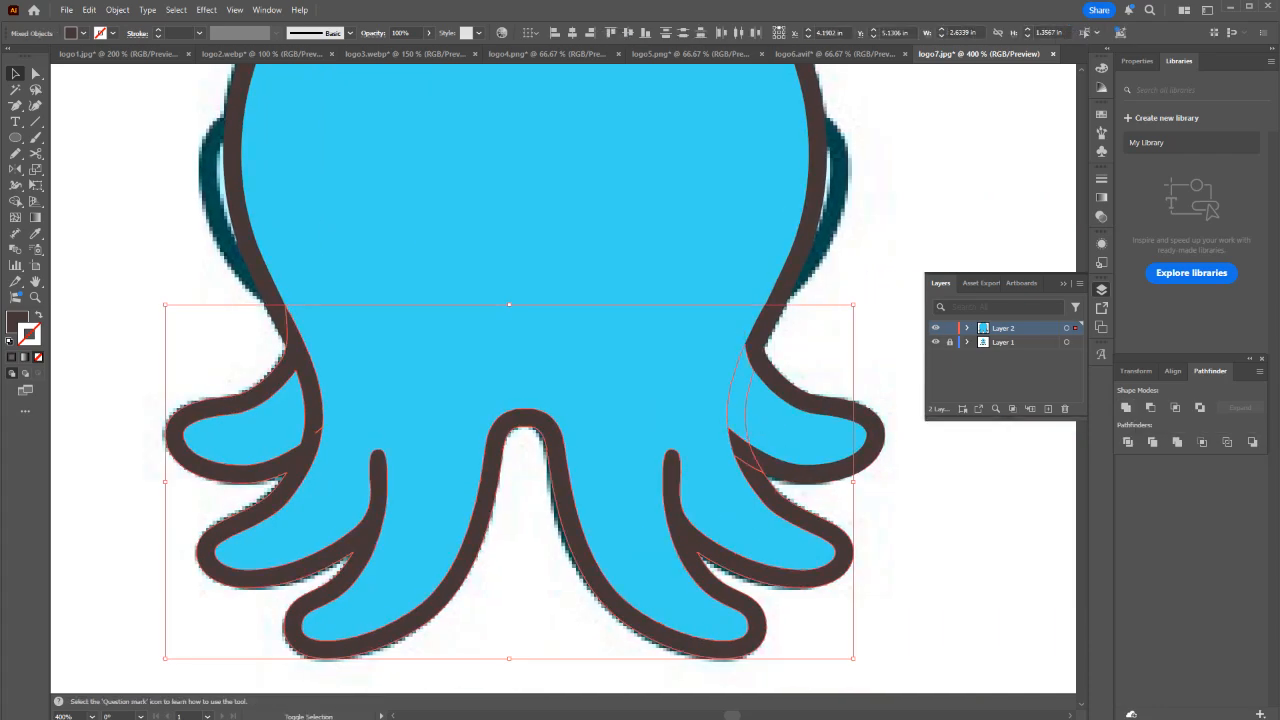
left_click(742, 390, "shift")
left_click(790, 397, "shift")
left_click(694, 384, "shift")
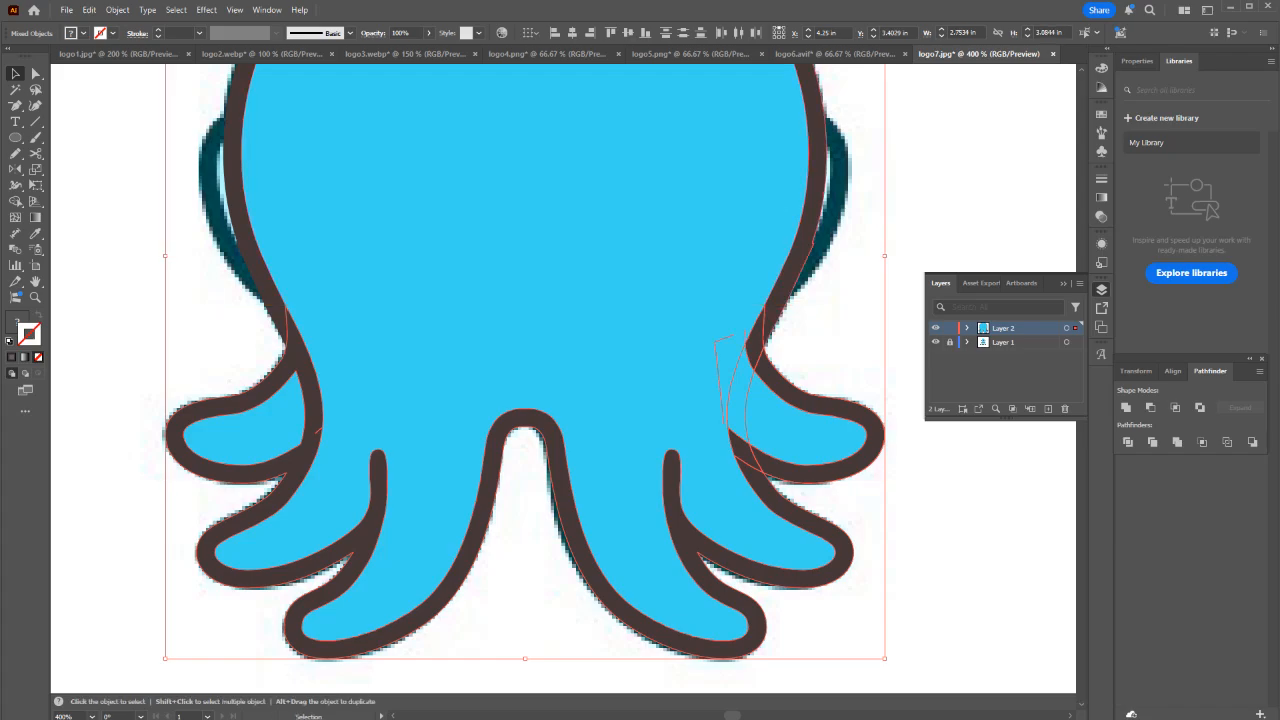
scroll(739, 567, "down", 1)
scroll(700, 460, "up", 2)
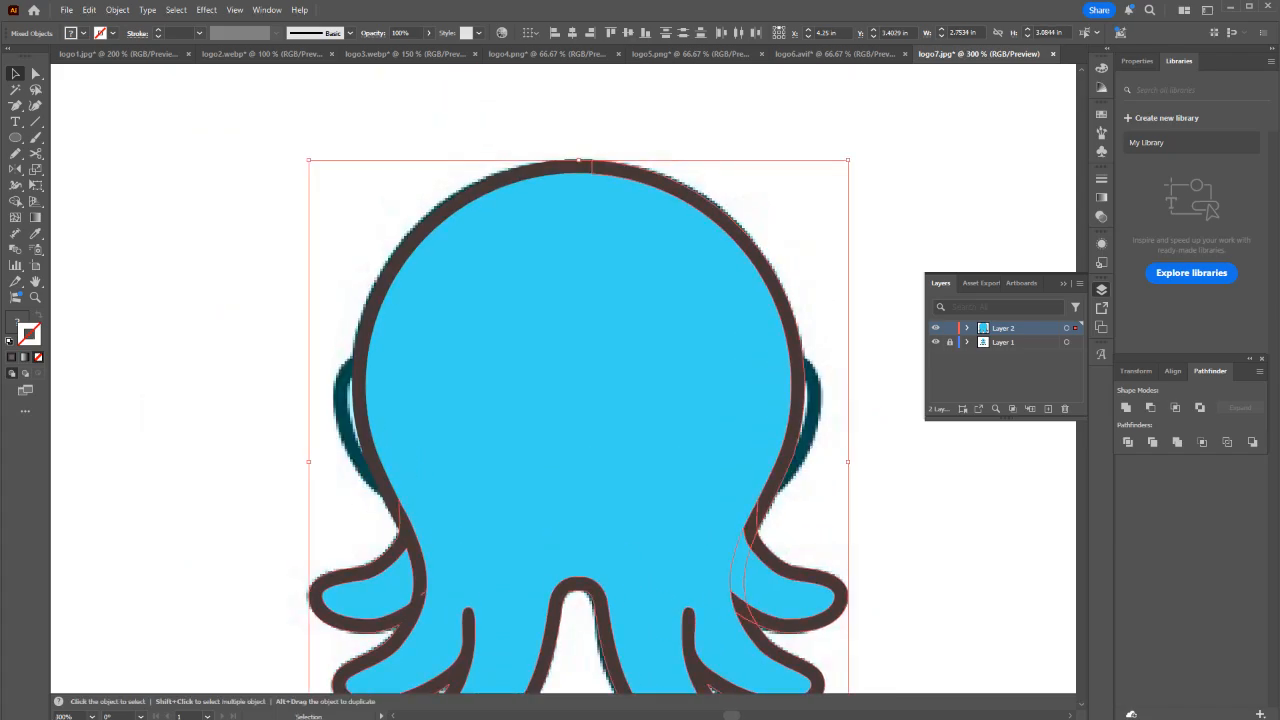
scroll(572, 155, "up", 2)
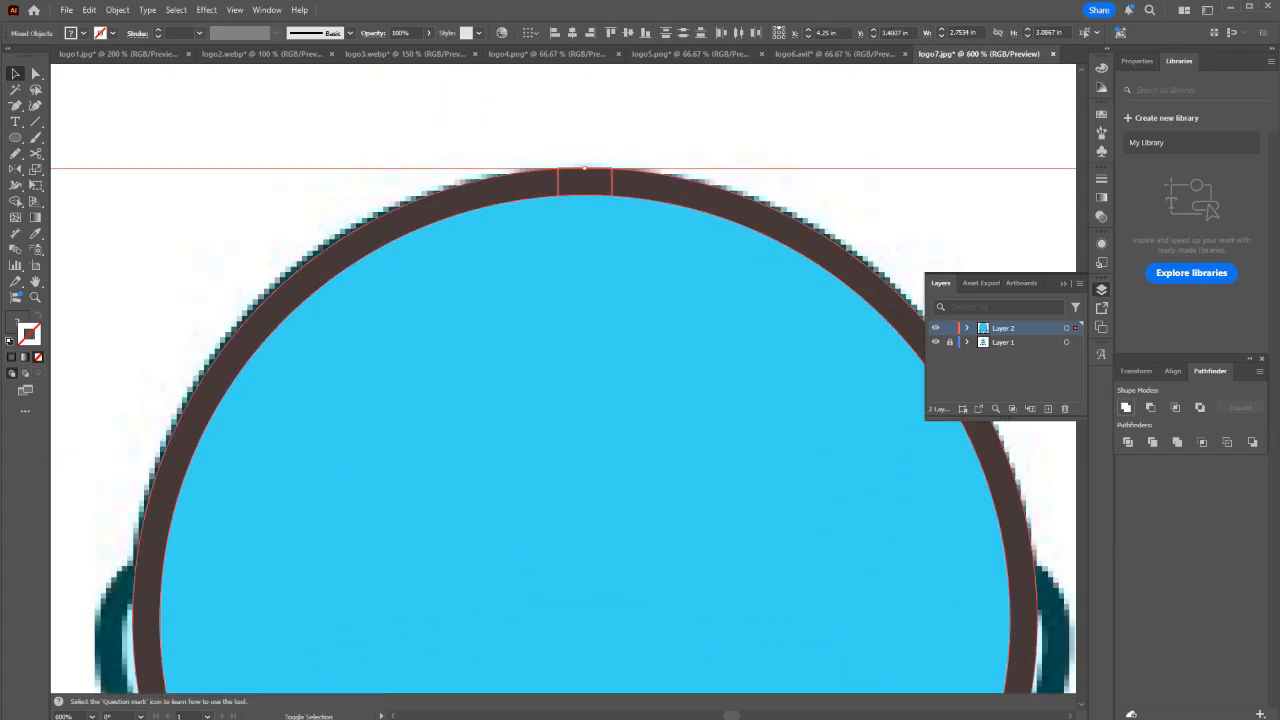
left_click(1126, 408)
Inspect the paths in outline view and delete the stray body fill points left beside the right upper tentacle joint.
scroll(459, 310, "down", 2)
left_click_drag(790, 580, 858, 337)
left_click(870, 330)
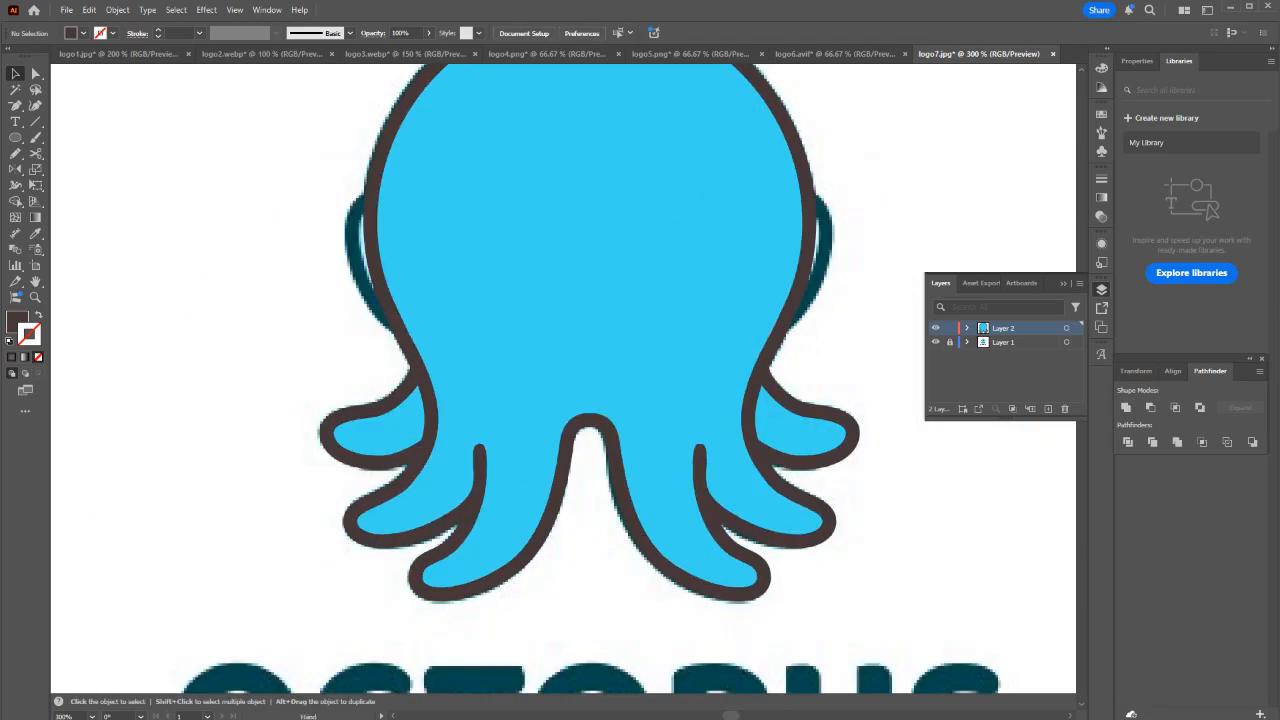
key("ctrl+y")
key("ctrl+y")
scroll(717, 359, "up", 3)
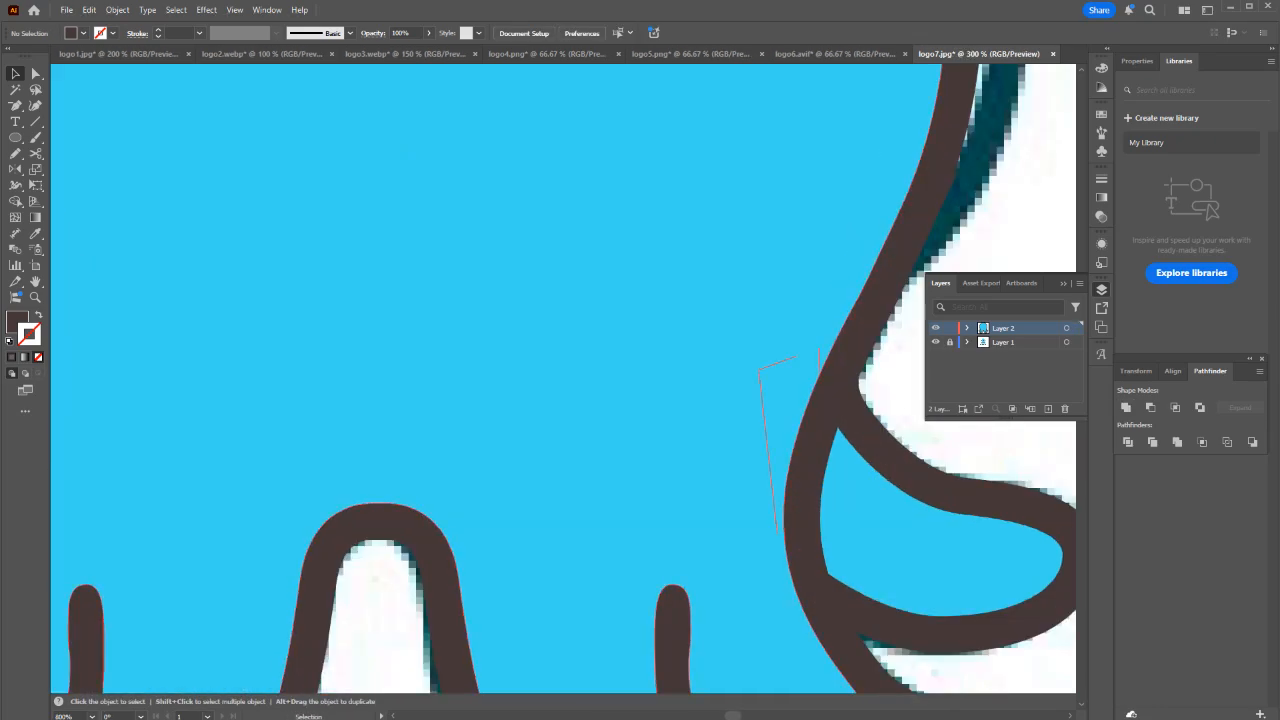
key("ctrl+y")
left_click(760, 380)
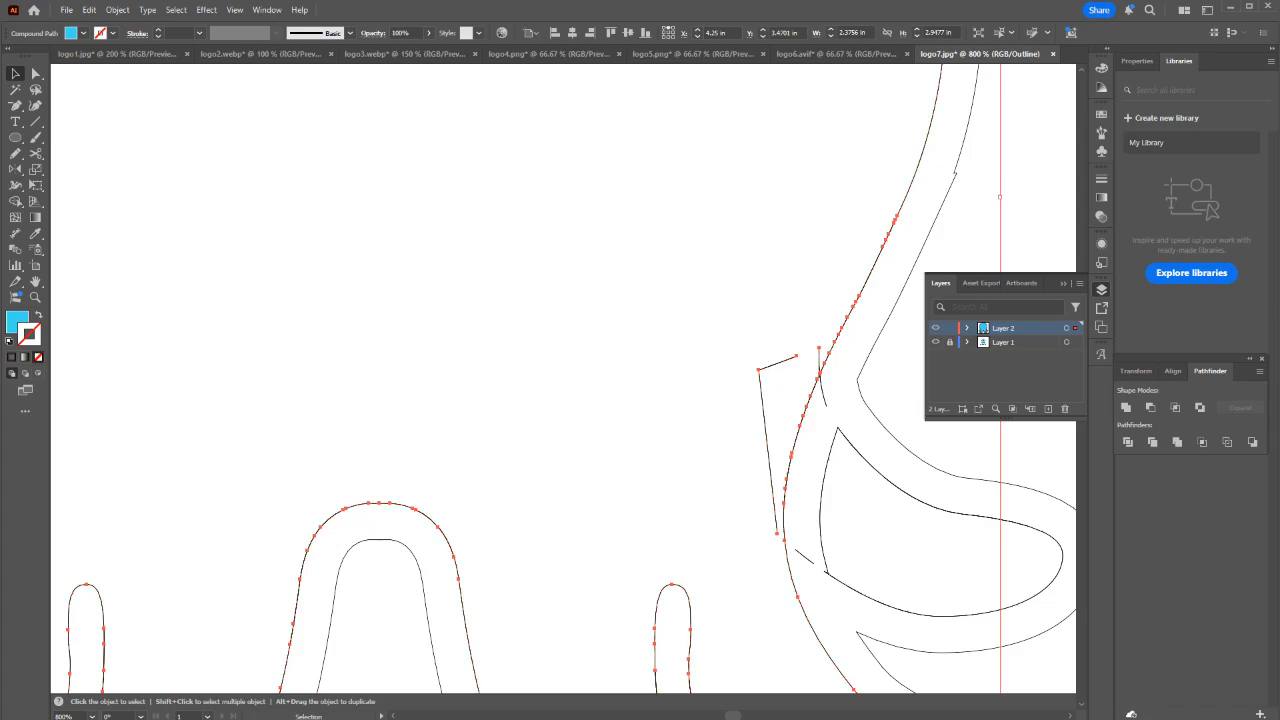
key("minus")
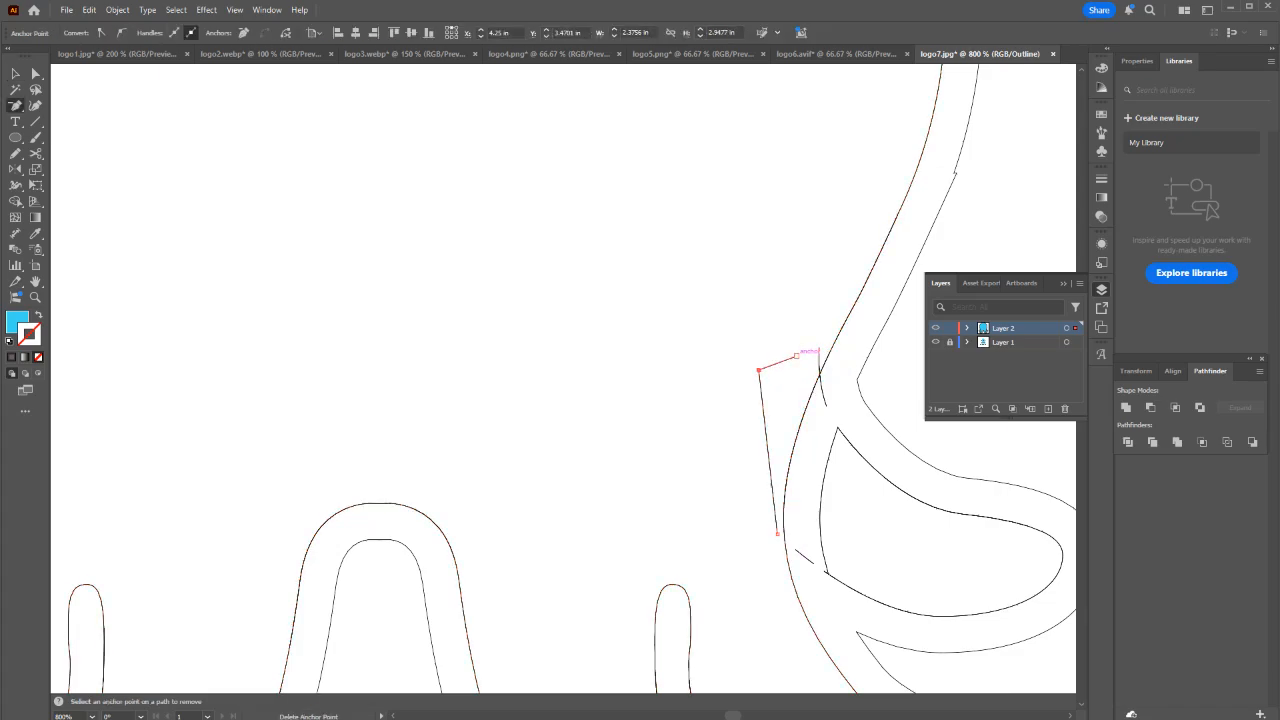
left_click(797, 355)
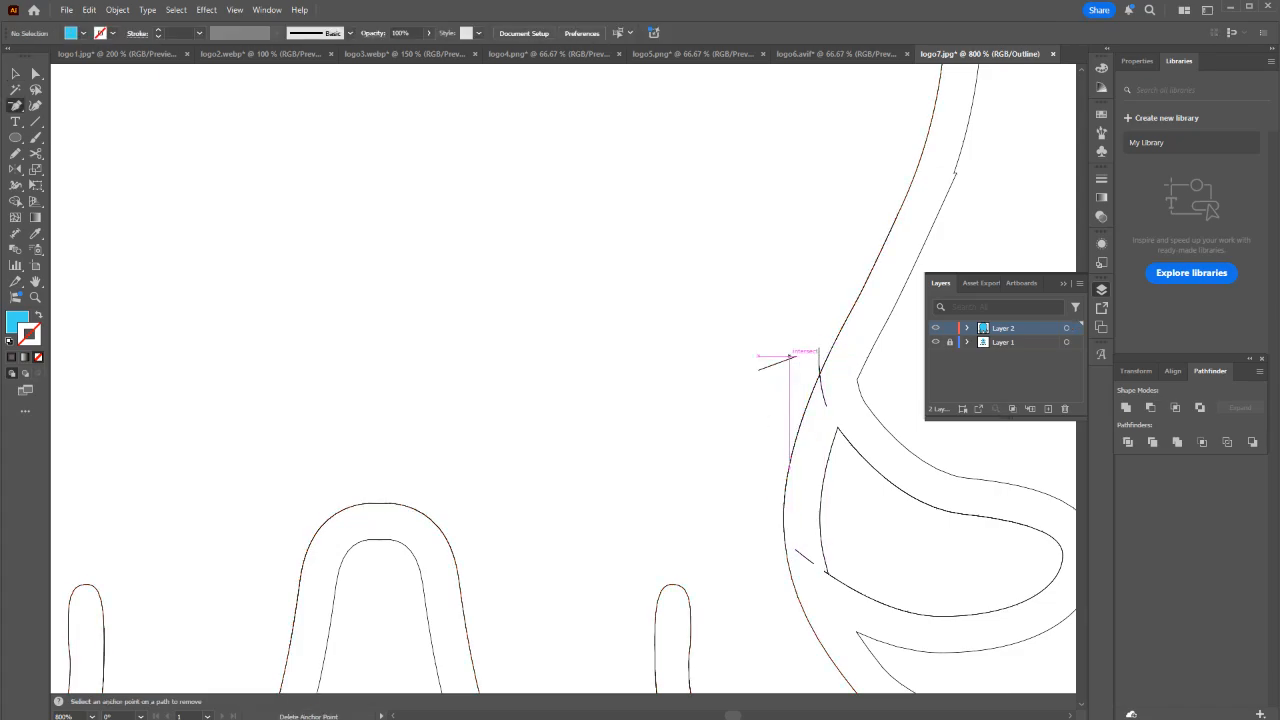
Delete the stray spike and tiny leftover fragments where the right upper tentacle meets the body contour.
left_click(818, 348)
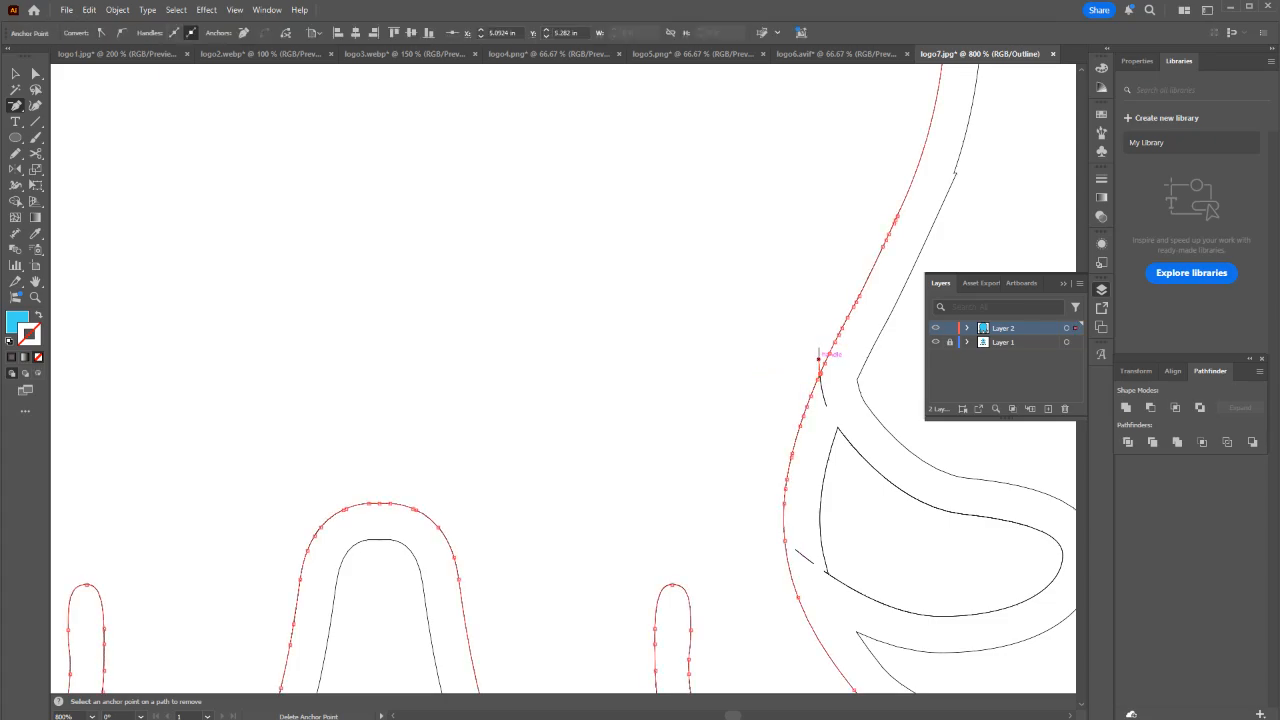
left_click(826, 405)
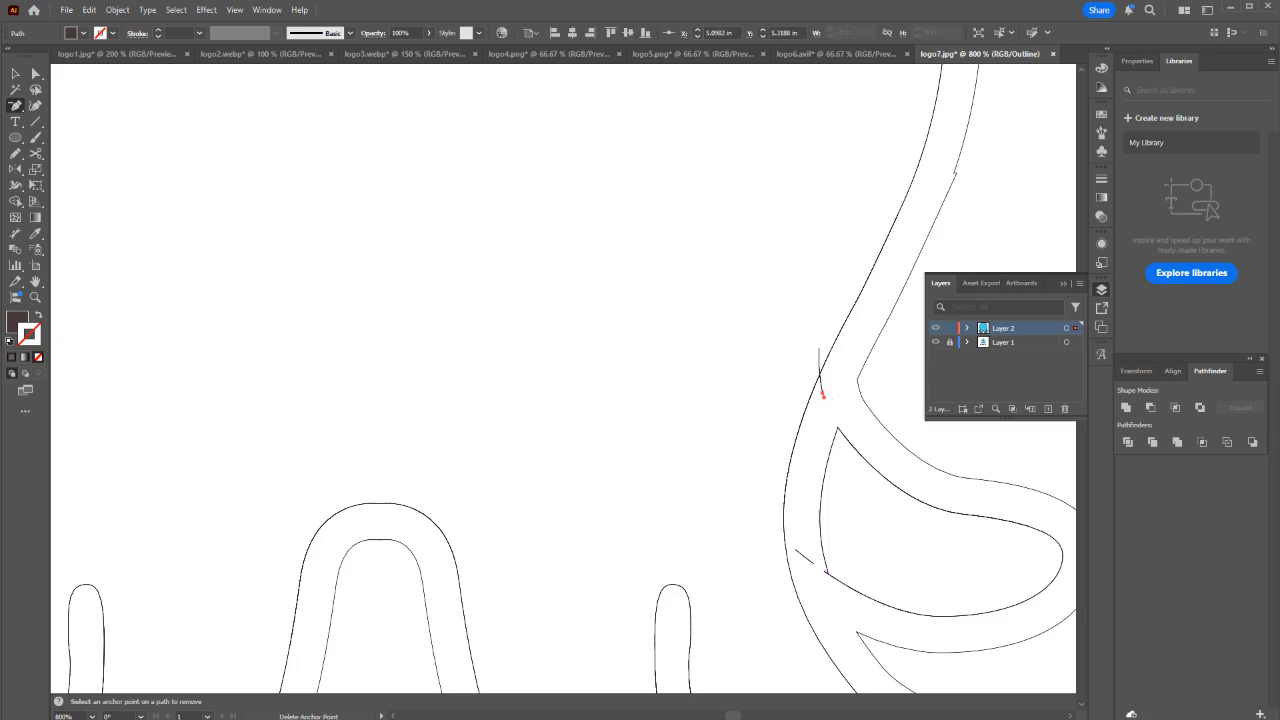
left_click(807, 556)
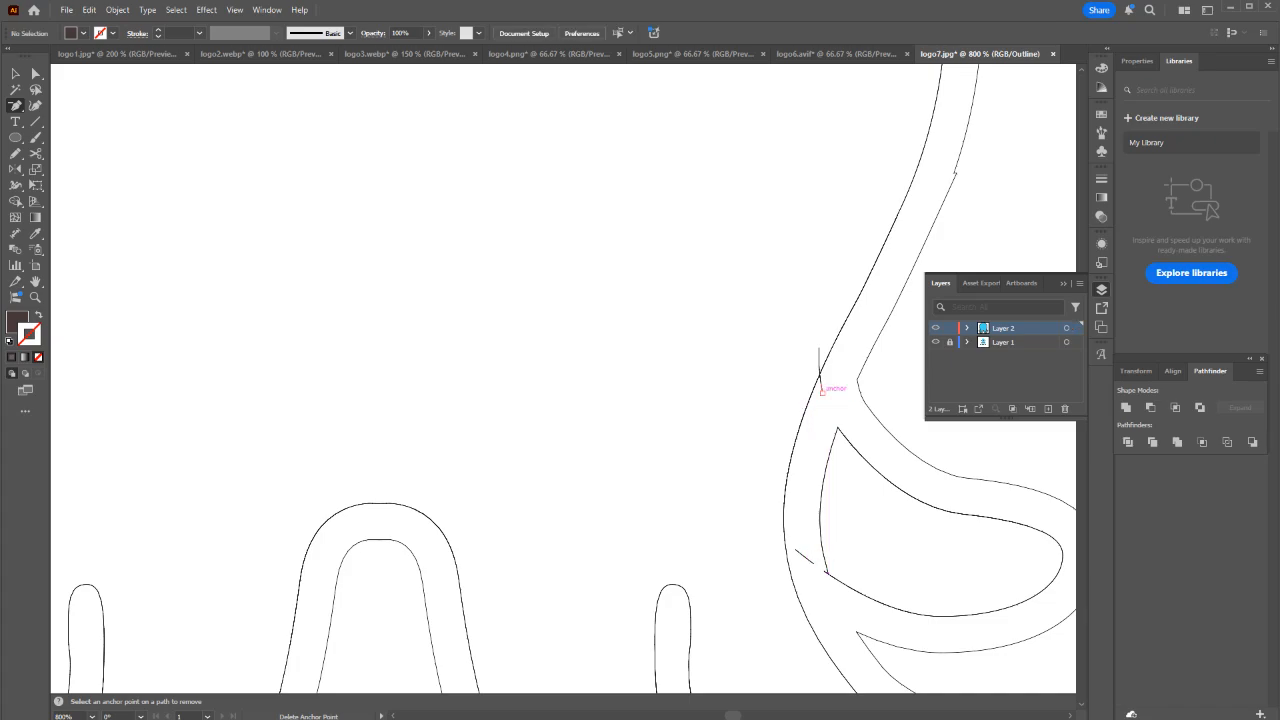
left_click(820, 381)
scroll(820, 381, "up", 1)
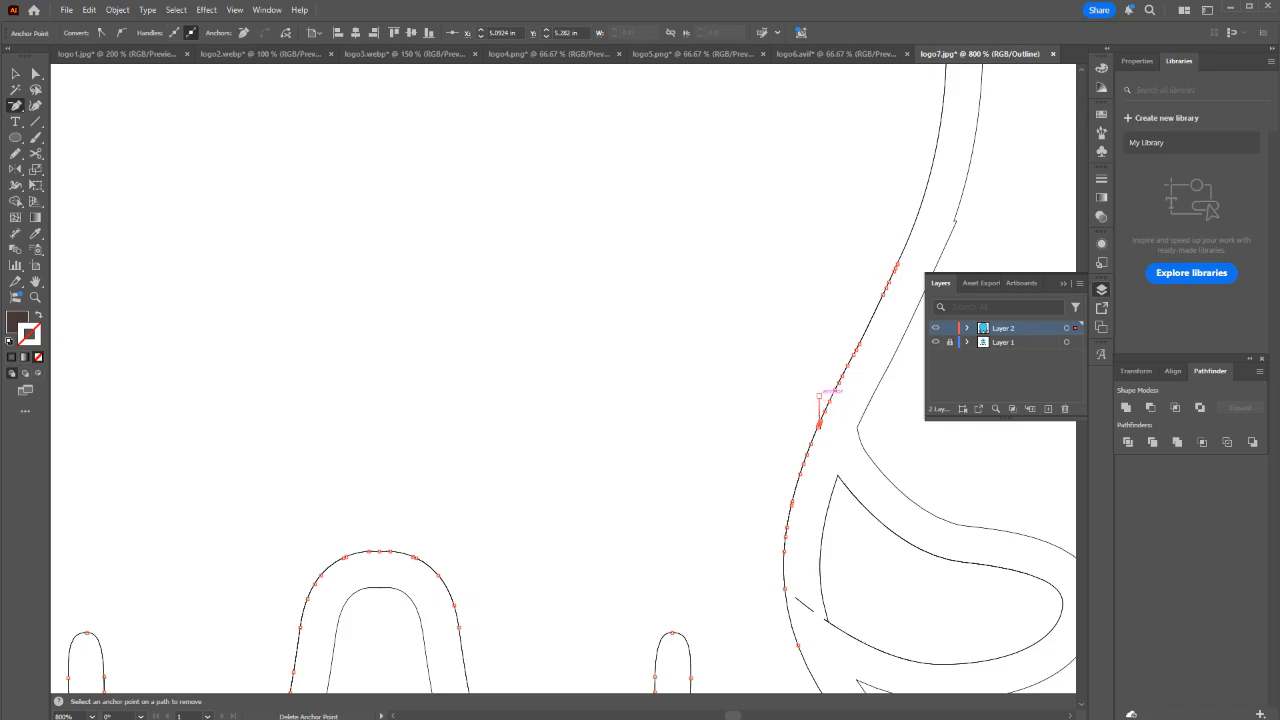
left_click(819, 397)
key("Delete")
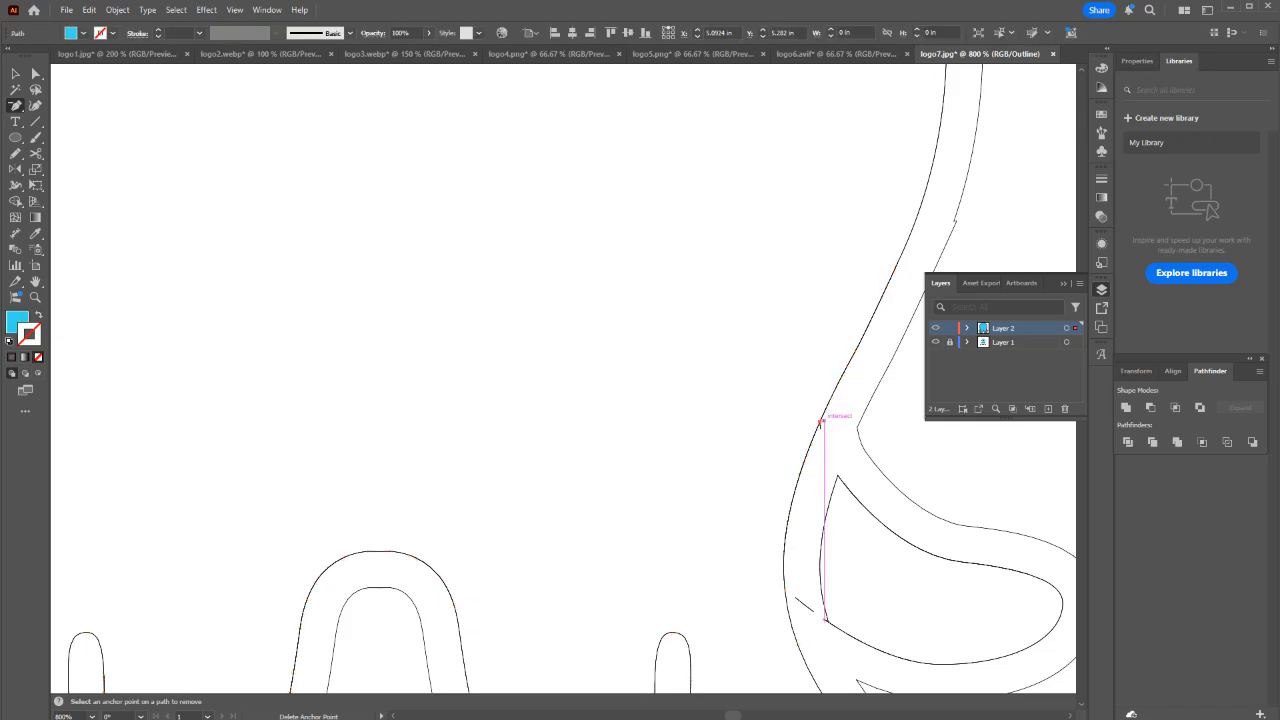
key("Delete")
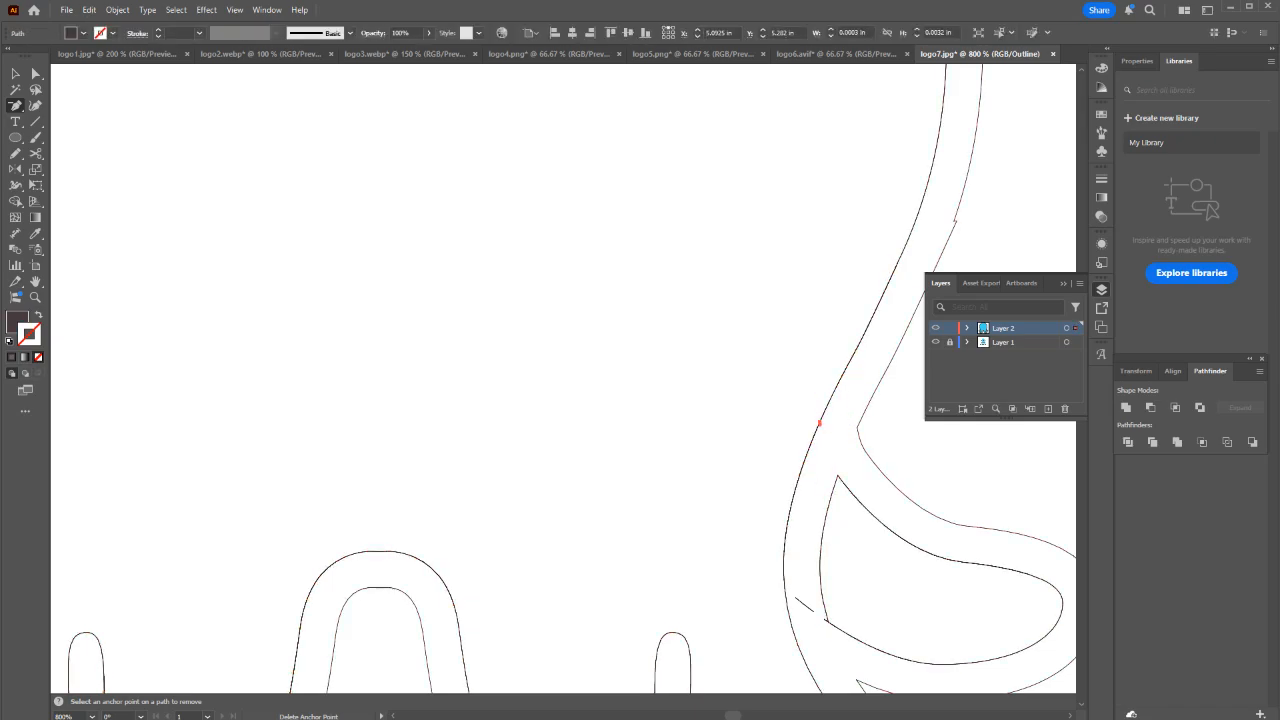
key("Delete")
Delete the tiny leftover piece at the inner lower corner of the right upper tentacle.
scroll(806, 500, "down", 2)
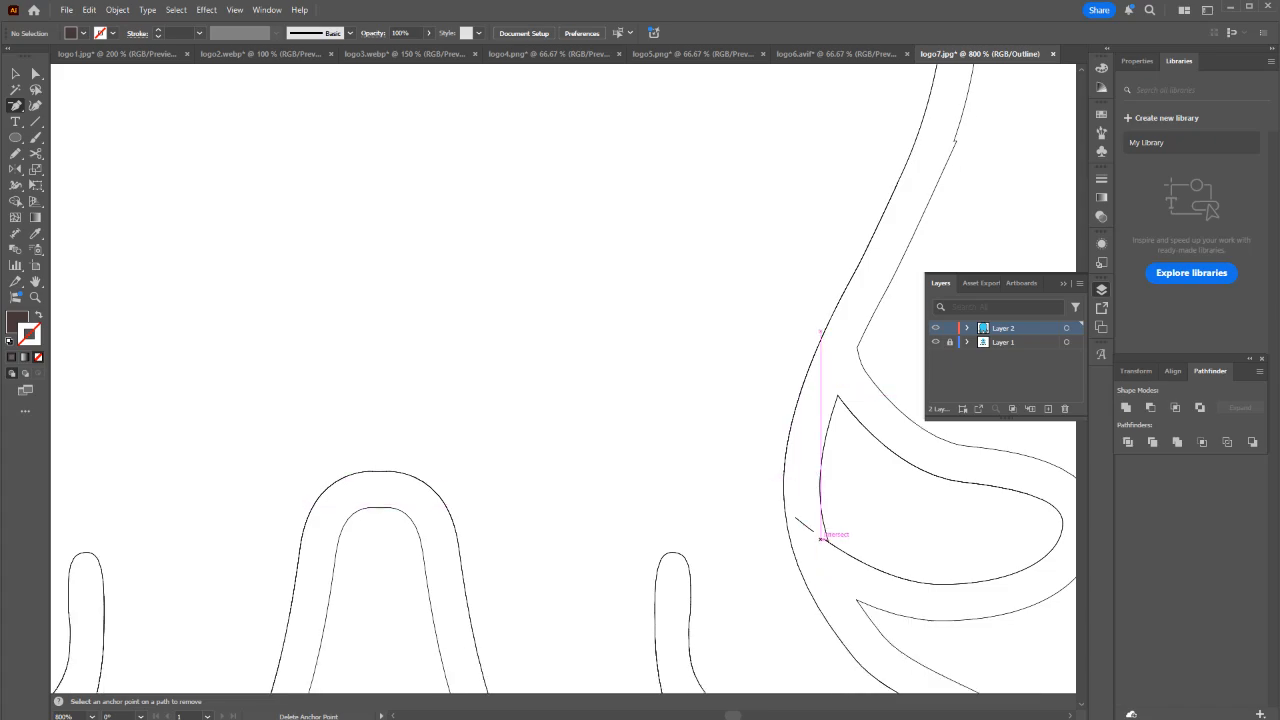
left_click(828, 541)
scroll(828, 579, "up", 1)
scroll(836, 577, "up", 2)
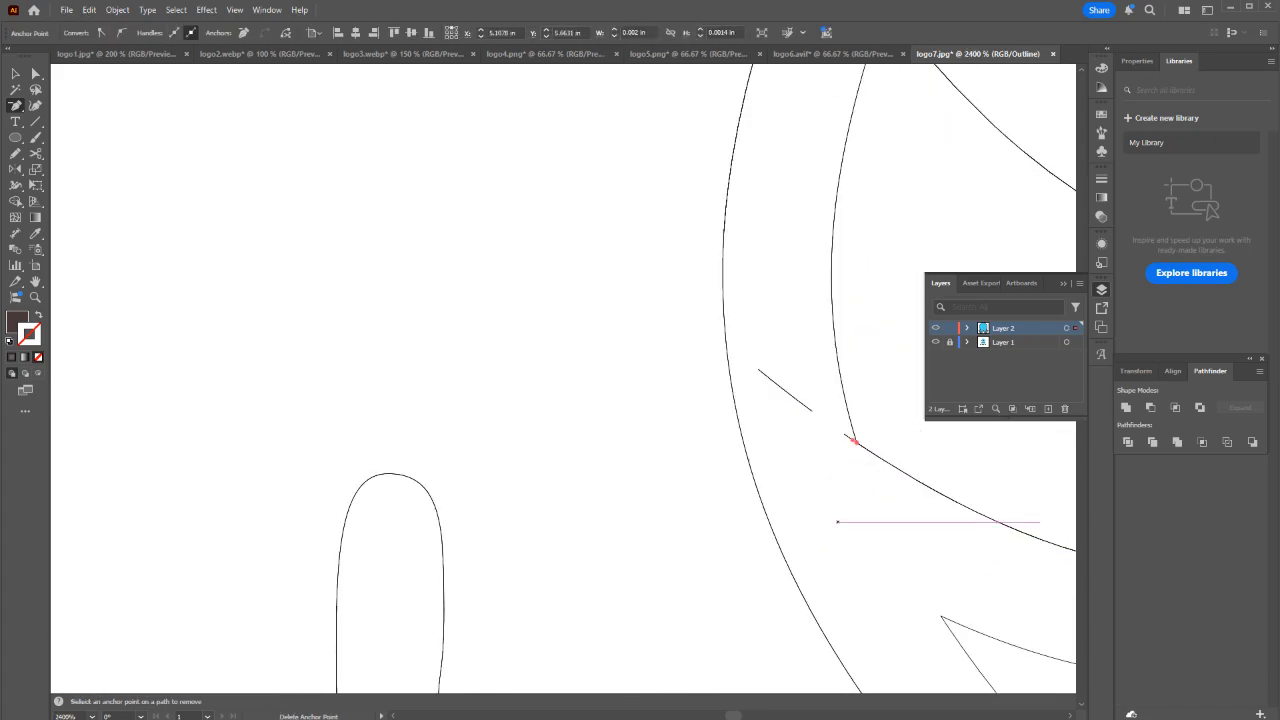
key("Delete")
key("v")
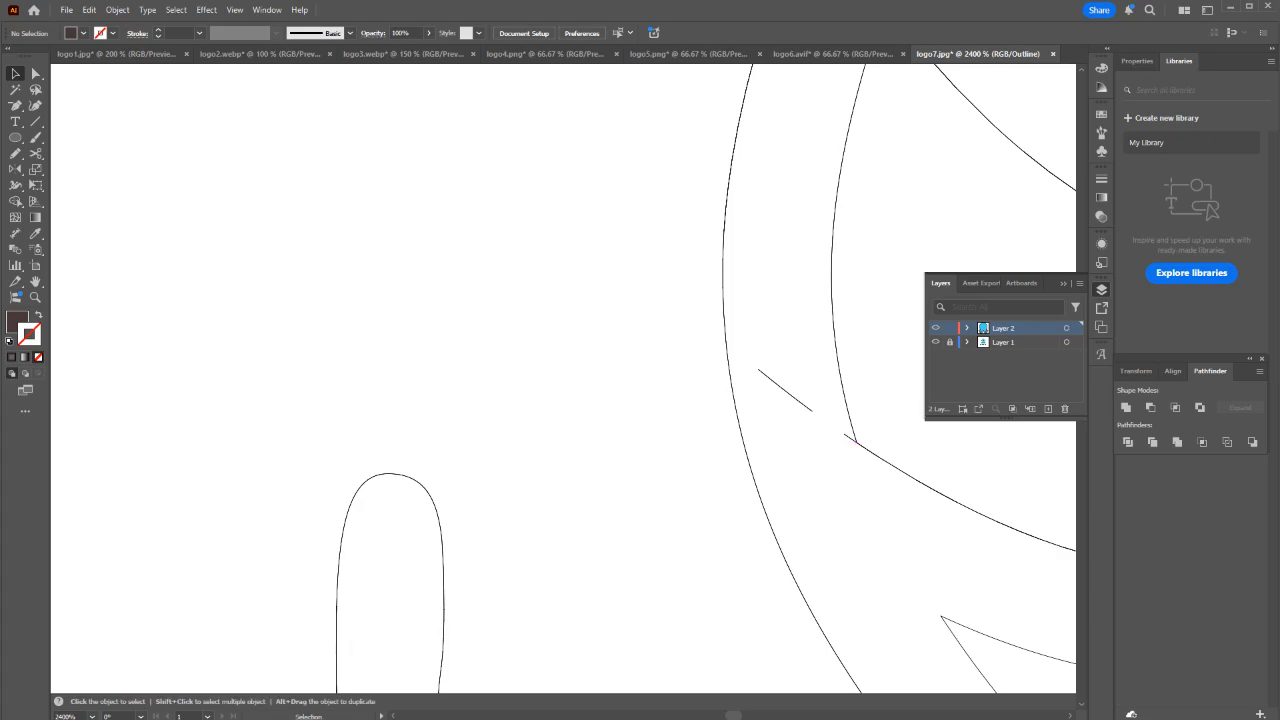
Return to the color preview and add a new layer above Layer 2.
scroll(570, 412, "down", 4)
key("ctrl+y")
left_click(1048, 409)
Move the octopus outline and body fill from Layer 2 to Layer 3 and switch to outline view.
scroll(745, 523, "down", 3)
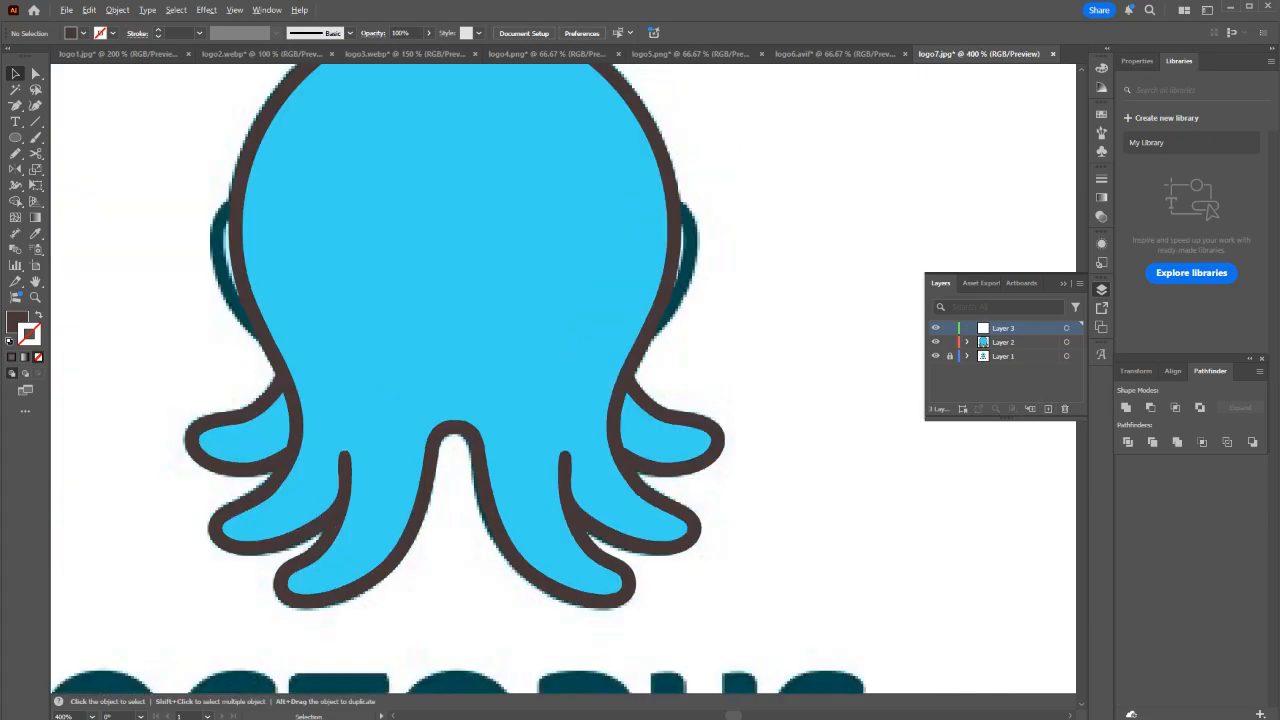
left_click(606, 420)
left_click(601, 474, "shift")
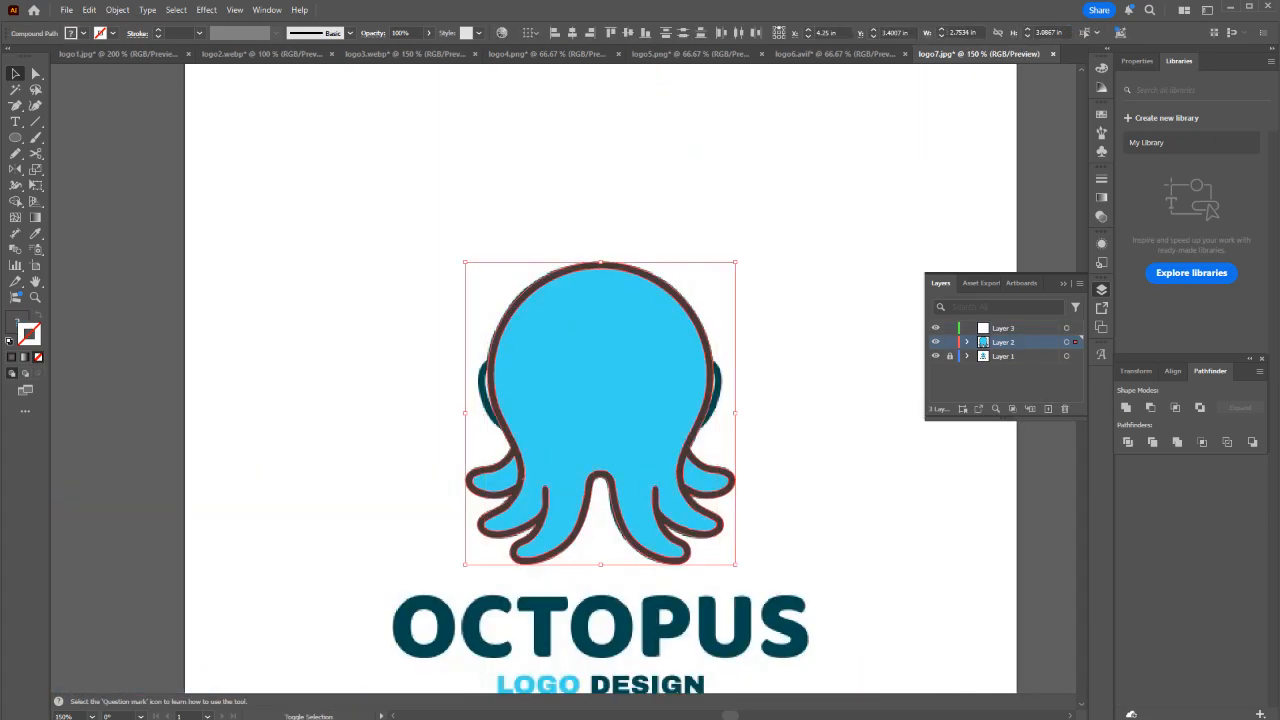
left_click_drag(1076, 342, 1076, 328)
key("ctrl+y")
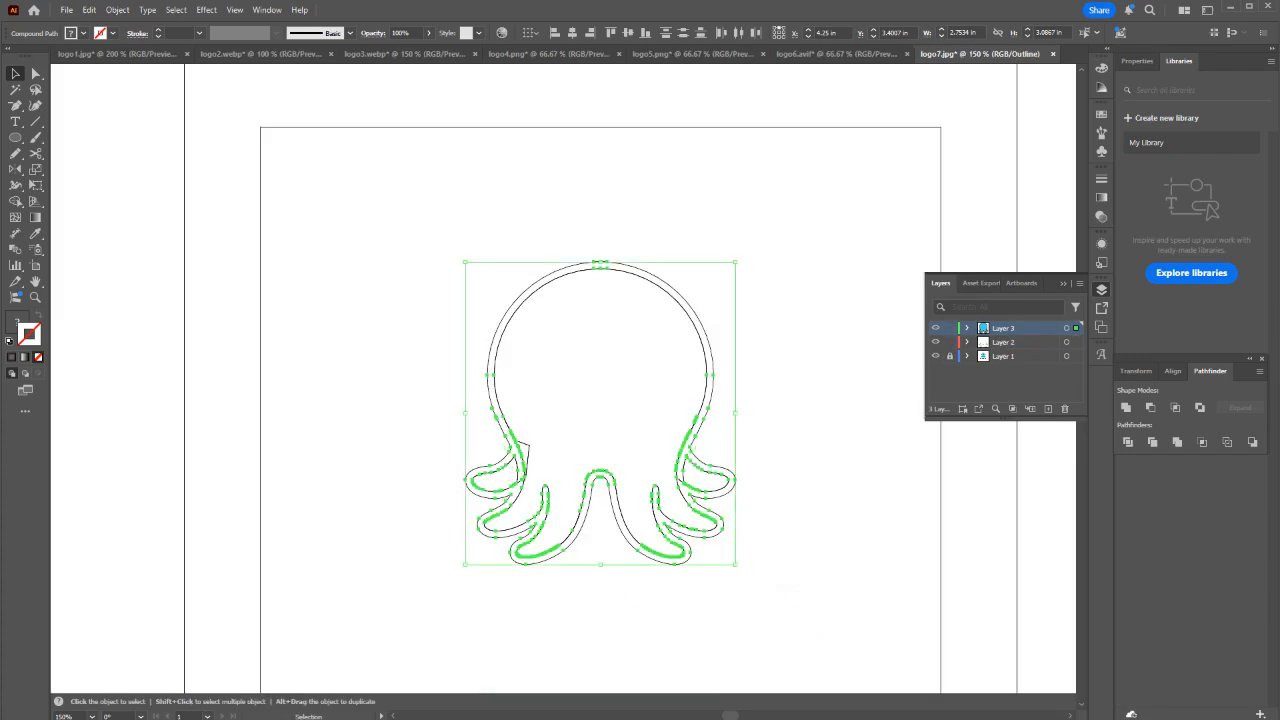
Hide Layer 3, delete all leftover path fragments on Layer 2, and show Layer 3 again.
left_click(750, 478)
left_click(936, 328)
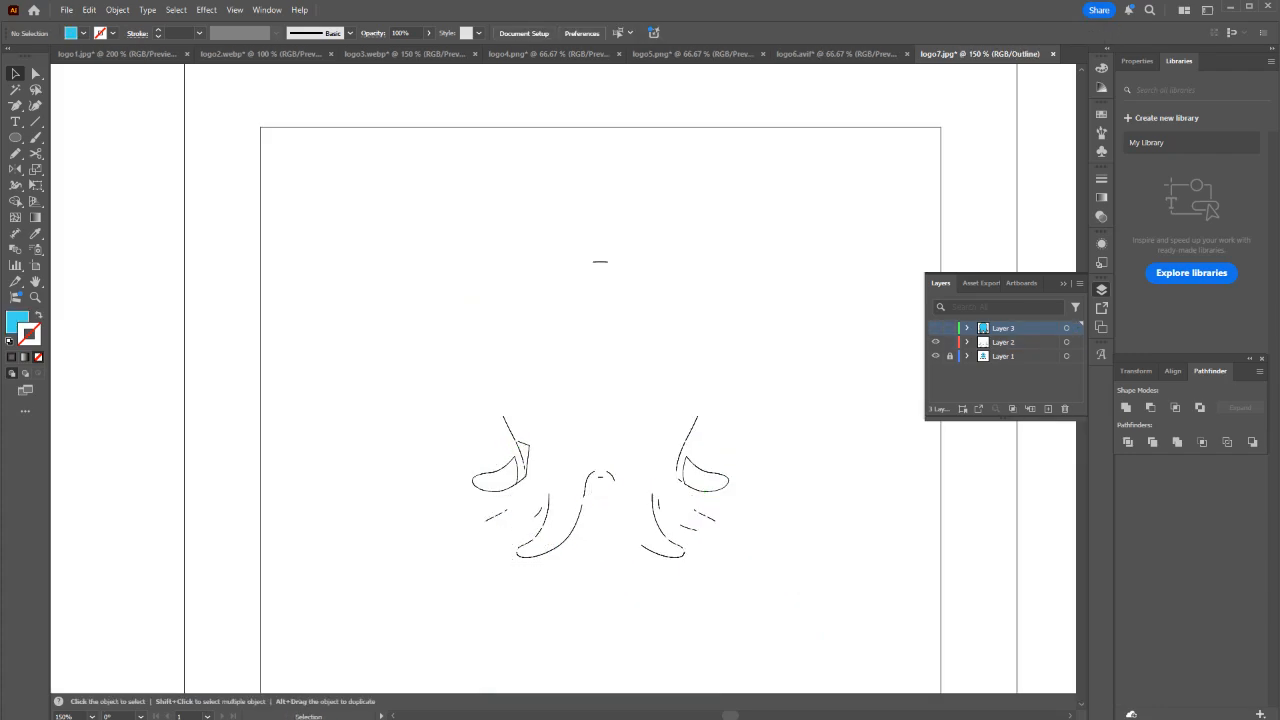
key("ctrl+a")
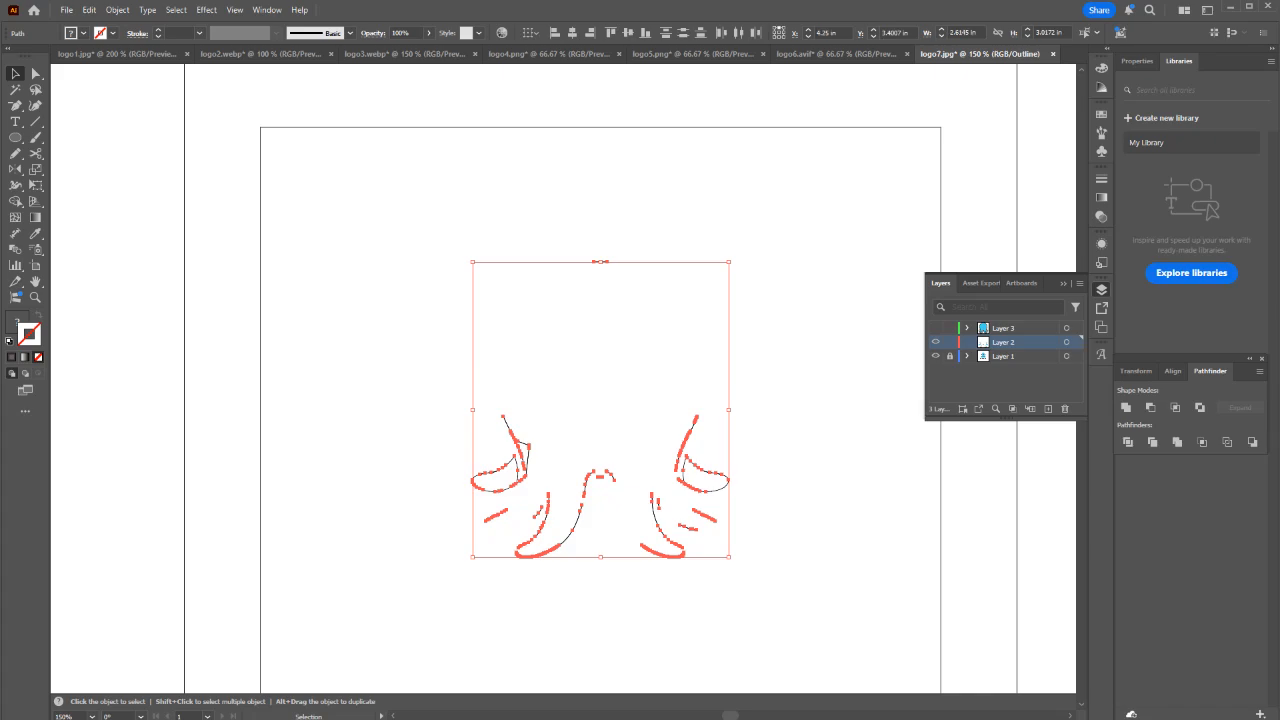
key("Delete")
left_click(936, 328)
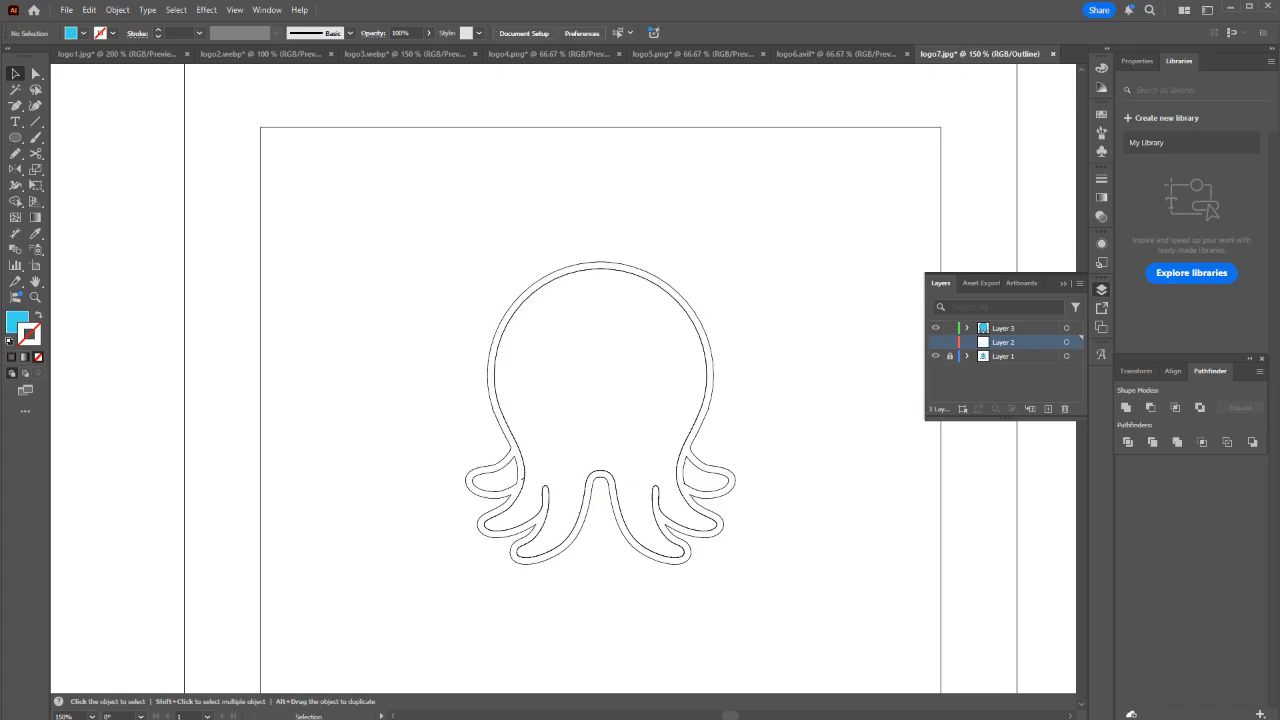
Move all the octopus artwork from Layer 3 back to Layer 2, deselect it, and return to the color preview.
left_click(1004, 328)
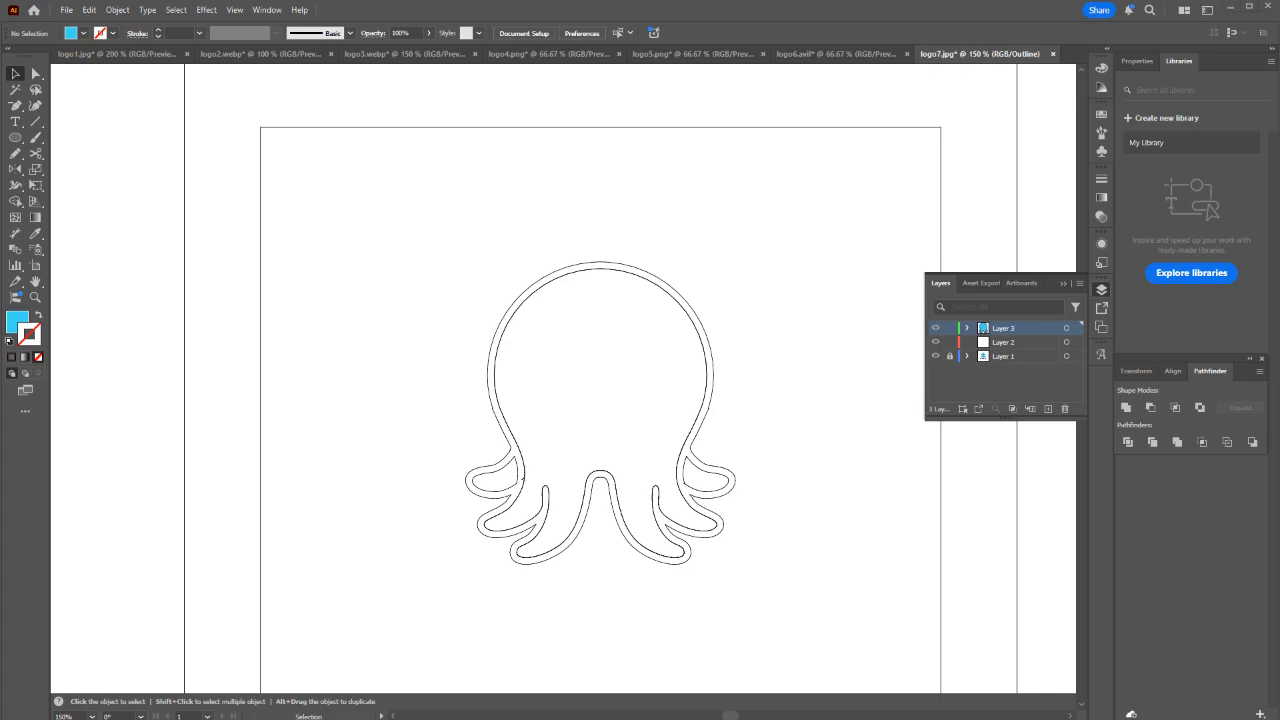
key("ctrl+a")
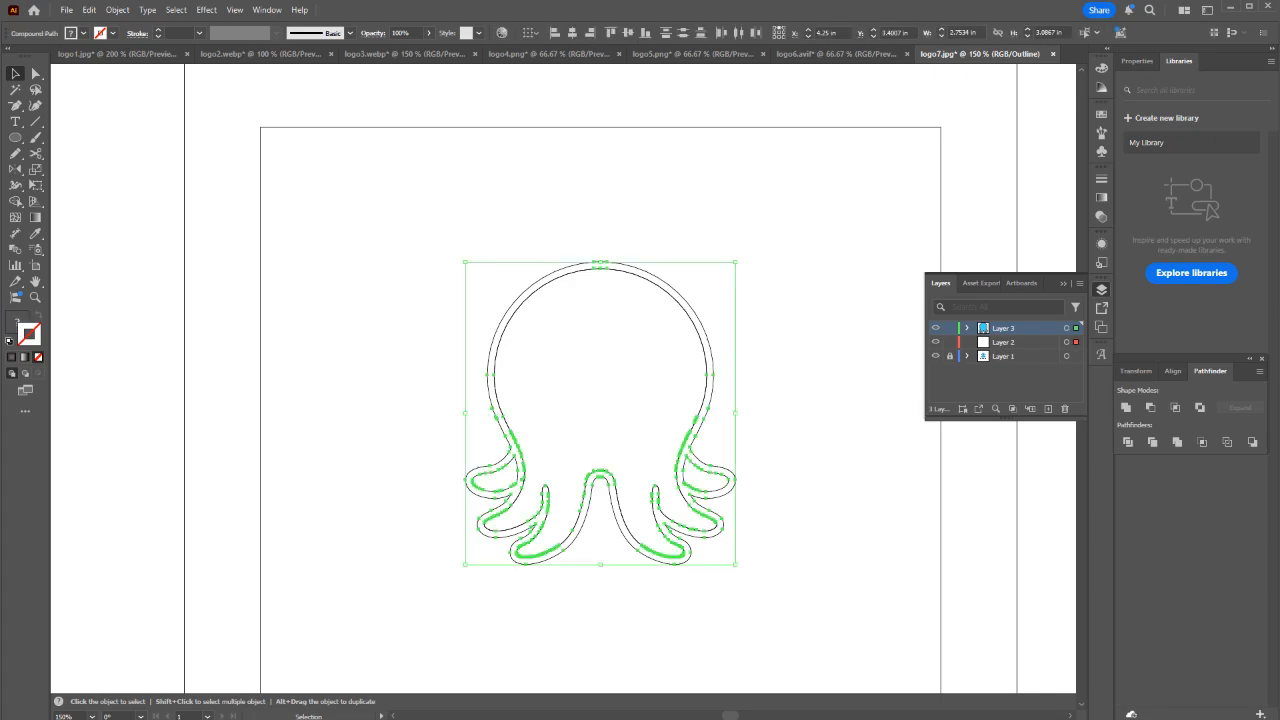
left_click_drag(1076, 328, 1076, 342)
key("ctrl+shift+a")
key("ctrl+y")
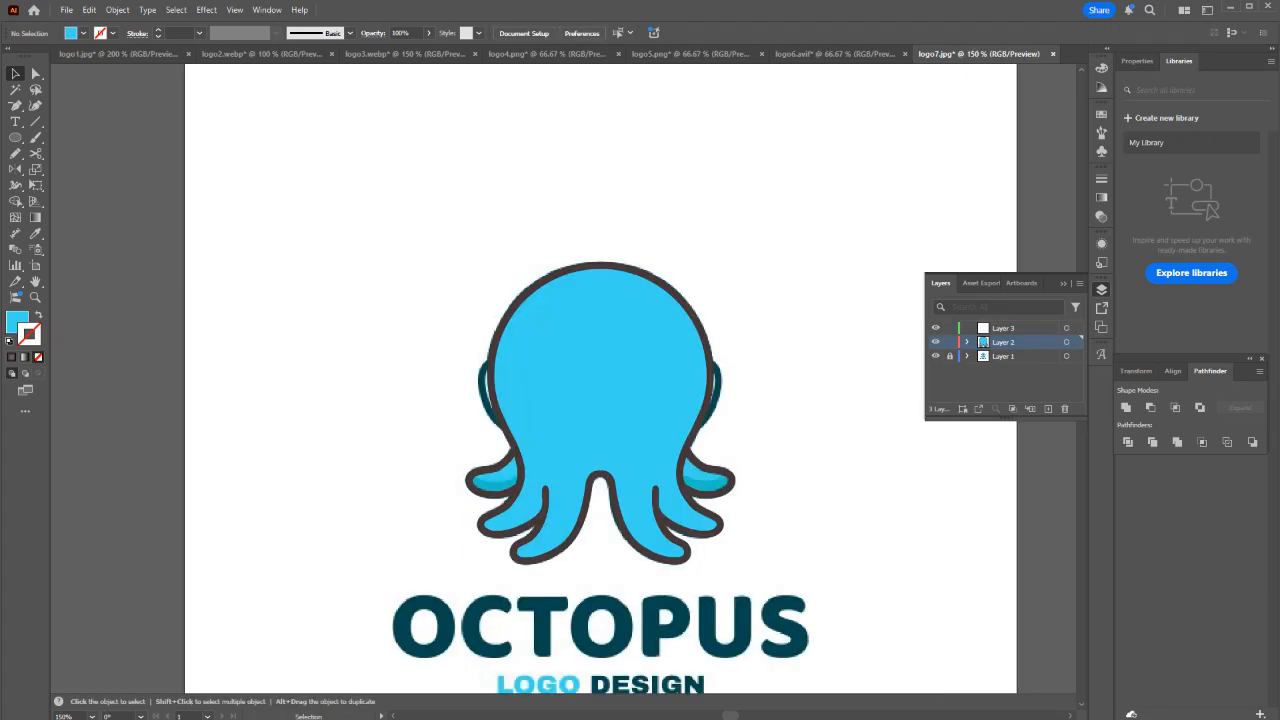
Paste a copy of the left upper tentacle's inner contour in place and fill it with the body's light blue.
scroll(588, 474, "up", 3)
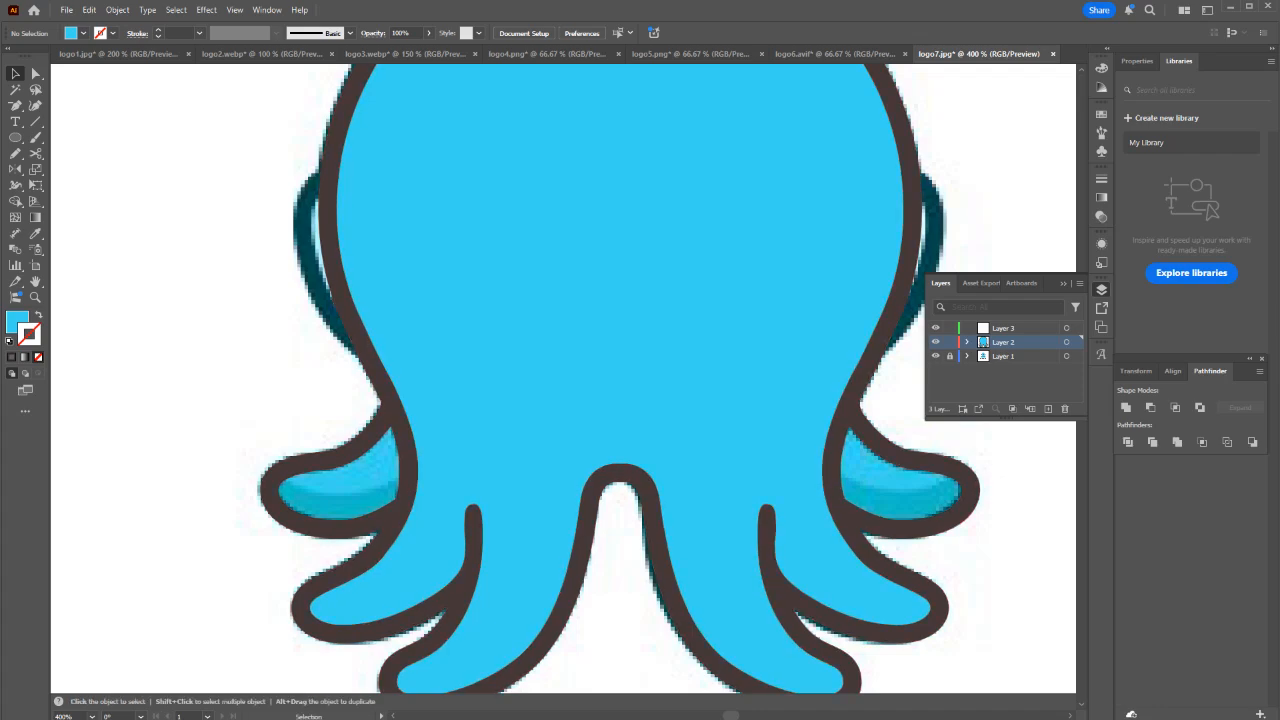
left_click(370, 519)
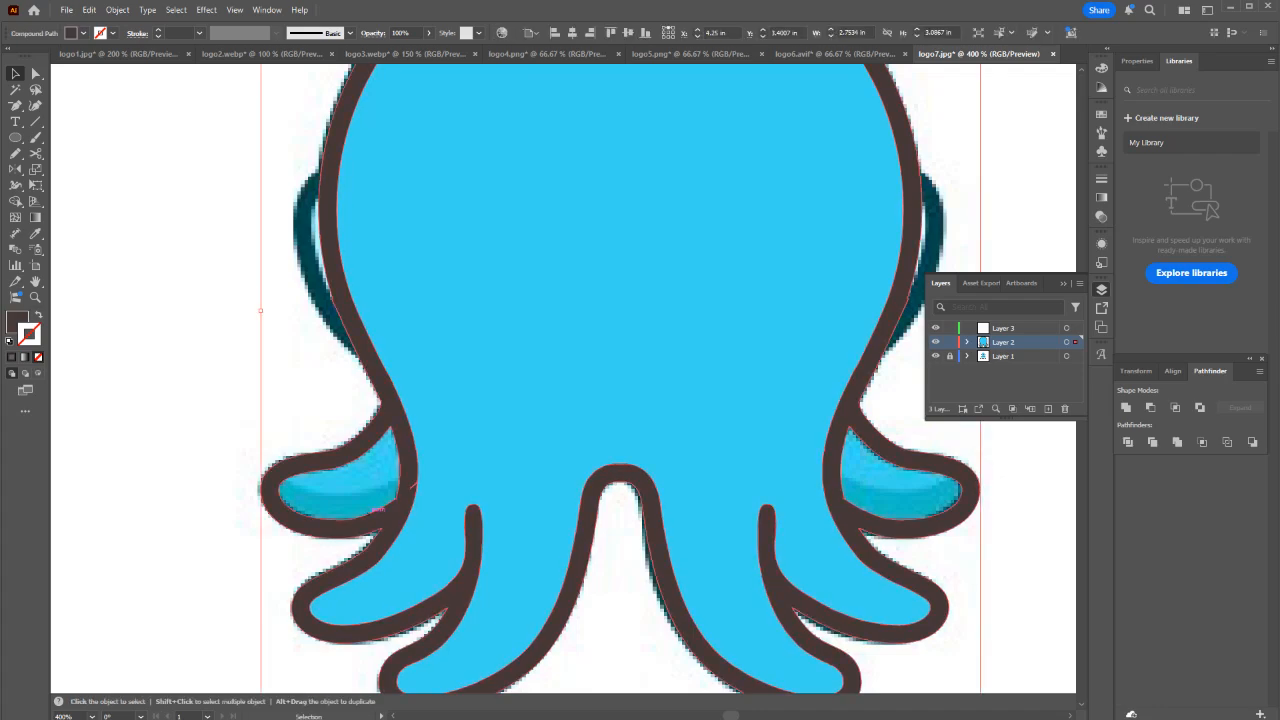
double_click(372, 512)
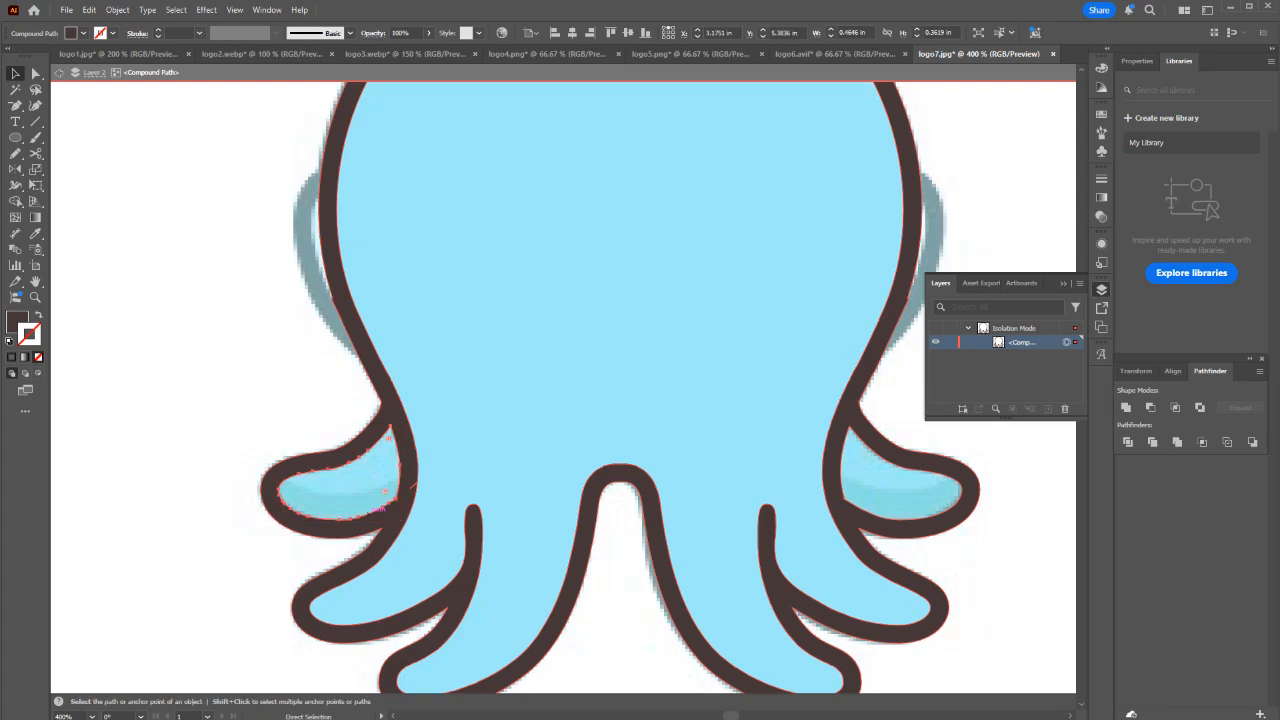
key("Escape")
left_click(388, 492)
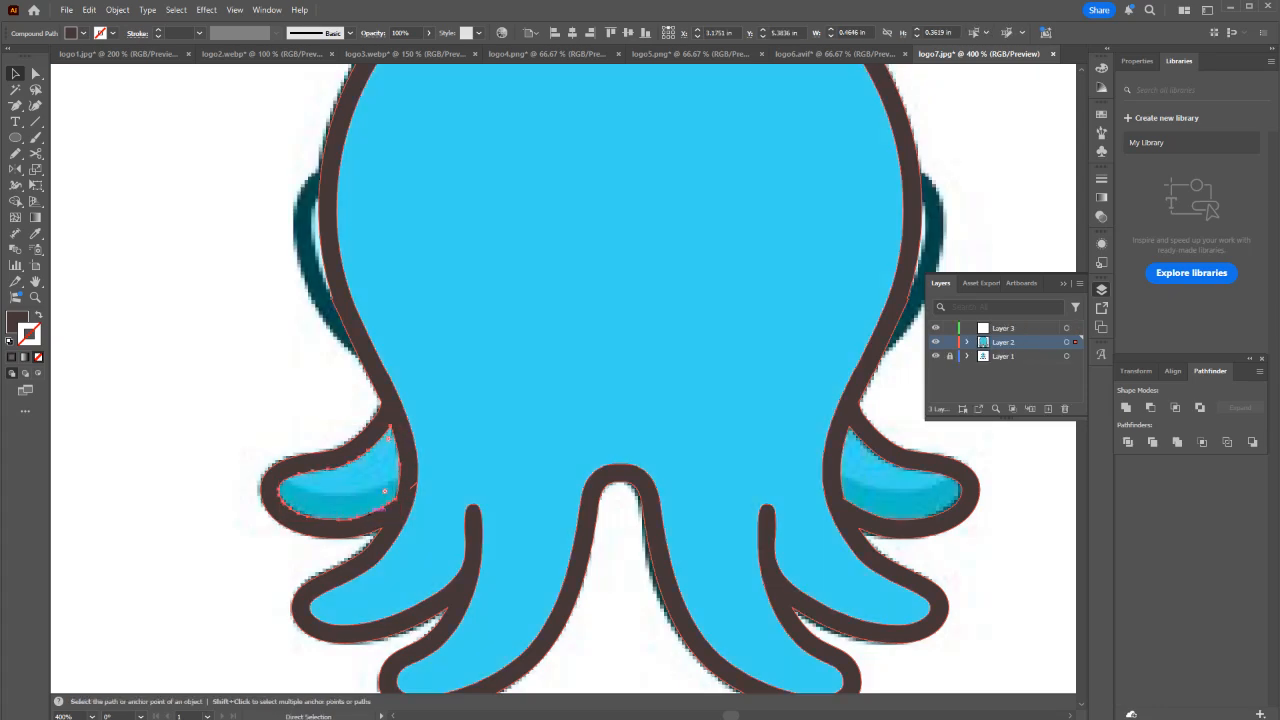
key("ctrl+f")
key("i")
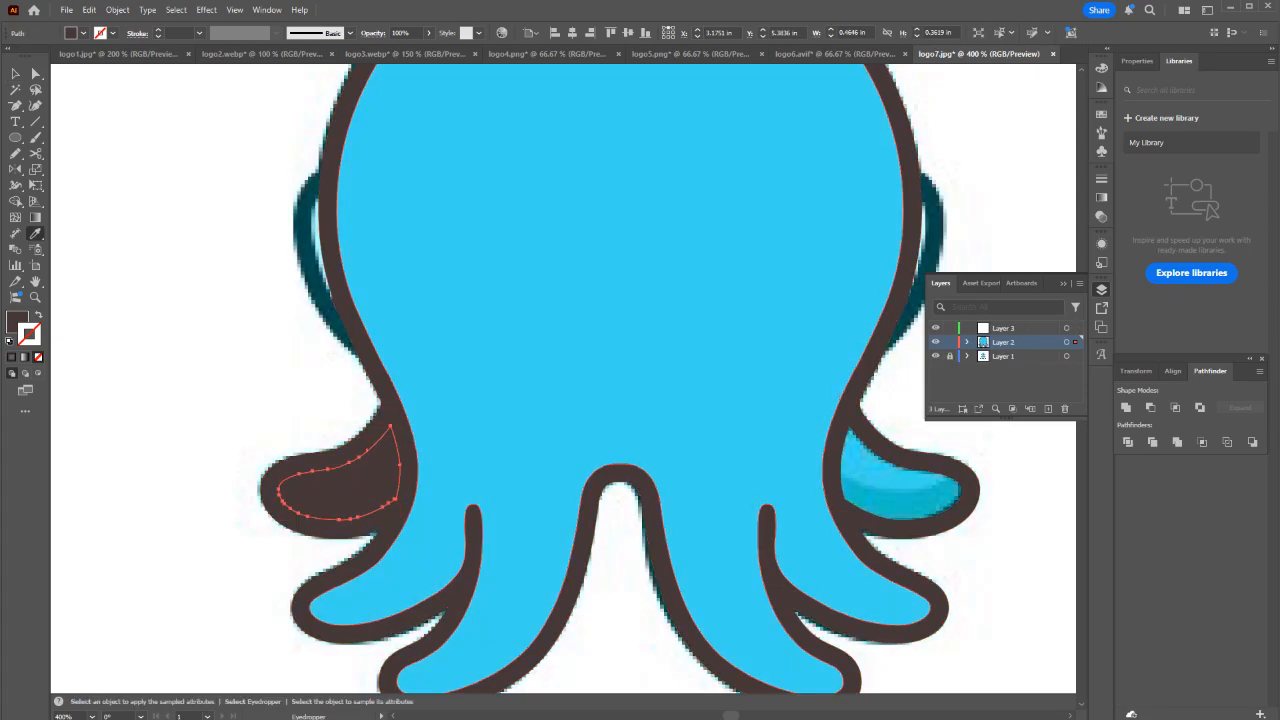
left_click(865, 500)
Copy the right upper tentacle's inner contour, paste it in place, and fill it with the body's light blue.
left_click(864, 499)
key("ctrl+y")
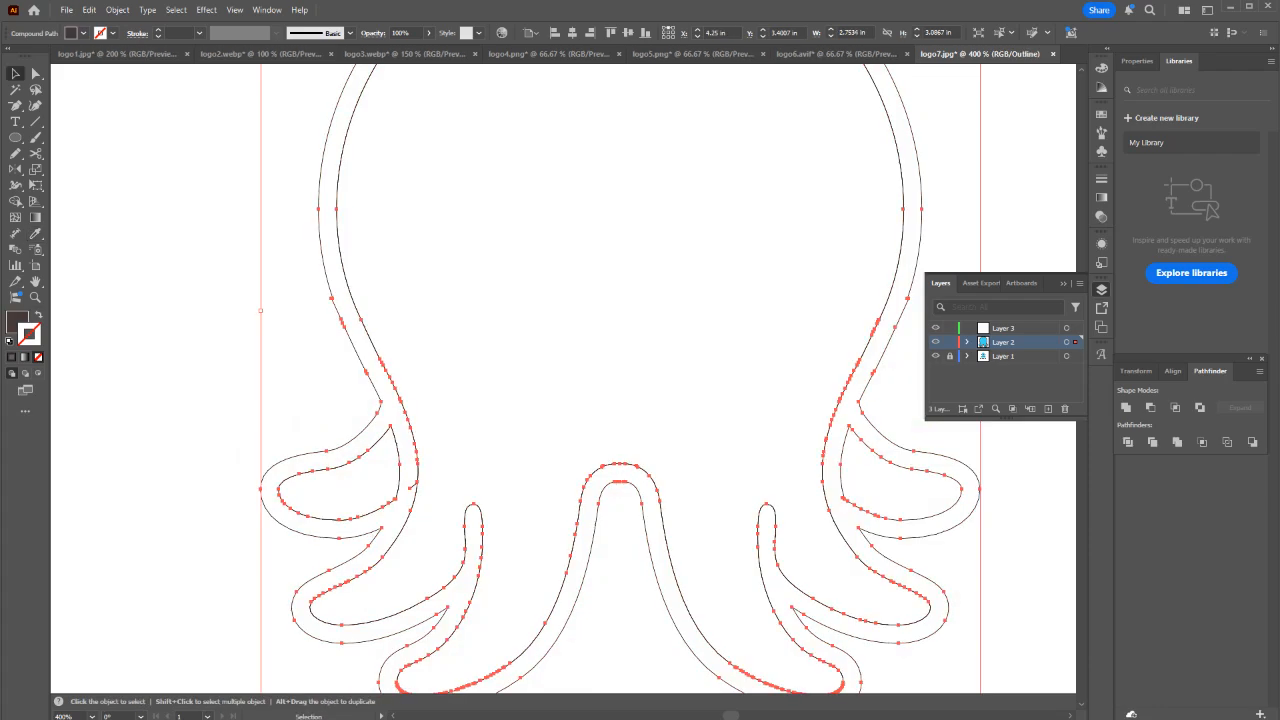
key("ctrl+y")
double_click(912, 466)
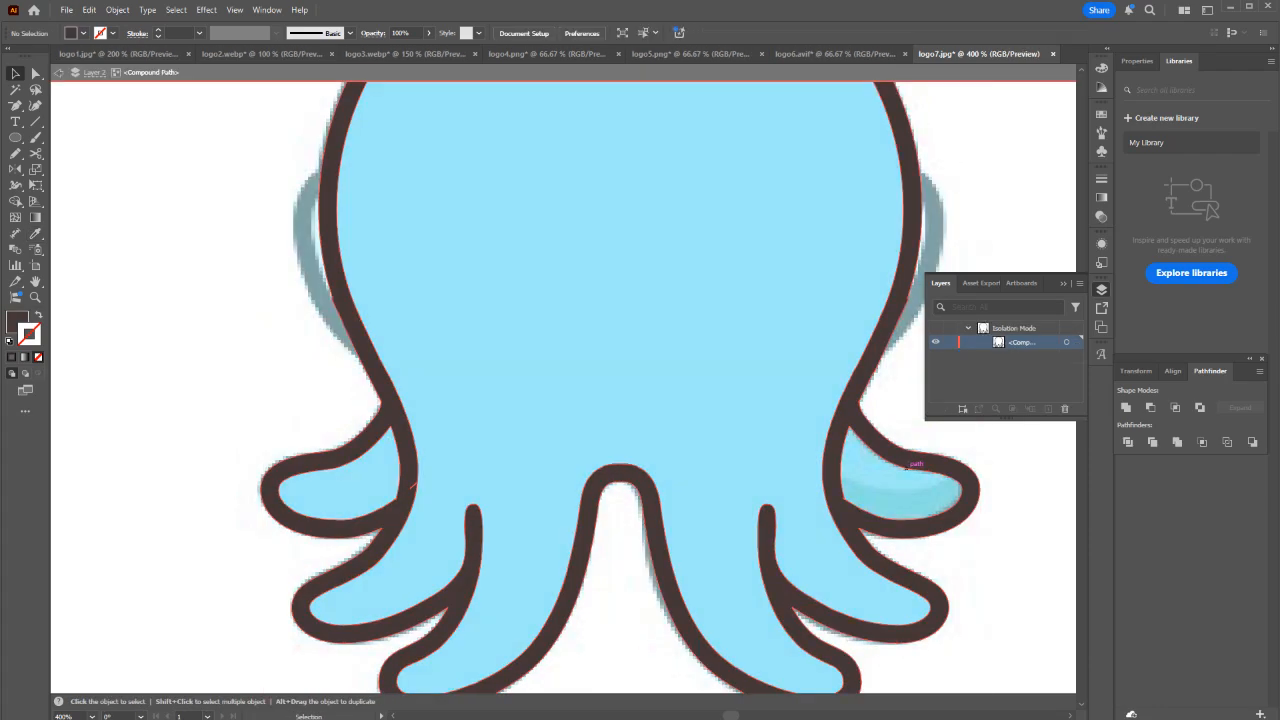
key("ctrl+c")
key("Escape")
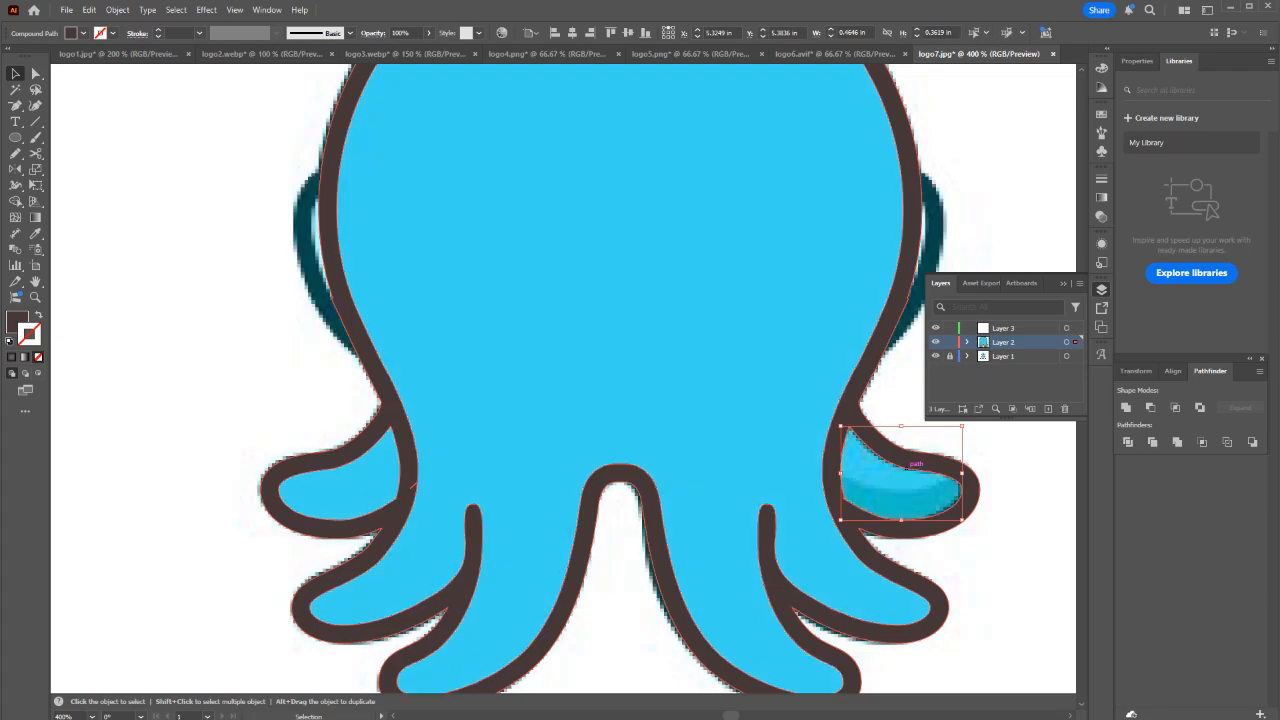
key("ctrl+f")
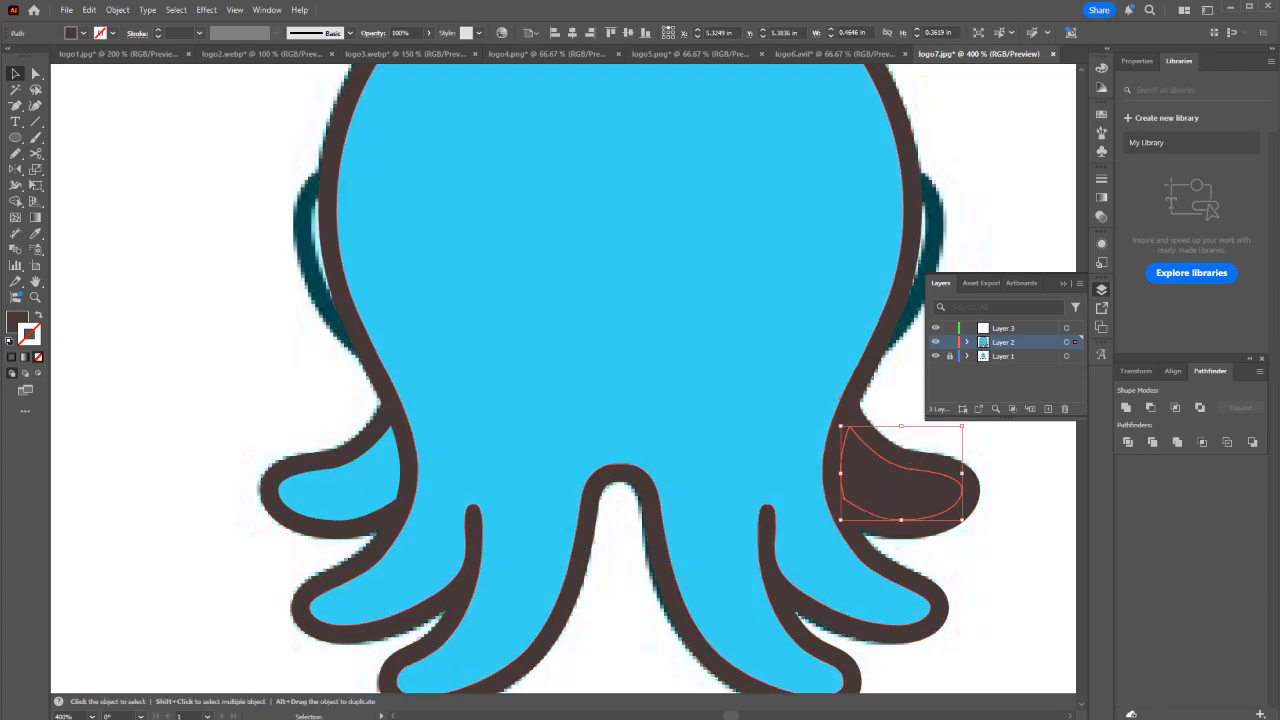
key("i")
left_click(812, 412)
key("v")
key("ctrl+shift+a")
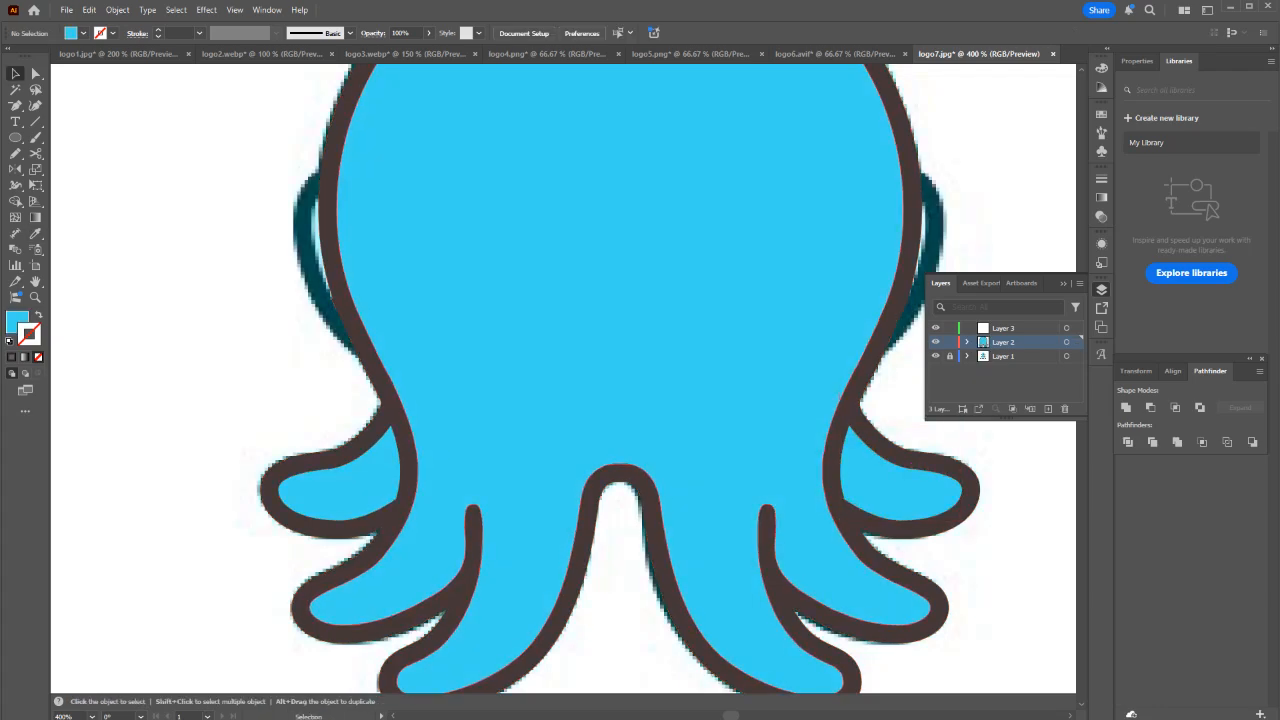
Swap fill and stroke on the body shape and the octopus outline to reveal the reference image underneath.
key("ctrl+minus")
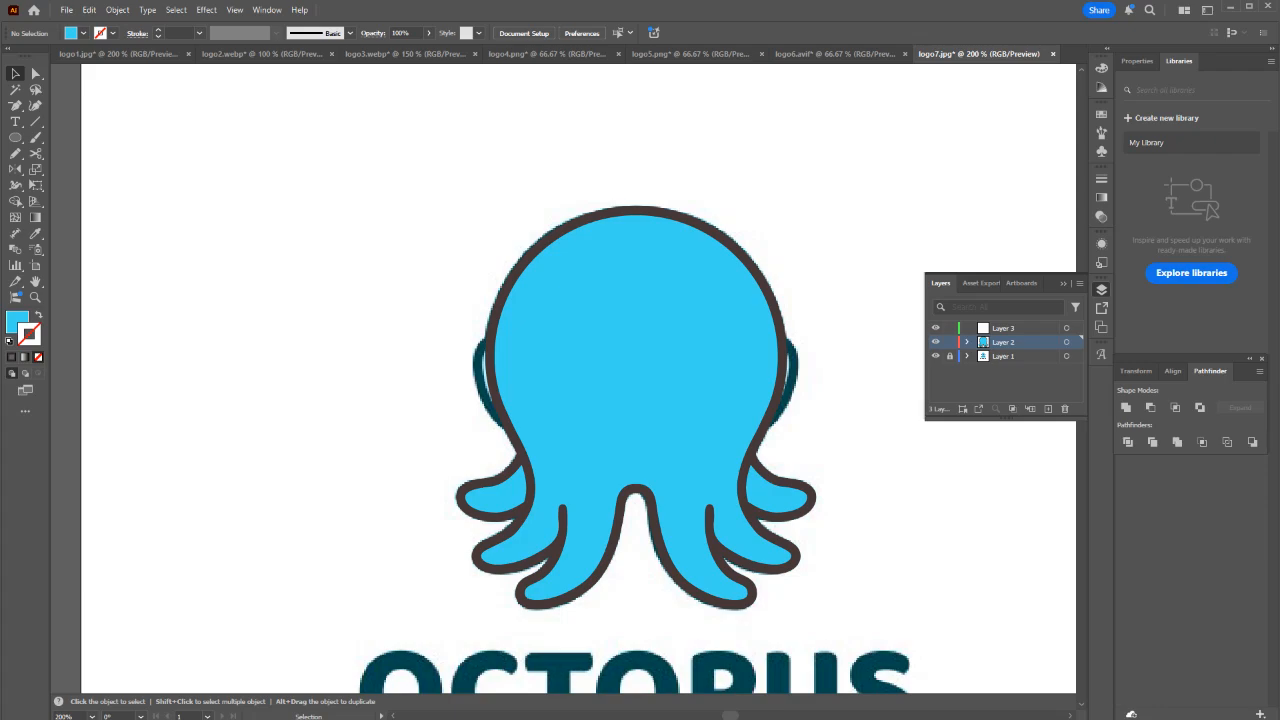
left_click(650, 400)
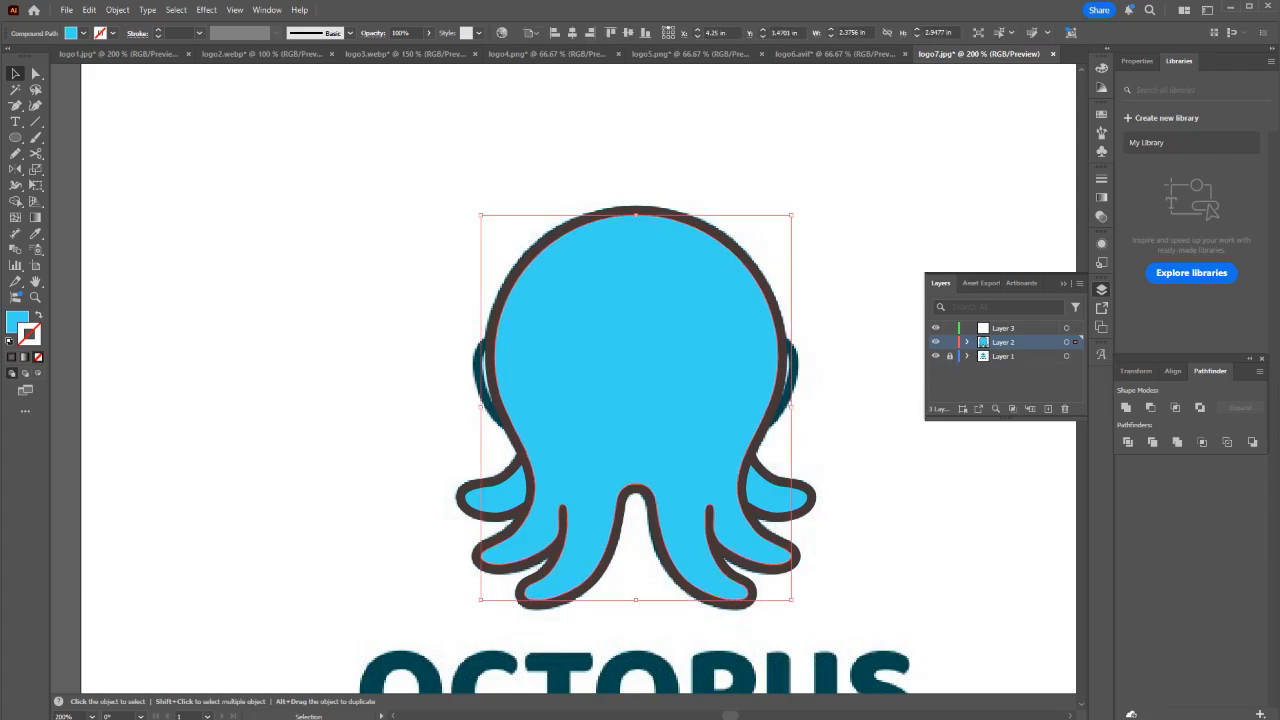
key("shift+x")
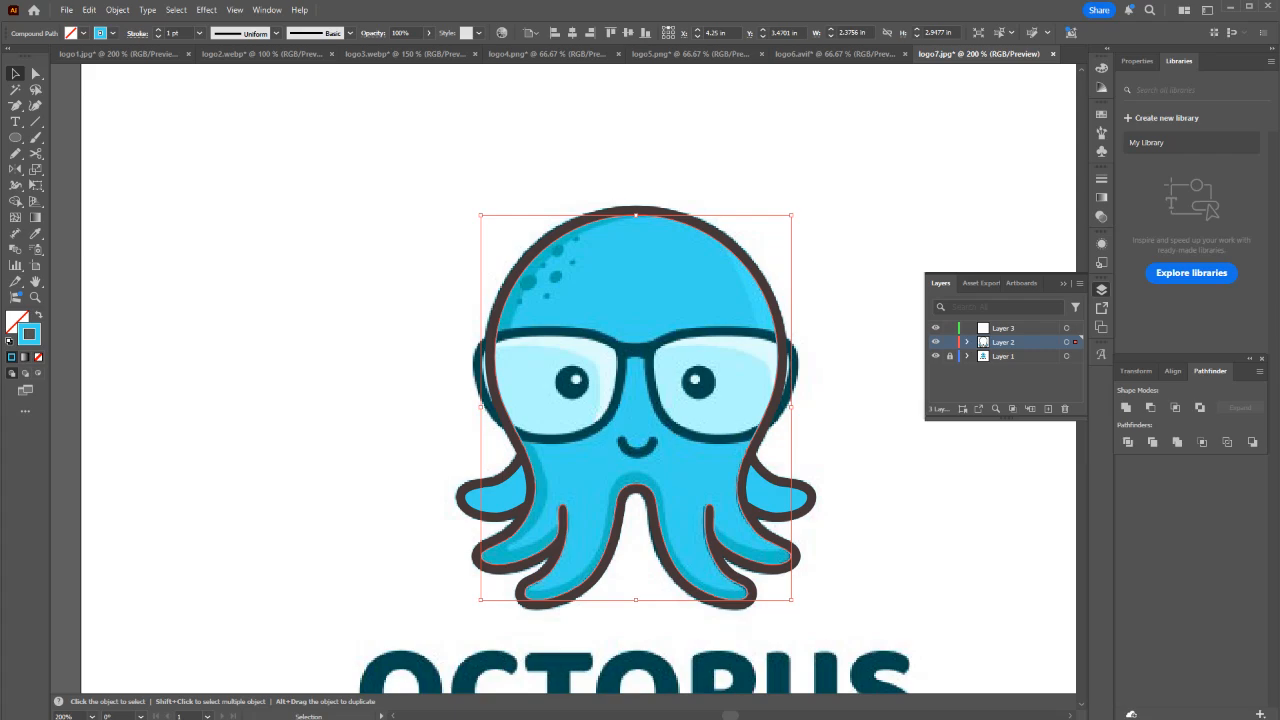
left_click(860, 400)
left_click(782, 320)
key("shift+x")
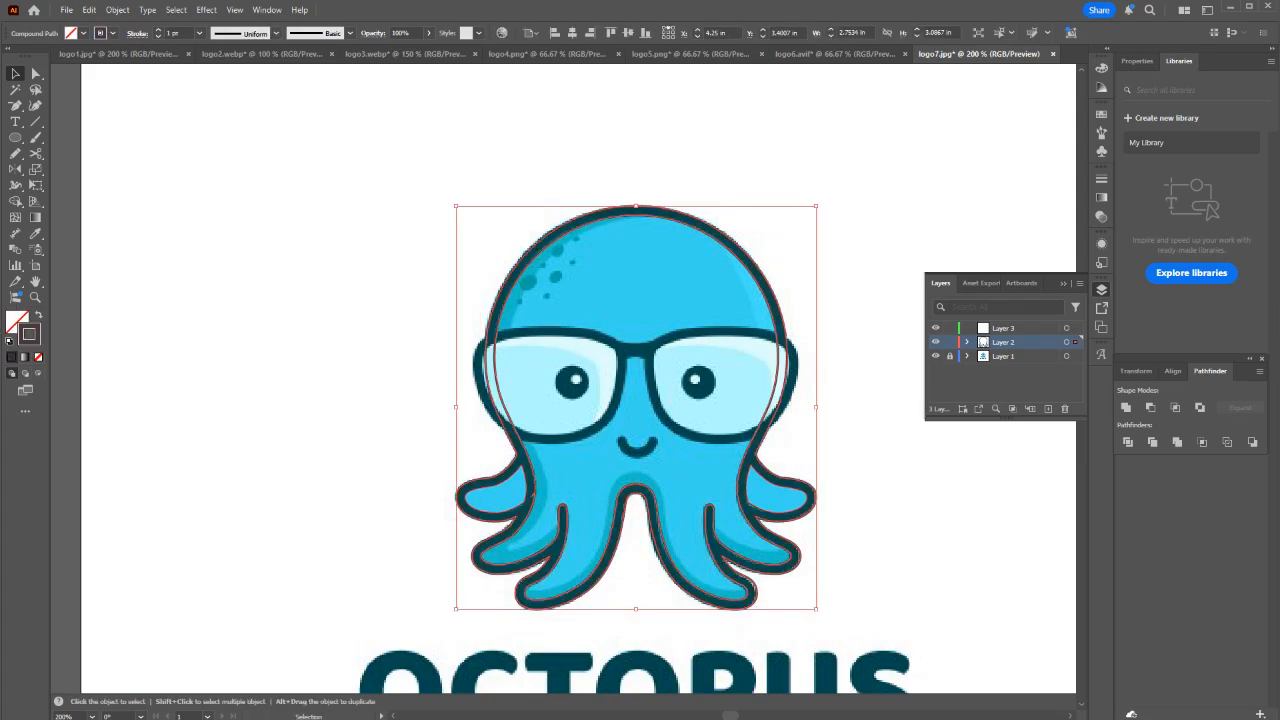
left_click(860, 400)
Trace the centre line of the octopus's smile as an open three-point curve with the Pen tool.
scroll(549, 419, "up", 2)
left_click_drag(549, 419, 525, 268)
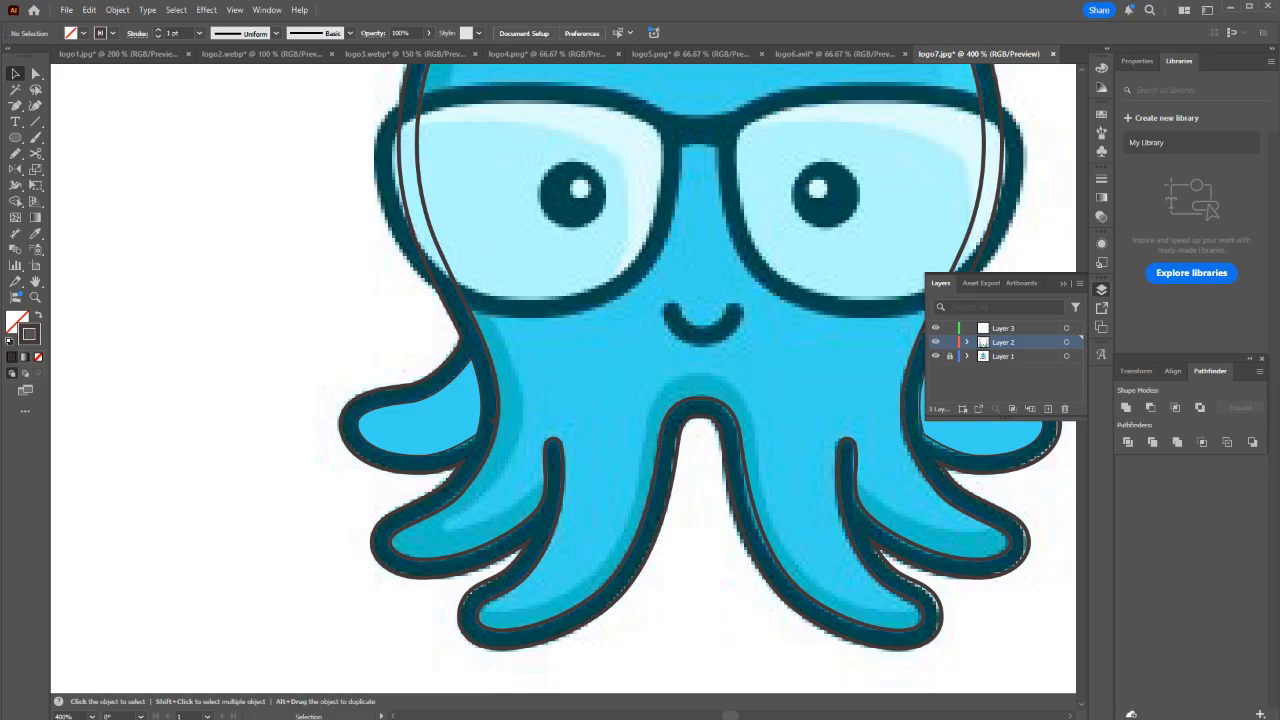
key("p")
scroll(695, 330, "up", 3)
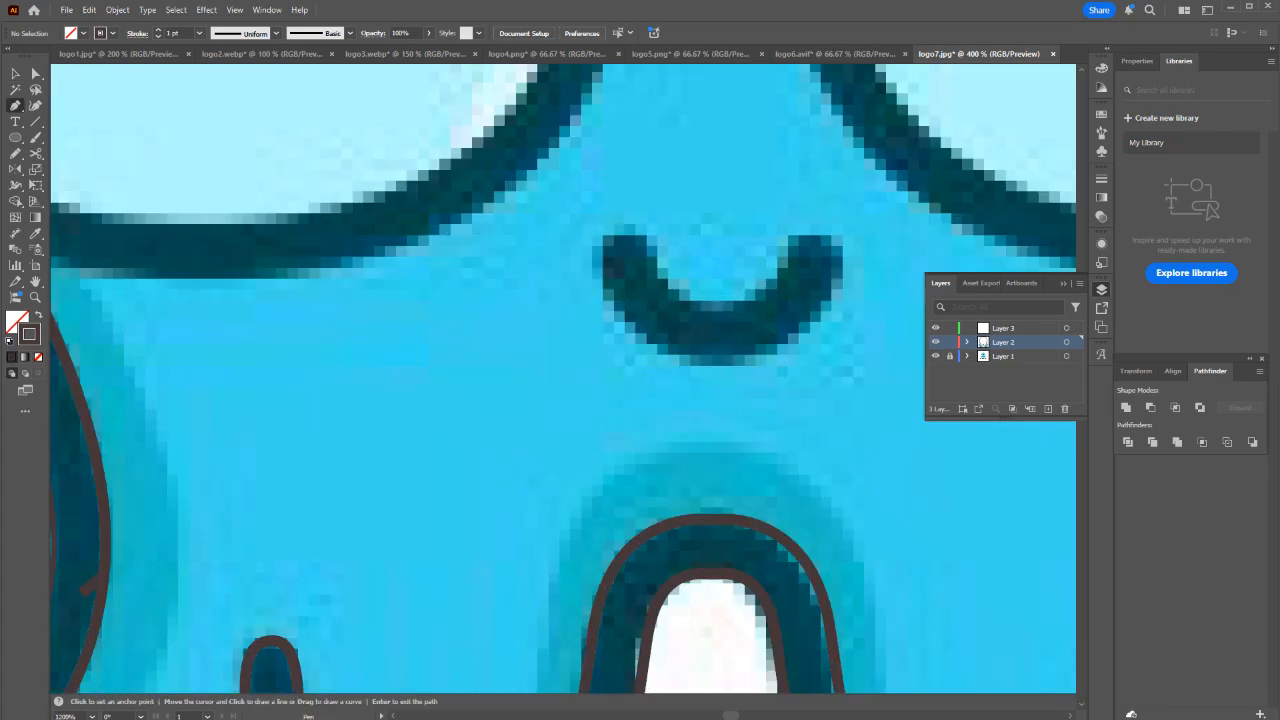
left_click_drag(627, 266, 644, 283)
left_click_drag(717, 333, 800, 333)
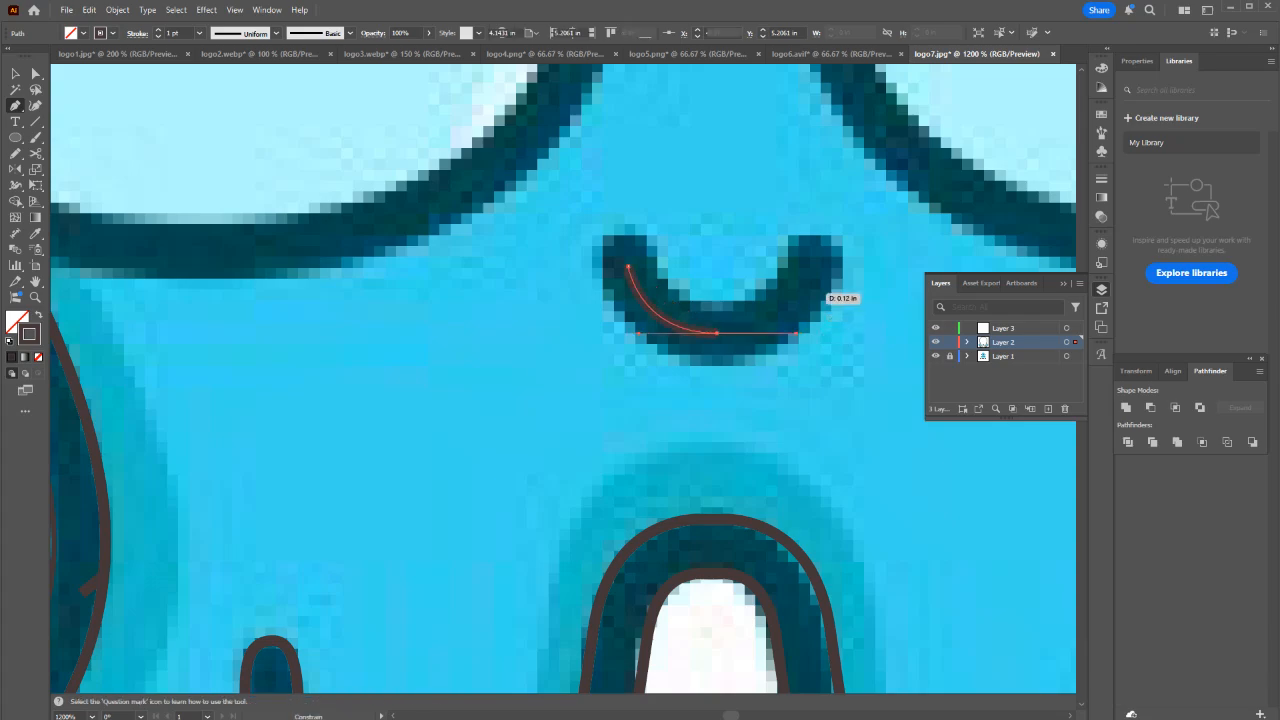
left_click(812, 266)
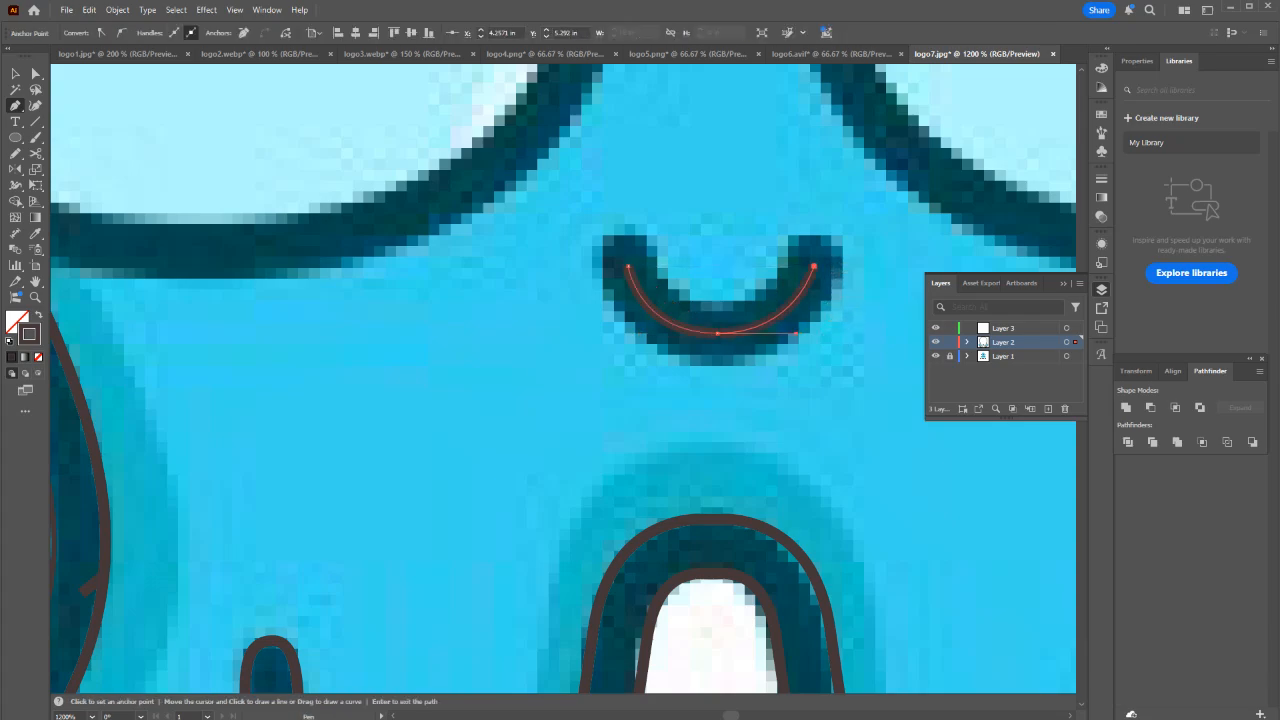
Give the smile curve a dark teal stroke sampled from the glasses frame, with no fill.
key("v")
key("shift+x")
key("shift+x")
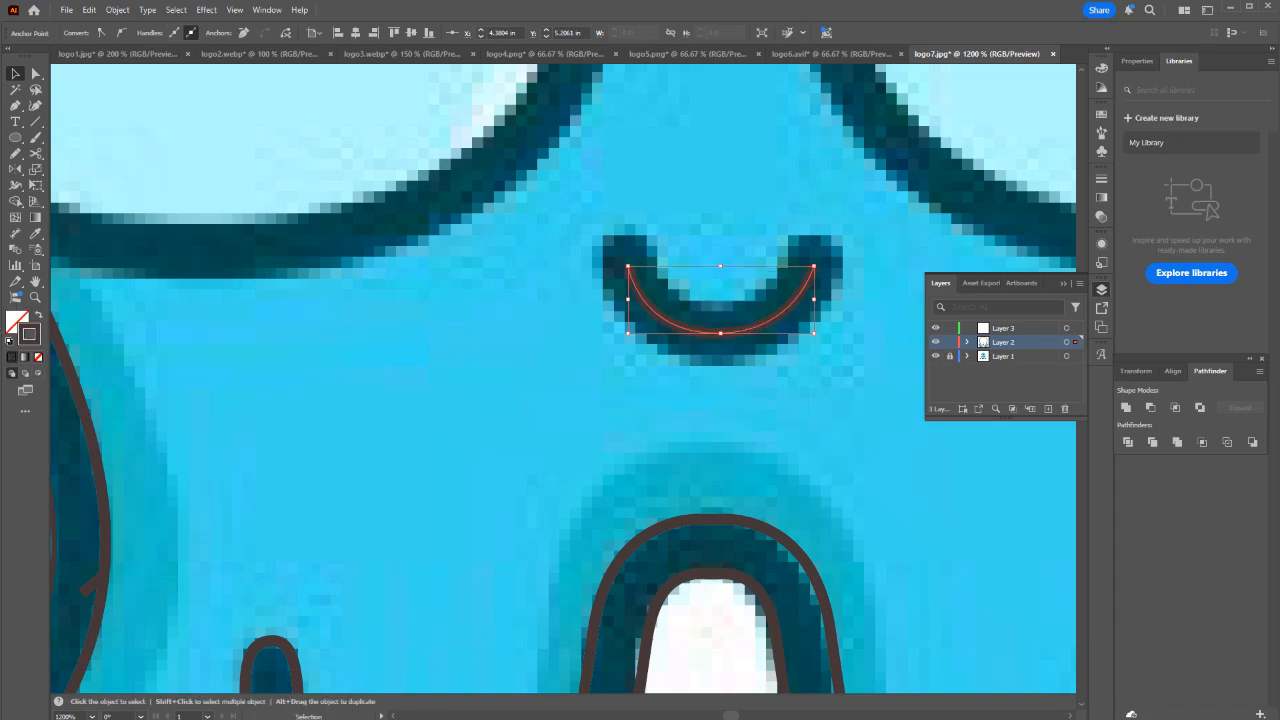
key("o")
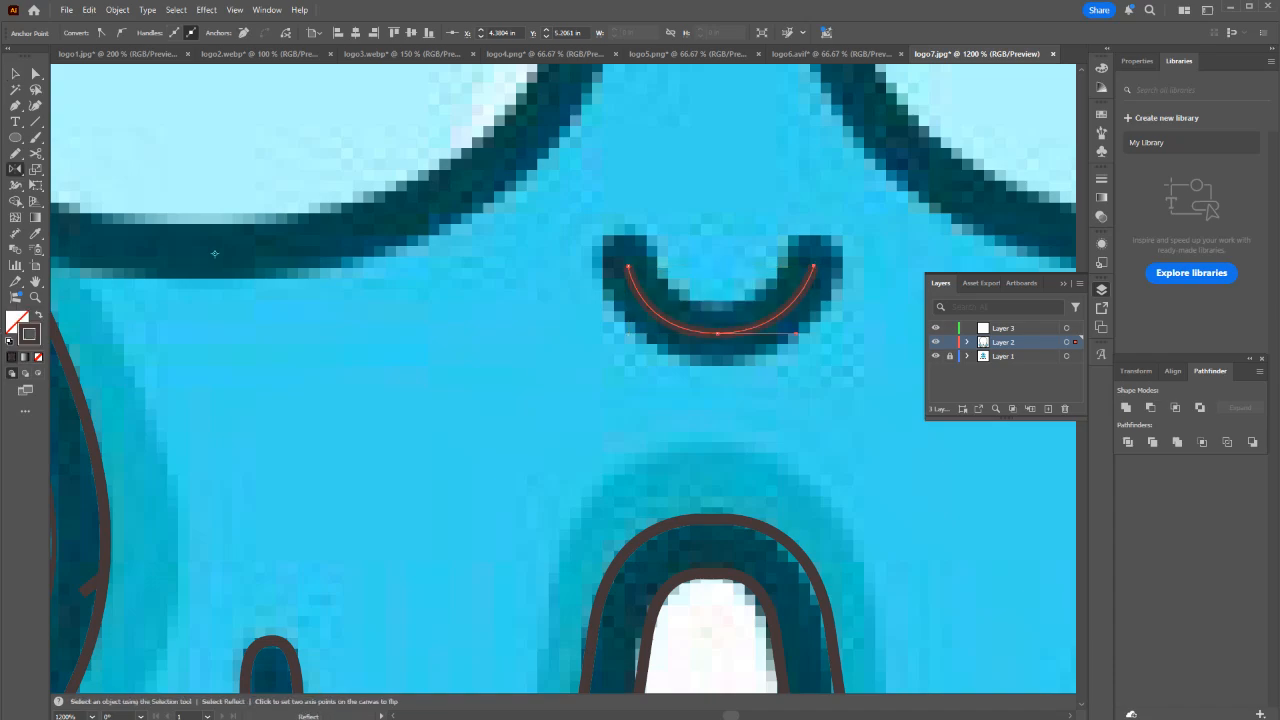
key("i")
left_click(214, 253)
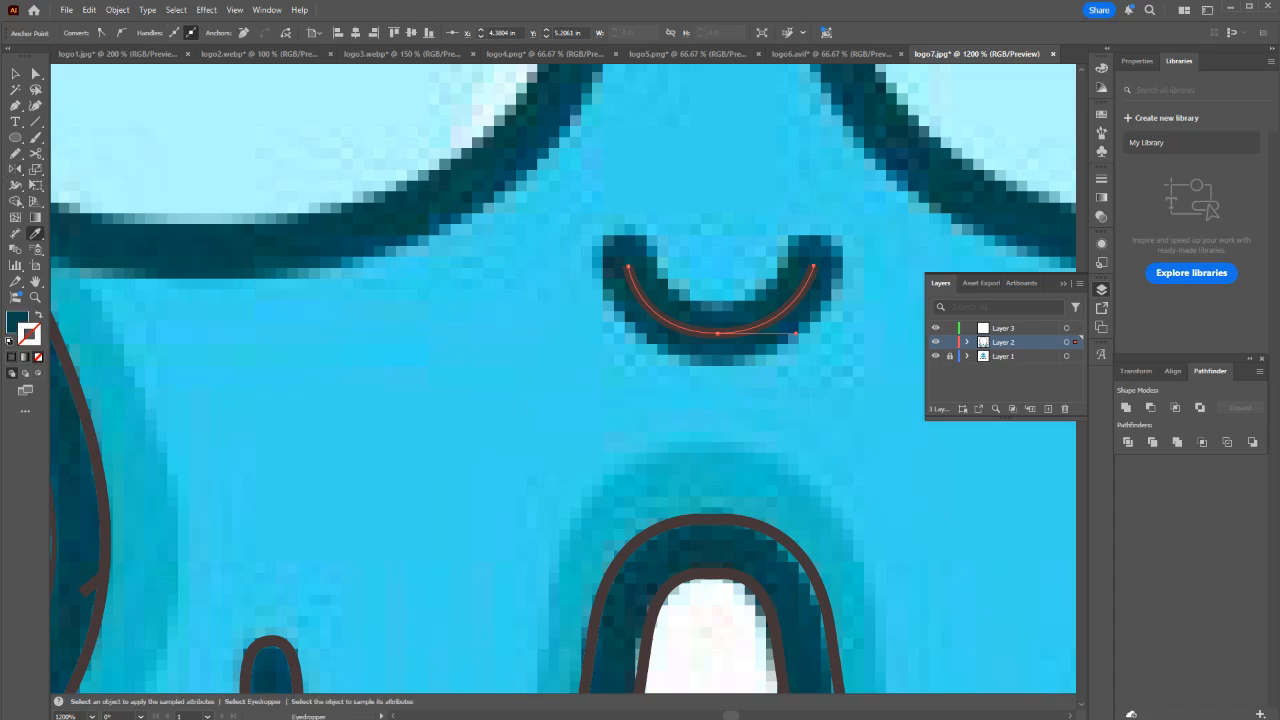
key("v")
key("shift+x")
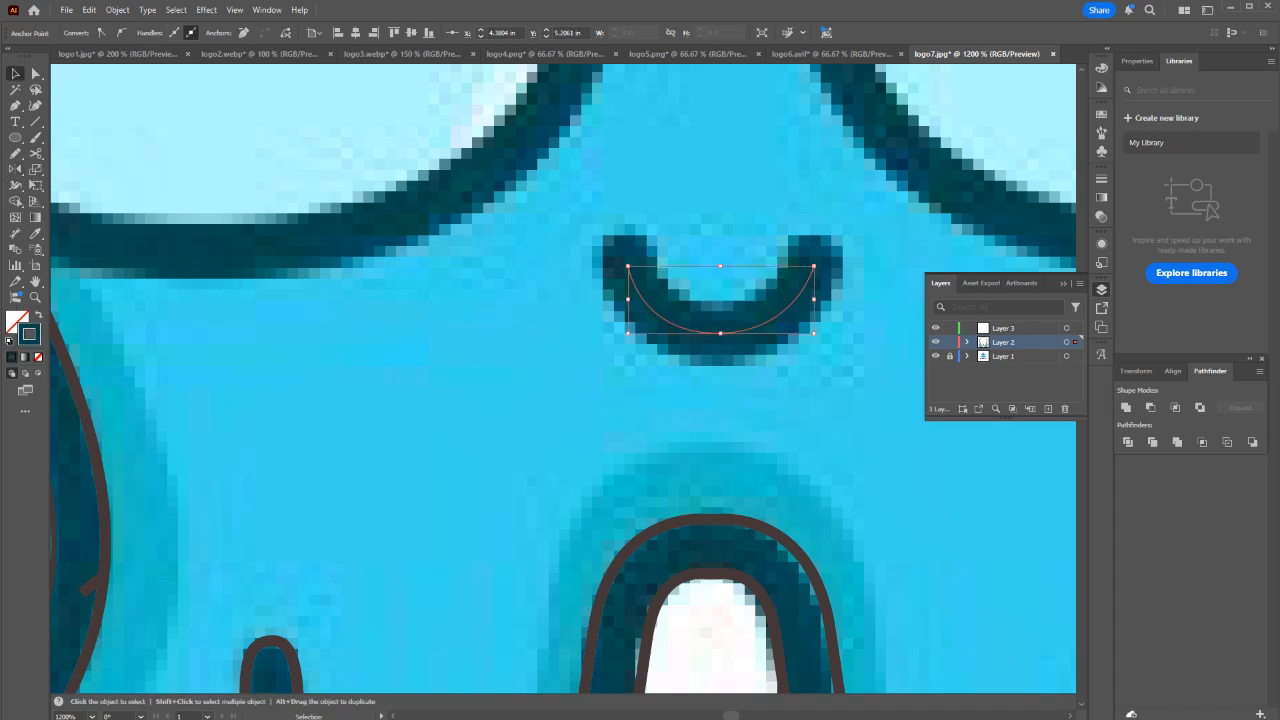
Set the smile curve's stroke weight to 5 pt with round caps.
left_click(1101, 179)
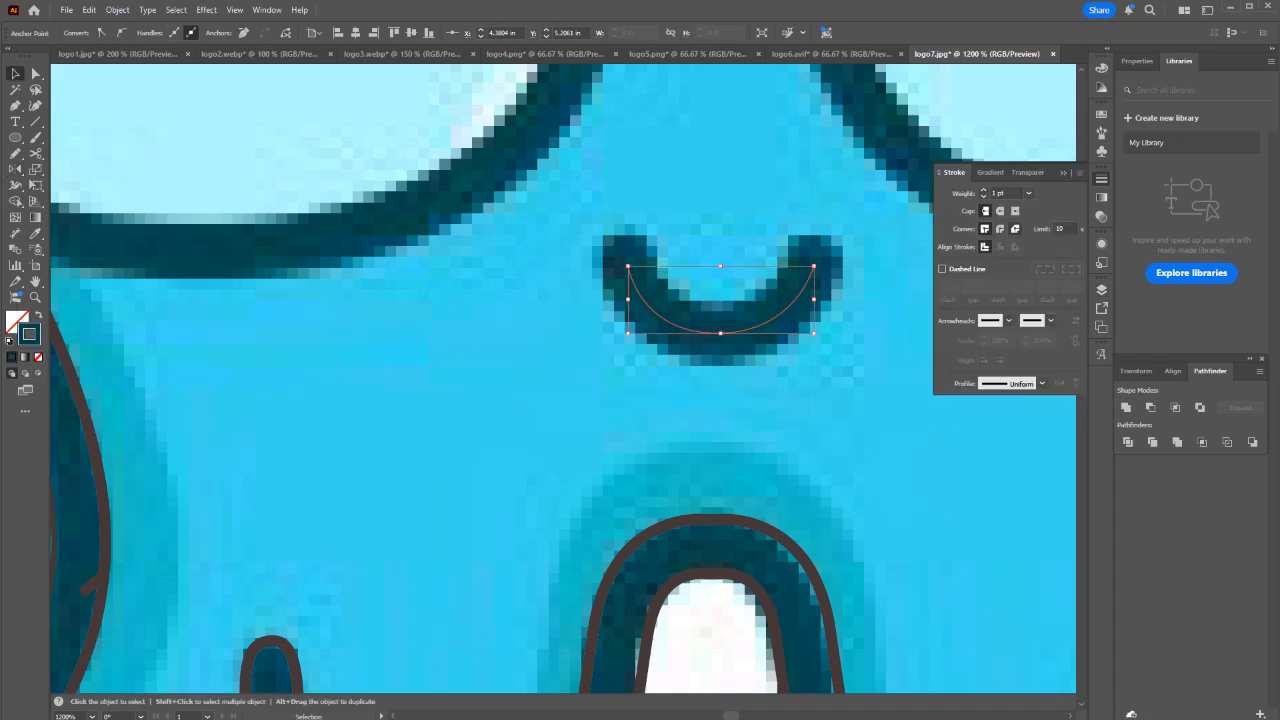
left_click(1006, 193)
key("Up")
key("Up")
key("Up")
key("Up")
key("Up")
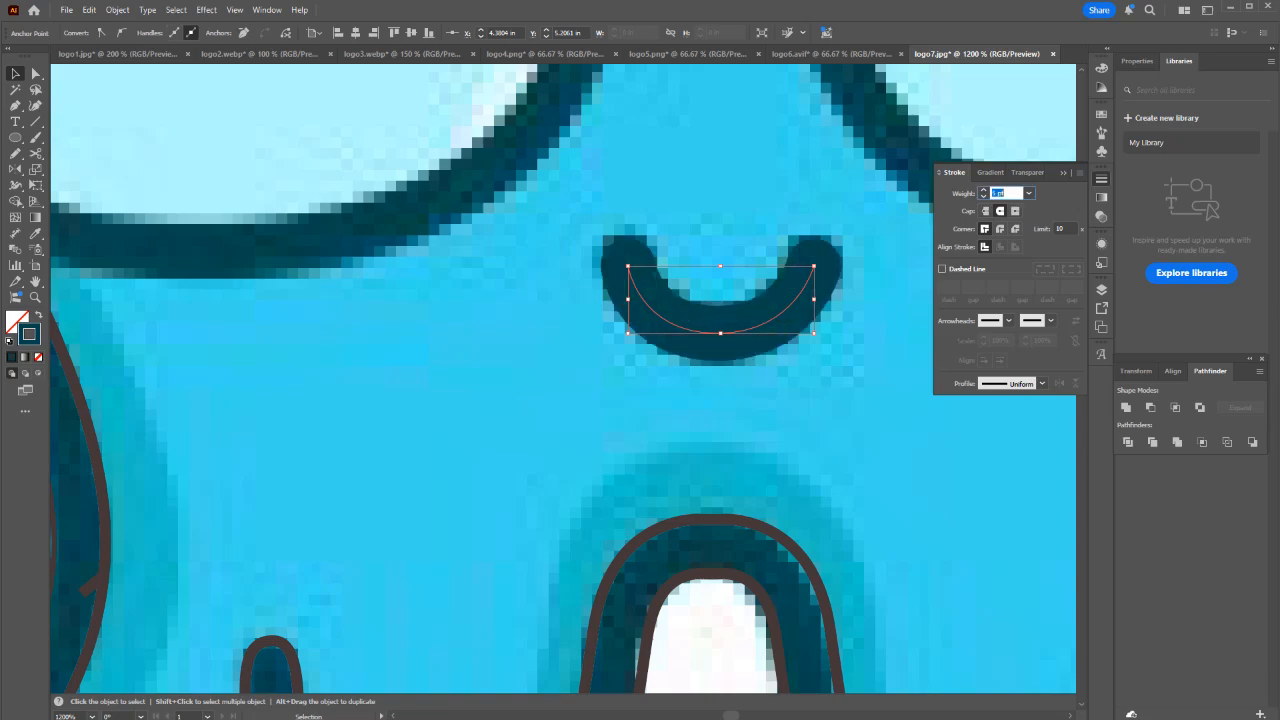
key("Down")
Convert the smile's stroke into a filled shape with Outline Stroke and deselect it.
left_click(117, 9)
mouse_move(200, 371)
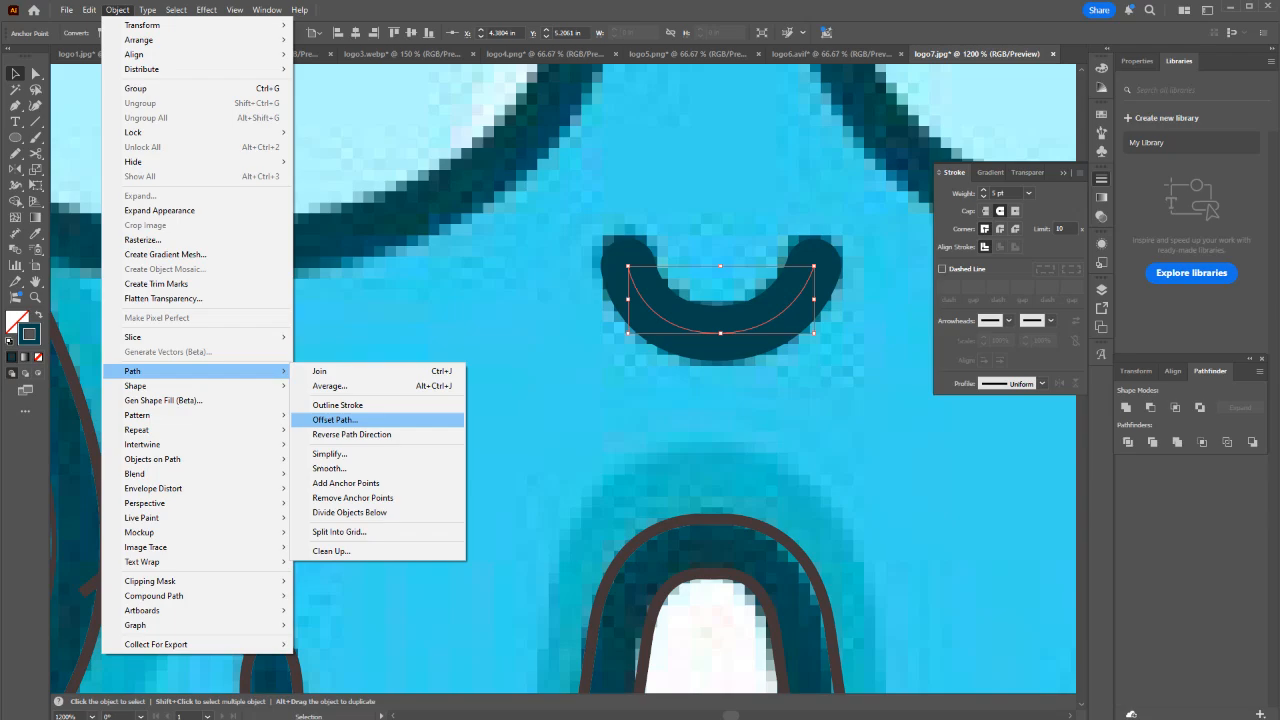
left_click(338, 405)
left_click(665, 388)
scroll(665, 388, "down", 2)
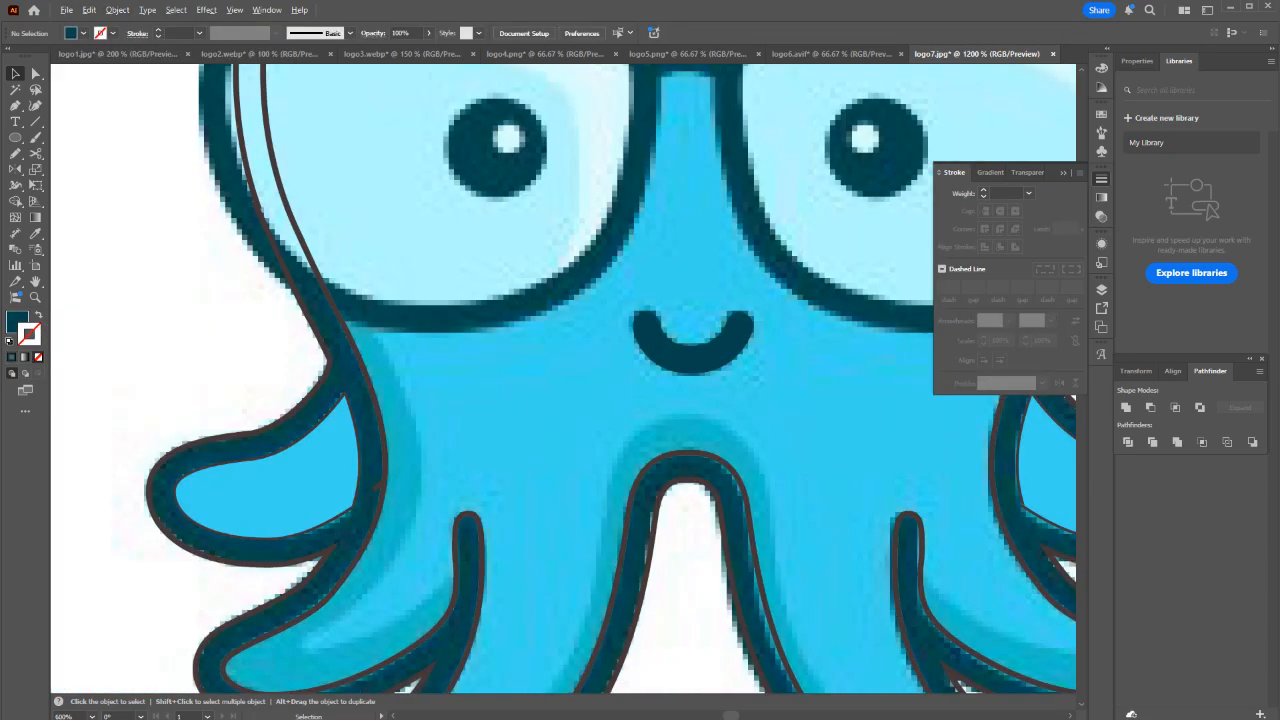
Trace the centre line of the left lens frame as a closed curved path with the Pen tool and swap its fill to the stroke.
scroll(632, 384, "down", 2)
left_click_drag(632, 384, 684, 555)
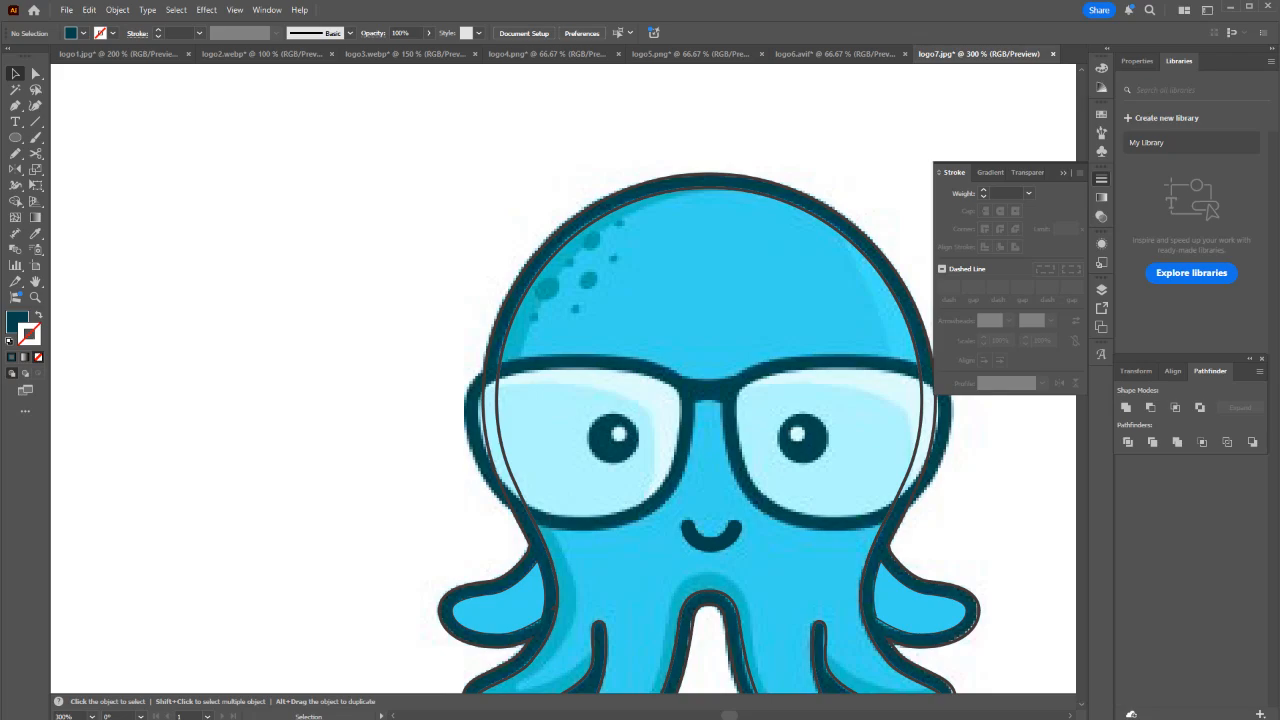
key("p")
scroll(685, 476, "up", 3)
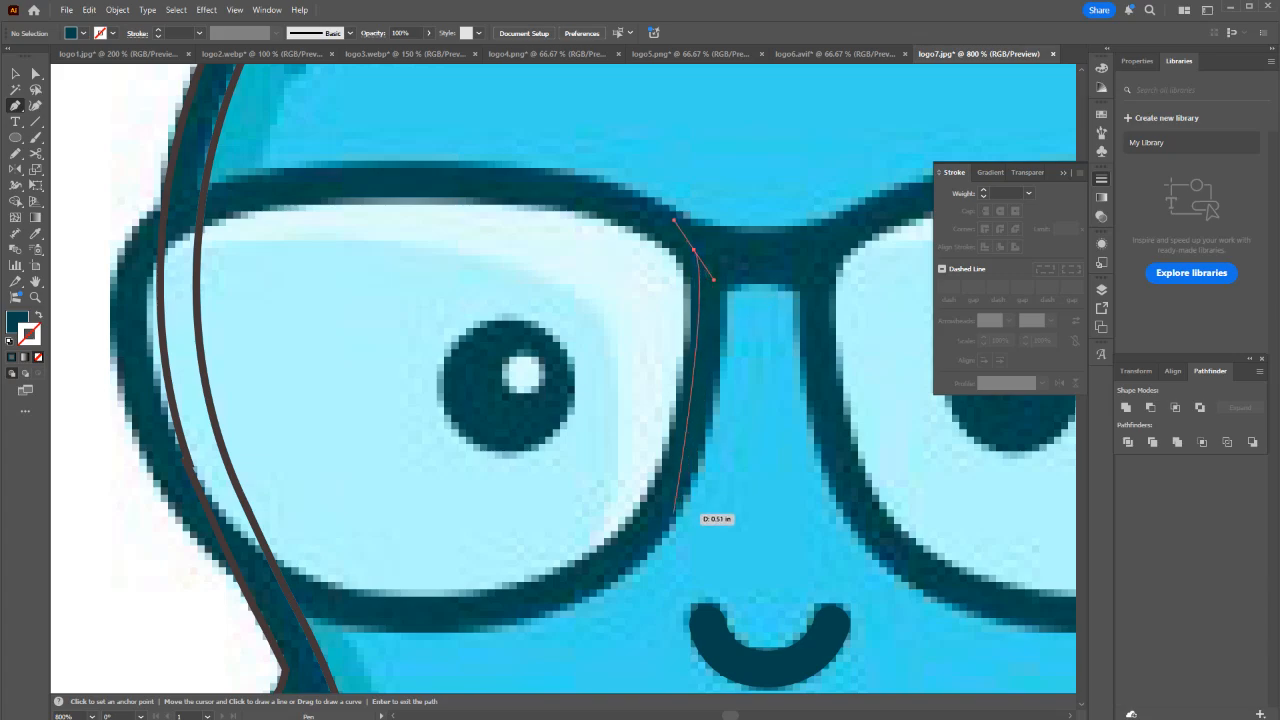
left_click_drag(673, 488, 641, 539)
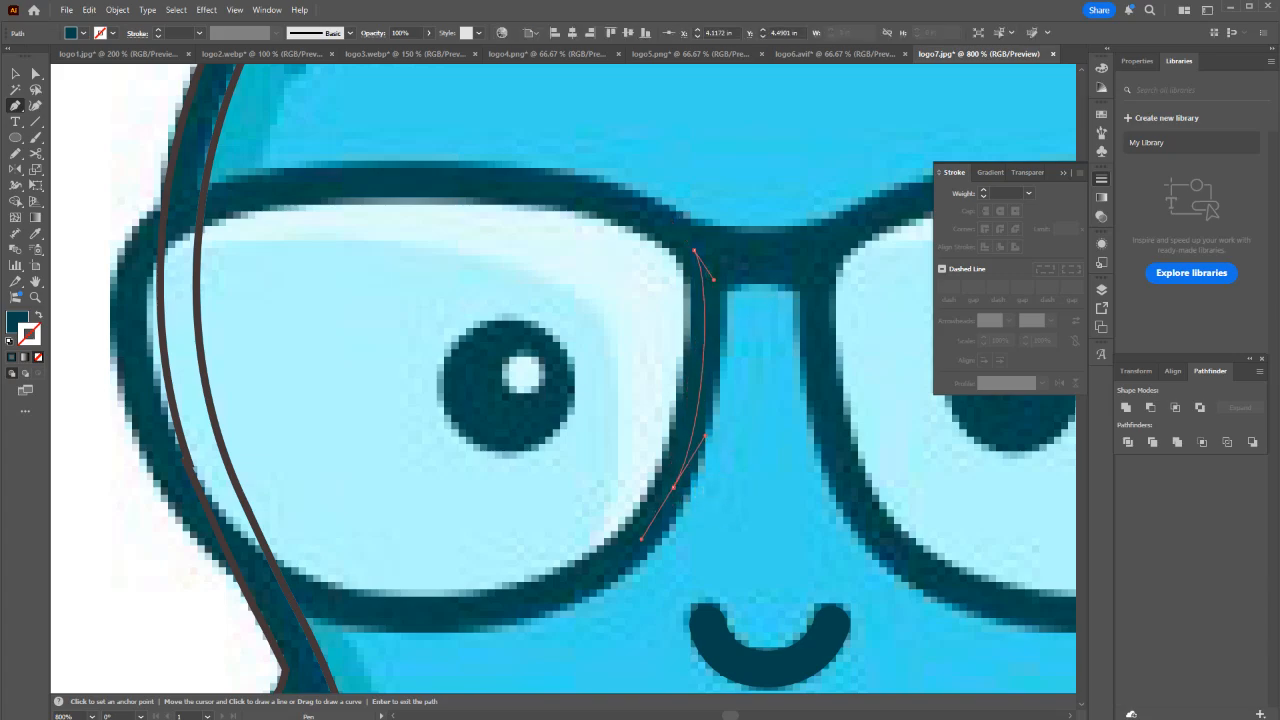
left_click_drag(416, 614, 242, 614)
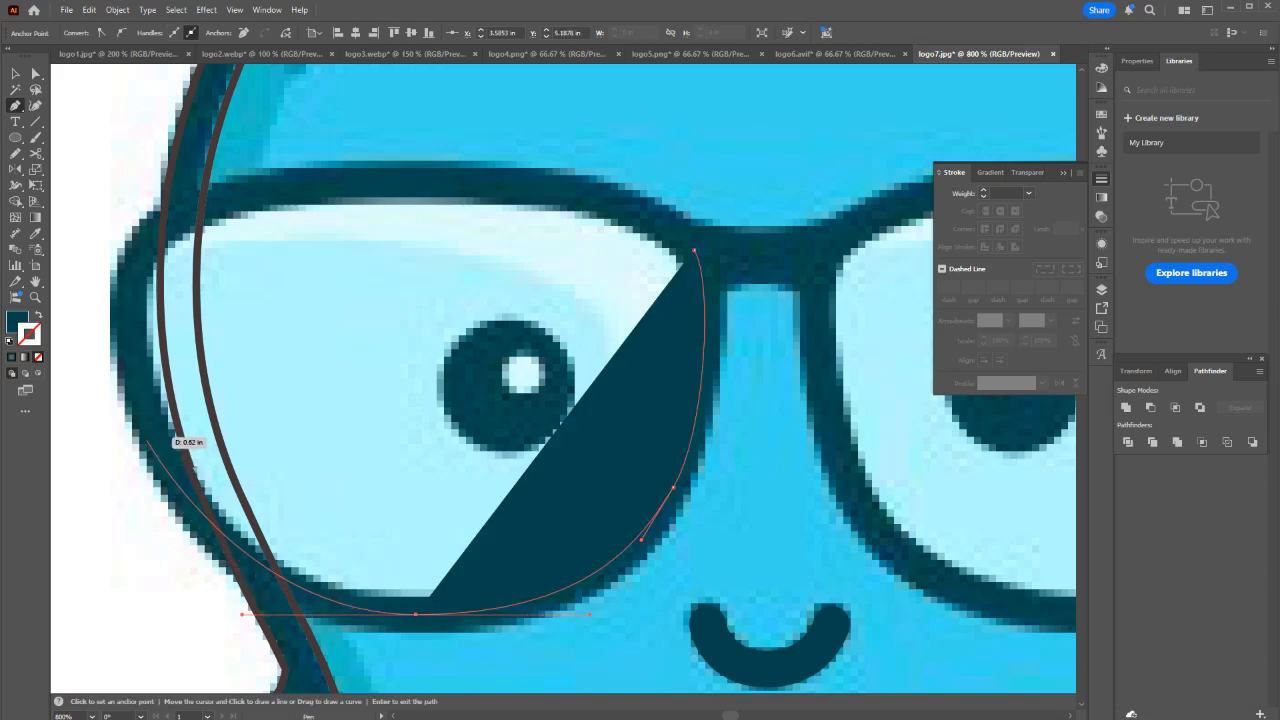
left_click_drag(130, 346, 111, 207)
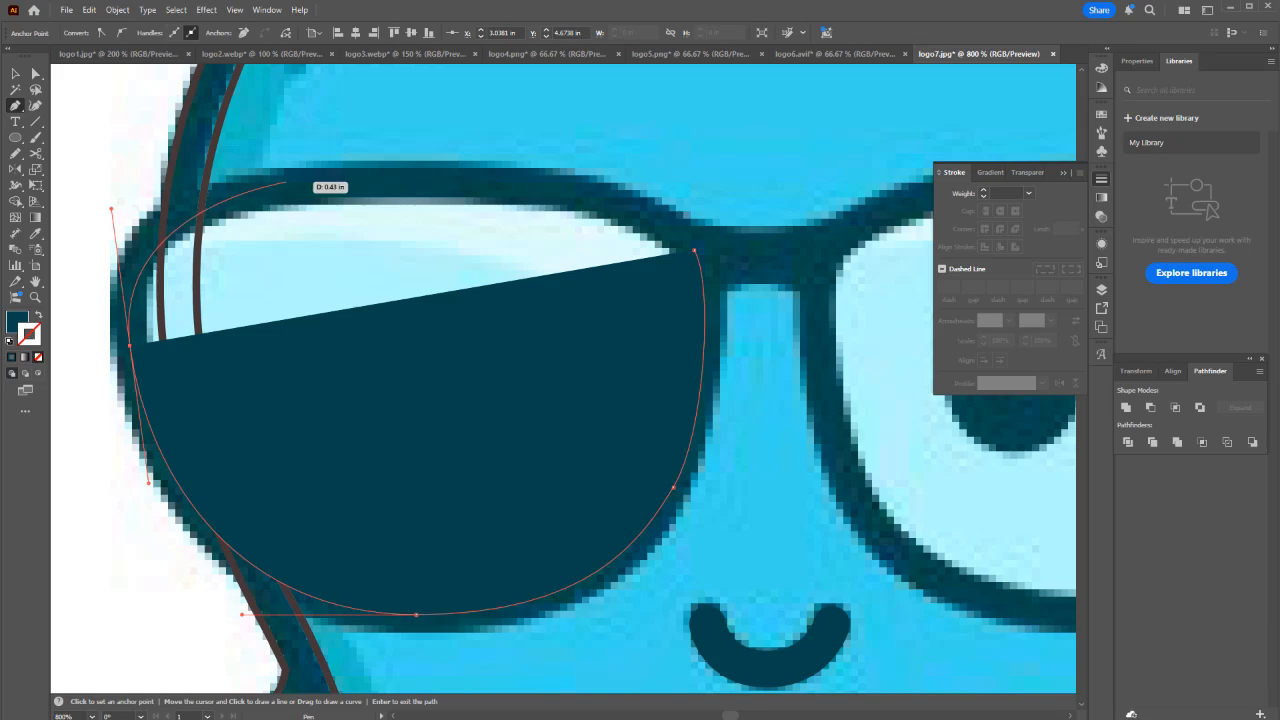
left_click_drag(288, 184, 342, 178)
left_click_drag(617, 197, 665, 218)
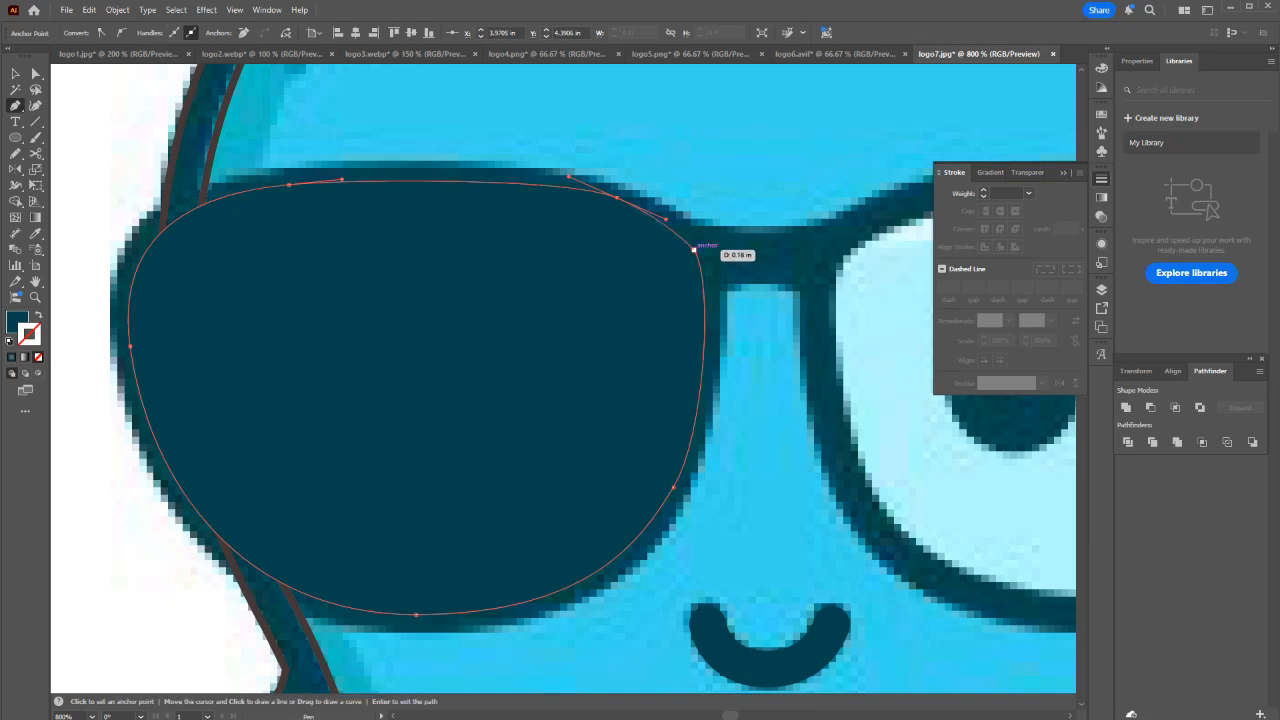
left_click(694, 249)
key("v")
key("shift+x")
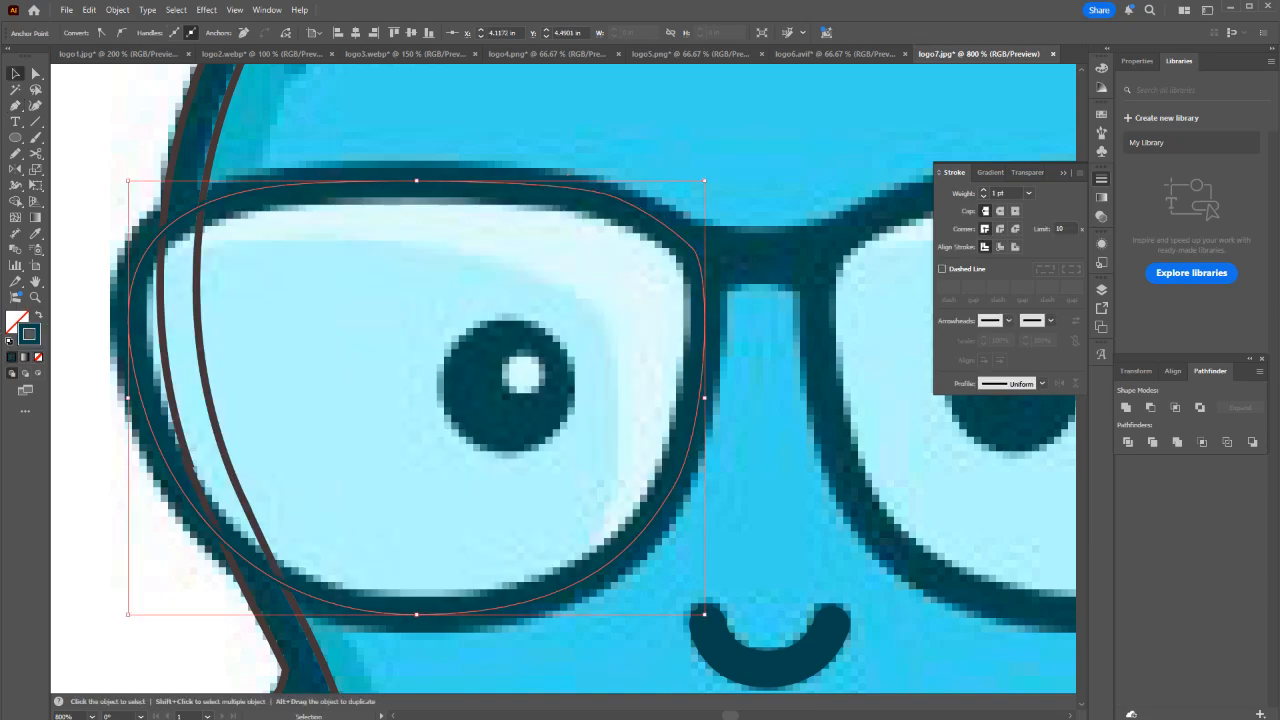
left_click(983, 190)
left_click(983, 190)
left_click(983, 190)
left_click(983, 190)
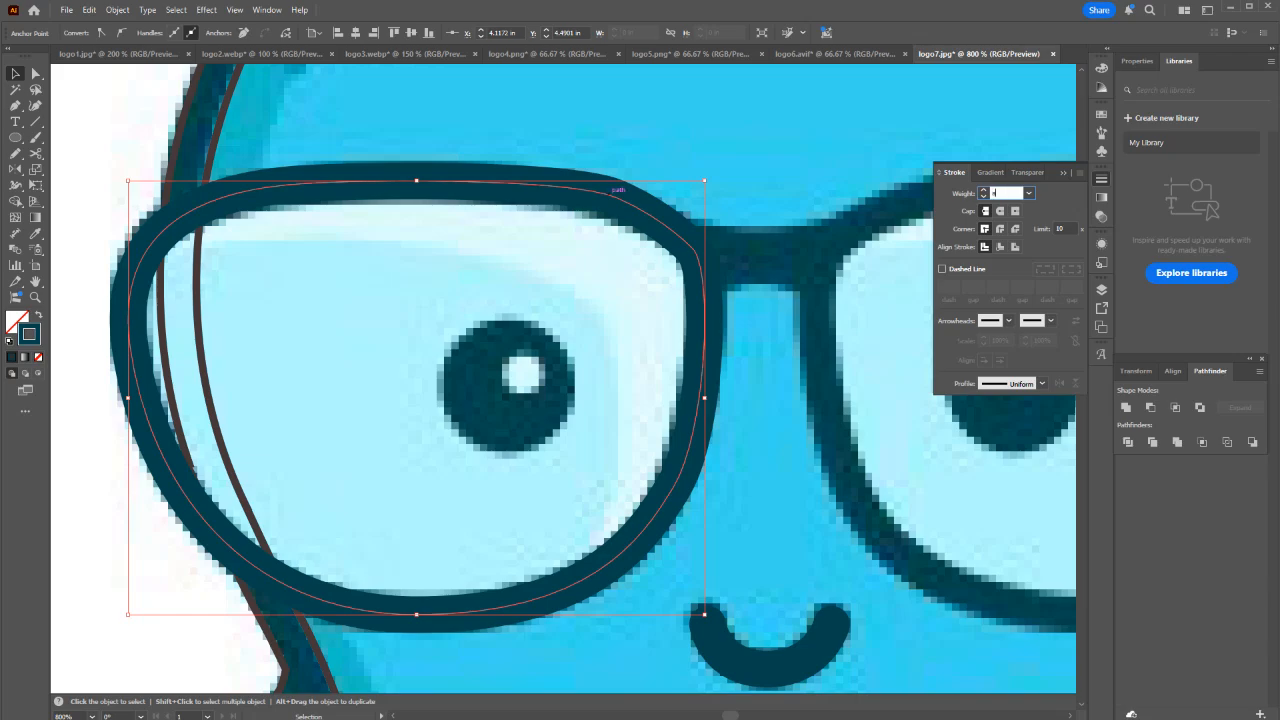
key("ctrl+z")
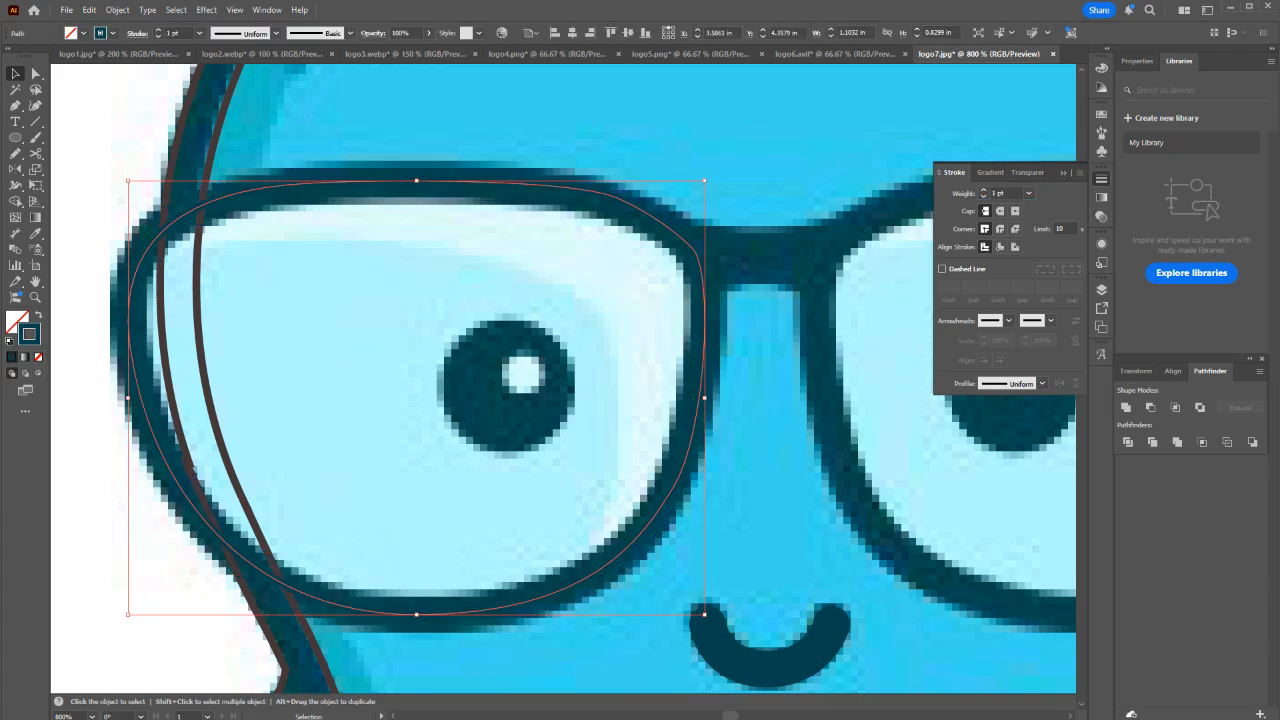
Nudge the lens path's upper anchor near the bridge slightly away from the bridge and set the stroke weight to 5 pt.
key("a")
left_click(650, 212)
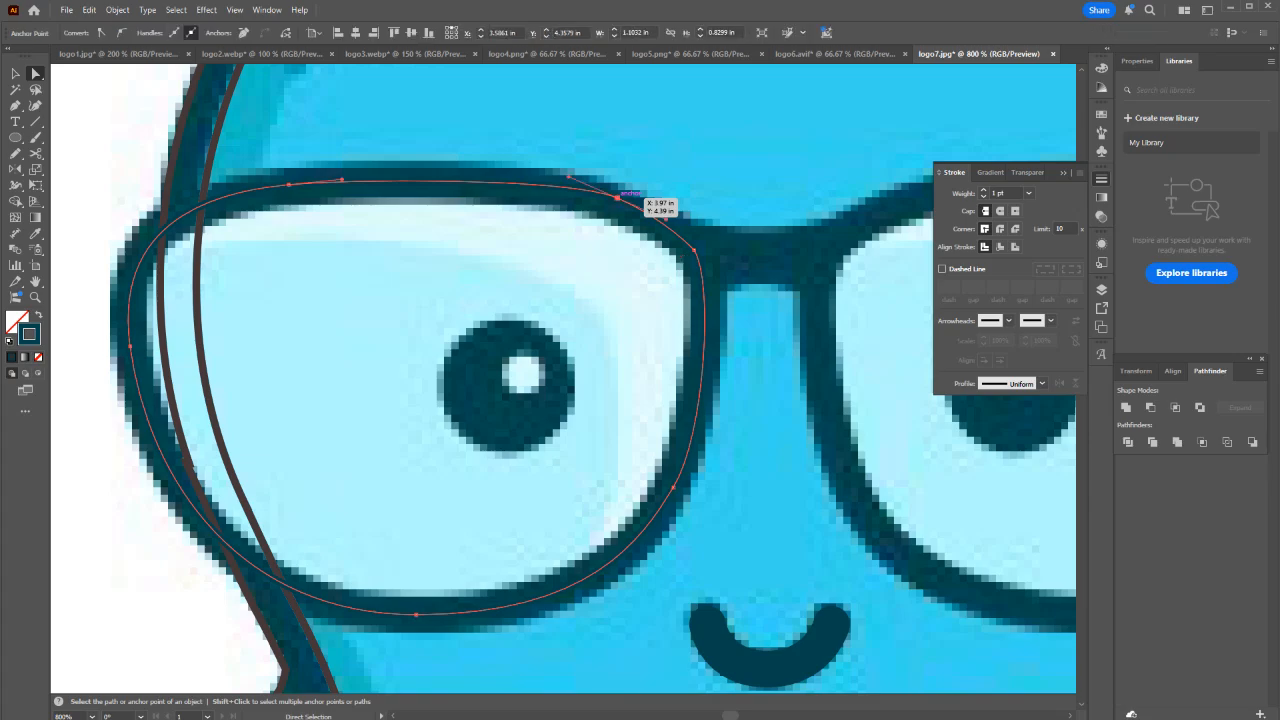
left_click(1005, 193)
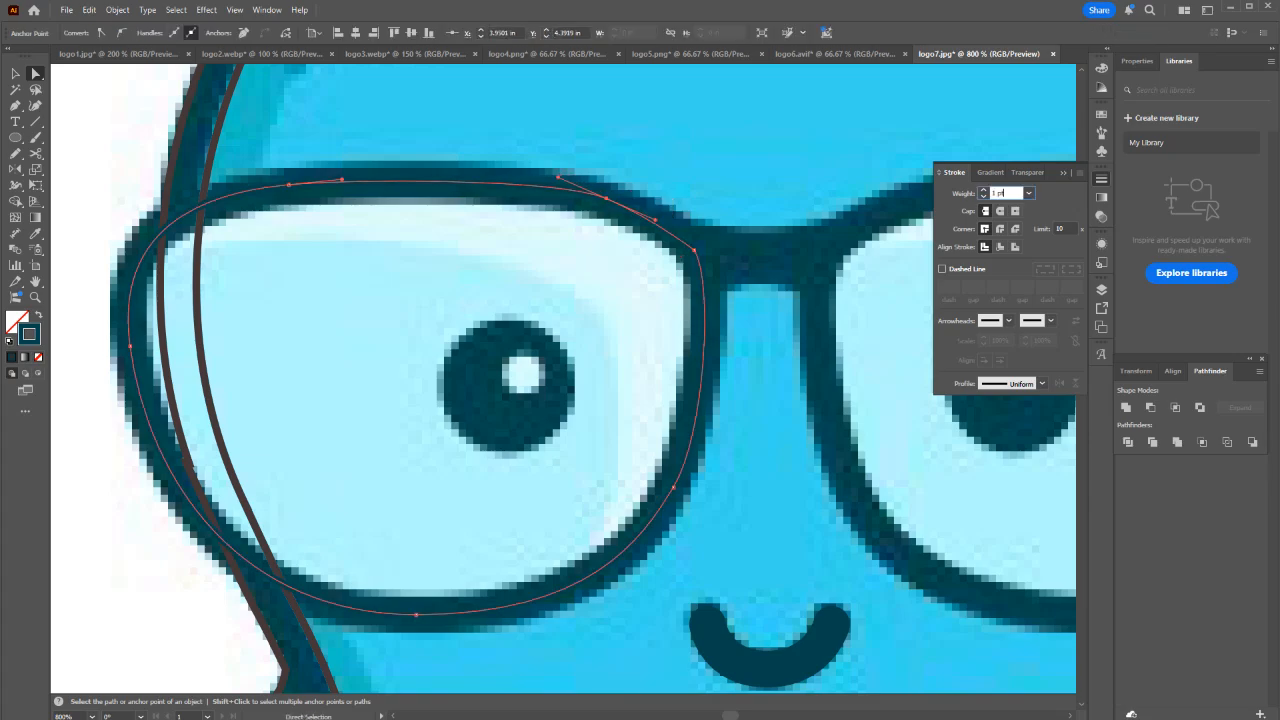
scroll(1005, 193, "up", 6)
scroll(1005, 193, "down", 1)
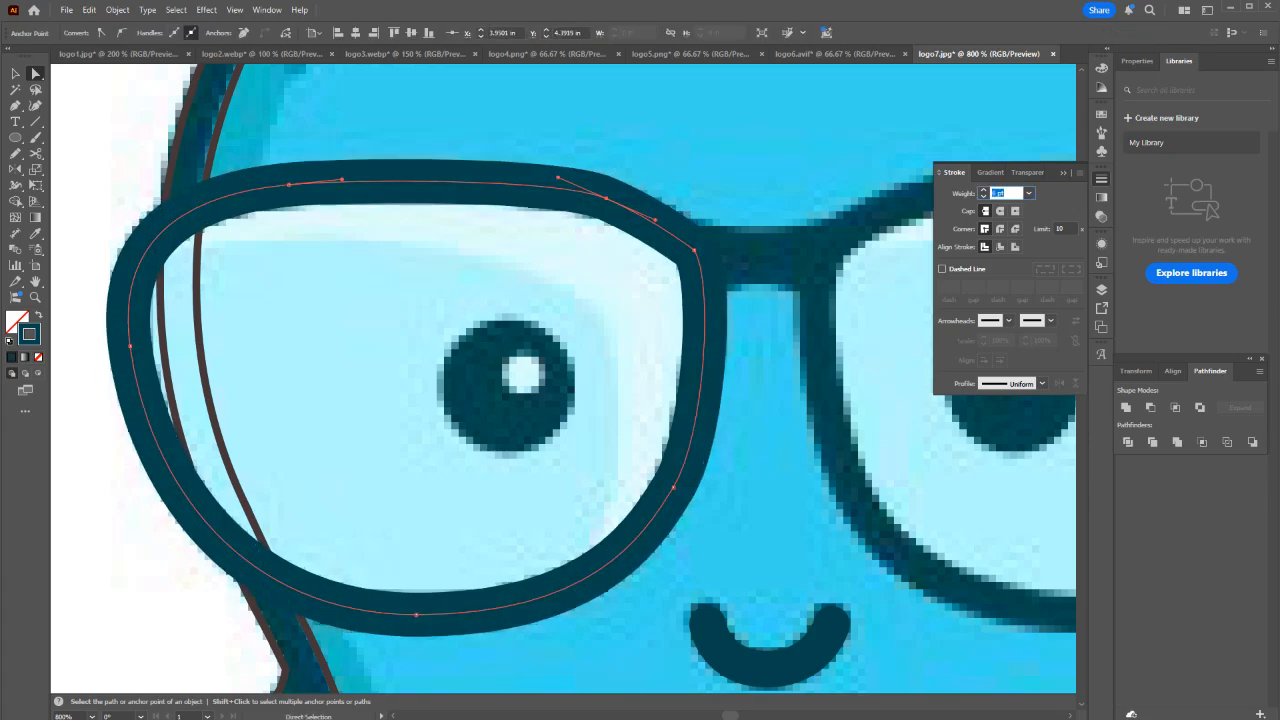
key("Down")
key("Return")
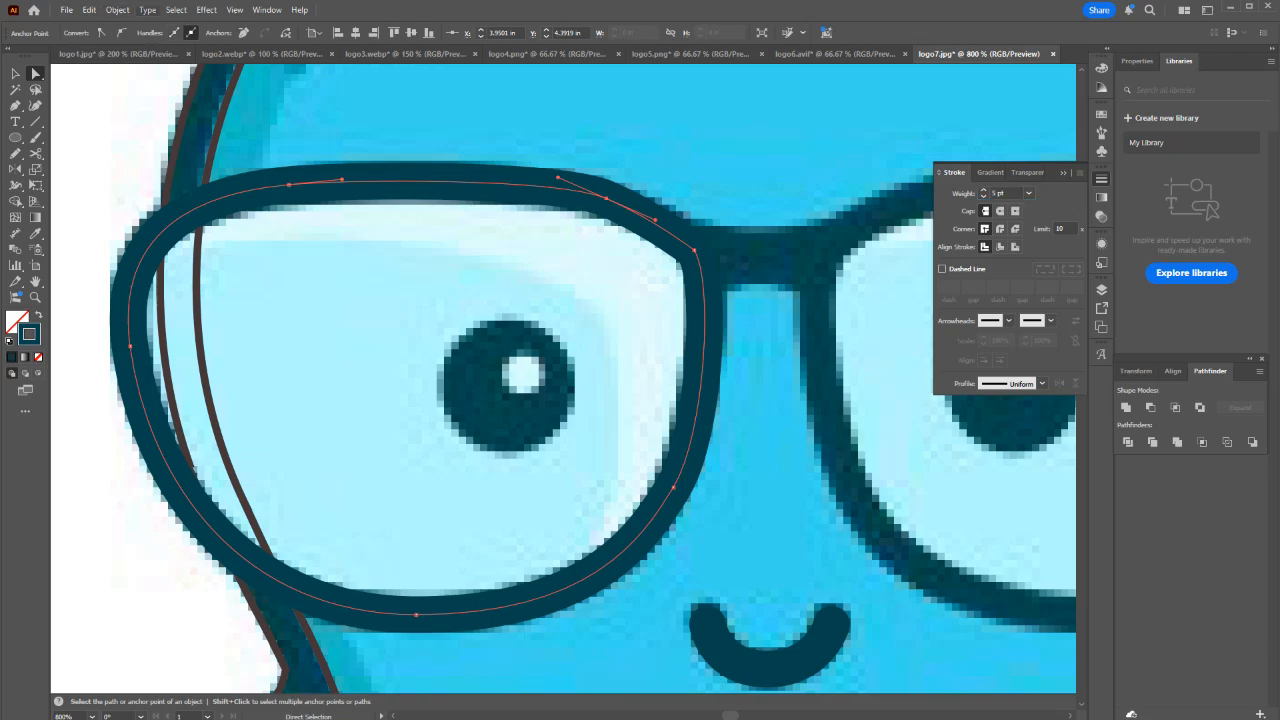
Convert the left lens frame's stroke into a filled shape with Outline Stroke.
left_click(117, 10)
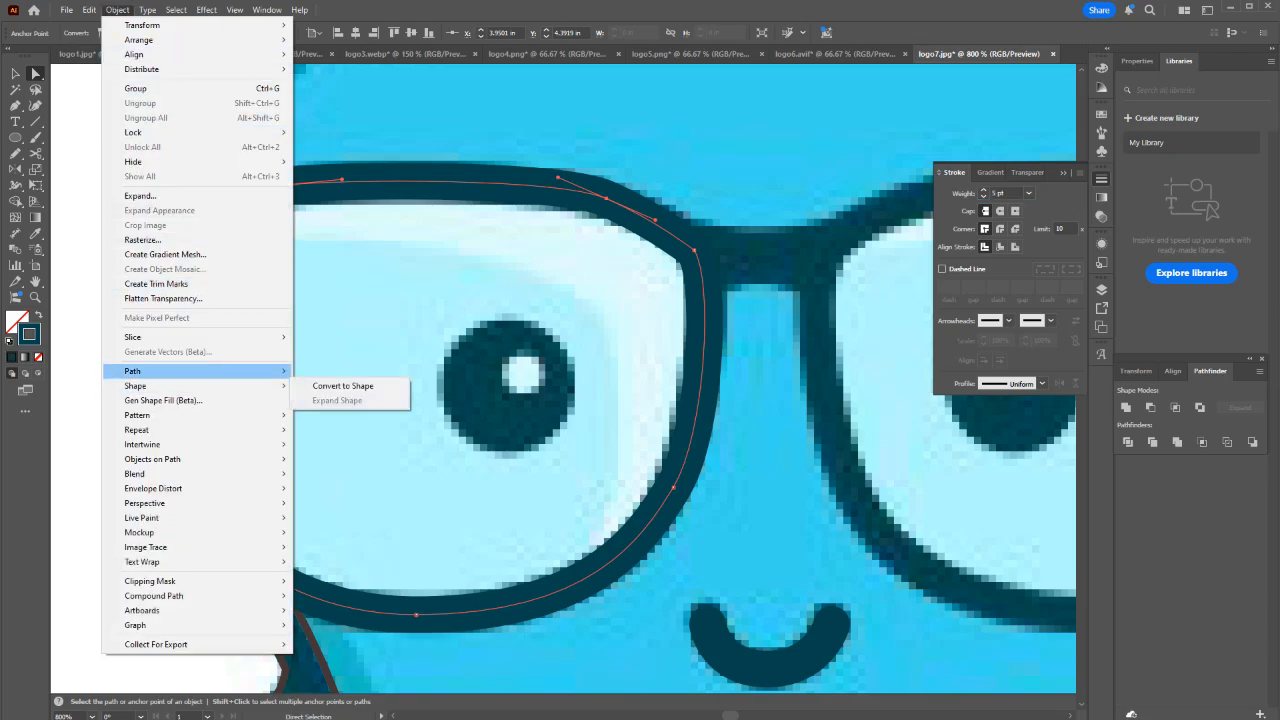
mouse_move(200, 371)
left_click(338, 405)
Duplicate the outlined left lens frame horizontally over the octopus's right lens.
left_click_drag(610, 400, 311, 371)
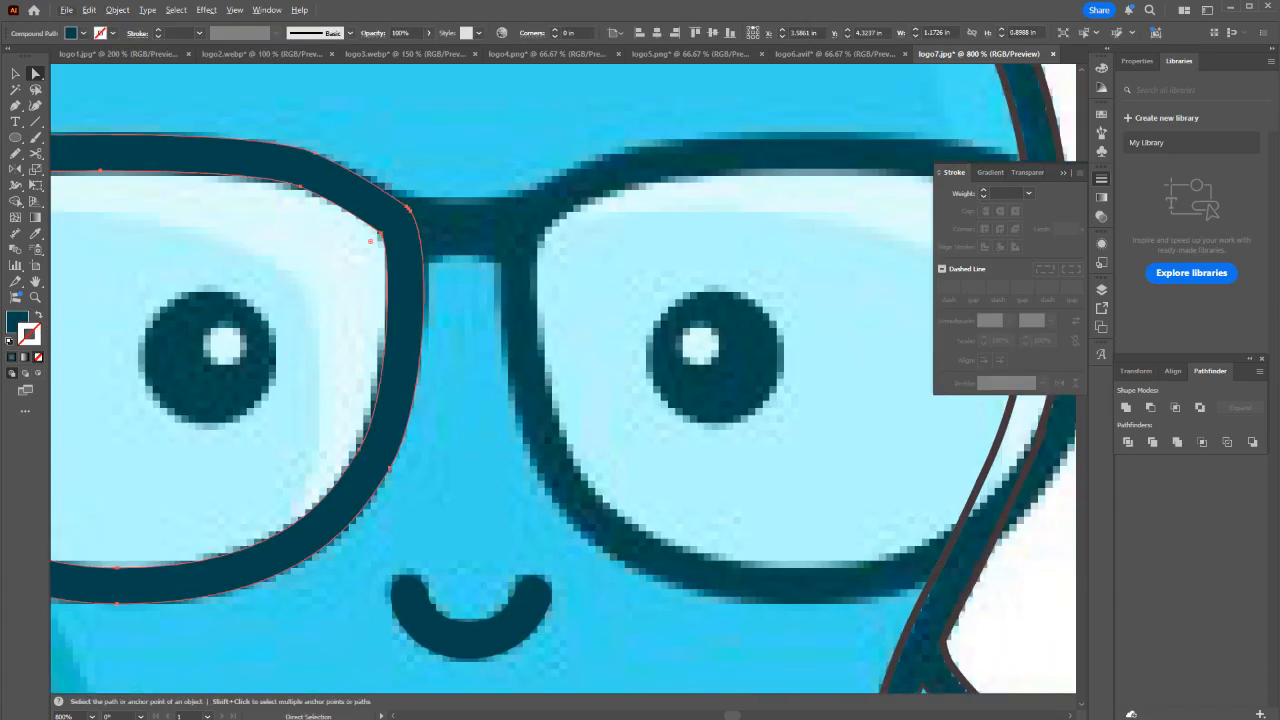
scroll(415, 300, "down", 2)
key("v")
left_click_drag(420, 316, 782, 314)
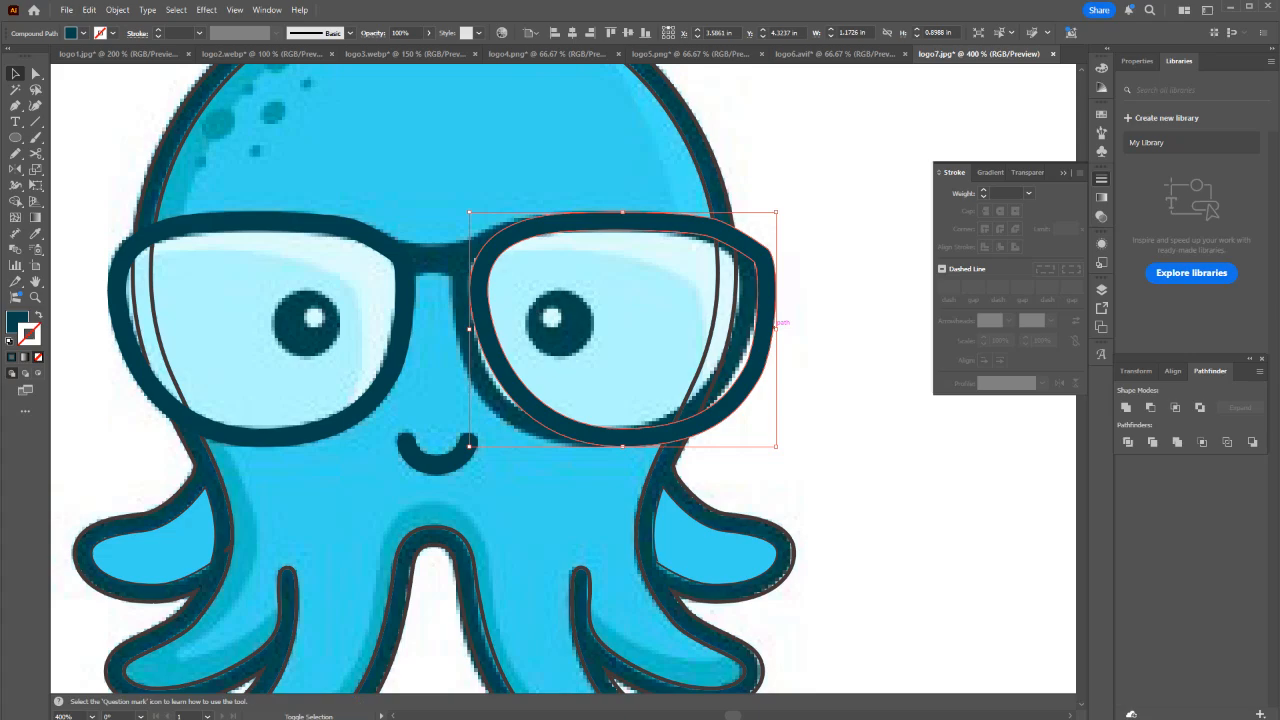
Reflect the duplicated frame across the vertical axis and align it with the right lens in the reference image.
right_click(776, 329)
mouse_move(816, 609)
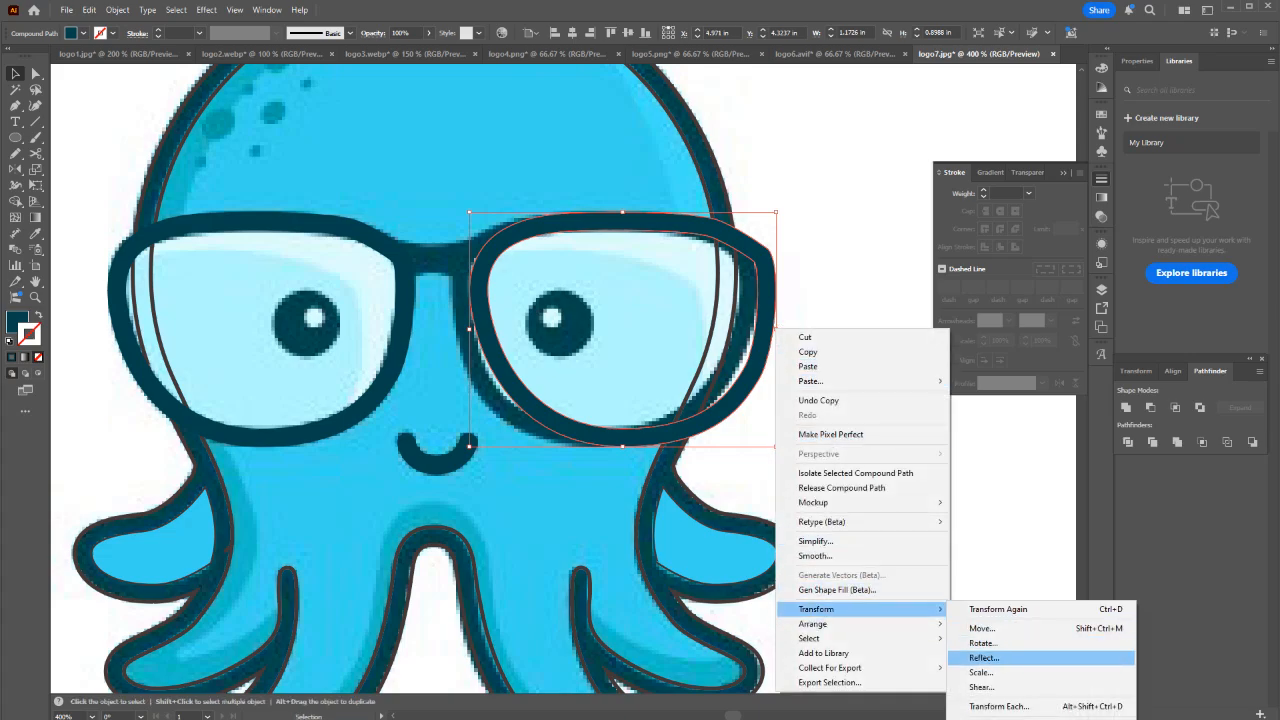
left_click(985, 657)
key("Return")
scroll(517, 334, "up", 1)
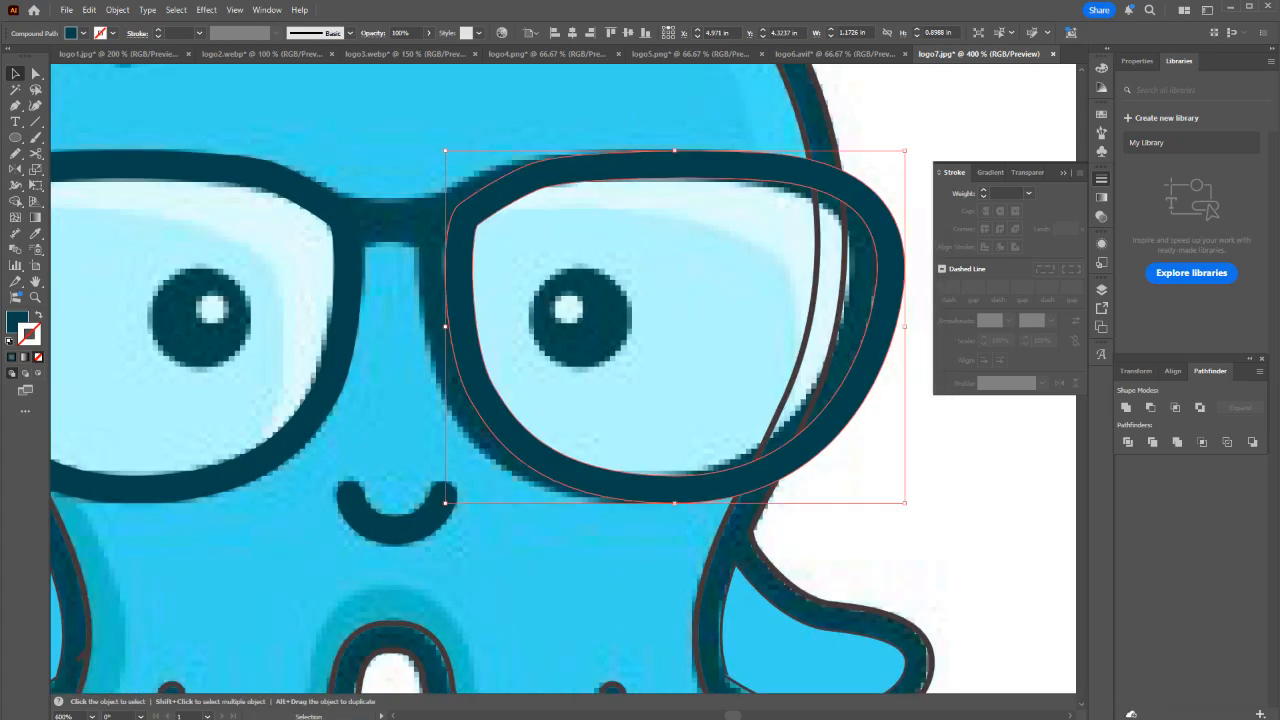
left_click_drag(465, 268, 438, 268)
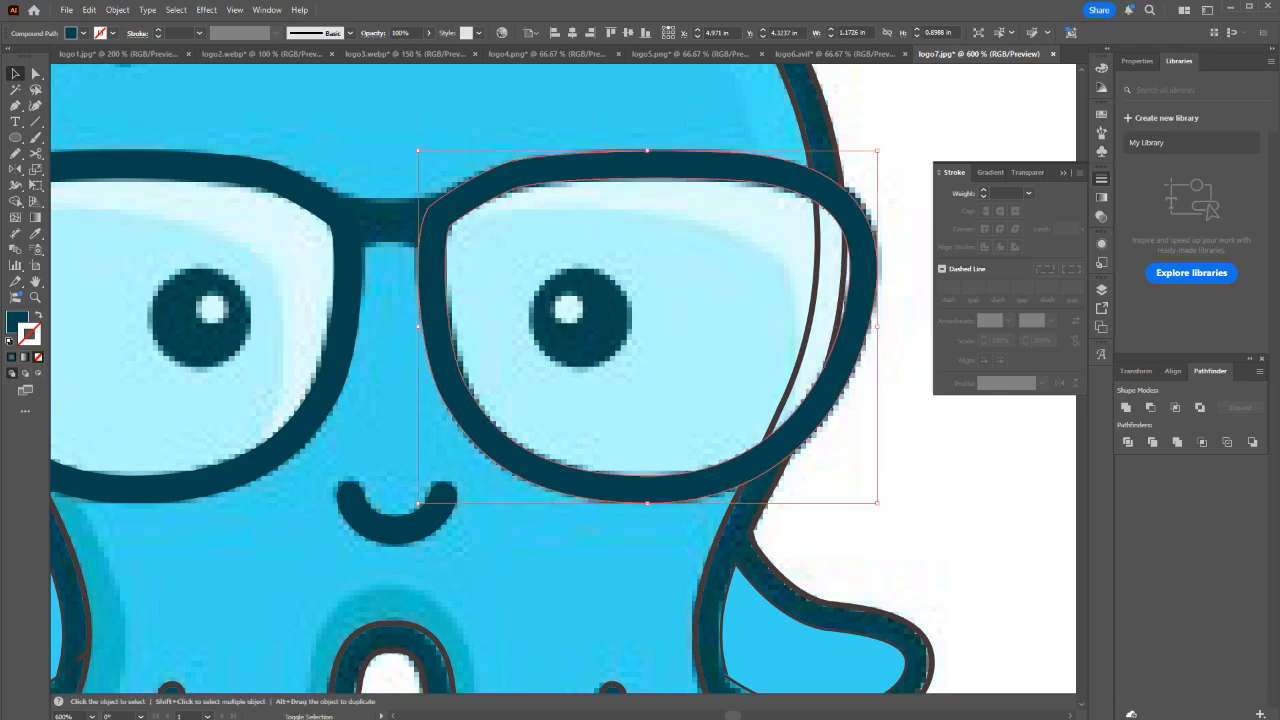
Draw the glasses' bridge between the two frames as a closed shape with curved upper and lower edges using the Pen tool.
scroll(325, 188, "up", 2)
key("p")
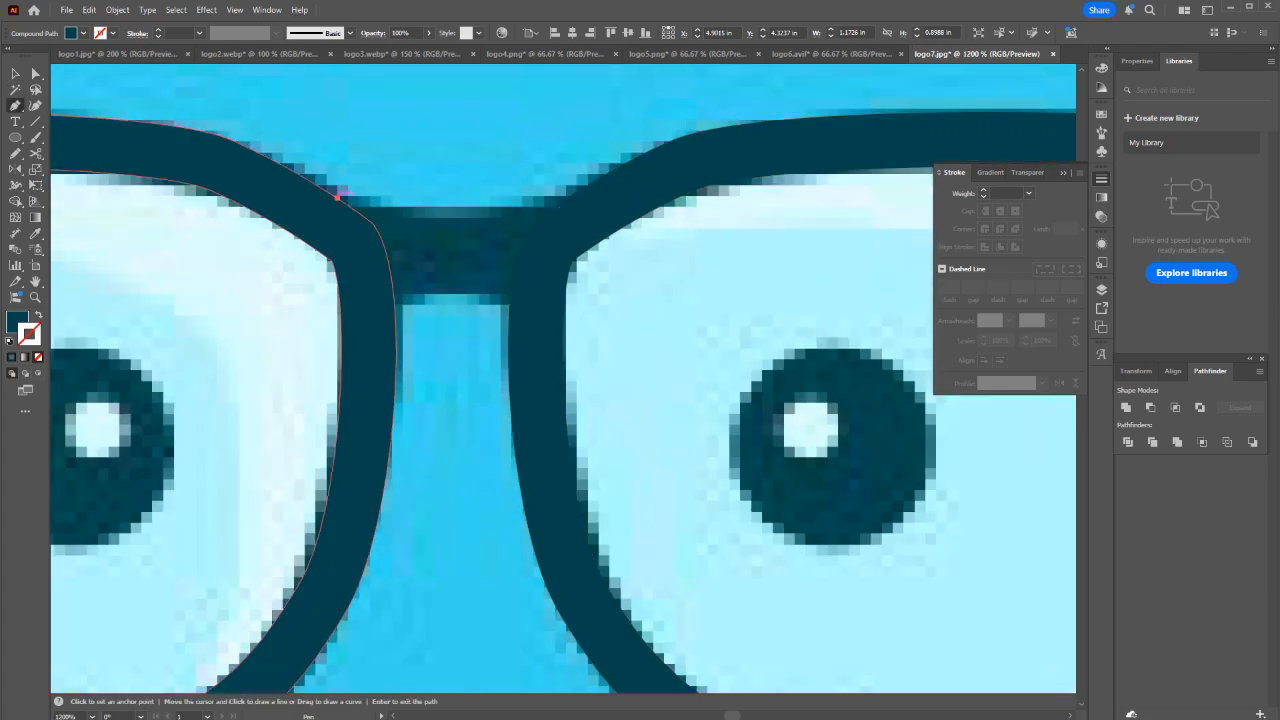
left_click(337, 196)
left_click_drag(453, 217, 520, 217)
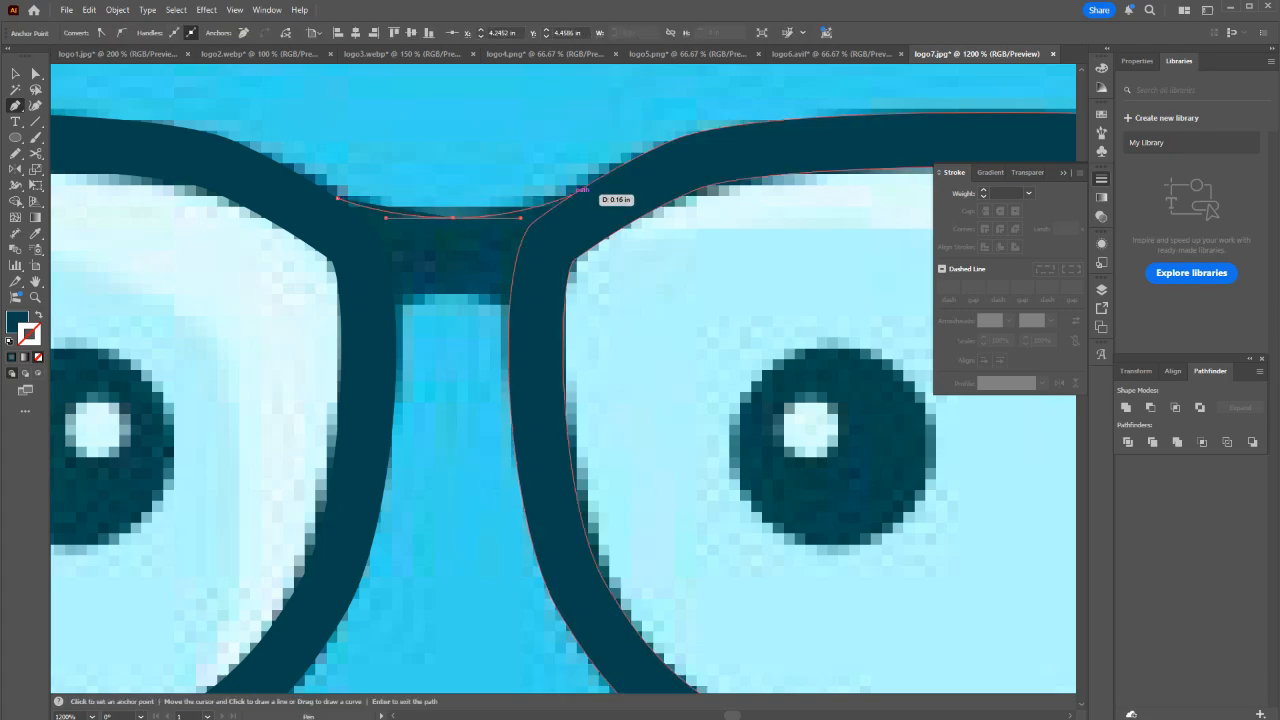
left_click(568, 197)
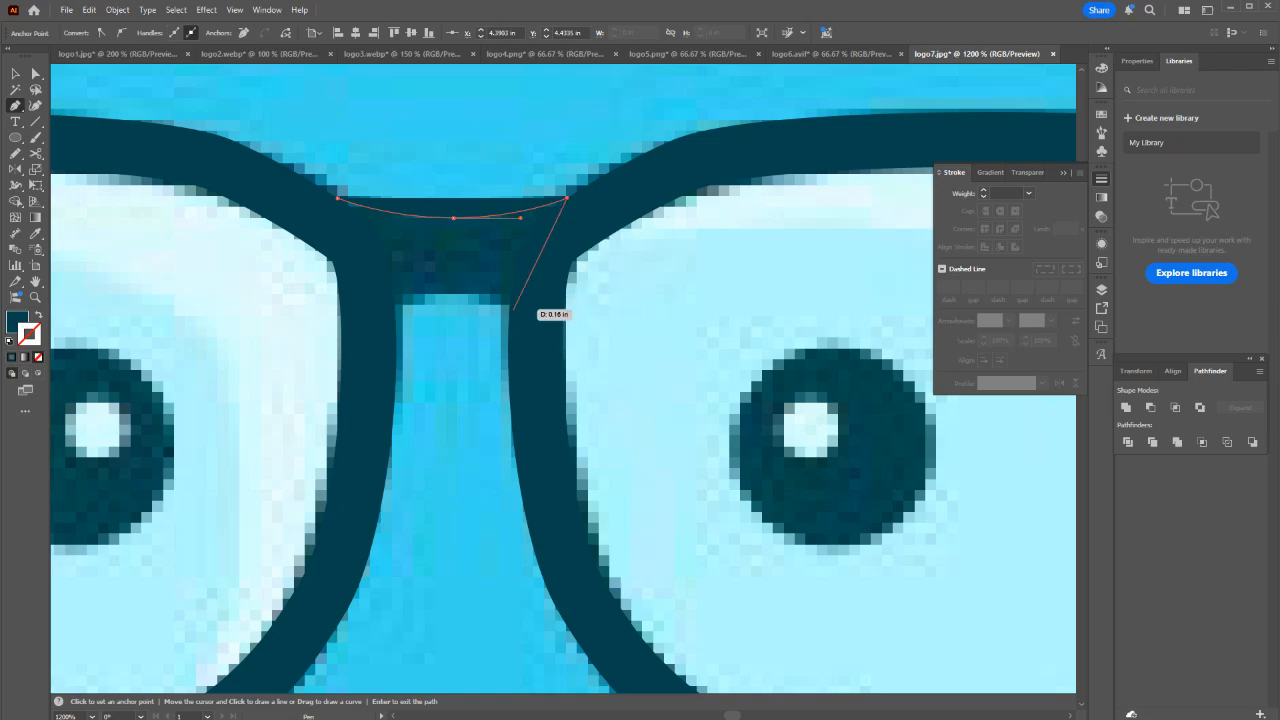
left_click(510, 303)
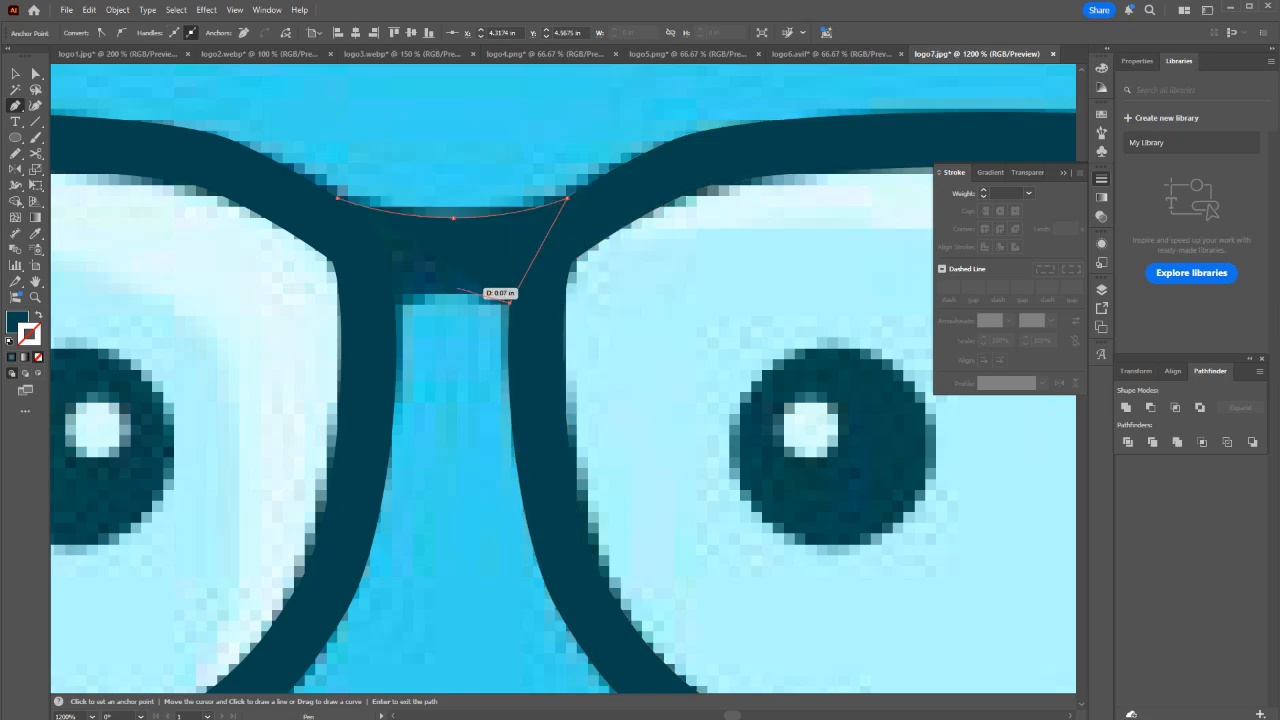
left_click_drag(457, 289, 422, 289)
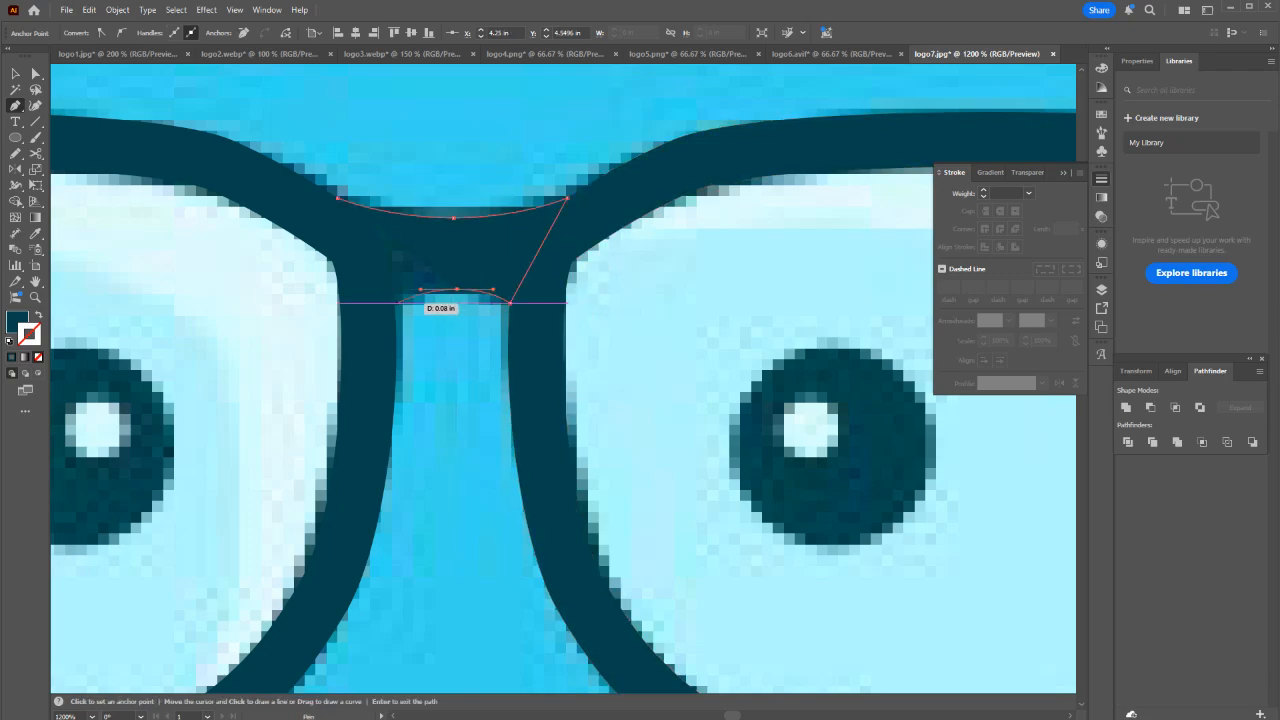
left_click(395, 302)
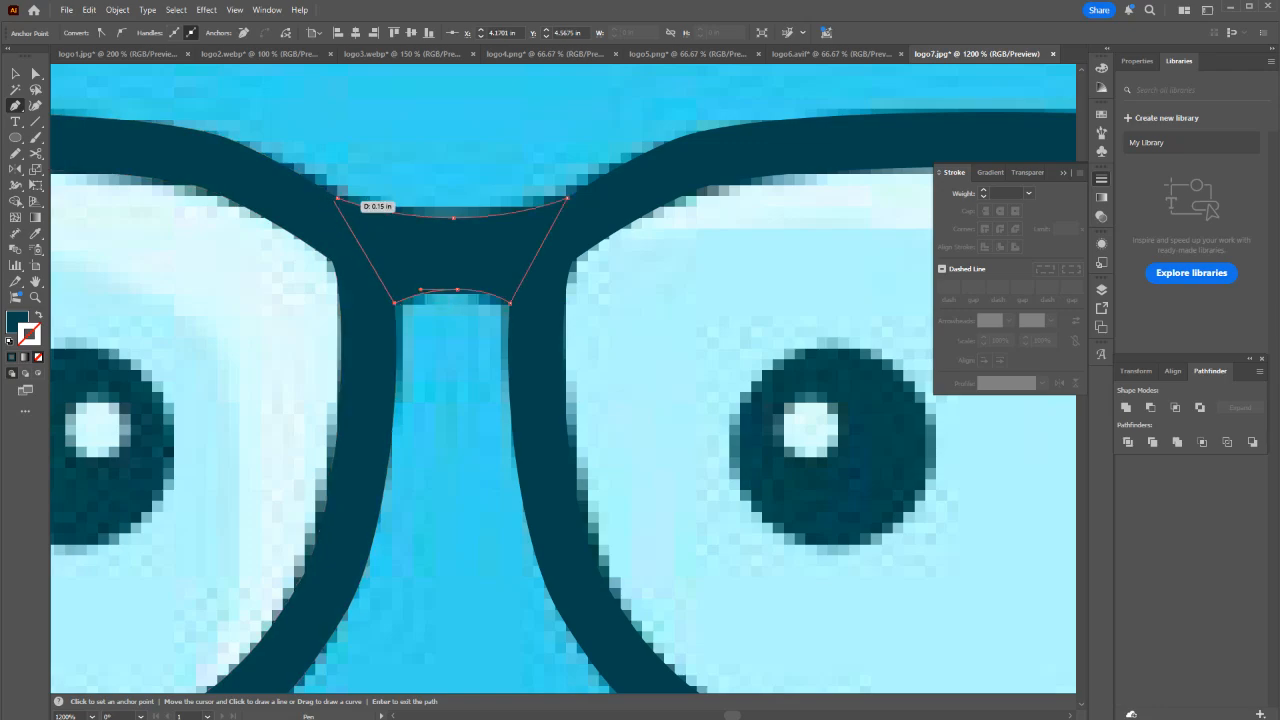
left_click(338, 198)
Unite both lens frames and the bridge into one glasses shape and deselect it.
key("v")
left_click(366, 325, "shift")
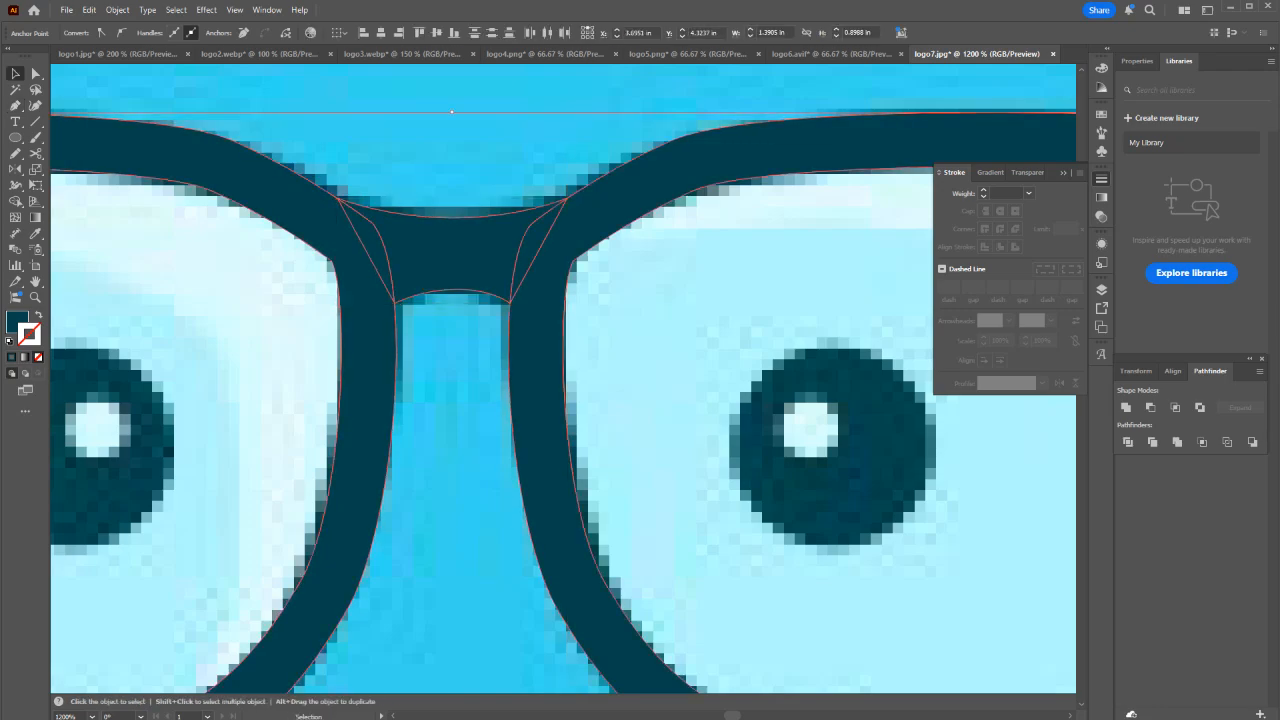
key("ctrl+minus")
key("ctrl+minus")
key("ctrl+minus")
left_click(1126, 407)
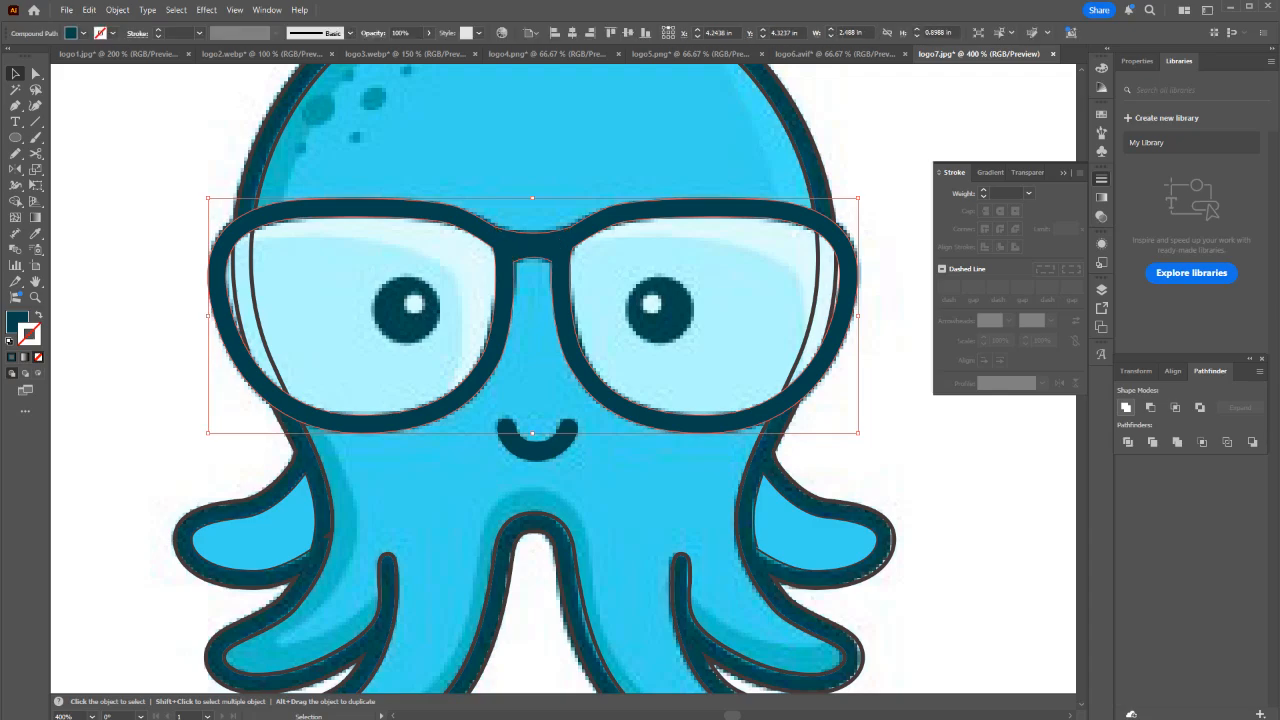
left_click(795, 235)
left_click_drag(525, 433, 566, 350)
key("space")
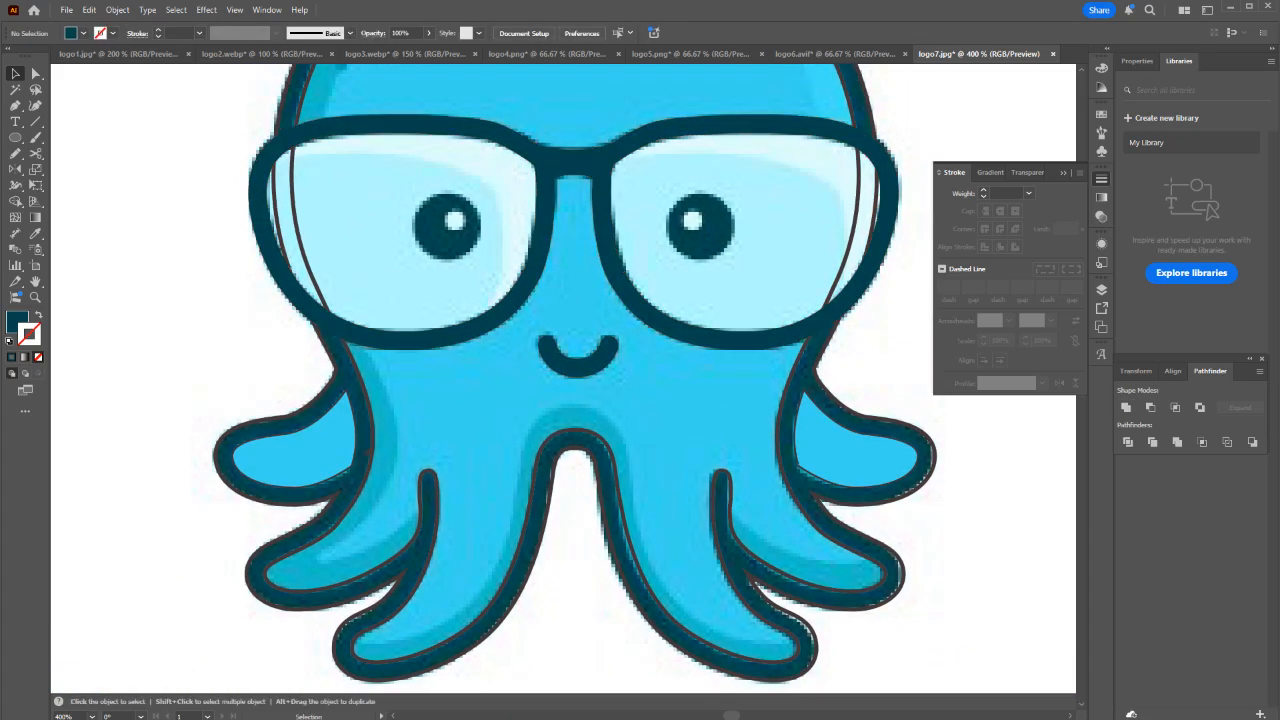
left_click(856, 446)
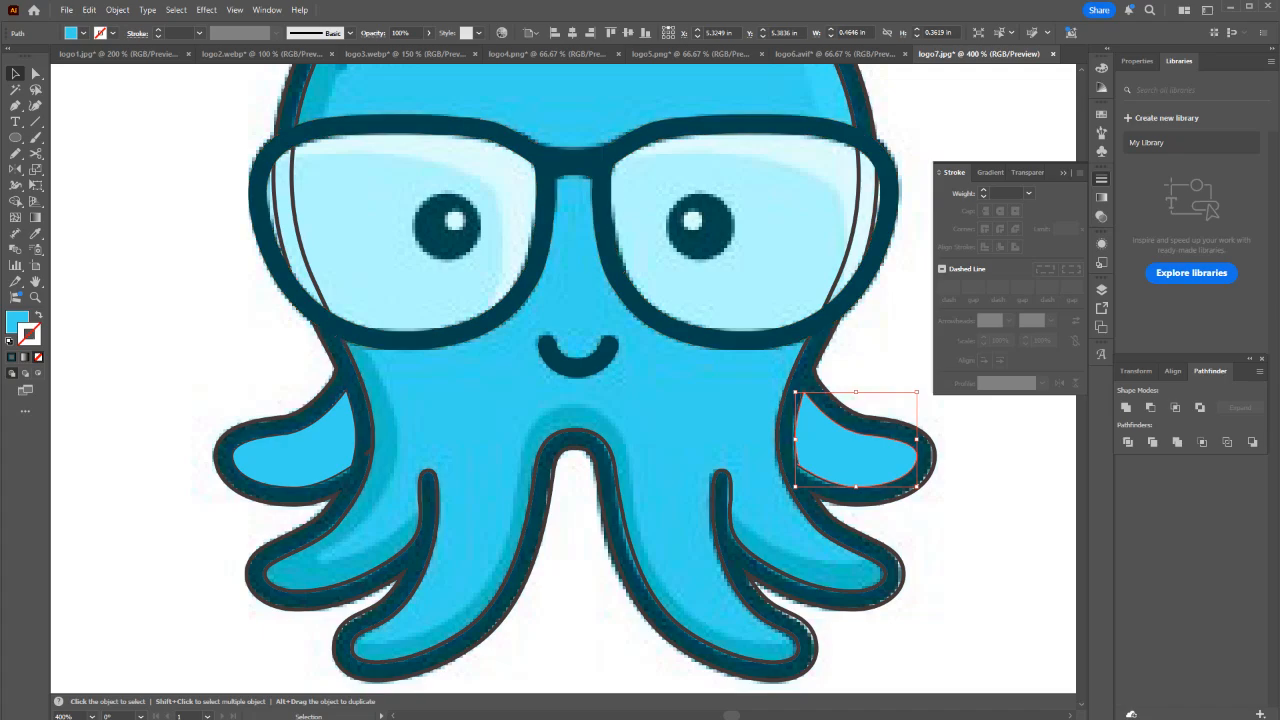
key("ctrl+shift+a")
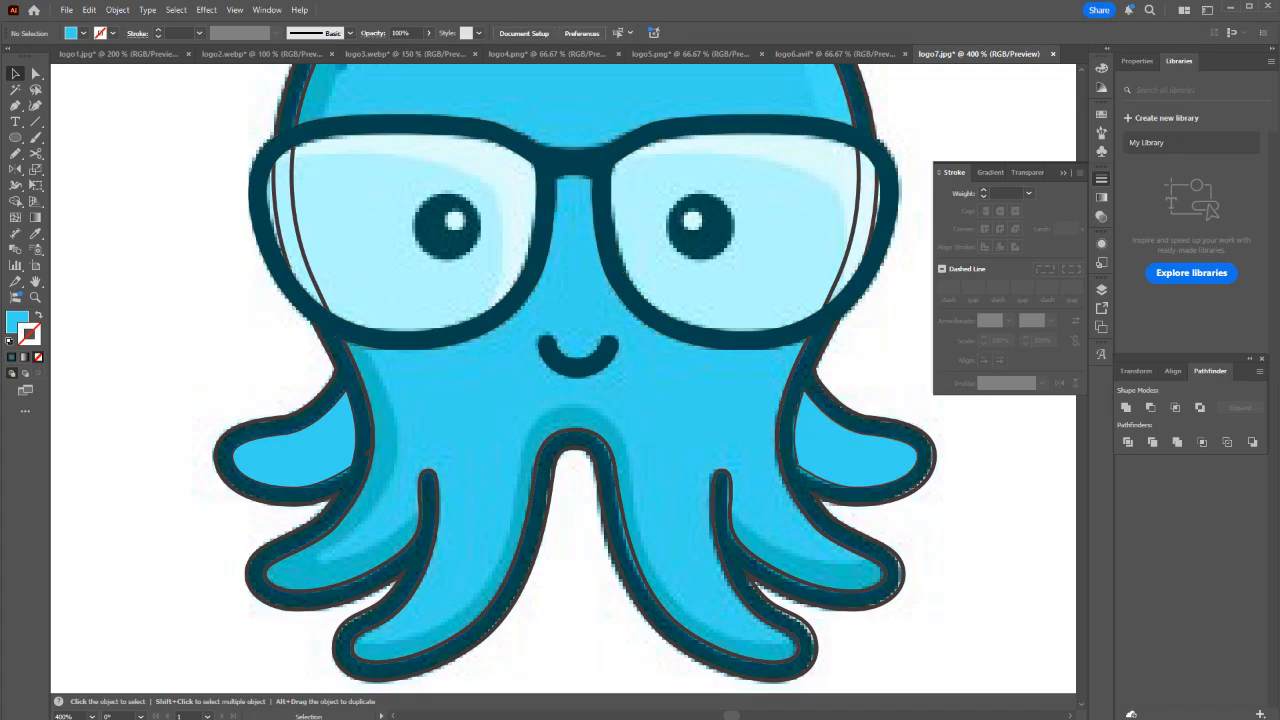
double_click(543, 223)
left_click(540, 223)
key("a")
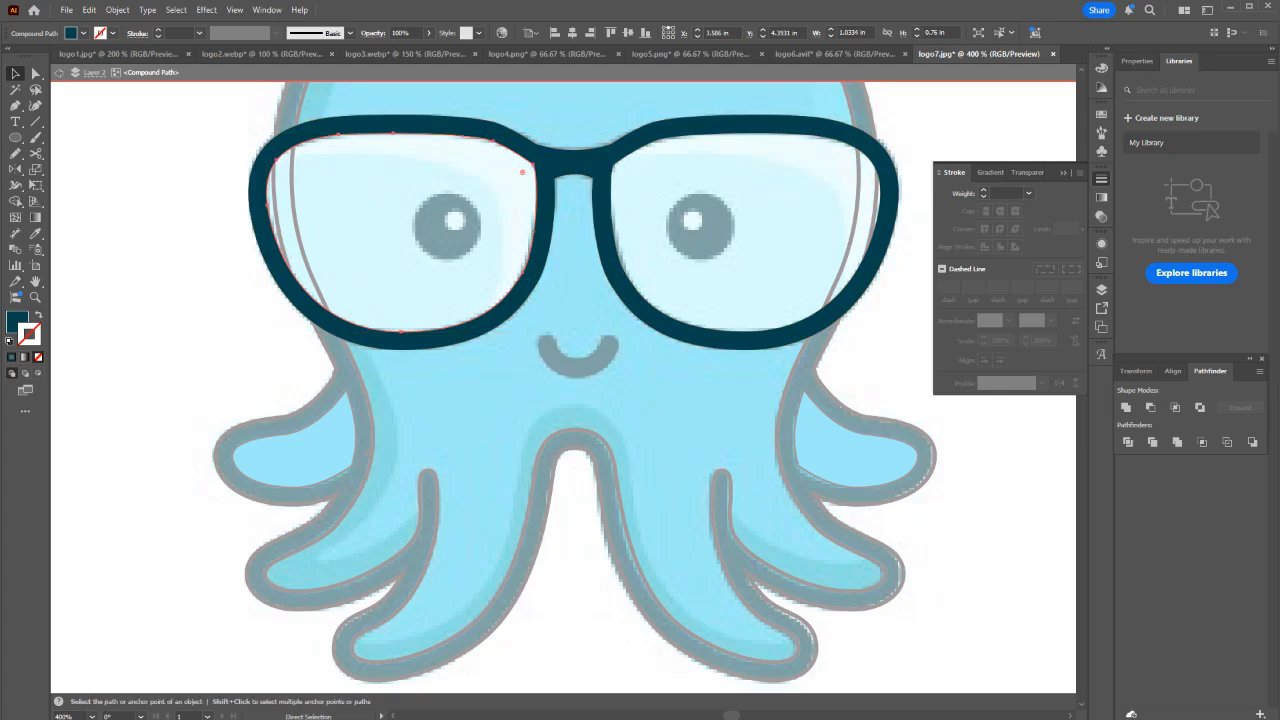
key("v")
key("Escape")
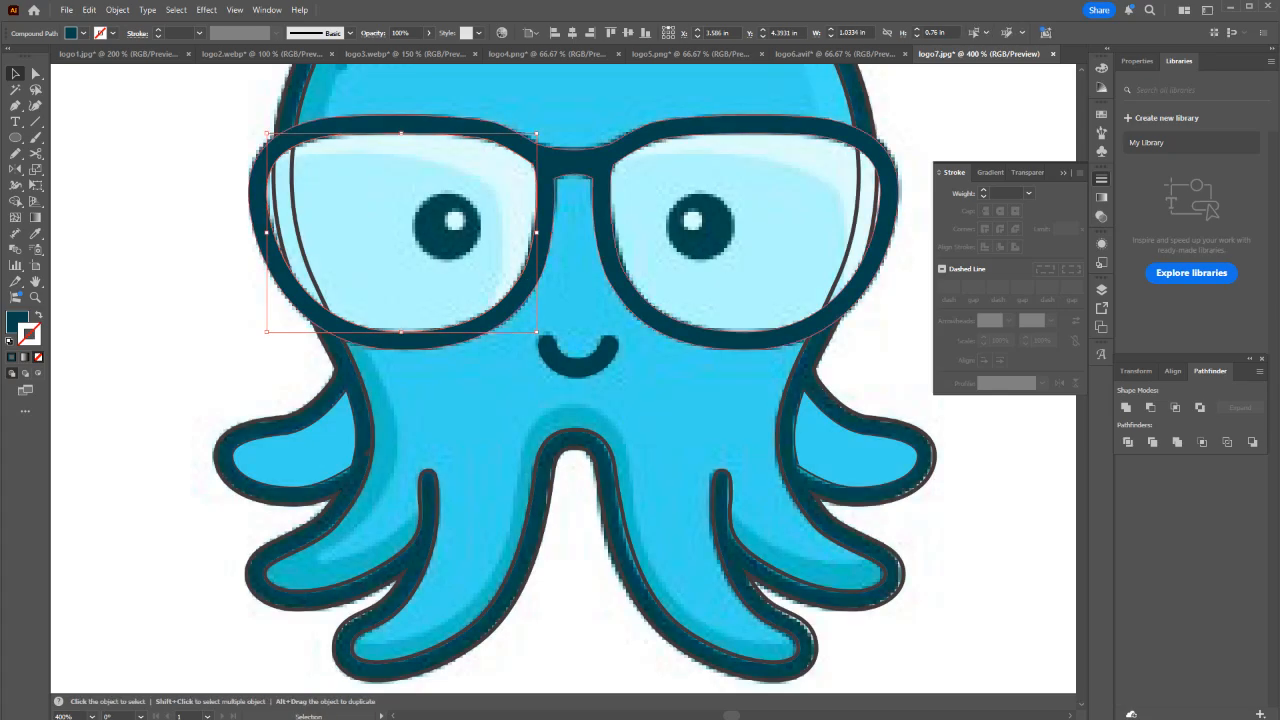
Copy both inner lens contours from the glasses' compound path and paste them in front, outside isolation mode, as separate shapes.
left_click(658, 304)
double_click(658, 304)
left_click(658, 304)
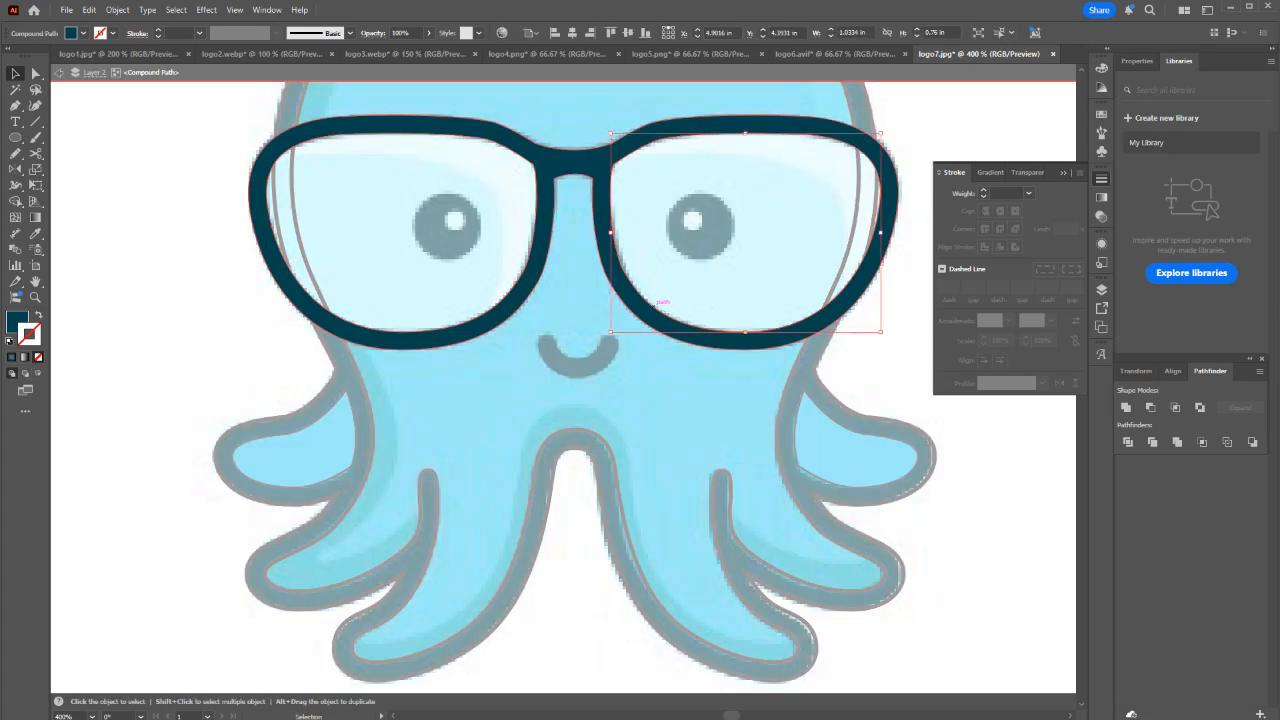
left_click(522, 281)
left_click(516, 281)
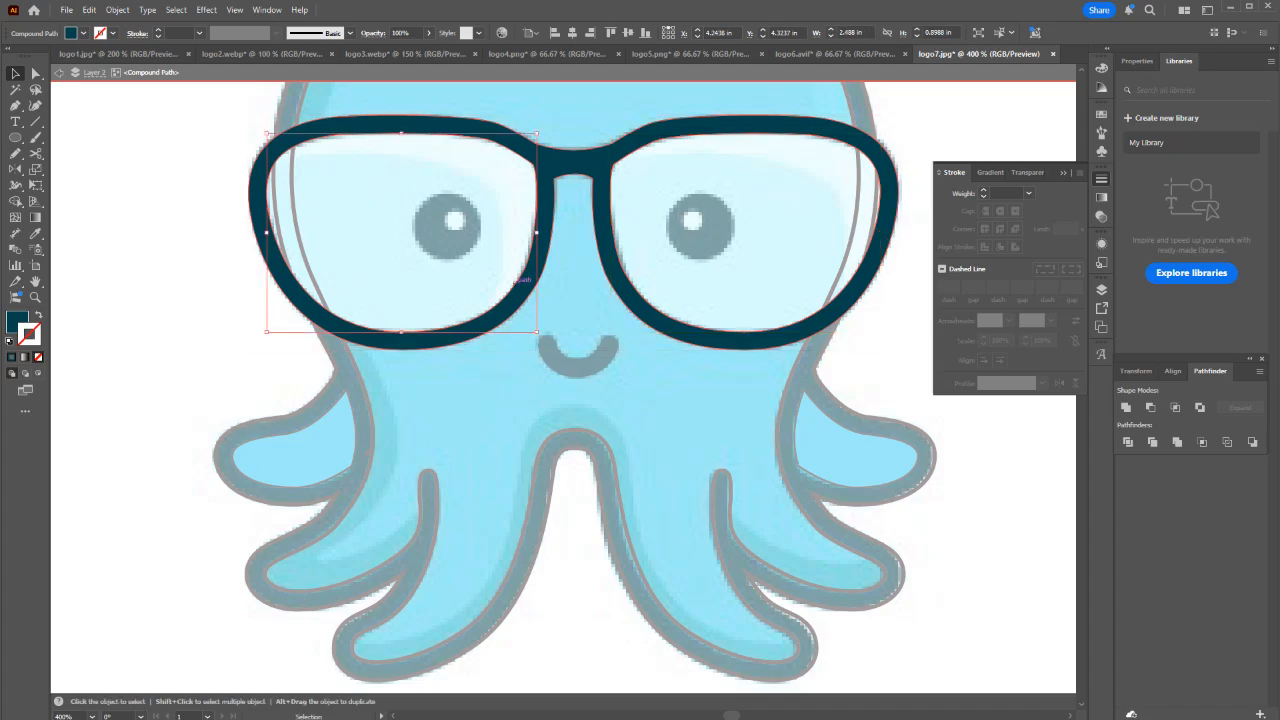
left_click(632, 283, "shift")
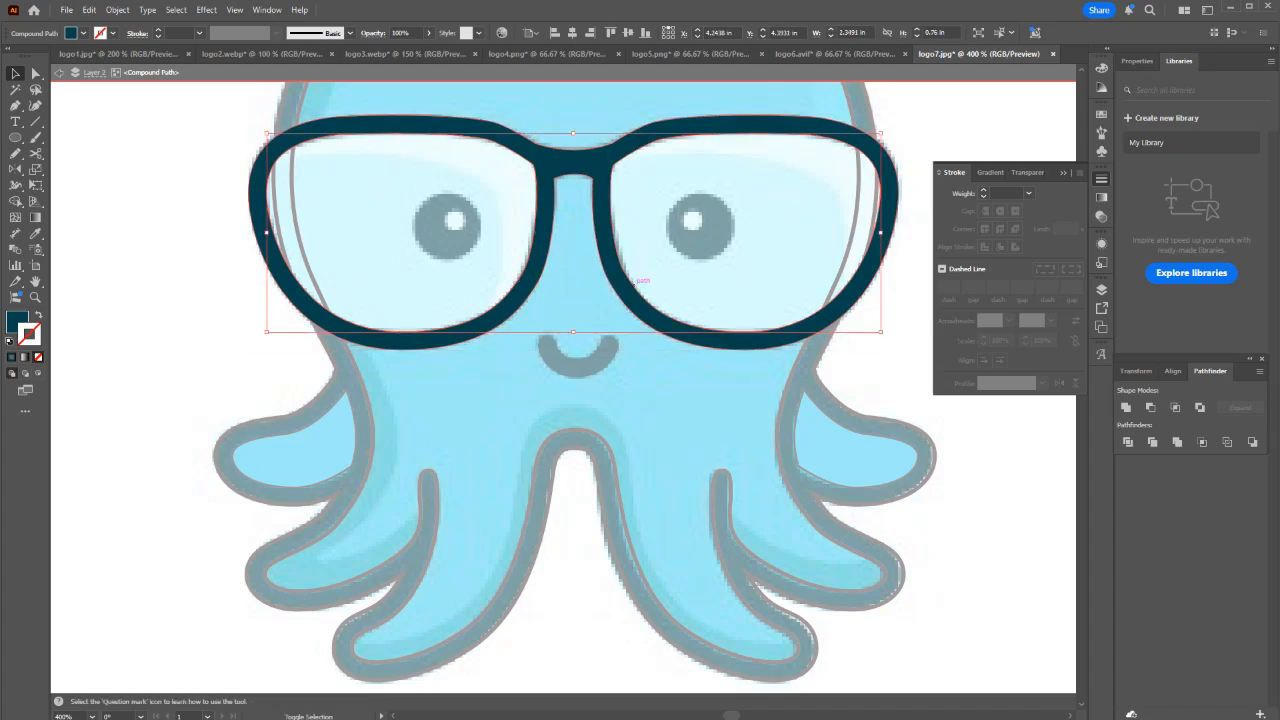
key("ctrl+c")
key("Escape")
key("ctrl+f")
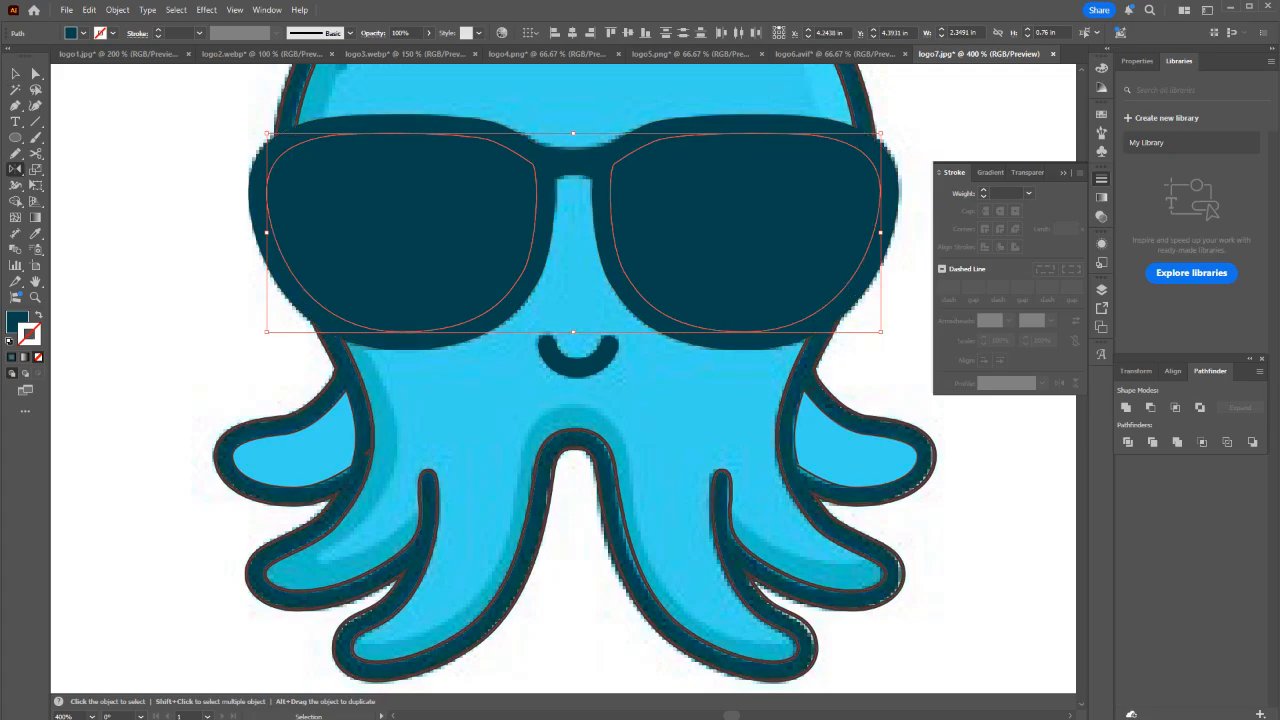
Give the pasted lens shapes a white 1 pt stroke with no fill, sampling the white background, and deselect them.
key("o")
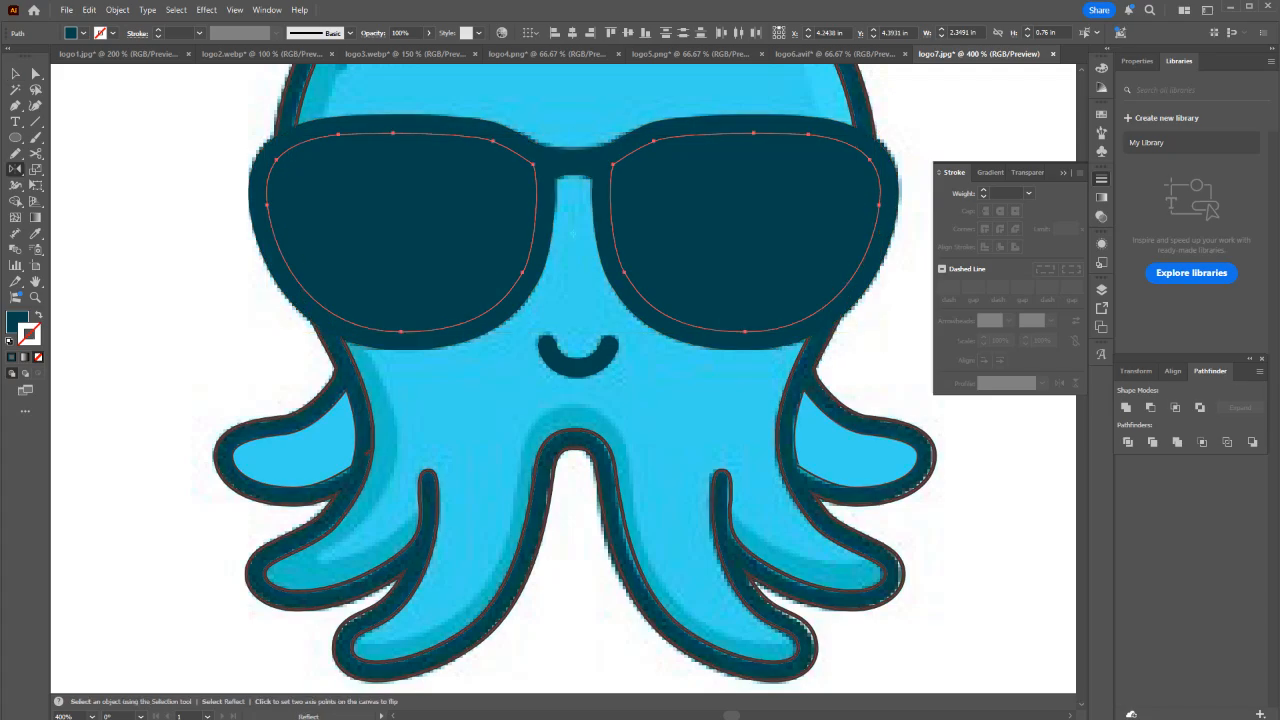
key("i")
left_click(900, 345)
key("shift+x")
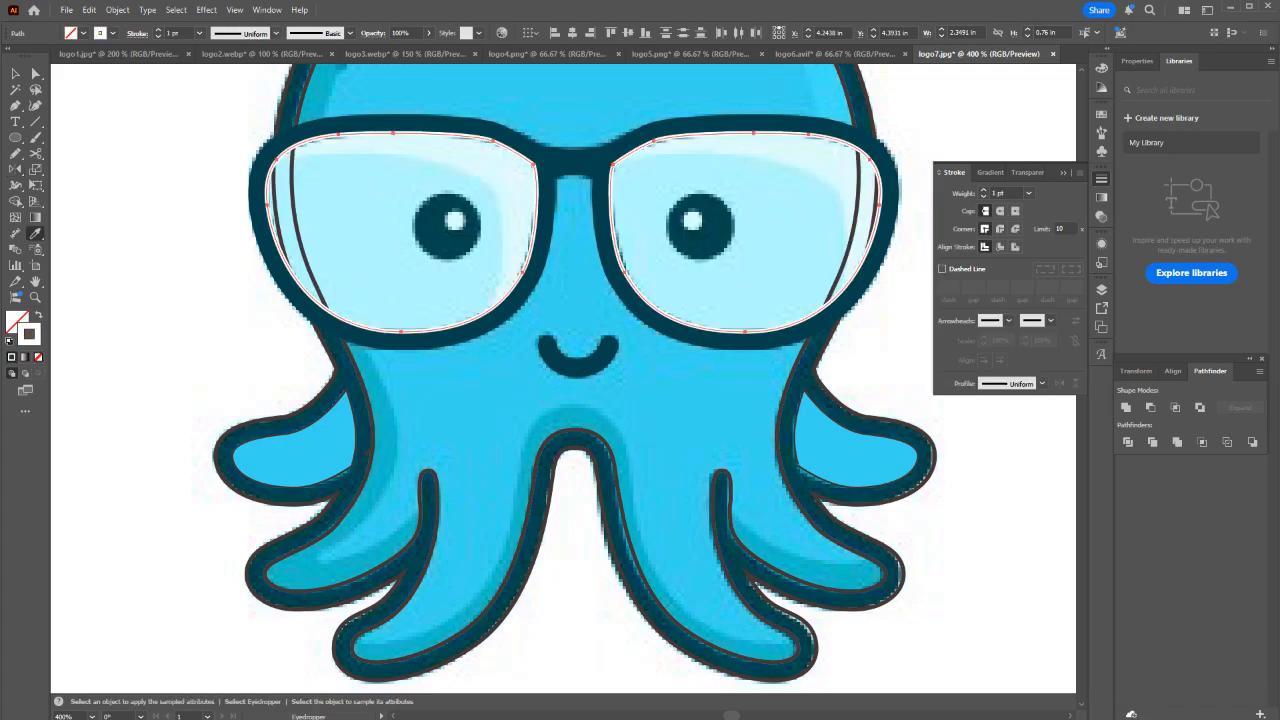
key("v")
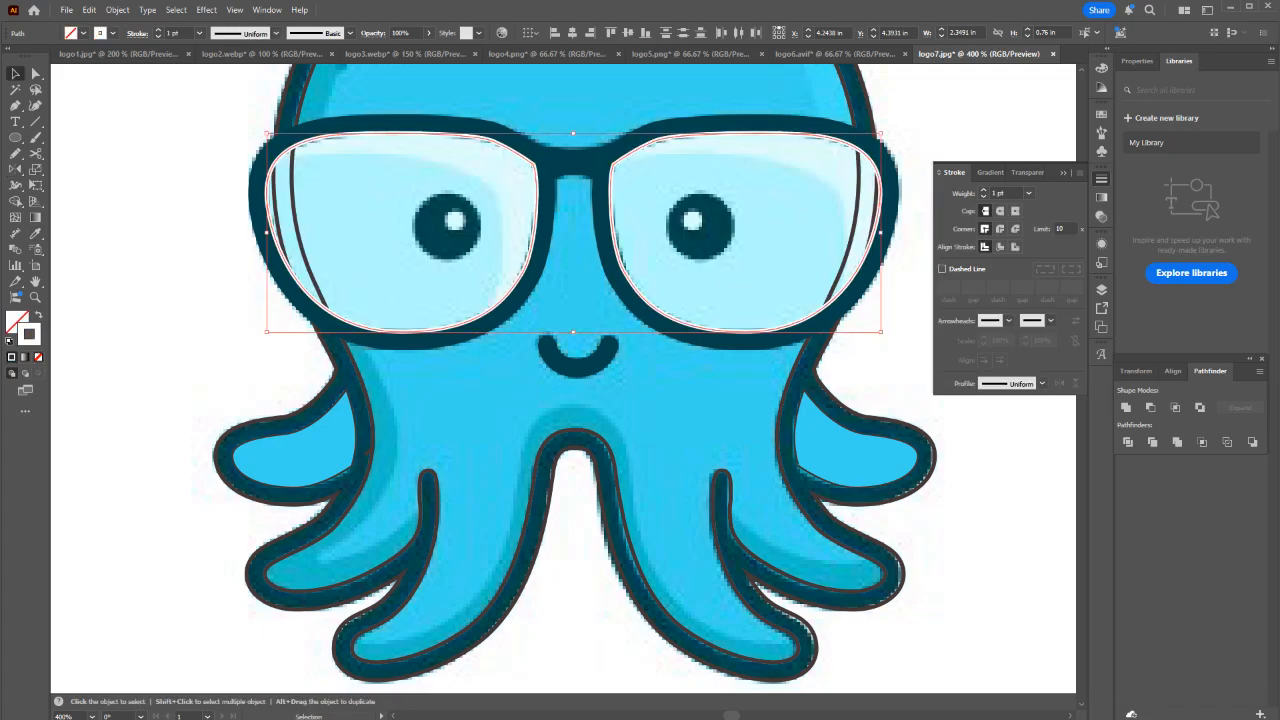
left_click(900, 345)
left_click_drag(900, 345, 916, 387)
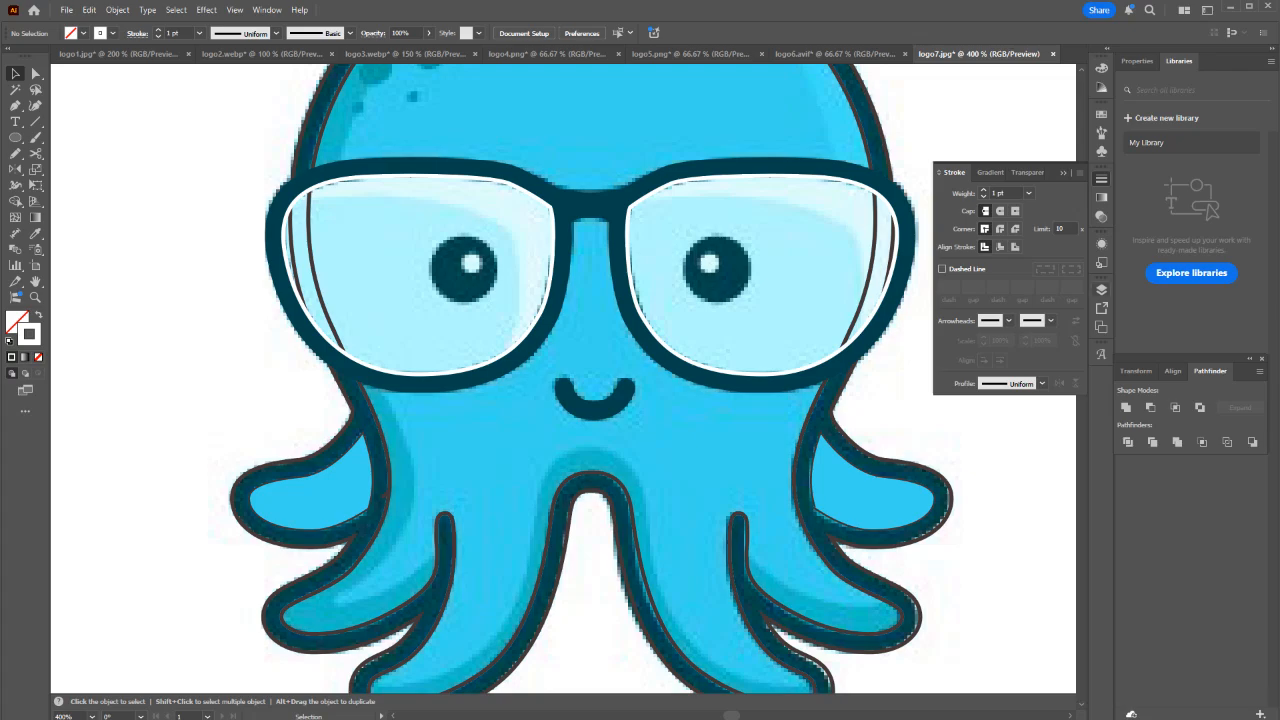
Move all the traced octopus artwork from Layer 2 to Layer 3 and deselect it.
left_click(1101, 289)
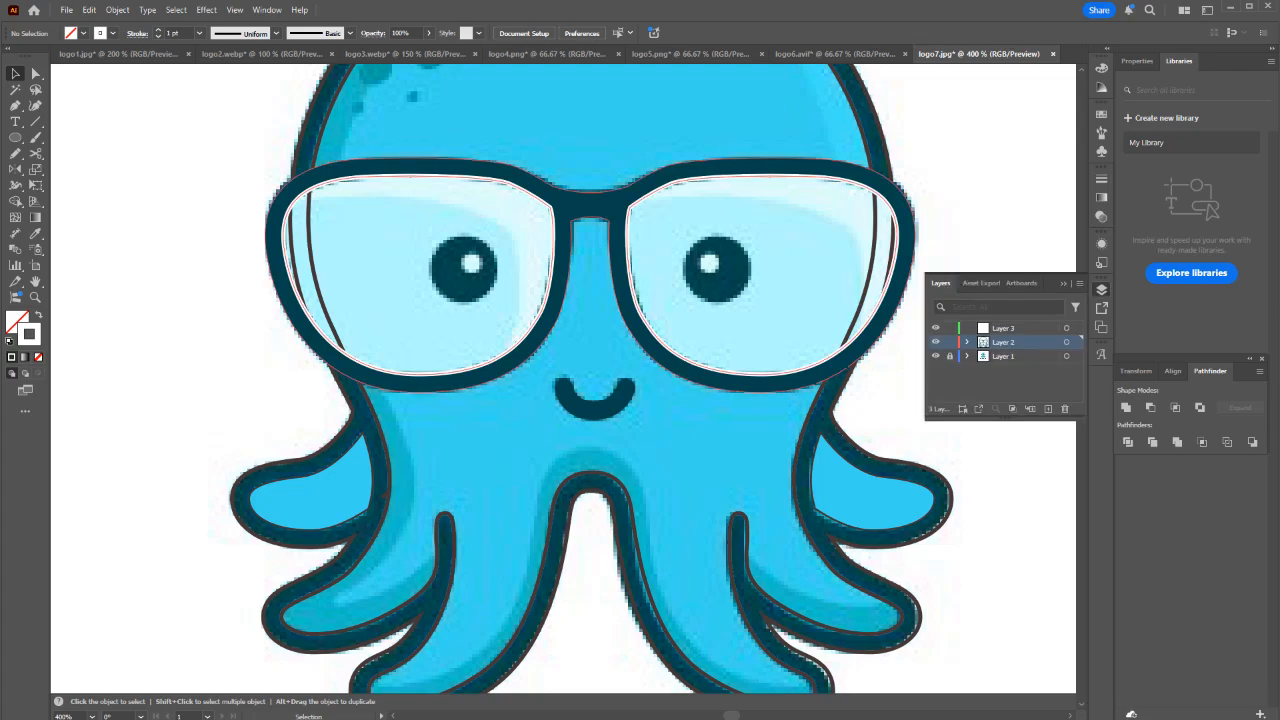
key("ctrl+0")
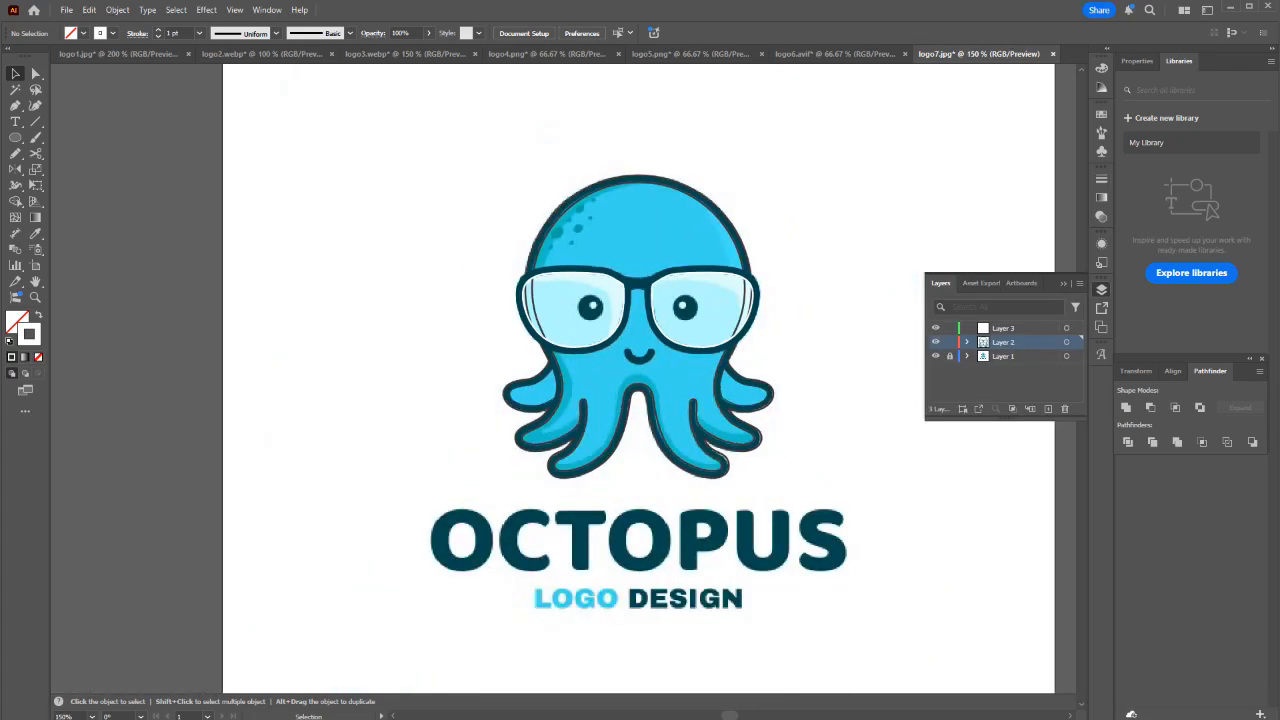
left_click_drag(801, 486, 404, 128)
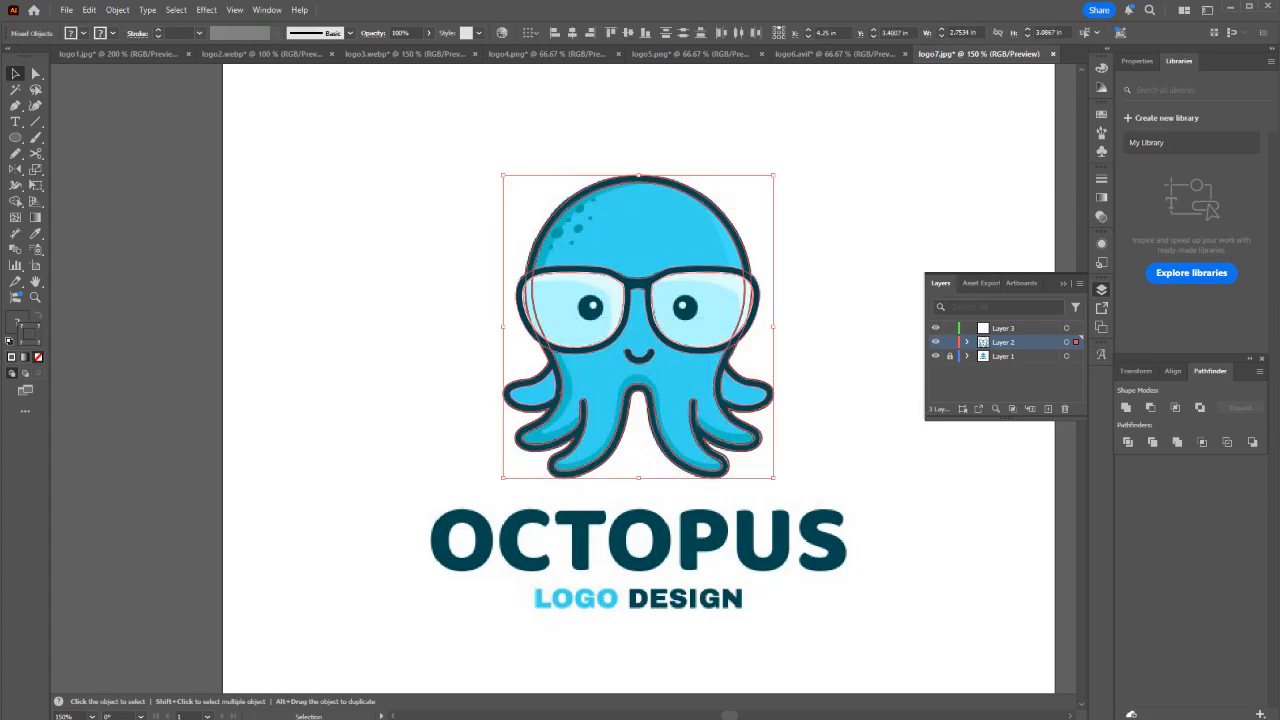
left_click_drag(1076, 342, 1076, 328)
left_click(844, 345)
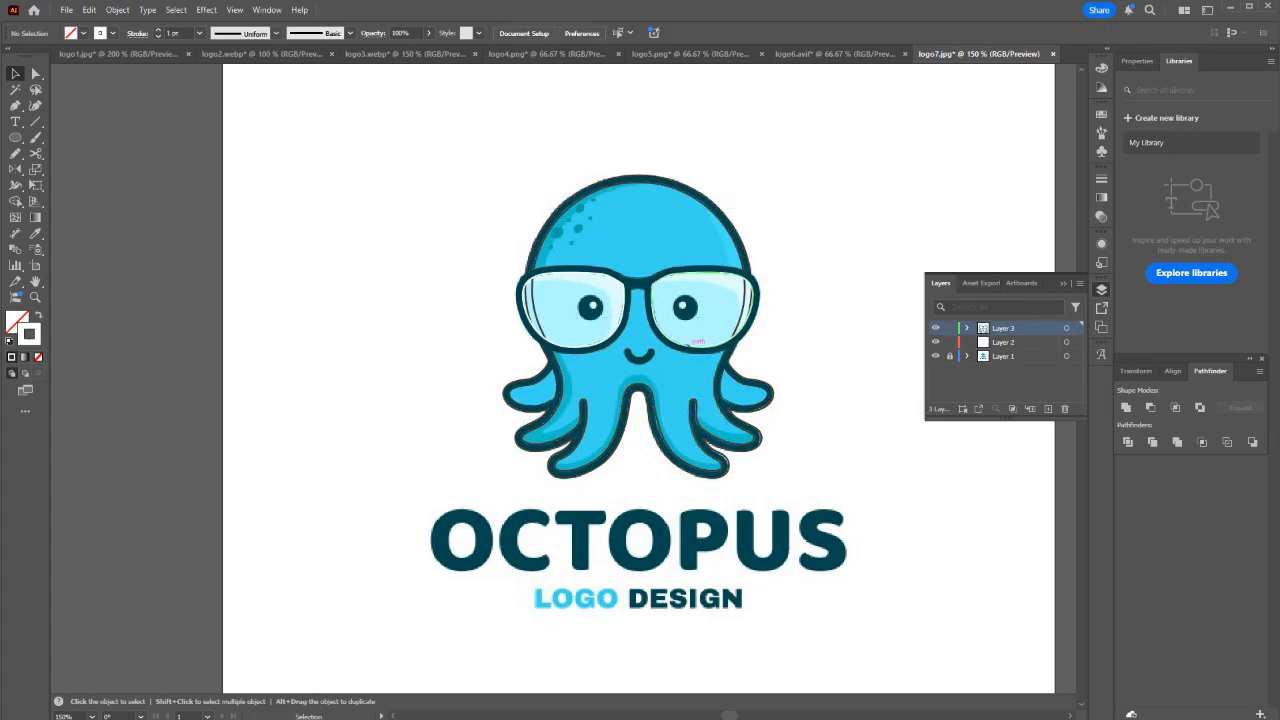
Move the white lens outlines back to Layer 2, hide Layer 3 and clear the selection.
left_click(692, 338)
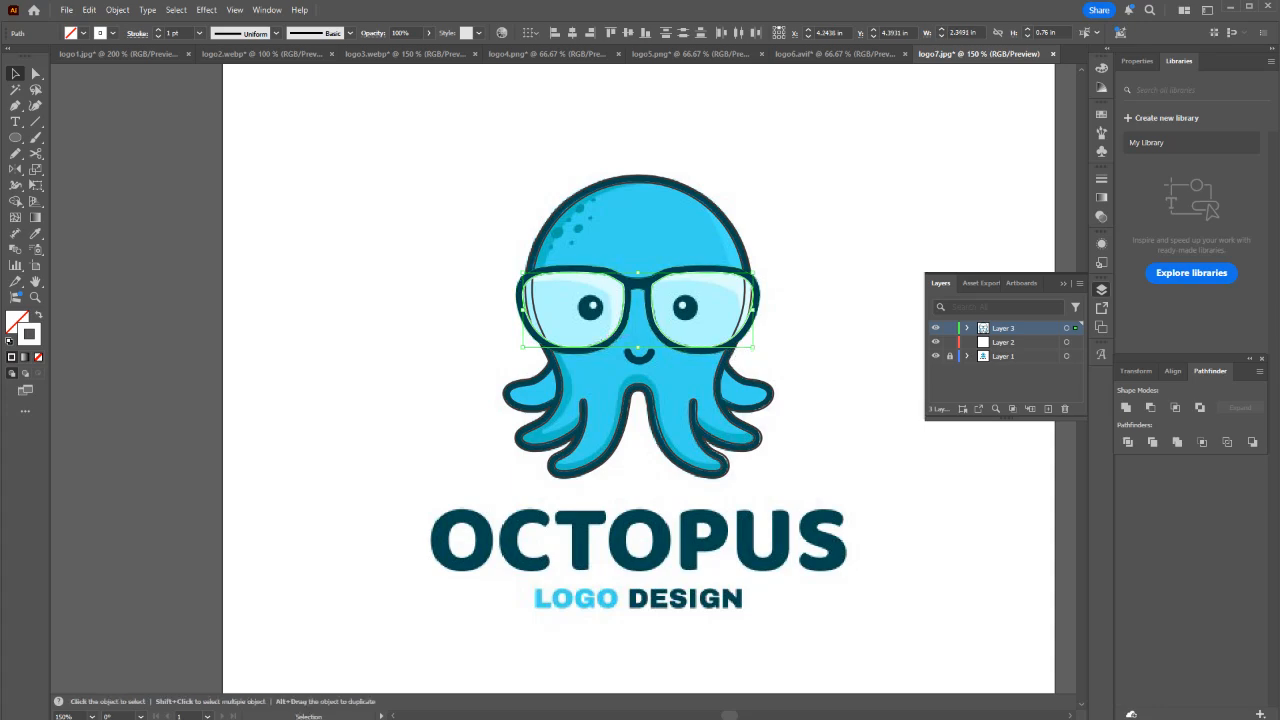
left_click_drag(1076, 328, 1076, 342)
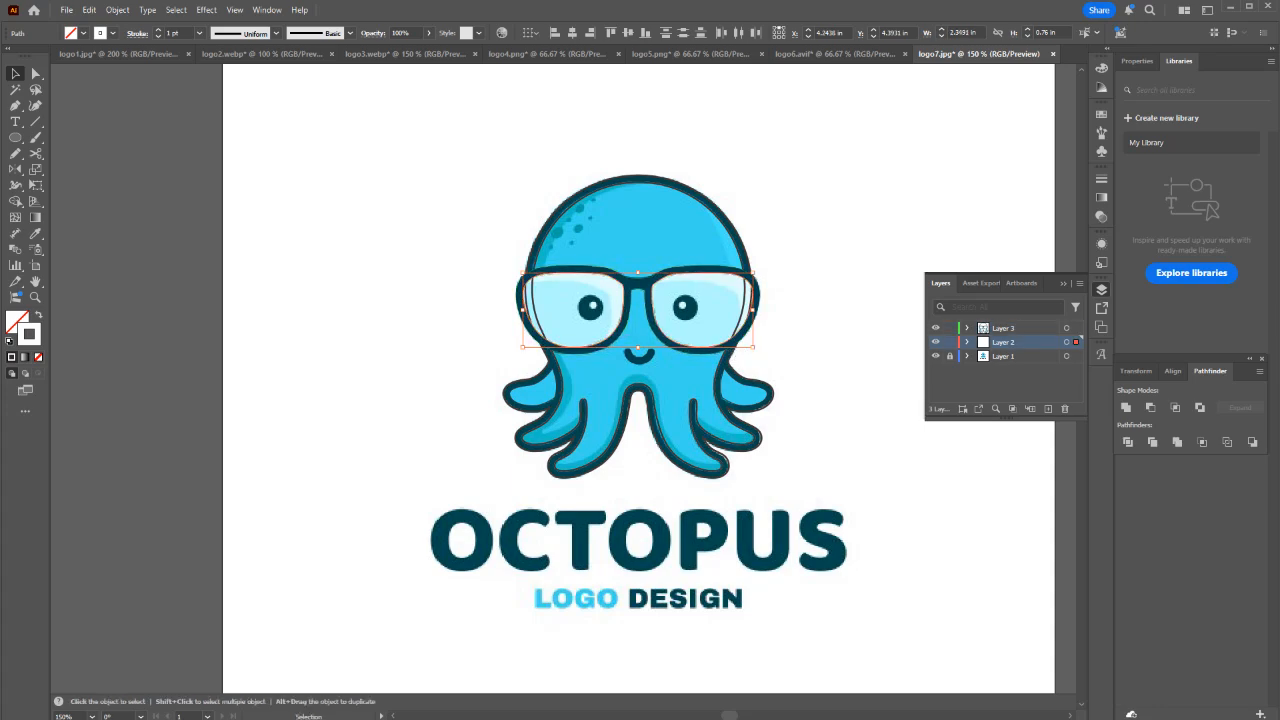
left_click(936, 328)
scroll(476, 288, "up", 1)
left_click(476, 288)
Draw a closed Pen shape along the left lens's reflection edge, extending beyond the lens's upper and inner sides.
scroll(673, 321, "up", 2)
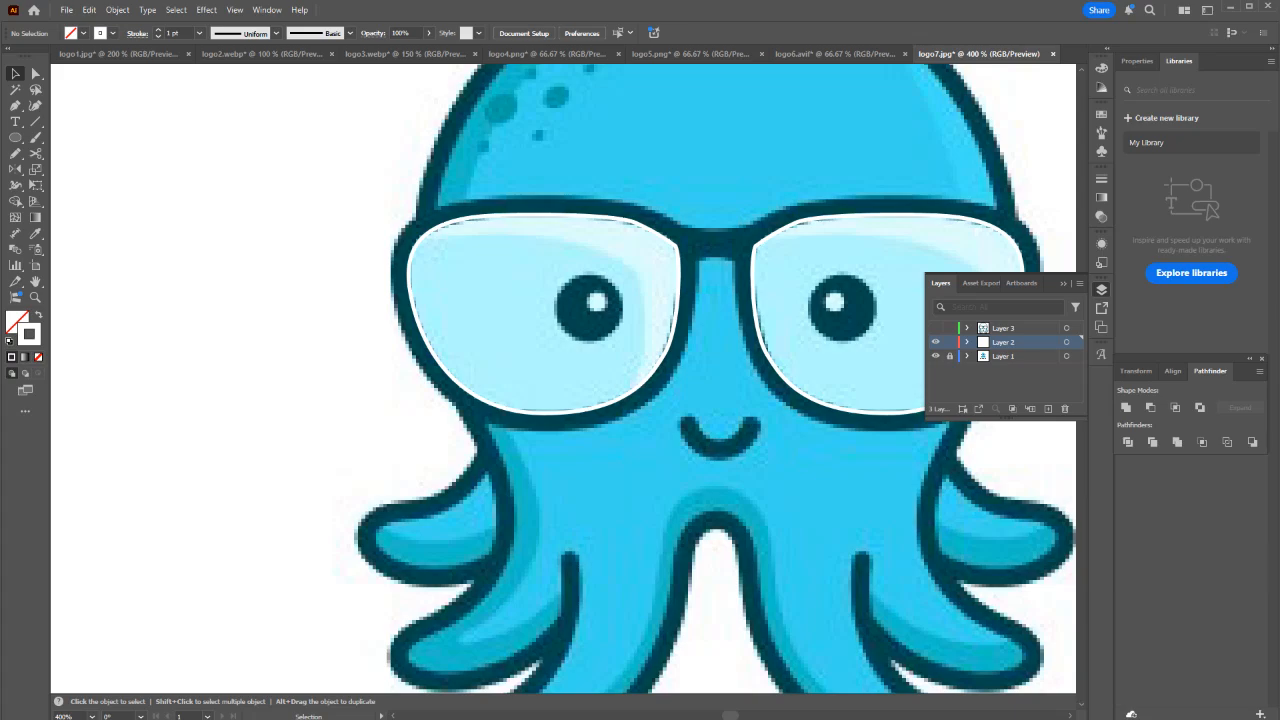
key("p")
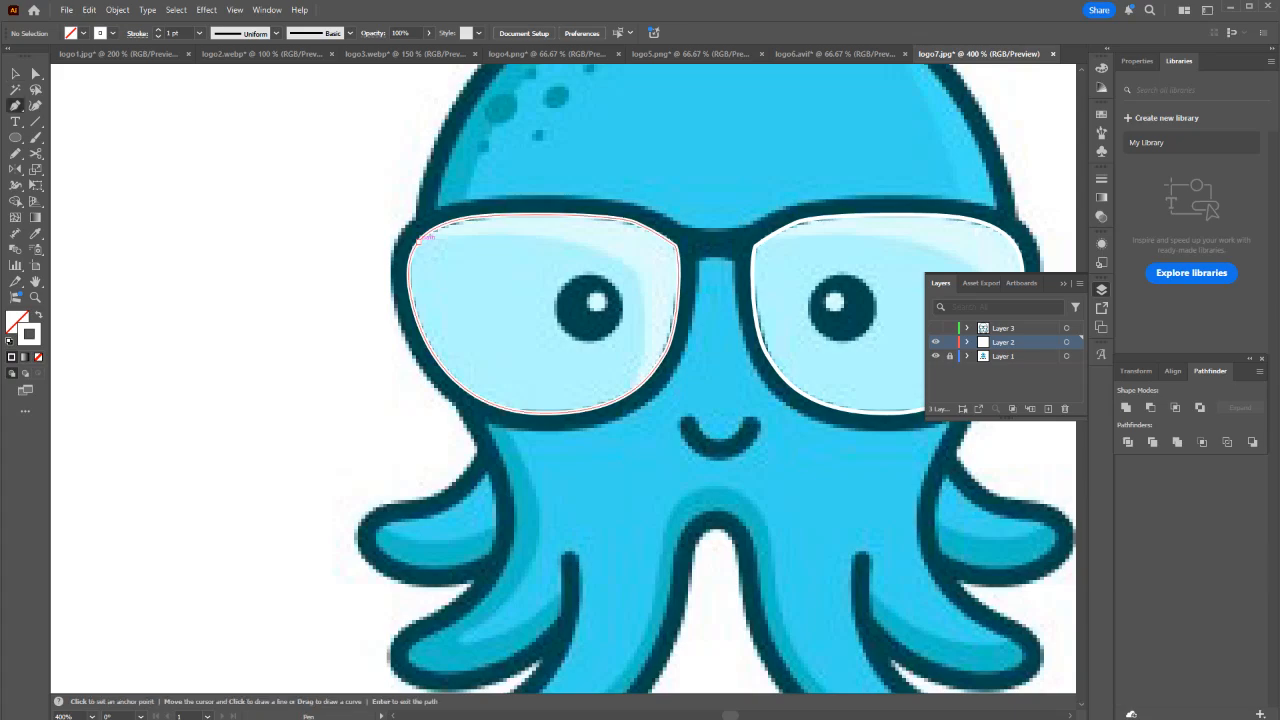
left_click(417, 241)
left_click_drag(620, 261, 670, 302)
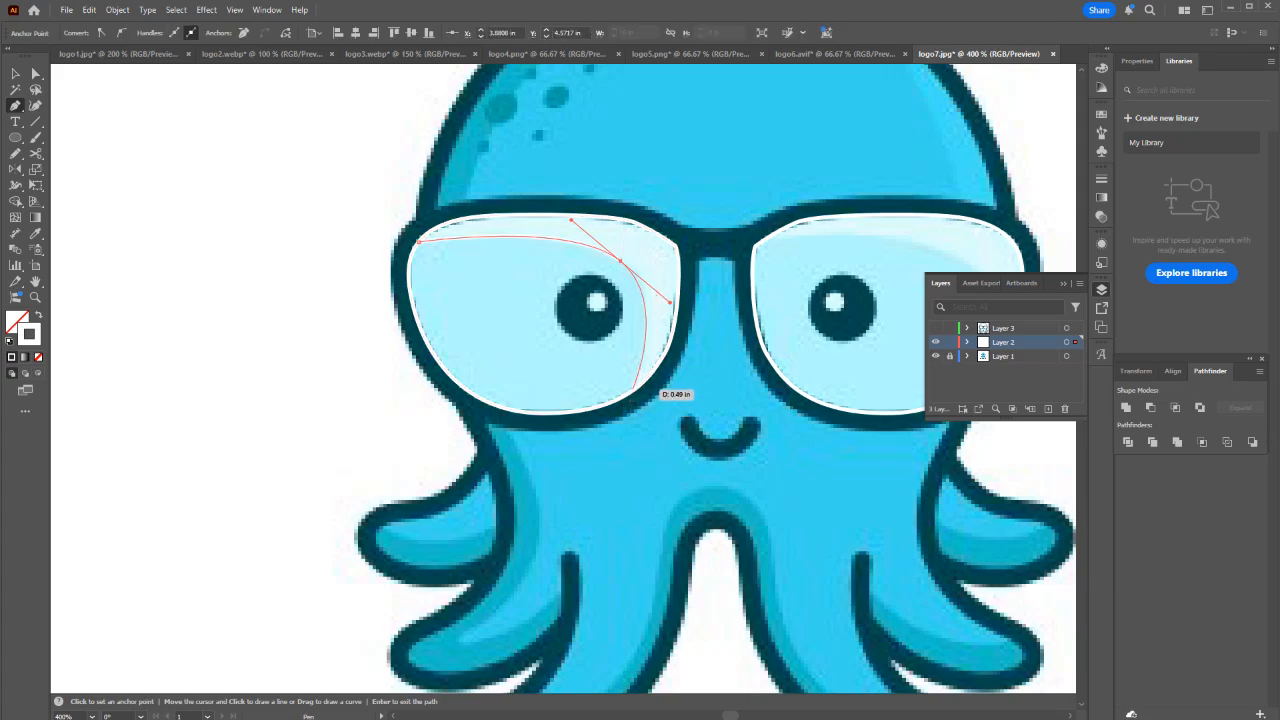
left_click(636, 377)
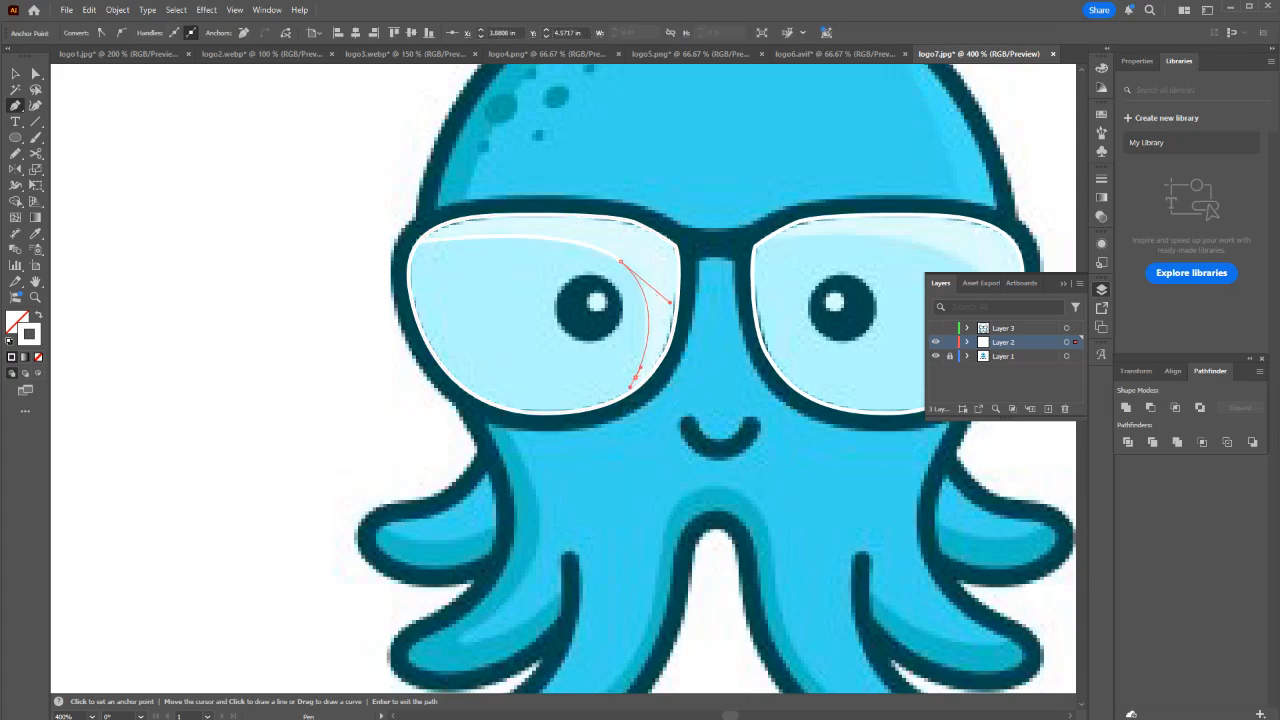
left_click(608, 413)
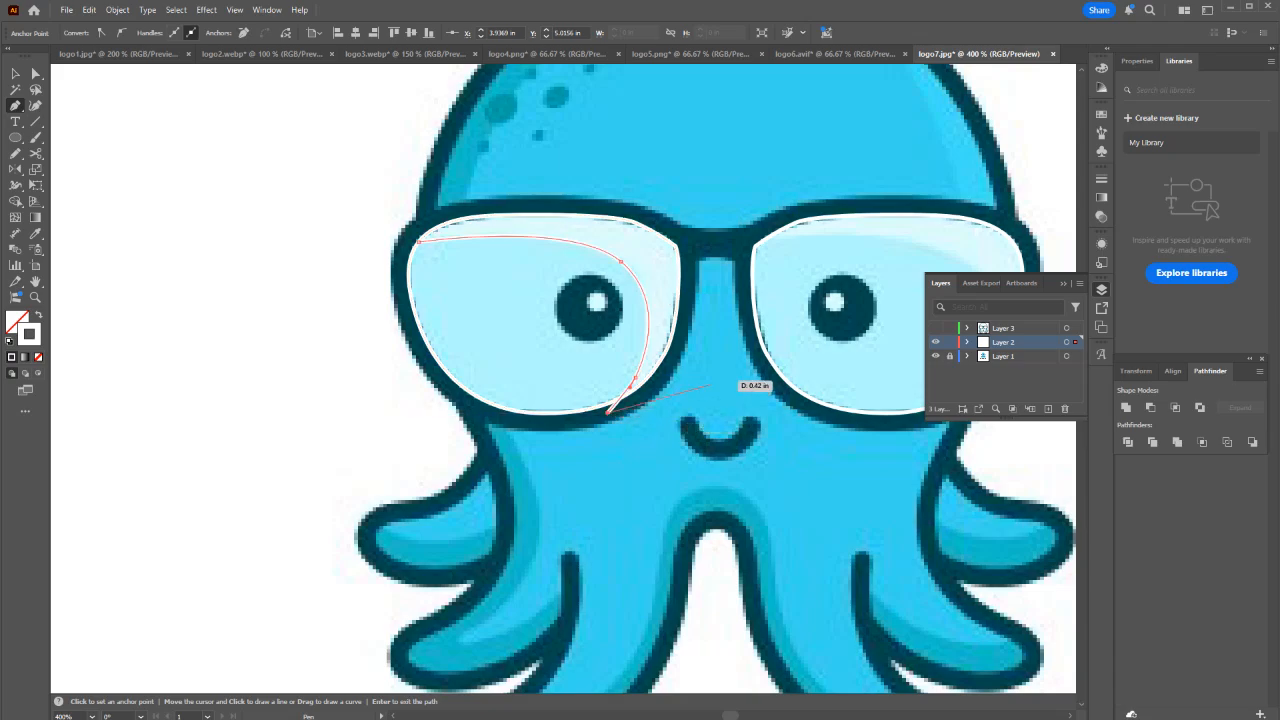
left_click(710, 380)
left_click(697, 214)
left_click(502, 177)
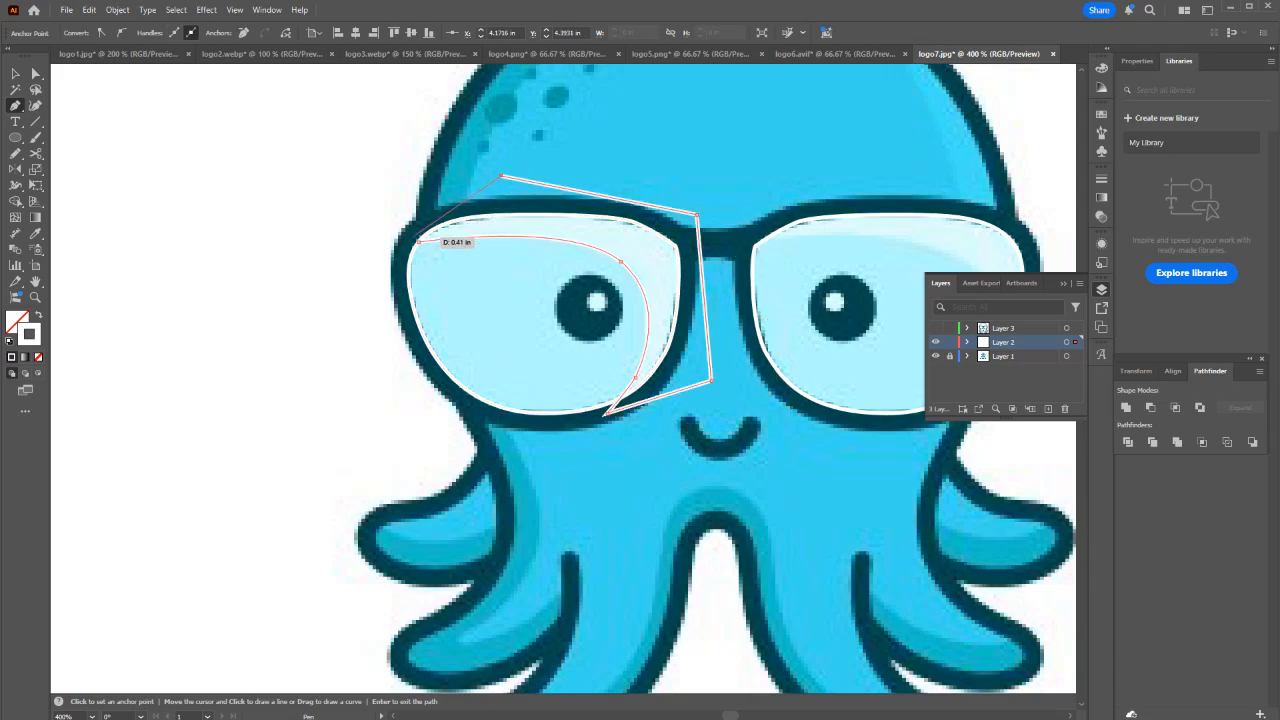
left_click(415, 215)
left_click(418, 241)
Draw a closed Pen shape along the right lens's reflection edge, extending beyond the lens's upper and outer sides.
key("space")
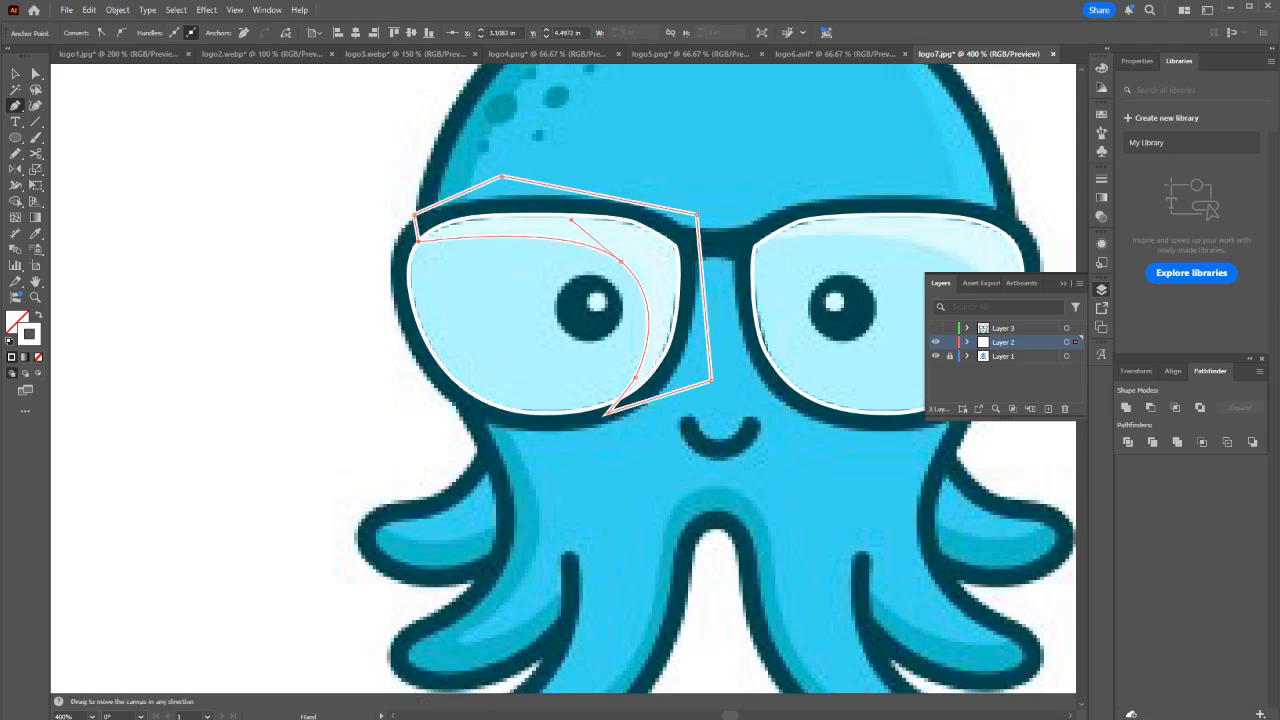
left_click_drag(778, 232, 540, 212)
left_click(532, 213)
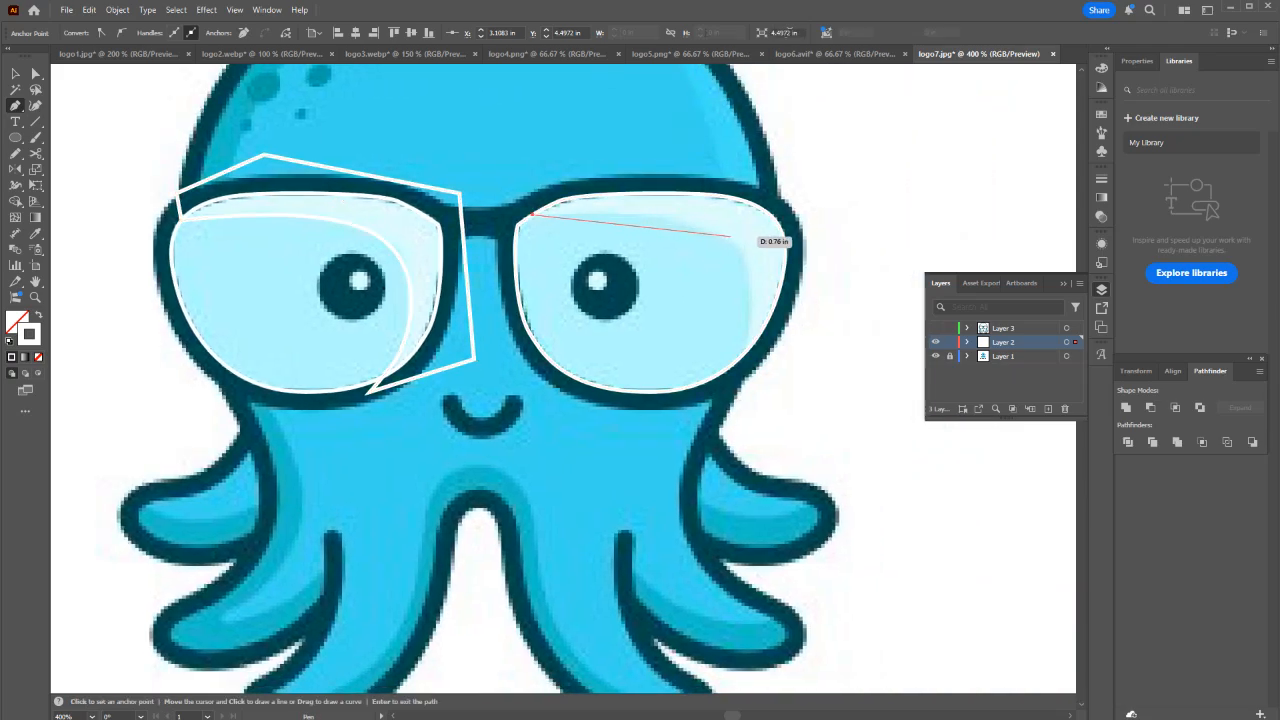
left_click_drag(733, 238, 762, 274)
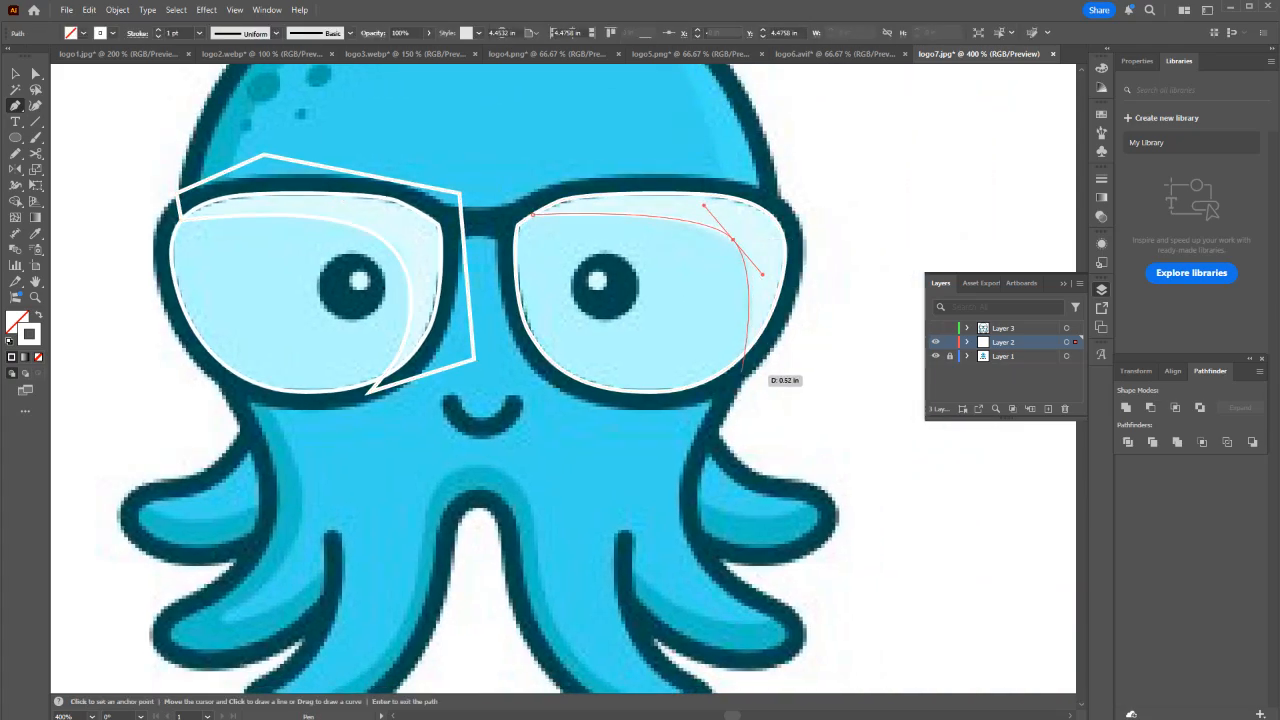
left_click(741, 388)
left_click(843, 289)
left_click(821, 179)
left_click(655, 145)
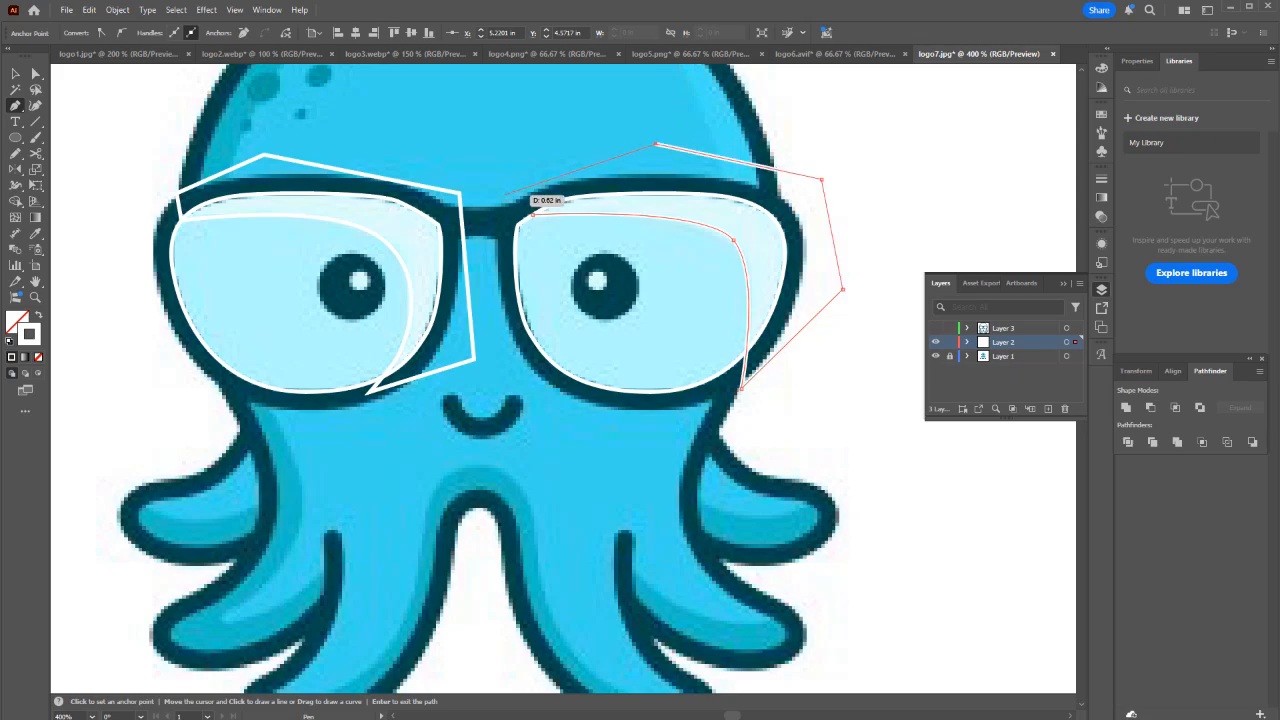
left_click(508, 196)
left_click(532, 213)
Divide both lens outlines with the overlapping reflection shapes using Pathfinder, and ungroup the resulting pieces.
key("v")
left_click(862, 108)
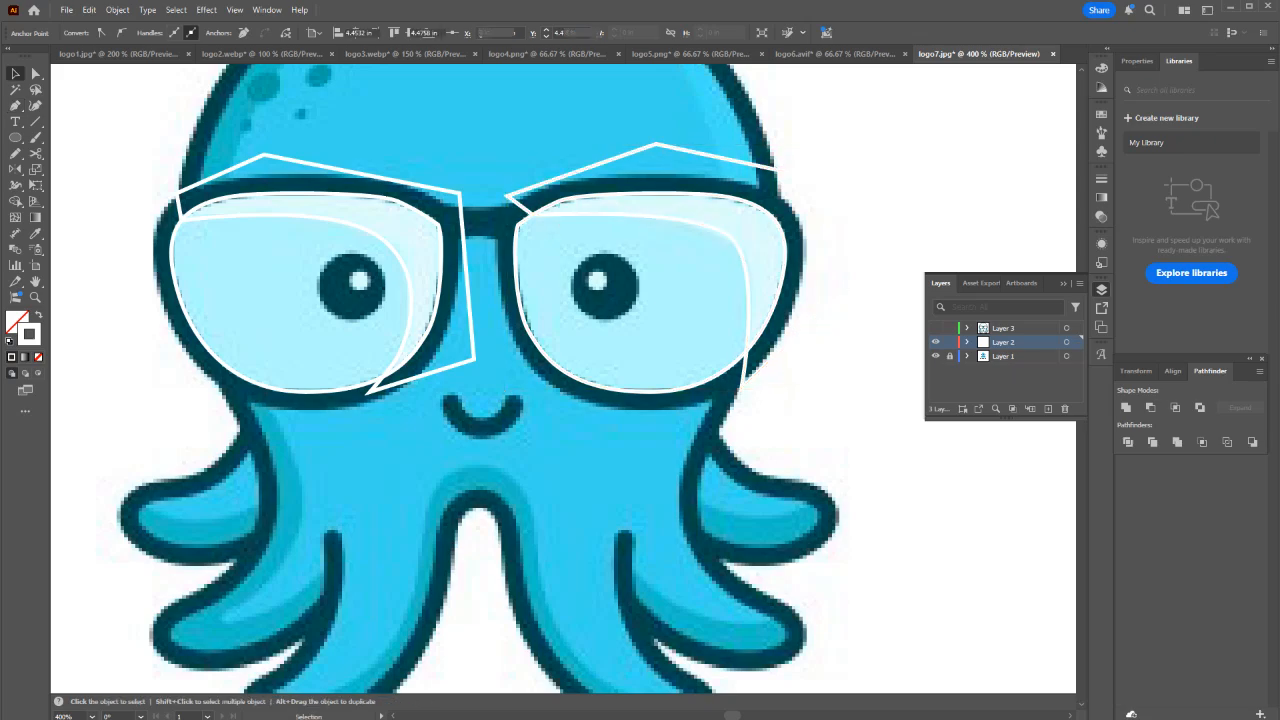
left_click_drag(862, 108, 184, 412)
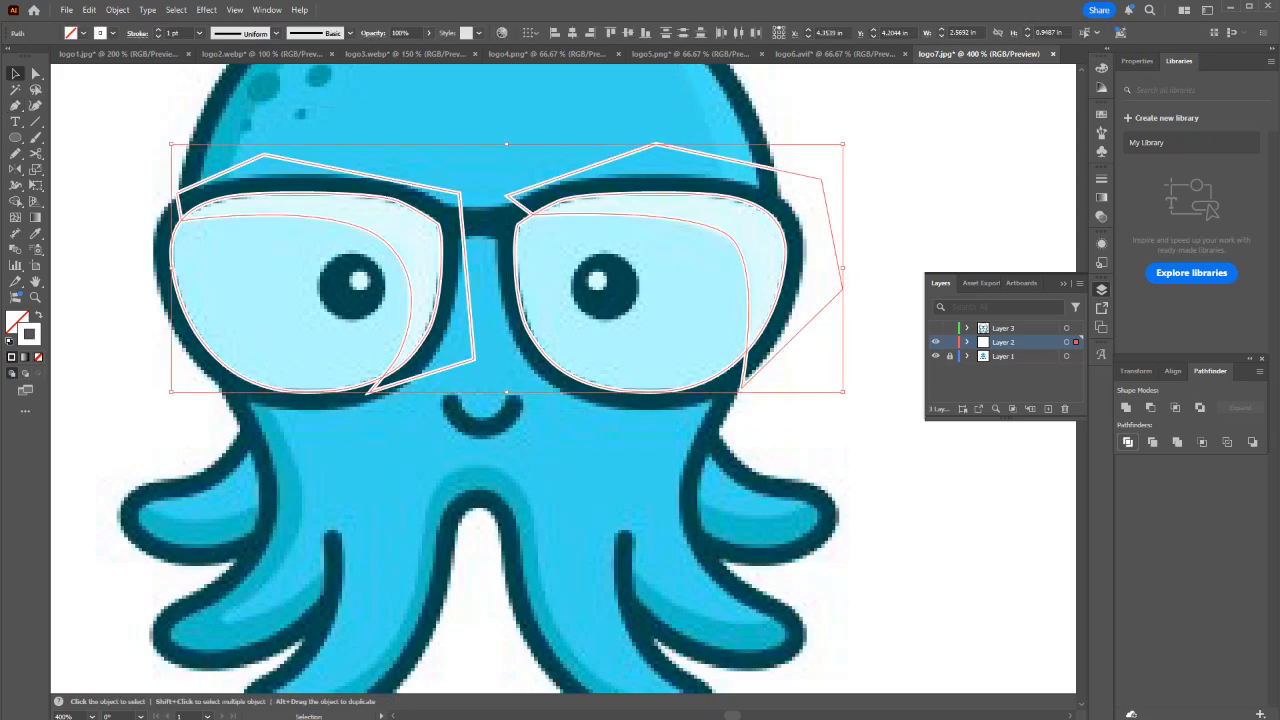
left_click(1128, 442)
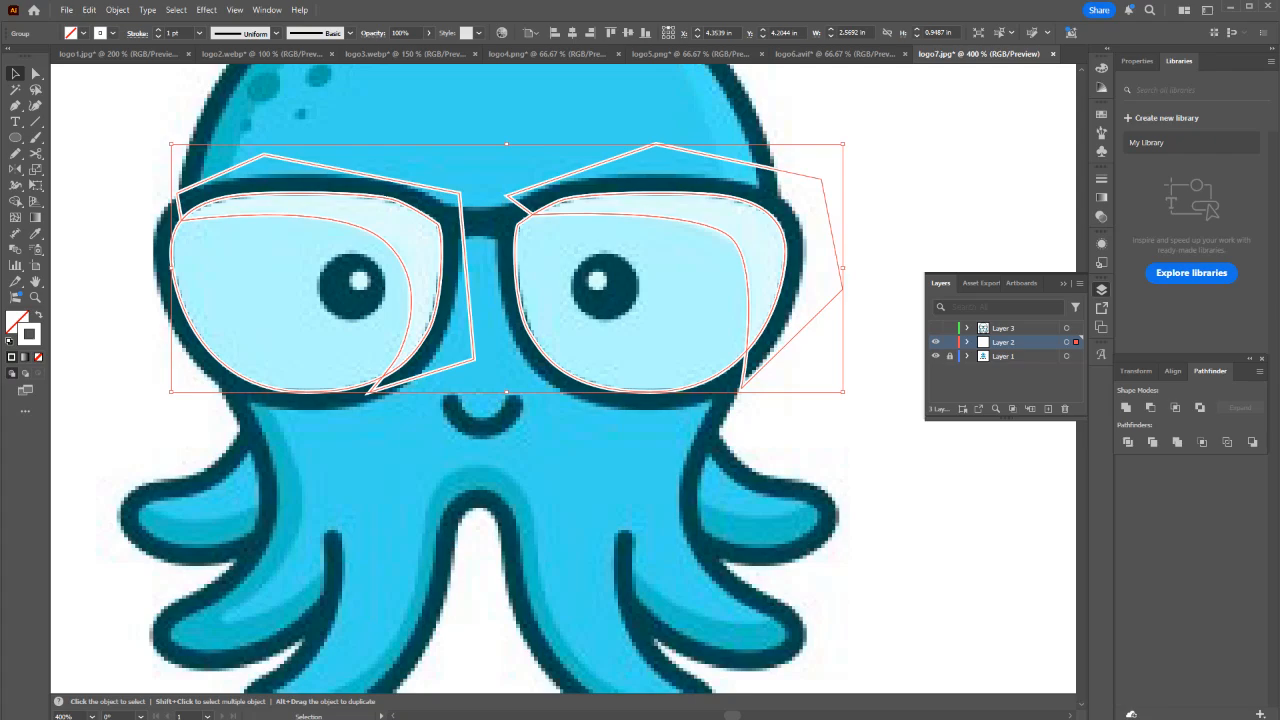
right_click(814, 320)
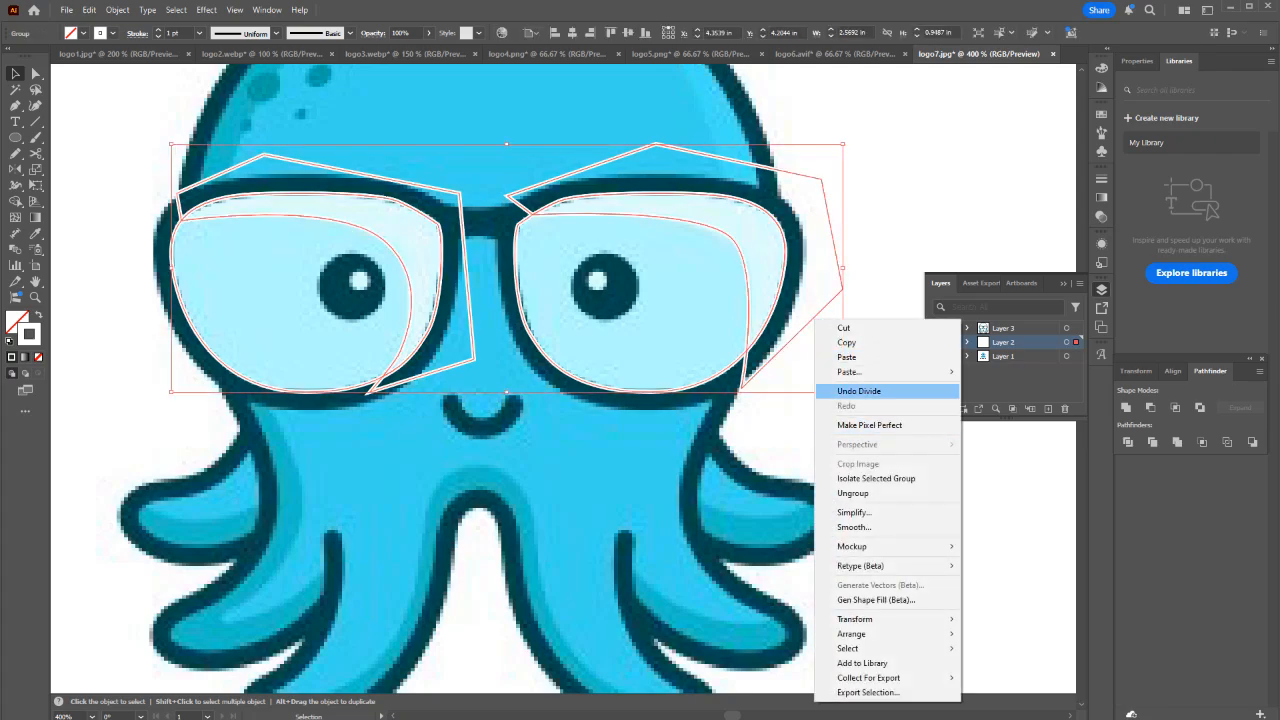
left_click(853, 493)
Delete the divided pieces outside both lenses and check the remaining lens paths in outline mode.
left_click_drag(862, 251, 810, 297)
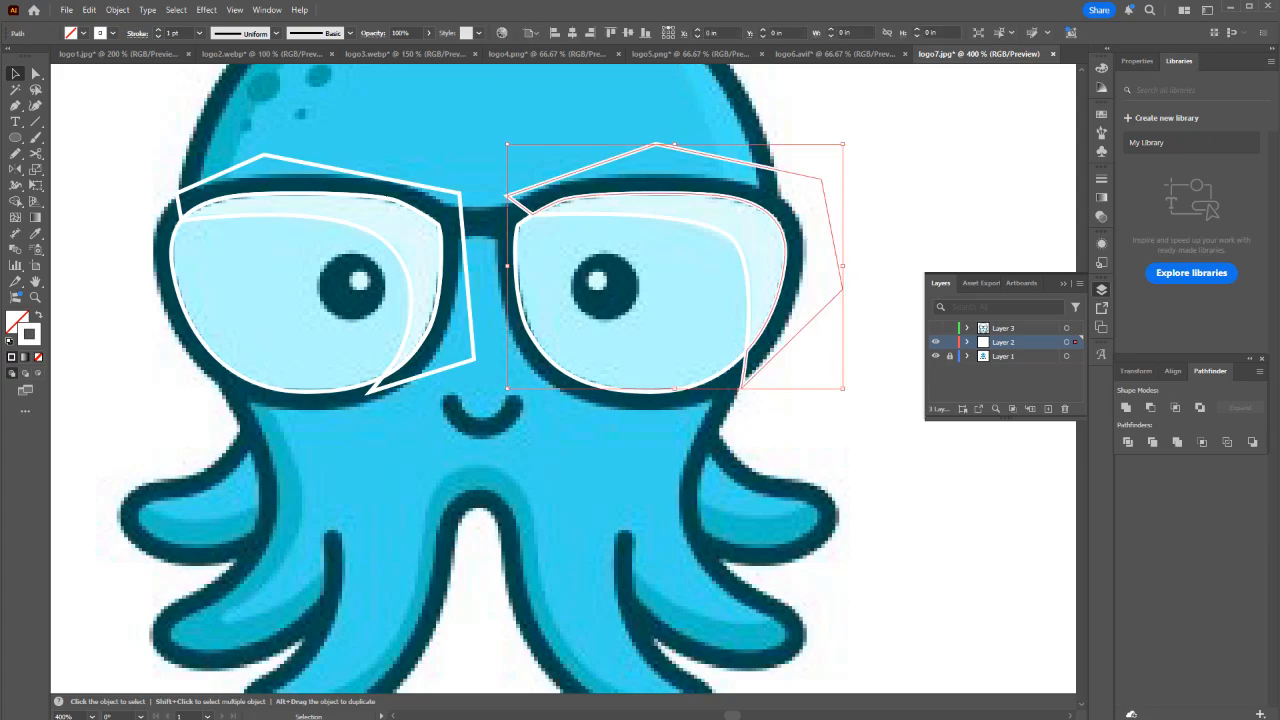
key("Delete")
left_click(467, 276)
key("Delete")
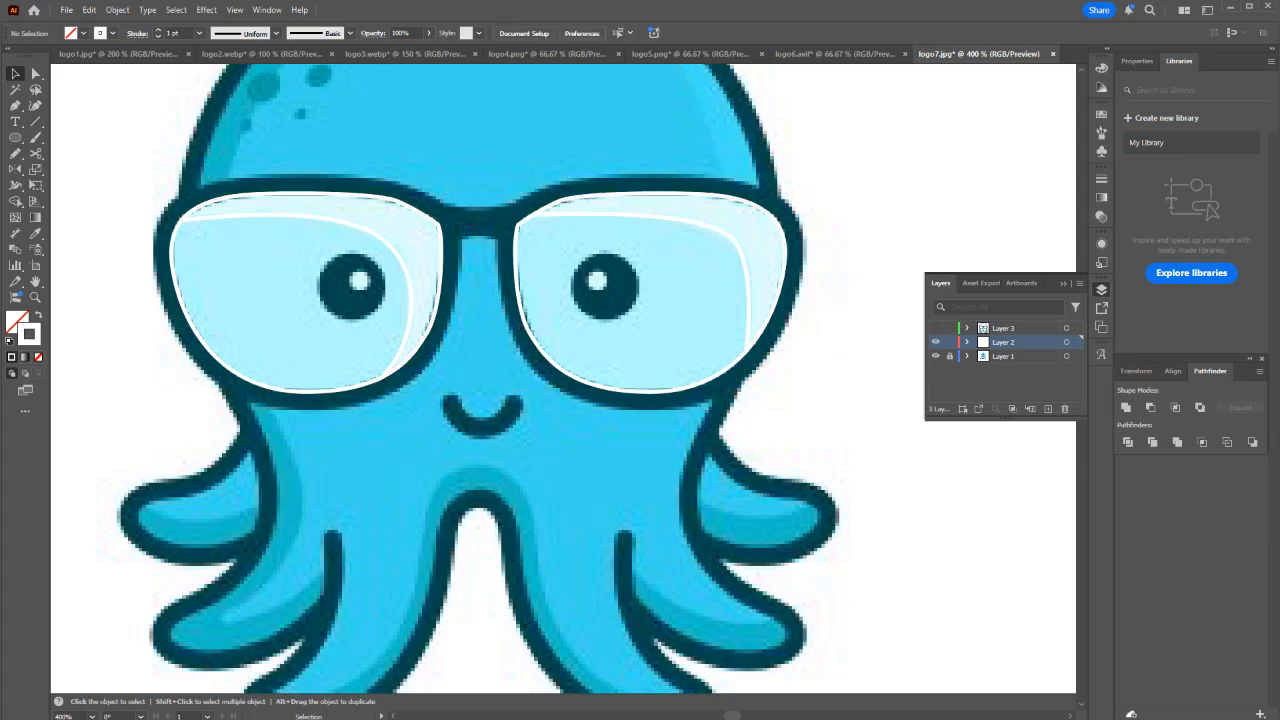
key("ctrl+y")
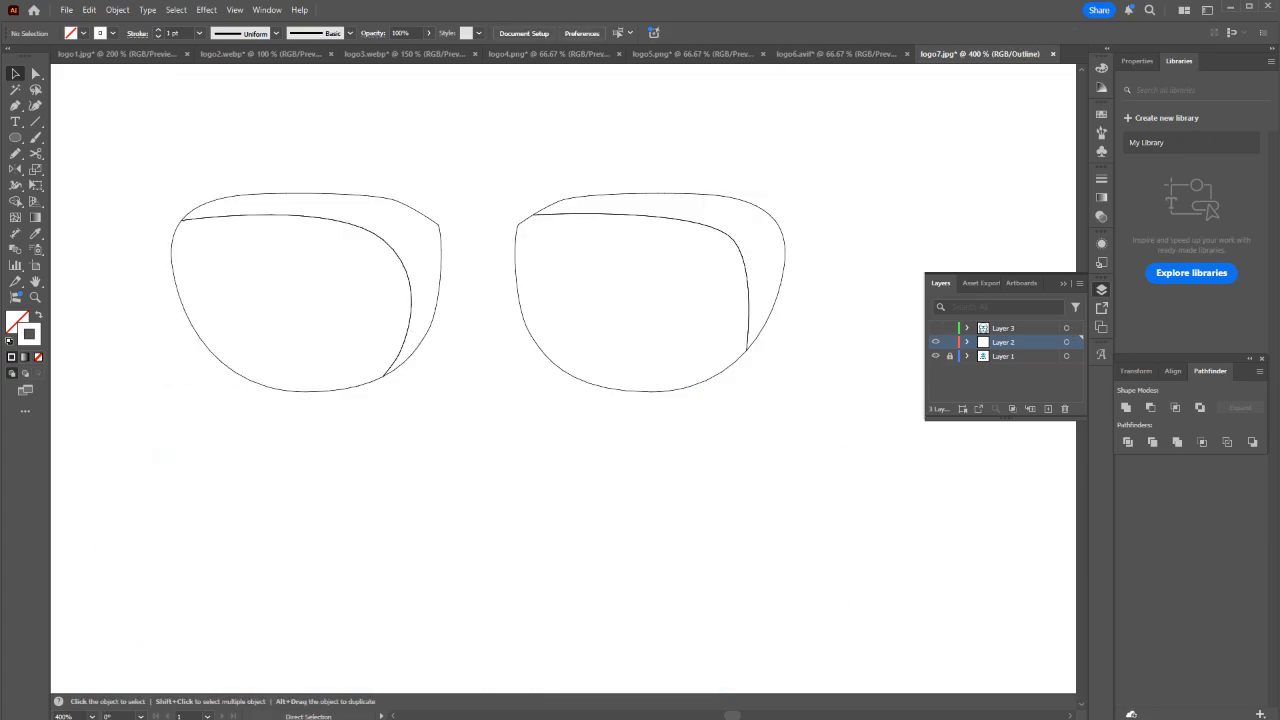
key("ctrl+y")
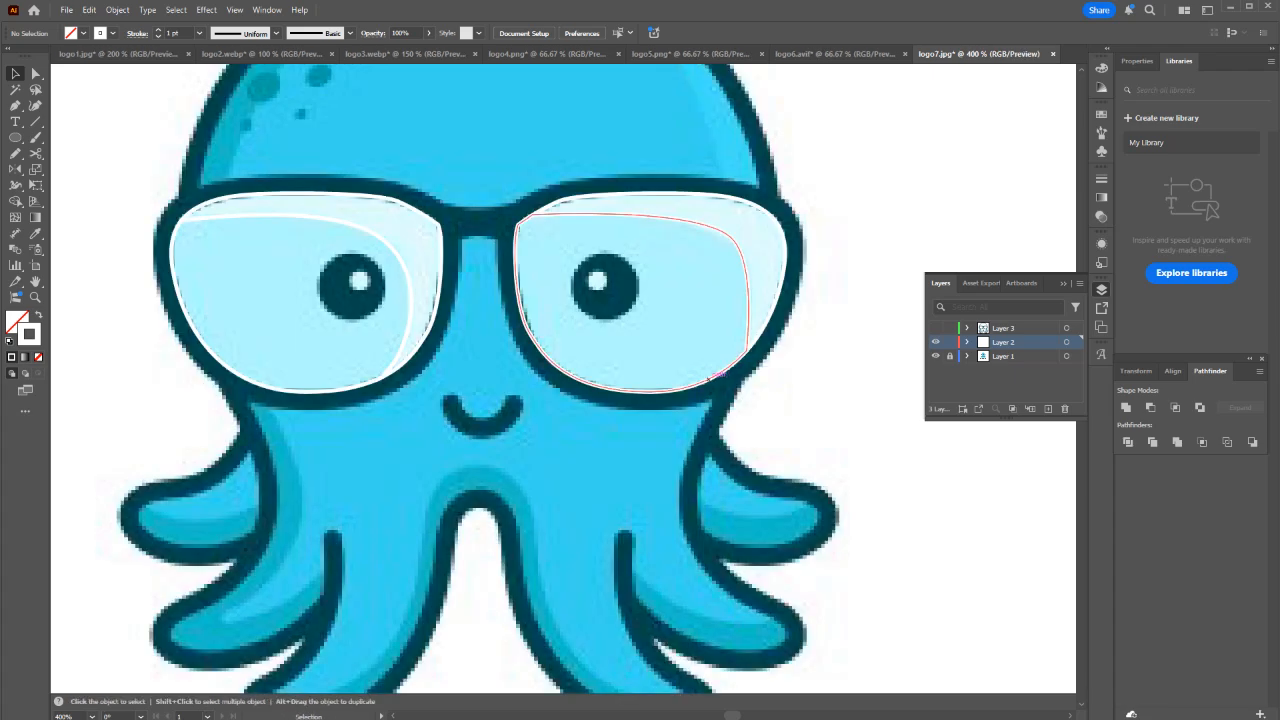
Fill the main area of both lenses with the light blue sampled from the reference lens, without a stroke.
left_click(709, 379)
key("i")
left_click(690, 348)
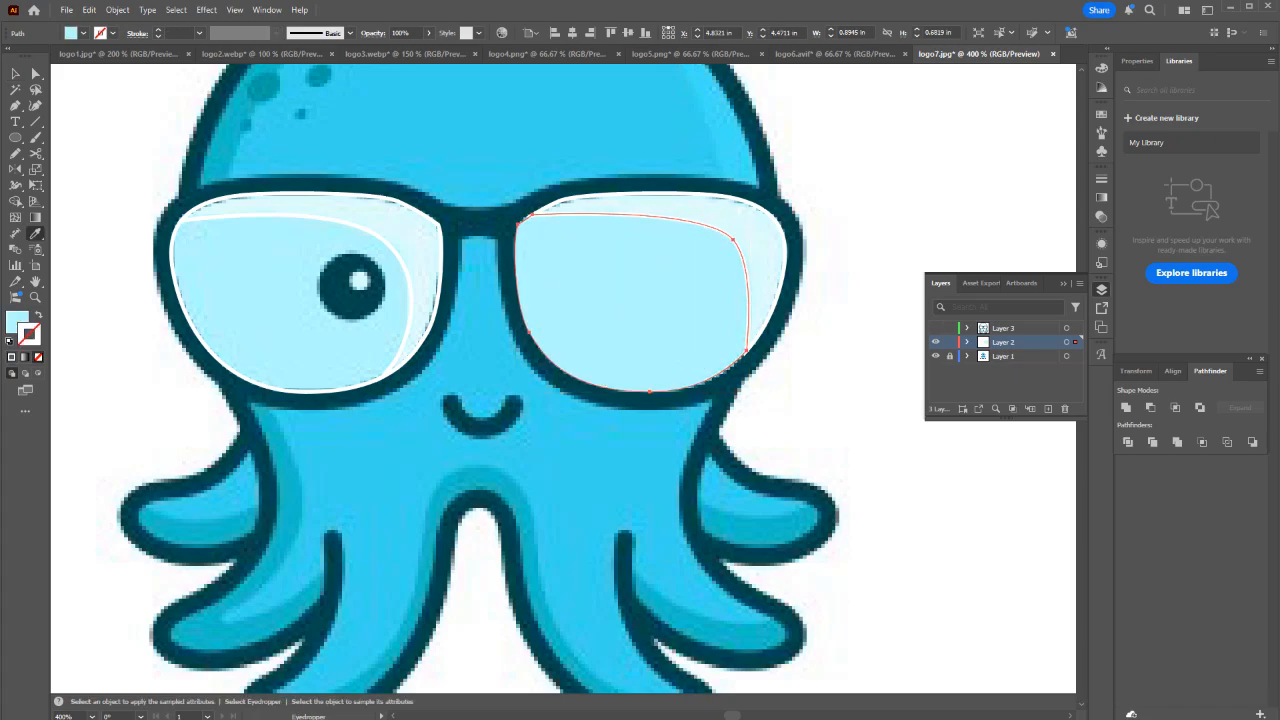
key("v")
left_click(405, 336)
key("o")
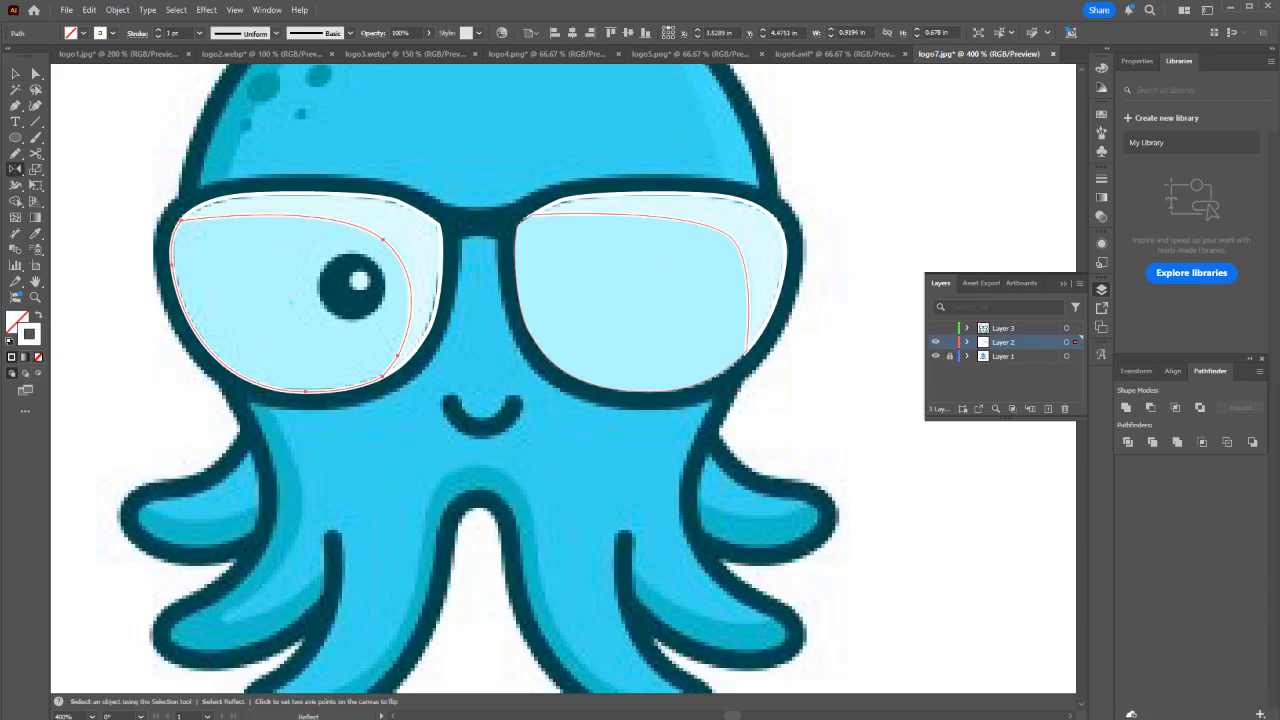
key("i")
left_click(598, 304)
key("v")
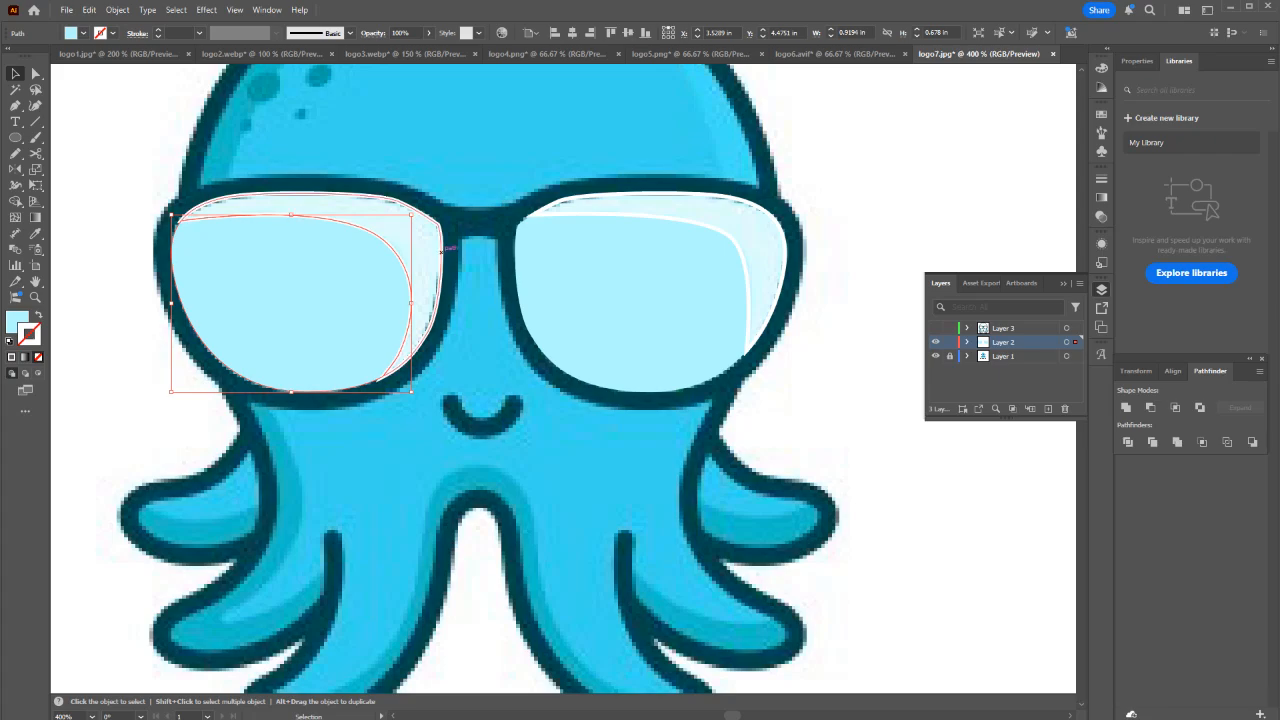
Fill the reflection pieces of both lenses with the pale blue sampled from the reference, without a stroke.
left_click(441, 253)
key("i")
left_click(423, 246)
key("v")
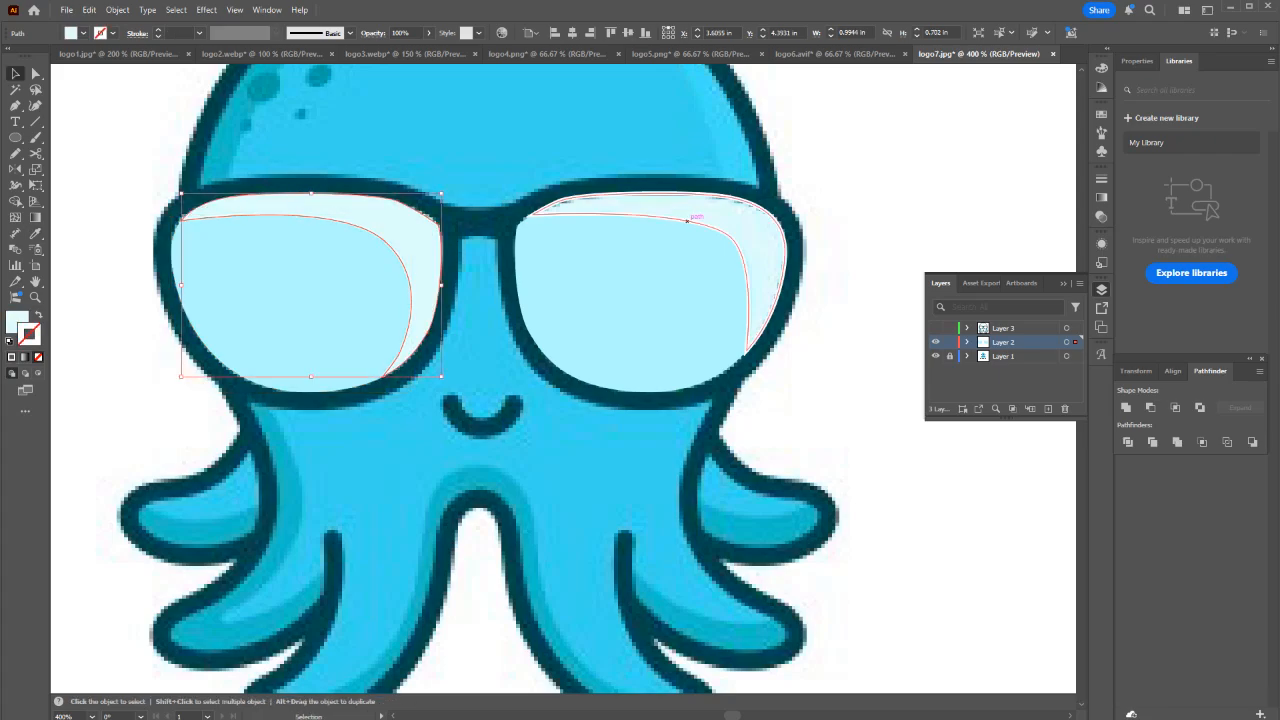
left_click(717, 227)
key("o")
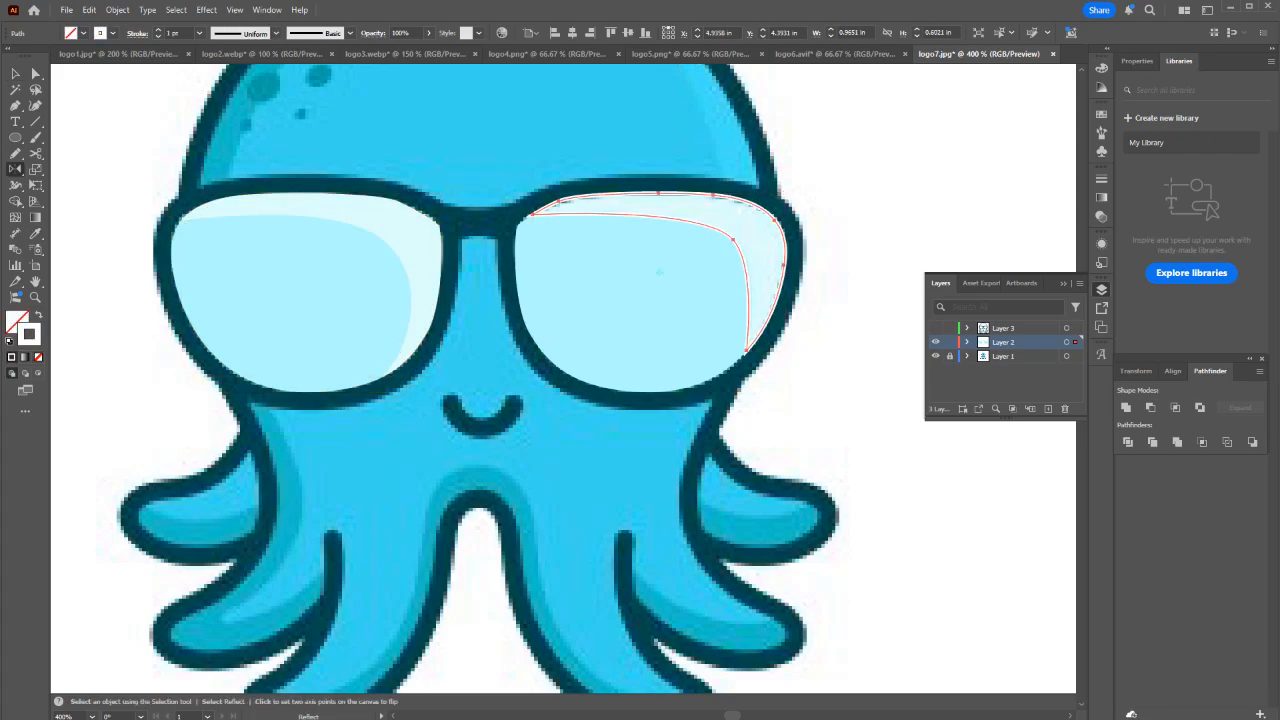
key("i")
left_click(745, 212)
key("v")
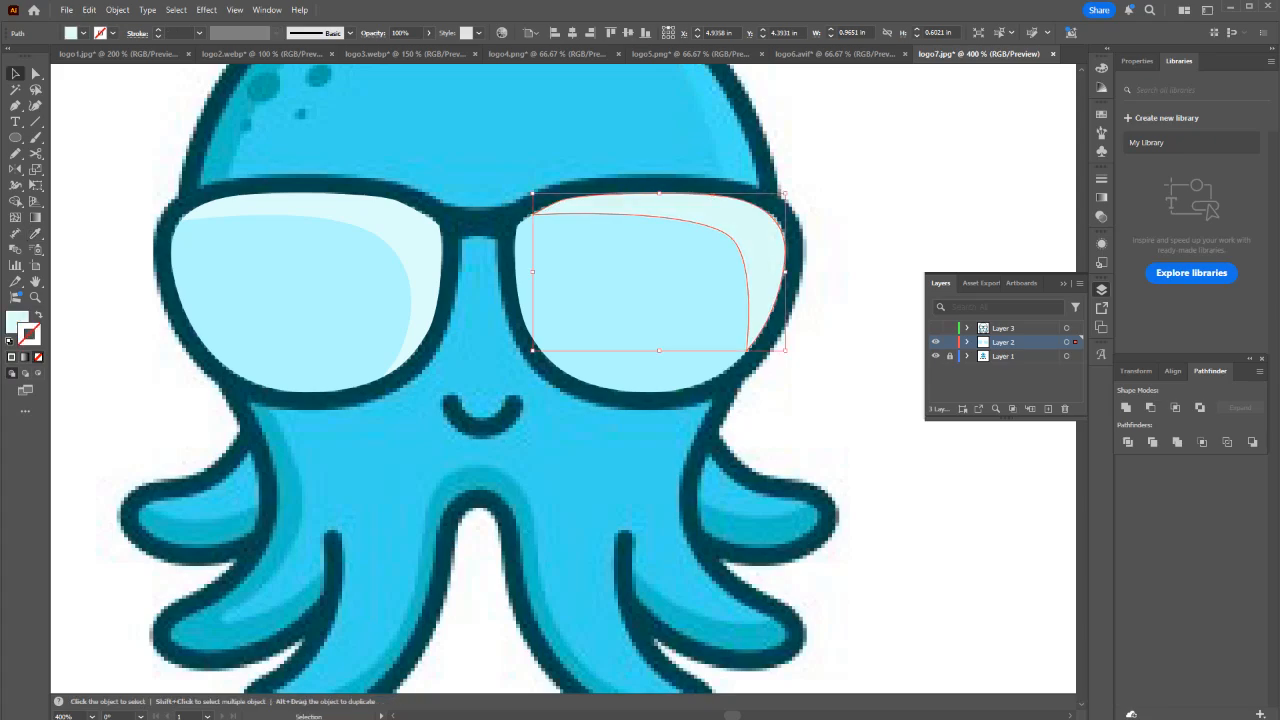
Select all the lens pieces and move them from Layer 2 to Layer 3.
left_click(858, 185)
key("ctrl+a")
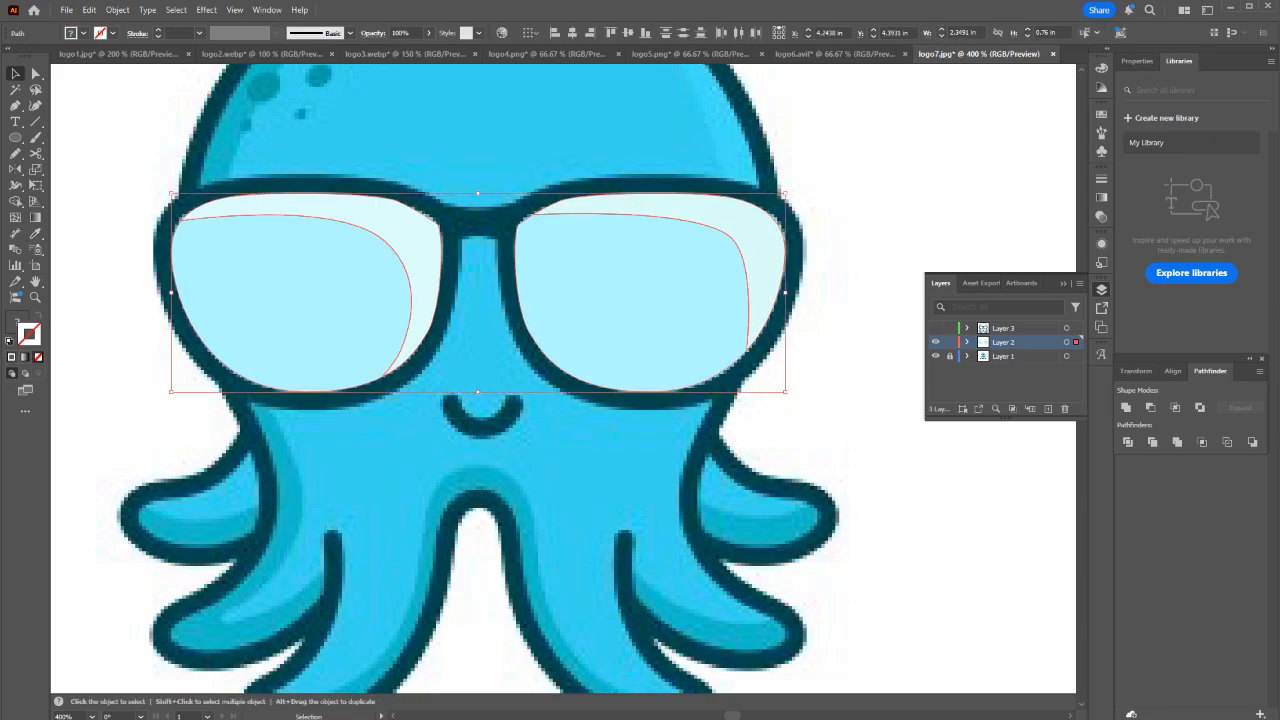
left_click_drag(1076, 342, 1076, 328)
key("m")
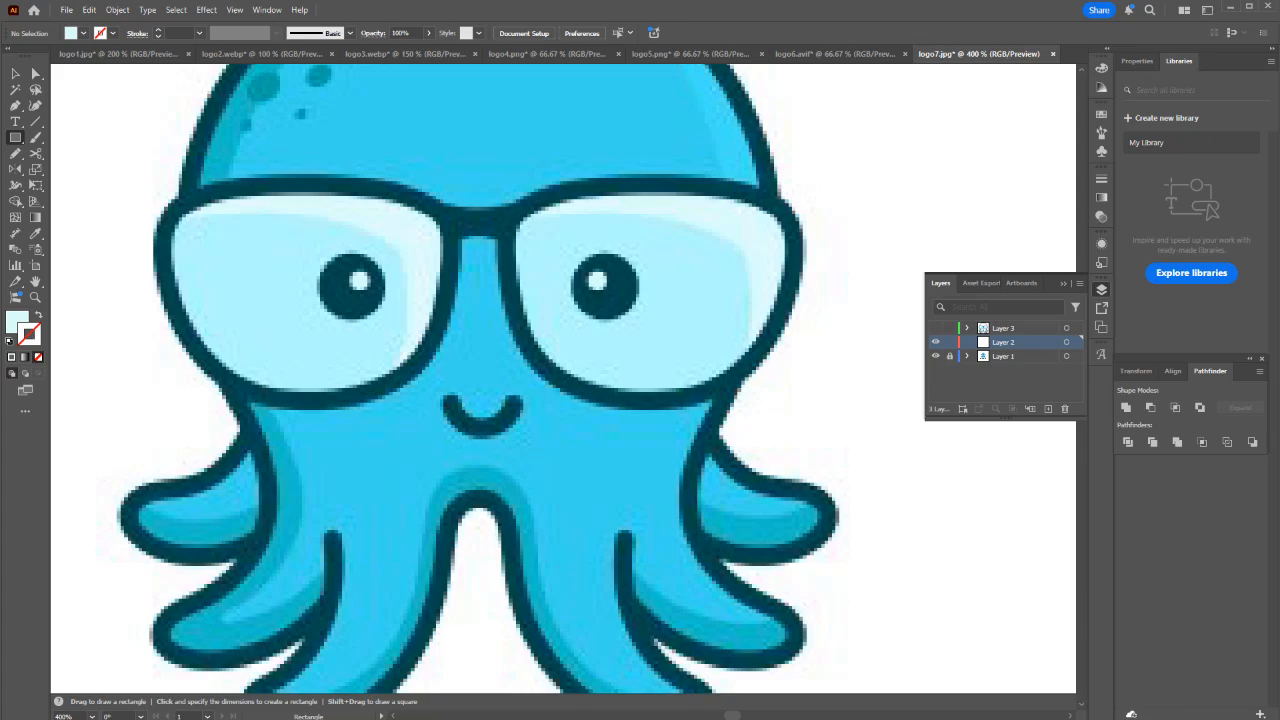
scroll(609, 295, "up", 1)
left_click_drag(563, 240, 651, 327)
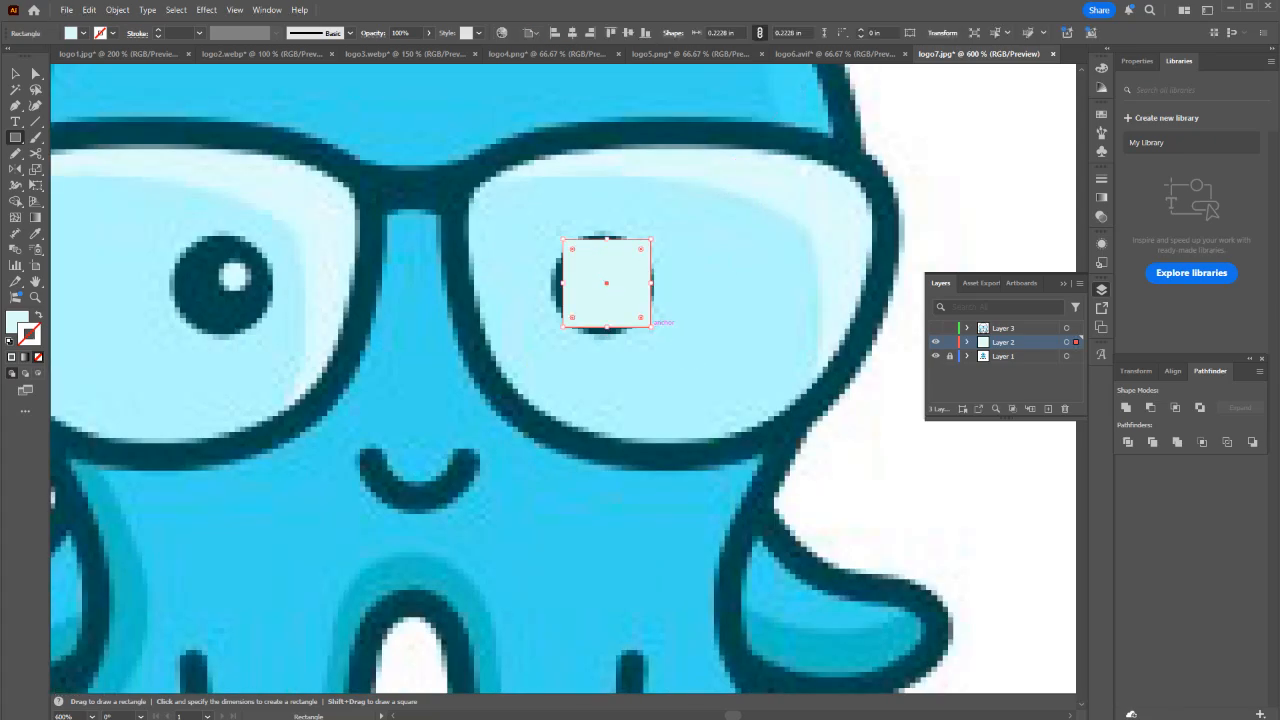
key("ctrl+z")
Draw an unfilled circle over the right lens's pupil and fit it to the reference, about 0.25 in wide.
key("l")
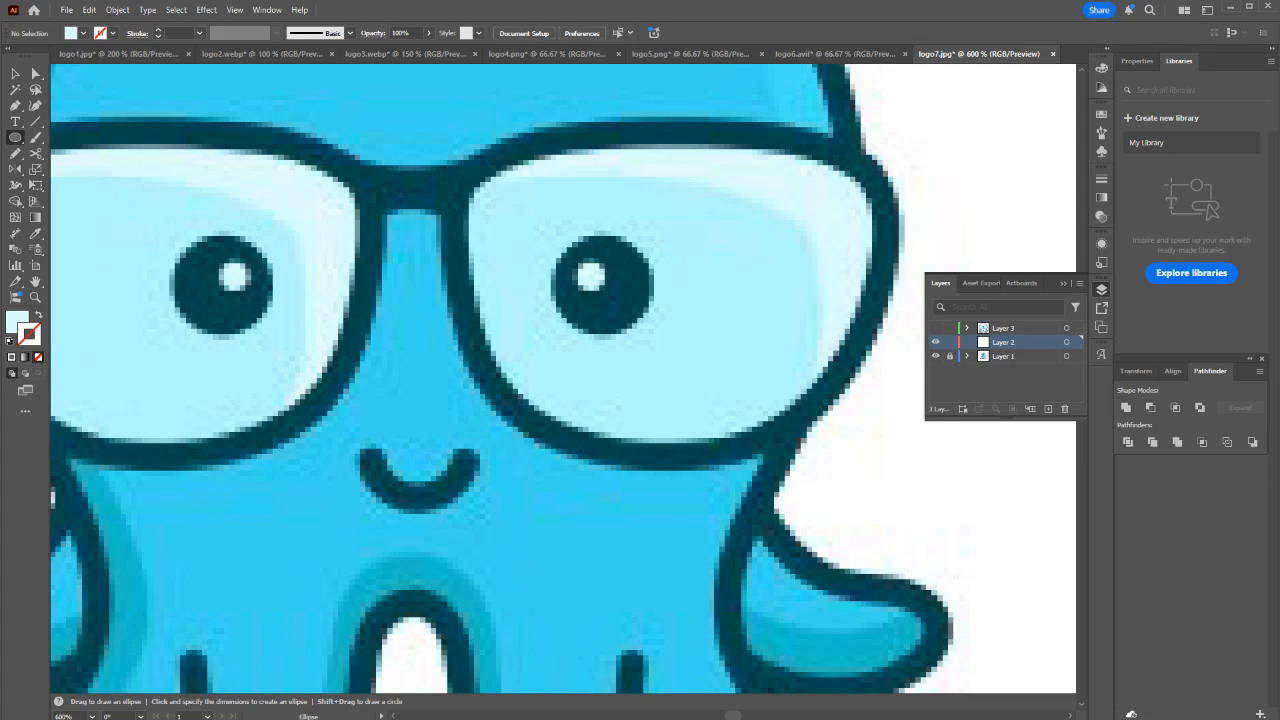
left_click_drag(604, 282, 655, 332)
key("d")
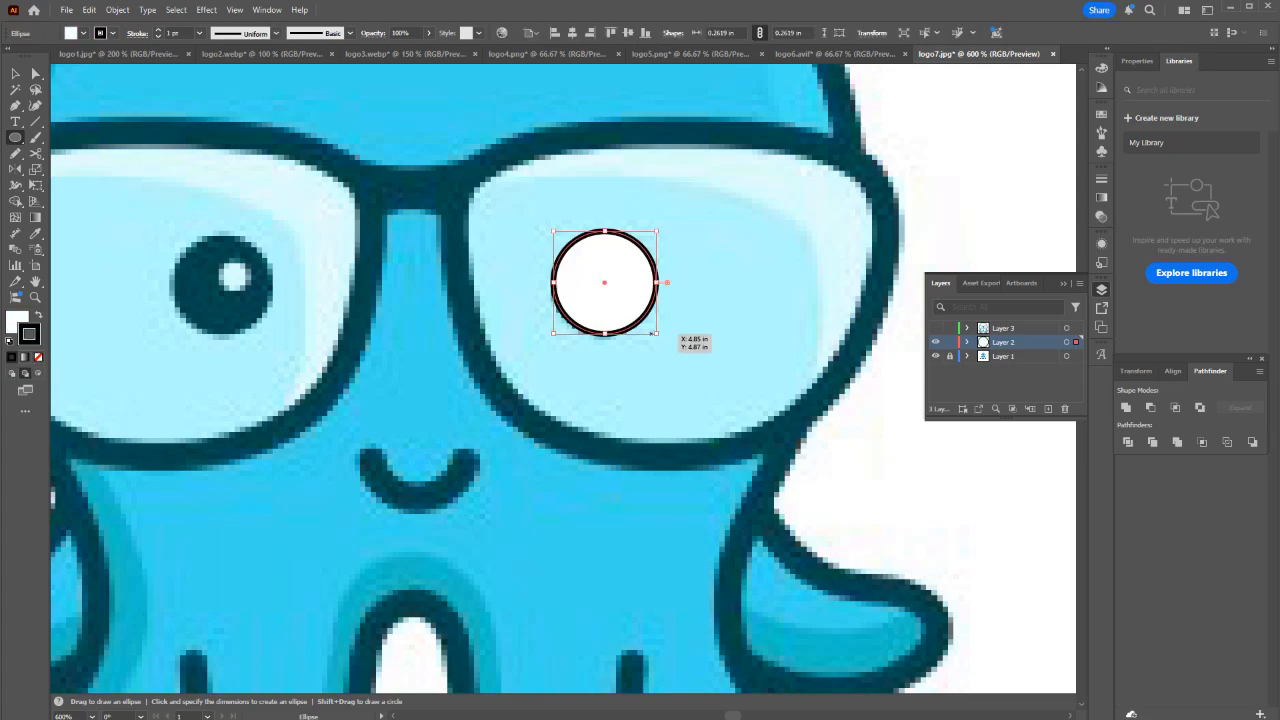
key("slash")
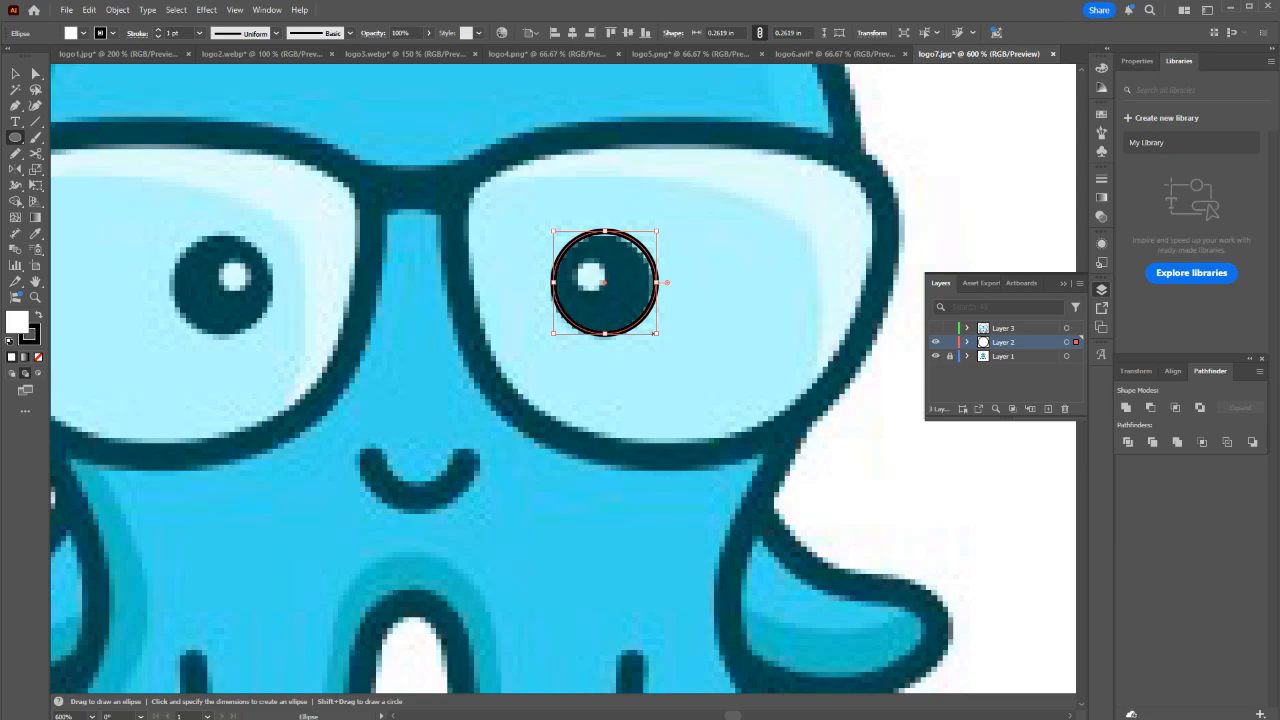
scroll(680, 174, "up", 2)
key("v")
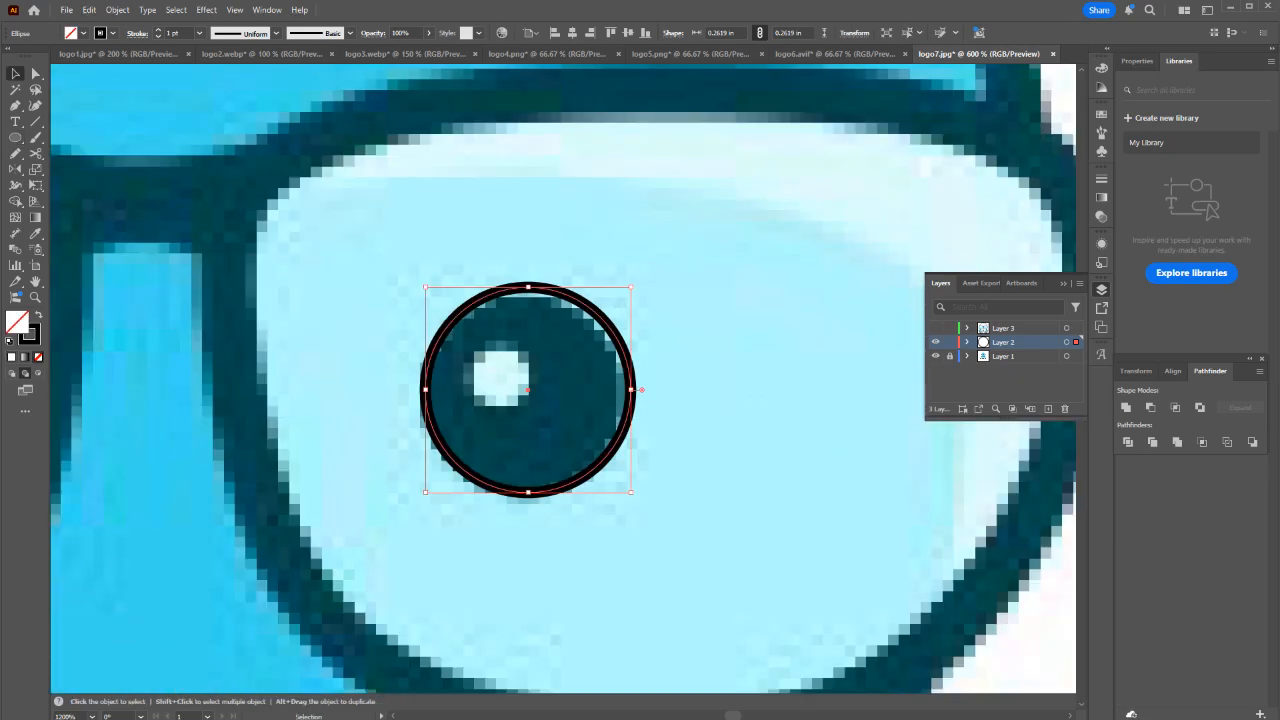
left_click_drag(631, 287, 619, 299)
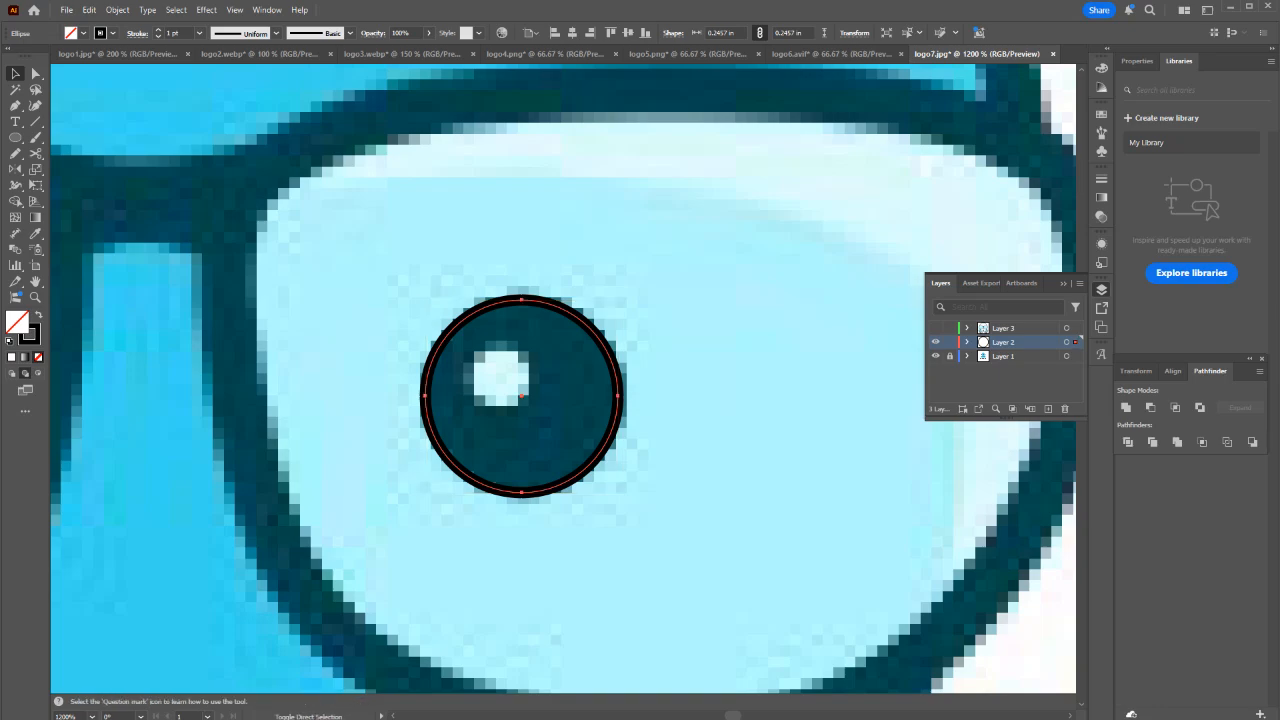
Make a smaller circle over the right pupil's highlight, about 0.08 in wide, filled with the sampled pale colour.
left_click_drag(619, 491, 524, 400)
key("i")
left_click(500, 380)
key("v")
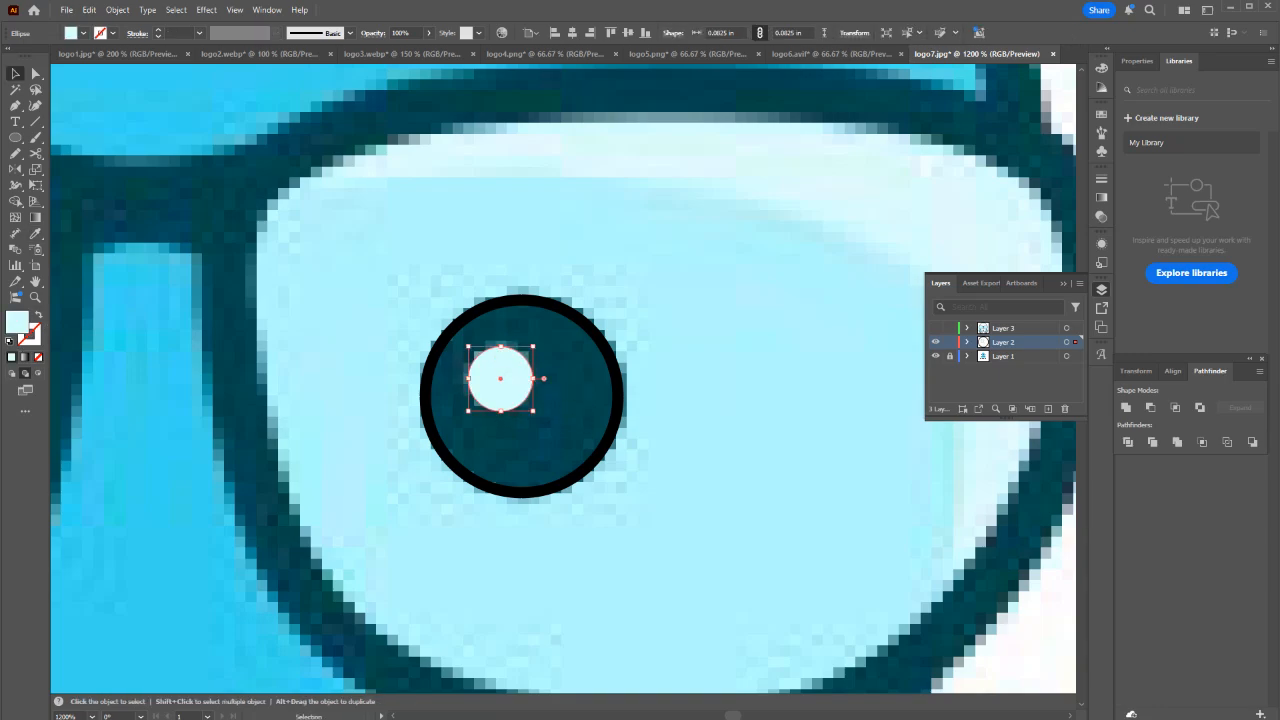
left_click_drag(534, 411, 529, 406)
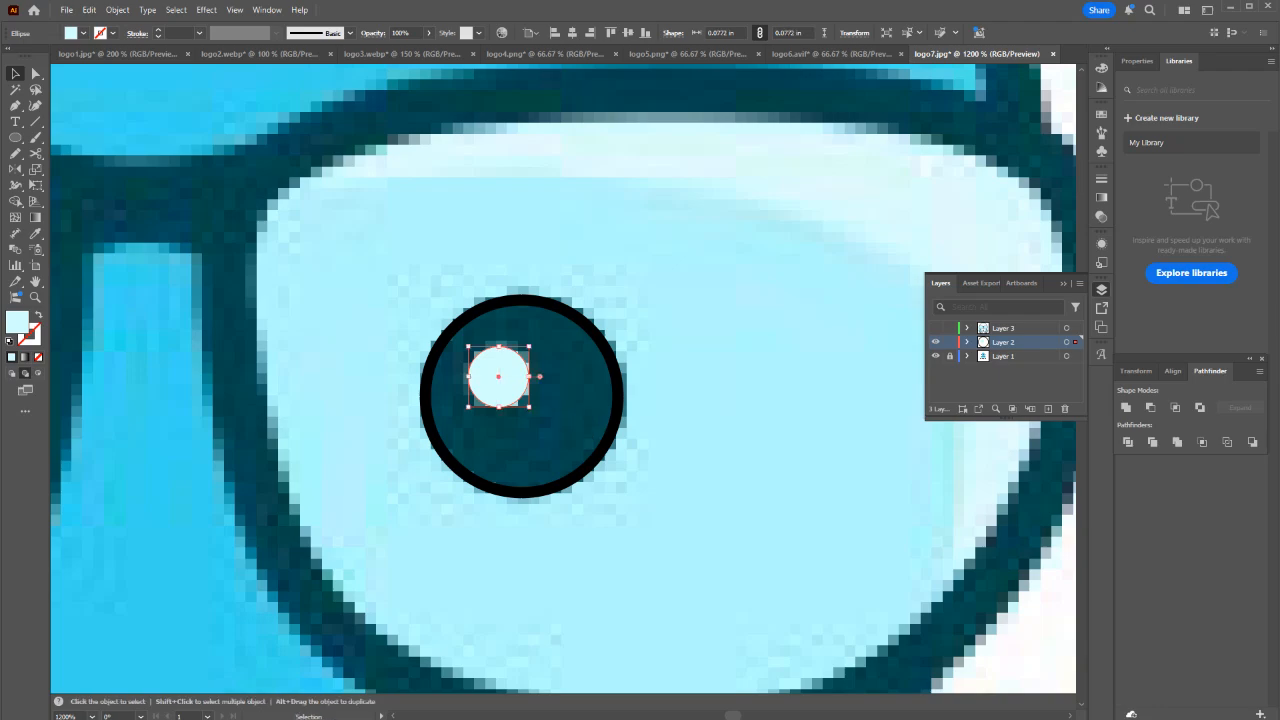
Fill the right pupil's circle with the dark teal sampled from the reference and send it behind the highlight.
left_click(585, 398)
left_click(617, 386)
key("i")
left_click(575, 415)
key("v")
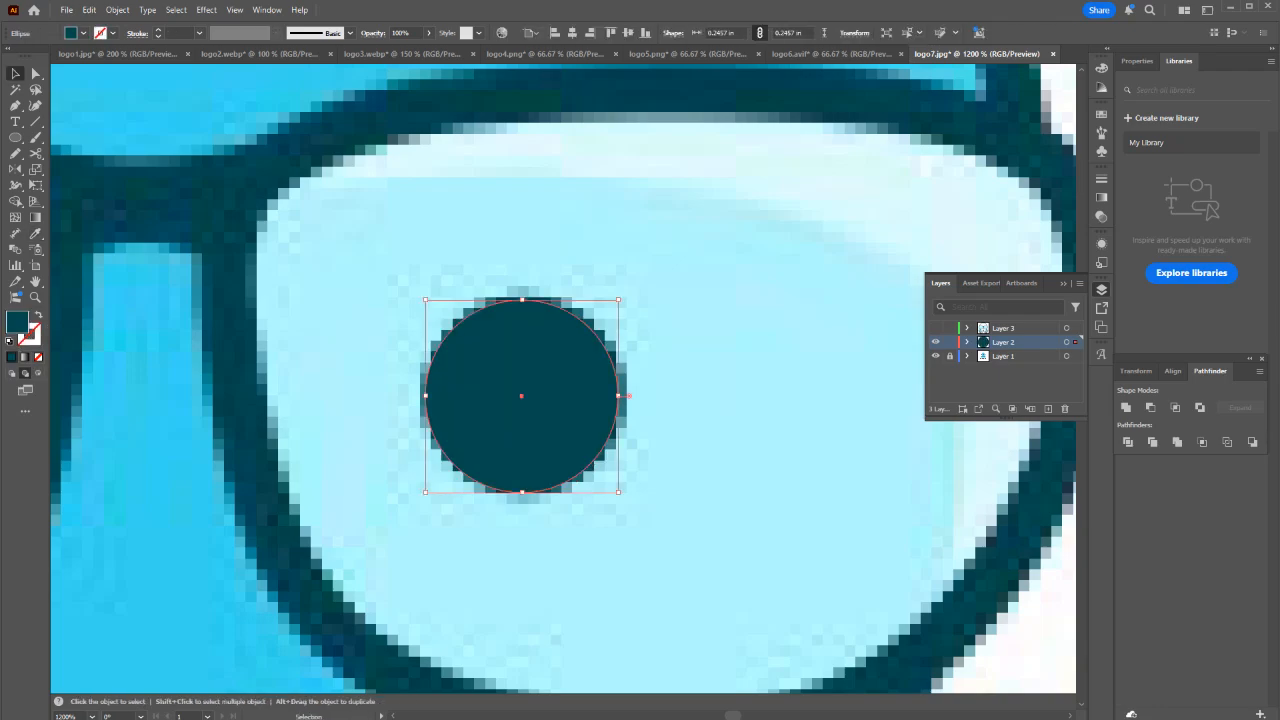
key("a")
key("ctrl+bracketleft")
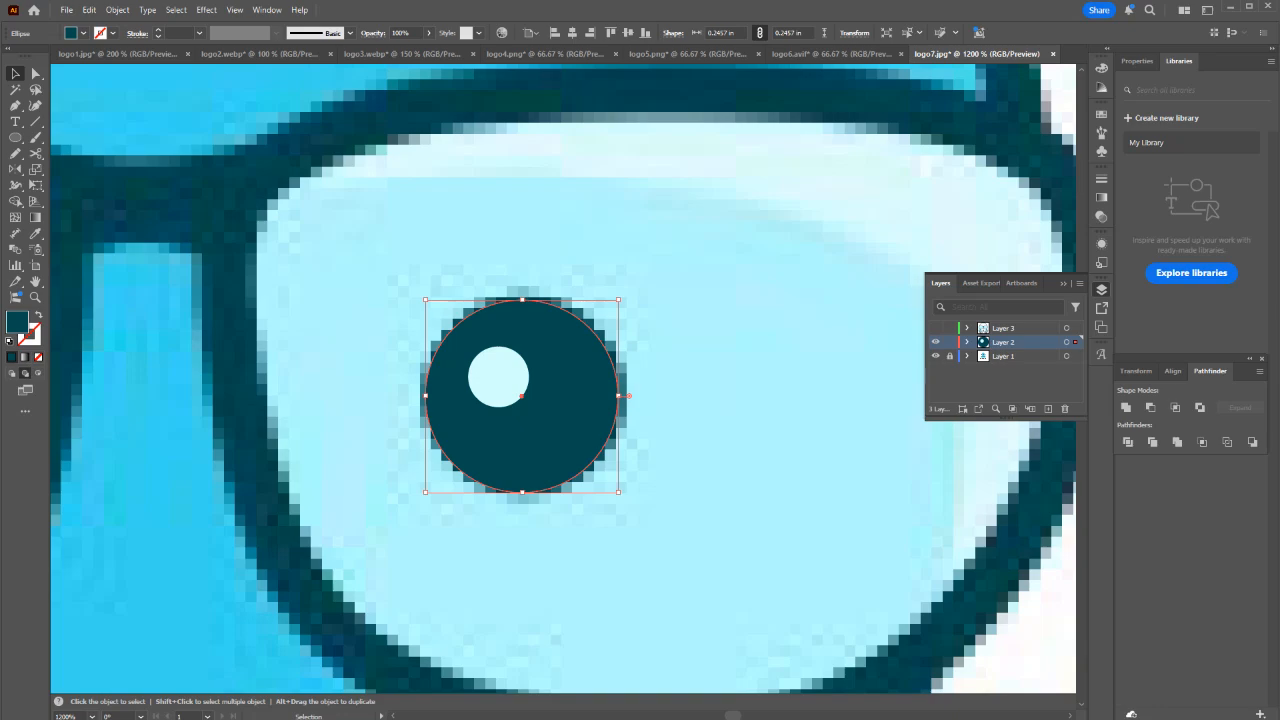
Copy the right pupil together with its highlight onto the reference pupil in the left lens.
scroll(674, 394, "down", 2)
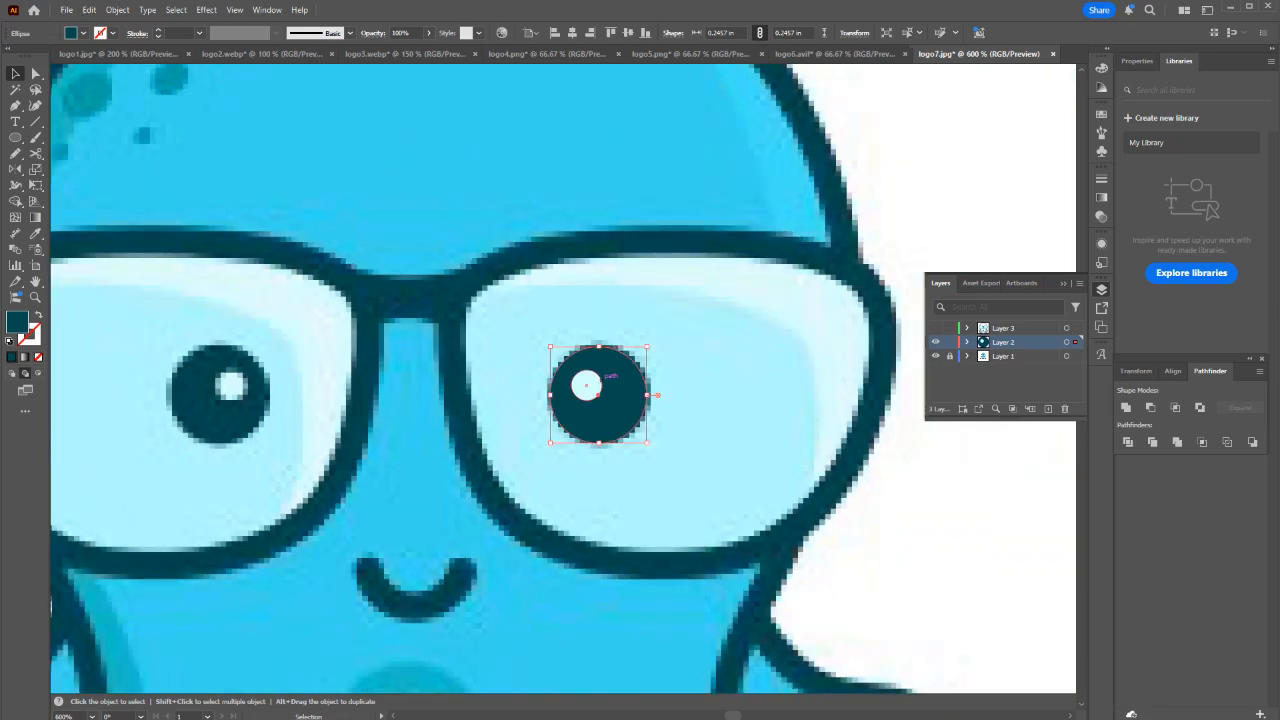
left_click(587, 384, "shift")
key("space")
left_click_drag(598, 392, 419, 396)
right_click(420, 396)
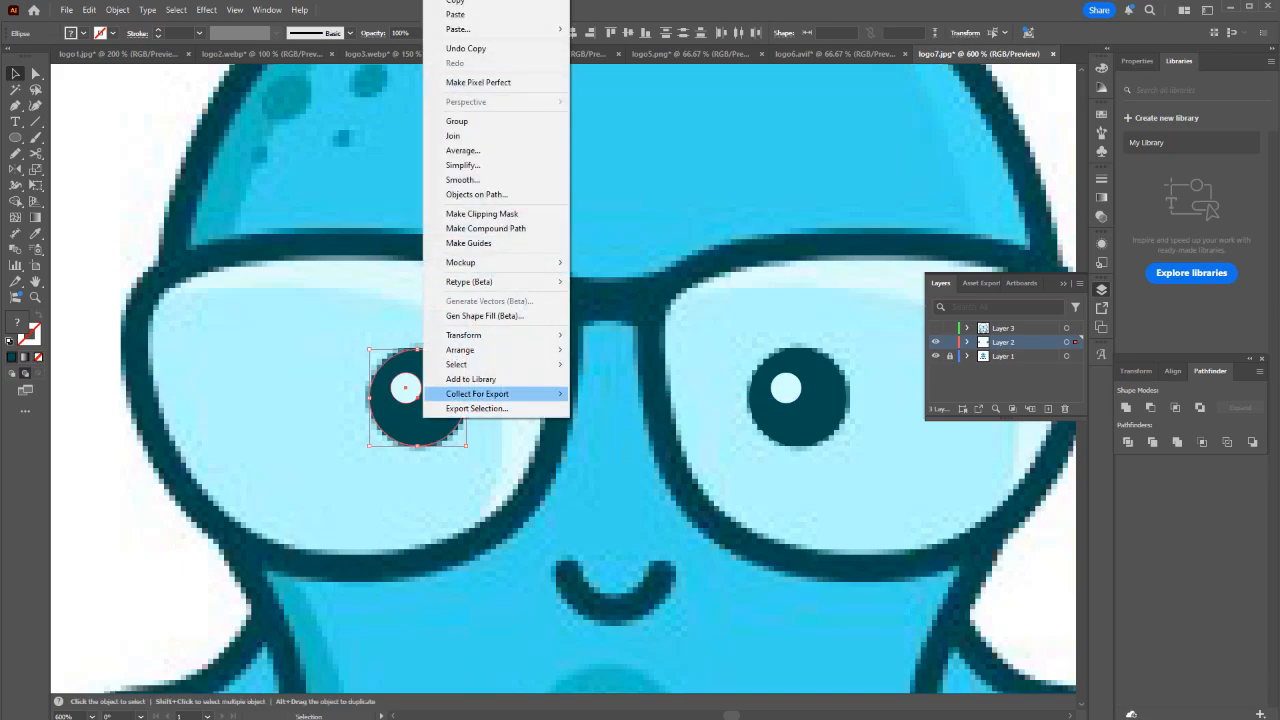
mouse_move(470, 335)
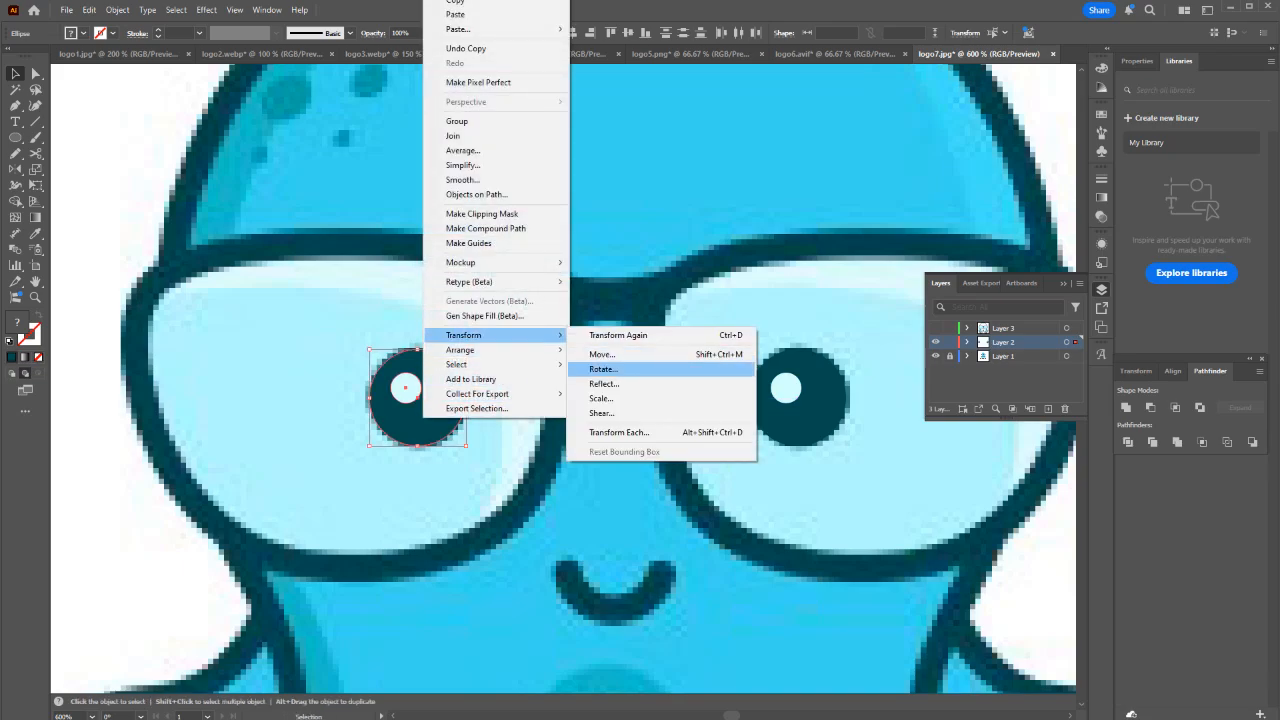
left_click(603, 369)
key("Escape")
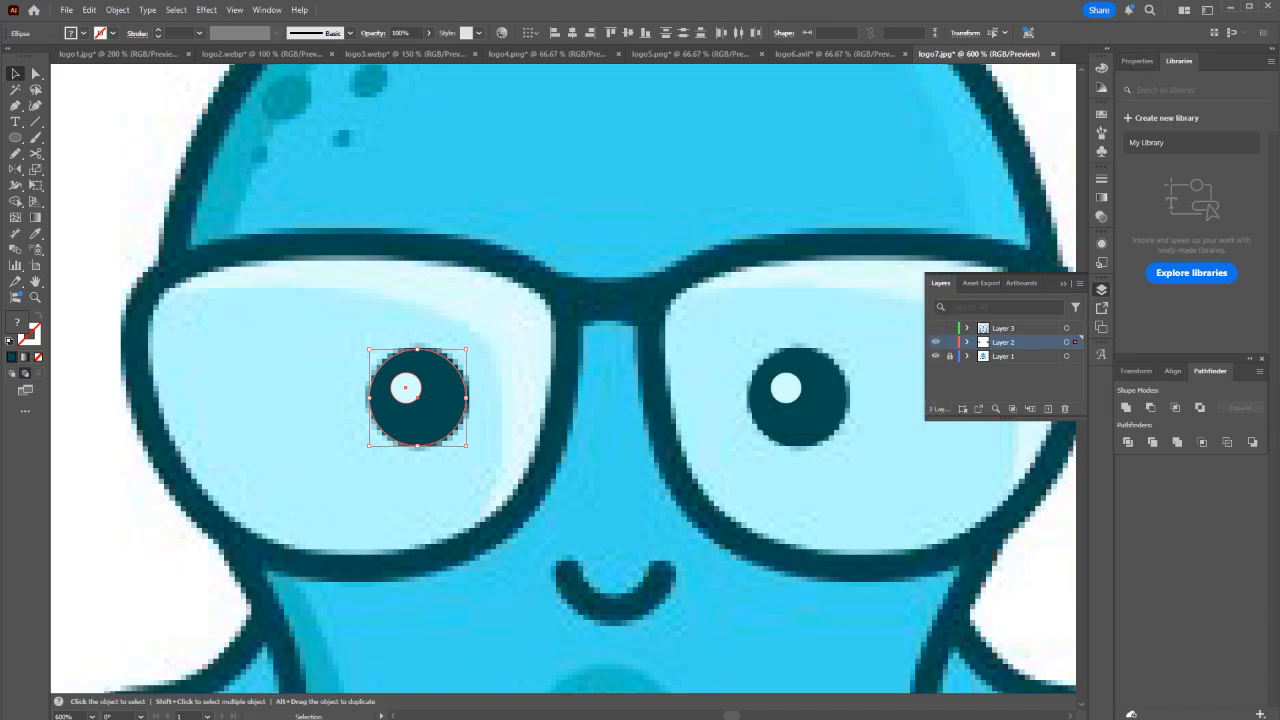
left_click(508, 408)
left_click(440, 408)
left_click_drag(440, 408, 296, 403)
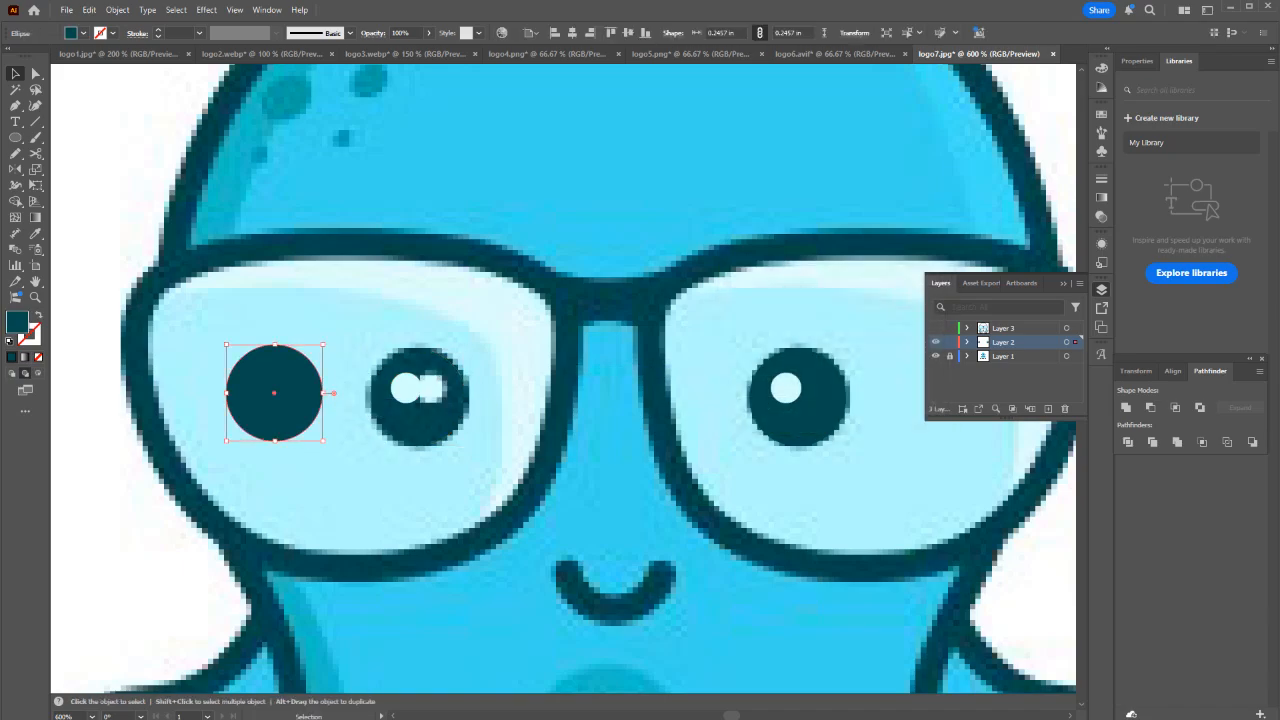
key("ctrl+z")
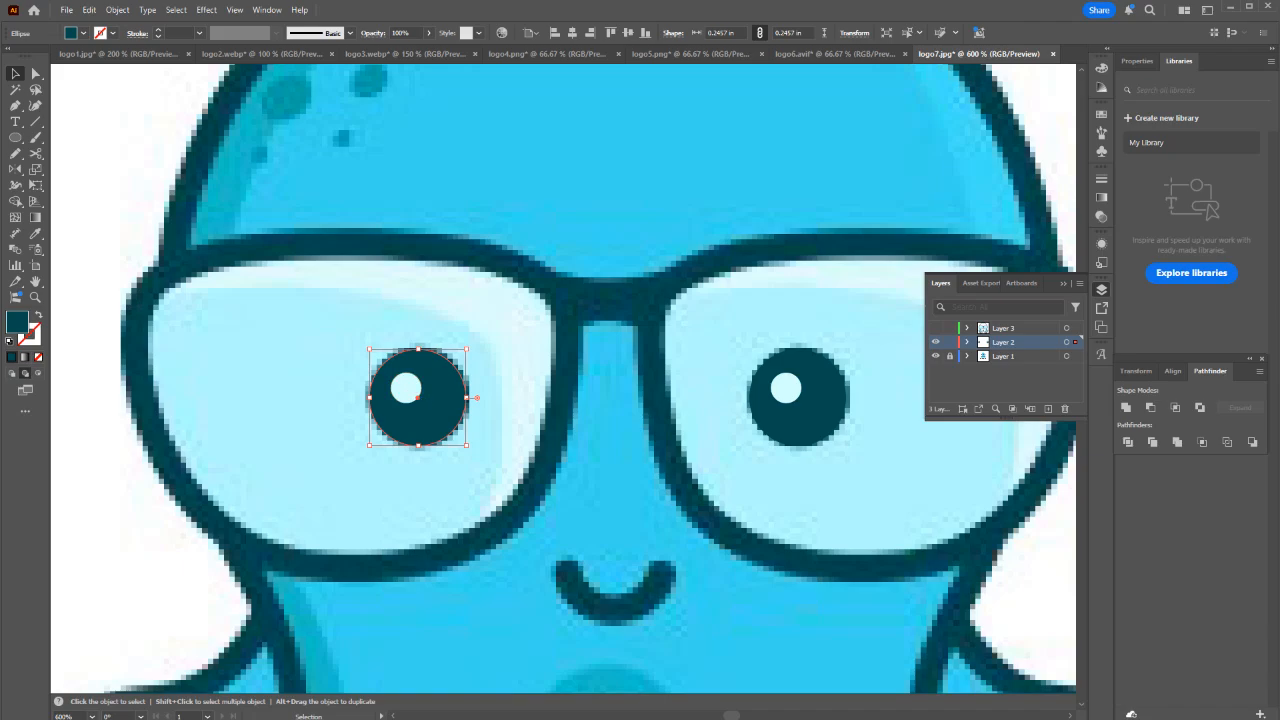
Shift the left eye's highlight onto the reference highlight, moving the pupil circle aside and back into place.
left_click_drag(450, 405, 310, 404)
scroll(400, 396, "up", 2)
left_click_drag(413, 385, 462, 386)
left_click_drag(157, 404, 440, 404)
scroll(350, 400, "down", 4)
left_click(779, 478)
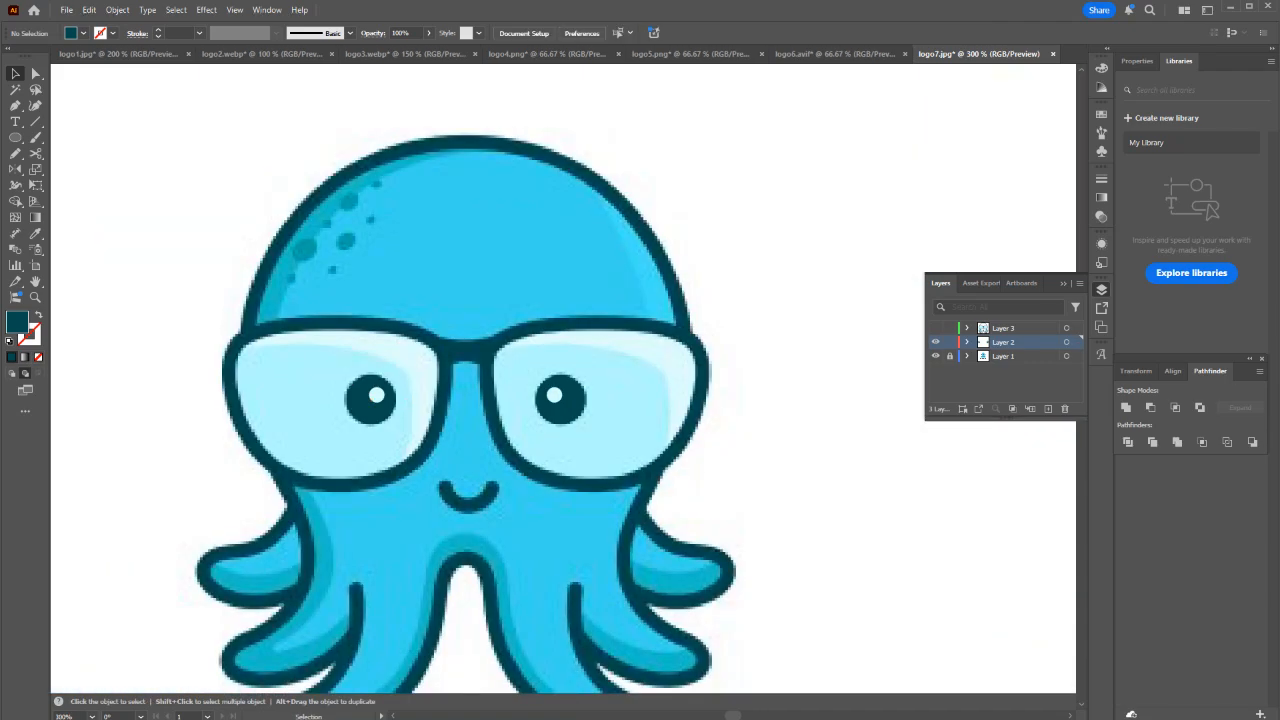
Select both traced eyes with their highlights and move them out of Layer 2.
scroll(779, 478, "down", 1)
scroll(779, 478, "down", 1)
scroll(690, 463, "up", 1)
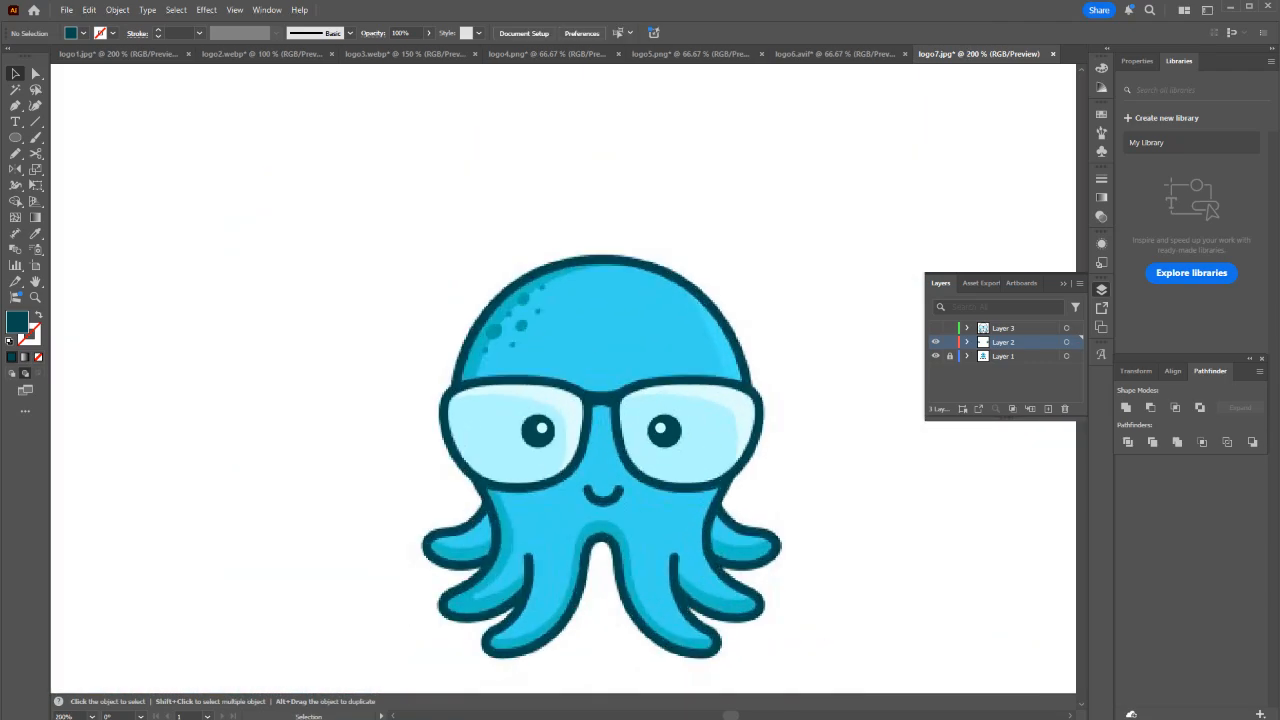
left_click_drag(838, 523, 496, 358)
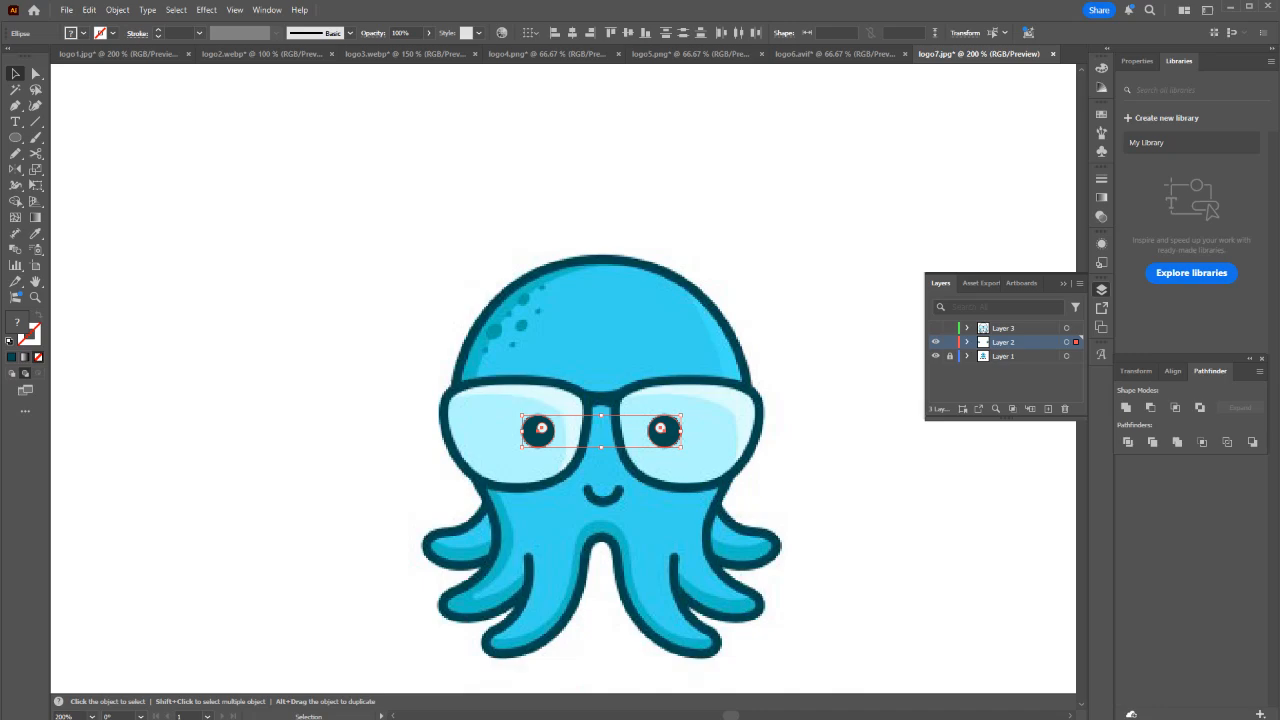
key("ctrl+x")
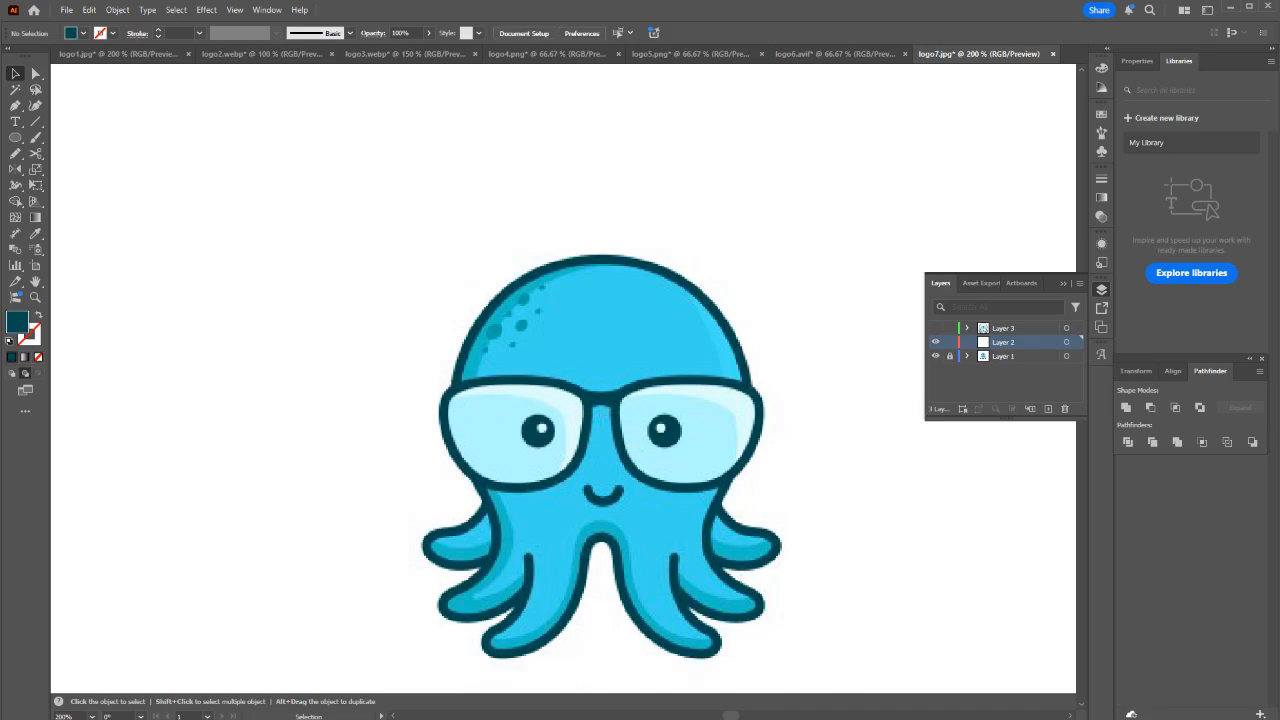
Draw a tilted ellipse of about 0.048 by 0.029 in over the topmost head spot and copy it onto two small spots.
scroll(457, 329, "up", 3)
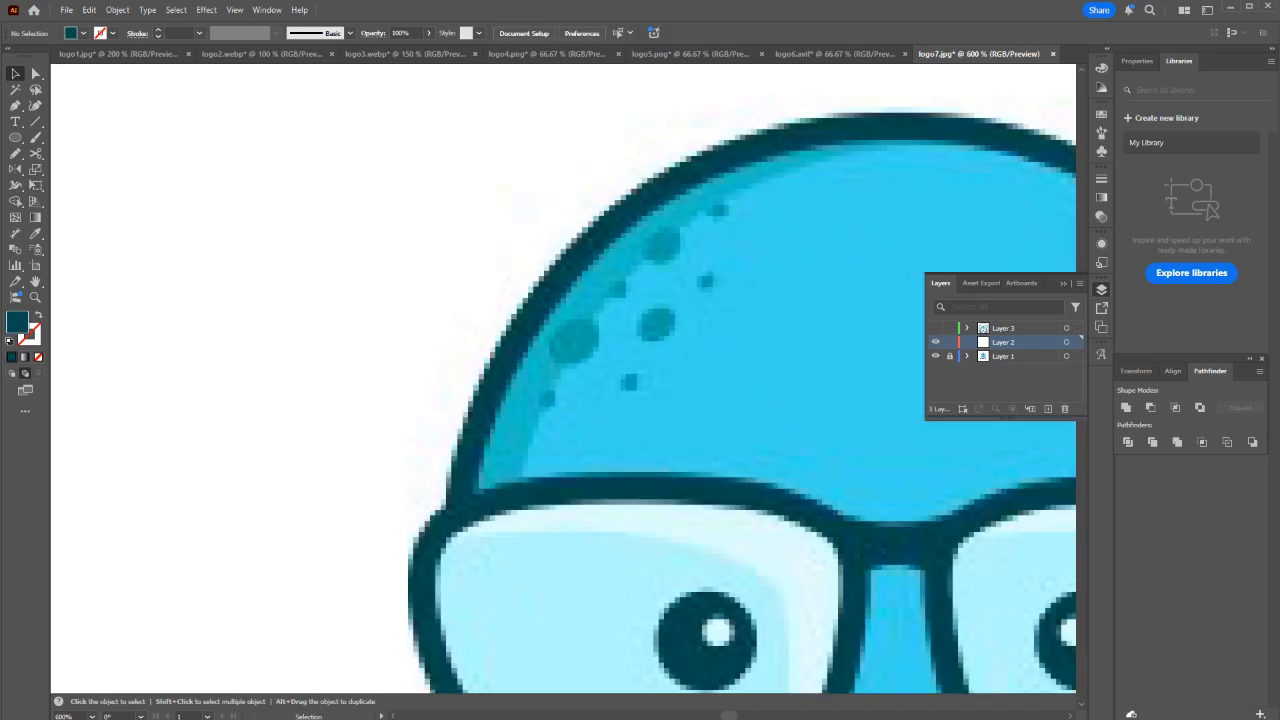
key("l")
scroll(744, 193, "up", 2)
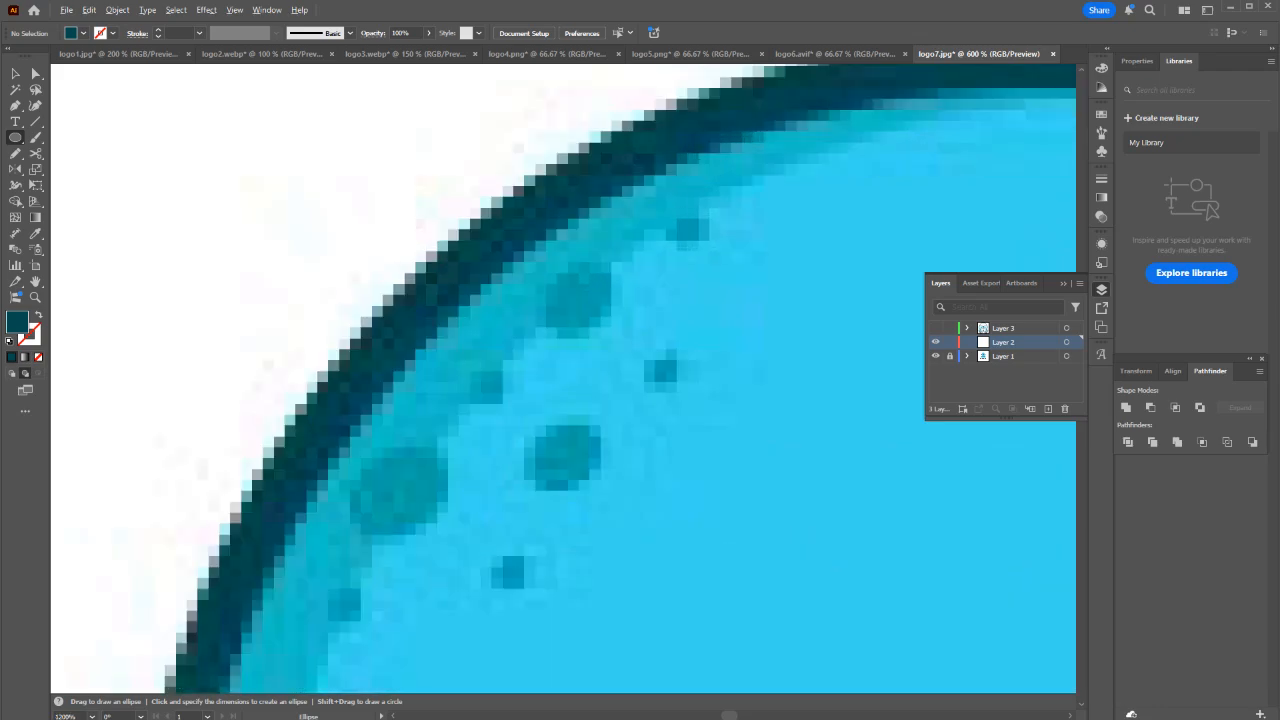
left_click_drag(675, 225, 708, 241)
key("v")
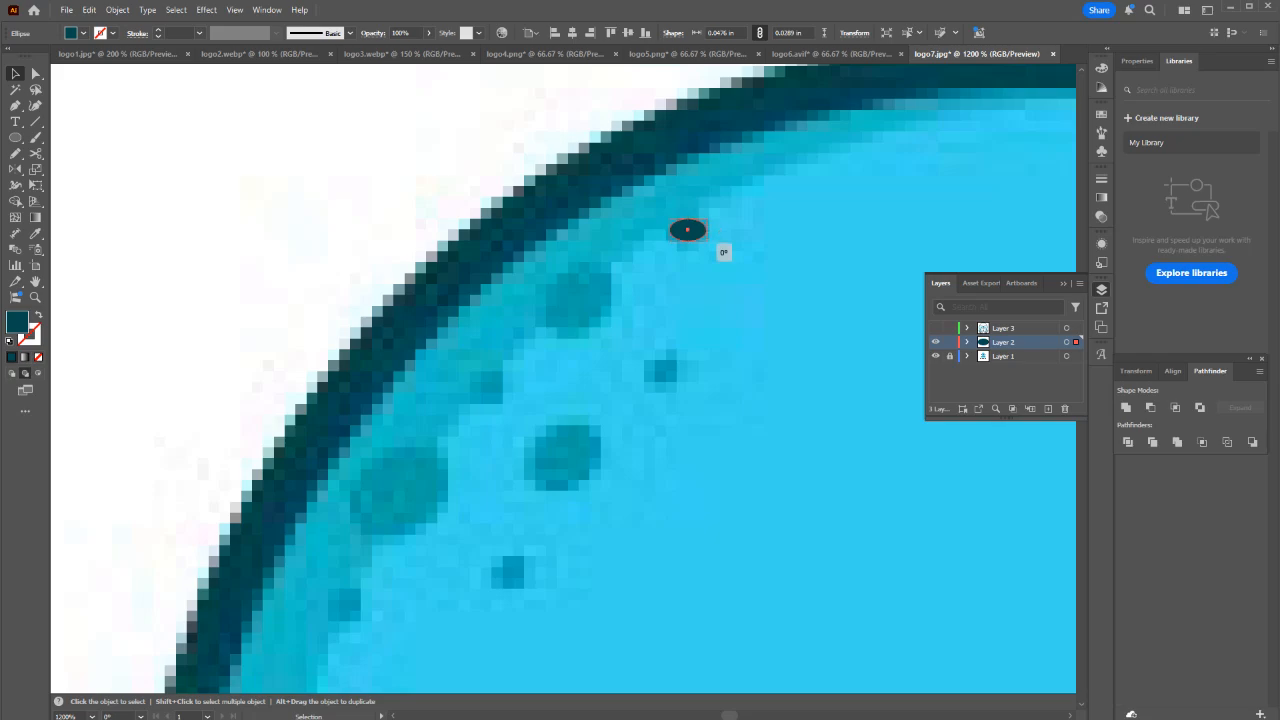
left_click_drag(713, 243, 529, 558)
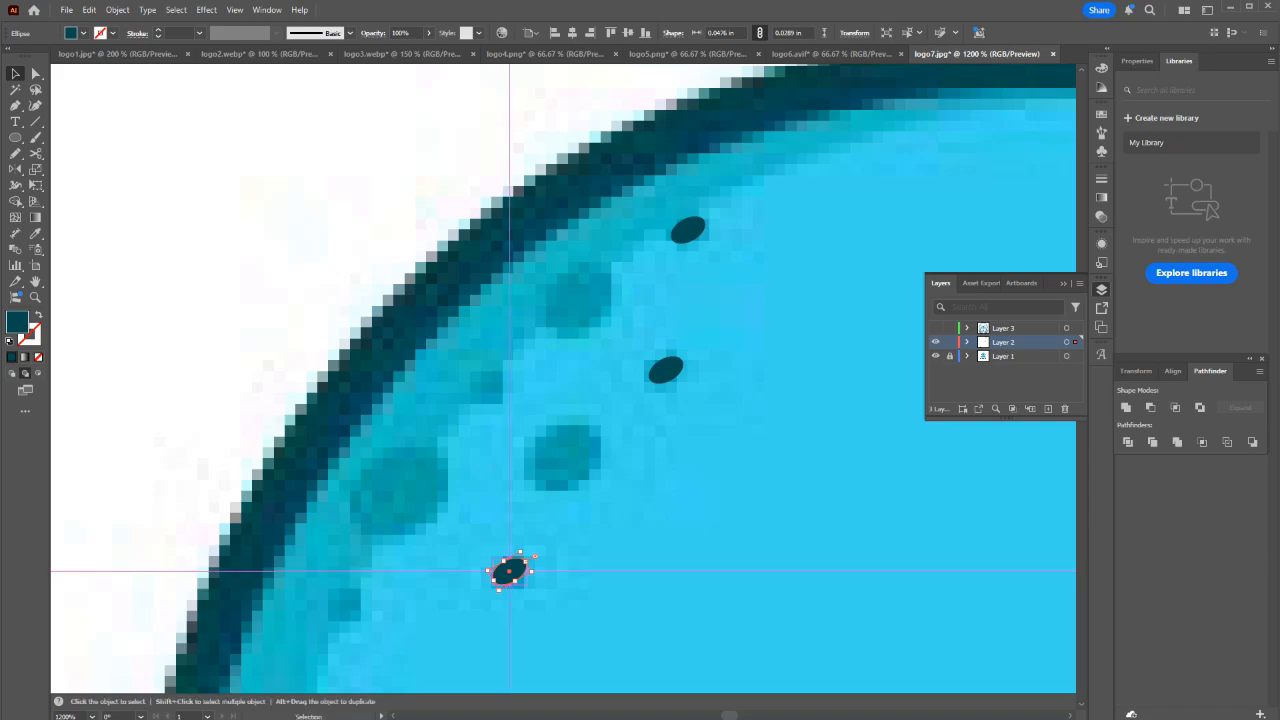
Enlarge the lower small ellipse to about 0.053 by 0.032 in, copy it onto the lowest spot, and adjust the tilt.
scroll(529, 581, "up", 2)
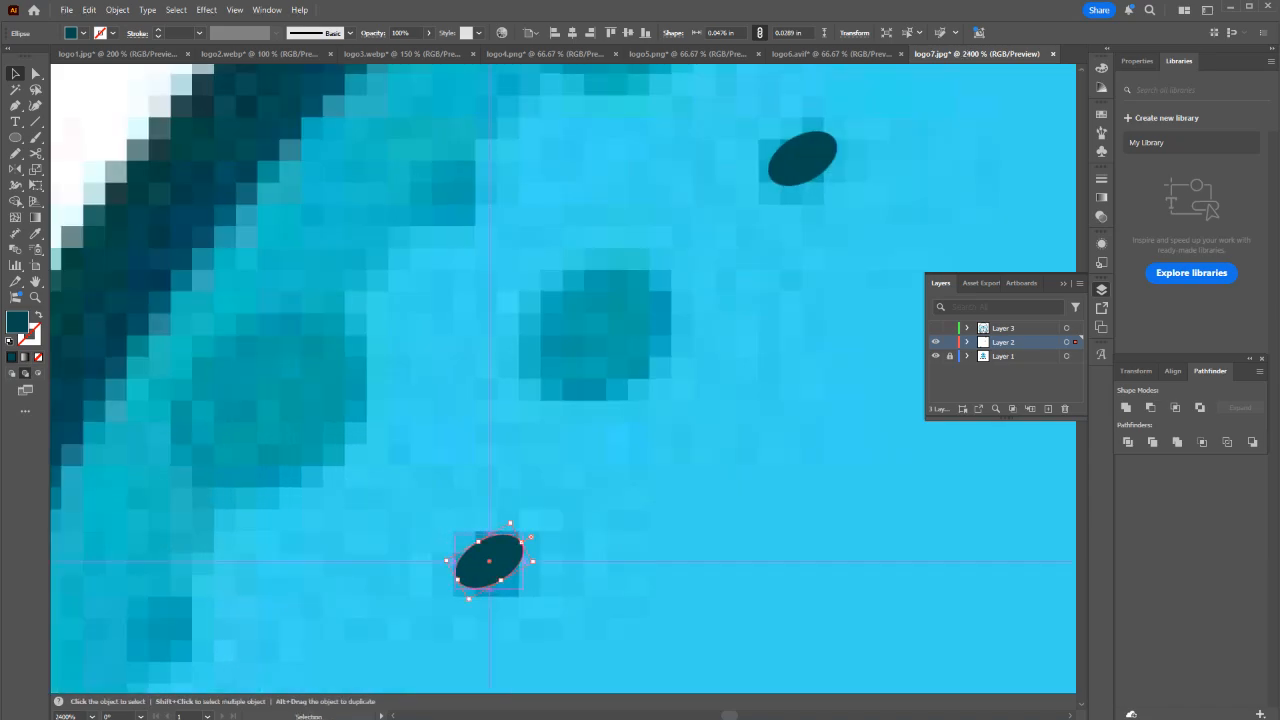
left_click_drag(533, 561, 209, 625, "alt+shift")
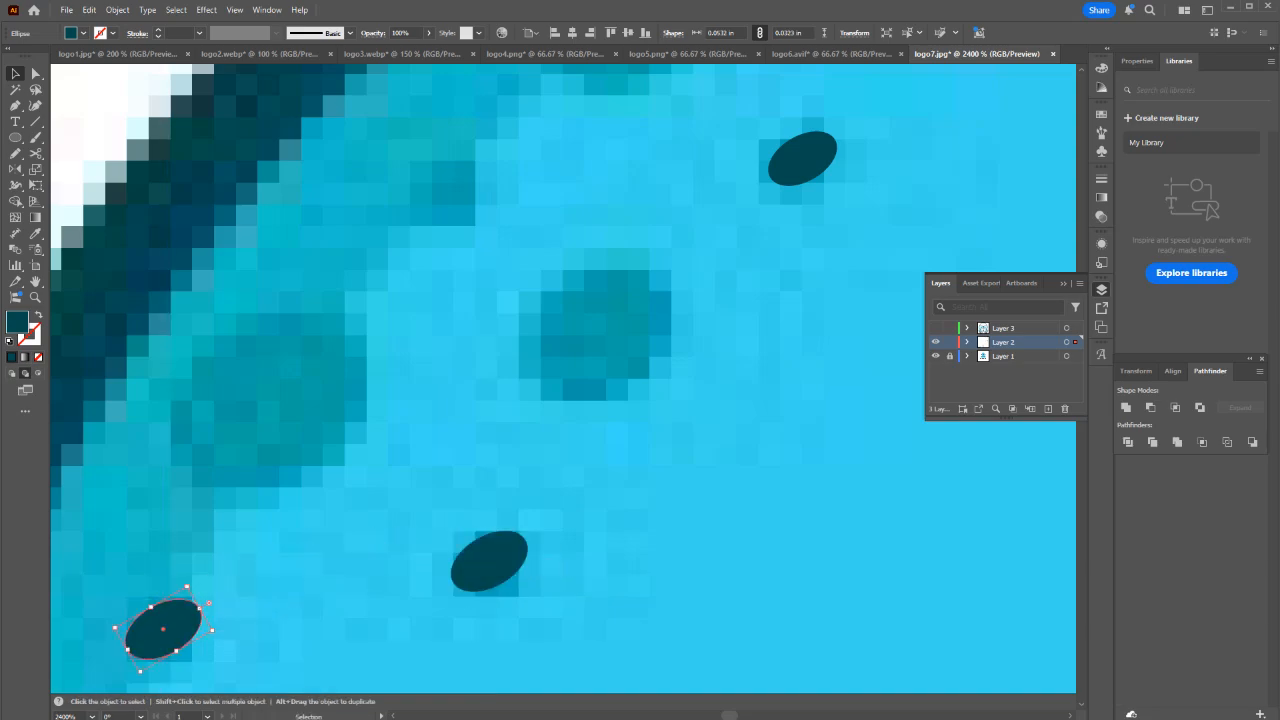
left_click_drag(213, 630, 226, 617)
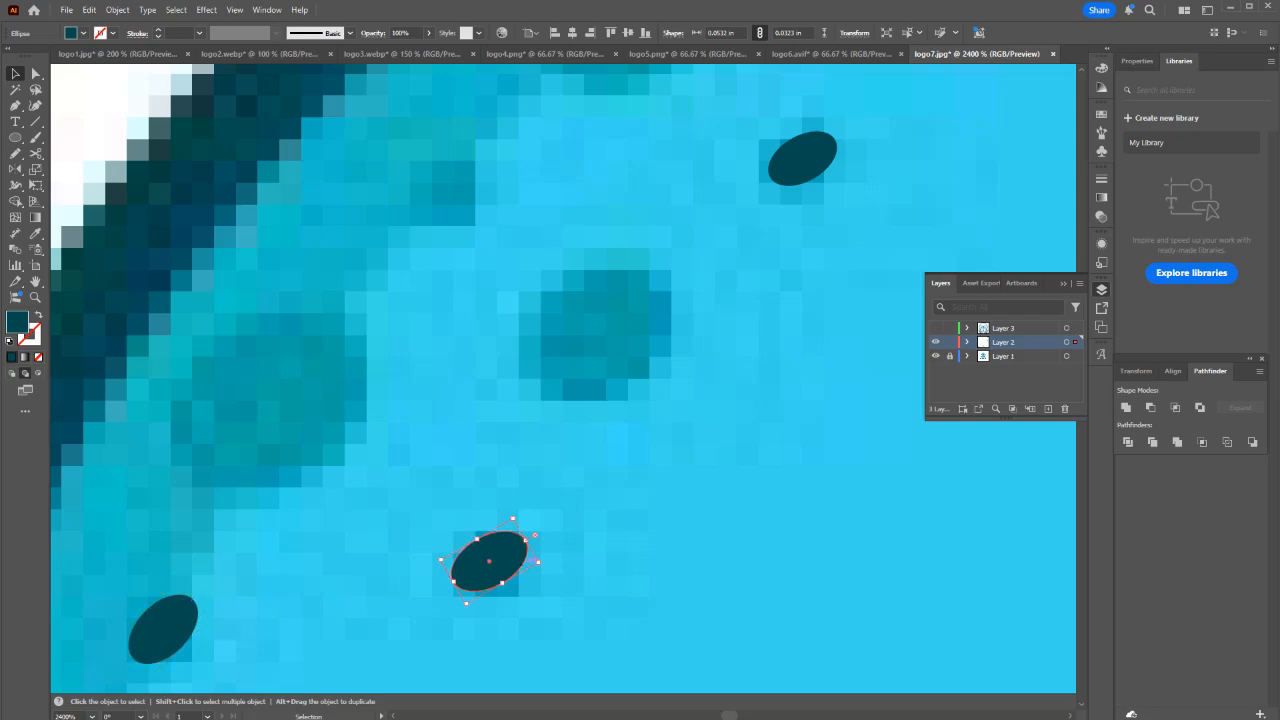
left_click_drag(535, 535, 537, 533)
key("ctrl+z")
Copy the small ellipse onto the largest head spot, enlarge it to about 0.135 by 0.087 in, and fit a copy to the middle spot.
left_click_drag(538, 562, 308, 386)
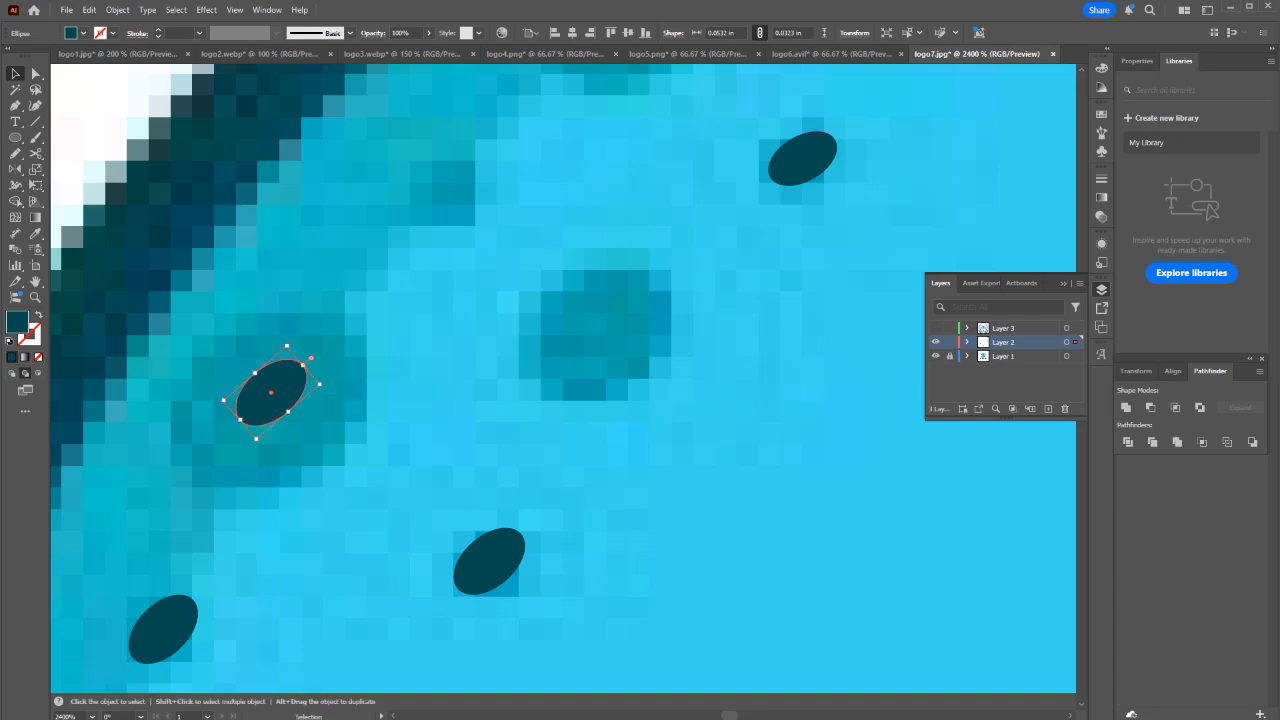
left_click_drag(318, 390, 665, 312)
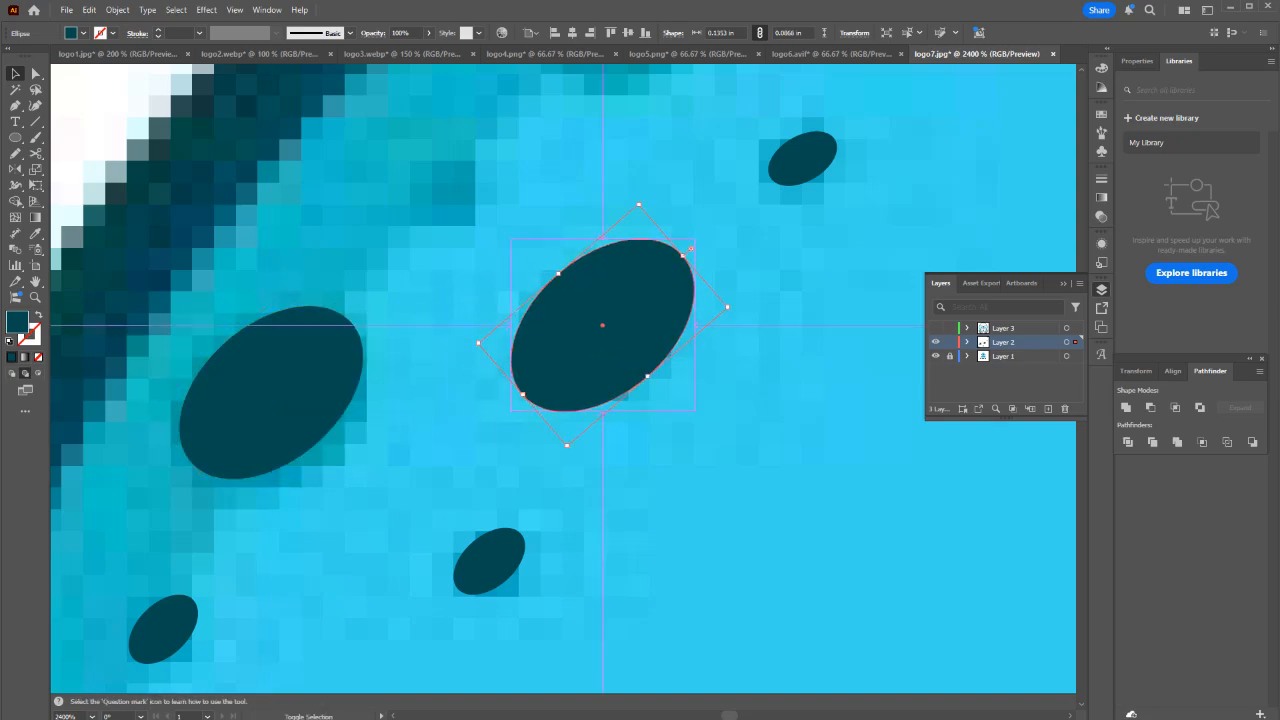
left_click_drag(727, 306, 721, 242)
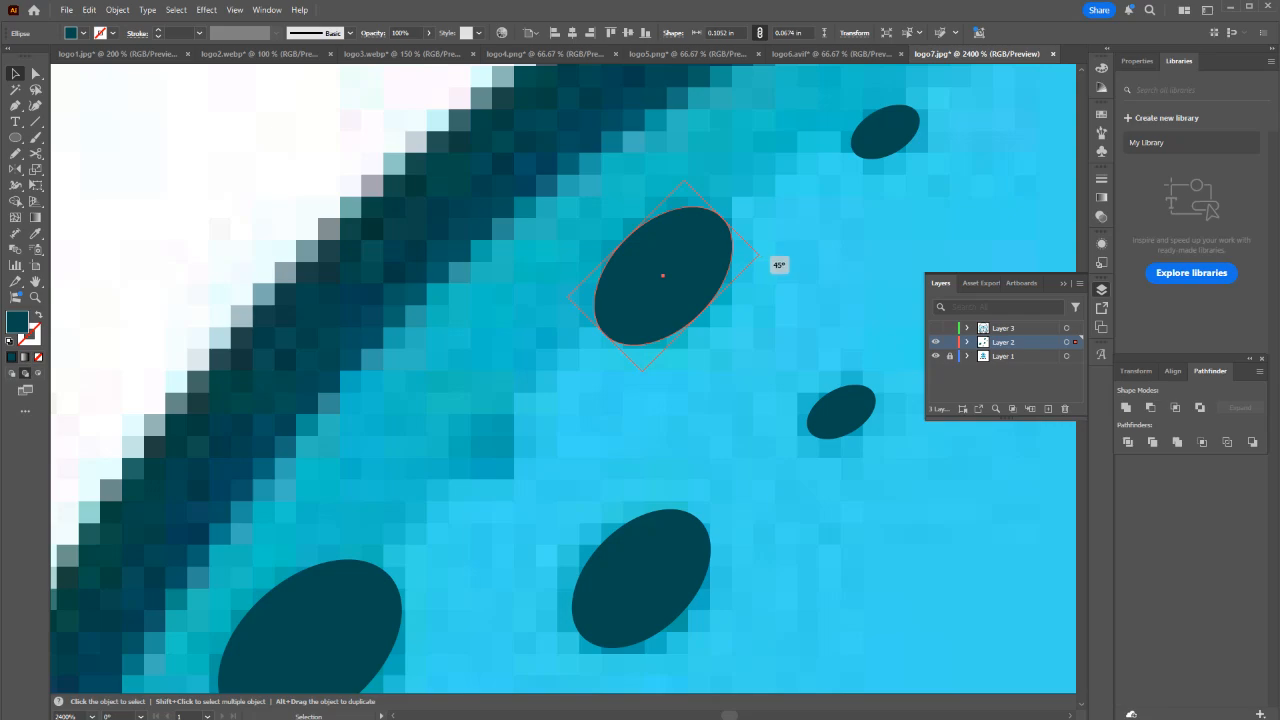
Shrink and tilt the ellipse over the upper large spot and copy a small ellipse onto the spot beside the head outline.
left_click_drag(765, 257, 577, 398)
key("Delete")
left_click_drag(842, 411, 541, 429)
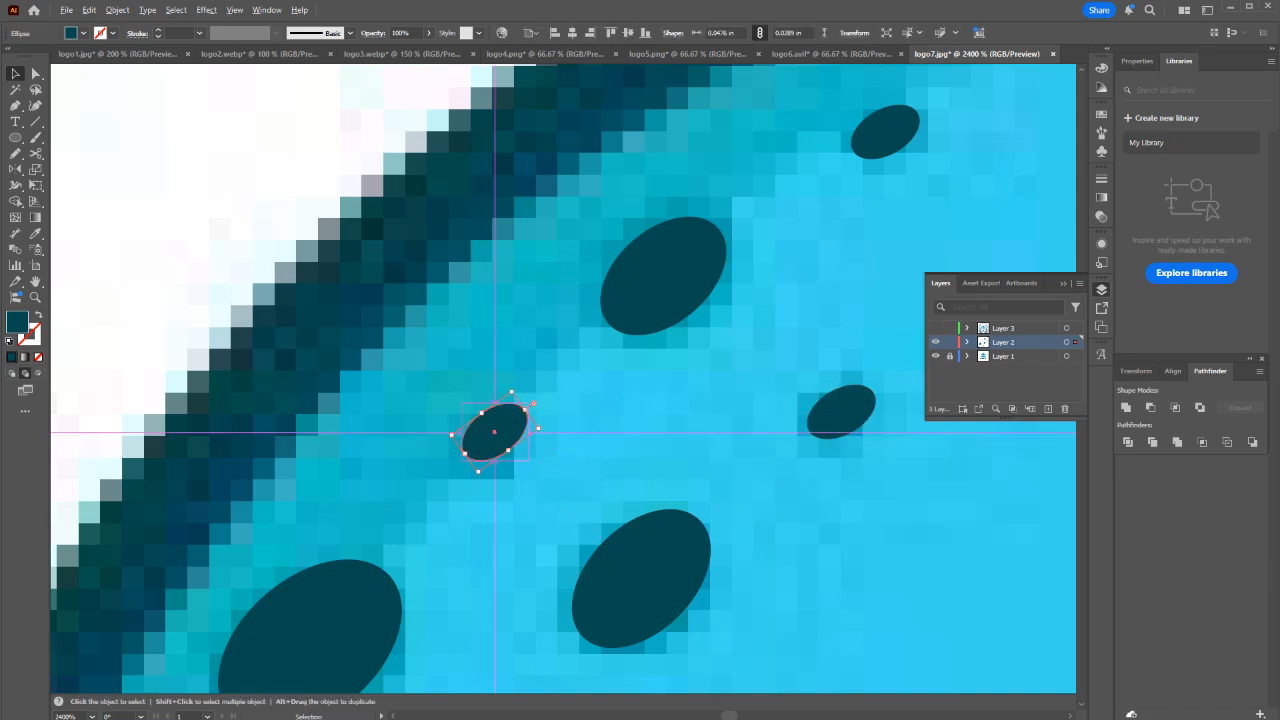
Select all the traced head spots, fill them with the teal sampled from the largest reference spot, and move them to Layer 3.
scroll(541, 429, "down", 3)
left_click_drag(261, 195, 583, 616)
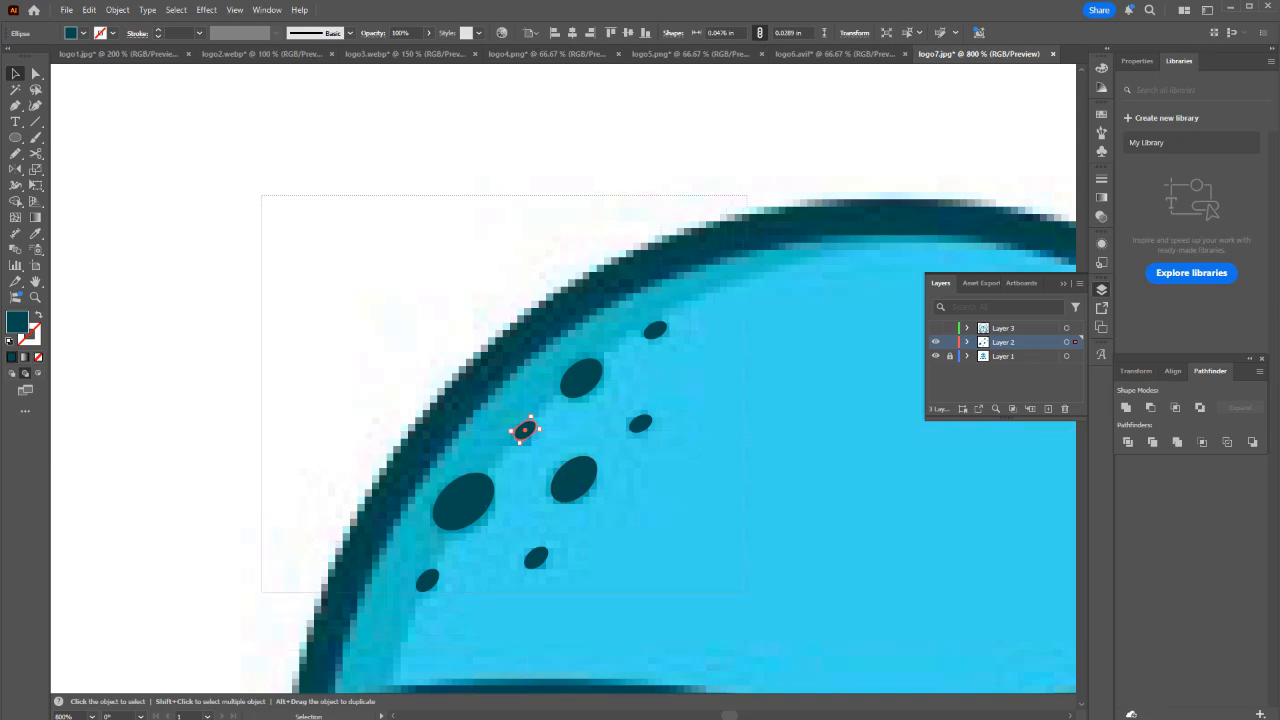
left_click_drag(748, 592, 748, 592)
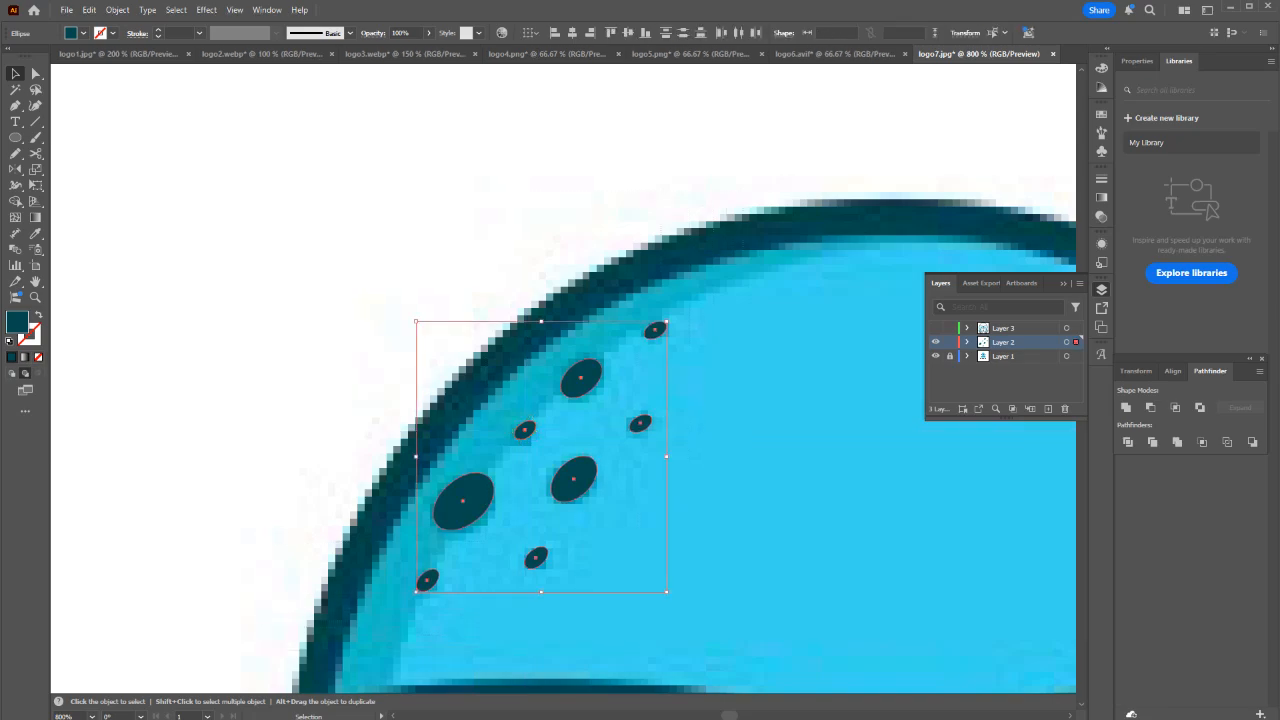
key("shift+x")
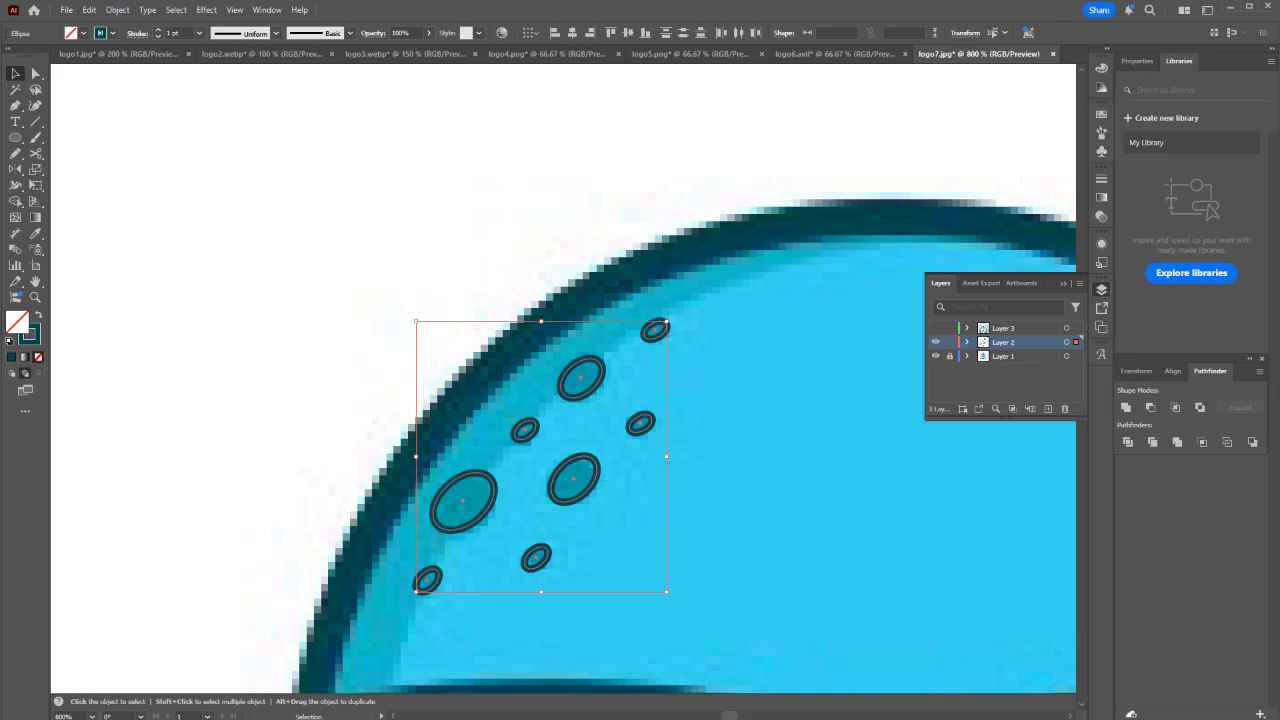
key("i")
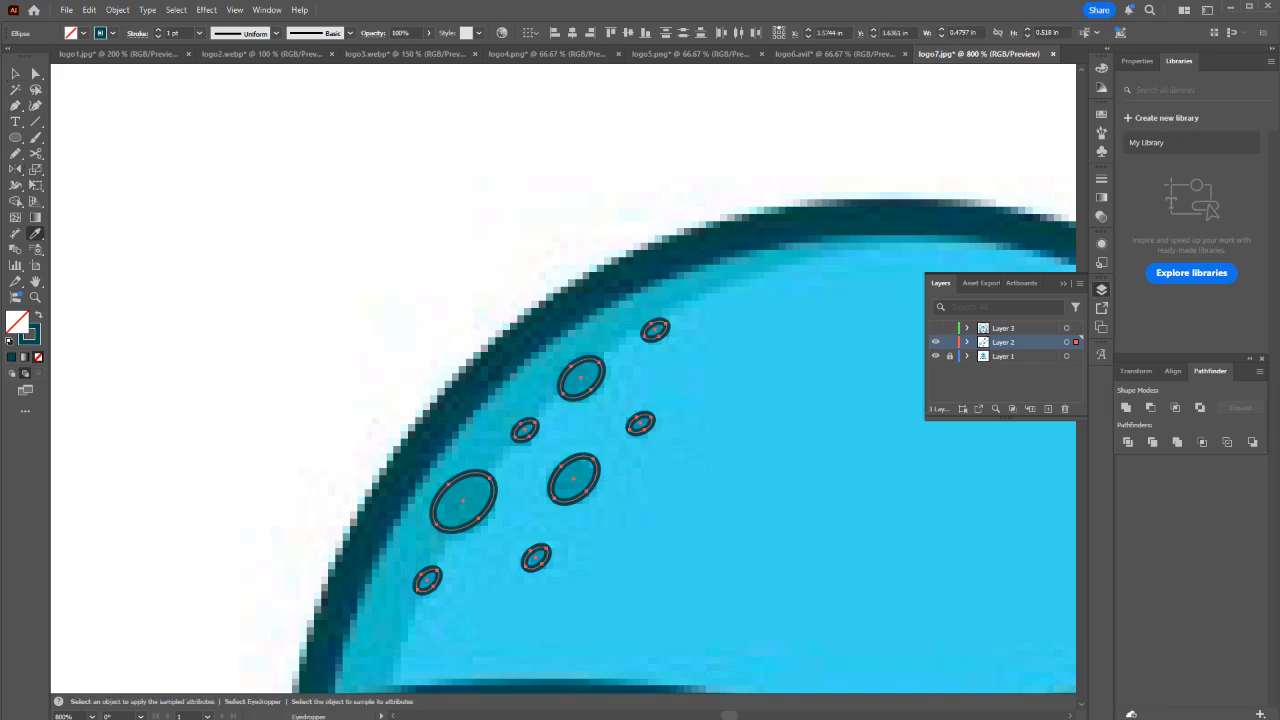
left_click(463, 503)
key("v")
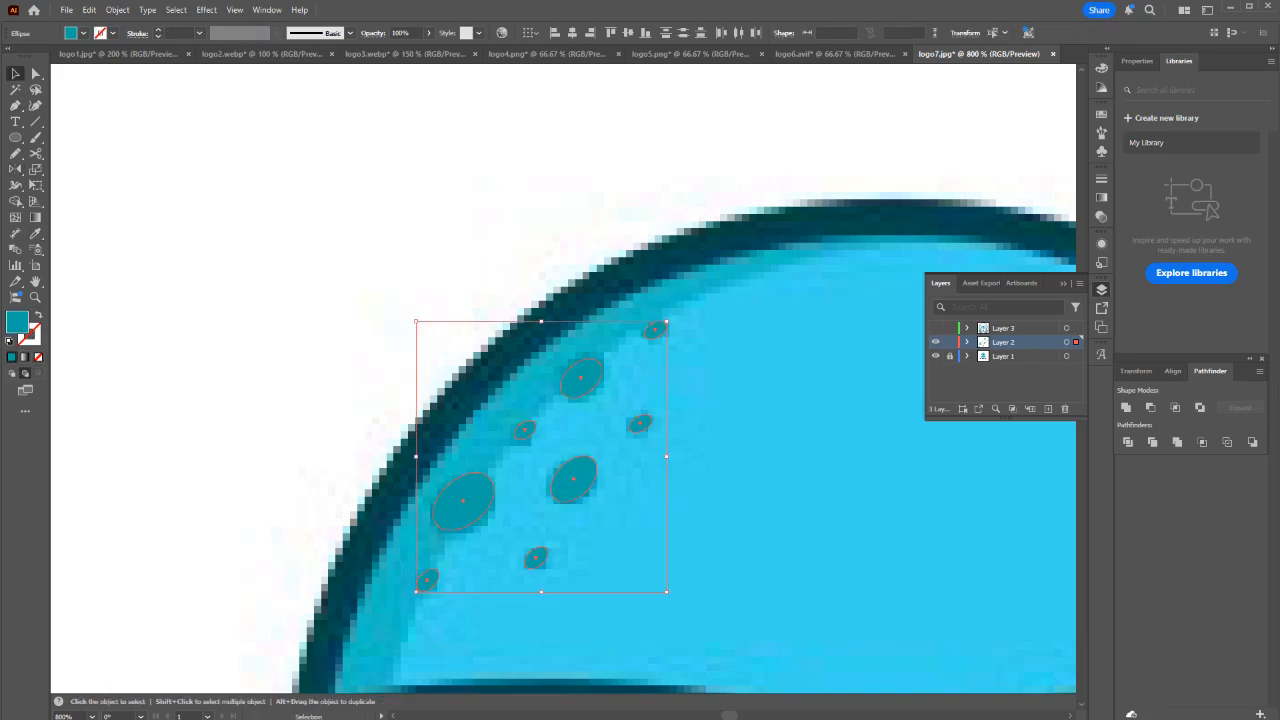
left_click_drag(1076, 342, 1076, 328)
Start a Pen path outside the upper-left tentacle and curve it along the edge of its shading to the body outline.
scroll(507, 224, "down", 2)
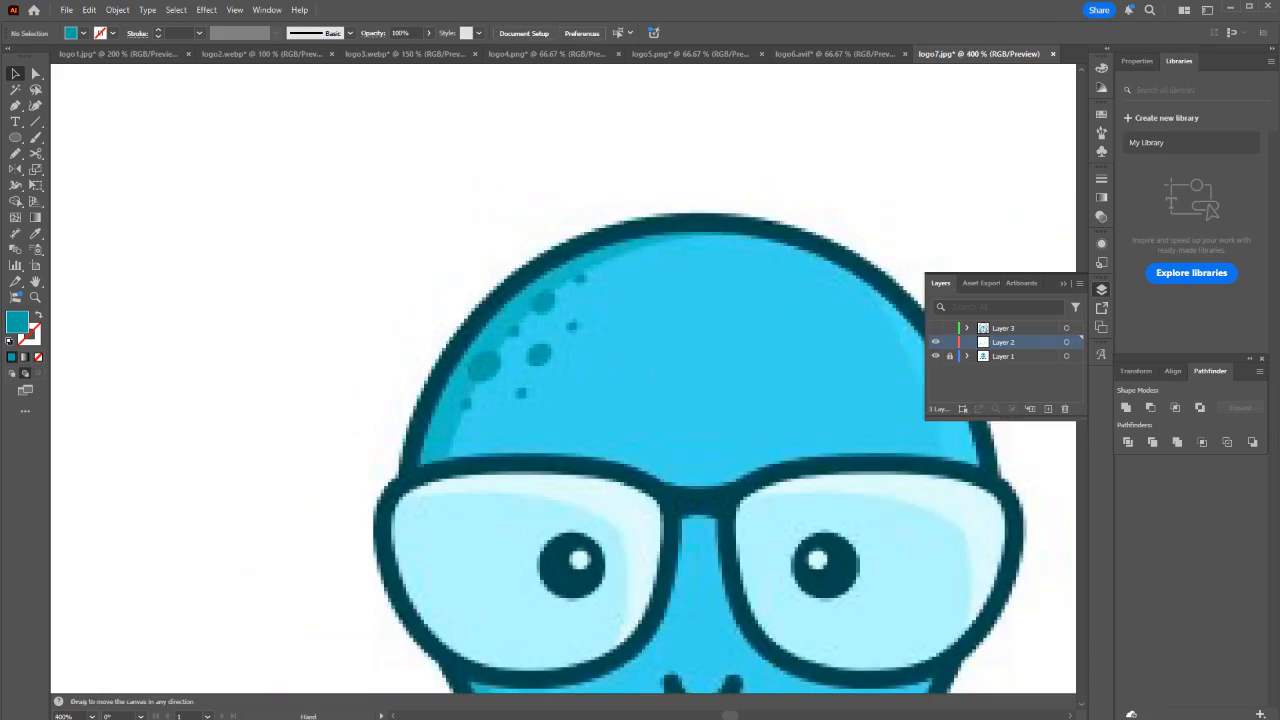
left_click_drag(507, 224, 569, 72)
scroll(606, 209, "down", 1)
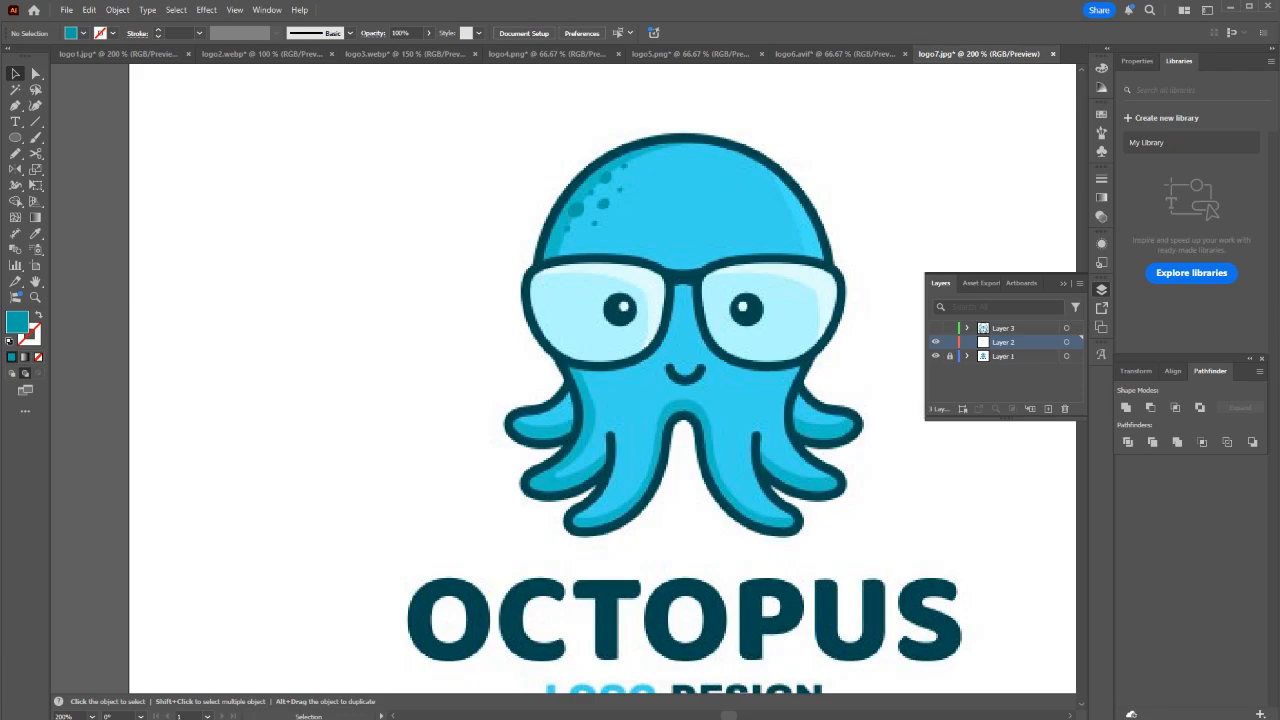
key("p")
scroll(505, 425, "up", 2)
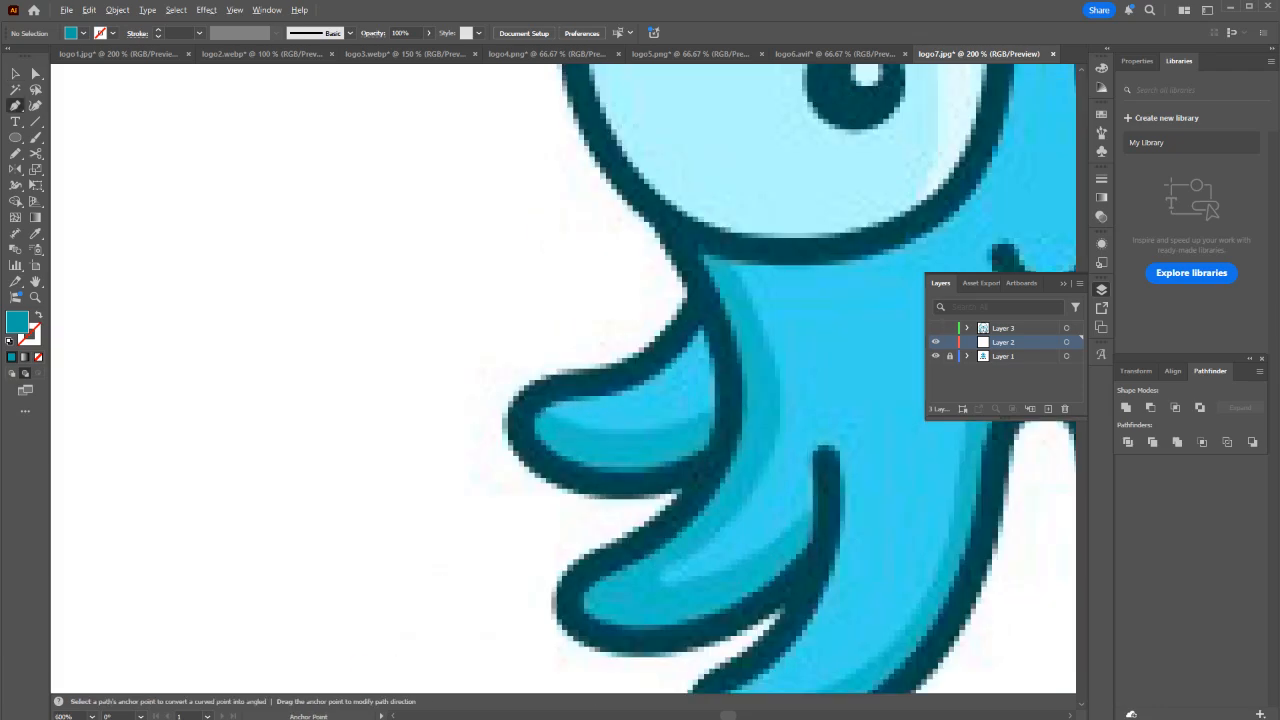
left_click_drag(507, 377, 580, 435)
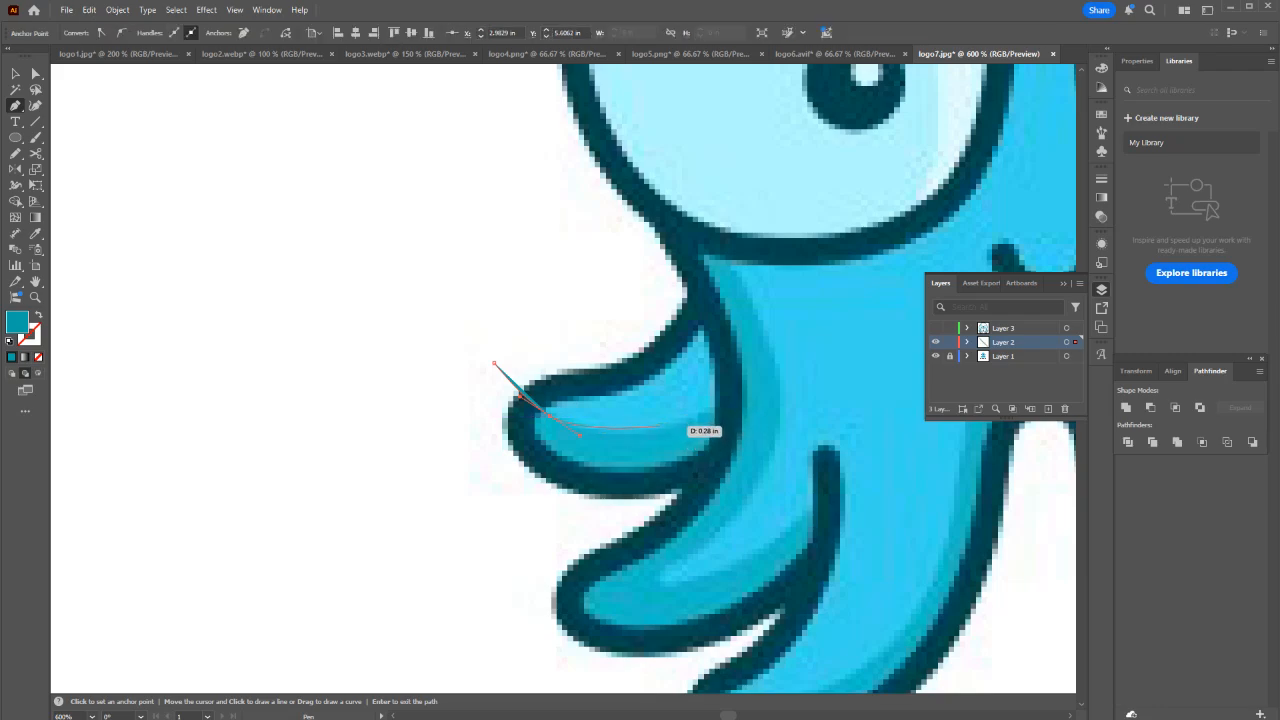
left_click_drag(713, 413, 734, 398)
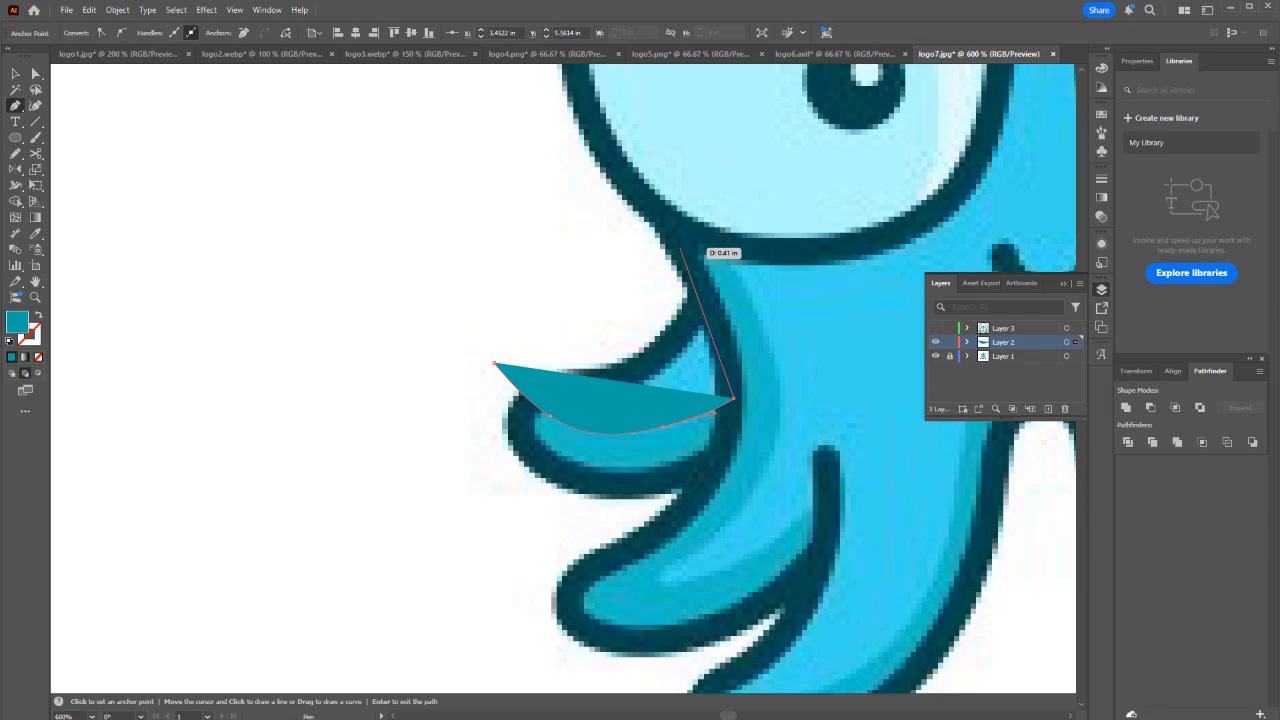
Continue the path up the body outline and through the left lens to the base of the head, undoing a misplaced point.
left_click(681, 250)
key("space")
left_click_drag(647, 164, 694, 517)
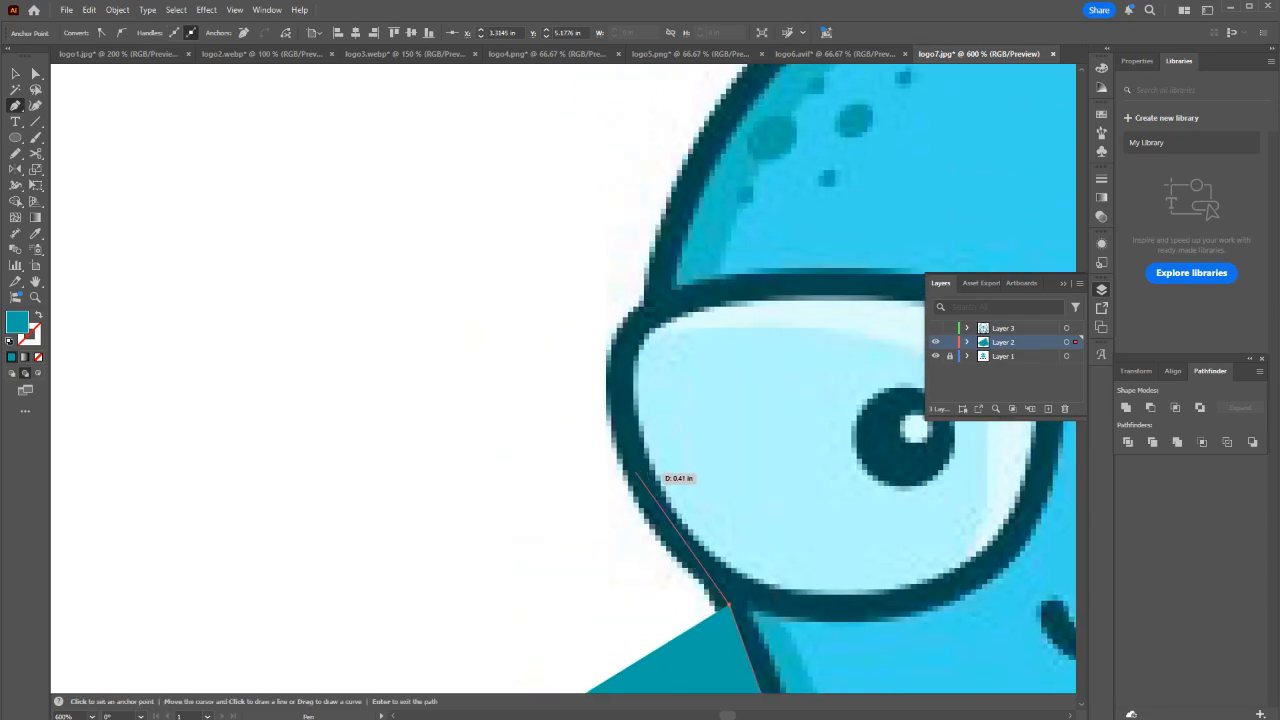
left_click_drag(636, 480, 649, 363)
key("ctrl+z")
left_click(669, 422)
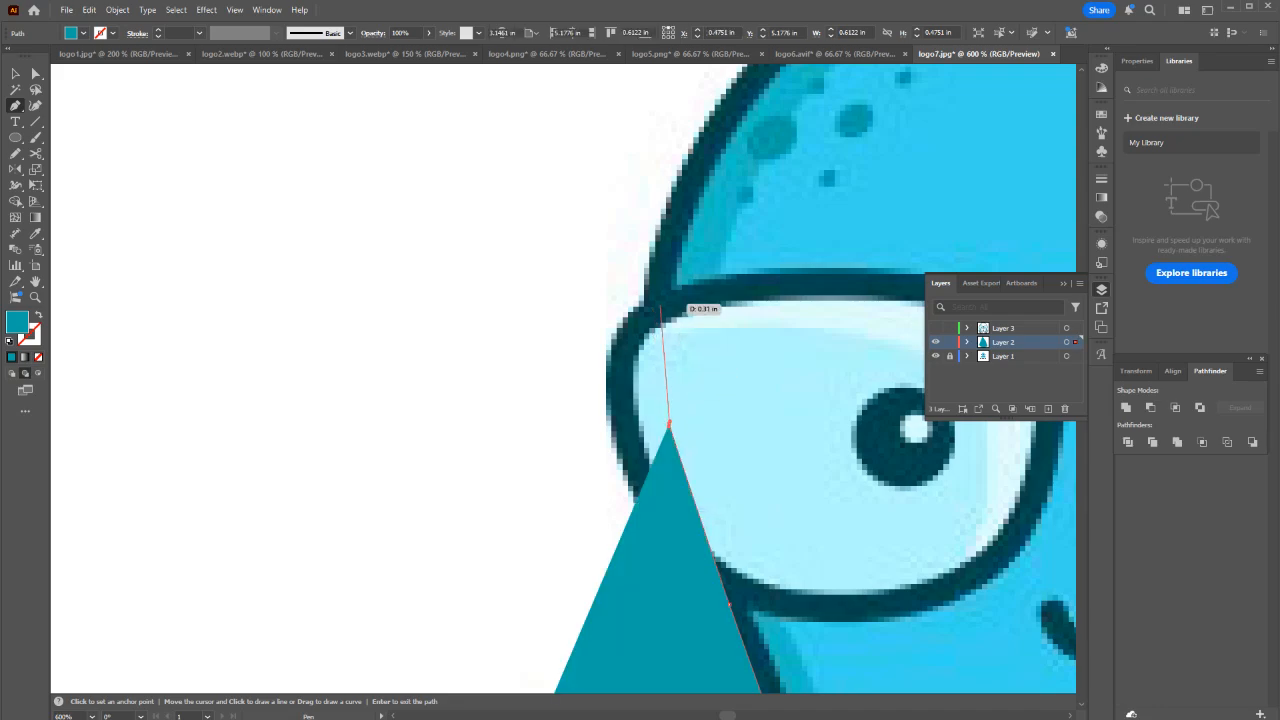
left_click(656, 256)
key("space")
left_click_drag(656, 256, 468, 487)
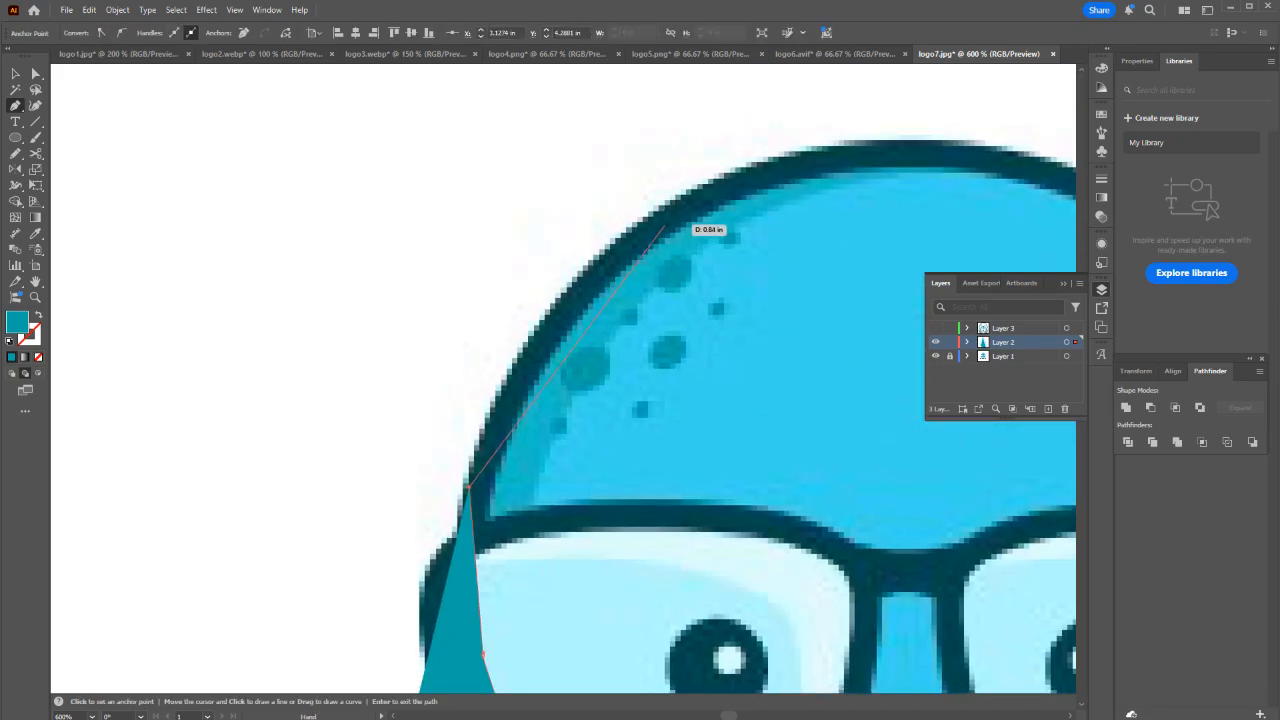
Extend the path in straight segments along the head outline to the crown and swap its fill and stroke.
left_click(535, 342)
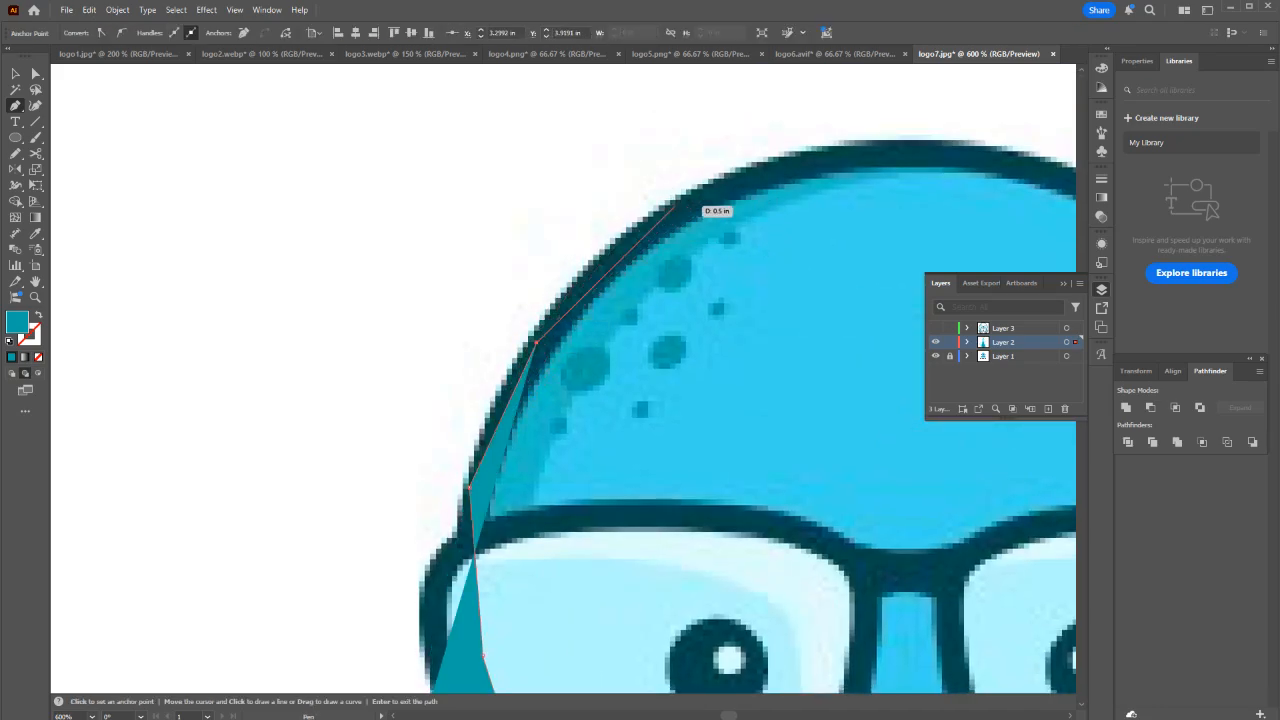
left_click(656, 226)
left_click(841, 155)
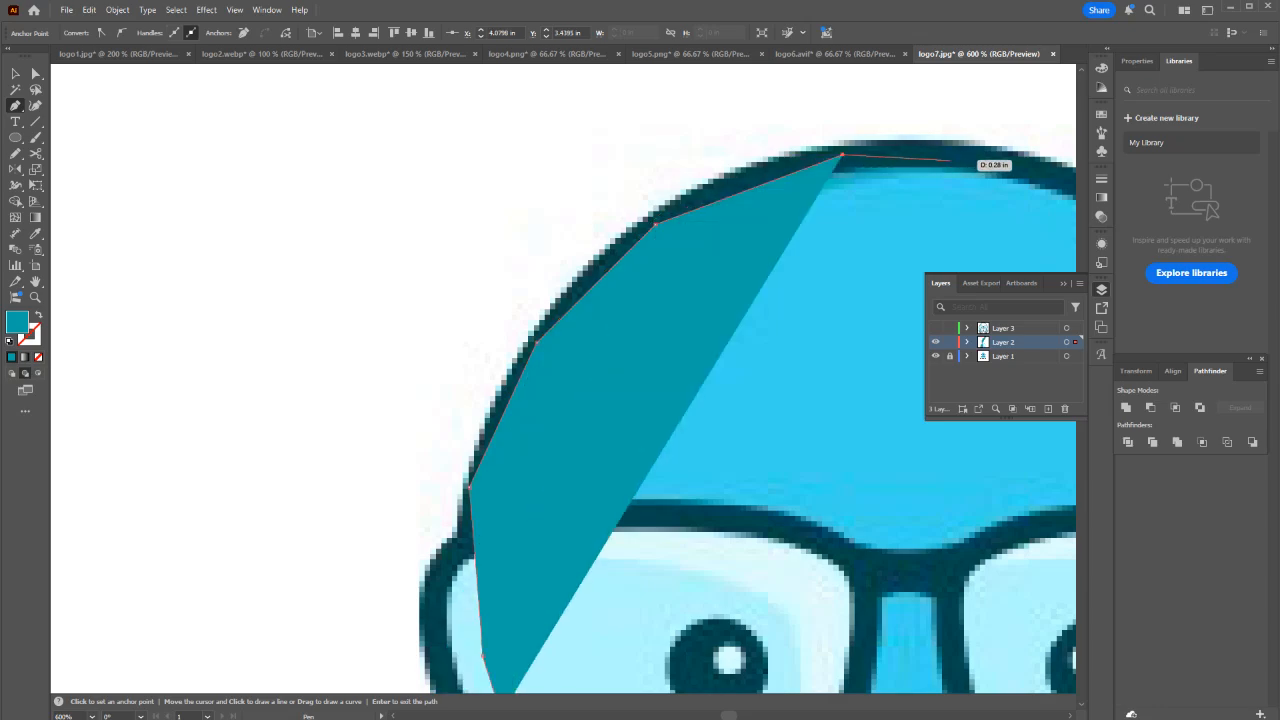
left_click(946, 154)
key("shift+x")
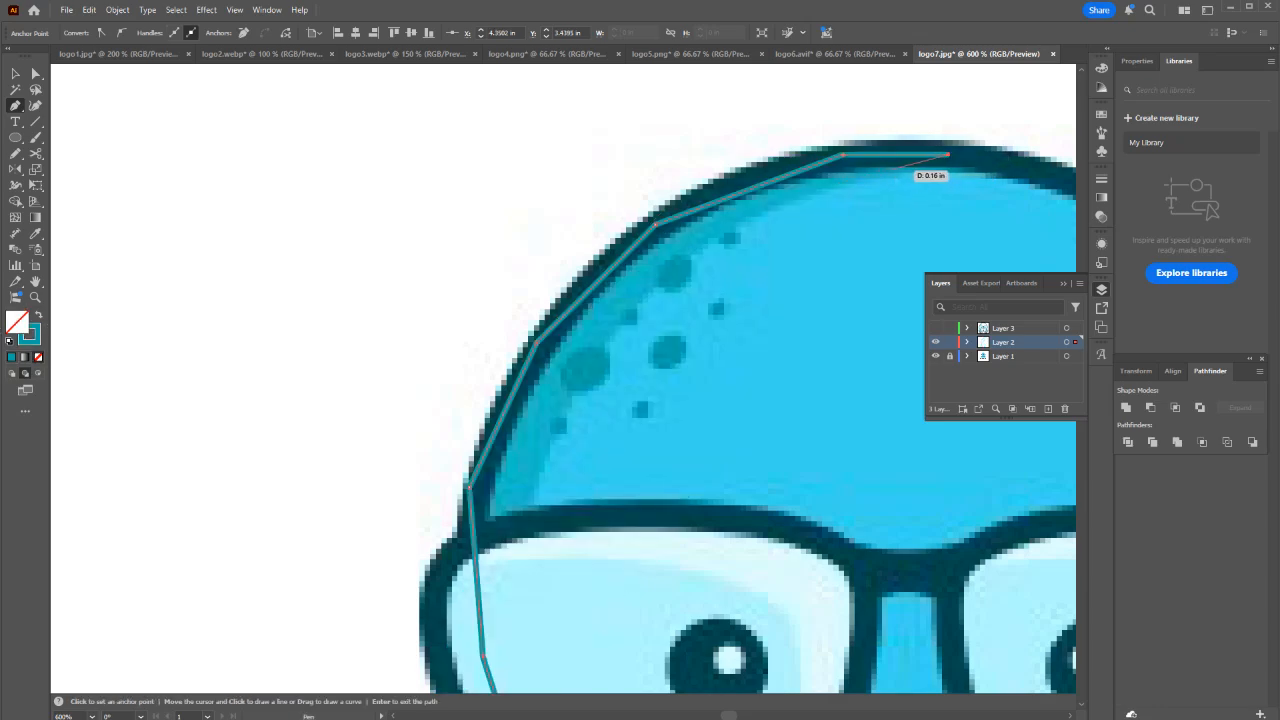
Curve the path back down the inner edge of the head's shading to the glasses frame, ending in a corner point.
left_click(894, 163)
key("Return")
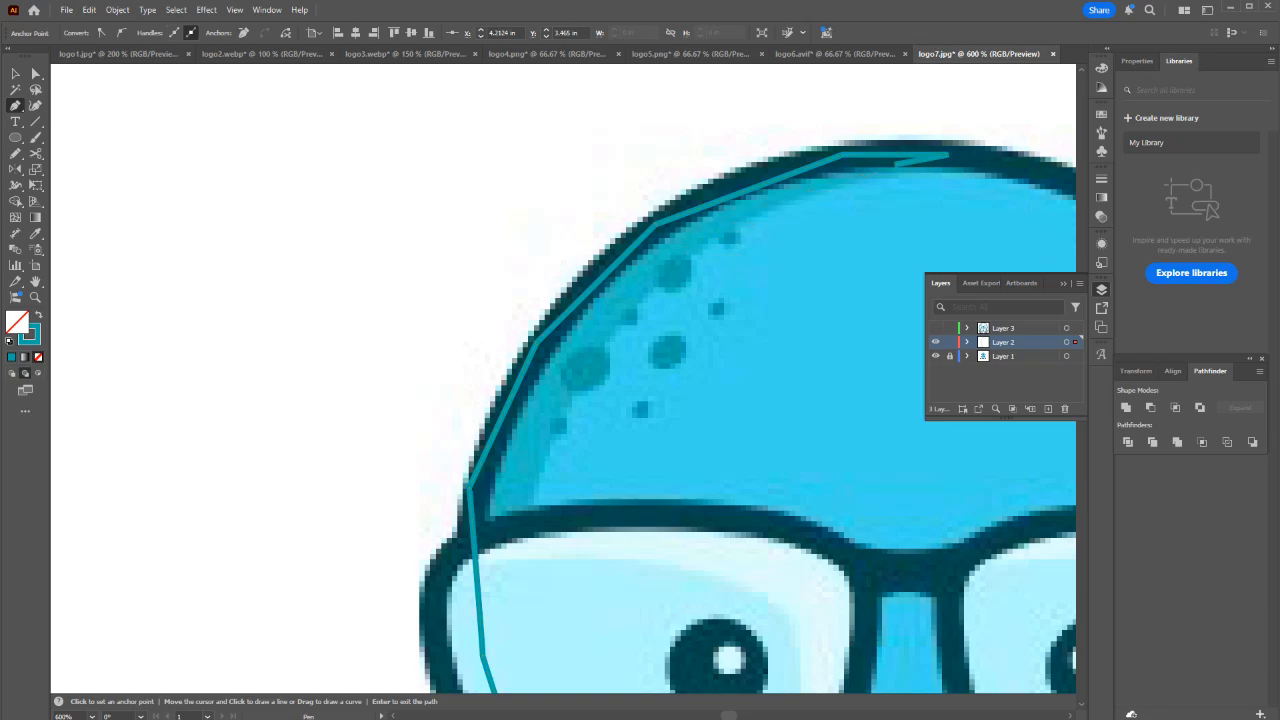
left_click_drag(613, 302, 603, 311)
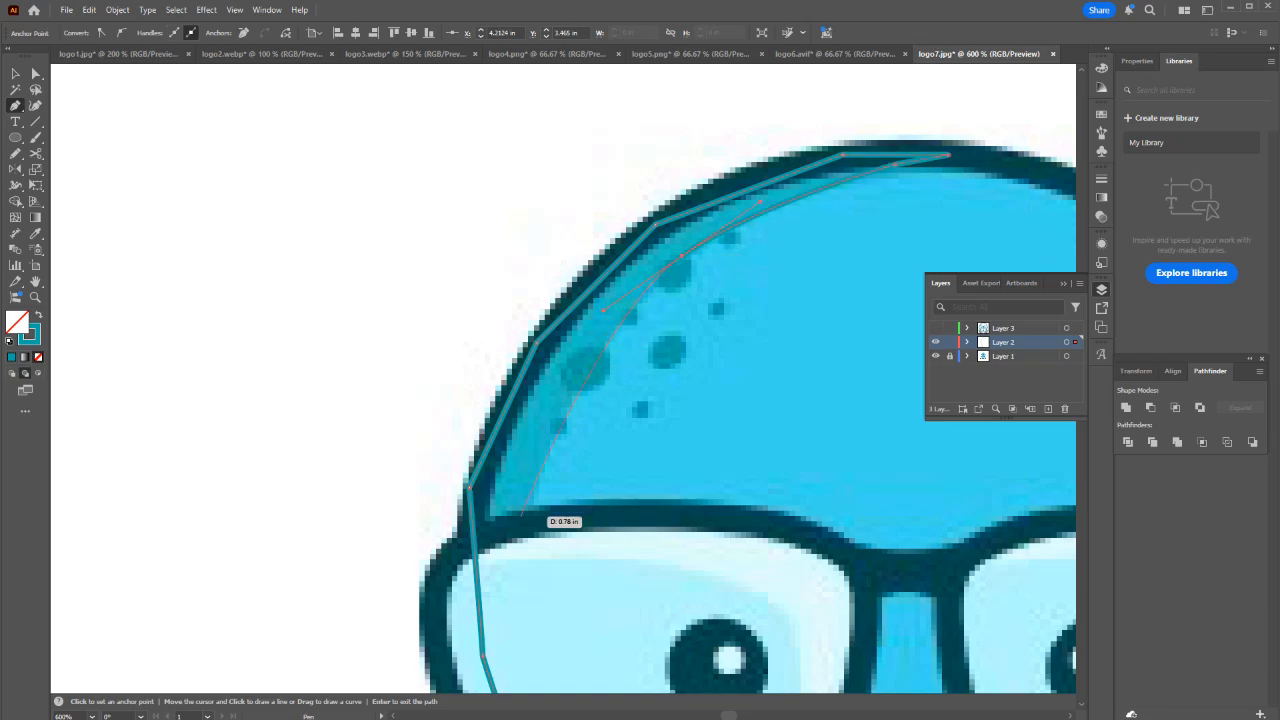
left_click_drag(519, 577, 519, 577)
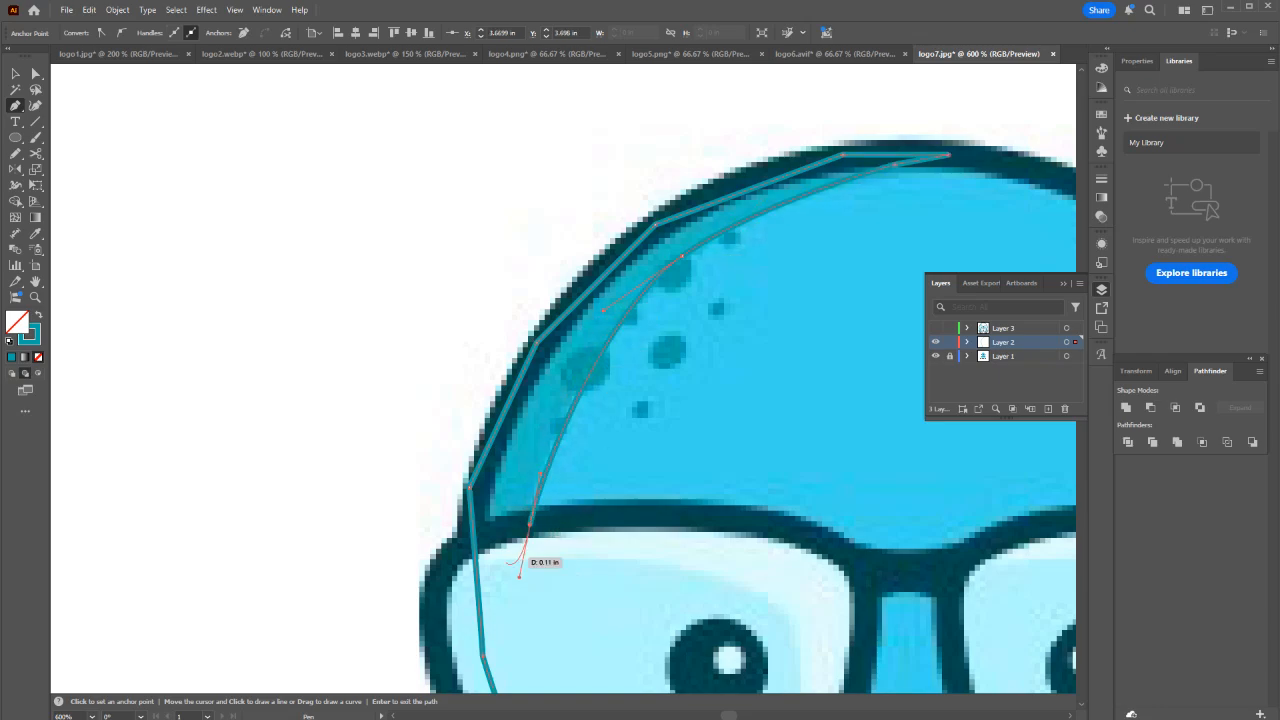
left_click(530, 525)
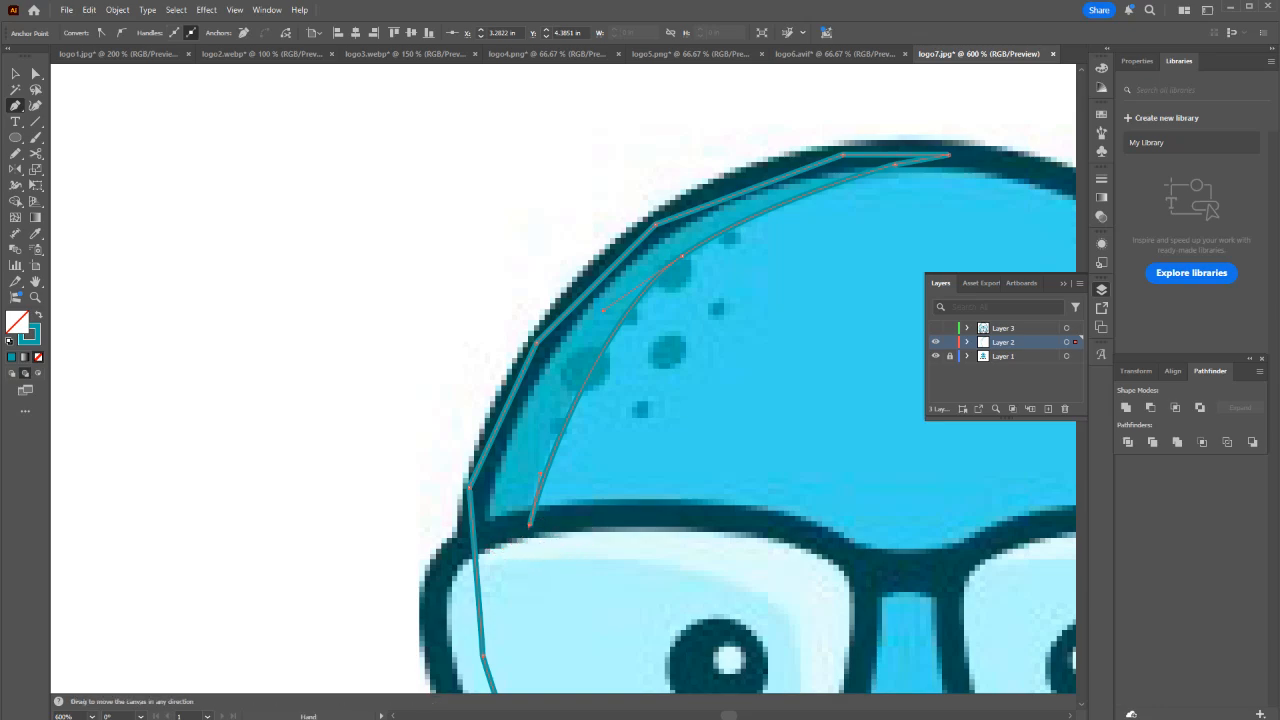
Run the path back down through the left lens in straight segments to the body below the glasses.
left_click_drag(497, 513, 484, 332)
left_click(469, 362)
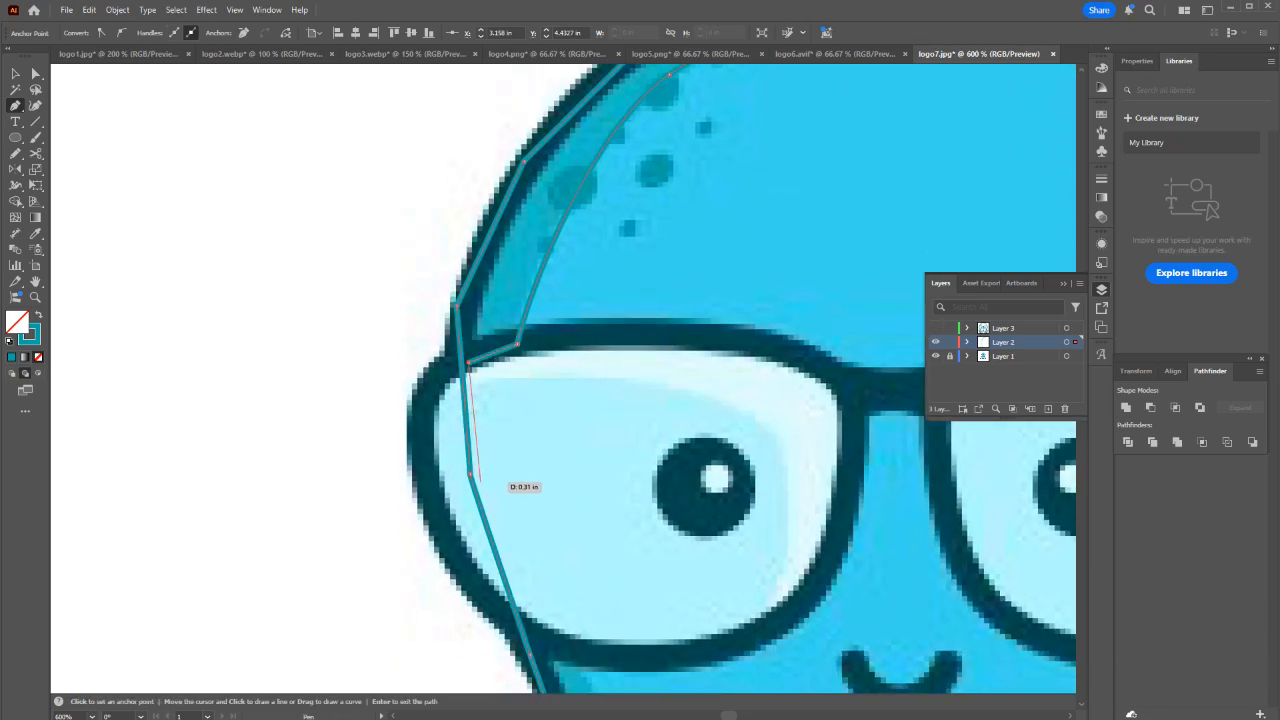
left_click(474, 475)
left_click_drag(567, 662, 452, 280)
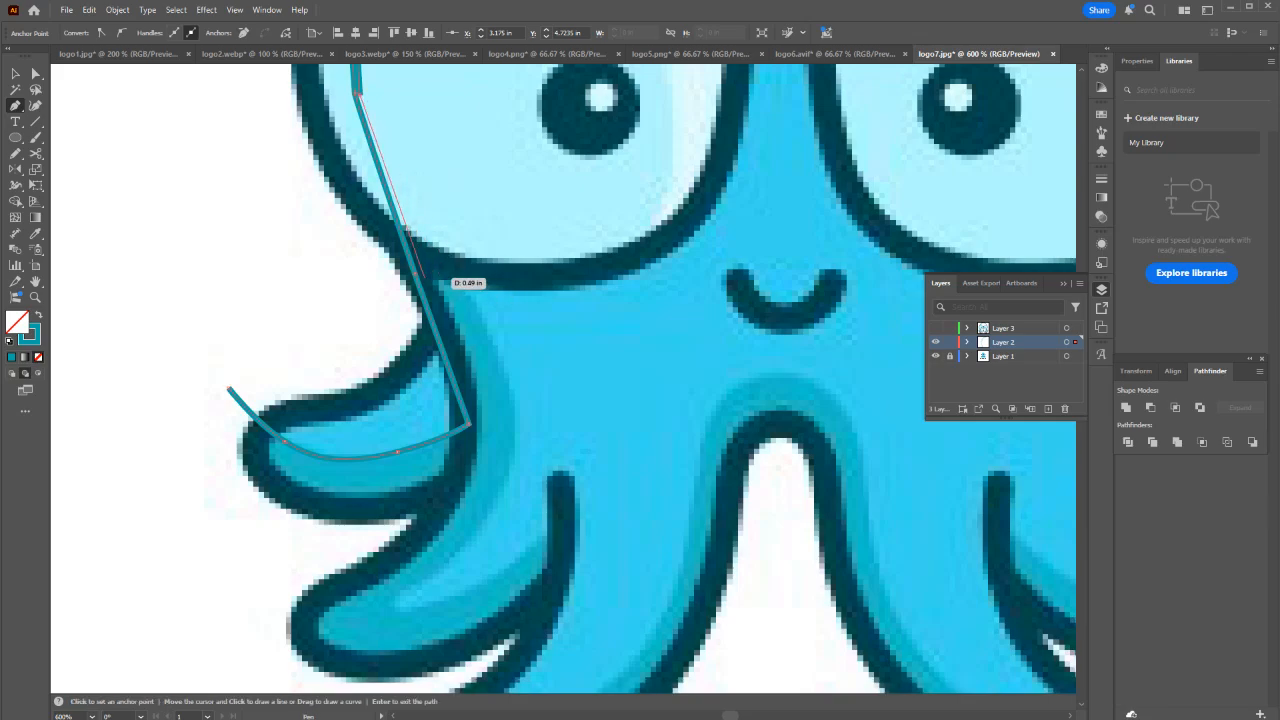
left_click(423, 277)
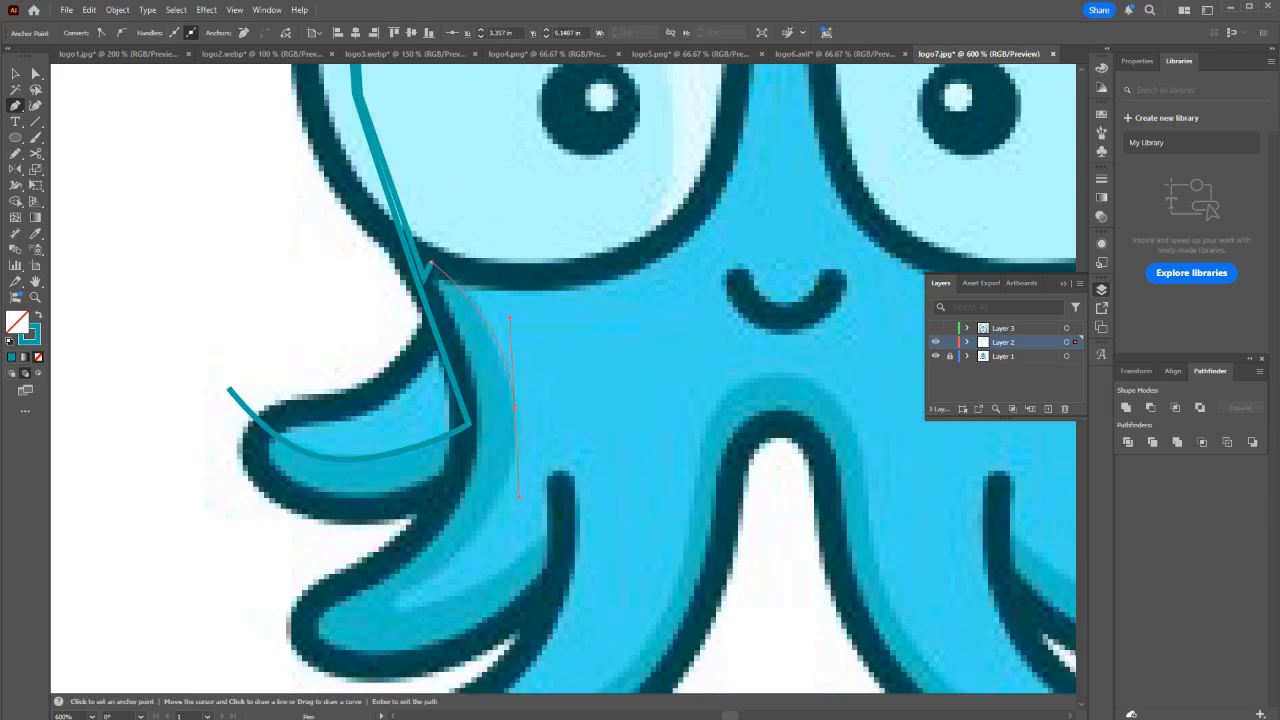
Curve the path along the inner edge of the body's left shading towards the second left tentacle.
left_click_drag(519, 497, 519, 497)
left_click_drag(511, 545, 498, 428)
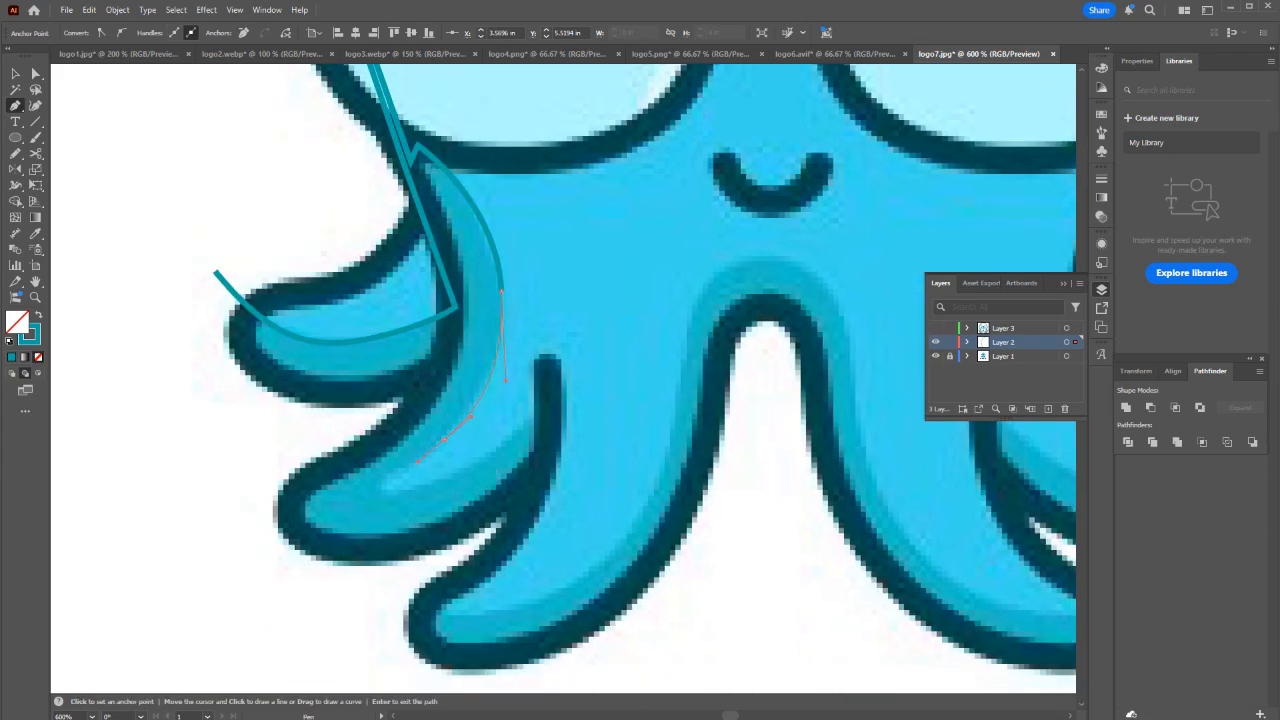
left_click_drag(417, 462, 417, 462)
Trace the rounded tip and lower edge of the second left tentacle's light area up to the dark crease, redoing the tip point.
left_click(382, 484)
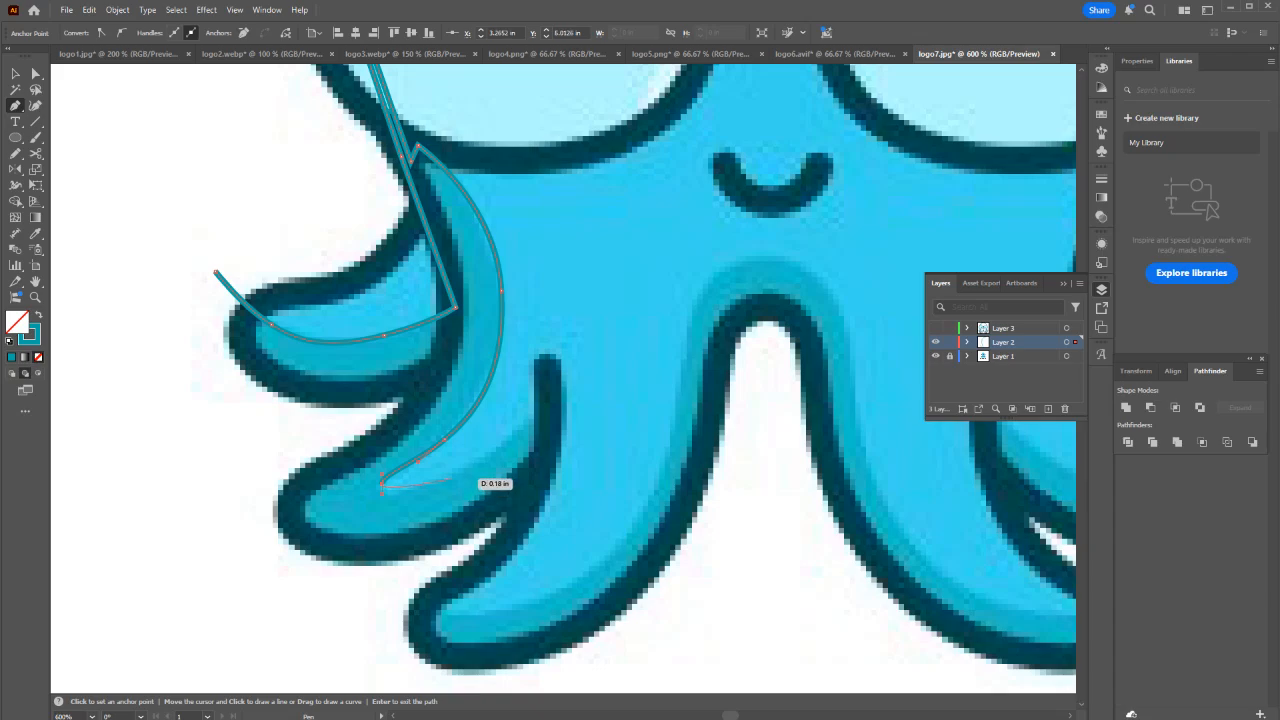
key("ctrl+z")
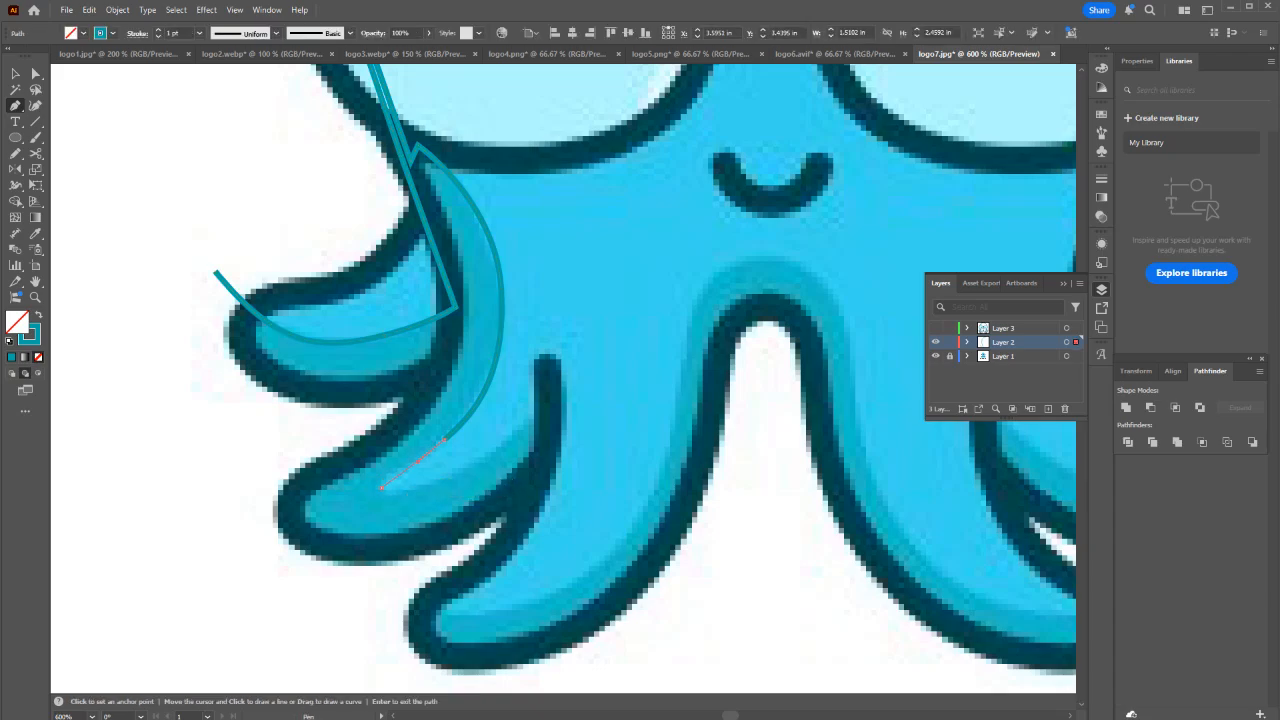
left_click(382, 485)
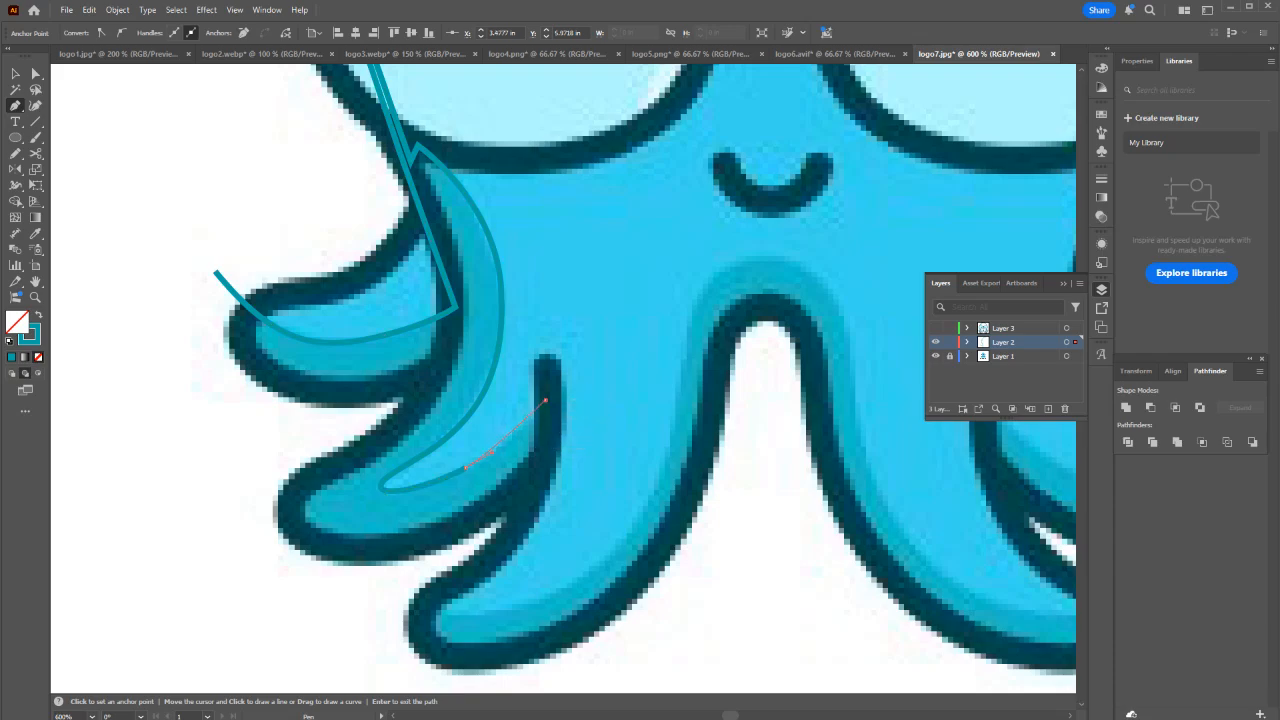
left_click(545, 400)
left_click(545, 462)
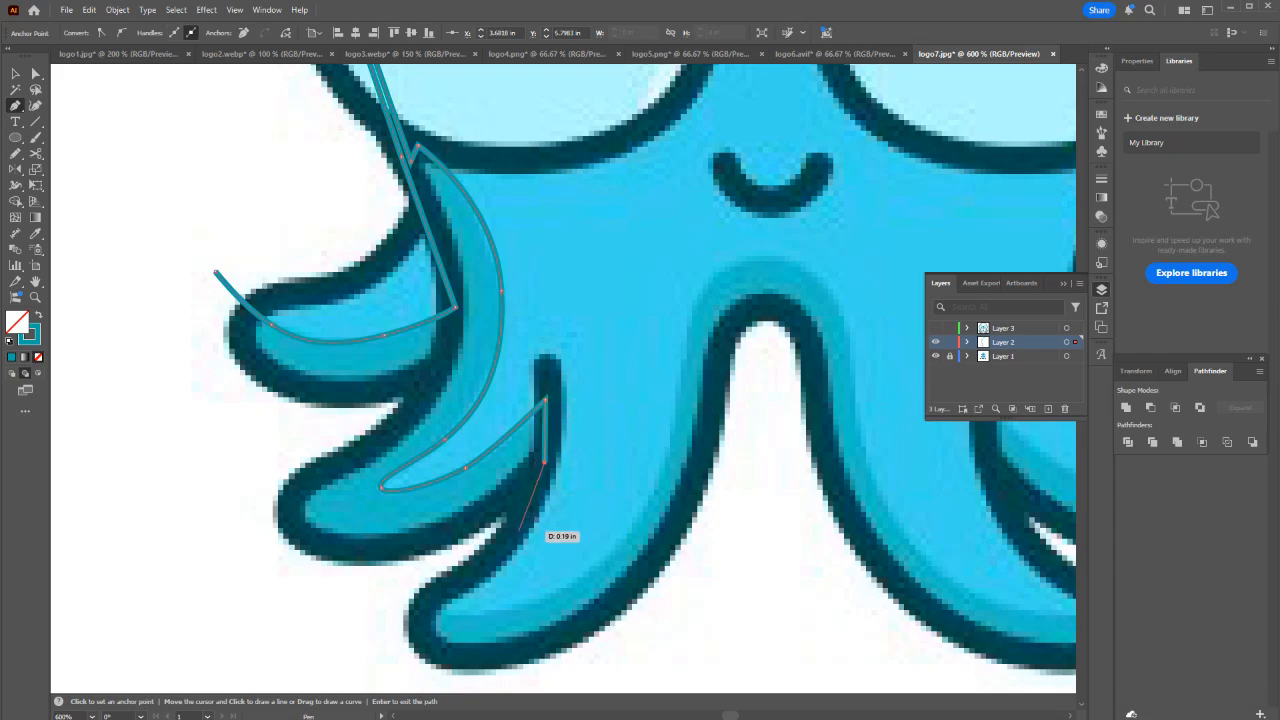
Run the path in straight segments along the dark outline from the left crease to the front left tentacle's tip.
left_click(515, 536)
left_click(445, 586)
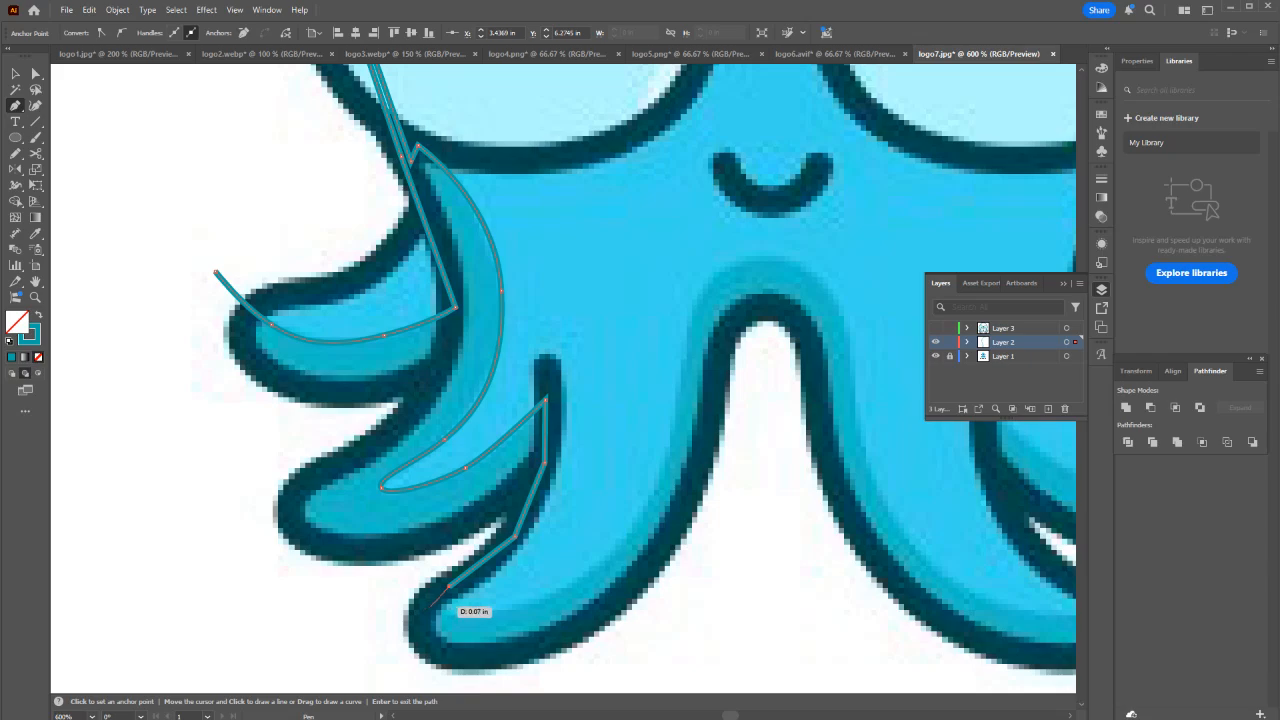
left_click(430, 606)
Curve the path along the inner edge of the front left tentacle's shading and up to the arch's peak between the front tentacles.
left_click_drag(490, 612, 540, 608)
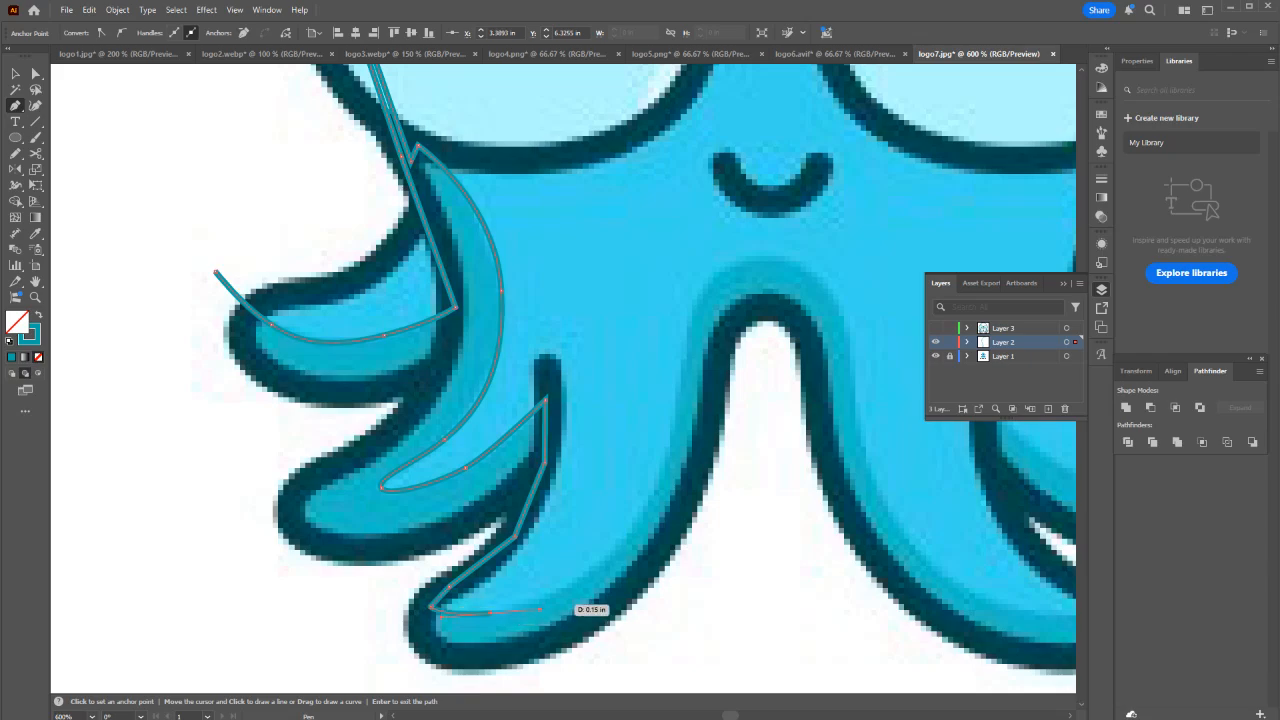
left_click(668, 458)
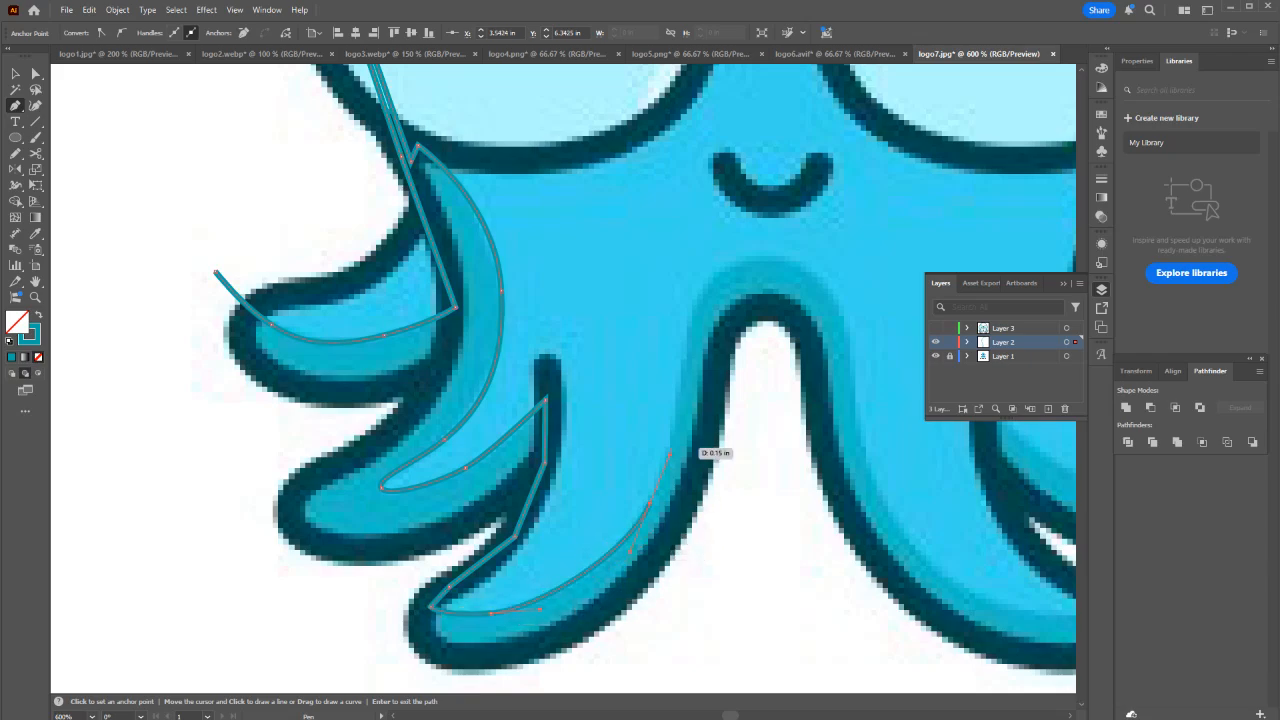
left_click_drag(688, 308, 693, 287)
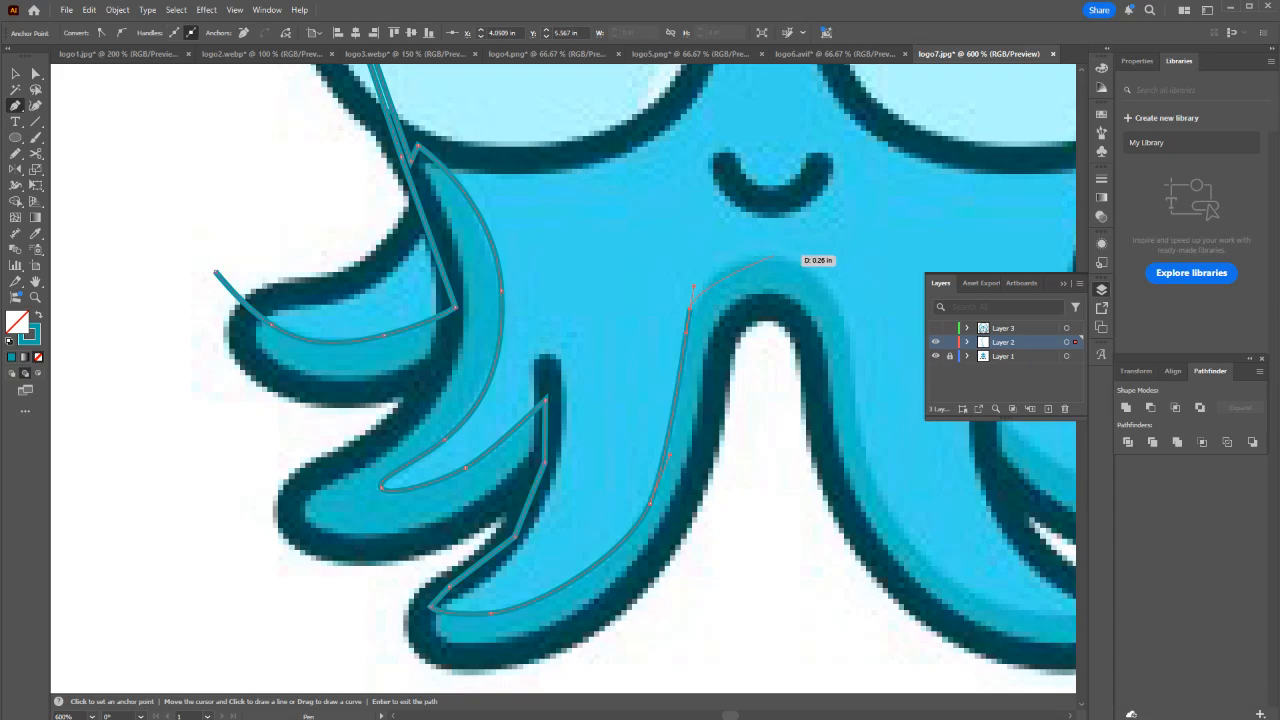
left_click_drag(790, 256, 803, 256)
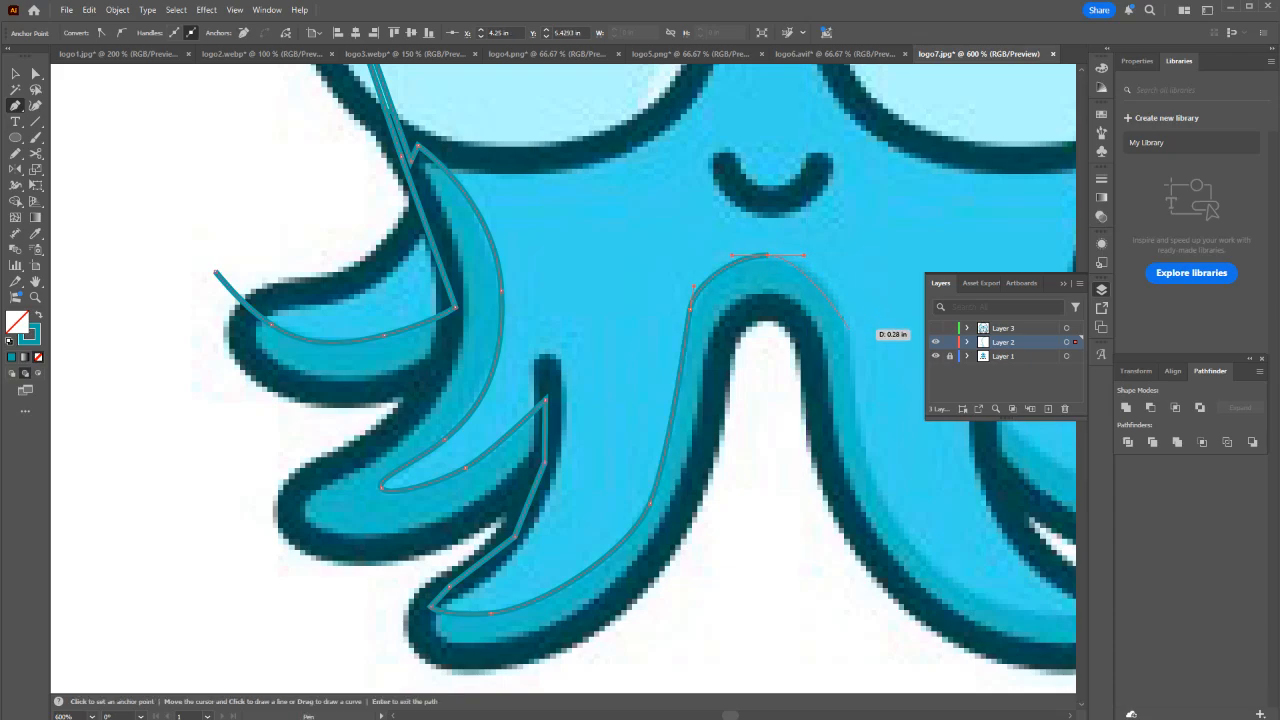
Curve the path down from the arch's peak along the inner edge of the front right tentacle's shading towards its tip.
key("space")
left_click_drag(851, 366, 502, 261)
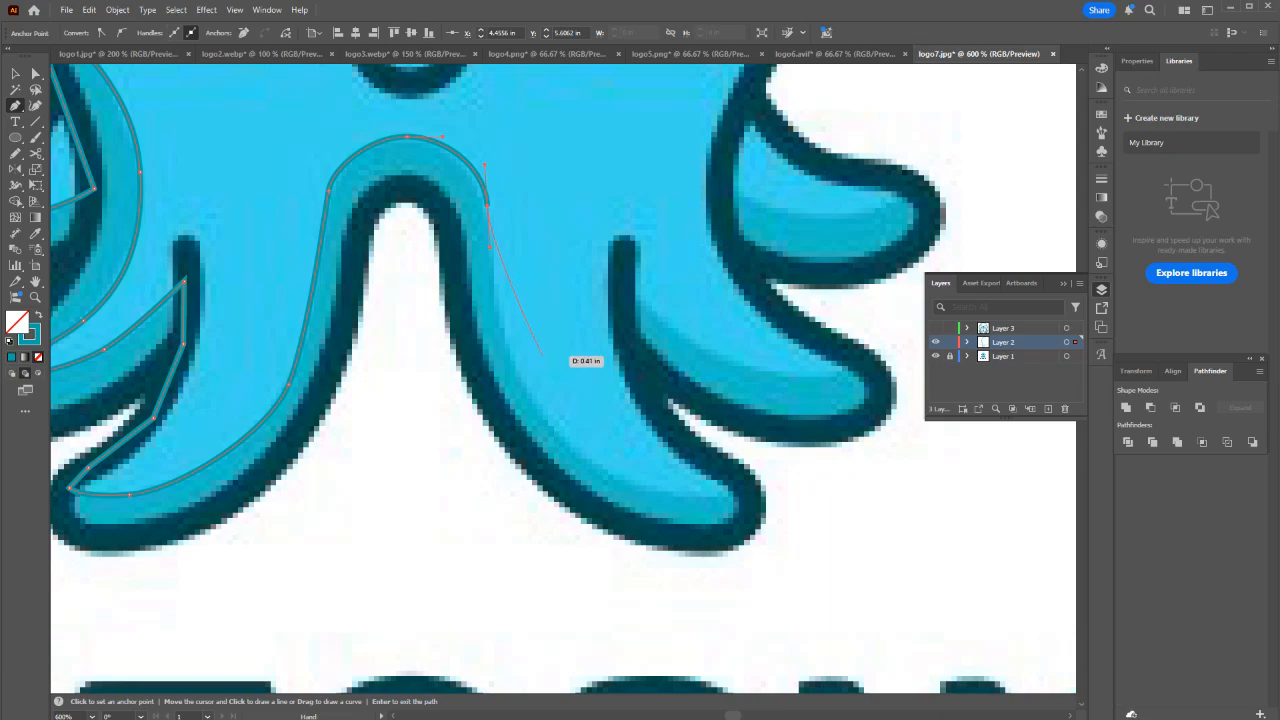
left_click_drag(561, 443, 565, 449)
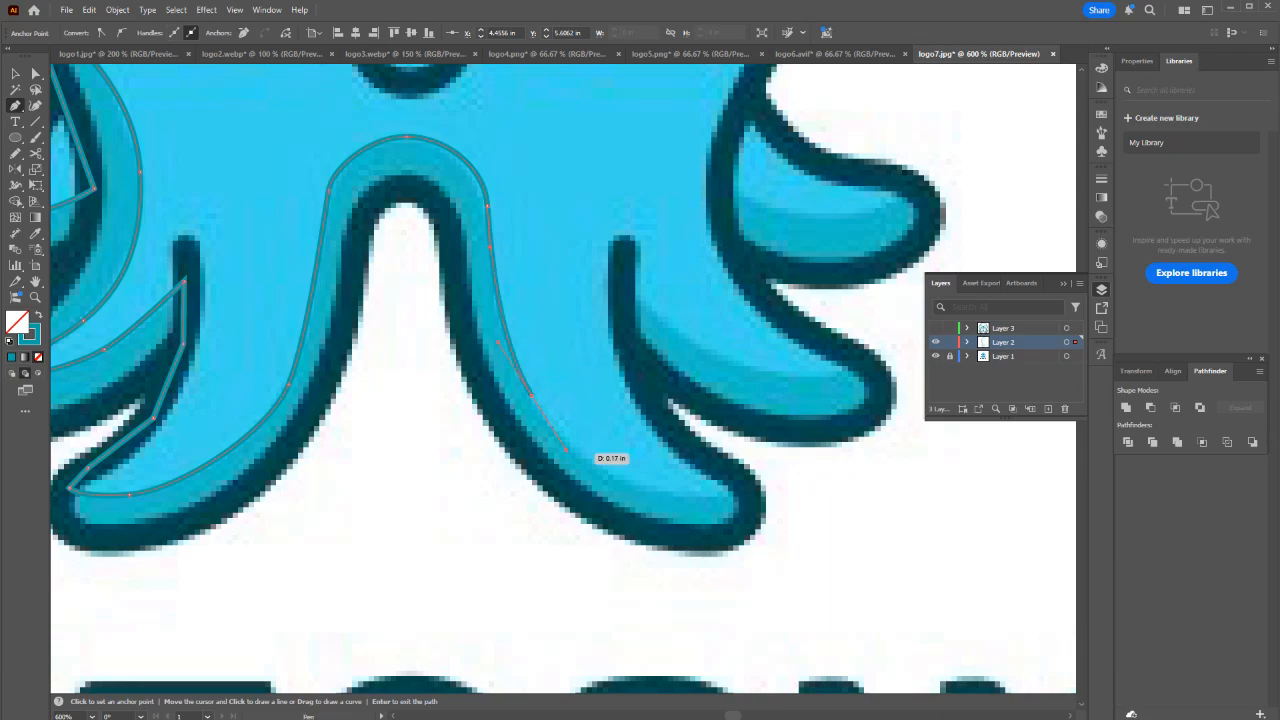
left_click_drag(686, 495, 722, 501)
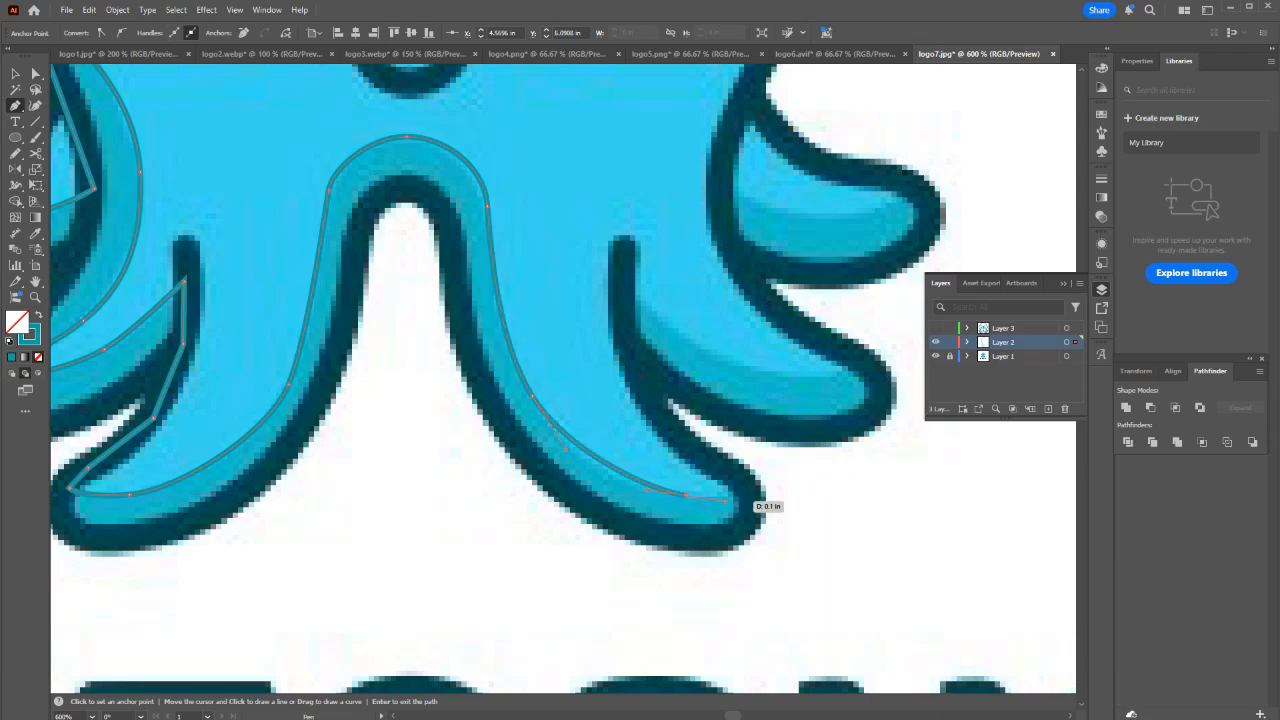
Round the front right tentacle's tip and run straight segments up its outer outline to the dark crease.
left_click(748, 495)
left_click(678, 435)
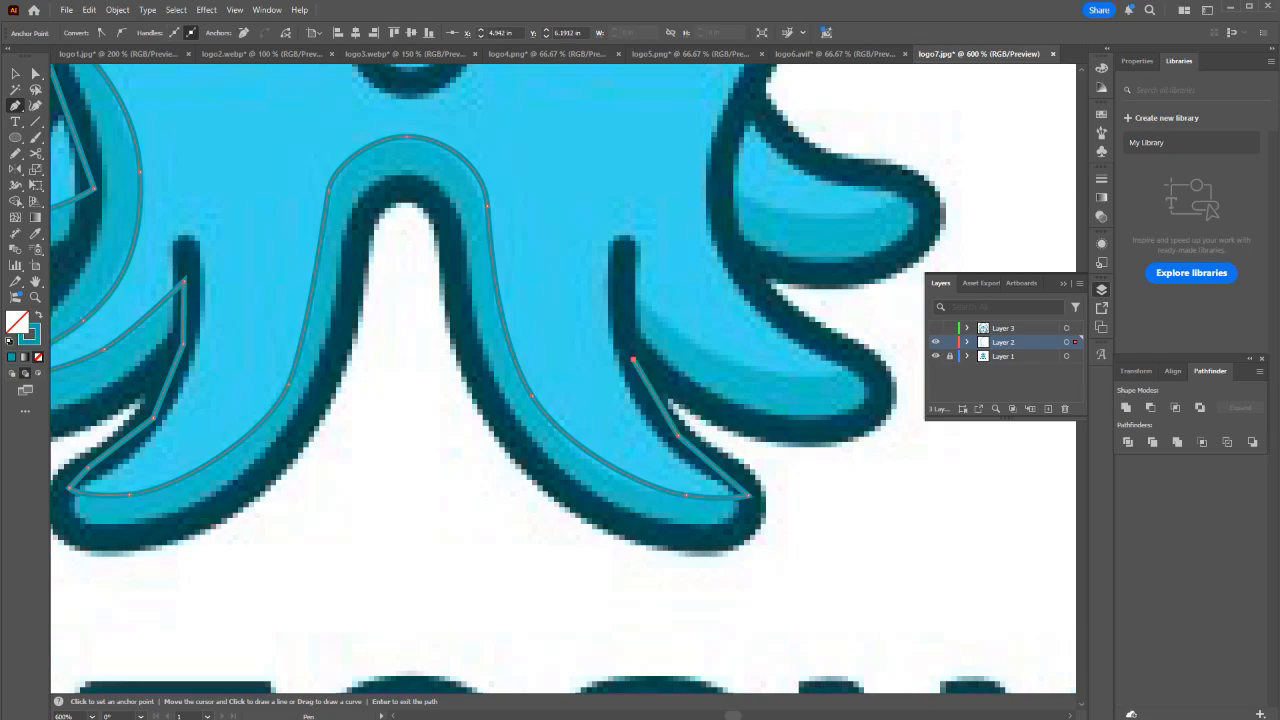
left_click(633, 358)
left_click(626, 286)
Curve the path along the inner edge of the second right tentacle's shading, ending at the tentacle's tip.
left_click(685, 339)
left_click_drag(804, 379, 808, 380)
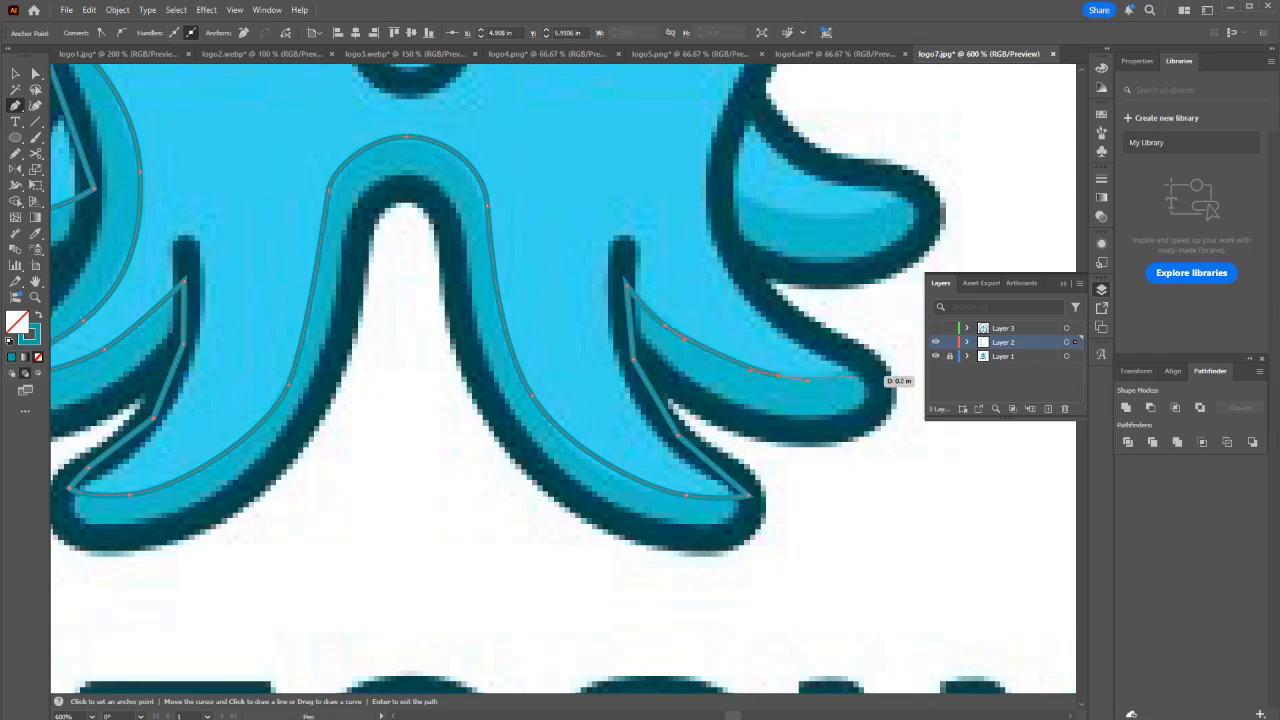
left_click(853, 366)
Run straight segments up the outline to the upper right tentacle's base and curve along its shading edge to the tip.
left_click(776, 320)
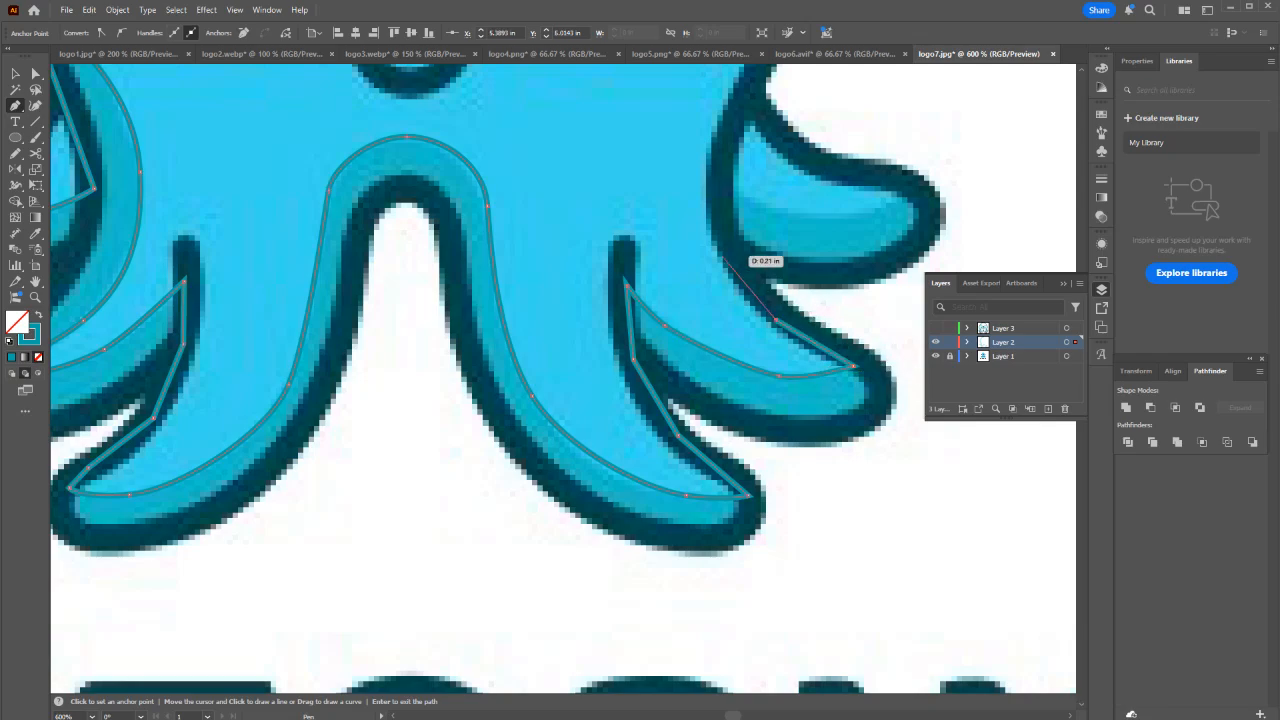
left_click(716, 240)
left_click(718, 174)
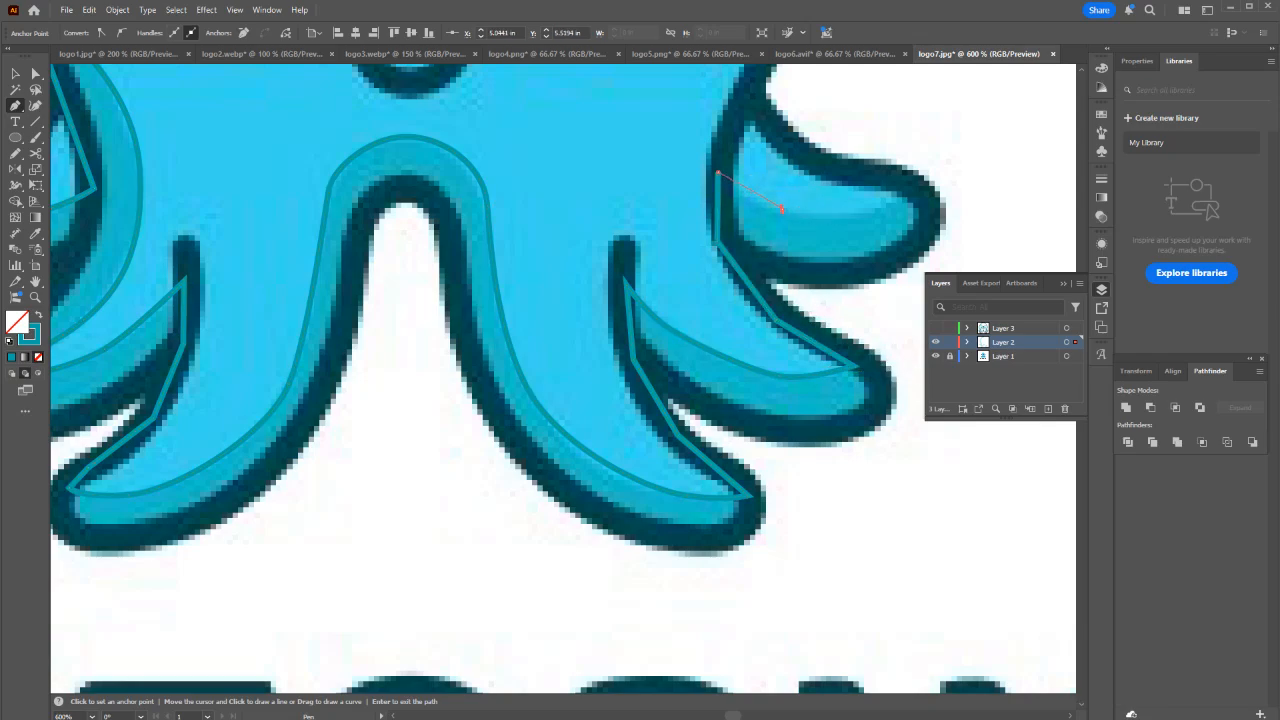
left_click_drag(781, 209, 826, 220)
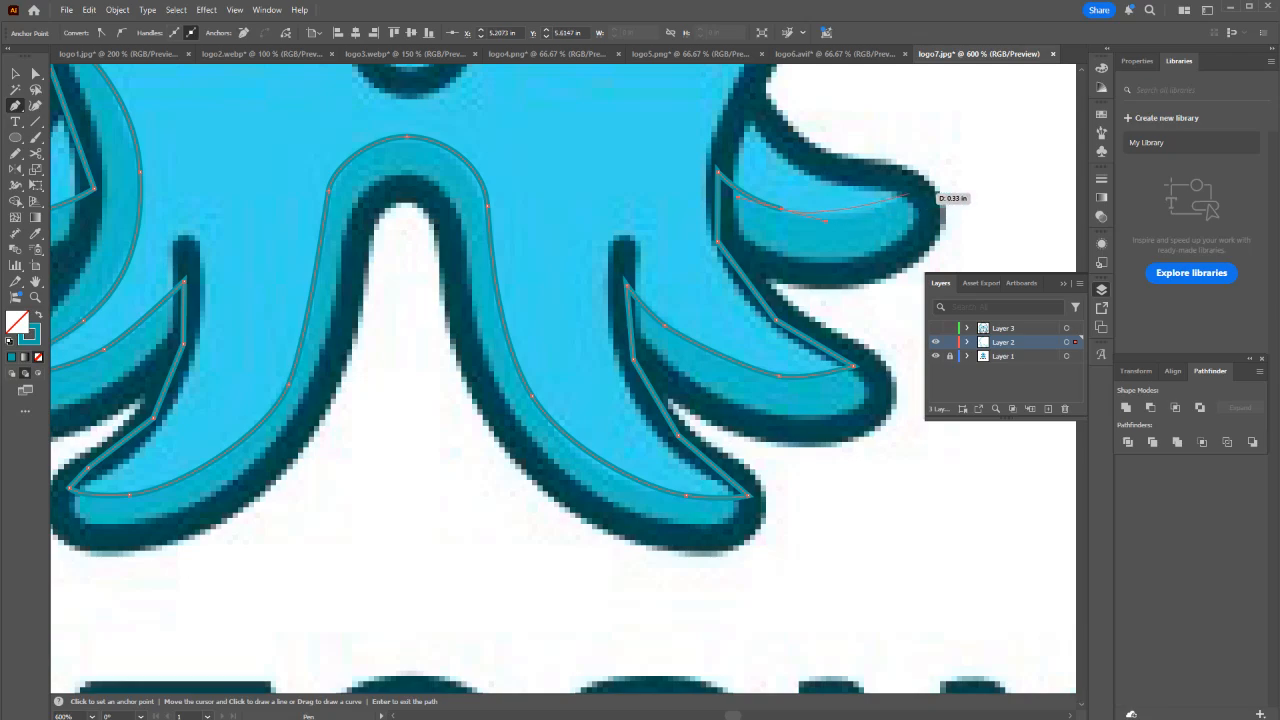
left_click_drag(954, 168, 955, 166)
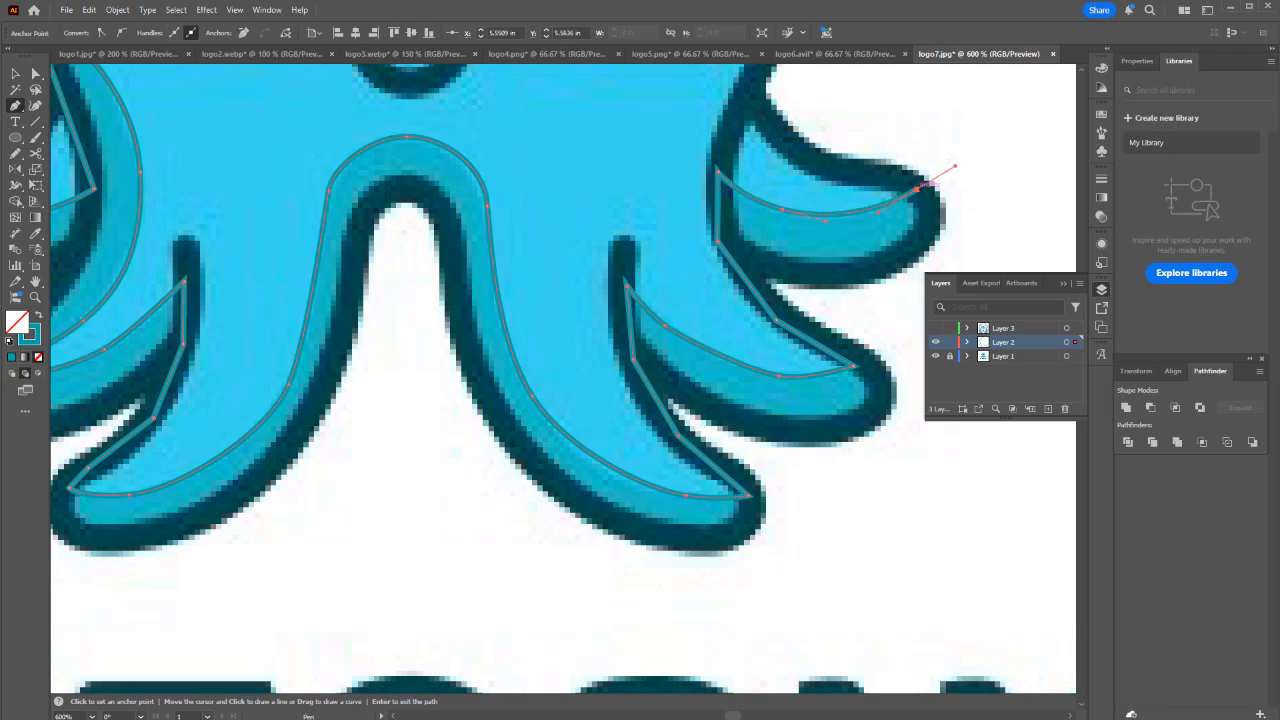
Trace around the upper right tentacle's tip and back along its underside in straight segments to the notch at the body.
left_click(934, 210)
left_click(912, 250)
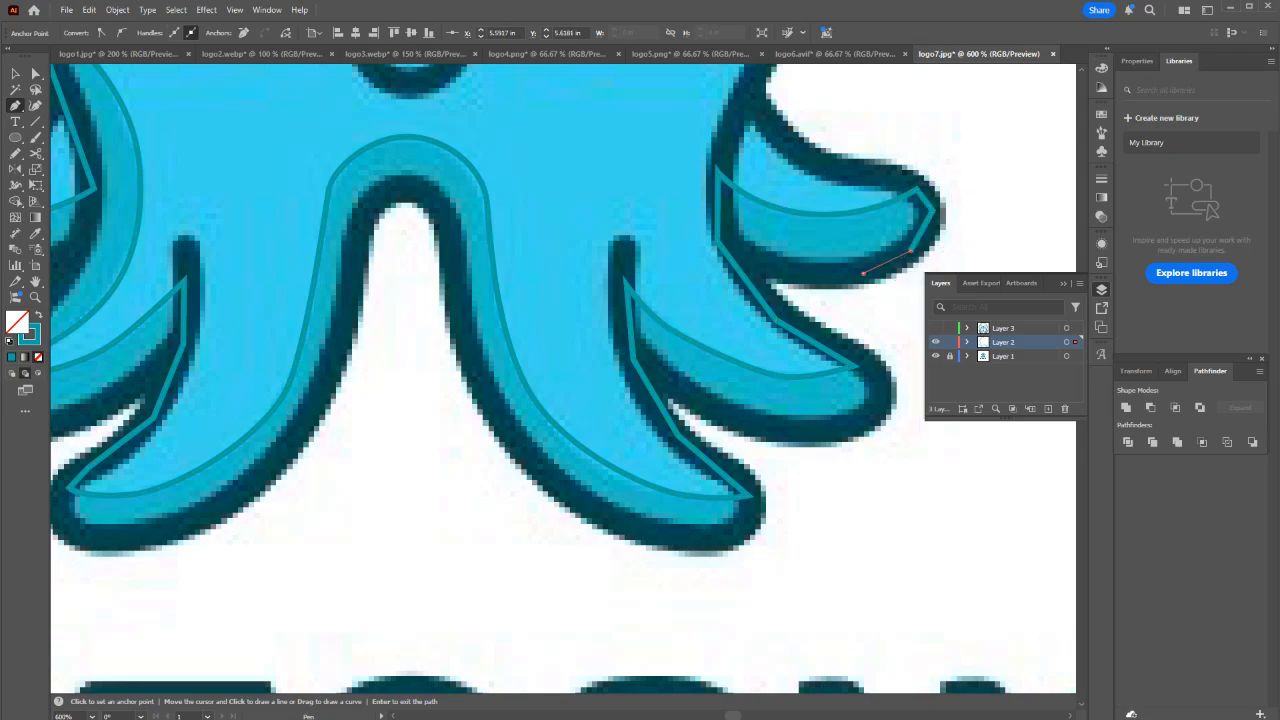
left_click(862, 271)
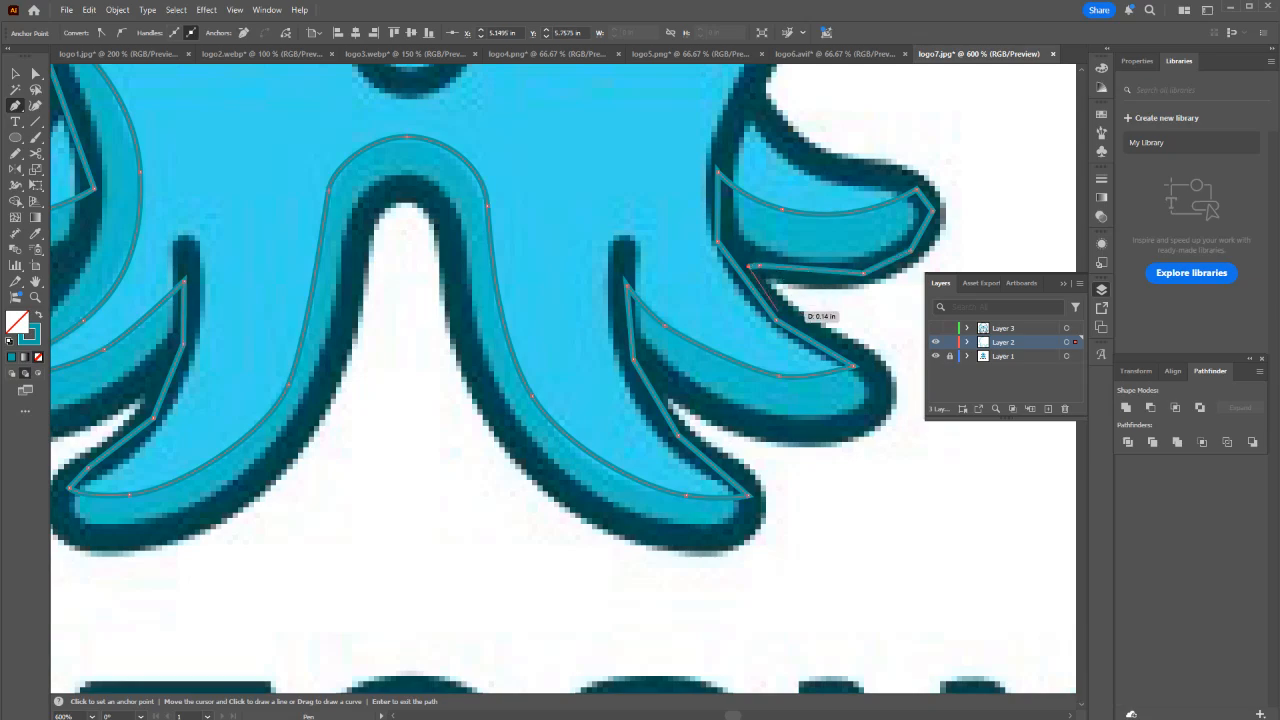
Outline the second right tentacle in straight segments along its upper edge, around the tip and back along its underside.
left_click(777, 317)
left_click(863, 364)
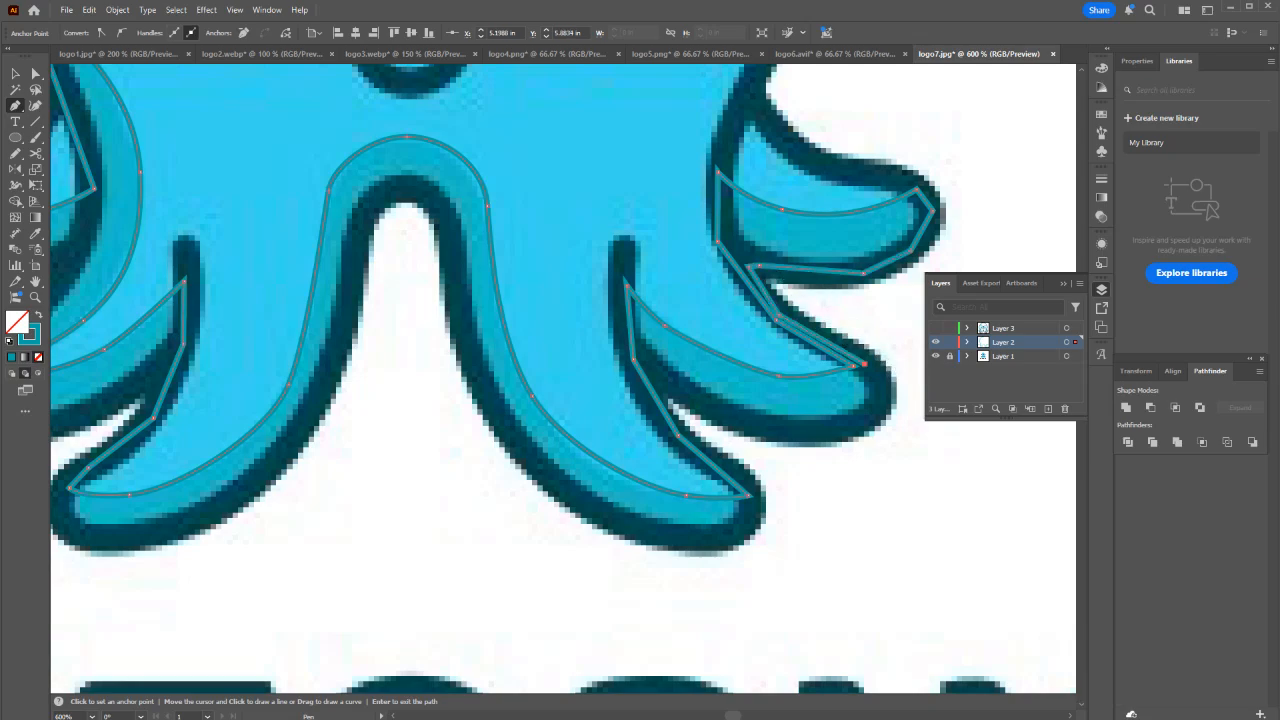
left_click(889, 401)
left_click(848, 432)
left_click(745, 424)
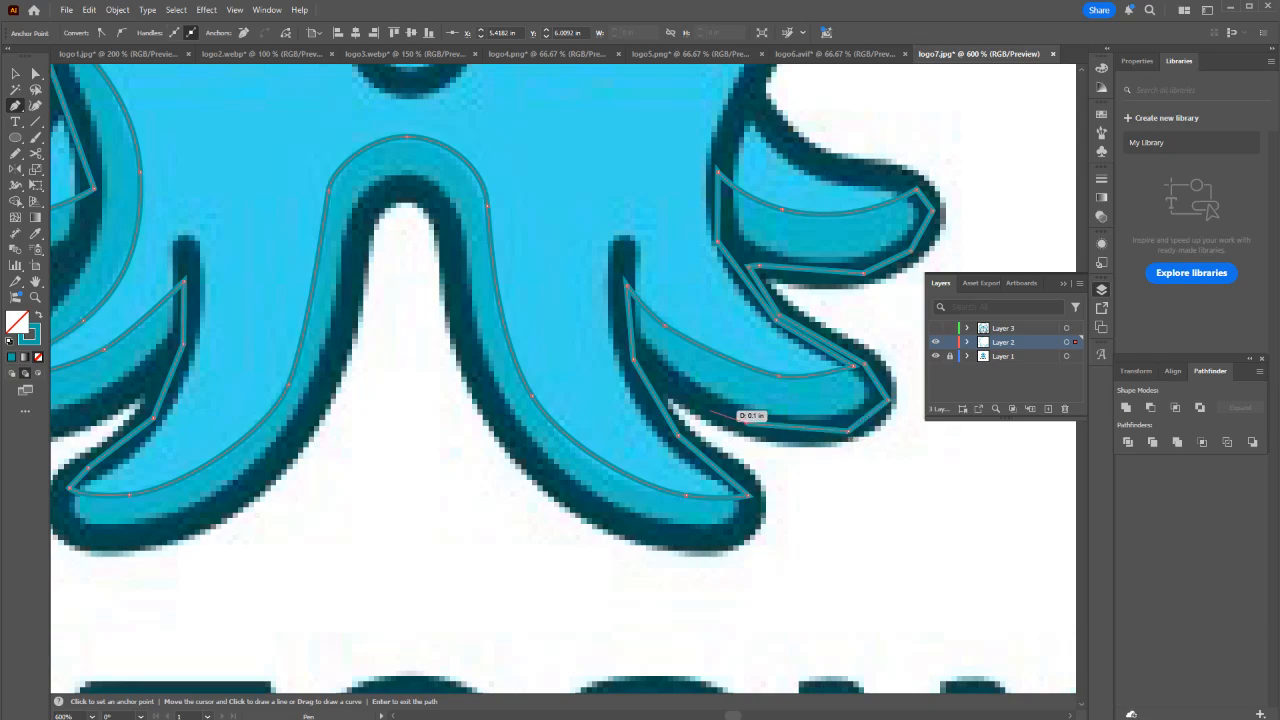
left_click(653, 374)
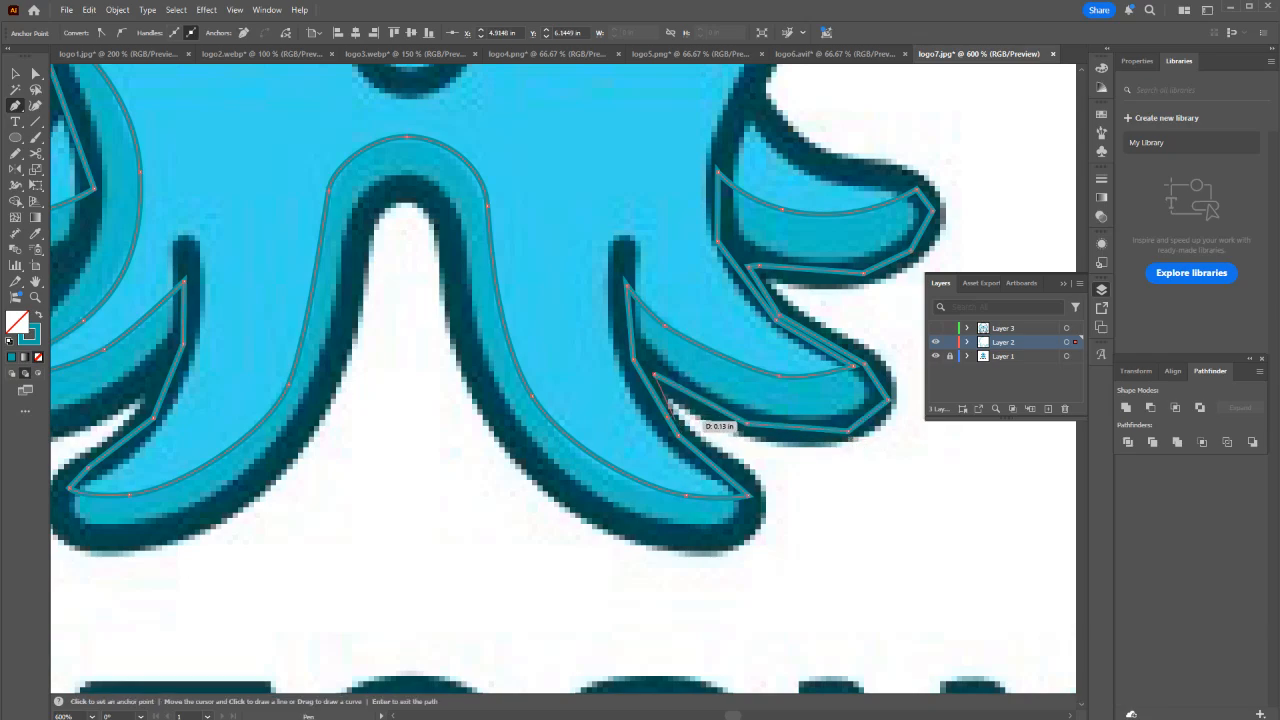
Outline the front right tentacle in straight segments down its outer edge, around the tip and up its inner edge.
left_click(676, 423)
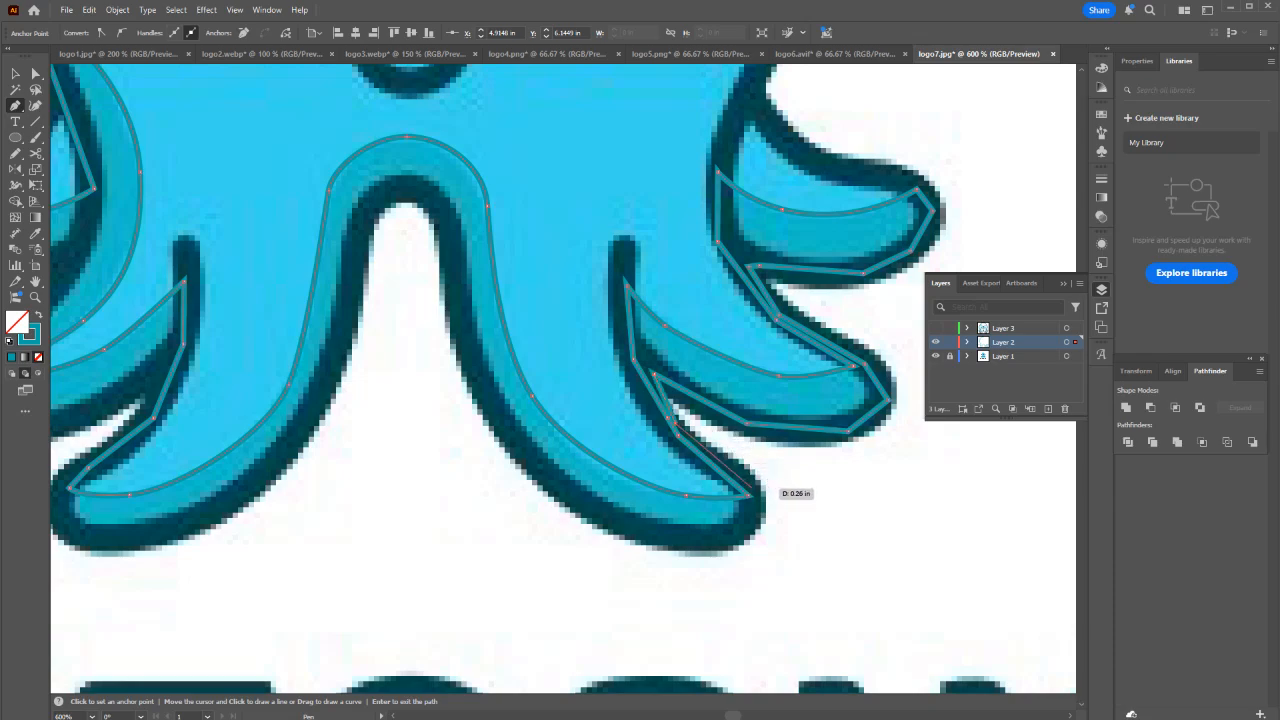
left_click(748, 494)
left_click(742, 535)
left_click(659, 530)
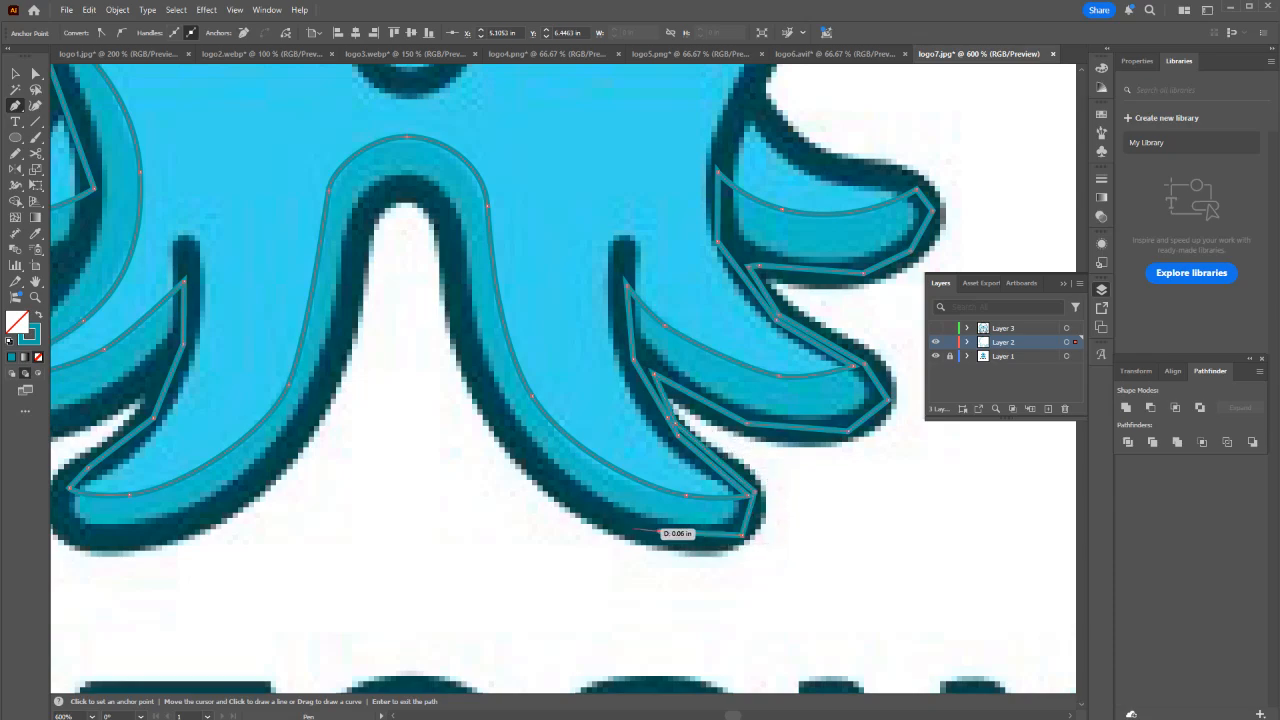
left_click(556, 487)
left_click(474, 375)
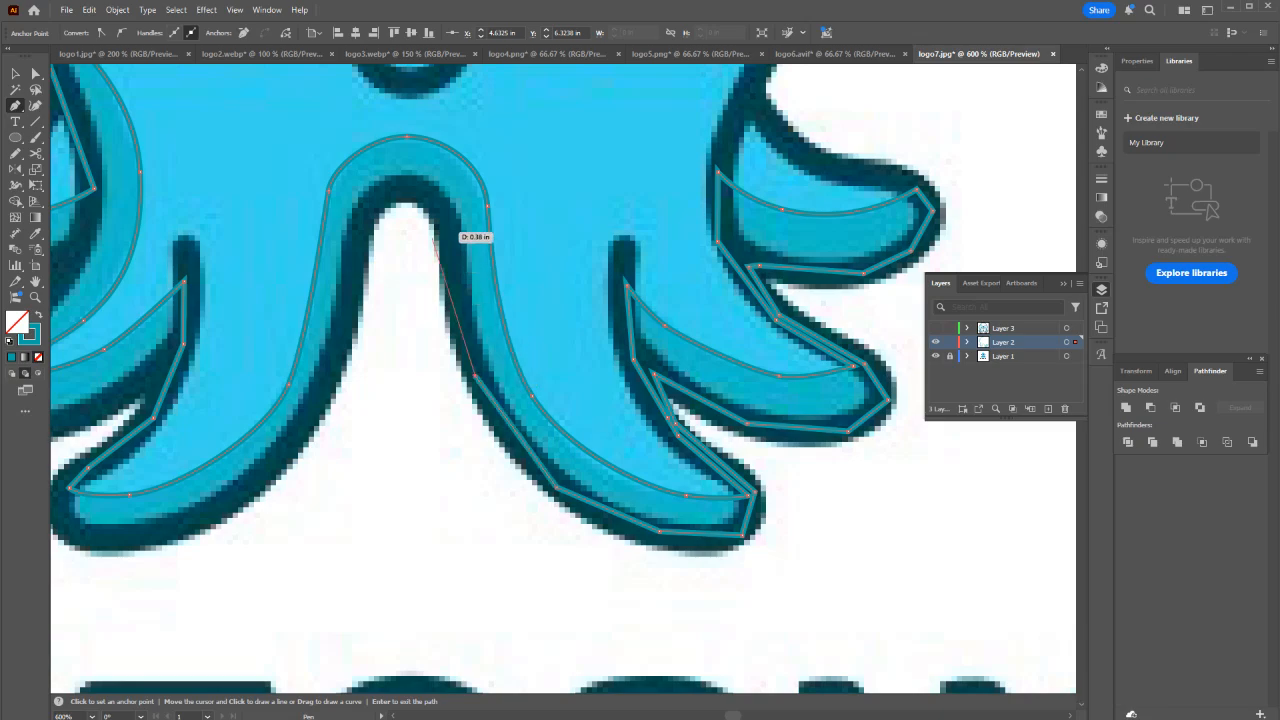
Carry the path in straight segments over the dark arch between the two front tentacles and down its left side.
left_click(443, 218)
left_click(399, 188)
left_click(357, 219)
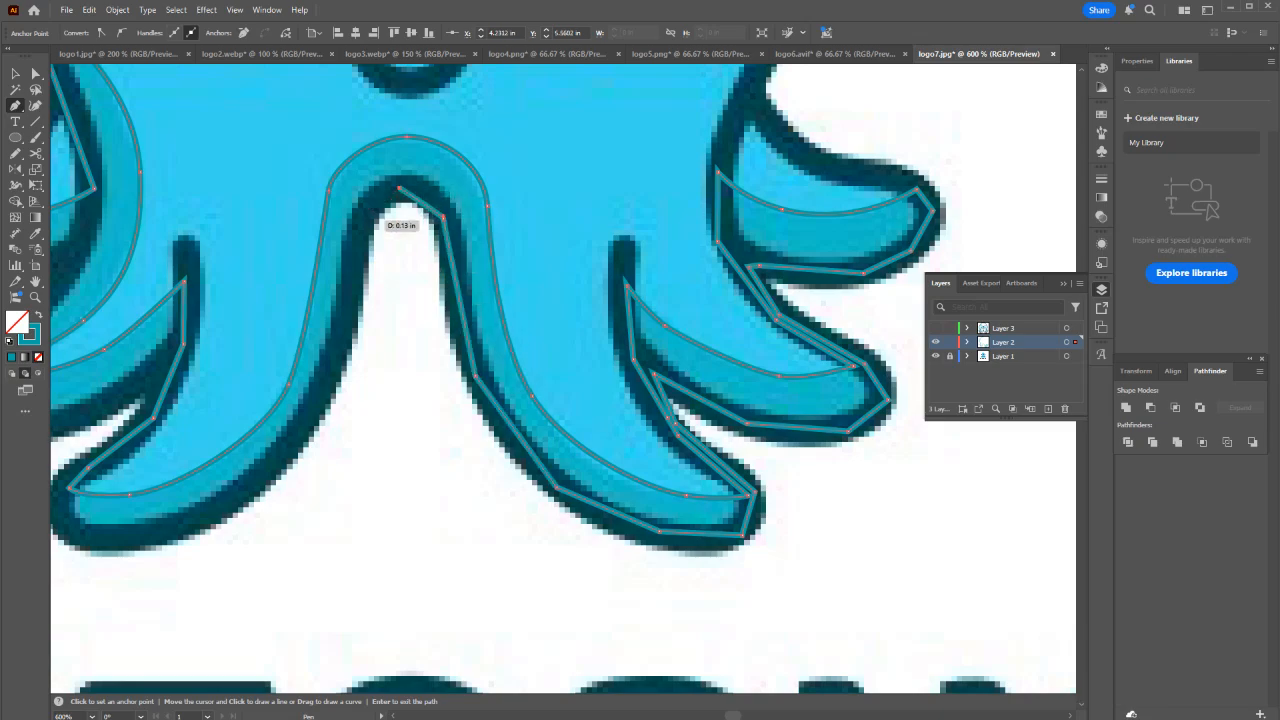
left_click(343, 332)
Trace the front left tentacle's lower outline in straight segments down to its rounded tip.
left_click_drag(248, 456, 512, 361)
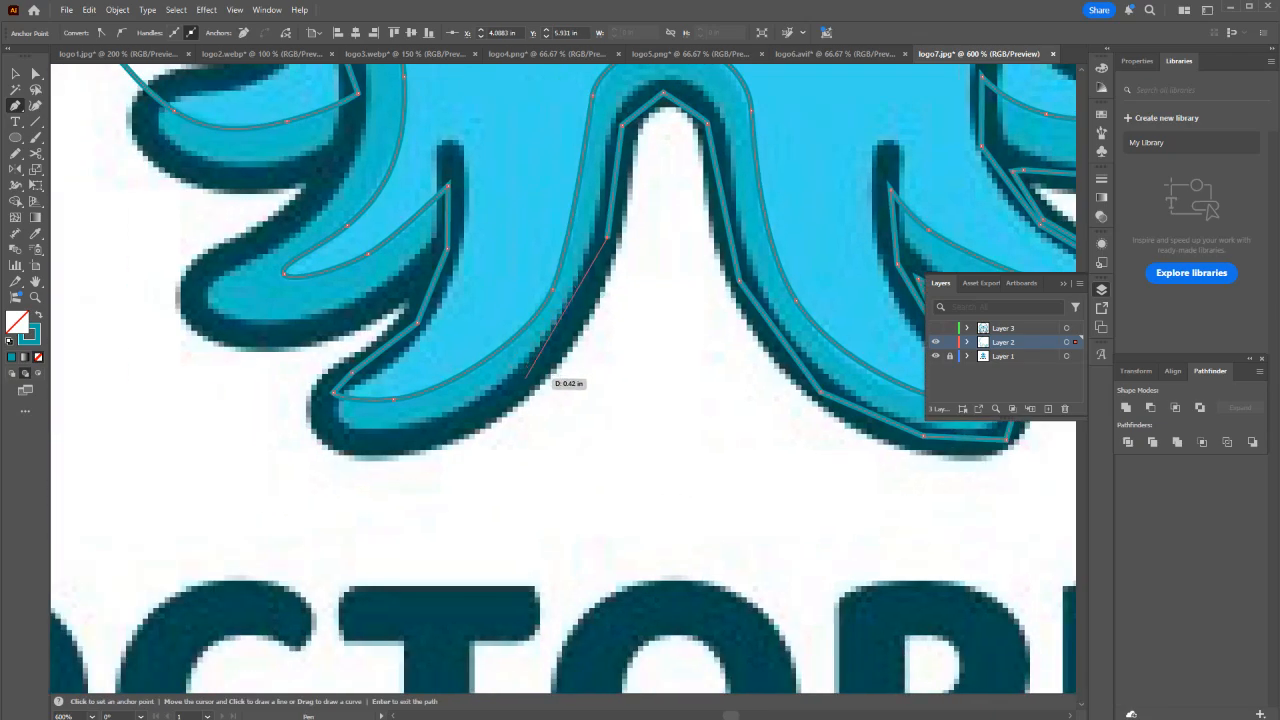
left_click(565, 345)
left_click(493, 412)
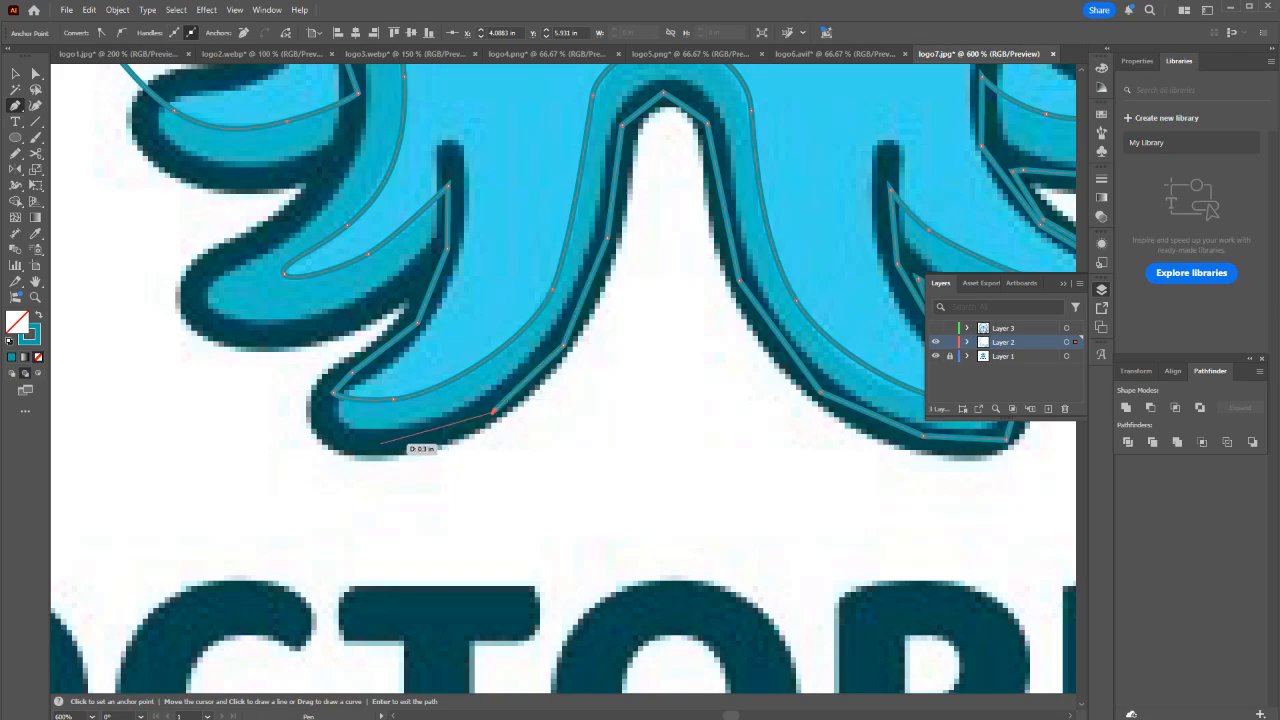
left_click(379, 443)
left_click(322, 415)
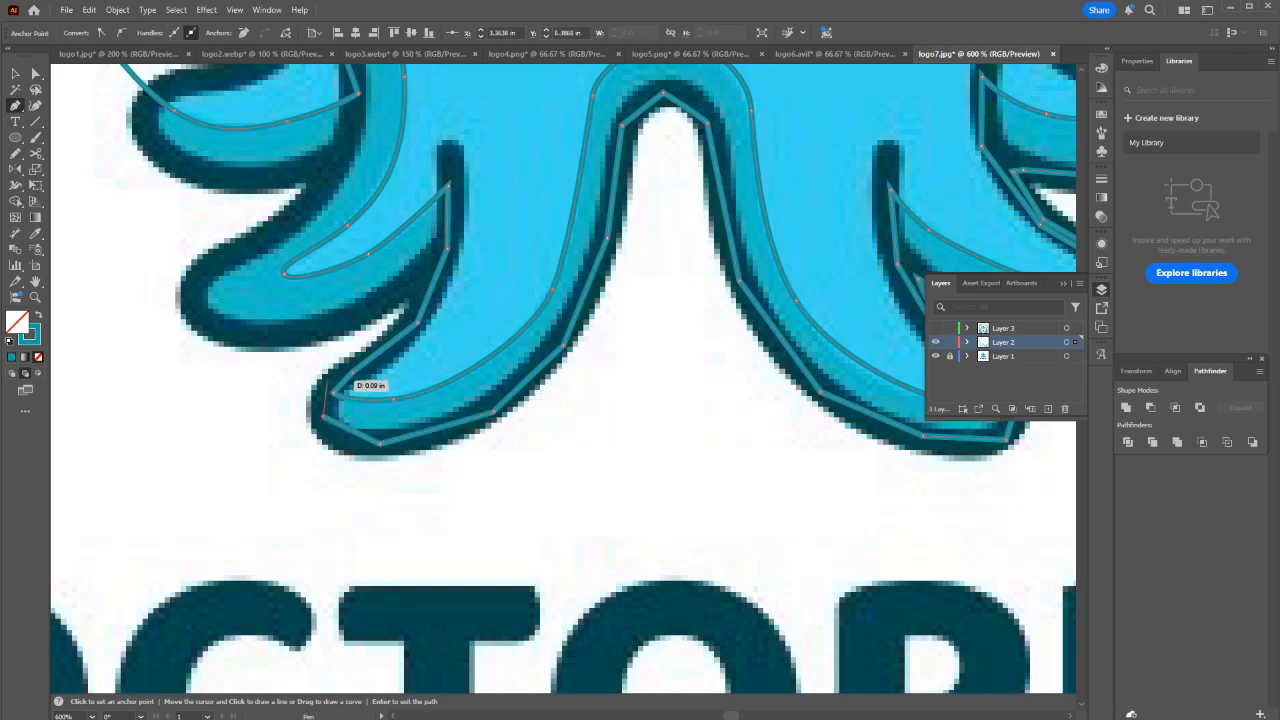
Run the path from the front left tentacle's tip up its outer outline to the notch below the second left tentacle.
left_click(331, 386)
left_click(413, 320)
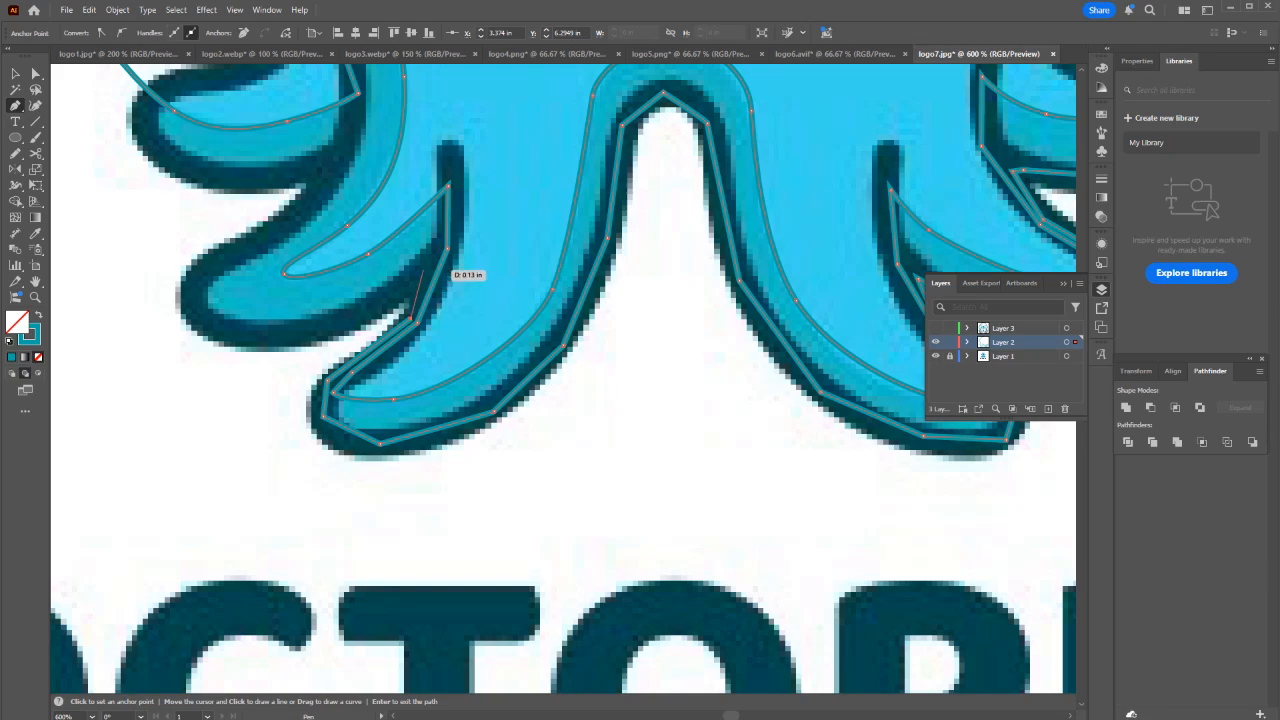
left_click(426, 270)
Trace the second left tentacle's underside and rounded tip in straight segments, continuing onto its upper outline.
left_click(333, 324)
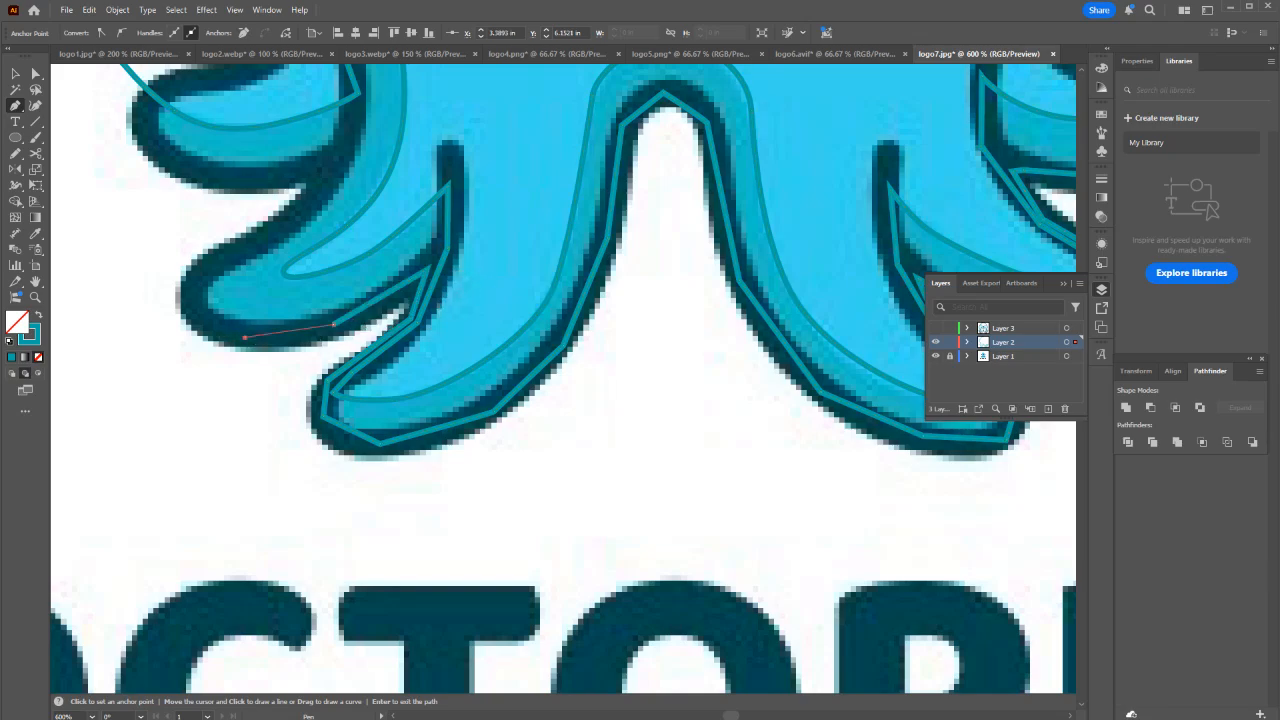
left_click(248, 337)
left_click(198, 279)
left_click(257, 237)
Continue the path to the notch below the upper left tentacle and trace that tentacle's underside to its tip.
left_click_drag(322, 202, 399, 321)
left_click(406, 304)
left_click(413, 271)
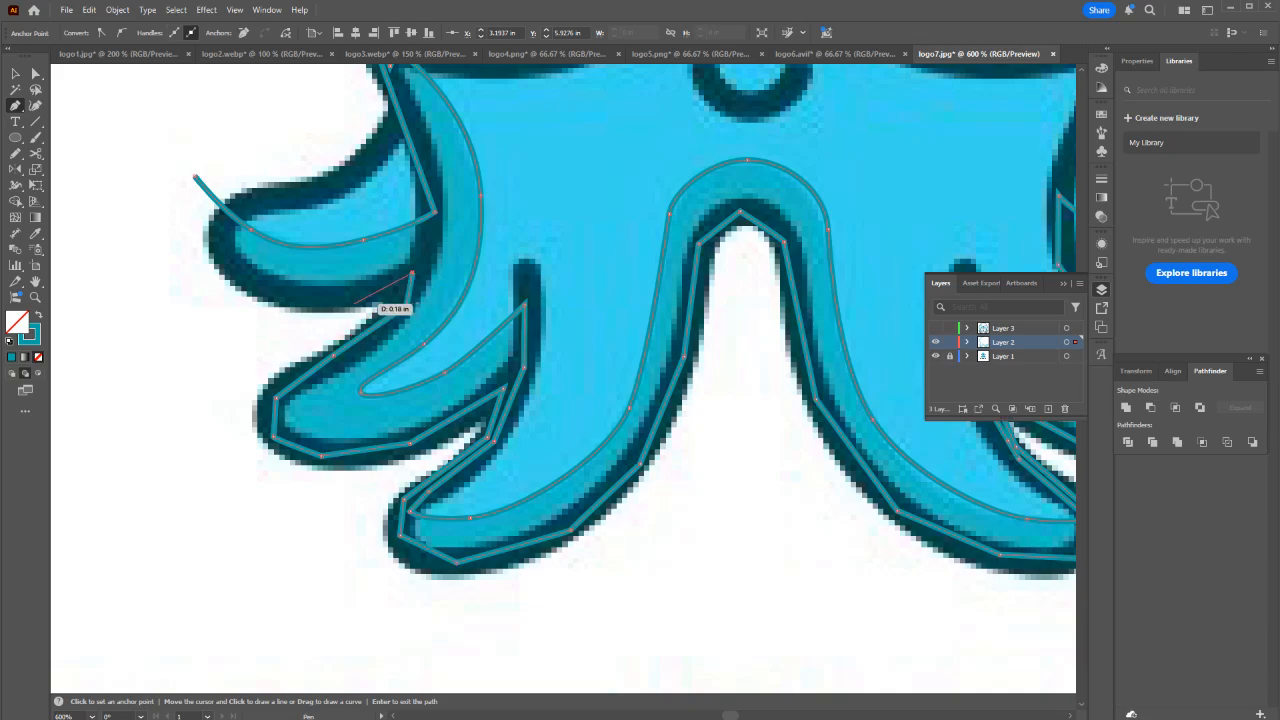
left_click(338, 300)
left_click(260, 288)
left_click(212, 247)
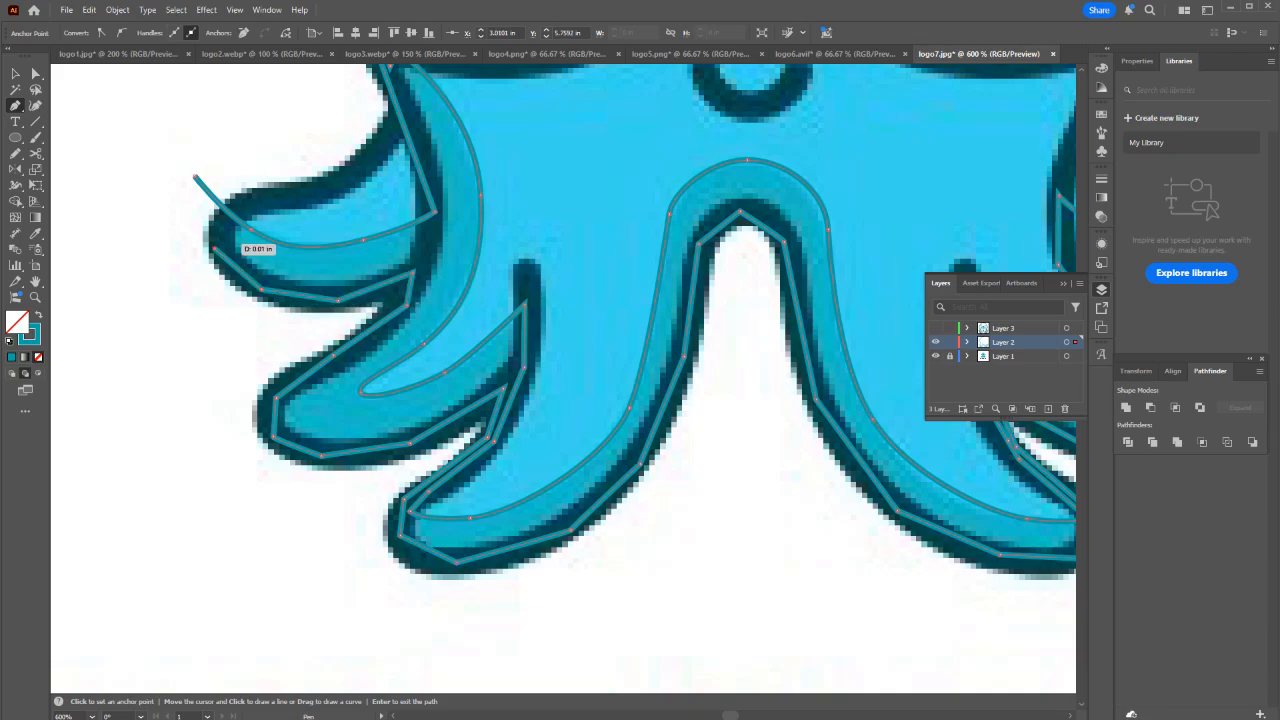
Finish drawing the tentacle shading path and deselect it.
key("v")
scroll(218, 263, "down", 3)
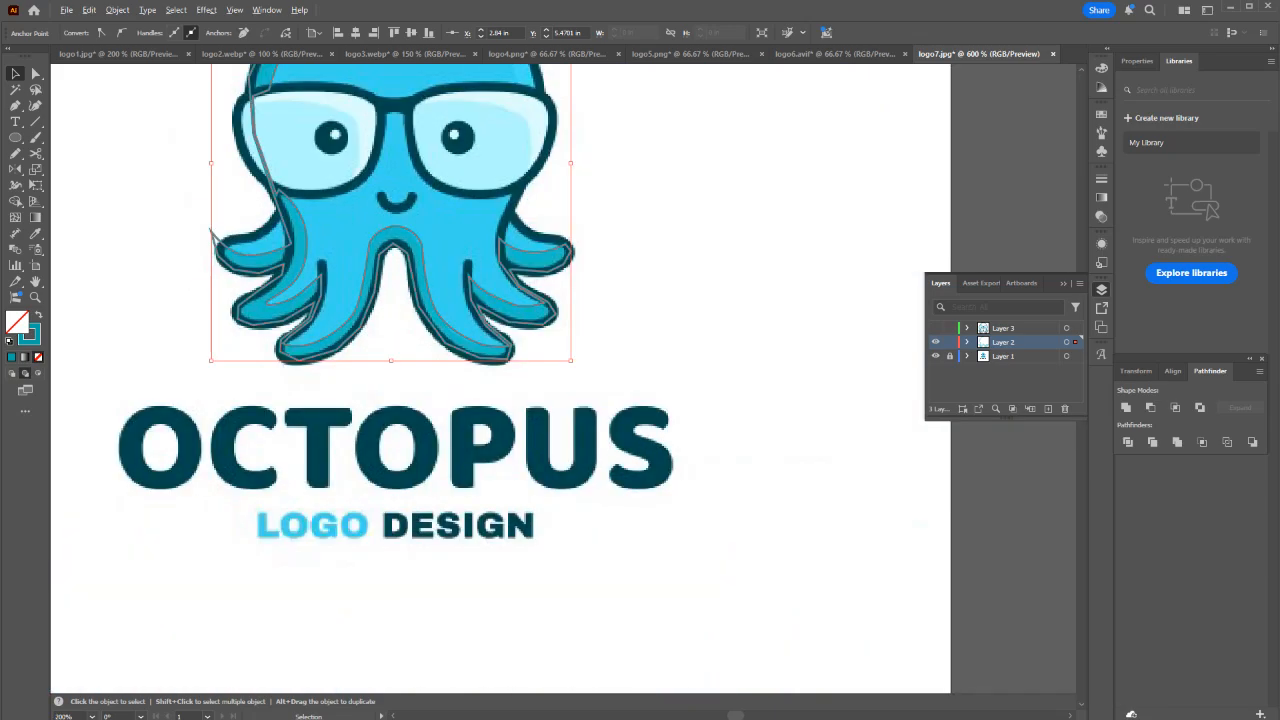
left_click_drag(218, 263, 220, 474)
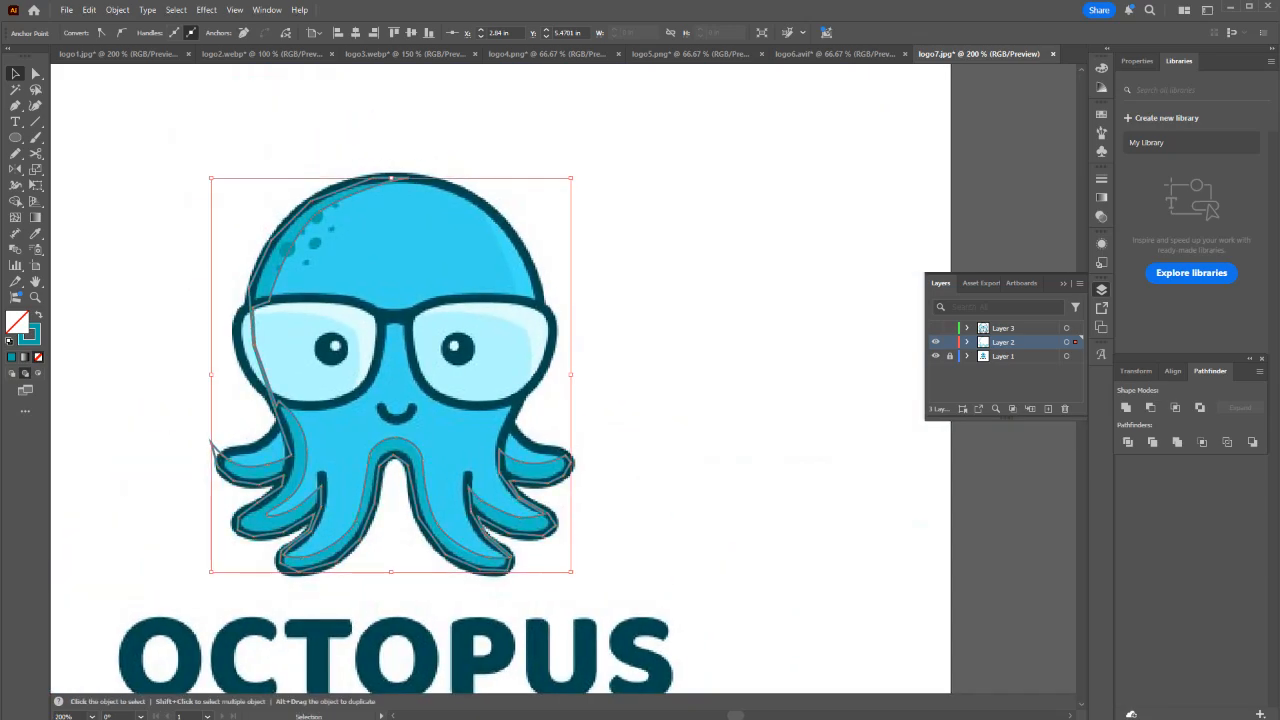
scroll(537, 245, "up", 1)
key("ctrl+shift+a")
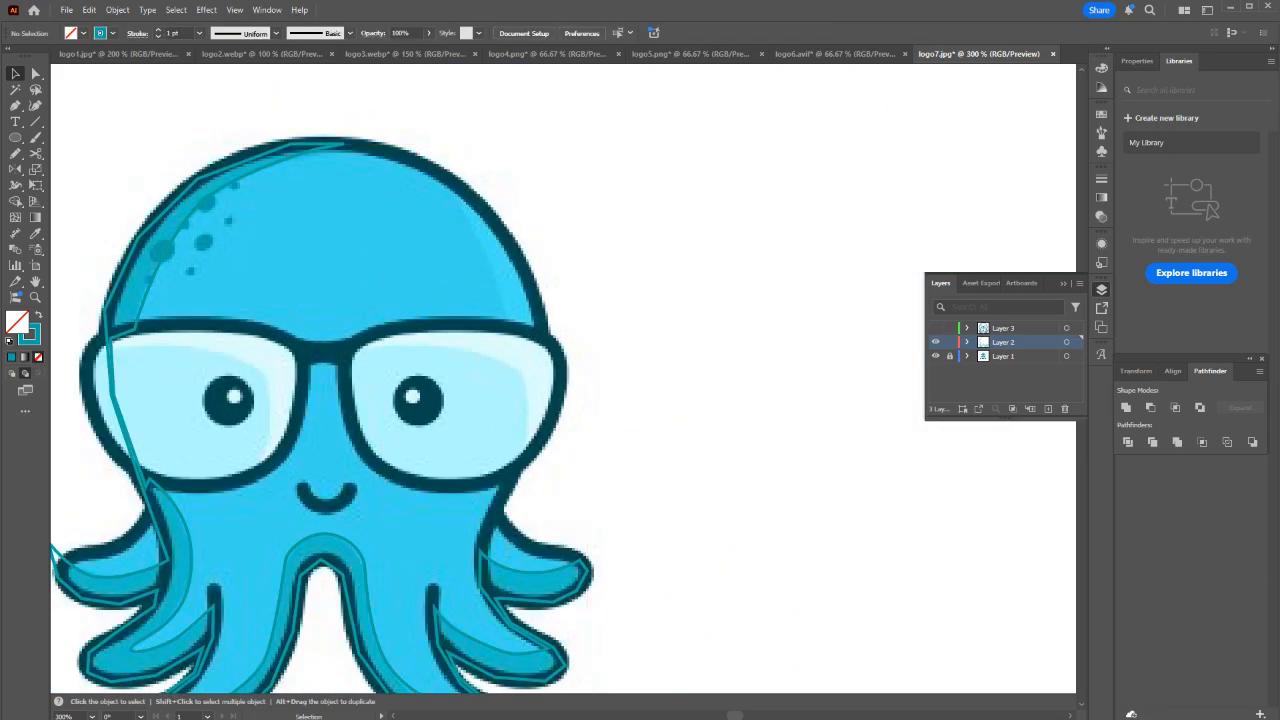
Draw a closed Pen path around the highlight on the head's right edge, curving along its inner border and extending past the outline, and deselect it.
key("p")
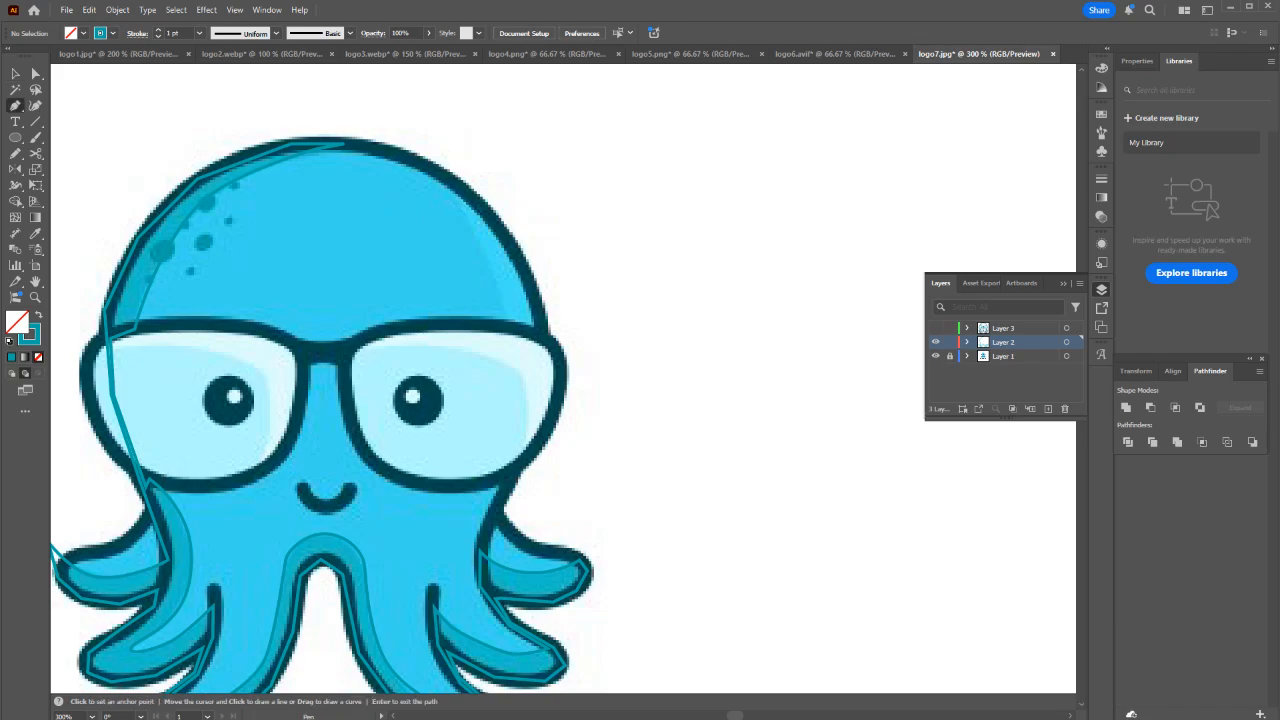
left_click(400, 155)
left_click_drag(492, 267, 514, 338)
left_click(516, 361)
left_click(584, 404)
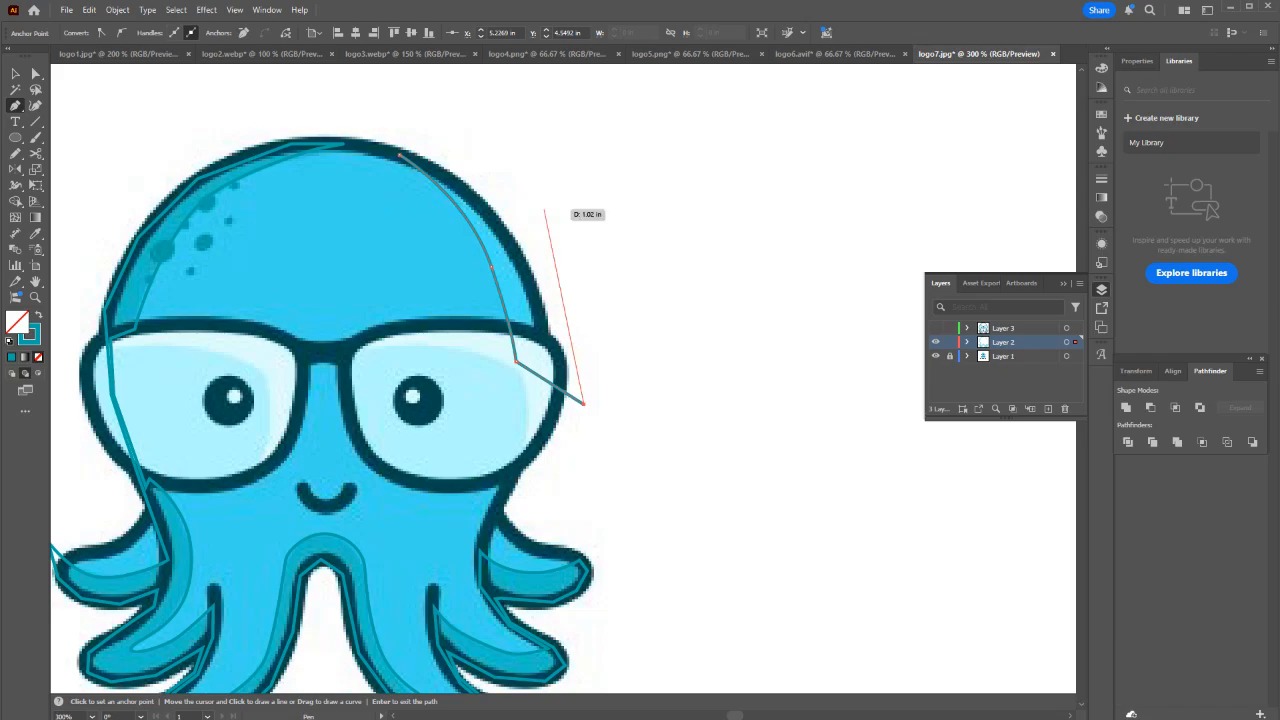
left_click(522, 158)
left_click(400, 155)
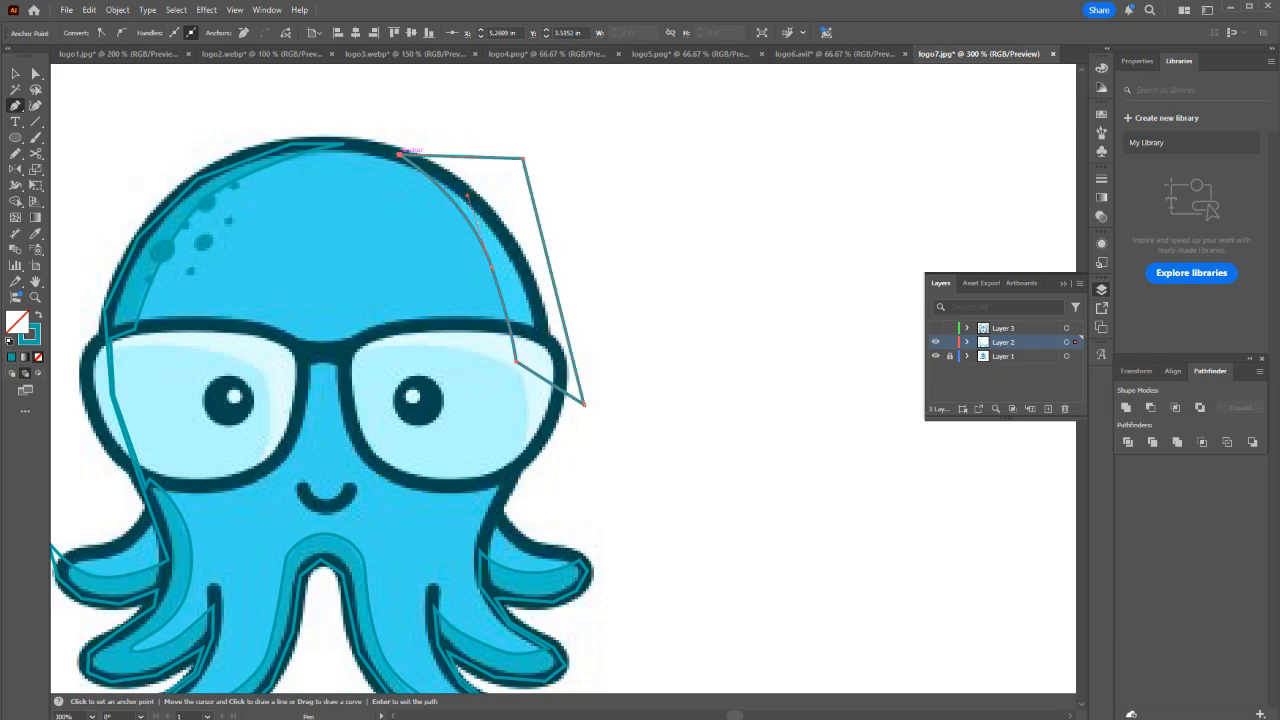
key("v")
key("ctrl+shift+a")
key("ctrl+minus")
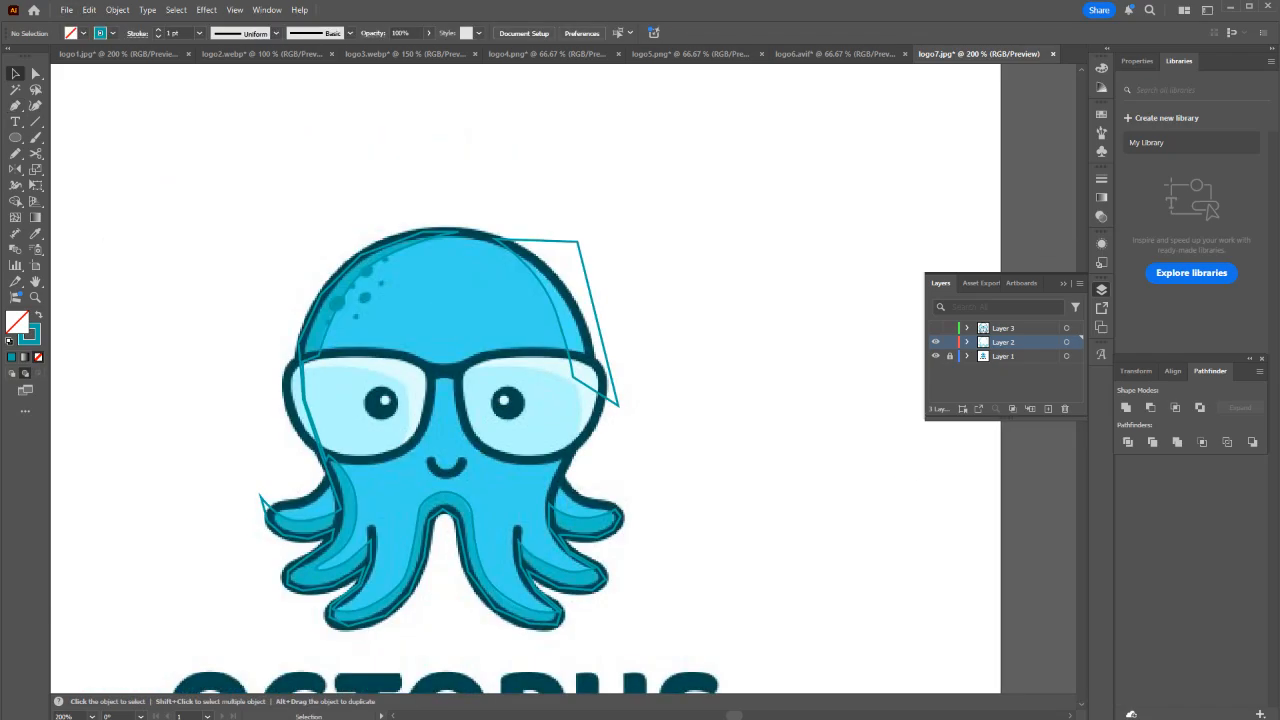
Show Layer 3 and swap the dark octopus outline's stroke colour into its fill.
left_click(936, 328)
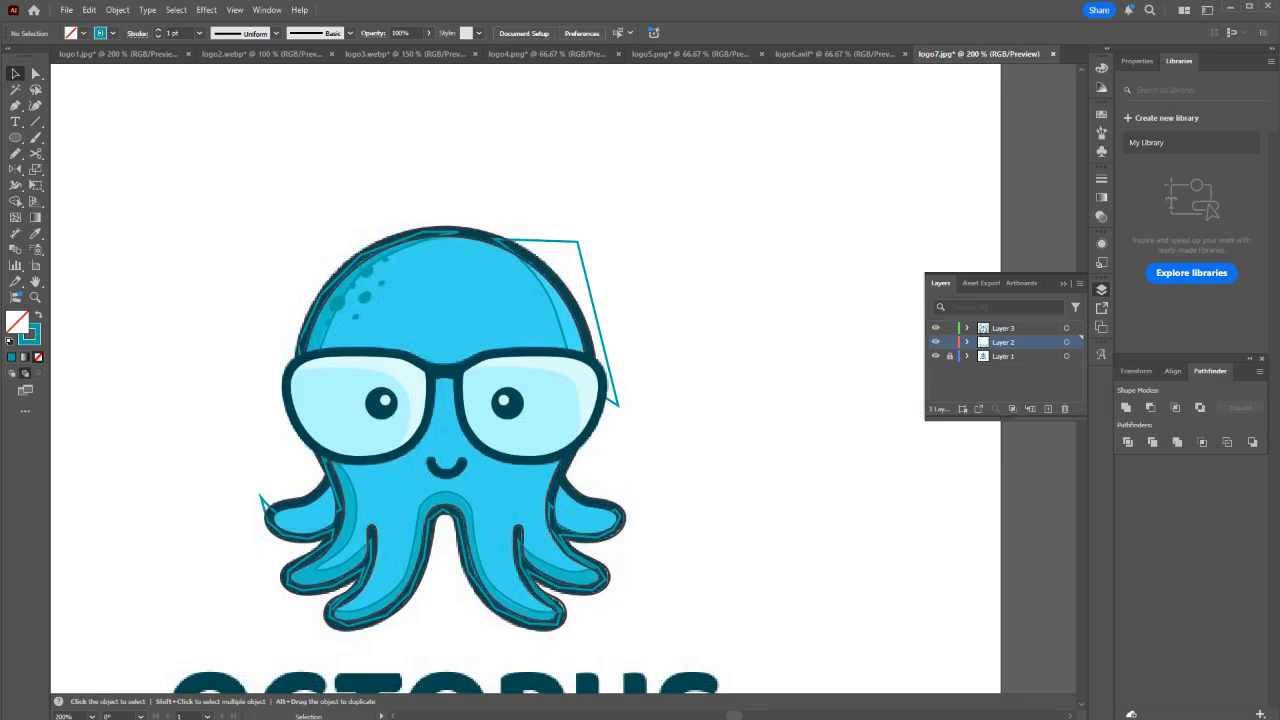
left_click(582, 309)
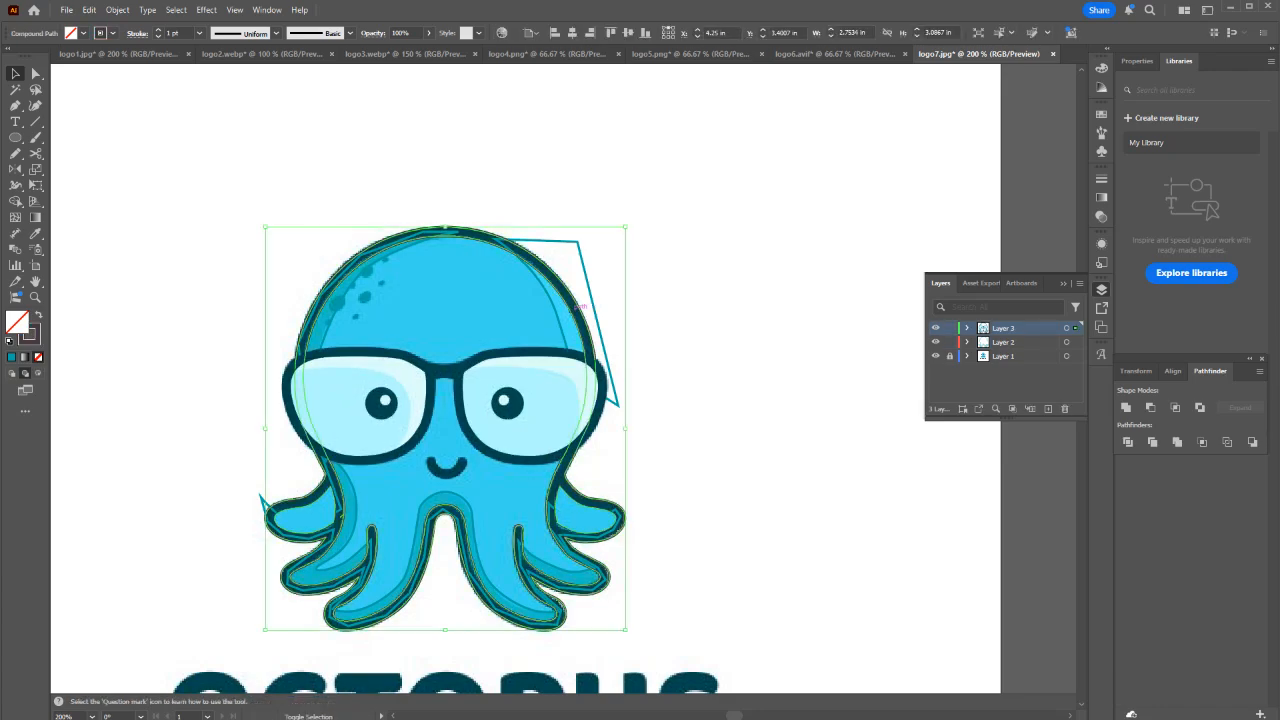
key("shift+x")
key("ctrl+shift+a")
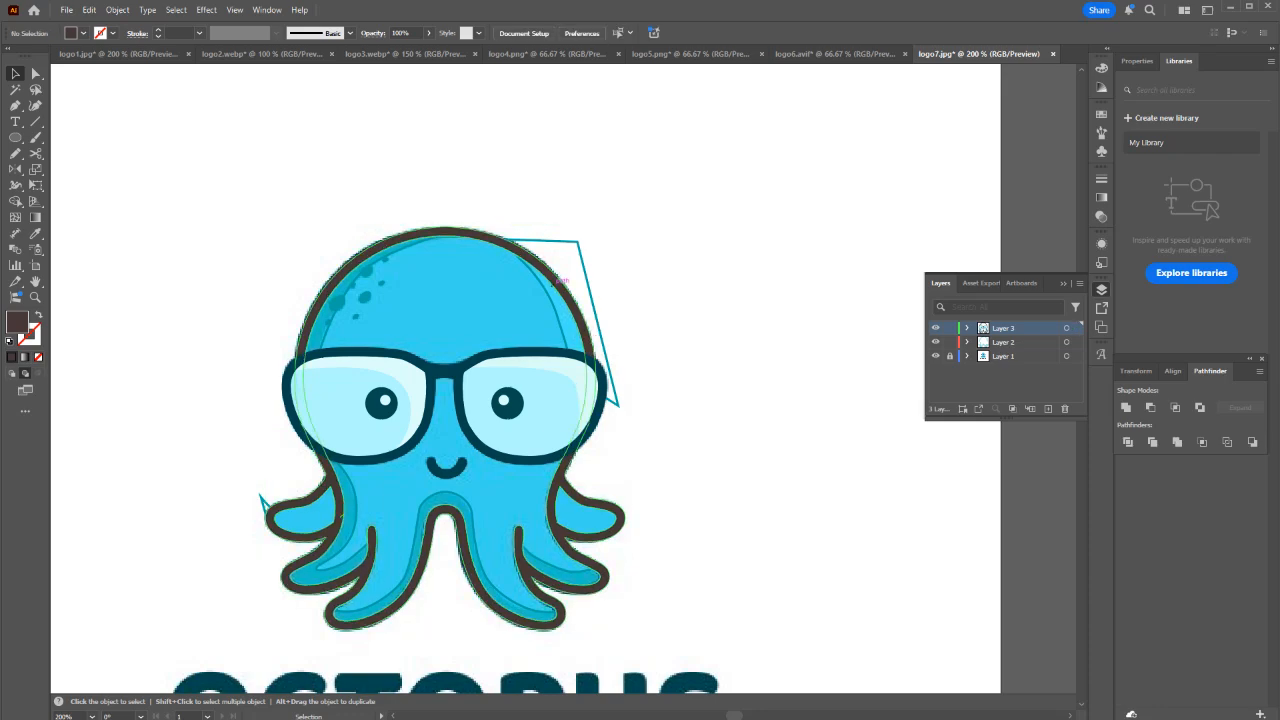
Move the dark outline and the light blue inner body path to Layer 2, leaving Layer 2 visible and Layer 3 hidden.
left_click(322, 284)
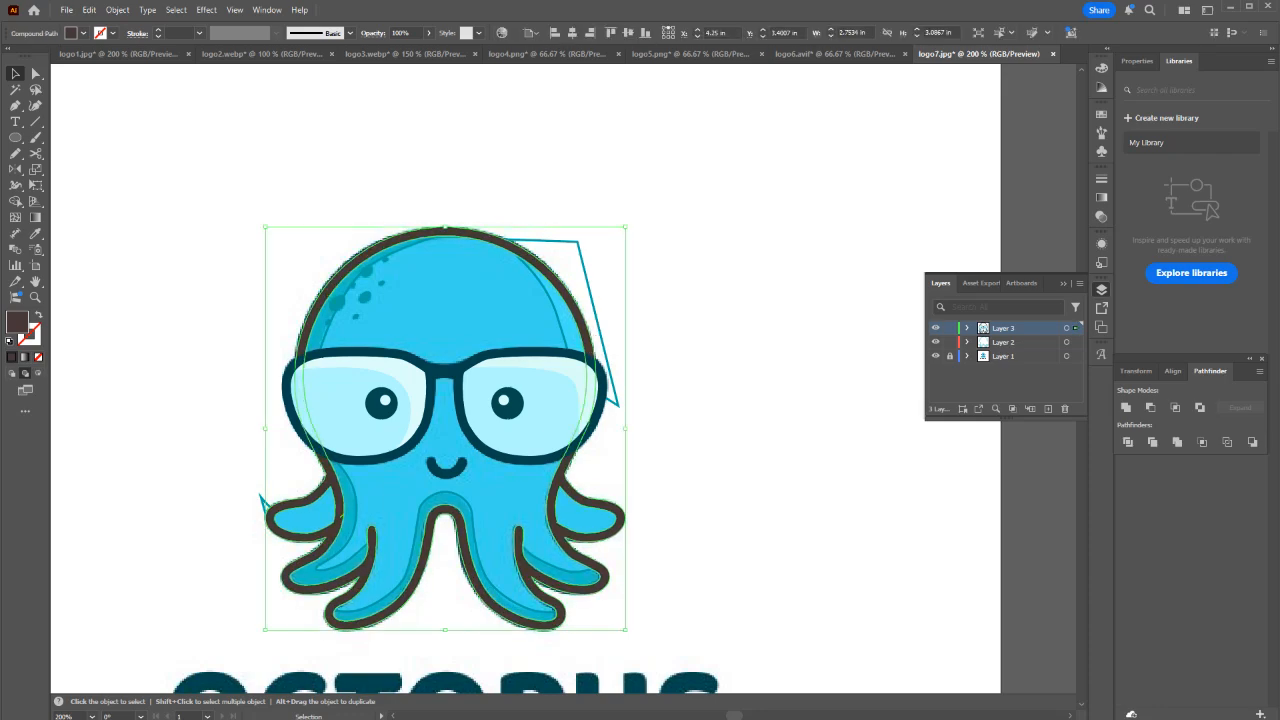
left_click_drag(1075, 328, 1075, 342)
key("ctrl+shift+a")
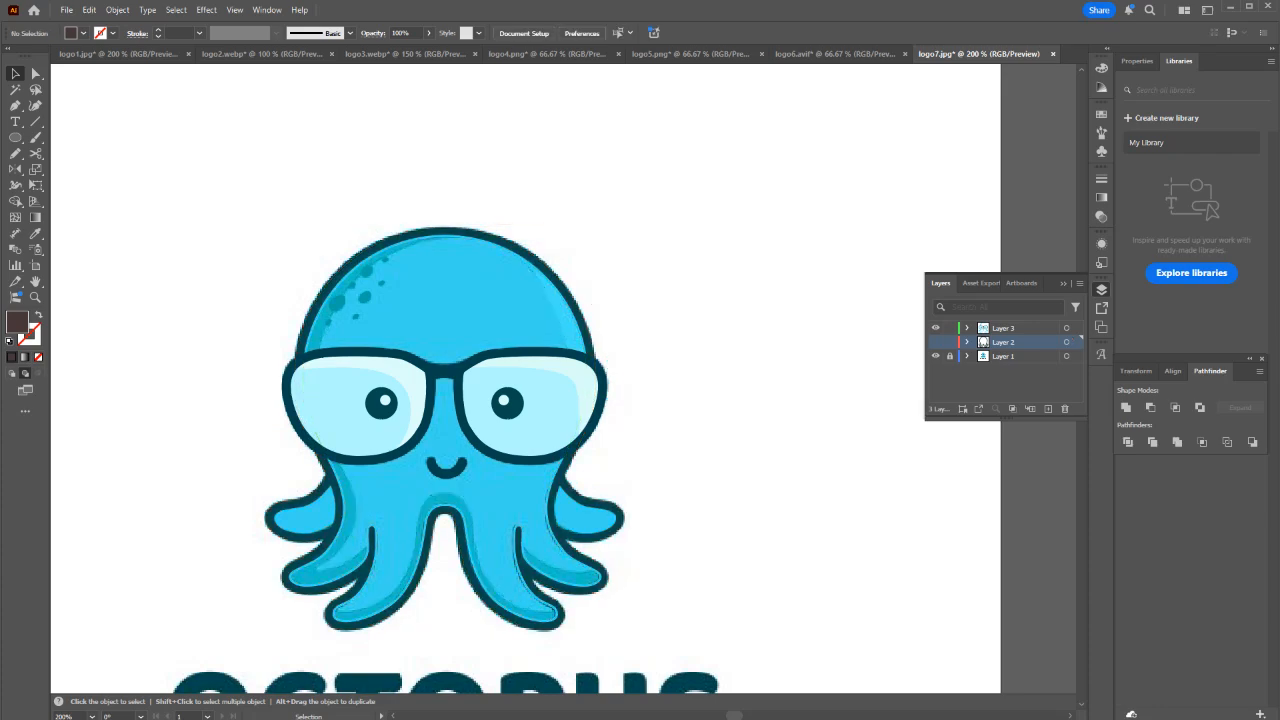
left_click(532, 257)
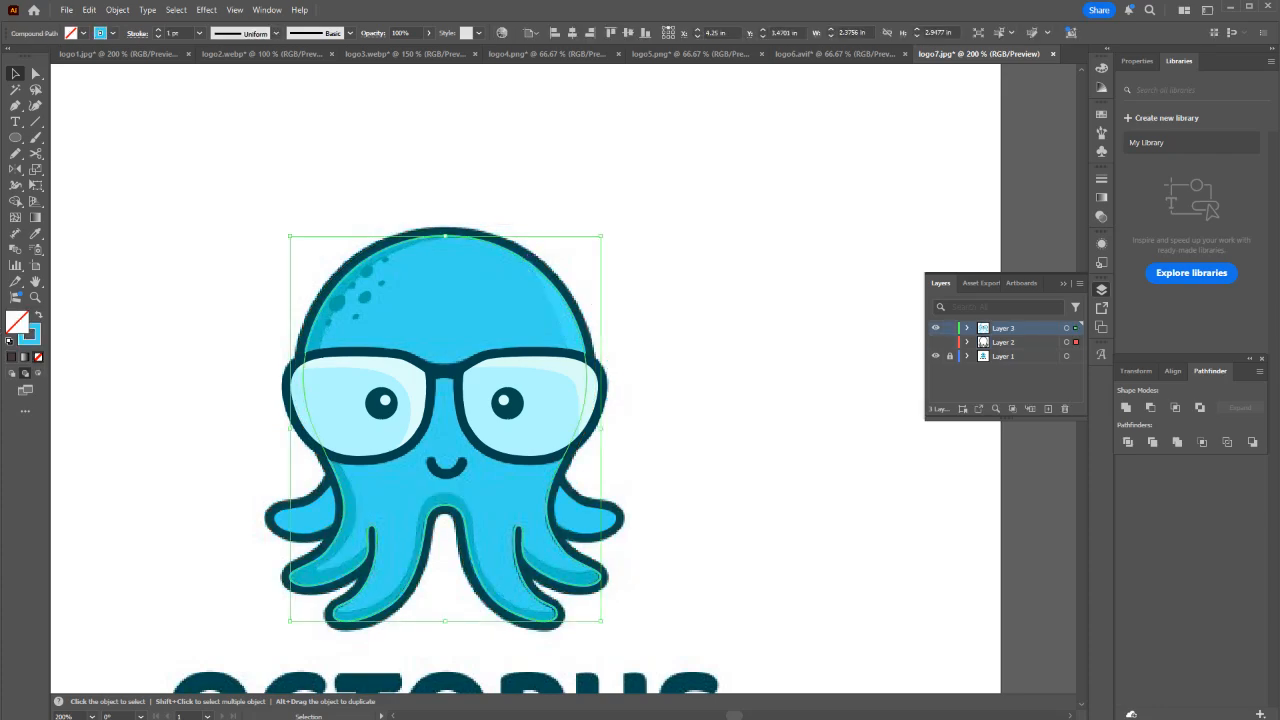
key("ctrl+shift+a")
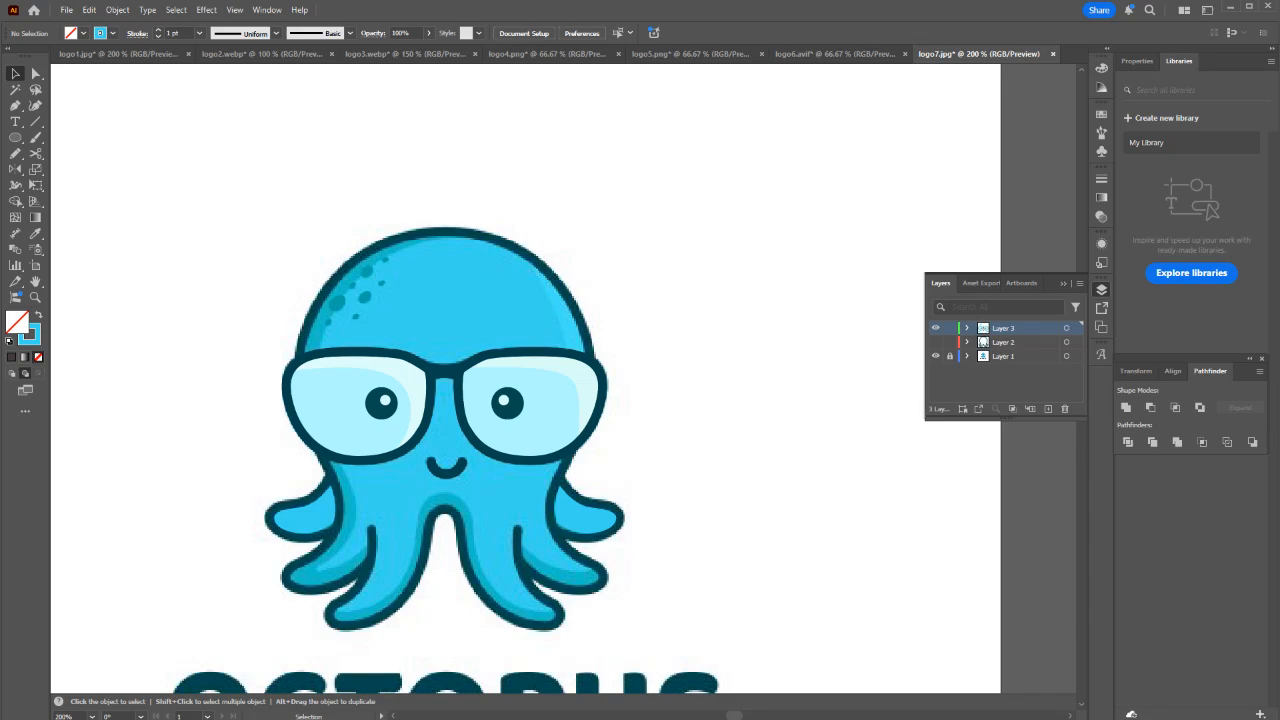
left_click(936, 328)
left_click(936, 342)
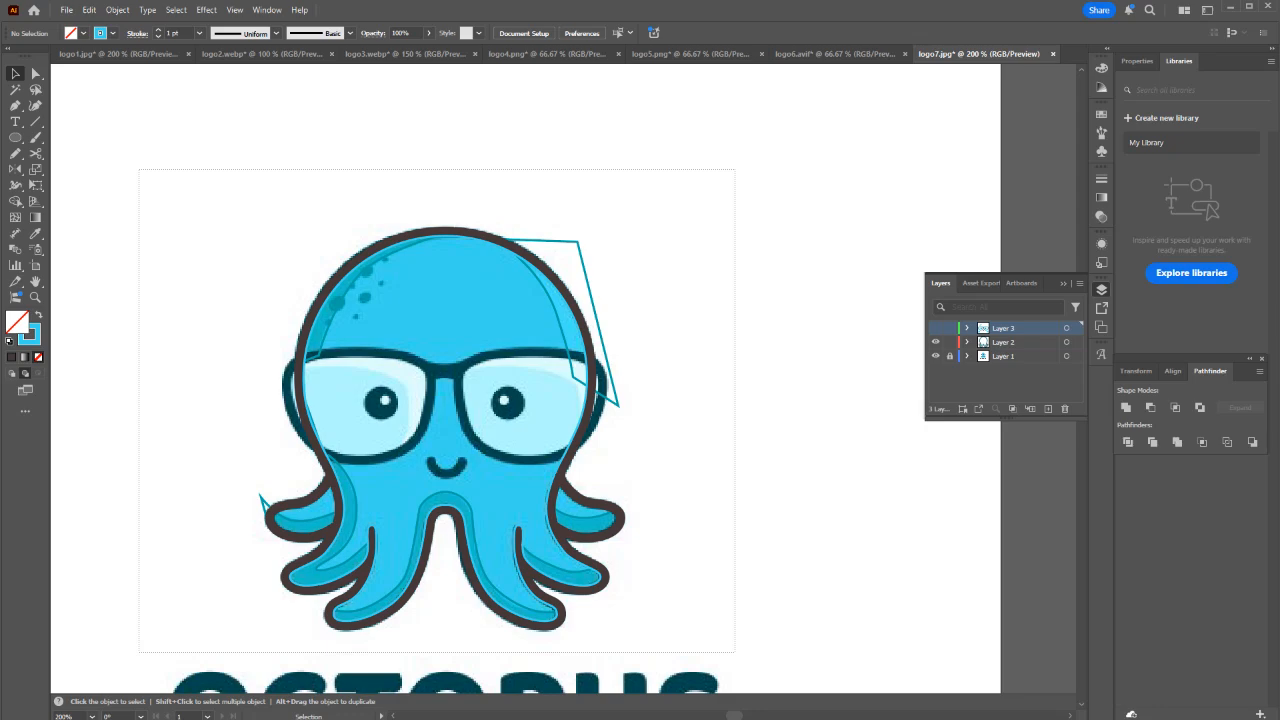
Divide all the overlapping octopus paths on Layer 2 with Pathfinder and ungroup the resulting pieces.
left_click_drag(139, 169, 735, 653)
left_click(1128, 442)
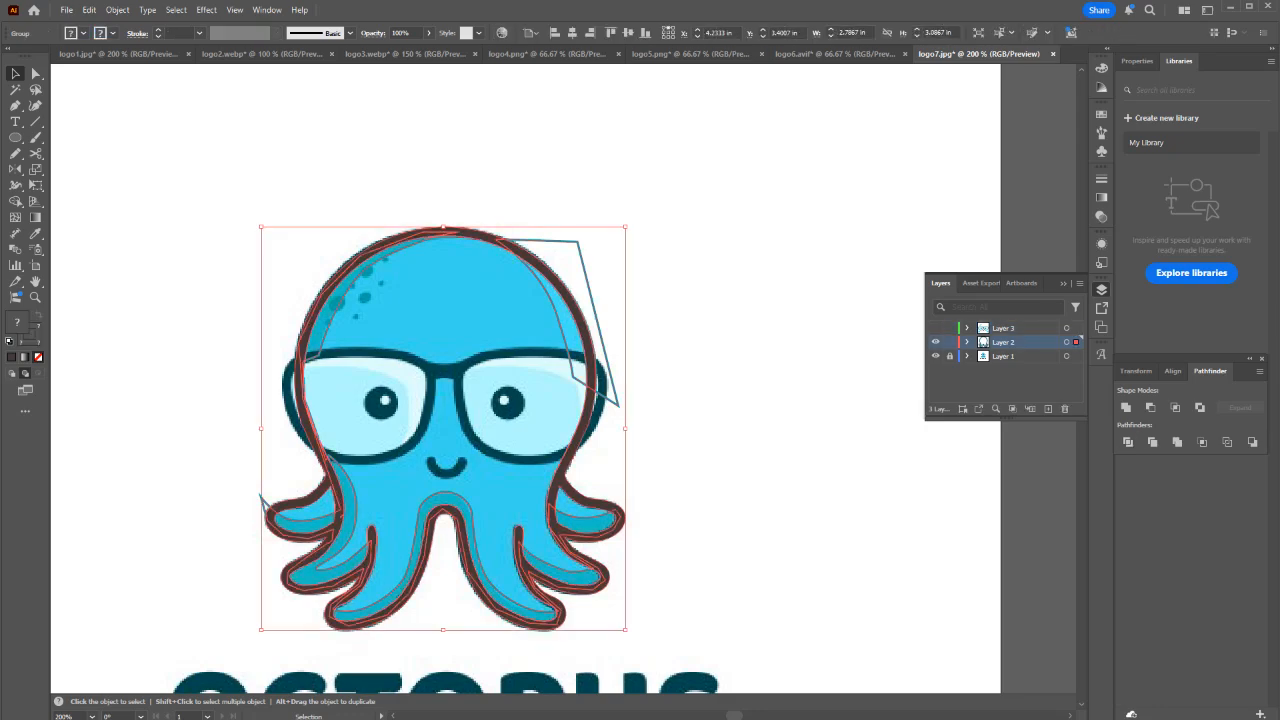
left_click(692, 272)
right_click(578, 257)
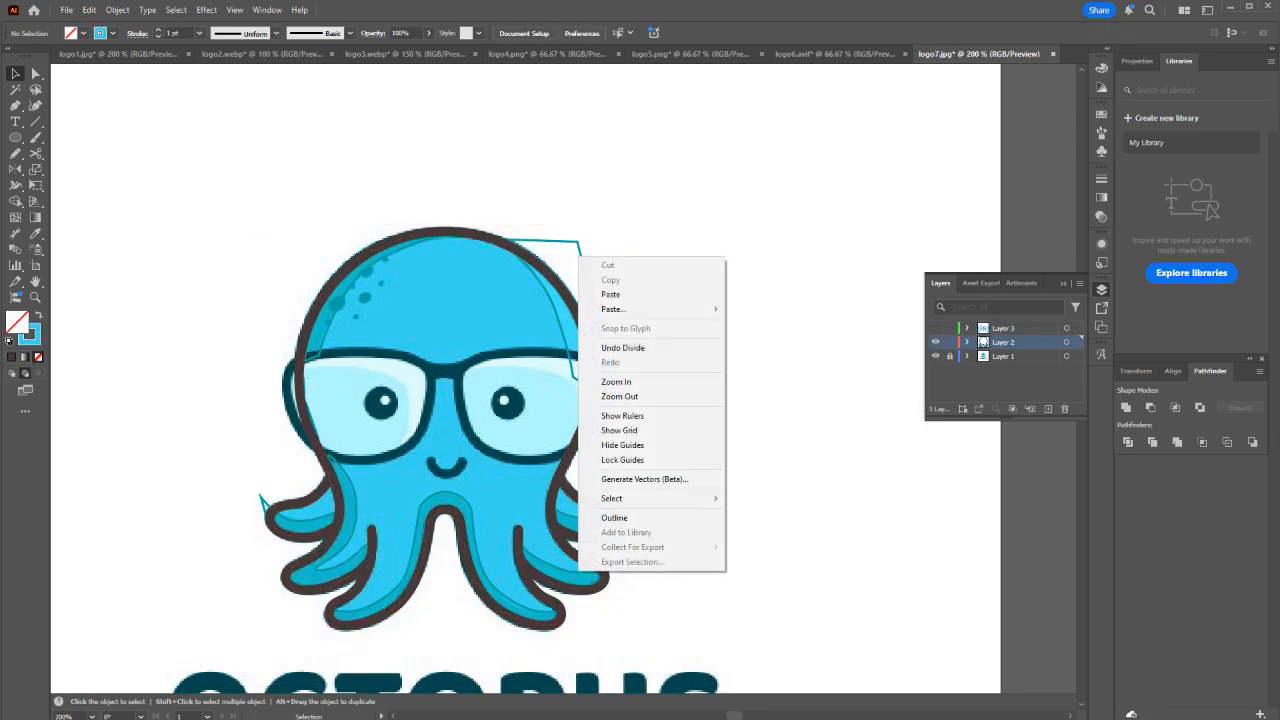
left_click(578, 258)
right_click(580, 252)
left_click(625, 427)
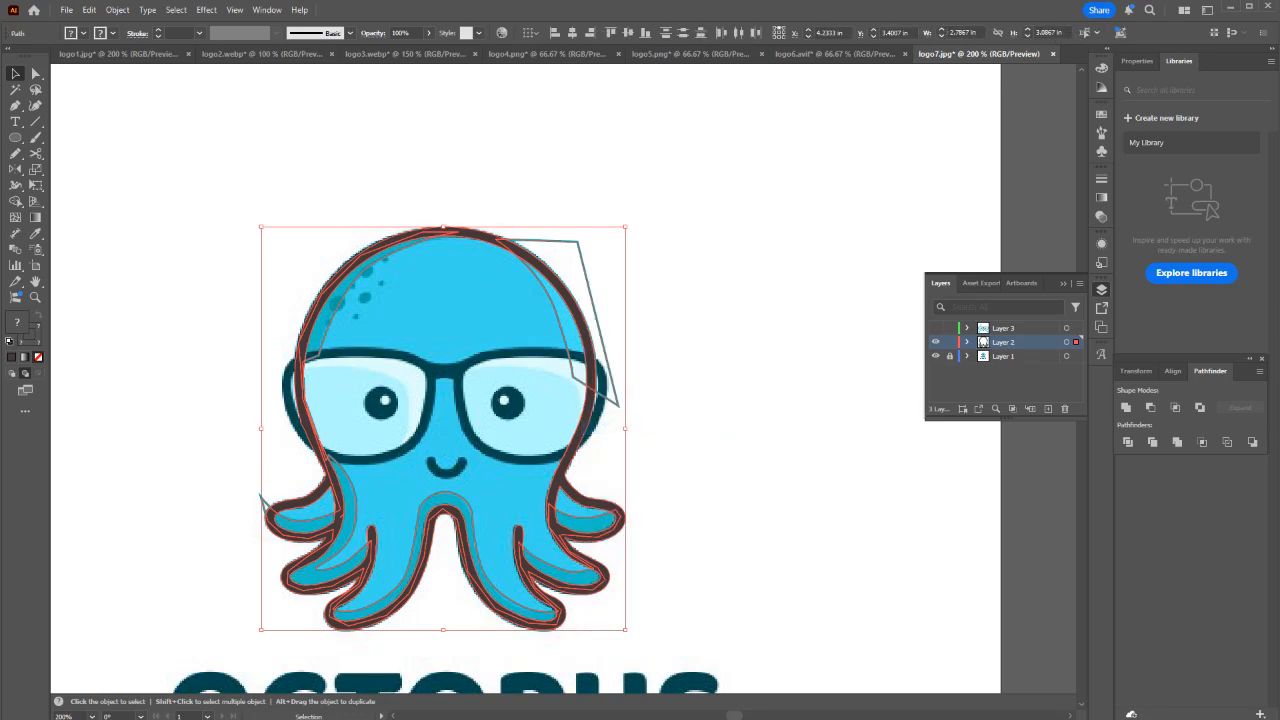
Delete the excess divided pieces that stick out beyond the octopus outline.
left_click(686, 270)
left_click(581, 255)
key("Delete")
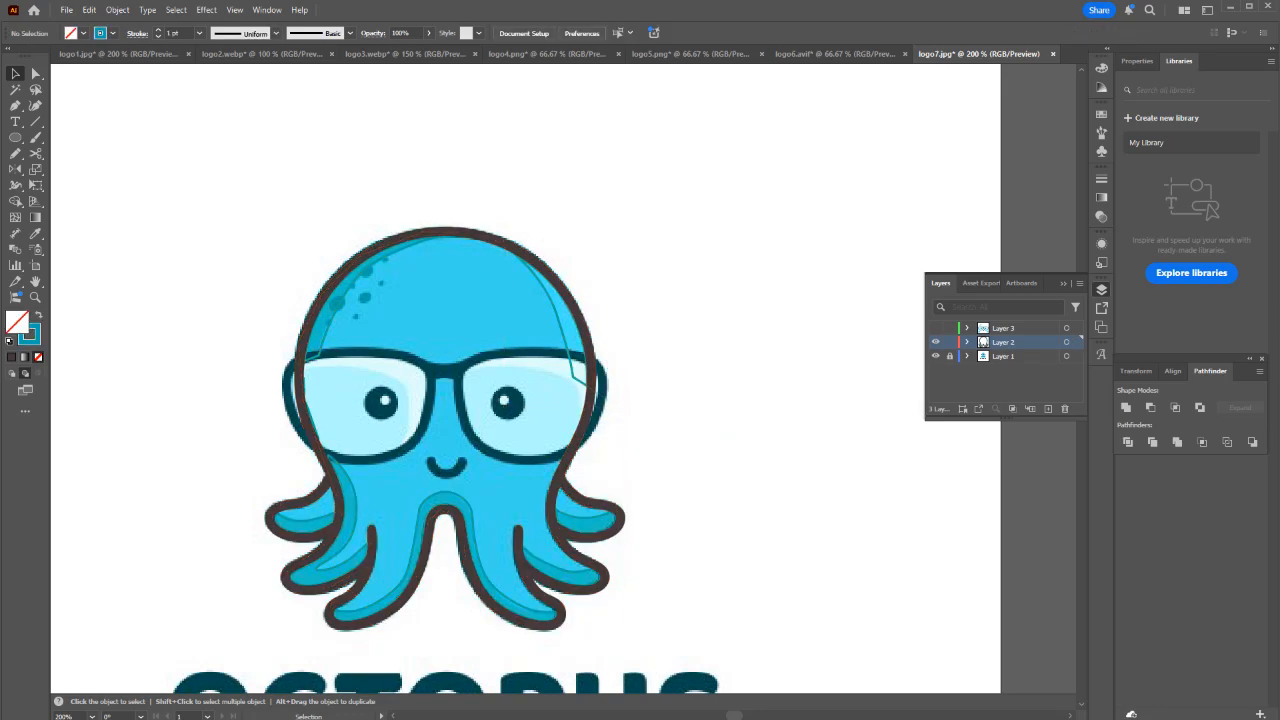
Fill the highlight shape on the head's right edge with the light blue sampled from the logo image, and deselect it.
key("ctrl+equal")
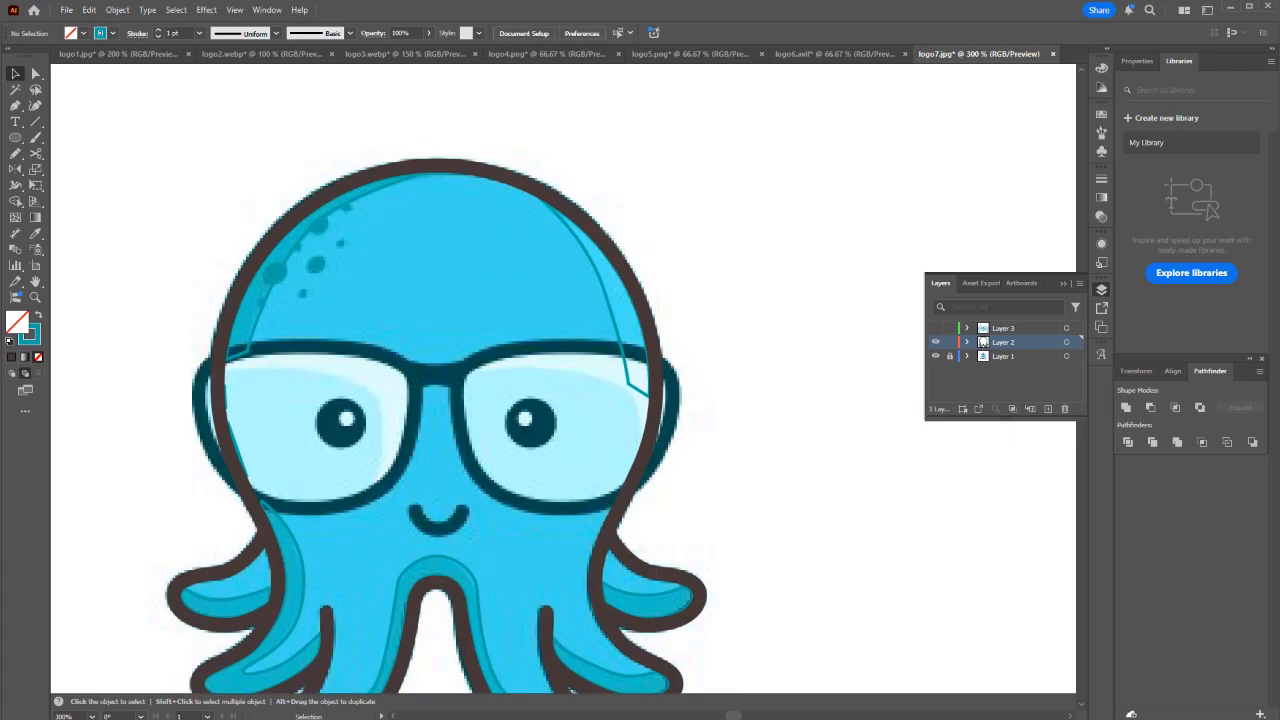
left_click(604, 289)
key("i")
left_click(619, 283)
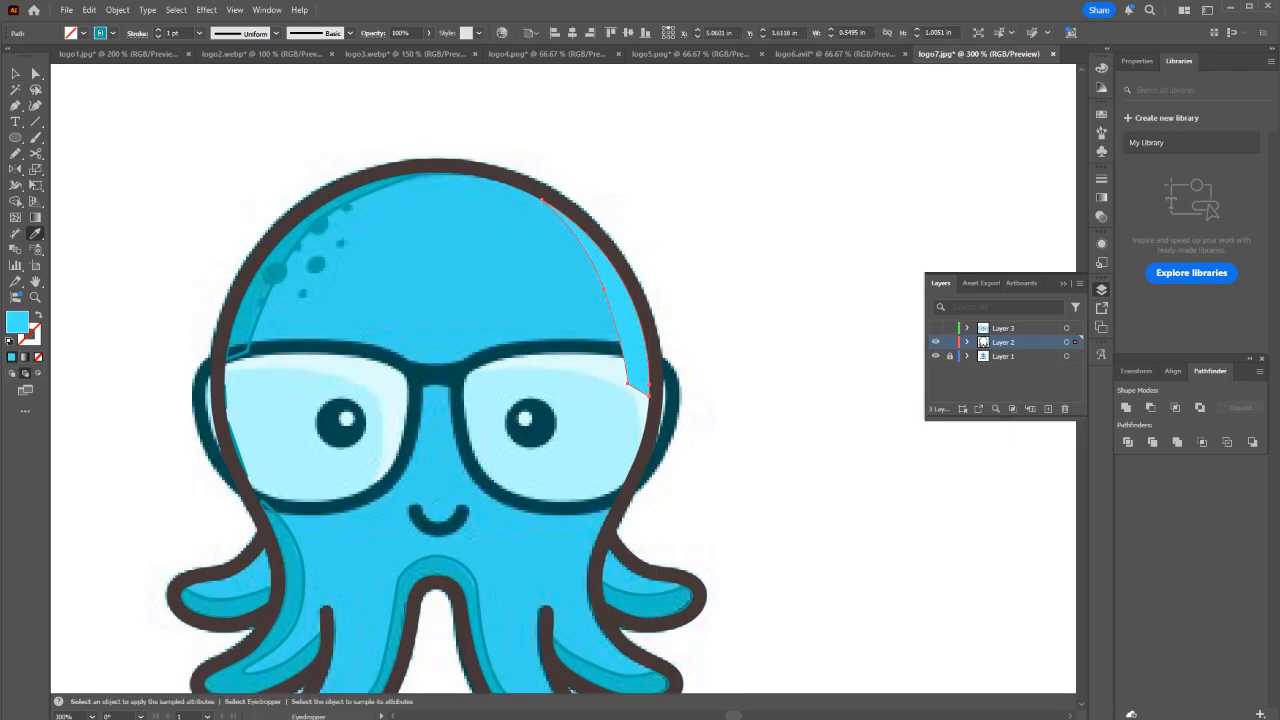
key("v")
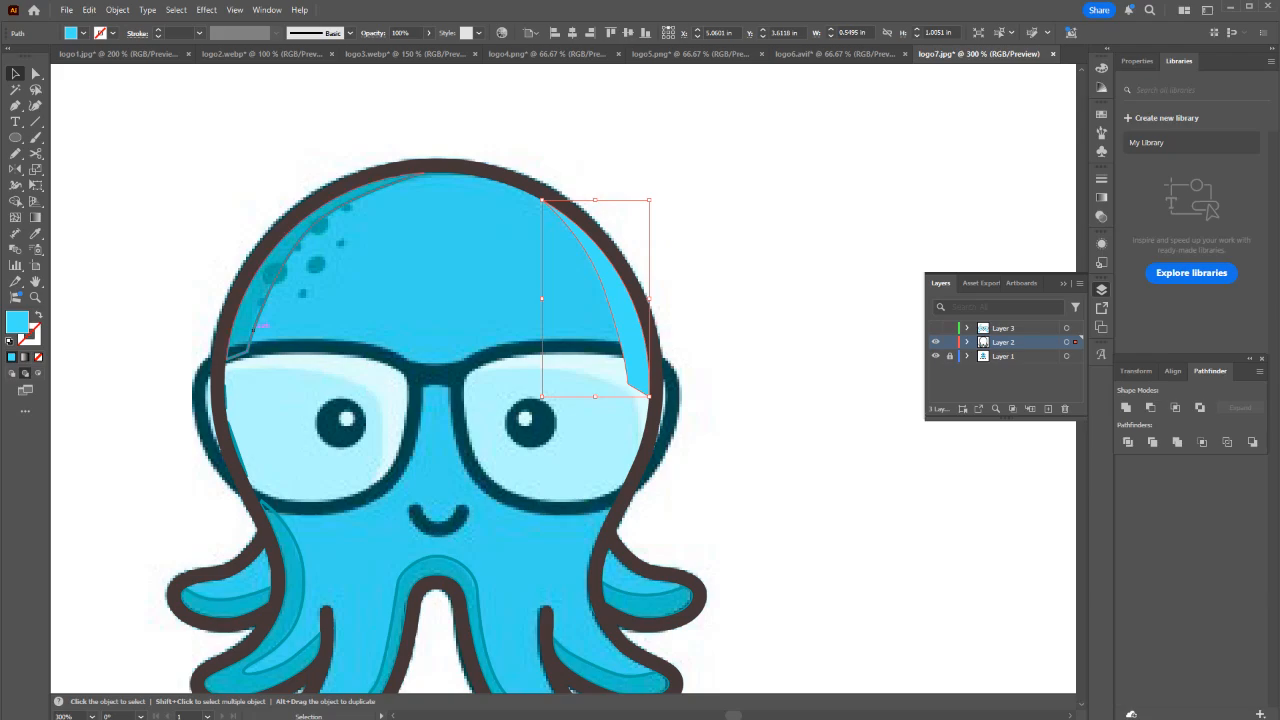
key("ctrl+shift+a")
Sample the teal shading colour from the head's left edge.
key("i")
left_click(247, 306)
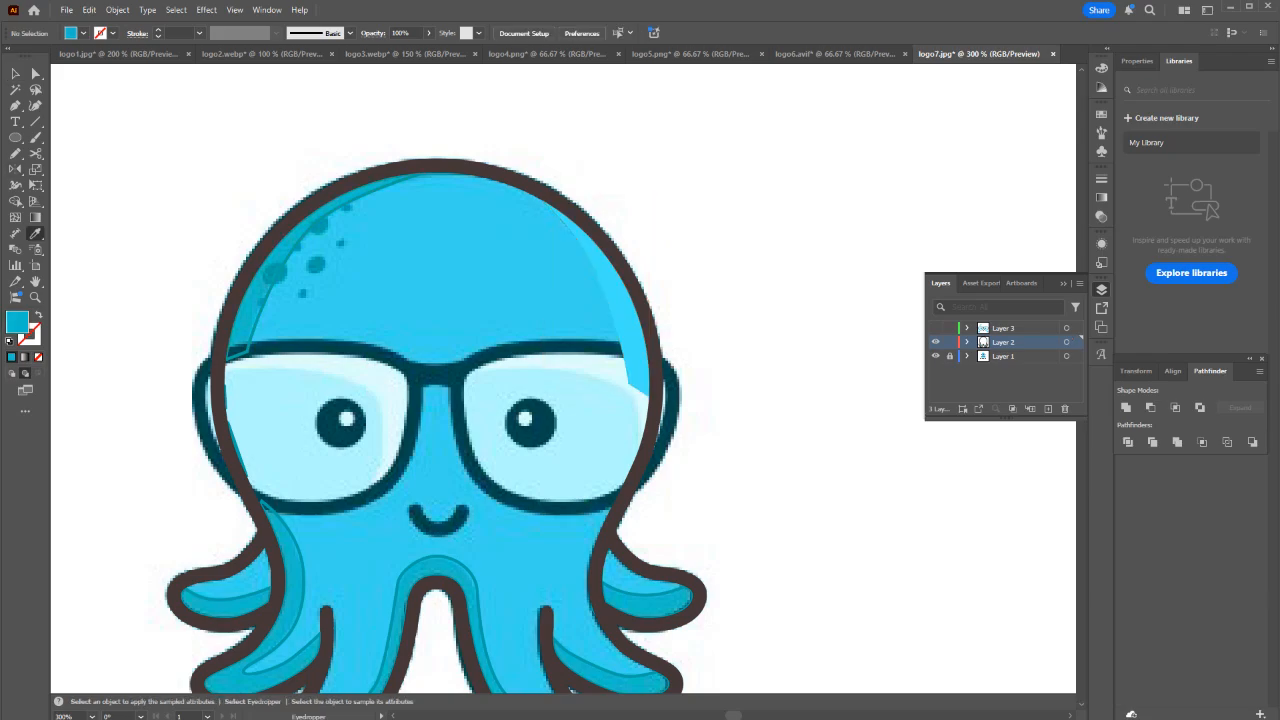
key("v")
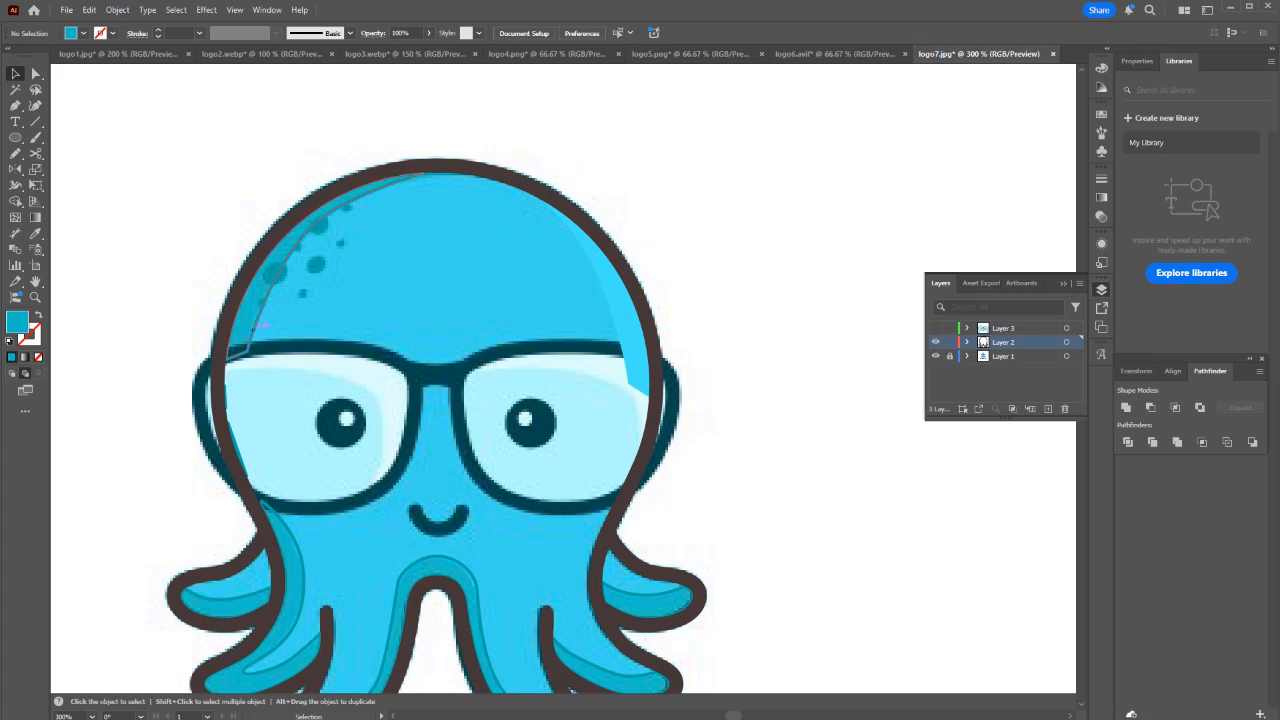
Swap the head and tentacle shading shapes' teal stroke into their fill, and move them with the head highlight to Layer 3.
left_click(266, 298)
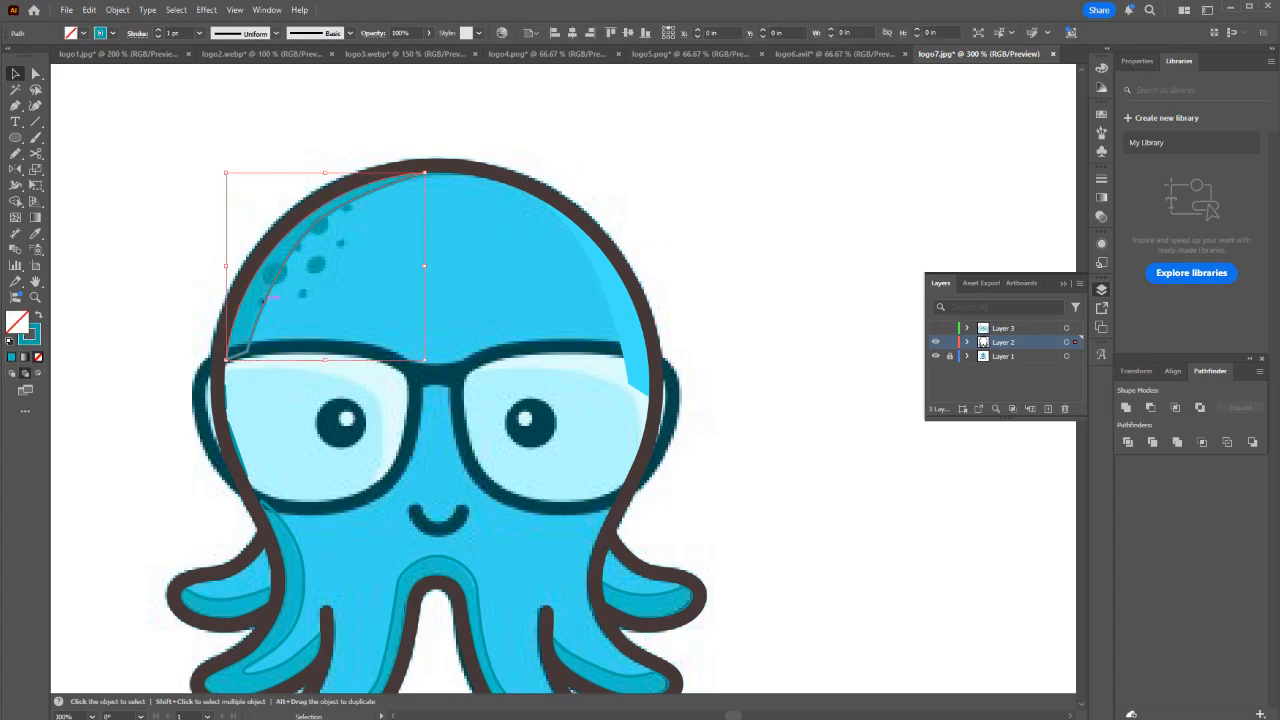
left_click_drag(262, 577, 324, 402)
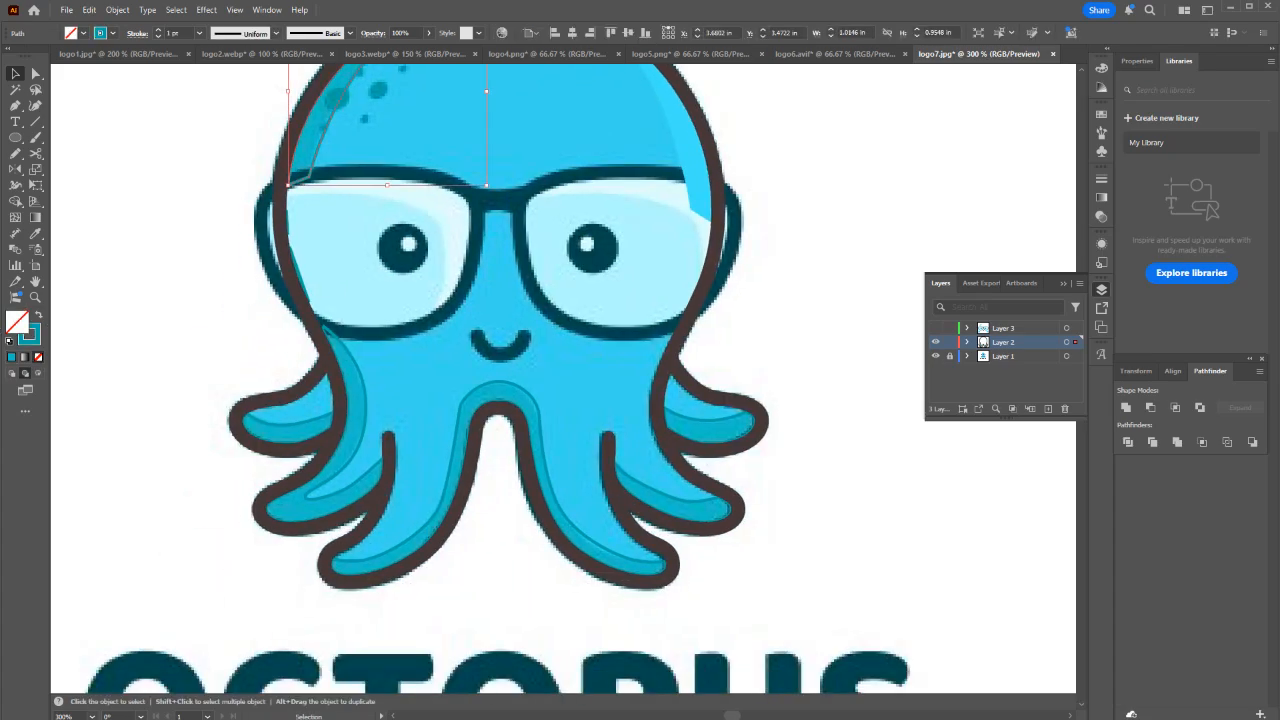
left_click(320, 418, "shift")
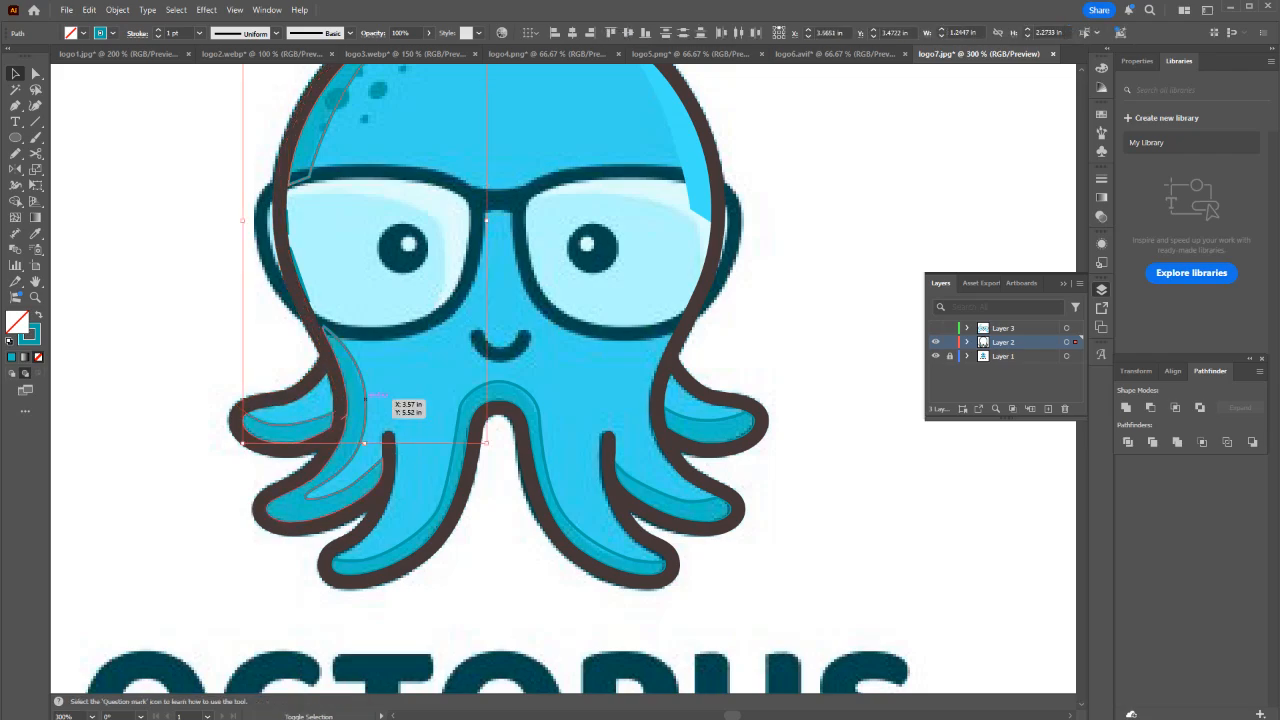
left_click(462, 438, "shift")
left_click(650, 560, "shift")
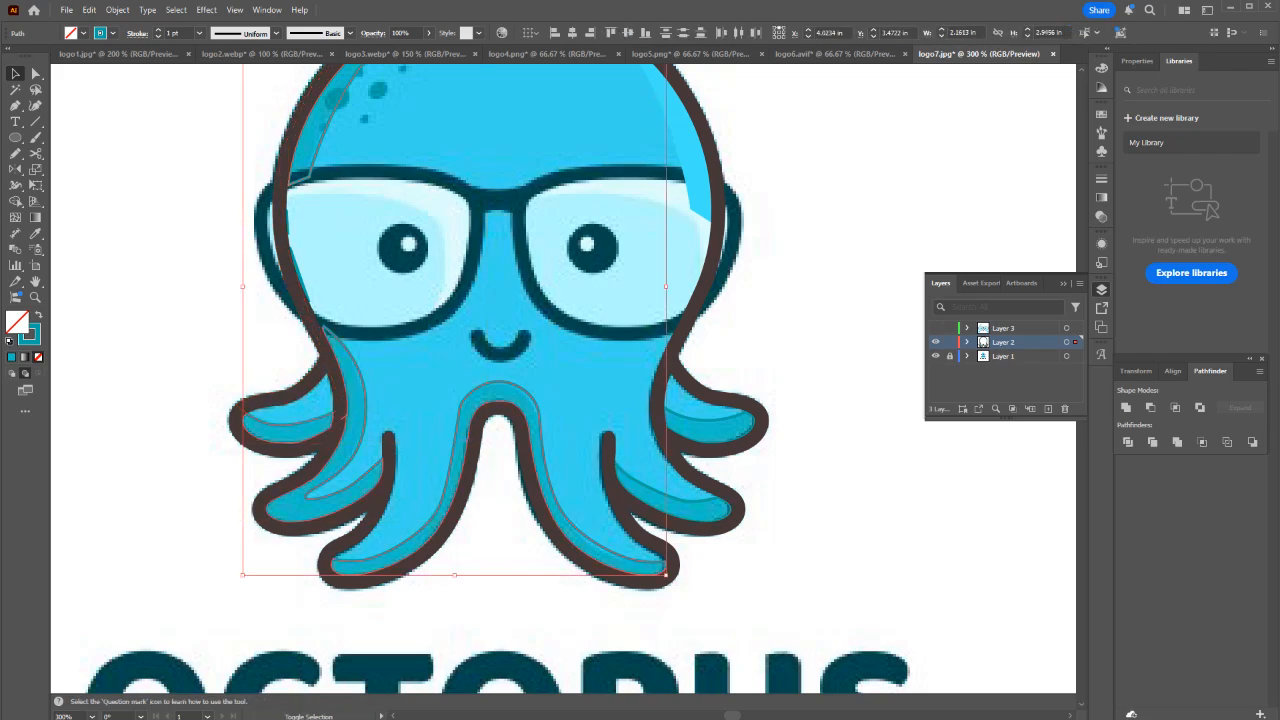
left_click(706, 417, "shift")
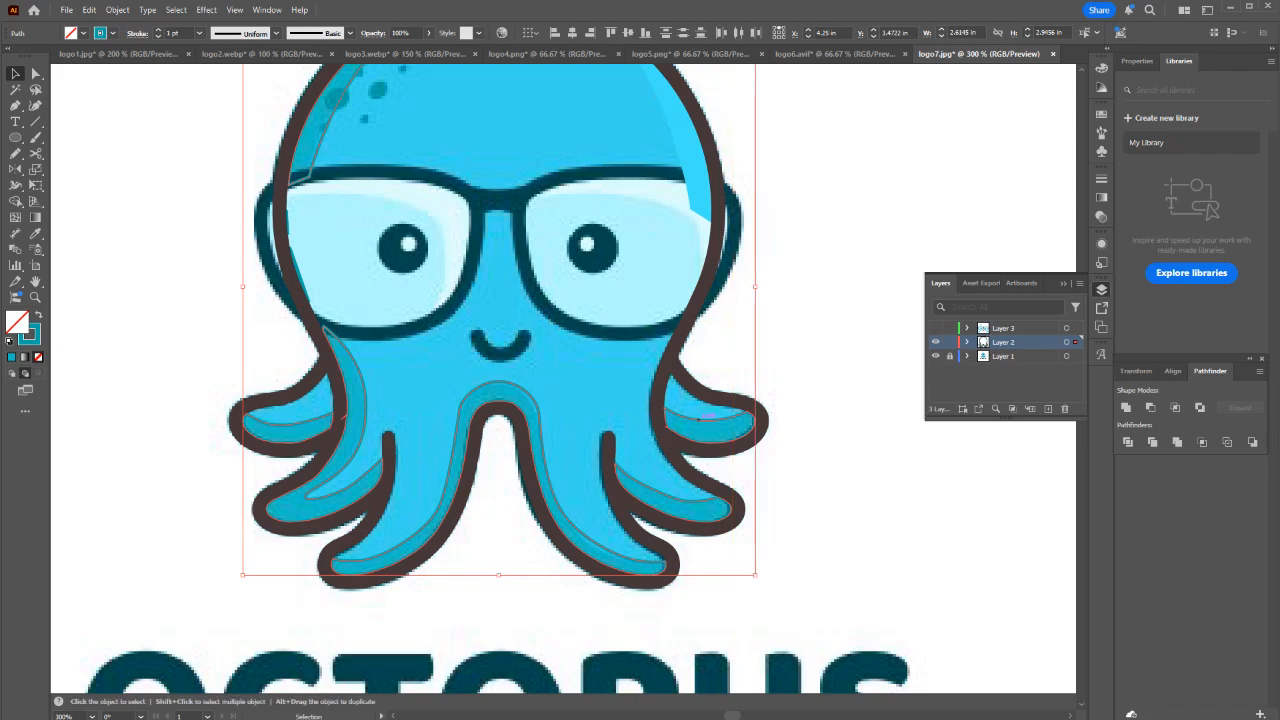
key("shift+x")
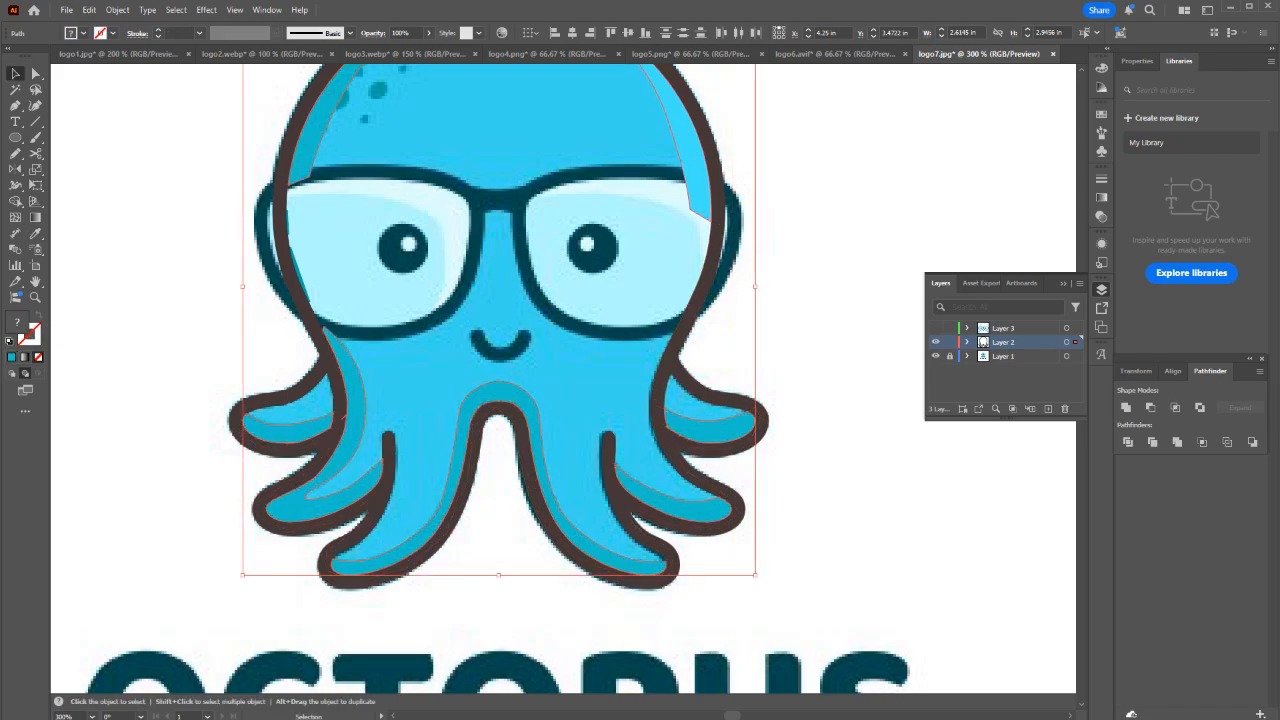
key("ctrl+shift+a")
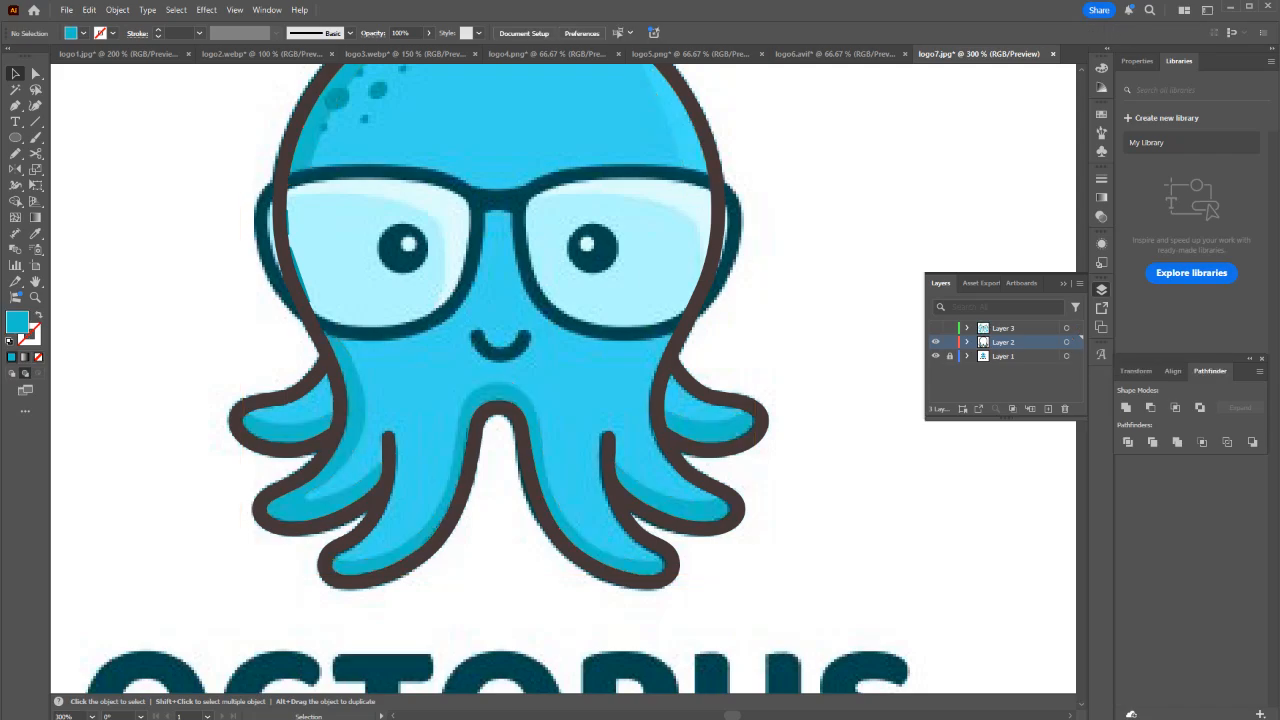
Fill the main head, body and tentacle regions with the light blue sampled from the logo image, and move them to Layer 3.
key("ctrl+y")
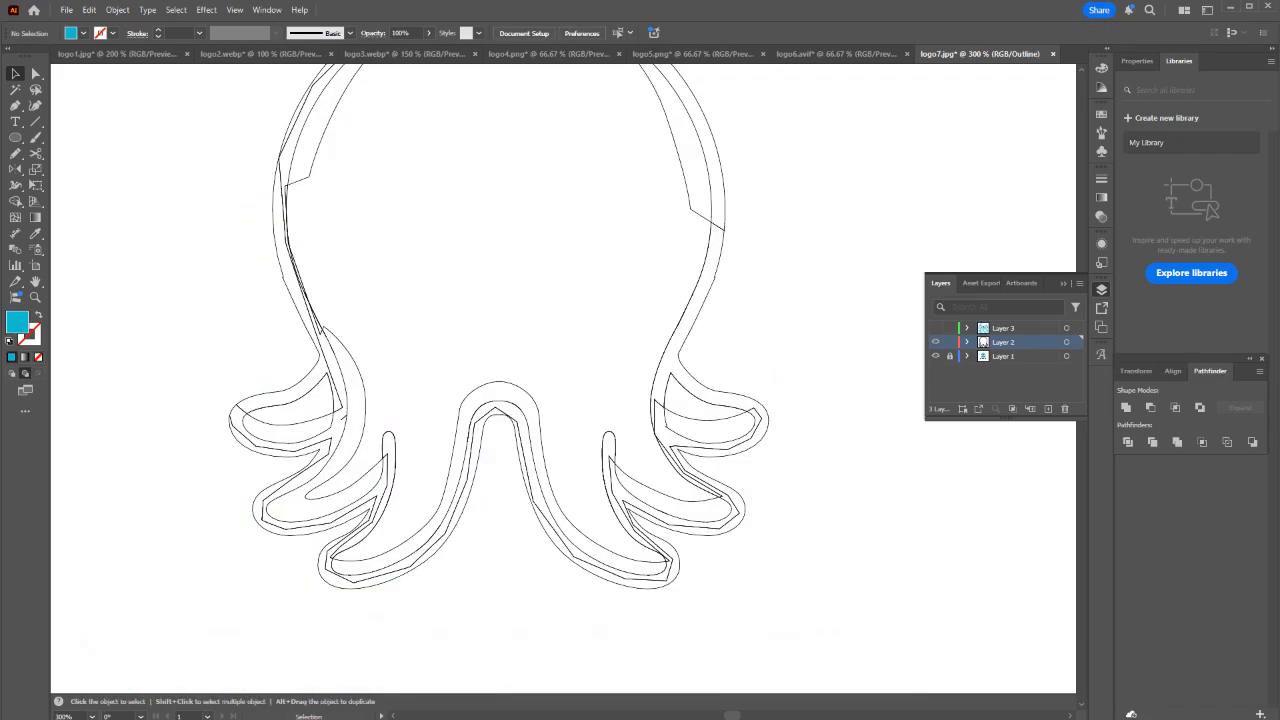
key("ctrl+y")
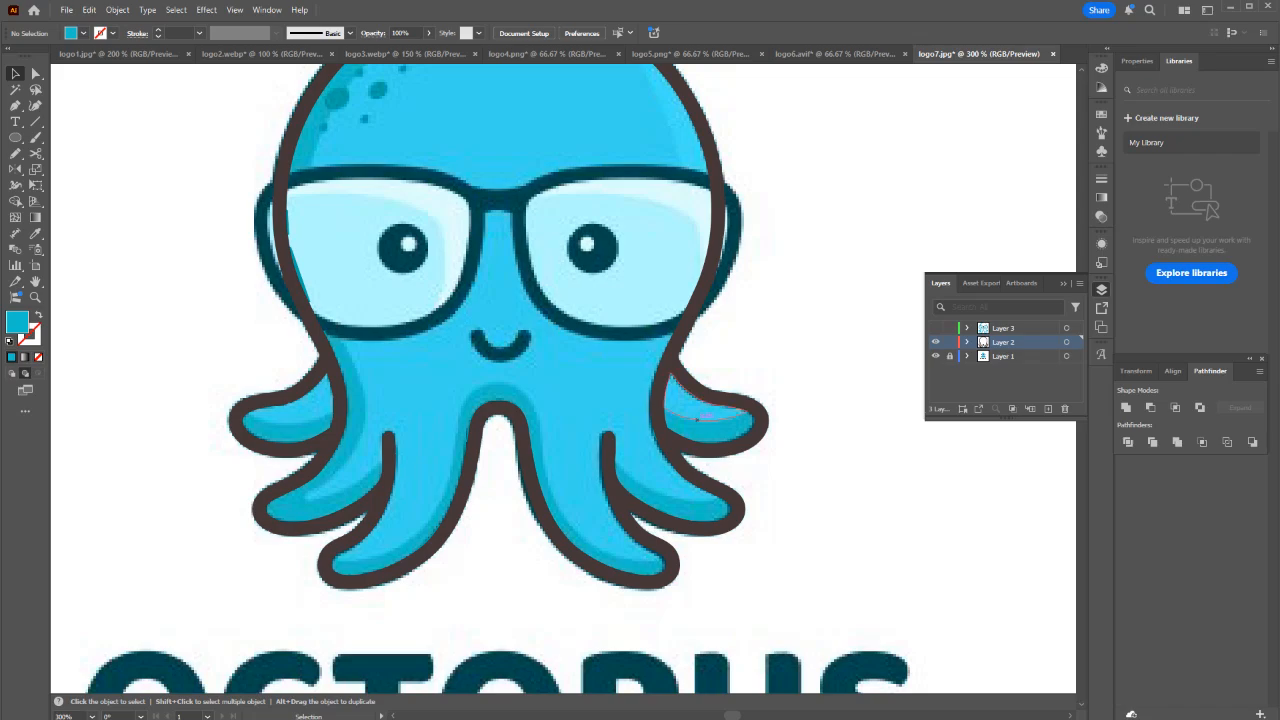
left_click(703, 416)
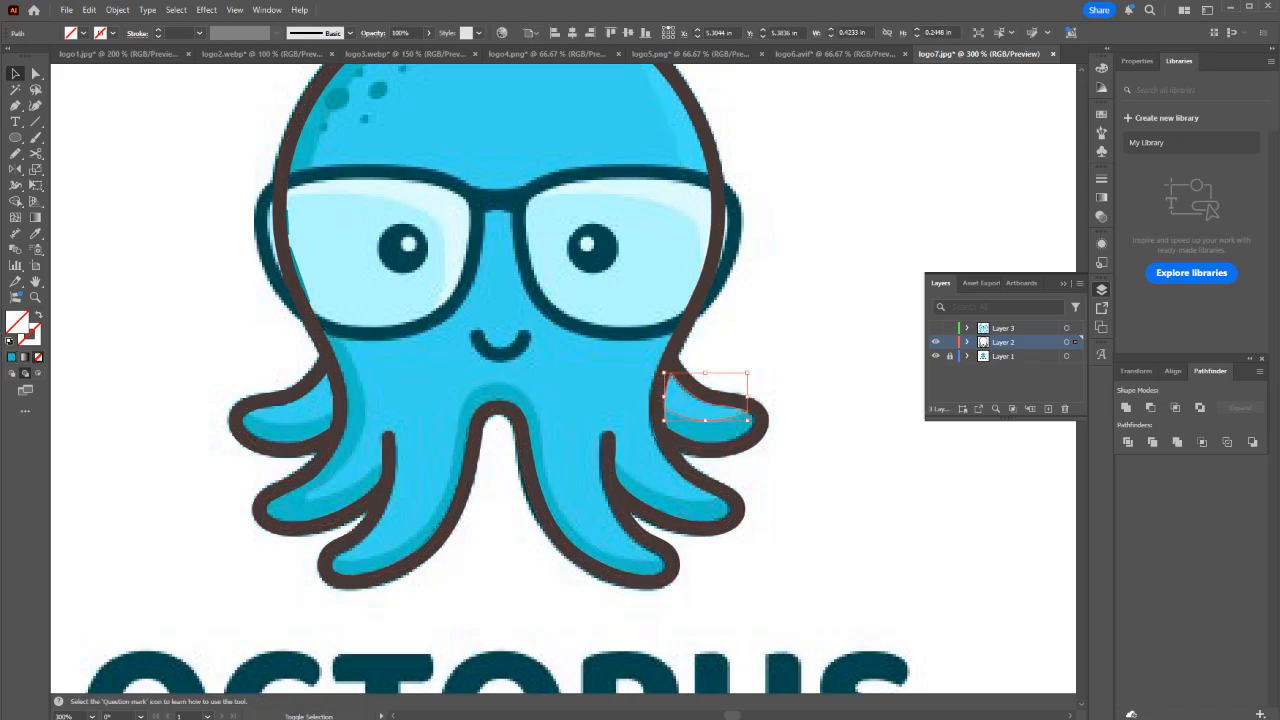
left_click(667, 118)
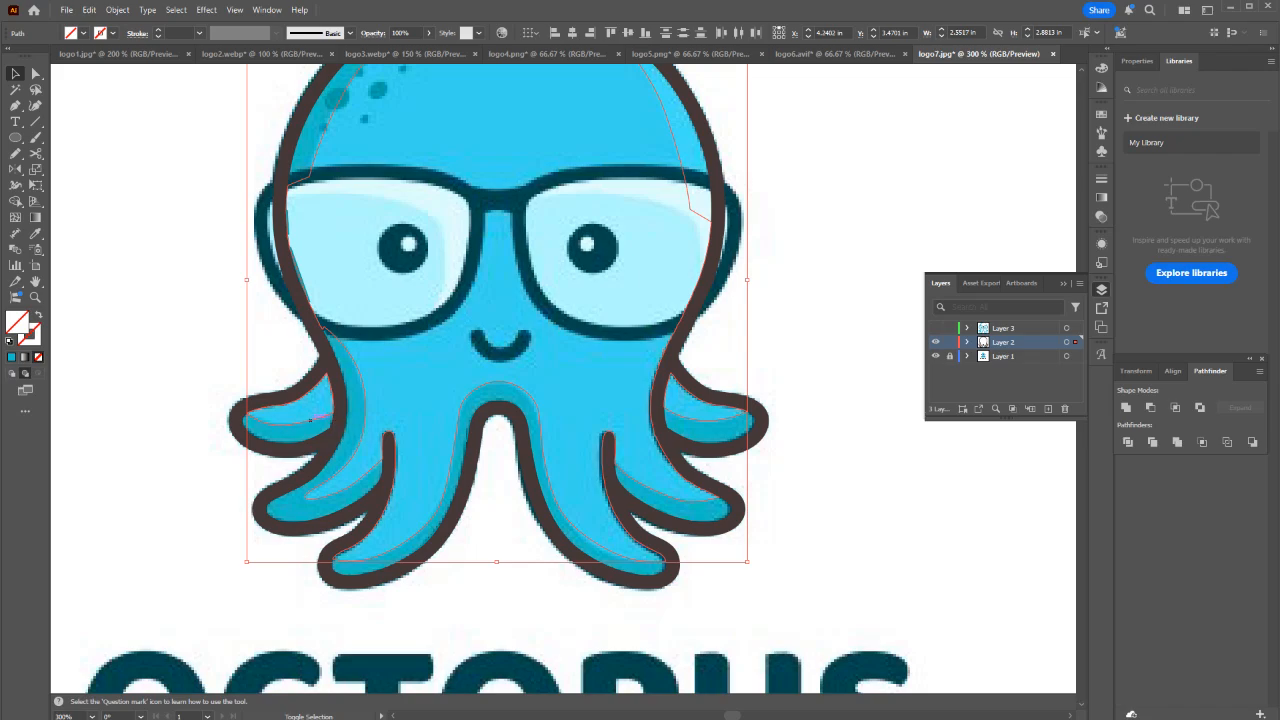
key("i")
left_click(306, 421)
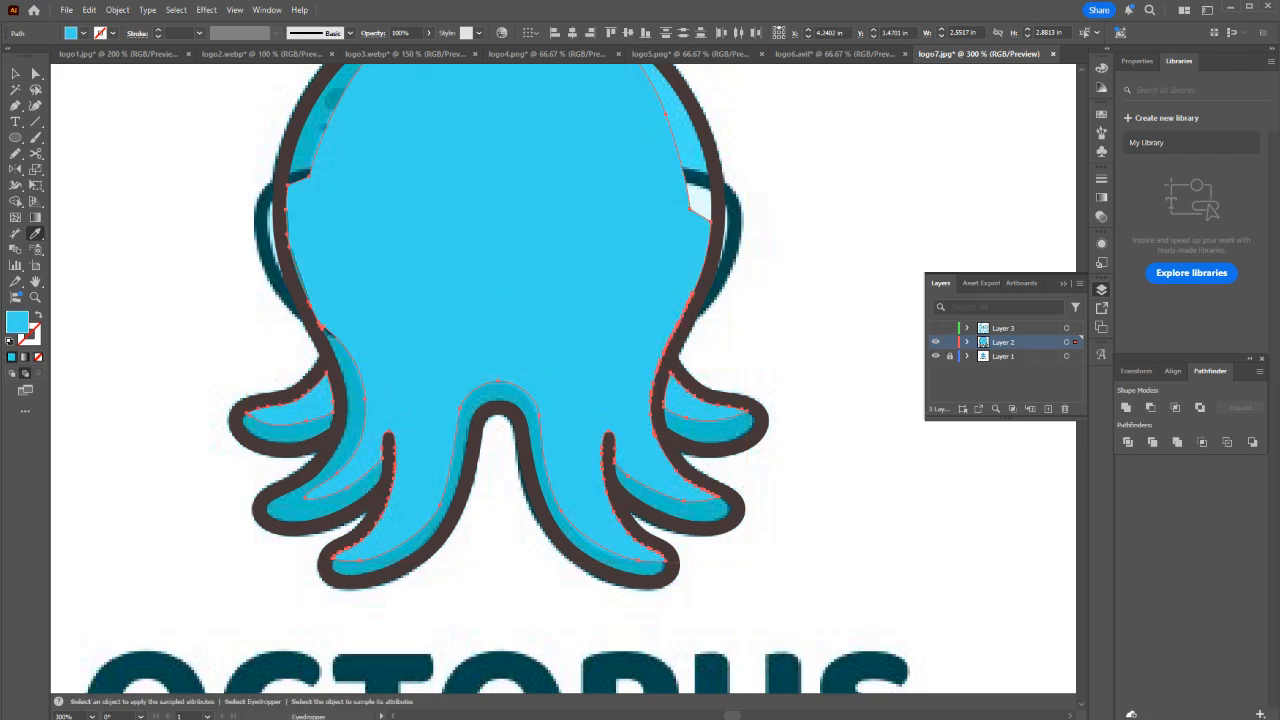
key("ctrl+z")
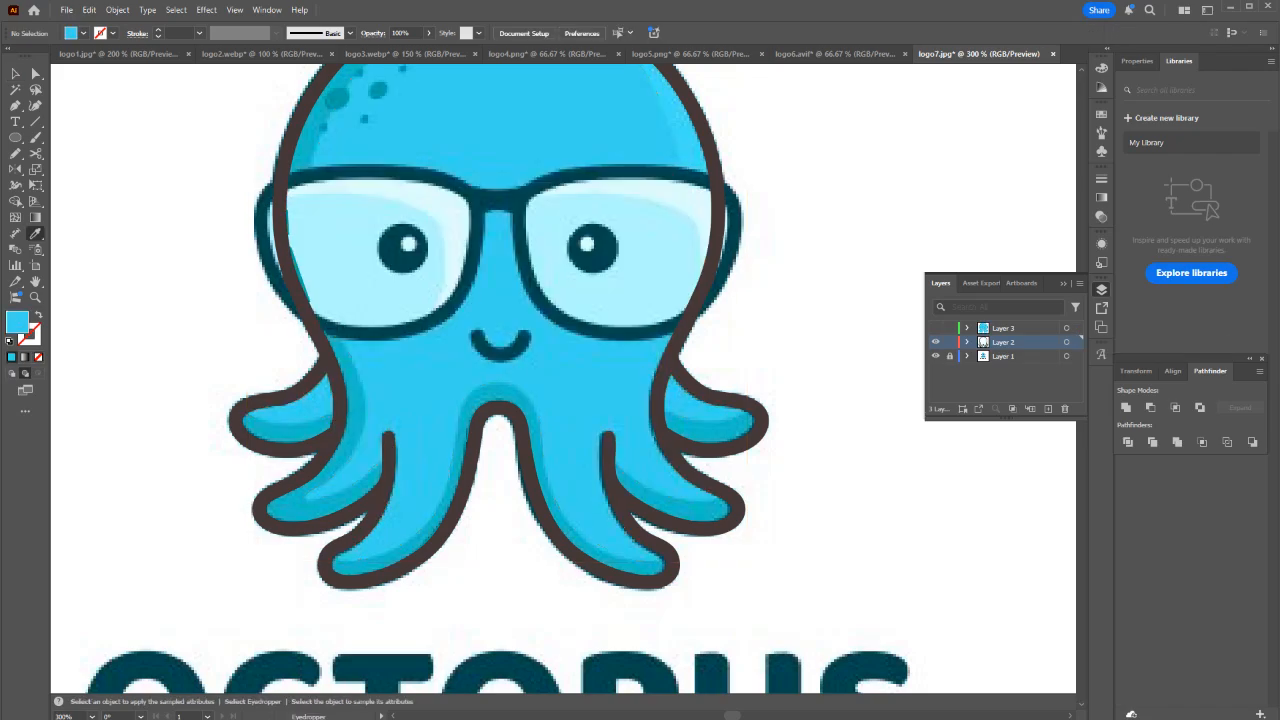
key("ctrl+z")
key("ctrl+z")
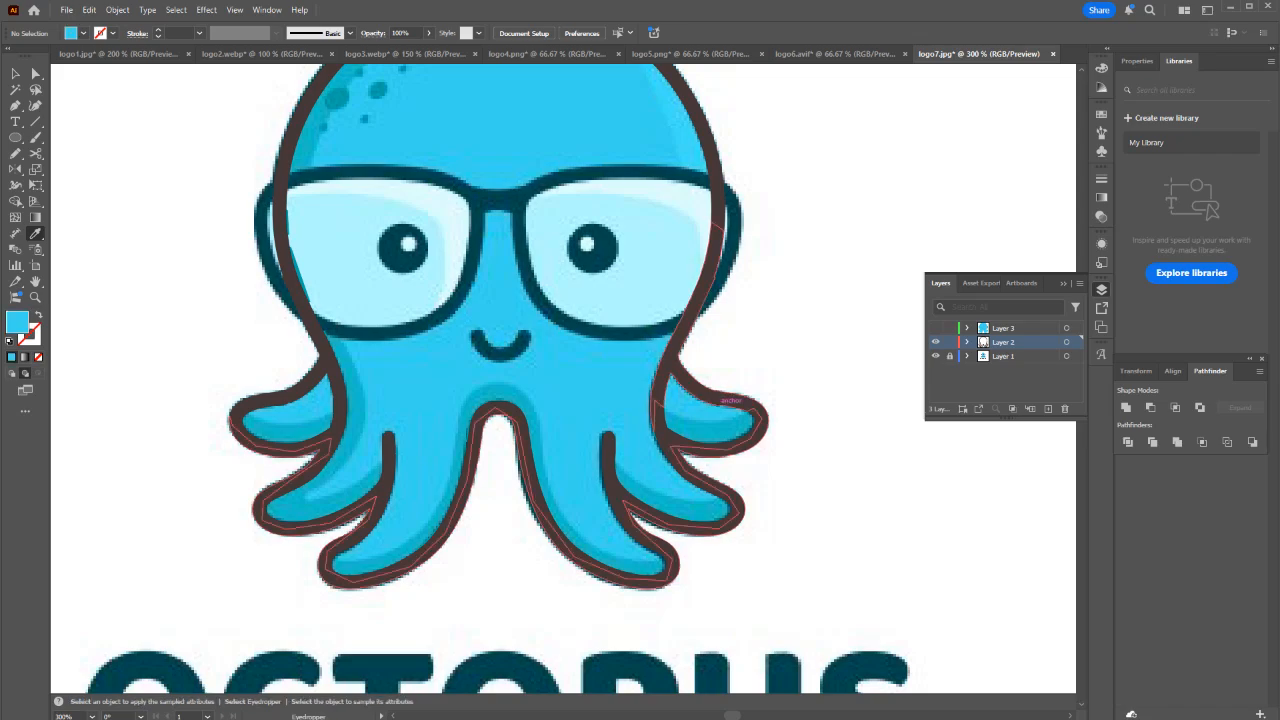
Select all the dark outline pieces of the octopus on Layer 2 and unite them into one shape.
key("ctrl+shift+z")
key("ctrl+z")
key("v")
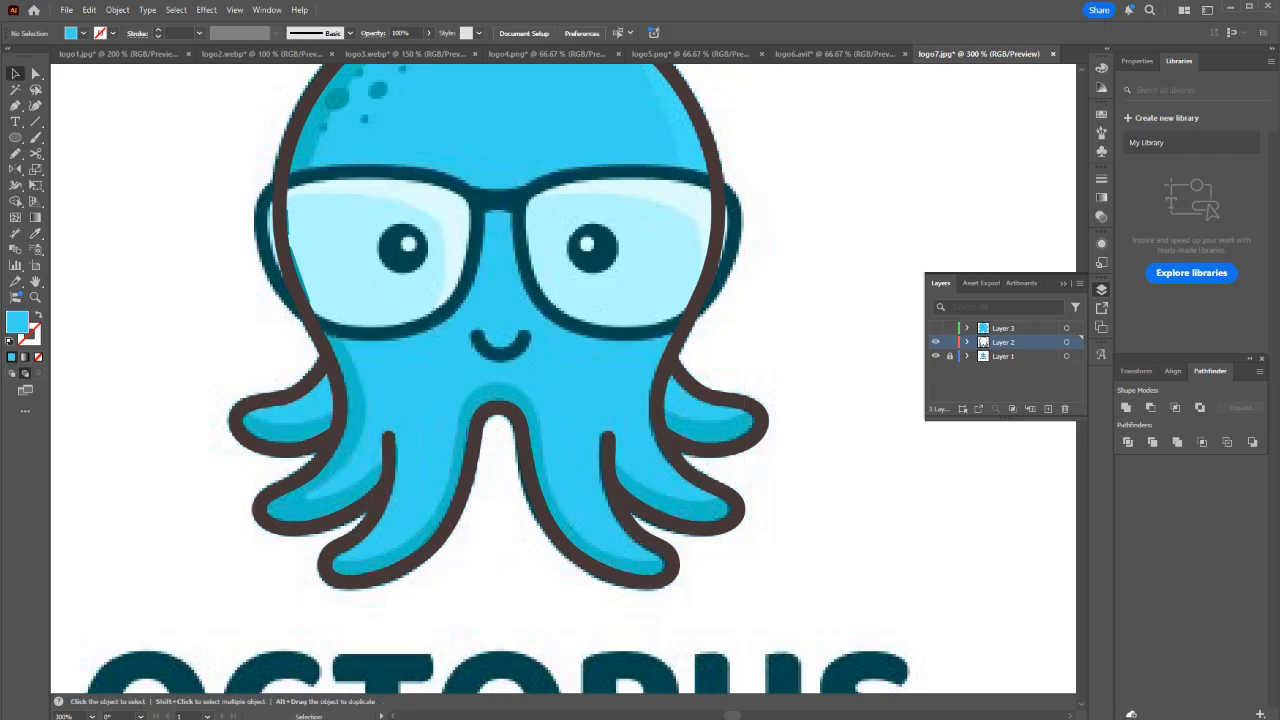
left_click(741, 510)
scroll(789, 502, "down", 1)
left_click_drag(821, 540, 257, 124)
key("ctrl+y")
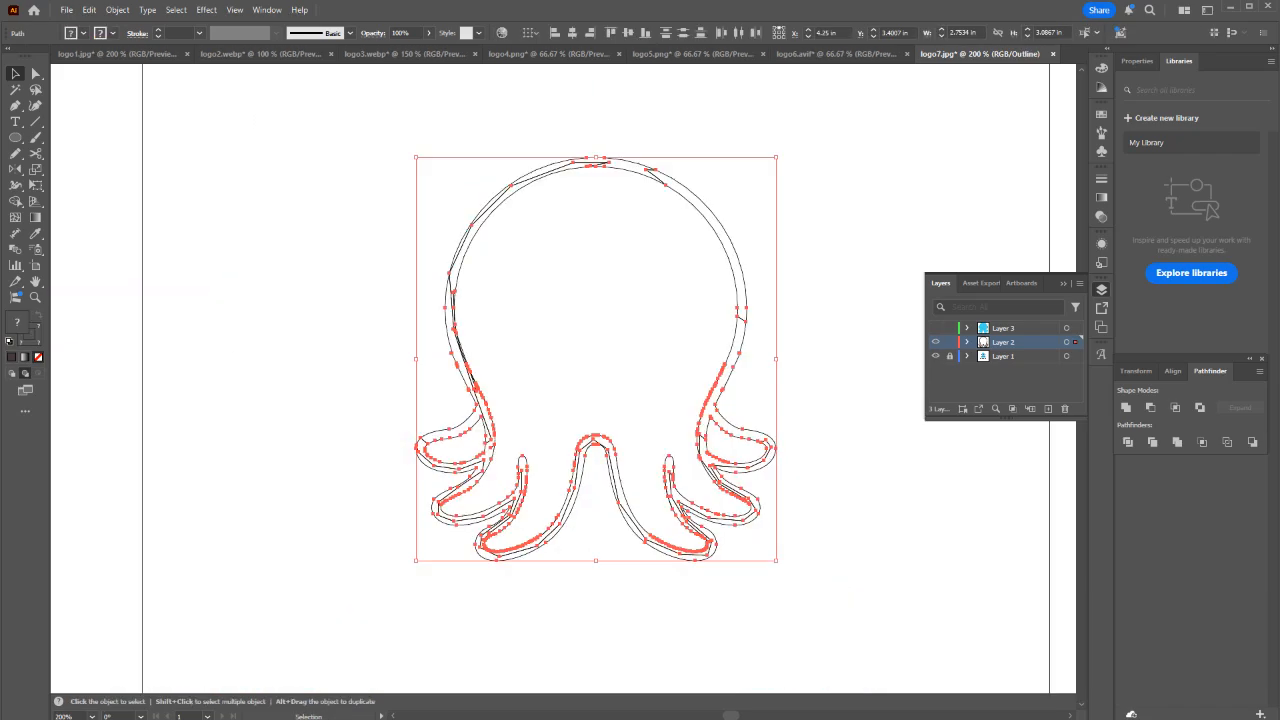
scroll(460, 407, "up", 3)
key("ctrl+y")
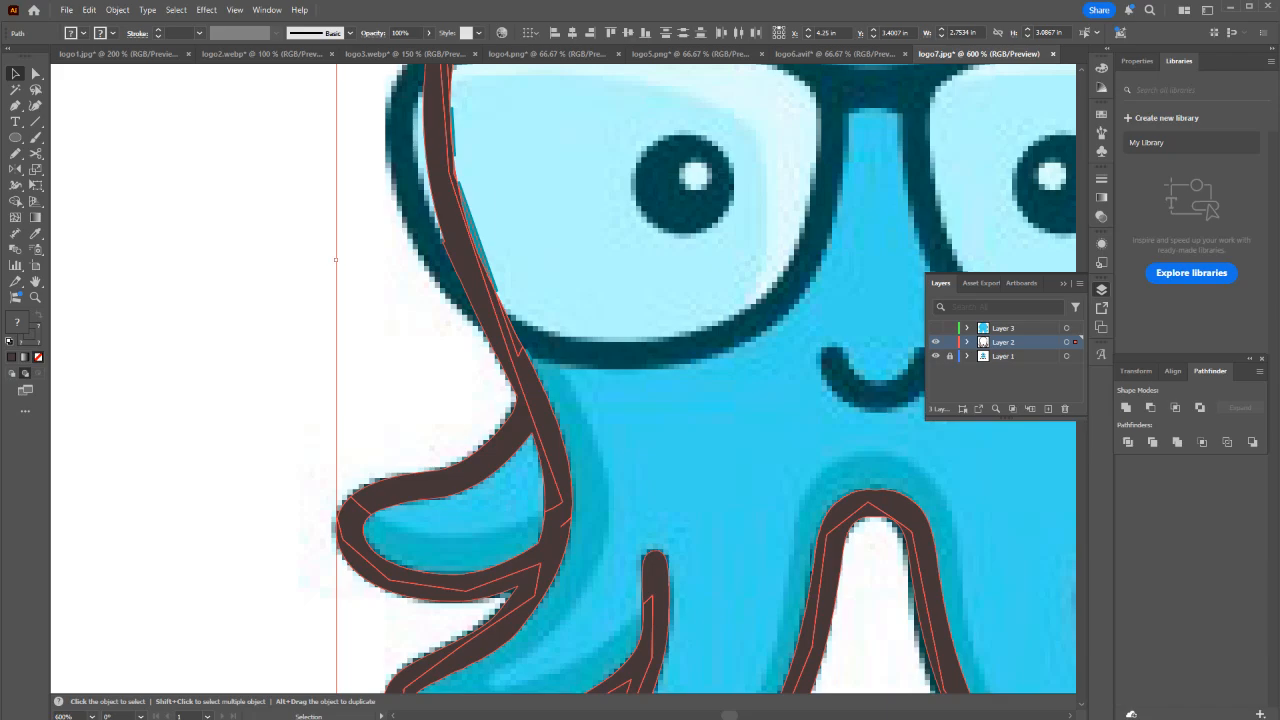
left_click_drag(295, 436, 293, 404)
scroll(293, 404, "down", 2)
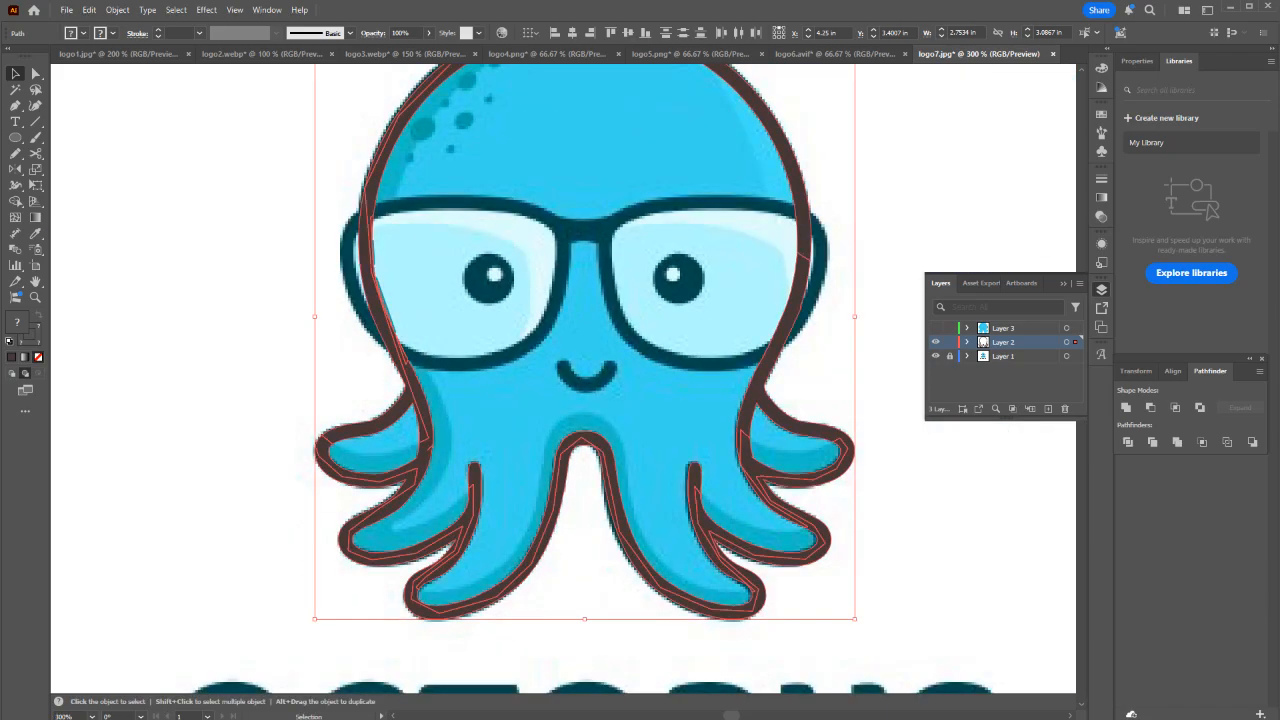
left_click(1126, 408)
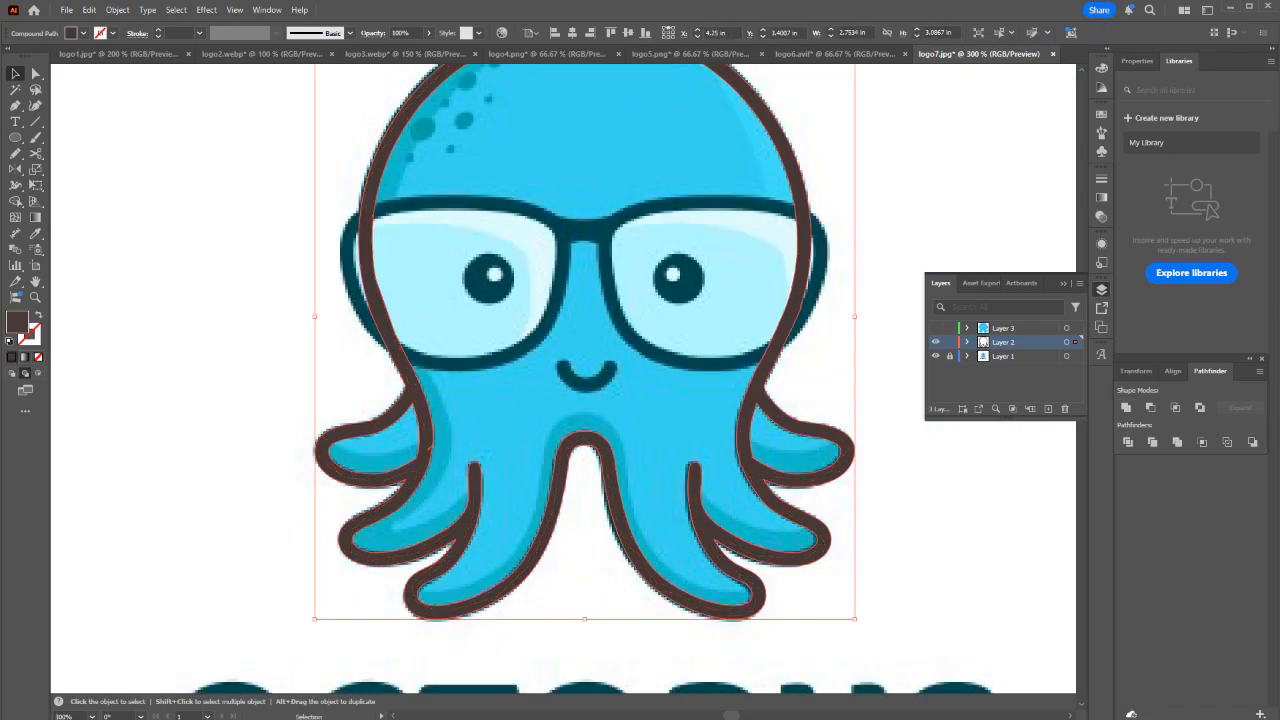
Switch to outline view and examine the united contour for stray spurs around the left tentacle junctions.
scroll(431, 461, "up", 2)
left_click(310, 532)
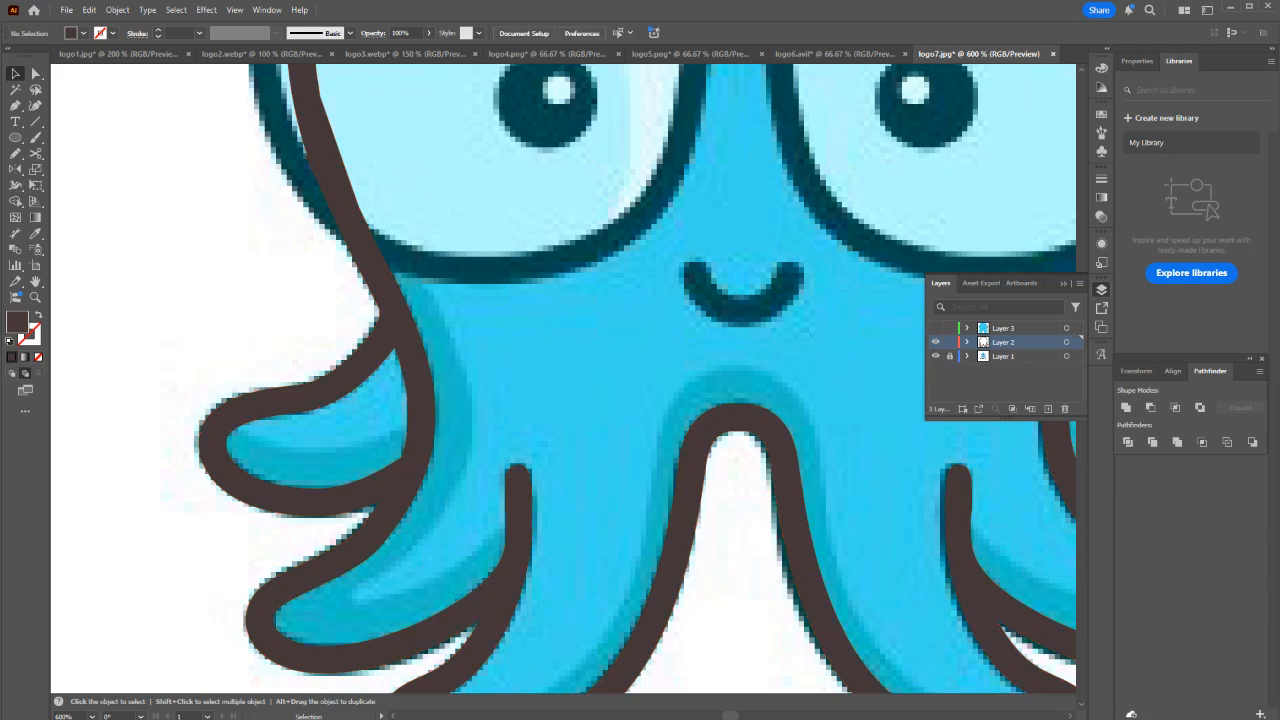
left_click(321, 500)
right_click(321, 500)
left_click(310, 532)
left_click(310, 532)
left_click_drag(361, 360, 289, 303)
key("ctrl+y")
key("ctrl+z")
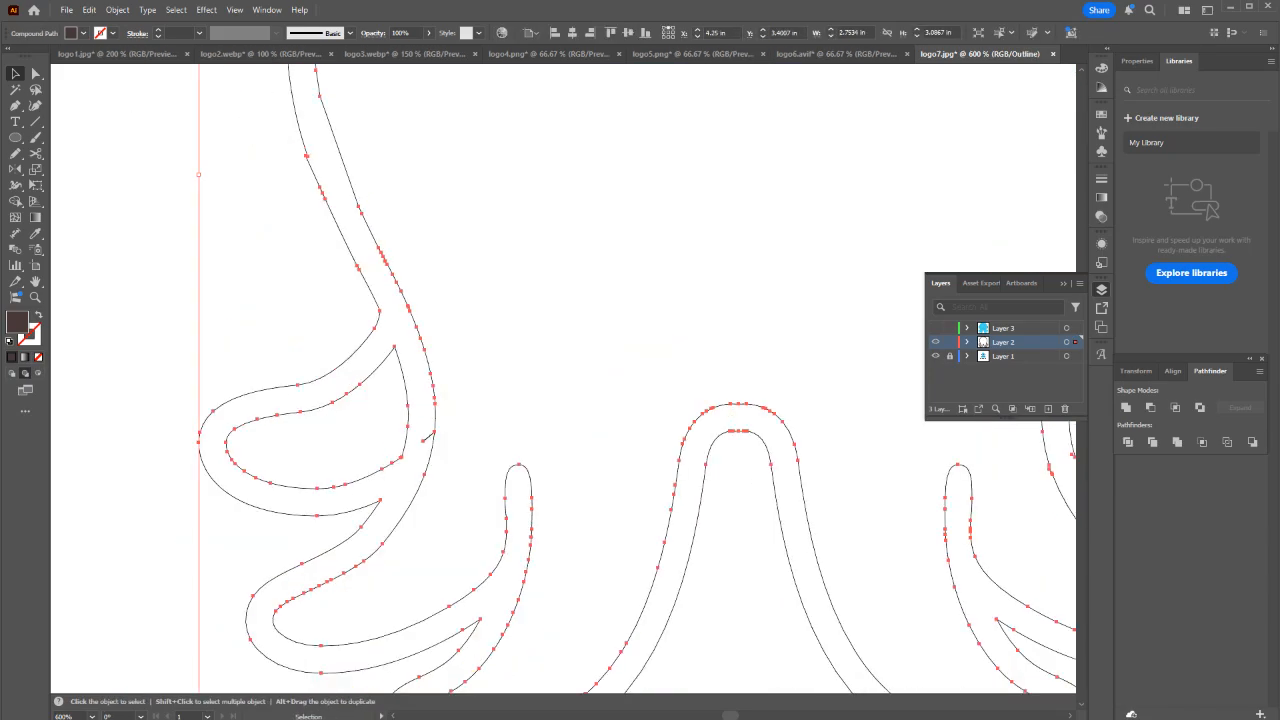
scroll(342, 388, "down", 3)
scroll(370, 394, "up", 3)
left_click(392, 418)
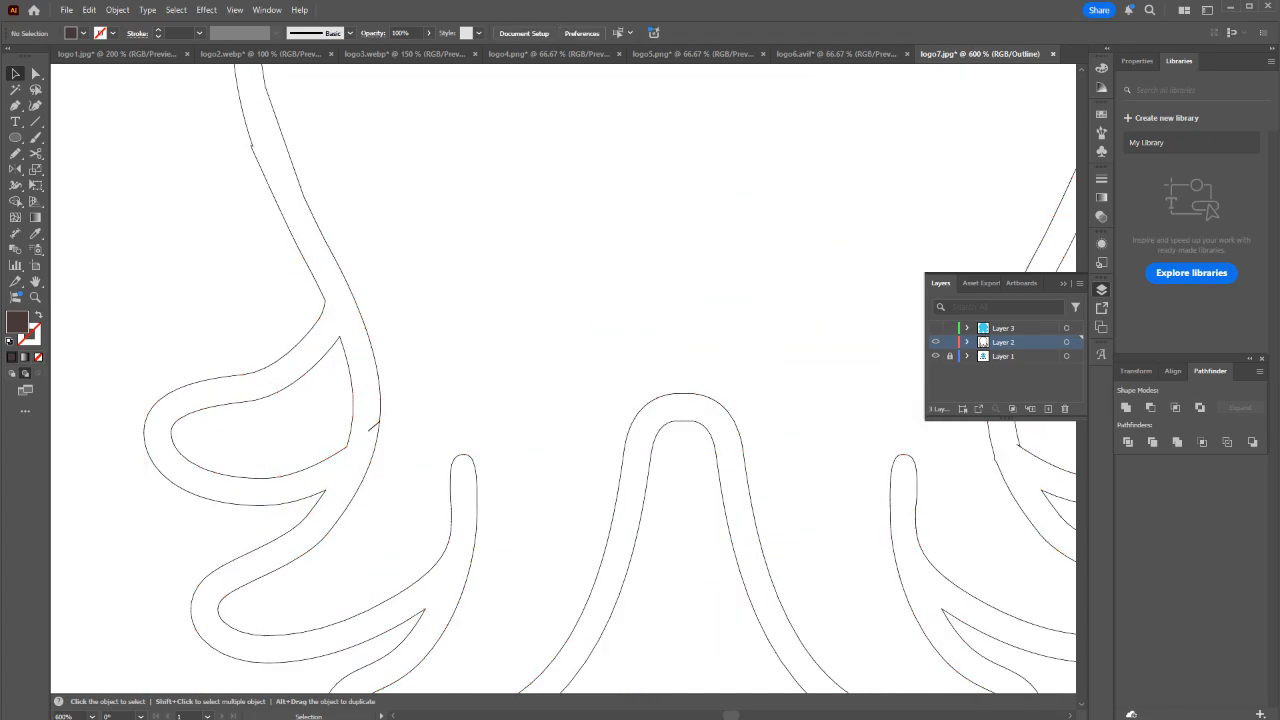
Try to delete the anchor point of the stray spur on the contour's inner edge beside the upper left tentacle, and undo it.
left_click(369, 430)
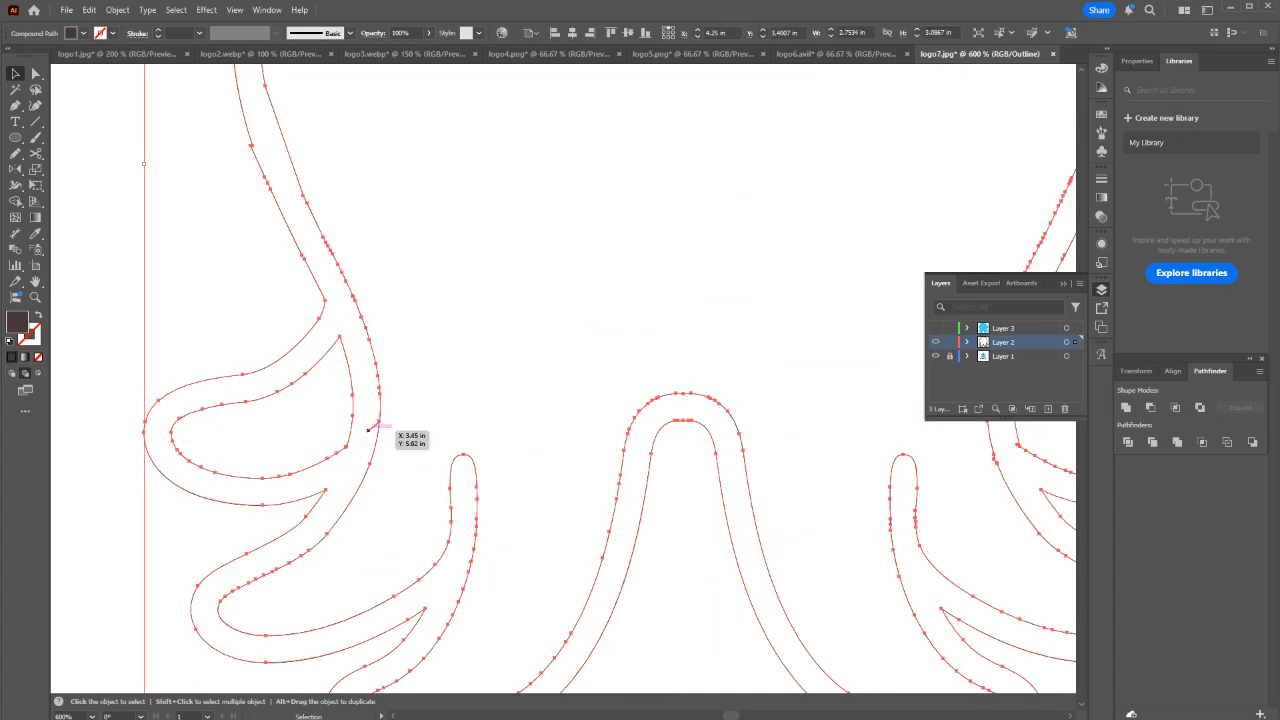
key("minus")
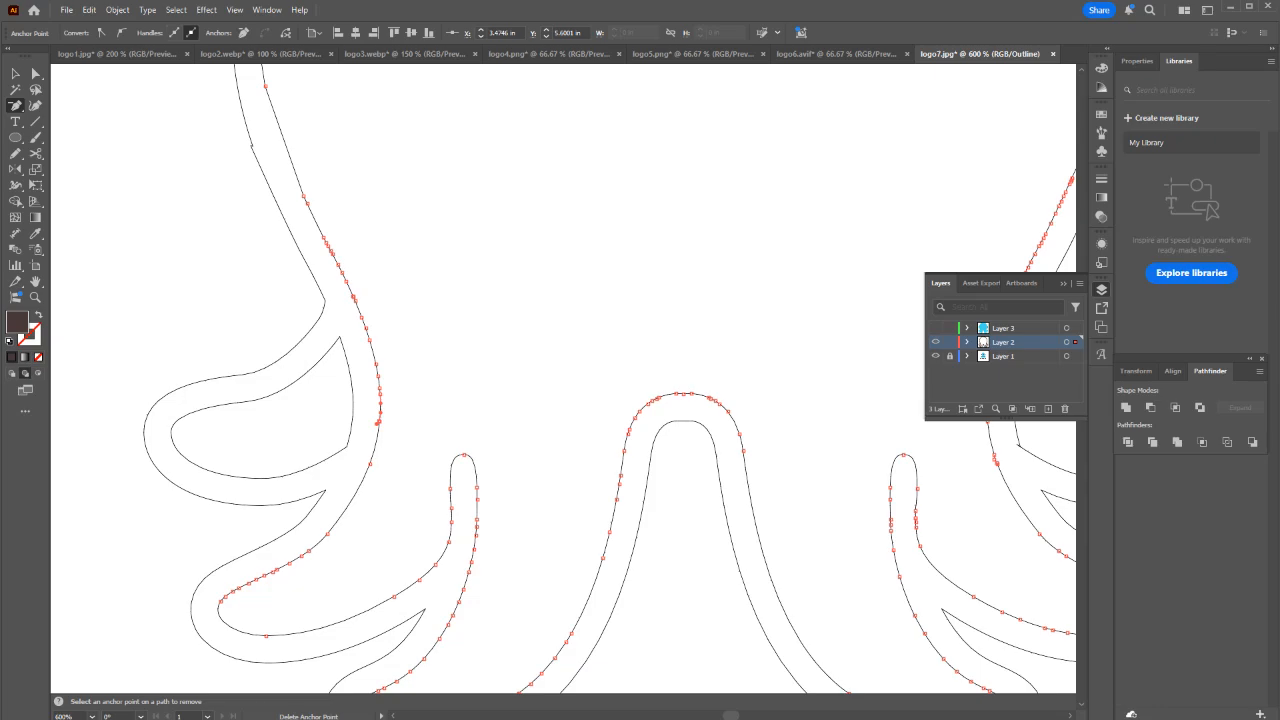
scroll(378, 424, "up", 8)
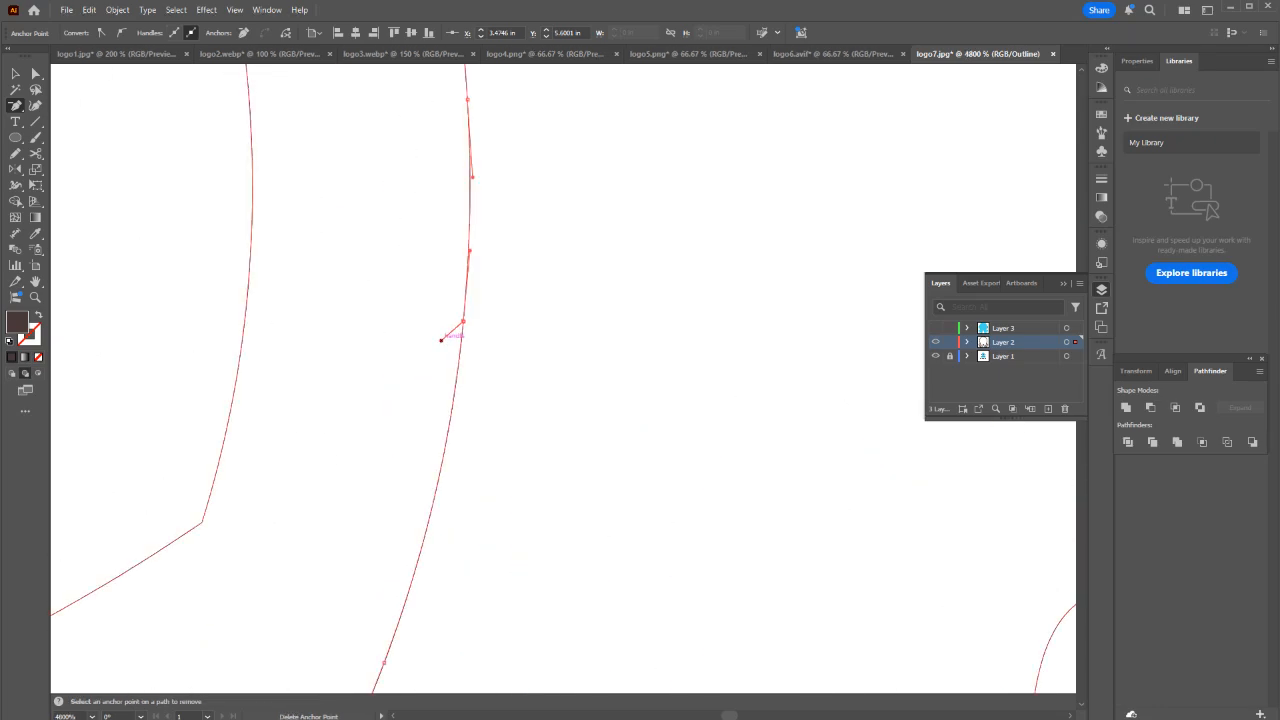
left_click(463, 320)
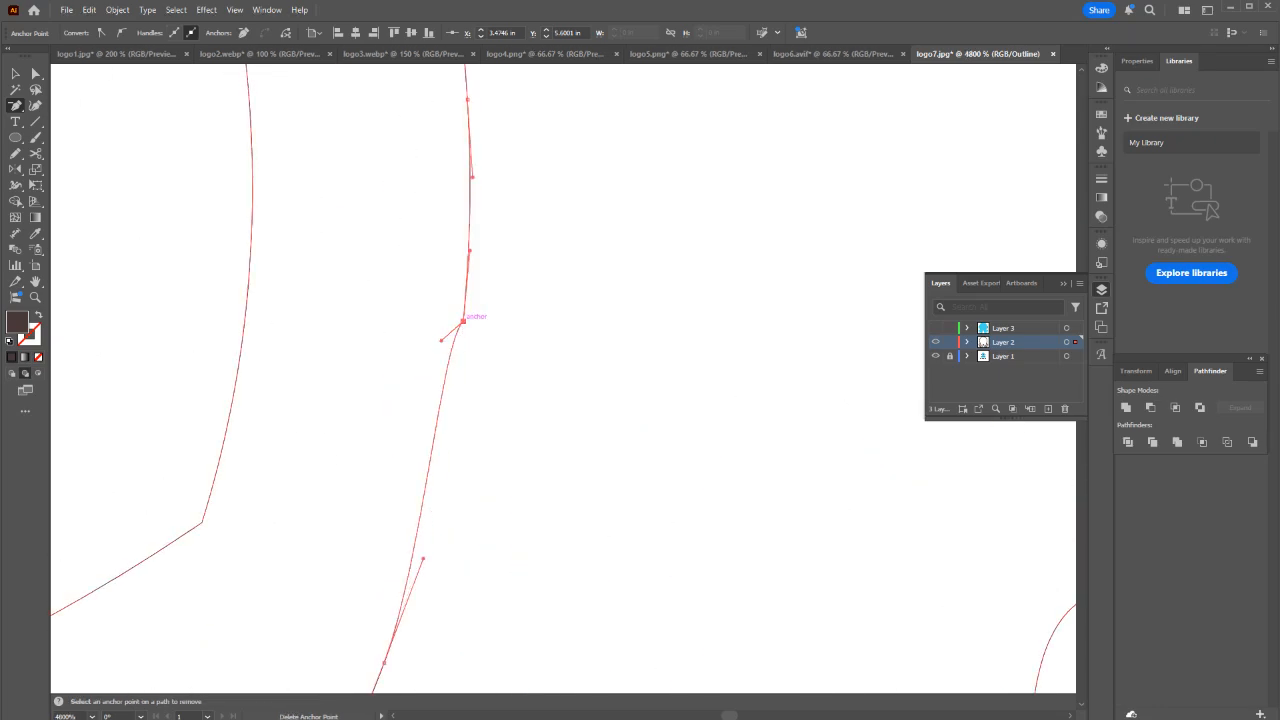
key("a")
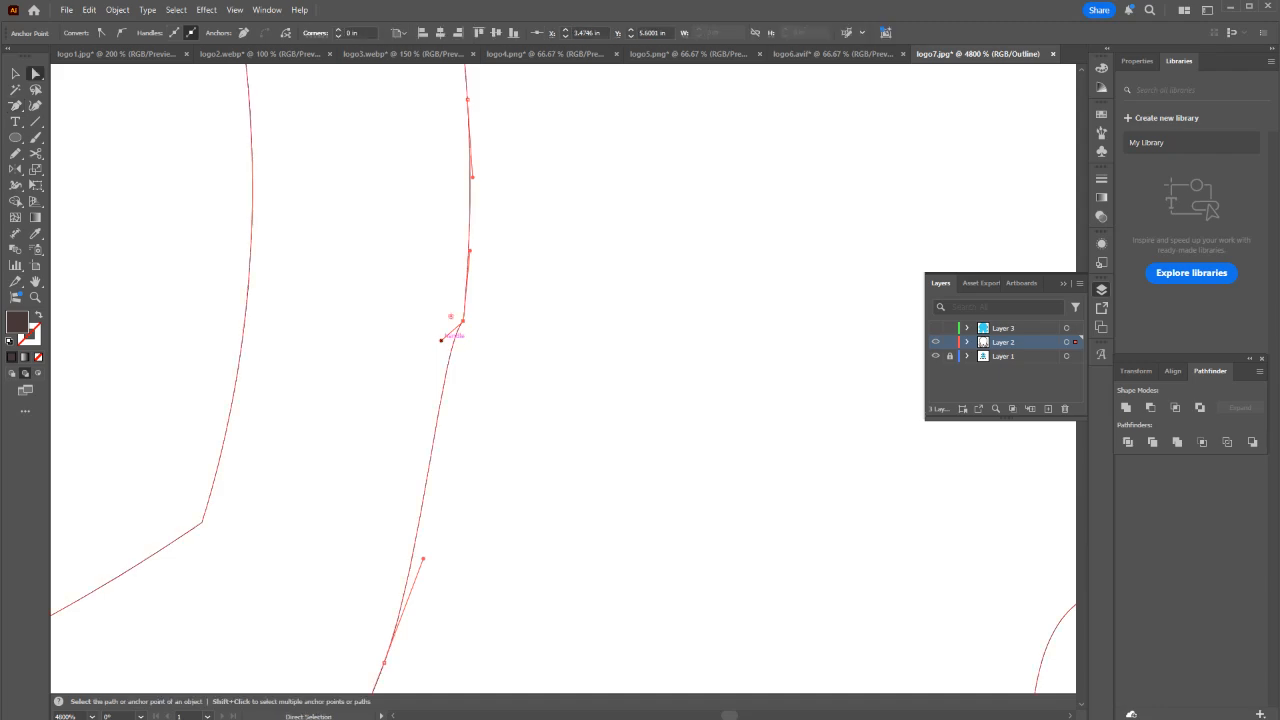
key("ctrl+z")
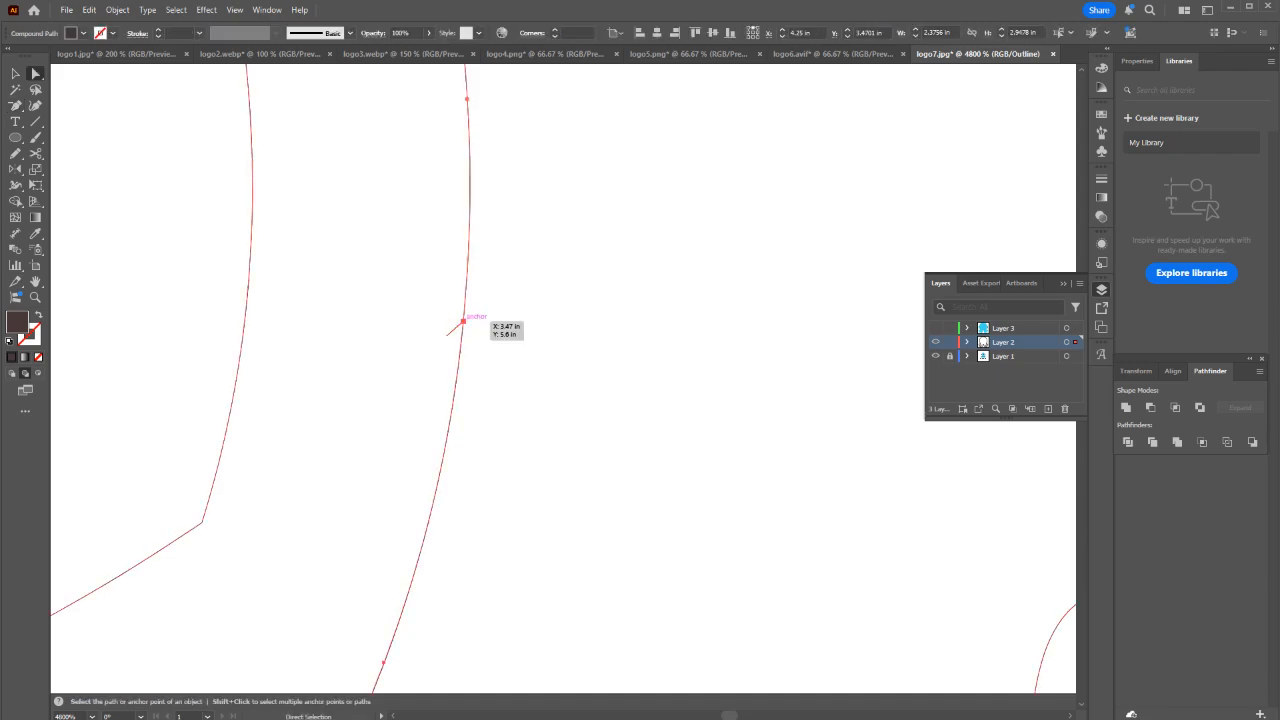
Flatten the stray spur on the inner edge beside the upper left tentacle by pulling its anchor and handle onto the curve.
left_click(463, 320)
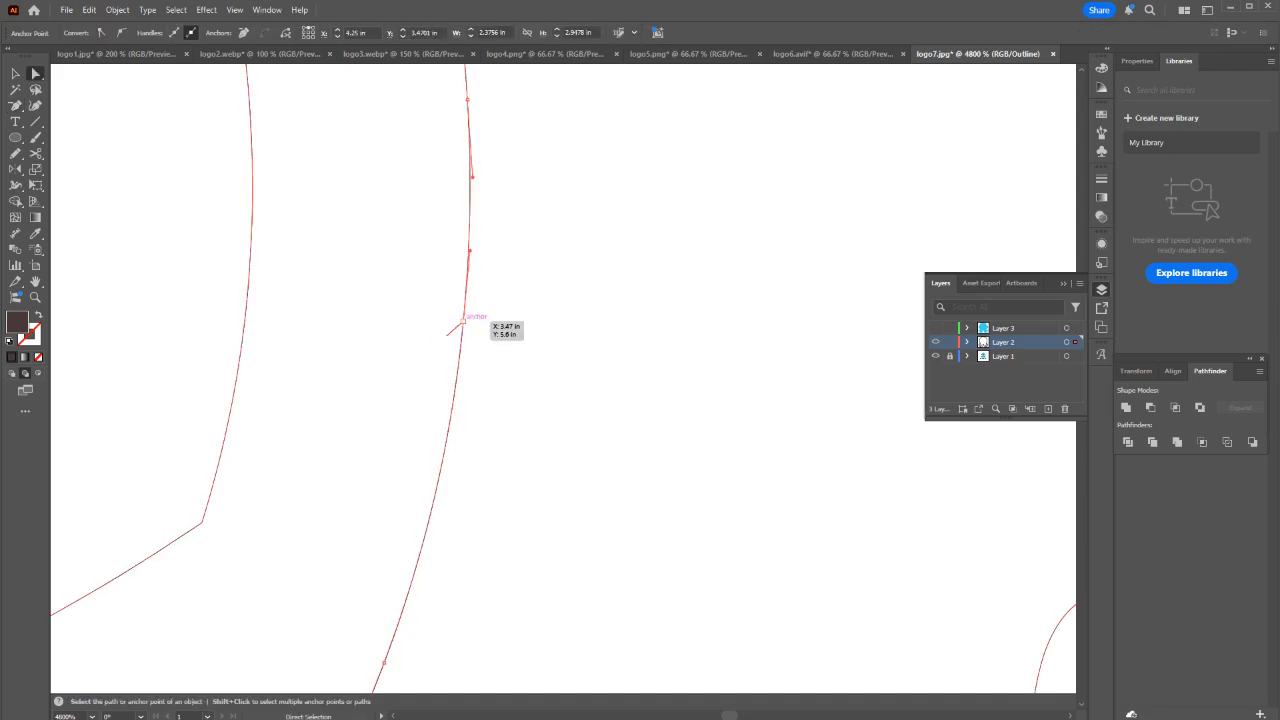
left_click_drag(462, 321, 462, 322)
key("shift+c")
left_click(462, 322)
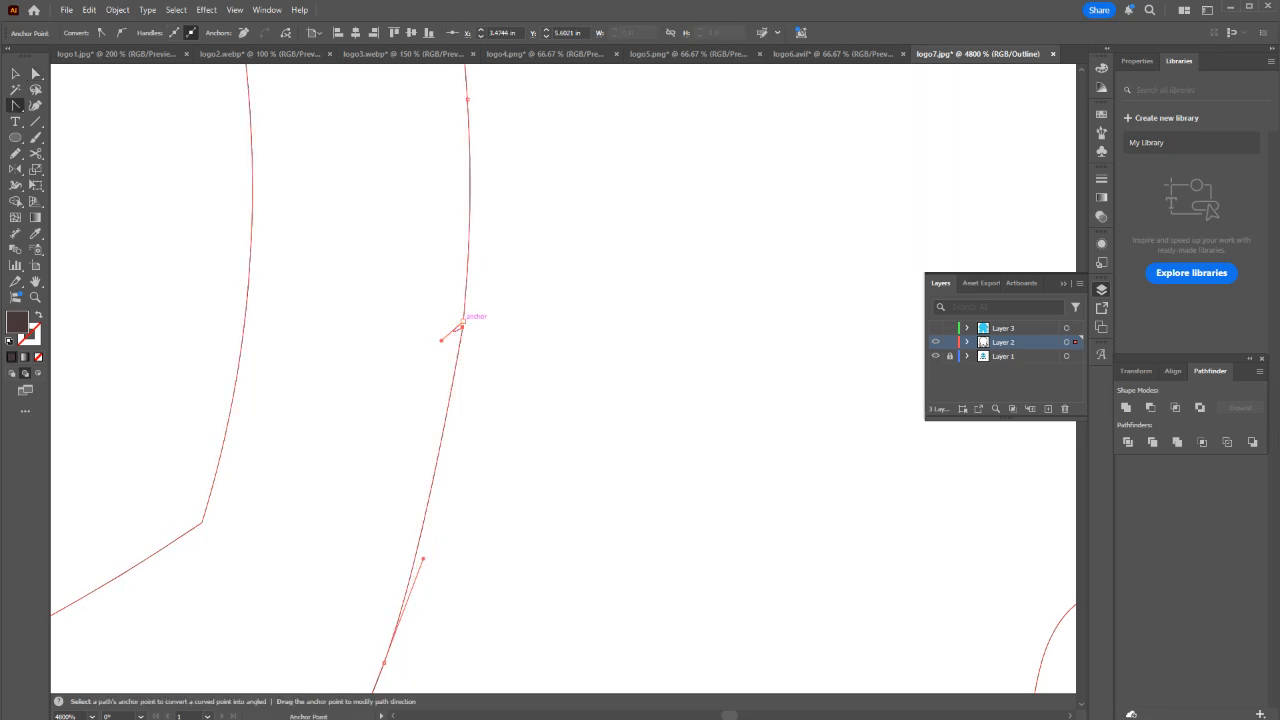
key("ctrl+z")
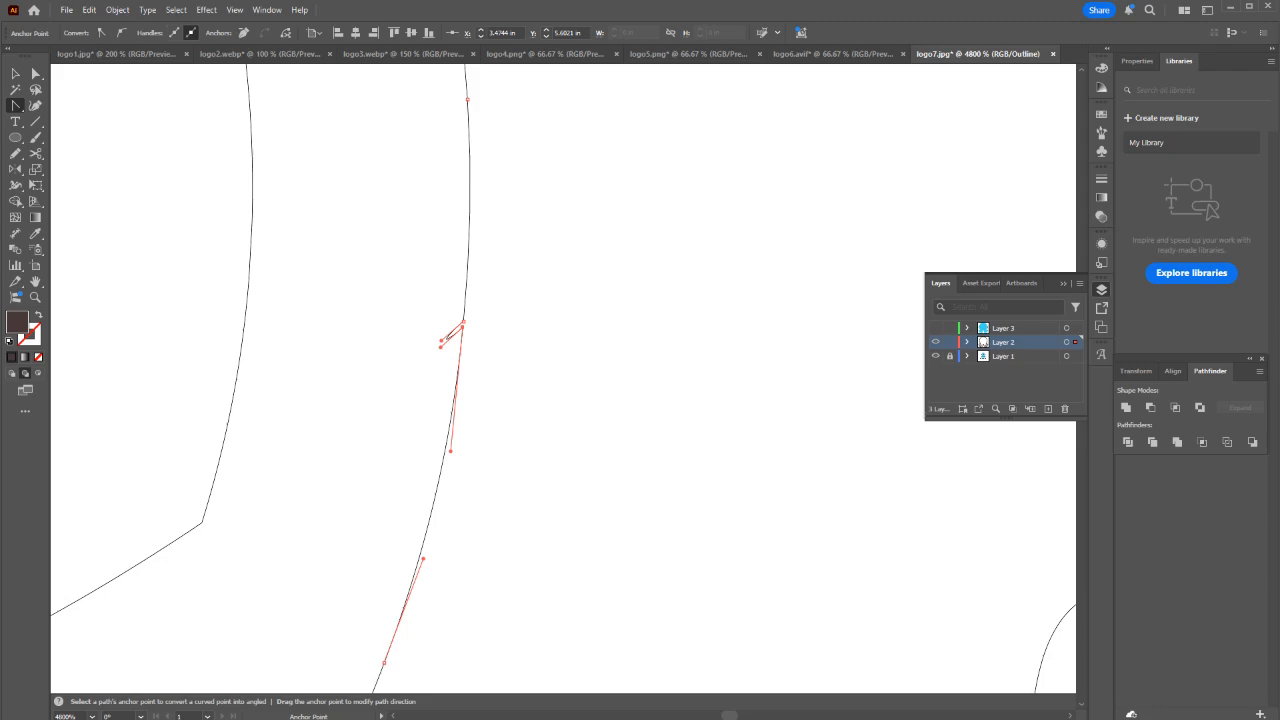
key("a")
left_click(463, 322)
left_click_drag(441, 338, 463, 328)
left_click(463, 328)
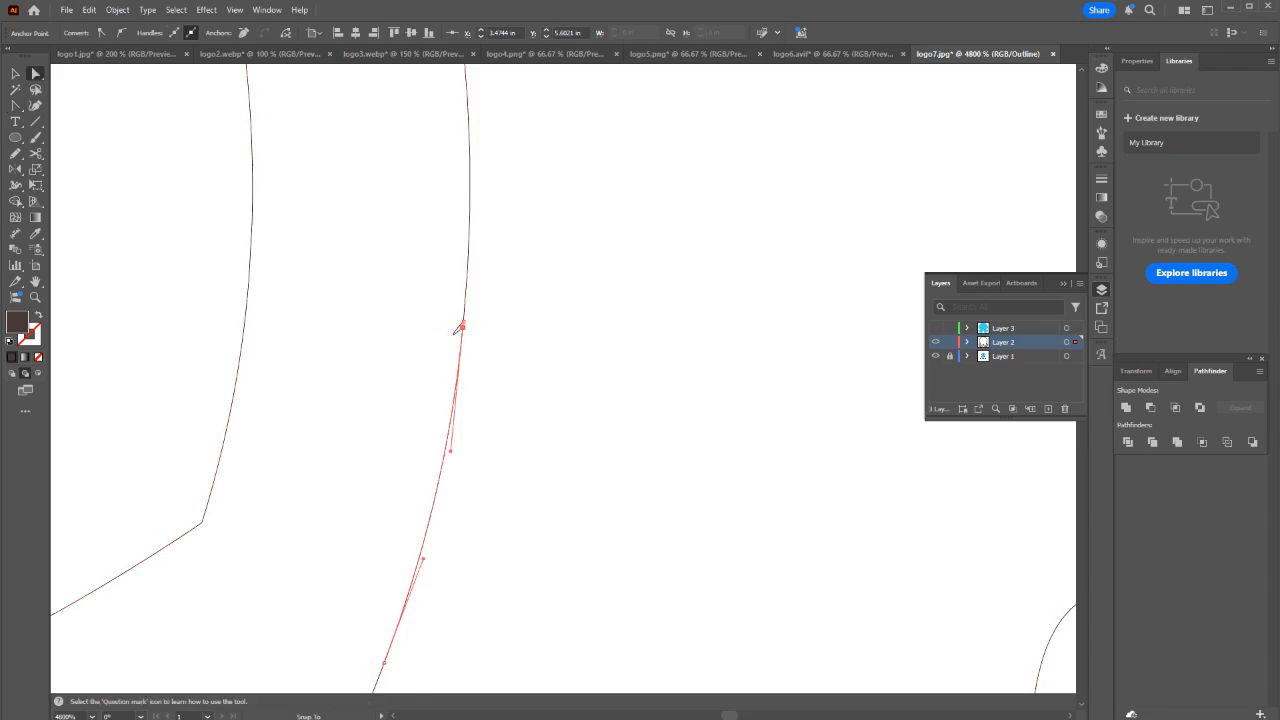
left_click(520, 350)
Adjust the small notch in the contour's outer edge below the right side of the head, and deselect the path.
scroll(466, 340, "down", 8)
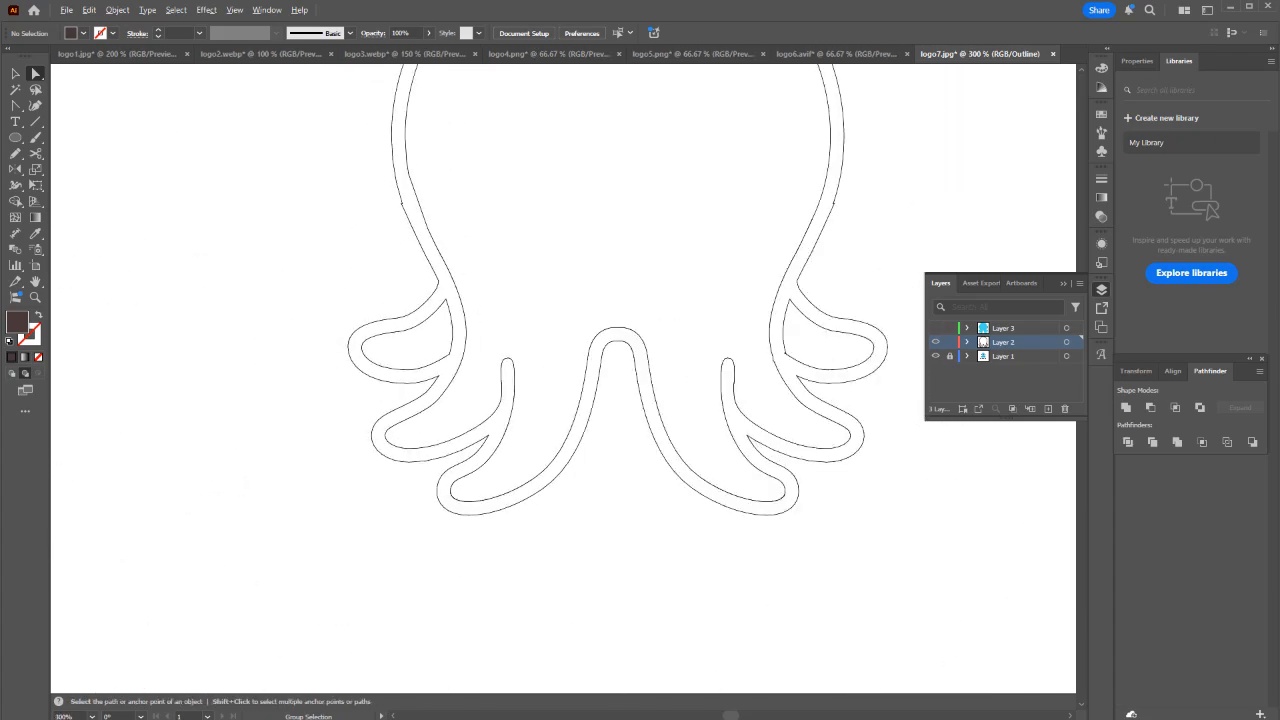
scroll(430, 300, "up", 8)
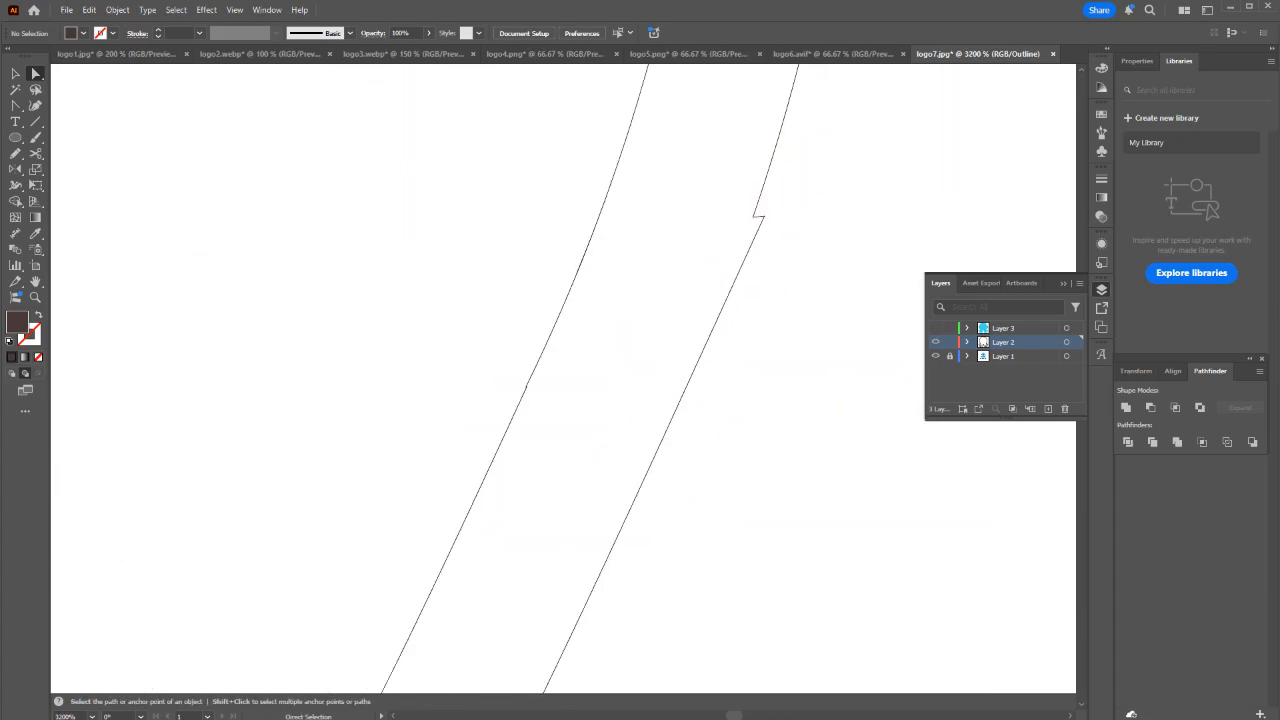
left_click(757, 214)
scroll(746, 200, "down", 10)
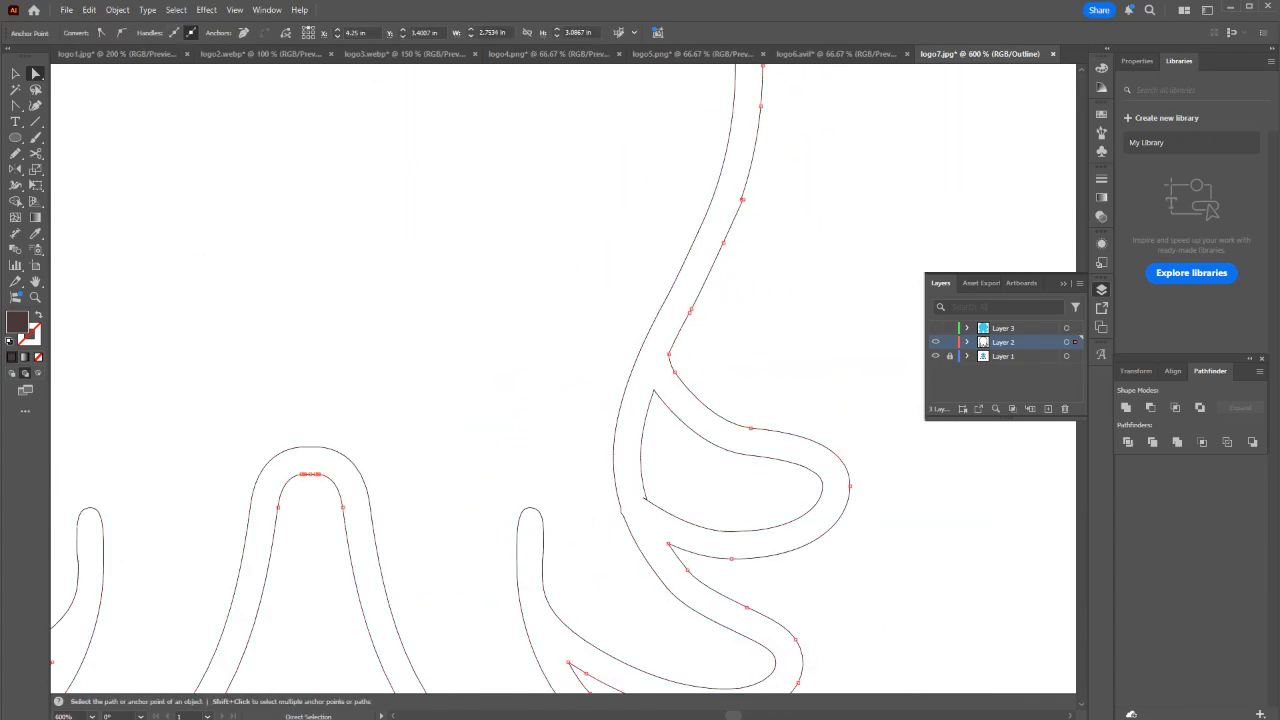
left_click(812, 172)
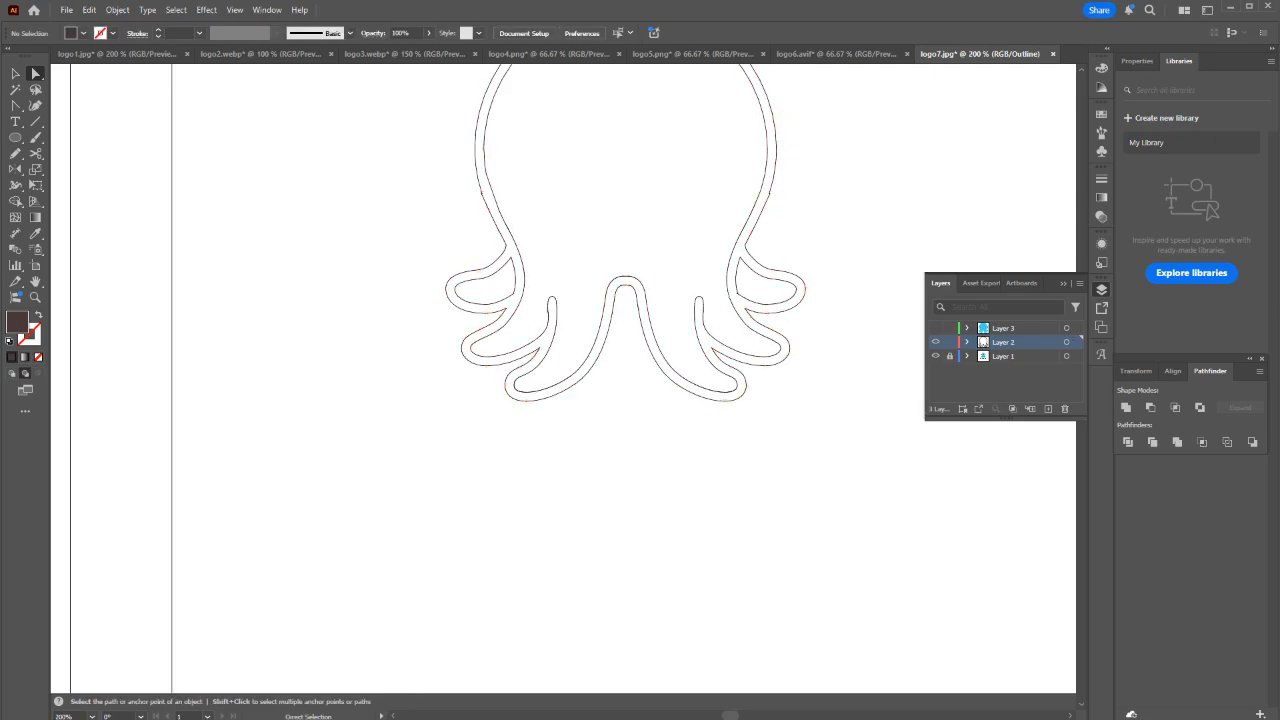
Smooth the kink on the contour's inner edge beside the upper right tentacle by removing its extra anchor points.
scroll(626, 257, "up", 1)
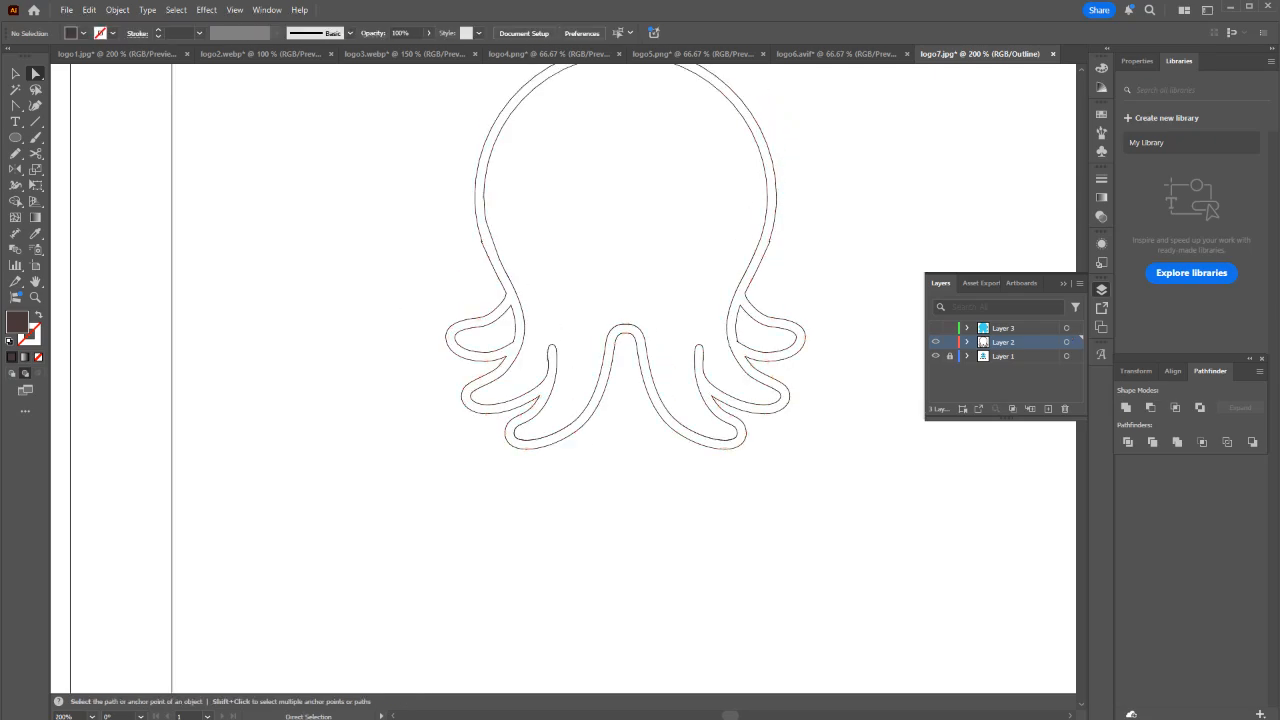
scroll(746, 315, "up", 8)
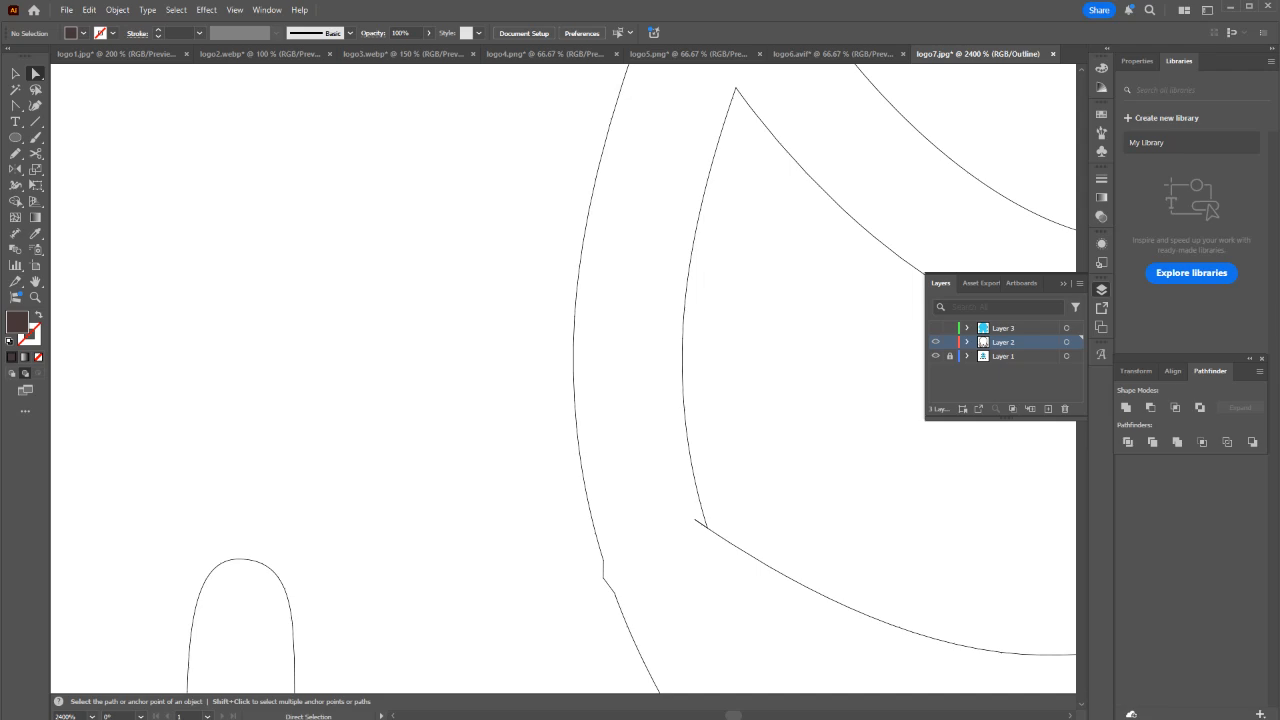
left_click(606, 576)
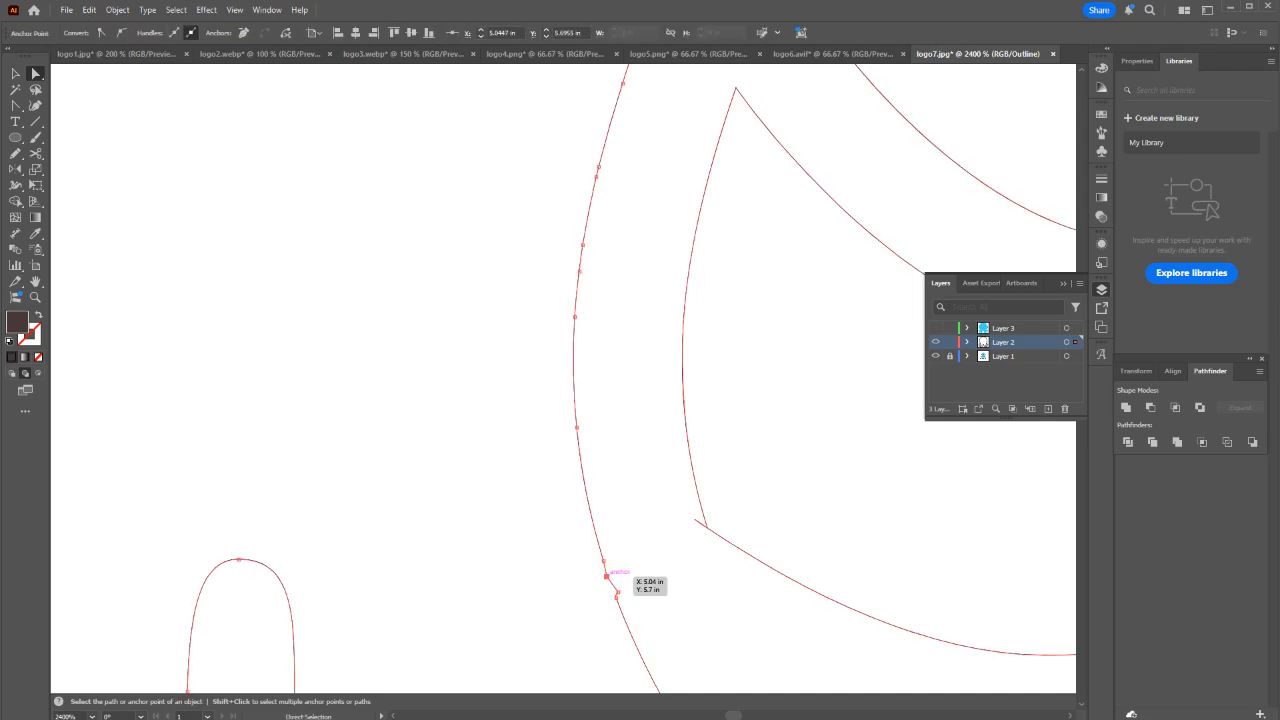
scroll(640, 588, "up", 3)
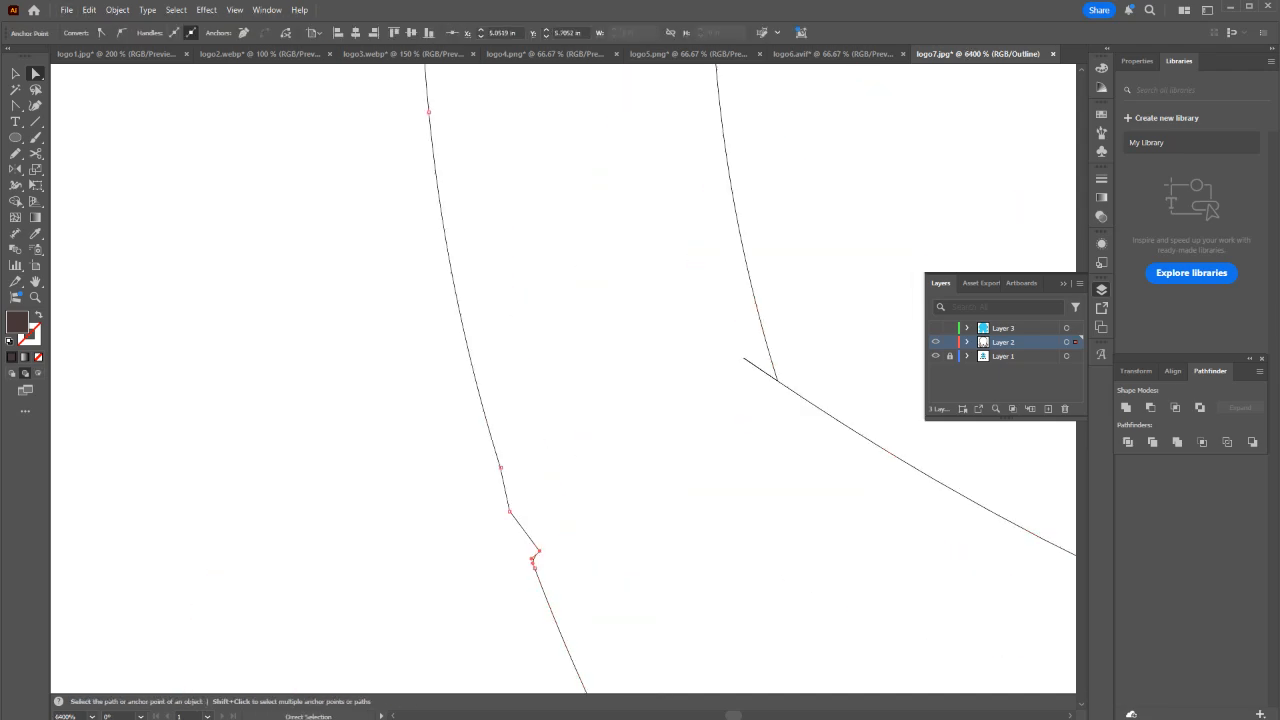
key("minus")
left_click(539, 551)
left_click(509, 511)
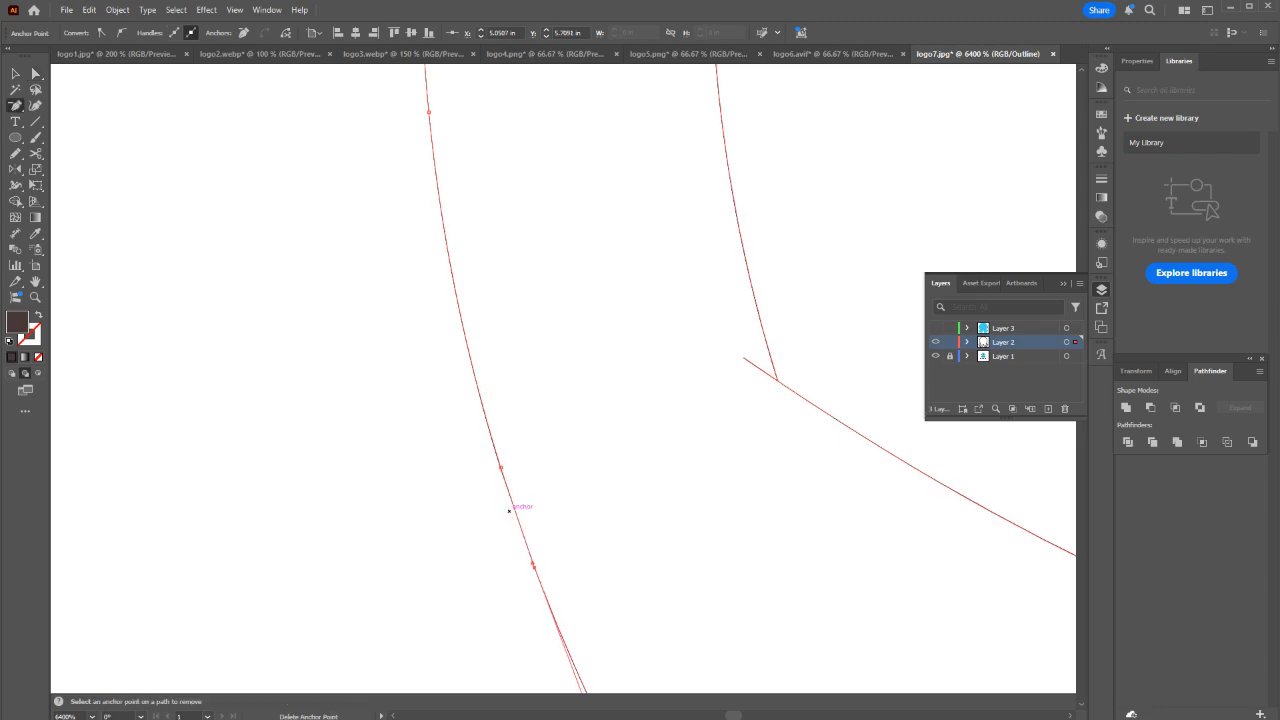
Remove the spur overshooting the inner corner of the upper right tentacle and pull the leftover end onto the corner.
left_click(744, 358)
key("a")
left_click_drag(772, 380, 778, 381)
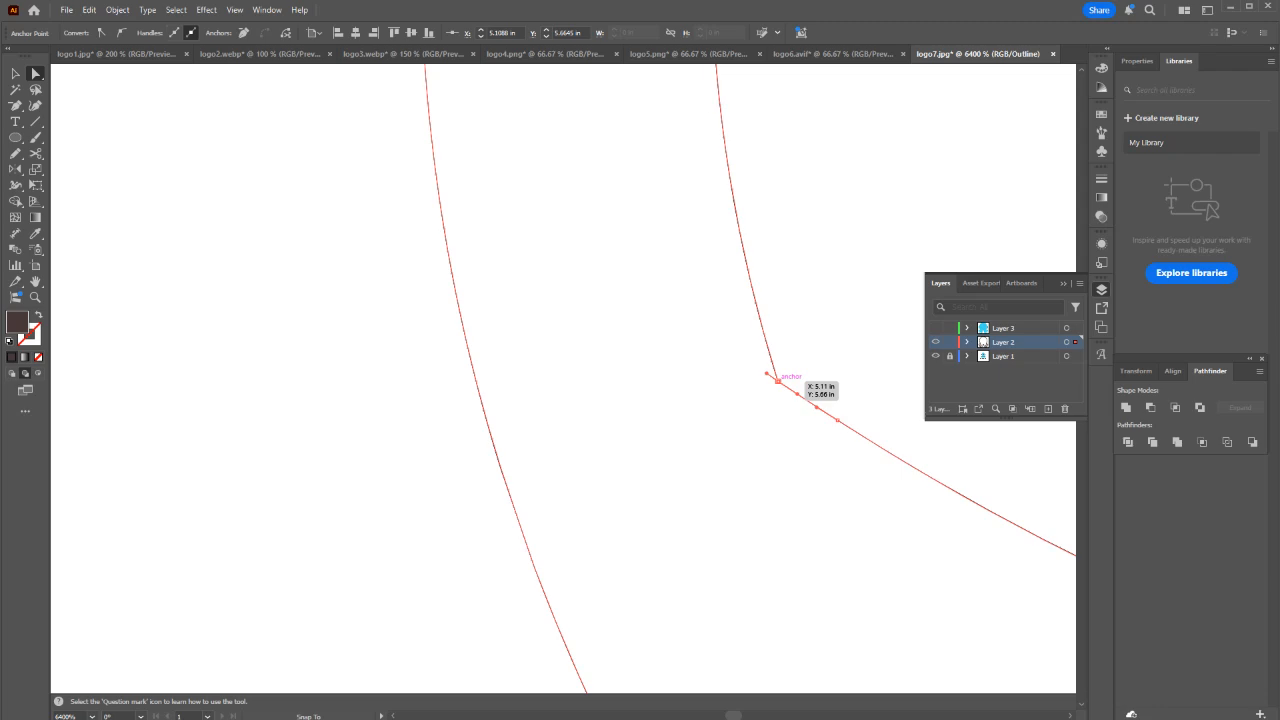
left_click(772, 382)
left_click(771, 377)
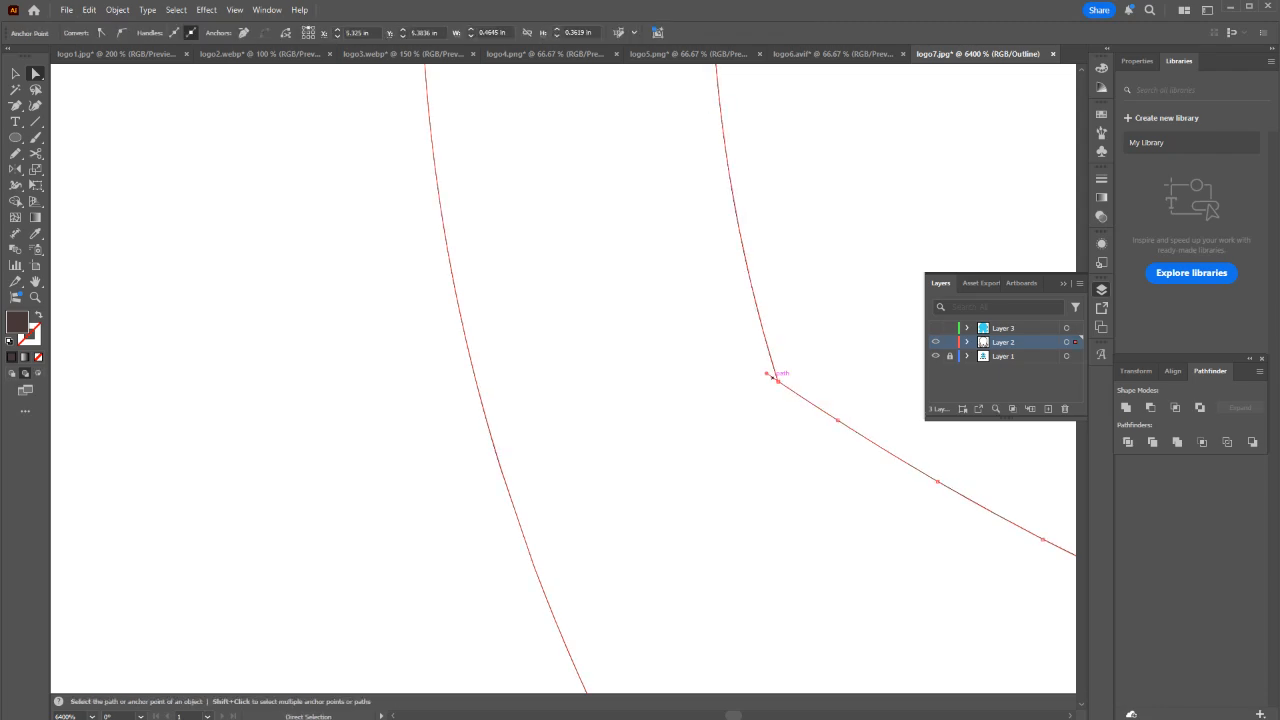
left_click_drag(768, 374, 778, 381)
left_click(691, 388)
Return to the colour preview, show Layer 3, and move all of its artwork to Layer 2.
scroll(691, 388, "down", 10)
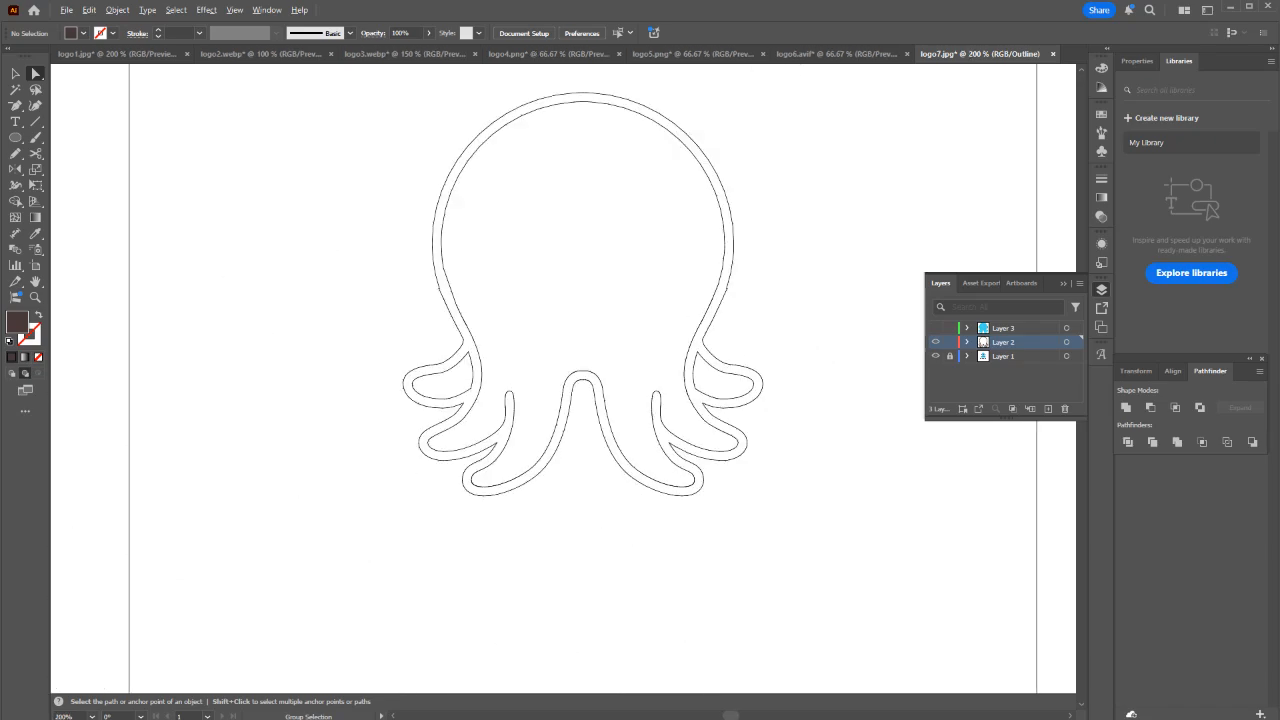
key("ctrl+y")
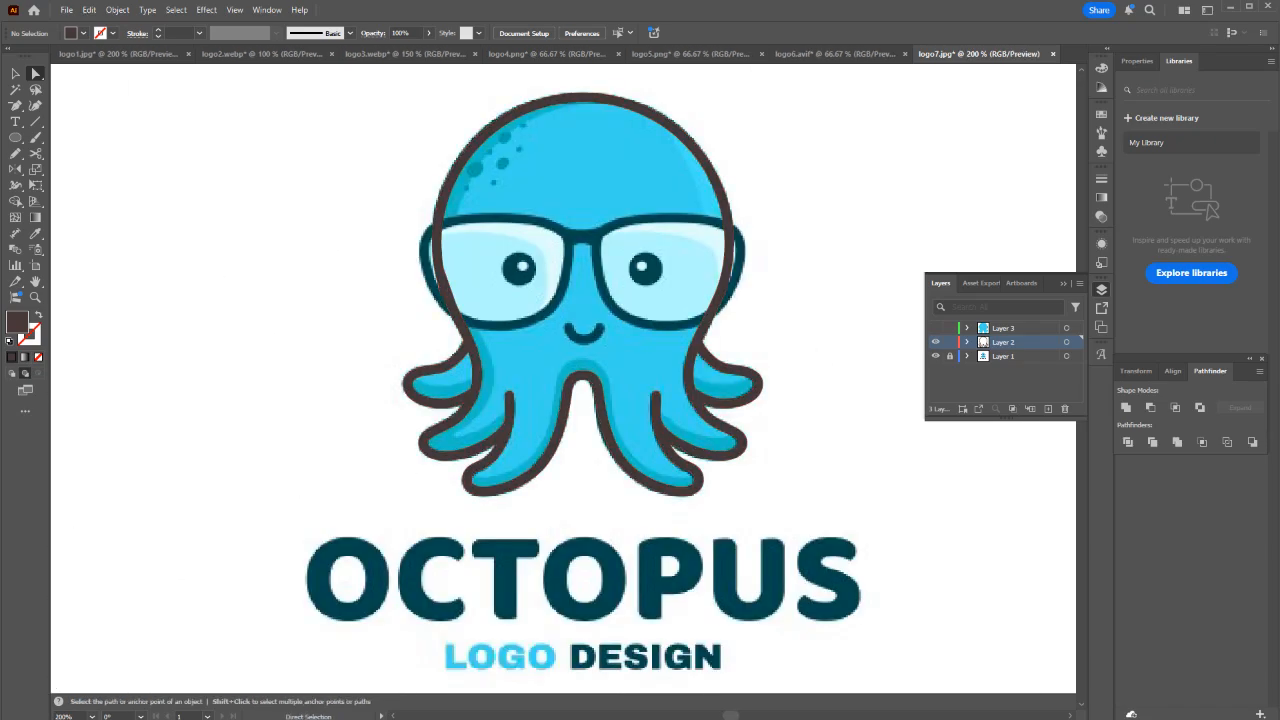
left_click(936, 328)
left_click(1008, 328)
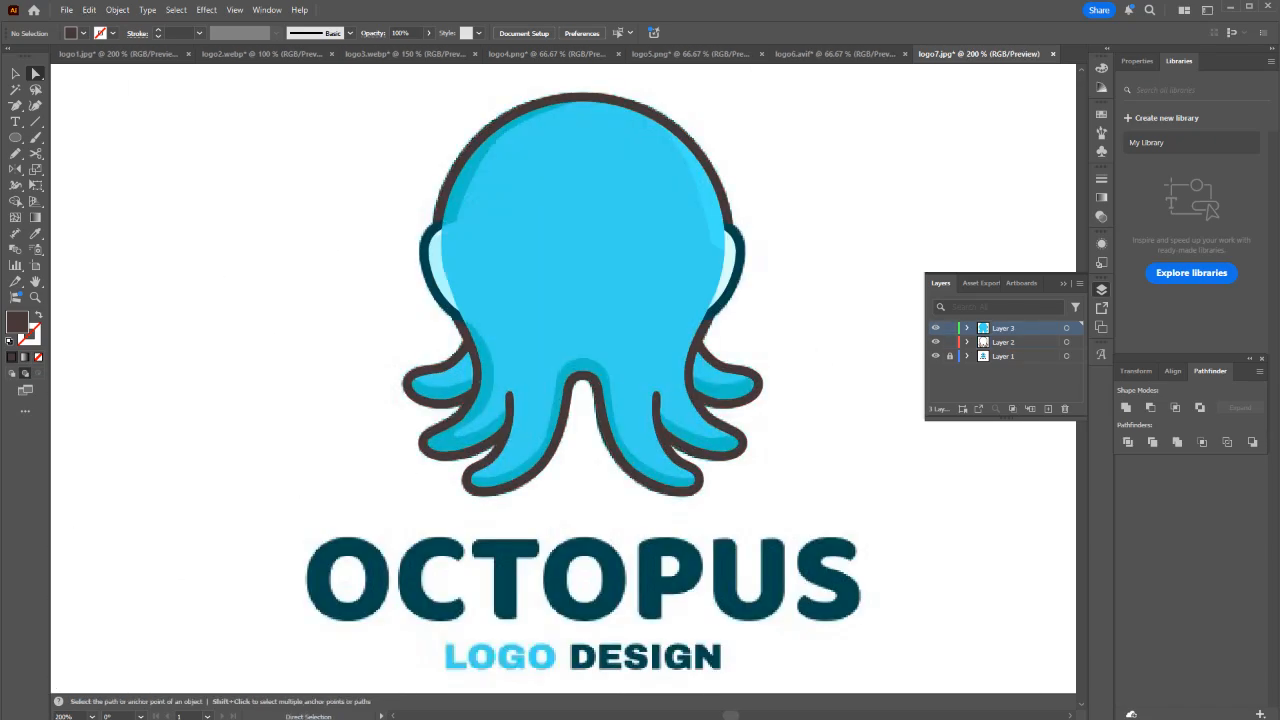
left_click(1076, 328)
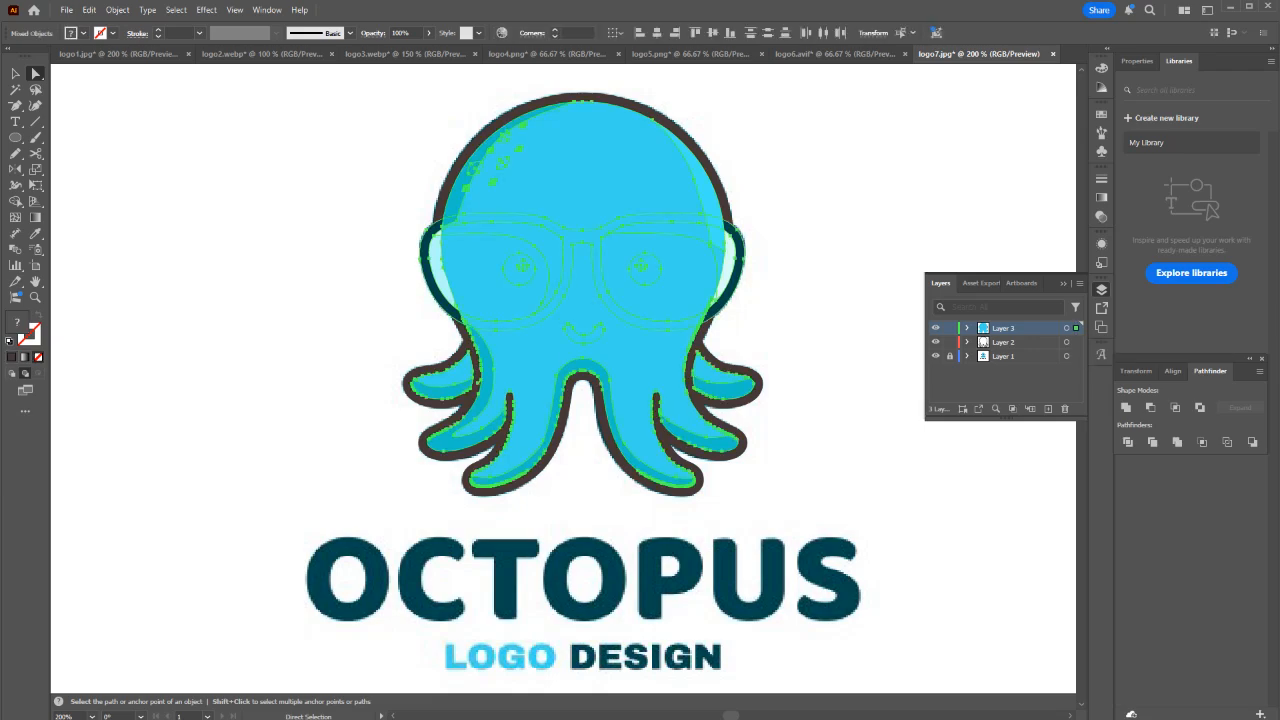
left_click_drag(1076, 328, 1077, 342)
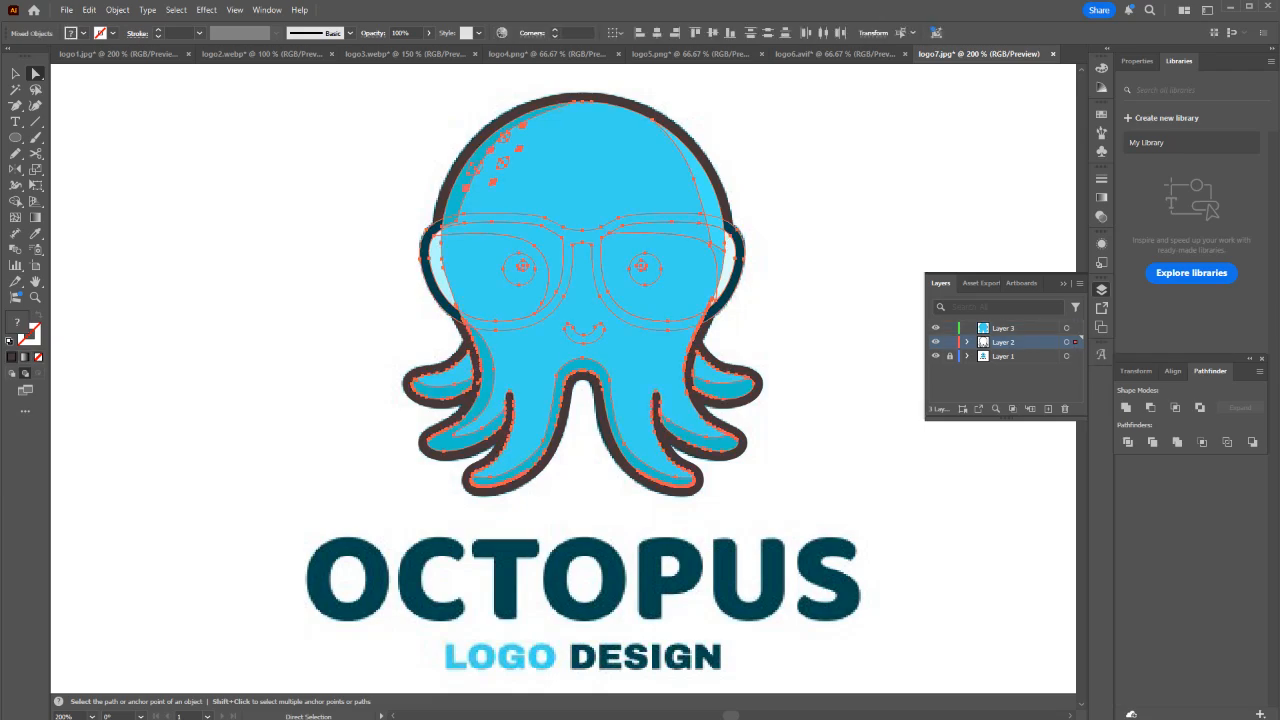
left_click(840, 270)
key("v")
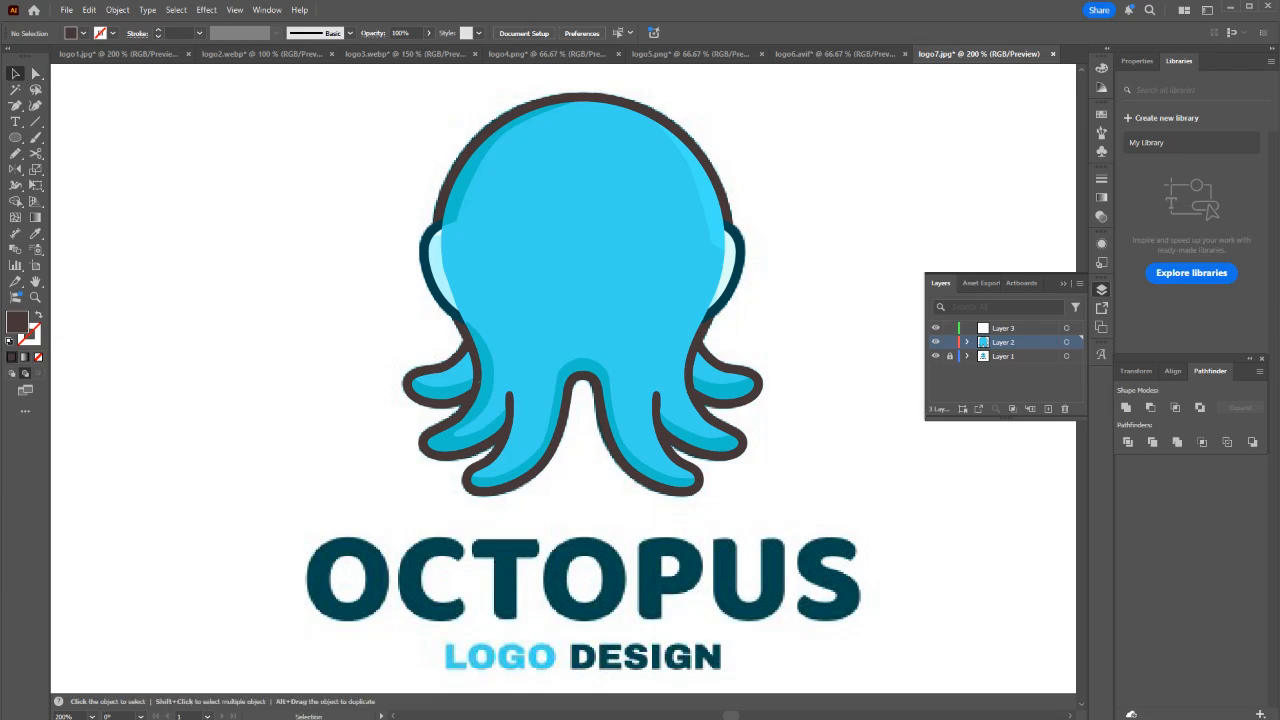
left_click(720, 184)
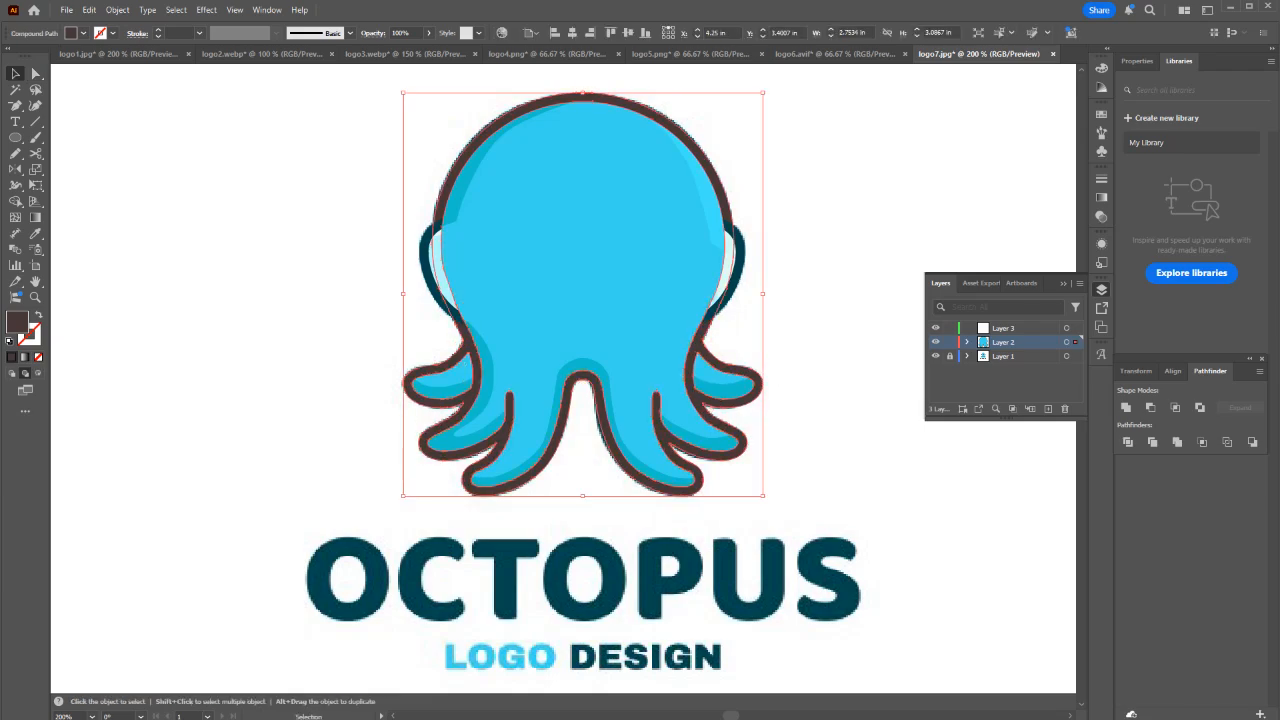
left_click(655, 240)
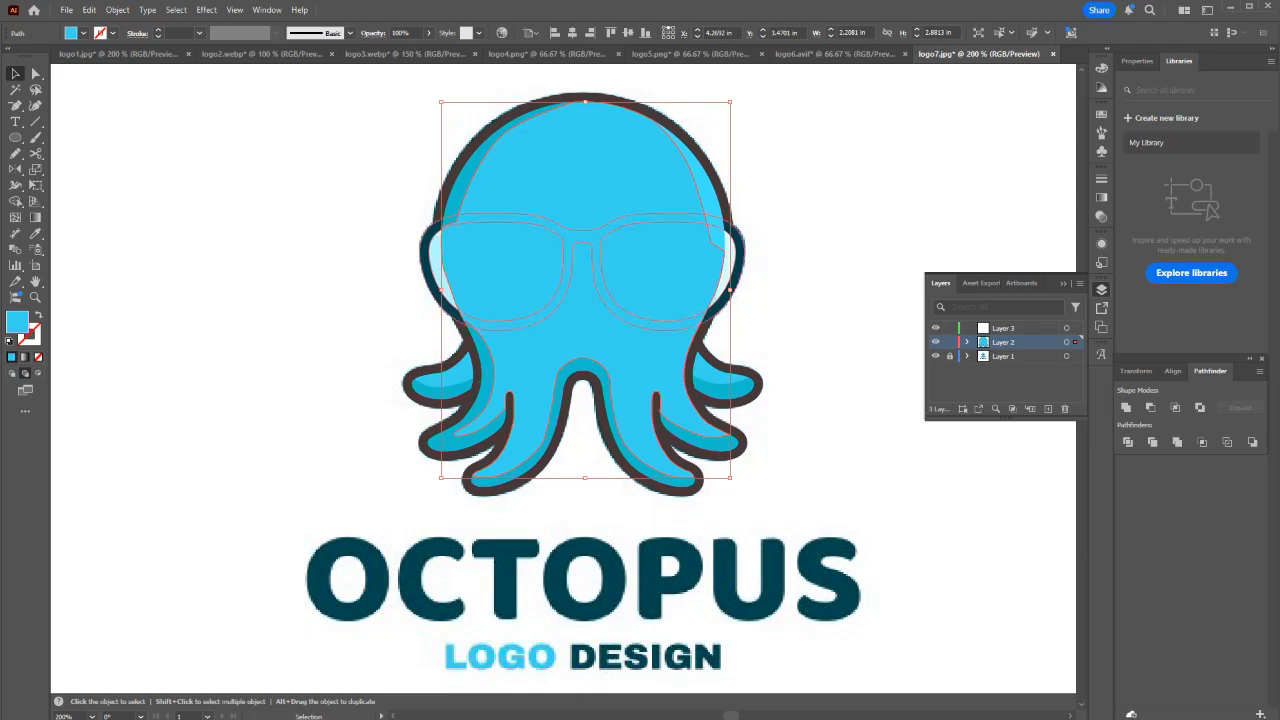
left_click(808, 262)
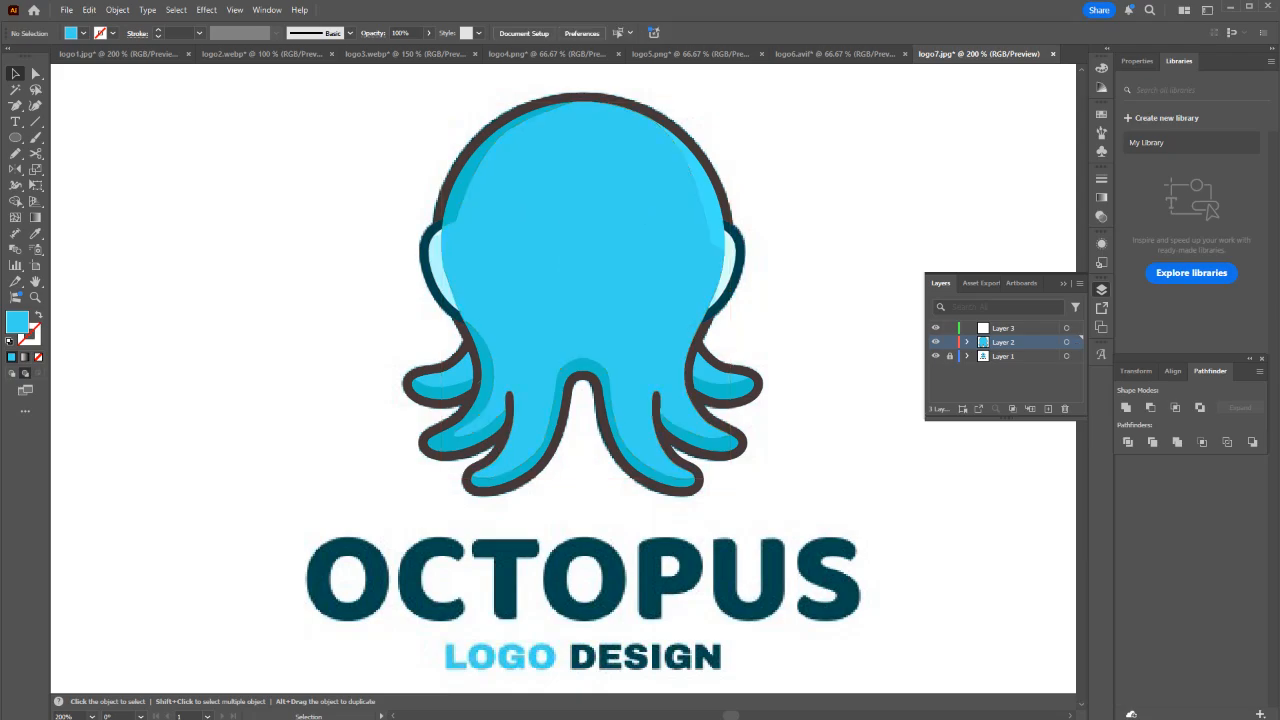
Bring all the dark teal spots on the upper left of the head in front of the body fill.
key("ctrl+y")
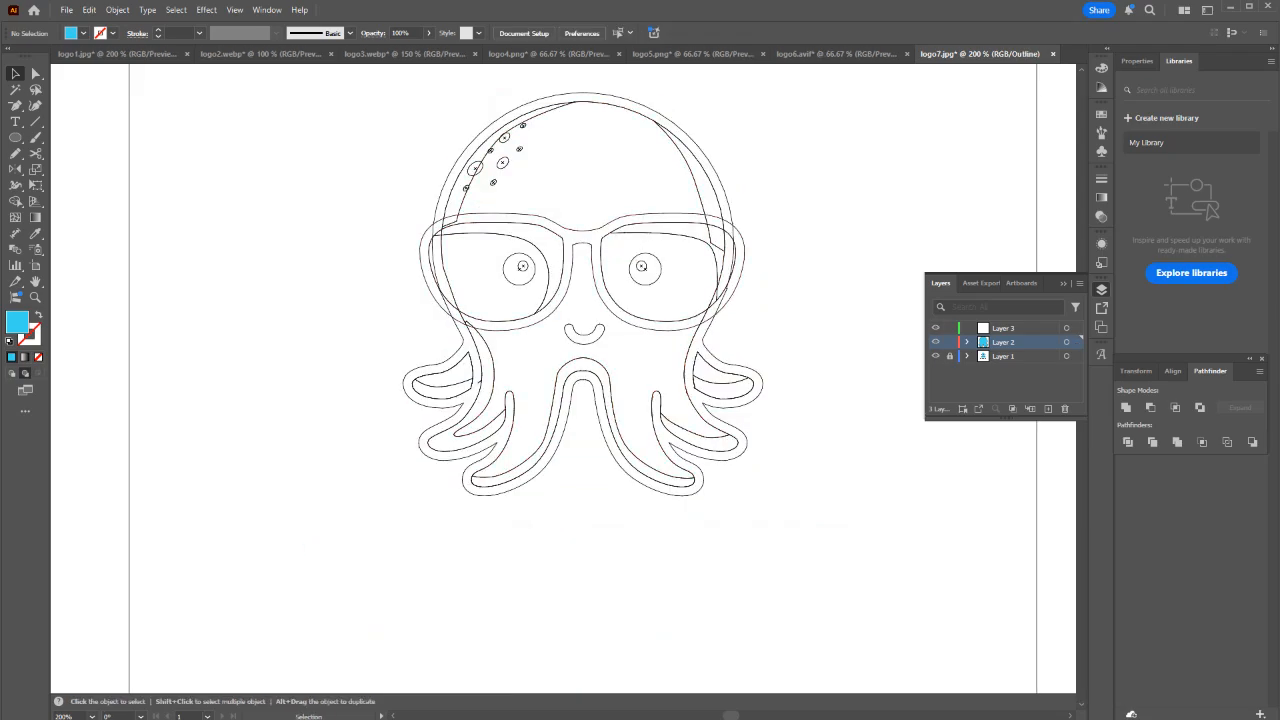
scroll(438, 123, "up", 2)
left_click_drag(382, 93, 711, 272)
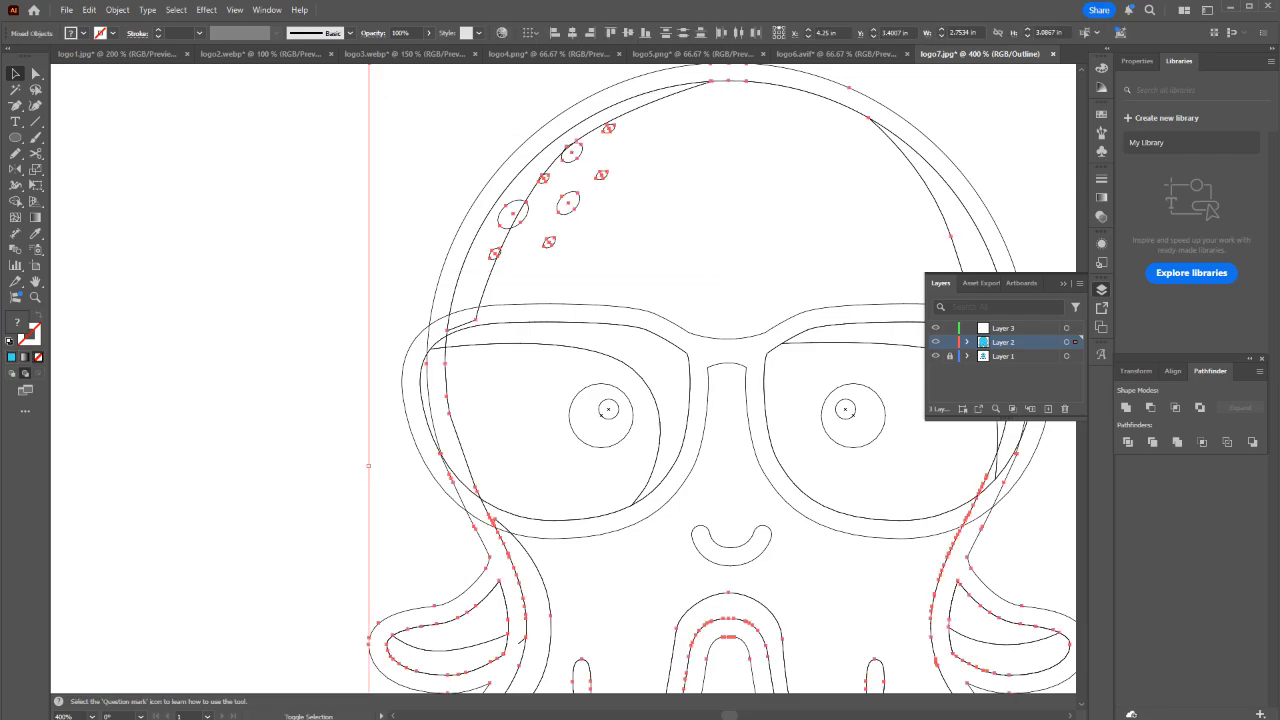
left_click_drag(513, 291, 514, 292)
scroll(509, 264, "down", 1)
key("ctrl+y")
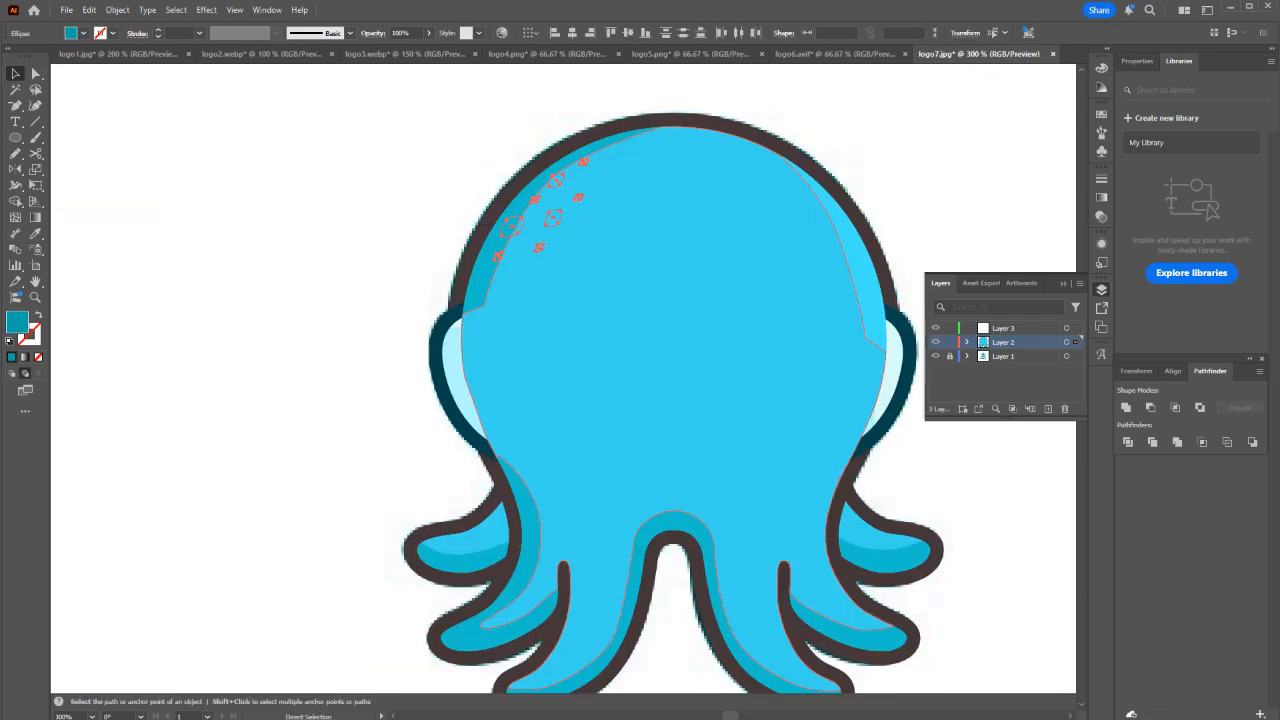
key("v")
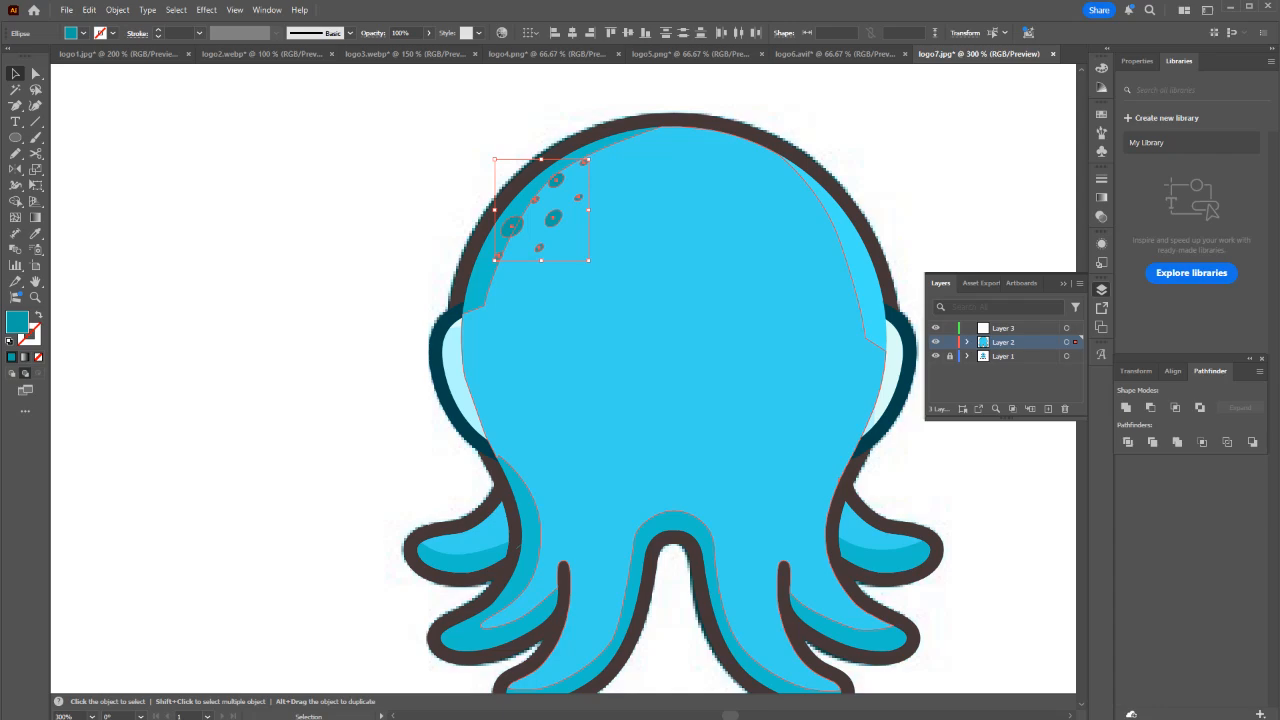
left_click(366, 290)
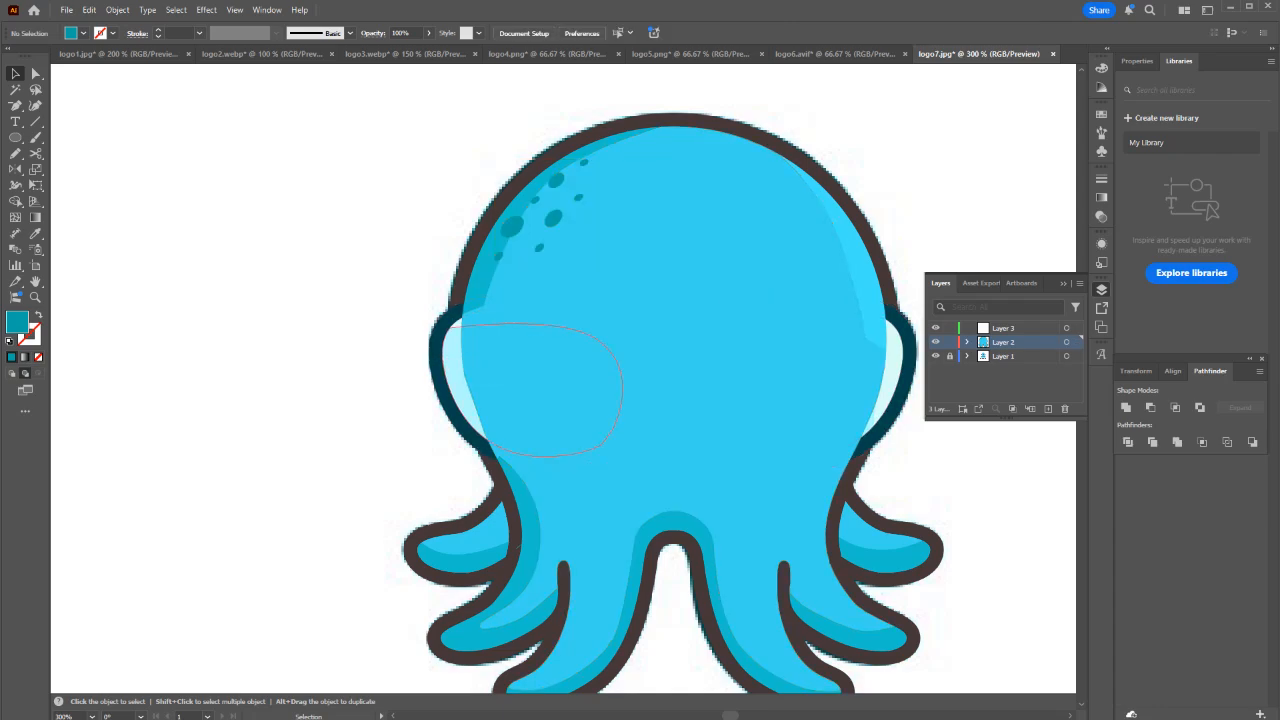
Bring the glasses frame, lenses, lens highlights and both eyes to the front of the octopus, leaving the body shapes out of the selection.
key("ctrl+y")
left_click_drag(366, 326, 916, 442)
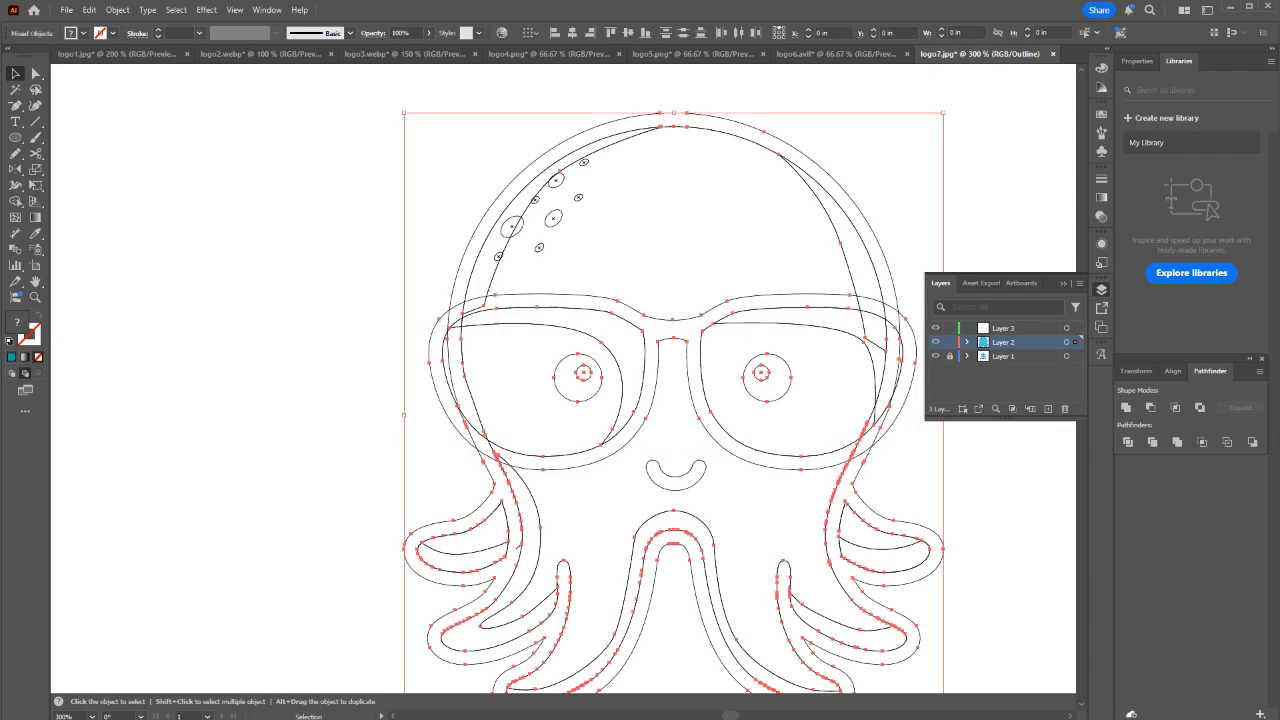
left_click(848, 266, "shift")
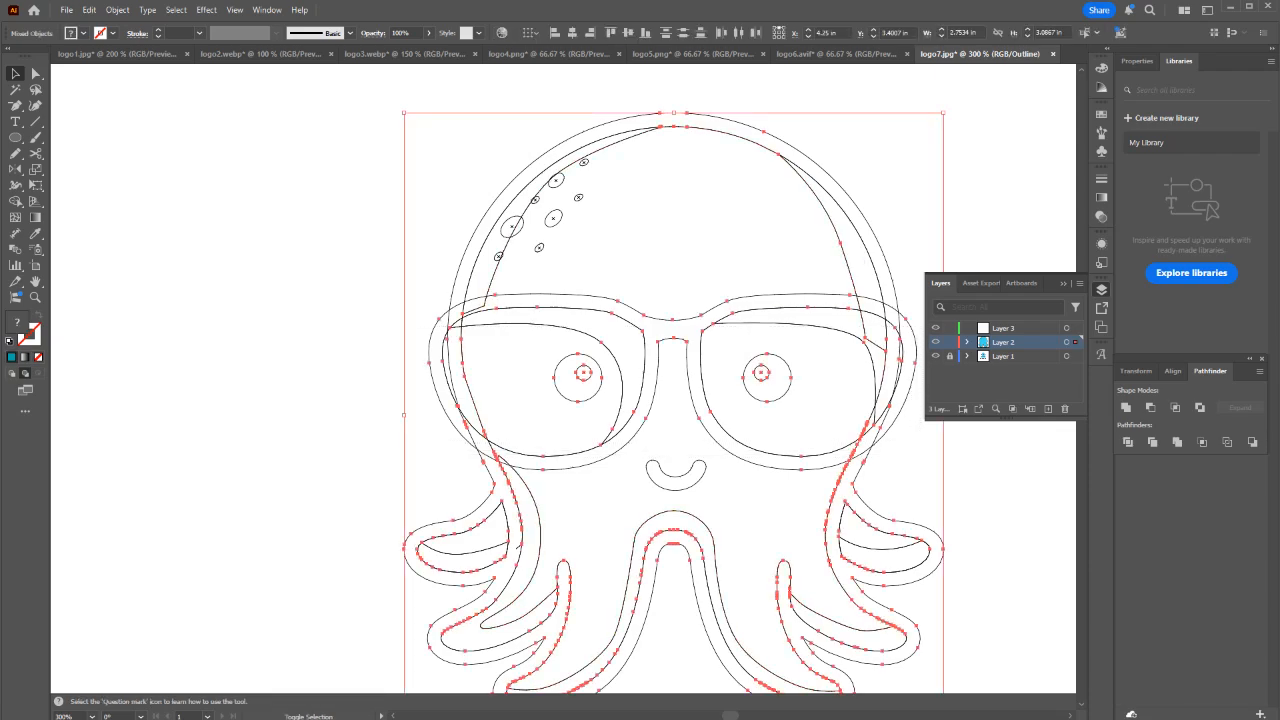
left_click_drag(832, 246, 896, 220)
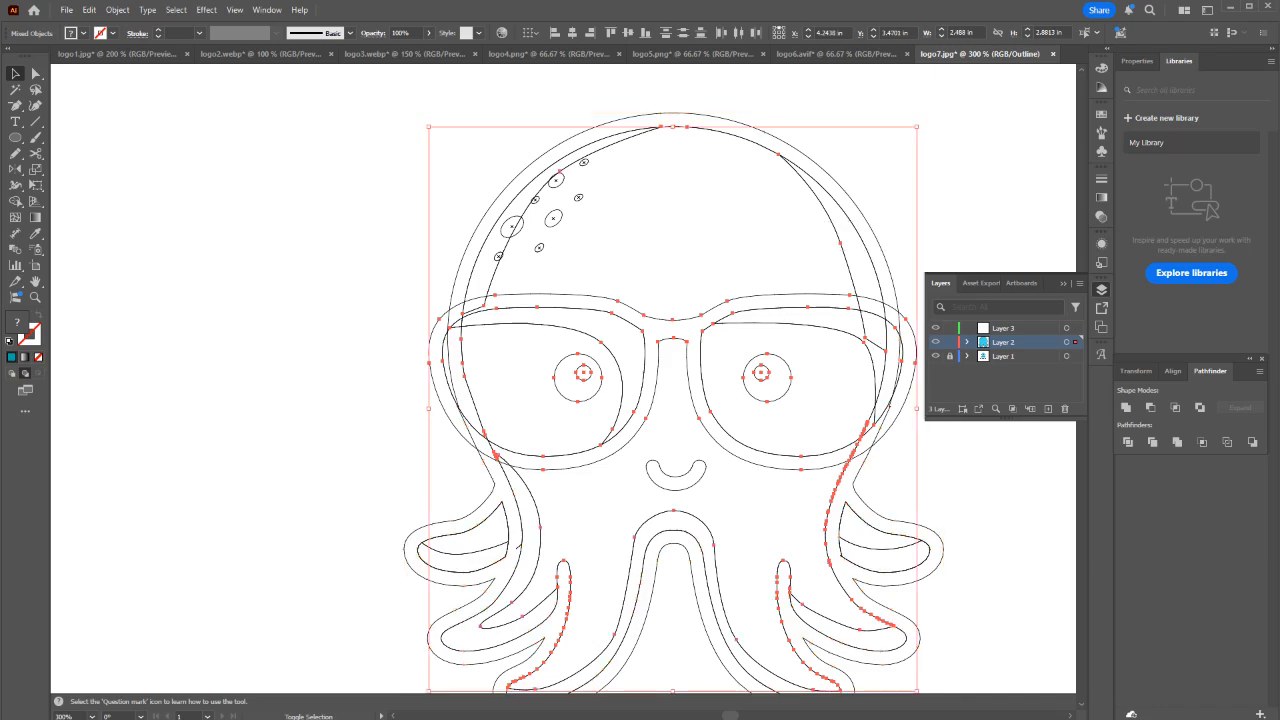
left_click(848, 268, "shift")
left_click(870, 262, "shift")
key("ctrl+y")
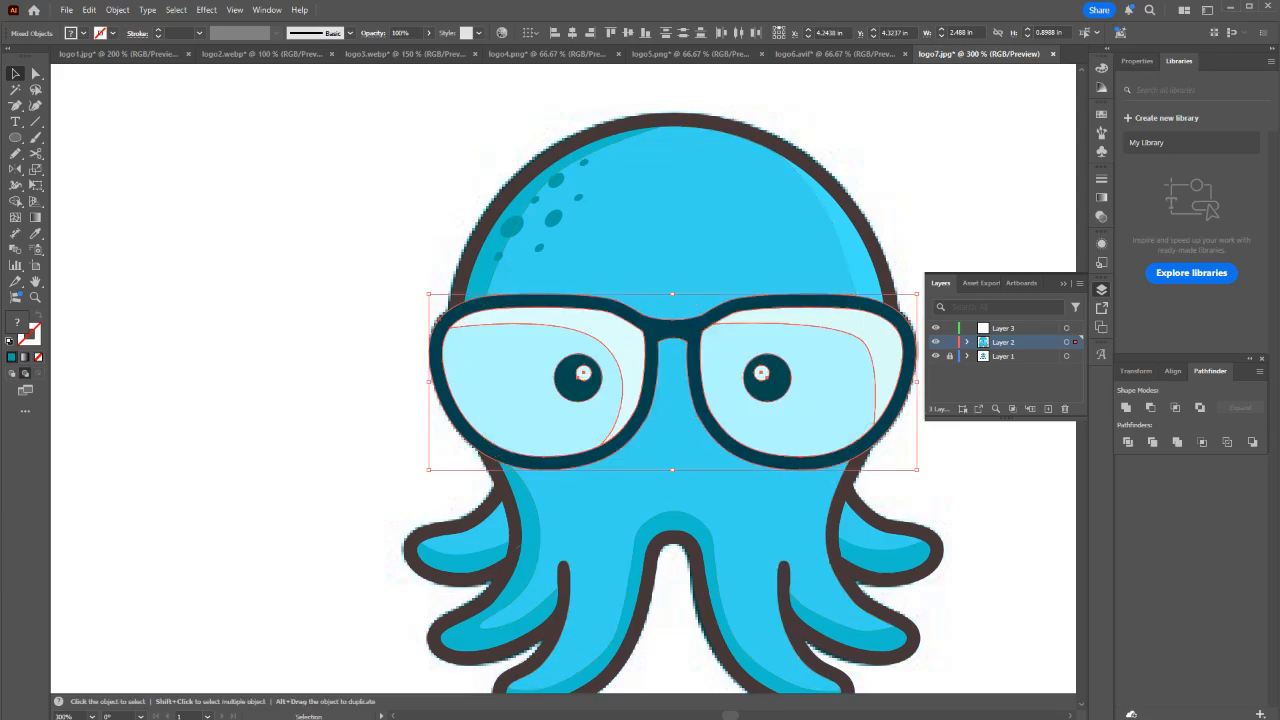
left_click(672, 600)
Bring the smile below the glasses in front of the body fill and deselect it.
left_click_drag(672, 600, 626, 495)
key("ctrl+y")
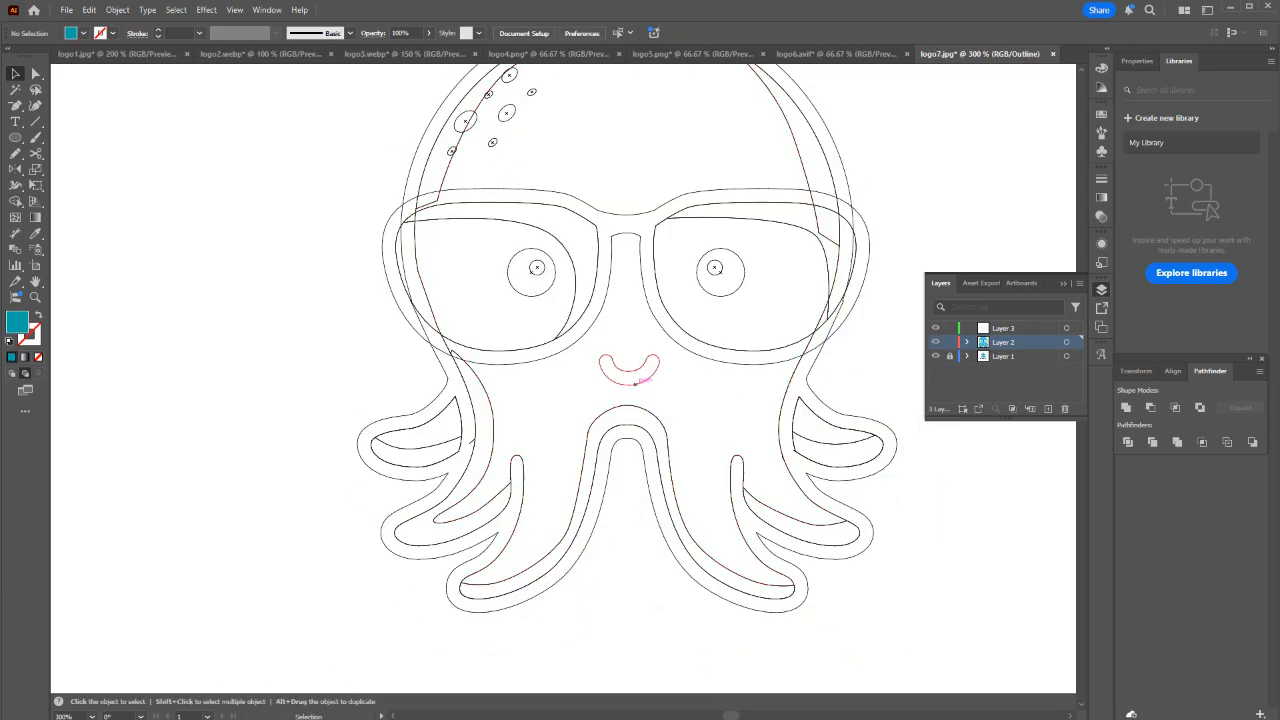
left_click(630, 383)
key("ctrl+y")
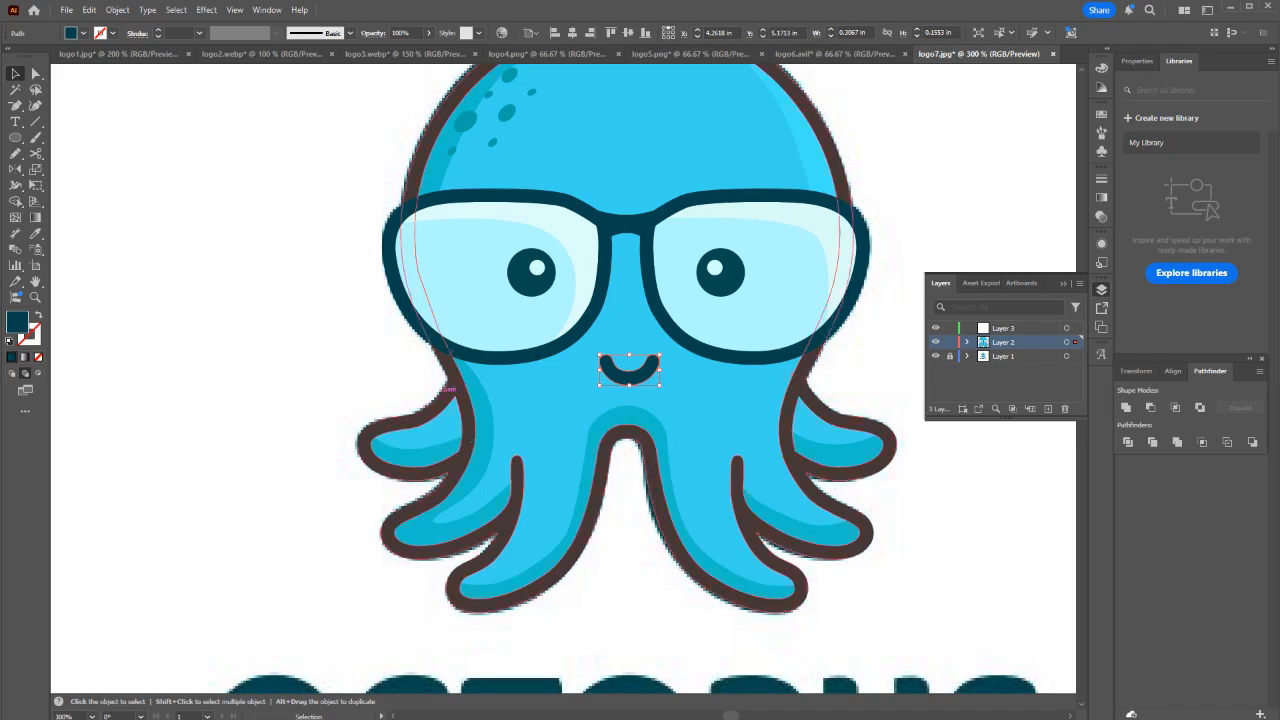
left_click(294, 355)
Delete the emptied Layer 3 from the document.
scroll(294, 355, "down", 2)
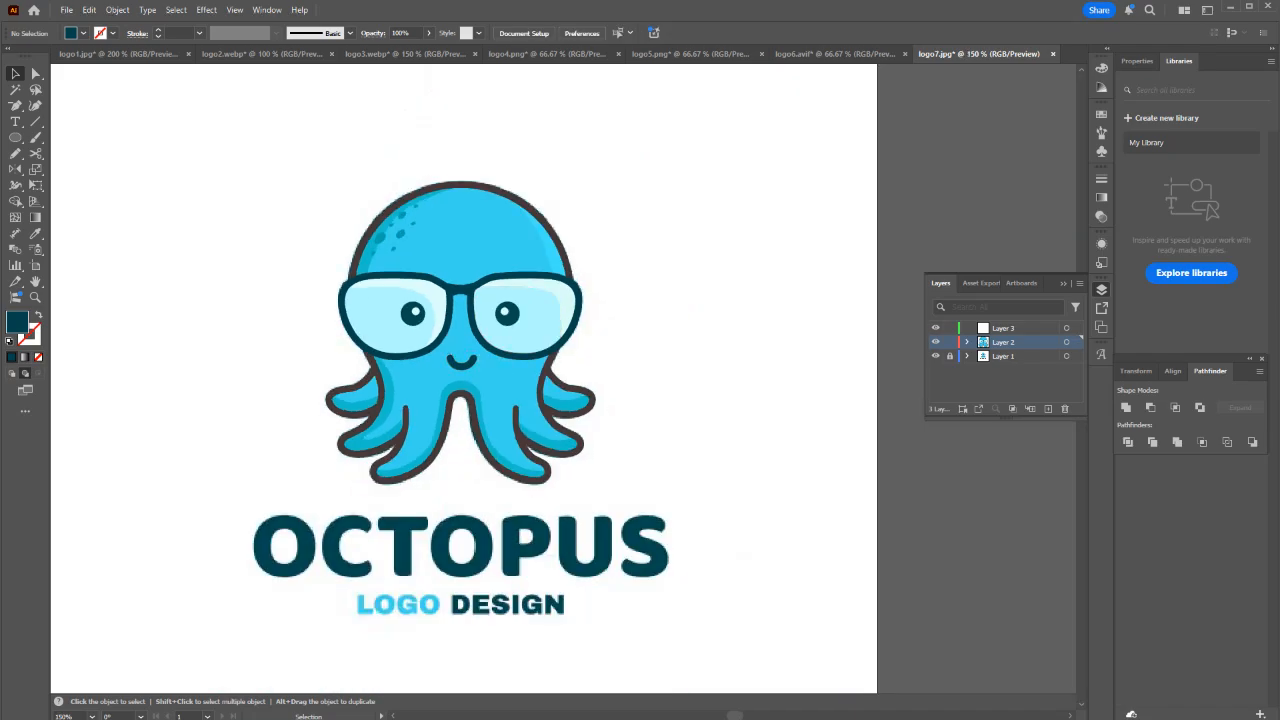
left_click(1003, 328)
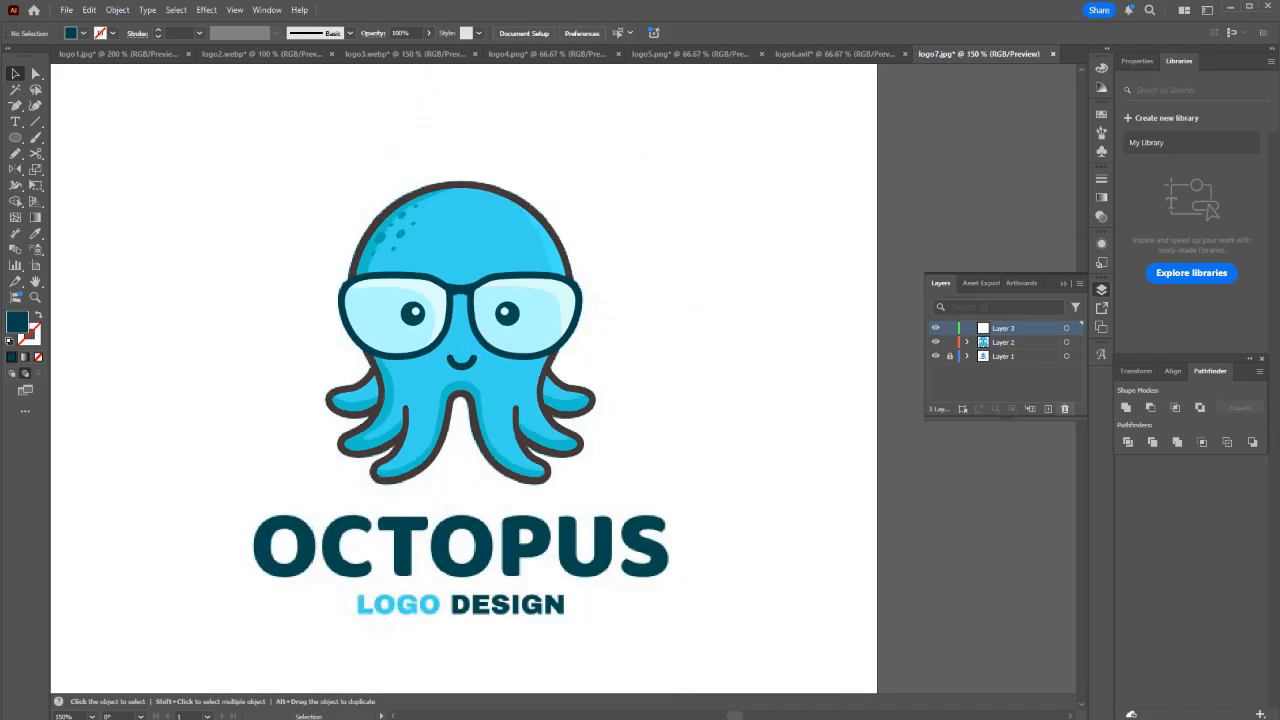
left_click(1064, 408)
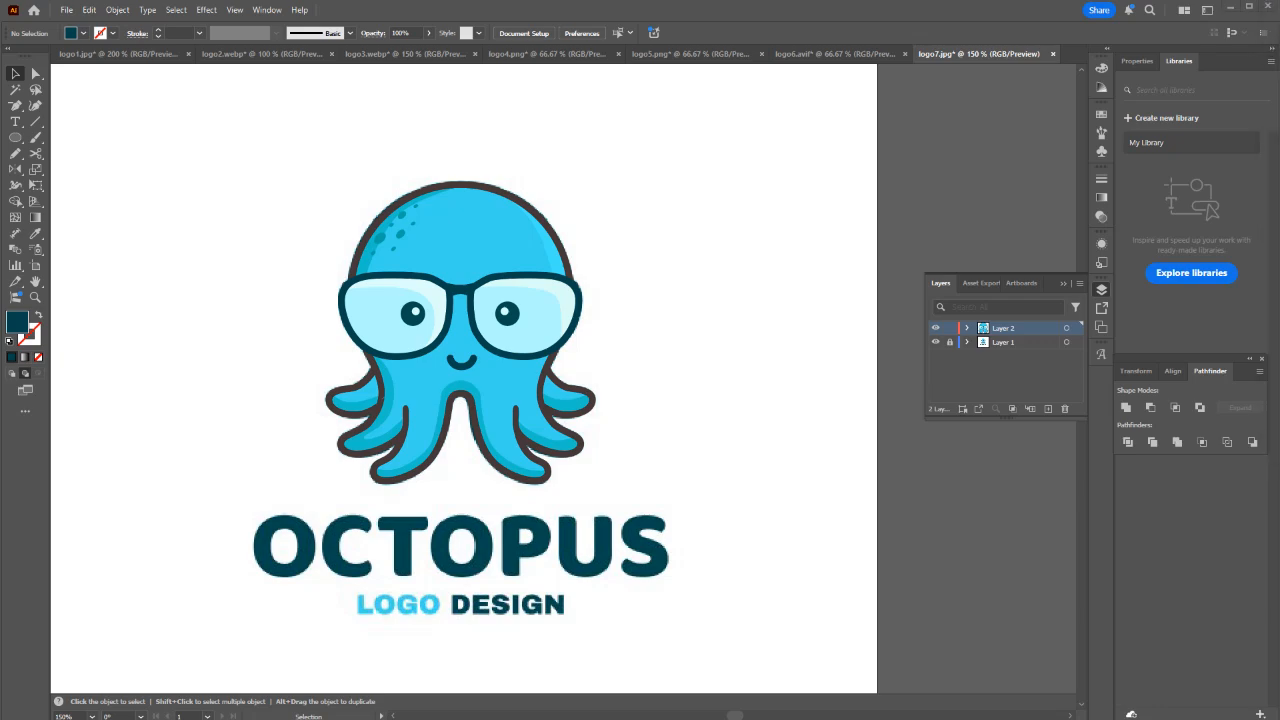
scroll(498, 315, "up", 3)
scroll(498, 315, "down", 1)
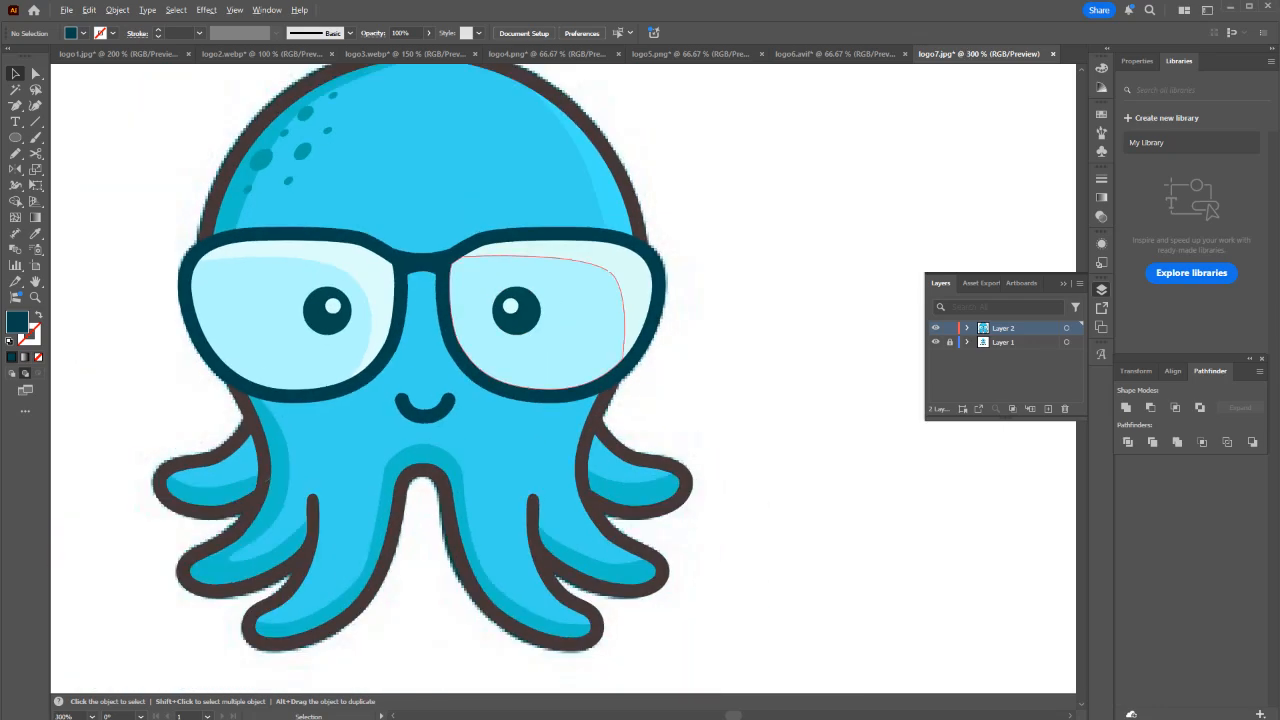
scroll(234, 194, "down", 1)
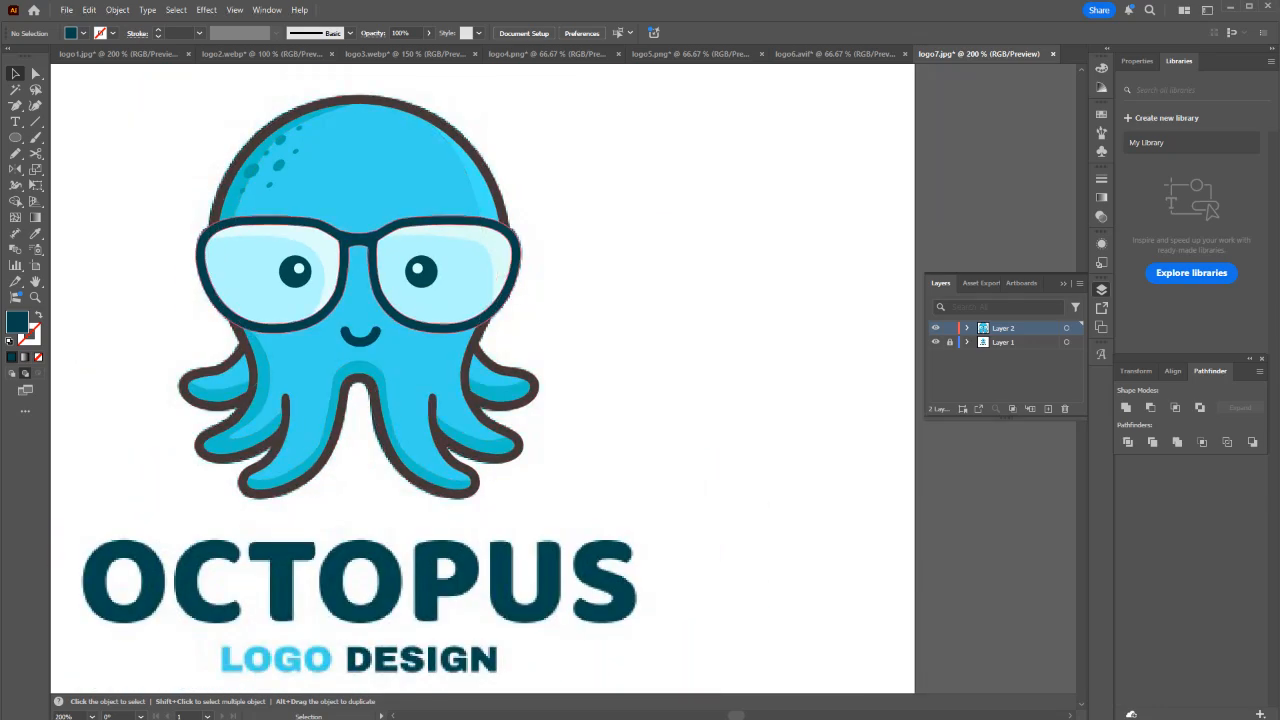